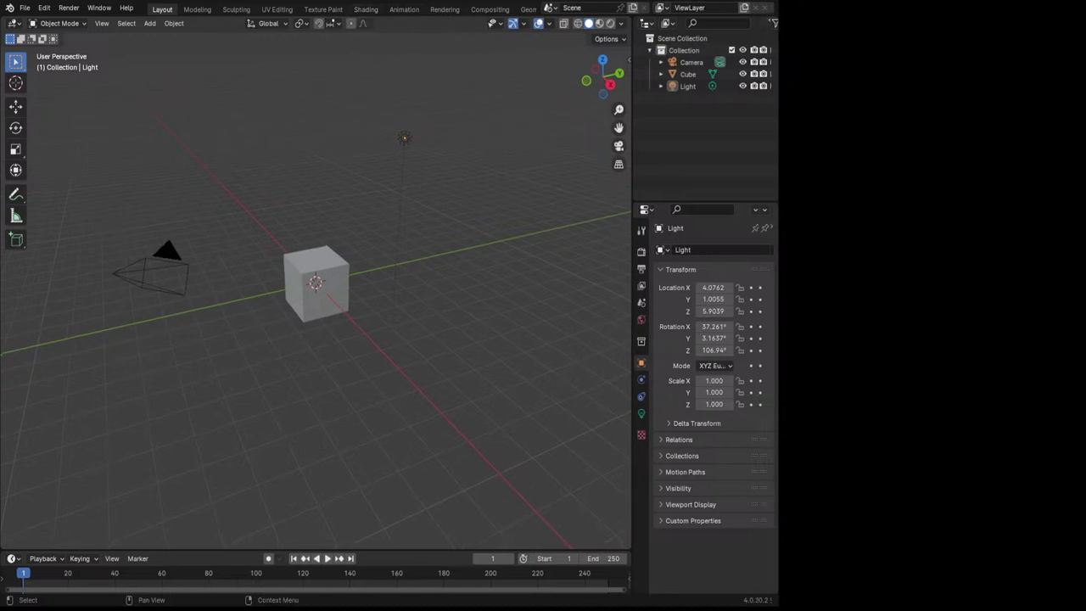
Deselect everything and orbit the view around the default cube
{"action": "left_click", "coordinate": [396, 140]}
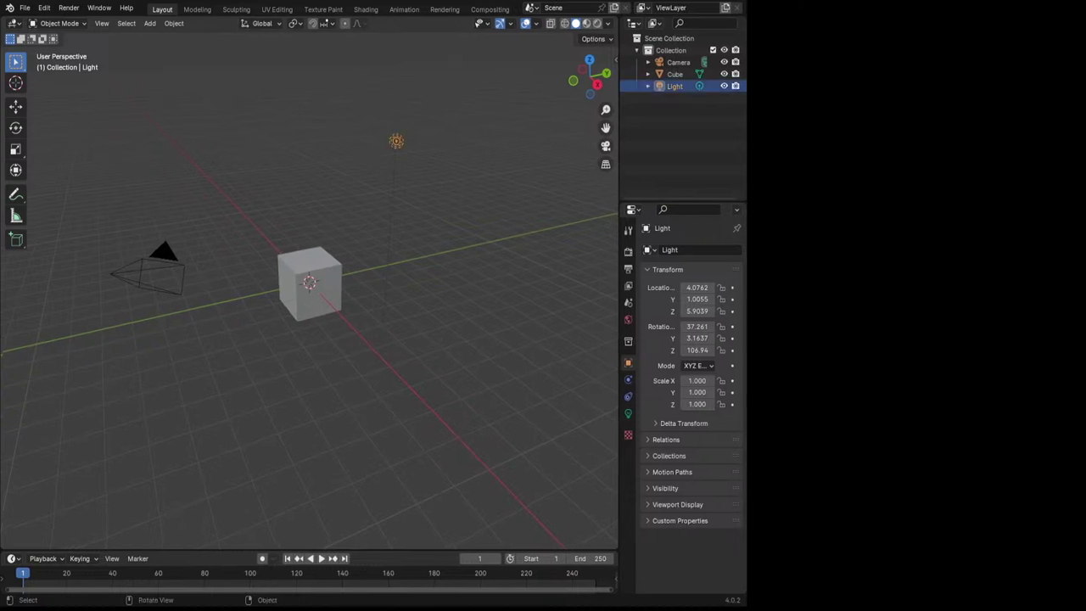
{"action": "key", "text": "alt+a"}
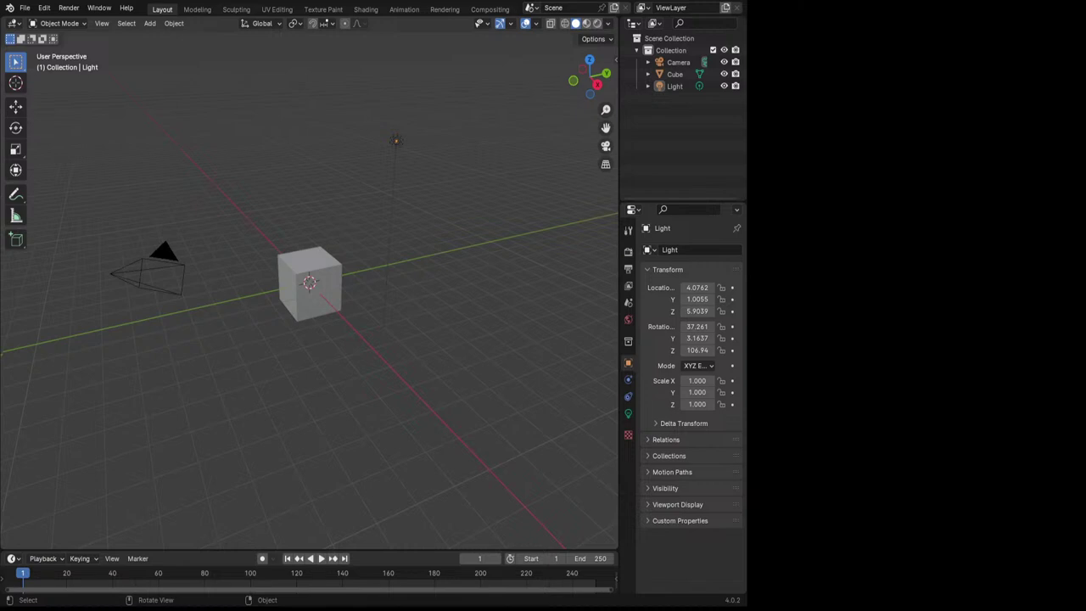
{"action": "middle_click_drag", "start_coordinate": [340, 356], "coordinate": [246, 373]}
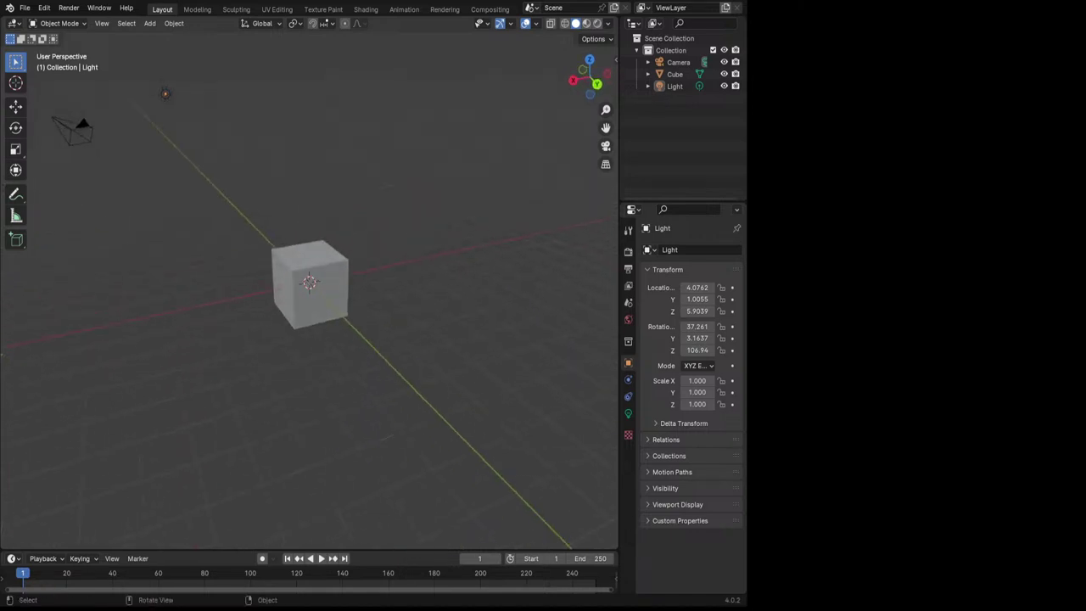
{"action": "mouse_move", "coordinate": [246, 374]}
{"action": "middle_mouse_down"}
{"action": "mouse_move", "coordinate": [322, 365]}
{"action": "mouse_move", "coordinate": [212, 365]}
{"action": "middle_mouse_up"}
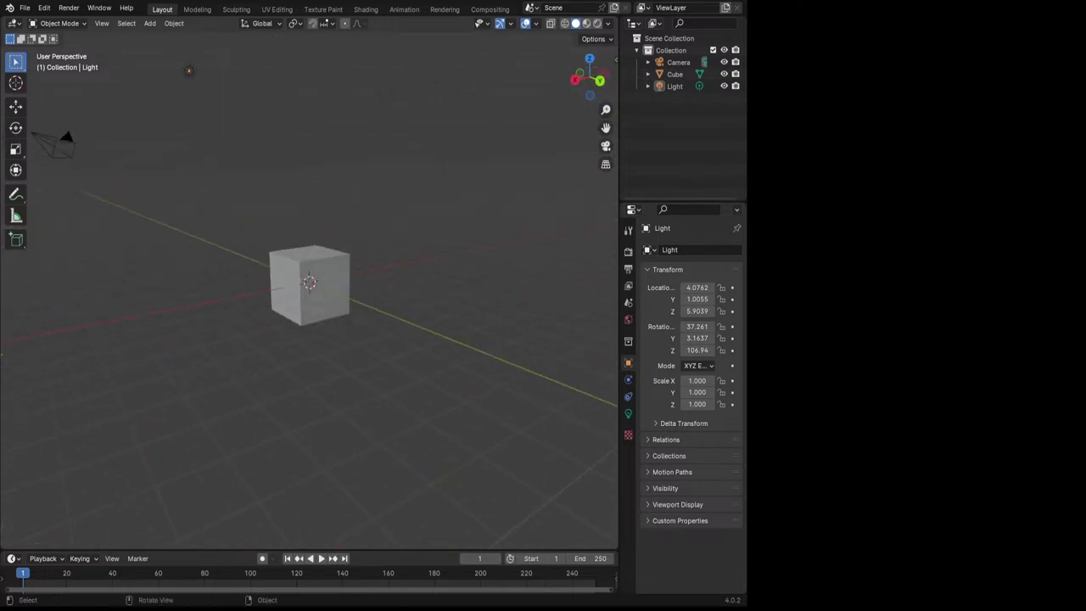
Switch to Right Orthographic view and zoom in on the cube
{"action": "key", "text": "KP_7"}
{"action": "key", "text": "KP_1"}
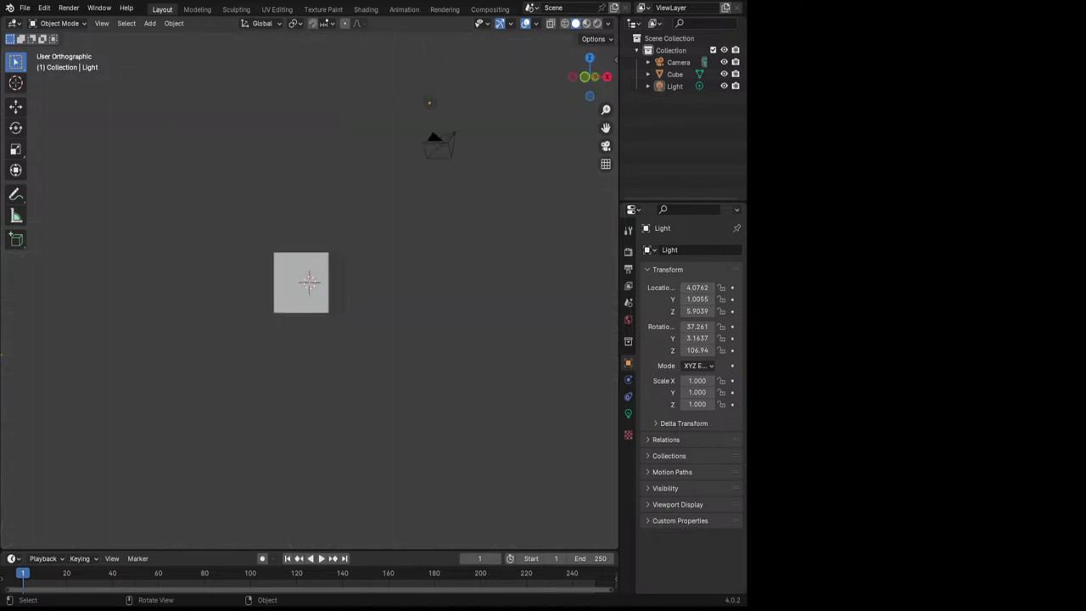
{"action": "key", "text": "KP_3"}
{"action": "scroll", "coordinate": [308, 282], "scroll_direction": "up", "scroll_amount": 2}
{"action": "middle_click_drag", "start_coordinate": [308, 283], "coordinate": [287, 343], "text": "shift"}
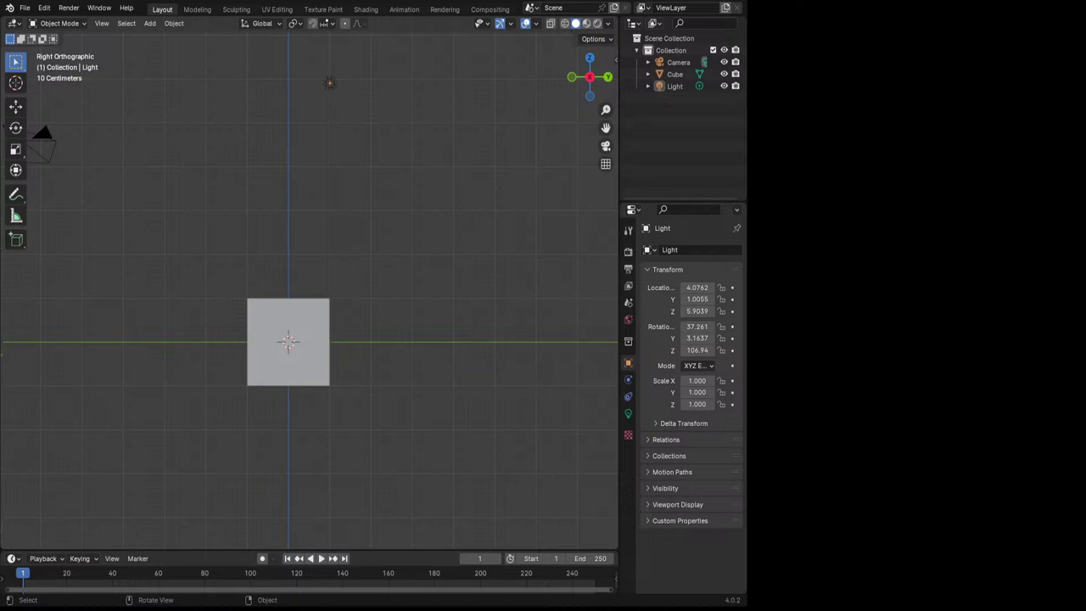
{"action": "key", "text": "ctrl+KP_3"}
{"action": "key", "text": "KP_3"}
{"action": "scroll", "coordinate": [309, 291], "scroll_direction": "up", "scroll_amount": 1}
{"action": "mouse_move", "coordinate": [309, 291]}
{"action": "middle_mouse_down", "text": "shift"}
{"action": "mouse_move", "coordinate": [283, 197]}
{"action": "mouse_move", "coordinate": [305, 260]}
{"action": "middle_mouse_up", "text": "shift"}
{"action": "scroll", "coordinate": [308, 291], "scroll_direction": "down", "scroll_amount": 2}
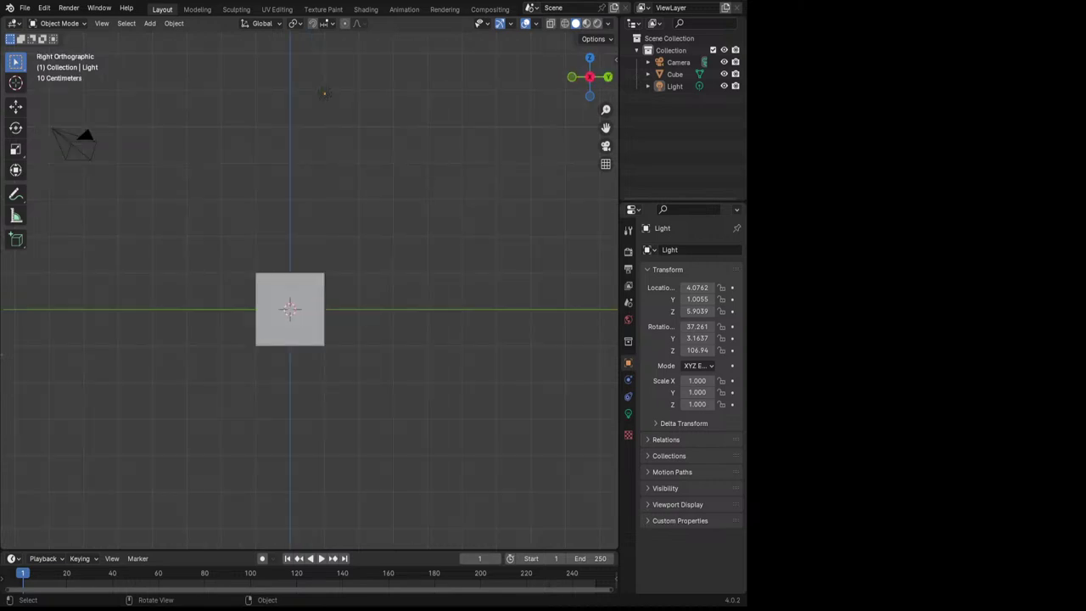
{"action": "left_click", "coordinate": [289, 318]}
{"action": "key", "text": "alt+a"}
{"action": "key", "text": "shift+a"}
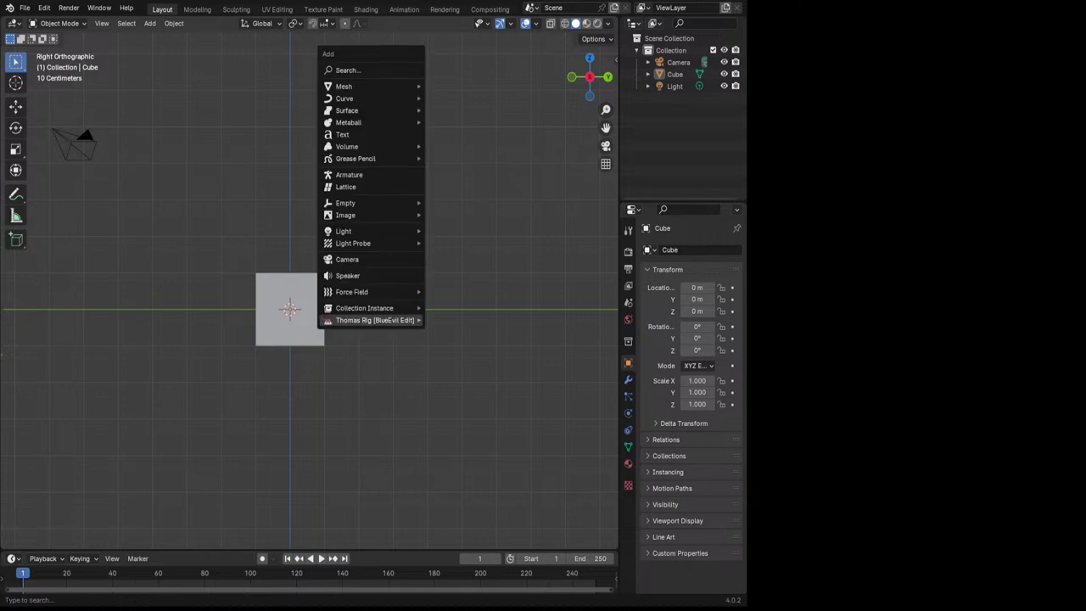
{"action": "mouse_move", "coordinate": [374, 320]}
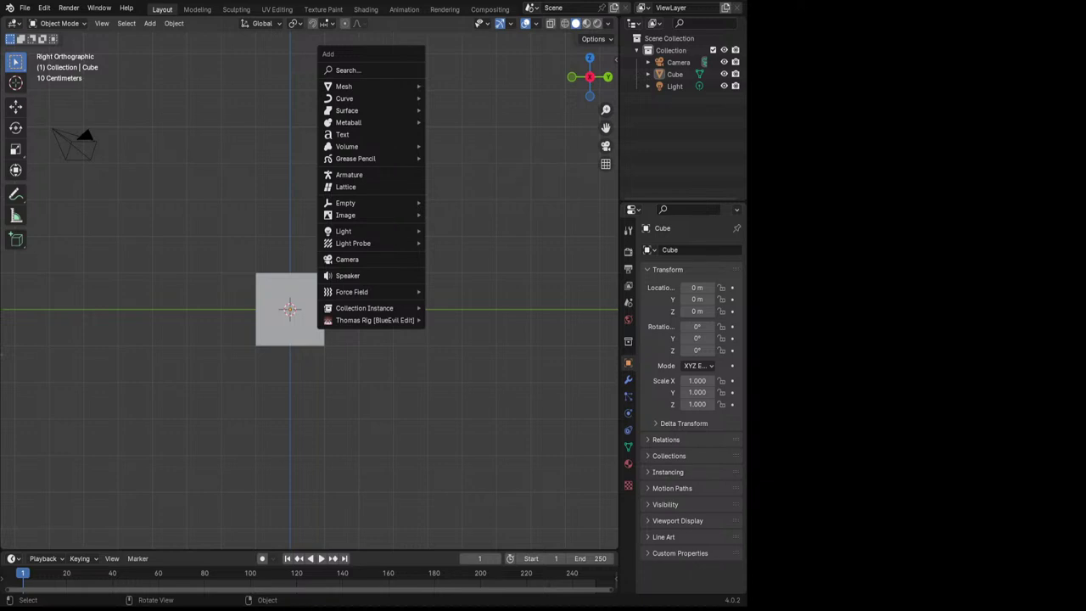
{"action": "mouse_move", "coordinate": [348, 214]}
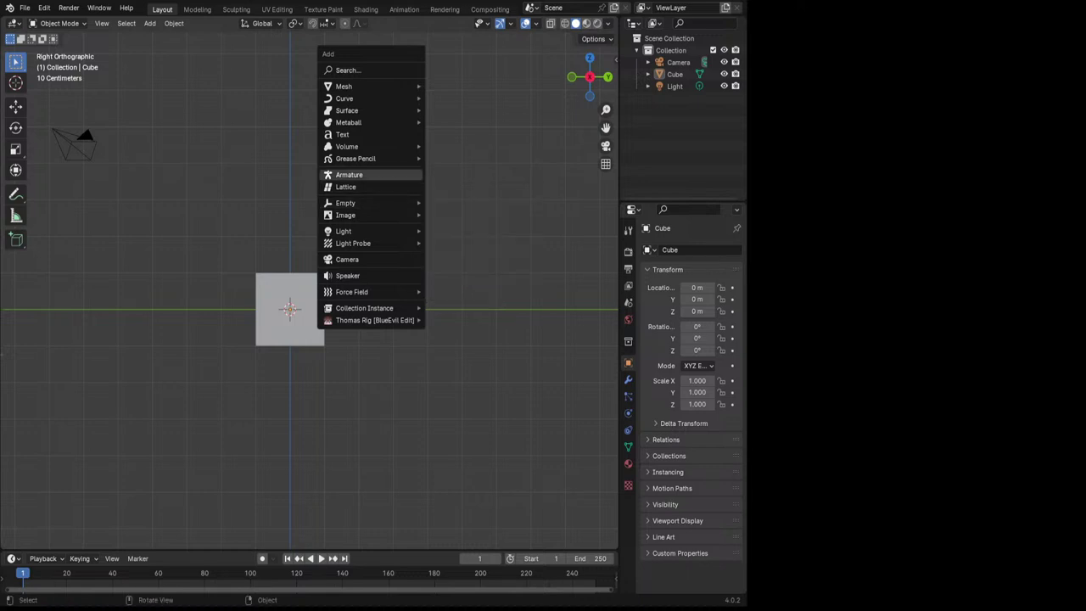
{"action": "mouse_move", "coordinate": [356, 86]}
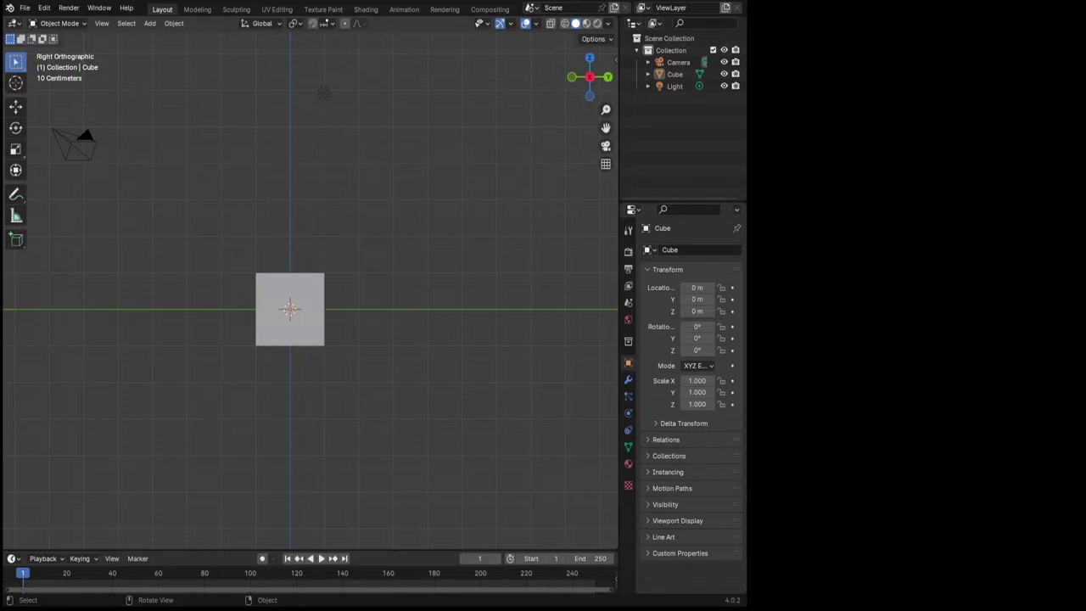
Add the pig picture as a Background reference image behind the cube
{"action": "middle_click_drag", "start_coordinate": [361, 259], "coordinate": [335, 281], "text": "shift"}
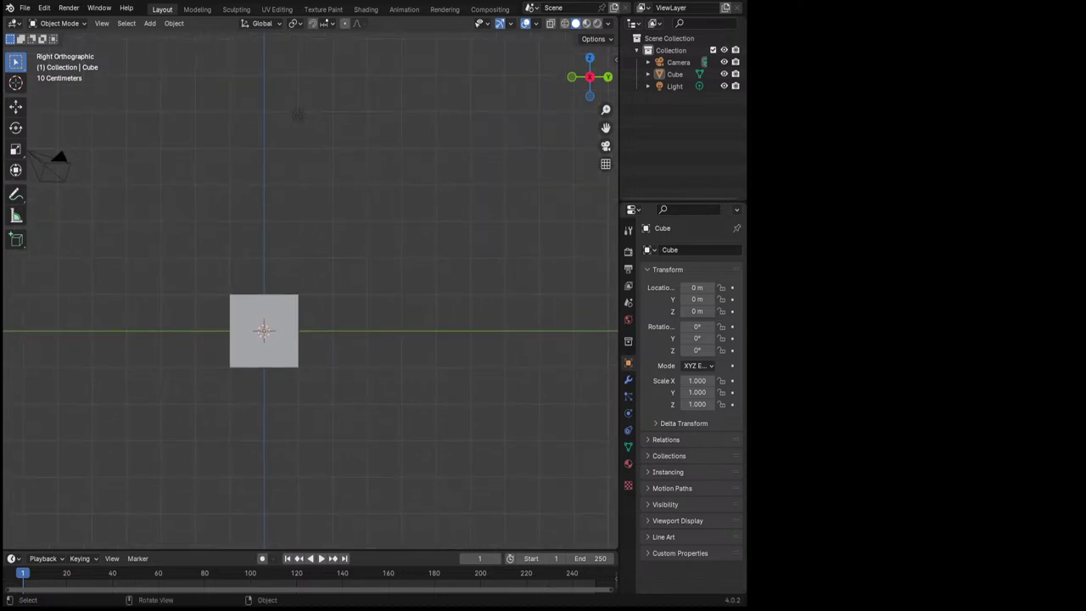
{"action": "key", "text": "shift+a"}
{"action": "mouse_move", "coordinate": [314, 176]}
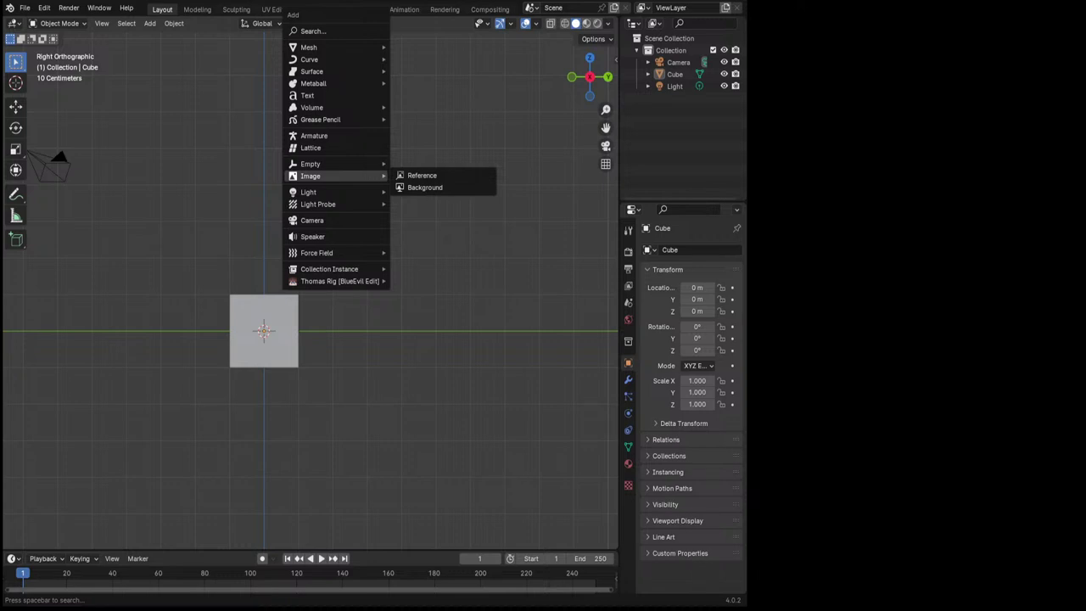
{"action": "left_click", "coordinate": [424, 187]}
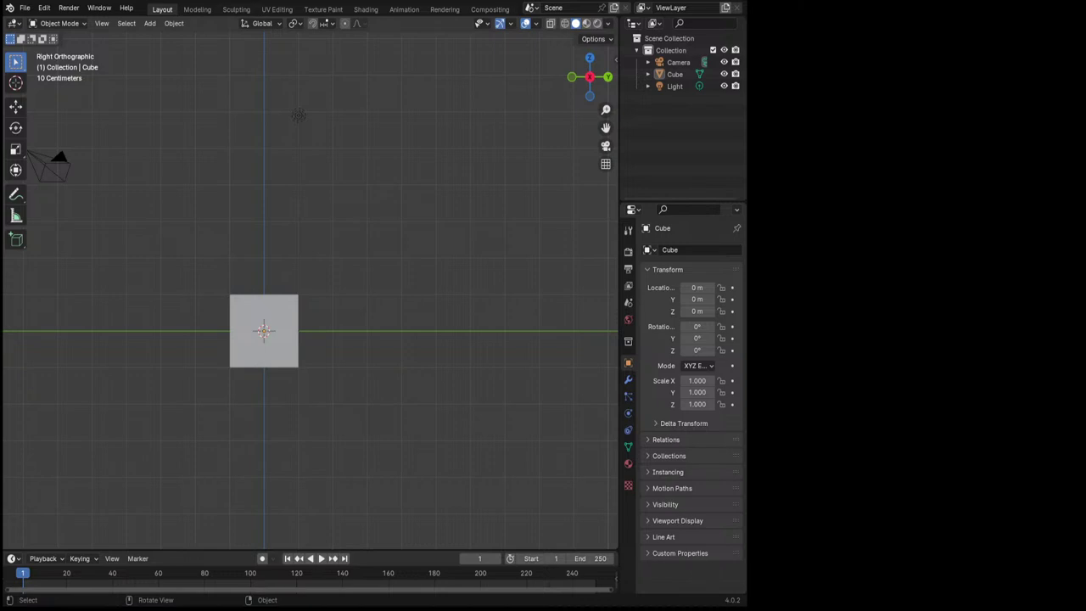
{"action": "scroll", "coordinate": [309, 293], "scroll_direction": "up", "scroll_amount": 4}
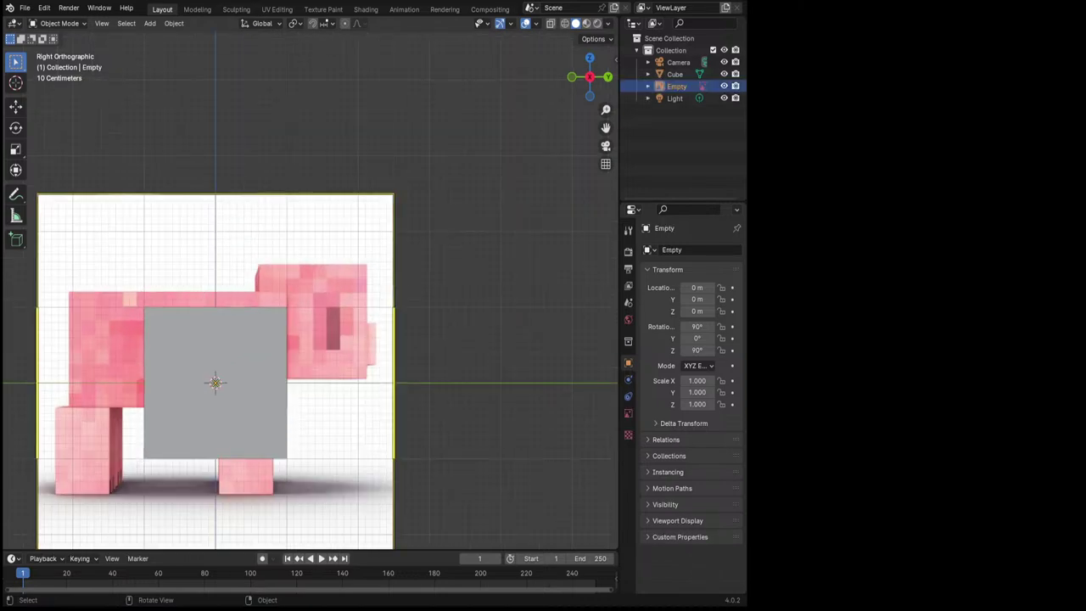
{"action": "scroll", "coordinate": [310, 292], "scroll_direction": "up", "scroll_amount": 2}
{"action": "scroll", "coordinate": [63, 40], "scroll_direction": "down", "scroll_amount": 2}
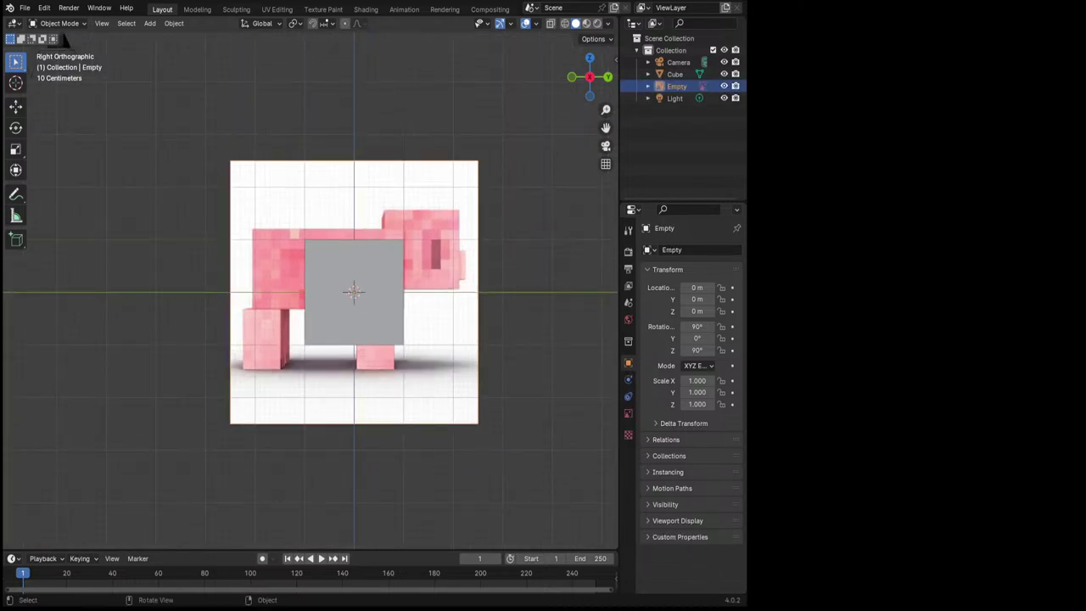
Rotate the reference image 180° and mirror it on Y Local so the head faces left
{"action": "key", "text": "r"}
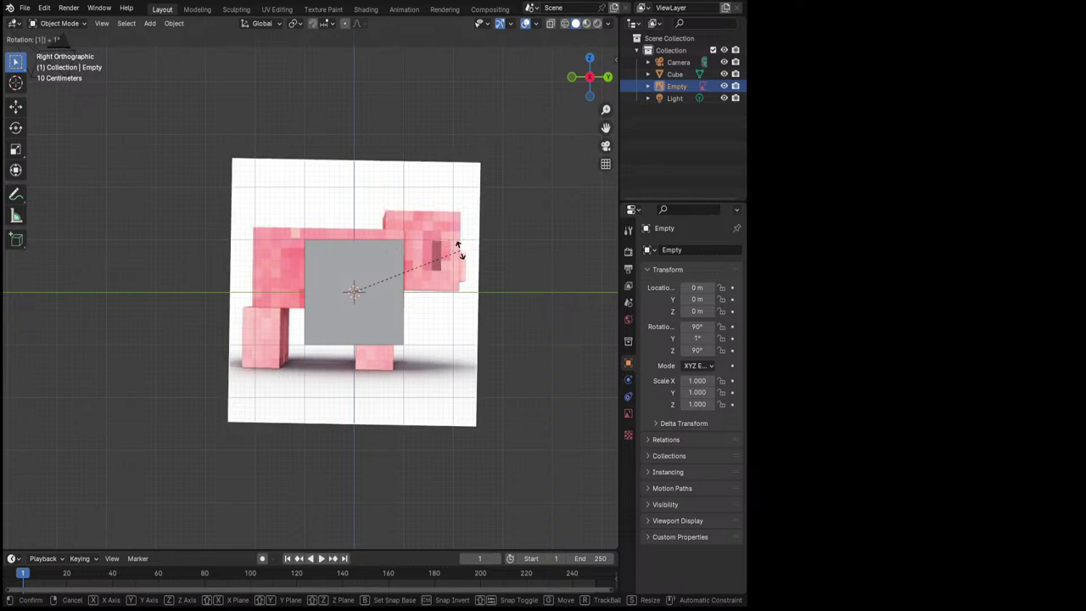
{"action": "type", "text": "180zy"}
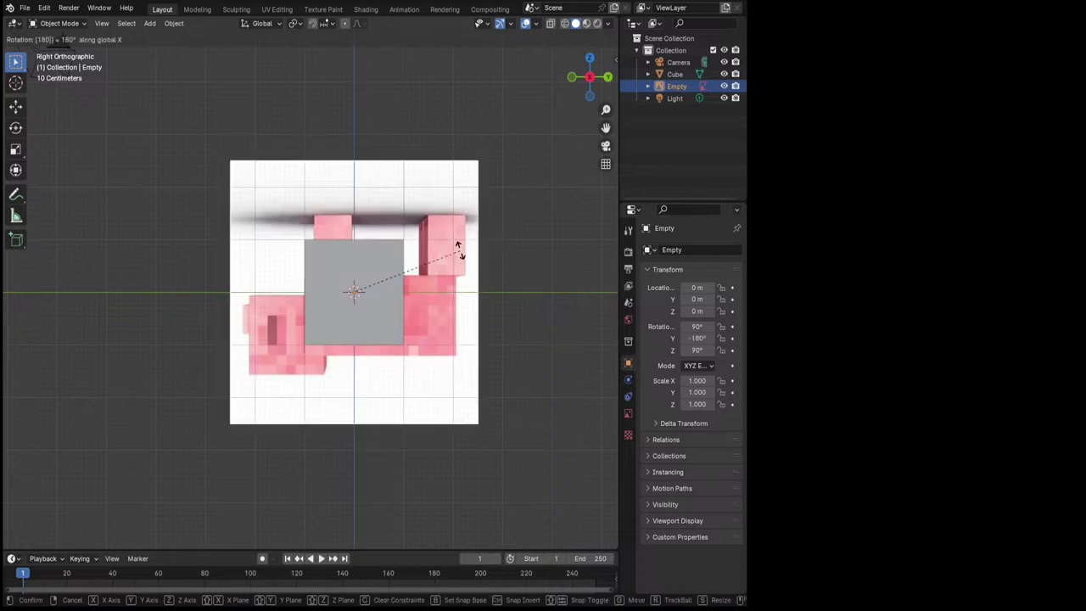
{"action": "type", "text": "y"}
{"action": "key", "text": "Return"}
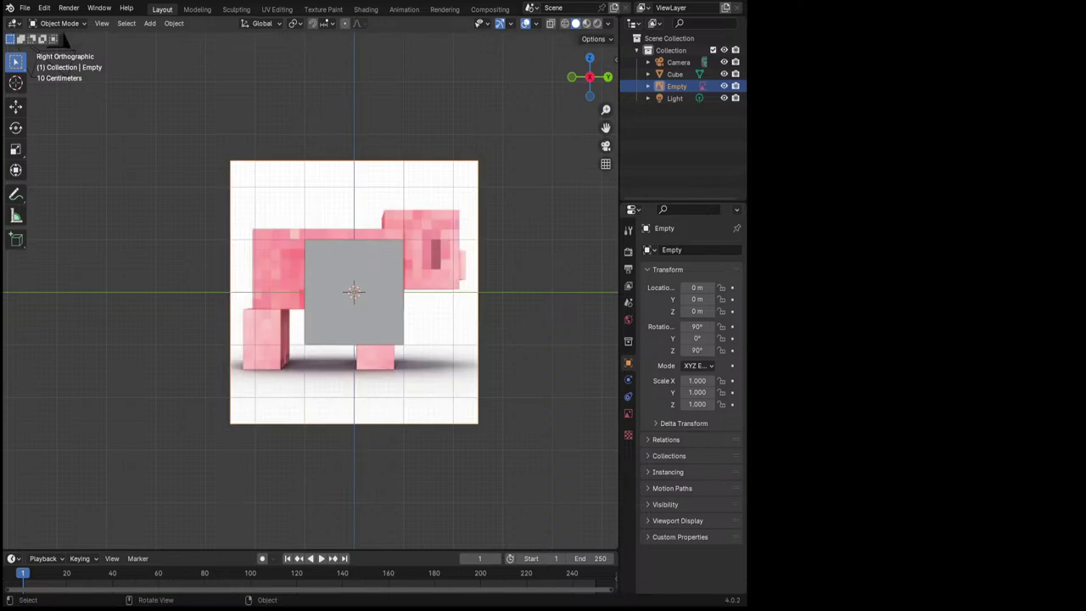
{"action": "right_click", "coordinate": [424, 257]}
{"action": "mouse_move", "coordinate": [398, 363]}
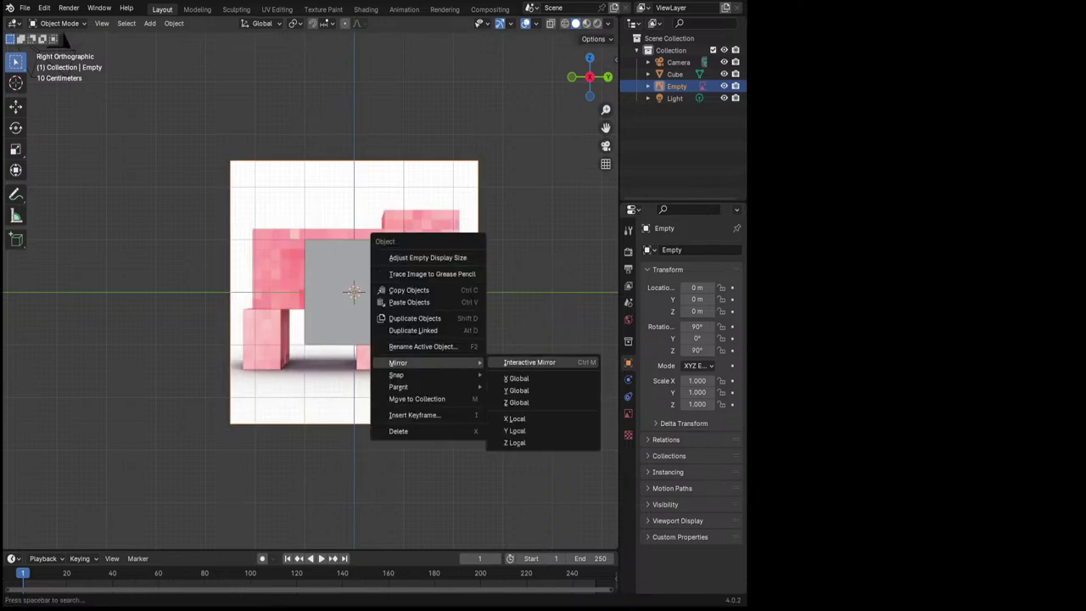
{"action": "left_click", "coordinate": [516, 390]}
{"action": "scroll", "coordinate": [373, 297], "scroll_direction": "up", "scroll_amount": 1}
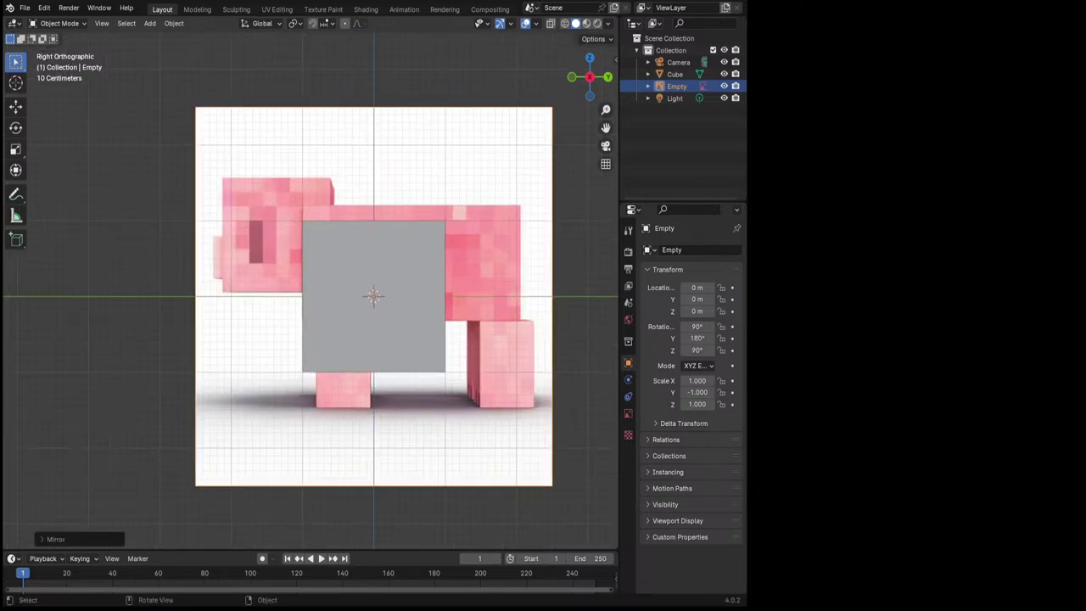
{"action": "left_click", "coordinate": [373, 297]}
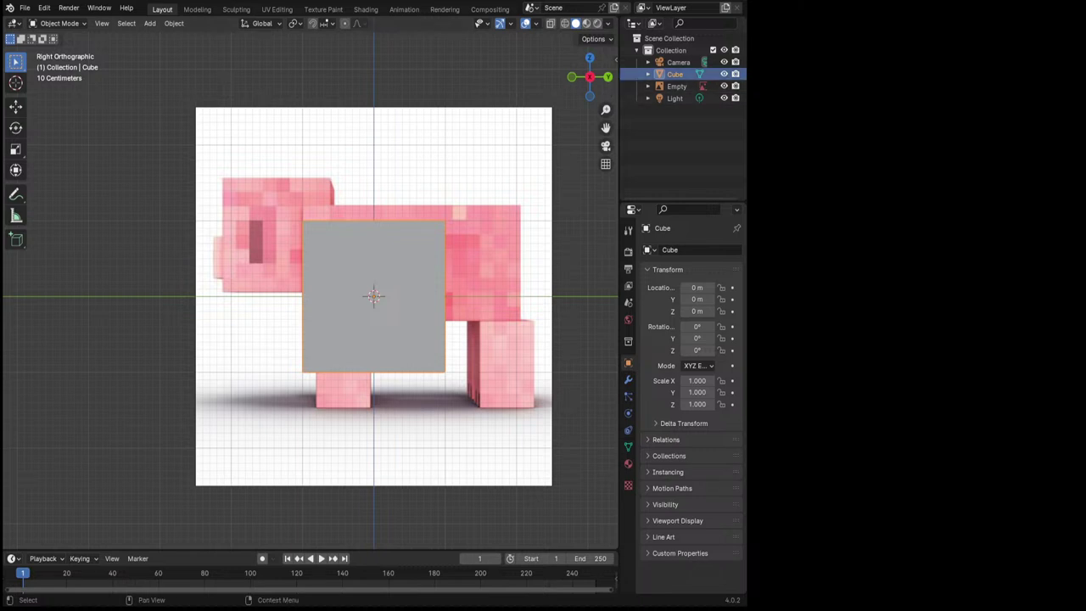
Rename the cube to Head and move it into a new collection named Pig
{"action": "double_click", "coordinate": [674, 73]}
{"action": "type", "text": "Head"}
{"action": "key", "text": "Return"}
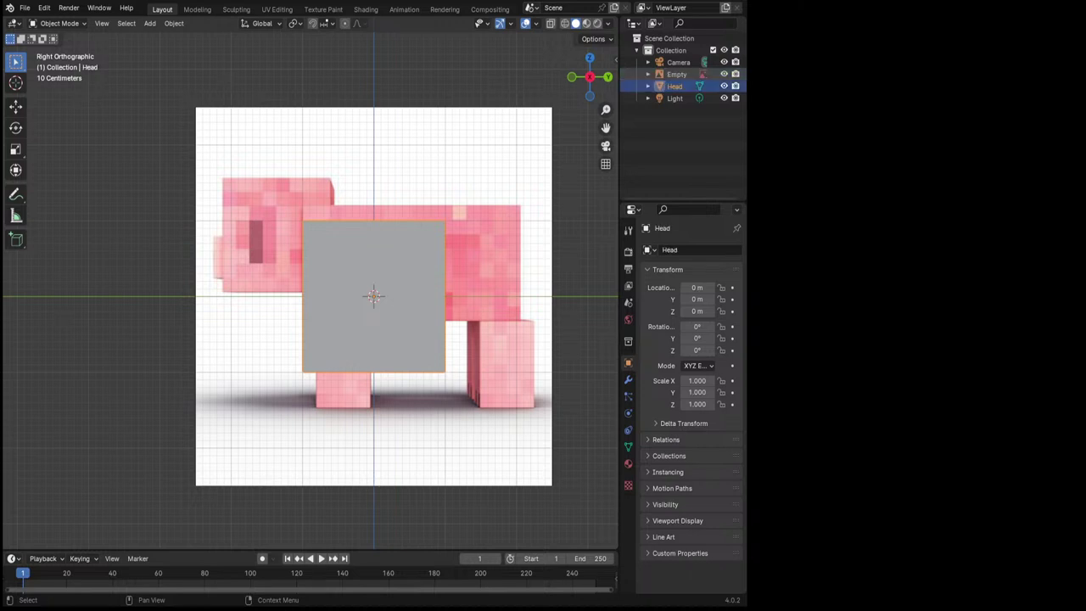
{"action": "right_click", "coordinate": [647, 110]}
{"action": "left_click", "coordinate": [649, 112]}
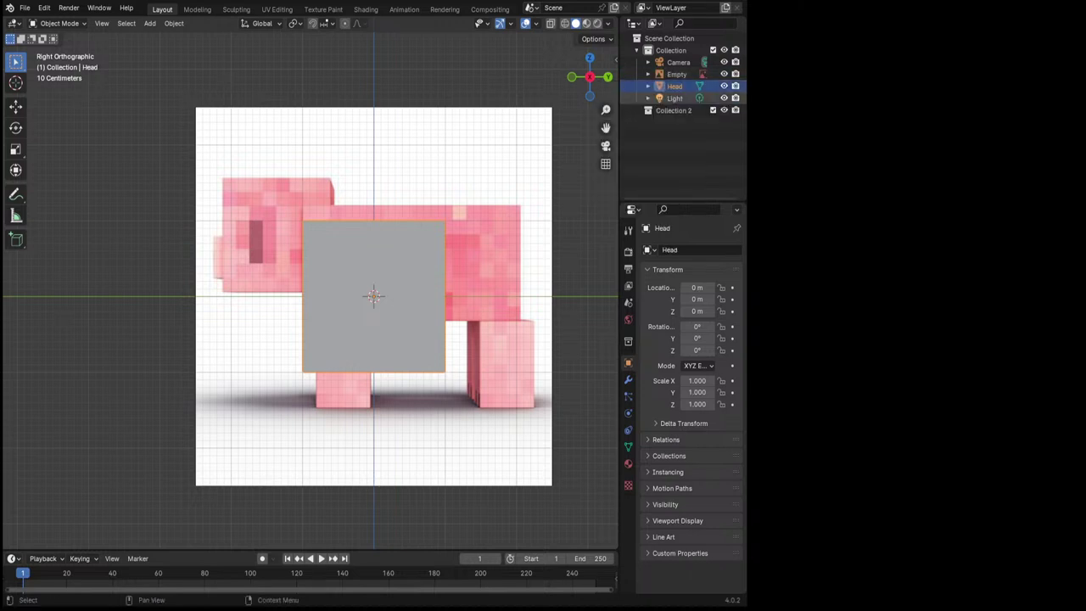
{"action": "double_click", "coordinate": [673, 110]}
{"action": "type", "text": "Pig"}
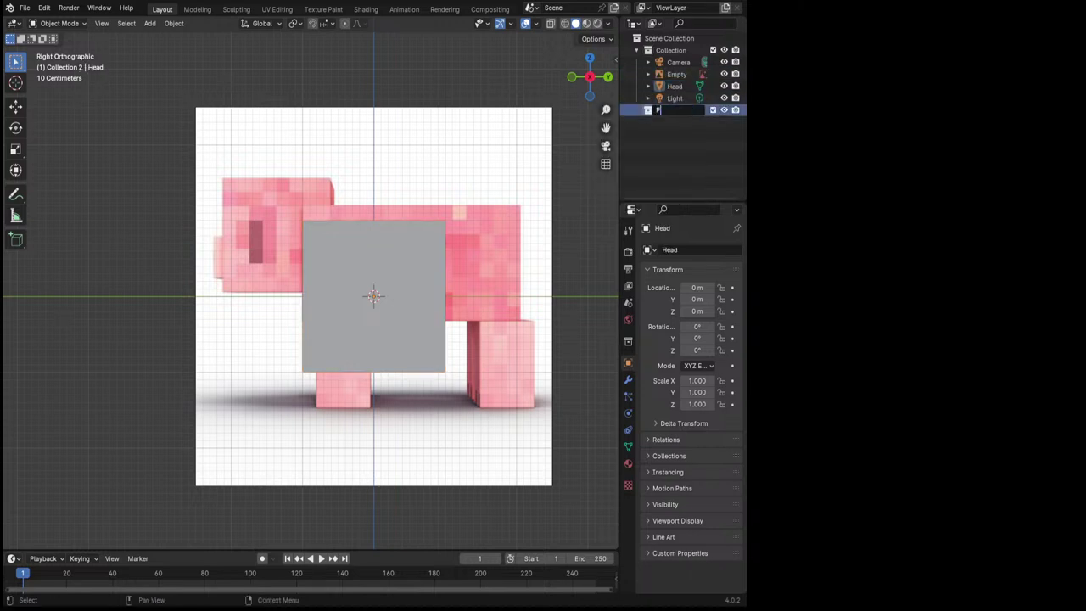
{"action": "key", "text": "Return"}
{"action": "left_click_drag", "start_coordinate": [674, 86], "coordinate": [677, 110]}
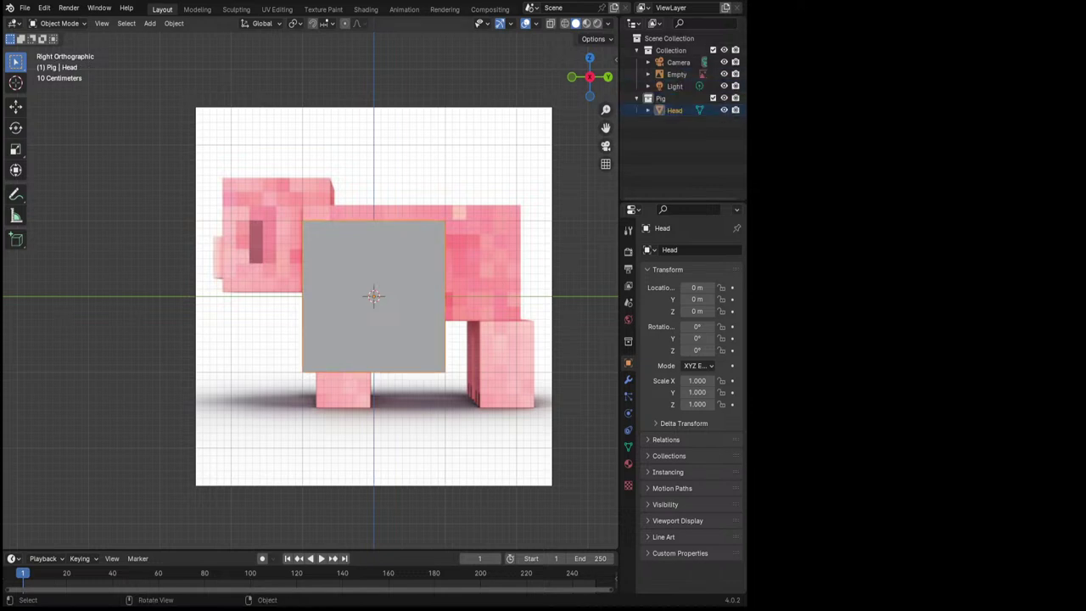
Turn on X-ray, raise Head to Z 0.7202 and scale it to 0.753
{"action": "scroll", "coordinate": [310, 290], "scroll_direction": "up", "scroll_amount": 1}
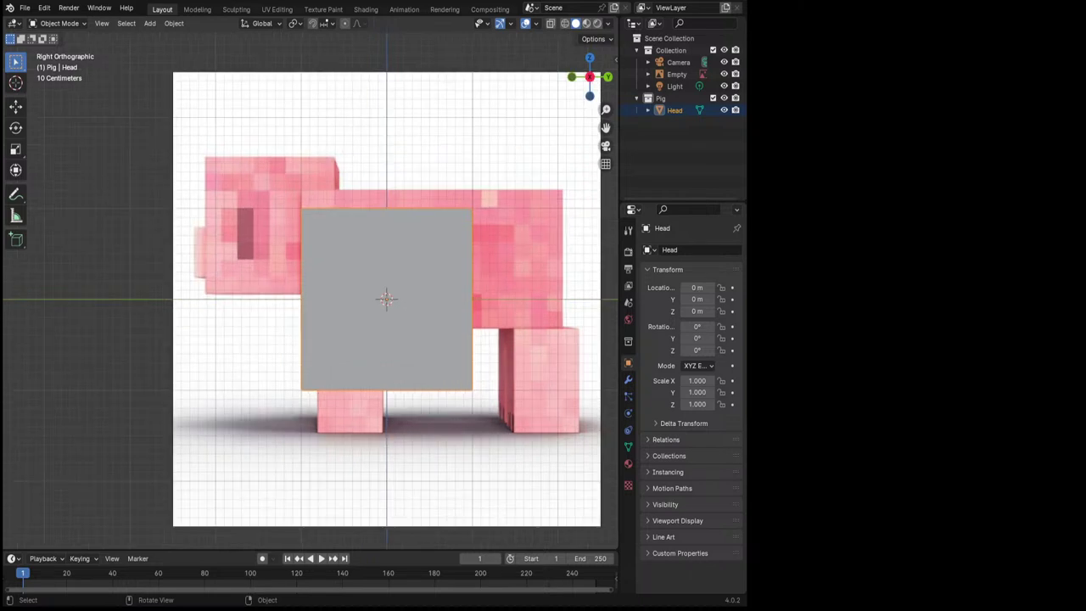
{"action": "scroll", "coordinate": [311, 290], "scroll_direction": "down", "scroll_amount": 1, "text": "ctrl"}
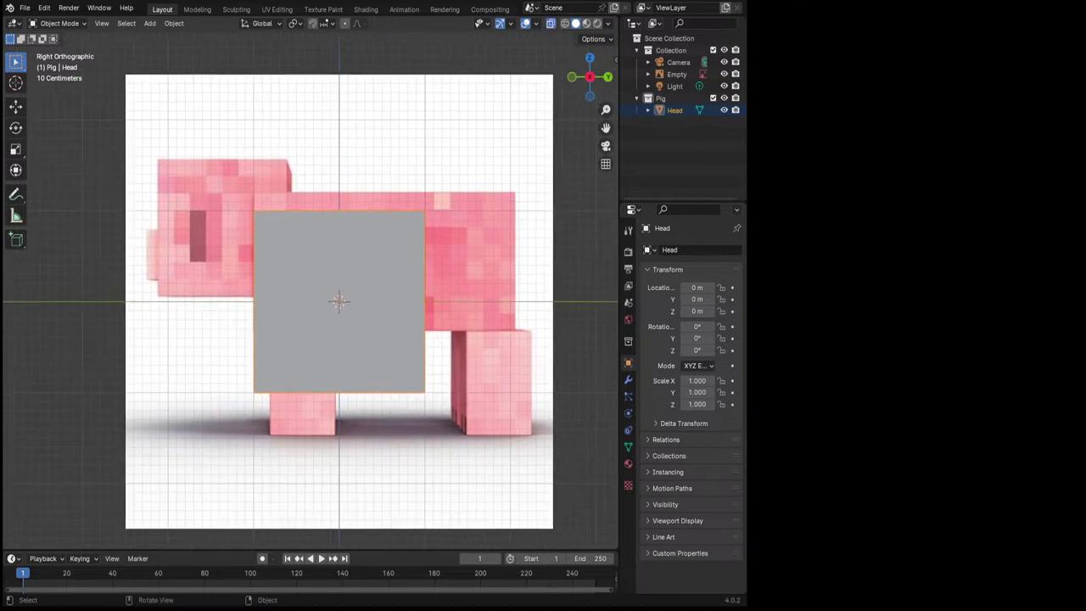
{"action": "key", "text": "alt+z"}
{"action": "key", "text": "g"}
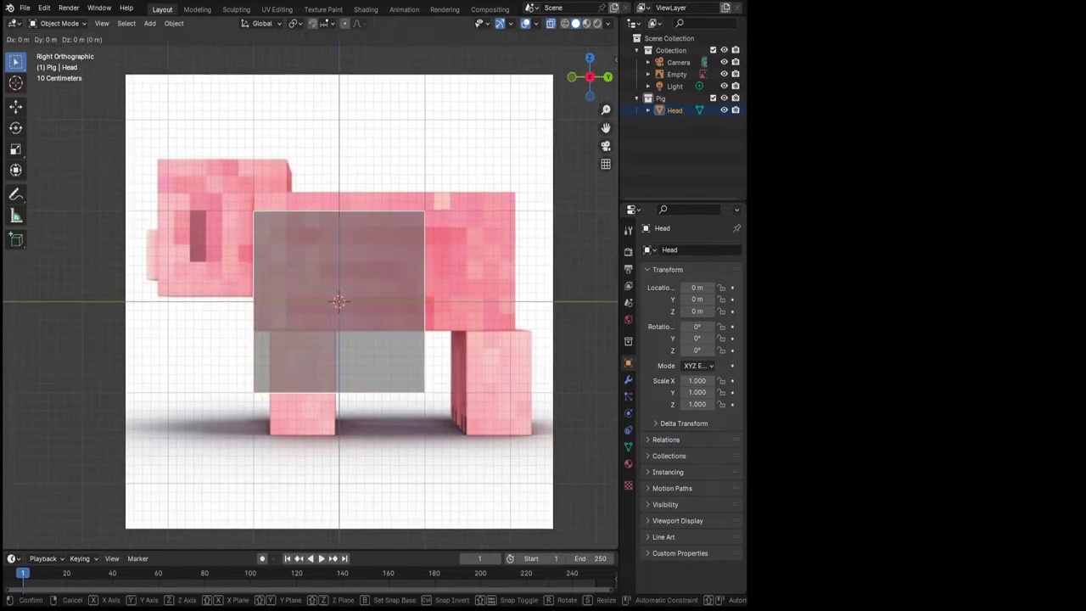
{"action": "key", "text": "y"}
{"action": "key", "text": "Return"}
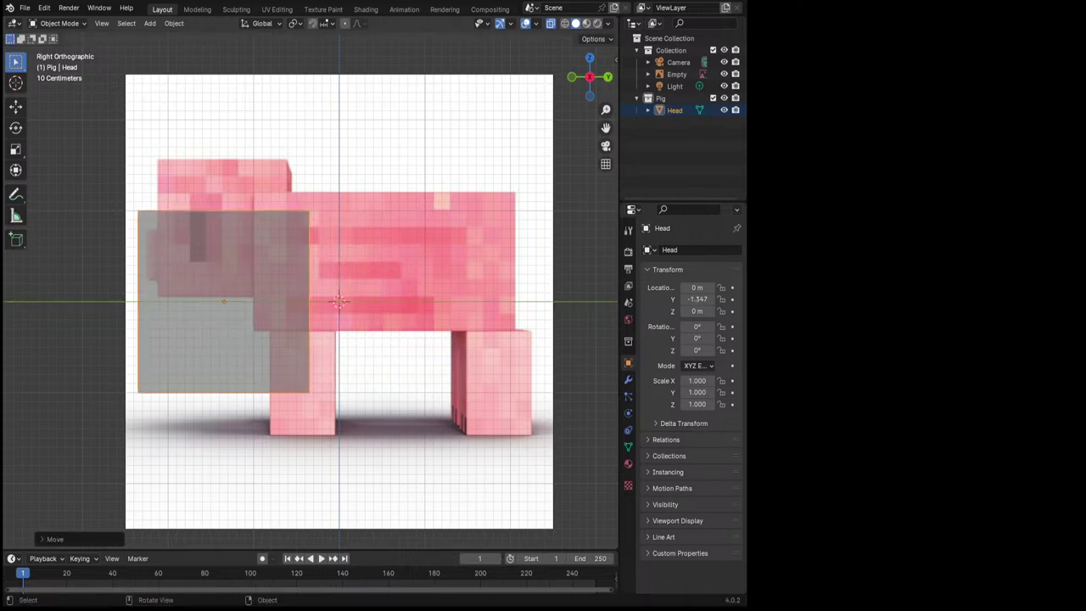
{"action": "key", "text": "g"}
{"action": "key", "text": "z"}
{"action": "key", "text": "Return"}
{"action": "key", "text": "s"}
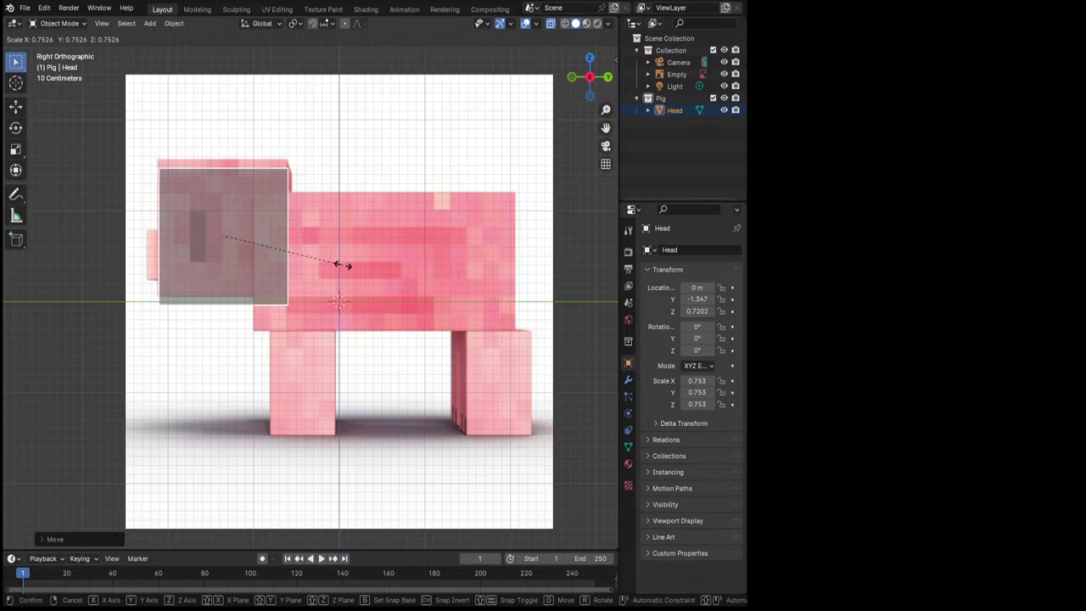
{"action": "key", "text": "Return"}
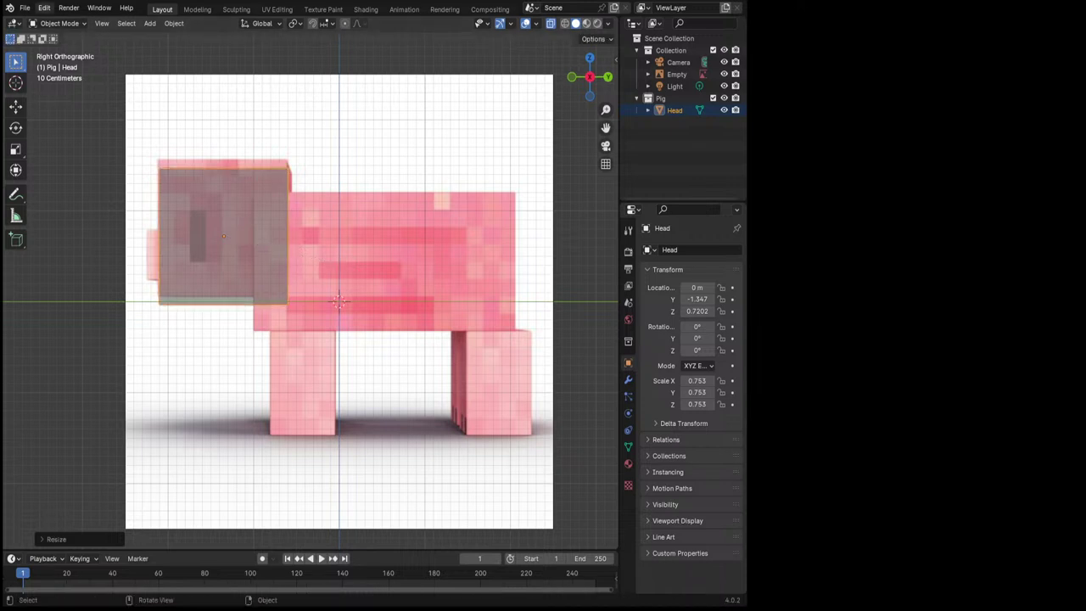
{"action": "left_click", "coordinate": [24, 7]}
{"action": "mouse_move", "coordinate": [68, 7]}
Show the sidebar and try starting Shortcut VUr, dismissing the Python error
{"action": "key", "text": "n"}
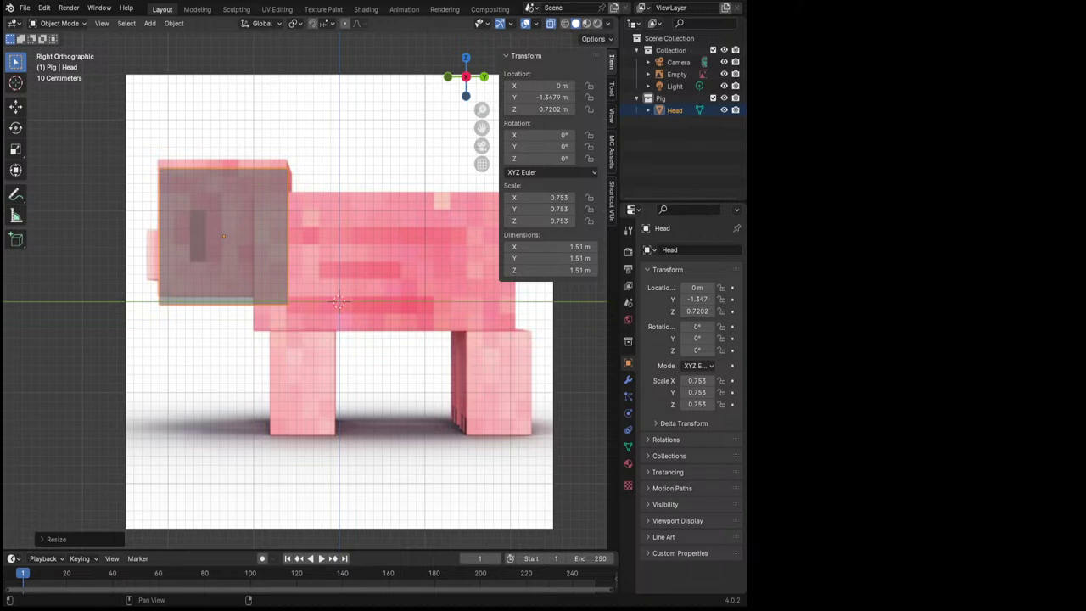
{"action": "left_click", "coordinate": [612, 197]}
{"action": "left_click", "coordinate": [555, 74]}
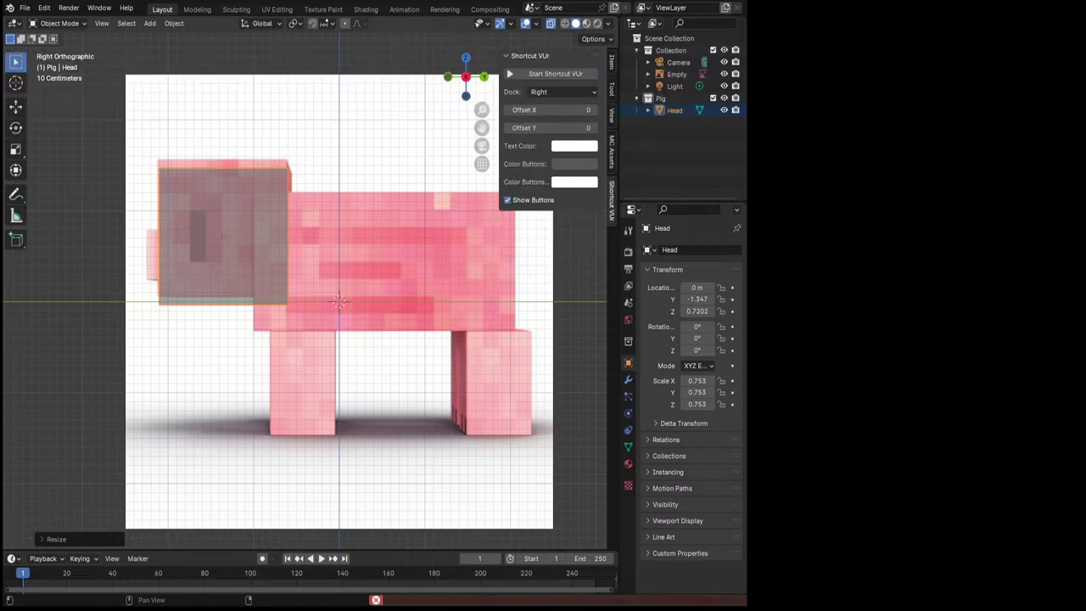
{"action": "left_click", "coordinate": [555, 74]}
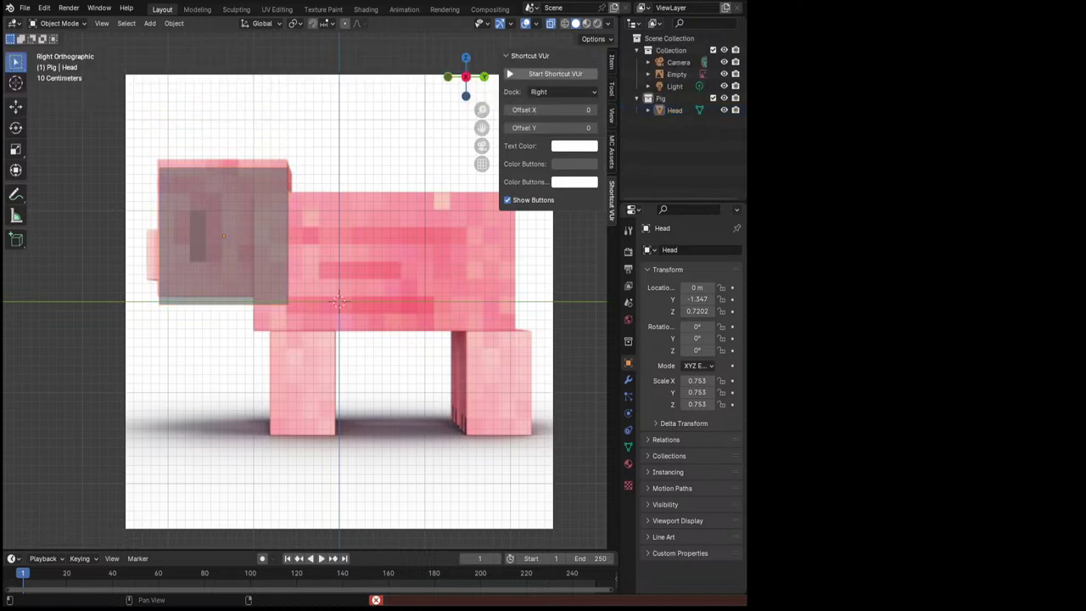
{"action": "left_click", "coordinate": [554, 73]}
{"action": "left_click", "coordinate": [676, 74]}
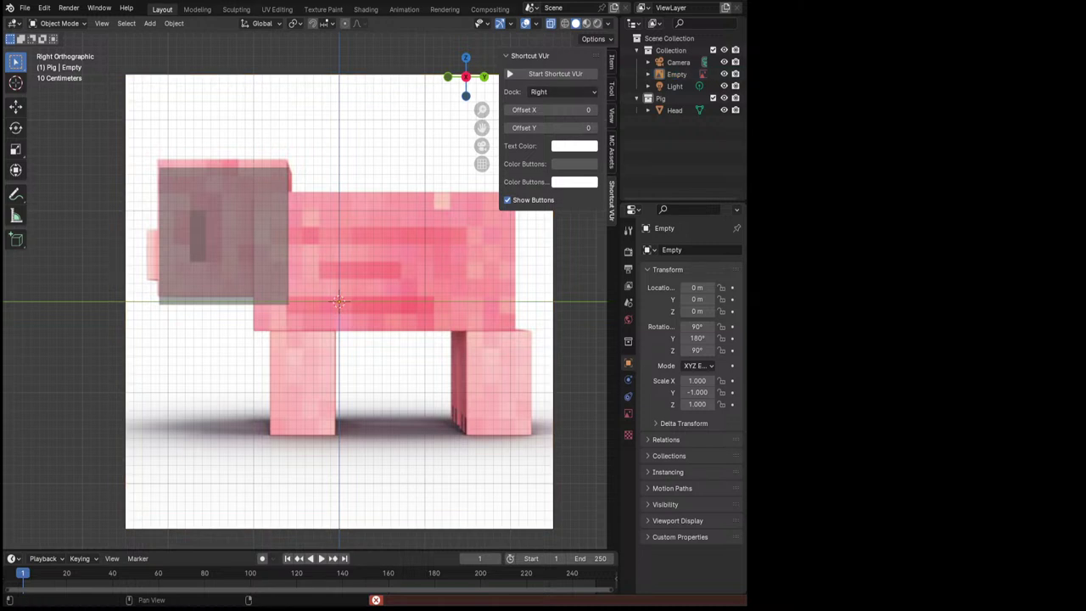
{"action": "left_click", "coordinate": [611, 89]}
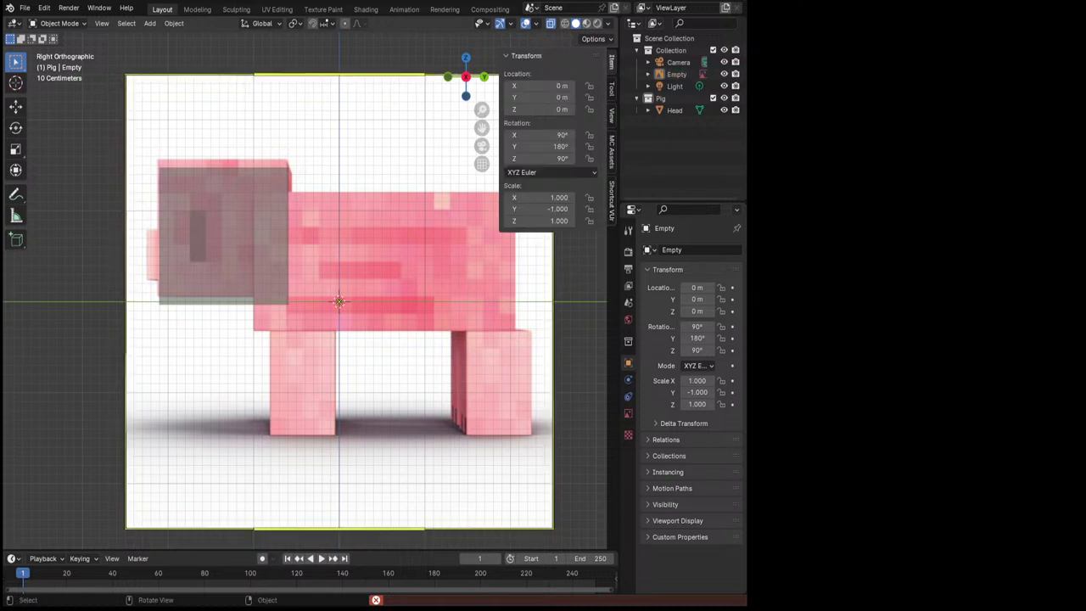
Select the Head cube and raise it to Z 0.8127
{"action": "left_click", "coordinate": [224, 235]}
{"action": "key", "text": "n"}
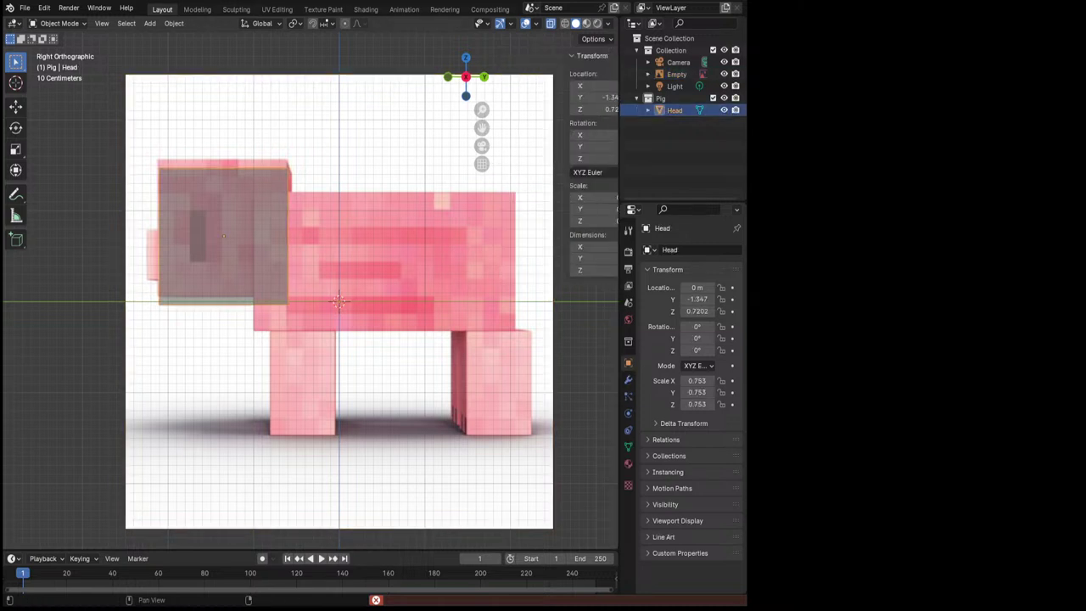
{"action": "key", "text": "g"}
{"action": "key", "text": "z"}
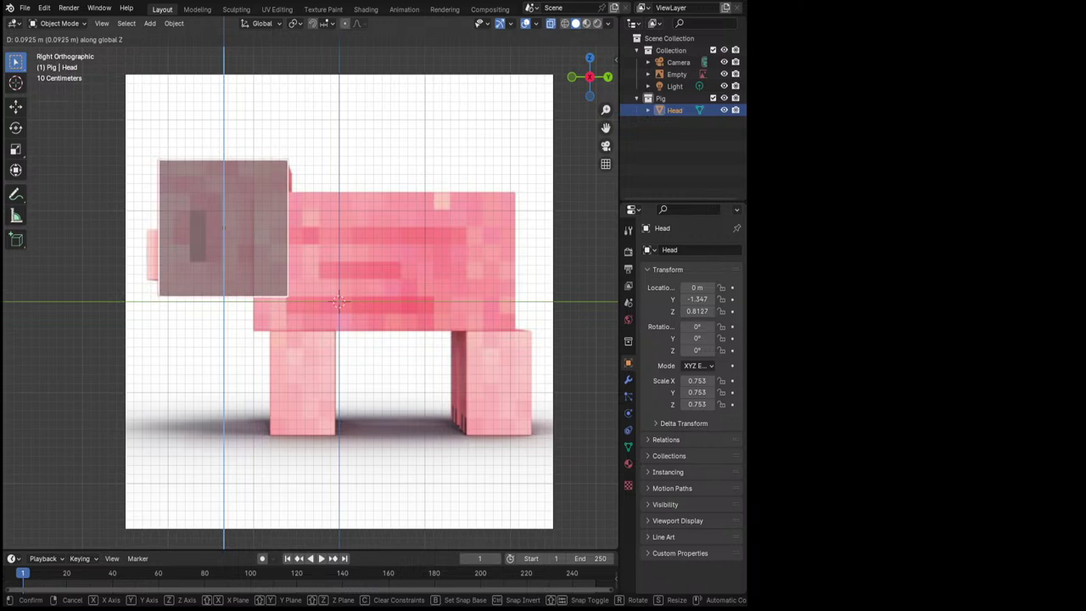
{"action": "key", "text": "Return"}
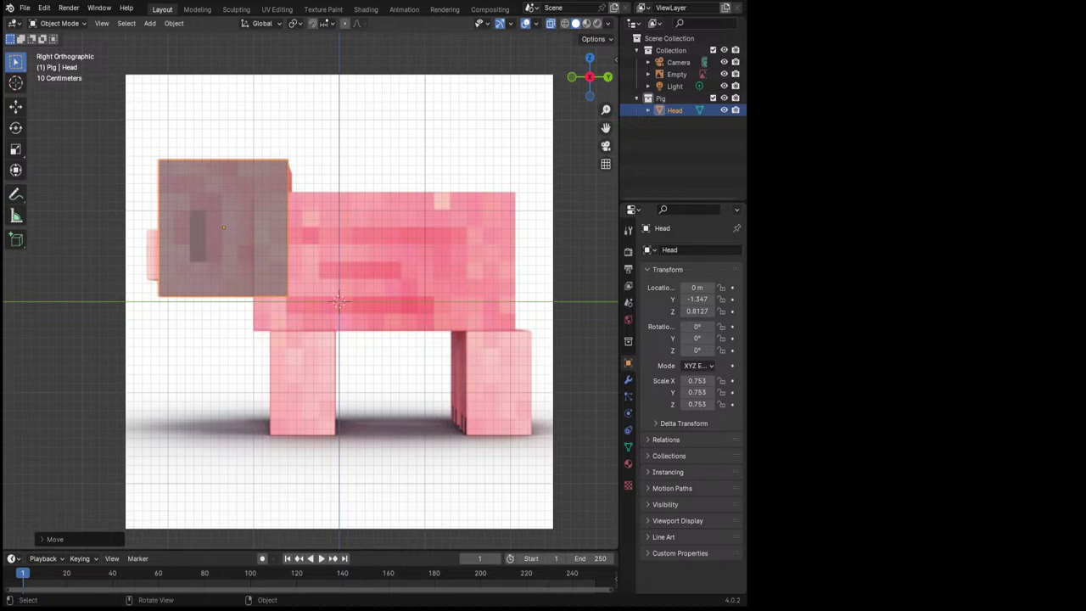
Duplicate Head, slide the copy along Y over the torso, and name it Body
{"action": "scroll", "coordinate": [339, 301], "scroll_direction": "up", "scroll_amount": 2}
{"action": "scroll", "coordinate": [339, 302], "scroll_direction": "up", "scroll_amount": 1}
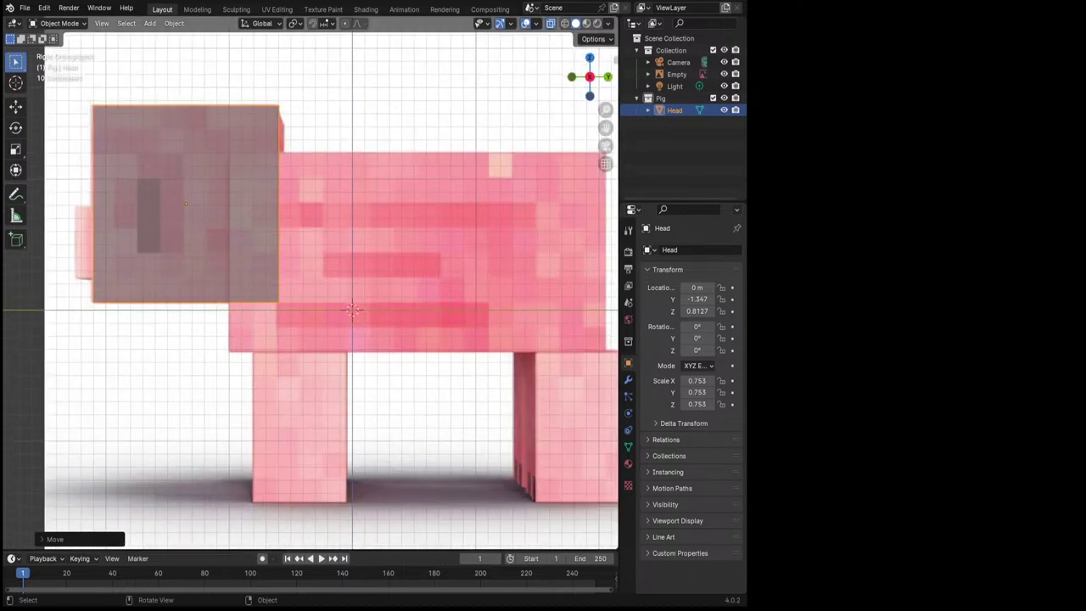
{"action": "scroll", "coordinate": [339, 302], "scroll_direction": "down", "scroll_amount": 1}
{"action": "key", "text": "shift+d"}
{"action": "key", "text": "y"}
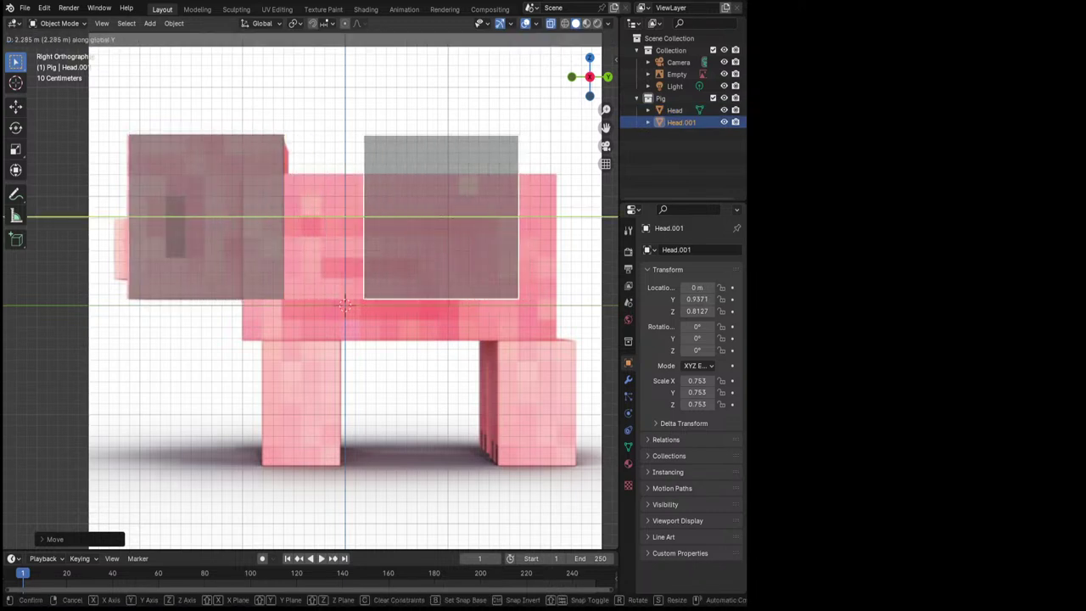
{"action": "key", "text": "Return"}
{"action": "double_click", "coordinate": [681, 122]}
{"action": "type", "text": "Body"}
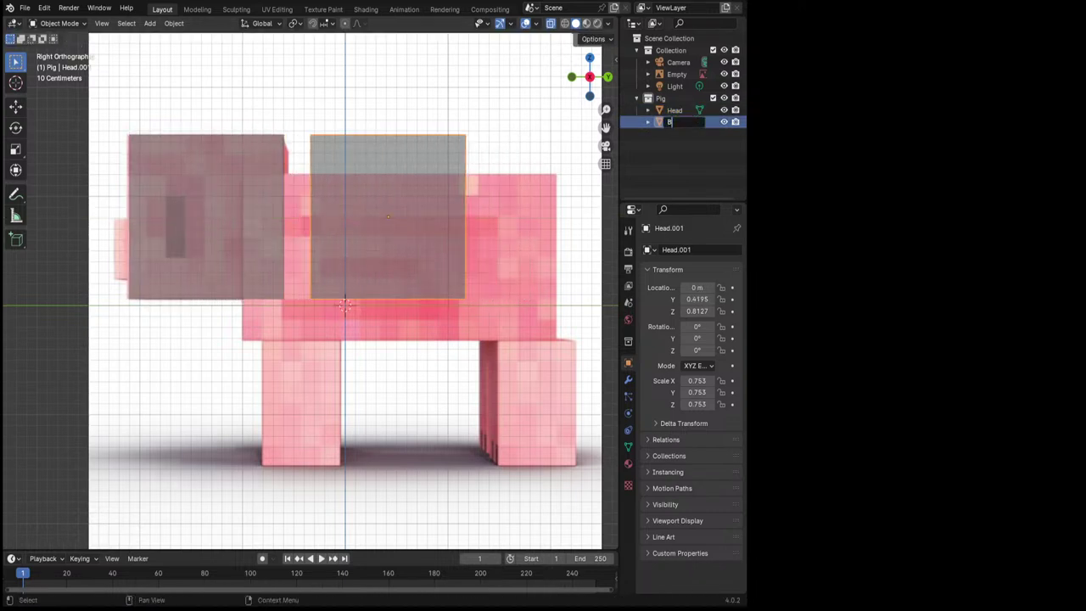
{"action": "key", "text": "Return"}
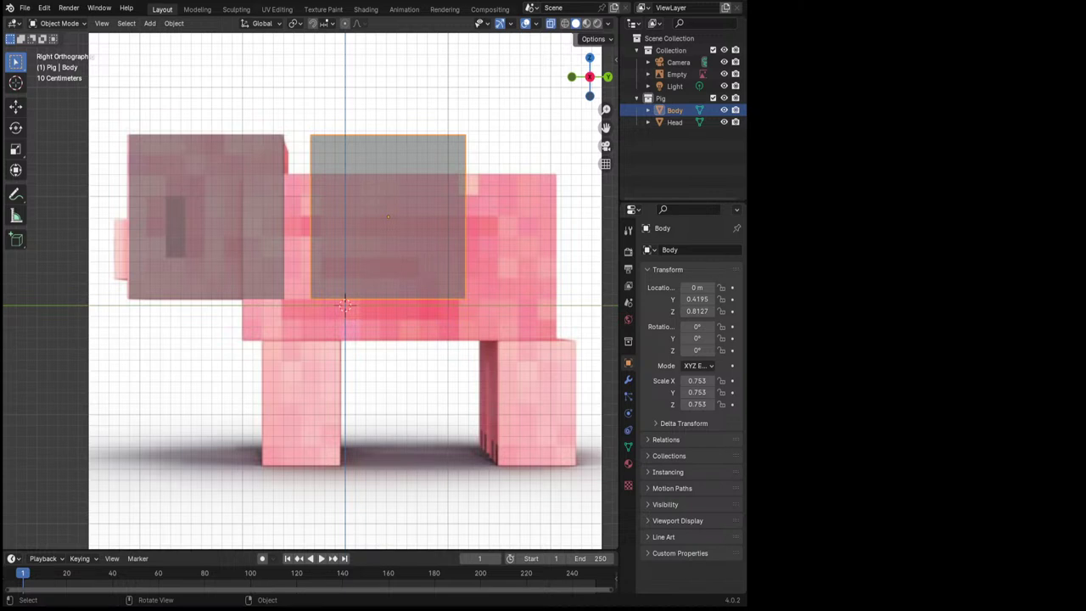
Stretch Body lengthwise to a Y scale of 1.531, repositioning it over the torso
{"action": "key", "text": "g"}
{"action": "key", "text": "z"}
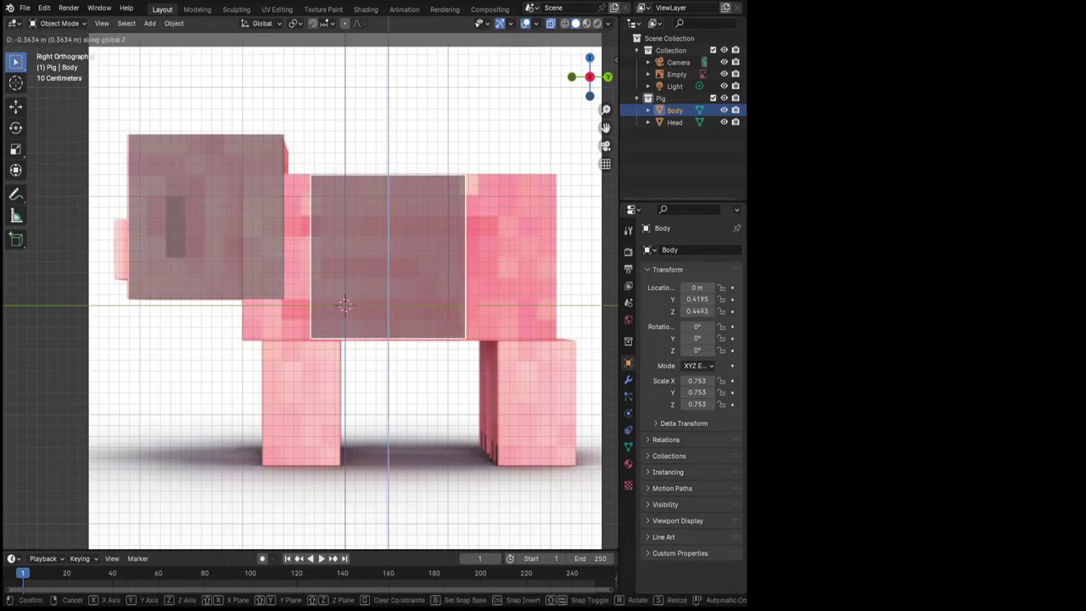
{"action": "key", "text": "Return"}
{"action": "key", "text": "s"}
{"action": "key", "text": "y"}
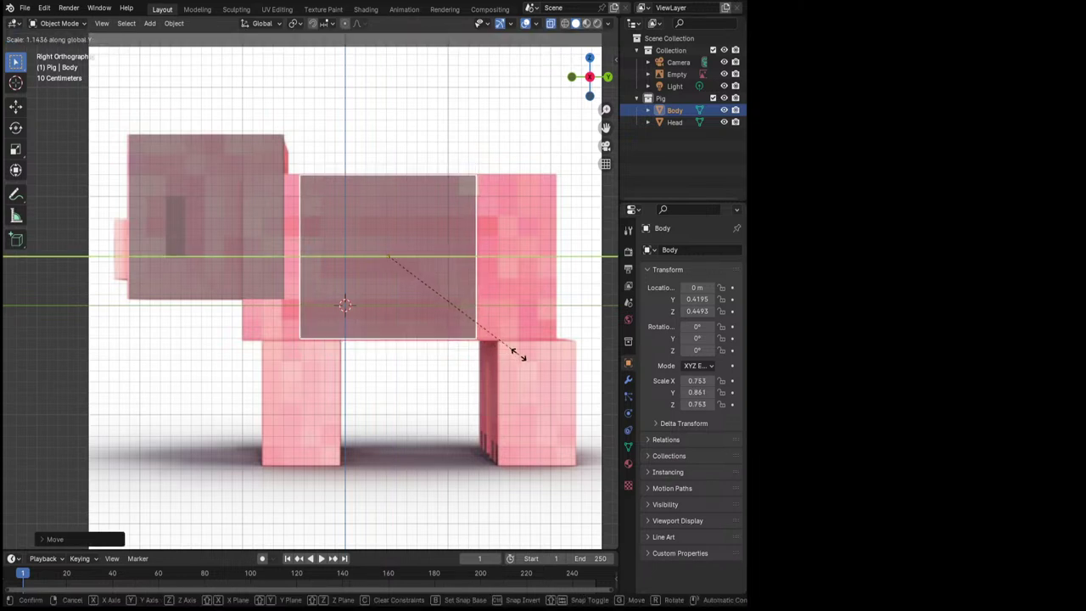
{"action": "key", "text": "Return"}
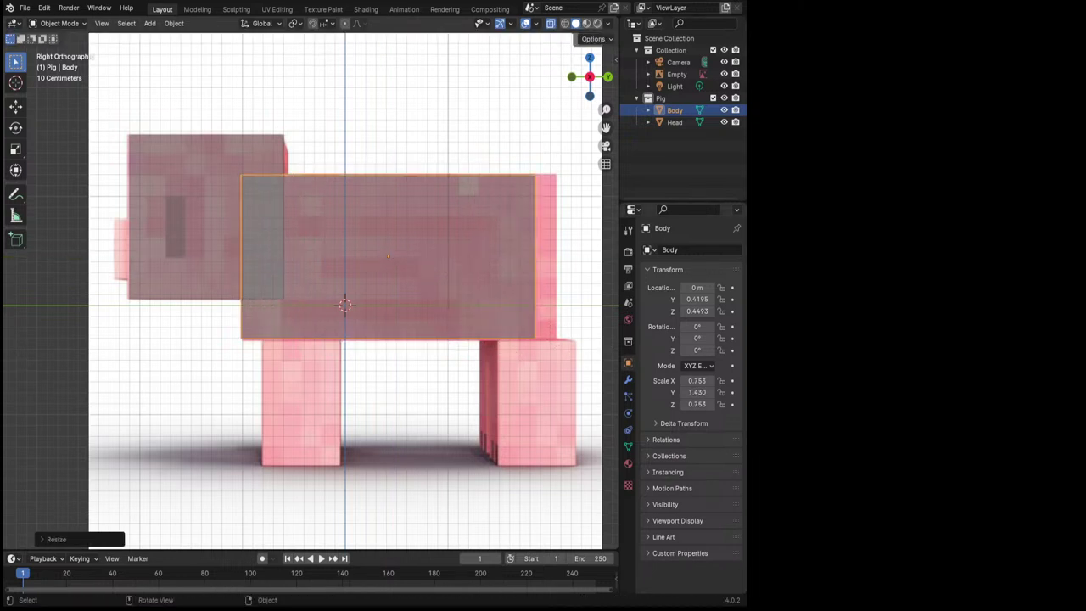
{"action": "key", "text": "g"}
{"action": "key", "text": "y"}
{"action": "key", "text": "Return"}
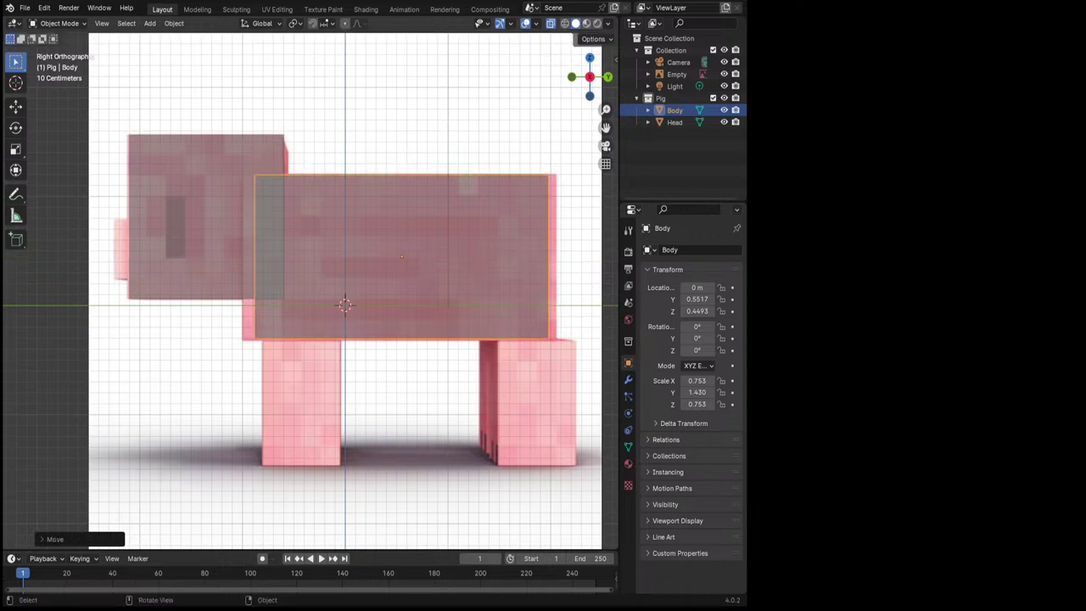
{"action": "key", "text": "s"}
{"action": "key", "text": "y"}
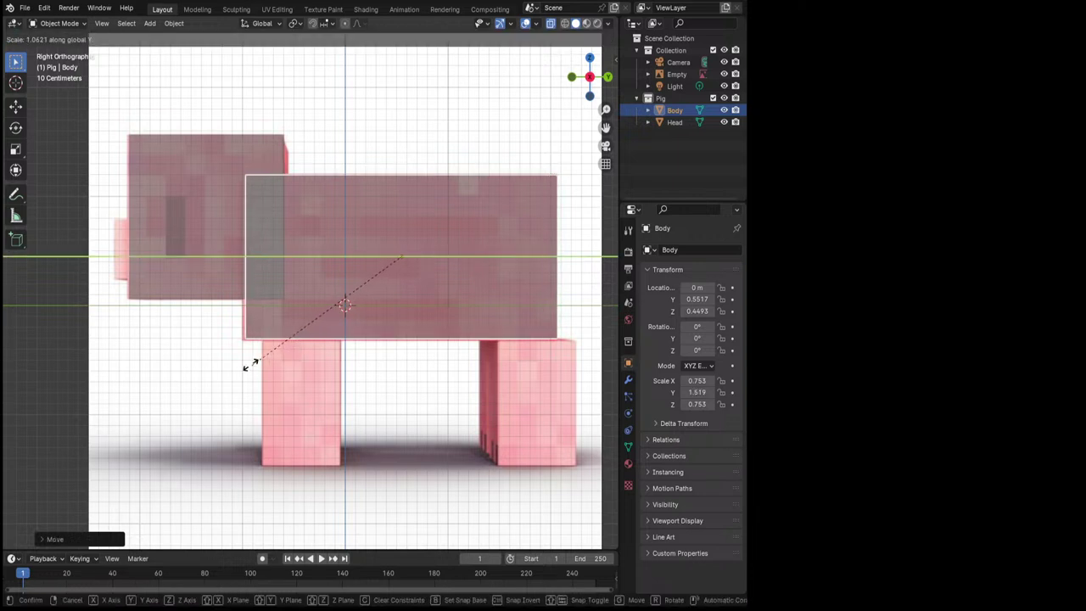
{"action": "key", "text": "Return"}
{"action": "key", "text": "g"}
{"action": "key", "text": "y"}
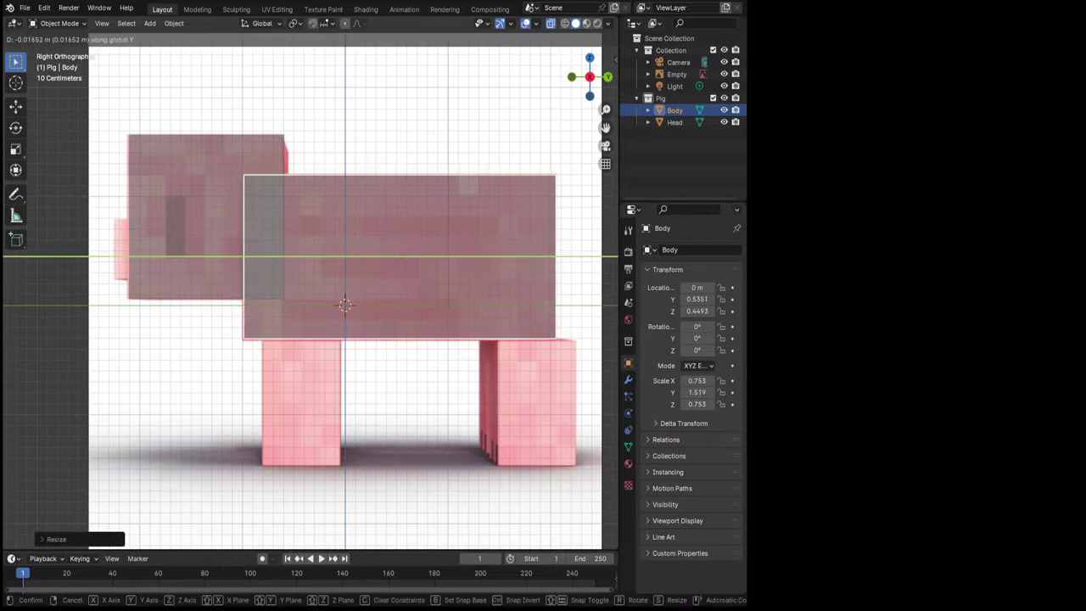
{"action": "key", "text": "Return"}
{"action": "key", "text": "s"}
{"action": "key", "text": "y"}
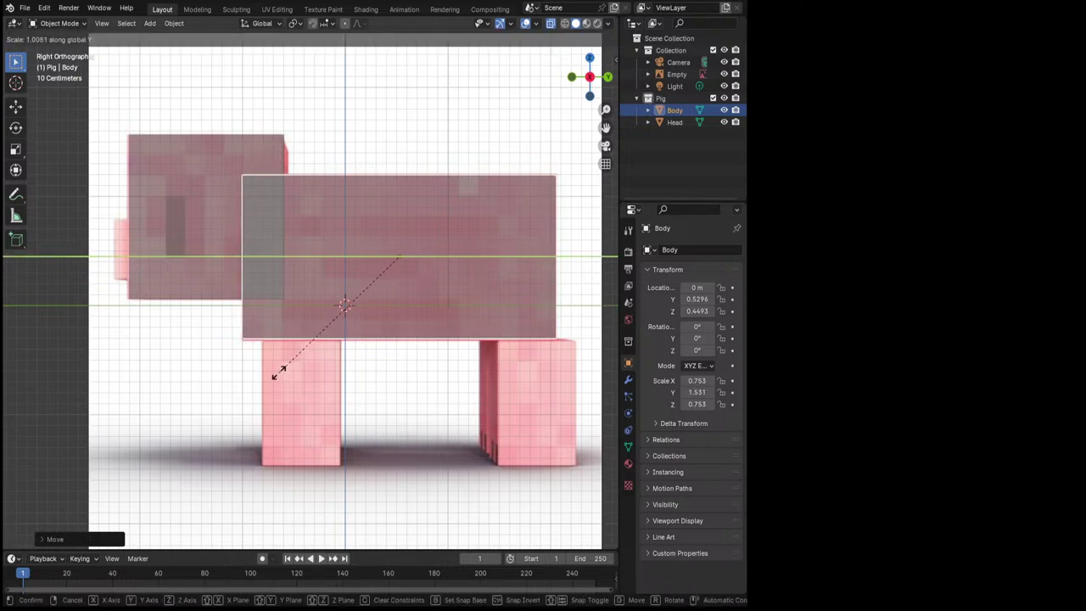
{"action": "key", "text": "Return"}
Lower Body to Z 0.4437 and set its height scale to 0.770
{"action": "key", "text": "s"}
{"action": "key", "text": "y"}
{"action": "key", "text": "Return"}
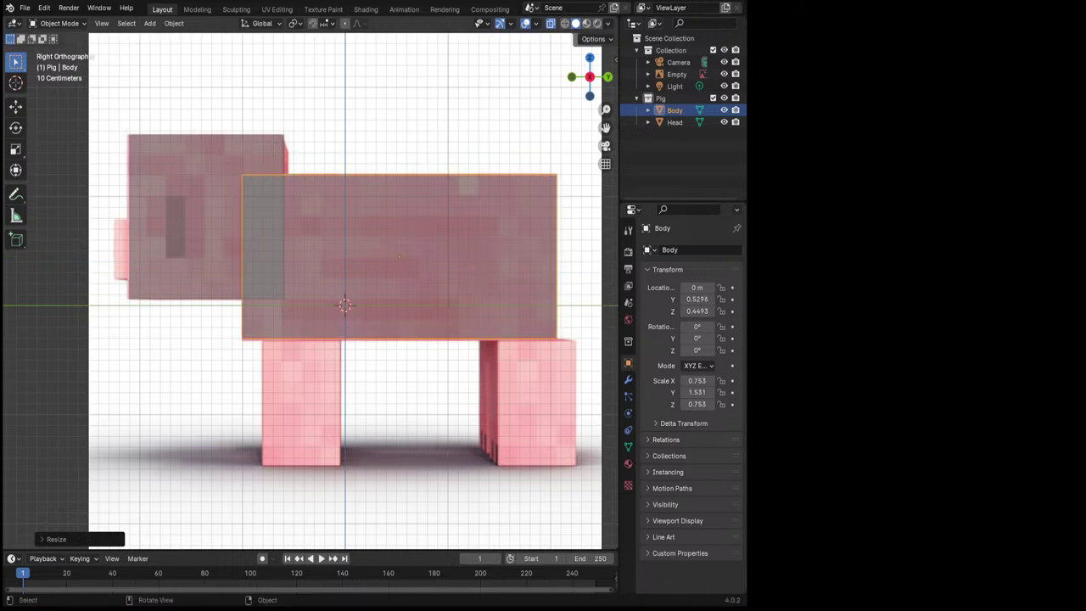
{"action": "key", "text": "g"}
{"action": "key", "text": "z"}
{"action": "key", "text": "Return"}
{"action": "key", "text": "s"}
{"action": "key", "text": "z"}
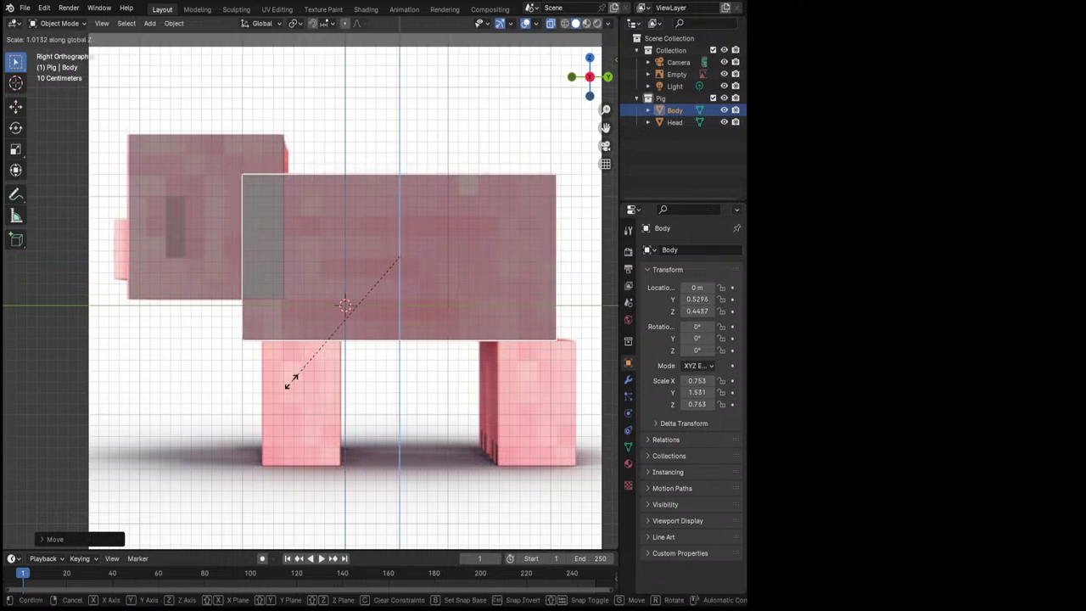
{"action": "key", "text": "Return"}
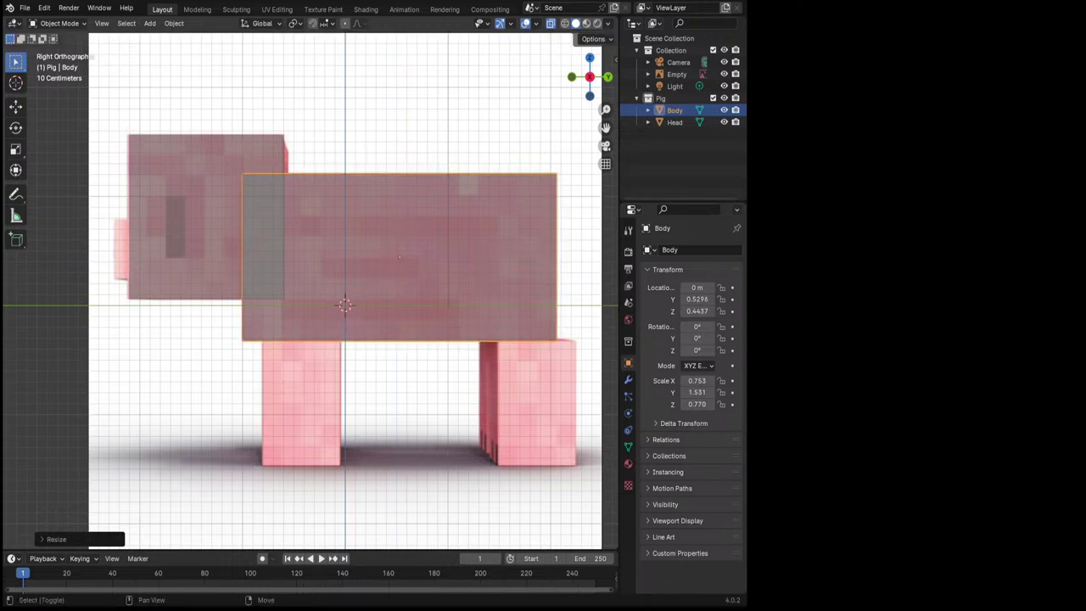
{"action": "middle_click_drag", "start_coordinate": [357, 288], "coordinate": [322, 190], "text": "shift"}
Duplicate Body below the torso, shrink the copy, and rotate it 90° on X
{"action": "key", "text": "shift+d"}
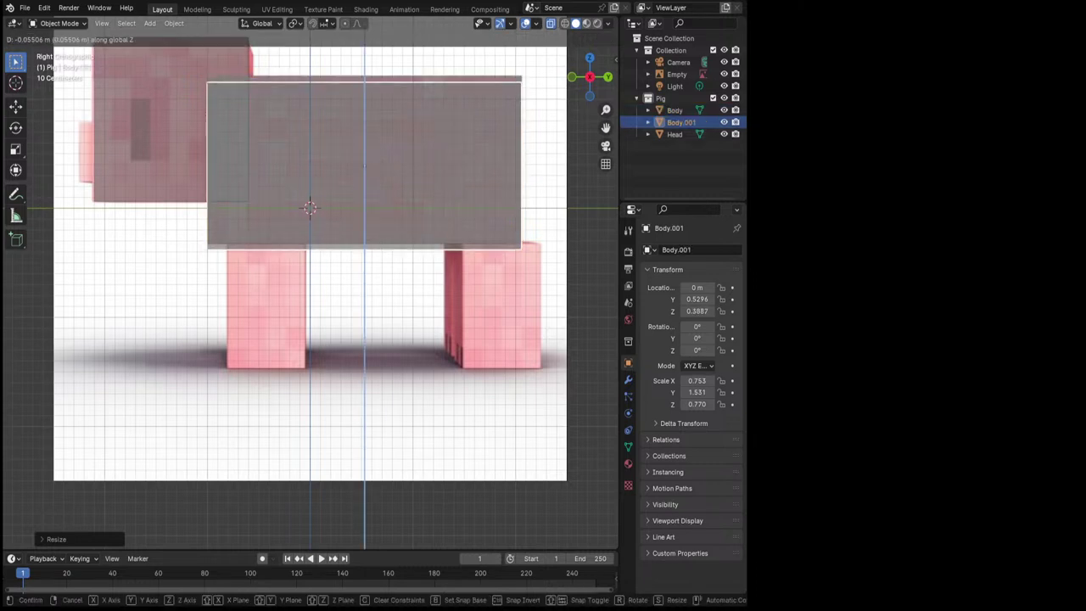
{"action": "key", "text": "z"}
{"action": "key", "text": "Return"}
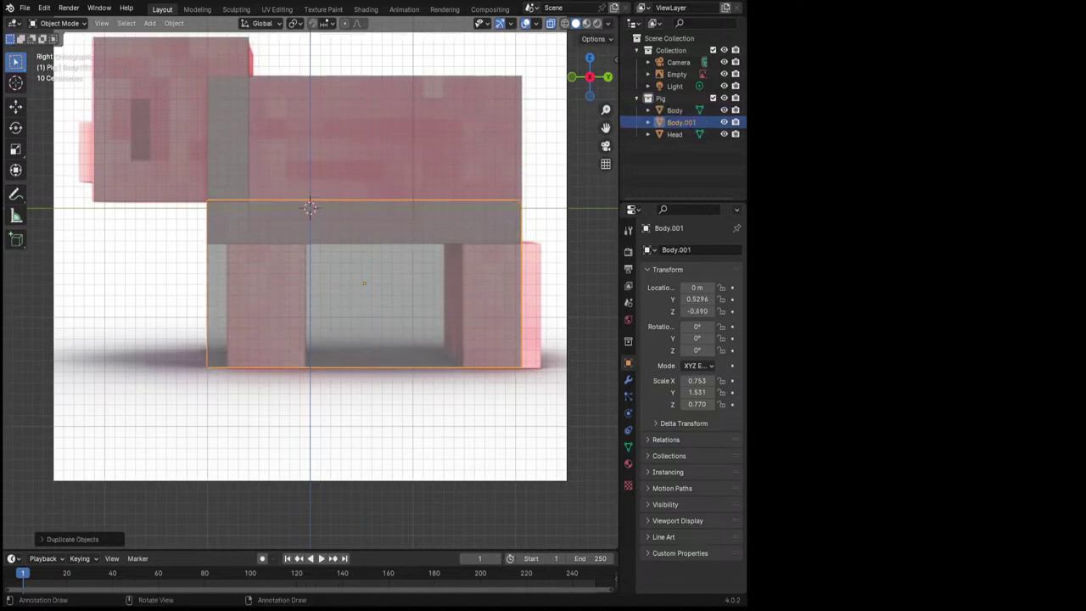
{"action": "key", "text": "s"}
{"action": "key", "text": "Return"}
{"action": "type", "text": "r"}
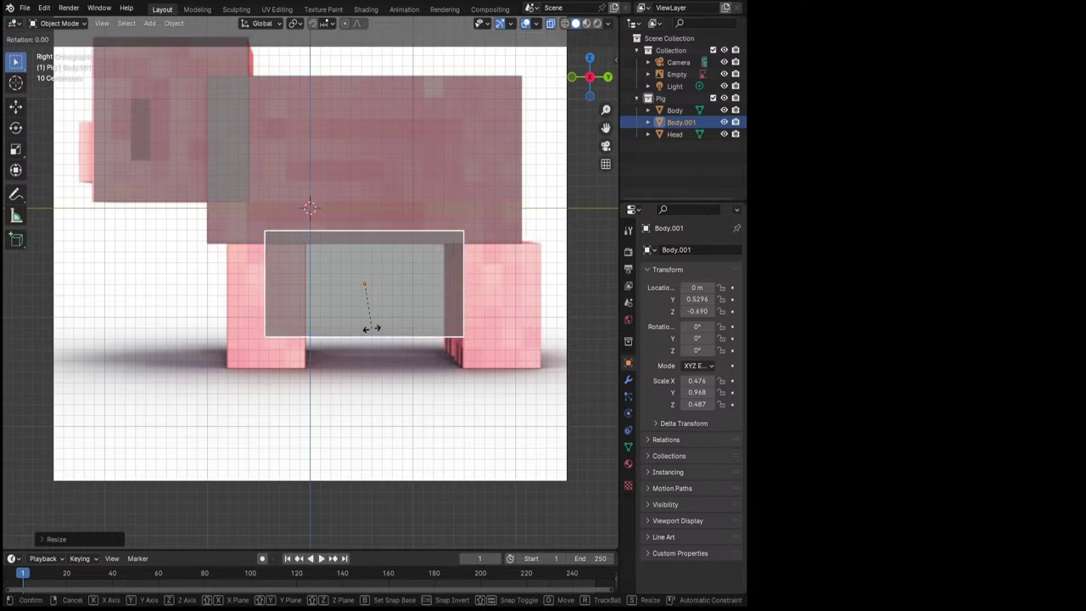
{"action": "type", "text": "x90"}
{"action": "key", "text": "BackSpace"}
{"action": "key", "text": "BackSpace"}
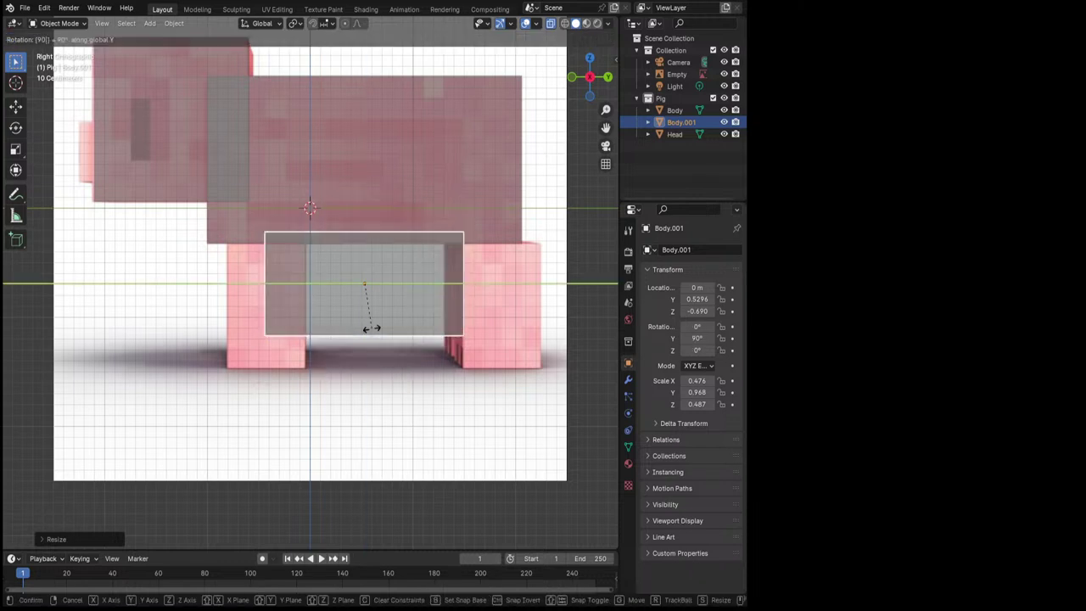
{"action": "type", "text": "90"}
{"action": "key", "text": "Return"}
Shrink the leg cube further and shift it sideways along Y under the body
{"action": "scroll", "coordinate": [310, 273], "scroll_direction": "up", "scroll_amount": 1}
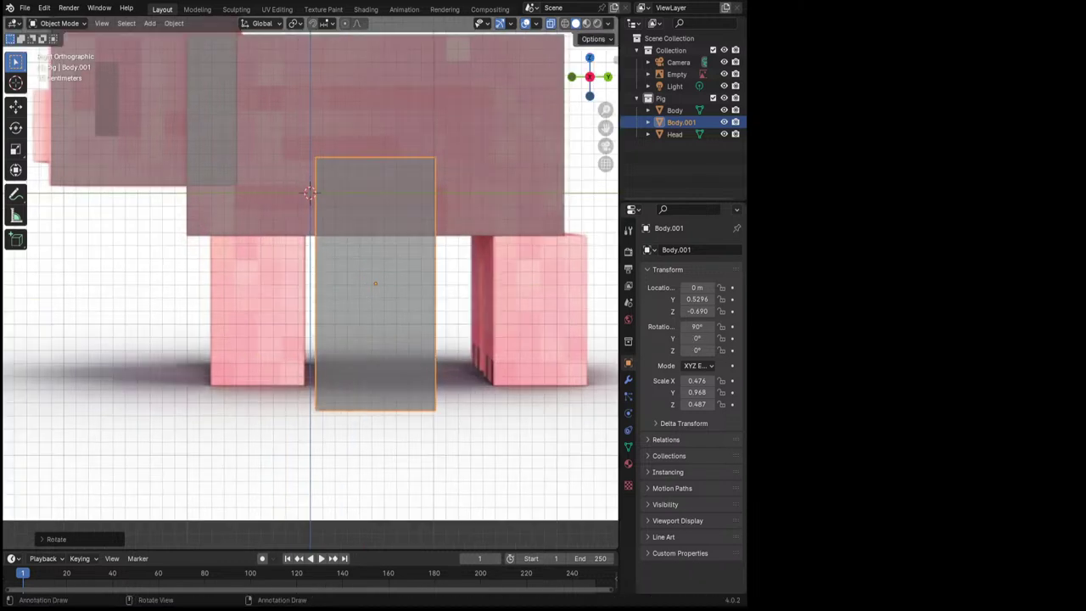
{"action": "key", "text": "s"}
{"action": "key", "text": "Return"}
{"action": "key", "text": "g"}
{"action": "key", "text": "x"}
{"action": "key", "text": "y"}
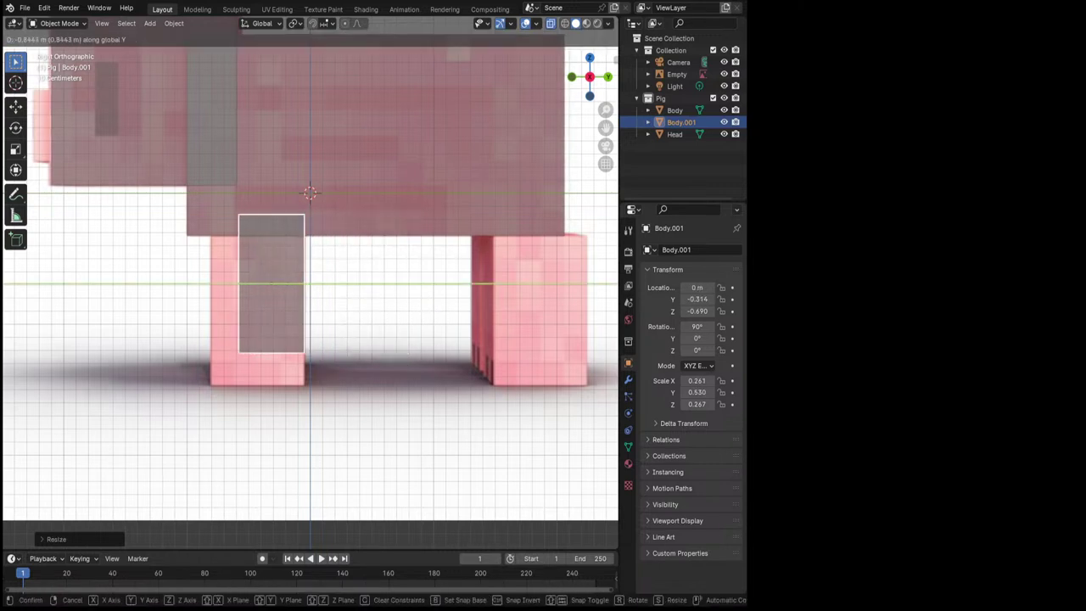
{"action": "key", "text": "Return"}
{"action": "key", "text": "g"}
{"action": "key", "text": "z"}
{"action": "key", "text": "Return"}
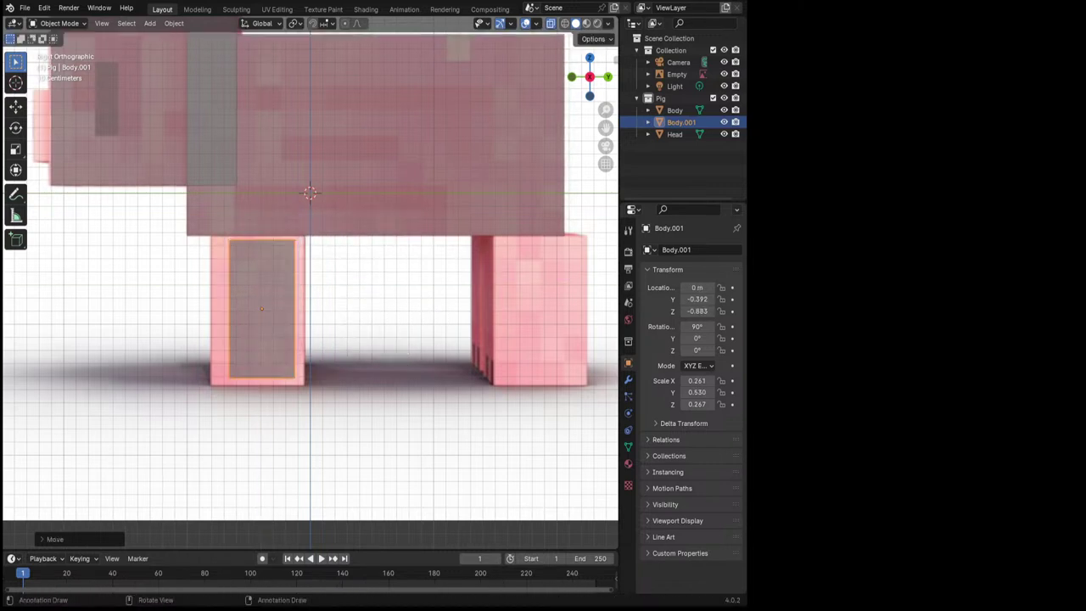
Nudge the leg slightly along Y, abandon the widening attempt, and orbit to inspect it
{"action": "key", "text": "s"}
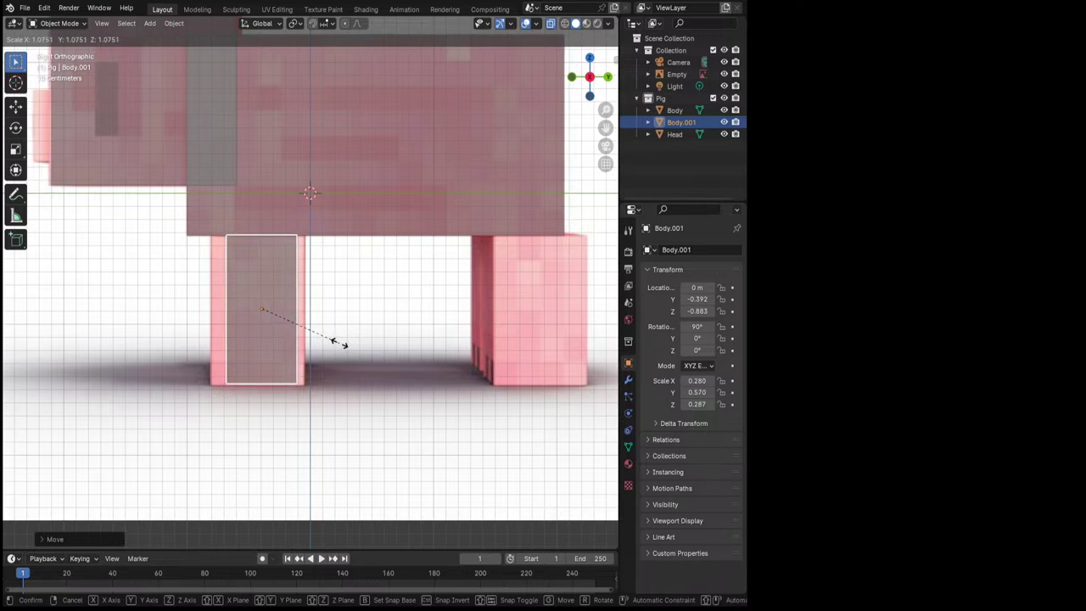
{"action": "key", "text": "Escape"}
{"action": "key", "text": "g"}
{"action": "key", "text": "y"}
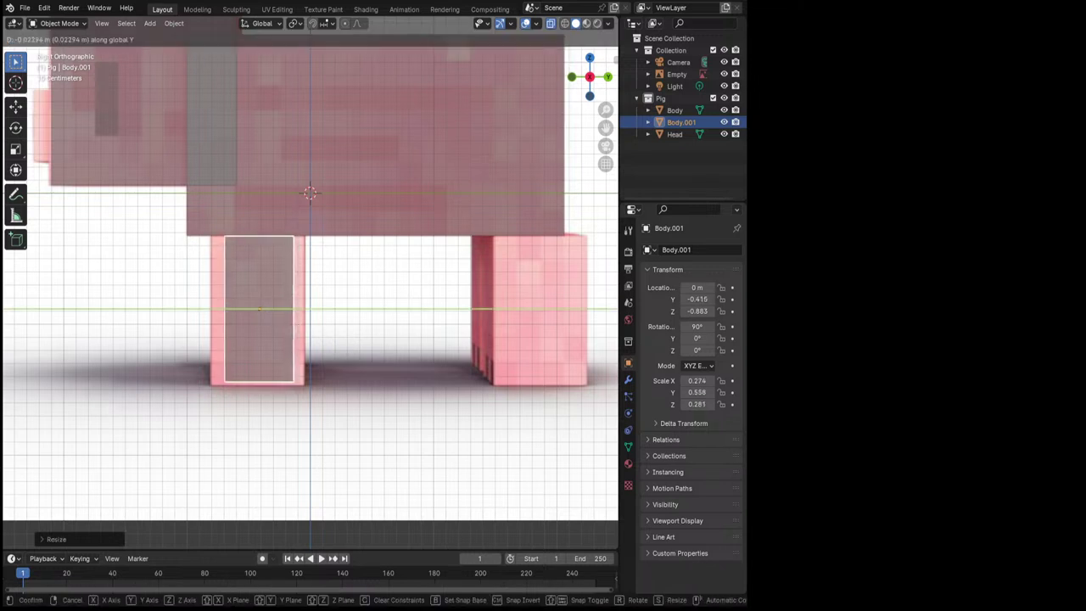
{"action": "key", "text": "Return"}
{"action": "key", "text": "shift+z"}
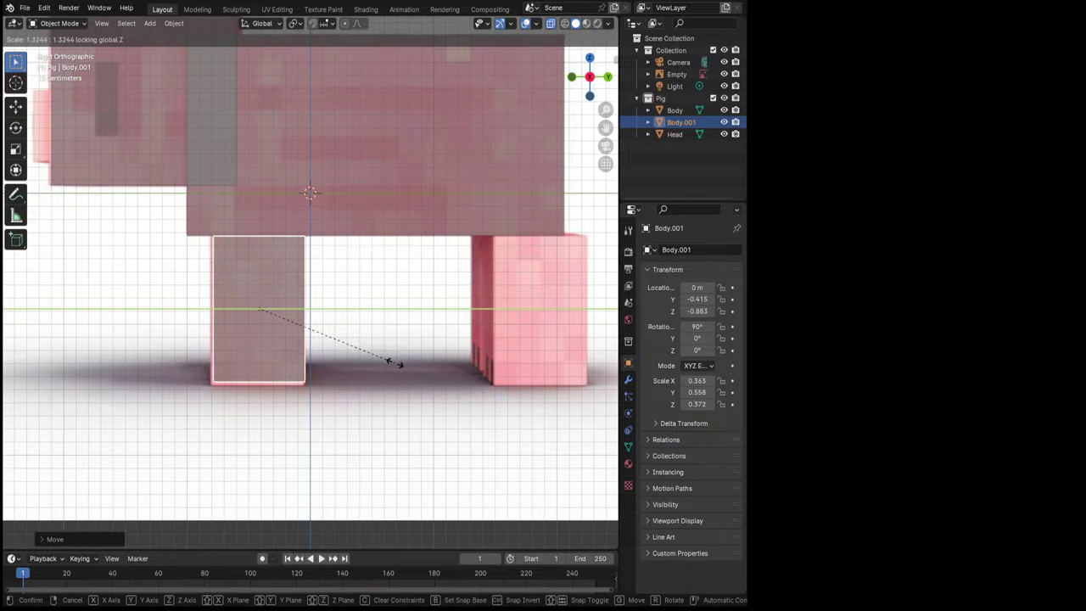
{"action": "right_click", "coordinate": [387, 359]}
{"action": "mouse_move", "coordinate": [388, 359]}
{"action": "middle_mouse_down"}
{"action": "mouse_move", "coordinate": [407, 347]}
{"action": "mouse_move", "coordinate": [485, 376]}
{"action": "middle_mouse_up"}
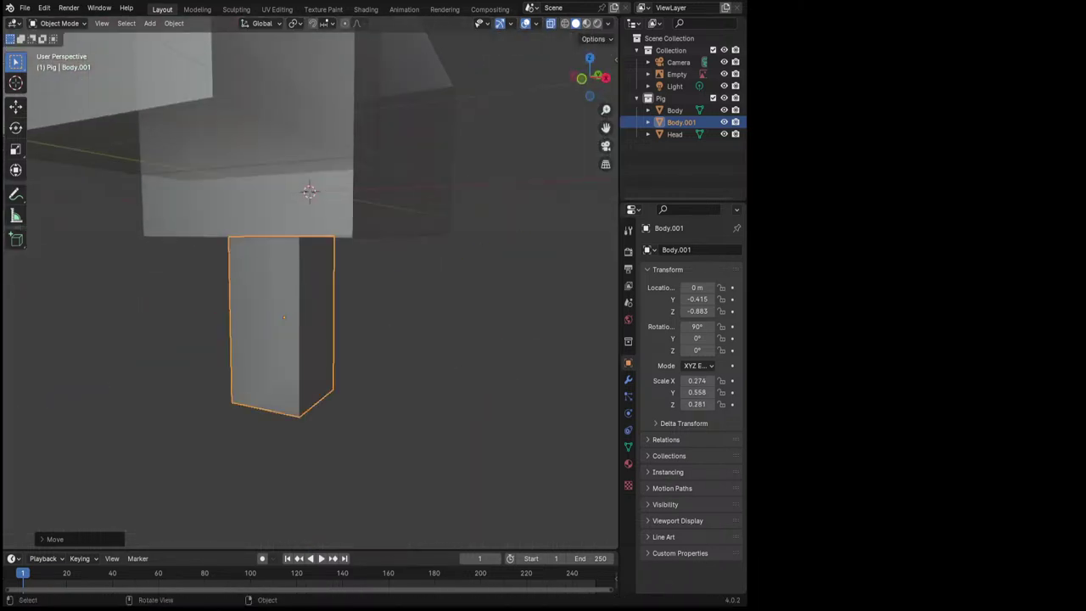
Return to Right Orthographic view and switch shading to Material Preview
{"action": "key", "text": "KP_3"}
{"action": "key", "text": "z"}
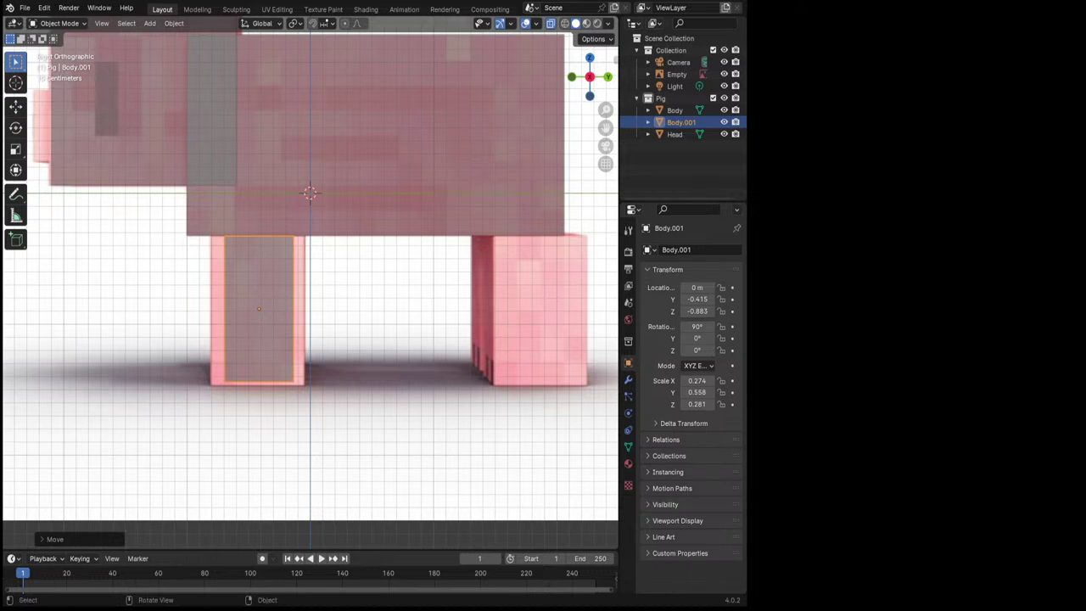
Widen the Body.001 leg cube with its height locked and move it along Y and Z over the front leg
{"action": "key", "text": "s"}
{"action": "key", "text": "shift+z"}
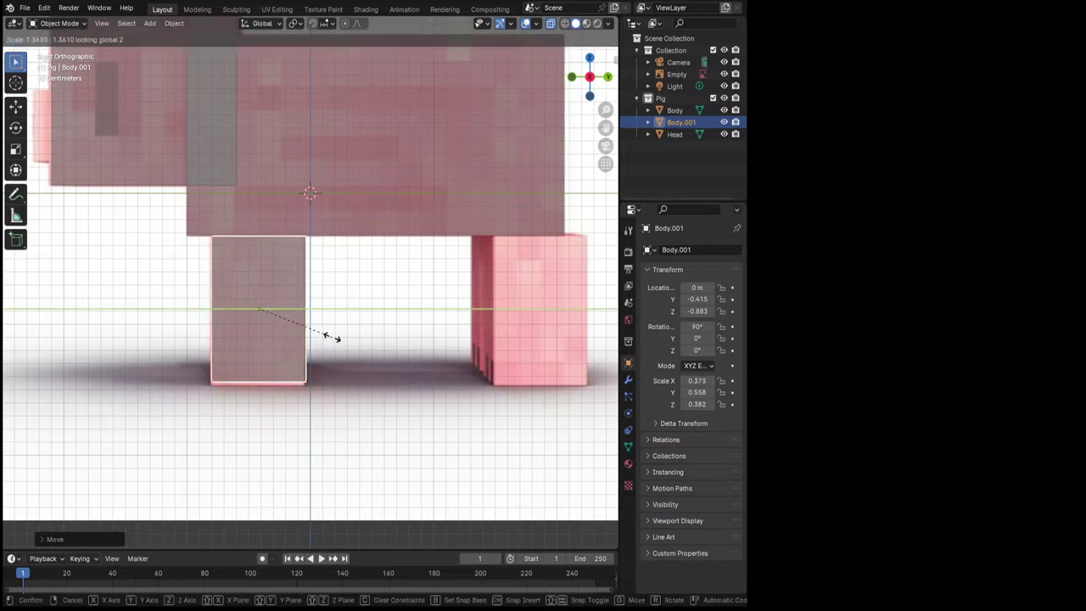
{"action": "left_click", "coordinate": [331, 334]}
{"action": "key", "text": "g"}
{"action": "key", "text": "y"}
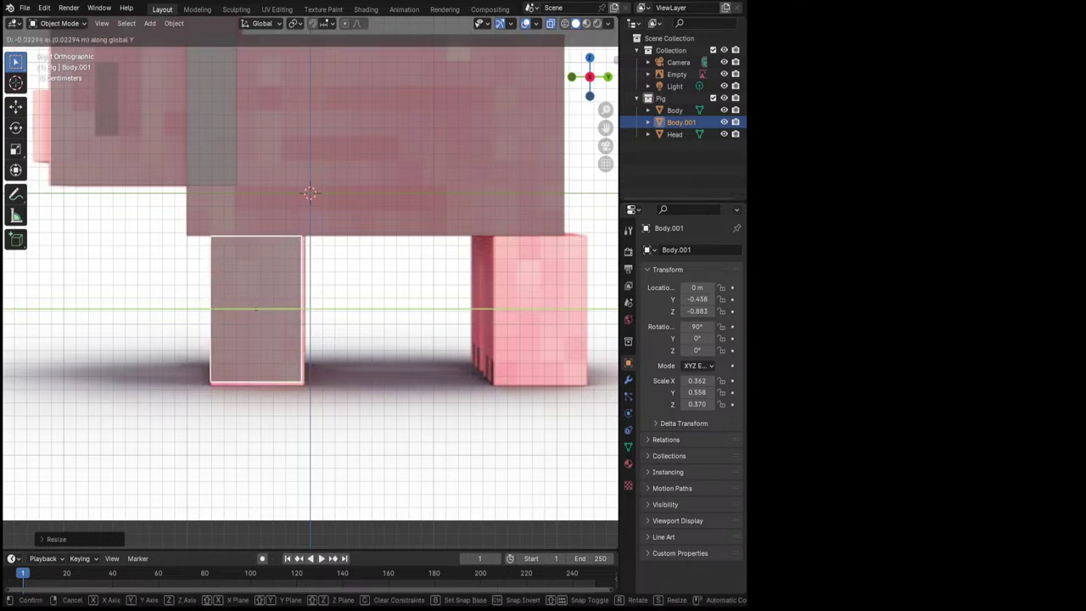
{"action": "key", "text": "Return"}
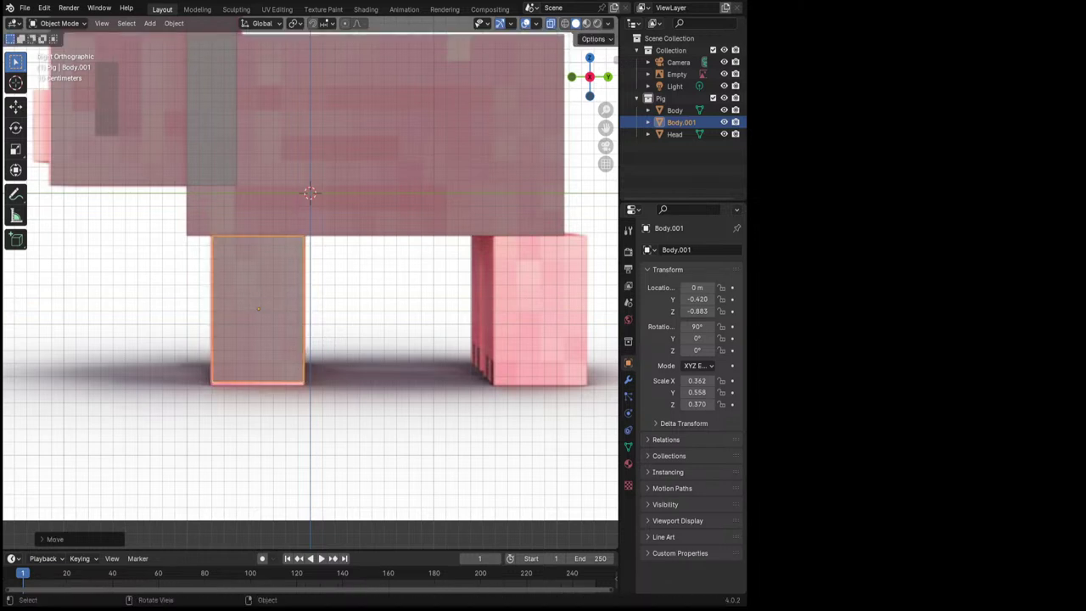
{"action": "key", "text": "g"}
{"action": "key", "text": "z"}
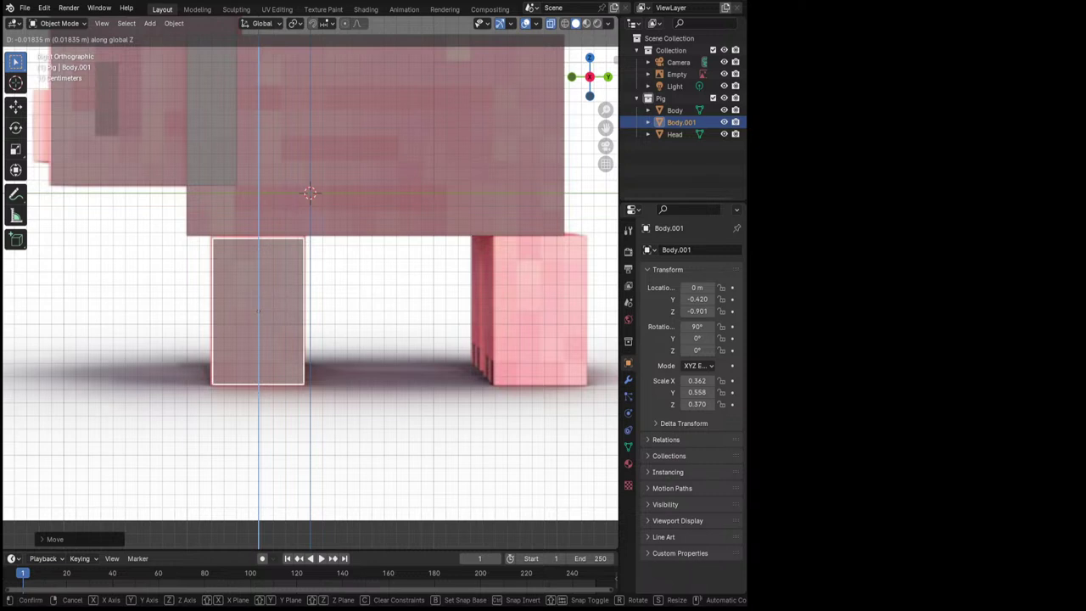
{"action": "key", "text": "Return"}
Make the leg slightly taller along Z and realign it vertically to Z -0.892 m
{"action": "key", "text": "s"}
{"action": "key", "text": "Escape"}
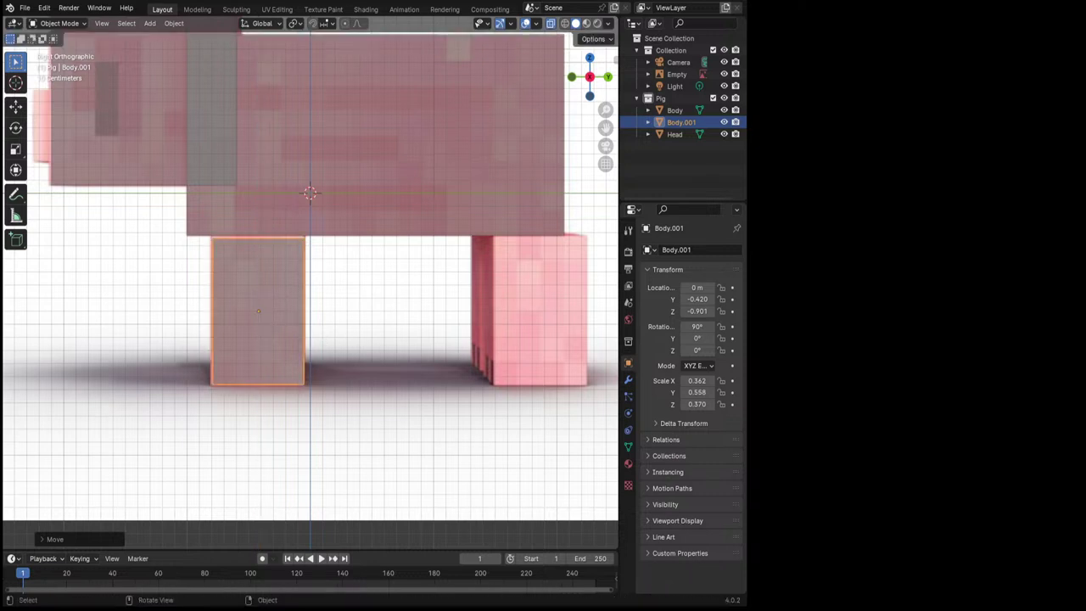
{"action": "key", "text": "s"}
{"action": "key", "text": "shift+z"}
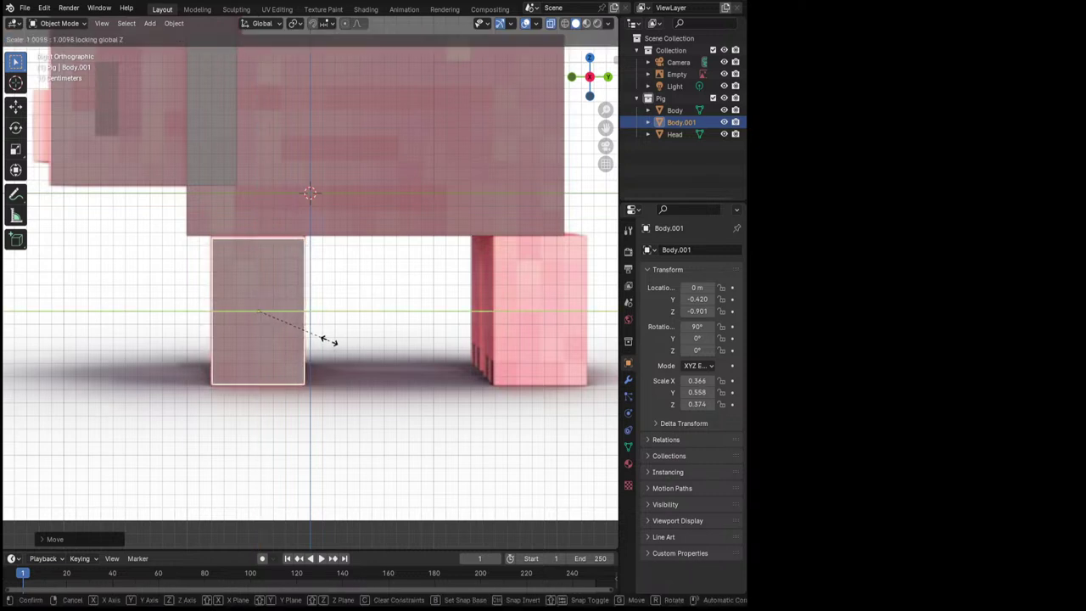
{"action": "key", "text": "z"}
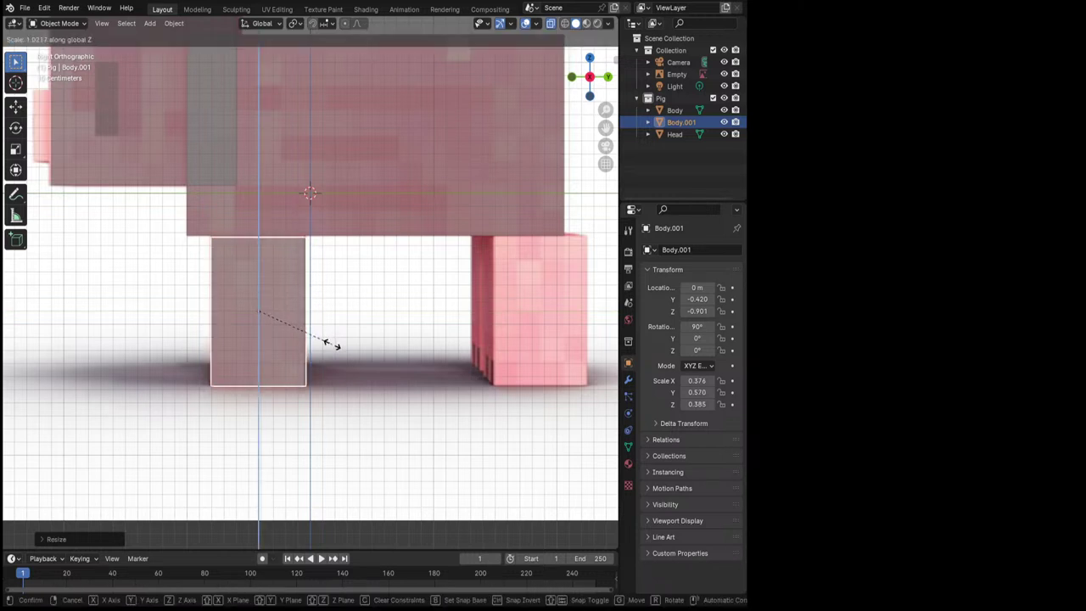
{"action": "key", "text": "Return"}
{"action": "key", "text": "g"}
{"action": "key", "text": "z"}
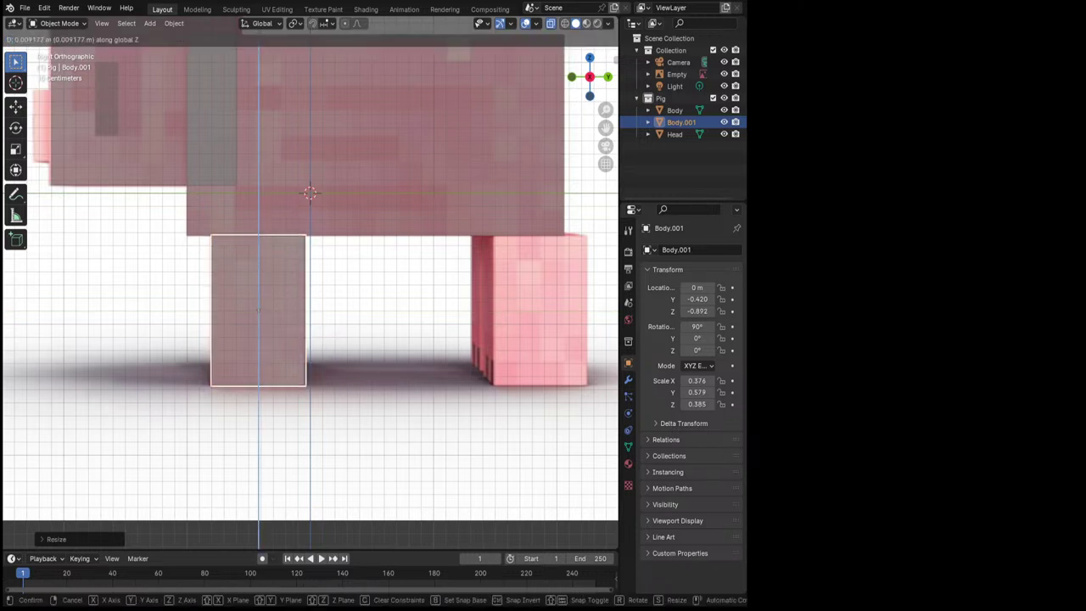
{"action": "key", "text": "Return"}
{"action": "scroll", "coordinate": [310, 280], "scroll_direction": "down", "scroll_amount": 2}
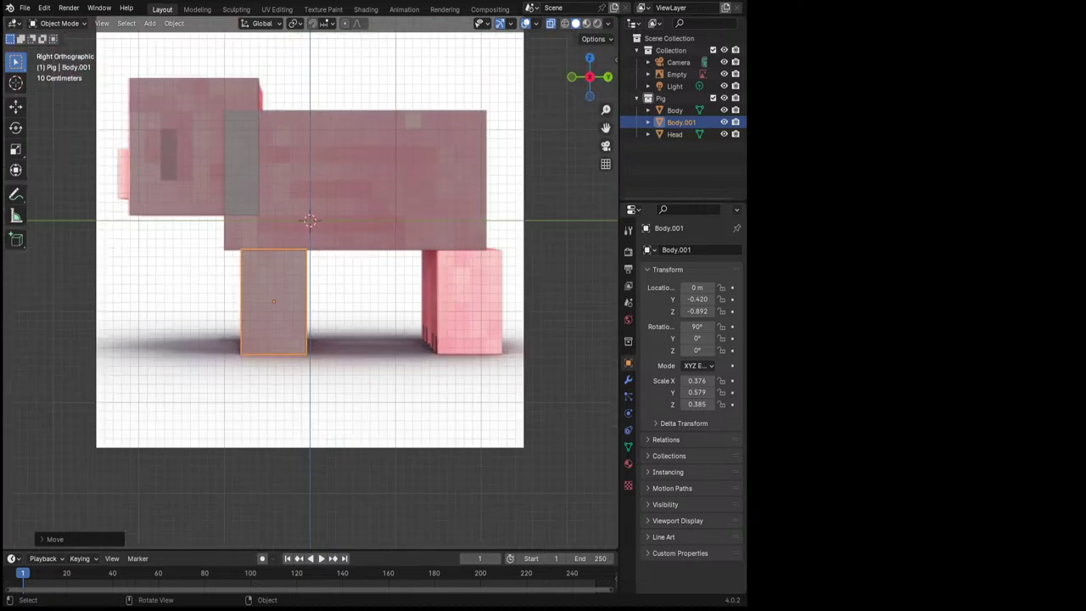
Rename the Body.001 leg cube to Front_Leg_L in the Outliner
{"action": "double_click", "coordinate": [681, 122]}
{"action": "type", "text": "F"}
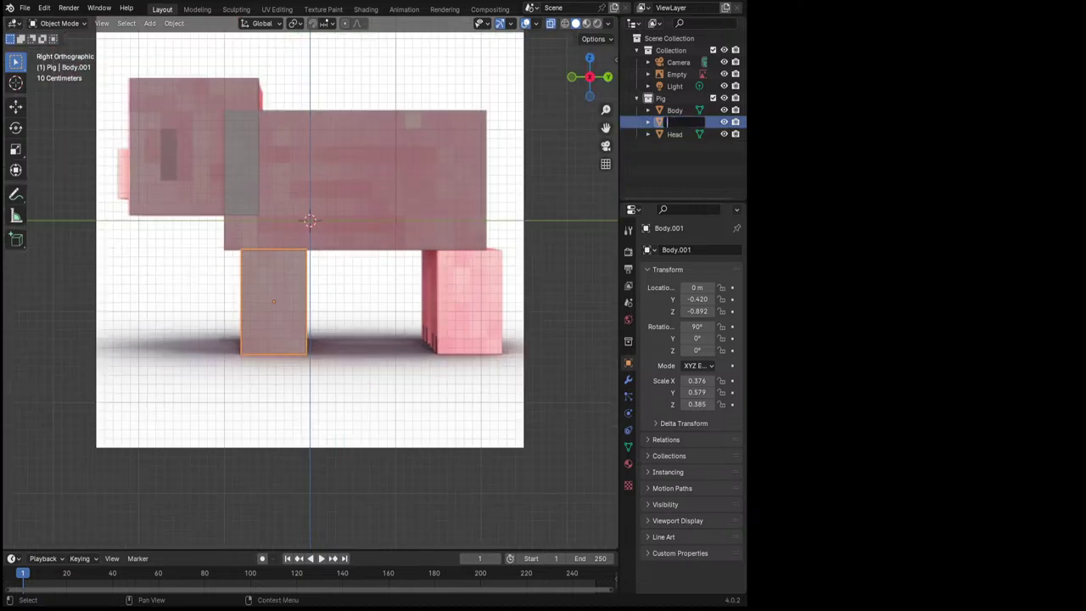
{"action": "type", "text": "ront_Leg_"}
{"action": "type", "text": "L"}
{"action": "key", "text": "Return"}
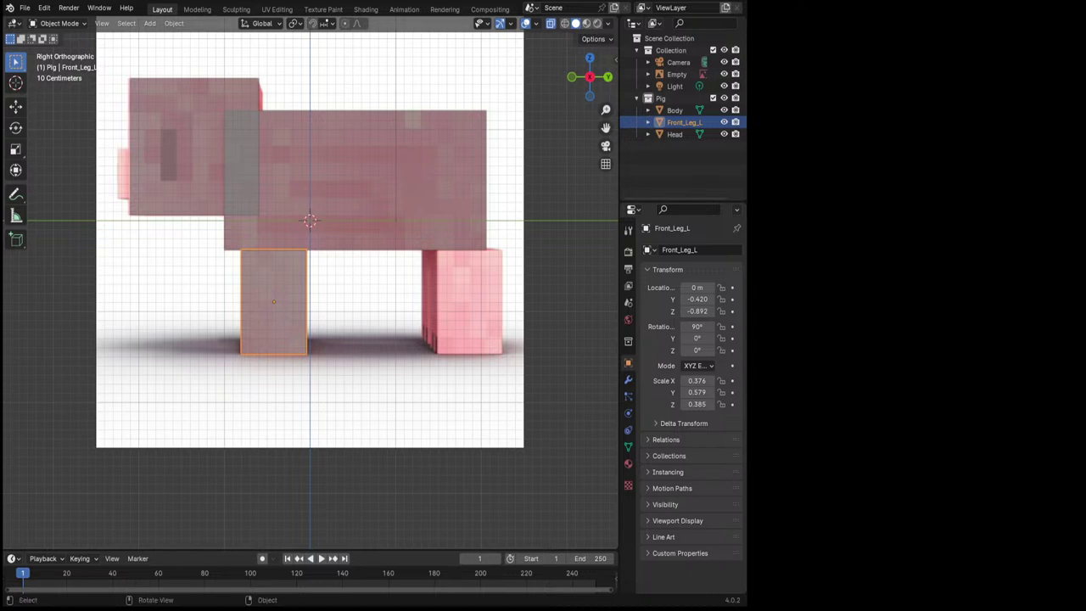
Duplicate the front leg and slide the copy along Y under the rear, at Y 1.8594 m
{"action": "key", "text": "shift+d"}
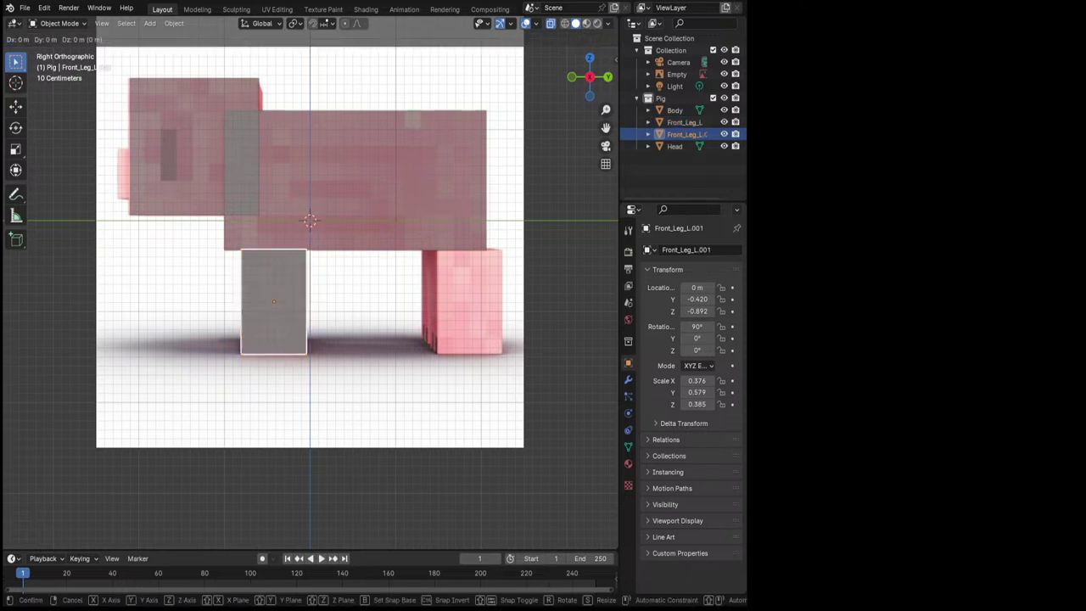
{"action": "key", "text": "y"}
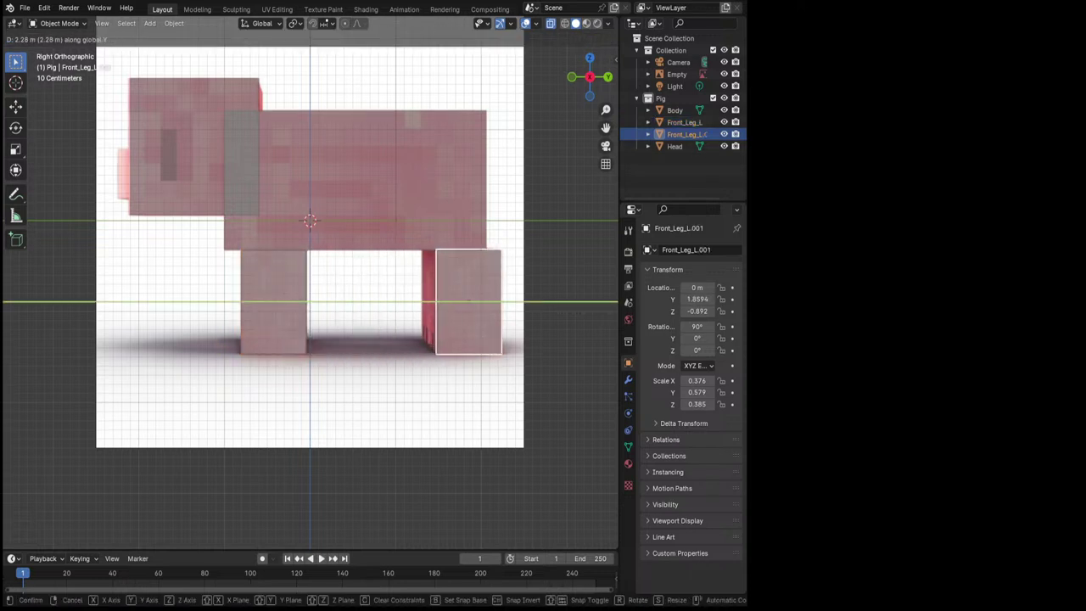
{"action": "key", "text": "Return"}
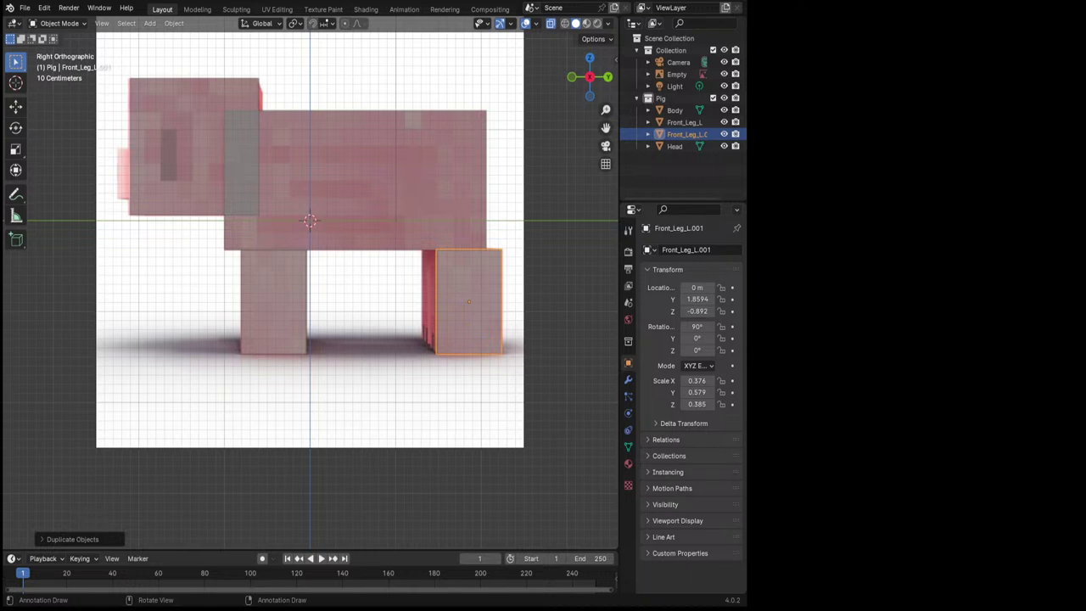
{"action": "scroll", "coordinate": [322, 279], "scroll_direction": "up", "scroll_amount": 1}
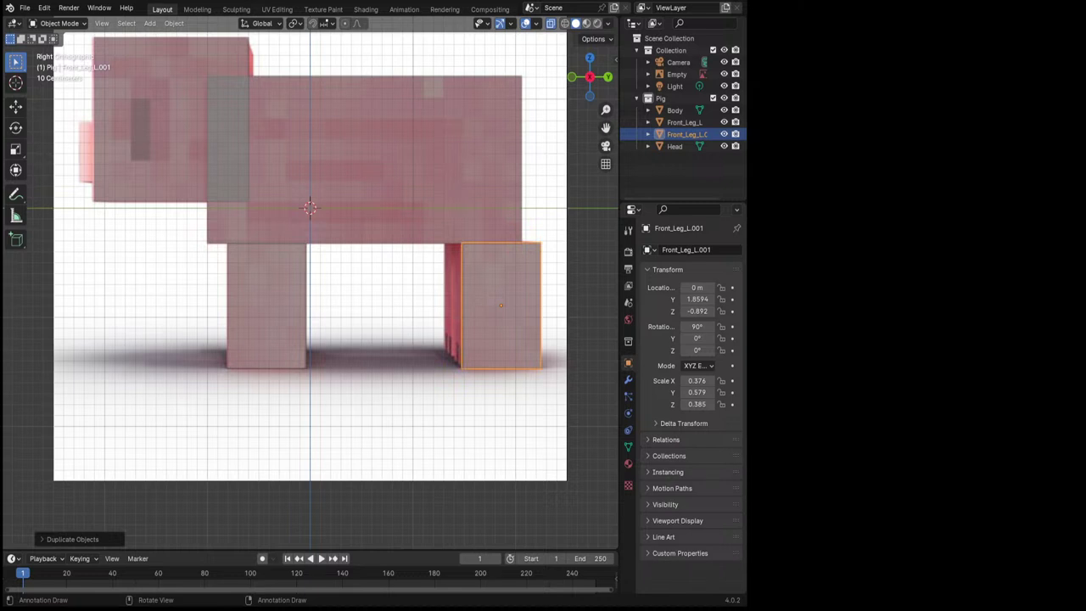
{"action": "mouse_move", "coordinate": [322, 280]}
{"action": "middle_mouse_down"}
{"action": "mouse_move", "coordinate": [254, 272]}
{"action": "mouse_move", "coordinate": [323, 279]}
{"action": "middle_mouse_up"}
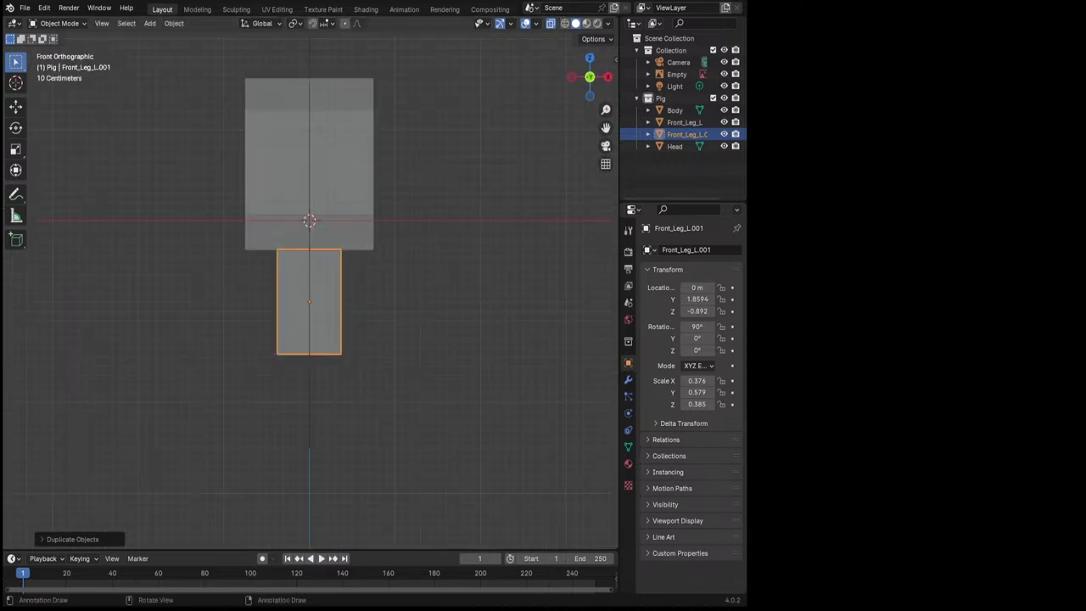
Begin renaming the copied leg in the Outliner, deleting its .001 suffix
{"action": "double_click", "coordinate": [679, 134]}
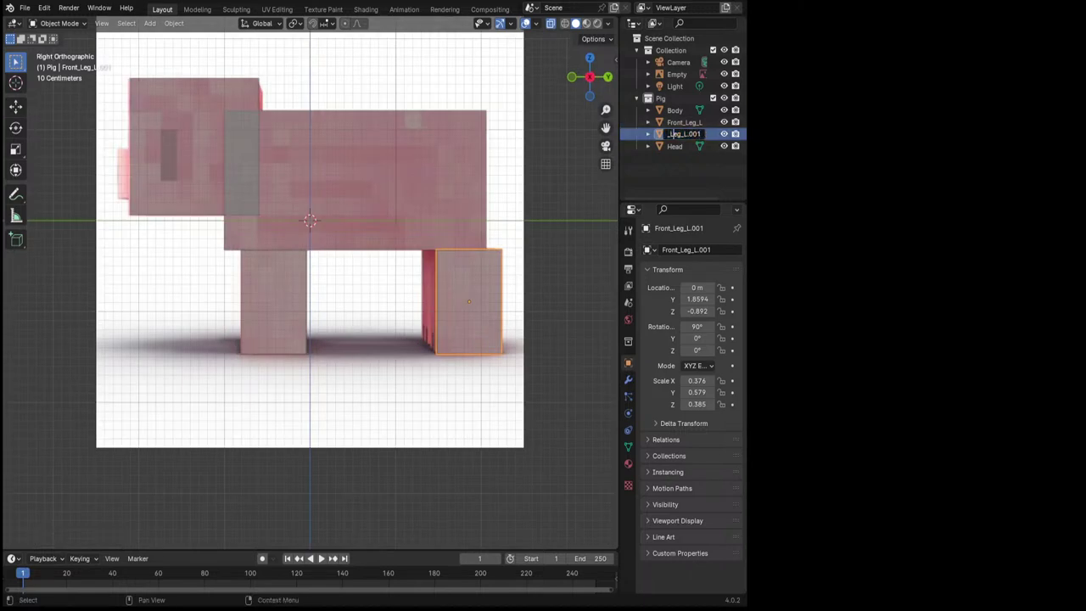
{"action": "key", "text": "BackSpace"}
{"action": "key", "text": "BackSpace"}
{"action": "key", "text": "BackSpace"}
{"action": "key", "text": "BackSpace"}
{"action": "left_click", "coordinate": [681, 134]}
{"action": "key", "text": "BackSpace"}
{"action": "key", "text": "BackSpace"}
{"action": "key", "text": "BackSpace"}
Finish naming the copy Back_Leg_L and select both leg cubes in front view
{"action": "type", "text": "Back"}
{"action": "key", "text": "Return"}
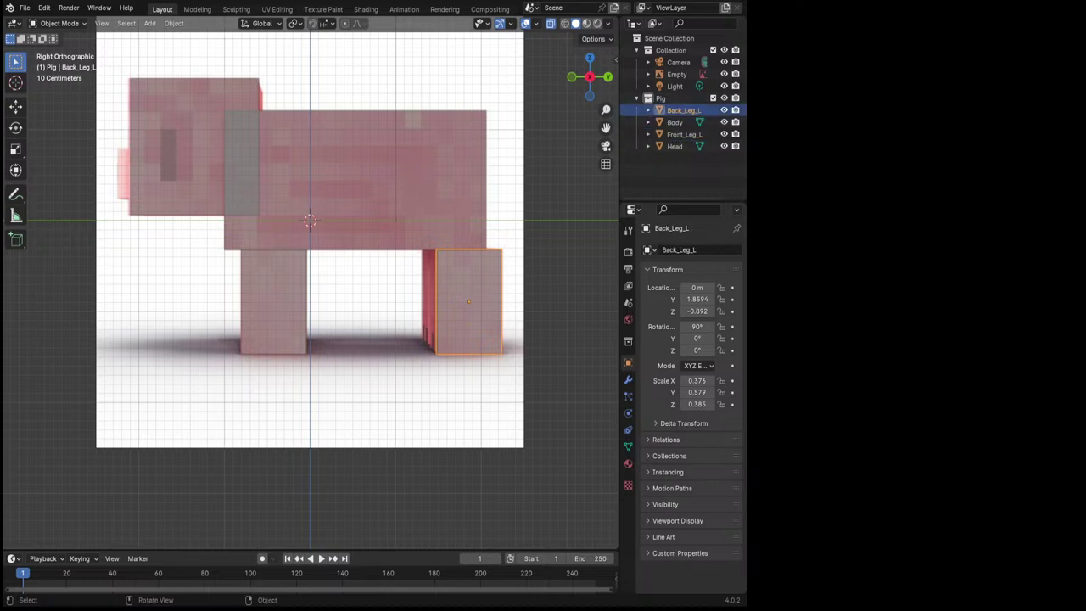
{"action": "left_click_drag", "start_coordinate": [590, 76], "coordinate": [570, 88]}
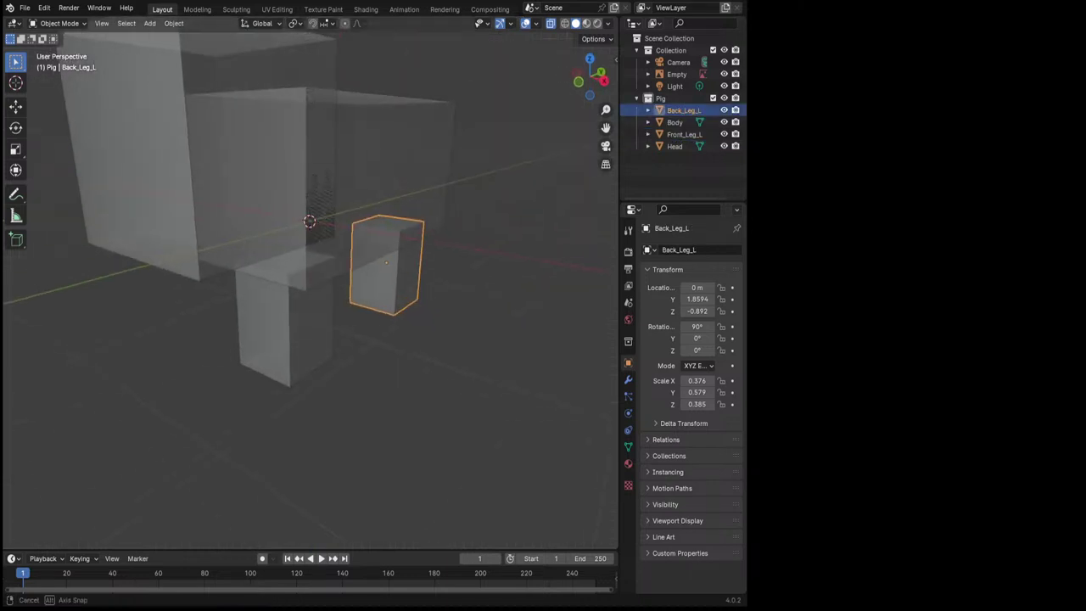
{"action": "left_click", "coordinate": [684, 134], "text": "ctrl"}
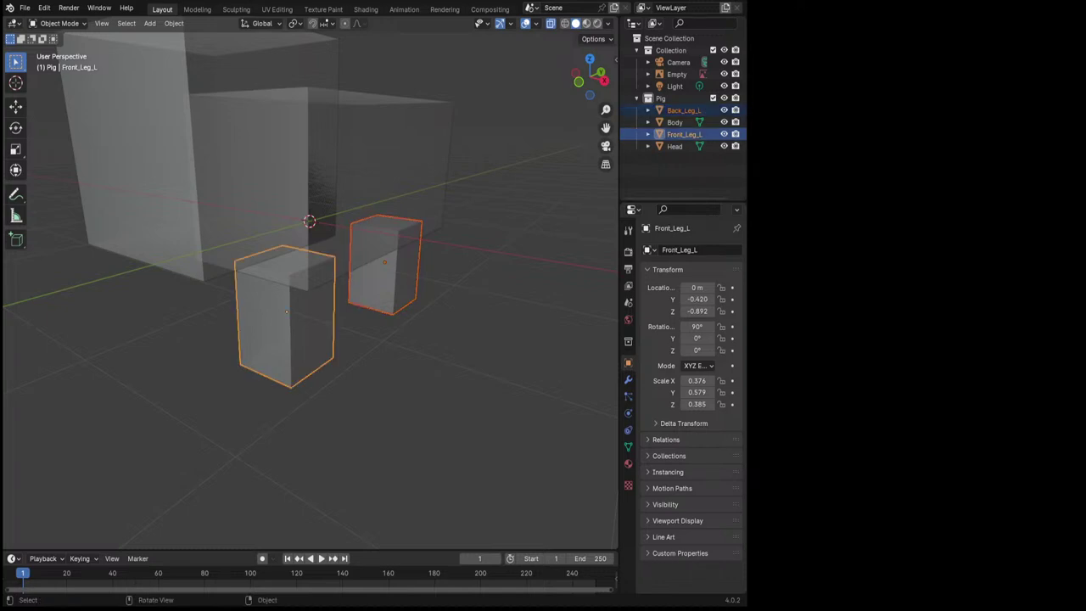
{"action": "key", "text": "KP_1"}
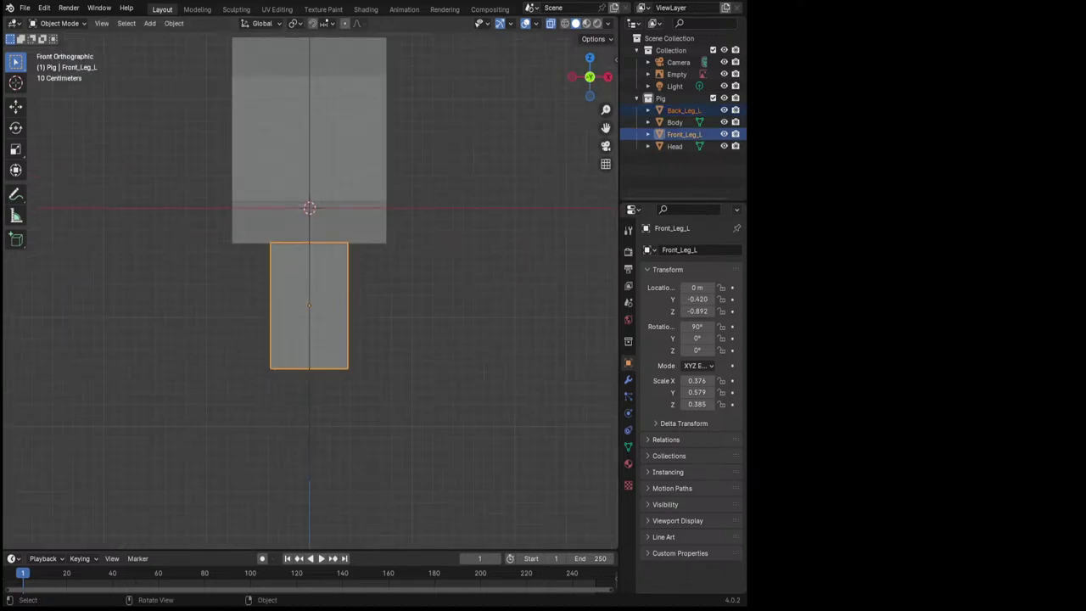
Narrow the legs to X scale 0.301 and slide them to X 0.4294 m under the body
{"action": "key", "text": "g"}
{"action": "key", "text": "x"}
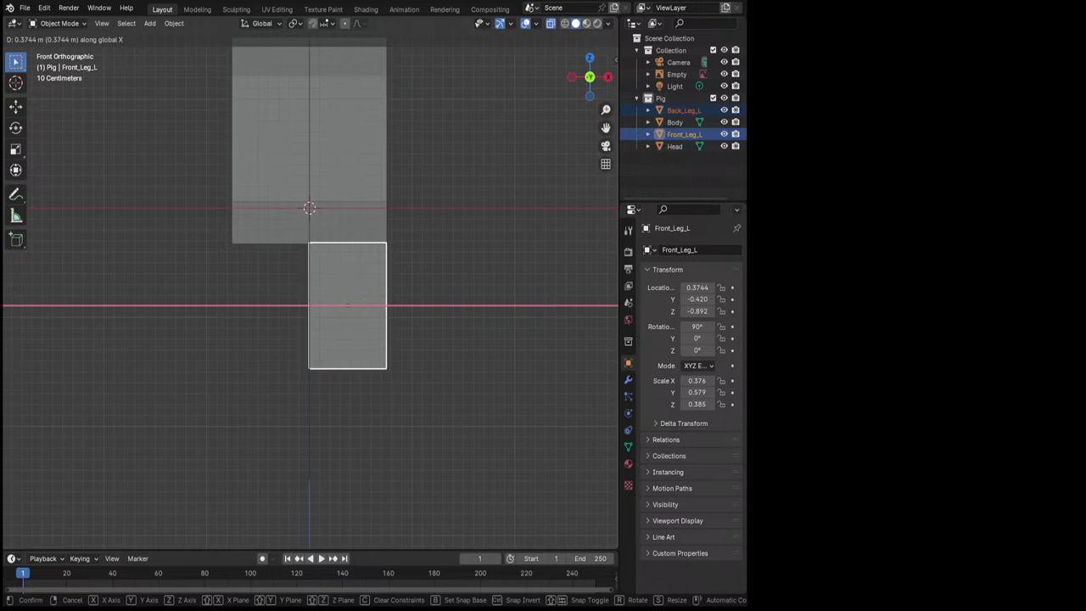
{"action": "key", "text": "Return"}
{"action": "key", "text": "s"}
{"action": "key", "text": "x"}
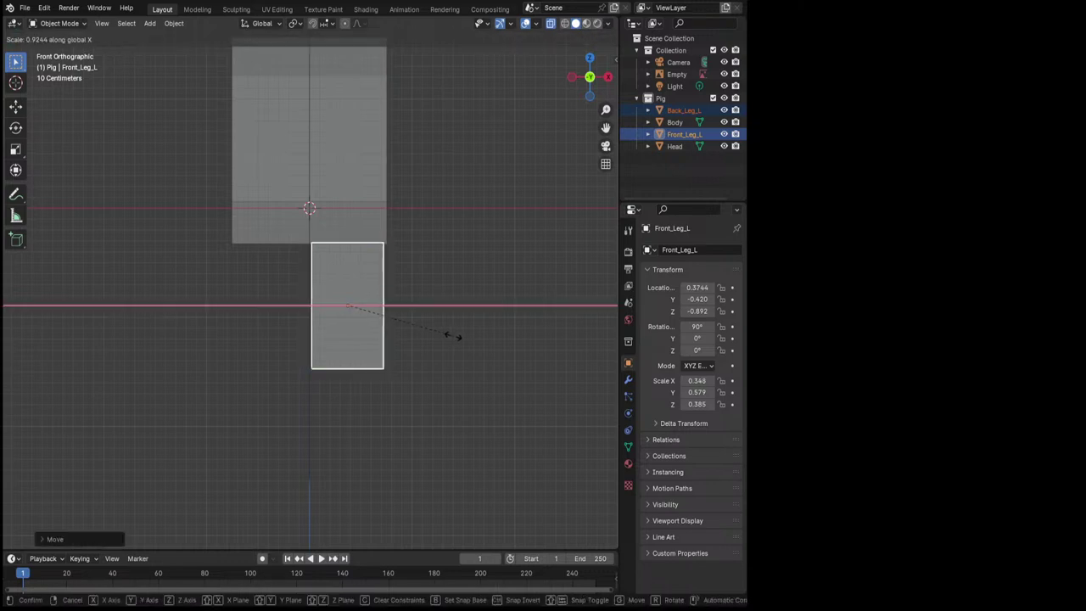
{"action": "key", "text": "Return"}
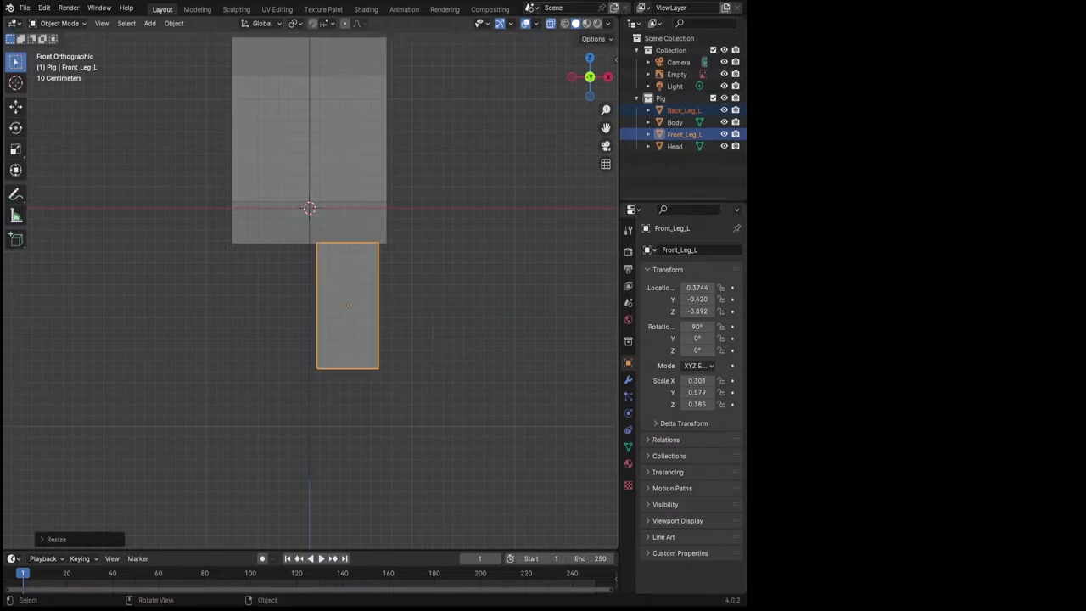
{"action": "key", "text": "g"}
{"action": "key", "text": "x"}
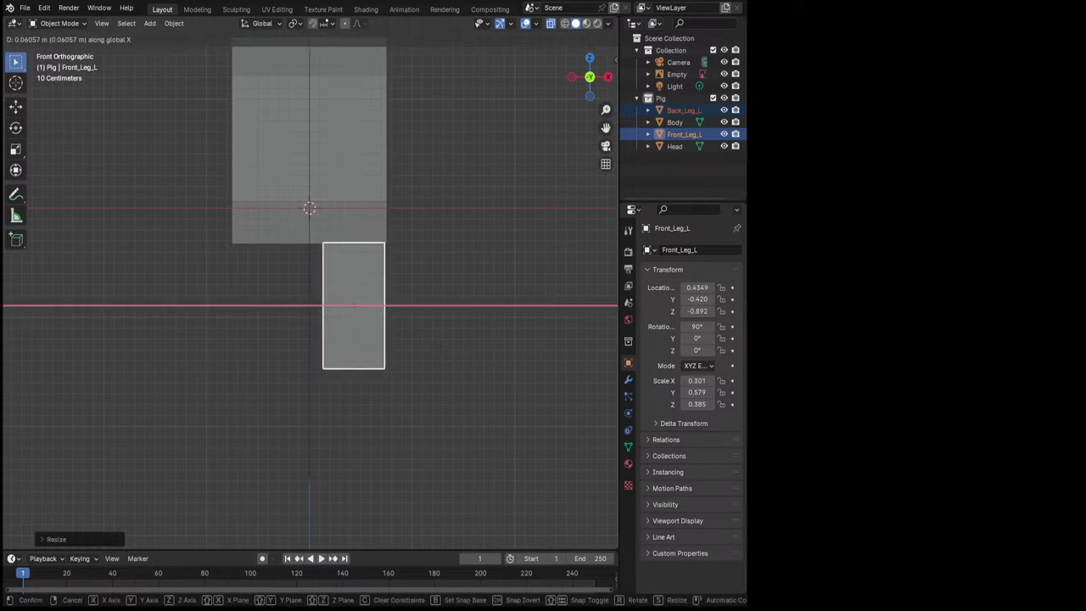
{"action": "key", "text": "Return"}
Discard a trial duplicate of the legs and bring up the Modifier properties
{"action": "mouse_move", "coordinate": [310, 288]}
{"action": "middle_mouse_down"}
{"action": "mouse_move", "coordinate": [356, 254]}
{"action": "mouse_move", "coordinate": [306, 288]}
{"action": "mouse_move", "coordinate": [323, 271]}
{"action": "middle_mouse_up"}
{"action": "key", "text": "KP_1"}
{"action": "scroll", "coordinate": [309, 280], "scroll_direction": "down", "scroll_amount": 5}
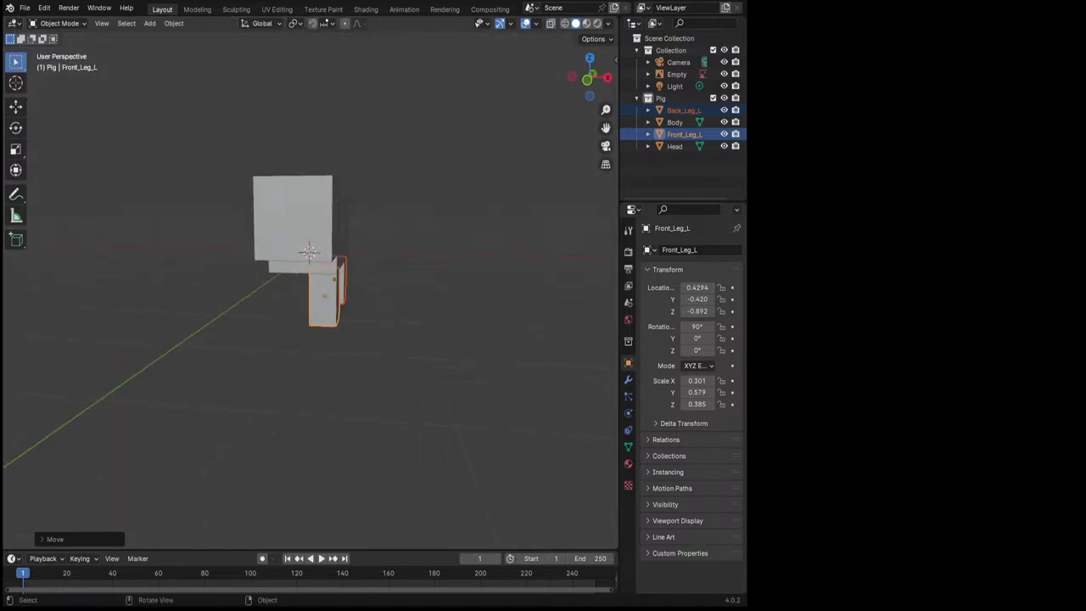
{"action": "key", "text": "KP_1"}
{"action": "scroll", "coordinate": [308, 280], "scroll_direction": "up", "scroll_amount": 5}
{"action": "key", "text": "shift+d"}
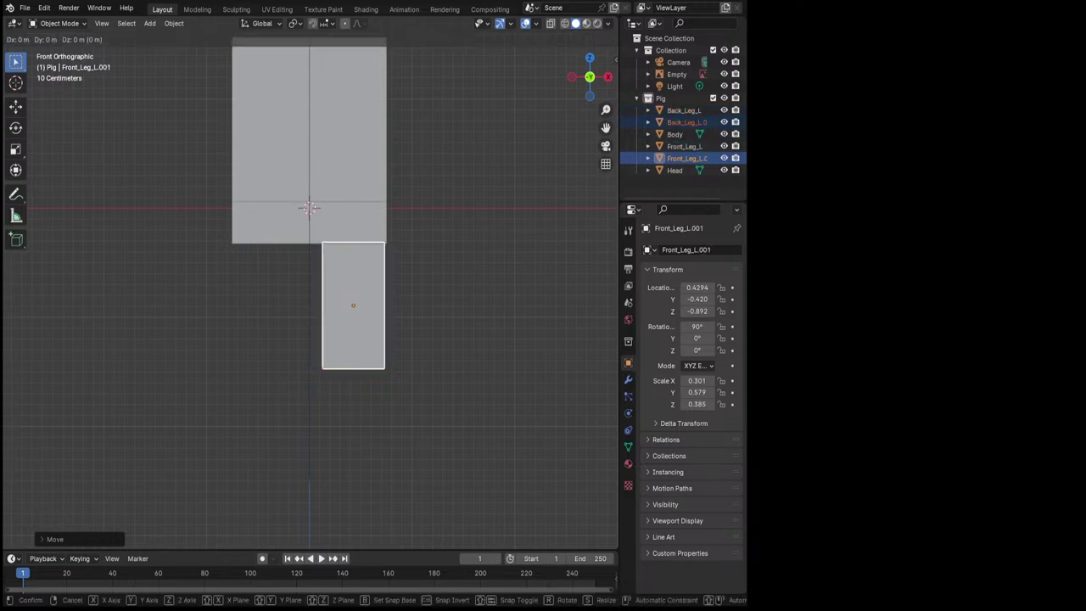
{"action": "key", "text": "x"}
{"action": "key", "text": "Escape"}
{"action": "key", "text": "ctrl+z"}
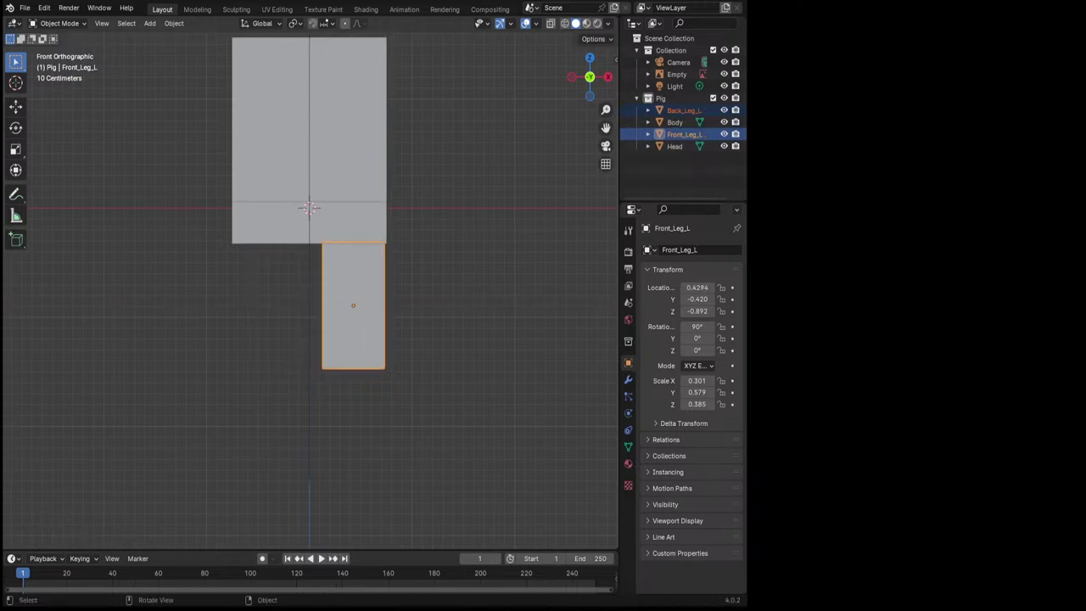
{"action": "middle_click_drag", "start_coordinate": [309, 254], "coordinate": [356, 280]}
{"action": "middle_click_drag", "start_coordinate": [309, 207], "coordinate": [309, 230]}
{"action": "scroll", "coordinate": [308, 230], "scroll_direction": "down", "scroll_amount": 3}
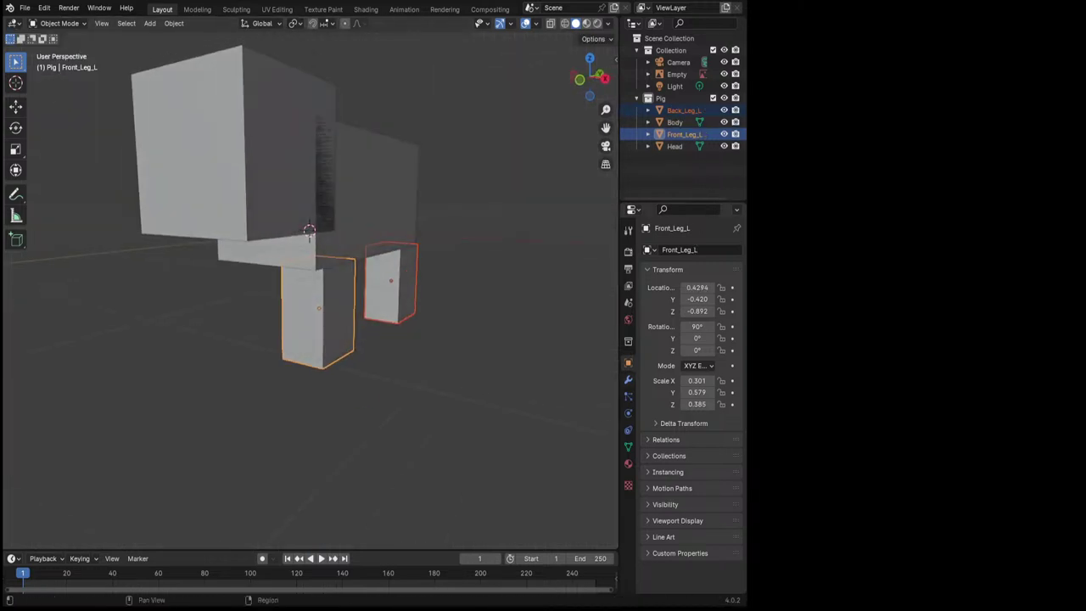
{"action": "left_click", "coordinate": [628, 379]}
Add a Mirror modifier to Front_Leg_L with Head as the mirror object
{"action": "left_click", "coordinate": [318, 310]}
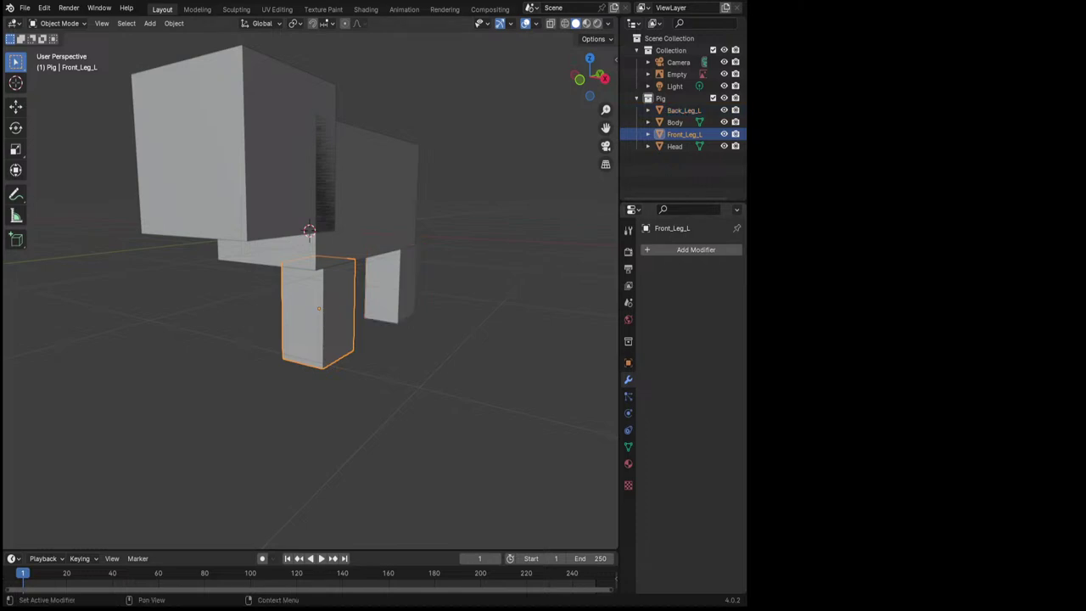
{"action": "left_click", "coordinate": [696, 250]}
{"action": "mouse_move", "coordinate": [607, 293]}
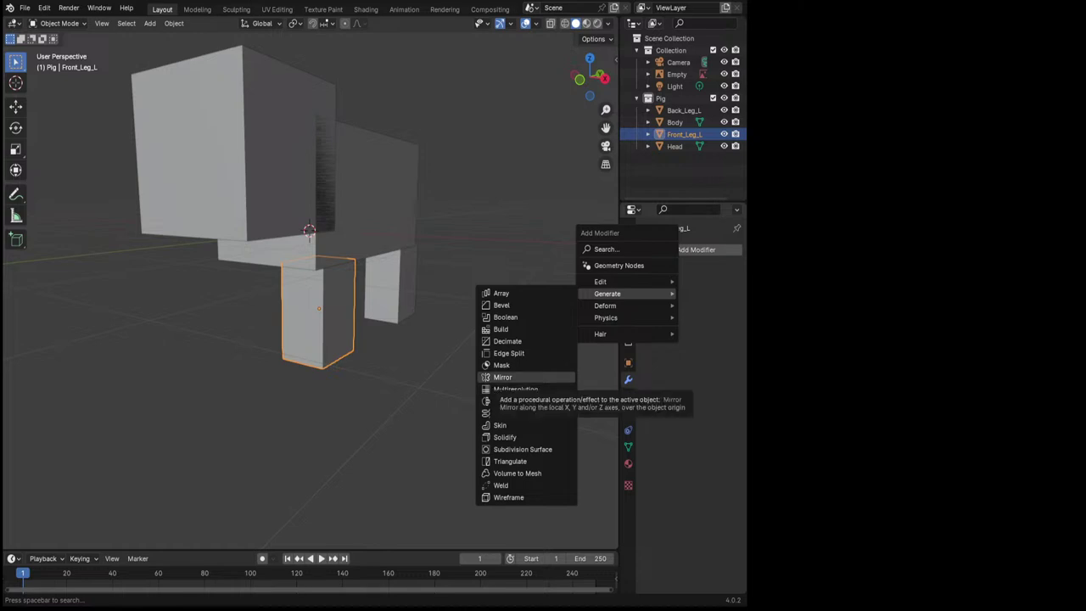
{"action": "left_click", "coordinate": [503, 377]}
{"action": "key", "text": "e"}
{"action": "left_click", "coordinate": [315, 217]}
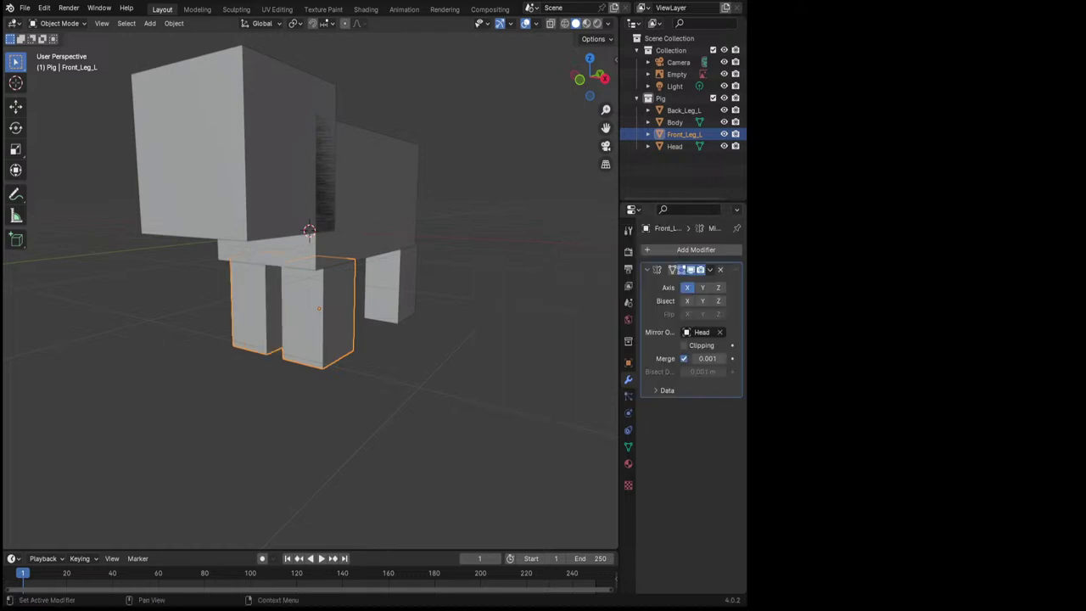
{"action": "mouse_move", "coordinate": [382, 382]}
{"action": "middle_mouse_down"}
{"action": "mouse_move", "coordinate": [577, 364]}
{"action": "mouse_move", "coordinate": [484, 364]}
{"action": "middle_mouse_up"}
{"action": "middle_click_drag", "start_coordinate": [309, 297], "coordinate": [479, 296]}
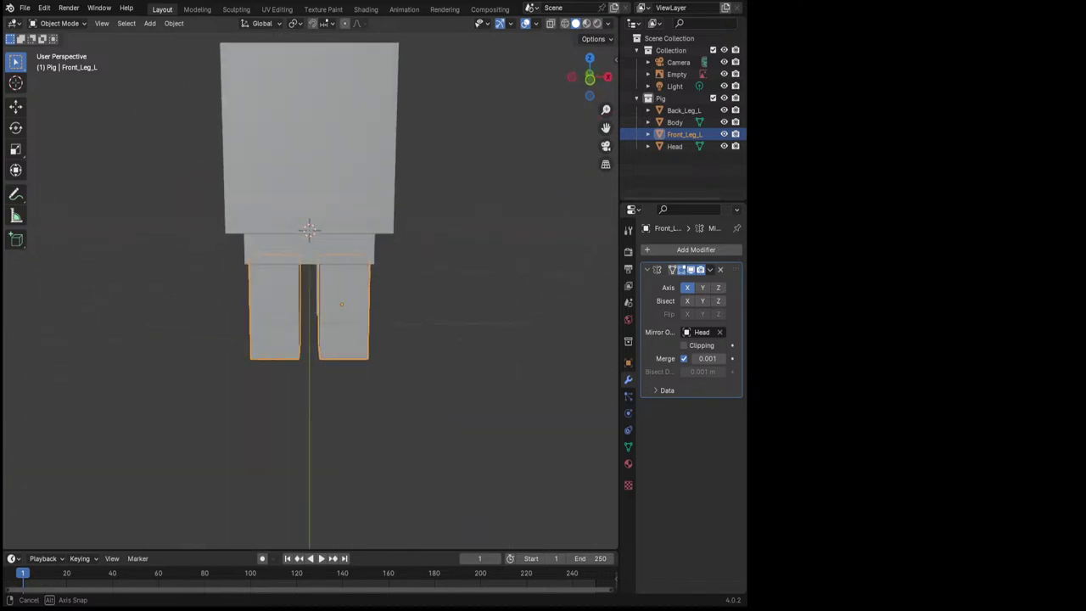
{"action": "middle_click_drag", "start_coordinate": [310, 297], "coordinate": [449, 310]}
Give Back_Leg_L a Mirror modifier around Head as well
{"action": "left_click", "coordinate": [449, 314]}
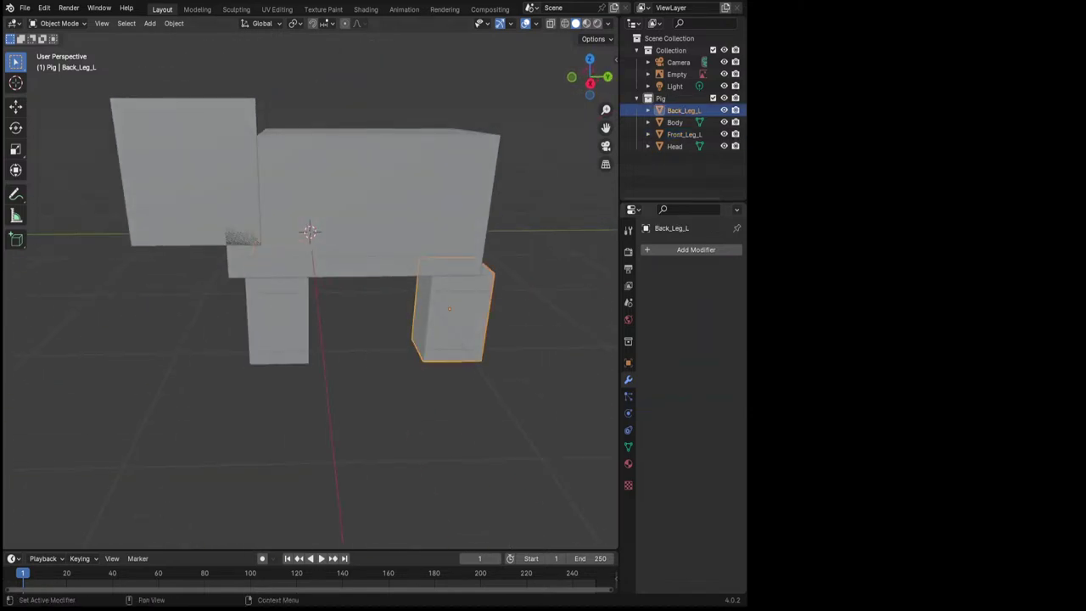
{"action": "left_click", "coordinate": [646, 249]}
{"action": "mouse_move", "coordinate": [626, 251]}
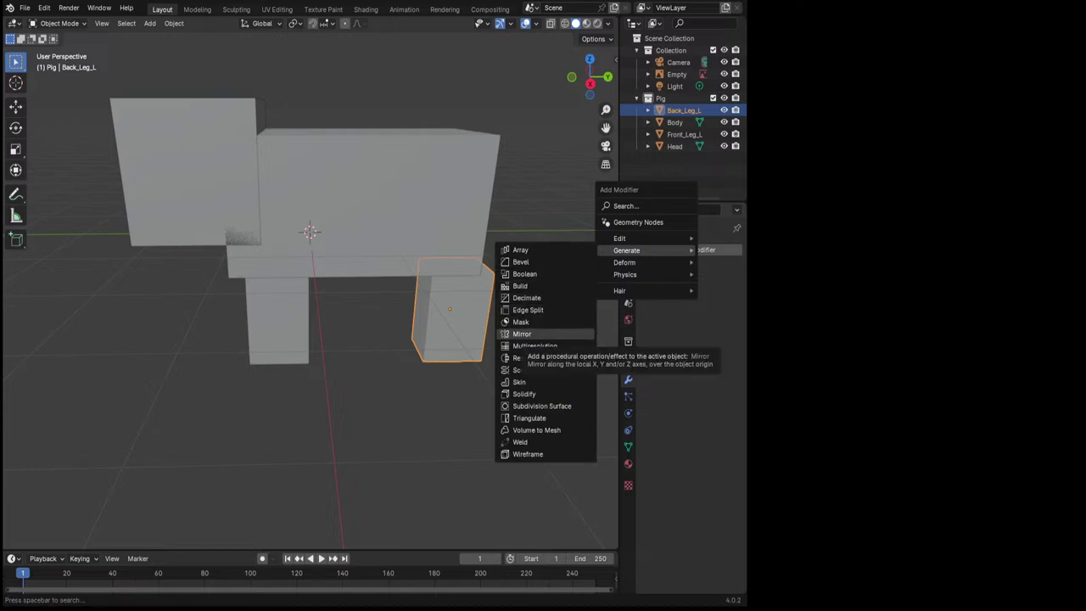
{"action": "left_click", "coordinate": [521, 333]}
{"action": "left_click", "coordinate": [720, 332]}
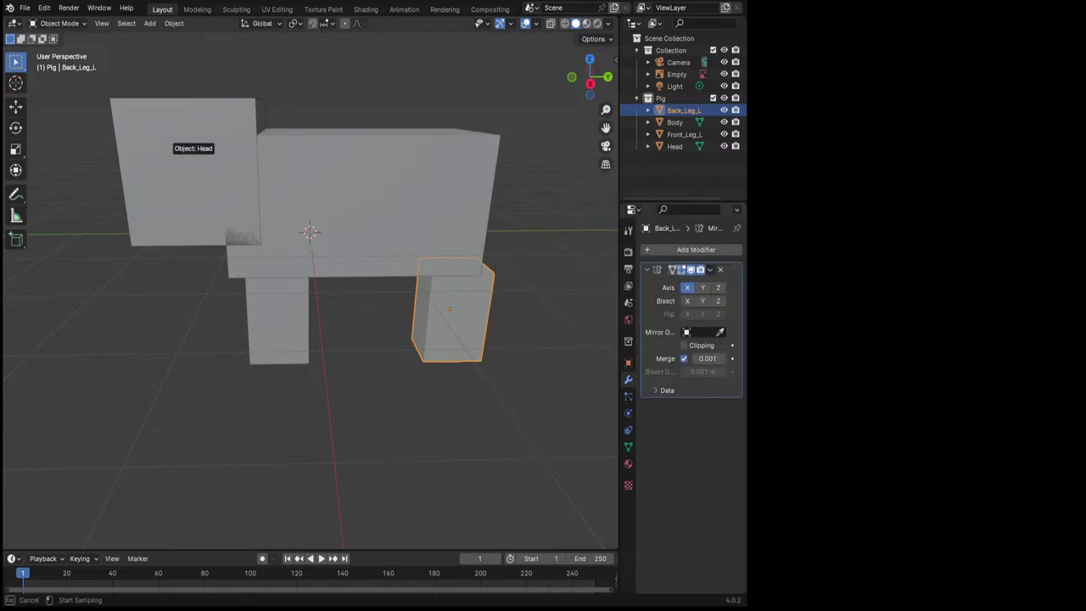
{"action": "left_click", "coordinate": [189, 161]}
{"action": "mouse_move", "coordinate": [188, 161]}
{"action": "middle_mouse_down"}
{"action": "mouse_move", "coordinate": [280, 170]}
{"action": "mouse_move", "coordinate": [390, 203]}
{"action": "middle_mouse_up"}
{"action": "left_click", "coordinate": [390, 204]}
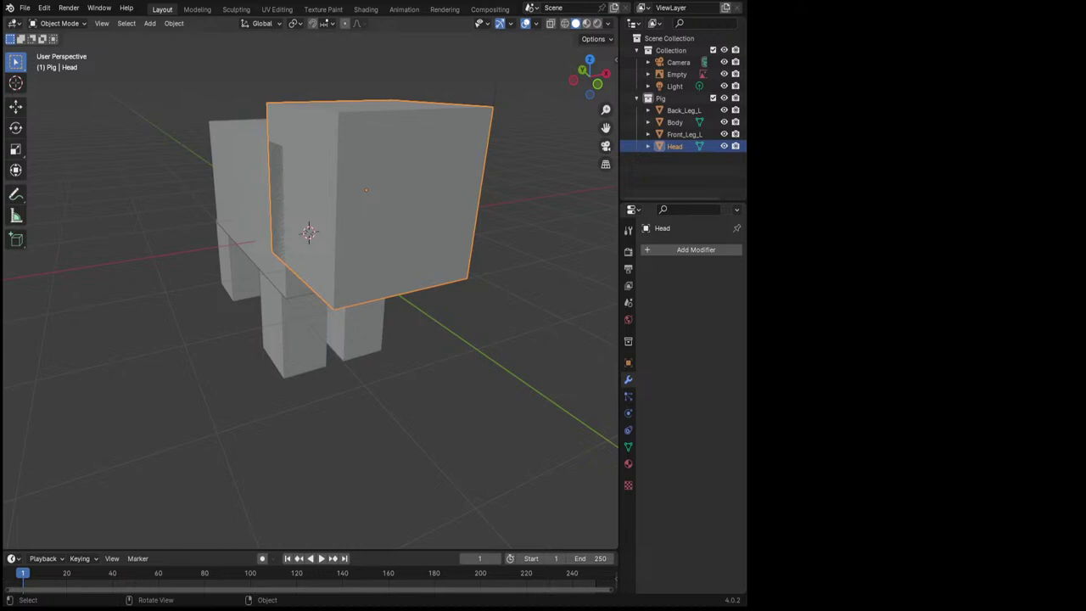
Squeeze the Head along X in front and perspective views, cancelling an accidental delete
{"action": "key", "text": "KP_1"}
{"action": "key", "text": "s"}
{"action": "key", "text": "x"}
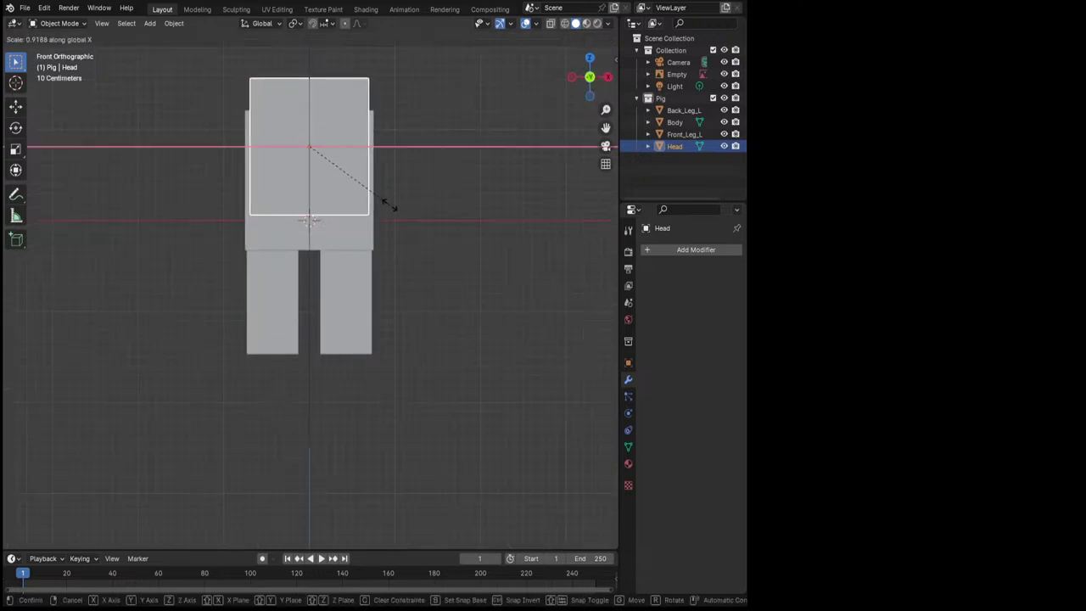
{"action": "left_click", "coordinate": [392, 206]}
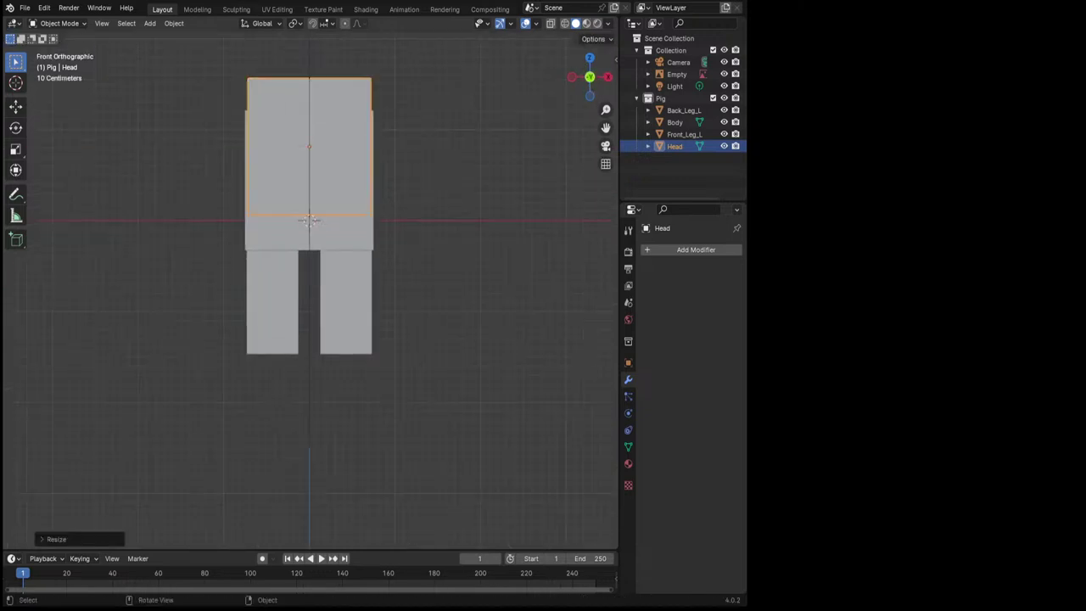
{"action": "middle_click_drag", "start_coordinate": [392, 206], "coordinate": [310, 232]}
{"action": "mouse_move", "coordinate": [386, 259]}
{"action": "middle_mouse_down"}
{"action": "mouse_move", "coordinate": [407, 306]}
{"action": "mouse_move", "coordinate": [246, 268]}
{"action": "middle_mouse_up"}
{"action": "key", "text": "alt+a"}
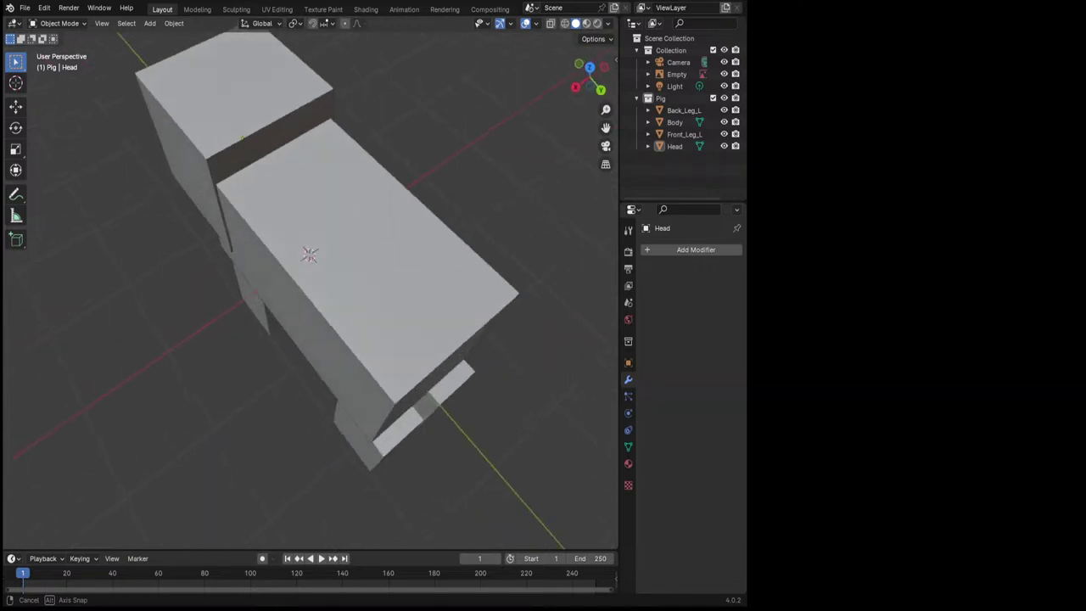
{"action": "left_click", "coordinate": [246, 268]}
{"action": "key", "text": "s"}
{"action": "key", "text": "x"}
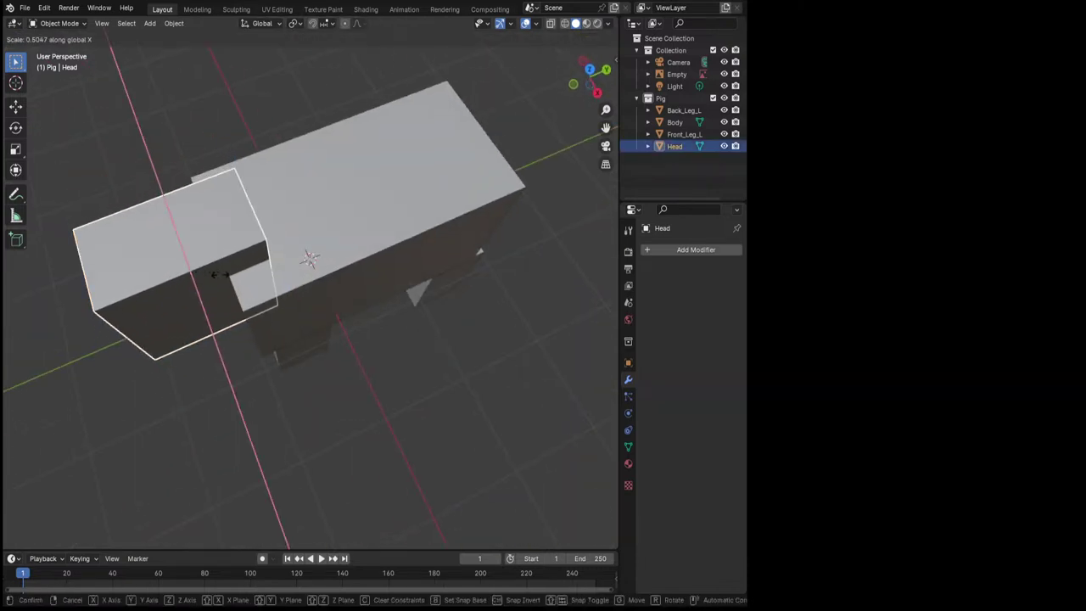
{"action": "left_click", "coordinate": [246, 268]}
{"action": "middle_click_drag", "start_coordinate": [246, 269], "coordinate": [411, 337]}
{"action": "key", "text": "x"}
{"action": "key", "text": "Escape"}
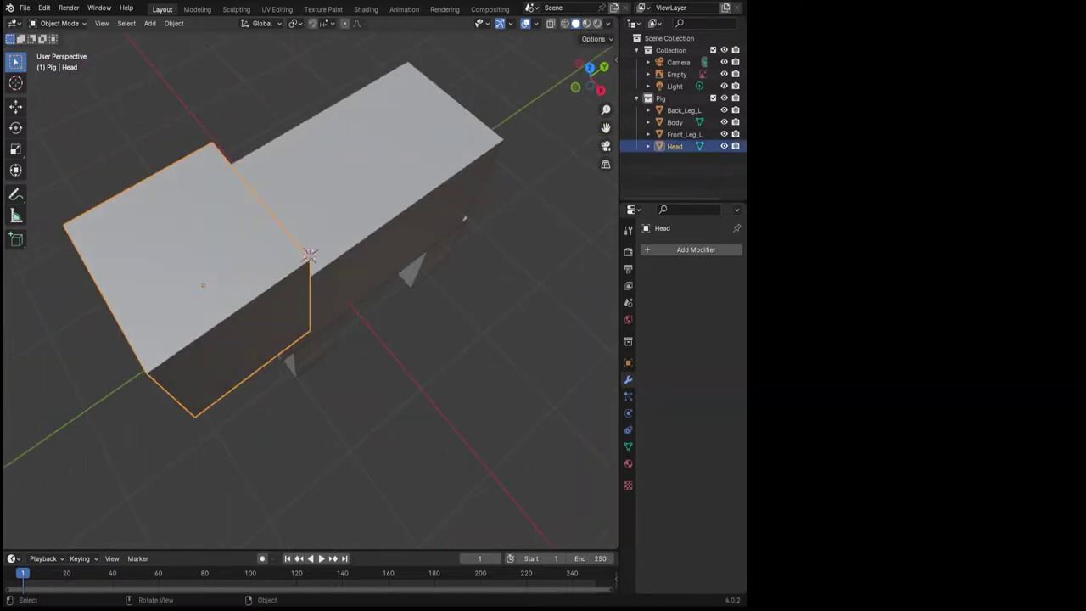
{"action": "key", "text": "s"}
{"action": "key", "text": "x"}
{"action": "left_click", "coordinate": [481, 251]}
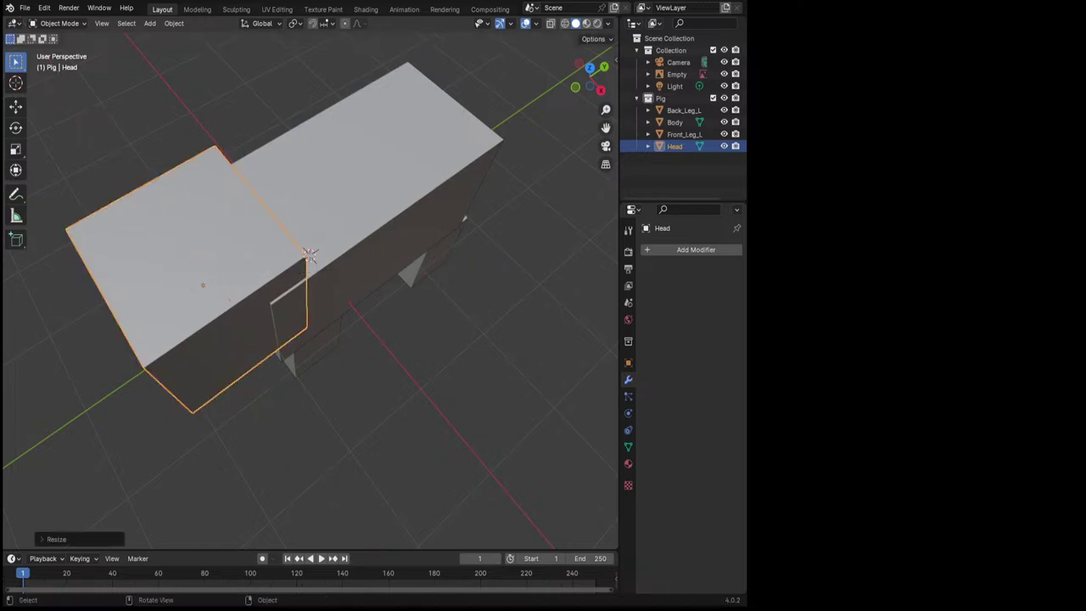
{"action": "middle_click_drag", "start_coordinate": [480, 251], "coordinate": [407, 170]}
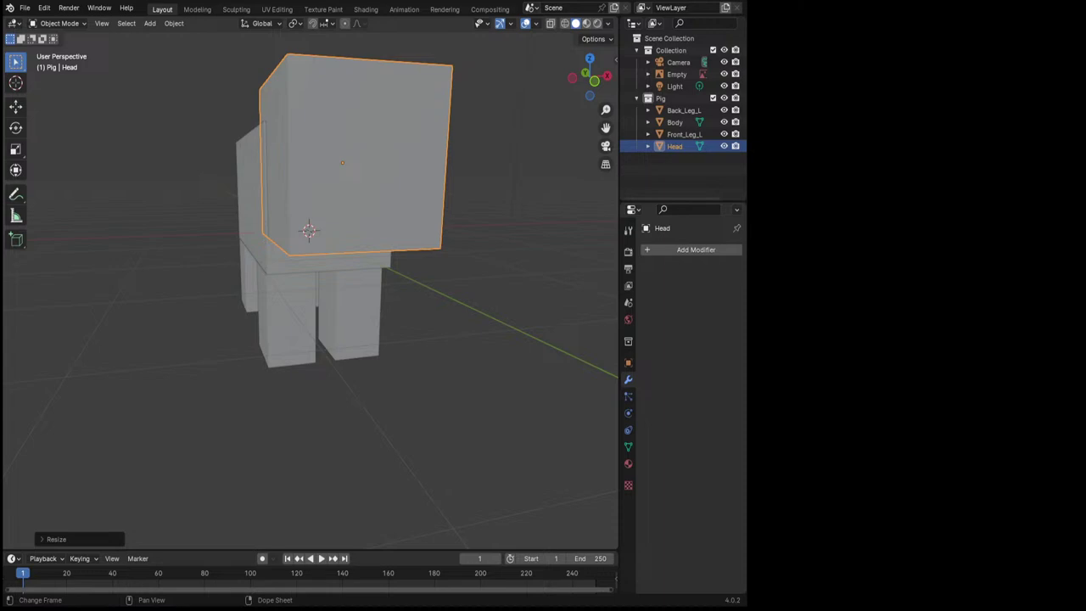
Refine the Head's X width until it is slightly narrower than the Body
{"action": "key", "text": "KP_1"}
{"action": "key", "text": "s"}
{"action": "key", "text": "x"}
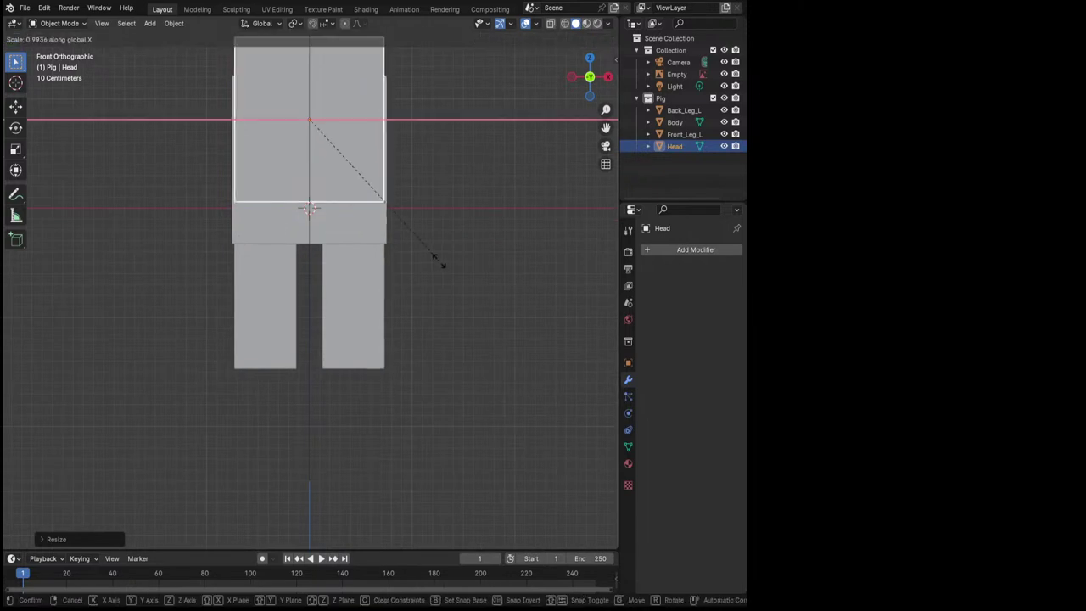
{"action": "left_click", "coordinate": [426, 256]}
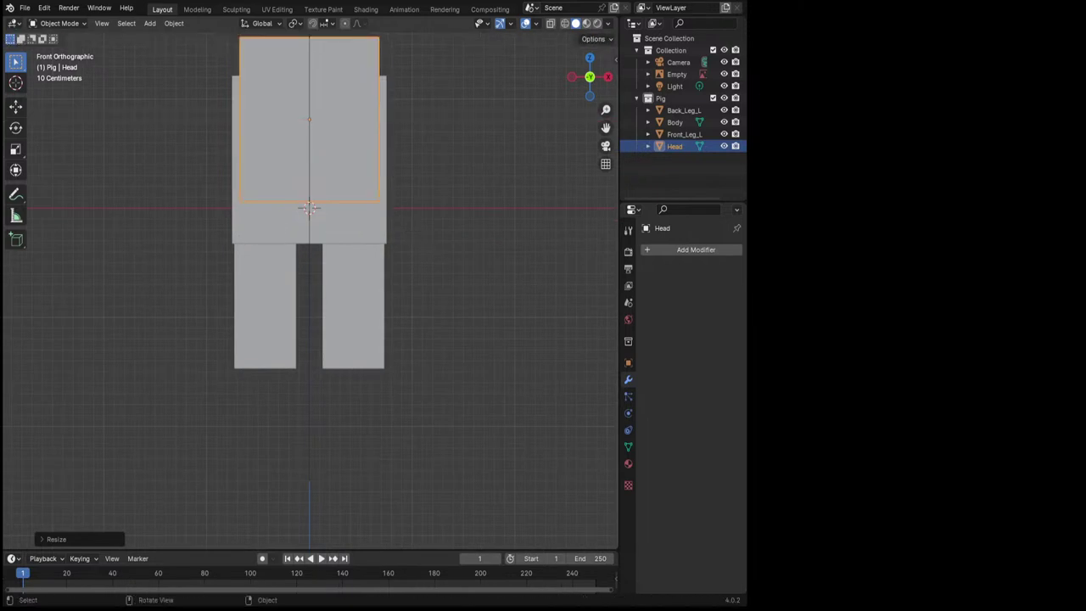
{"action": "mouse_move", "coordinate": [427, 256]}
{"action": "middle_mouse_down"}
{"action": "mouse_move", "coordinate": [365, 220]}
{"action": "mouse_move", "coordinate": [374, 229]}
{"action": "middle_mouse_up"}
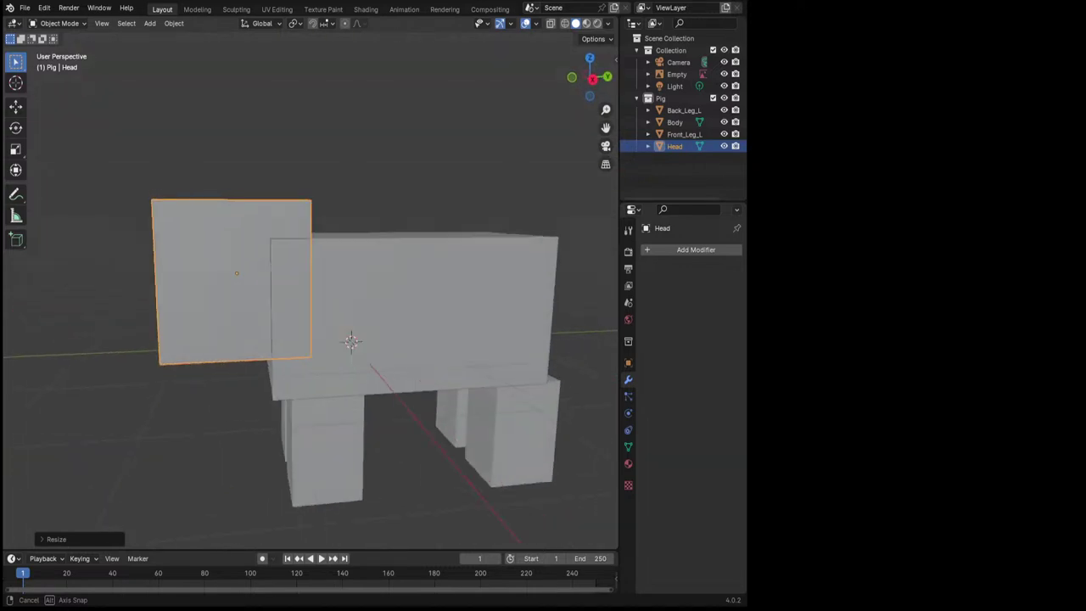
{"action": "middle_click_drag", "start_coordinate": [373, 229], "coordinate": [374, 229]}
{"action": "key", "text": "s"}
{"action": "key", "text": "x"}
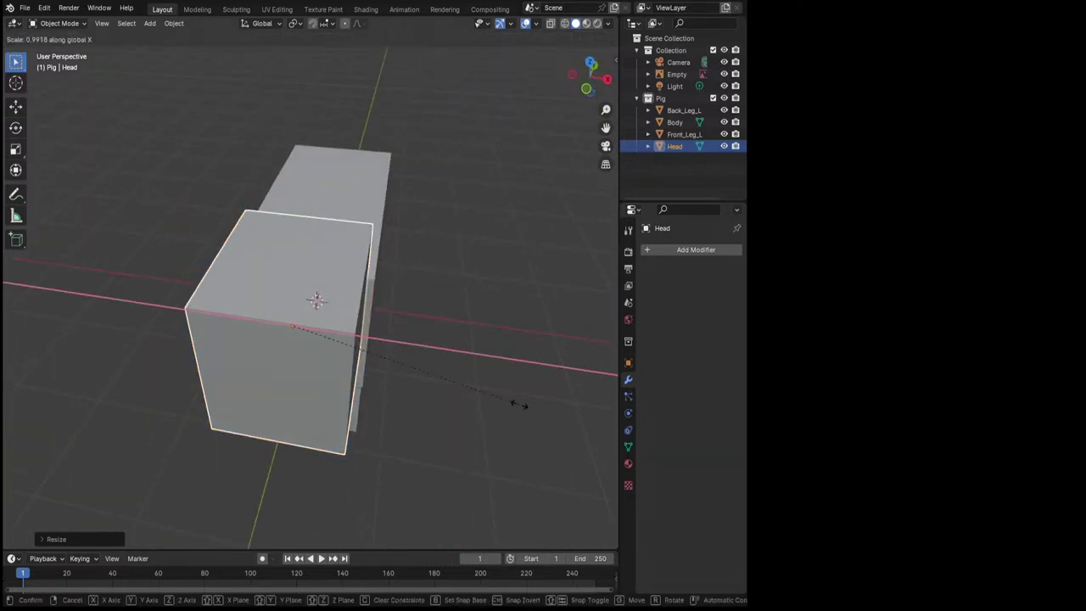
{"action": "left_click", "coordinate": [518, 404]}
{"action": "key", "text": "KP_1"}
Apply Front_Leg_L's Mirror modifier and separate one front leg into Front_Leg_L.001
{"action": "left_click", "coordinate": [684, 134]}
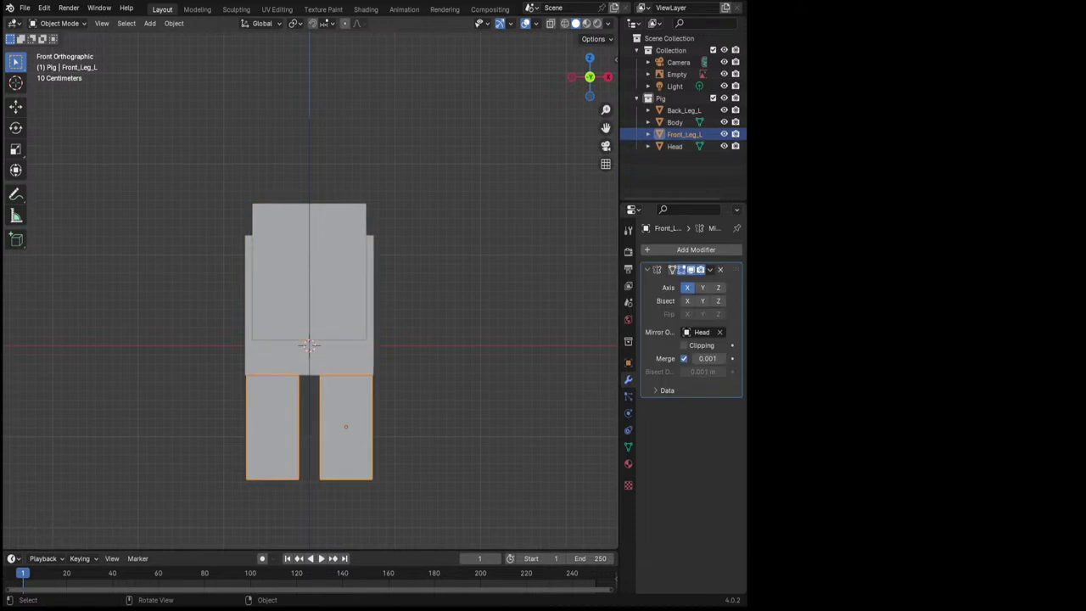
{"action": "left_click", "coordinate": [709, 268]}
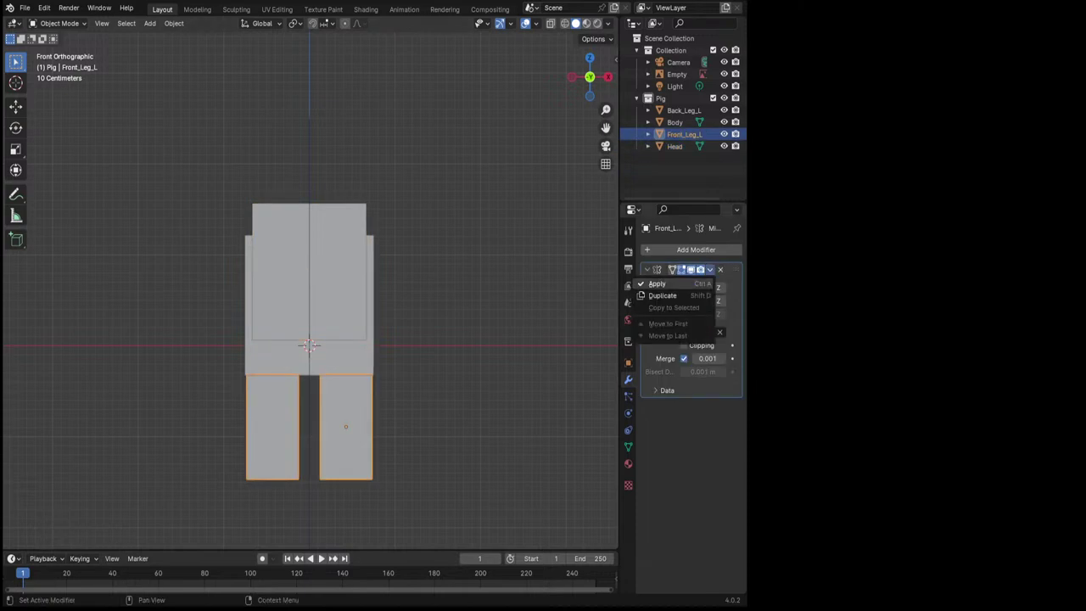
{"action": "left_click", "coordinate": [658, 283]}
{"action": "key", "text": "Tab"}
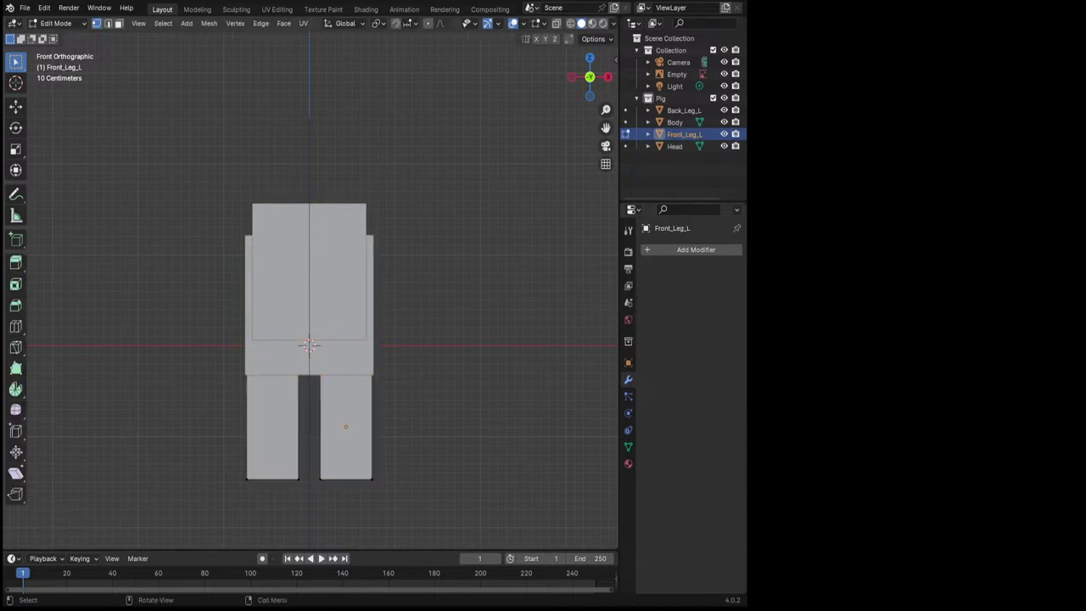
{"action": "key", "text": "p"}
{"action": "key", "text": "Escape"}
{"action": "left_click", "coordinate": [298, 479]}
{"action": "key", "text": "ctrl+l"}
{"action": "key", "text": "p"}
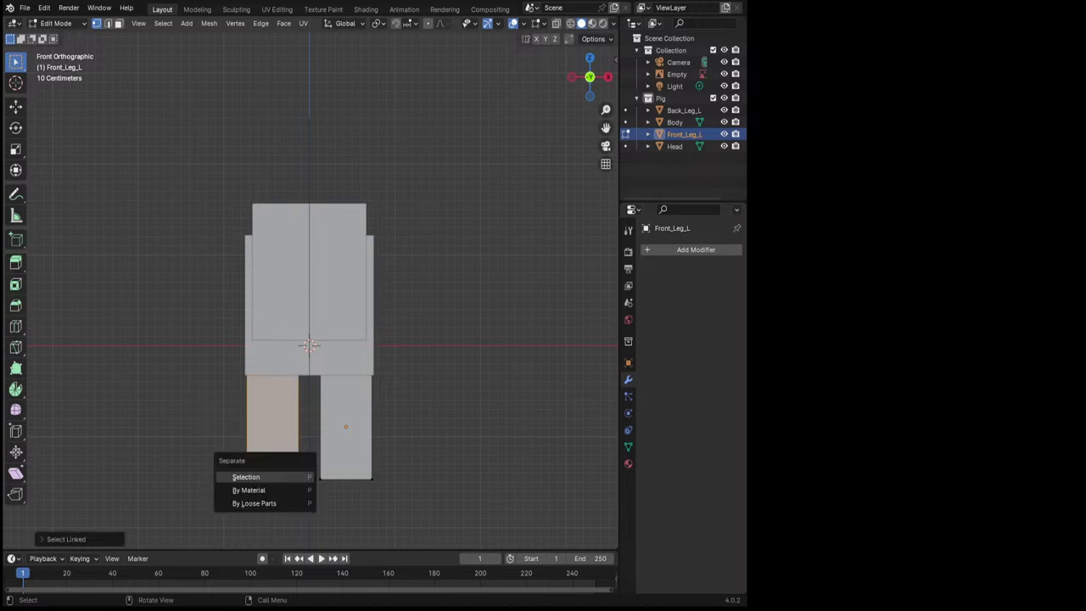
{"action": "left_click", "coordinate": [263, 475]}
{"action": "mouse_move", "coordinate": [263, 475]}
{"action": "middle_mouse_down"}
{"action": "mouse_move", "coordinate": [339, 441]}
{"action": "mouse_move", "coordinate": [390, 437]}
{"action": "middle_mouse_up"}
{"action": "key", "text": "Tab"}
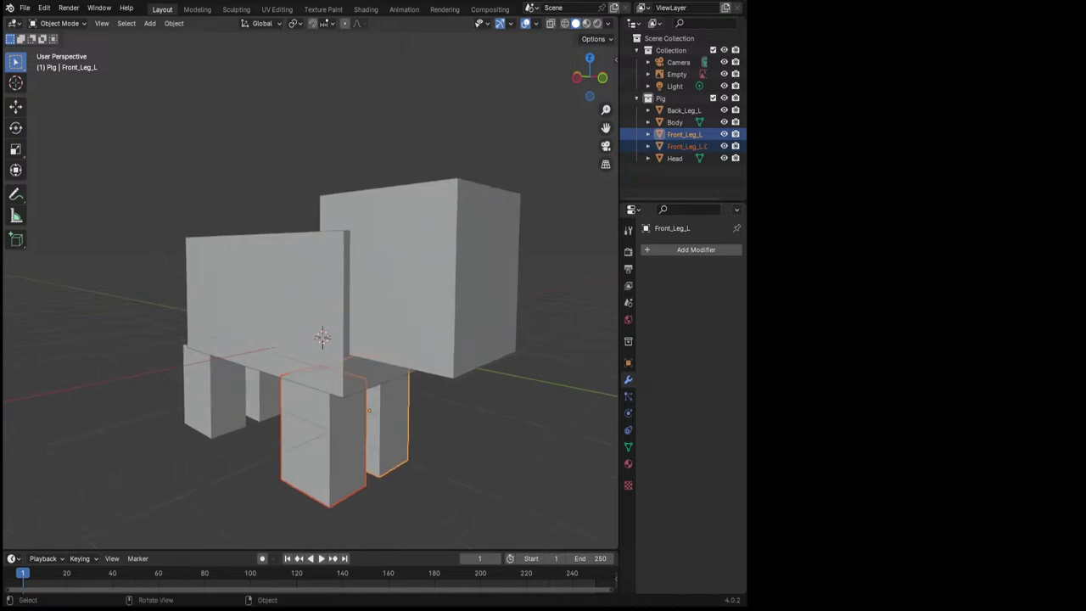
Apply Back_Leg_L's Mirror modifier and enter Edit Mode on its mesh
{"action": "left_click", "coordinate": [683, 110]}
{"action": "key", "text": "Tab"}
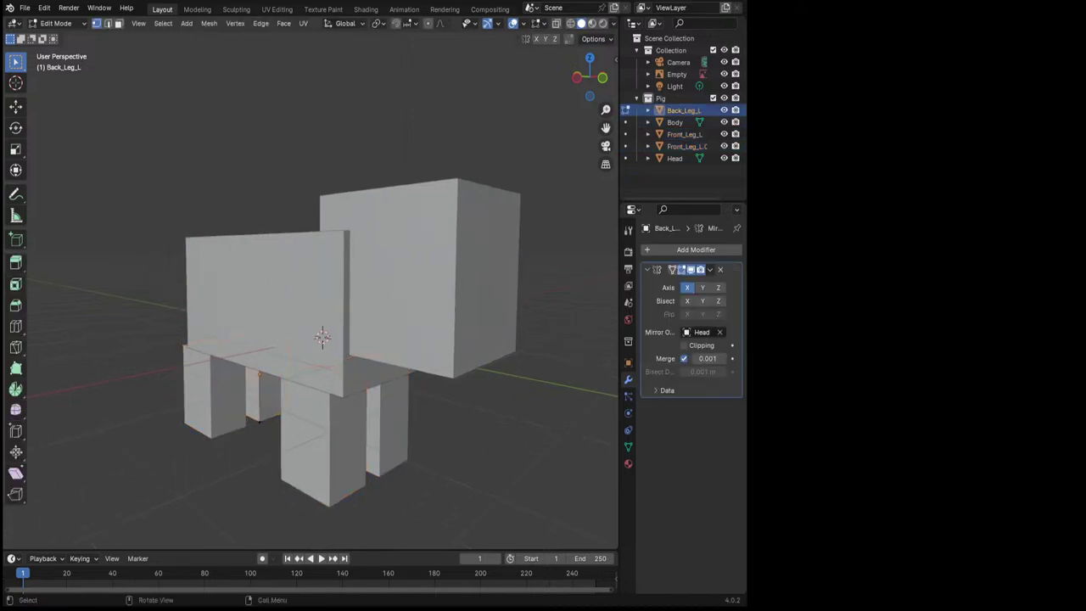
{"action": "key", "text": "Tab"}
{"action": "left_click", "coordinate": [710, 268]}
{"action": "left_click", "coordinate": [658, 284]}
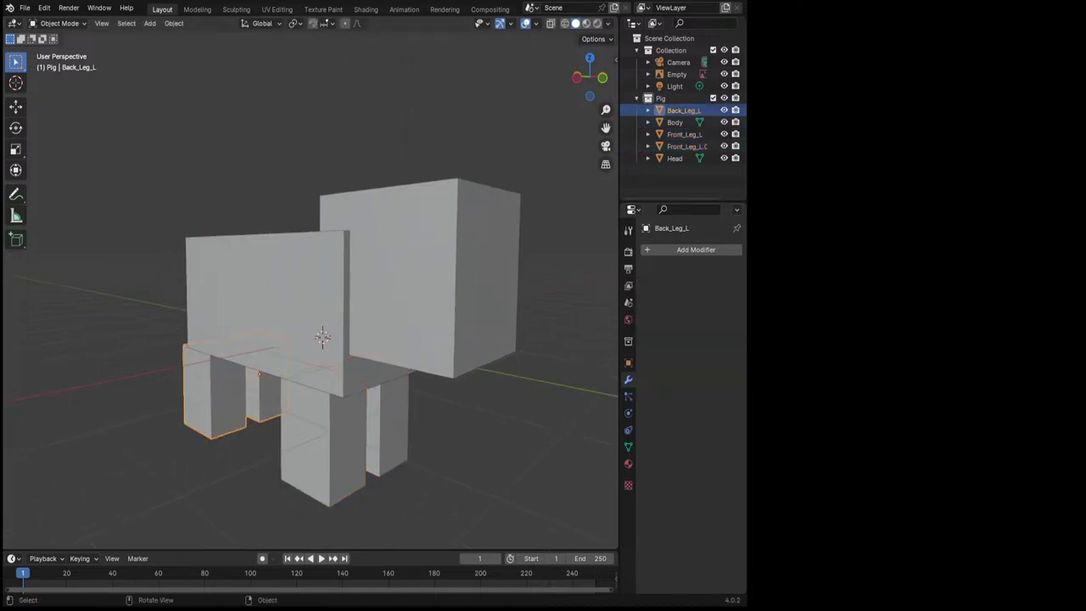
{"action": "key", "text": "Tab"}
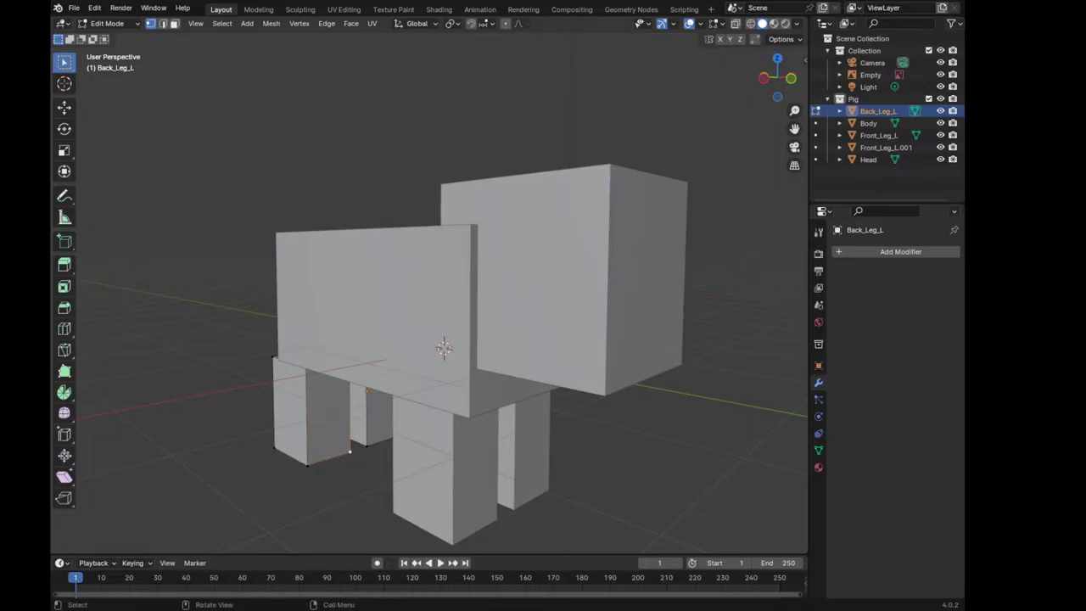
Separate one back leg into its own object and return to Object Mode
{"action": "key", "text": "ctrl+l"}
{"action": "key", "text": "p"}
{"action": "key", "text": "Return"}
{"action": "key", "text": "Tab"}
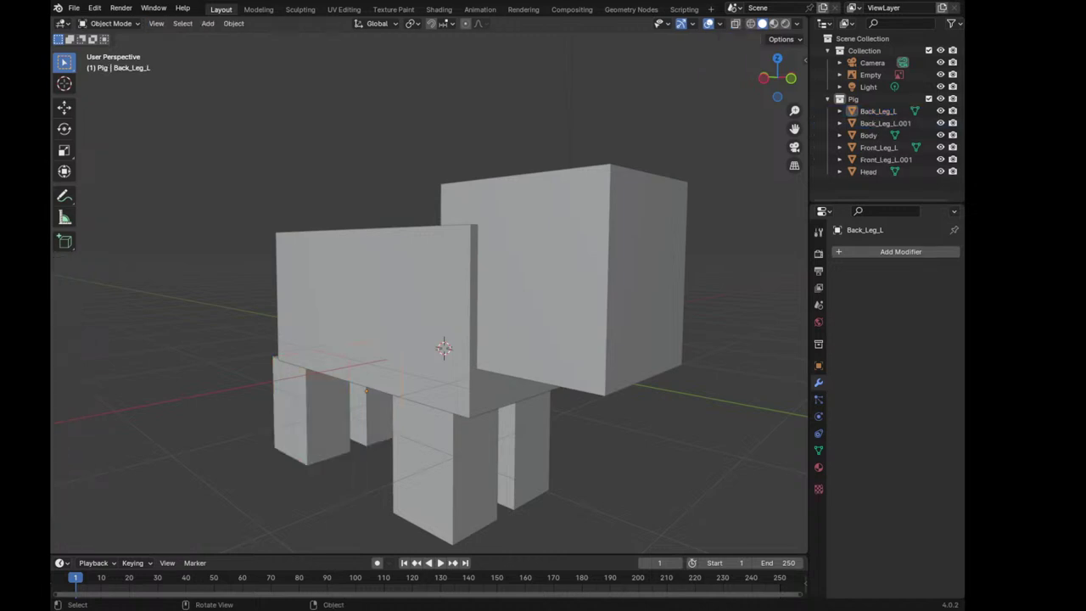
Rename Front_Leg_L.001 to Front_Leg_R
{"action": "left_click", "coordinate": [878, 147]}
{"action": "left_click", "coordinate": [886, 159]}
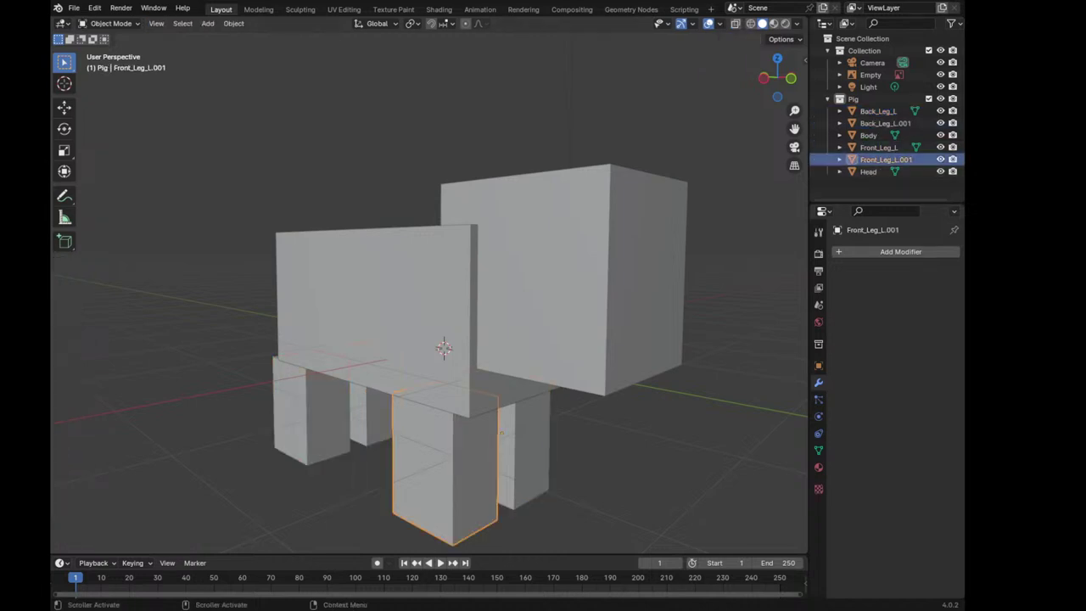
{"action": "key", "text": "F2"}
{"action": "key", "text": "BackSpace"}
{"action": "key", "text": "BackSpace"}
{"action": "key", "text": "BackSpace"}
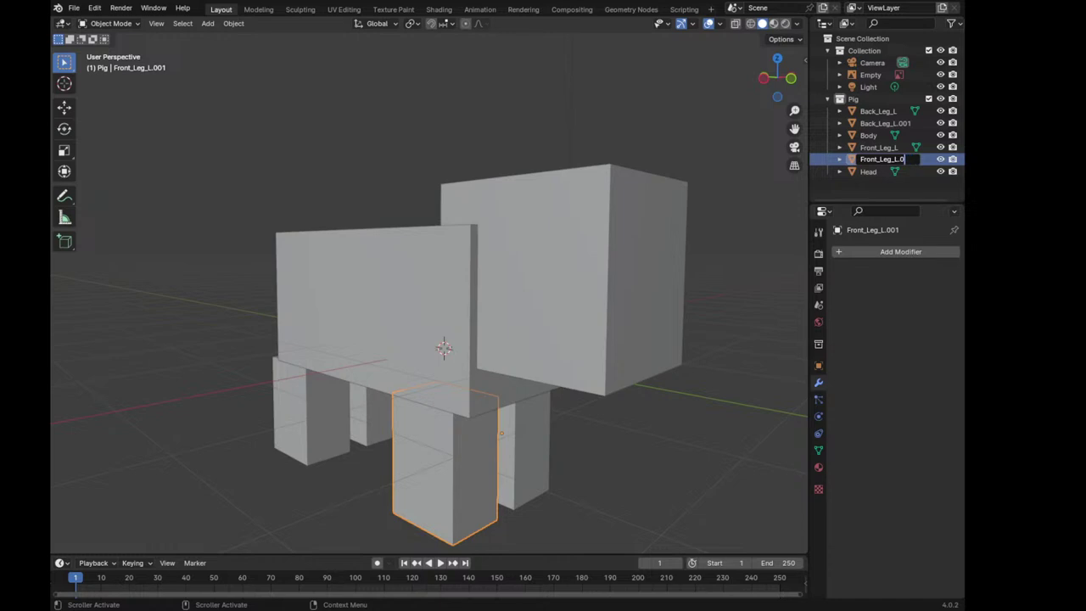
{"action": "key", "text": "BackSpace"}
{"action": "key", "text": "BackSpace"}
{"action": "type", "text": "R"}
{"action": "key", "text": "Return"}
Rename Back_Leg_L.001 to Back_Leg_R
{"action": "left_click", "coordinate": [885, 123]}
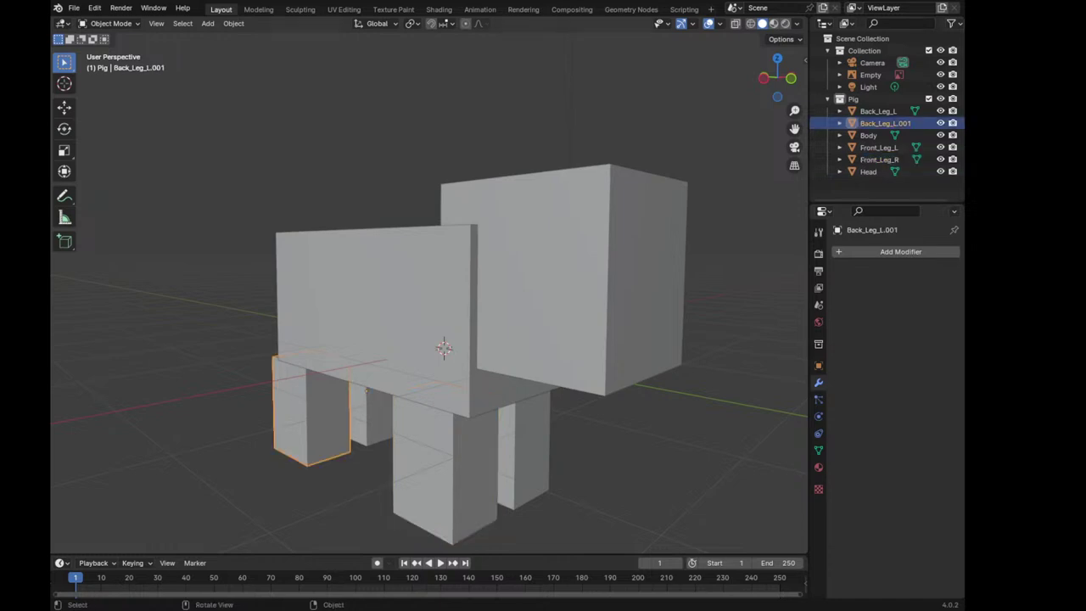
{"action": "key", "text": "F2"}
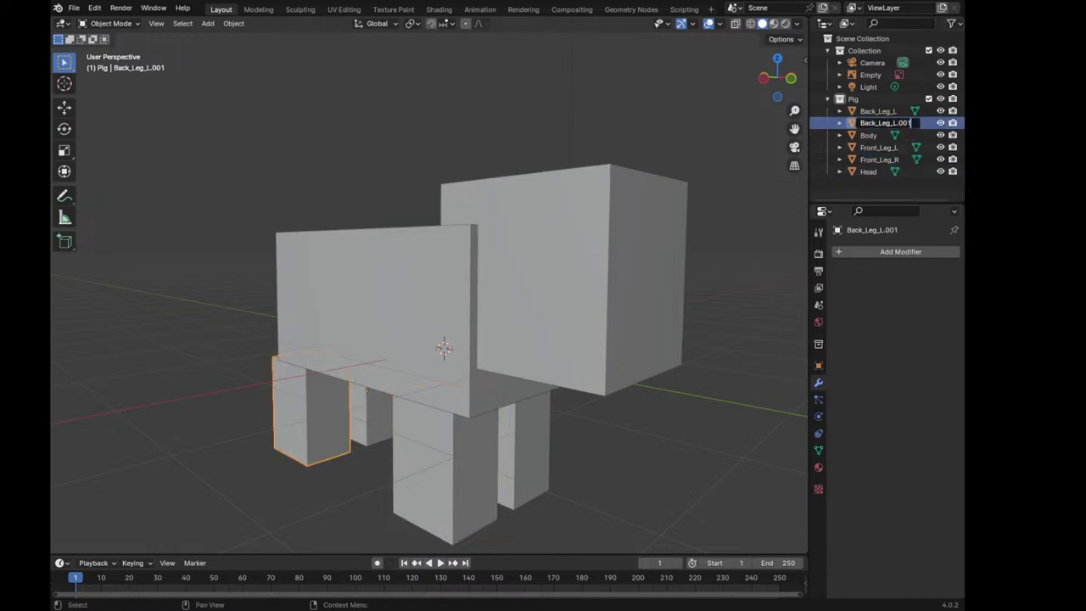
{"action": "key", "text": "BackSpace"}
{"action": "key", "text": "BackSpace"}
{"action": "key", "text": "BackSpace"}
{"action": "key", "text": "BackSpace"}
{"action": "key", "text": "BackSpace"}
{"action": "type", "text": "R"}
{"action": "key", "text": "Return"}
{"action": "mouse_move", "coordinate": [441, 348]}
{"action": "middle_mouse_down"}
{"action": "mouse_move", "coordinate": [475, 339]}
{"action": "mouse_move", "coordinate": [446, 349]}
{"action": "mouse_move", "coordinate": [454, 336]}
{"action": "middle_mouse_up"}
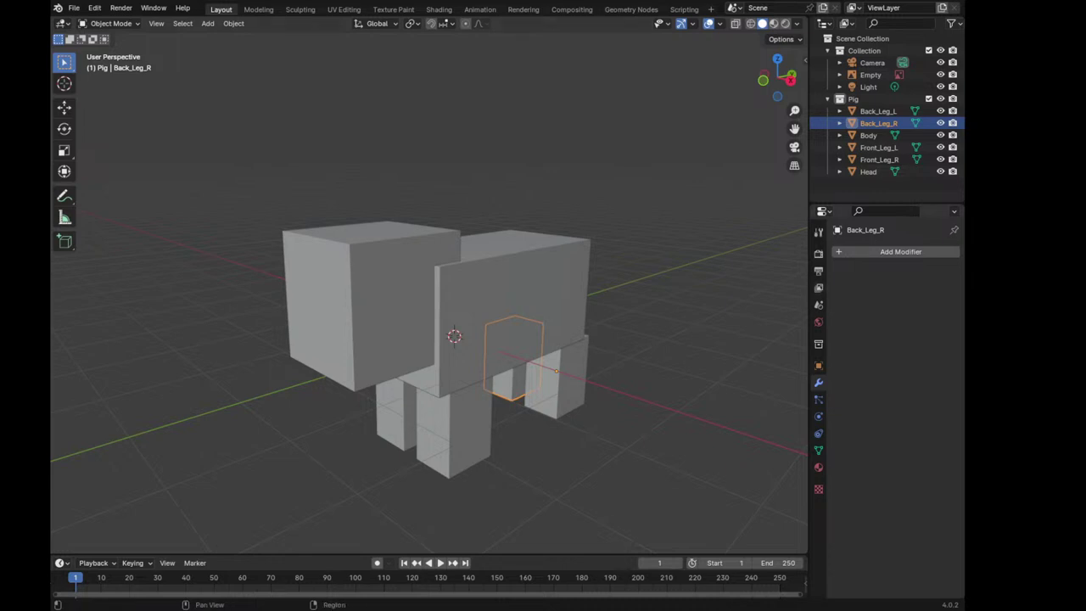
Set the scene's Unit Scale to 0.01 in Scene Properties
{"action": "left_click", "coordinate": [819, 304]}
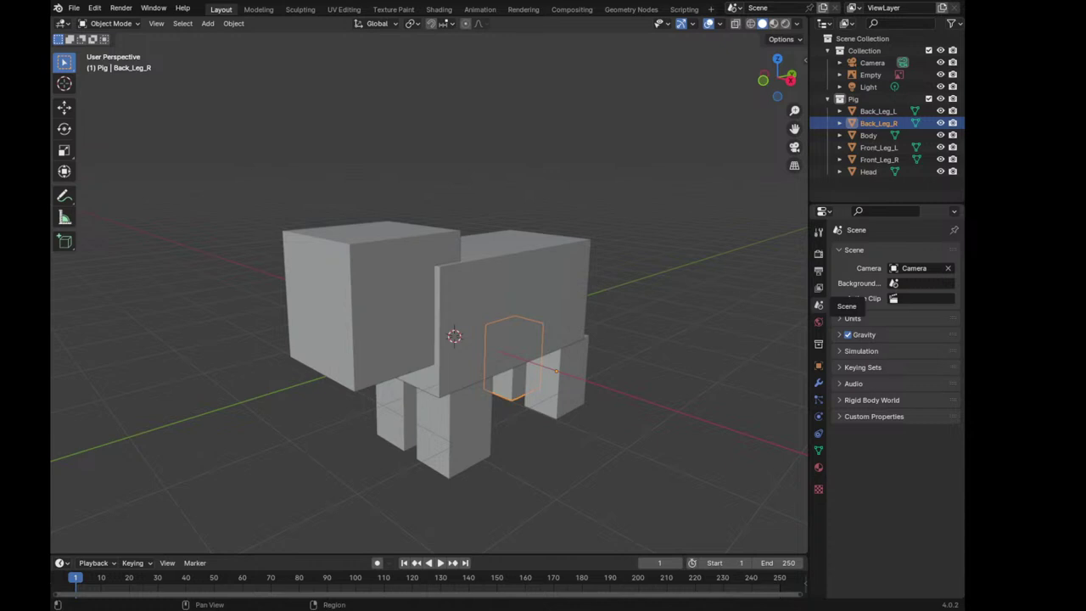
{"action": "left_click", "coordinate": [852, 318]}
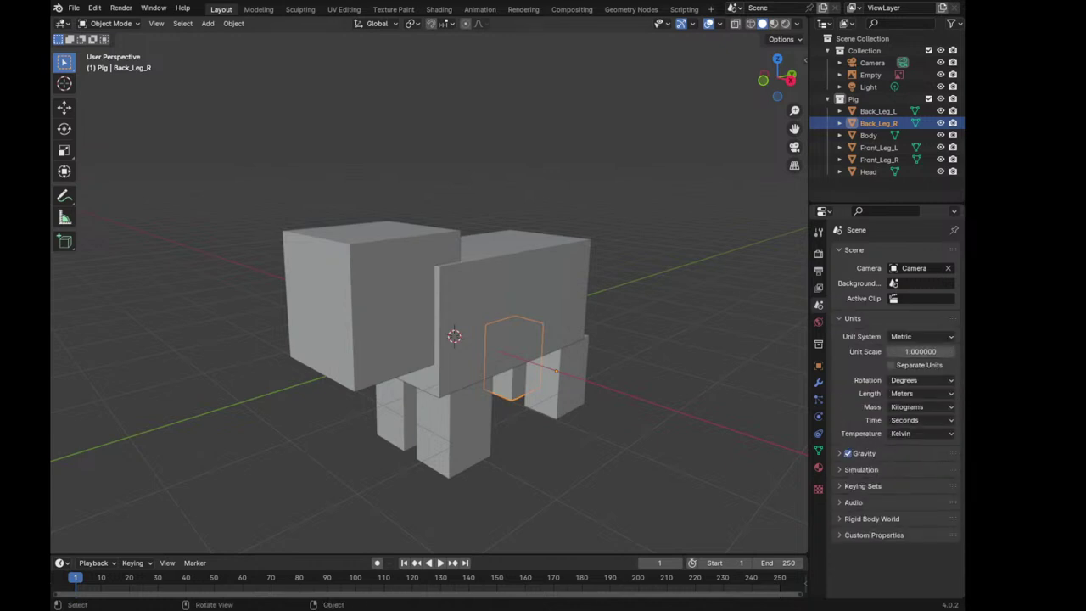
{"action": "mouse_move", "coordinate": [424, 322]}
{"action": "middle_mouse_down"}
{"action": "mouse_move", "coordinate": [526, 322]}
{"action": "mouse_move", "coordinate": [462, 340]}
{"action": "middle_mouse_up"}
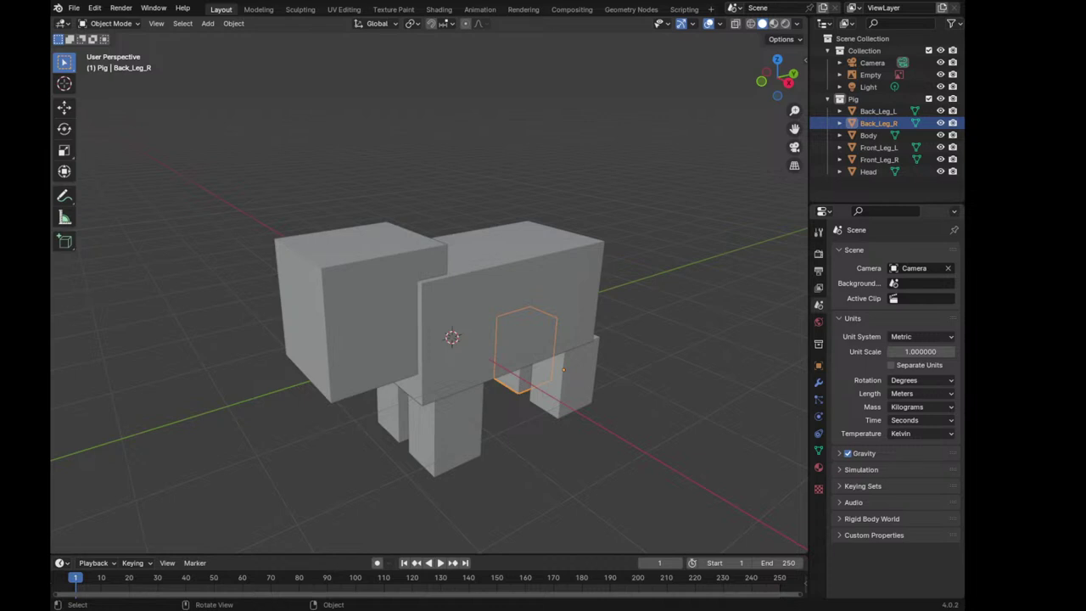
{"action": "left_click", "coordinate": [921, 351]}
{"action": "type", "text": "0.0"}
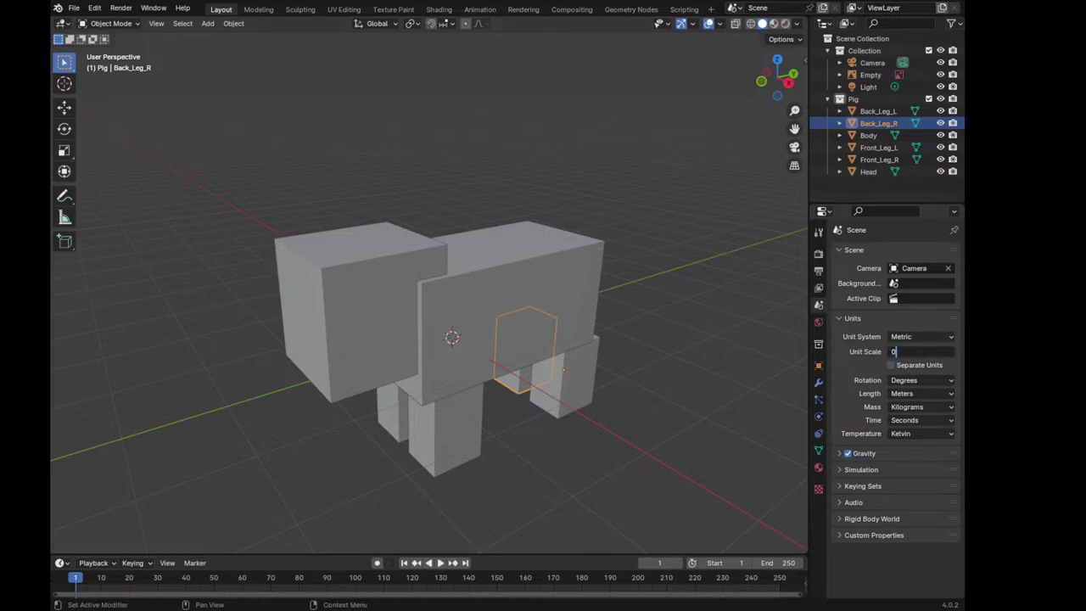
{"action": "type", "text": "1"}
{"action": "key", "text": "Return"}
{"action": "scroll", "coordinate": [441, 331], "scroll_direction": "down", "scroll_amount": 2}
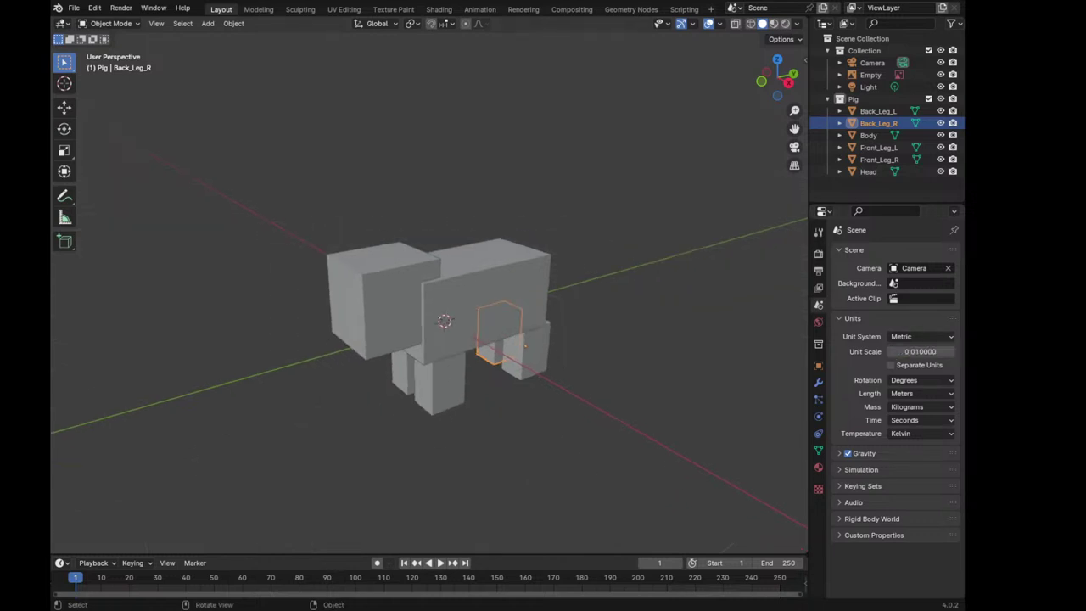
Hide the camera, empty and light collection, select all pig parts, and view from the right
{"action": "key", "text": "a"}
{"action": "middle_click_drag", "start_coordinate": [441, 331], "coordinate": [399, 335]}
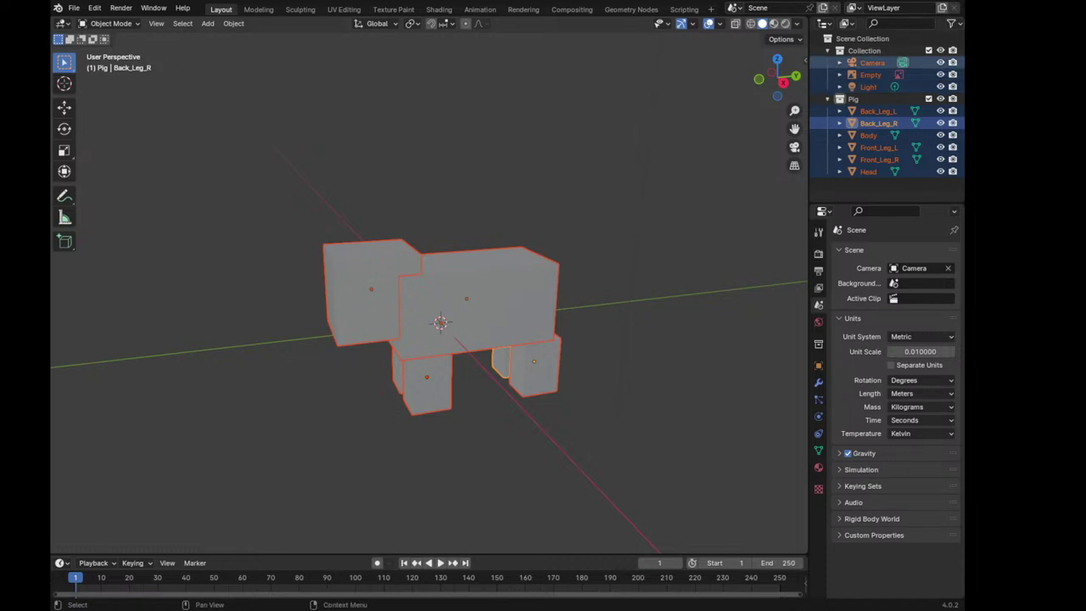
{"action": "left_click", "coordinate": [872, 61]}
{"action": "left_click", "coordinate": [939, 50]}
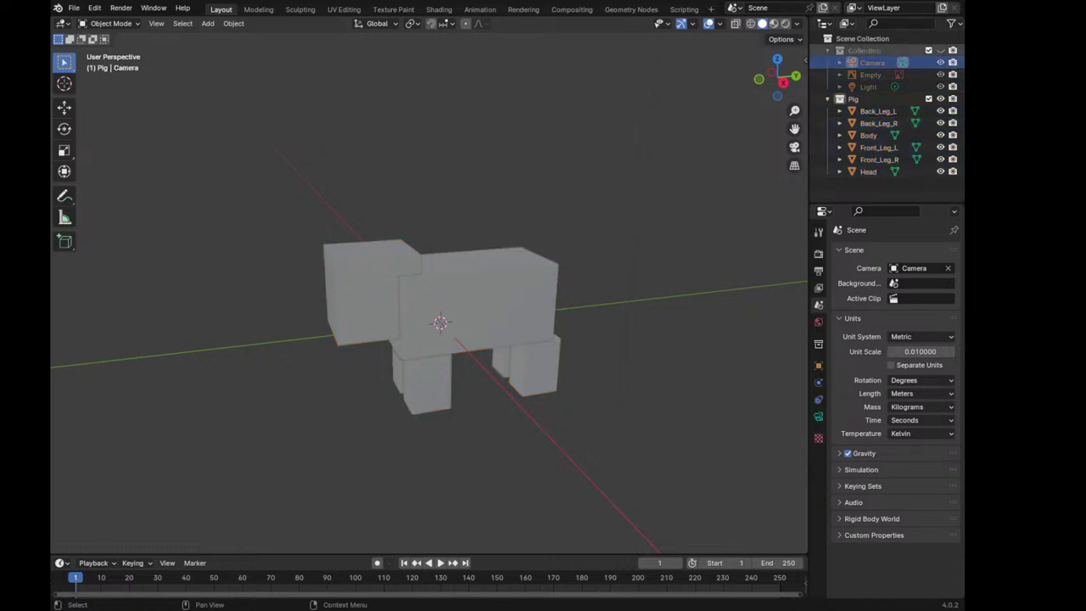
{"action": "left_click", "coordinate": [878, 111]}
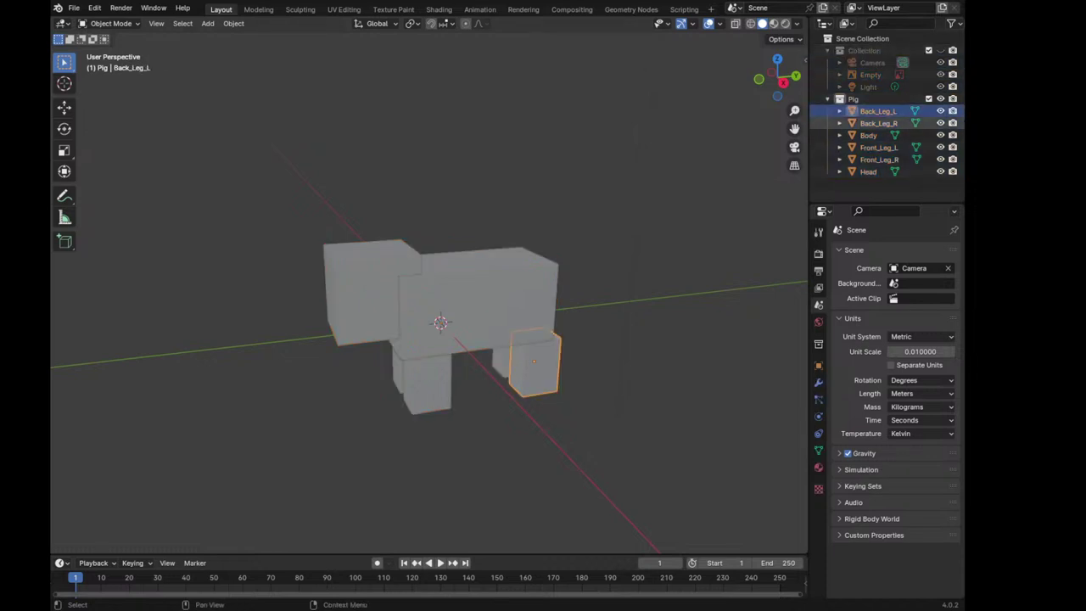
{"action": "left_click", "coordinate": [868, 171], "text": "shift"}
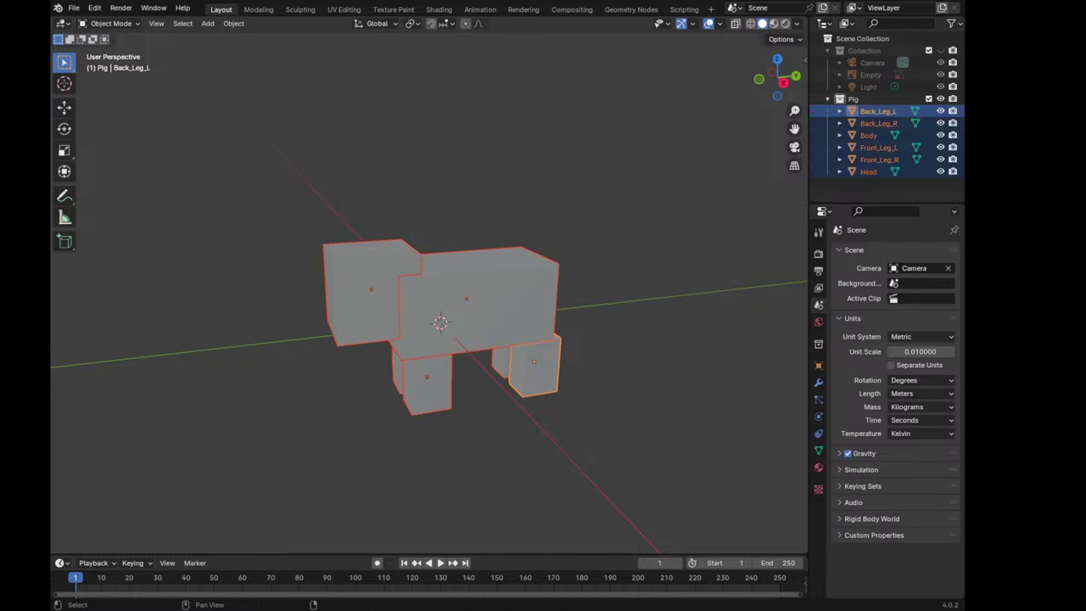
{"action": "key", "text": "KP_1"}
{"action": "key", "text": "KP_3"}
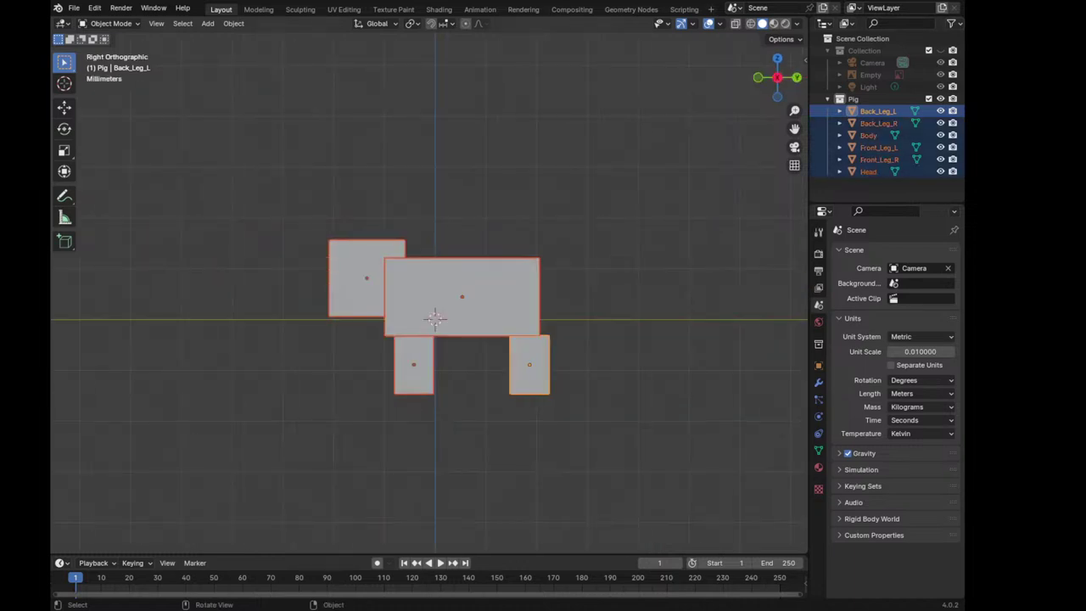
Scale all the pig parts up by a factor of 10
{"action": "key", "text": "s"}
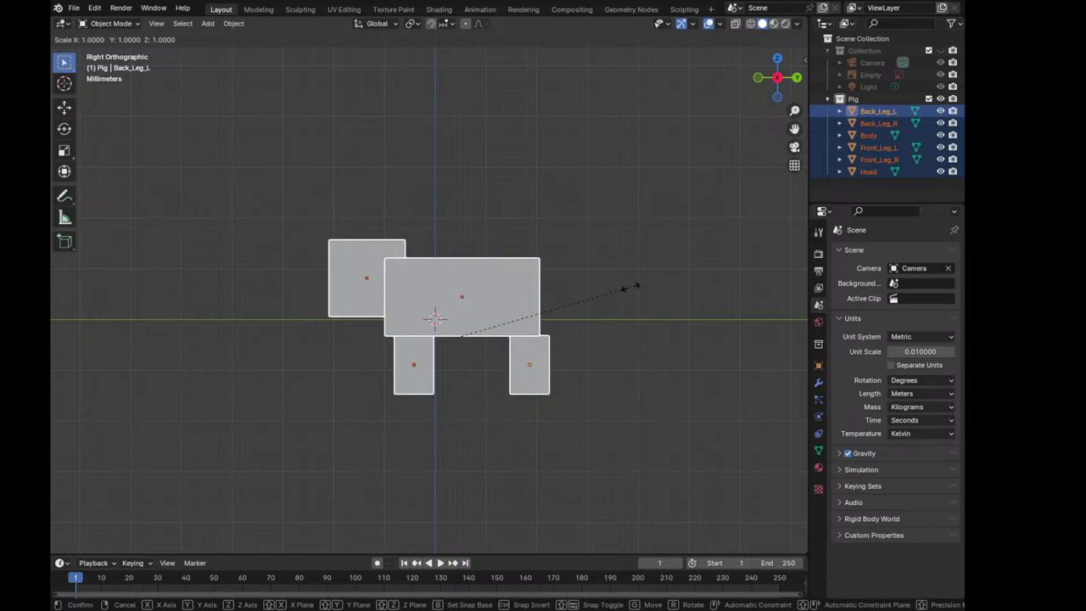
{"action": "key", "text": "1"}
{"action": "key", "text": "0"}
{"action": "key", "text": "0"}
{"action": "key", "text": "Return"}
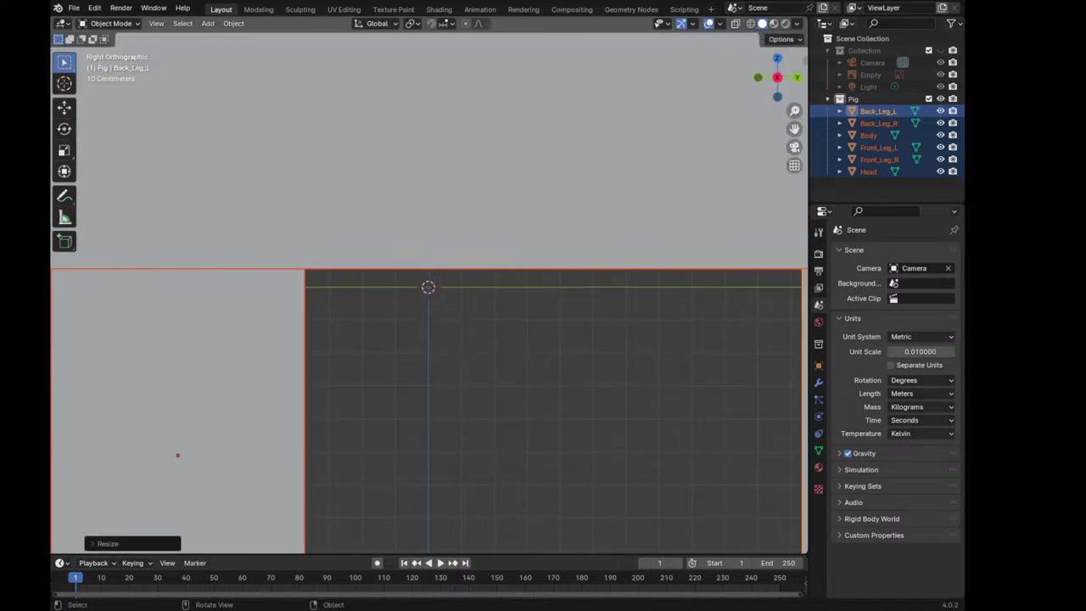
{"action": "scroll", "coordinate": [428, 288], "scroll_direction": "down", "scroll_amount": 5}
{"action": "scroll", "coordinate": [428, 289], "scroll_direction": "up", "scroll_amount": 2}
Raise the pig along Z onto the ground line, then centre it along Y
{"action": "key", "text": "g"}
{"action": "key", "text": "z"}
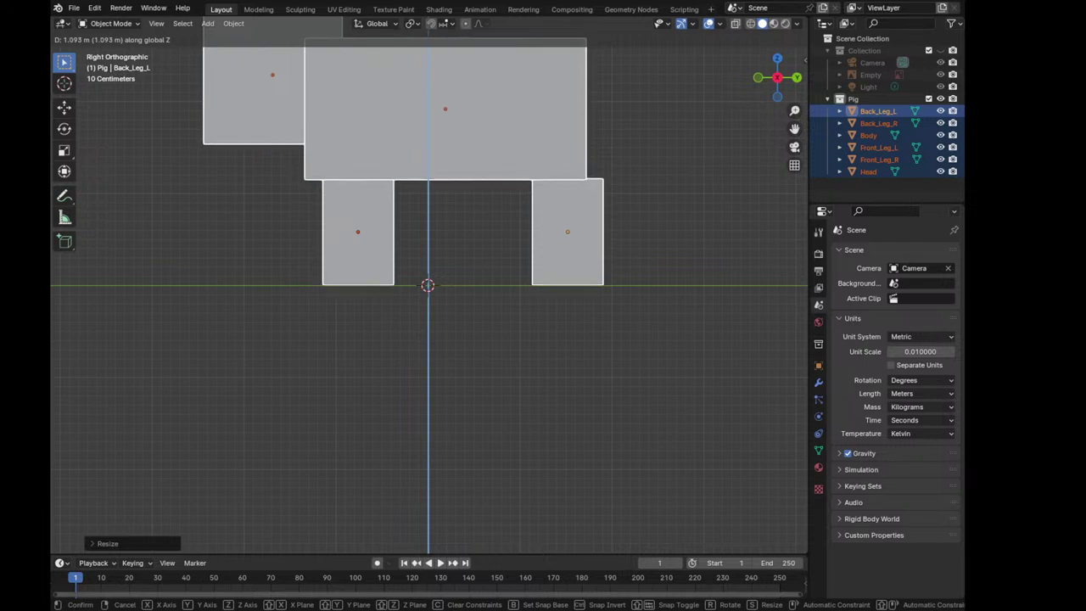
{"action": "key", "text": "Return"}
{"action": "scroll", "coordinate": [428, 289], "scroll_direction": "up", "scroll_amount": 2}
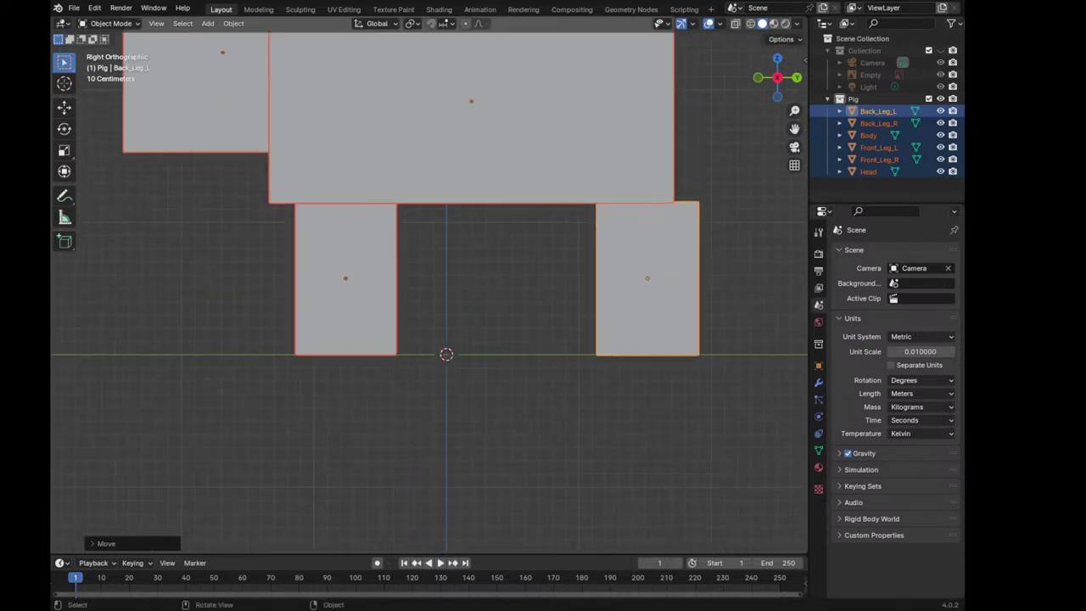
{"action": "scroll", "coordinate": [428, 288], "scroll_direction": "down", "scroll_amount": 3}
{"action": "key", "text": "g"}
{"action": "key", "text": "y"}
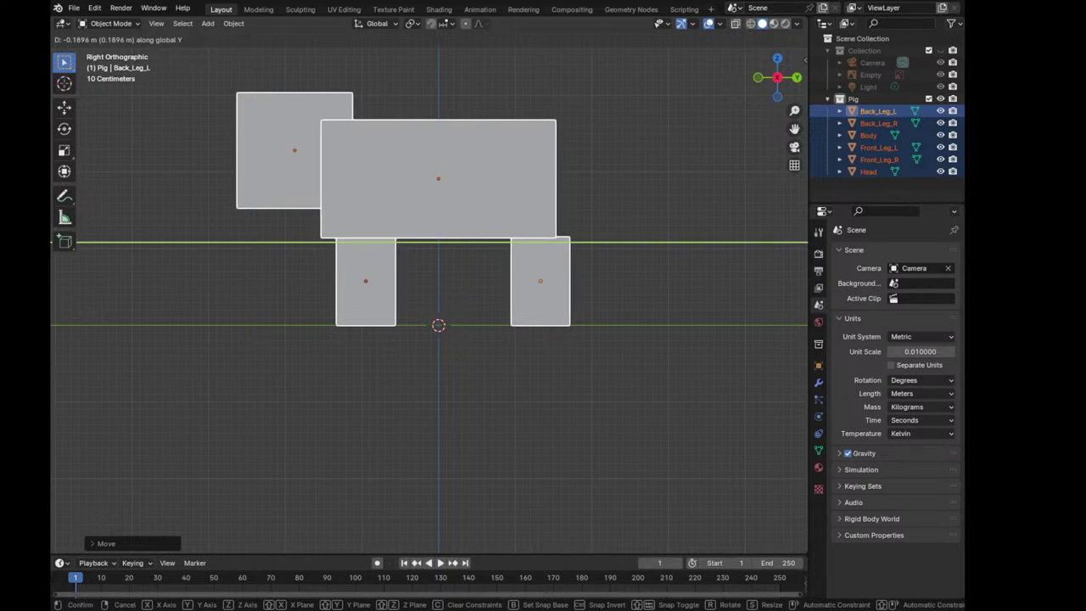
{"action": "key", "text": "Return"}
{"action": "middle_click_drag", "start_coordinate": [381, 254], "coordinate": [456, 373], "text": "shift"}
Apply All Transforms to the selected pig parts
{"action": "scroll", "coordinate": [429, 292], "scroll_direction": "up", "scroll_amount": 1}
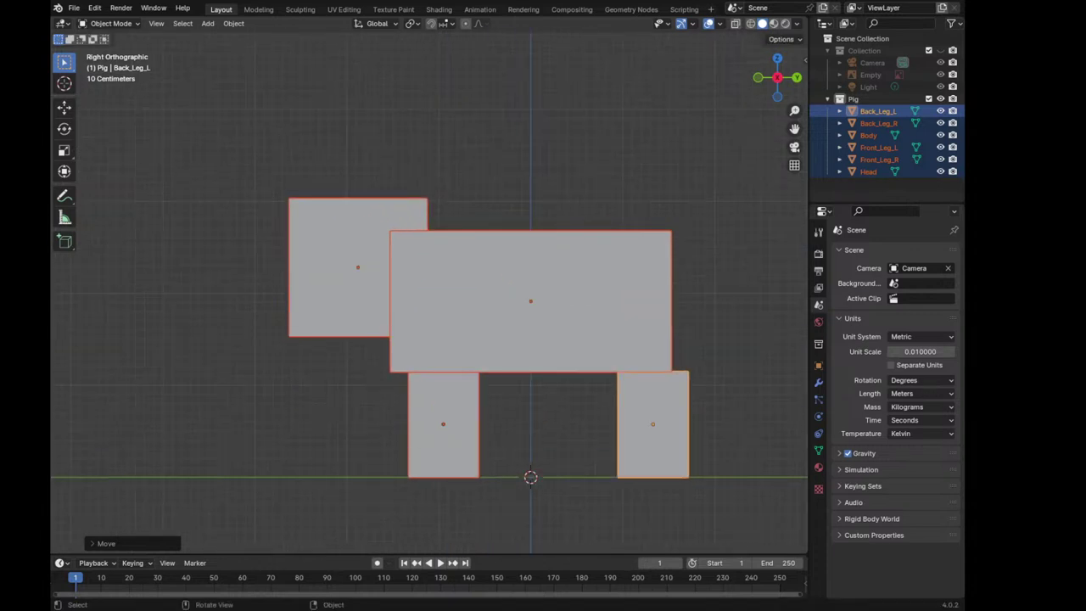
{"action": "key", "text": "ctrl+a"}
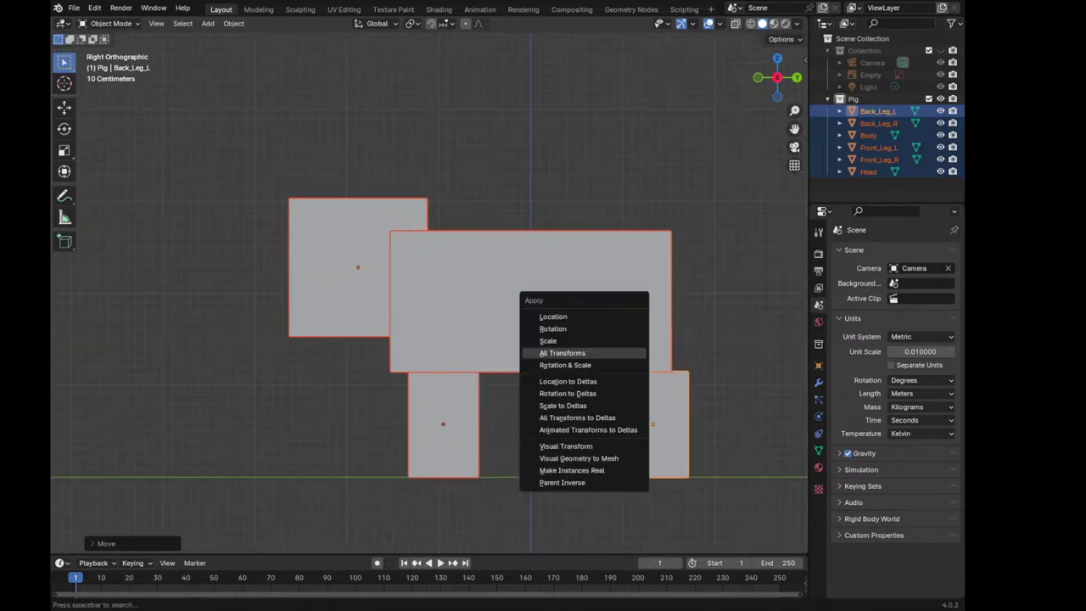
{"action": "key", "text": "Escape"}
{"action": "key", "text": "ctrl+a"}
{"action": "left_click", "coordinate": [425, 322]}
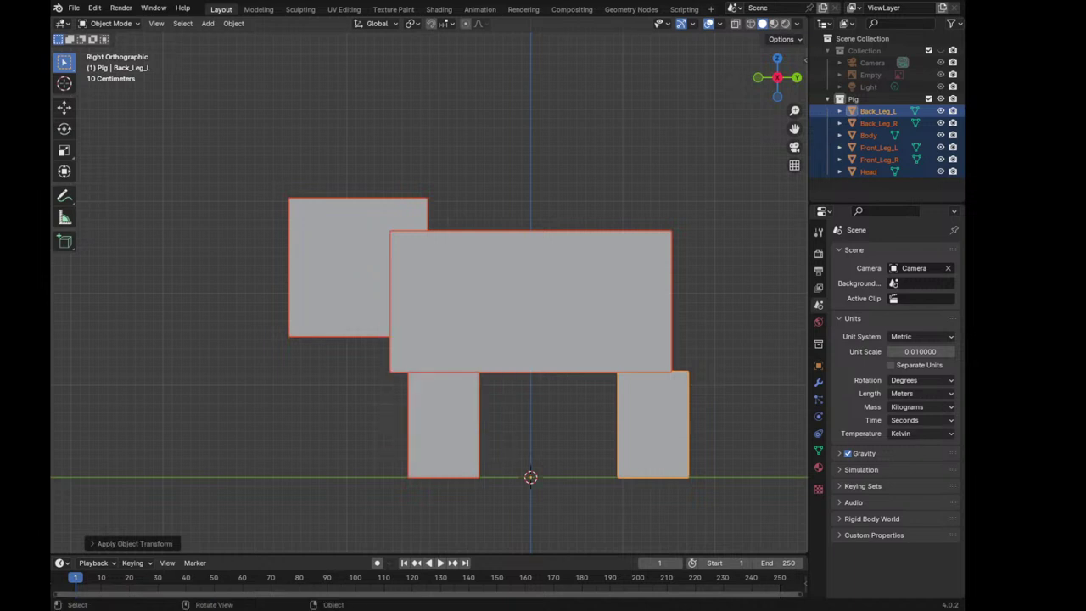
Set the parts' origins to the 3D cursor, then deselect everything
{"action": "right_click", "coordinate": [440, 303]}
{"action": "mouse_move", "coordinate": [445, 213]}
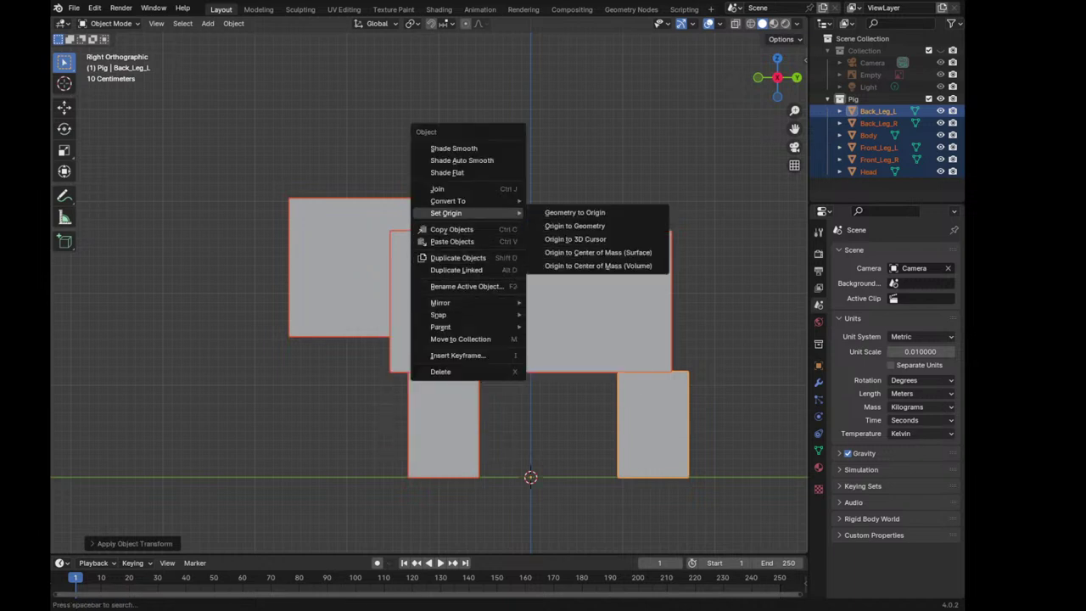
{"action": "left_click", "coordinate": [577, 238]}
{"action": "mouse_move", "coordinate": [576, 239]}
{"action": "middle_mouse_down"}
{"action": "mouse_move", "coordinate": [594, 246]}
{"action": "mouse_move", "coordinate": [509, 255]}
{"action": "mouse_move", "coordinate": [560, 272]}
{"action": "middle_mouse_up"}
{"action": "key", "text": "alt+a"}
{"action": "scroll", "coordinate": [428, 297], "scroll_direction": "up", "scroll_amount": 3}
{"action": "scroll", "coordinate": [428, 297], "scroll_direction": "up", "scroll_amount": 2}
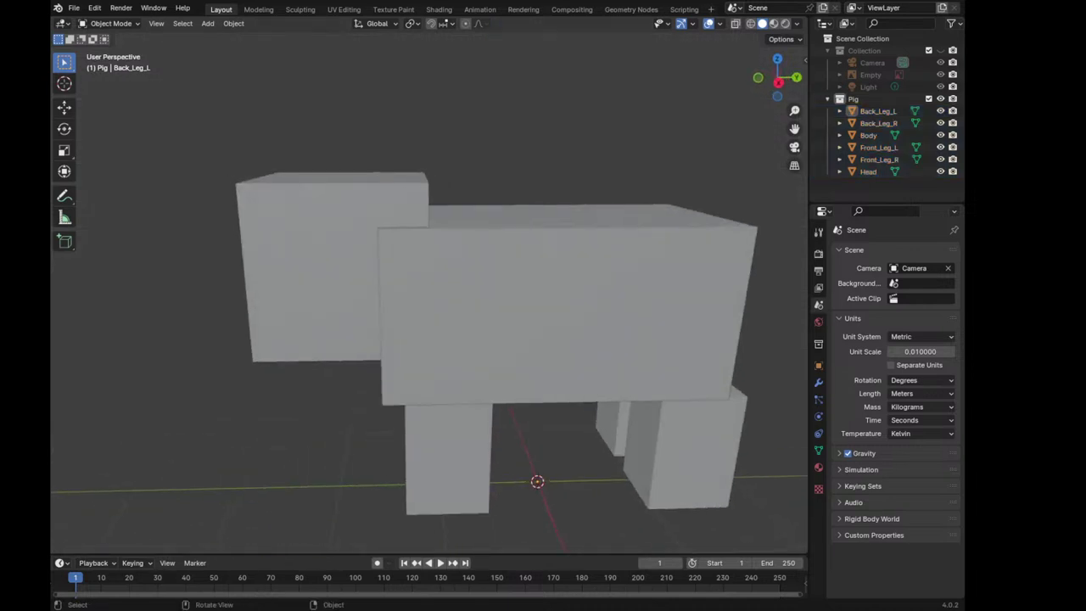
Turn on the Face Orientation overlay to inspect the pig cubes' normals
{"action": "left_click", "coordinate": [331, 267]}
{"action": "left_click", "coordinate": [719, 23]}
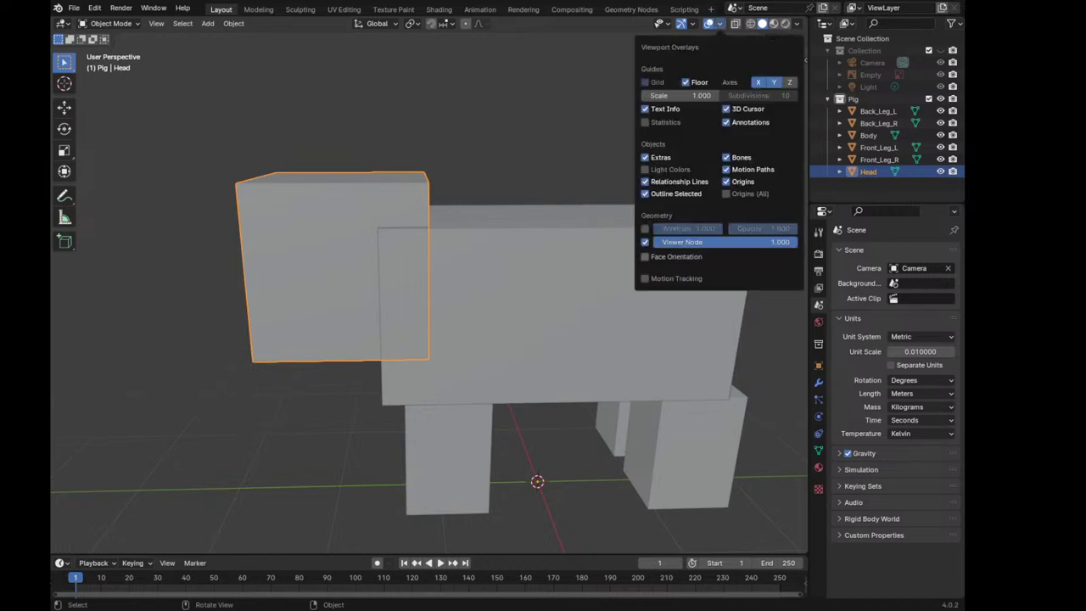
{"action": "left_click", "coordinate": [645, 257]}
{"action": "mouse_move", "coordinate": [509, 340]}
{"action": "middle_mouse_down"}
{"action": "mouse_move", "coordinate": [441, 356]}
{"action": "mouse_move", "coordinate": [288, 364]}
{"action": "middle_mouse_up"}
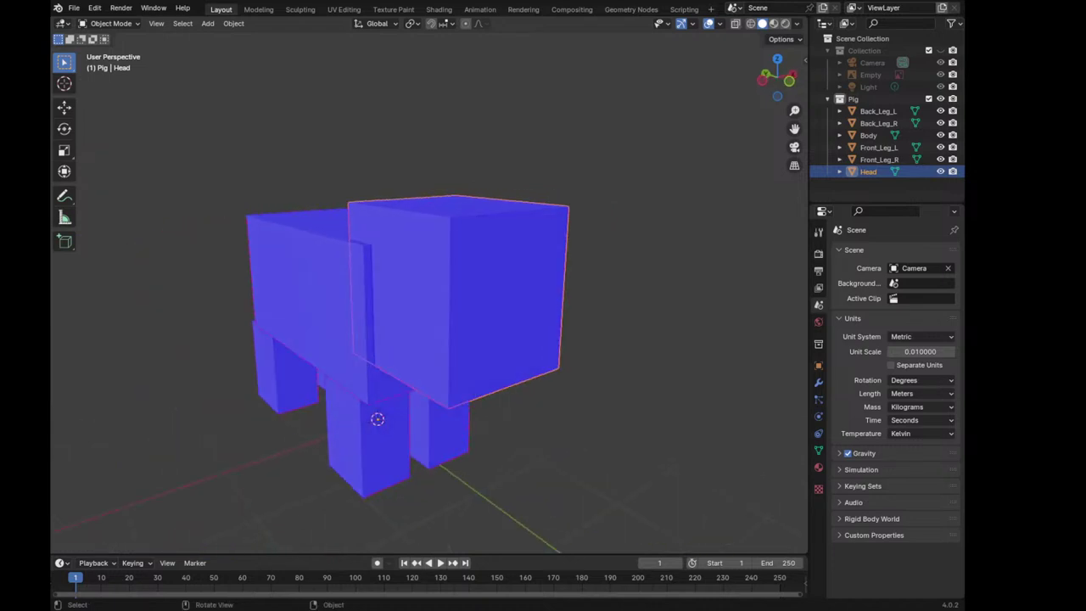
{"action": "middle_click_drag", "start_coordinate": [378, 419], "coordinate": [508, 425]}
Recalculate Front_Leg_L's normals in Edit Mode so its faces point outward
{"action": "left_click", "coordinate": [489, 424]}
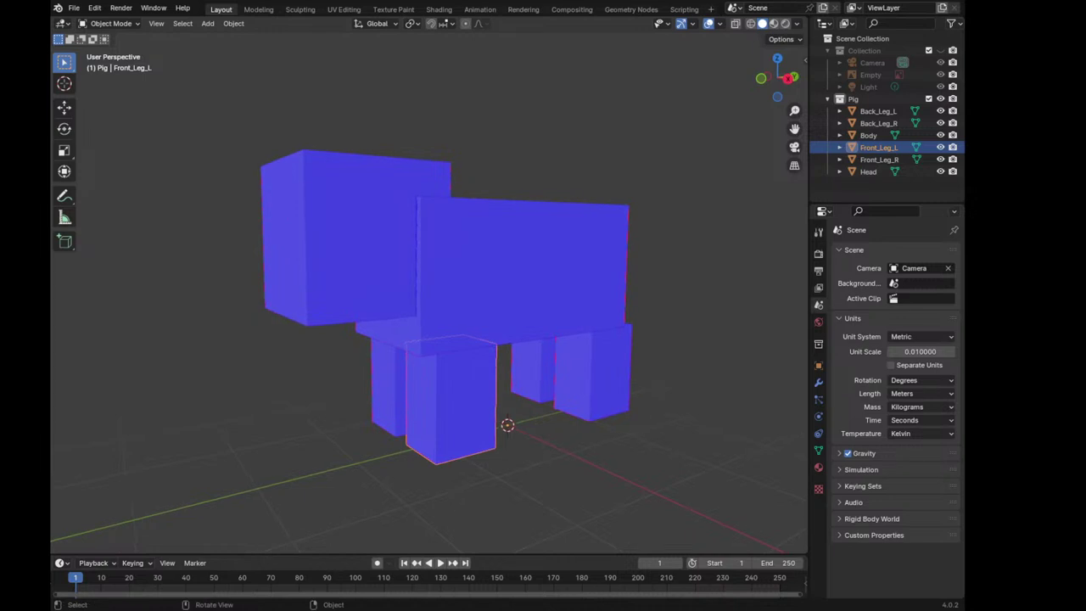
{"action": "key", "text": "Tab"}
{"action": "key", "text": "shift+n"}
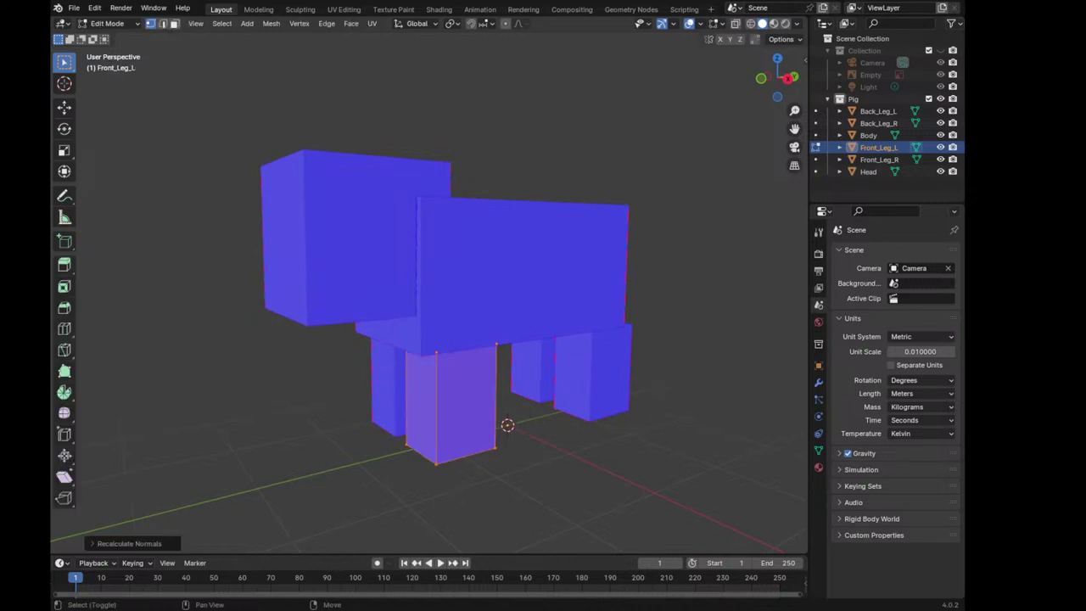
{"action": "key", "text": "ctrl+shift+n"}
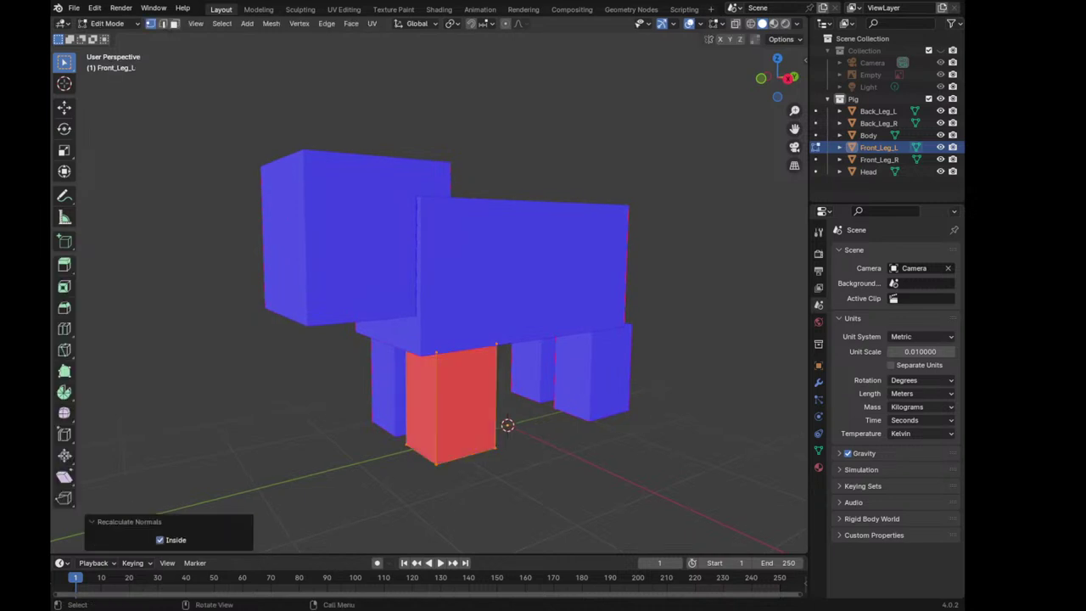
{"action": "middle_click_drag", "start_coordinate": [508, 339], "coordinate": [419, 339]}
{"action": "key", "text": "Tab"}
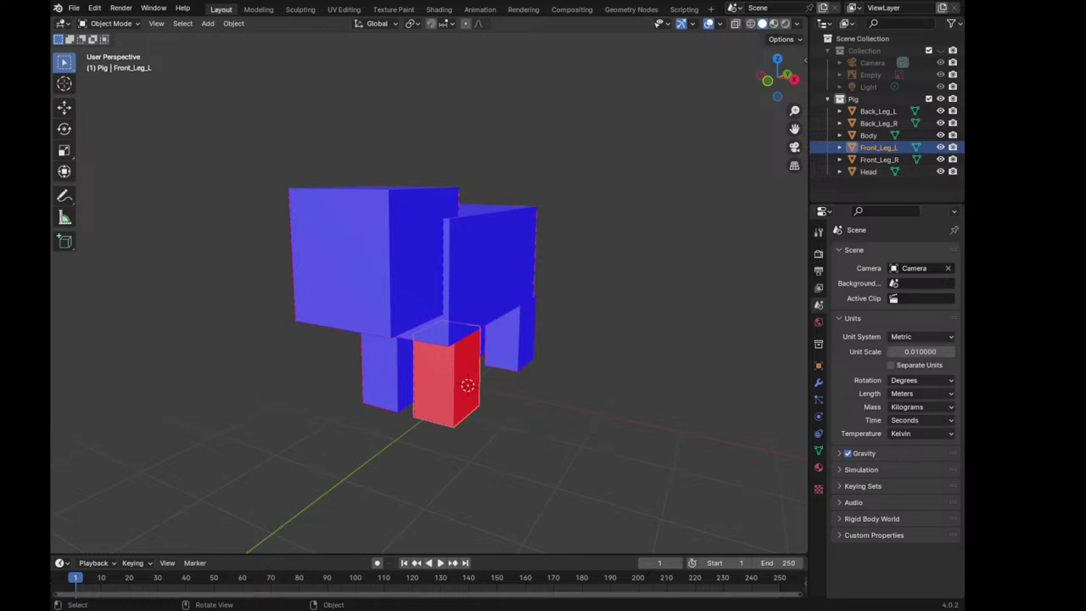
{"action": "scroll", "coordinate": [429, 293], "scroll_direction": "up", "scroll_amount": 3}
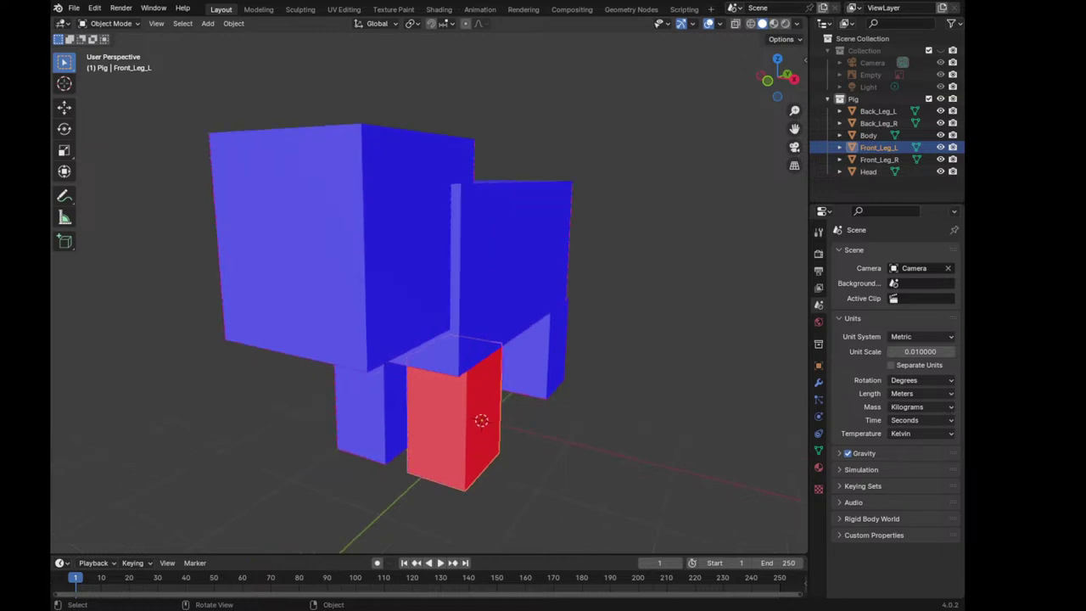
{"action": "mouse_move", "coordinate": [429, 292]}
{"action": "middle_mouse_down"}
{"action": "mouse_move", "coordinate": [365, 255]}
{"action": "mouse_move", "coordinate": [289, 263]}
{"action": "middle_mouse_up"}
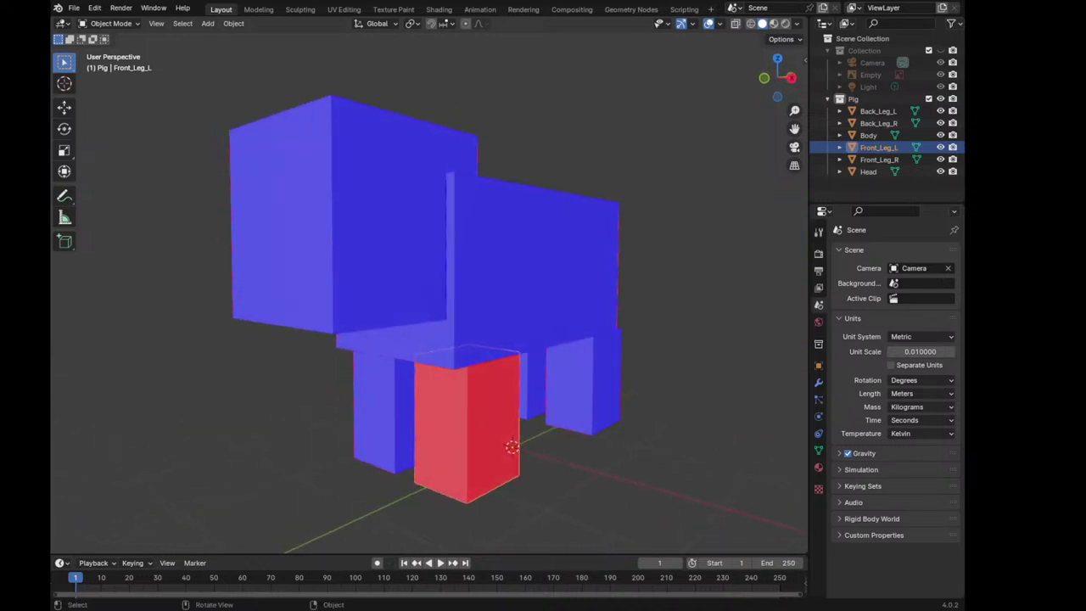
{"action": "key", "text": "Tab"}
{"action": "key", "text": "Tab"}
{"action": "key", "text": "Tab"}
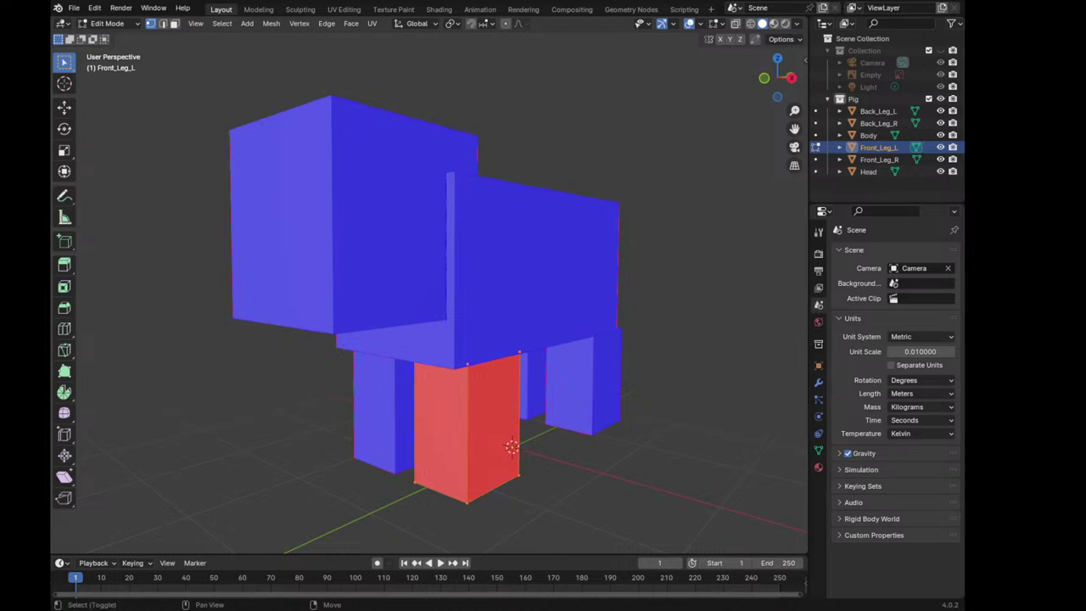
{"action": "key", "text": "shift+n"}
{"action": "mouse_move", "coordinate": [424, 323]}
{"action": "middle_mouse_down"}
{"action": "mouse_move", "coordinate": [356, 331]}
{"action": "mouse_move", "coordinate": [441, 331]}
{"action": "middle_mouse_up"}
{"action": "key", "text": "Tab"}
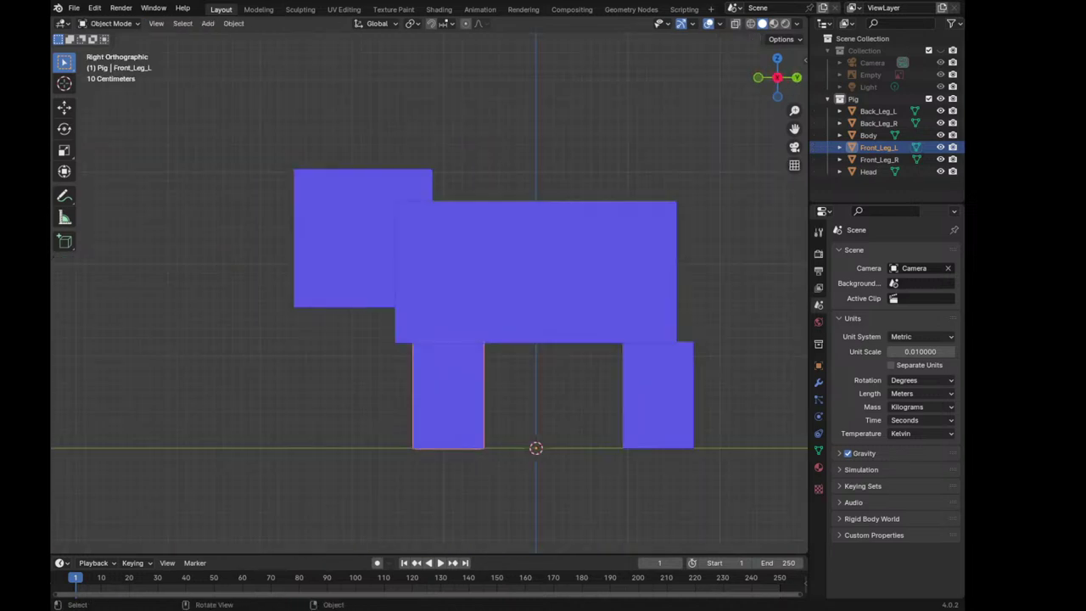
Set the Solid shading colour to Material so the cubes show plain grey
{"action": "left_click", "coordinate": [794, 23]}
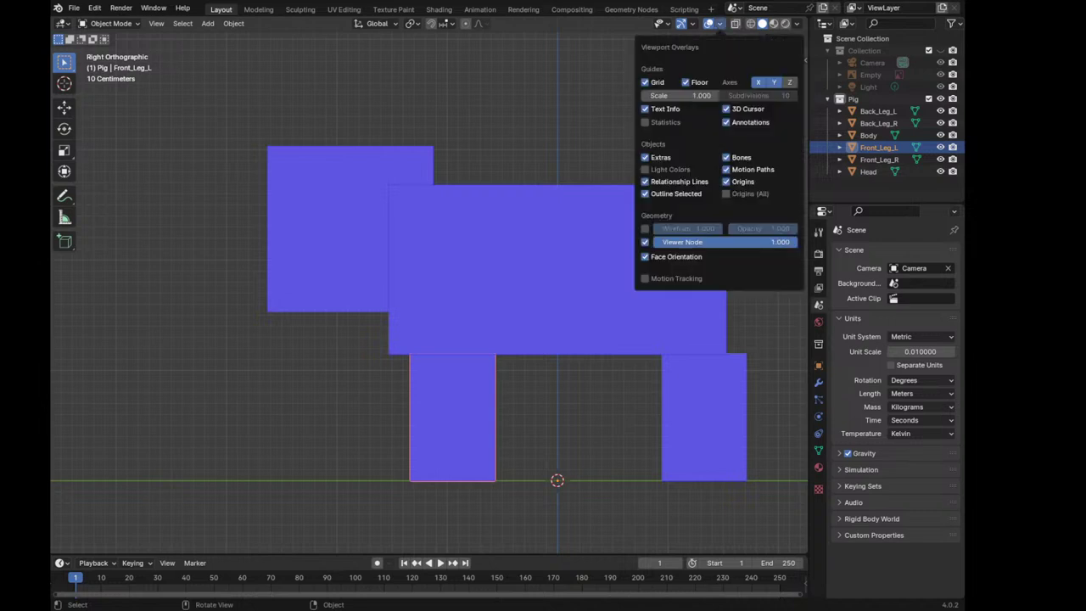
{"action": "left_click", "coordinate": [683, 256]}
{"action": "scroll", "coordinate": [292, 358], "scroll_direction": "down", "scroll_amount": 2}
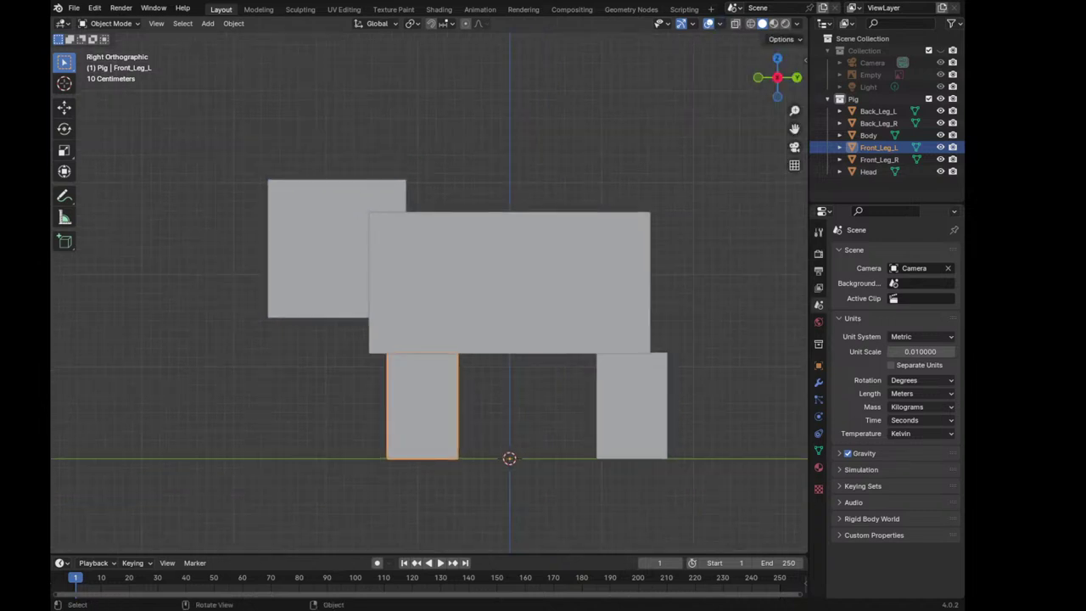
{"action": "key", "text": "alt+a"}
{"action": "key", "text": "shift+a"}
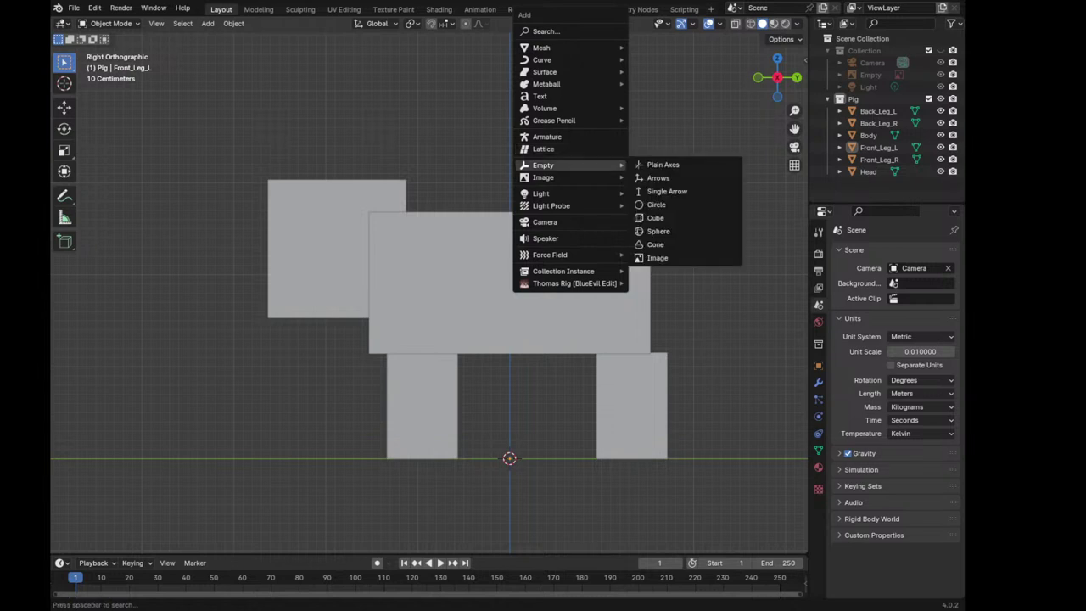
Add an armature, enlarge its bone, and raise it along Z into the pig's body
{"action": "left_click", "coordinate": [547, 136]}
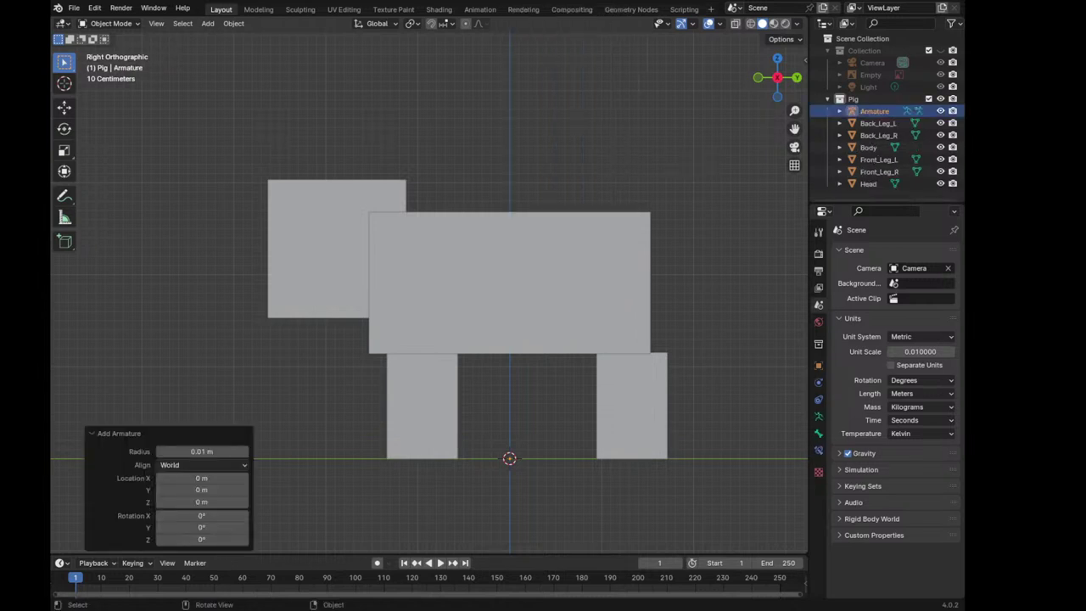
{"action": "key", "text": "s"}
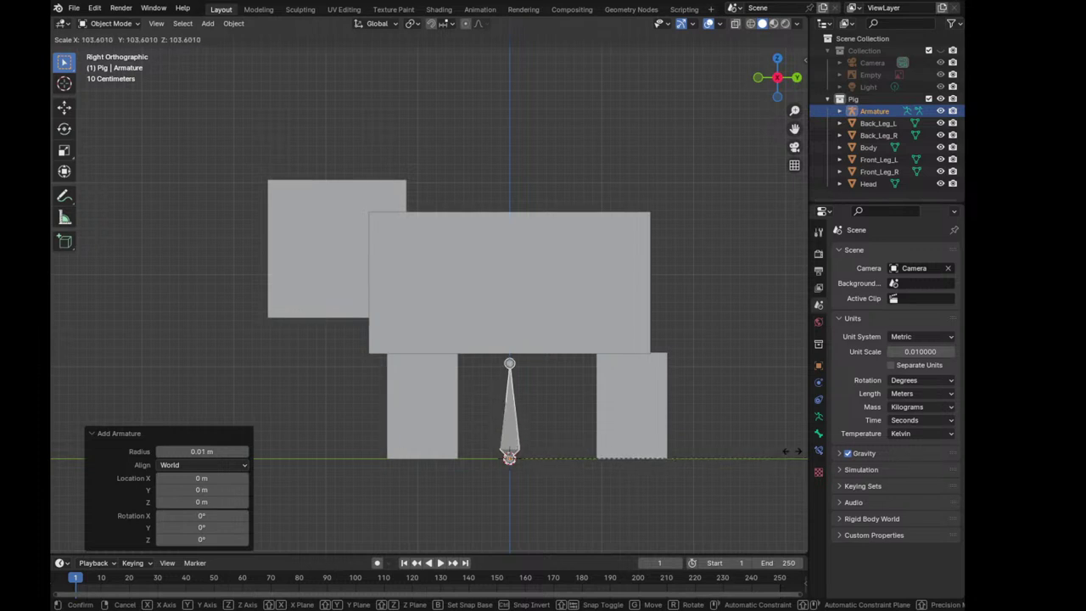
{"action": "left_click", "coordinate": [466, 446]}
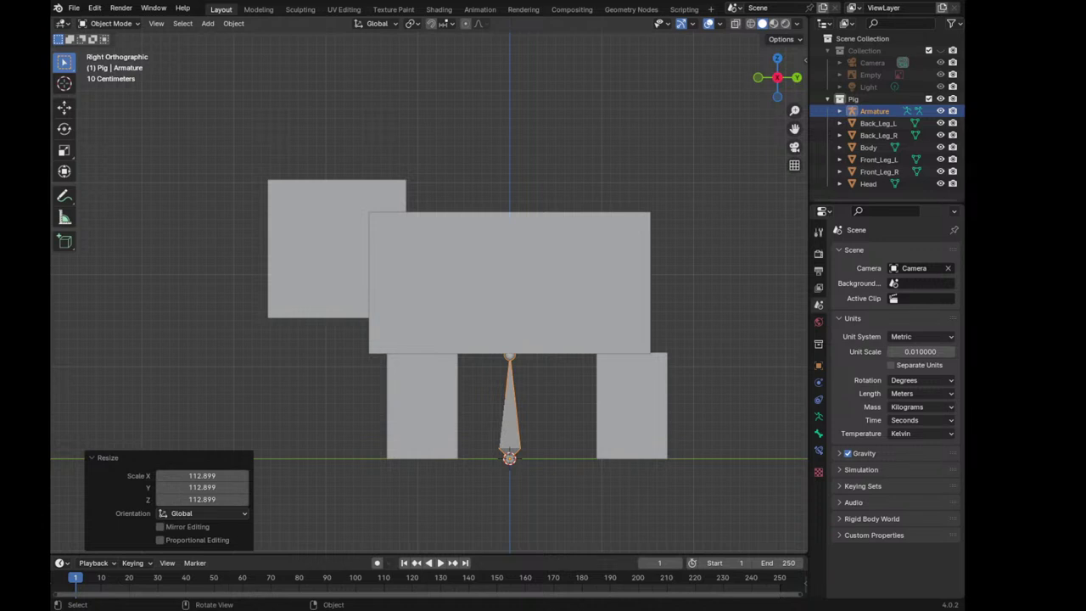
{"action": "key", "text": "g"}
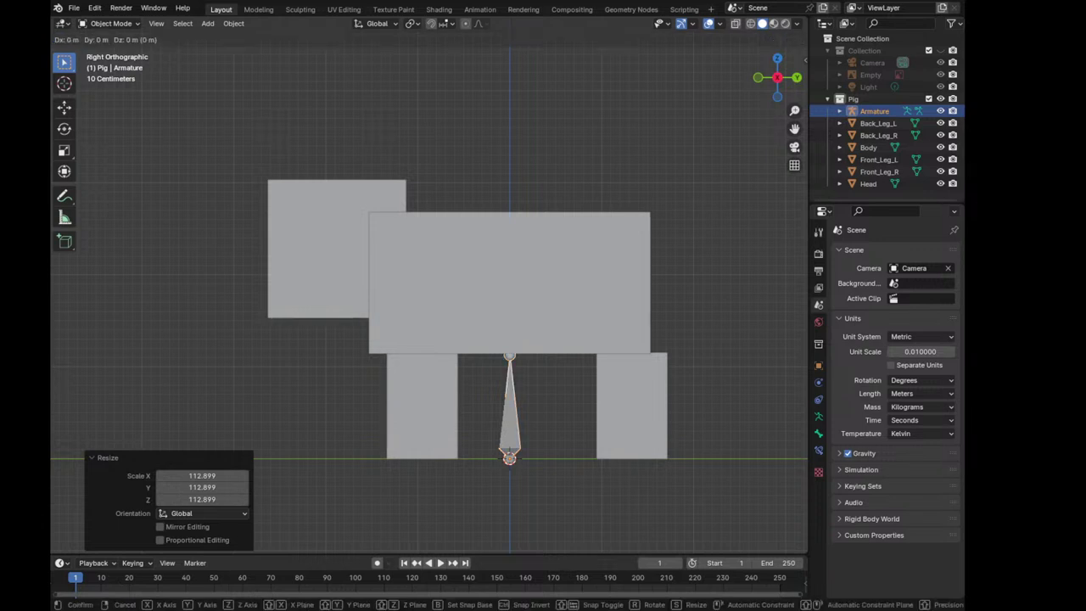
{"action": "key", "text": "z"}
{"action": "key", "text": "Return"}
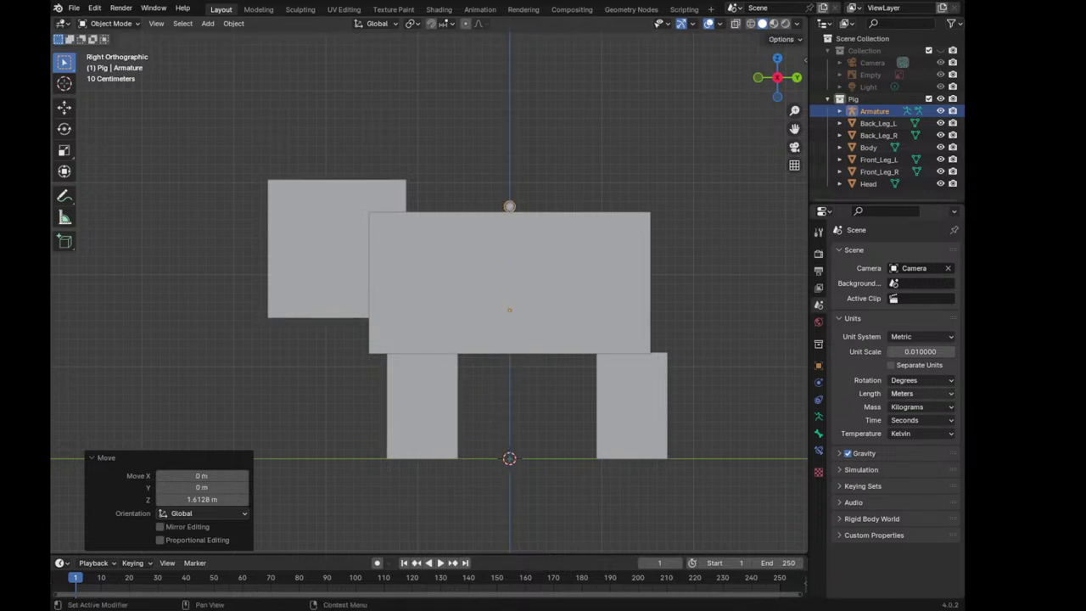
Enable In Front in the armature's Object Viewport Display settings
{"action": "left_click", "coordinate": [818, 365]}
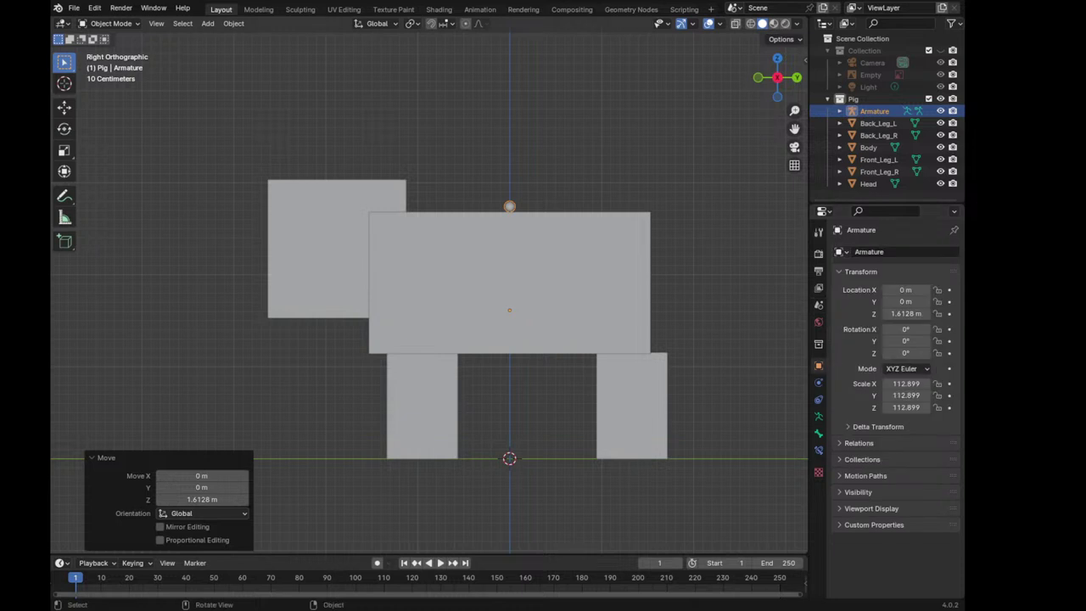
{"action": "mouse_move", "coordinate": [509, 340]}
{"action": "middle_mouse_down"}
{"action": "mouse_move", "coordinate": [442, 323]}
{"action": "mouse_move", "coordinate": [509, 339]}
{"action": "middle_mouse_up"}
{"action": "left_click", "coordinate": [818, 253]}
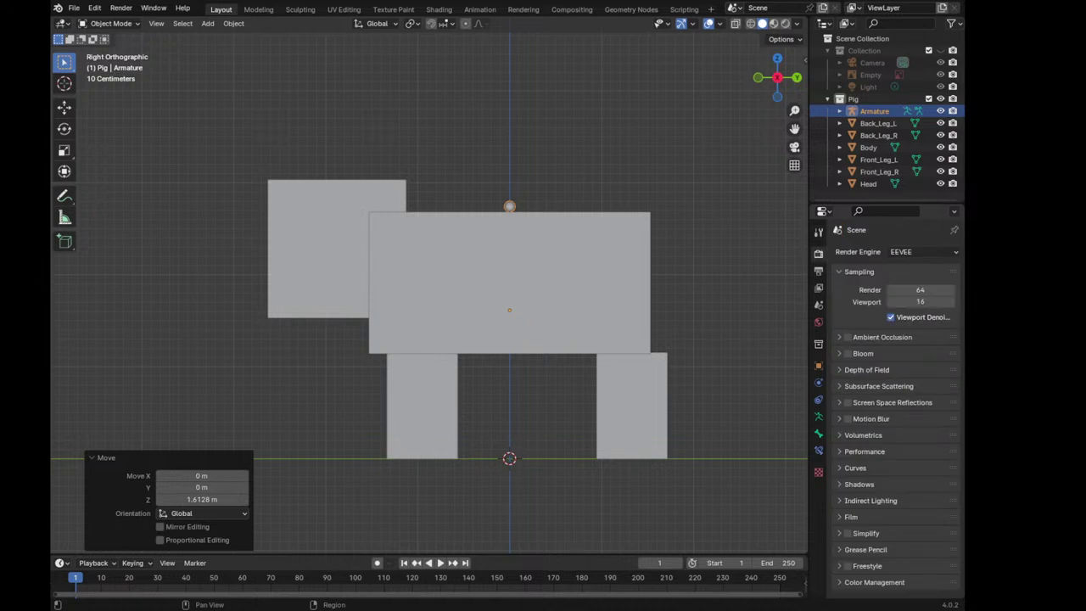
{"action": "left_click", "coordinate": [819, 416]}
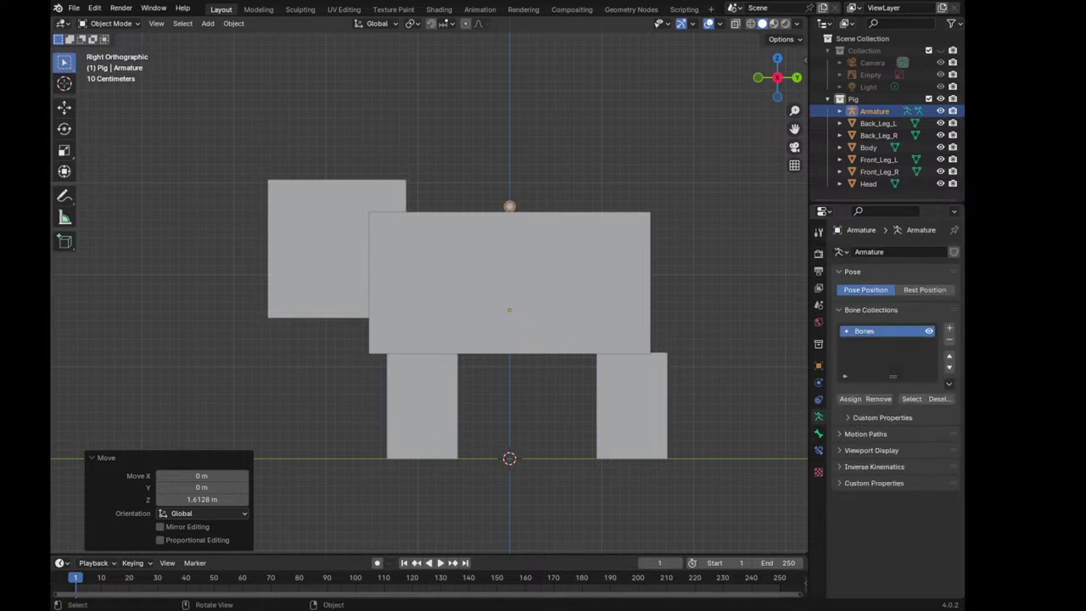
{"action": "left_click", "coordinate": [819, 365]}
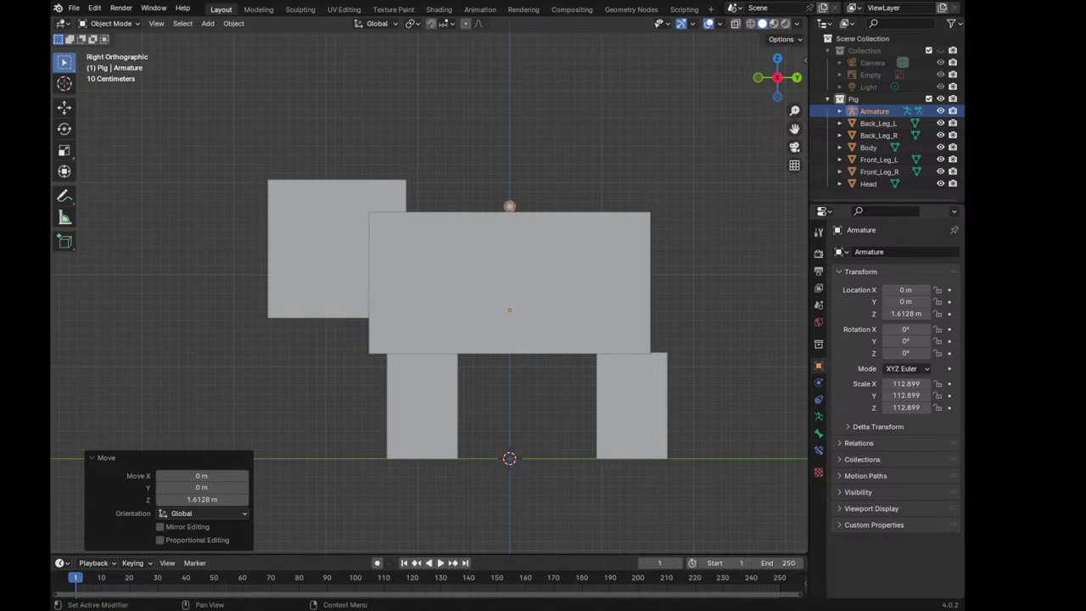
{"action": "left_click", "coordinate": [872, 508]}
{"action": "scroll", "coordinate": [886, 551], "scroll_direction": "down", "scroll_amount": 1}
{"action": "left_click", "coordinate": [886, 540]}
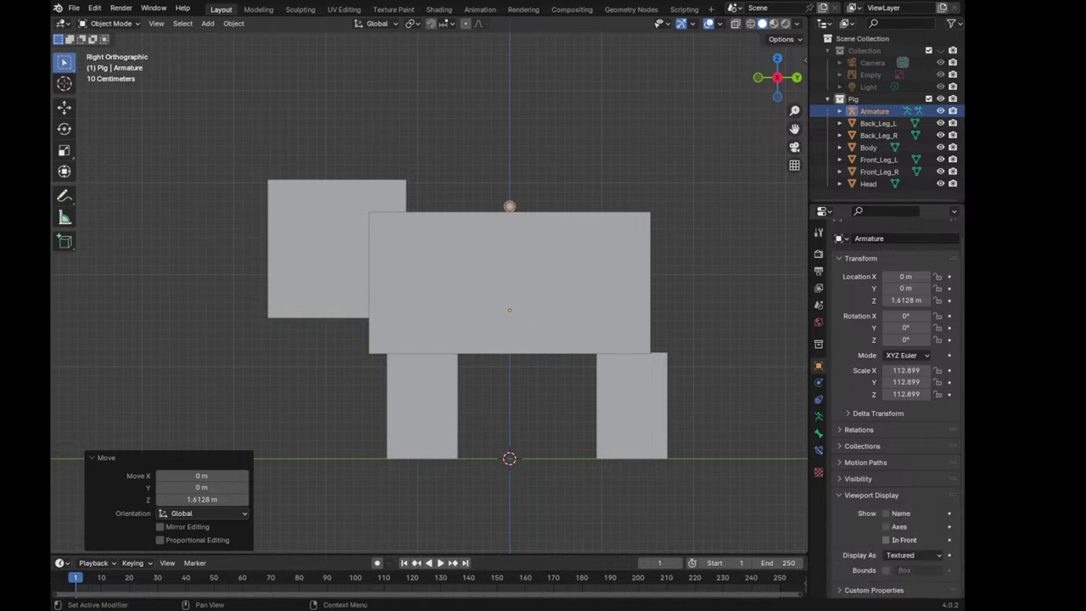
Rotate the bone 90° on X and reposition it along Z and Y inside the body
{"action": "type", "text": "r9"}
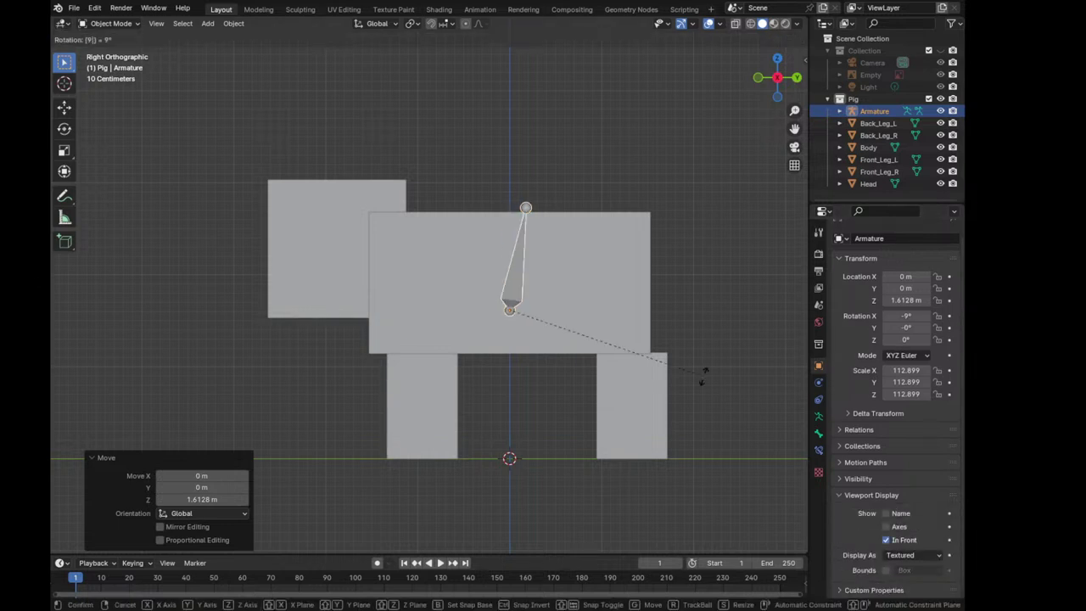
{"action": "type", "text": "x0"}
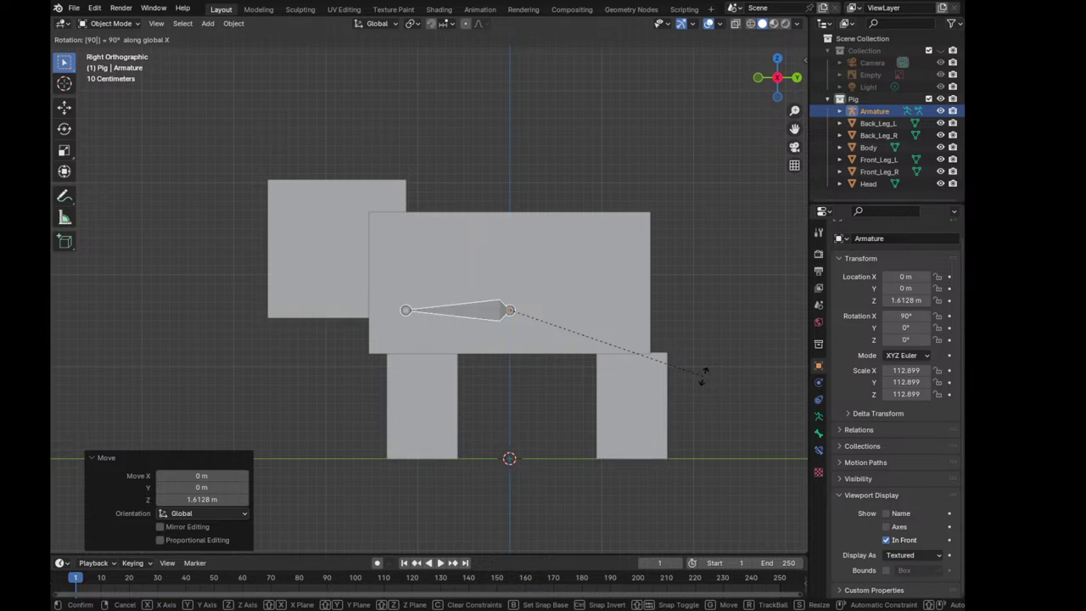
{"action": "key", "text": "Return"}
{"action": "key", "text": "g"}
{"action": "key", "text": "z"}
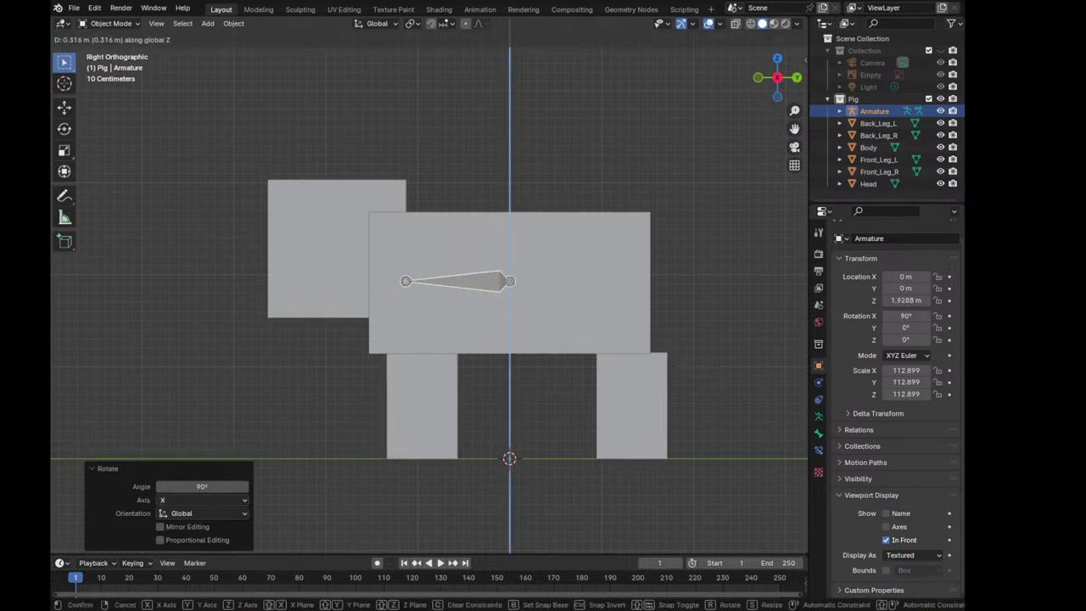
{"action": "key", "text": "Return"}
{"action": "key", "text": "g"}
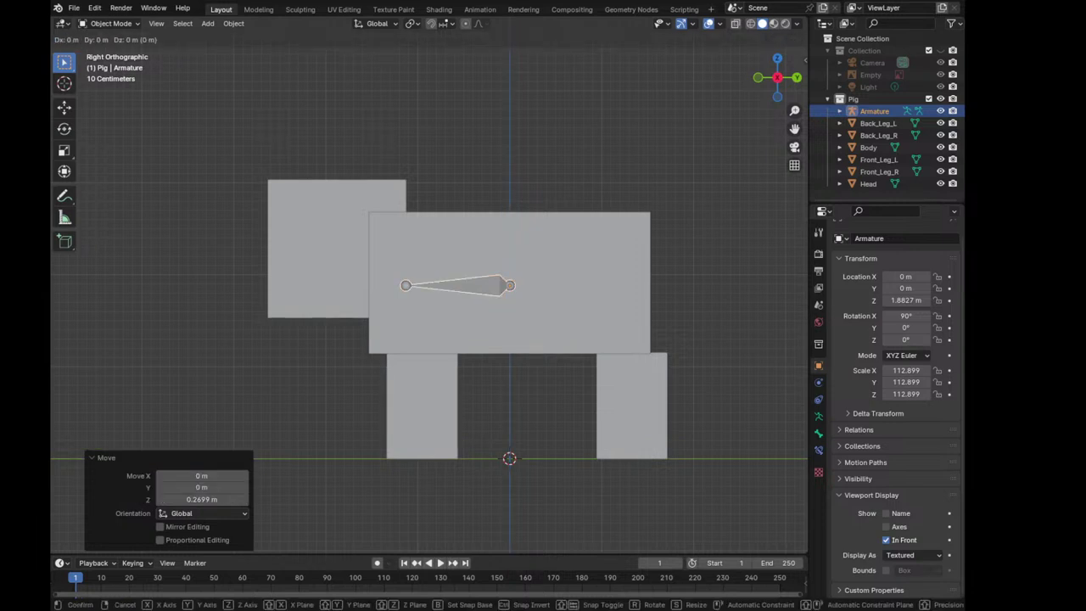
{"action": "key", "text": "y"}
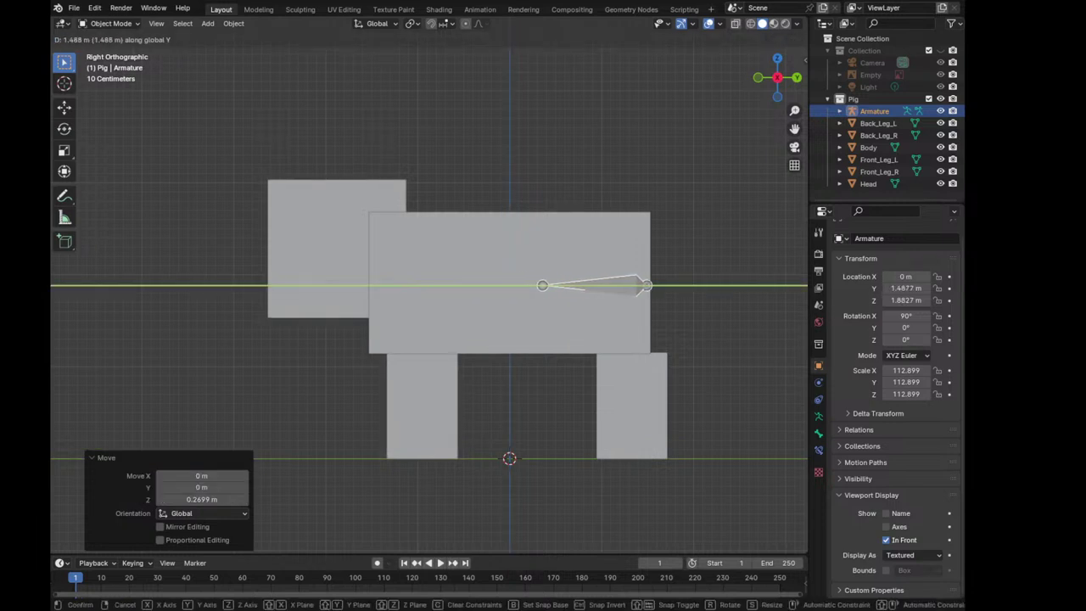
{"action": "key", "text": "Return"}
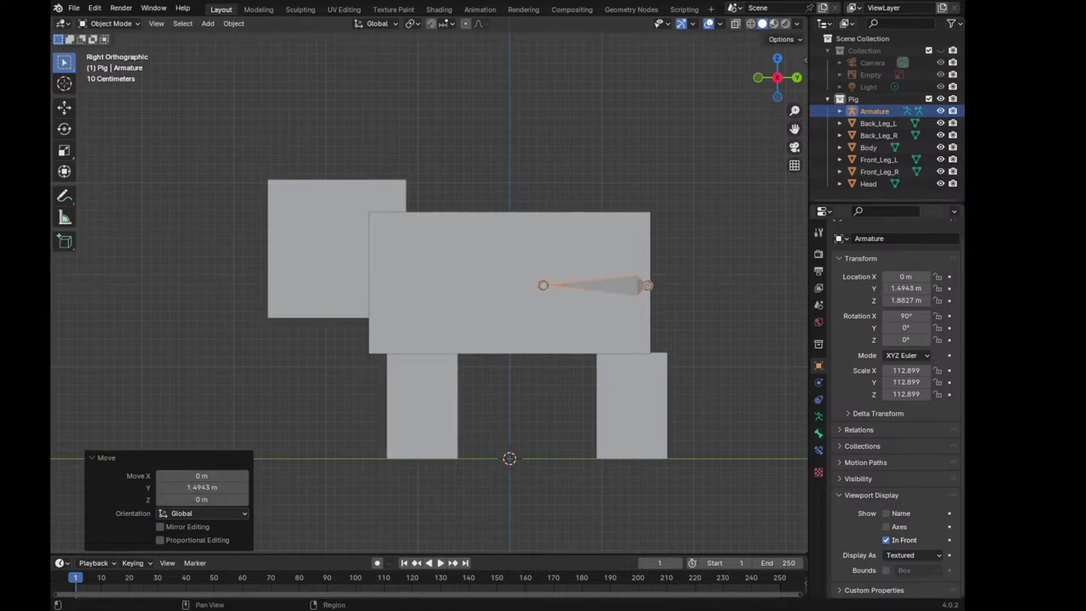
{"action": "left_click", "coordinate": [818, 433]}
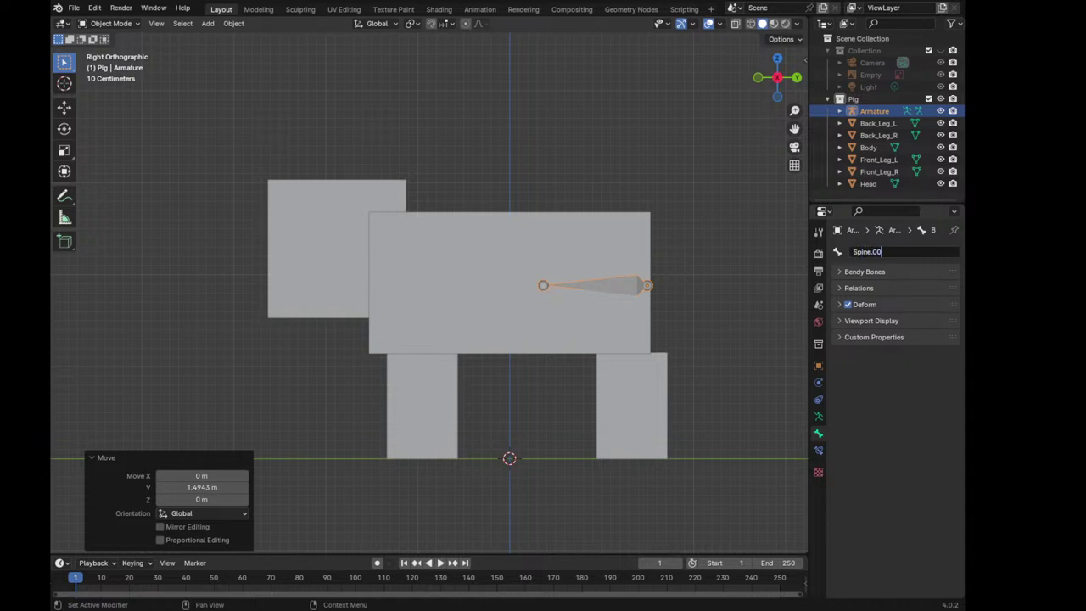
Name the first bone Spine and scale it longer
{"action": "key", "text": "Return"}
{"action": "key", "text": "s"}
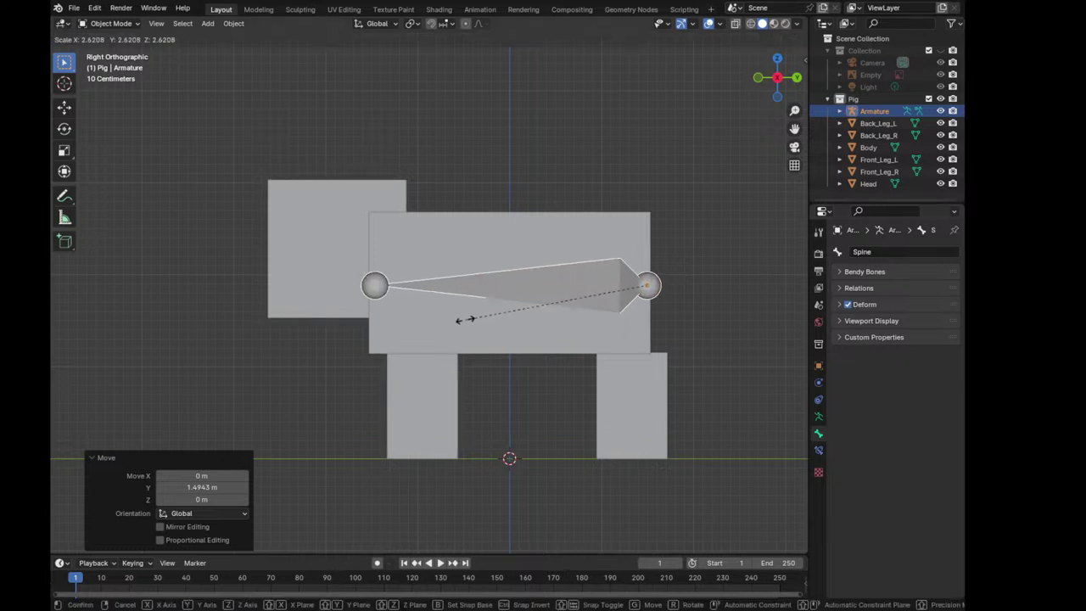
{"action": "left_click", "coordinate": [468, 318]}
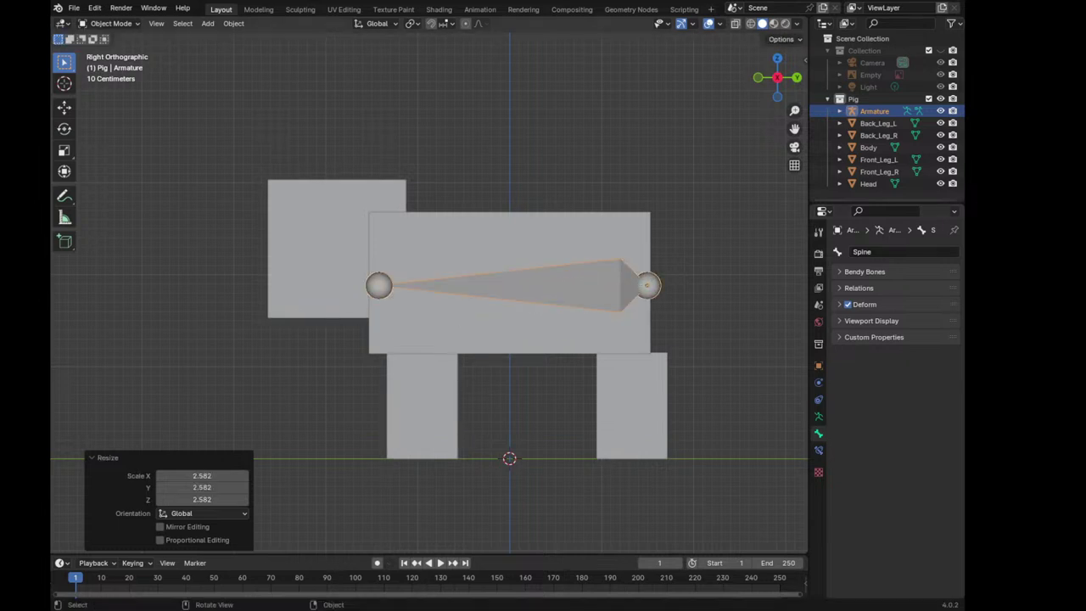
Extrude a second bone forward along Y from the spine and name it Head
{"action": "key", "text": "Tab"}
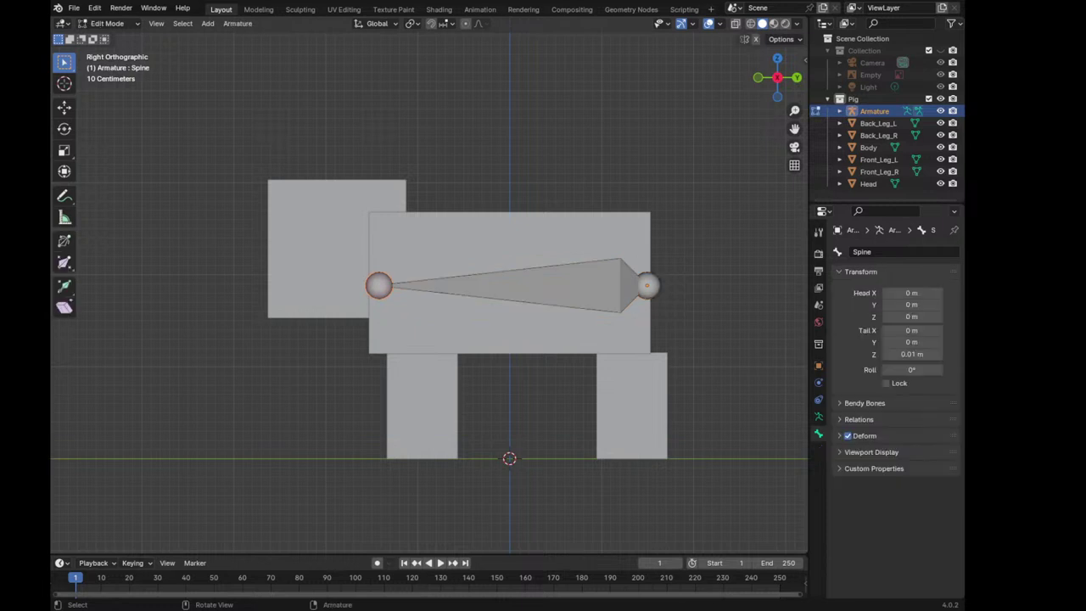
{"action": "key", "text": "e"}
{"action": "key", "text": "y"}
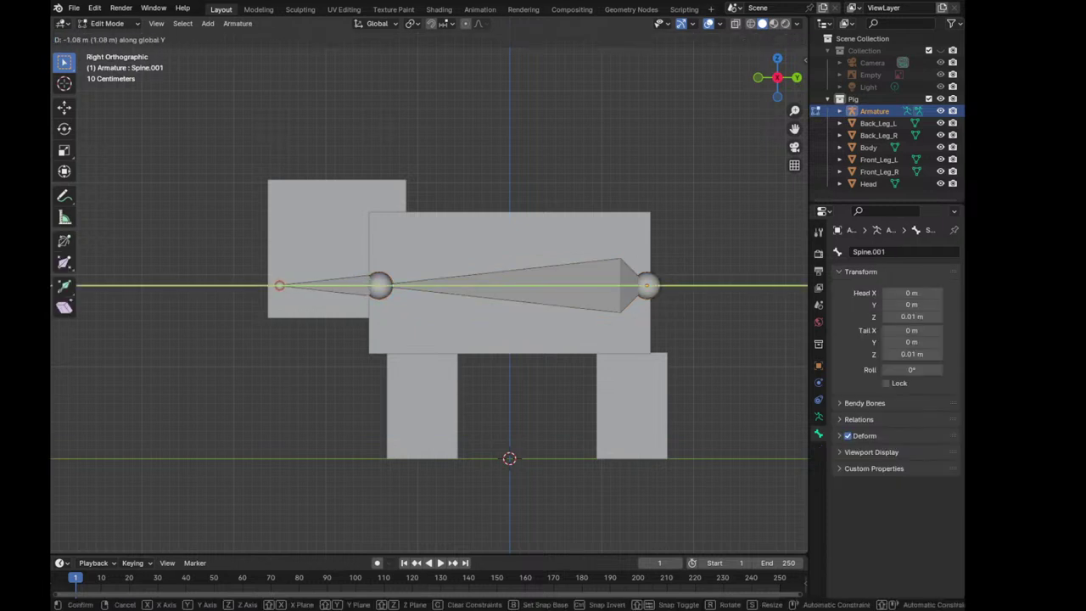
{"action": "key", "text": "Return"}
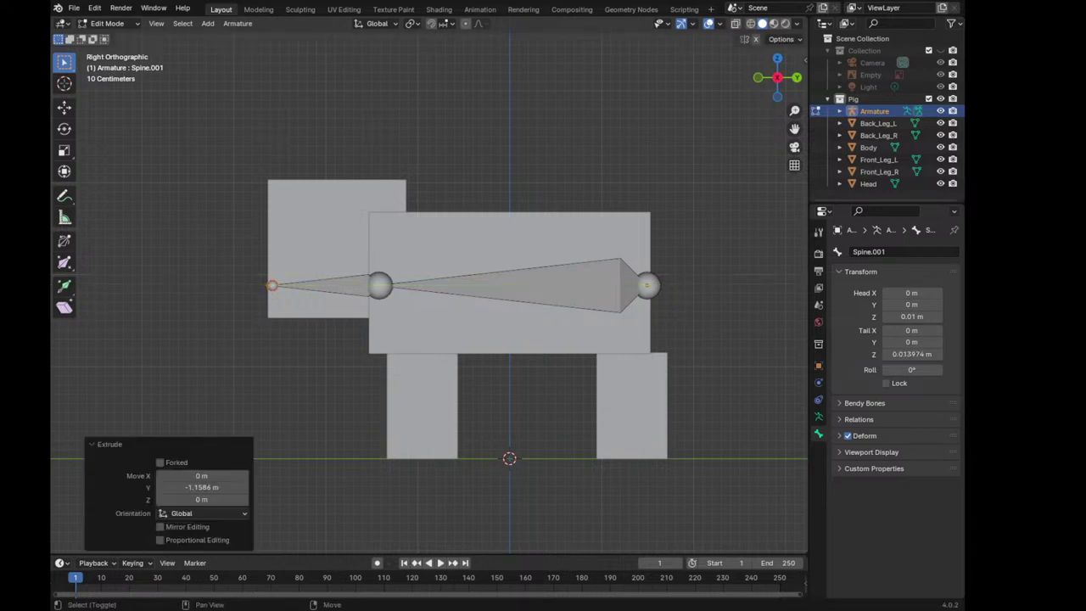
{"action": "middle_click_drag", "start_coordinate": [509, 339], "coordinate": [407, 322]}
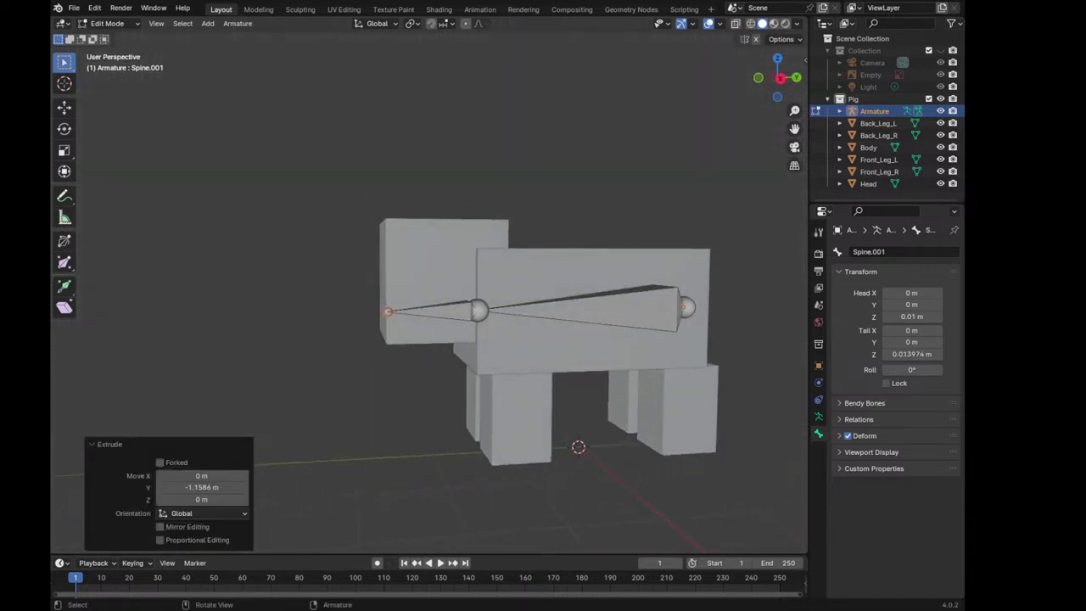
{"action": "key", "text": "KP_3"}
{"action": "key", "text": "Tab"}
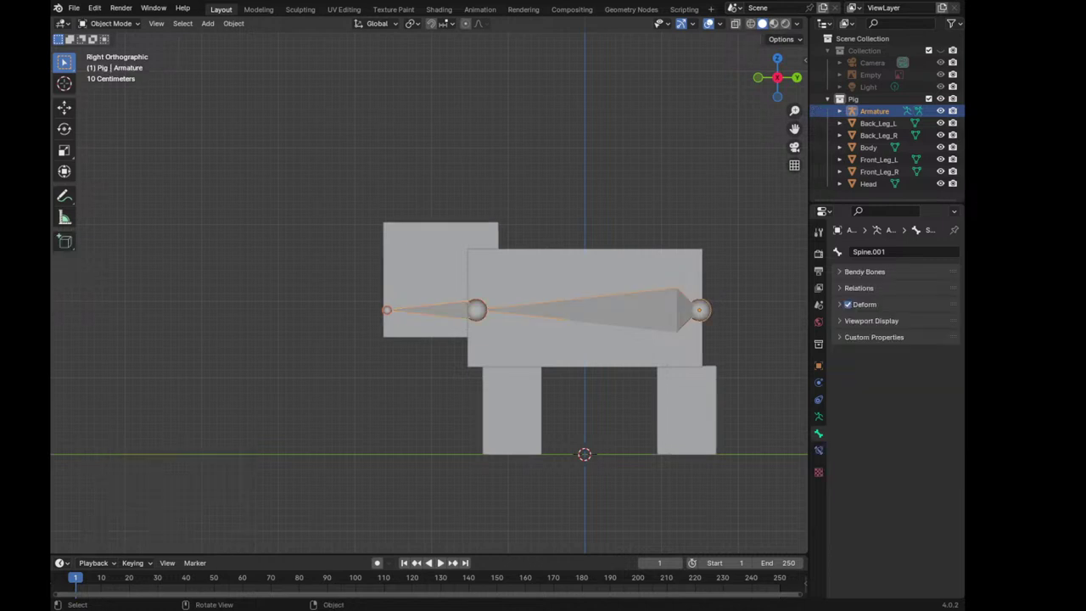
{"action": "key", "text": "Tab"}
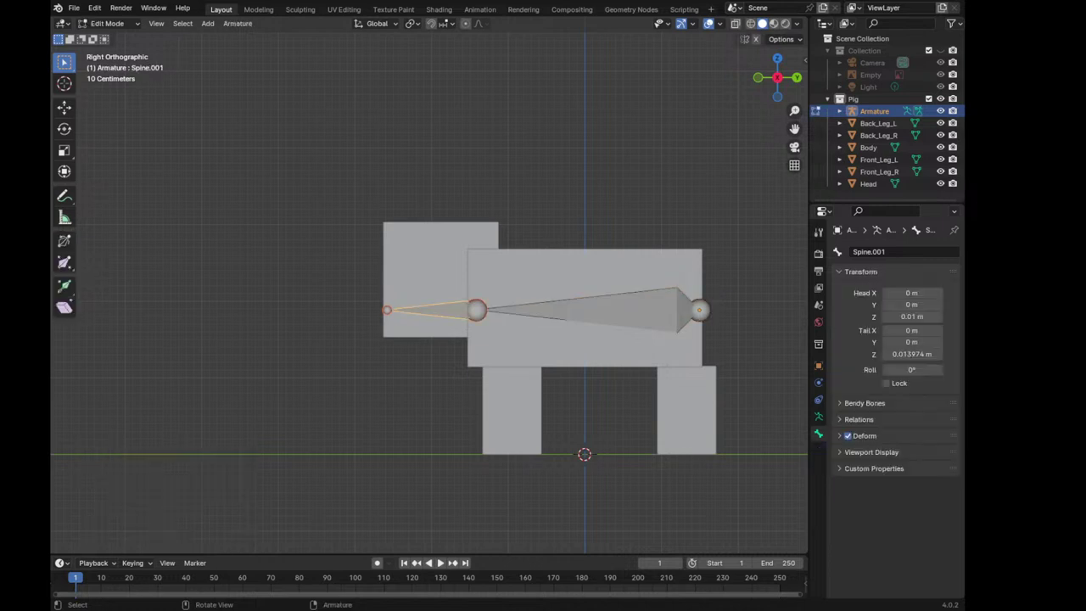
{"action": "left_click", "coordinate": [867, 251]}
{"action": "type", "text": "He"}
{"action": "type", "text": "ad"}
{"action": "key", "text": "Return"}
{"action": "key", "text": "Tab"}
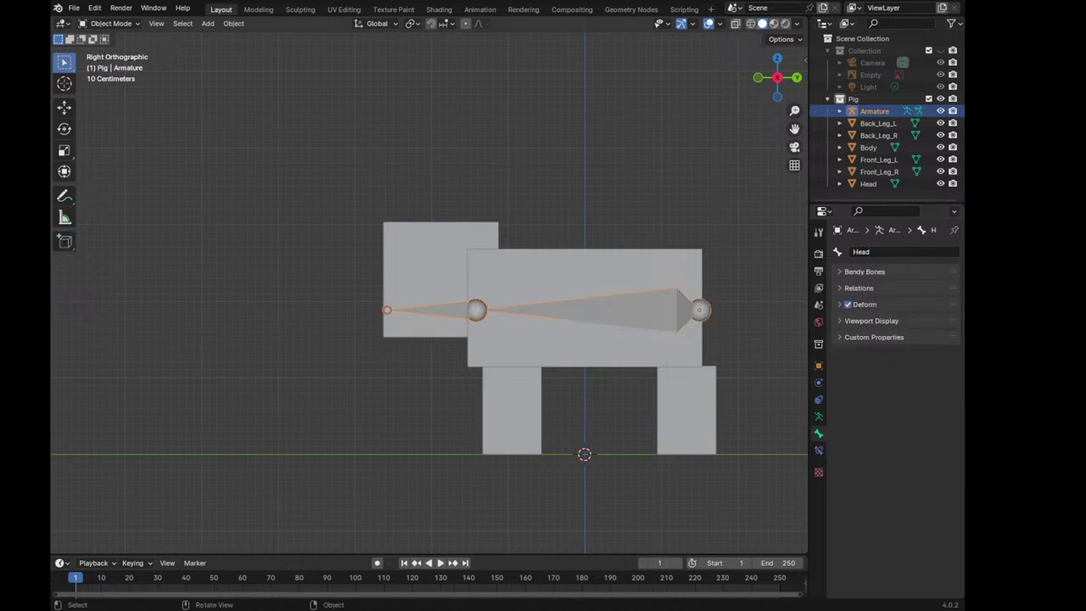
Unhide the camera, empty and light collection and frame the whole pig in side view
{"action": "left_click", "coordinate": [868, 183]}
{"action": "middle_click_drag", "start_coordinate": [424, 340], "coordinate": [594, 323]}
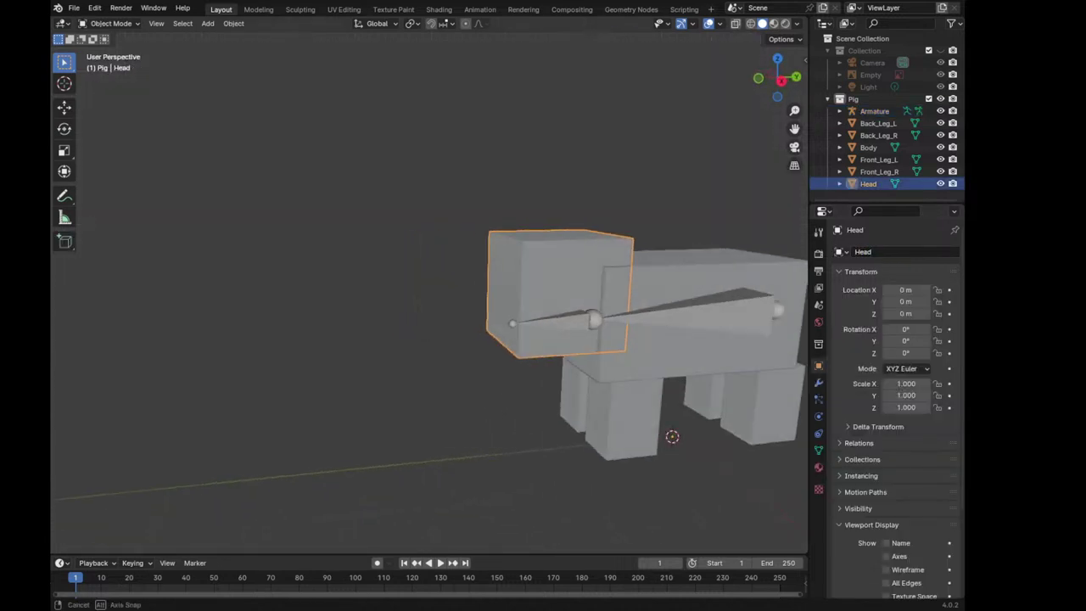
{"action": "key", "text": "KP_3"}
{"action": "scroll", "coordinate": [429, 295], "scroll_direction": "up", "scroll_amount": 1}
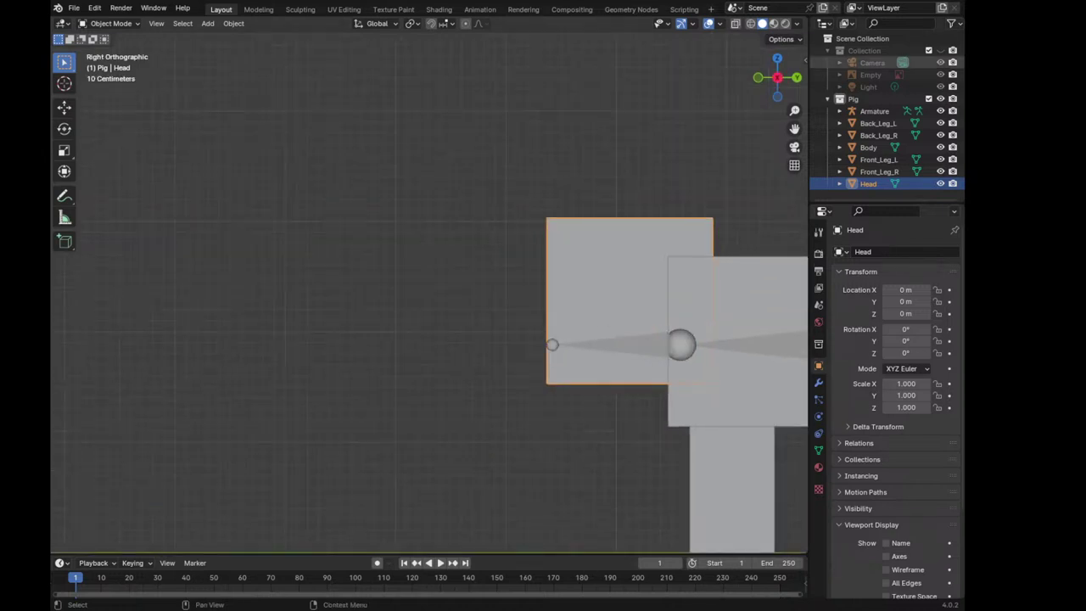
{"action": "left_click", "coordinate": [940, 50]}
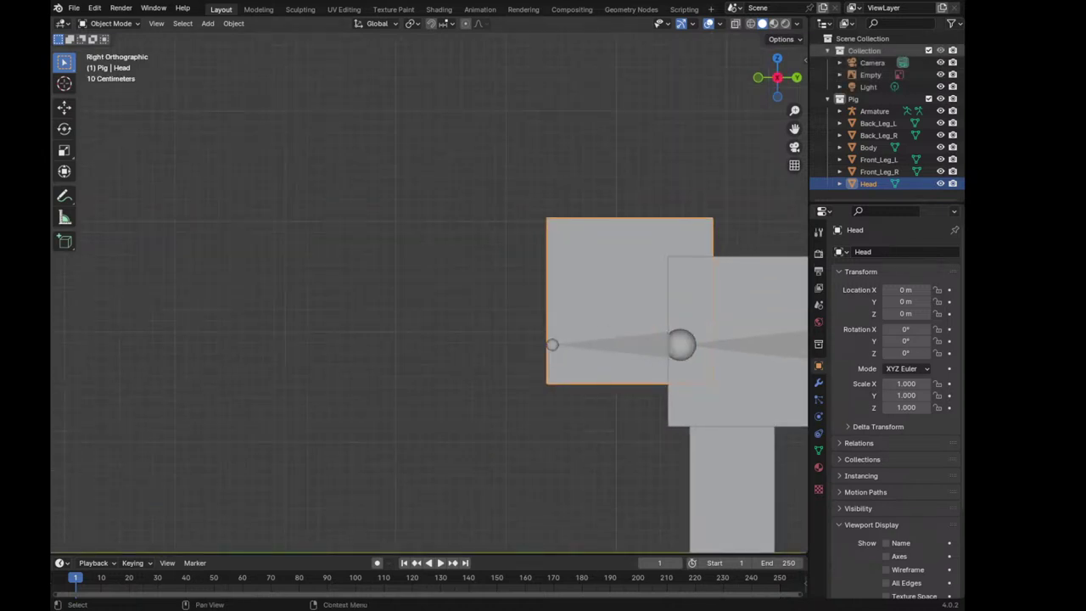
{"action": "scroll", "coordinate": [430, 293], "scroll_direction": "down", "scroll_amount": 3}
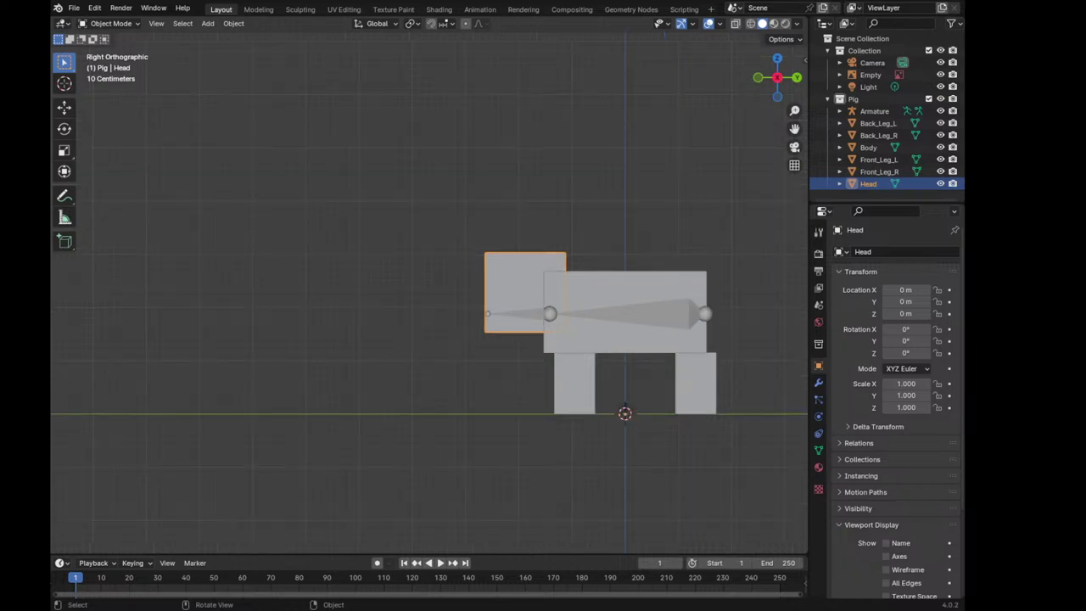
{"action": "middle_click_drag", "start_coordinate": [509, 339], "coordinate": [416, 335], "text": "shift"}
{"action": "scroll", "coordinate": [429, 293], "scroll_direction": "up", "scroll_amount": 2}
Select the reference image empty and scale it up by 100
{"action": "left_click", "coordinate": [871, 75]}
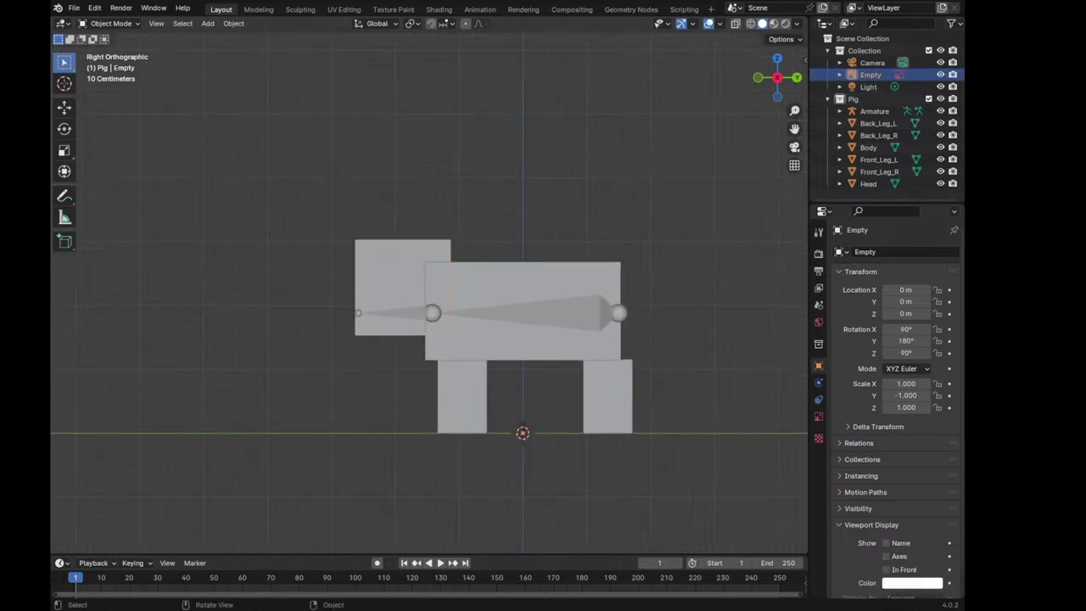
{"action": "mouse_move", "coordinate": [509, 339]}
{"action": "middle_mouse_down"}
{"action": "mouse_move", "coordinate": [481, 367]}
{"action": "mouse_move", "coordinate": [496, 420]}
{"action": "mouse_move", "coordinate": [452, 411]}
{"action": "middle_mouse_up"}
{"action": "scroll", "coordinate": [430, 293], "scroll_direction": "up", "scroll_amount": 2}
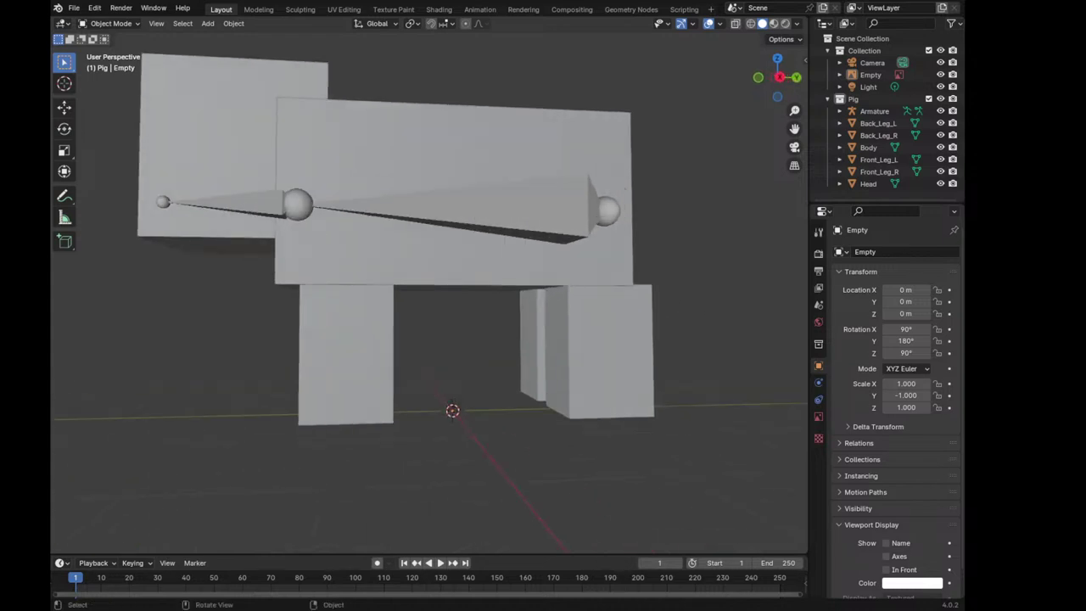
{"action": "left_click", "coordinate": [870, 74]}
{"action": "scroll", "coordinate": [497, 265], "scroll_direction": "down", "scroll_amount": 2}
{"action": "scroll", "coordinate": [497, 265], "scroll_direction": "down", "scroll_amount": 1}
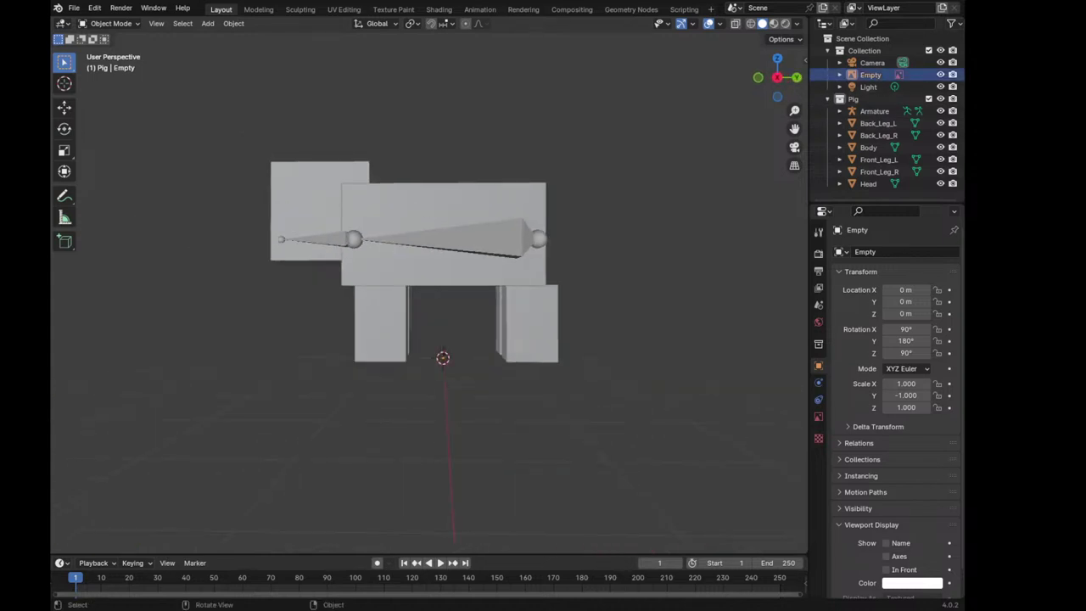
{"action": "type", "text": "s100"}
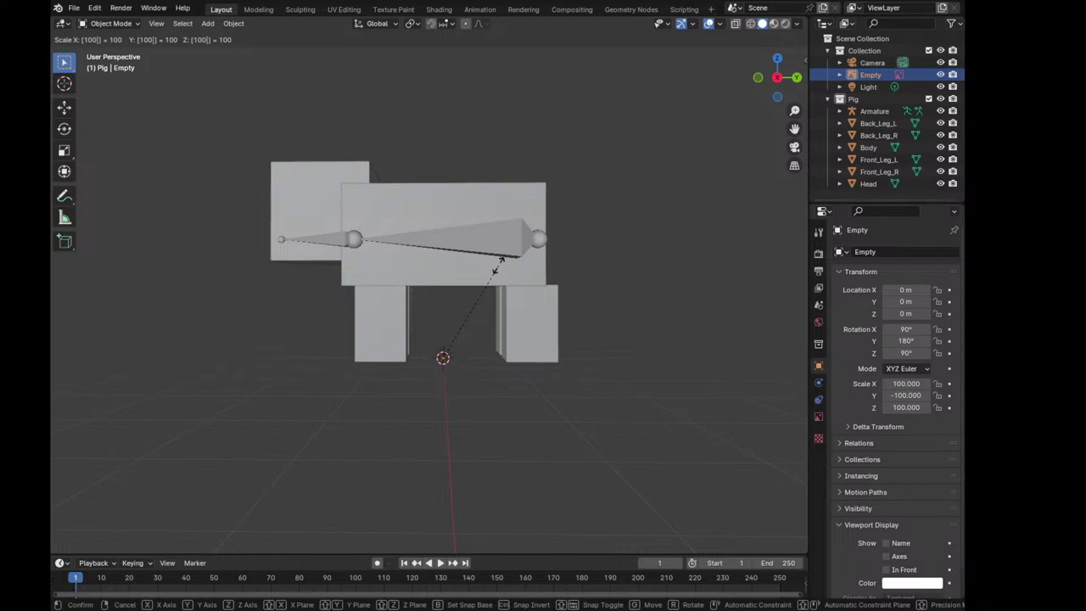
{"action": "key", "text": "Return"}
Raise the reference to Z 1.4693 m, enable X-ray, and slide it along Y into alignment
{"action": "key", "text": "KP_3"}
{"action": "scroll", "coordinate": [499, 265], "scroll_direction": "up", "scroll_amount": 1}
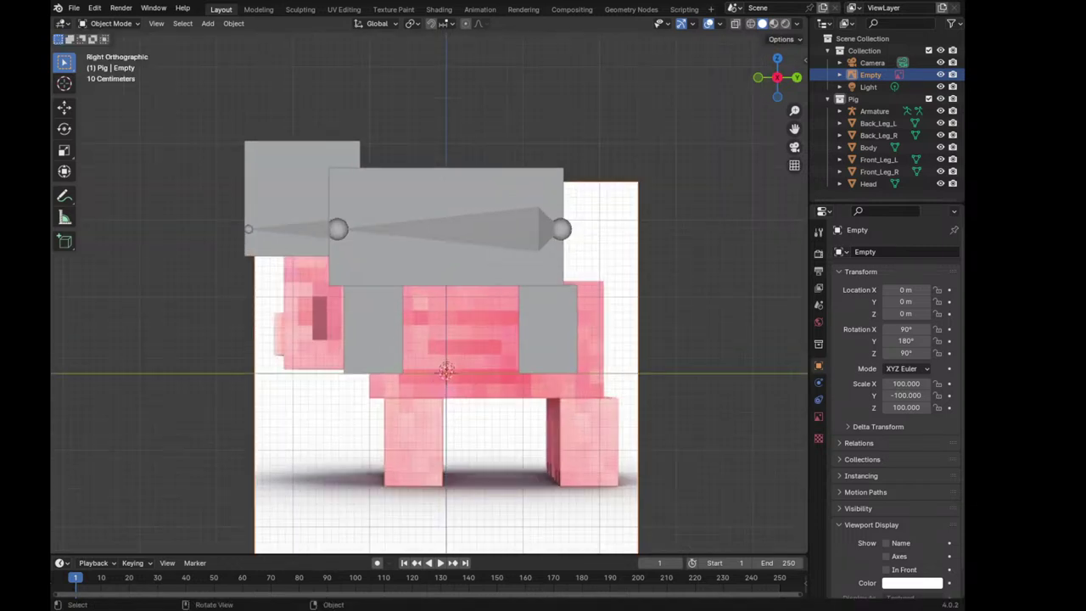
{"action": "key", "text": "g"}
{"action": "key", "text": "z"}
{"action": "key", "text": "Return"}
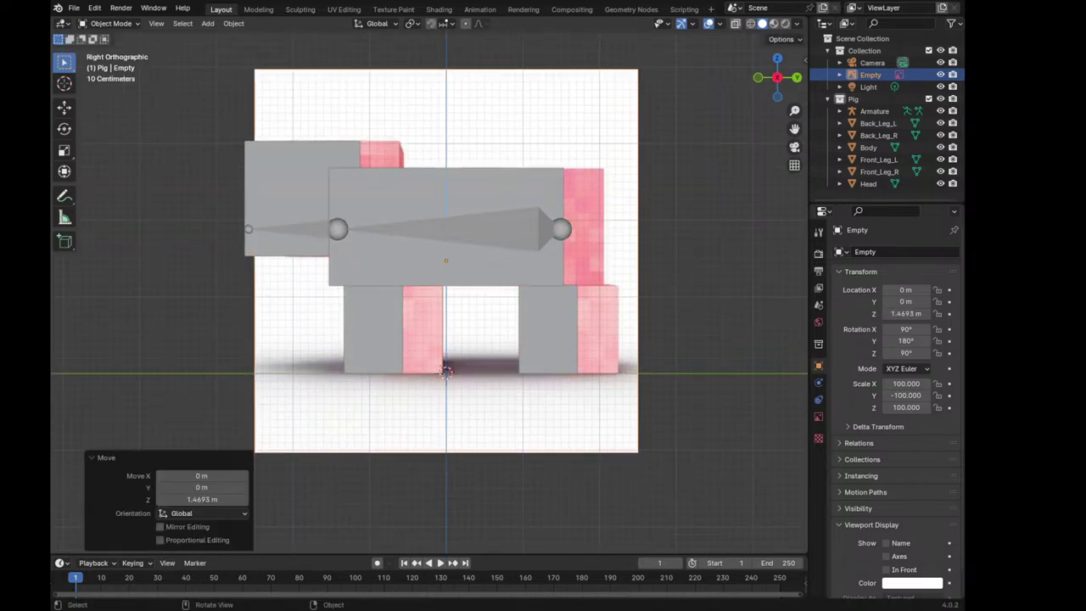
{"action": "key", "text": "alt+z"}
{"action": "key", "text": "g"}
{"action": "key", "text": "y"}
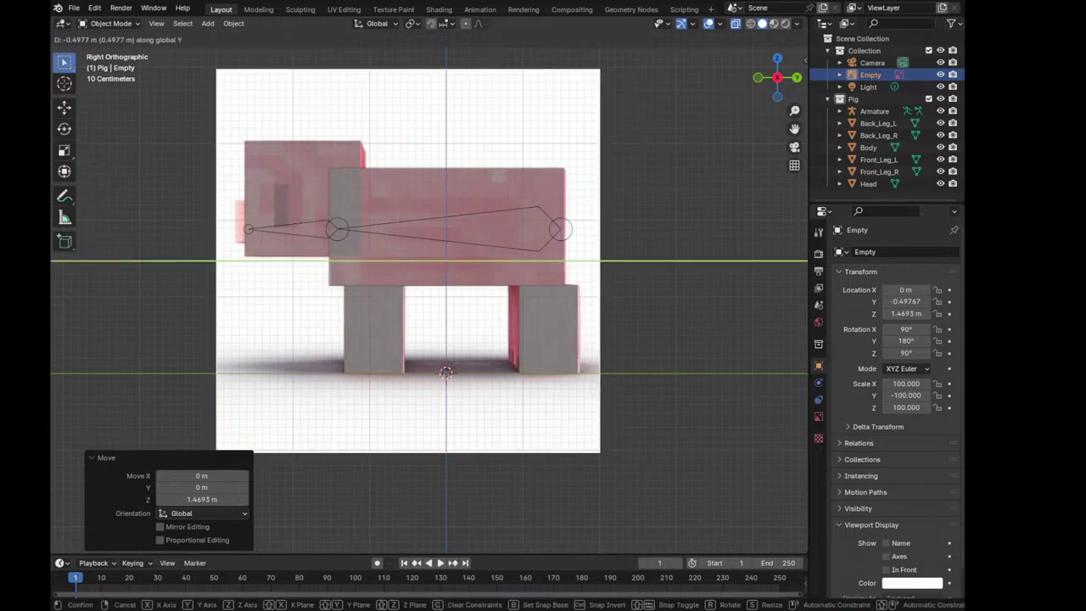
{"action": "key", "text": "Return"}
{"action": "middle_click_drag", "start_coordinate": [424, 296], "coordinate": [516, 331], "text": "shift"}
{"action": "scroll", "coordinate": [509, 280], "scroll_direction": "up", "scroll_amount": 2}
Duplicate the Head cube and slide the copy forward along Y in front of the head
{"action": "left_click", "coordinate": [500, 246]}
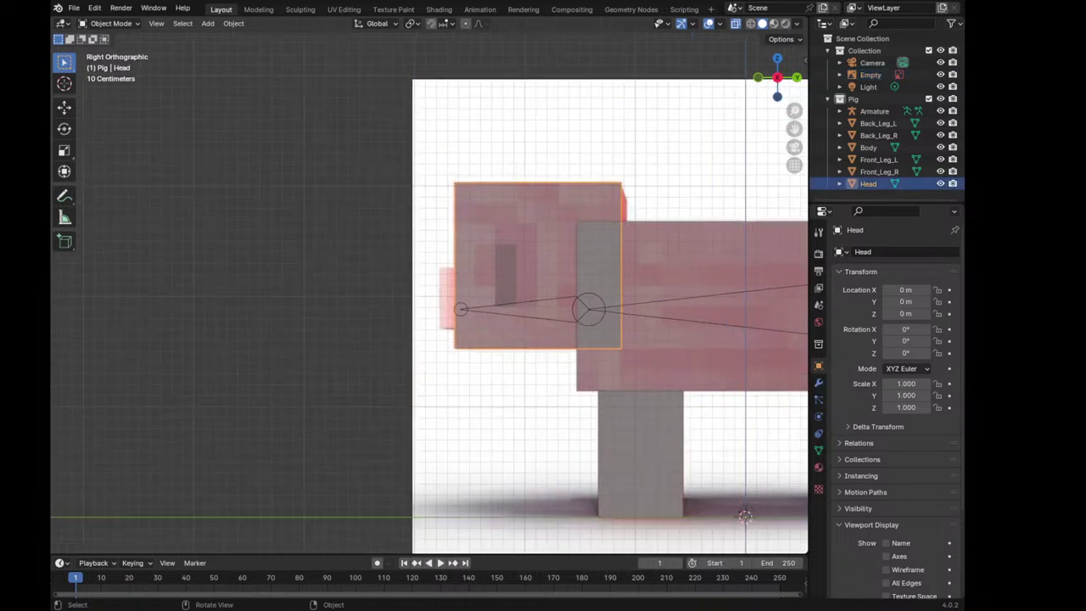
{"action": "key", "text": "shift+d"}
{"action": "key", "text": "y"}
{"action": "key", "text": "Return"}
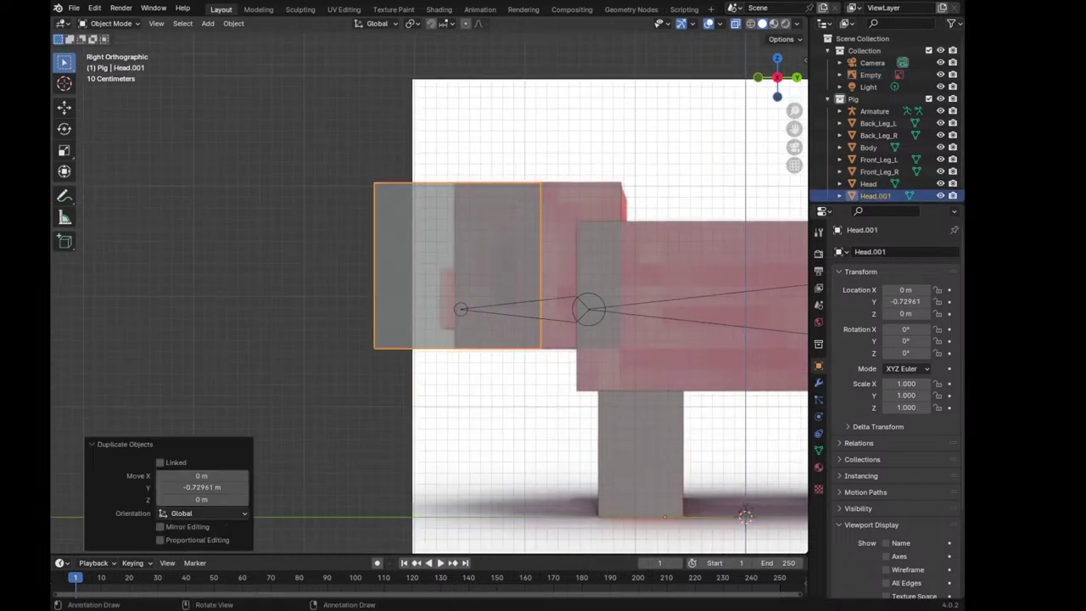
Set the duplicate's origin to its own centre, undoing a wrong origin change first
{"action": "key", "text": "s"}
{"action": "right_click", "coordinate": [532, 313]}
{"action": "right_click", "coordinate": [382, 229]}
{"action": "mouse_move", "coordinate": [390, 228]}
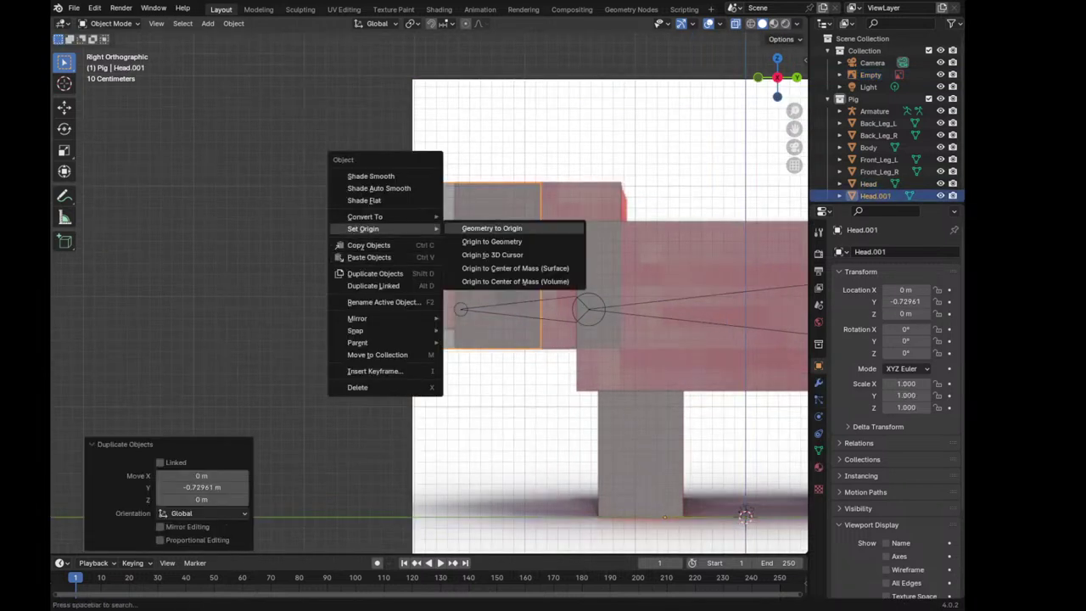
{"action": "left_click", "coordinate": [492, 228]}
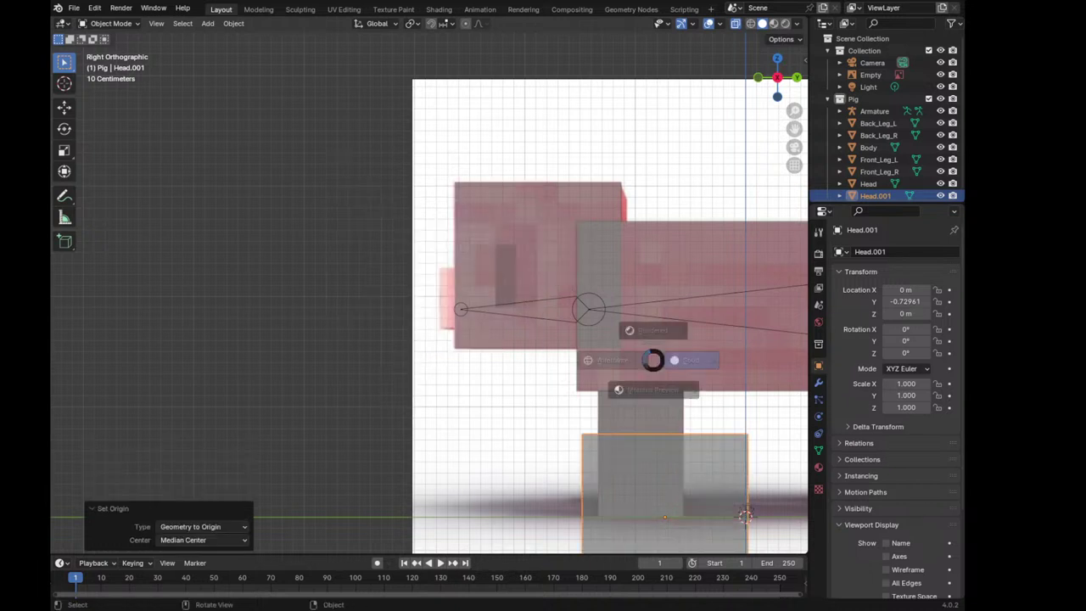
{"action": "key", "text": "alt+z"}
{"action": "key", "text": "ctrl+z"}
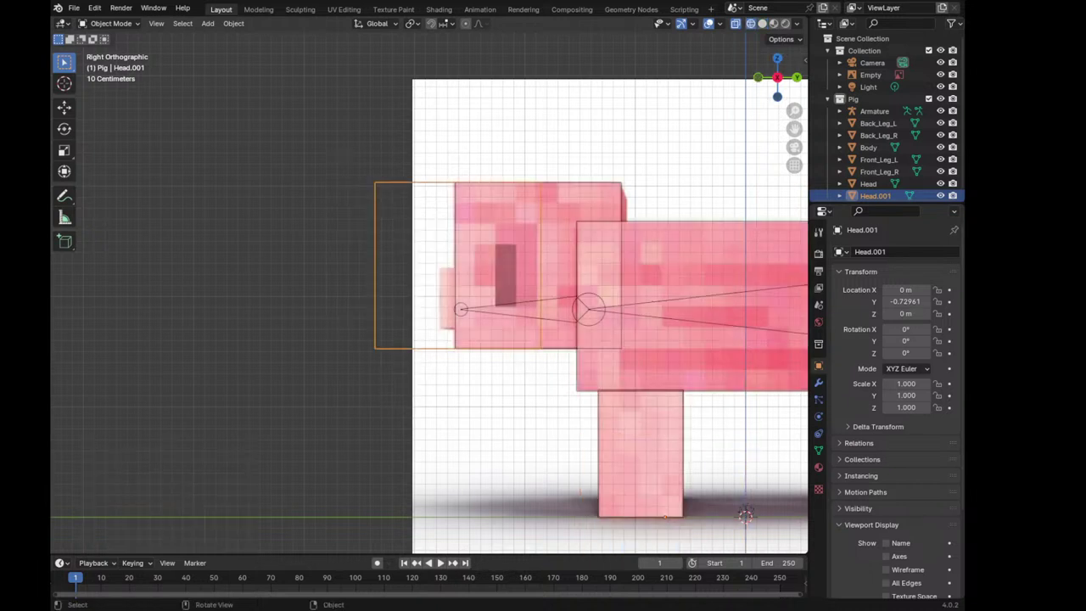
{"action": "key", "text": "alt+z"}
{"action": "right_click", "coordinate": [382, 205]}
{"action": "mouse_move", "coordinate": [386, 206]}
{"action": "left_click", "coordinate": [508, 218]}
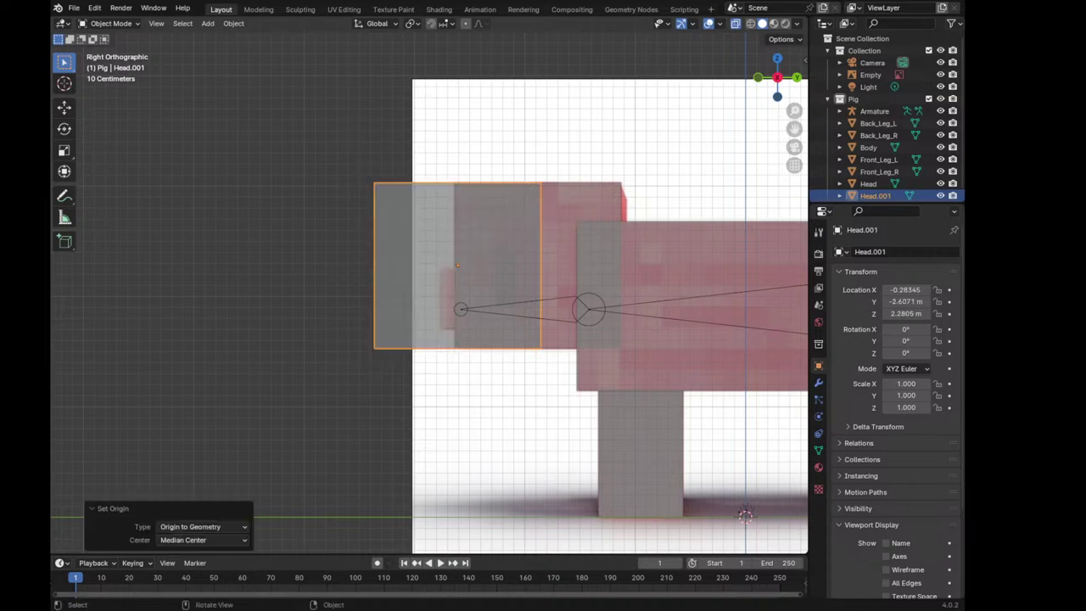
{"action": "scroll", "coordinate": [517, 280], "scroll_direction": "up", "scroll_amount": 2}
Shrink the duplicate to 0.220, lower it along Z to snout height, then scale it to 0.364
{"action": "key", "text": "s"}
{"action": "left_click", "coordinate": [506, 314]}
{"action": "scroll", "coordinate": [506, 314], "scroll_direction": "up", "scroll_amount": 1}
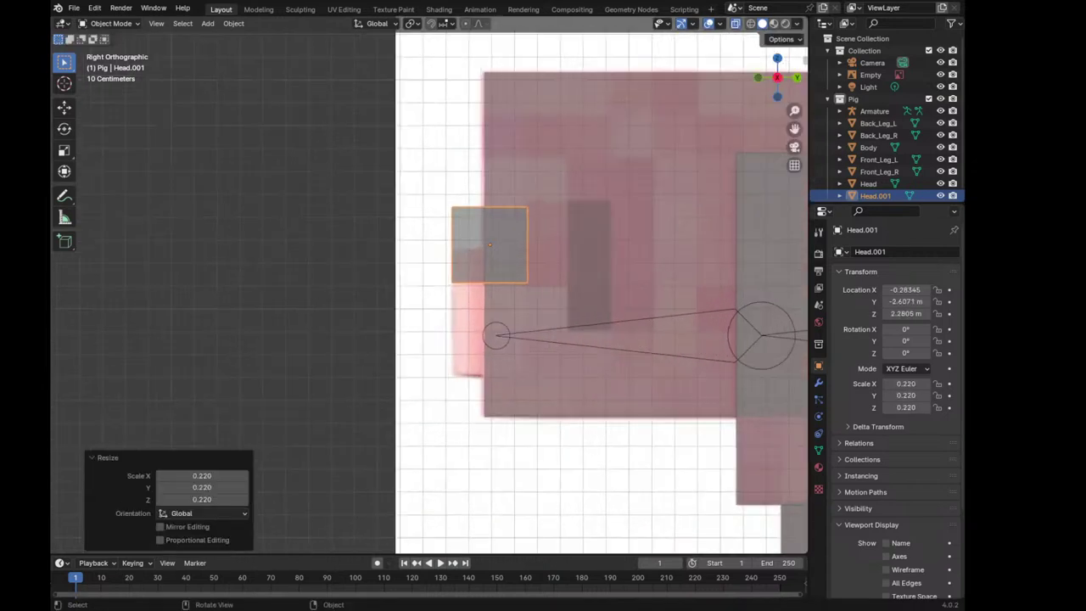
{"action": "key", "text": "g"}
{"action": "key", "text": "z"}
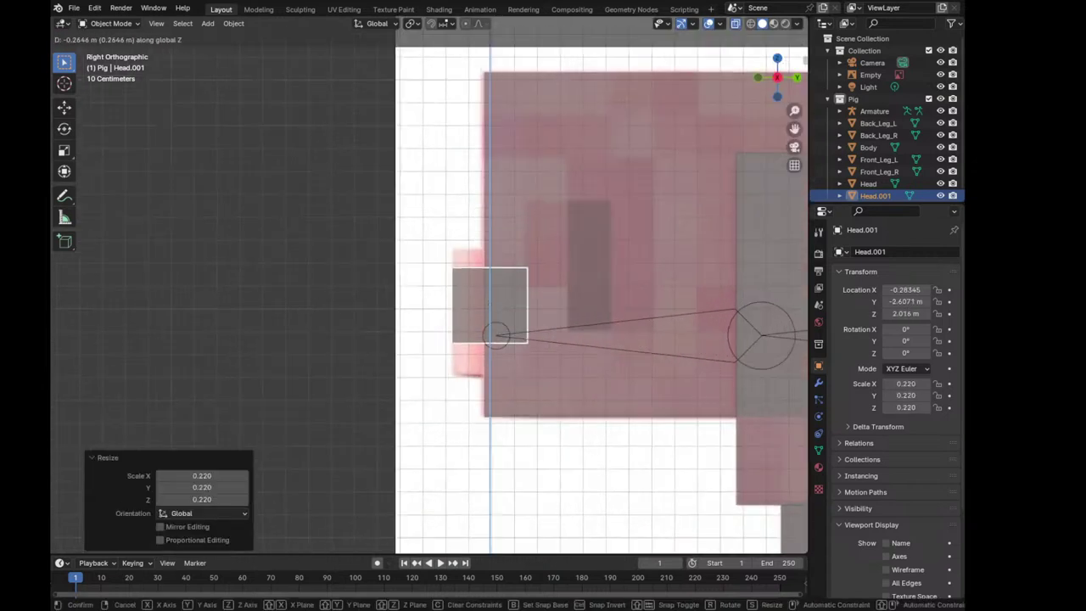
{"action": "key", "text": "Return"}
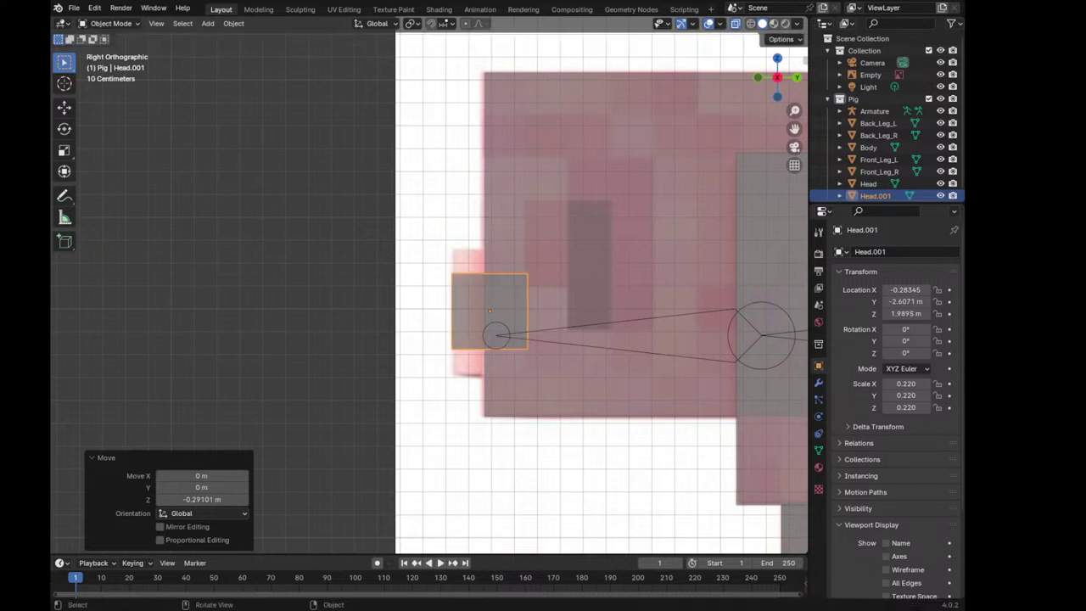
{"action": "key", "text": "s"}
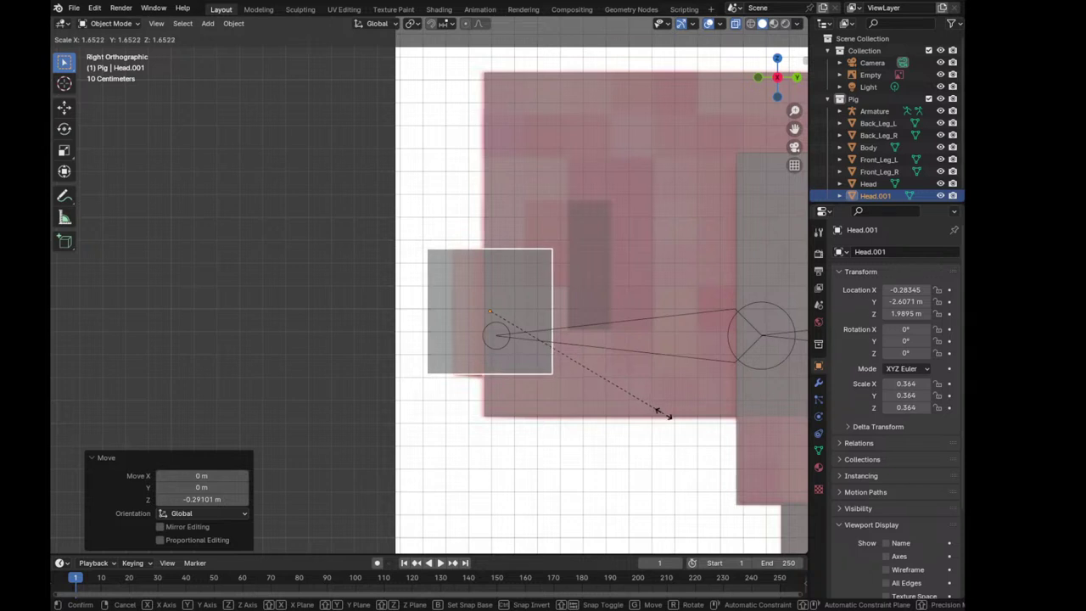
{"action": "key", "text": "Return"}
Flatten the snout front-to-back along Y and position it against the front of the head
{"action": "key", "text": "g"}
{"action": "key", "text": "y"}
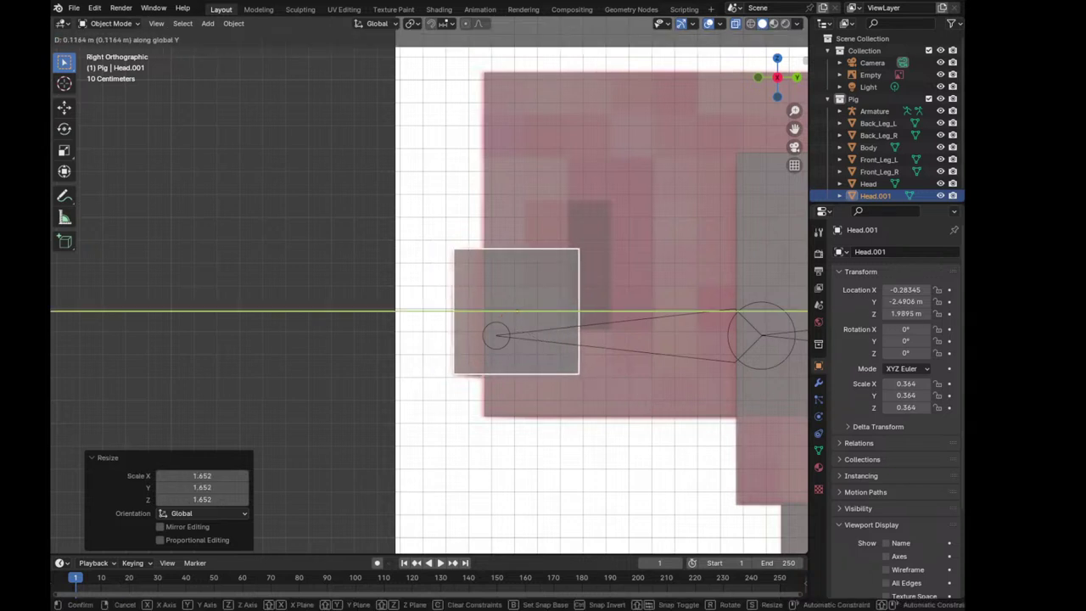
{"action": "key", "text": "Return"}
{"action": "key", "text": "s"}
{"action": "key", "text": "y"}
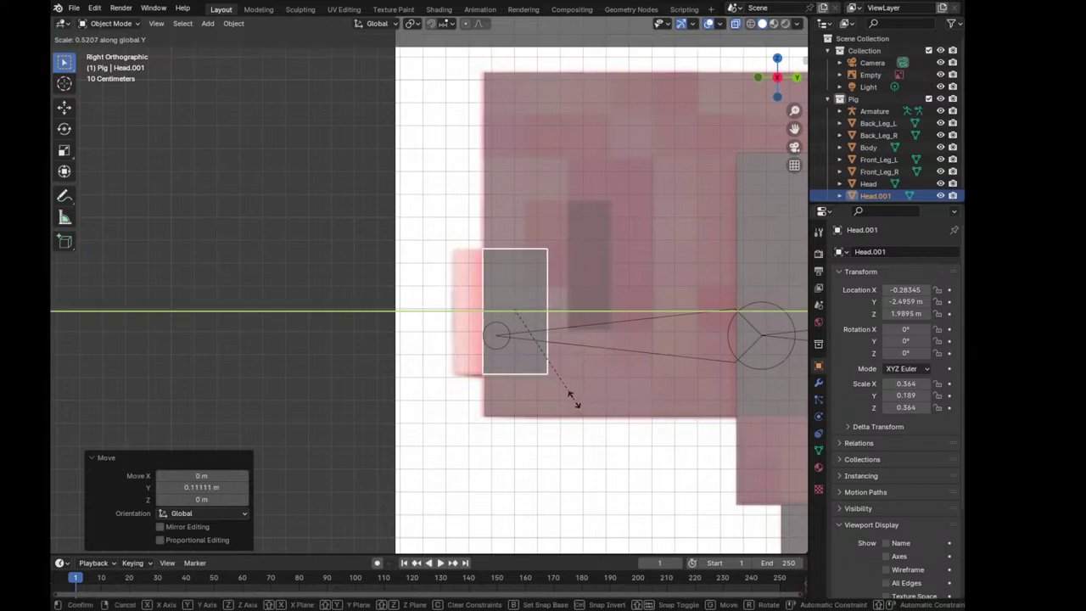
{"action": "key", "text": "Return"}
{"action": "key", "text": "g"}
{"action": "key", "text": "y"}
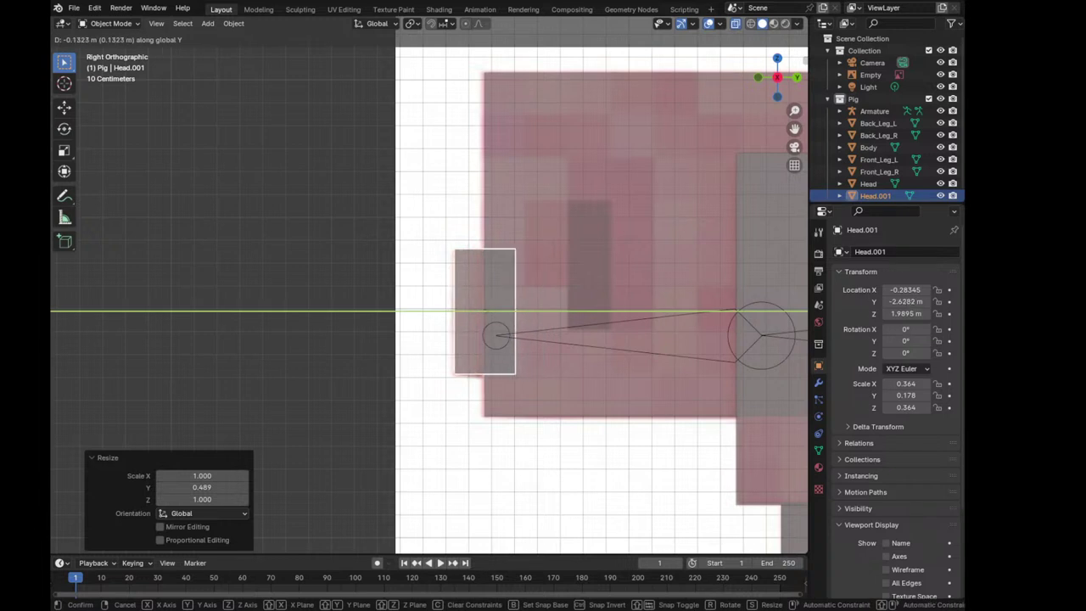
{"action": "key", "text": "Return"}
Turn X-ray off in front view and widen the snout to X scale 0.530
{"action": "key", "text": "KP_1"}
{"action": "scroll", "coordinate": [427, 285], "scroll_direction": "down", "scroll_amount": 3}
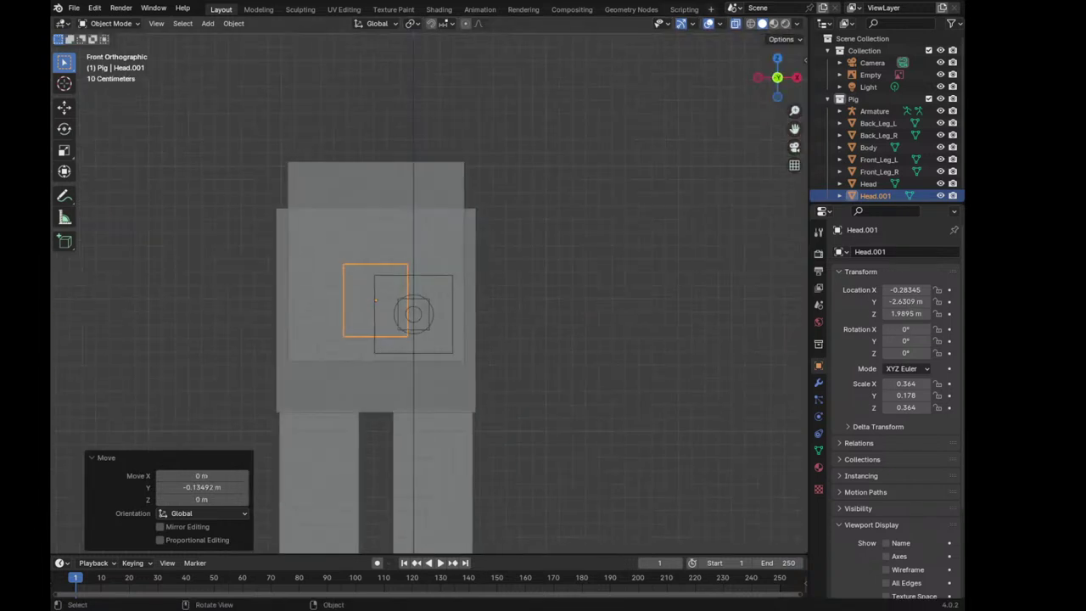
{"action": "key", "text": "alt+z"}
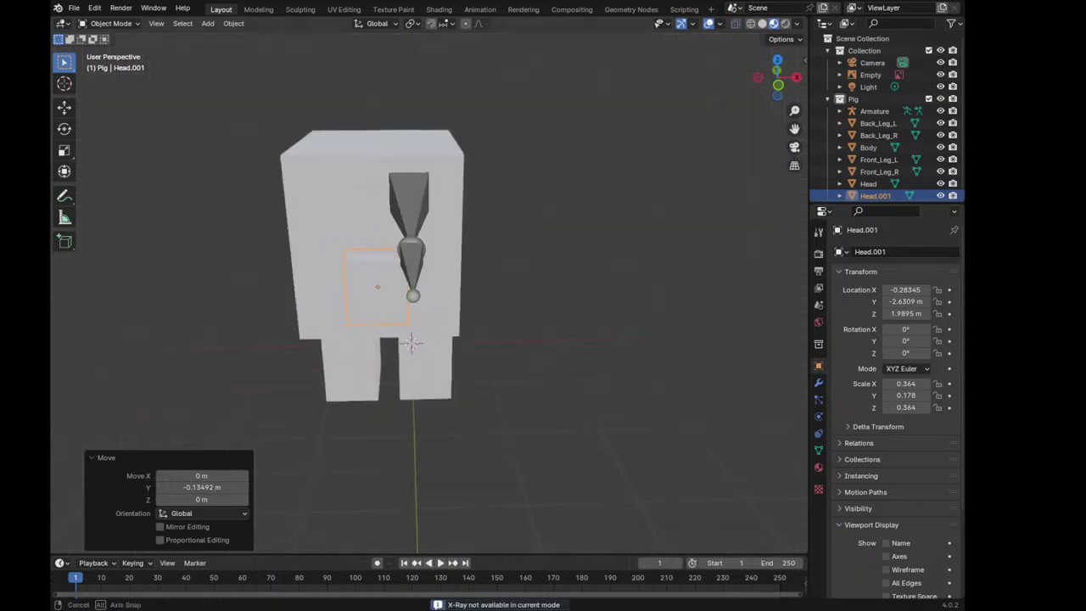
{"action": "middle_click_drag", "start_coordinate": [492, 340], "coordinate": [526, 313]}
{"action": "key", "text": "s"}
{"action": "key", "text": "x"}
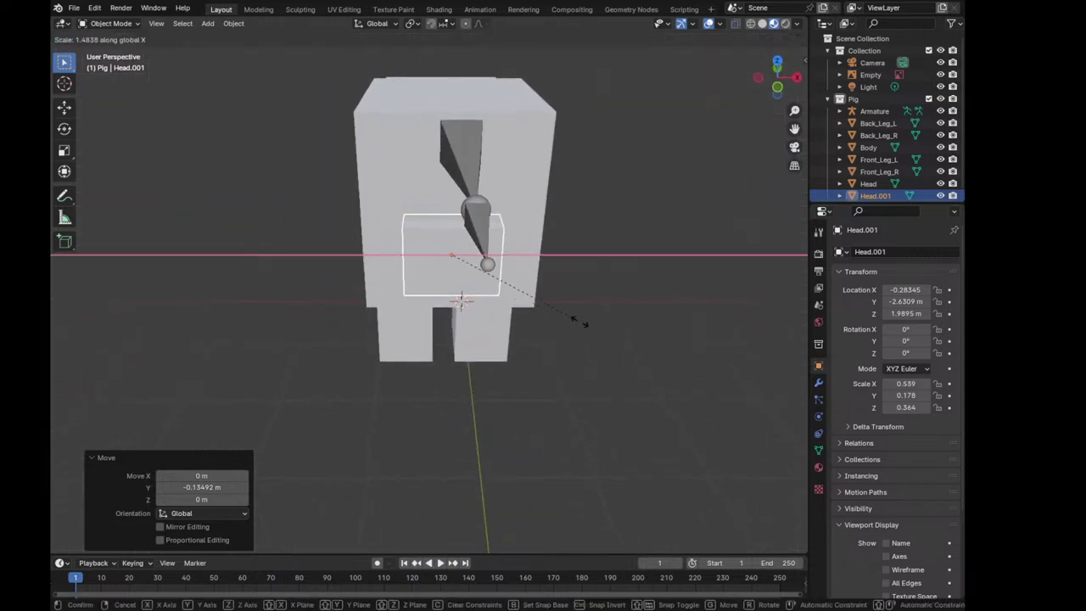
{"action": "left_click", "coordinate": [579, 320]}
{"action": "mouse_move", "coordinate": [580, 321]}
{"action": "middle_mouse_down"}
{"action": "mouse_move", "coordinate": [594, 331]}
{"action": "mouse_move", "coordinate": [543, 339]}
{"action": "mouse_move", "coordinate": [560, 339]}
{"action": "middle_mouse_up"}
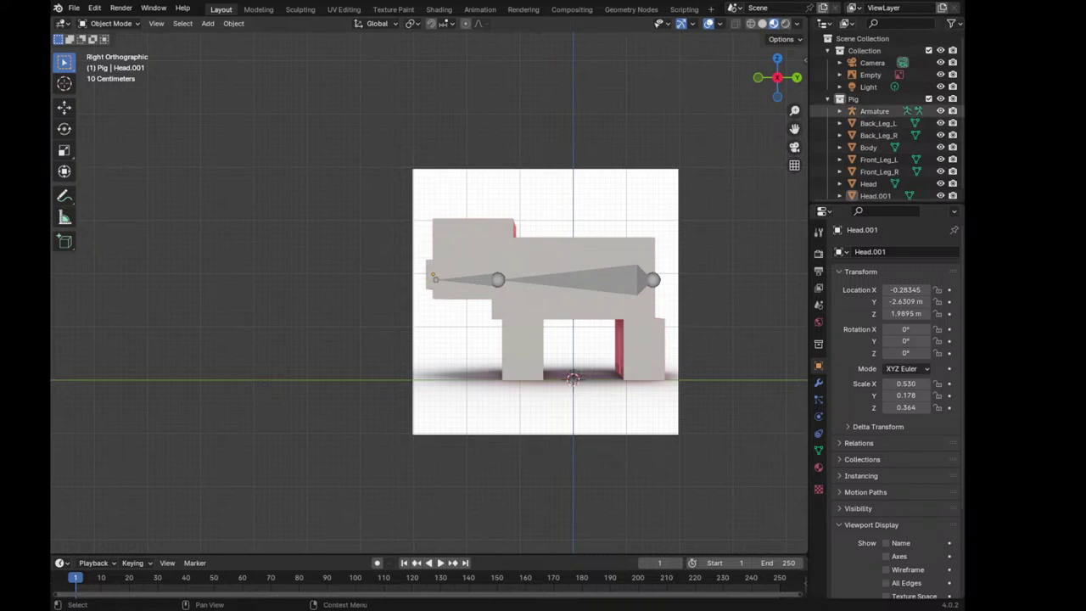
Select the Armature through Head.001 in the Outliner and apply All Transforms
{"action": "left_click", "coordinate": [874, 111]}
{"action": "left_click", "coordinate": [874, 195], "text": "shift"}
{"action": "scroll", "coordinate": [428, 294], "scroll_direction": "down", "scroll_amount": 2}
{"action": "scroll", "coordinate": [525, 255], "scroll_direction": "up", "scroll_amount": 1}
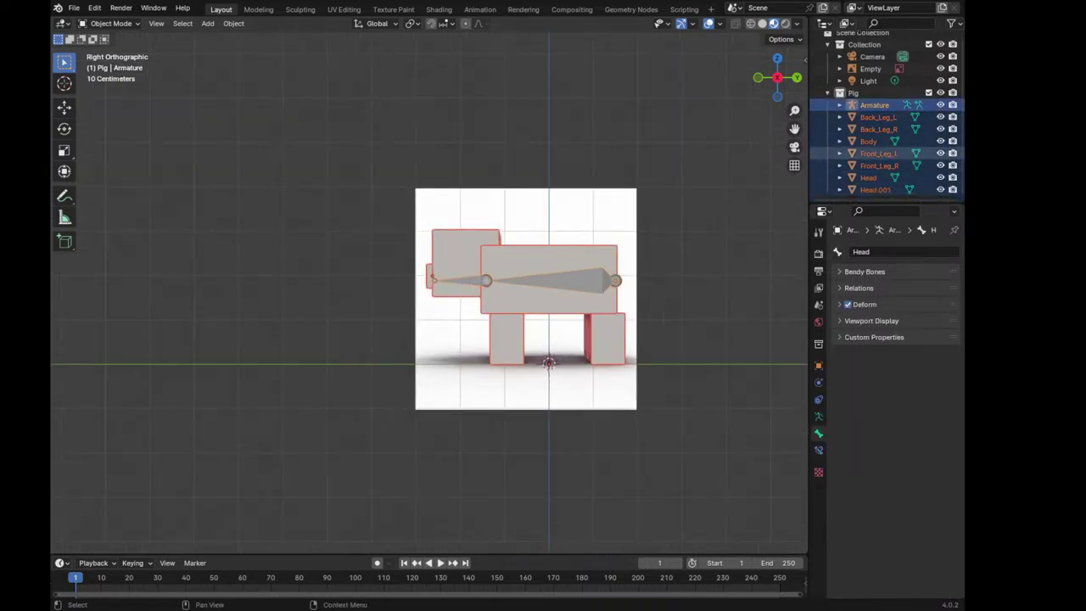
{"action": "key", "text": "ctrl+a"}
{"action": "left_click", "coordinate": [534, 230]}
Set the selected objects' origins to the 3D cursor and deselect everything
{"action": "right_click", "coordinate": [480, 257]}
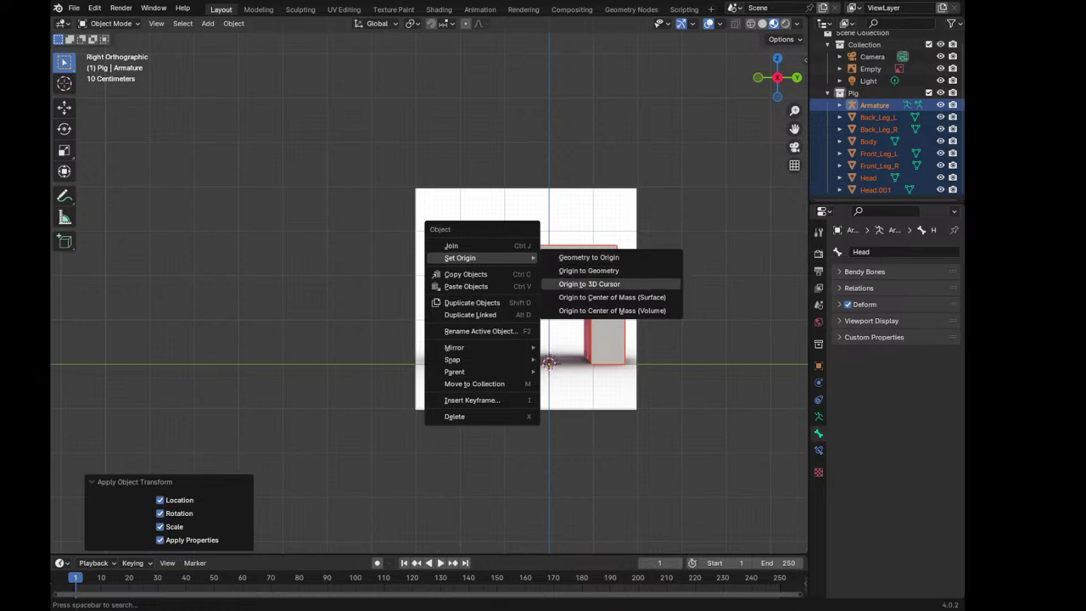
{"action": "left_click", "coordinate": [588, 284]}
{"action": "scroll", "coordinate": [542, 305], "scroll_direction": "up", "scroll_amount": 3}
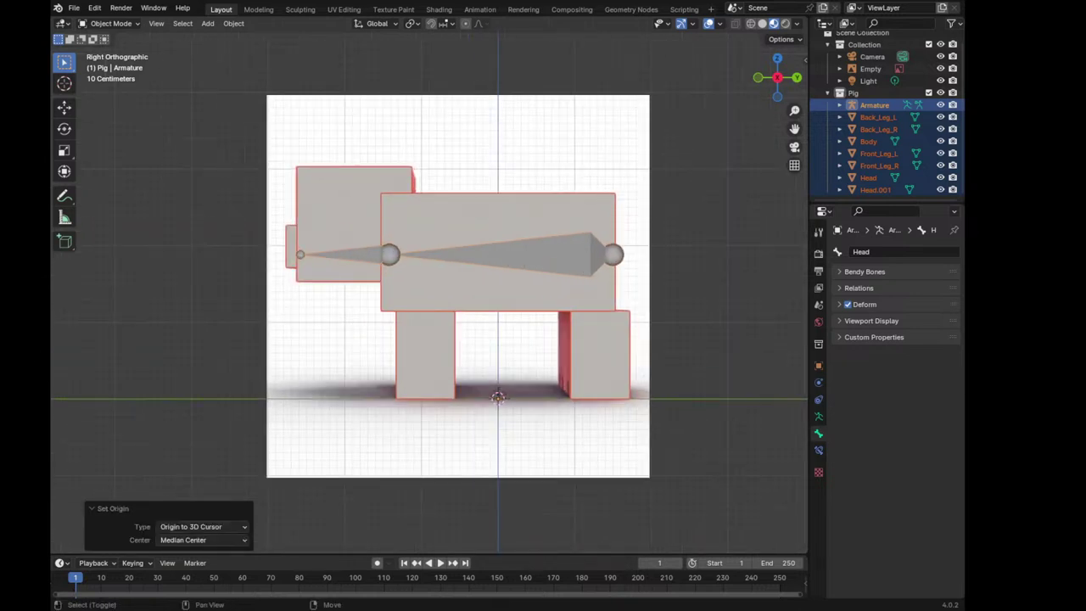
{"action": "scroll", "coordinate": [475, 350], "scroll_direction": "up", "scroll_amount": 2}
{"action": "key", "text": "alt+a"}
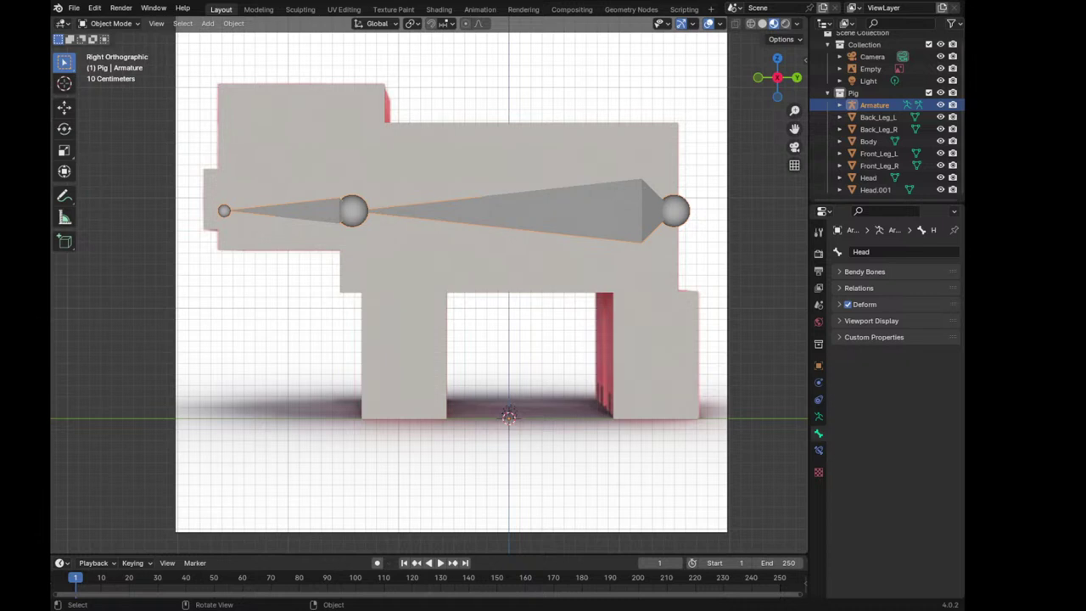
{"action": "left_click", "coordinate": [106, 23]}
{"action": "left_click", "coordinate": [109, 23]}
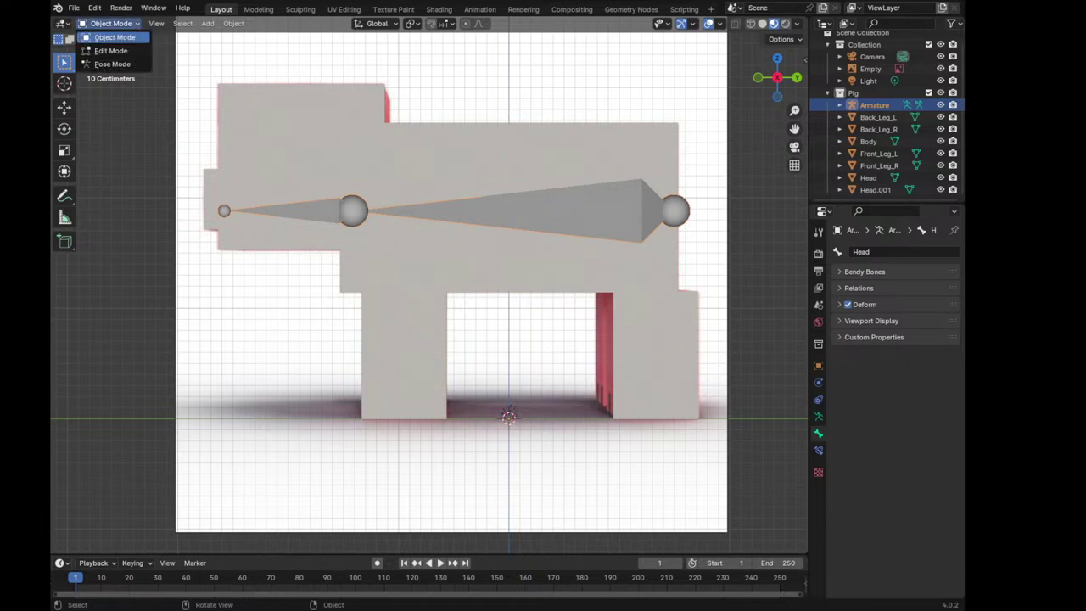
In armature Edit Mode, extrude a bone straight down, subdivide it and delete the upper half
{"action": "left_click", "coordinate": [110, 50]}
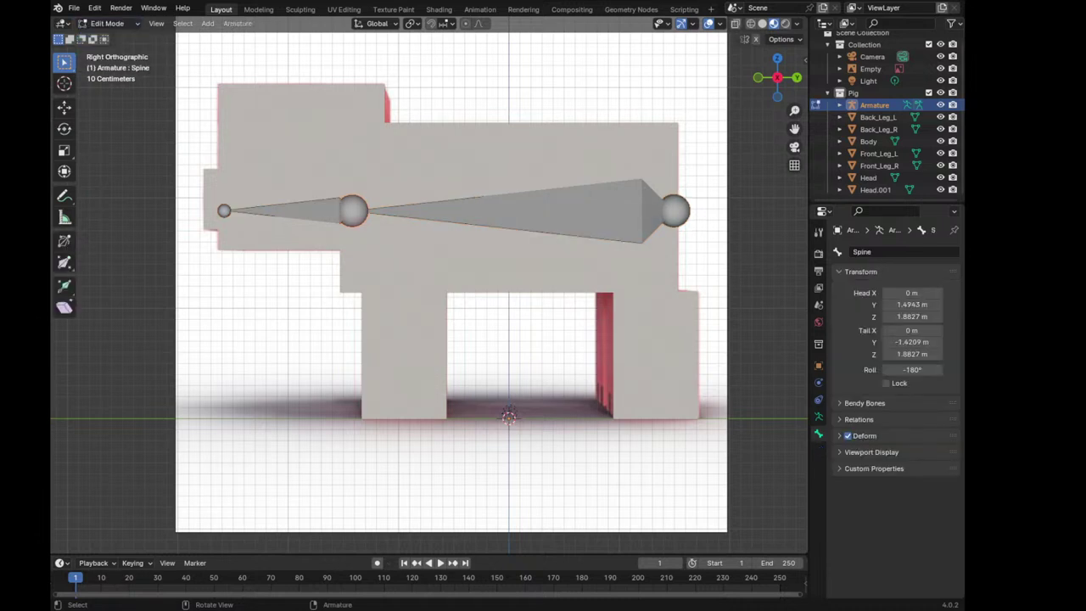
{"action": "key", "text": "e"}
{"action": "key", "text": "z"}
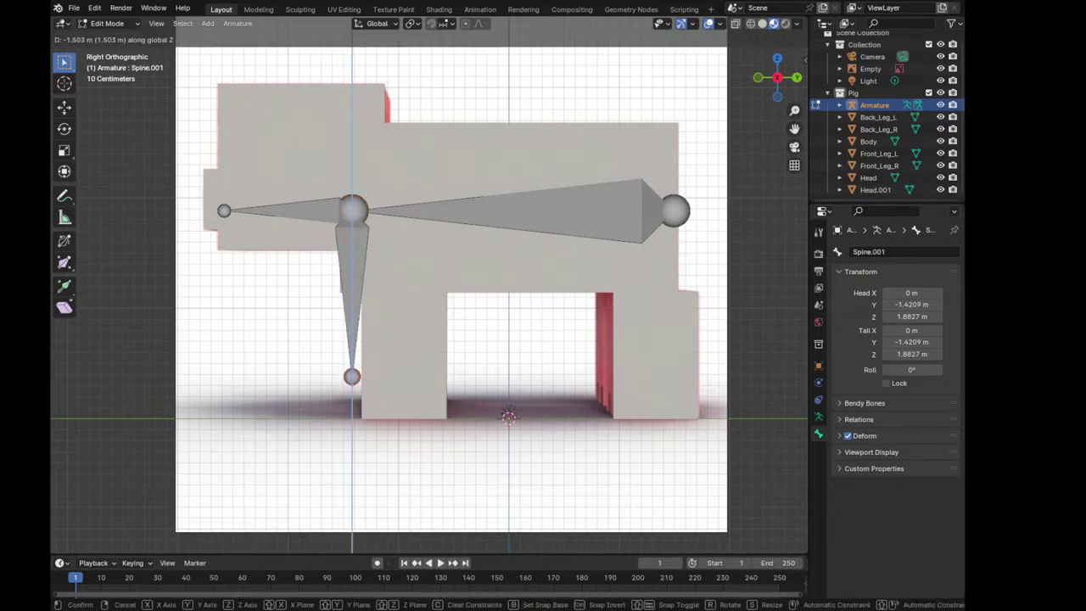
{"action": "key", "text": "Return"}
{"action": "right_click", "coordinate": [299, 260]}
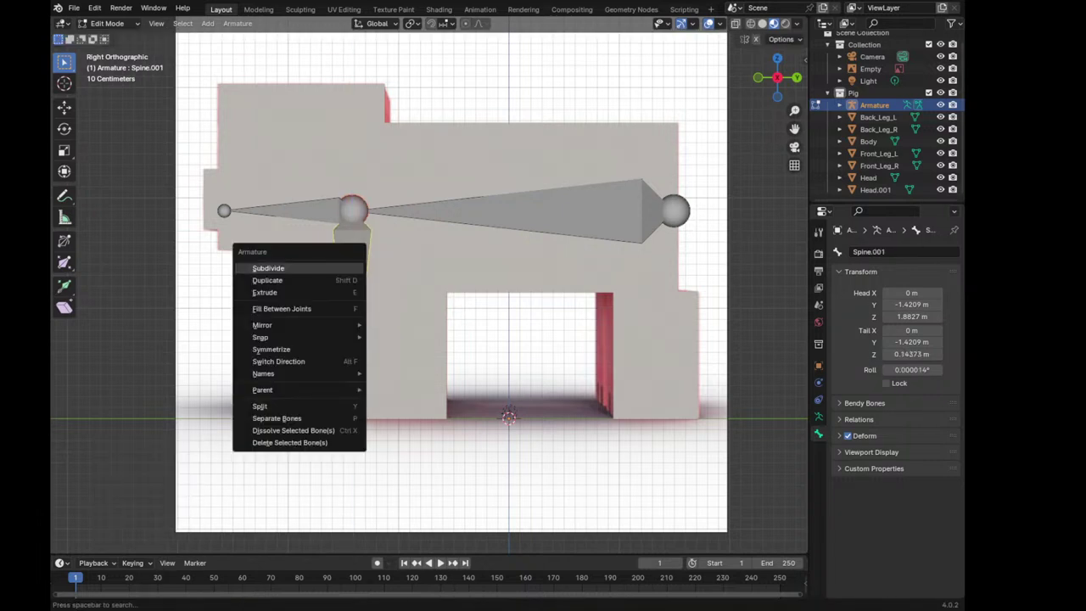
{"action": "left_click", "coordinate": [299, 261]}
{"action": "key", "text": "x"}
{"action": "left_click", "coordinate": [290, 264]}
Move the remaining leg bone along Y and X so it sits centred inside the front leg
{"action": "key", "text": "g"}
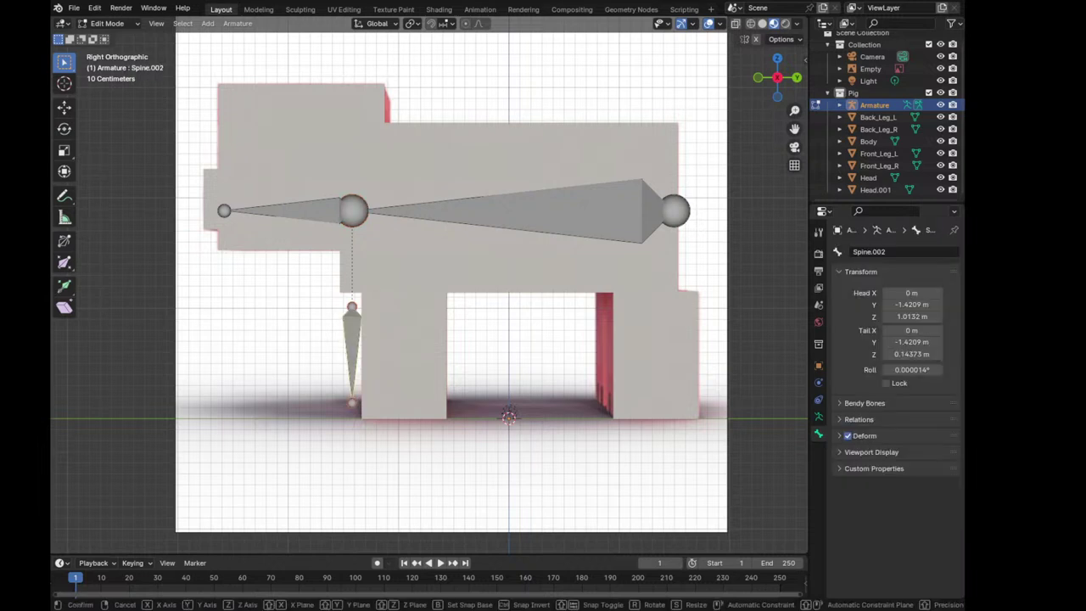
{"action": "key", "text": "y"}
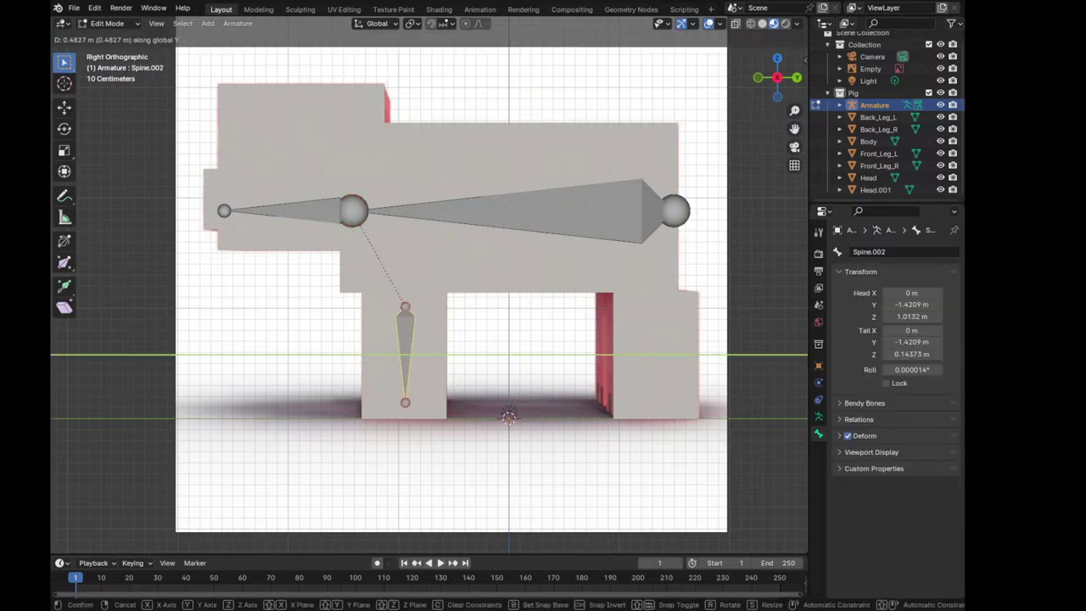
{"action": "key", "text": "Return"}
{"action": "key", "text": "KP_1"}
{"action": "scroll", "coordinate": [428, 297], "scroll_direction": "down", "scroll_amount": 1}
{"action": "key", "text": "g"}
{"action": "key", "text": "x"}
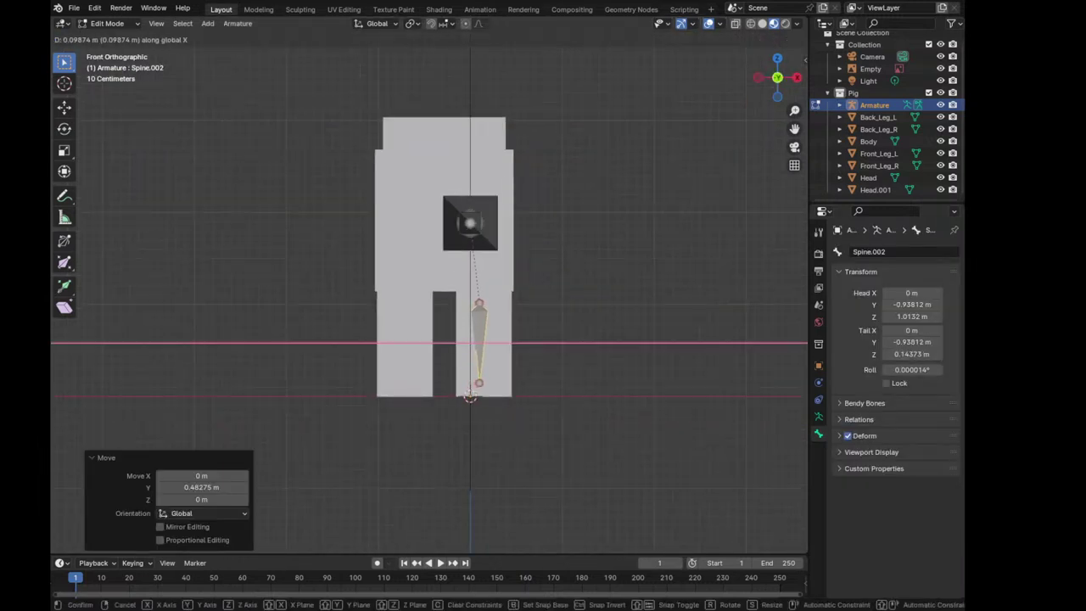
{"action": "key", "text": "Escape"}
{"action": "middle_click_drag", "start_coordinate": [424, 297], "coordinate": [475, 306]}
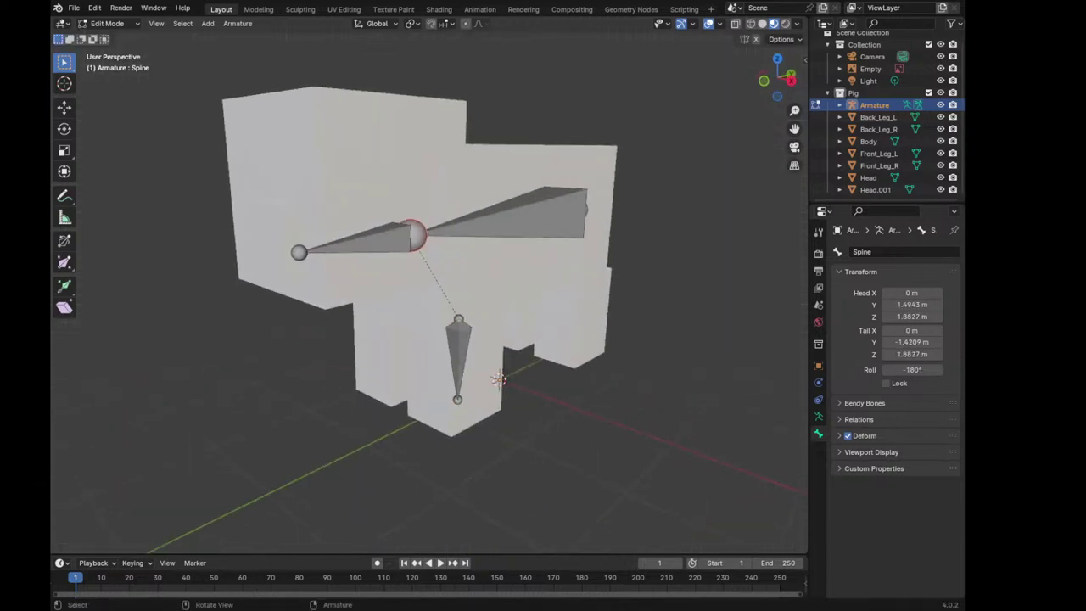
Select the Head bone, return to Object Mode and select all objects
{"action": "left_click", "coordinate": [373, 250]}
{"action": "key", "text": "KP_1"}
{"action": "scroll", "coordinate": [450, 255], "scroll_direction": "up", "scroll_amount": 2}
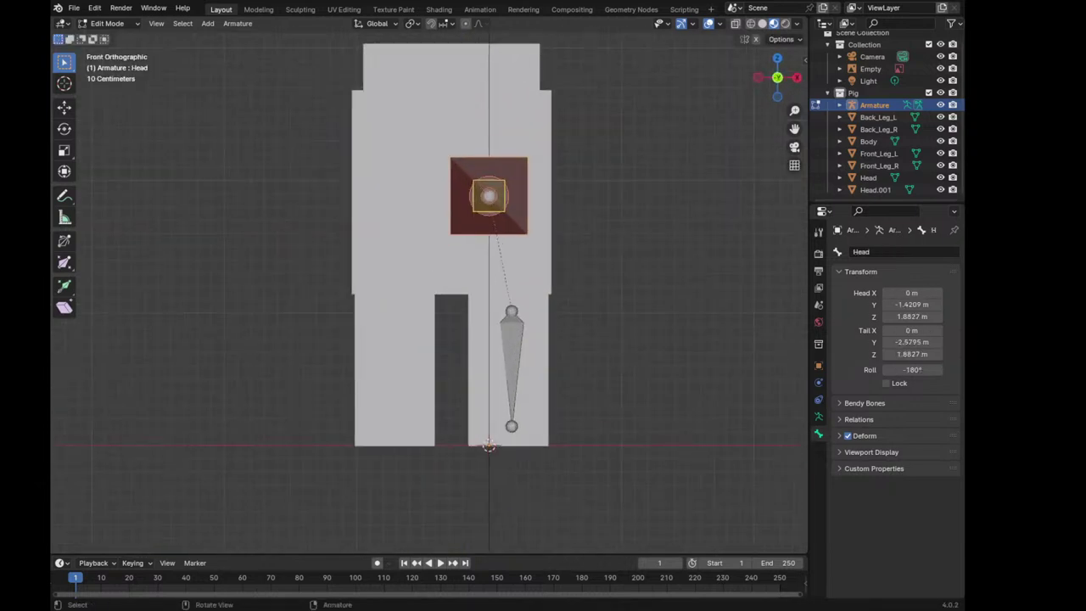
{"action": "scroll", "coordinate": [450, 254], "scroll_direction": "down", "scroll_amount": 2}
{"action": "key", "text": "Tab"}
{"action": "key", "text": "a"}
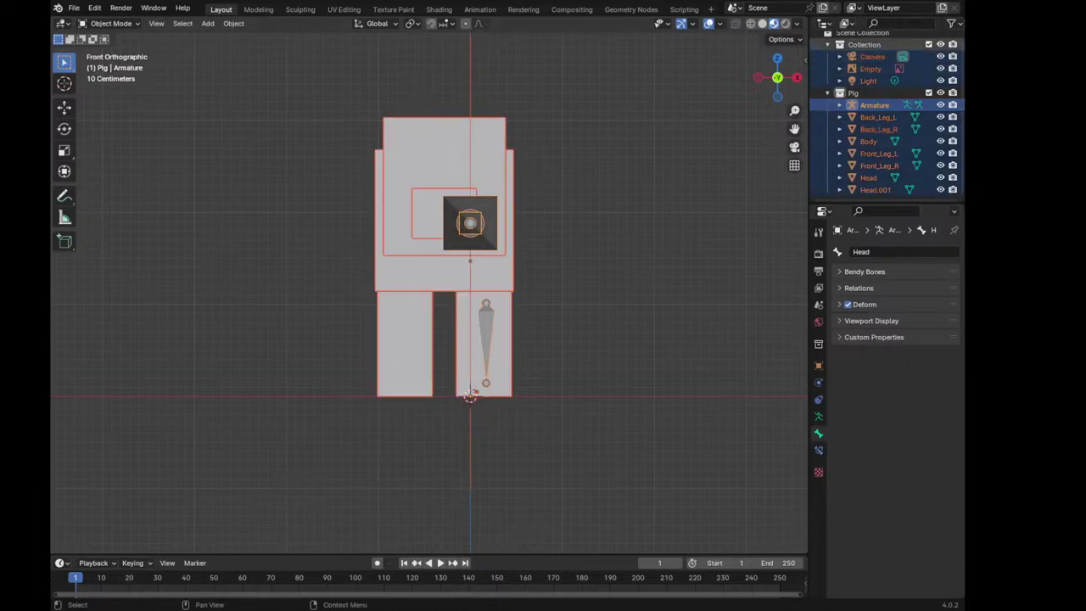
Hide the Collection with the camera, empty and light, and shift the pig along X
{"action": "left_click", "coordinate": [940, 45]}
{"action": "key", "text": "g"}
{"action": "key", "text": "x"}
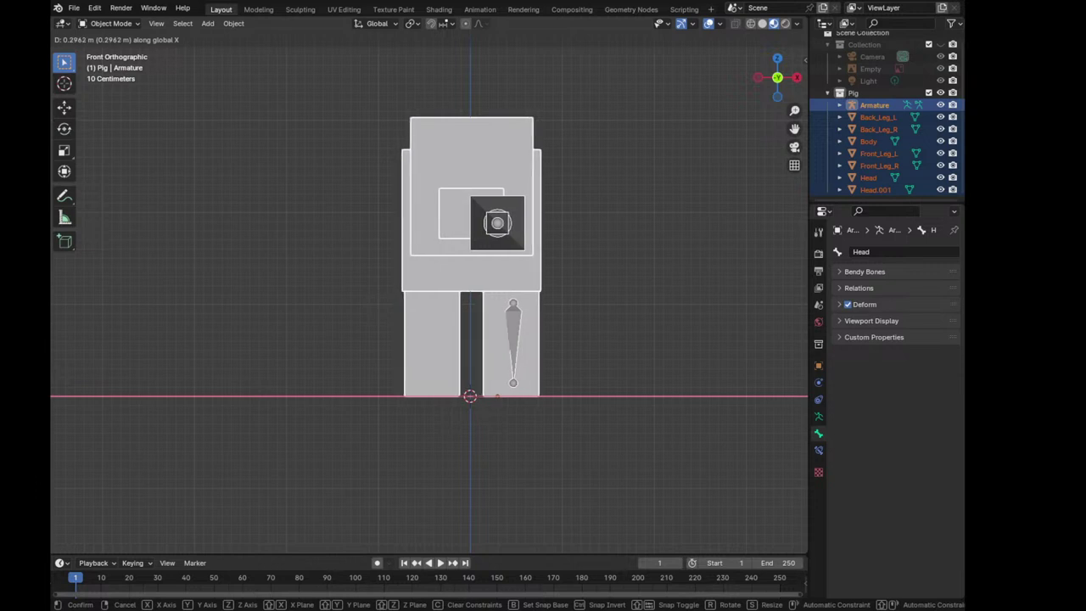
{"action": "key", "text": "Return"}
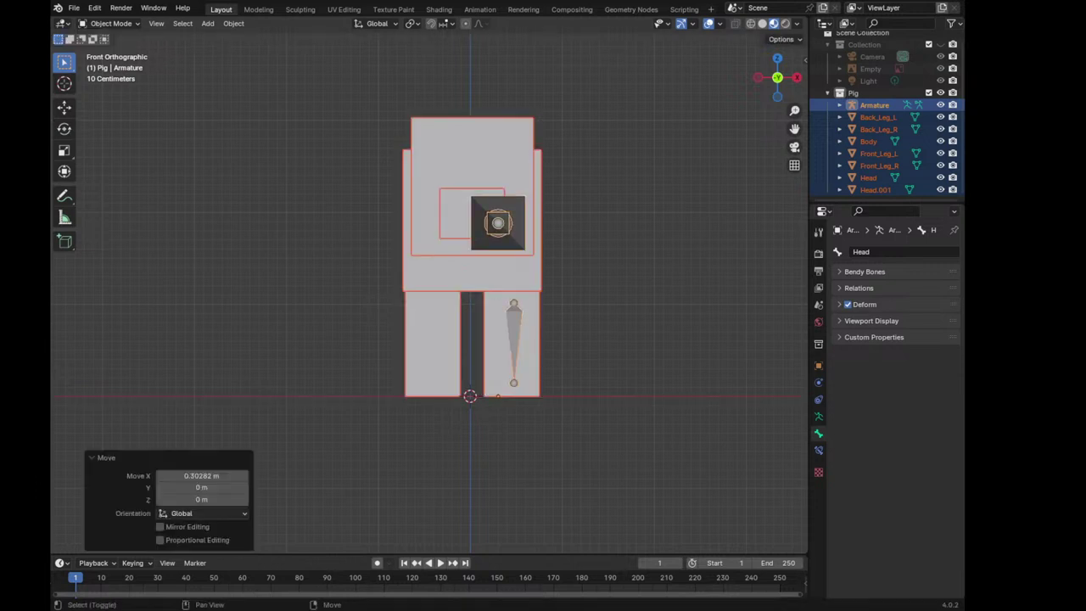
{"action": "scroll", "coordinate": [469, 547], "scroll_direction": "up", "scroll_amount": 1}
{"action": "scroll", "coordinate": [502, 359], "scroll_direction": "up", "scroll_amount": 5}
{"action": "scroll", "coordinate": [501, 360], "scroll_direction": "up", "scroll_amount": 2}
Nudge the pig along X by -0.01531 m so the origin sits between its legs, then deselect
{"action": "key", "text": "g"}
{"action": "key", "text": "x"}
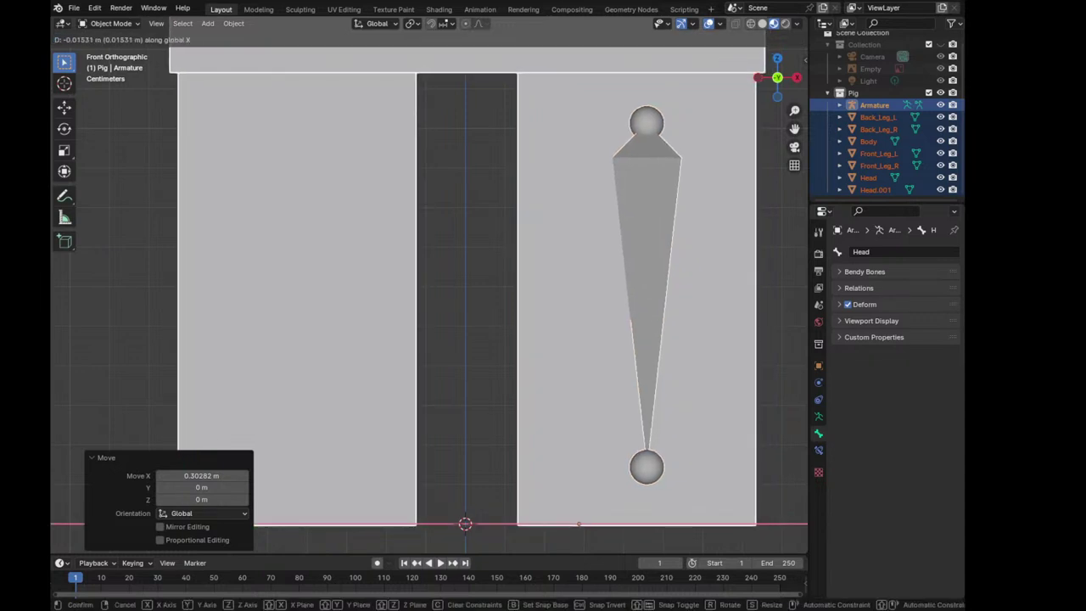
{"action": "key", "text": "Return"}
{"action": "scroll", "coordinate": [428, 289], "scroll_direction": "down", "scroll_amount": 9}
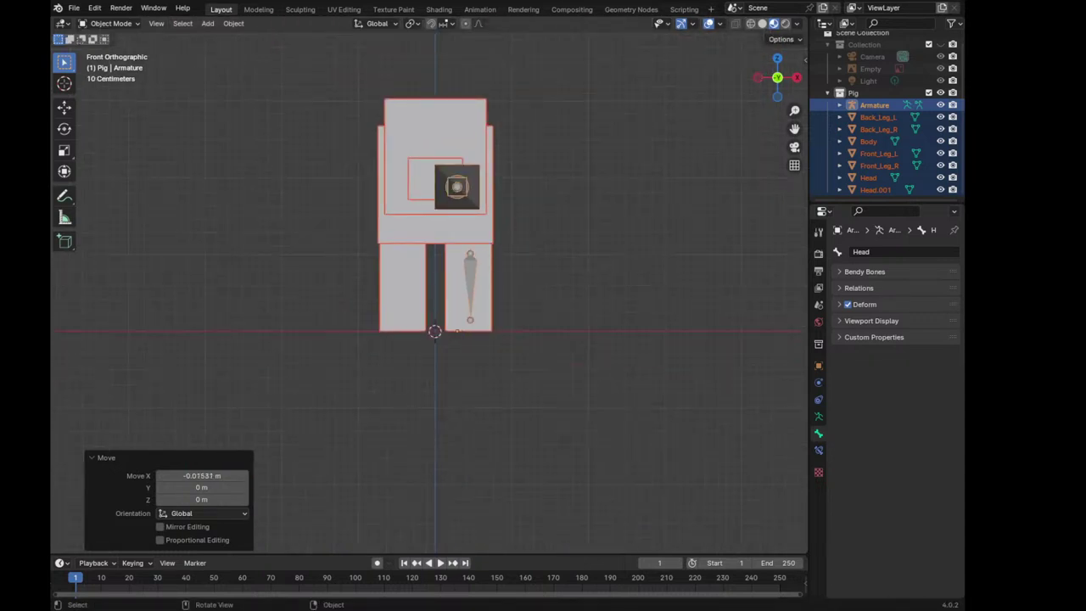
{"action": "middle_click_drag", "start_coordinate": [458, 326], "coordinate": [474, 314]}
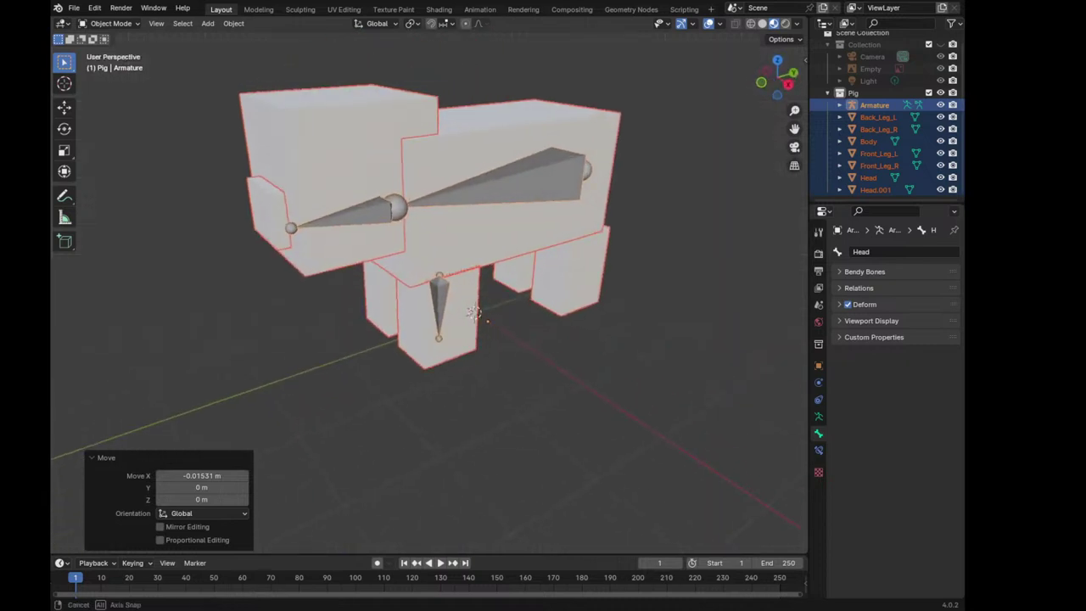
{"action": "key", "text": "a"}
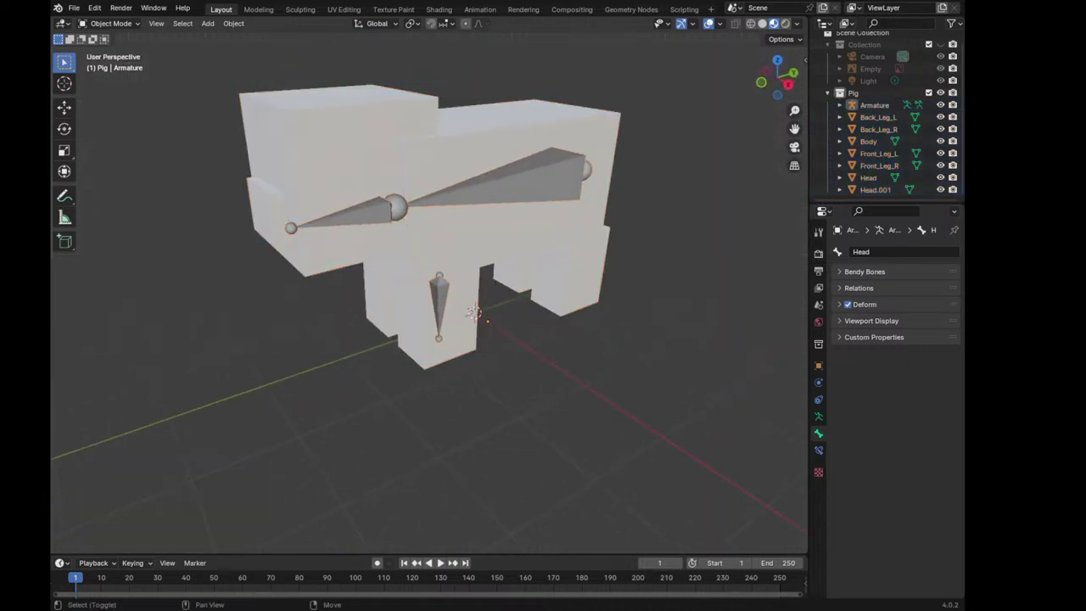
{"action": "middle_click_drag", "start_coordinate": [441, 322], "coordinate": [543, 318]}
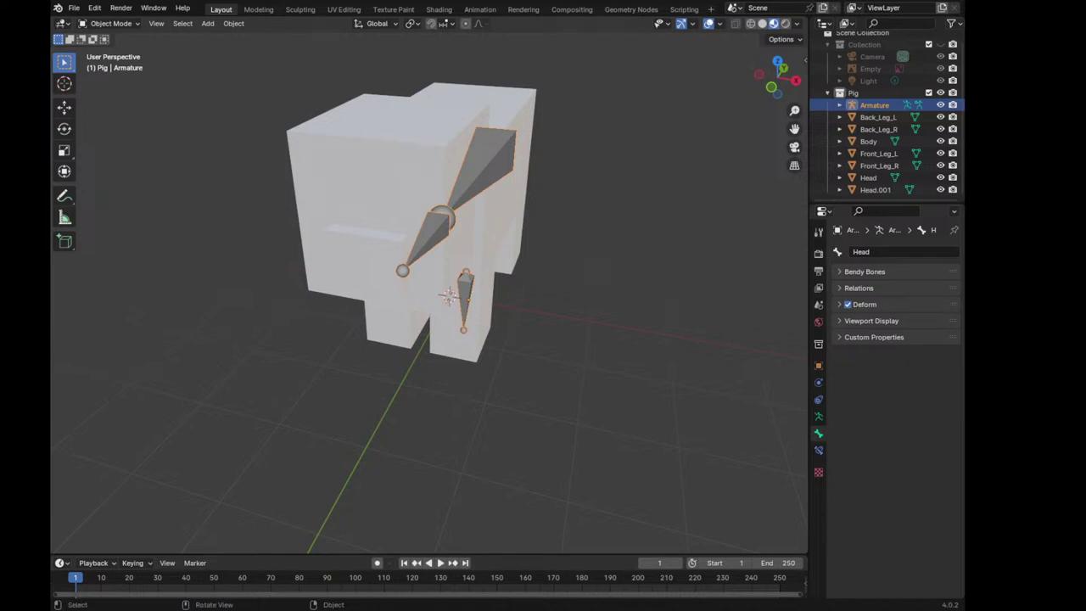
Centre the pig's armature on the X axis from the front view
{"action": "middle_click_drag", "start_coordinate": [509, 381], "coordinate": [560, 381]}
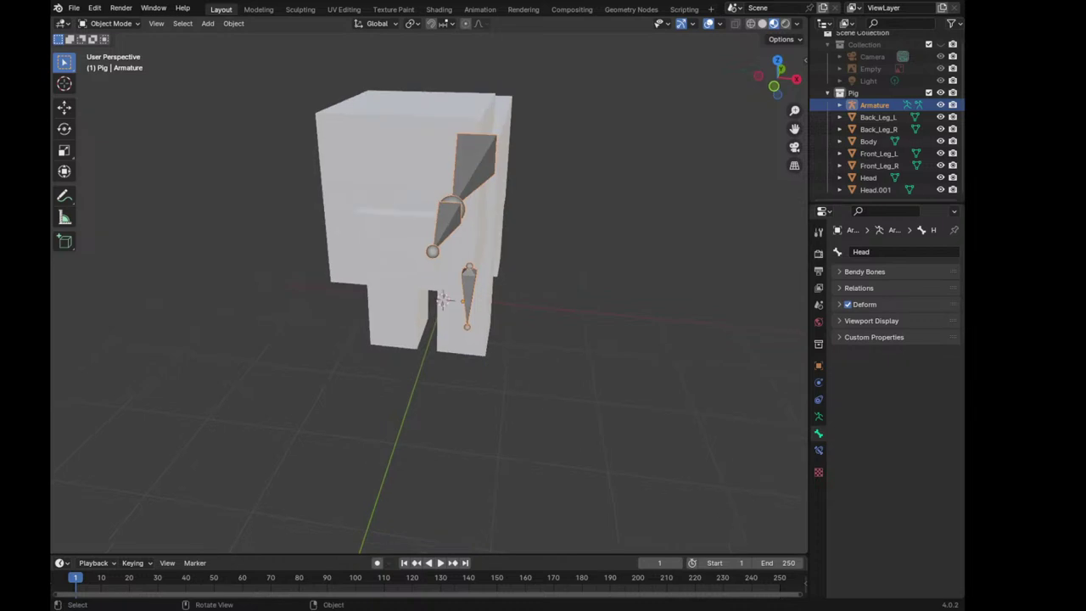
{"action": "key", "text": "KP_1"}
{"action": "scroll", "coordinate": [430, 289], "scroll_direction": "up", "scroll_amount": 1}
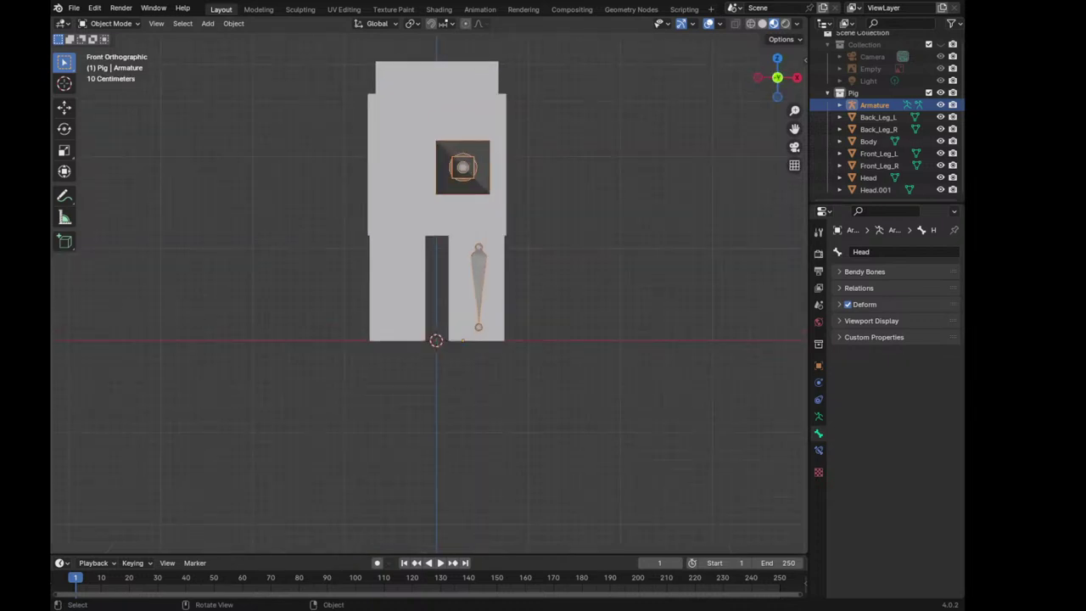
{"action": "key", "text": "g"}
{"action": "key", "text": "x"}
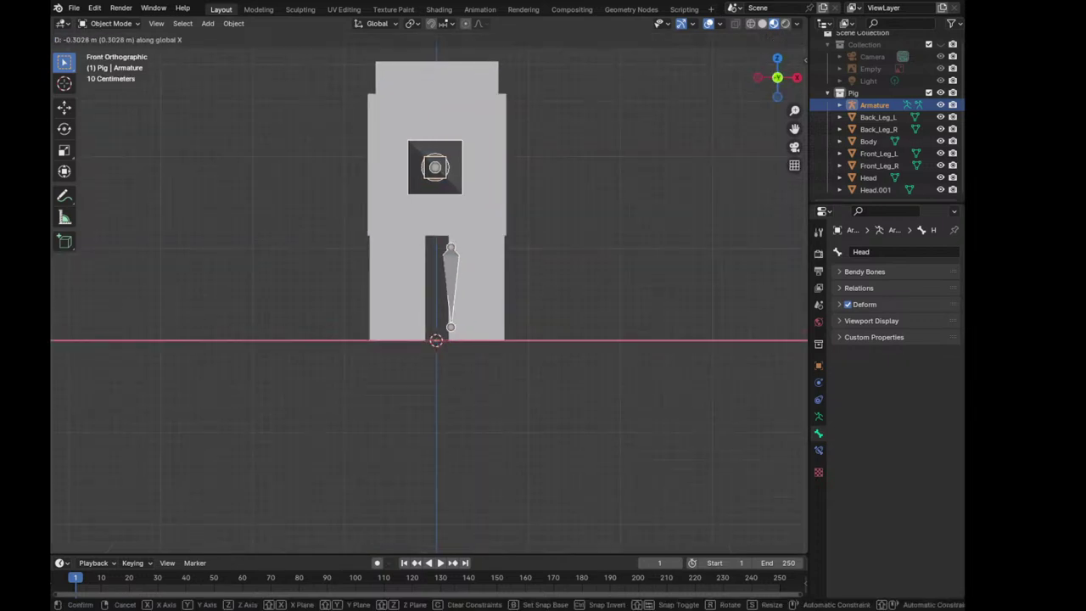
{"action": "key", "text": "Return"}
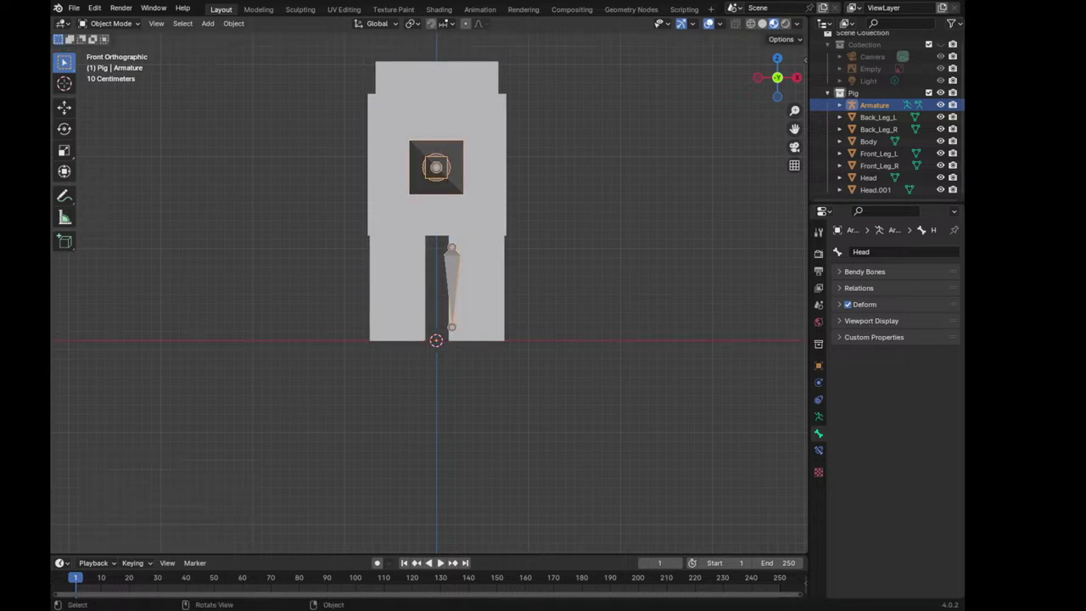
Shift the leg bone 0.28307 m along X into the front left leg and name it Front_Leg_L
{"action": "key", "text": "Tab"}
{"action": "key", "text": "g"}
{"action": "key", "text": "x"}
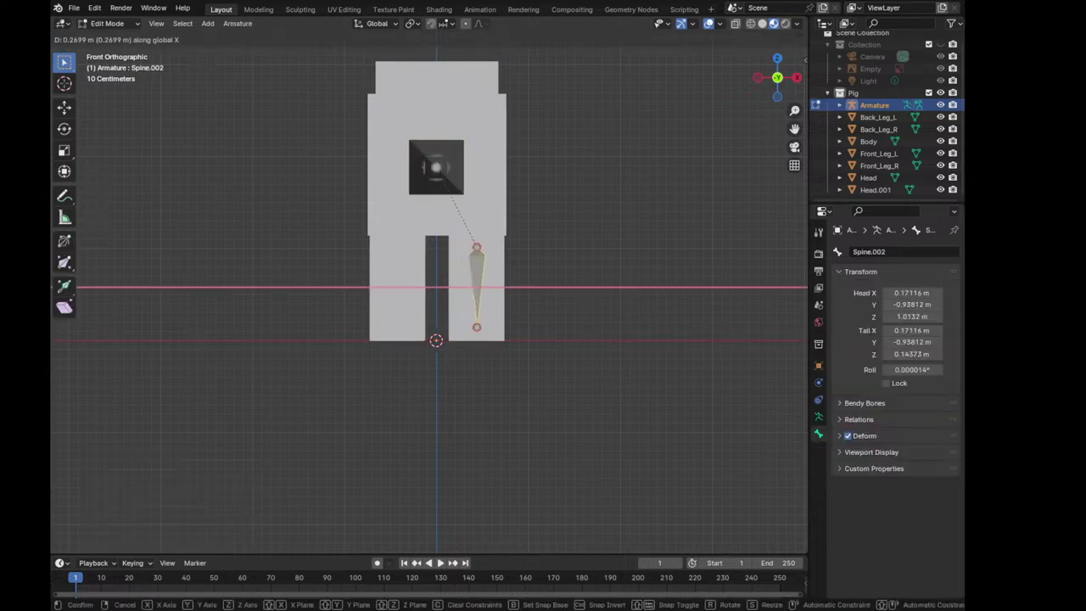
{"action": "key", "text": "Return"}
{"action": "type", "text": "Front_Leg"}
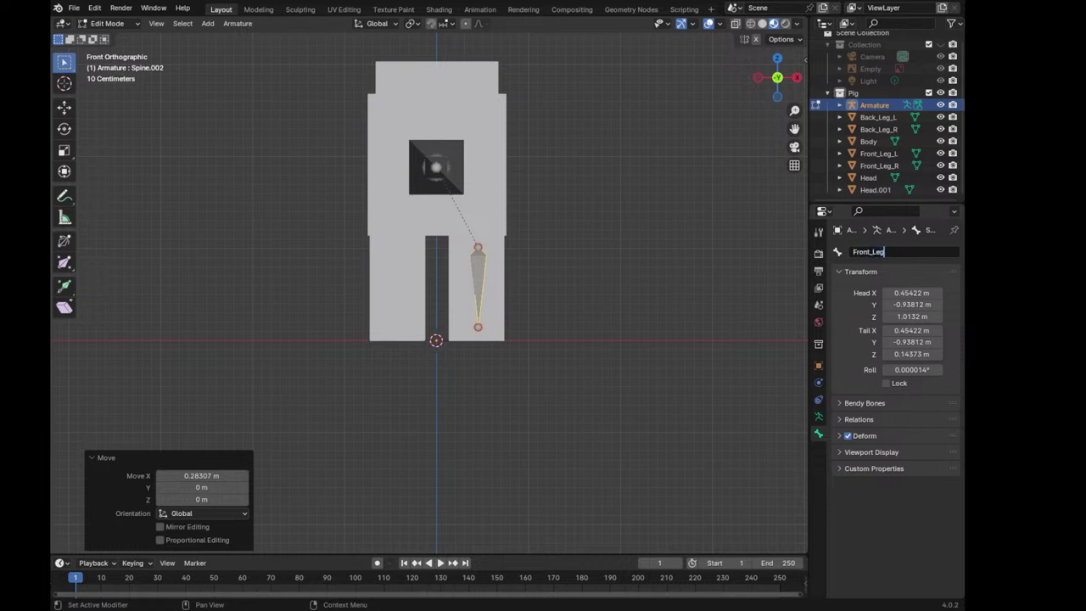
{"action": "type", "text": "L"}
{"action": "key", "text": "Return"}
Duplicate Front_Leg_L along Y into the back leg and name the copy Back_Leg_L
{"action": "right_click", "coordinate": [450, 273]}
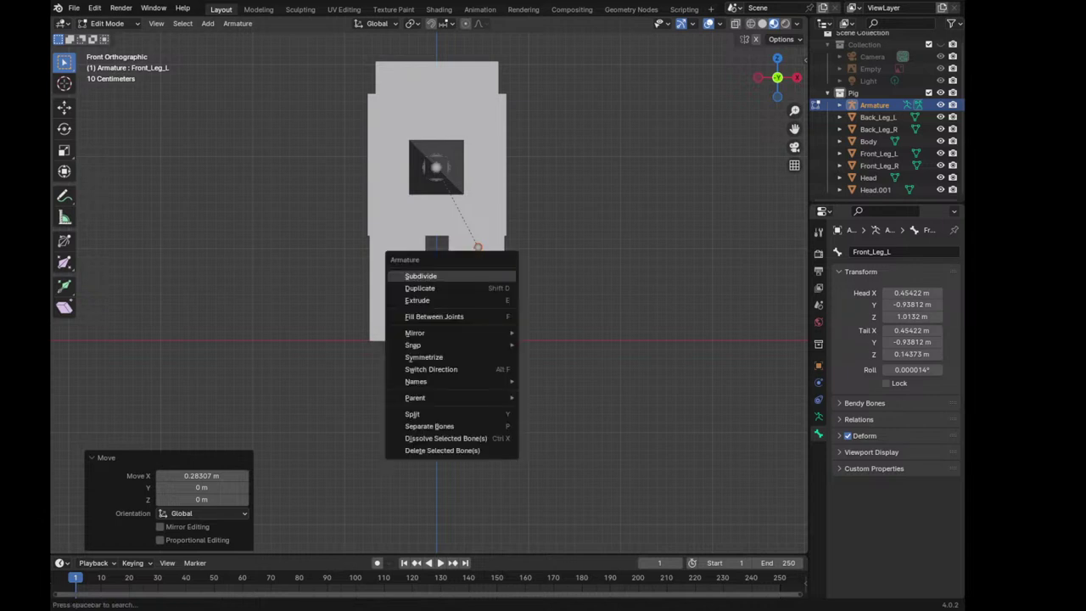
{"action": "left_click", "coordinate": [420, 288]}
{"action": "key", "text": "x"}
{"action": "middle_click_drag", "start_coordinate": [420, 287], "coordinate": [475, 255]}
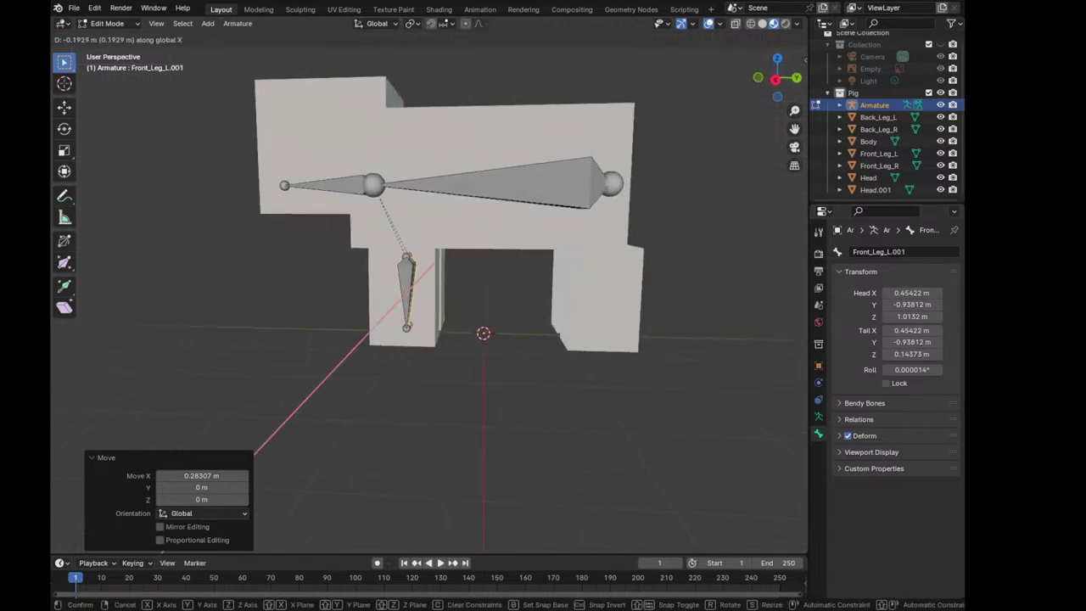
{"action": "key", "text": "y"}
{"action": "key", "text": "Return"}
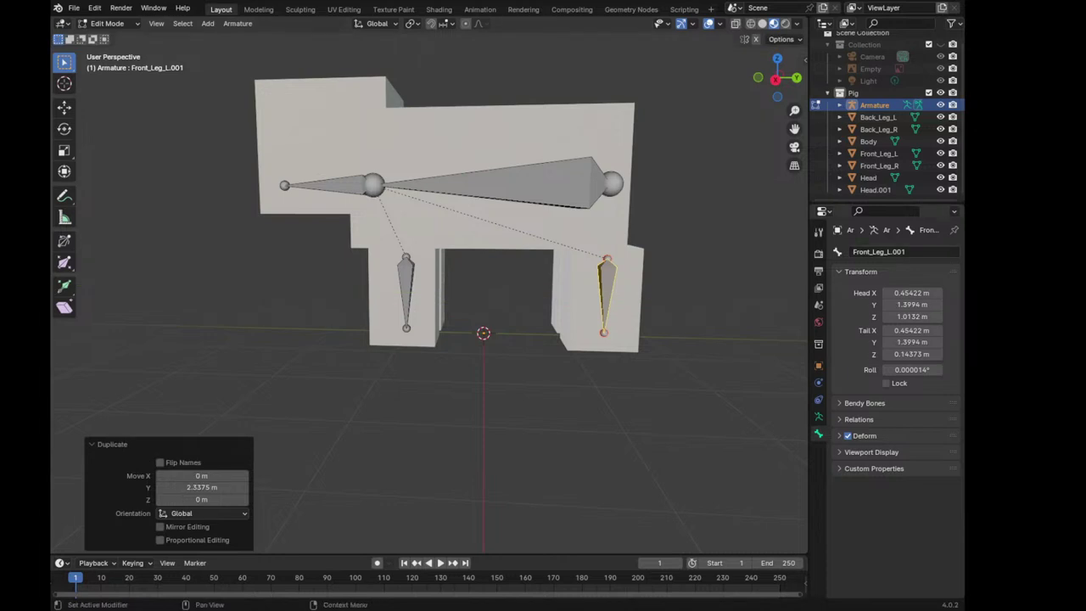
{"action": "left_click", "coordinate": [904, 252]}
{"action": "type", "text": "Back_Leg_"}
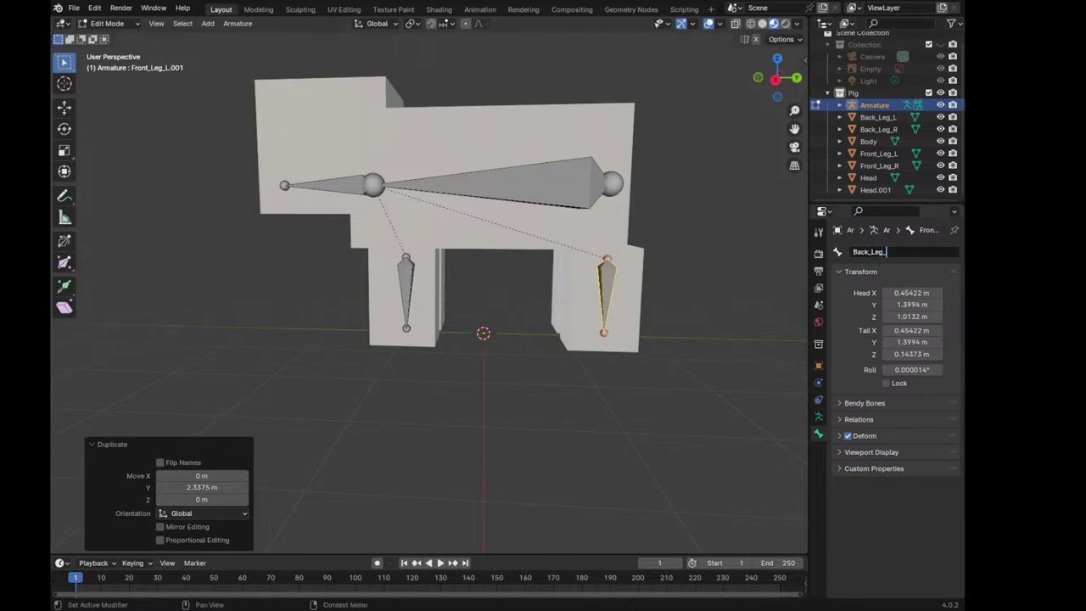
{"action": "type", "text": "L"}
{"action": "key", "text": "Return"}
Nudge Back_Leg_L along Y and lengthen both left leg bones to reach the ground
{"action": "key", "text": "KP_3"}
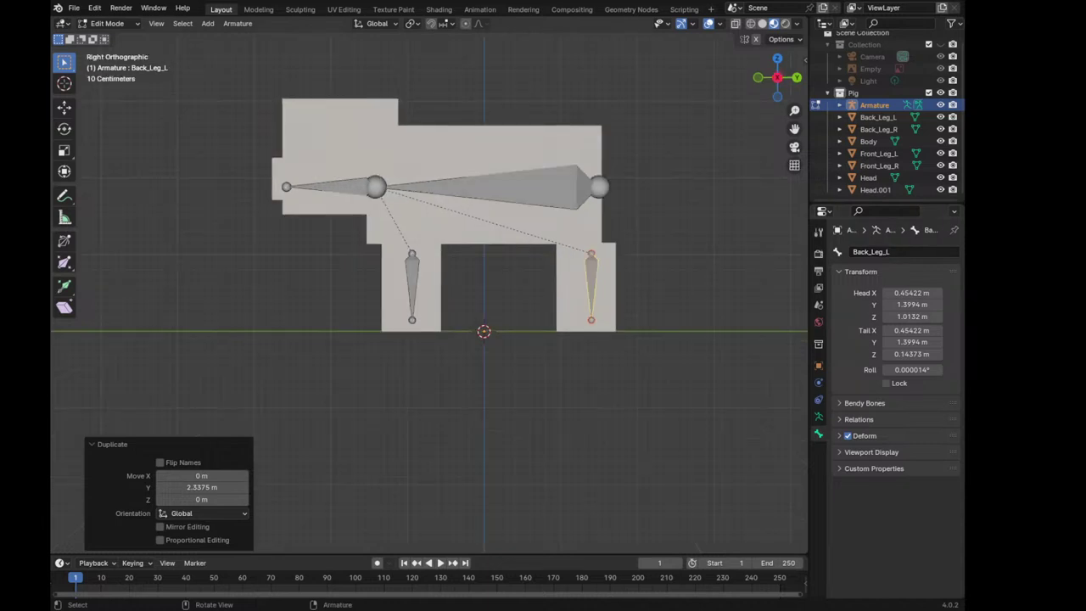
{"action": "scroll", "coordinate": [429, 290], "scroll_direction": "up", "scroll_amount": 2}
{"action": "key", "text": "g"}
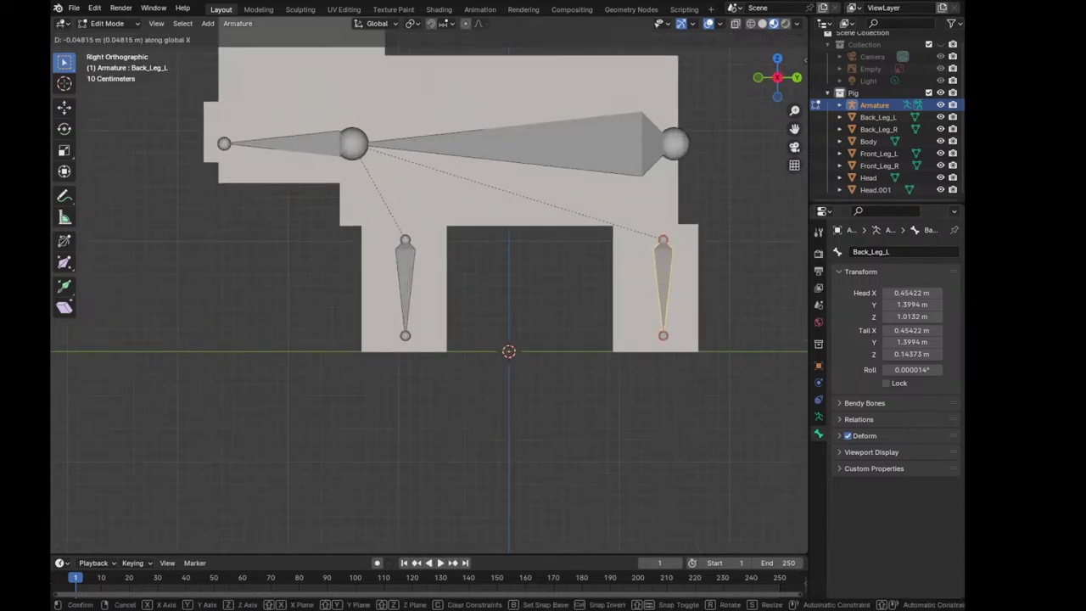
{"action": "key", "text": "y"}
{"action": "key", "text": "Return"}
{"action": "key", "text": "s"}
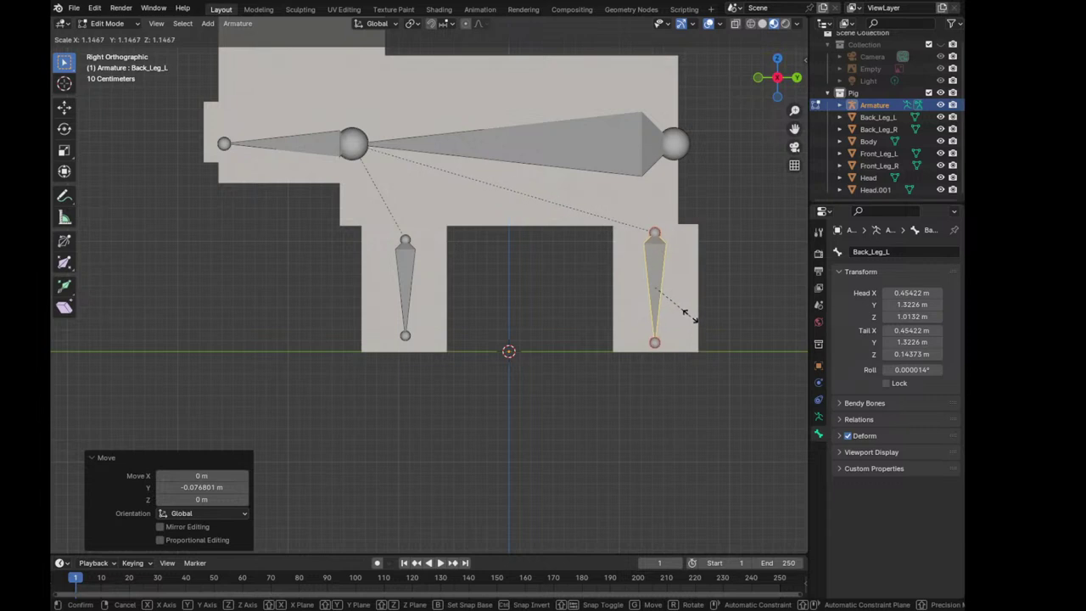
{"action": "key", "text": "Return"}
{"action": "left_click", "coordinate": [405, 288]}
{"action": "key", "text": "s"}
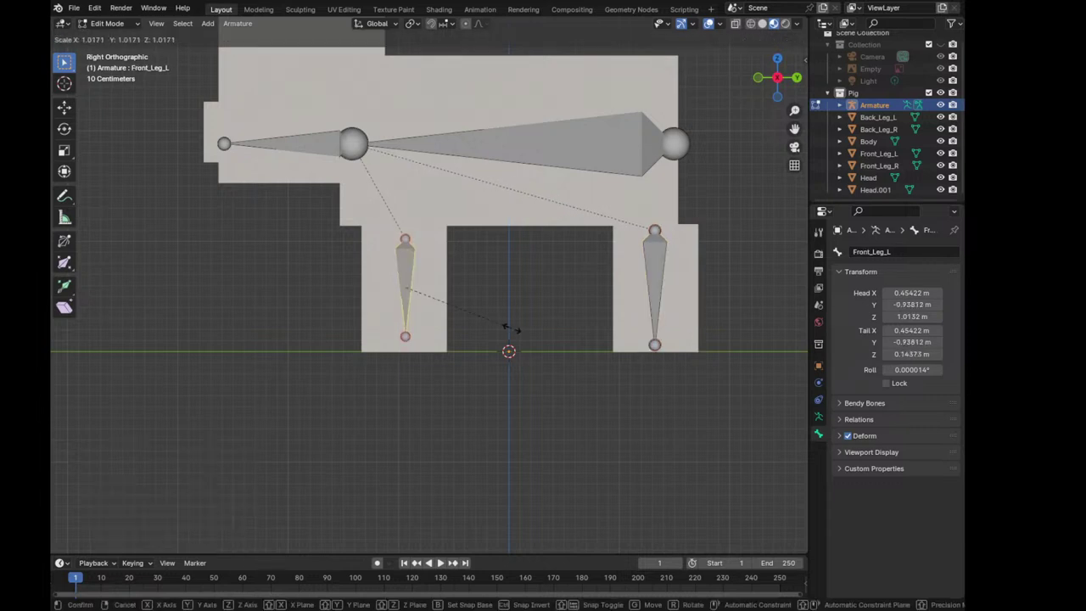
{"action": "key", "text": "Return"}
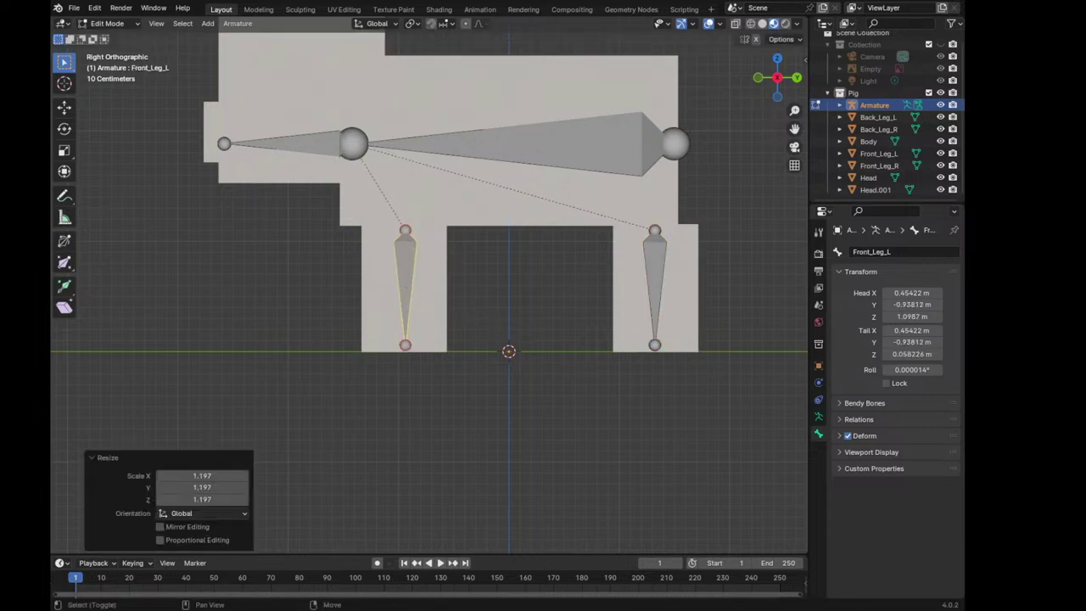
{"action": "left_click", "coordinate": [654, 288], "text": "shift"}
Mirror the selected leg bones across the global X axis
{"action": "right_click", "coordinate": [549, 293]}
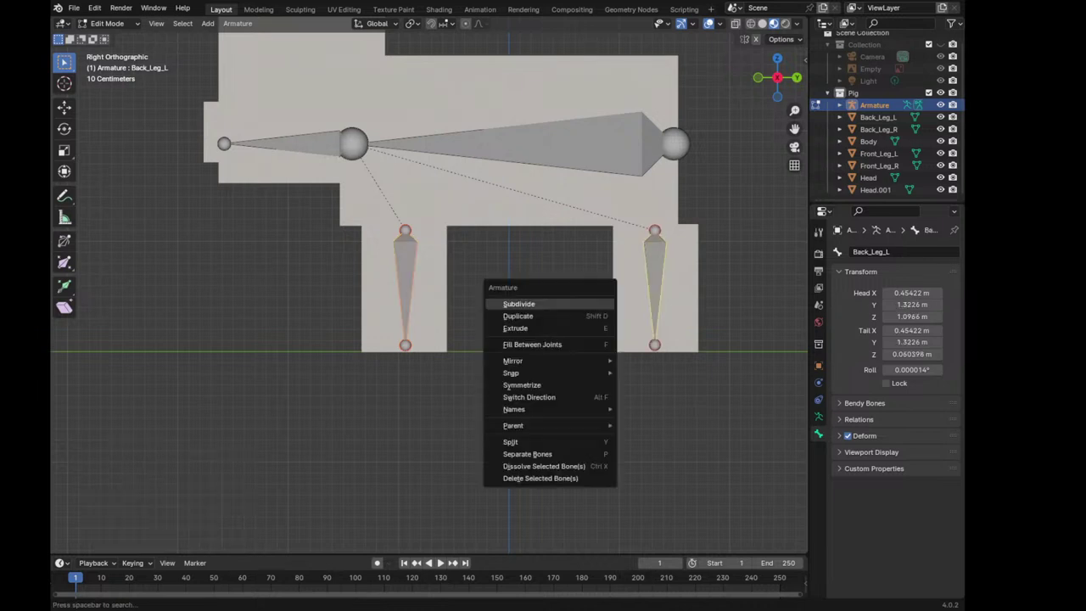
{"action": "middle_click_drag", "start_coordinate": [543, 357], "coordinate": [475, 322]}
{"action": "right_click", "coordinate": [398, 311]}
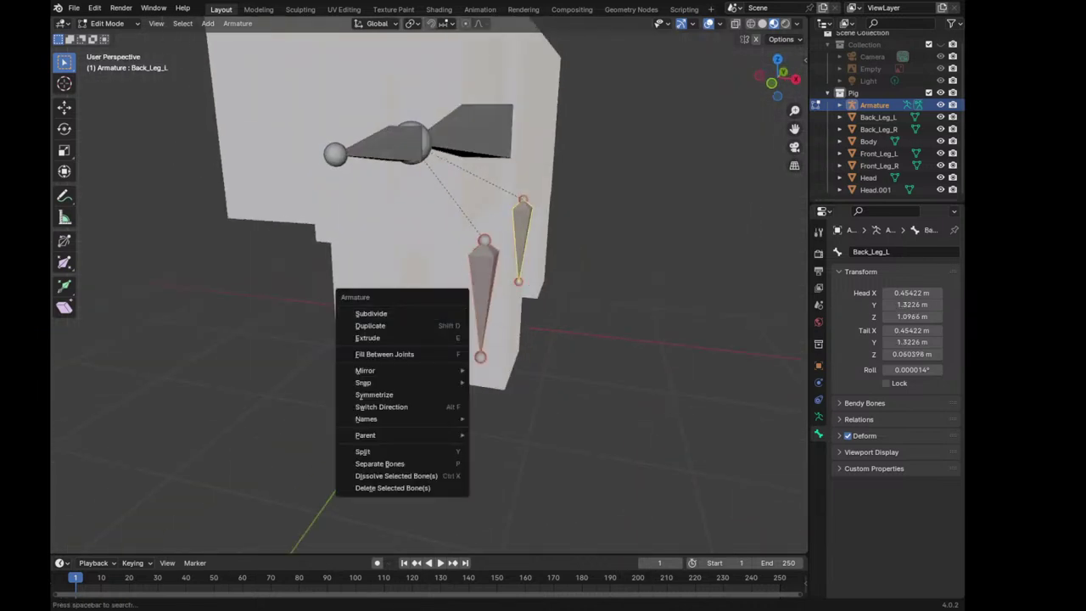
{"action": "mouse_move", "coordinate": [403, 370]}
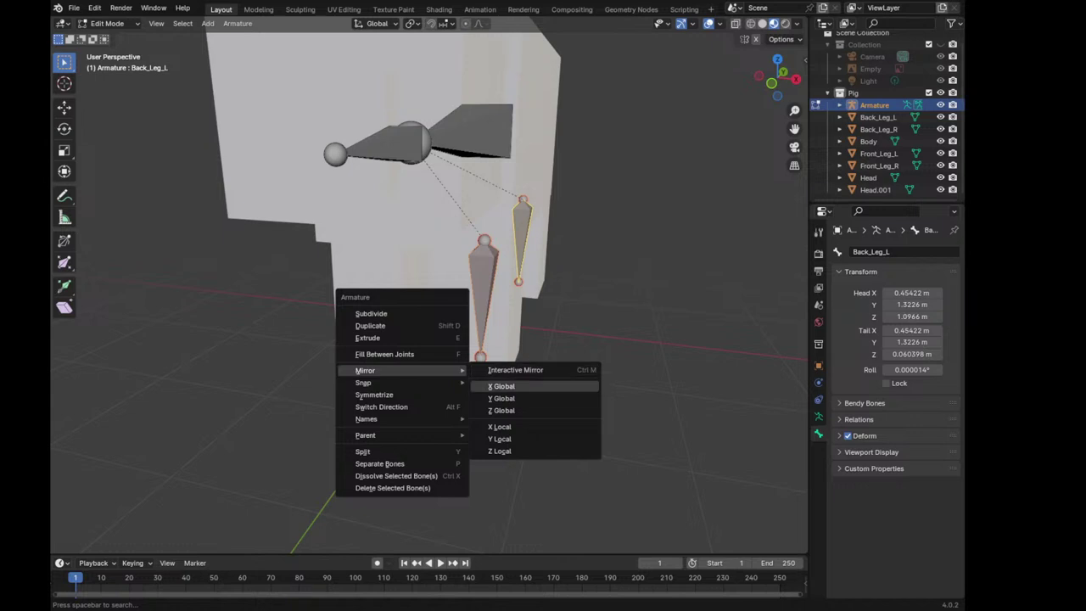
{"action": "left_click", "coordinate": [501, 386]}
Select Front_Leg_L and Back_Leg_L and symmetrize them onto the pig's right side
{"action": "key", "text": "KP_1"}
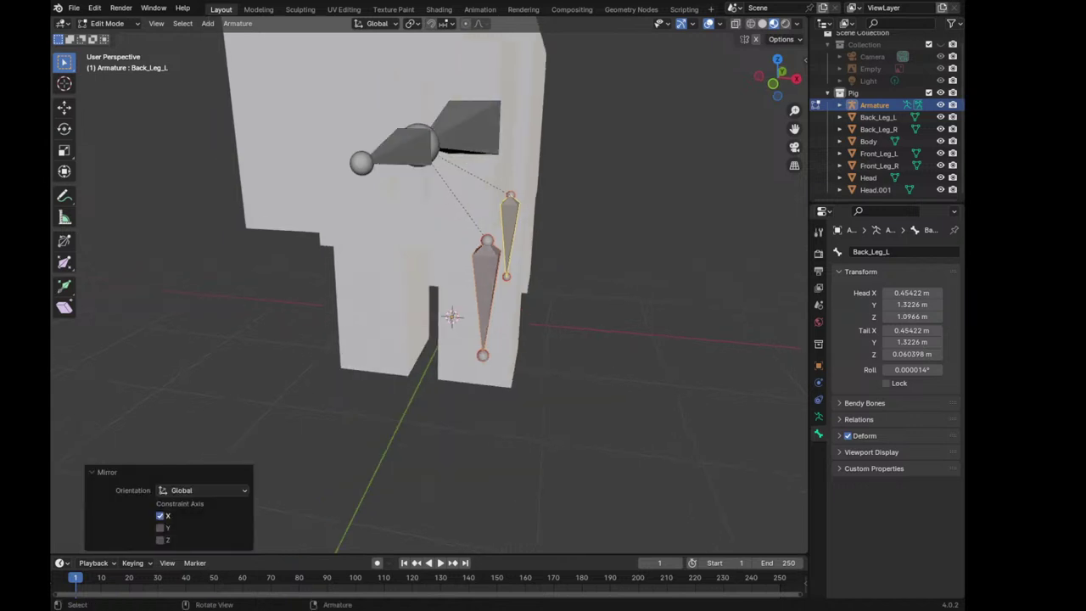
{"action": "middle_click_drag", "start_coordinate": [458, 297], "coordinate": [486, 272]}
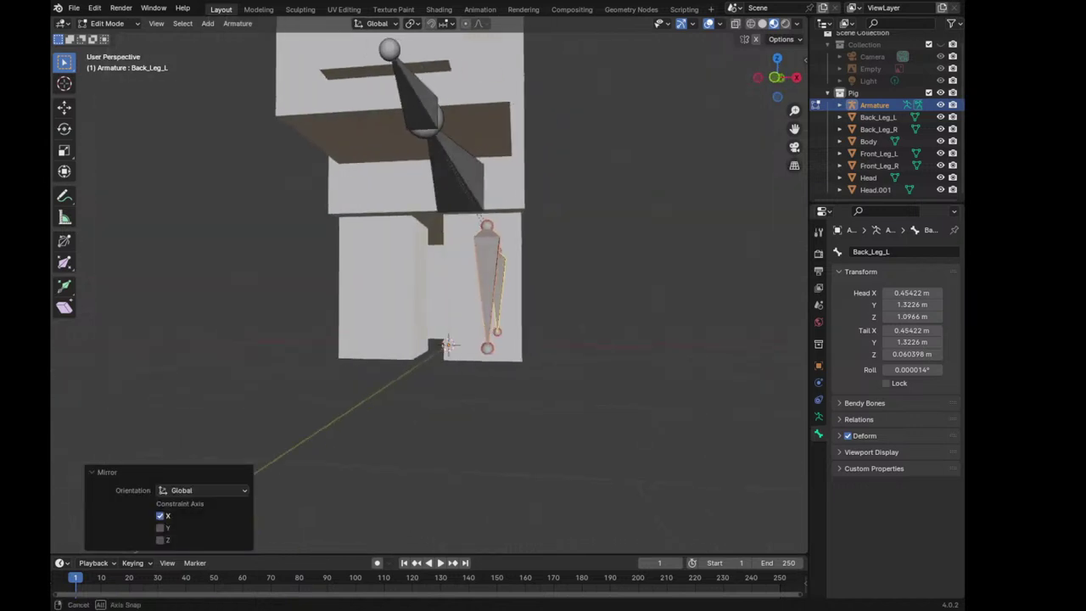
{"action": "left_click", "coordinate": [486, 271]}
{"action": "left_click", "coordinate": [486, 271]}
{"action": "left_click", "coordinate": [486, 271]}
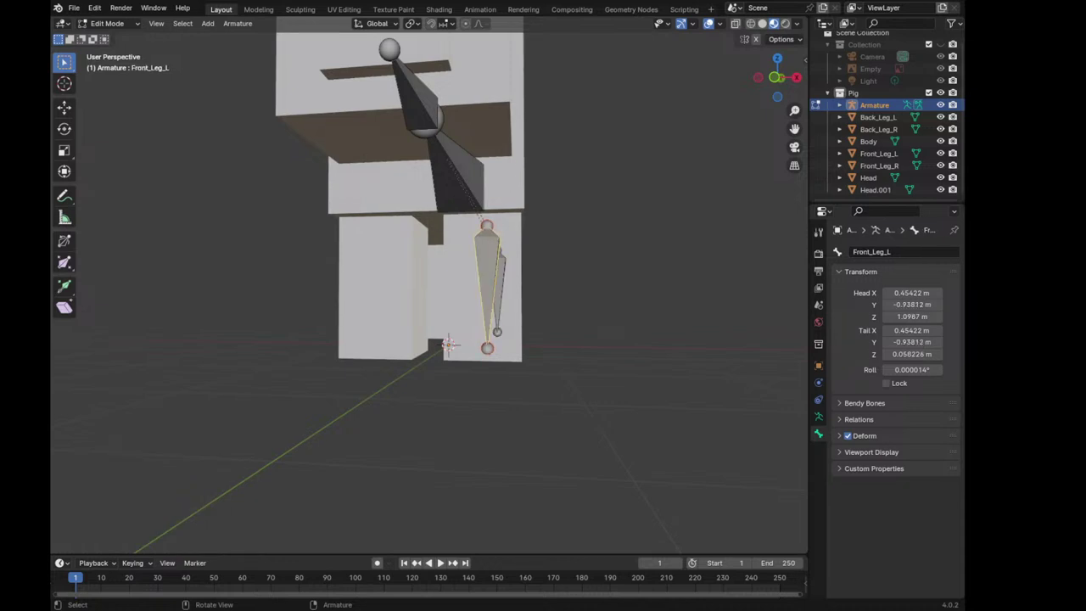
{"action": "left_click", "coordinate": [486, 271]}
{"action": "left_click", "coordinate": [486, 271]}
{"action": "left_click", "coordinate": [486, 272]}
{"action": "right_click", "coordinate": [486, 271]}
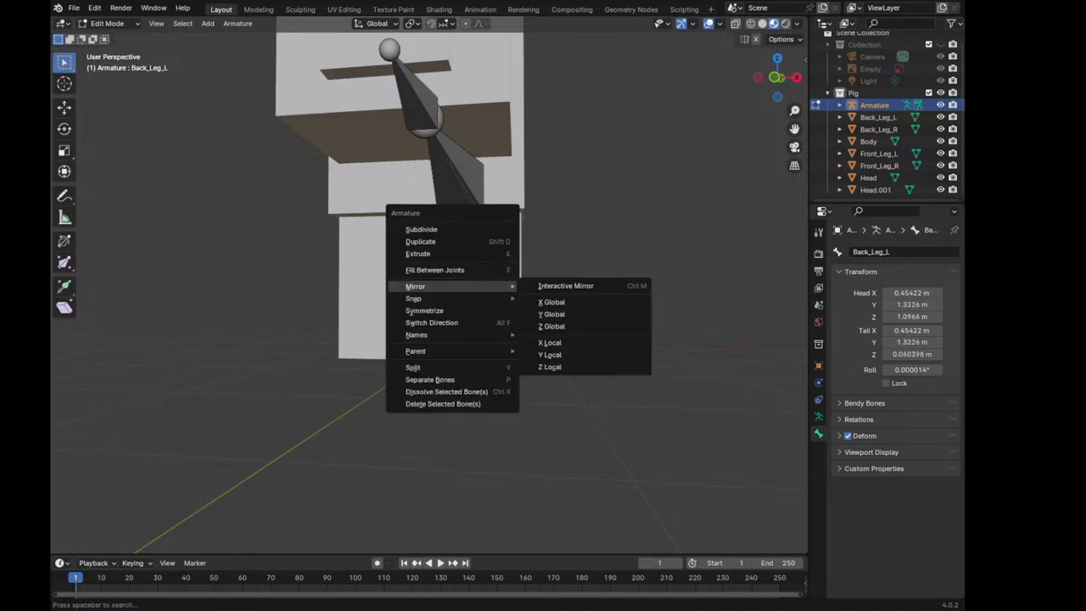
{"action": "left_click", "coordinate": [424, 310]}
Check the new Front_Leg_R and Back_Leg_R bones from the pig's side
{"action": "middle_click_drag", "start_coordinate": [424, 310], "coordinate": [458, 289]}
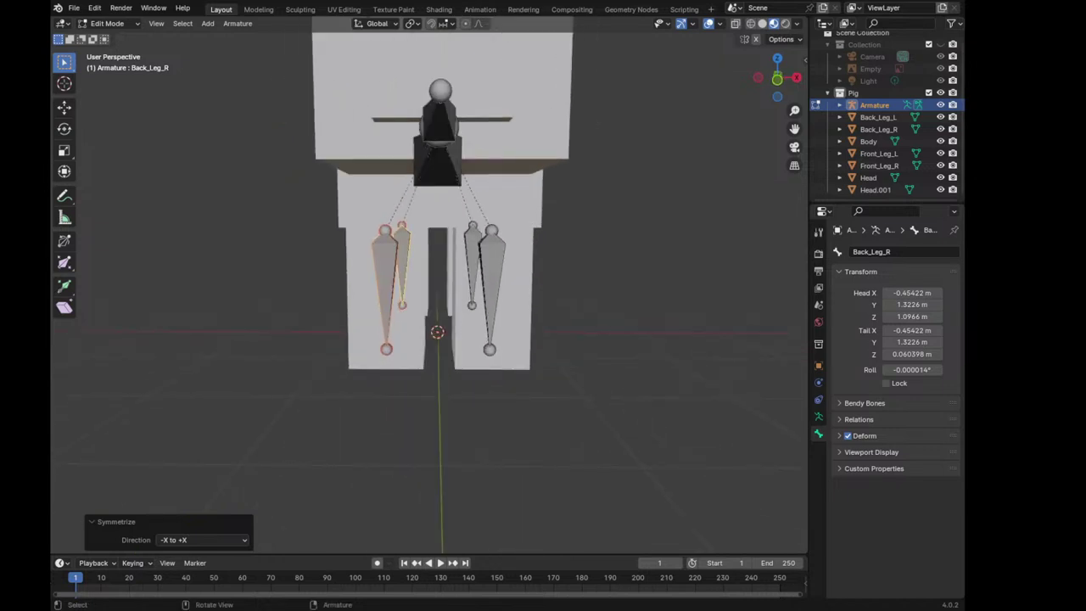
{"action": "left_click", "coordinate": [386, 280]}
{"action": "left_click", "coordinate": [402, 263]}
{"action": "middle_click_drag", "start_coordinate": [402, 263], "coordinate": [323, 272], "text": "alt"}
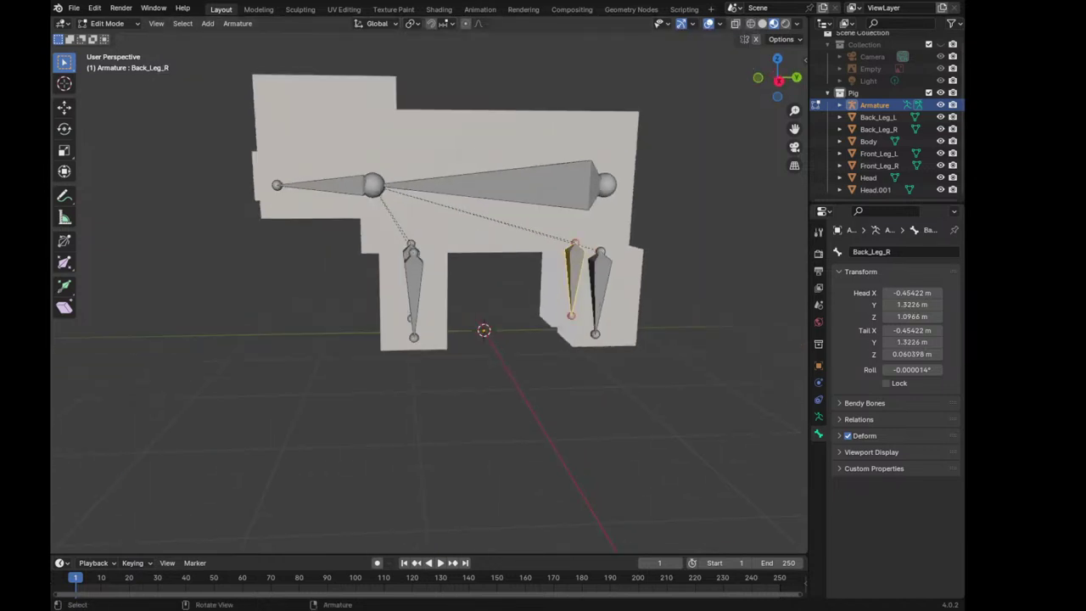
{"action": "scroll", "coordinate": [411, 100], "scroll_direction": "up", "scroll_amount": 1}
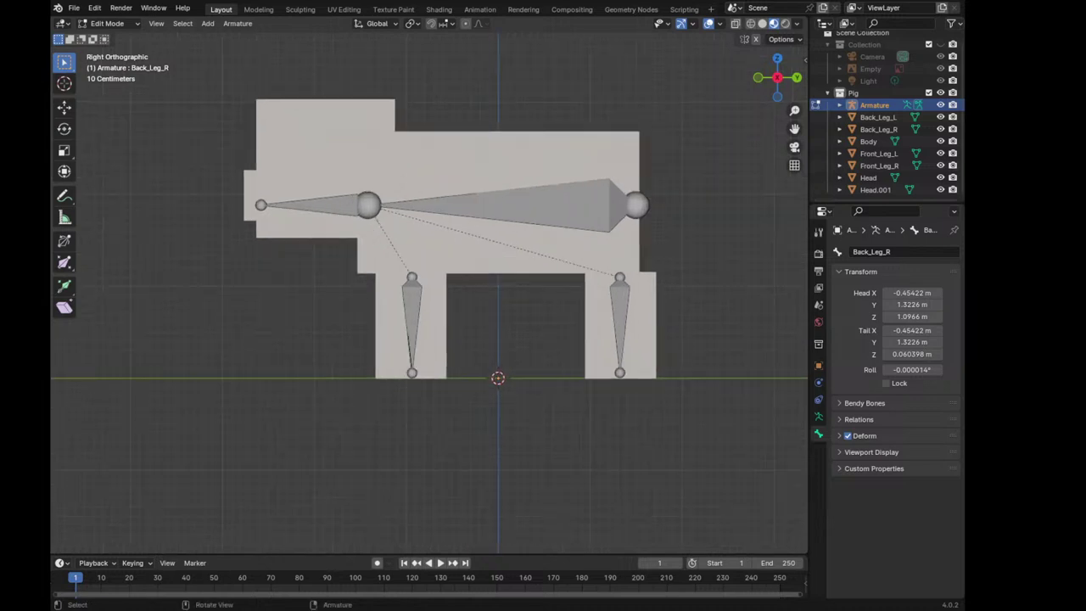
Raise the Head and Spine bones 0.118 m along Z inside the body
{"action": "left_click", "coordinate": [314, 204]}
{"action": "key", "text": "g"}
{"action": "key", "text": "z"}
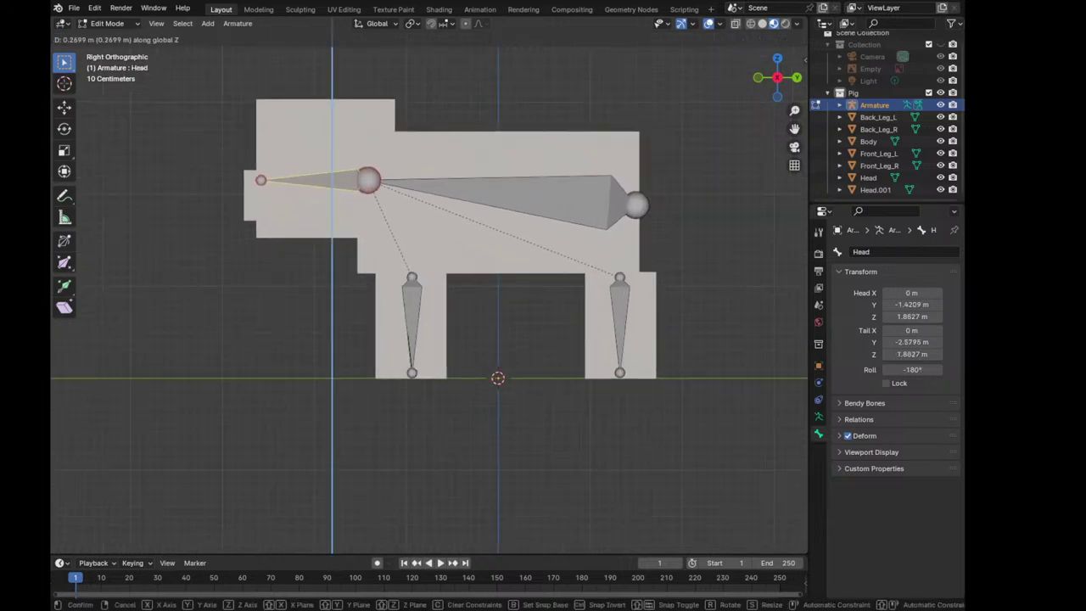
{"action": "key", "text": "Escape"}
{"action": "left_click", "coordinate": [500, 204]}
{"action": "key", "text": "g"}
{"action": "key", "text": "z"}
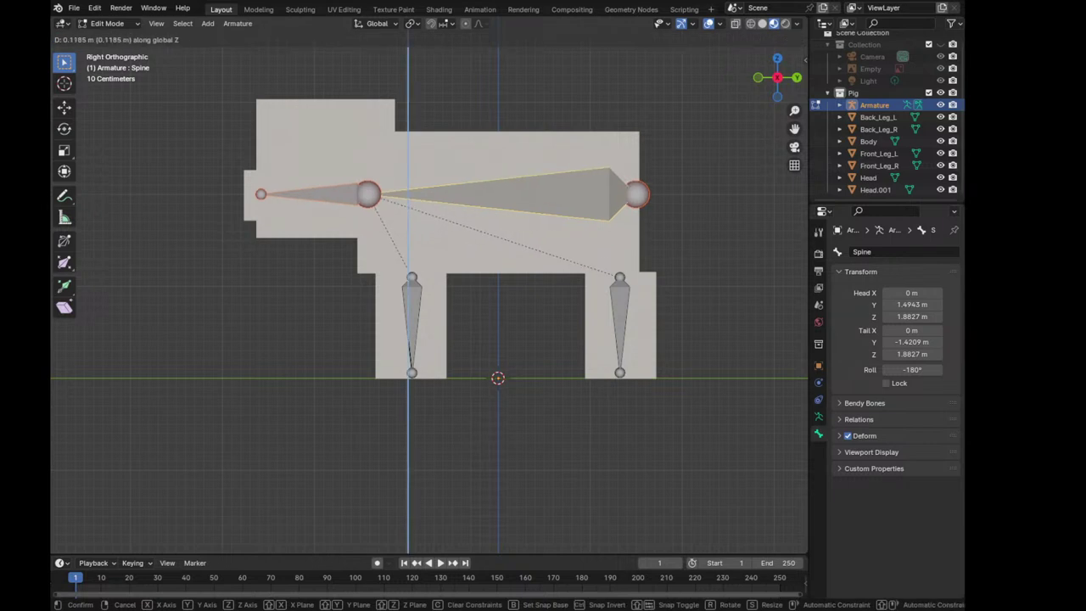
{"action": "key", "text": "Return"}
Switch the pig back to Object Mode
{"action": "left_click", "coordinate": [106, 23]}
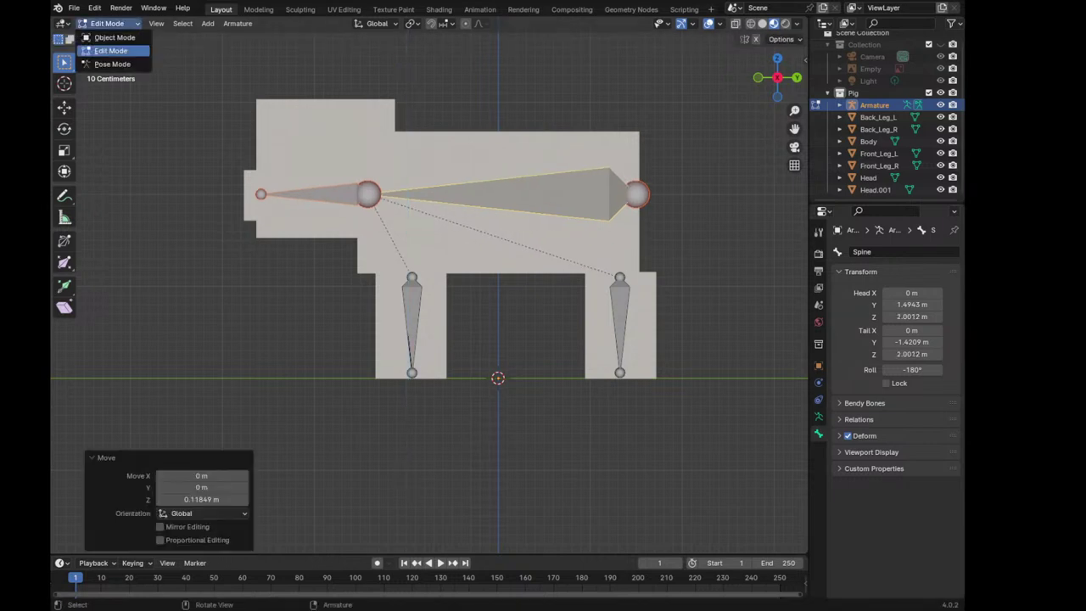
{"action": "left_click", "coordinate": [110, 34]}
{"action": "middle_click_drag", "start_coordinate": [424, 407], "coordinate": [356, 373]}
{"action": "scroll", "coordinate": [429, 293], "scroll_direction": "down", "scroll_amount": 2}
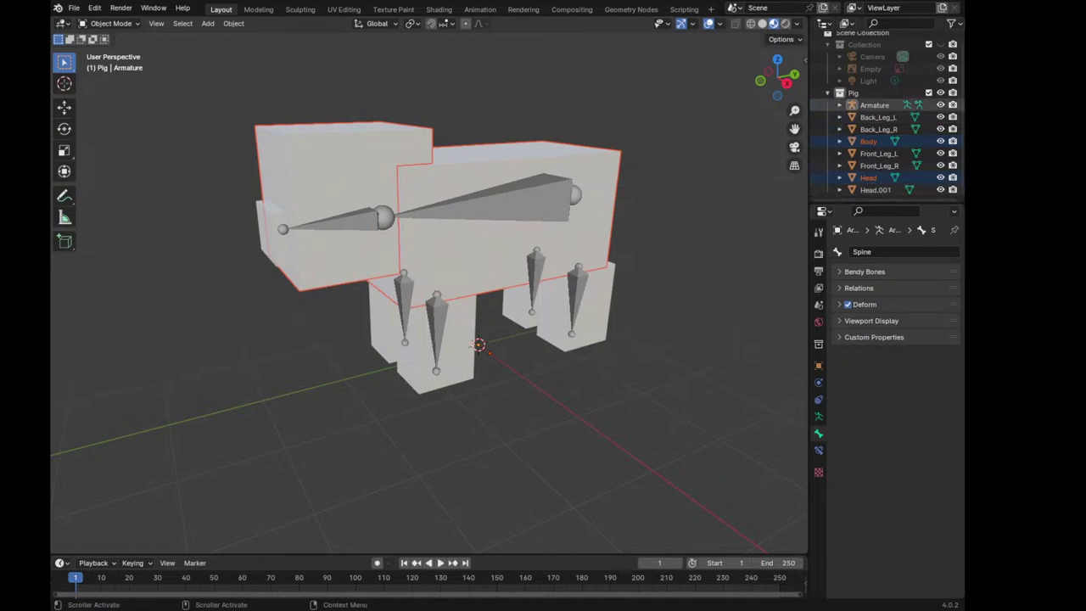
Parent the pig's mesh parts to the armature using Armature Deform with Empty Groups
{"action": "left_click", "coordinate": [878, 129]}
{"action": "left_click", "coordinate": [878, 117]}
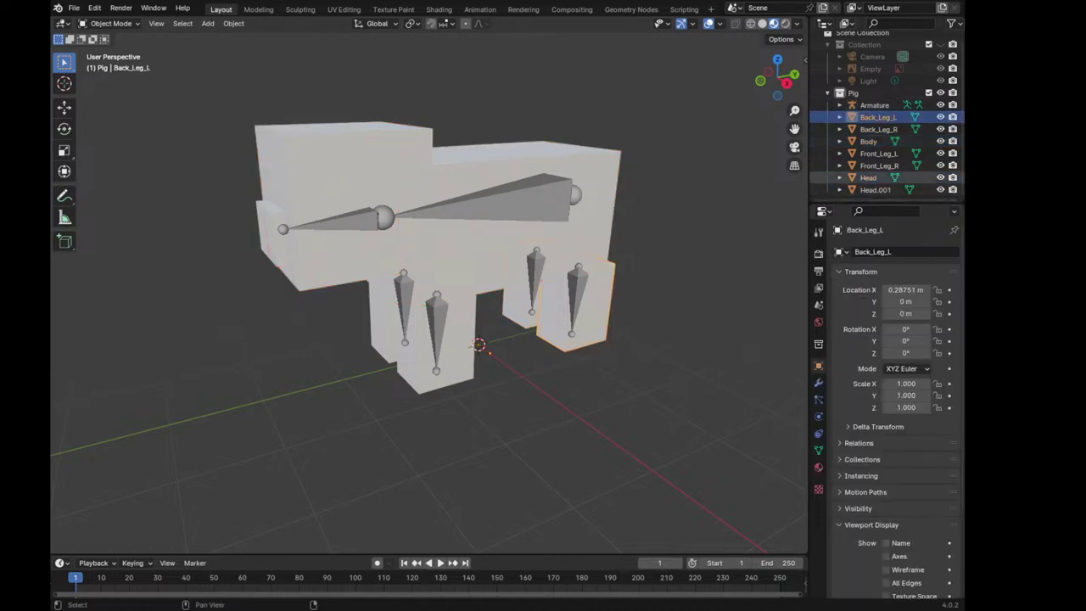
{"action": "left_click", "coordinate": [874, 189], "text": "shift"}
{"action": "middle_click_drag", "start_coordinate": [424, 288], "coordinate": [436, 289]}
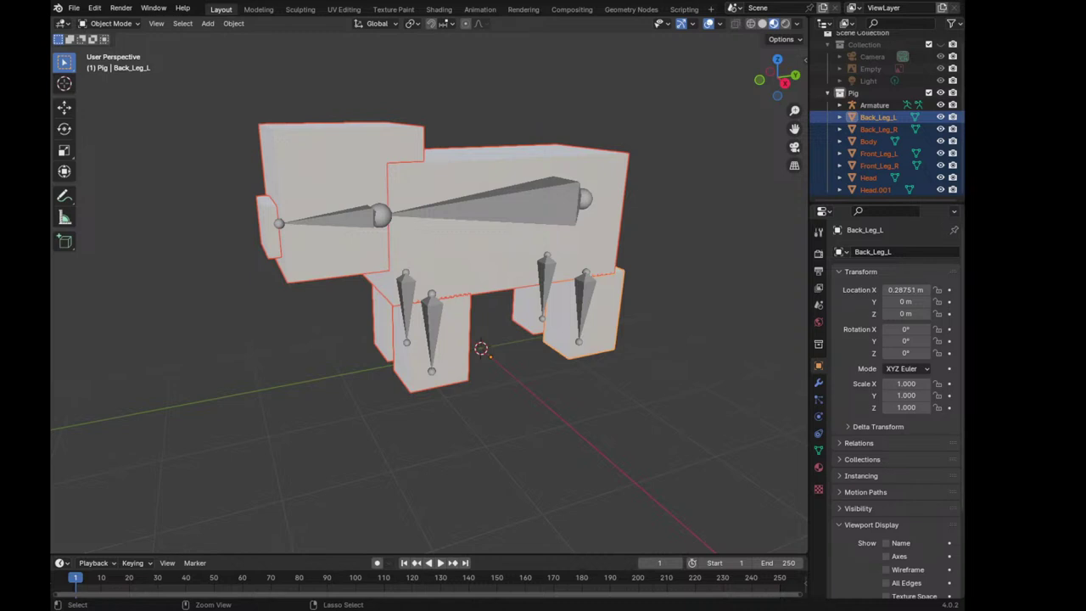
{"action": "left_click", "coordinate": [874, 105], "text": "ctrl"}
{"action": "key", "text": "ctrl+p"}
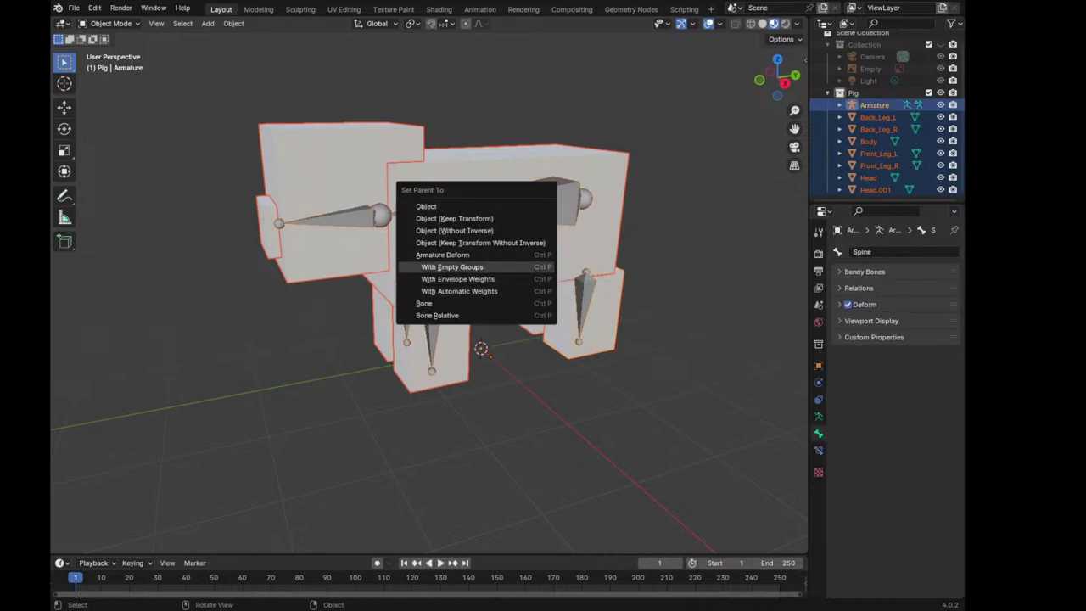
{"action": "left_click", "coordinate": [452, 266]}
From the side view, select the Body block and switch it to Weight Paint mode
{"action": "key", "text": "KP_3"}
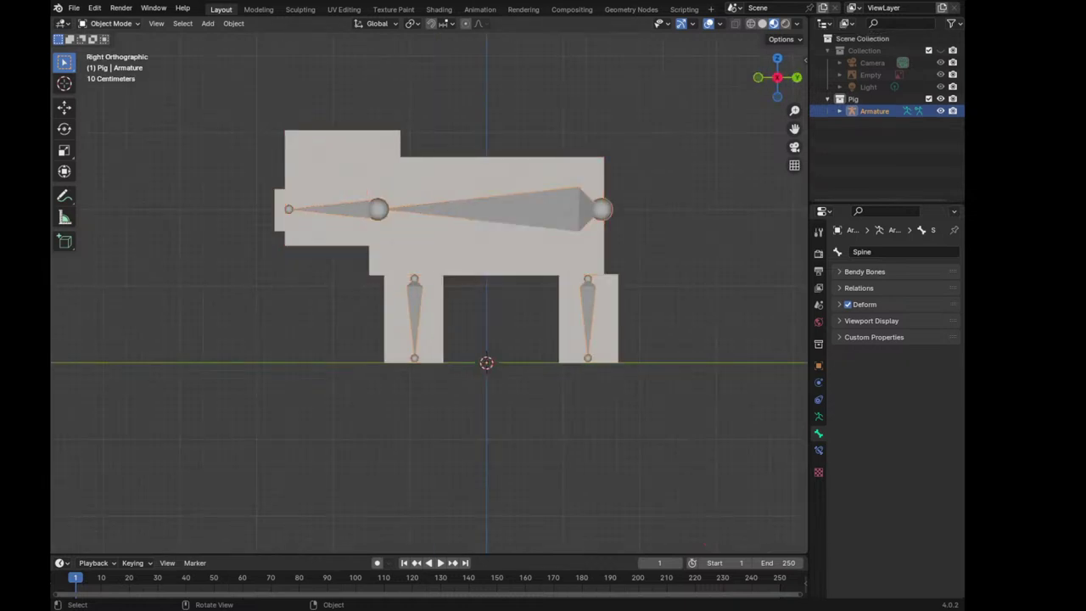
{"action": "left_click", "coordinate": [492, 255]}
{"action": "middle_click_drag", "start_coordinate": [492, 254], "coordinate": [496, 318], "text": "shift"}
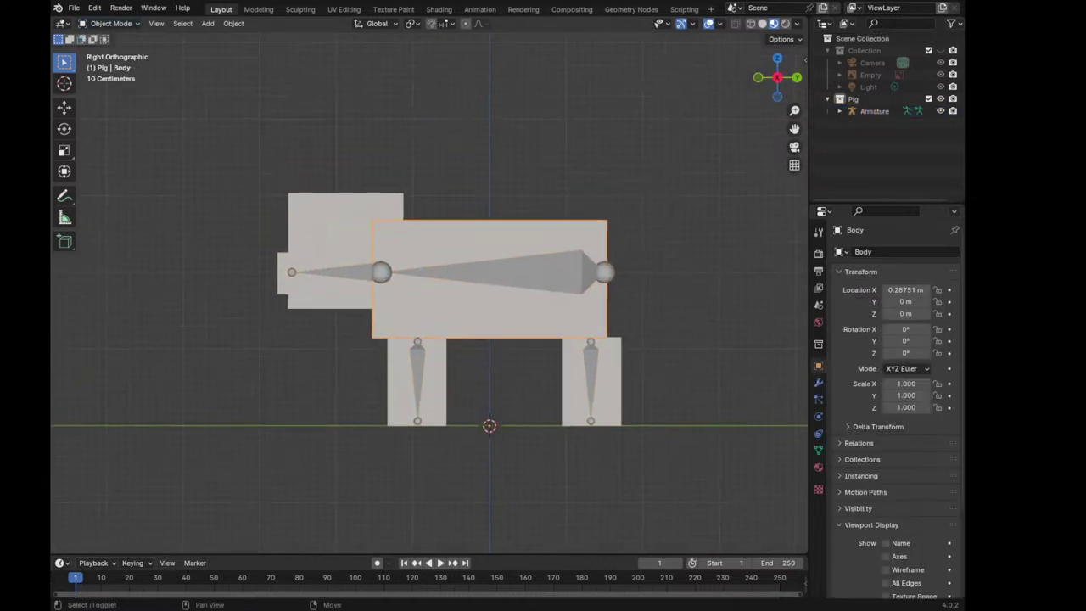
{"action": "scroll", "coordinate": [429, 294], "scroll_direction": "up", "scroll_amount": 2}
{"action": "left_click", "coordinate": [874, 111]}
{"action": "left_click", "coordinate": [517, 331]}
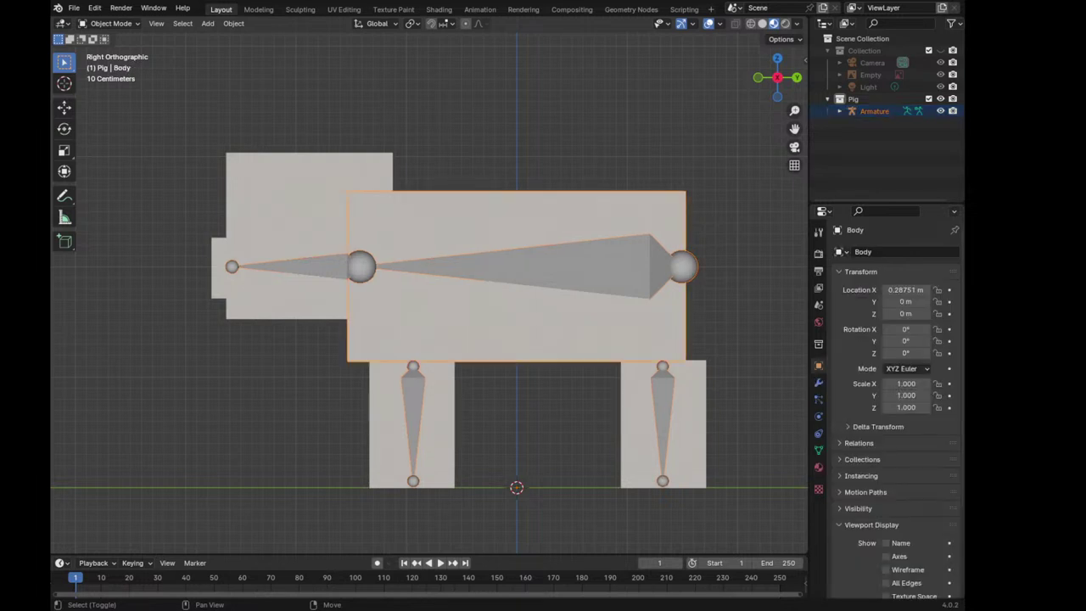
{"action": "left_click", "coordinate": [110, 23]}
{"action": "left_click", "coordinate": [102, 91]}
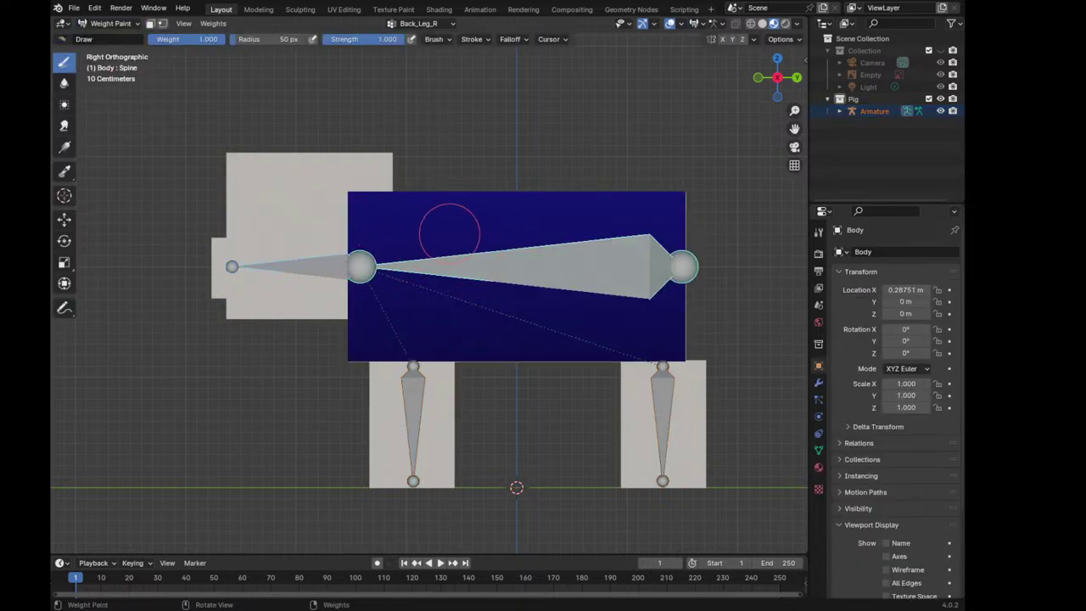
Set the brush radius to 133 px and paint trial weight across the Body
{"action": "key", "text": "f"}
{"action": "left_click", "coordinate": [530, 233]}
{"action": "middle_click_drag", "start_coordinate": [530, 234], "coordinate": [431, 320]}
{"action": "left_click", "coordinate": [386, 218]}
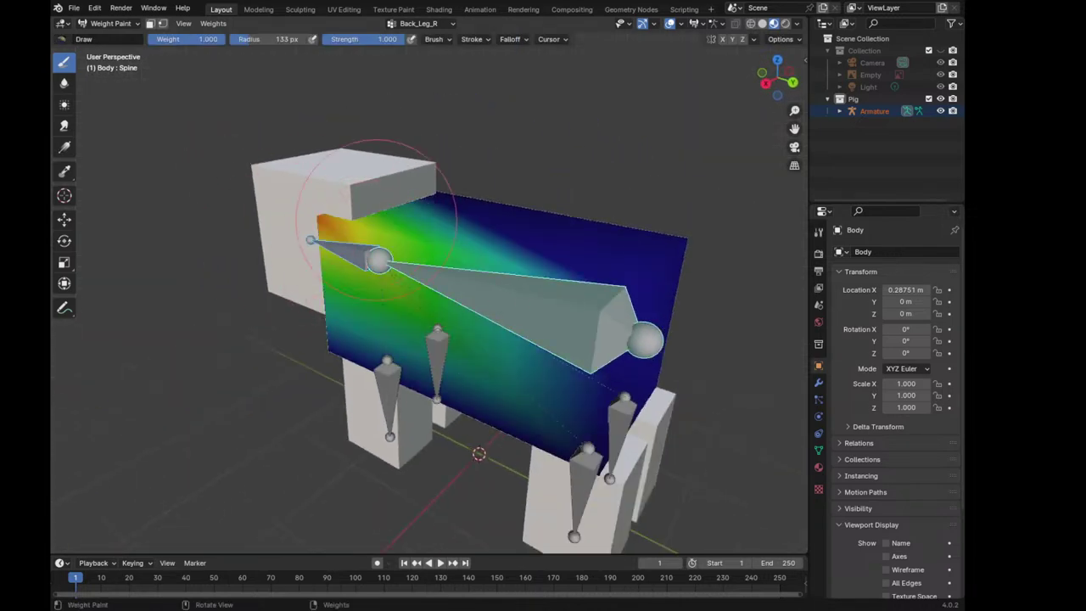
{"action": "left_click_drag", "start_coordinate": [388, 216], "coordinate": [444, 186]}
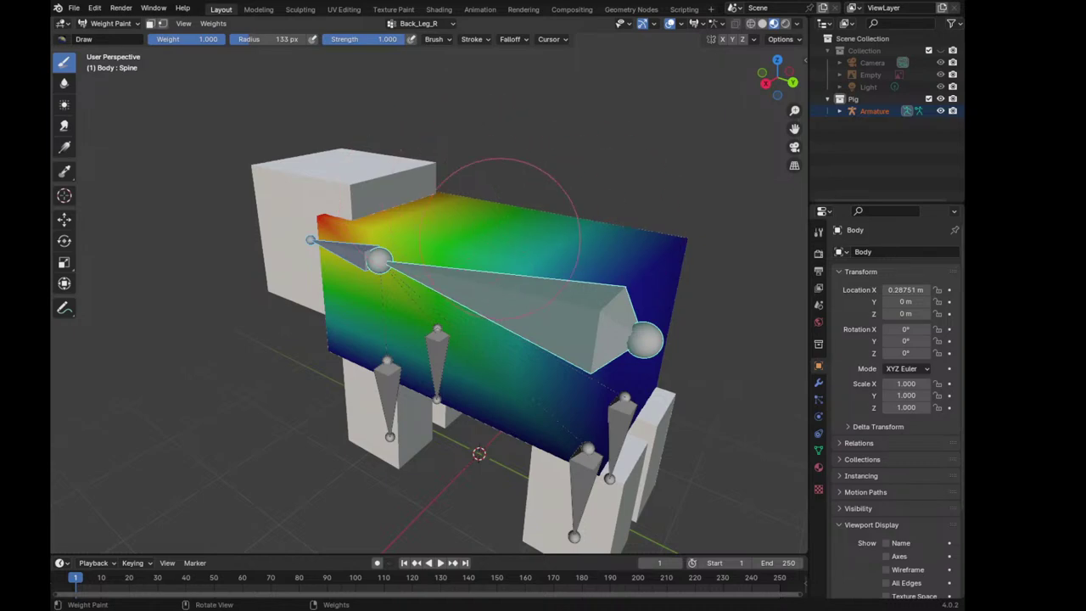
{"action": "mouse_move", "coordinate": [594, 225]}
{"action": "middle_mouse_down"}
{"action": "mouse_move", "coordinate": [538, 204]}
{"action": "mouse_move", "coordinate": [440, 246]}
{"action": "middle_mouse_up"}
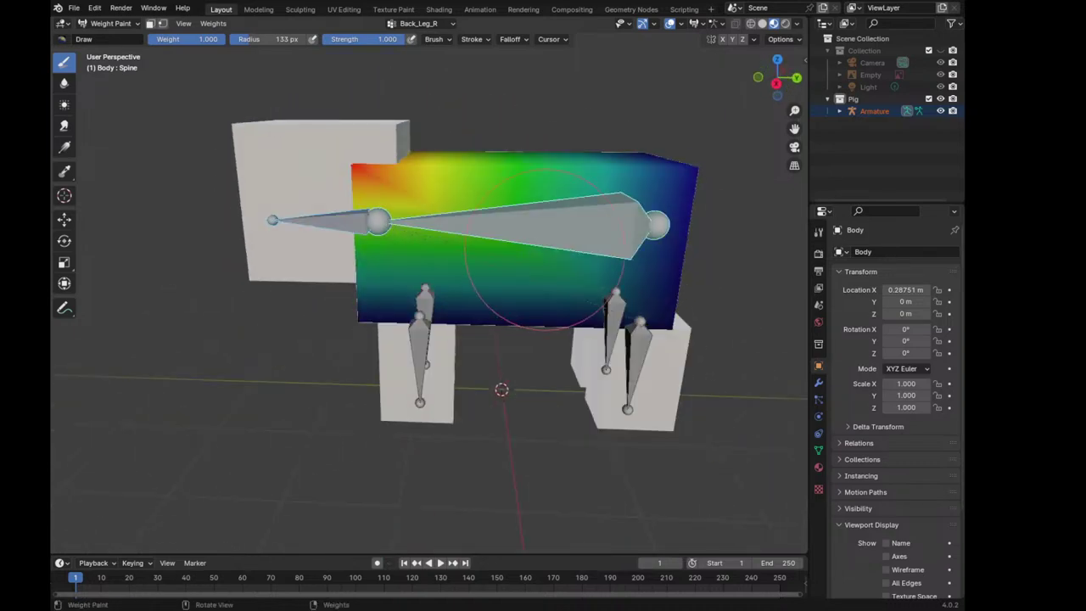
{"action": "left_click_drag", "start_coordinate": [440, 246], "coordinate": [577, 246]}
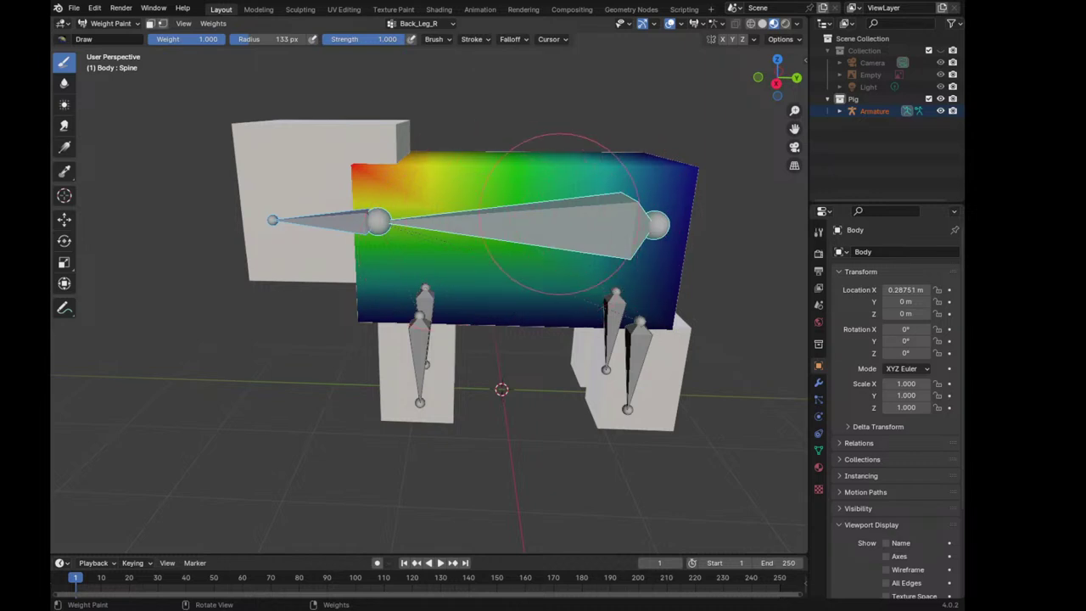
Undo the trial painting and make Spine the active vertex group
{"action": "key", "text": "ctrl+z"}
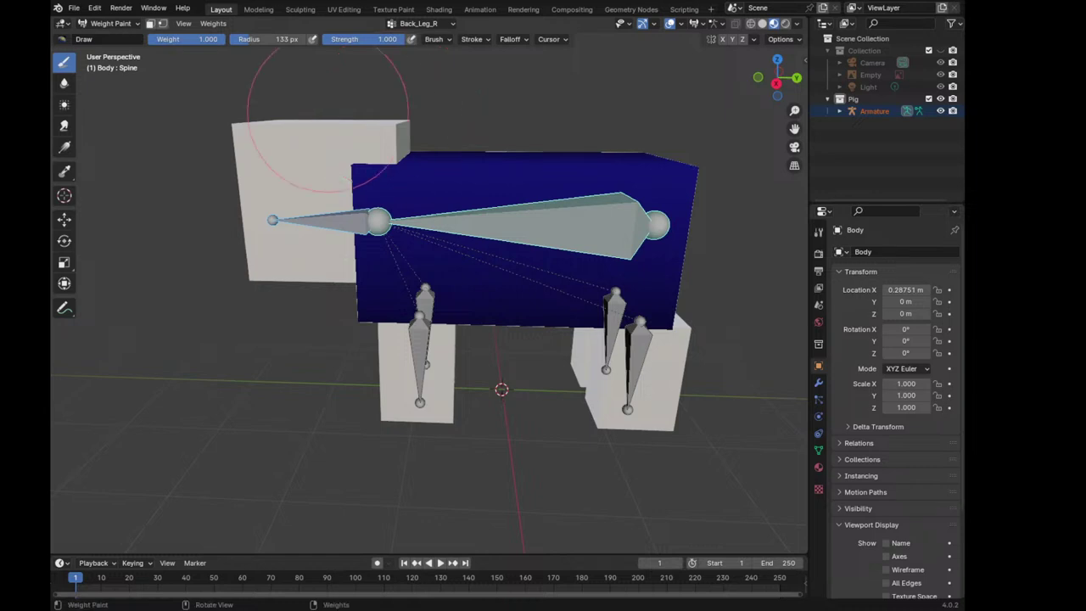
{"action": "middle_click_drag", "start_coordinate": [328, 119], "coordinate": [460, 230]}
{"action": "left_click", "coordinate": [460, 230], "text": "ctrl"}
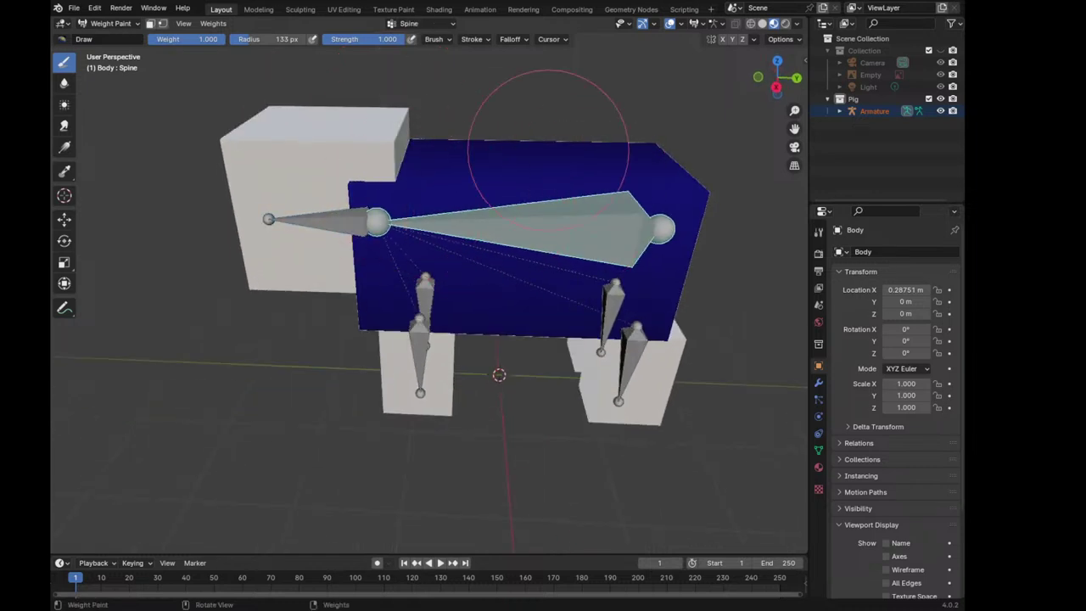
{"action": "middle_click_drag", "start_coordinate": [547, 139], "coordinate": [509, 136]}
{"action": "left_click", "coordinate": [110, 22]}
Put the armature in Pose Mode and test-rotate the Spine bone, then cancel
{"action": "left_click", "coordinate": [102, 37]}
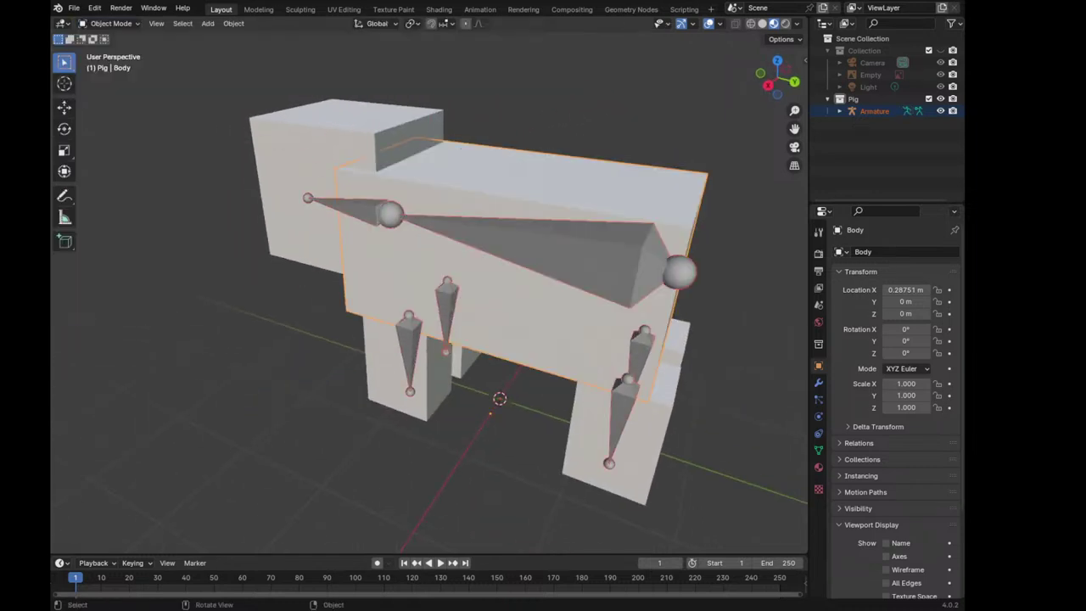
{"action": "left_click", "coordinate": [874, 111]}
{"action": "left_click", "coordinate": [111, 23]}
{"action": "left_click", "coordinate": [101, 65]}
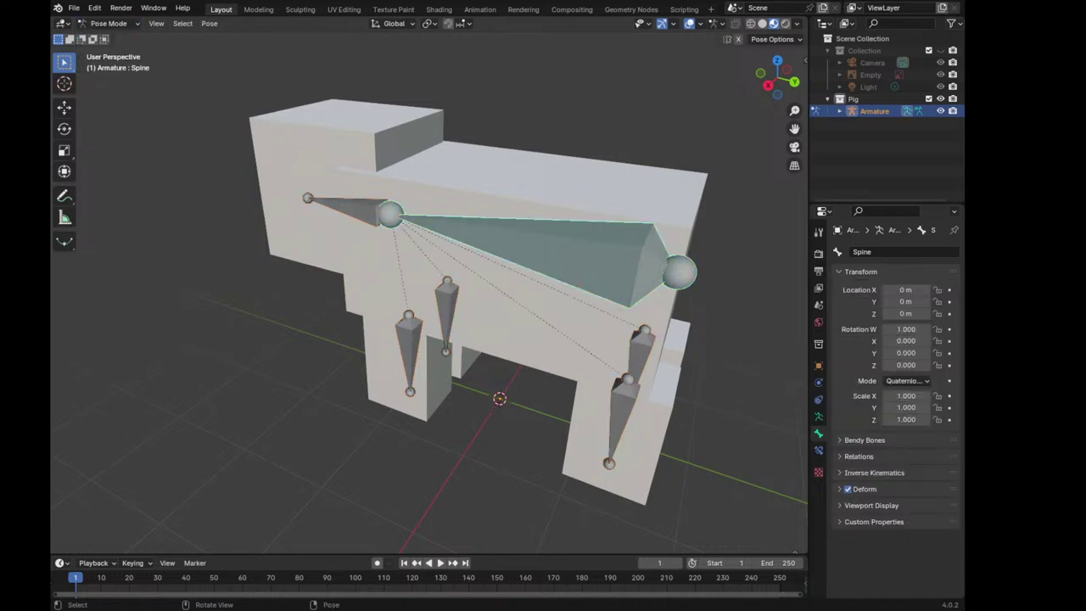
{"action": "mouse_move", "coordinate": [424, 339]}
{"action": "middle_mouse_down"}
{"action": "mouse_move", "coordinate": [492, 330]}
{"action": "mouse_move", "coordinate": [529, 204]}
{"action": "middle_mouse_up"}
{"action": "key", "text": "r"}
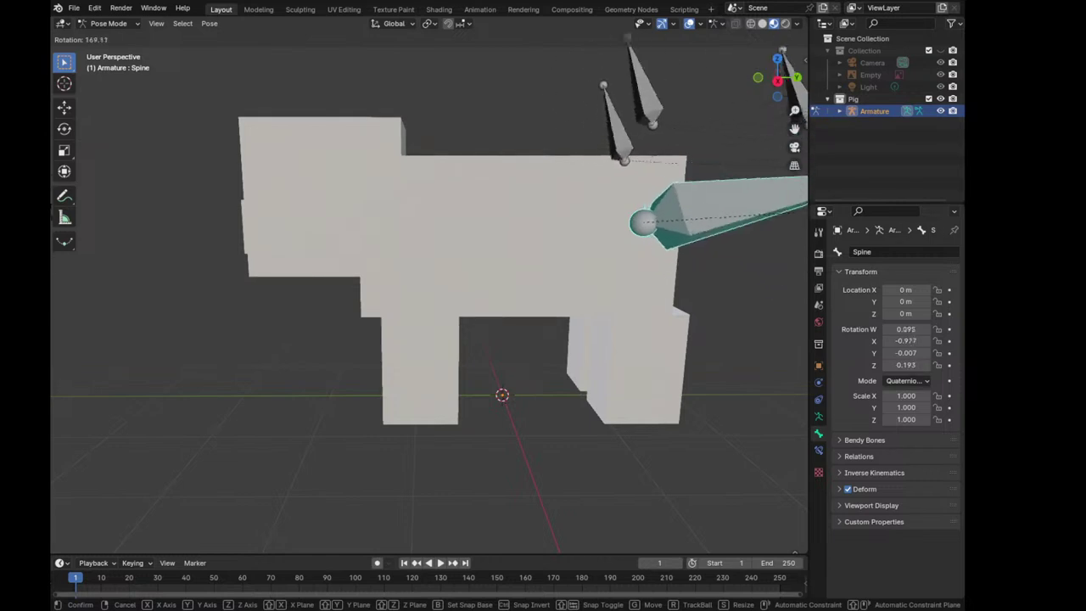
{"action": "key", "text": "Escape"}
Return to Object Mode, select the Body and switch it to Weight Paint mode
{"action": "left_click", "coordinate": [107, 23]}
{"action": "left_click", "coordinate": [101, 36]}
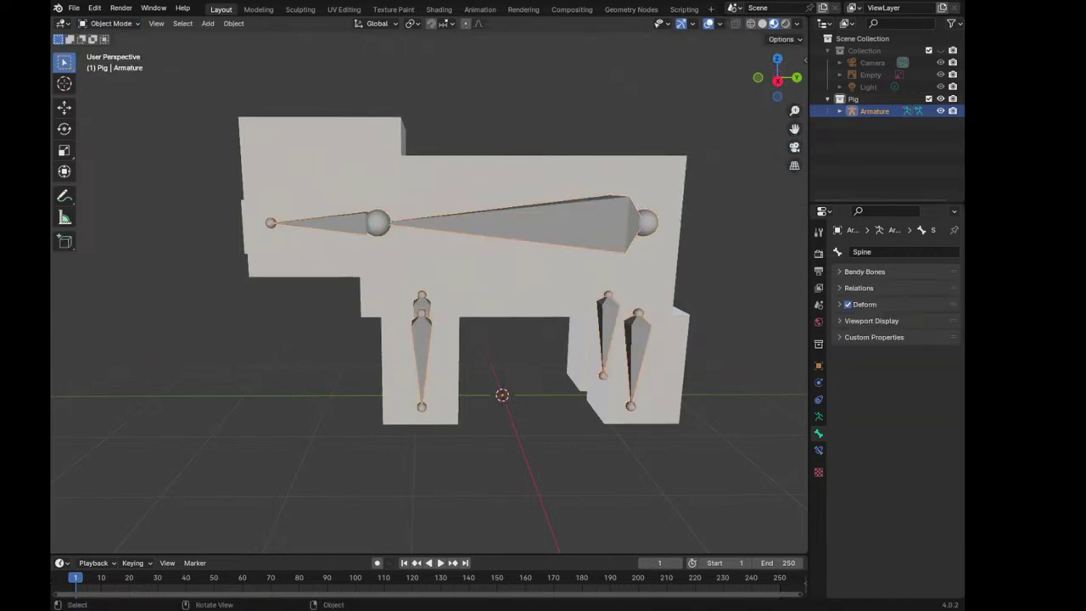
{"action": "left_click", "coordinate": [509, 280], "text": "shift"}
{"action": "left_click", "coordinate": [107, 23]}
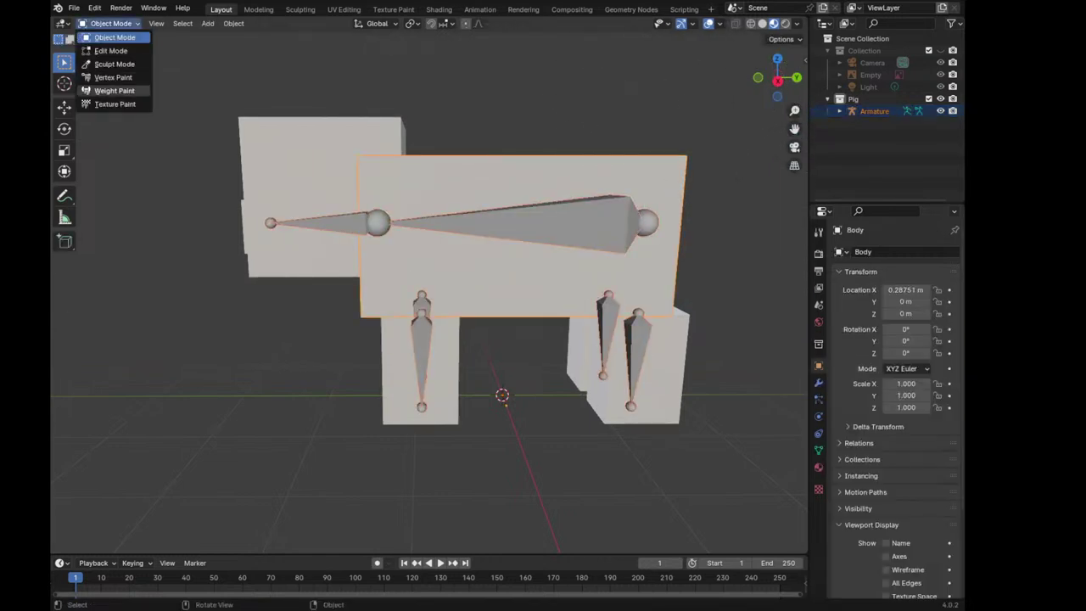
{"action": "left_click", "coordinate": [106, 91]}
Paint every face of the Body solid red with full Spine weight
{"action": "middle_click_drag", "start_coordinate": [398, 169], "coordinate": [337, 154]}
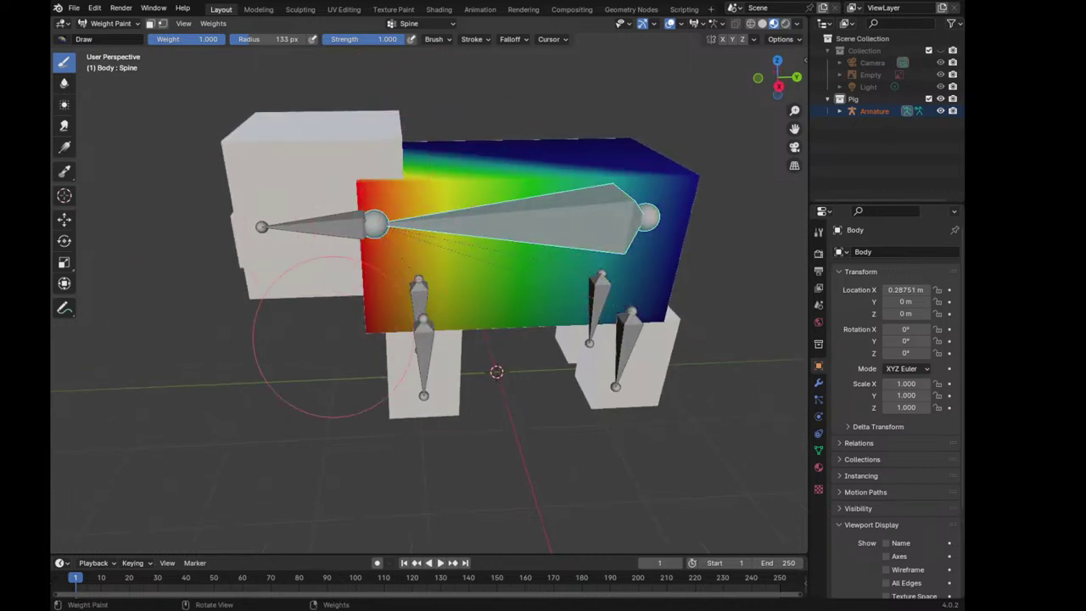
{"action": "left_click", "coordinate": [819, 230]}
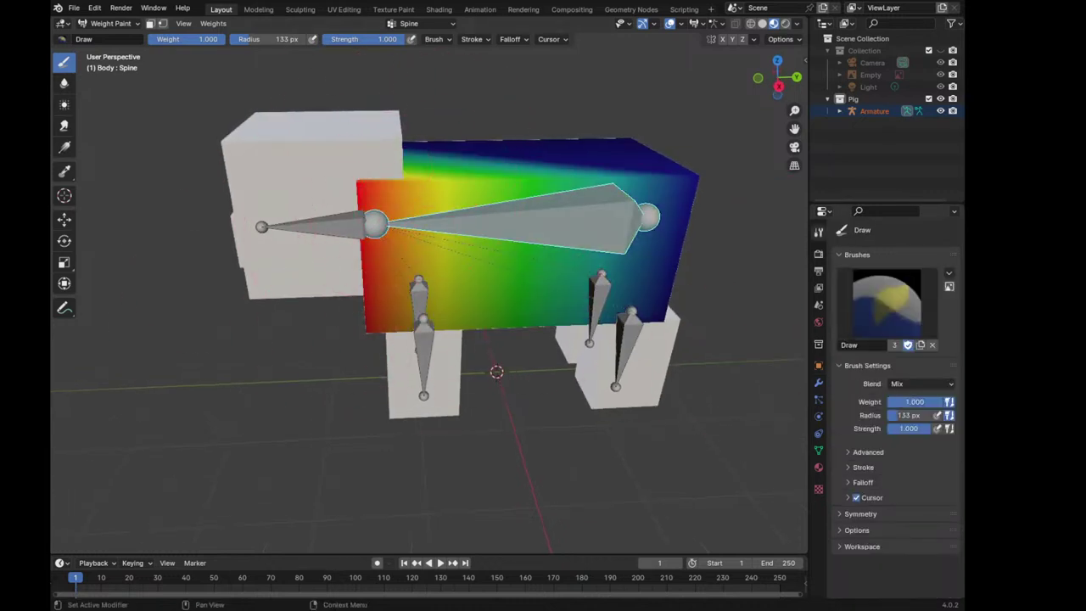
{"action": "left_click", "coordinate": [868, 452]}
{"action": "left_click_drag", "start_coordinate": [458, 144], "coordinate": [721, 188]}
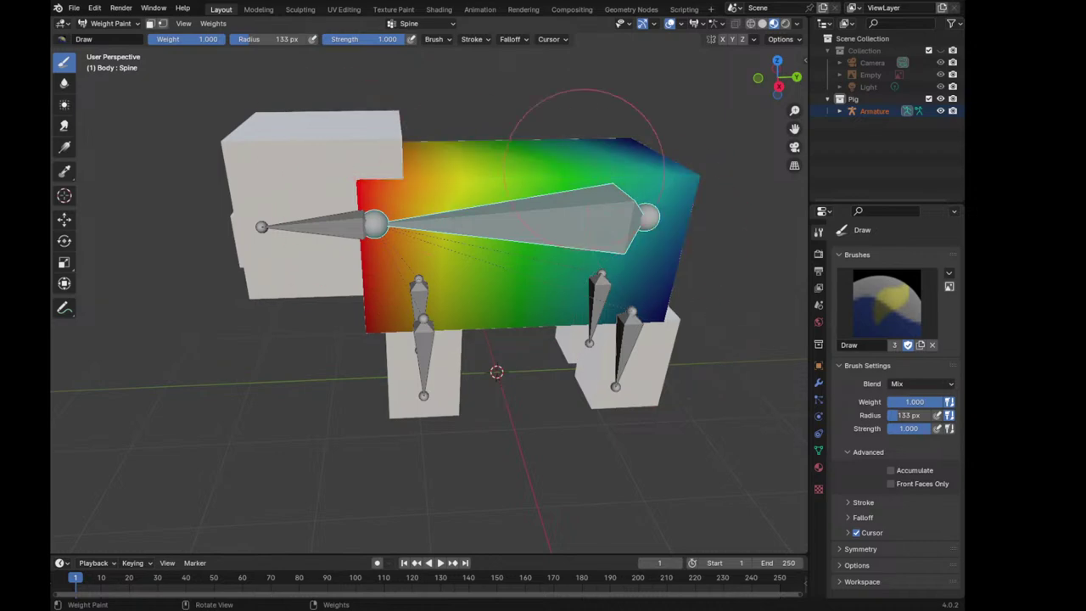
{"action": "middle_click_drag", "start_coordinate": [721, 189], "coordinate": [653, 76]}
{"action": "left_click_drag", "start_coordinate": [644, 85], "coordinate": [424, 108]}
{"action": "middle_click_drag", "start_coordinate": [644, 127], "coordinate": [594, 144]}
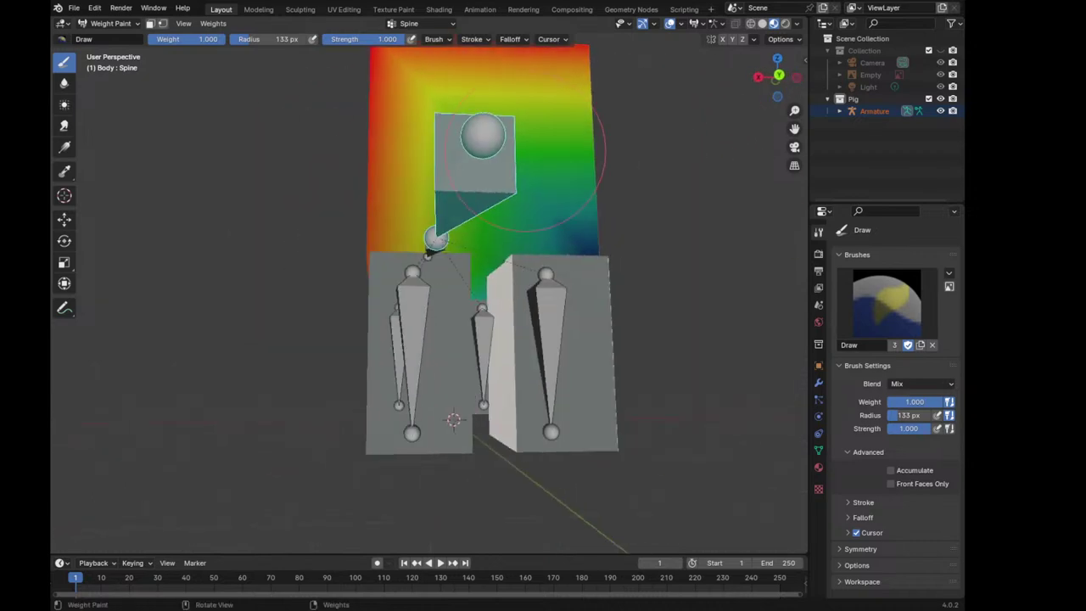
{"action": "left_click_drag", "start_coordinate": [398, 93], "coordinate": [577, 162]}
{"action": "mouse_move", "coordinate": [534, 159]}
{"action": "middle_mouse_down"}
{"action": "mouse_move", "coordinate": [567, 297]}
{"action": "mouse_move", "coordinate": [356, 280]}
{"action": "mouse_move", "coordinate": [560, 272]}
{"action": "middle_mouse_up"}
Return to Object Mode and select the armature to put it in Pose Mode
{"action": "left_click", "coordinate": [111, 23]}
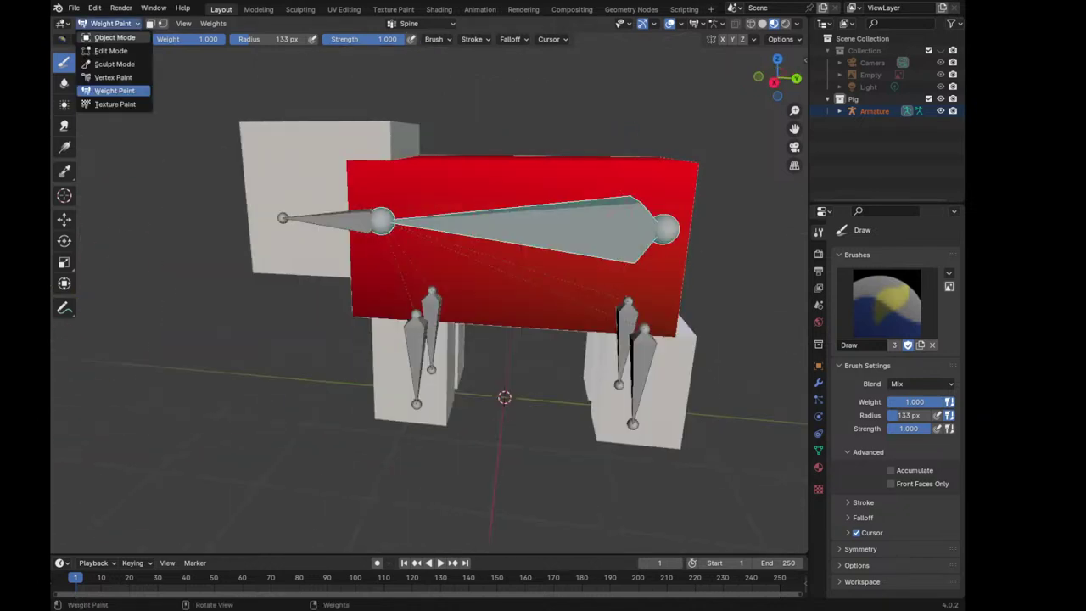
{"action": "left_click", "coordinate": [114, 37]}
{"action": "left_click", "coordinate": [874, 110]}
{"action": "left_click", "coordinate": [108, 23]}
{"action": "left_click", "coordinate": [109, 64]}
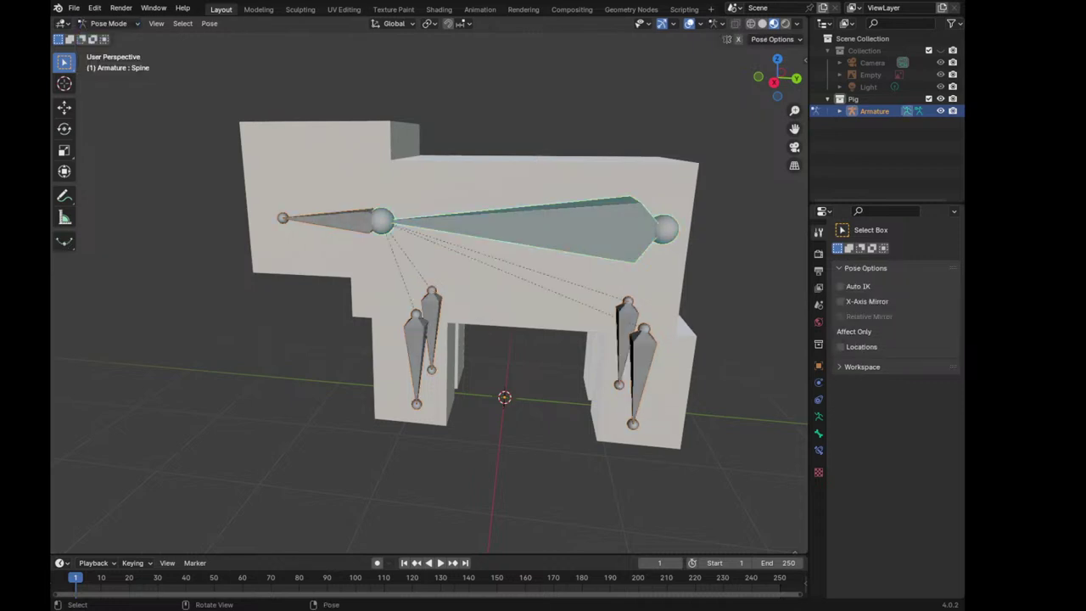
{"action": "scroll", "coordinate": [534, 214], "scroll_direction": "down", "scroll_amount": 2}
{"action": "key", "text": "r"}
{"action": "key", "text": "x"}
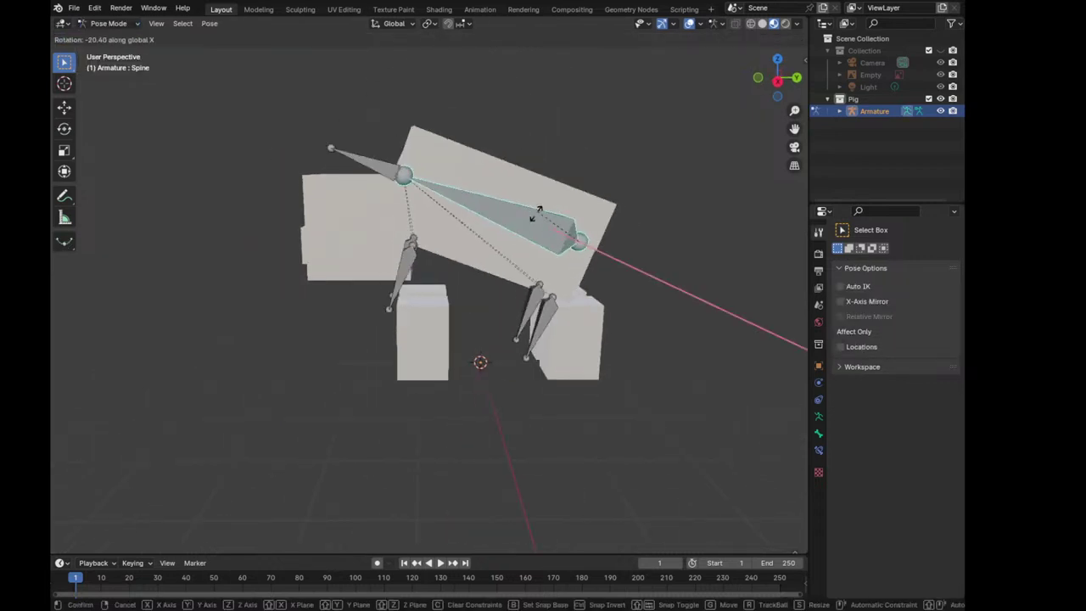
{"action": "key", "text": "y"}
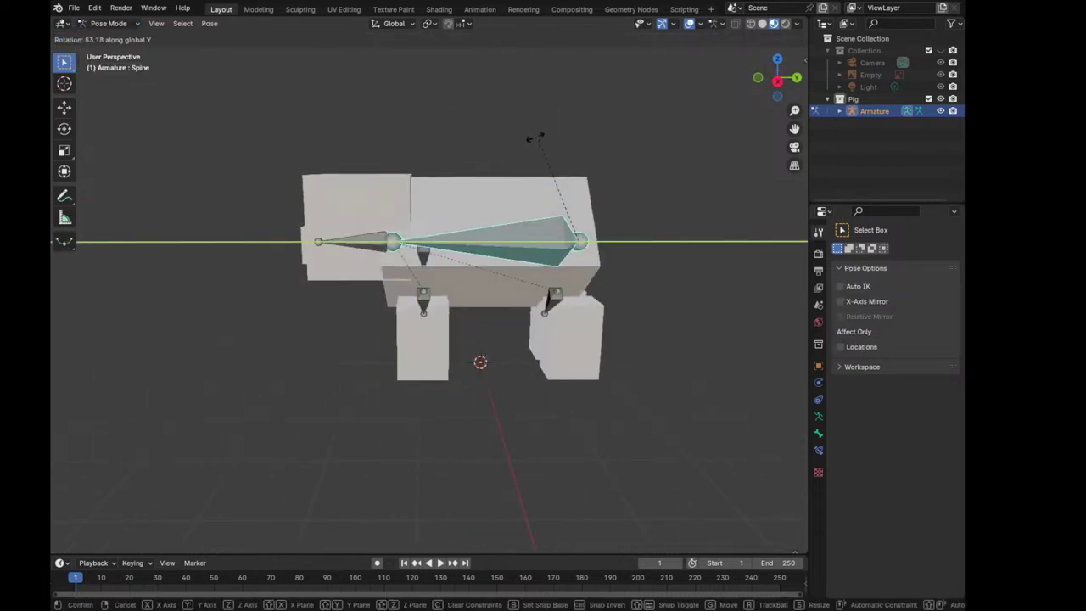
{"action": "key", "text": "x"}
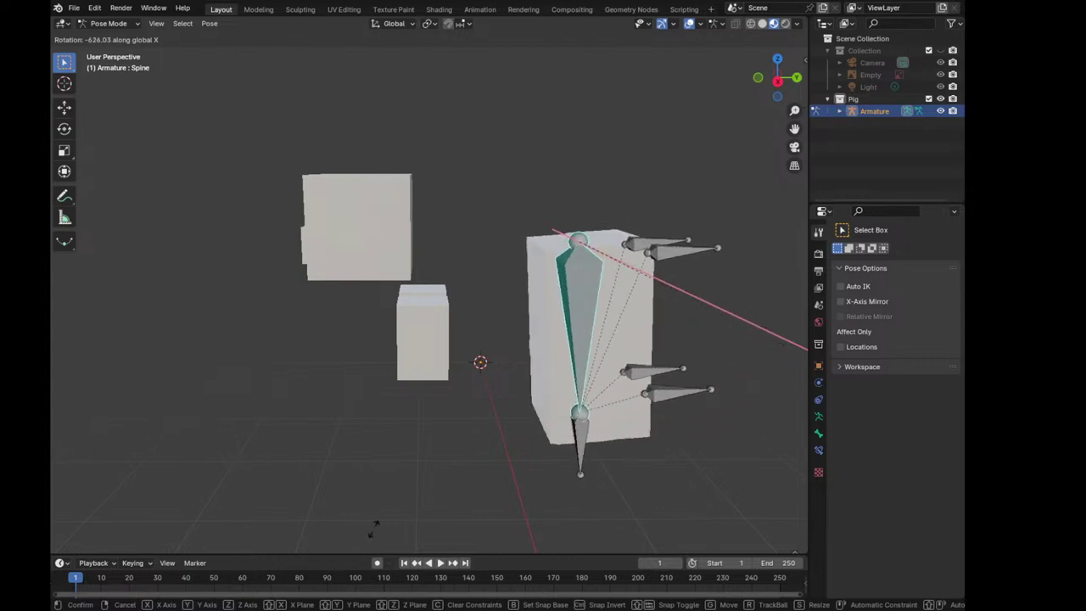
{"action": "key", "text": "Escape"}
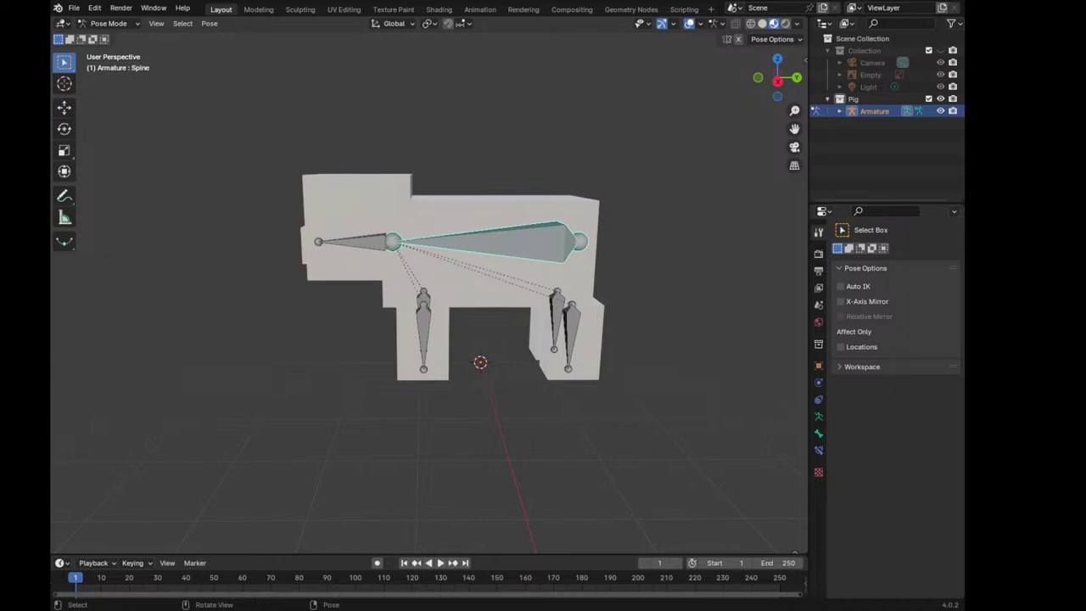
{"action": "scroll", "coordinate": [428, 289], "scroll_direction": "up", "scroll_amount": 3}
{"action": "scroll", "coordinate": [429, 289], "scroll_direction": "up", "scroll_amount": 2}
{"action": "scroll", "coordinate": [429, 288], "scroll_direction": "down", "scroll_amount": 4}
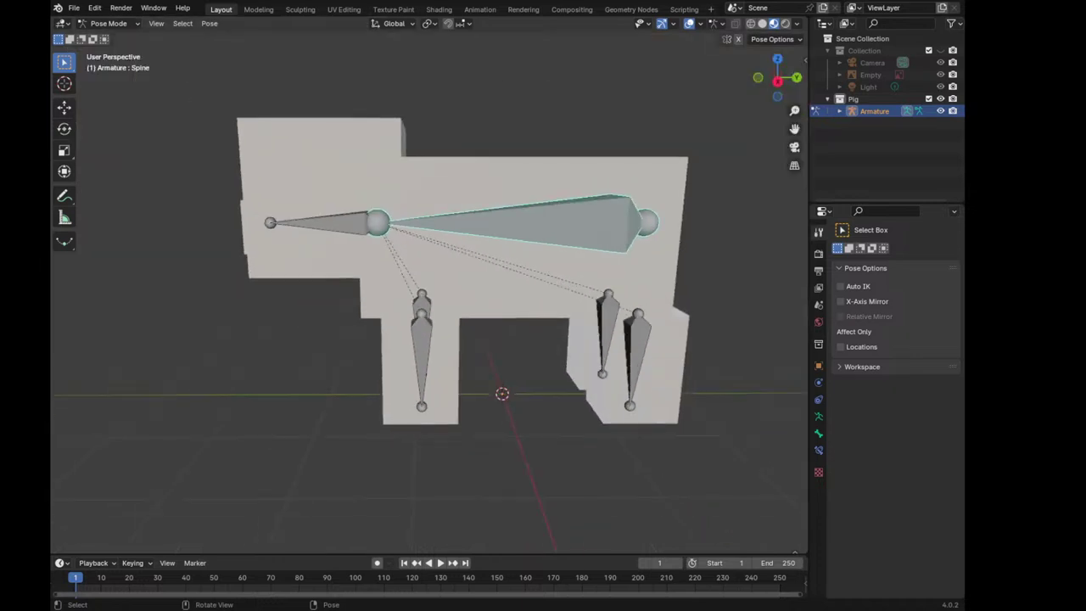
{"action": "key", "text": "KP_3"}
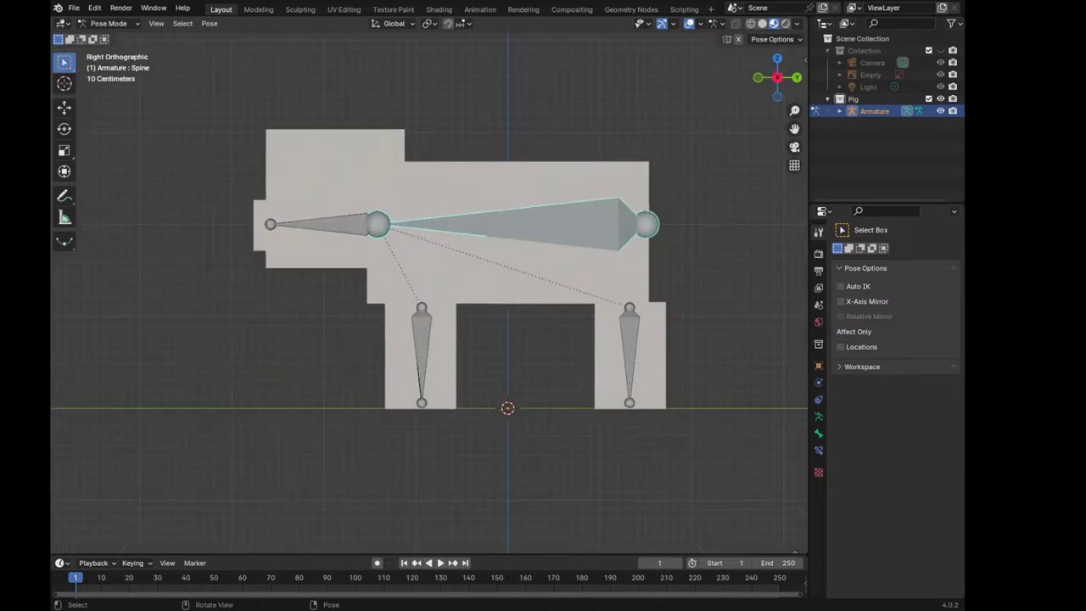
{"action": "middle_click_drag", "start_coordinate": [507, 280], "coordinate": [487, 327], "text": "shift"}
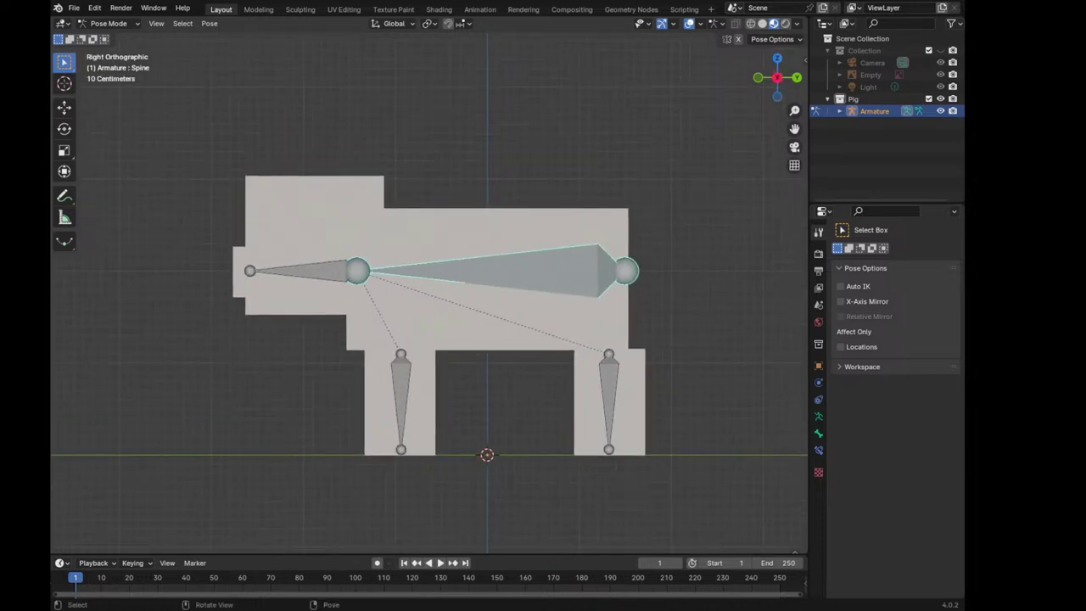
{"action": "left_click", "coordinate": [108, 23]}
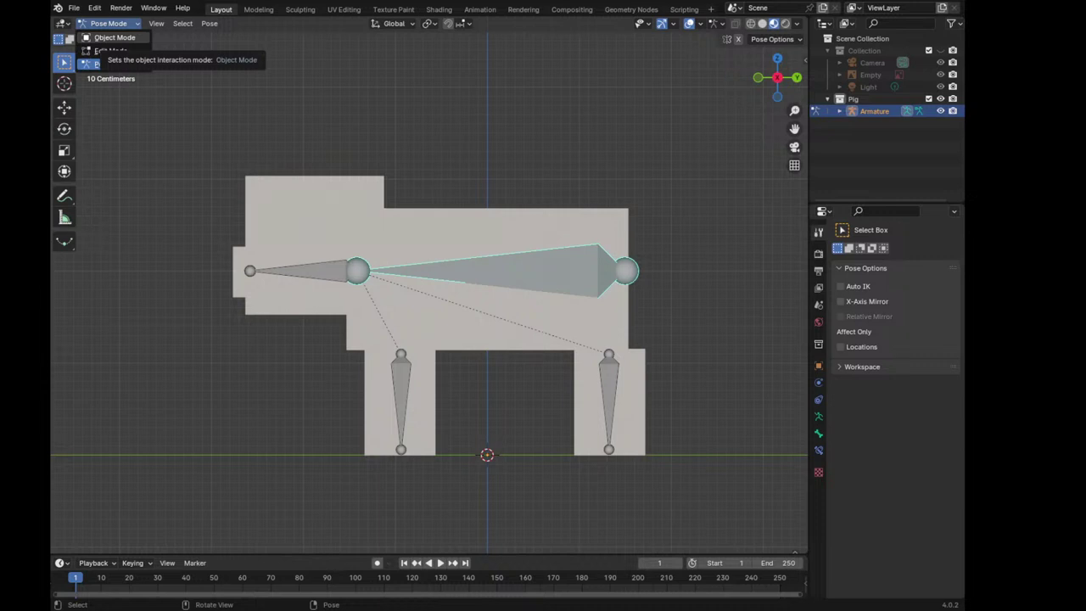
Select the armature and Head block in Object Mode and switch the head to Weight Paint
{"action": "left_click", "coordinate": [297, 270]}
{"action": "left_click", "coordinate": [109, 23]}
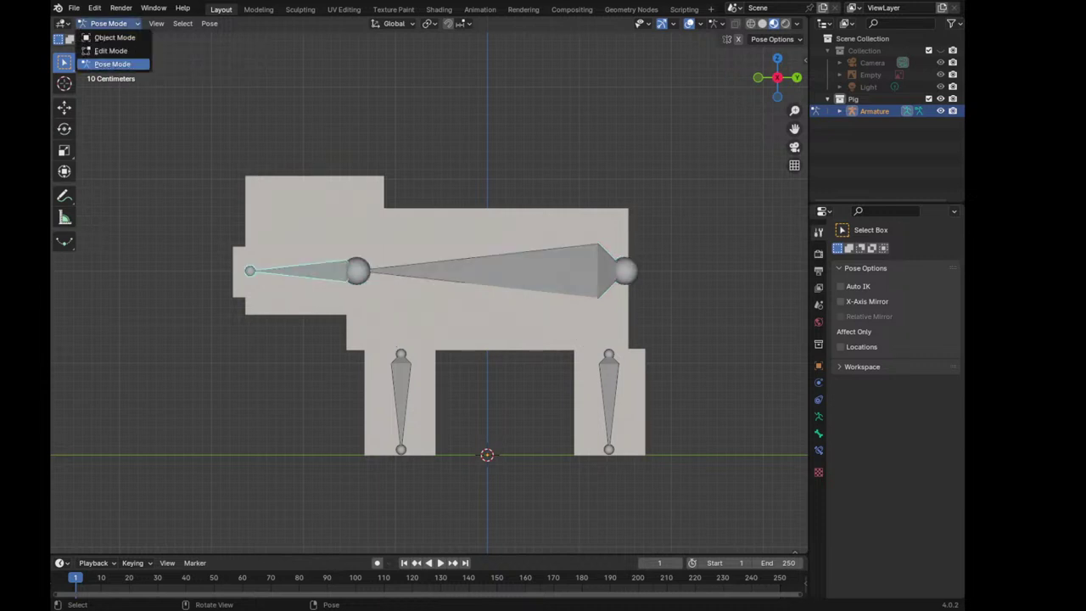
{"action": "left_click", "coordinate": [106, 37]}
{"action": "left_click", "coordinate": [322, 220]}
{"action": "left_click", "coordinate": [475, 270]}
{"action": "left_click", "coordinate": [314, 212], "text": "shift"}
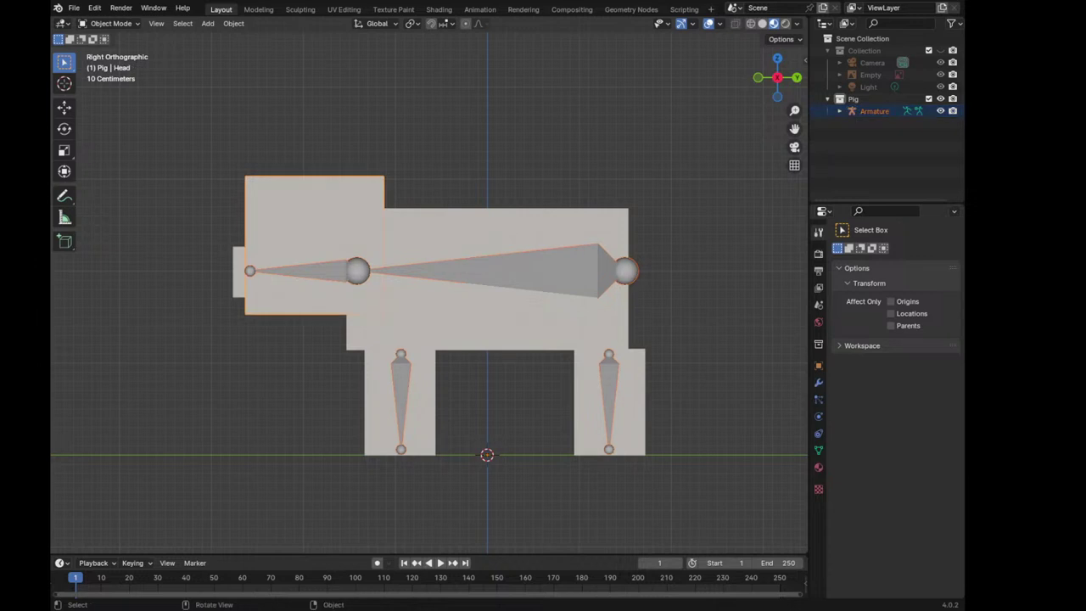
{"action": "left_click", "coordinate": [109, 22]}
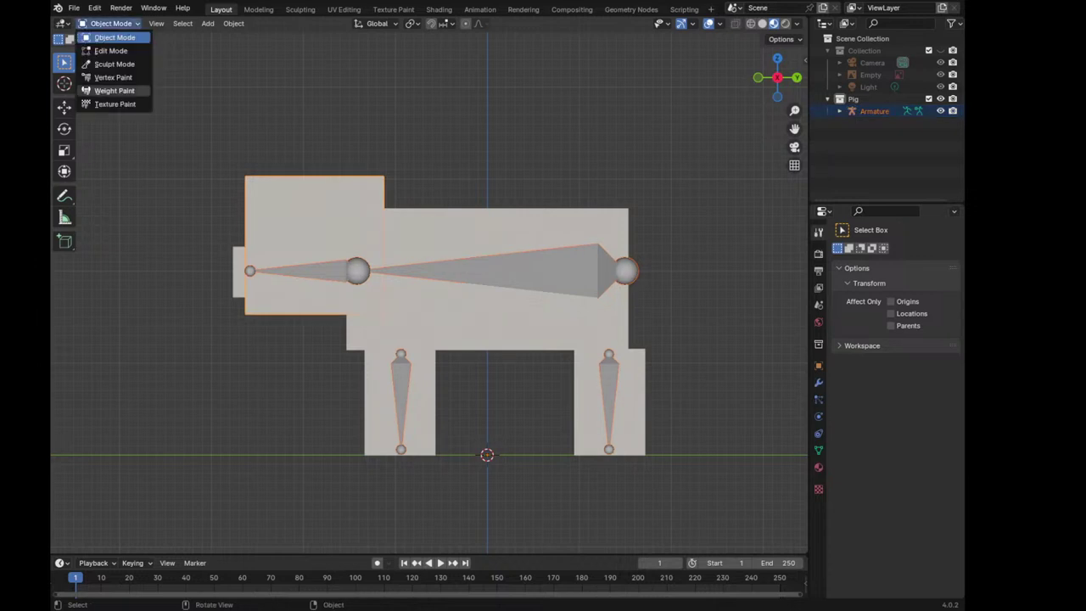
{"action": "left_click", "coordinate": [107, 90]}
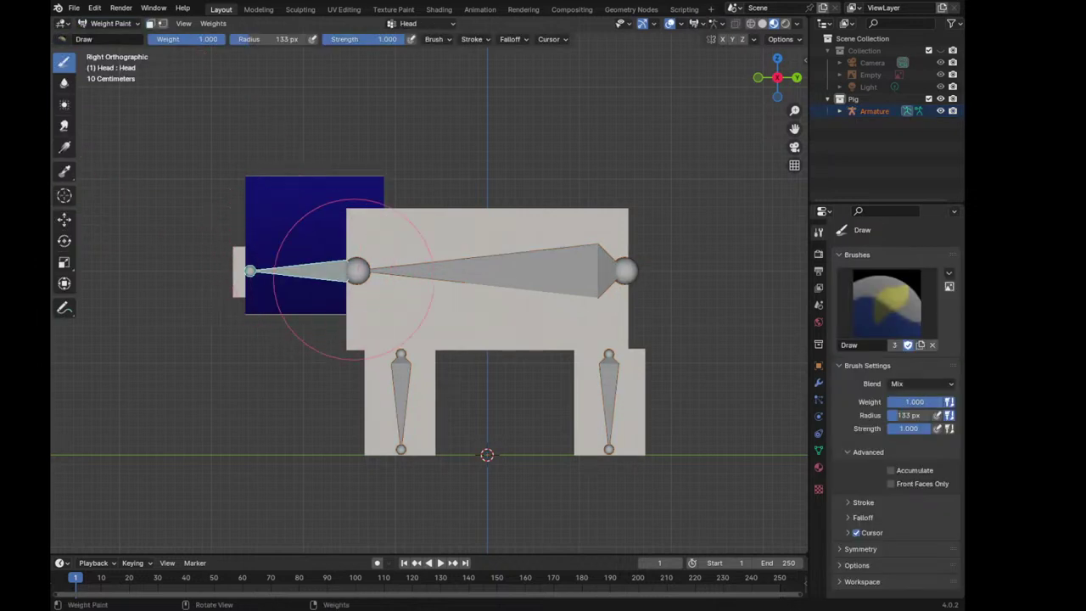
Make the Head bone active and paint the whole head mesh solid red
{"action": "left_click", "coordinate": [434, 270], "text": "ctrl"}
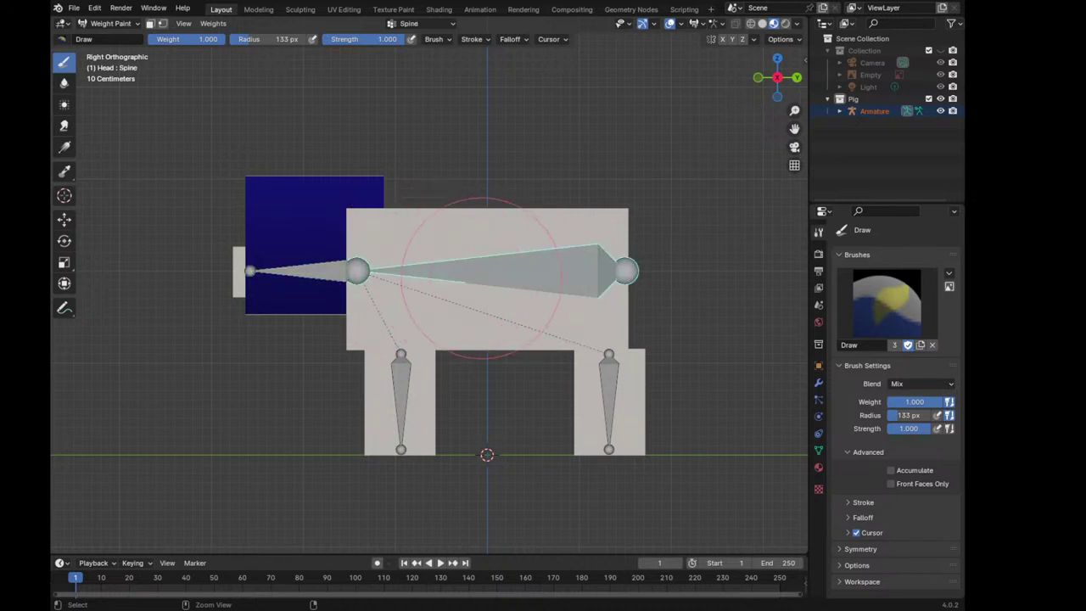
{"action": "middle_click_drag", "start_coordinate": [502, 281], "coordinate": [448, 282]}
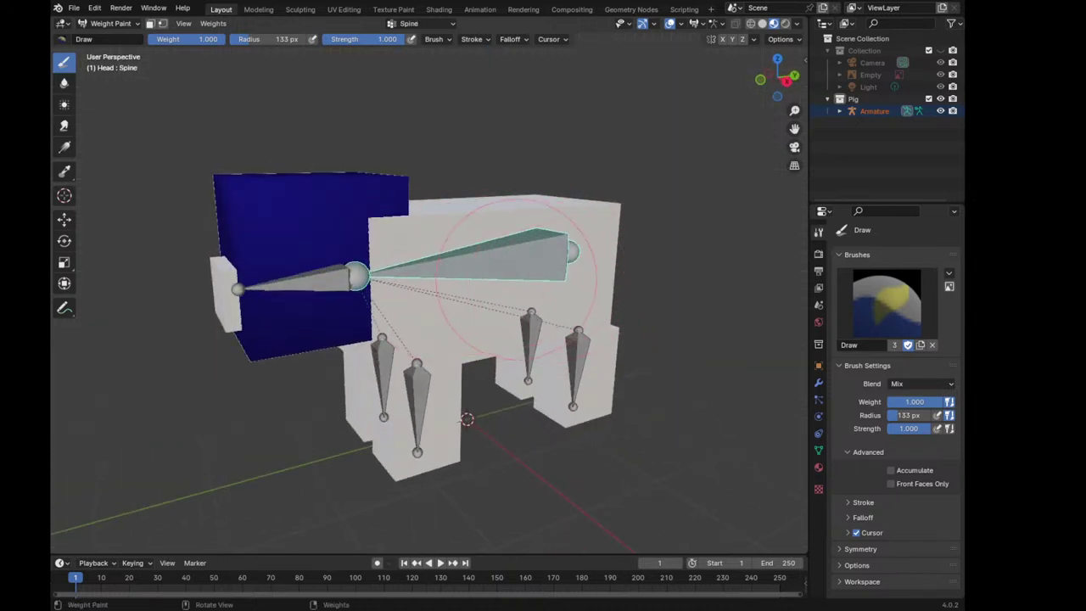
{"action": "middle_click_drag", "start_coordinate": [515, 277], "coordinate": [475, 279]}
{"action": "left_click", "coordinate": [288, 273], "text": "ctrl"}
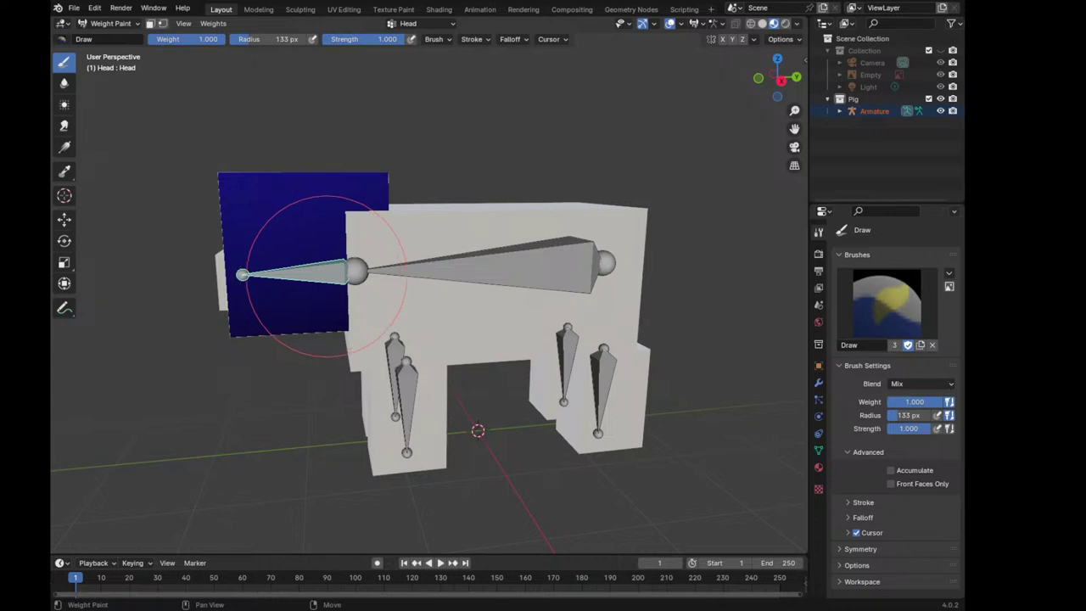
{"action": "middle_click_drag", "start_coordinate": [327, 276], "coordinate": [447, 278]}
{"action": "left_click_drag", "start_coordinate": [291, 230], "coordinate": [289, 190]}
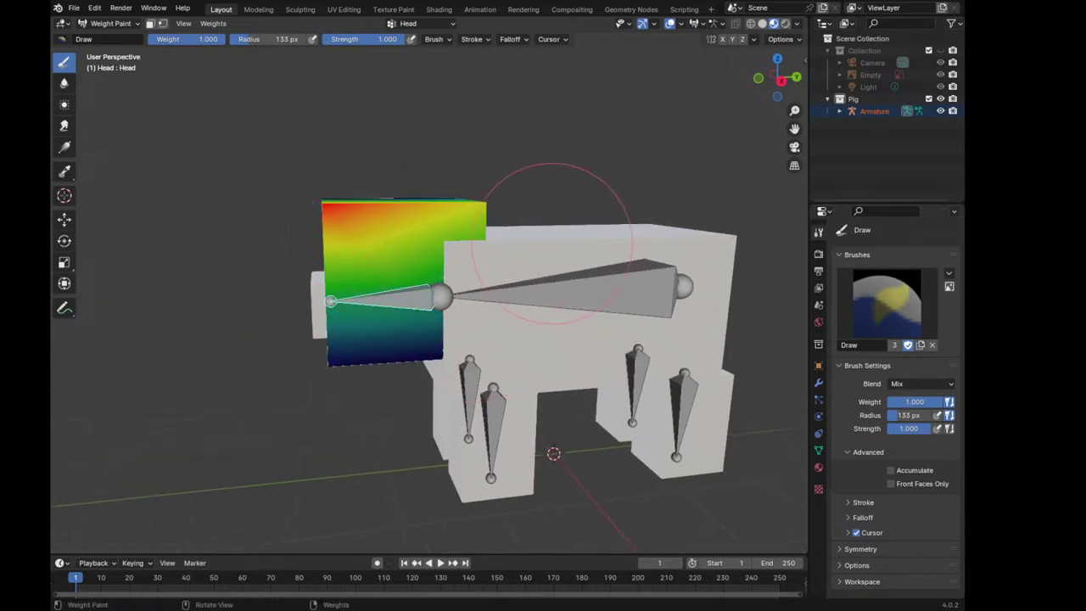
{"action": "middle_click_drag", "start_coordinate": [553, 242], "coordinate": [340, 297]}
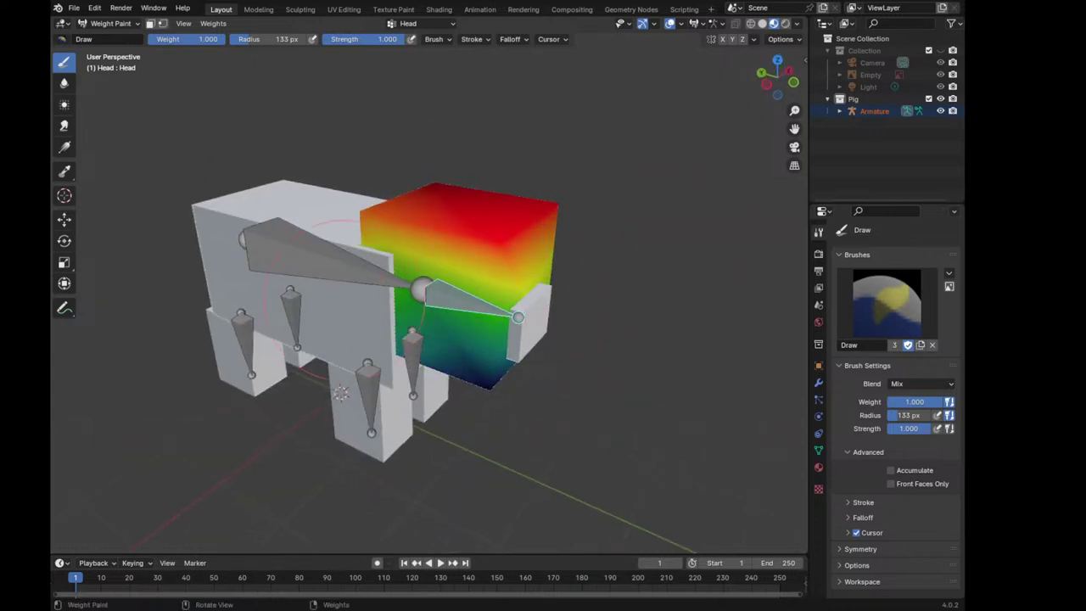
{"action": "left_click_drag", "start_coordinate": [407, 279], "coordinate": [484, 267]}
{"action": "middle_click_drag", "start_coordinate": [485, 266], "coordinate": [473, 303]}
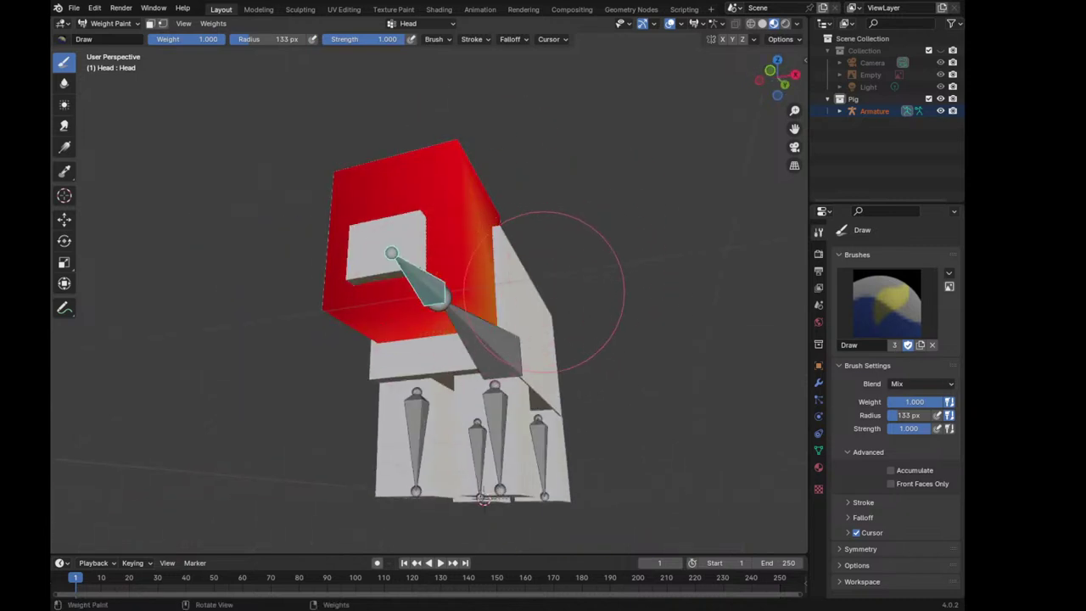
{"action": "middle_click_drag", "start_coordinate": [545, 291], "coordinate": [351, 296]}
{"action": "left_click_drag", "start_coordinate": [351, 296], "coordinate": [497, 193]}
{"action": "middle_click_drag", "start_coordinate": [497, 193], "coordinate": [600, 274]}
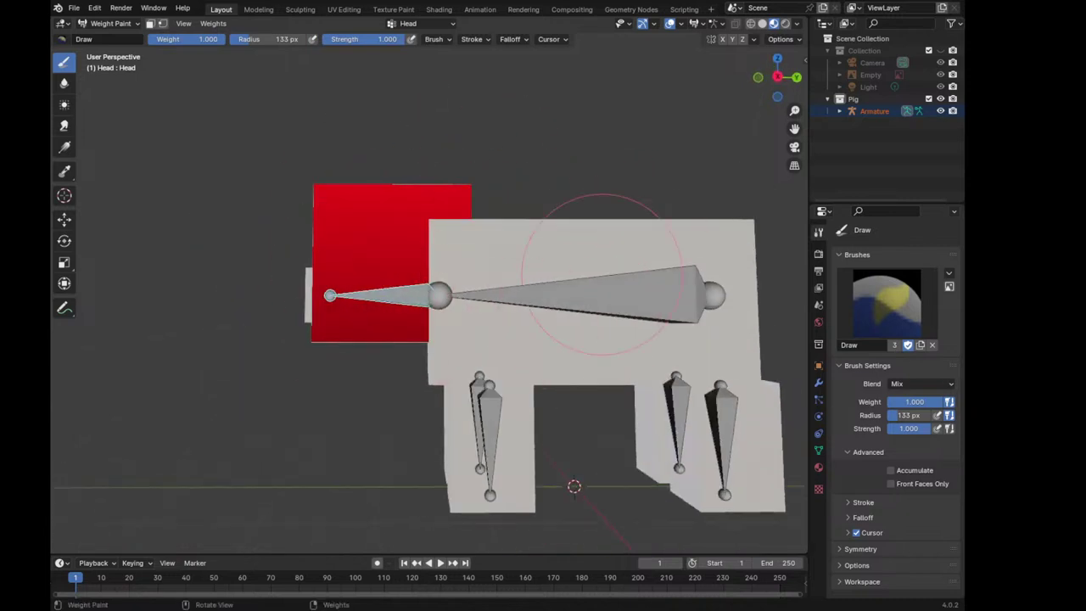
Return to Object Mode and frame the head in the view
{"action": "left_click", "coordinate": [111, 23]}
{"action": "left_click", "coordinate": [108, 35]}
{"action": "key", "text": "KP_Decimal"}
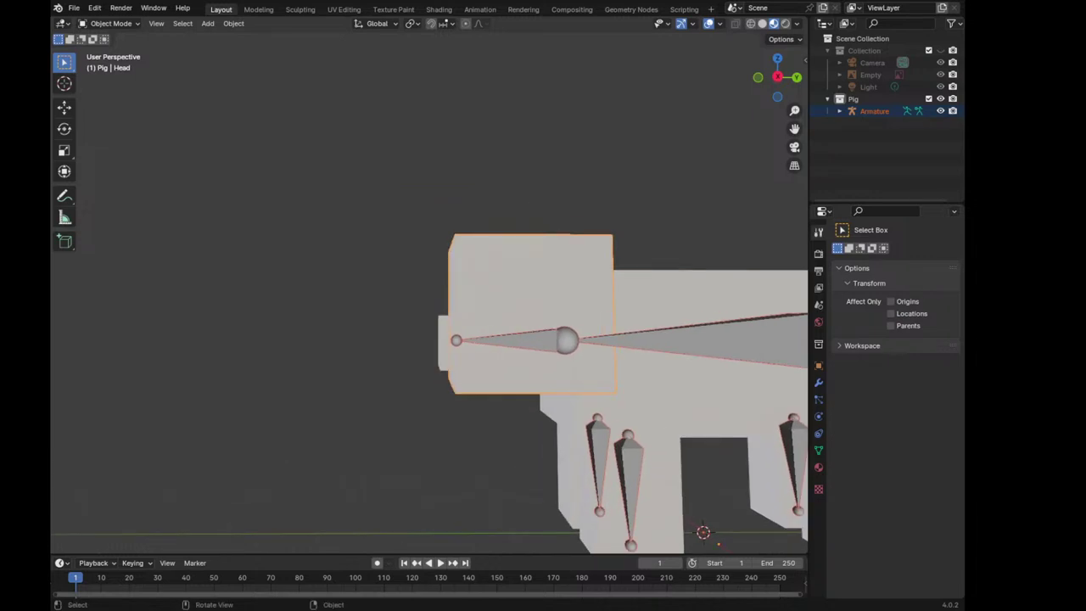
Join the snout into the Head mesh with Ctrl+J
{"action": "middle_click_drag", "start_coordinate": [543, 340], "coordinate": [509, 339]}
{"action": "left_click", "coordinate": [445, 341], "text": "shift"}
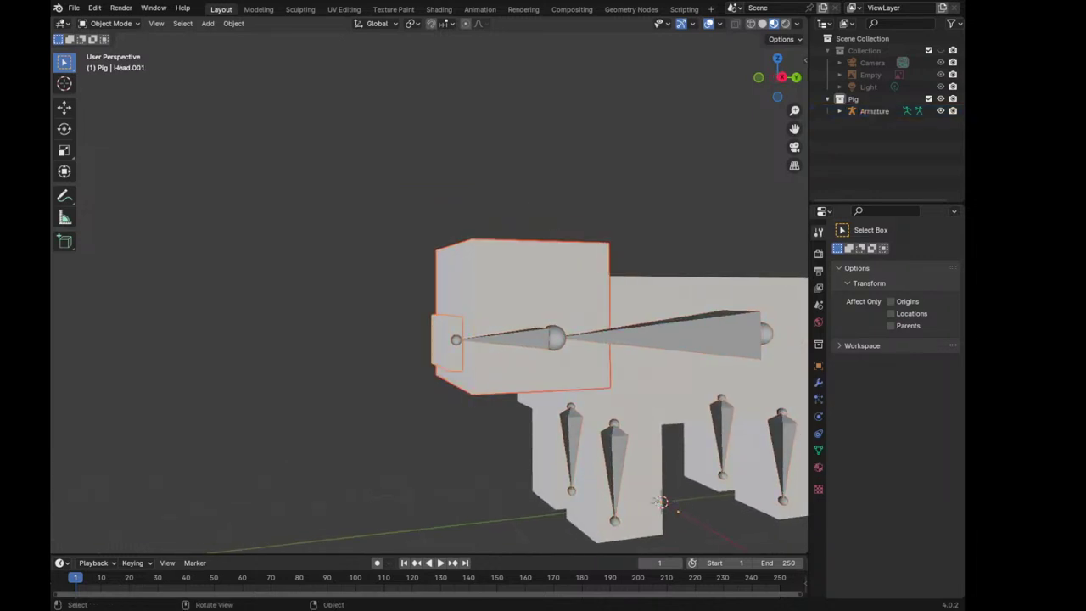
{"action": "key", "text": "ctrl+j"}
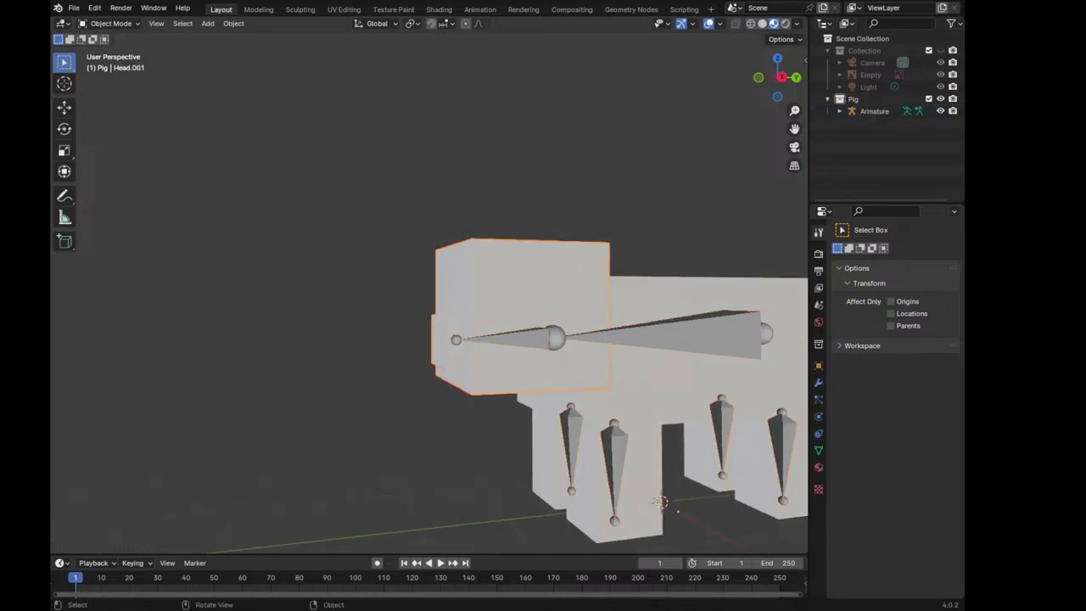
From a right-side view, select the Armature, briefly entering Pose Mode and returning to Object Mode
{"action": "left_click", "coordinate": [840, 111]}
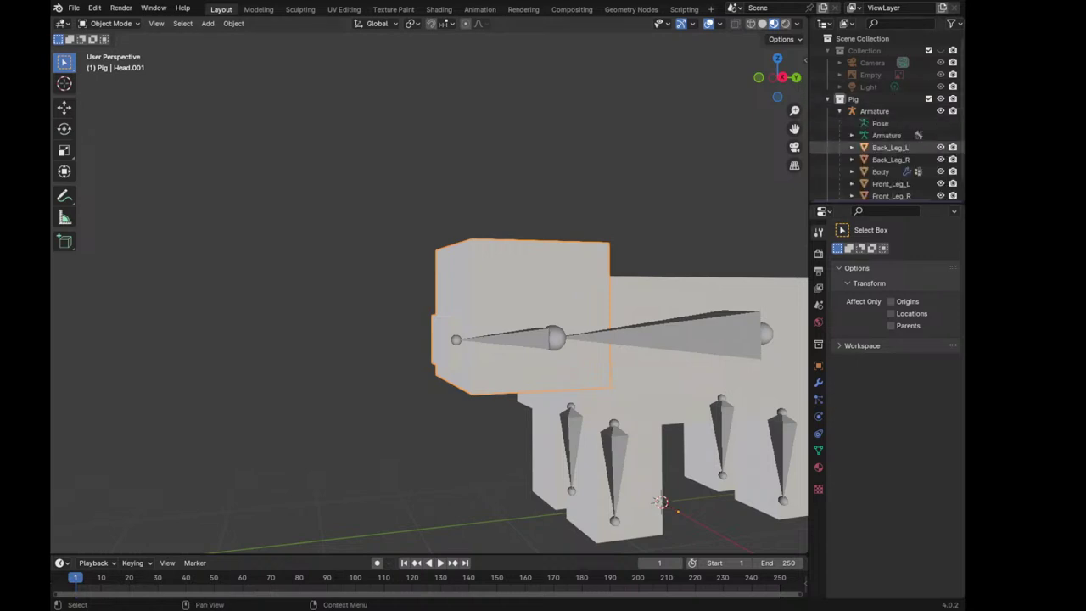
{"action": "scroll", "coordinate": [882, 151], "scroll_direction": "down", "scroll_amount": 1}
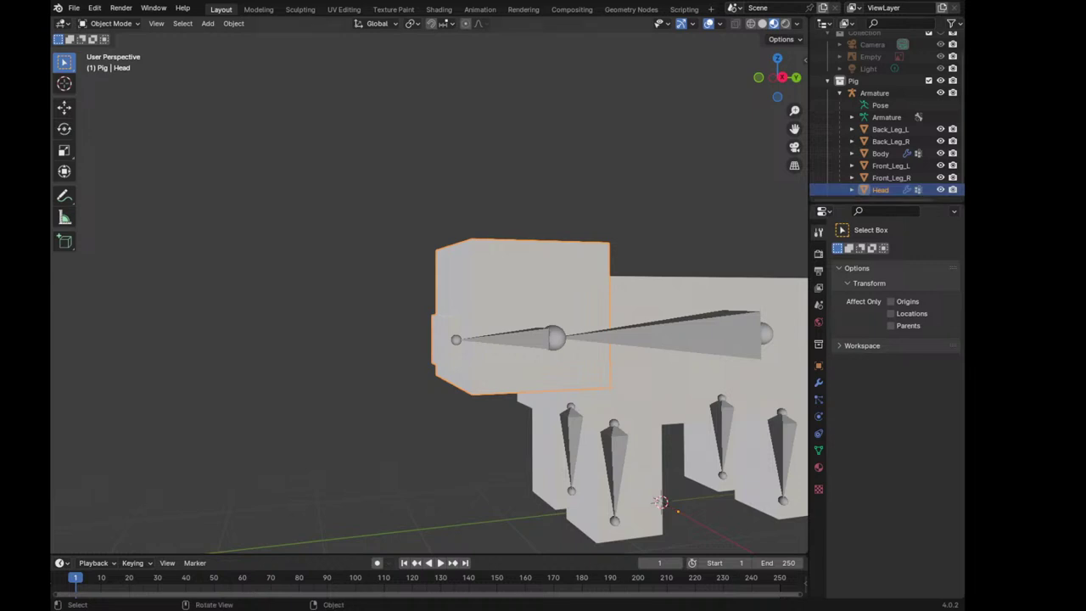
{"action": "key", "text": "KP_1"}
{"action": "key", "text": "KP_3"}
{"action": "left_click", "coordinate": [875, 93]}
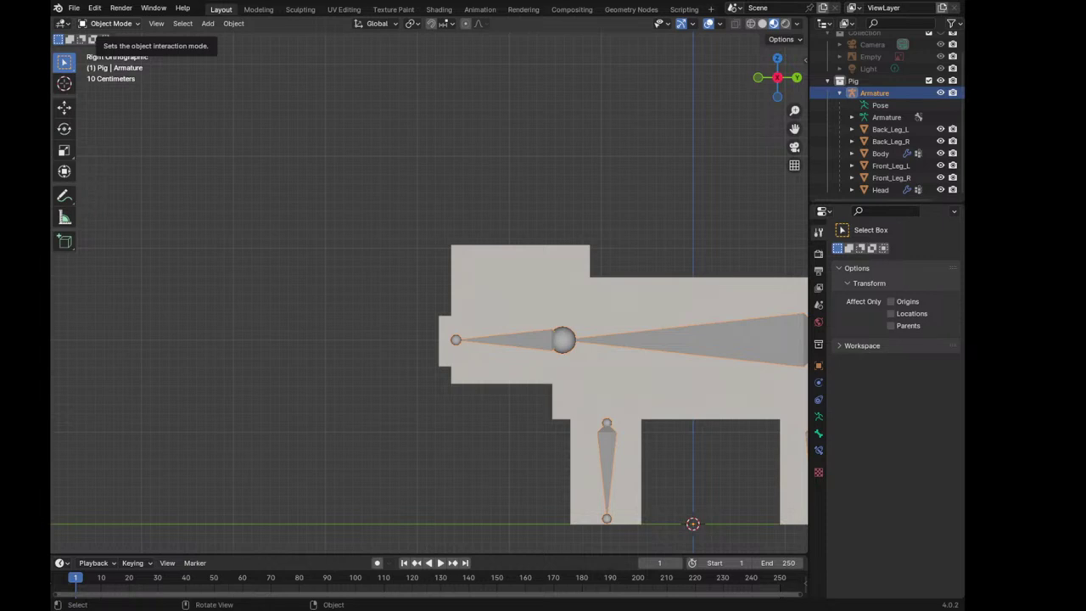
{"action": "left_click", "coordinate": [106, 23]}
{"action": "left_click", "coordinate": [102, 64]}
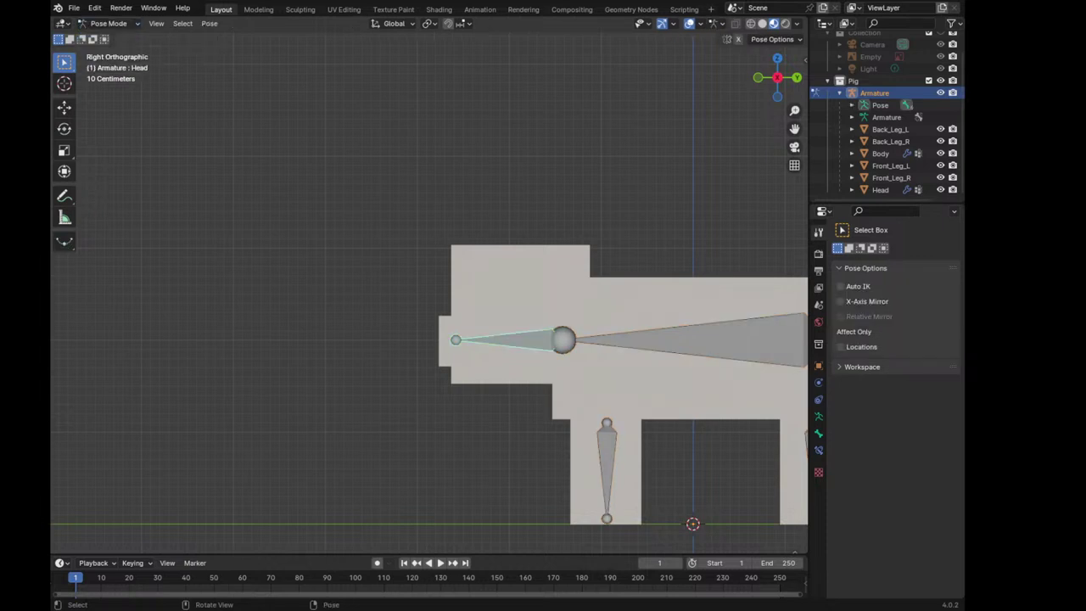
{"action": "left_click", "coordinate": [106, 23]}
{"action": "left_click", "coordinate": [102, 37]}
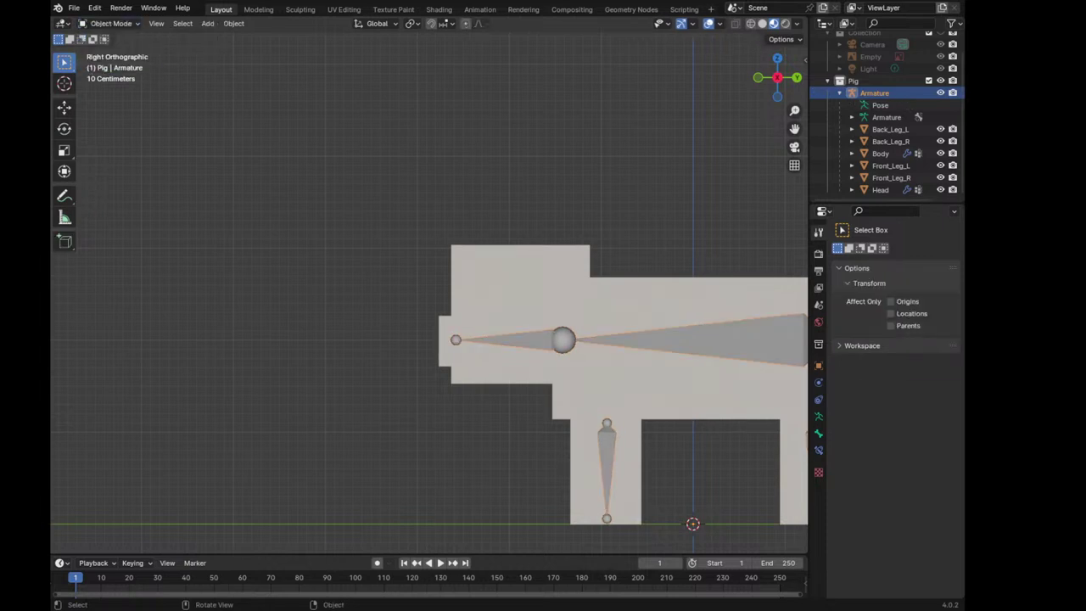
Weight-paint the joined Head mesh, snout included, solid red for the Head bone
{"action": "left_click", "coordinate": [880, 189], "text": "ctrl"}
{"action": "left_click", "coordinate": [106, 23]}
{"action": "left_click", "coordinate": [102, 87]}
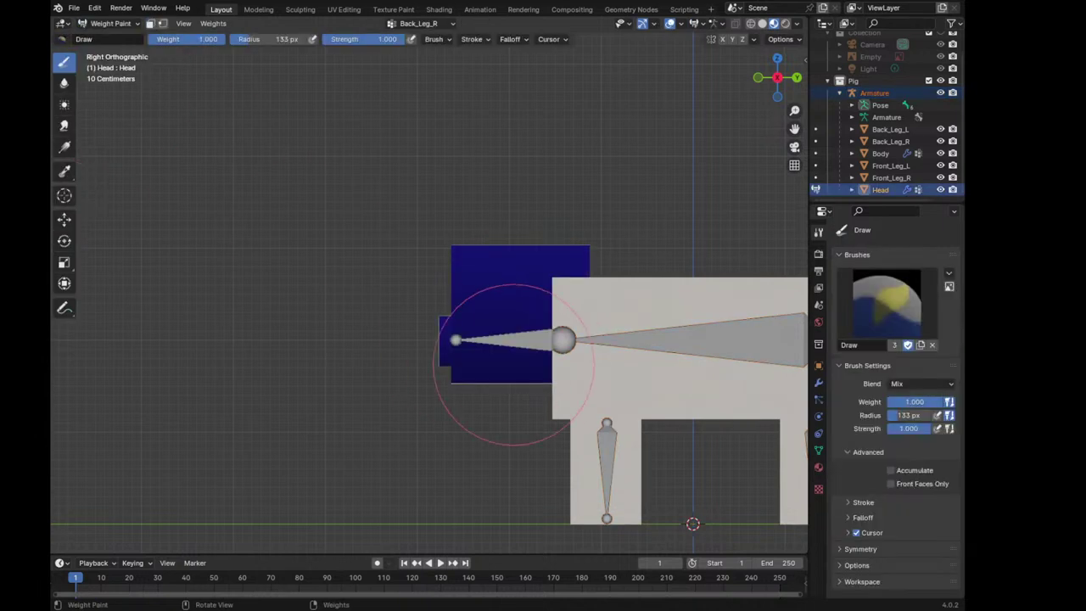
{"action": "mouse_move", "coordinate": [504, 339]}
{"action": "left_mouse_down"}
{"action": "mouse_move", "coordinate": [527, 342]}
{"action": "mouse_move", "coordinate": [495, 328]}
{"action": "left_mouse_up"}
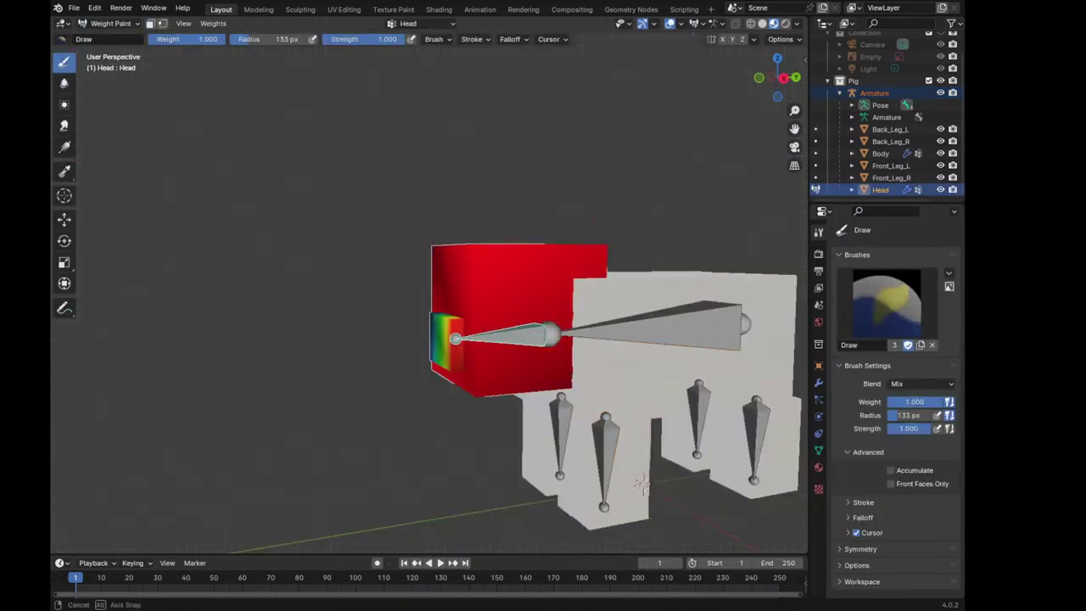
{"action": "mouse_move", "coordinate": [495, 327]}
{"action": "middle_mouse_down"}
{"action": "mouse_move", "coordinate": [511, 333]}
{"action": "mouse_move", "coordinate": [424, 359]}
{"action": "middle_mouse_up"}
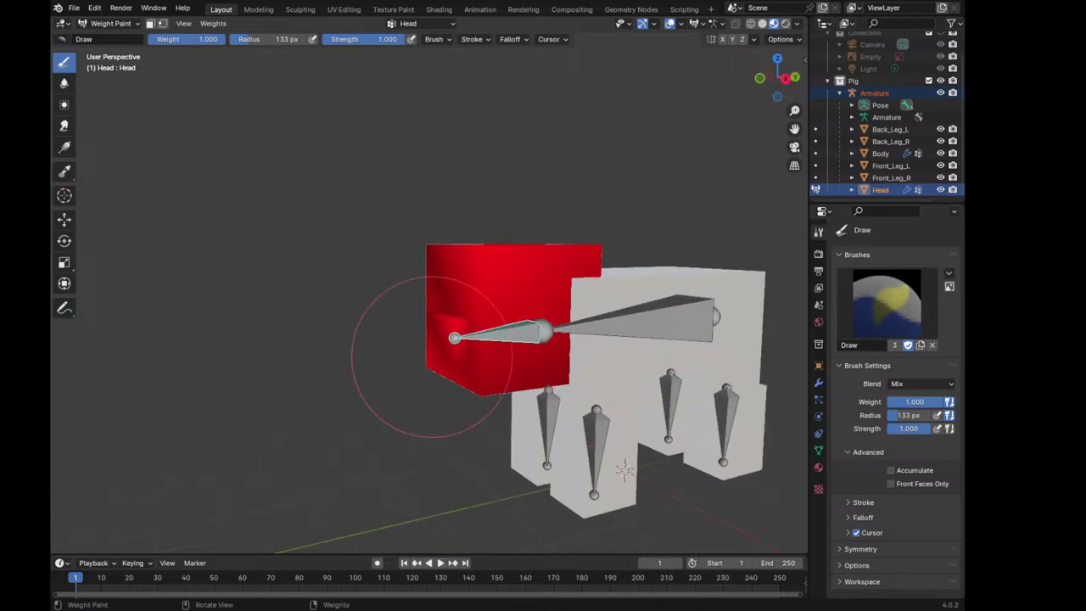
{"action": "scroll", "coordinate": [356, 263], "scroll_direction": "up", "scroll_amount": 4}
Put Front_Leg_L into Weight Paint with the armature, making the Front_Leg_L bone active
{"action": "key", "text": "ctrl+Tab"}
{"action": "scroll", "coordinate": [424, 339], "scroll_direction": "down", "scroll_amount": 2}
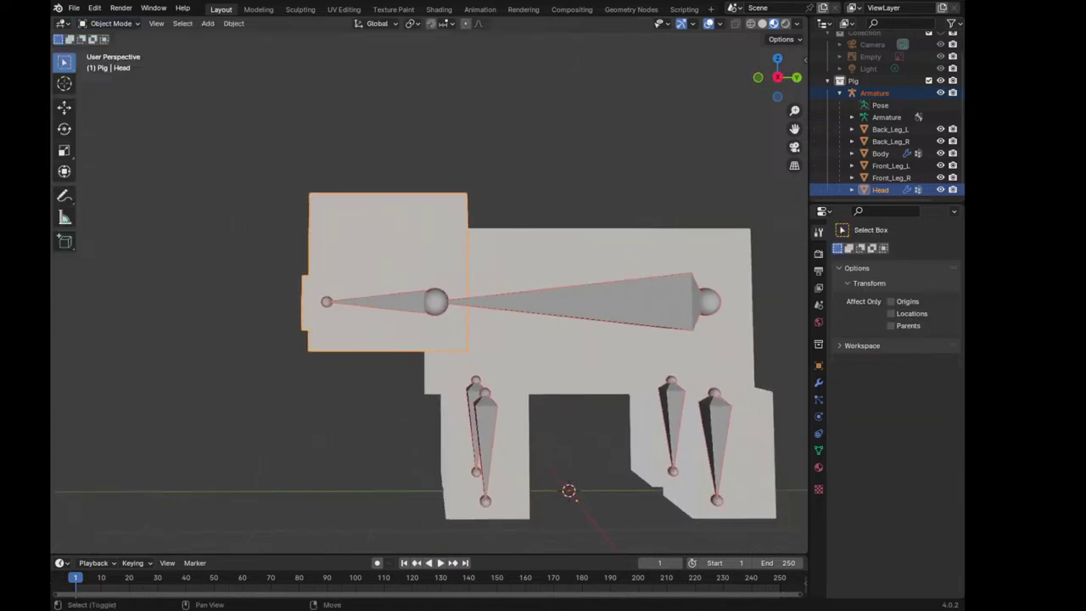
{"action": "scroll", "coordinate": [424, 340], "scroll_direction": "down", "scroll_amount": 2}
{"action": "left_click", "coordinate": [873, 92]}
{"action": "left_click", "coordinate": [891, 165], "text": "ctrl"}
{"action": "left_click", "coordinate": [106, 23]}
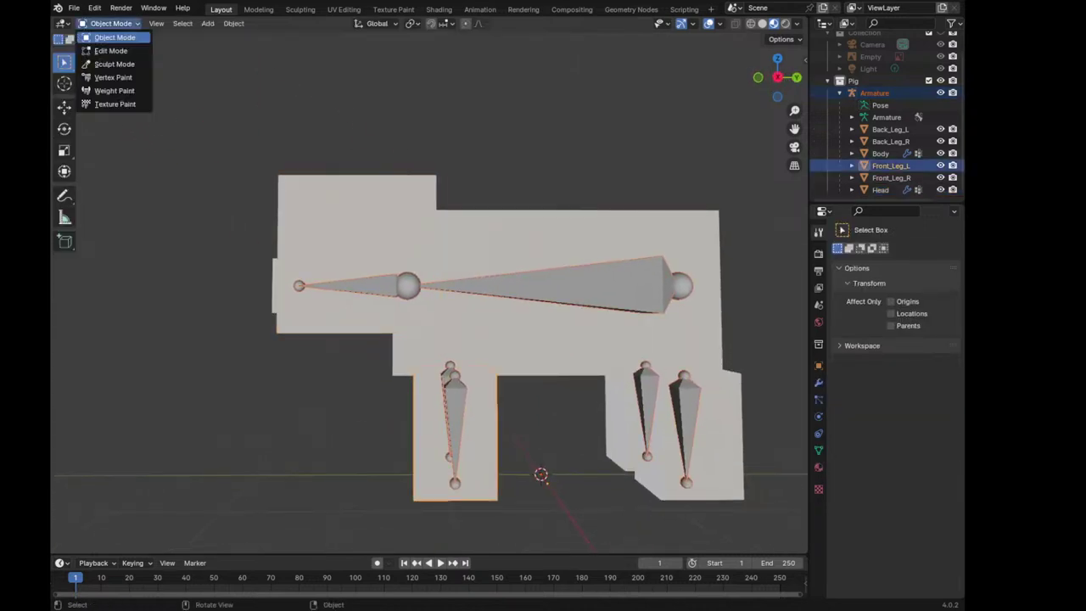
{"action": "left_click", "coordinate": [108, 91]}
{"action": "left_click", "coordinate": [477, 392], "text": "ctrl"}
Paint the Front_Leg_L block fully red, then go back to Object Mode
{"action": "middle_click_drag", "start_coordinate": [477, 392], "coordinate": [521, 448]}
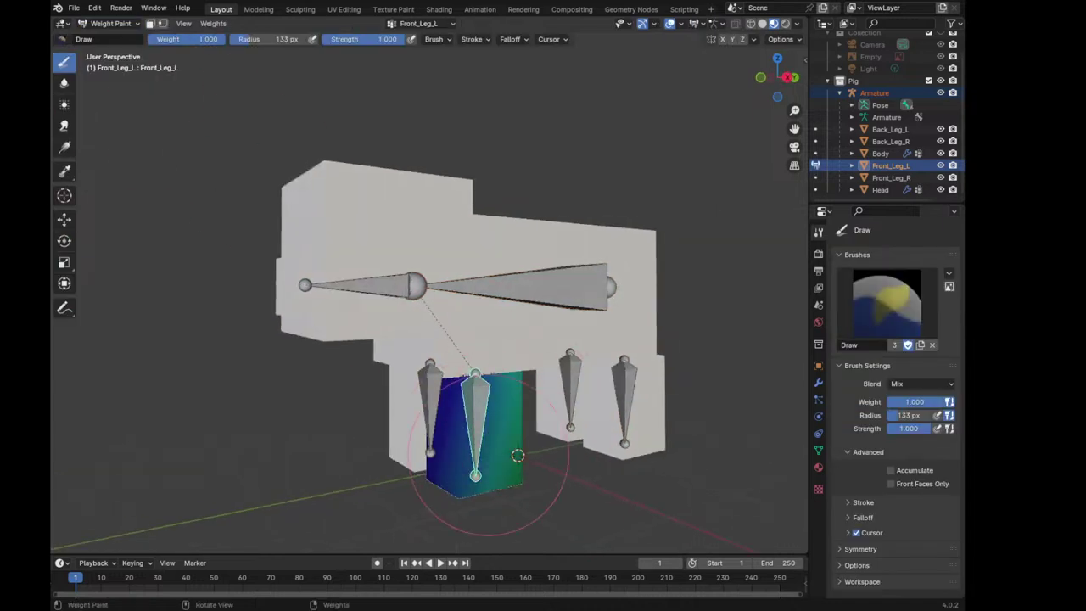
{"action": "left_click_drag", "start_coordinate": [521, 448], "coordinate": [514, 456]}
{"action": "middle_click_drag", "start_coordinate": [514, 456], "coordinate": [536, 483]}
{"action": "left_click_drag", "start_coordinate": [536, 482], "coordinate": [500, 463]}
{"action": "middle_click_drag", "start_coordinate": [501, 462], "coordinate": [475, 475]}
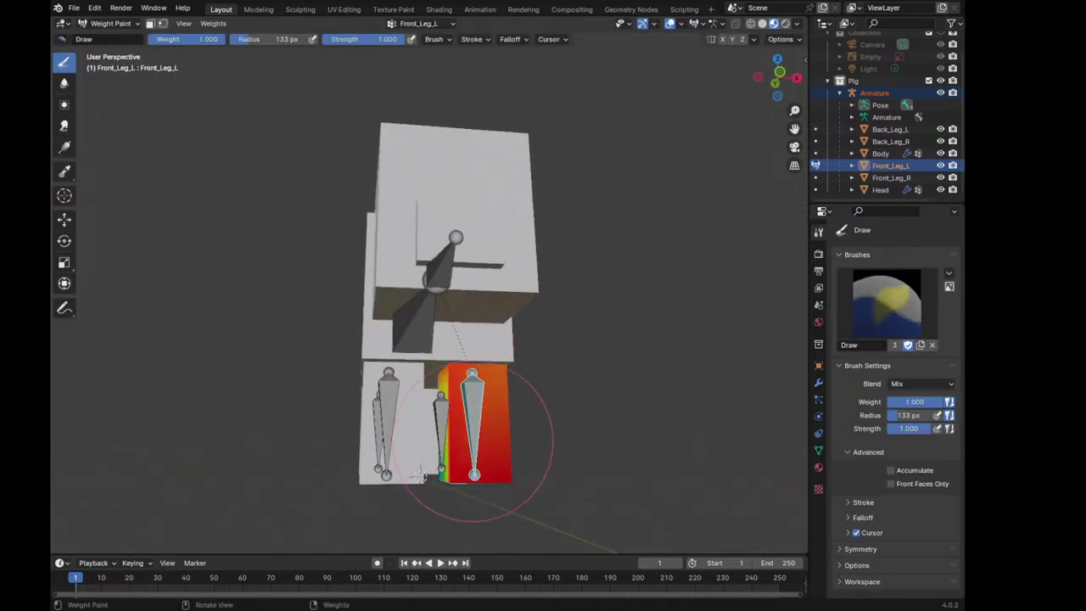
{"action": "mouse_move", "coordinate": [390, 497]}
{"action": "middle_mouse_down"}
{"action": "mouse_move", "coordinate": [449, 398]}
{"action": "mouse_move", "coordinate": [339, 448]}
{"action": "middle_mouse_up"}
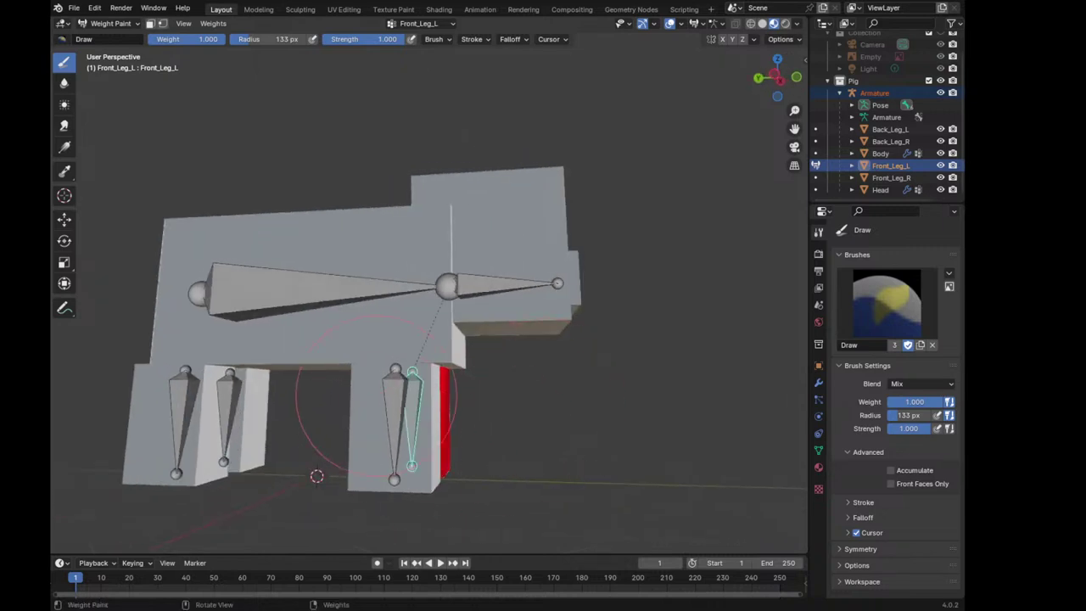
{"action": "scroll", "coordinate": [398, 421], "scroll_direction": "up", "scroll_amount": 3}
{"action": "mouse_move", "coordinate": [398, 422]}
{"action": "middle_mouse_down"}
{"action": "mouse_move", "coordinate": [461, 424]}
{"action": "mouse_move", "coordinate": [484, 484]}
{"action": "middle_mouse_up"}
{"action": "left_click", "coordinate": [106, 23]}
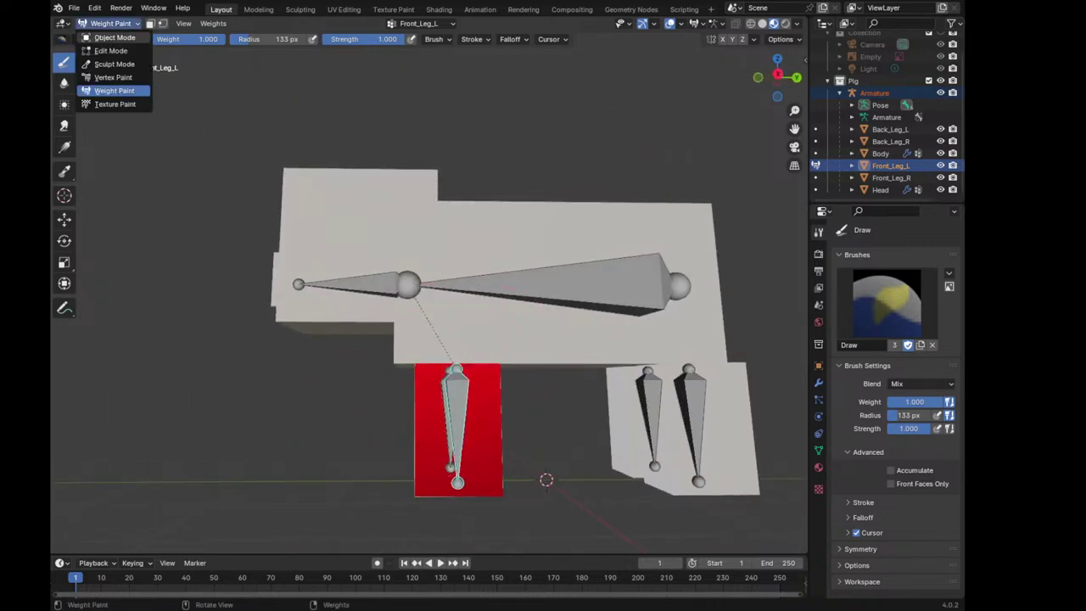
{"action": "left_click", "coordinate": [106, 38]}
Select the Armature and Front_Leg_R and enter Weight Paint mode
{"action": "middle_click_drag", "start_coordinate": [475, 424], "coordinate": [374, 424]}
{"action": "left_click", "coordinate": [874, 92]}
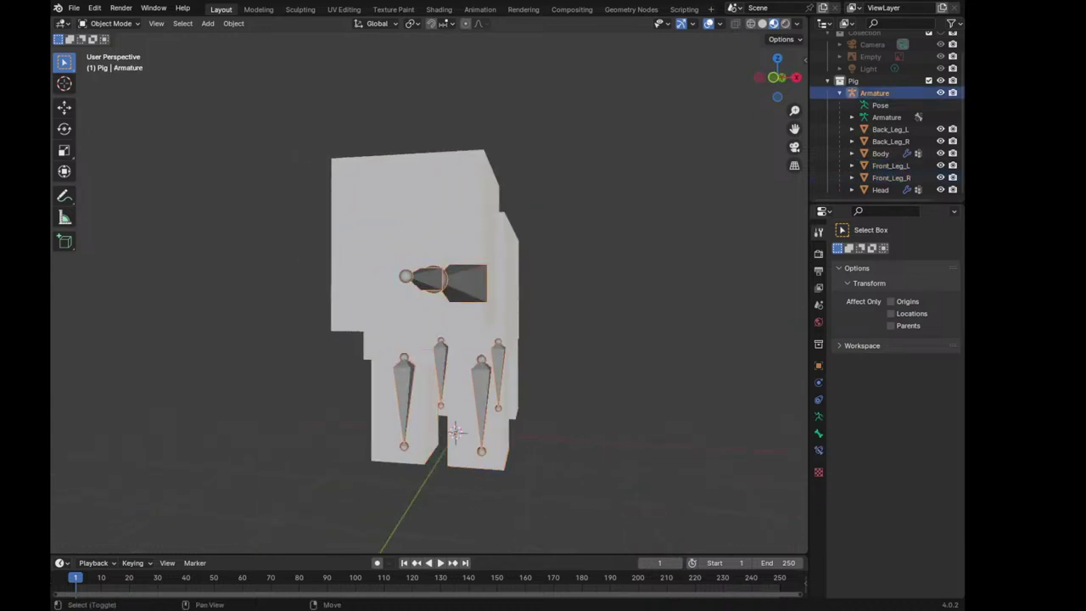
{"action": "left_click", "coordinate": [890, 177], "text": "ctrl"}
{"action": "left_click", "coordinate": [106, 23]}
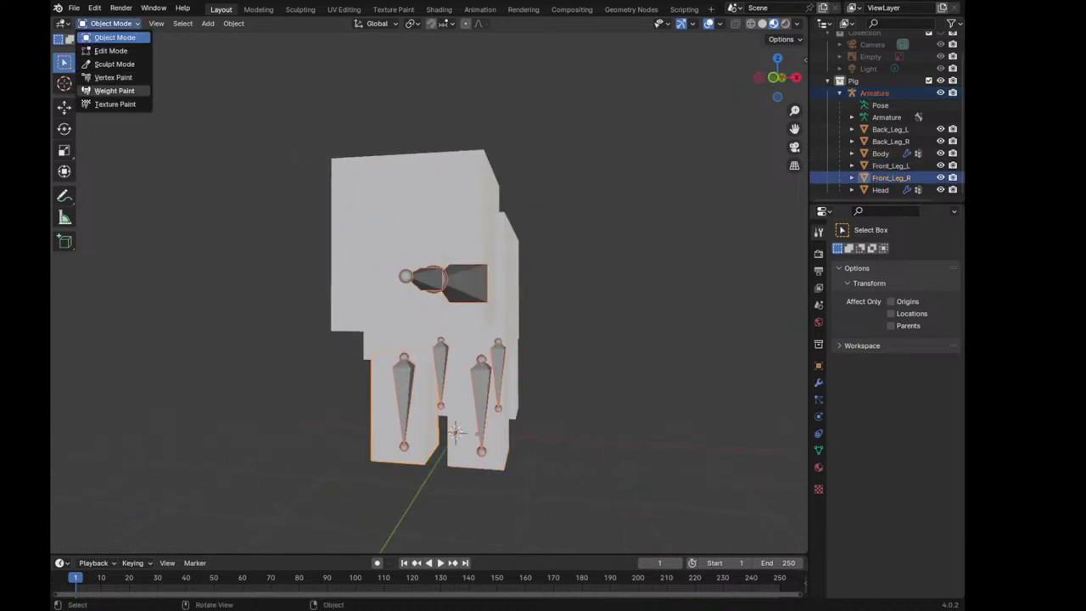
{"action": "left_click", "coordinate": [106, 91]}
Paint the Front_Leg_R block fully red, then go back to Object Mode
{"action": "mouse_move", "coordinate": [387, 424]}
{"action": "middle_mouse_down"}
{"action": "mouse_move", "coordinate": [421, 441]}
{"action": "mouse_move", "coordinate": [357, 446]}
{"action": "middle_mouse_up"}
{"action": "left_click_drag", "start_coordinate": [356, 445], "coordinate": [339, 448]}
{"action": "middle_click_drag", "start_coordinate": [339, 447], "coordinate": [534, 399]}
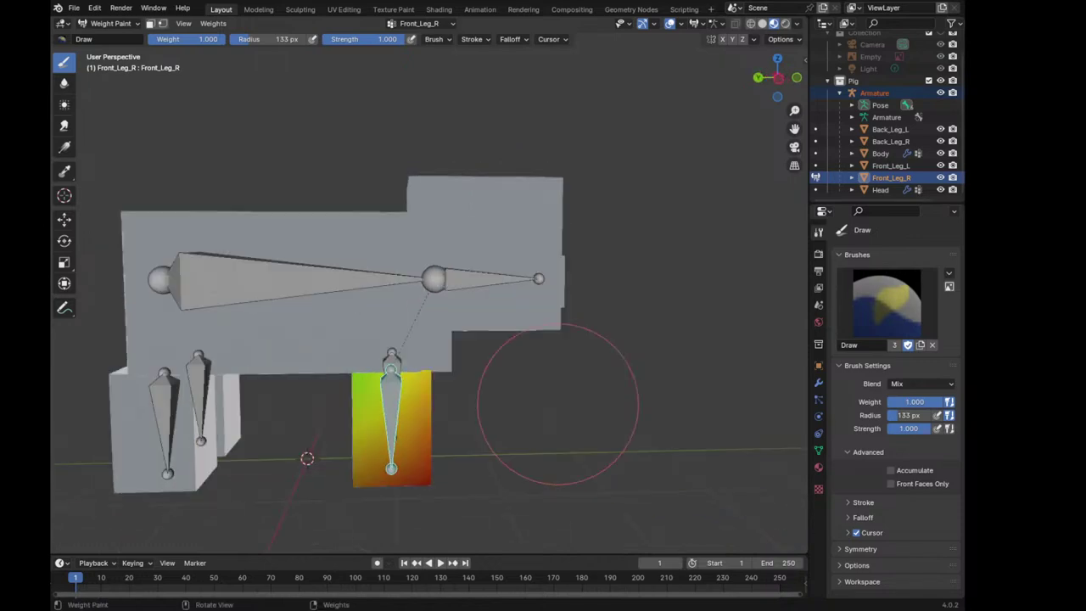
{"action": "left_click_drag", "start_coordinate": [533, 399], "coordinate": [497, 387]}
{"action": "mouse_move", "coordinate": [497, 388]}
{"action": "middle_mouse_down"}
{"action": "mouse_move", "coordinate": [321, 454]}
{"action": "mouse_move", "coordinate": [475, 458]}
{"action": "mouse_move", "coordinate": [352, 475]}
{"action": "middle_mouse_up"}
{"action": "middle_click_drag", "start_coordinate": [480, 428], "coordinate": [448, 484]}
{"action": "left_click_drag", "start_coordinate": [448, 484], "coordinate": [286, 431]}
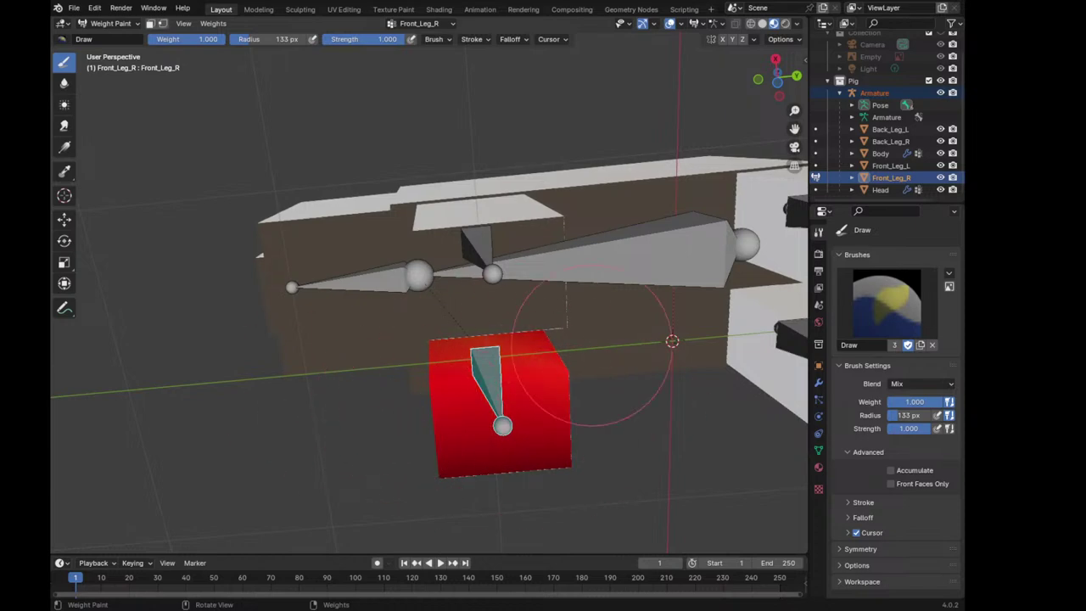
{"action": "mouse_move", "coordinate": [521, 364]}
{"action": "middle_mouse_down"}
{"action": "mouse_move", "coordinate": [303, 363]}
{"action": "mouse_move", "coordinate": [455, 519]}
{"action": "mouse_move", "coordinate": [266, 399]}
{"action": "mouse_move", "coordinate": [479, 399]}
{"action": "middle_mouse_up"}
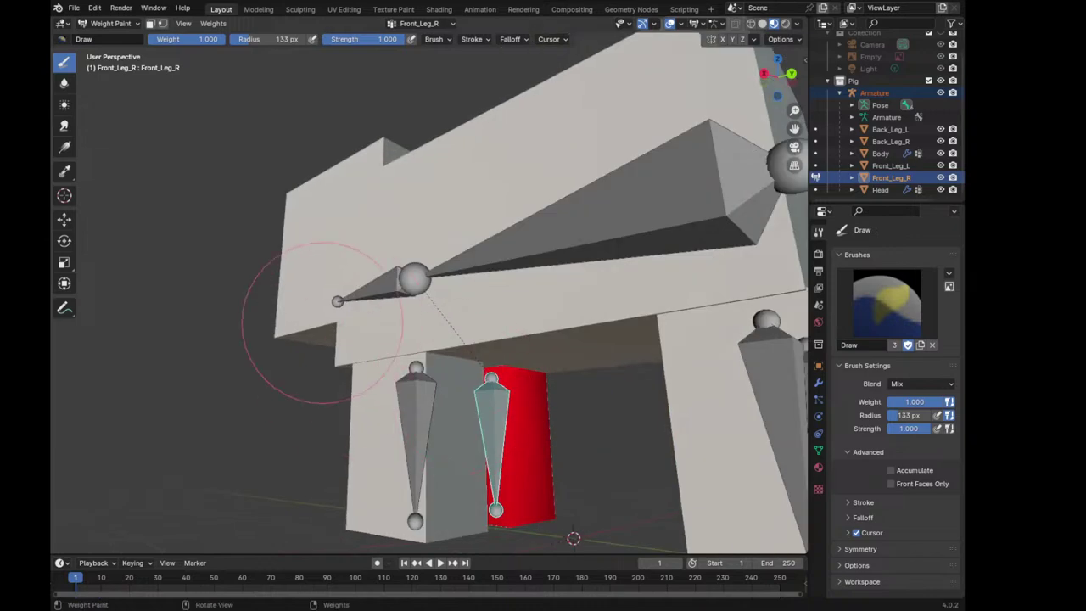
{"action": "mouse_move", "coordinate": [322, 322]}
{"action": "middle_mouse_down"}
{"action": "mouse_move", "coordinate": [412, 348]}
{"action": "mouse_move", "coordinate": [509, 339]}
{"action": "middle_mouse_up"}
{"action": "left_click", "coordinate": [111, 23]}
{"action": "left_click", "coordinate": [114, 34]}
Weight-paint the Back_Leg_L mesh solid red and return to Object Mode
{"action": "left_click", "coordinate": [890, 129]}
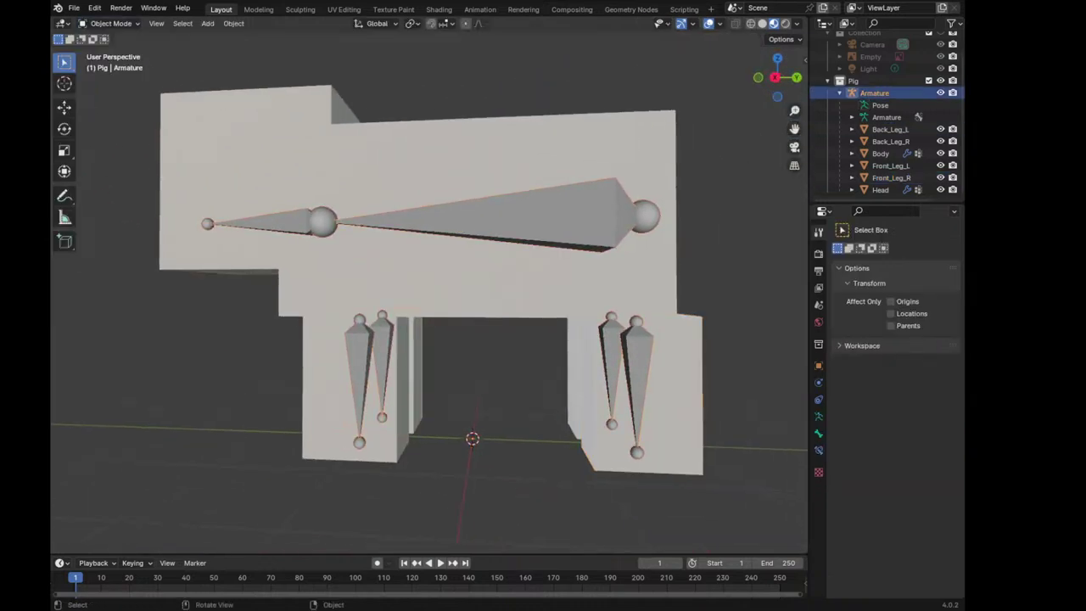
{"action": "middle_click_drag", "start_coordinate": [424, 339], "coordinate": [357, 340]}
{"action": "left_click", "coordinate": [110, 23]}
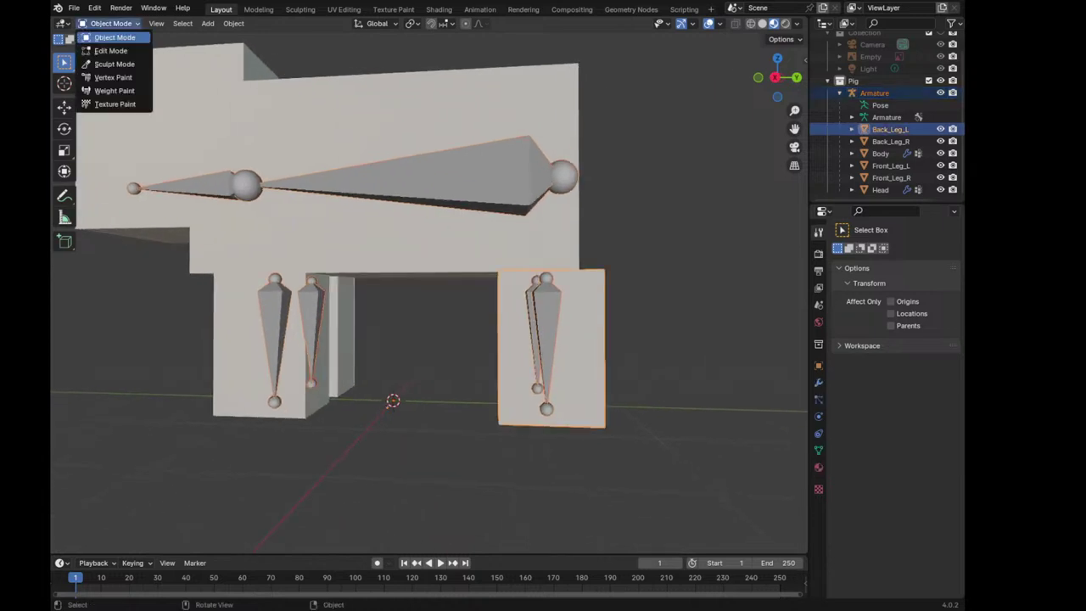
{"action": "left_click", "coordinate": [106, 91]}
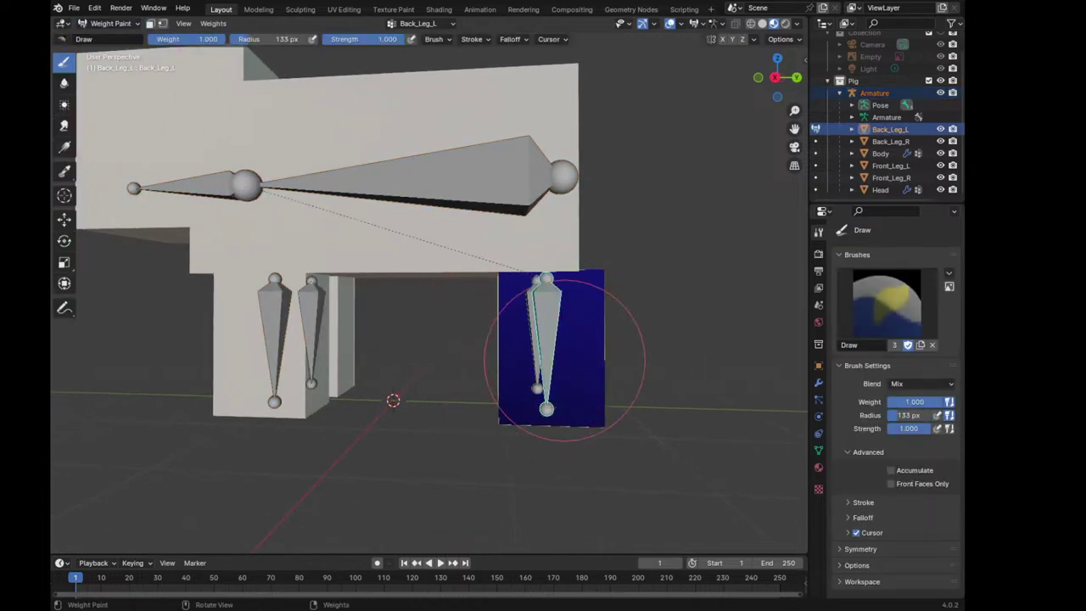
{"action": "left_click_drag", "start_coordinate": [569, 359], "coordinate": [636, 318]}
{"action": "middle_click_drag", "start_coordinate": [552, 359], "coordinate": [557, 325]}
{"action": "left_click_drag", "start_coordinate": [557, 325], "coordinate": [585, 339]}
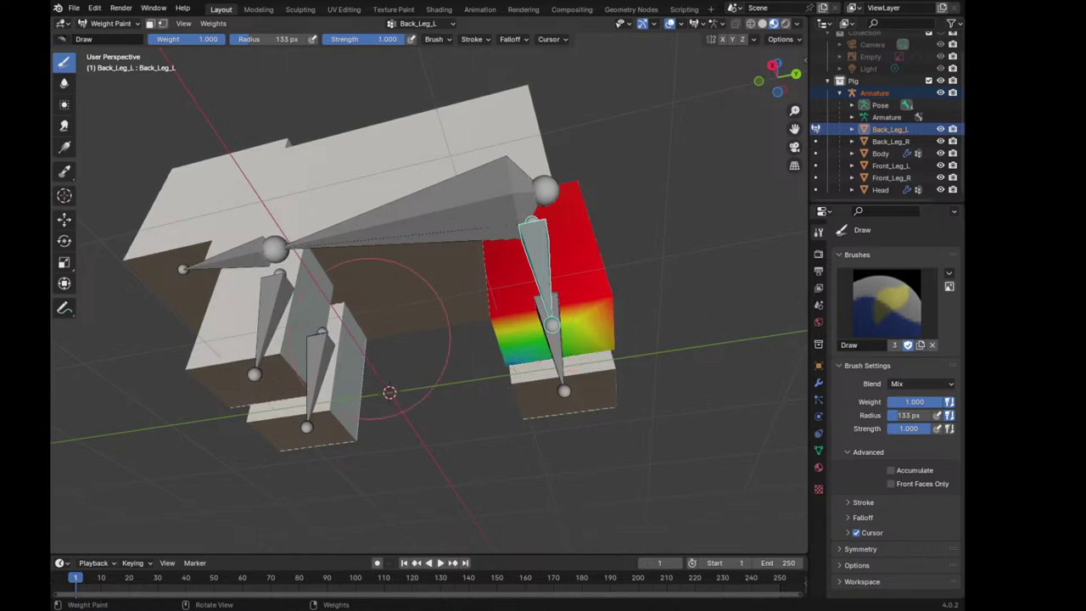
{"action": "mouse_move", "coordinate": [586, 339]}
{"action": "middle_mouse_down"}
{"action": "mouse_move", "coordinate": [532, 255]}
{"action": "mouse_move", "coordinate": [424, 407]}
{"action": "mouse_move", "coordinate": [444, 378]}
{"action": "mouse_move", "coordinate": [374, 348]}
{"action": "middle_mouse_up"}
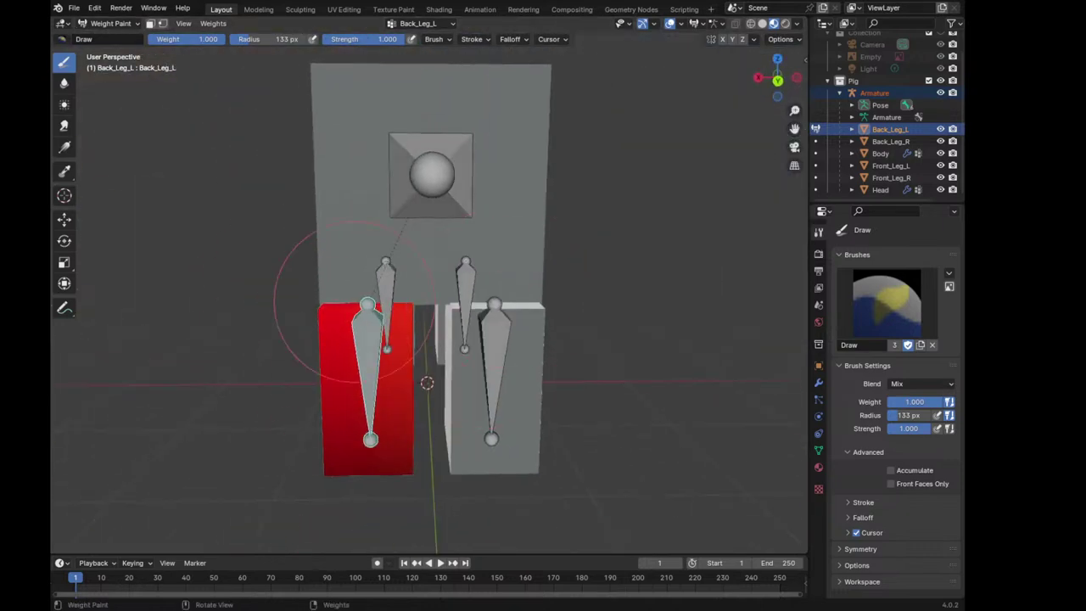
{"action": "middle_click_drag", "start_coordinate": [376, 458], "coordinate": [375, 388]}
{"action": "middle_click_drag", "start_coordinate": [250, 217], "coordinate": [253, 225]}
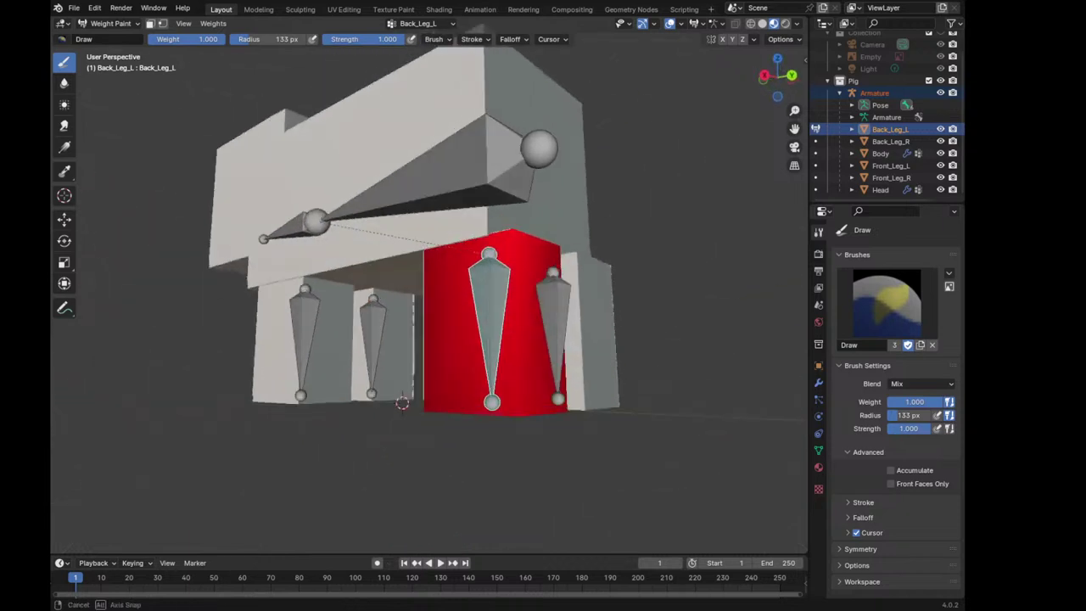
{"action": "left_click", "coordinate": [110, 23]}
{"action": "left_click", "coordinate": [116, 34]}
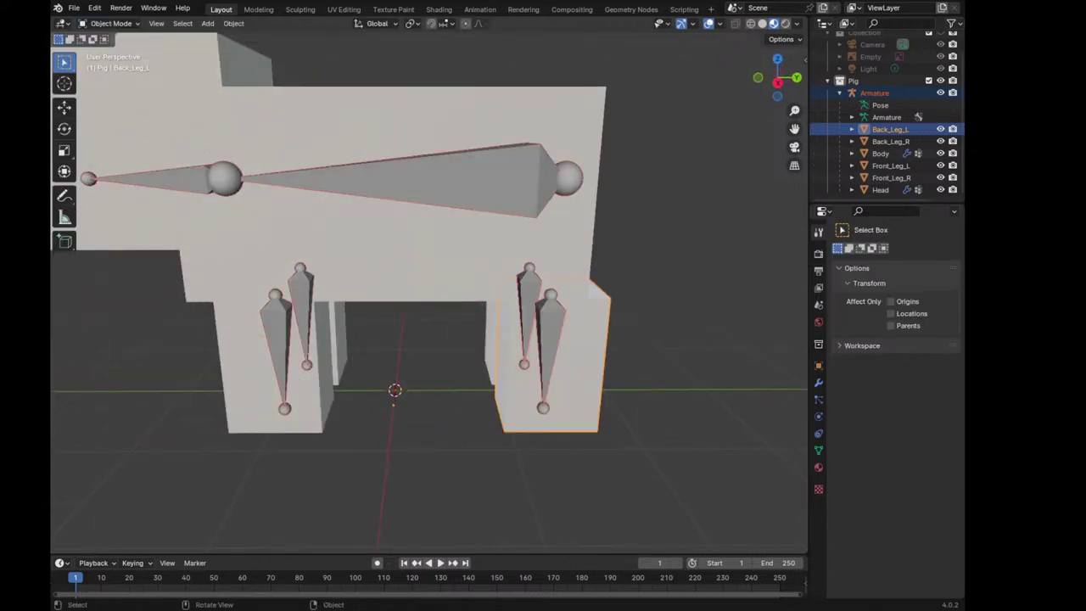
Select the Armature and Back_Leg_R, enter Weight Paint, and make Back_Leg_R the active bone
{"action": "middle_click_drag", "start_coordinate": [424, 339], "coordinate": [475, 357]}
{"action": "left_click", "coordinate": [874, 93]}
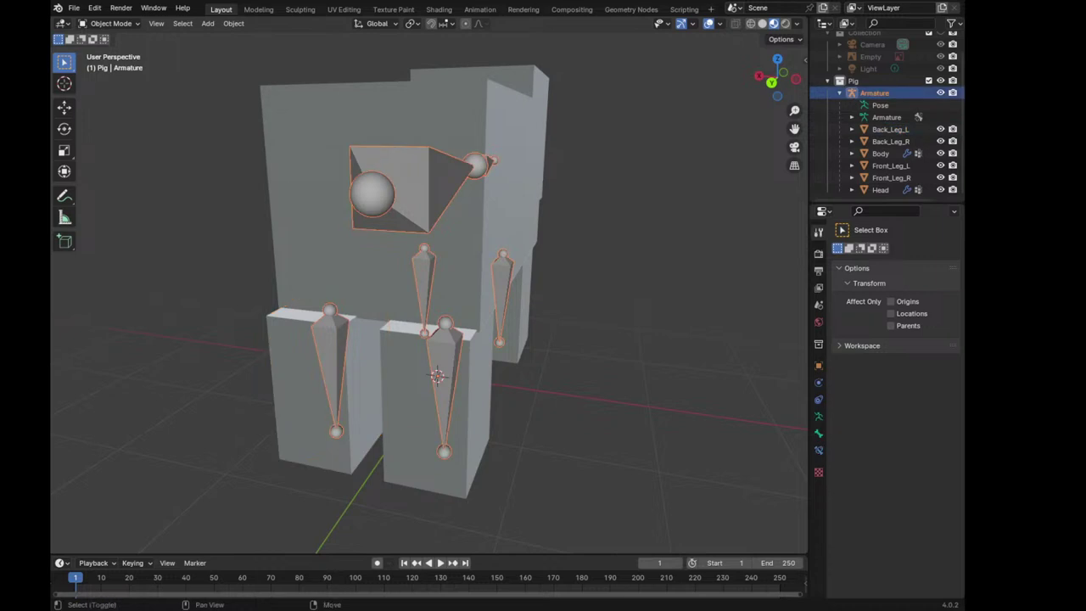
{"action": "left_click", "coordinate": [890, 141], "text": "ctrl"}
{"action": "left_click", "coordinate": [110, 23]}
{"action": "left_click", "coordinate": [110, 91]}
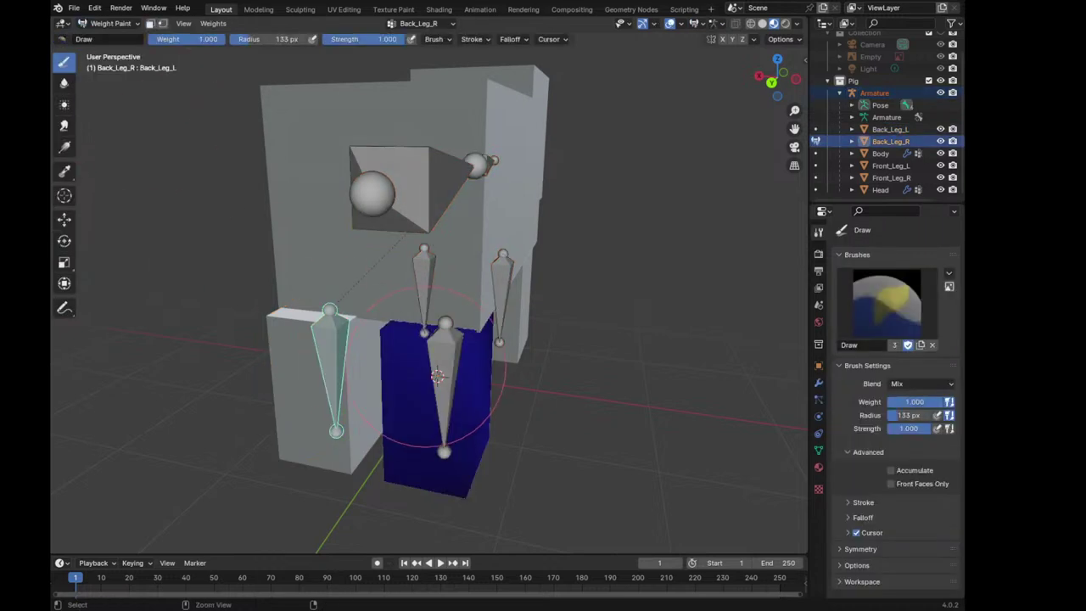
{"action": "left_click", "coordinate": [437, 376], "text": "ctrl"}
Paint the Back_Leg_R mesh fully red, then go back to Object Mode
{"action": "mouse_move", "coordinate": [521, 291]}
{"action": "middle_mouse_down"}
{"action": "mouse_move", "coordinate": [497, 327]}
{"action": "mouse_move", "coordinate": [474, 426]}
{"action": "middle_mouse_up"}
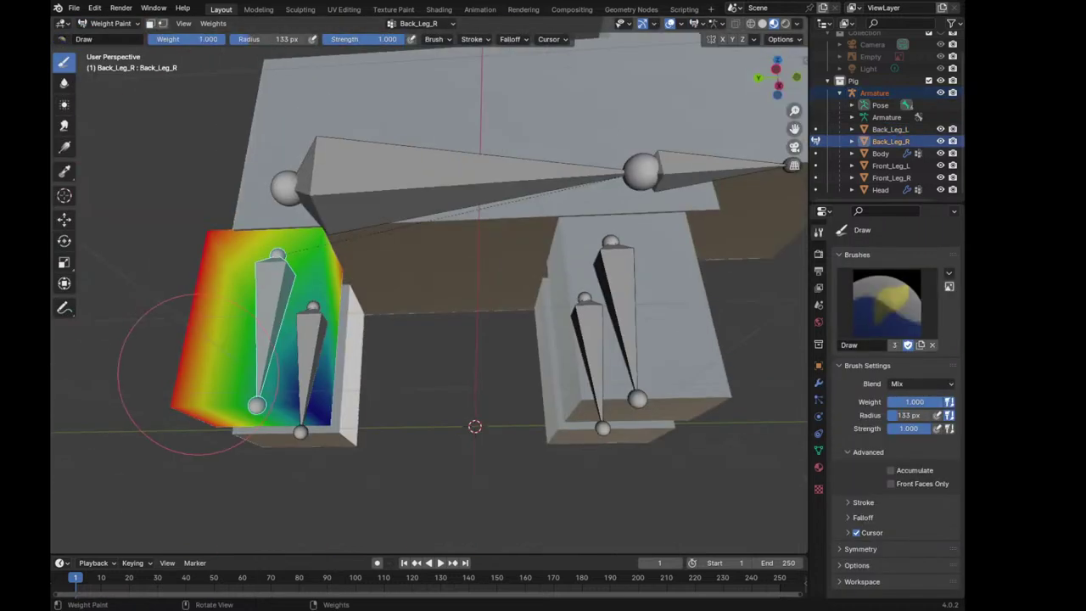
{"action": "left_click_drag", "start_coordinate": [348, 408], "coordinate": [149, 365]}
{"action": "mouse_move", "coordinate": [149, 365]}
{"action": "middle_mouse_down"}
{"action": "mouse_move", "coordinate": [398, 208]}
{"action": "mouse_move", "coordinate": [314, 229]}
{"action": "middle_mouse_up"}
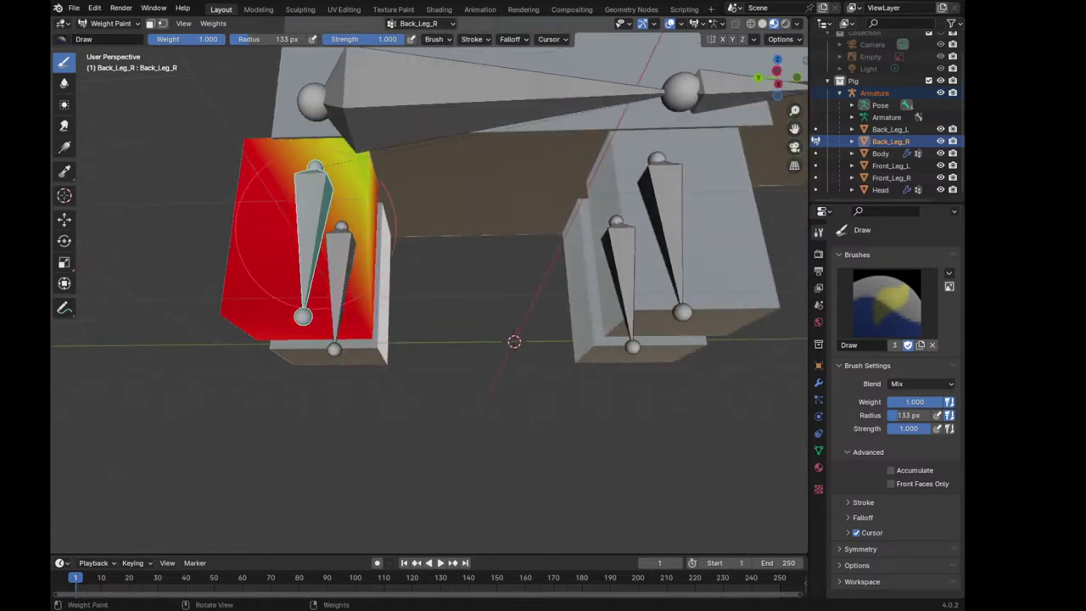
{"action": "left_click_drag", "start_coordinate": [411, 146], "coordinate": [98, 208]}
{"action": "middle_click_drag", "start_coordinate": [97, 208], "coordinate": [566, 252]}
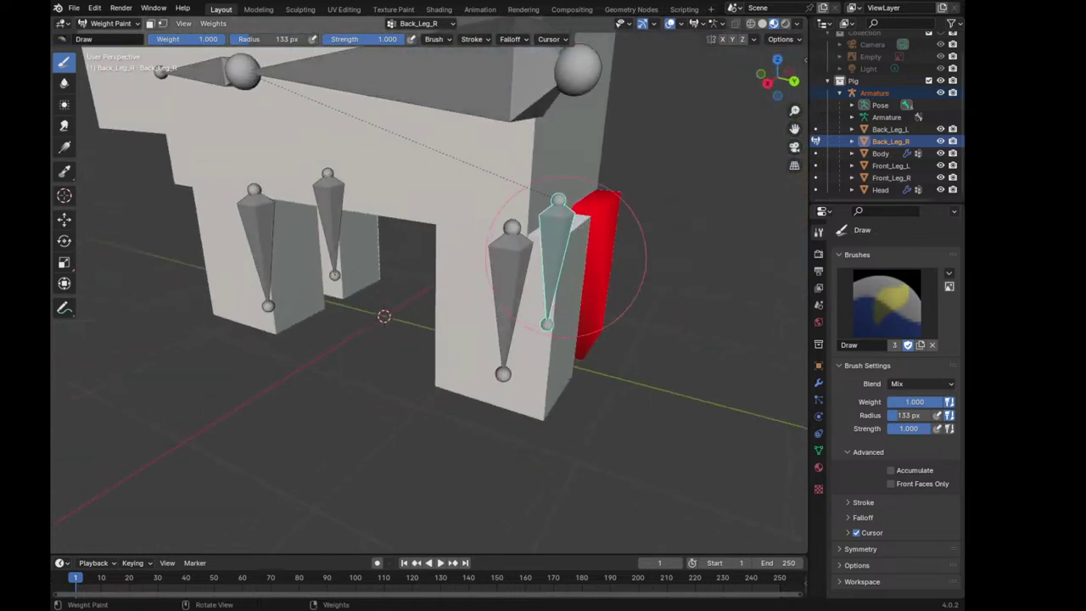
{"action": "mouse_move", "coordinate": [394, 250]}
{"action": "middle_mouse_down"}
{"action": "mouse_move", "coordinate": [314, 291]}
{"action": "mouse_move", "coordinate": [382, 246]}
{"action": "mouse_move", "coordinate": [217, 424]}
{"action": "middle_mouse_up"}
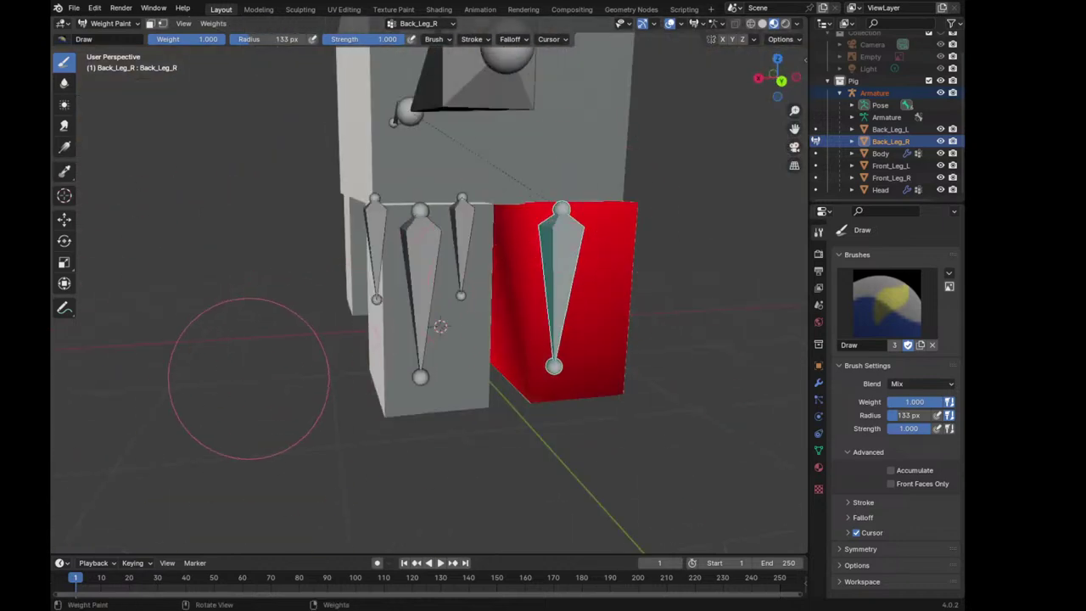
{"action": "mouse_move", "coordinate": [243, 376]}
{"action": "middle_mouse_down"}
{"action": "mouse_move", "coordinate": [295, 336]}
{"action": "mouse_move", "coordinate": [145, 92]}
{"action": "middle_mouse_up"}
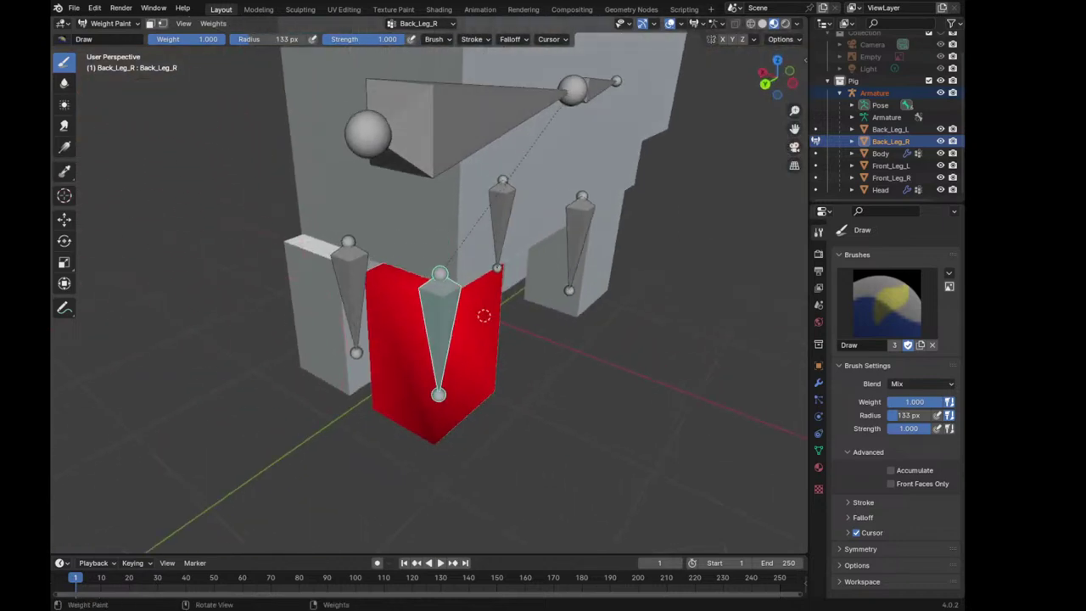
{"action": "left_click", "coordinate": [110, 23]}
{"action": "left_click", "coordinate": [106, 37]}
{"action": "middle_click_drag", "start_coordinate": [398, 289], "coordinate": [395, 397]}
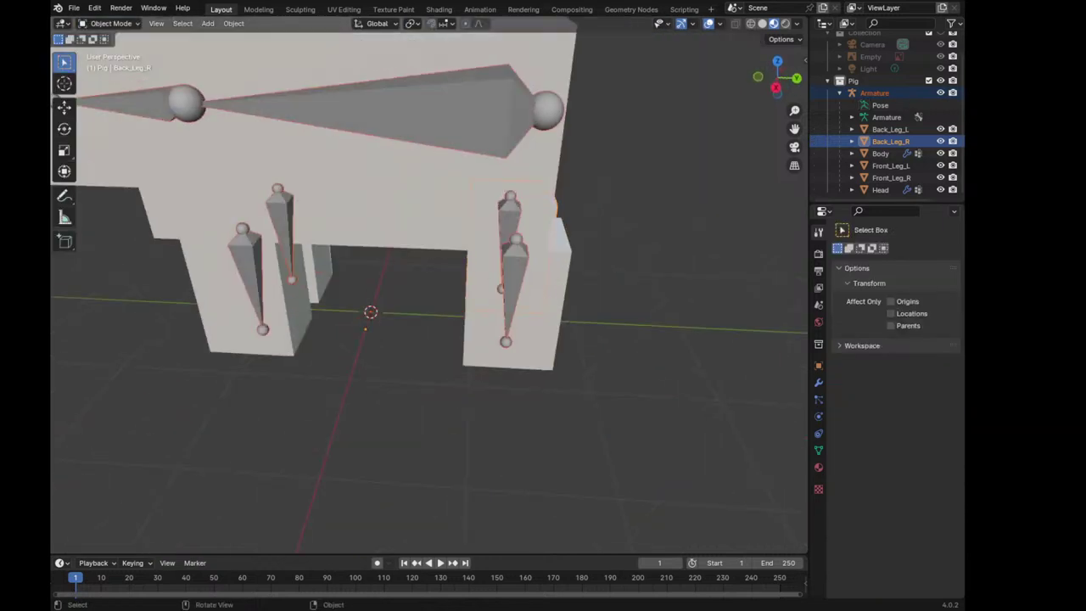
{"action": "left_click", "coordinate": [874, 93]}
{"action": "mouse_move", "coordinate": [424, 297]}
{"action": "middle_mouse_down"}
{"action": "mouse_move", "coordinate": [373, 289]}
{"action": "mouse_move", "coordinate": [475, 297]}
{"action": "middle_mouse_up"}
{"action": "left_click", "coordinate": [107, 23]}
{"action": "left_click", "coordinate": [102, 63]}
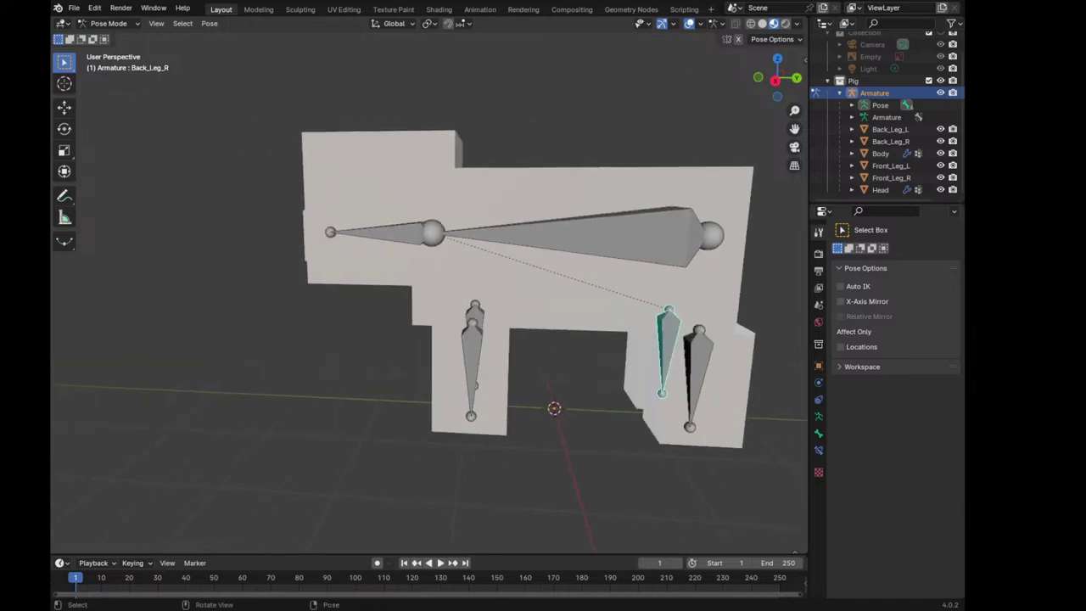
{"action": "left_click", "coordinate": [374, 230]}
{"action": "key", "text": "r"}
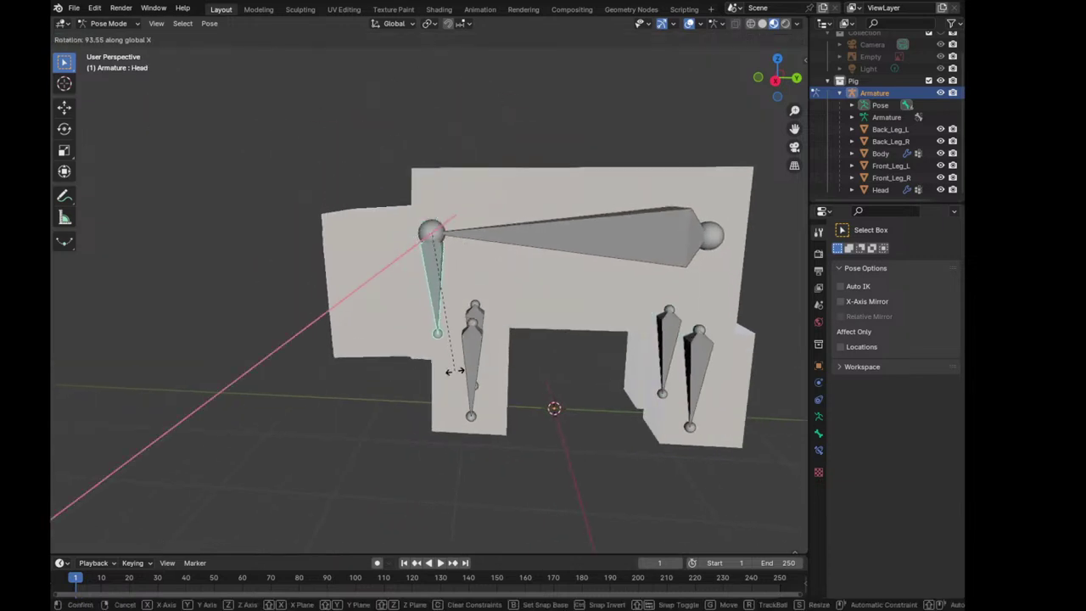
{"action": "key", "text": "Escape"}
{"action": "left_click", "coordinate": [552, 237]}
{"action": "key", "text": "r"}
{"action": "key", "text": "Escape"}
{"action": "left_click", "coordinate": [473, 314]}
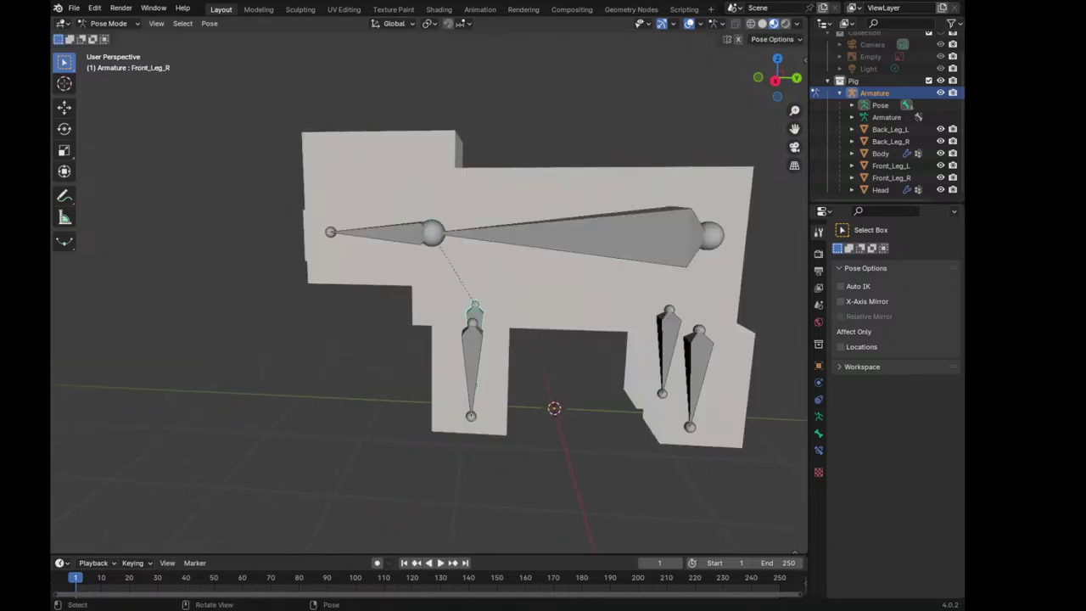
{"action": "key", "text": "r"}
{"action": "key", "text": "Escape"}
{"action": "left_click", "coordinate": [470, 365]}
{"action": "key", "text": "r"}
{"action": "scroll", "coordinate": [462, 339], "scroll_direction": "down", "scroll_amount": 3}
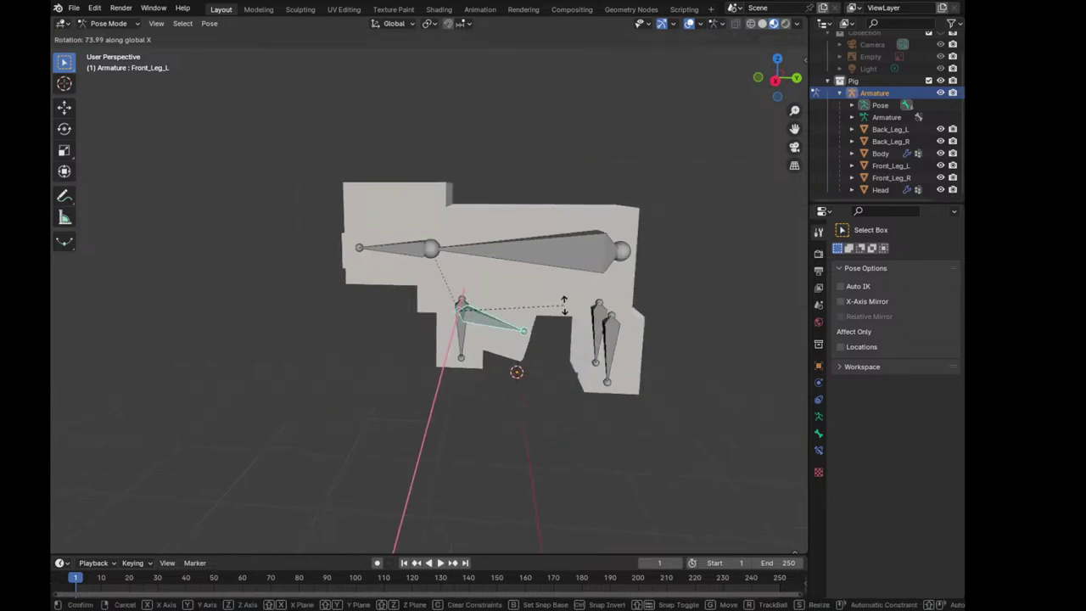
{"action": "key", "text": "Escape"}
{"action": "middle_click_drag", "start_coordinate": [465, 337], "coordinate": [380, 316], "text": "shift"}
{"action": "key", "text": "KP_3"}
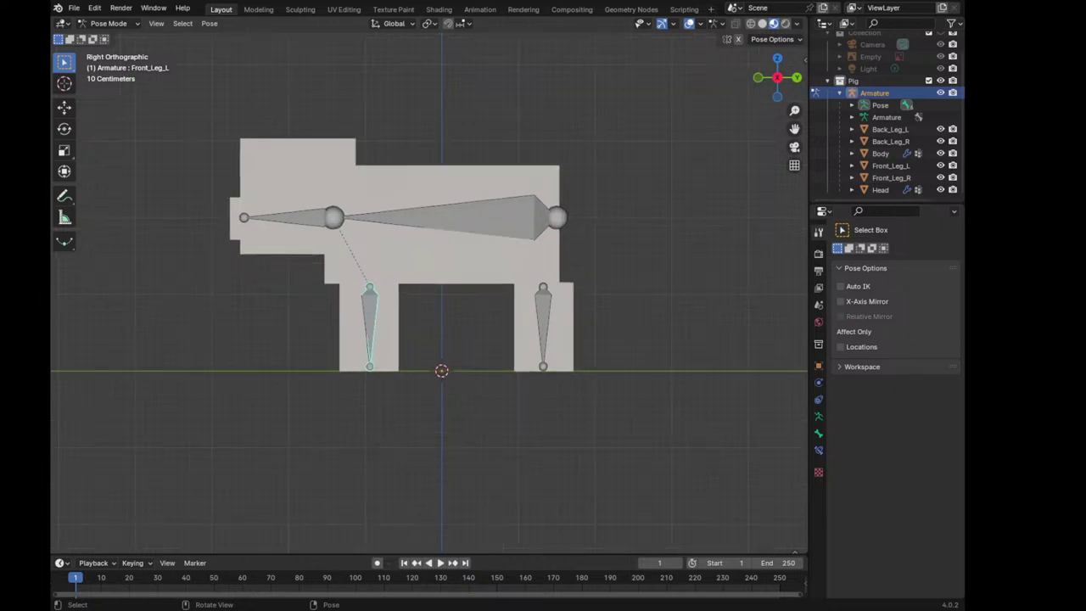
{"action": "key", "text": "r"}
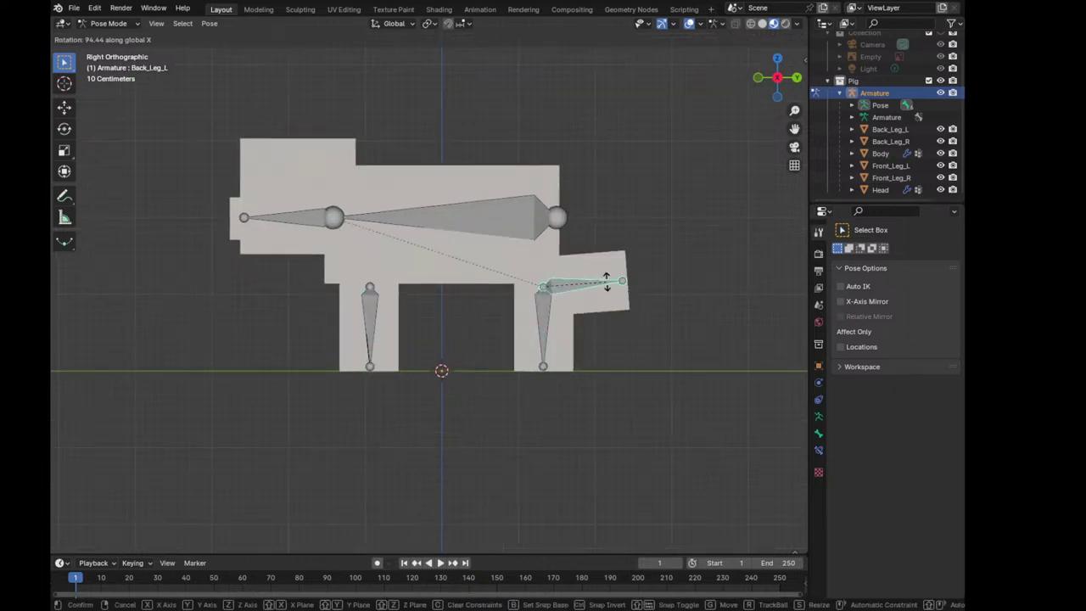
{"action": "key", "text": "Escape"}
{"action": "middle_click_drag", "start_coordinate": [424, 339], "coordinate": [509, 322]}
{"action": "left_click", "coordinate": [327, 347]}
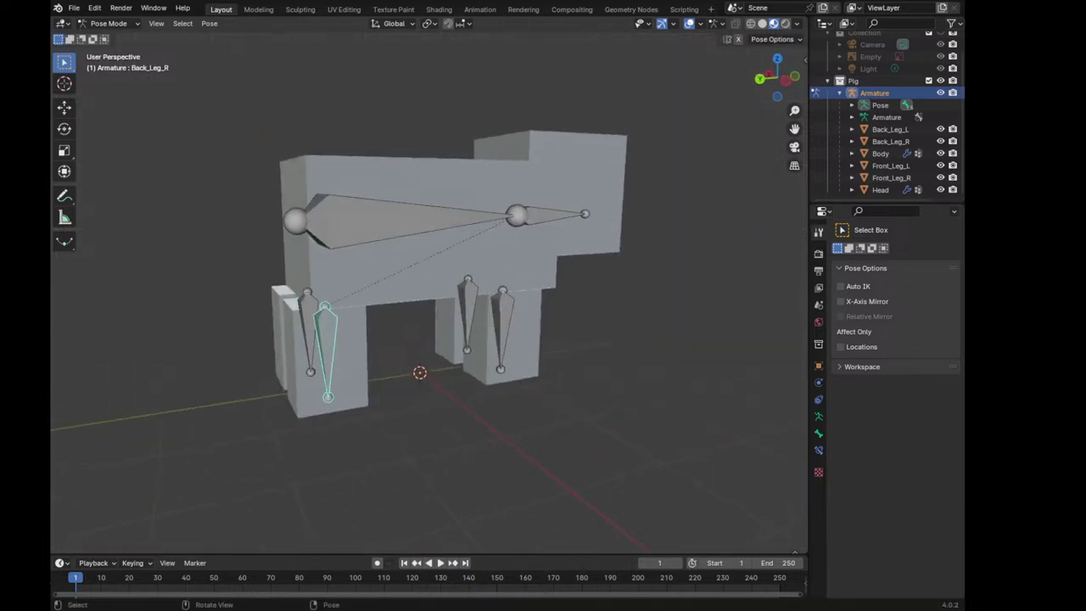
{"action": "mouse_move", "coordinate": [424, 339]}
{"action": "middle_mouse_down"}
{"action": "mouse_move", "coordinate": [458, 331]}
{"action": "mouse_move", "coordinate": [407, 348]}
{"action": "middle_mouse_up"}
{"action": "key", "text": "r"}
{"action": "key", "text": "x"}
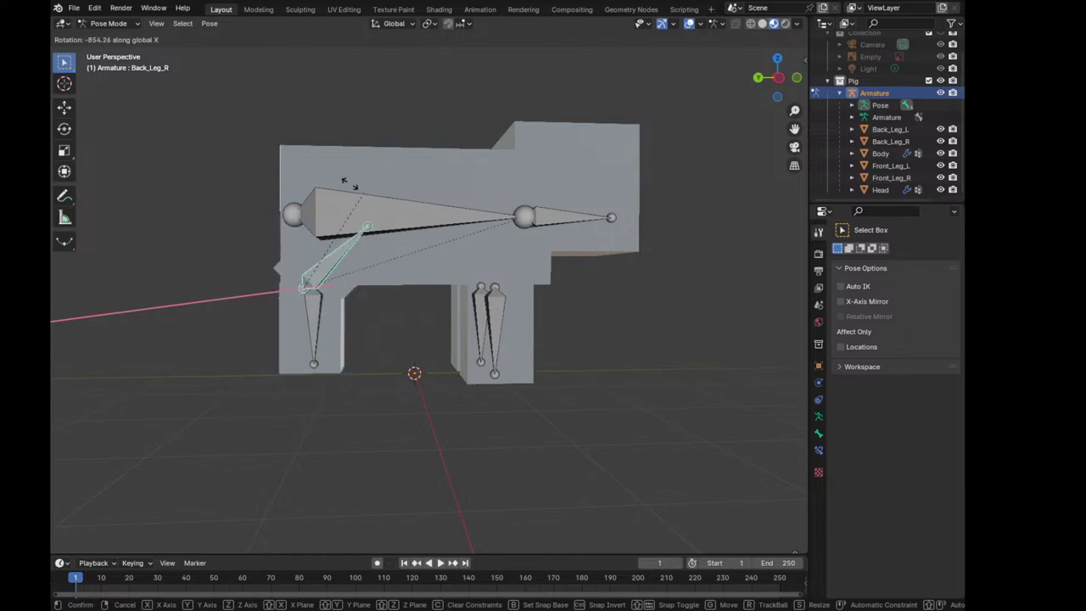
{"action": "key", "text": "Escape"}
{"action": "key", "text": "KP_1"}
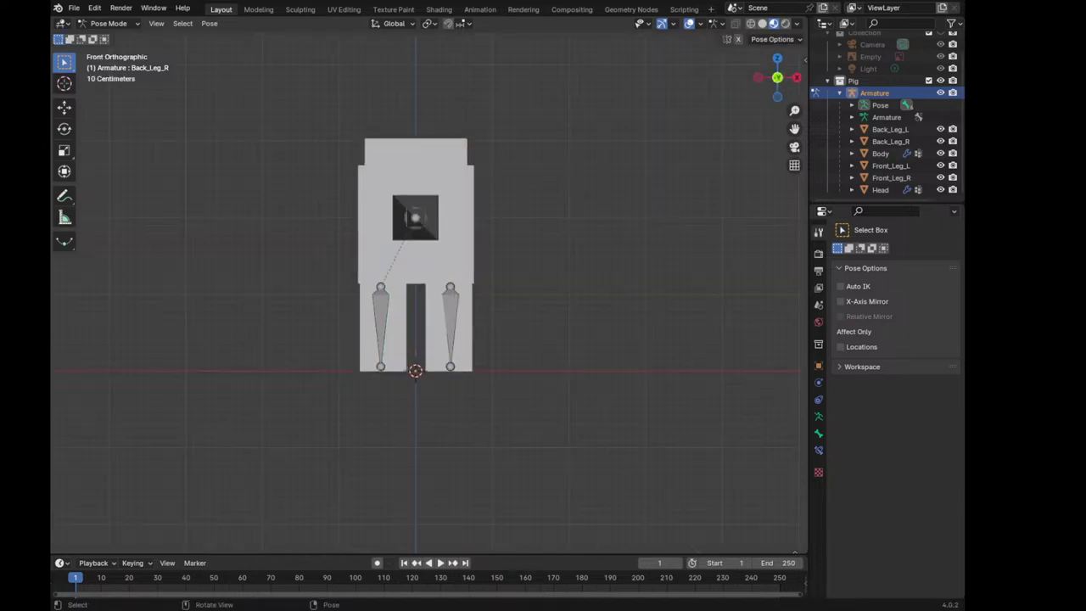
{"action": "key", "text": "KP_3"}
{"action": "middle_click_drag", "start_coordinate": [280, 255], "coordinate": [289, 256], "text": "shift"}
{"action": "left_click", "coordinate": [284, 219]}
{"action": "key", "text": "r"}
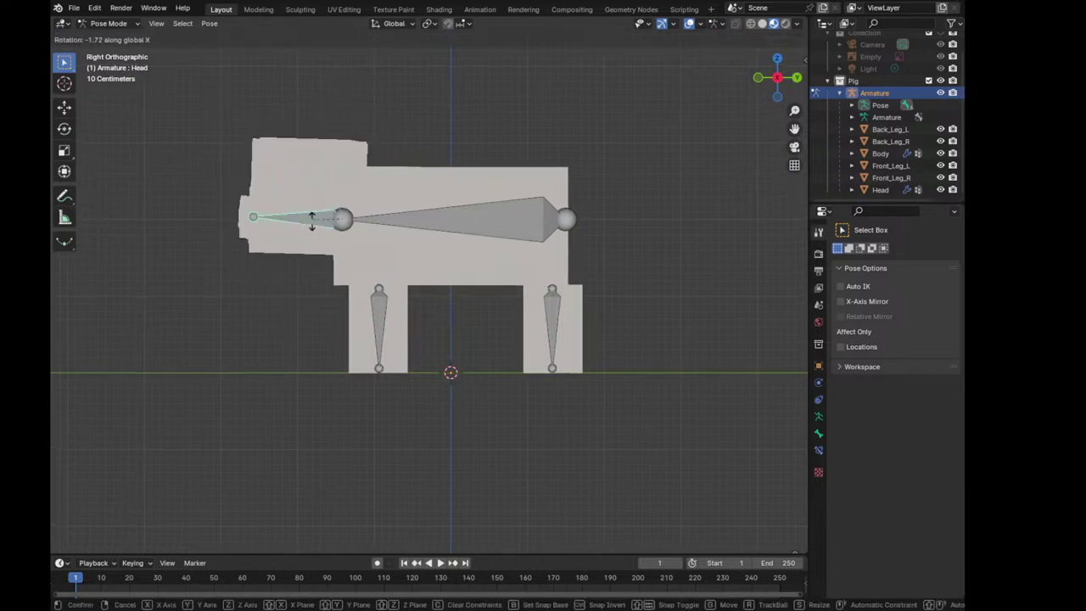
{"action": "key", "text": "Escape"}
{"action": "mouse_move", "coordinate": [424, 297]}
{"action": "middle_mouse_down"}
{"action": "mouse_move", "coordinate": [458, 336]}
{"action": "mouse_move", "coordinate": [424, 340]}
{"action": "middle_mouse_up"}
{"action": "key", "text": "r"}
{"action": "key", "text": "z"}
{"action": "key", "text": "x"}
{"action": "key", "text": "Escape"}
{"action": "key", "text": "r"}
{"action": "key", "text": "Escape"}
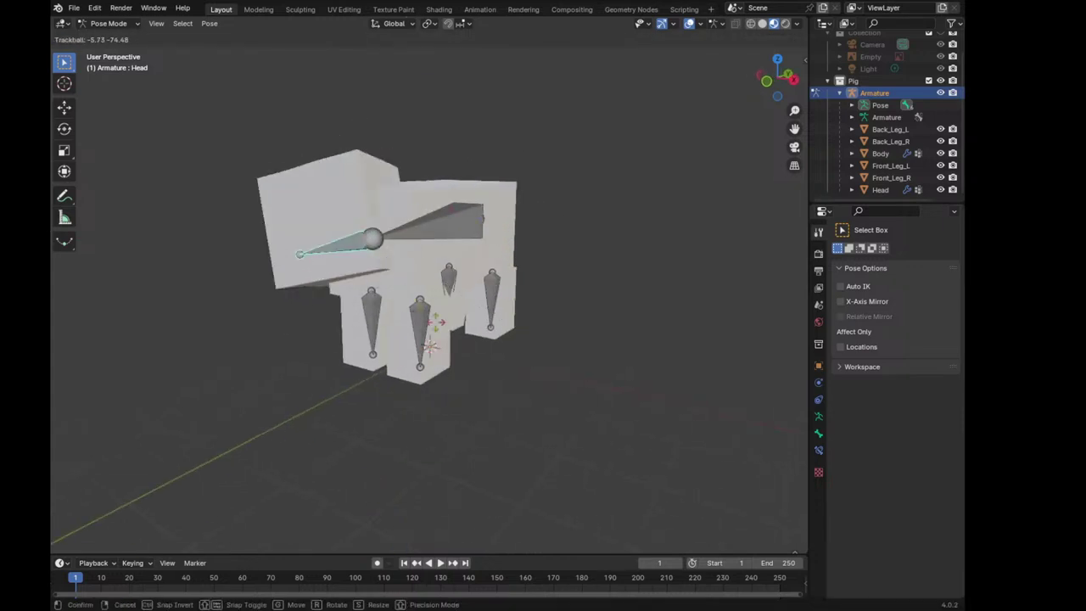
{"action": "left_click", "coordinate": [441, 222]}
{"action": "key", "text": "r"}
{"action": "key", "text": "r"}
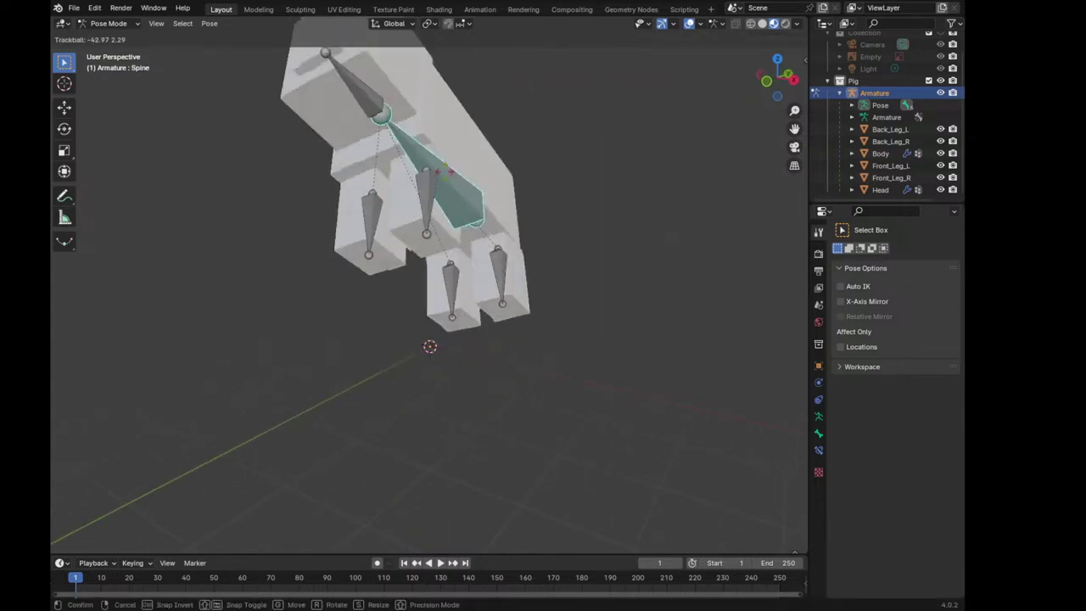
{"action": "key", "text": "Escape"}
{"action": "mouse_move", "coordinate": [441, 339]}
{"action": "middle_mouse_down"}
{"action": "mouse_move", "coordinate": [509, 331]}
{"action": "mouse_move", "coordinate": [475, 331]}
{"action": "middle_mouse_up"}
{"action": "left_click", "coordinate": [386, 322]}
{"action": "key", "text": "r"}
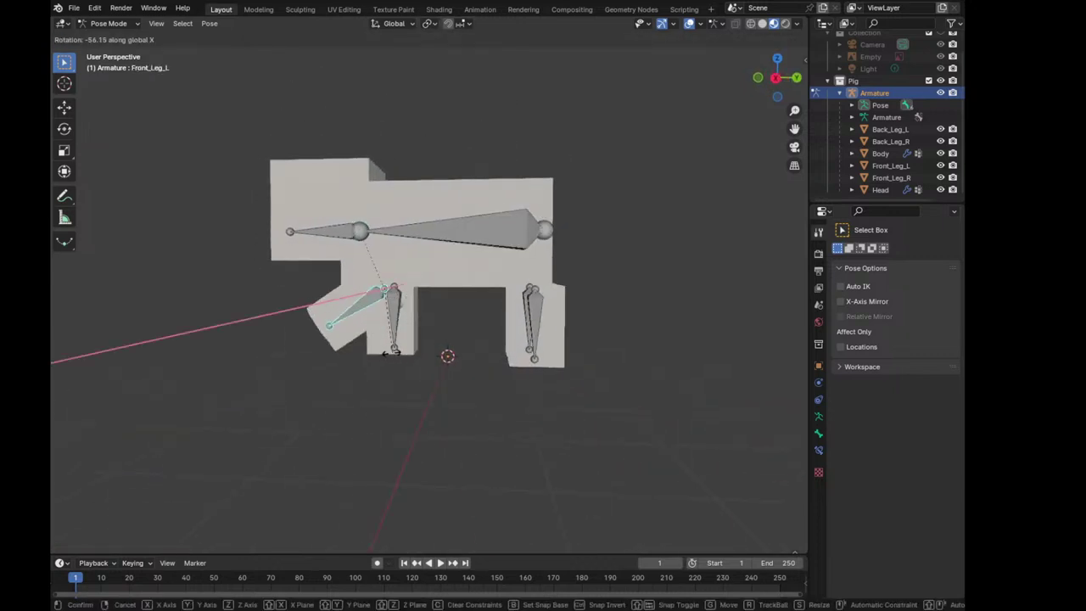
{"action": "key", "text": "Escape"}
{"action": "key", "text": "r"}
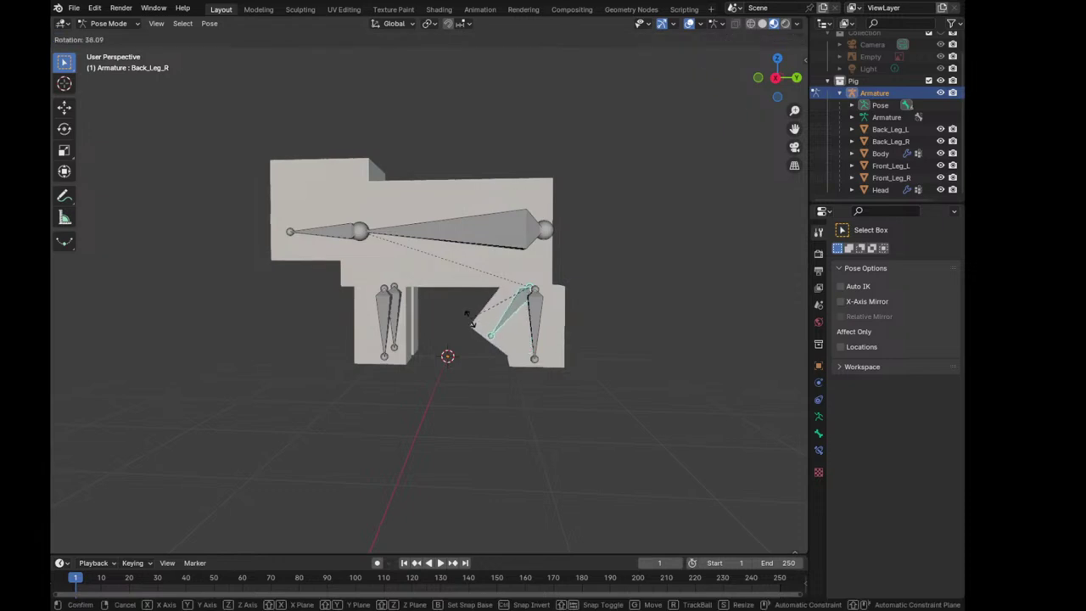
{"action": "key", "text": "Escape"}
{"action": "key", "text": "KP_1"}
{"action": "mouse_move", "coordinate": [473, 315]}
{"action": "middle_mouse_down"}
{"action": "mouse_move", "coordinate": [458, 339]}
{"action": "mouse_move", "coordinate": [526, 335]}
{"action": "middle_mouse_up"}
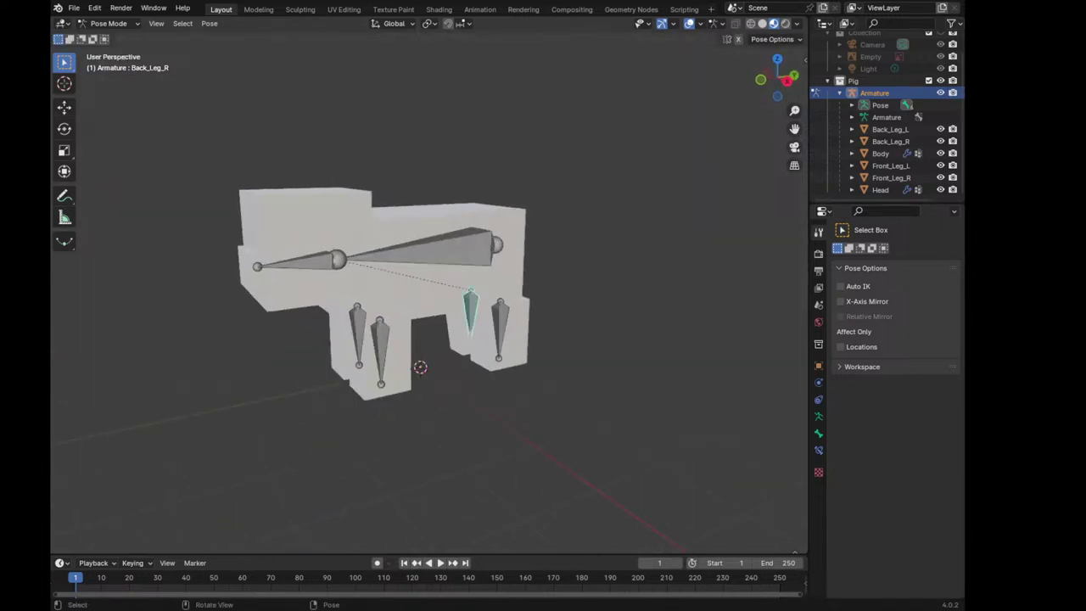
{"action": "left_click", "coordinate": [107, 23]}
{"action": "left_click", "coordinate": [106, 38]}
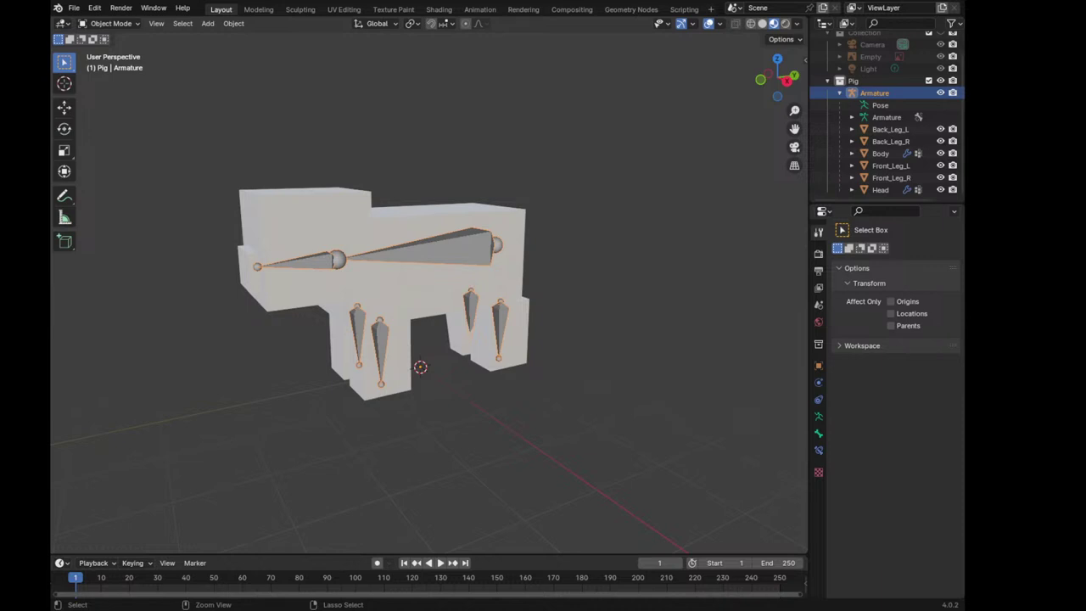
Select the pig's Head and orbit to a perspective view of the rigged pig
{"action": "middle_click_drag", "start_coordinate": [429, 293], "coordinate": [475, 293], "text": "alt"}
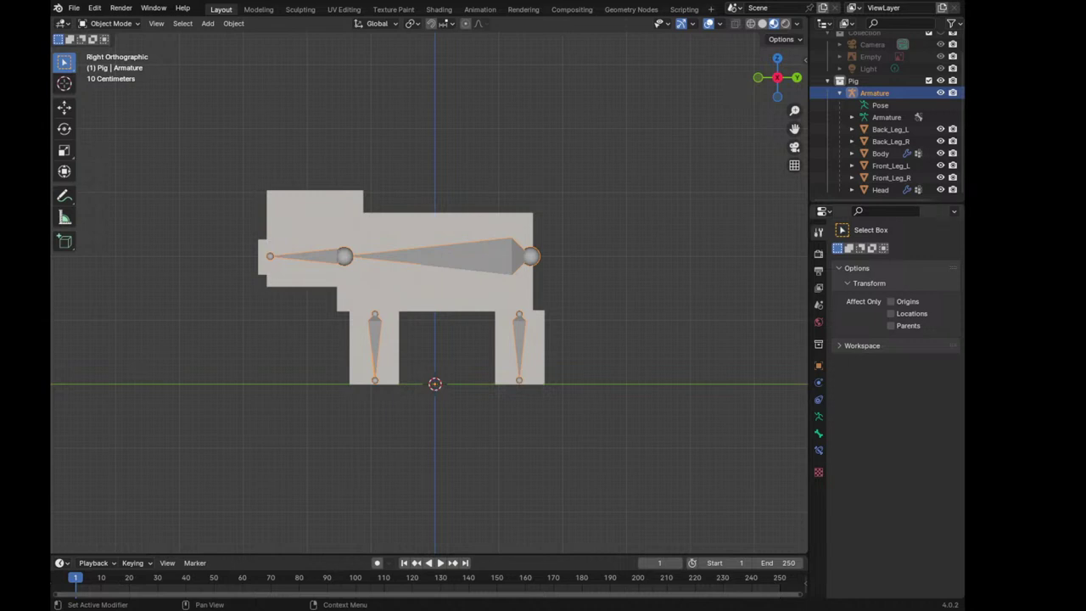
{"action": "scroll", "coordinate": [443, 158], "scroll_direction": "up", "scroll_amount": 1}
{"action": "scroll", "coordinate": [443, 158], "scroll_direction": "up", "scroll_amount": 1}
{"action": "scroll", "coordinate": [444, 158], "scroll_direction": "up", "scroll_amount": 1}
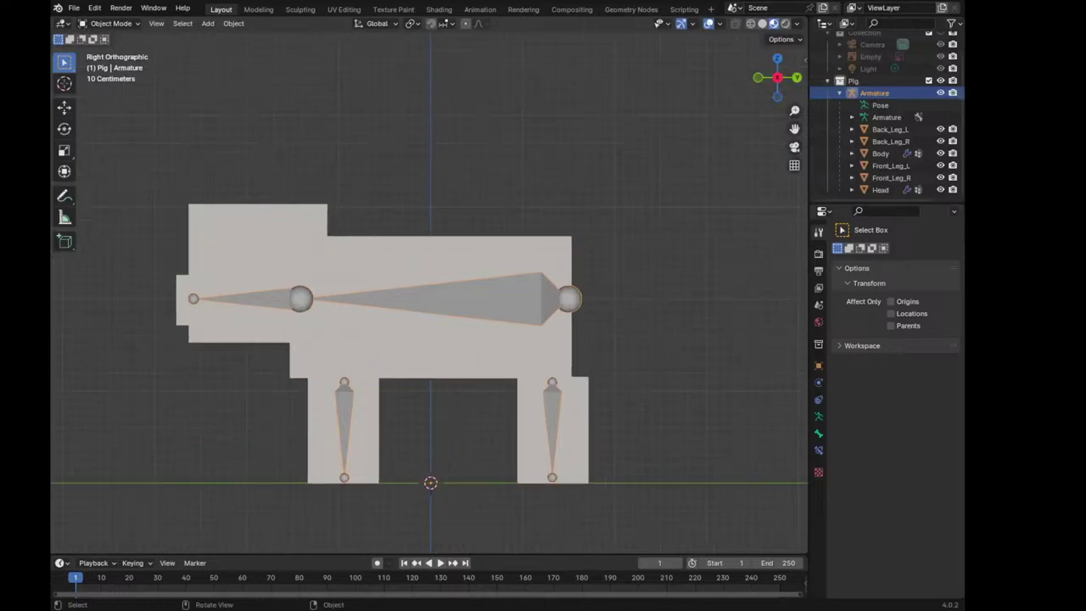
{"action": "scroll", "coordinate": [444, 158], "scroll_direction": "down", "scroll_amount": 1}
{"action": "scroll", "coordinate": [444, 158], "scroll_direction": "up", "scroll_amount": 1}
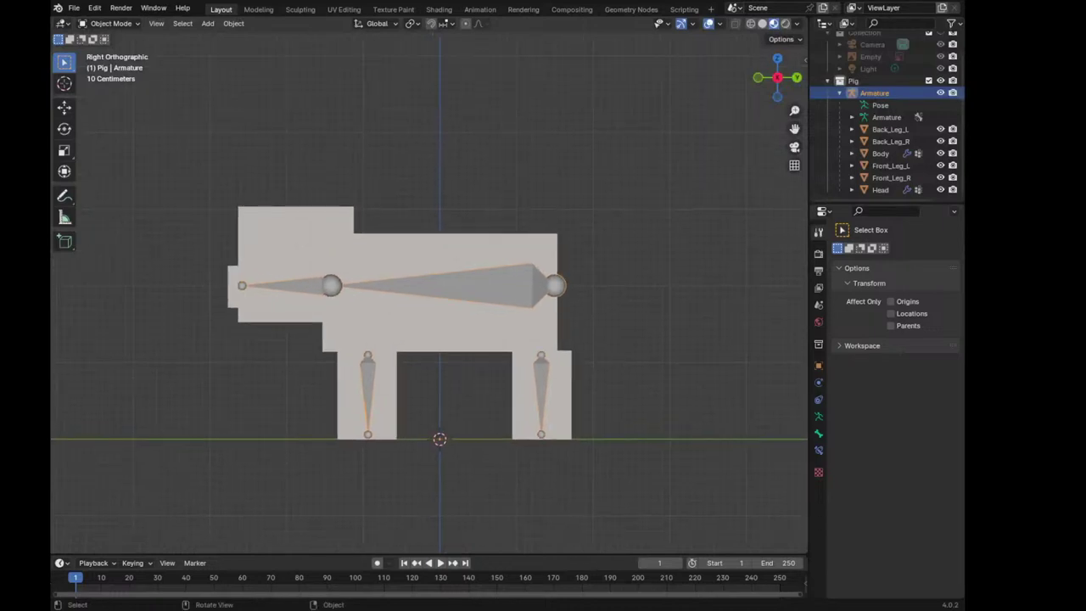
{"action": "left_click", "coordinate": [284, 254]}
{"action": "middle_click_drag", "start_coordinate": [284, 254], "coordinate": [399, 254]}
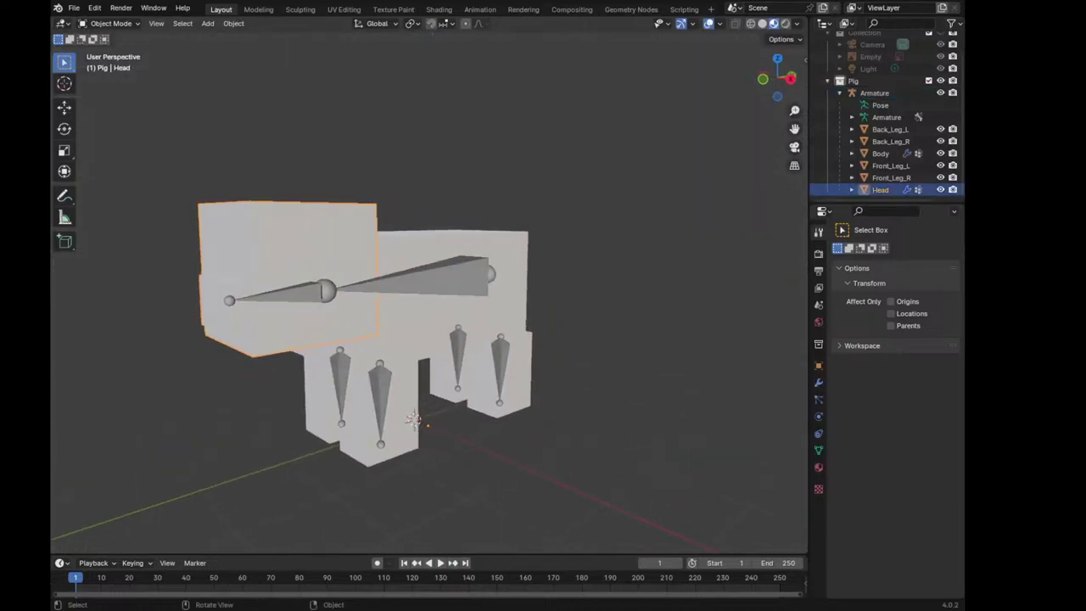
Rename the Head's material to M_Pig_Skin
{"action": "left_click", "coordinate": [818, 467]}
{"action": "double_click", "coordinate": [867, 303]}
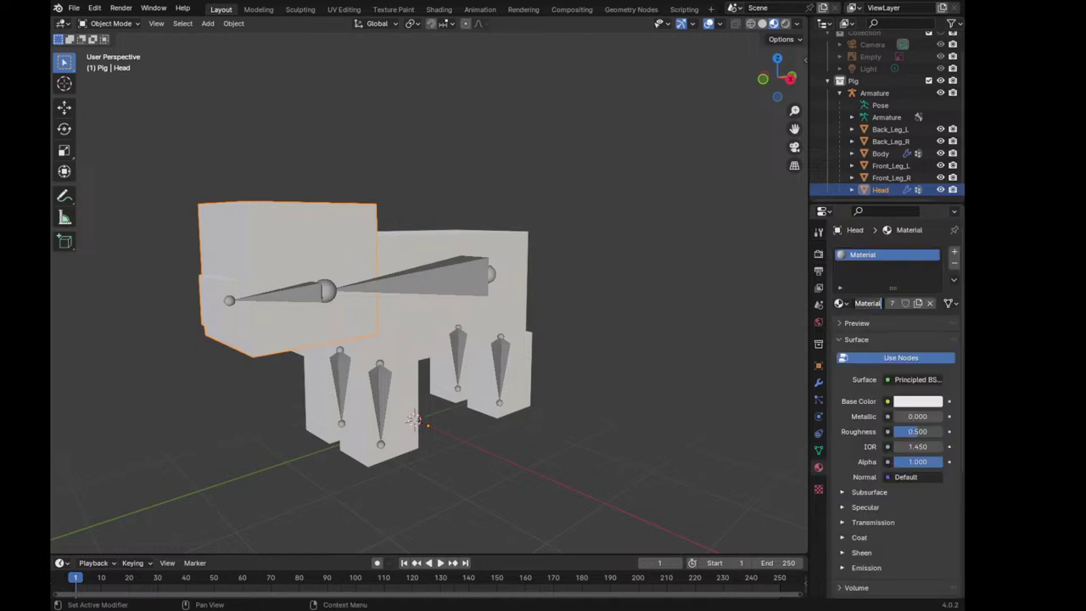
{"action": "type", "text": "M_"}
{"action": "type", "text": "Pig_"}
{"action": "type", "text": "Skin"}
{"action": "key", "text": "Return"}
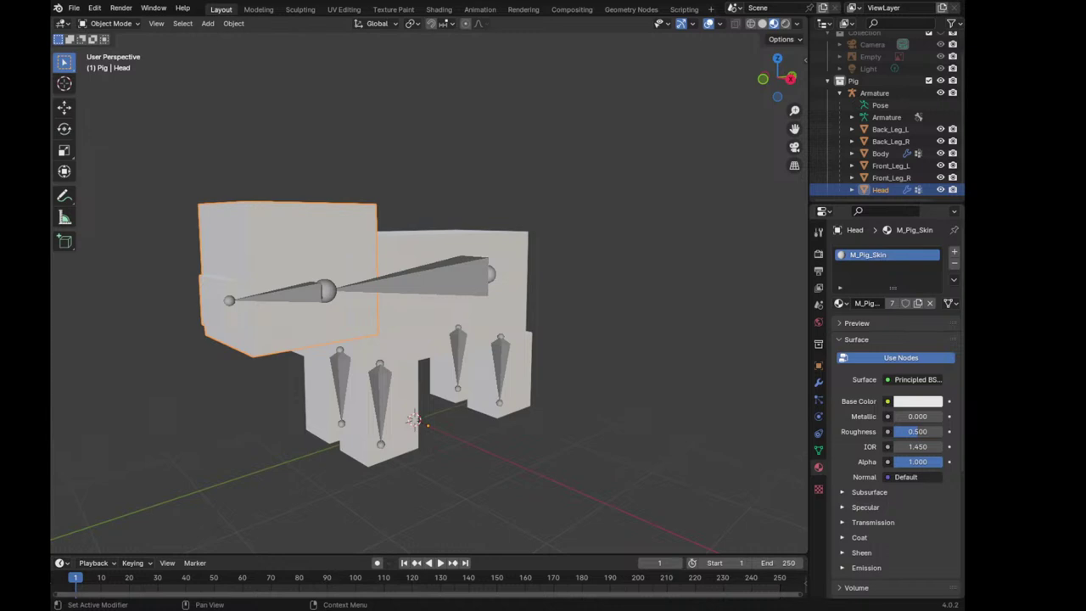
Set M_Pig_Skin's base colour to a light pink (hue 0.969, saturation 0.638)
{"action": "left_click", "coordinate": [918, 401]}
{"action": "left_click_drag", "start_coordinate": [872, 280], "coordinate": [875, 288]}
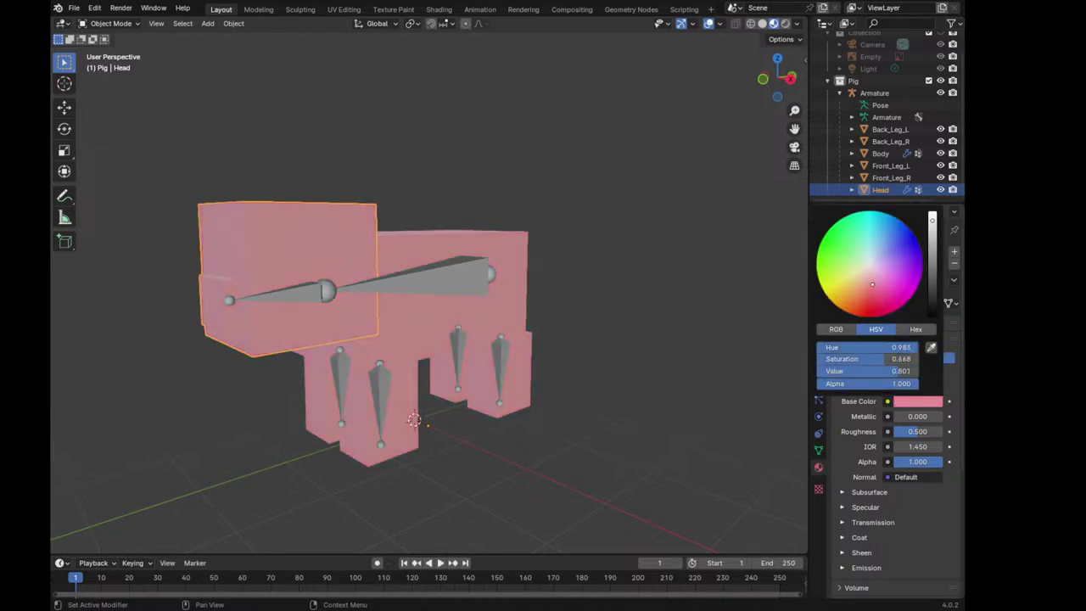
{"action": "left_click_drag", "start_coordinate": [875, 287], "coordinate": [873, 281]}
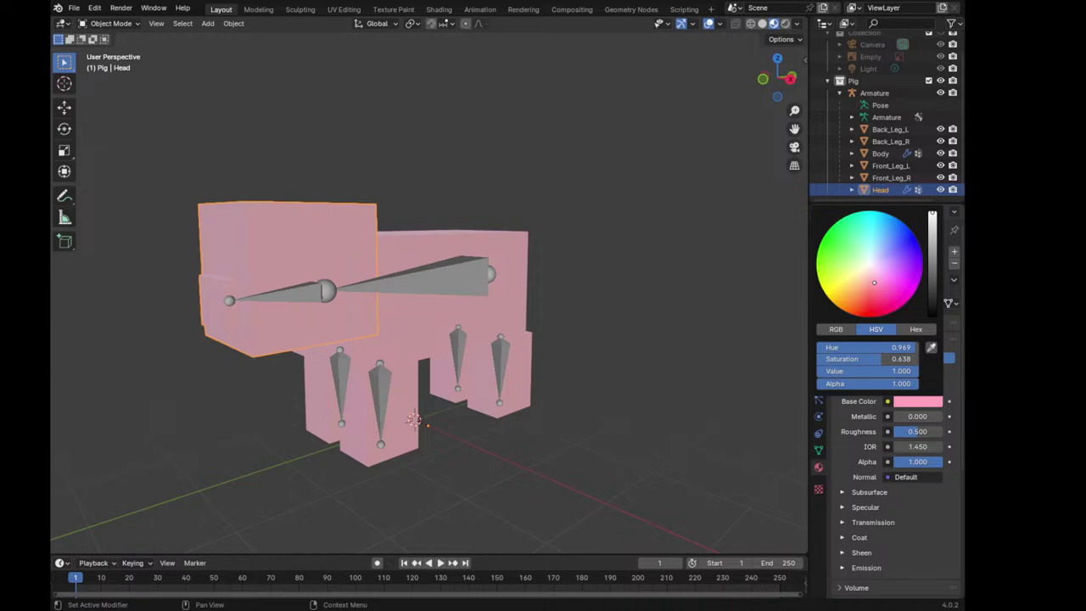
{"action": "mouse_move", "coordinate": [413, 419]}
{"action": "middle_mouse_down"}
{"action": "mouse_move", "coordinate": [394, 428]}
{"action": "mouse_move", "coordinate": [405, 392]}
{"action": "mouse_move", "coordinate": [406, 420]}
{"action": "mouse_move", "coordinate": [458, 422]}
{"action": "middle_mouse_up"}
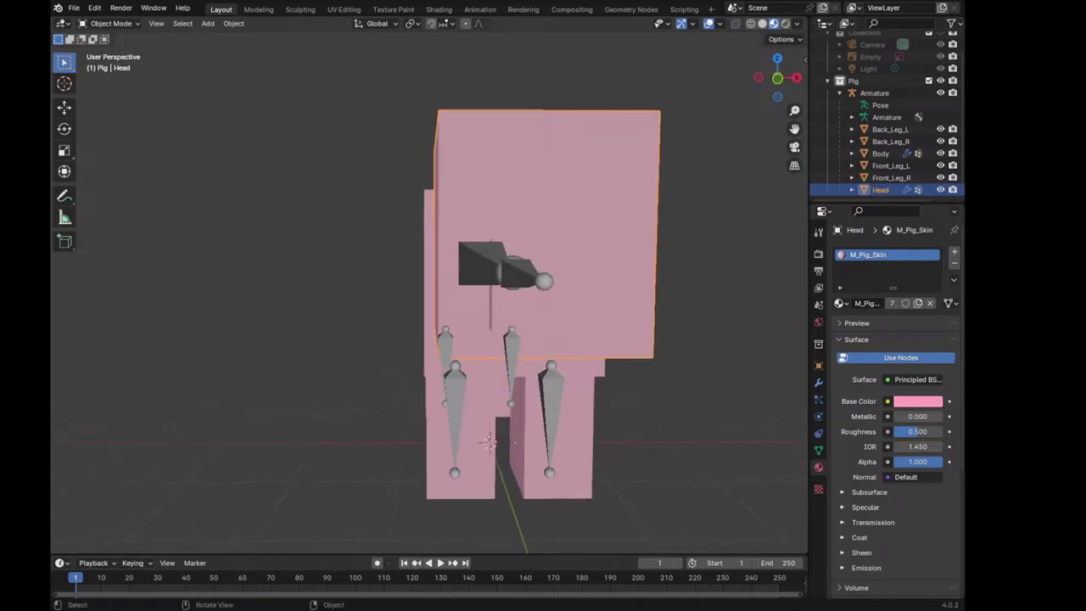
{"action": "key", "text": "KP_1"}
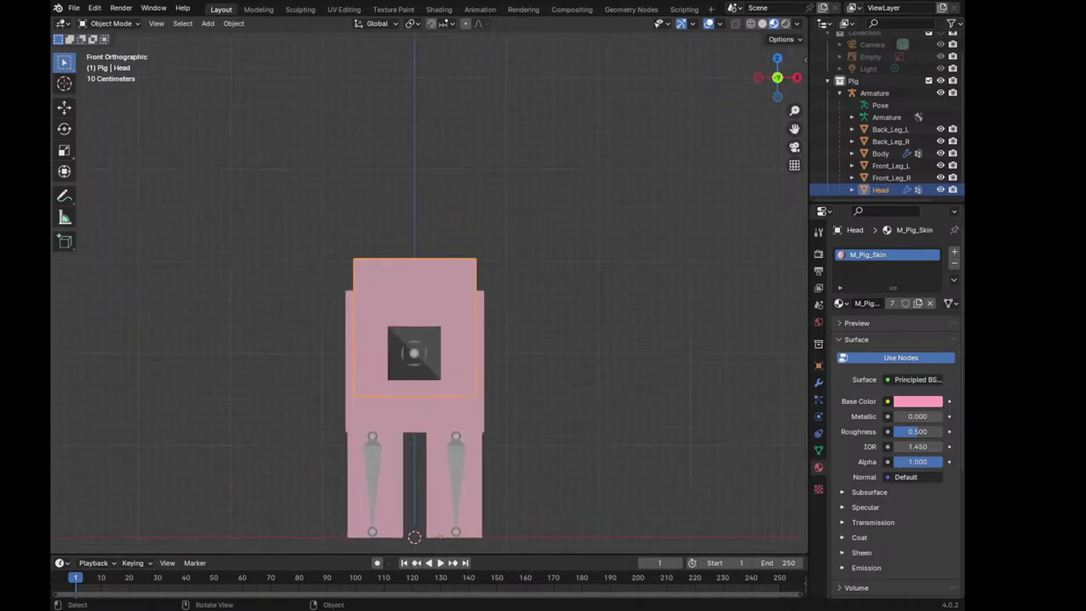
{"action": "scroll", "coordinate": [428, 292], "scroll_direction": "up", "scroll_amount": 3}
{"action": "middle_click_drag", "start_coordinate": [407, 381], "coordinate": [475, 390]}
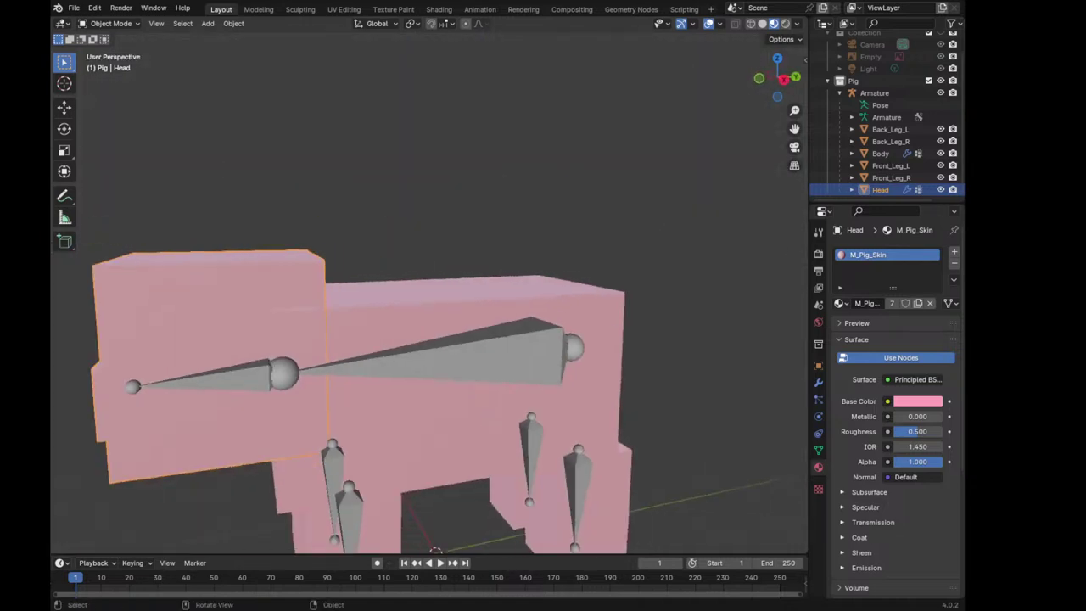
{"action": "key", "text": "KP_1"}
{"action": "middle_click_drag", "start_coordinate": [407, 381], "coordinate": [475, 386]}
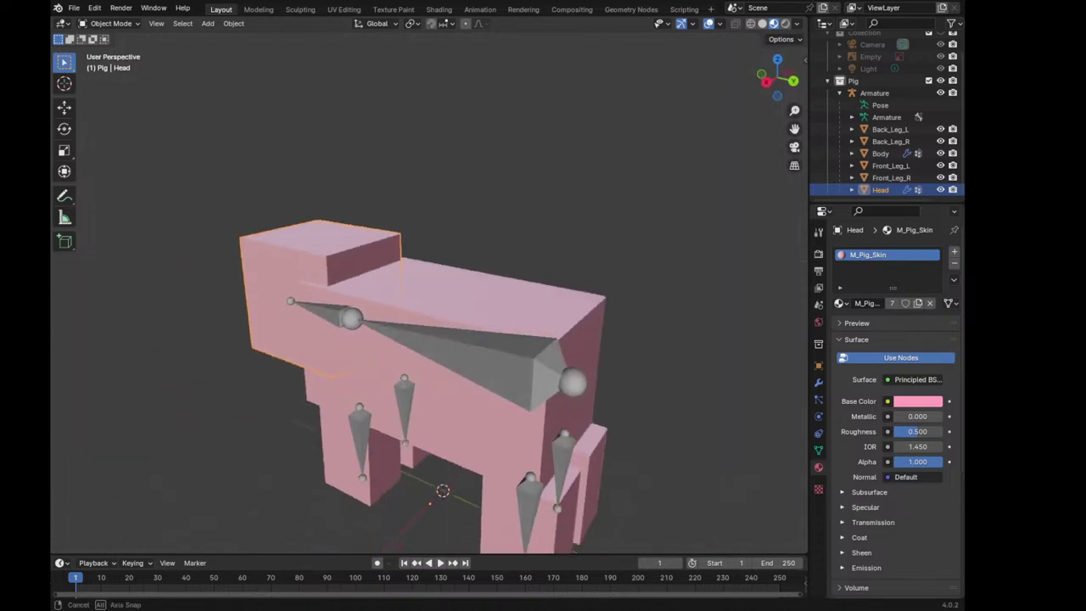
{"action": "middle_click_drag", "start_coordinate": [407, 381], "coordinate": [458, 407]}
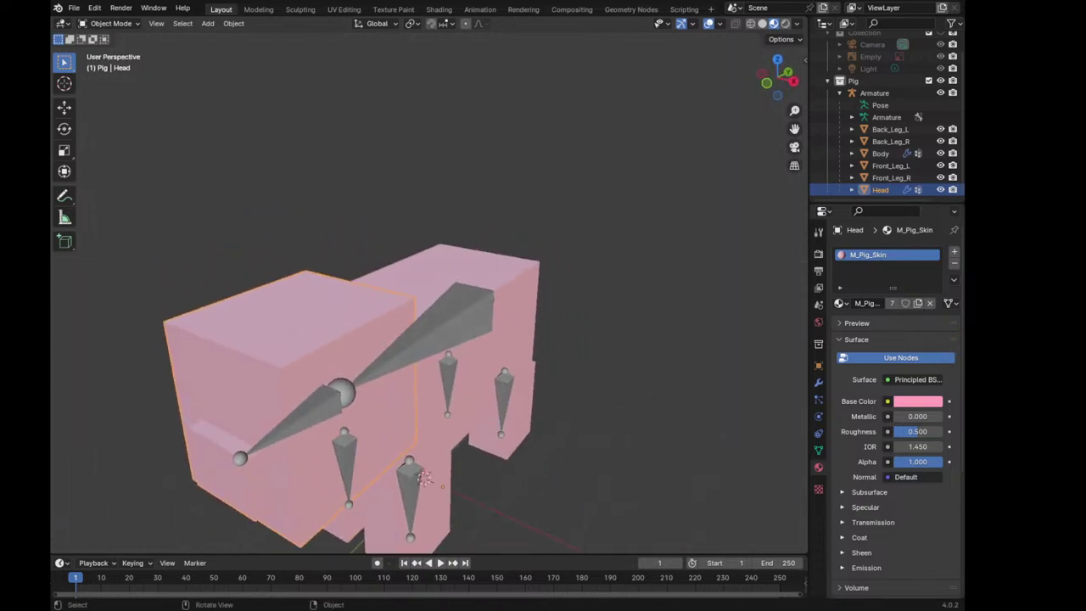
{"action": "middle_click_drag", "start_coordinate": [424, 478], "coordinate": [443, 439]}
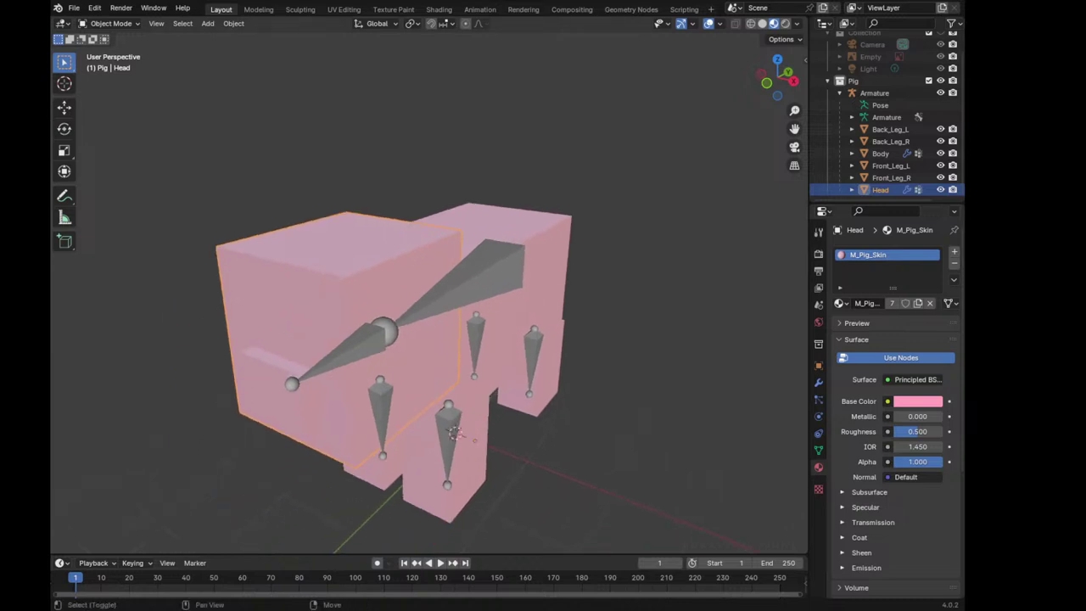
{"action": "key", "text": "KP_1"}
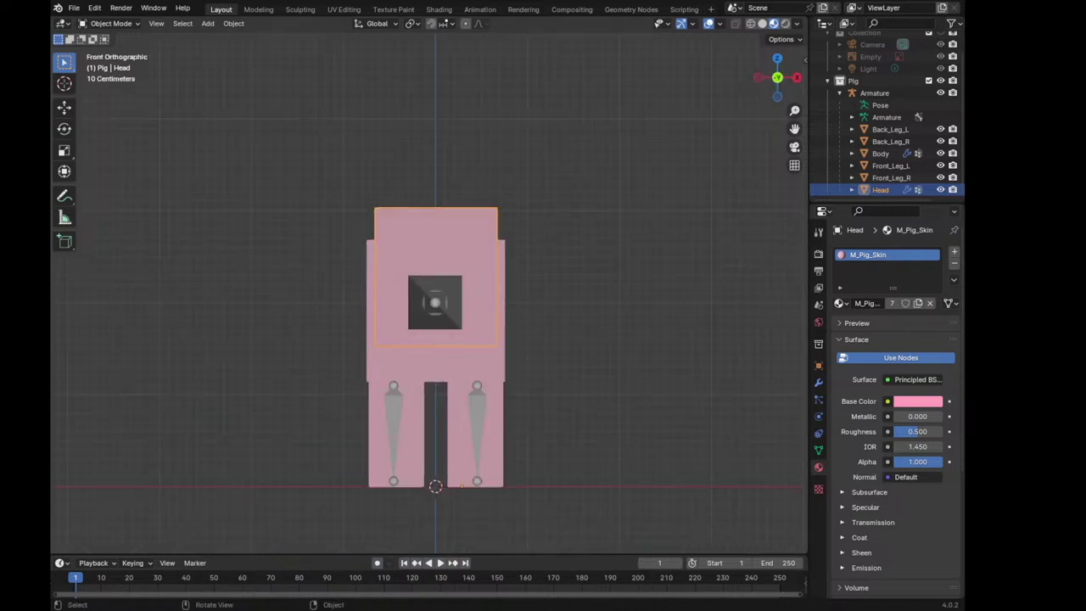
{"action": "middle_click_drag", "start_coordinate": [461, 486], "coordinate": [440, 332]}
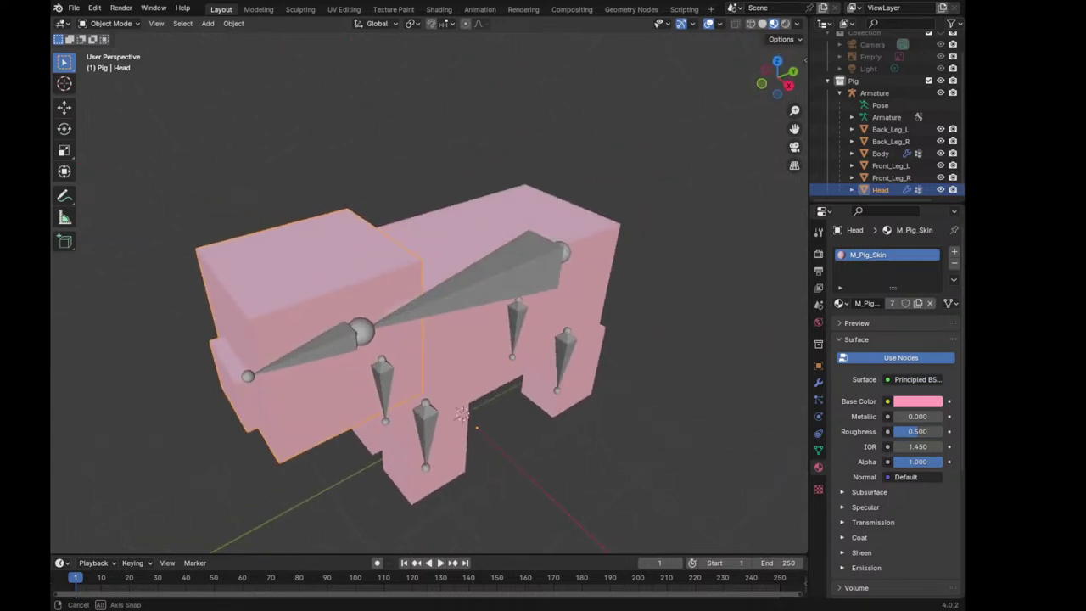
{"action": "middle_click_drag", "start_coordinate": [440, 332], "coordinate": [465, 382]}
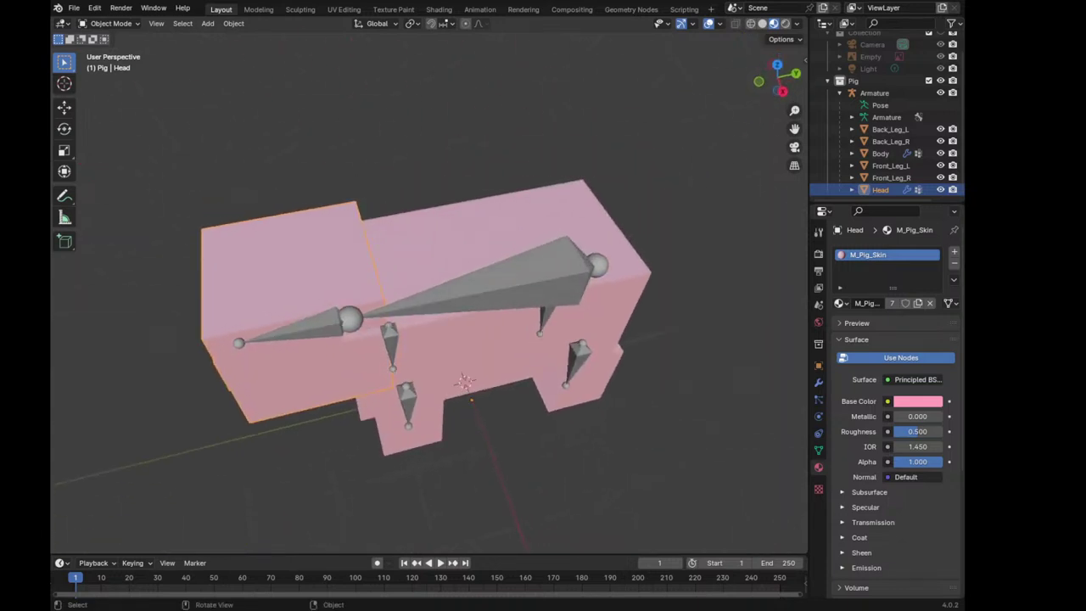
{"action": "mouse_move", "coordinate": [465, 381]}
{"action": "middle_mouse_down"}
{"action": "mouse_move", "coordinate": [475, 322]}
{"action": "mouse_move", "coordinate": [441, 339]}
{"action": "mouse_move", "coordinate": [305, 340]}
{"action": "middle_mouse_up"}
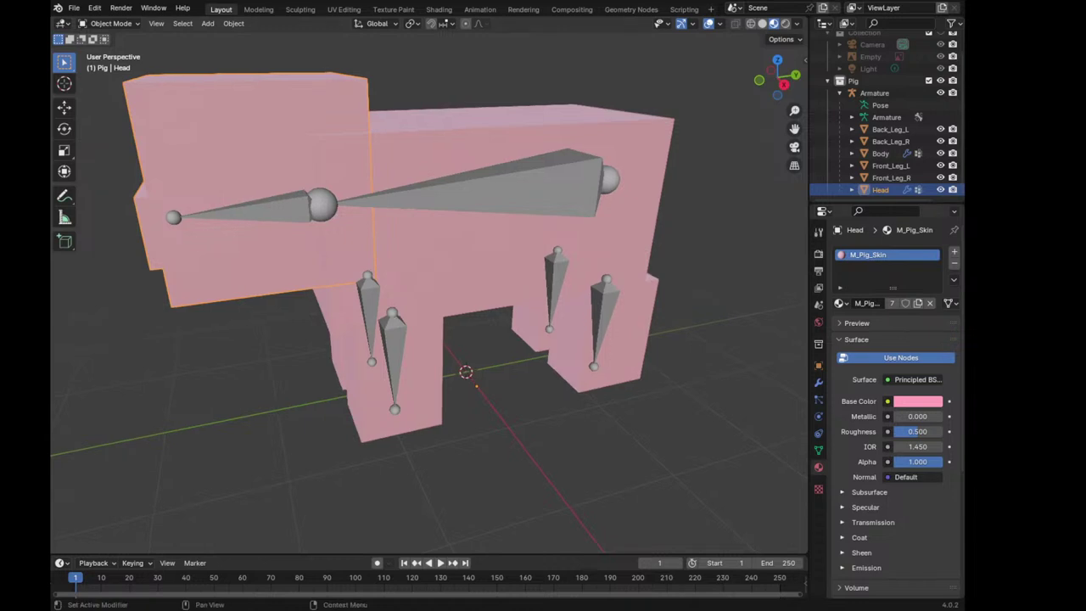
Raise the saturation of M_Pig_Skin's base colour slightly for a deeper pink
{"action": "left_click", "coordinate": [917, 400]}
{"action": "left_click_drag", "start_coordinate": [874, 282], "coordinate": [877, 287]}
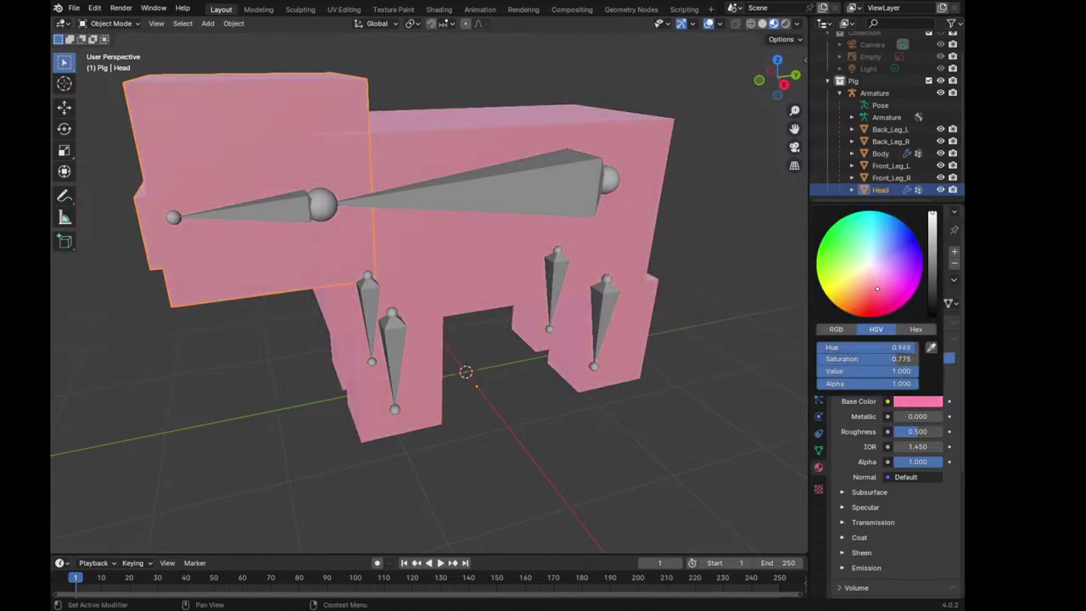
{"action": "middle_click_drag", "start_coordinate": [407, 339], "coordinate": [475, 340]}
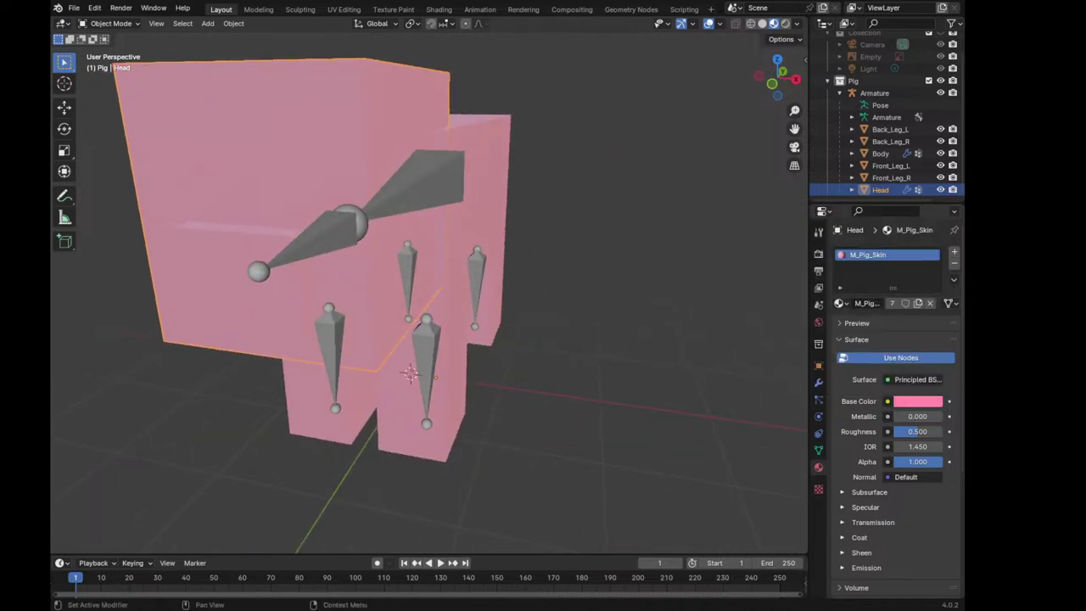
{"action": "left_click", "coordinate": [917, 401]}
{"action": "left_click", "coordinate": [876, 280]}
{"action": "left_click_drag", "start_coordinate": [876, 281], "coordinate": [878, 287]}
{"action": "middle_click_drag", "start_coordinate": [436, 376], "coordinate": [526, 382]}
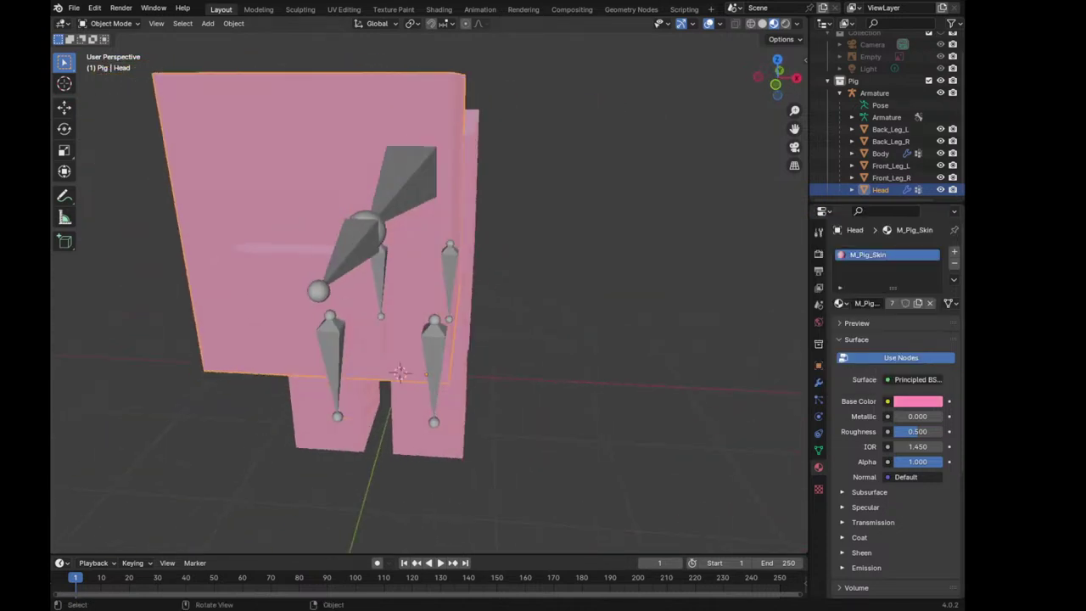
Put the Head mesh into Edit Mode with face selection
{"action": "key", "text": "KP_7"}
{"action": "middle_click_drag", "start_coordinate": [395, 374], "coordinate": [510, 339]}
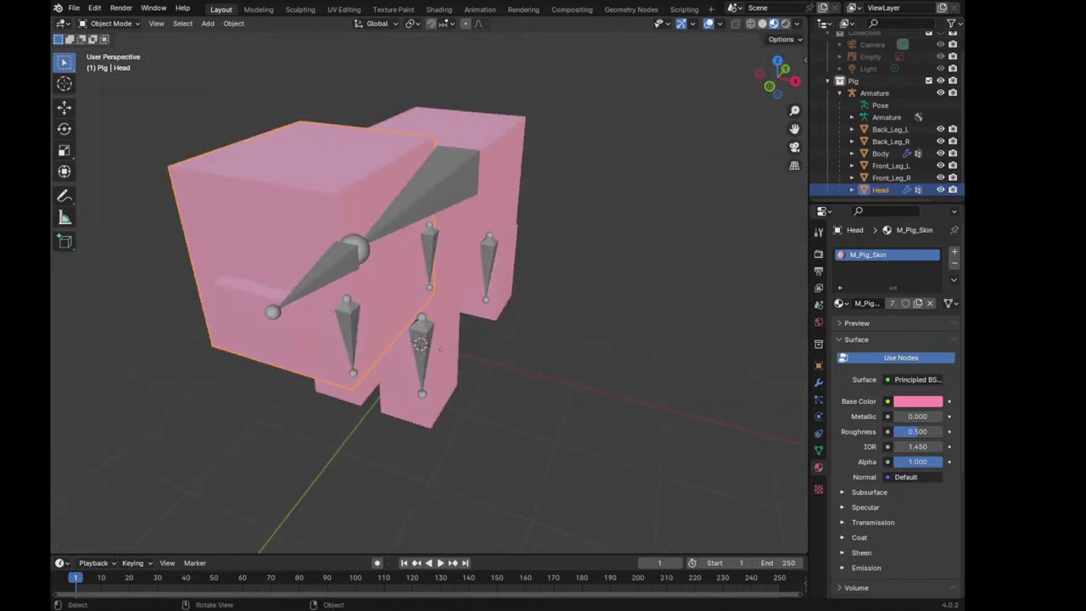
{"action": "key", "text": "Tab"}
{"action": "key", "text": "3"}
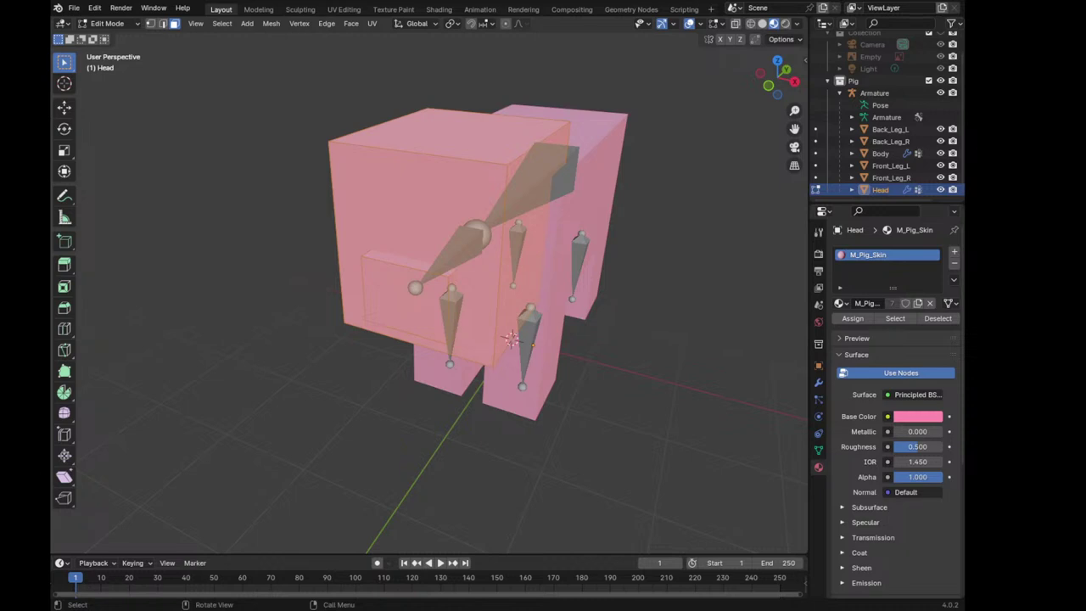
Select the head's front face and create a new material slot named M_Pig_Face
{"action": "left_click", "coordinate": [419, 221]}
{"action": "middle_click_drag", "start_coordinate": [475, 297], "coordinate": [543, 293]}
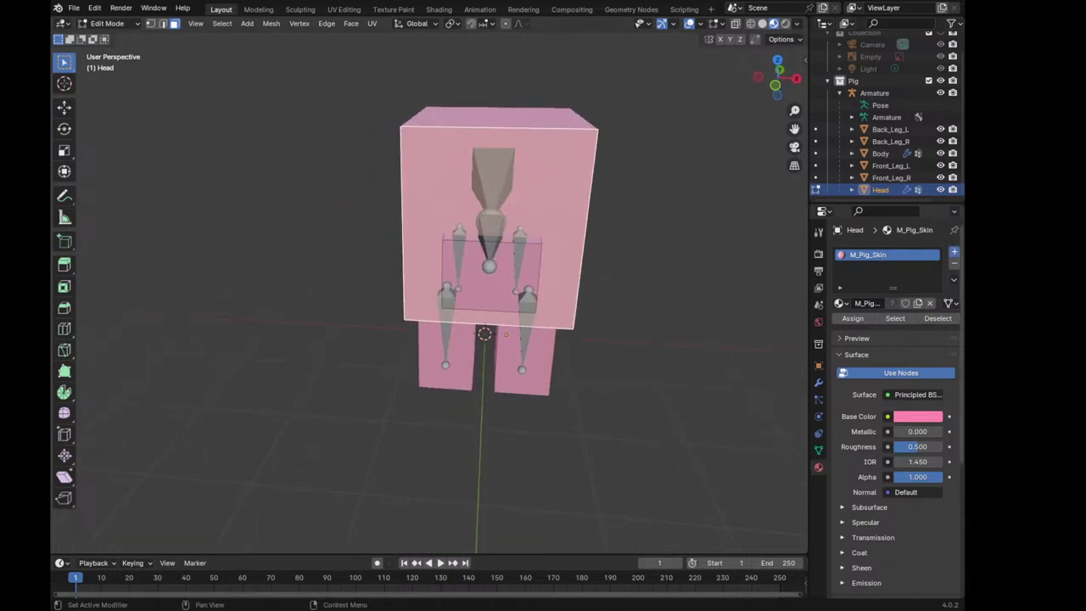
{"action": "left_click", "coordinate": [954, 251]}
{"action": "left_click", "coordinate": [893, 327]}
{"action": "double_click", "coordinate": [867, 327]}
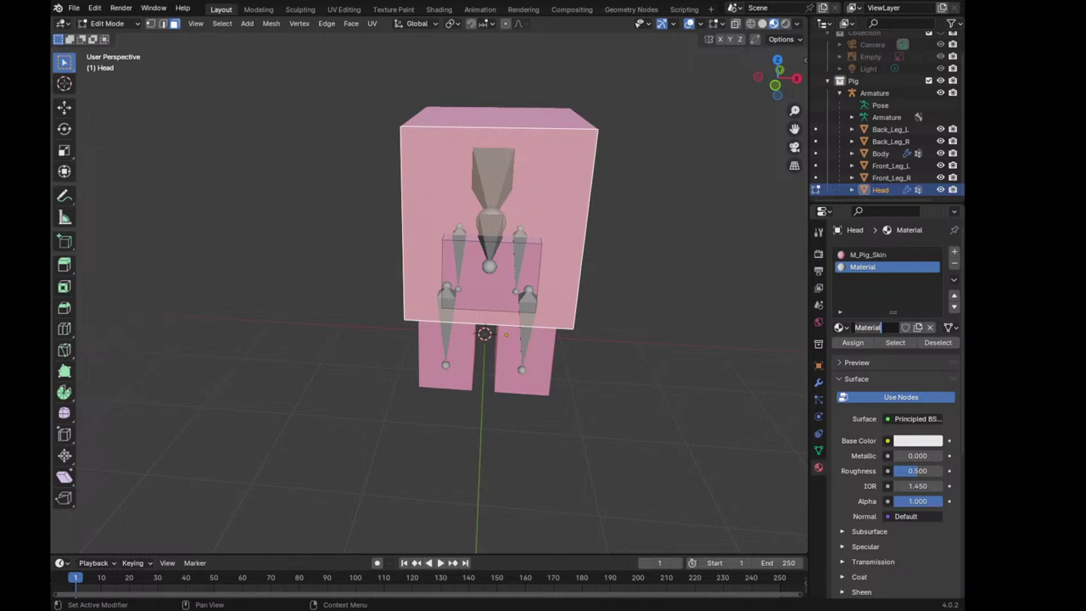
{"action": "type", "text": "M_"}
{"action": "type", "text": "Pig"}
{"action": "type", "text": "_Face"}
{"action": "key", "text": "Return"}
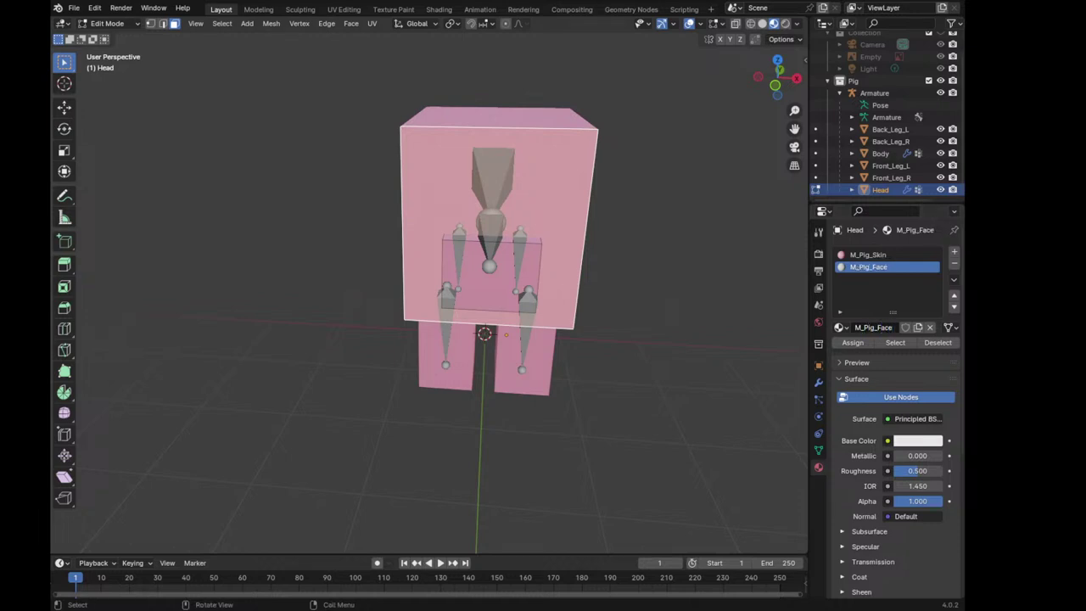
Assign M_Pig_Face to the front face and switch to the Shading workspace
{"action": "left_click", "coordinate": [853, 342]}
{"action": "middle_click_drag", "start_coordinate": [594, 339], "coordinate": [577, 280]}
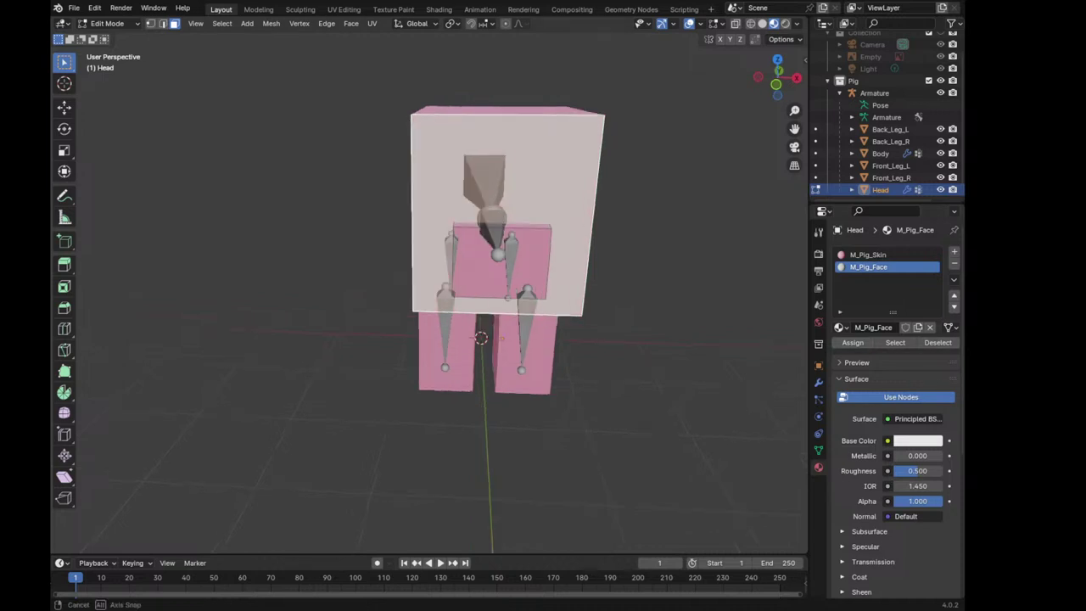
{"action": "mouse_move", "coordinate": [542, 340]}
{"action": "middle_mouse_down"}
{"action": "mouse_move", "coordinate": [610, 331]}
{"action": "mouse_move", "coordinate": [585, 331]}
{"action": "middle_mouse_up"}
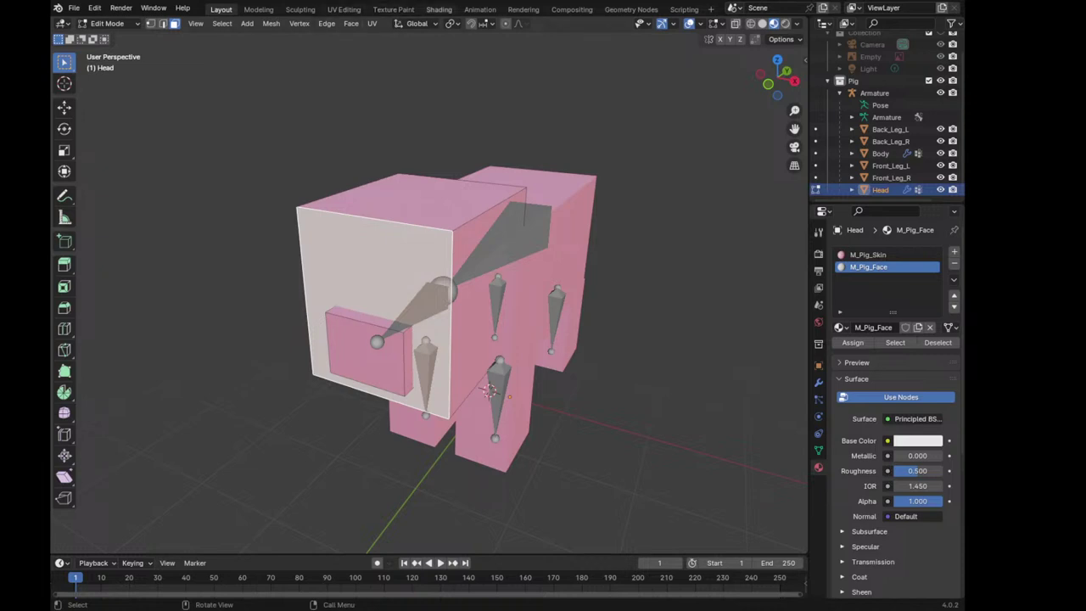
{"action": "left_click", "coordinate": [439, 8]}
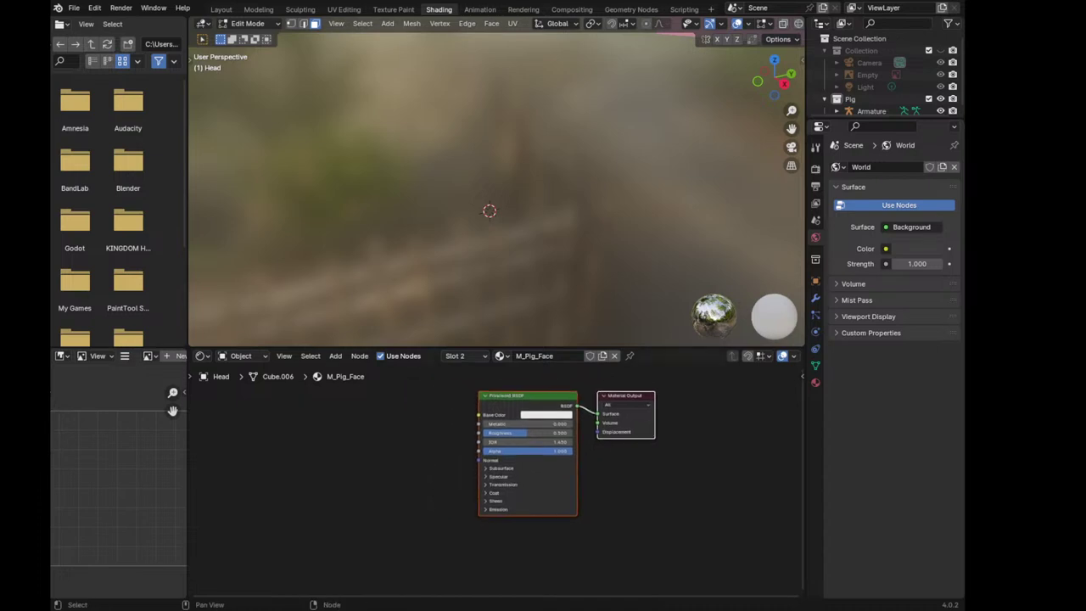
Add an Image Texture node and connect its Color to M_Pig_Face's Base Color
{"action": "key", "text": "ctrl+v"}
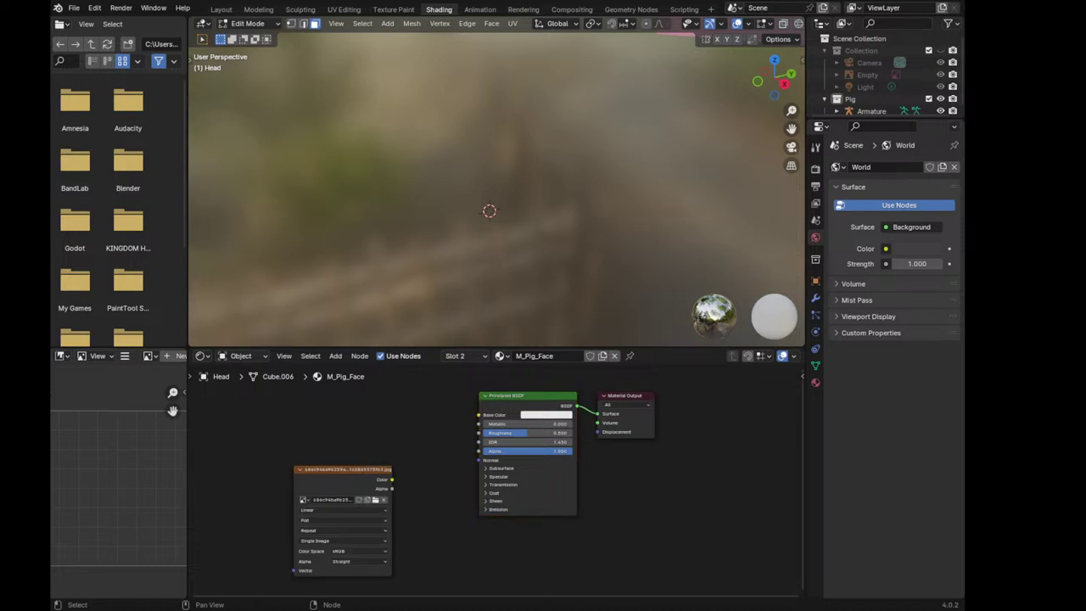
{"action": "scroll", "coordinate": [496, 479], "scroll_direction": "up", "scroll_amount": 1}
{"action": "left_click_drag", "start_coordinate": [387, 427], "coordinate": [475, 403]}
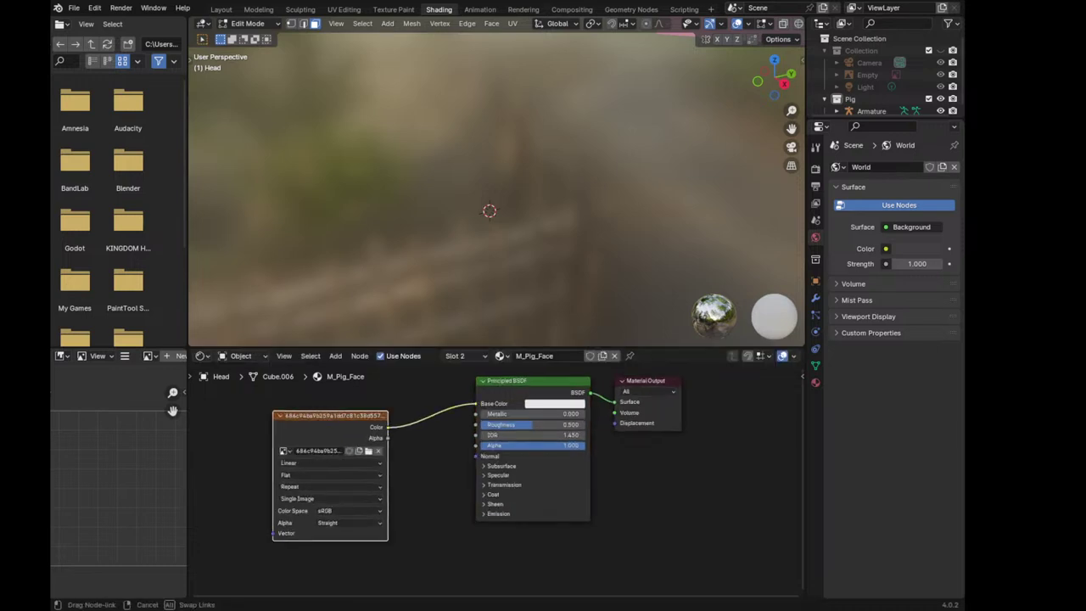
Return to the Layout workspace with the Head still in Edit Mode
{"action": "left_click", "coordinate": [220, 9]}
{"action": "middle_click_drag", "start_coordinate": [475, 339], "coordinate": [526, 339]}
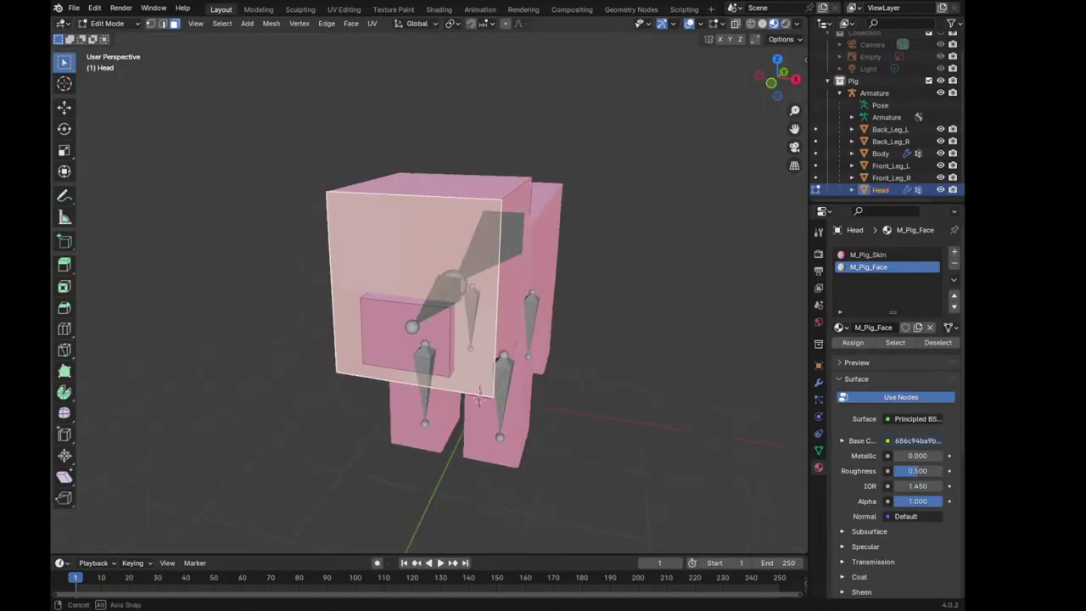
{"action": "scroll", "coordinate": [475, 313], "scroll_direction": "up", "scroll_amount": 3}
{"action": "scroll", "coordinate": [475, 313], "scroll_direction": "down", "scroll_amount": 2}
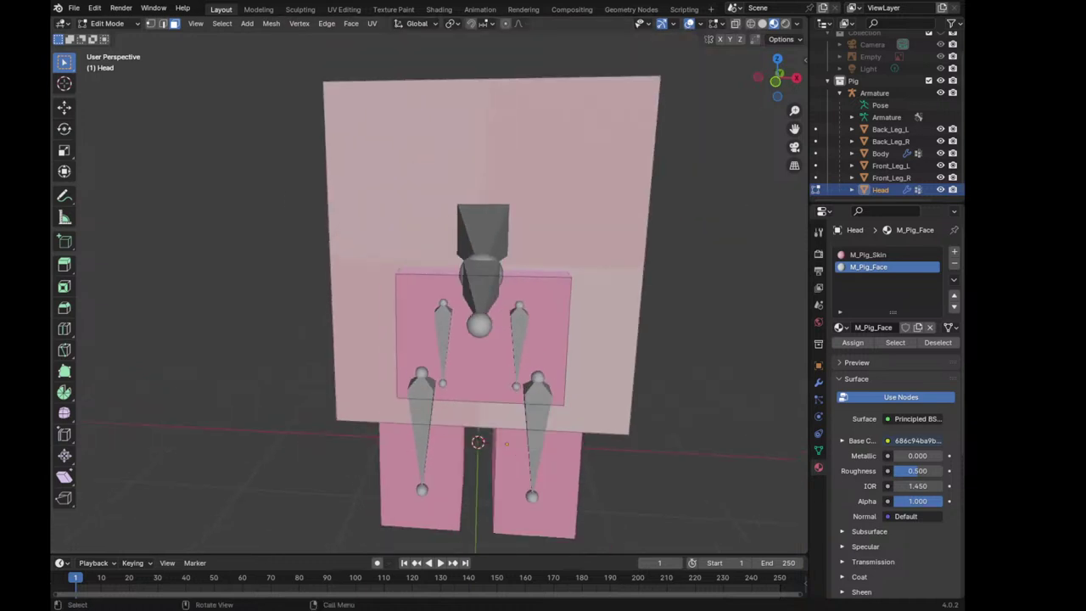
{"action": "key", "text": "Tab"}
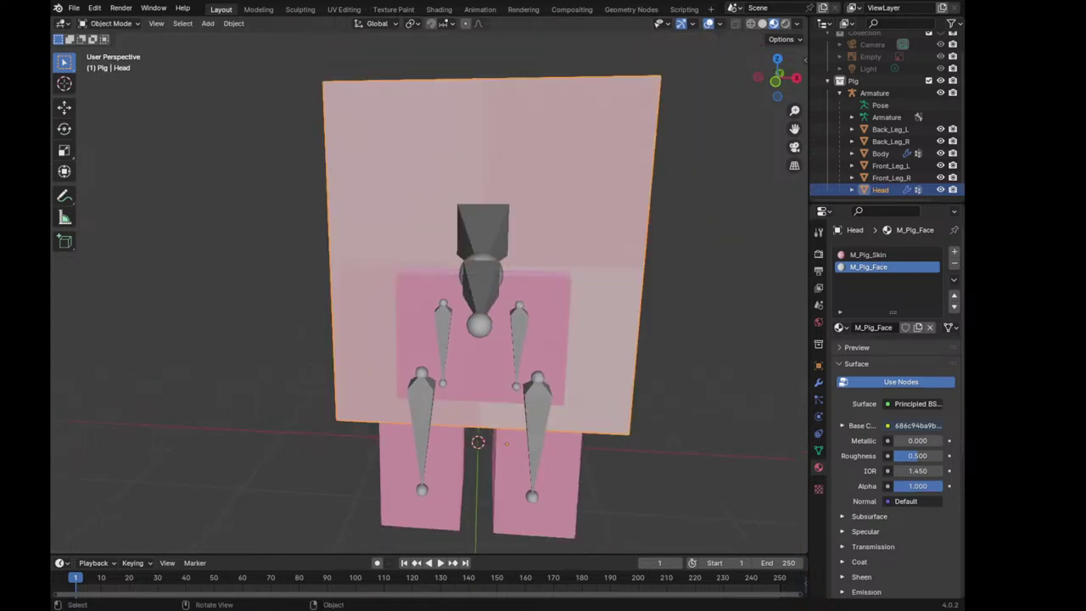
{"action": "key", "text": "Tab"}
UV-unwrap the Head so the pixel face texture shows, then reopen the Shading workspace
{"action": "key", "text": "u"}
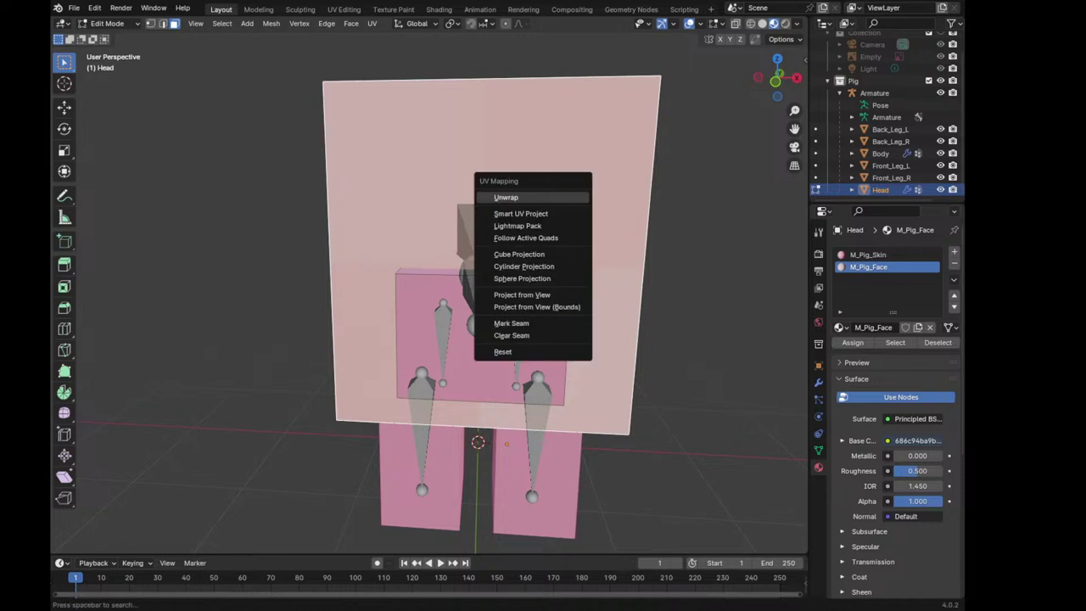
{"action": "key", "text": "Return"}
{"action": "scroll", "coordinate": [475, 305], "scroll_direction": "down", "scroll_amount": 2}
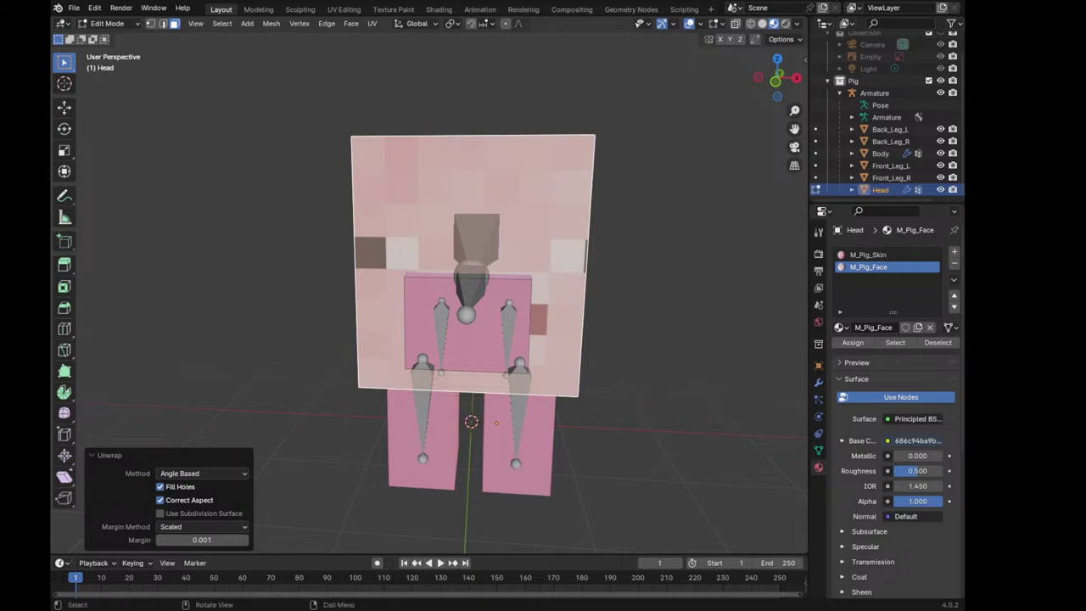
{"action": "left_click", "coordinate": [438, 10]}
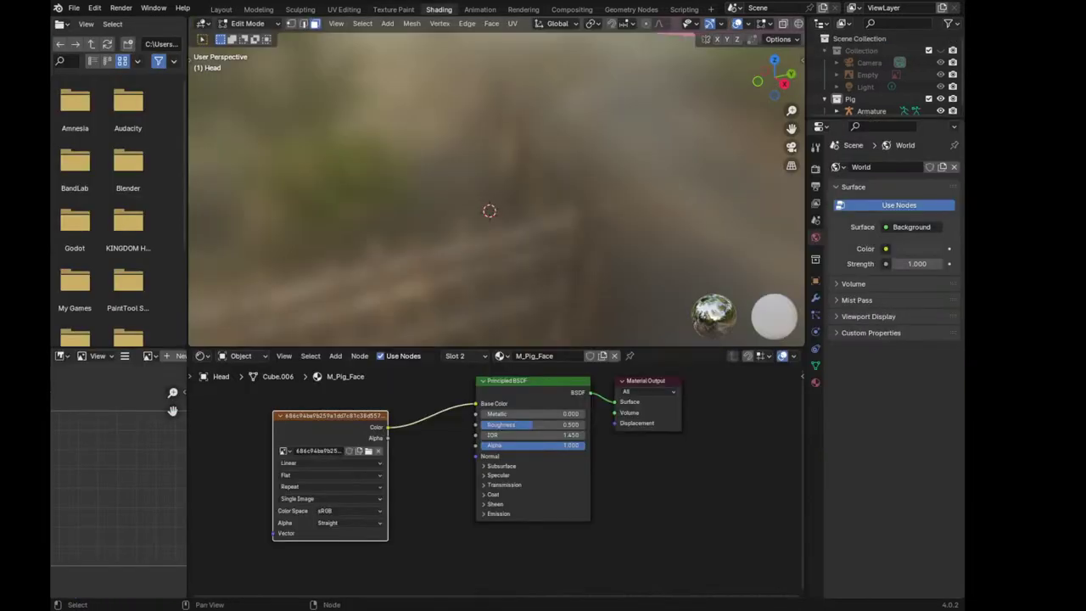
Add Texture Coordinate and Mapping nodes to the face image texture and bring the pig into view
{"action": "key", "text": "ctrl+t"}
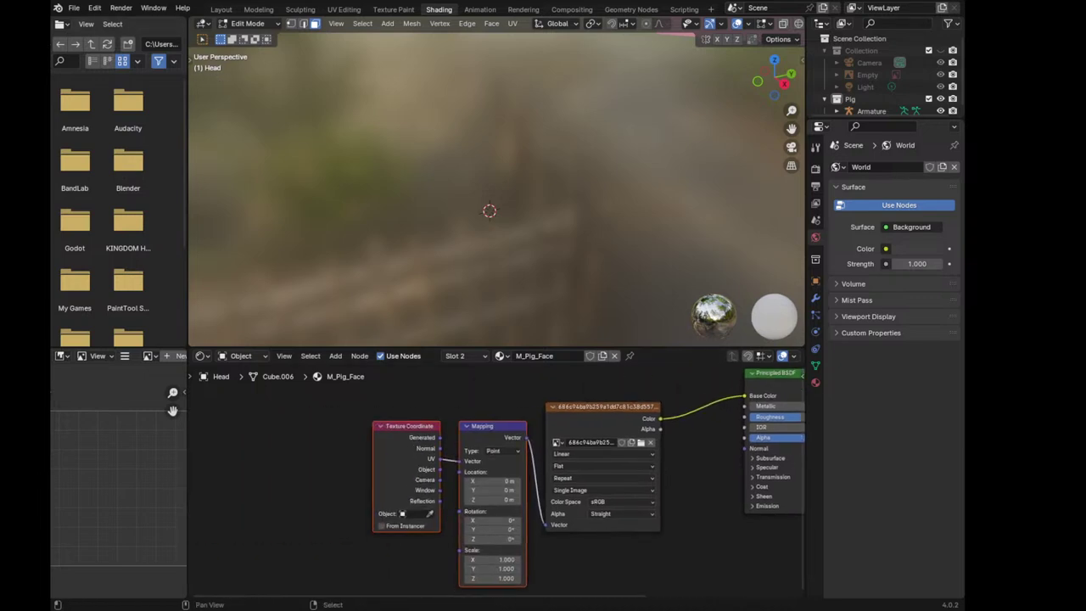
{"action": "left_click", "coordinate": [220, 9]}
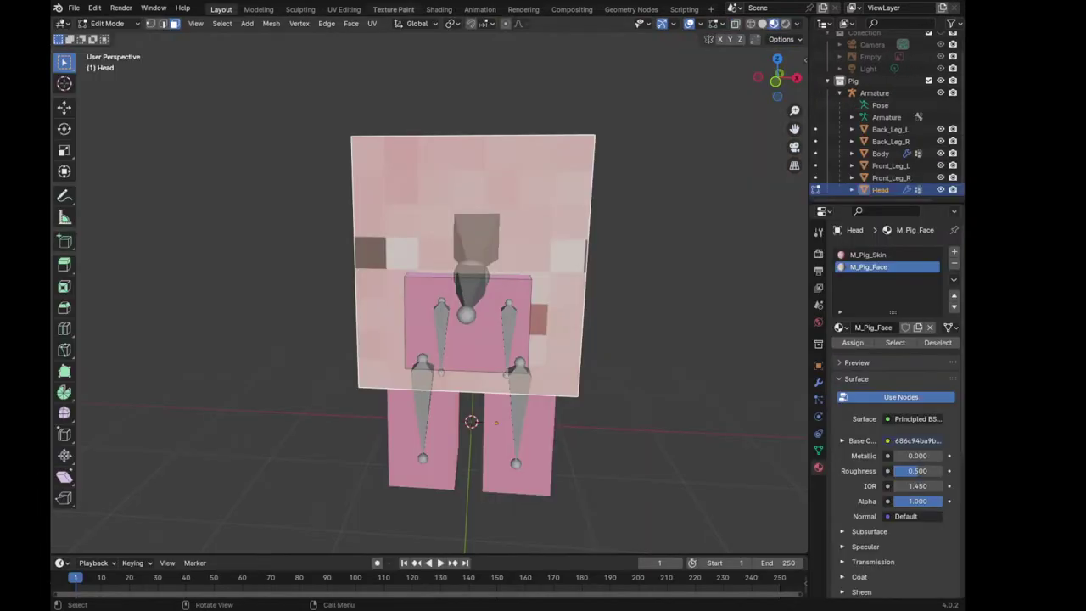
{"action": "left_click", "coordinate": [438, 9]}
{"action": "right_click", "coordinate": [478, 252], "text": "shift"}
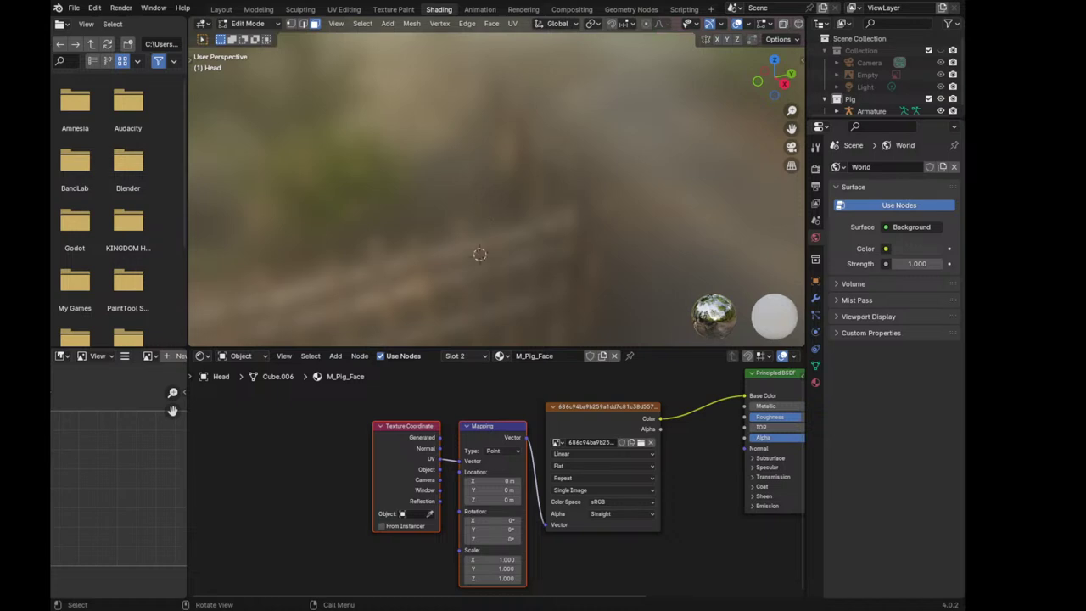
{"action": "right_click", "coordinate": [475, 266], "text": "shift"}
{"action": "right_click", "coordinate": [531, 179], "text": "shift"}
{"action": "right_click", "coordinate": [603, 185], "text": "shift"}
{"action": "right_click_drag", "start_coordinate": [472, 181], "coordinate": [496, 179], "text": "shift"}
{"action": "mouse_move", "coordinate": [496, 179]}
{"action": "middle_mouse_down"}
{"action": "mouse_move", "coordinate": [441, 195]}
{"action": "mouse_move", "coordinate": [501, 195]}
{"action": "middle_mouse_up"}
{"action": "scroll", "coordinate": [496, 187], "scroll_direction": "down", "scroll_amount": 5}
{"action": "scroll", "coordinate": [475, 191], "scroll_direction": "up", "scroll_amount": 6}
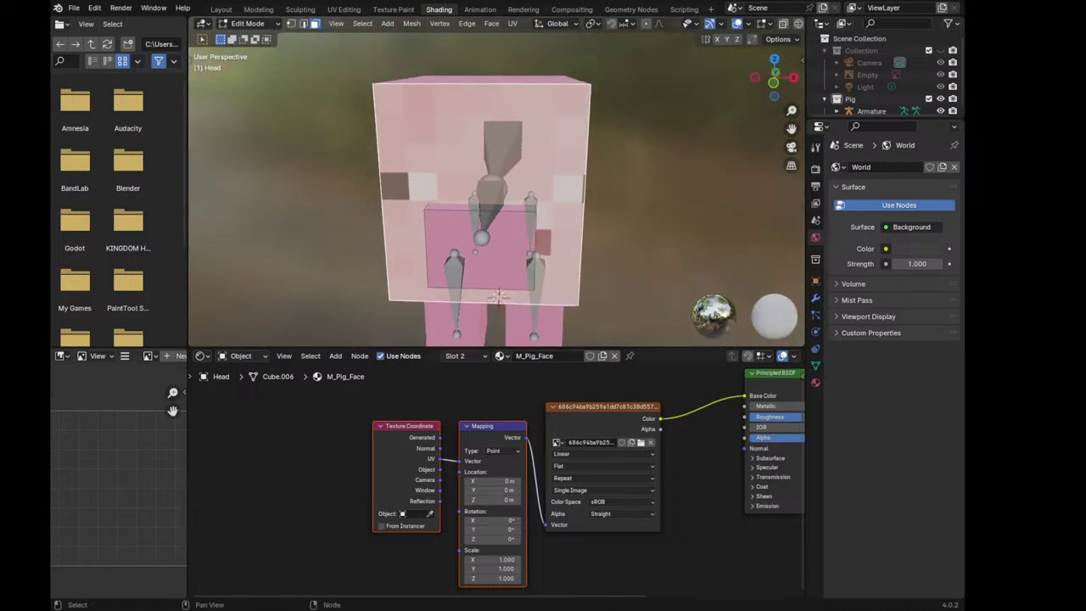
Reselect the whole head and project its UVs from view, then from view with bounds
{"action": "key", "text": "alt+a"}
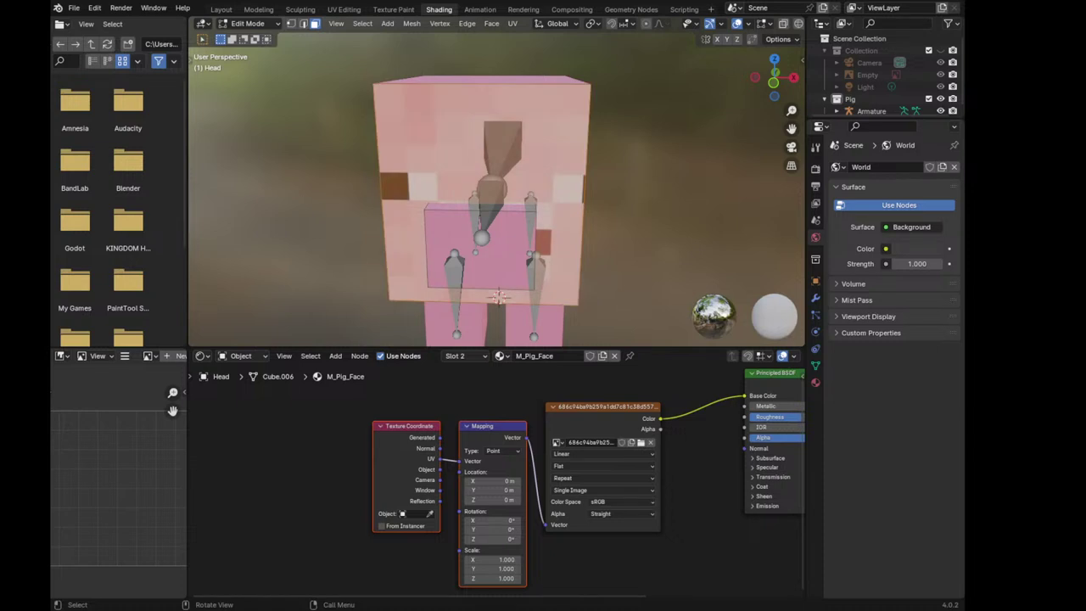
{"action": "key", "text": "a"}
{"action": "key", "text": "u"}
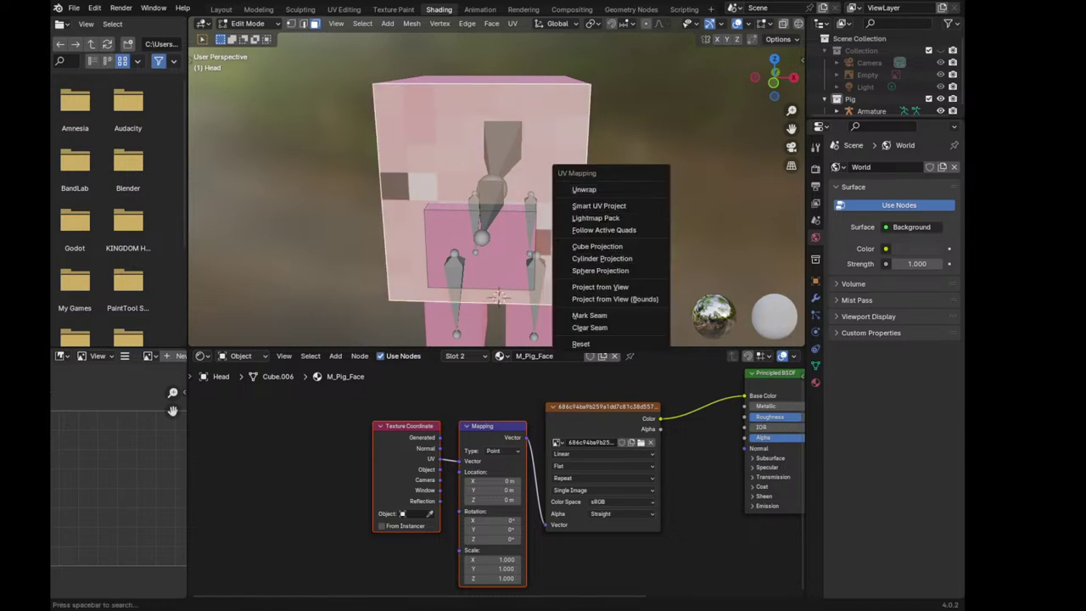
{"action": "left_click", "coordinate": [600, 286]}
{"action": "key", "text": "u"}
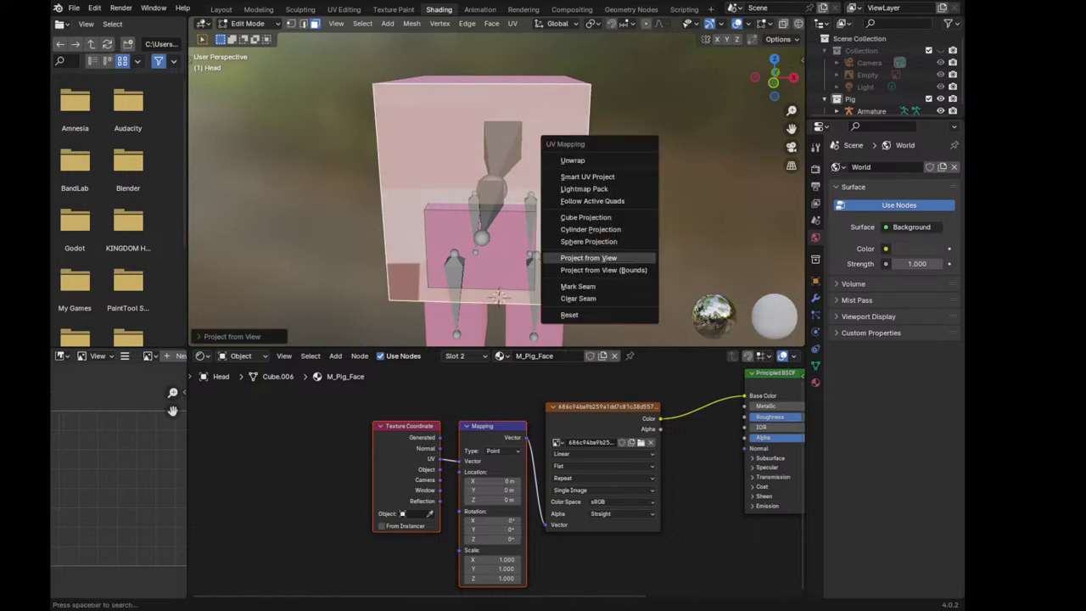
{"action": "left_click", "coordinate": [598, 269]}
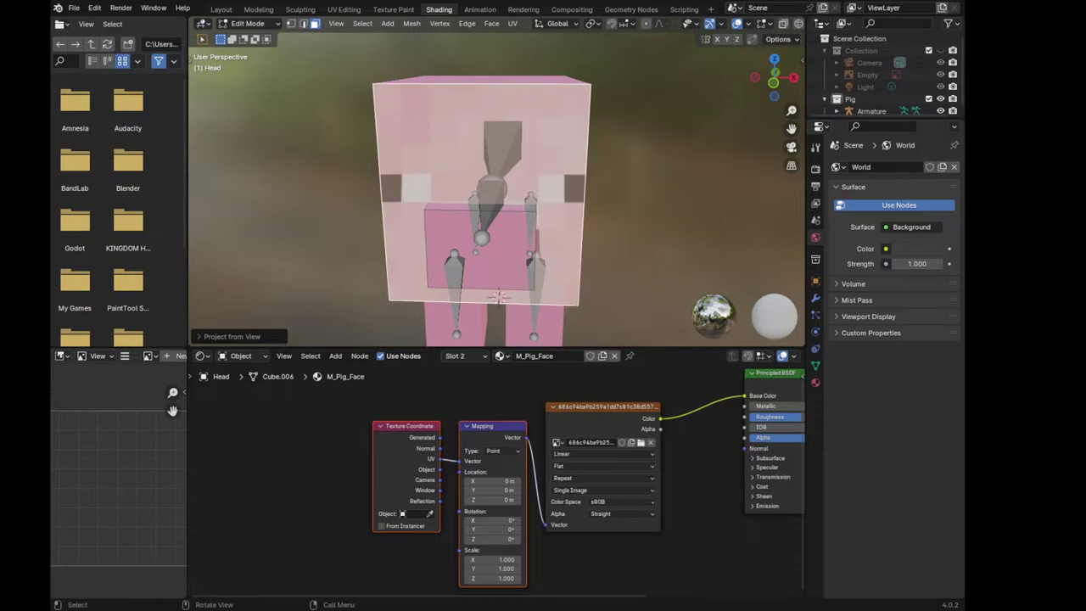
Smart UV Project the head so the pig-face texture maps onto its front, then open UV Editing
{"action": "key", "text": "u"}
{"action": "left_click", "coordinate": [598, 165]}
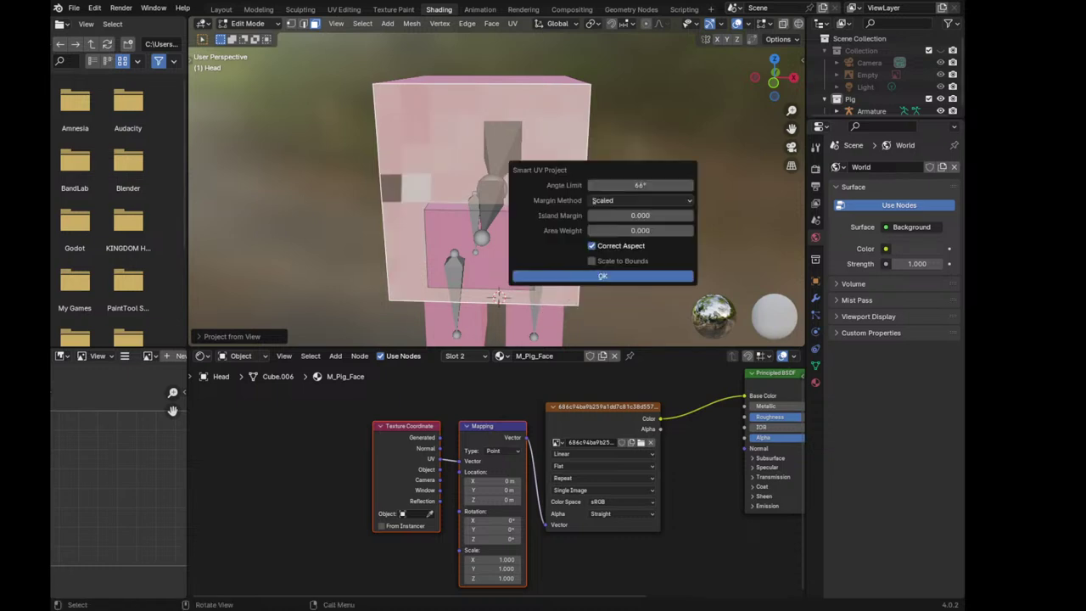
{"action": "left_click", "coordinate": [602, 275]}
{"action": "key", "text": "u"}
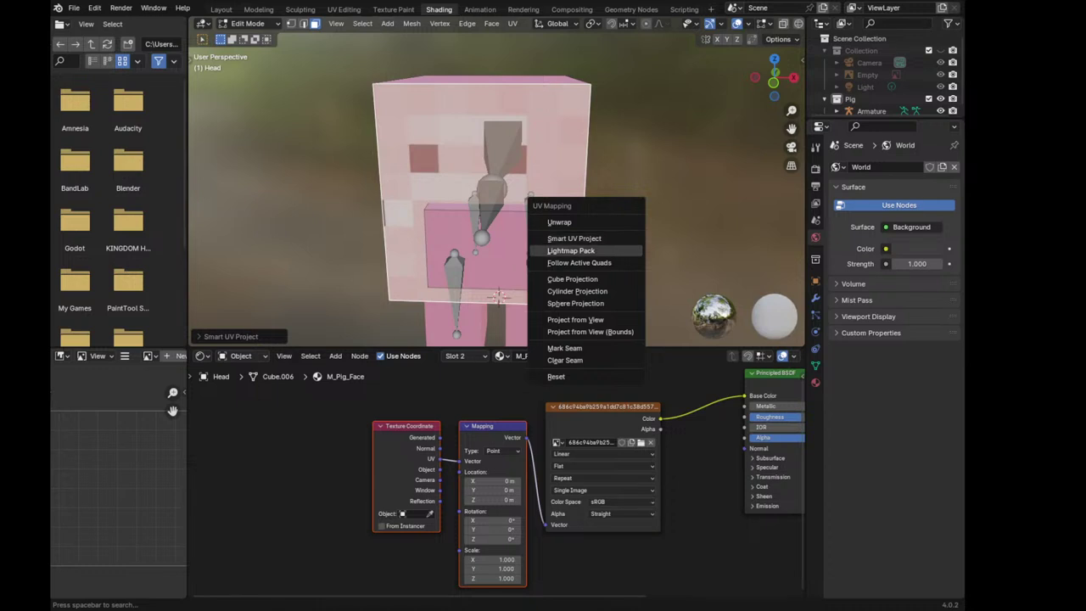
{"action": "left_click", "coordinate": [573, 239]}
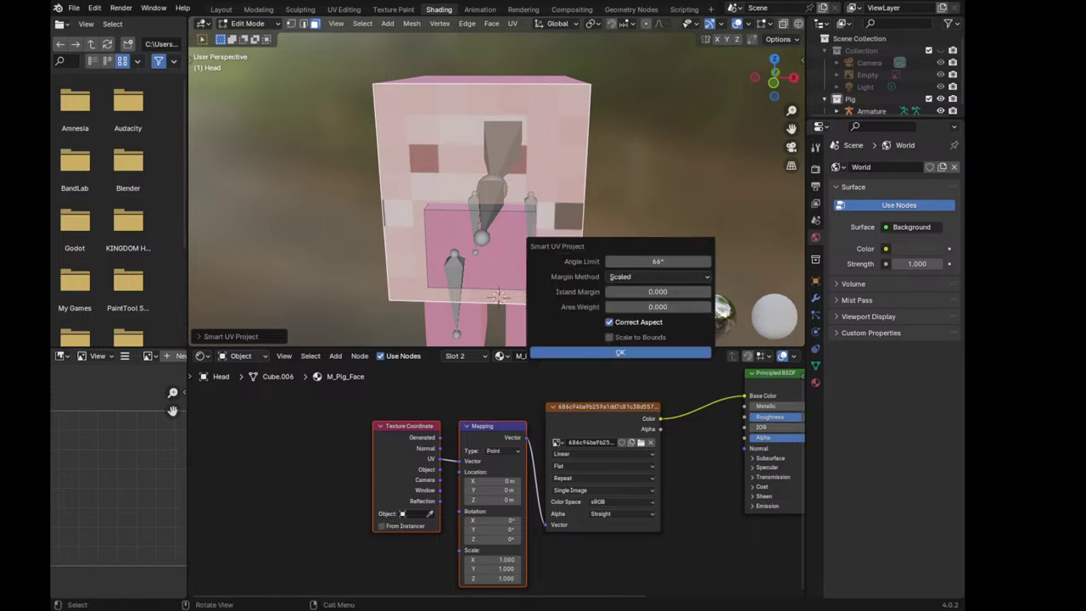
{"action": "left_click", "coordinate": [624, 355]}
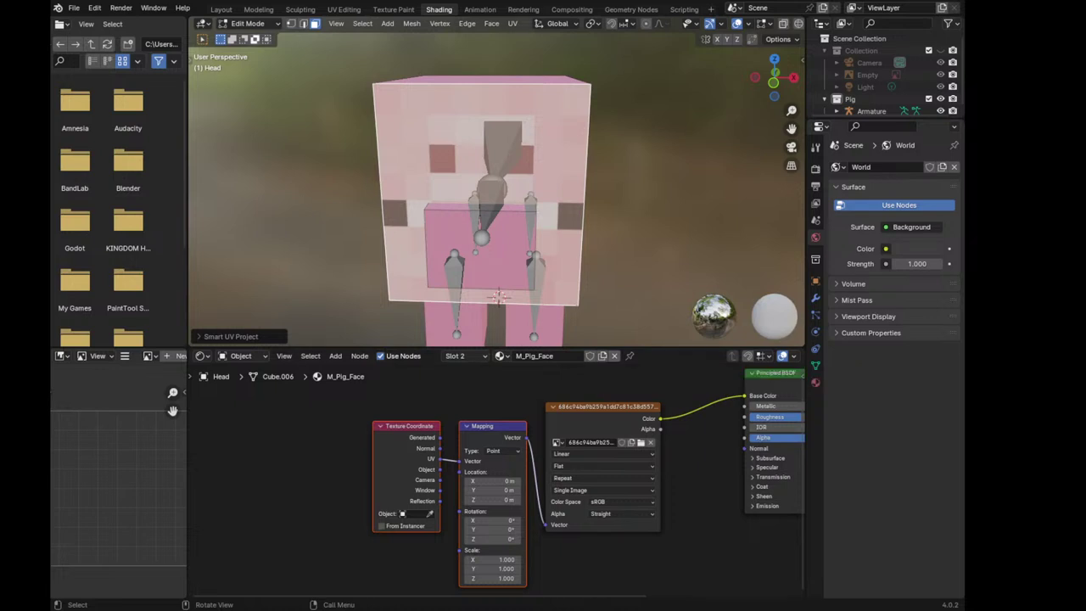
{"action": "left_click", "coordinate": [344, 9]}
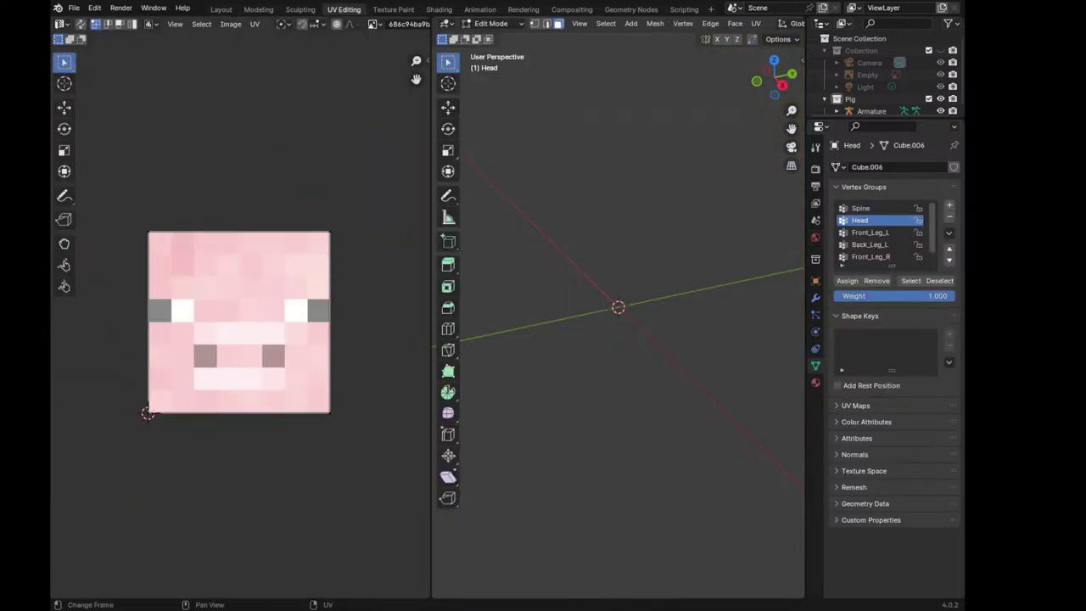
Select all the head's UVs and rotate them so the face texture sits upright
{"action": "key", "text": "a"}
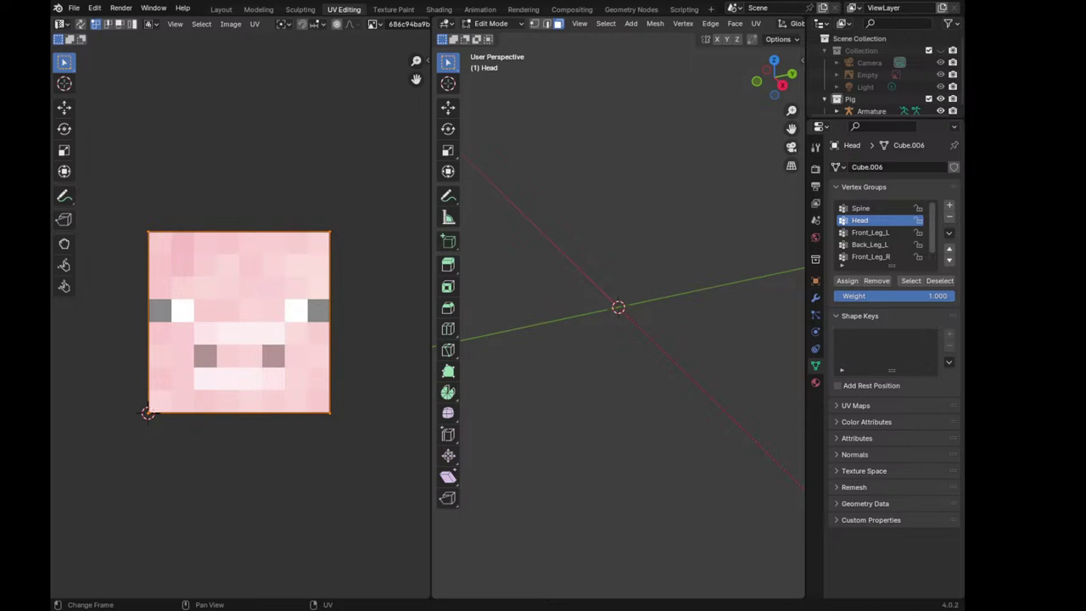
{"action": "key", "text": "r"}
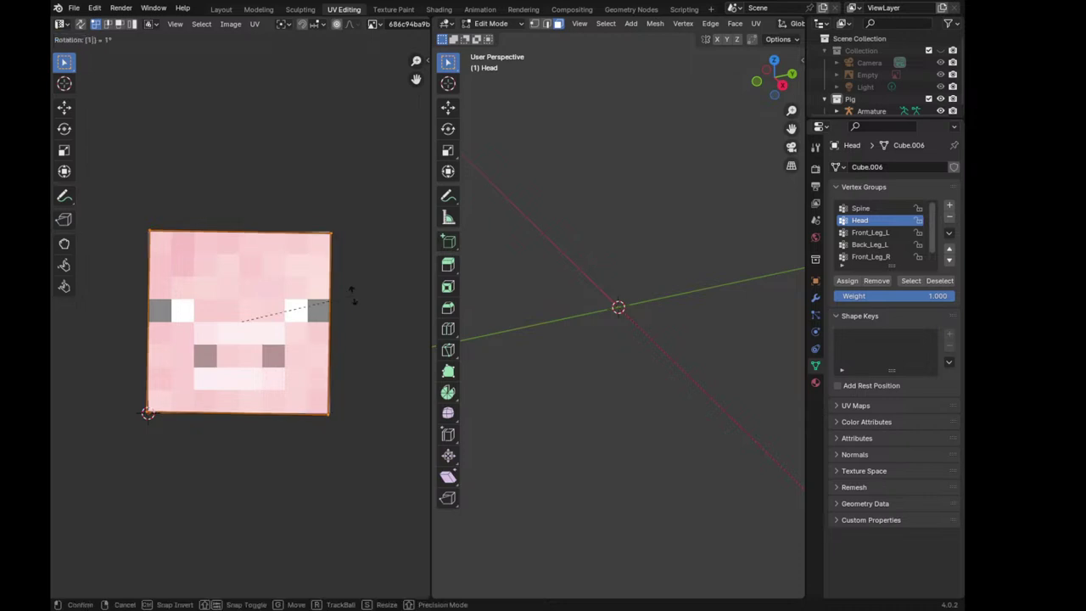
{"action": "left_click", "coordinate": [352, 294]}
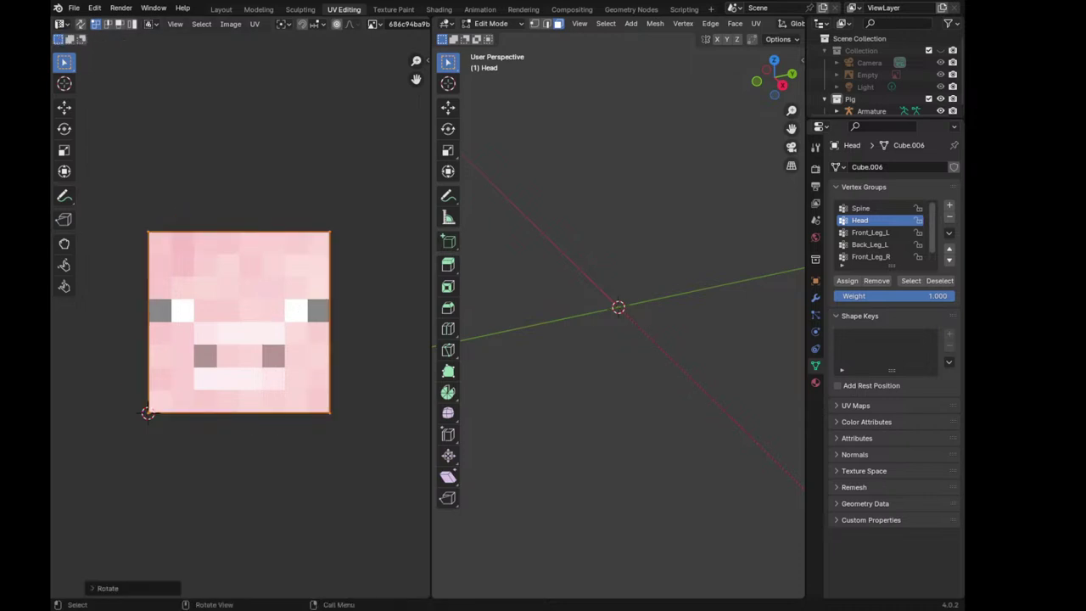
Show the pig in Material Preview from the front and save the file as Pig.blend
{"action": "left_click_drag", "start_coordinate": [774, 75], "coordinate": [793, 91]}
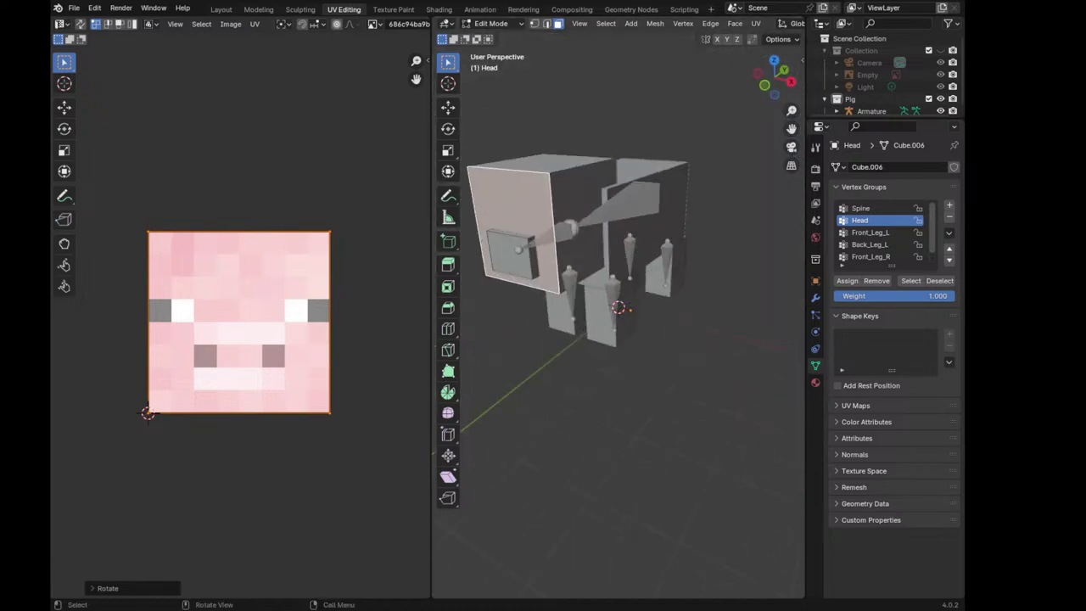
{"action": "scroll", "coordinate": [619, 22], "scroll_direction": "down", "scroll_amount": 5}
{"action": "scroll", "coordinate": [619, 23], "scroll_direction": "down", "scroll_amount": 3}
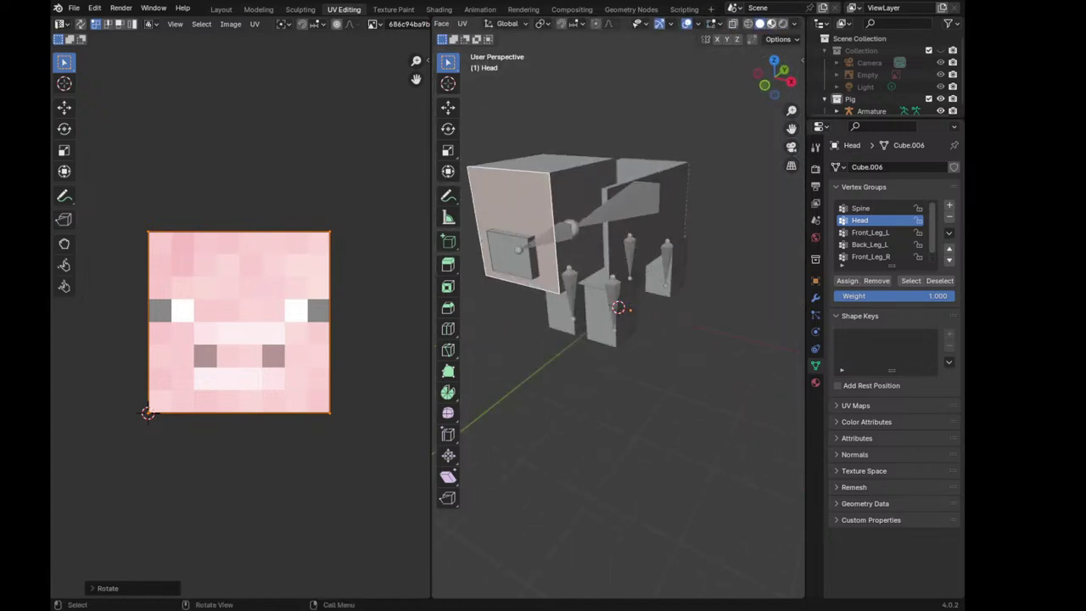
{"action": "left_click", "coordinate": [771, 23]}
{"action": "mouse_move", "coordinate": [773, 75]}
{"action": "left_mouse_down"}
{"action": "mouse_move", "coordinate": [780, 85]}
{"action": "mouse_move", "coordinate": [773, 78]}
{"action": "left_mouse_up"}
{"action": "scroll", "coordinate": [628, 254], "scroll_direction": "up", "scroll_amount": 4}
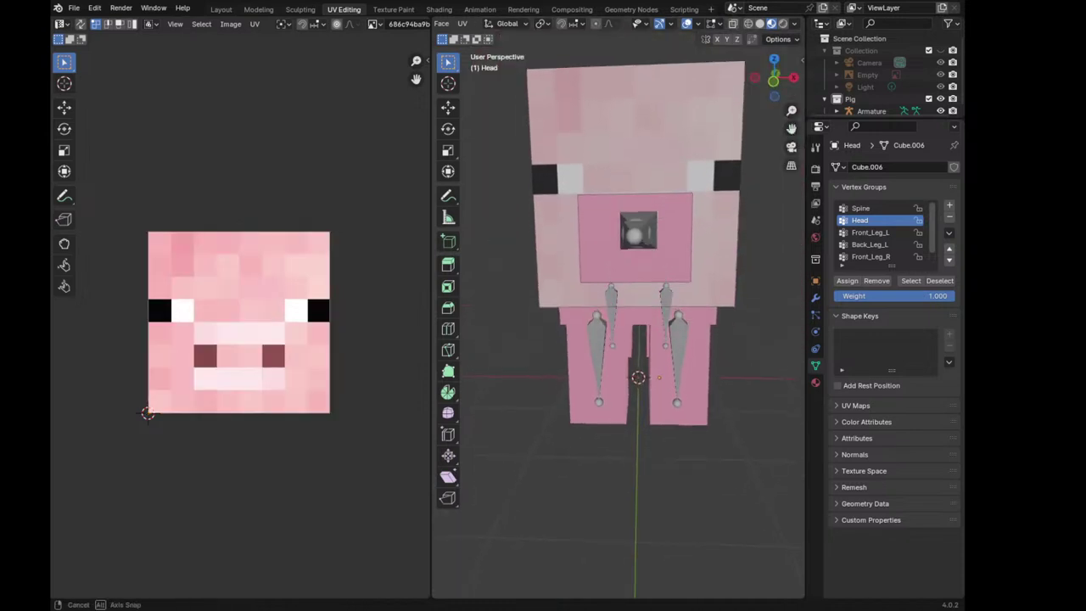
{"action": "key", "text": "ctrl+s"}
Back in Shading, put the head in Edit Mode and select its M_Pig_Face material slot
{"action": "left_click", "coordinate": [438, 9]}
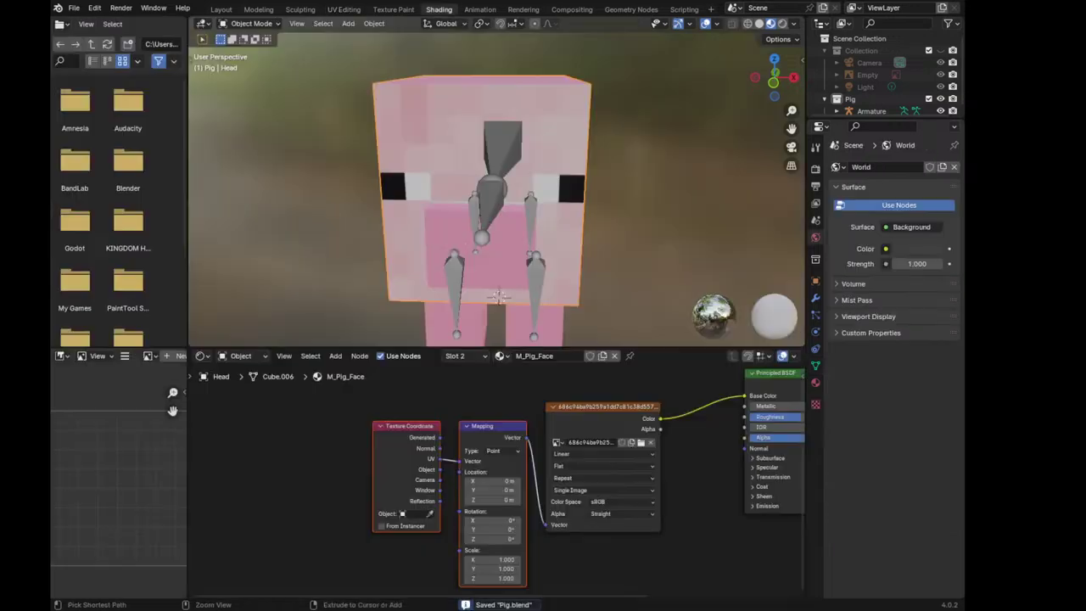
{"action": "left_click_drag", "start_coordinate": [774, 82], "coordinate": [773, 80]}
{"action": "key", "text": "Tab"}
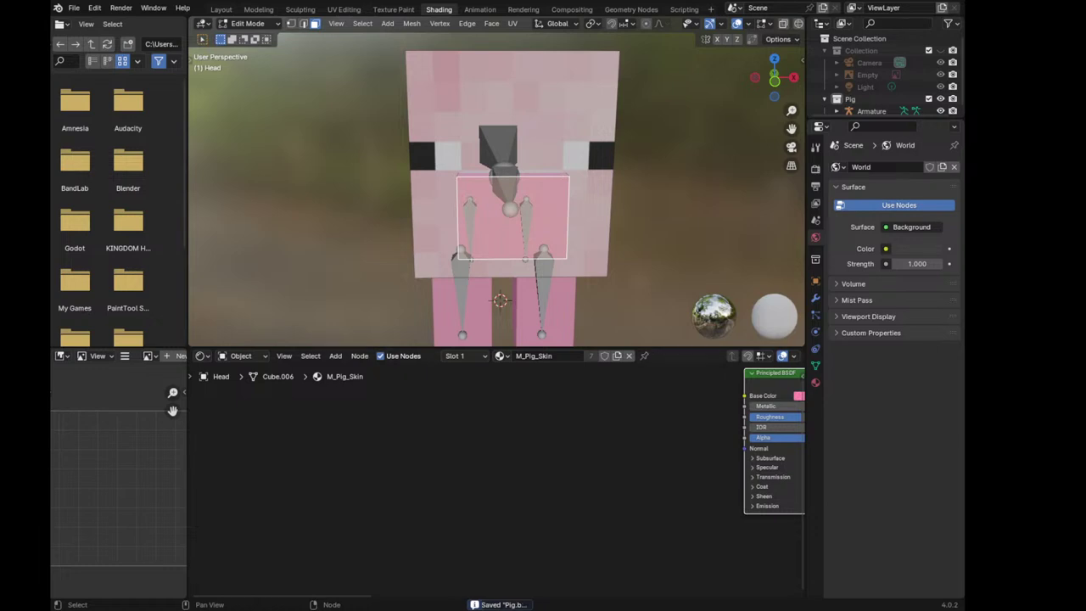
{"action": "key", "text": "Home"}
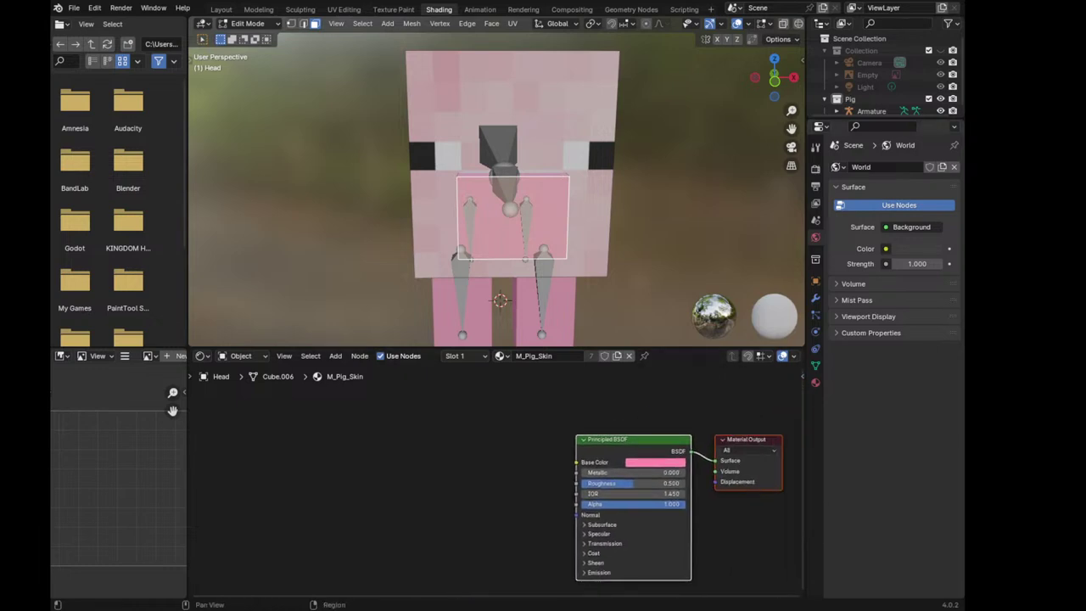
{"action": "left_click", "coordinate": [815, 382]}
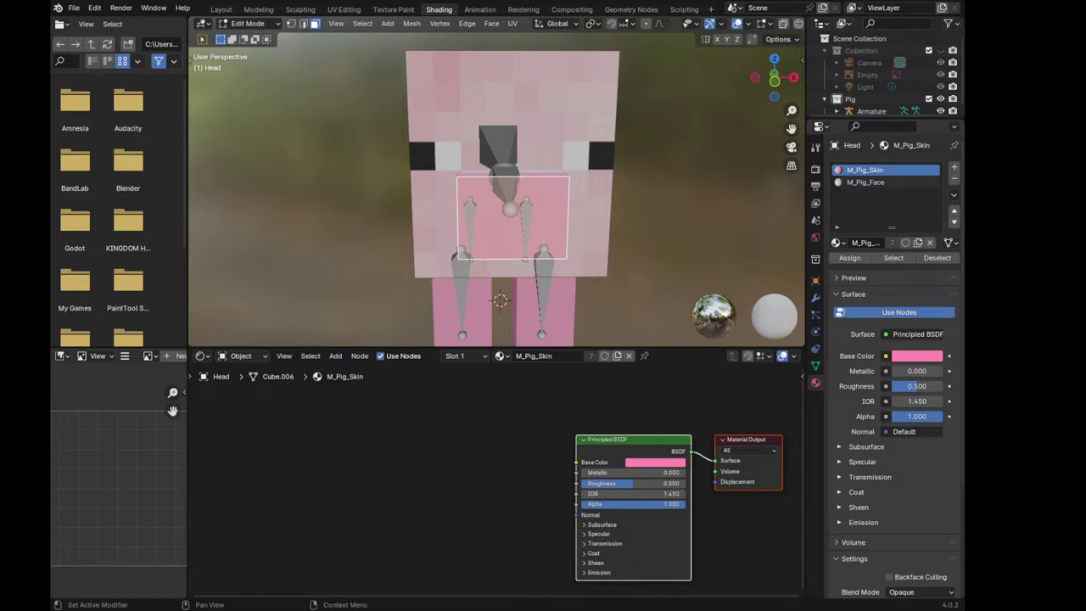
{"action": "left_click", "coordinate": [864, 182]}
Add a third material named M_Pig_Muzzle and wire an image texture's Color into Base Color
{"action": "left_click", "coordinate": [954, 167]}
{"action": "left_click", "coordinate": [874, 242]}
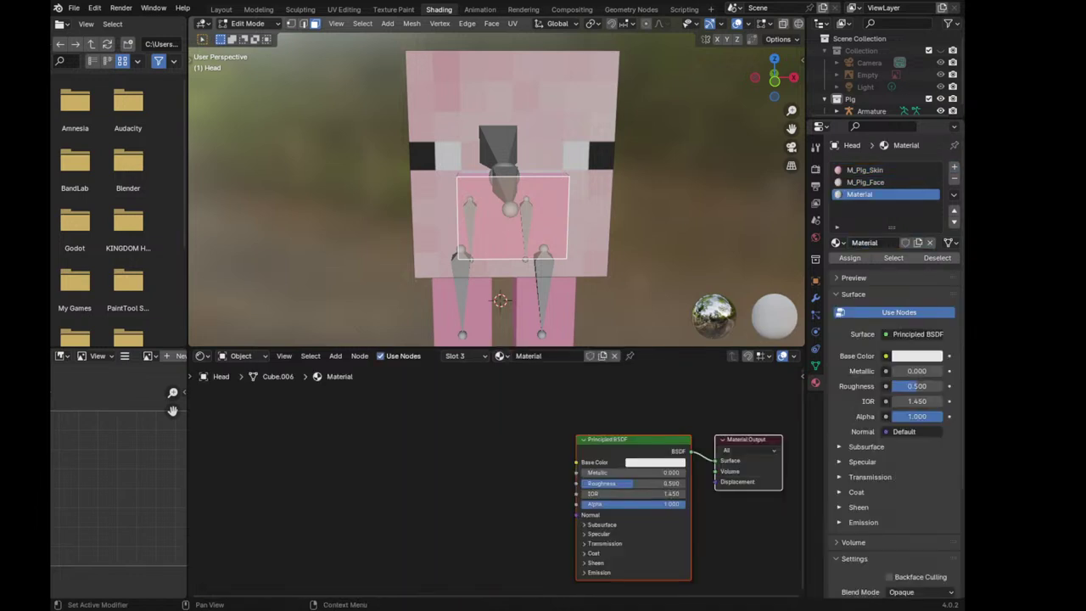
{"action": "left_click", "coordinate": [874, 242]}
{"action": "type", "text": "M_Pig_M"}
{"action": "type", "text": "uzzle"}
{"action": "key", "text": "Return"}
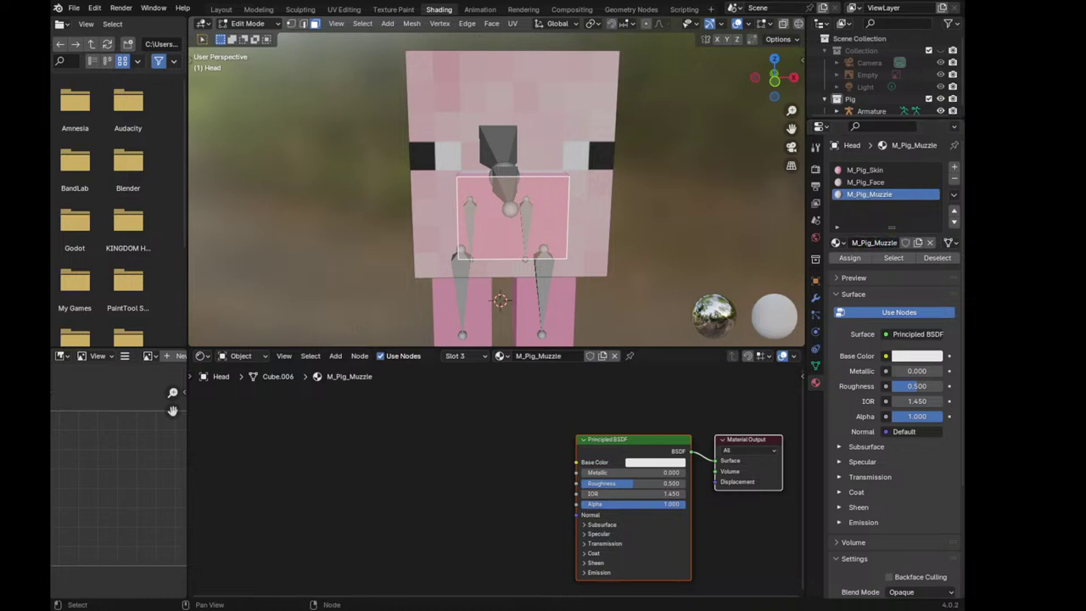
{"action": "left_click_drag", "start_coordinate": [514, 461], "coordinate": [576, 461]}
{"action": "scroll", "coordinate": [538, 241], "scroll_direction": "up", "scroll_amount": 2}
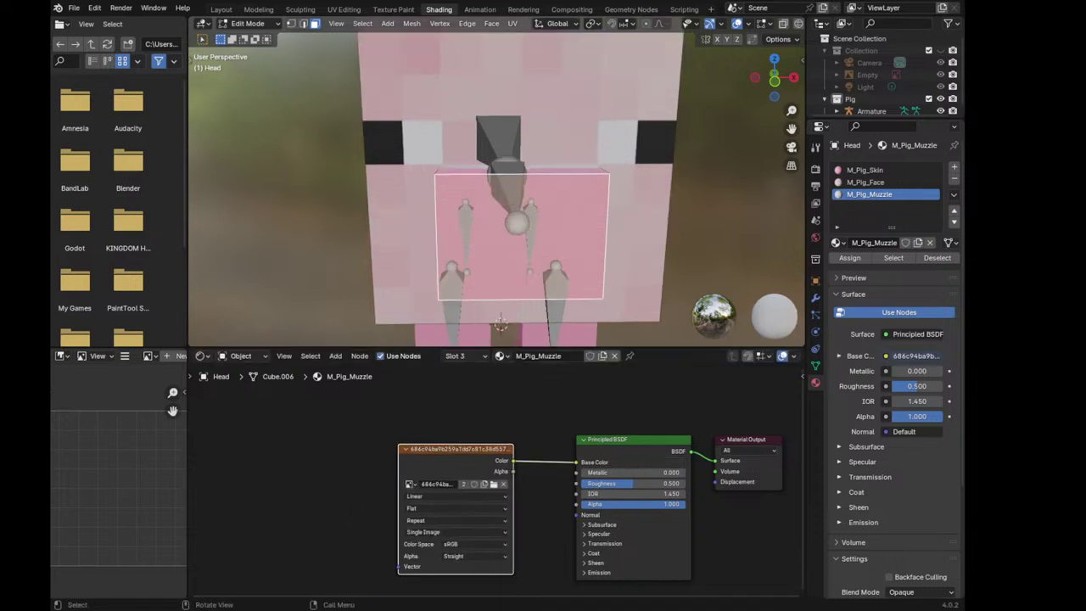
{"action": "key", "text": "u"}
{"action": "left_click", "coordinate": [538, 241]}
{"action": "left_click", "coordinate": [586, 353]}
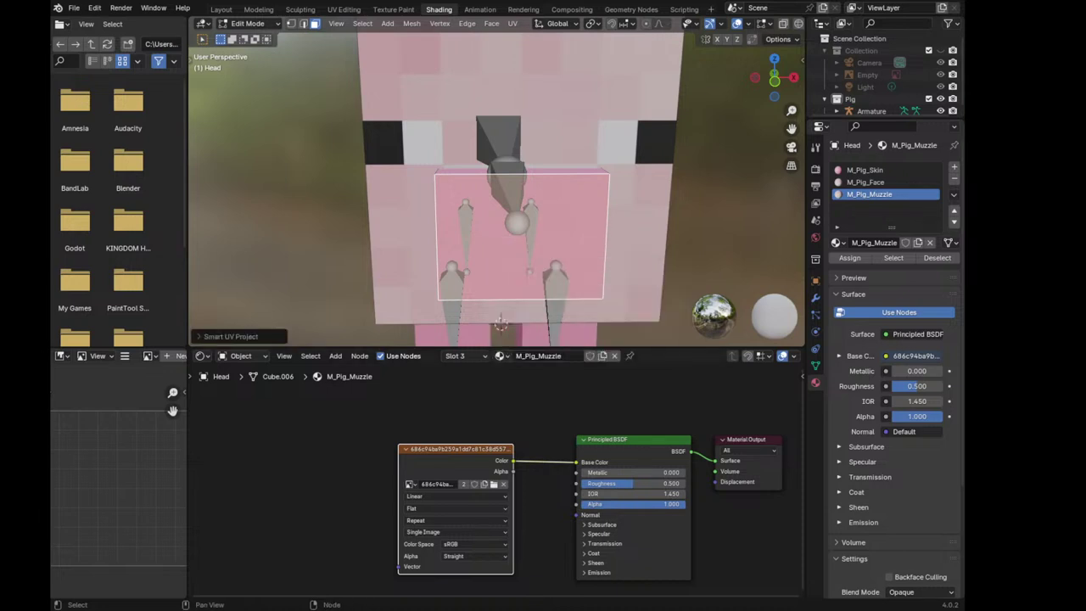
{"action": "key", "text": "ctrl+t"}
{"action": "key", "text": "u"}
{"action": "left_click", "coordinate": [542, 213]}
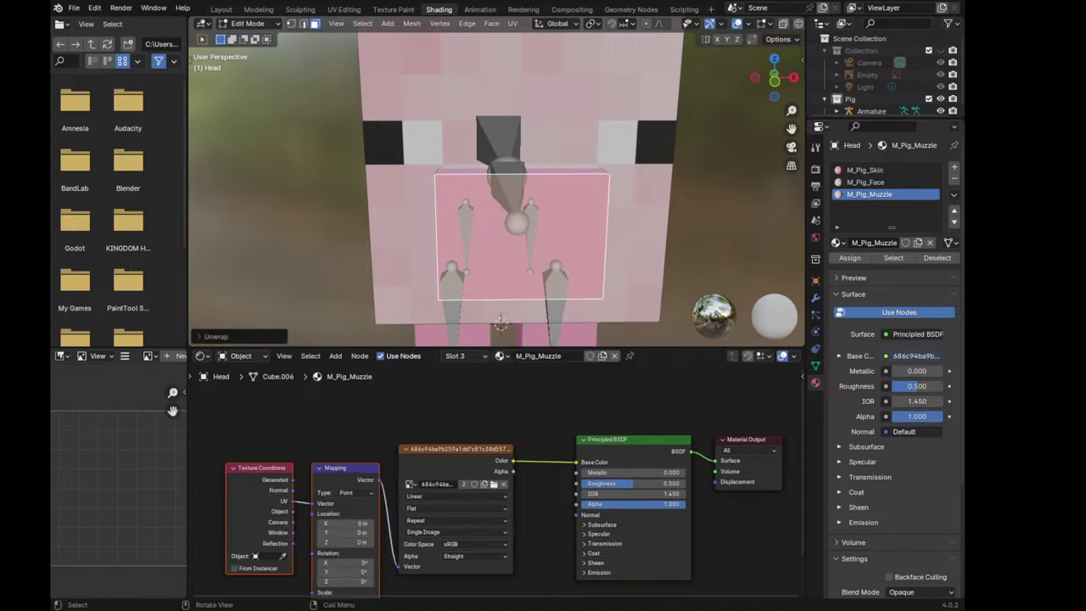
{"action": "key", "text": "u"}
{"action": "left_click", "coordinate": [560, 317]}
{"action": "key", "text": "u"}
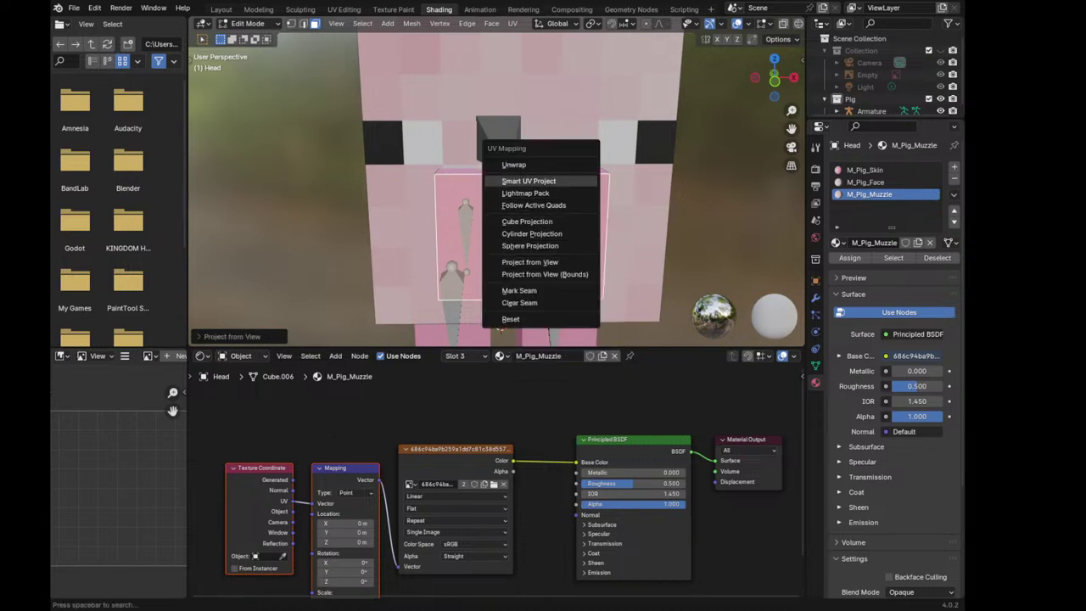
{"action": "left_click", "coordinate": [529, 181]}
{"action": "key", "text": "Return"}
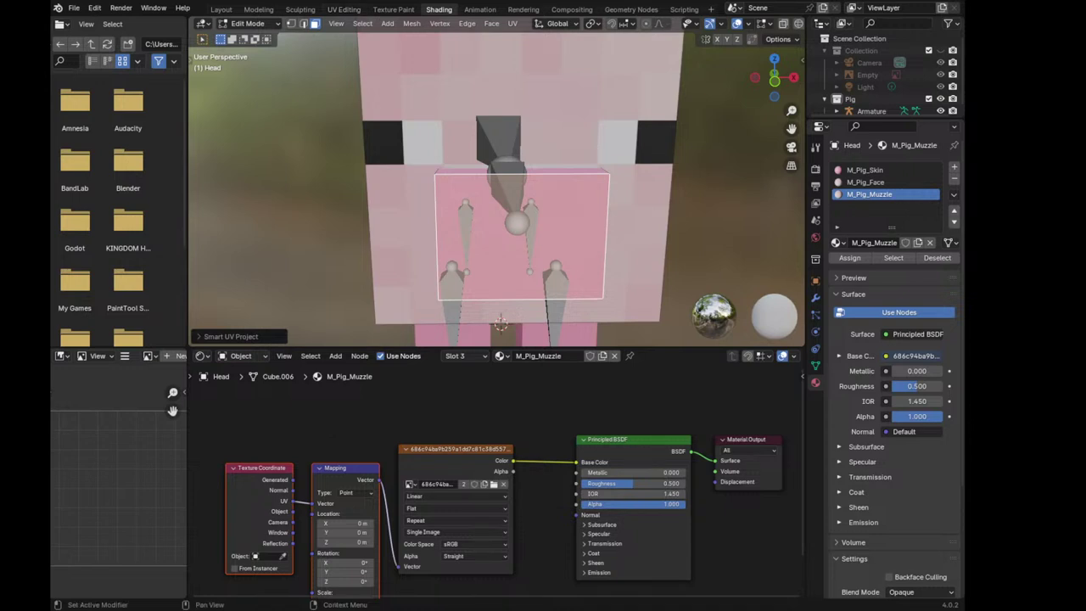
{"action": "scroll", "coordinate": [501, 323], "scroll_direction": "up", "scroll_amount": 5}
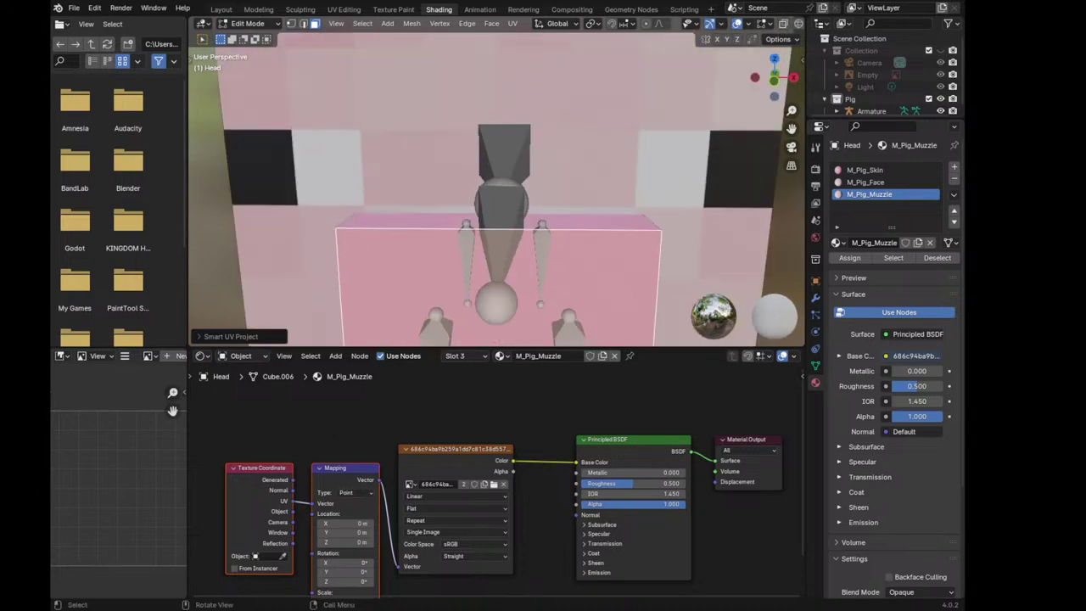
{"action": "left_click", "coordinate": [343, 9]}
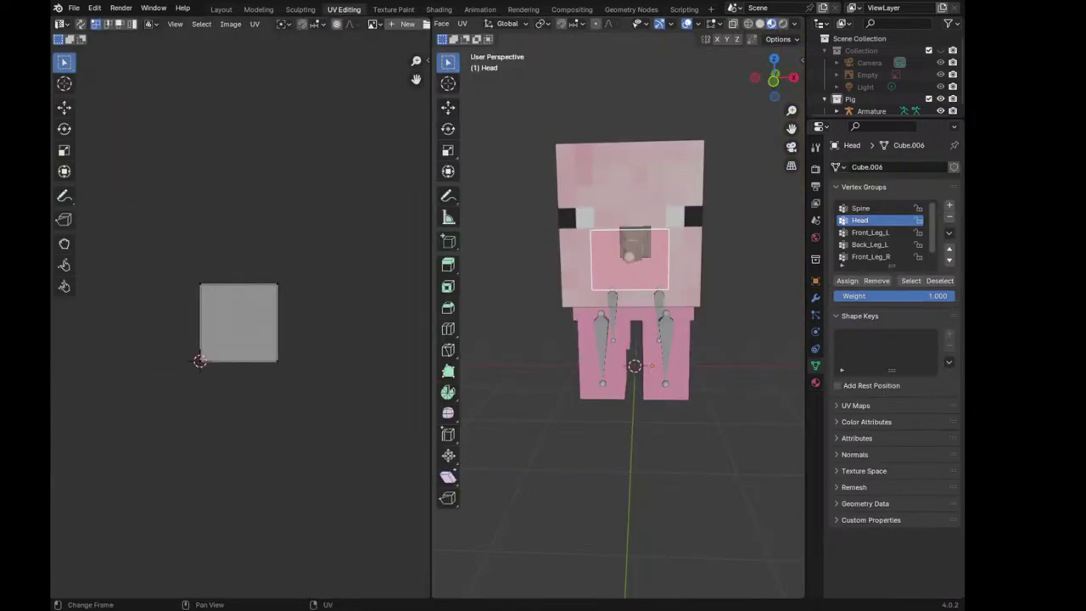
{"action": "key", "text": "a"}
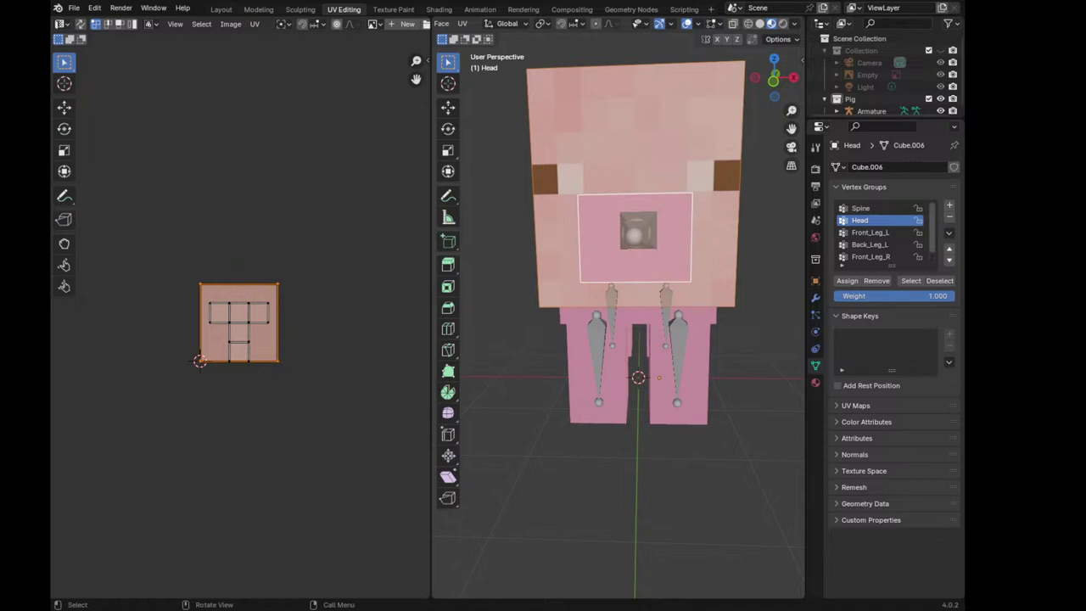
{"action": "key", "text": "alt+a"}
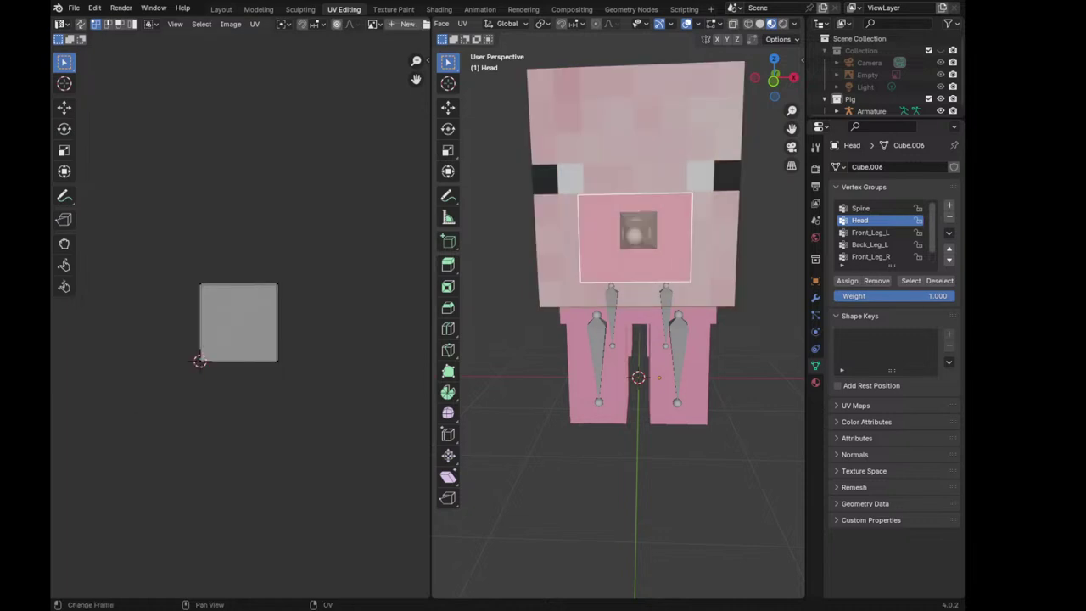
{"action": "scroll", "coordinate": [239, 324], "scroll_direction": "up", "scroll_amount": 2}
{"action": "middle_click_drag", "start_coordinate": [239, 324], "coordinate": [215, 352]}
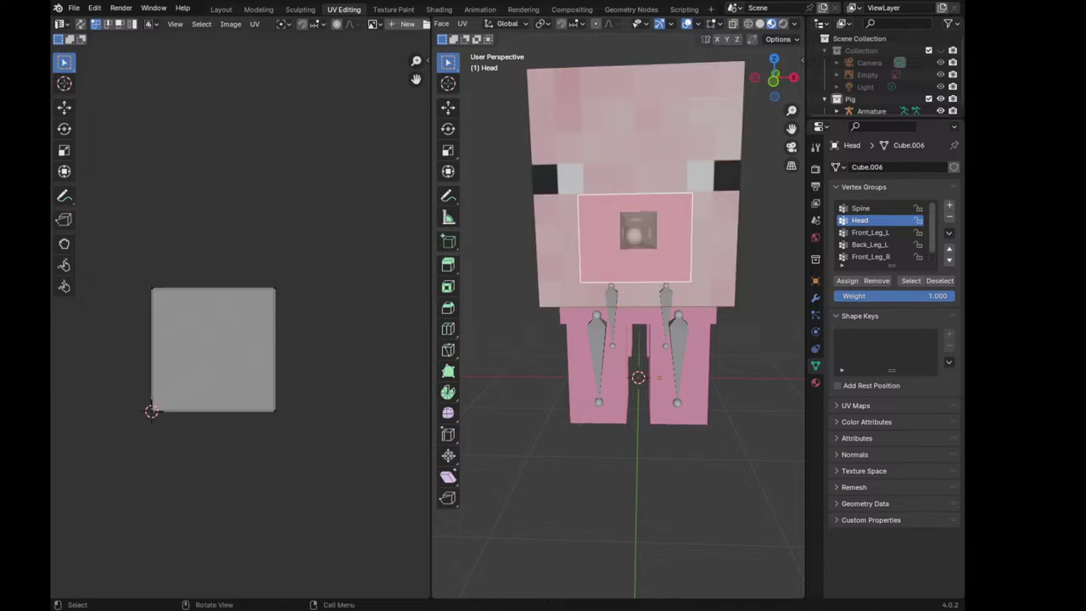
{"action": "left_click", "coordinate": [439, 10]}
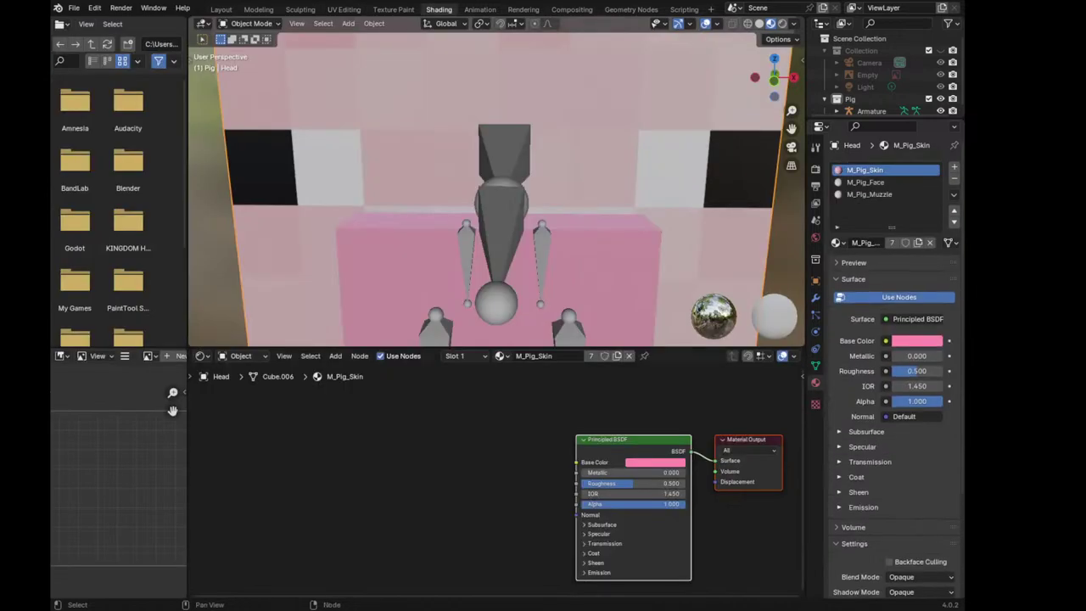
Select the M_Pig_Muzzle slot and undo four times to restore its original image texture
{"action": "left_click", "coordinate": [869, 194]}
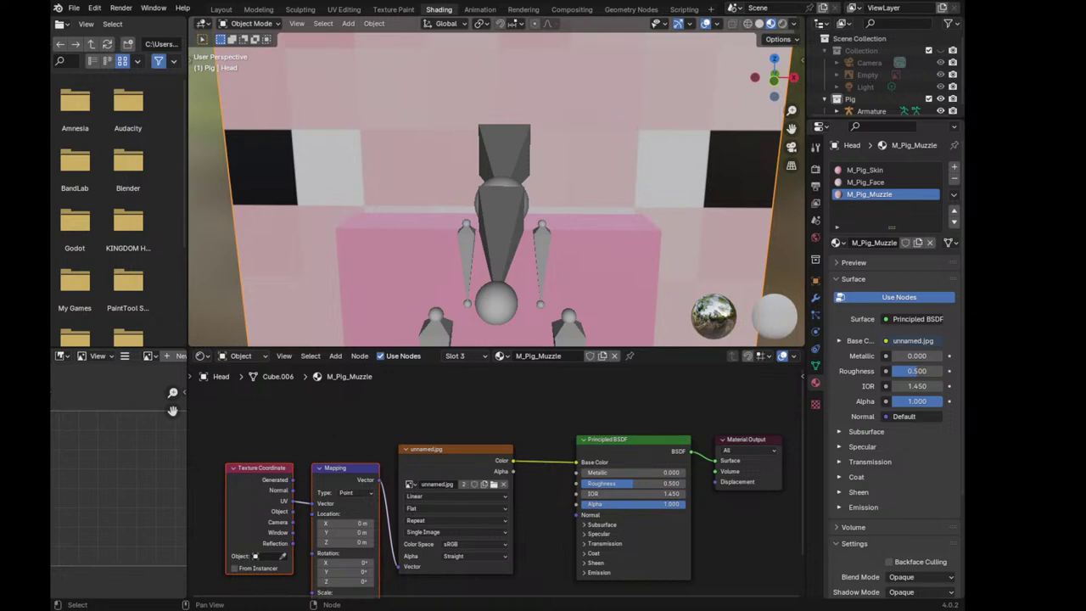
{"action": "key", "text": "ctrl+z"}
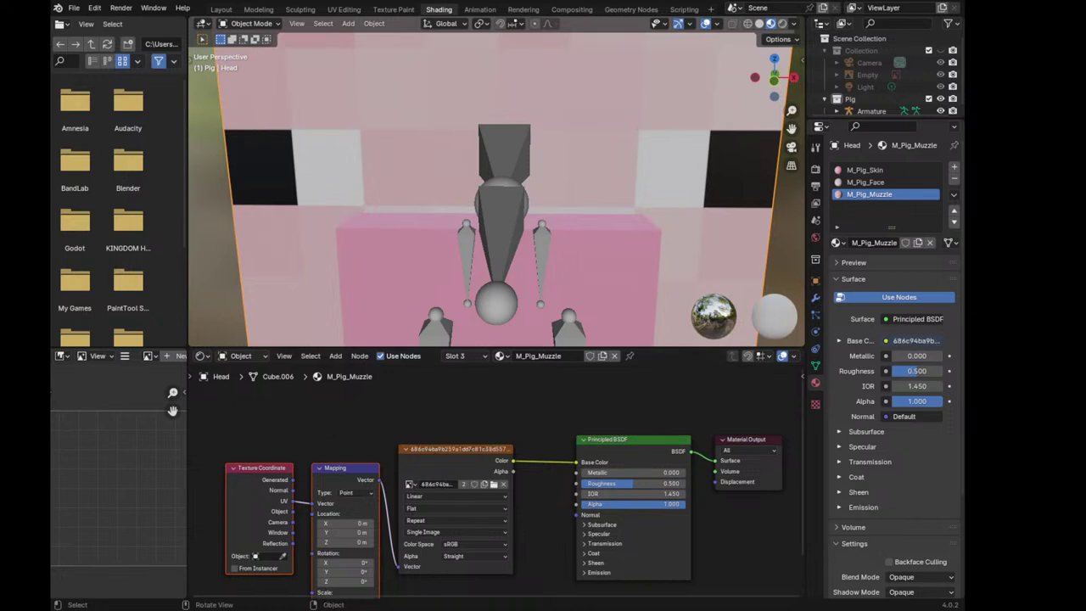
{"action": "key", "text": "ctrl+z"}
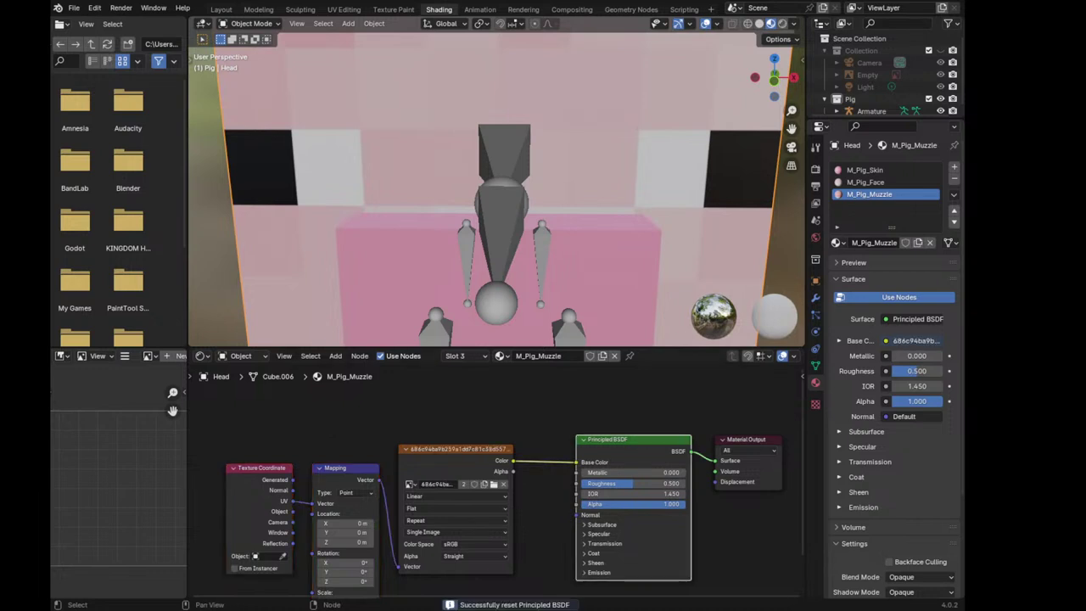
{"action": "key", "text": "ctrl+z"}
{"action": "key", "text": "ctrl+z"}
{"action": "key", "text": "ctrl+z"}
{"action": "key", "text": "ctrl+z"}
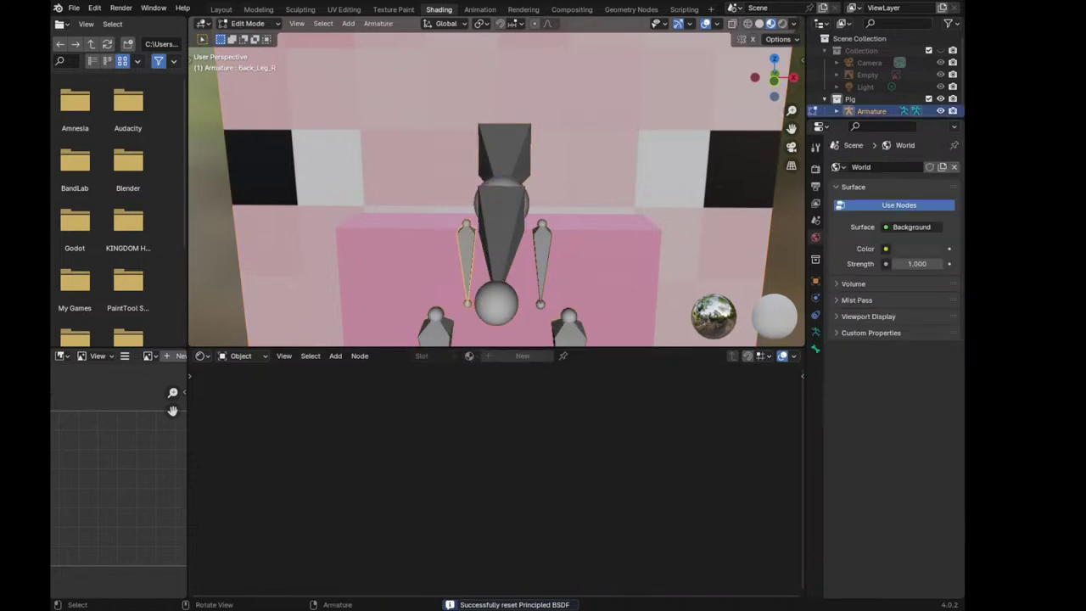
{"action": "key", "text": "ctrl+z"}
In Layout, edit the Head mesh and Smart UV Project the muzzle faces
{"action": "left_click", "coordinate": [222, 9]}
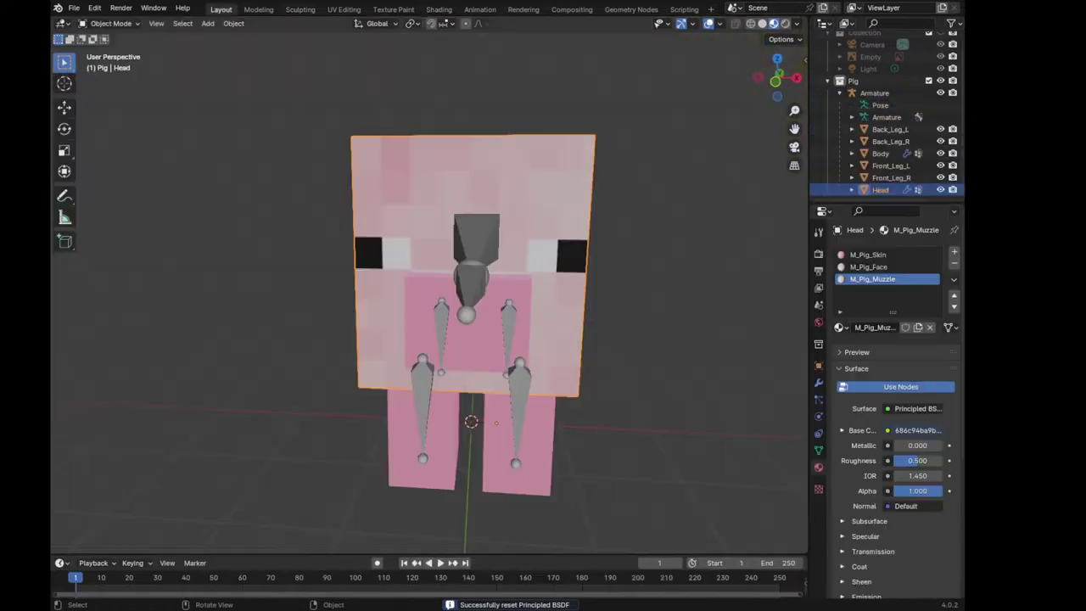
{"action": "key", "text": "Tab"}
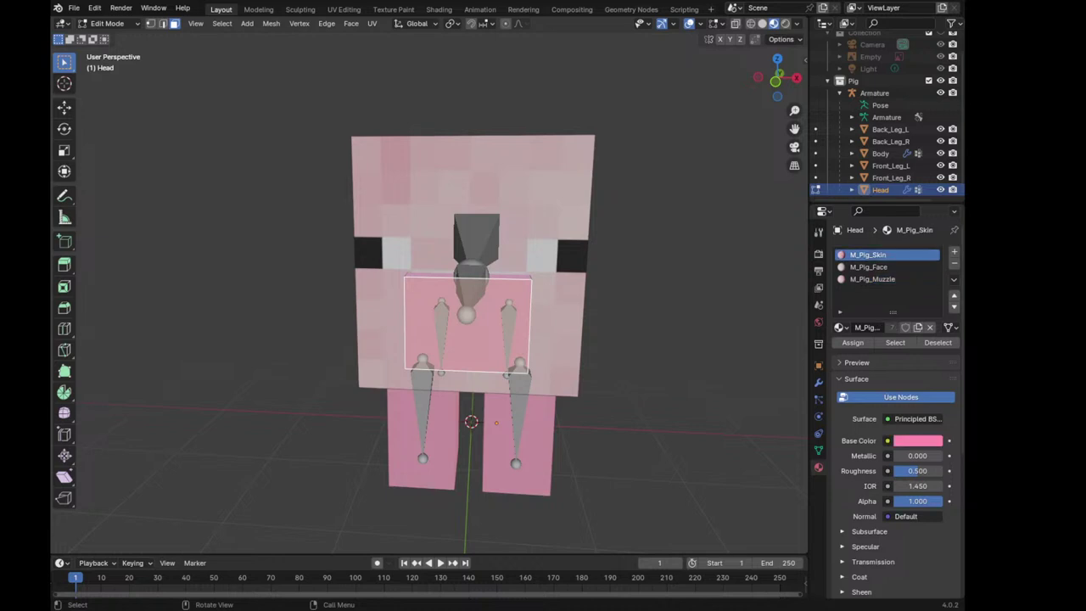
{"action": "scroll", "coordinate": [429, 297], "scroll_direction": "up", "scroll_amount": 2}
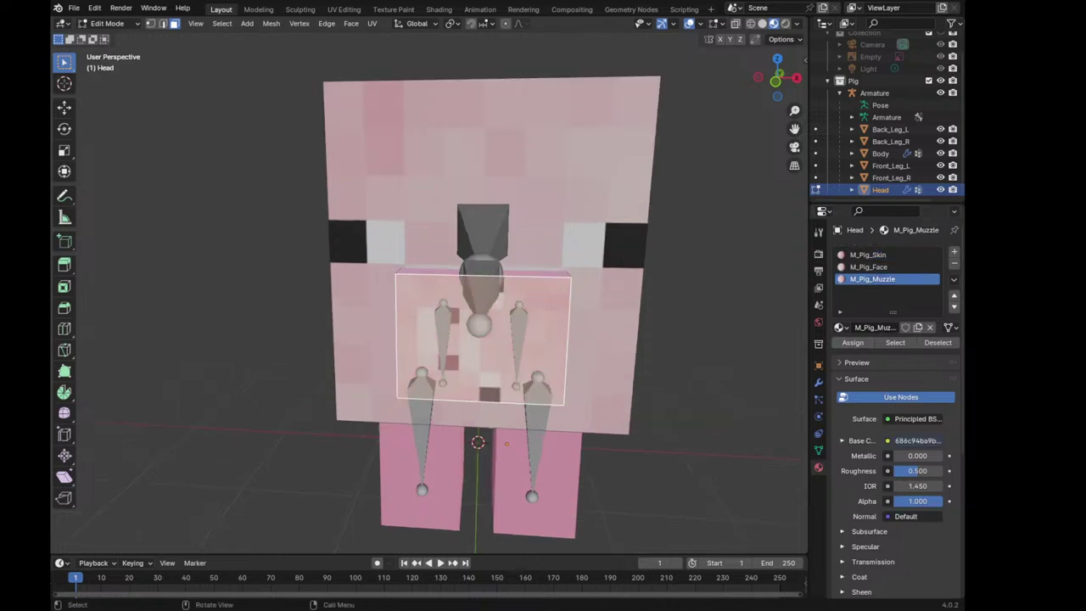
{"action": "scroll", "coordinate": [428, 297], "scroll_direction": "up", "scroll_amount": 2}
{"action": "key", "text": "u"}
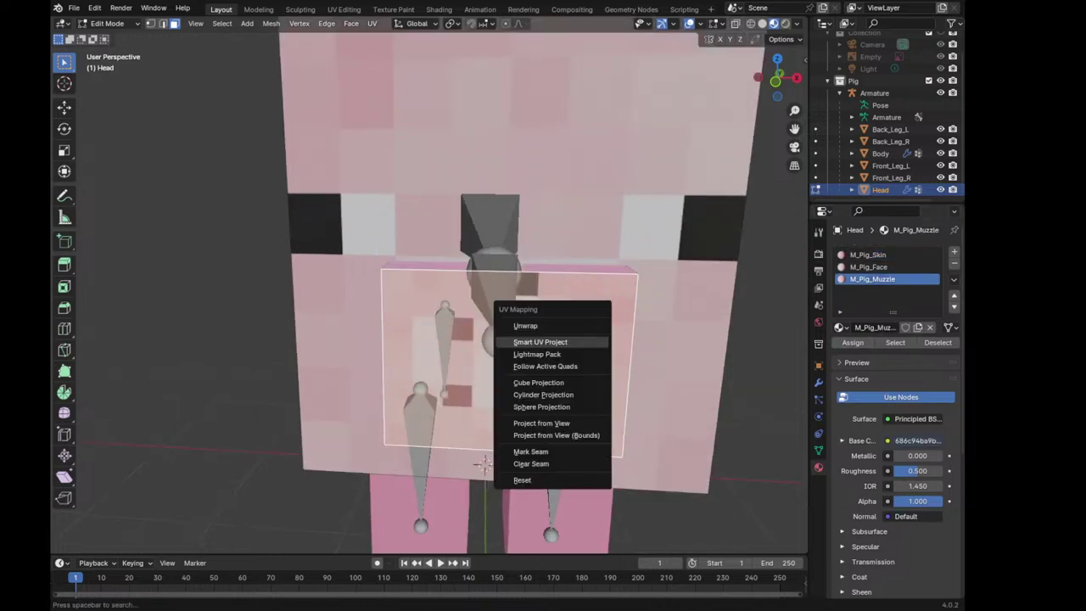
{"action": "key", "text": "Return"}
{"action": "key", "text": "Return"}
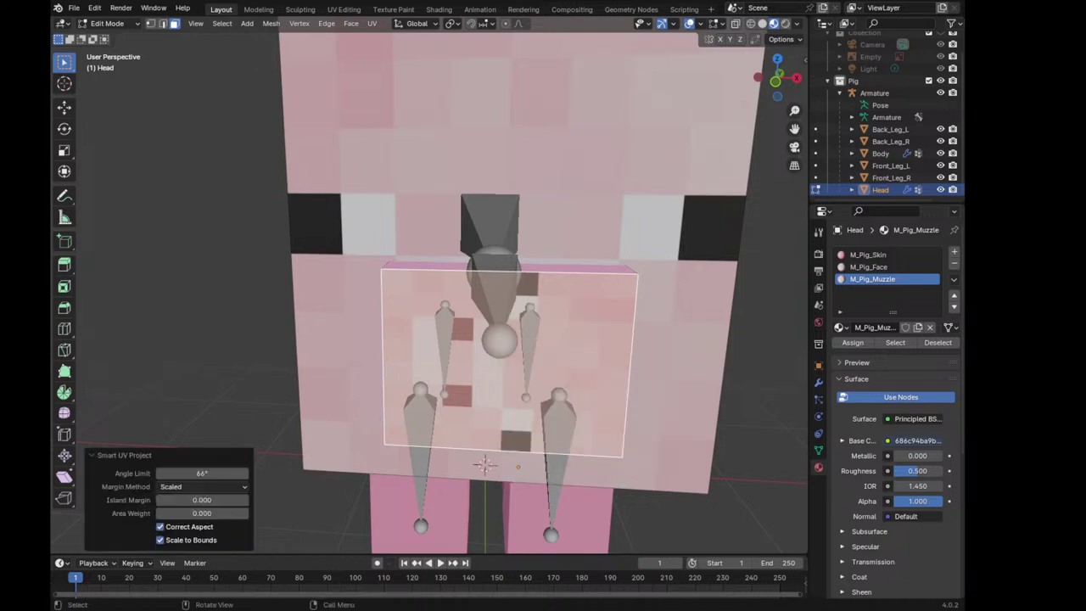
{"action": "key", "text": "u"}
{"action": "key", "text": "Up"}
Retry the muzzle unwrap with Project from View, end with a 66° Smart UV Project, and open UV Editing
{"action": "key", "text": "Return"}
{"action": "key", "text": "u"}
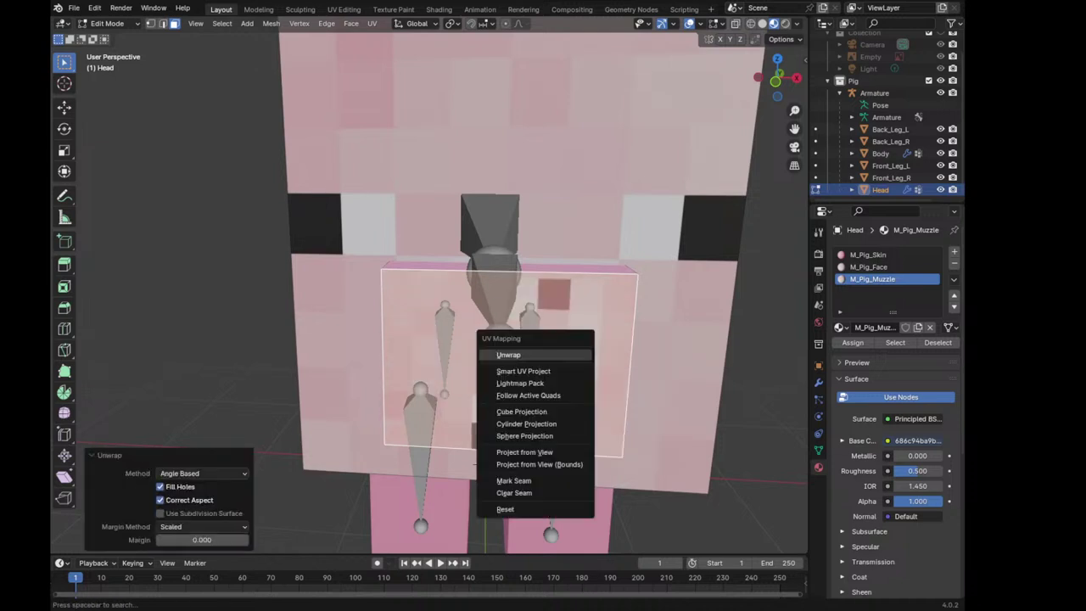
{"action": "key", "text": "Down"}
{"action": "key", "text": "Down"}
{"action": "key", "text": "Down"}
{"action": "key", "text": "Down"}
{"action": "key", "text": "Down"}
{"action": "key", "text": "Down"}
{"action": "key", "text": "Up"}
{"action": "key", "text": "Up"}
{"action": "key", "text": "Return"}
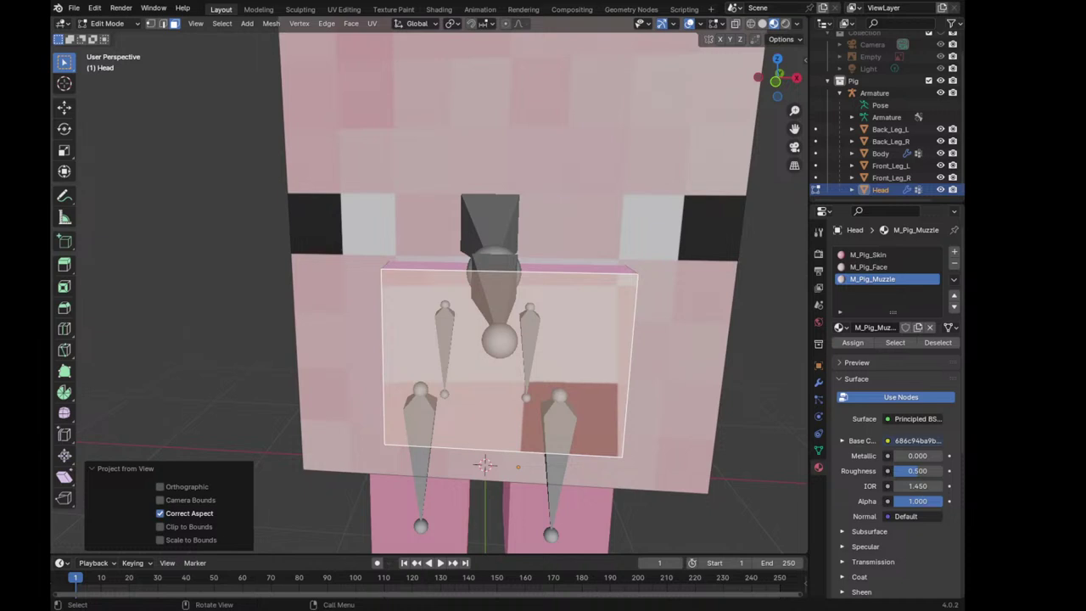
{"action": "key", "text": "u"}
{"action": "key", "text": "Down"}
{"action": "key", "text": "Return"}
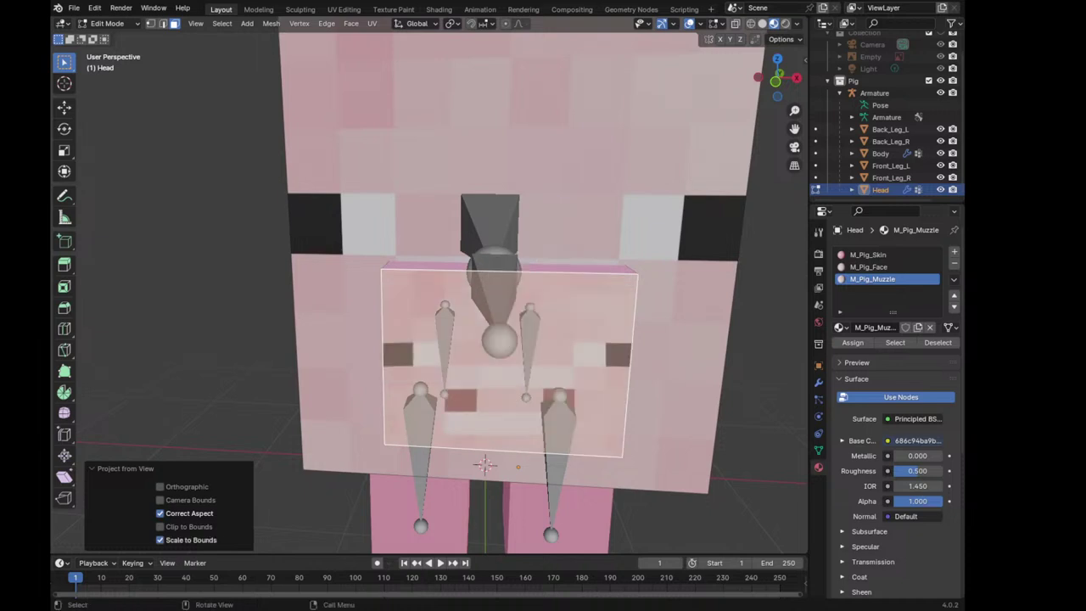
{"action": "key", "text": "u"}
{"action": "key", "text": "Up"}
{"action": "key", "text": "Up"}
{"action": "key", "text": "Up"}
{"action": "key", "text": "Up"}
{"action": "key", "text": "Up"}
{"action": "key", "text": "Return"}
{"action": "key", "text": "Return"}
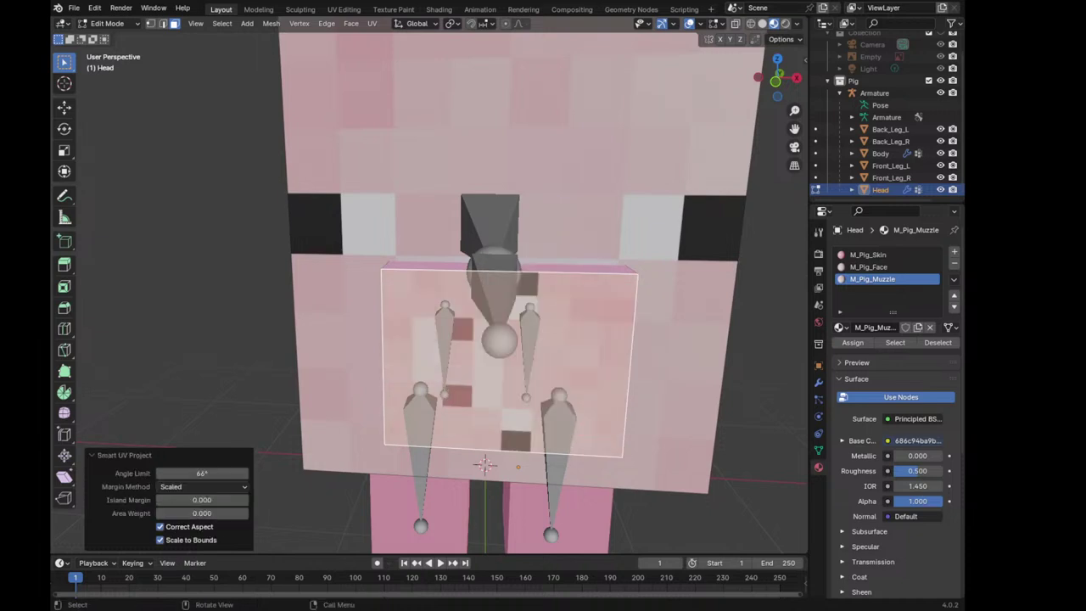
{"action": "left_click", "coordinate": [343, 10]}
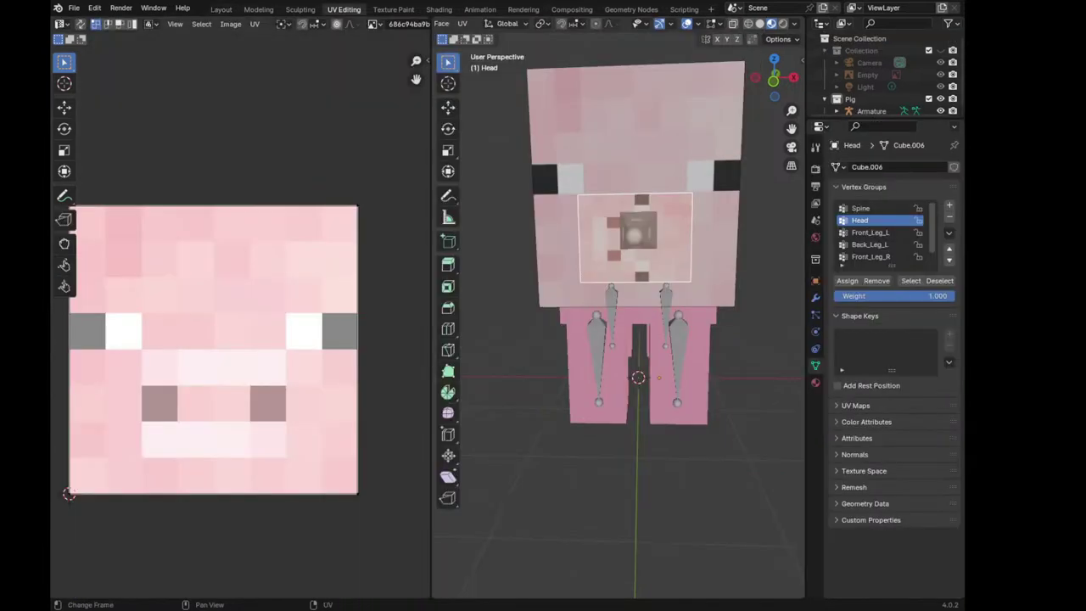
Rotate, shrink and move the muzzle UV island down over the image's snout
{"action": "scroll", "coordinate": [239, 321], "scroll_direction": "down", "scroll_amount": 1}
{"action": "key", "text": "a"}
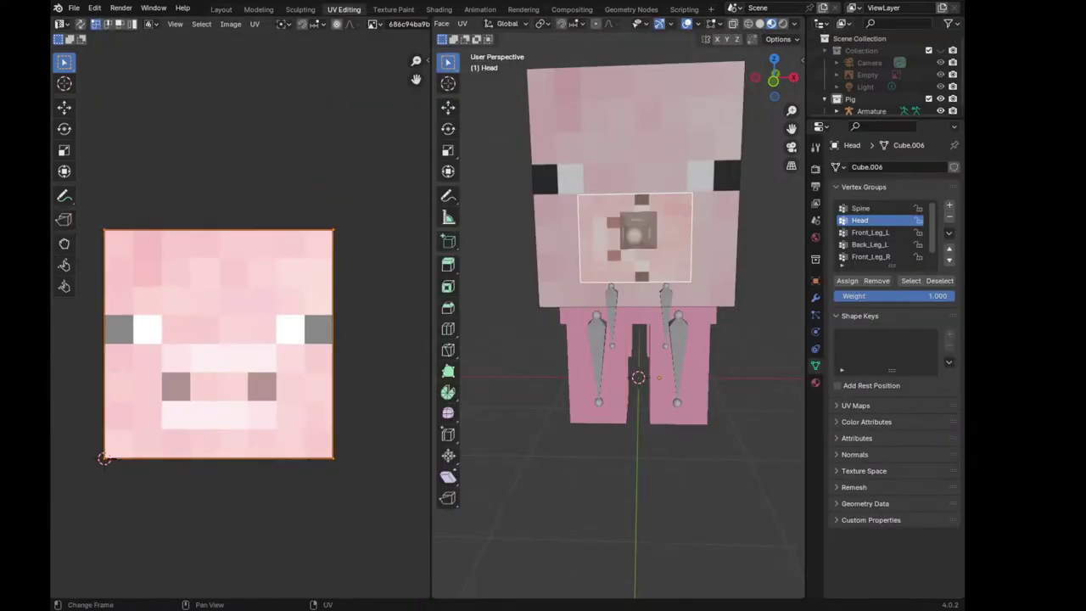
{"action": "key", "text": "r"}
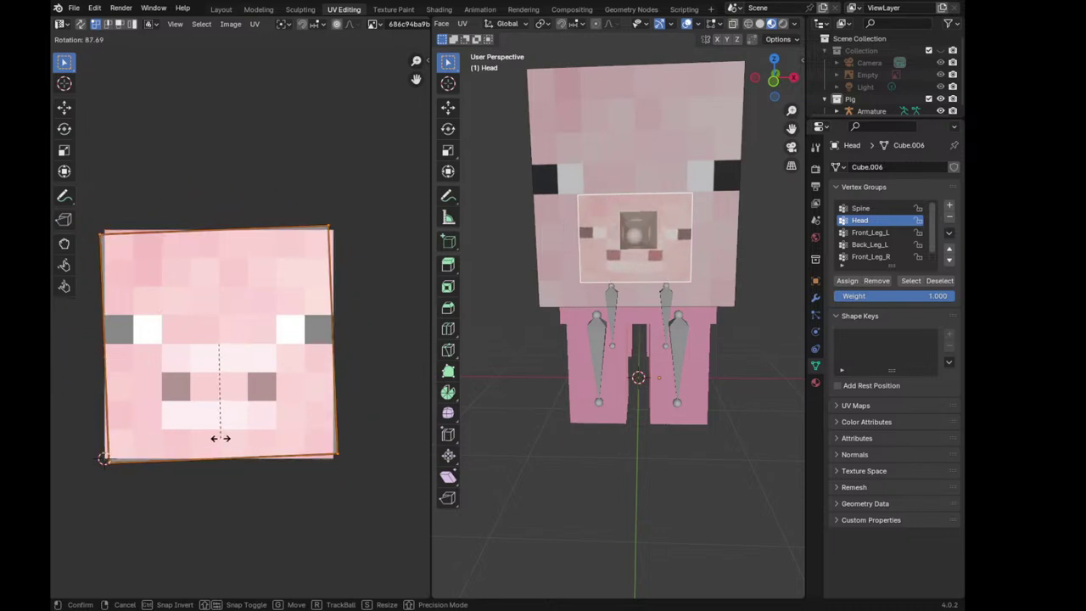
{"action": "left_click", "coordinate": [216, 437]}
{"action": "key", "text": "s"}
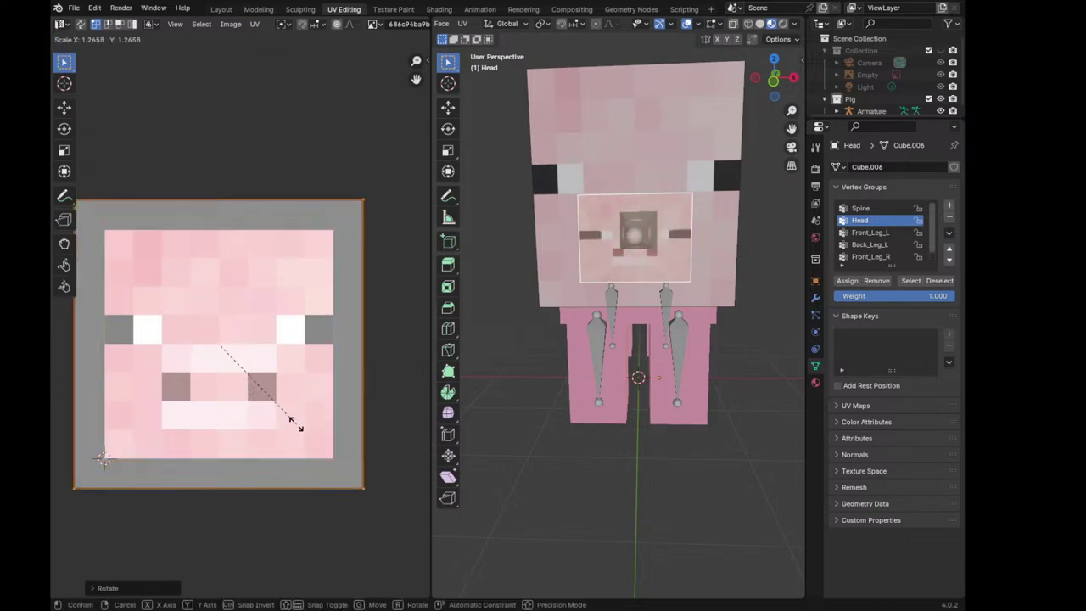
{"action": "left_click", "coordinate": [246, 375]}
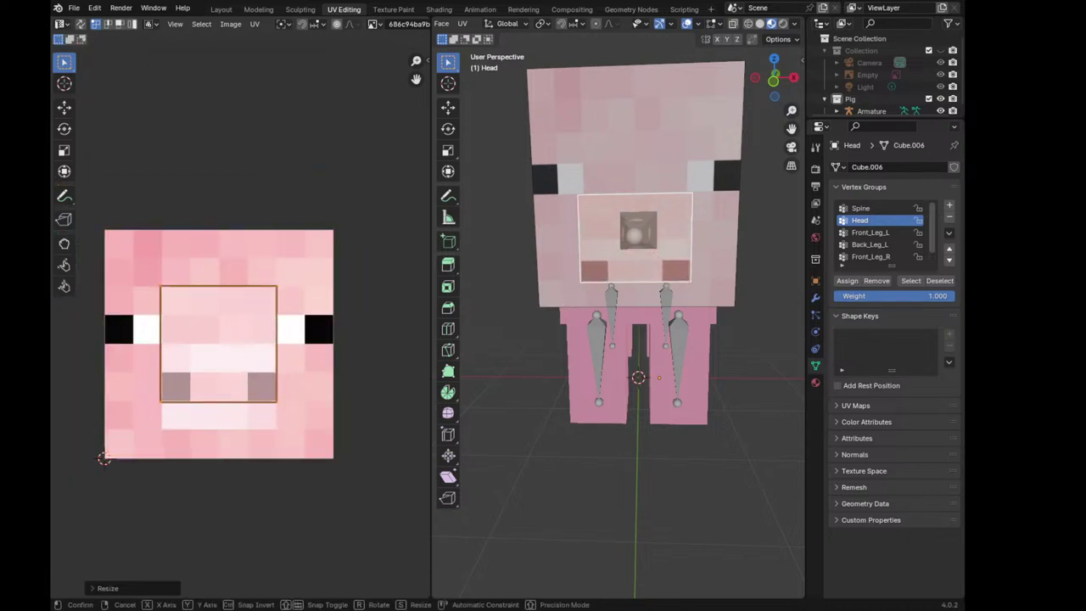
{"action": "key", "text": "y"}
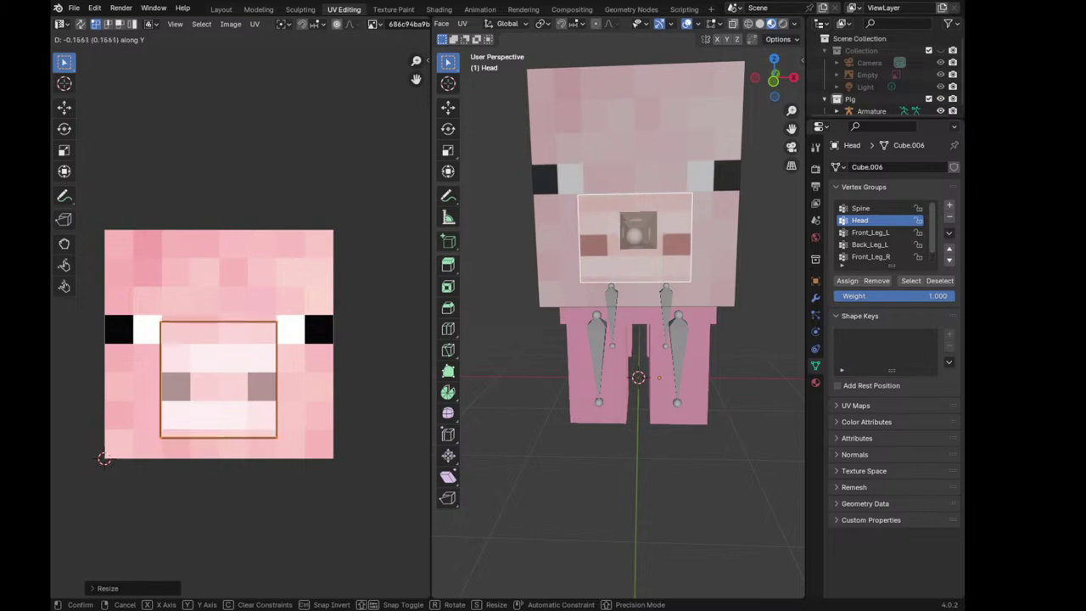
{"action": "left_click", "coordinate": [303, 412]}
Squash the island's height and slide it vertically over the nostrils, then return to Object Mode
{"action": "key", "text": "s"}
{"action": "key", "text": "x"}
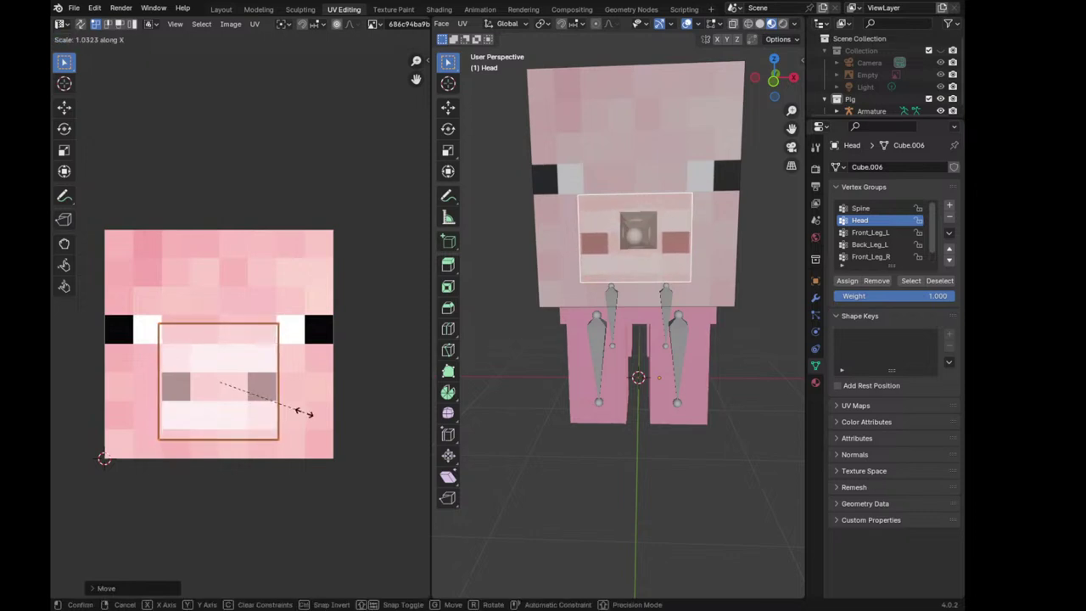
{"action": "key", "text": "y"}
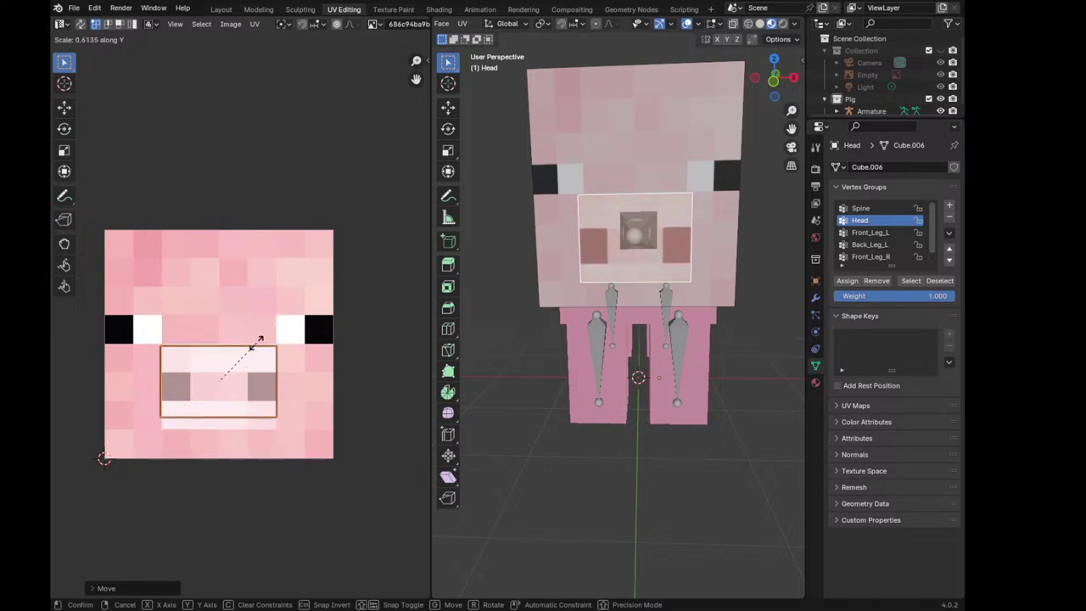
{"action": "left_click", "coordinate": [257, 348]}
{"action": "key", "text": "g"}
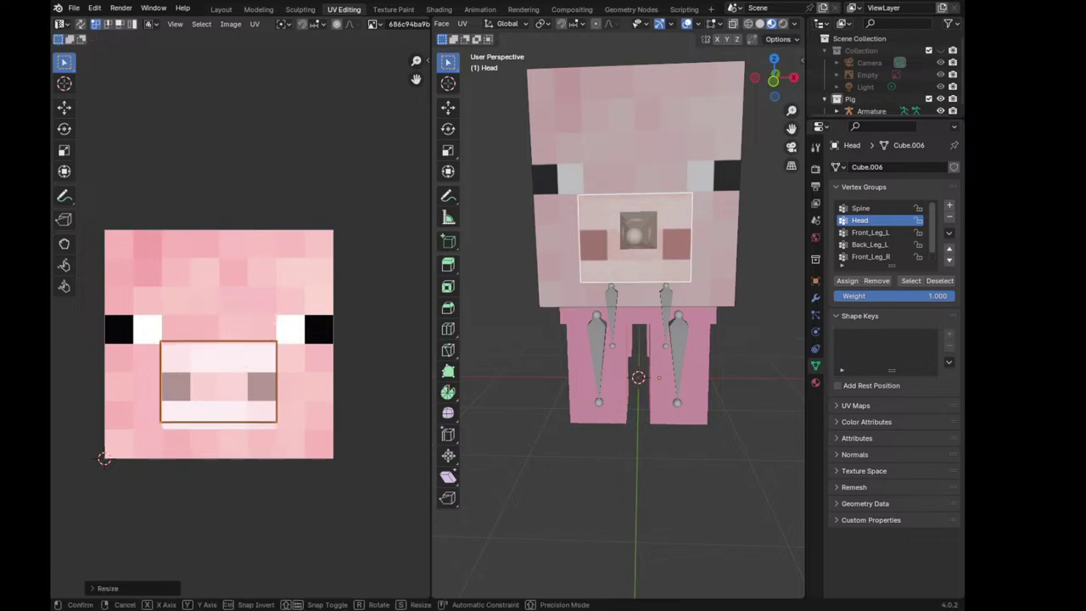
{"action": "key", "text": "y"}
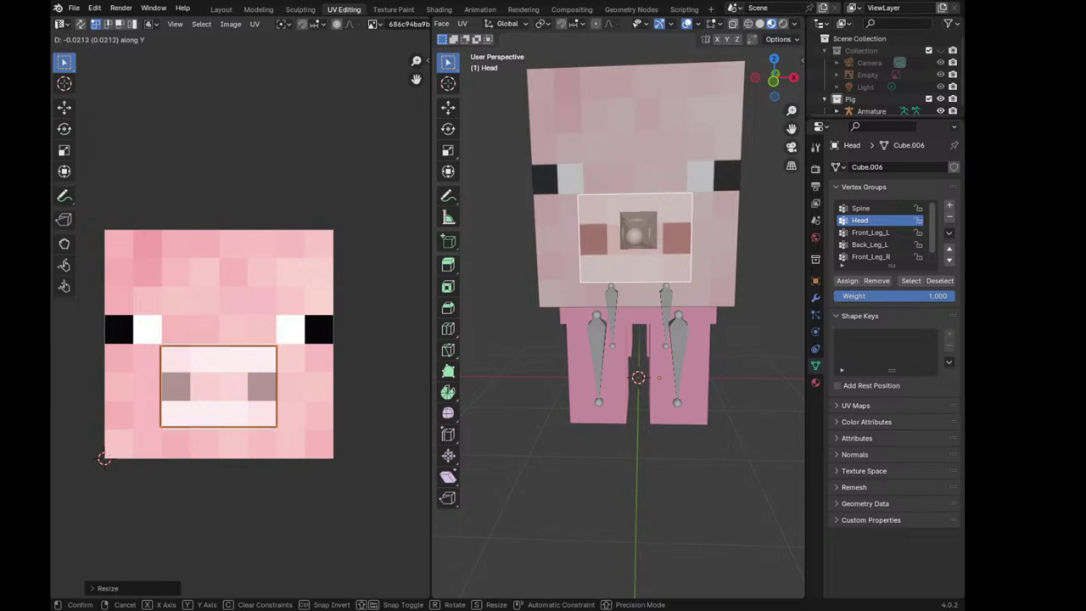
{"action": "key", "text": "Return"}
{"action": "key", "text": "Tab"}
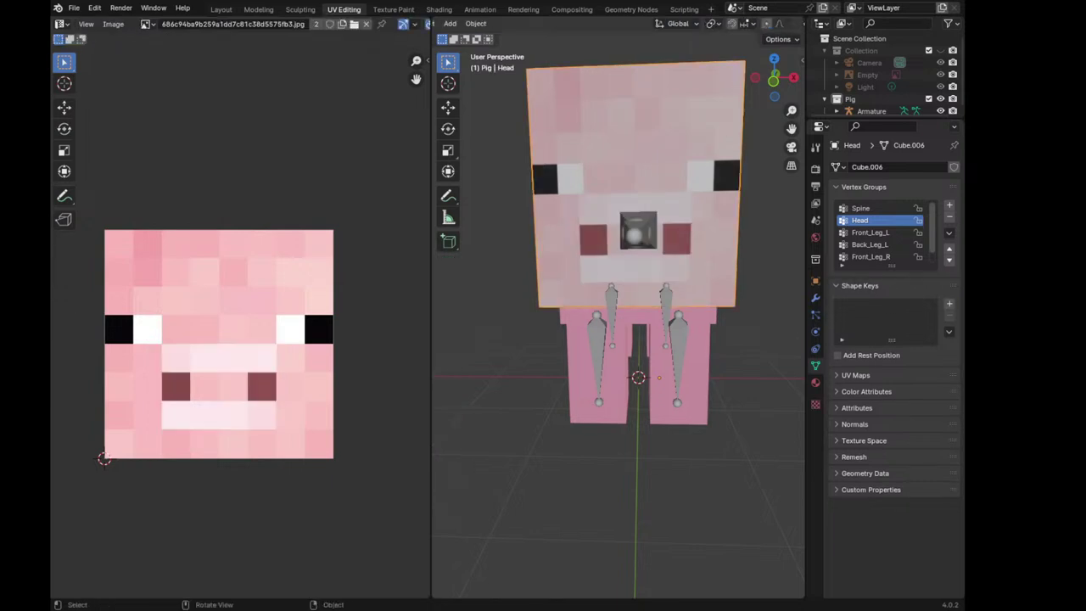
Select the muzzle UVs and align them horizontally and vertically over the snout
{"action": "scroll", "coordinate": [641, 323], "scroll_direction": "up", "scroll_amount": 3}
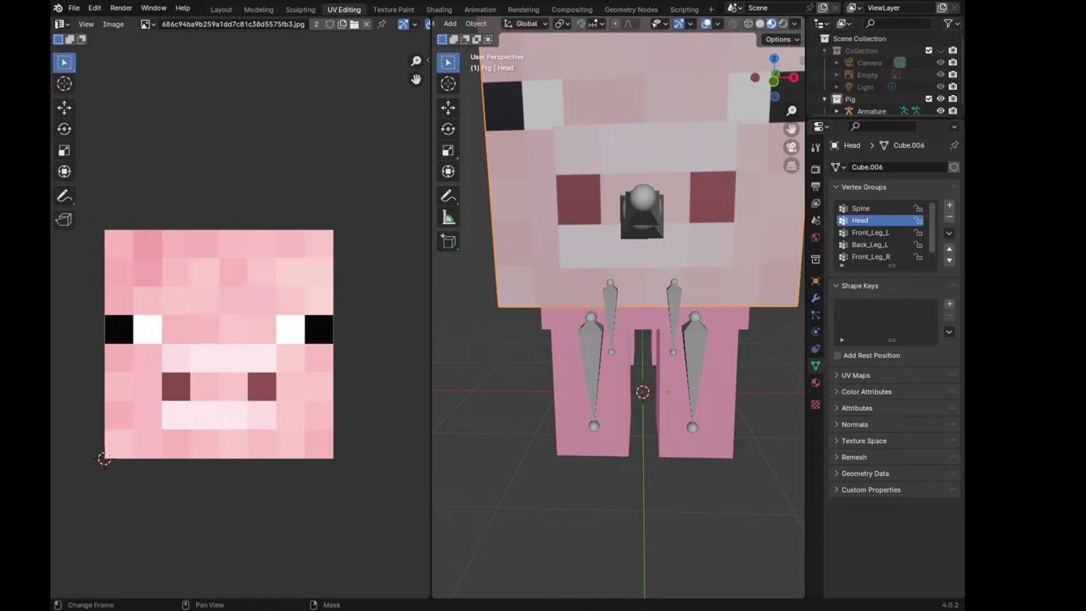
{"action": "key", "text": "Tab"}
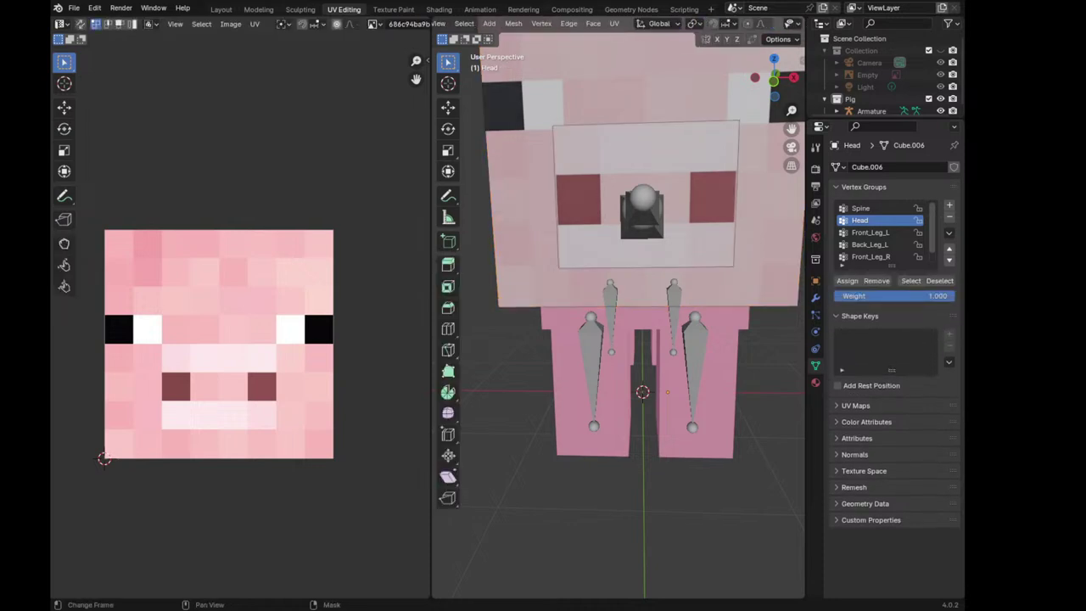
{"action": "key", "text": "Tab"}
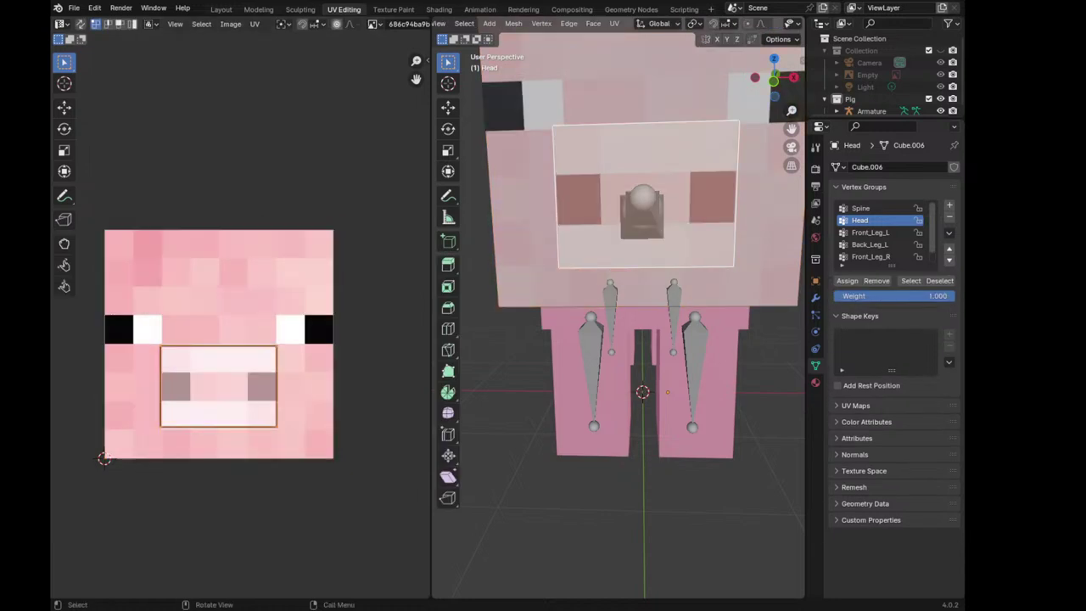
{"action": "scroll", "coordinate": [237, 340], "scroll_direction": "up", "scroll_amount": 1}
{"action": "scroll", "coordinate": [238, 339], "scroll_direction": "up", "scroll_amount": 2}
{"action": "middle_click_drag", "start_coordinate": [221, 357], "coordinate": [251, 338]}
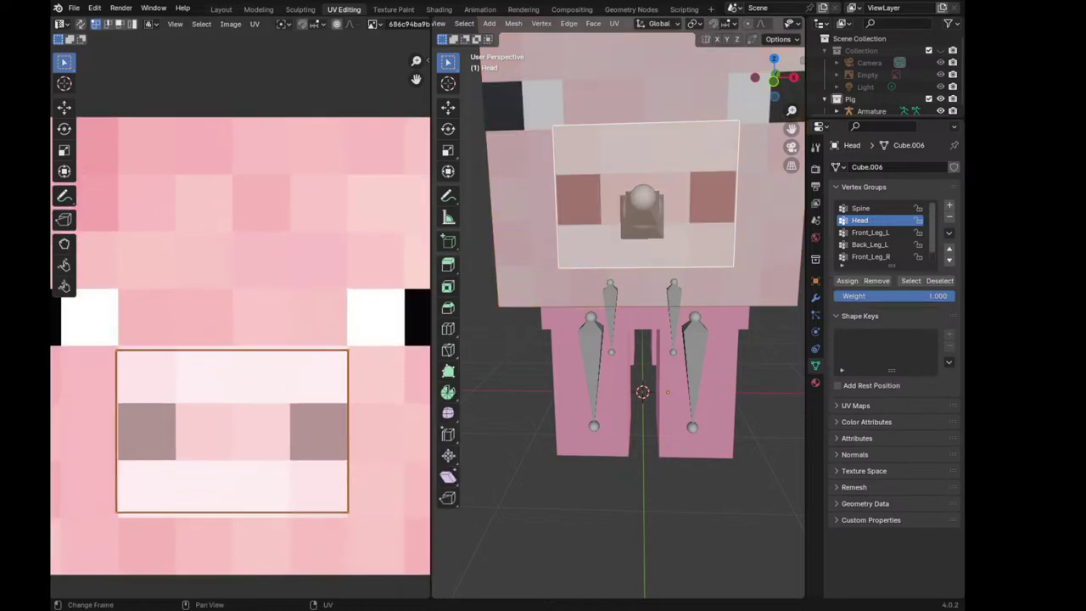
{"action": "key", "text": "u"}
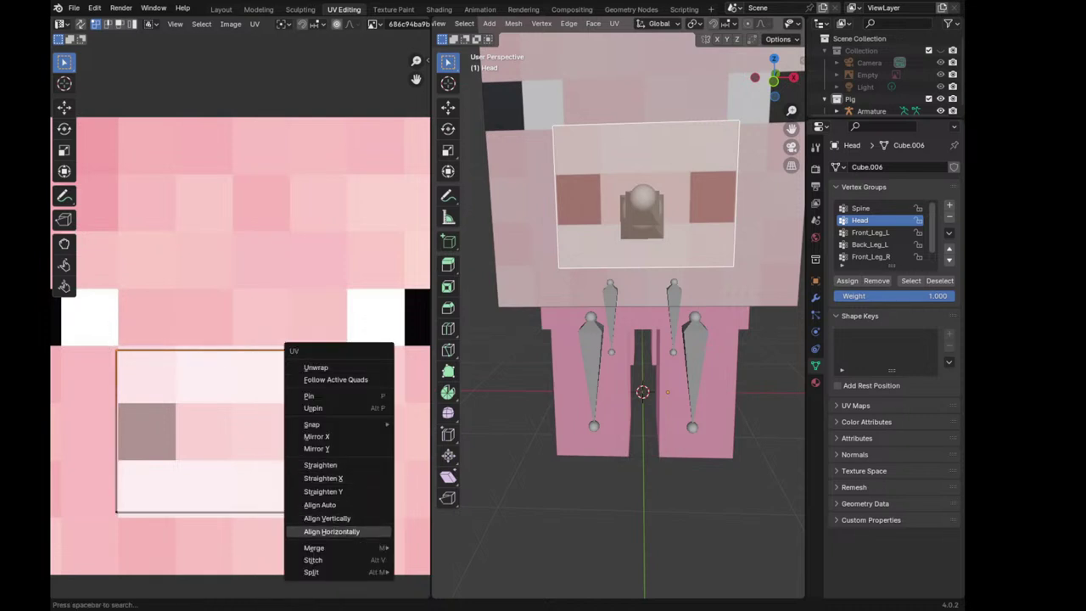
{"action": "left_click", "coordinate": [331, 531]}
{"action": "scroll", "coordinate": [53, 523], "scroll_direction": "down", "scroll_amount": 1}
{"action": "key", "text": "u"}
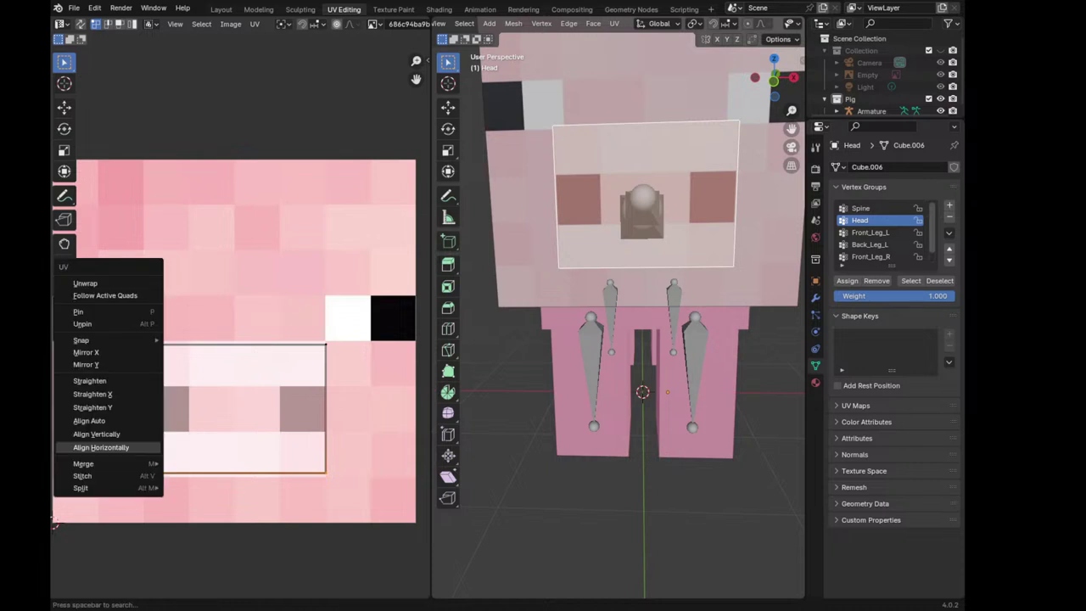
{"action": "key", "text": "Return"}
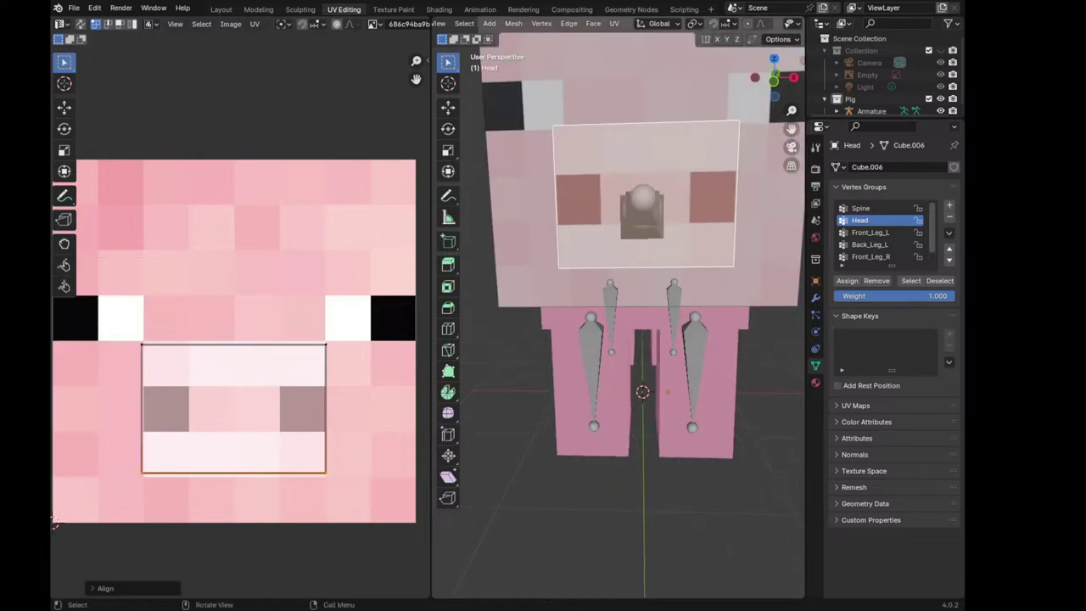
Inspect the textured face in an orthographic front view with overlays hidden
{"action": "key", "text": "Home"}
{"action": "key", "text": "KP_1"}
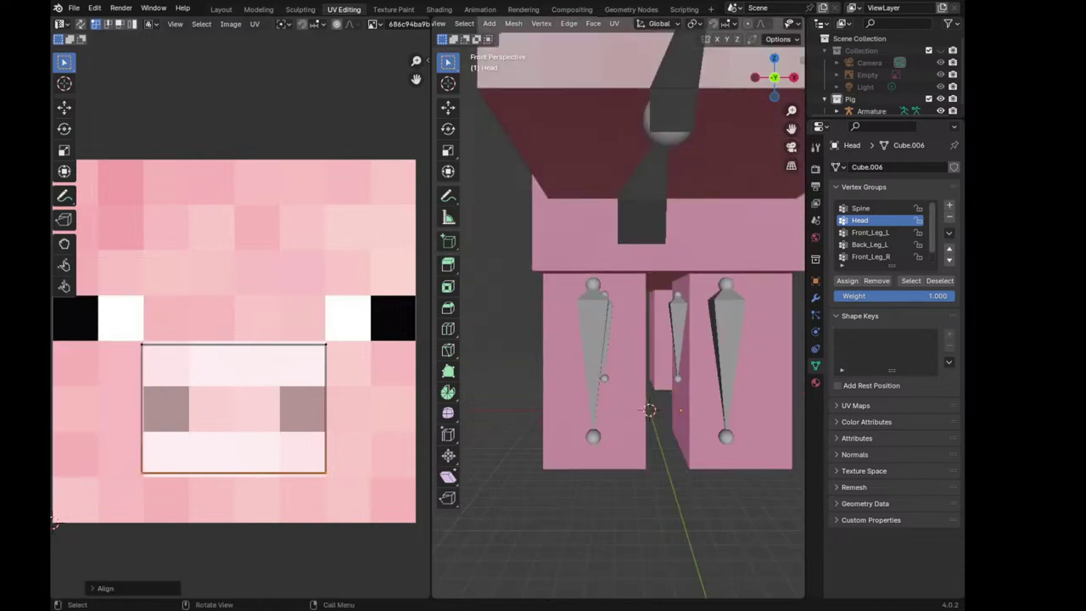
{"action": "key", "text": "KP_5"}
{"action": "key", "text": "KP_Decimal"}
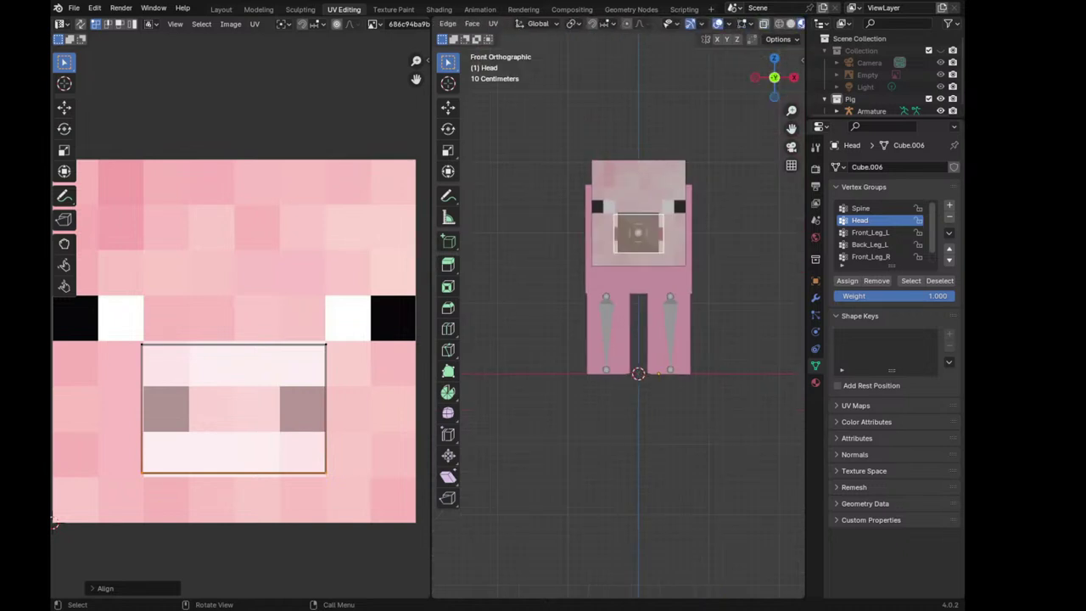
{"action": "key", "text": "shift+alt+z"}
{"action": "scroll", "coordinate": [628, 280], "scroll_direction": "up", "scroll_amount": 4}
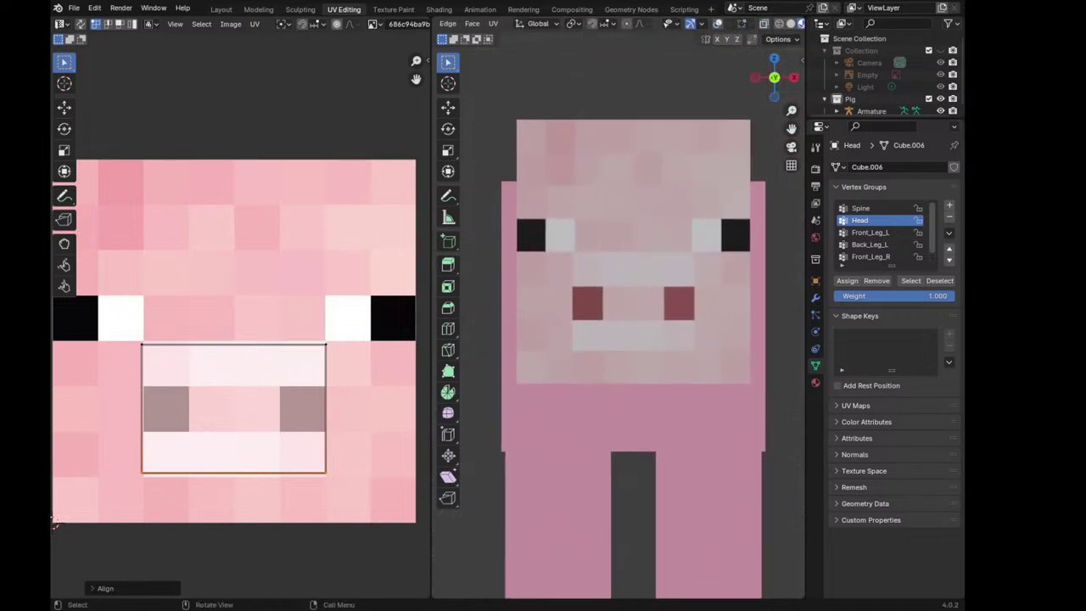
{"action": "scroll", "coordinate": [627, 280], "scroll_direction": "down", "scroll_amount": 1}
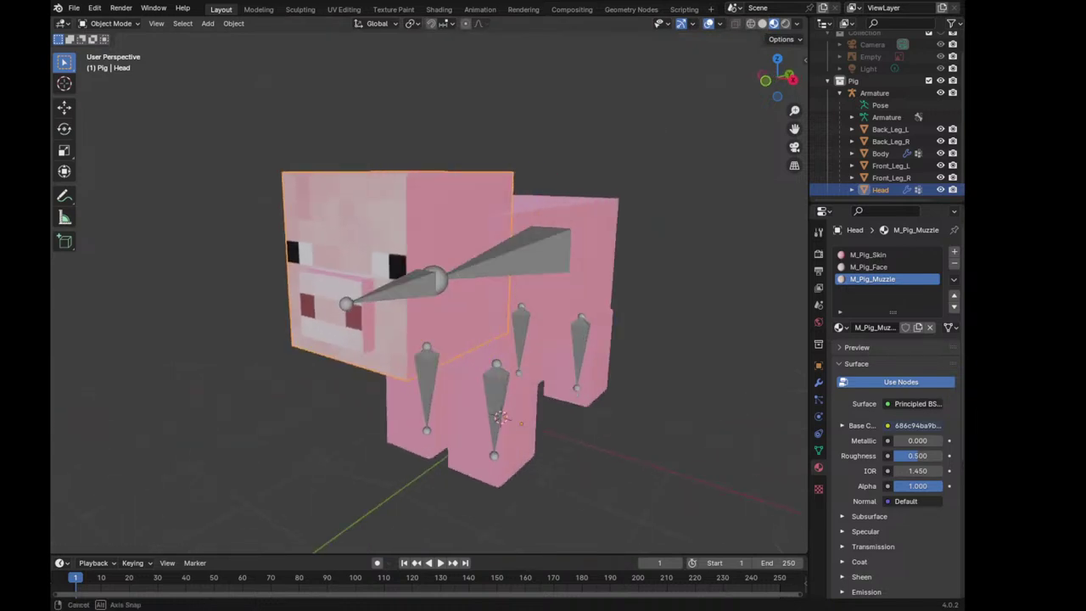
View the pig from the right side and toggle the armature into Pose Mode and back
{"action": "key", "text": "KP_3"}
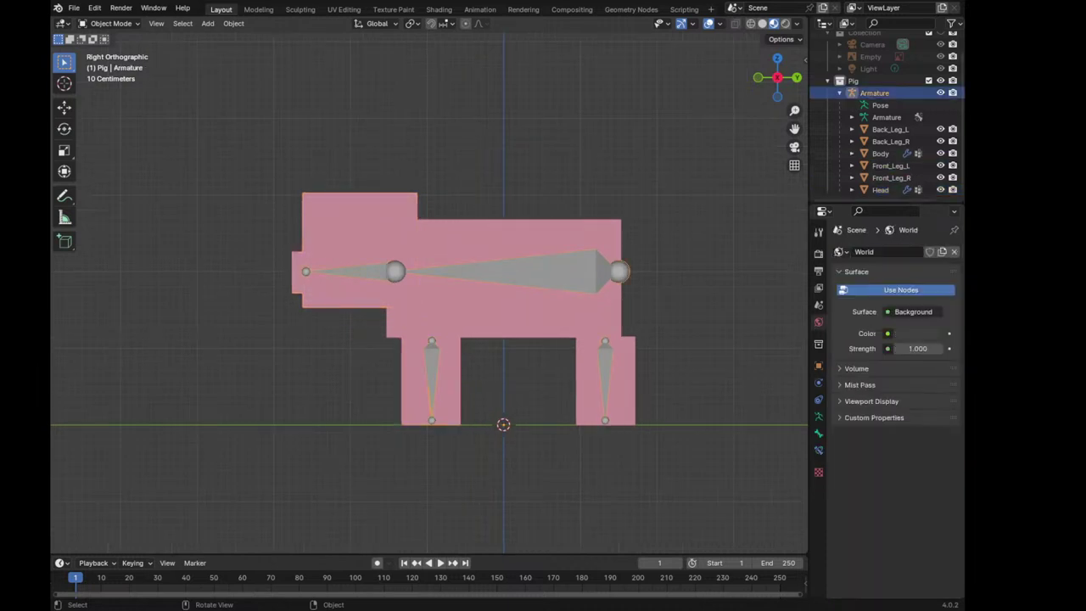
{"action": "left_click", "coordinate": [110, 22]}
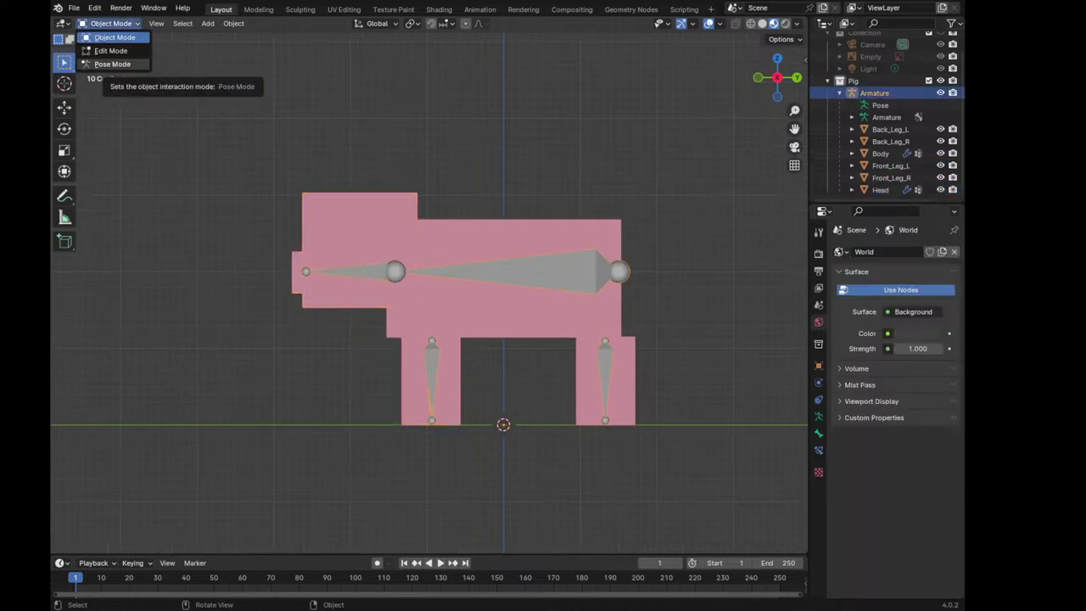
{"action": "left_click", "coordinate": [112, 64]}
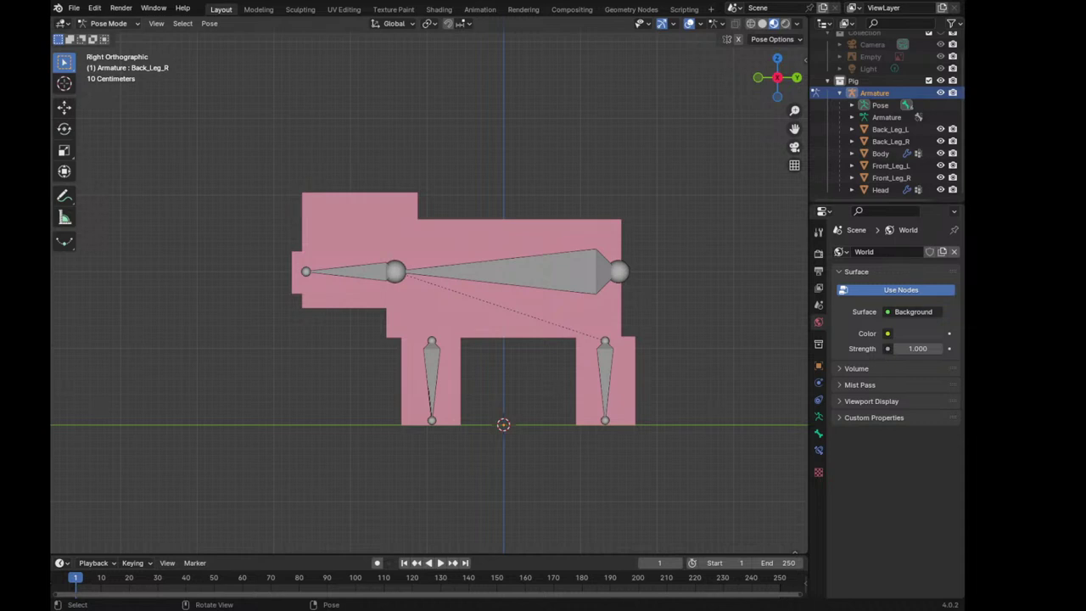
{"action": "left_click", "coordinate": [110, 23]}
{"action": "left_click", "coordinate": [110, 36]}
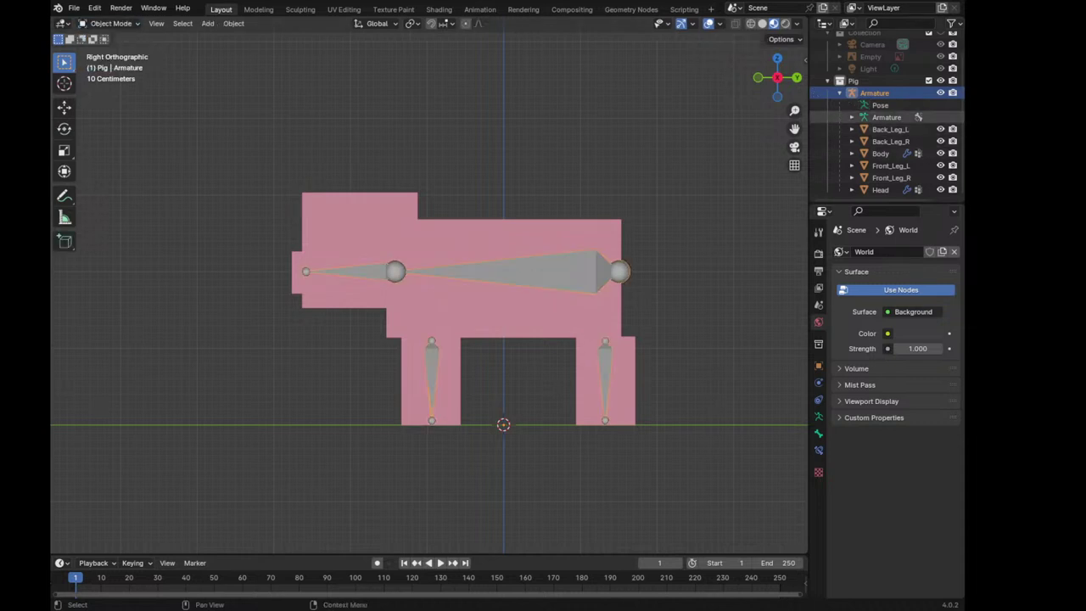
Apply all transforms to the armature and every pig part, with origins set to the 3D cursor
{"action": "left_click_drag", "start_coordinate": [848, 116], "coordinate": [849, 190]}
{"action": "key", "text": "ctrl+a"}
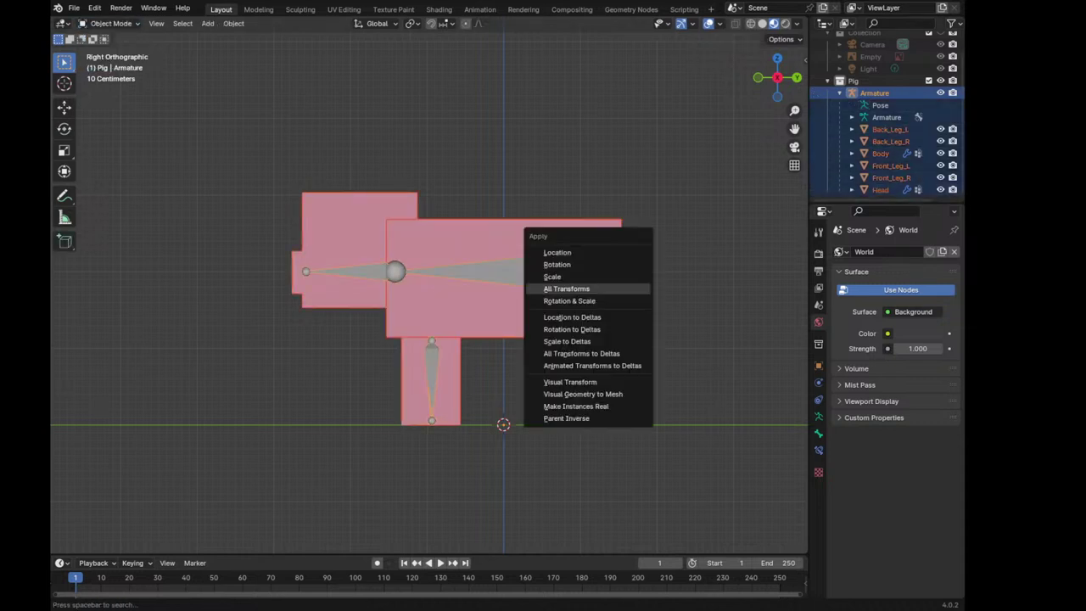
{"action": "left_click", "coordinate": [565, 288]}
{"action": "right_click", "coordinate": [484, 264]}
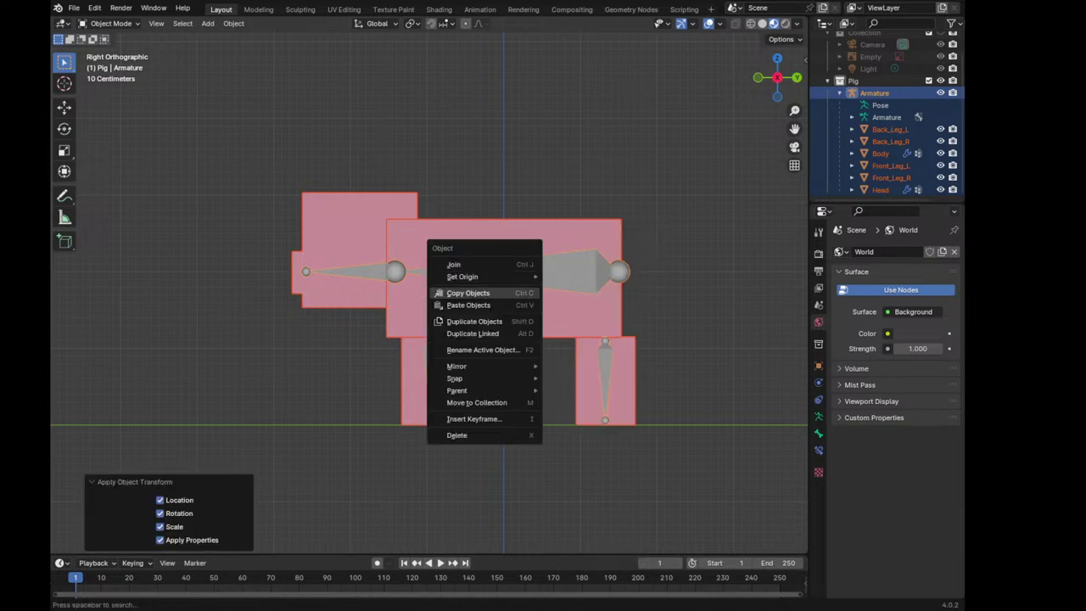
{"action": "mouse_move", "coordinate": [475, 277]}
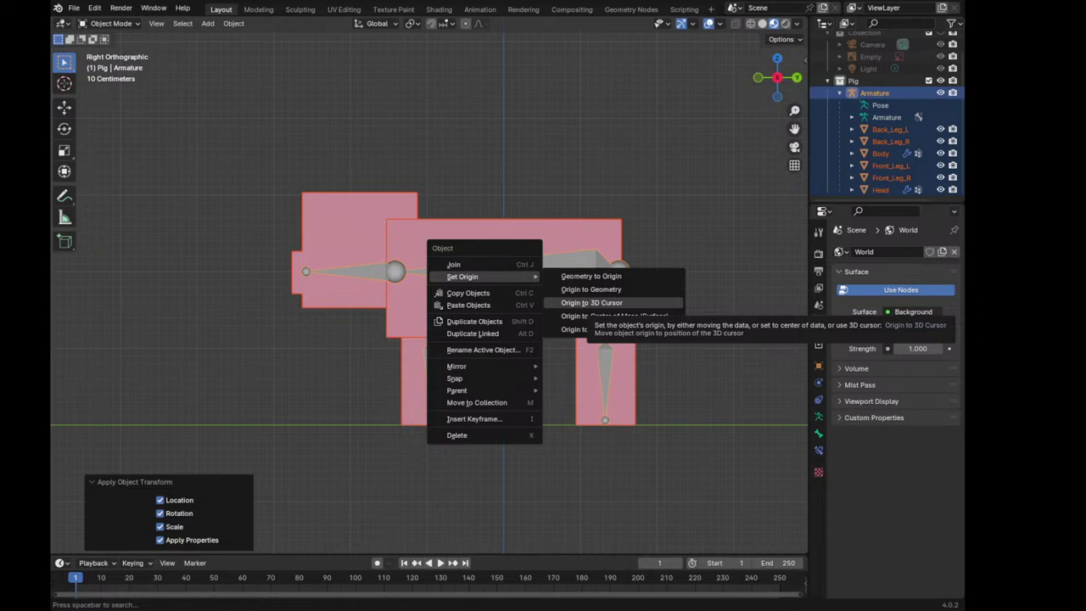
{"action": "left_click", "coordinate": [592, 303]}
Put the armature in Pose Mode and test-rotate the Front_Leg_L bone
{"action": "left_click", "coordinate": [109, 23]}
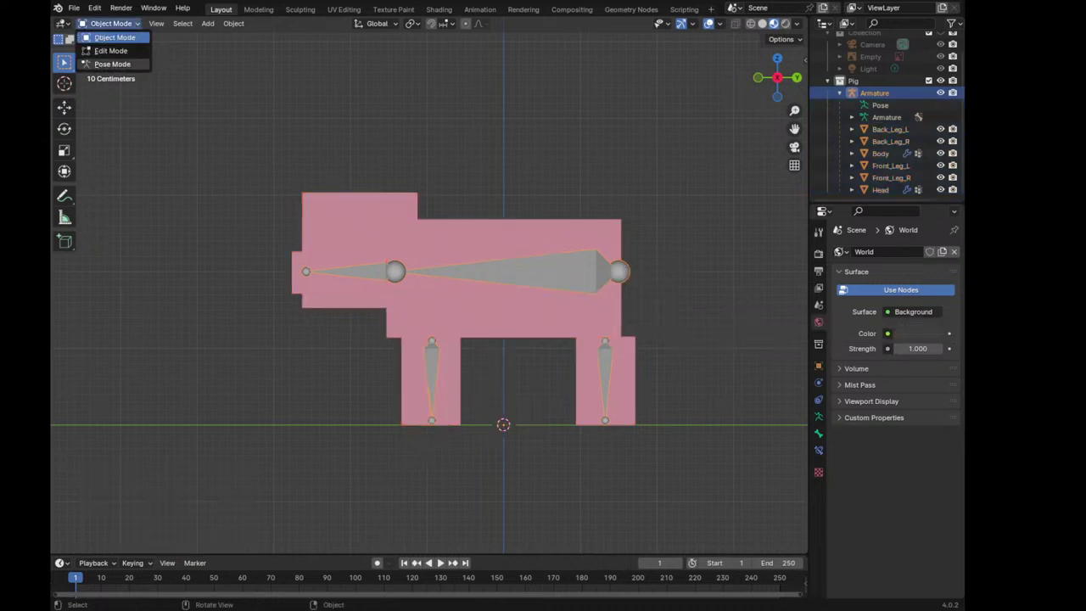
{"action": "left_click", "coordinate": [102, 65]}
{"action": "key", "text": "r"}
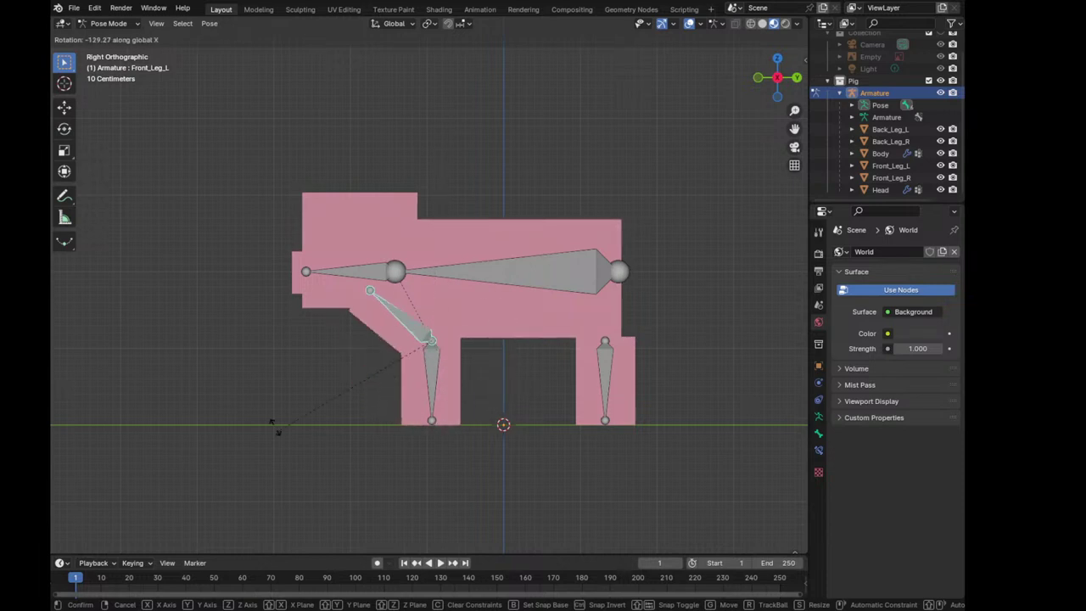
Cancel the leg bone rotation, enlarge the timeline, and switch it to the Dope Sheet Action Editor
{"action": "right_click", "coordinate": [451, 439]}
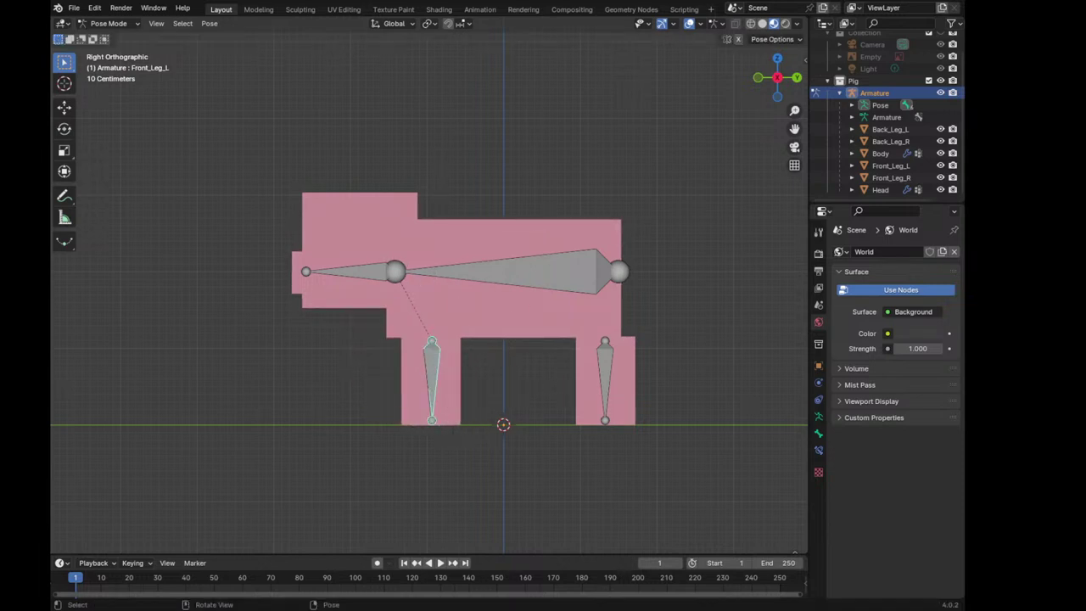
{"action": "middle_click_drag", "start_coordinate": [452, 439], "coordinate": [453, 412], "text": "shift"}
{"action": "left_click_drag", "start_coordinate": [452, 555], "coordinate": [451, 418]}
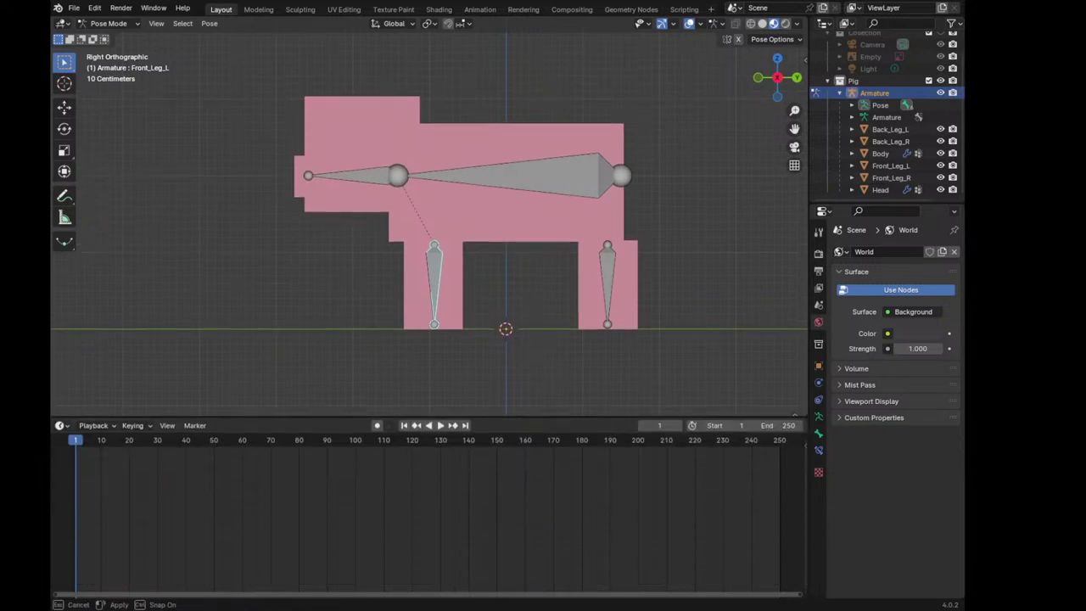
{"action": "left_click", "coordinate": [59, 425]}
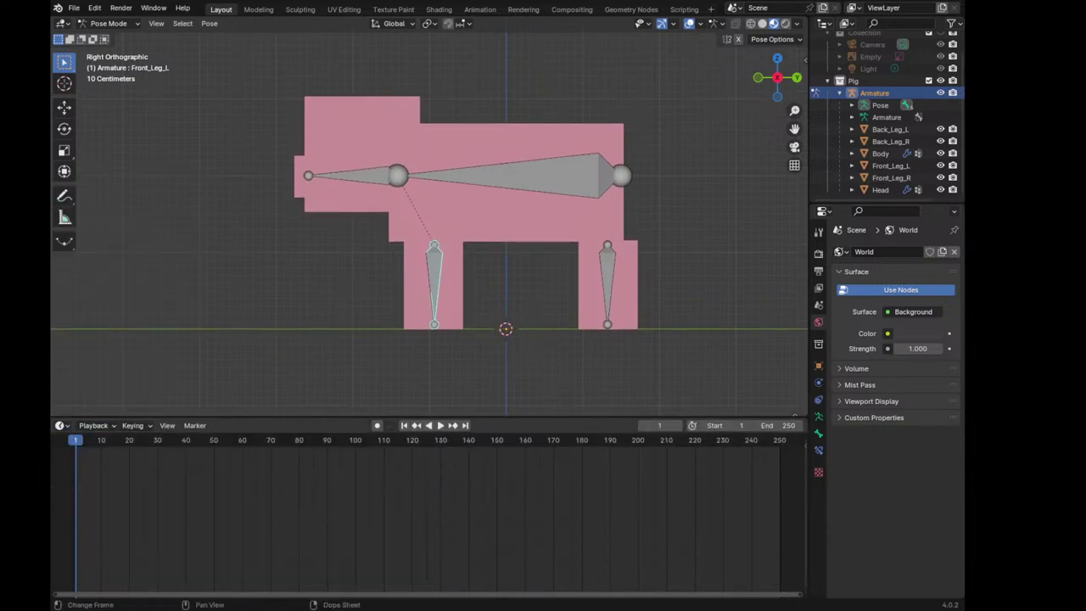
{"action": "left_click", "coordinate": [59, 425]}
{"action": "left_click", "coordinate": [220, 458]}
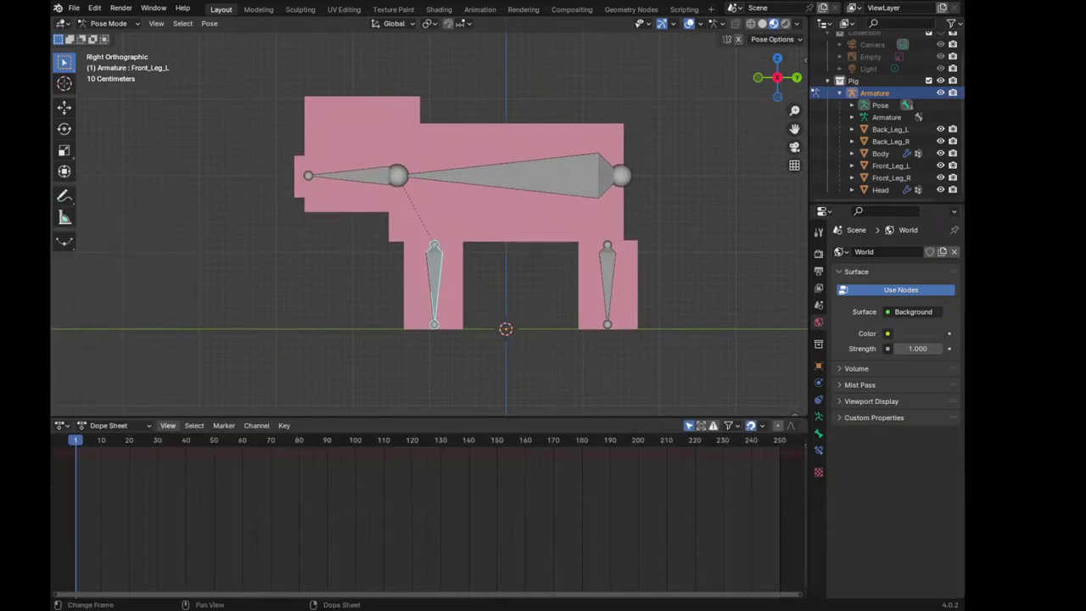
{"action": "left_click", "coordinate": [113, 425]}
{"action": "left_click", "coordinate": [114, 469]}
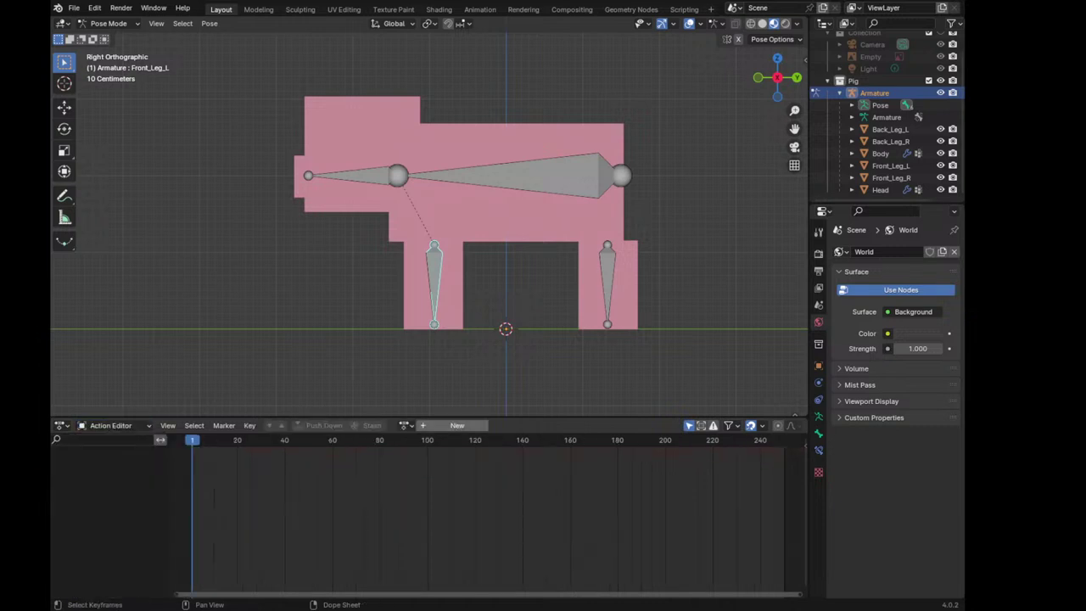
Create a new action for the armature and name it AS_Idle
{"action": "left_click", "coordinate": [458, 425]}
{"action": "left_click", "coordinate": [466, 425]}
{"action": "type", "text": "Bo"}
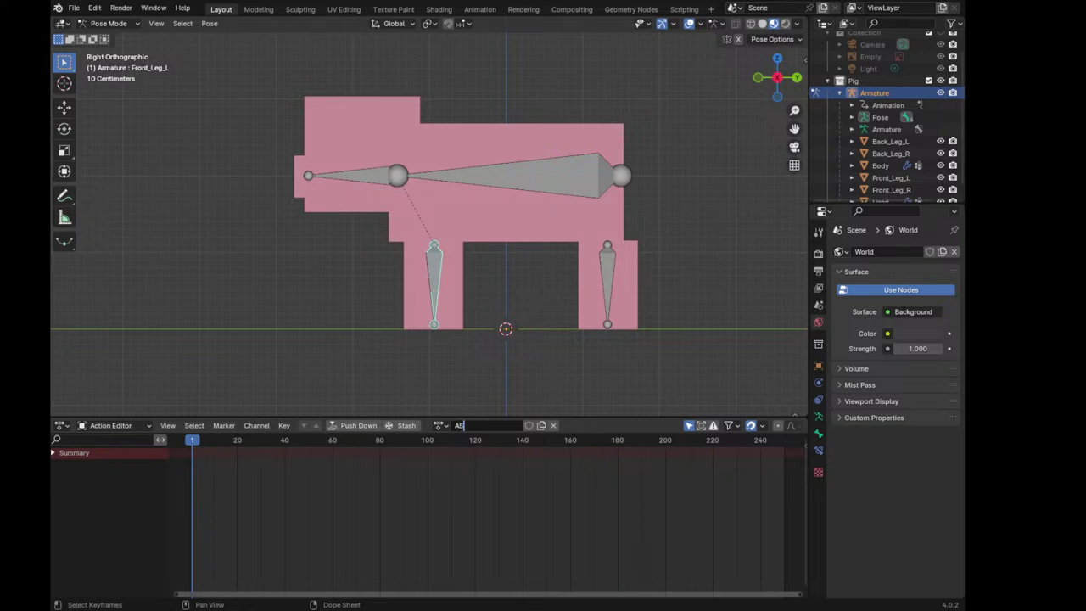
{"action": "type", "text": "IDLE"}
{"action": "key", "text": "Return"}
{"action": "left_click", "coordinate": [471, 425]}
{"action": "key", "text": "Return"}
Select all bones and key the whole character at frame 1
{"action": "key", "text": "a"}
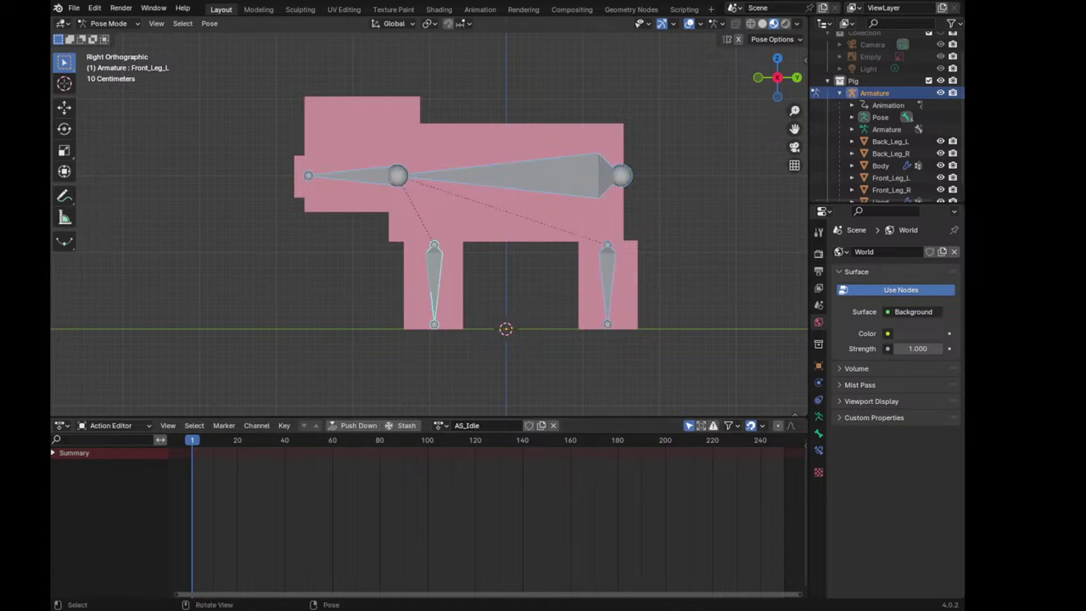
{"action": "key", "text": "k"}
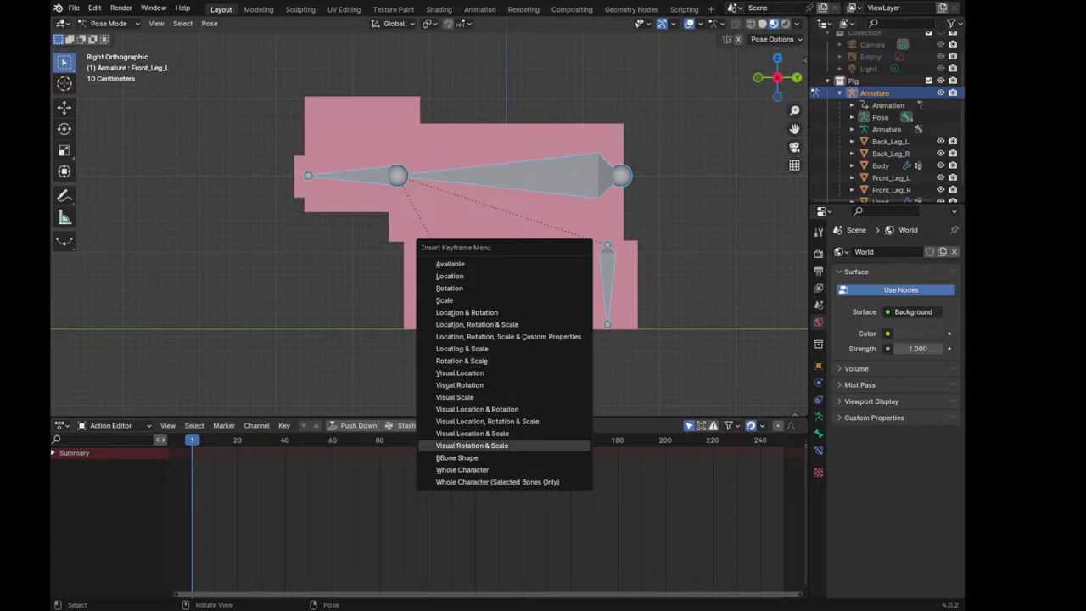
{"action": "left_click", "coordinate": [462, 469]}
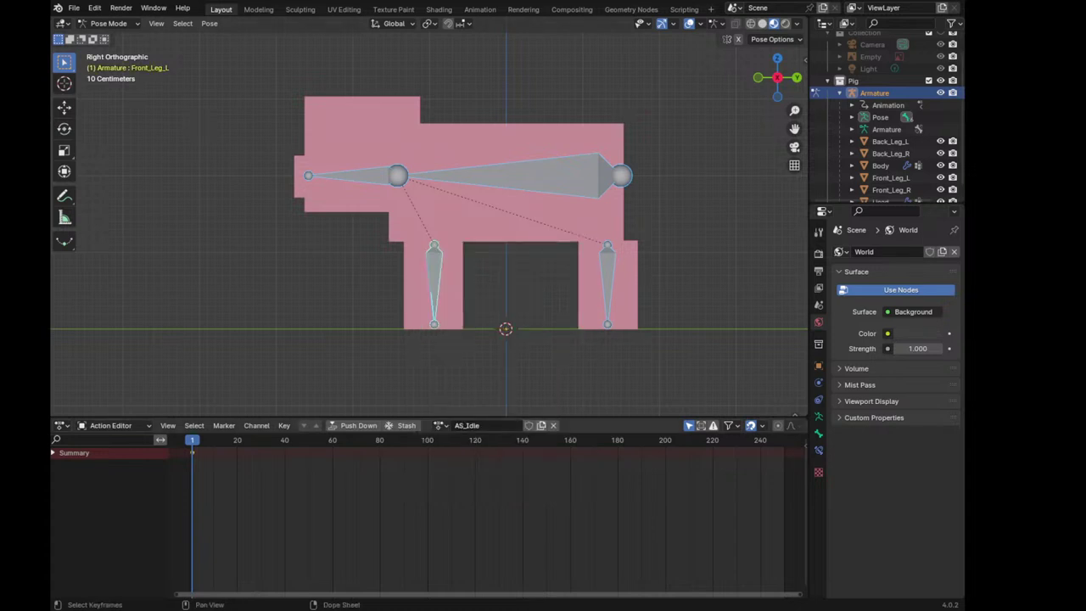
Duplicate AS_Idle as a new action named AS_Walk, then deselect all bones
{"action": "left_click", "coordinate": [541, 425]}
{"action": "left_click", "coordinate": [475, 425]}
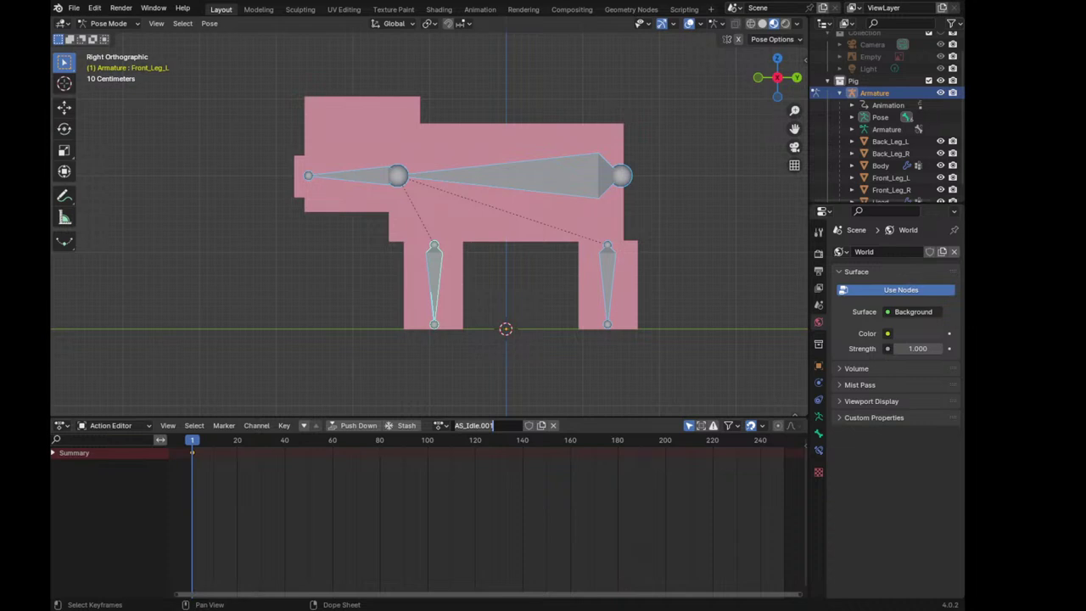
{"action": "type", "text": "AS_Wa"}
{"action": "type", "text": "lk"}
{"action": "key", "text": "Return"}
{"action": "key", "text": "alt+a"}
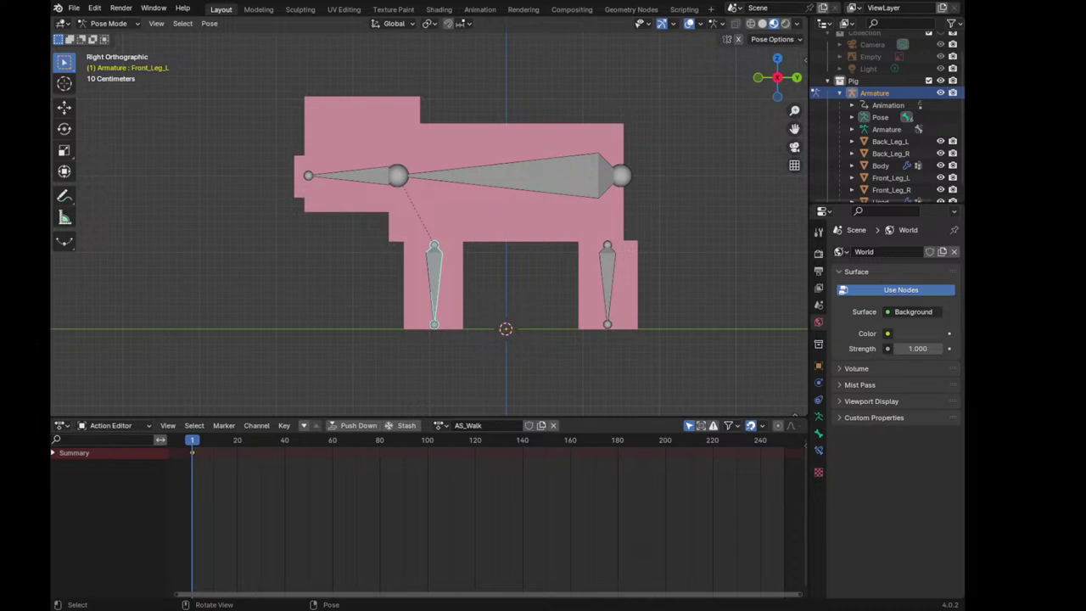
Show Front_Leg_L's Transform values in the sidebar beside a right orthographic view of the pig
{"action": "mouse_move", "coordinate": [424, 254]}
{"action": "middle_mouse_down"}
{"action": "mouse_move", "coordinate": [509, 272]}
{"action": "mouse_move", "coordinate": [627, 272]}
{"action": "middle_mouse_up"}
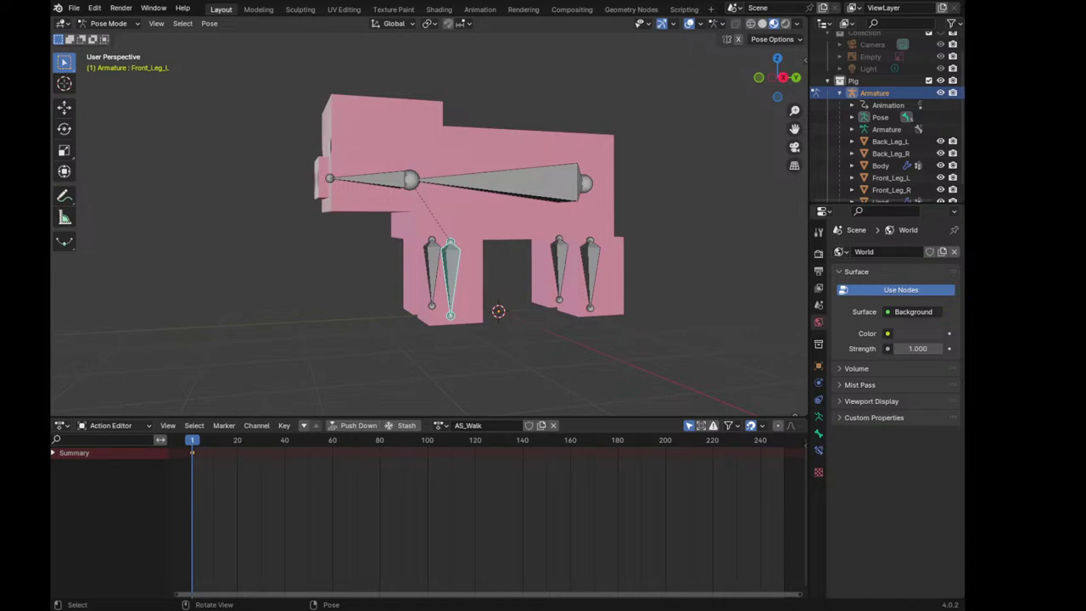
{"action": "middle_click_drag", "start_coordinate": [509, 272], "coordinate": [560, 271]}
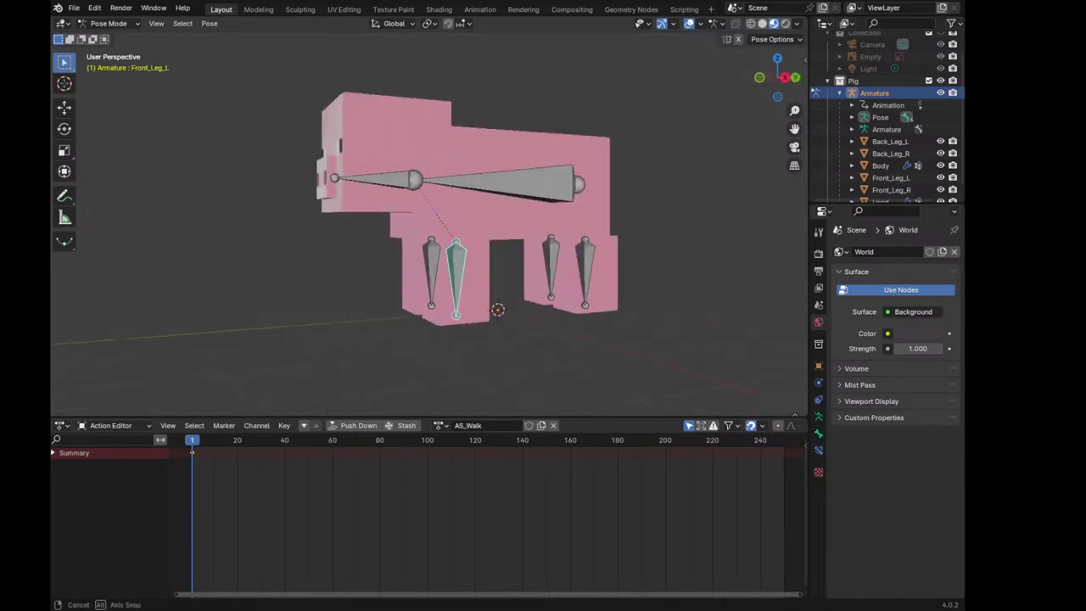
{"action": "key", "text": "KP_3"}
{"action": "scroll", "coordinate": [429, 224], "scroll_direction": "up", "scroll_amount": 3}
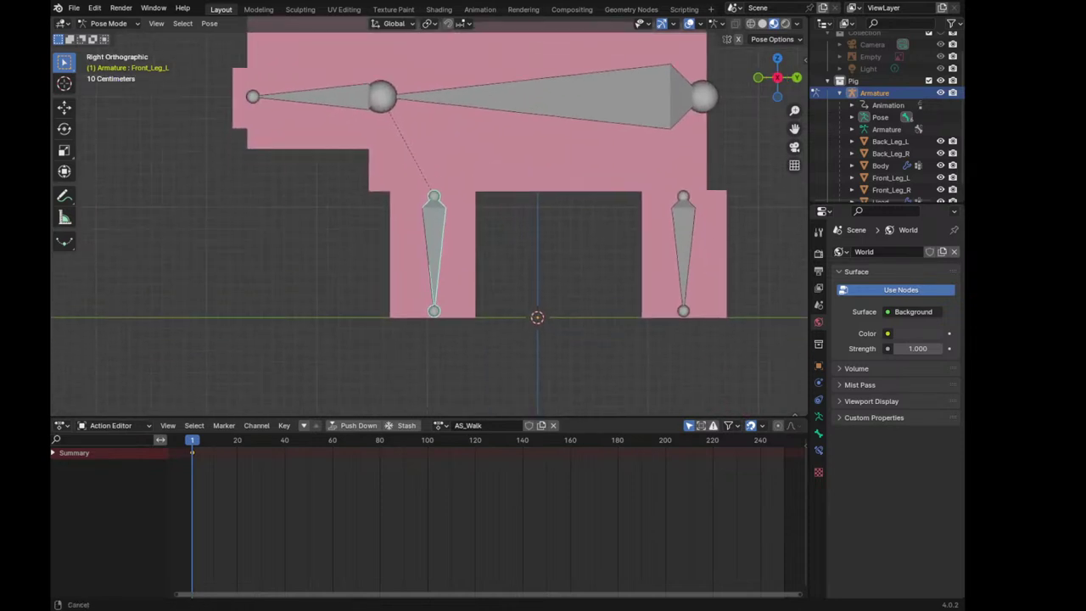
{"action": "scroll", "coordinate": [429, 225], "scroll_direction": "down", "scroll_amount": 1}
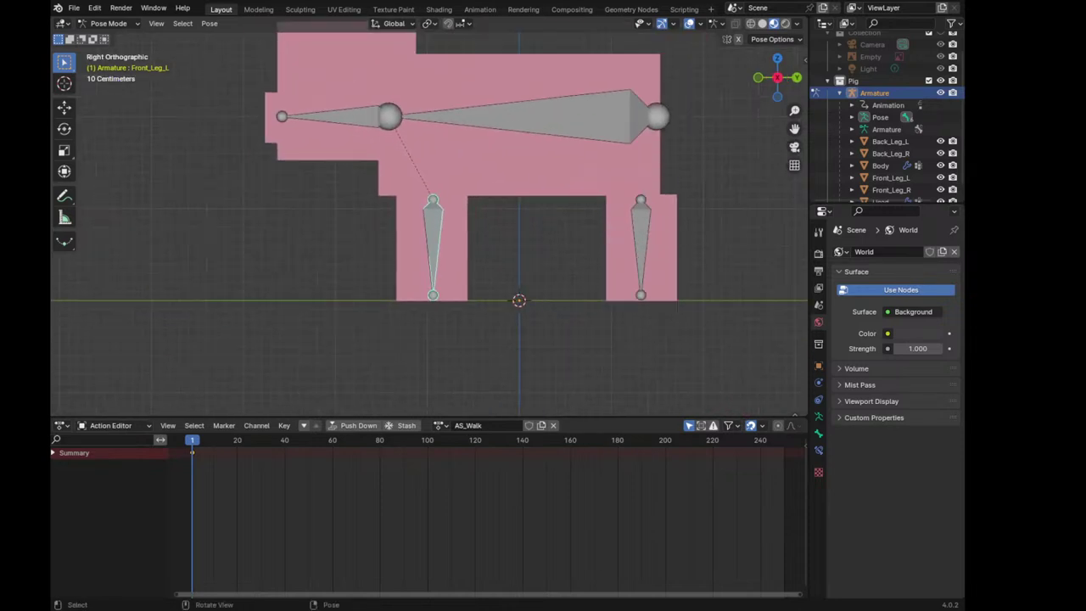
{"action": "key", "text": "n"}
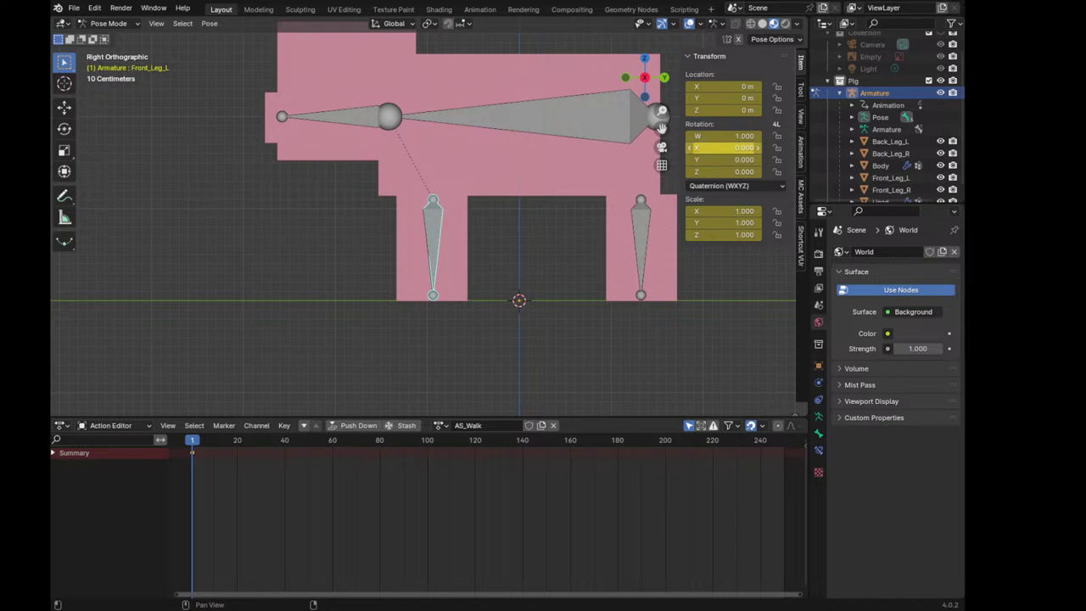
Select Front_Leg_L and key its rotation with X at -0.300 on frame 1
{"action": "left_click", "coordinate": [433, 246]}
{"action": "left_click", "coordinate": [433, 246]}
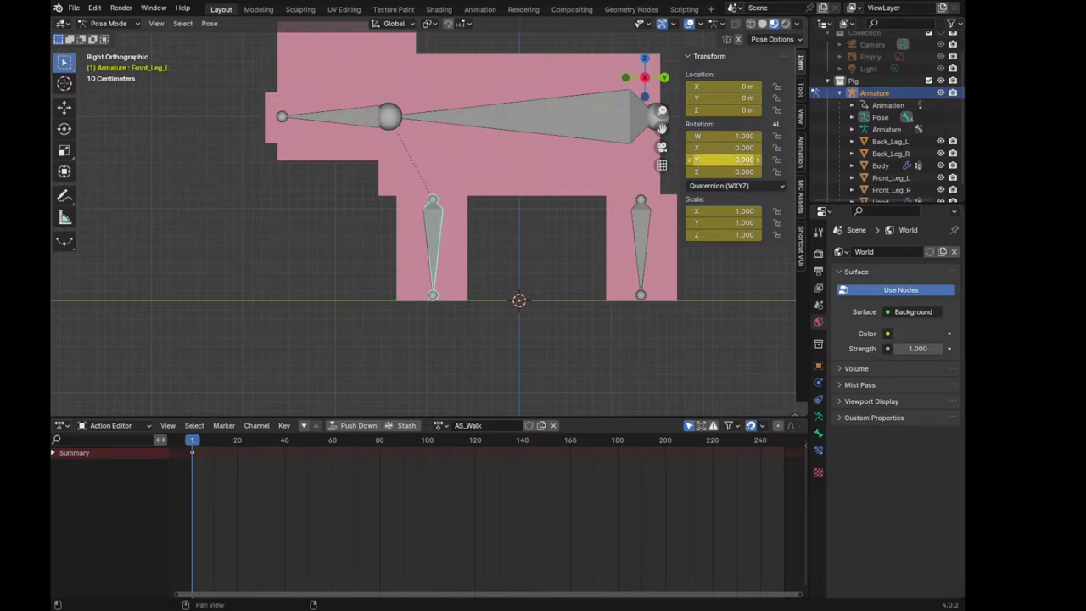
{"action": "left_click_drag", "start_coordinate": [725, 148], "coordinate": [704, 147]}
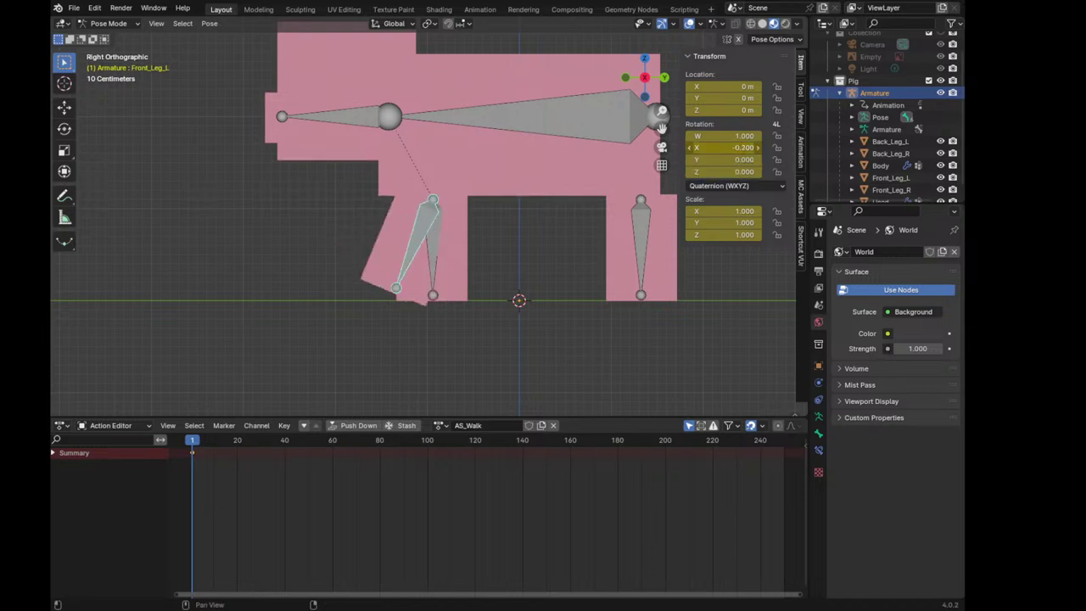
{"action": "key", "text": "i"}
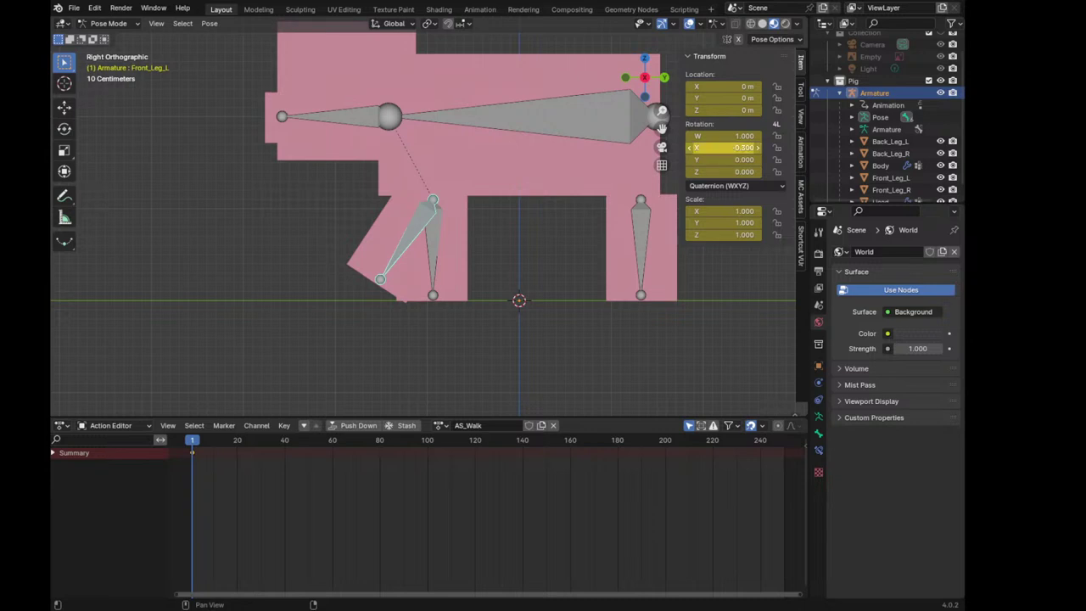
{"action": "right_click", "coordinate": [697, 148]}
{"action": "left_click", "coordinate": [691, 124]}
{"action": "right_click", "coordinate": [161, 473]}
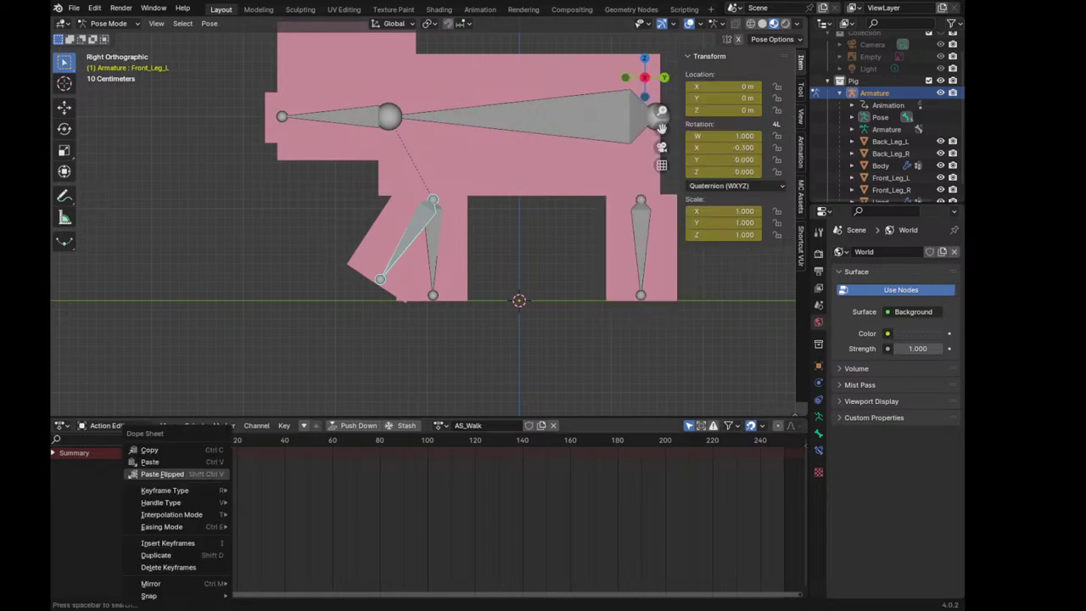
{"action": "right_click", "coordinate": [721, 147]}
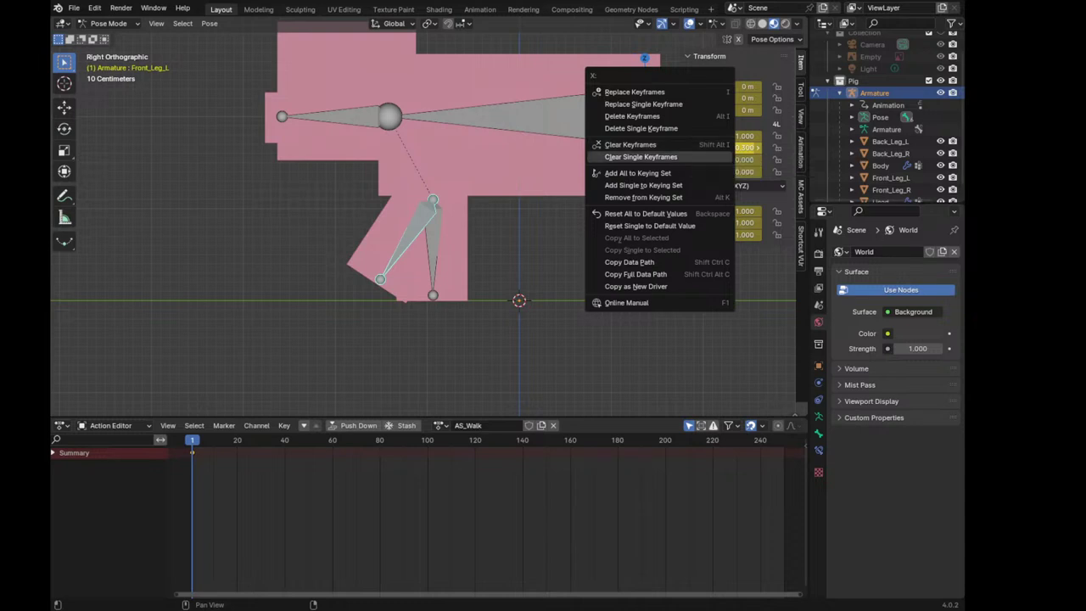
{"action": "left_click", "coordinate": [634, 92]}
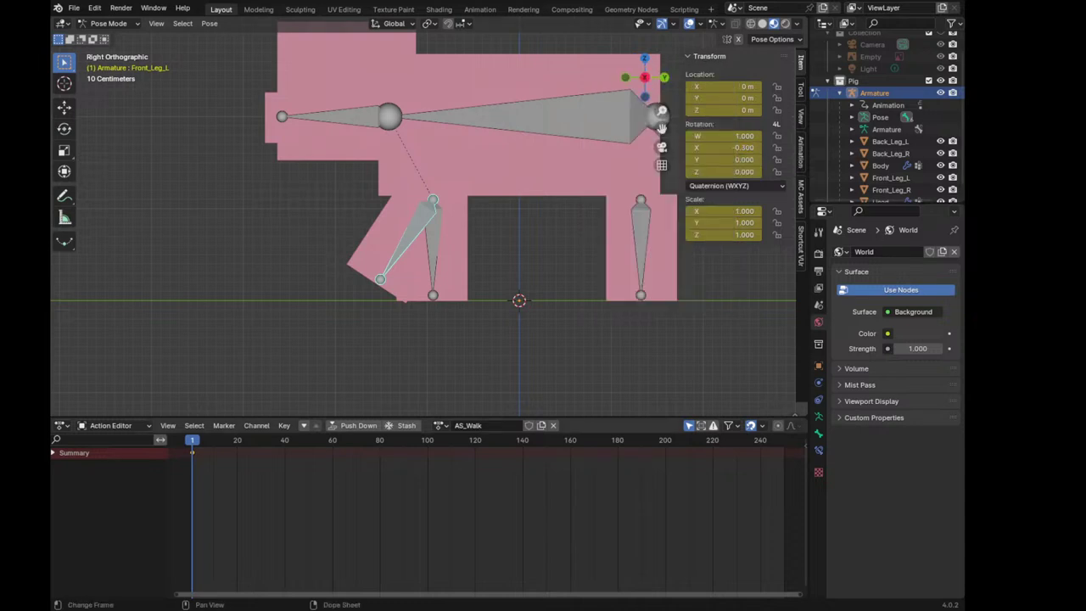
Key Front_Leg_L's X rotation at 0.300 on frame 30
{"action": "left_click", "coordinate": [262, 439]}
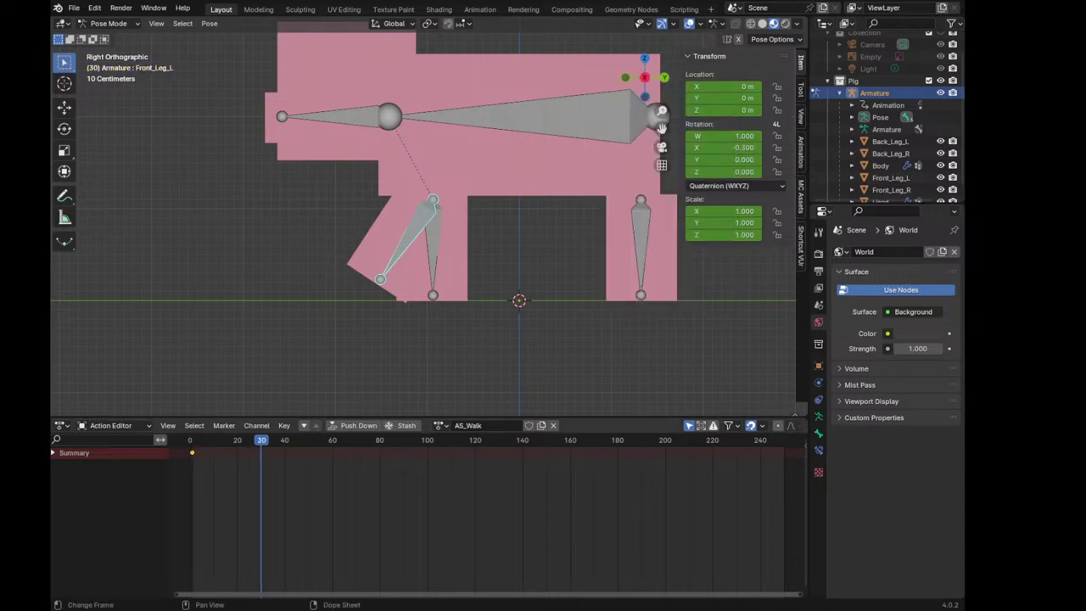
{"action": "left_click", "coordinate": [712, 148]}
{"action": "type", "text": "0.3"}
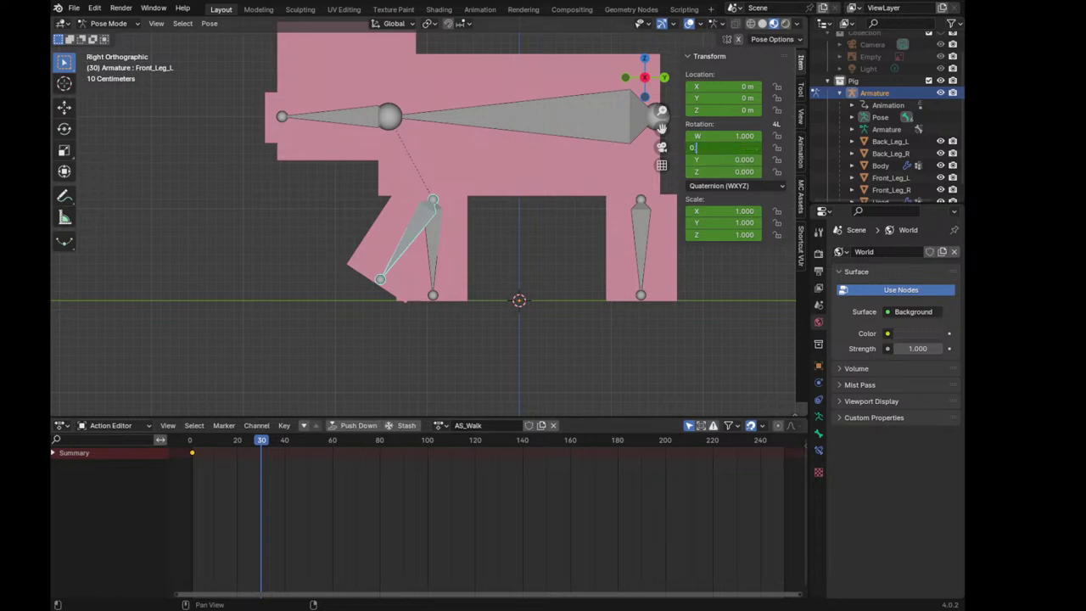
{"action": "key", "text": "Return"}
{"action": "right_click", "coordinate": [712, 148]}
{"action": "left_click", "coordinate": [657, 150]}
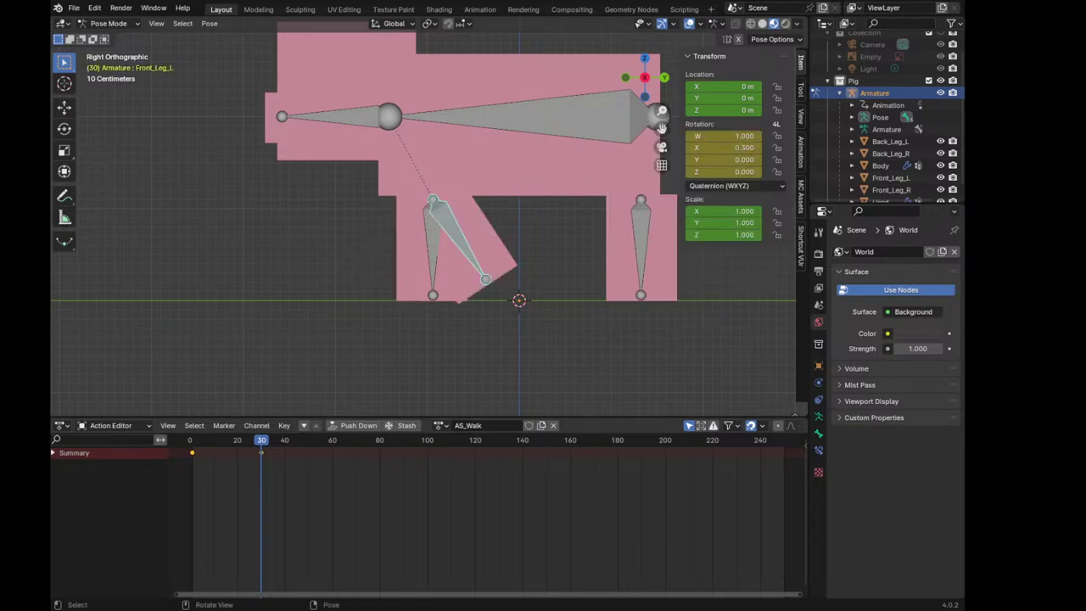
Paste the frame 1 leg pose onto frame 60 and return to frame 1
{"action": "key", "text": "shift+Left"}
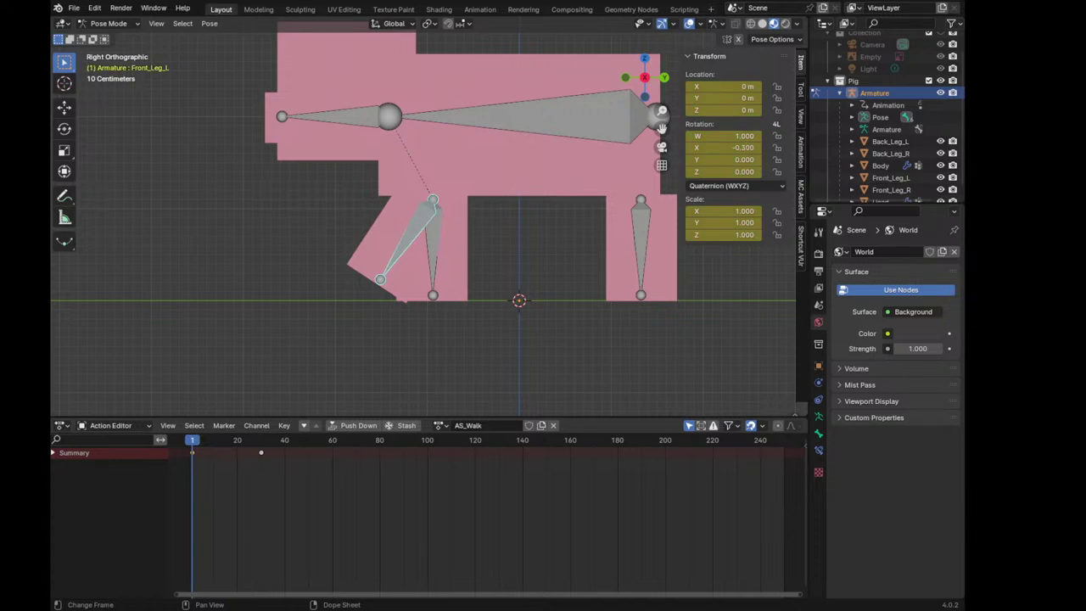
{"action": "key", "text": "shift+Right"}
{"action": "key", "text": "ctrl+v"}
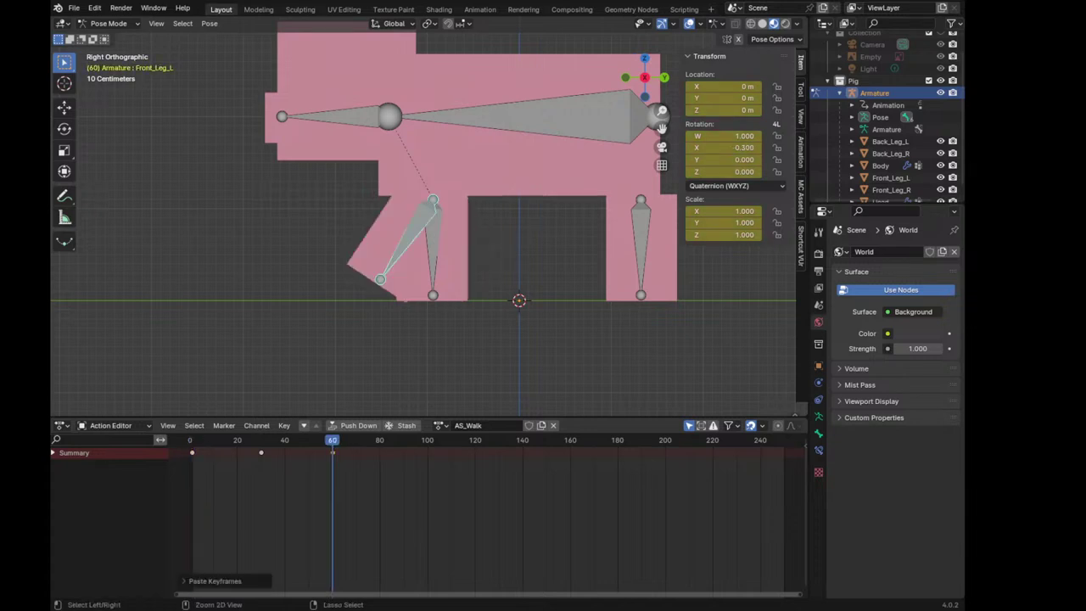
{"action": "key", "text": "shift+Left"}
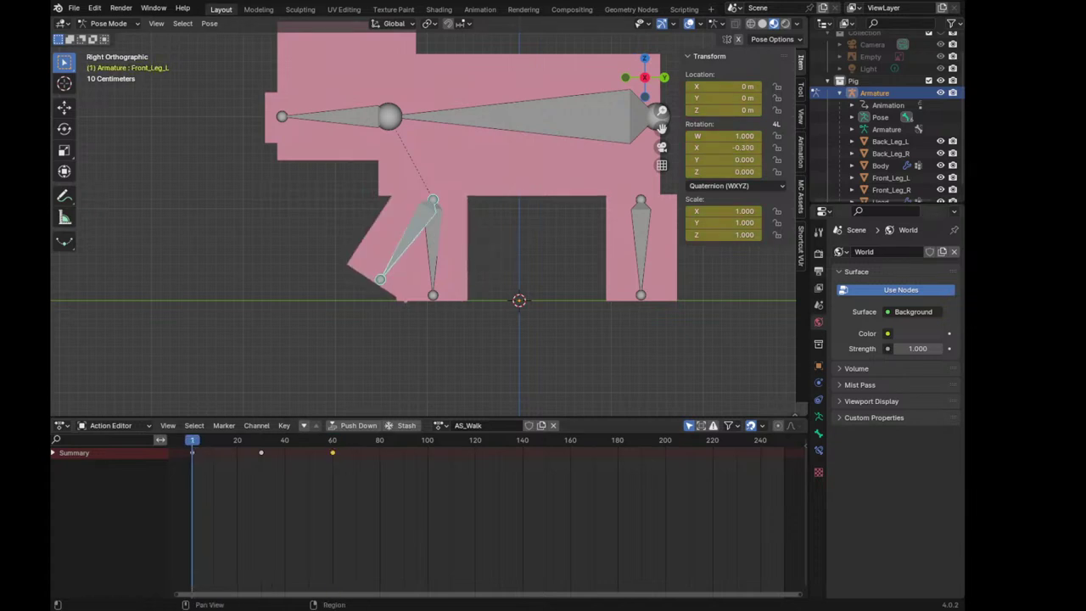
Set the scene's Frame End to 60 in Output Properties
{"action": "left_click", "coordinate": [819, 287]}
{"action": "left_click", "coordinate": [819, 252]}
{"action": "left_click", "coordinate": [819, 270]}
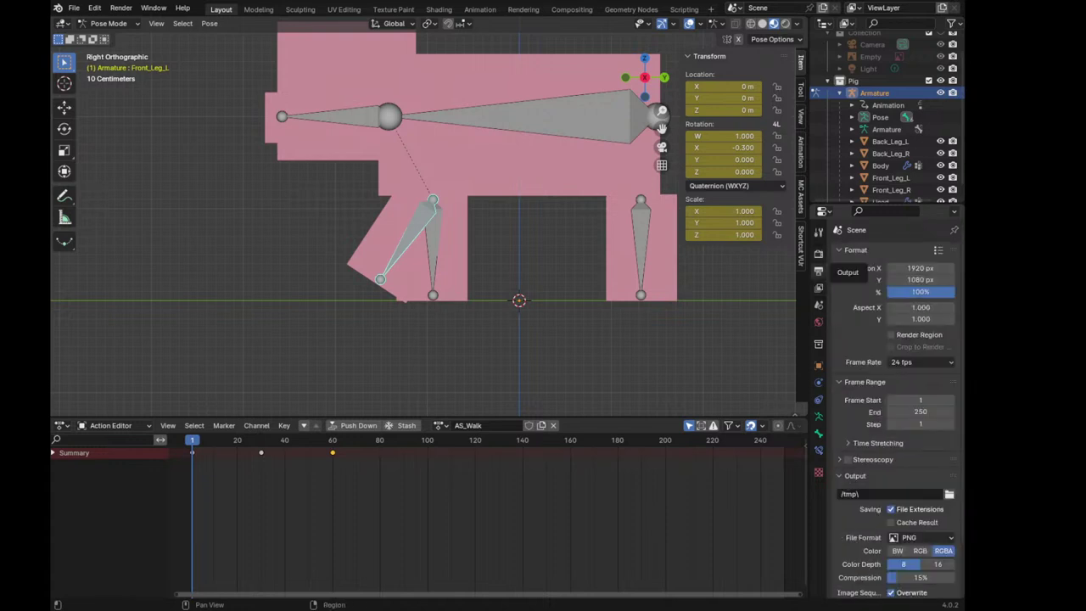
{"action": "double_click", "coordinate": [920, 411]}
{"action": "type", "text": "60"}
{"action": "key", "text": "Return"}
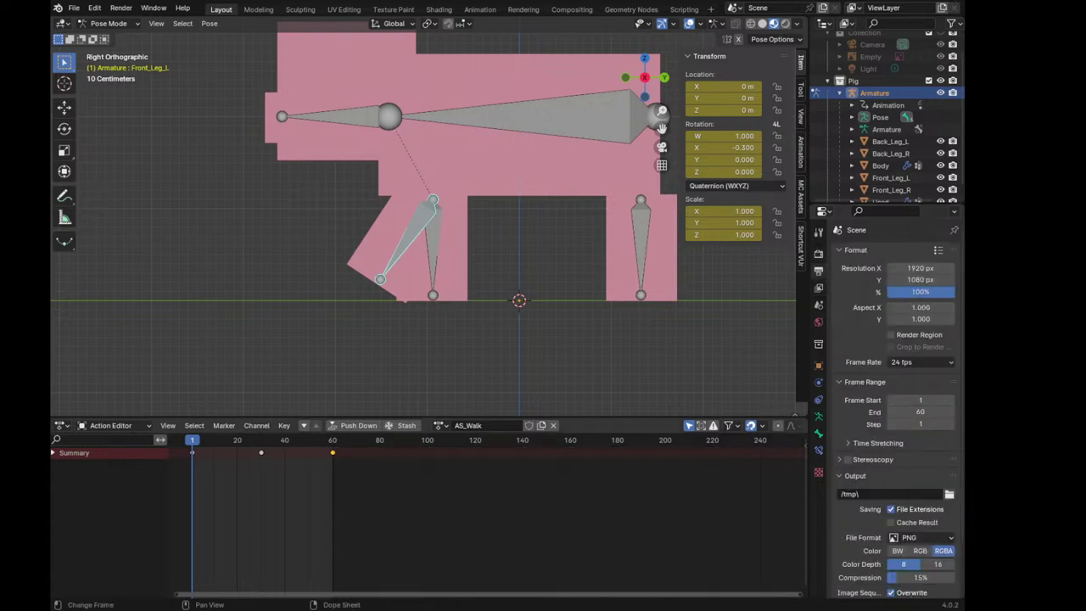
Play the walk loop in perspective with bones and overlays showing again
{"action": "key", "text": "space"}
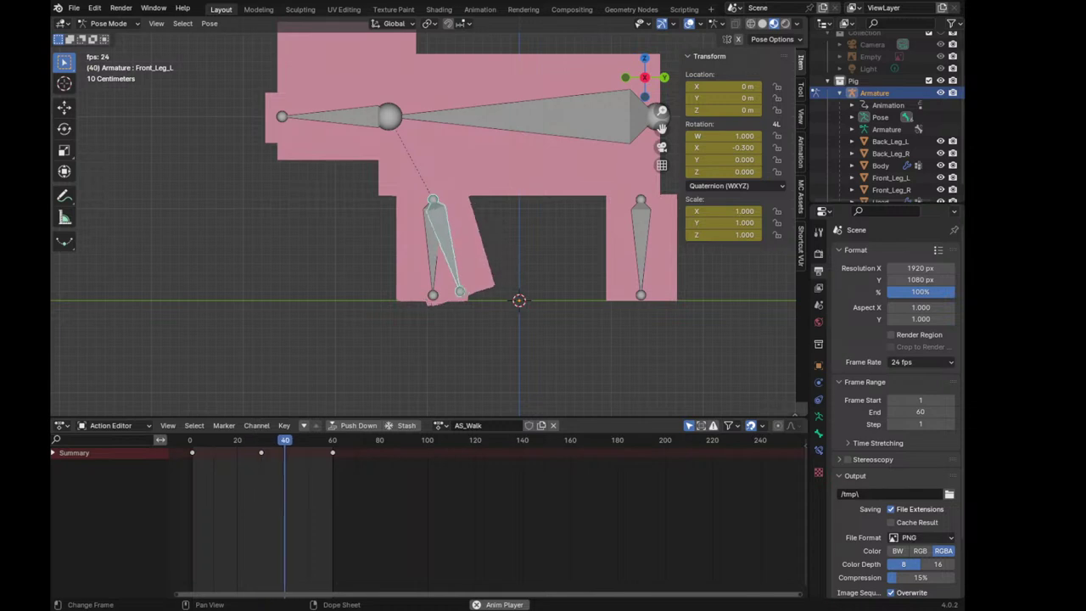
{"action": "mouse_move", "coordinate": [475, 254]}
{"action": "middle_mouse_down"}
{"action": "mouse_move", "coordinate": [515, 293]}
{"action": "mouse_move", "coordinate": [543, 255]}
{"action": "middle_mouse_up"}
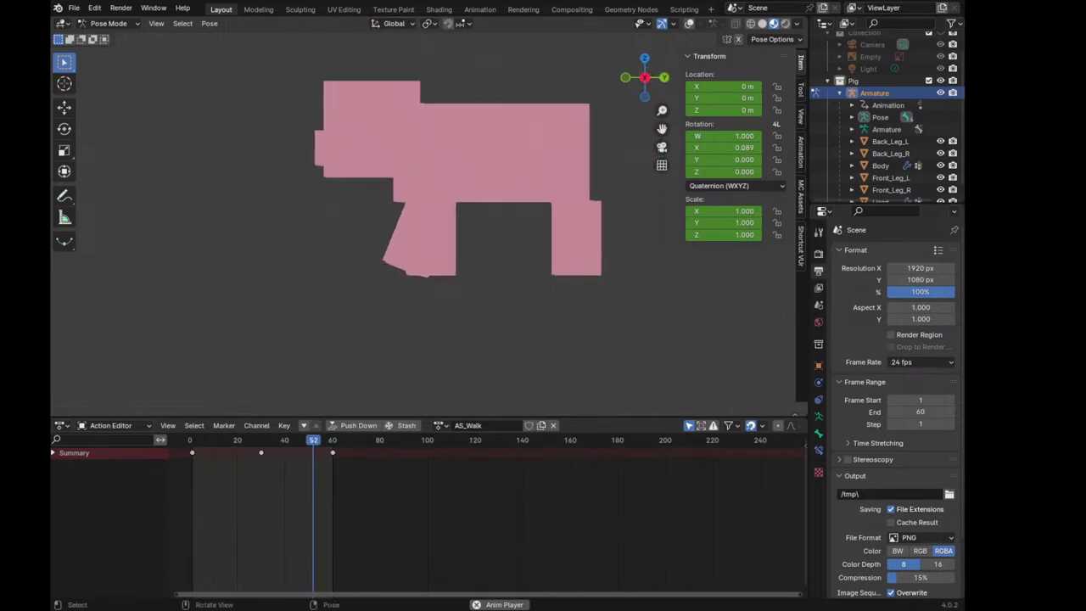
{"action": "key", "text": "shift+alt+z"}
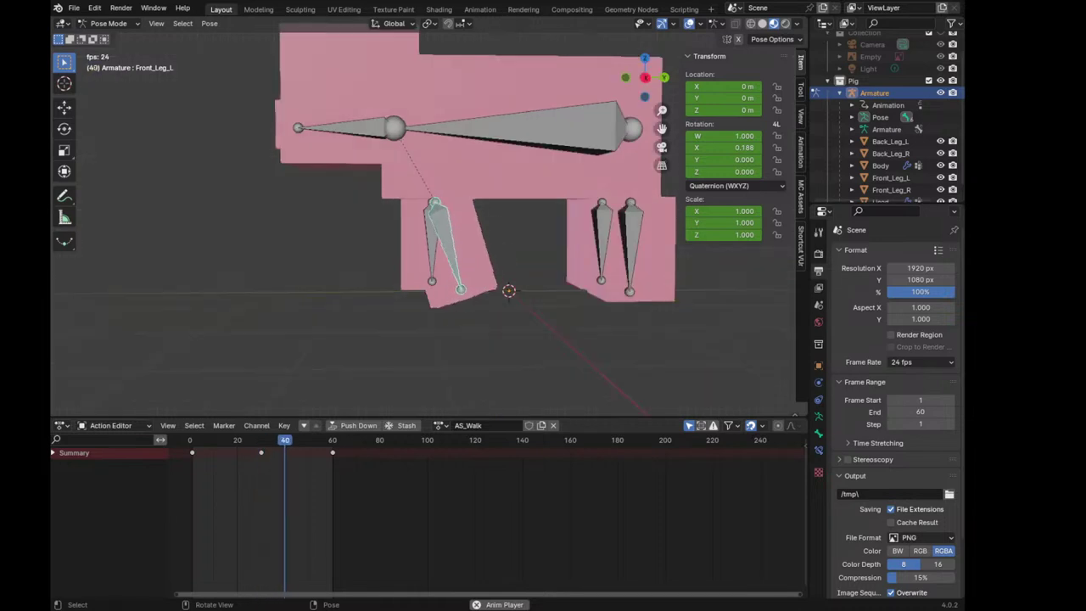
Stop playback, return to frame 1 and frame the pig in right orthographic view
{"action": "key", "text": "space"}
{"action": "left_click", "coordinate": [629, 246]}
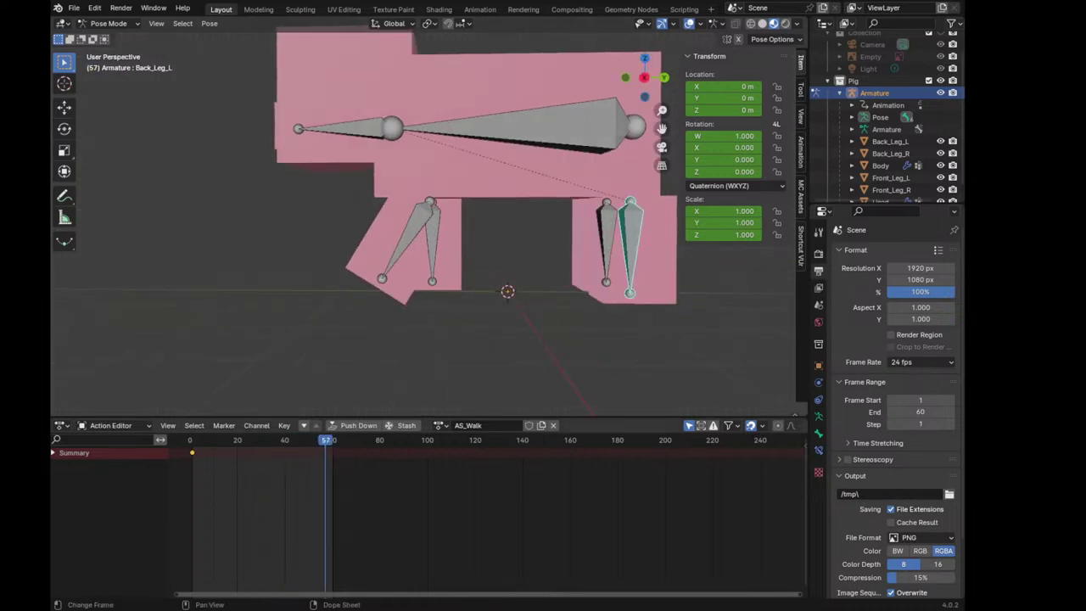
{"action": "left_click", "coordinate": [192, 442]}
{"action": "middle_click_drag", "start_coordinate": [509, 339], "coordinate": [498, 341], "text": "shift"}
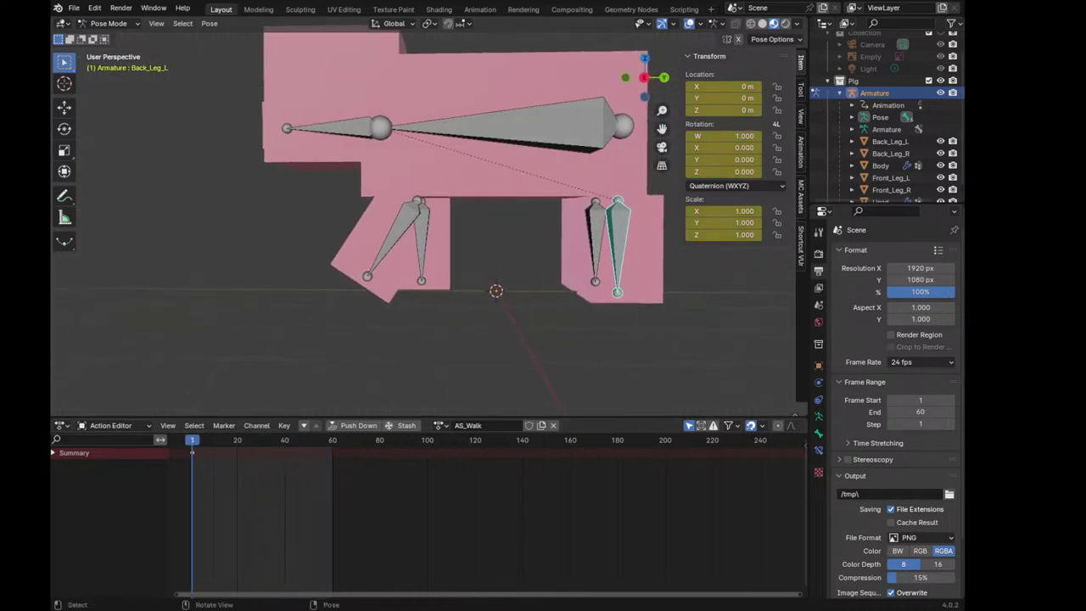
{"action": "key", "text": "KP_1"}
{"action": "key", "text": "KP_3"}
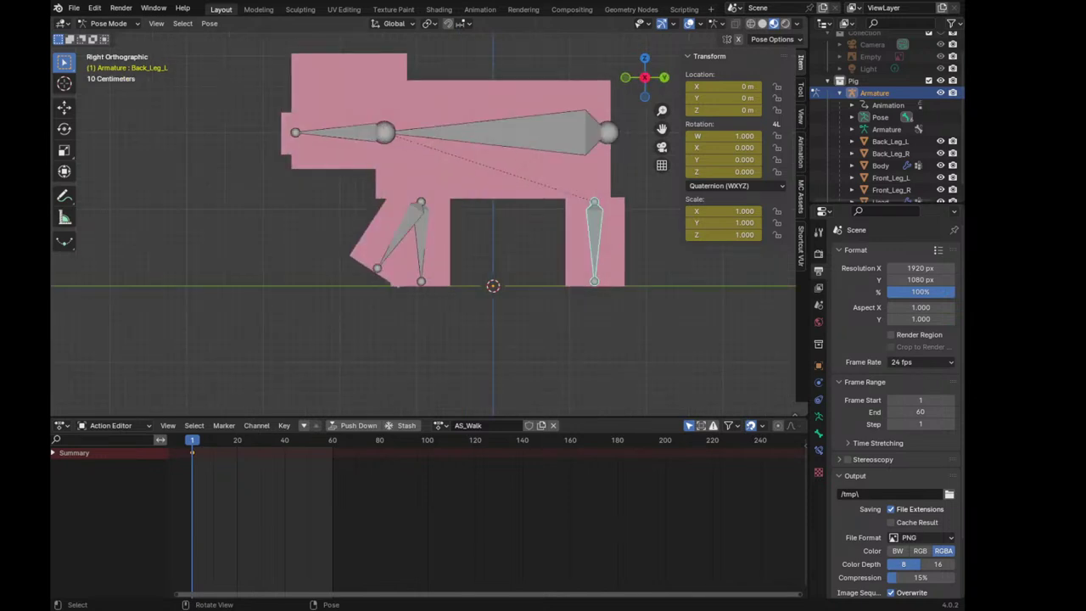
{"action": "middle_click_drag", "start_coordinate": [492, 323], "coordinate": [472, 382], "text": "shift"}
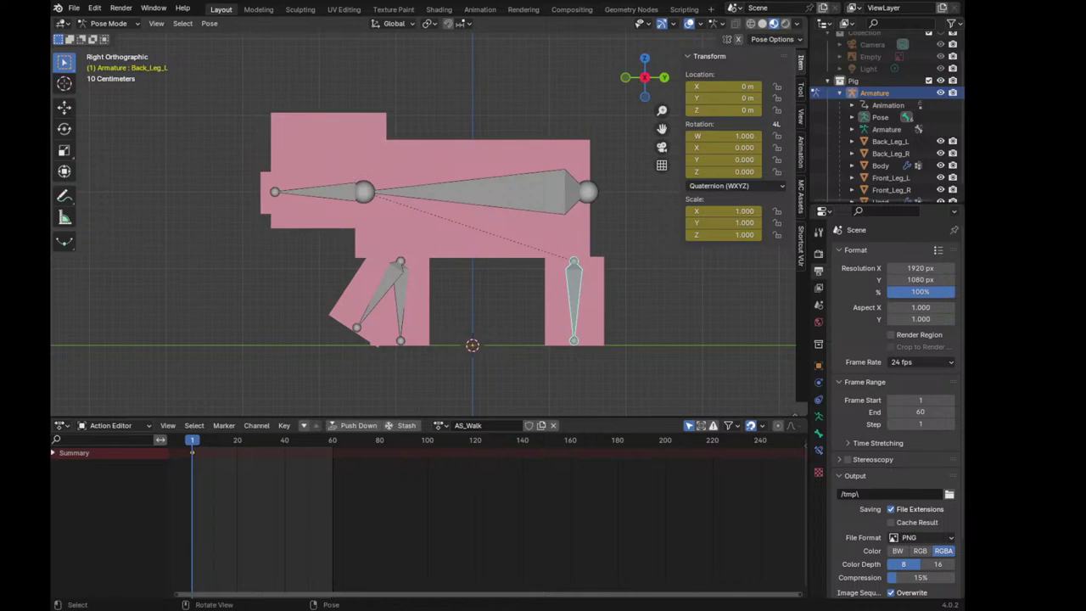
{"action": "left_click", "coordinate": [393, 287]}
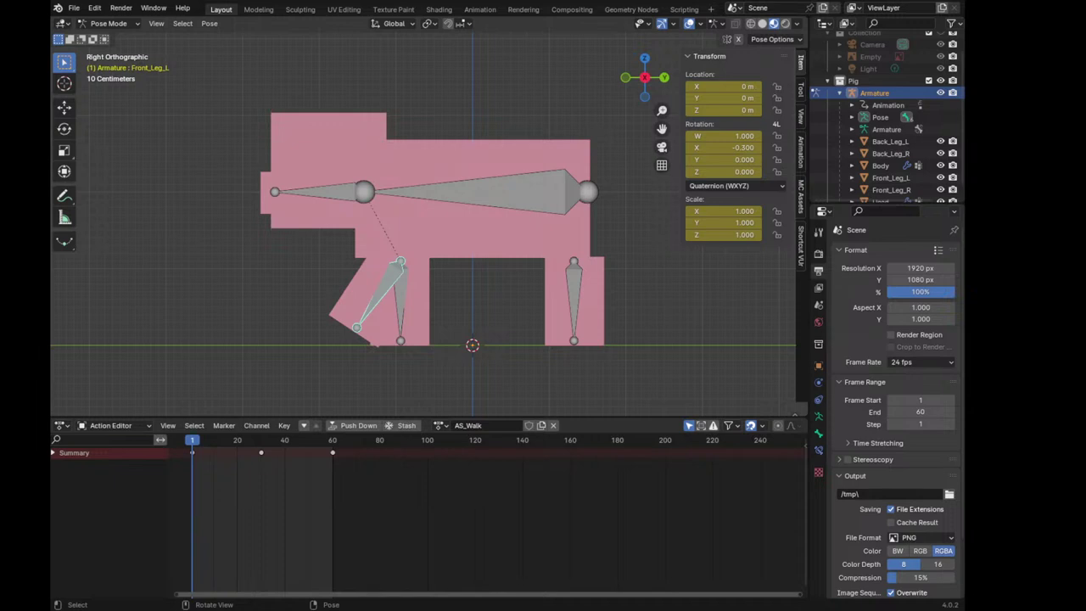
Select Back_Leg_L and key its X rotation at -0.300 on frame 30
{"action": "left_click", "coordinate": [573, 297]}
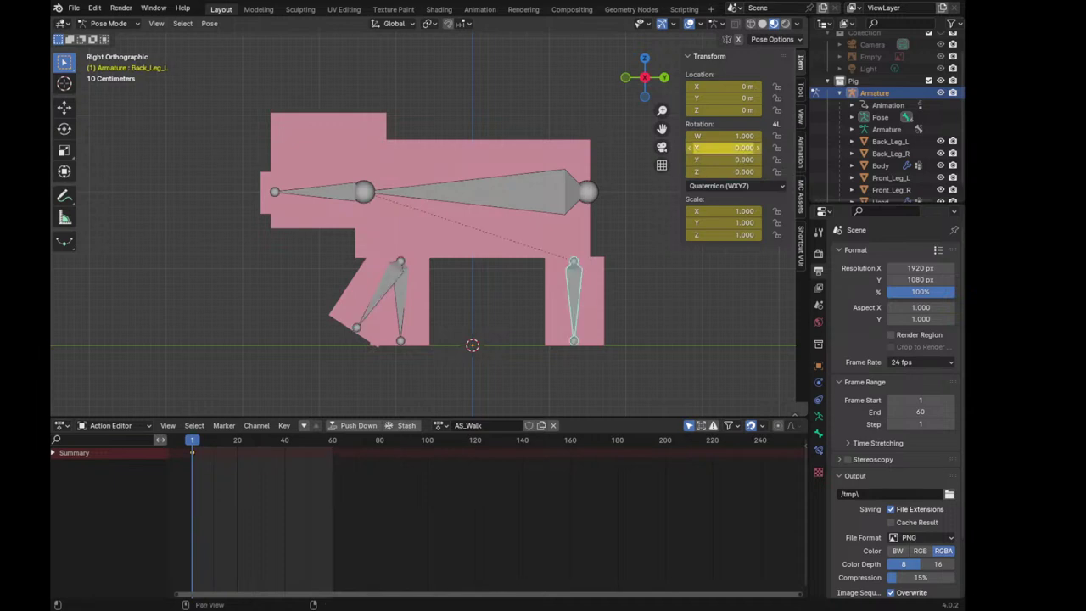
{"action": "left_click", "coordinate": [721, 148]}
{"action": "type", "text": "0.300"}
{"action": "key", "text": "Return"}
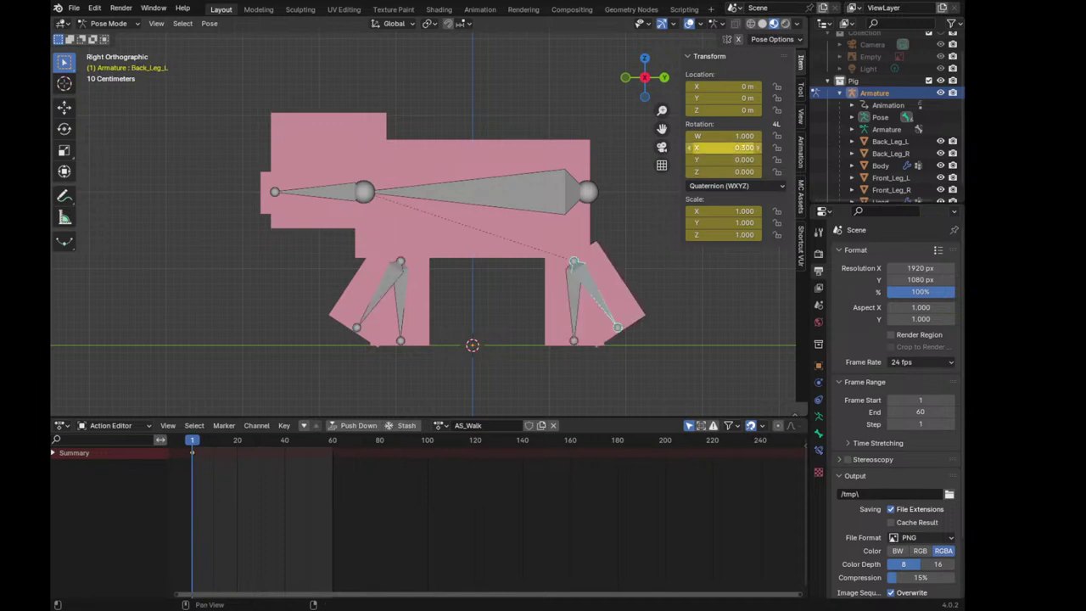
{"action": "left_click", "coordinate": [261, 439]}
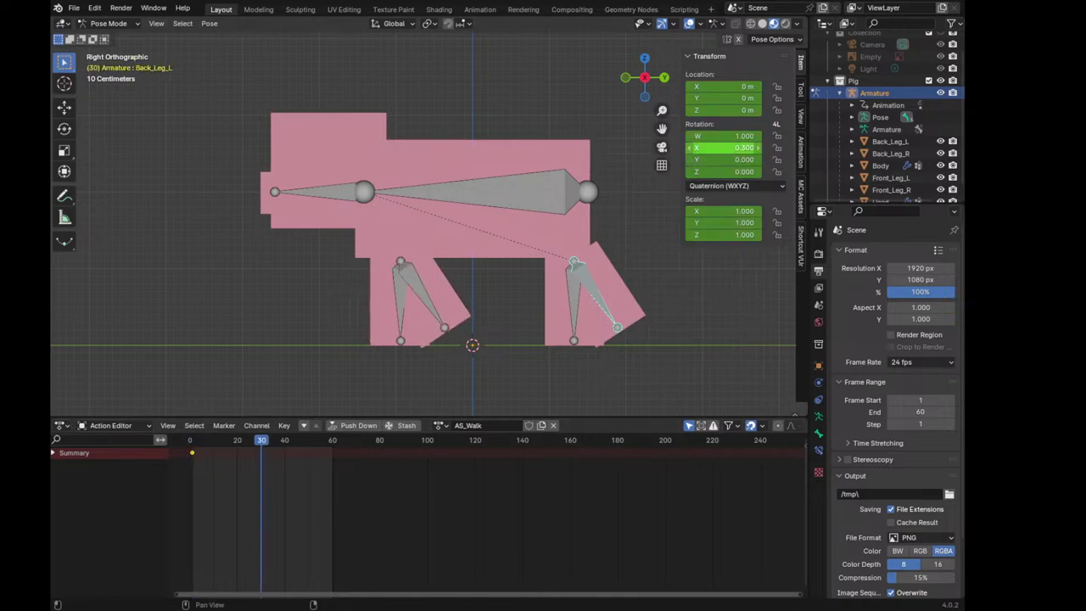
{"action": "left_click", "coordinate": [712, 148]}
{"action": "key", "text": "BackSpace"}
{"action": "type", "text": "3"}
{"action": "key", "text": "Return"}
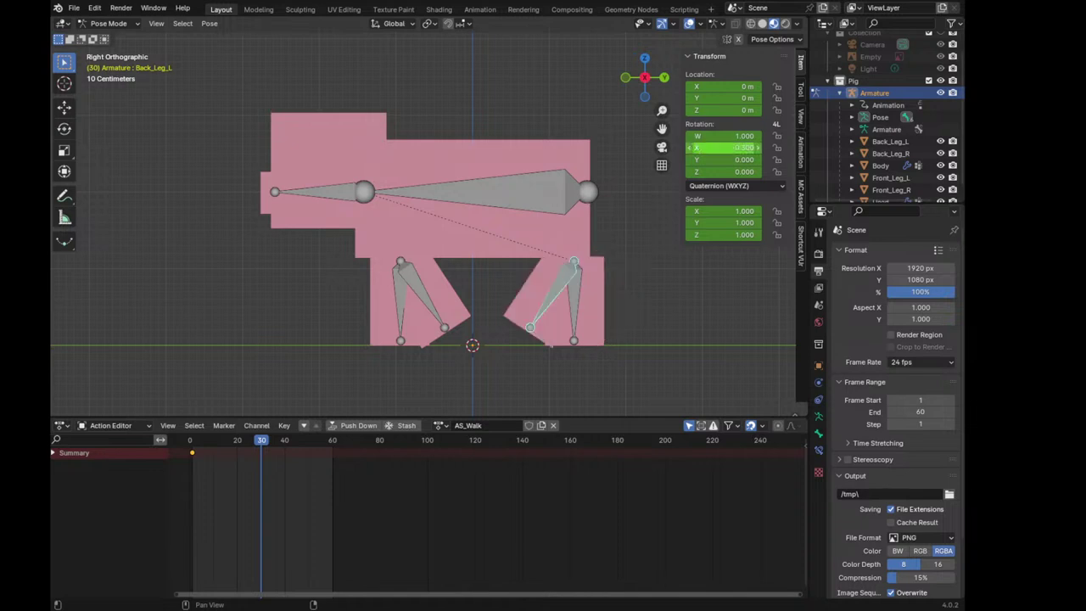
{"action": "right_click", "coordinate": [726, 147]}
{"action": "left_click", "coordinate": [721, 140]}
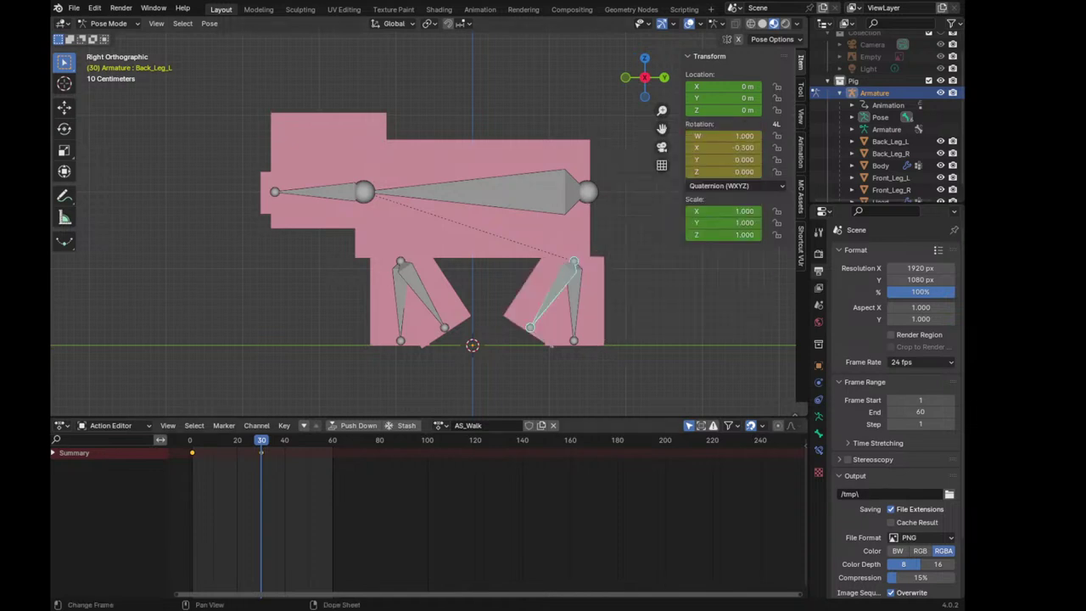
Key Back_Leg_L's X rotation at 0.300 on frame 60, then preview the walk
{"action": "left_click", "coordinate": [331, 439]}
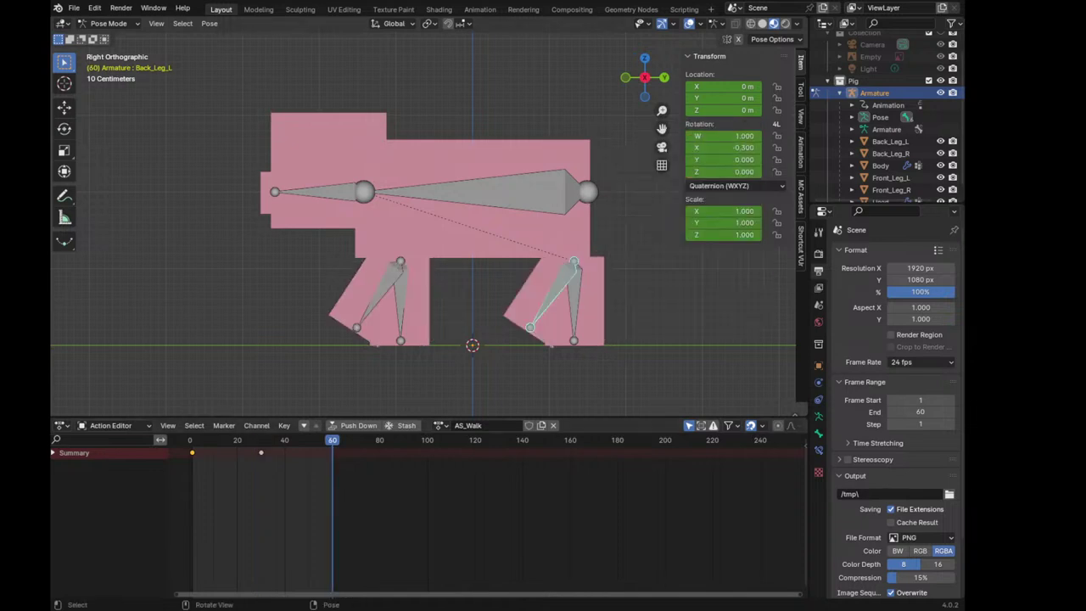
{"action": "left_click", "coordinate": [725, 147]}
{"action": "type", "text": "0"}
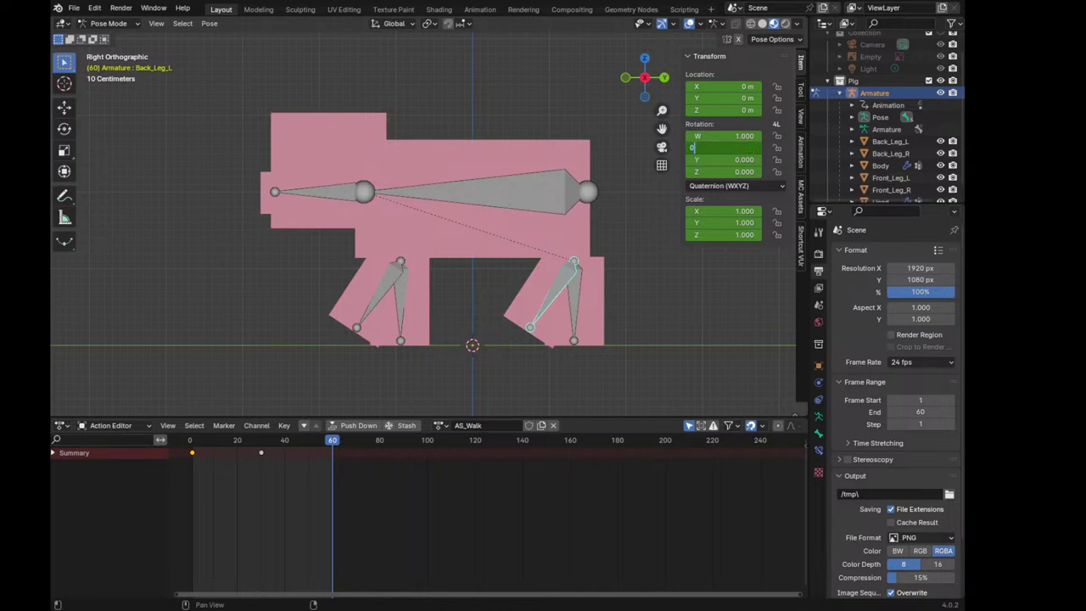
{"action": "key", "text": "Return"}
{"action": "right_click", "coordinate": [725, 148]}
{"action": "left_click", "coordinate": [713, 140]}
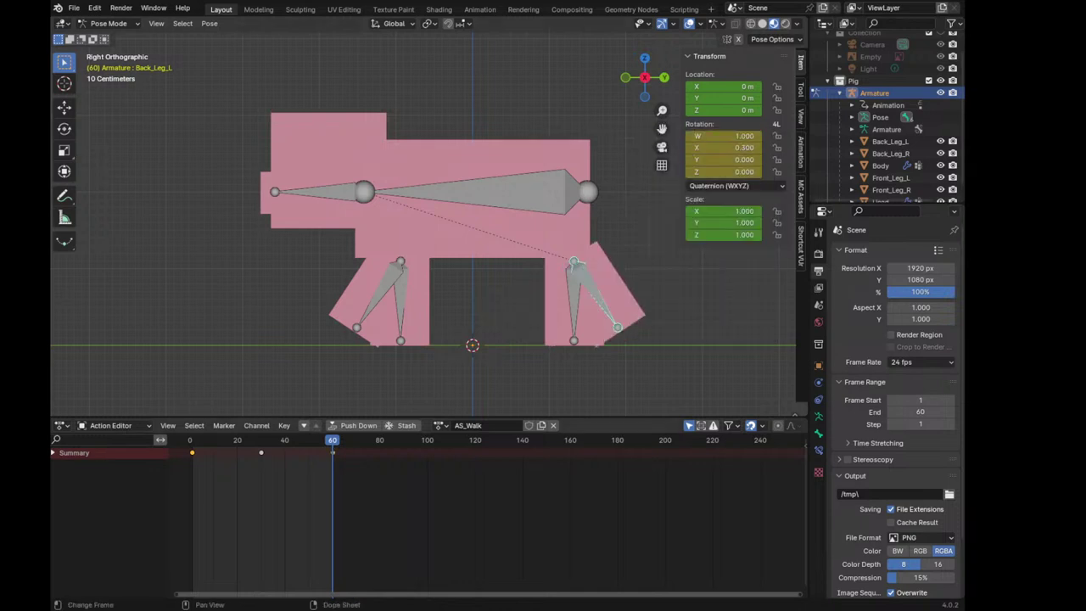
{"action": "key", "text": "space"}
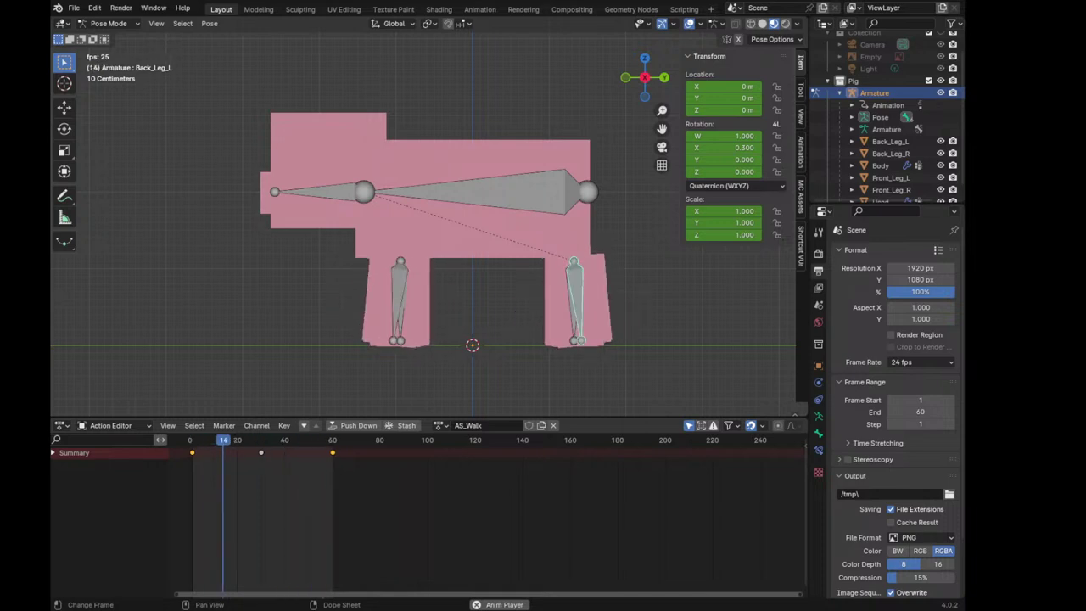
{"action": "key", "text": "Escape"}
Select Front_Leg_R and key its X rotation at 0.300 on frame 1
{"action": "mouse_move", "coordinate": [425, 255]}
{"action": "middle_mouse_down"}
{"action": "mouse_move", "coordinate": [475, 246]}
{"action": "mouse_move", "coordinate": [373, 254]}
{"action": "mouse_move", "coordinate": [441, 254]}
{"action": "middle_mouse_up"}
{"action": "left_click", "coordinate": [452, 297]}
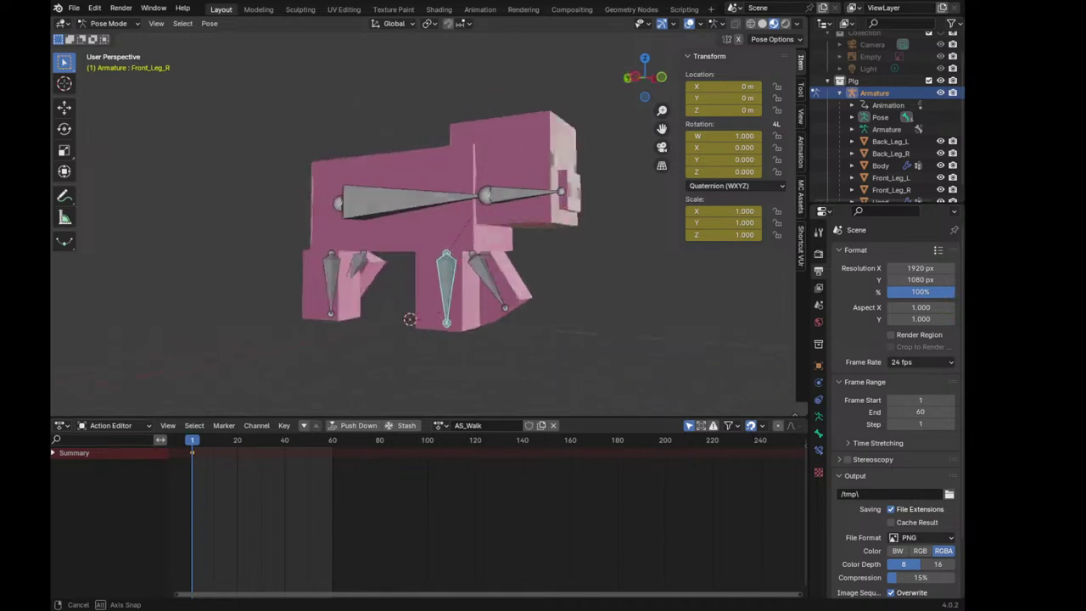
{"action": "key", "text": "ctrl+KP_3"}
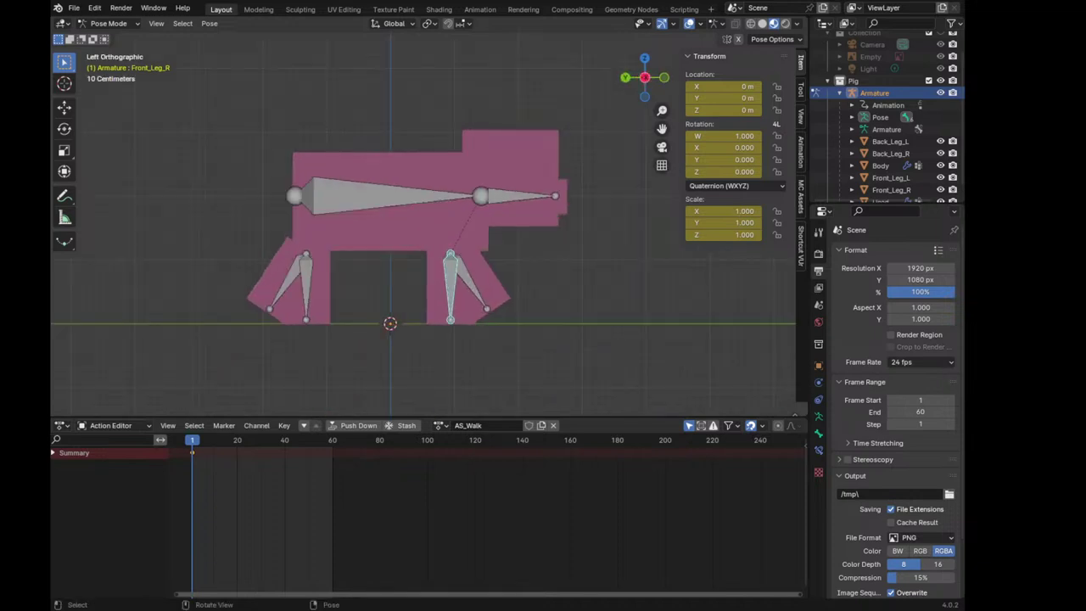
{"action": "scroll", "coordinate": [424, 225], "scroll_direction": "up", "scroll_amount": 2}
{"action": "left_click", "coordinate": [730, 148]}
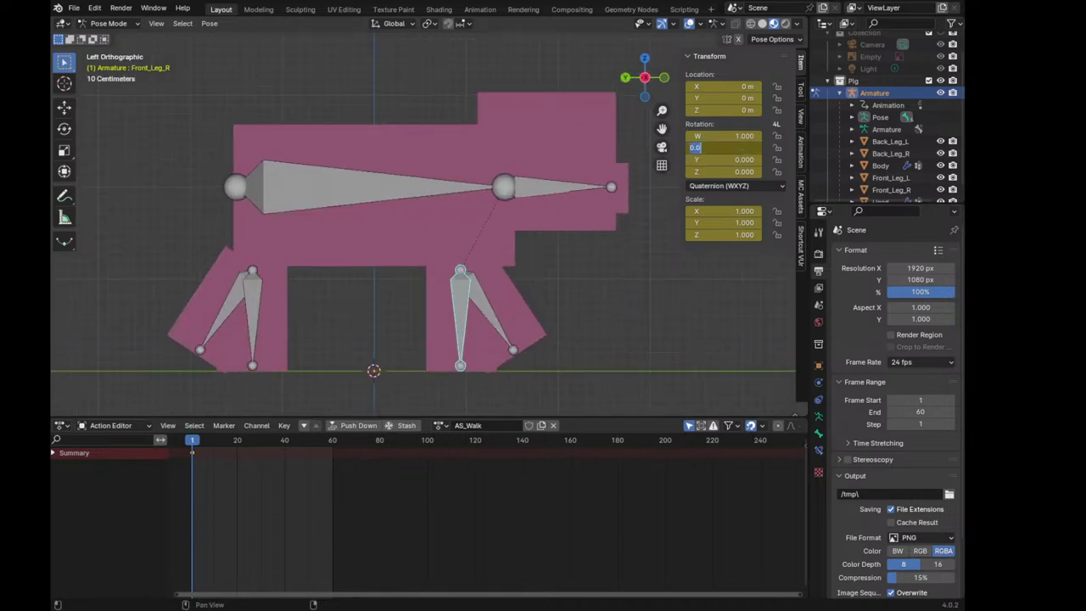
{"action": "type", "text": "0.3"}
{"action": "key", "text": "Return"}
{"action": "right_click", "coordinate": [729, 147]}
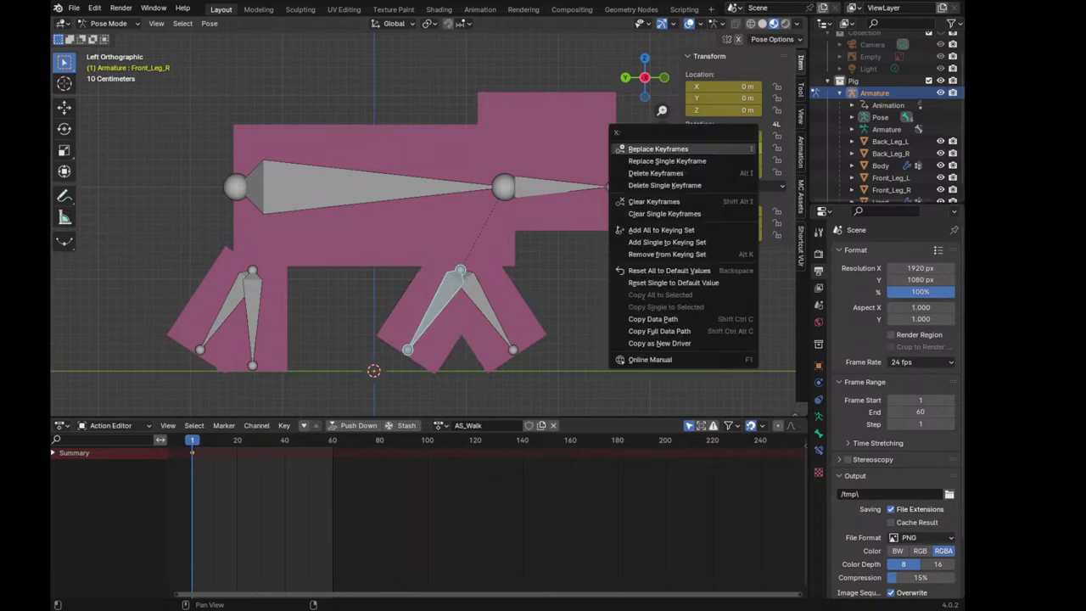
{"action": "left_click", "coordinate": [662, 141]}
Key Front_Leg_R's X rotation at -0.300 on frame 30
{"action": "left_click_drag", "start_coordinate": [193, 440], "coordinate": [262, 440]}
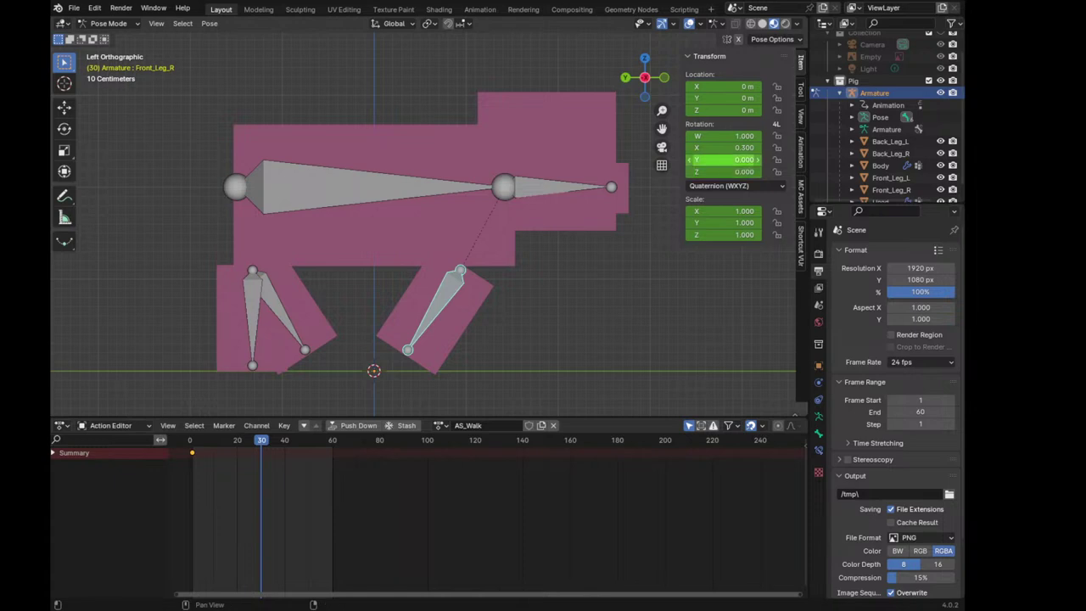
{"action": "left_click", "coordinate": [730, 147]}
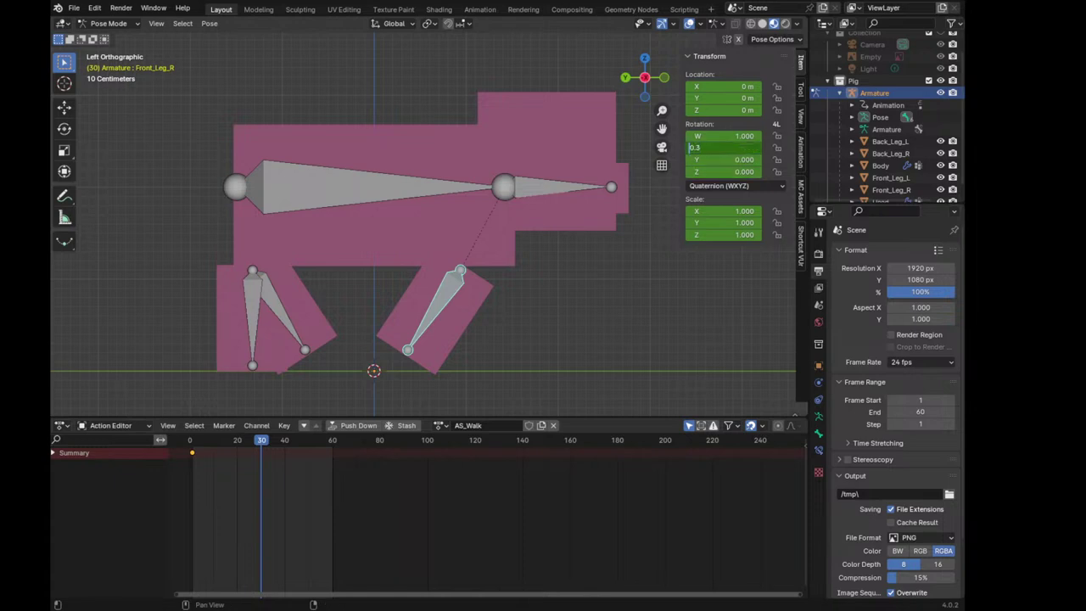
{"action": "type", "text": "-"}
{"action": "key", "text": "Return"}
{"action": "right_click", "coordinate": [729, 147]}
{"action": "left_click", "coordinate": [662, 141]}
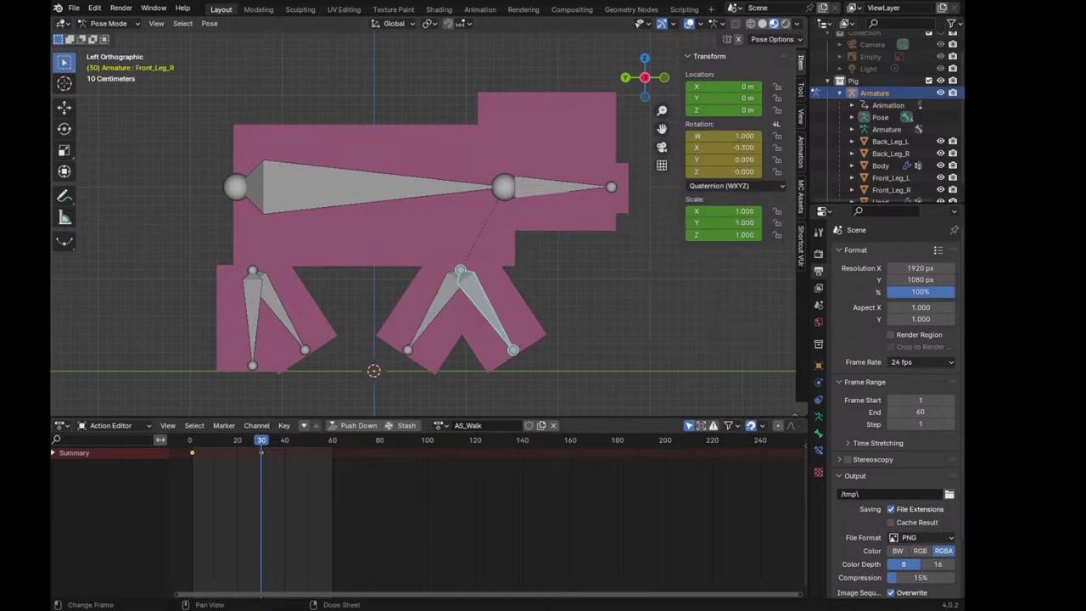
Paste the frame 1 pose onto frame 60 and preview the walk
{"action": "key", "text": "shift+Right"}
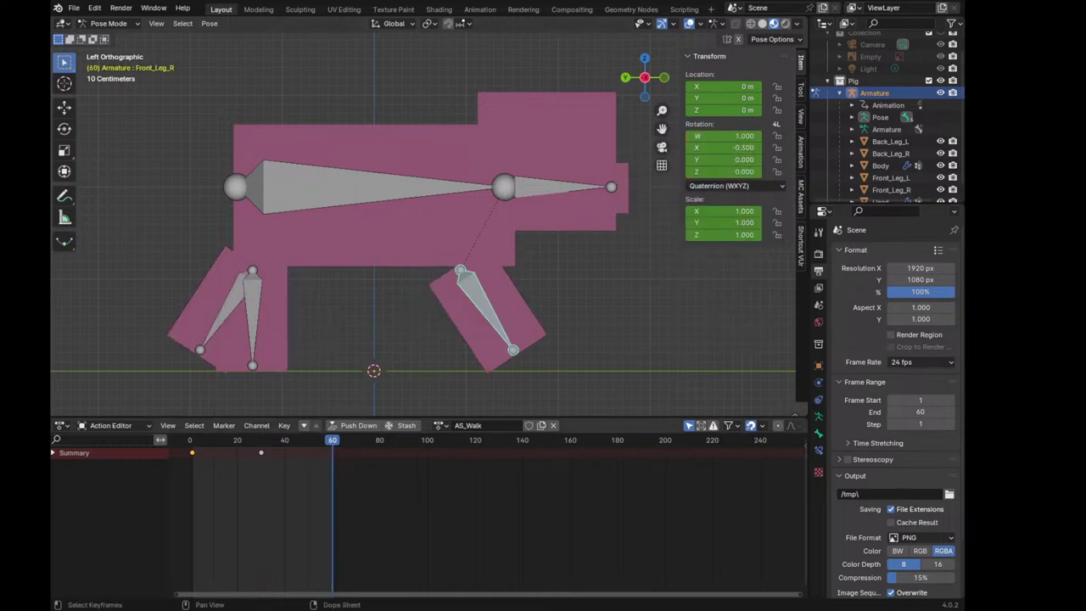
{"action": "key", "text": "ctrl+v"}
{"action": "key", "text": "space"}
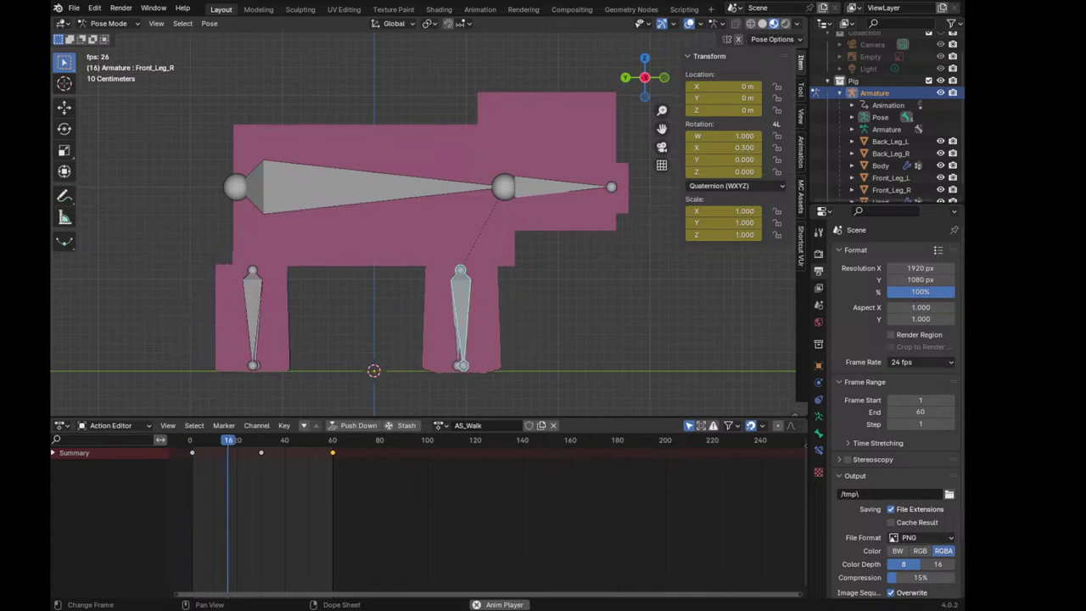
{"action": "key", "text": "space"}
{"action": "key", "text": "shift+Left"}
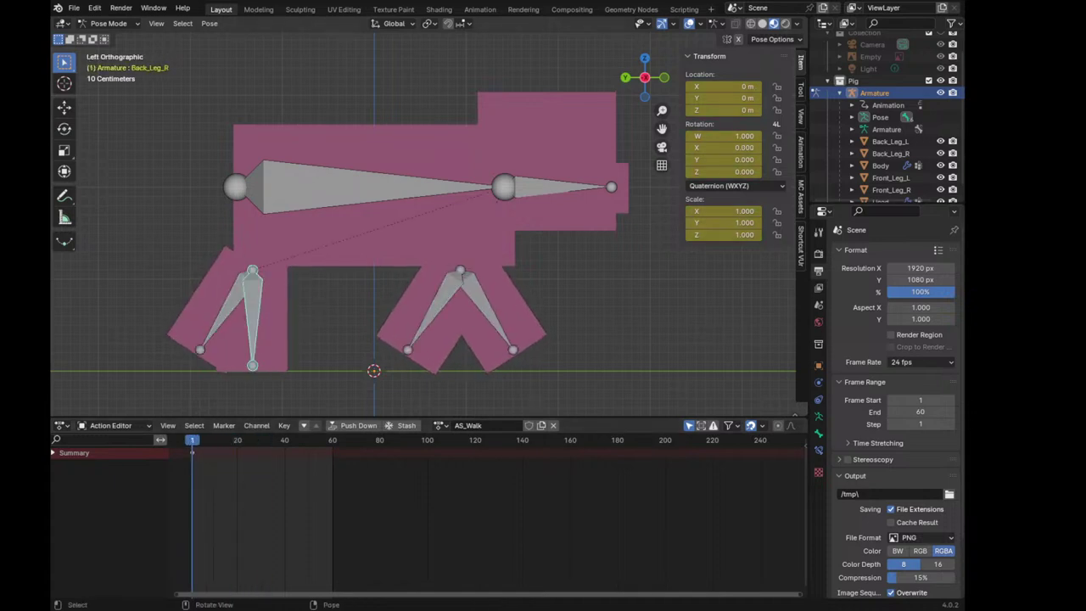
Key Back_Leg_R's X rotation at -0.300 on frame 1
{"action": "left_click", "coordinate": [721, 147]}
{"action": "type", "text": "0.3"}
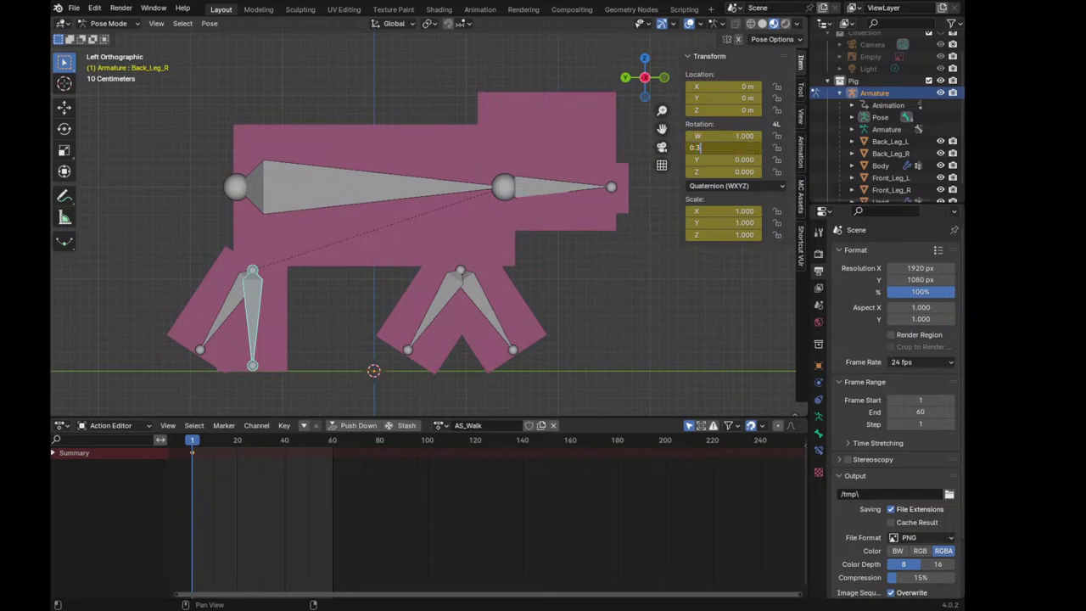
{"action": "key", "text": "Return"}
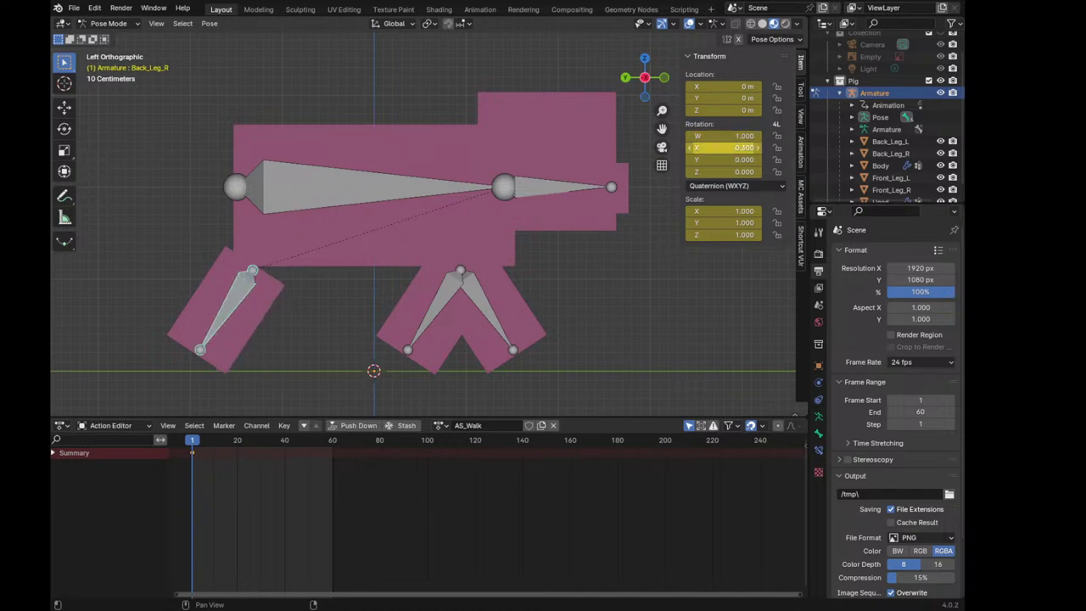
{"action": "middle_click_drag", "start_coordinate": [424, 297], "coordinate": [357, 279]}
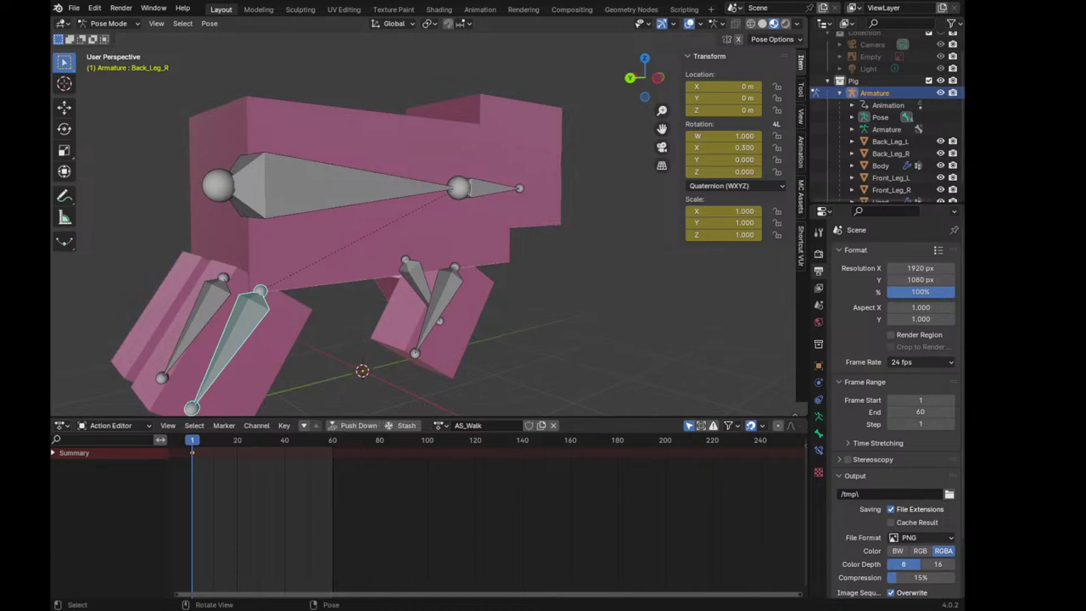
{"action": "left_click", "coordinate": [721, 148]}
{"action": "type", "text": "-0."}
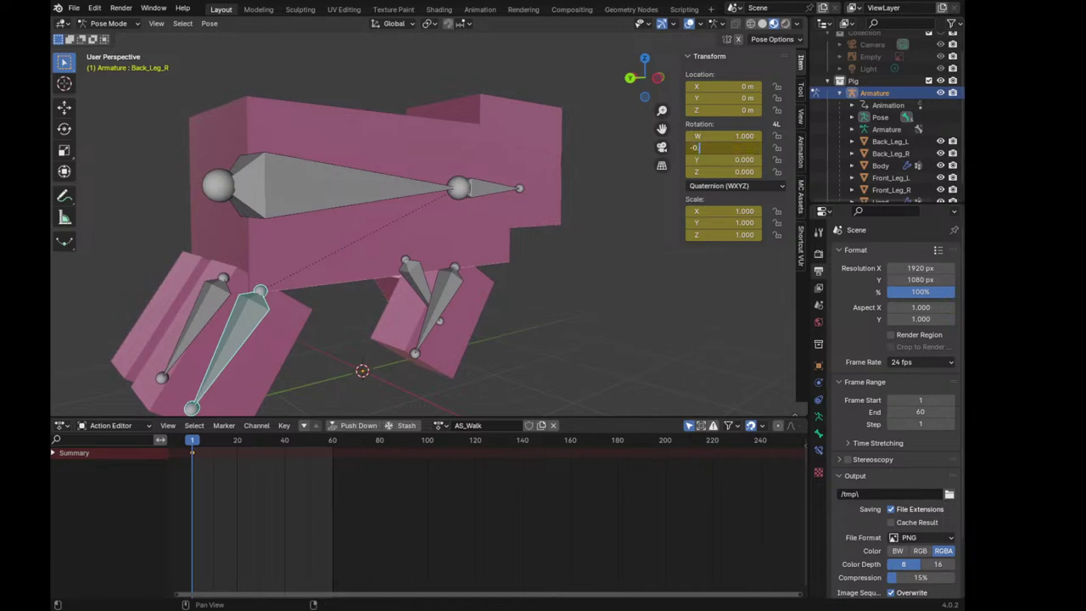
{"action": "type", "text": "3"}
{"action": "key", "text": "Return"}
{"action": "middle_click_drag", "start_coordinate": [424, 254], "coordinate": [509, 255]}
{"action": "right_click", "coordinate": [721, 147]}
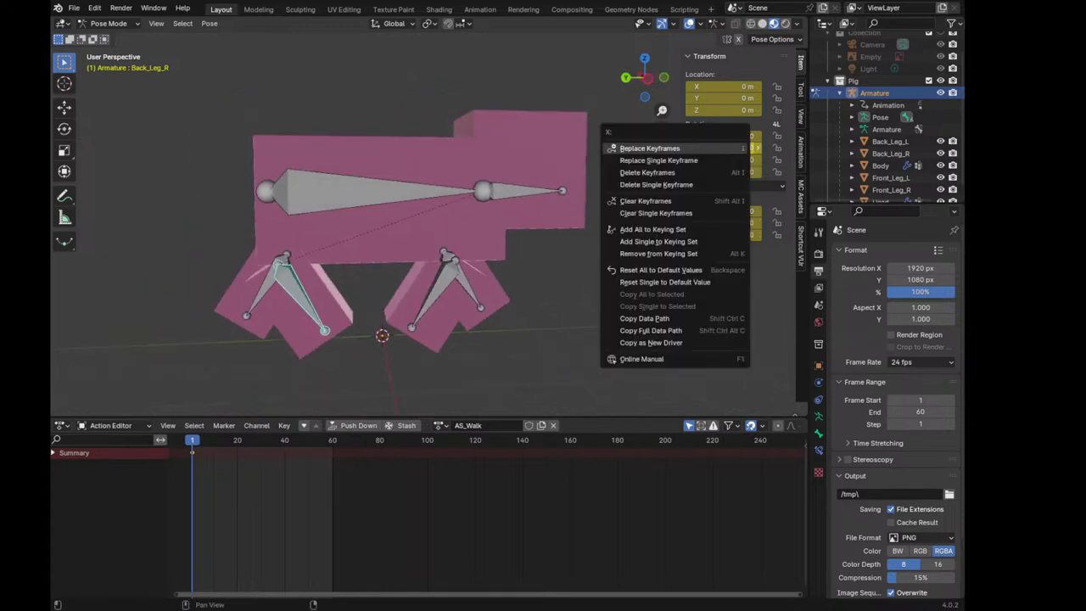
{"action": "left_click", "coordinate": [721, 147]}
Key Back_Leg_R's X rotation at 0.300 on frame 30
{"action": "left_click", "coordinate": [262, 440]}
{"action": "double_click", "coordinate": [721, 136]}
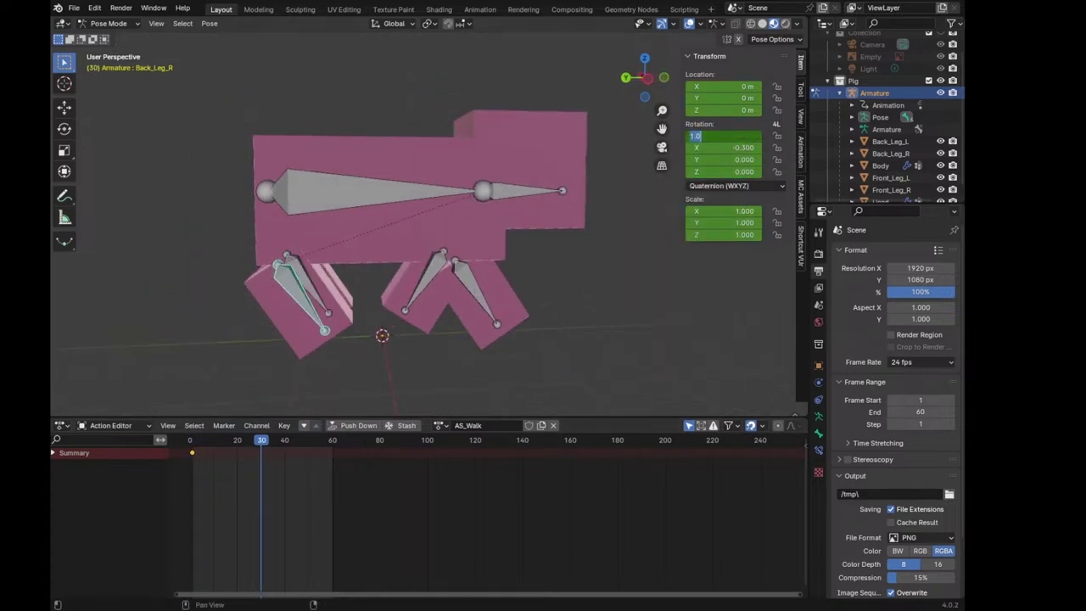
{"action": "key", "text": "Tab"}
{"action": "type", "text": "0.3"}
{"action": "key", "text": "Return"}
{"action": "right_click", "coordinate": [721, 148]}
{"action": "left_click", "coordinate": [721, 144]}
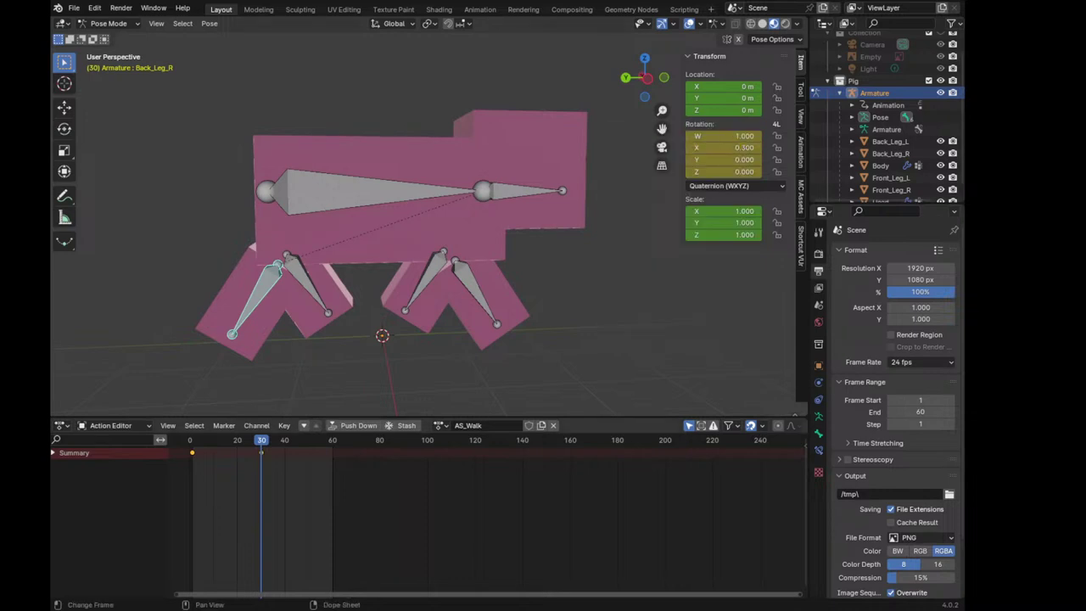
Paste the starting pose onto frame 60 and play the four-leg walk cycle
{"action": "key", "text": "shift+Right"}
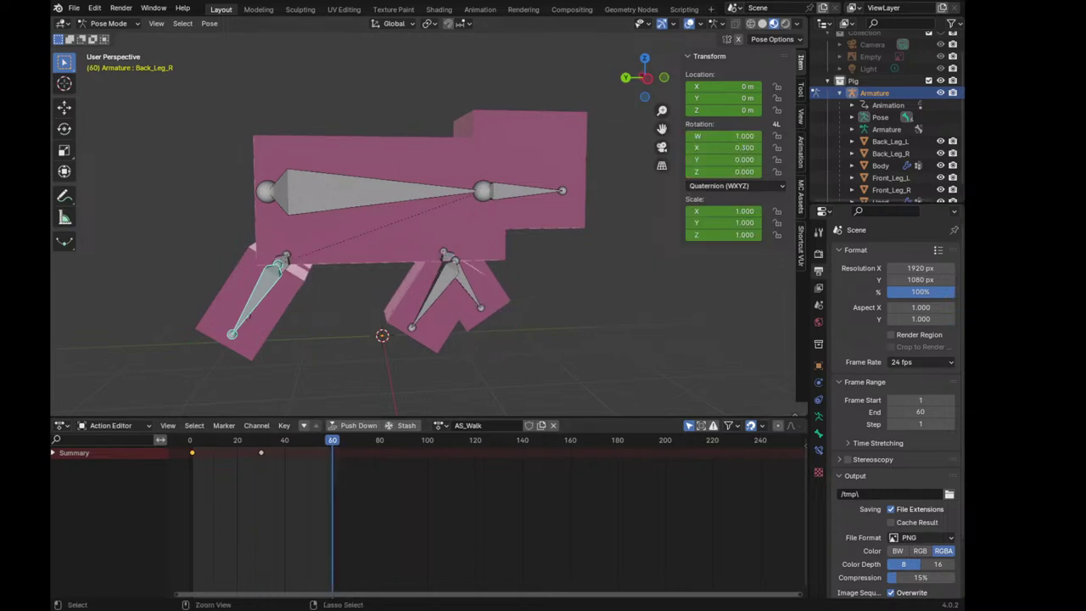
{"action": "key", "text": "ctrl+v"}
{"action": "left_click_drag", "start_coordinate": [181, 573], "coordinate": [273, 589]}
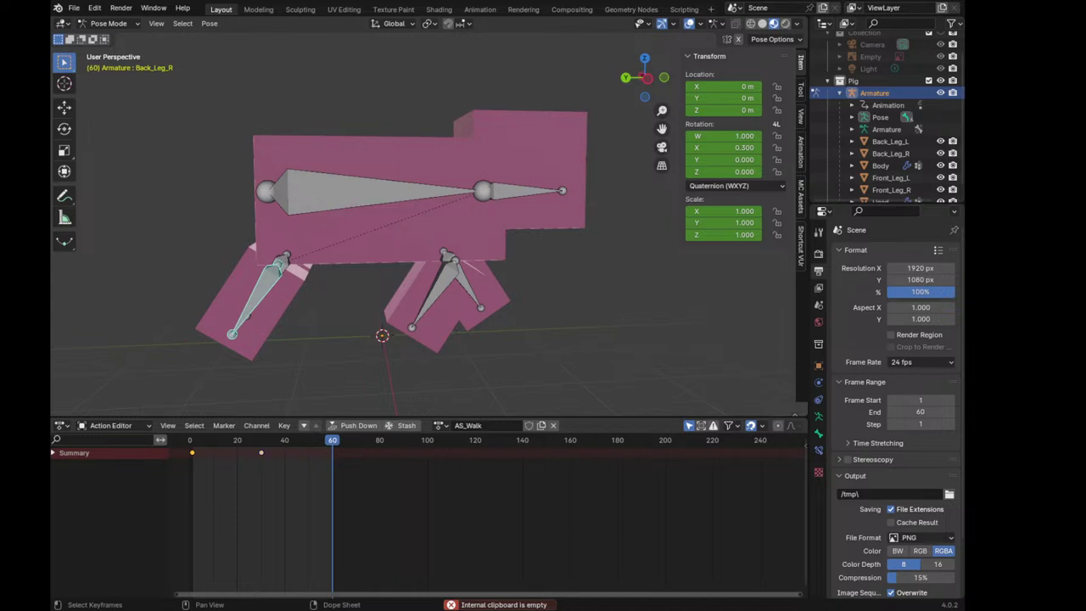
{"action": "key", "text": "ctrl+shift+v"}
{"action": "right_click", "coordinate": [729, 148]}
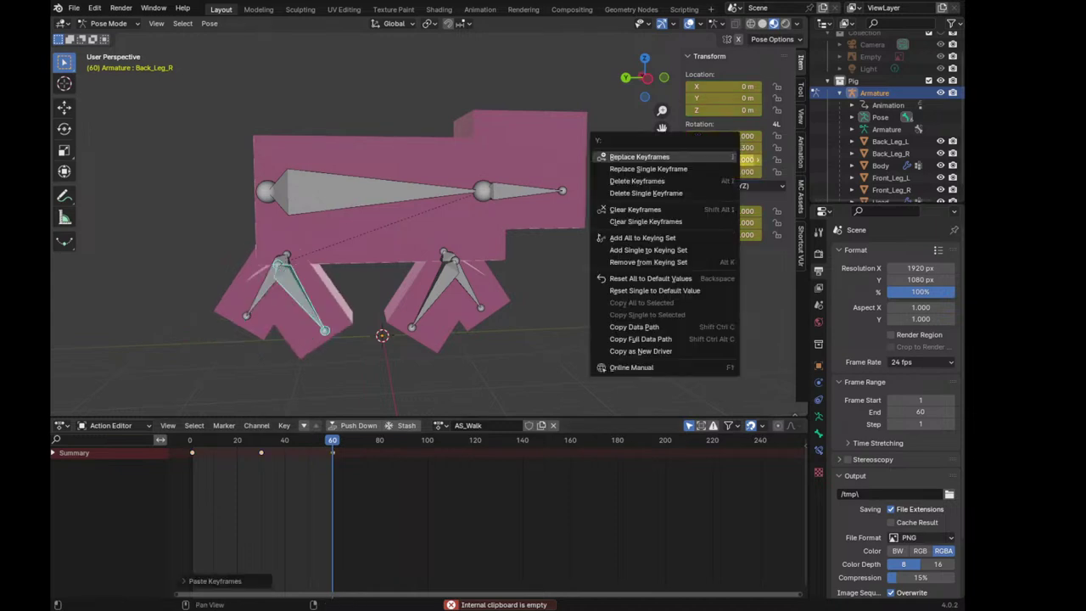
{"action": "left_click", "coordinate": [730, 148]}
{"action": "left_click", "coordinate": [192, 440]}
{"action": "key", "text": "space"}
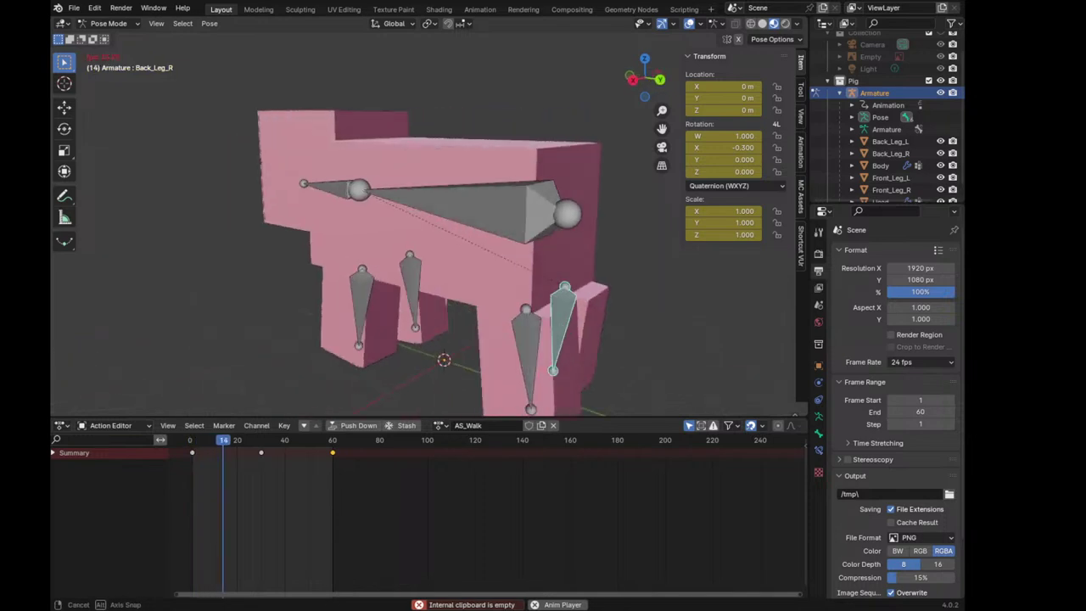
{"action": "mouse_move", "coordinate": [424, 254]}
{"action": "middle_mouse_down"}
{"action": "mouse_move", "coordinate": [475, 271]}
{"action": "mouse_move", "coordinate": [373, 255]}
{"action": "middle_mouse_up"}
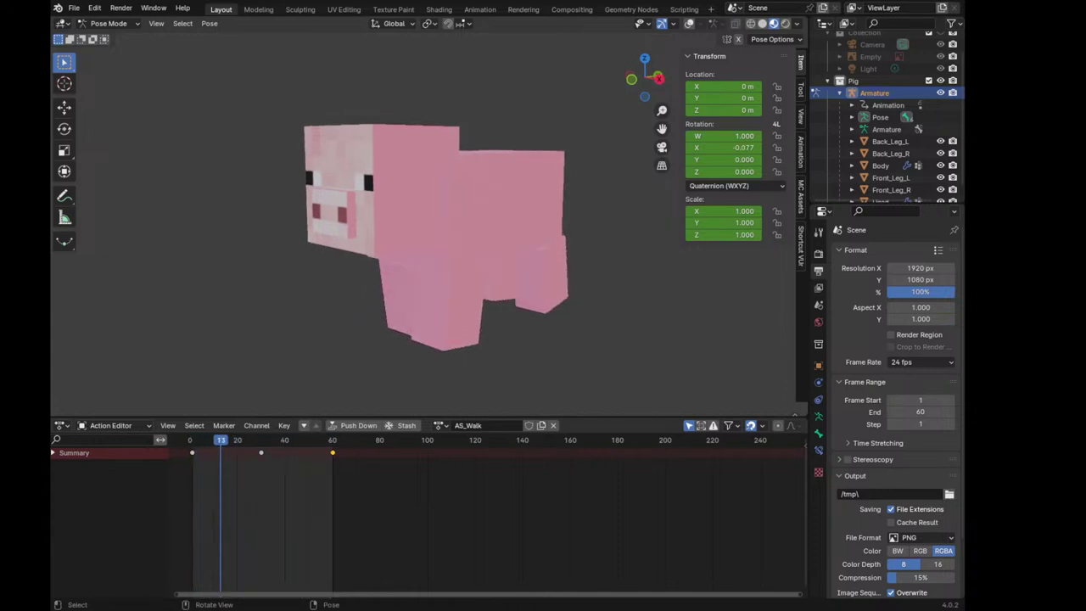
Deselect the bones, return to Object Mode, select the Body mesh and save Pig.blend
{"action": "middle_click_drag", "start_coordinate": [424, 254], "coordinate": [382, 306]}
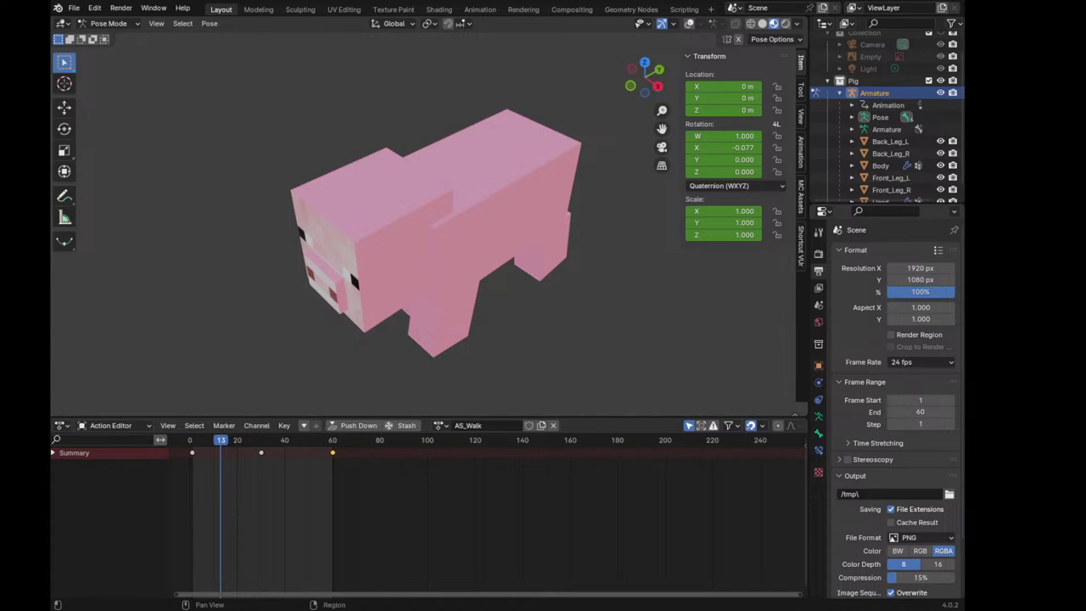
{"action": "key", "text": "alt+a"}
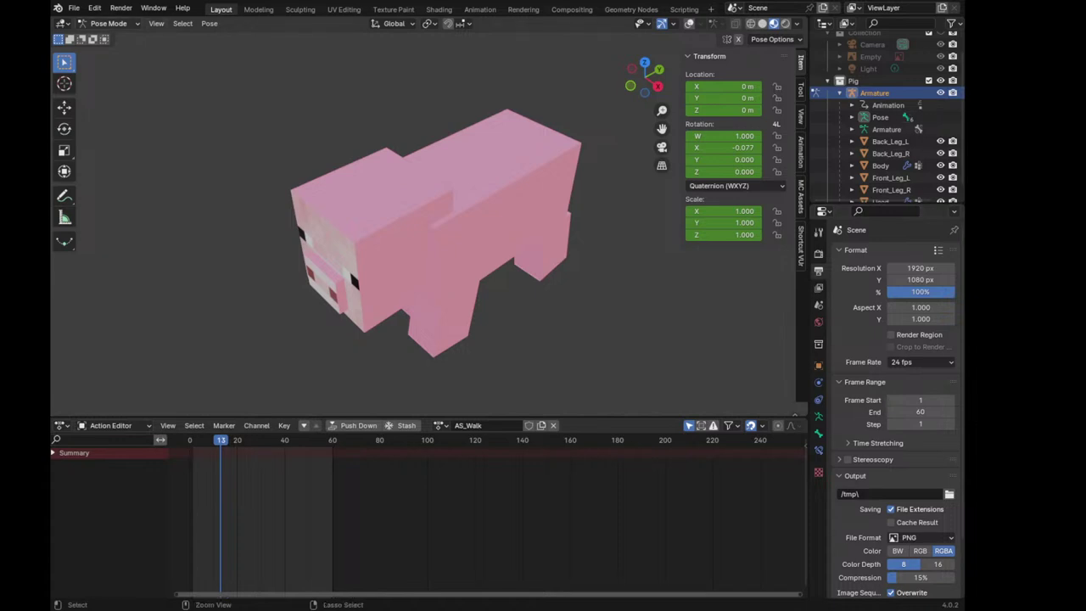
{"action": "key", "text": "ctrl+Tab"}
{"action": "left_click", "coordinate": [350, 270]}
{"action": "key", "text": "ctrl+s"}
Desaturate the M_Pig_Skin base colour to a paler pink (hue 0.956, saturation 0.508)
{"action": "middle_click_drag", "start_coordinate": [349, 270], "coordinate": [373, 272]}
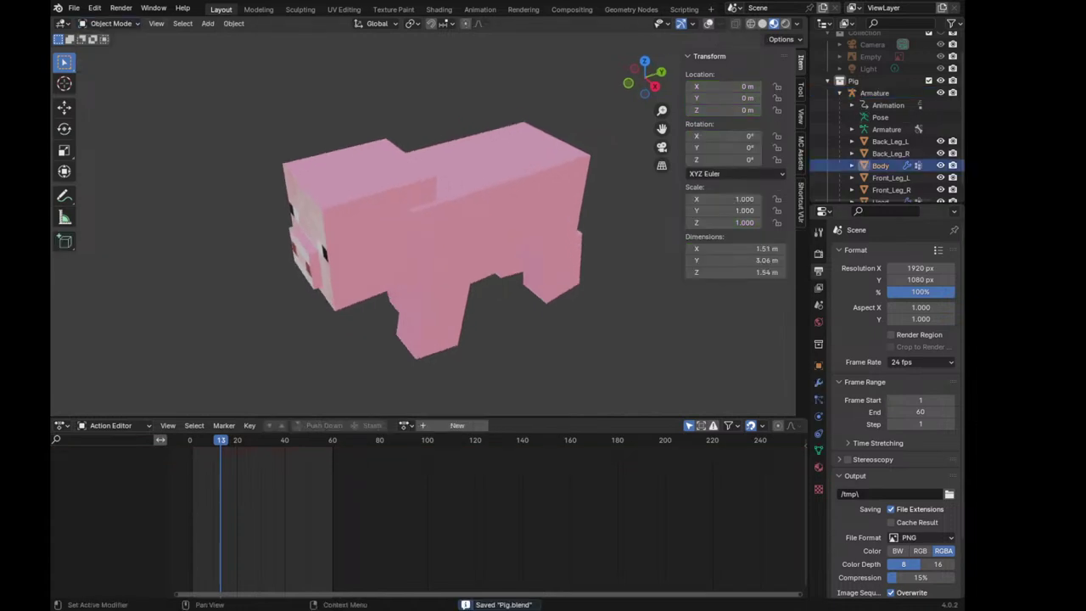
{"action": "left_click", "coordinate": [818, 467]}
{"action": "left_click", "coordinate": [917, 400]}
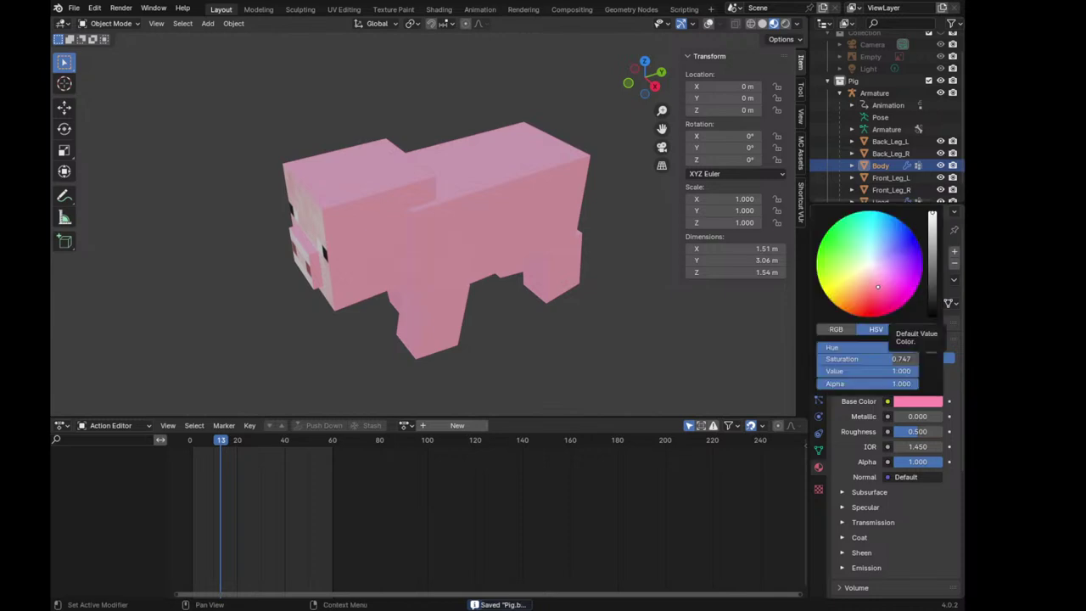
{"action": "left_click_drag", "start_coordinate": [877, 287], "coordinate": [877, 278]}
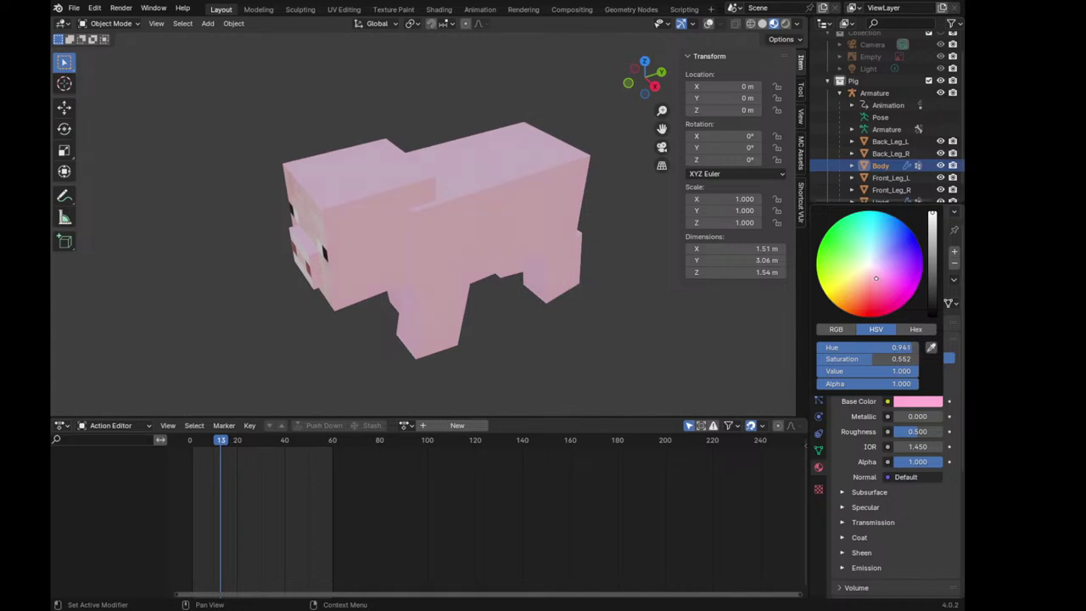
{"action": "middle_click_drag", "start_coordinate": [459, 254], "coordinate": [763, 255]}
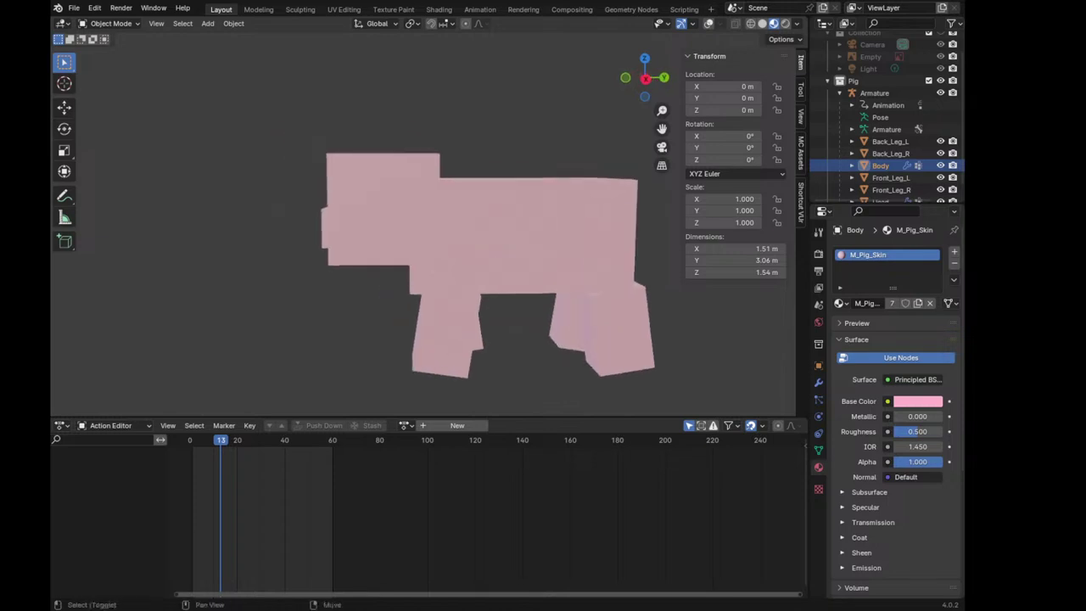
{"action": "middle_click_drag", "start_coordinate": [543, 254], "coordinate": [653, 254]}
{"action": "left_click", "coordinate": [917, 401]}
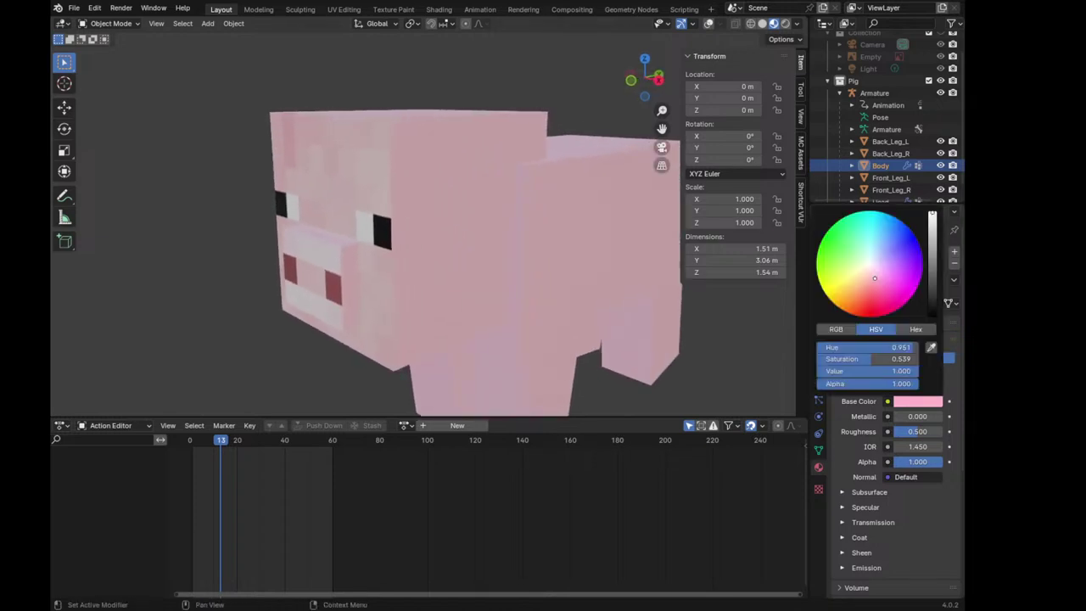
{"action": "left_click_drag", "start_coordinate": [875, 278], "coordinate": [874, 276]}
View the pig from the front with overlays on to show the bones
{"action": "mouse_move", "coordinate": [594, 254]}
{"action": "middle_mouse_down"}
{"action": "mouse_move", "coordinate": [424, 254]}
{"action": "mouse_move", "coordinate": [552, 254]}
{"action": "middle_mouse_up"}
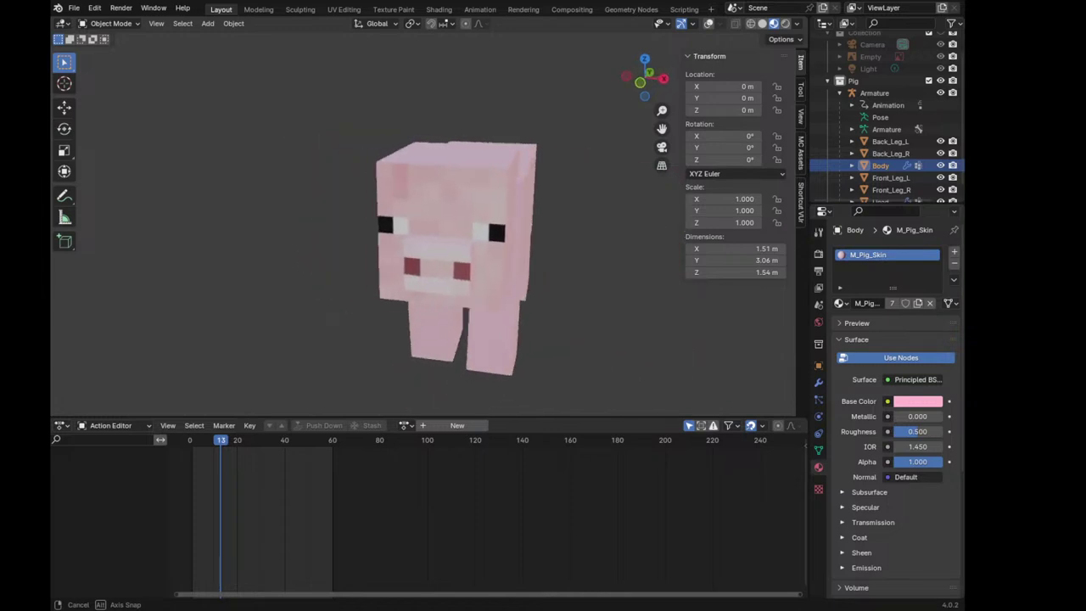
{"action": "key", "text": "KP_1"}
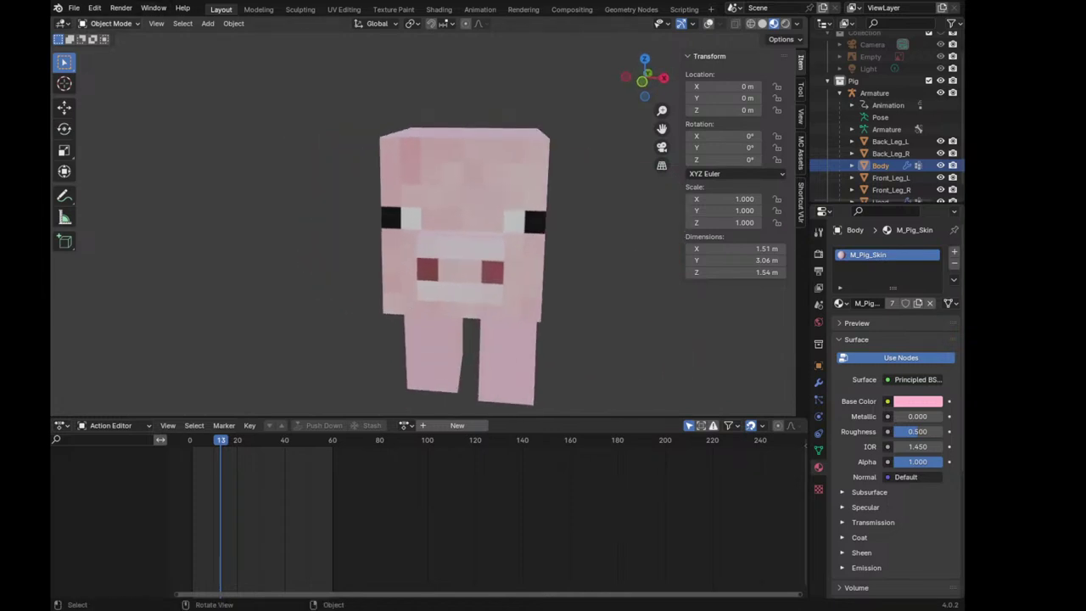
{"action": "left_click", "coordinate": [110, 23]}
{"action": "left_click", "coordinate": [115, 38]}
{"action": "left_click", "coordinate": [708, 23]}
Select the armature, switch it to Pose Mode and select the head bone
{"action": "left_click", "coordinate": [484, 243]}
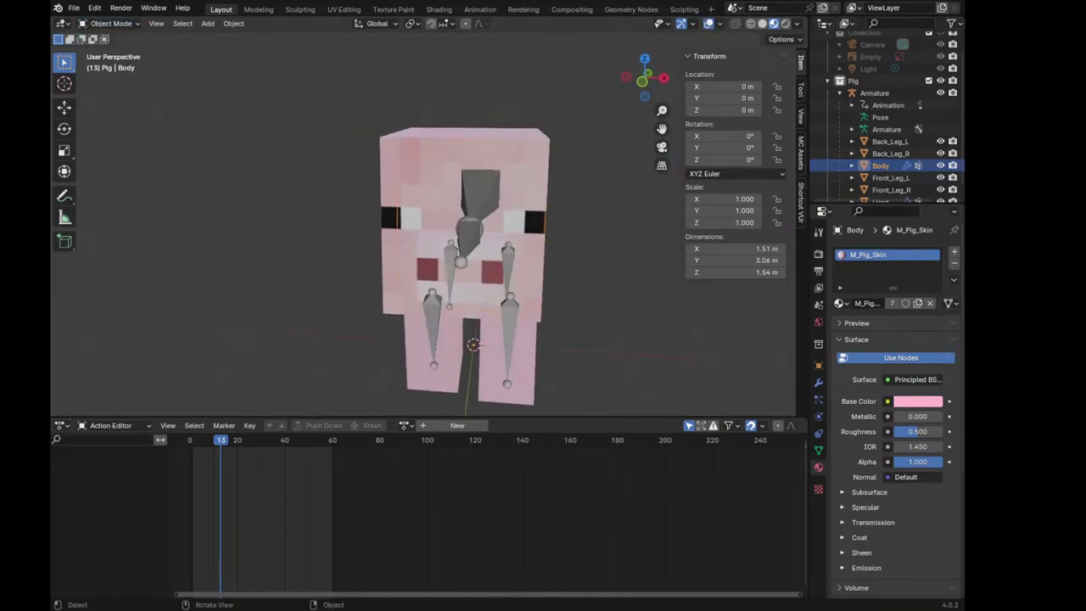
{"action": "middle_click_drag", "start_coordinate": [484, 243], "coordinate": [502, 355]}
{"action": "left_click", "coordinate": [110, 23]}
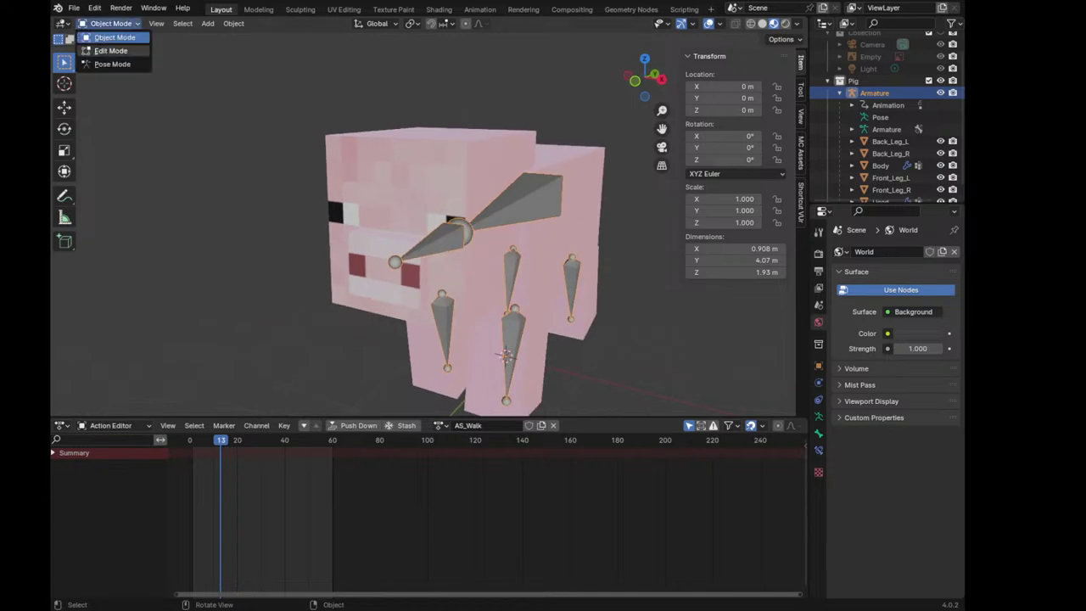
{"action": "left_click", "coordinate": [106, 63]}
{"action": "left_click", "coordinate": [424, 246]}
{"action": "key", "text": "KP_1"}
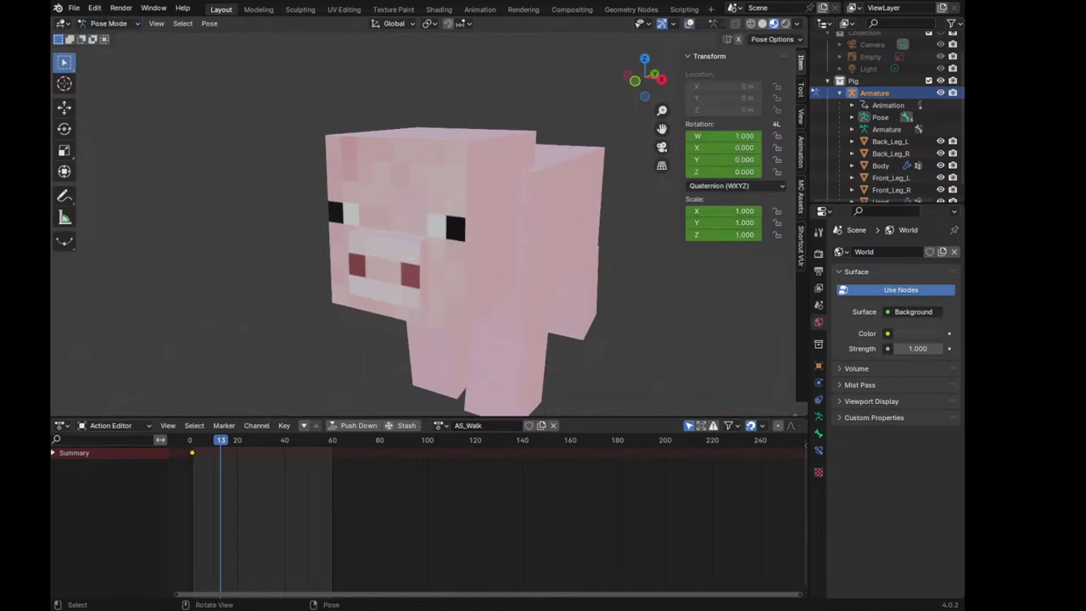
Test-rotate the head bone, cancel back to rest, and return to right orthographic view
{"action": "key", "text": "r"}
{"action": "key", "text": "Escape"}
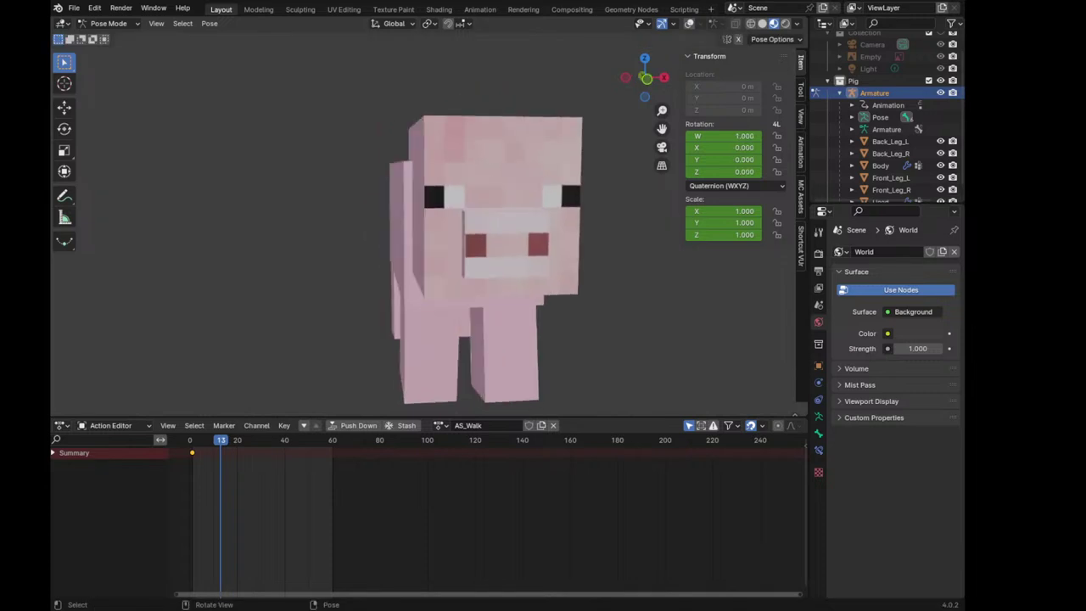
{"action": "key", "text": "r"}
{"action": "key", "text": "r"}
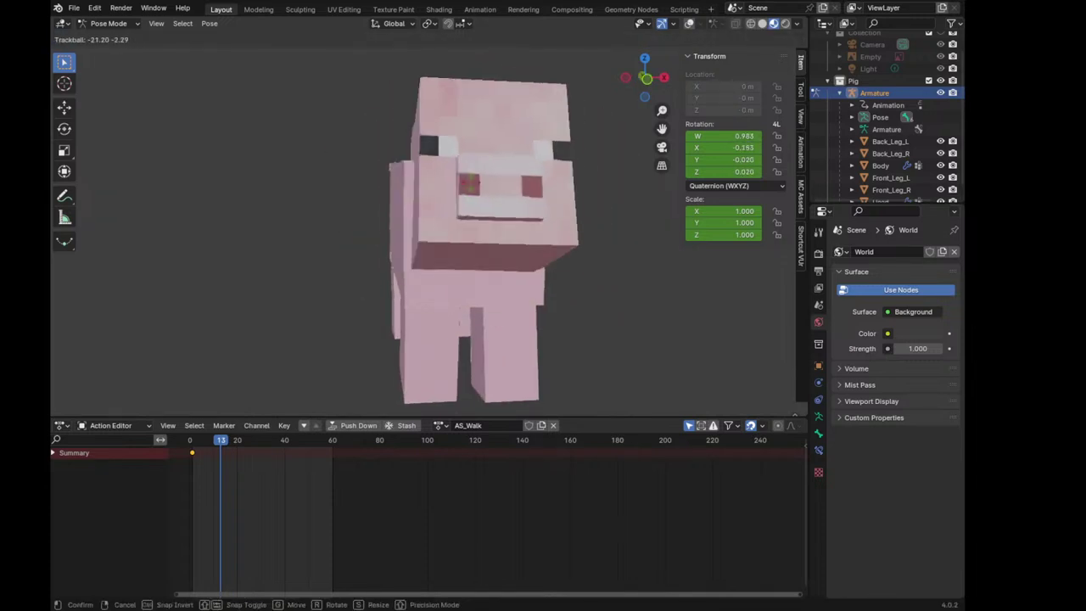
{"action": "key", "text": "Escape"}
{"action": "middle_click_drag", "start_coordinate": [424, 237], "coordinate": [509, 237]}
{"action": "scroll", "coordinate": [467, 255], "scroll_direction": "up", "scroll_amount": 4}
{"action": "key", "text": "shift+alt+z"}
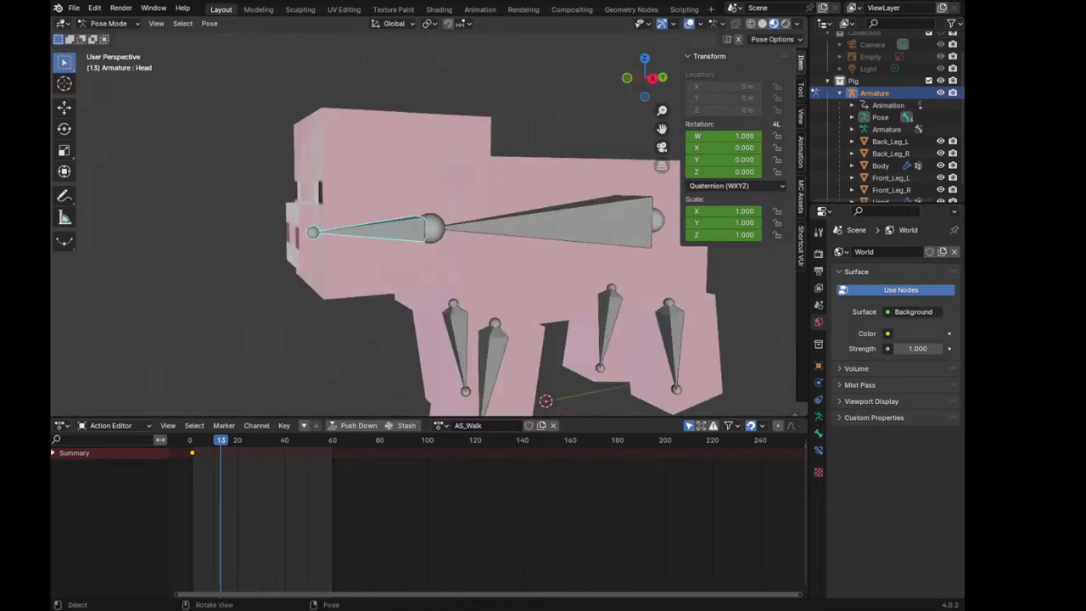
{"action": "key", "text": "KP_1"}
{"action": "key", "text": "KP_3"}
{"action": "scroll", "coordinate": [398, 254], "scroll_direction": "up", "scroll_amount": 2}
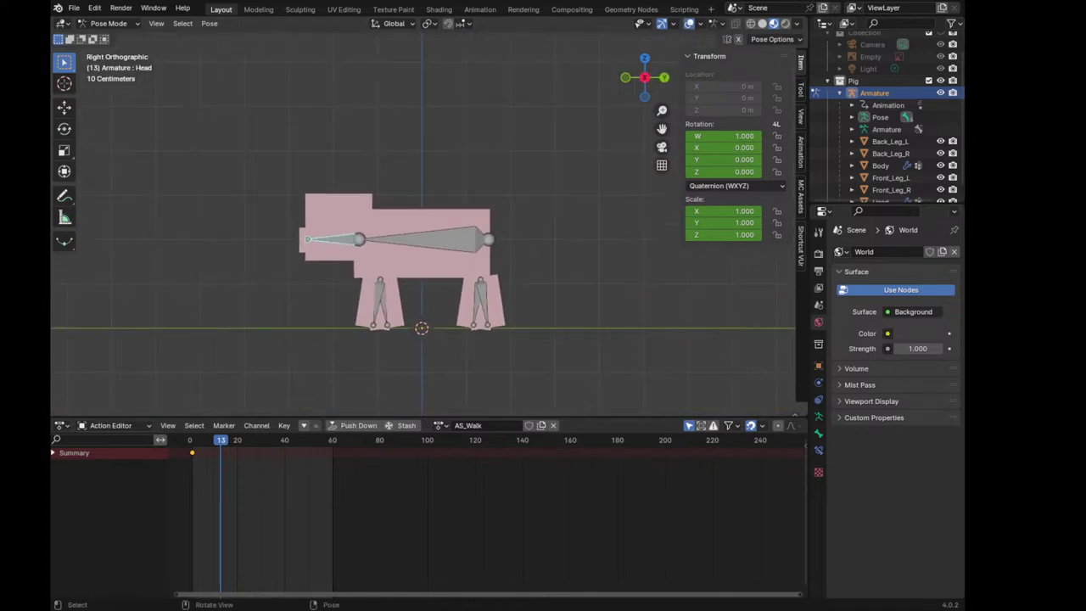
In Object Mode, apply all transforms to every pig part and set their origins to the 3D cursor
{"action": "left_click", "coordinate": [110, 23]}
{"action": "left_click", "coordinate": [101, 51]}
{"action": "left_click", "coordinate": [110, 23]}
{"action": "left_click", "coordinate": [102, 37]}
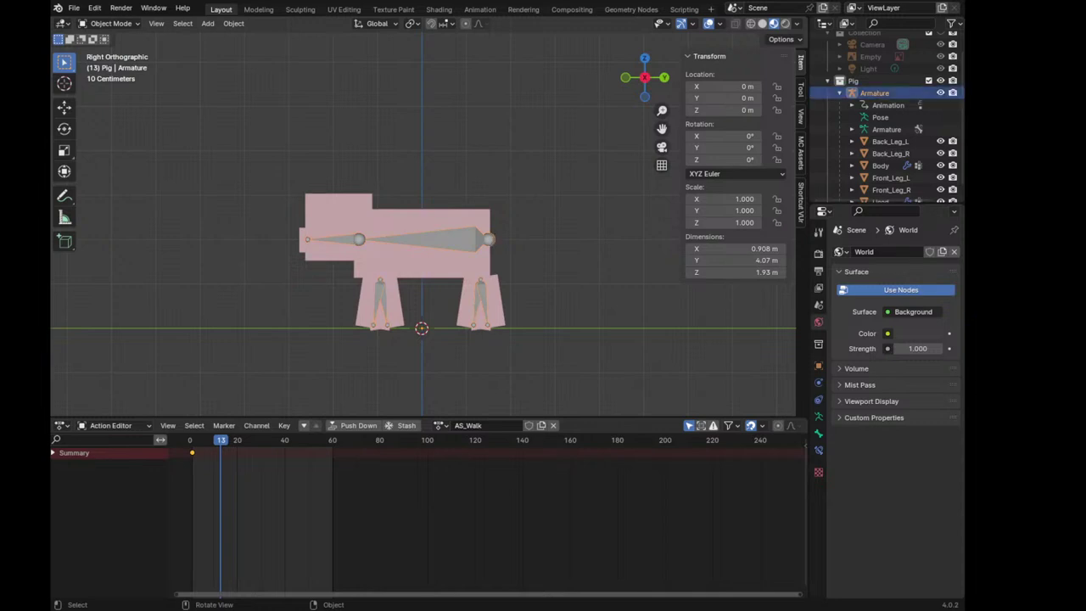
{"action": "key", "text": "a"}
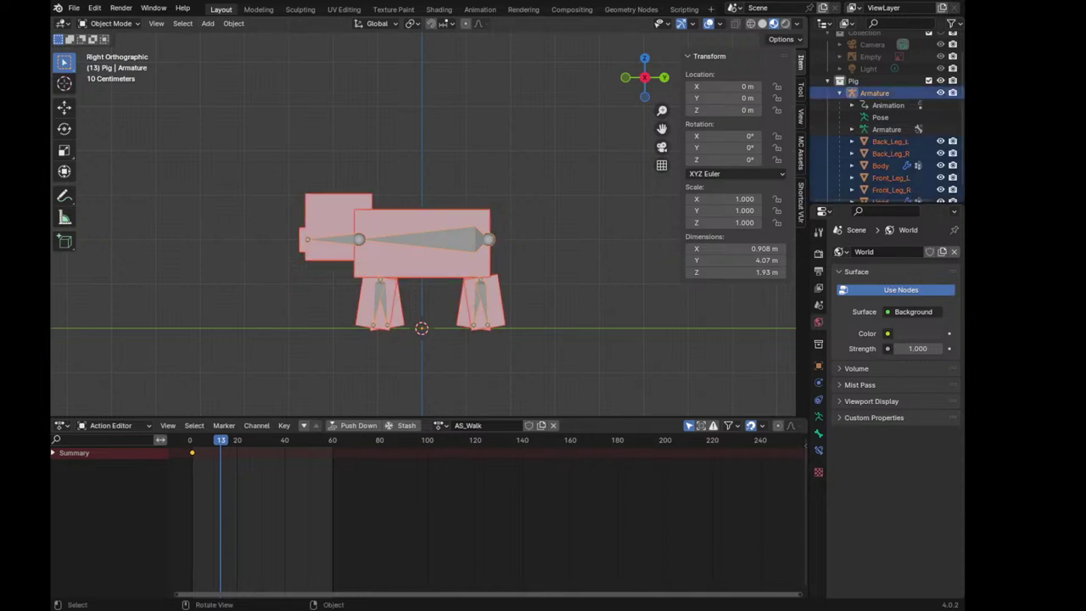
{"action": "key", "text": "ctrl+a"}
{"action": "left_click", "coordinate": [509, 232]}
{"action": "right_click", "coordinate": [425, 229]}
{"action": "mouse_move", "coordinate": [424, 229]}
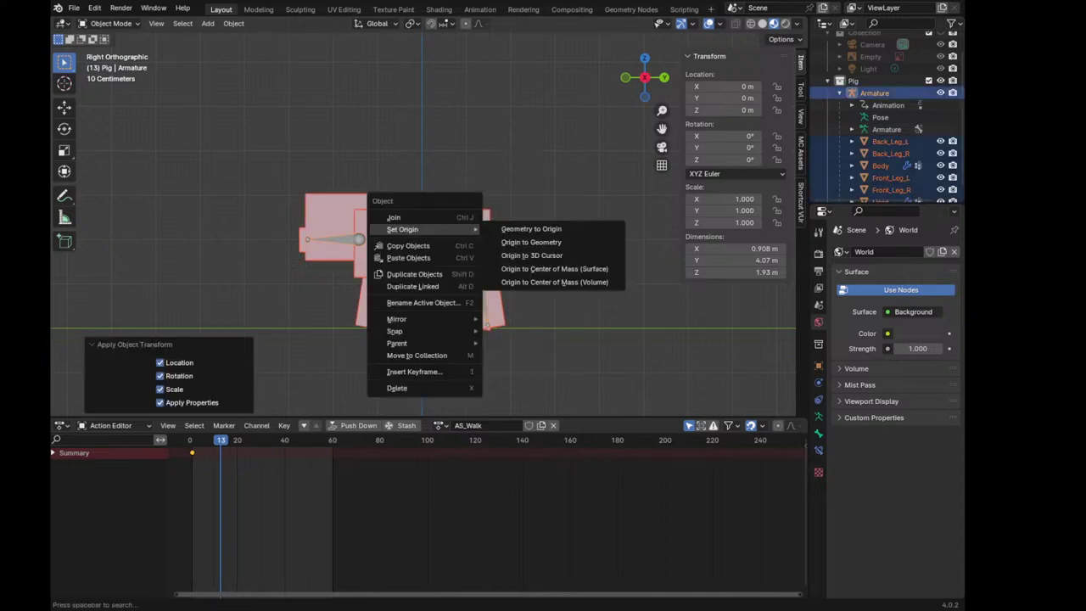
{"action": "left_click", "coordinate": [531, 255]}
Save Pig.blend and briefly check normals with the Face Orientation overlay
{"action": "key", "text": "ctrl+s"}
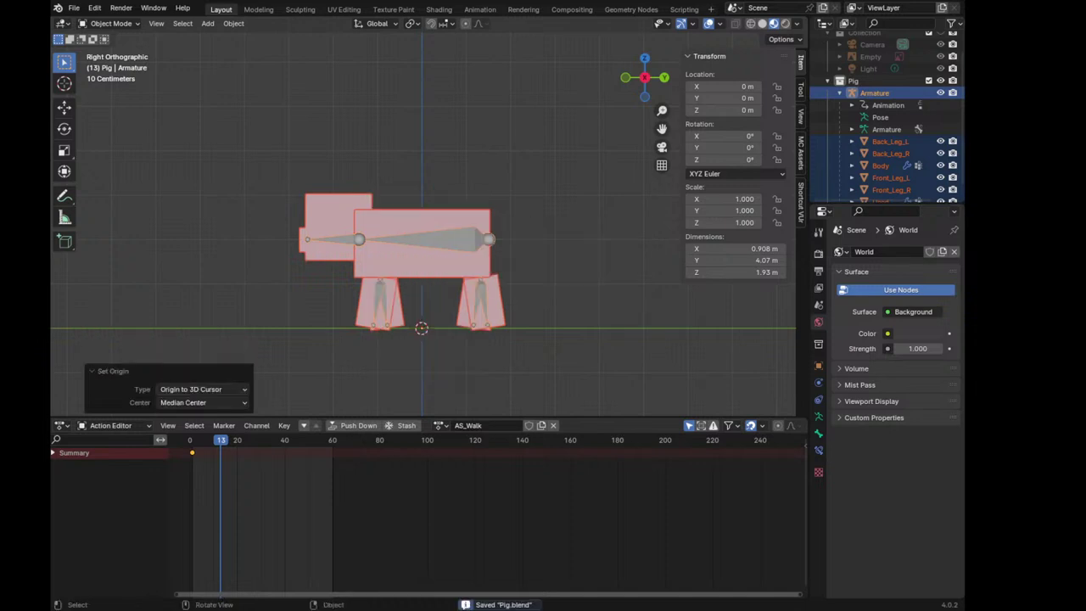
{"action": "left_click", "coordinate": [719, 23]}
{"action": "left_click", "coordinate": [645, 270]}
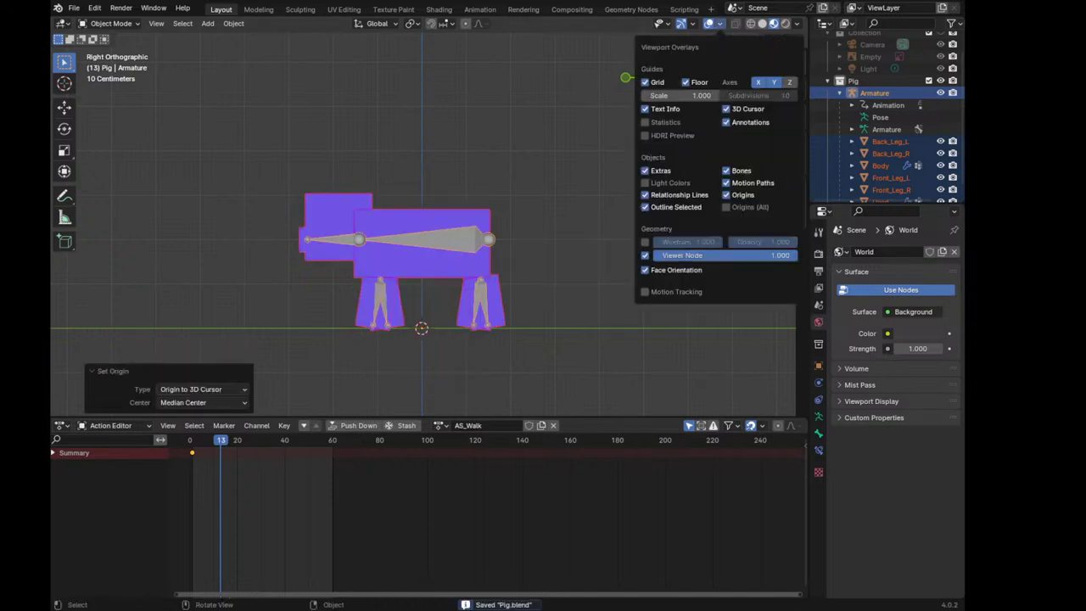
{"action": "left_click", "coordinate": [644, 270]}
{"action": "key", "text": "n"}
{"action": "middle_click_drag", "start_coordinate": [509, 297], "coordinate": [398, 297]}
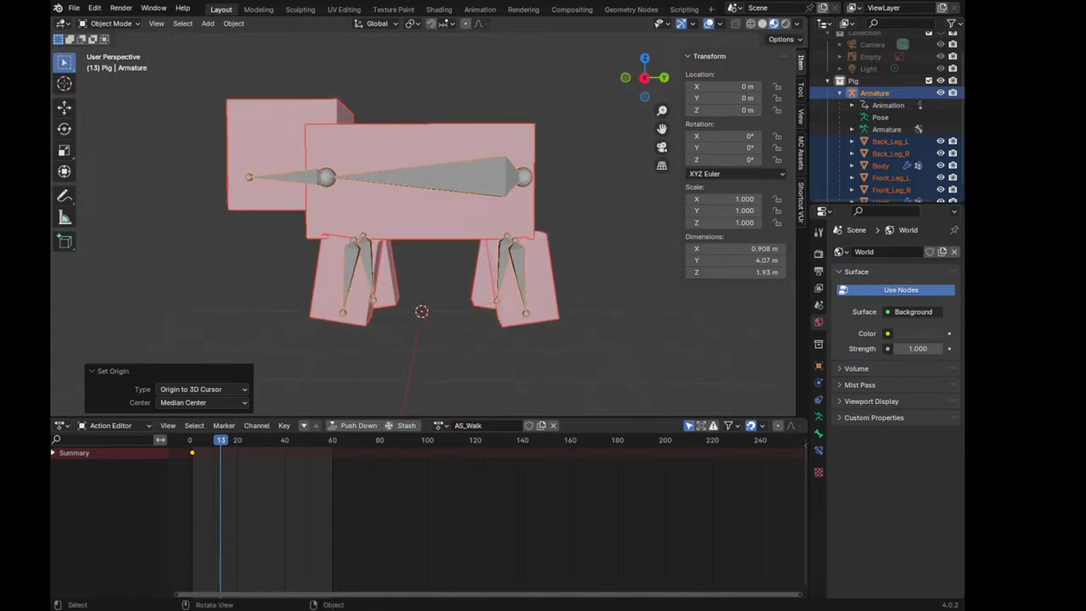
{"action": "left_click", "coordinate": [74, 8]}
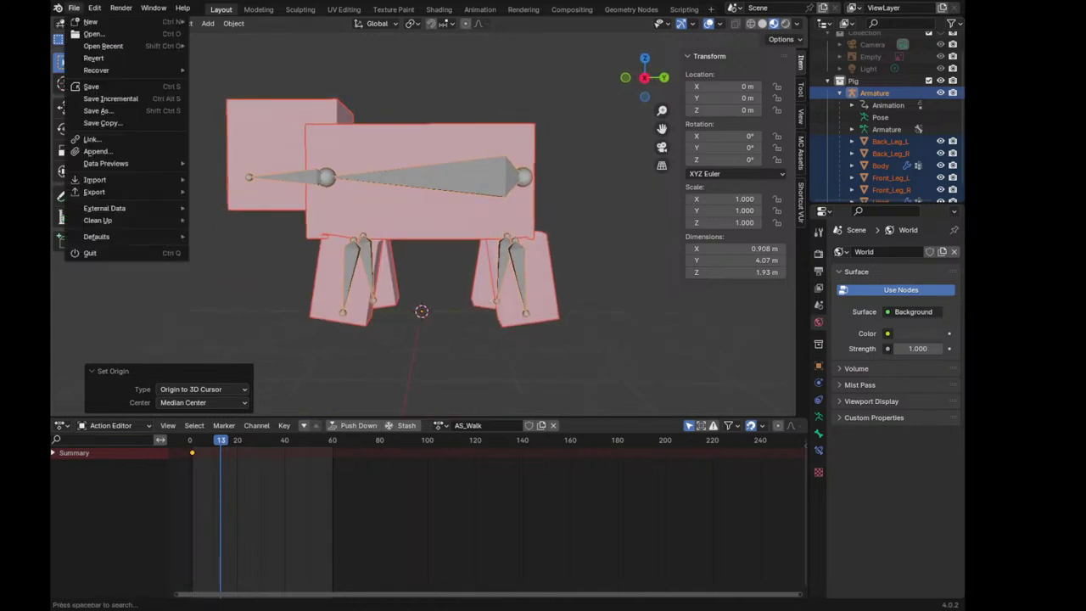
Export the pig using File > Export > FBX (.fbx)
{"action": "mouse_move", "coordinate": [127, 192]}
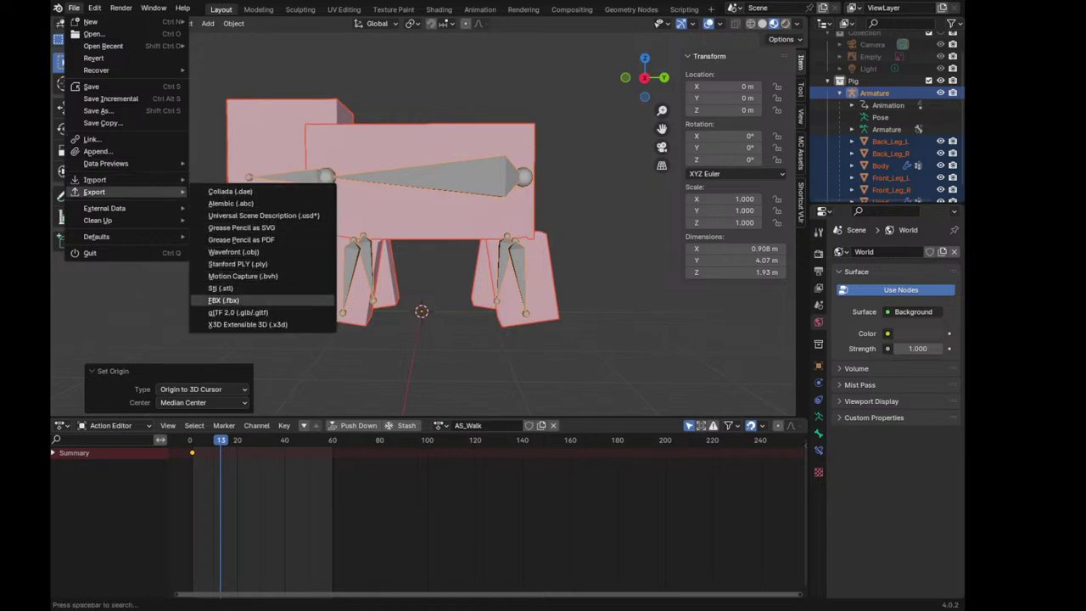
{"action": "left_click", "coordinate": [223, 300]}
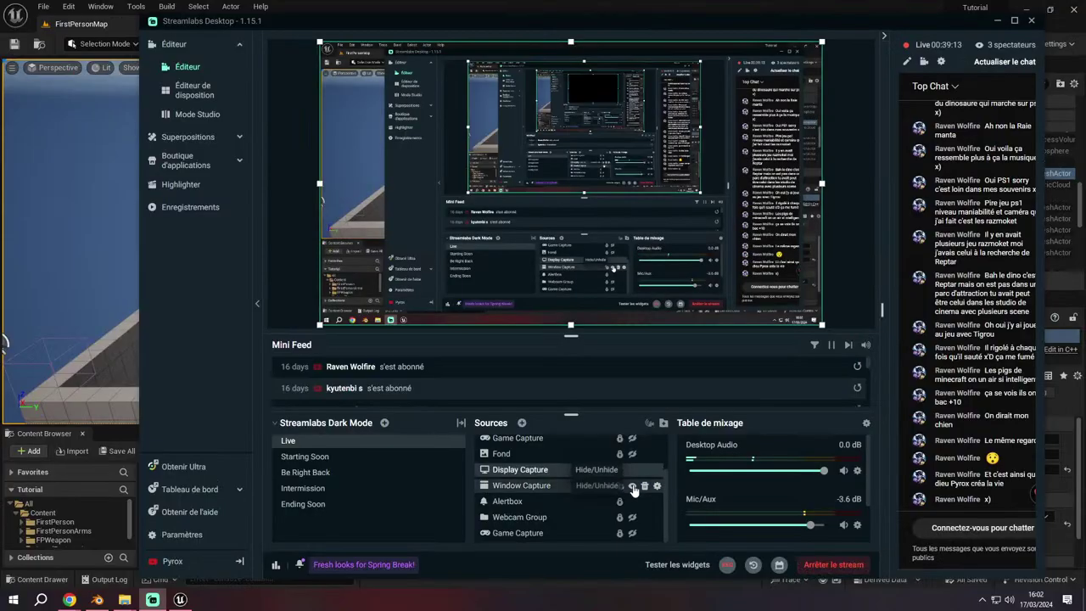
Select the Window Capture source in Streamlabs and jump the YouTube live stream to the live edge
{"action": "left_click", "coordinate": [638, 485]}
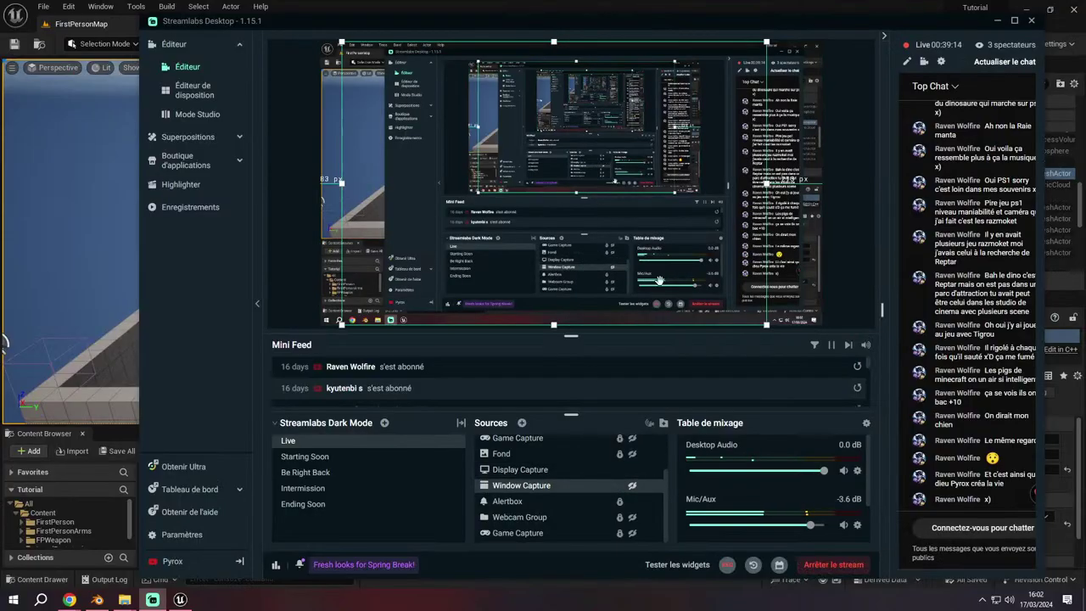
{"action": "mouse_move", "coordinate": [68, 599]}
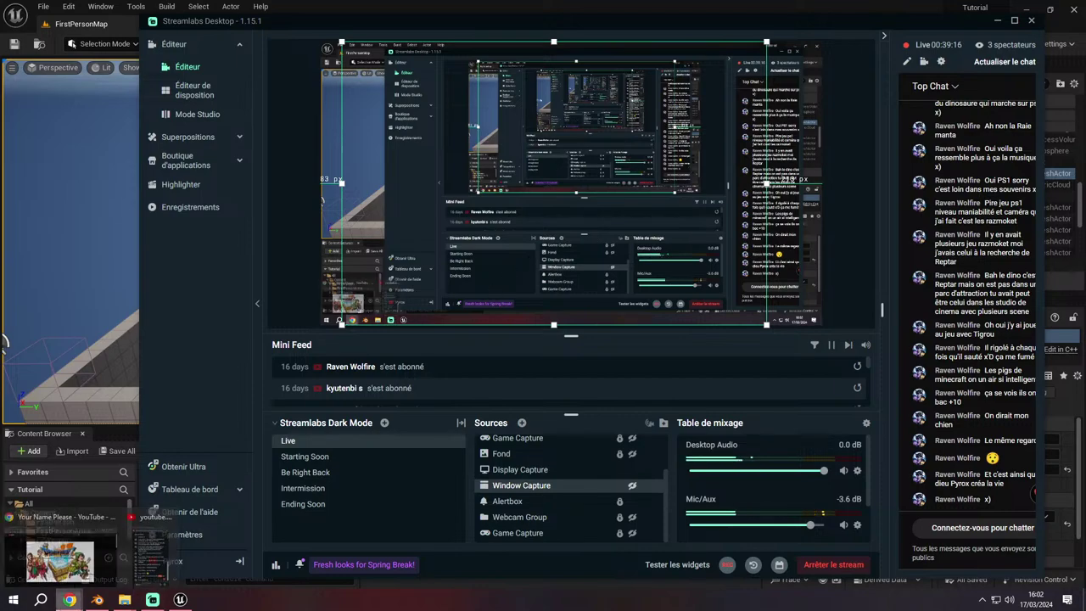
{"action": "left_click", "coordinate": [60, 556]}
{"action": "left_click", "coordinate": [253, 11]}
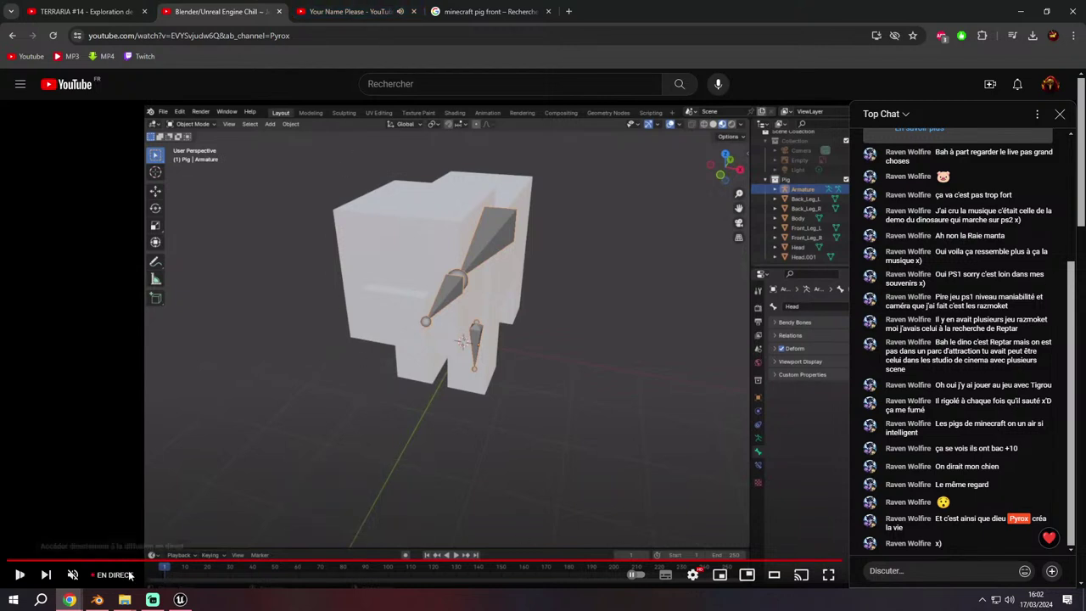
{"action": "left_click", "coordinate": [127, 574]}
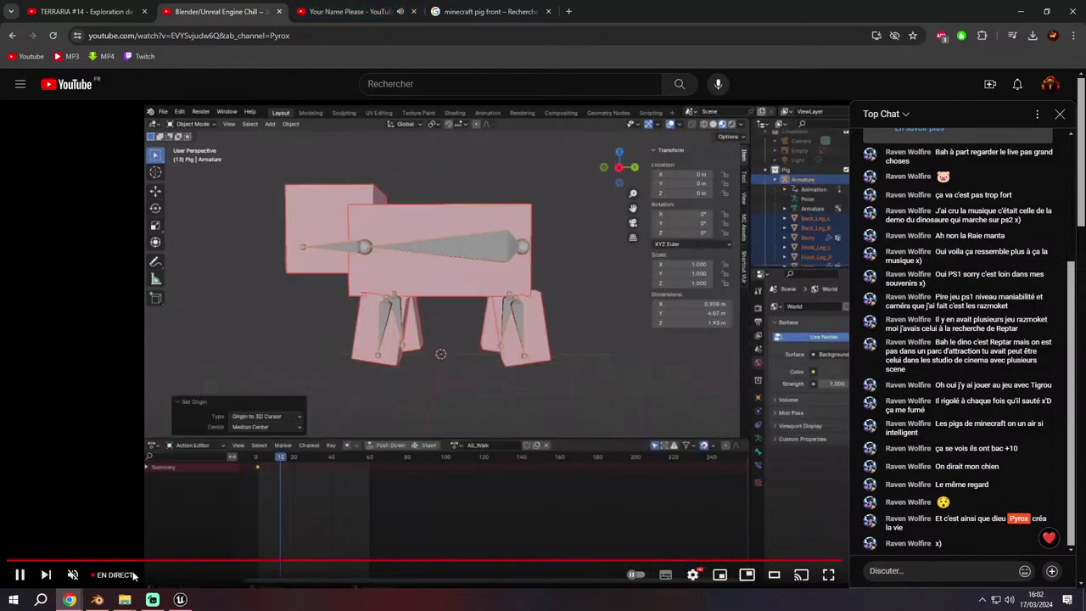
{"action": "scroll", "coordinate": [363, 456], "scroll_direction": "down", "scroll_amount": 1}
{"action": "scroll", "coordinate": [363, 457], "scroll_direction": "up", "scroll_amount": 1}
Minimise Streamlabs, restore the Unreal Engine editor and enlarge its Content Browser panel
{"action": "left_click", "coordinate": [153, 599]}
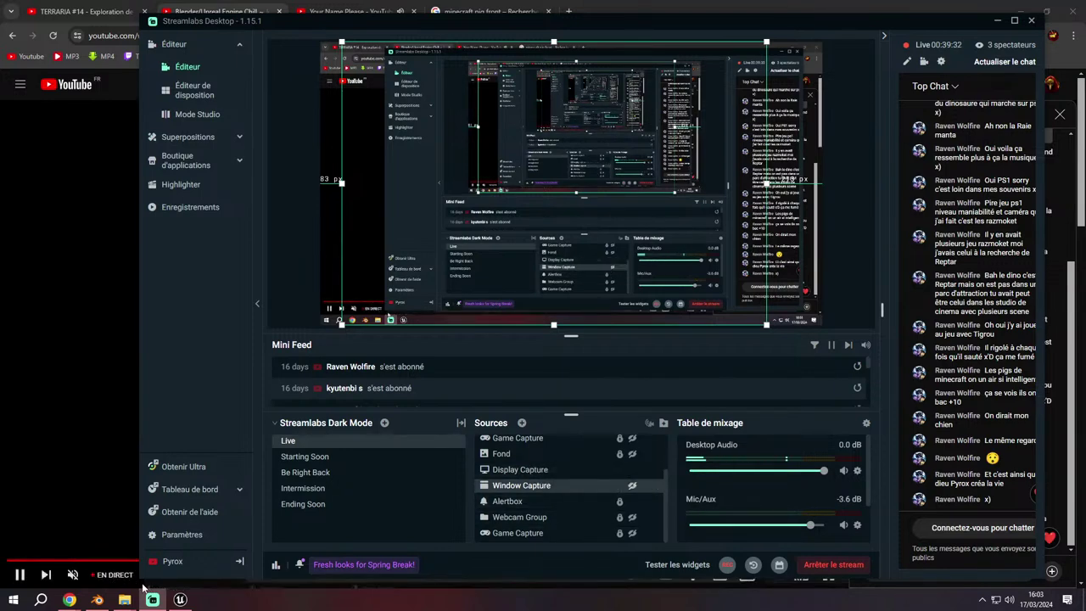
{"action": "left_click", "coordinate": [151, 596]}
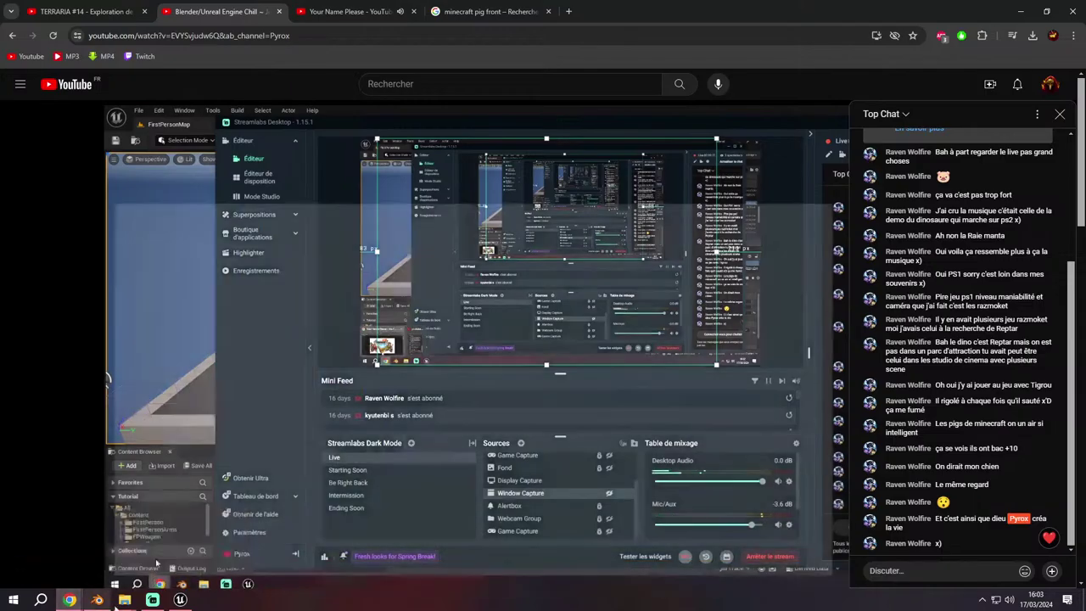
{"action": "key", "text": "super+d"}
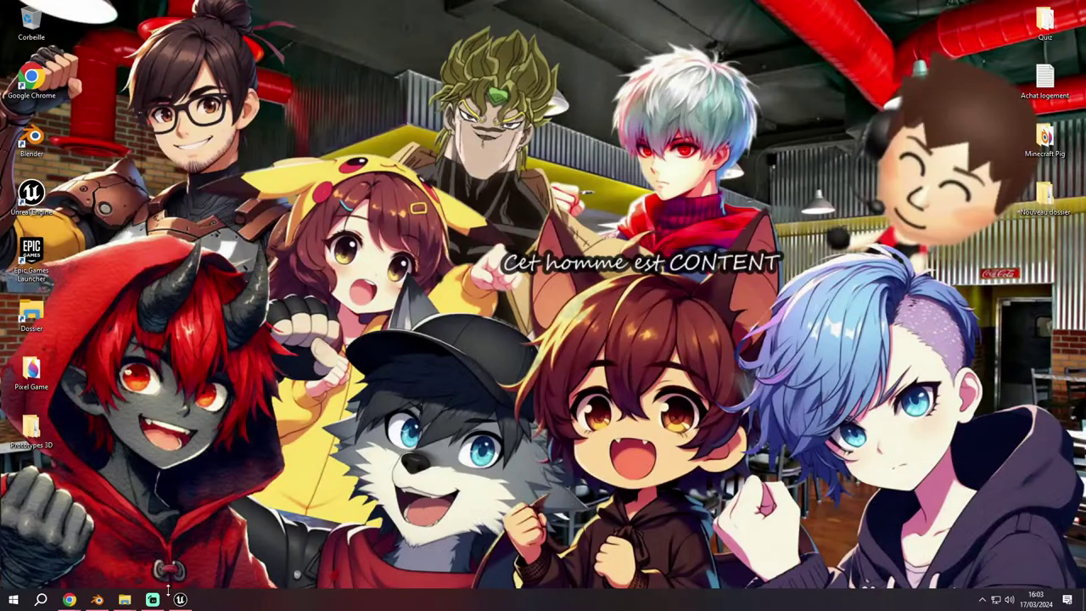
{"action": "left_click", "coordinate": [180, 599]}
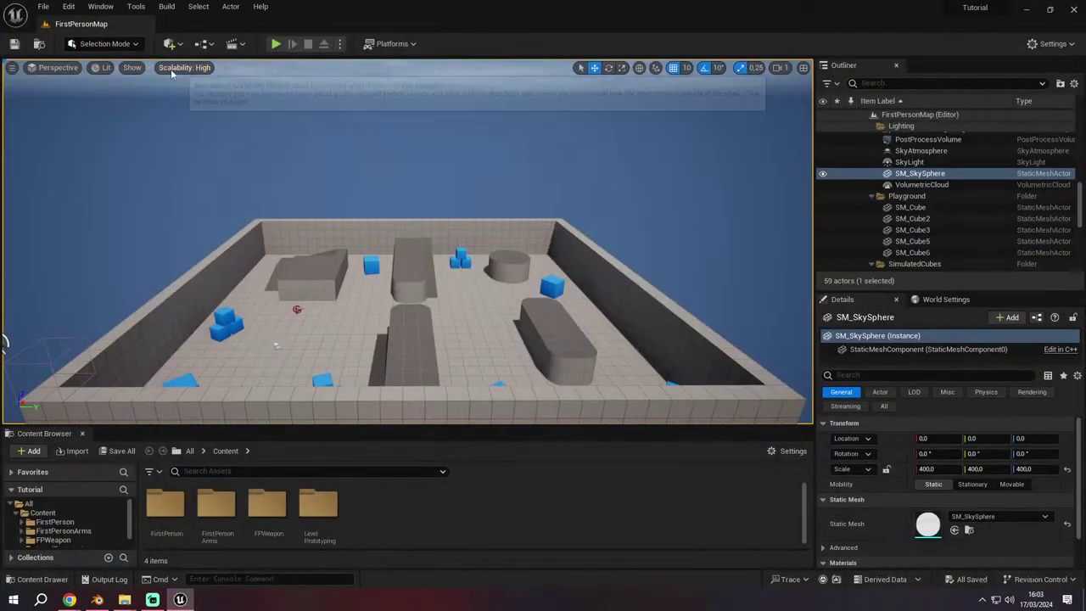
{"action": "left_click_drag", "start_coordinate": [292, 427], "coordinate": [298, 354]}
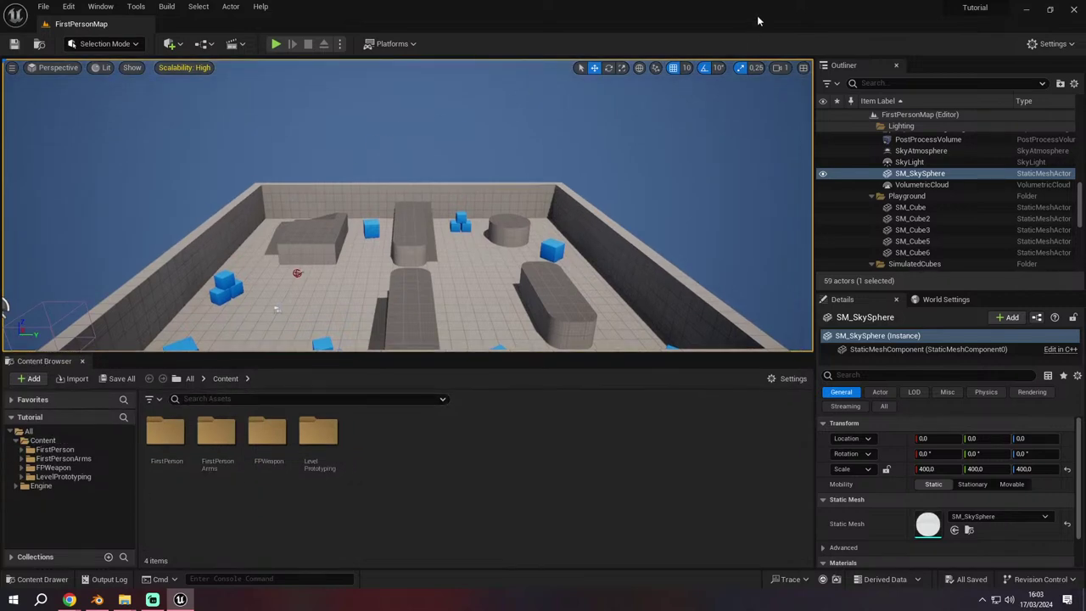
Resize the Unreal Editor window, stretch the Streamlabs window capture to screen and minimise Streamlabs
{"action": "left_click_drag", "start_coordinate": [758, 20], "coordinate": [712, 110]}
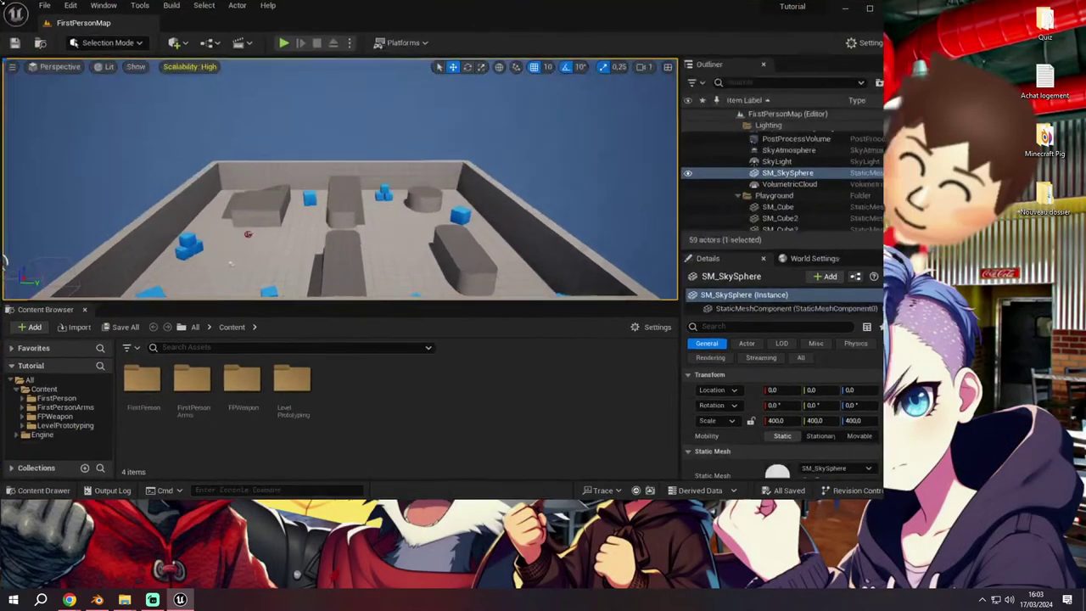
{"action": "left_click_drag", "start_coordinate": [2, 2], "coordinate": [1, 1]}
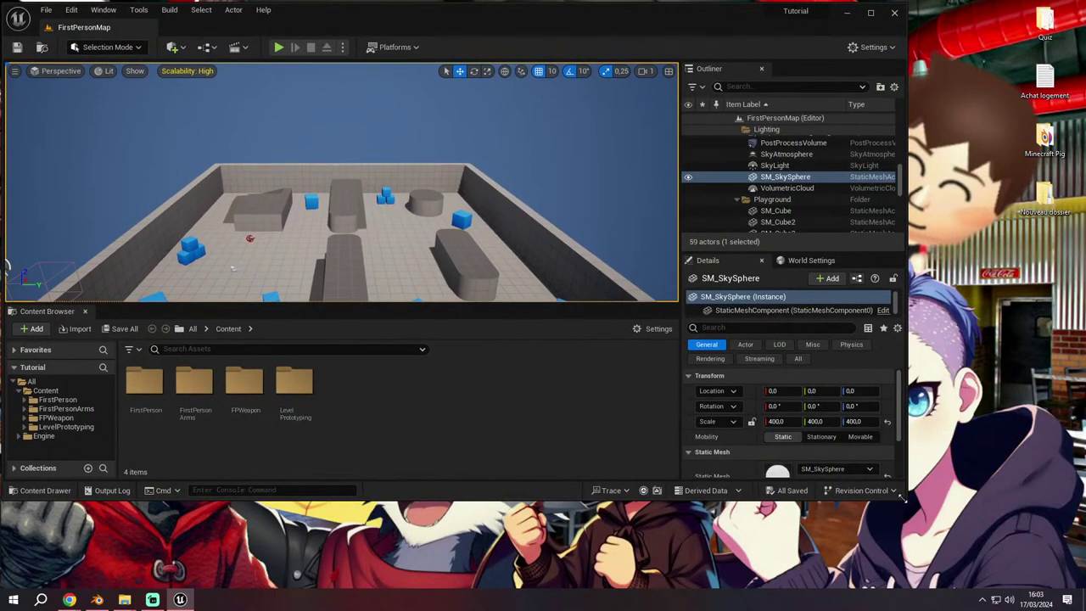
{"action": "left_click_drag", "start_coordinate": [904, 500], "coordinate": [914, 575]}
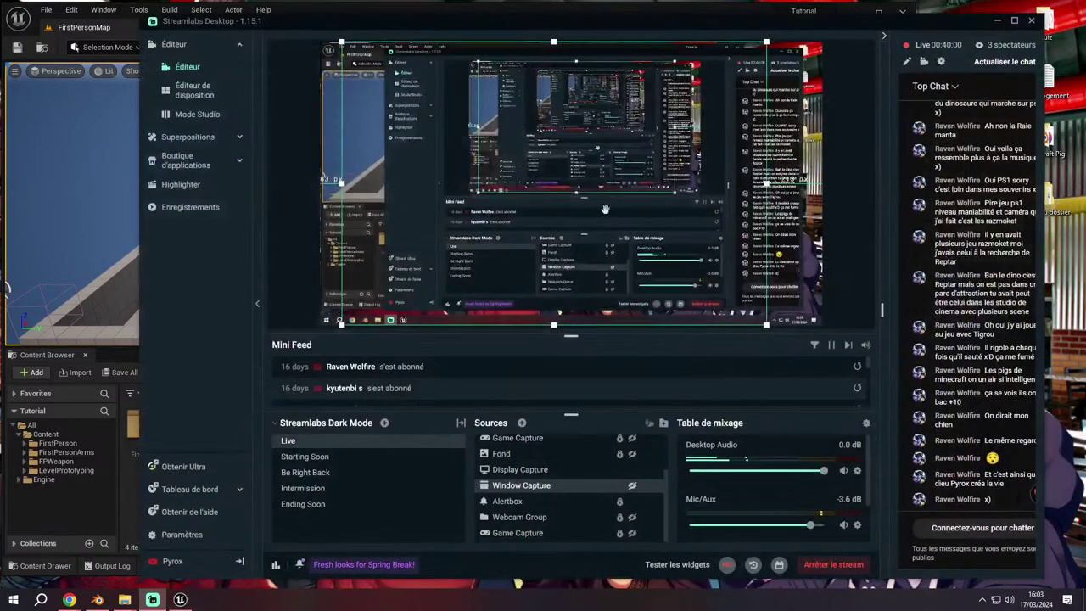
{"action": "right_click", "coordinate": [615, 186]}
{"action": "mouse_move", "coordinate": [681, 268]}
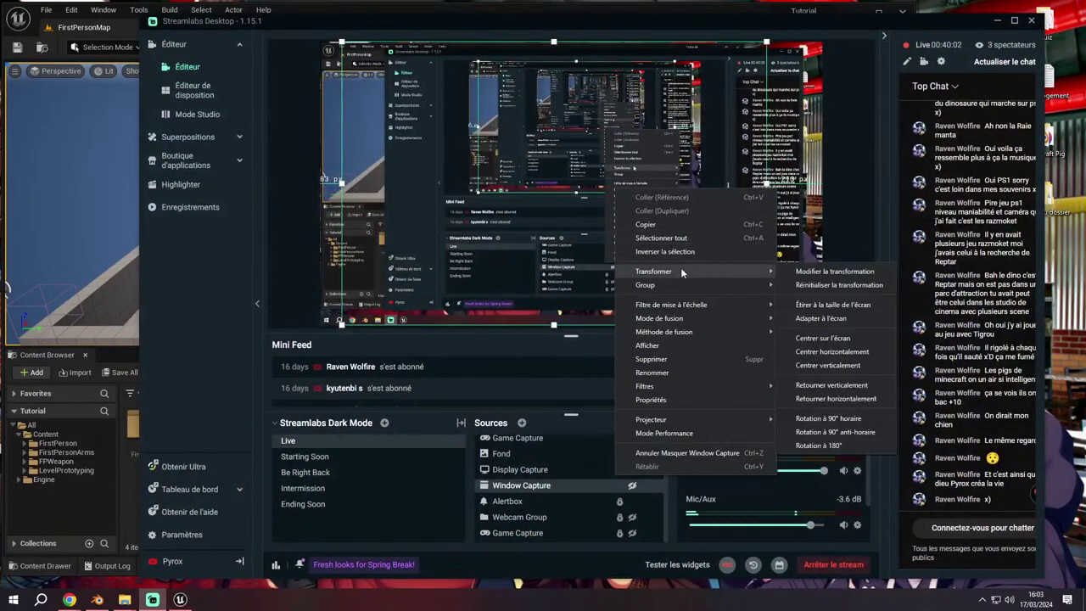
{"action": "left_click", "coordinate": [797, 304]}
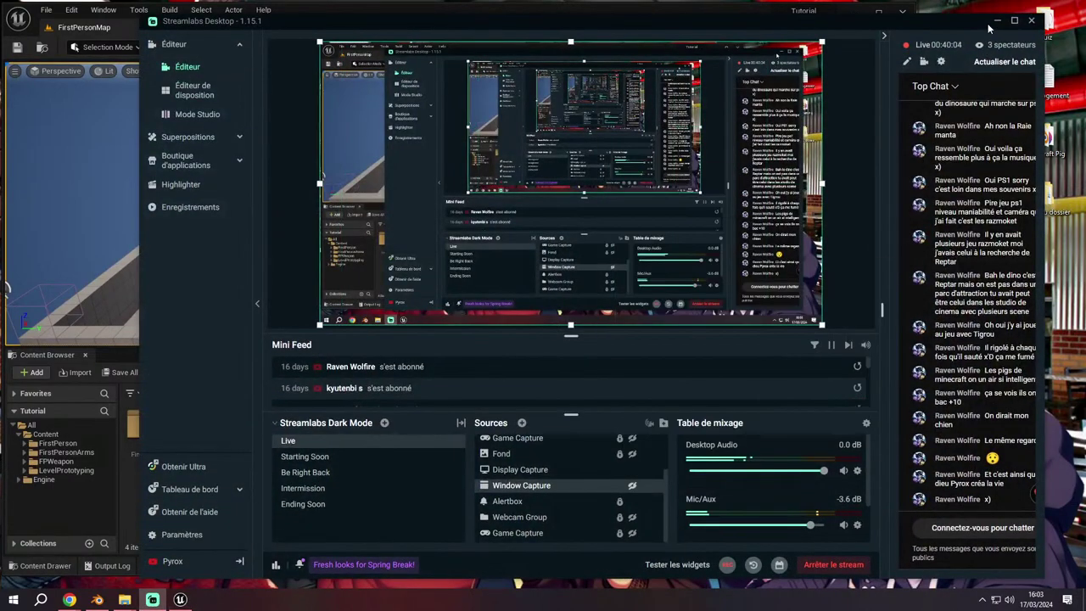
{"action": "left_click", "coordinate": [998, 21]}
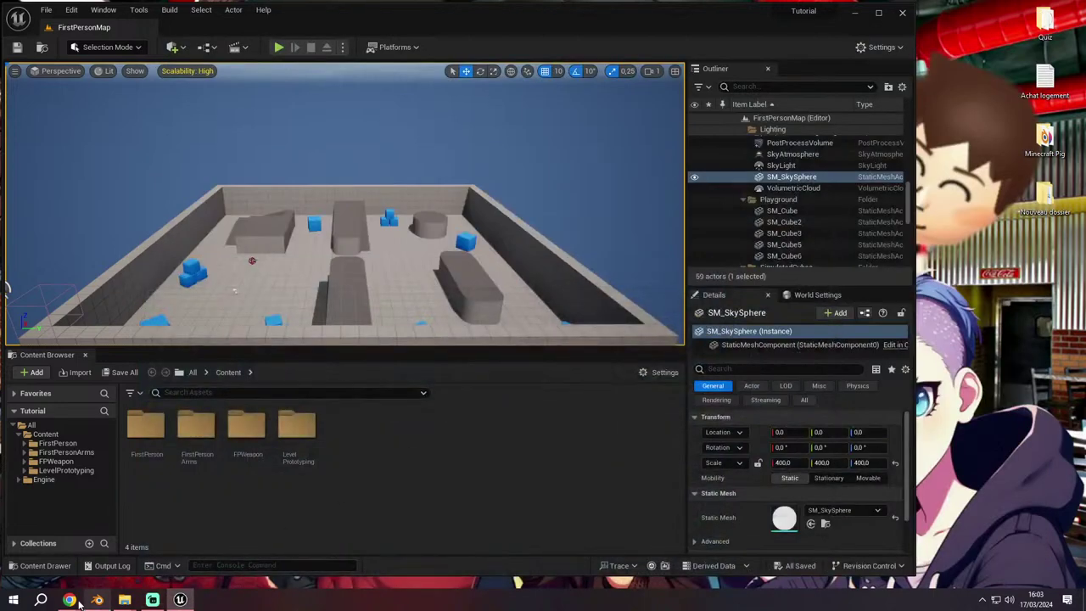
Position the YouTube live chat pop-out and narrow the editor window to fit beside it
{"action": "mouse_move", "coordinate": [70, 600]}
{"action": "left_click", "coordinate": [150, 557]}
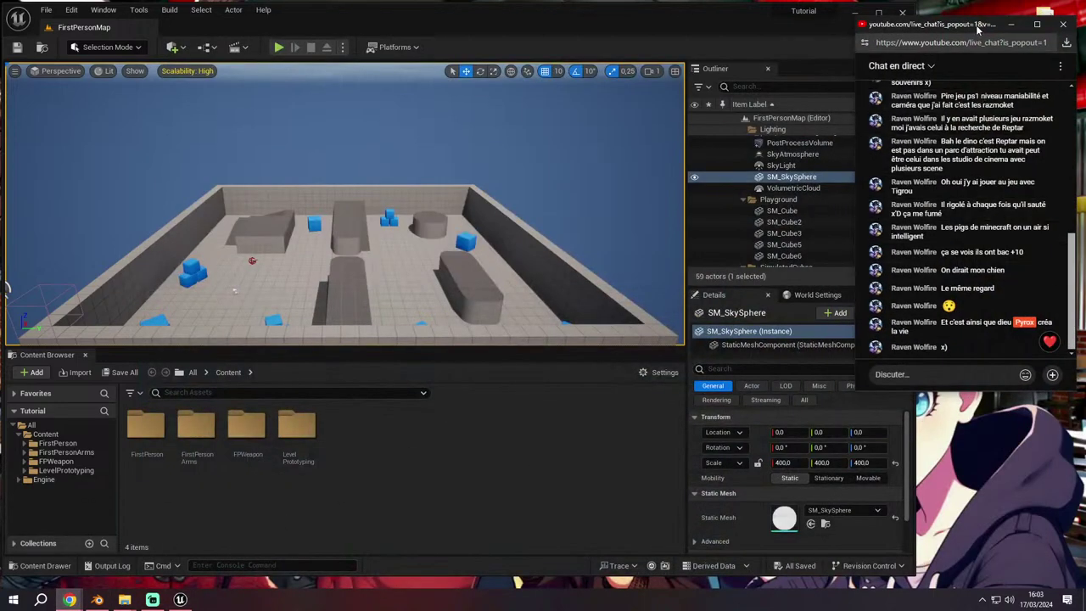
{"action": "left_click_drag", "start_coordinate": [979, 27], "coordinate": [989, 34]}
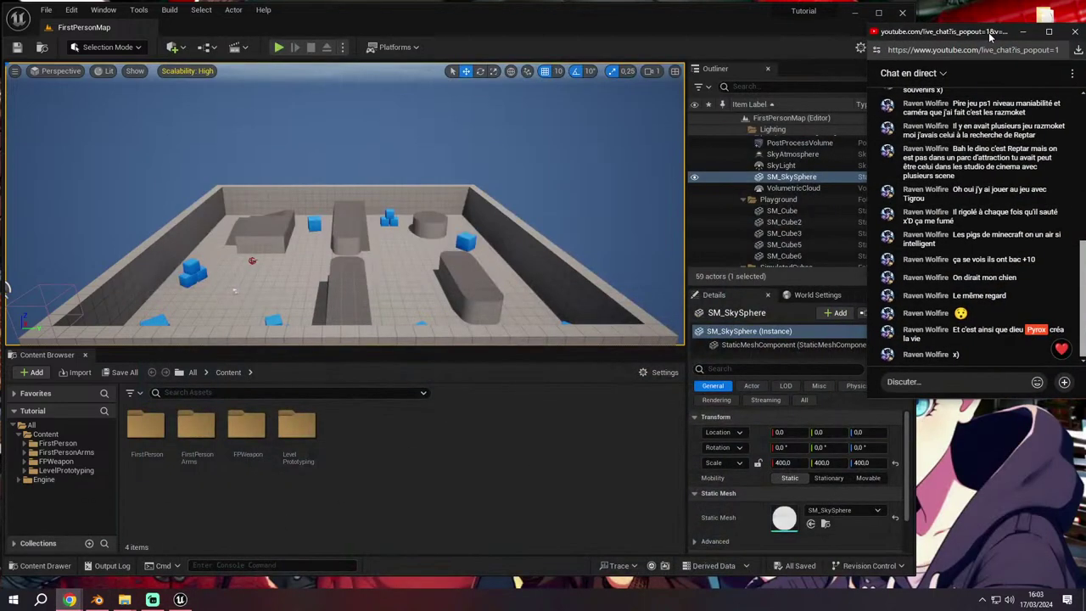
{"action": "left_click", "coordinate": [918, 513]}
{"action": "left_click_drag", "start_coordinate": [914, 509], "coordinate": [865, 513]}
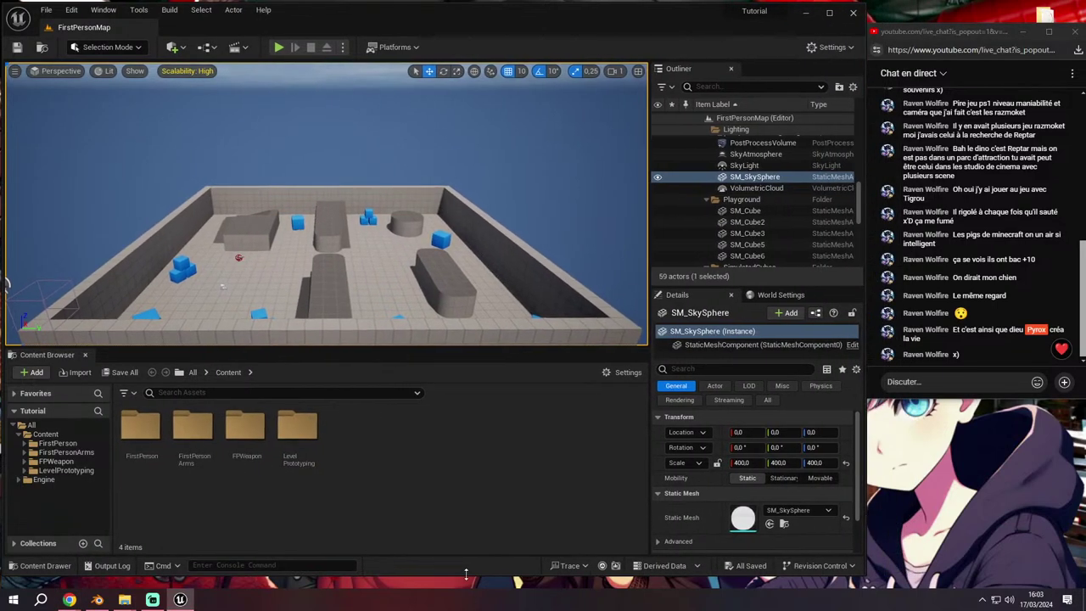
{"action": "left_click_drag", "start_coordinate": [466, 574], "coordinate": [477, 584]}
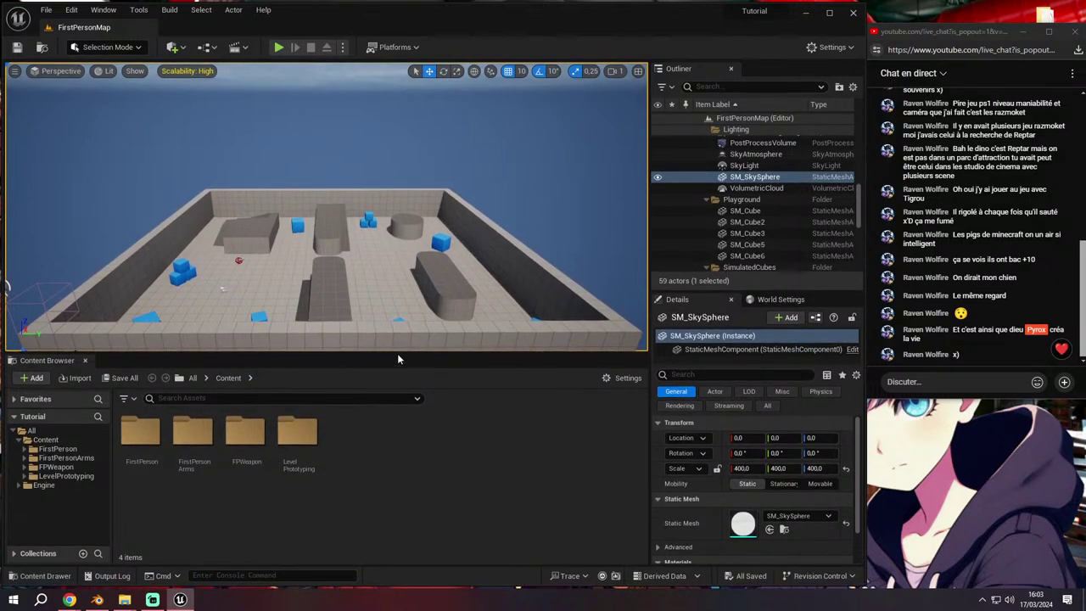
In the FirstPerson folder, create new folders named Mobs and Materials
{"action": "left_click", "coordinate": [56, 448]}
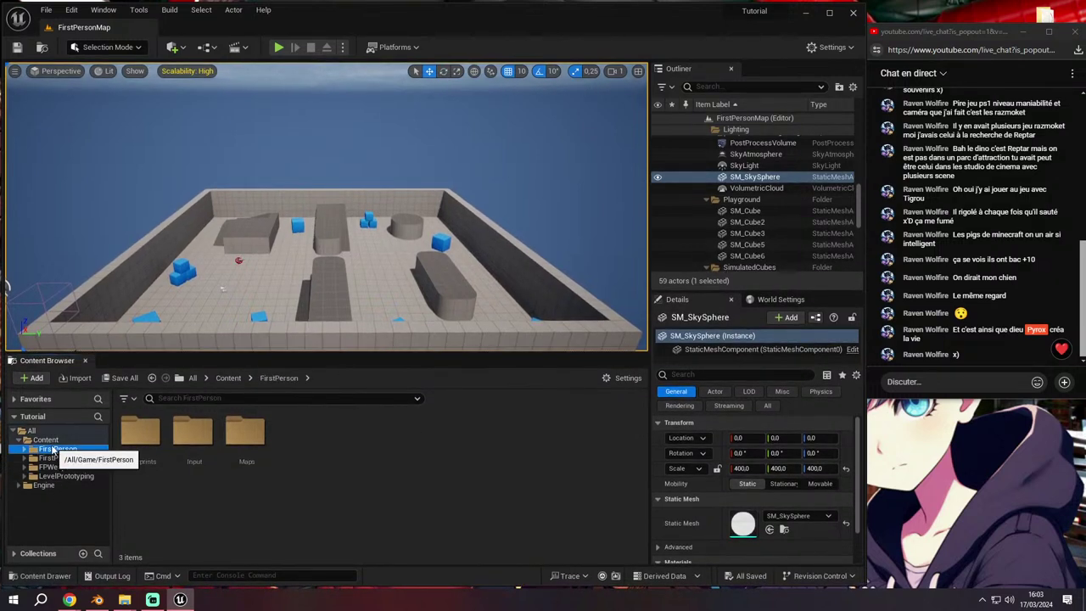
{"action": "right_click", "coordinate": [316, 448]}
{"action": "left_click", "coordinate": [377, 91]}
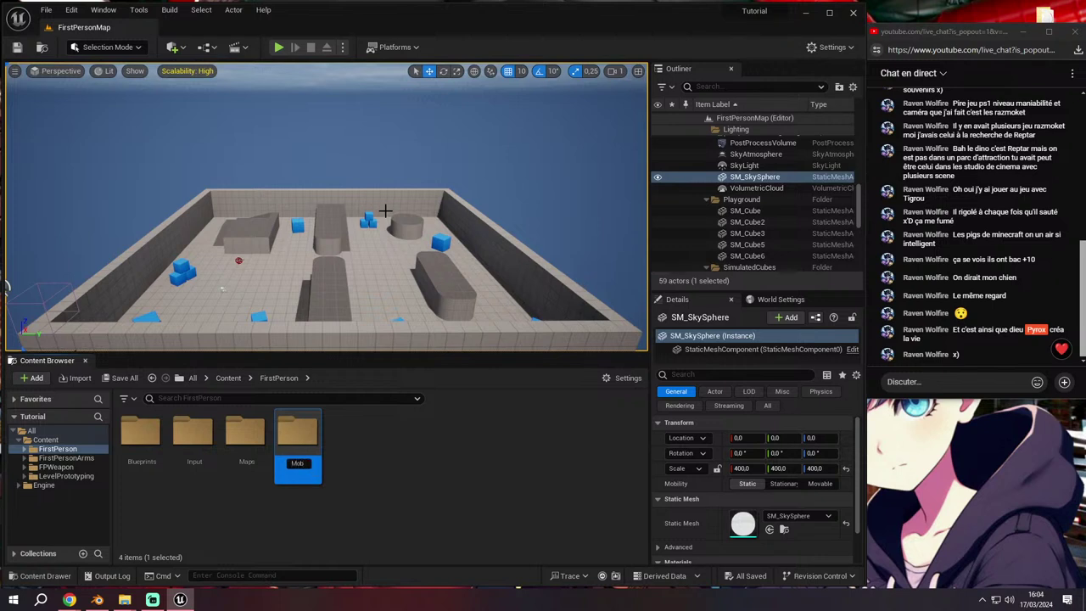
{"action": "key", "text": "BackSpace"}
{"action": "key", "text": "BackSpace"}
{"action": "type", "text": "S"}
{"action": "type", "text": "i"}
{"action": "right_click", "coordinate": [376, 459]}
{"action": "left_click", "coordinate": [430, 107]}
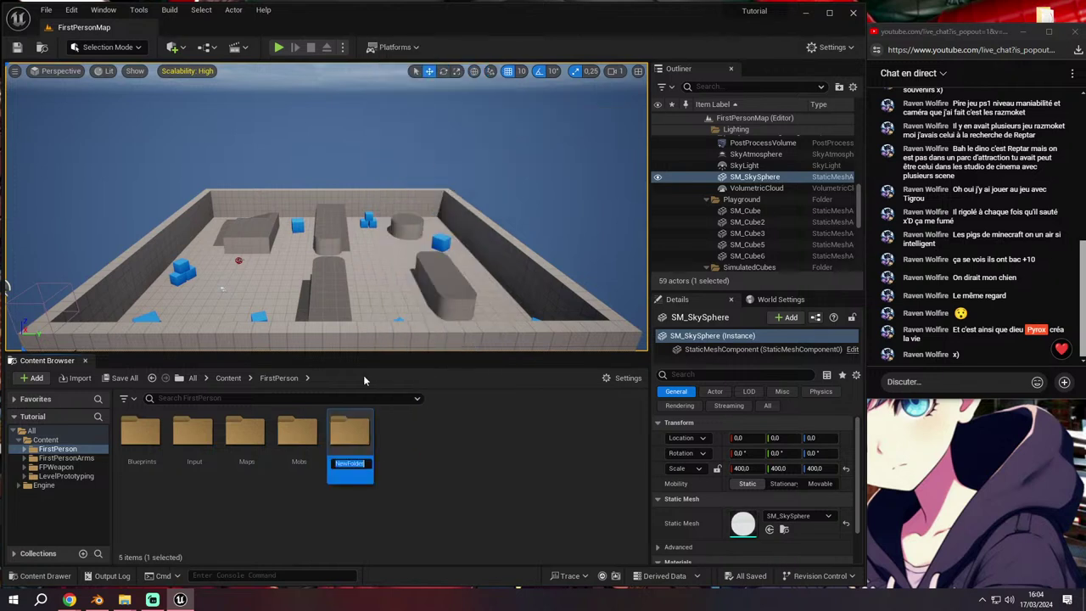
{"action": "type", "text": "Ma"}
{"action": "type", "text": "terials"}
{"action": "key", "text": "Return"}
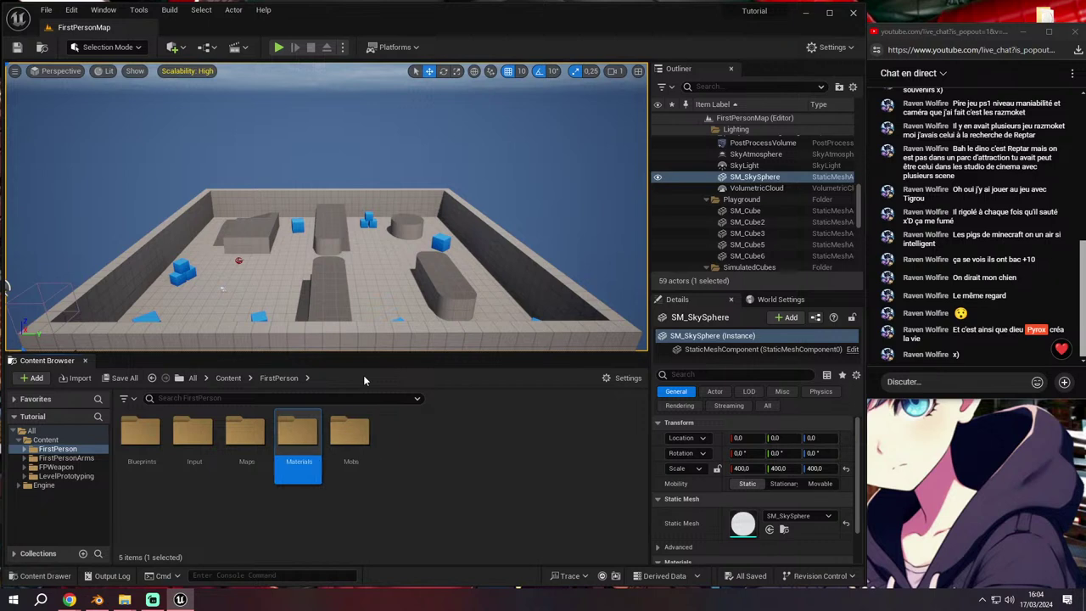
Add a third folder, Textures, and open the empty Mobs folder
{"action": "right_click", "coordinate": [482, 529]}
{"action": "left_click", "coordinate": [542, 178]}
{"action": "type", "text": "Textures"}
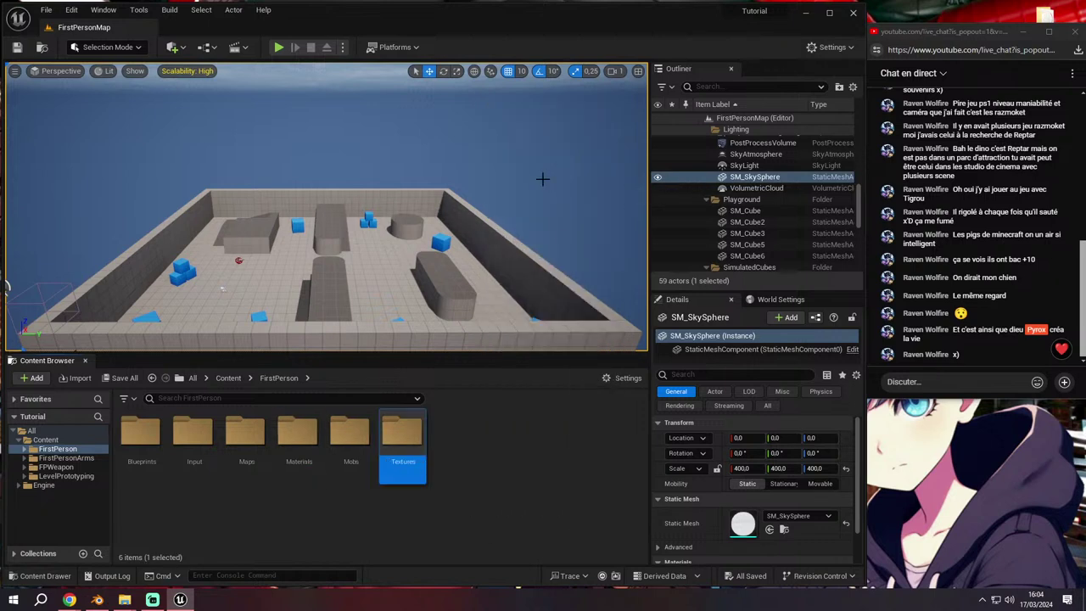
{"action": "left_click", "coordinate": [299, 437]}
{"action": "left_click", "coordinate": [350, 437]}
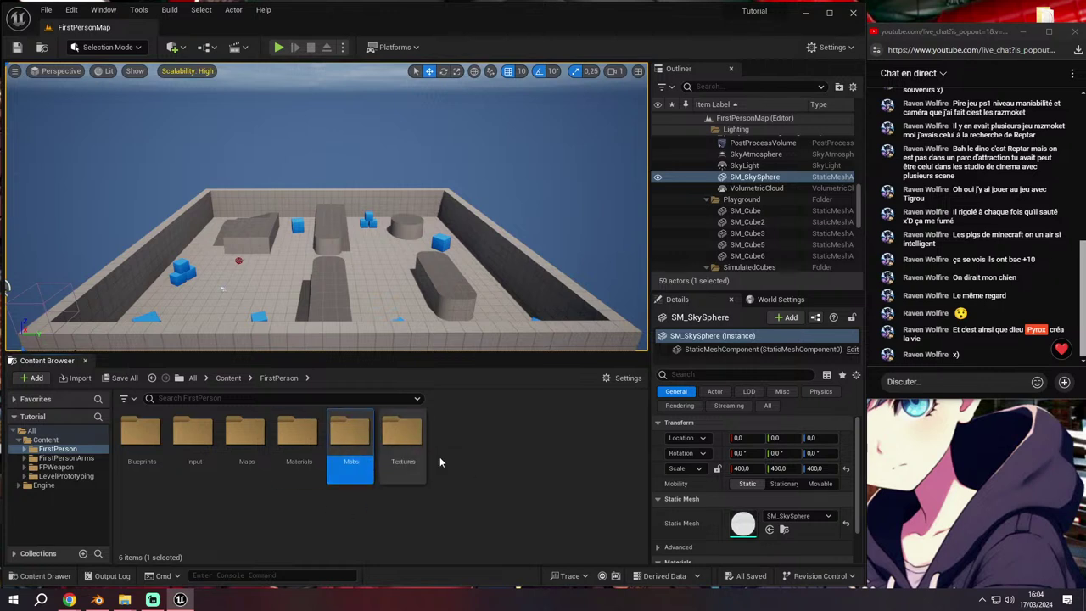
{"action": "double_click", "coordinate": [361, 443]}
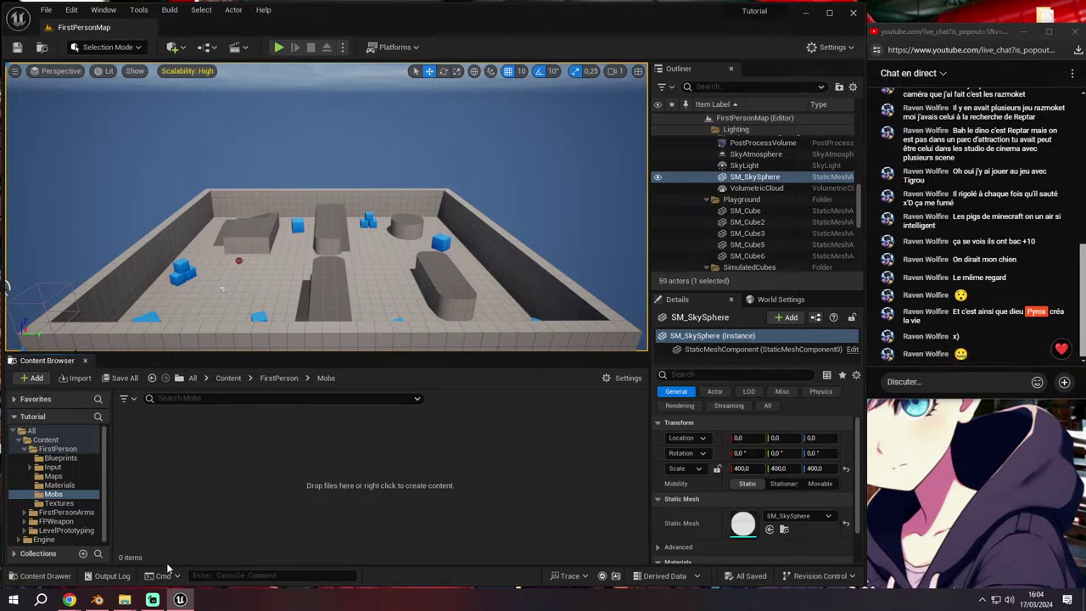
Drag the Pig FBX from Explorer into Mobs and import it with Import All
{"action": "mouse_move", "coordinate": [125, 599]}
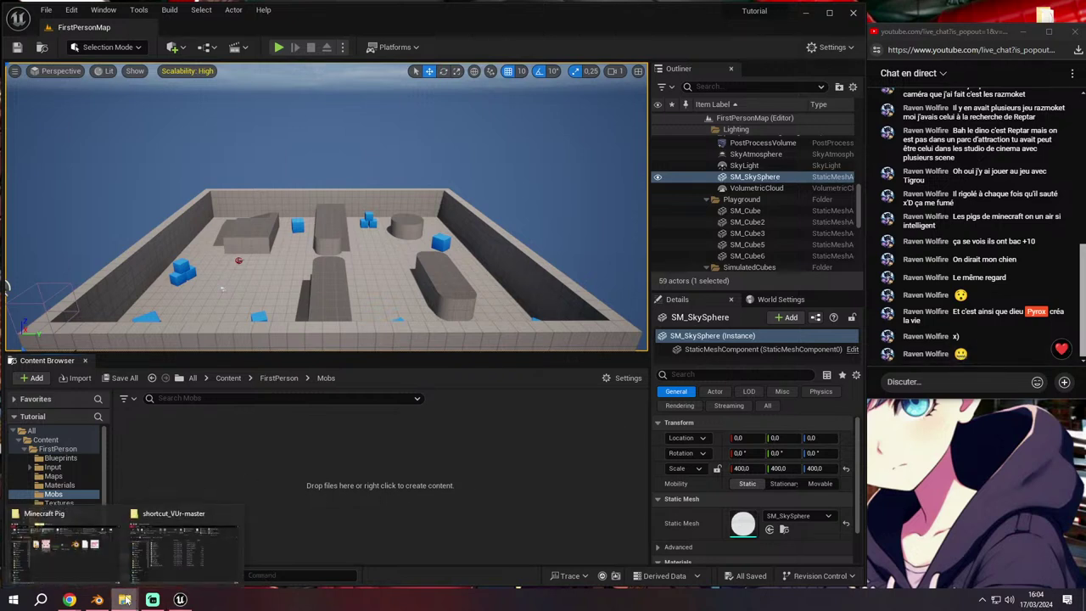
{"action": "left_click", "coordinate": [95, 558]}
{"action": "left_click", "coordinate": [665, 309]}
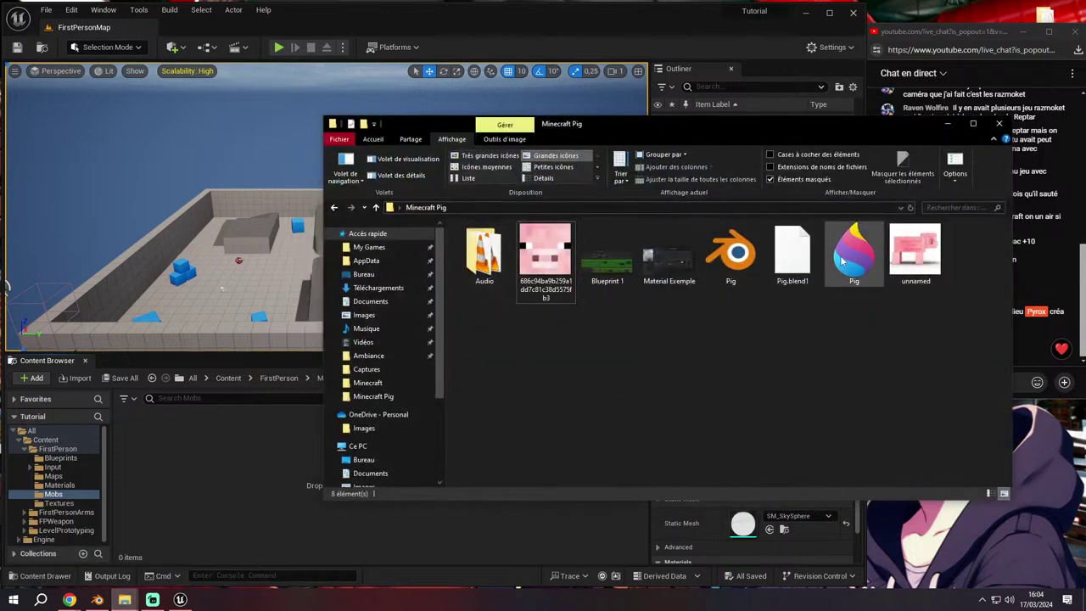
{"action": "left_click_drag", "start_coordinate": [855, 254], "coordinate": [243, 514]}
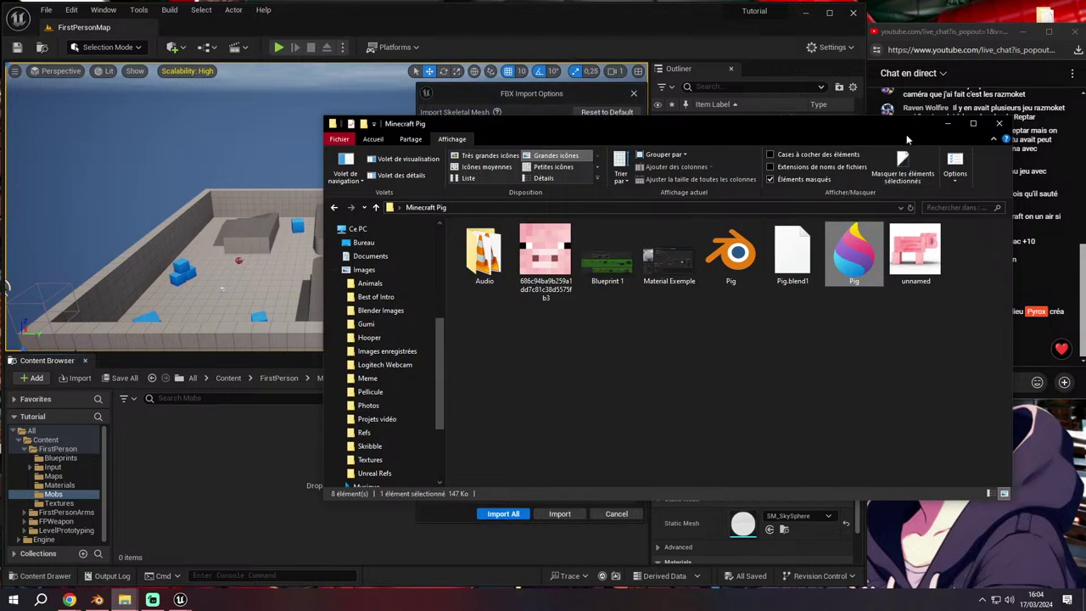
{"action": "left_click", "coordinate": [942, 125]}
{"action": "left_click_drag", "start_coordinate": [553, 95], "coordinate": [464, 95]}
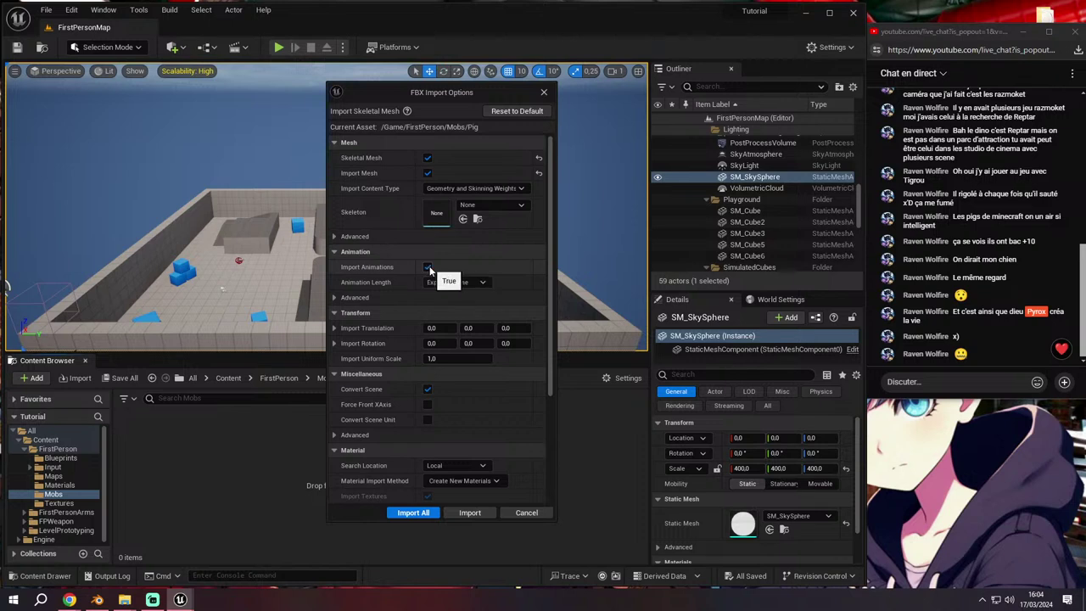
{"action": "scroll", "coordinate": [379, 279], "scroll_direction": "down", "scroll_amount": 2}
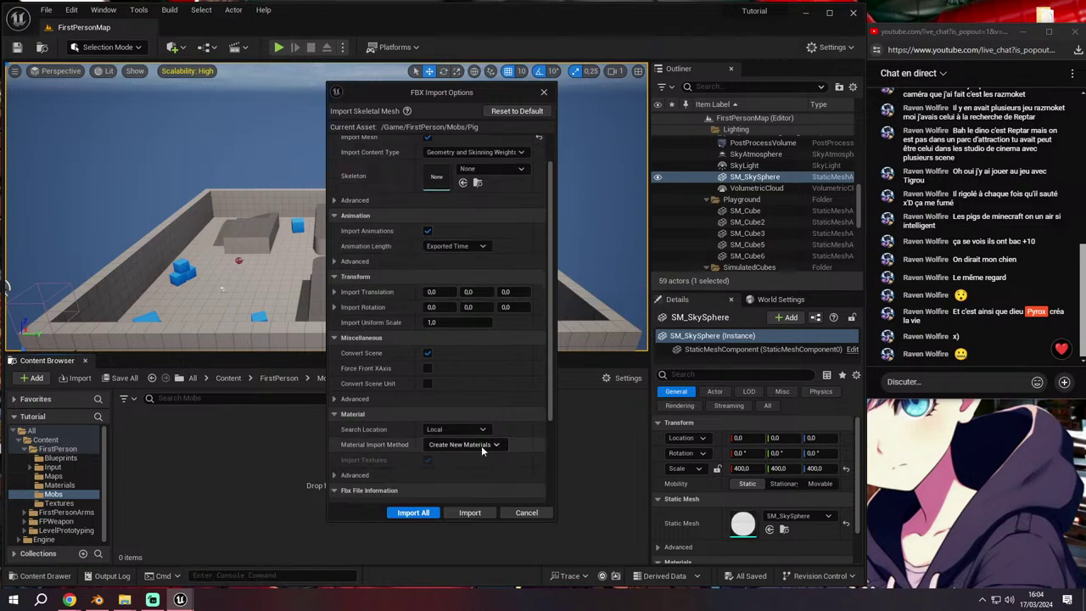
{"action": "left_click", "coordinate": [431, 515]}
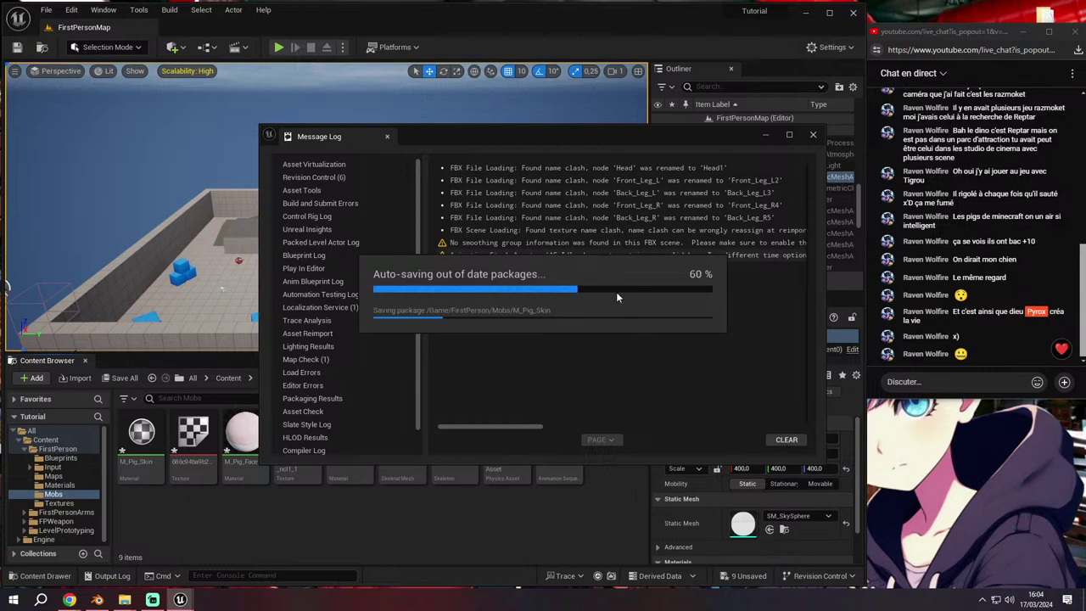
Clear and close the Message Log, then place the Pig skeletal mesh in the level
{"action": "left_click", "coordinate": [788, 440]}
{"action": "left_click", "coordinate": [813, 135]}
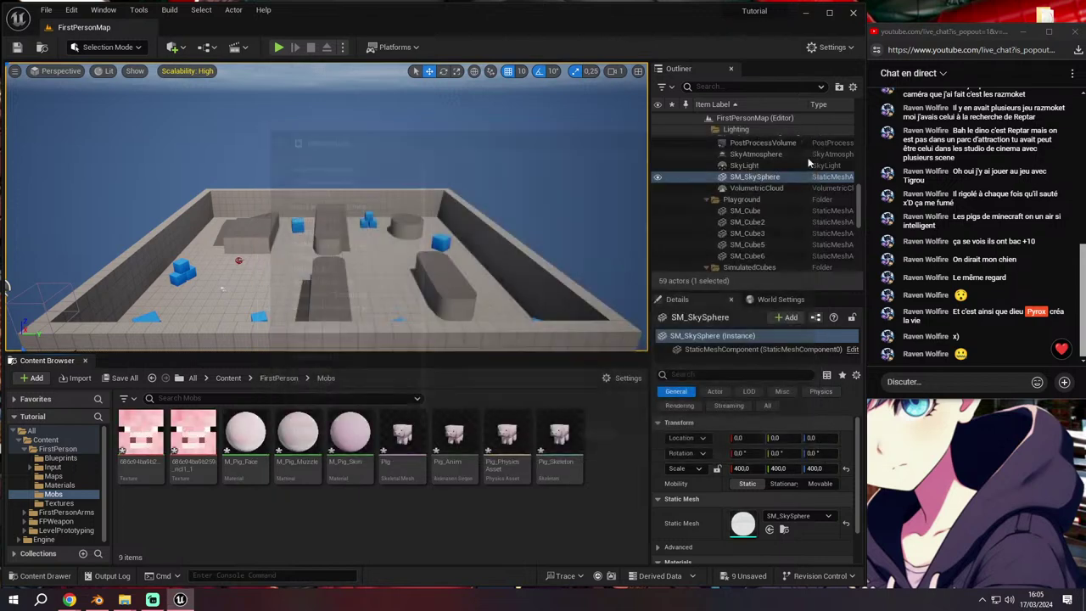
{"action": "mouse_move", "coordinate": [403, 437]}
{"action": "left_mouse_down"}
{"action": "mouse_move", "coordinate": [382, 259]}
{"action": "mouse_move", "coordinate": [399, 268]}
{"action": "left_mouse_up"}
{"action": "scroll", "coordinate": [399, 267], "scroll_direction": "up", "scroll_amount": 5}
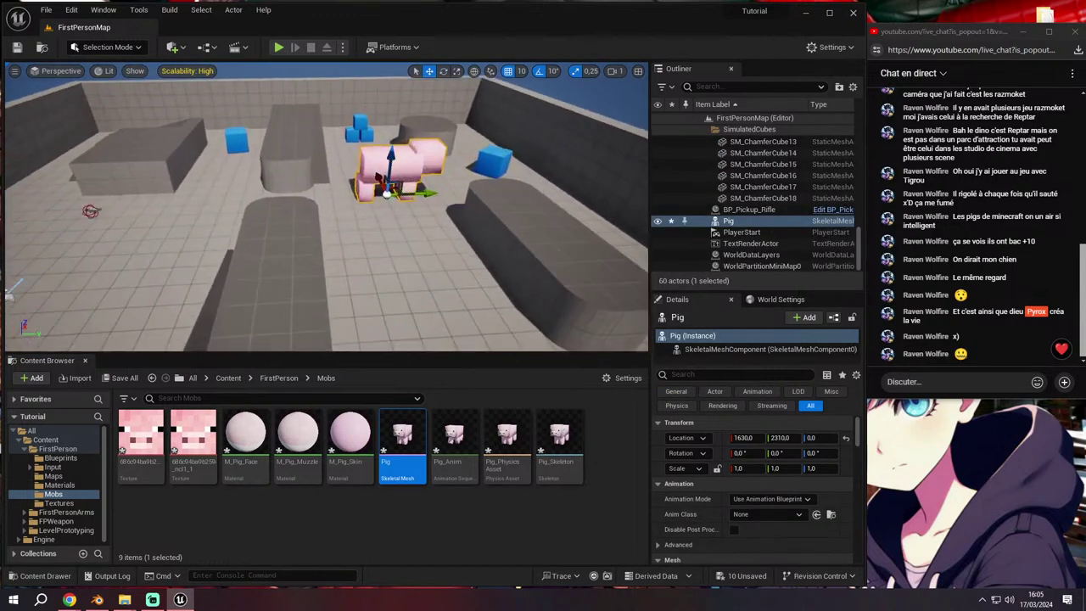
{"action": "mouse_move", "coordinate": [390, 254]}
{"action": "right_mouse_down"}
{"action": "mouse_move", "coordinate": [357, 272]}
{"action": "mouse_move", "coordinate": [322, 263]}
{"action": "right_mouse_up"}
{"action": "type", "text": "0"}
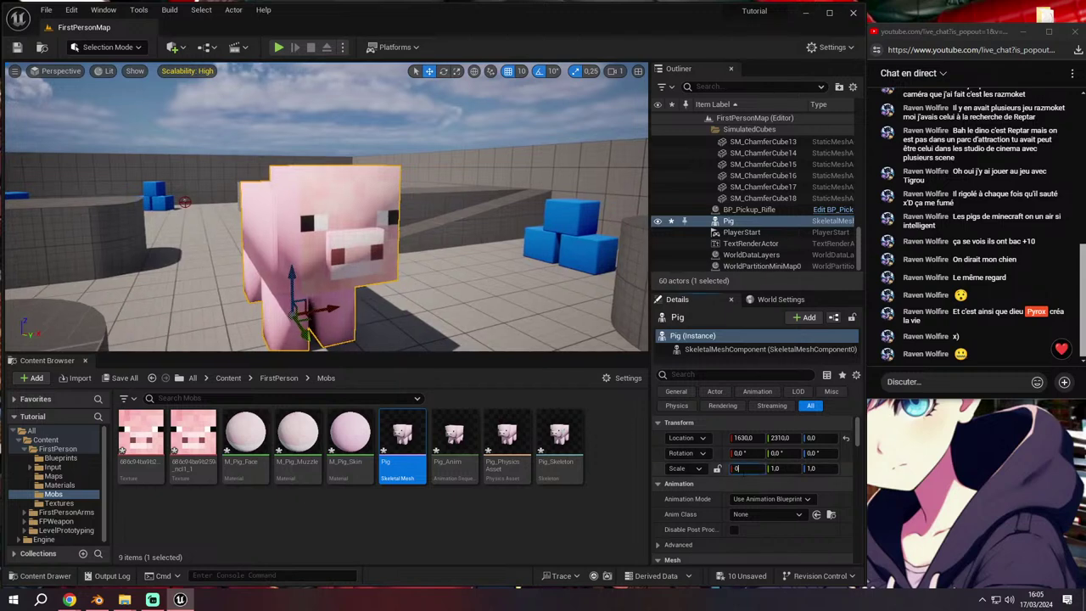
Set the Pig's uniform scale to 0.4 after trying 0.1 and 0.5
{"action": "type", "text": ".1"}
{"action": "key", "text": "Return"}
{"action": "type", "text": "1"}
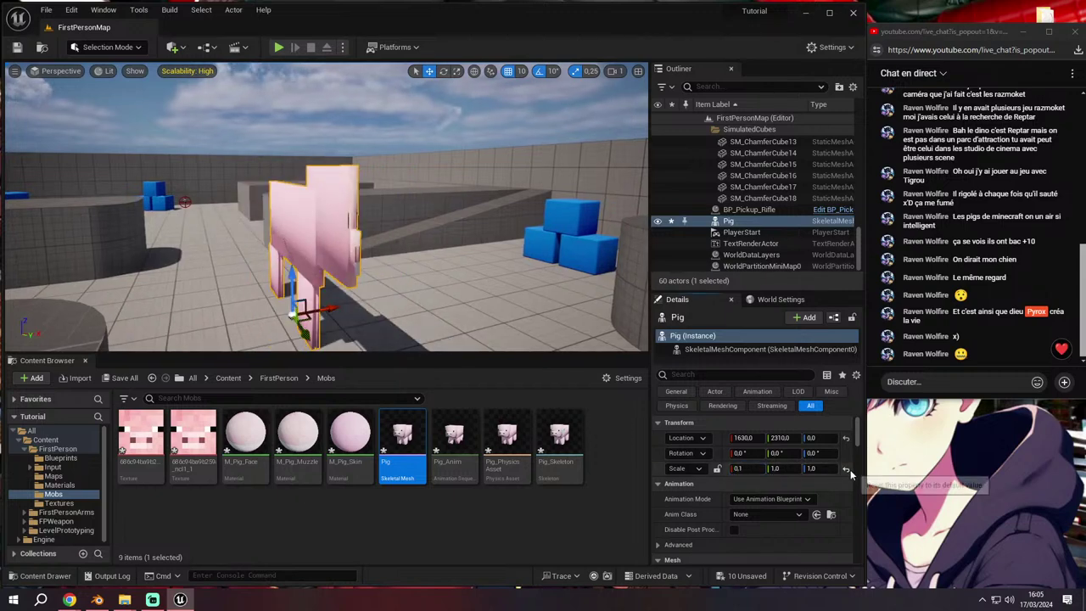
{"action": "key", "text": "Return"}
{"action": "type", "text": ".1"}
{"action": "key", "text": "Return"}
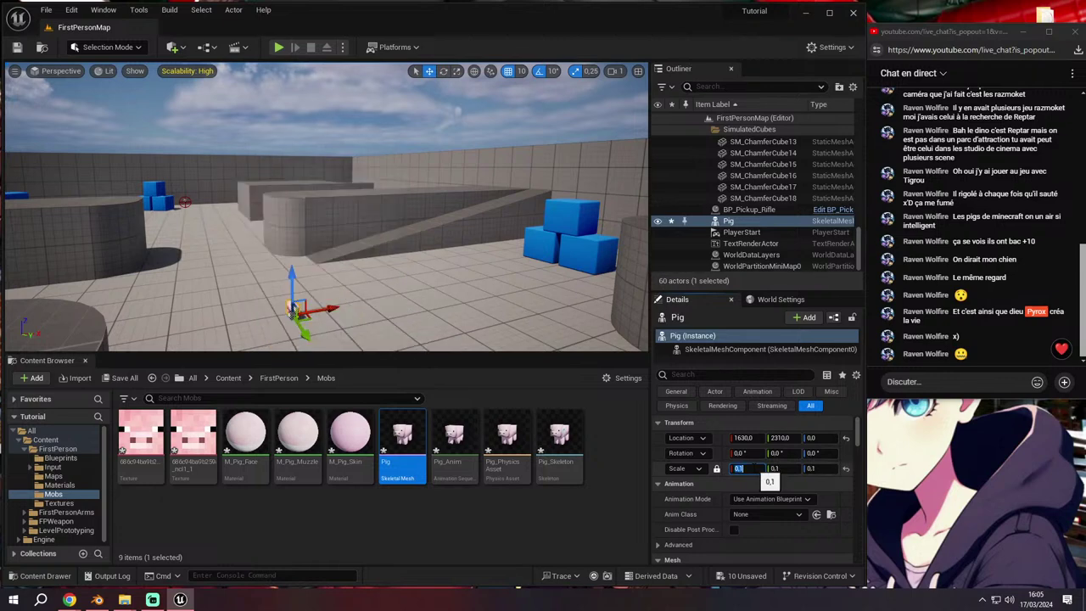
{"action": "type", "text": ".5"}
{"action": "key", "text": "Return"}
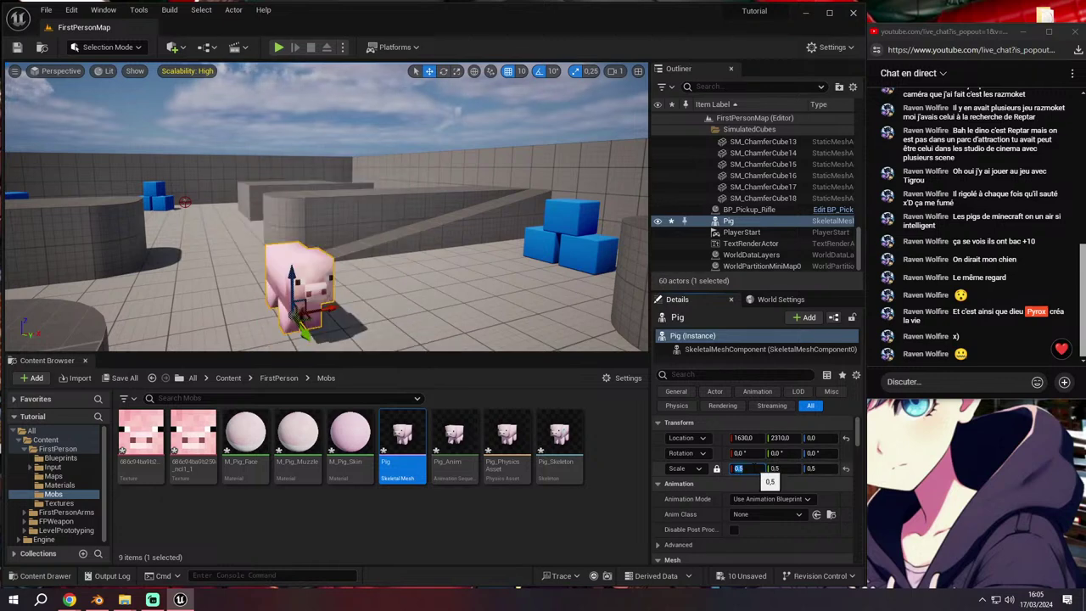
{"action": "mouse_move", "coordinate": [476, 321]}
{"action": "right_mouse_down"}
{"action": "mouse_move", "coordinate": [461, 314]}
{"action": "mouse_move", "coordinate": [465, 306]}
{"action": "right_mouse_up"}
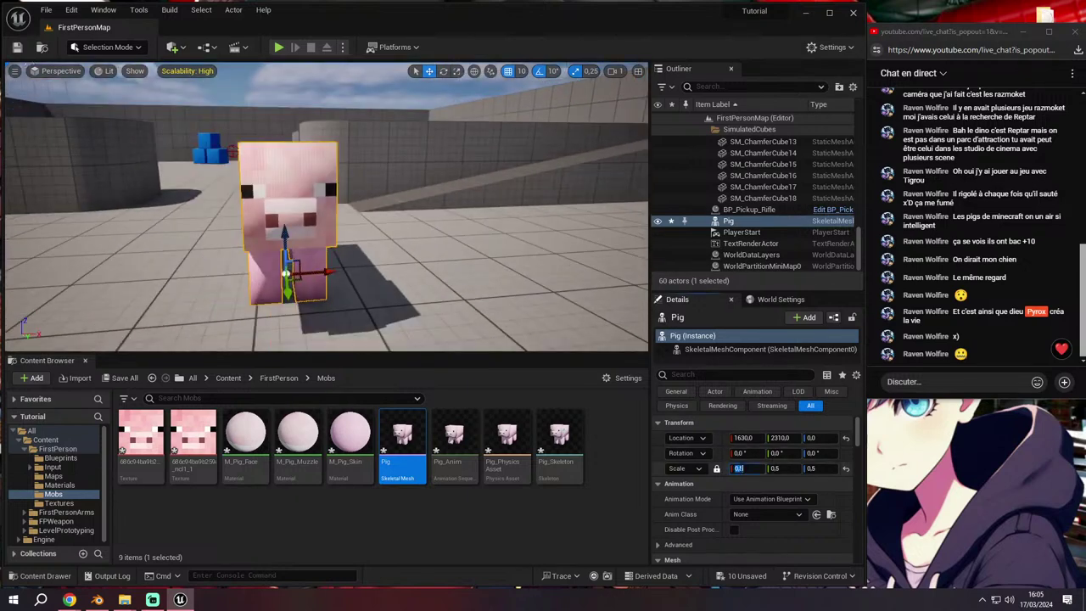
{"action": "type", "text": "0.4"}
{"action": "key", "text": "Return"}
{"action": "right_click_drag", "start_coordinate": [356, 221], "coordinate": [340, 212]}
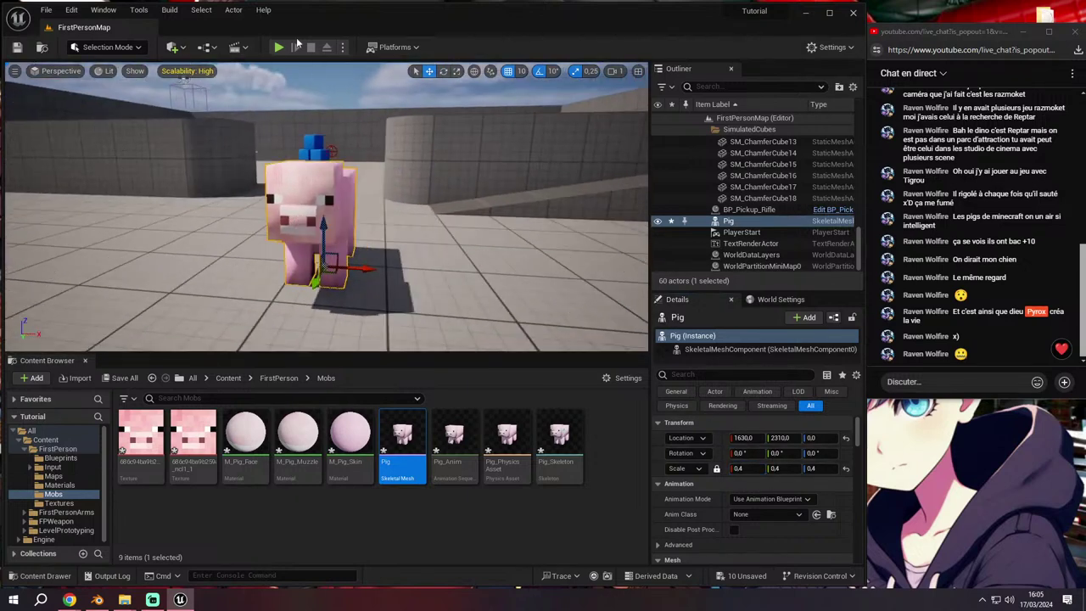
{"action": "key", "text": "alt+p"}
Playtest by walking up to the pig, stop, then delete the static Pig actor
{"action": "left_click", "coordinate": [349, 323]}
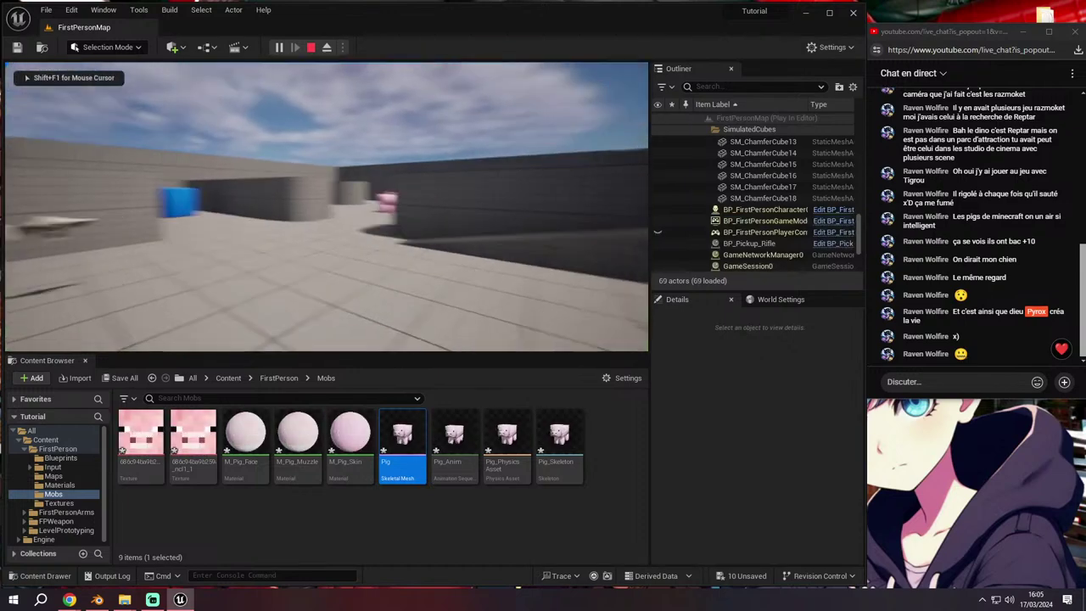
{"action": "key", "text": "w"}
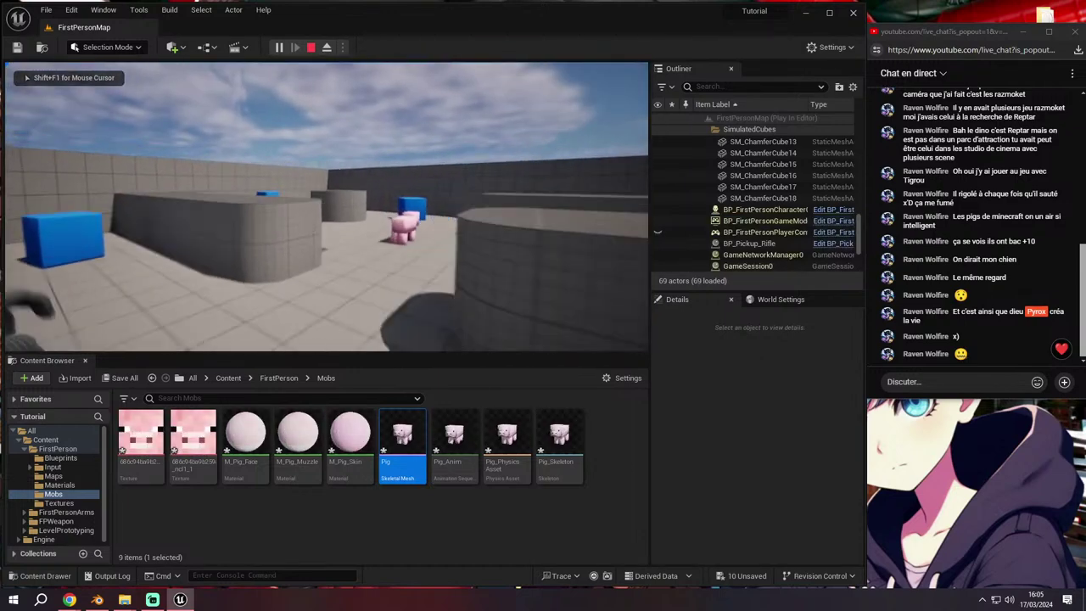
{"action": "key", "text": "w"}
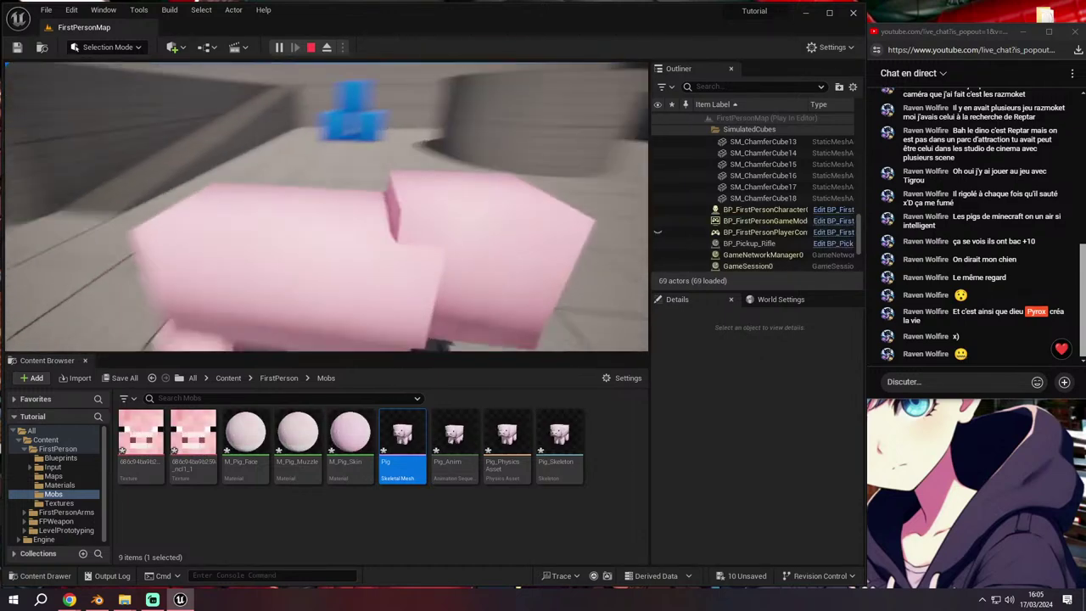
{"action": "key", "text": "w"}
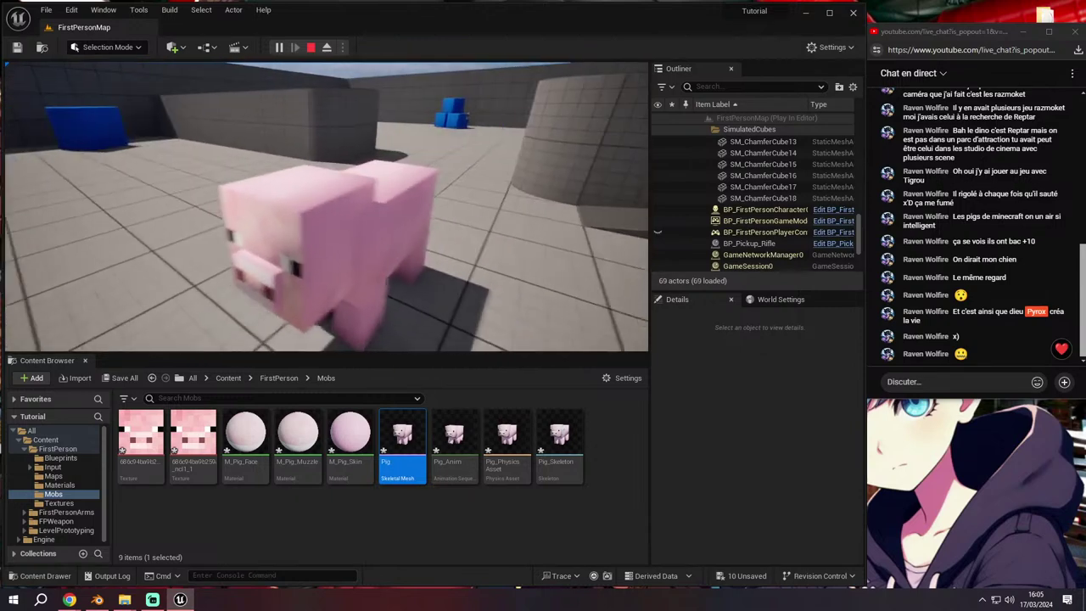
{"action": "key", "text": "w"}
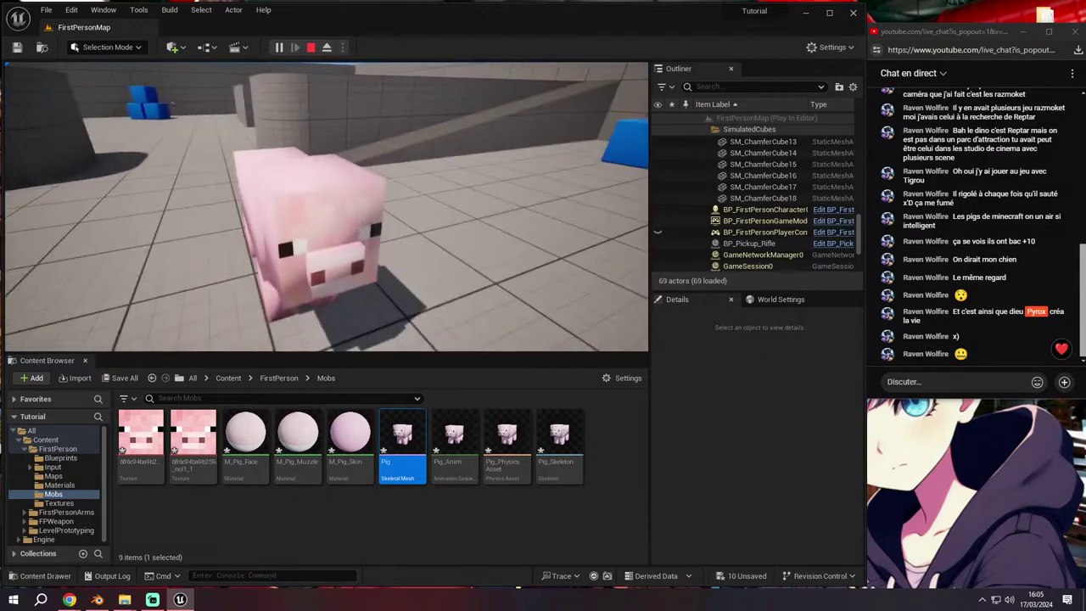
{"action": "key", "text": "Escape"}
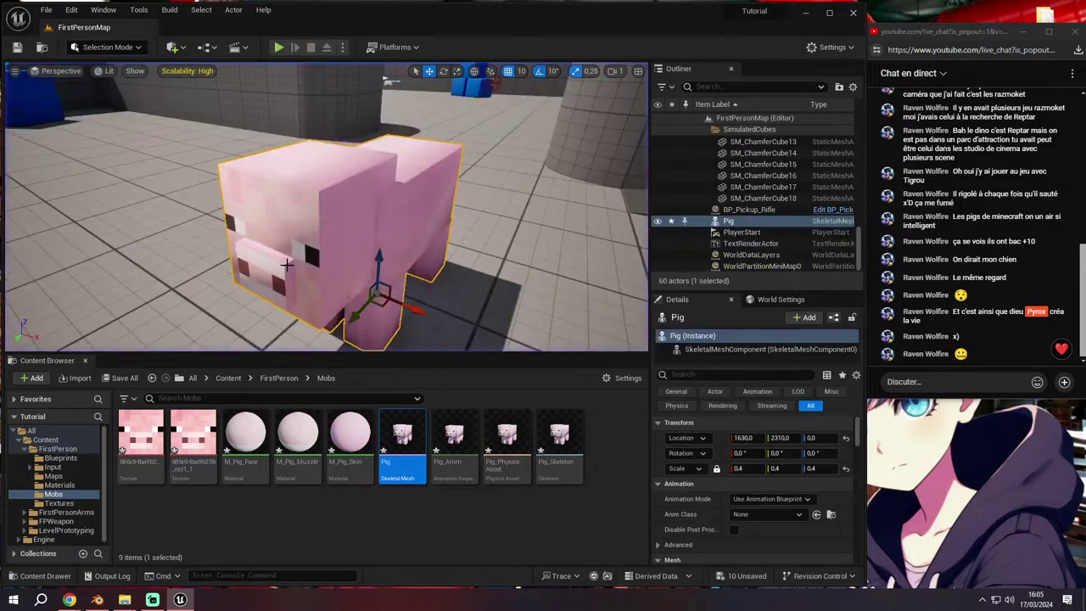
{"action": "key", "text": "Delete"}
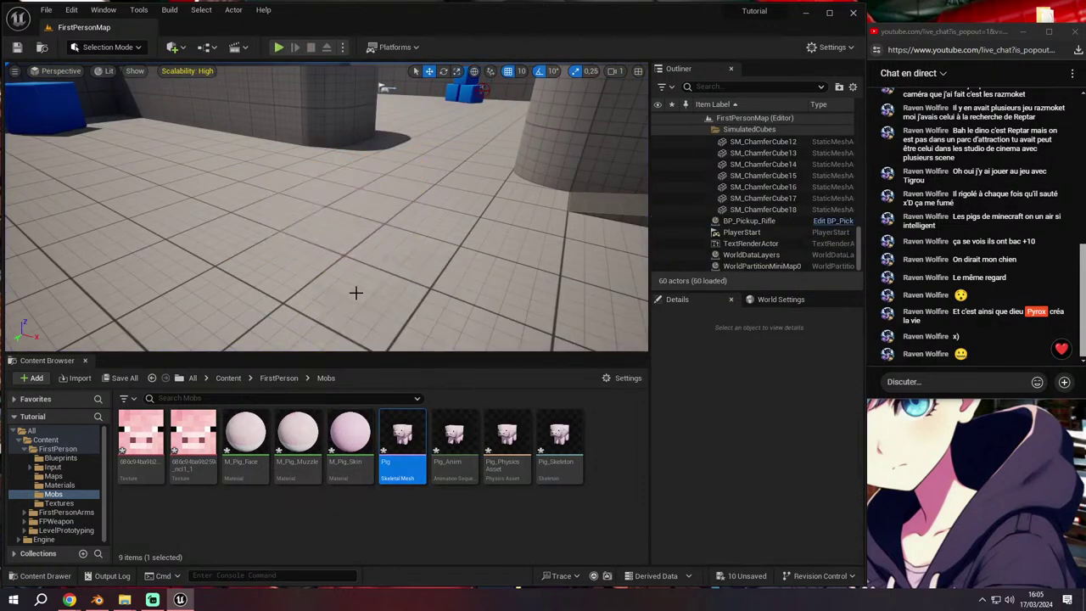
Place the animated Pig_Anim in the level at a scale of 0.4
{"action": "left_click_drag", "start_coordinate": [453, 434], "coordinate": [371, 209]}
{"action": "key", "text": "f"}
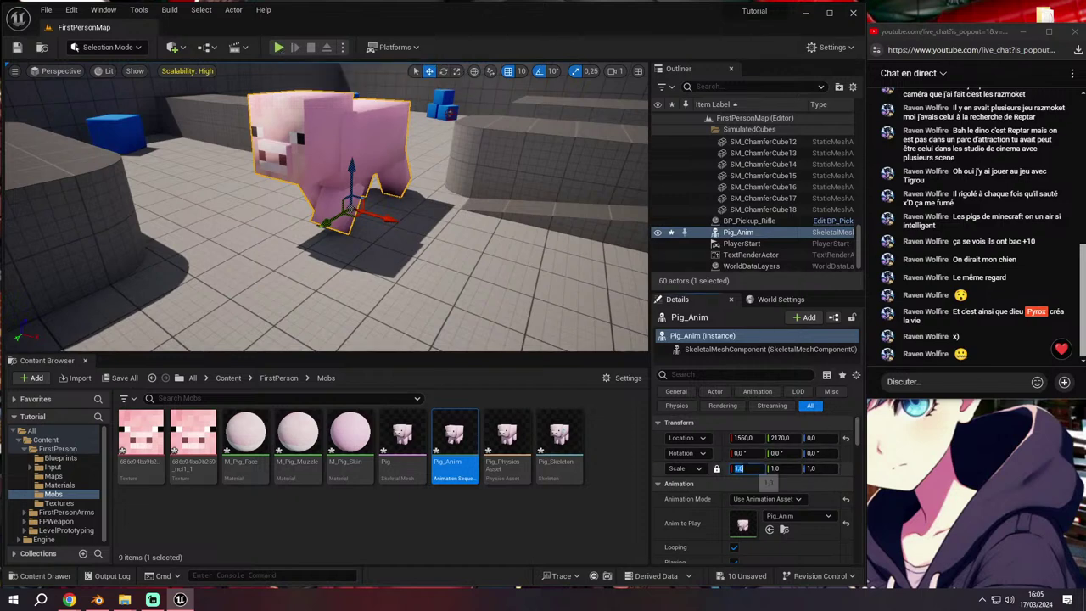
{"action": "type", "text": "0.4"}
{"action": "key", "text": "Return"}
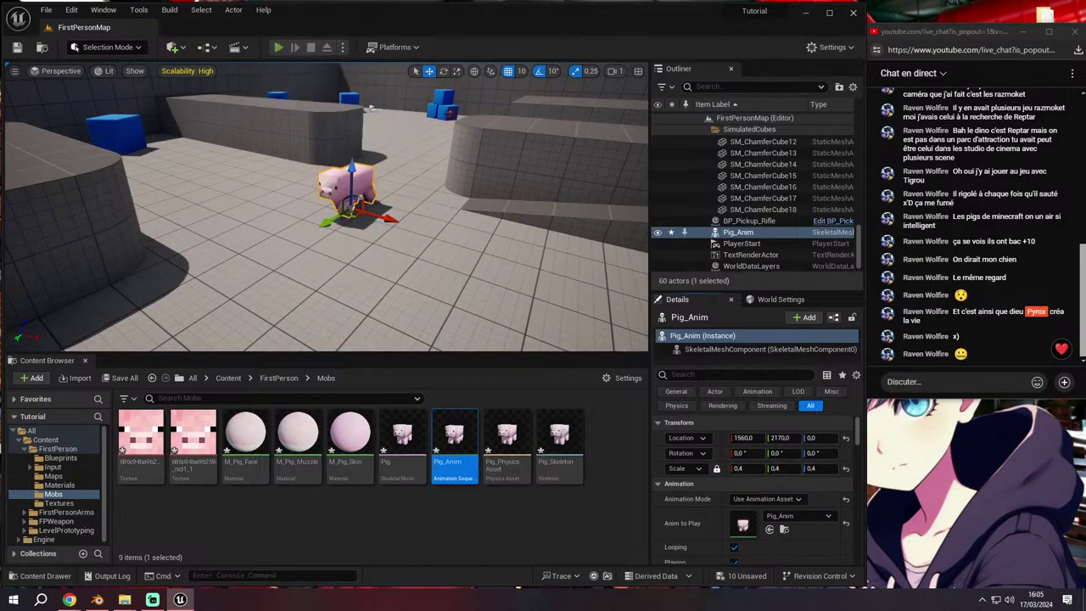
{"action": "key", "text": "alt+p"}
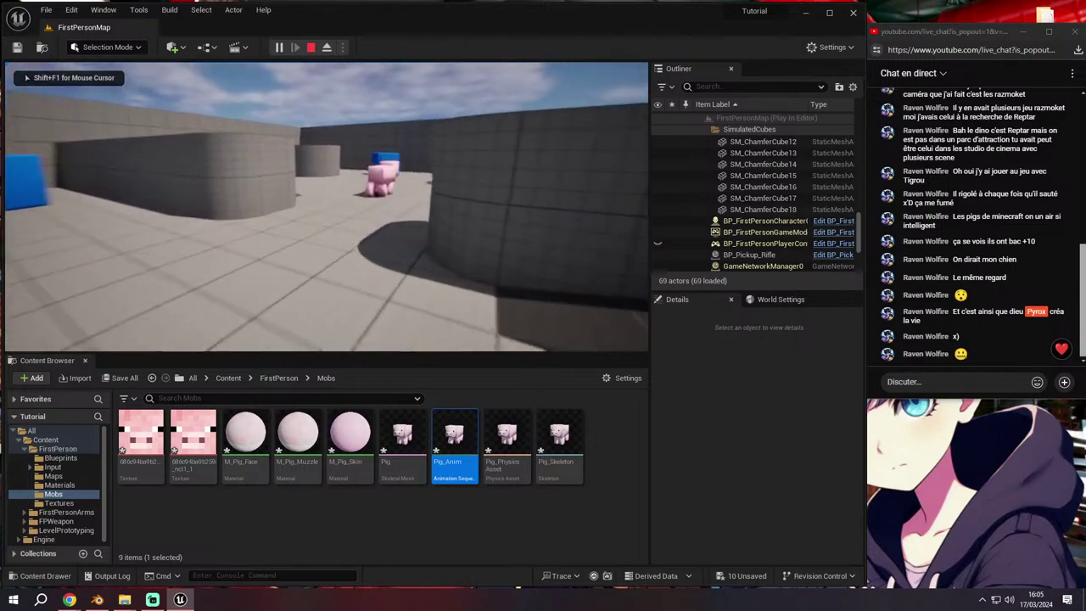
Playtest to watch the pig walk, delete it, then open the Blueprints folder
{"action": "key", "text": "w"}
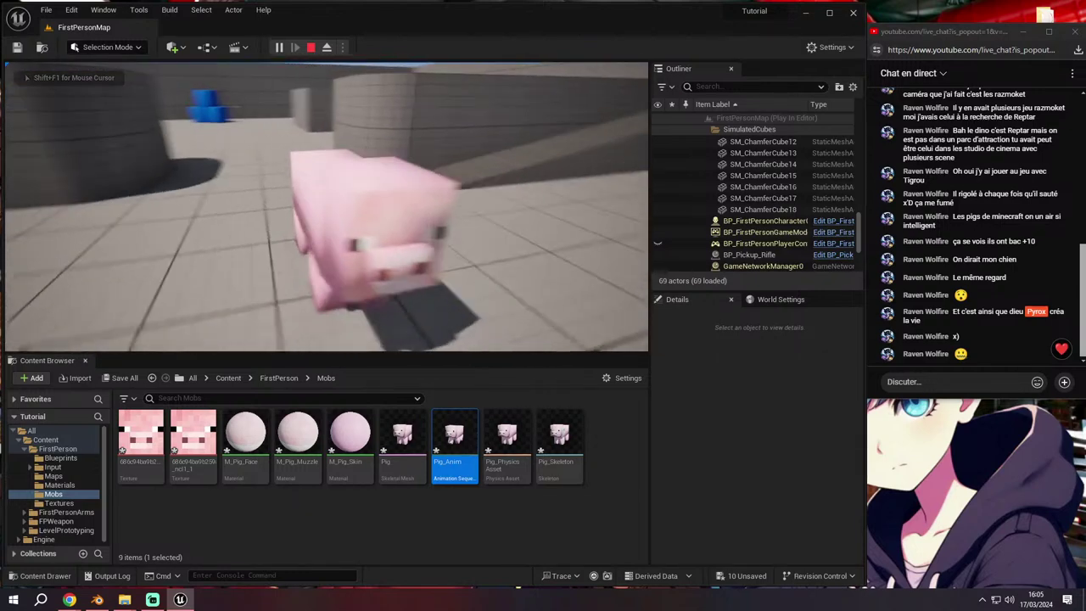
{"action": "key", "text": "s"}
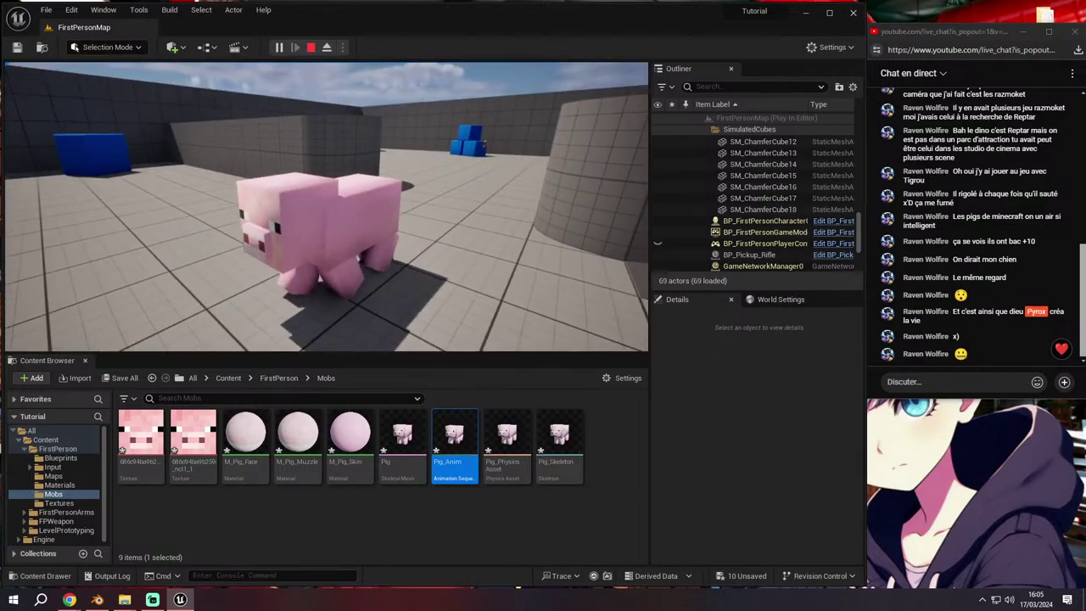
{"action": "key", "text": "Escape"}
{"action": "key", "text": "f"}
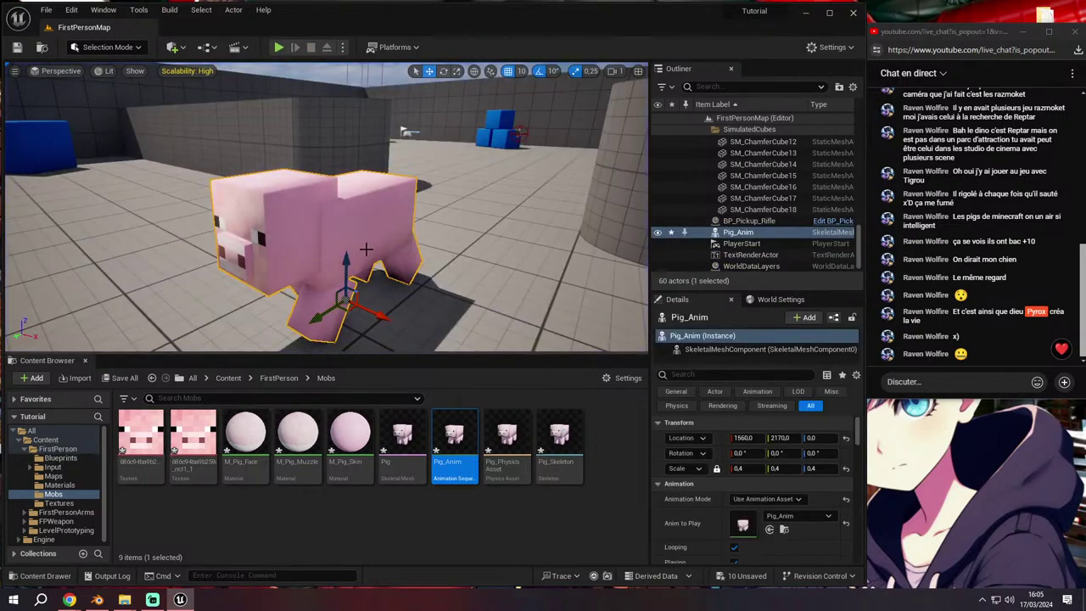
{"action": "key", "text": "Delete"}
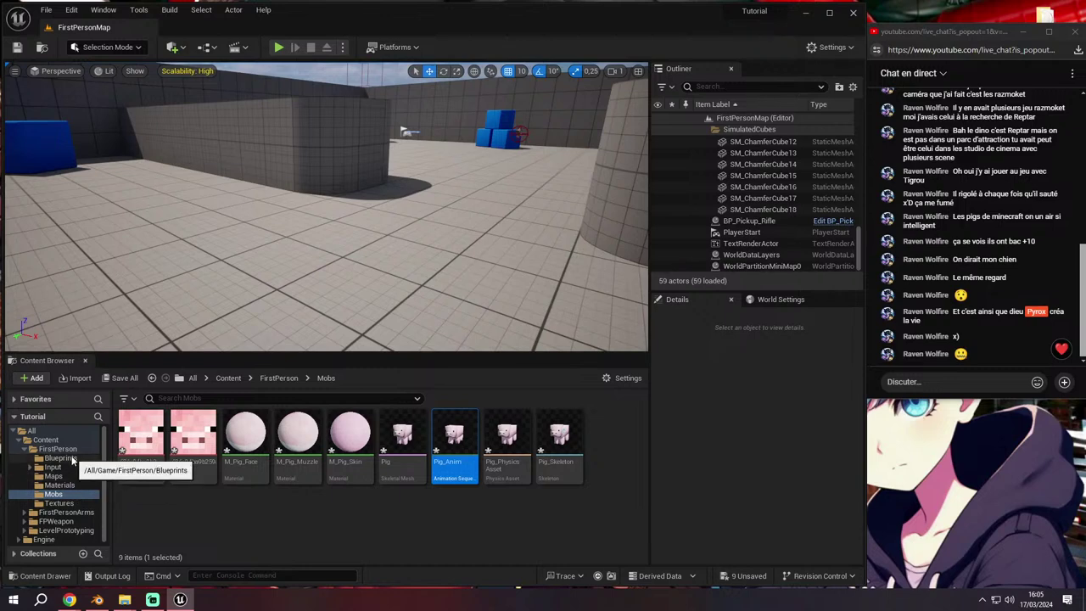
{"action": "left_click", "coordinate": [72, 459]}
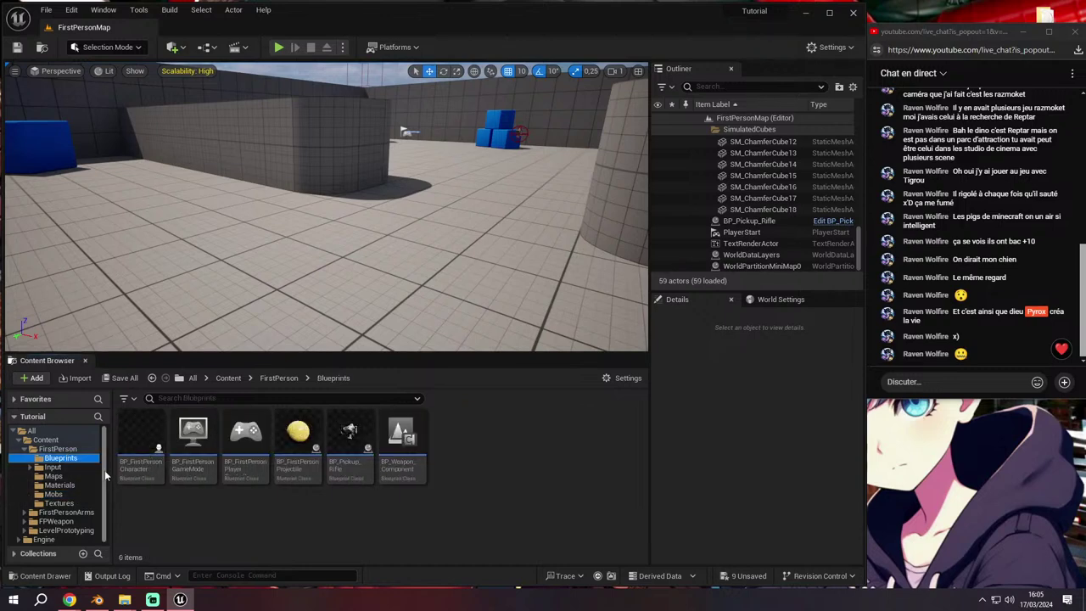
Create a folder named Mobs inside Blueprints and open it
{"action": "right_click", "coordinate": [166, 508]}
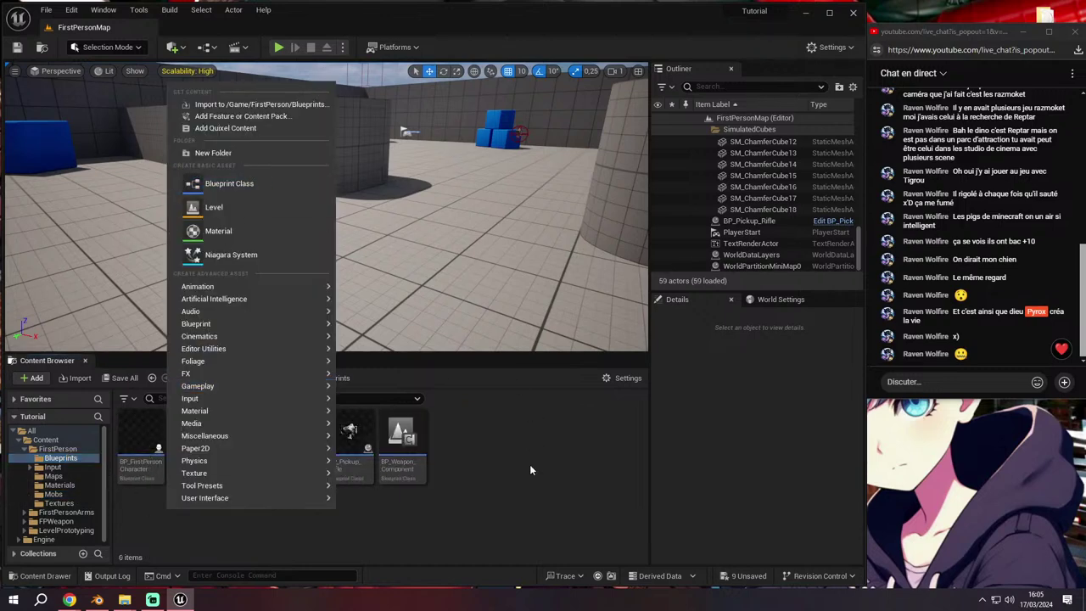
{"action": "left_click", "coordinate": [213, 153]}
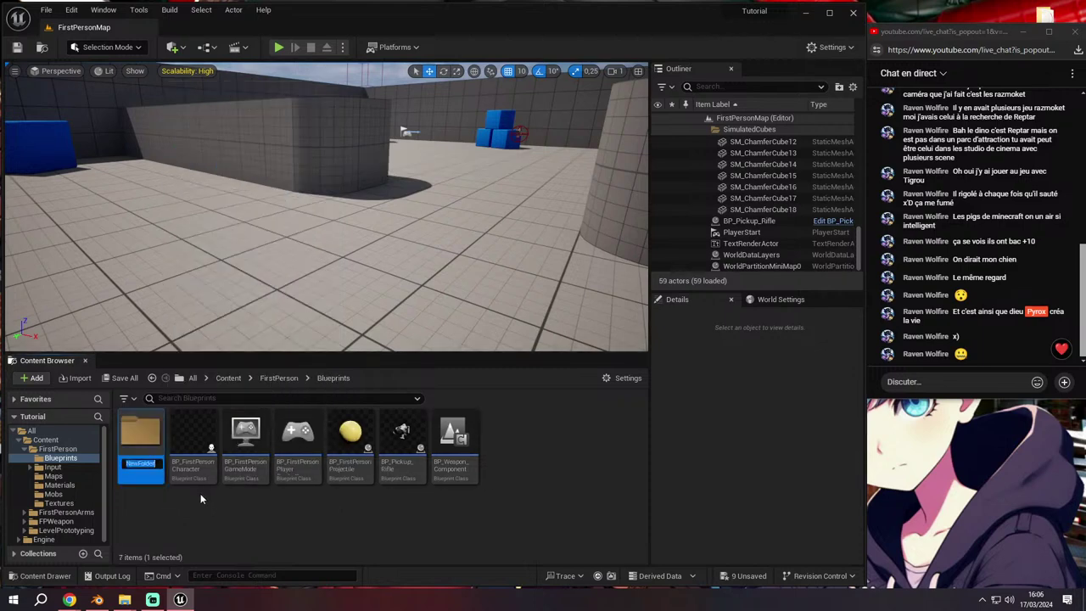
{"action": "type", "text": "Mobs"}
{"action": "key", "text": "Return"}
{"action": "double_click", "coordinate": [153, 444]}
Create a Character-based Blueprint class named BP_Pig, discarding a mistaken Actor blueprint, and open it
{"action": "right_click", "coordinate": [154, 447]}
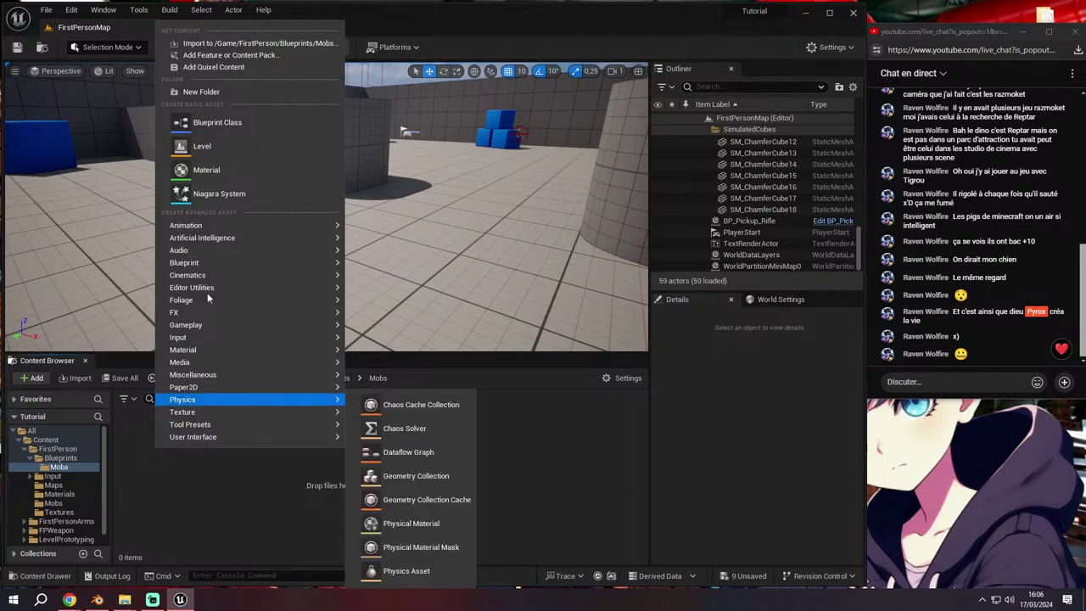
{"action": "left_click", "coordinate": [220, 120]}
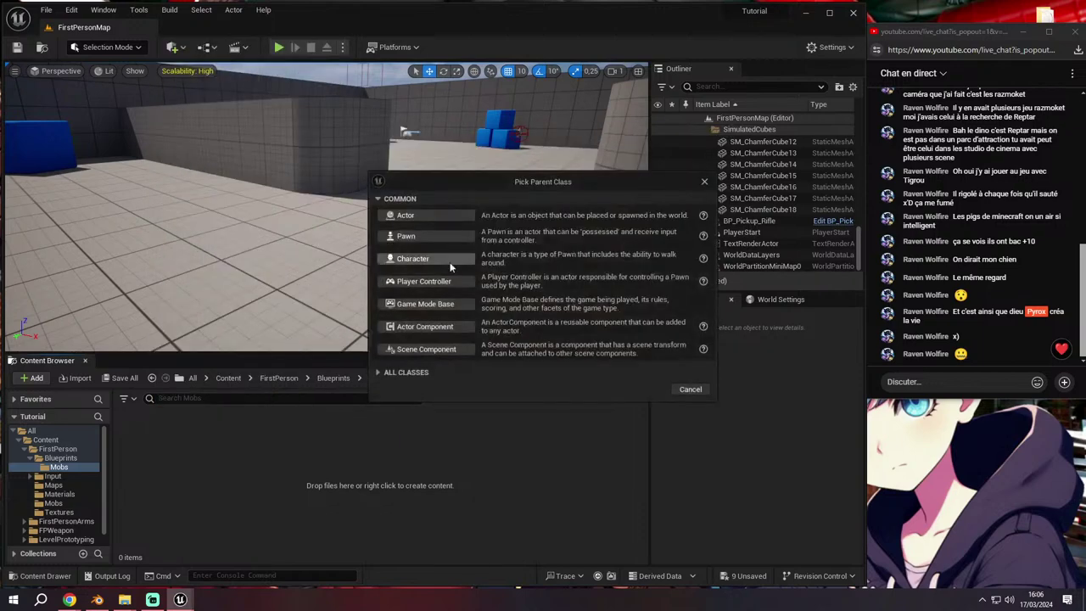
{"action": "left_click", "coordinate": [440, 219]}
{"action": "key", "text": "Delete"}
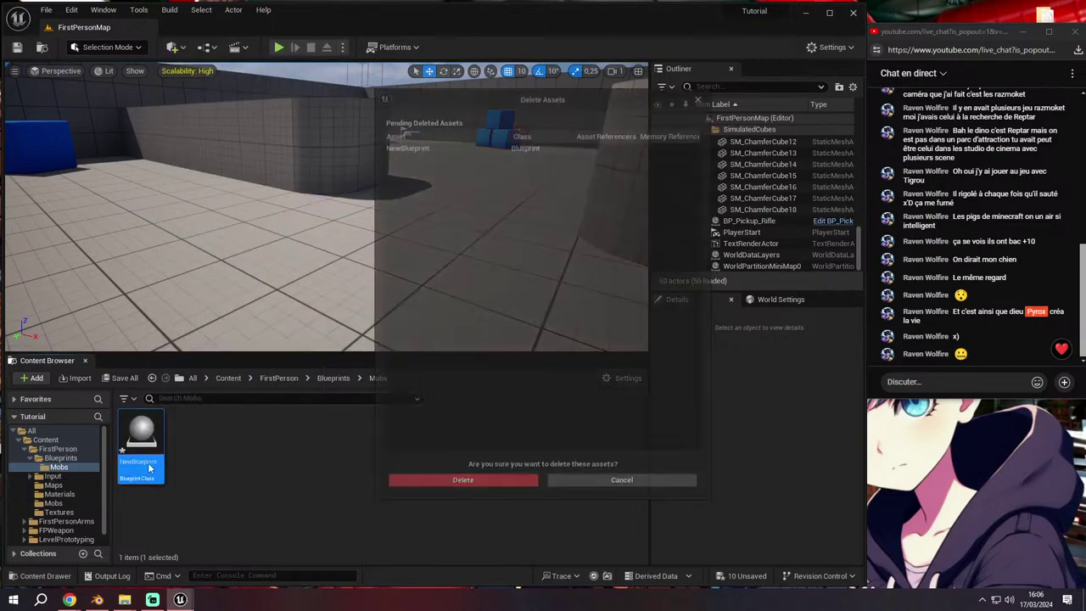
{"action": "left_click", "coordinate": [450, 484]}
{"action": "right_click", "coordinate": [169, 434]}
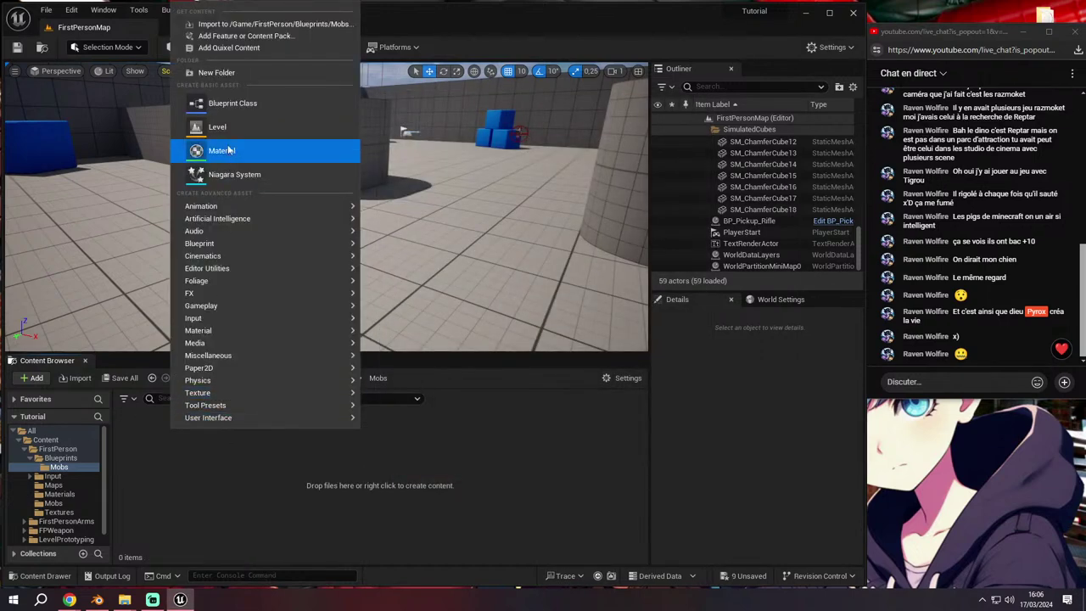
{"action": "left_click", "coordinate": [245, 100]}
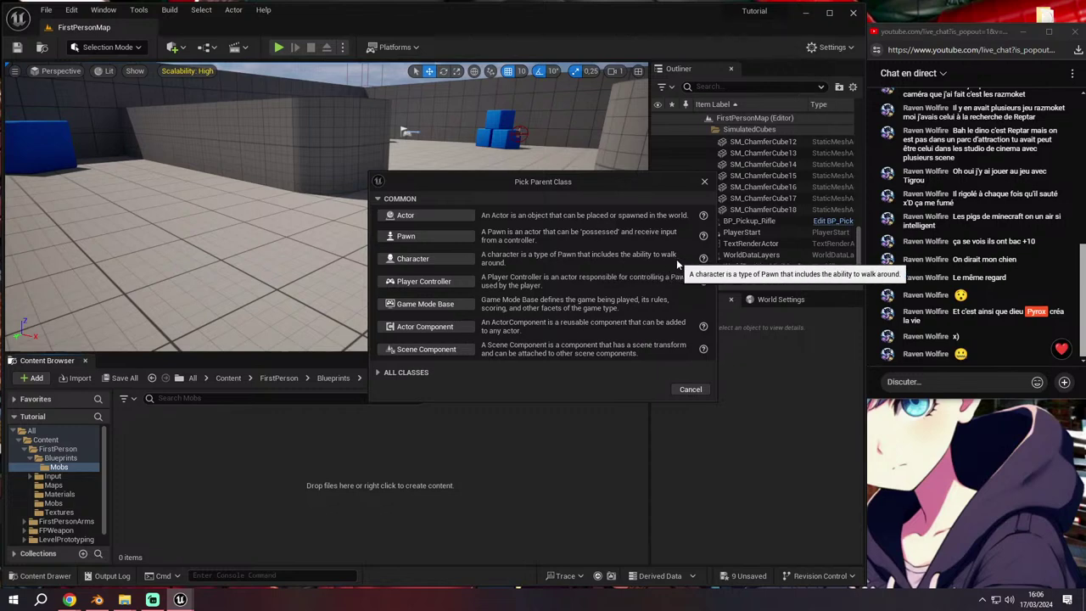
{"action": "left_click", "coordinate": [448, 259]}
{"action": "type", "text": "BP_"}
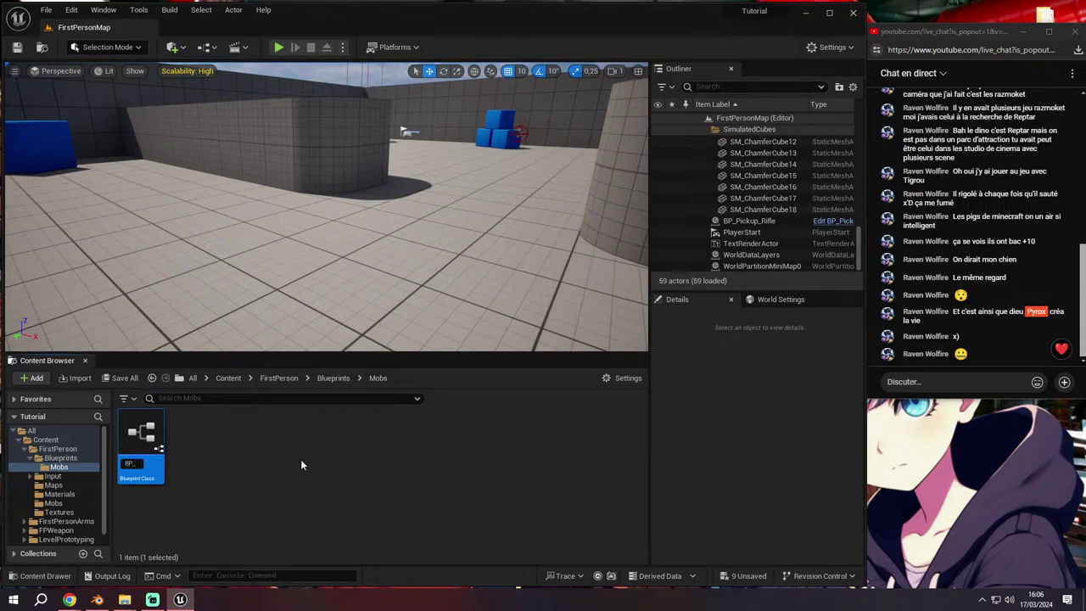
{"action": "type", "text": "P"}
{"action": "type", "text": "ig"}
{"action": "key", "text": "Return"}
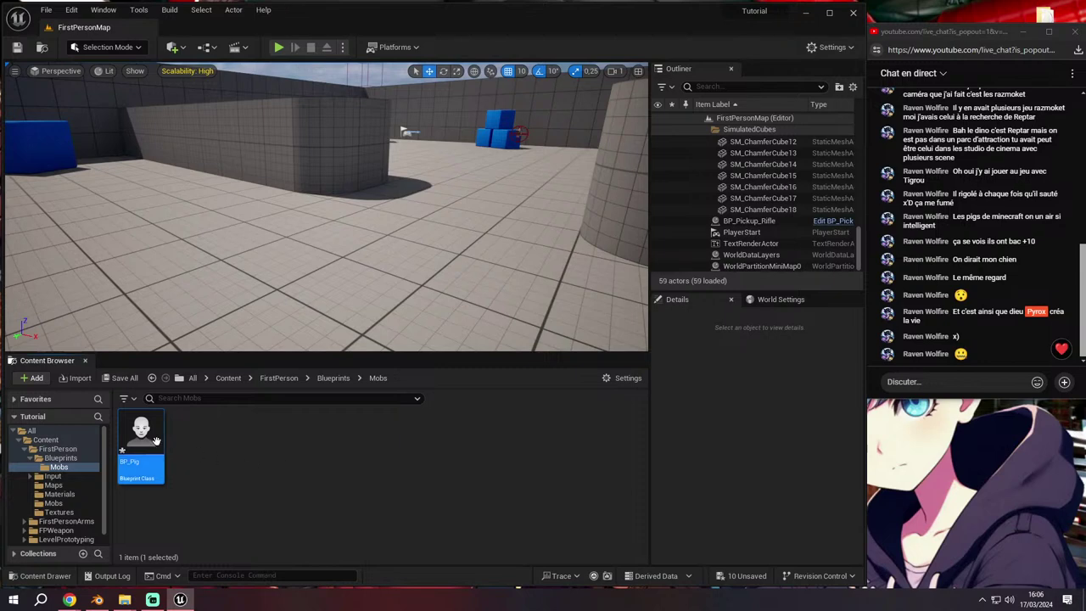
{"action": "double_click", "coordinate": [157, 442]}
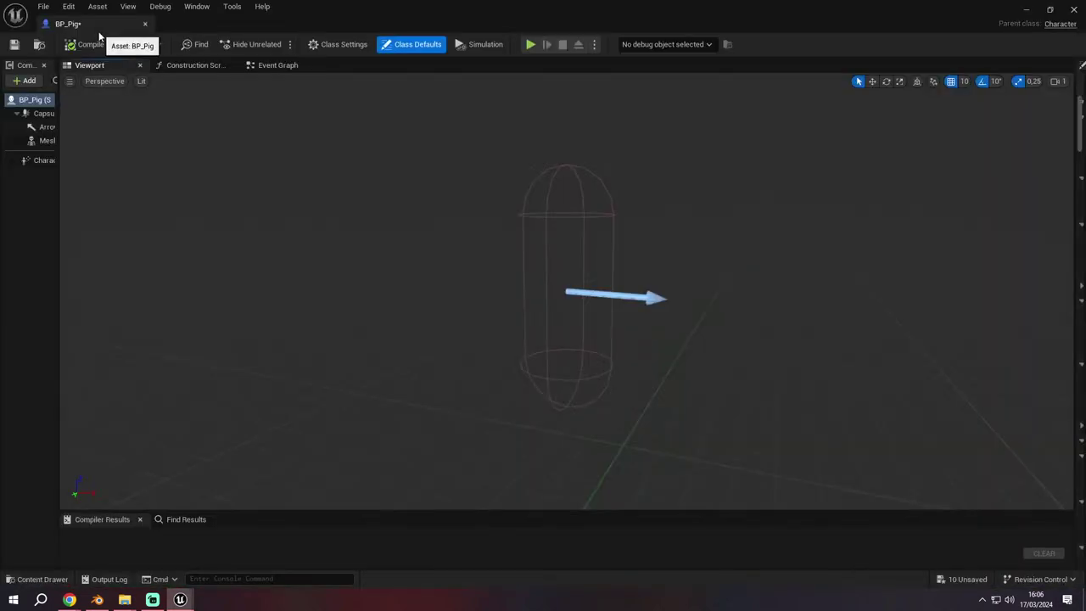
Dock the BP_Pig editor beside the level and widen its components and details panels
{"action": "mouse_move", "coordinate": [99, 31]}
{"action": "left_mouse_down"}
{"action": "mouse_move", "coordinate": [217, 36]}
{"action": "mouse_move", "coordinate": [204, 30]}
{"action": "left_mouse_up"}
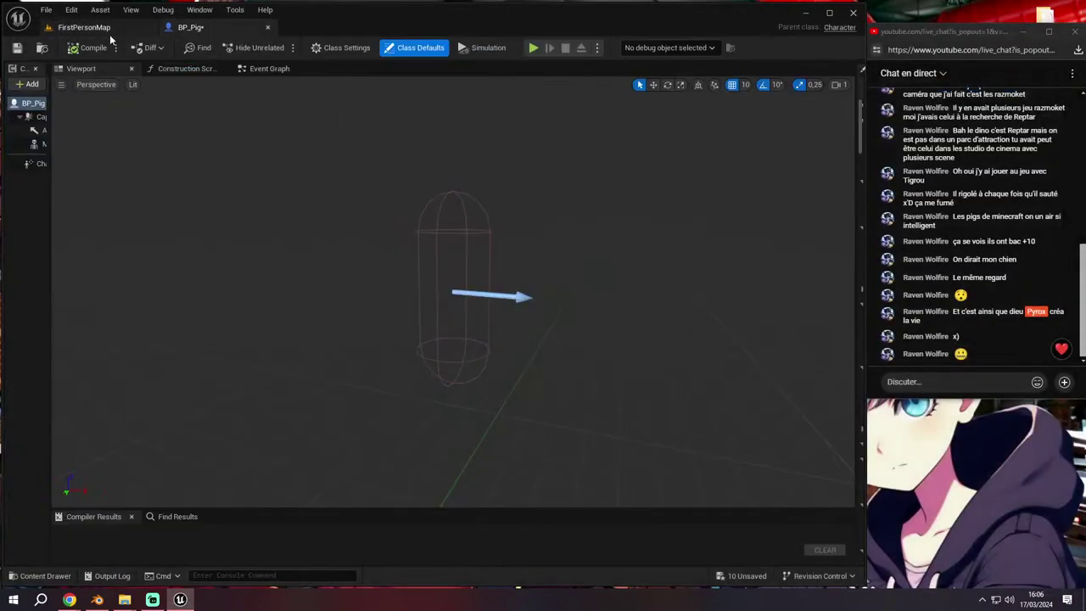
{"action": "left_click", "coordinate": [109, 34]}
{"action": "left_click", "coordinate": [213, 29]}
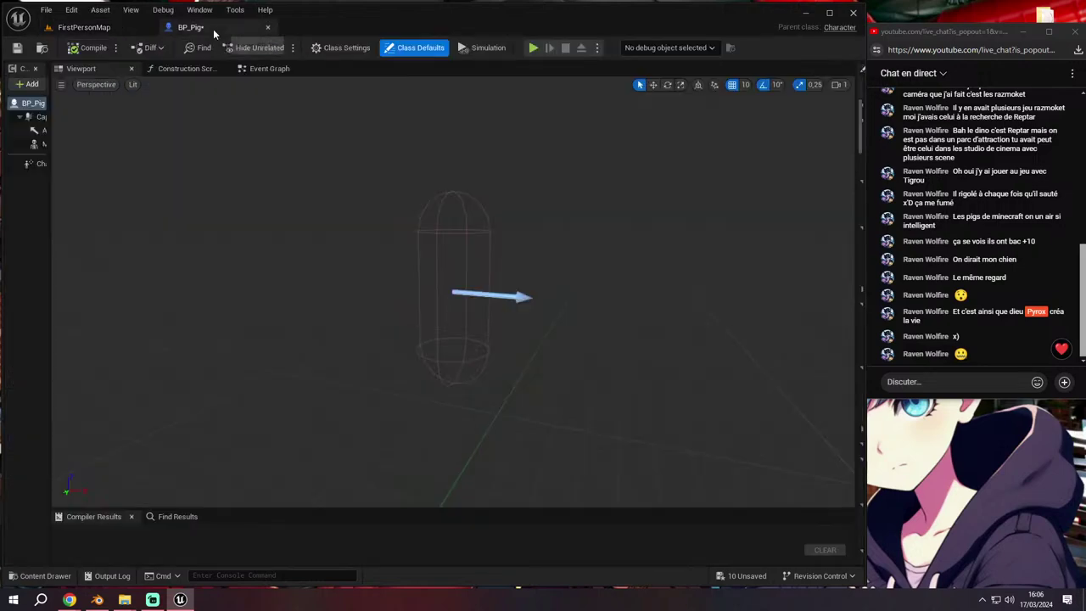
{"action": "left_click", "coordinate": [84, 27]}
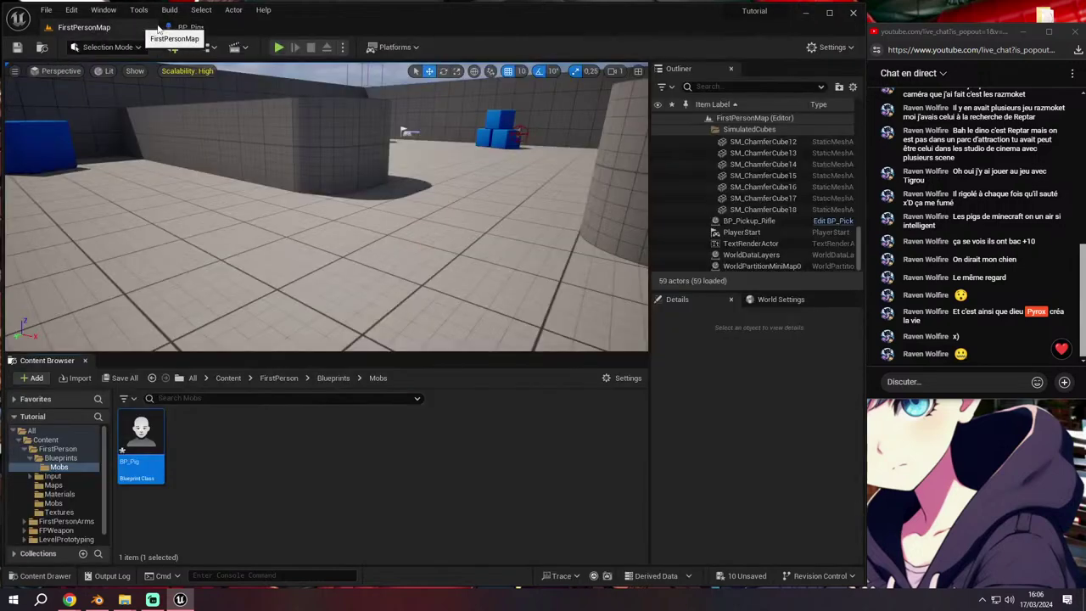
{"action": "left_click", "coordinate": [191, 27]}
{"action": "left_click_drag", "start_coordinate": [51, 168], "coordinate": [170, 170]}
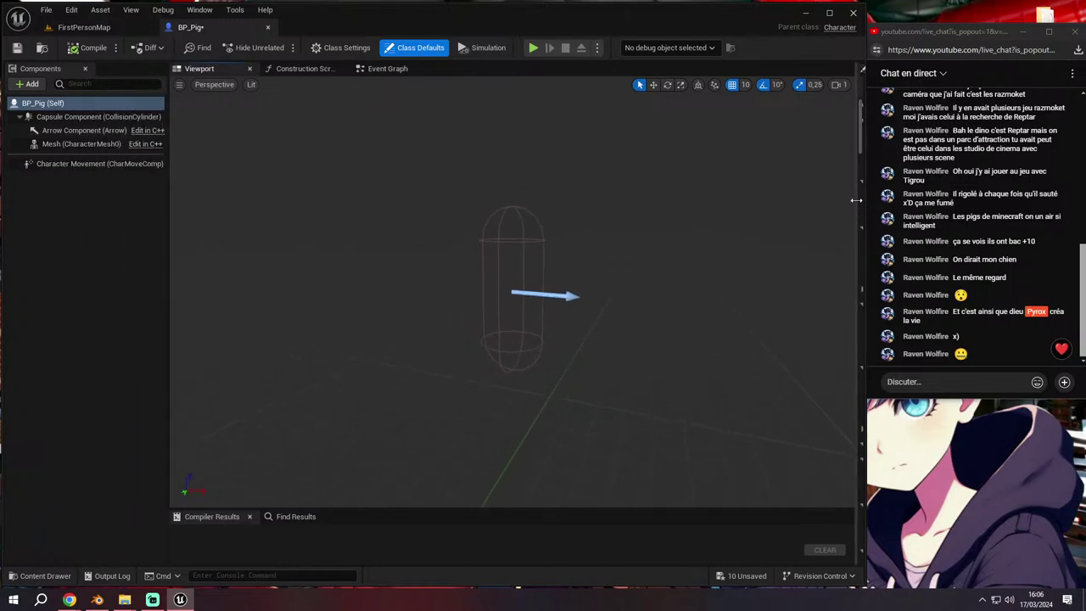
{"action": "left_click_drag", "start_coordinate": [856, 200], "coordinate": [636, 205]}
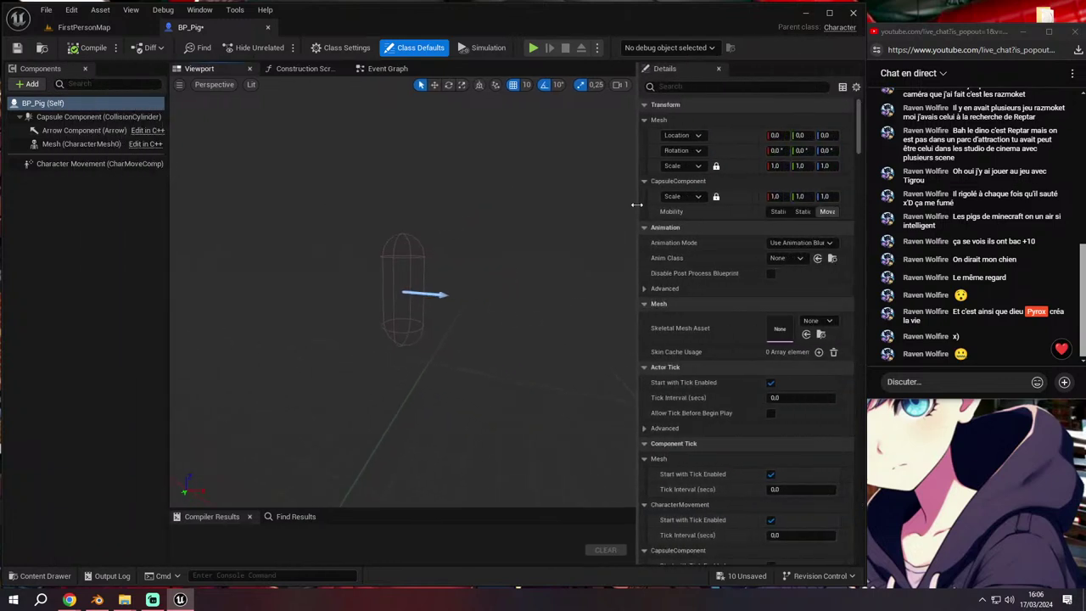
Assign the Pig skeletal mesh to the Mesh component and rotate it about -90° in yaw
{"action": "left_click", "coordinate": [80, 143]}
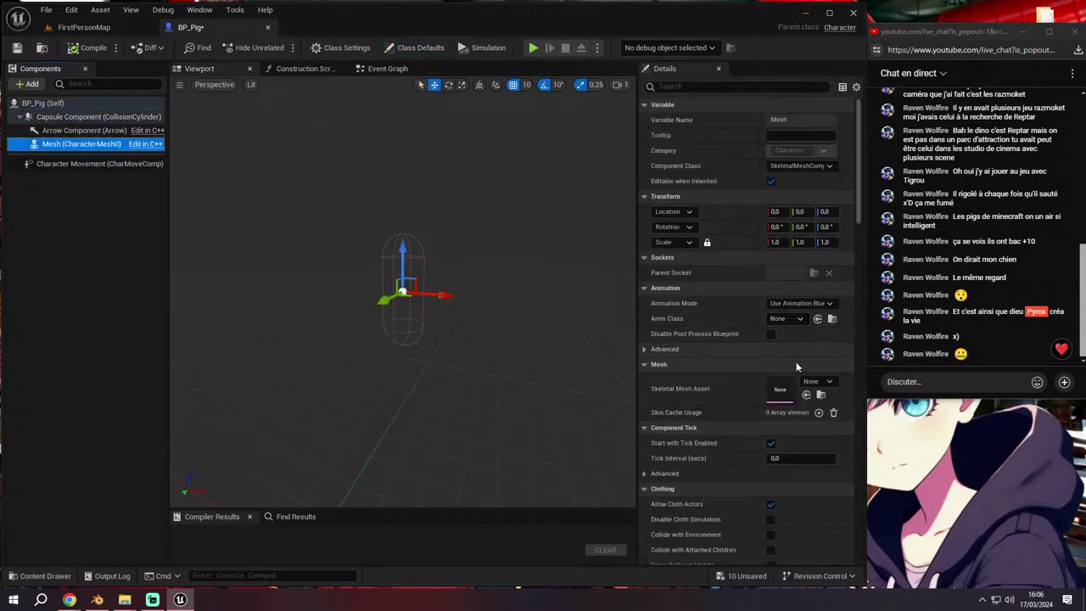
{"action": "left_click", "coordinate": [820, 381]}
{"action": "left_click", "coordinate": [874, 266]}
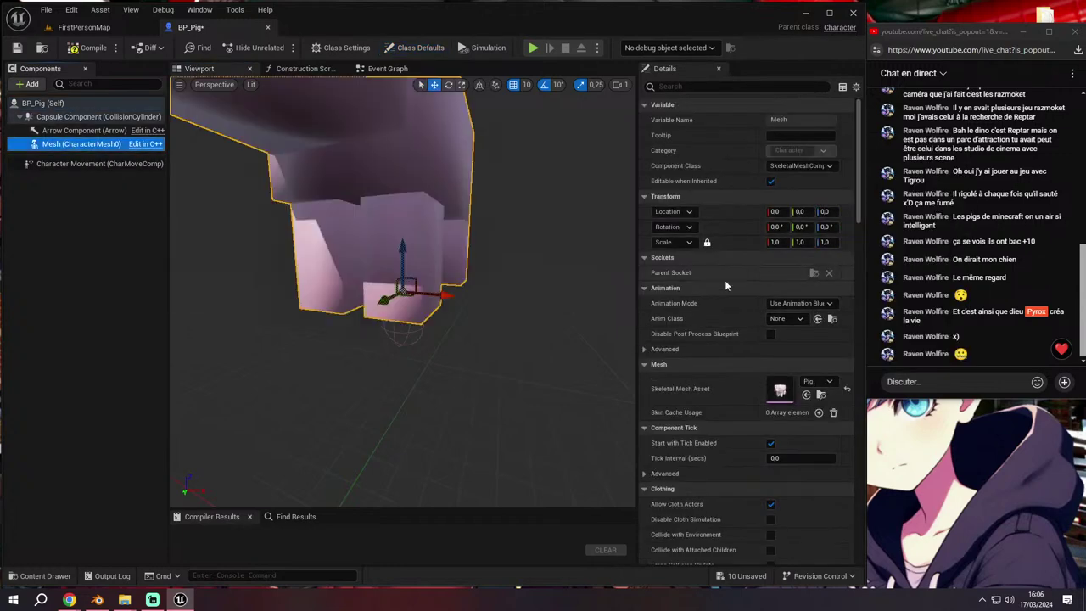
{"action": "key", "text": "r"}
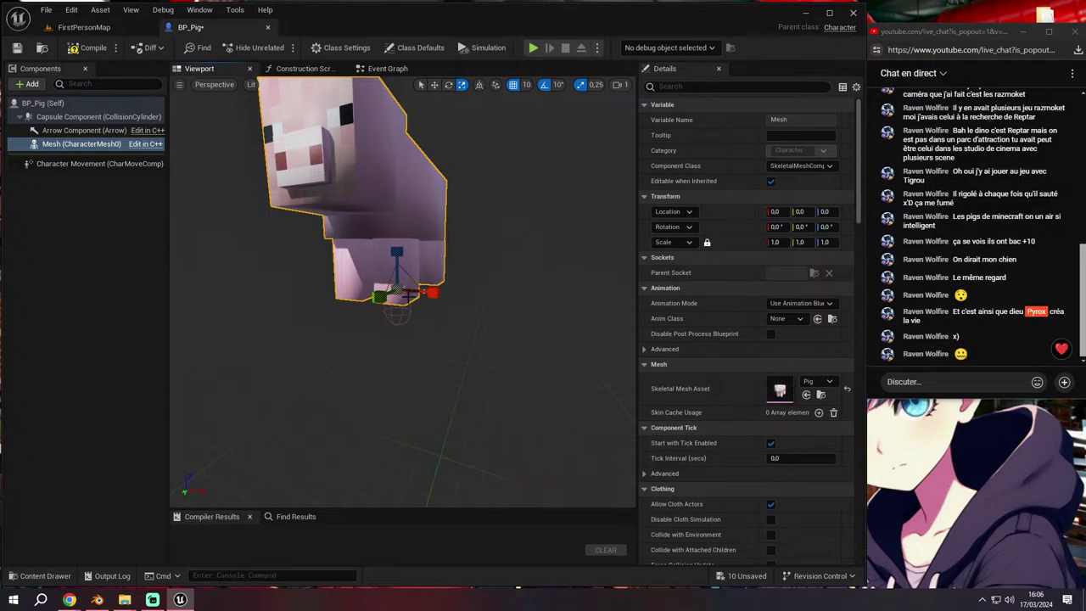
{"action": "key", "text": "e"}
{"action": "mouse_move", "coordinate": [441, 297]}
{"action": "left_mouse_down"}
{"action": "mouse_move", "coordinate": [397, 291]}
{"action": "mouse_move", "coordinate": [412, 304]}
{"action": "left_mouse_up"}
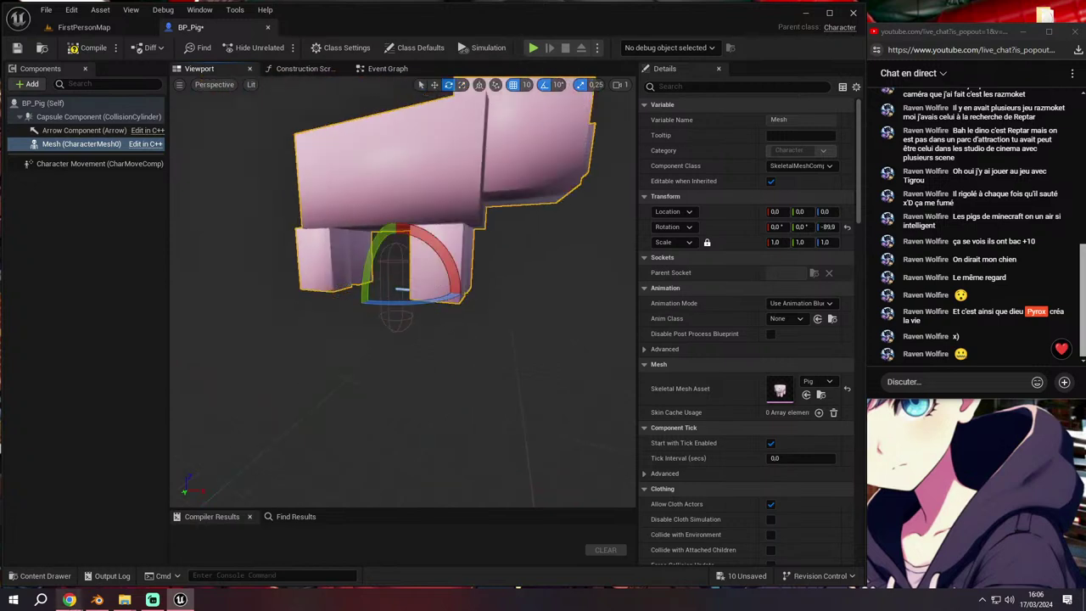
Check the live stream and chat windows, then bring the BP_Pig editor back
{"action": "mouse_move", "coordinate": [70, 598]}
{"action": "left_click", "coordinate": [72, 555]}
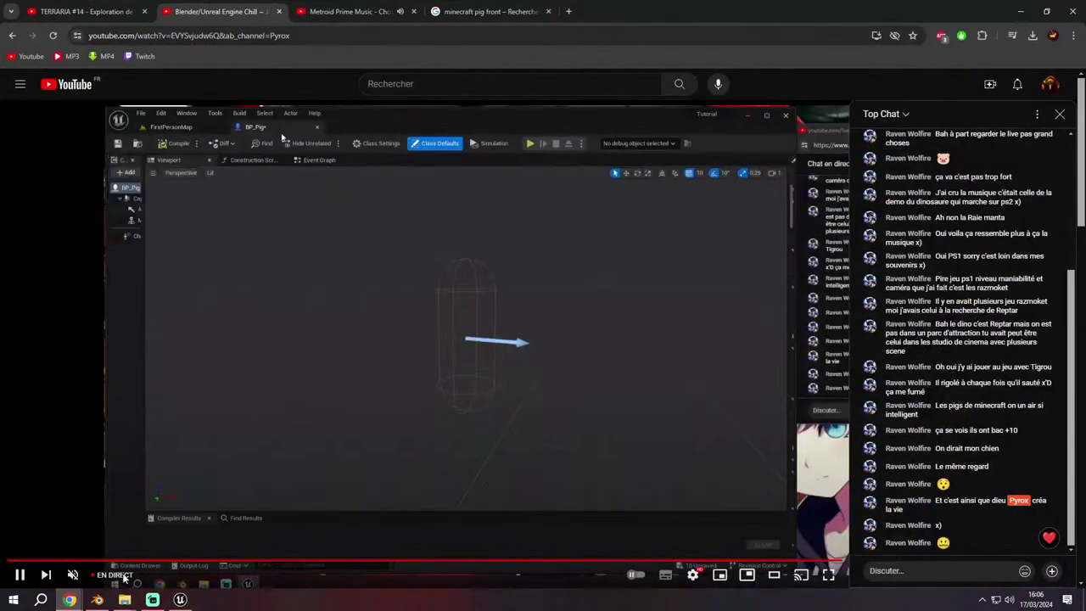
{"action": "key", "text": "super+d"}
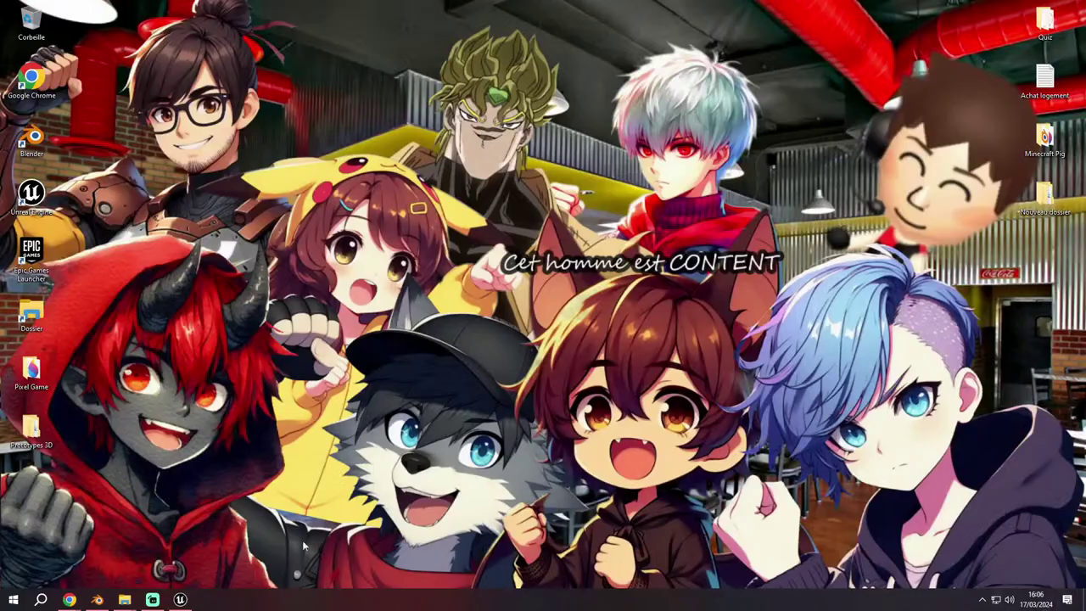
{"action": "mouse_move", "coordinate": [70, 599]}
{"action": "left_click", "coordinate": [159, 564]}
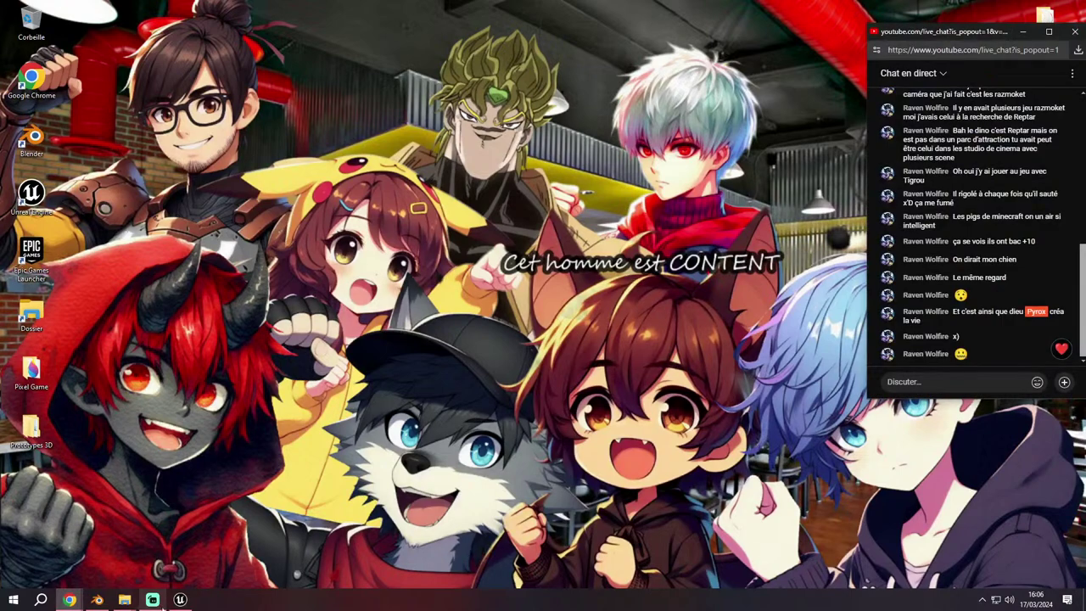
{"action": "left_click", "coordinate": [180, 599]}
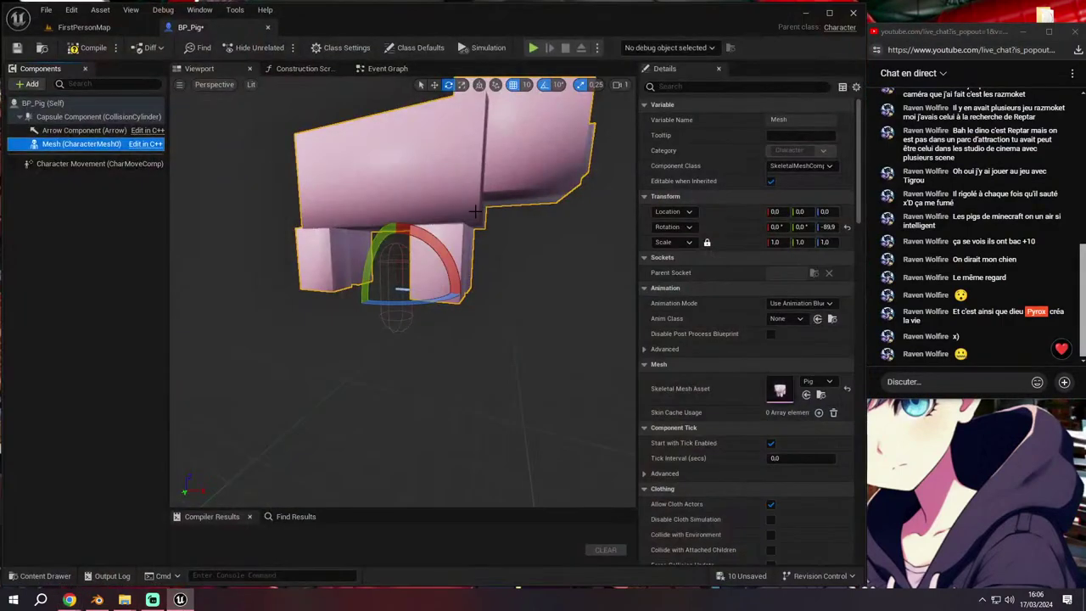
Set the pig mesh's uniform scale to 0.3
{"action": "left_click", "coordinate": [475, 211]}
{"action": "left_click", "coordinate": [775, 242]}
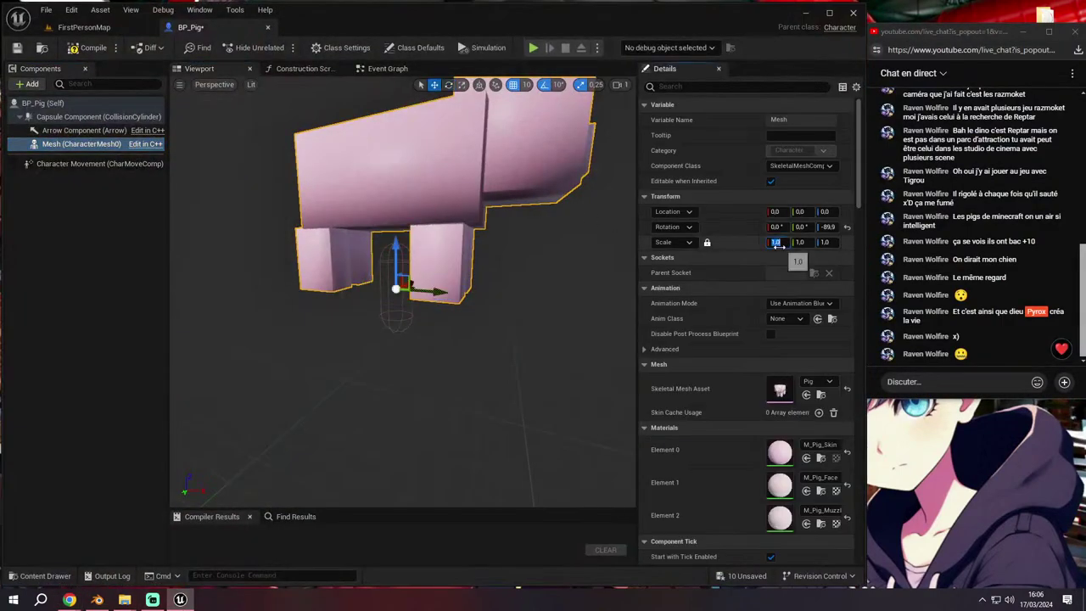
{"action": "type", "text": "0.3"}
{"action": "key", "text": "Return"}
Lower the pig mesh to Location Z -85
{"action": "key", "text": "f"}
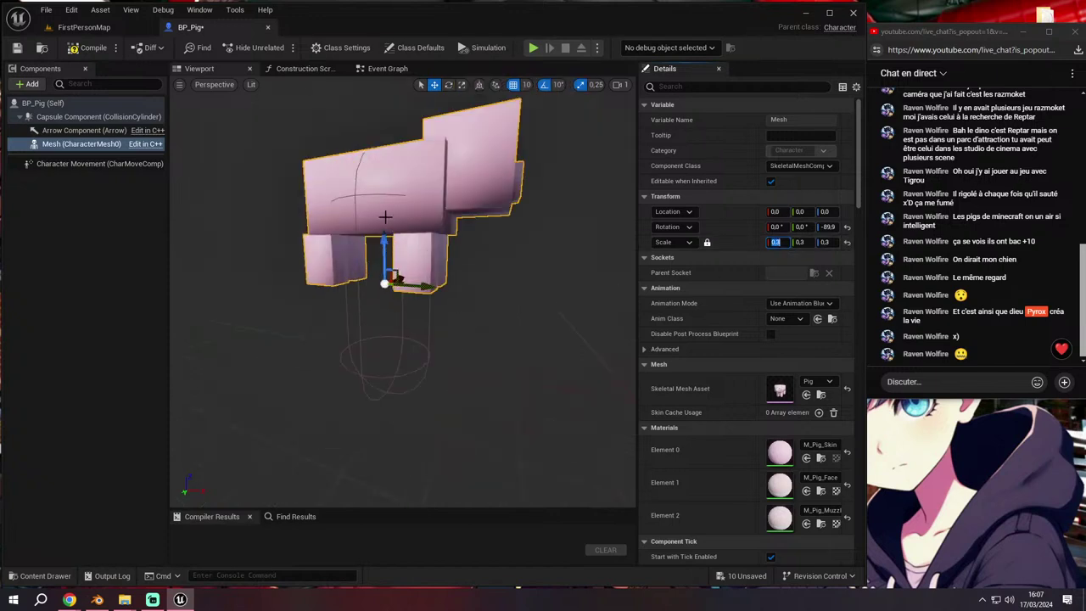
{"action": "left_click_drag", "start_coordinate": [385, 243], "coordinate": [378, 373]}
{"action": "right_click_drag", "start_coordinate": [368, 386], "coordinate": [390, 288]}
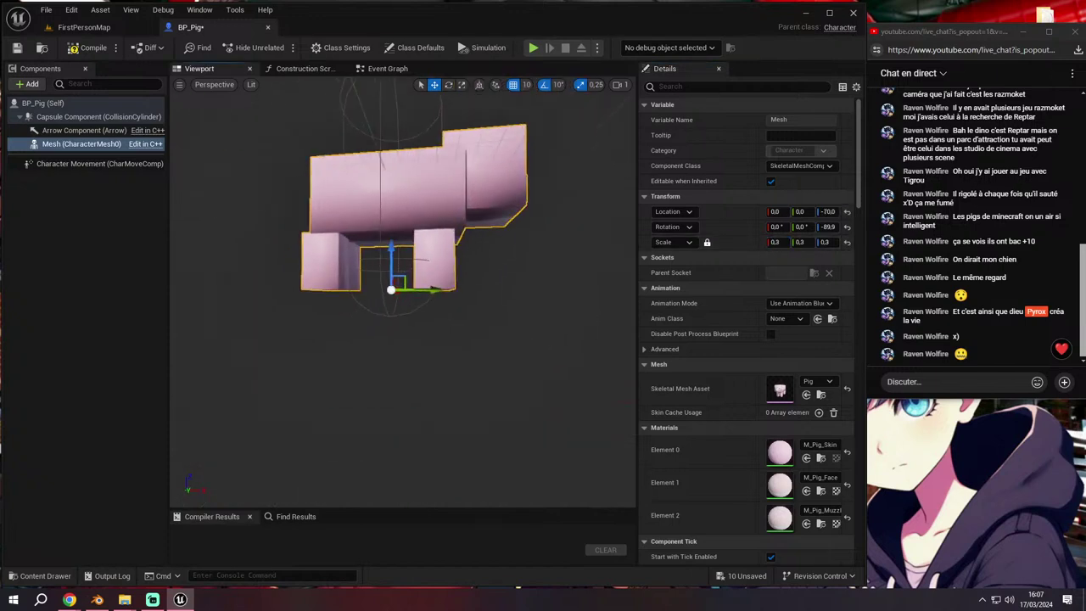
{"action": "left_click_drag", "start_coordinate": [394, 267], "coordinate": [394, 284]}
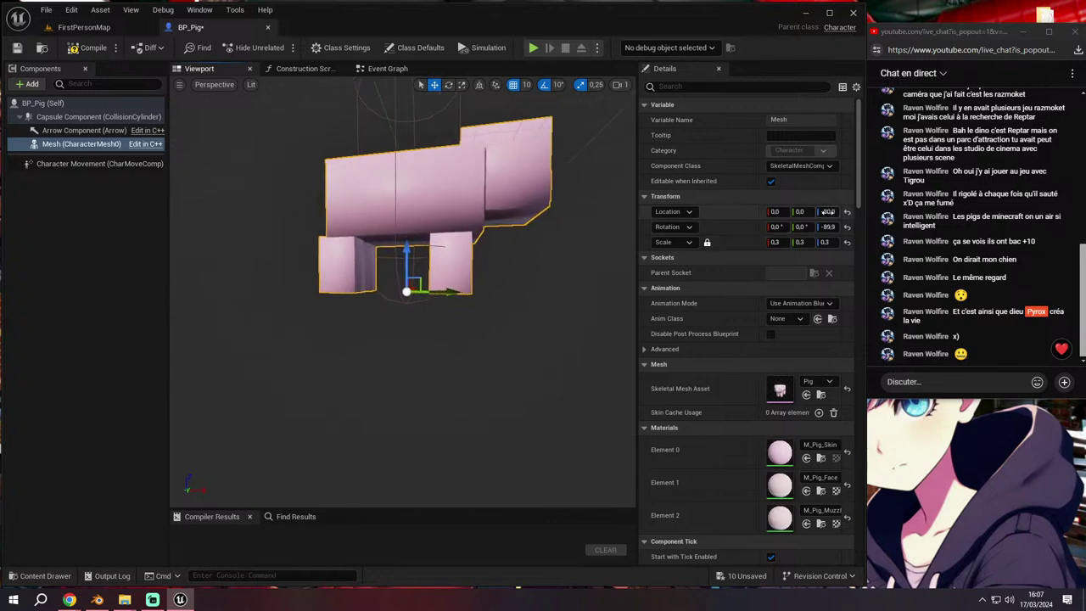
{"action": "type", "text": "5"}
{"action": "key", "text": "Return"}
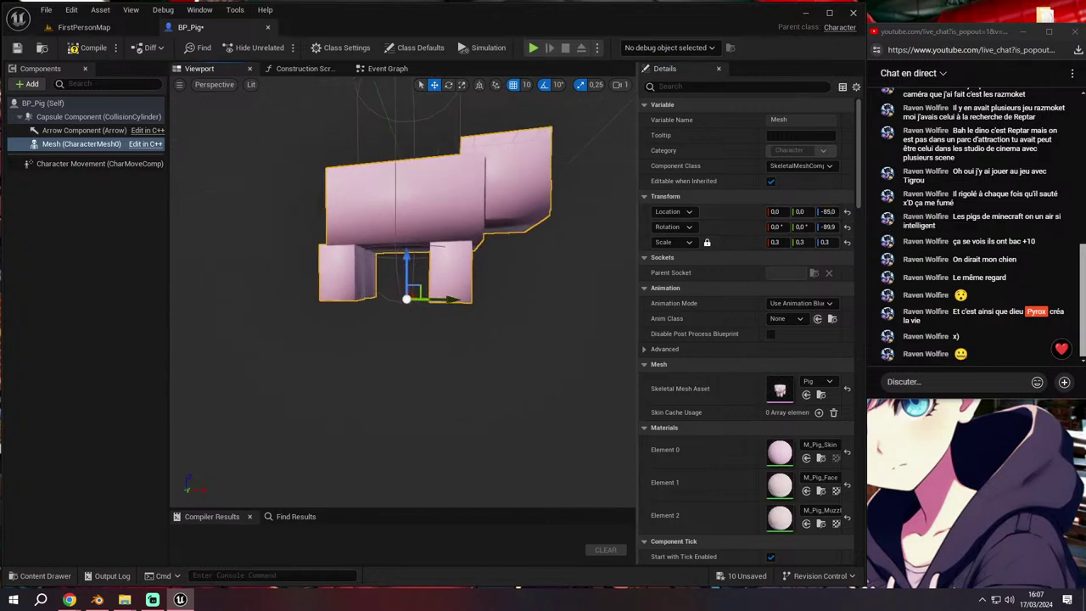
Compile BP_Pig and orbit the view to check the pig from the front
{"action": "left_click", "coordinate": [82, 53]}
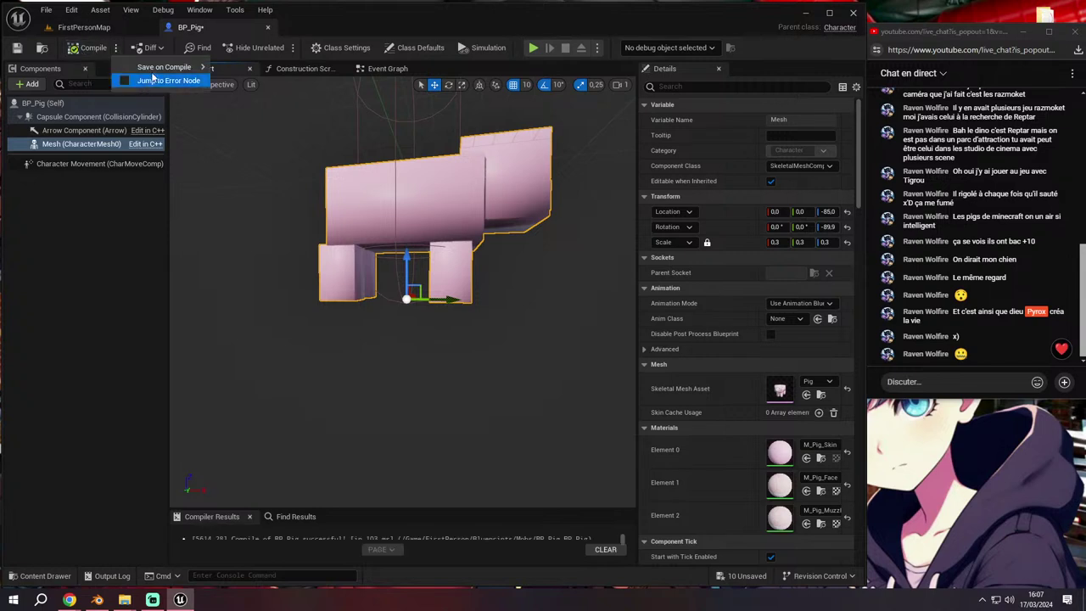
{"action": "right_click_drag", "start_coordinate": [346, 161], "coordinate": [361, 201]}
{"action": "scroll", "coordinate": [390, 200], "scroll_direction": "down", "scroll_amount": 5}
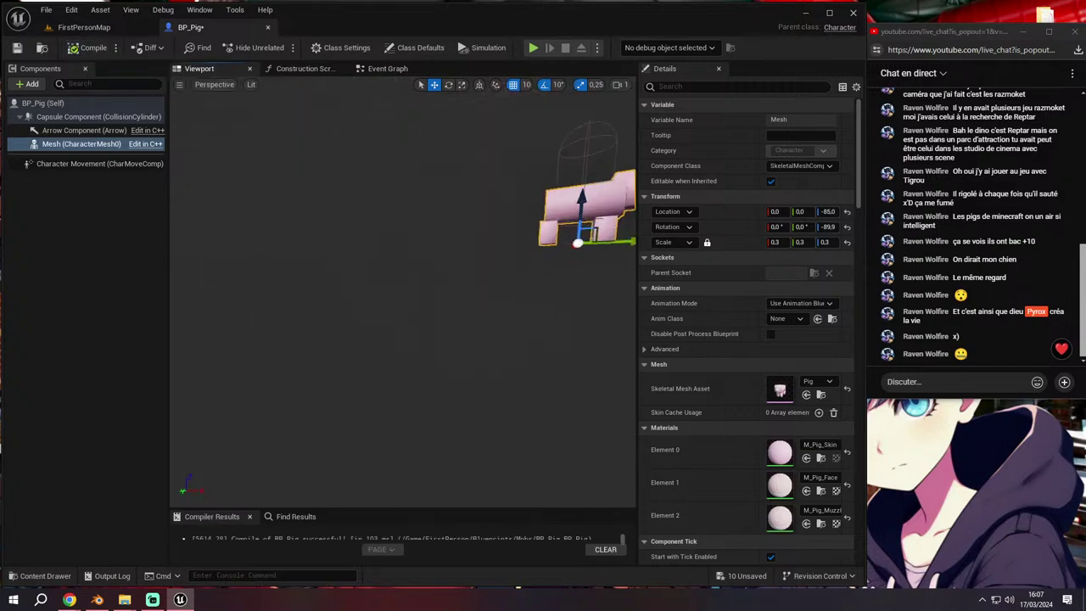
{"action": "right_click_drag", "start_coordinate": [436, 211], "coordinate": [475, 191]}
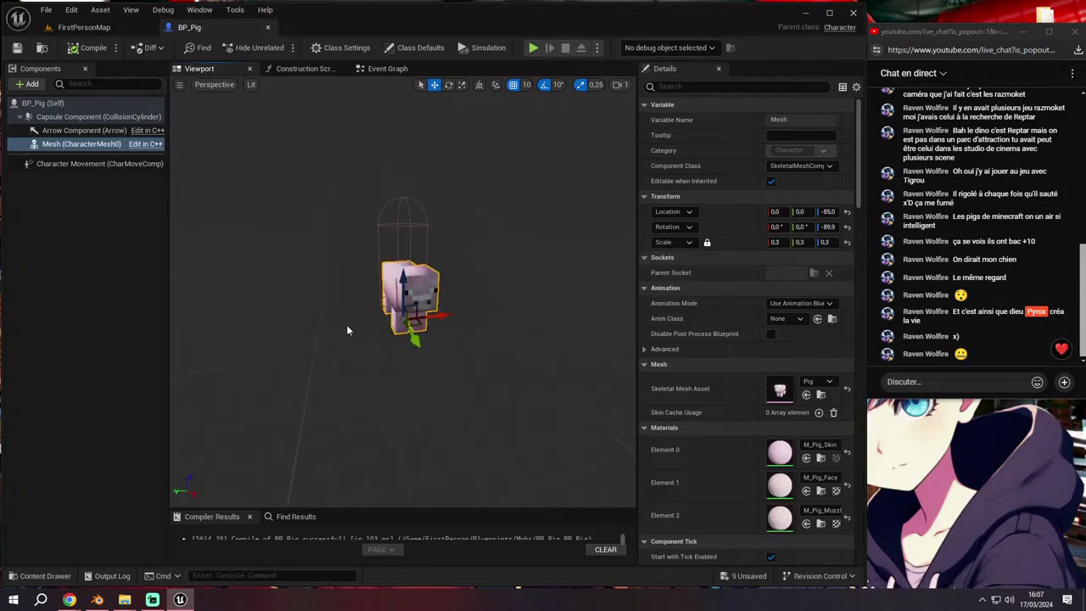
{"action": "left_click", "coordinate": [104, 32]}
In Blender, make AS_Idle the pig armature's active action and save Pig.blend
{"action": "left_click", "coordinate": [97, 600]}
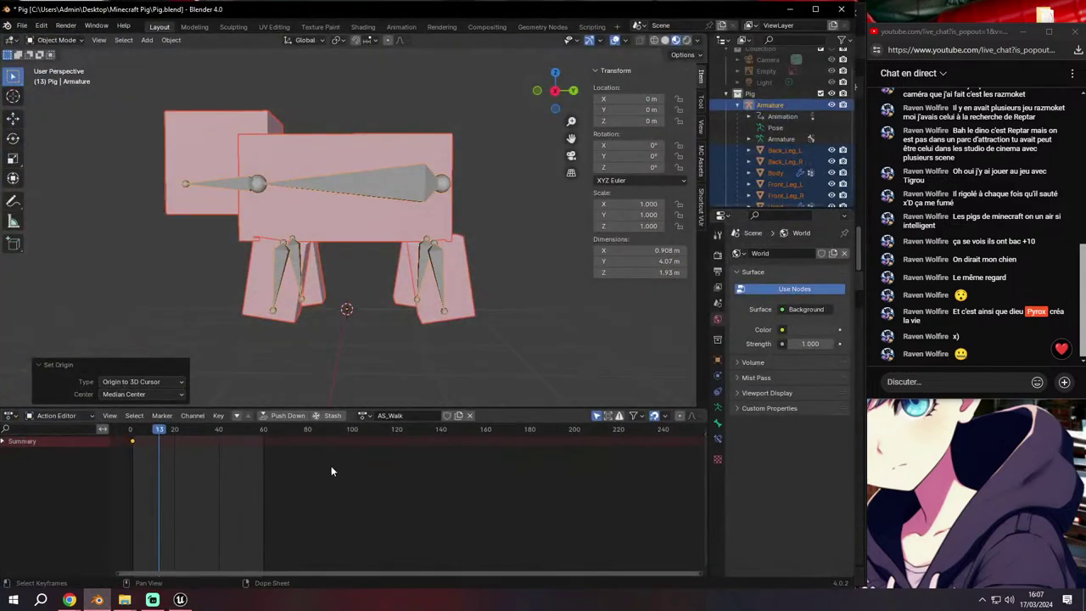
{"action": "left_click", "coordinate": [344, 224]}
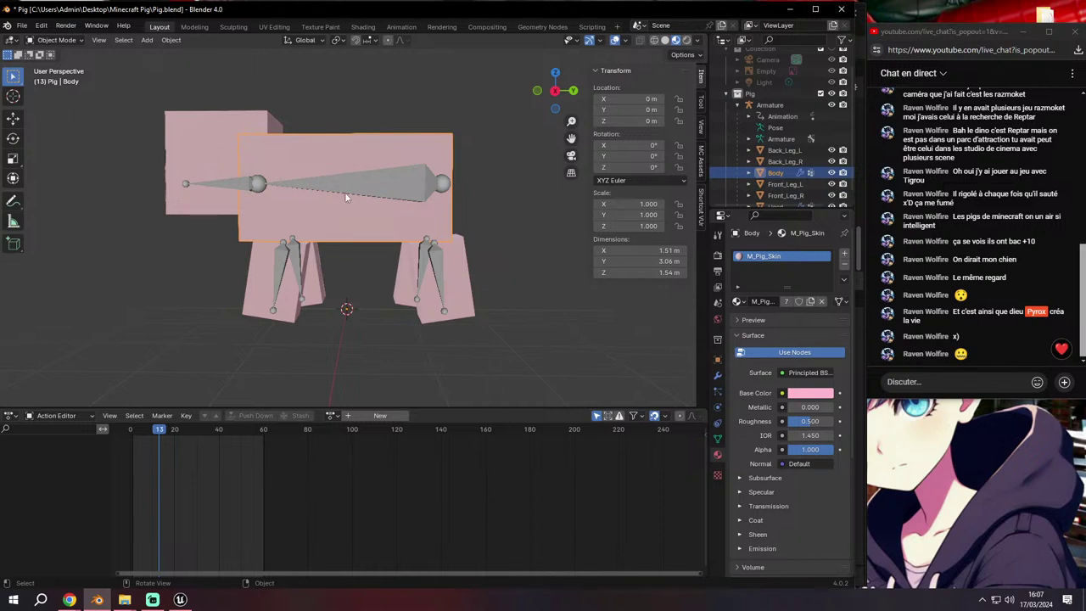
{"action": "left_click", "coordinate": [332, 198]}
{"action": "left_click", "coordinate": [364, 415]}
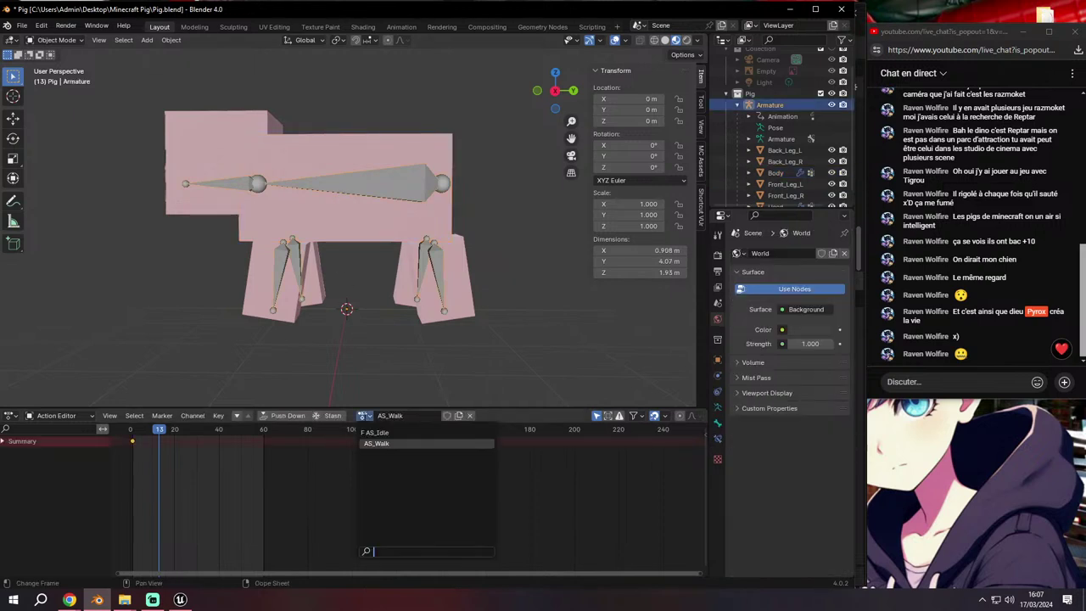
{"action": "left_click", "coordinate": [376, 432]}
{"action": "middle_click_drag", "start_coordinate": [365, 289], "coordinate": [435, 300]}
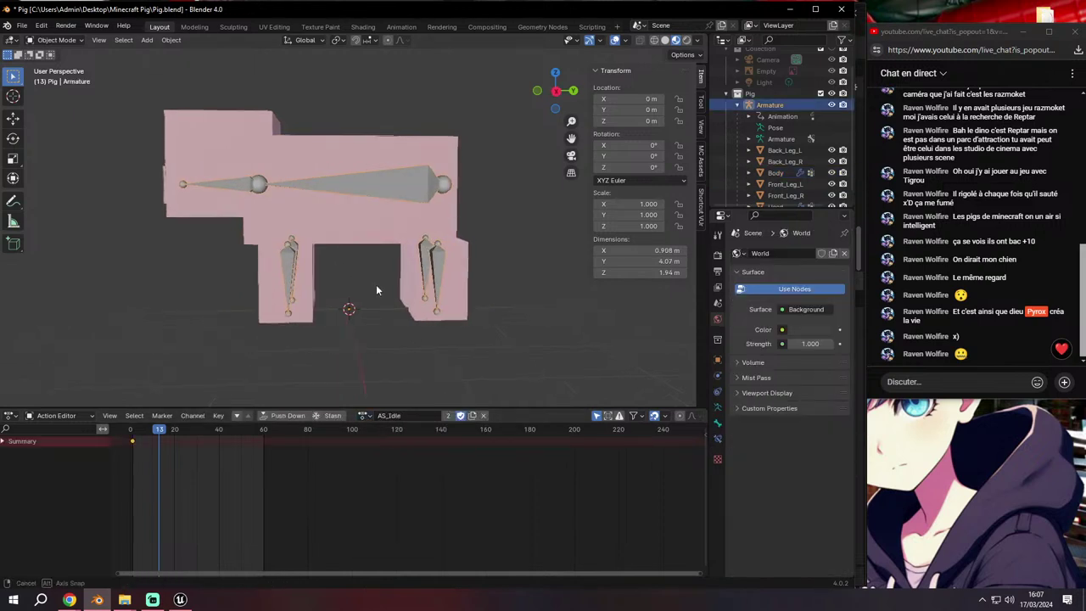
{"action": "key", "text": "ctrl+s"}
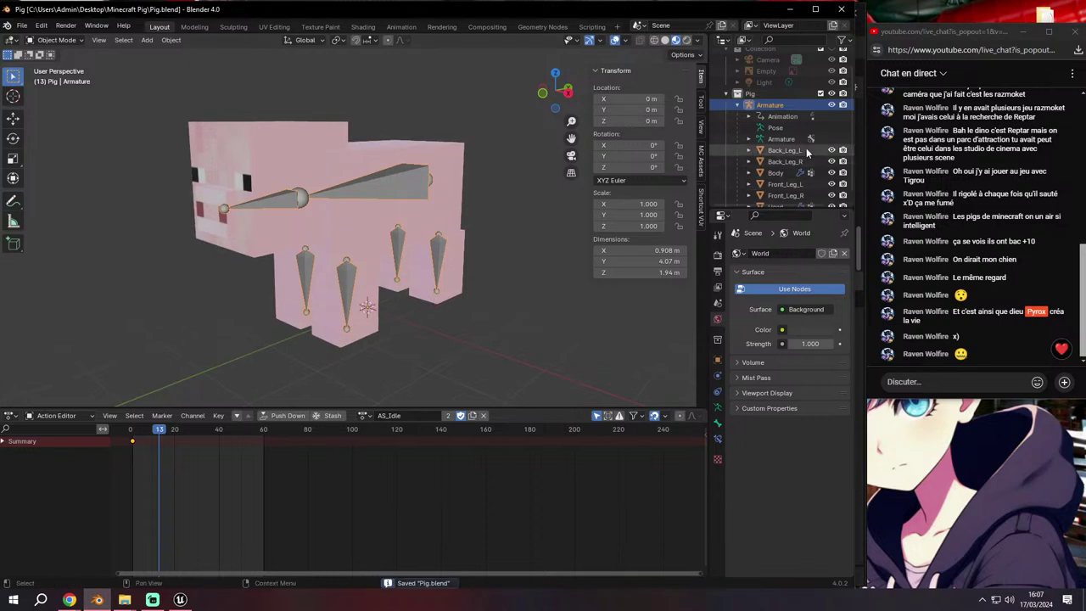
Export the pig meshes over Pig.fbx as FBX with NLA Strips baking disabled
{"action": "scroll", "coordinate": [774, 157], "scroll_direction": "down", "scroll_amount": 1}
{"action": "left_click_drag", "start_coordinate": [773, 198], "coordinate": [773, 134]}
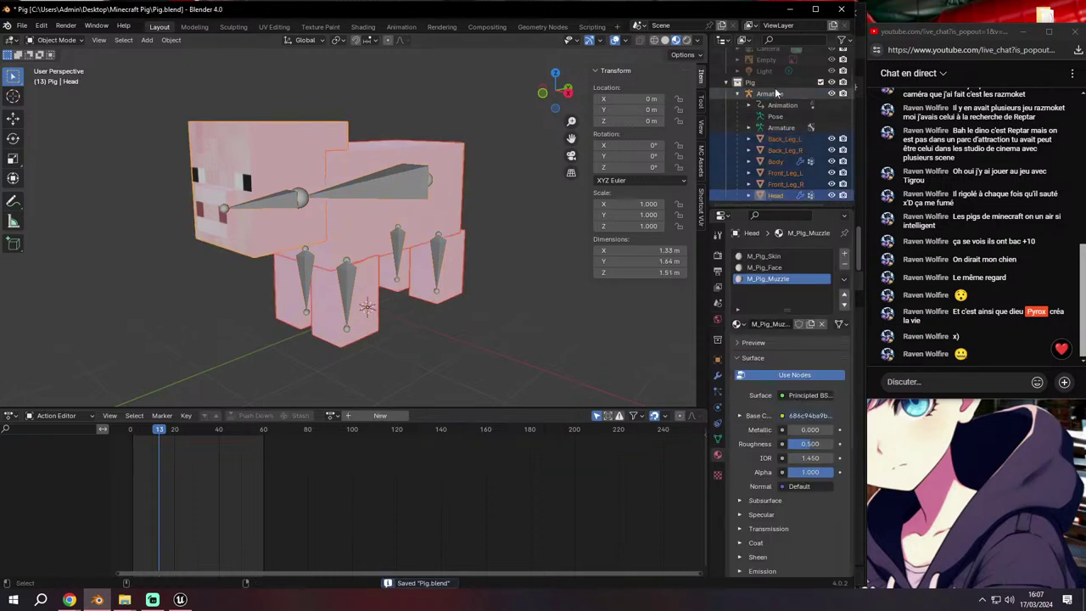
{"action": "left_click", "coordinate": [21, 25]}
{"action": "mouse_move", "coordinate": [58, 198]}
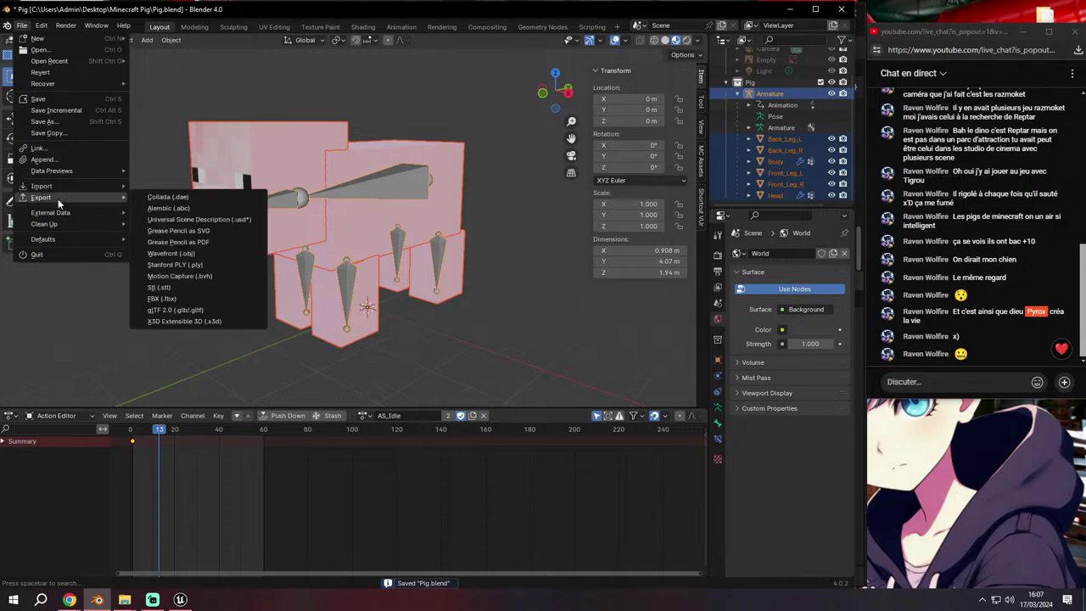
{"action": "left_click", "coordinate": [169, 303]}
{"action": "scroll", "coordinate": [642, 289], "scroll_direction": "down", "scroll_amount": 4}
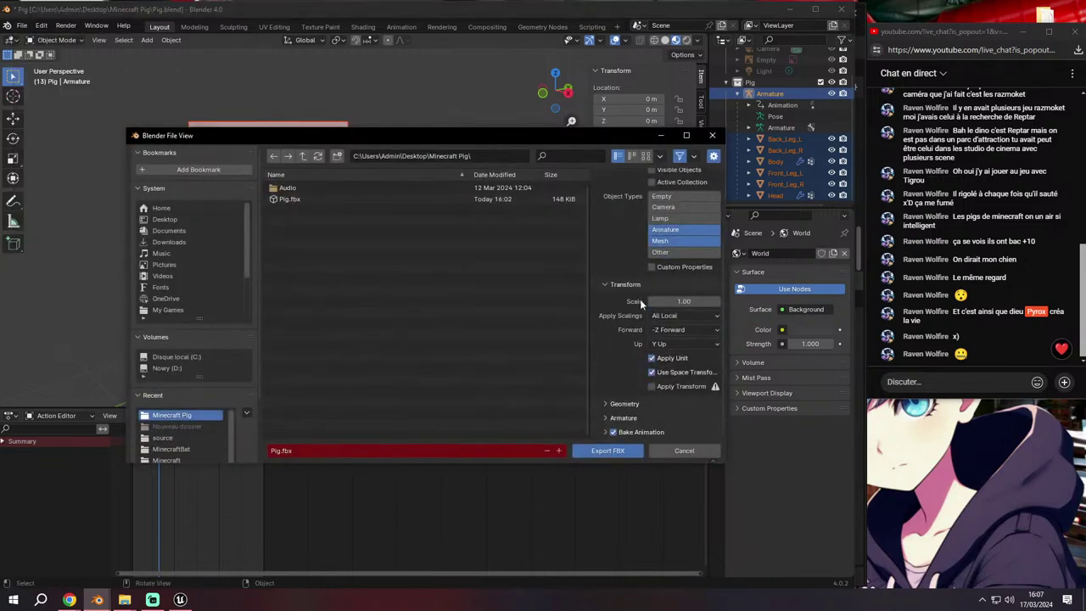
{"action": "left_click", "coordinate": [606, 431]}
{"action": "scroll", "coordinate": [621, 367], "scroll_direction": "down", "scroll_amount": 3}
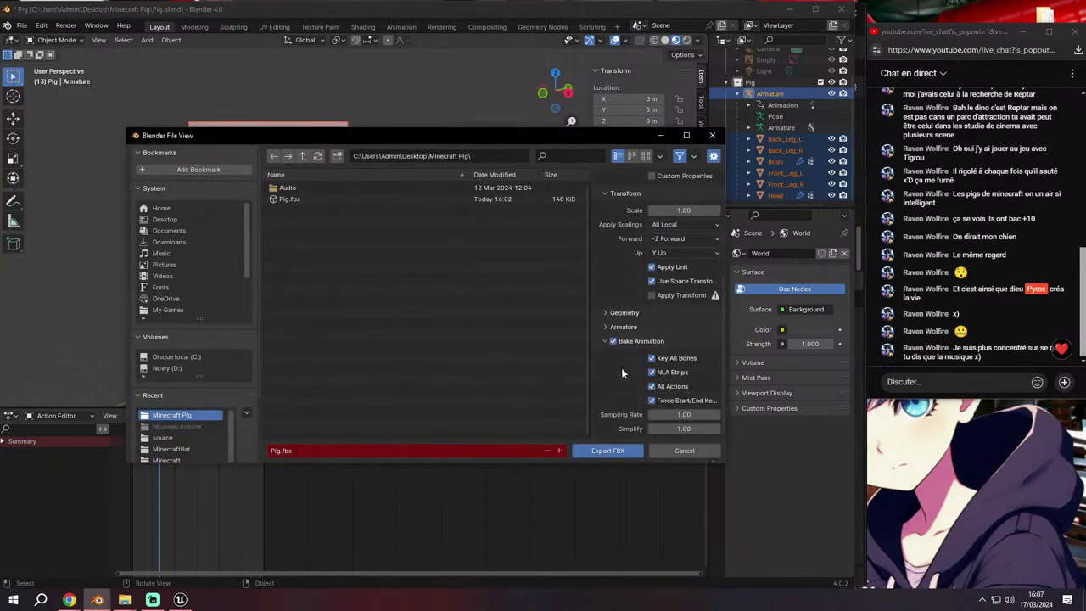
{"action": "left_click", "coordinate": [651, 372]}
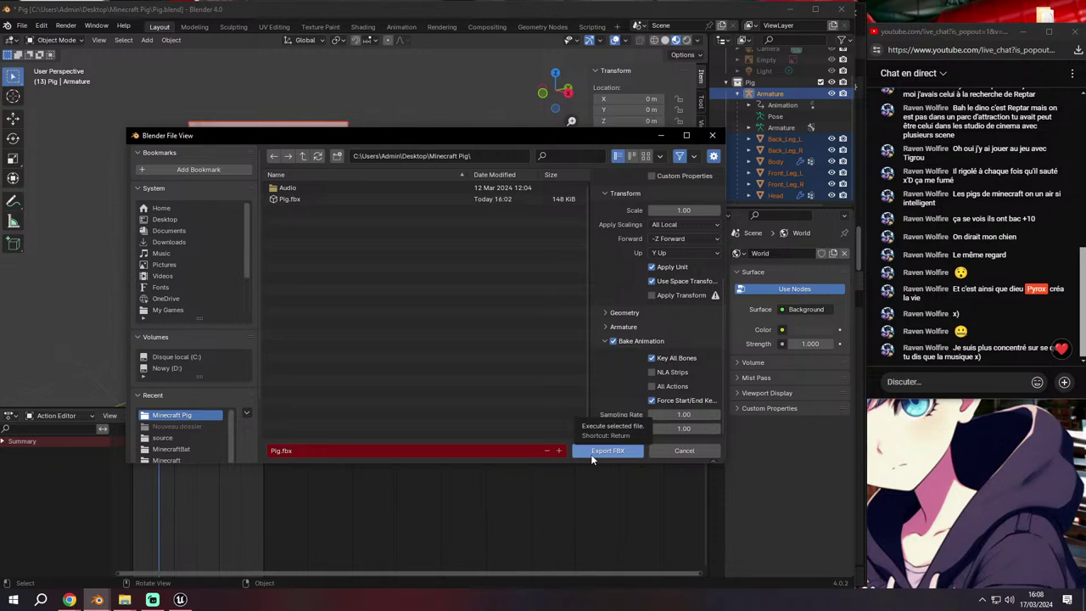
{"action": "double_click", "coordinate": [353, 197]}
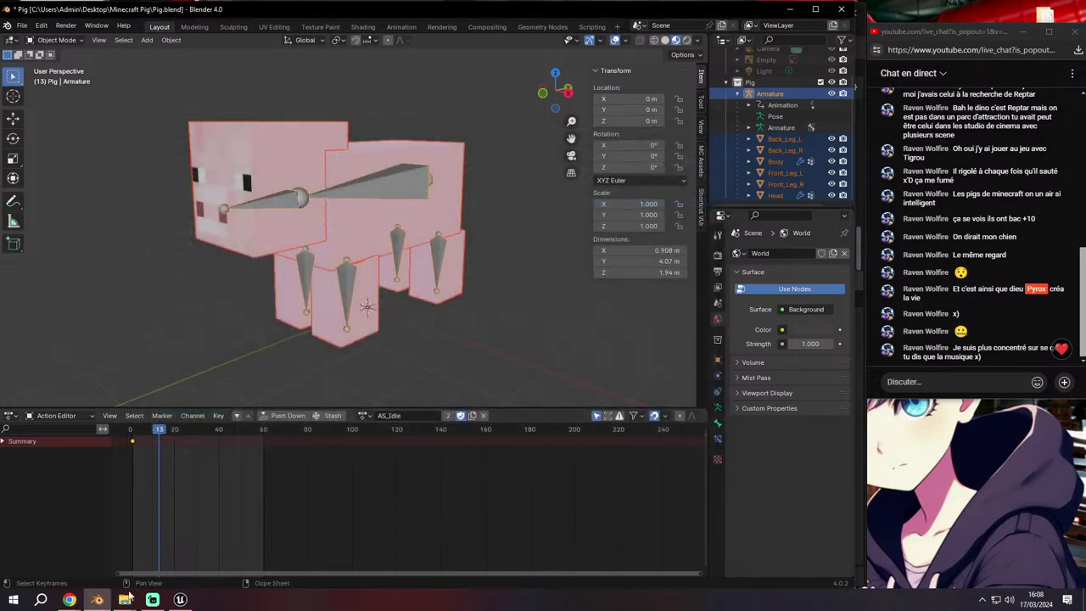
{"action": "left_click", "coordinate": [97, 600]}
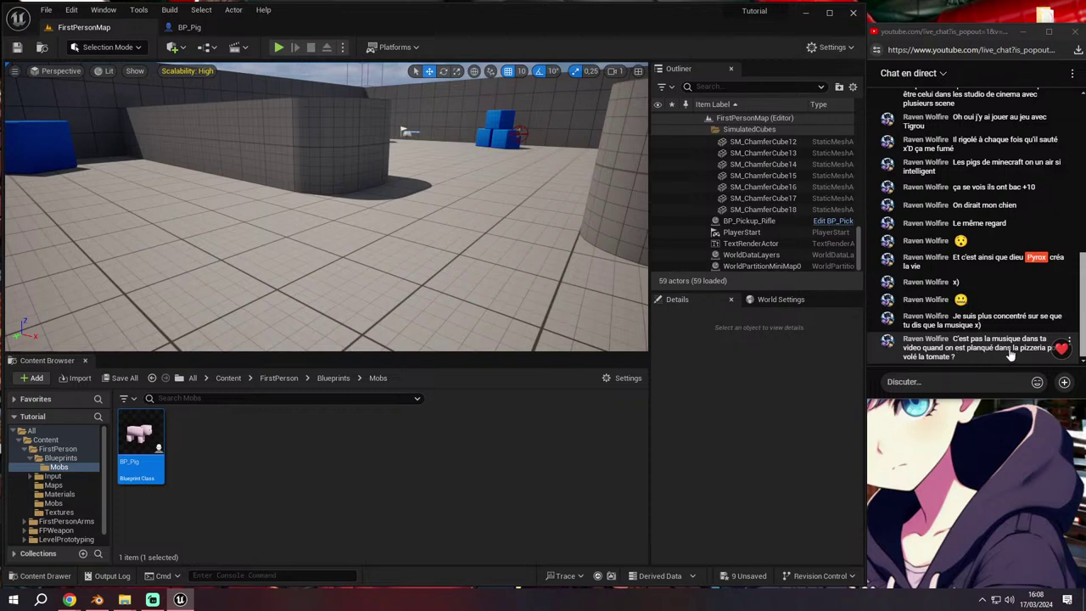
{"action": "left_click", "coordinate": [321, 502]}
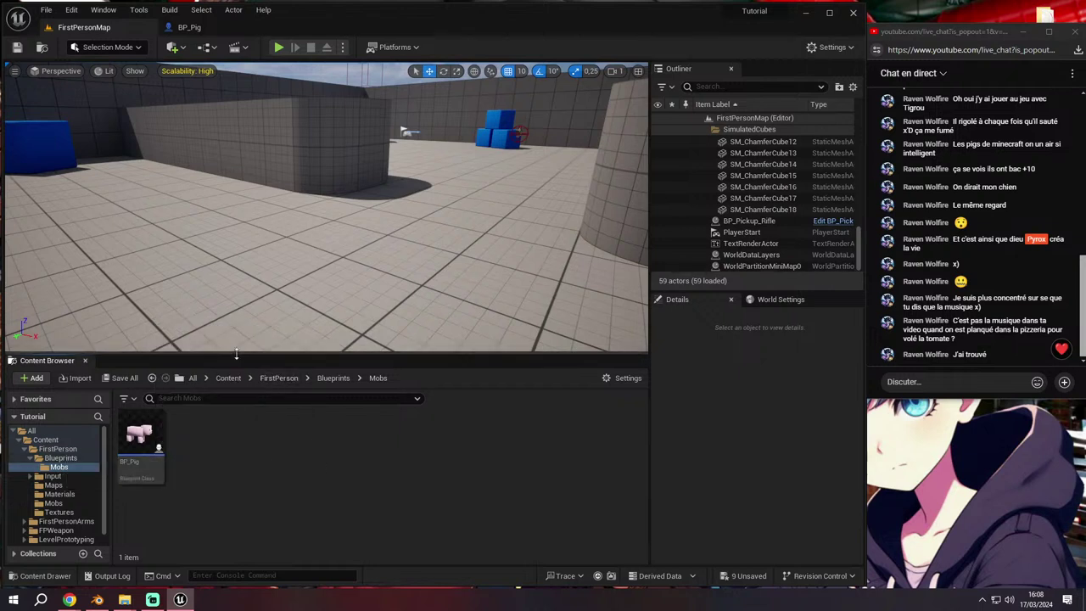
{"action": "left_click", "coordinate": [60, 457]}
{"action": "left_click", "coordinate": [58, 467]}
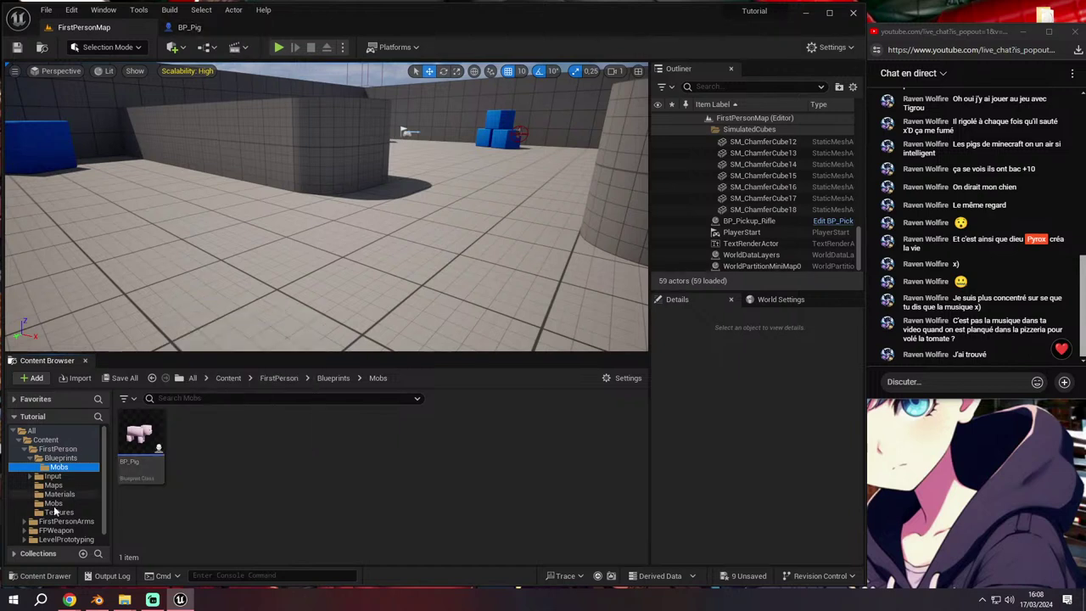
{"action": "scroll", "coordinate": [65, 480], "scroll_direction": "down", "scroll_amount": 1}
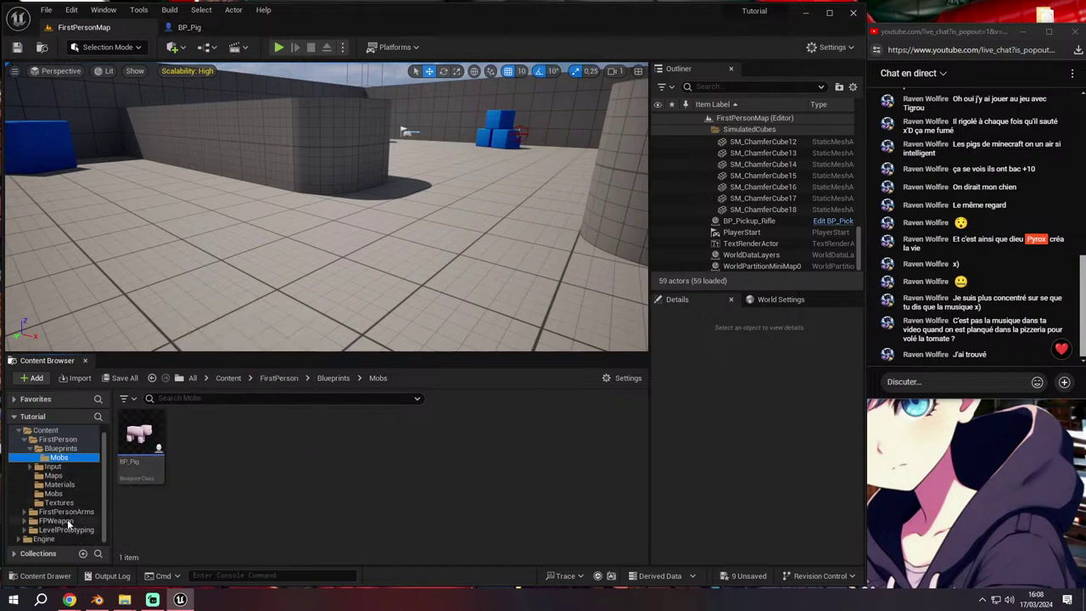
Create a new Animations folder inside Mobs and open it
{"action": "left_click", "coordinate": [56, 520]}
{"action": "left_click", "coordinate": [52, 493]}
{"action": "right_click", "coordinate": [249, 523]}
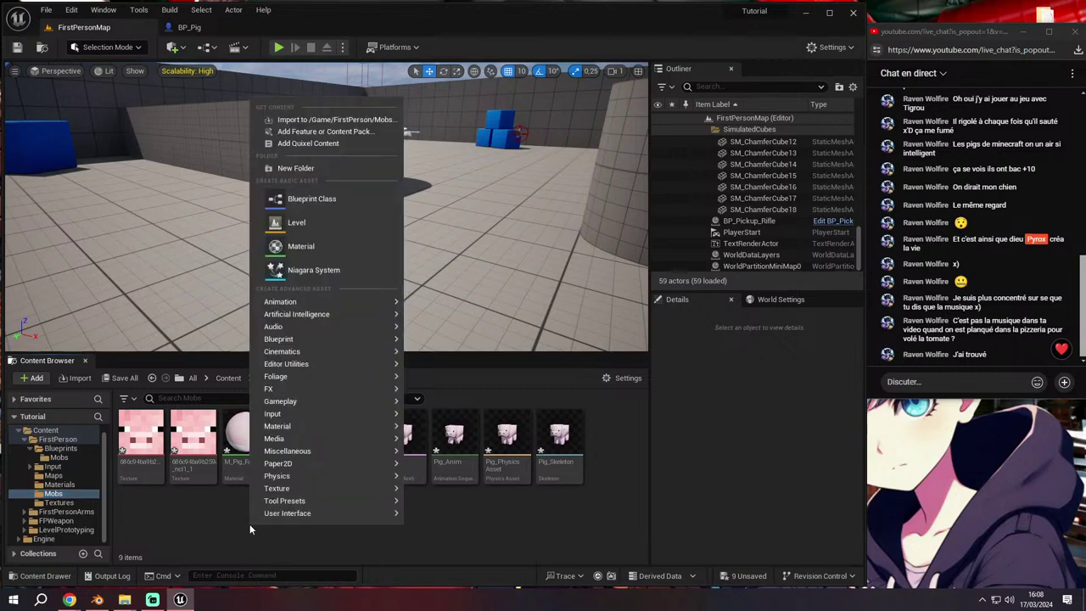
{"action": "left_click", "coordinate": [323, 169]}
{"action": "type", "text": "Animatio"}
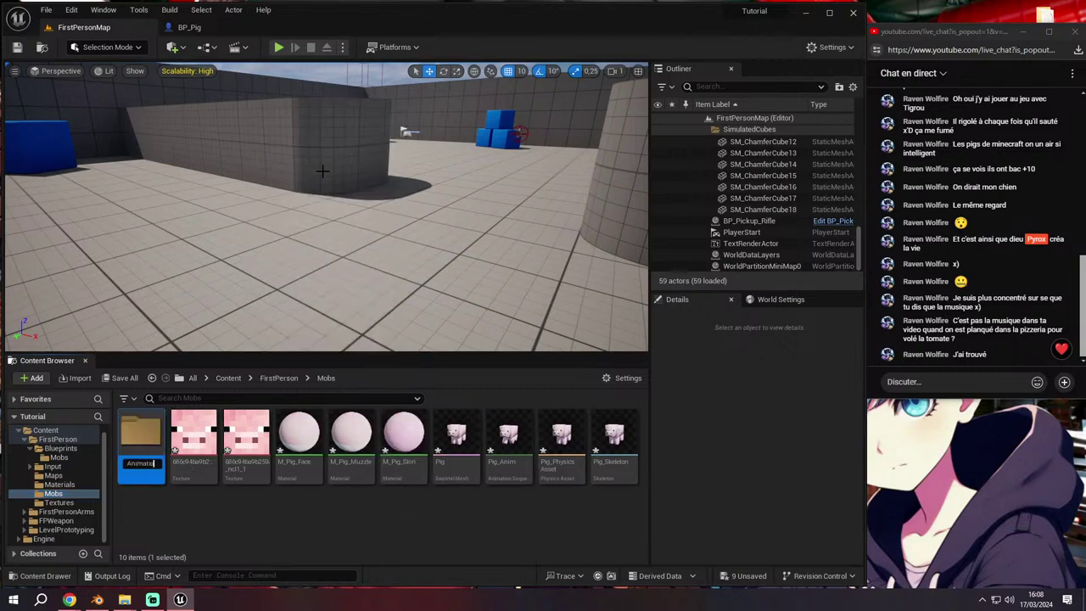
{"action": "type", "text": "ns"}
{"action": "key", "text": "Return"}
{"action": "double_click", "coordinate": [141, 437]}
Drag the Pig file from the Minecraft Pig files window into the Animations folder
{"action": "mouse_move", "coordinate": [124, 599]}
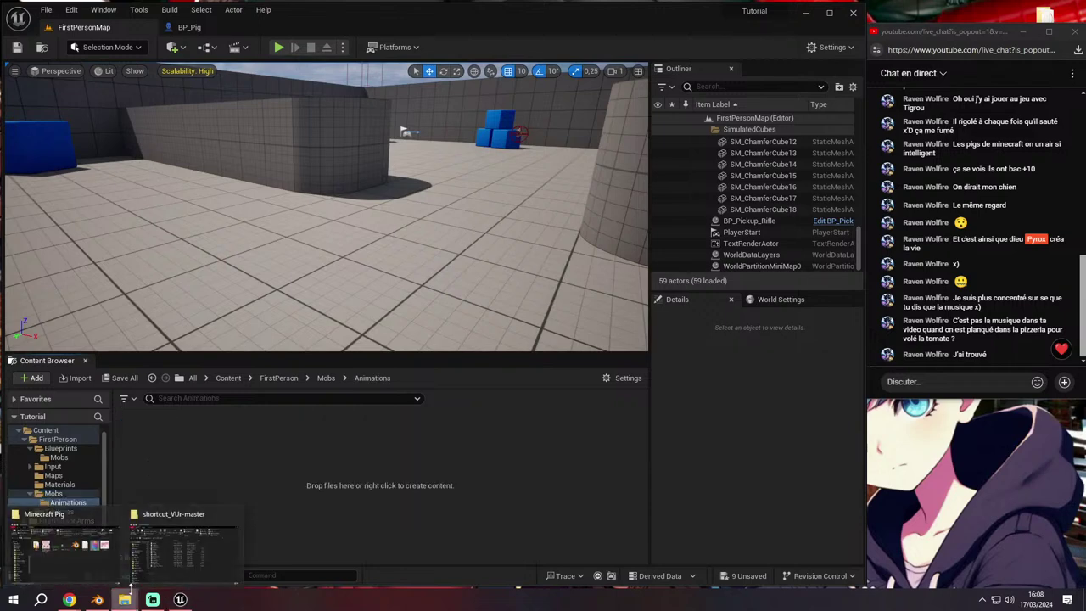
{"action": "left_click", "coordinate": [100, 555]}
{"action": "left_click_drag", "start_coordinate": [251, 472], "coordinate": [208, 466]}
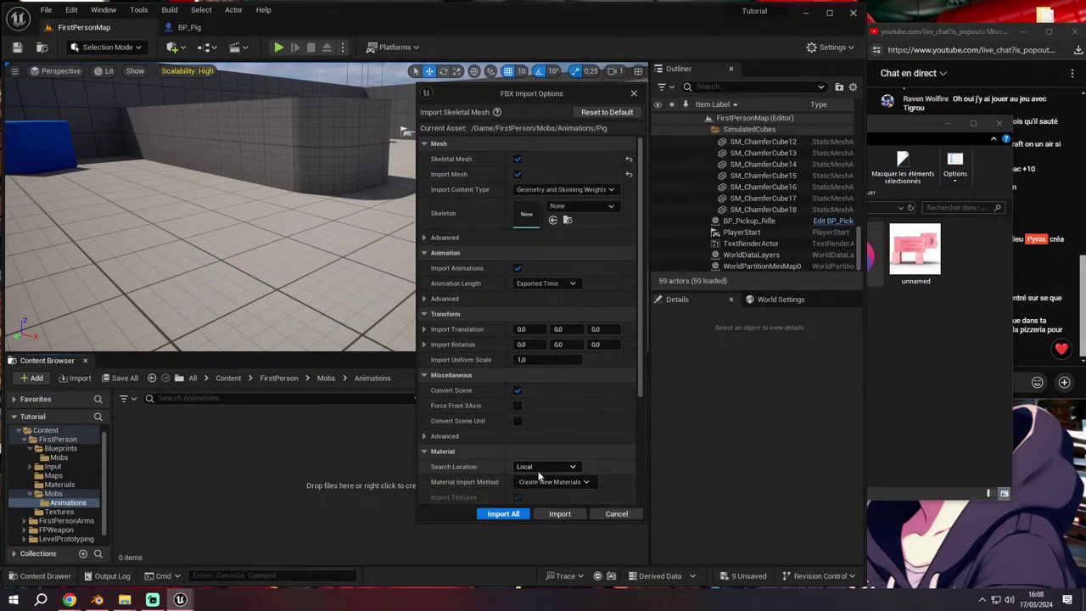
Import the Pig FBX, then clear and close the import warnings in the Message Log
{"action": "left_click", "coordinate": [559, 514]}
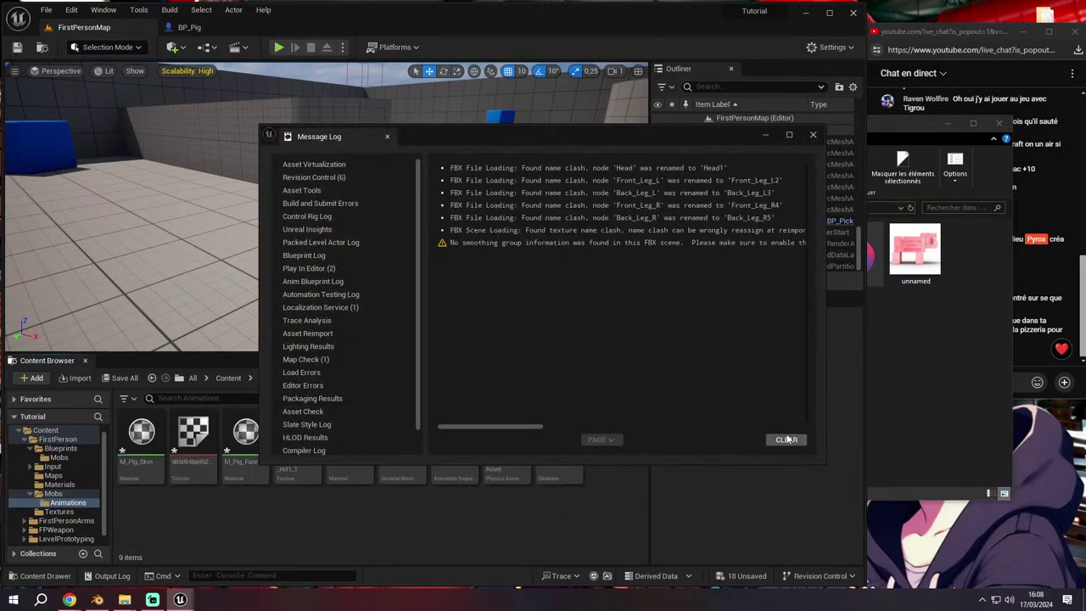
{"action": "left_click", "coordinate": [787, 440]}
{"action": "left_click", "coordinate": [813, 136]}
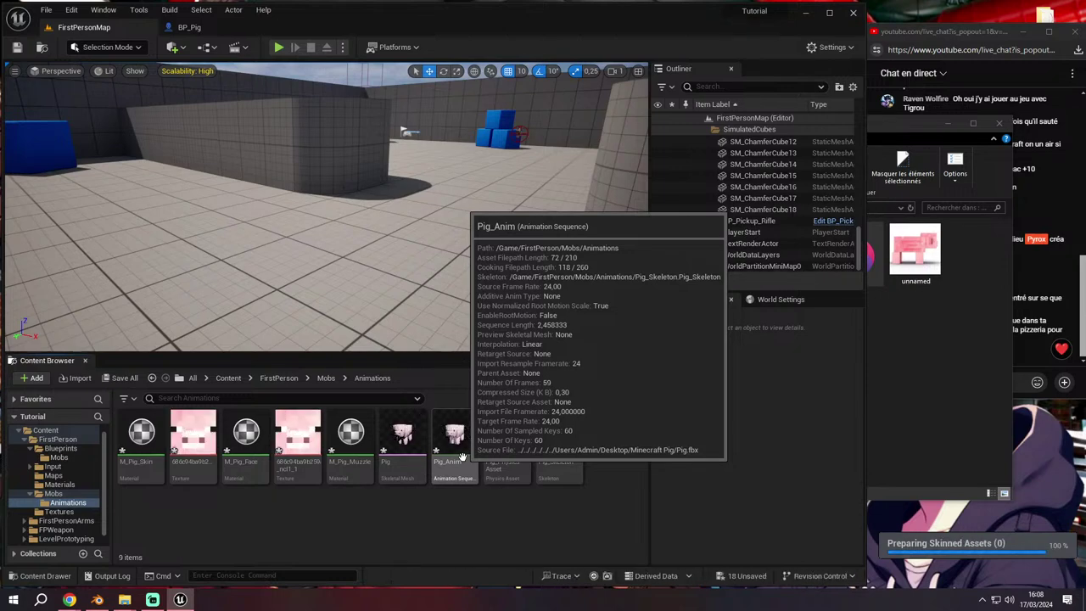
Delete the duplicate materials, textures, mesh, physics asset and skeleton, forcing deletion where referenced
{"action": "left_click", "coordinate": [421, 442], "text": "shift"}
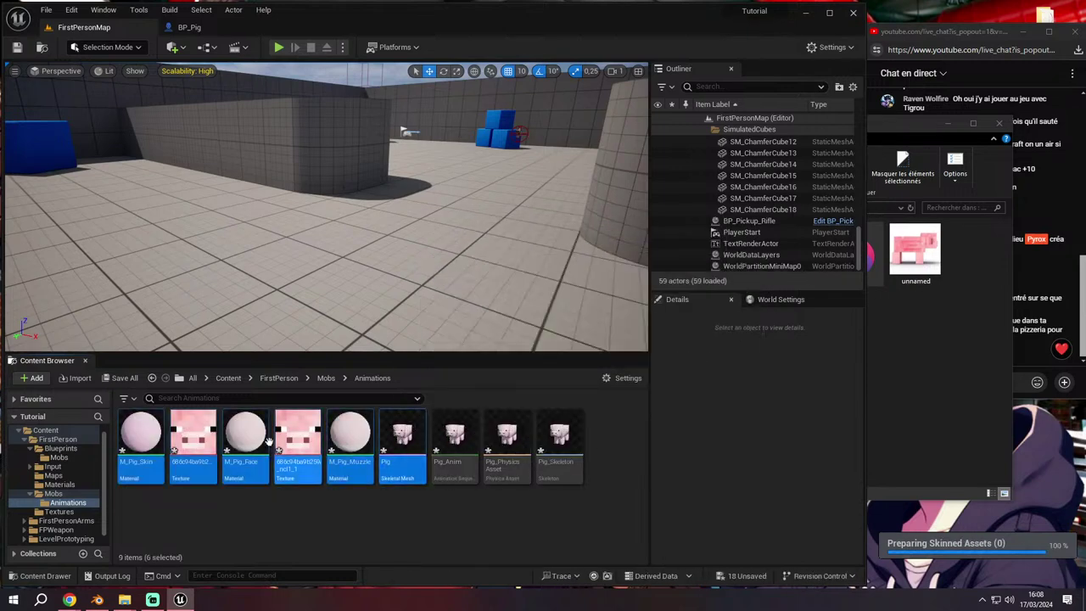
{"action": "key", "text": "Delete"}
{"action": "left_click", "coordinate": [449, 484]}
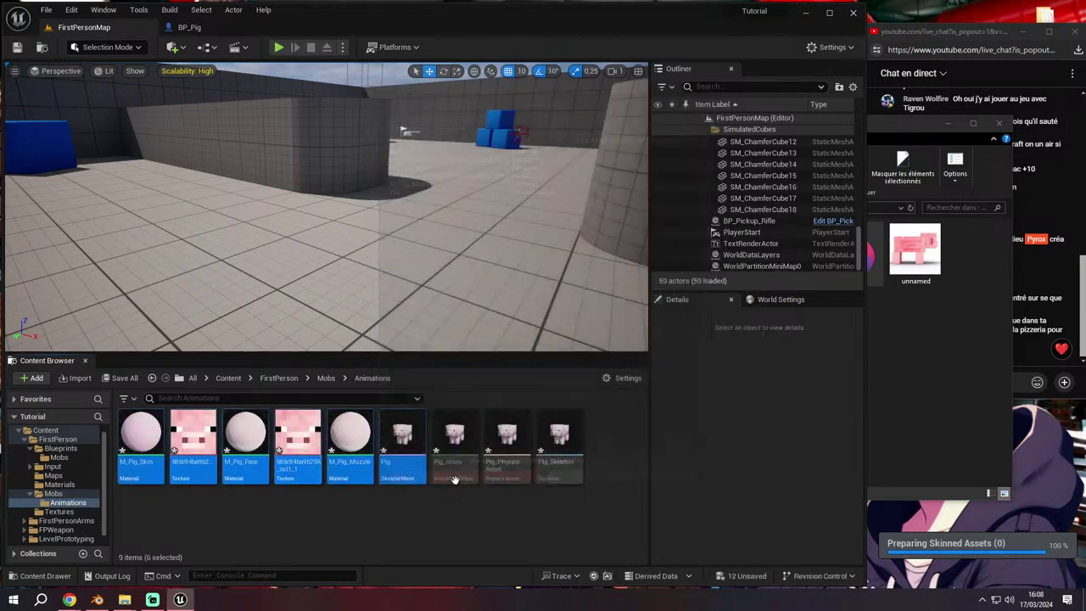
{"action": "key", "text": "Delete"}
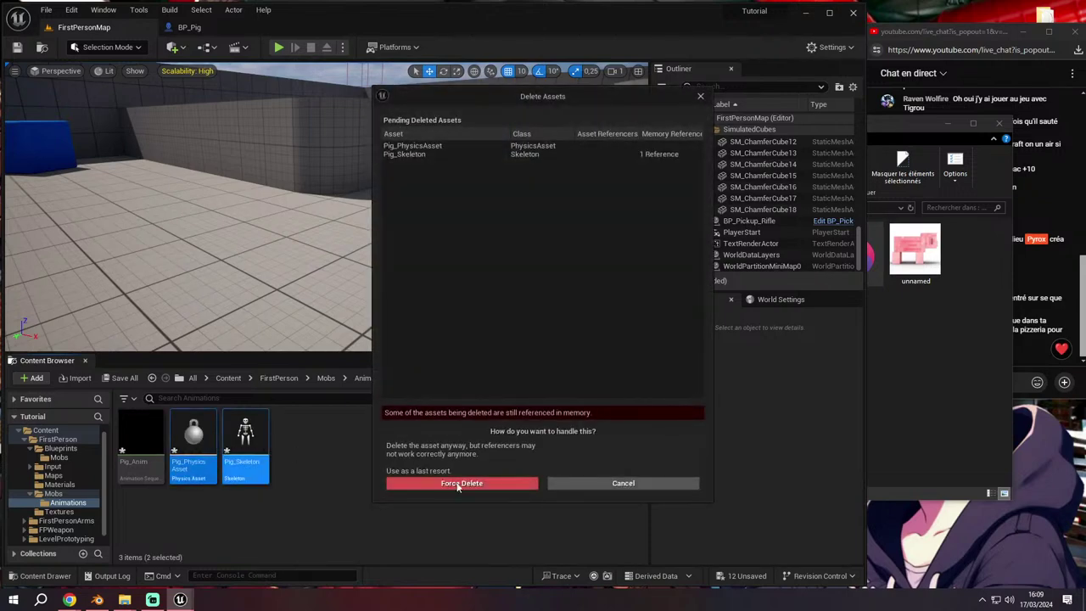
{"action": "left_click", "coordinate": [450, 482]}
Retarget the imported Pig_Anim to Pig_Skeleton
{"action": "right_click", "coordinate": [149, 442]}
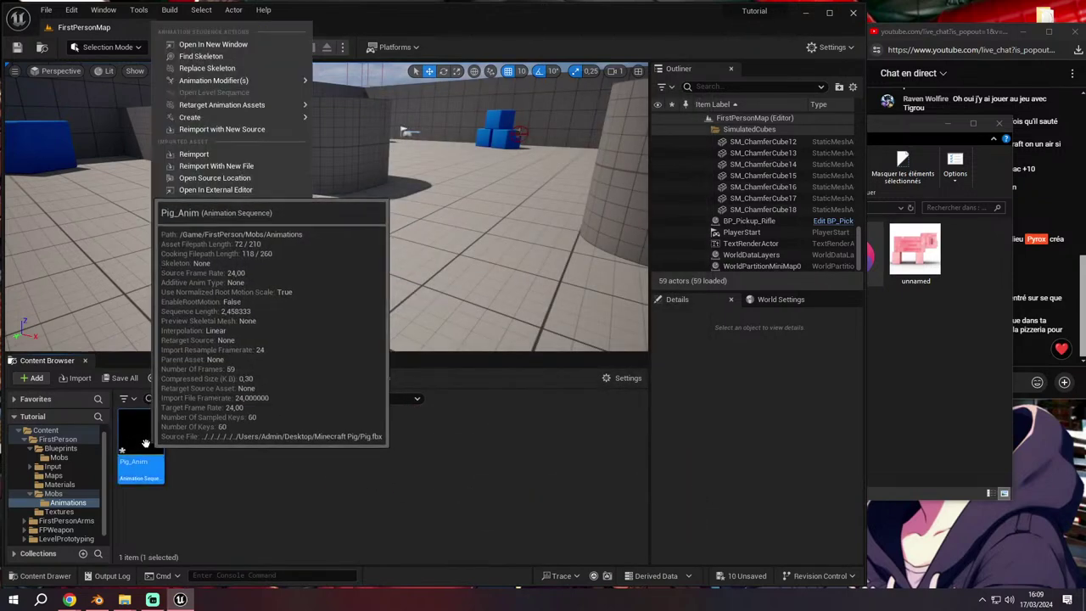
{"action": "key", "text": "Escape"}
{"action": "double_click", "coordinate": [150, 442]}
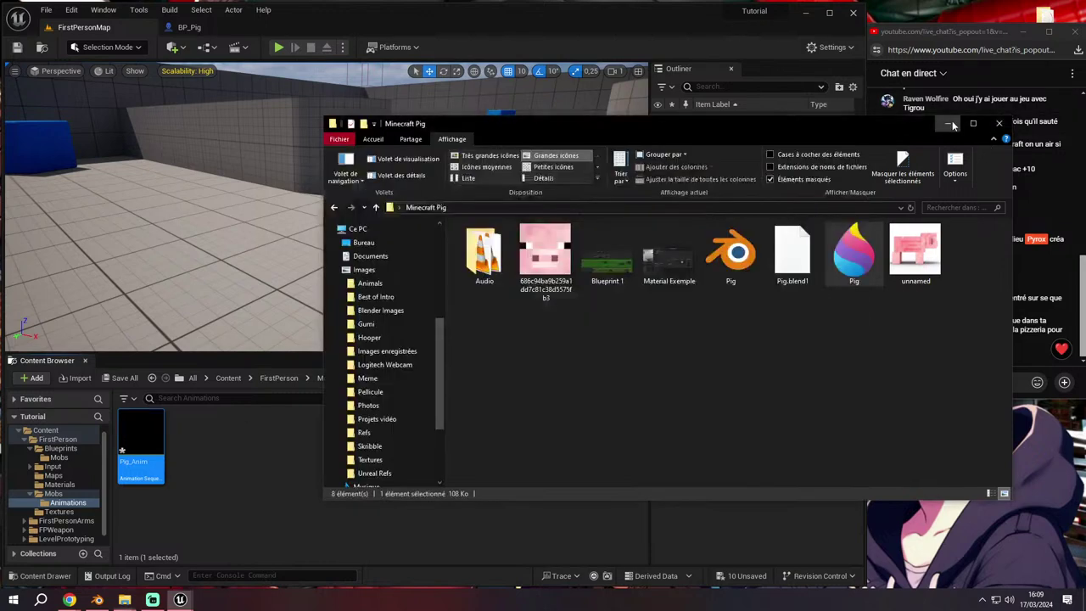
{"action": "left_click", "coordinate": [623, 311]}
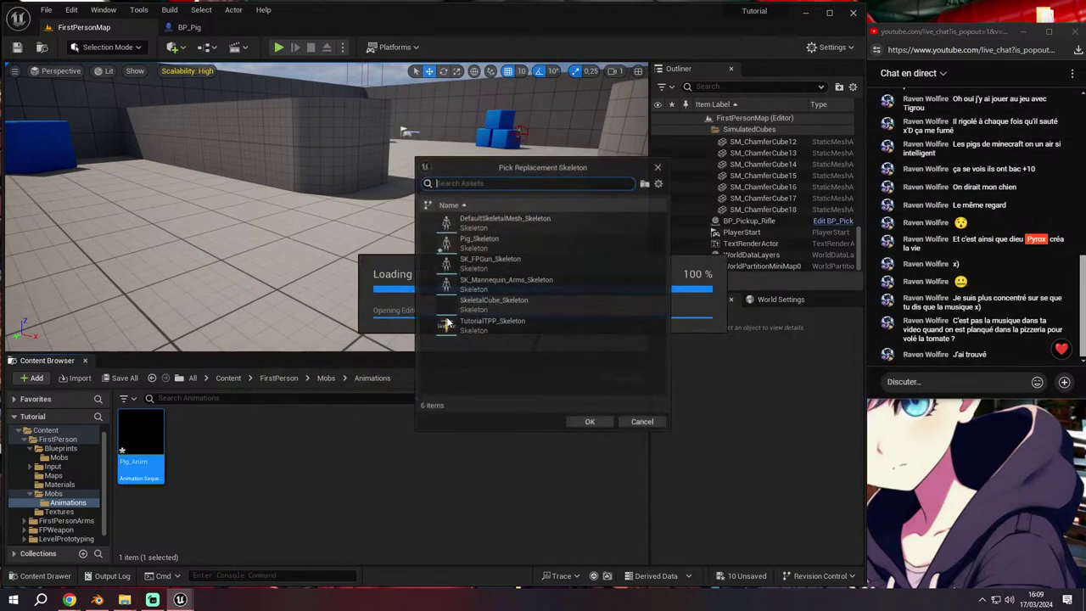
{"action": "left_click", "coordinate": [541, 243]}
{"action": "left_click", "coordinate": [588, 422]}
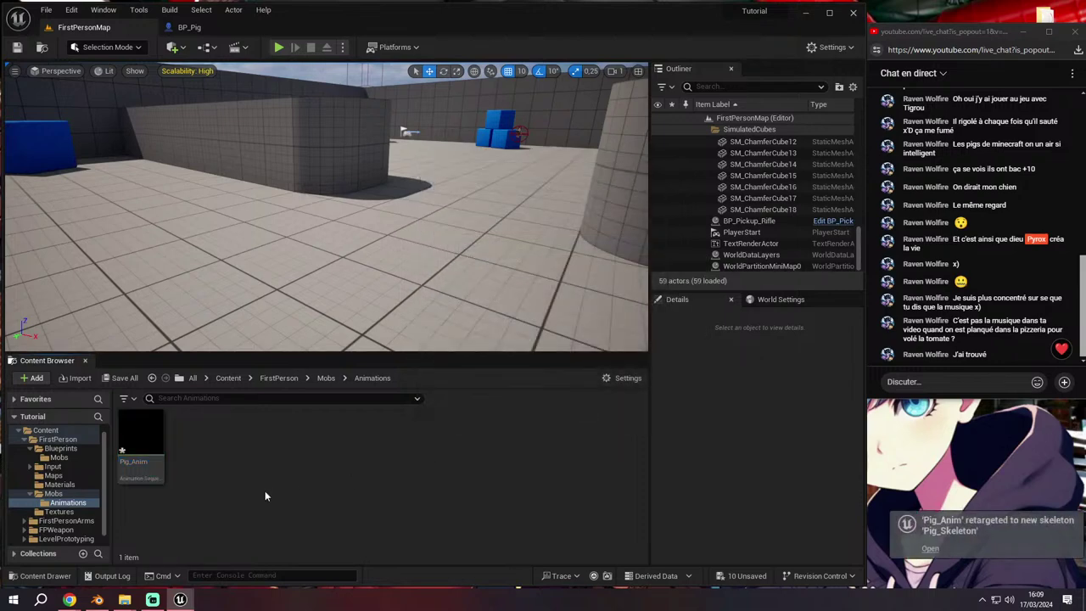
Rename the retargeted animation to AS_Pig_Idle
{"action": "key", "text": "F2"}
{"action": "type", "text": "AS"}
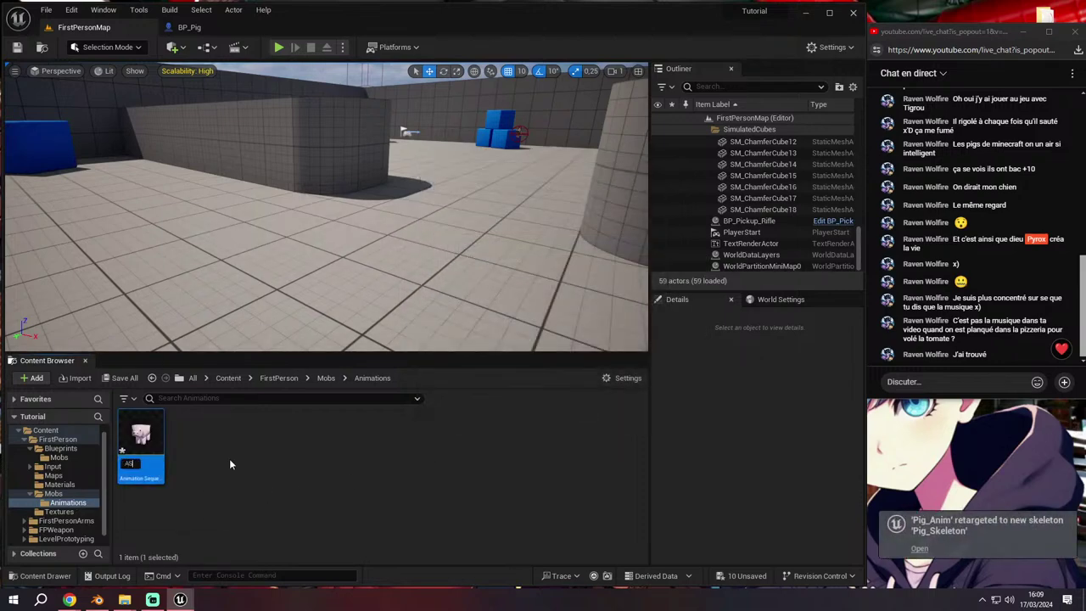
{"action": "type", "text": "_Idle"}
{"action": "key", "text": "ctrl+s"}
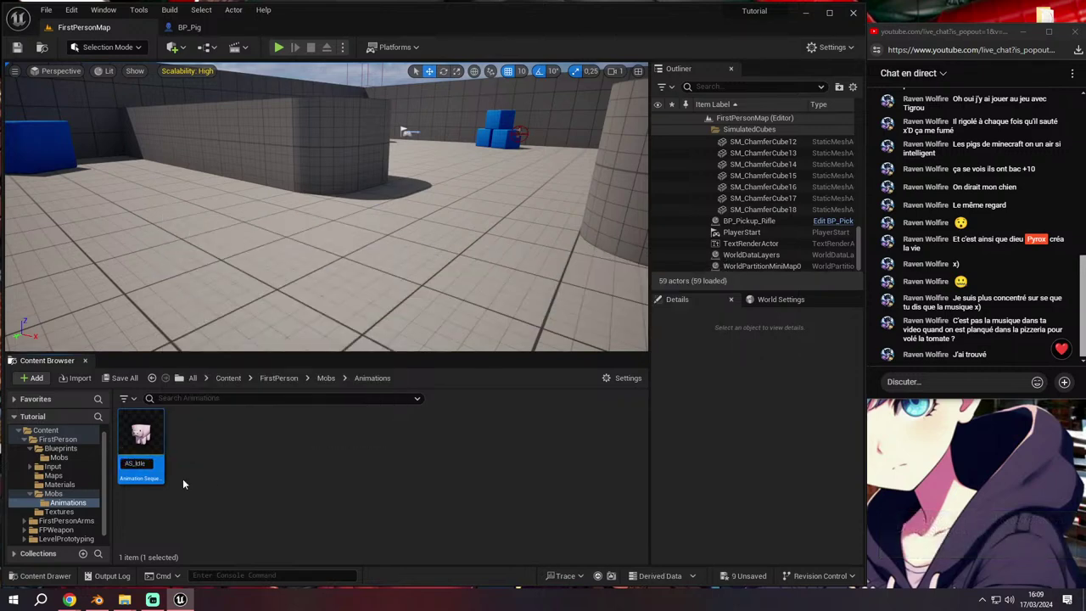
{"action": "key", "text": "Left"}
{"action": "key", "text": "Left"}
{"action": "key", "text": "Left"}
{"action": "type", "text": "Pig_"}
{"action": "key", "text": "Return"}
Rename the original Pig_Anim in Mobs to AS_Pig_Walk
{"action": "left_click", "coordinate": [53, 493]}
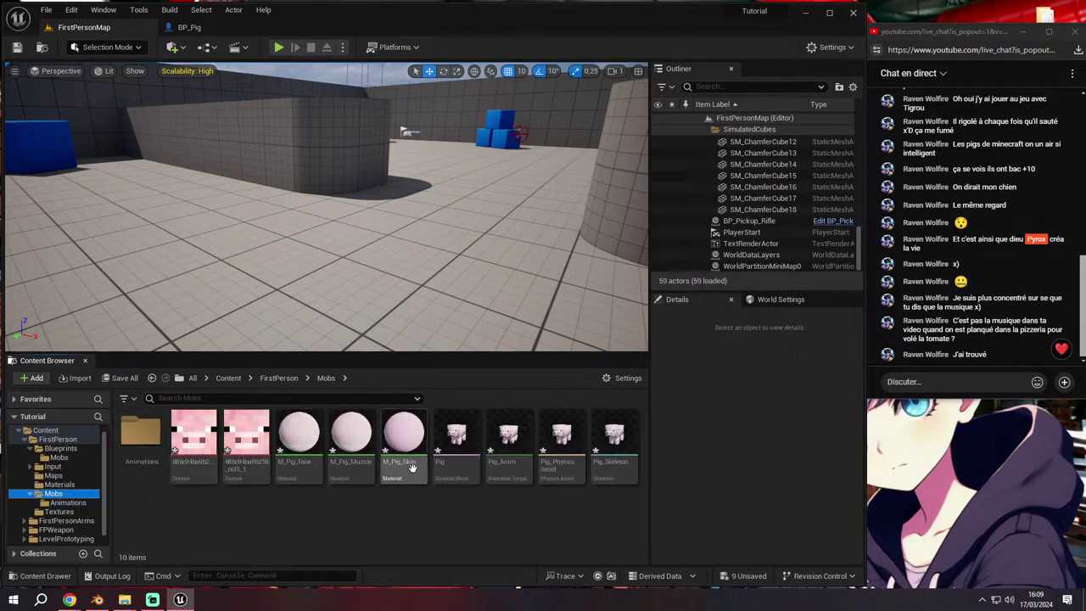
{"action": "left_click", "coordinate": [496, 447]}
{"action": "key", "text": "F2"}
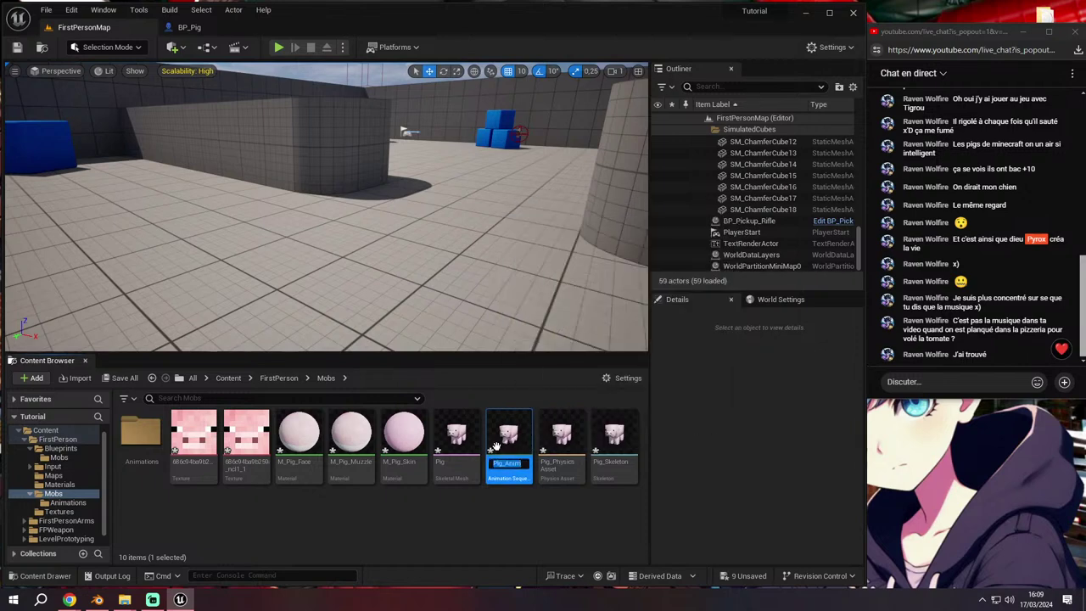
{"action": "type", "text": "AS"}
{"action": "key", "text": "Return"}
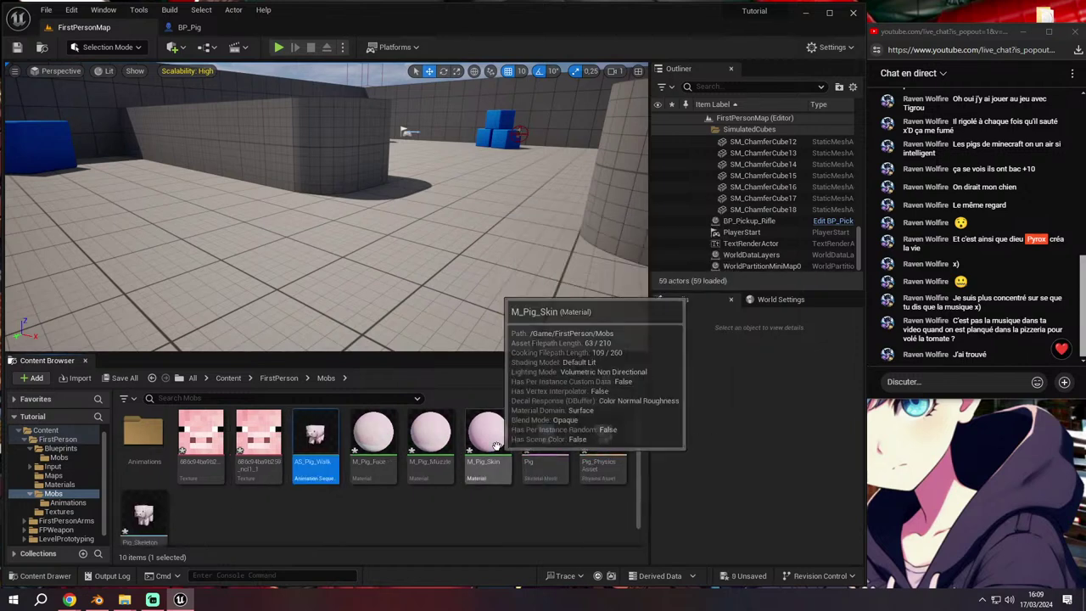
Move AS_Pig_Walk into the Animations folder and open it for preview
{"action": "left_click_drag", "start_coordinate": [315, 437], "coordinate": [149, 451]}
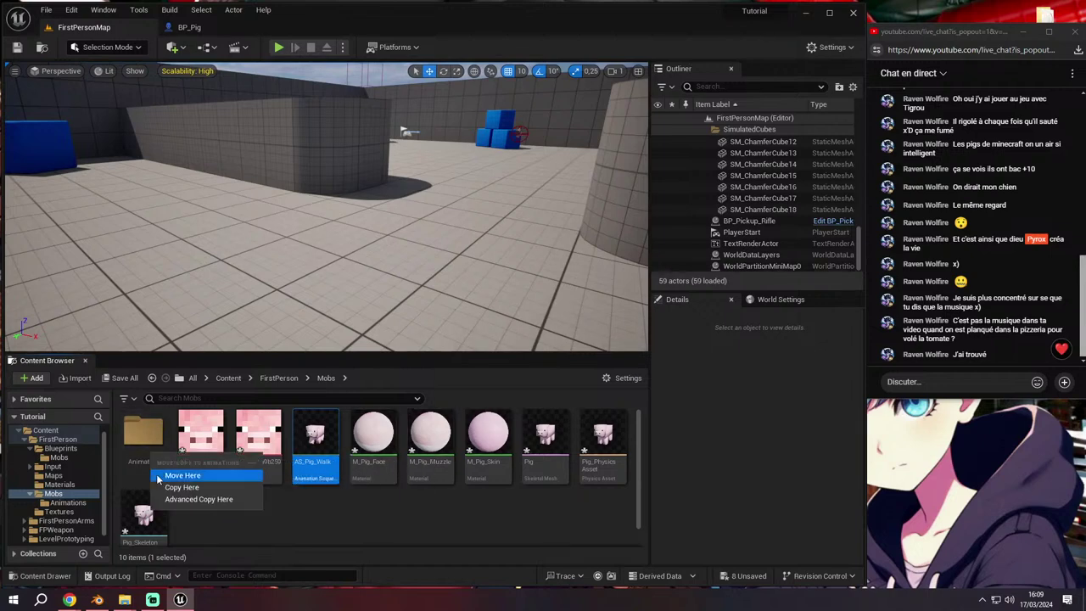
{"action": "left_click", "coordinate": [193, 475]}
{"action": "double_click", "coordinate": [144, 445]}
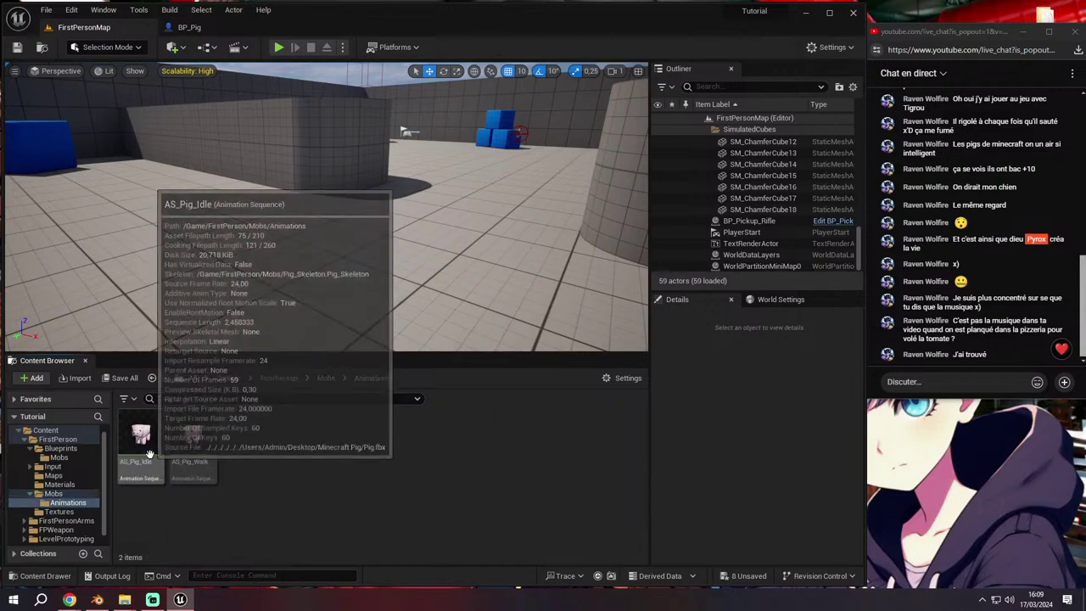
{"action": "left_click", "coordinate": [145, 450]}
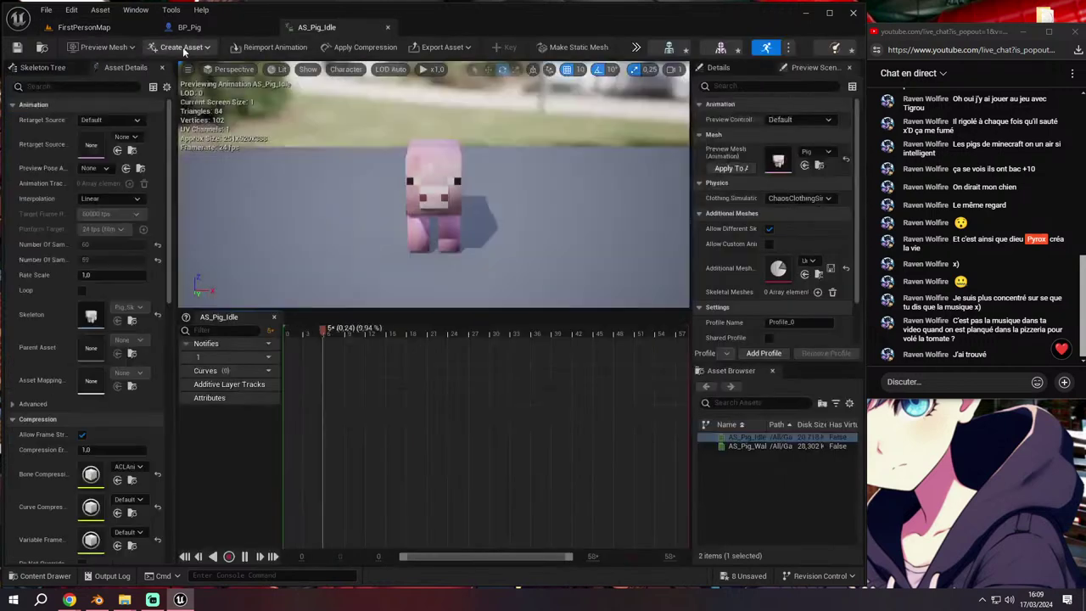
{"action": "left_click", "coordinate": [84, 27]}
{"action": "double_click", "coordinate": [193, 445]}
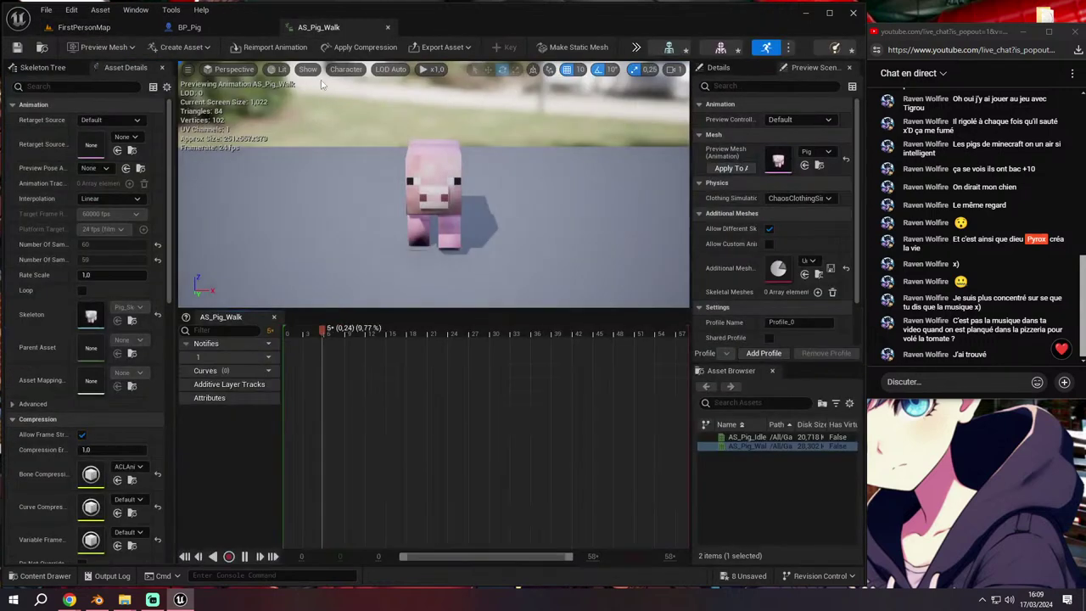
Preview AS_Pig_Idle and AS_Pig_Walk in the animation editor, moving the camera closer
{"action": "left_click", "coordinate": [84, 27]}
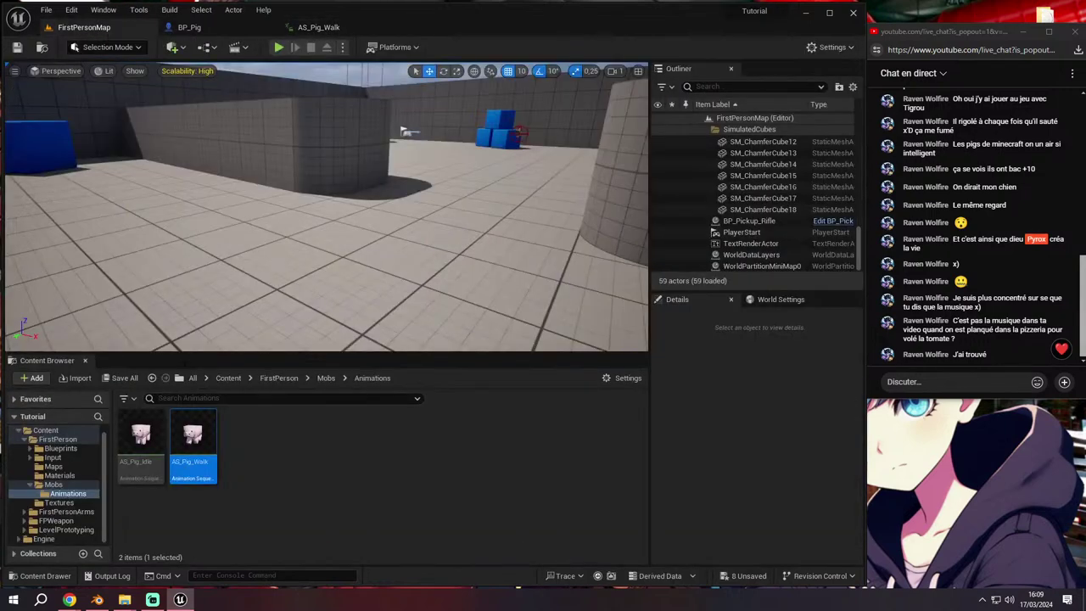
{"action": "double_click", "coordinate": [141, 436]}
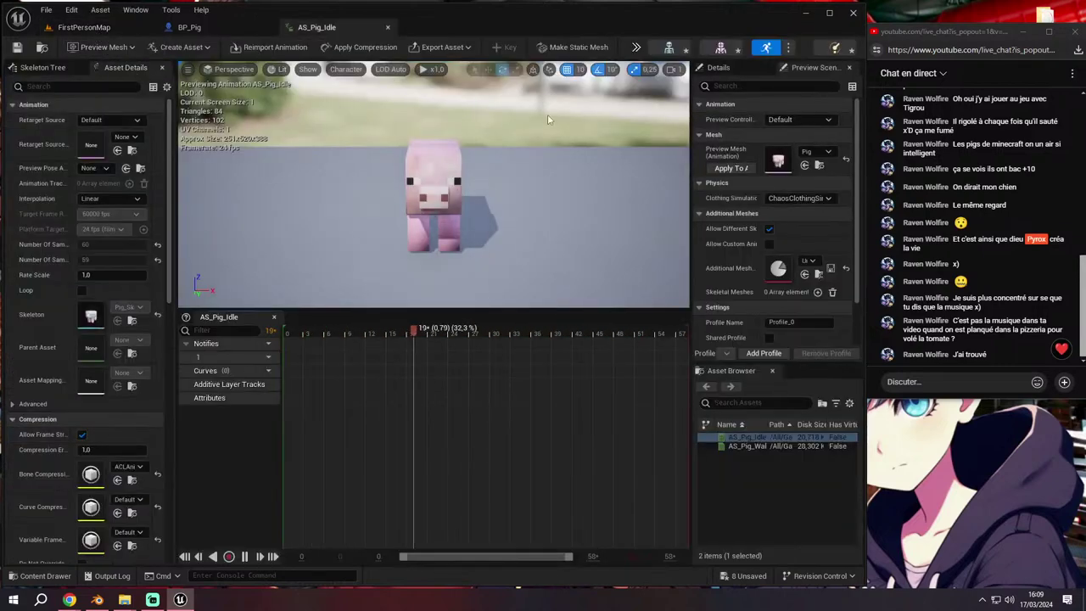
{"action": "left_click", "coordinate": [746, 446]}
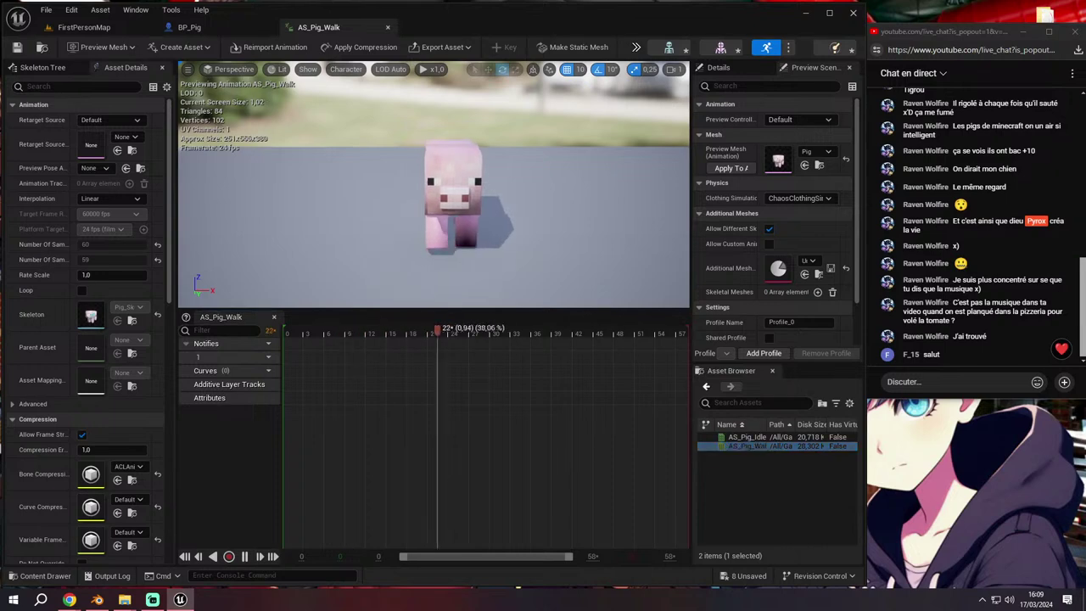
{"action": "left_click", "coordinate": [738, 437]}
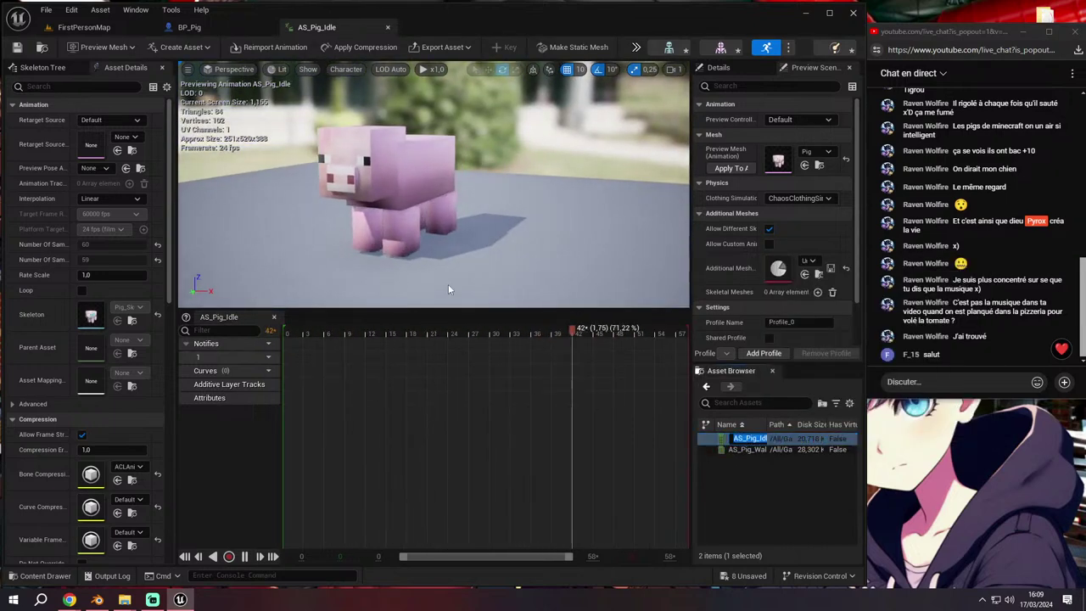
{"action": "mouse_move", "coordinate": [440, 236]}
{"action": "left_mouse_down"}
{"action": "mouse_move", "coordinate": [429, 222]}
{"action": "mouse_move", "coordinate": [487, 248]}
{"action": "left_mouse_up"}
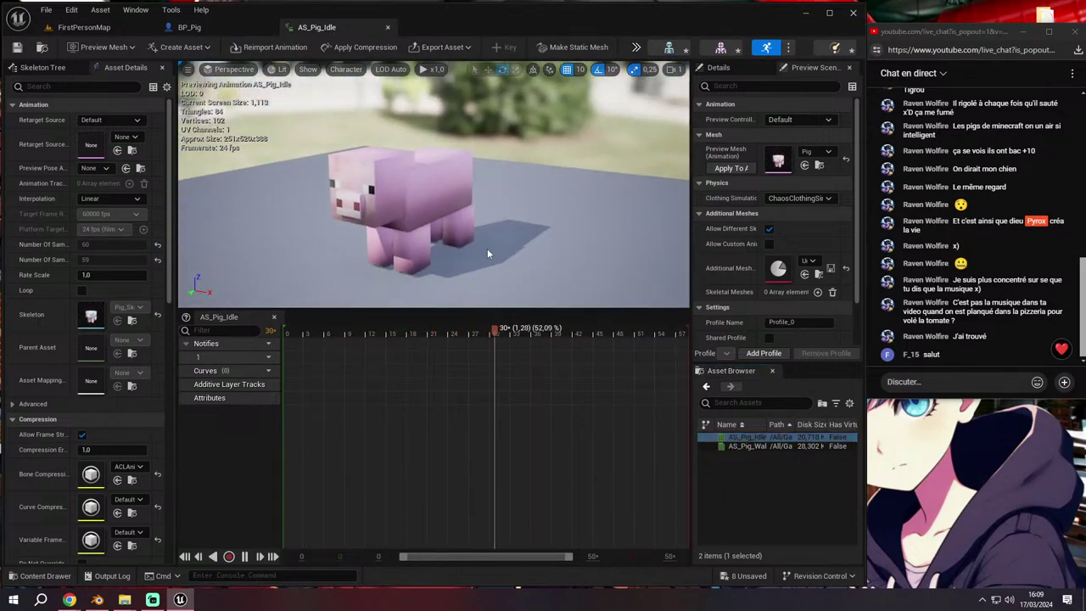
Close the AS_Pig_Idle editor and return to the level's Animations folder
{"action": "left_click", "coordinate": [384, 27]}
{"action": "left_click", "coordinate": [83, 27]}
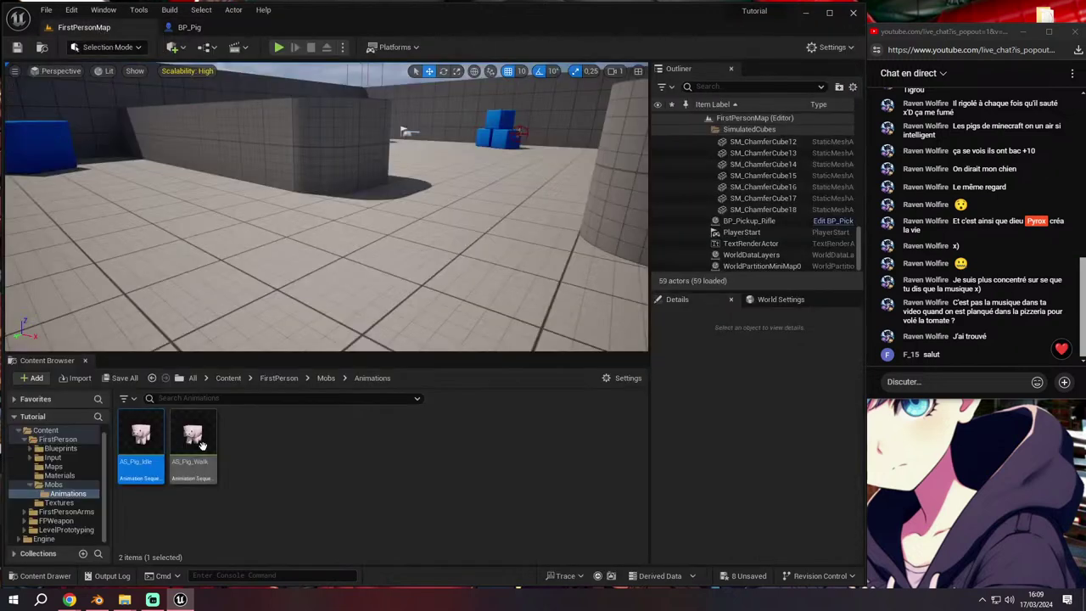
{"action": "right_click", "coordinate": [322, 443]}
Create a Blend Space 1D on Pig_Skeleton named BS_Pig in the Animations folder
{"action": "left_click", "coordinate": [282, 448]}
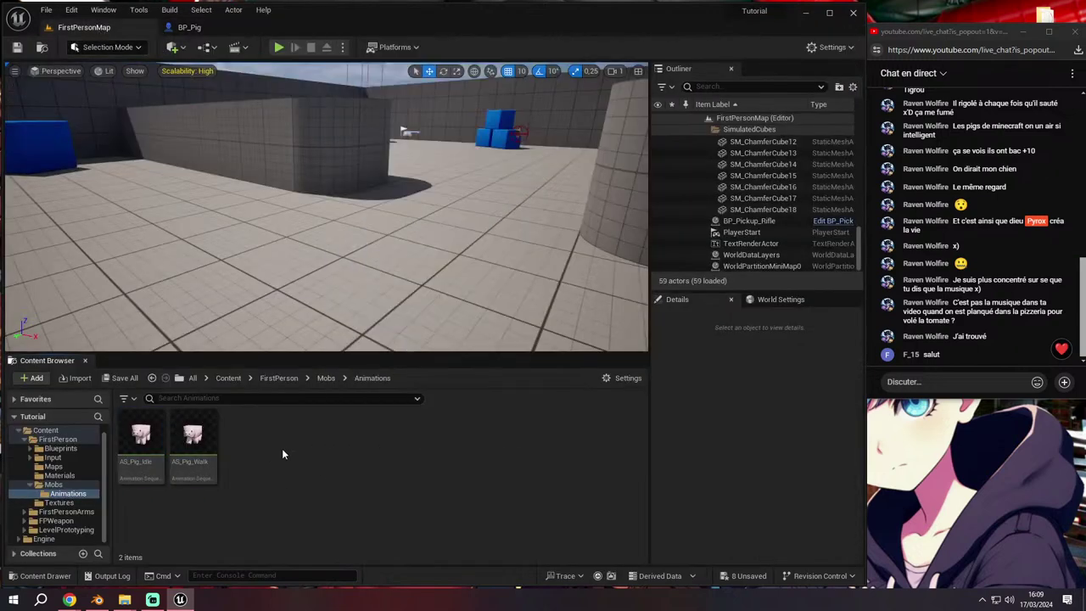
{"action": "right_click", "coordinate": [268, 459]}
{"action": "type", "text": "blen"}
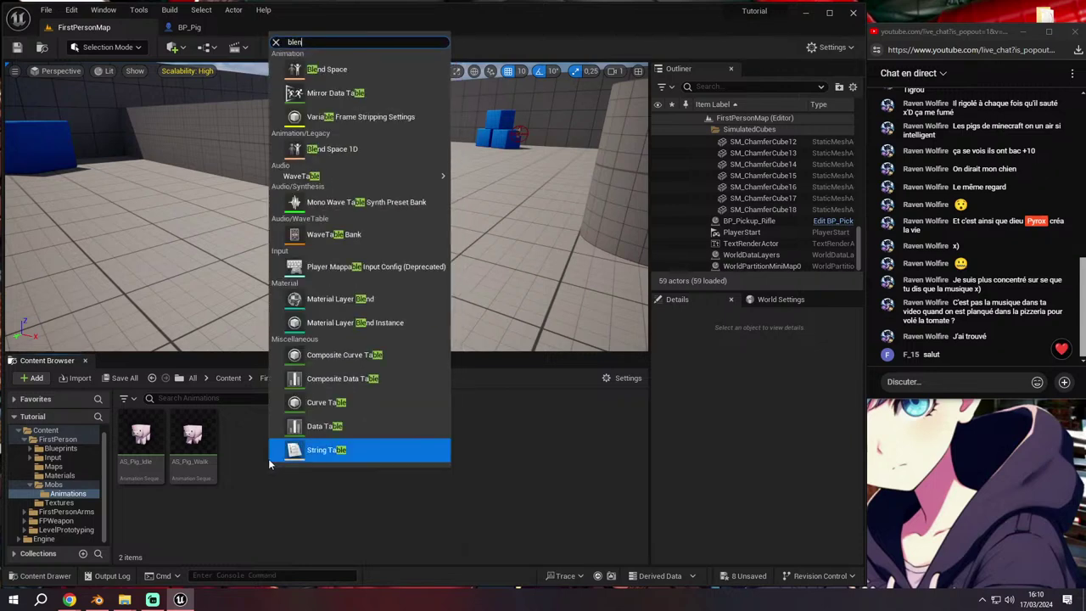
{"action": "type", "text": "d"}
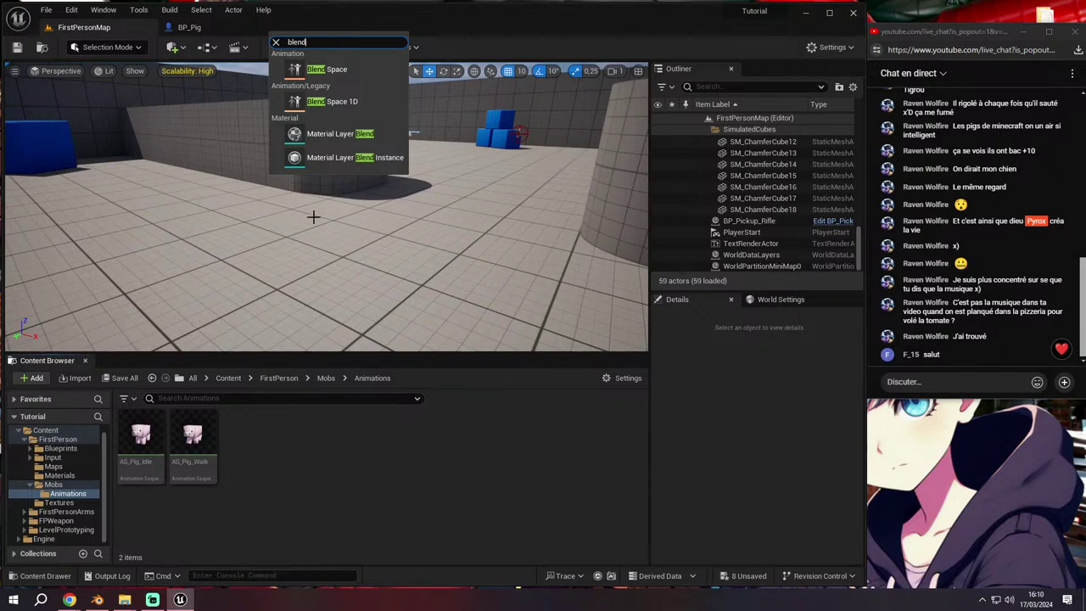
{"action": "left_click", "coordinate": [339, 103]}
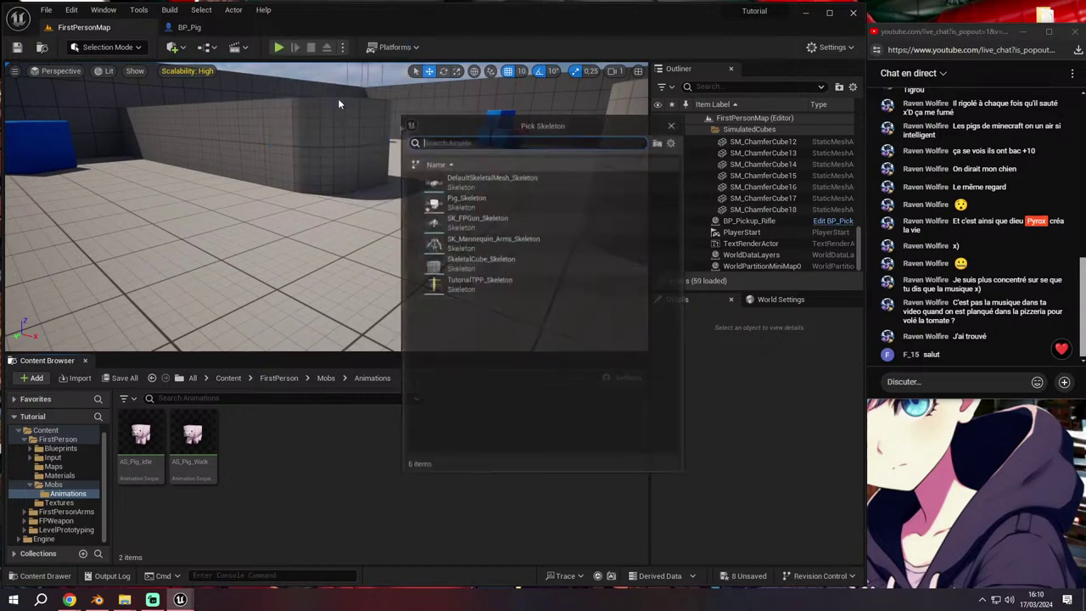
{"action": "left_click", "coordinate": [471, 200]}
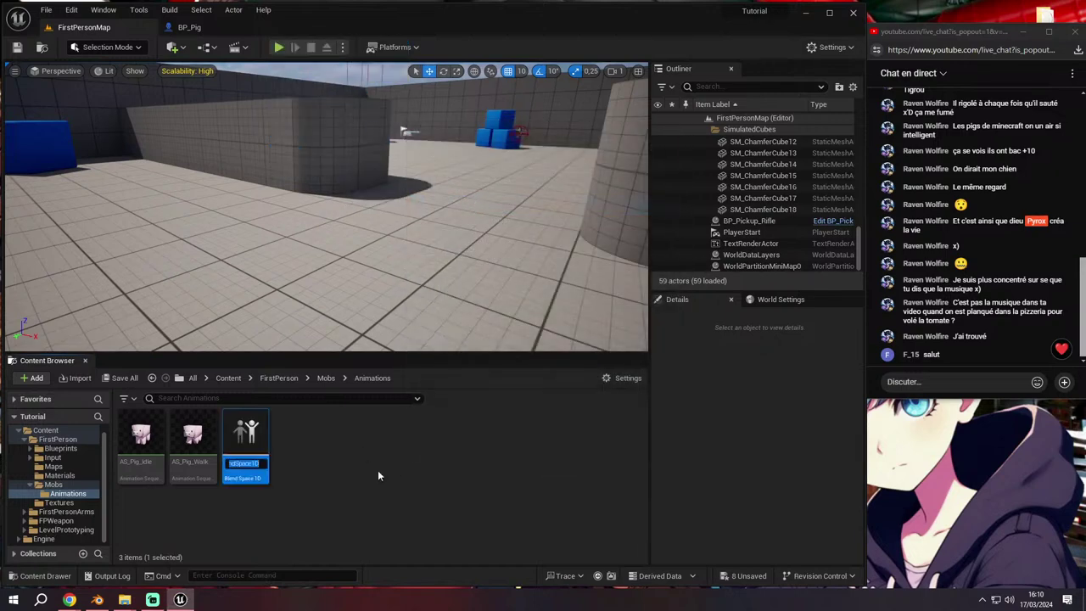
{"action": "type", "text": "BS_Pig"}
{"action": "key", "text": "Return"}
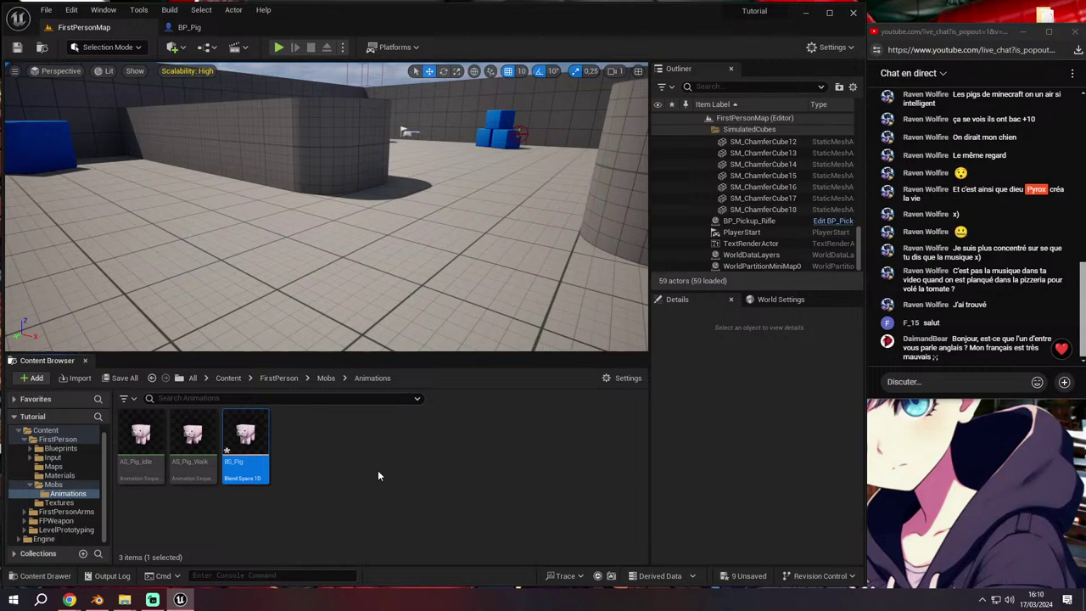
Open BS_Pig and preview the pig animations from its asset browser
{"action": "double_click", "coordinate": [260, 435]}
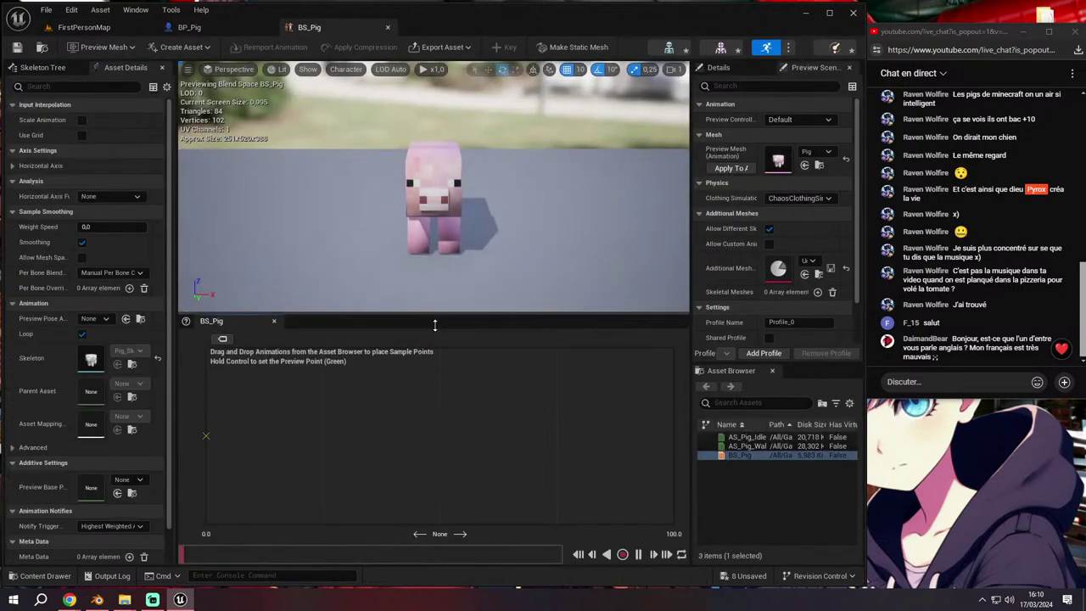
{"action": "left_click_drag", "start_coordinate": [432, 310], "coordinate": [443, 403]}
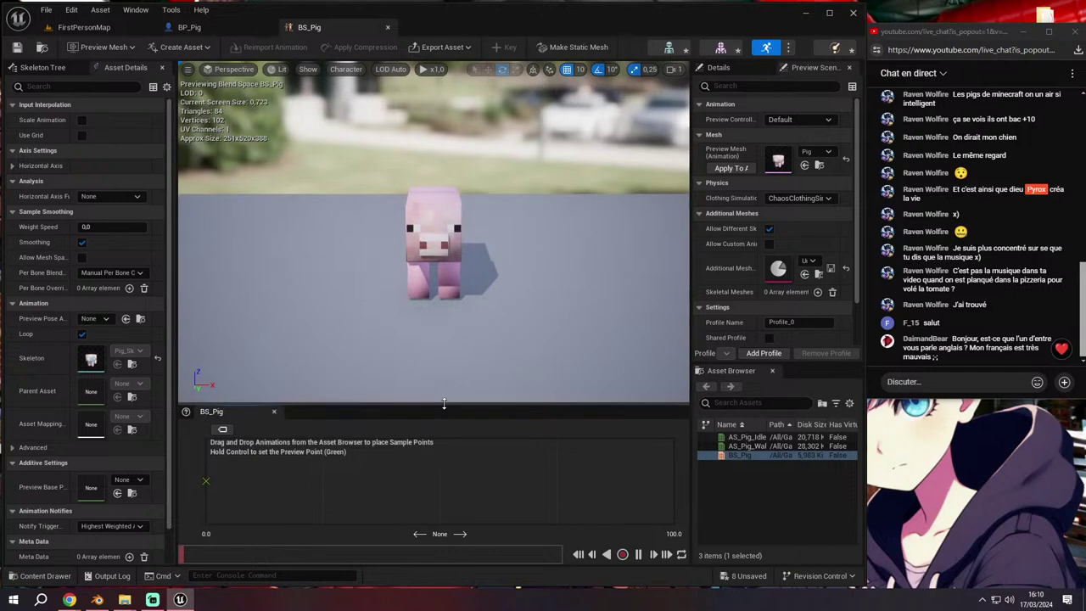
{"action": "left_click", "coordinate": [765, 445]}
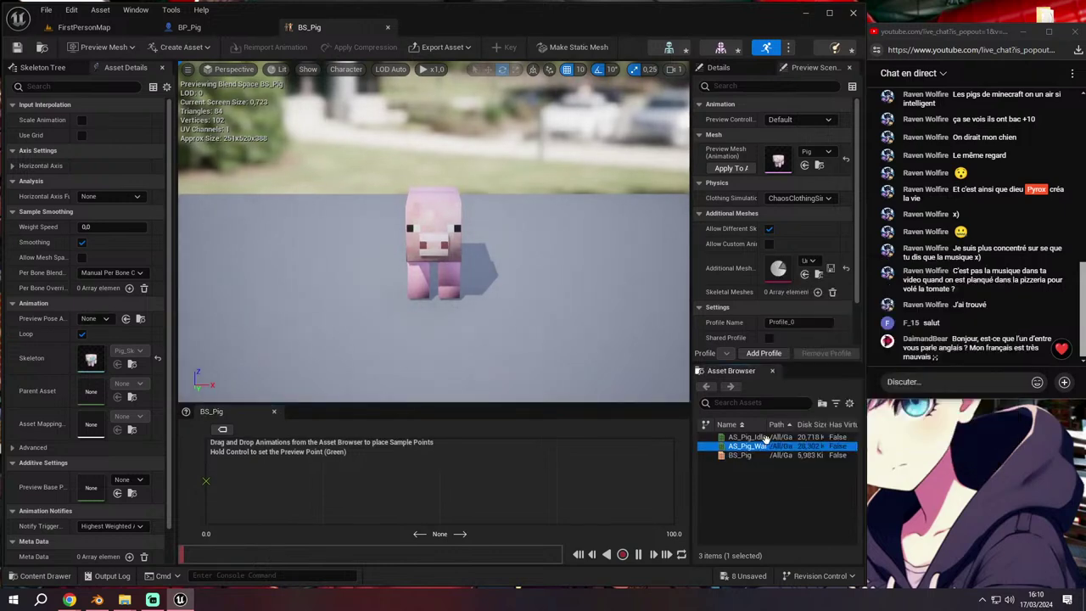
{"action": "double_click", "coordinate": [766, 437]}
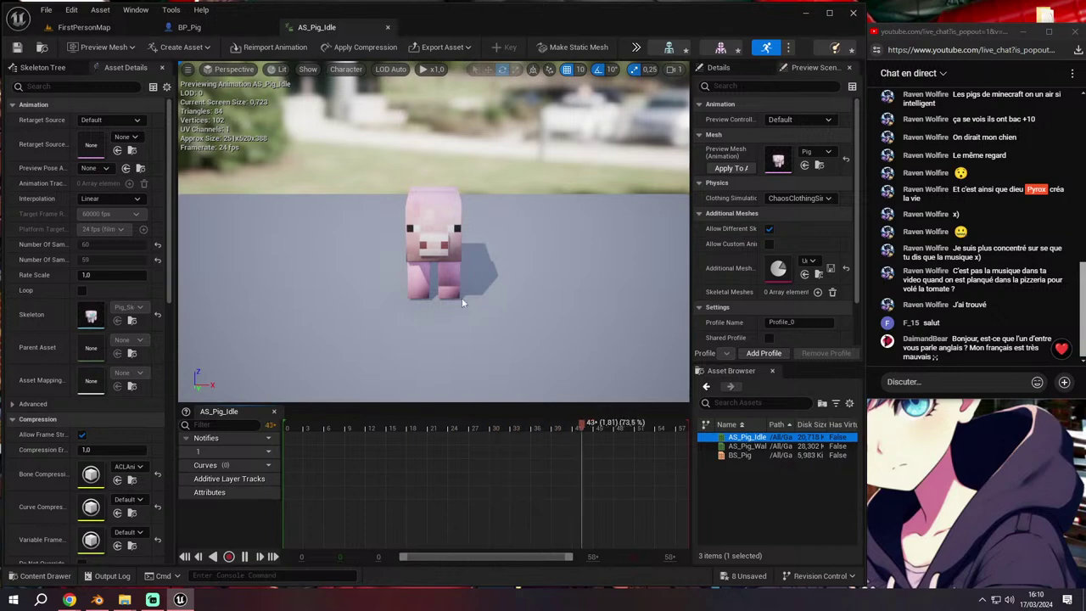
{"action": "mouse_move", "coordinate": [757, 435]}
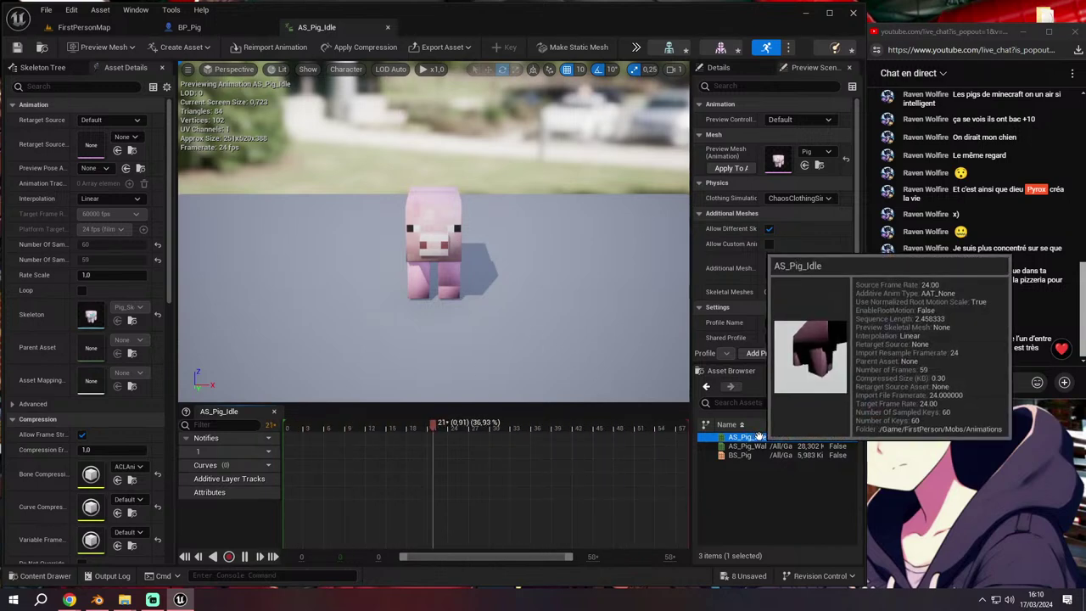
{"action": "left_click", "coordinate": [84, 27]}
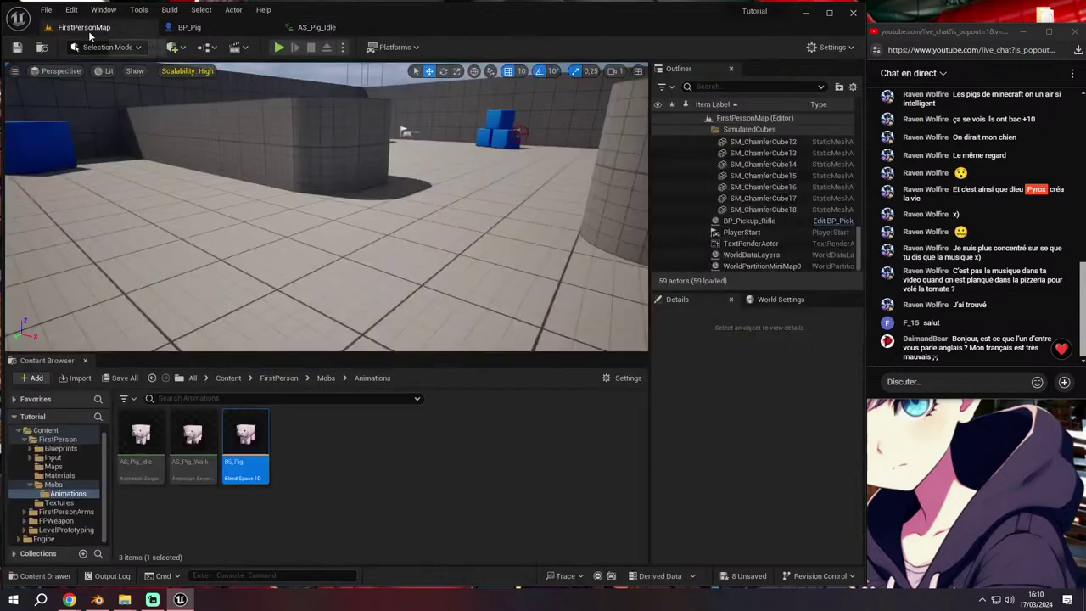
{"action": "double_click", "coordinate": [253, 458]}
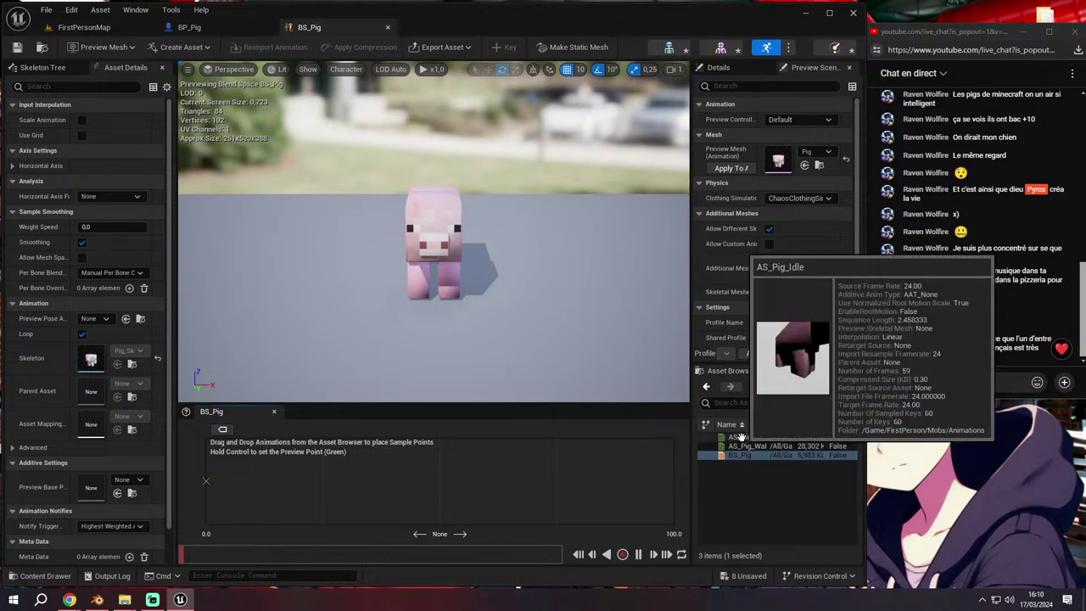
Place AS_Pig_Idle as a sample at 0 and name the horizontal axis WalkSpeed
{"action": "left_click_drag", "start_coordinate": [746, 437], "coordinate": [218, 481]}
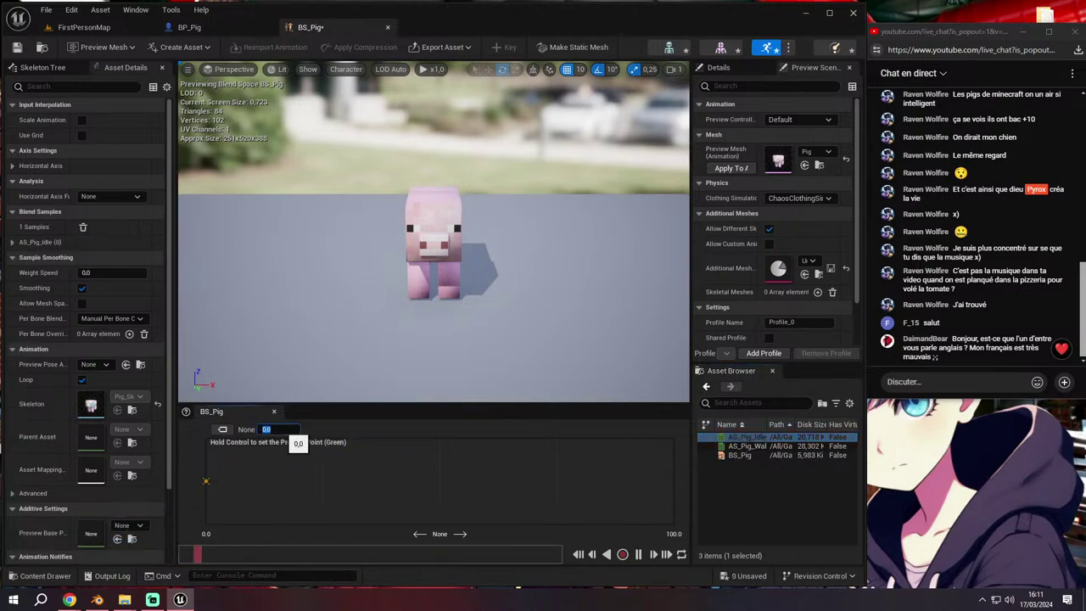
{"action": "left_click", "coordinate": [41, 166]}
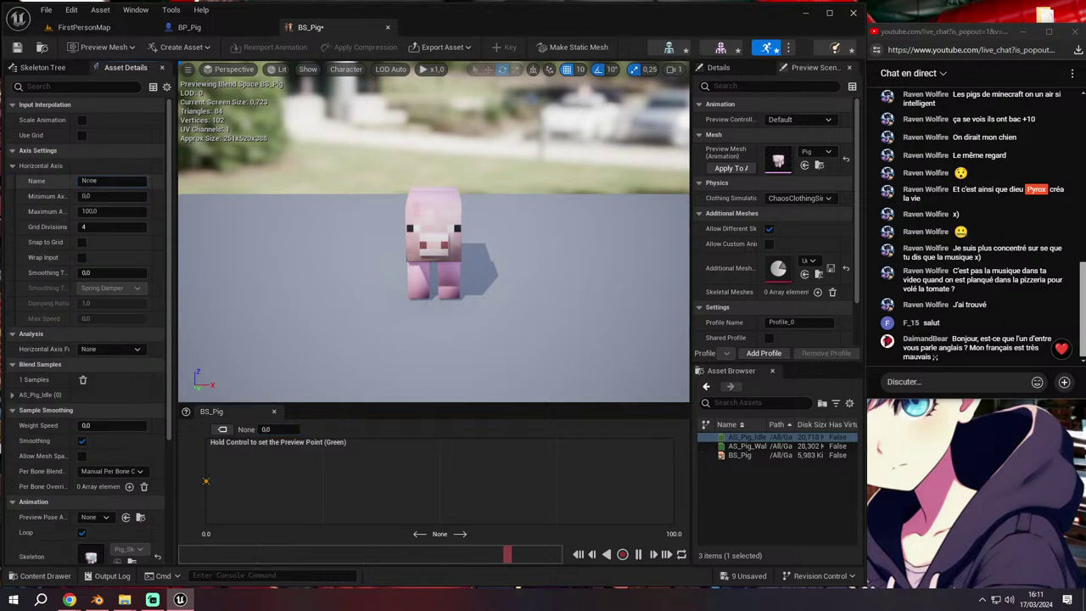
{"action": "left_click", "coordinate": [110, 181]}
{"action": "left_click", "coordinate": [109, 181]}
{"action": "type", "text": "WalkS"}
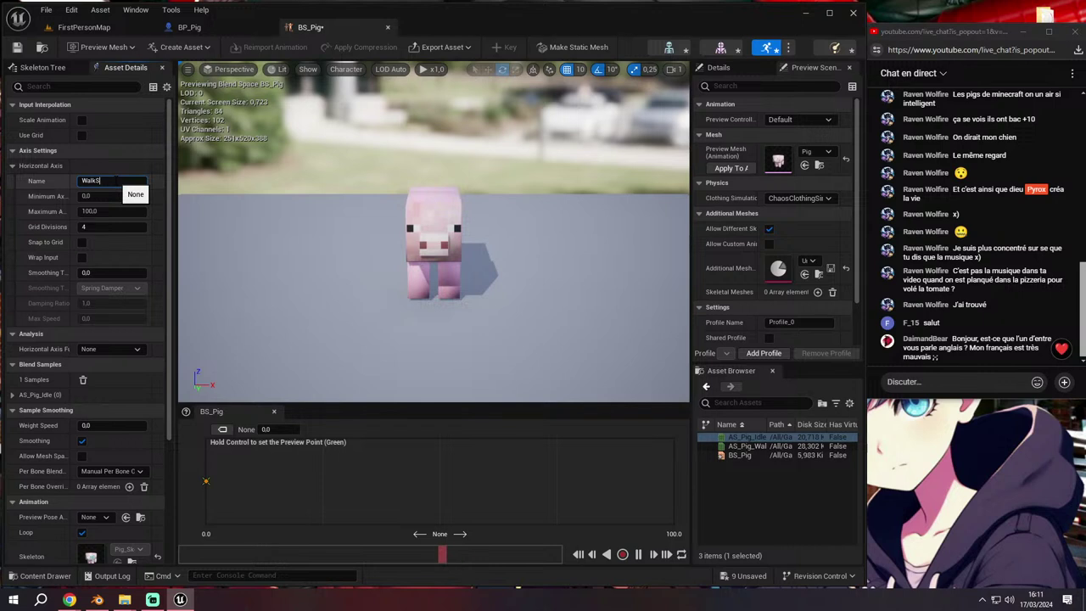
{"action": "type", "text": "peed"}
{"action": "key", "text": "Return"}
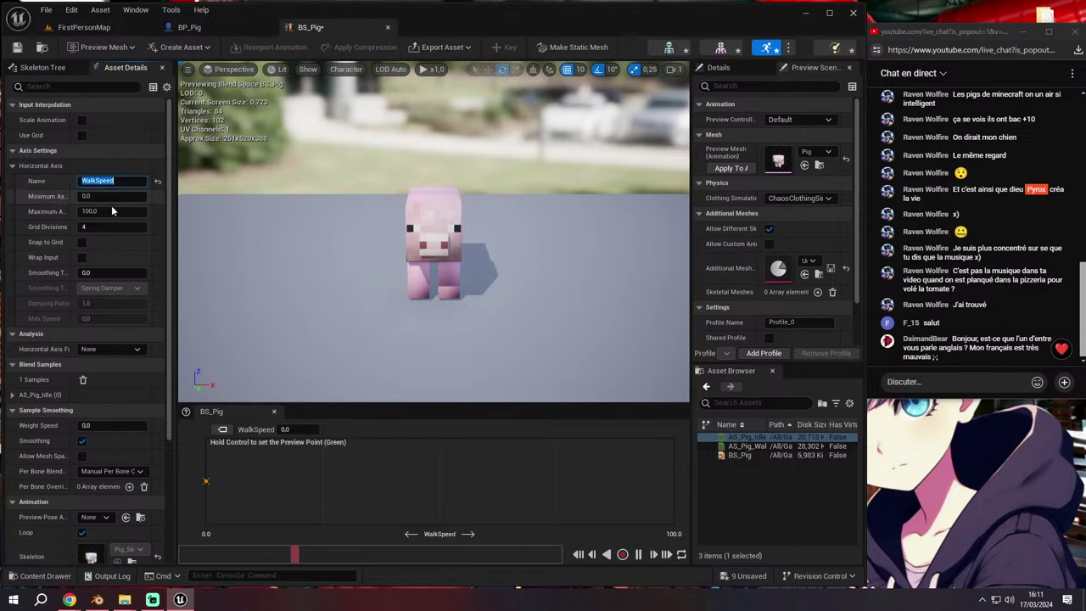
Set the axis maximum to 200 and smoothing time to 0.5, then add AS_Pig_Walk
{"action": "left_click", "coordinate": [111, 212]}
{"action": "left_click", "coordinate": [110, 212]}
{"action": "type", "text": "200"}
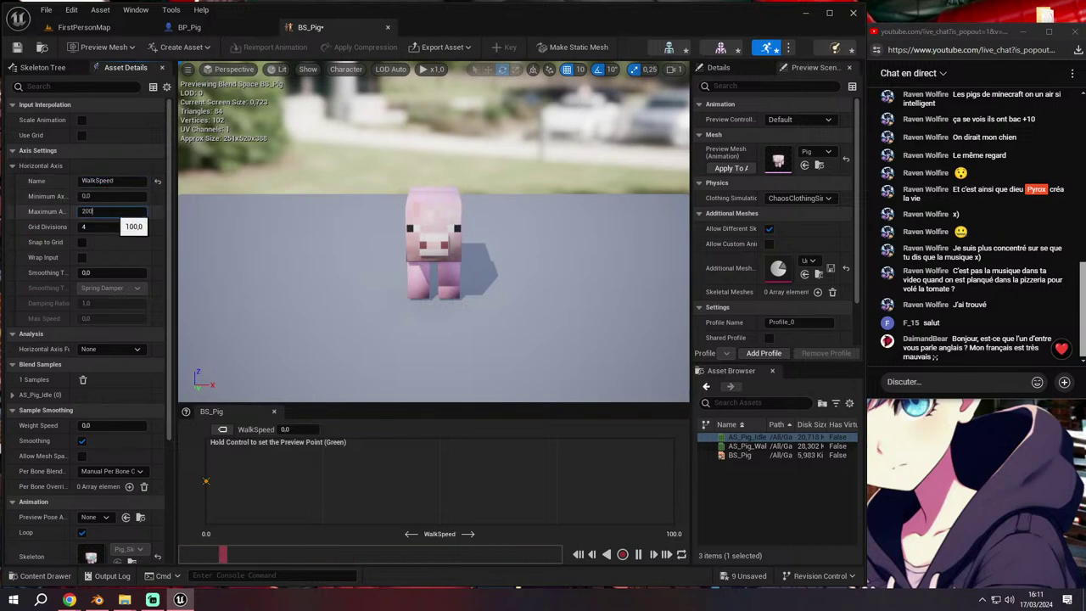
{"action": "key", "text": "Return"}
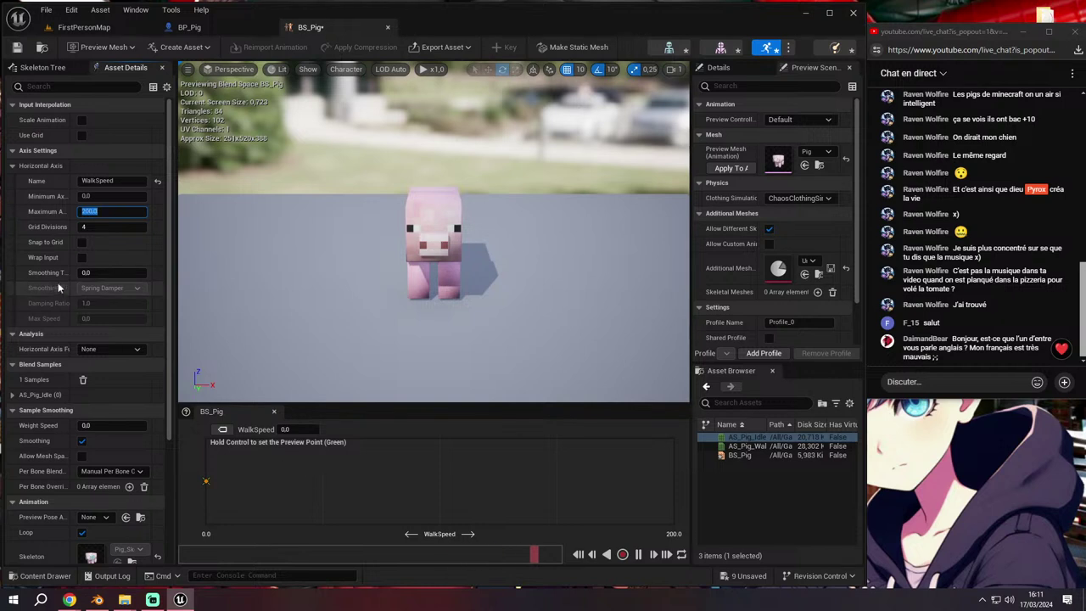
{"action": "left_click", "coordinate": [110, 273]}
{"action": "type", "text": "0"}
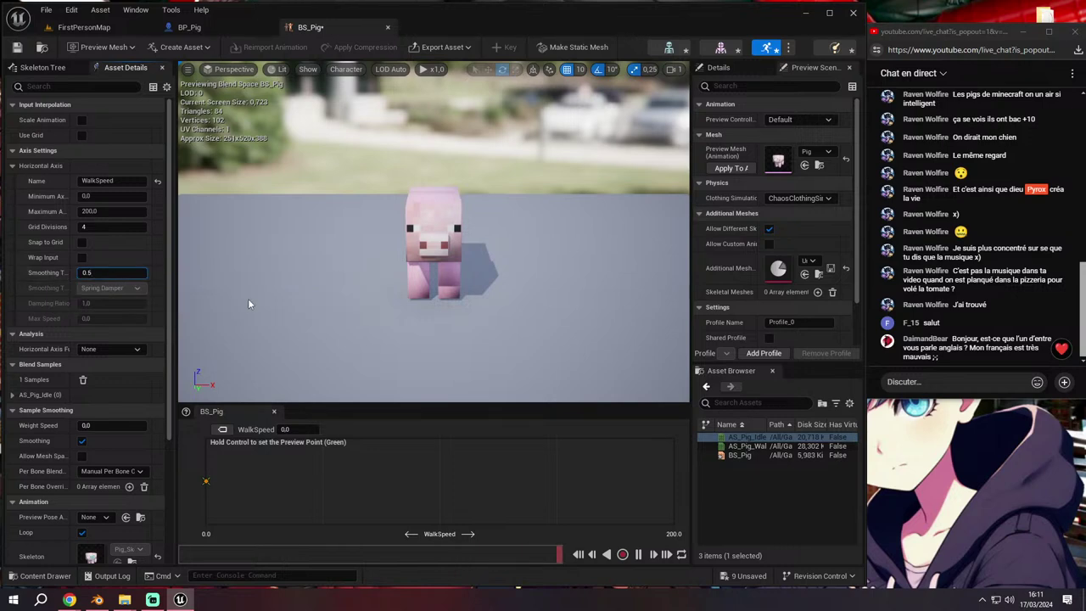
{"action": "key", "text": "Return"}
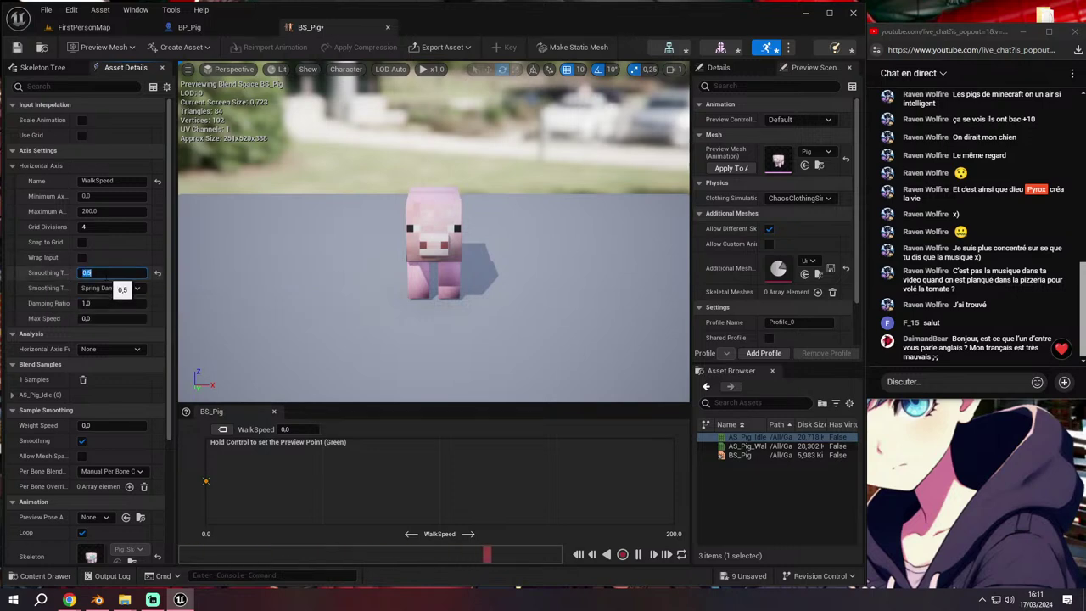
{"action": "left_click_drag", "start_coordinate": [746, 446], "coordinate": [582, 480]}
{"action": "type", "text": "2"}
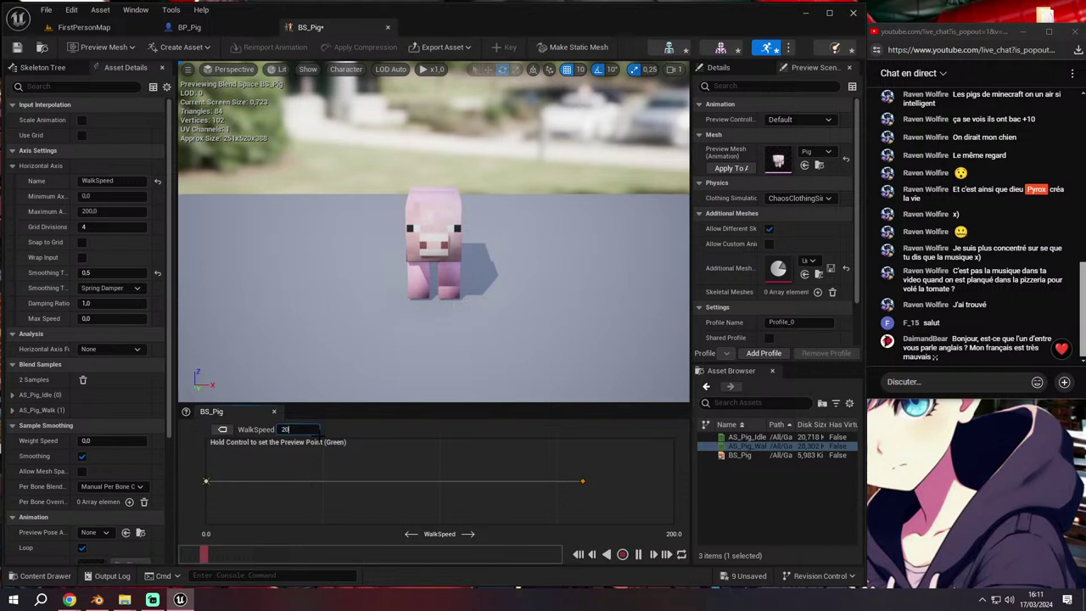
Set the walk sample's WalkSpeed to 200 and preview the blend at low speed
{"action": "type", "text": "0"}
{"action": "key", "text": "Return"}
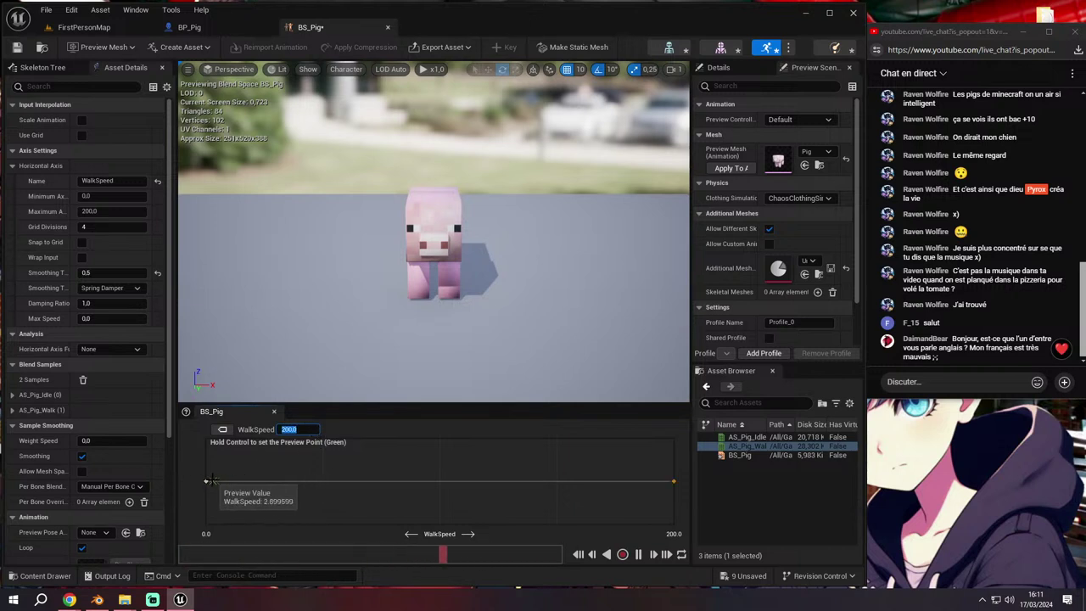
{"action": "left_click", "coordinate": [424, 303]}
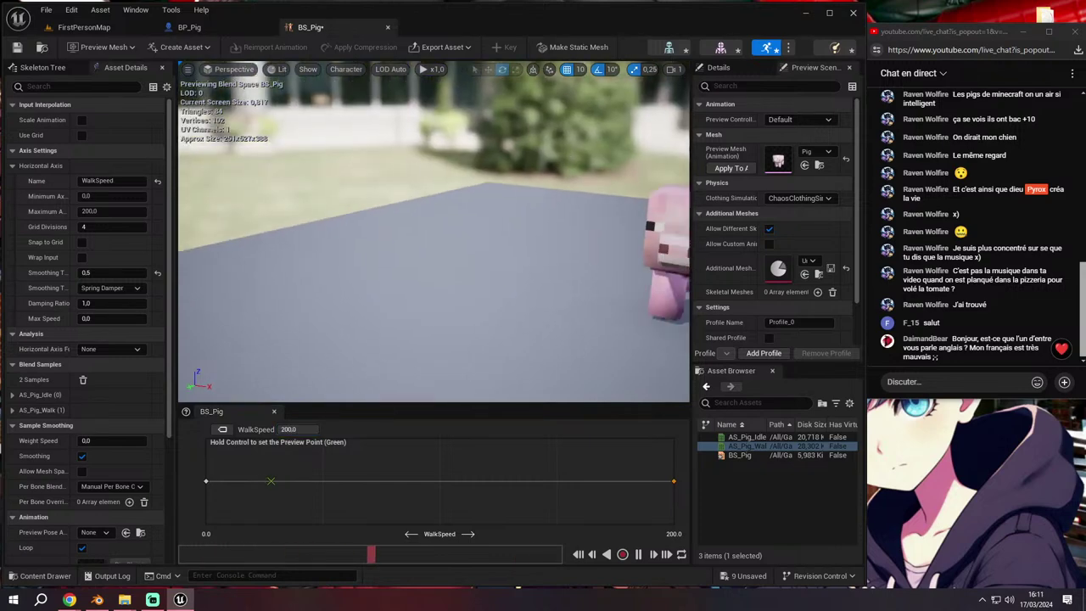
{"action": "left_click_drag", "start_coordinate": [424, 302], "coordinate": [299, 450]}
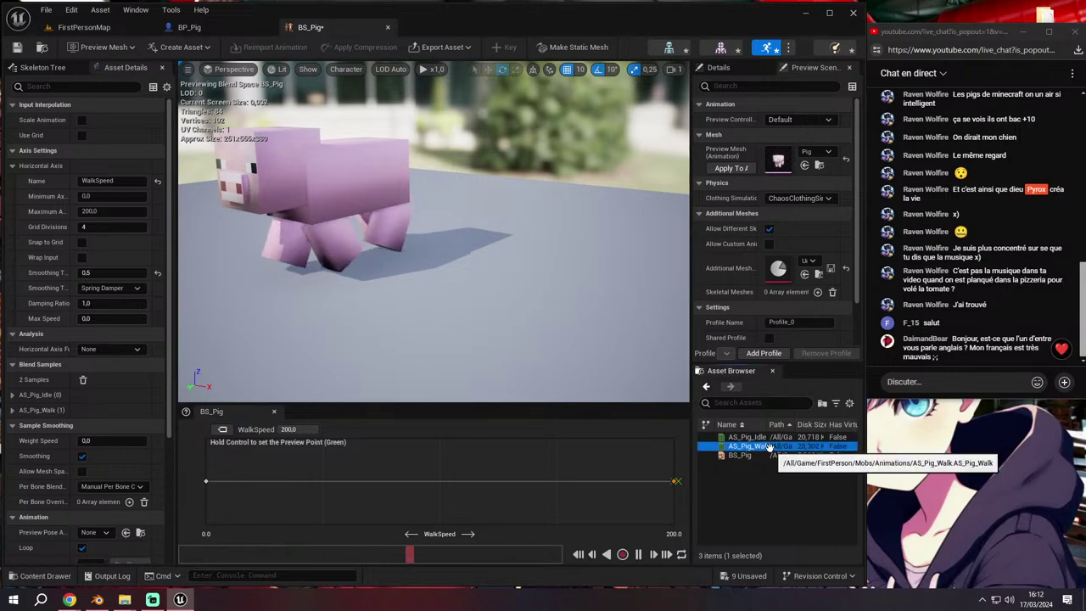
Set the AS_Pig_Walk animation's Rate Scale to 2.0 and save it
{"action": "double_click", "coordinate": [768, 447]}
{"action": "left_click", "coordinate": [86, 276]}
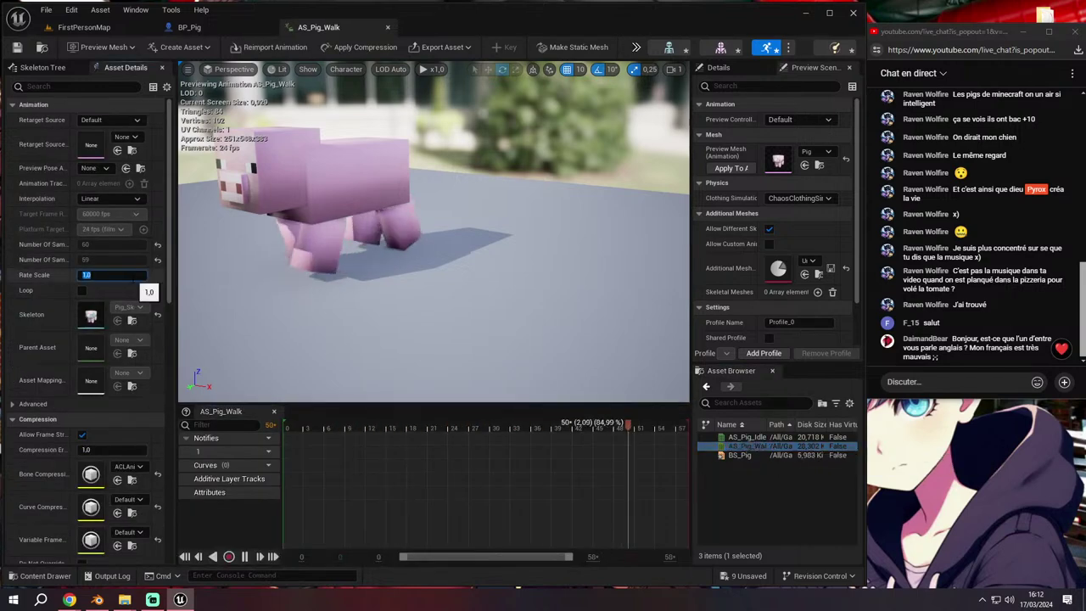
{"action": "type", "text": "2"}
{"action": "key", "text": "Return"}
{"action": "key", "text": "ctrl+s"}
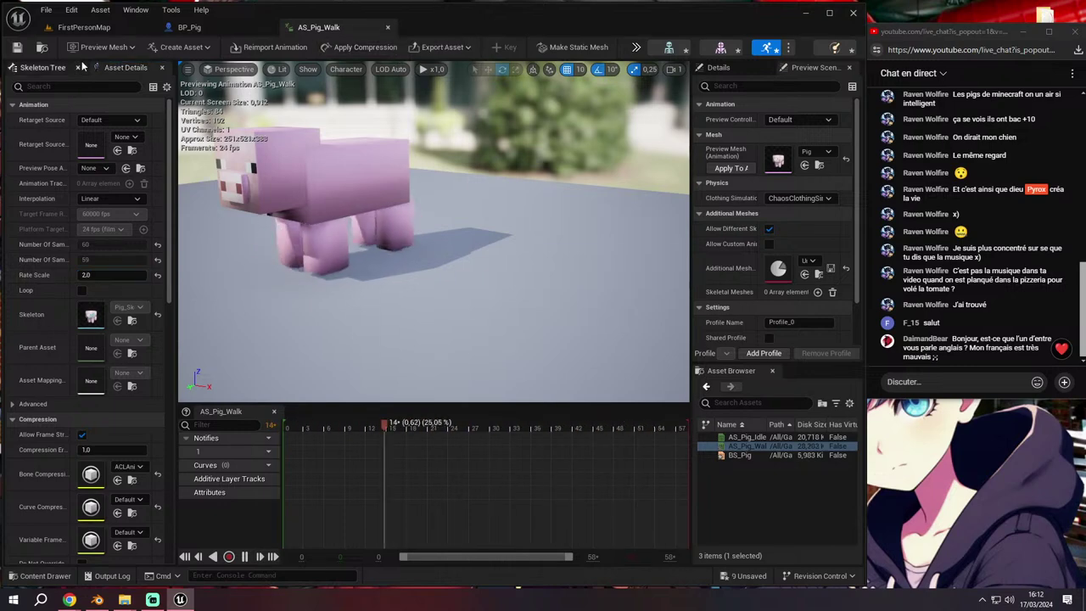
Reopen the BS_Pig blend space and save it
{"action": "left_click", "coordinate": [85, 27]}
{"action": "double_click", "coordinate": [246, 437]}
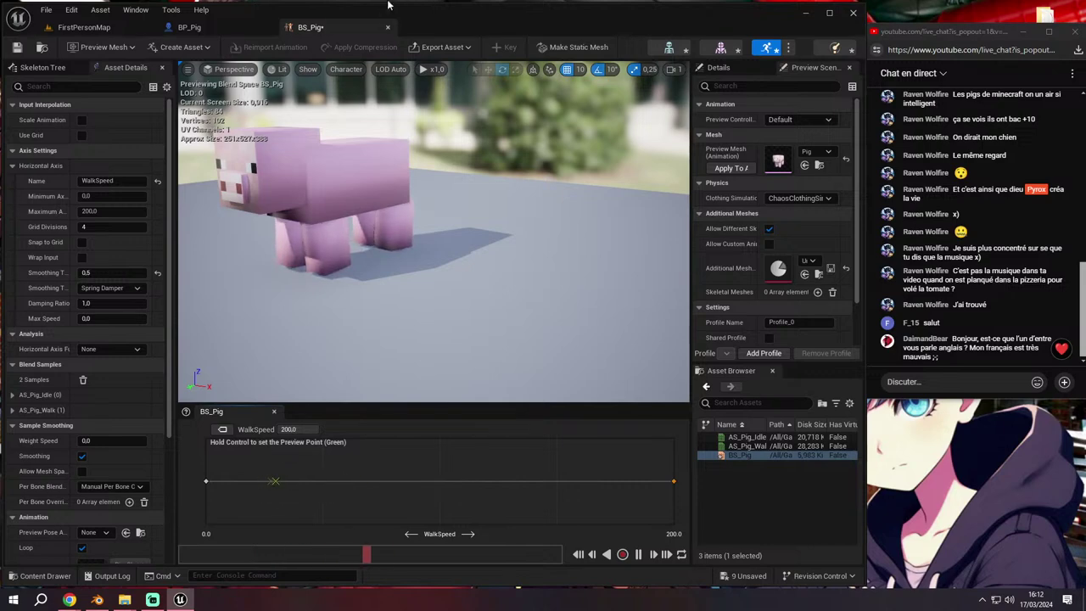
{"action": "key", "text": "ctrl+s"}
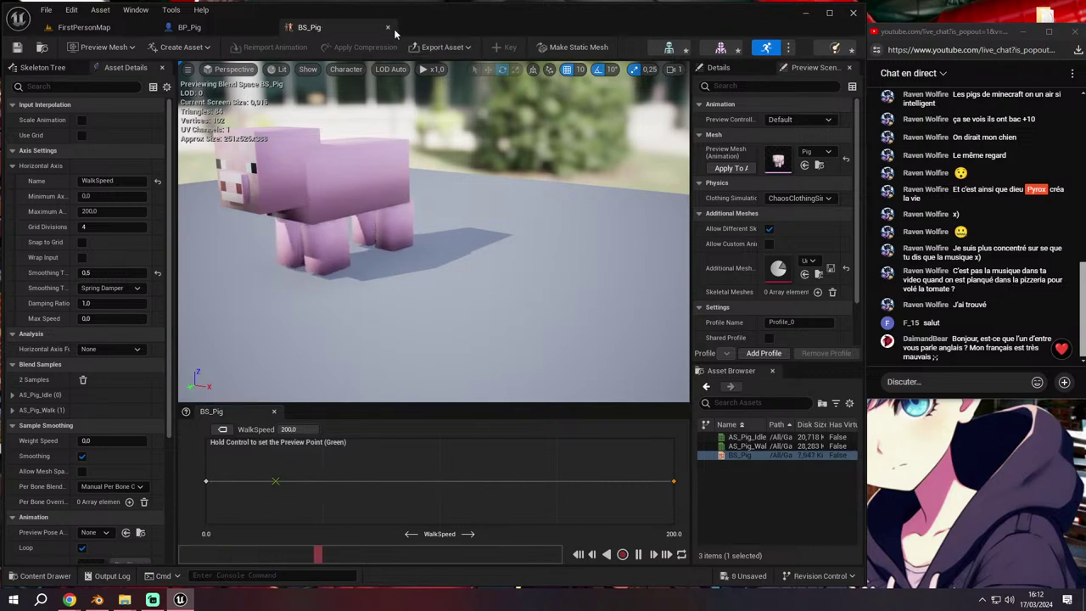
Close the BS_Pig editor and browse to the Mobs folder in the content browser
{"action": "left_click", "coordinate": [388, 27]}
{"action": "left_click", "coordinate": [84, 27]}
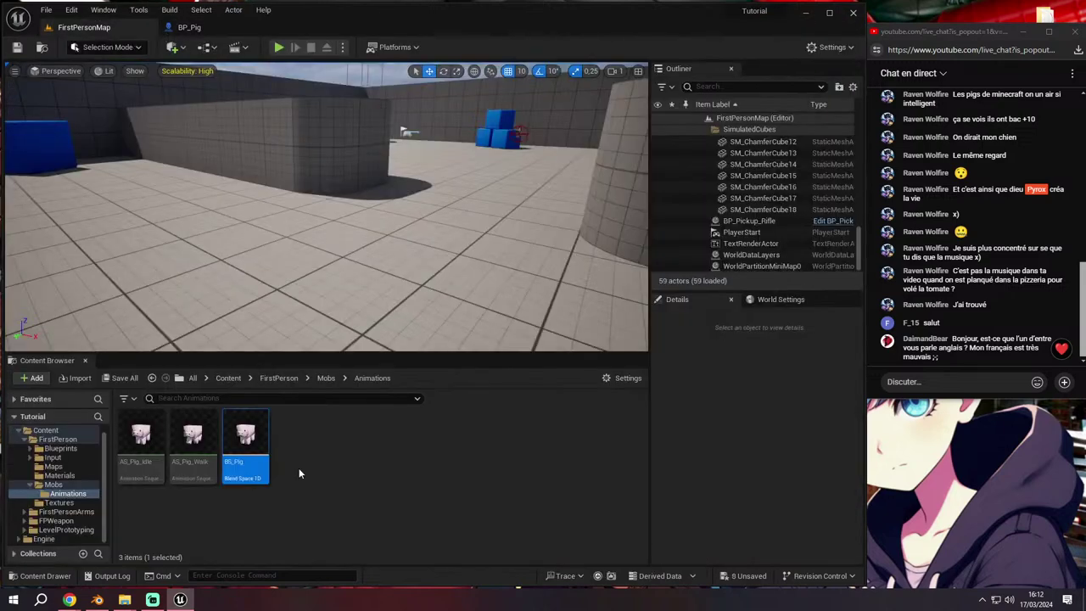
{"action": "right_click", "coordinate": [314, 448]}
{"action": "left_click", "coordinate": [65, 485]}
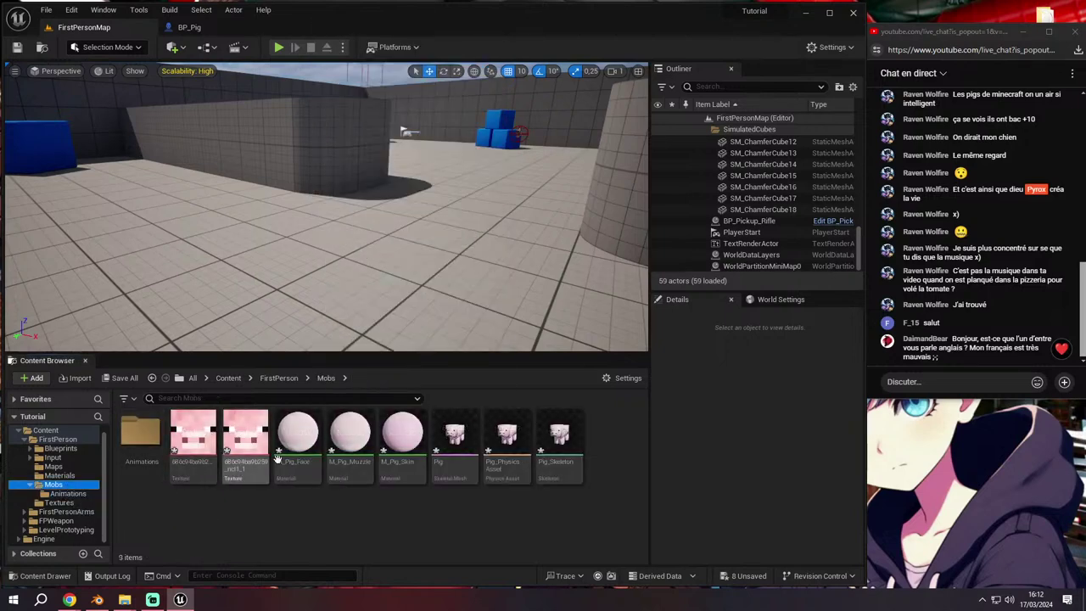
Create an Animation Blueprint named AB_Pig from the Pig skeletal mesh
{"action": "right_click", "coordinate": [457, 440]}
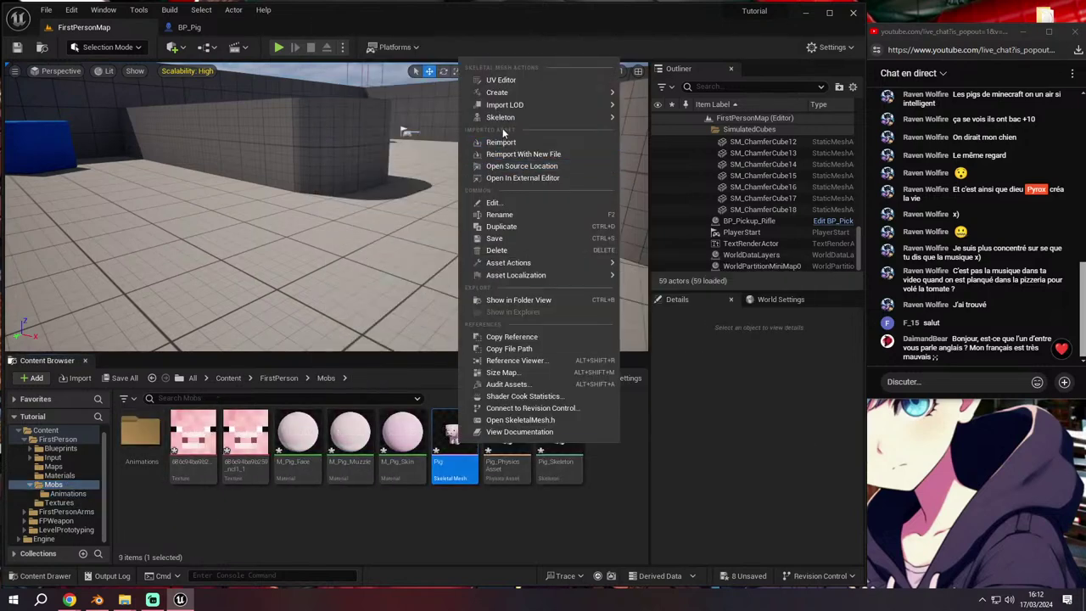
{"action": "mouse_move", "coordinate": [509, 123]}
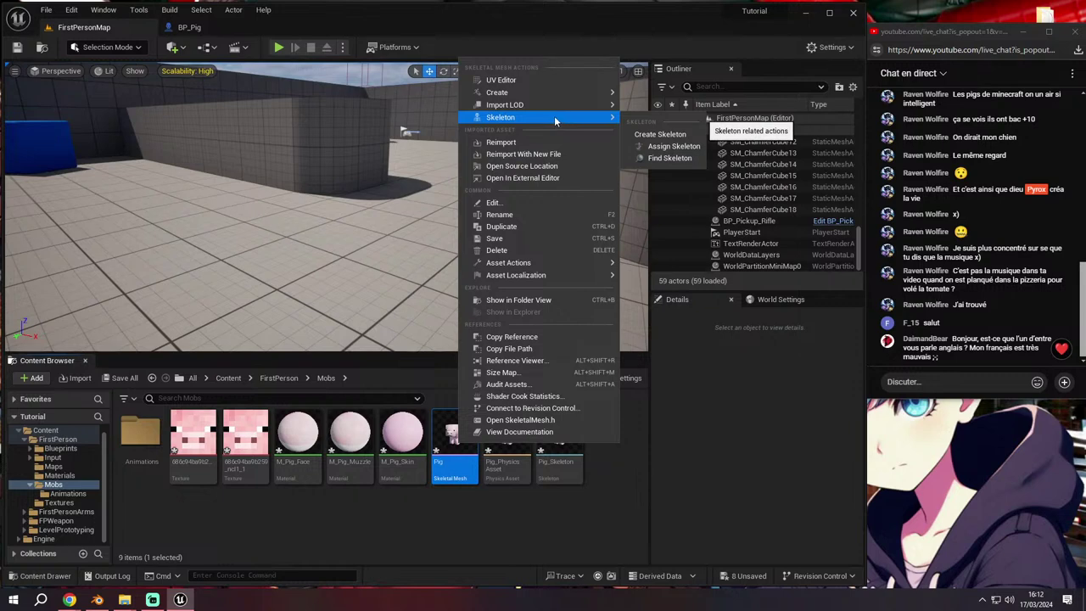
{"action": "mouse_move", "coordinate": [552, 91]}
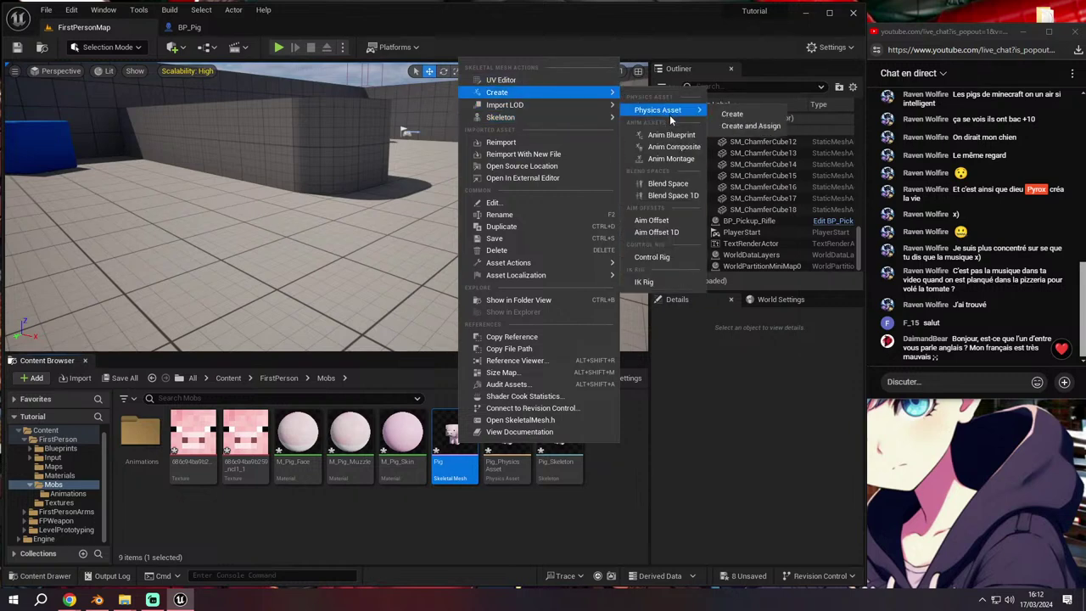
{"action": "left_click", "coordinate": [670, 136]}
{"action": "type", "text": "AB_Pig"}
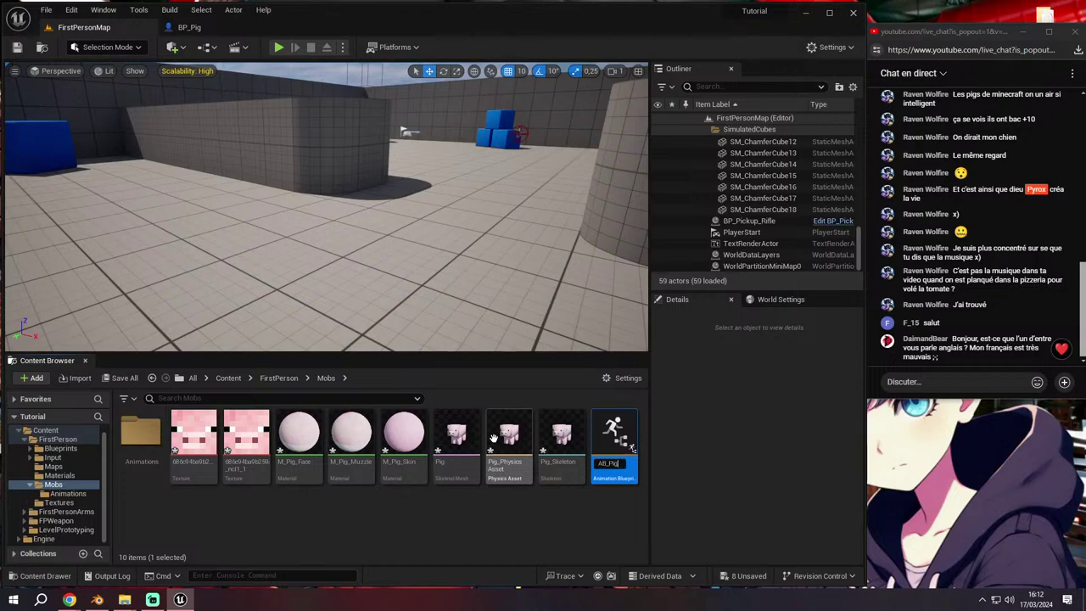
{"action": "key", "text": "Return"}
Move AB_Pig into the Animations folder and open it
{"action": "left_click_drag", "start_coordinate": [298, 437], "coordinate": [155, 461]}
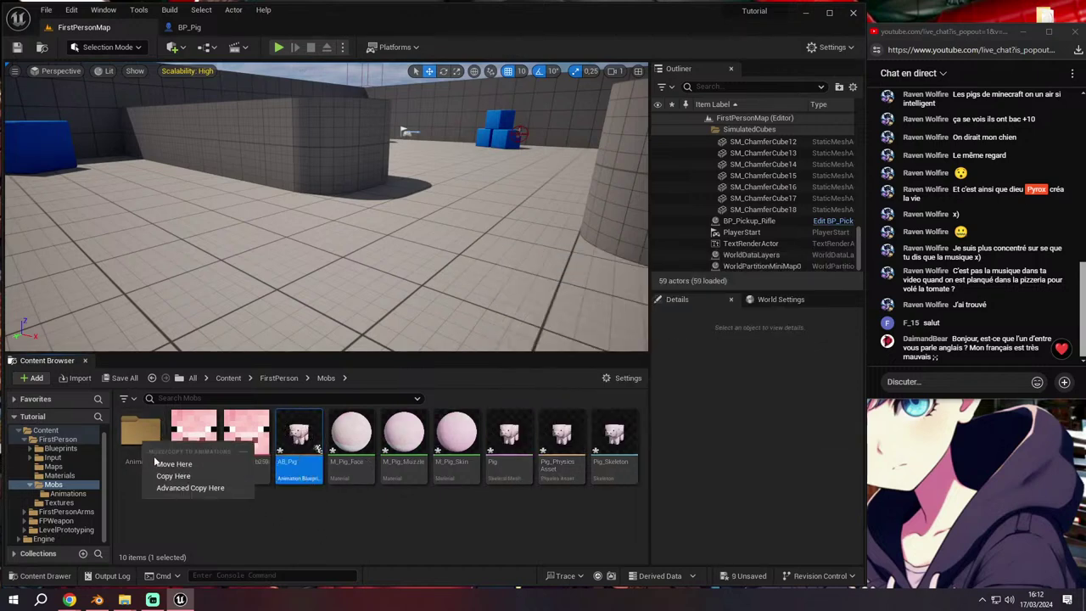
{"action": "left_click", "coordinate": [157, 464]}
{"action": "double_click", "coordinate": [144, 445]}
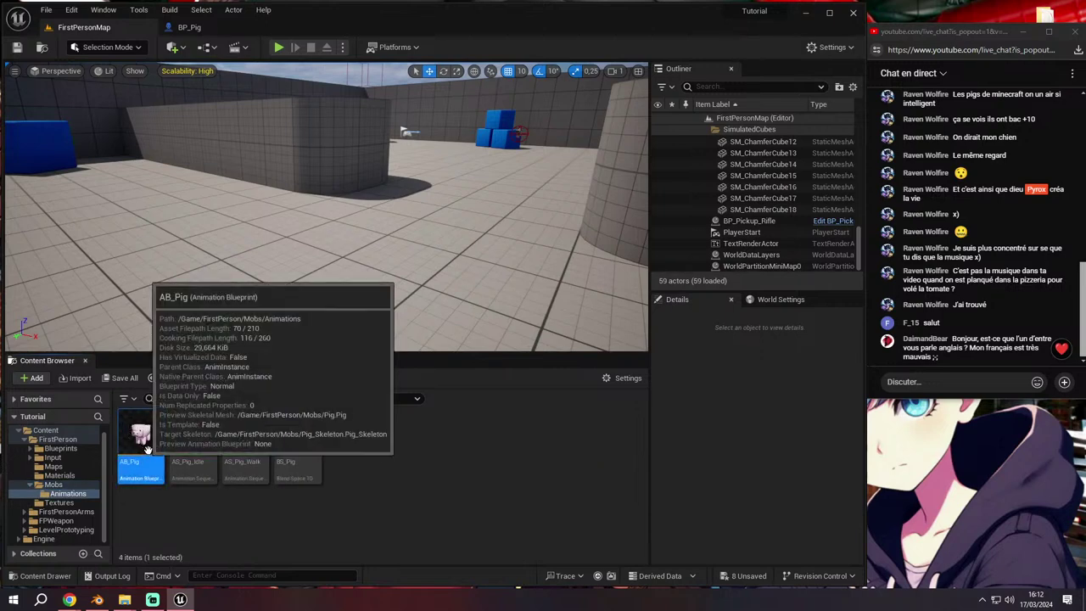
{"action": "double_click", "coordinate": [140, 442]}
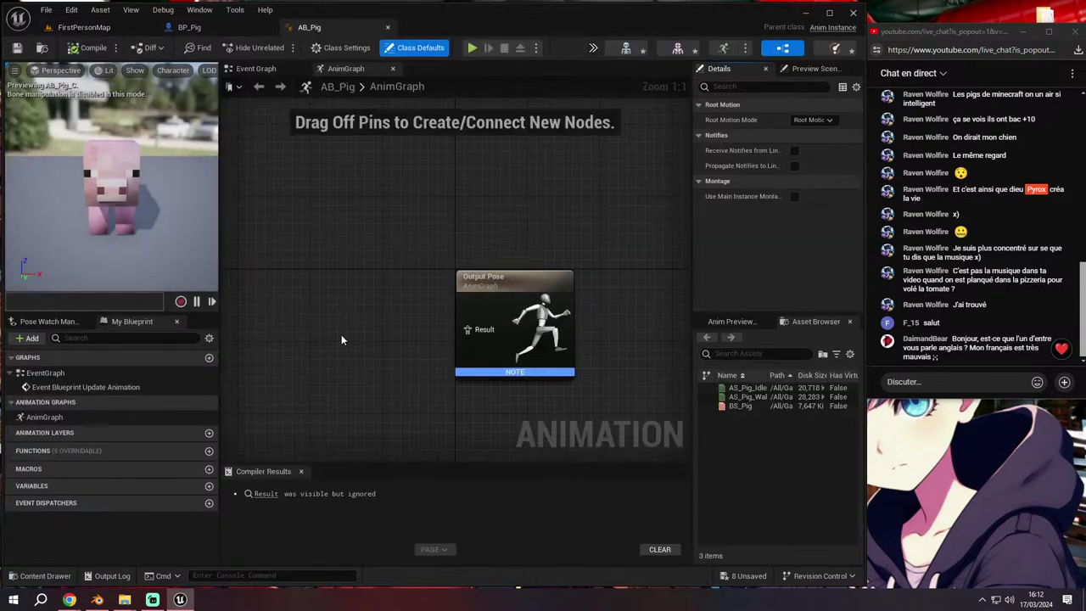
Add BS_Pig from Mobs/Animations to the AnimGraph, wire it to Output Pose, and compile
{"action": "key", "text": "ctrl+space"}
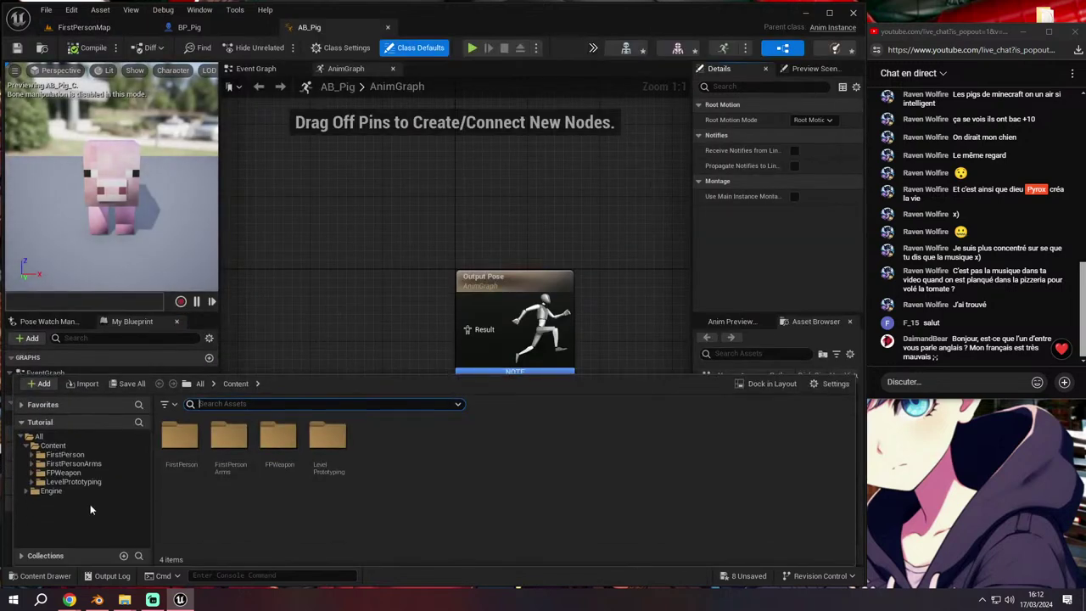
{"action": "left_click", "coordinate": [75, 481]}
{"action": "left_click", "coordinate": [65, 454]}
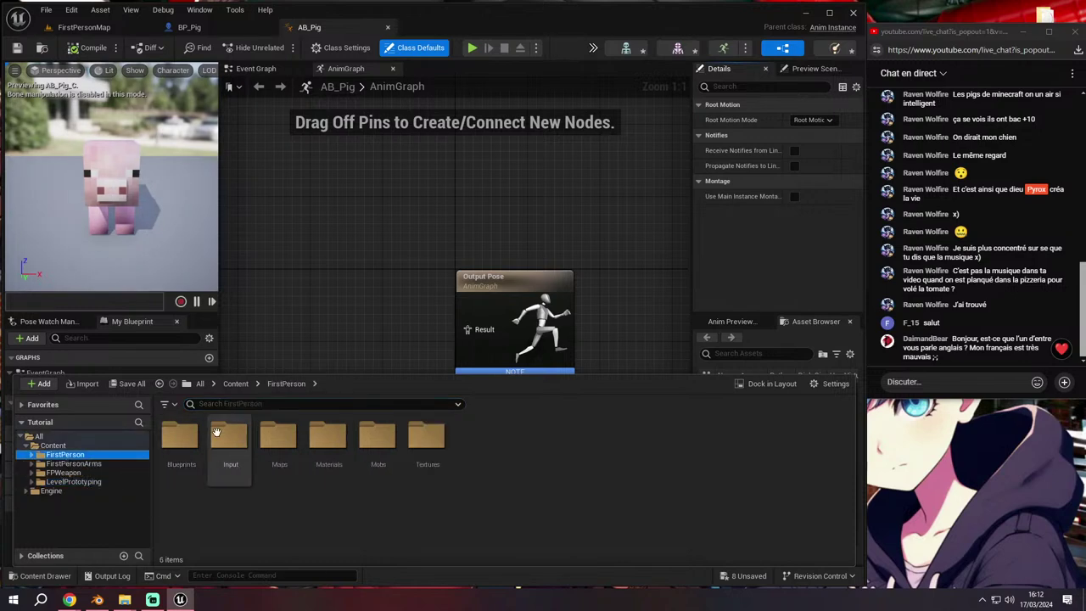
{"action": "double_click", "coordinate": [378, 437]}
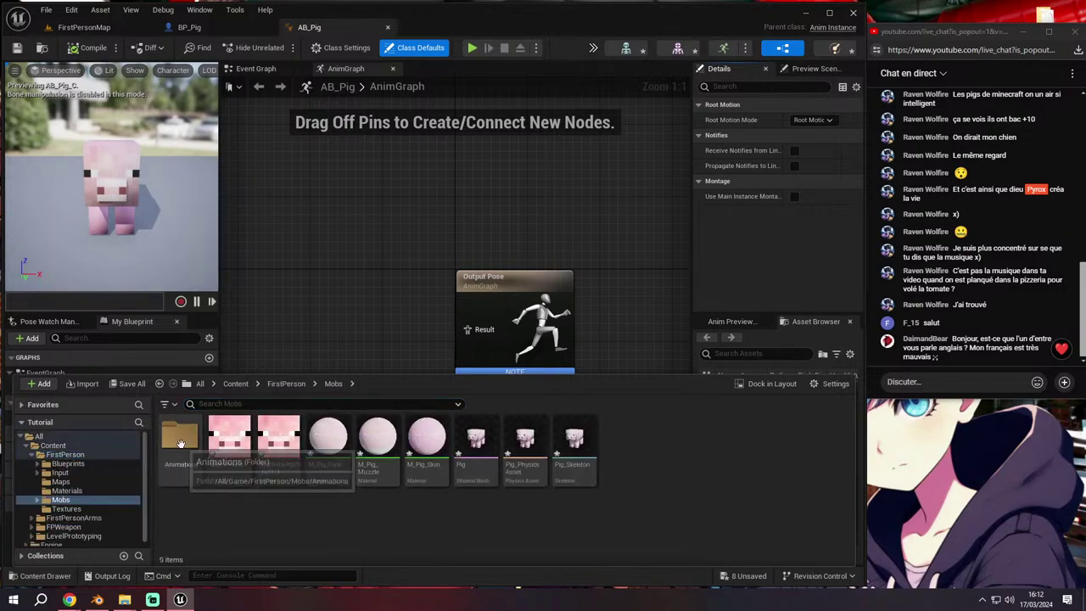
{"action": "double_click", "coordinate": [181, 437]}
{"action": "left_click_drag", "start_coordinate": [328, 440], "coordinate": [294, 316]}
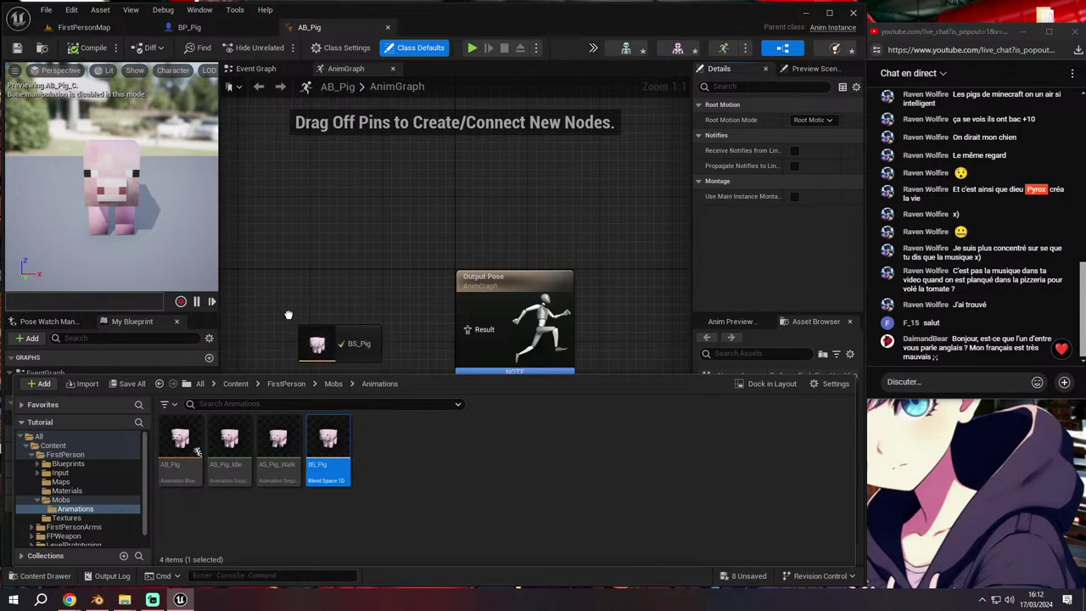
{"action": "left_click_drag", "start_coordinate": [376, 348], "coordinate": [468, 334]}
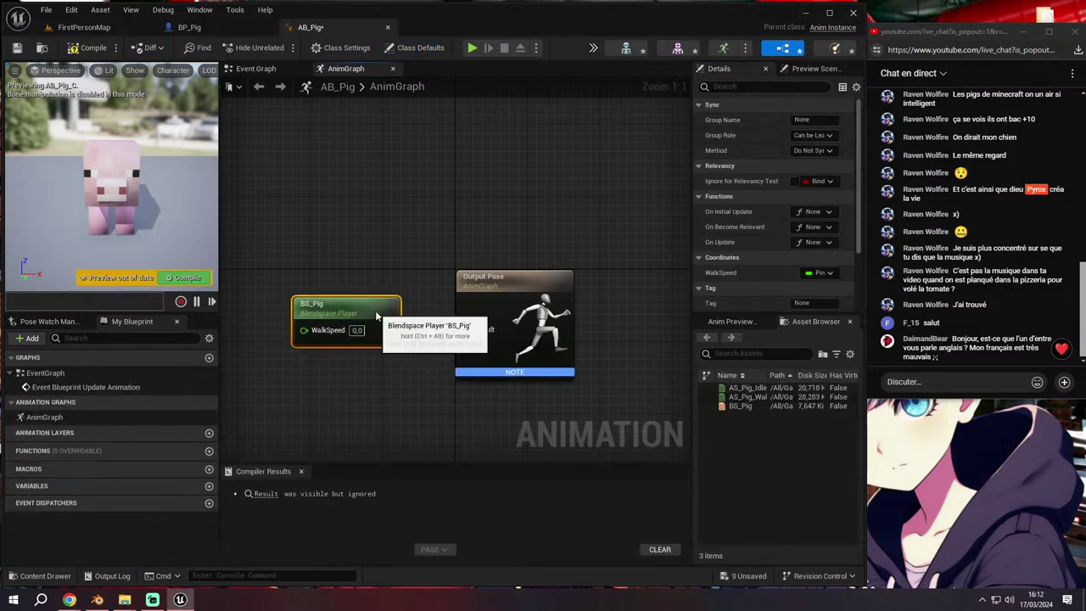
{"action": "left_click_drag", "start_coordinate": [339, 335], "coordinate": [358, 316]}
{"action": "left_click", "coordinate": [193, 280]}
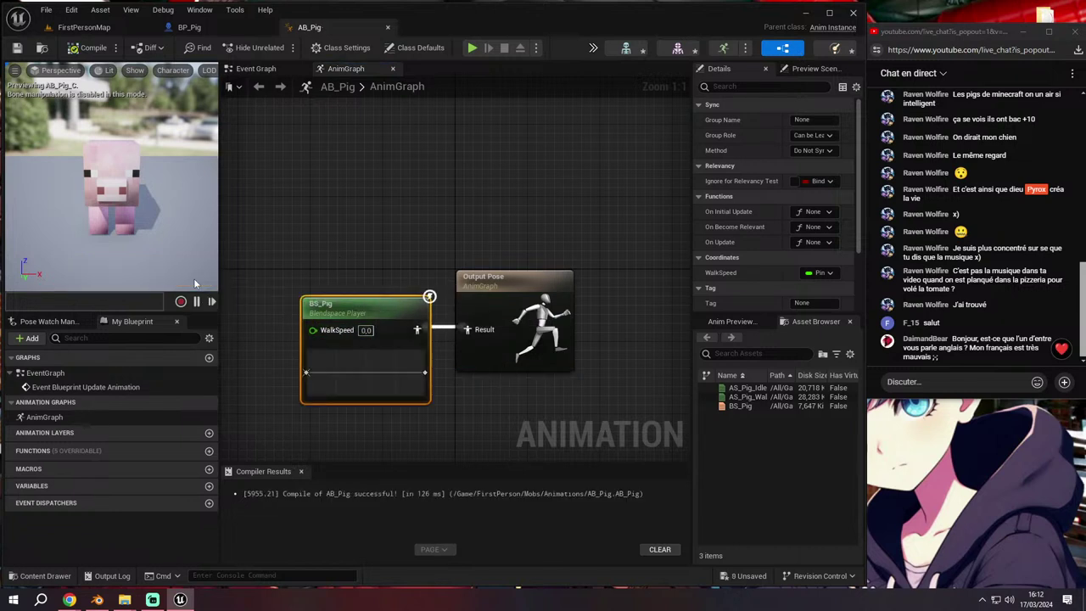
Promote the WalkSpeed input to a WalkSpeed variable, recompile, and frame the graph
{"action": "right_click", "coordinate": [313, 331]}
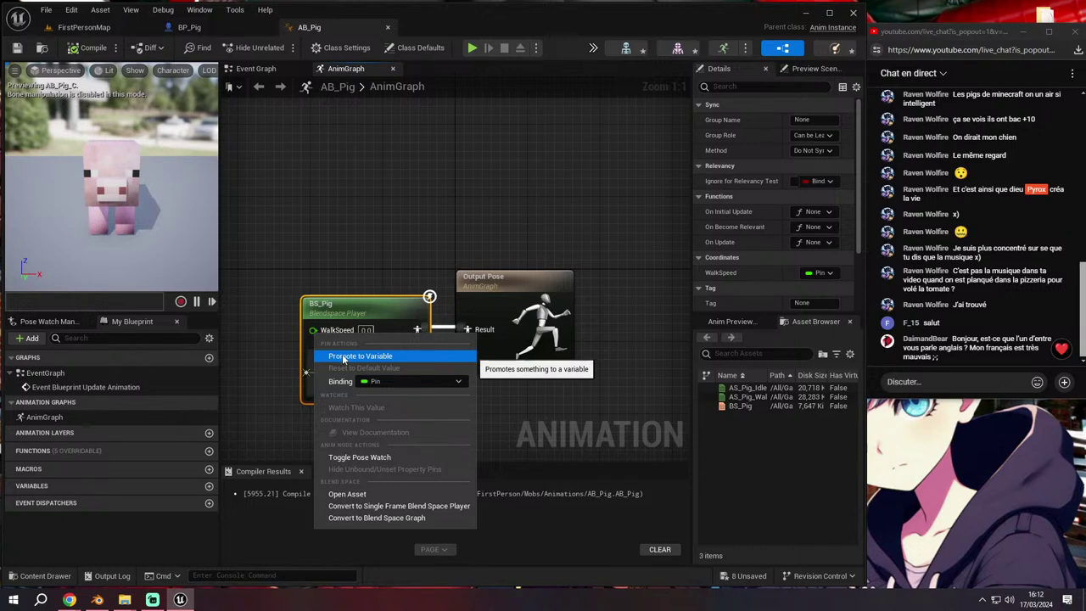
{"action": "left_click", "coordinate": [339, 356]}
{"action": "key", "text": "Return"}
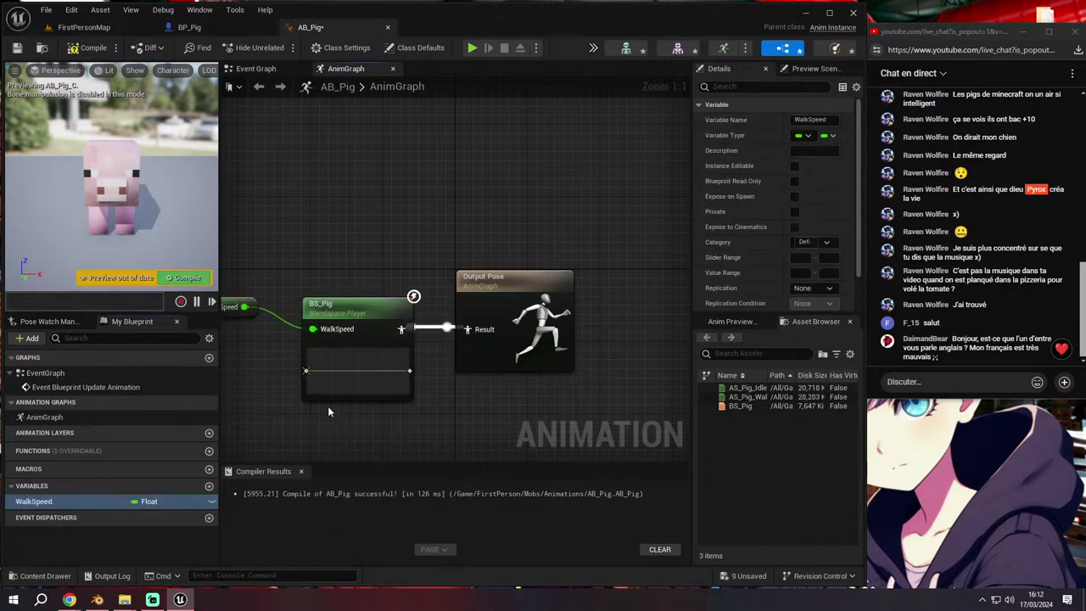
{"action": "key", "text": "ctrl+a"}
{"action": "scroll", "coordinate": [549, 325], "scroll_direction": "down", "scroll_amount": 1}
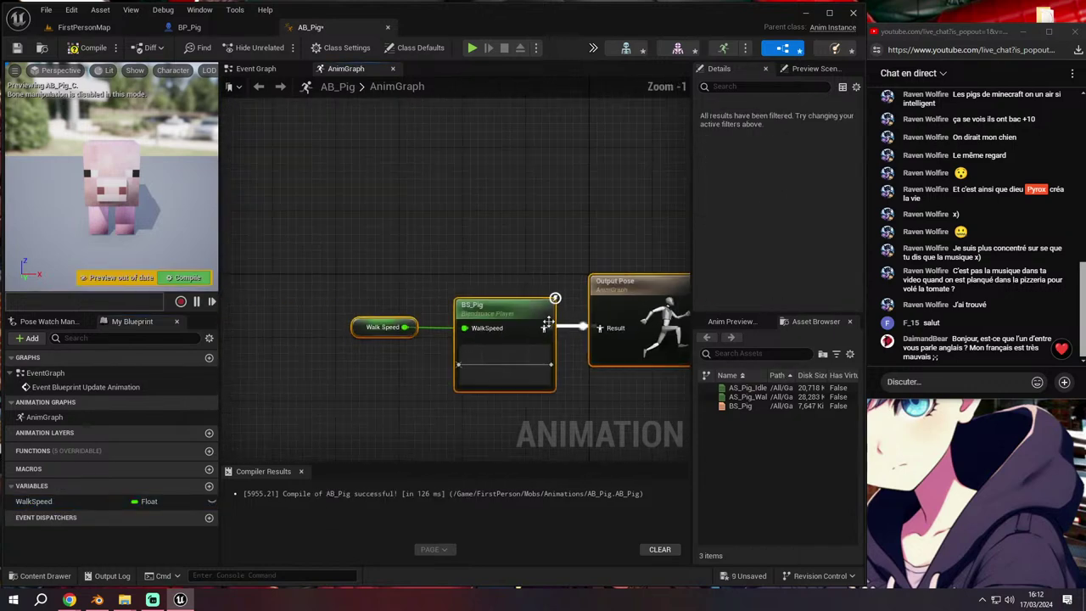
{"action": "left_click", "coordinate": [163, 279]}
{"action": "key", "text": "f"}
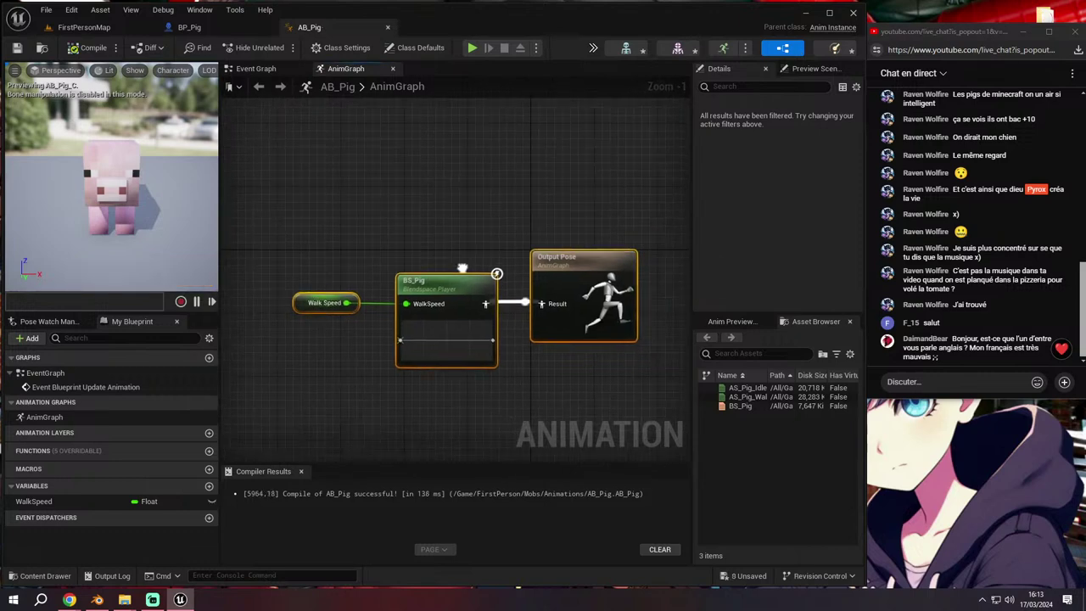
{"action": "scroll", "coordinate": [344, 250], "scroll_direction": "up", "scroll_amount": 1}
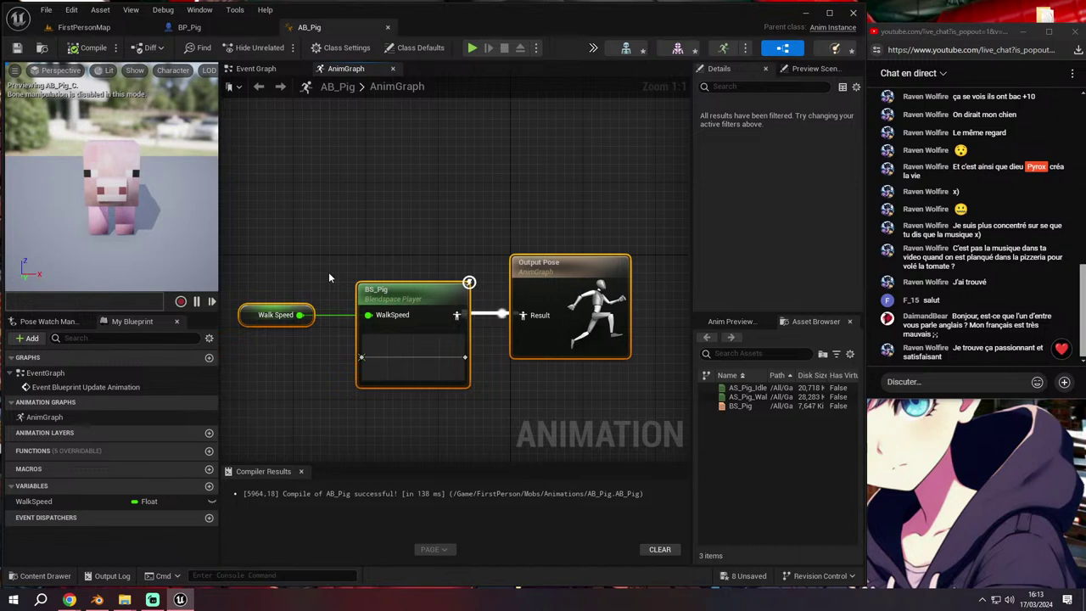
{"action": "right_click_drag", "start_coordinate": [379, 248], "coordinate": [397, 259]}
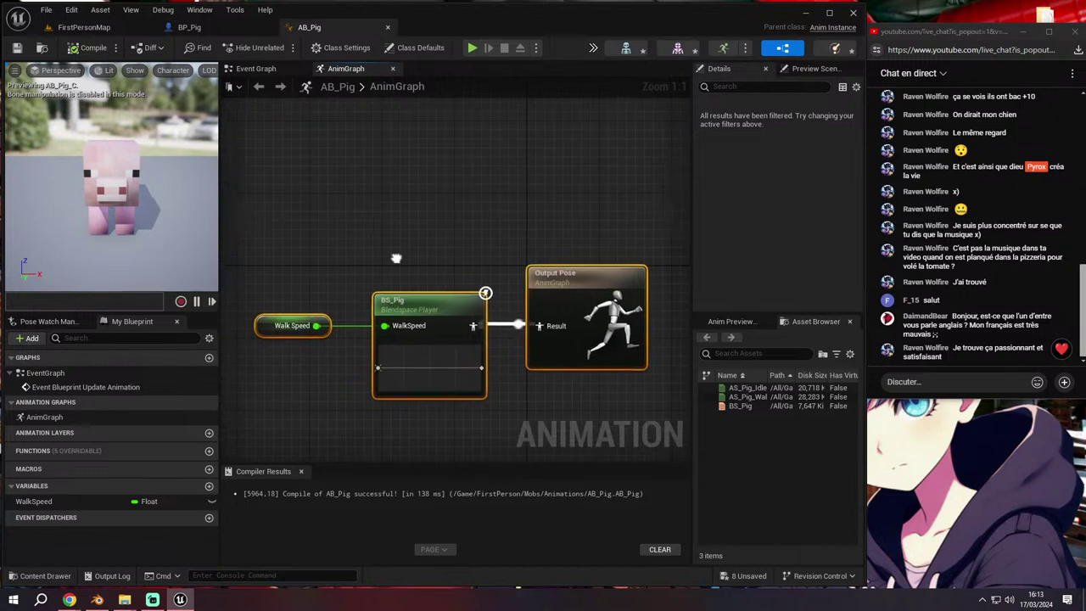
{"action": "left_click", "coordinate": [397, 260]}
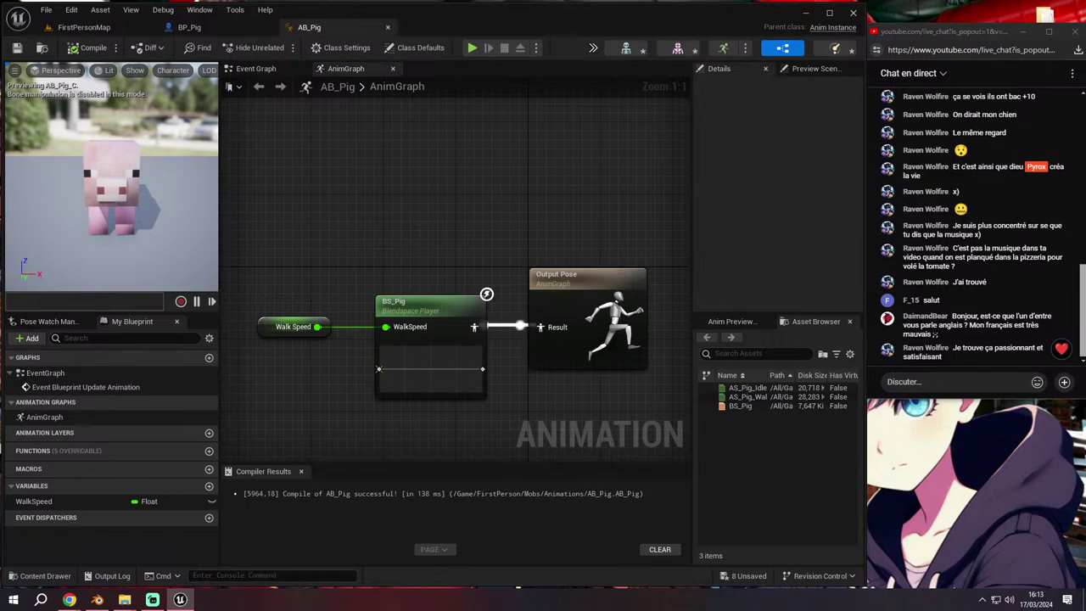
{"action": "left_click_drag", "start_coordinate": [102, 186], "coordinate": [161, 192]}
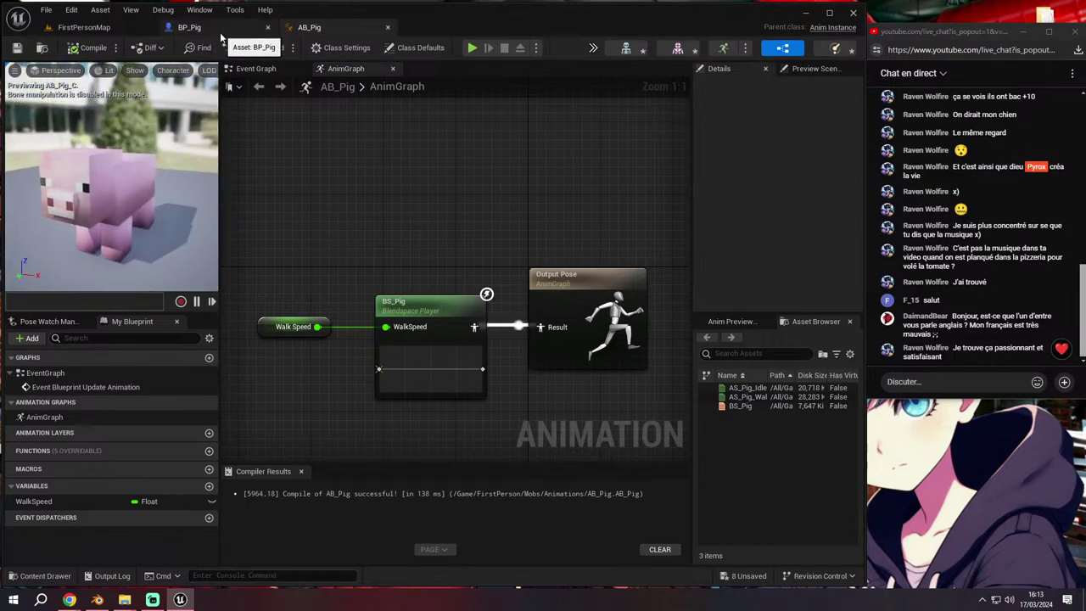
{"action": "left_click", "coordinate": [220, 32]}
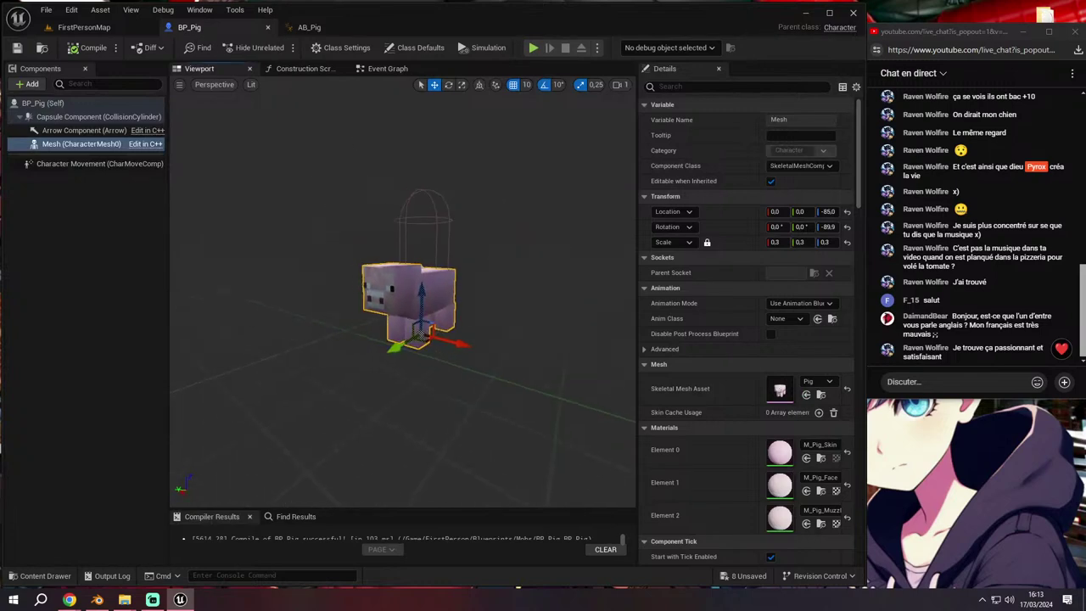
{"action": "left_click", "coordinate": [108, 29]}
{"action": "left_click", "coordinate": [202, 31]}
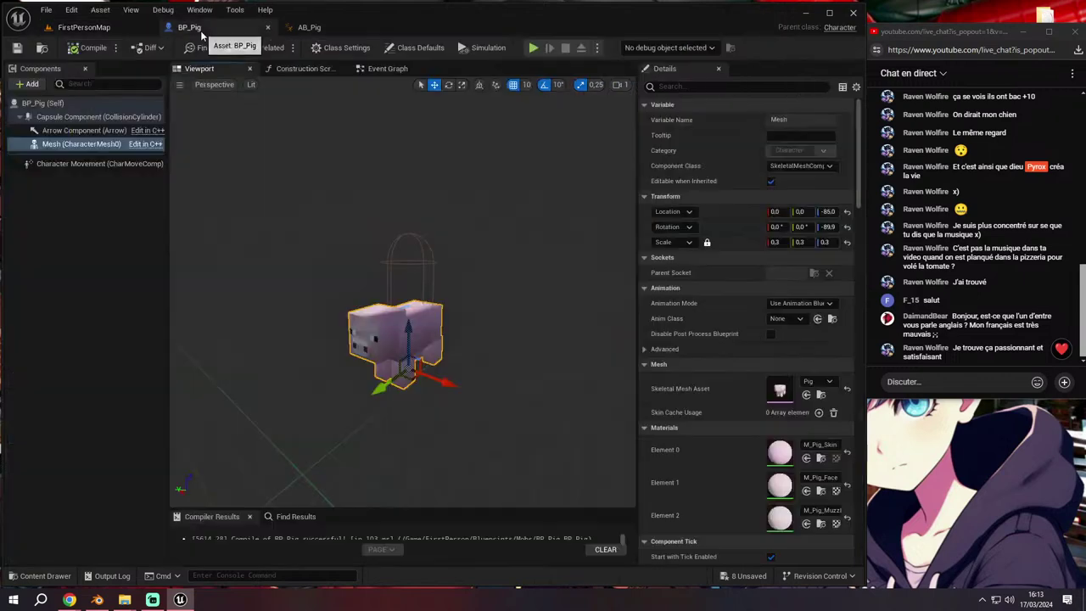
{"action": "left_click", "coordinate": [299, 30]}
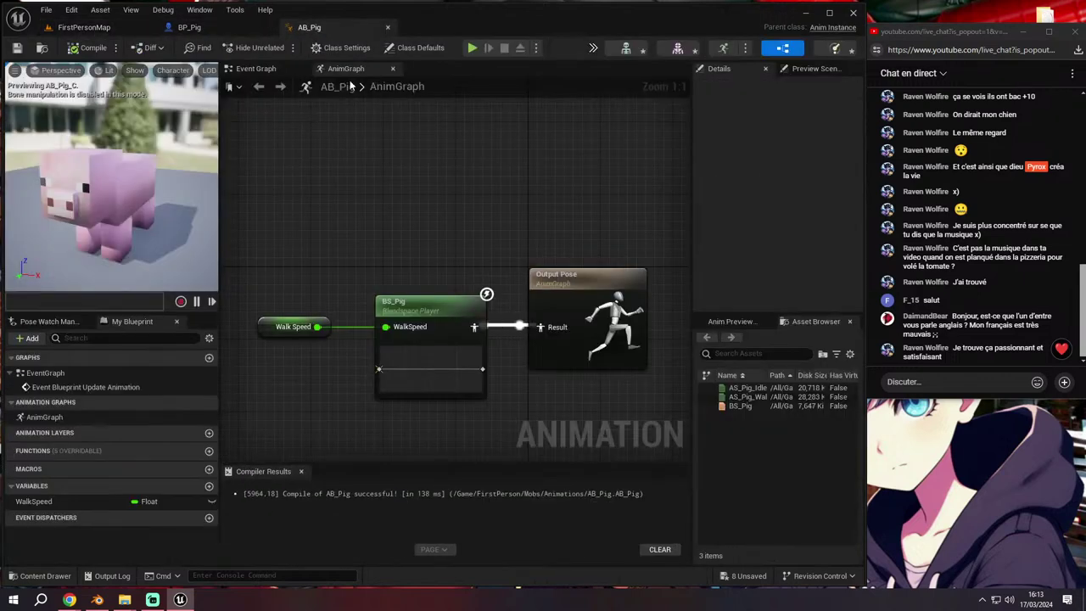
Add an Event Blueprint Initialize Animation node to the AB_Pig Event Graph
{"action": "left_click", "coordinate": [259, 69]}
{"action": "mouse_move", "coordinate": [319, 326]}
{"action": "right_mouse_down"}
{"action": "mouse_move", "coordinate": [469, 246]}
{"action": "mouse_move", "coordinate": [400, 226]}
{"action": "right_mouse_up"}
{"action": "right_click", "coordinate": [339, 195]}
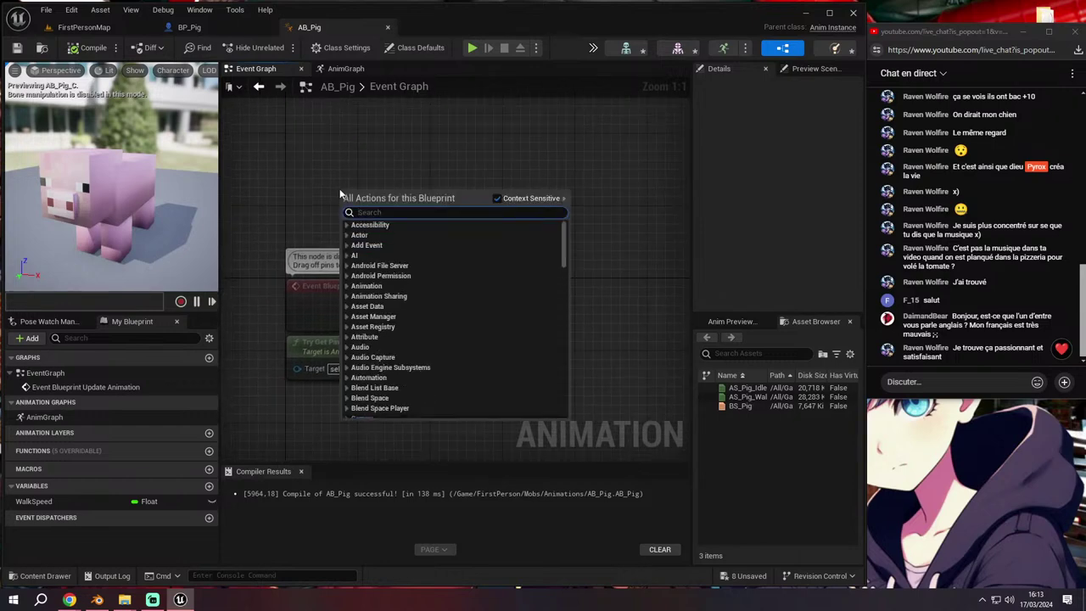
{"action": "type", "text": "event ini"}
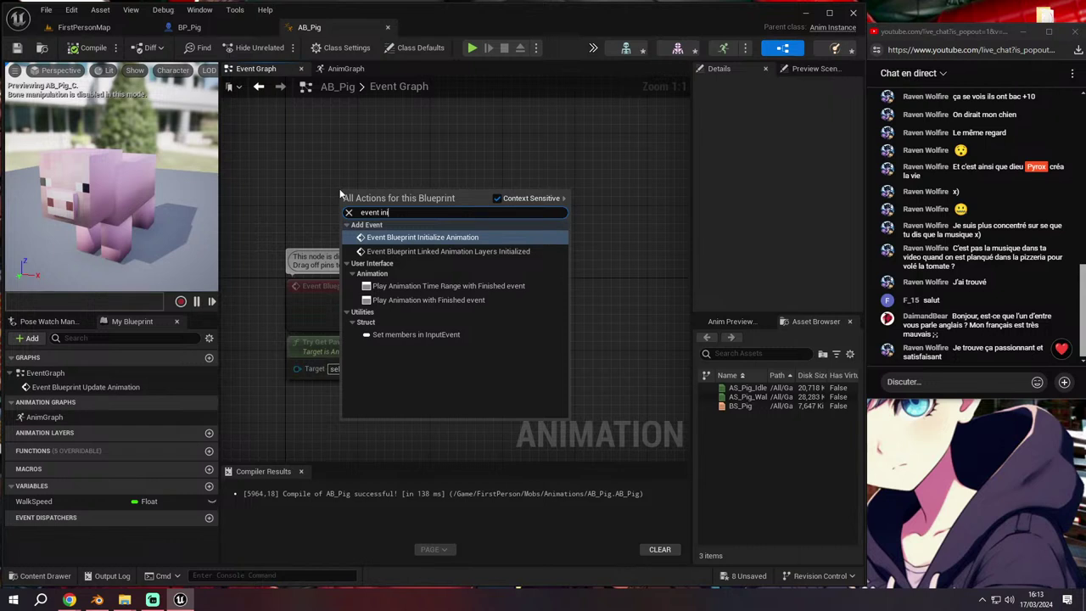
{"action": "left_click", "coordinate": [416, 238]}
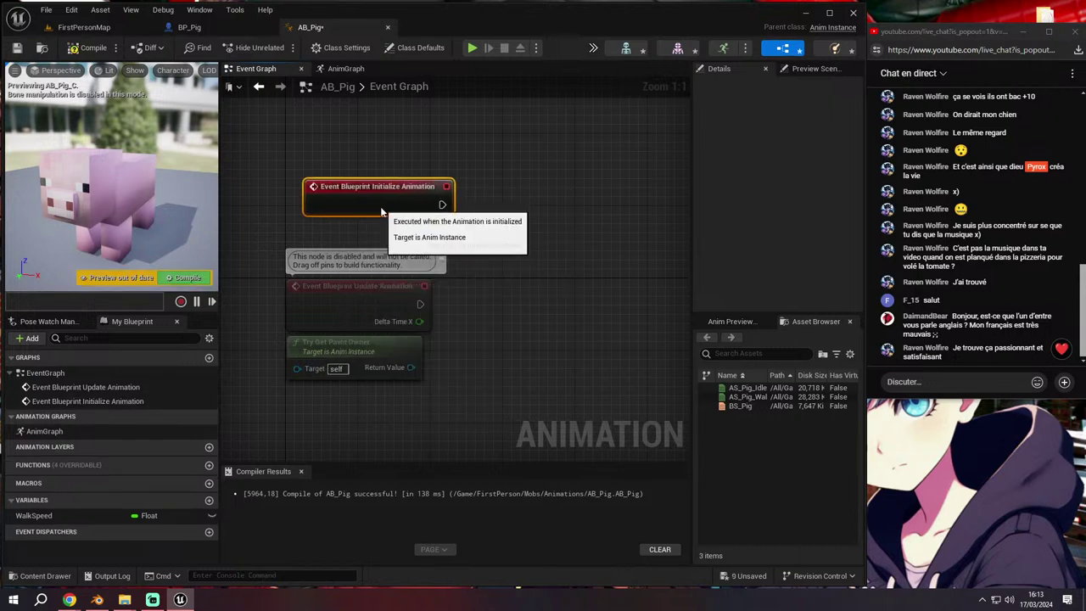
Move Update Animation aside and place Try Get Pawn Owner below the Initialize event
{"action": "mouse_move", "coordinate": [490, 266]}
{"action": "right_mouse_down"}
{"action": "mouse_move", "coordinate": [439, 280]}
{"action": "mouse_move", "coordinate": [454, 266]}
{"action": "right_mouse_up"}
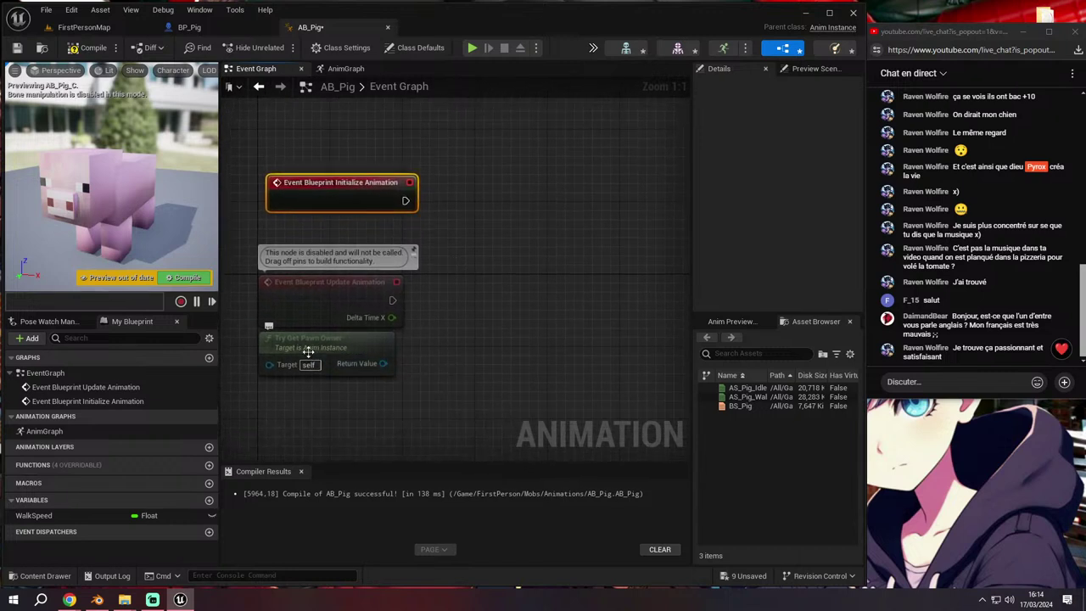
{"action": "left_click_drag", "start_coordinate": [356, 305], "coordinate": [430, 446]}
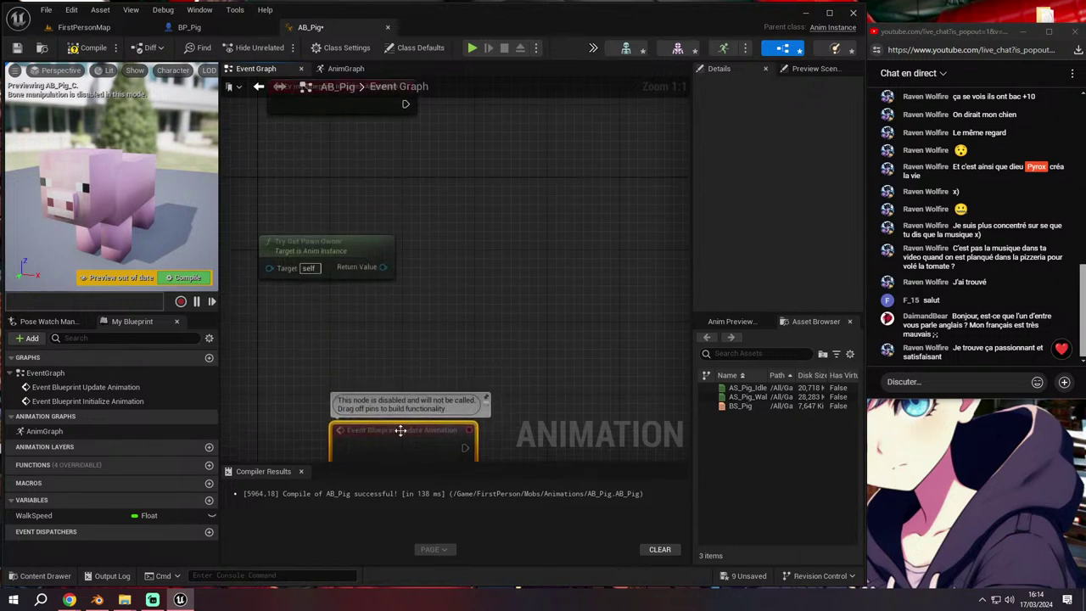
{"action": "right_click_drag", "start_coordinate": [381, 311], "coordinate": [369, 375]}
{"action": "left_click_drag", "start_coordinate": [369, 335], "coordinate": [380, 249]}
{"action": "right_click_drag", "start_coordinate": [380, 249], "coordinate": [354, 339]}
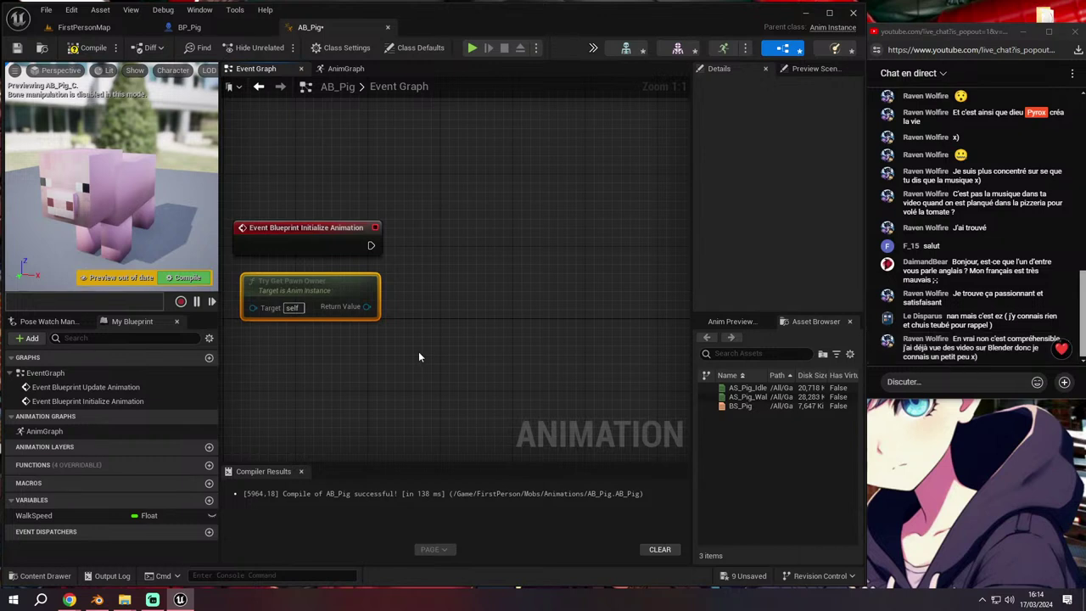
{"action": "right_click_drag", "start_coordinate": [419, 352], "coordinate": [441, 369]}
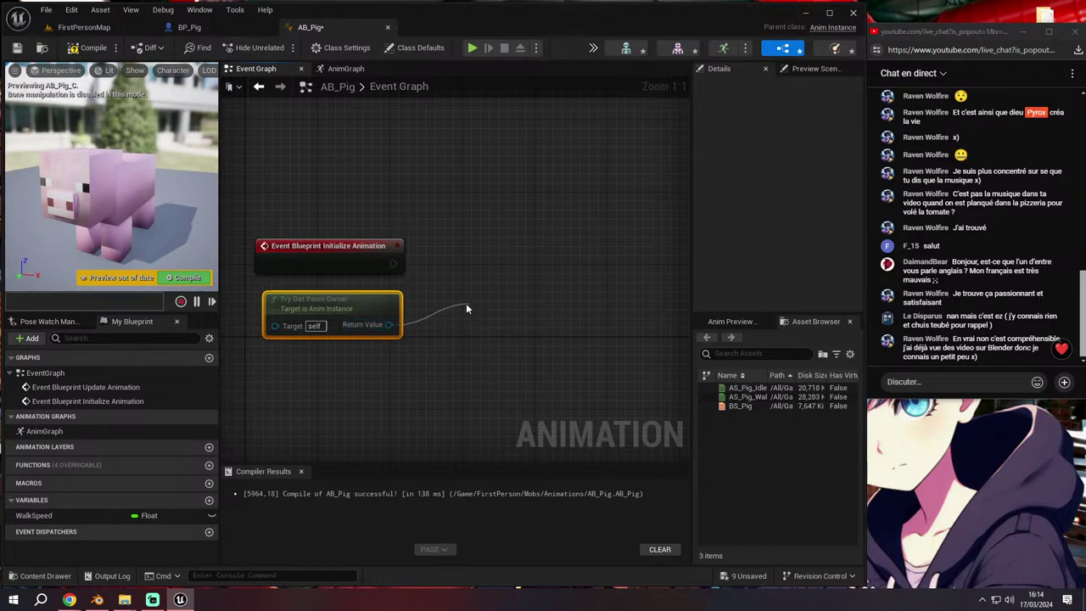
{"action": "left_click_drag", "start_coordinate": [387, 324], "coordinate": [466, 303]}
{"action": "left_click", "coordinate": [564, 271]}
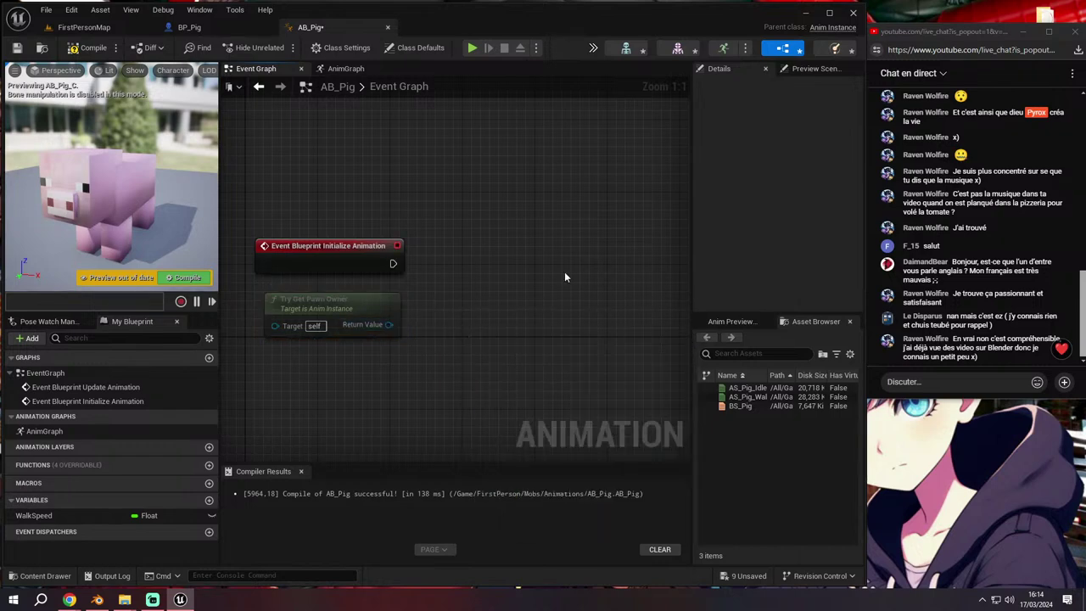
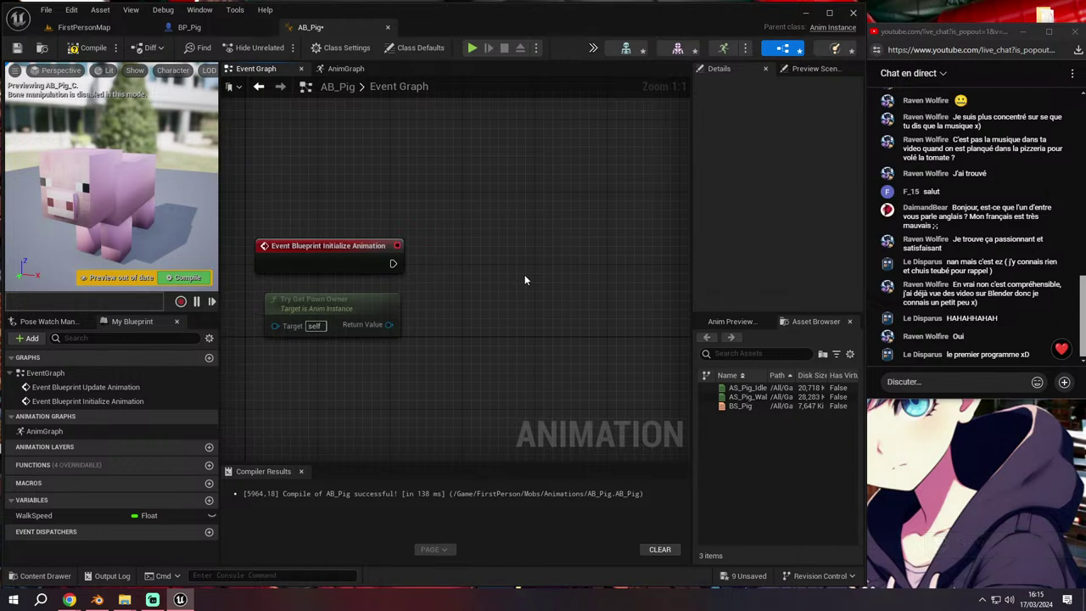
Add a Cast To BP_Pig node fed by Try Get Pawn Owner's Return Value
{"action": "left_click_drag", "start_coordinate": [388, 324], "coordinate": [444, 317]}
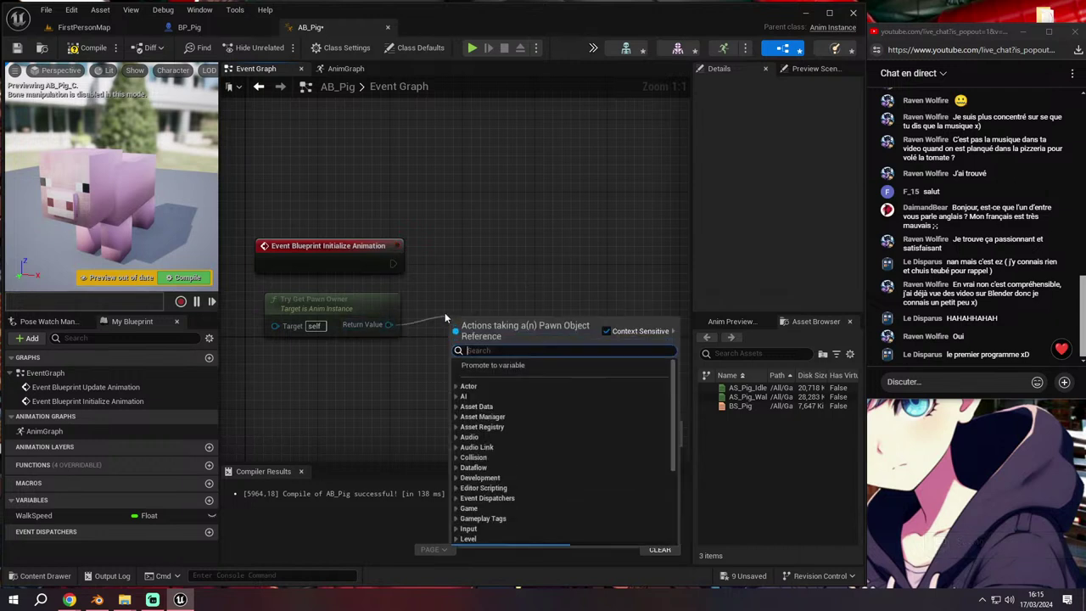
{"action": "type", "text": "cast"}
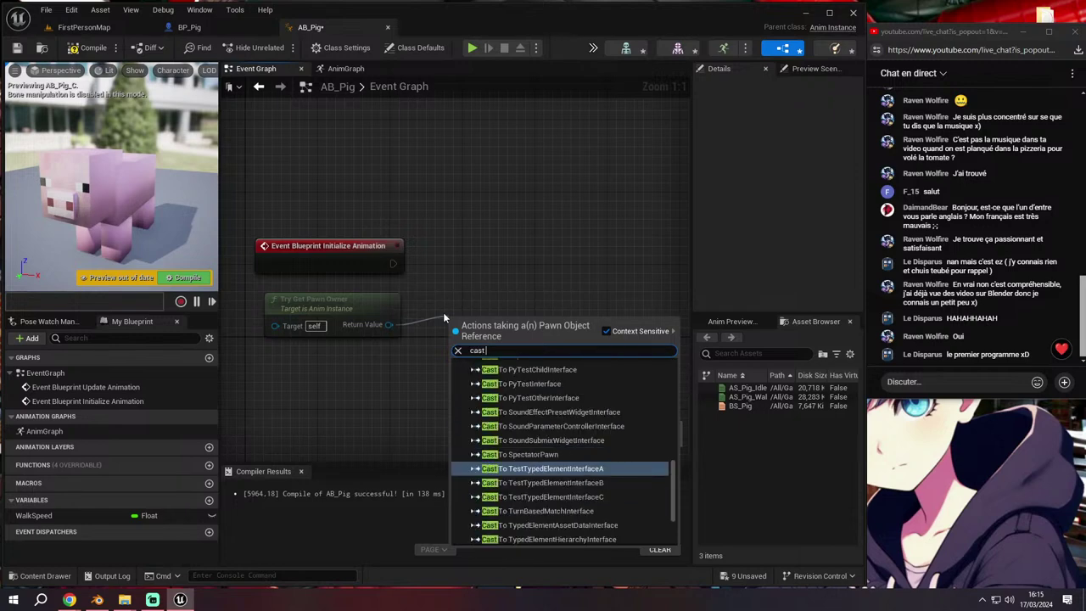
{"action": "left_click_drag", "start_coordinate": [387, 324], "coordinate": [464, 309]}
{"action": "type", "text": "cast to"}
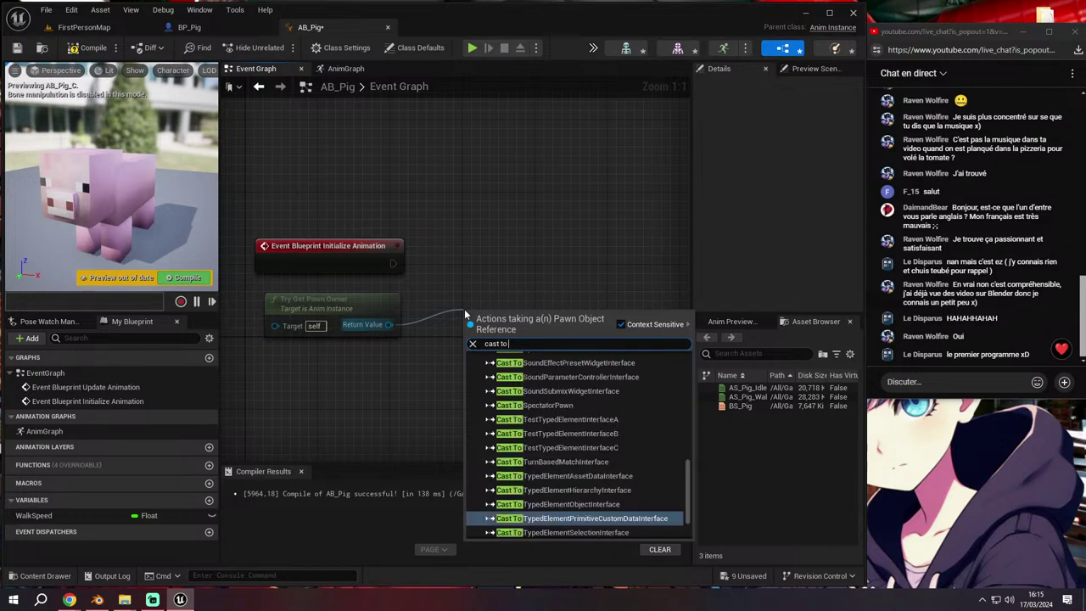
{"action": "type", "text": "bp"}
{"action": "left_click", "coordinate": [509, 383]}
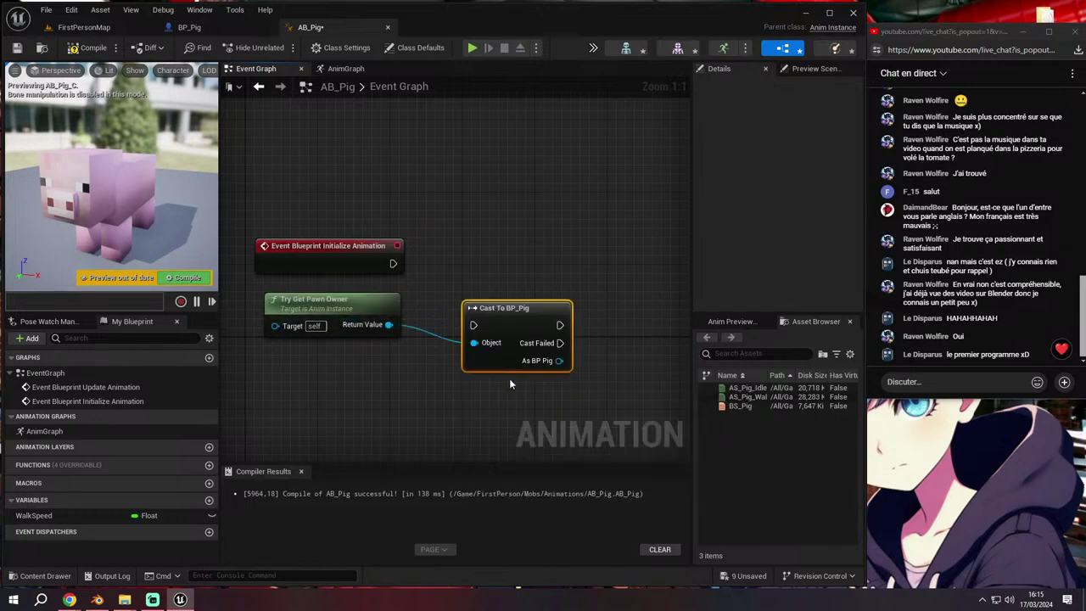
{"action": "double_click", "coordinate": [509, 348]}
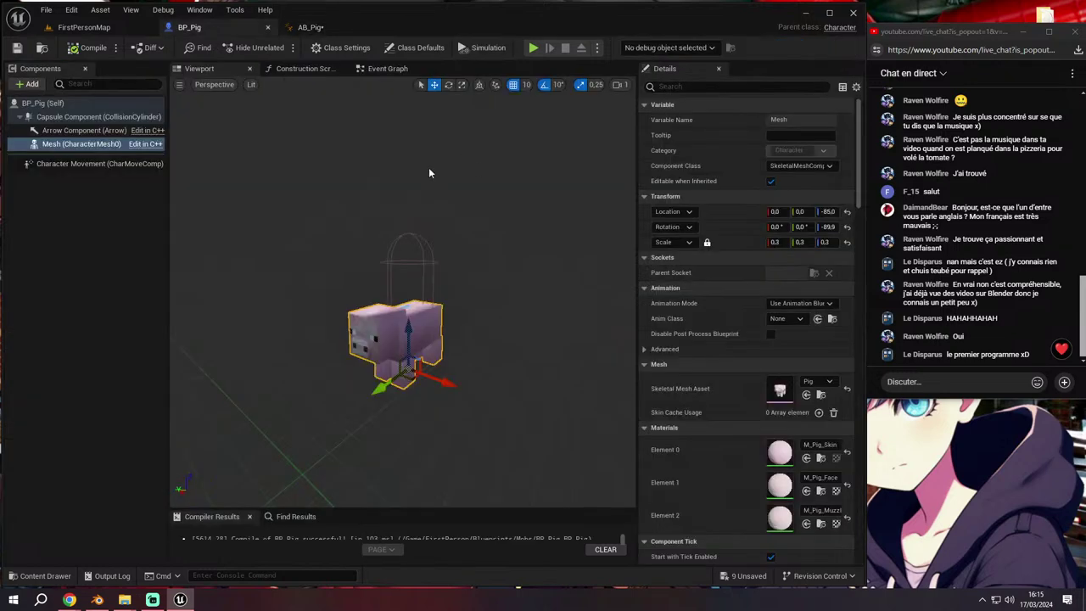
{"action": "left_click", "coordinate": [312, 27]}
{"action": "left_click", "coordinate": [190, 27]}
{"action": "left_click", "coordinate": [312, 28]}
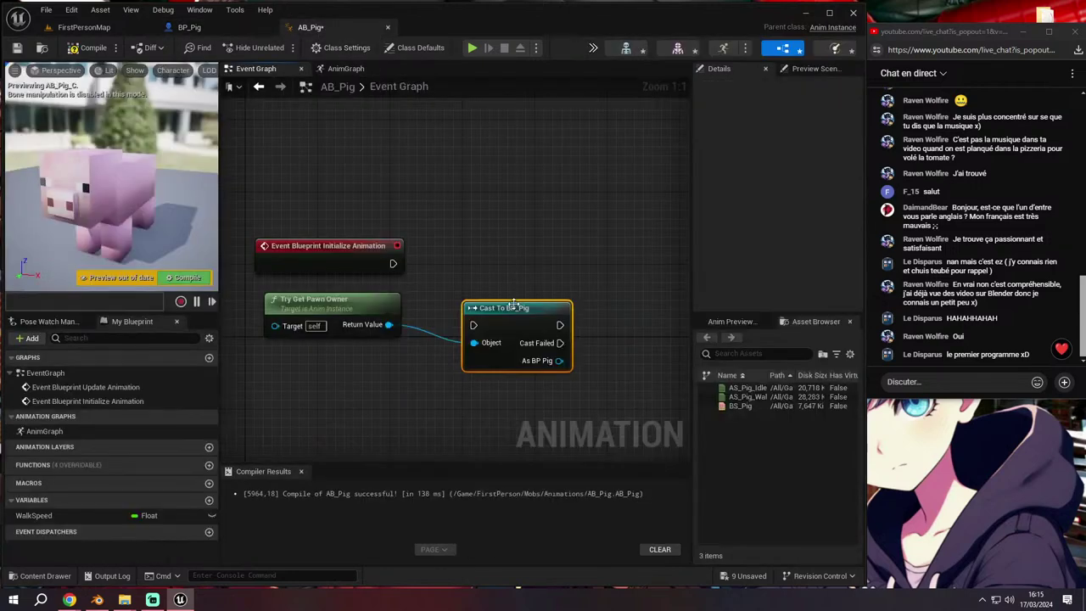
Wire Initialize Animation's exec into the cast node and straighten the layout
{"action": "left_click_drag", "start_coordinate": [500, 308], "coordinate": [509, 245]}
{"action": "left_click_drag", "start_coordinate": [393, 263], "coordinate": [482, 262]}
{"action": "left_click_drag", "start_coordinate": [389, 324], "coordinate": [483, 279]}
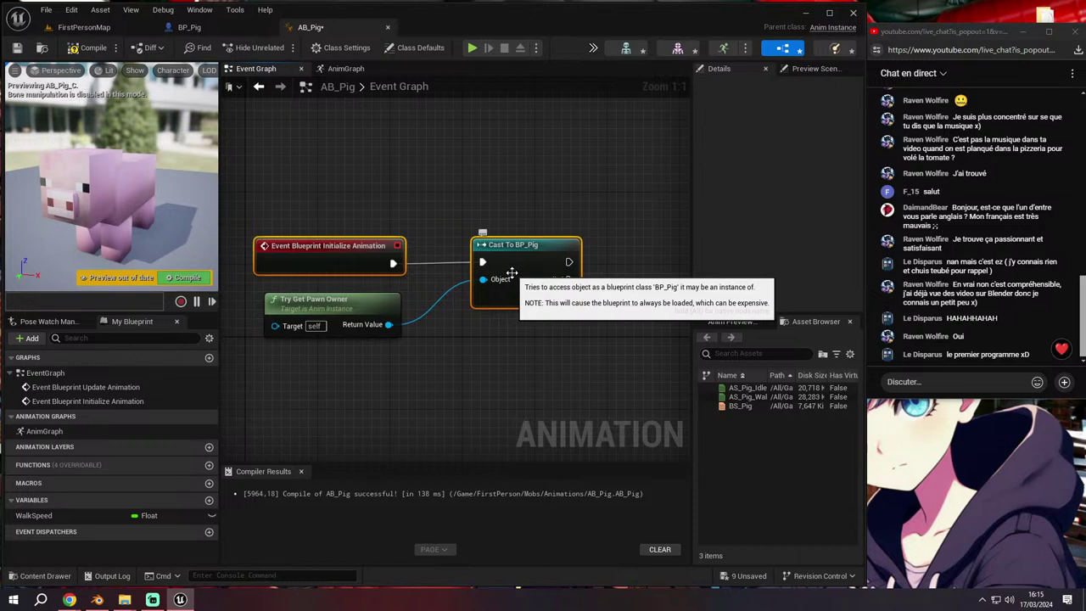
{"action": "key", "text": "q"}
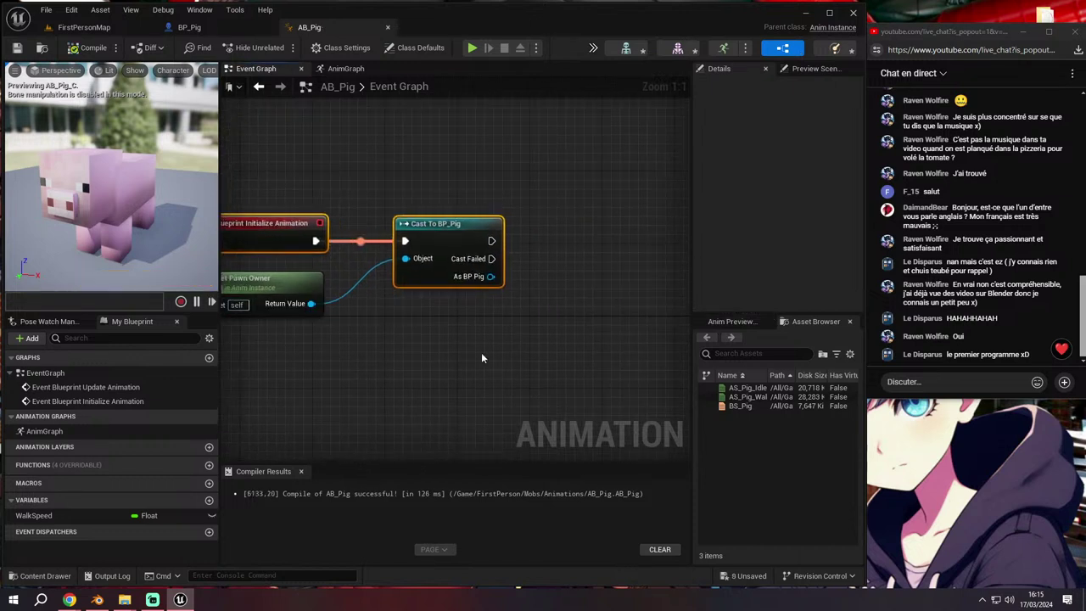
{"action": "right_click_drag", "start_coordinate": [462, 385], "coordinate": [487, 395]}
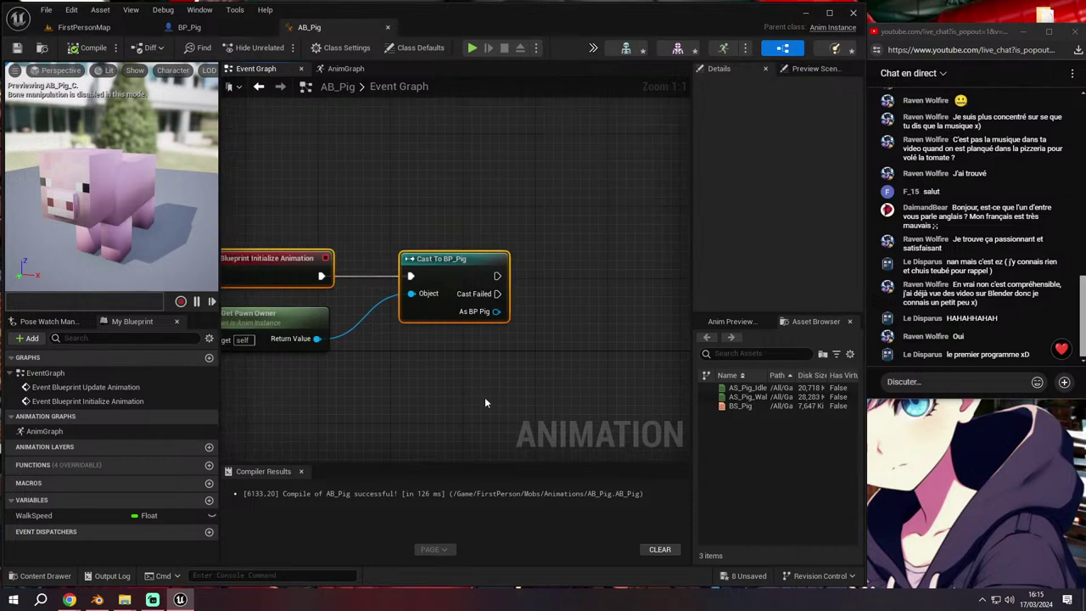
{"action": "right_click_drag", "start_coordinate": [485, 397], "coordinate": [501, 415]}
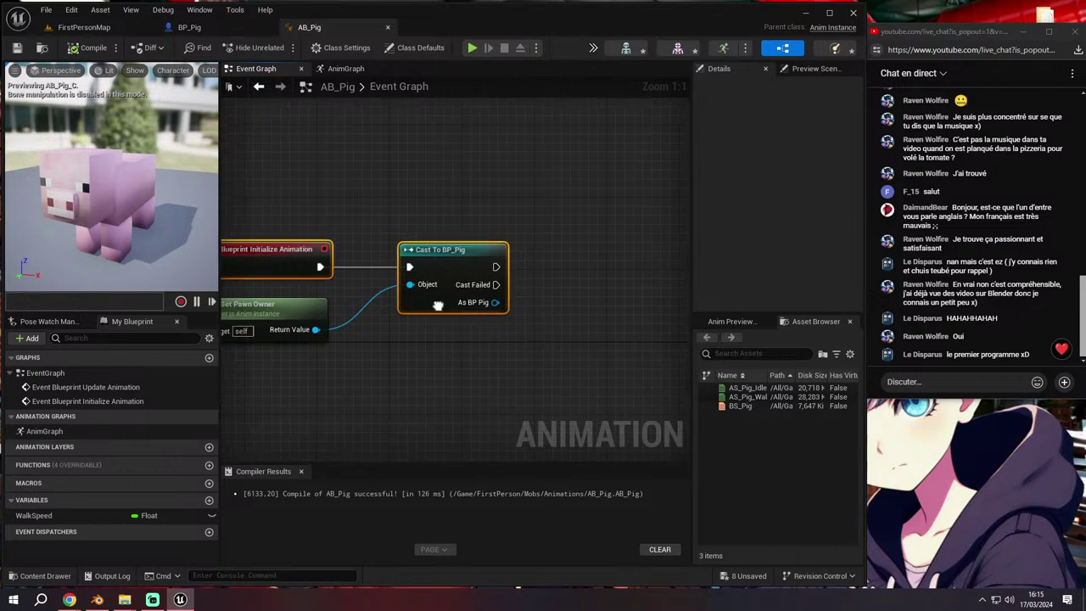
{"action": "scroll", "coordinate": [501, 326], "scroll_direction": "down", "scroll_amount": 1}
{"action": "right_click_drag", "start_coordinate": [564, 315], "coordinate": [544, 331]}
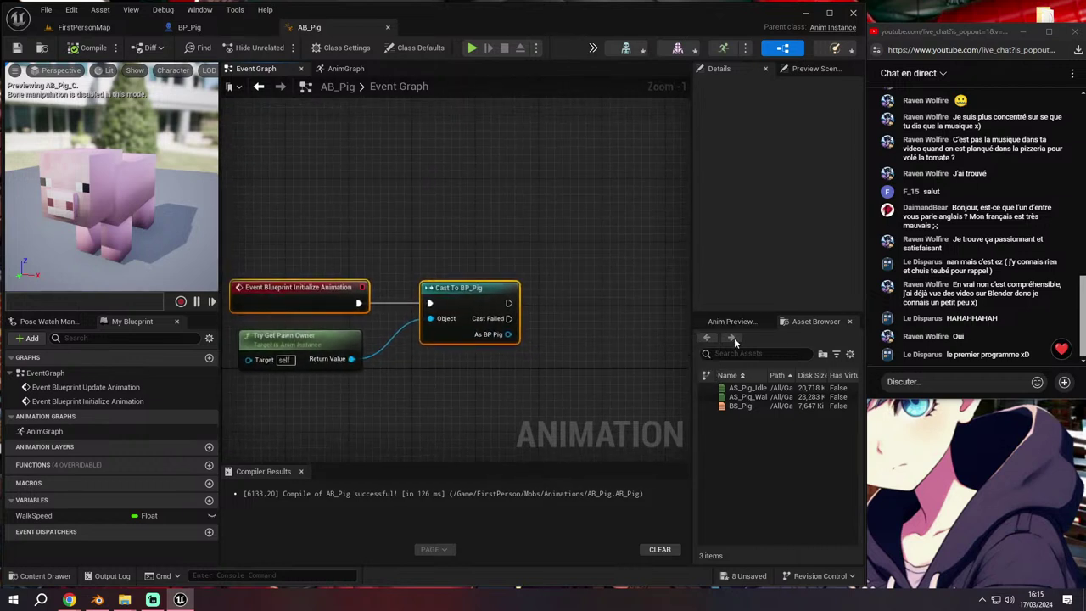
{"action": "left_click", "coordinate": [557, 283]}
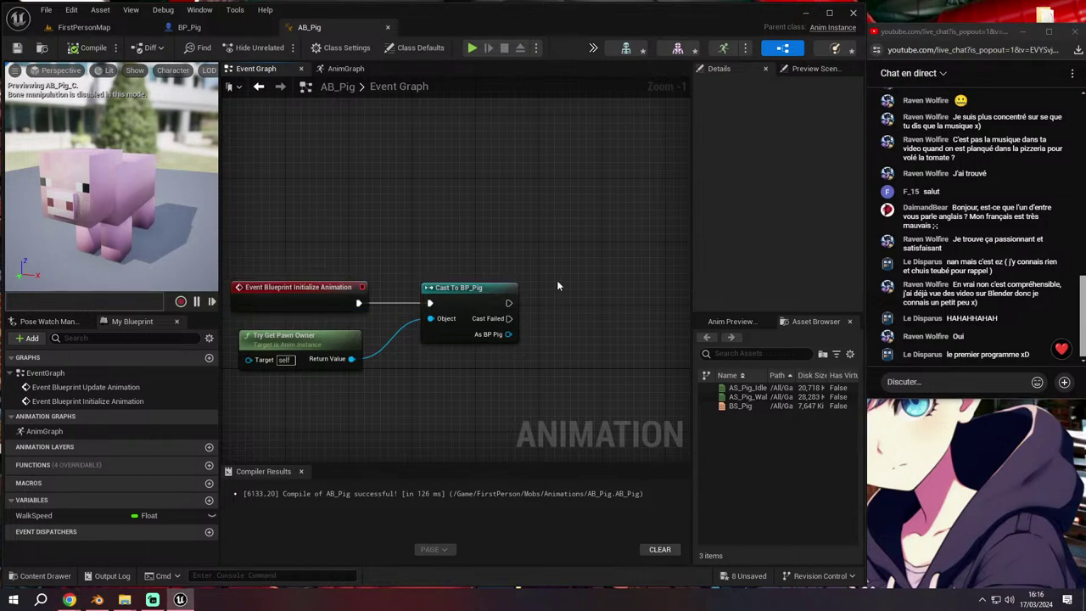
{"action": "mouse_move", "coordinate": [570, 327]}
{"action": "right_mouse_down"}
{"action": "mouse_move", "coordinate": [569, 301]}
{"action": "mouse_move", "coordinate": [511, 280]}
{"action": "right_mouse_up"}
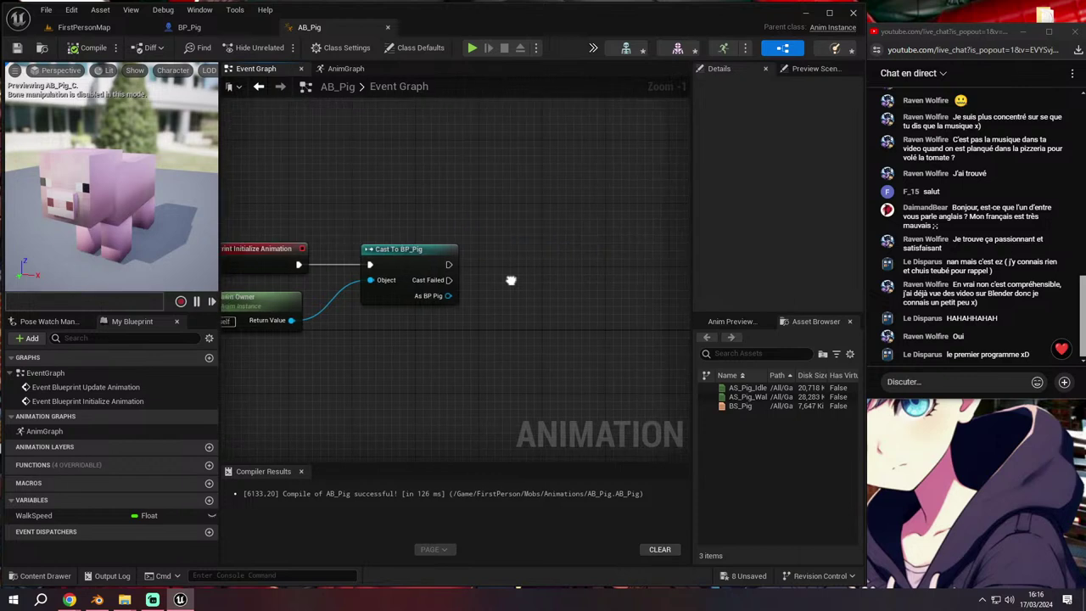
{"action": "left_click_drag", "start_coordinate": [447, 295], "coordinate": [449, 314]}
Promote the As BP Pig output to a new variable named Pig
{"action": "left_click", "coordinate": [475, 324]}
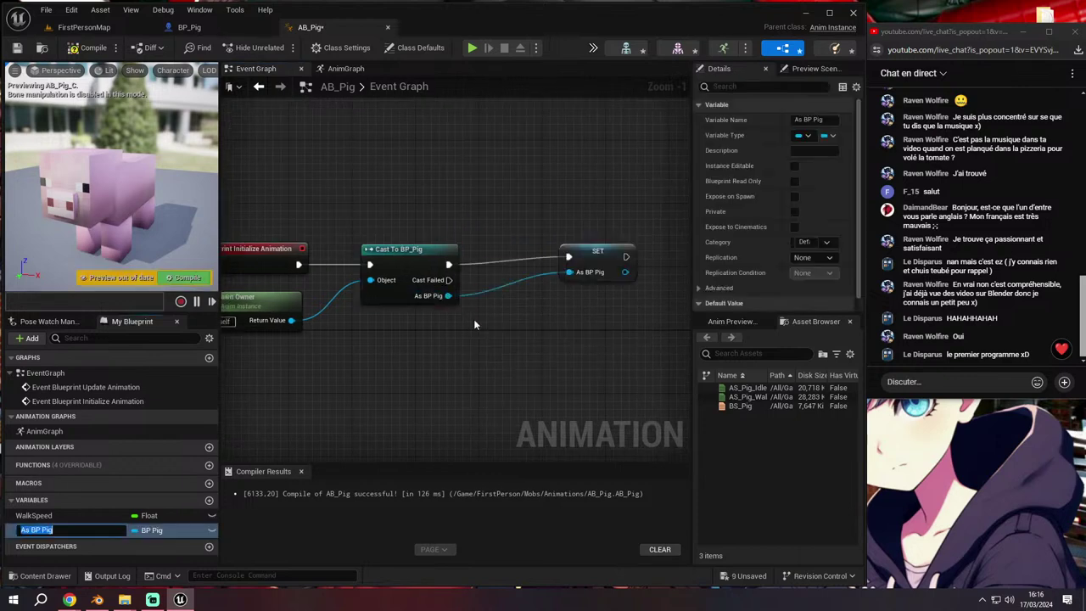
{"action": "type", "text": "Pig"}
{"action": "key", "text": "Return"}
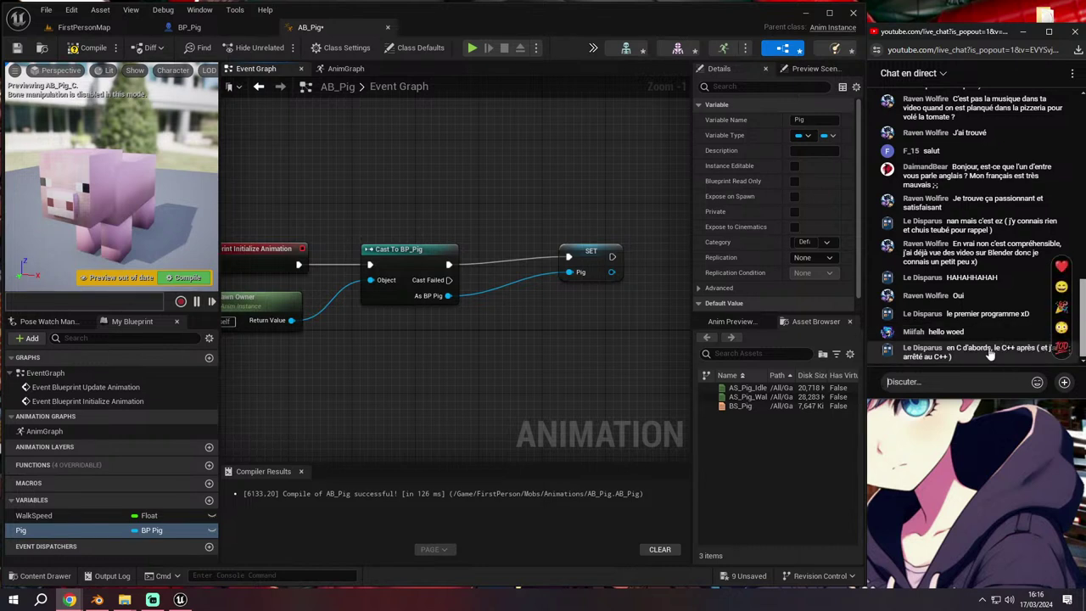
Frame the graph and shift the cast and SET Pig node group left
{"action": "key", "text": "Home"}
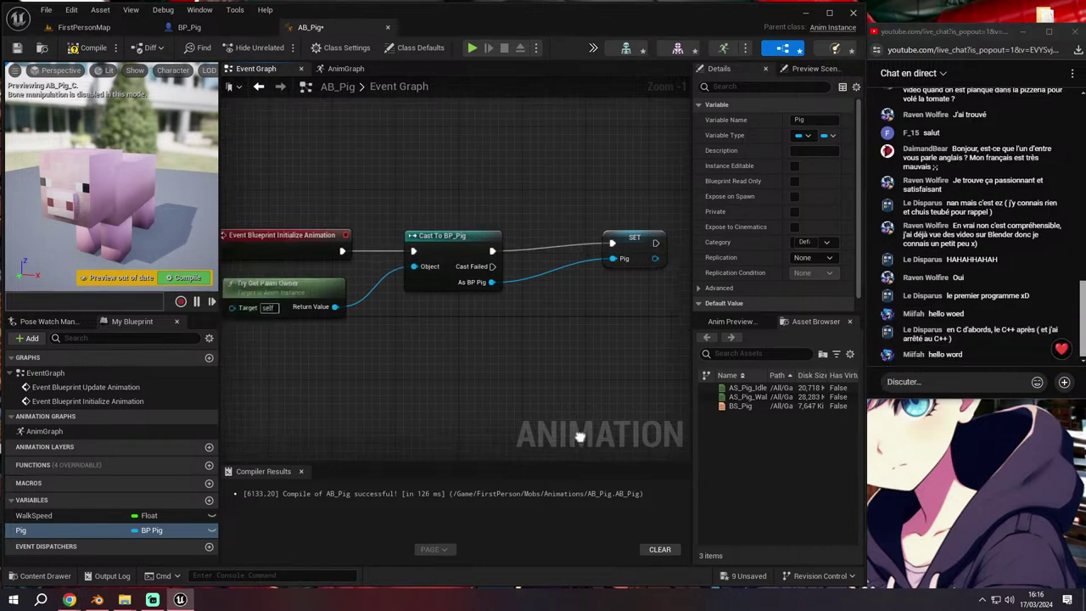
{"action": "left_click_drag", "start_coordinate": [648, 257], "coordinate": [624, 266]}
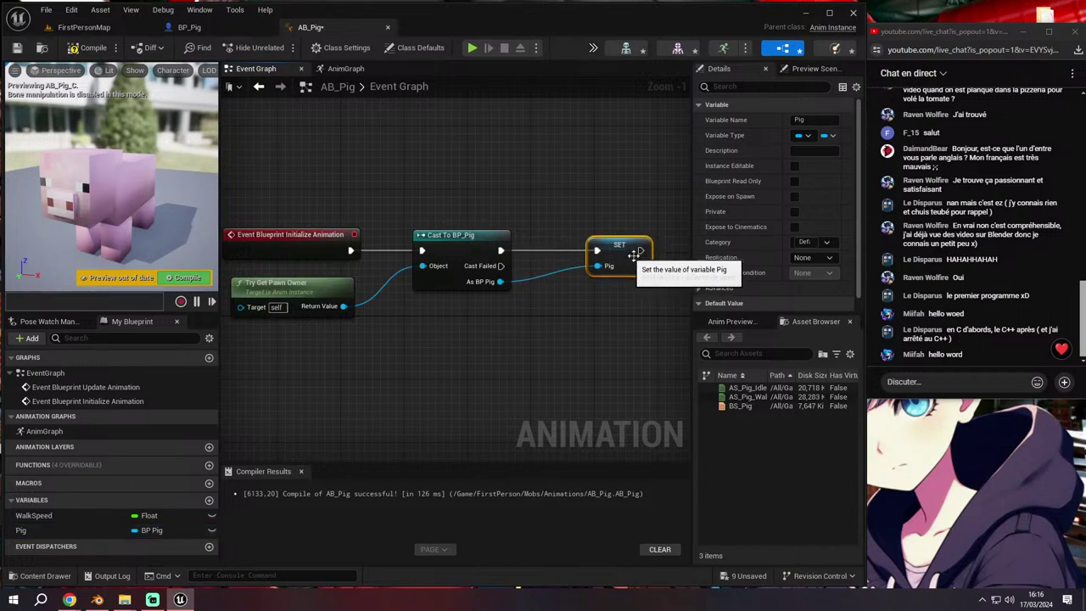
{"action": "left_click", "coordinate": [449, 236], "text": "ctrl"}
{"action": "key", "text": "ctrl+a"}
{"action": "left_click_drag", "start_coordinate": [618, 257], "coordinate": [531, 278]}
{"action": "left_click", "coordinate": [529, 280]}
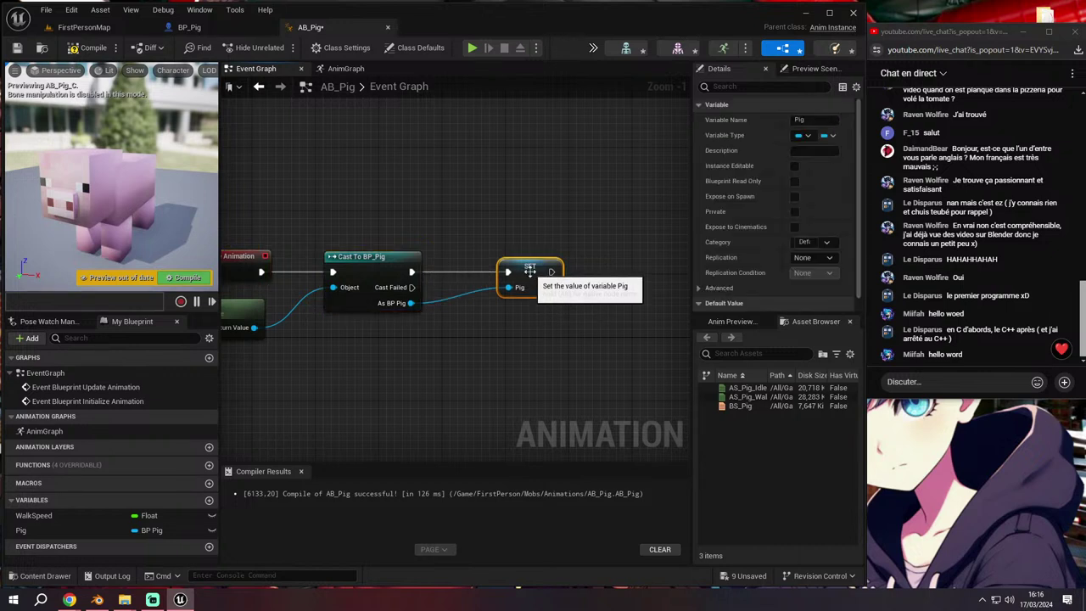
{"action": "left_click", "coordinate": [618, 269]}
{"action": "right_click_drag", "start_coordinate": [612, 269], "coordinate": [556, 277]}
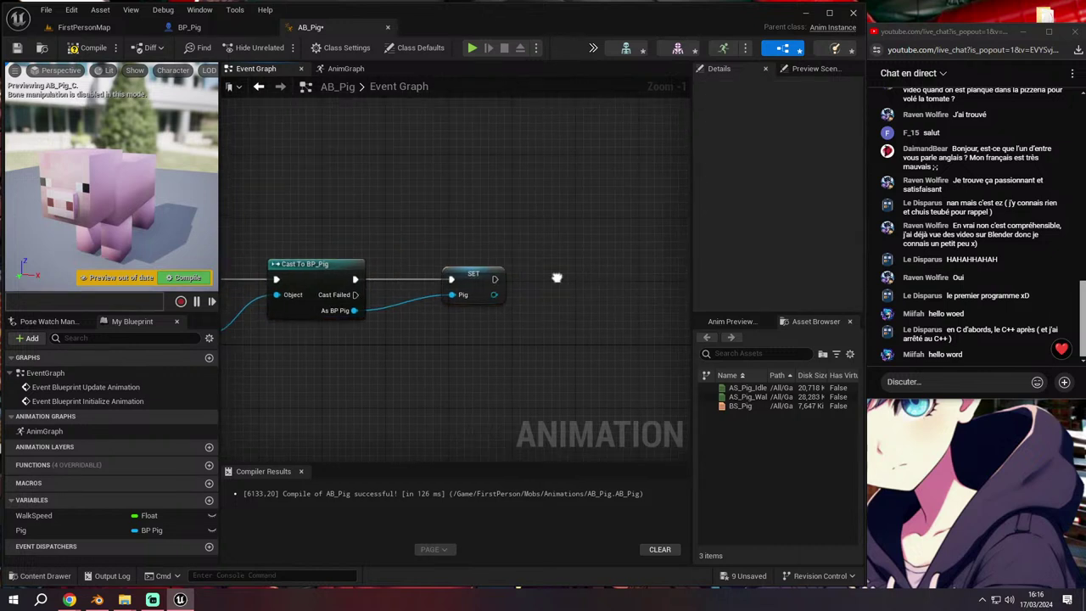
Move the SET Pig node beside the cast node and compile AB_Pig
{"action": "left_click", "coordinate": [946, 378]}
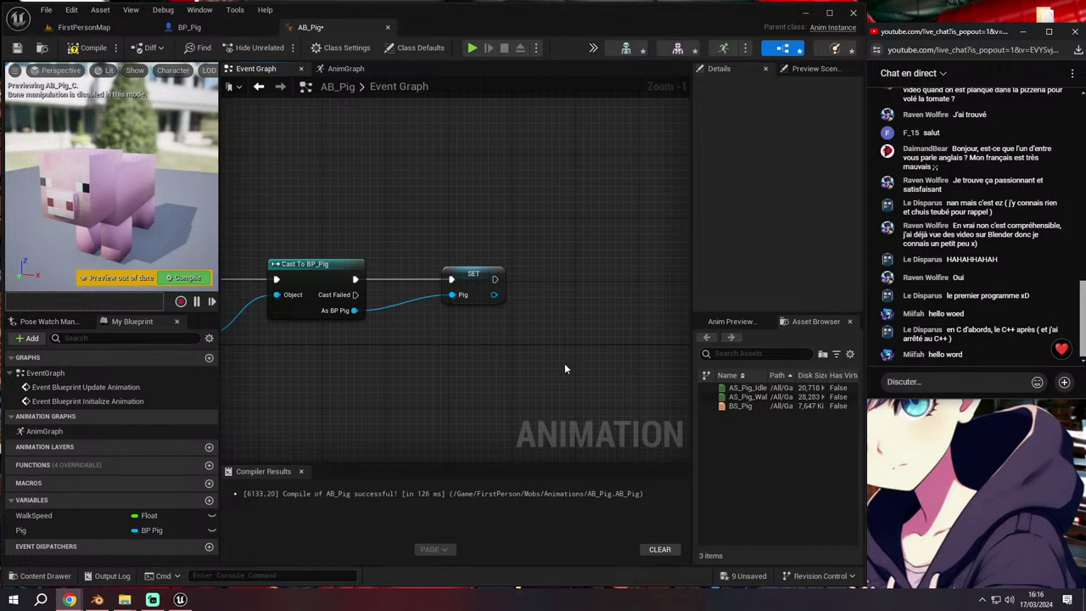
{"action": "mouse_move", "coordinate": [536, 357]}
{"action": "right_mouse_down"}
{"action": "mouse_move", "coordinate": [600, 360]}
{"action": "mouse_move", "coordinate": [548, 380]}
{"action": "mouse_move", "coordinate": [621, 379]}
{"action": "right_mouse_up"}
{"action": "left_click", "coordinate": [567, 316]}
{"action": "left_click_drag", "start_coordinate": [568, 316], "coordinate": [525, 314]}
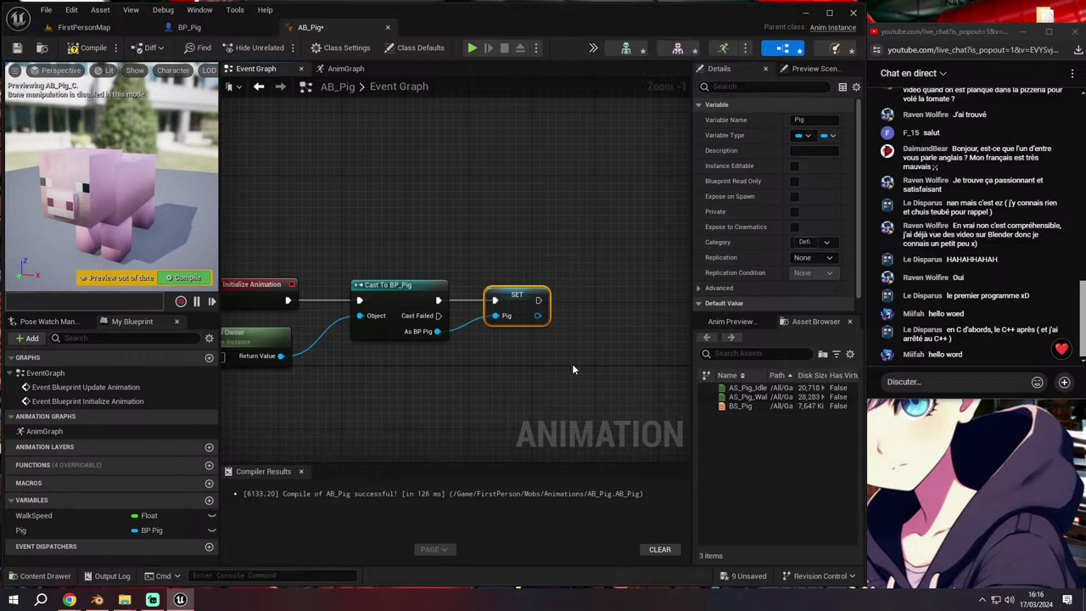
{"action": "mouse_move", "coordinate": [573, 369]}
{"action": "right_mouse_down"}
{"action": "mouse_move", "coordinate": [646, 338]}
{"action": "mouse_move", "coordinate": [657, 320]}
{"action": "right_mouse_up"}
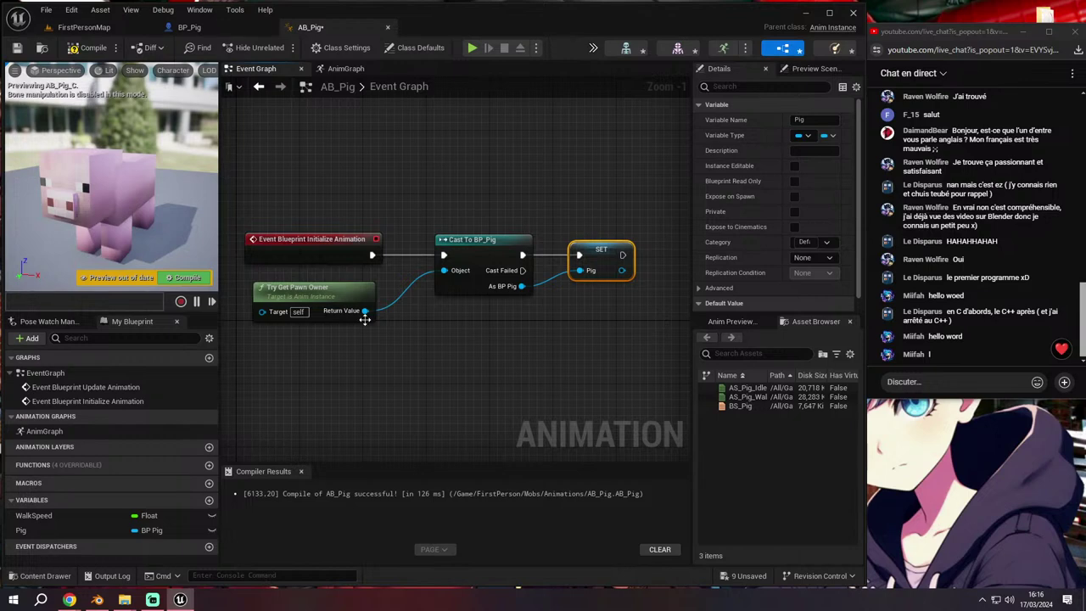
{"action": "left_click", "coordinate": [187, 277]}
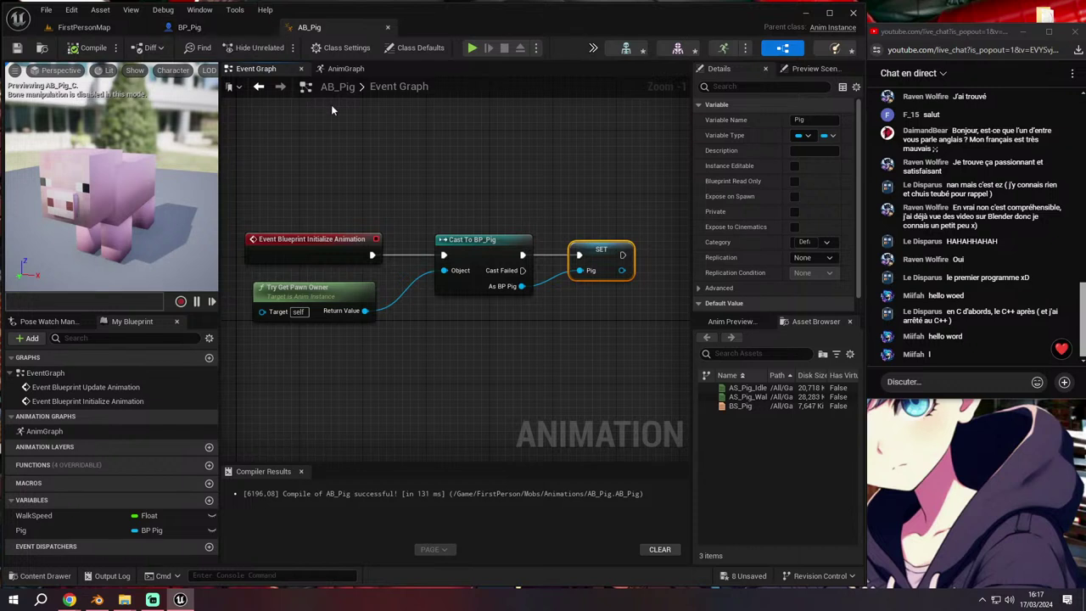
{"action": "left_click", "coordinate": [509, 377]}
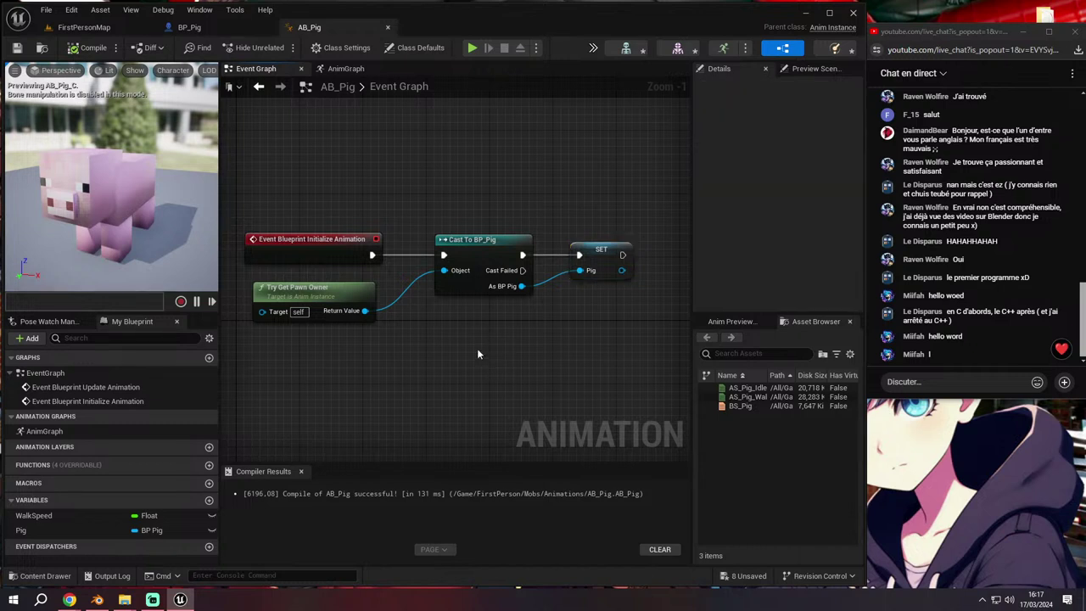
{"action": "right_click", "coordinate": [536, 354]}
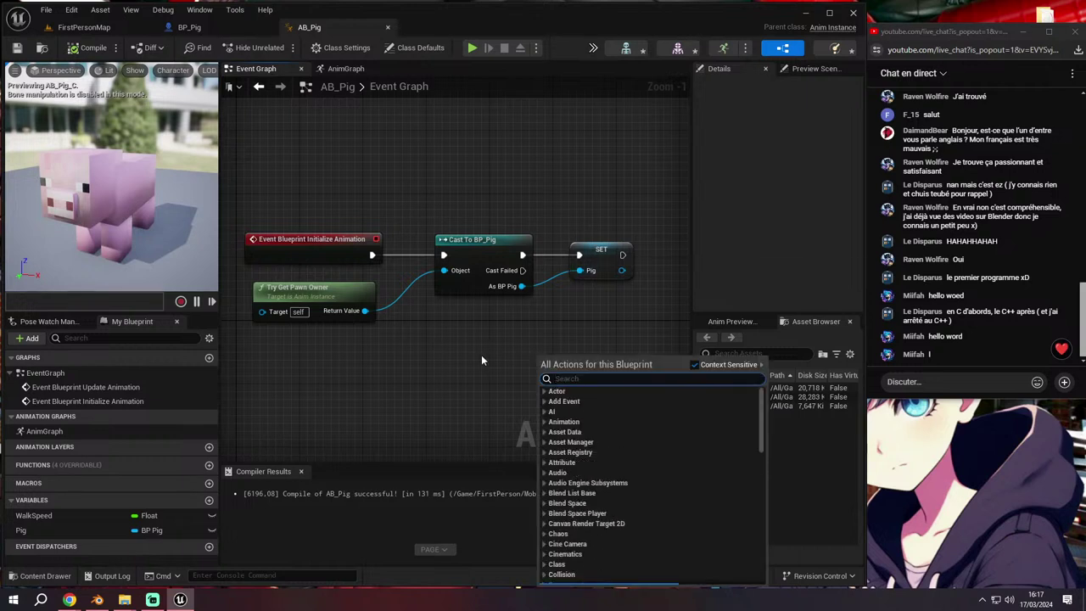
{"action": "left_click", "coordinate": [481, 359]}
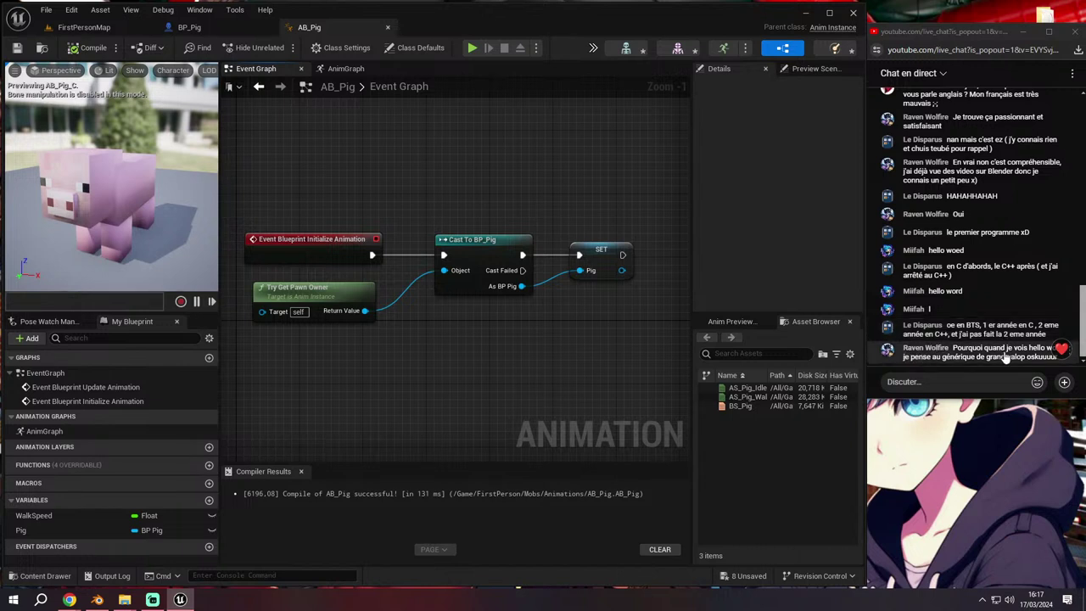
{"action": "right_click_drag", "start_coordinate": [574, 332], "coordinate": [550, 326]}
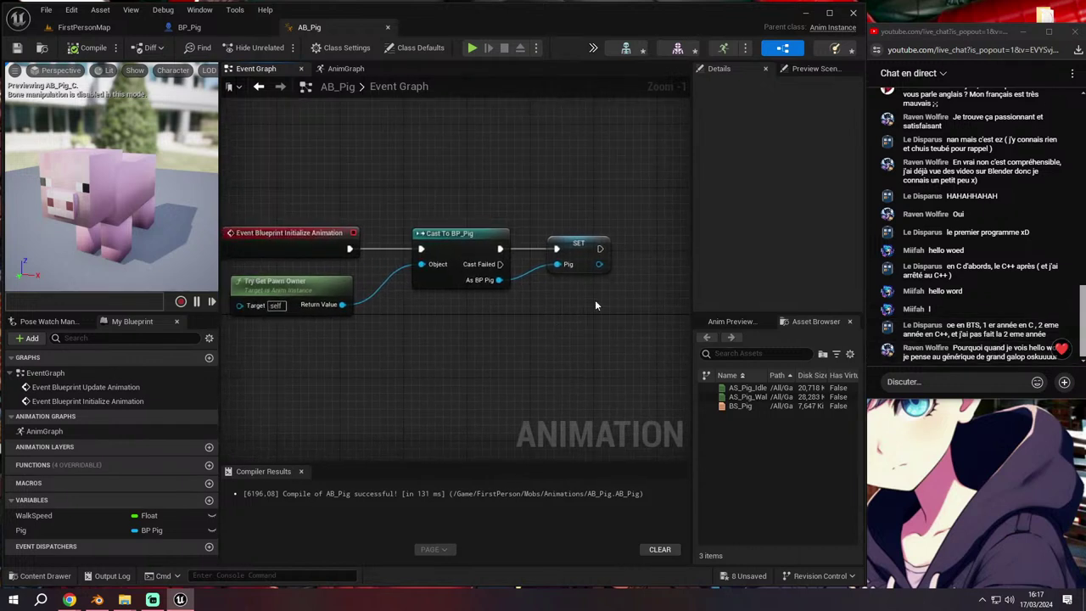
{"action": "right_click_drag", "start_coordinate": [591, 349], "coordinate": [579, 300]}
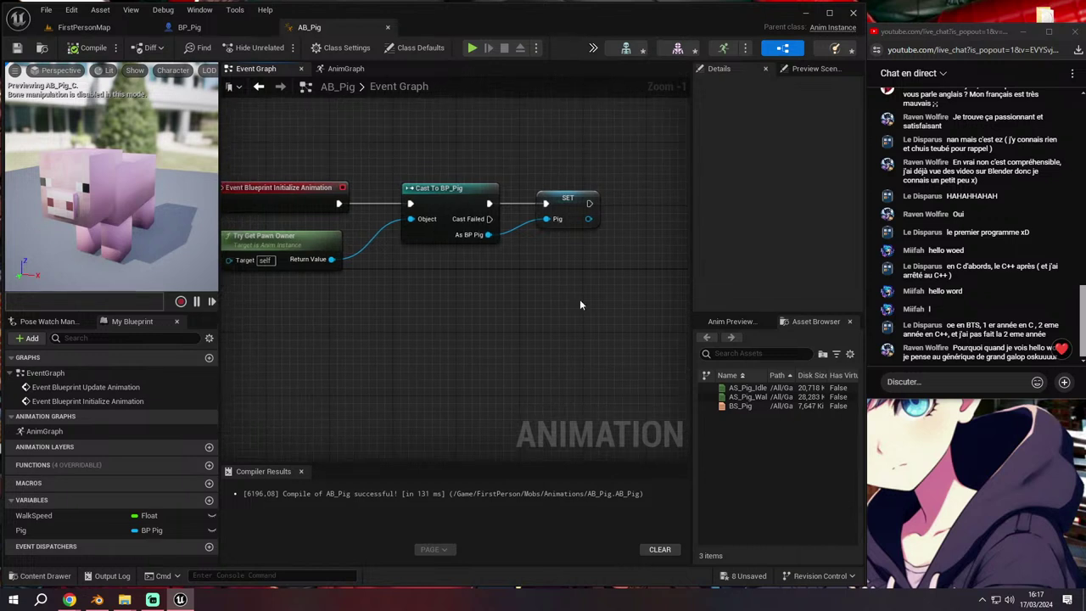
{"action": "mouse_move", "coordinate": [580, 303]}
{"action": "right_mouse_down"}
{"action": "mouse_move", "coordinate": [612, 321]}
{"action": "mouse_move", "coordinate": [588, 317]}
{"action": "right_mouse_up"}
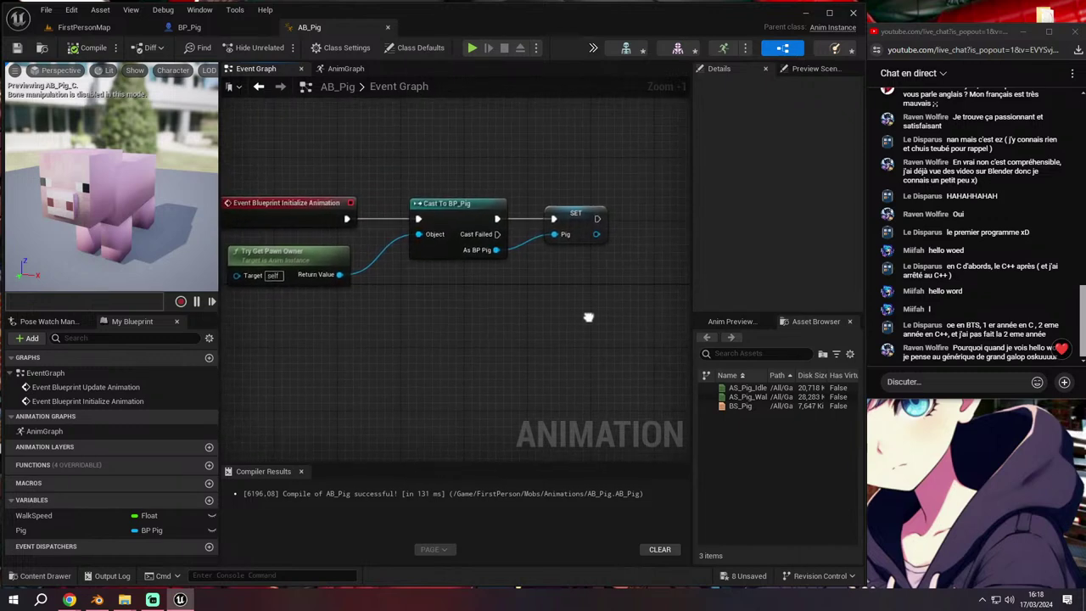
{"action": "right_click_drag", "start_coordinate": [312, 392], "coordinate": [455, 244]}
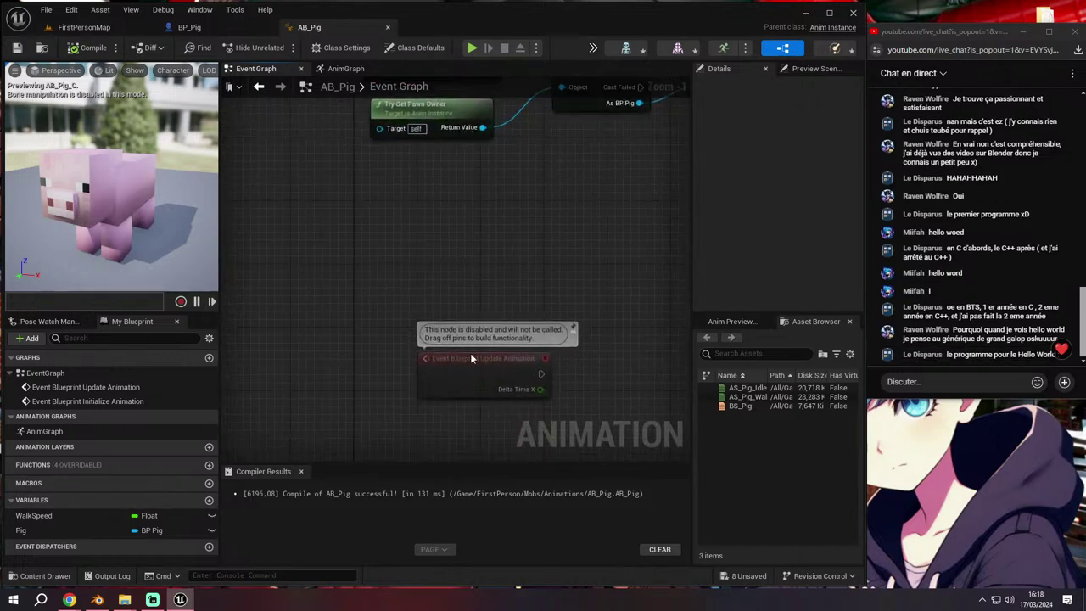
Move Update Animation near the init chain and add a Pig getter node
{"action": "left_click_drag", "start_coordinate": [470, 353], "coordinate": [365, 292]}
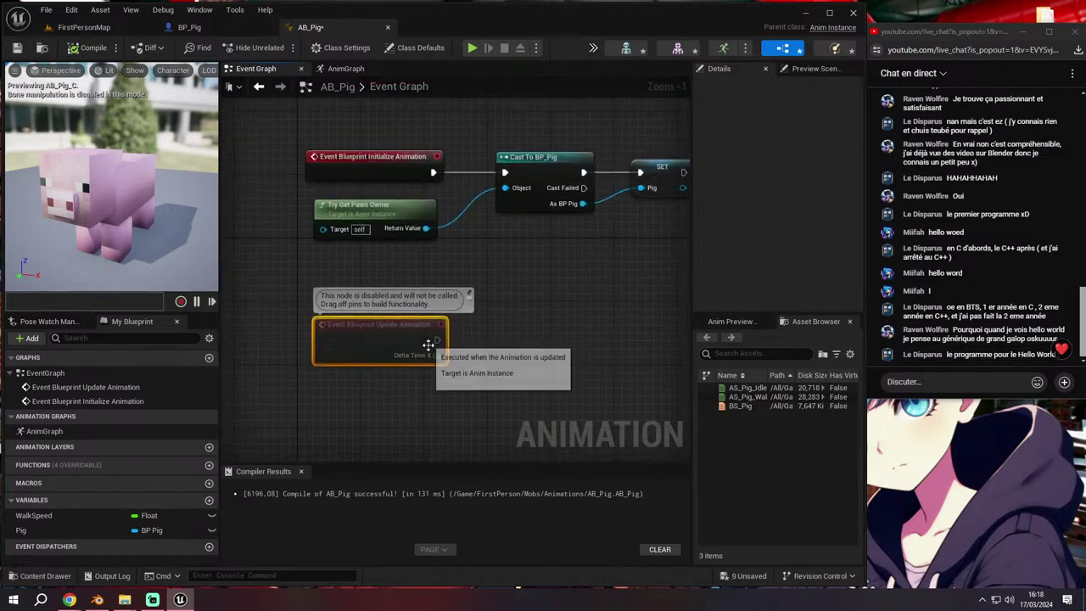
{"action": "left_click", "coordinate": [113, 530]}
{"action": "right_click_drag", "start_coordinate": [345, 402], "coordinate": [344, 350]}
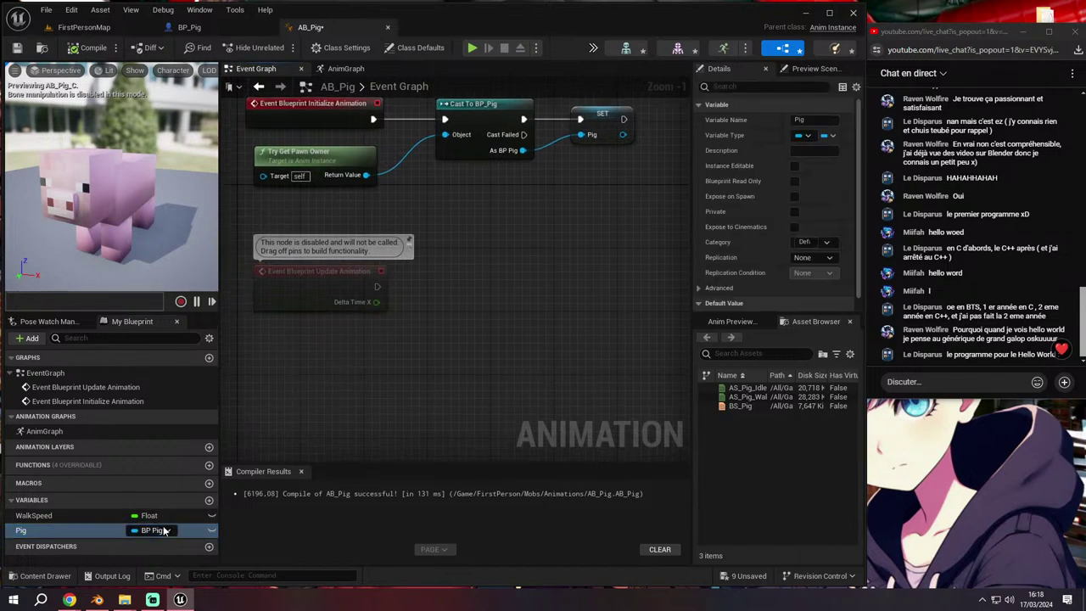
{"action": "left_click", "coordinate": [165, 531]}
Add a Get Character Movement node wired from the Pig getter
{"action": "mouse_move", "coordinate": [114, 530]}
{"action": "left_mouse_down"}
{"action": "mouse_move", "coordinate": [291, 398]}
{"action": "mouse_move", "coordinate": [259, 349]}
{"action": "mouse_move", "coordinate": [358, 358]}
{"action": "left_mouse_up"}
{"action": "left_click", "coordinate": [282, 374]}
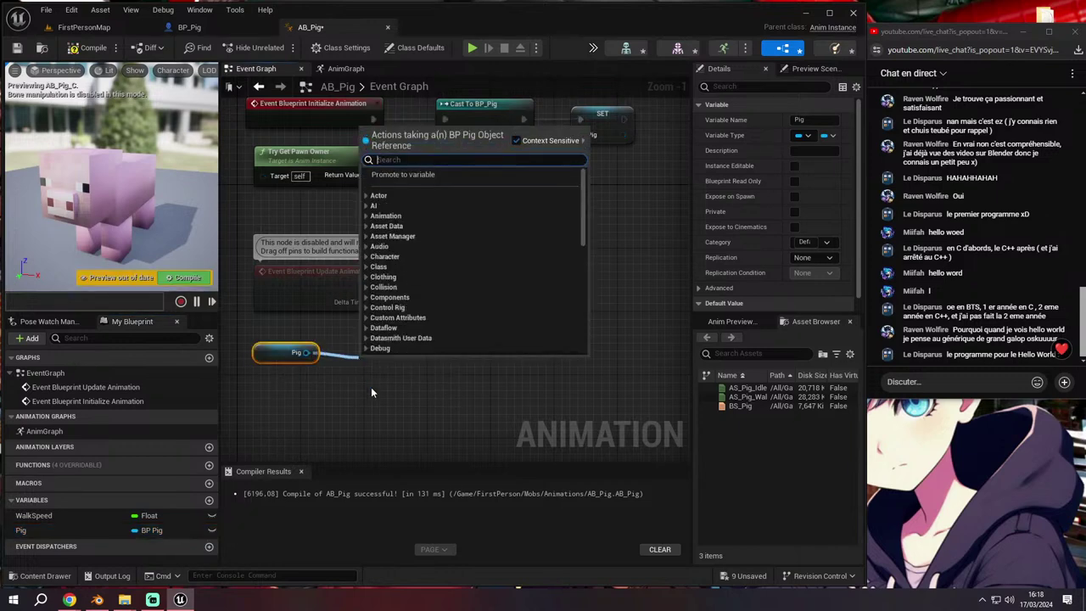
{"action": "type", "text": "get chra"}
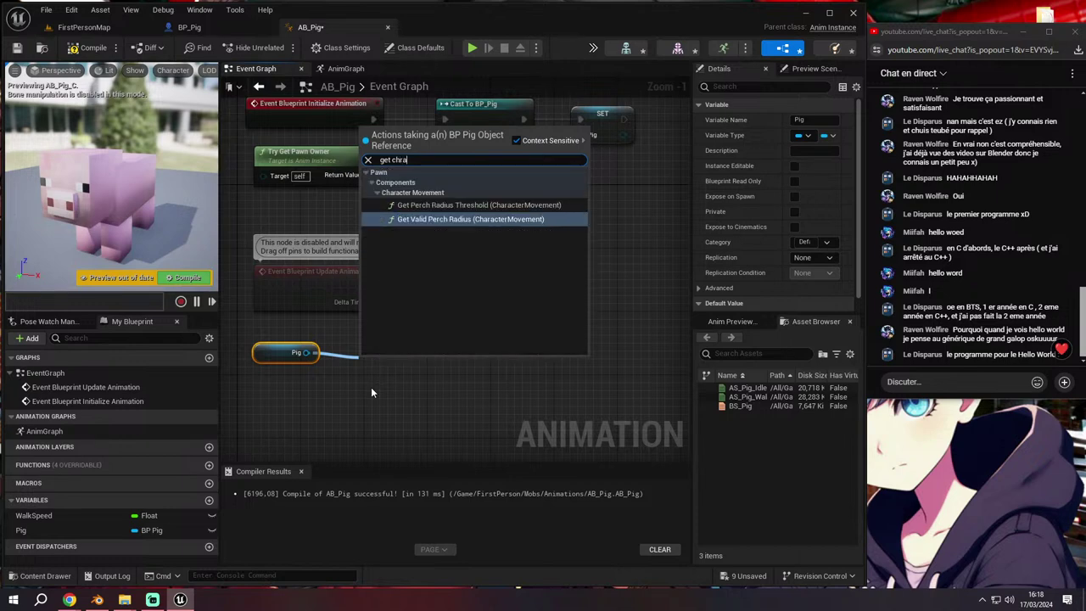
{"action": "key", "text": "BackSpace"}
{"action": "key", "text": "BackSpace"}
{"action": "type", "text": "aracter"}
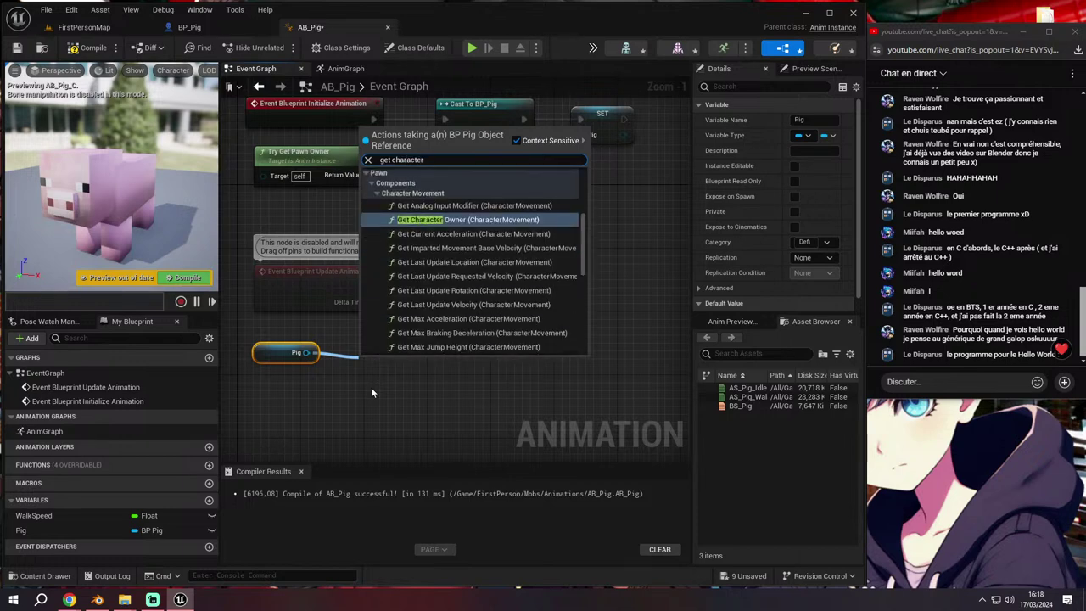
{"action": "scroll", "coordinate": [435, 312], "scroll_direction": "down", "scroll_amount": 3}
{"action": "scroll", "coordinate": [438, 310], "scroll_direction": "down", "scroll_amount": 3}
{"action": "scroll", "coordinate": [440, 254], "scroll_direction": "down", "scroll_amount": 3}
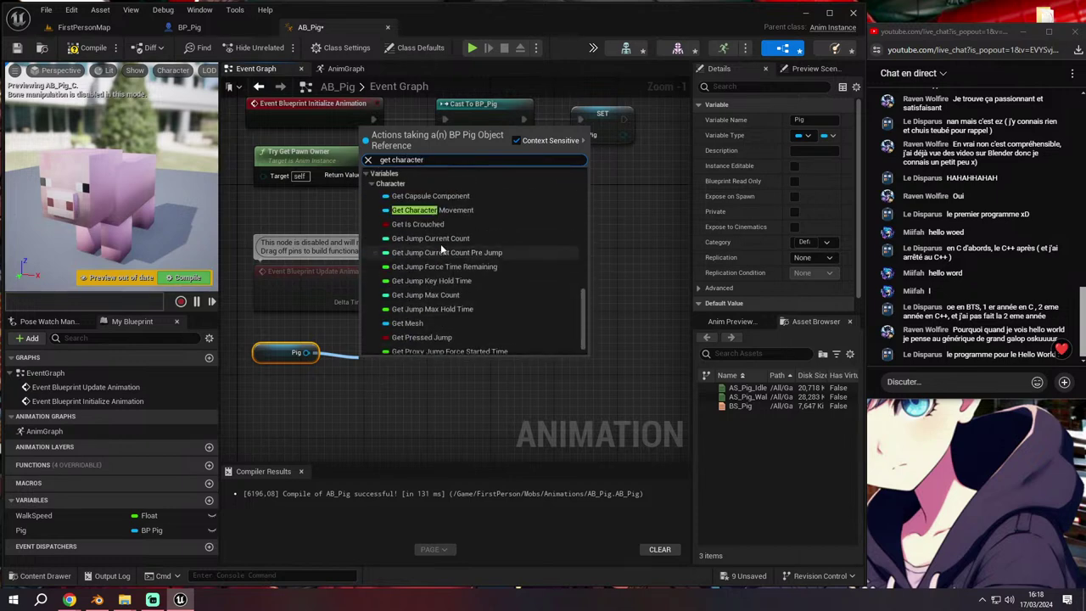
{"action": "left_click", "coordinate": [441, 211]}
Chain Get Velocity and then a Vector Length node off Character Movement
{"action": "left_click_drag", "start_coordinate": [469, 353], "coordinate": [522, 357]}
{"action": "type", "text": "get vel"}
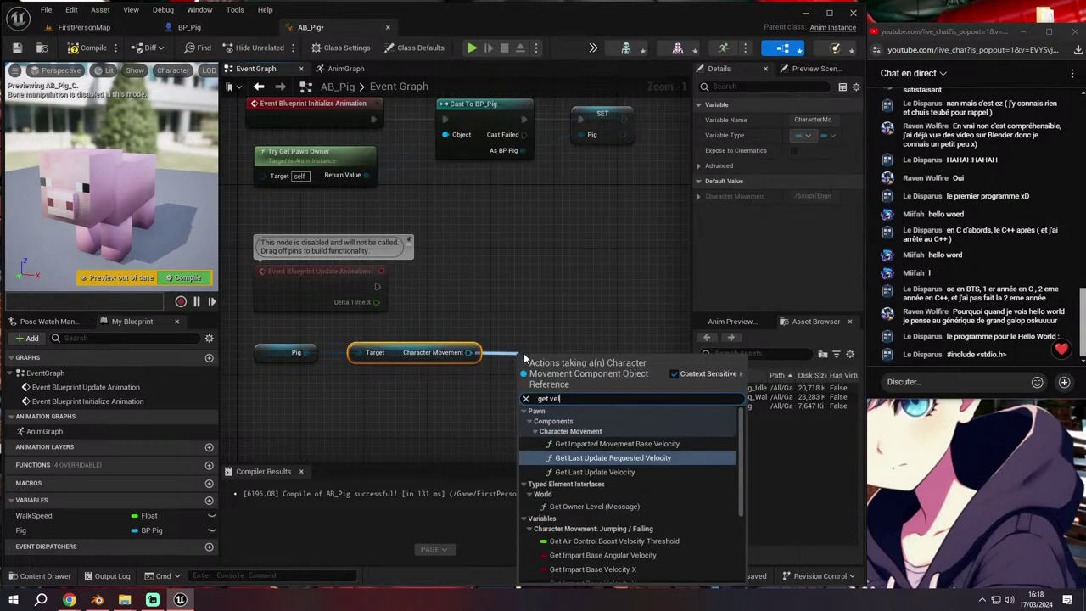
{"action": "type", "text": "ocity"}
{"action": "scroll", "coordinate": [574, 475], "scroll_direction": "down", "scroll_amount": 3}
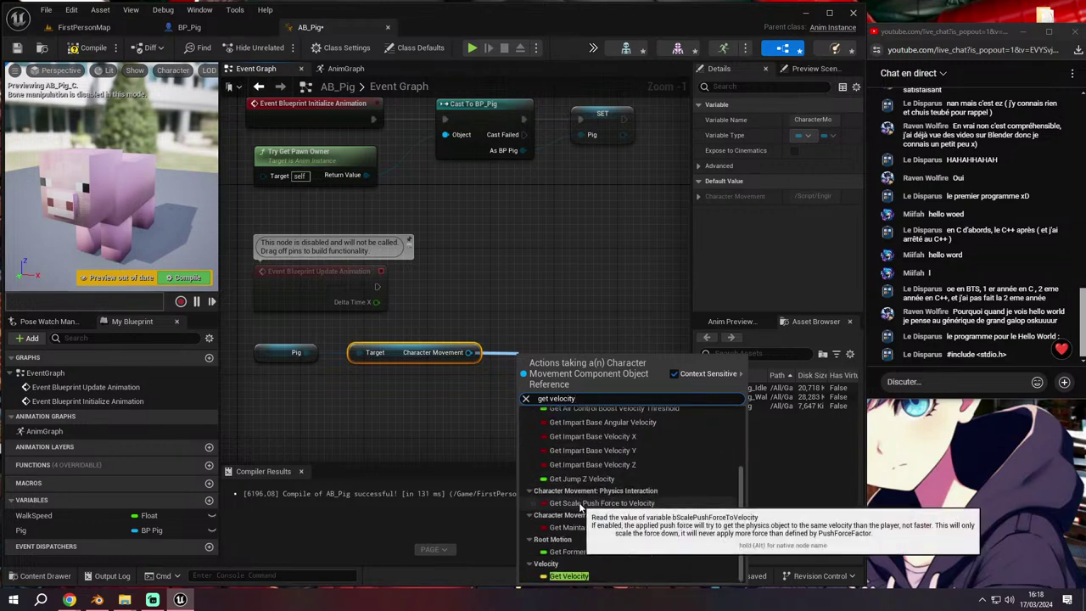
{"action": "left_click", "coordinate": [573, 475]}
{"action": "left_click_drag", "start_coordinate": [563, 353], "coordinate": [626, 347]}
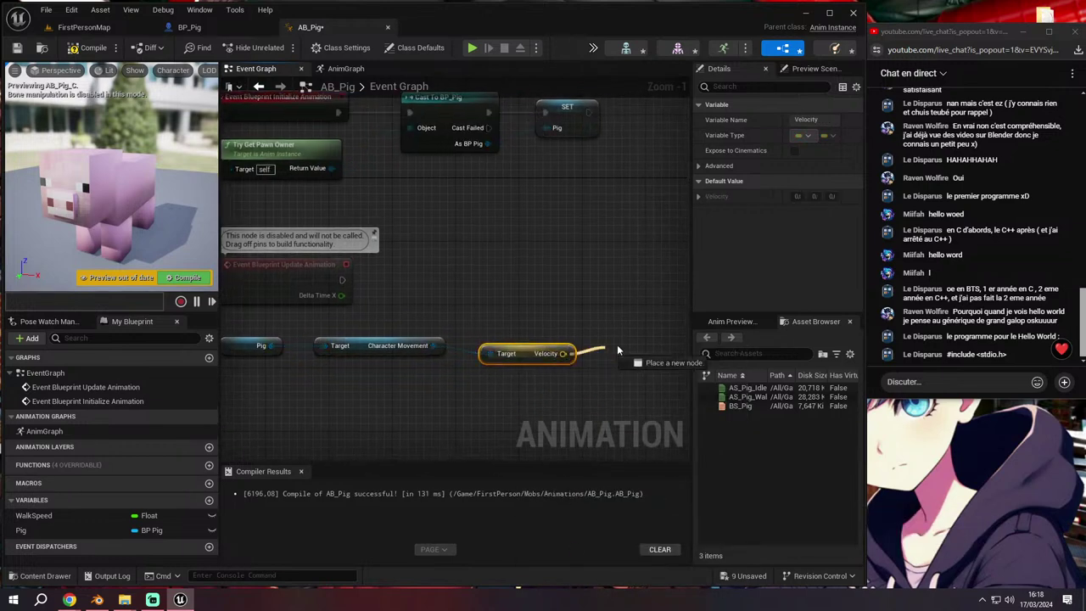
{"action": "type", "text": "velocity"}
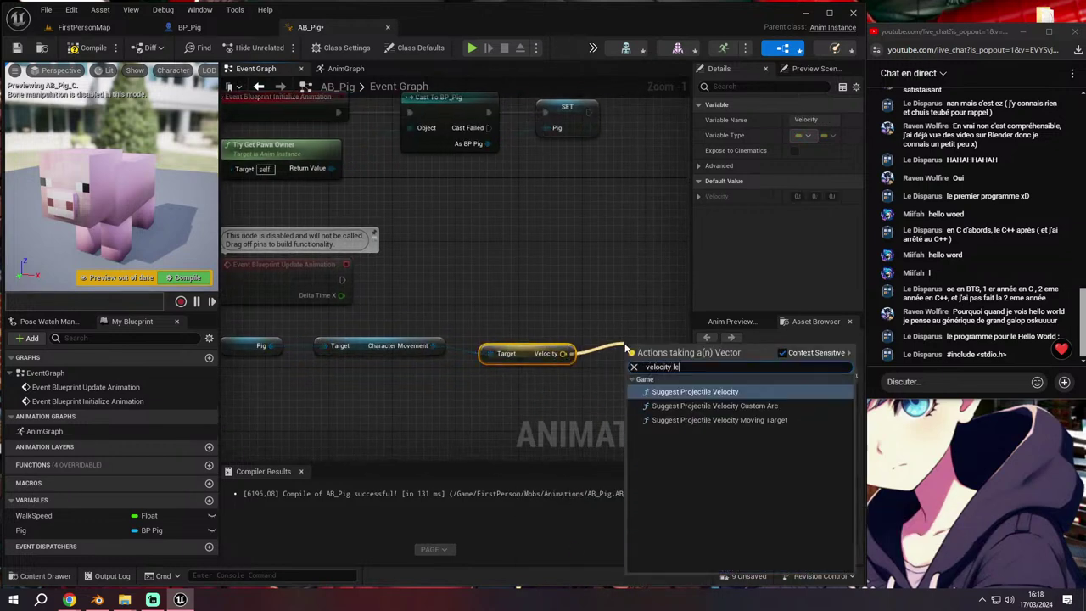
{"action": "type", "text": " le"}
{"action": "key", "text": "ctrl+a"}
{"action": "type", "text": "len"}
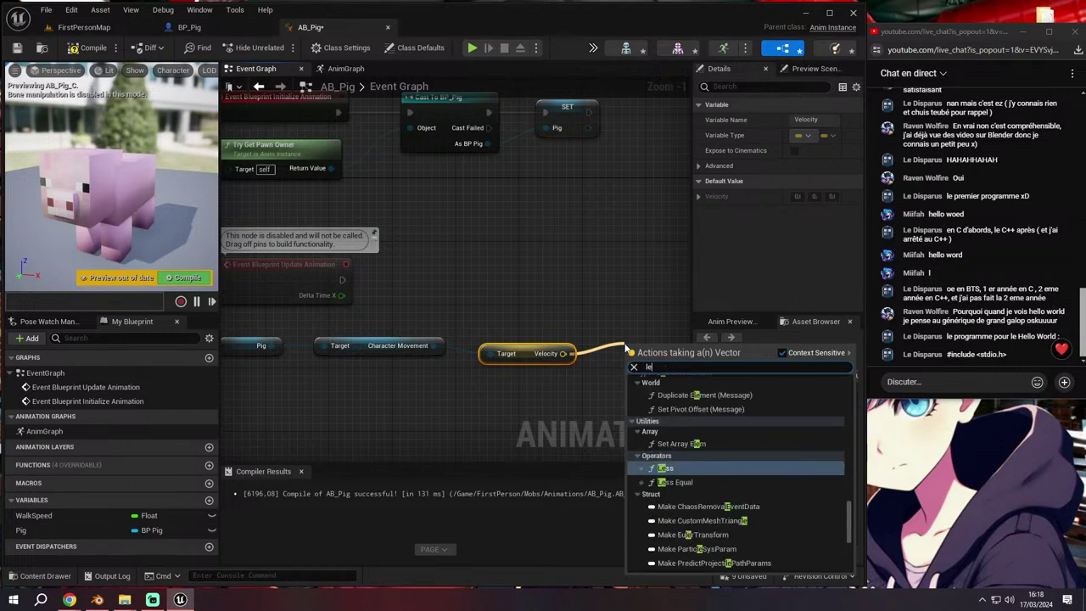
{"action": "type", "text": "ght"}
{"action": "key", "text": "BackSpace"}
{"action": "key", "text": "BackSpace"}
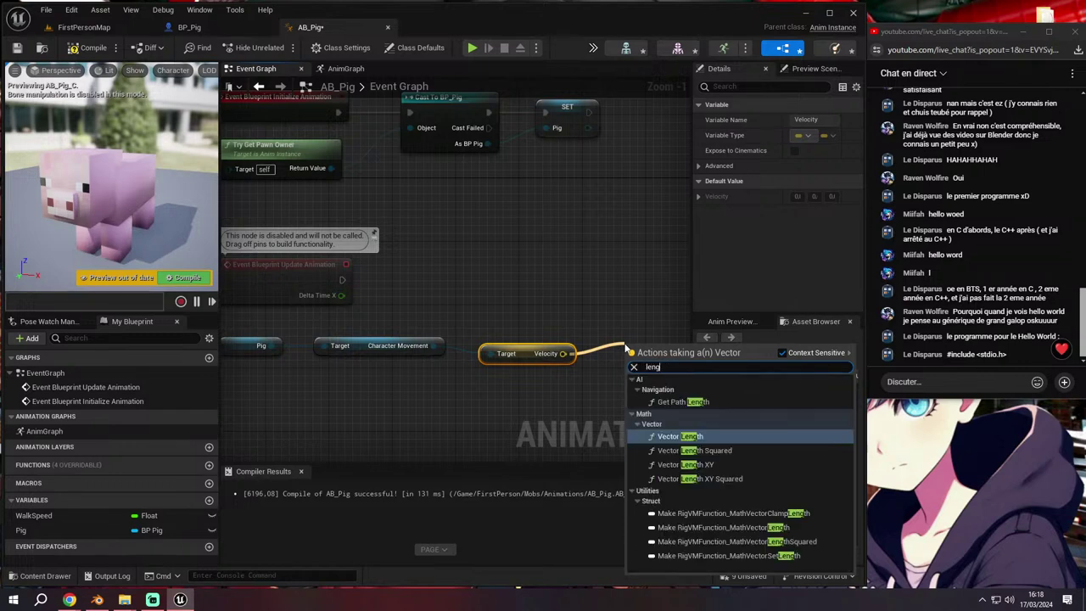
{"action": "left_click", "coordinate": [670, 436]}
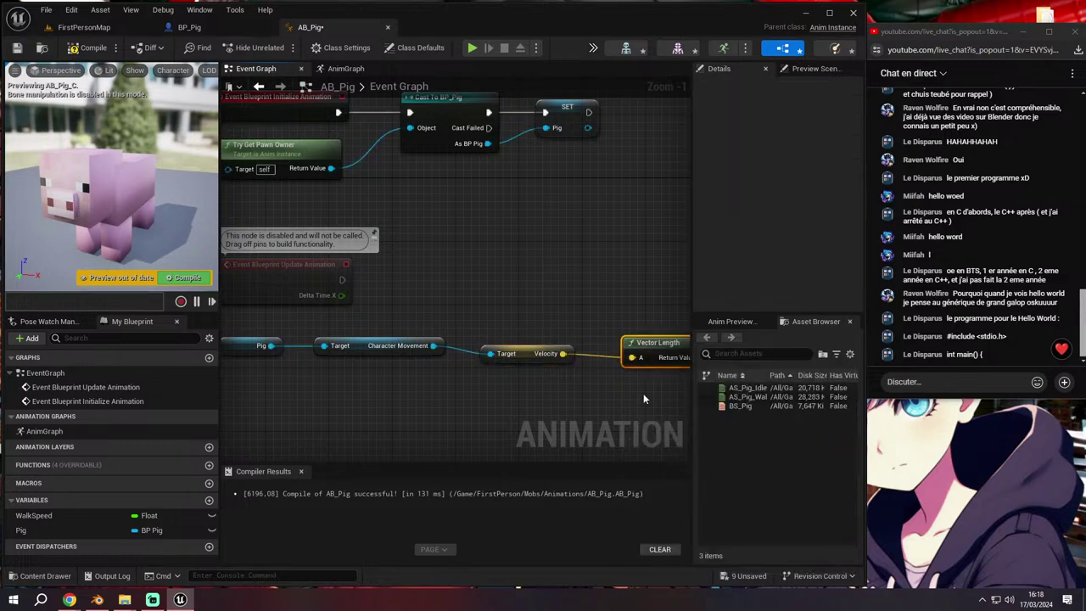
Add a SET WalkSpeed node driven by Update Animation's exec
{"action": "scroll", "coordinate": [259, 399], "scroll_direction": "down", "scroll_amount": 2}
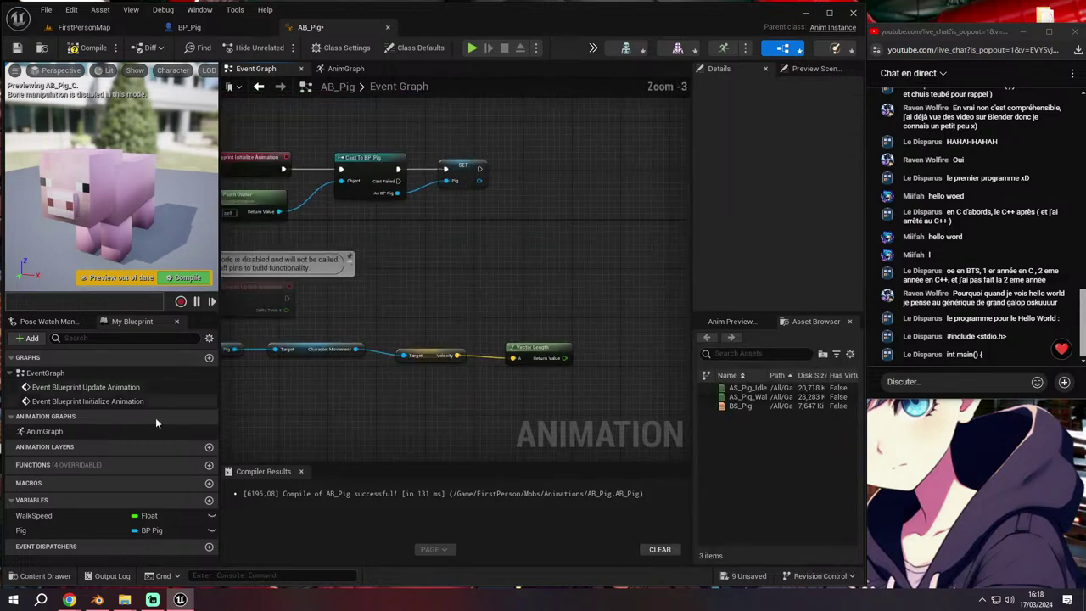
{"action": "left_click_drag", "start_coordinate": [90, 515], "coordinate": [593, 294]}
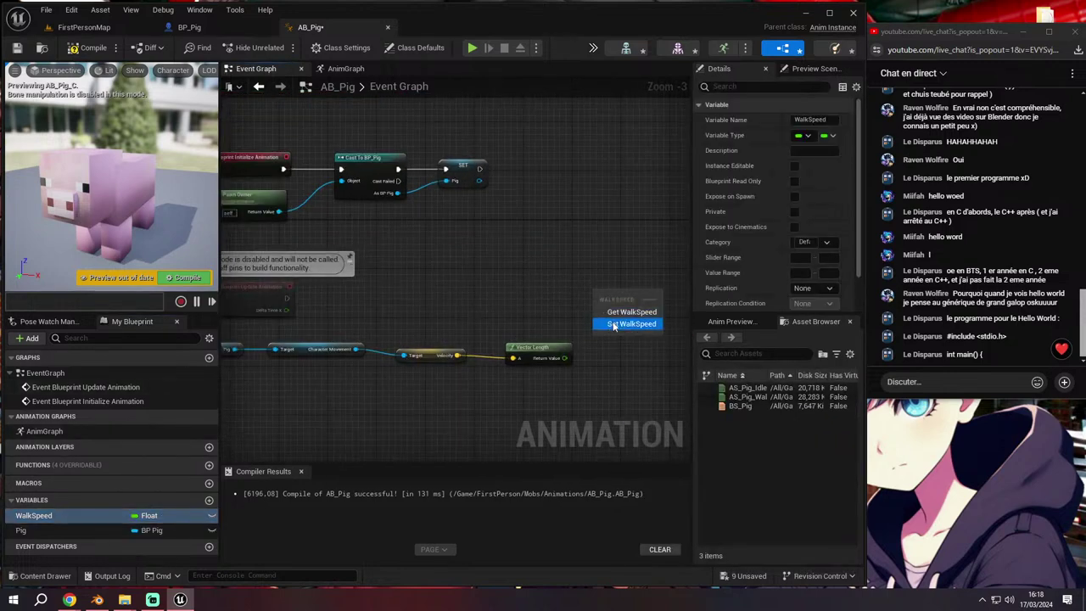
{"action": "left_click", "coordinate": [614, 326]}
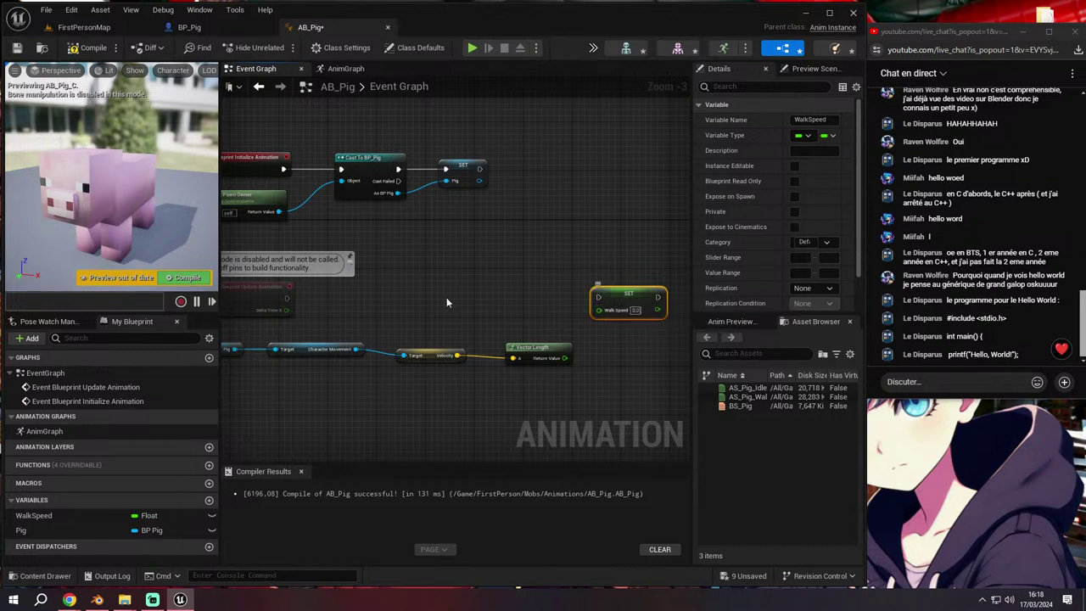
{"action": "left_click_drag", "start_coordinate": [287, 298], "coordinate": [598, 297]}
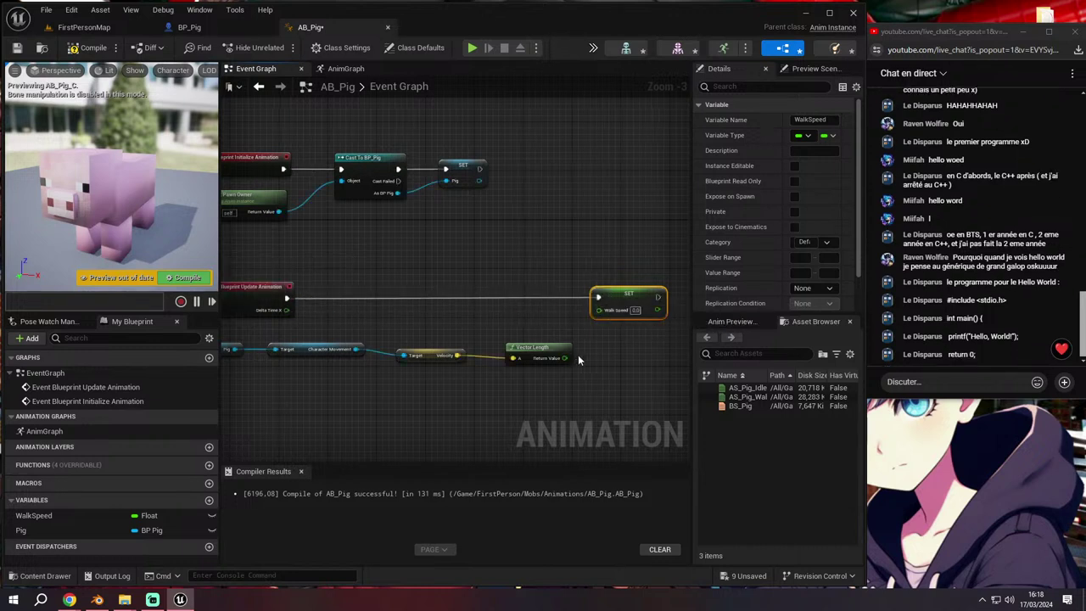
{"action": "right_click_drag", "start_coordinate": [577, 355], "coordinate": [621, 362]}
Straighten the node row and feed Vector Length's result into Walk Speed
{"action": "left_click_drag", "start_coordinate": [632, 380], "coordinate": [251, 350]}
{"action": "key", "text": "q"}
{"action": "mouse_move", "coordinate": [642, 363]}
{"action": "right_mouse_down"}
{"action": "mouse_move", "coordinate": [572, 360]}
{"action": "mouse_move", "coordinate": [626, 353]}
{"action": "right_mouse_up"}
{"action": "left_click_drag", "start_coordinate": [603, 338], "coordinate": [626, 314]}
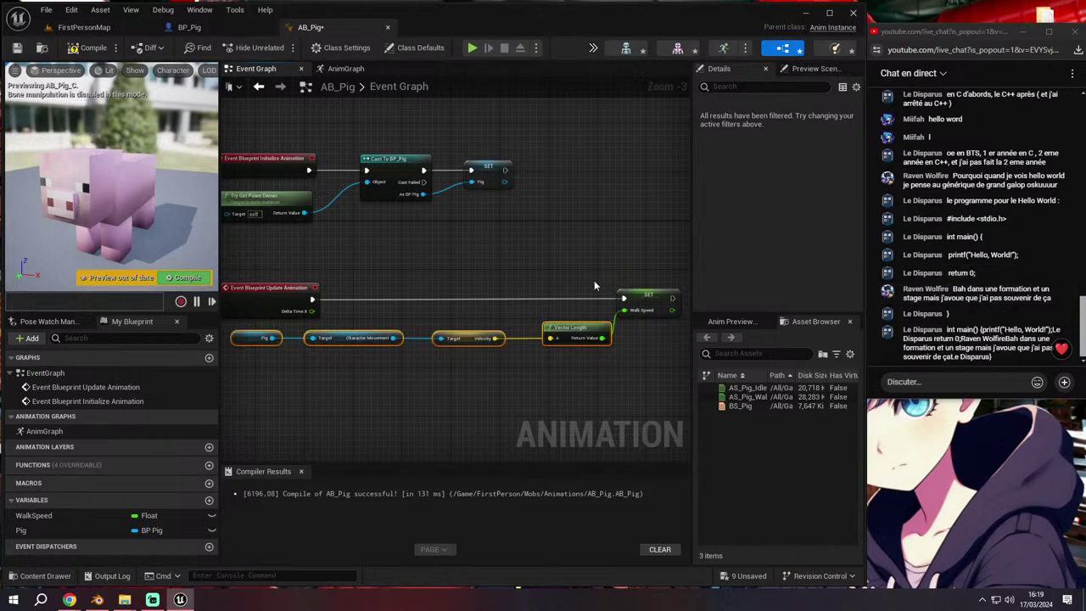
Compile AB_Pig and switch to the BP_Pig blueprint
{"action": "mouse_move", "coordinate": [516, 259]}
{"action": "right_mouse_down"}
{"action": "mouse_move", "coordinate": [466, 276]}
{"action": "mouse_move", "coordinate": [583, 285]}
{"action": "mouse_move", "coordinate": [560, 250]}
{"action": "mouse_move", "coordinate": [635, 240]}
{"action": "right_mouse_up"}
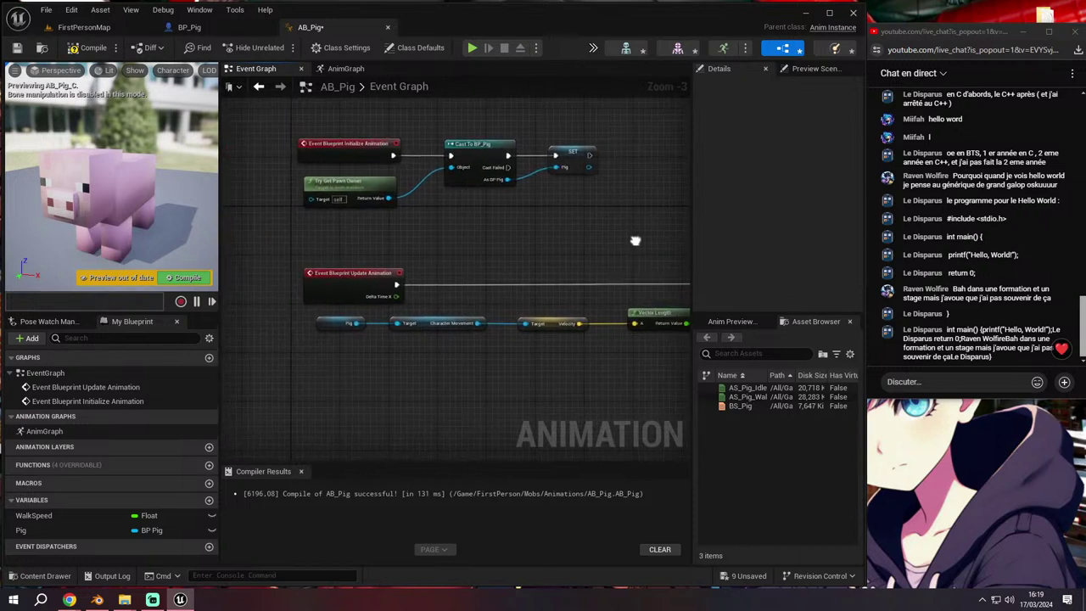
{"action": "left_click", "coordinate": [93, 47]}
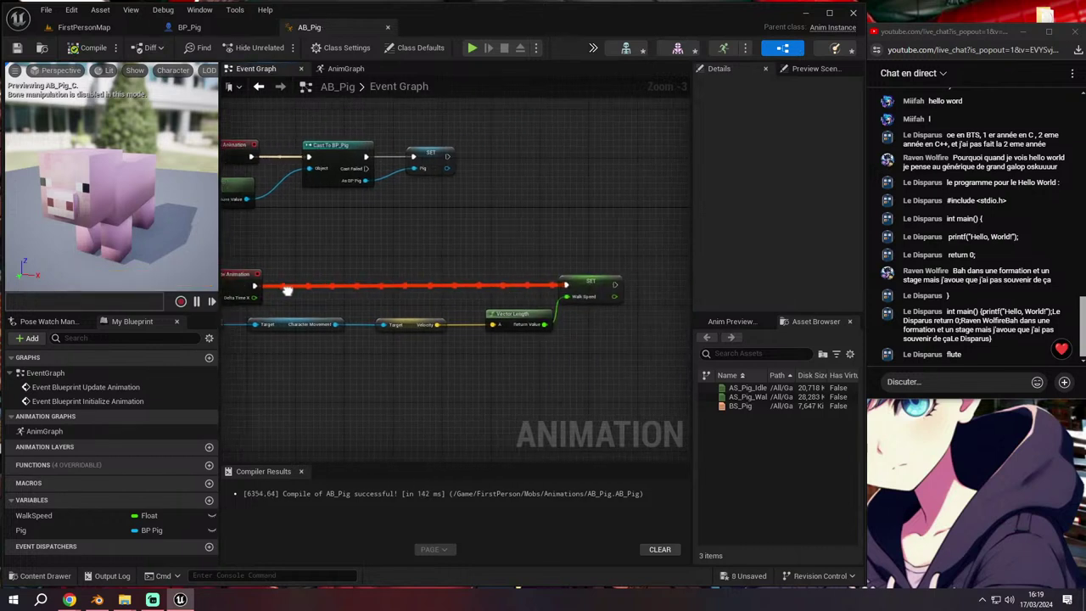
{"action": "right_click_drag", "start_coordinate": [384, 291], "coordinate": [364, 297]}
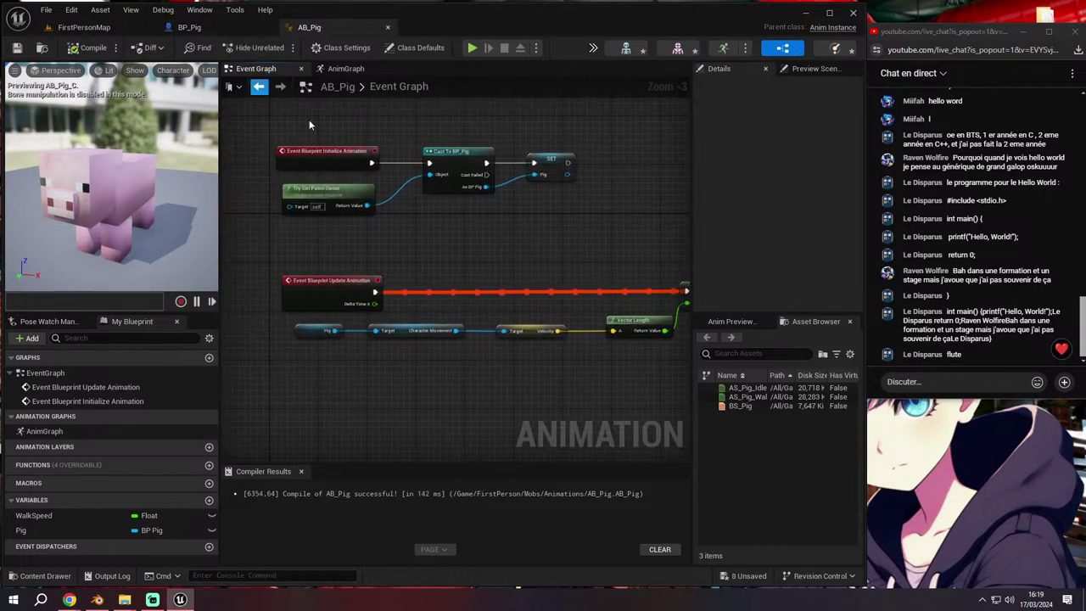
{"action": "right_click_drag", "start_coordinate": [502, 234], "coordinate": [451, 235]}
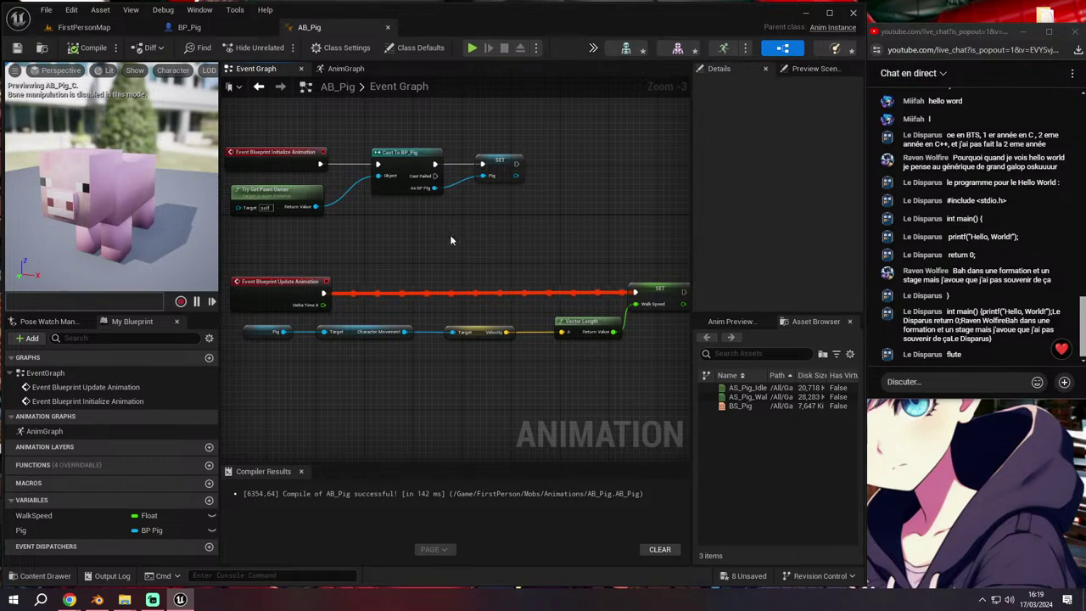
{"action": "left_click", "coordinate": [189, 27]}
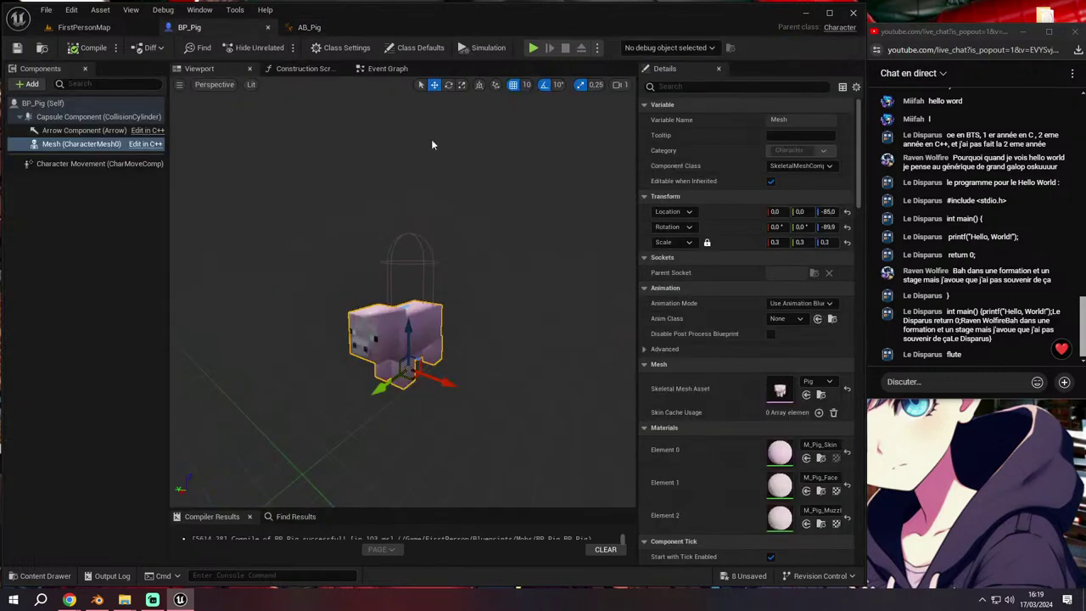
Set the pig mesh's Animation Mode to Use Animation Blueprint with AB_Pig as Anim Class
{"action": "left_click", "coordinate": [778, 318]}
{"action": "left_click", "coordinate": [796, 304]}
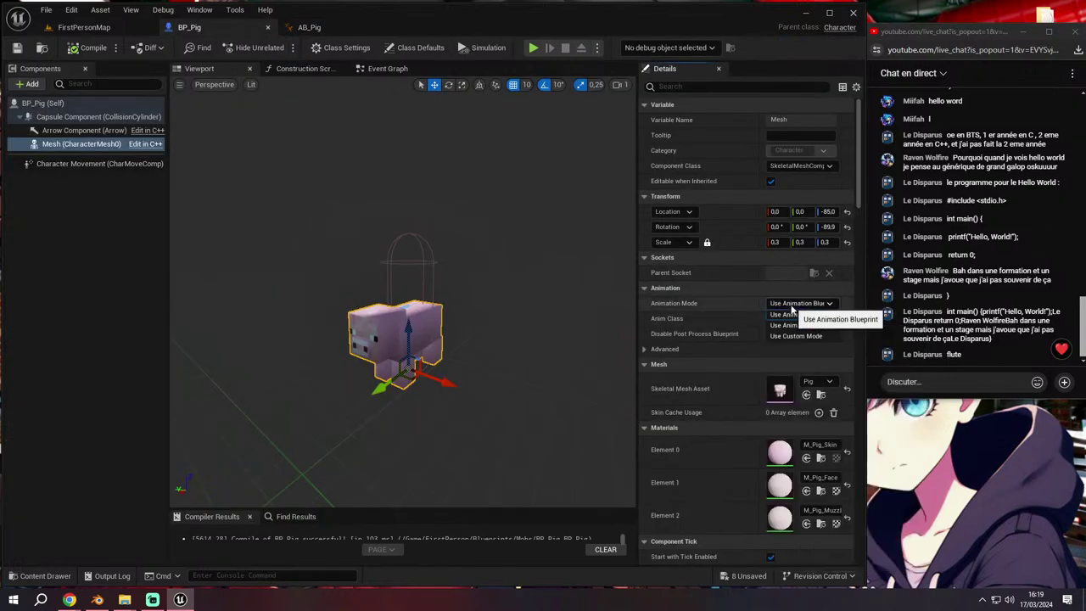
{"action": "left_click", "coordinate": [792, 313]}
{"action": "left_click", "coordinate": [793, 320]}
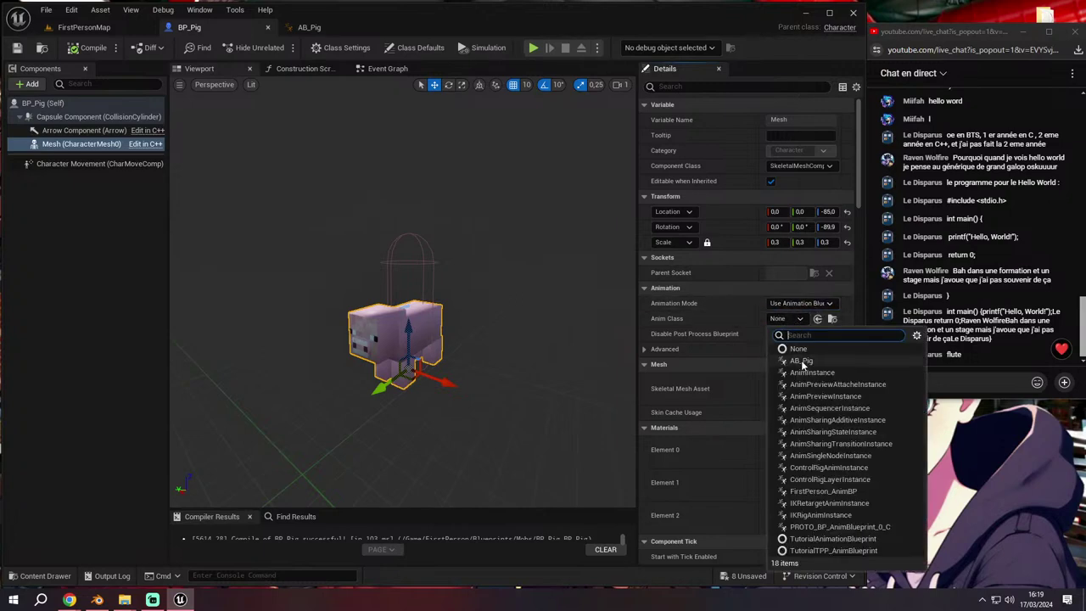
{"action": "left_click", "coordinate": [801, 361]}
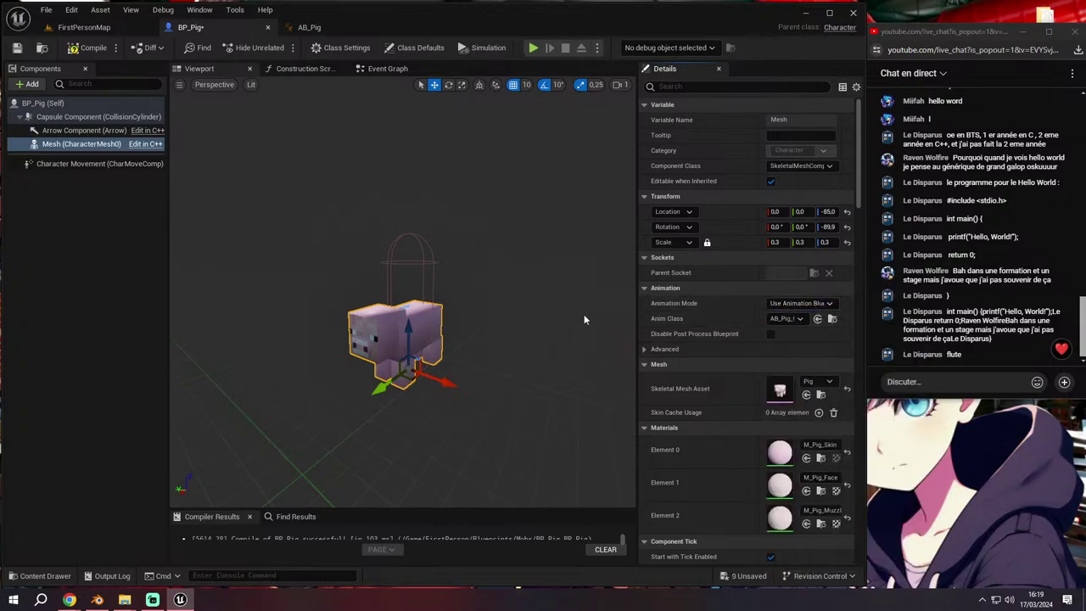
{"action": "left_click", "coordinate": [94, 32]}
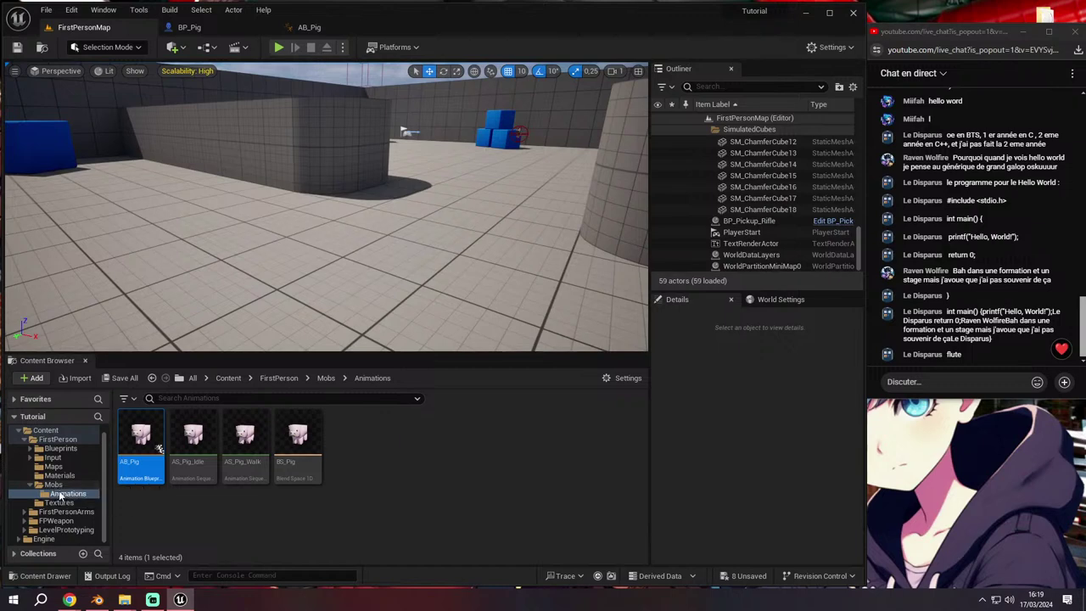
Place BP_Pig from the Blueprints/Mobs folder into the level and frame it
{"action": "left_click", "coordinate": [61, 457]}
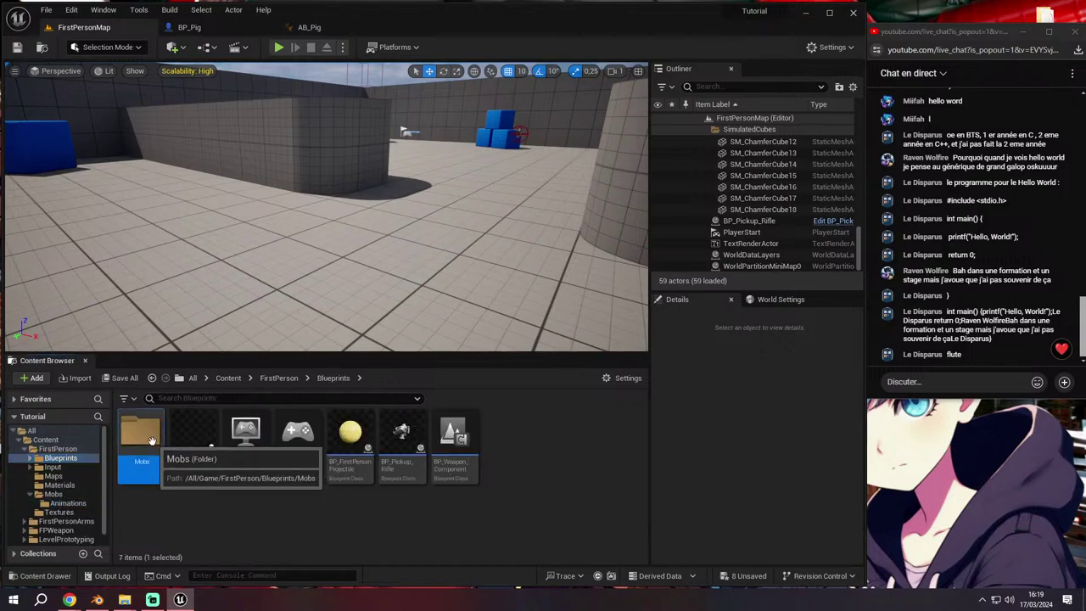
{"action": "double_click", "coordinate": [151, 440]}
{"action": "left_click_drag", "start_coordinate": [140, 434], "coordinate": [293, 238]}
{"action": "right_click_drag", "start_coordinate": [339, 229], "coordinate": [355, 223]}
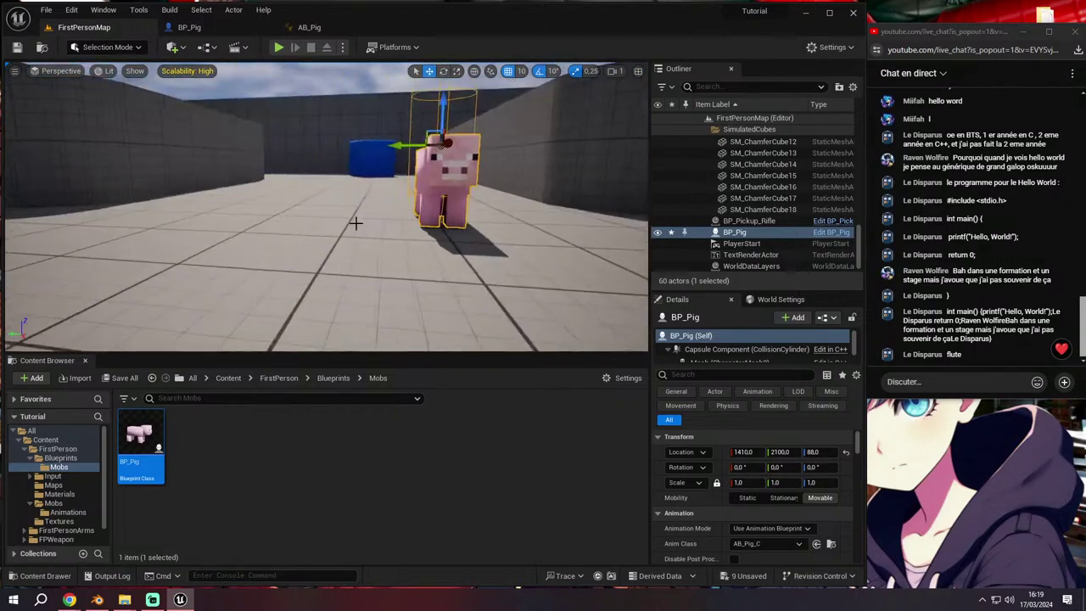
{"action": "left_click_drag", "start_coordinate": [356, 223], "coordinate": [353, 299]}
{"action": "left_click_drag", "start_coordinate": [332, 360], "coordinate": [332, 399]}
{"action": "right_click_drag", "start_coordinate": [322, 254], "coordinate": [250, 248]}
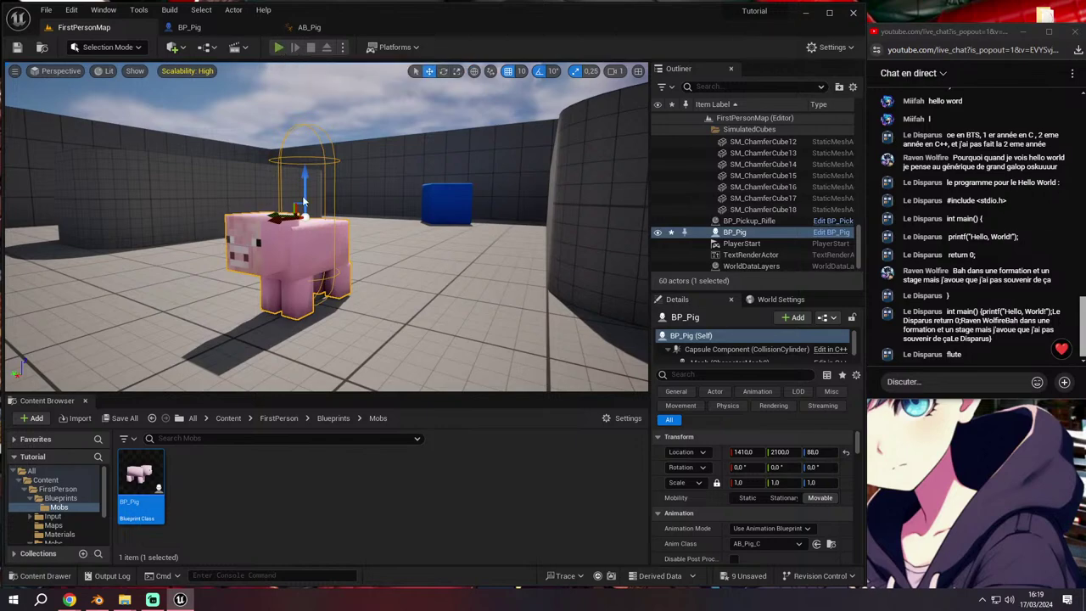
Play-test the level walking toward the pig, then return to BP_Pig's Blueprint editor
{"action": "left_click", "coordinate": [278, 47]}
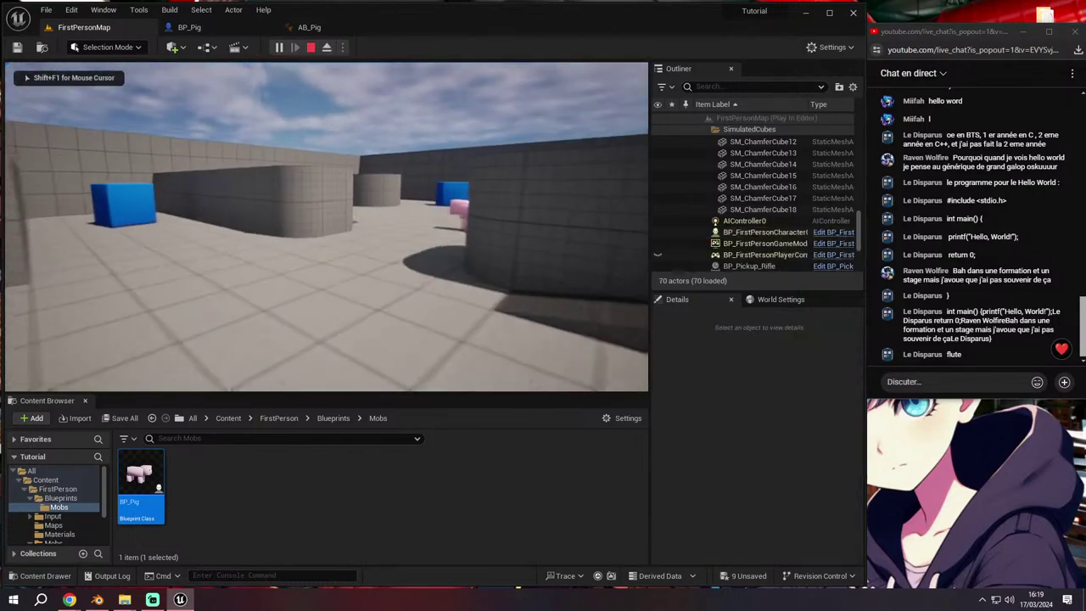
{"action": "key", "text": "w"}
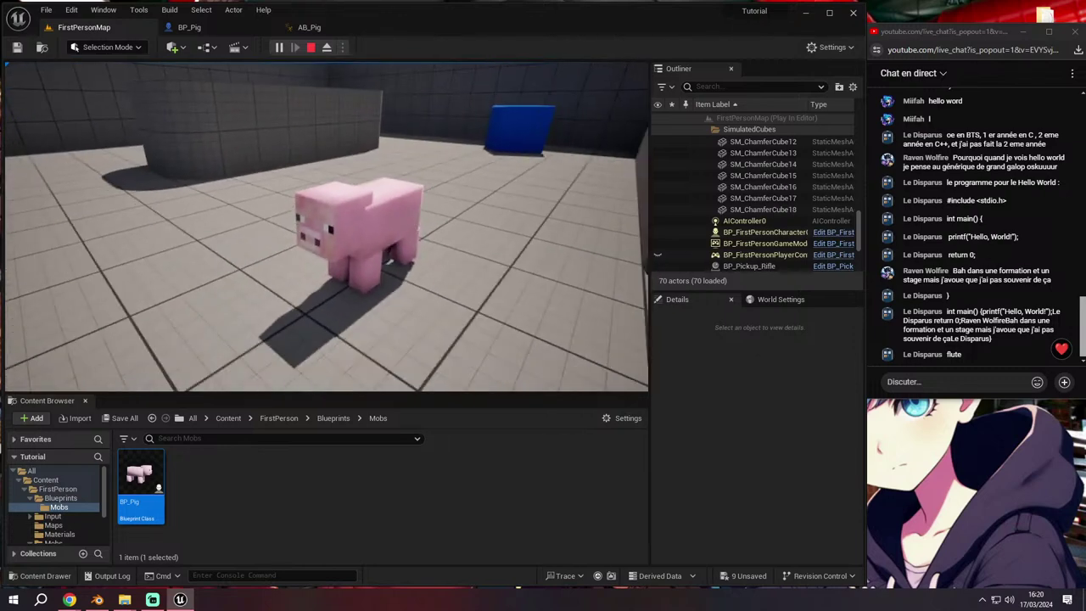
{"action": "key", "text": "Escape"}
{"action": "left_click", "coordinate": [191, 27]}
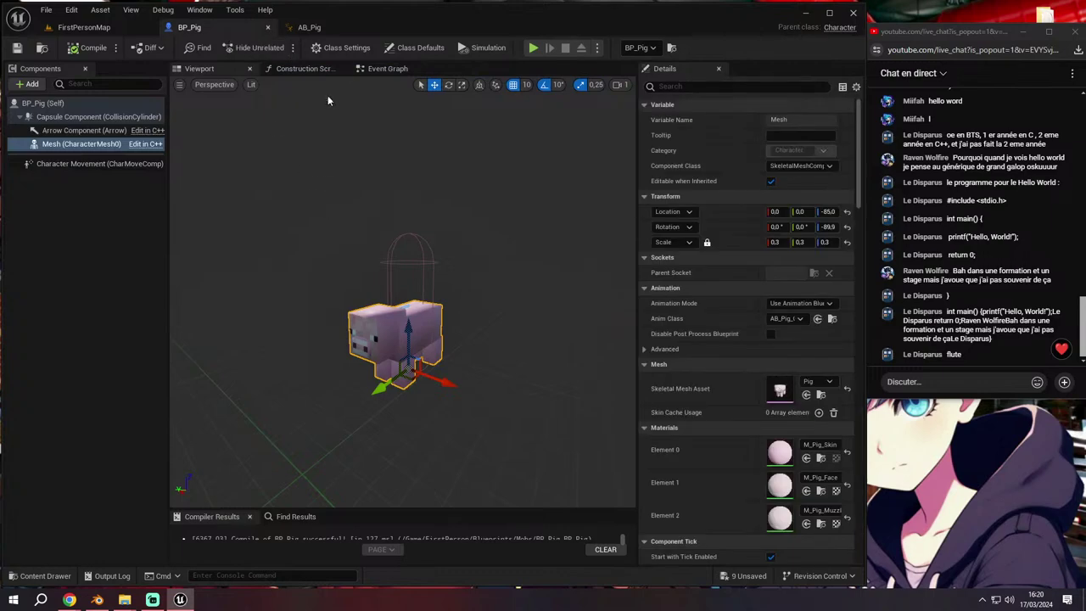
{"action": "left_click", "coordinate": [84, 27]}
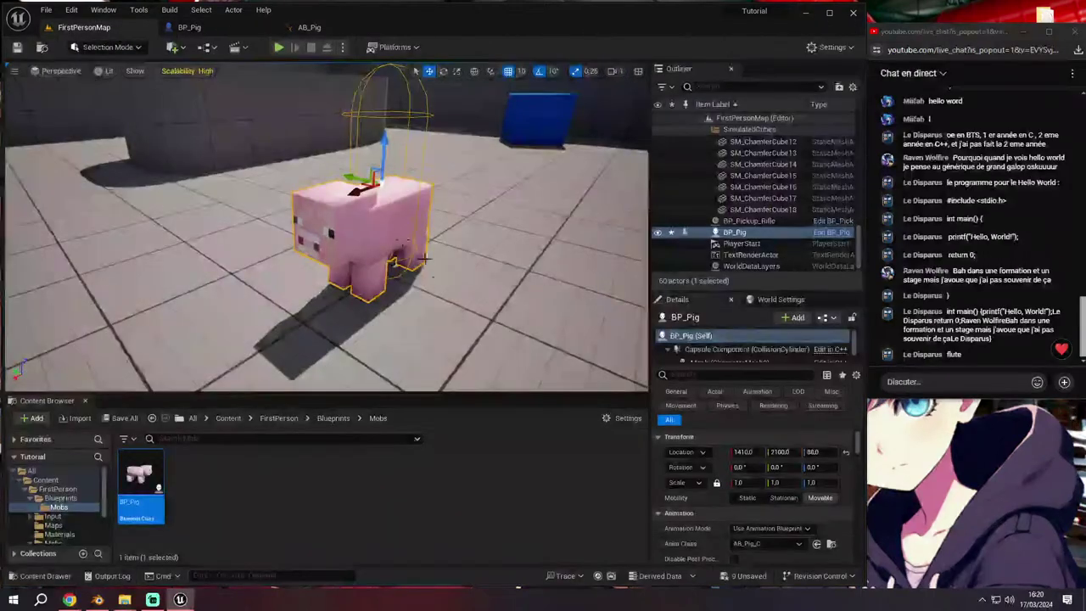
{"action": "scroll", "coordinate": [441, 282], "scroll_direction": "down", "scroll_amount": 3}
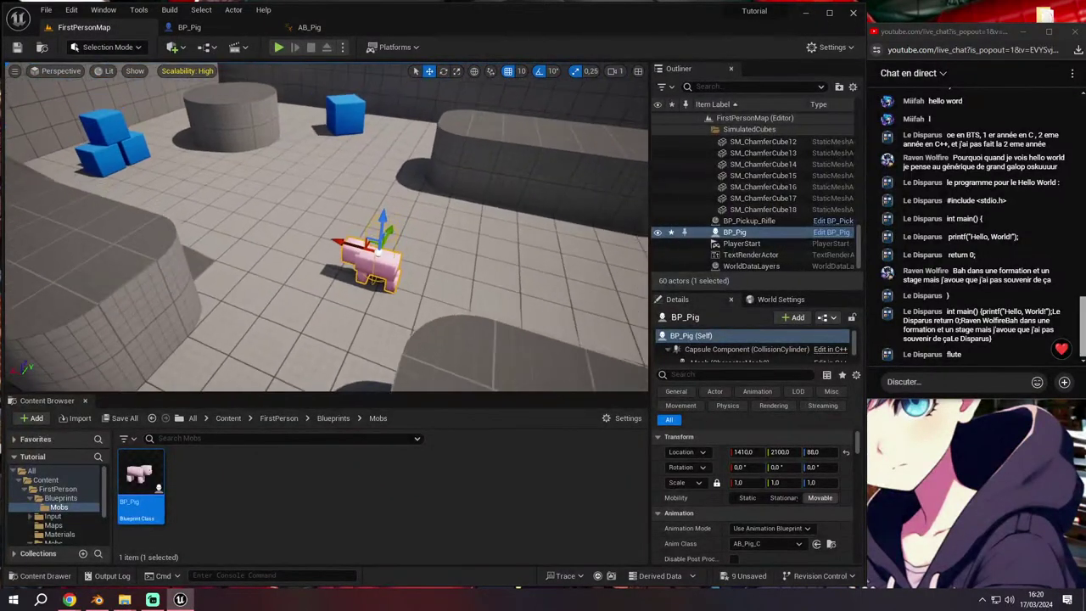
{"action": "left_click", "coordinate": [212, 27]}
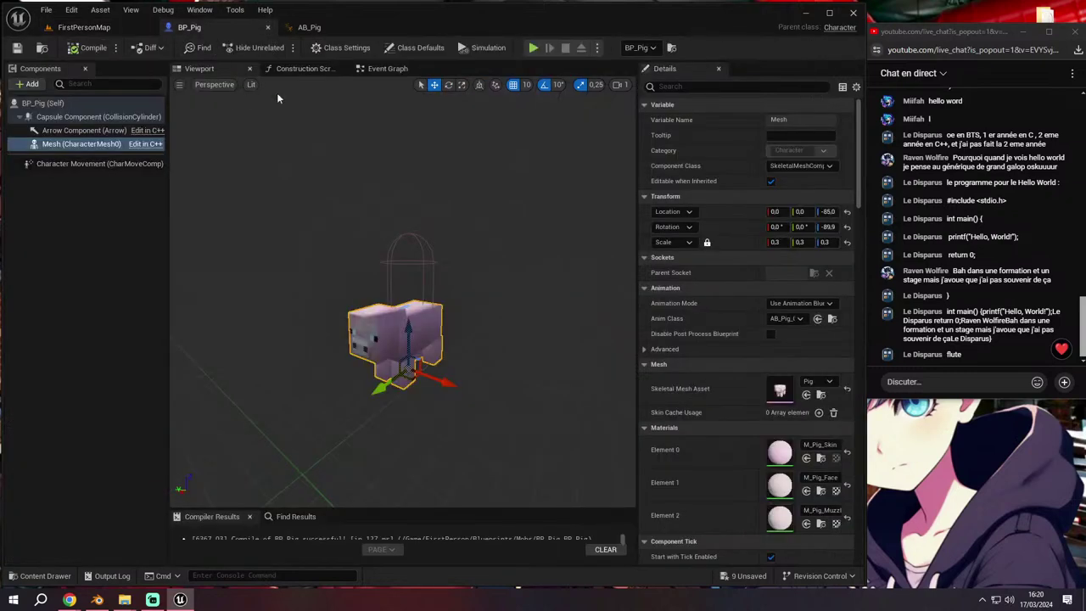
Delete the Event ActorBeginOverlap and Event Tick nodes from BP_Pig's Event Graph
{"action": "left_click", "coordinate": [399, 69]}
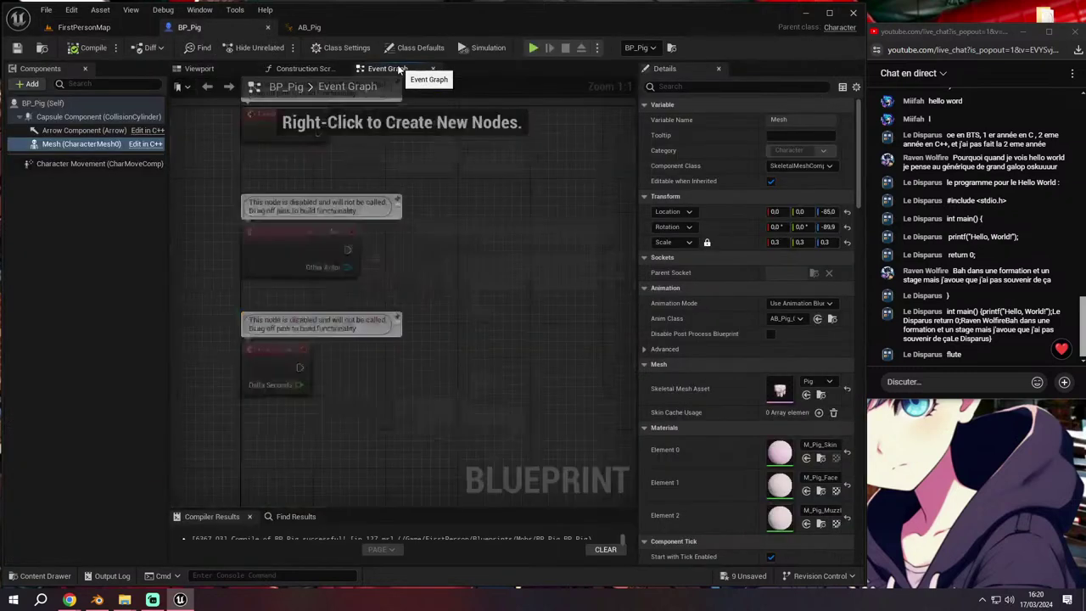
{"action": "right_click", "coordinate": [290, 219]}
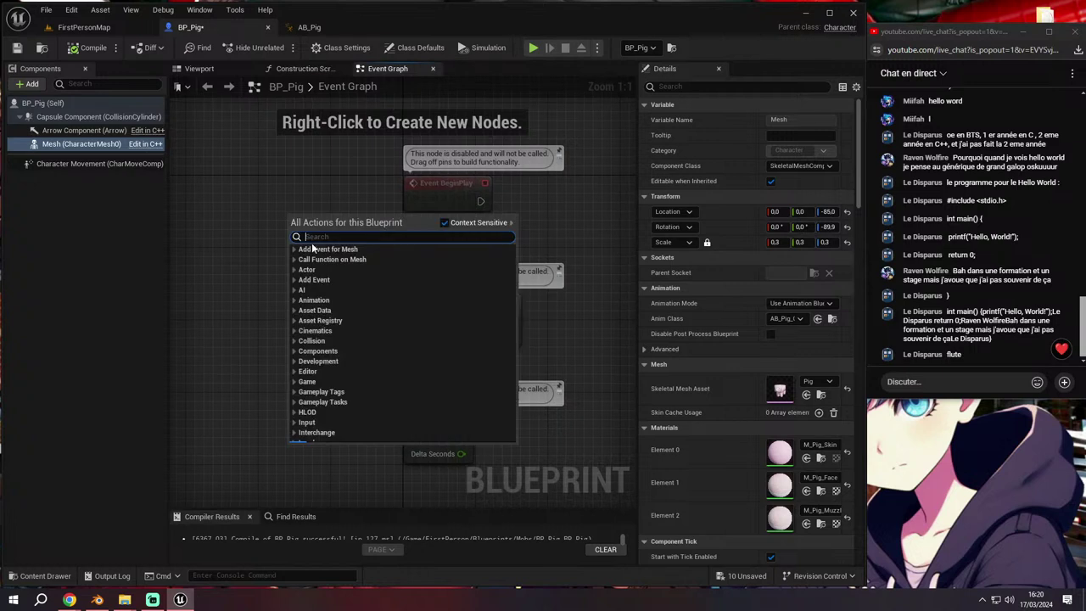
{"action": "left_click", "coordinate": [258, 206]}
{"action": "left_click_drag", "start_coordinate": [323, 278], "coordinate": [563, 490]}
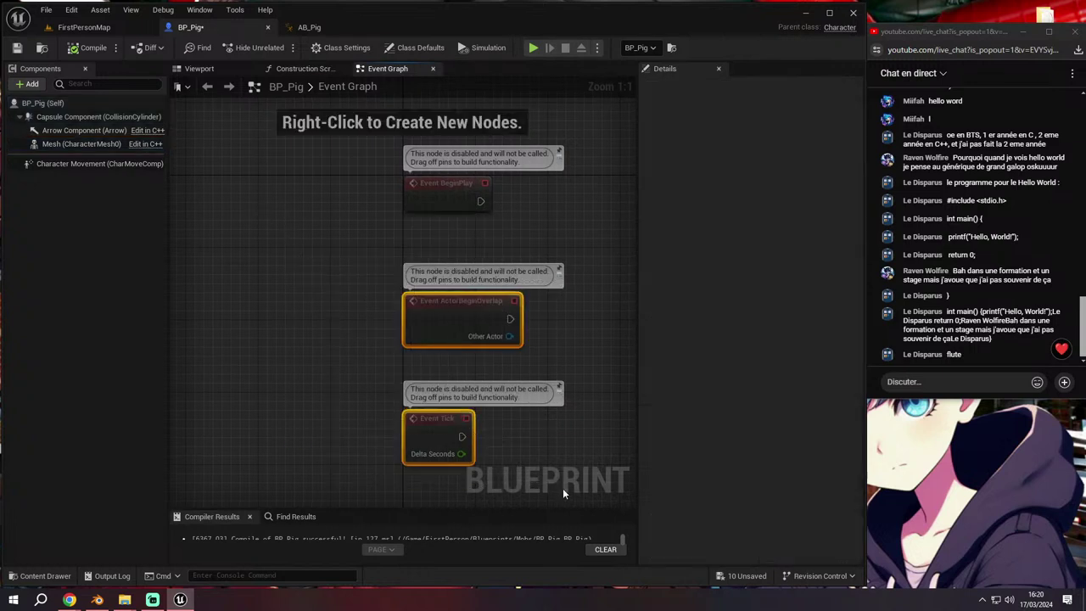
{"action": "right_click_drag", "start_coordinate": [394, 442], "coordinate": [435, 354]}
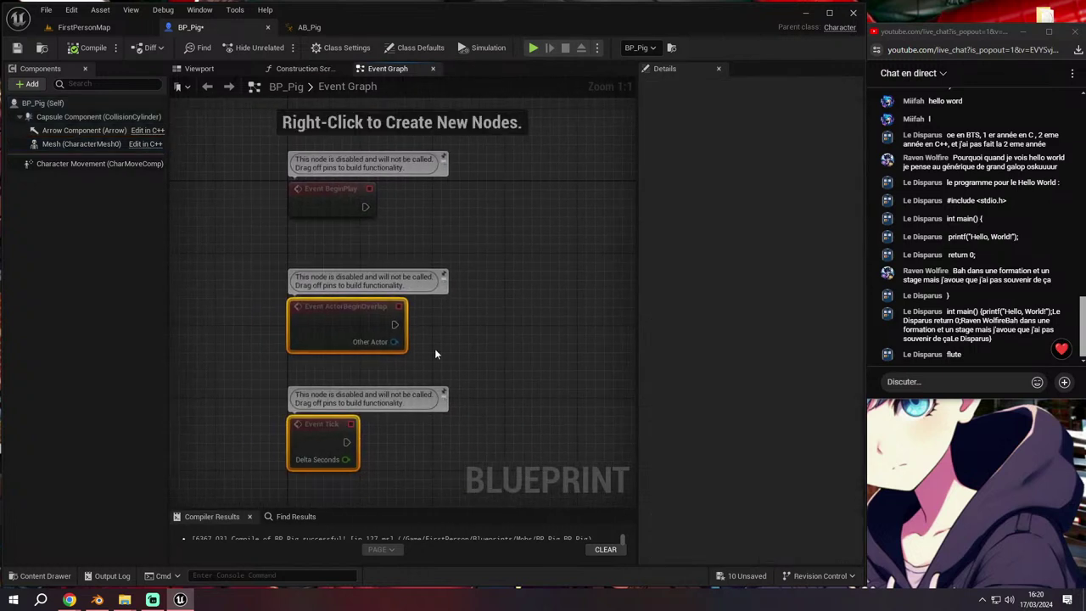
{"action": "left_click", "coordinate": [331, 188]}
{"action": "left_click", "coordinate": [330, 331]}
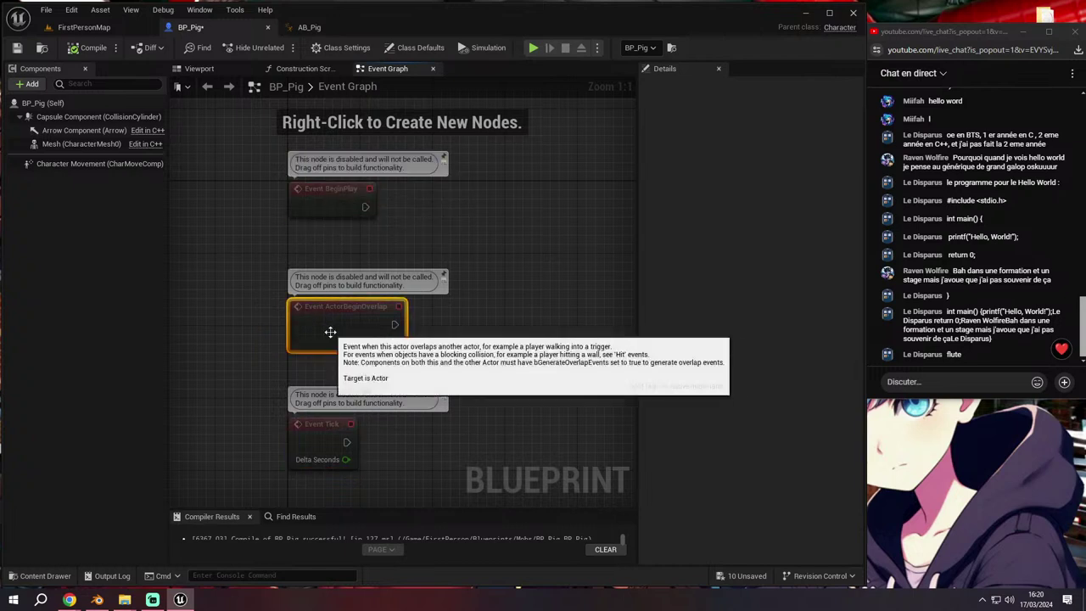
{"action": "left_click", "coordinate": [295, 240]}
{"action": "left_click", "coordinate": [331, 195]}
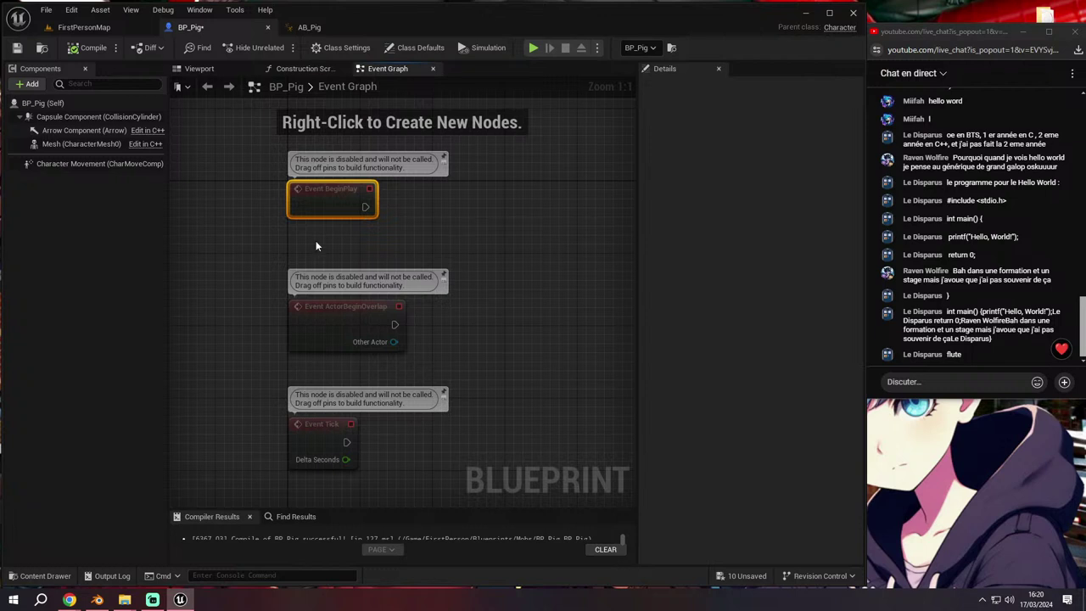
{"action": "left_click_drag", "start_coordinate": [315, 240], "coordinate": [379, 446]}
{"action": "key", "text": "Delete"}
Recentre on Event BeginPlay and pull a wire from its exec output
{"action": "right_click_drag", "start_coordinate": [468, 279], "coordinate": [433, 347]}
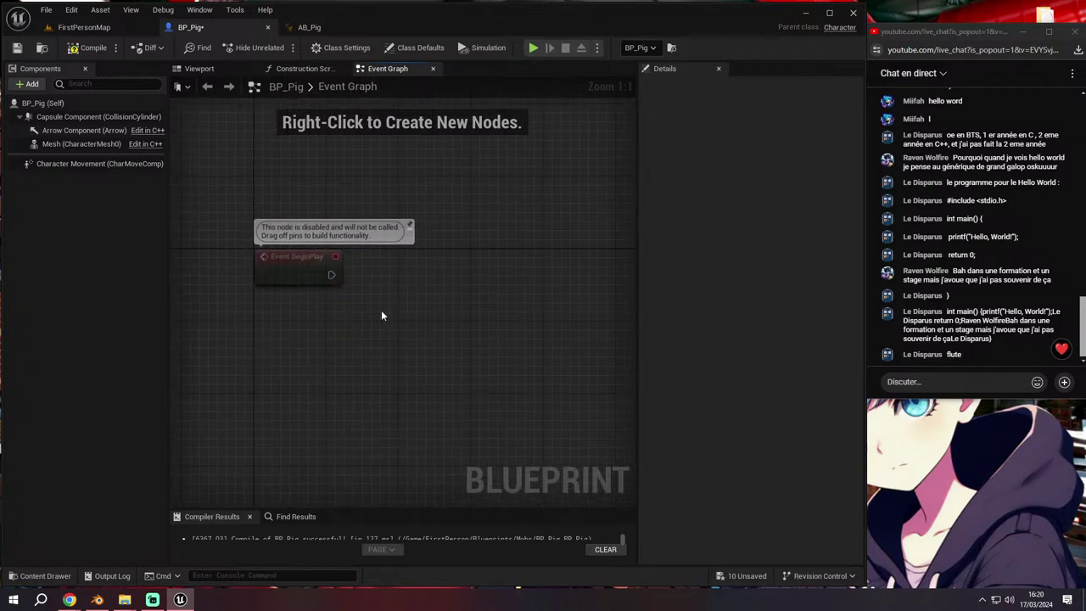
{"action": "left_click", "coordinate": [312, 268]}
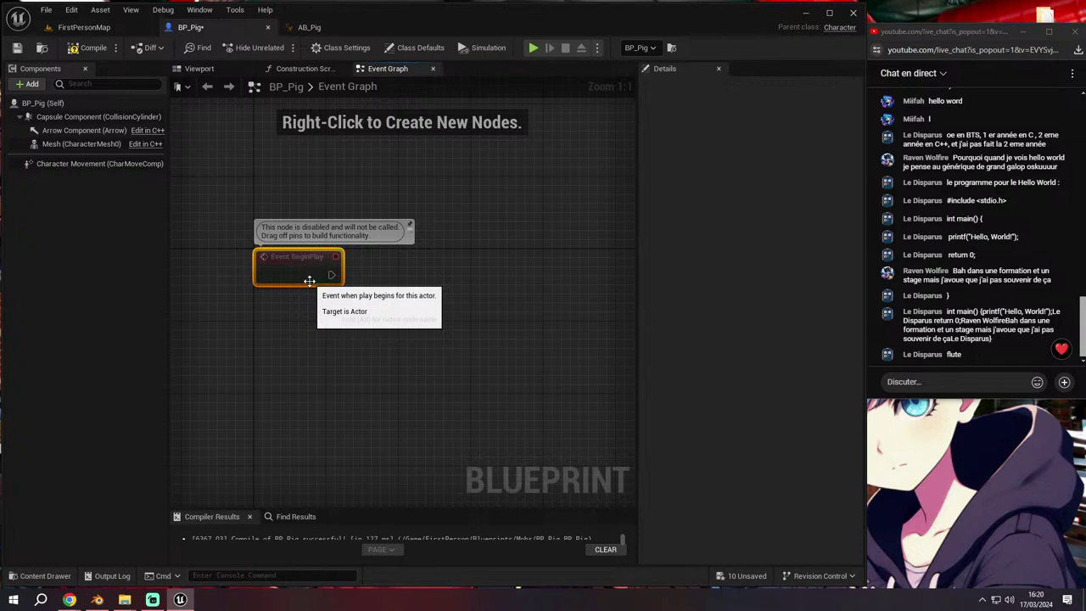
{"action": "left_click_drag", "start_coordinate": [427, 276], "coordinate": [442, 275]}
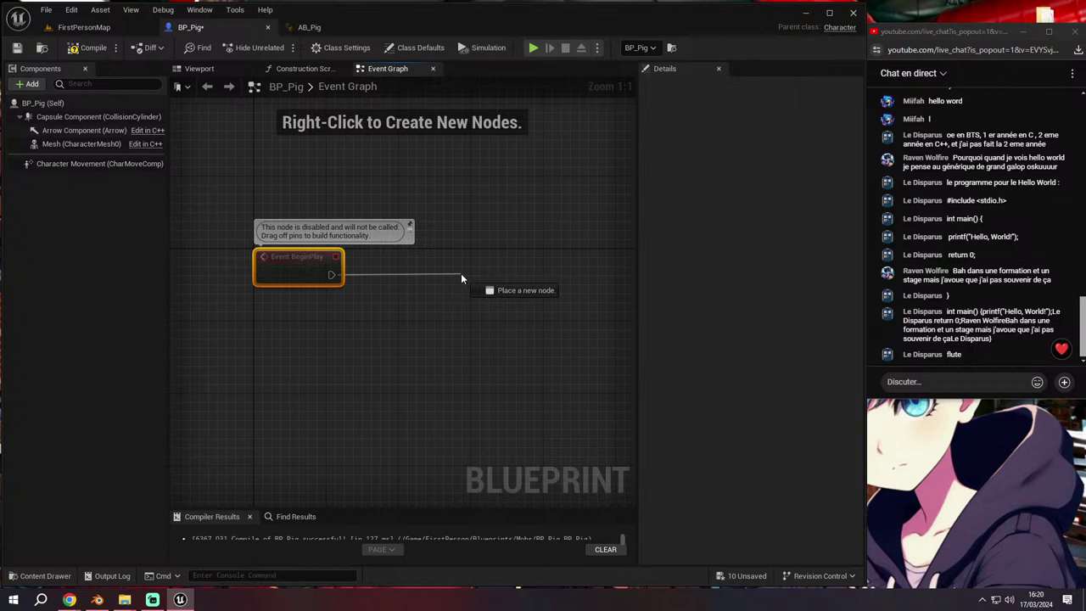
{"action": "left_click_drag", "start_coordinate": [441, 276], "coordinate": [464, 275]}
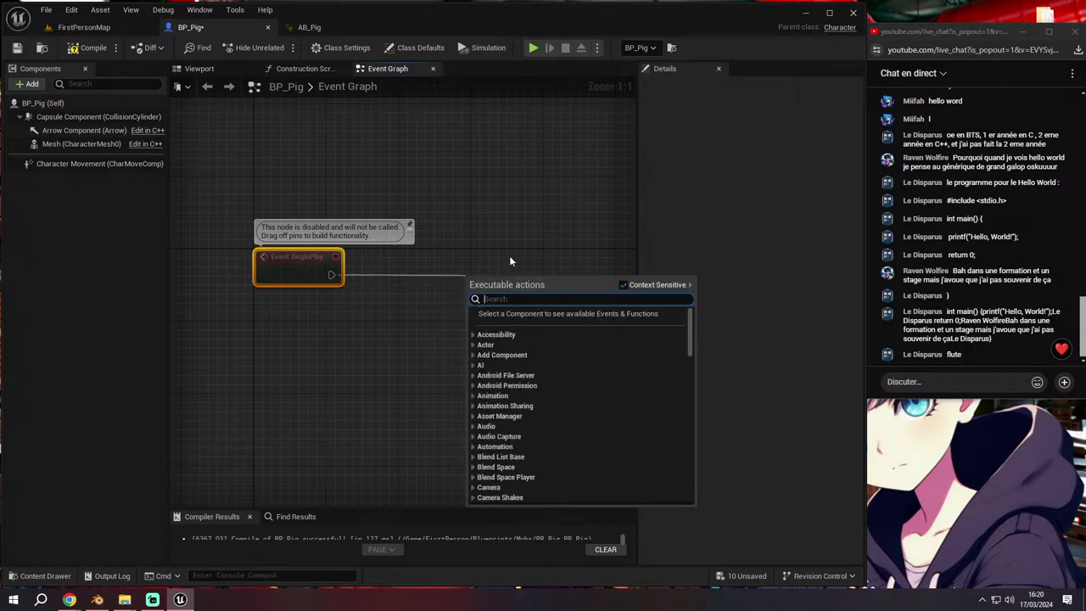
Add an AI MoveTo node after Event BeginPlay, placed beside it
{"action": "type", "text": "ai wal"}
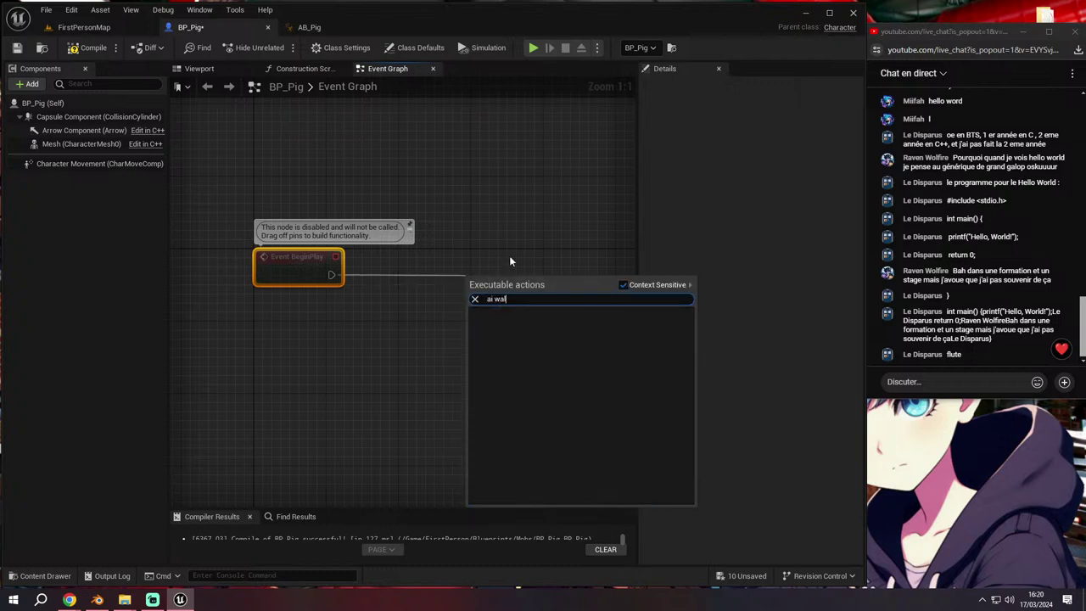
{"action": "key", "text": "BackSpace"}
{"action": "key", "text": "BackSpace"}
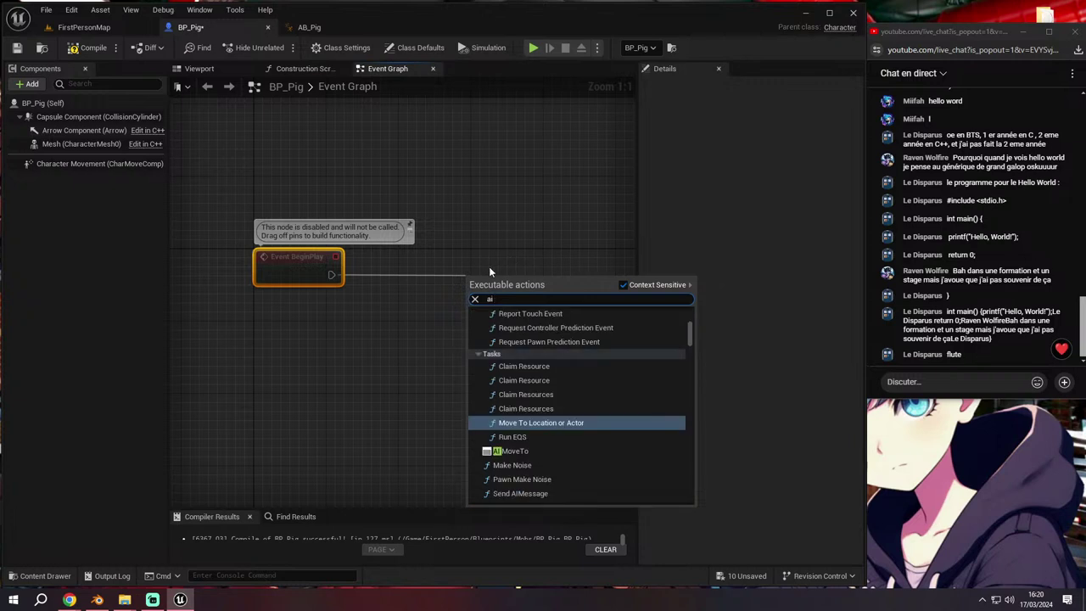
{"action": "left_click", "coordinate": [511, 450]}
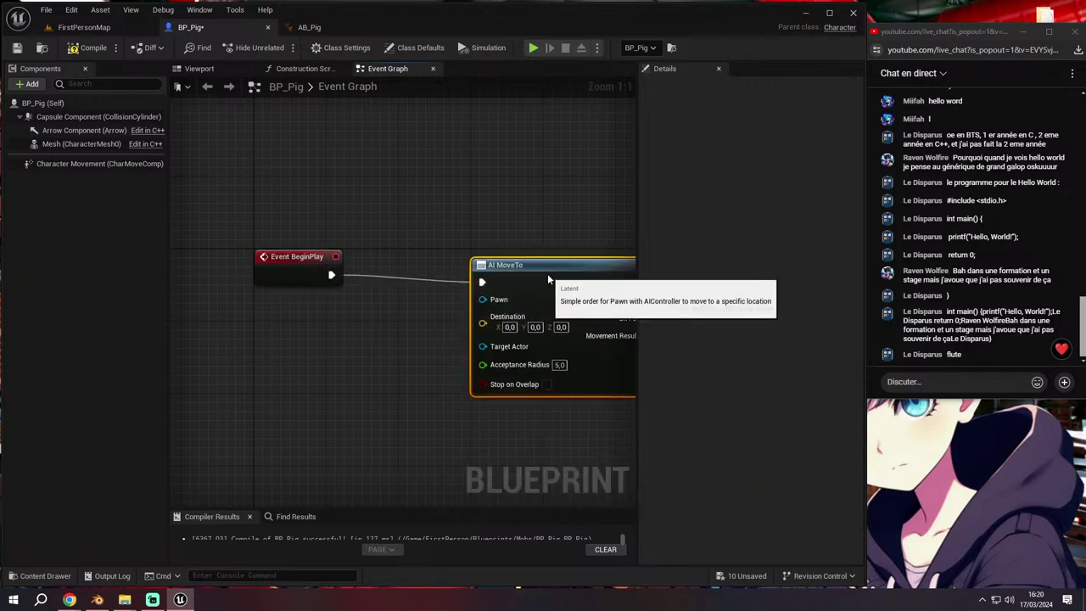
{"action": "left_click_drag", "start_coordinate": [533, 304], "coordinate": [504, 216]}
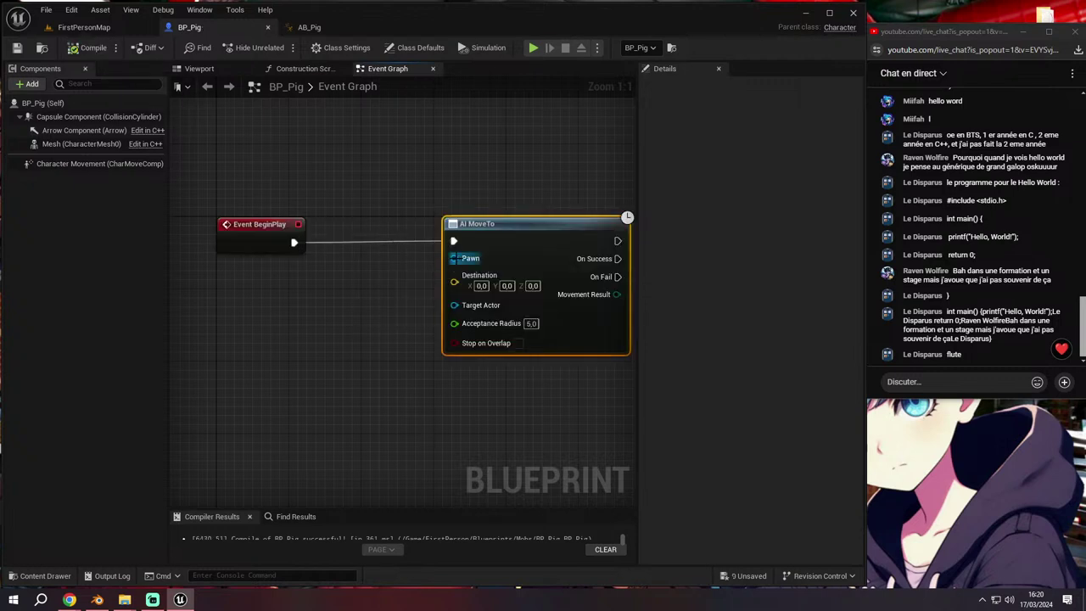
{"action": "left_click_drag", "start_coordinate": [454, 258], "coordinate": [456, 261]}
{"action": "left_click", "coordinate": [382, 314]}
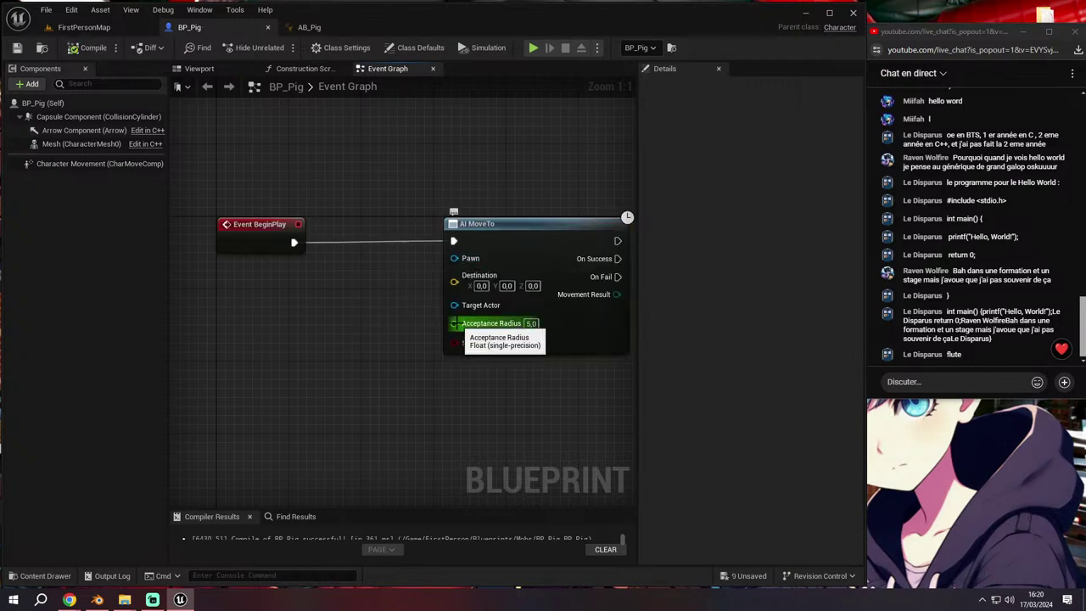
Search 'random' then 'get' for a value node to feed AI MoveTo's Acceptance Radius
{"action": "left_click_drag", "start_coordinate": [454, 323], "coordinate": [364, 349]}
{"action": "type", "text": "random"}
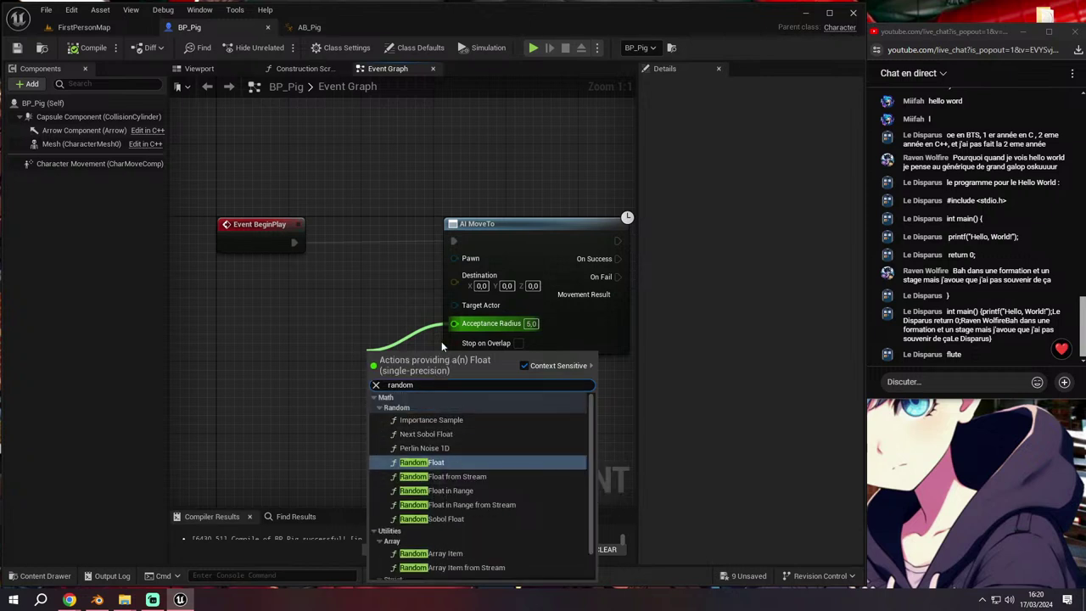
{"action": "key", "text": "BackSpace"}
{"action": "key", "text": "BackSpace"}
{"action": "key", "text": "BackSpace"}
{"action": "type", "text": "get"}
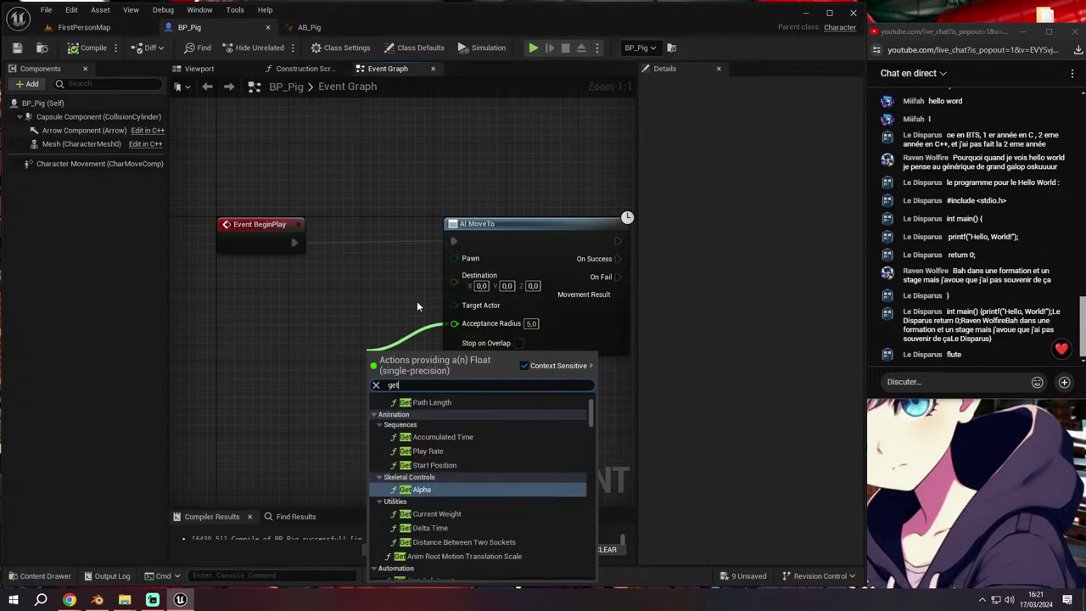
{"action": "scroll", "coordinate": [463, 480], "scroll_direction": "down", "scroll_amount": 5}
{"action": "scroll", "coordinate": [465, 477], "scroll_direction": "down", "scroll_amount": 2}
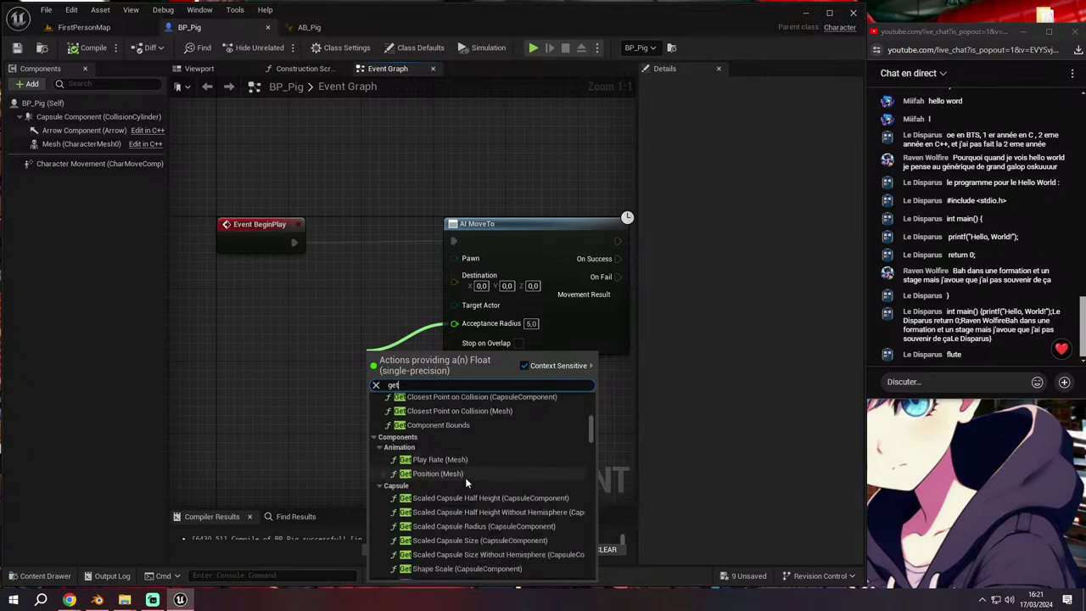
{"action": "scroll", "coordinate": [465, 477], "scroll_direction": "down", "scroll_amount": 2}
{"action": "scroll", "coordinate": [468, 471], "scroll_direction": "down", "scroll_amount": 3}
{"action": "scroll", "coordinate": [470, 467], "scroll_direction": "down", "scroll_amount": 2}
{"action": "scroll", "coordinate": [471, 472], "scroll_direction": "down", "scroll_amount": 3}
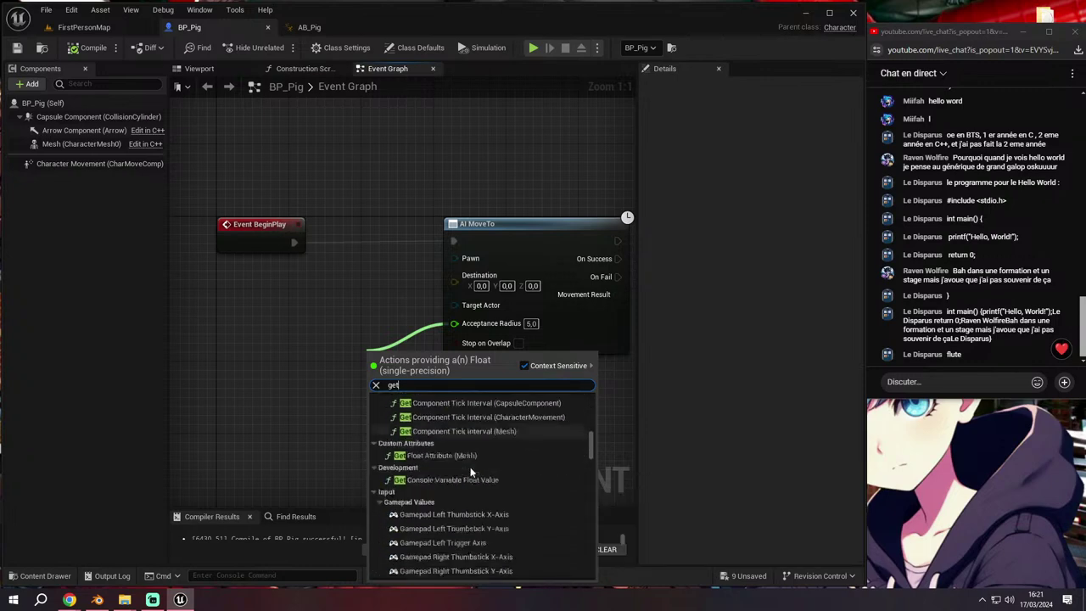
{"action": "scroll", "coordinate": [470, 472], "scroll_direction": "down", "scroll_amount": 3}
{"action": "scroll", "coordinate": [470, 472], "scroll_direction": "down", "scroll_amount": 3}
{"action": "scroll", "coordinate": [471, 472], "scroll_direction": "down", "scroll_amount": 3}
{"action": "scroll", "coordinate": [470, 467], "scroll_direction": "down", "scroll_amount": 3}
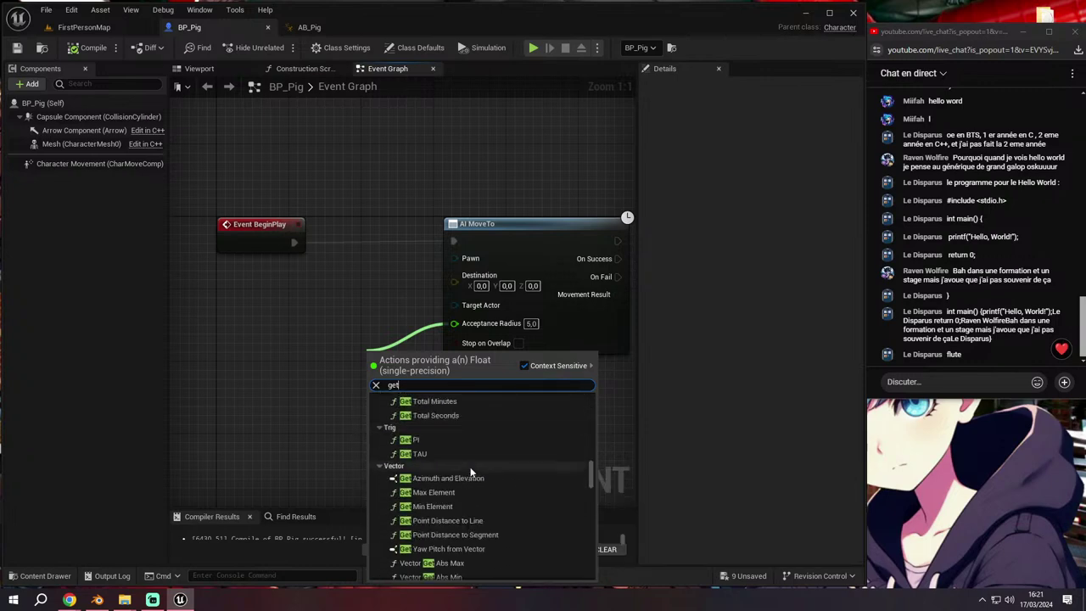
{"action": "scroll", "coordinate": [470, 466], "scroll_direction": "down", "scroll_amount": 3}
{"action": "scroll", "coordinate": [470, 466], "scroll_direction": "down", "scroll_amount": 3}
{"action": "scroll", "coordinate": [470, 464], "scroll_direction": "down", "scroll_amount": 3}
{"action": "scroll", "coordinate": [470, 464], "scroll_direction": "down", "scroll_amount": 3}
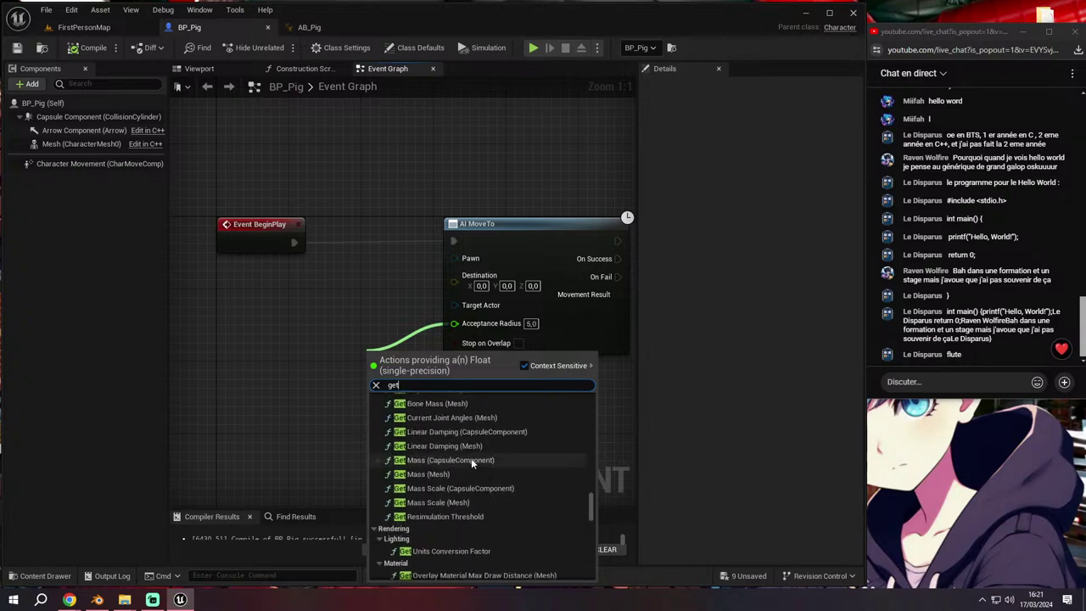
{"action": "scroll", "coordinate": [471, 458], "scroll_direction": "down", "scroll_amount": 3}
Add a Cast To BP_FirstPersonCharacter node after Event BeginPlay
{"action": "left_click", "coordinate": [329, 327]}
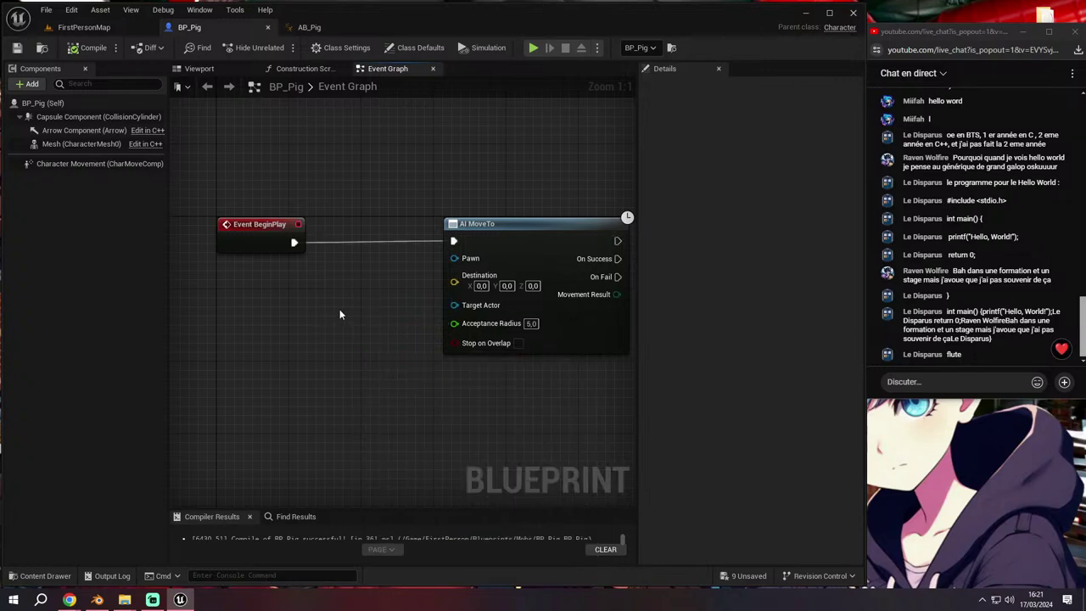
{"action": "left_click_drag", "start_coordinate": [255, 239], "coordinate": [200, 238]}
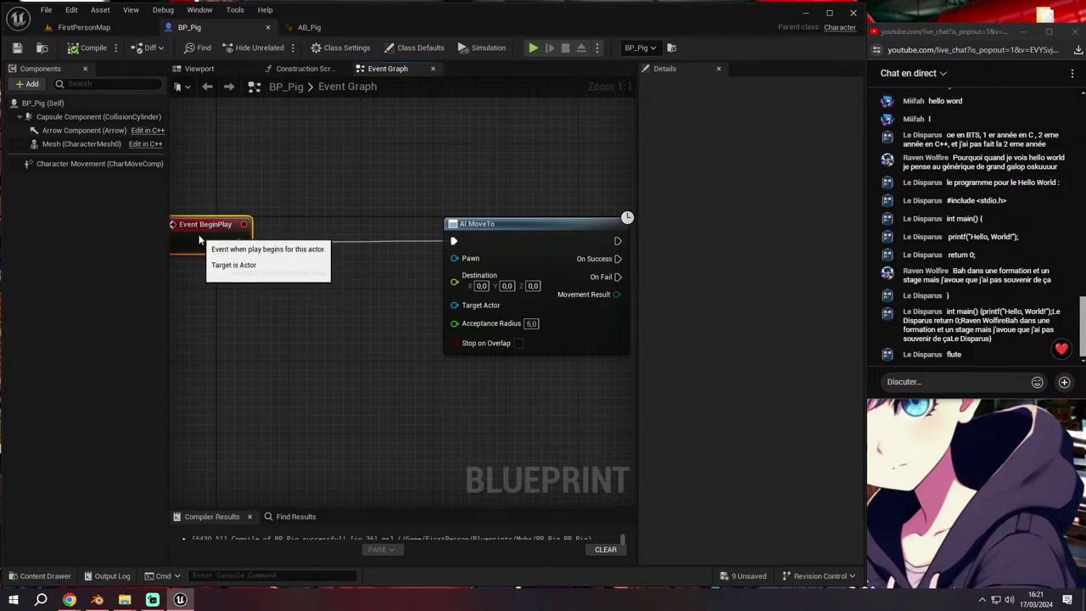
{"action": "right_click_drag", "start_coordinate": [244, 282], "coordinate": [311, 295]}
{"action": "left_click_drag", "start_coordinate": [347, 290], "coordinate": [338, 284]}
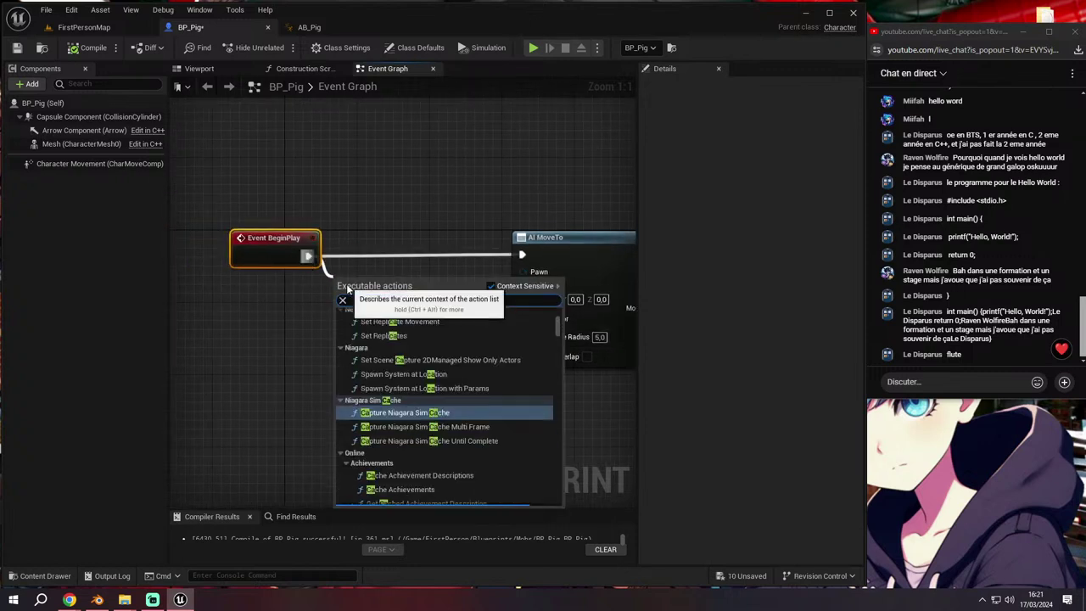
{"action": "type", "text": "cast to fr"}
{"action": "key", "text": "BackSpace"}
{"action": "type", "text": "irst"}
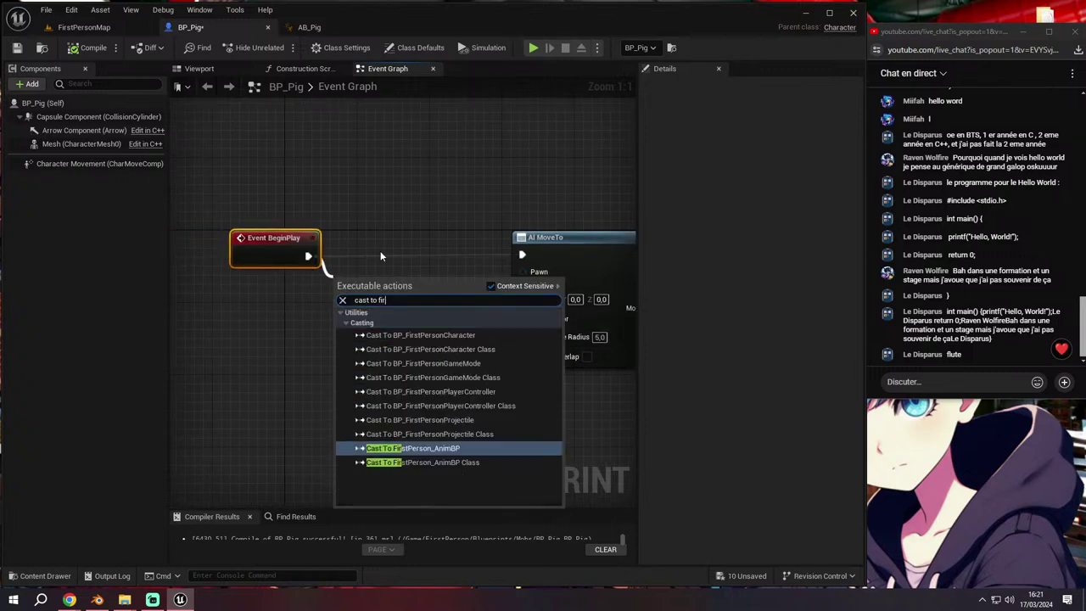
{"action": "left_click", "coordinate": [408, 335]}
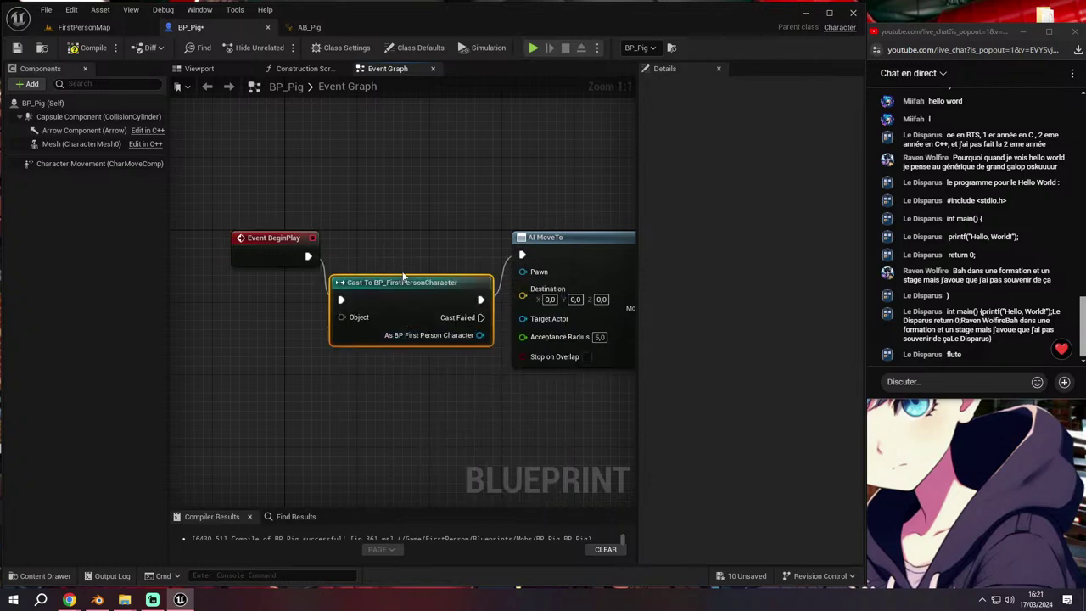
{"action": "left_click_drag", "start_coordinate": [408, 282], "coordinate": [416, 236]}
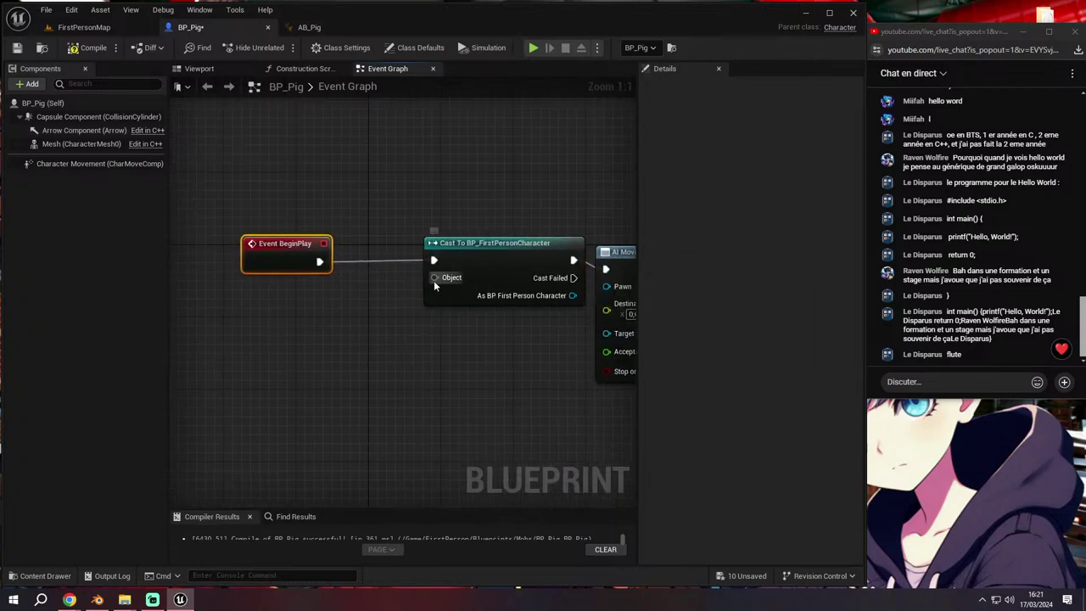
Feed Get Player Character into the cast's Object and wire the cast result to Target Actor
{"action": "left_click_drag", "start_coordinate": [434, 284], "coordinate": [323, 305]}
{"action": "type", "text": "get playu"}
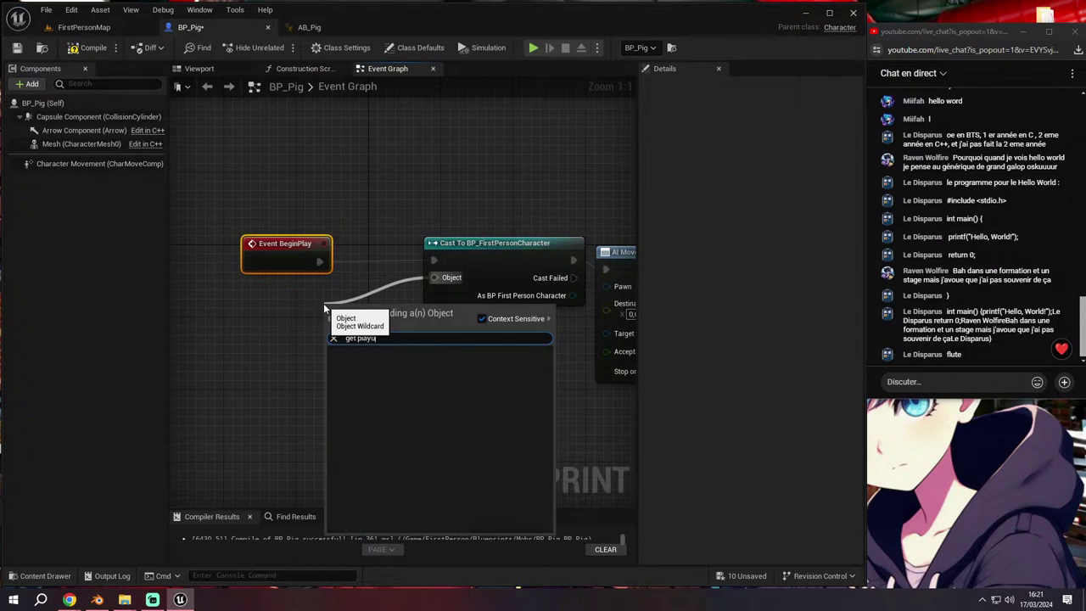
{"action": "key", "text": "BackSpace"}
{"action": "type", "text": "er"}
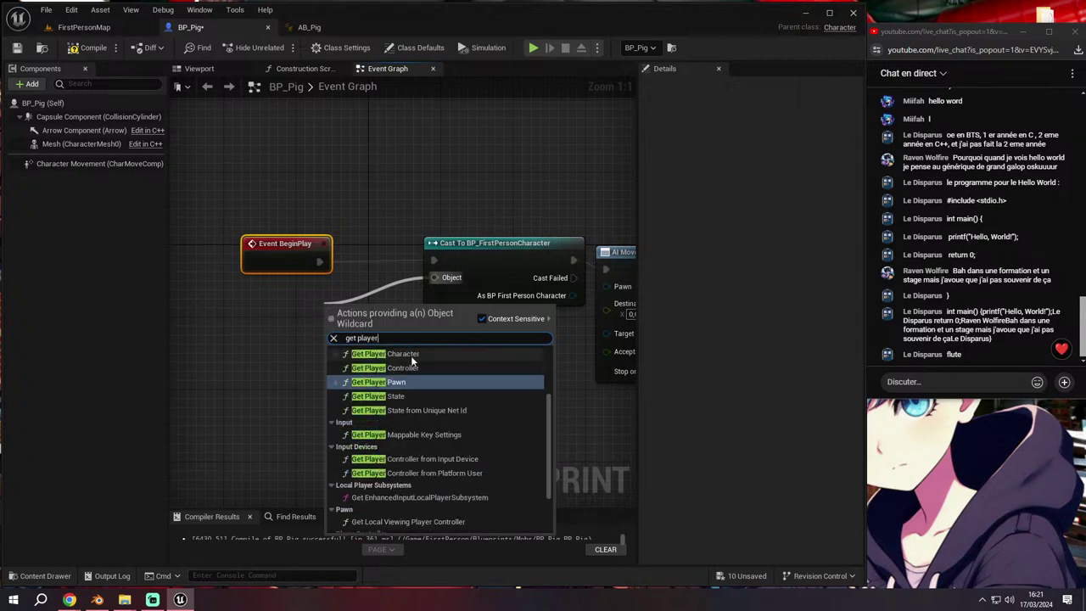
{"action": "left_click", "coordinate": [411, 357]}
{"action": "right_click_drag", "start_coordinate": [431, 327], "coordinate": [226, 328]}
{"action": "left_click_drag", "start_coordinate": [370, 294], "coordinate": [404, 333]}
Compile BP_Pig and return to the FirstPersonMap level
{"action": "left_click_drag", "start_coordinate": [492, 251], "coordinate": [547, 251]}
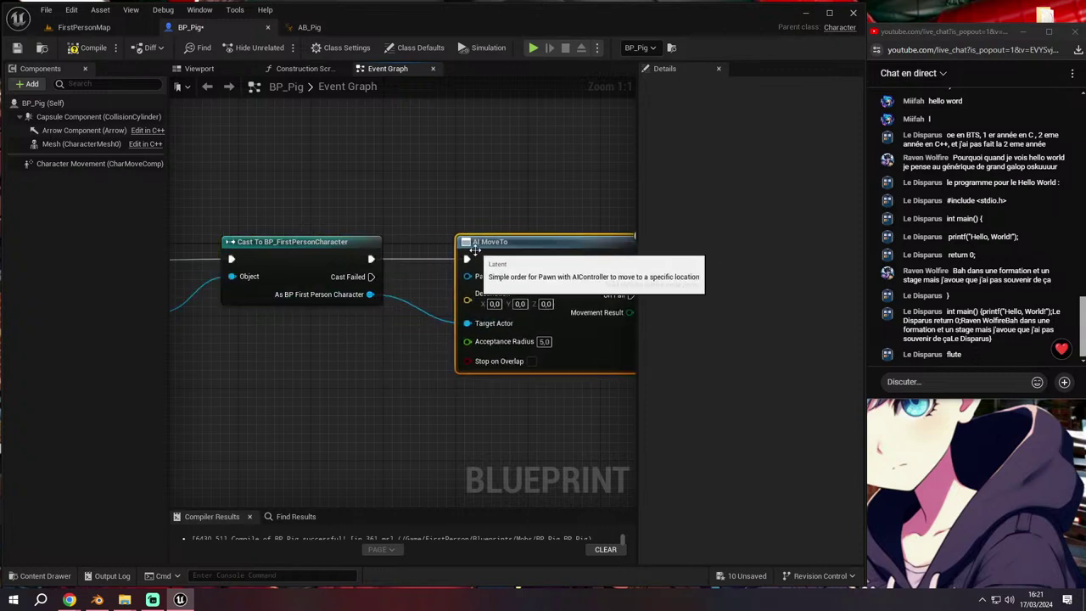
{"action": "scroll", "coordinate": [370, 243], "scroll_direction": "down", "scroll_amount": 2}
{"action": "left_click", "coordinate": [83, 53]}
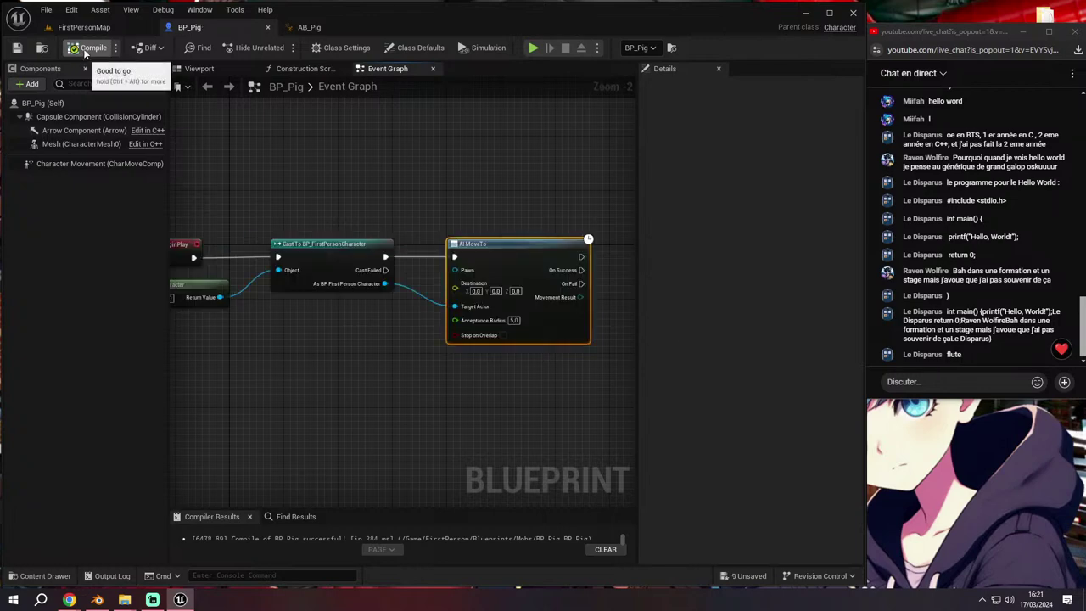
{"action": "left_click", "coordinate": [87, 28]}
Place a Nav Mesh Bounds Volume in the level from Quick Add > Volumes
{"action": "right_click_drag", "start_coordinate": [330, 214], "coordinate": [330, 215]}
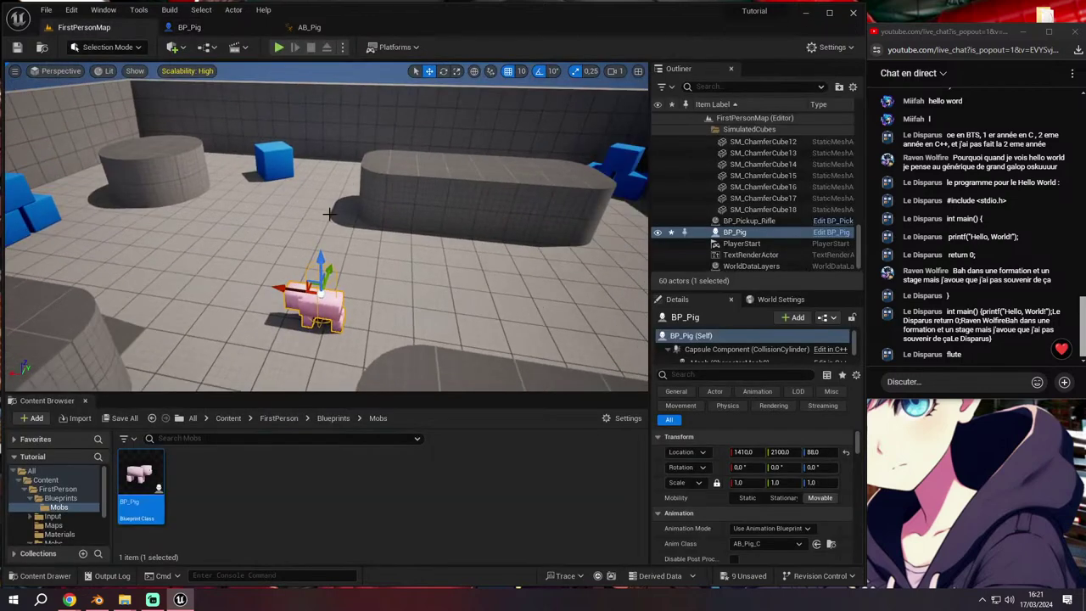
{"action": "left_click", "coordinate": [174, 46]}
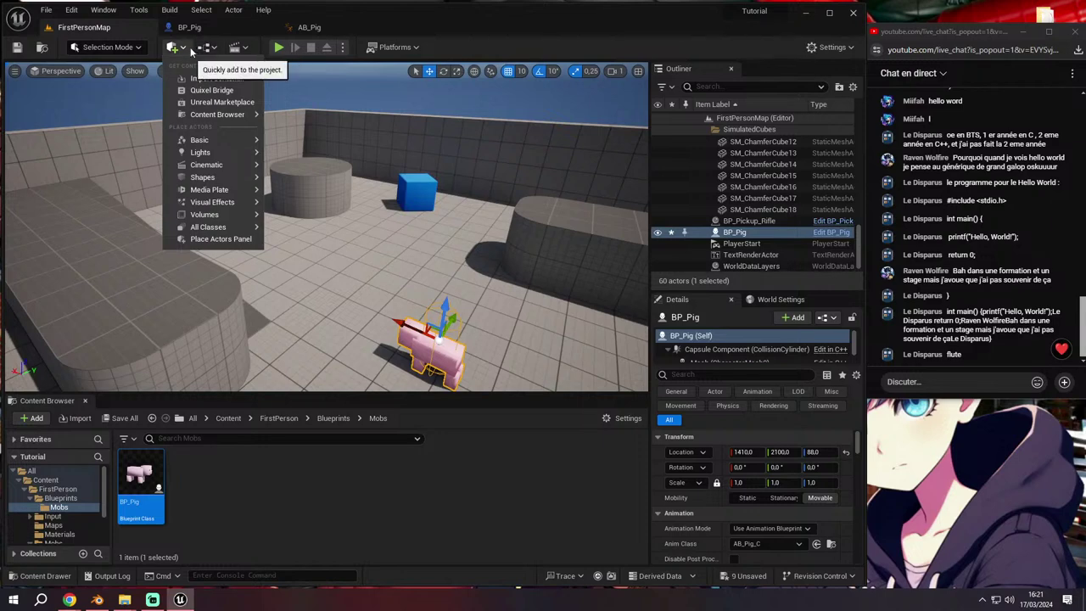
{"action": "mouse_move", "coordinate": [230, 214]}
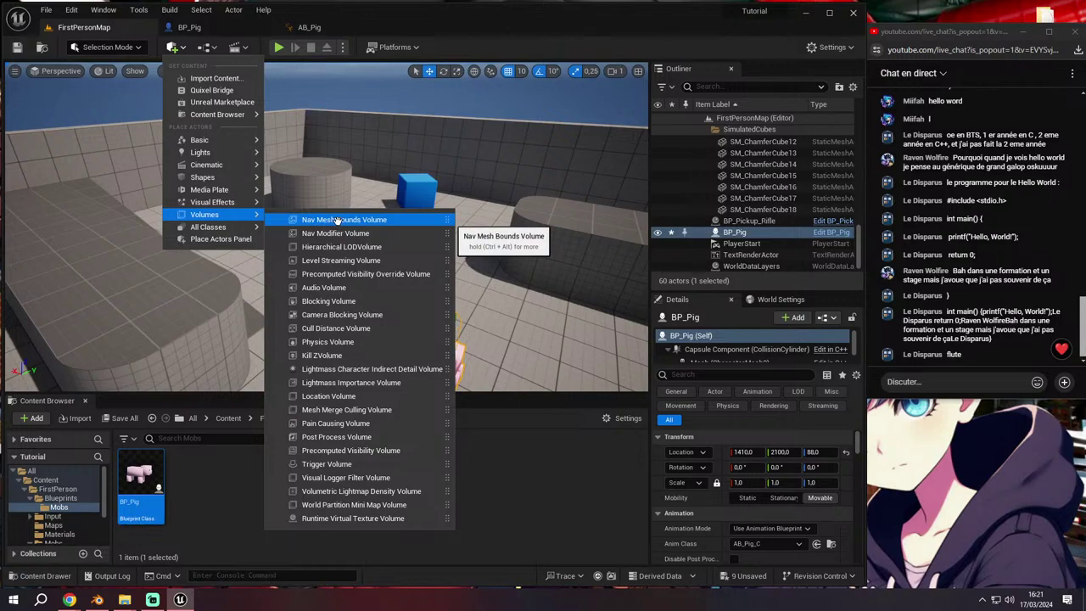
{"action": "left_click", "coordinate": [338, 219]}
Frame the volume and pig, then play the level and walk toward the pig
{"action": "mouse_move", "coordinate": [375, 315]}
{"action": "right_mouse_down"}
{"action": "mouse_move", "coordinate": [349, 267]}
{"action": "mouse_move", "coordinate": [206, 212]}
{"action": "mouse_move", "coordinate": [449, 237]}
{"action": "mouse_move", "coordinate": [449, 302]}
{"action": "right_mouse_up"}
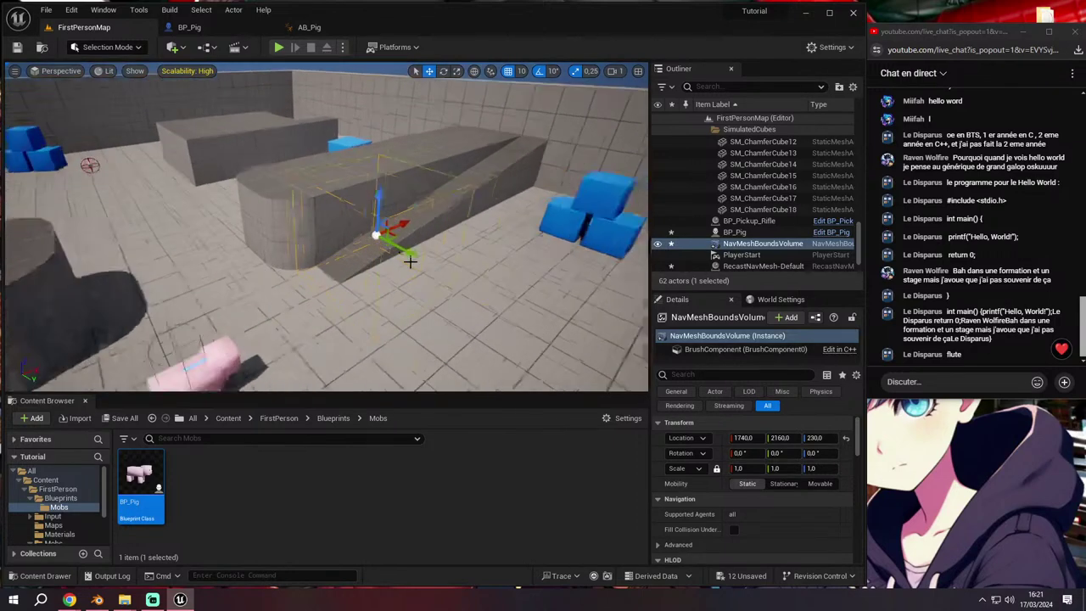
{"action": "right_click_drag", "start_coordinate": [370, 261], "coordinate": [407, 272]}
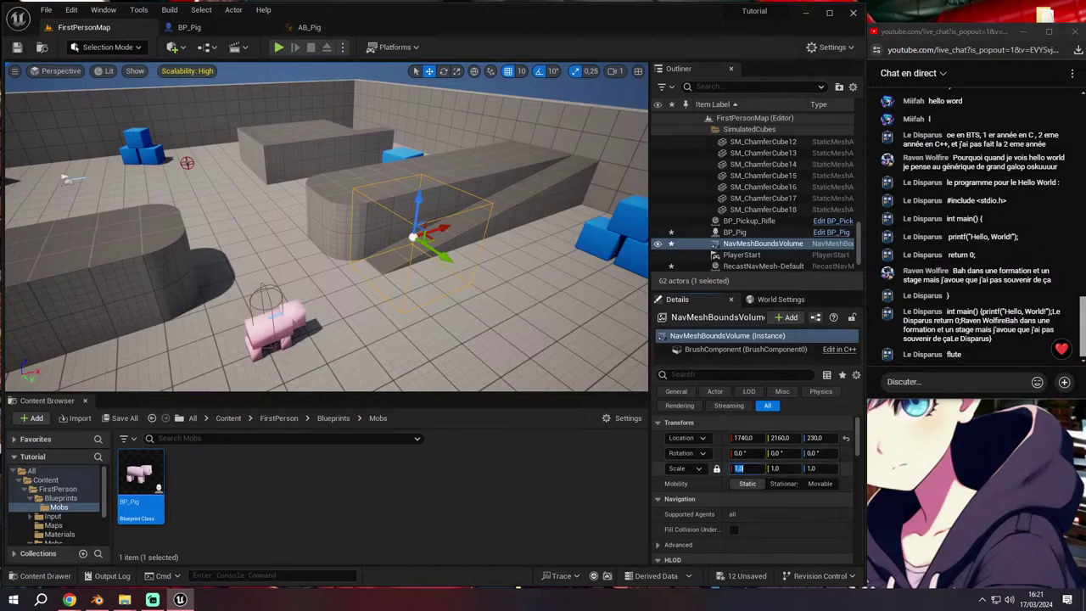
{"action": "type", "text": "100"}
{"action": "right_click_drag", "start_coordinate": [540, 265], "coordinate": [540, 212]}
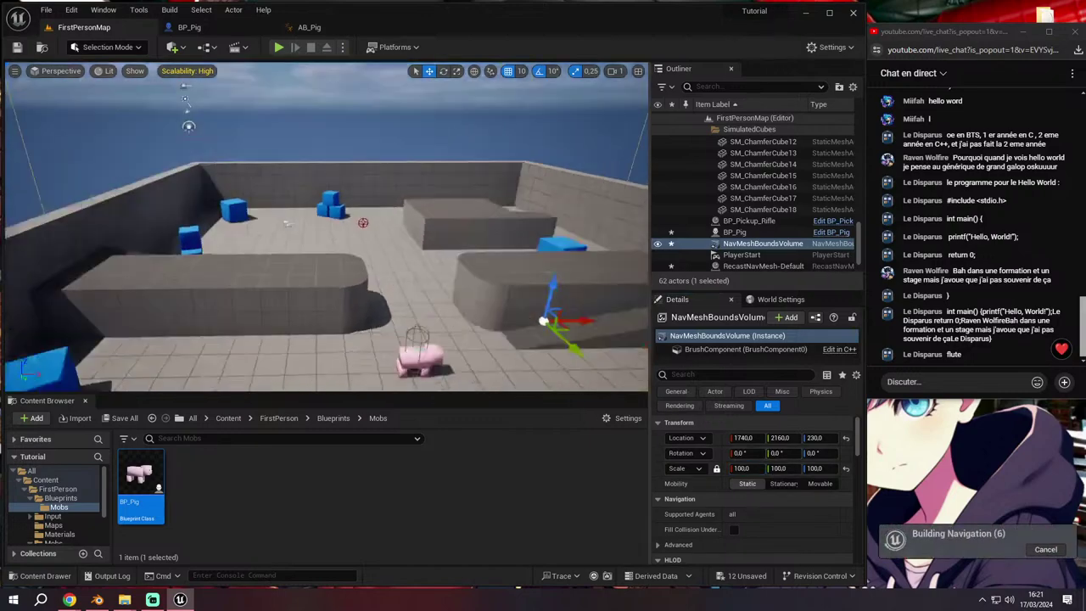
{"action": "right_click_drag", "start_coordinate": [382, 238], "coordinate": [382, 280]}
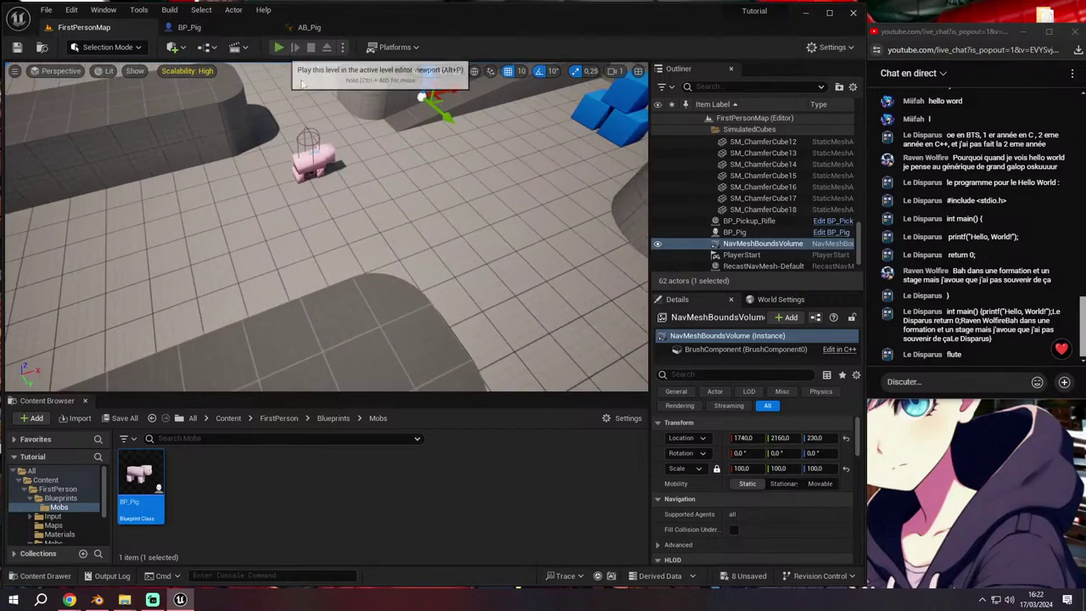
{"action": "left_click", "coordinate": [278, 46]}
{"action": "key", "text": "w"}
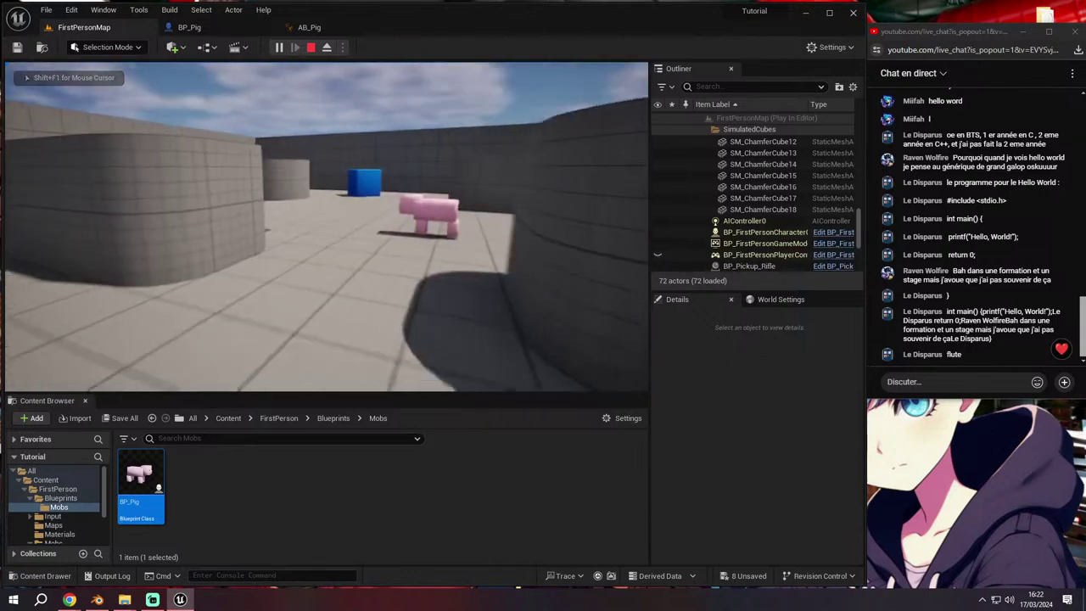
Feed a Self reference into AI MoveTo's Pawn input and compile BP_Pig
{"action": "key", "text": "shift+F1"}
{"action": "left_click", "coordinate": [189, 28]}
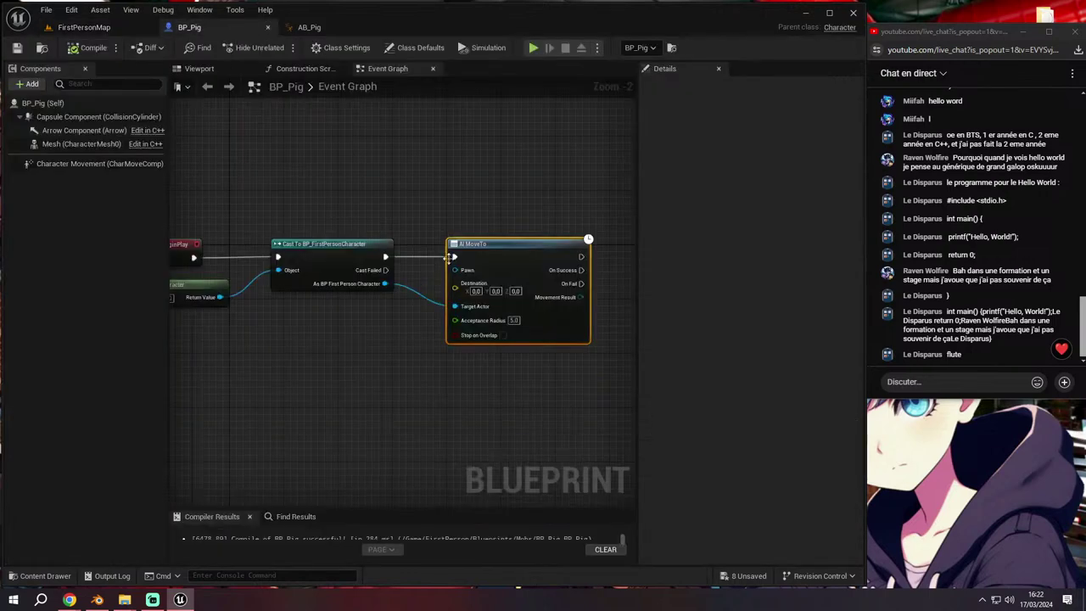
{"action": "scroll", "coordinate": [450, 260], "scroll_direction": "up", "scroll_amount": 2}
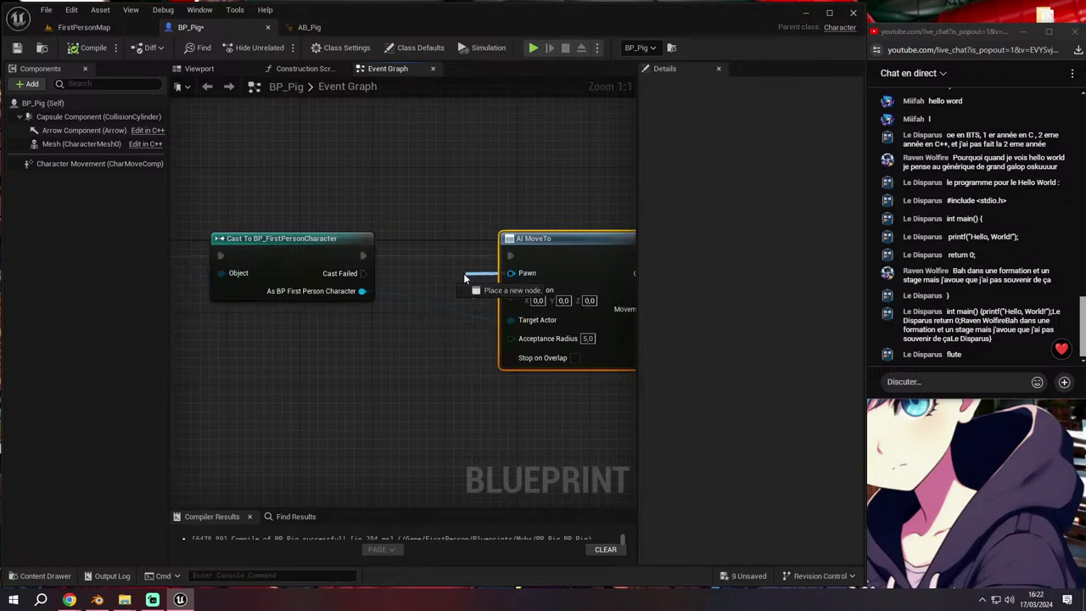
{"action": "left_click_drag", "start_coordinate": [511, 273], "coordinate": [450, 274]}
{"action": "type", "text": "self"}
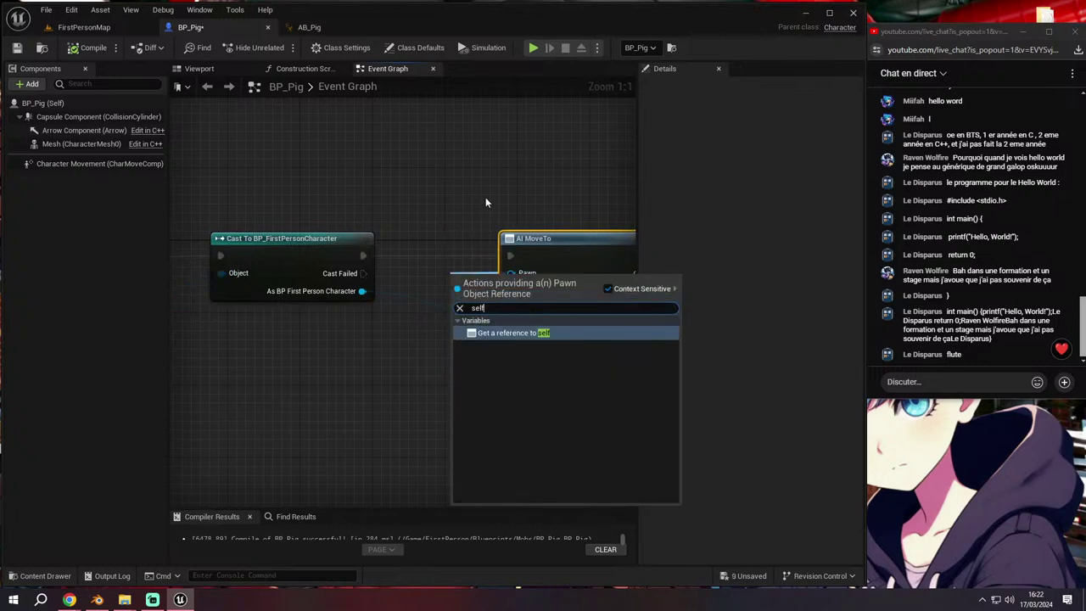
{"action": "left_click", "coordinate": [482, 332]}
{"action": "scroll", "coordinate": [460, 277], "scroll_direction": "down", "scroll_amount": 3}
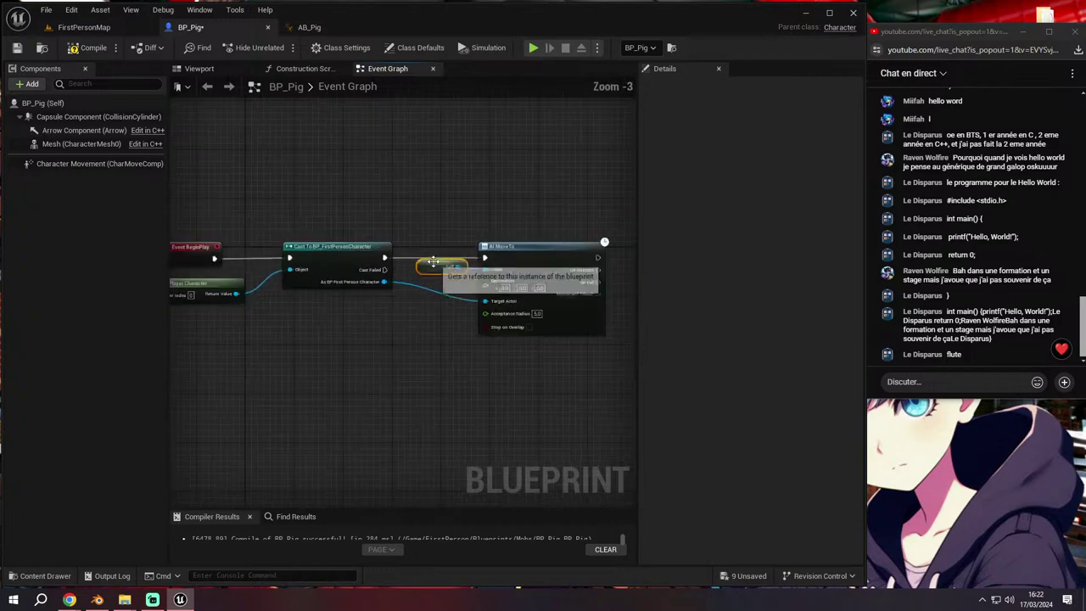
{"action": "left_click", "coordinate": [92, 48]}
Play-test FirstPersonMap walking toward the pig, then stop and return to BP_Pig
{"action": "left_click", "coordinate": [107, 27]}
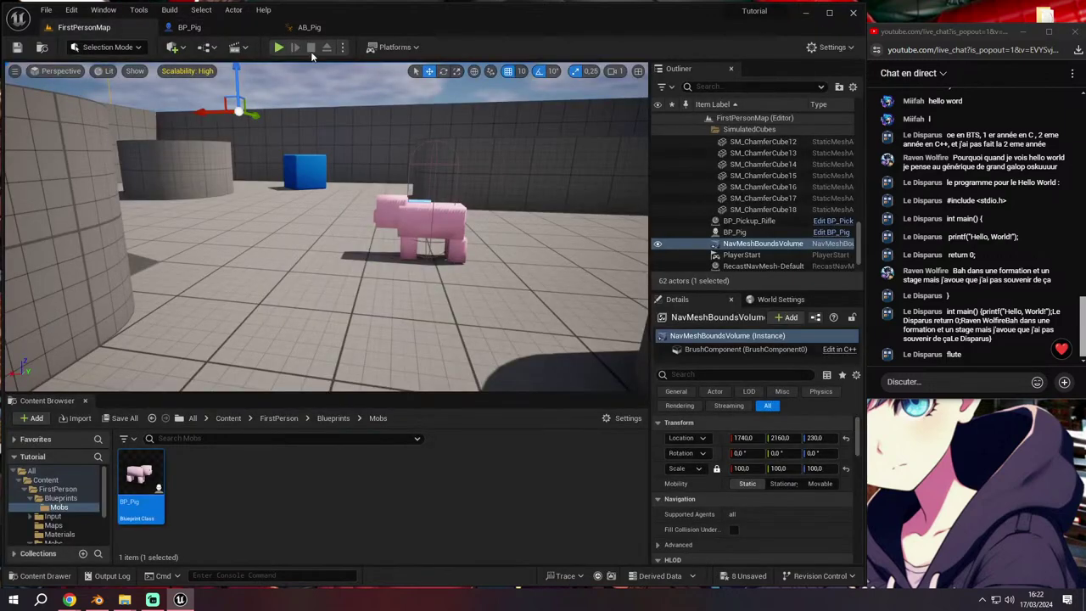
{"action": "left_click", "coordinate": [279, 48]}
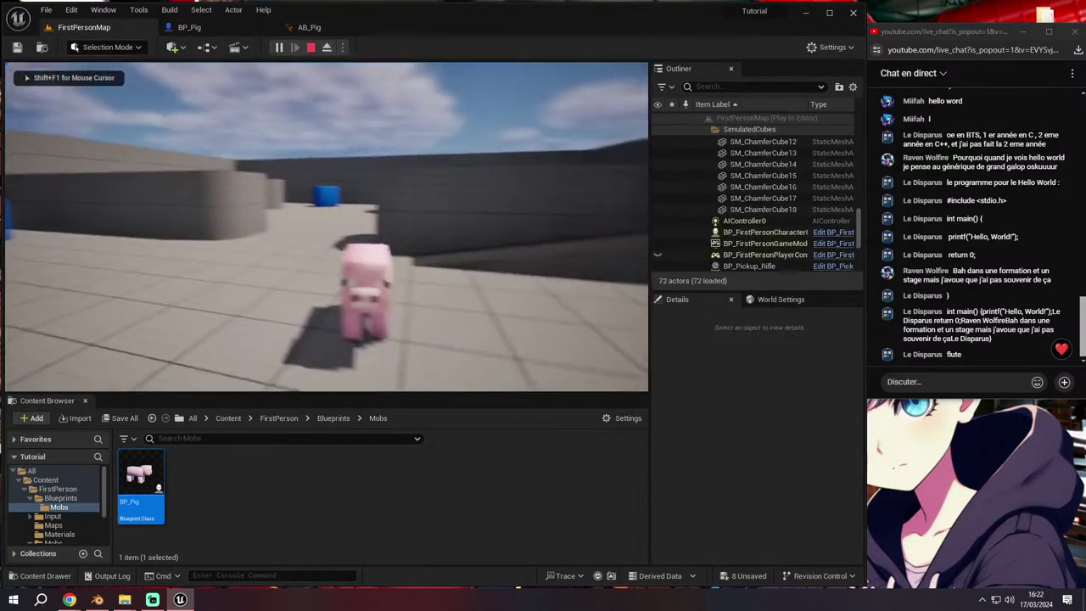
{"action": "key", "text": "w"}
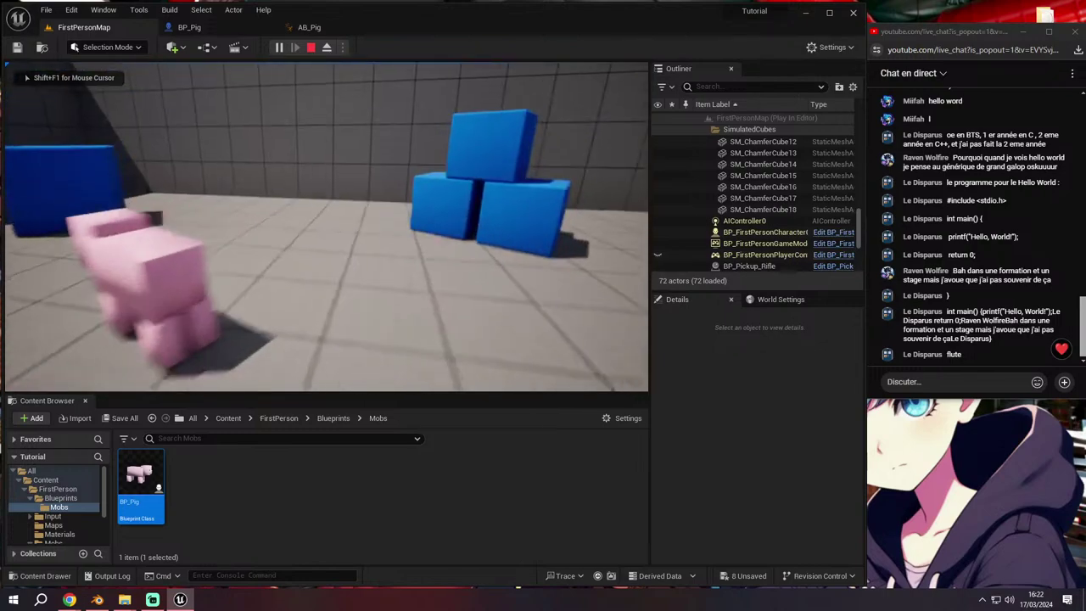
{"action": "key", "text": "shift+F1"}
{"action": "key", "text": "Escape"}
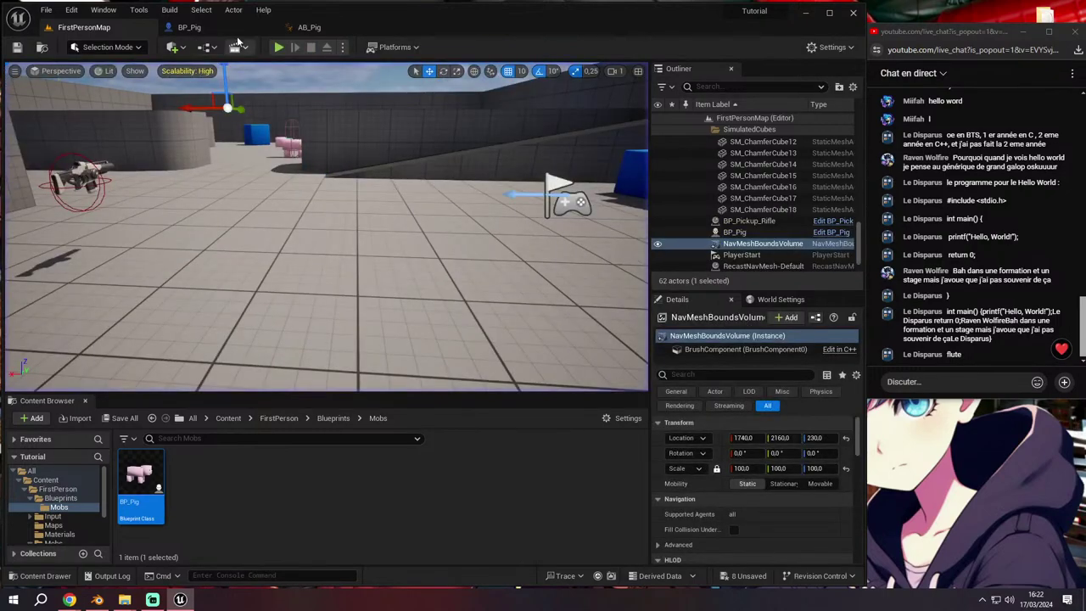
{"action": "left_click", "coordinate": [229, 28]}
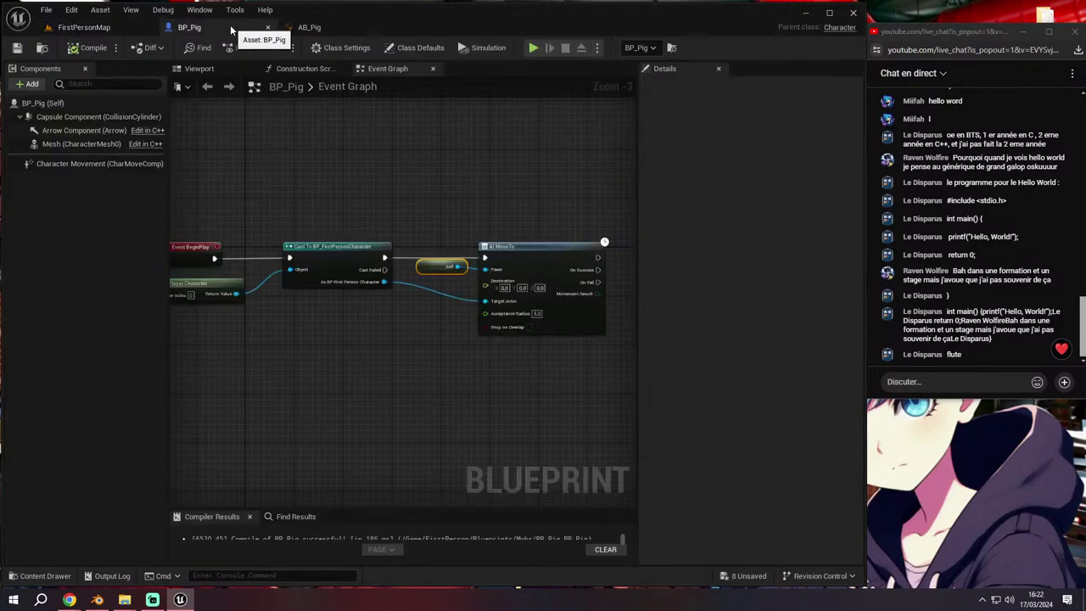
Set the pig's Character Movement Max Walk Speed to 200
{"action": "left_click", "coordinate": [82, 143]}
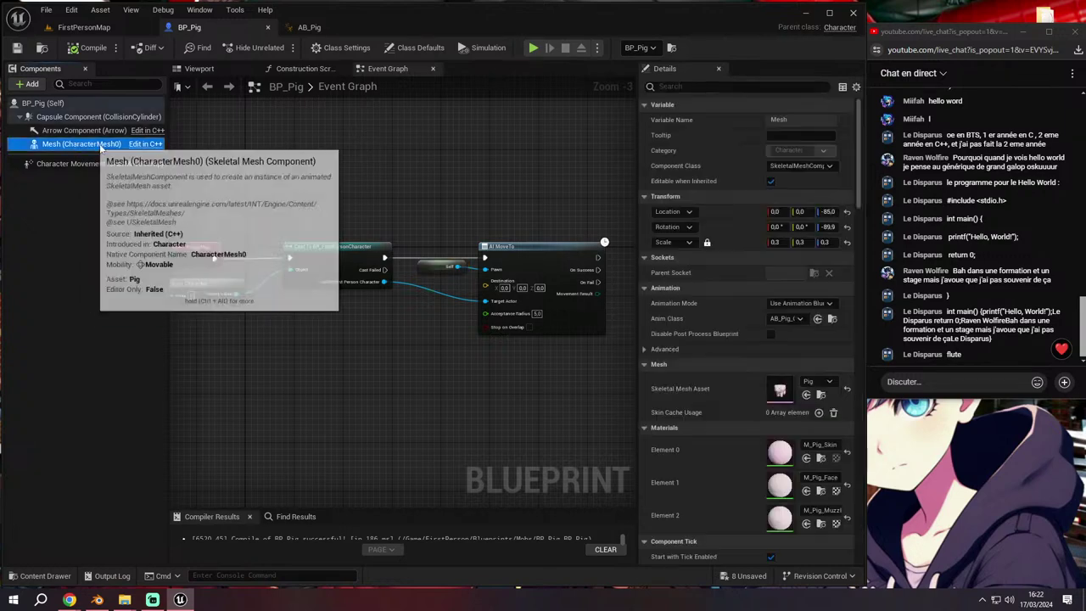
{"action": "left_click", "coordinate": [51, 164]}
{"action": "scroll", "coordinate": [698, 272], "scroll_direction": "down", "scroll_amount": 1}
{"action": "scroll", "coordinate": [698, 271], "scroll_direction": "down", "scroll_amount": 1}
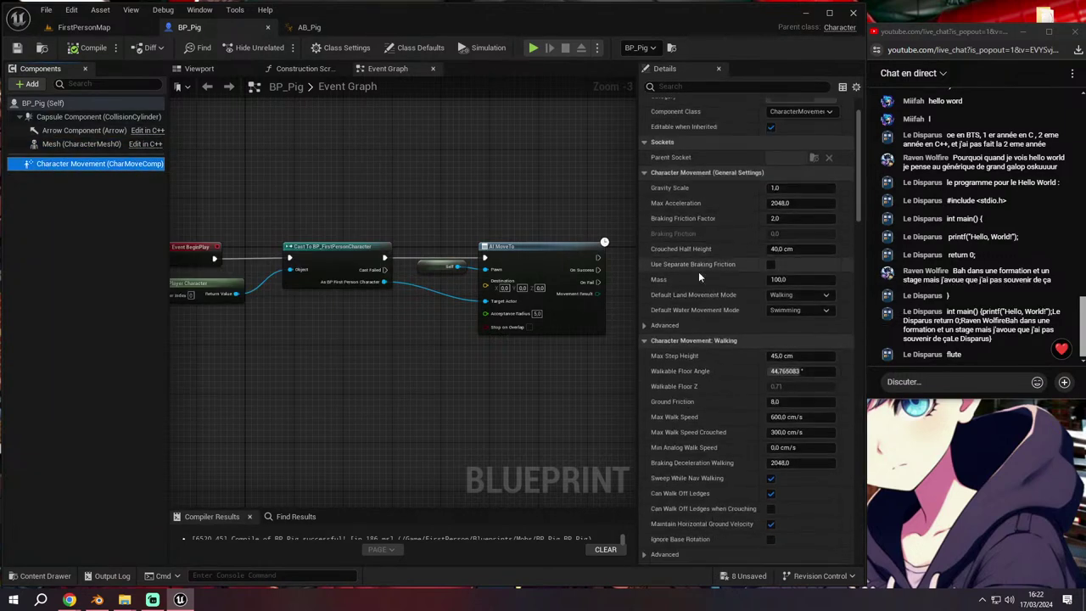
{"action": "scroll", "coordinate": [698, 272], "scroll_direction": "down", "scroll_amount": 1}
{"action": "left_click", "coordinate": [791, 398]}
{"action": "type", "text": "2"}
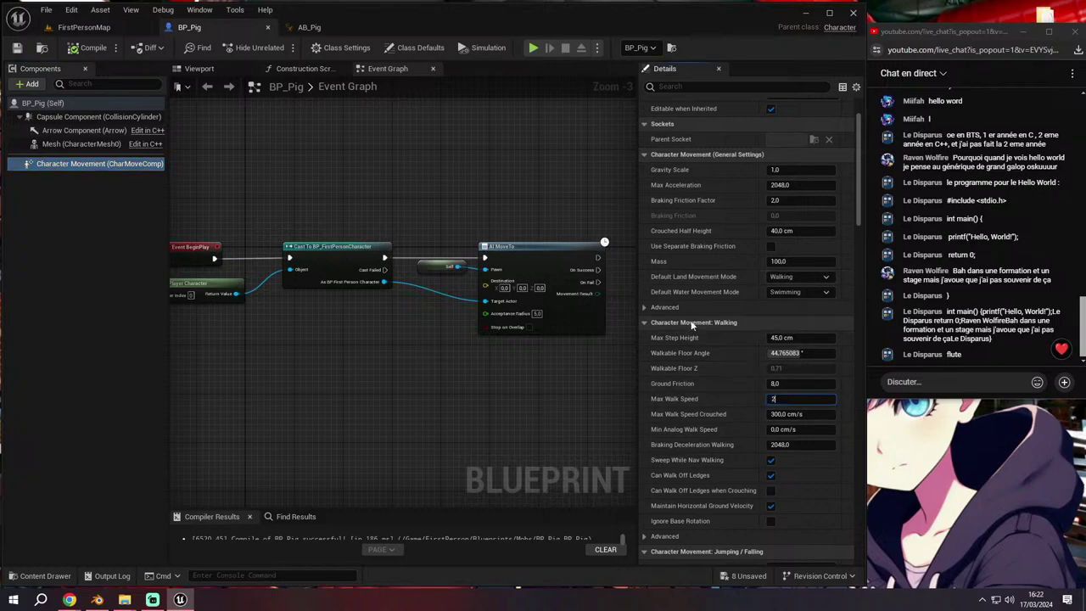
Play-test FirstPersonMap, walking up to the pig and firing a shot at it
{"action": "left_click", "coordinate": [84, 28]}
{"action": "key", "text": "alt+p"}
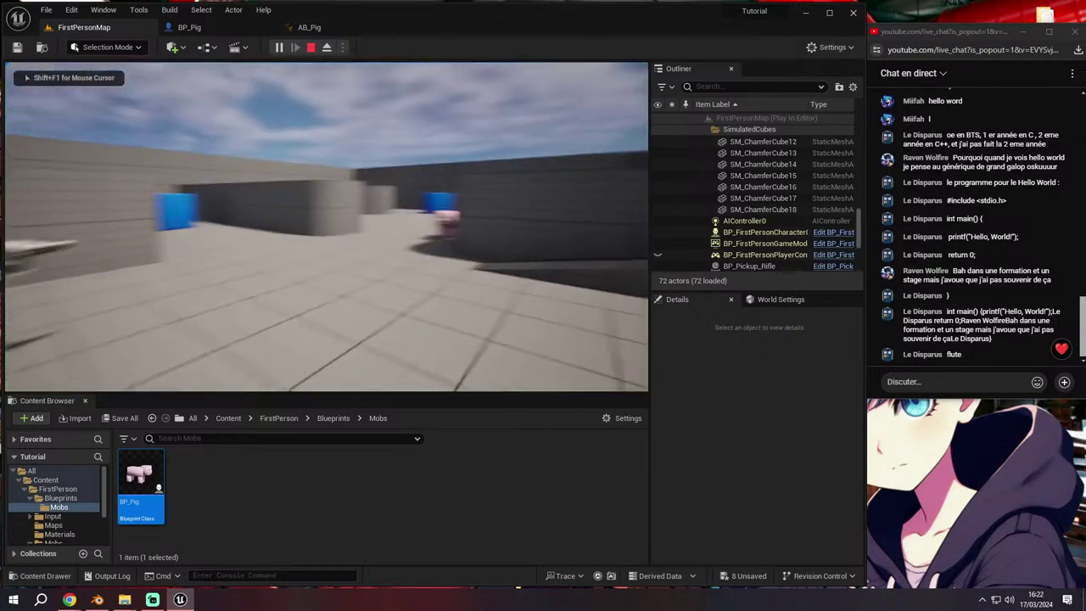
{"action": "key", "text": "w"}
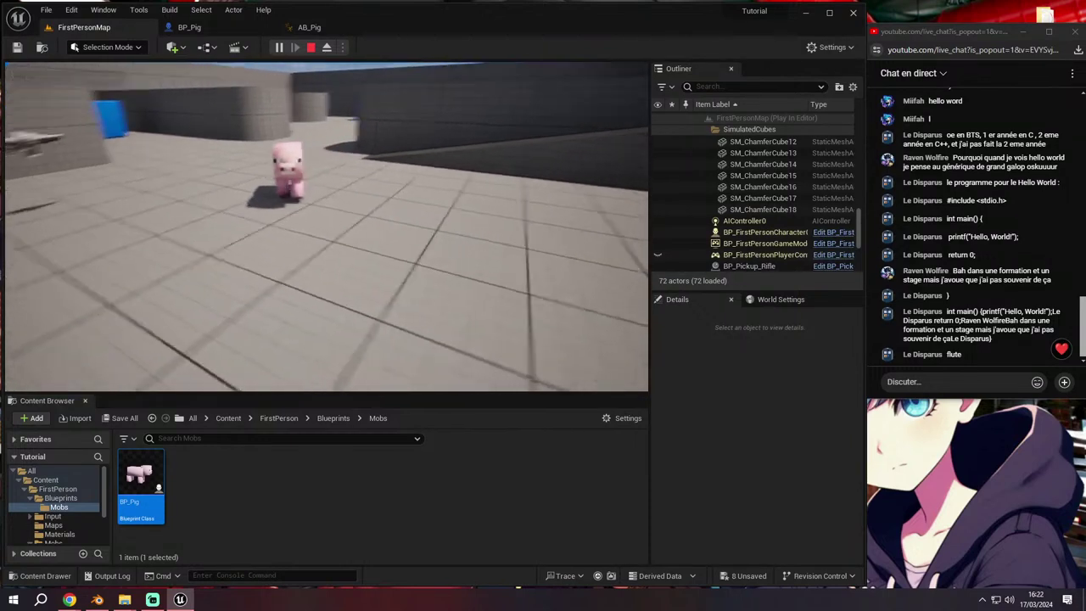
{"action": "key", "text": "w"}
{"action": "key", "text": "w"}
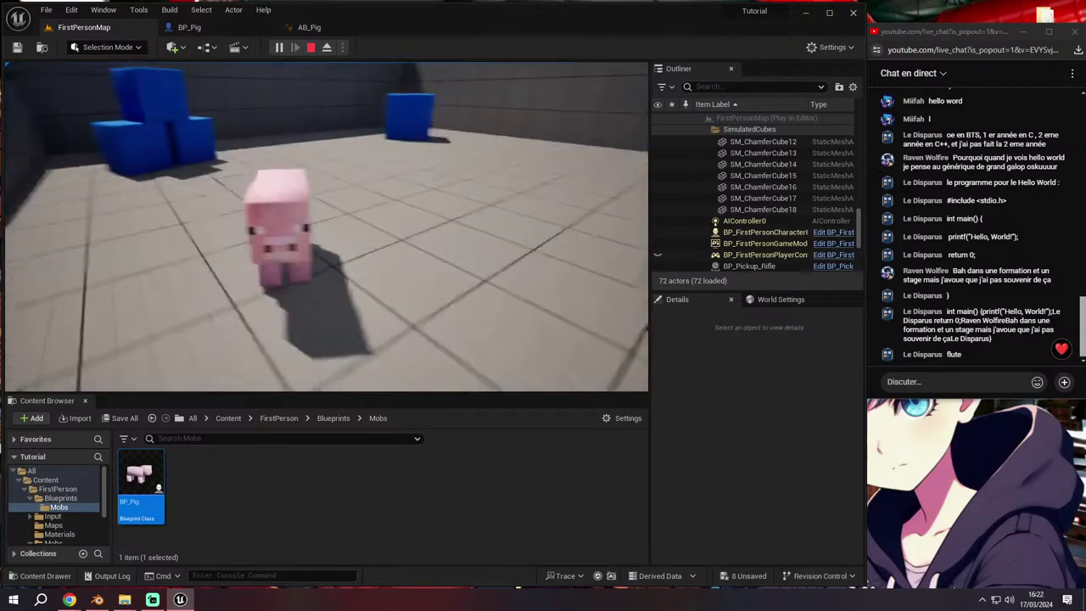
{"action": "key", "text": "w"}
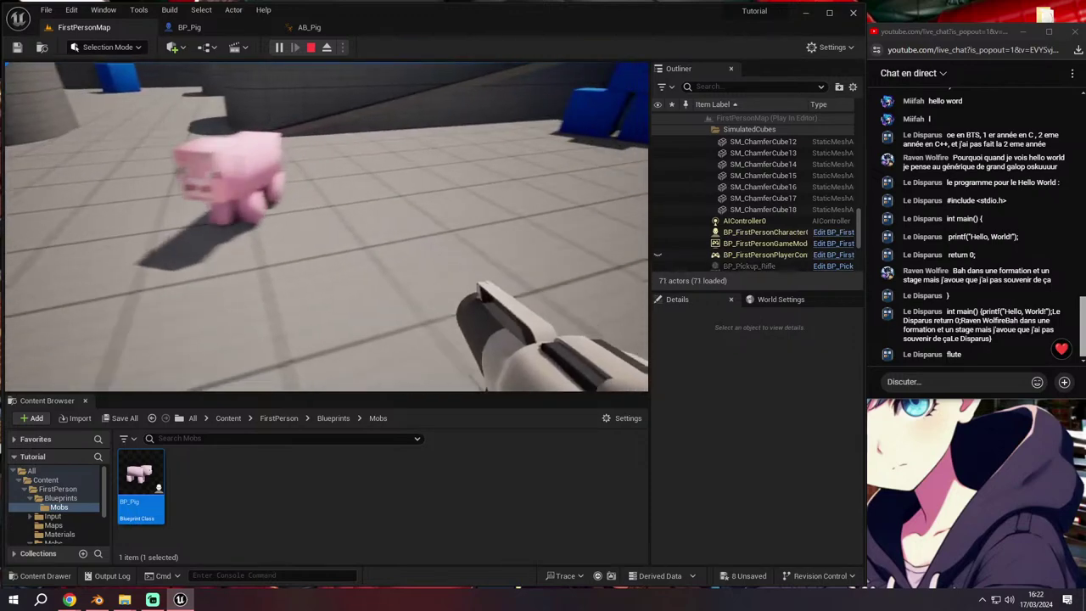
{"action": "left_click", "coordinate": [325, 226]}
{"action": "key", "text": "w"}
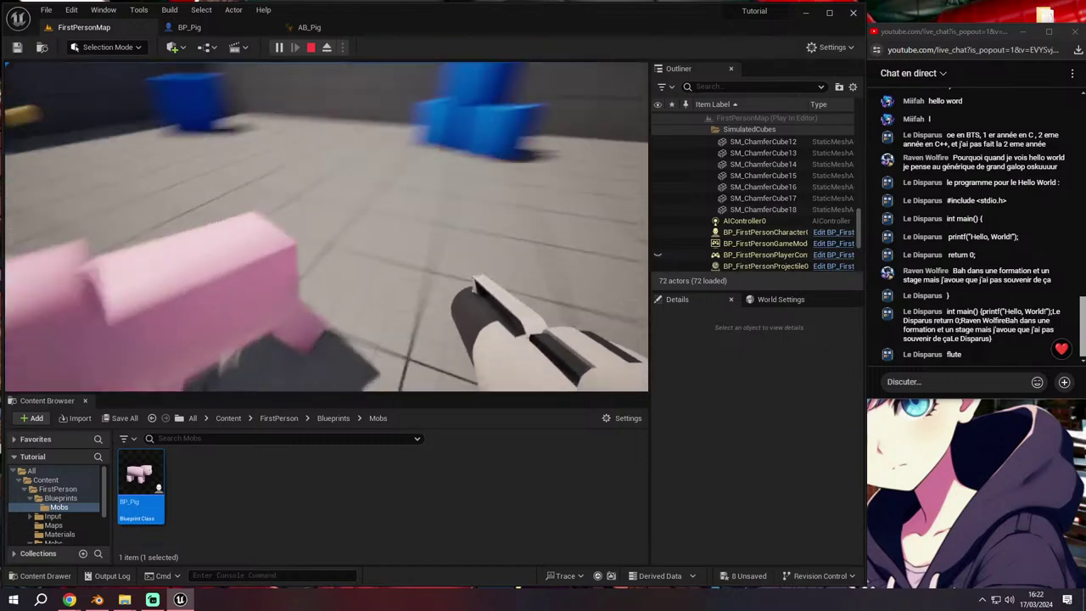
{"action": "key", "text": "w"}
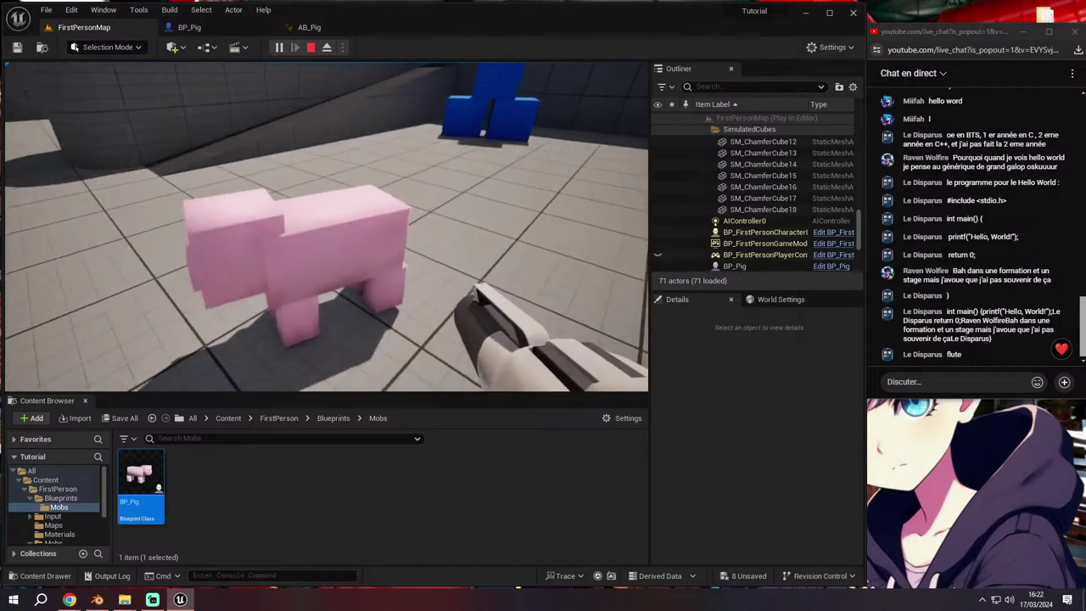
{"action": "key", "text": "shift+F1"}
Check the AB_Pig animation blueprint, then orbit the level viewport around the pig
{"action": "left_click", "coordinate": [309, 27]}
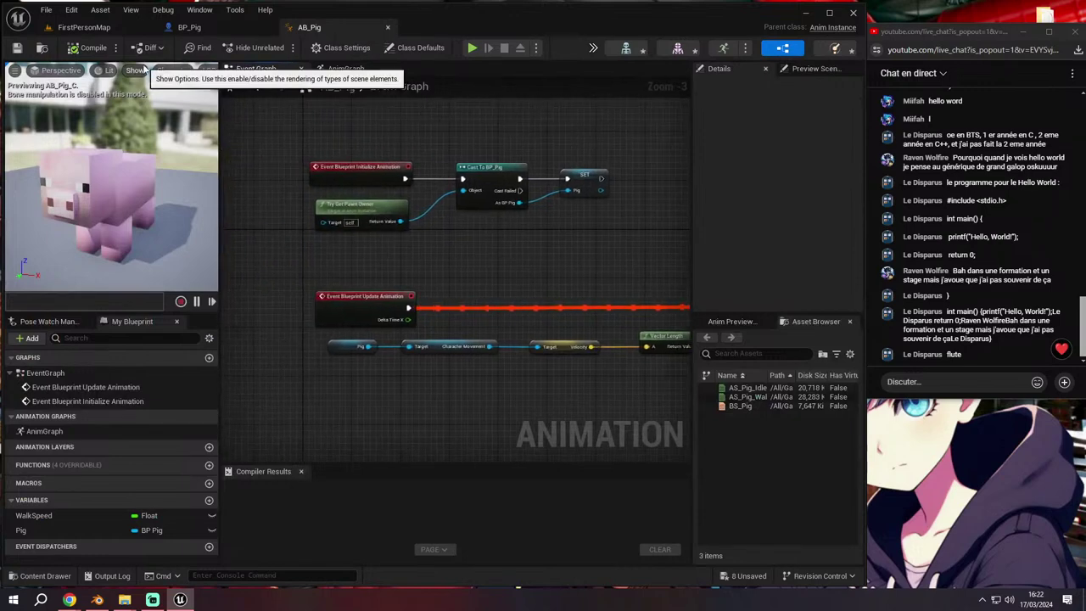
{"action": "left_click", "coordinate": [84, 27]}
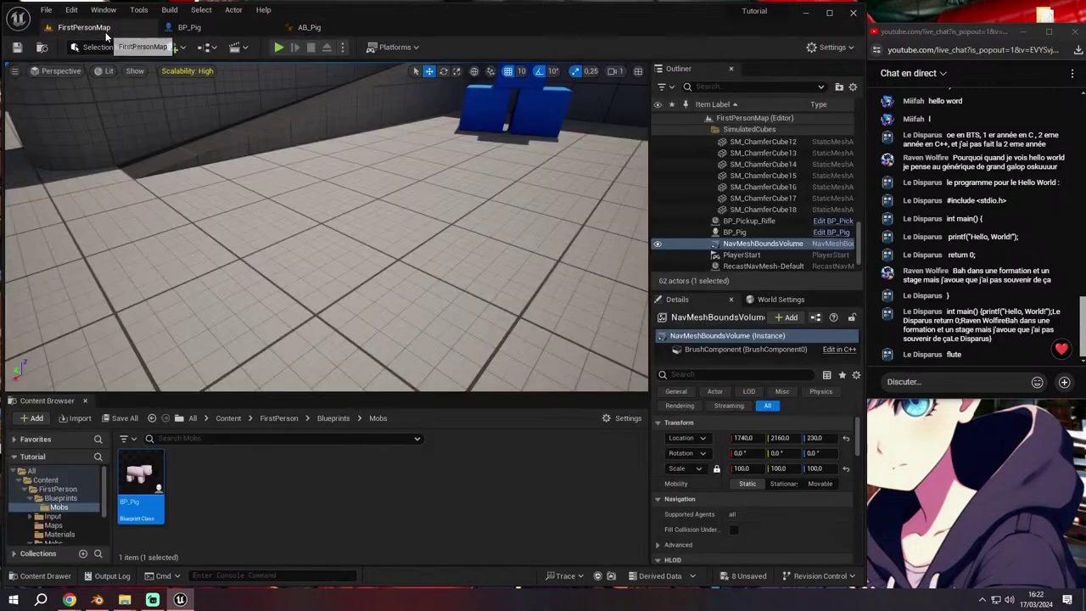
{"action": "mouse_move", "coordinate": [498, 258]}
{"action": "right_mouse_down"}
{"action": "mouse_move", "coordinate": [441, 259]}
{"action": "mouse_move", "coordinate": [475, 259]}
{"action": "right_mouse_up"}
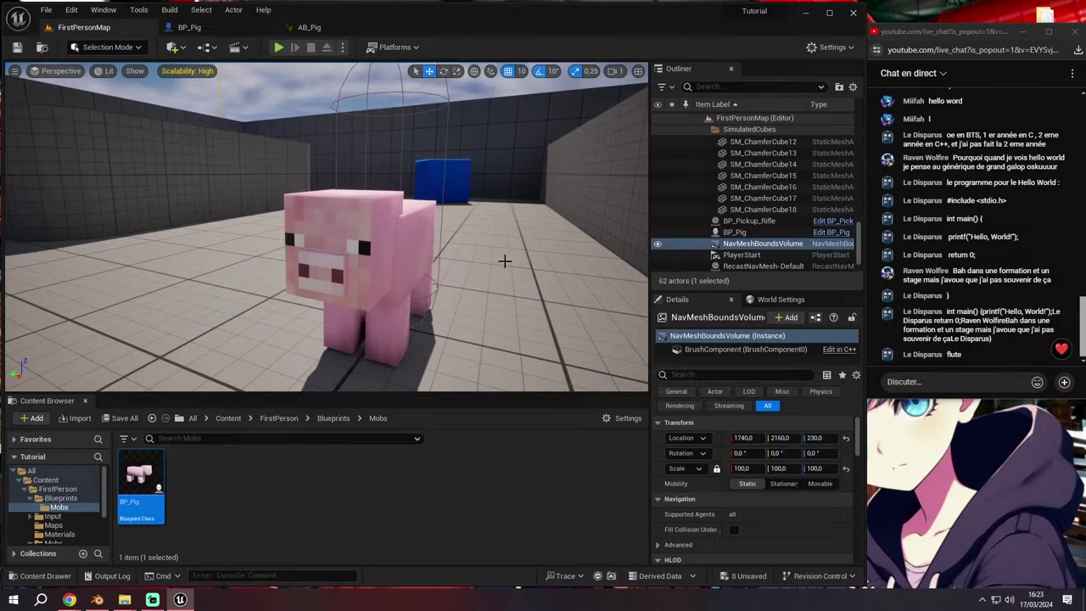
{"action": "mouse_move", "coordinate": [371, 254]}
{"action": "right_mouse_down"}
{"action": "mouse_move", "coordinate": [298, 229]}
{"action": "mouse_move", "coordinate": [324, 264]}
{"action": "right_mouse_up"}
{"action": "right_click_drag", "start_coordinate": [538, 251], "coordinate": [478, 266]}
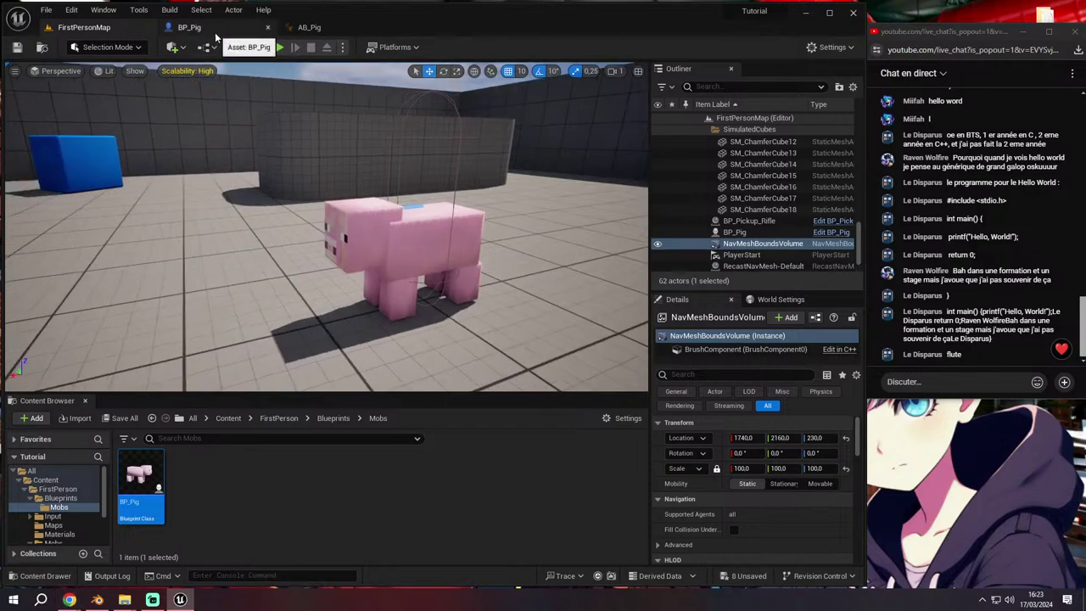
Add a GetRandomLocationInNavigableRadius node feeding AI MoveTo's Destination
{"action": "left_click", "coordinate": [189, 27]}
{"action": "scroll", "coordinate": [527, 355], "scroll_direction": "up", "scroll_amount": 2}
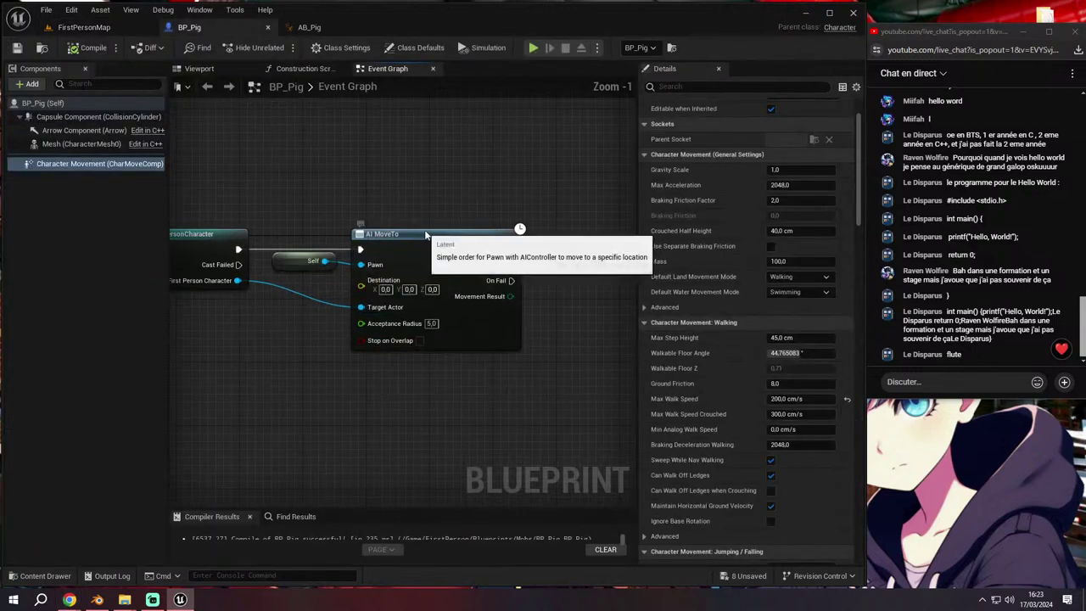
{"action": "left_click_drag", "start_coordinate": [420, 229], "coordinate": [574, 236]}
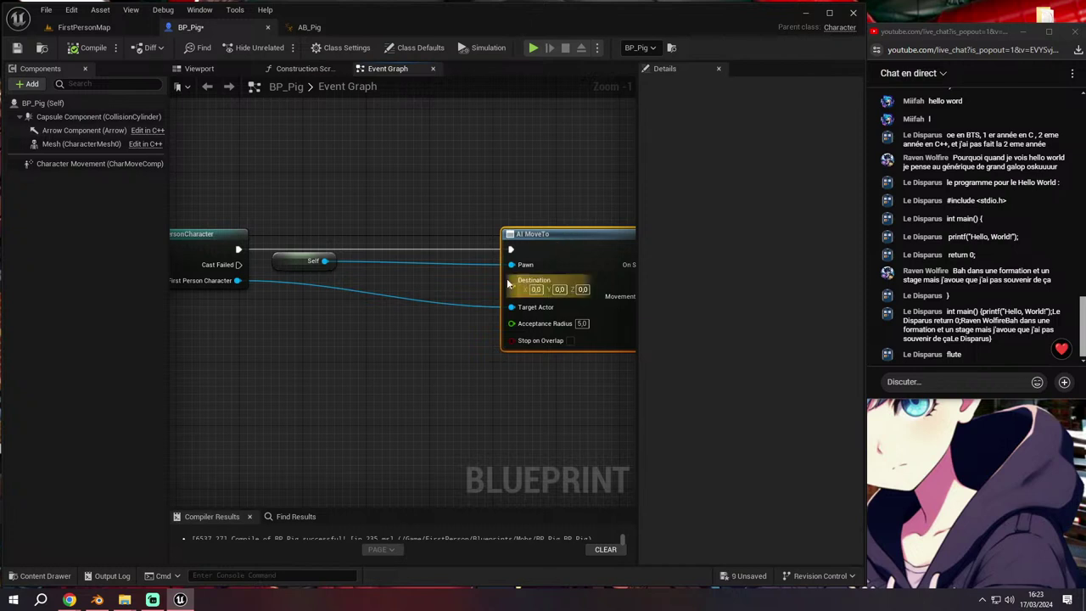
{"action": "left_click_drag", "start_coordinate": [511, 289], "coordinate": [324, 363]}
{"action": "type", "text": "na"}
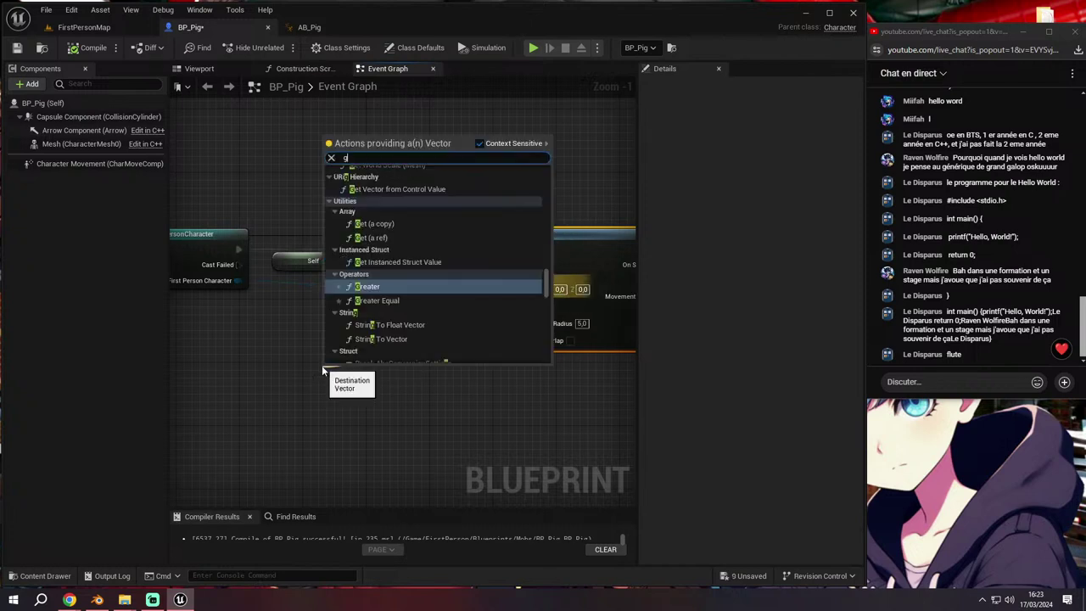
{"action": "type", "text": "vi"}
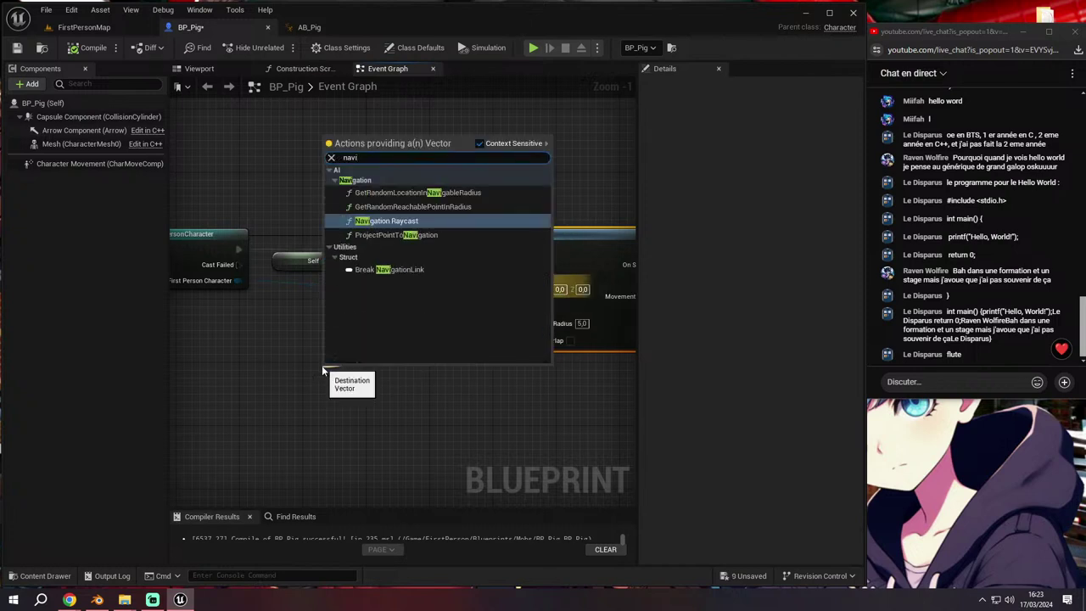
{"action": "key", "text": "BackSpace"}
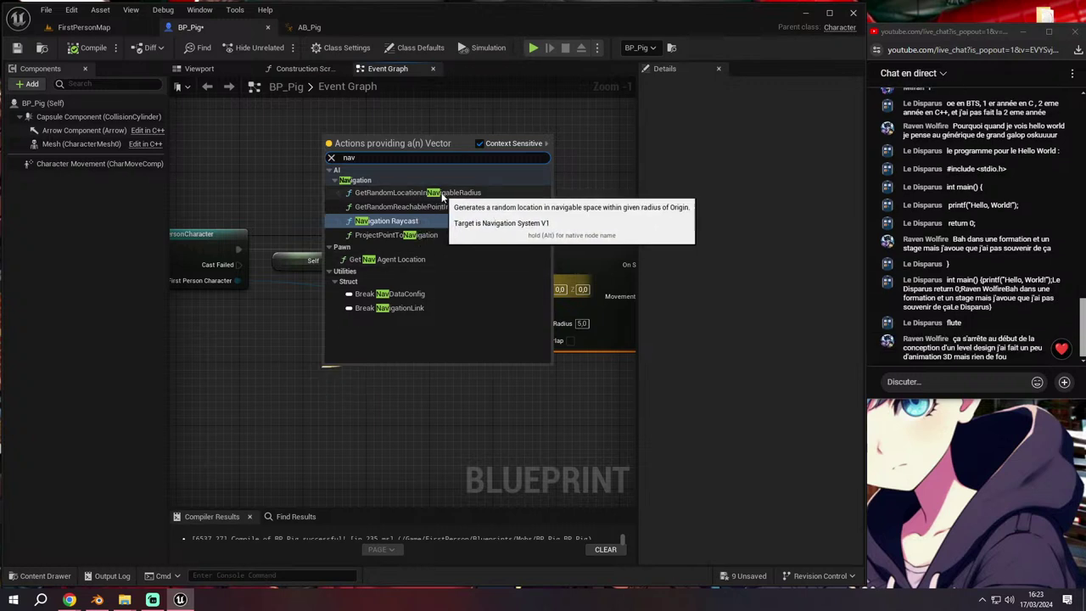
{"action": "left_click", "coordinate": [418, 195]}
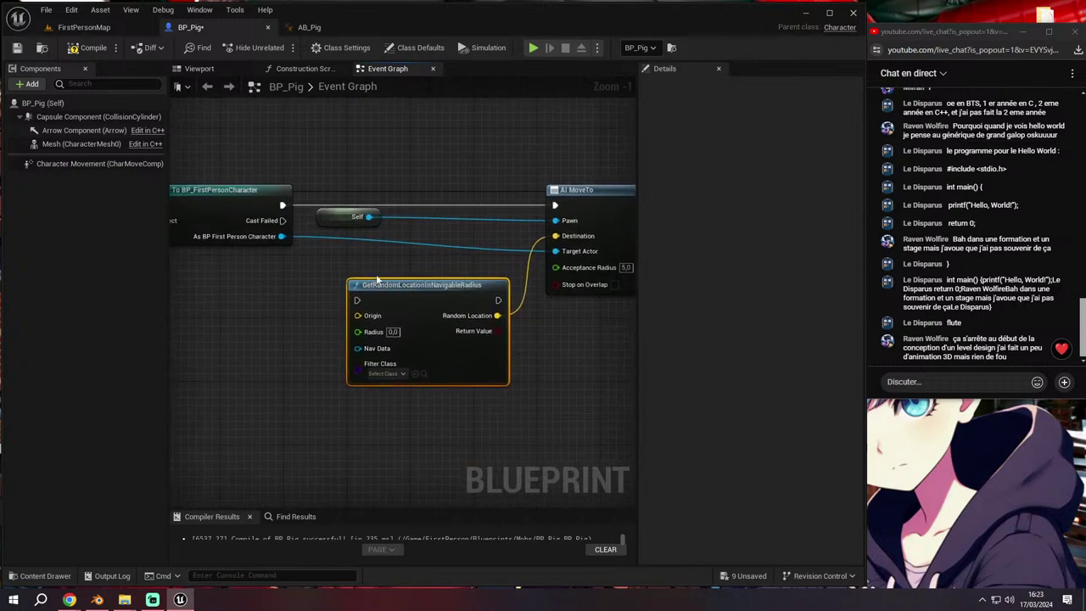
Delete the Get Player Character and Cast To BP_FirstPersonCharacter nodes
{"action": "scroll", "coordinate": [373, 272], "scroll_direction": "down", "scroll_amount": 1}
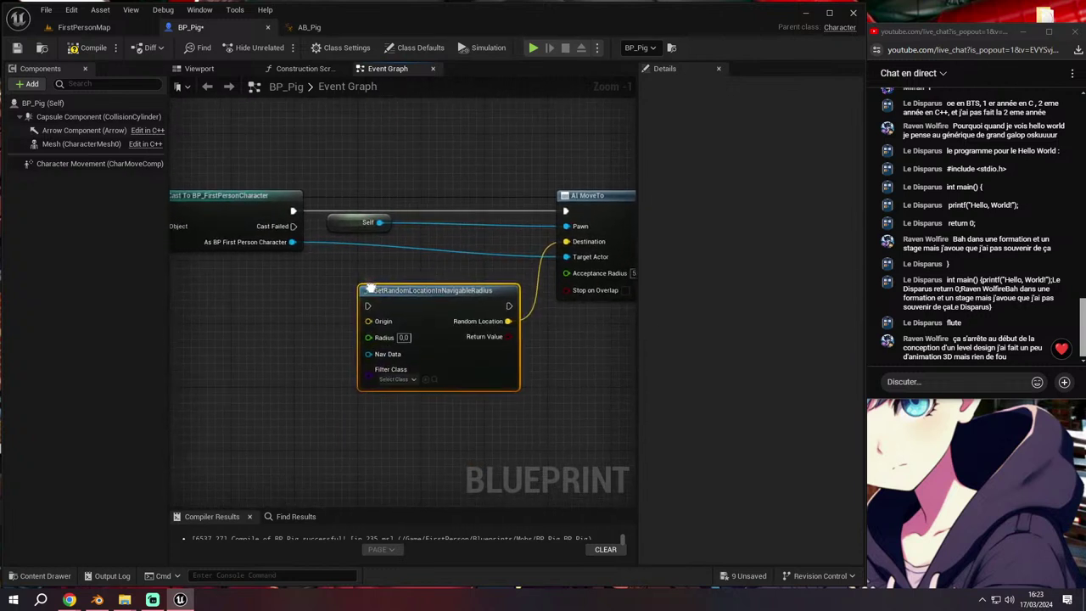
{"action": "right_click", "coordinate": [392, 268]}
{"action": "scroll", "coordinate": [337, 193], "scroll_direction": "down", "scroll_amount": 1}
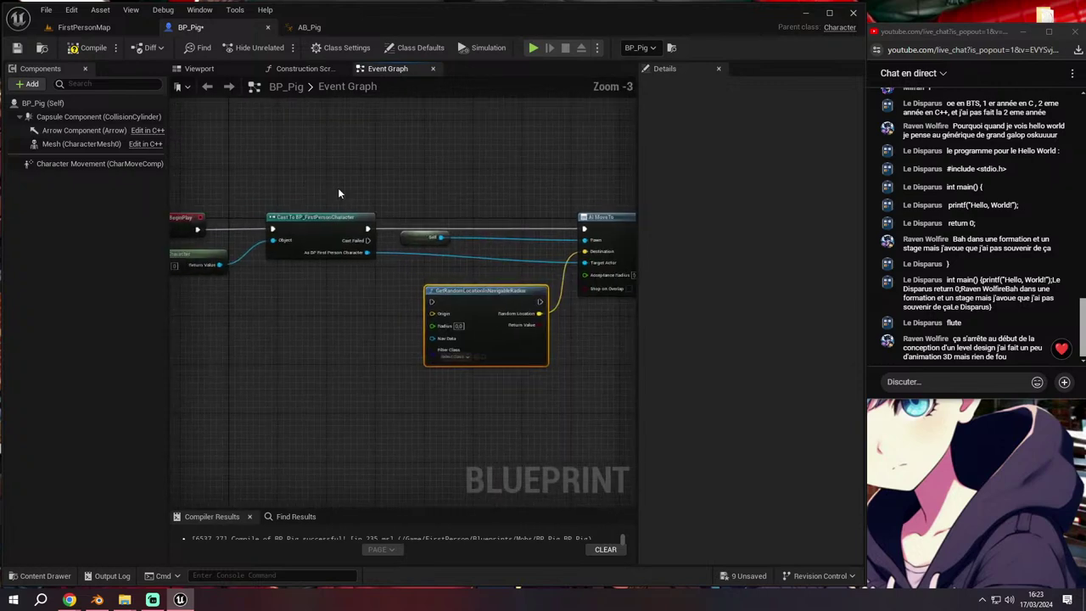
{"action": "left_click", "coordinate": [195, 254]}
{"action": "key", "text": "Delete"}
{"action": "left_click", "coordinate": [290, 233]}
{"action": "key", "text": "Delete"}
Rewire execution from BeginPlay through the random location node into AI MoveTo
{"action": "left_click_drag", "start_coordinate": [431, 236], "coordinate": [524, 237]}
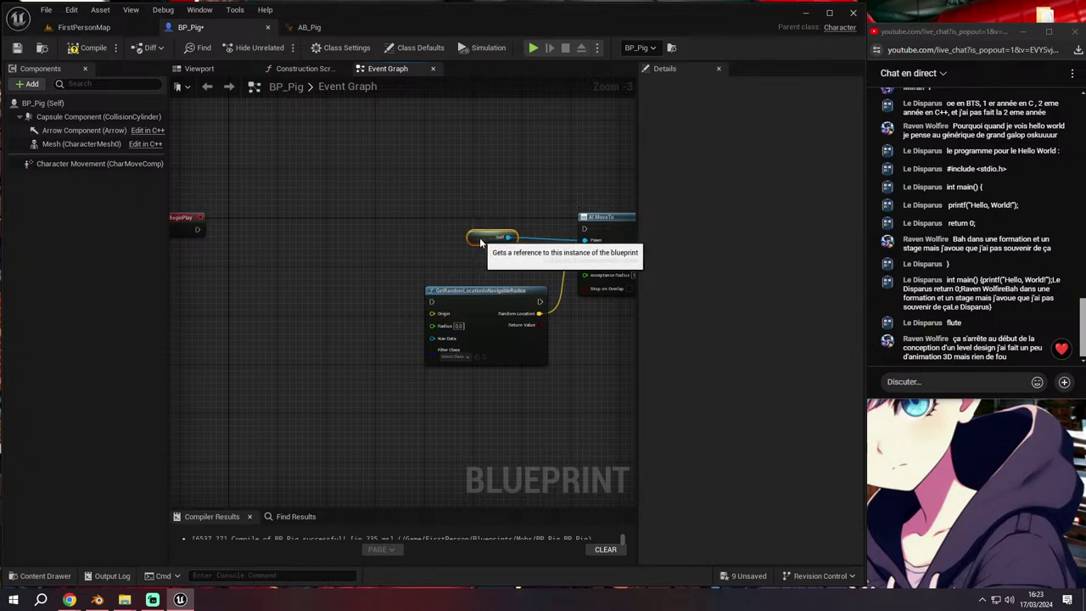
{"action": "mouse_move", "coordinate": [197, 229]}
{"action": "left_mouse_down"}
{"action": "mouse_move", "coordinate": [433, 301]}
{"action": "mouse_move", "coordinate": [326, 231]}
{"action": "left_mouse_up"}
{"action": "left_click_drag", "start_coordinate": [325, 232], "coordinate": [320, 221]}
{"action": "left_click_drag", "start_coordinate": [393, 229], "coordinate": [479, 235]}
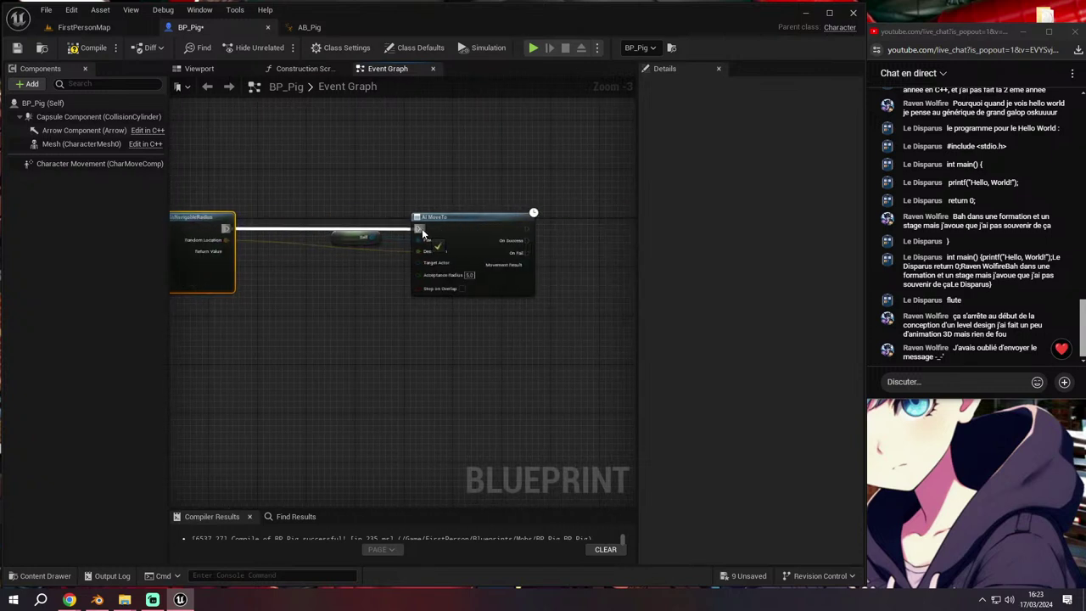
{"action": "right_click_drag", "start_coordinate": [465, 268], "coordinate": [620, 268]}
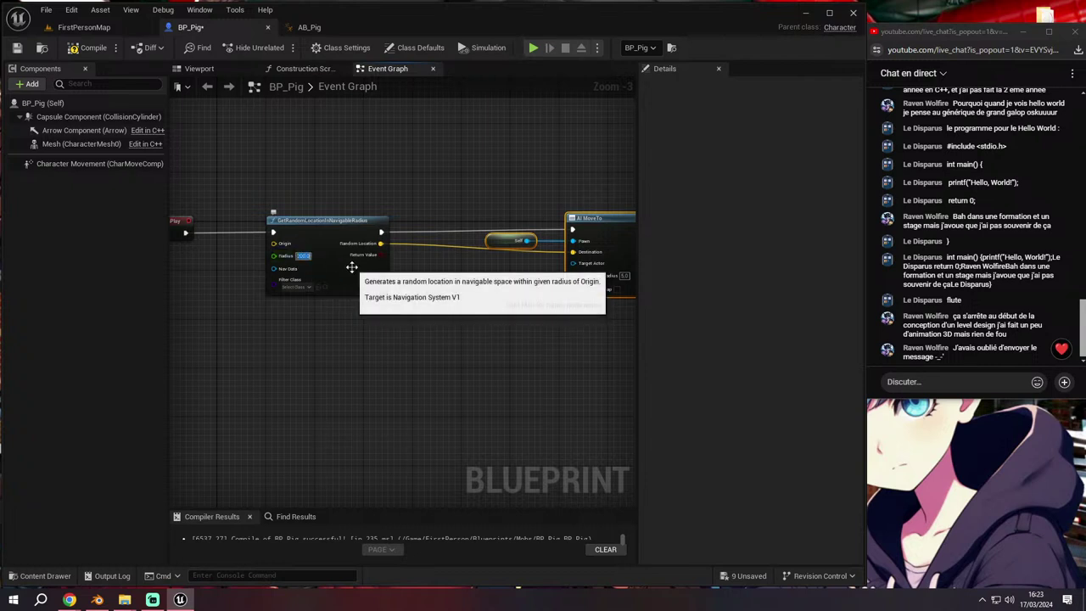
Compile BP_Pig and read the unconnected Origin error on GetRandomLocationInNavigableRadius (Radius 200)
{"action": "left_click", "coordinate": [87, 47]}
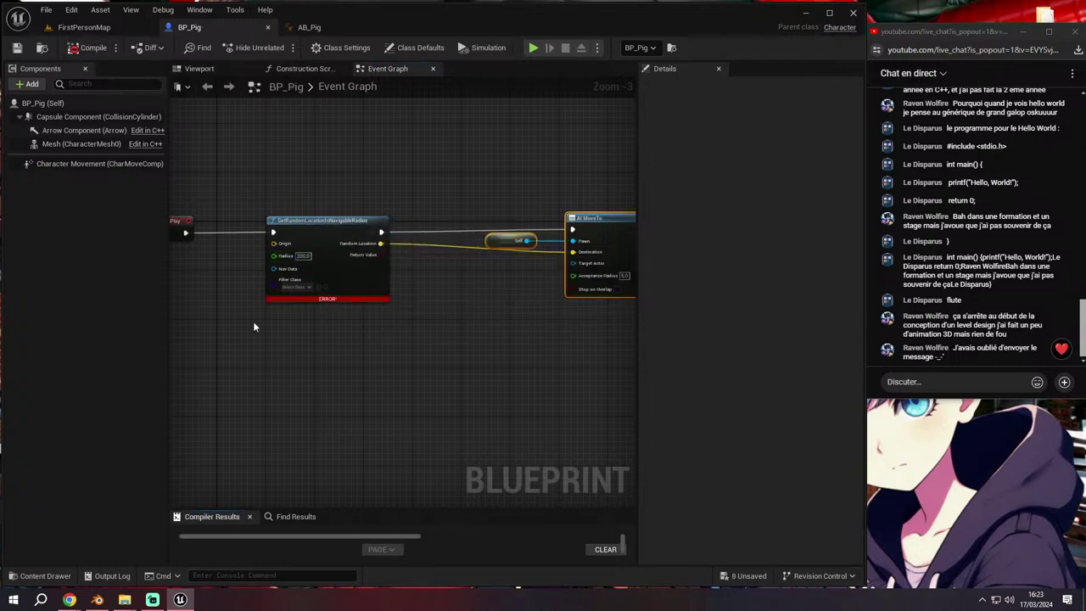
{"action": "right_click_drag", "start_coordinate": [253, 326], "coordinate": [338, 345]}
{"action": "scroll", "coordinate": [337, 345], "scroll_direction": "up", "scroll_amount": 1}
{"action": "scroll", "coordinate": [356, 331], "scroll_direction": "up", "scroll_amount": 1}
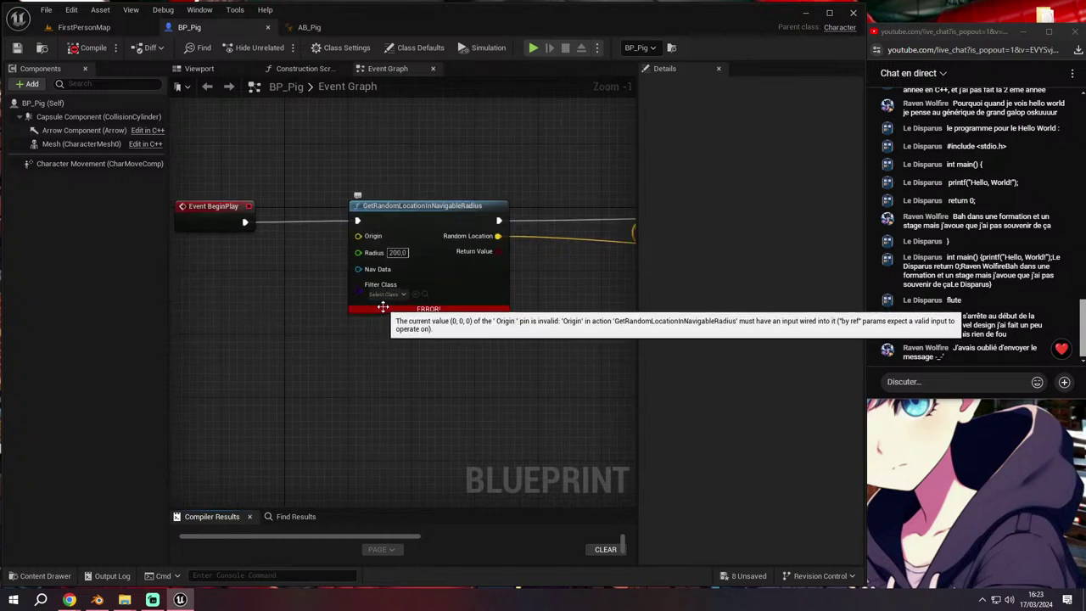
{"action": "left_click", "coordinate": [405, 309]}
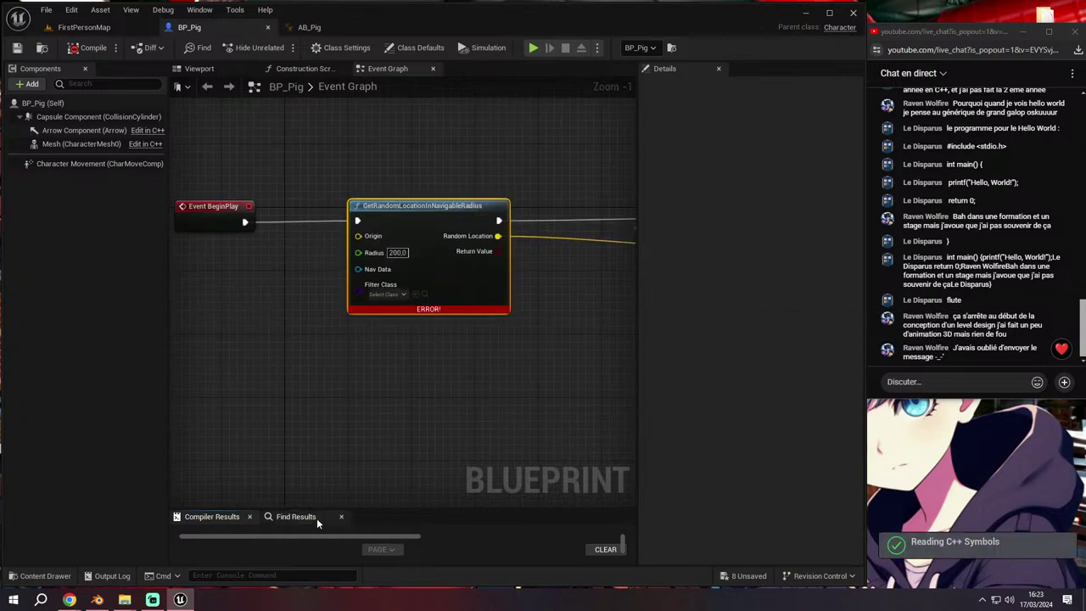
{"action": "left_click_drag", "start_coordinate": [356, 509], "coordinate": [369, 427]}
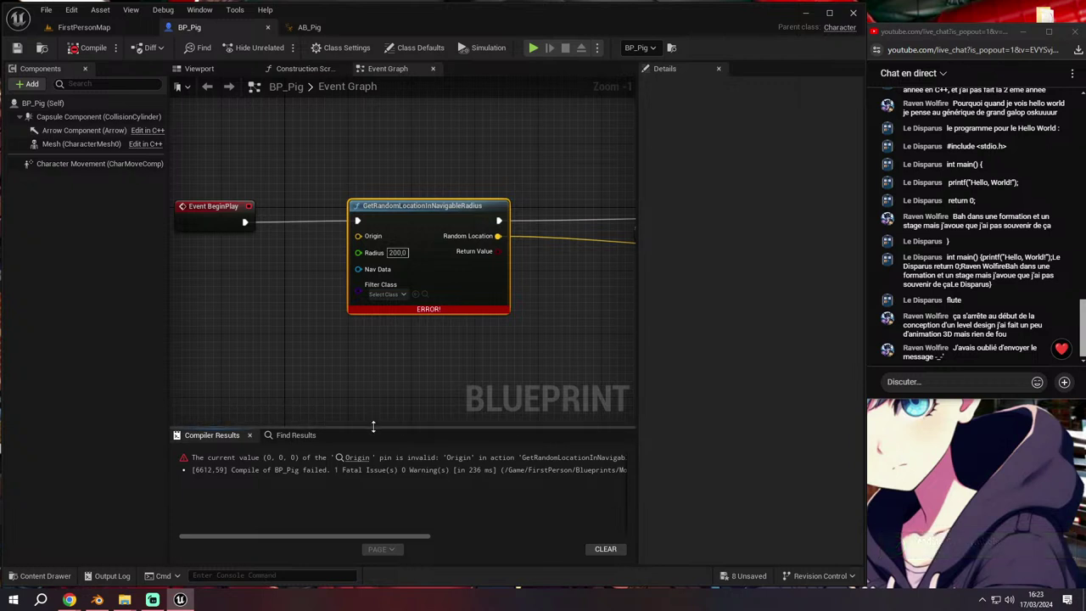
{"action": "right_click_drag", "start_coordinate": [409, 397], "coordinate": [419, 408]}
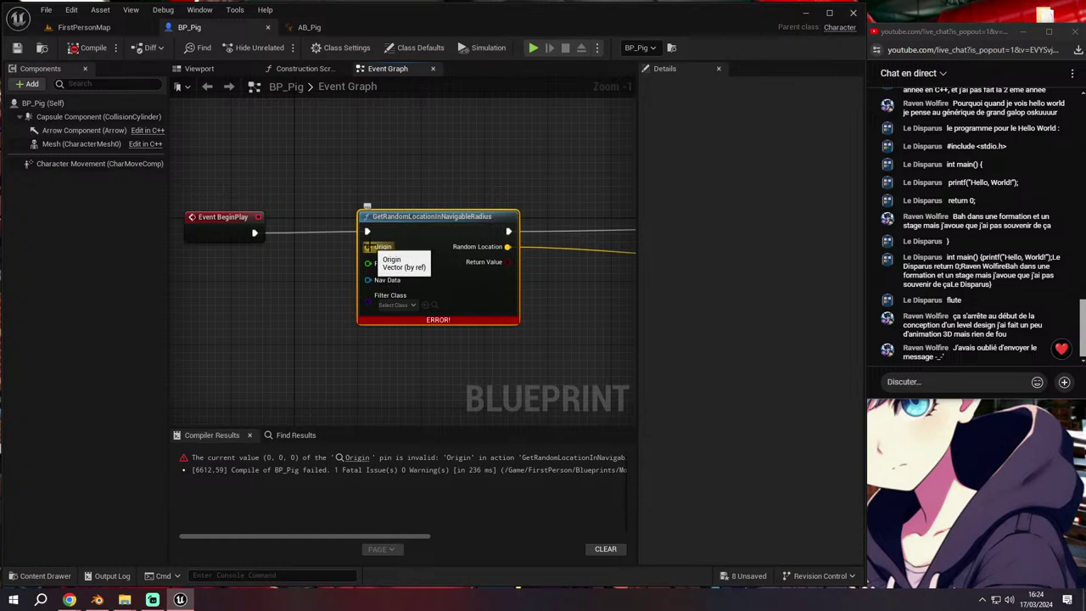
{"action": "right_click_drag", "start_coordinate": [319, 270], "coordinate": [425, 271]}
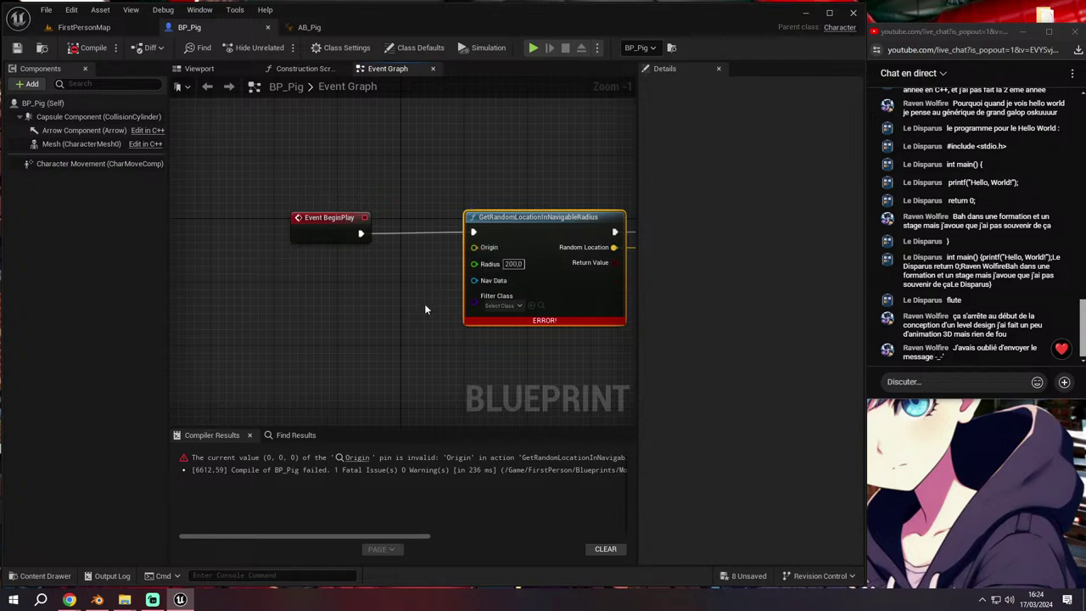
{"action": "right_click_drag", "start_coordinate": [426, 309], "coordinate": [318, 313]}
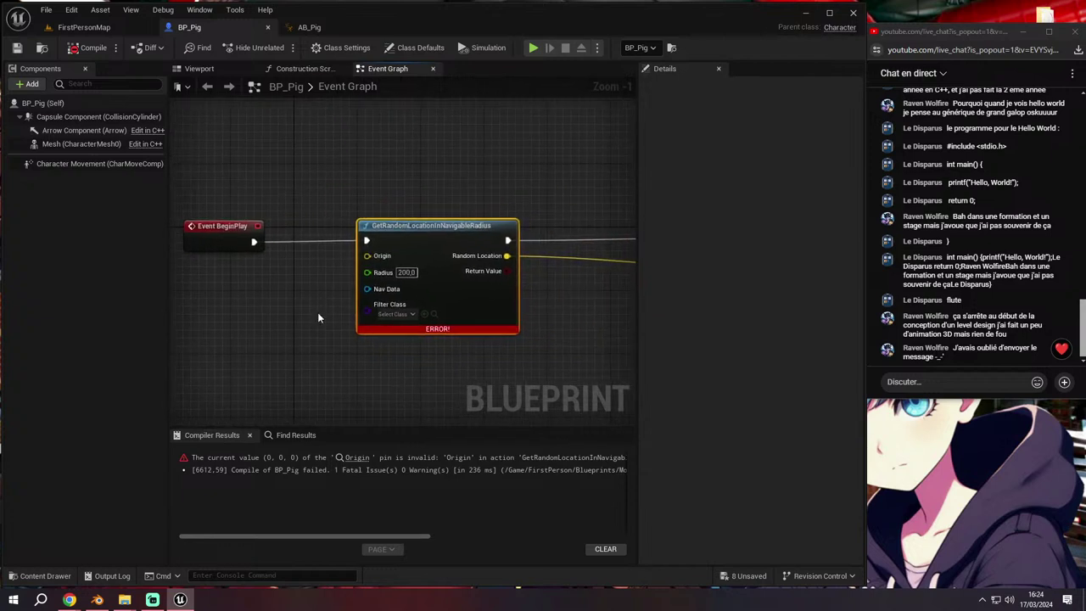
{"action": "scroll", "coordinate": [318, 312], "scroll_direction": "down", "scroll_amount": 1}
{"action": "mouse_move", "coordinate": [318, 312]}
{"action": "right_mouse_down"}
{"action": "mouse_move", "coordinate": [269, 311]}
{"action": "mouse_move", "coordinate": [365, 315]}
{"action": "right_mouse_up"}
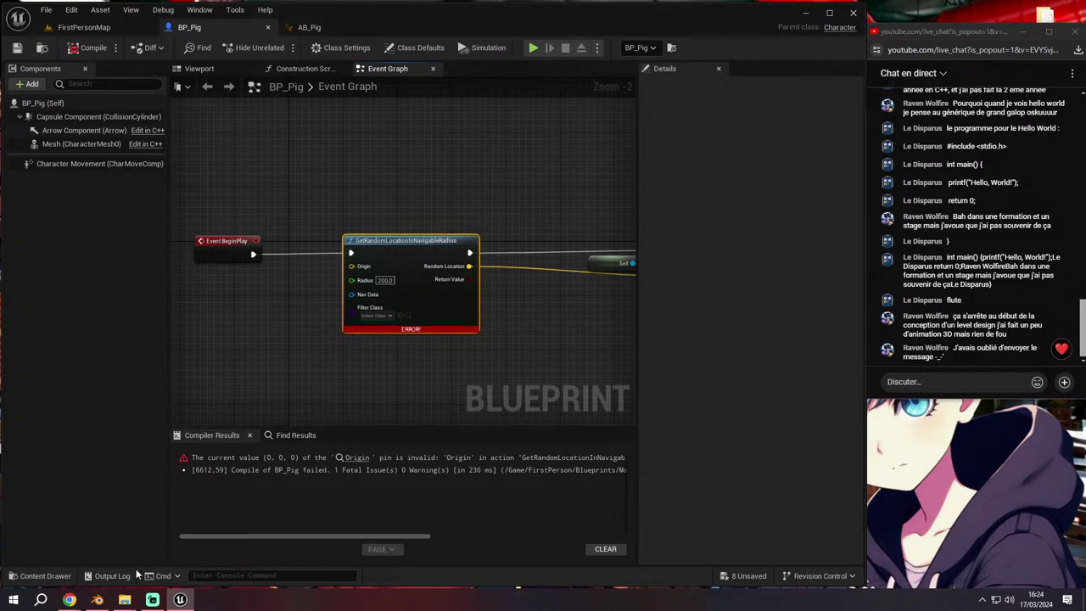
View the Blueprint 1 reference image from the Minecraft Pig folder, then close Photos
{"action": "mouse_move", "coordinate": [125, 600]}
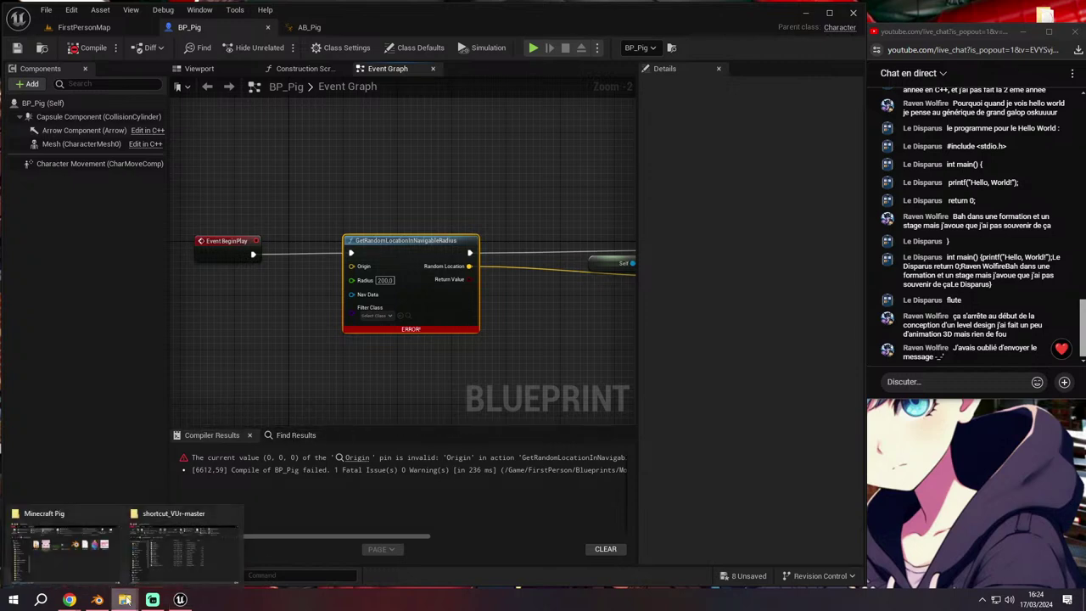
{"action": "left_click", "coordinate": [97, 558]}
{"action": "double_click", "coordinate": [607, 254]}
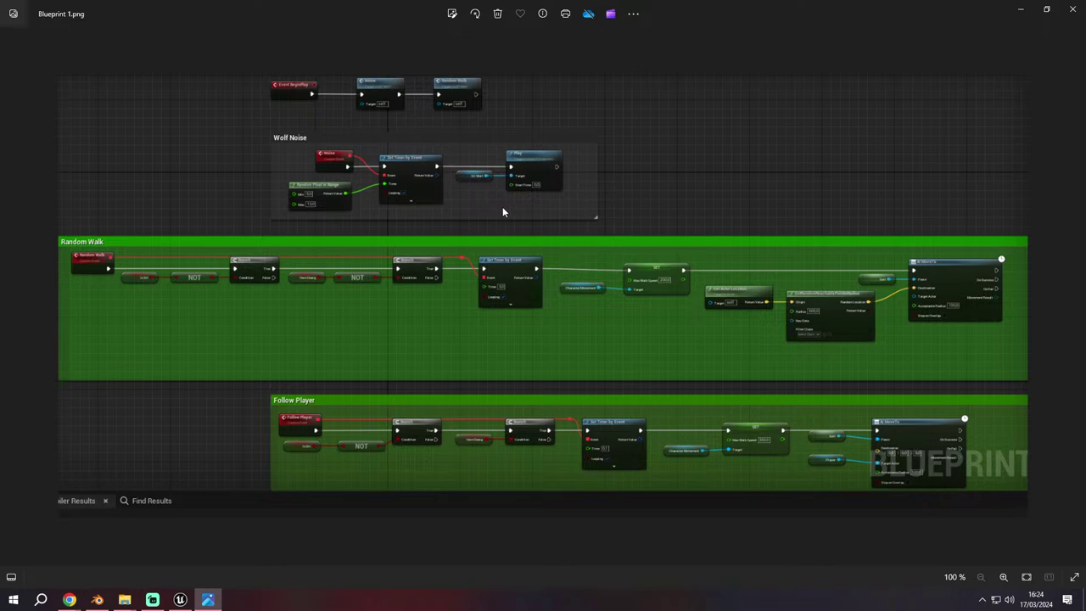
{"action": "left_click", "coordinate": [1073, 10]}
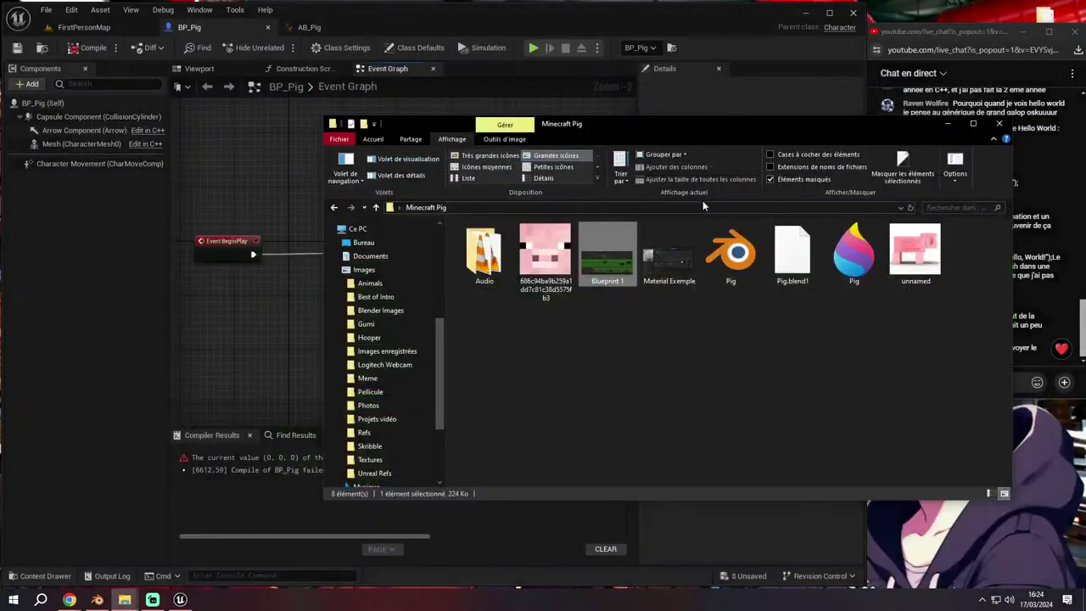
{"action": "left_click", "coordinate": [964, 120]}
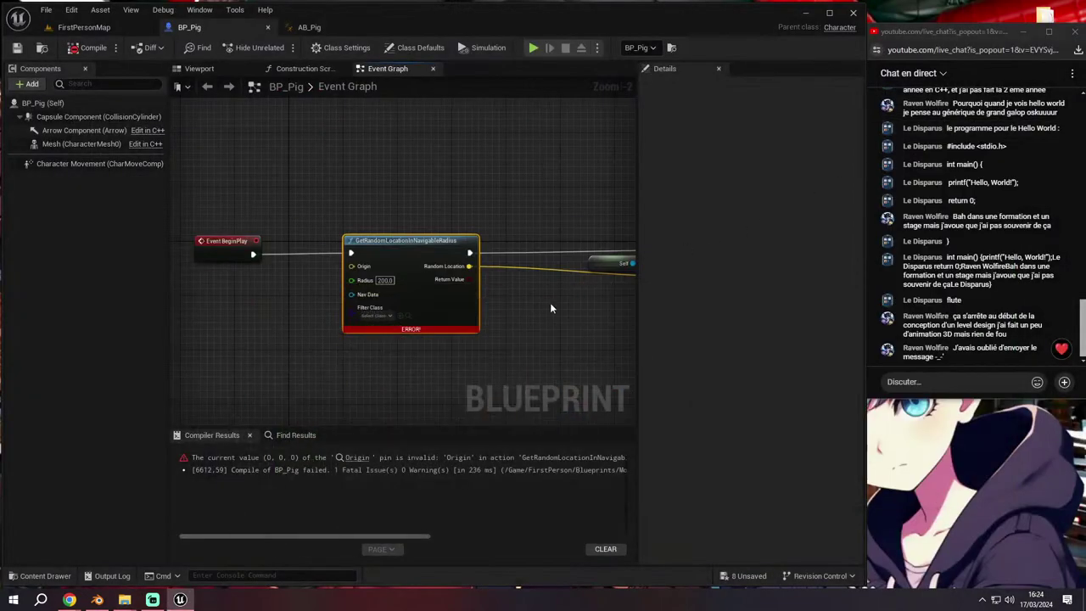
Set the random location Radius to 500 and feed Get Actor Location into Origin
{"action": "left_click", "coordinate": [385, 280]}
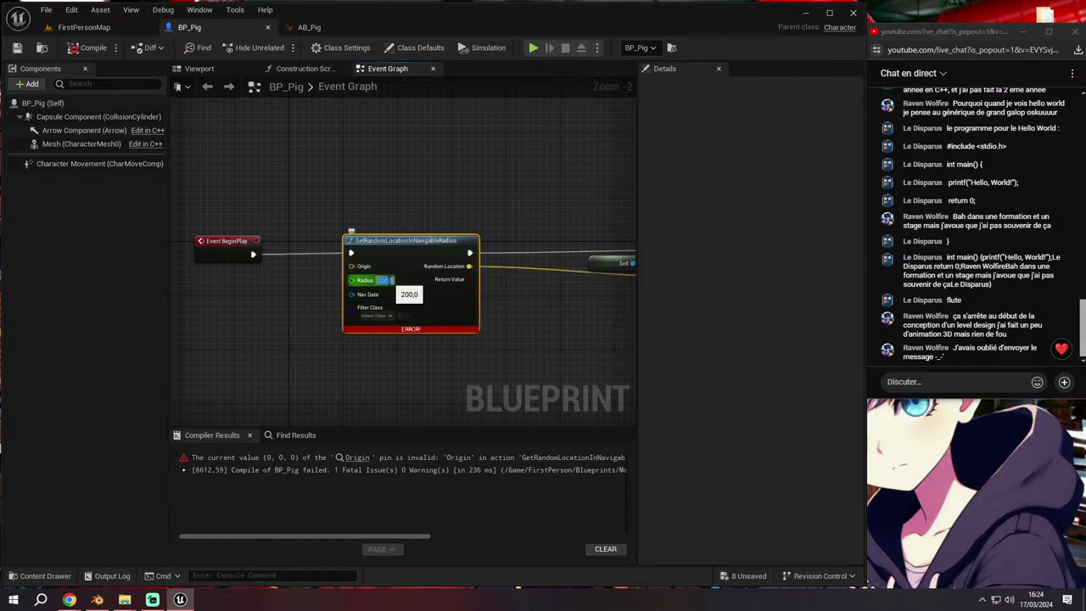
{"action": "right_click_drag", "start_coordinate": [332, 305], "coordinate": [410, 308]}
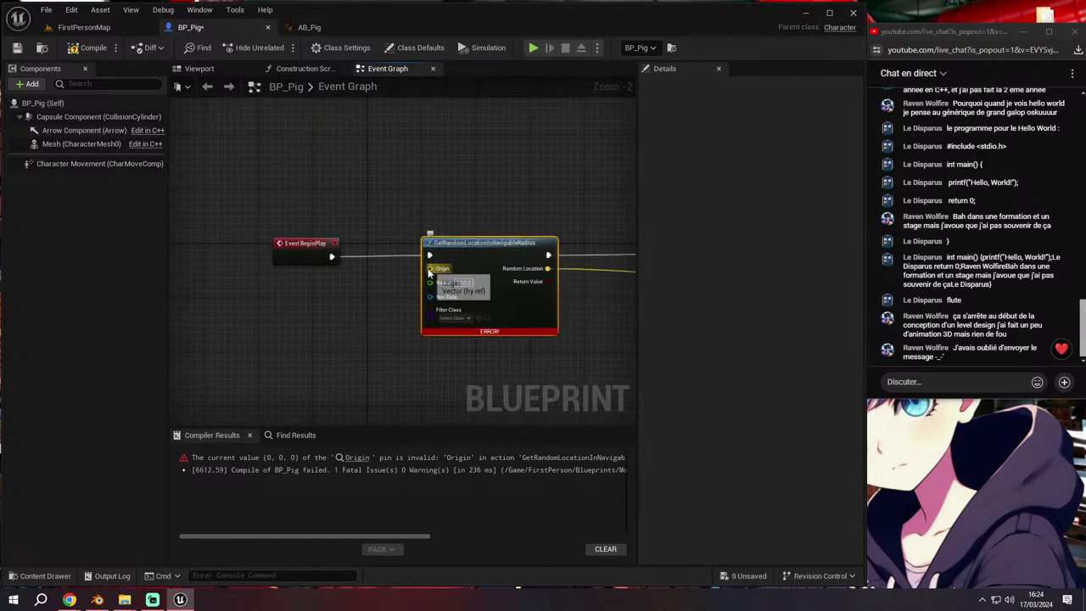
{"action": "left_click_drag", "start_coordinate": [431, 268], "coordinate": [339, 294]}
{"action": "type", "text": "get acto"}
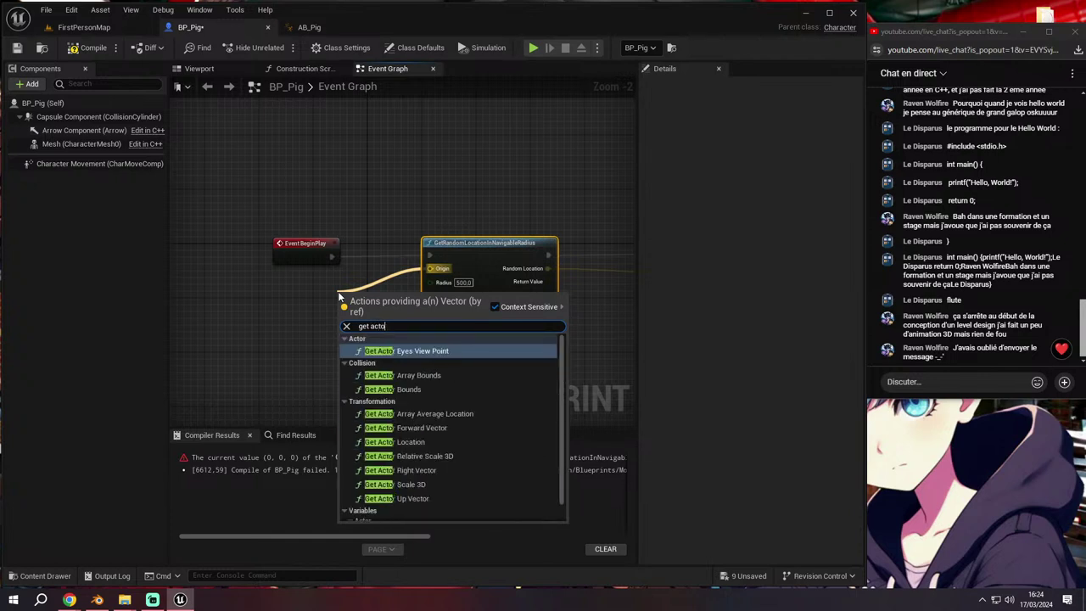
{"action": "type", "text": "r loca"}
{"action": "left_click", "coordinate": [393, 364]}
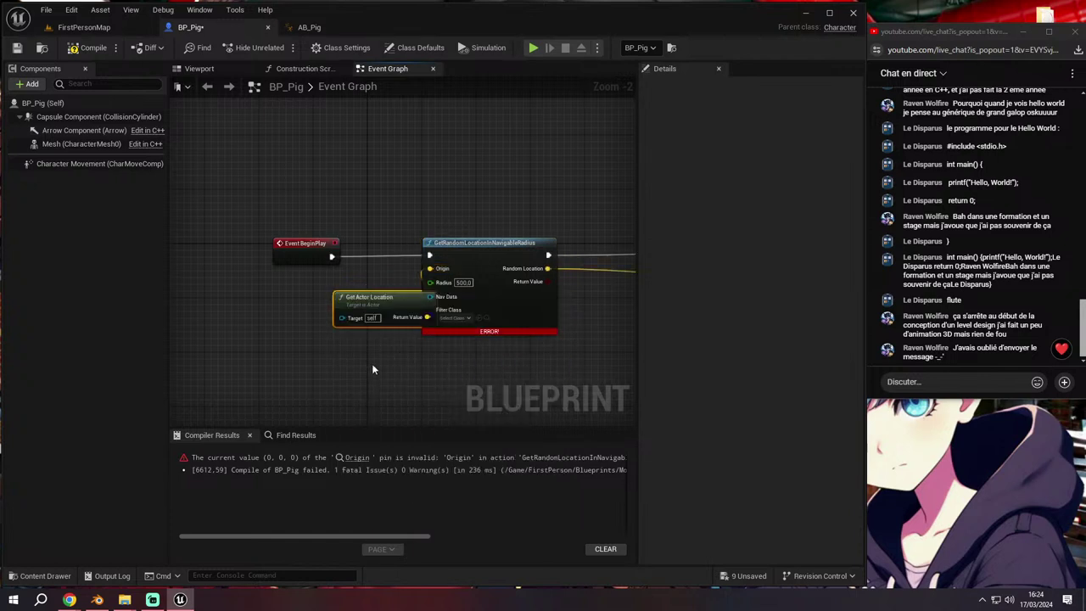
Tidy the BeginPlay, Get Actor Location, AI MoveTo and Self nodes, then compile BP_Pig
{"action": "left_click_drag", "start_coordinate": [292, 258], "coordinate": [193, 257]}
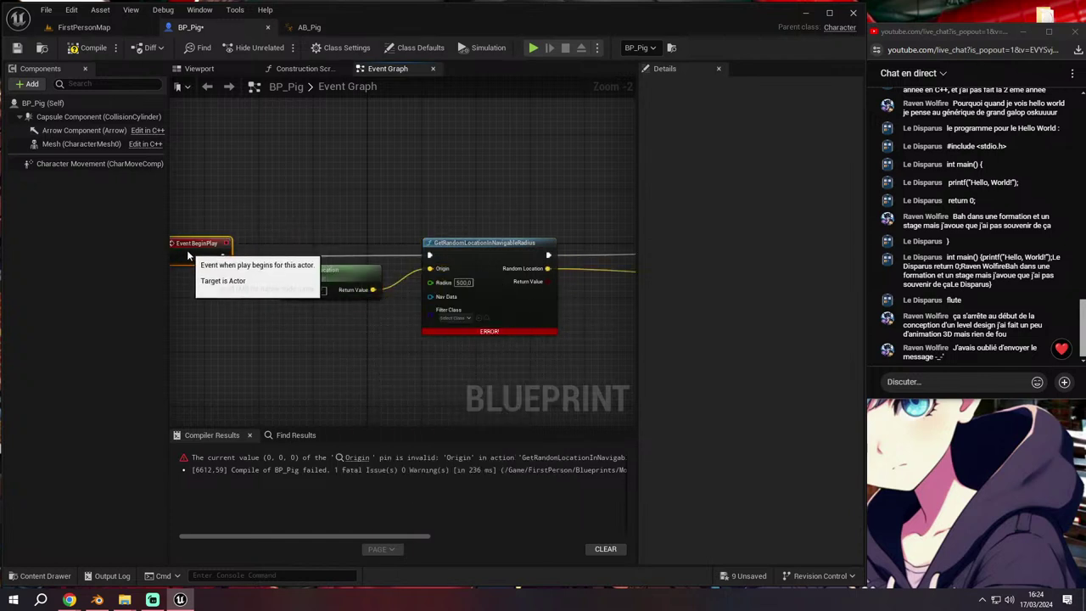
{"action": "left_click_drag", "start_coordinate": [327, 273], "coordinate": [331, 263]}
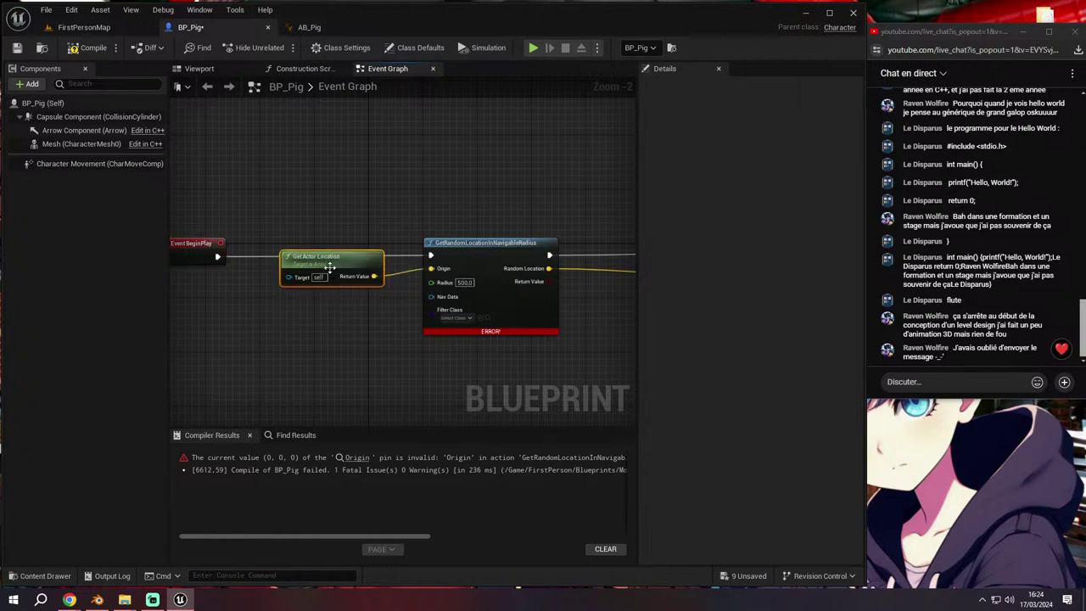
{"action": "left_click_drag", "start_coordinate": [306, 225], "coordinate": [487, 291]}
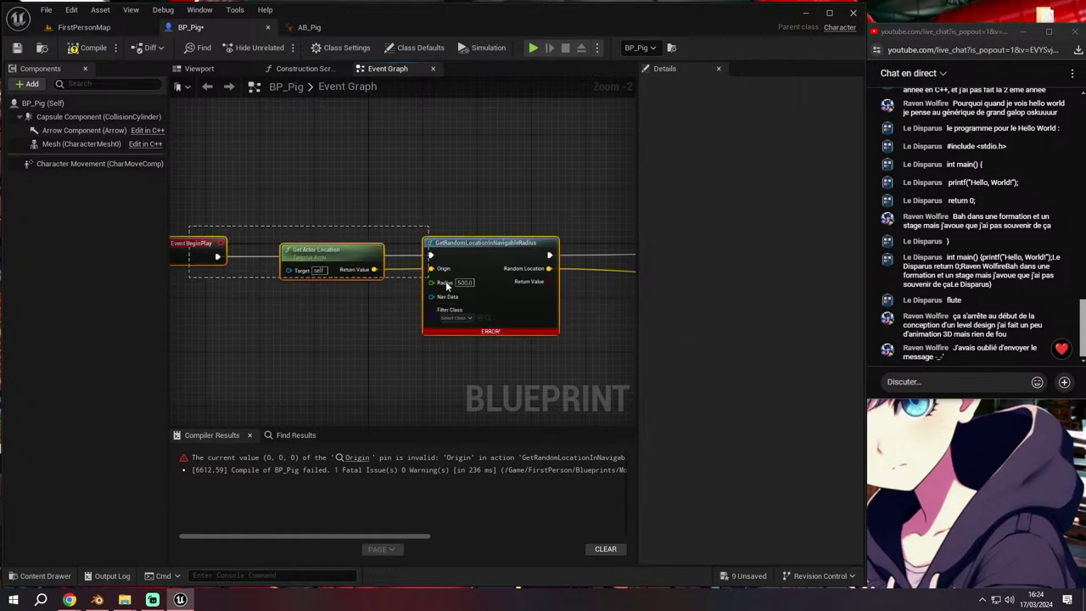
{"action": "scroll", "coordinate": [458, 284], "scroll_direction": "up", "scroll_amount": 2}
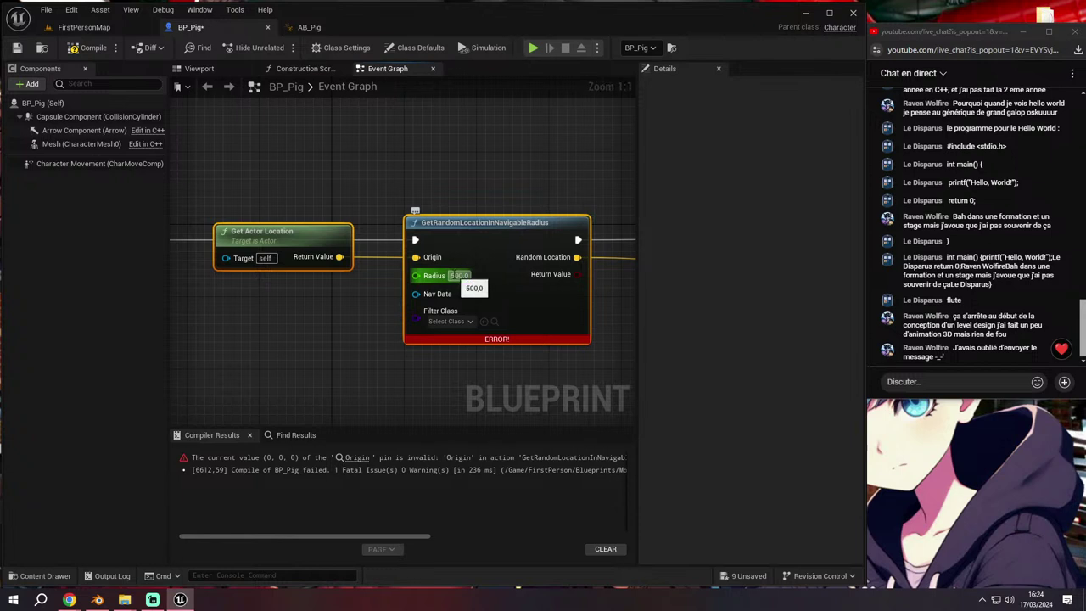
{"action": "right_click_drag", "start_coordinate": [514, 153], "coordinate": [347, 153]}
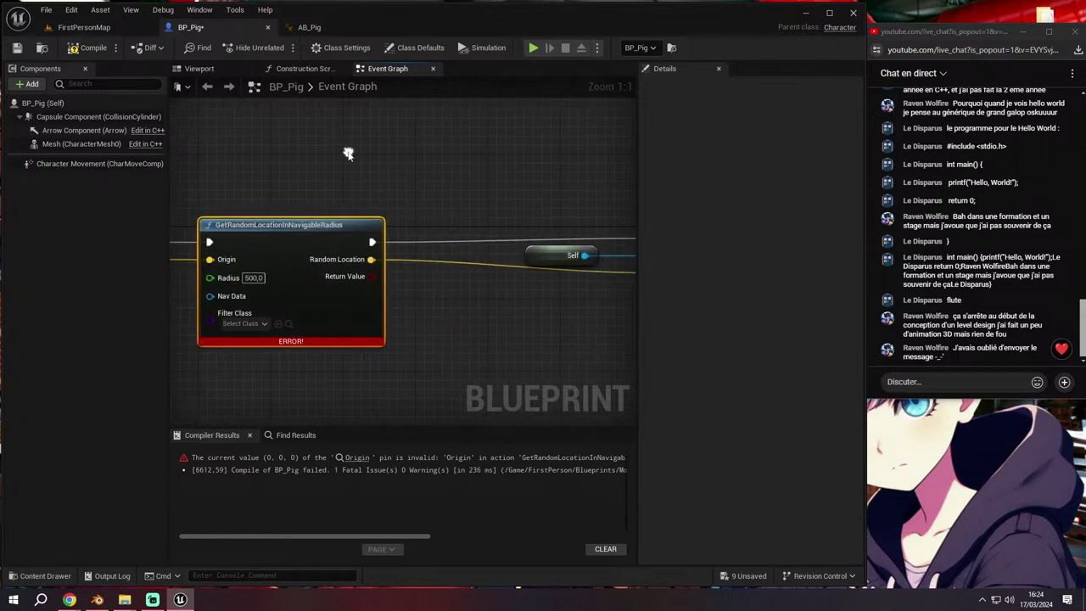
{"action": "scroll", "coordinate": [322, 170], "scroll_direction": "down", "scroll_amount": 2}
{"action": "left_click_drag", "start_coordinate": [443, 170], "coordinate": [560, 284]}
{"action": "scroll", "coordinate": [562, 280], "scroll_direction": "down", "scroll_amount": 1}
{"action": "left_click_drag", "start_coordinate": [564, 207], "coordinate": [522, 207]}
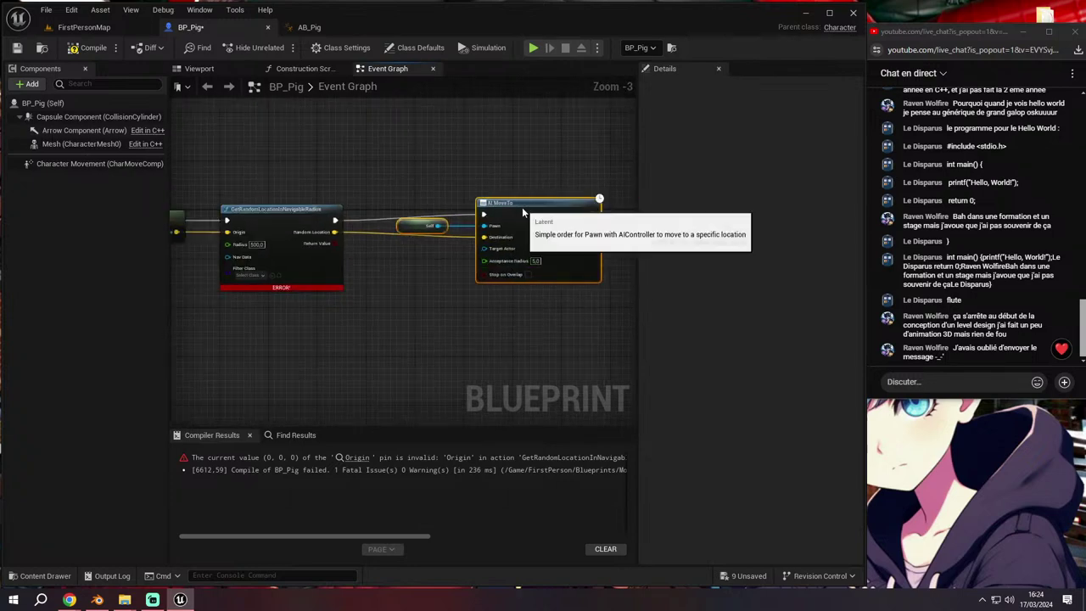
{"action": "left_click", "coordinate": [84, 48]}
Play-test FirstPersonMap and watch the pig wander on its own
{"action": "left_click", "coordinate": [93, 27]}
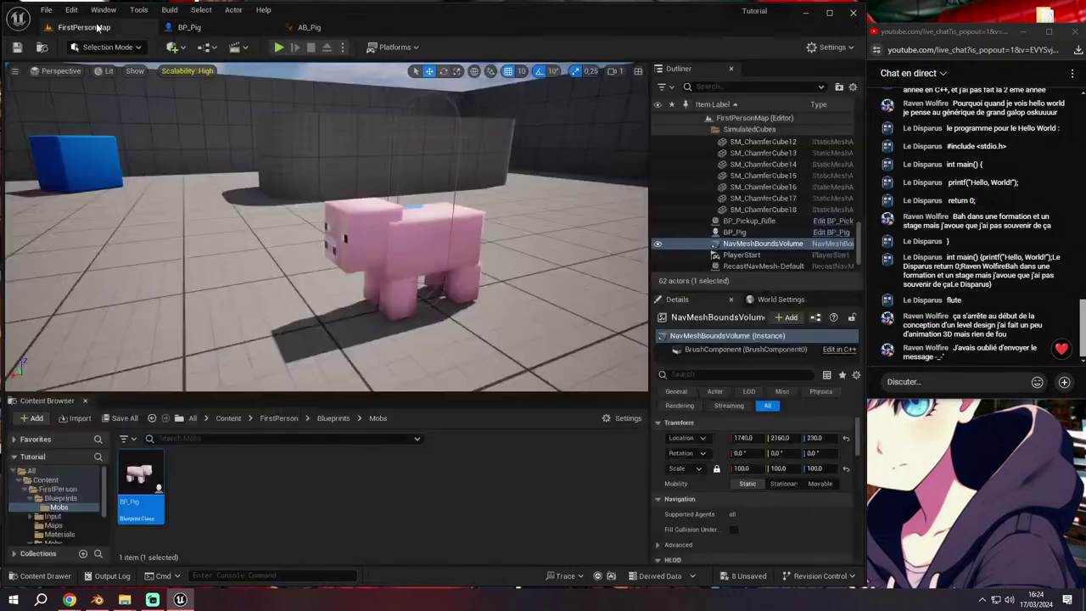
{"action": "key", "text": "alt+p"}
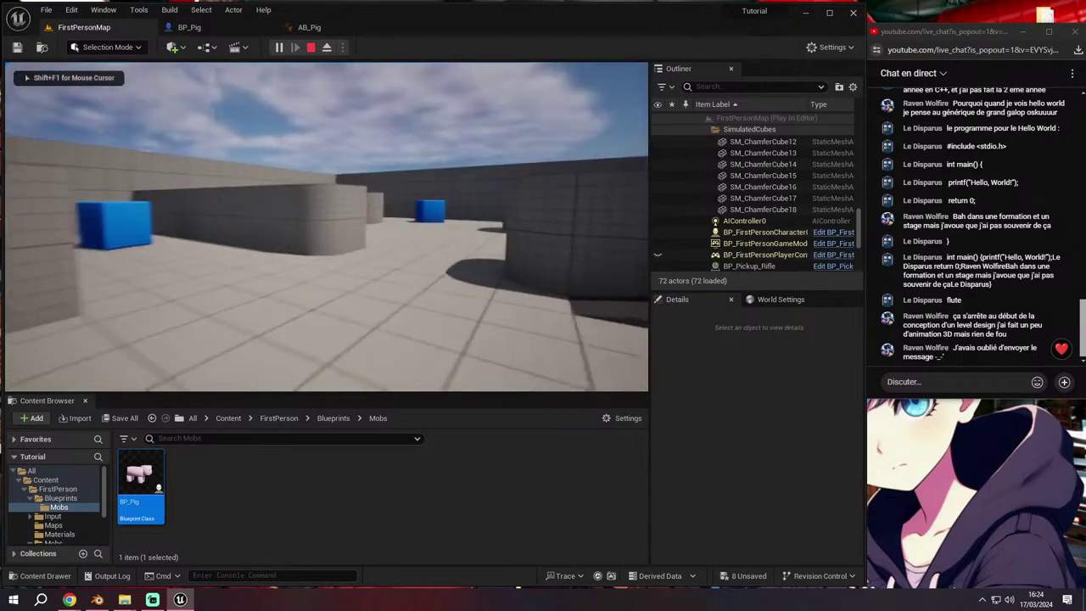
{"action": "key", "text": "w"}
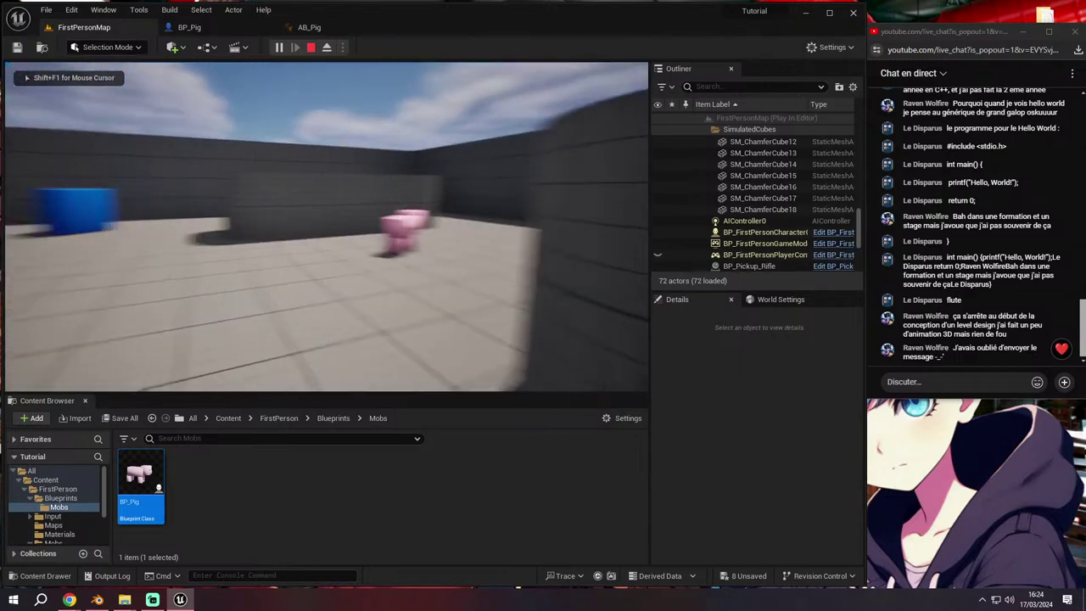
{"action": "key", "text": "w"}
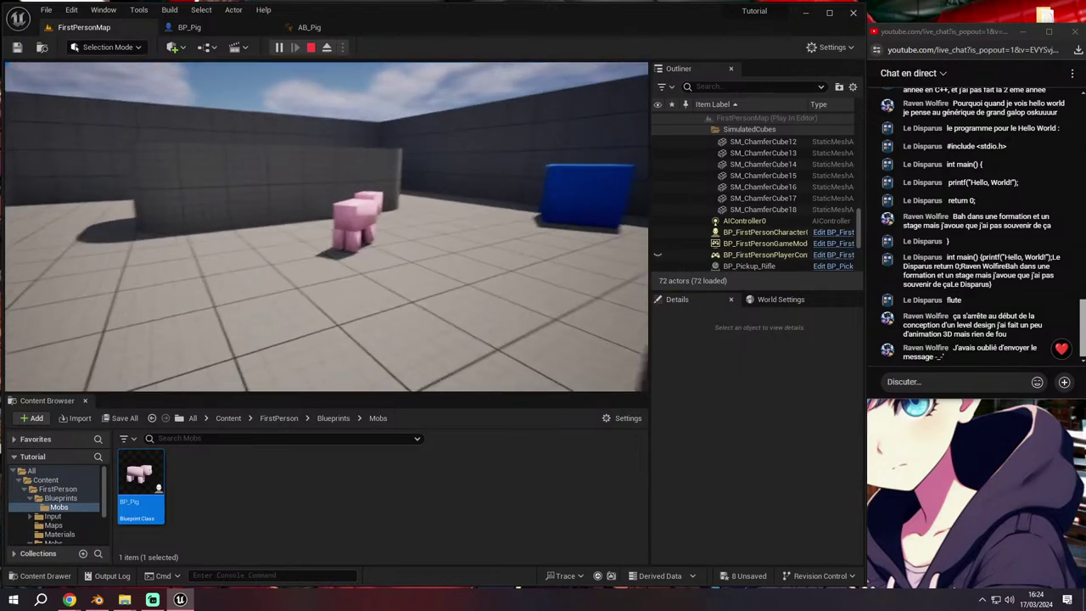
{"action": "key", "text": "Escape"}
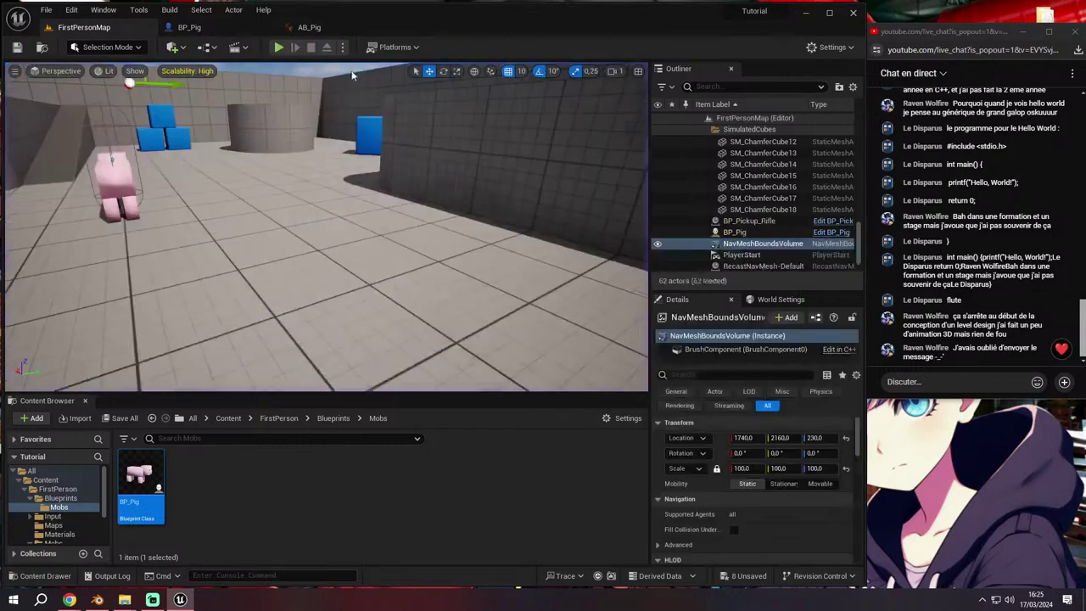
Back in BP_Pig's Event Graph, move Event BeginPlay further left
{"action": "left_click", "coordinate": [212, 27]}
{"action": "scroll", "coordinate": [452, 262], "scroll_direction": "up", "scroll_amount": 2}
{"action": "left_click_drag", "start_coordinate": [423, 264], "coordinate": [259, 268]}
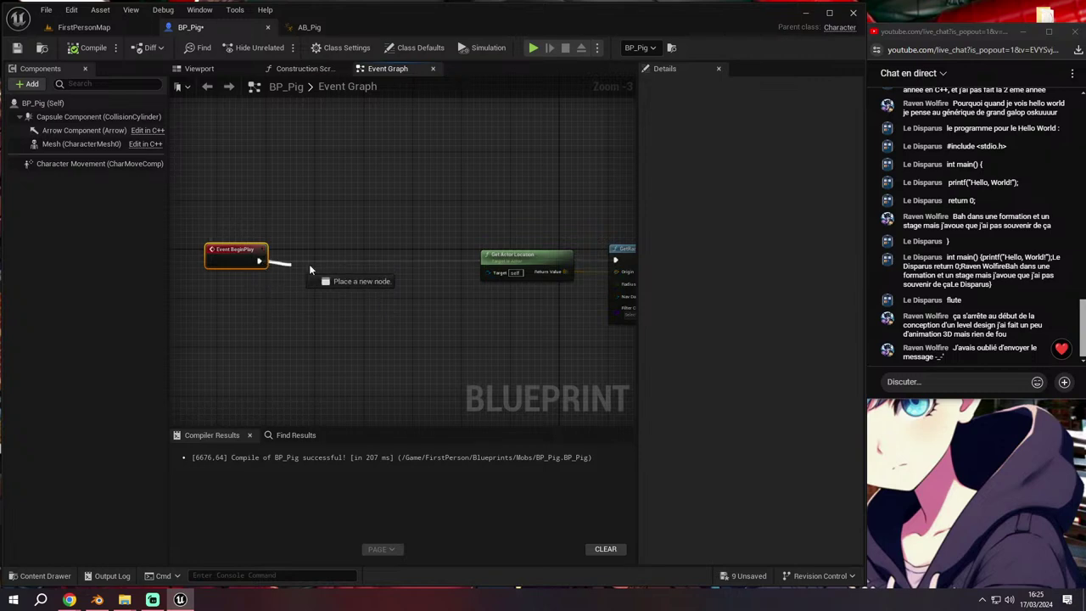
Add a custom event named Random Walk to the Event Graph
{"action": "left_click_drag", "start_coordinate": [258, 264], "coordinate": [335, 264]}
{"action": "right_click", "coordinate": [227, 332]}
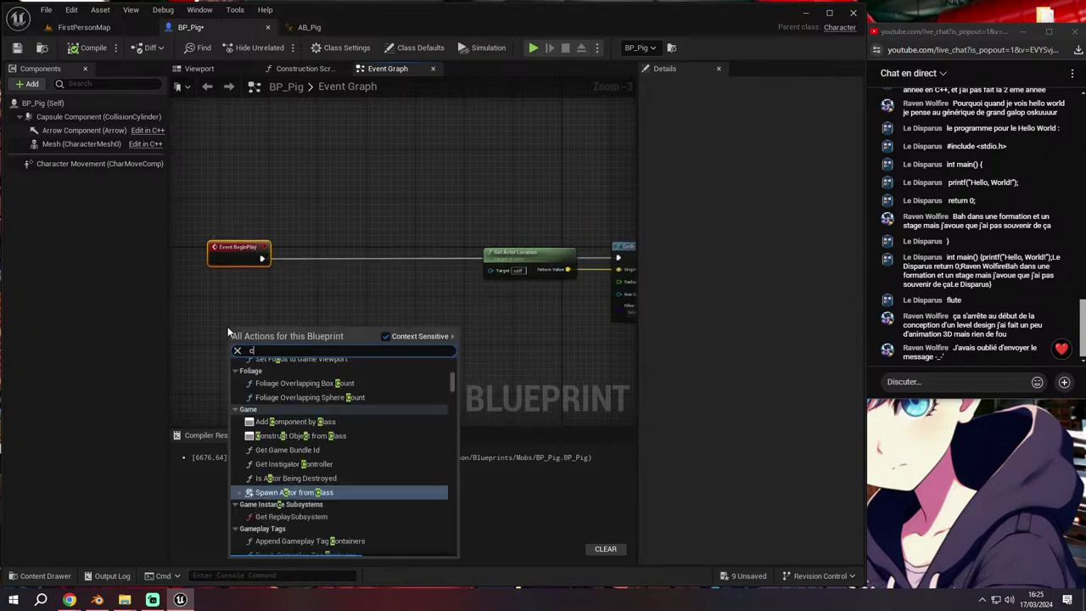
{"action": "type", "text": "custom event"}
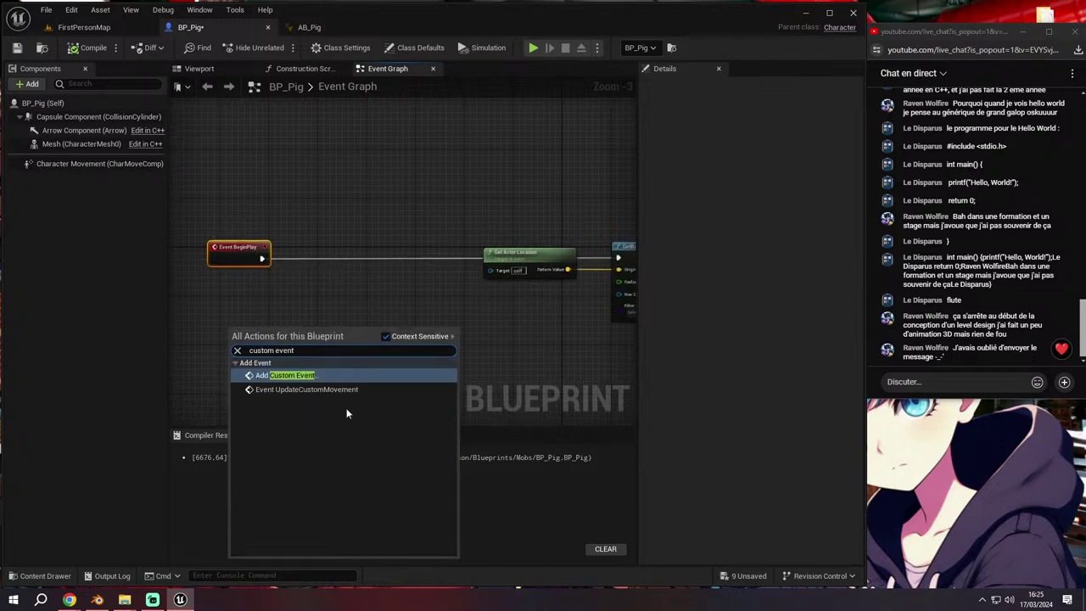
{"action": "left_click", "coordinate": [313, 377]}
{"action": "type", "text": "Random"}
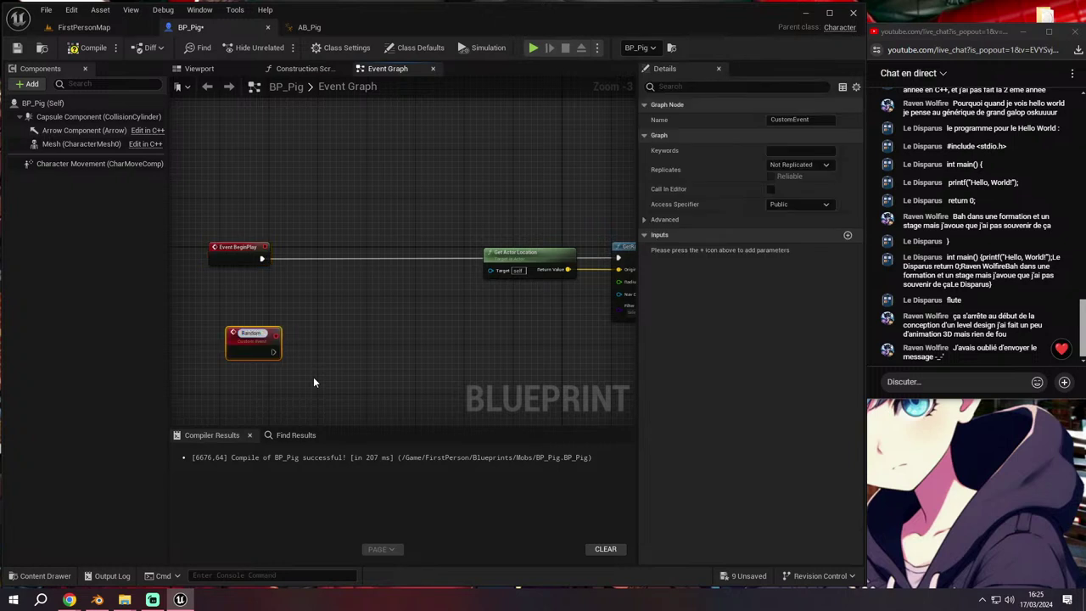
{"action": "type", "text": " Walk"}
{"action": "key", "text": "Return"}
Break BeginPlay's existing exec link and have it call Random Walk instead
{"action": "scroll", "coordinate": [313, 364], "scroll_direction": "up", "scroll_amount": 2}
{"action": "mouse_move", "coordinate": [313, 364]}
{"action": "right_mouse_down"}
{"action": "mouse_move", "coordinate": [395, 339]}
{"action": "mouse_move", "coordinate": [340, 325]}
{"action": "right_mouse_up"}
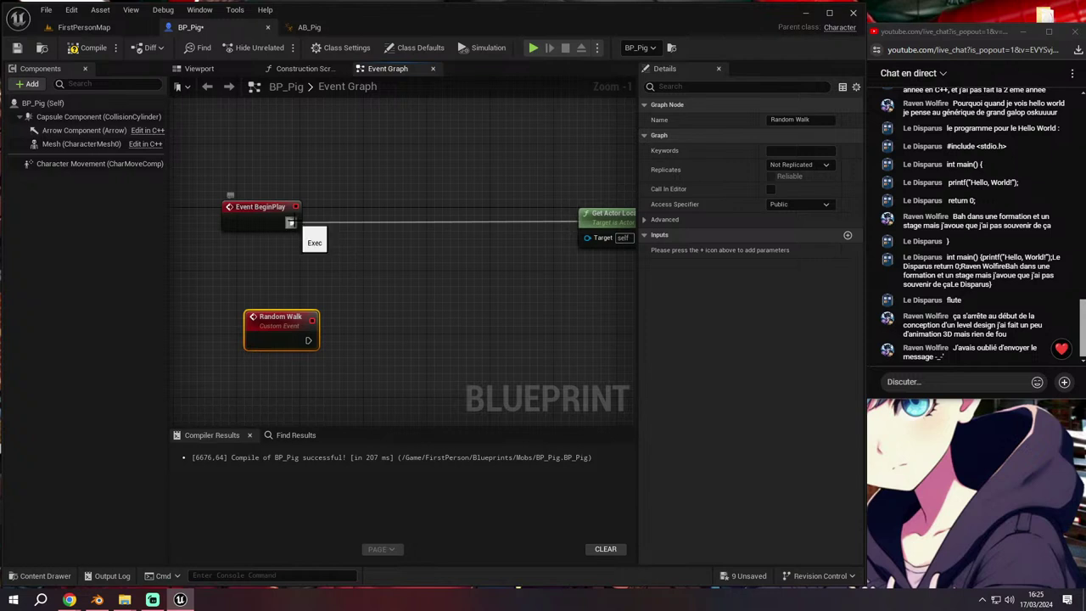
{"action": "left_click", "coordinate": [291, 223], "text": "alt"}
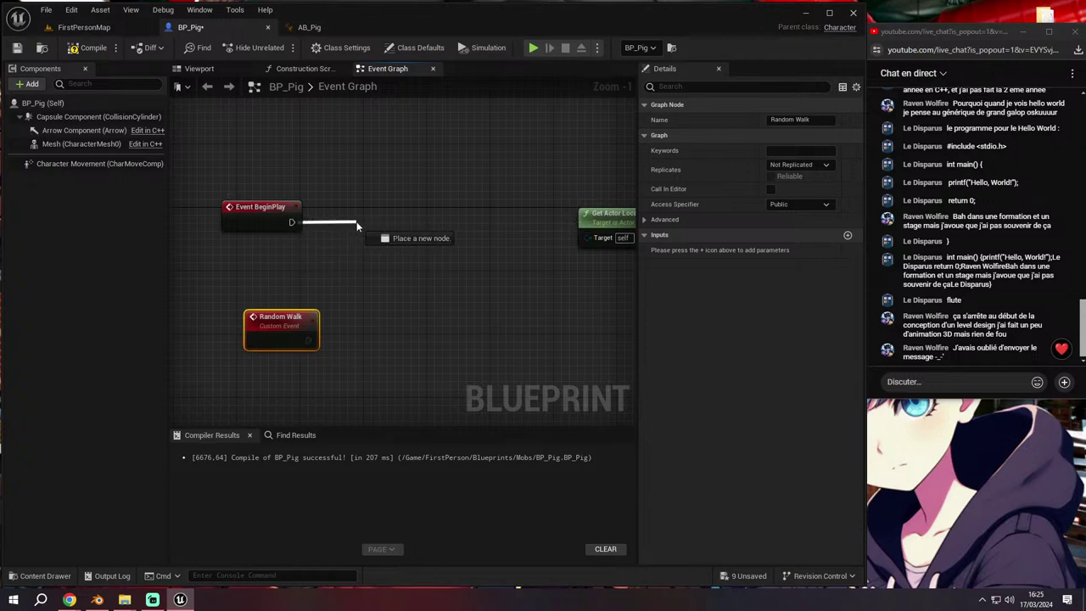
{"action": "left_click_drag", "start_coordinate": [356, 226], "coordinate": [362, 227]}
{"action": "type", "text": "rando"}
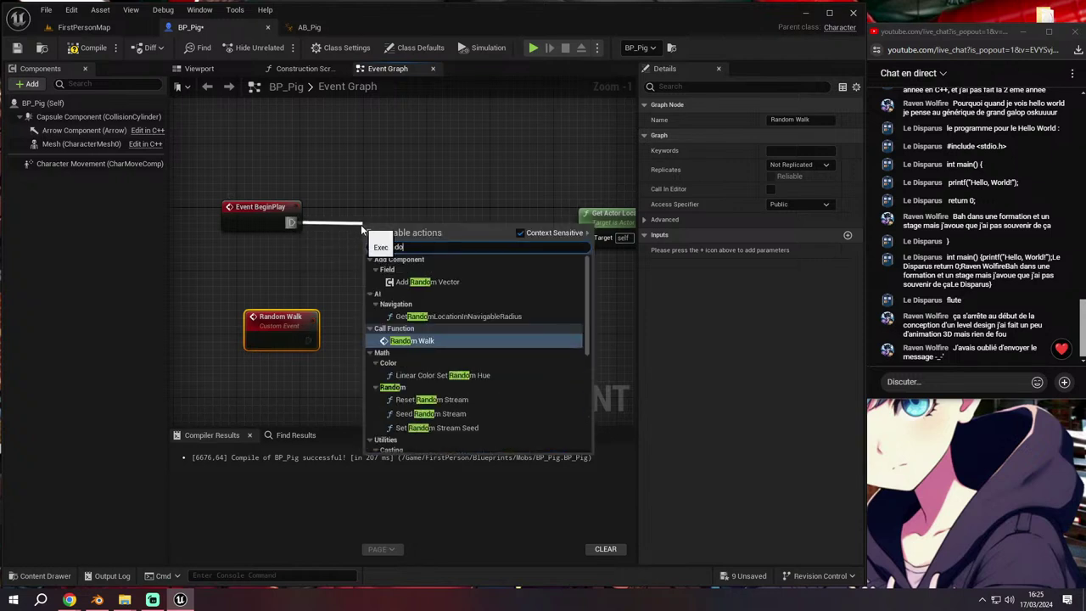
{"action": "type", "text": "m walk"}
{"action": "left_click", "coordinate": [412, 271]}
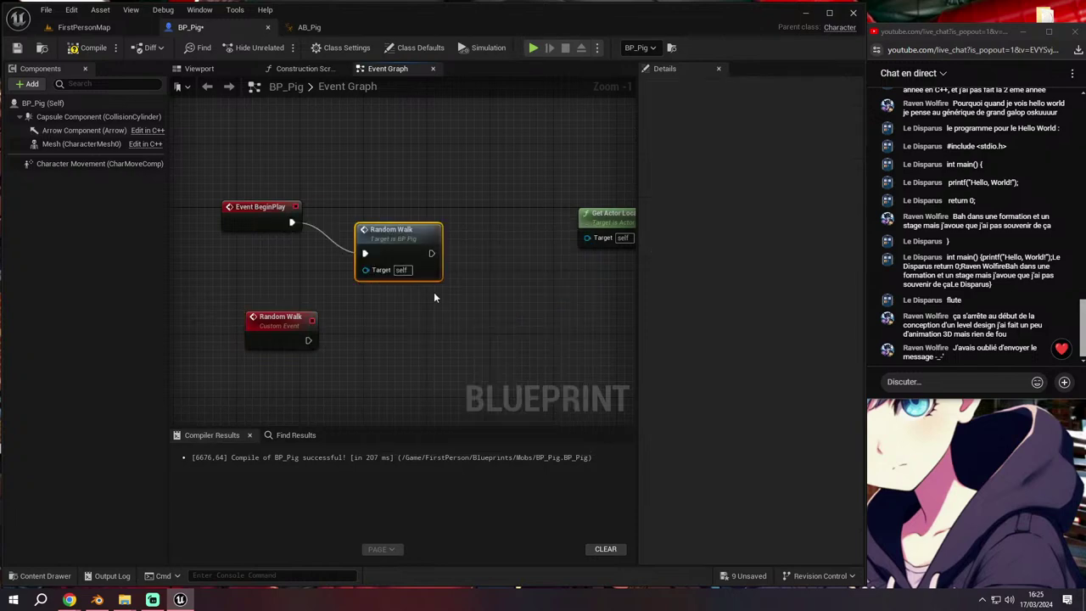
{"action": "scroll", "coordinate": [358, 229], "scroll_direction": "down", "scroll_amount": 1}
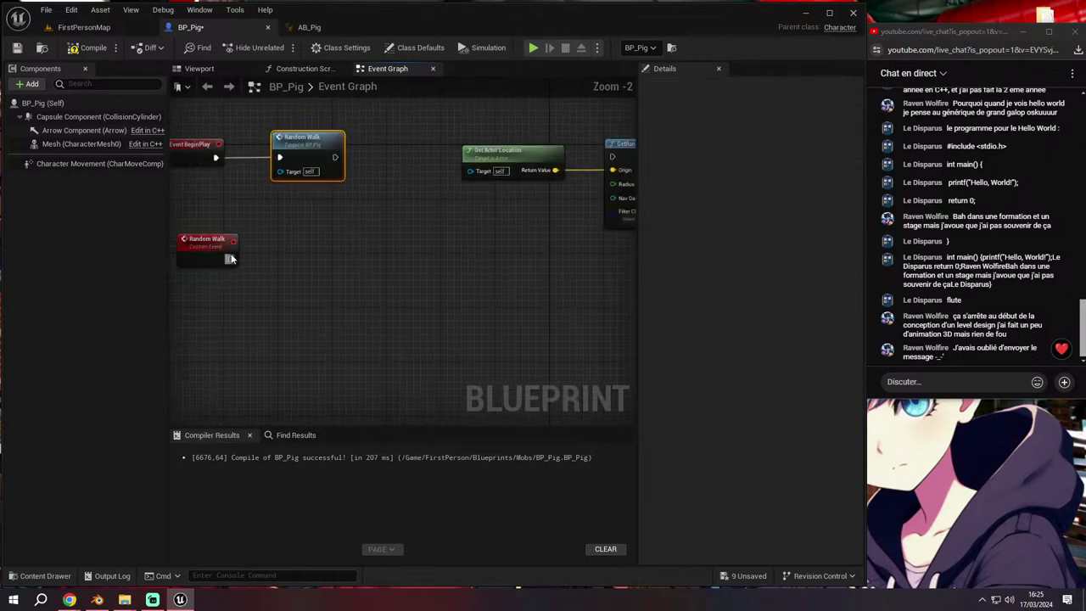
{"action": "left_click_drag", "start_coordinate": [299, 260], "coordinate": [300, 260]}
Add a Set Timer by Event node after Random Walk with a 3.0-second Time and Looping enabled
{"action": "type", "text": "set timer b"}
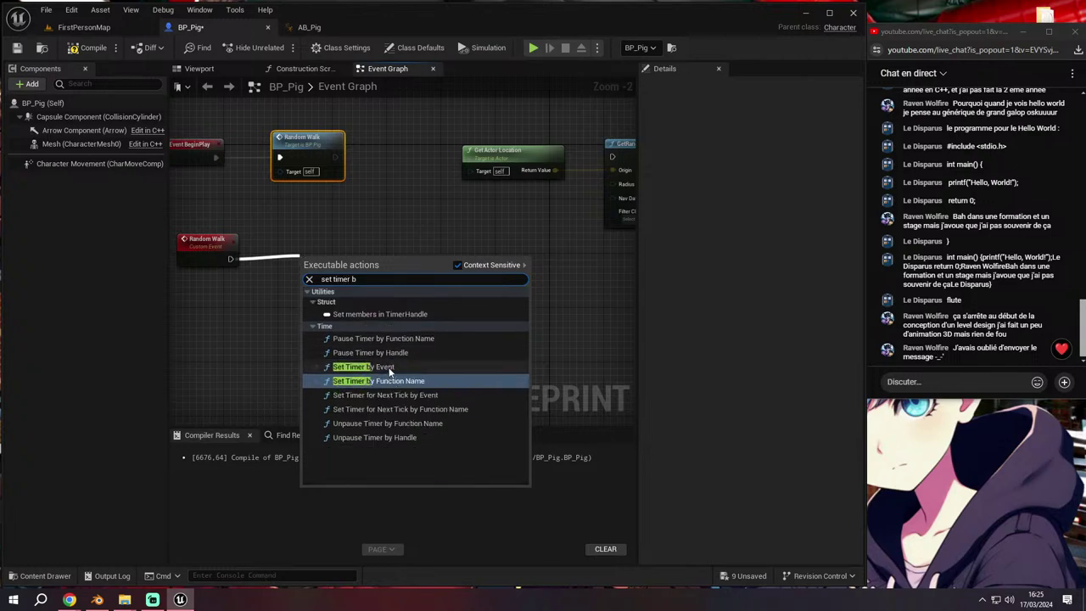
{"action": "left_click", "coordinate": [390, 370]}
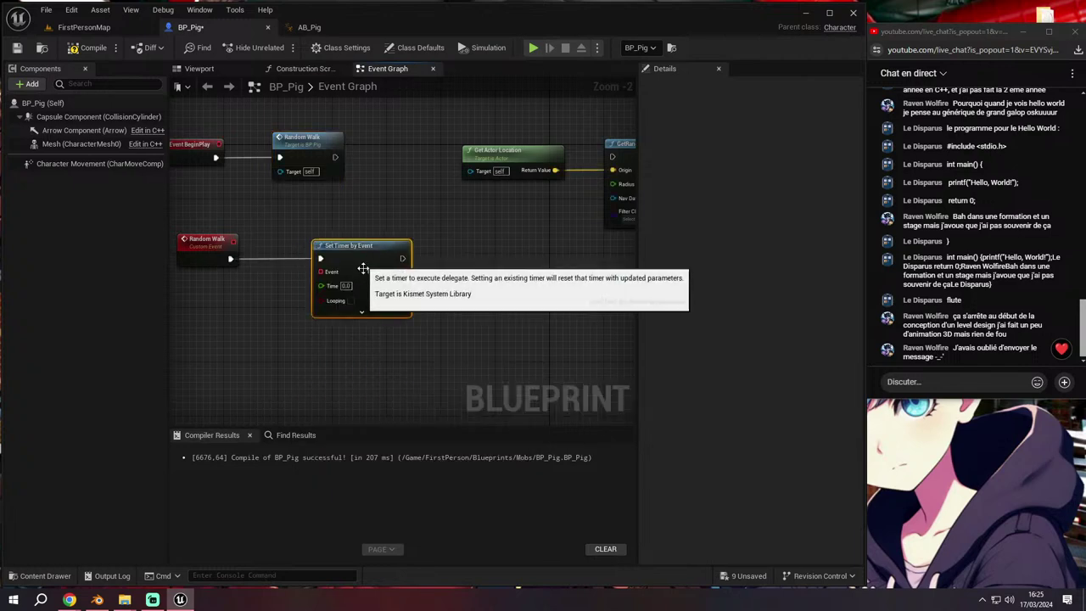
{"action": "scroll", "coordinate": [339, 246], "scroll_direction": "up", "scroll_amount": 2}
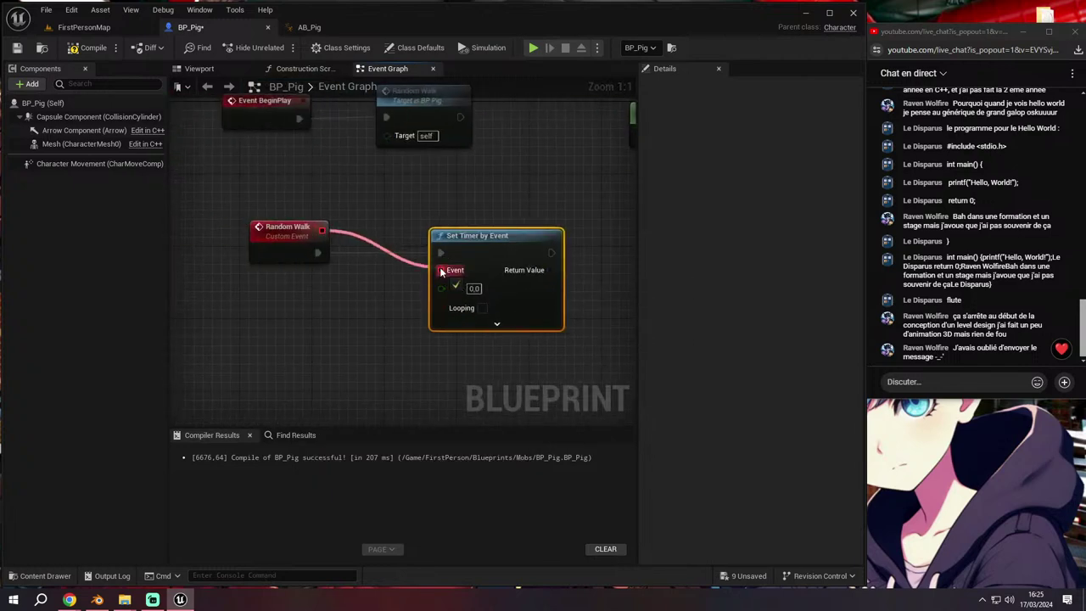
{"action": "left_click", "coordinate": [474, 289]}
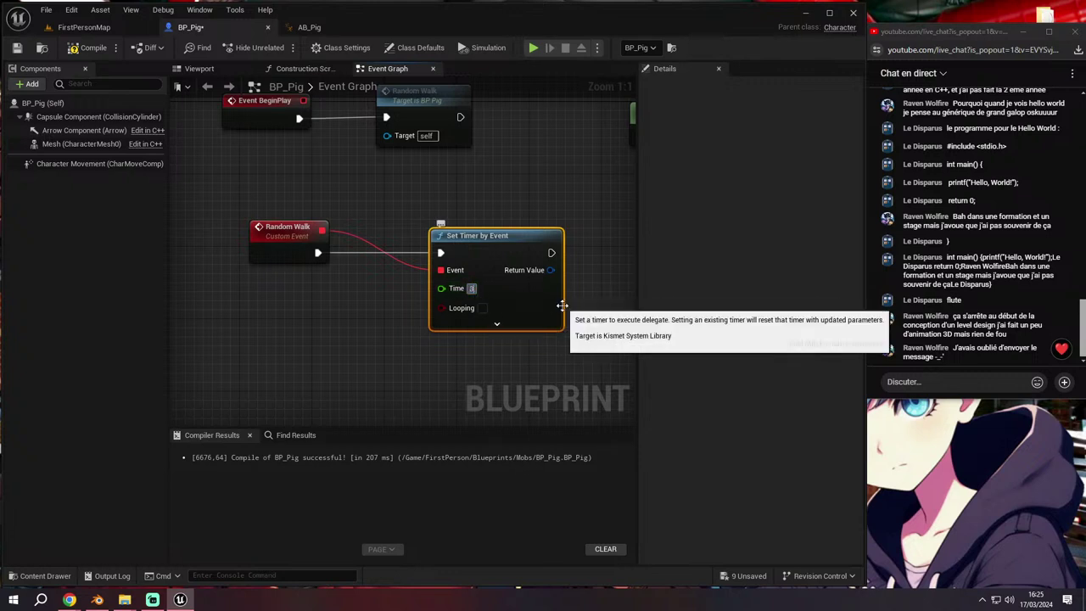
{"action": "type", "text": "3"}
{"action": "key", "text": "Return"}
{"action": "right_click_drag", "start_coordinate": [567, 305], "coordinate": [501, 290]}
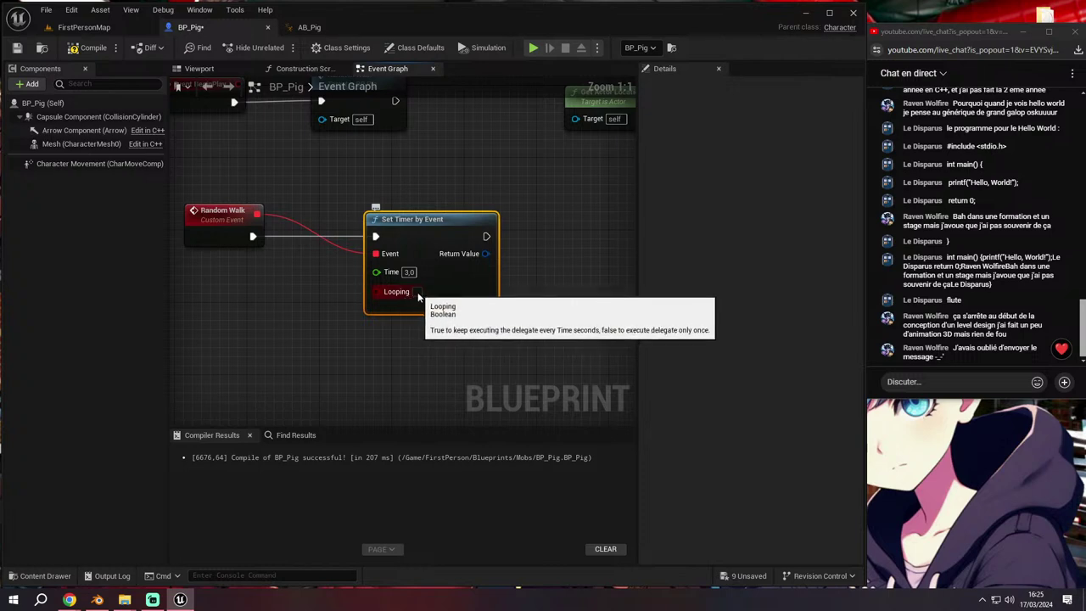
{"action": "left_click", "coordinate": [413, 292]}
{"action": "scroll", "coordinate": [453, 317], "scroll_direction": "down", "scroll_amount": 2}
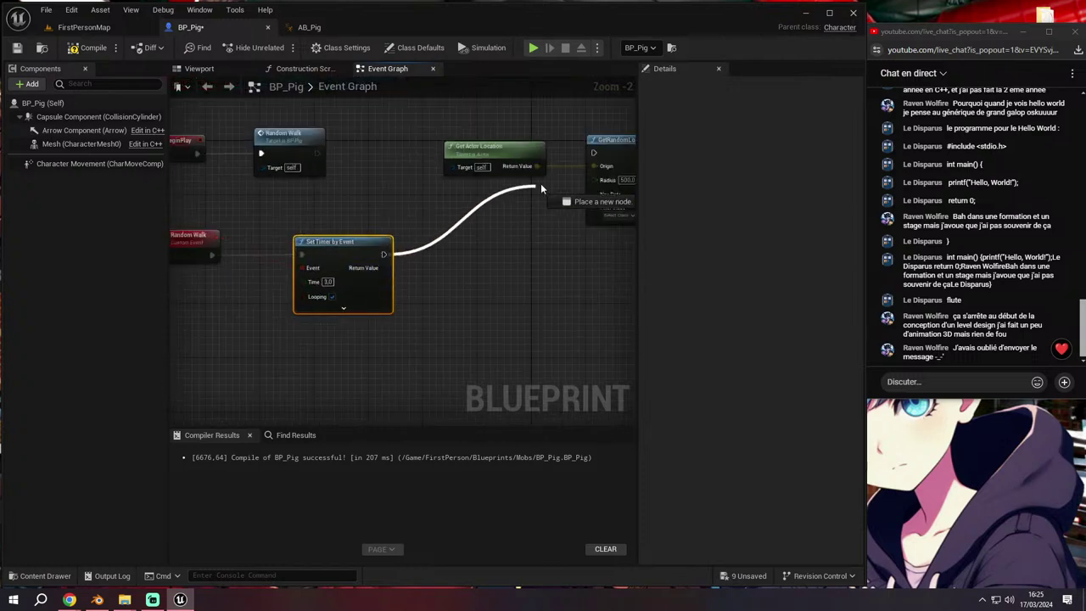
Wire the timer into Get Random Location, compile BP_Pig, and return to FirstPersonMap
{"action": "left_click_drag", "start_coordinate": [540, 187], "coordinate": [593, 156]}
{"action": "scroll", "coordinate": [195, 182], "scroll_direction": "down", "scroll_amount": 2}
{"action": "scroll", "coordinate": [195, 183], "scroll_direction": "down", "scroll_amount": 1}
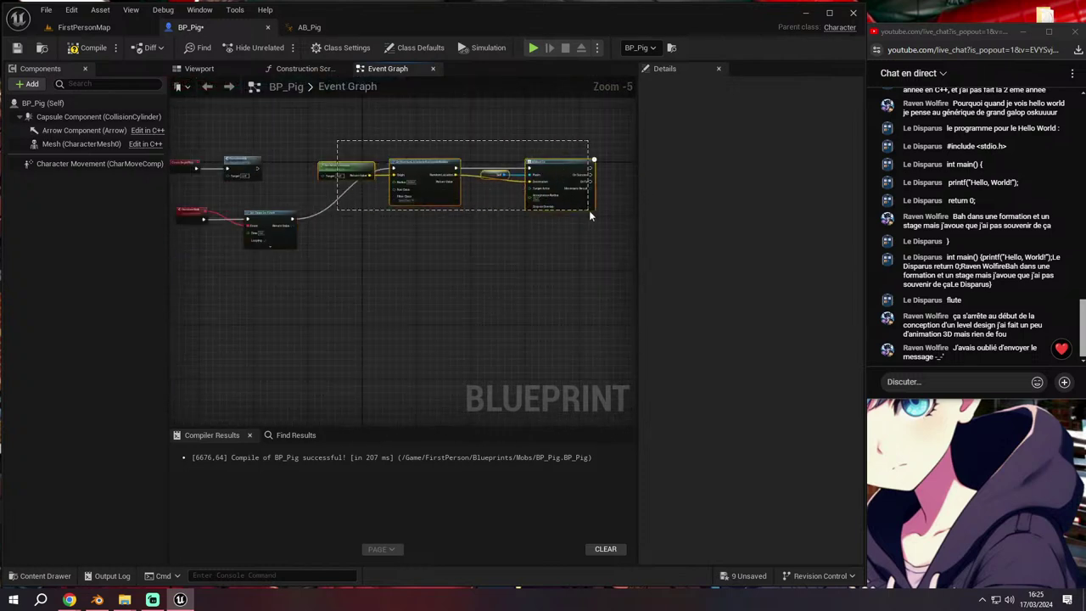
{"action": "scroll", "coordinate": [418, 183], "scroll_direction": "up", "scroll_amount": 2}
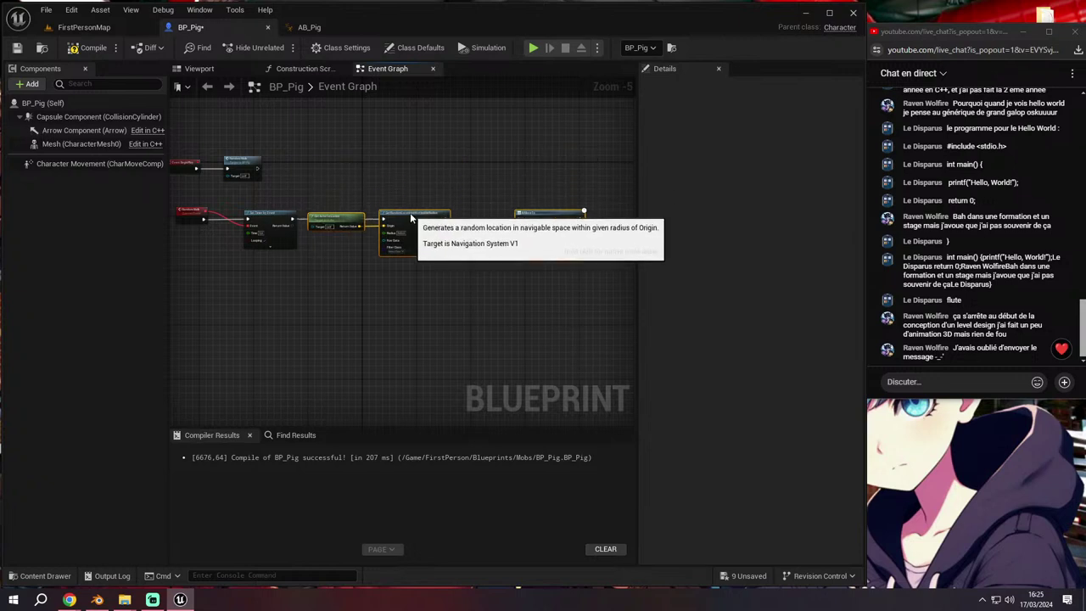
{"action": "mouse_move", "coordinate": [391, 203]}
{"action": "right_mouse_down"}
{"action": "mouse_move", "coordinate": [492, 207]}
{"action": "mouse_move", "coordinate": [322, 206]}
{"action": "right_mouse_up"}
{"action": "left_click", "coordinate": [89, 47]}
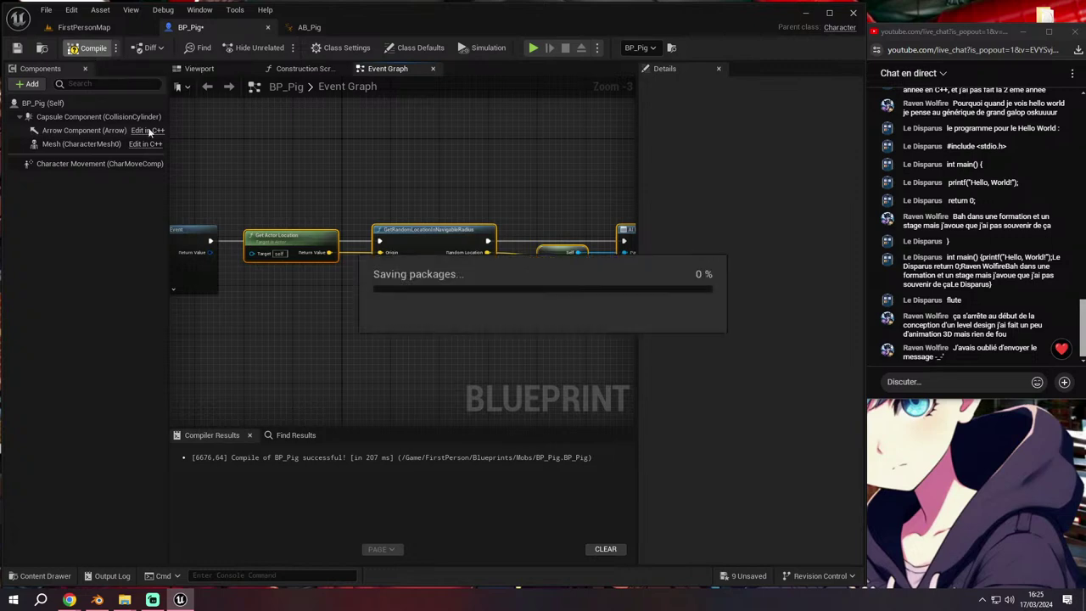
{"action": "scroll", "coordinate": [453, 347], "scroll_direction": "up", "scroll_amount": 1}
{"action": "scroll", "coordinate": [412, 319], "scroll_direction": "up", "scroll_amount": 1}
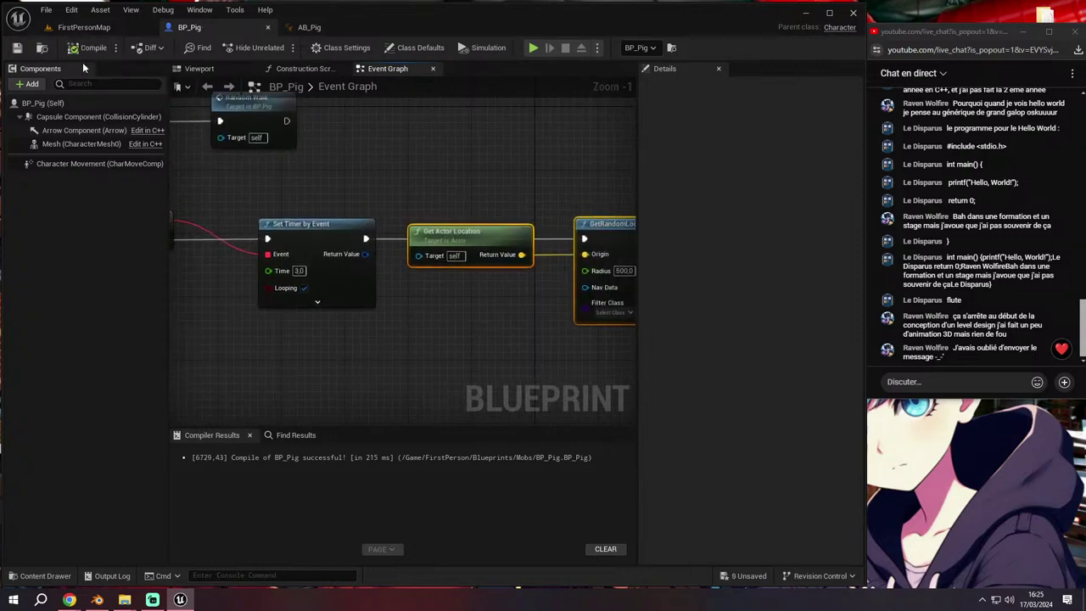
{"action": "left_click", "coordinate": [84, 27]}
{"action": "left_click", "coordinate": [279, 49]}
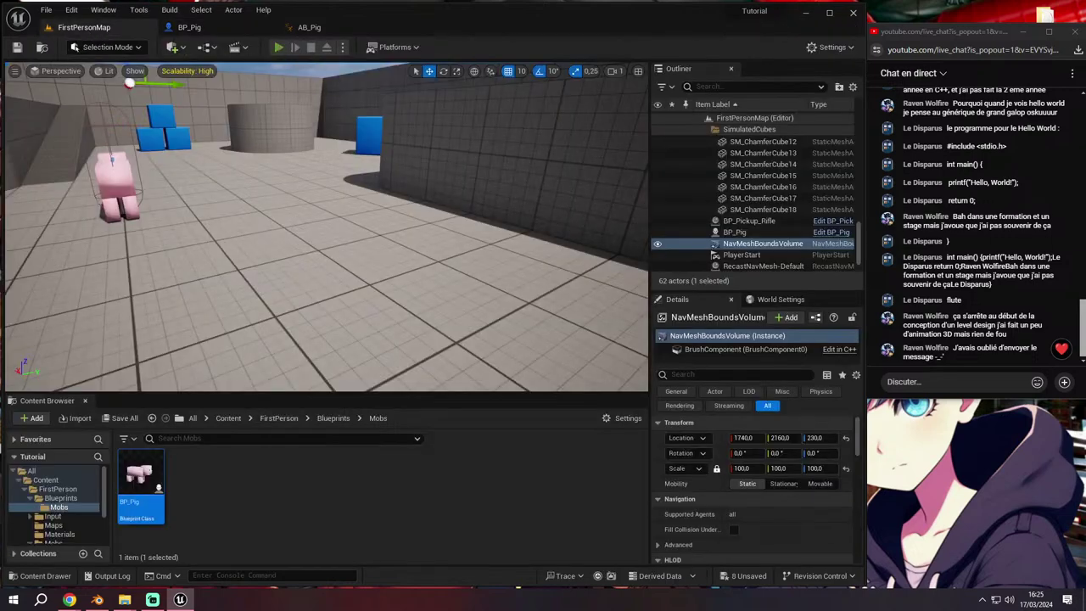
{"action": "key", "text": "w"}
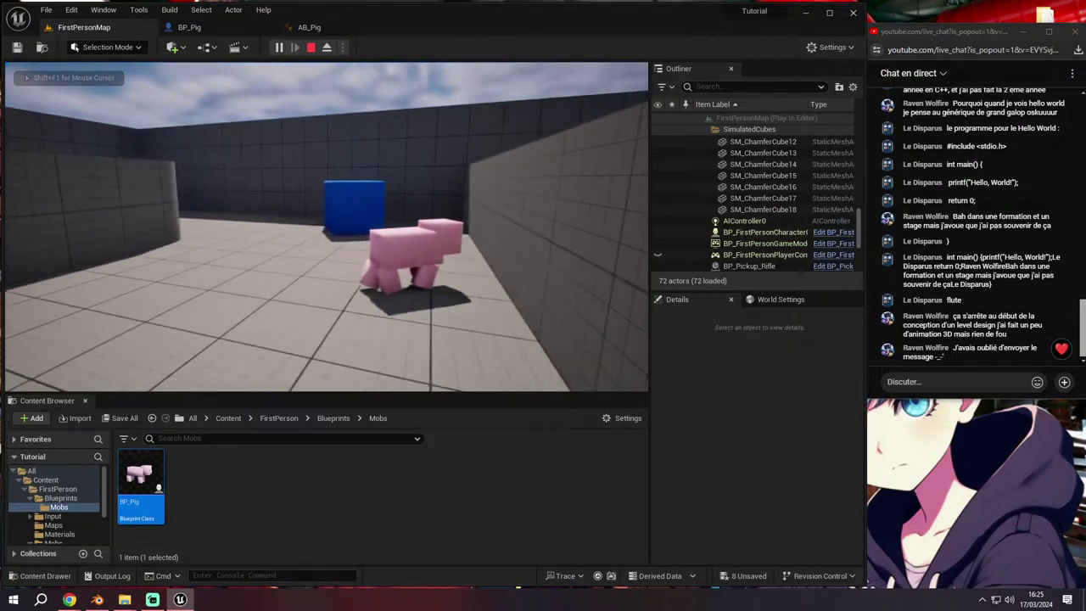
{"action": "key", "text": "w"}
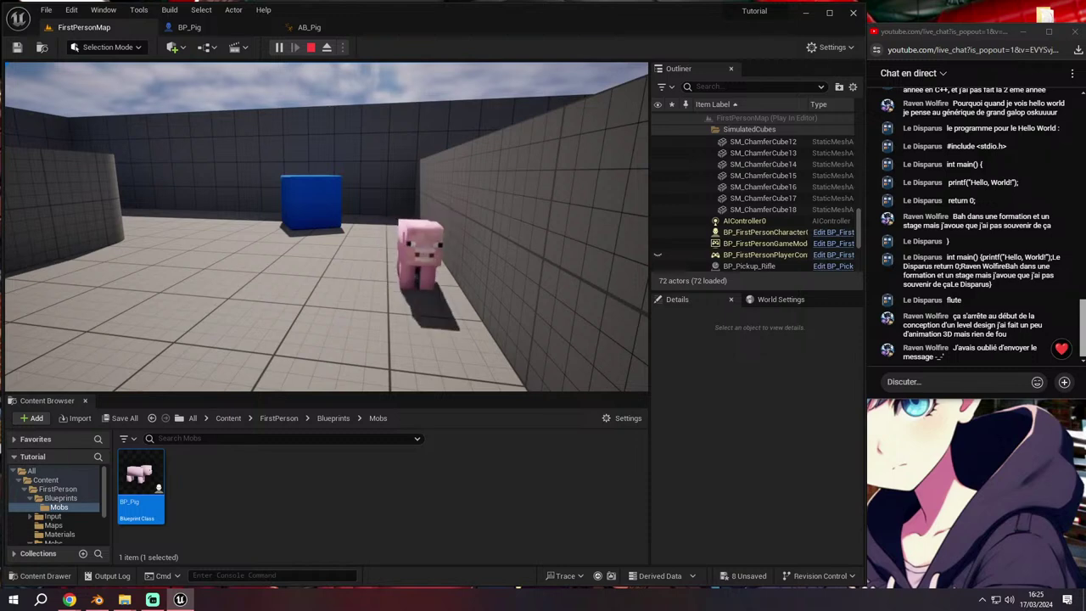
{"action": "key", "text": "w"}
{"action": "key", "text": "s"}
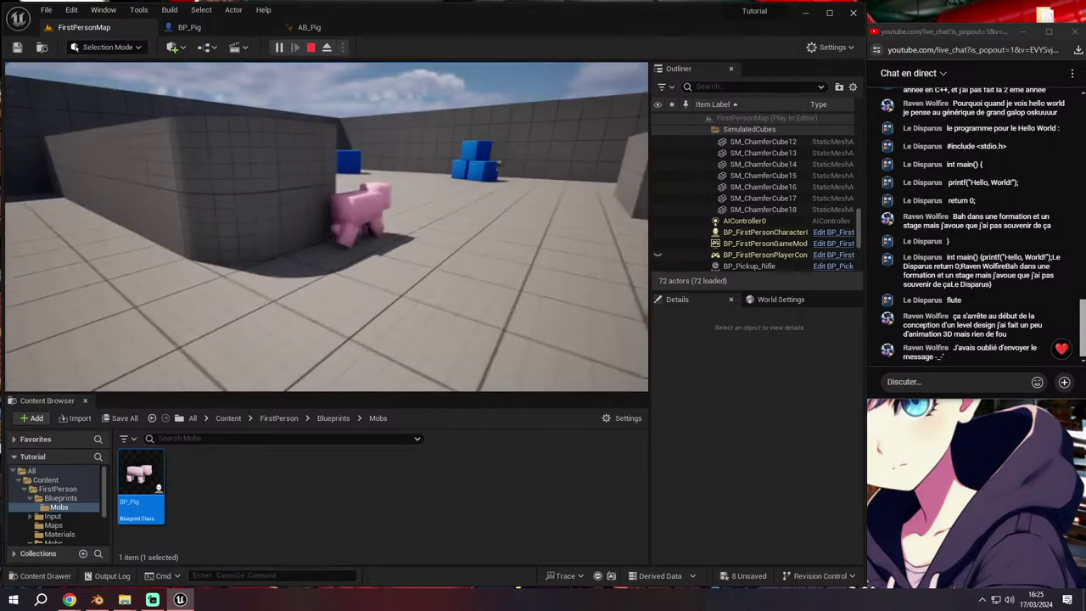
{"action": "key", "text": "w"}
{"action": "key", "text": "w"}
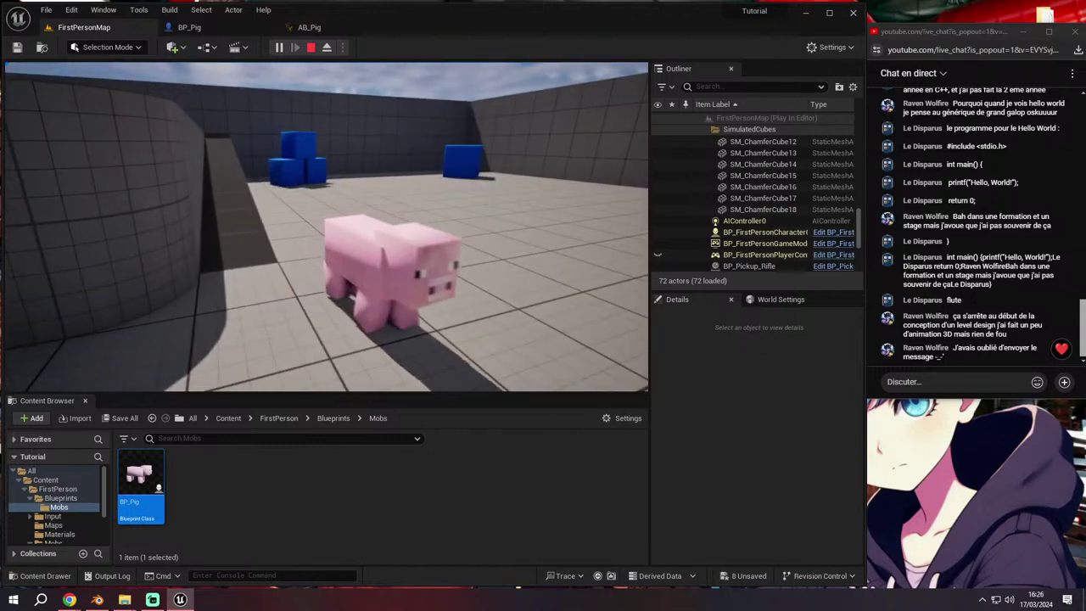
{"action": "key", "text": "s"}
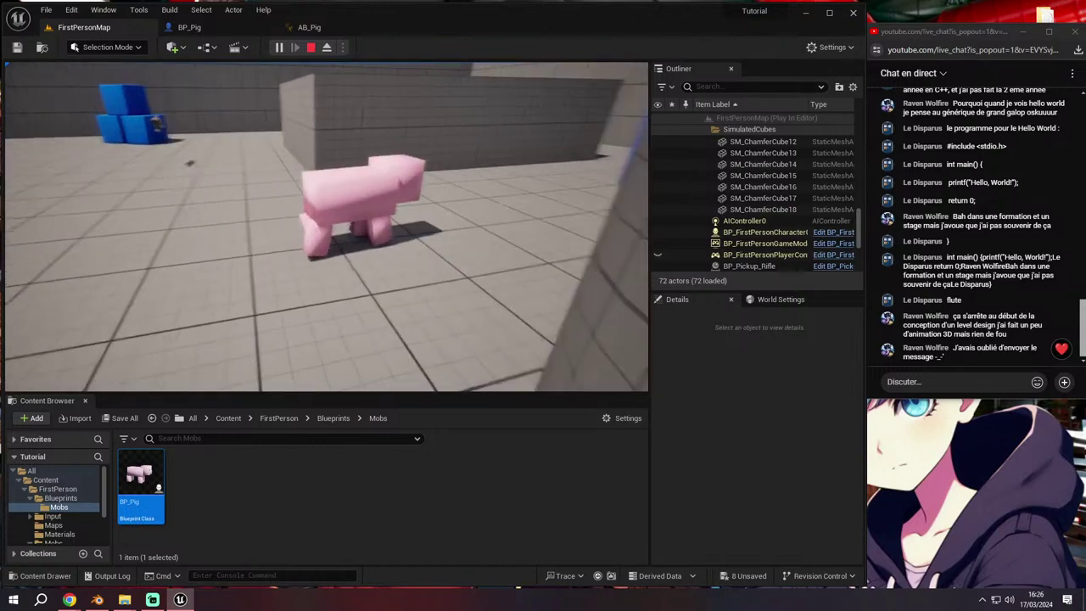
{"action": "key", "text": "s"}
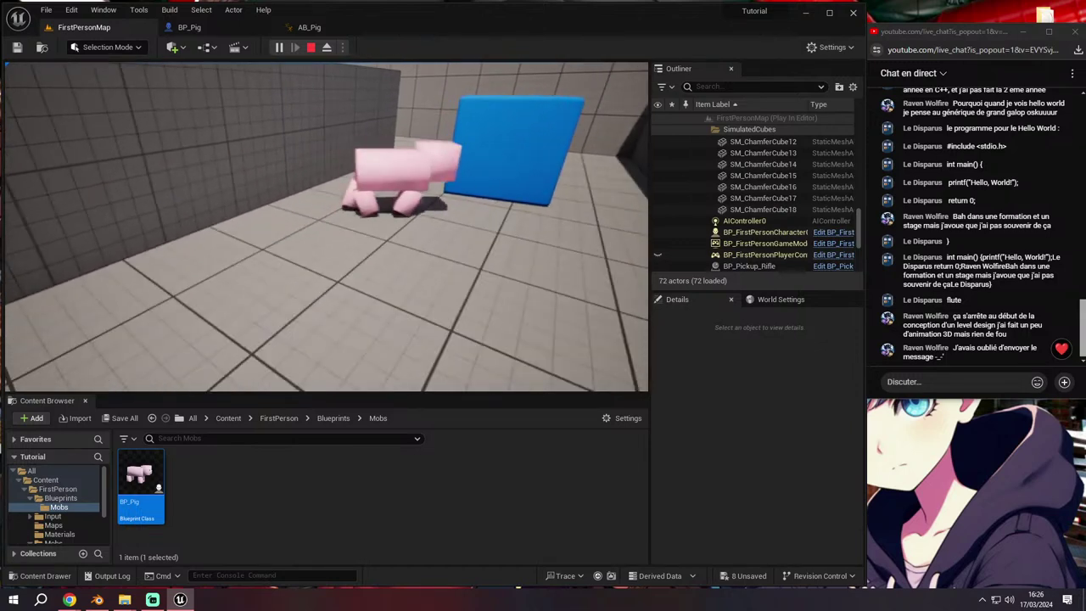
{"action": "key", "text": "w"}
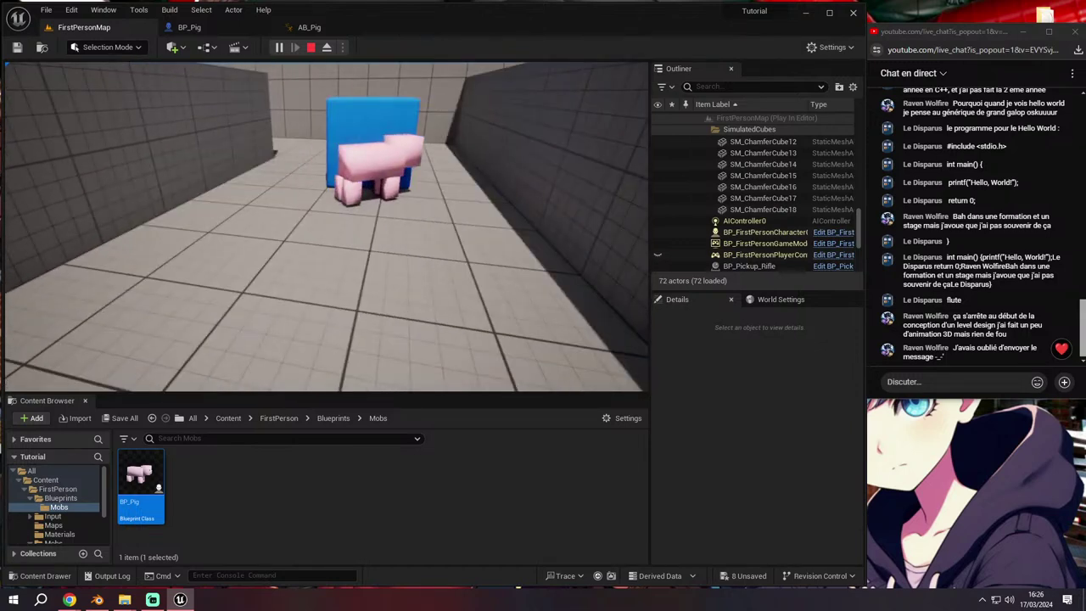
{"action": "key", "text": "w"}
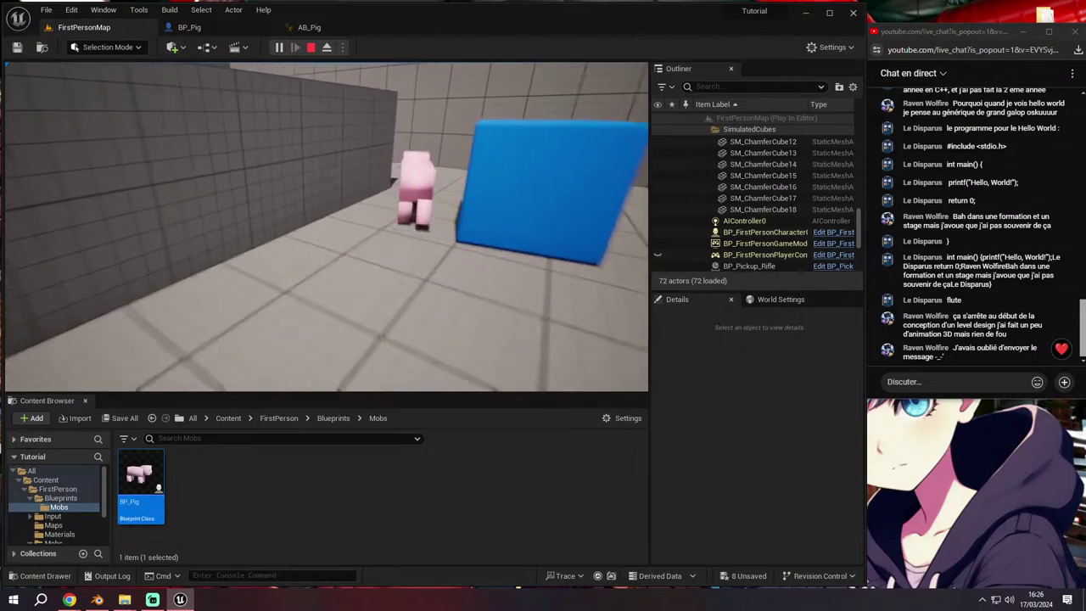
{"action": "key", "text": "Escape"}
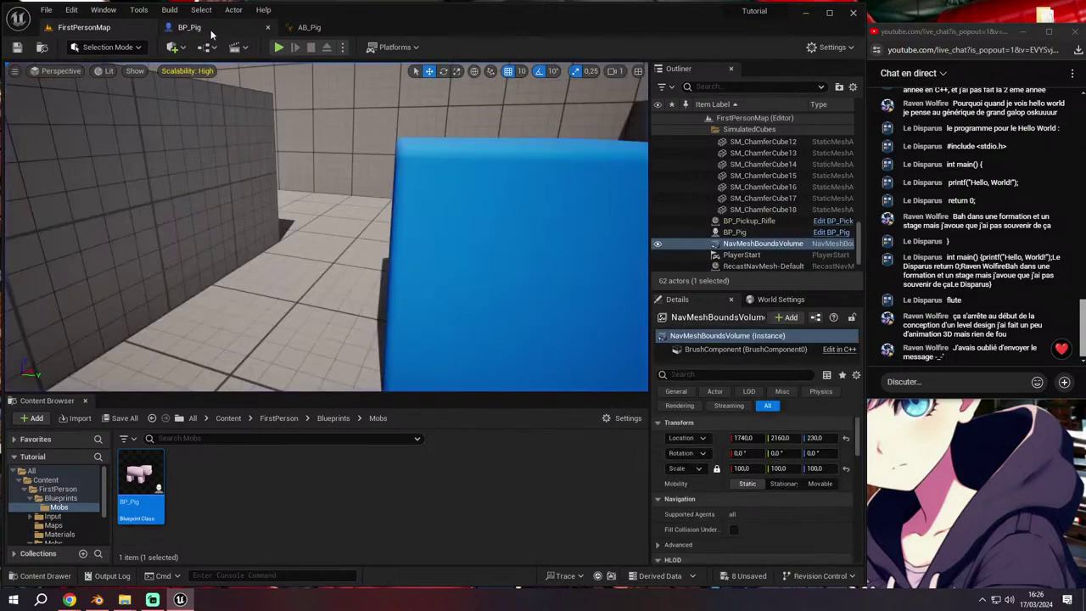
In BP_Pig's class defaults, filter for 'rotat' and turn off Use Controller Rotation Yaw
{"action": "left_click", "coordinate": [212, 30]}
{"action": "scroll", "coordinate": [400, 218], "scroll_direction": "down", "scroll_amount": 3}
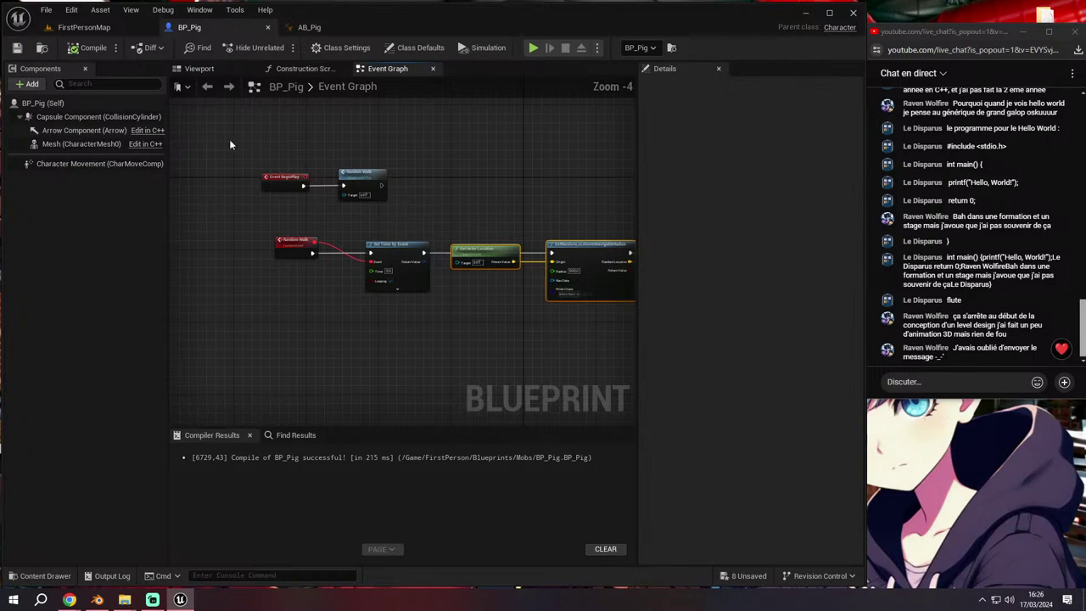
{"action": "left_click", "coordinate": [85, 103]}
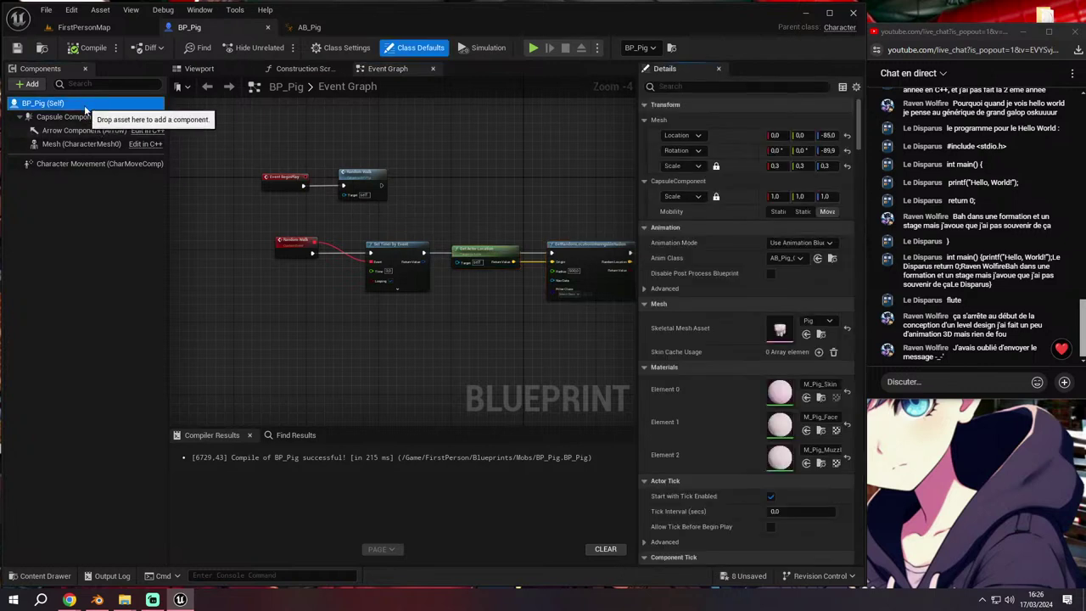
{"action": "left_click", "coordinate": [735, 86]}
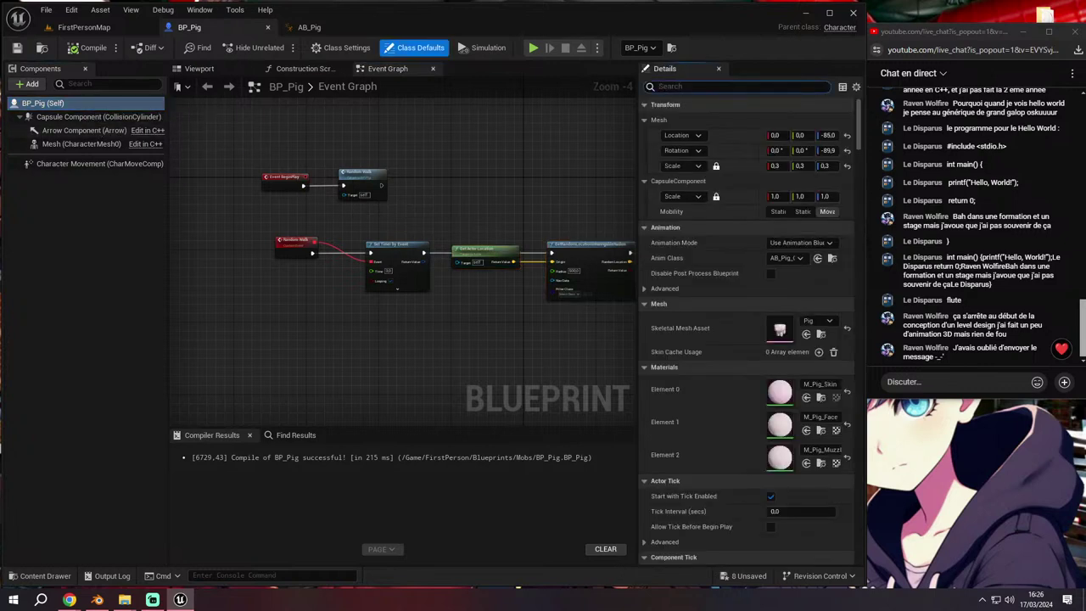
{"action": "type", "text": "rotat"}
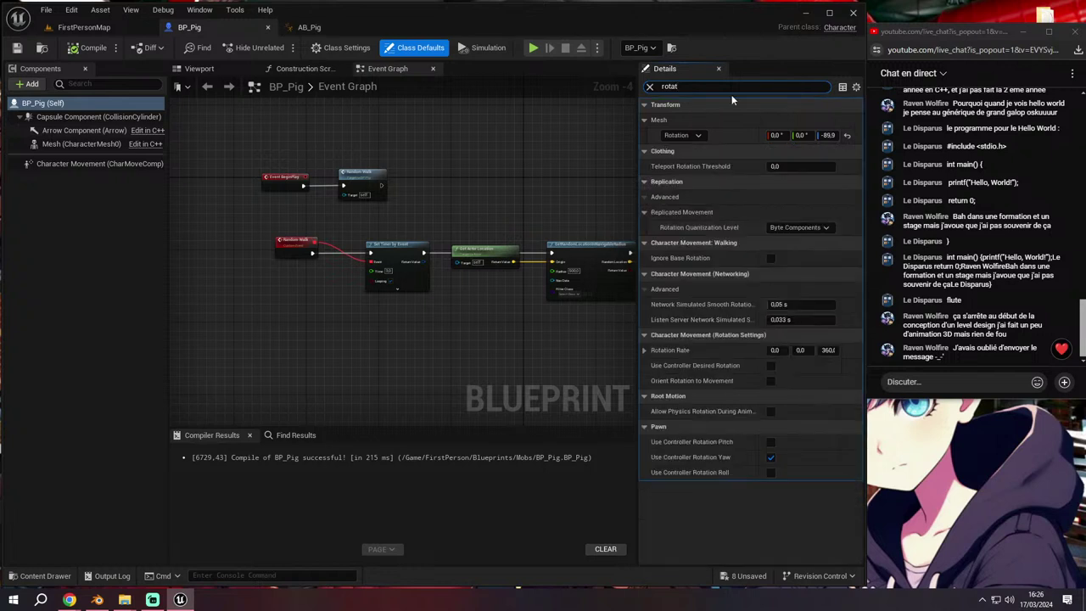
{"action": "left_click", "coordinate": [769, 457]}
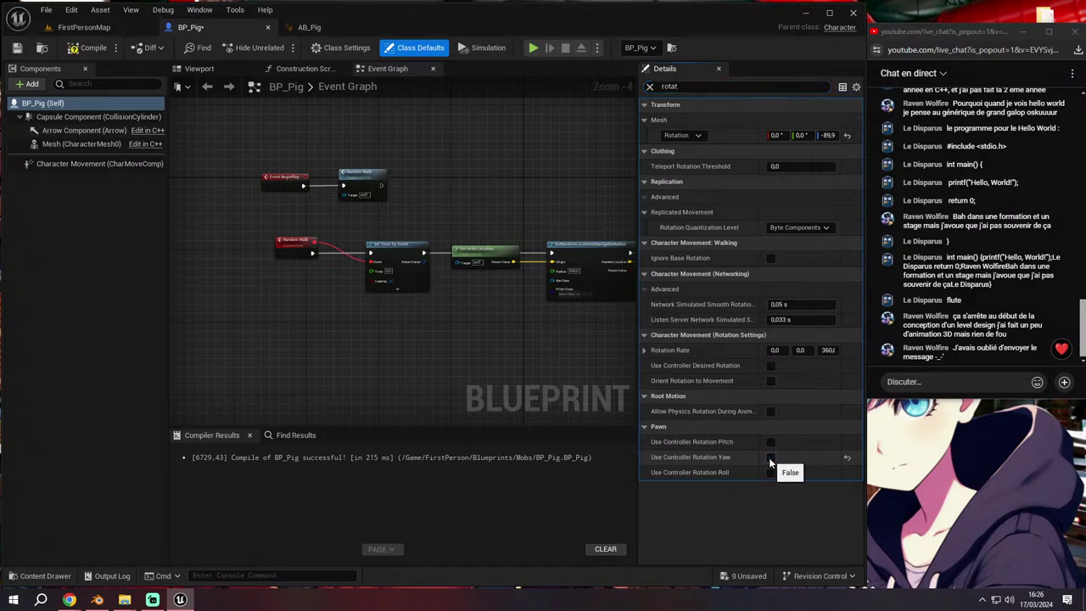
Enable Orient Rotation to Movement on Character Movement and start a play test
{"action": "left_click", "coordinate": [94, 164]}
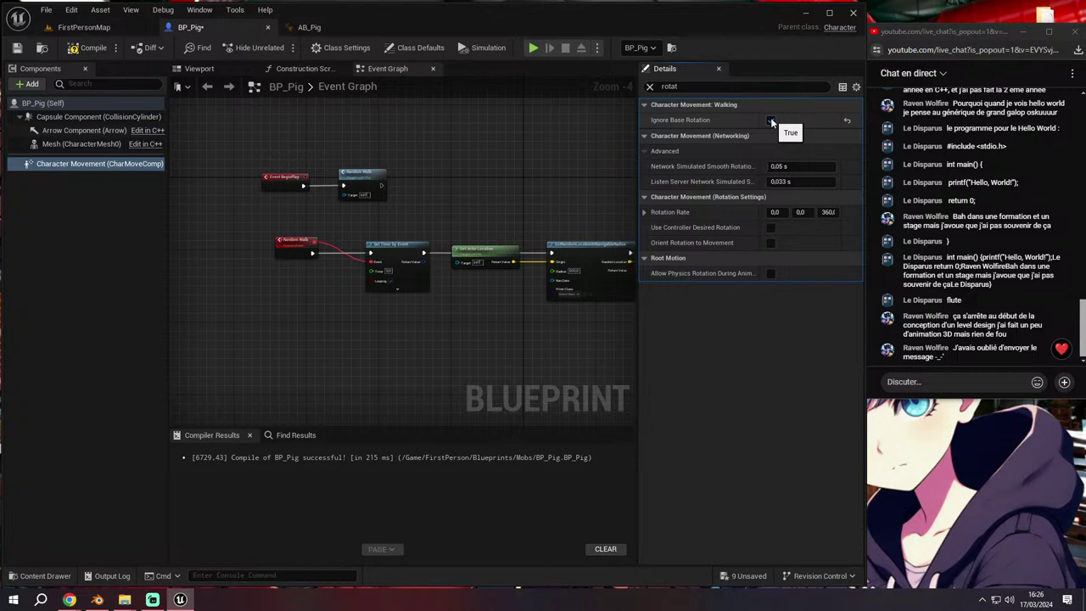
{"action": "left_click", "coordinate": [769, 243]}
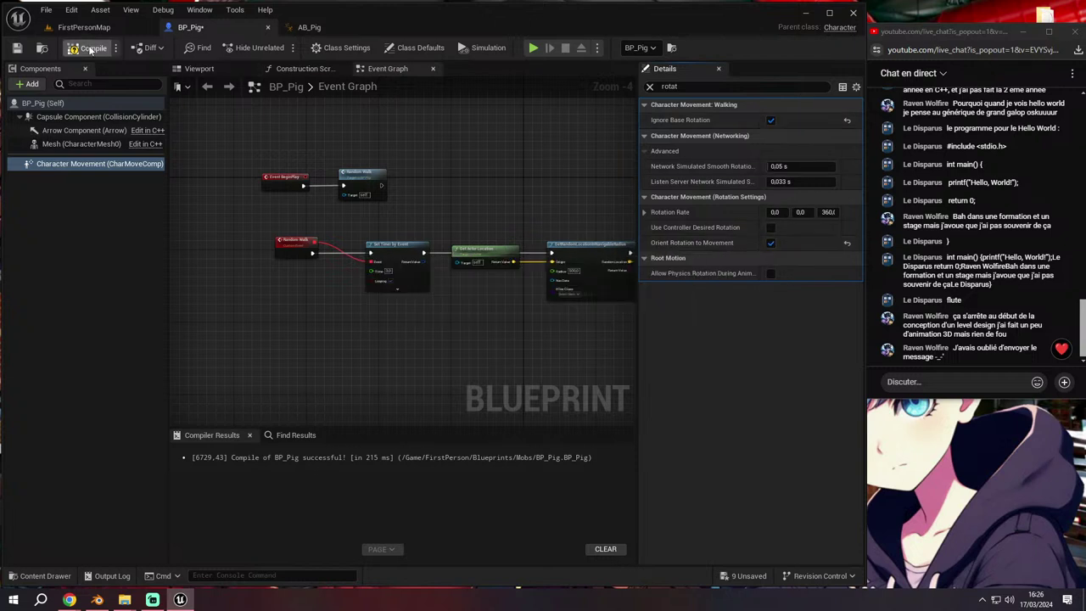
{"action": "key", "text": "alt+p"}
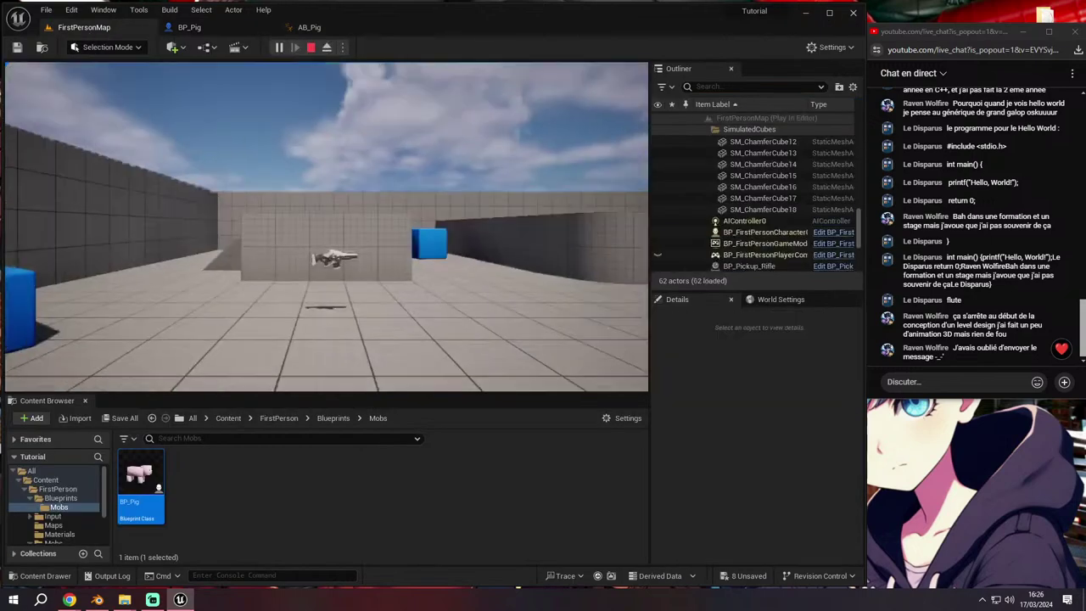
{"action": "left_click", "coordinate": [326, 226]}
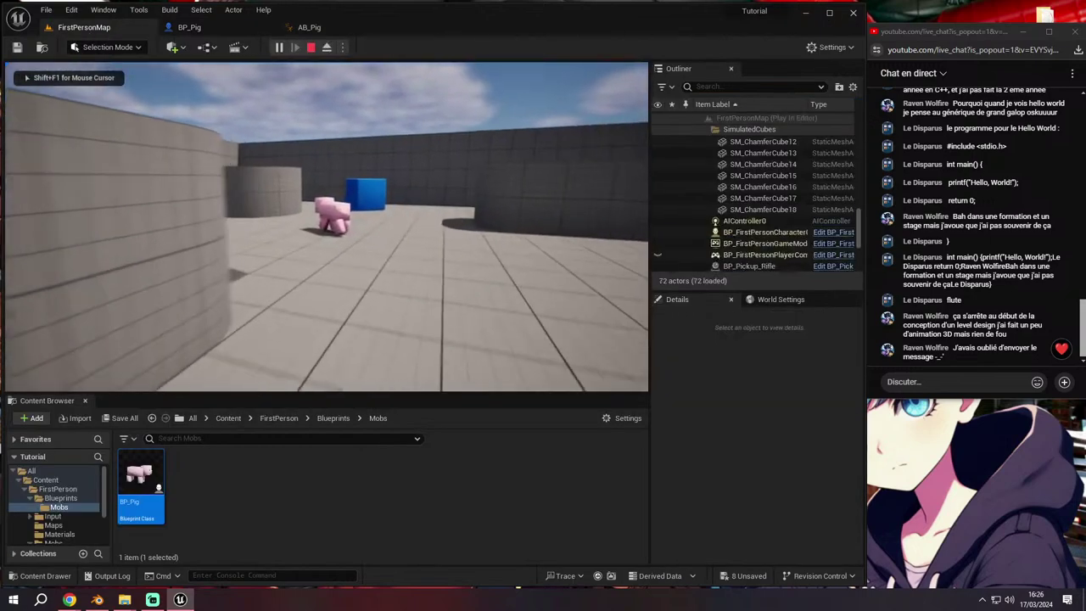
{"action": "key", "text": "w"}
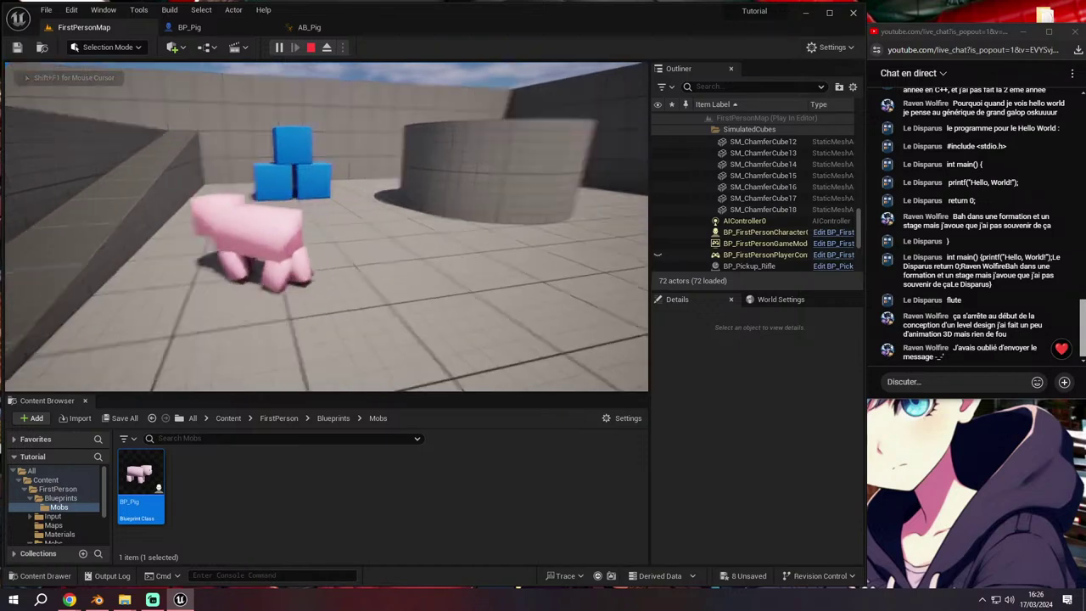
{"action": "key", "text": "w"}
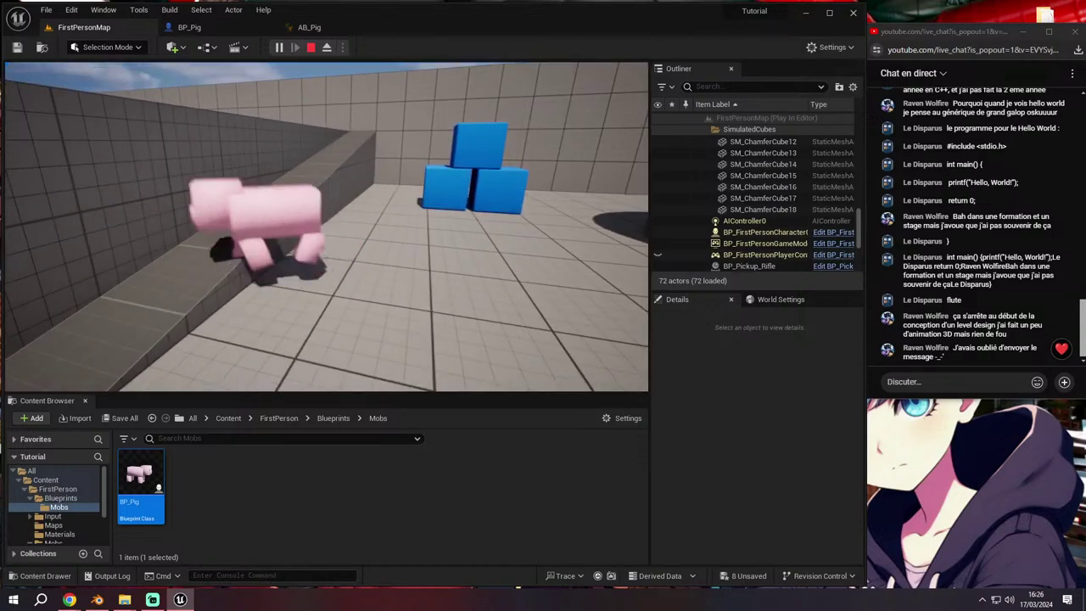
{"action": "key", "text": "w"}
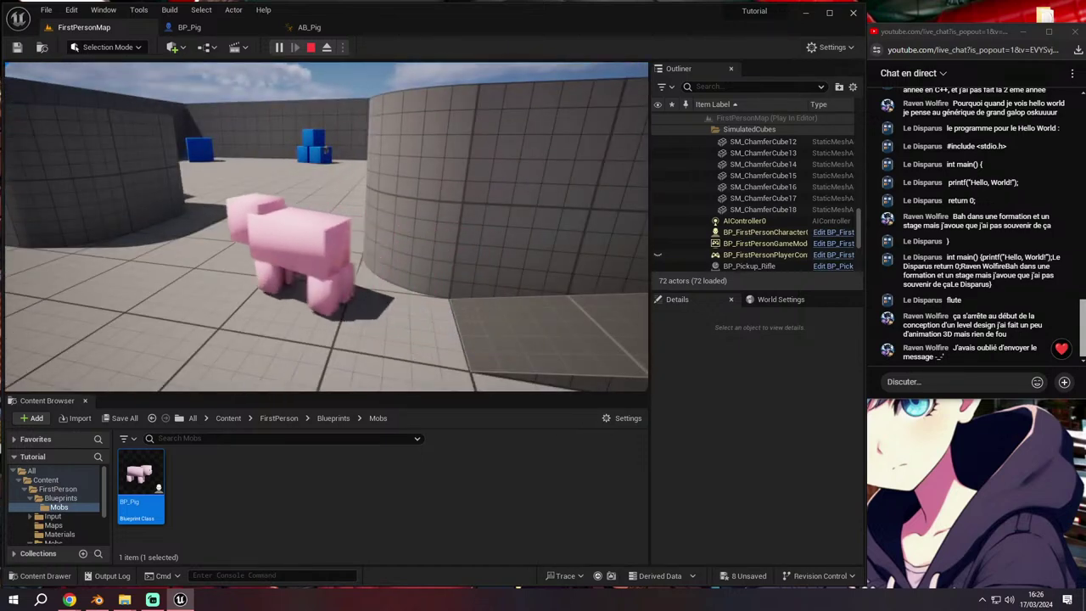
{"action": "key", "text": "w"}
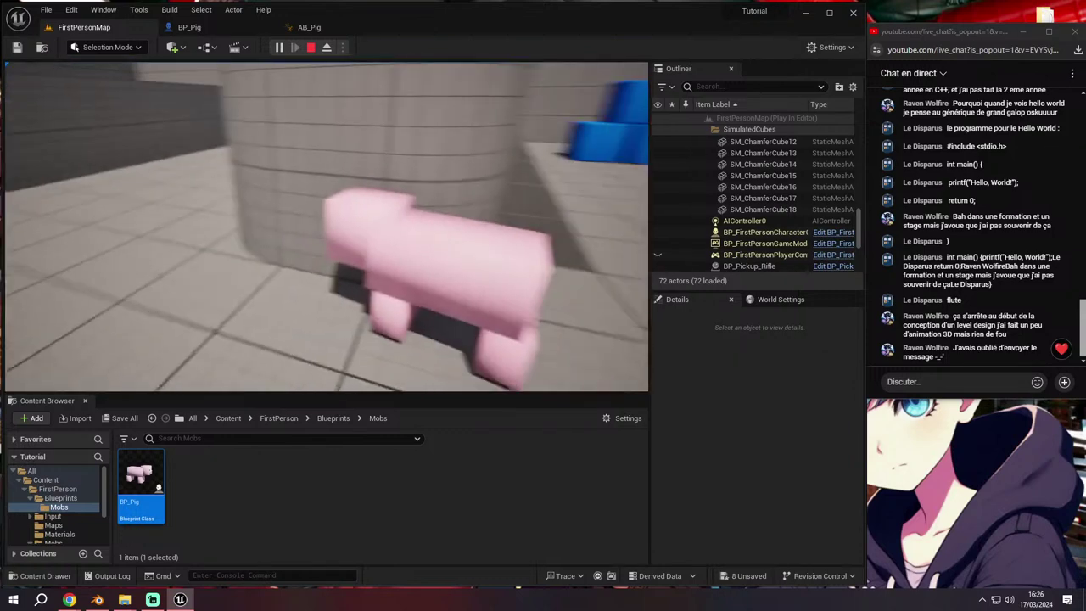
{"action": "key", "text": "w"}
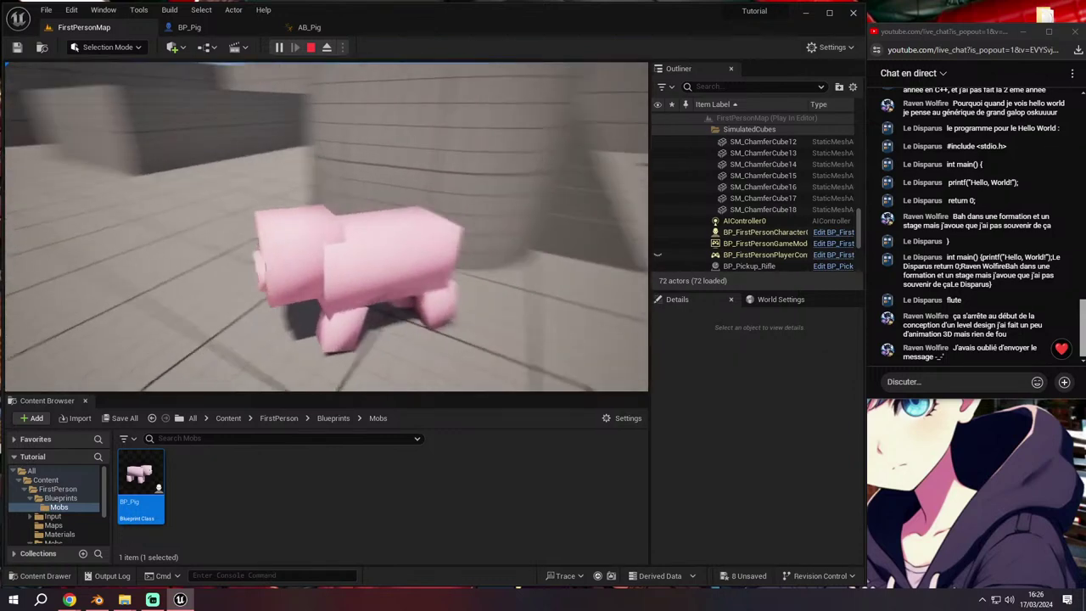
{"action": "key", "text": "w"}
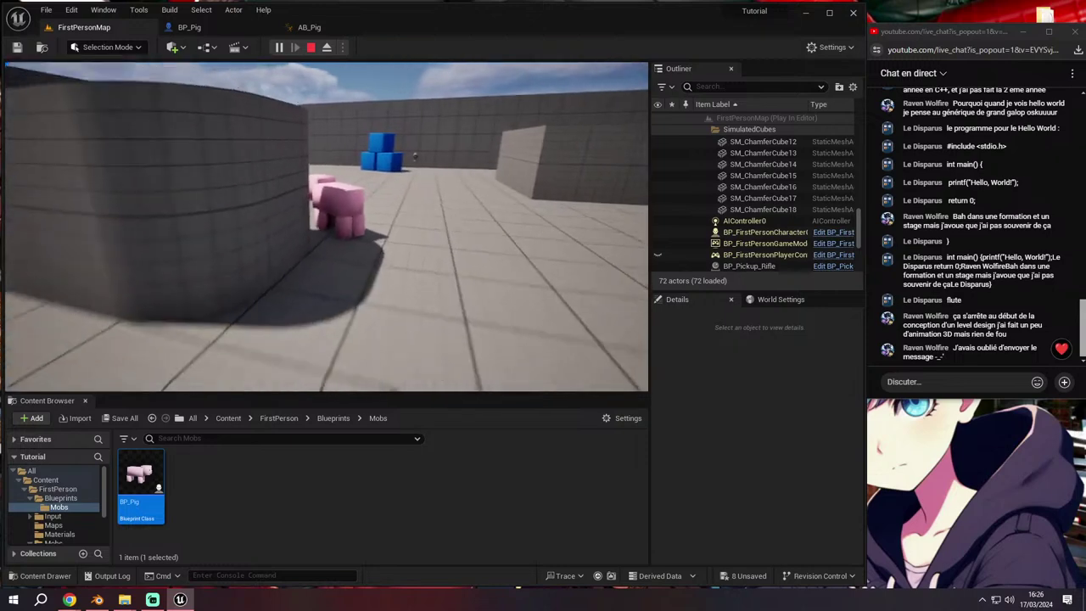
{"action": "key", "text": "w"}
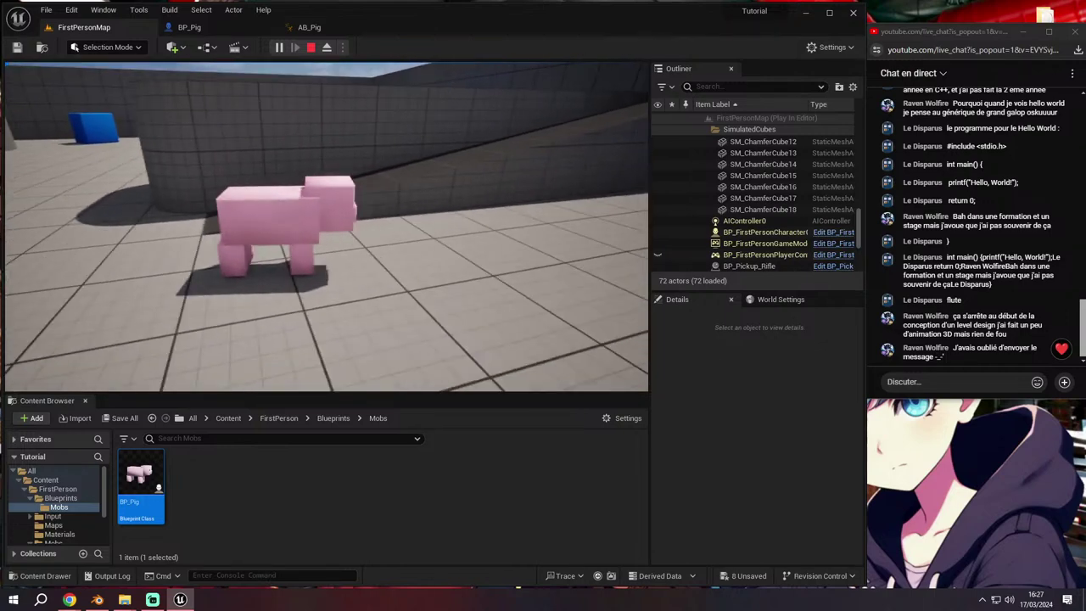
{"action": "key", "text": "Escape"}
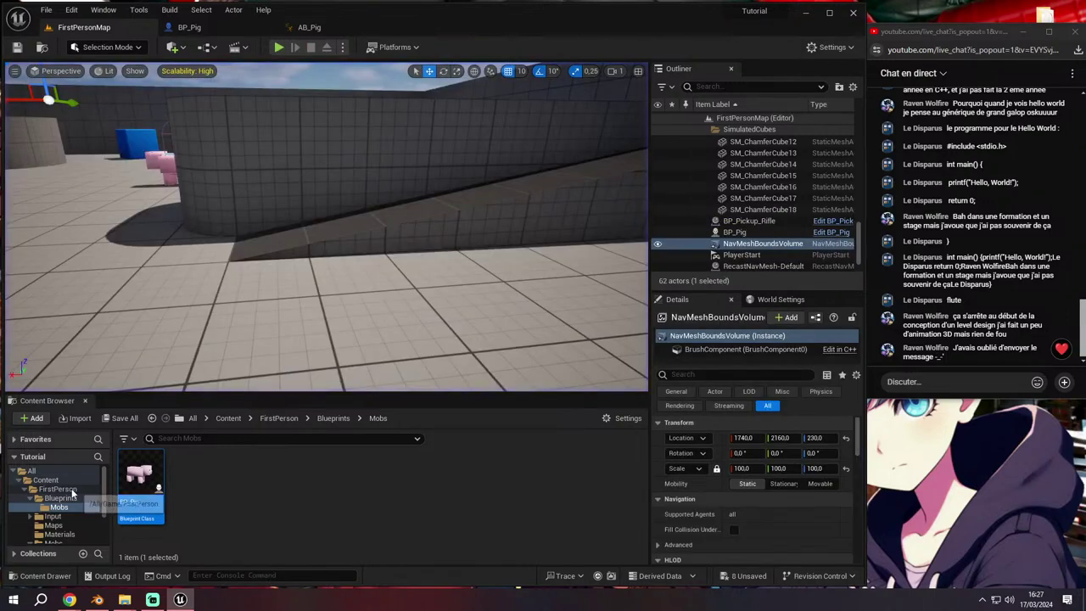
Open BS_Pig from Mobs/Animations and set its Smoothing Time to 0
{"action": "scroll", "coordinate": [65, 498], "scroll_direction": "down", "scroll_amount": 3}
{"action": "left_click", "coordinate": [65, 498]}
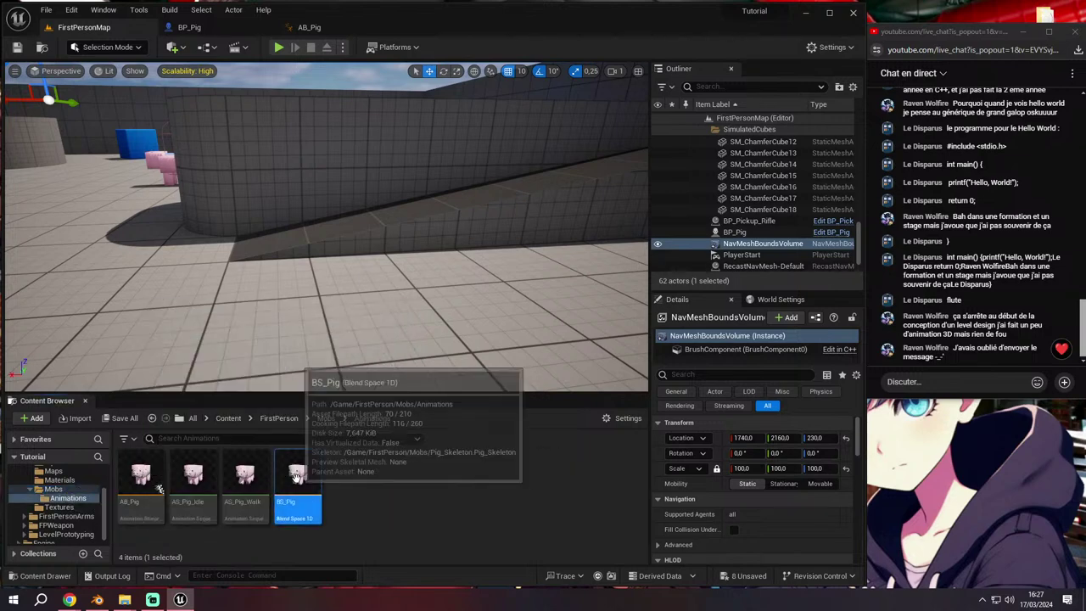
{"action": "double_click", "coordinate": [297, 478]}
{"action": "left_click", "coordinate": [93, 272]}
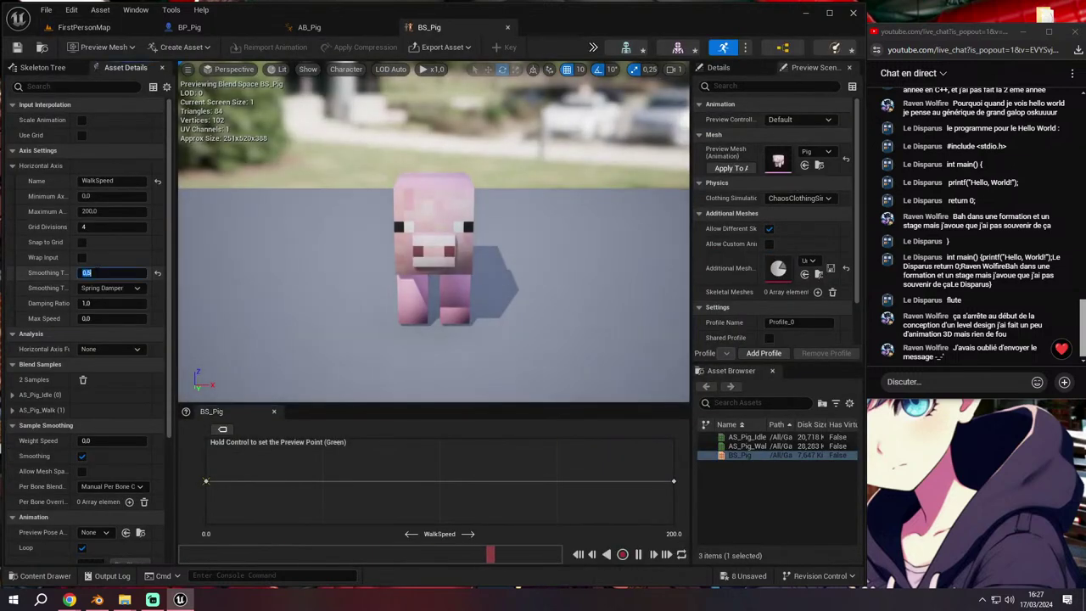
{"action": "type", "text": "0"}
{"action": "key", "text": "Return"}
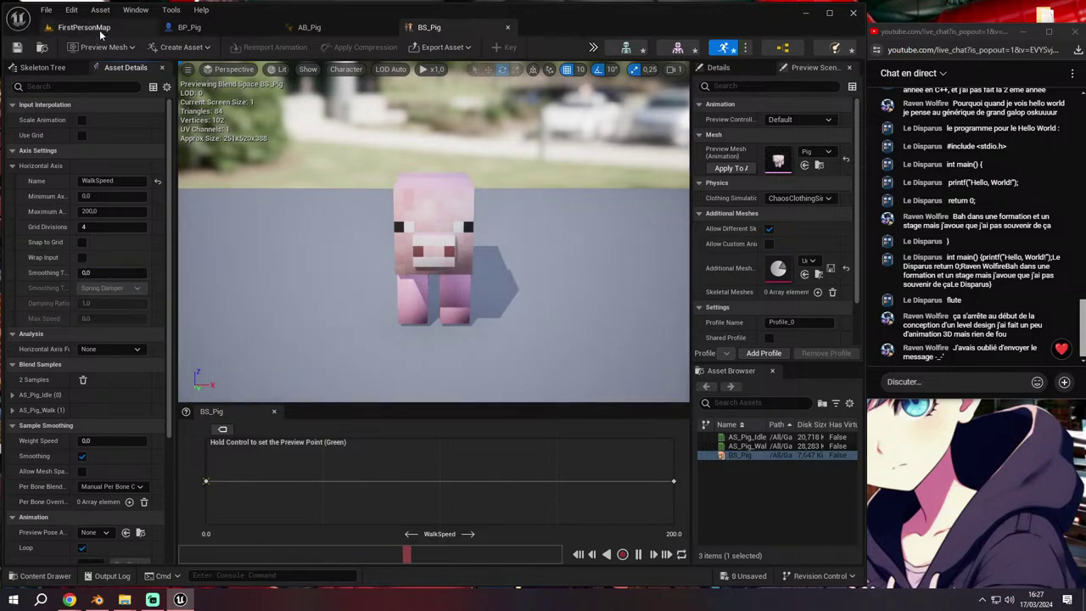
Play-test FirstPersonMap, walking toward the pig, then stop the session
{"action": "left_click", "coordinate": [99, 30]}
{"action": "key", "text": "alt+p"}
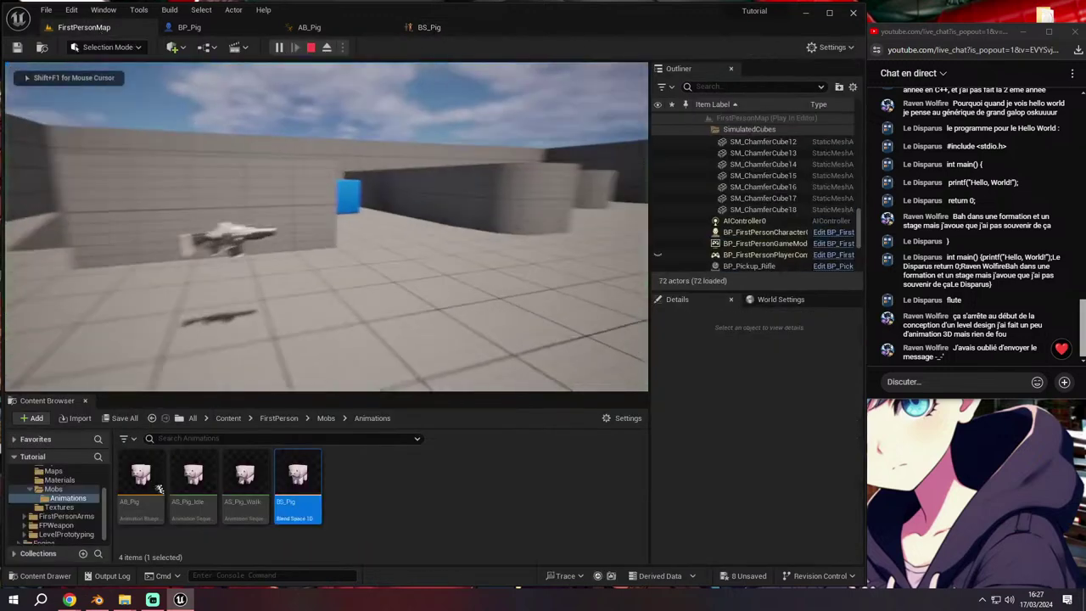
{"action": "key", "text": "w"}
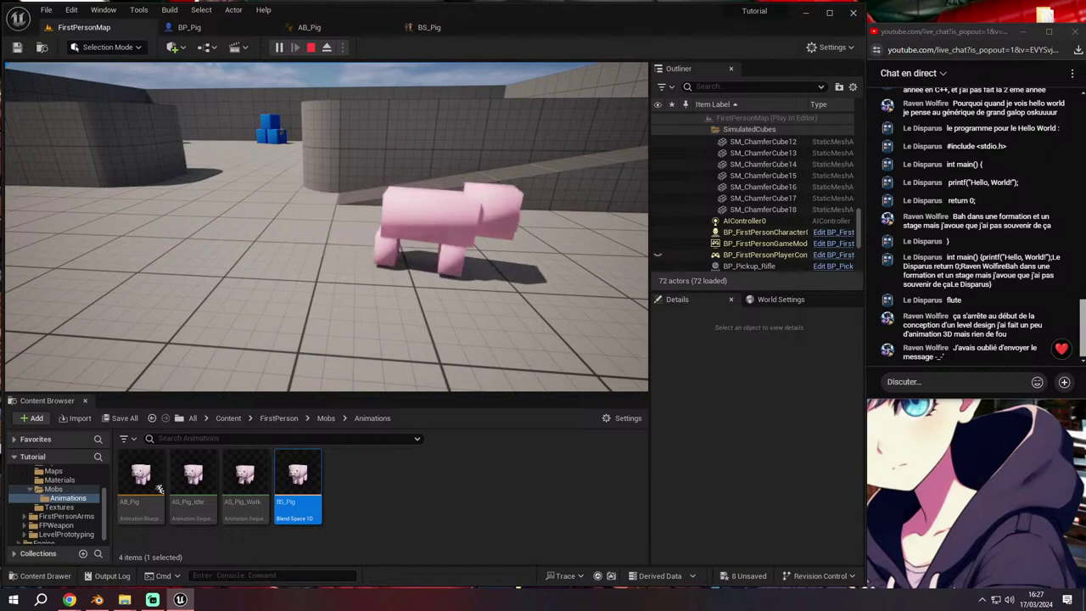
{"action": "key", "text": "Escape"}
Re-edit BS_Pig's Smoothing Time, then go back to FirstPersonMap
{"action": "left_click", "coordinate": [429, 27]}
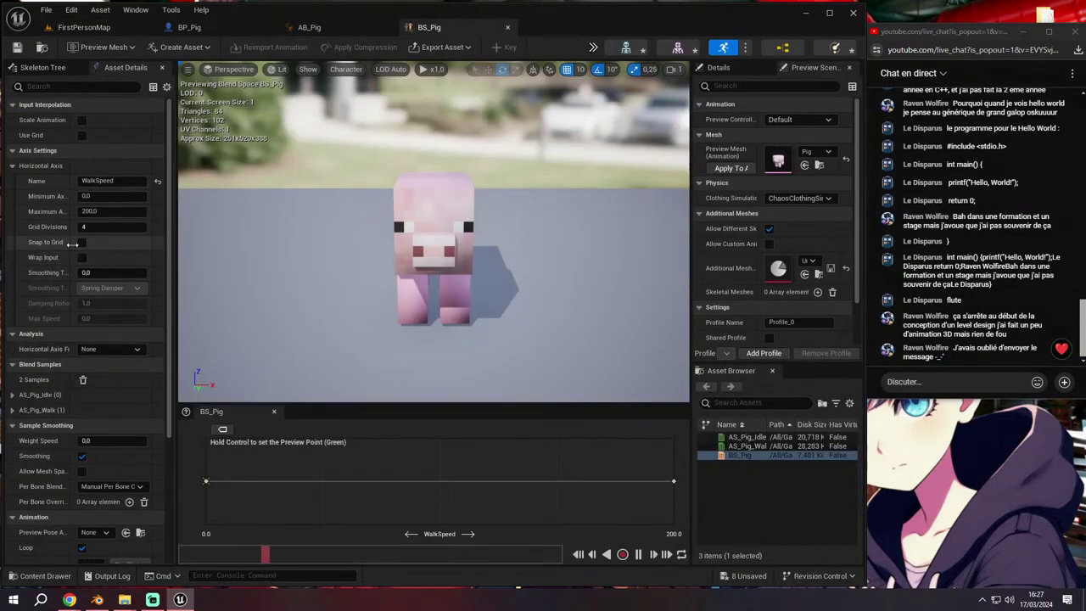
{"action": "left_click", "coordinate": [105, 273]}
{"action": "type", "text": "0.5"}
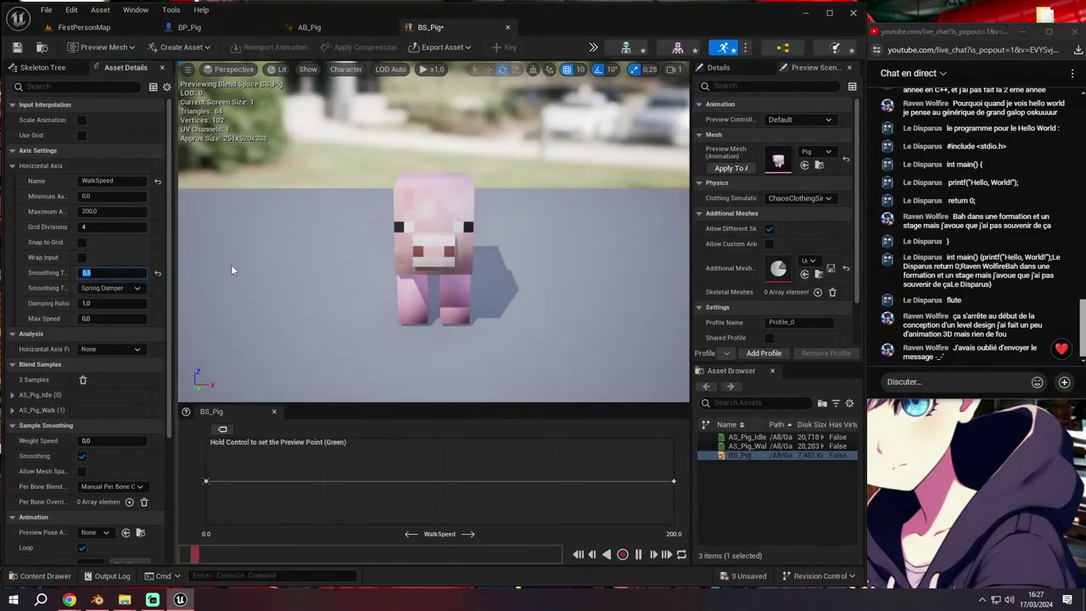
{"action": "left_click", "coordinate": [93, 28]}
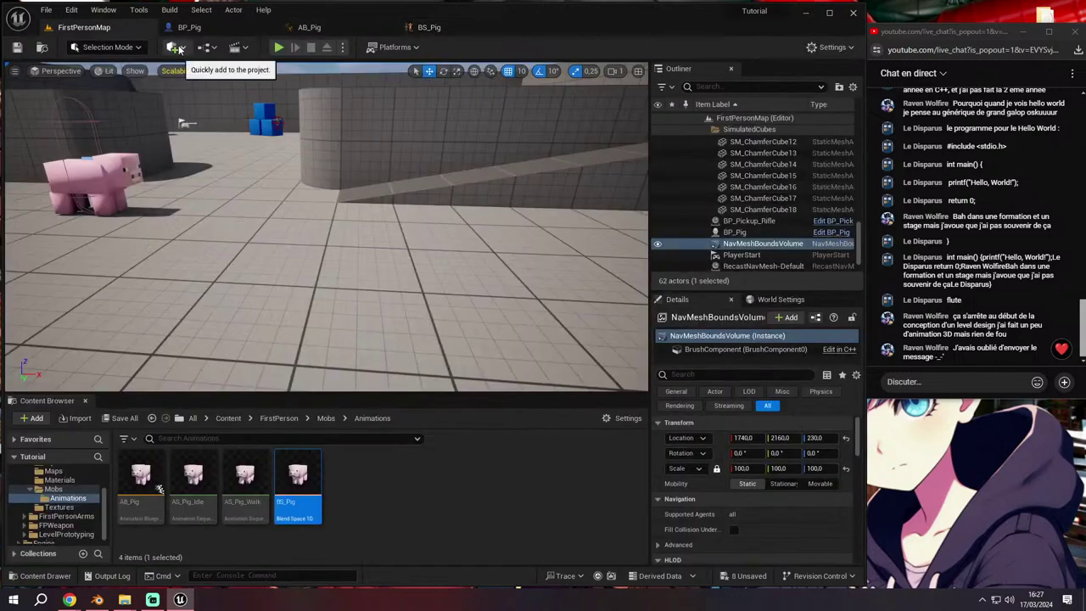
In BP_Pig's event graph, wrap the random walk nodes in a comment titled Random Walk
{"action": "mouse_move", "coordinate": [402, 145]}
{"action": "left_mouse_down"}
{"action": "mouse_move", "coordinate": [332, 150]}
{"action": "mouse_move", "coordinate": [367, 152]}
{"action": "left_mouse_up"}
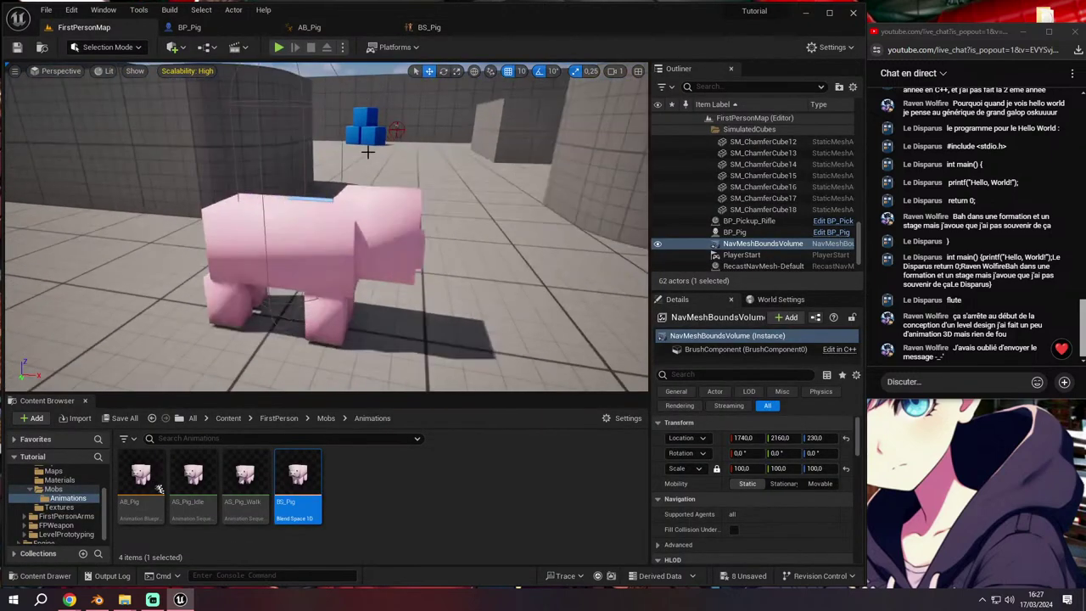
{"action": "left_click", "coordinate": [190, 27]}
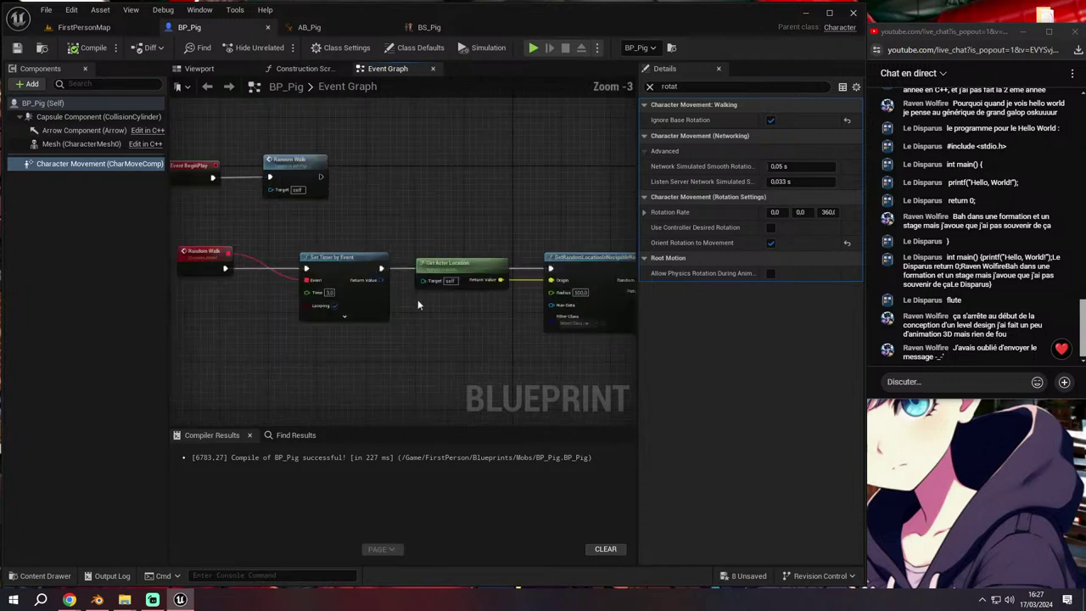
{"action": "mouse_move", "coordinate": [418, 300]}
{"action": "right_mouse_down"}
{"action": "mouse_move", "coordinate": [497, 317]}
{"action": "mouse_move", "coordinate": [372, 298]}
{"action": "mouse_move", "coordinate": [478, 296]}
{"action": "right_mouse_up"}
{"action": "scroll", "coordinate": [477, 296], "scroll_direction": "down", "scroll_amount": 1}
{"action": "left_click_drag", "start_coordinate": [274, 236], "coordinate": [494, 348]}
{"action": "scroll", "coordinate": [458, 305], "scroll_direction": "down", "scroll_amount": 1}
{"action": "mouse_move", "coordinate": [434, 293]}
{"action": "right_mouse_down"}
{"action": "mouse_move", "coordinate": [562, 305]}
{"action": "mouse_move", "coordinate": [479, 307]}
{"action": "right_mouse_up"}
{"action": "scroll", "coordinate": [479, 307], "scroll_direction": "up", "scroll_amount": 1}
{"action": "key", "text": "c"}
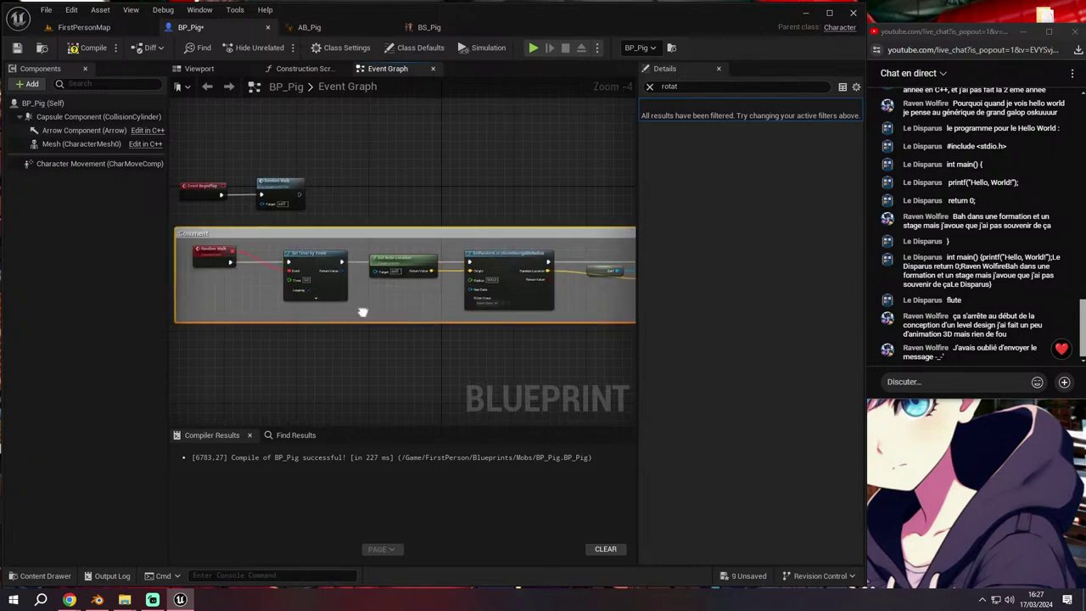
{"action": "double_click", "coordinate": [323, 244]}
{"action": "type", "text": "Random Wal"}
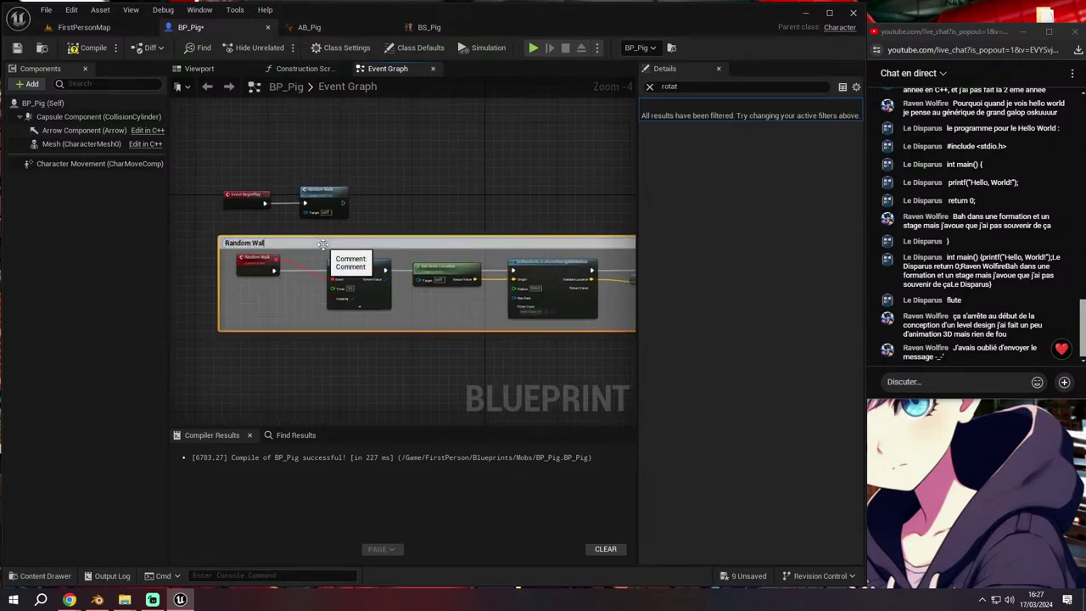
{"action": "type", "text": "k"}
{"action": "key", "text": "Return"}
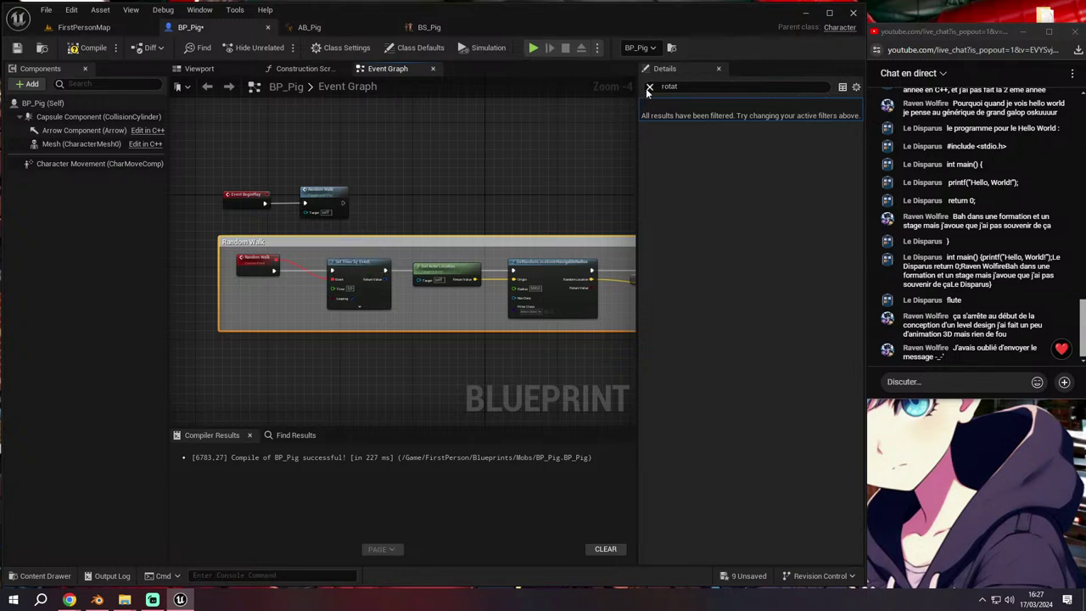
Set the Random Walk comment colour to green at 0.5 brightness
{"action": "left_click", "coordinate": [649, 87]}
{"action": "left_click", "coordinate": [484, 245]}
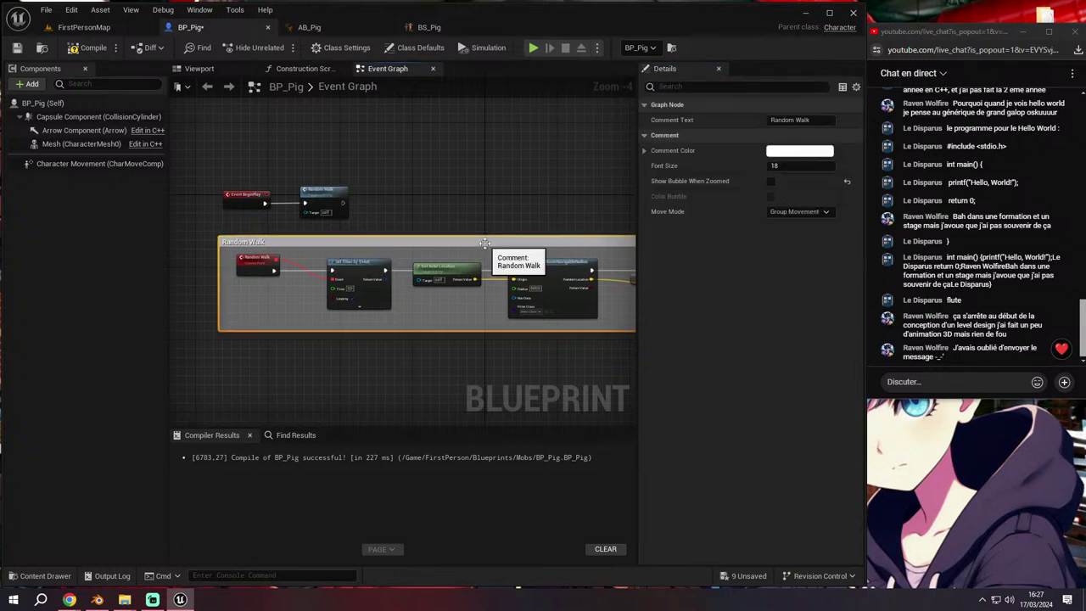
{"action": "left_click", "coordinate": [788, 154]}
{"action": "left_click_drag", "start_coordinate": [829, 282], "coordinate": [833, 325]}
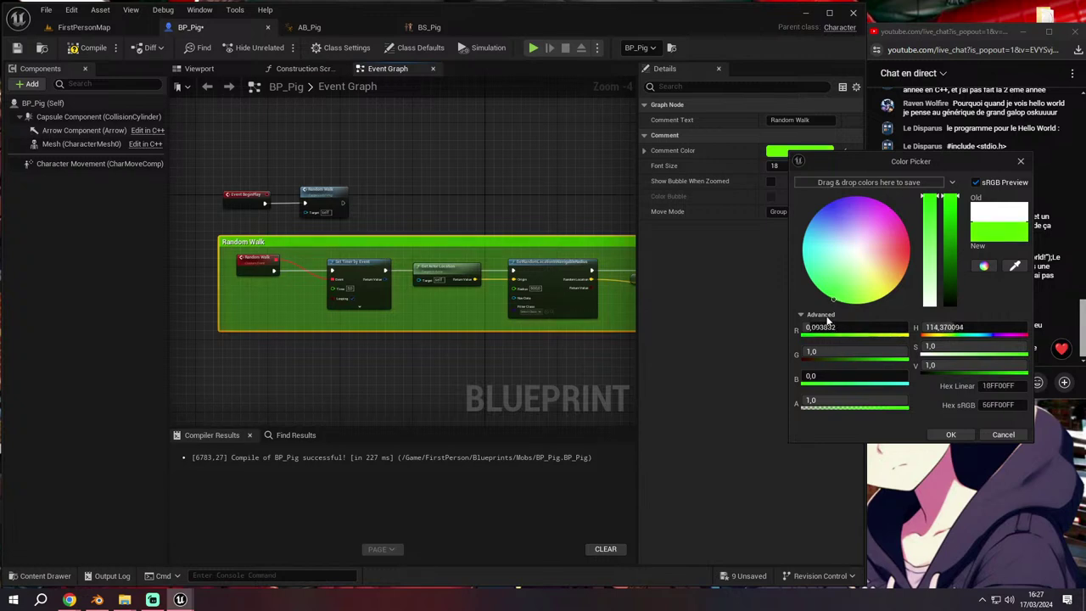
{"action": "left_click_drag", "start_coordinate": [950, 372], "coordinate": [895, 372]}
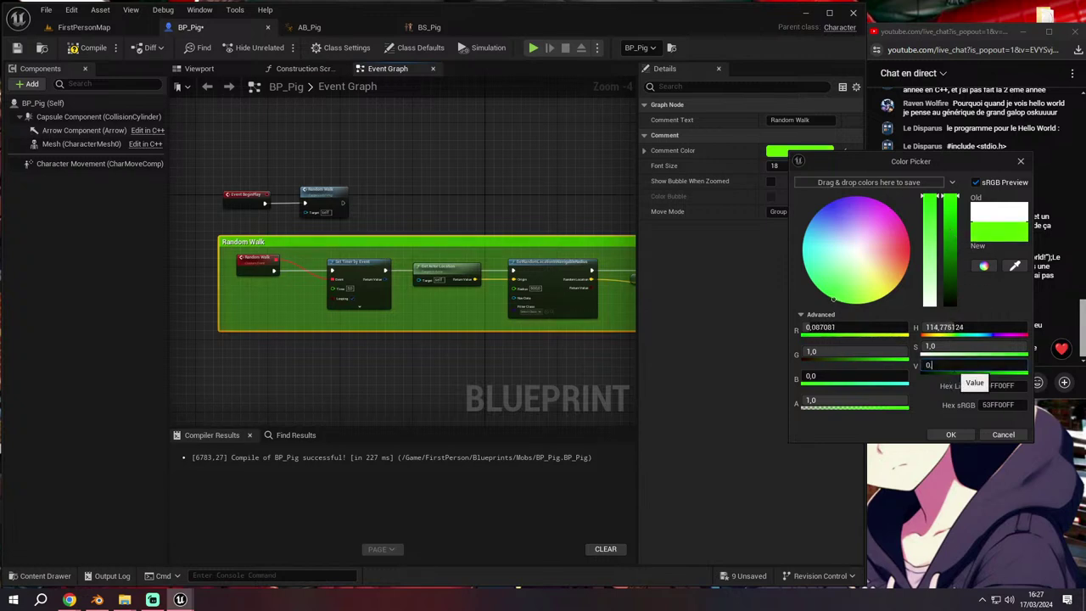
Shift the Random Walk call node right, then return to the level editor
{"action": "scroll", "coordinate": [348, 181], "scroll_direction": "up", "scroll_amount": 1}
{"action": "right_click_drag", "start_coordinate": [243, 184], "coordinate": [344, 199]}
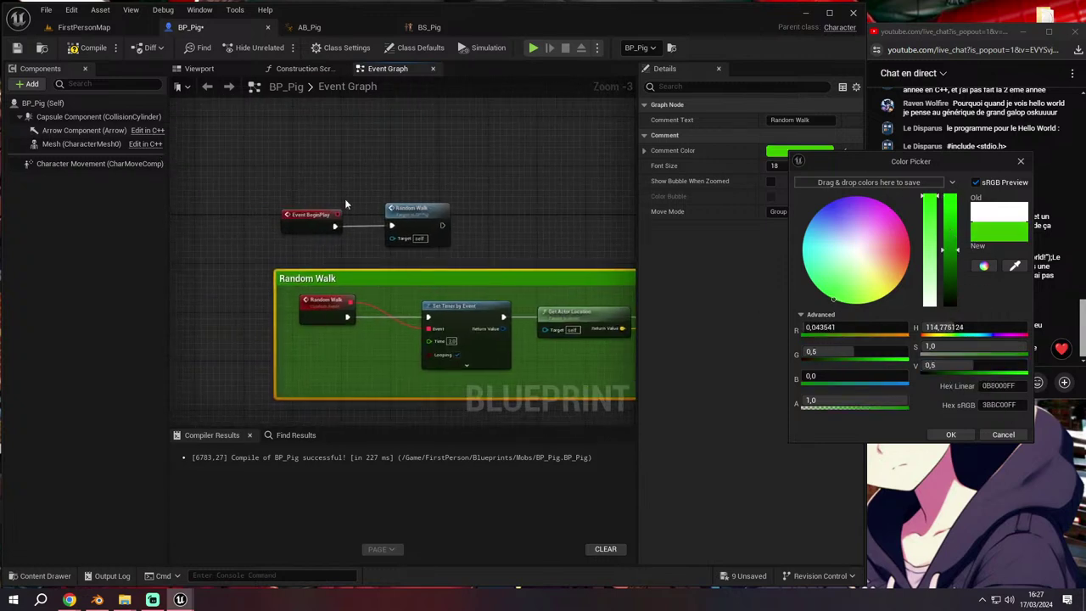
{"action": "left_click_drag", "start_coordinate": [444, 218], "coordinate": [564, 218]}
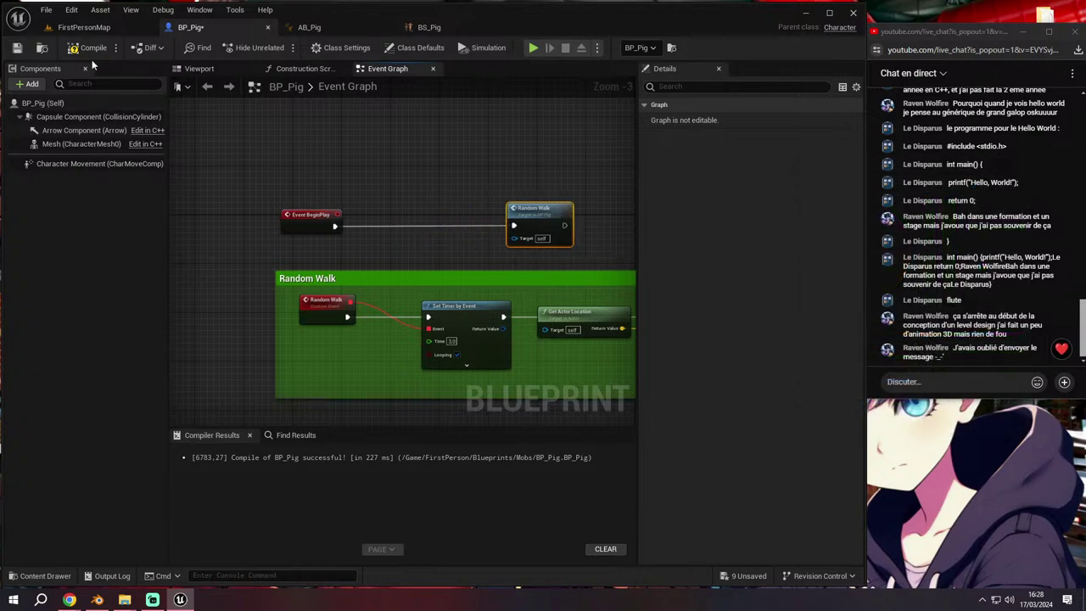
{"action": "left_click", "coordinate": [84, 27]}
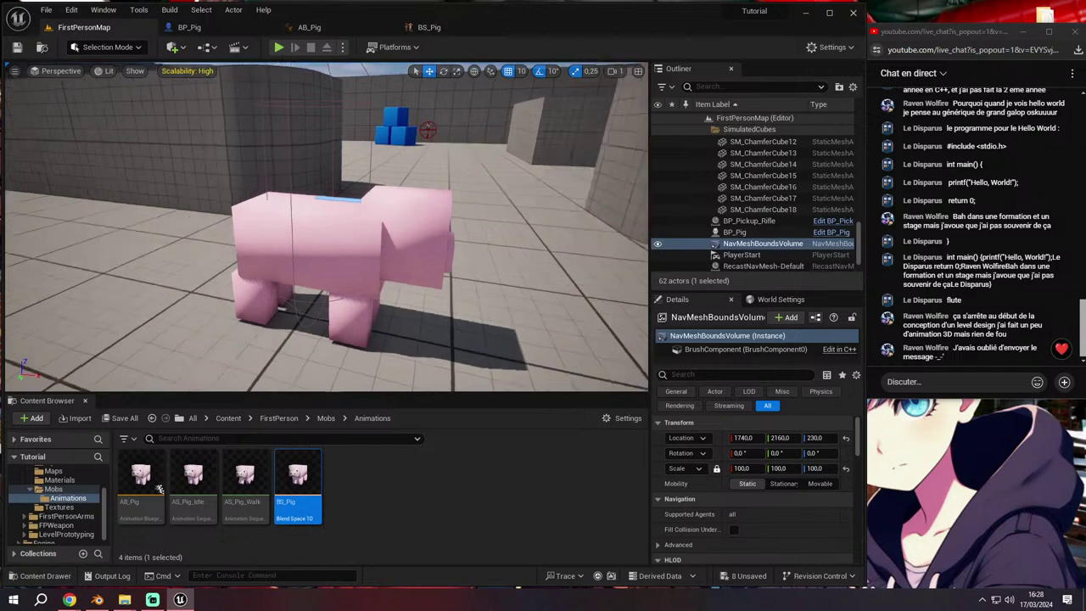
Create a new folder named Audio inside FirstPerson in the Content Browser and open it
{"action": "right_click_drag", "start_coordinate": [480, 302], "coordinate": [371, 313]}
{"action": "scroll", "coordinate": [51, 501], "scroll_direction": "up", "scroll_amount": 5}
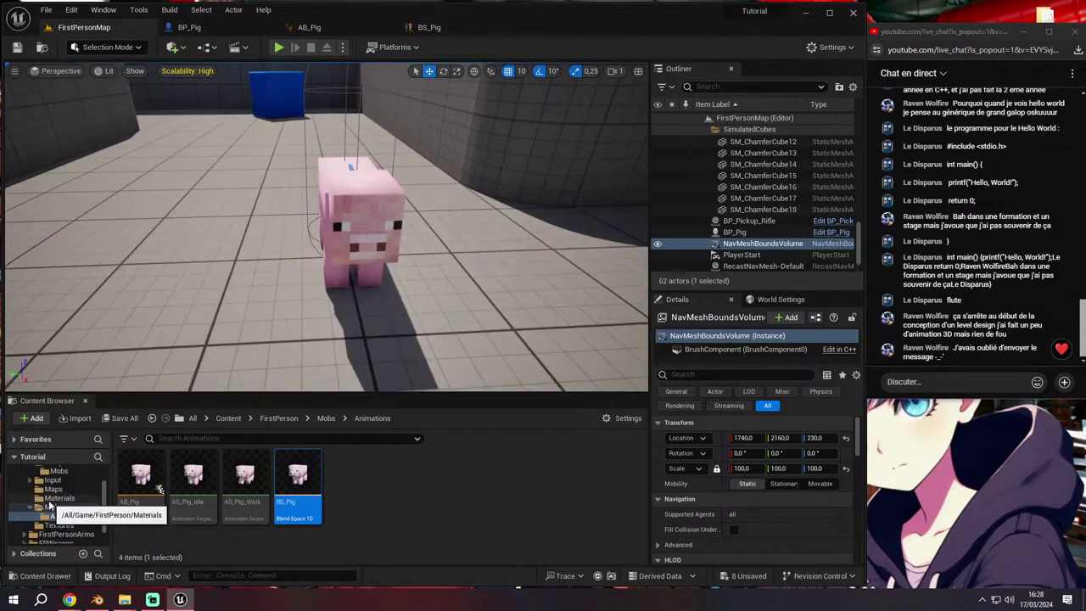
{"action": "left_click", "coordinate": [58, 490]}
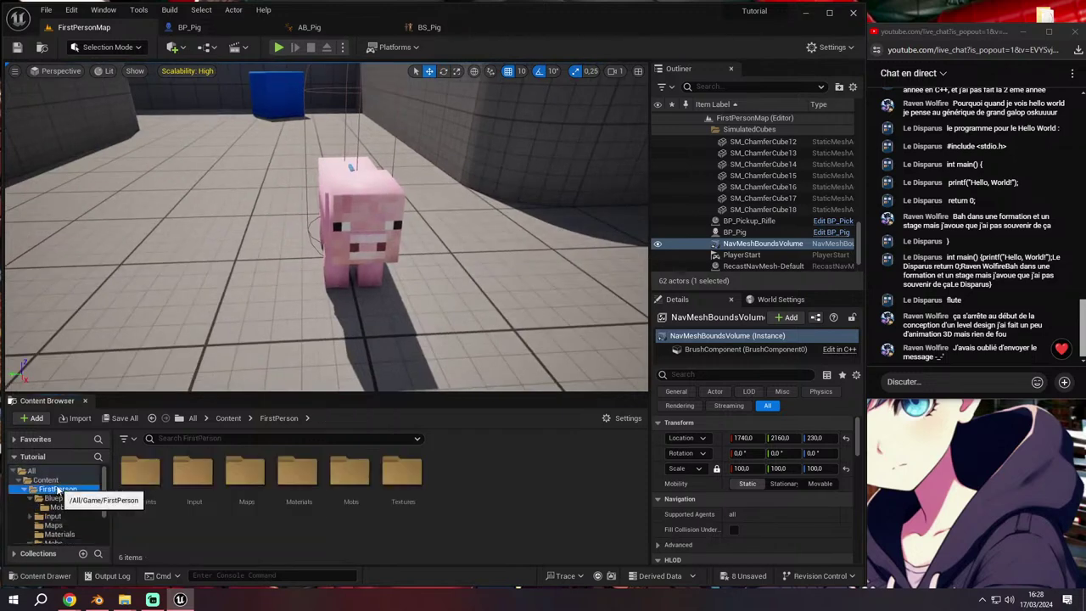
{"action": "right_click", "coordinate": [523, 470]}
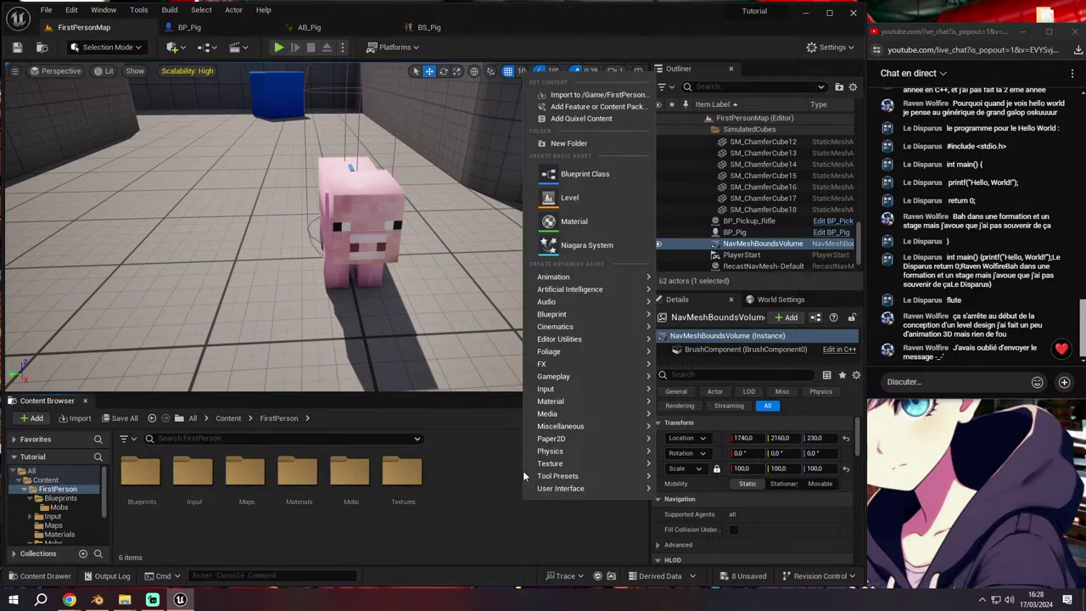
{"action": "left_click", "coordinate": [570, 142]}
{"action": "type", "text": "o"}
{"action": "key", "text": "Return"}
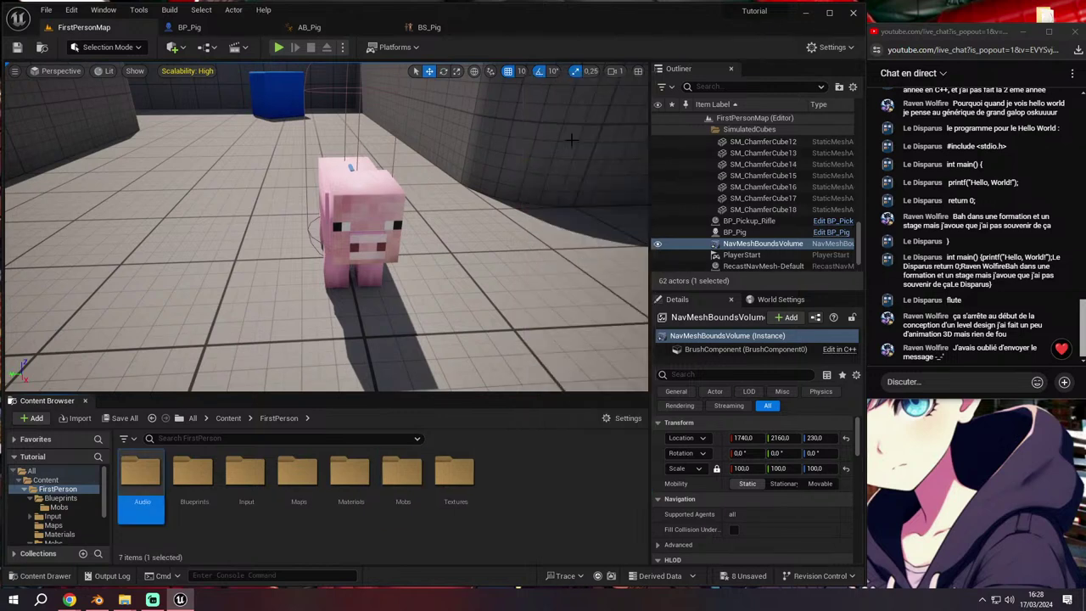
{"action": "double_click", "coordinate": [159, 484]}
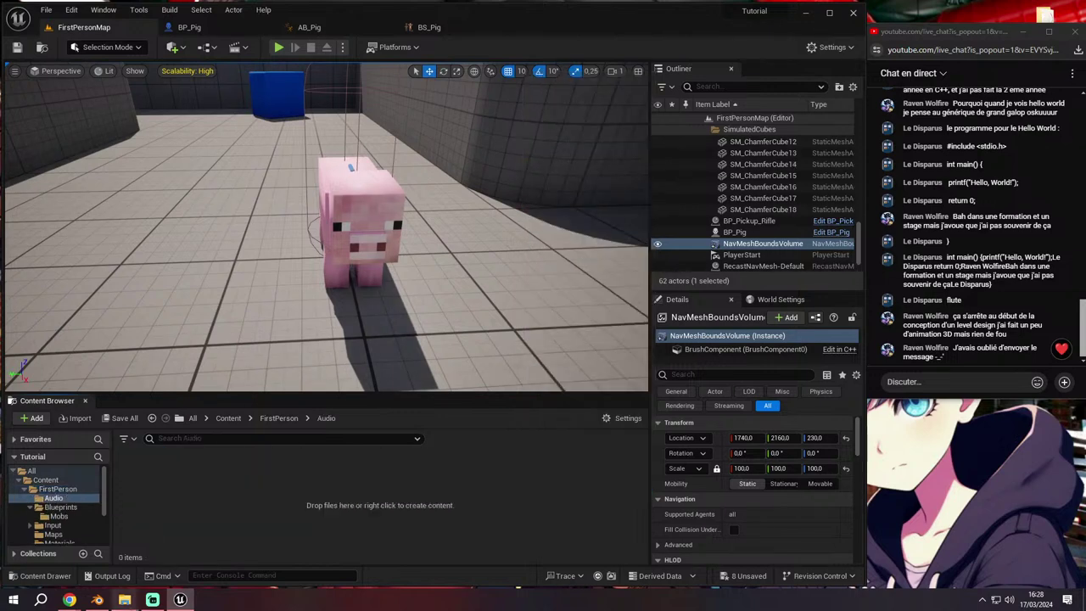
Drag SW_Pig_1 to SW_Pig_4 from Explorer's Minecraft Pig Audio folder into Unreal, then minimize Explorer
{"action": "mouse_move", "coordinate": [125, 600]}
{"action": "left_click", "coordinate": [92, 549]}
{"action": "left_click", "coordinate": [92, 550]}
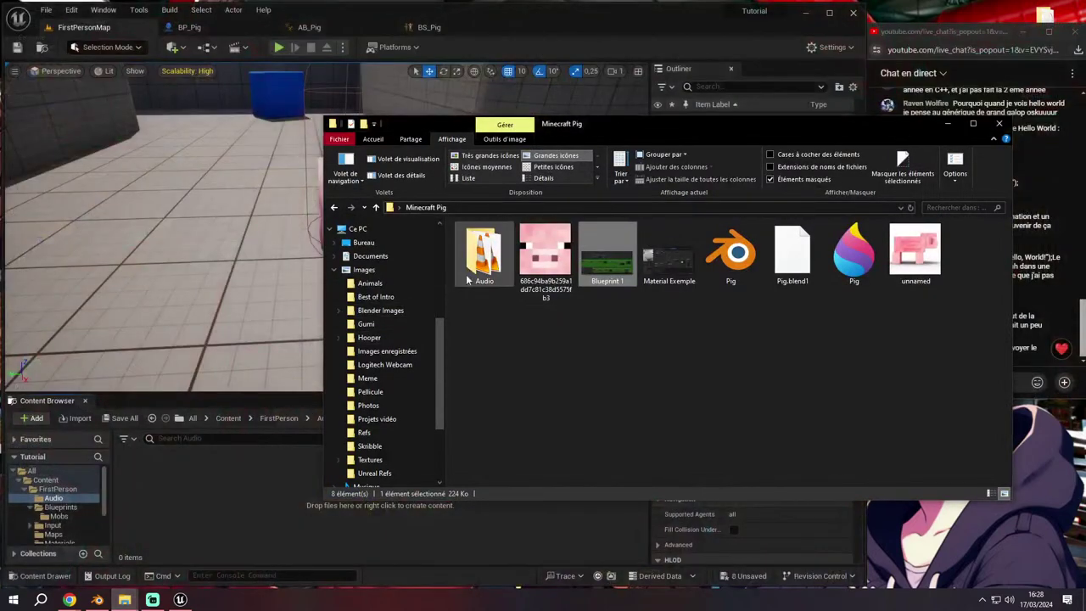
{"action": "double_click", "coordinate": [484, 253]}
{"action": "mouse_move", "coordinate": [507, 319]}
{"action": "left_mouse_down"}
{"action": "mouse_move", "coordinate": [497, 242]}
{"action": "mouse_move", "coordinate": [505, 282]}
{"action": "mouse_move", "coordinate": [504, 244]}
{"action": "mouse_move", "coordinate": [183, 499]}
{"action": "left_mouse_up"}
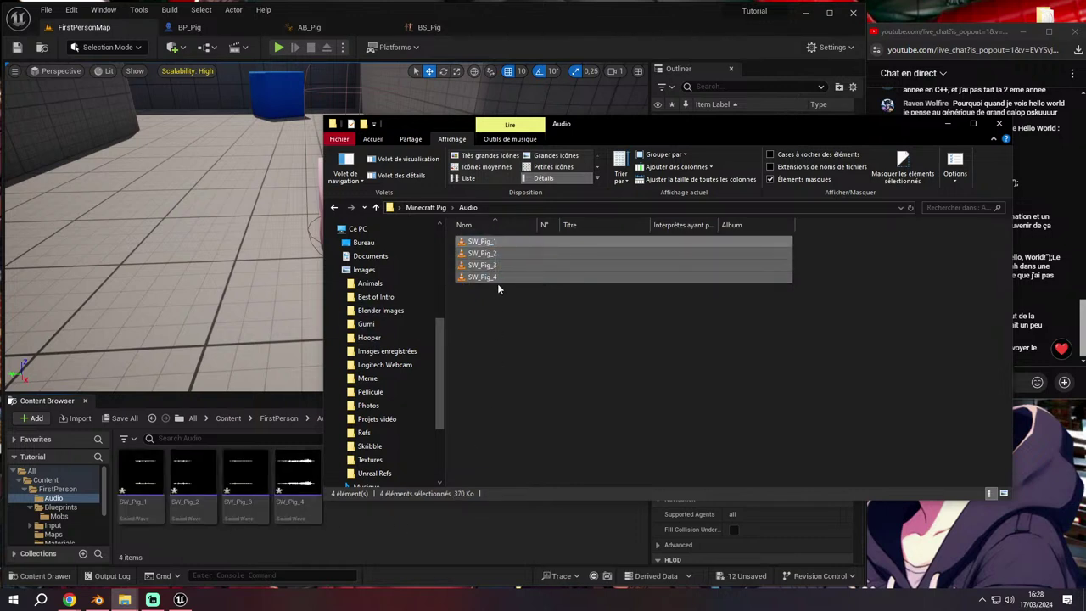
{"action": "left_click", "coordinate": [947, 123]}
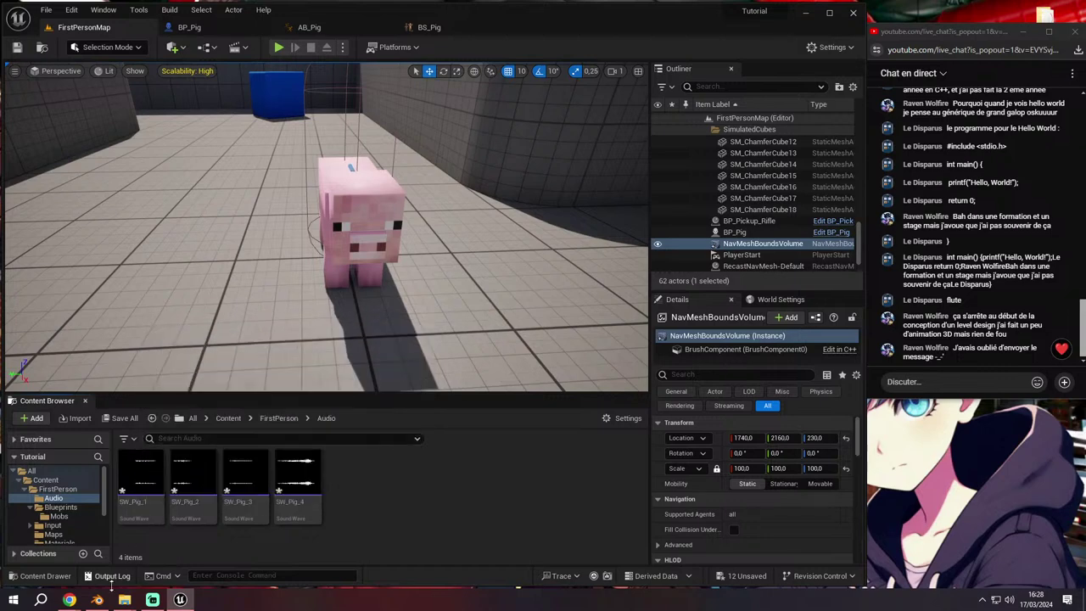
Switch to the Mice On Venus music tab in the browser, then return to the Unreal Editor
{"action": "mouse_move", "coordinate": [69, 600]}
{"action": "left_click", "coordinate": [55, 564]}
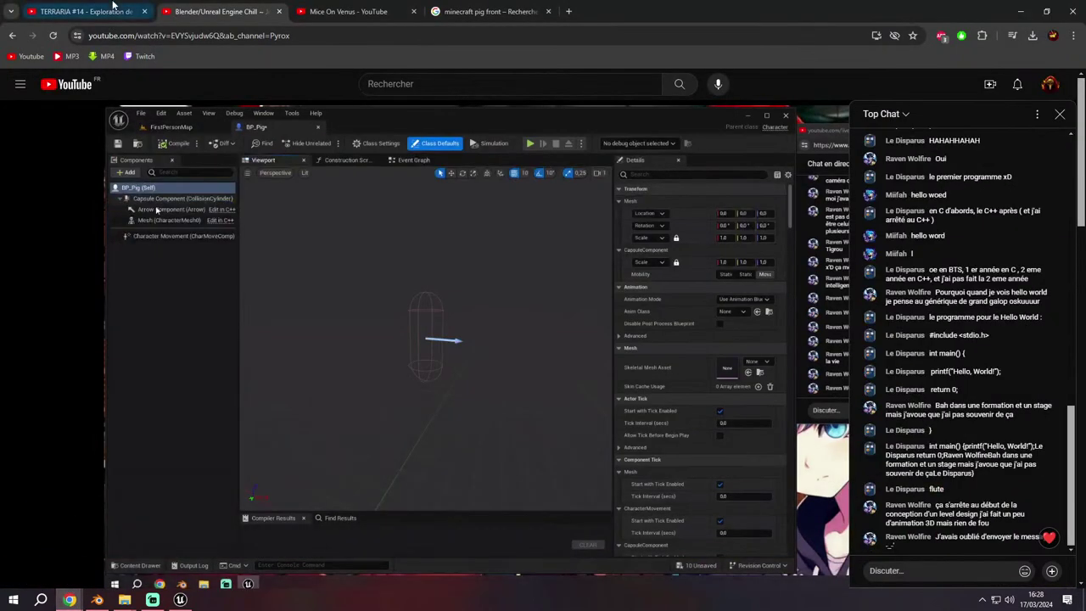
{"action": "left_click", "coordinate": [335, 7]}
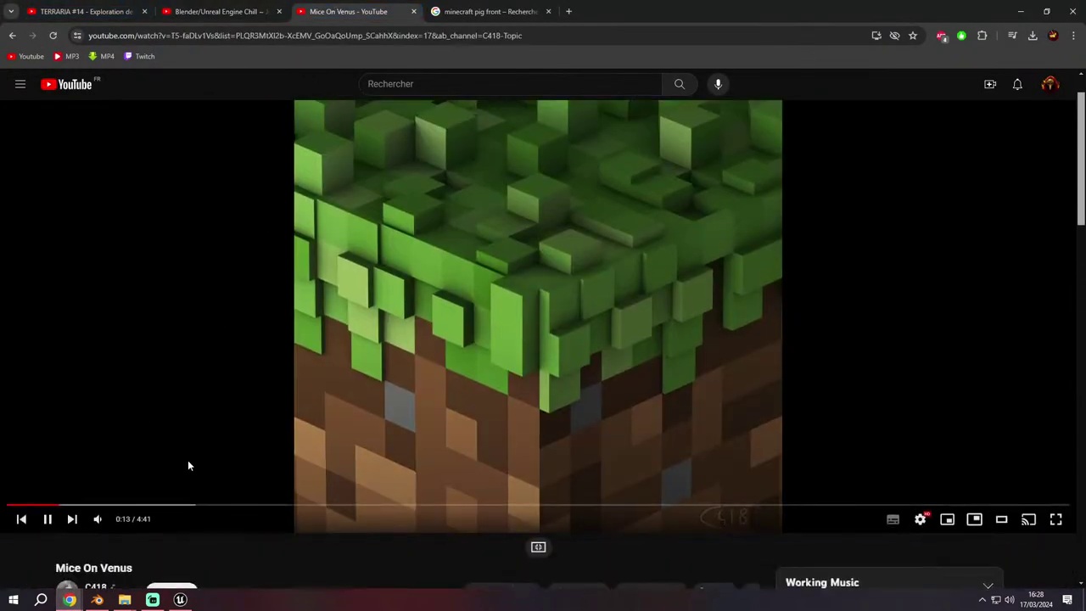
{"action": "key", "text": "super+d"}
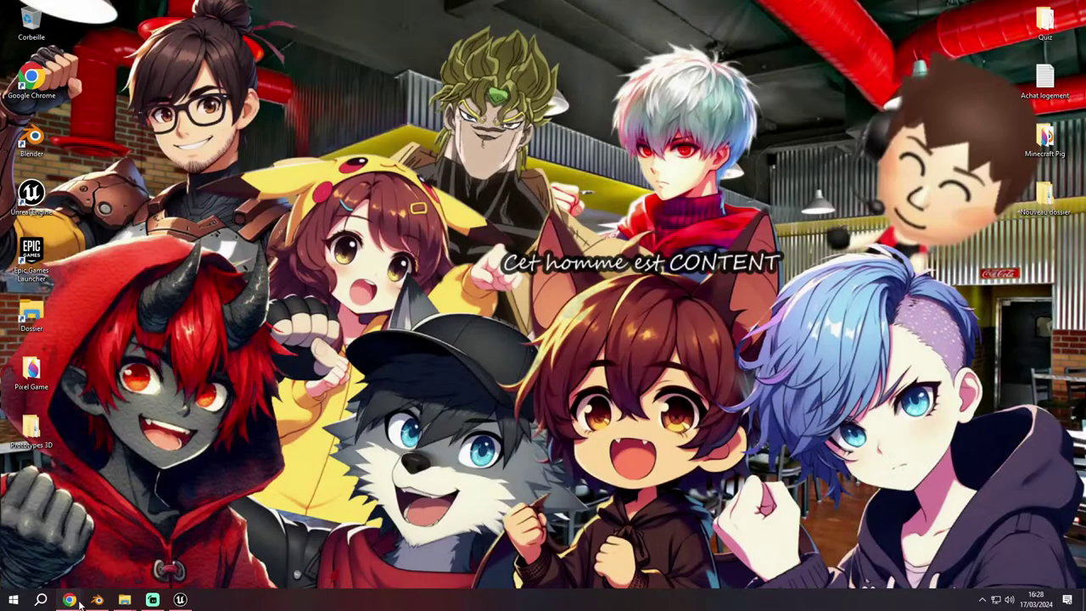
{"action": "mouse_move", "coordinate": [79, 600]}
{"action": "left_click", "coordinate": [134, 555]}
{"action": "left_click", "coordinate": [180, 600]}
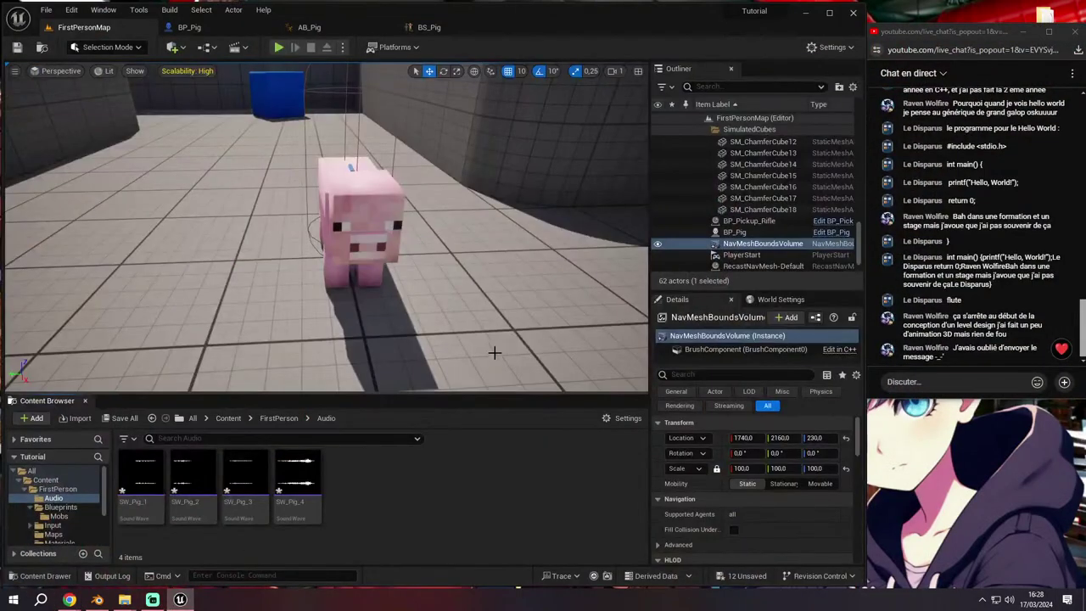
Preview the SW_Pig_1 through SW_Pig_4 sound waves in the Audio folder
{"action": "left_click", "coordinate": [140, 472]}
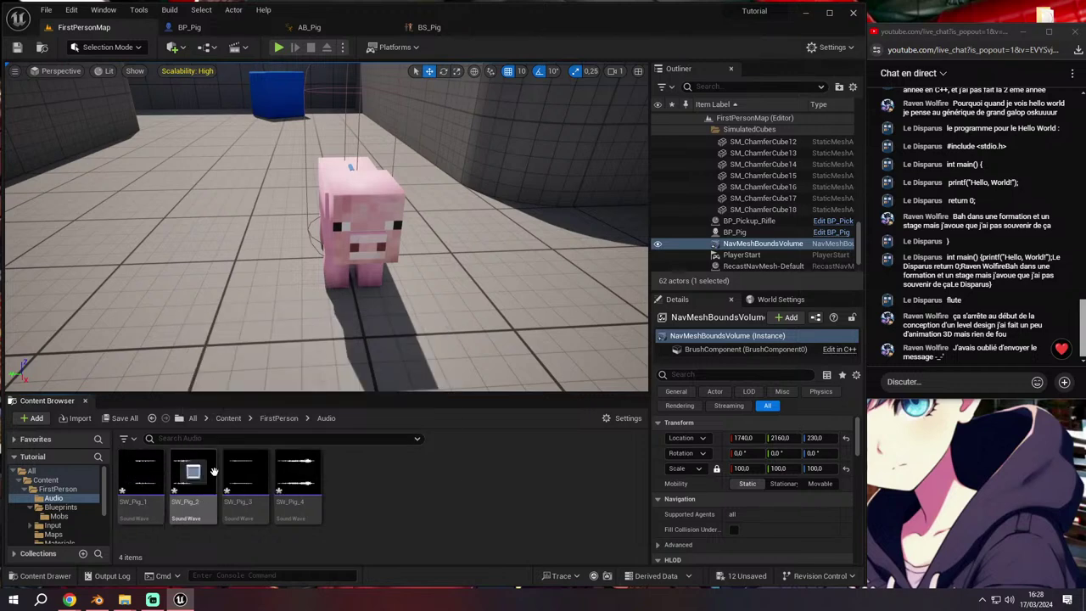
{"action": "left_click", "coordinate": [245, 471]}
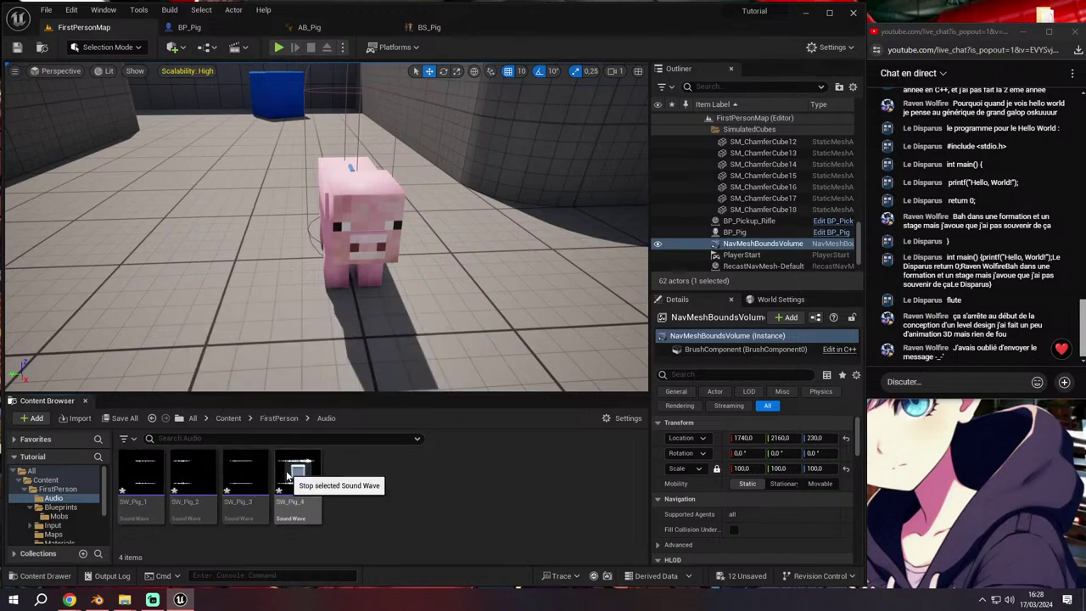
{"action": "left_click", "coordinate": [141, 472]}
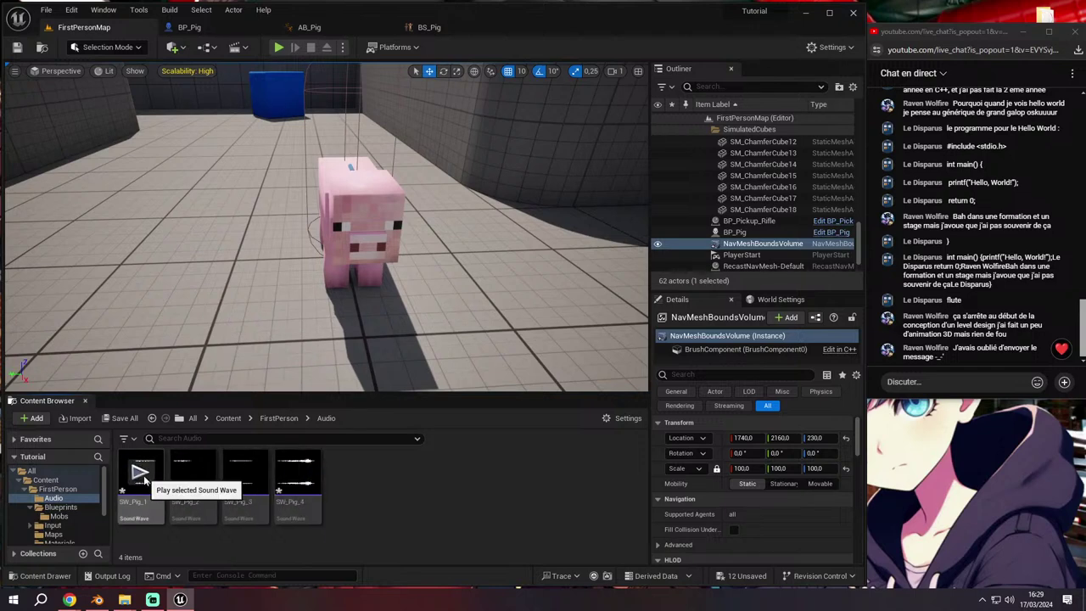
{"action": "left_click", "coordinate": [191, 490]}
{"action": "left_click", "coordinate": [245, 472]}
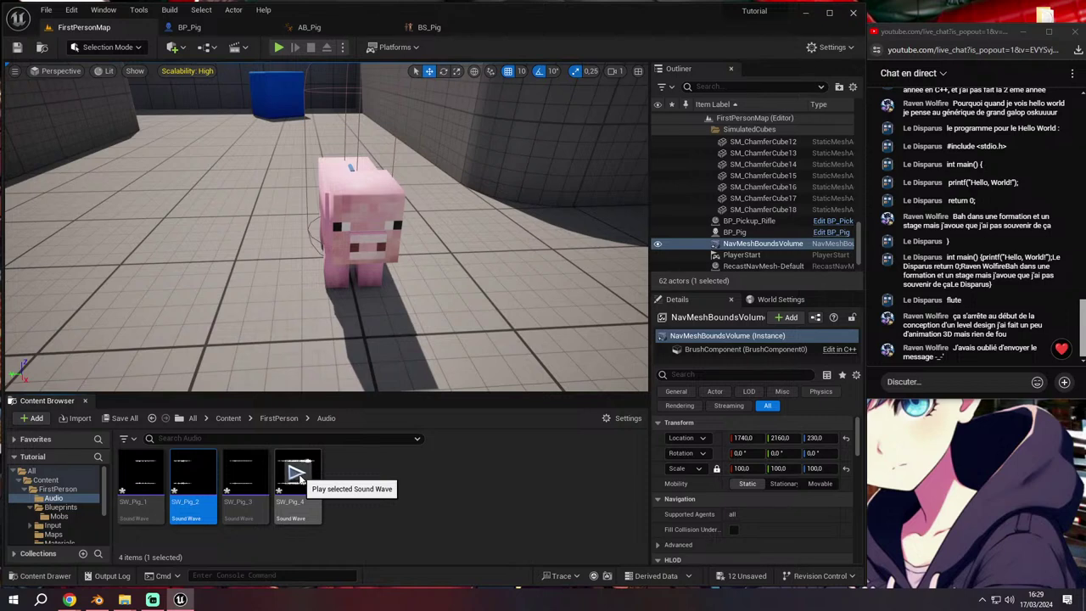
{"action": "left_click", "coordinate": [296, 473]}
{"action": "left_click", "coordinate": [297, 474]}
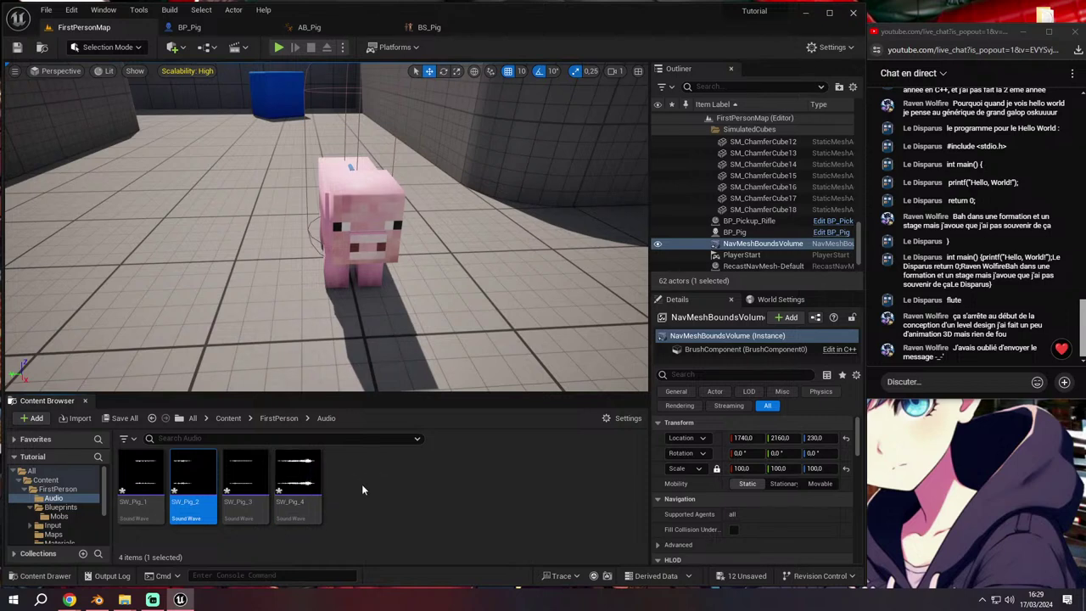
{"action": "left_click", "coordinate": [141, 492]}
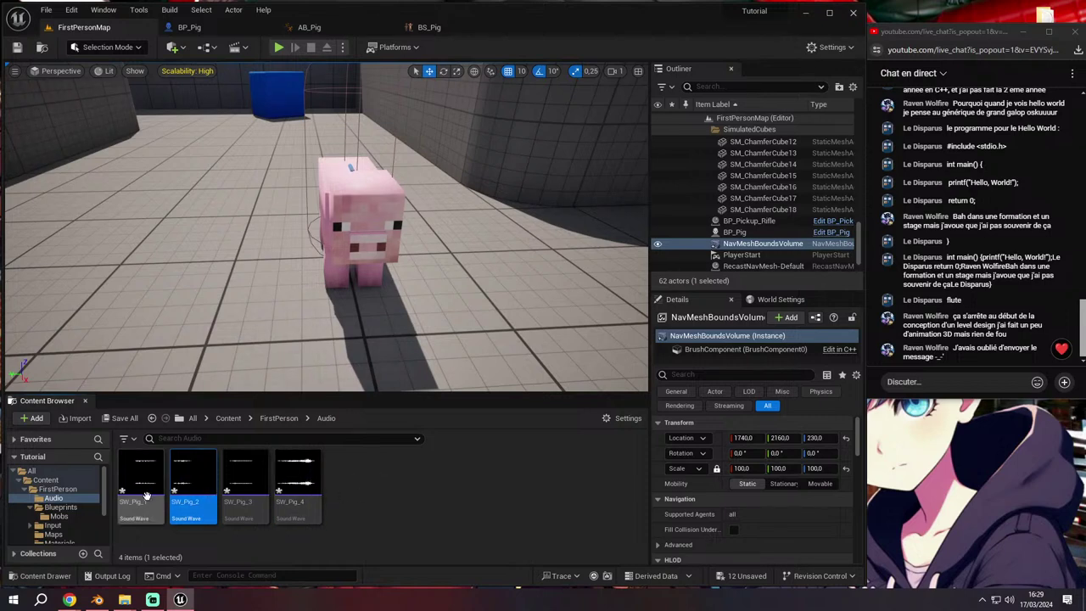
{"action": "left_click", "coordinate": [238, 502], "text": "shift"}
{"action": "right_click_drag", "start_coordinate": [403, 378], "coordinate": [403, 377]}
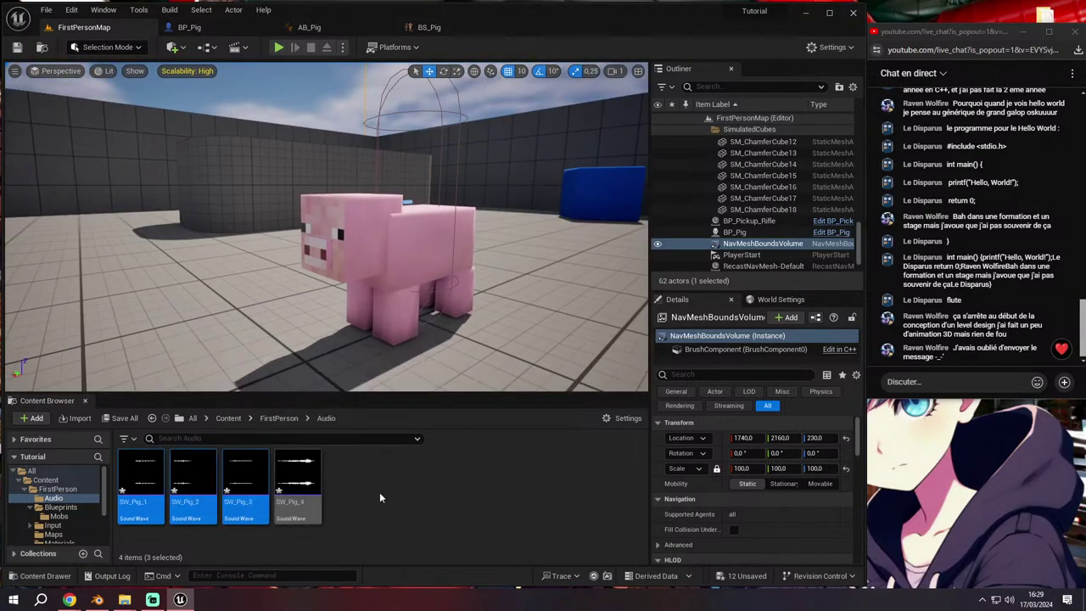
Create a sound cue from the SW_Pig_1 sound wave
{"action": "left_click", "coordinate": [392, 477]}
{"action": "right_click", "coordinate": [392, 476]}
{"action": "right_click", "coordinate": [138, 501]}
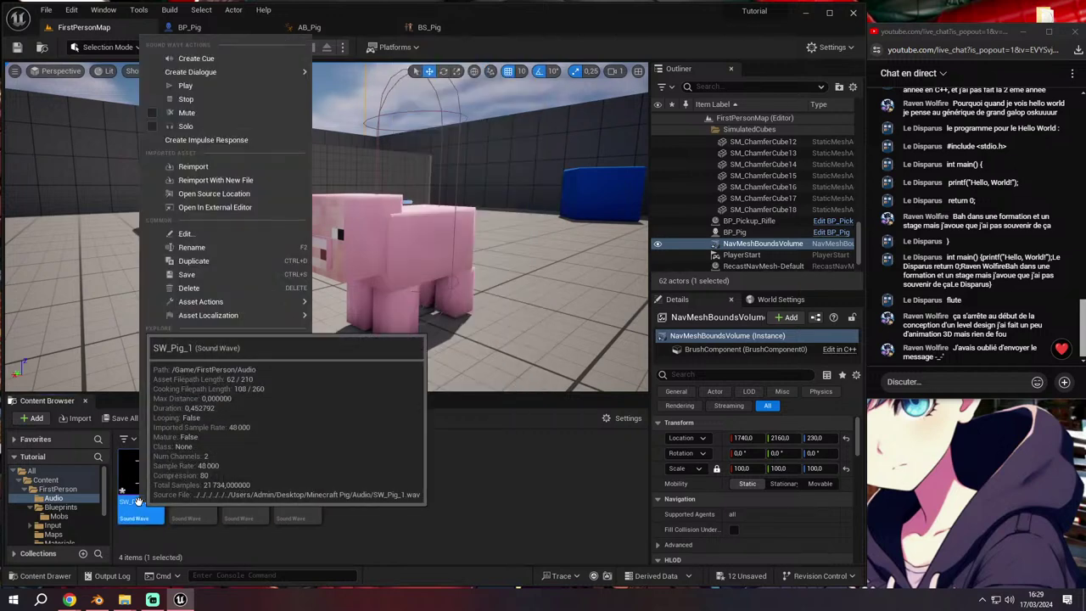
{"action": "left_click", "coordinate": [212, 59]}
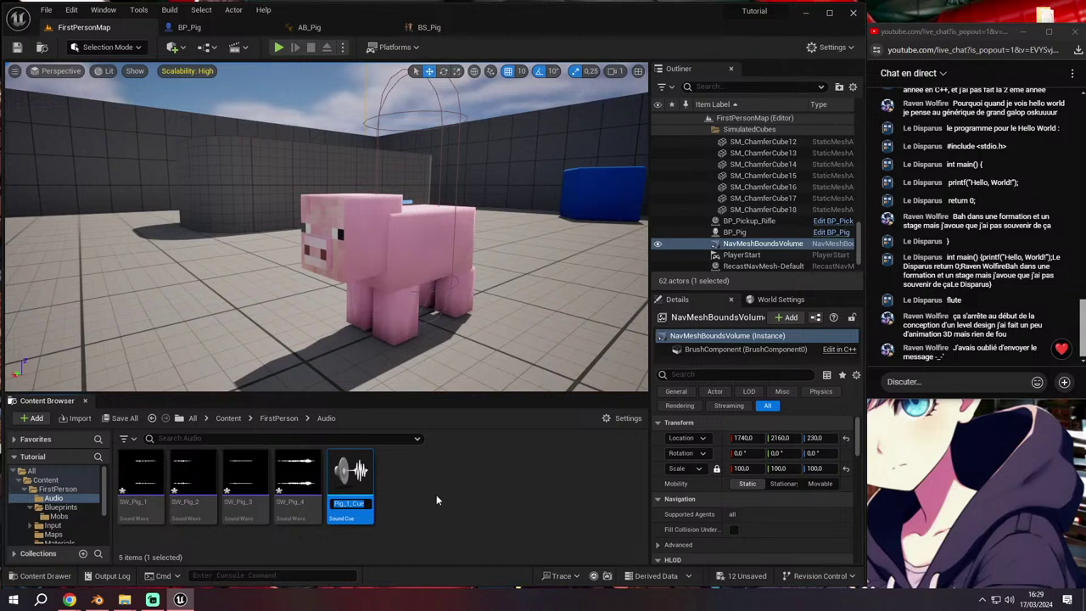
Name the new cue SC_Pig and open it in the sound cue editor
{"action": "type", "text": "SW_Pig_1"}
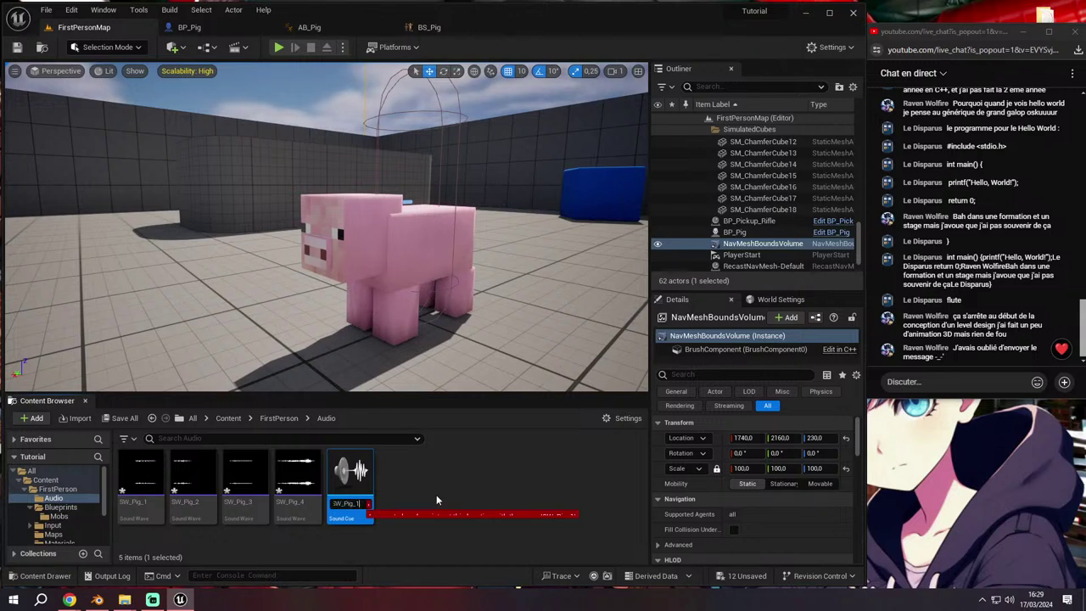
{"action": "key", "text": "Left"}
{"action": "key", "text": "Left"}
{"action": "key", "text": "Left"}
{"action": "key", "text": "BackSpace"}
{"action": "type", "text": "C"}
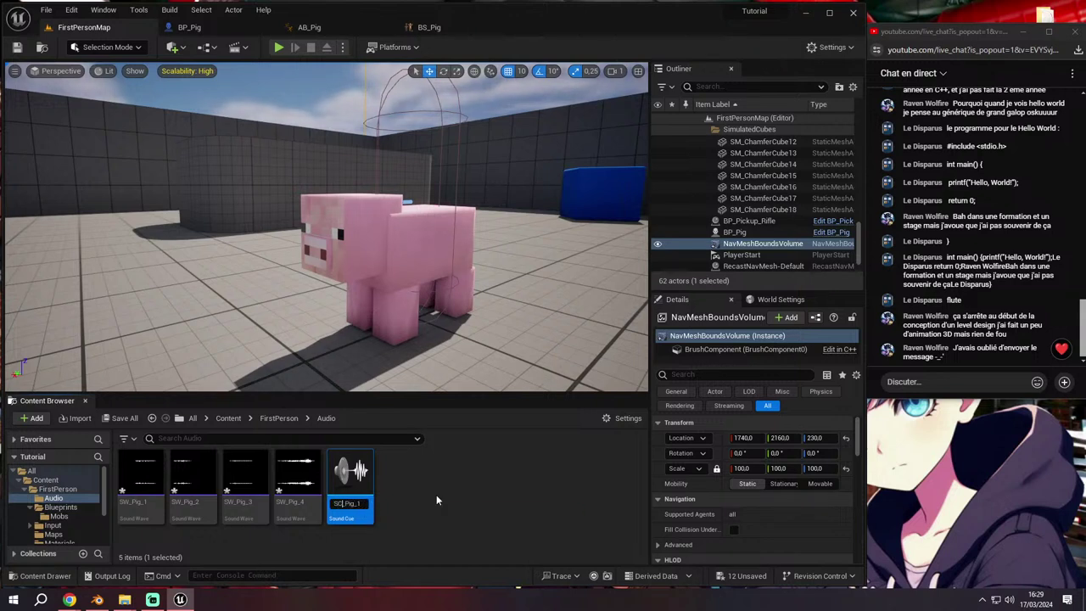
{"action": "key", "text": "Right"}
{"action": "key", "text": "Right"}
{"action": "key", "text": "Right"}
{"action": "key", "text": "BackSpace"}
{"action": "key", "text": "BackSpace"}
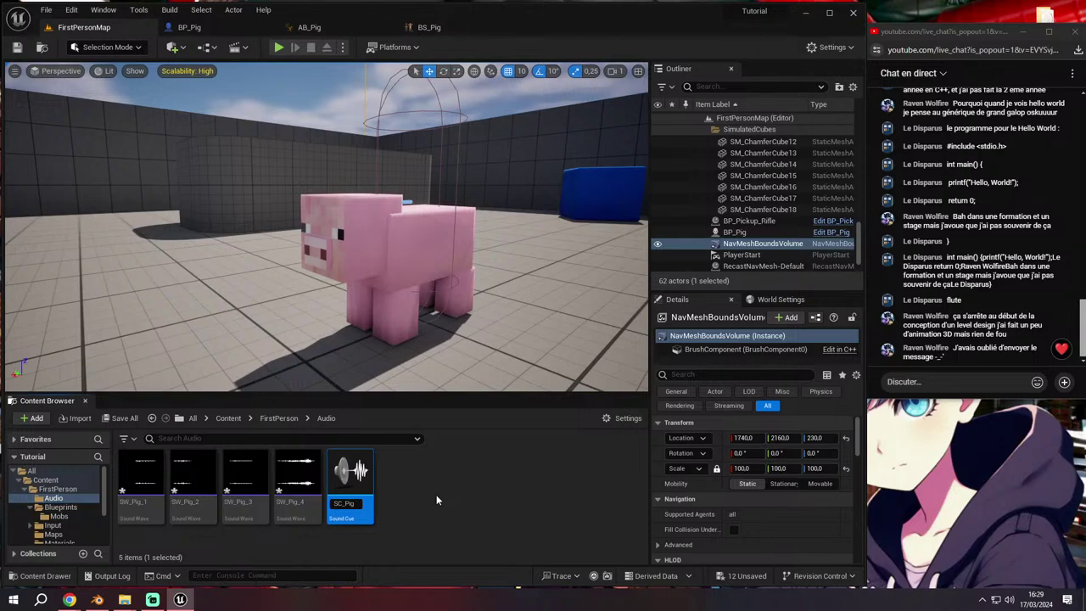
{"action": "key", "text": "Return"}
{"action": "double_click", "coordinate": [145, 509]}
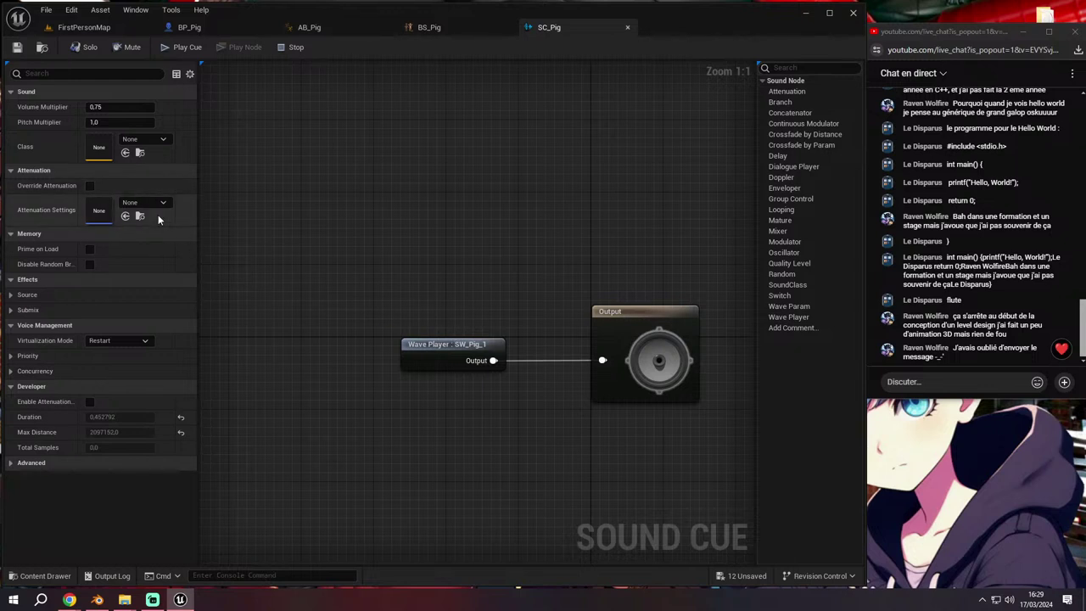
Turn on Override Attenuation with the Natural Sound function on the Output node and save SC_Pig
{"action": "left_click", "coordinate": [606, 314]}
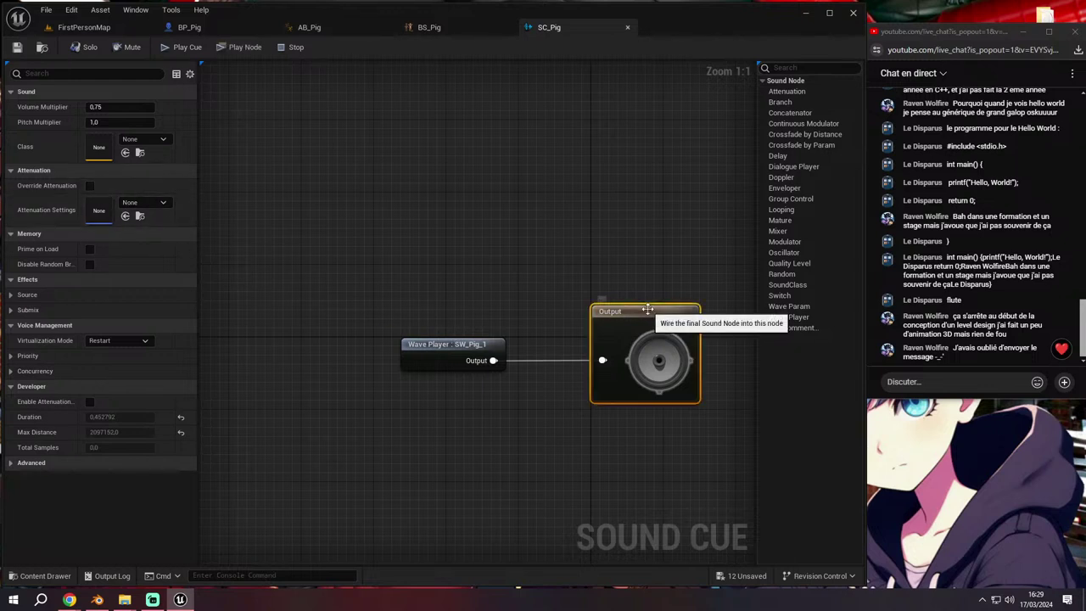
{"action": "left_click", "coordinate": [89, 185]}
{"action": "left_click", "coordinate": [119, 264]}
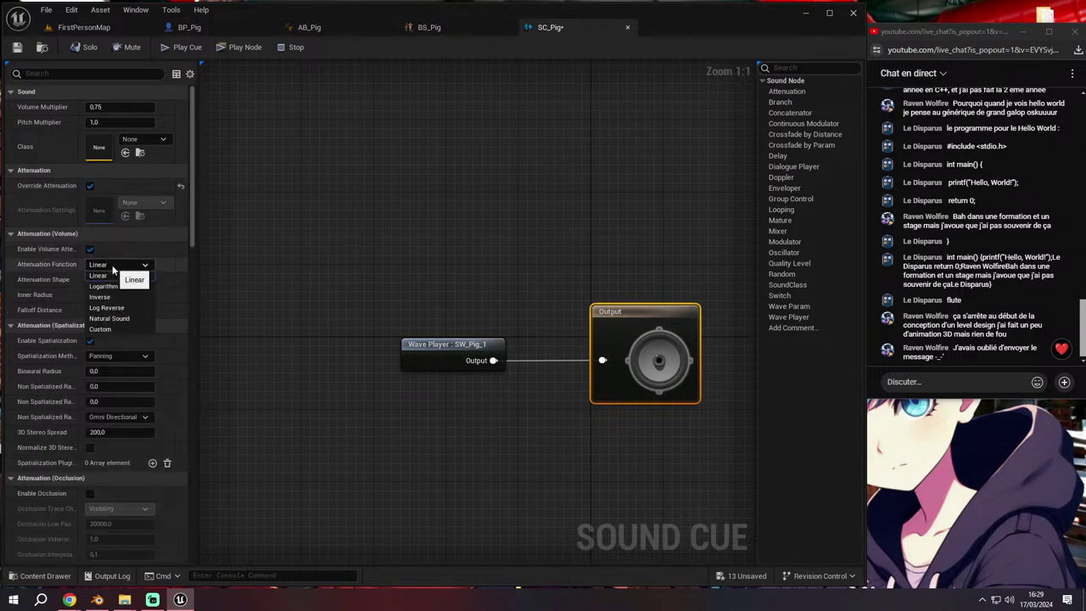
{"action": "left_click", "coordinate": [116, 319]}
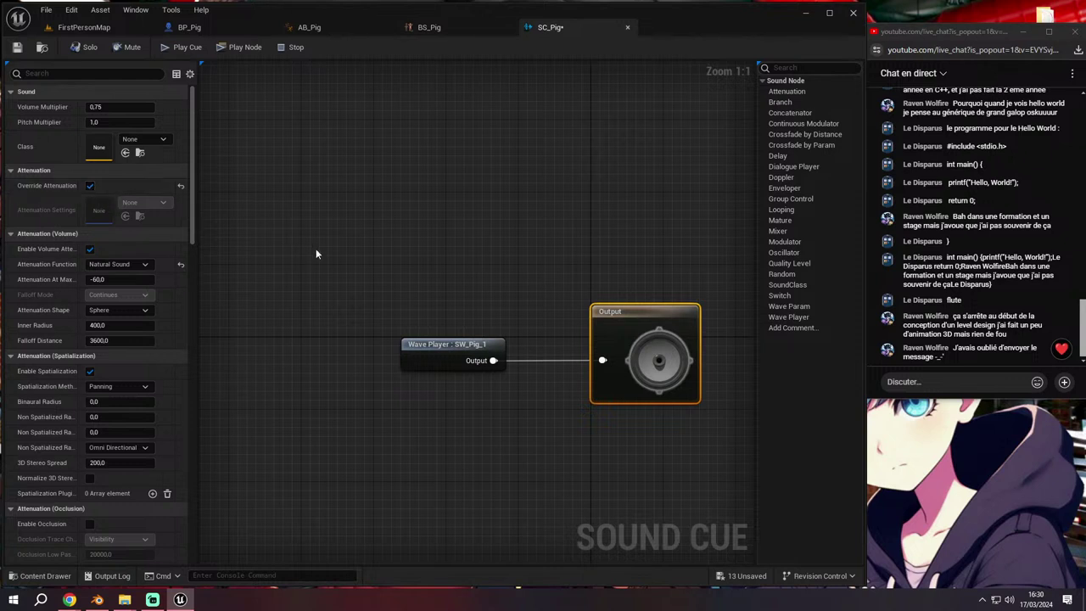
{"action": "left_click", "coordinate": [236, 221]}
{"action": "key", "text": "ctrl+s"}
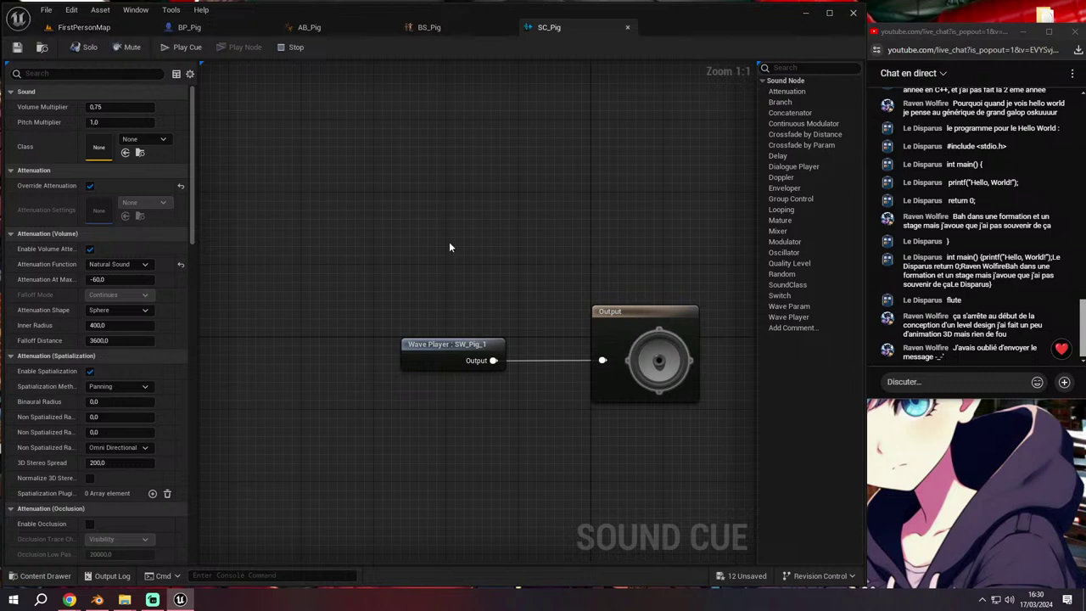
{"action": "key", "text": "ctrl+z"}
{"action": "key", "text": "ctrl+y"}
Add SW_Pig_2 and SW_Pig_3 wave players to the SC_Pig graph alongside SW_Pig_1
{"action": "key", "text": "ctrl+space"}
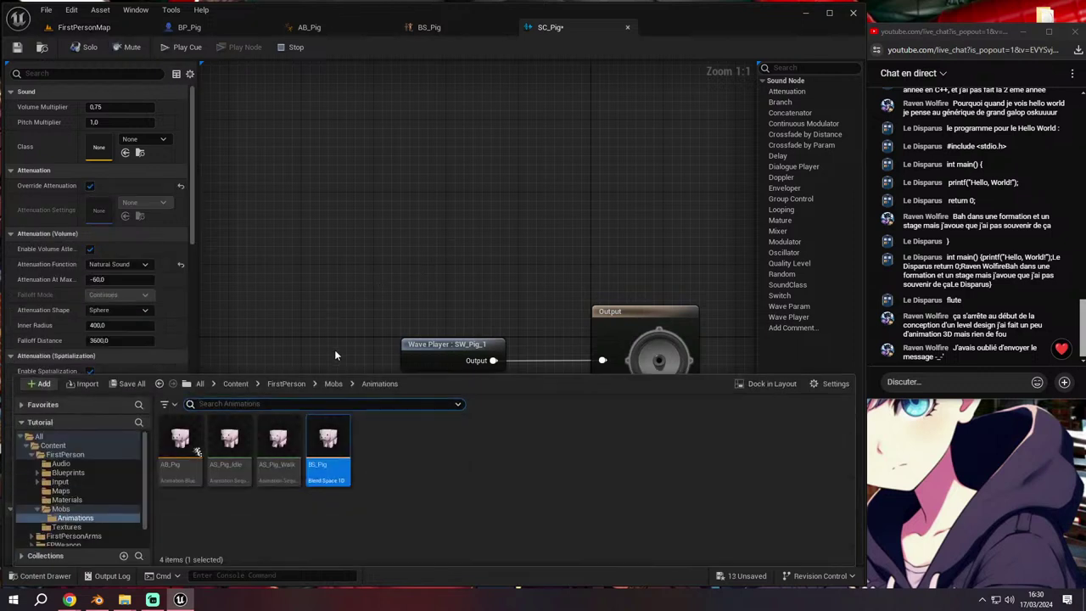
{"action": "left_click", "coordinate": [61, 463]}
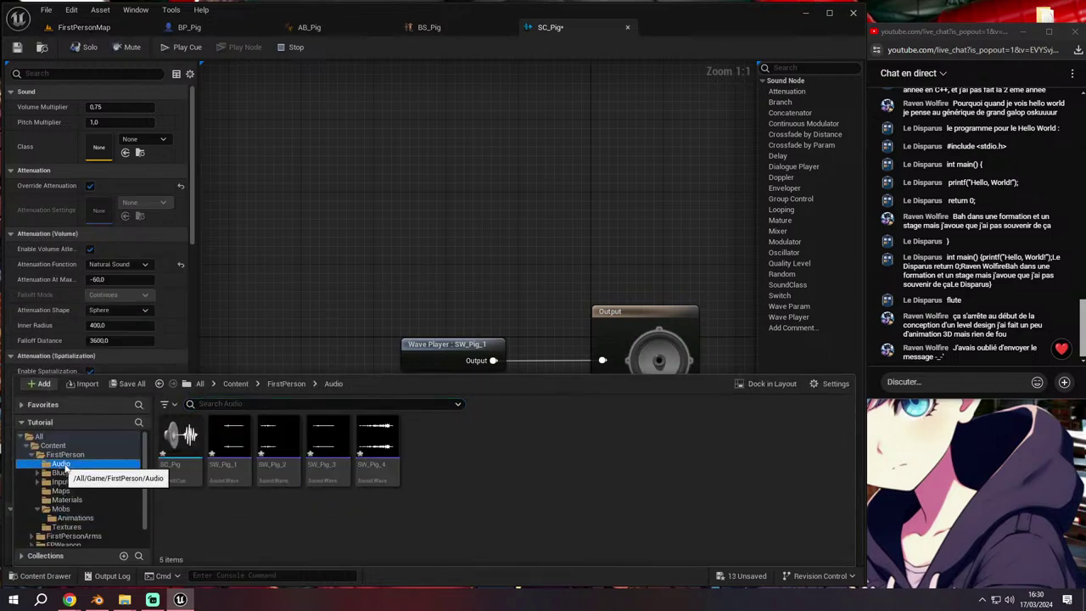
{"action": "left_click", "coordinate": [274, 445]}
{"action": "left_click", "coordinate": [322, 445], "text": "ctrl"}
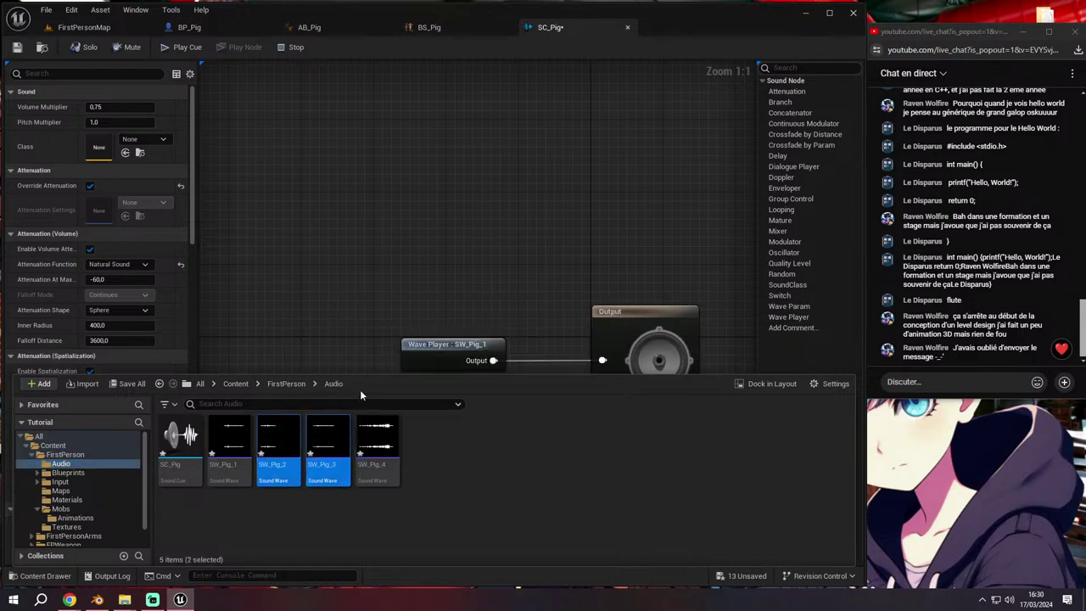
{"action": "mouse_move", "coordinate": [322, 450]}
{"action": "left_mouse_down"}
{"action": "mouse_move", "coordinate": [305, 305]}
{"action": "mouse_move", "coordinate": [274, 388]}
{"action": "left_mouse_up"}
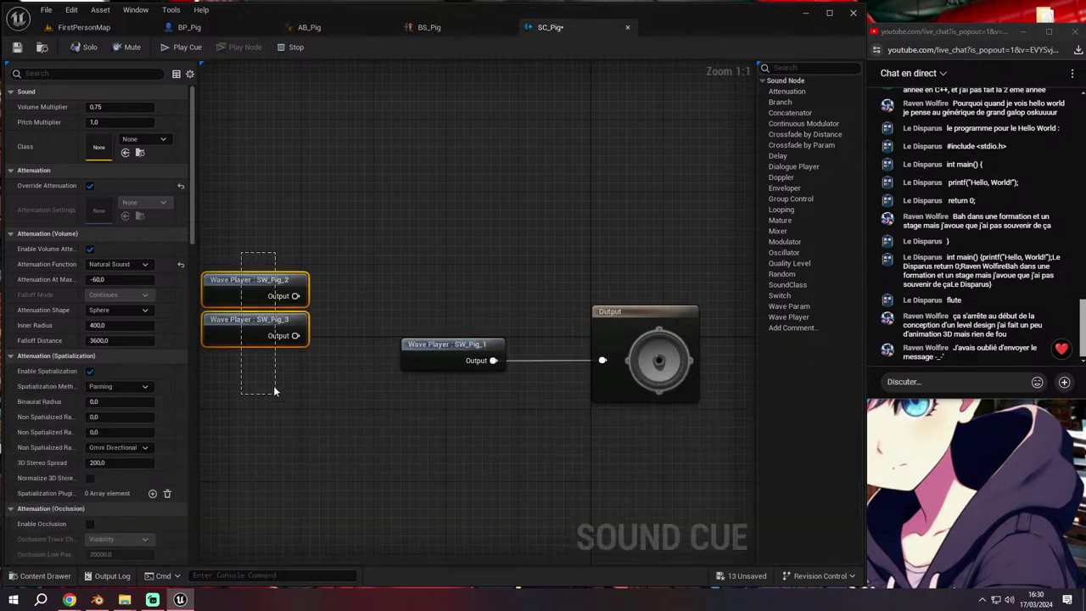
{"action": "left_click_drag", "start_coordinate": [257, 339], "coordinate": [435, 472]}
{"action": "mouse_move", "coordinate": [482, 366]}
{"action": "left_mouse_down"}
{"action": "mouse_move", "coordinate": [401, 312]}
{"action": "mouse_move", "coordinate": [481, 323]}
{"action": "left_mouse_up"}
Feed all three wave players through a three-input Random node into the cue Output
{"action": "type", "text": "Ra"}
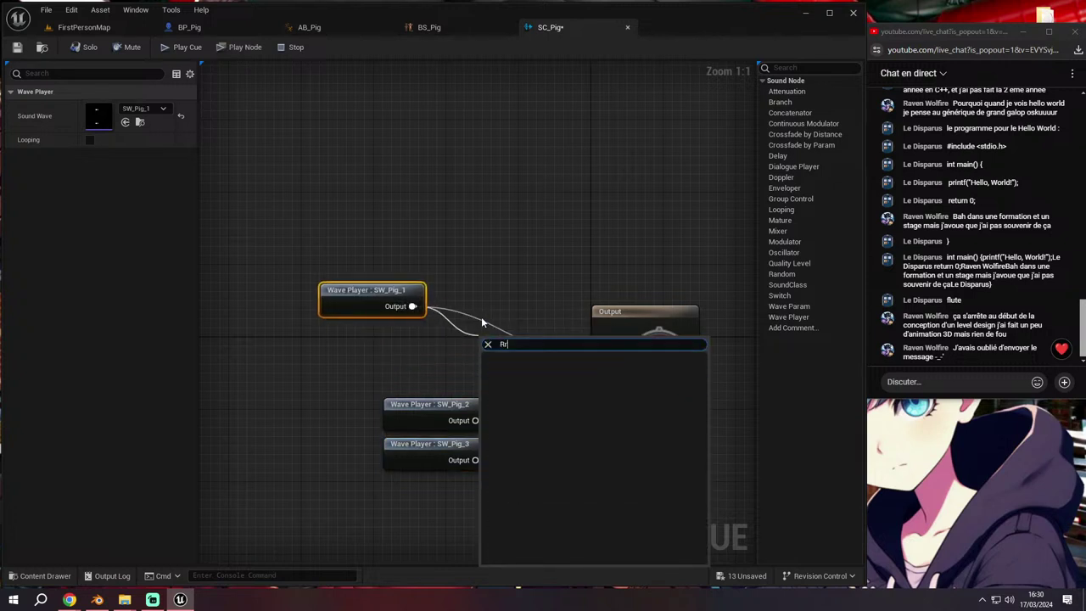
{"action": "type", "text": "ndom"}
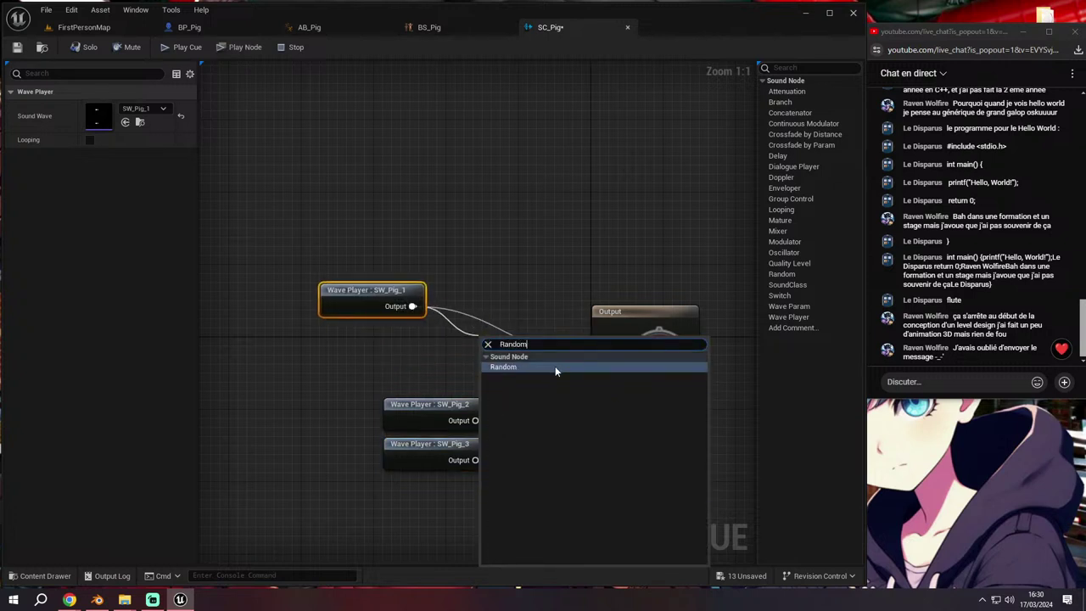
{"action": "left_click", "coordinate": [555, 370]}
{"action": "mouse_move", "coordinate": [422, 376]}
{"action": "left_mouse_down"}
{"action": "mouse_move", "coordinate": [441, 445]}
{"action": "mouse_move", "coordinate": [371, 393]}
{"action": "mouse_move", "coordinate": [489, 377]}
{"action": "left_mouse_up"}
{"action": "left_click", "coordinate": [550, 380]}
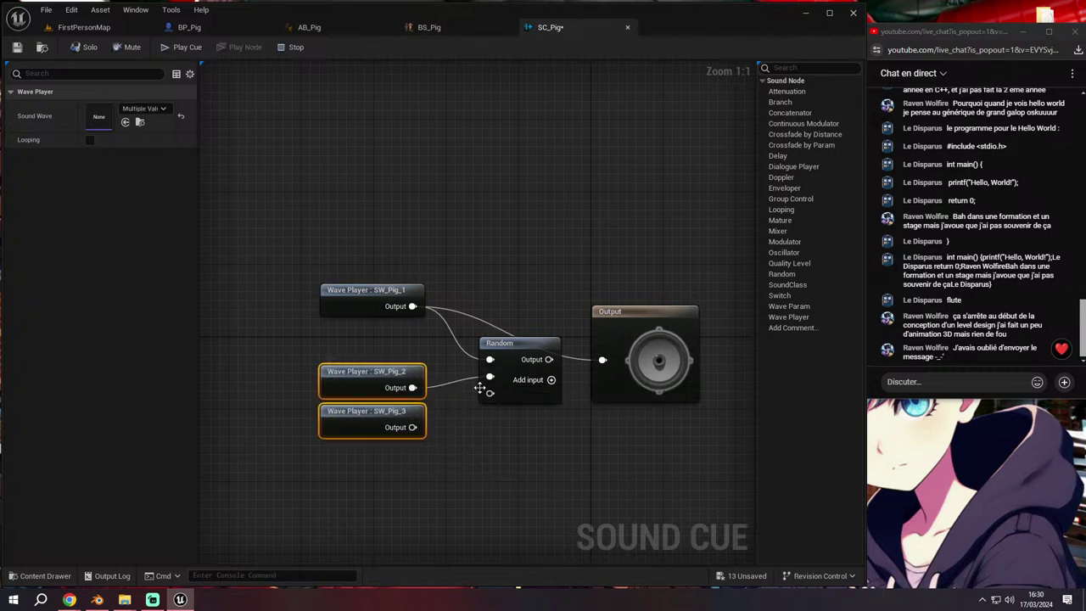
{"action": "left_click_drag", "start_coordinate": [412, 427], "coordinate": [489, 392]}
{"action": "left_click_drag", "start_coordinate": [549, 359], "coordinate": [602, 360]}
{"action": "left_click_drag", "start_coordinate": [369, 312], "coordinate": [366, 341]}
{"action": "left_click", "coordinate": [588, 328]}
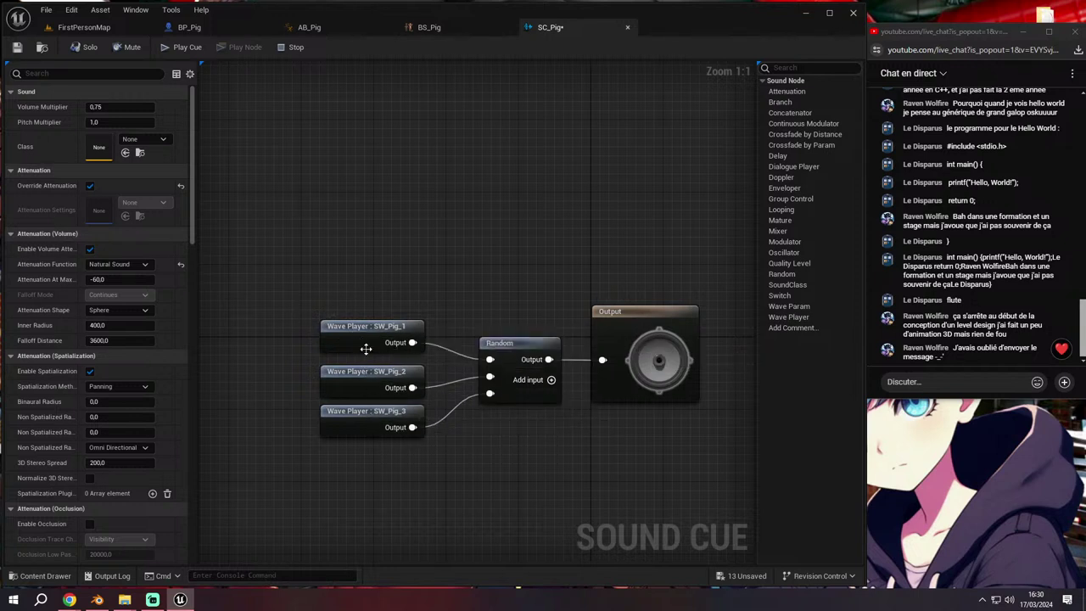
{"action": "left_click", "coordinate": [602, 331]}
{"action": "left_click", "coordinate": [102, 27]}
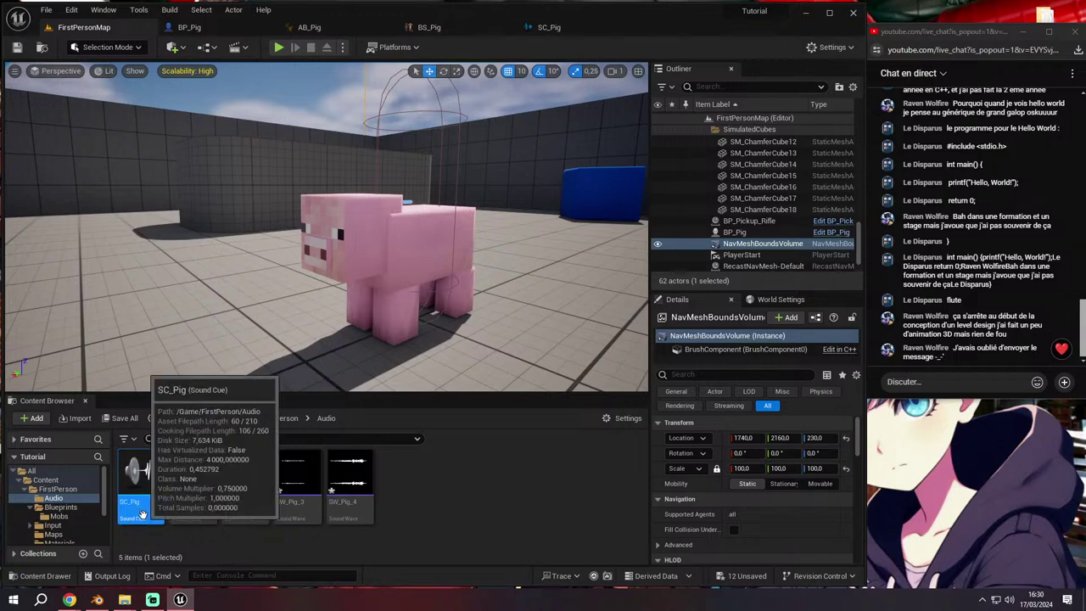
In BP_Pig, add an Audio component using SC_Pig, keep its name, and adjust its Details settings
{"action": "left_click", "coordinate": [190, 27]}
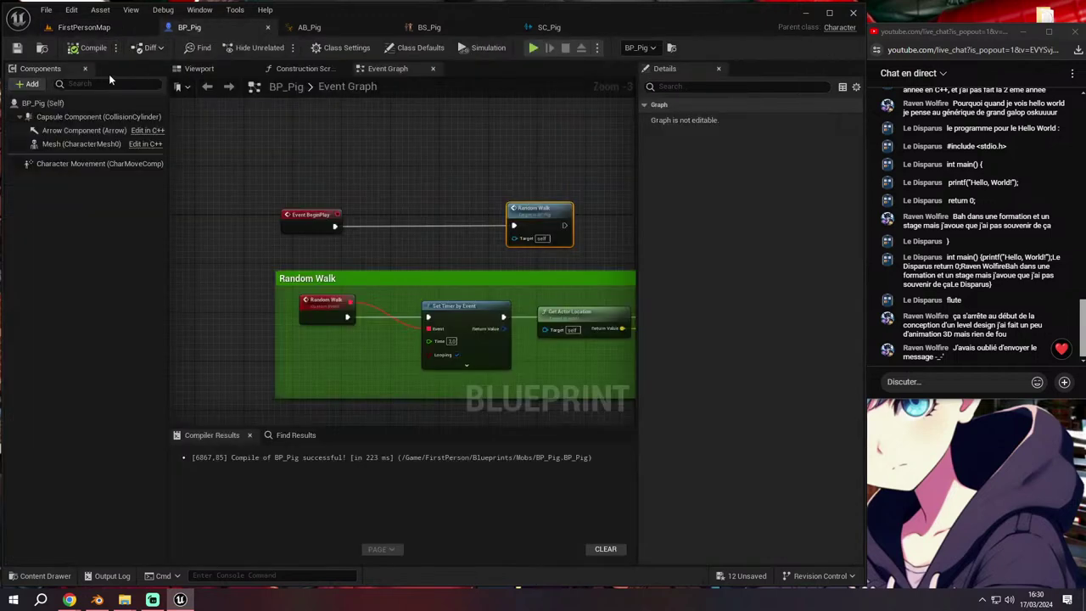
{"action": "left_click", "coordinate": [28, 84]}
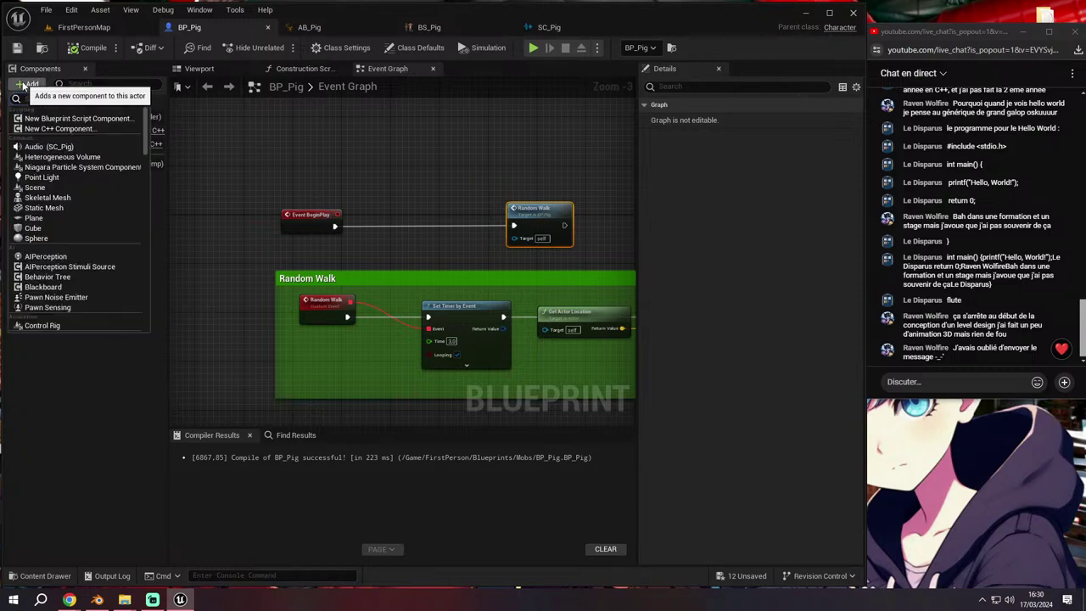
{"action": "left_click", "coordinate": [53, 146]}
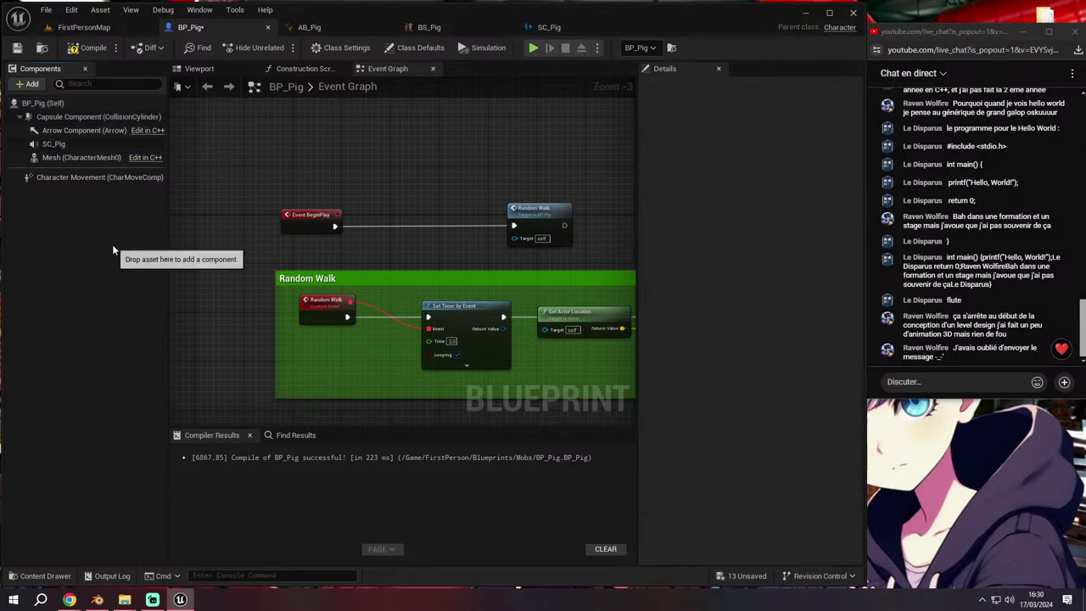
{"action": "left_click", "coordinate": [85, 145]}
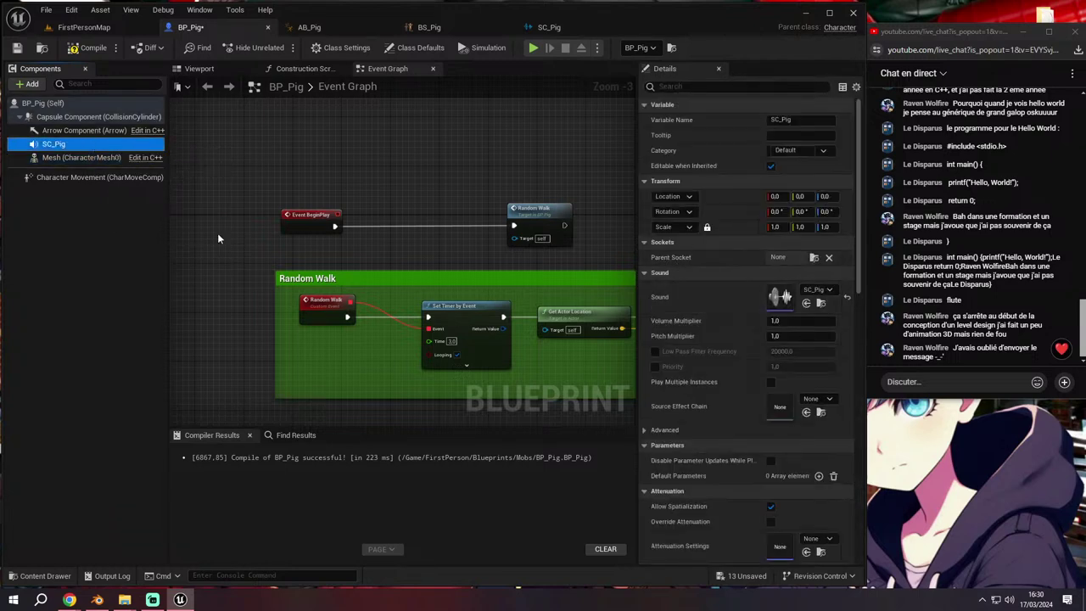
{"action": "scroll", "coordinate": [673, 338], "scroll_direction": "down", "scroll_amount": 3}
{"action": "scroll", "coordinate": [673, 337], "scroll_direction": "down", "scroll_amount": 3}
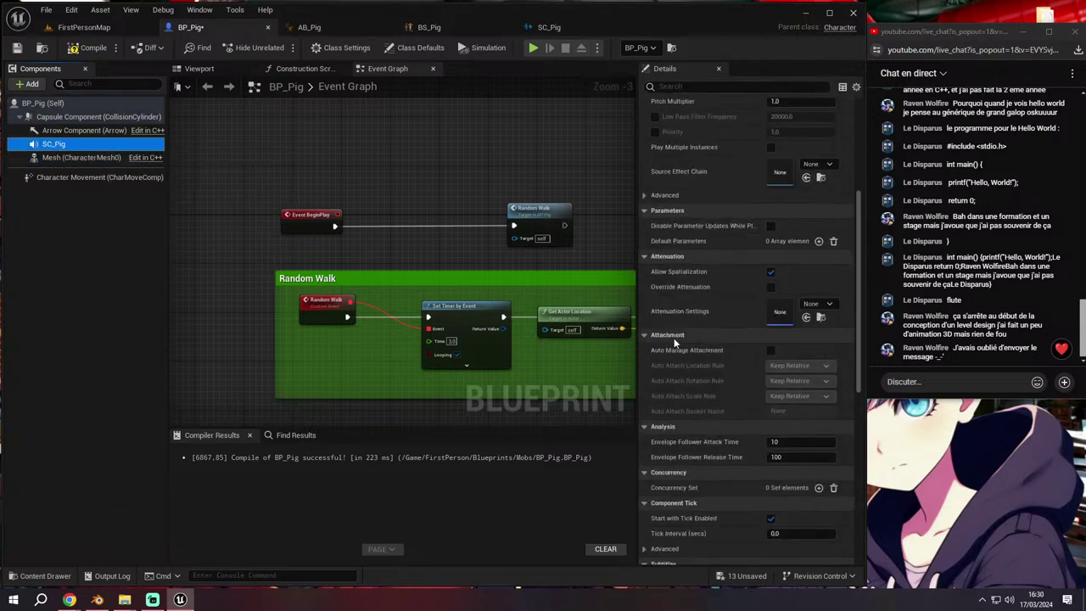
{"action": "scroll", "coordinate": [673, 338], "scroll_direction": "down", "scroll_amount": 2}
{"action": "scroll", "coordinate": [675, 341], "scroll_direction": "down", "scroll_amount": 3}
{"action": "scroll", "coordinate": [675, 341], "scroll_direction": "down", "scroll_amount": 3}
{"action": "scroll", "coordinate": [675, 341], "scroll_direction": "down", "scroll_amount": 2}
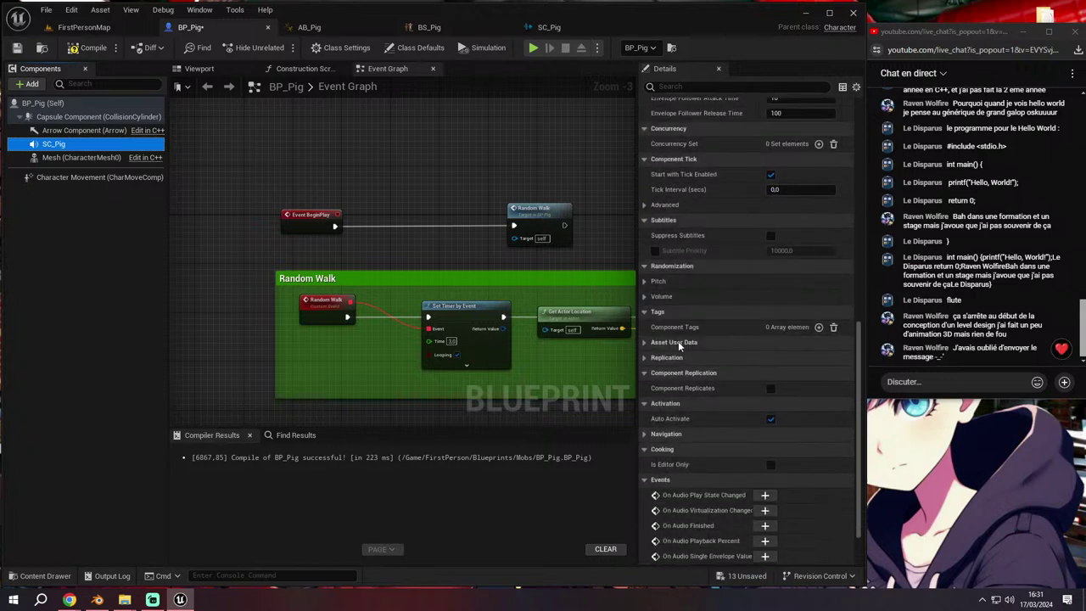
{"action": "left_click", "coordinate": [772, 420]}
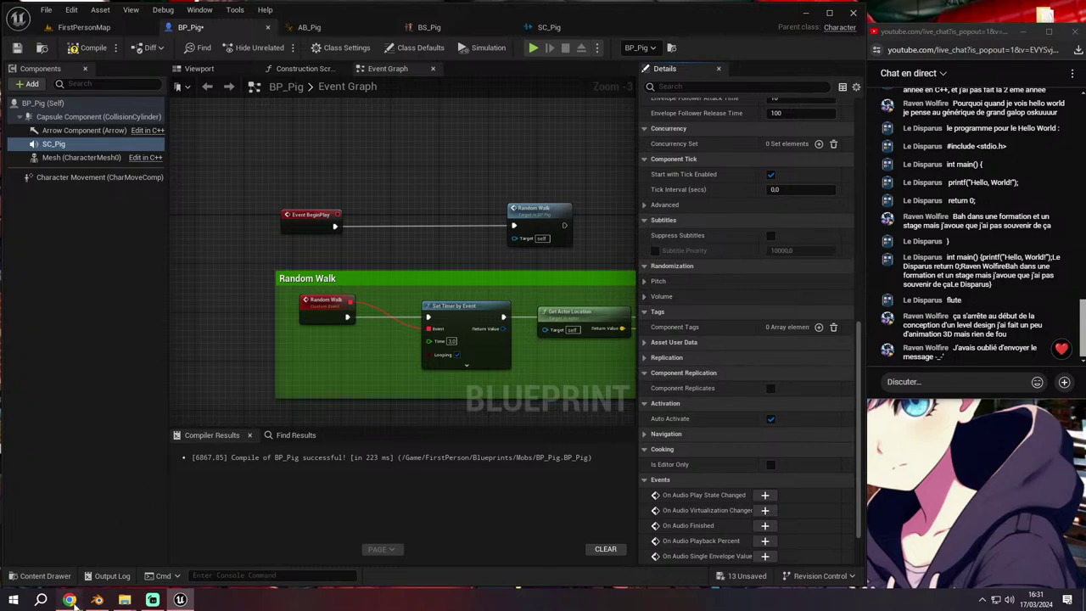
{"action": "mouse_move", "coordinate": [70, 600]}
{"action": "left_click", "coordinate": [87, 545]}
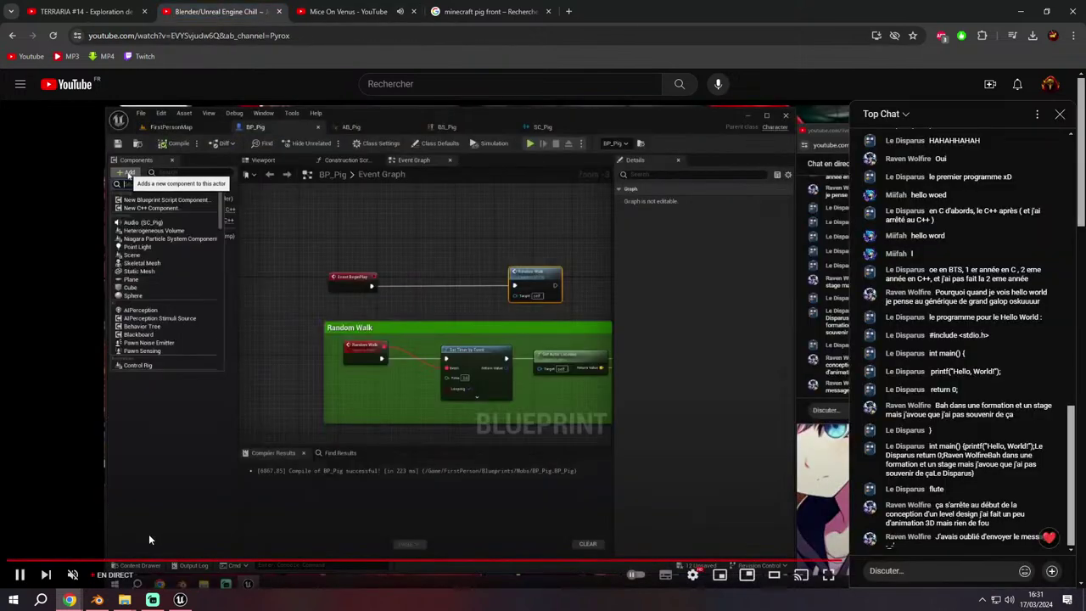
{"action": "left_click", "coordinate": [72, 574]}
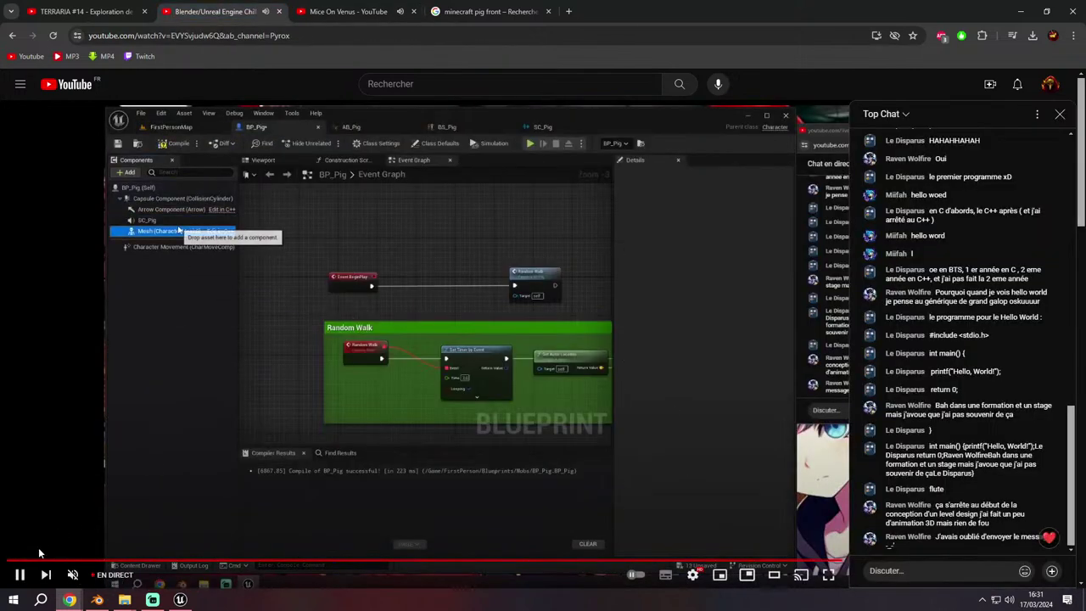
{"action": "left_click", "coordinate": [20, 575]}
{"action": "left_click", "coordinate": [70, 600]}
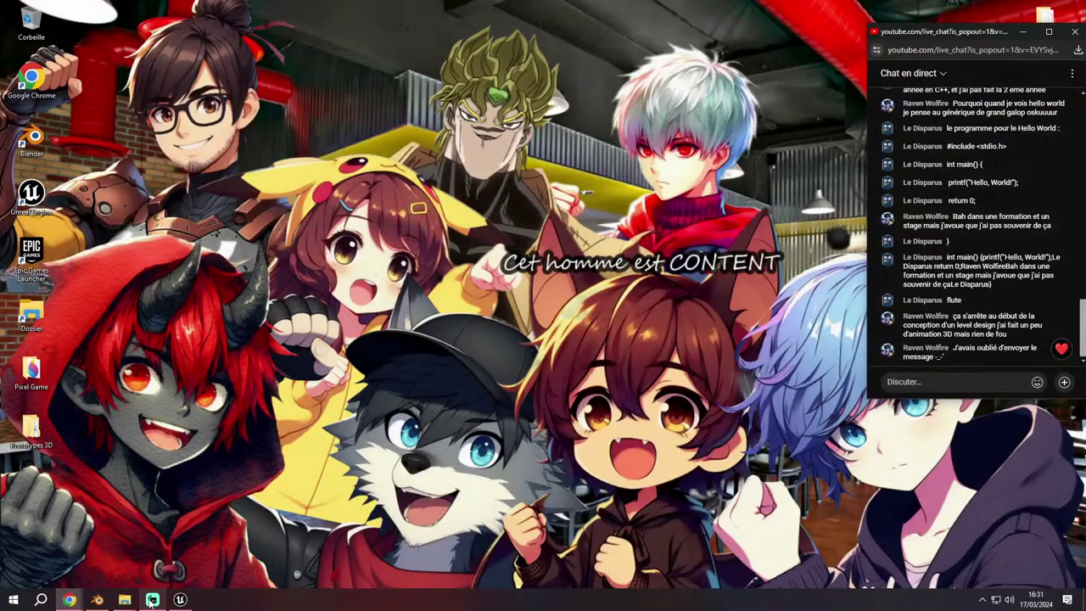
{"action": "left_click", "coordinate": [152, 599]}
{"action": "left_click", "coordinate": [151, 600]}
{"action": "left_click", "coordinate": [101, 600]}
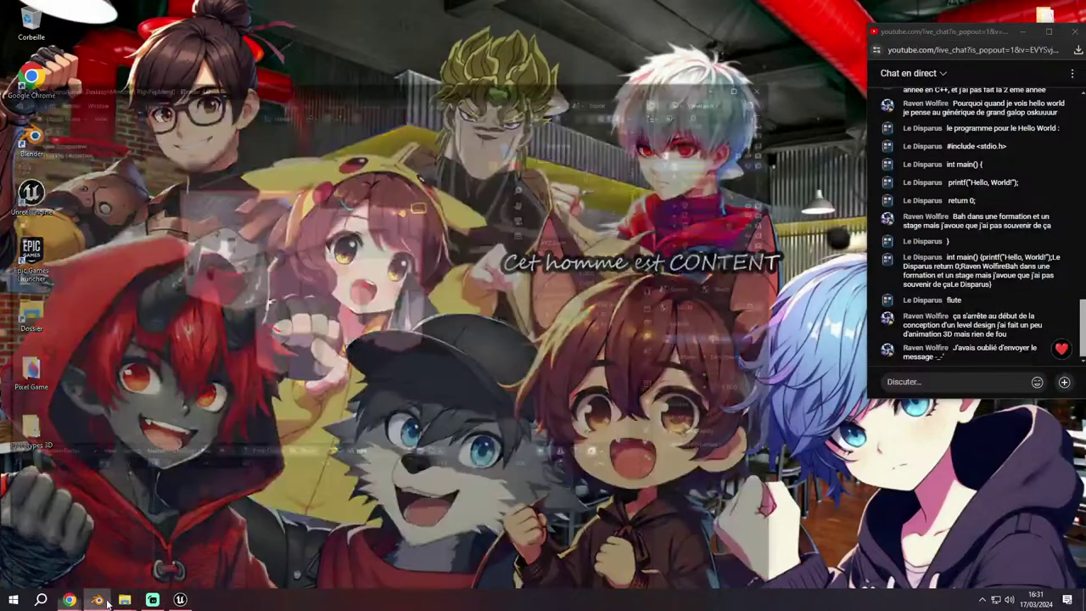
{"action": "left_click", "coordinate": [98, 600]}
{"action": "left_click", "coordinate": [152, 600]}
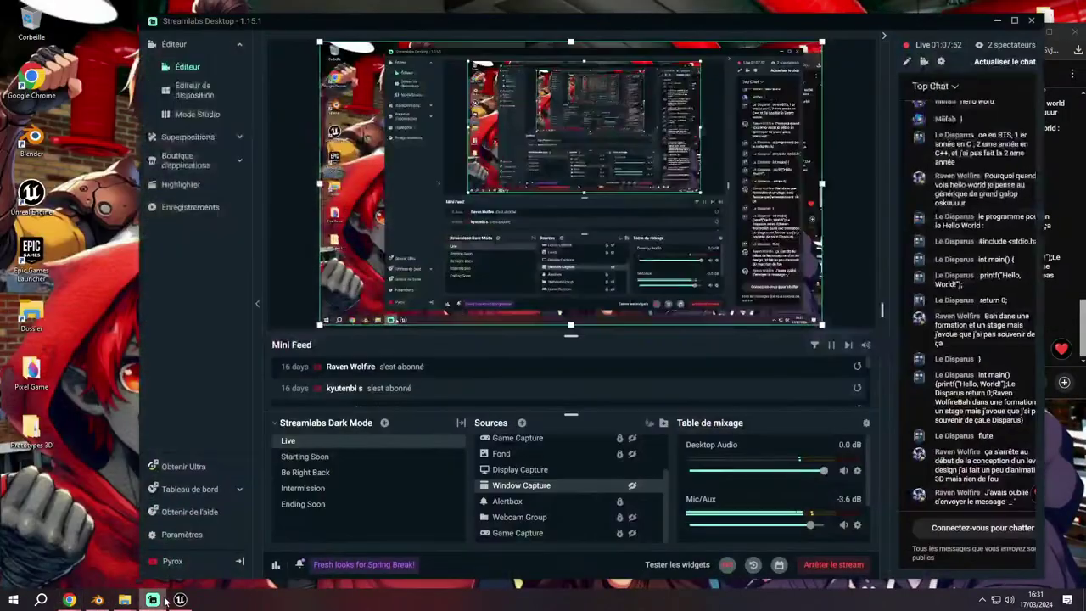
{"action": "left_click", "coordinate": [152, 600]}
{"action": "left_click", "coordinate": [180, 600]}
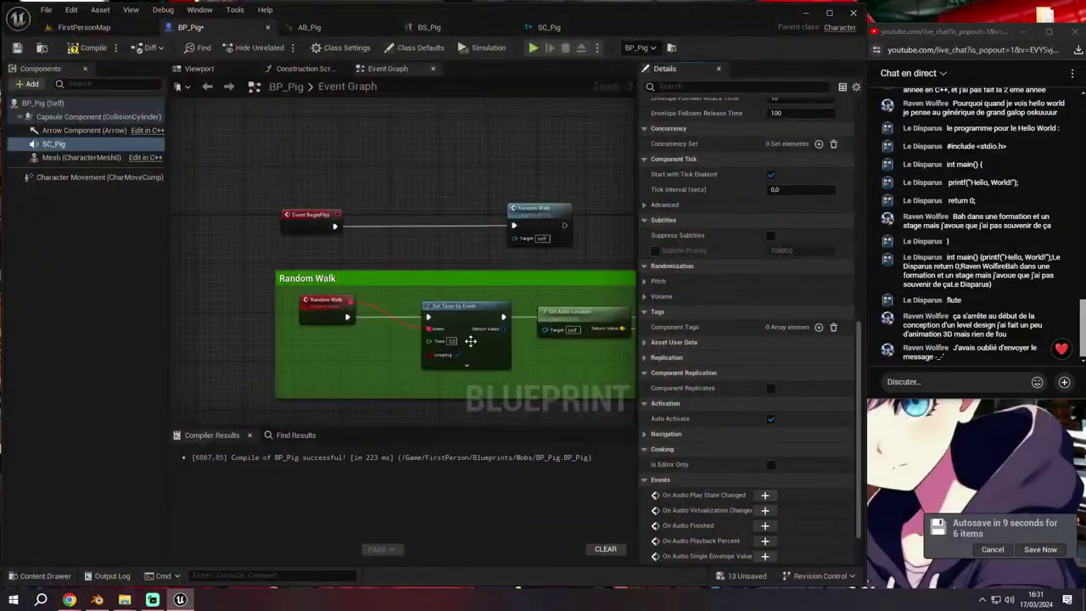
Save unsaved items, stop the pig sound from auto-playing, and compile BP_Pig
{"action": "left_click", "coordinate": [1036, 550]}
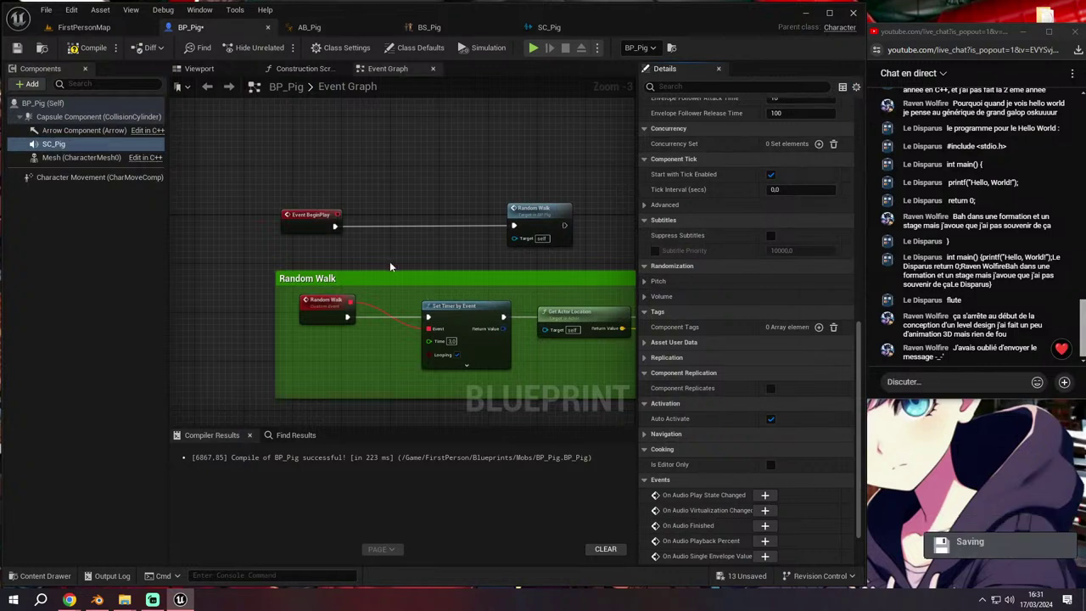
{"action": "right_click_drag", "start_coordinate": [389, 267], "coordinate": [305, 207]}
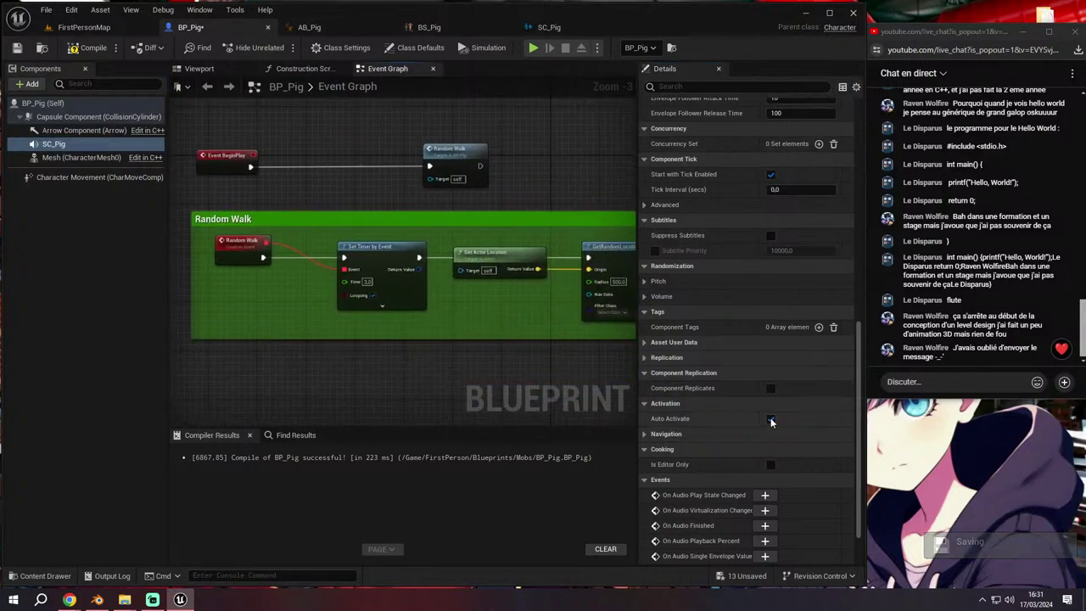
{"action": "left_click", "coordinate": [770, 419]}
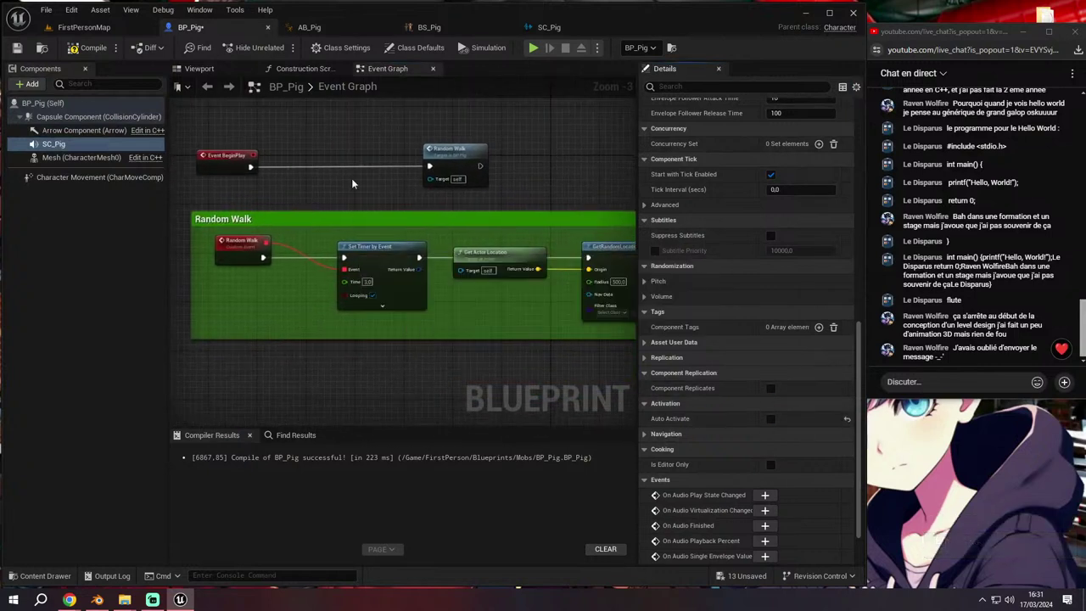
{"action": "left_click", "coordinate": [93, 48]}
Add a custom event named Random Noise below Random Walk
{"action": "mouse_move", "coordinate": [366, 258]}
{"action": "right_mouse_down"}
{"action": "mouse_move", "coordinate": [364, 269]}
{"action": "mouse_move", "coordinate": [361, 257]}
{"action": "right_mouse_up"}
{"action": "right_click", "coordinate": [311, 322]}
{"action": "type", "text": "custo"}
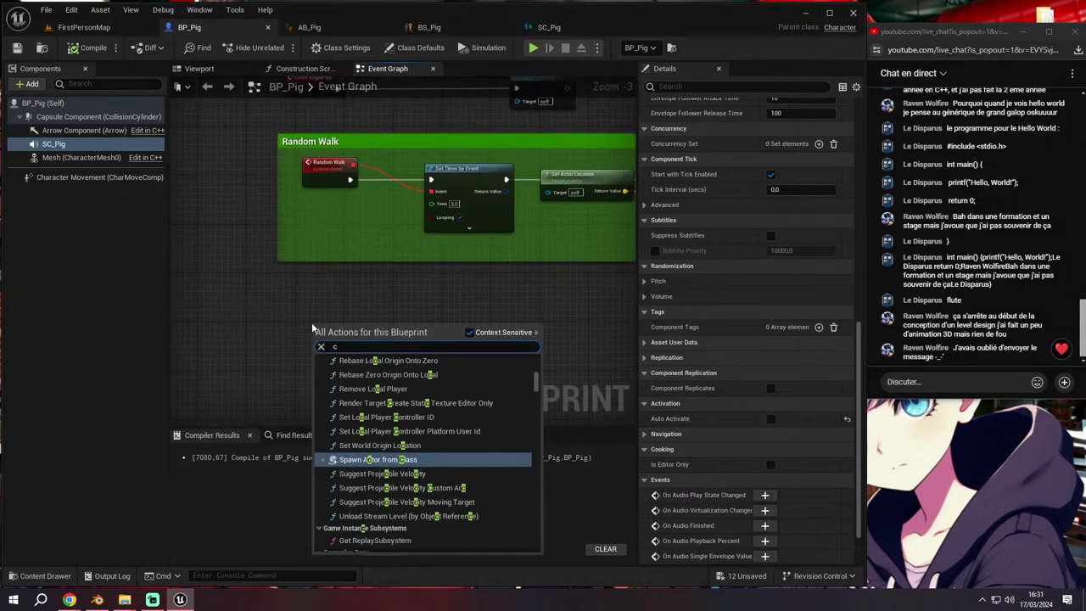
{"action": "type", "text": "m event"}
{"action": "left_click", "coordinate": [378, 368]}
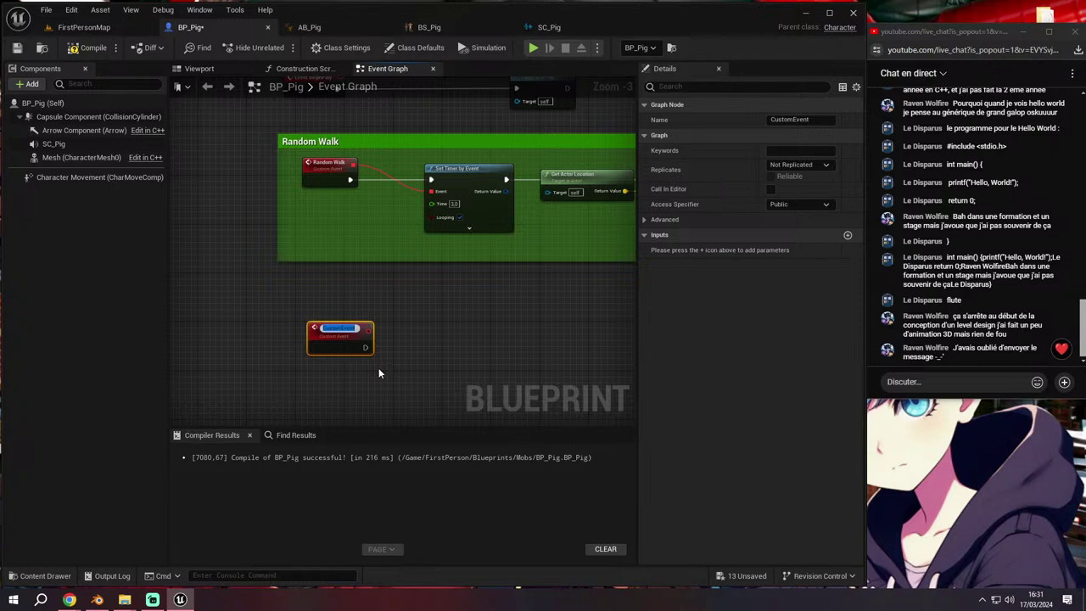
{"action": "scroll", "coordinate": [378, 367], "scroll_direction": "up", "scroll_amount": 3}
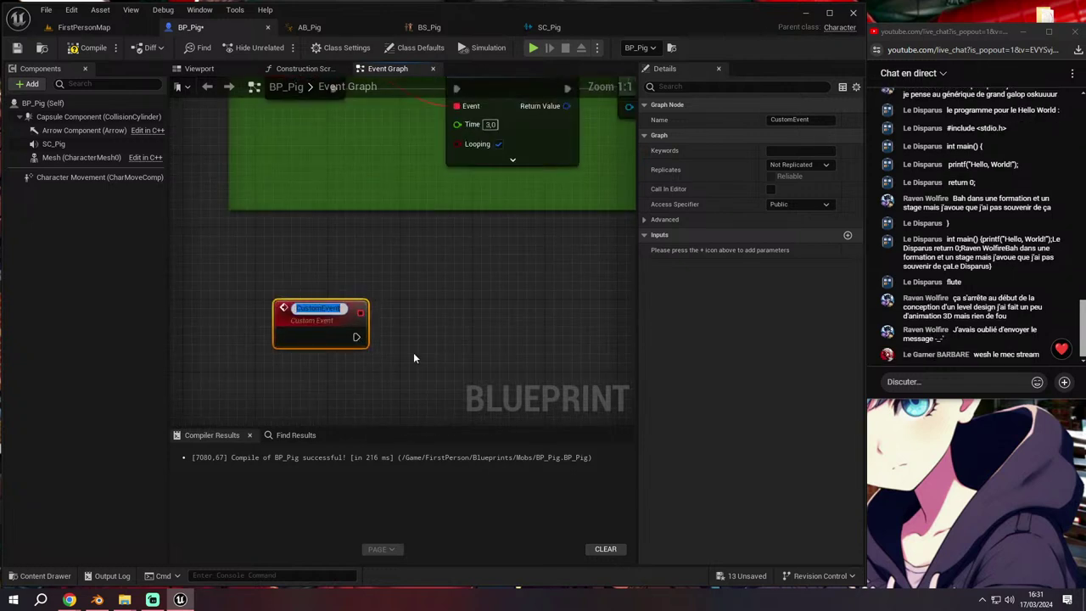
{"action": "type", "text": "Rand"}
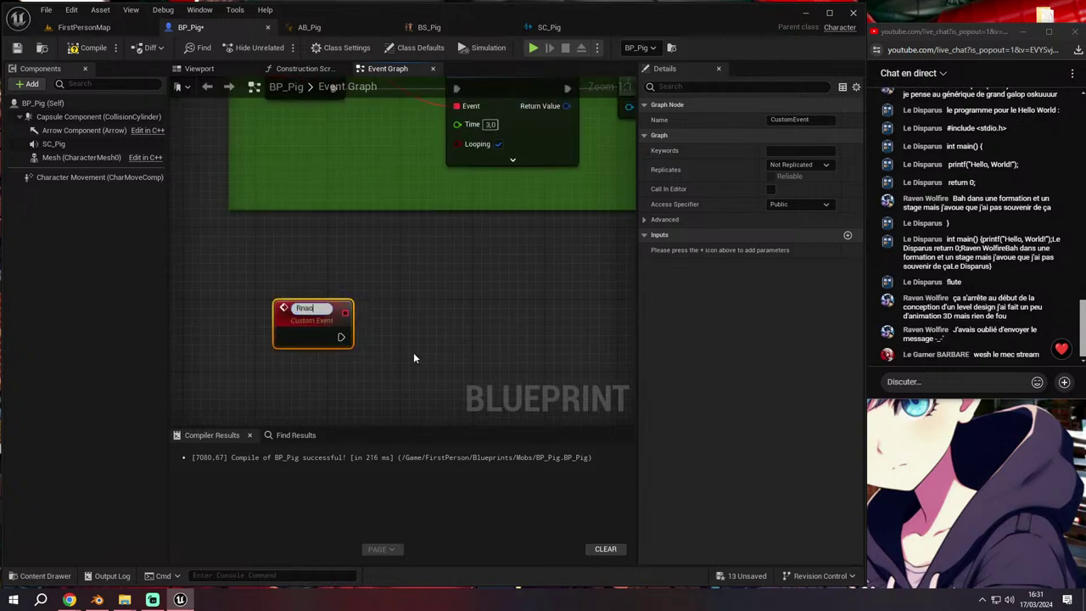
{"action": "type", "text": "om Noise"}
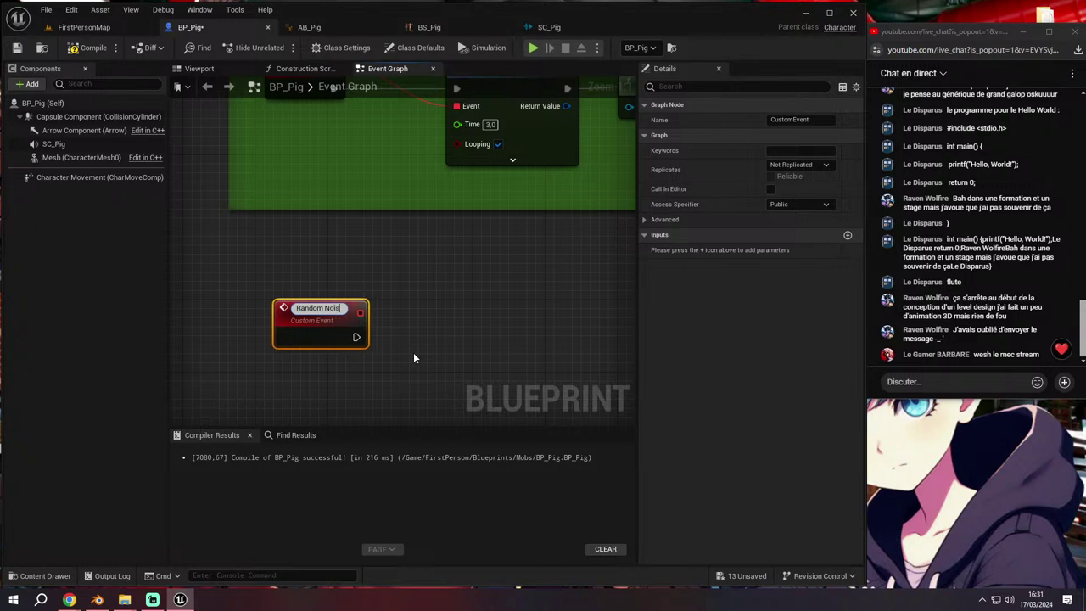
{"action": "key", "text": "Return"}
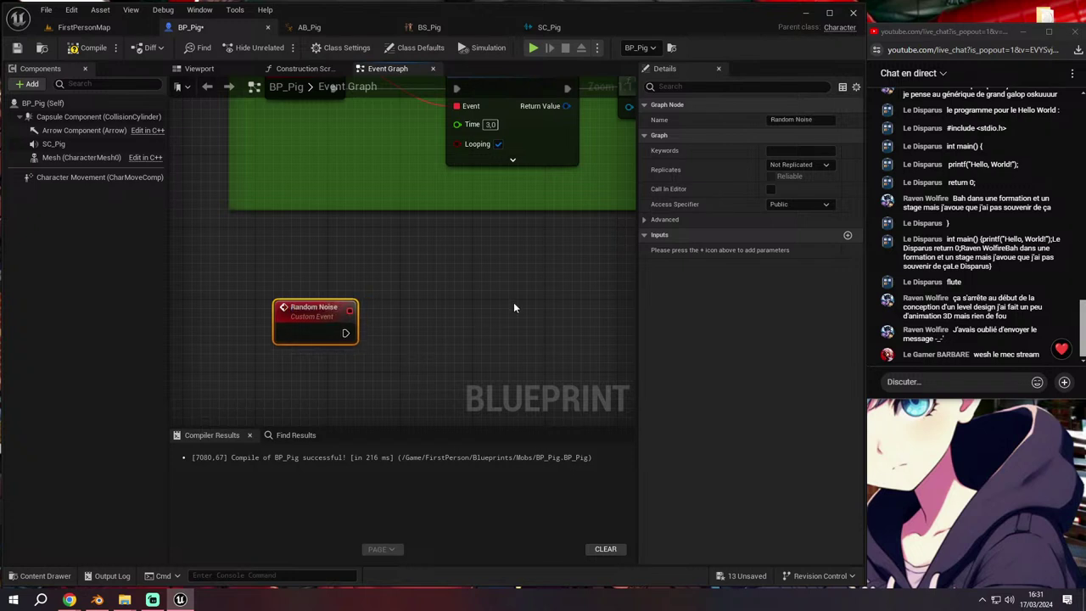
Call Random Noise from Event BeginPlay's execution output, ahead of Random Walk
{"action": "right_click_drag", "start_coordinate": [513, 302], "coordinate": [466, 358]}
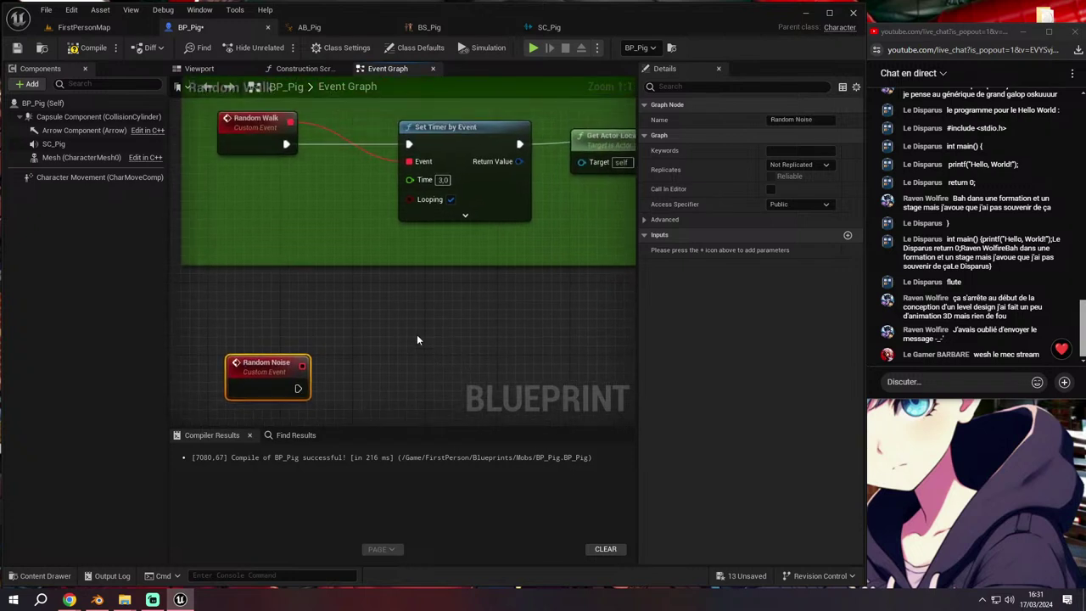
{"action": "right_click_drag", "start_coordinate": [416, 339], "coordinate": [421, 377]}
{"action": "scroll", "coordinate": [421, 382], "scroll_direction": "down", "scroll_amount": 2}
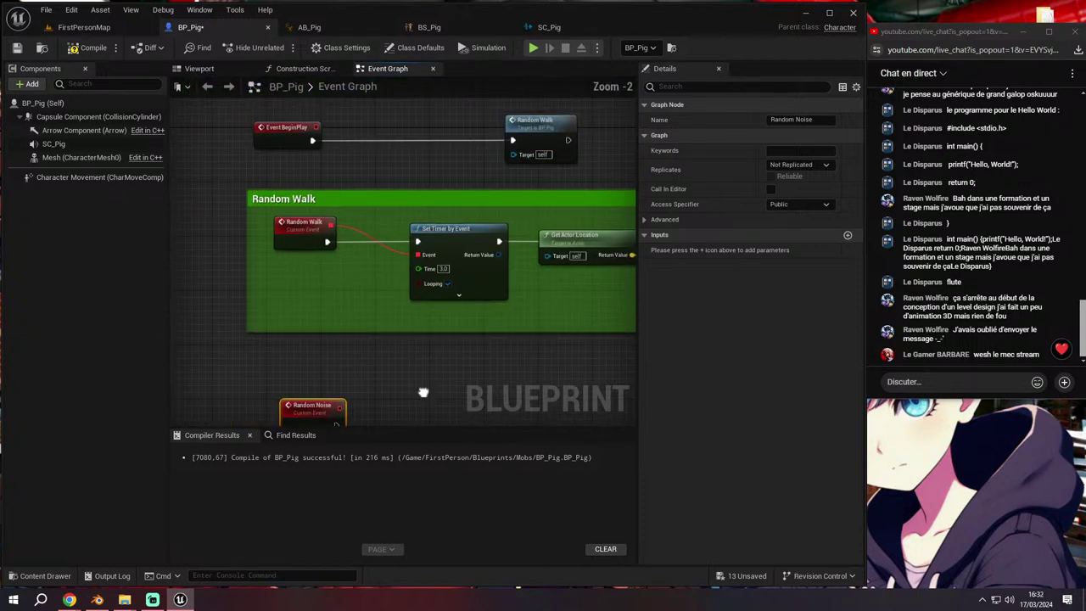
{"action": "left_click_drag", "start_coordinate": [319, 148], "coordinate": [354, 147]}
{"action": "type", "text": "random"}
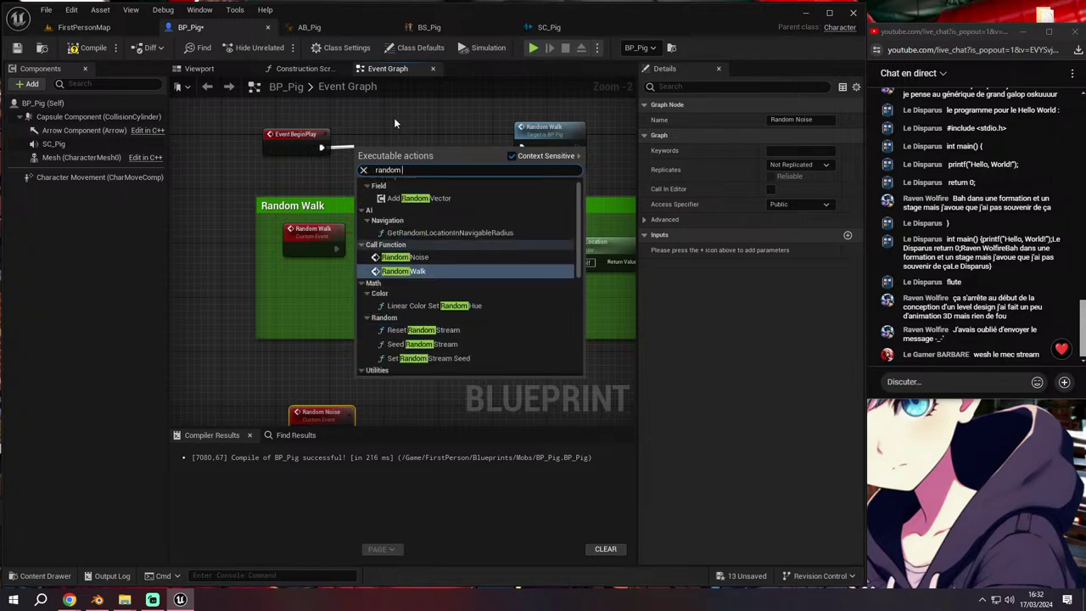
{"action": "type", "text": " nois"}
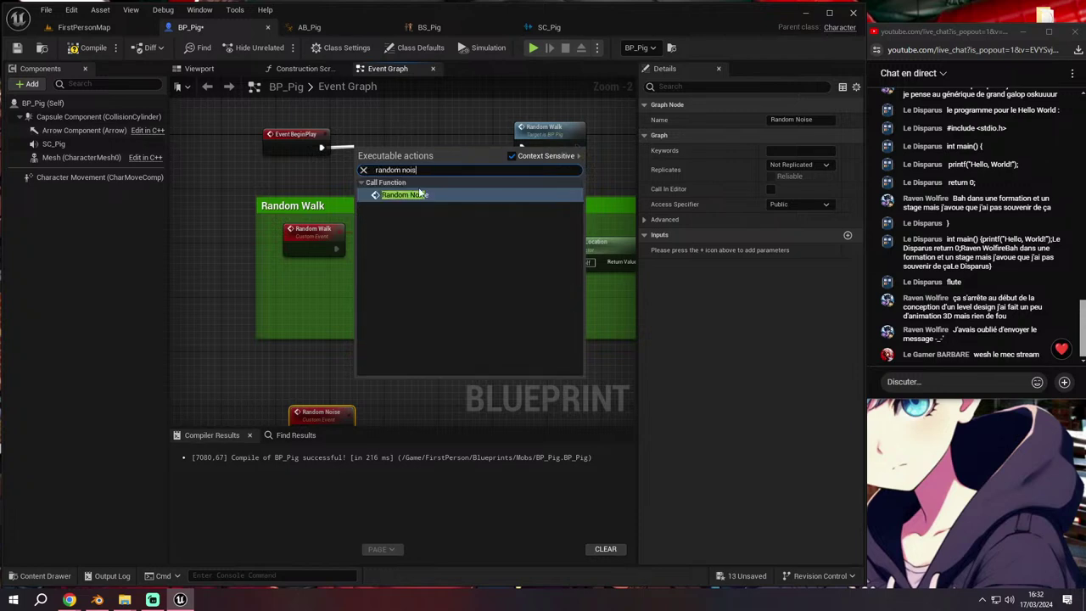
{"action": "left_click", "coordinate": [420, 194]}
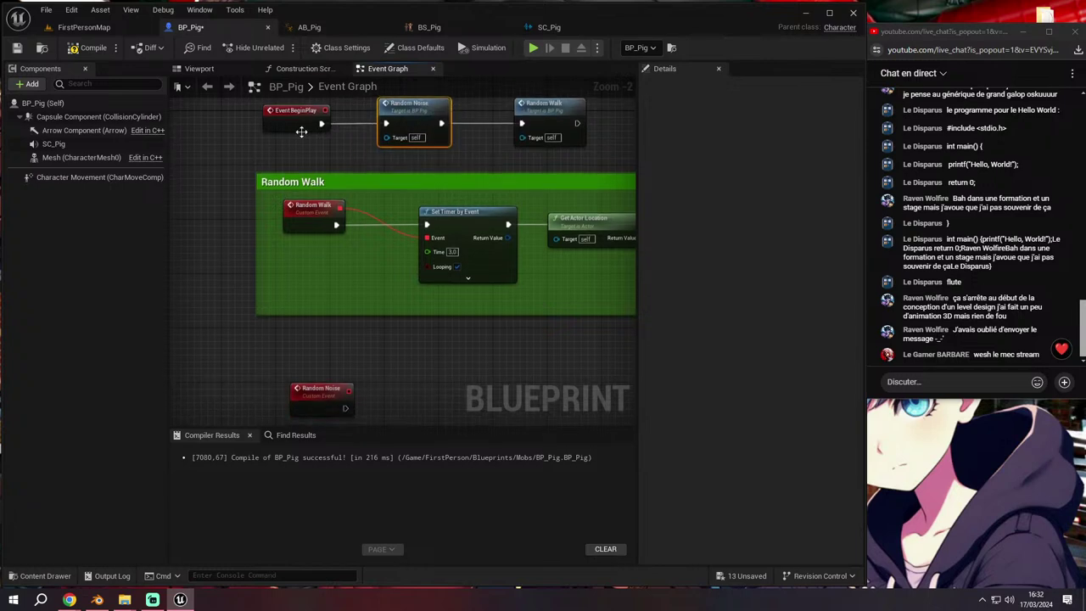
Add an SC_Pig reference with a Play node, wired after the Random Noise event
{"action": "left_click", "coordinate": [92, 49]}
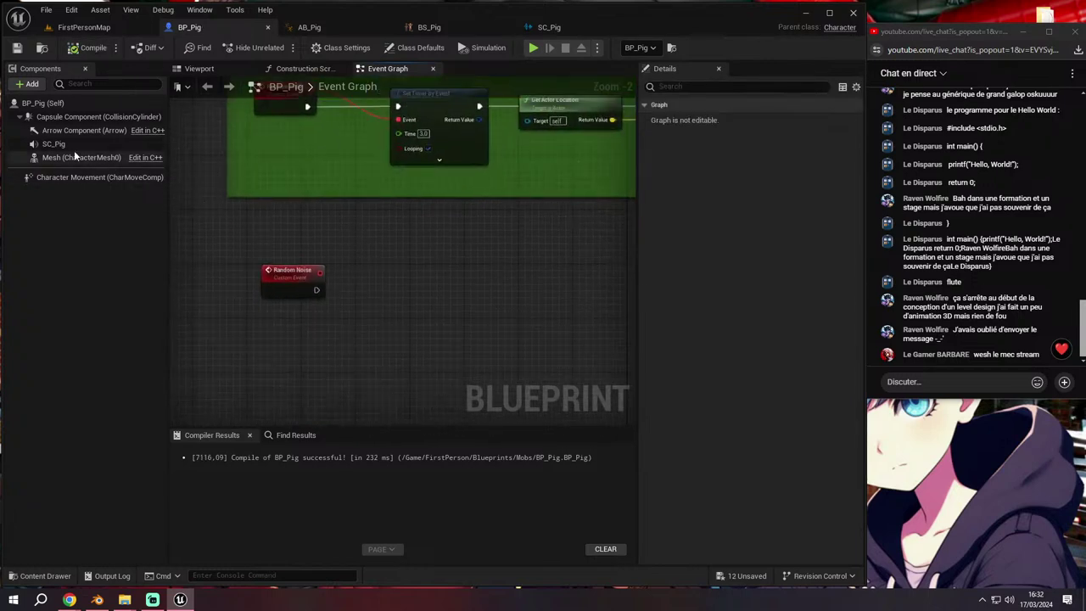
{"action": "left_click_drag", "start_coordinate": [68, 145], "coordinate": [180, 183]}
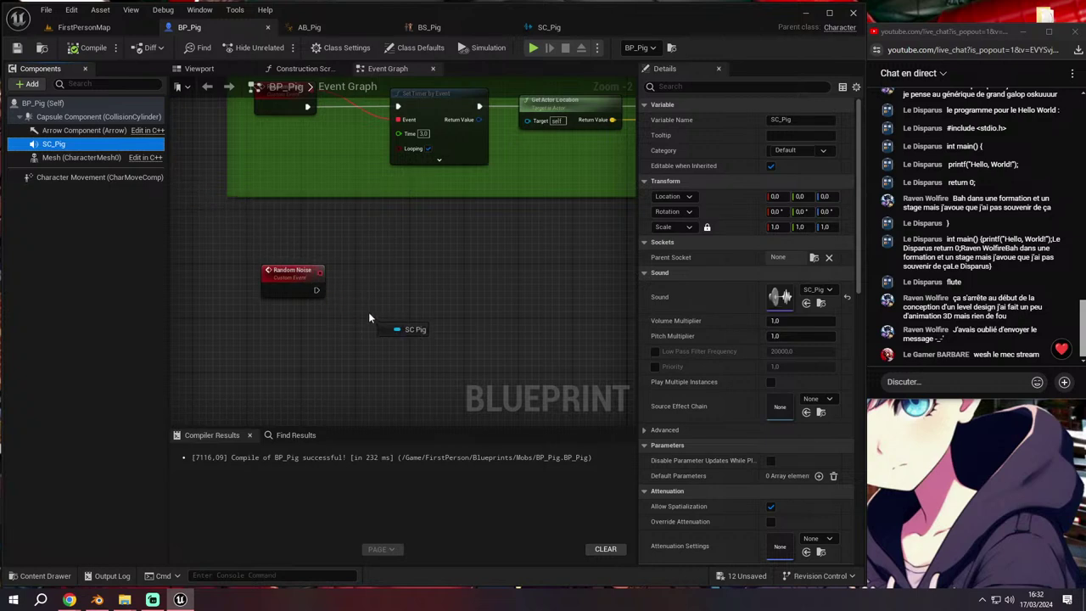
{"action": "left_click_drag", "start_coordinate": [369, 318], "coordinate": [423, 307]}
{"action": "scroll", "coordinate": [457, 323], "scroll_direction": "up", "scroll_amount": 1}
{"action": "type", "text": "play"}
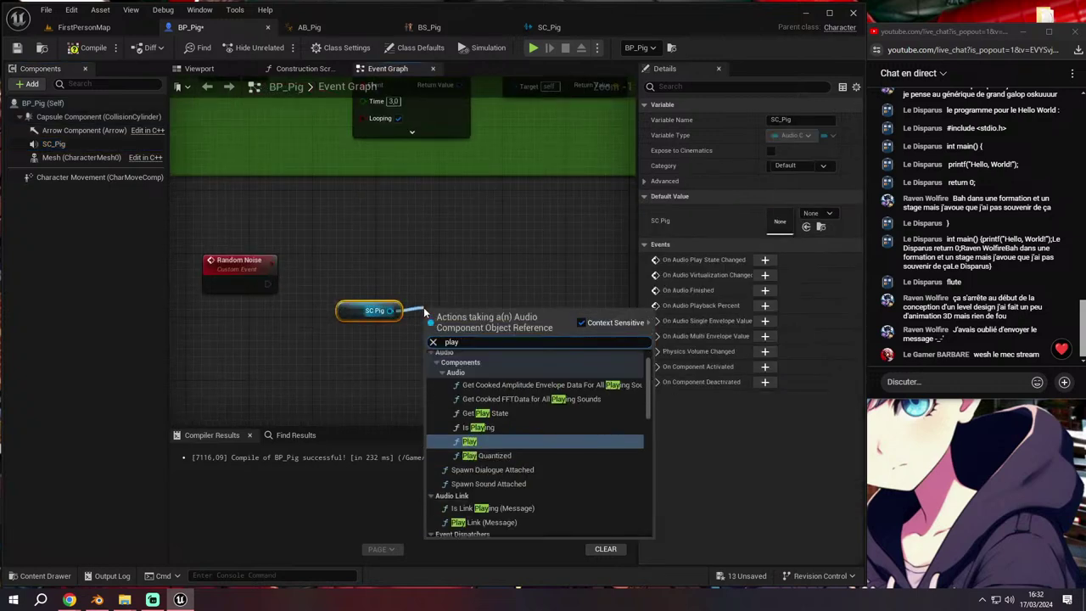
{"action": "left_click", "coordinate": [469, 441]}
{"action": "left_click_drag", "start_coordinate": [473, 323], "coordinate": [512, 294]}
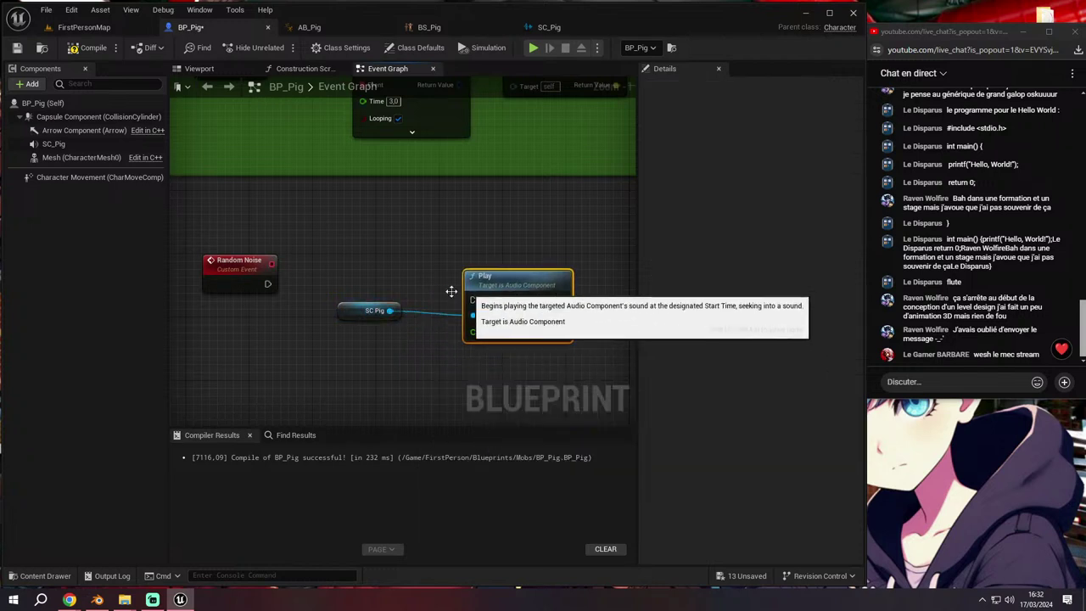
{"action": "left_click_drag", "start_coordinate": [265, 287], "coordinate": [472, 299]}
{"action": "left_click_drag", "start_coordinate": [339, 275], "coordinate": [475, 340]}
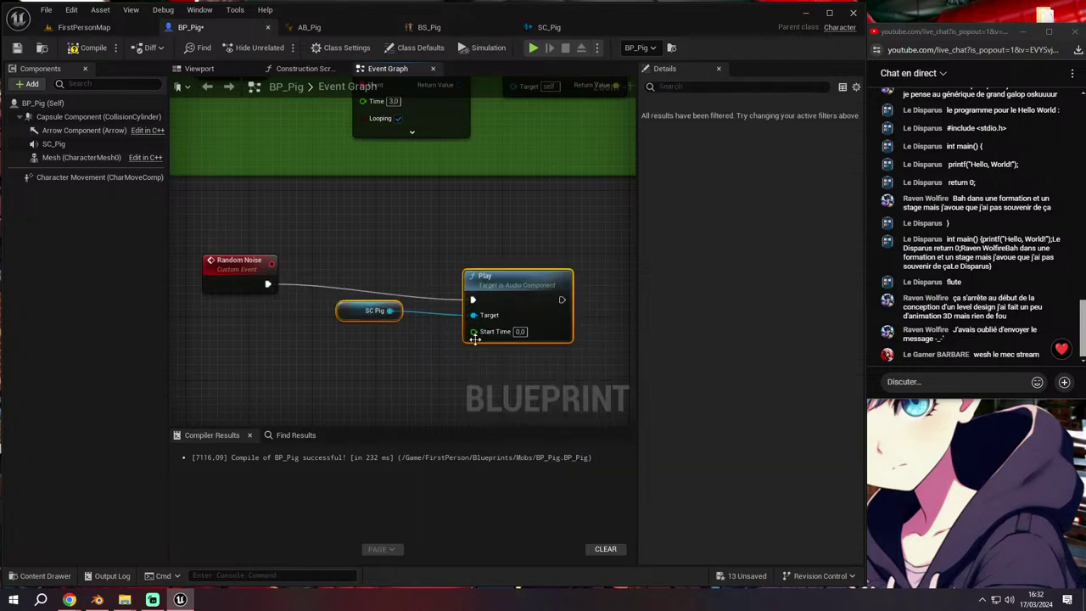
{"action": "left_click_drag", "start_coordinate": [499, 299], "coordinate": [594, 289]}
{"action": "right_click_drag", "start_coordinate": [331, 284], "coordinate": [369, 325]}
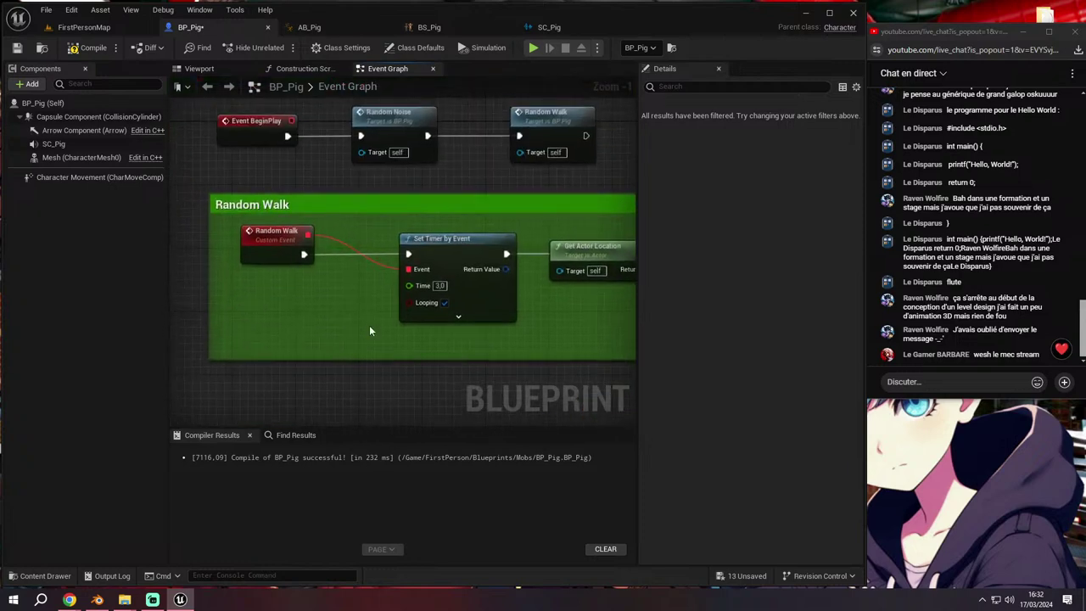
Paste a Set Timer by Event node bound to Random Noise and connect it to Play
{"action": "right_click_drag", "start_coordinate": [443, 259], "coordinate": [424, 183]}
{"action": "left_click", "coordinate": [383, 164]}
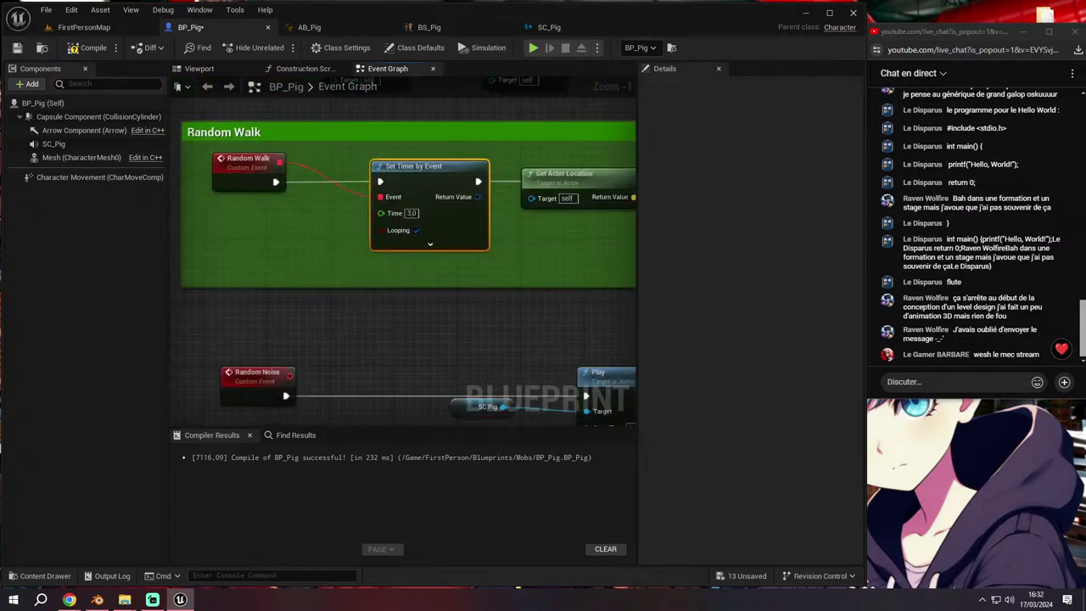
{"action": "right_click_drag", "start_coordinate": [344, 252], "coordinate": [429, 120]}
{"action": "mouse_move", "coordinate": [344, 253]}
{"action": "left_mouse_down"}
{"action": "mouse_move", "coordinate": [207, 247]}
{"action": "mouse_move", "coordinate": [400, 268]}
{"action": "left_mouse_up"}
{"action": "key", "text": "ctrl+v"}
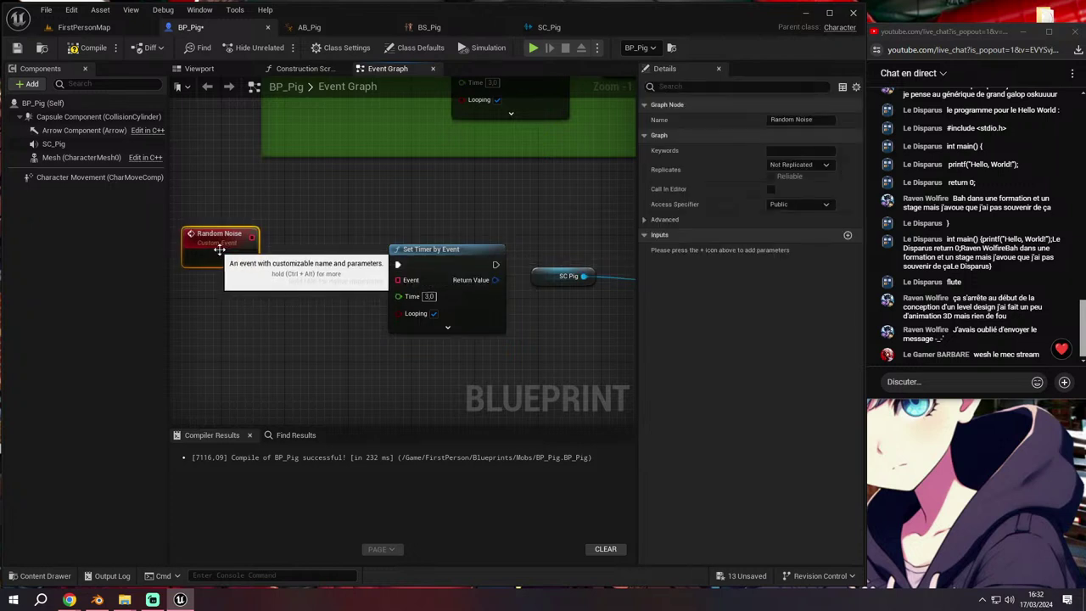
{"action": "left_click_drag", "start_coordinate": [252, 243], "coordinate": [398, 279]}
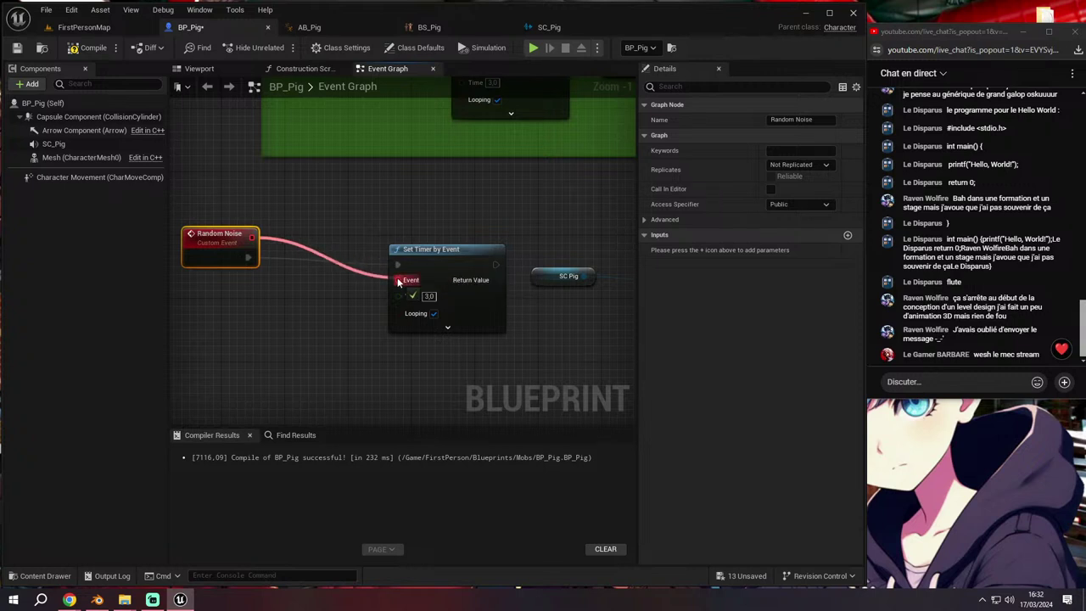
{"action": "right_click_drag", "start_coordinate": [440, 316], "coordinate": [280, 303]}
{"action": "left_click_drag", "start_coordinate": [334, 252], "coordinate": [504, 252]}
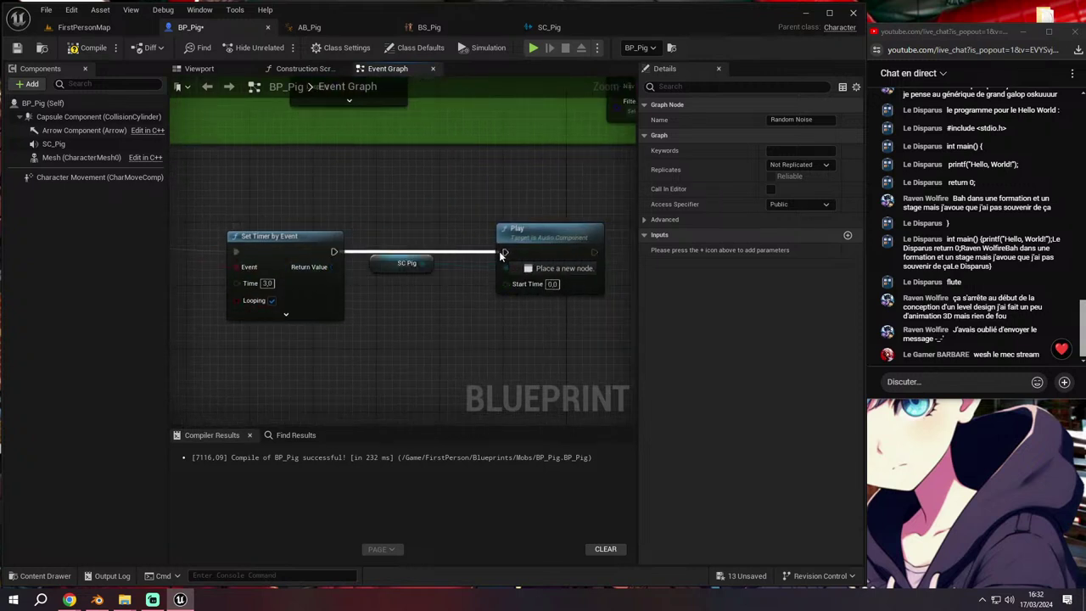
{"action": "right_click_drag", "start_coordinate": [273, 293], "coordinate": [351, 293]}
Make the new timer loop every 5 seconds and recompile BP_Pig
{"action": "left_click", "coordinate": [350, 299]}
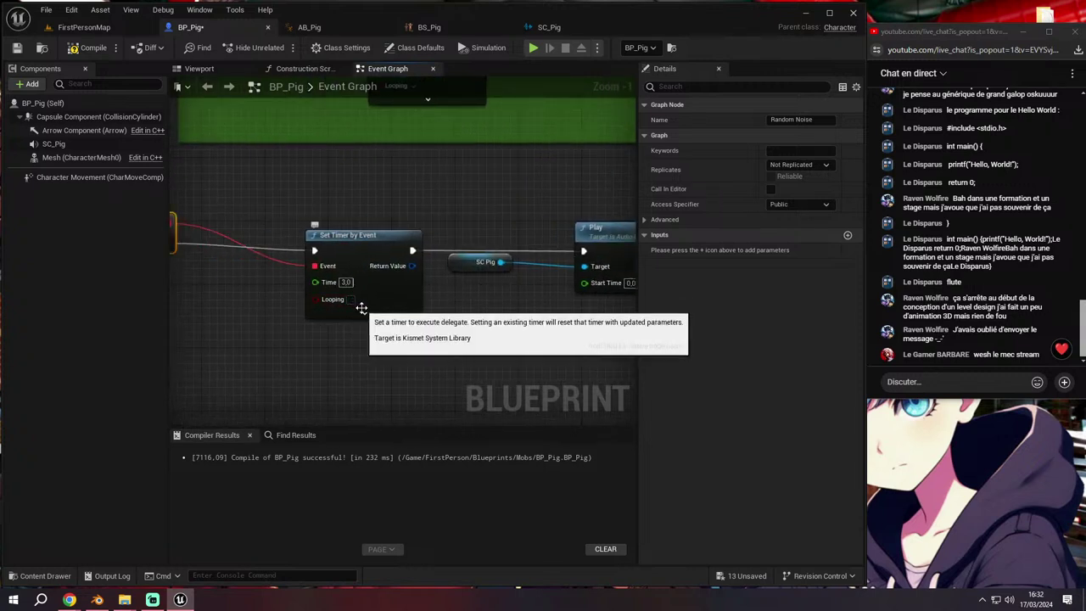
{"action": "mouse_move", "coordinate": [466, 328]}
{"action": "right_mouse_down"}
{"action": "mouse_move", "coordinate": [430, 347]}
{"action": "mouse_move", "coordinate": [459, 300]}
{"action": "right_mouse_up"}
{"action": "key", "text": "Return"}
{"action": "scroll", "coordinate": [459, 300], "scroll_direction": "down", "scroll_amount": 1}
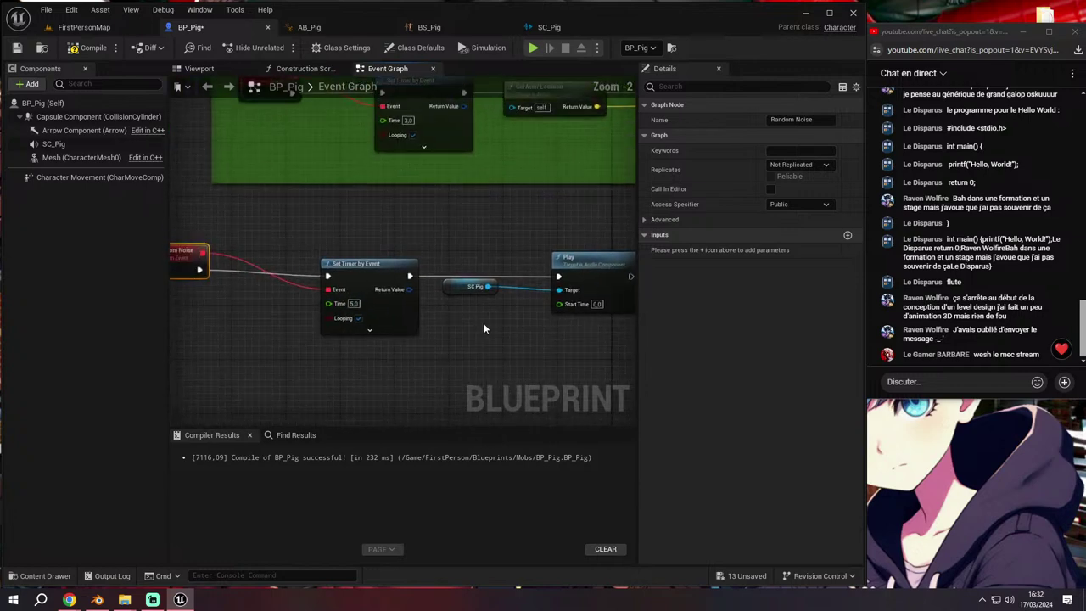
{"action": "left_click", "coordinate": [92, 48]}
{"action": "key", "text": "Home"}
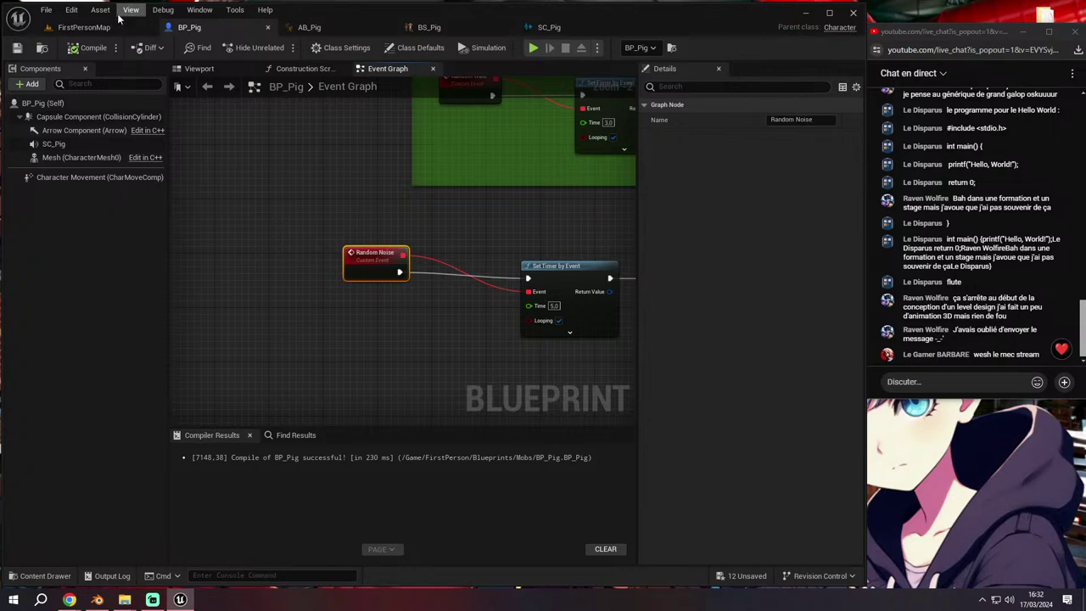
{"action": "left_click", "coordinate": [85, 27]}
{"action": "left_click", "coordinate": [278, 47]}
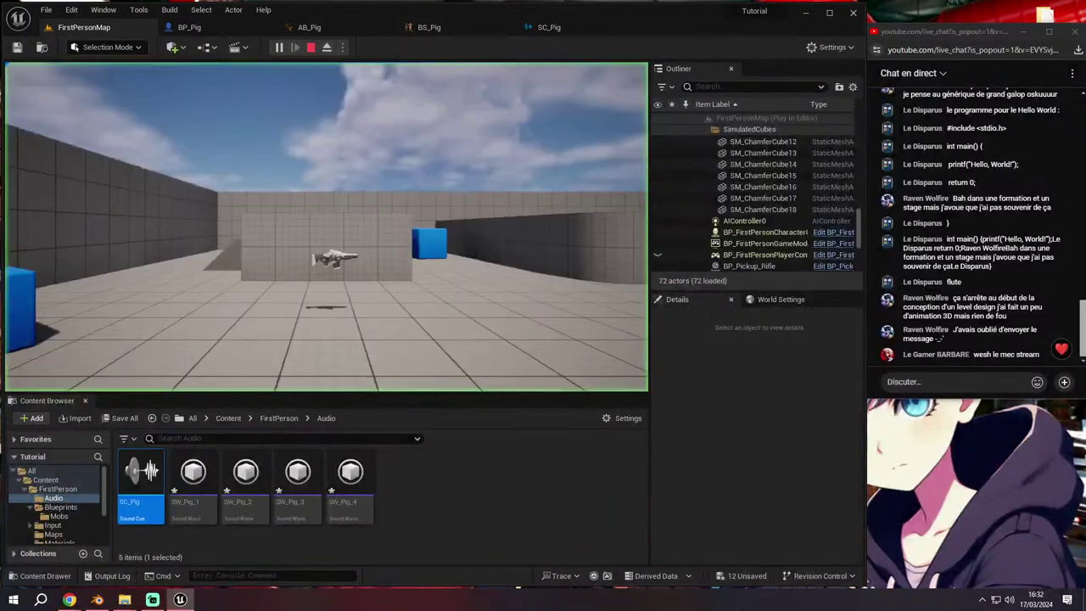
{"action": "left_click", "coordinate": [327, 254]}
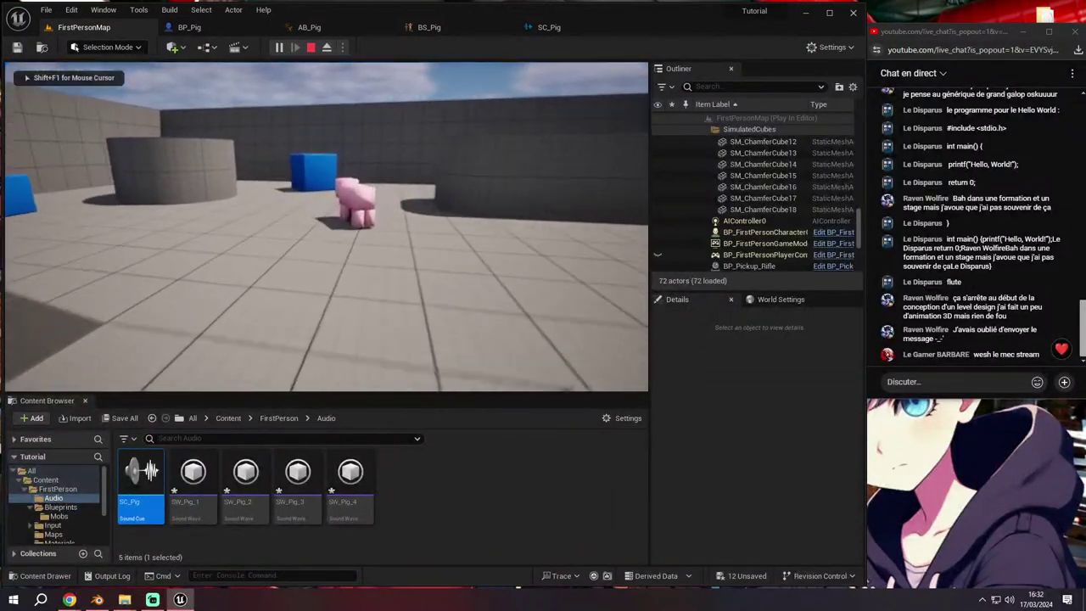
{"action": "key", "text": "w"}
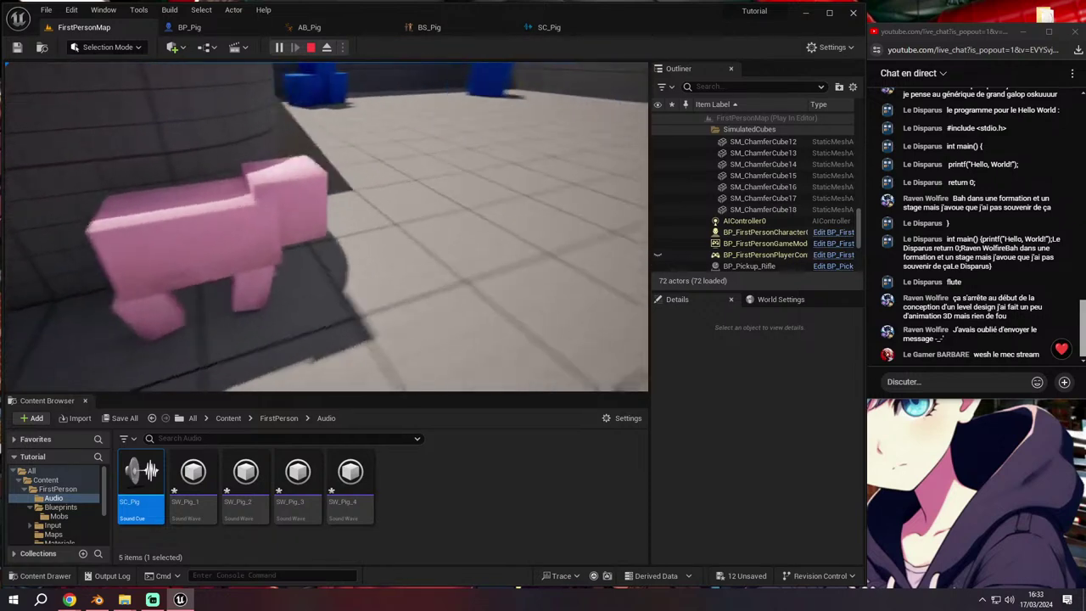
{"action": "left_click", "coordinate": [189, 27]}
{"action": "right_click_drag", "start_coordinate": [419, 378], "coordinate": [303, 392]}
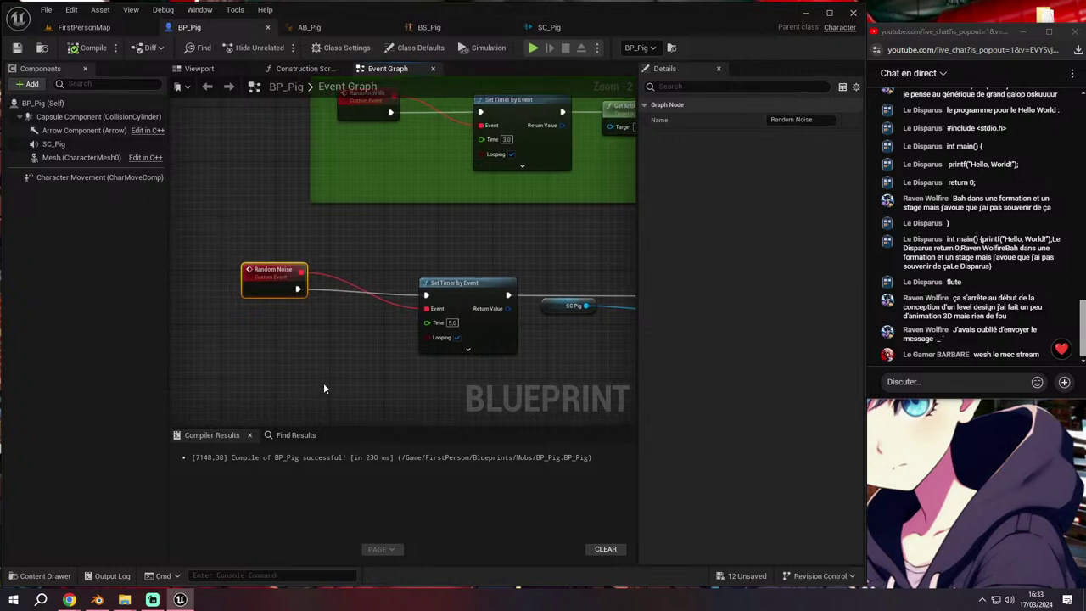
Try a Random Float node on the new timer's Time input, then delete it
{"action": "scroll", "coordinate": [402, 352], "scroll_direction": "up", "scroll_amount": 2}
{"action": "left_click", "coordinate": [428, 313]}
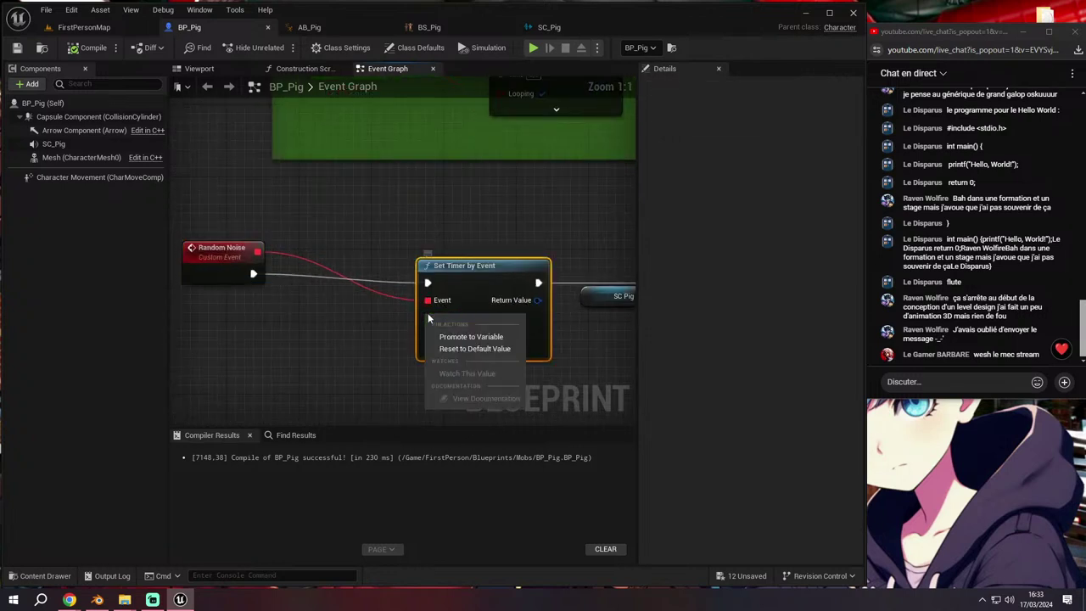
{"action": "right_click", "coordinate": [402, 320]}
{"action": "key", "text": "Escape"}
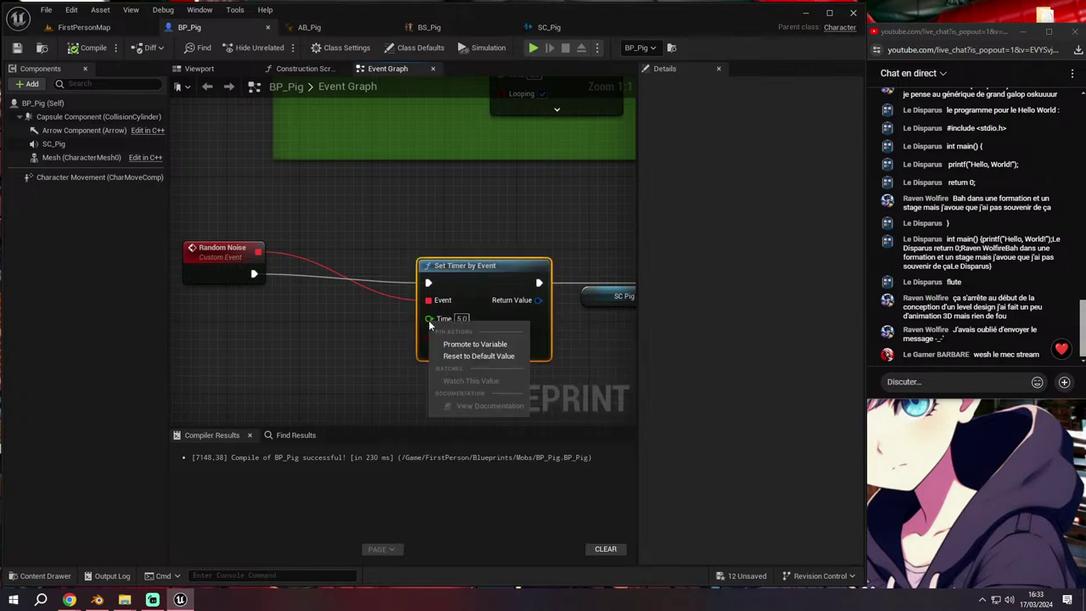
{"action": "mouse_move", "coordinate": [428, 320]}
{"action": "left_mouse_down"}
{"action": "mouse_move", "coordinate": [381, 334]}
{"action": "mouse_move", "coordinate": [320, 330]}
{"action": "left_mouse_up"}
{"action": "type", "text": "rando"}
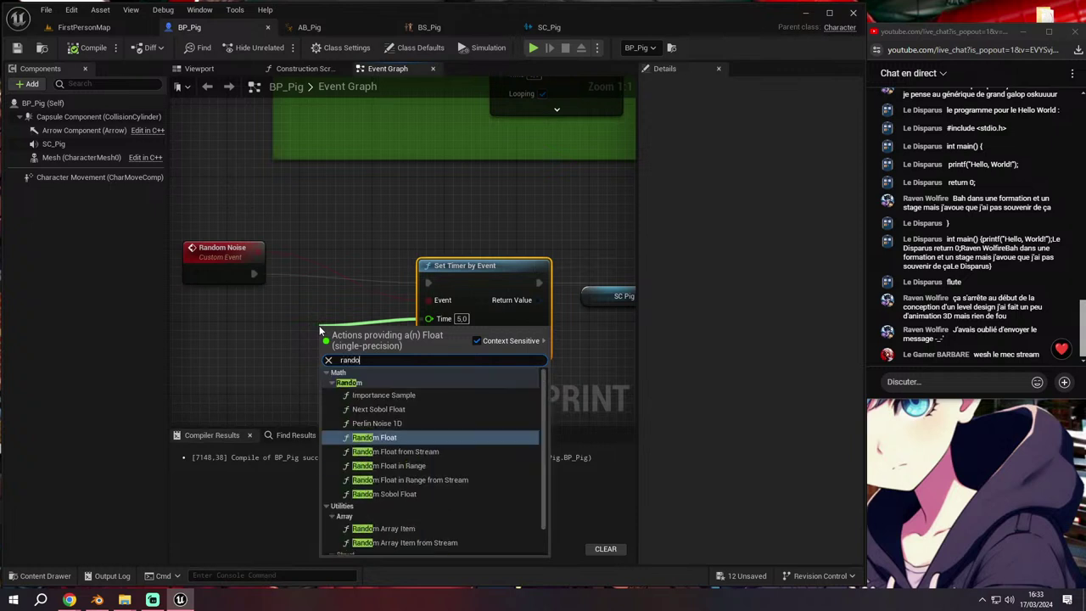
{"action": "type", "text": "m flo"}
{"action": "left_click", "coordinate": [365, 408]}
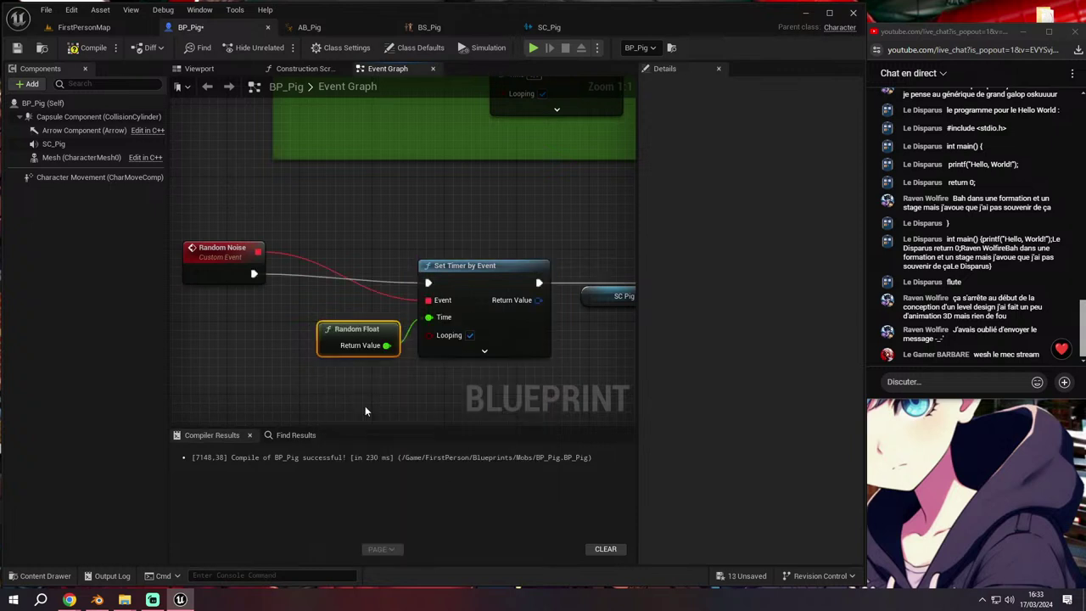
{"action": "left_click_drag", "start_coordinate": [365, 405], "coordinate": [407, 320]}
{"action": "key", "text": "Delete"}
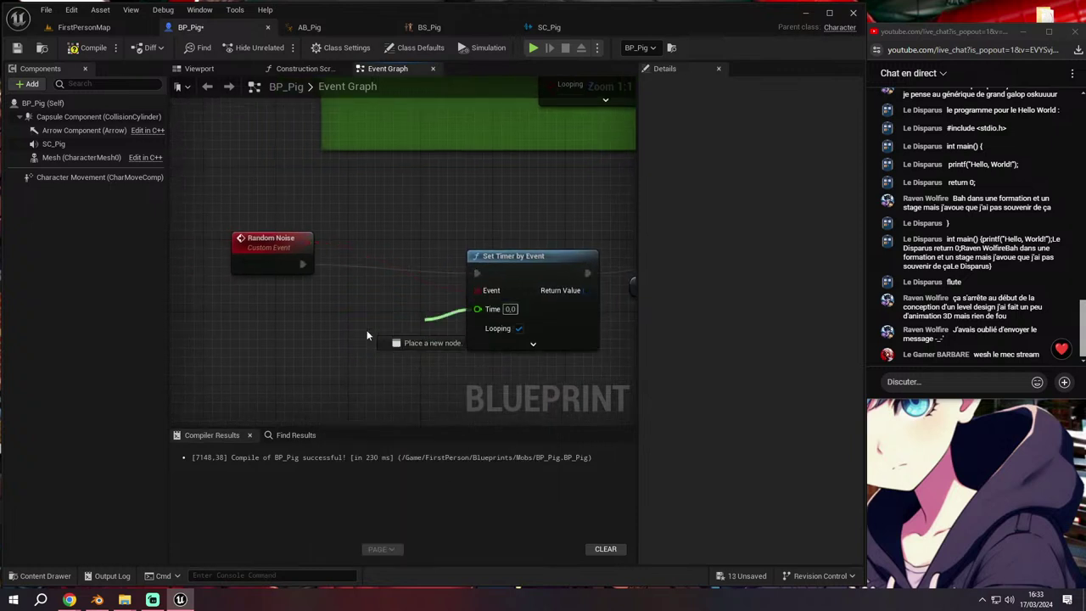
Drive the timer's Time with Random Float in Range from 5.0 to 20.0 and recompile
{"action": "left_click_drag", "start_coordinate": [477, 309], "coordinate": [304, 332]}
{"action": "type", "text": "random fl"}
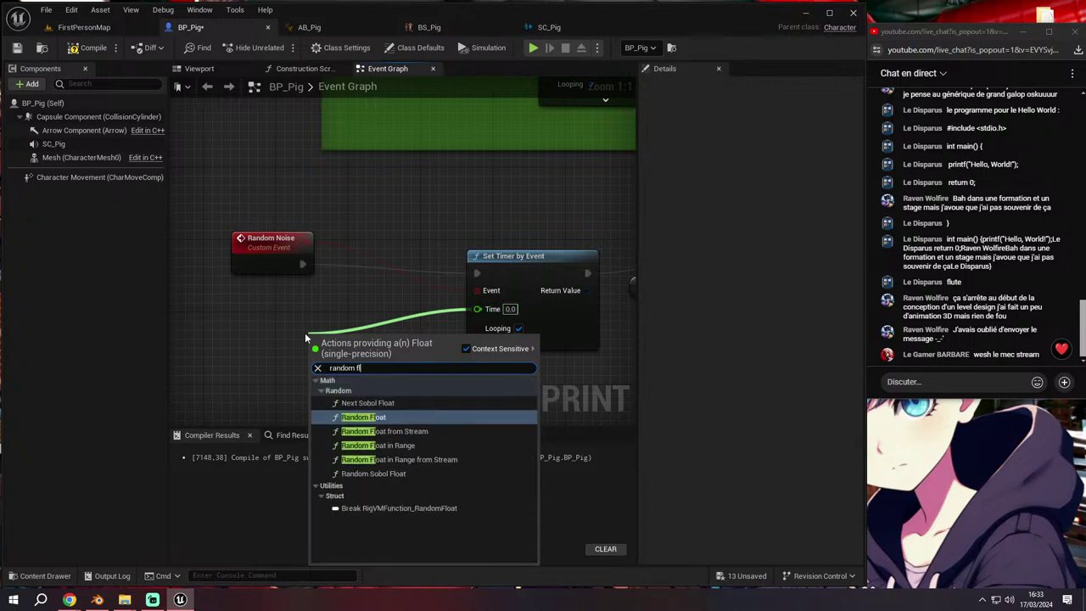
{"action": "left_click", "coordinate": [393, 443]}
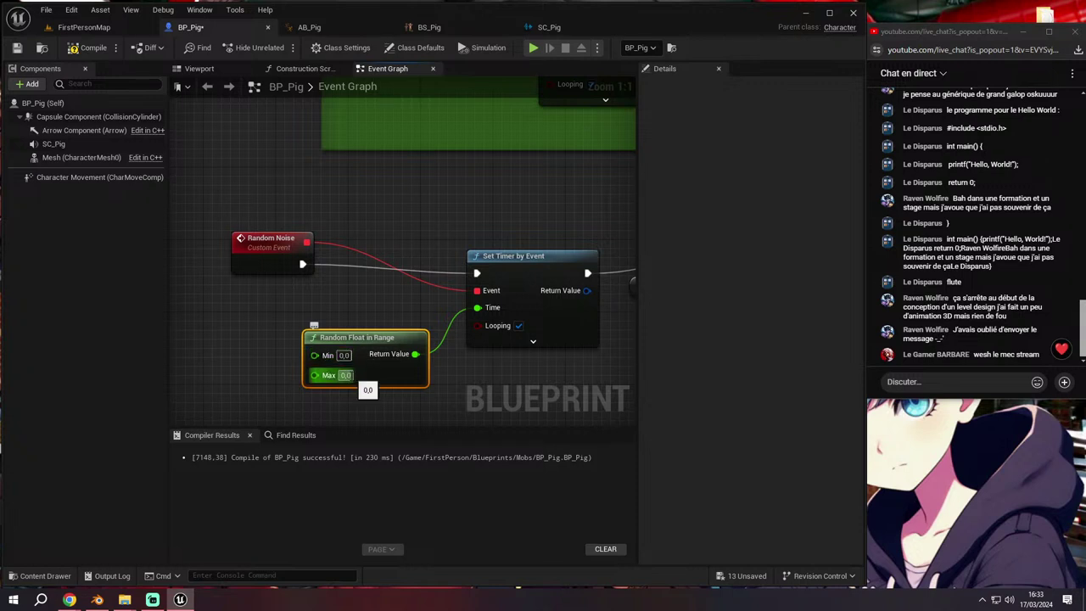
{"action": "left_click", "coordinate": [343, 356]}
{"action": "type", "text": "5"}
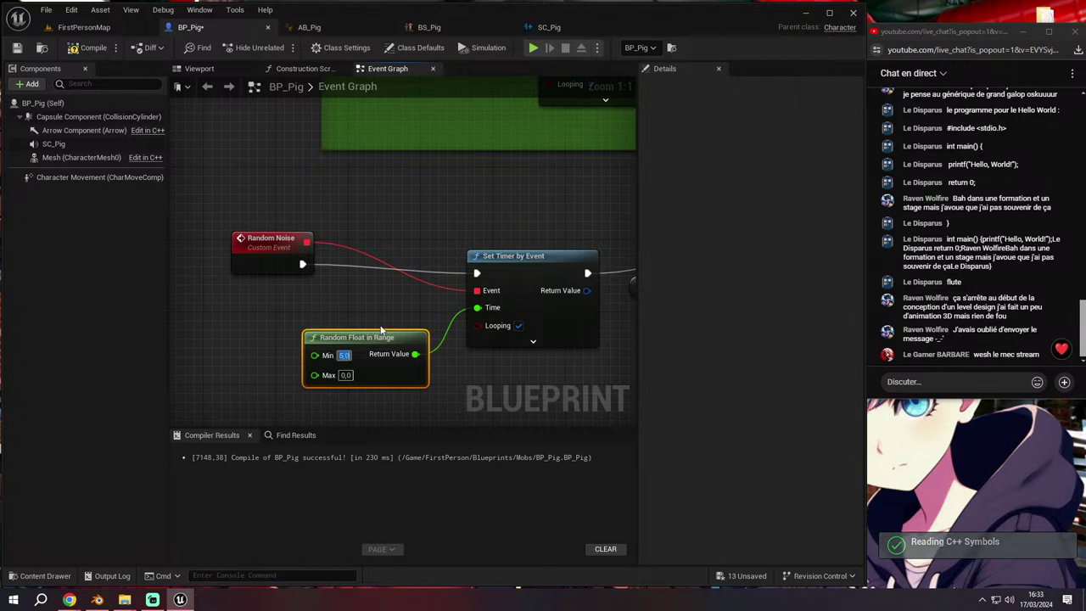
{"action": "left_click", "coordinate": [345, 375]}
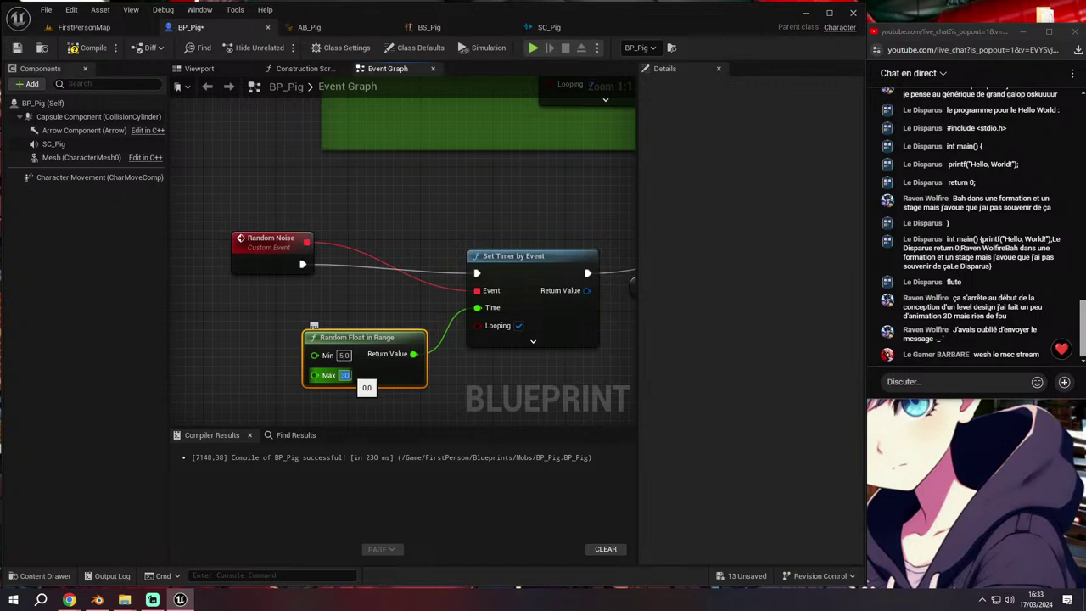
{"action": "type", "text": "20.0"}
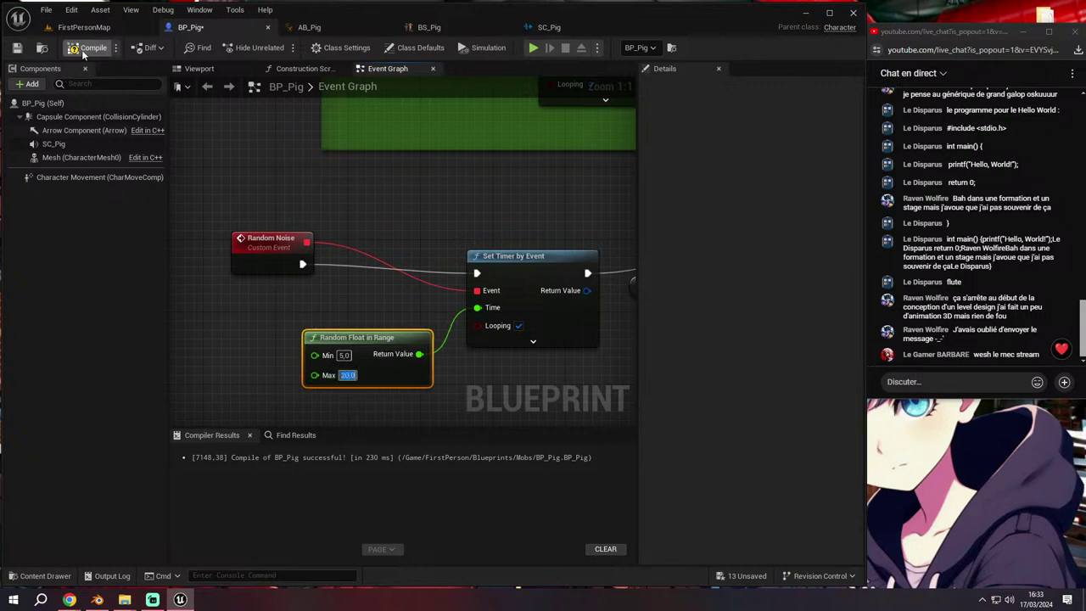
{"action": "left_click", "coordinate": [81, 49]}
Shift the SC Pig and Play nodes left, zoom out, and save BP_Pig
{"action": "right_click_drag", "start_coordinate": [291, 239], "coordinate": [297, 236]}
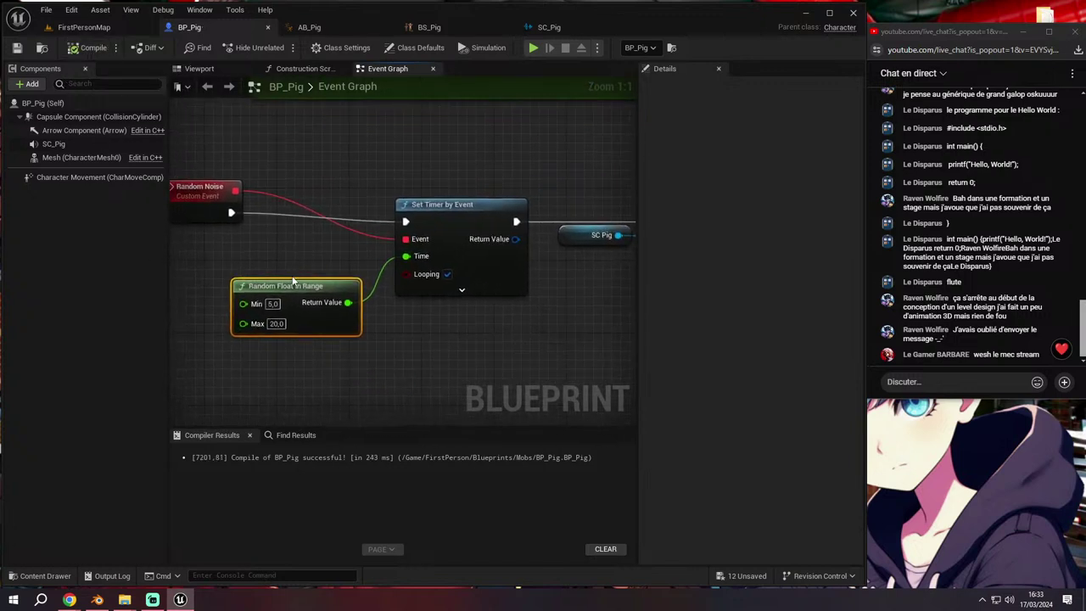
{"action": "left_click_drag", "start_coordinate": [309, 308], "coordinate": [307, 279]}
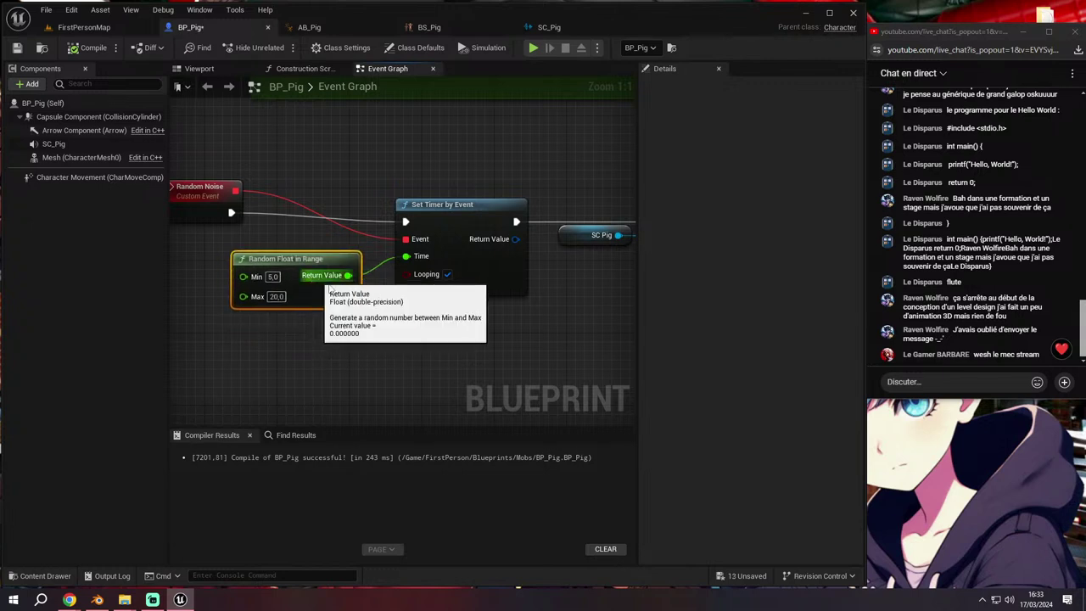
{"action": "mouse_move", "coordinate": [307, 279]}
{"action": "right_mouse_down"}
{"action": "mouse_move", "coordinate": [523, 276]}
{"action": "mouse_move", "coordinate": [434, 288]}
{"action": "right_mouse_up"}
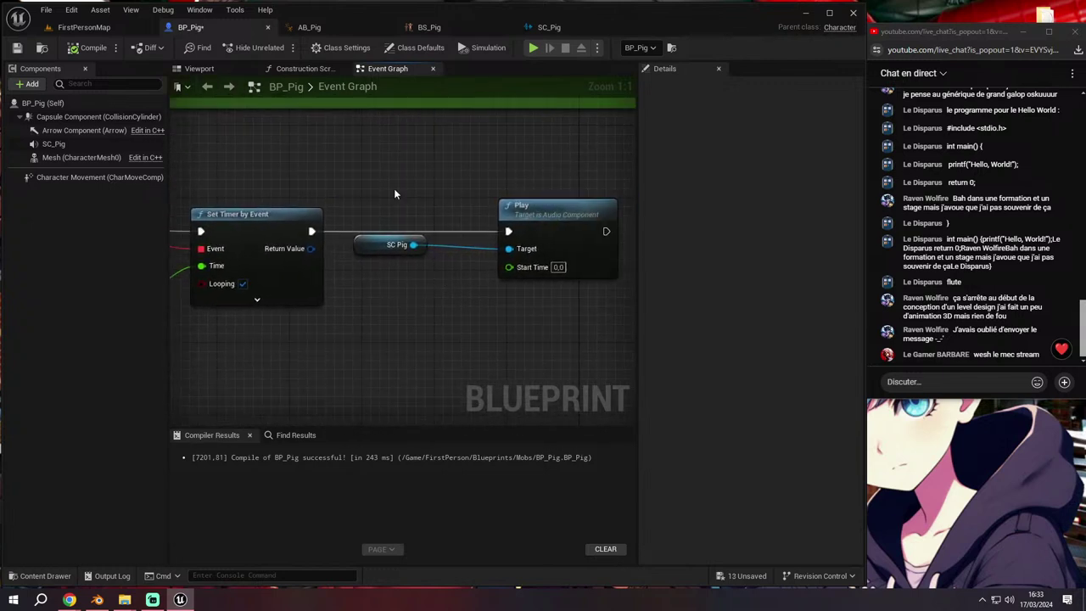
{"action": "left_click_drag", "start_coordinate": [393, 188], "coordinate": [585, 290]}
{"action": "left_click_drag", "start_coordinate": [551, 208], "coordinate": [523, 208]}
{"action": "key", "text": "Home"}
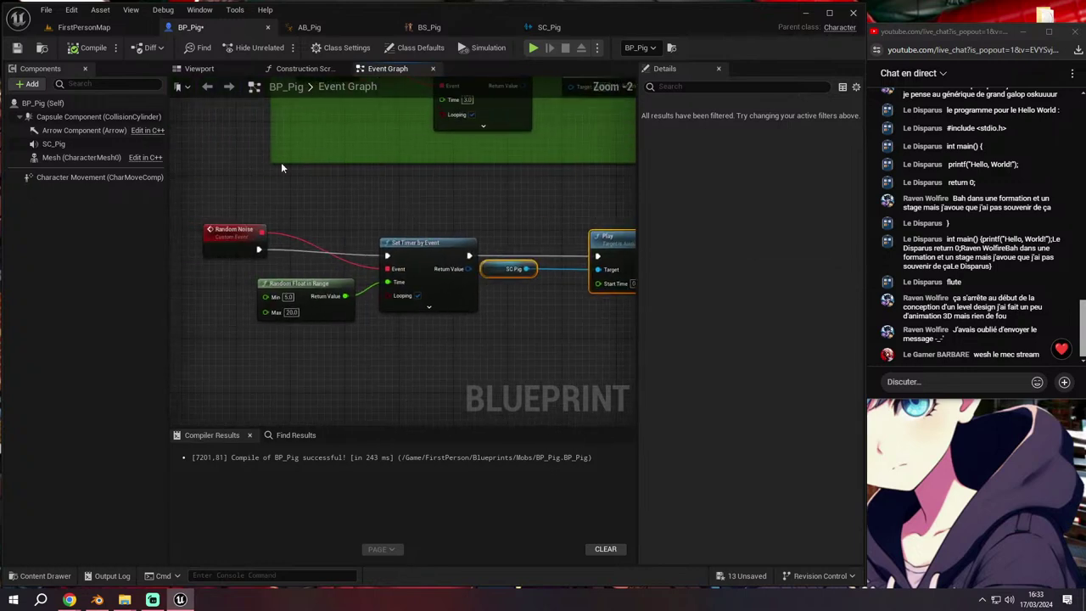
{"action": "left_click", "coordinate": [81, 44]}
{"action": "left_click", "coordinate": [84, 28]}
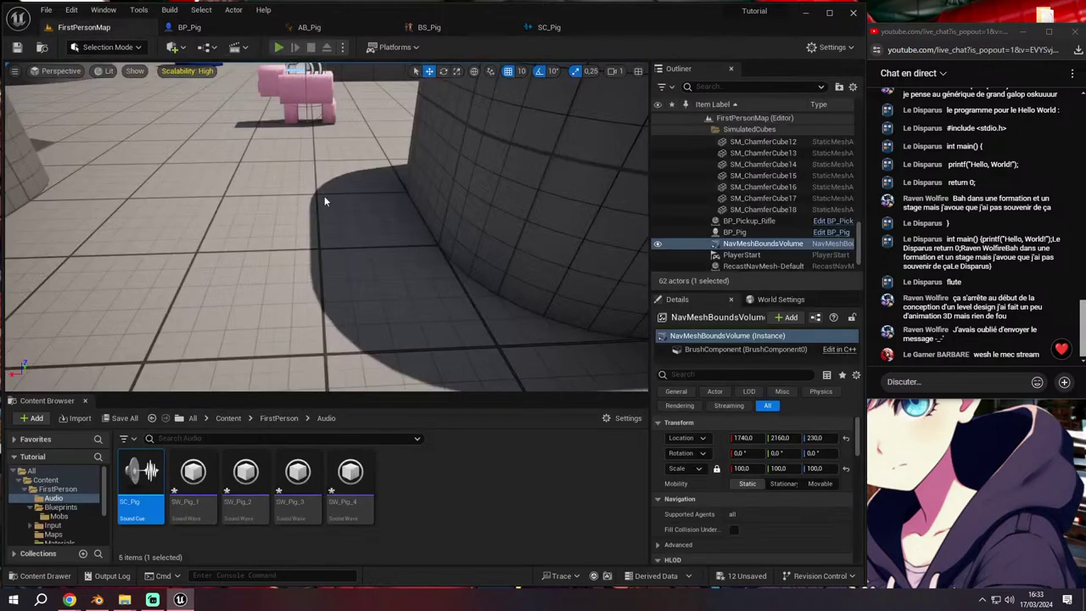
Play-test the level by walking up to the pig, then reopen the BP_Pig event graph
{"action": "key", "text": "alt+p"}
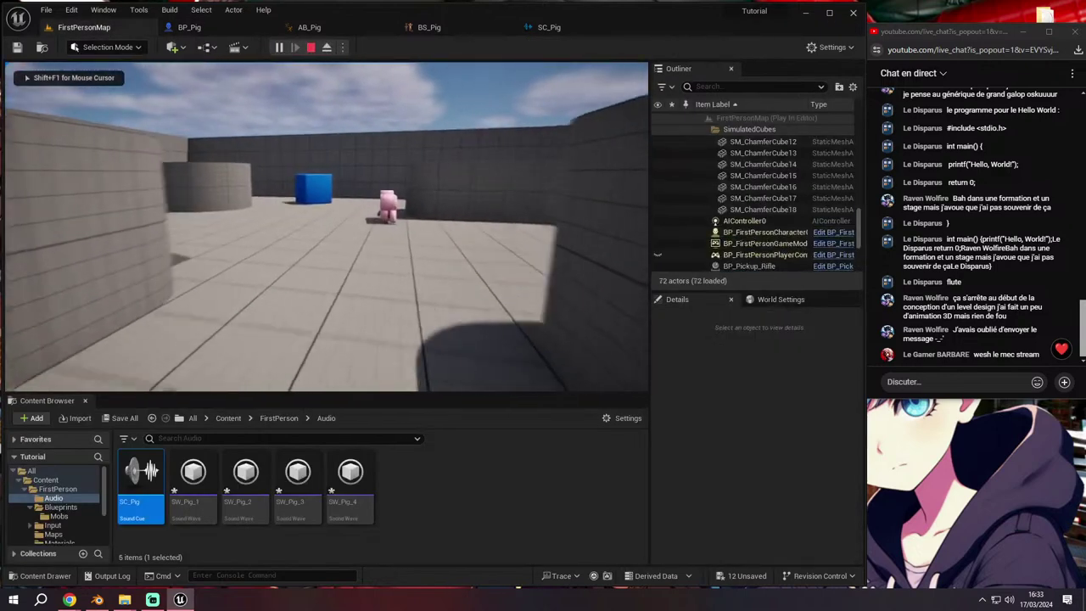
{"action": "key", "text": "w"}
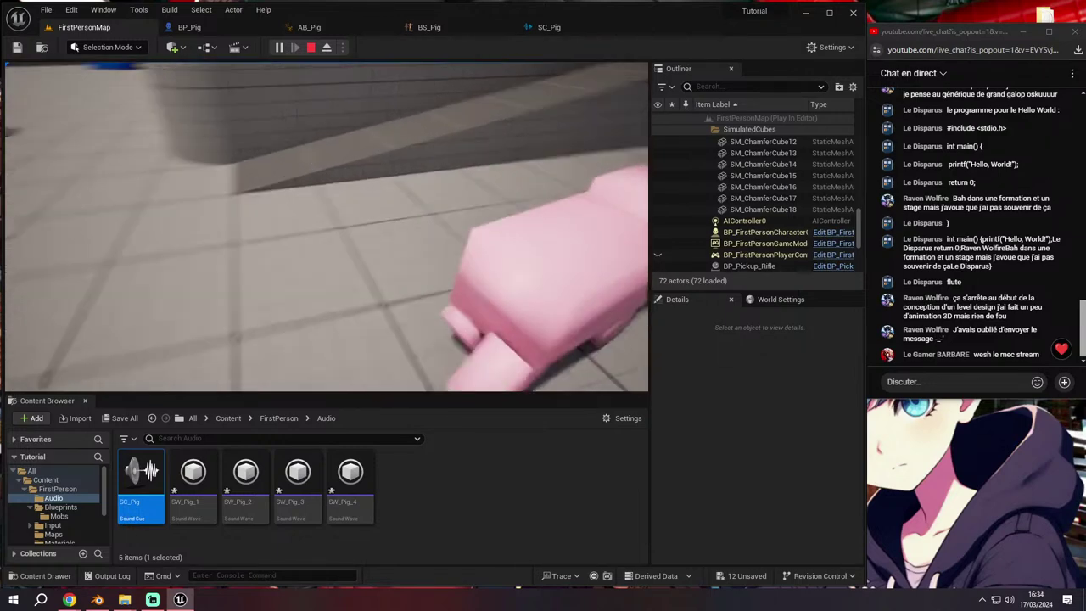
{"action": "key", "text": "Escape"}
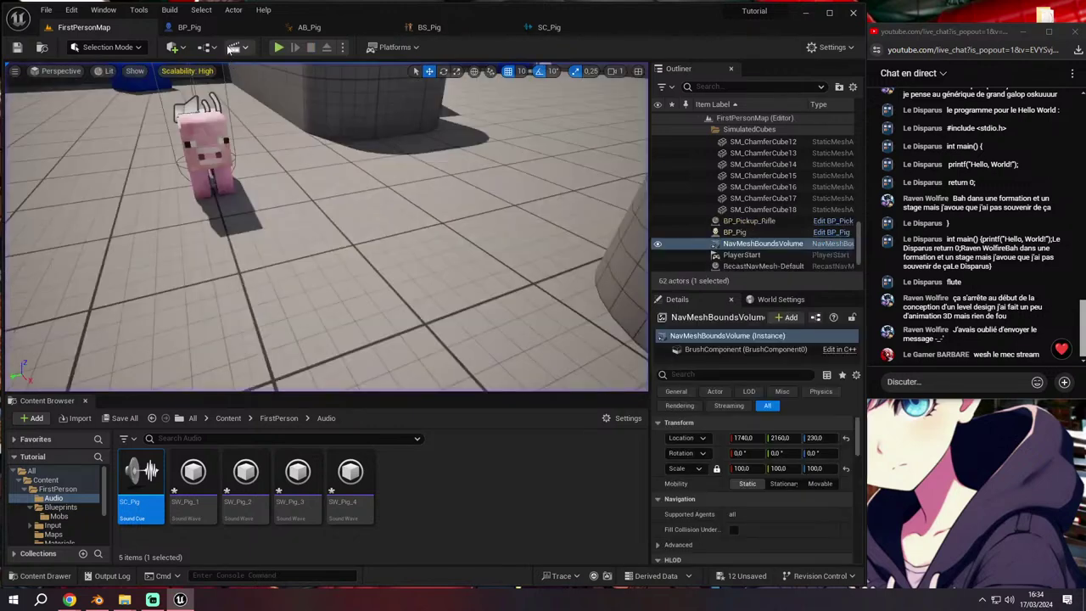
{"action": "left_click", "coordinate": [189, 27]}
{"action": "scroll", "coordinate": [401, 289], "scroll_direction": "up", "scroll_amount": 2}
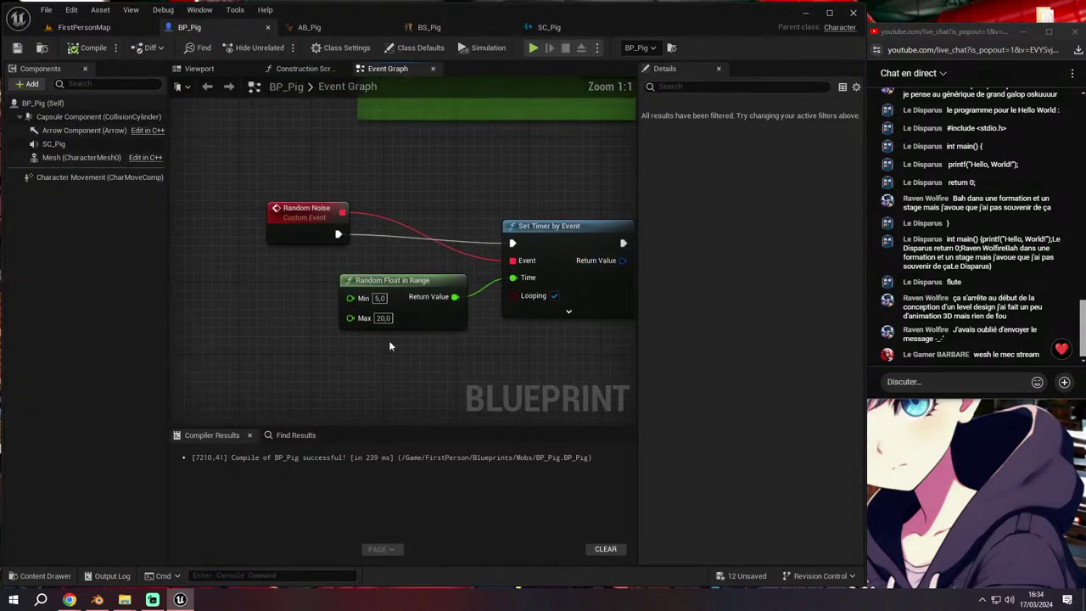
Set Random Float in Range Min to 0.2 and Max to 0.3, then compile and save
{"action": "left_click", "coordinate": [378, 298]}
{"action": "type", "text": "0.2"}
{"action": "key", "text": "Tab"}
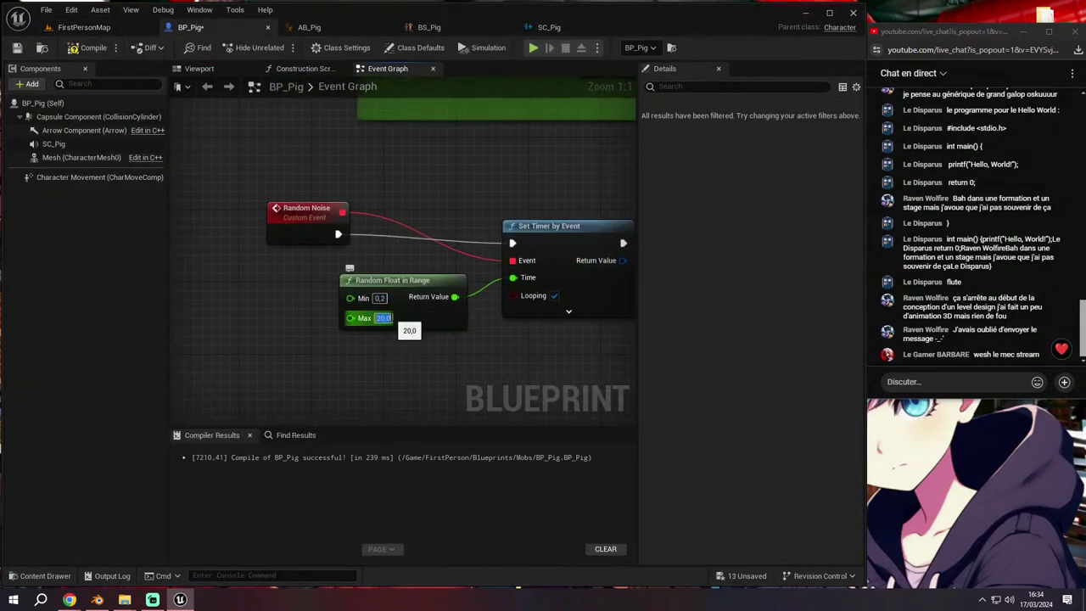
{"action": "type", "text": "0"}
{"action": "key", "text": "ctrl+s"}
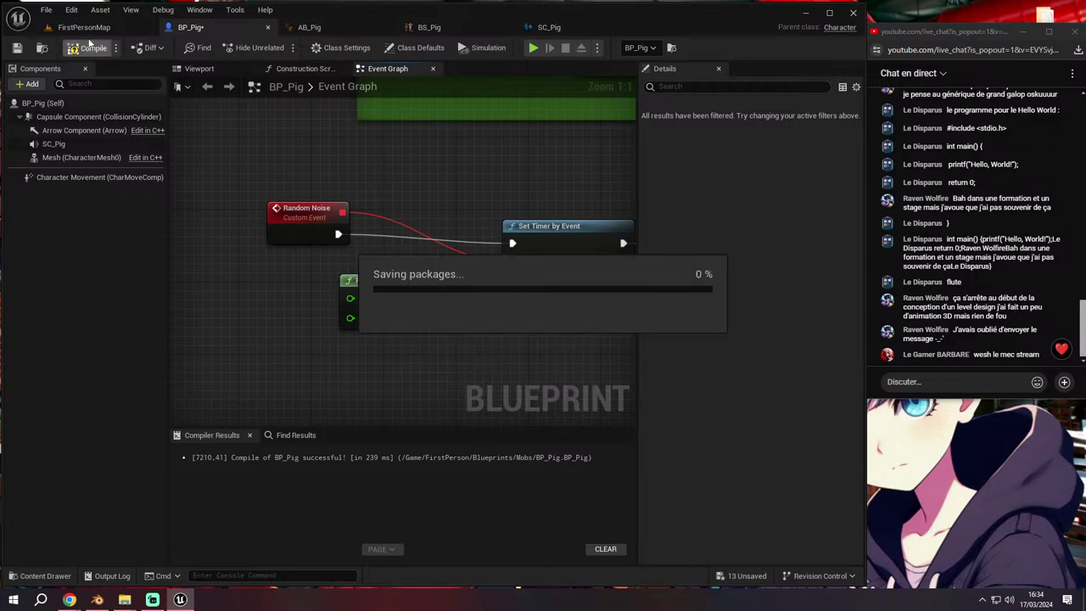
Play-test FirstPersonMap to hear the pig, stop it, and return to the BP_Pig graph
{"action": "left_click", "coordinate": [84, 28]}
{"action": "left_click", "coordinate": [278, 47]}
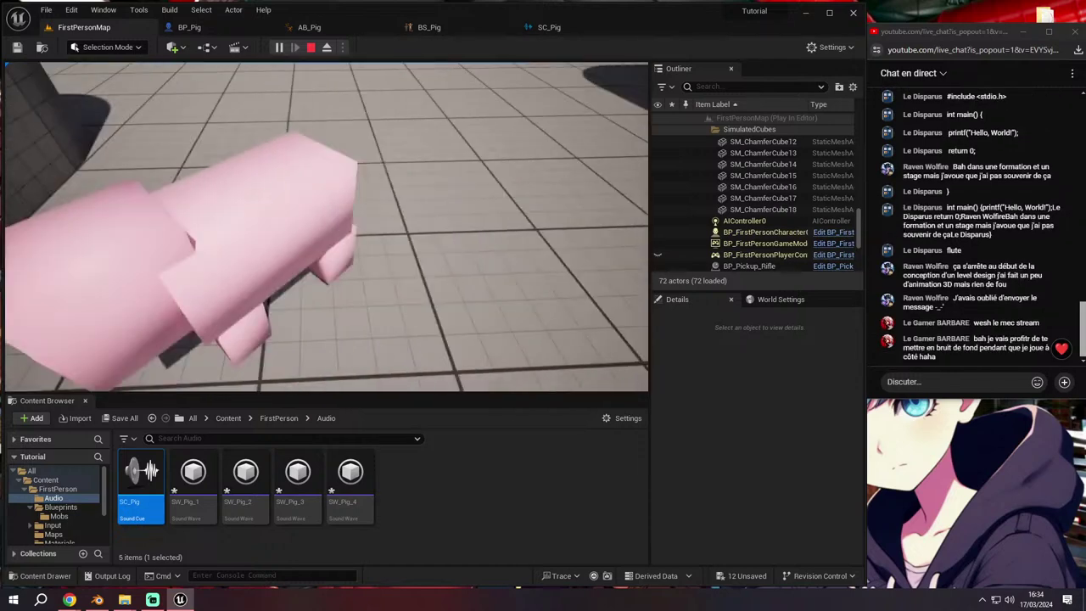
{"action": "key", "text": "Escape"}
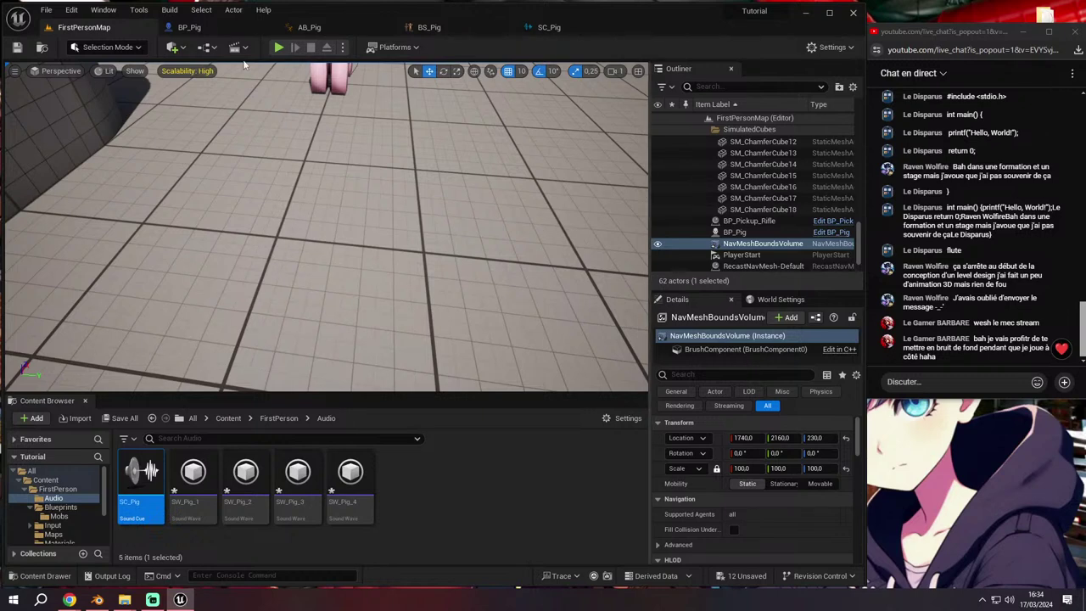
{"action": "left_click", "coordinate": [167, 29]}
{"action": "right_click_drag", "start_coordinate": [285, 222], "coordinate": [236, 235]}
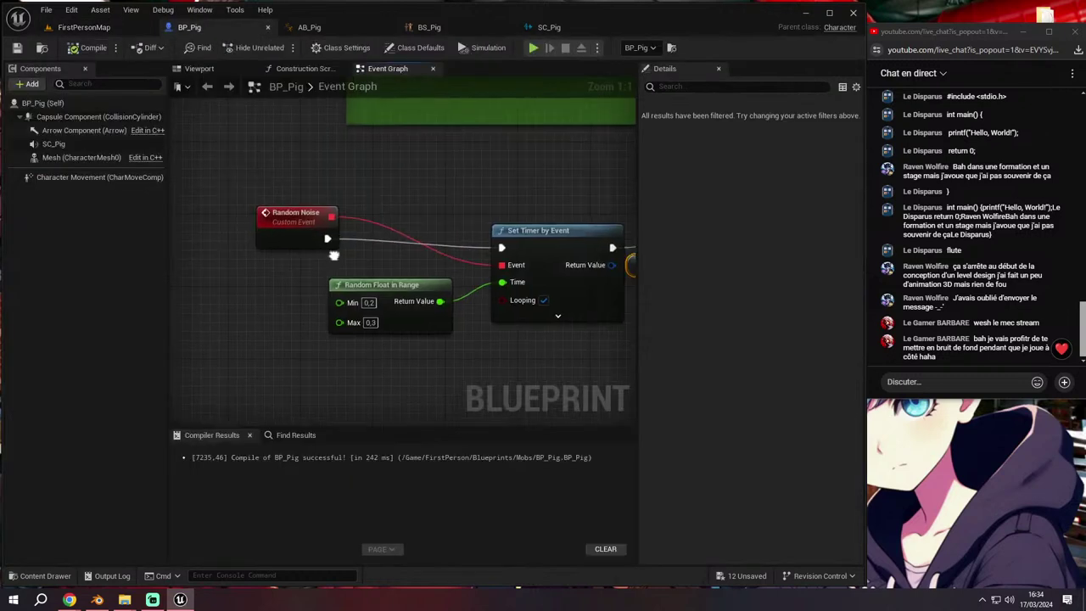
Restore Random Float in Range to Min 5.0 and Max 20.0 and compile
{"action": "left_click", "coordinate": [331, 311]}
{"action": "type", "text": "0"}
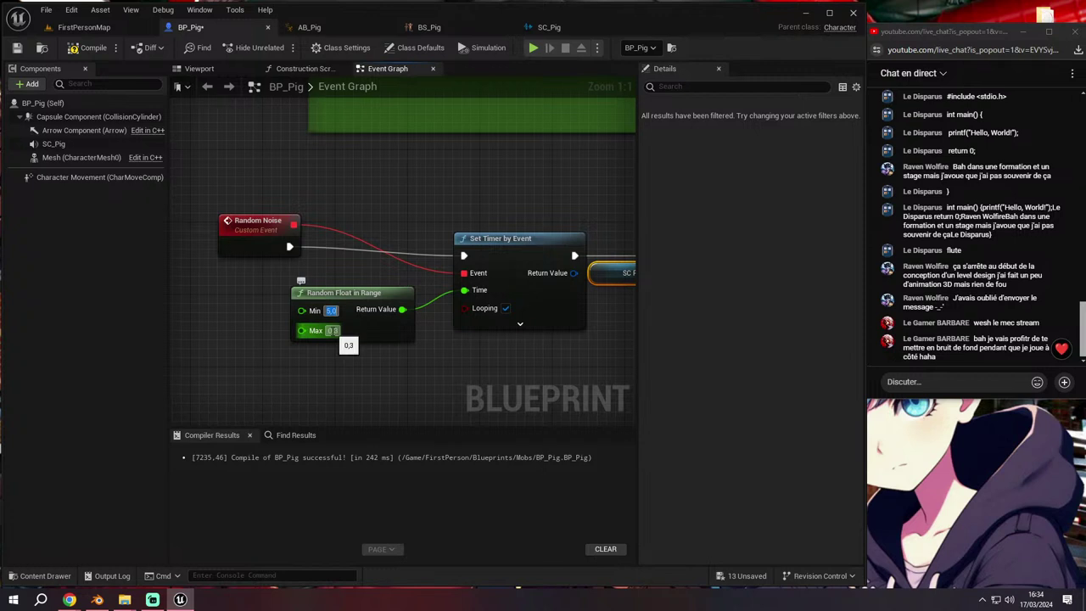
{"action": "type", "text": "20"}
{"action": "key", "text": "Return"}
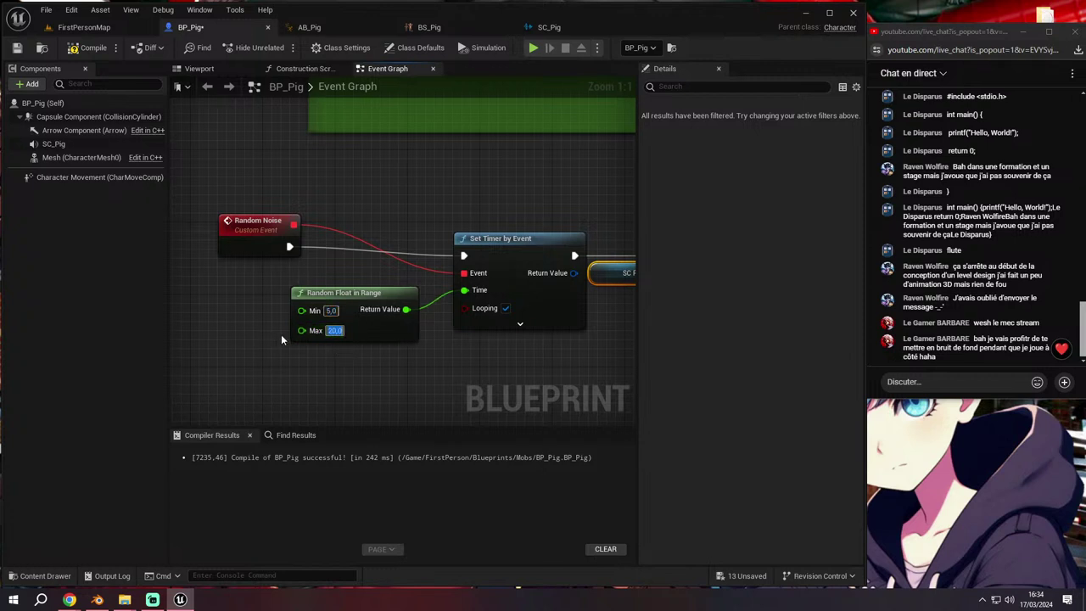
{"action": "left_click", "coordinate": [89, 48]}
Reposition the Random Noise node, recompile, and select the whole Random Noise chain
{"action": "right_click_drag", "start_coordinate": [461, 233], "coordinate": [422, 244]}
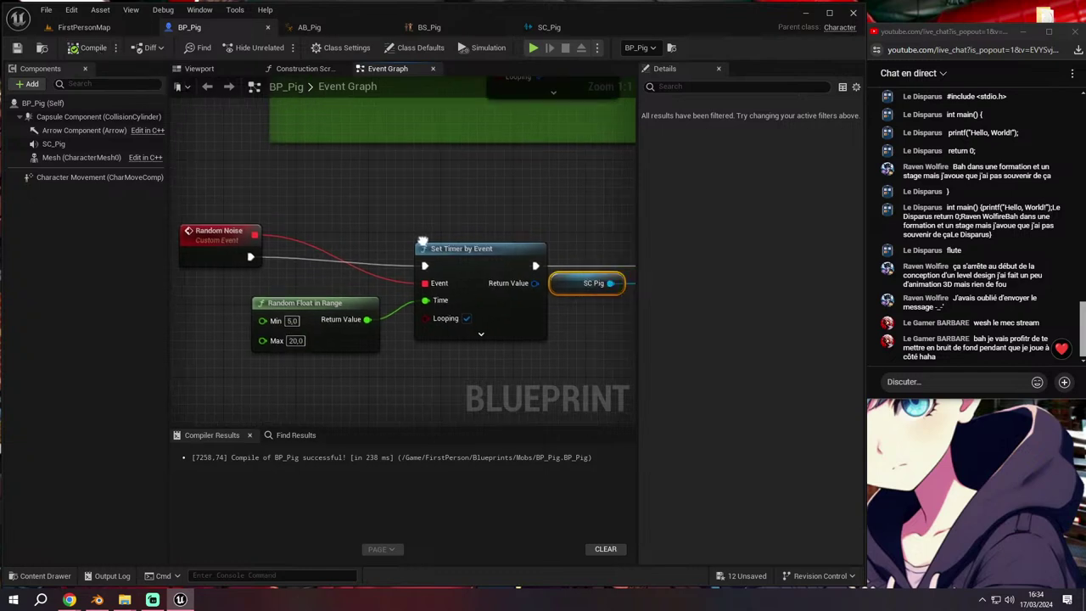
{"action": "scroll", "coordinate": [242, 284], "scroll_direction": "down", "scroll_amount": 2}
{"action": "left_click_drag", "start_coordinate": [225, 254], "coordinate": [250, 261]}
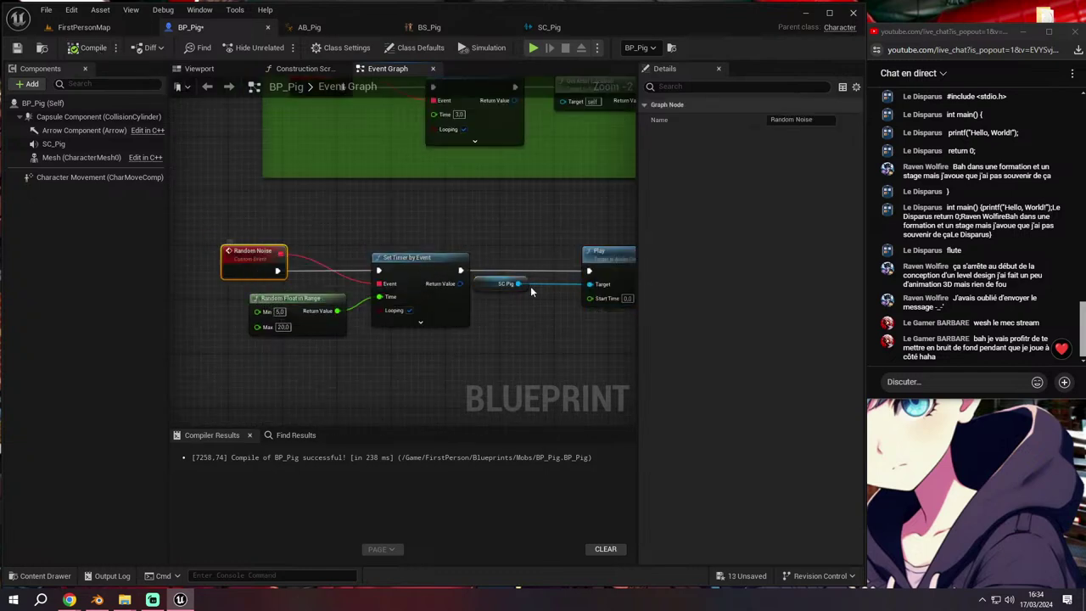
{"action": "right_click_drag", "start_coordinate": [531, 291], "coordinate": [442, 296]}
{"action": "scroll", "coordinate": [594, 297], "scroll_direction": "down", "scroll_amount": 2}
{"action": "left_click_drag", "start_coordinate": [562, 335], "coordinate": [254, 247]}
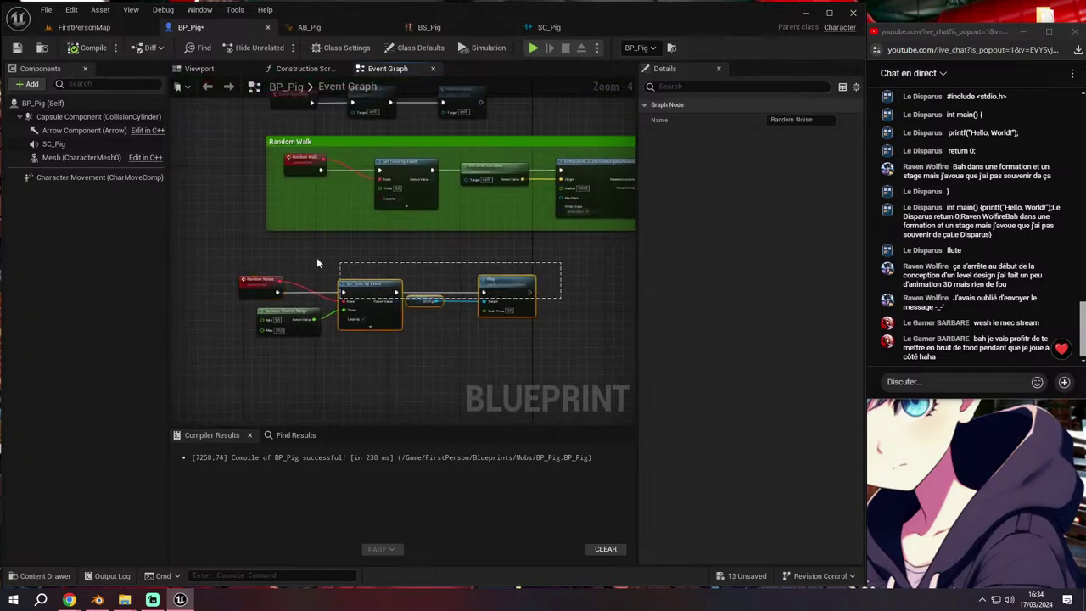
{"action": "left_click", "coordinate": [263, 289]}
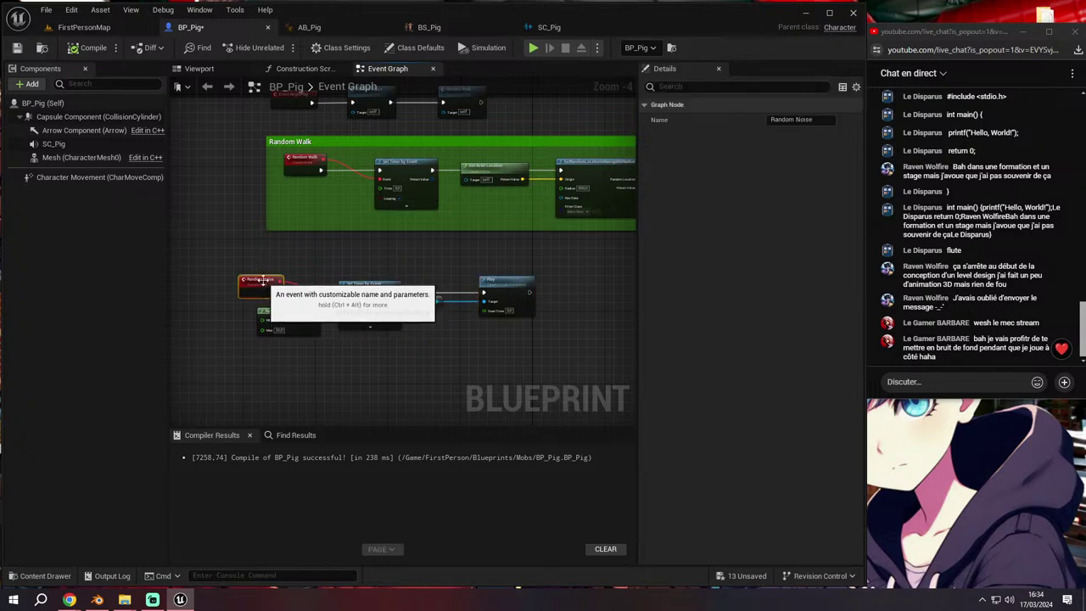
{"action": "left_click", "coordinate": [94, 48]}
{"action": "scroll", "coordinate": [528, 286], "scroll_direction": "up", "scroll_amount": 1}
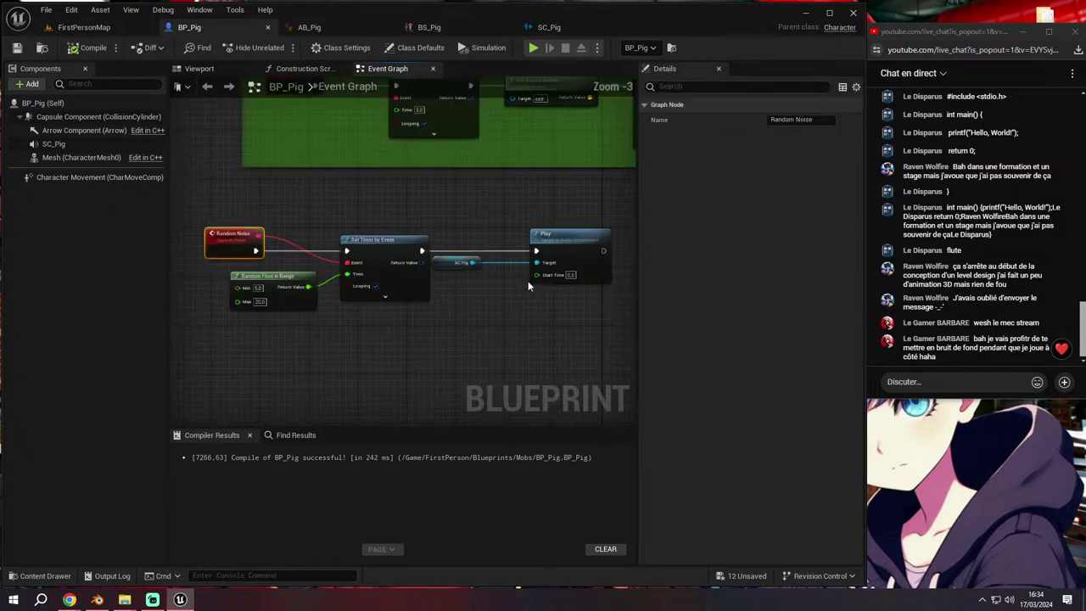
{"action": "left_click_drag", "start_coordinate": [205, 216], "coordinate": [563, 312]}
Wrap the selected Random Noise chain in a comment box titled 'Random Noise'
{"action": "right_click_drag", "start_coordinate": [505, 243], "coordinate": [553, 226]}
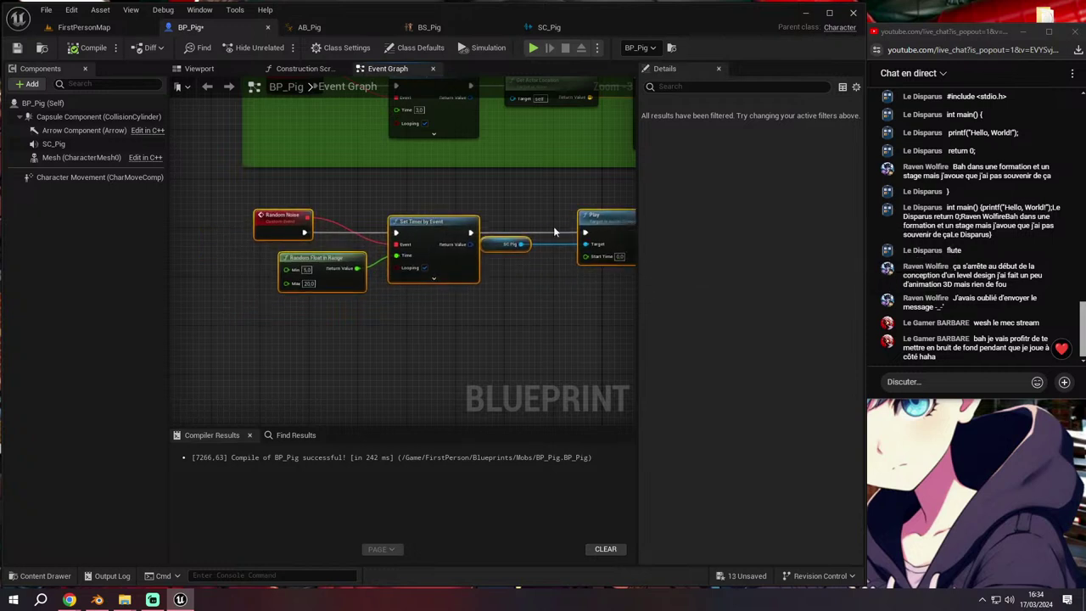
{"action": "key", "text": "c"}
{"action": "type", "text": "Random Nois"}
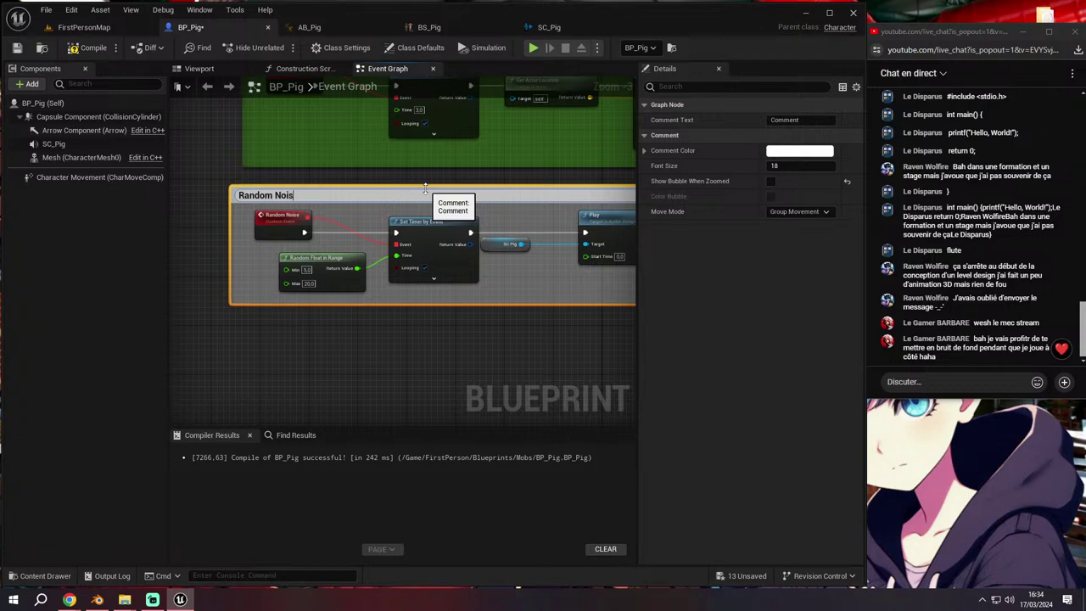
{"action": "type", "text": "e"}
{"action": "key", "text": "Return"}
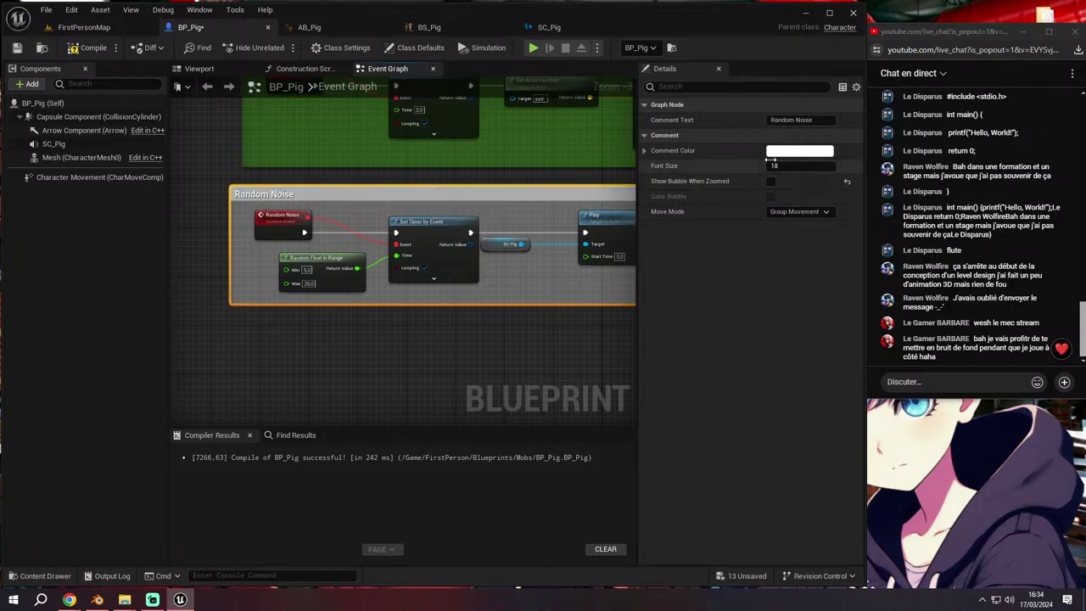
Make the Random Noise comment purple and shift the group slightly right
{"action": "left_click", "coordinate": [799, 150]}
{"action": "left_click", "coordinate": [844, 295]}
{"action": "mouse_move", "coordinate": [844, 298]}
{"action": "left_mouse_down"}
{"action": "mouse_move", "coordinate": [862, 182]}
{"action": "mouse_move", "coordinate": [849, 188]}
{"action": "left_mouse_up"}
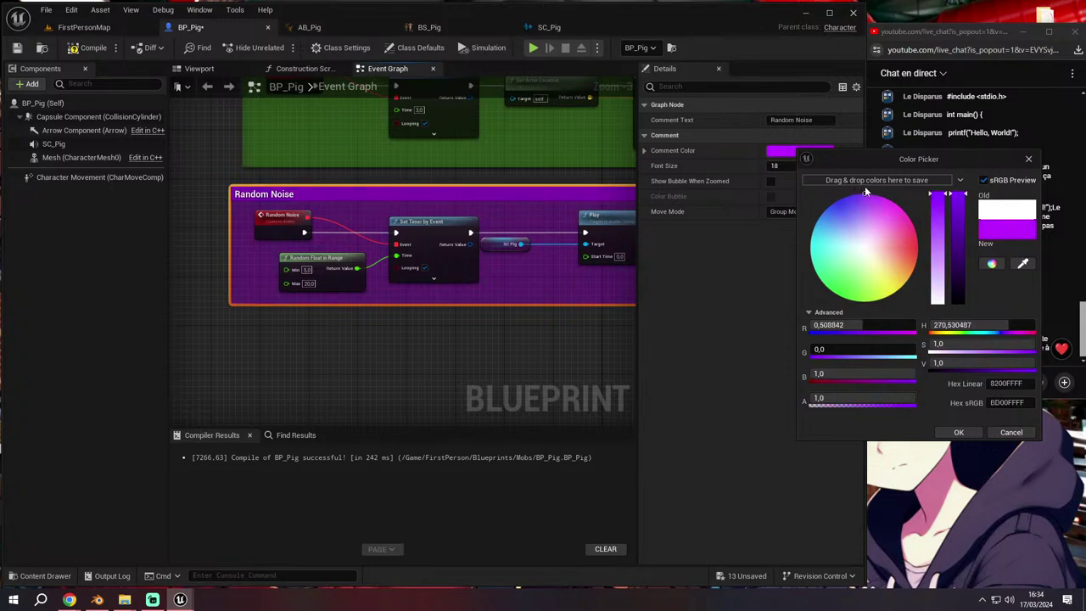
{"action": "scroll", "coordinate": [460, 279], "scroll_direction": "down", "scroll_amount": 2}
{"action": "scroll", "coordinate": [429, 296], "scroll_direction": "up", "scroll_amount": 3}
{"action": "left_click", "coordinate": [429, 296]}
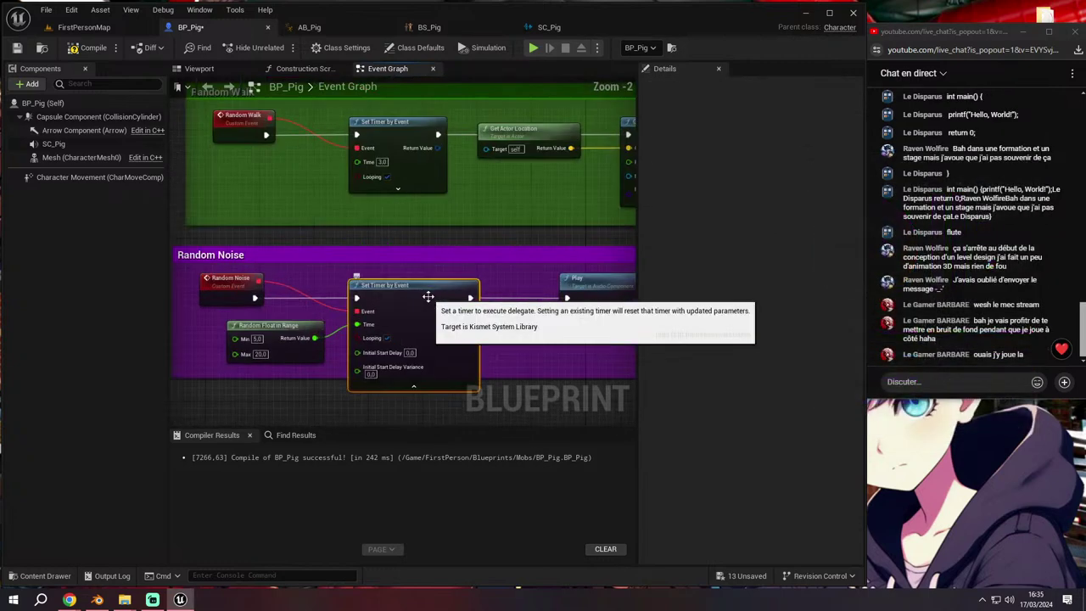
{"action": "left_click", "coordinate": [366, 254]}
{"action": "left_click_drag", "start_coordinate": [367, 255], "coordinate": [394, 259]}
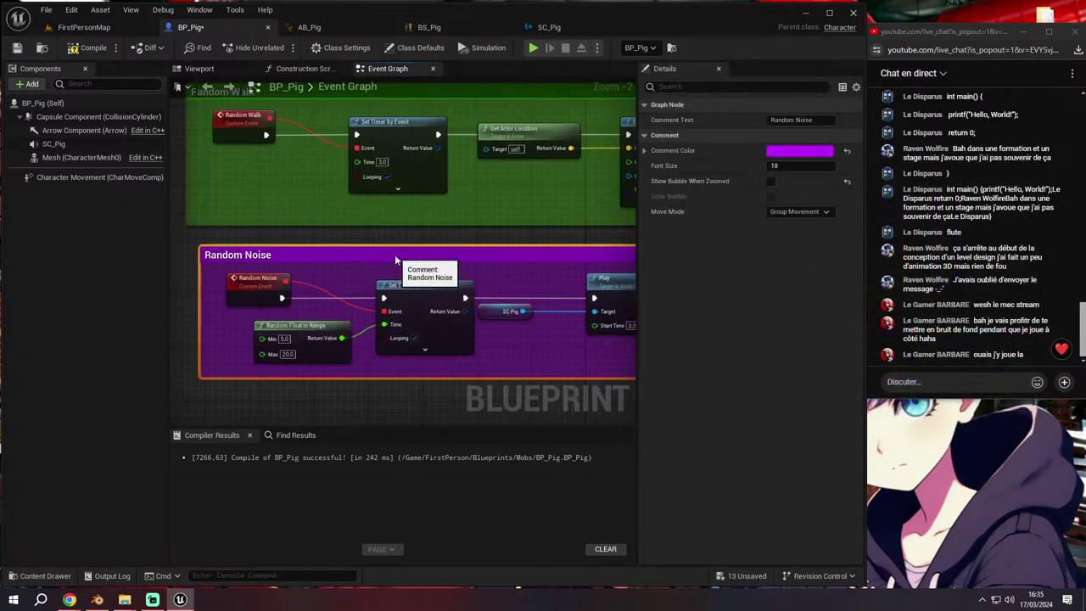
{"action": "scroll", "coordinate": [395, 260], "scroll_direction": "down", "scroll_amount": 3}
Wrap the three BeginPlay nodes in a comment box titled 'Event BeginPlay'
{"action": "right_click_drag", "start_coordinate": [394, 259], "coordinate": [392, 331]}
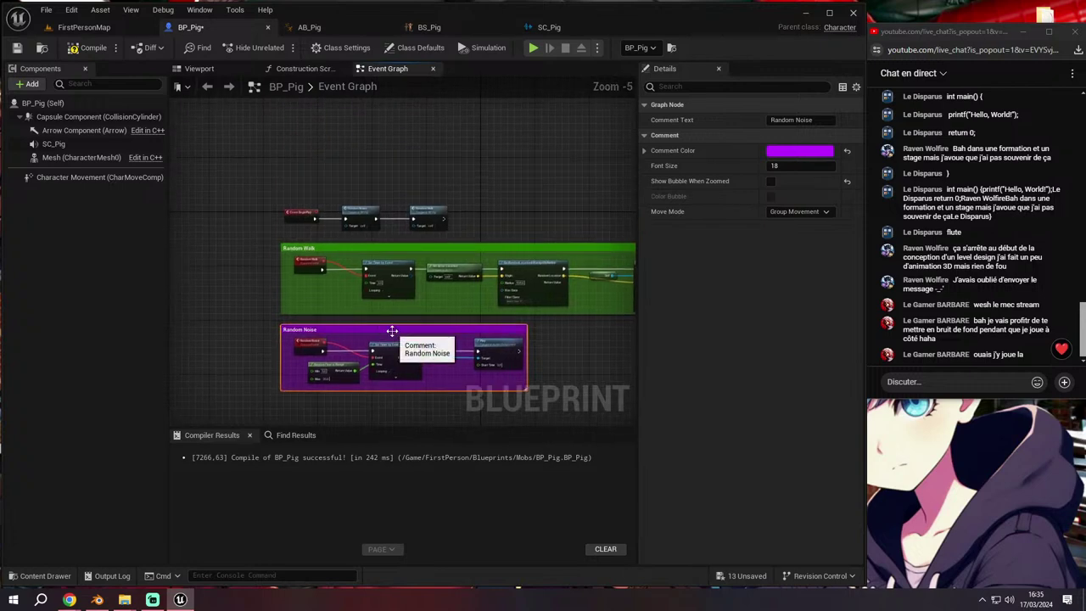
{"action": "scroll", "coordinate": [392, 330], "scroll_direction": "up", "scroll_amount": 1}
{"action": "scroll", "coordinate": [247, 146], "scroll_direction": "up", "scroll_amount": 1}
{"action": "left_click_drag", "start_coordinate": [248, 146], "coordinate": [598, 236]}
{"action": "key", "text": "c"}
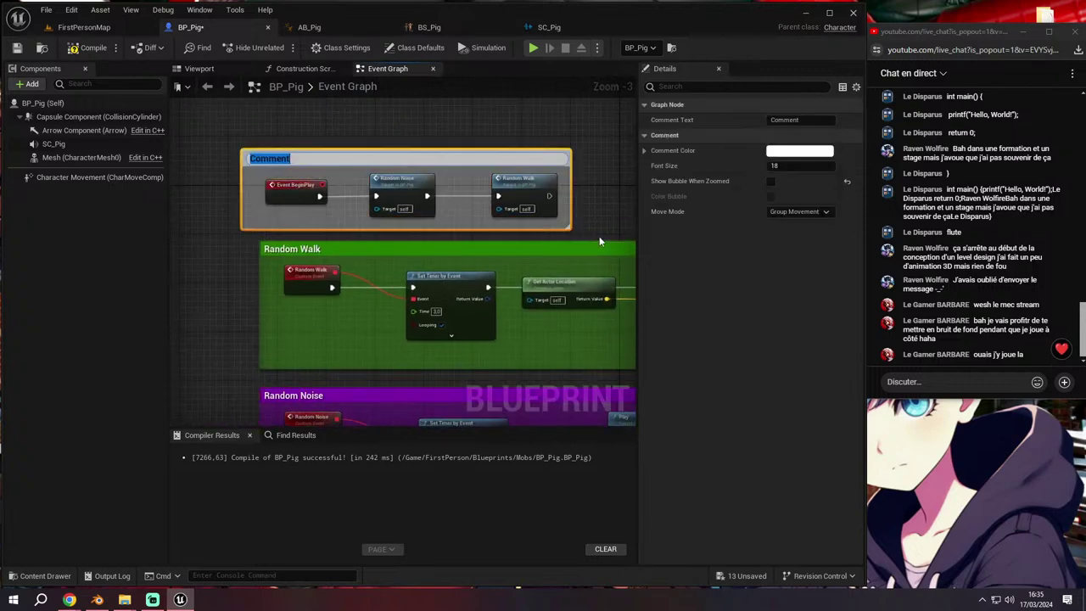
{"action": "type", "text": "Event Begin"}
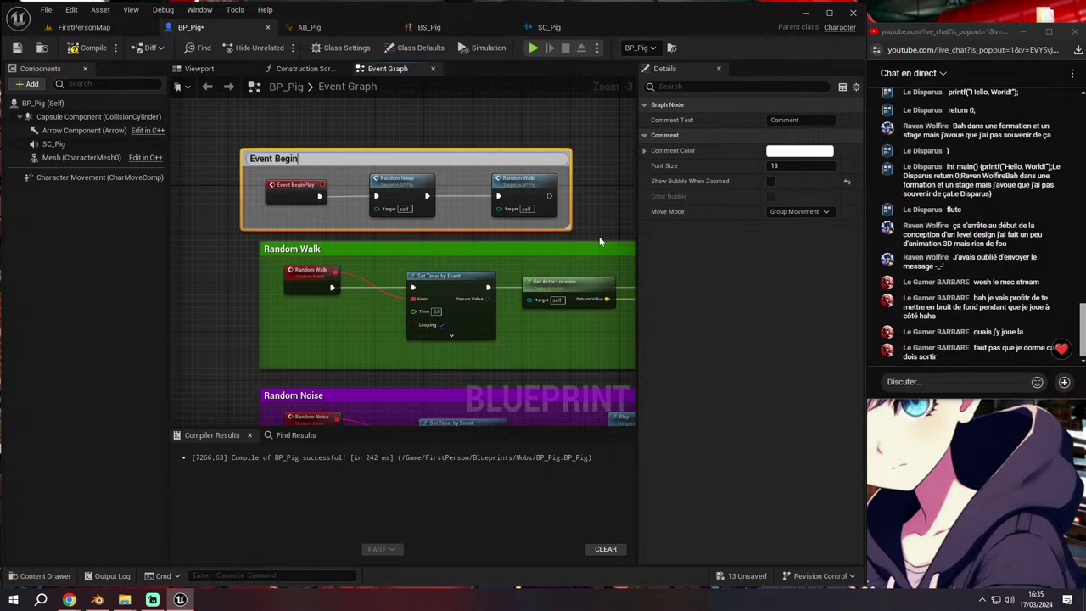
{"action": "type", "text": "Play"}
{"action": "key", "text": "Return"}
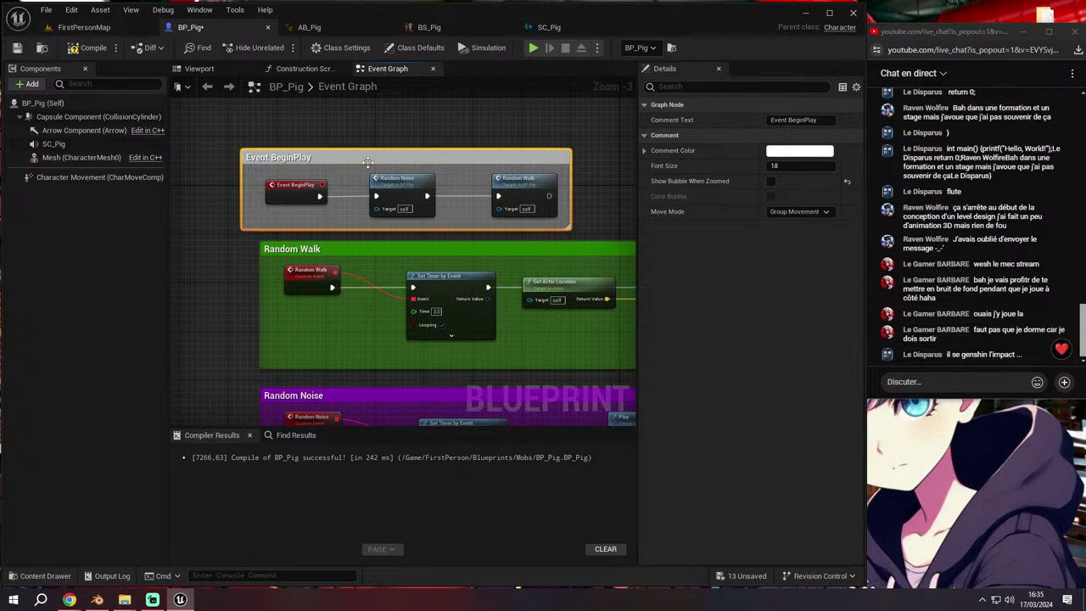
Set the Event BeginPlay comment colour brightness to 0.5, turning it grey
{"action": "left_click_drag", "start_coordinate": [367, 162], "coordinate": [393, 167]}
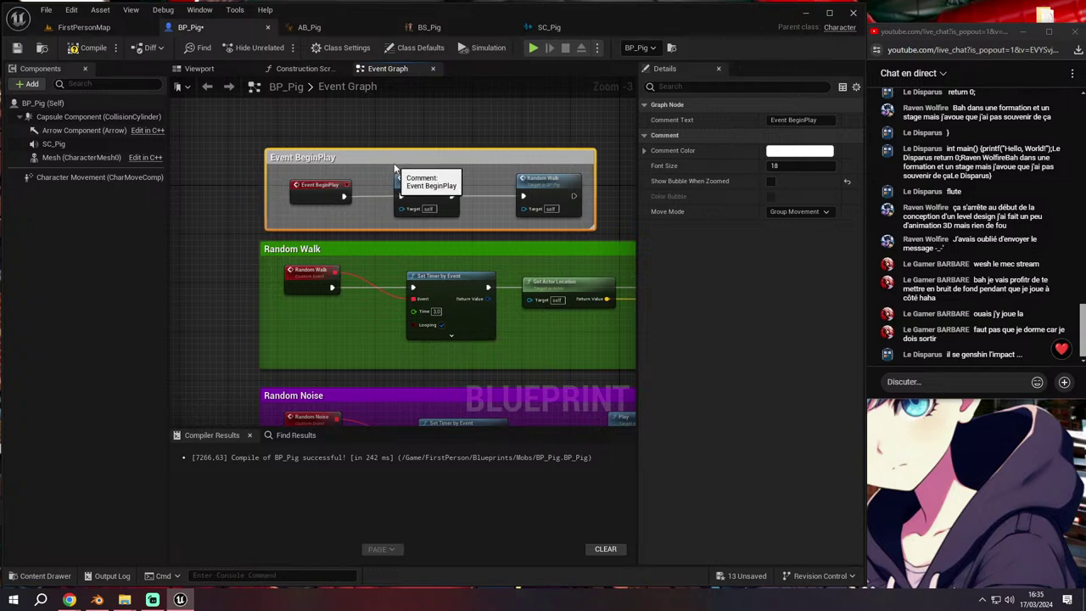
{"action": "right_click_drag", "start_coordinate": [381, 190], "coordinate": [413, 302]}
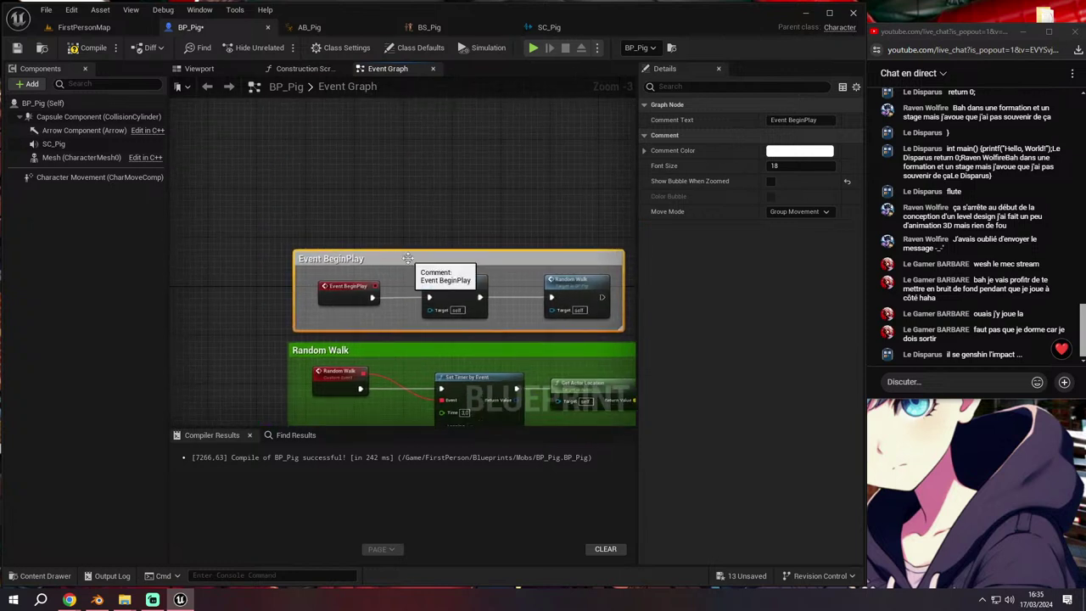
{"action": "left_click", "coordinate": [380, 242]}
{"action": "left_click", "coordinate": [388, 269]}
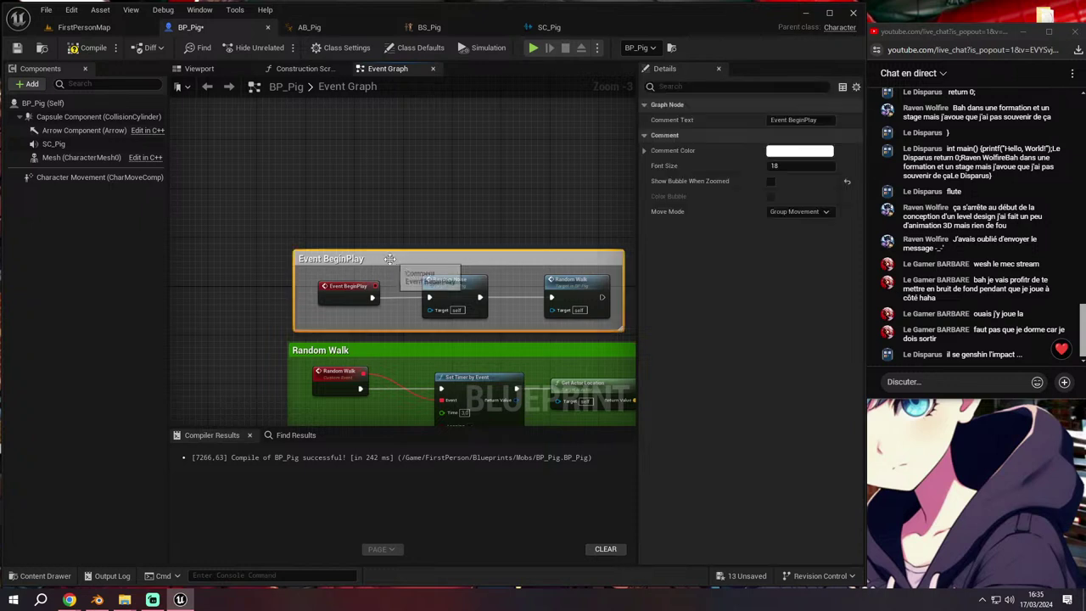
{"action": "left_click", "coordinate": [410, 223]}
{"action": "left_click", "coordinate": [407, 253]}
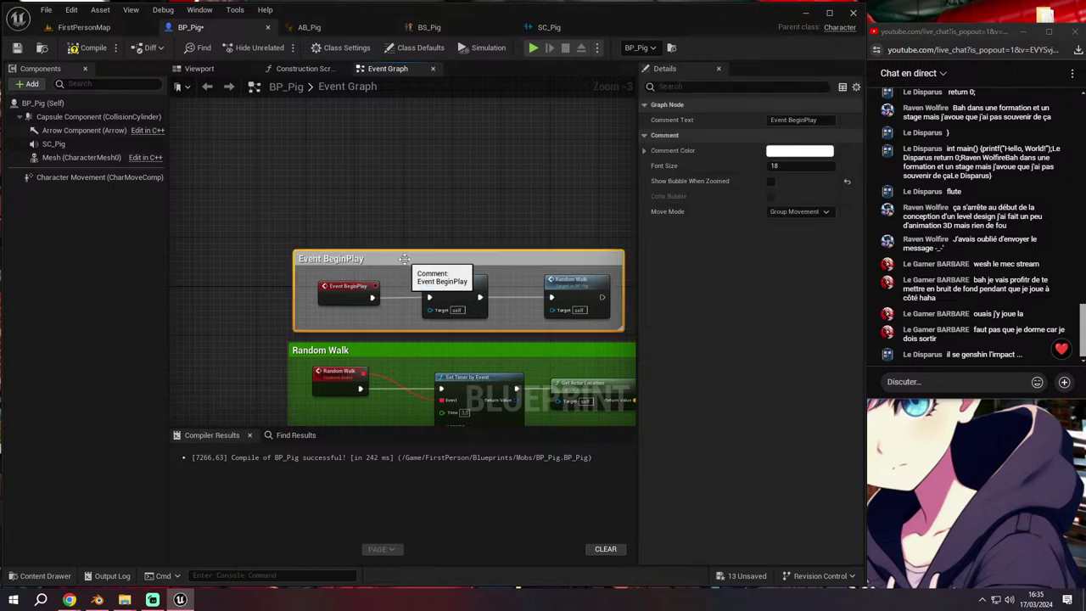
{"action": "left_click", "coordinate": [799, 151]}
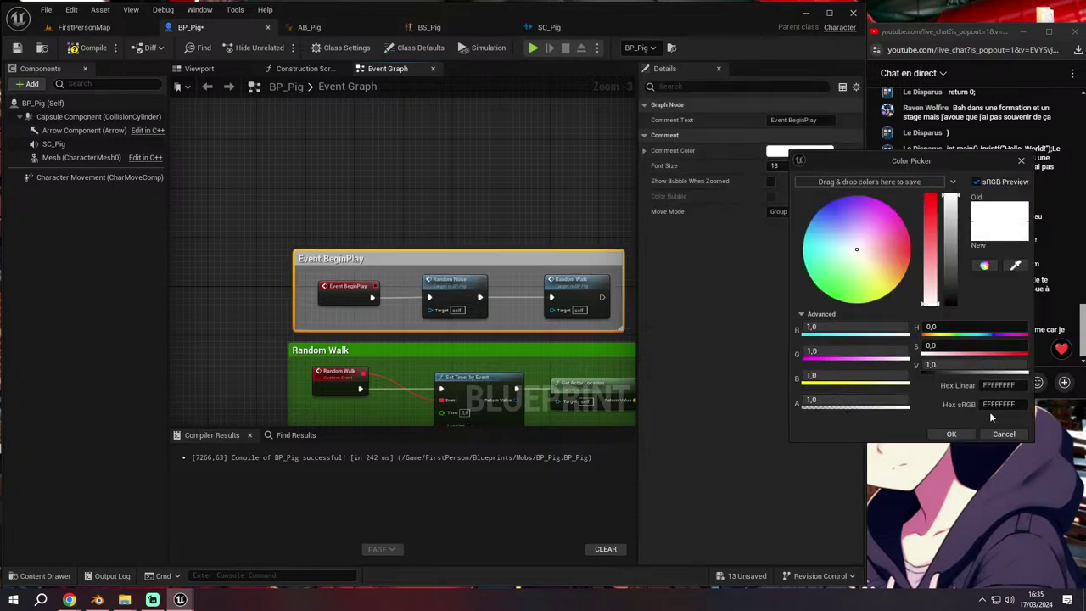
{"action": "left_click", "coordinate": [976, 365]}
{"action": "type", "text": "0,5"}
{"action": "key", "text": "Return"}
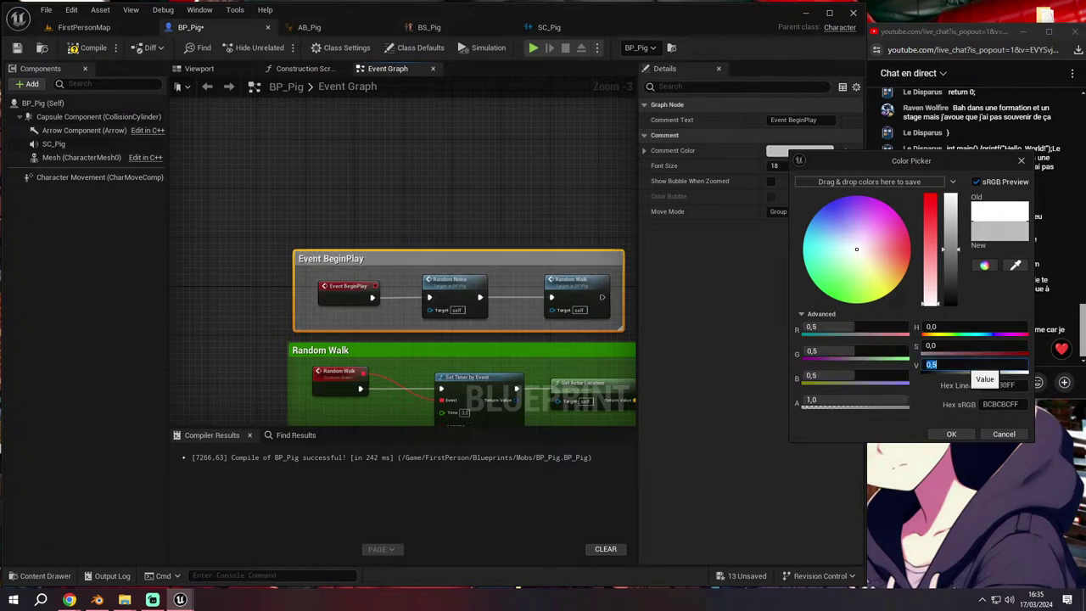
Darken the Event BeginPlay comment colour, settling on a V value of 0.1
{"action": "left_click", "coordinate": [486, 270]}
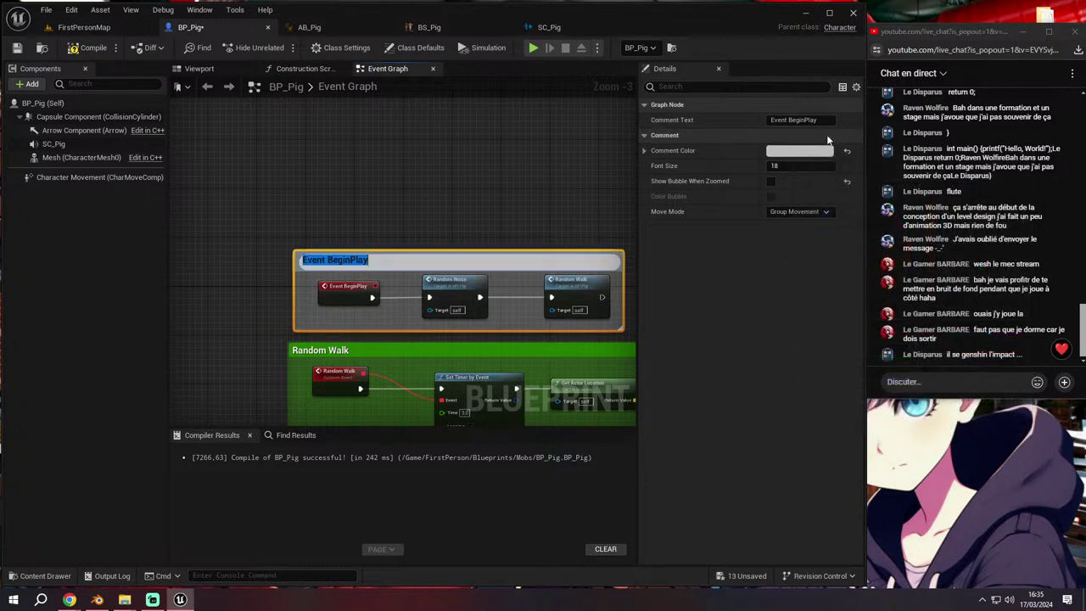
{"action": "left_click", "coordinate": [797, 151]}
{"action": "type", "text": "0"}
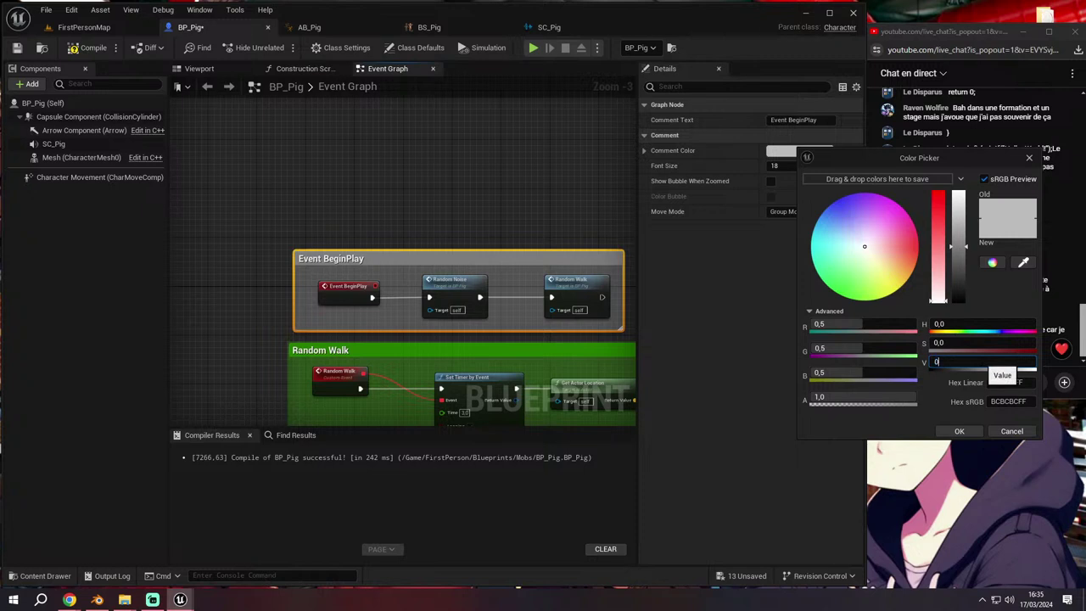
{"action": "type", "text": ".2"}
{"action": "key", "text": "Return"}
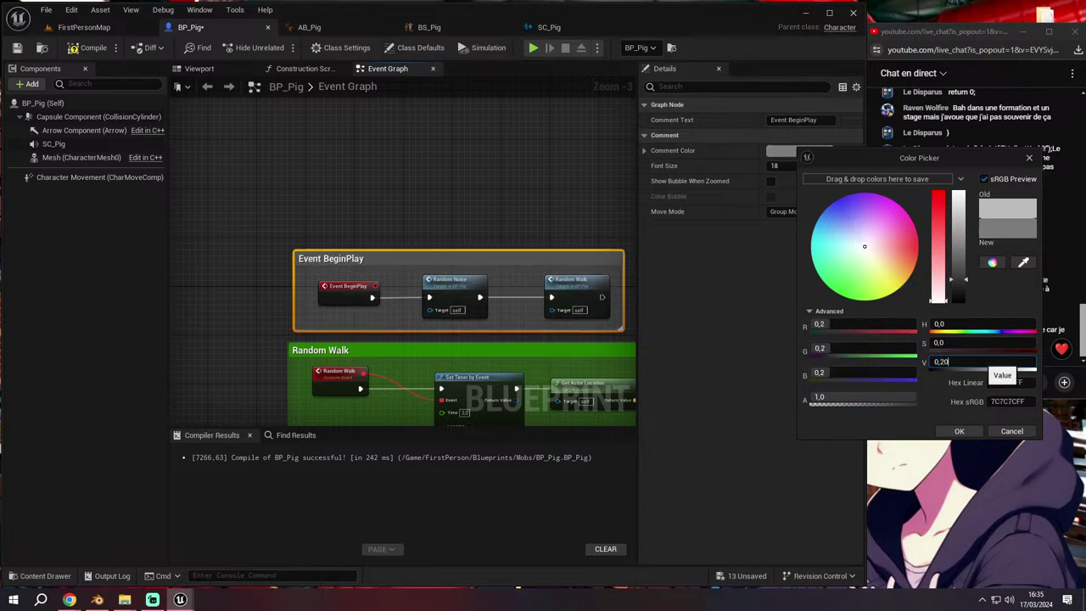
{"action": "key", "text": "Return"}
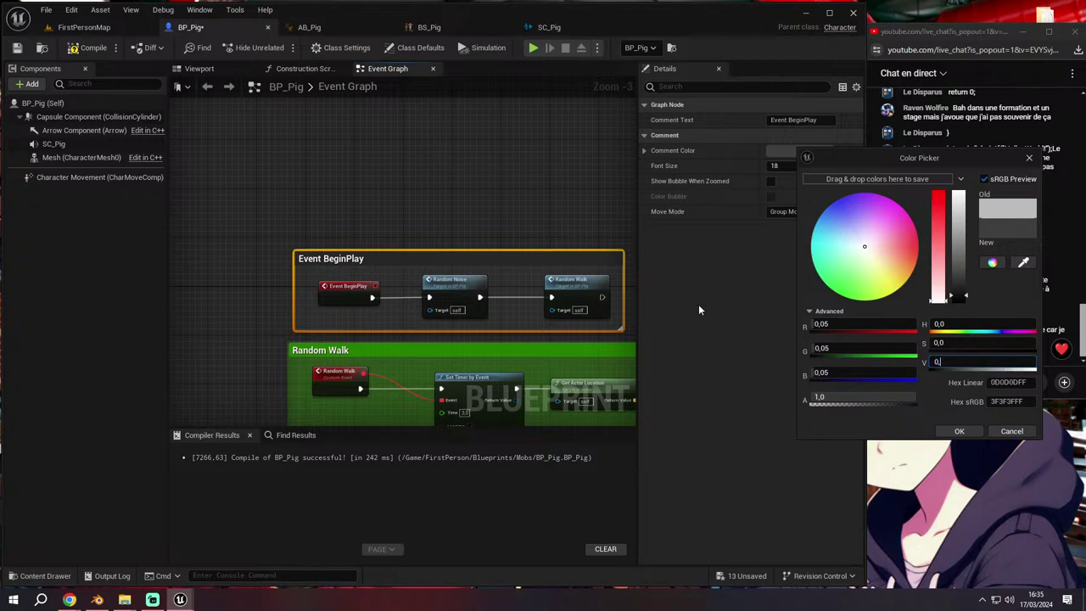
{"action": "type", "text": "1"}
{"action": "key", "text": "Return"}
{"action": "left_click", "coordinate": [420, 187]}
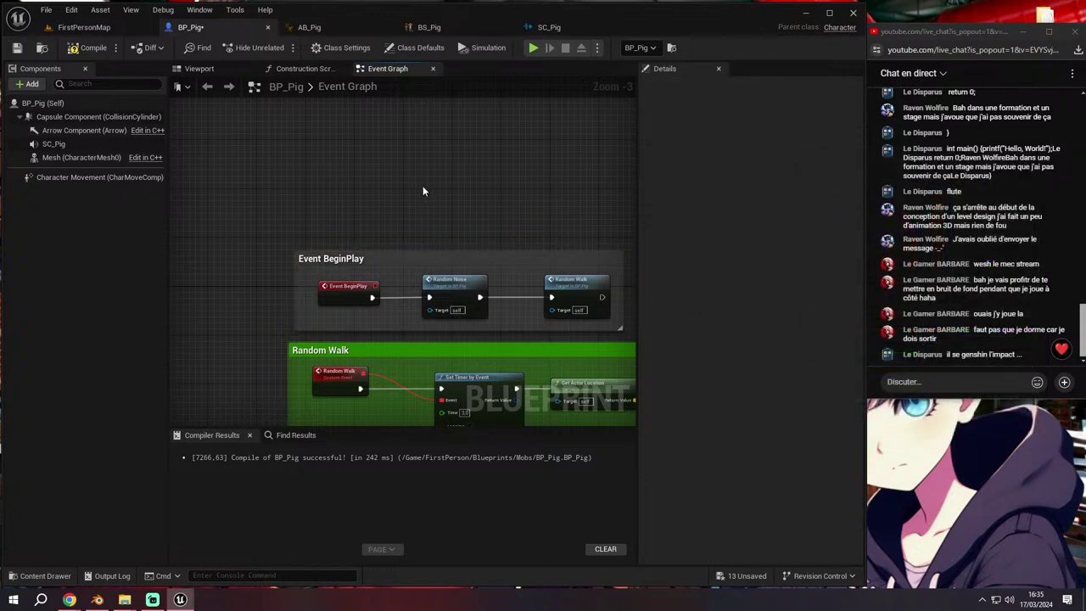
{"action": "left_click", "coordinate": [414, 257]}
{"action": "left_click", "coordinate": [781, 151]}
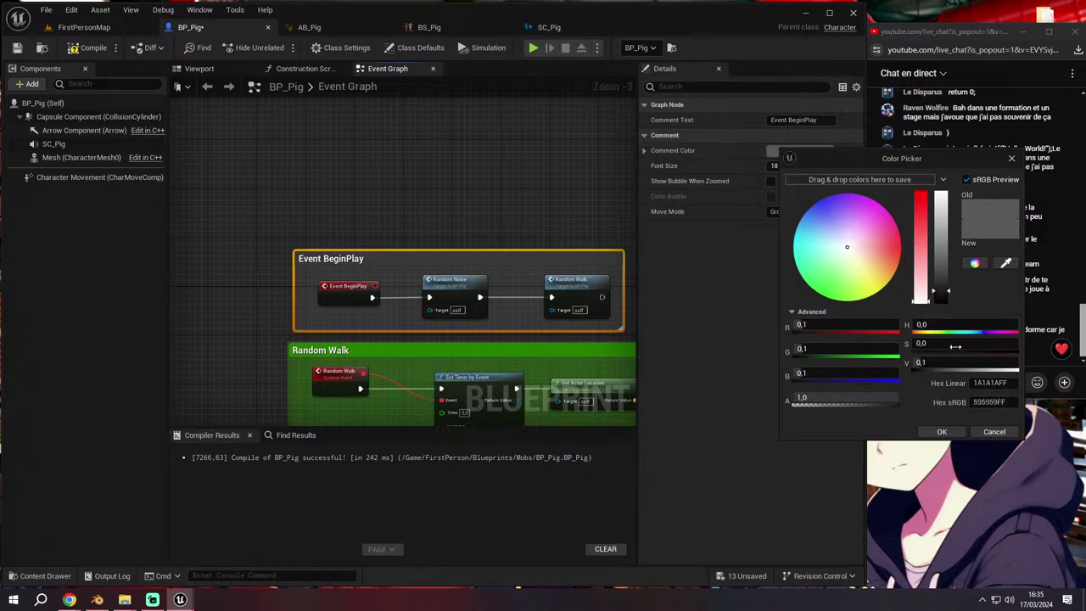
{"action": "left_click", "coordinate": [465, 212]}
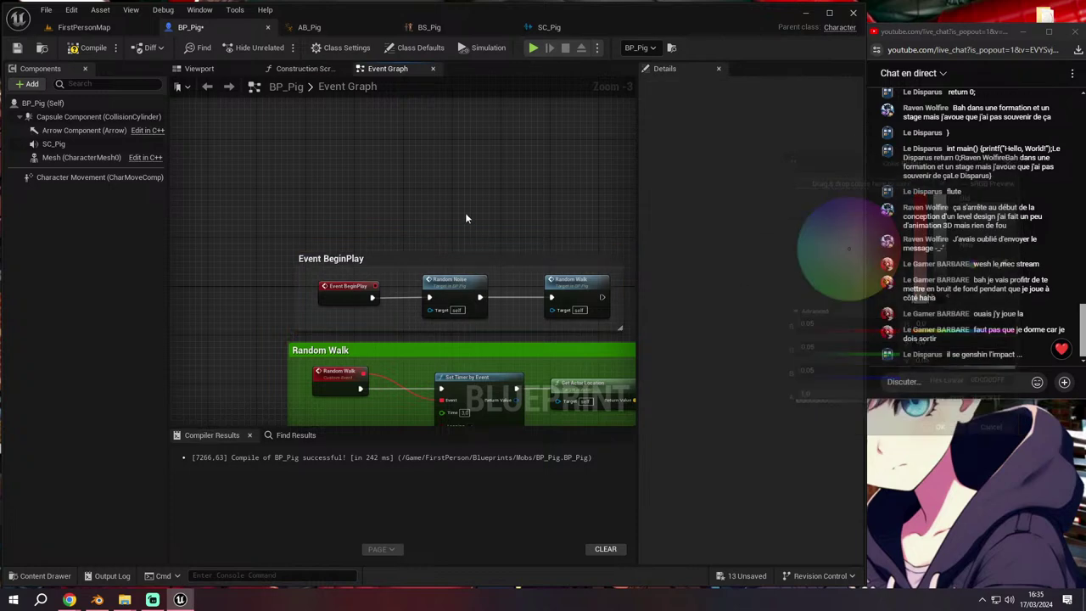
Save BP_Pig and return to the FirstPersonMap level editor
{"action": "scroll", "coordinate": [449, 211], "scroll_direction": "down", "scroll_amount": 3}
{"action": "scroll", "coordinate": [424, 208], "scroll_direction": "up", "scroll_amount": 2}
{"action": "left_click", "coordinate": [403, 206]}
{"action": "scroll", "coordinate": [403, 206], "scroll_direction": "down", "scroll_amount": 1}
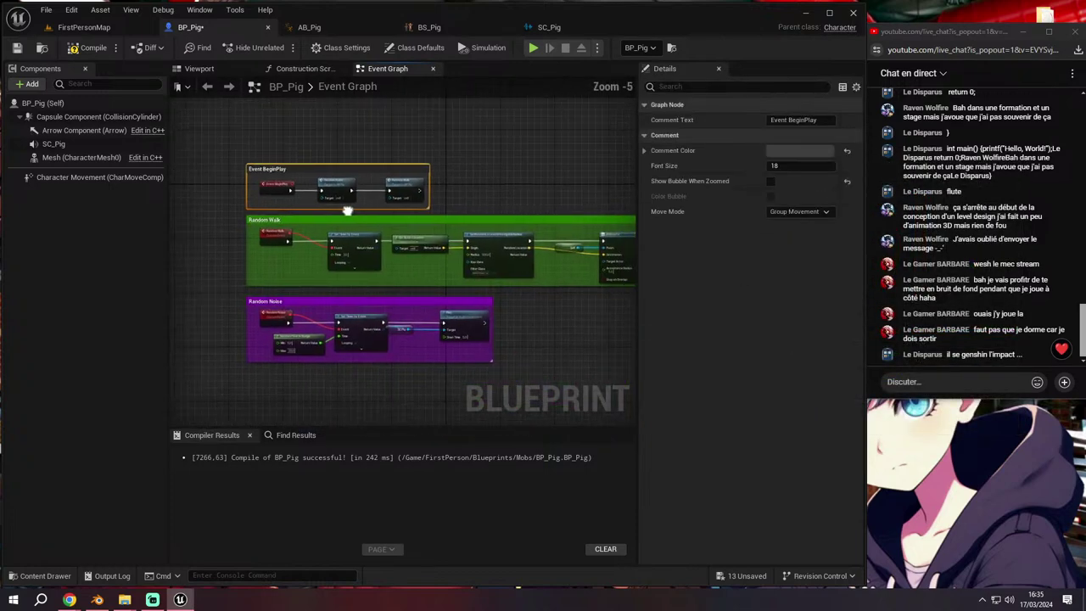
{"action": "key", "text": "ctrl+s"}
{"action": "left_click", "coordinate": [92, 29]}
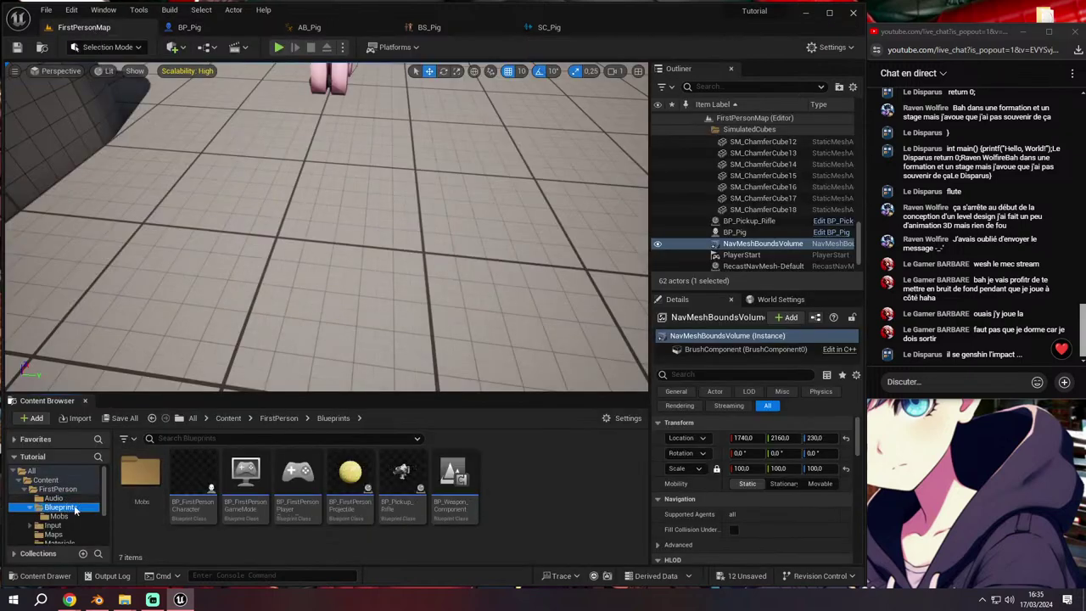
Enlarge the Content Browser and create a new folder inside Materials
{"action": "double_click", "coordinate": [161, 505]}
{"action": "left_click_drag", "start_coordinate": [56, 395], "coordinate": [56, 325]}
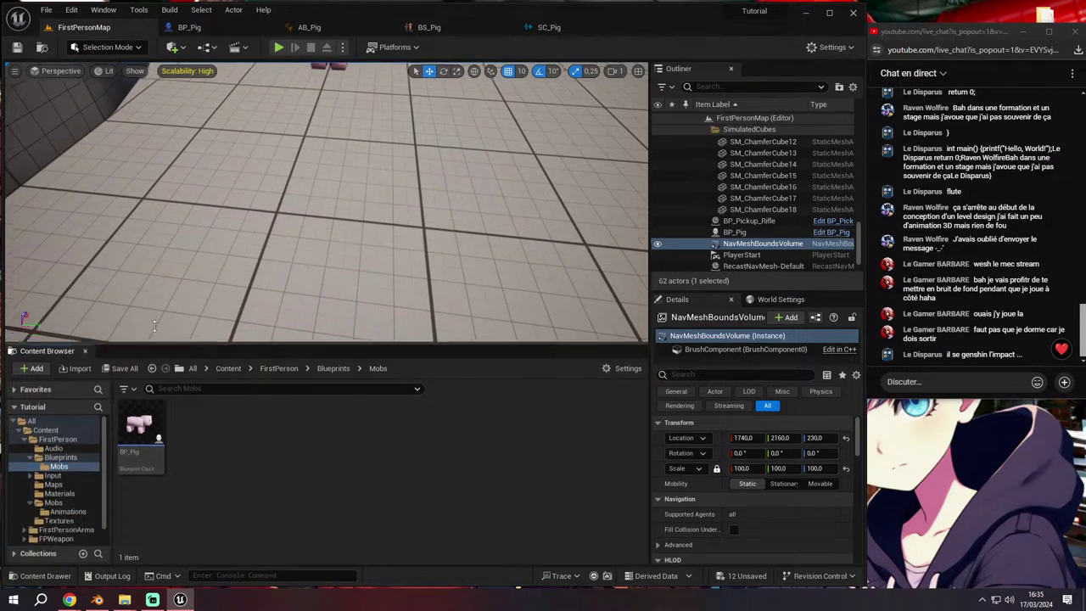
{"action": "left_click_drag", "start_coordinate": [650, 252], "coordinate": [716, 252]}
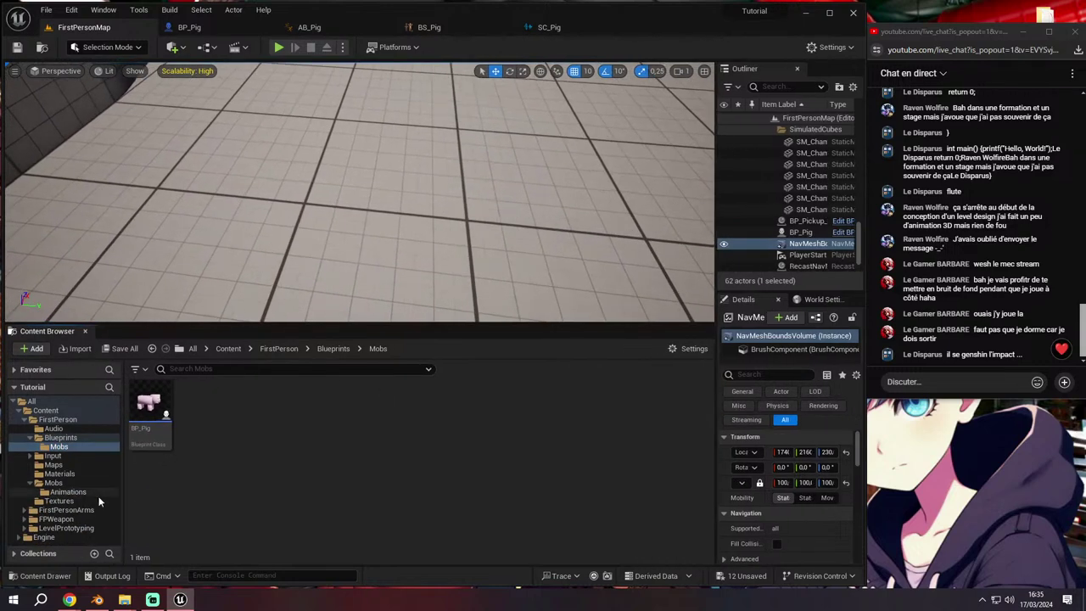
{"action": "left_click", "coordinate": [56, 483]}
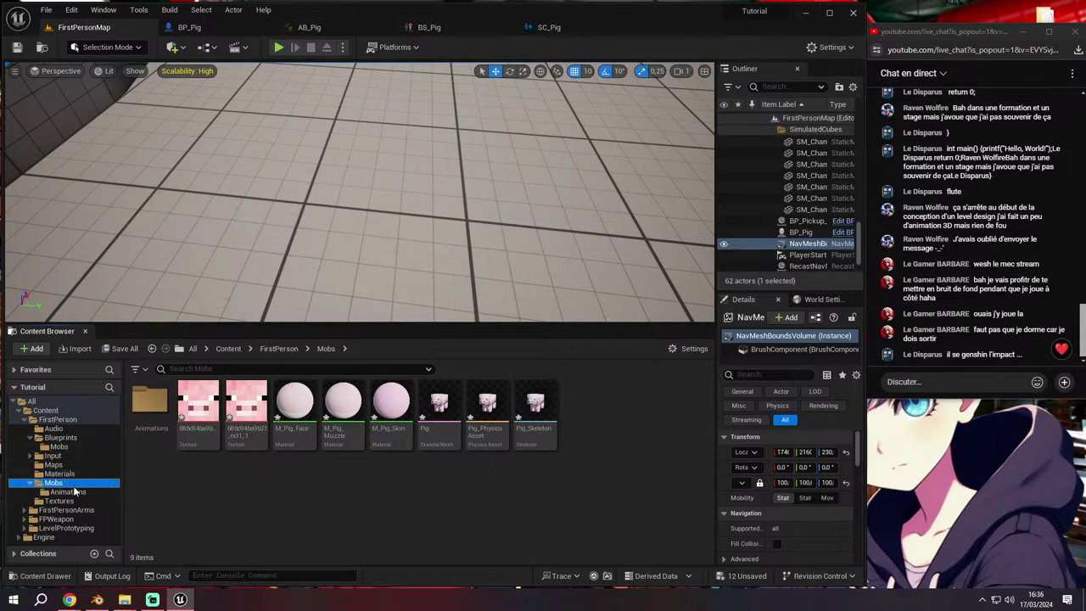
{"action": "left_click", "coordinate": [64, 474]}
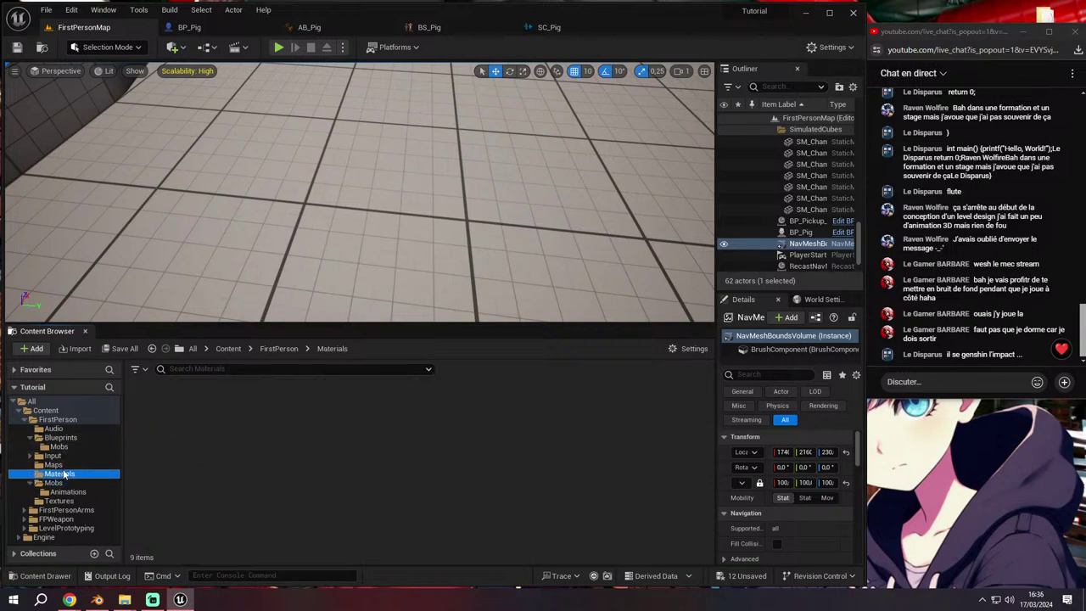
{"action": "right_click", "coordinate": [198, 438]}
{"action": "left_click", "coordinate": [262, 75]}
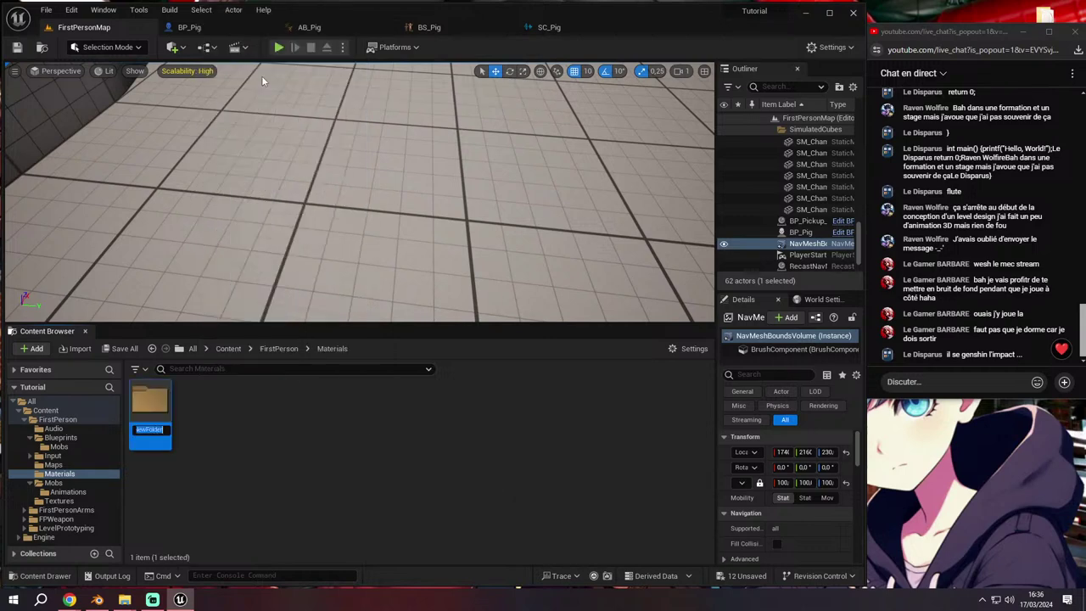
Create a folder named Pig inside the Mobs folder
{"action": "left_click", "coordinate": [82, 485]}
{"action": "right_click", "coordinate": [181, 483]}
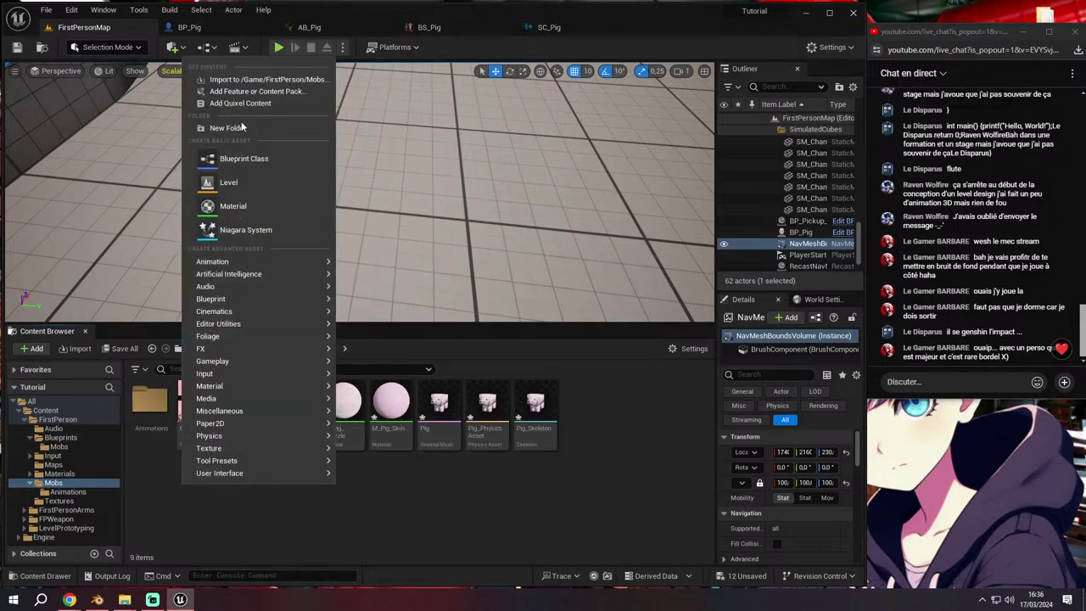
{"action": "left_click", "coordinate": [227, 127]}
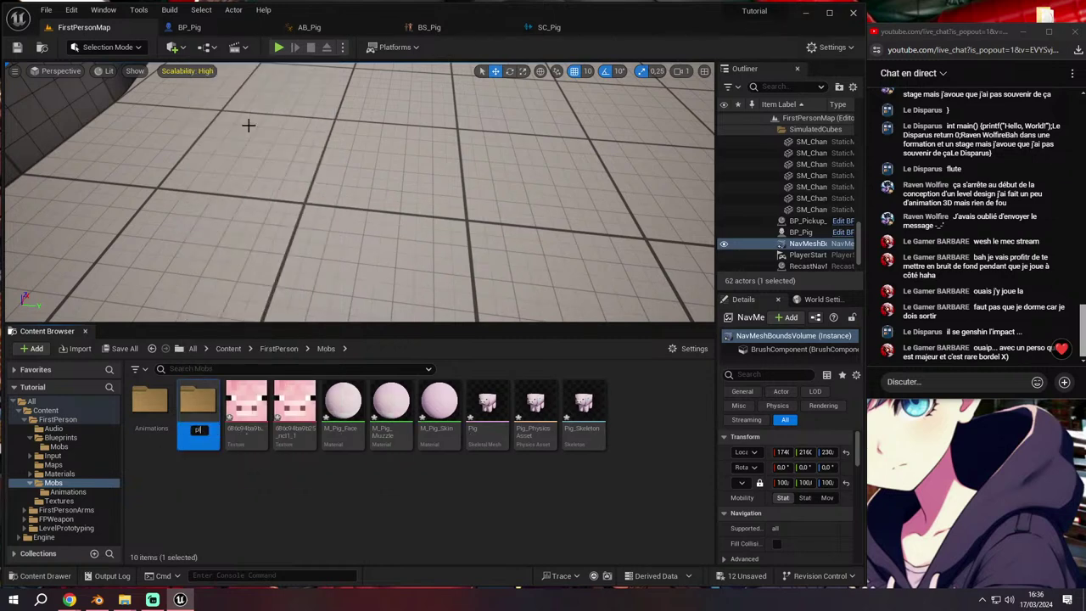
{"action": "type", "text": "ig"}
{"action": "key", "text": "Return"}
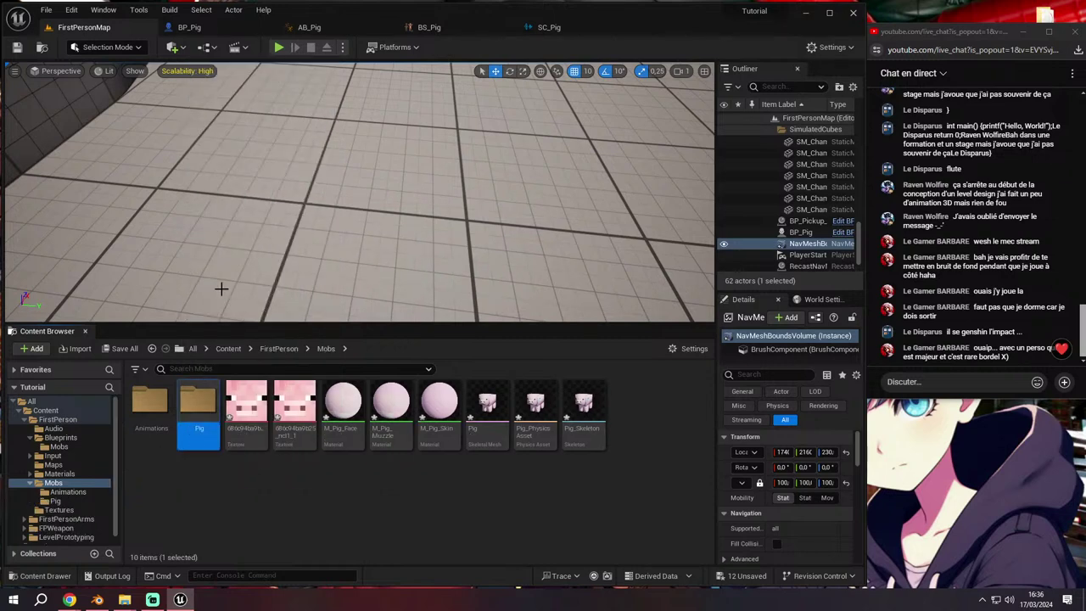
Move the Animations folder and the Pig mesh, physics asset and skeleton into Mobs/Pig
{"action": "left_click_drag", "start_coordinate": [150, 406], "coordinate": [203, 411]}
{"action": "left_click", "coordinate": [289, 447]}
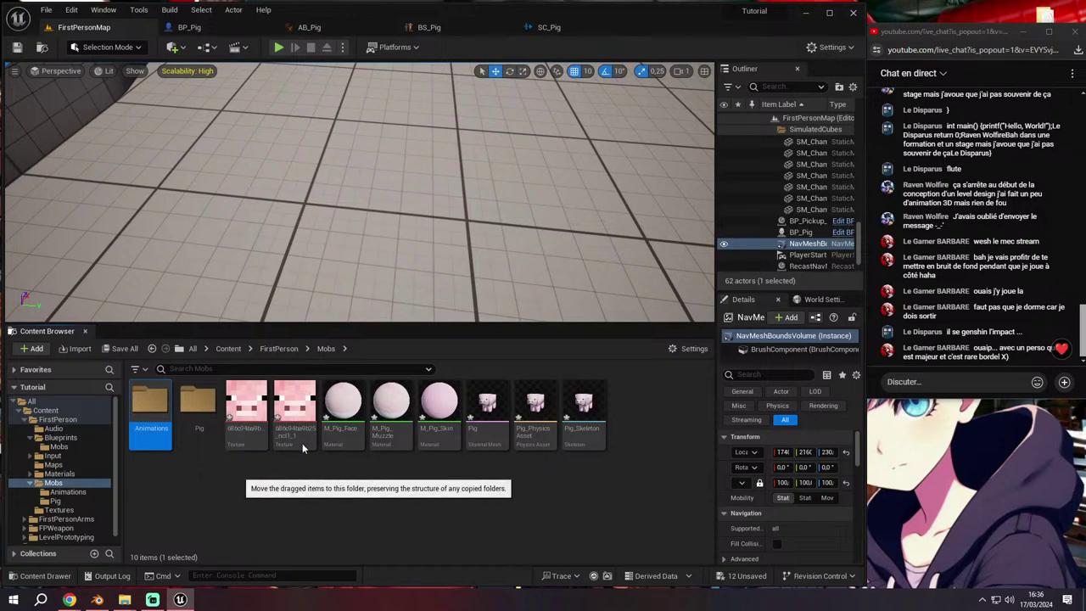
{"action": "left_click", "coordinate": [439, 408]}
{"action": "left_click", "coordinate": [536, 407], "text": "shift"}
{"action": "left_click_drag", "start_coordinate": [535, 407], "coordinate": [153, 415]}
{"action": "left_click", "coordinate": [180, 431]}
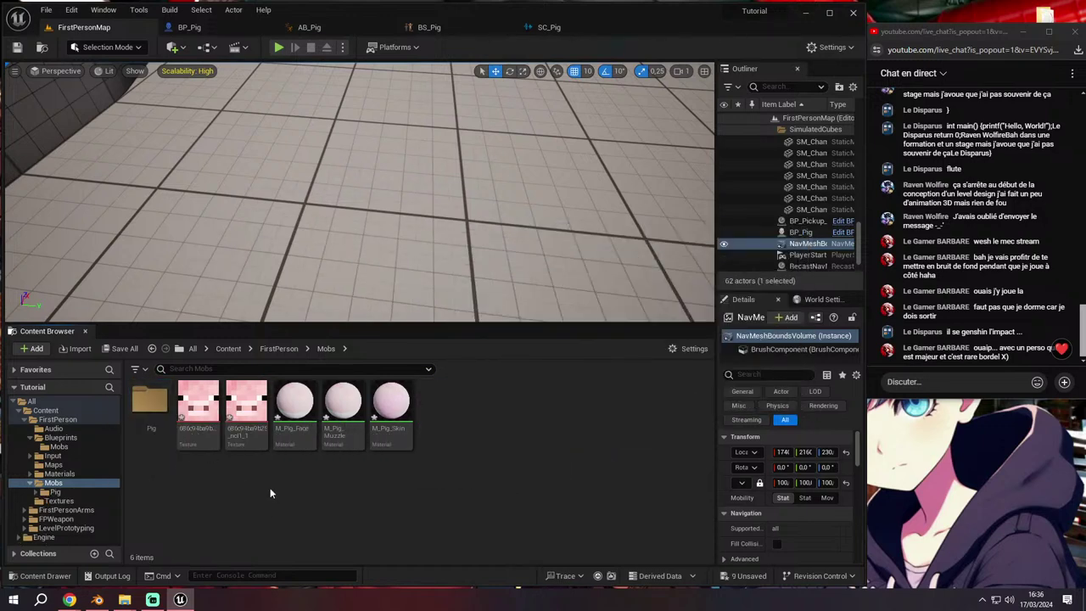
Move M_Pig_Face, M_Pig_Muzzle and M_Pig_Skin into Materials/Pig
{"action": "left_click", "coordinate": [30, 474]}
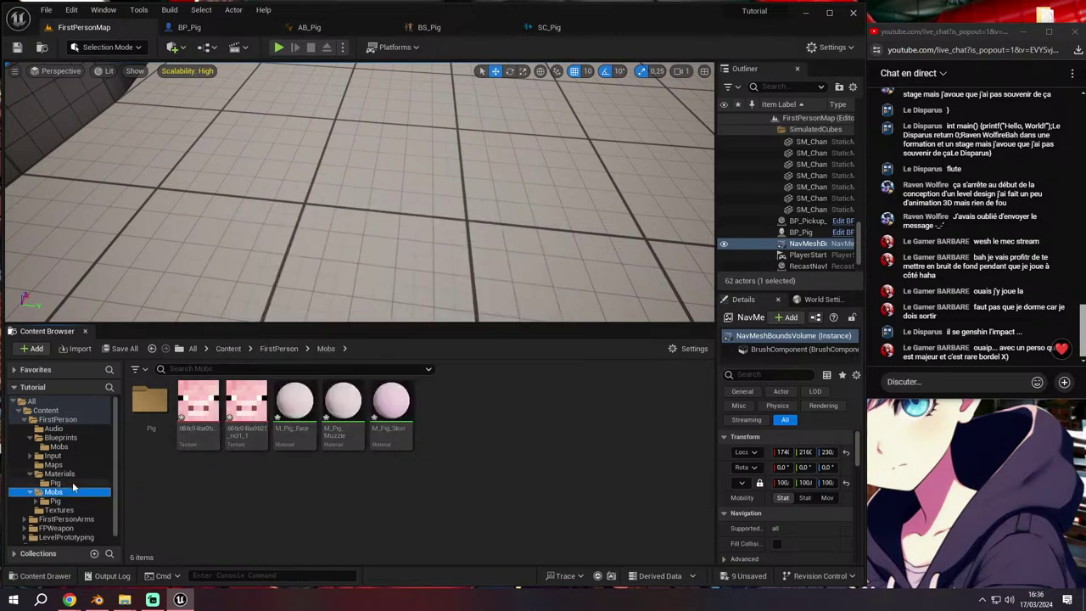
{"action": "left_click", "coordinate": [55, 482]}
{"action": "left_click", "coordinate": [53, 492]}
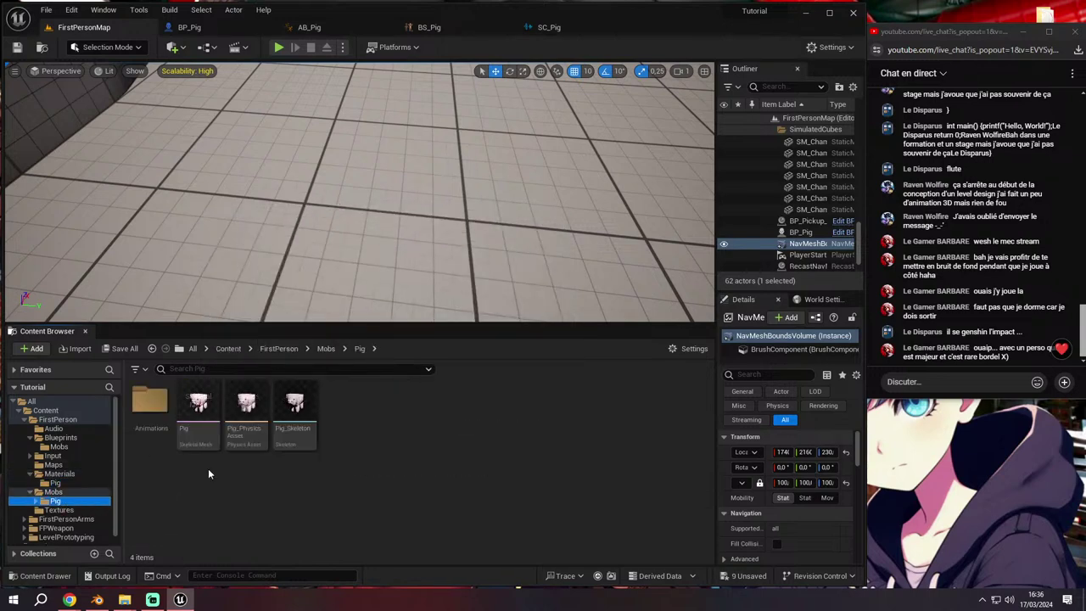
{"action": "left_click", "coordinate": [296, 408]}
{"action": "left_click", "coordinate": [390, 407], "text": "shift"}
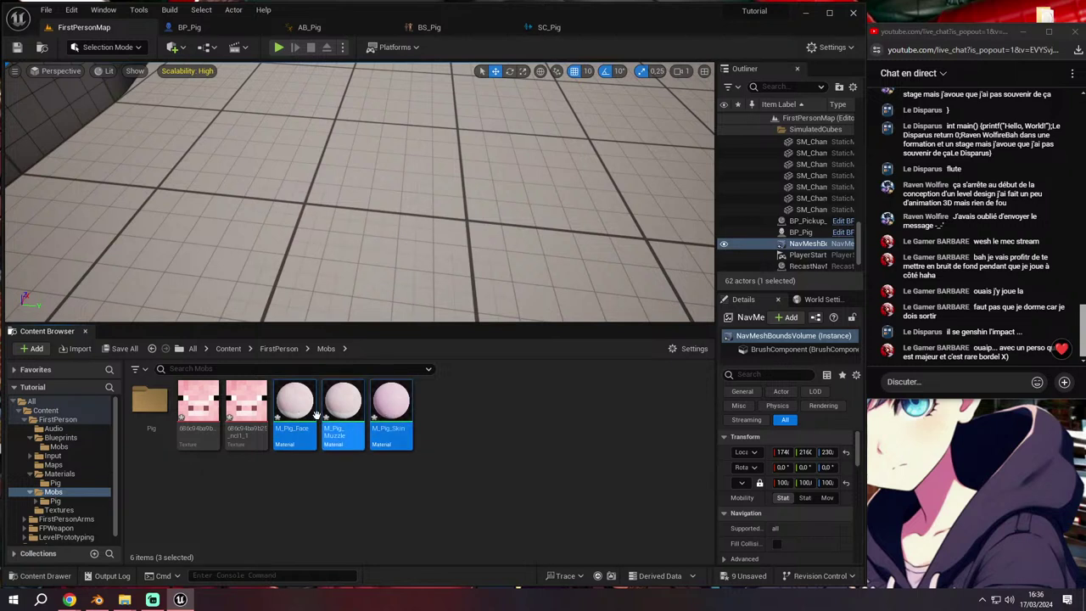
{"action": "left_click_drag", "start_coordinate": [309, 416], "coordinate": [56, 483]}
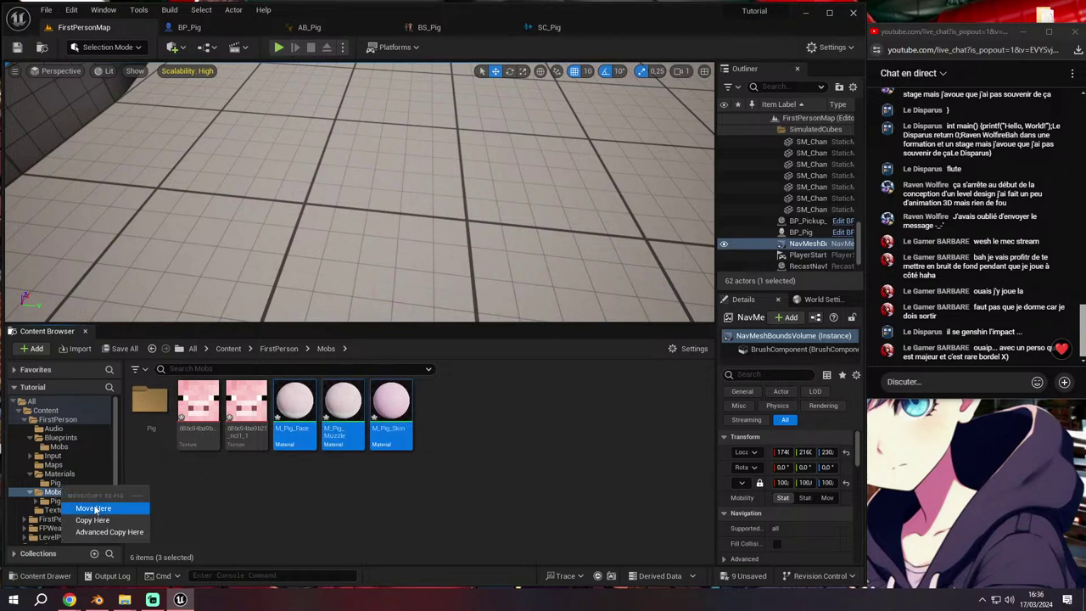
{"action": "left_click", "coordinate": [92, 503]}
{"action": "left_click", "coordinate": [65, 475]}
{"action": "left_click", "coordinate": [60, 482]}
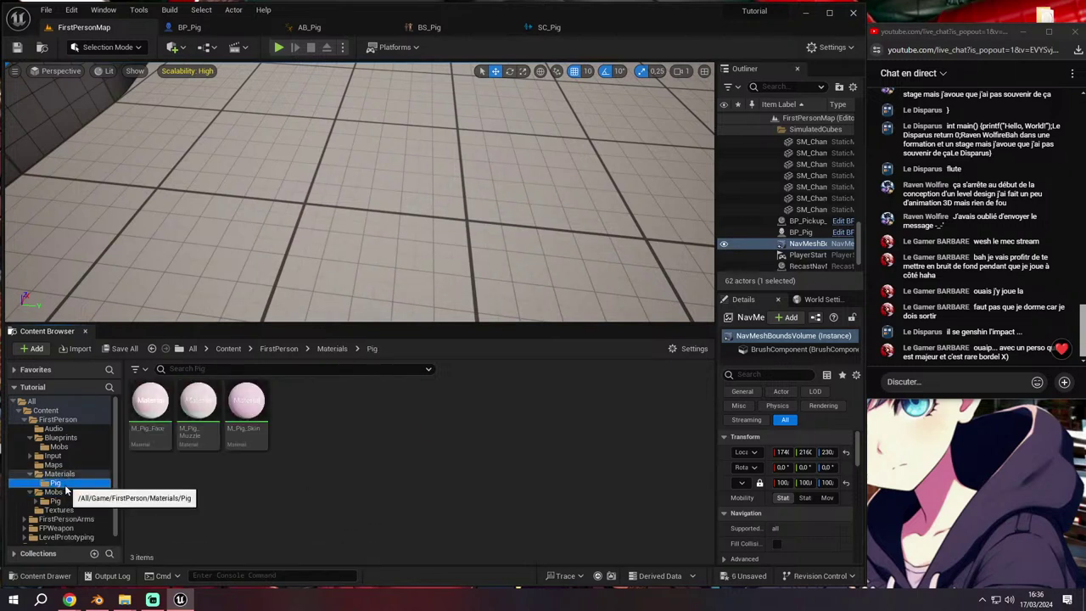
Create a new Pig folder inside Textures
{"action": "left_click", "coordinate": [64, 511]}
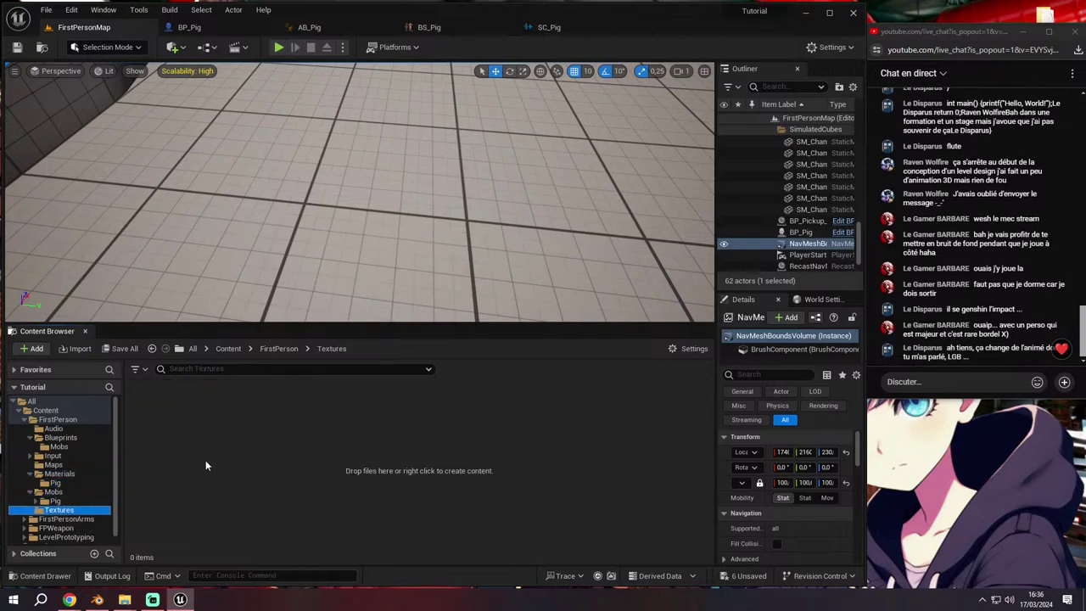
{"action": "right_click", "coordinate": [205, 460]}
{"action": "left_click", "coordinate": [266, 105]}
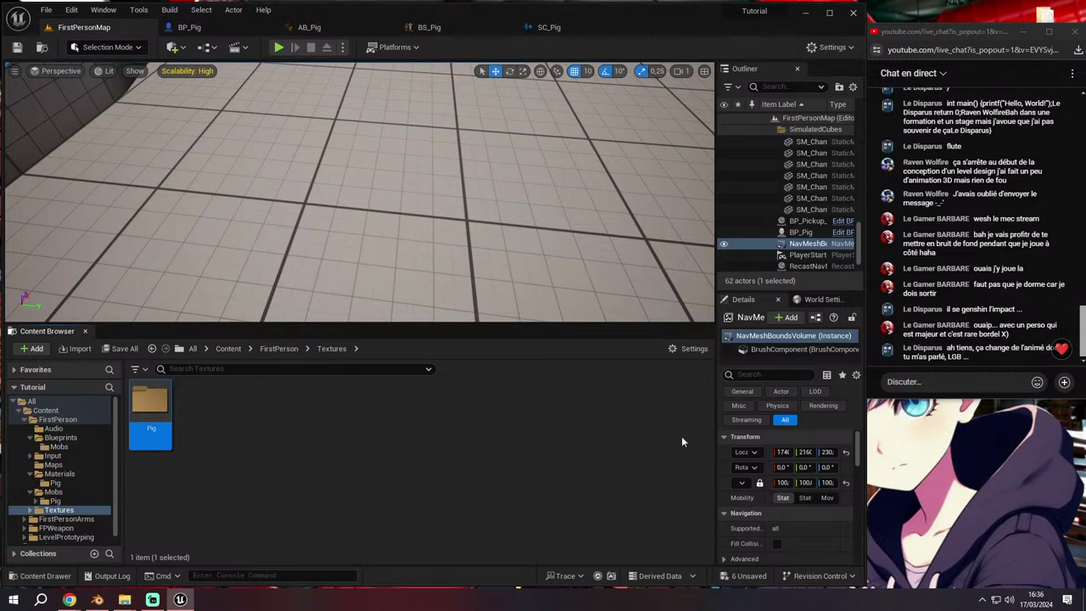
{"action": "scroll", "coordinate": [30, 510], "scroll_direction": "down", "scroll_amount": 1}
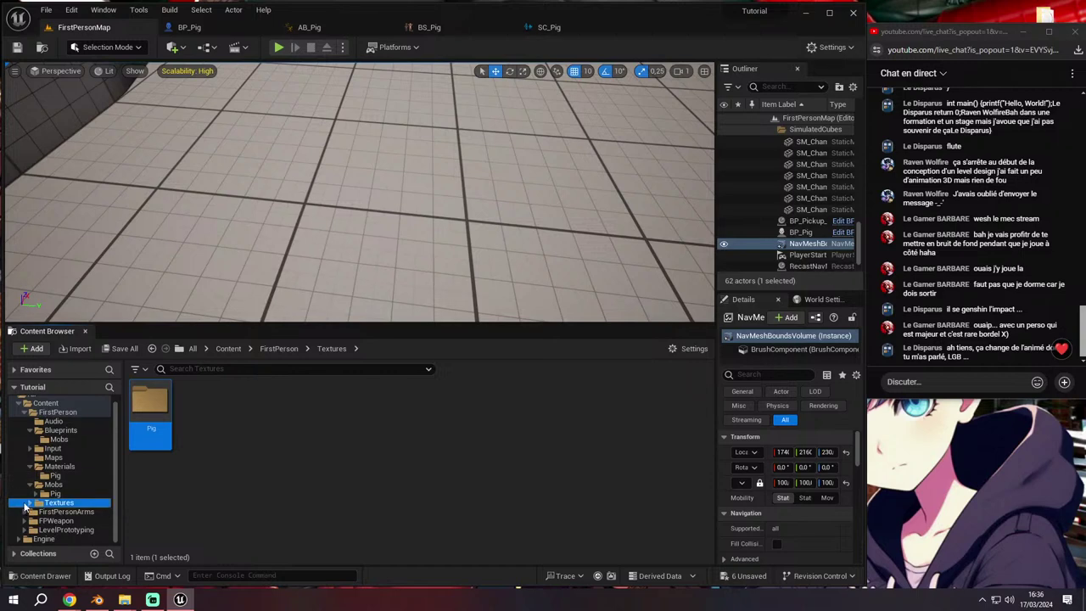
{"action": "left_click", "coordinate": [28, 503]}
Find the two pig textures in Mobs and rename the first to T_Pig_Face
{"action": "left_click", "coordinate": [55, 512]}
{"action": "left_click", "coordinate": [55, 493]}
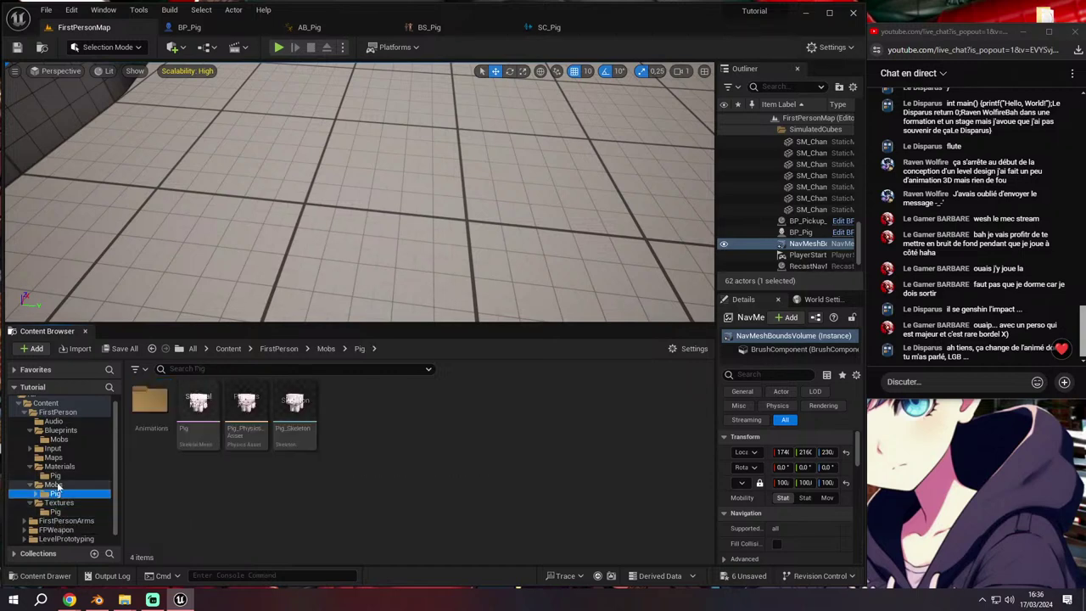
{"action": "left_click", "coordinate": [55, 475]}
{"action": "left_click", "coordinate": [53, 485]}
{"action": "left_click", "coordinate": [55, 475]}
{"action": "left_click", "coordinate": [54, 484]}
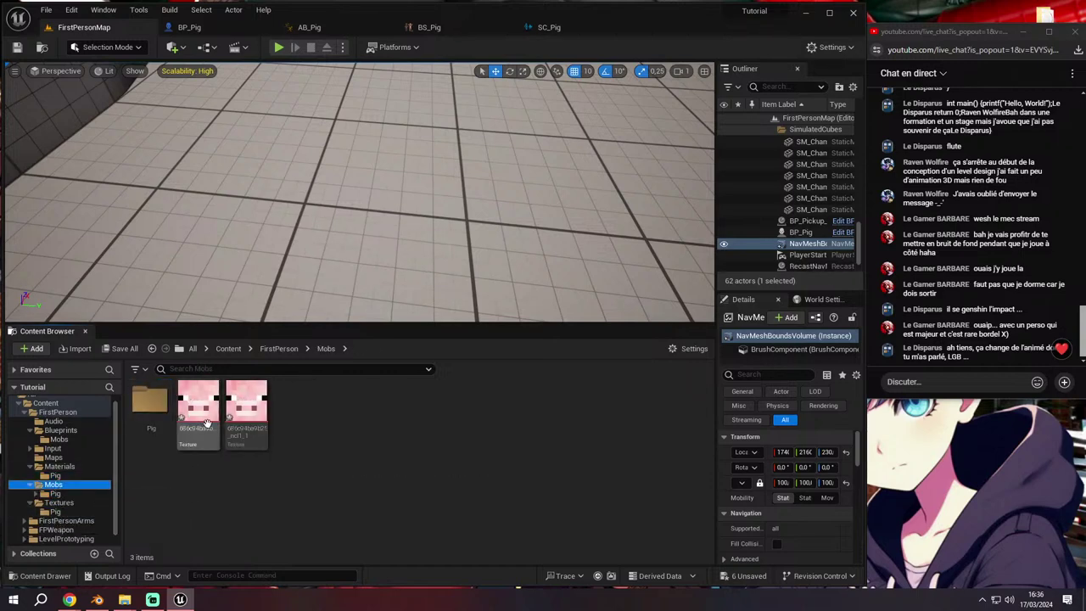
{"action": "left_click", "coordinate": [206, 423]}
{"action": "key", "text": "F2"}
{"action": "type", "text": "T_"}
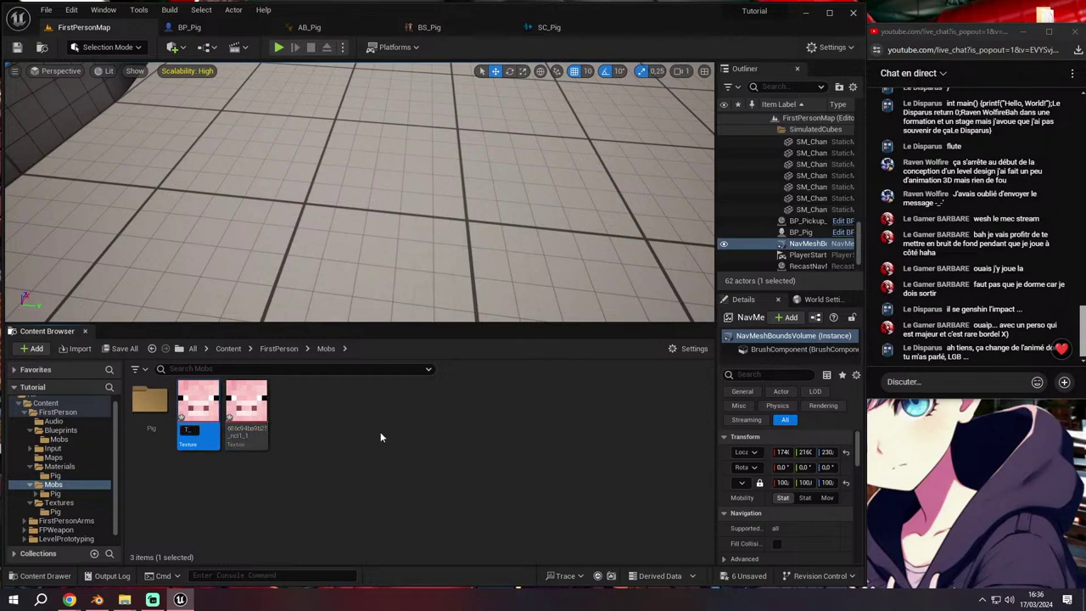
{"action": "type", "text": "Pig_Face"}
{"action": "key", "text": "Return"}
Rename the second pig texture to T_Pig_Muzzle
{"action": "left_click", "coordinate": [199, 416]}
{"action": "key", "text": "F2"}
{"action": "type", "text": "T"}
{"action": "type", "text": "_Pig_Muzzle"}
{"action": "key", "text": "Return"}
Move T_Pig_Face and T_Pig_Muzzle into the Textures/Pig folder
{"action": "left_click", "coordinate": [214, 410], "text": "ctrl"}
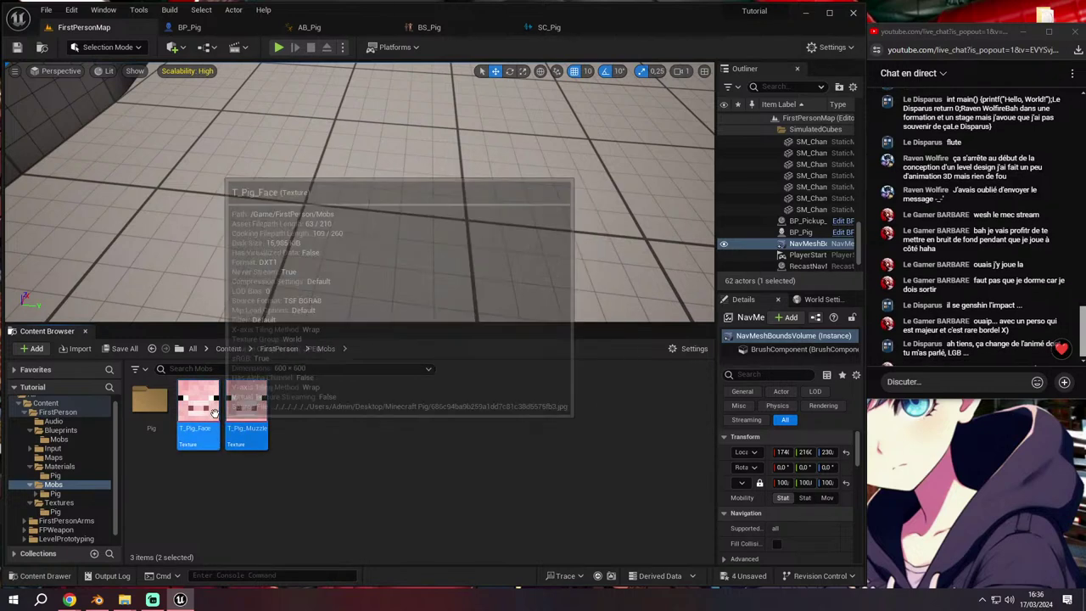
{"action": "left_click_drag", "start_coordinate": [213, 410], "coordinate": [58, 511]}
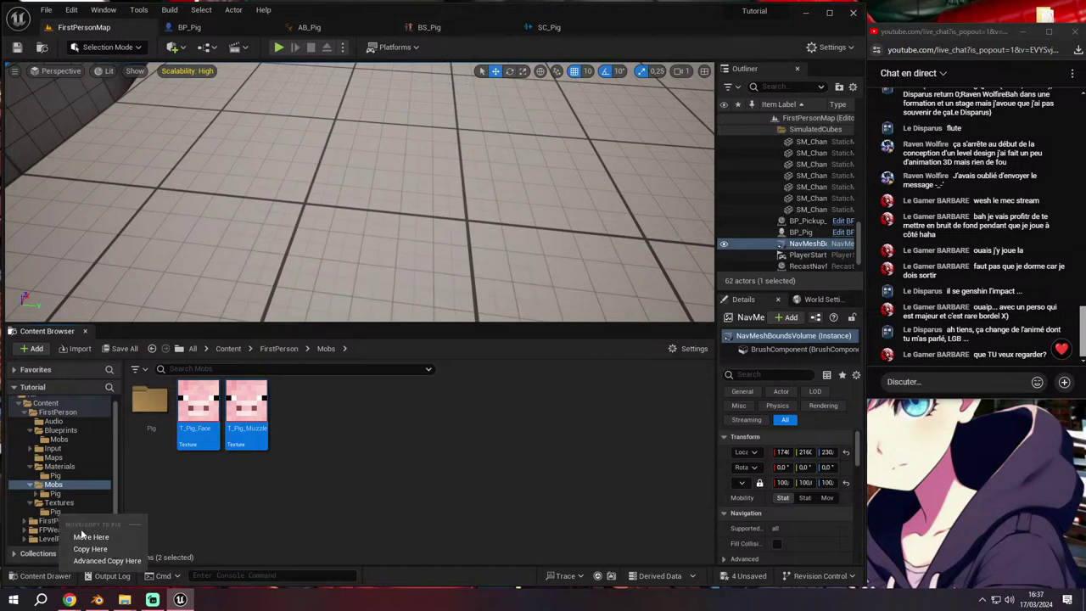
{"action": "left_click", "coordinate": [85, 537]}
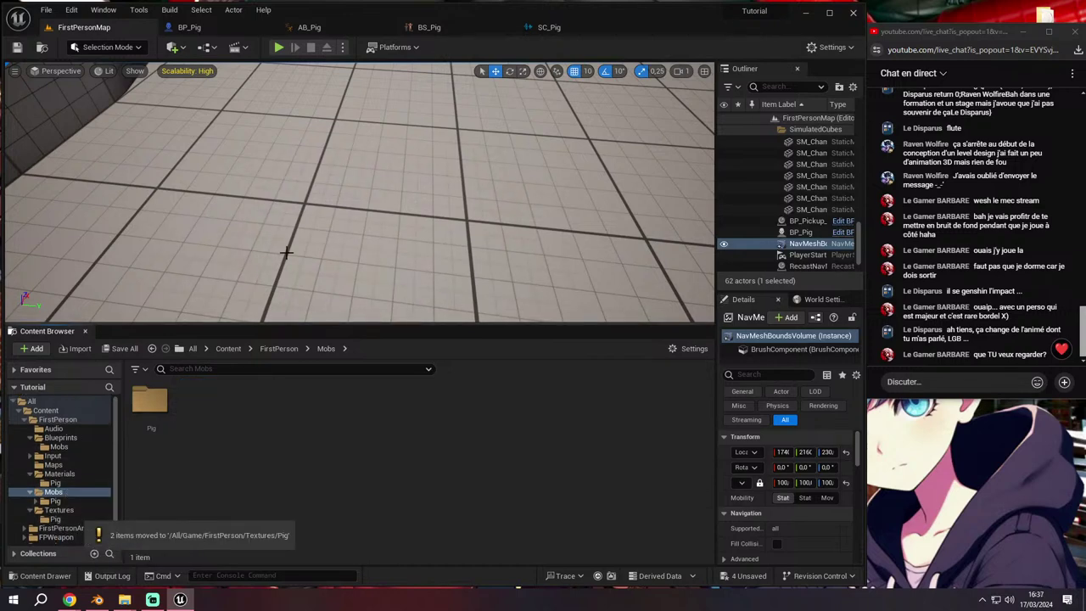
{"action": "right_click_drag", "start_coordinate": [286, 252], "coordinate": [297, 199]}
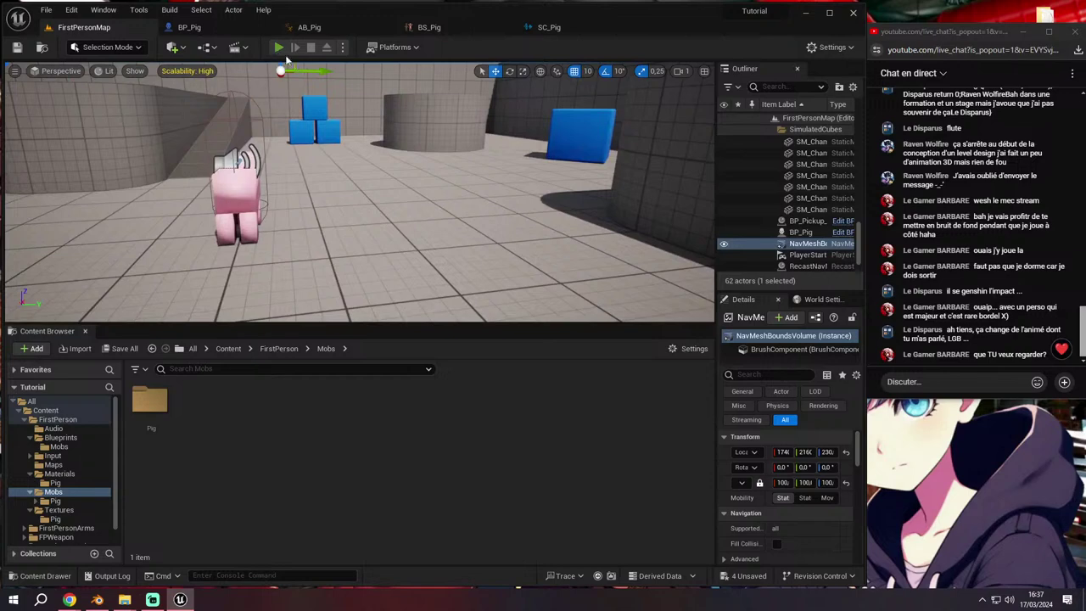
{"action": "left_click", "coordinate": [280, 48]}
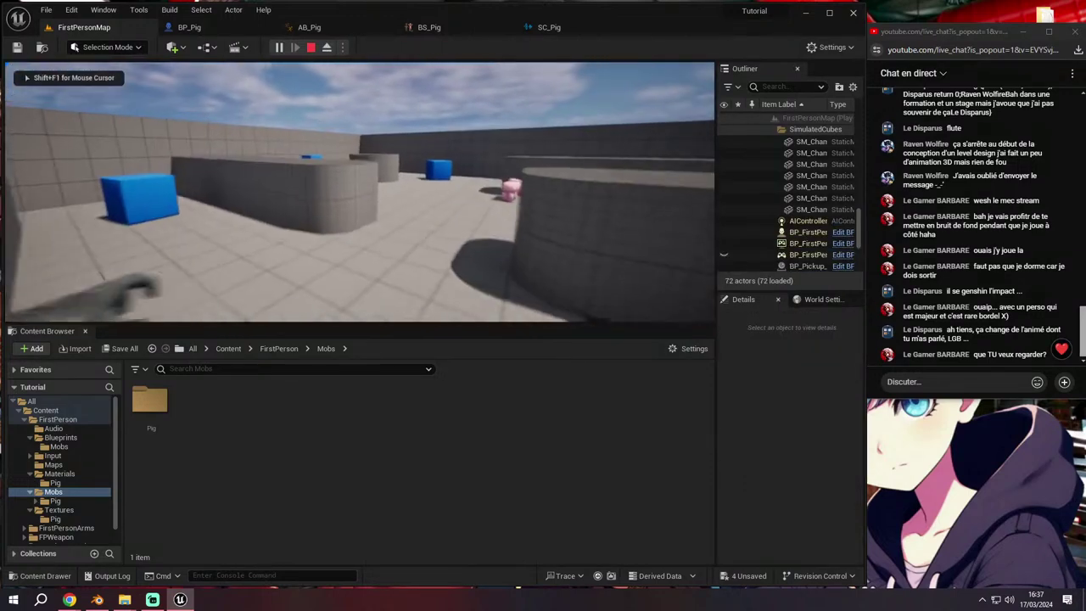
{"action": "key", "text": "w"}
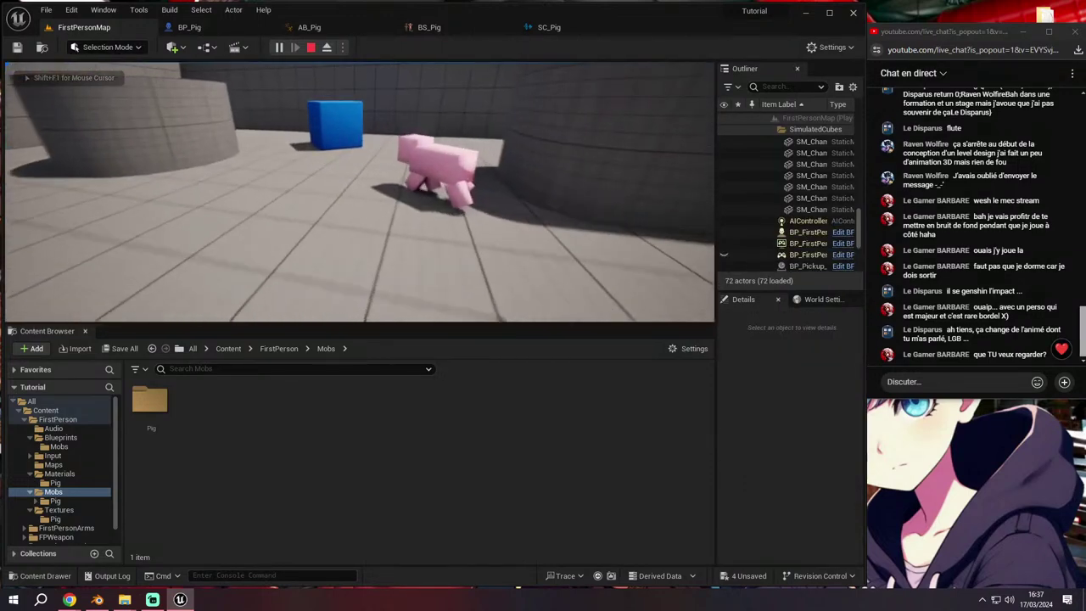
{"action": "key", "text": "w"}
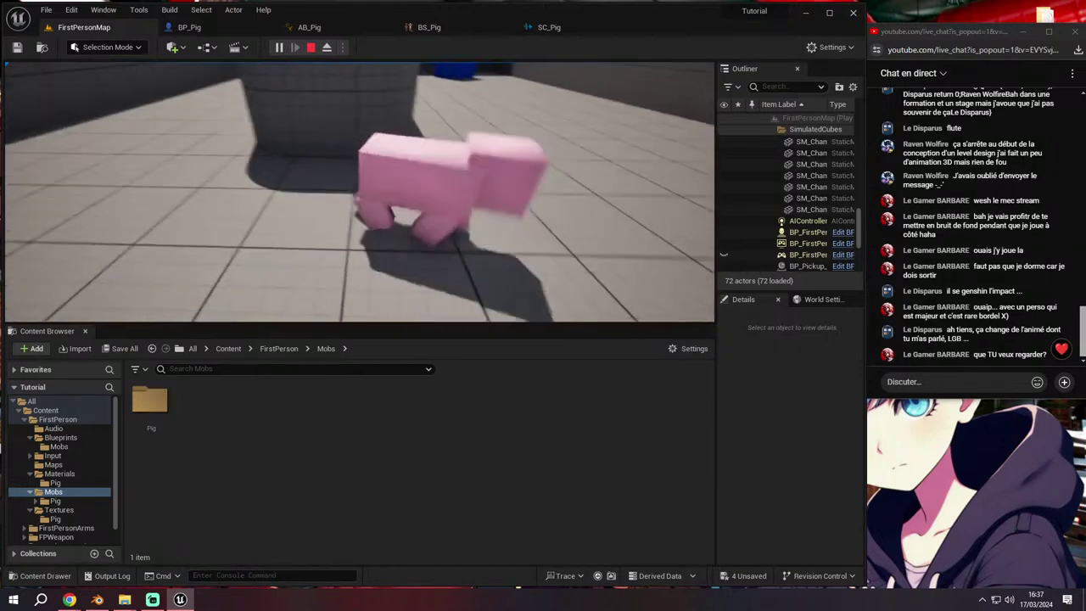
{"action": "key", "text": "w"}
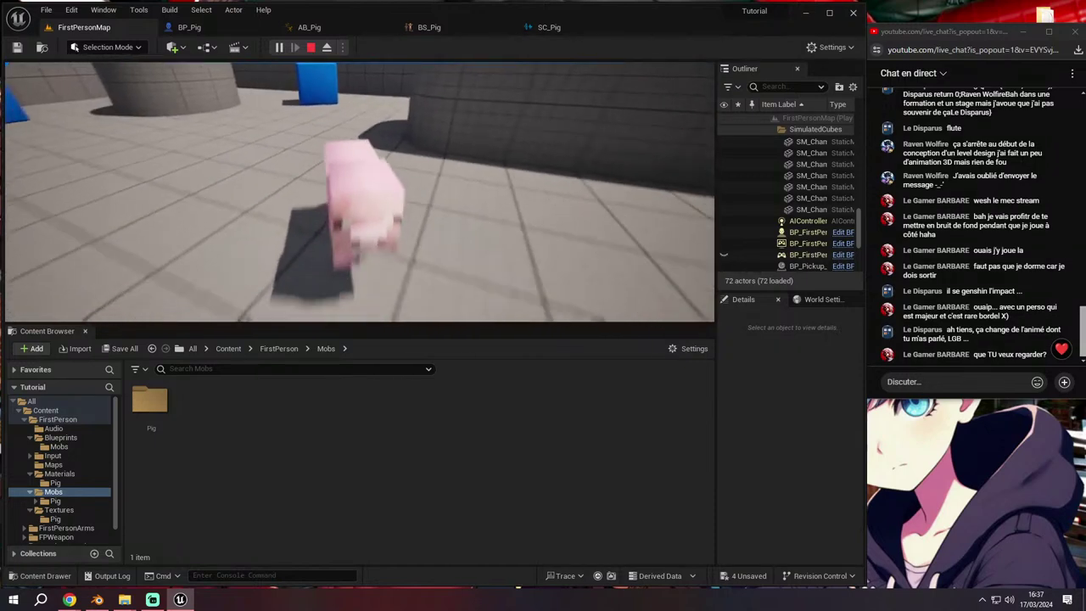
{"action": "key", "text": "w"}
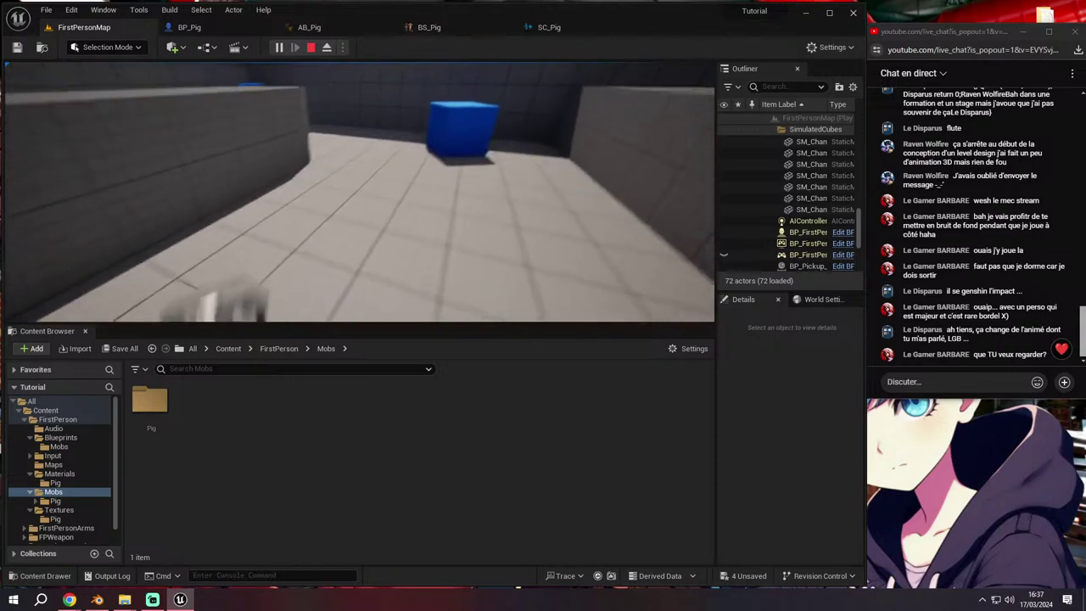
{"action": "key", "text": "w"}
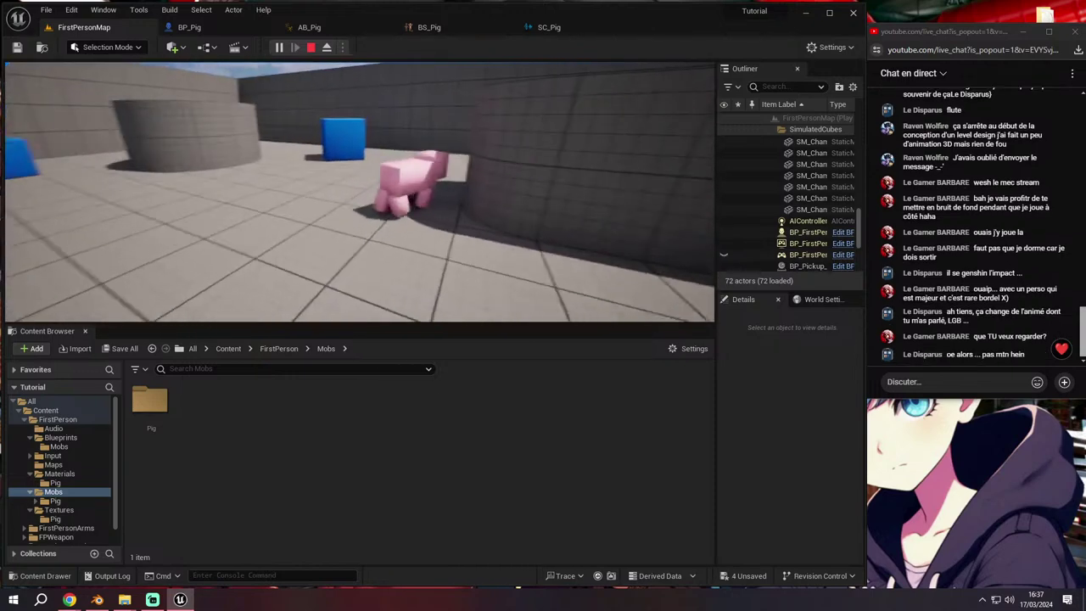
{"action": "key", "text": "w"}
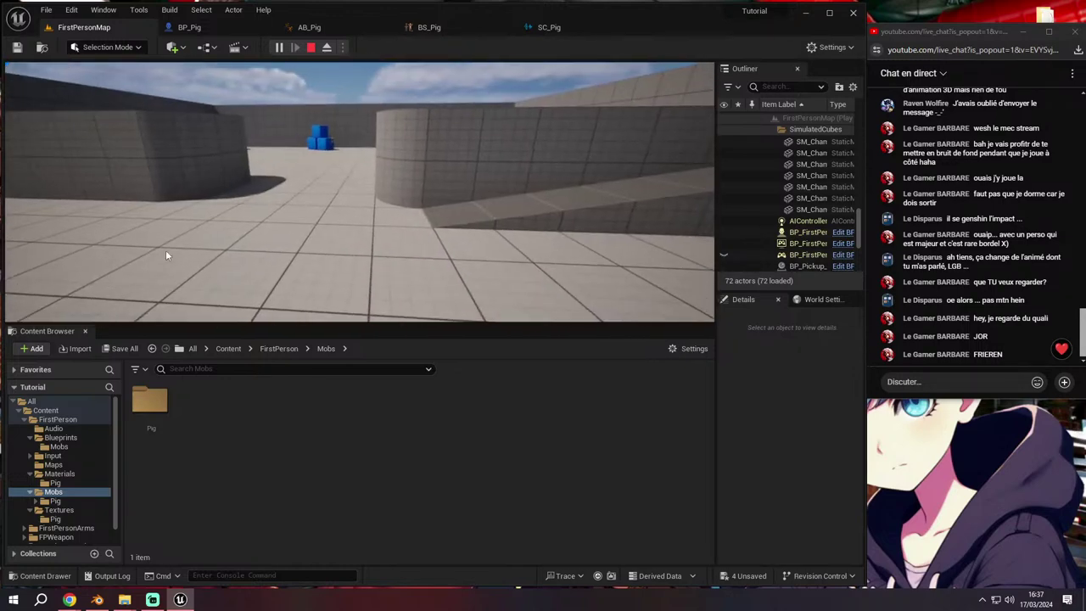
{"action": "key", "text": "Escape"}
{"action": "left_click_drag", "start_coordinate": [407, 325], "coordinate": [407, 482]}
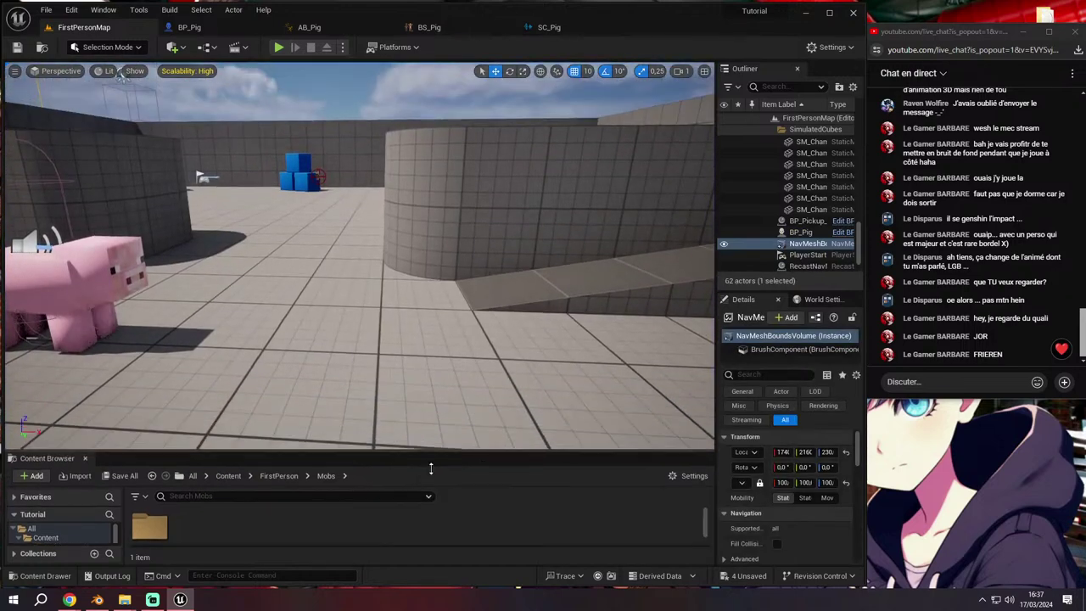
Look over the pig's nodes in the BP_Pig graph
{"action": "left_click", "coordinate": [205, 31]}
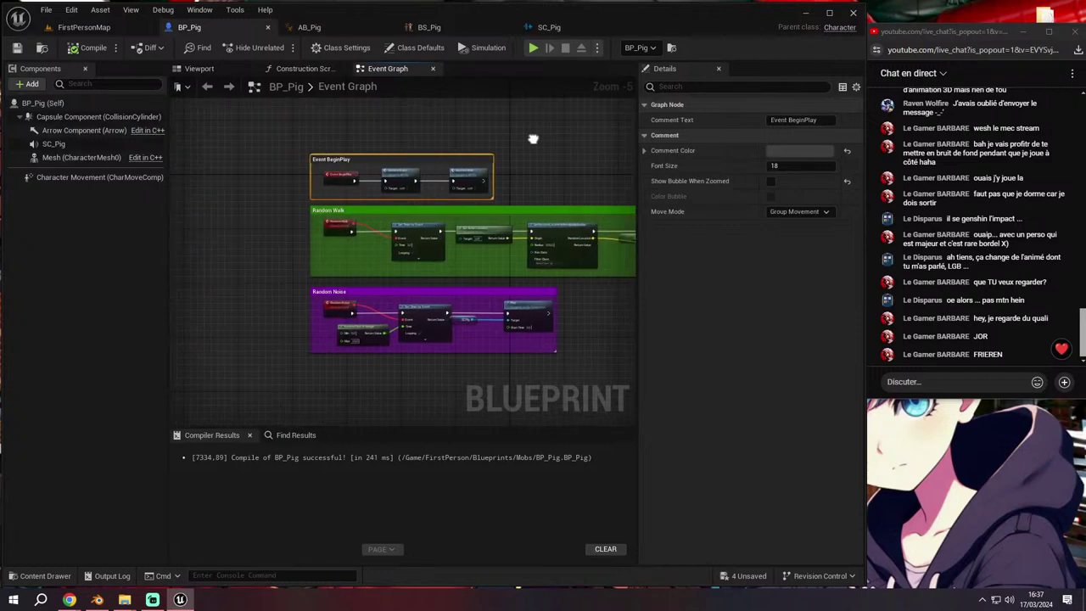
{"action": "scroll", "coordinate": [473, 140], "scroll_direction": "up", "scroll_amount": 1}
{"action": "right_click_drag", "start_coordinate": [472, 161], "coordinate": [496, 125]}
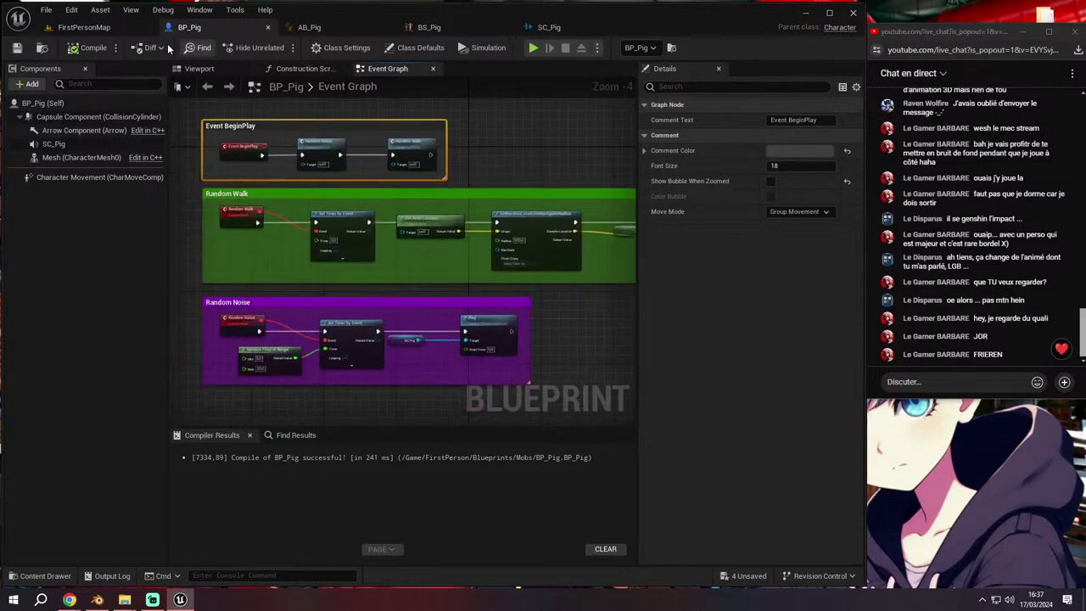
Back in FirstPersonMap, enlarge the Content Browser and open the FirstPerson folder
{"action": "left_click", "coordinate": [106, 28]}
{"action": "left_click_drag", "start_coordinate": [125, 481], "coordinate": [125, 305]}
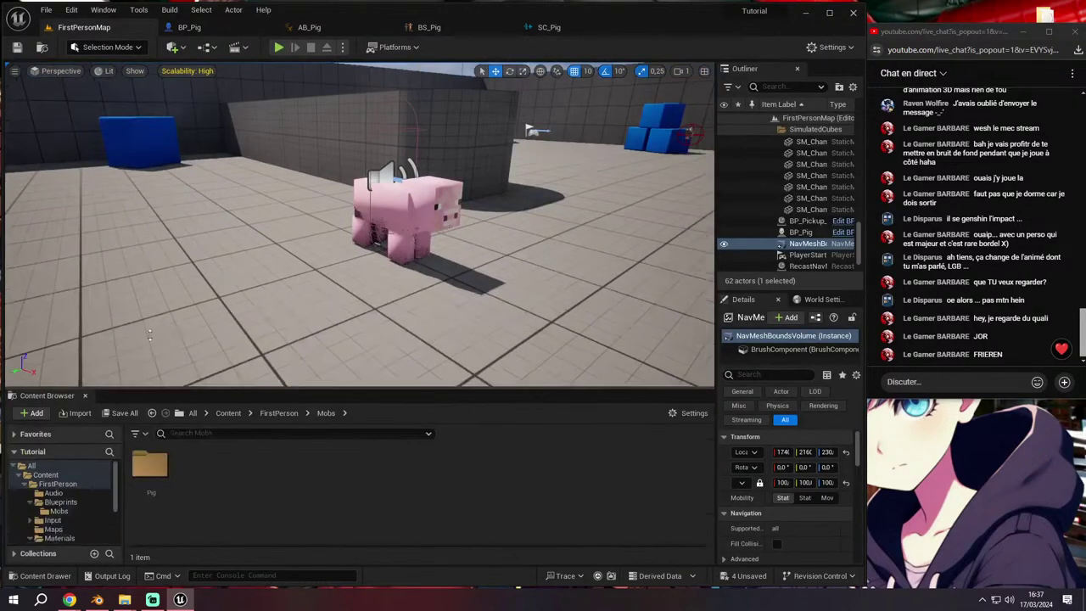
{"action": "left_click", "coordinate": [74, 403]}
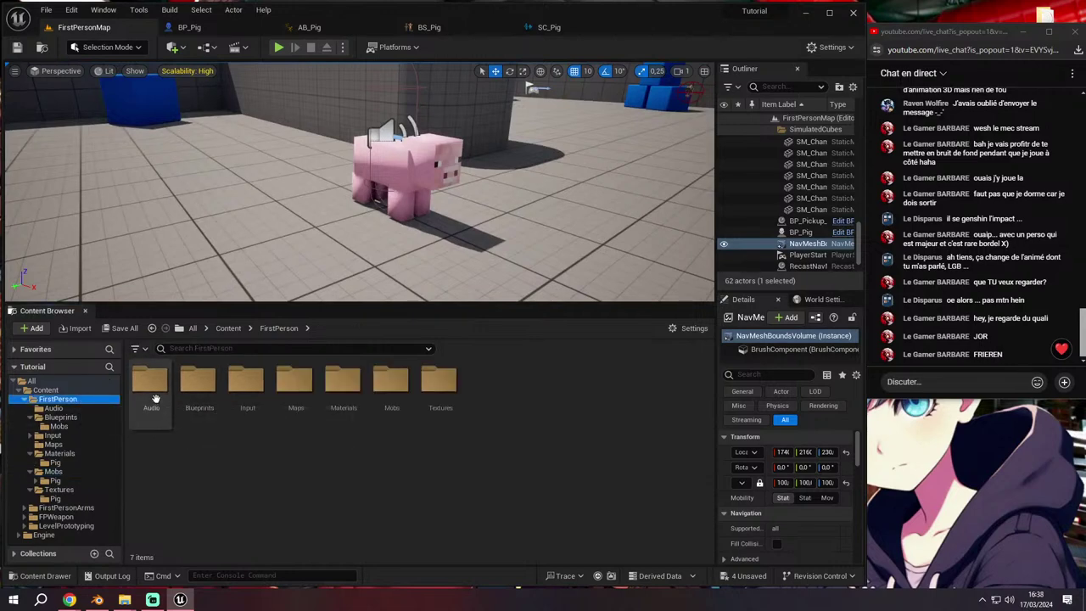
Open BP_FirstPersonCharacter from Blueprints and inspect its arms mesh and camera in the Viewport
{"action": "double_click", "coordinate": [198, 384]}
{"action": "double_click", "coordinate": [198, 383]}
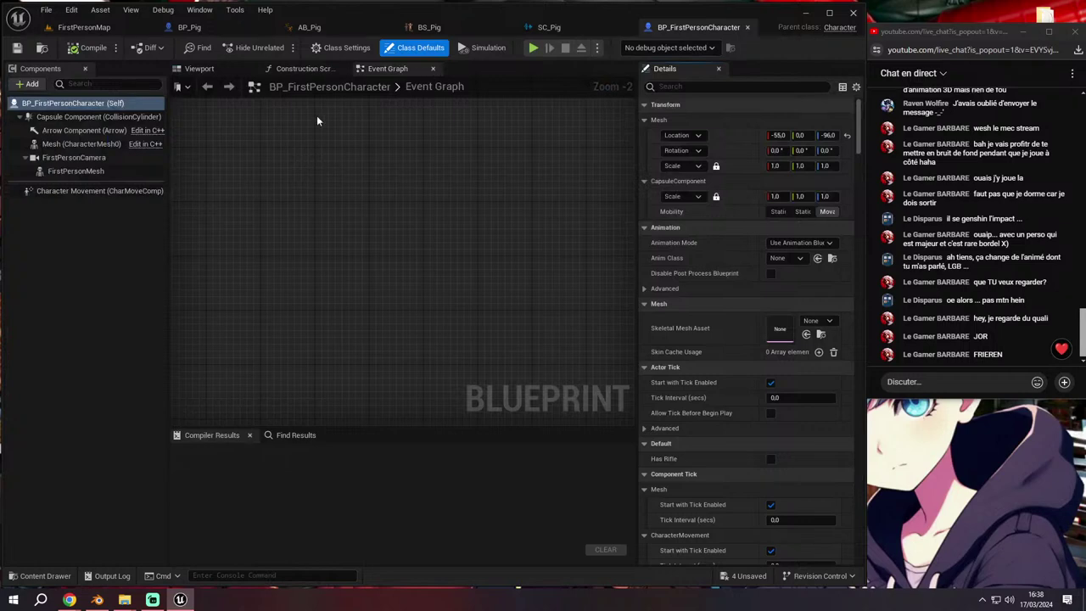
{"action": "left_click", "coordinate": [229, 70]}
{"action": "scroll", "coordinate": [430, 217], "scroll_direction": "down", "scroll_amount": 5}
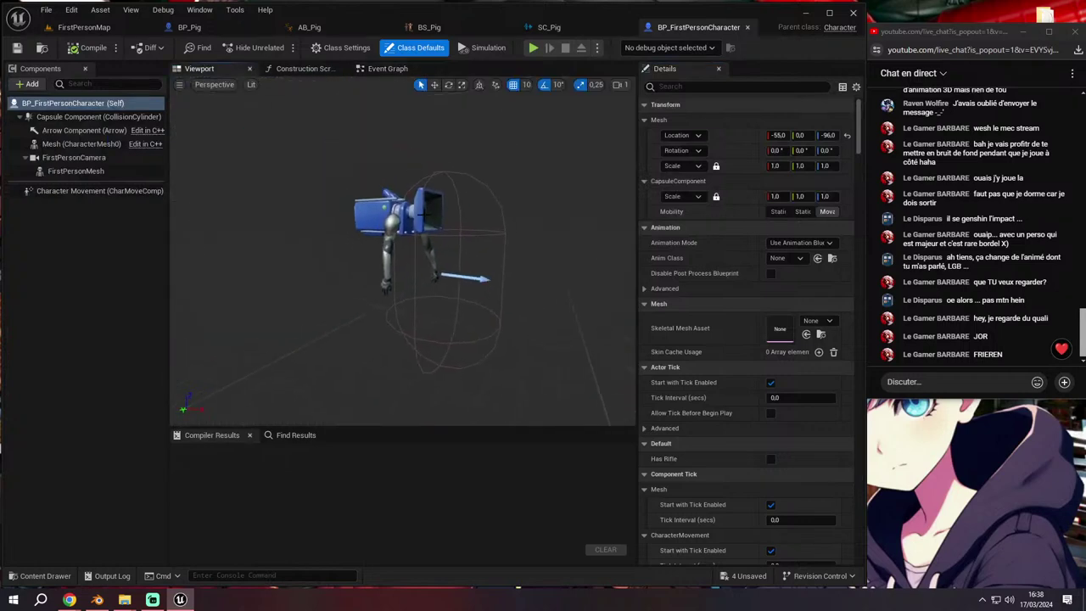
{"action": "left_click", "coordinate": [369, 236]}
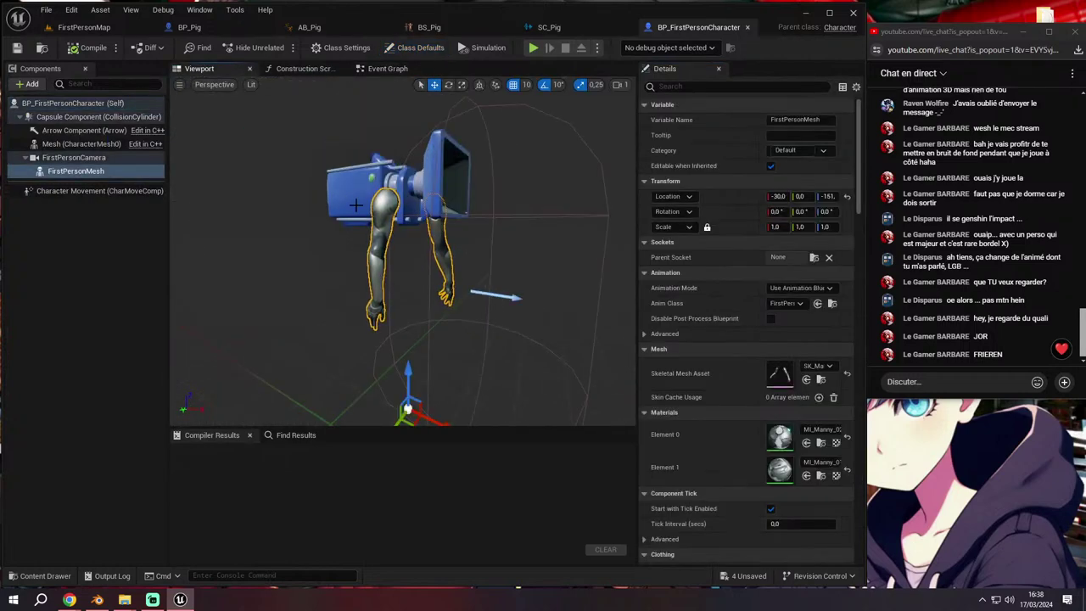
{"action": "left_click", "coordinate": [356, 204]}
Add an unwired Left Mouse Button event node to the character's event graph, then show the Viewport
{"action": "left_click_drag", "start_coordinate": [456, 181], "coordinate": [488, 245]}
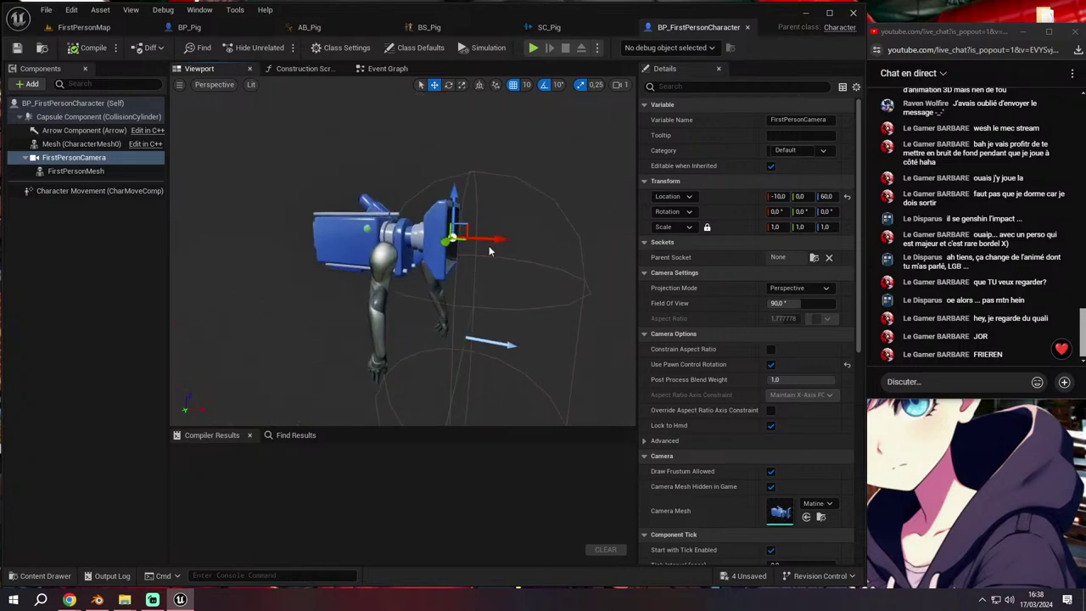
{"action": "scroll", "coordinate": [394, 172], "scroll_direction": "down", "scroll_amount": 3}
{"action": "left_click", "coordinate": [386, 68]}
{"action": "scroll", "coordinate": [432, 188], "scroll_direction": "down", "scroll_amount": 3}
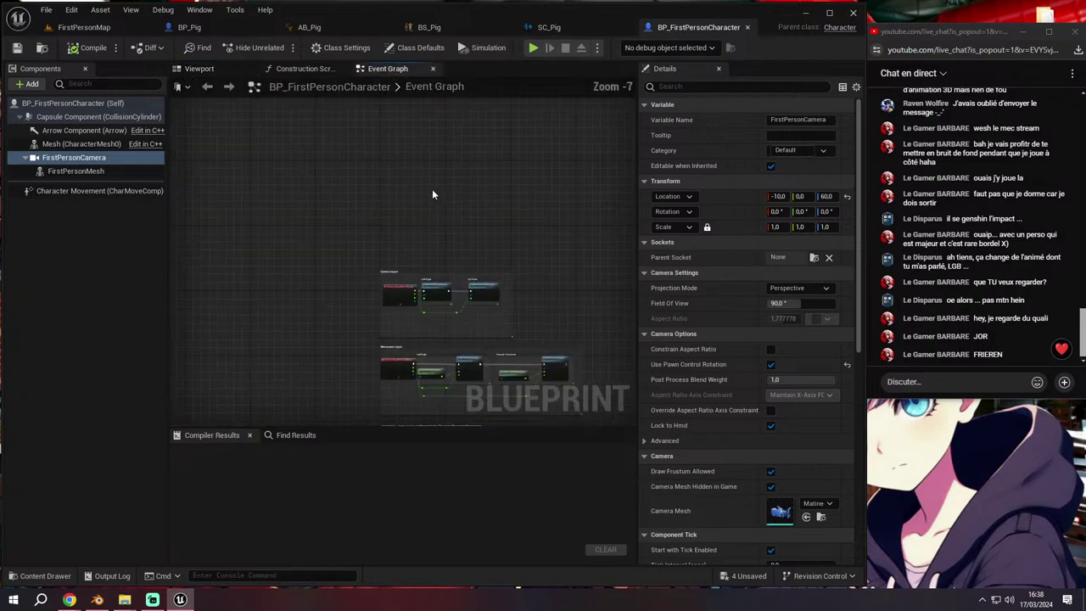
{"action": "mouse_move", "coordinate": [475, 297]}
{"action": "right_mouse_down"}
{"action": "mouse_move", "coordinate": [449, 192]}
{"action": "mouse_move", "coordinate": [413, 281]}
{"action": "right_mouse_up"}
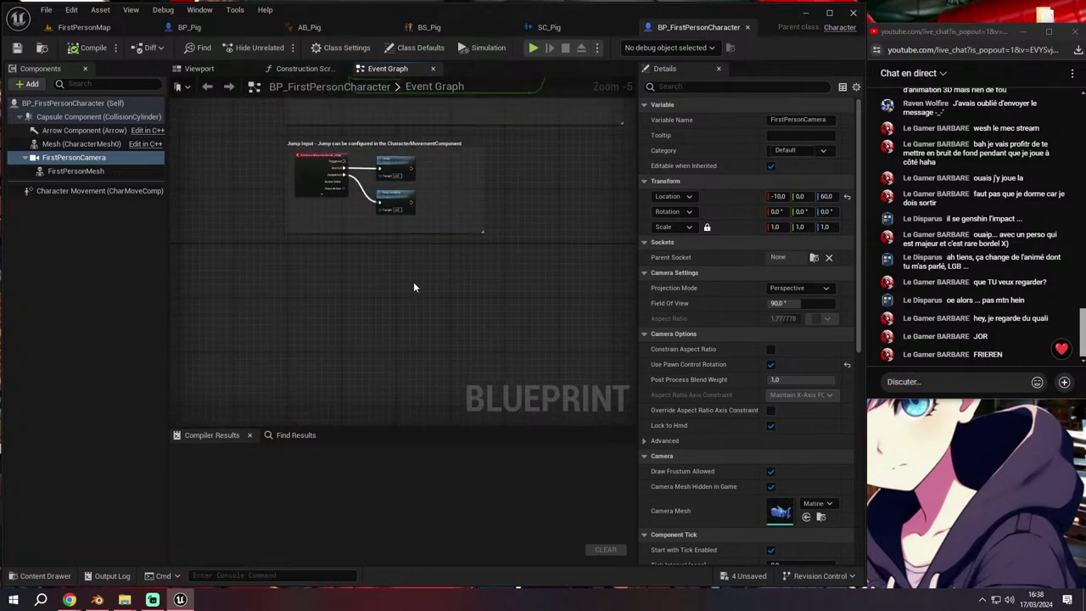
{"action": "right_click", "coordinate": [295, 300]}
{"action": "right_click", "coordinate": [311, 274]}
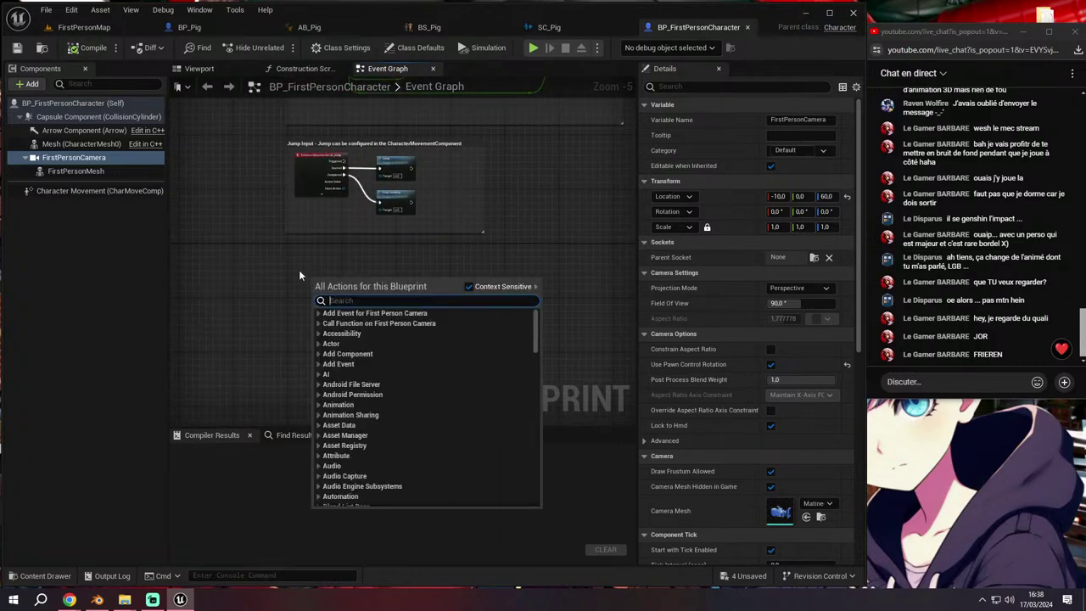
{"action": "type", "text": "left mous"}
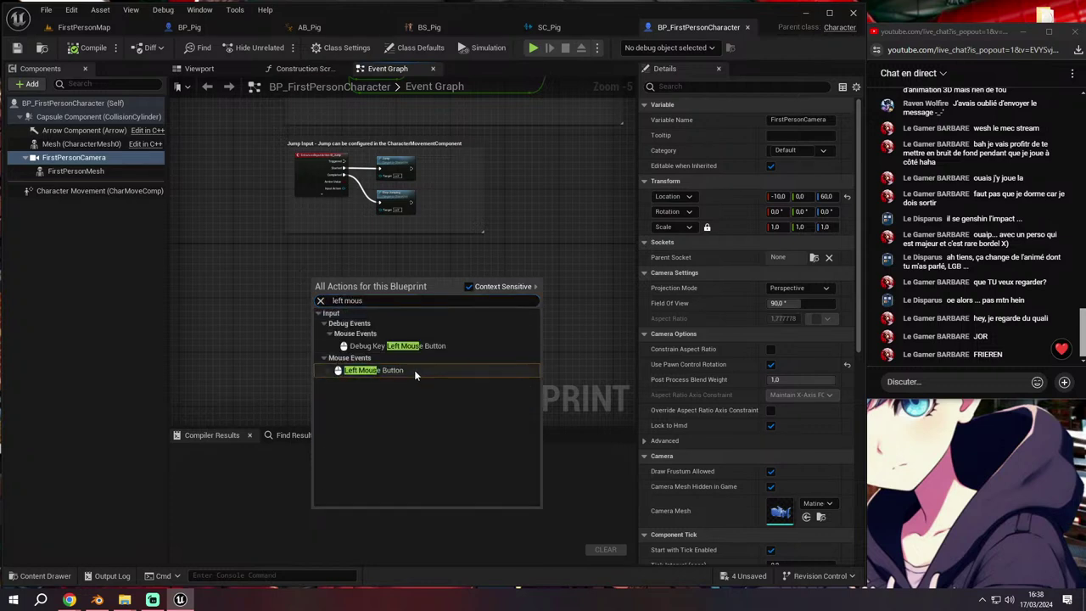
{"action": "left_click", "coordinate": [414, 370]}
{"action": "scroll", "coordinate": [433, 339], "scroll_direction": "up", "scroll_amount": 4}
{"action": "right_click_drag", "start_coordinate": [445, 353], "coordinate": [414, 330]}
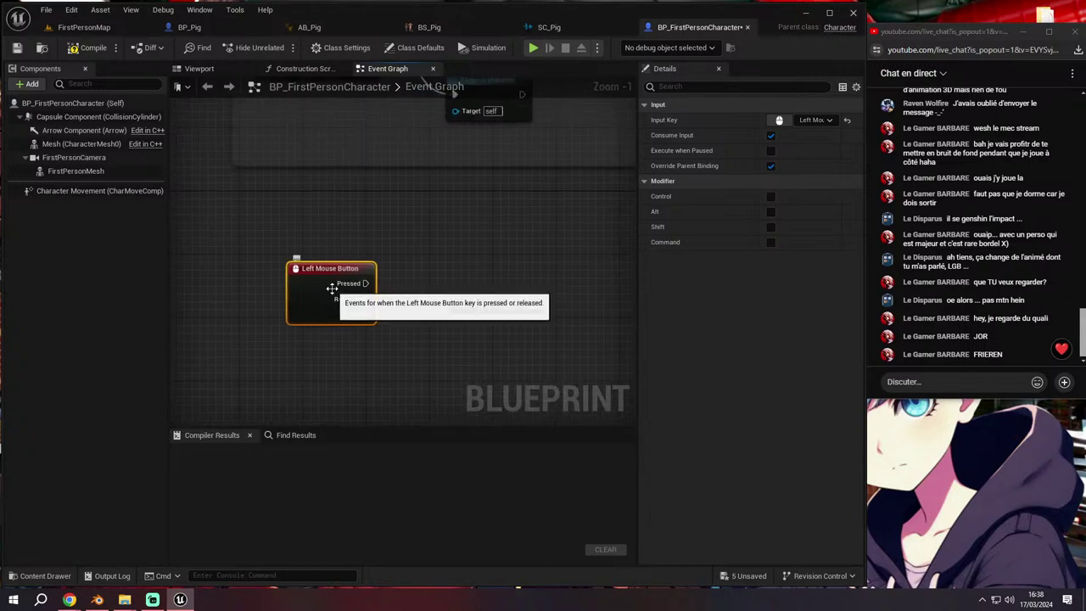
{"action": "left_click", "coordinate": [204, 69]}
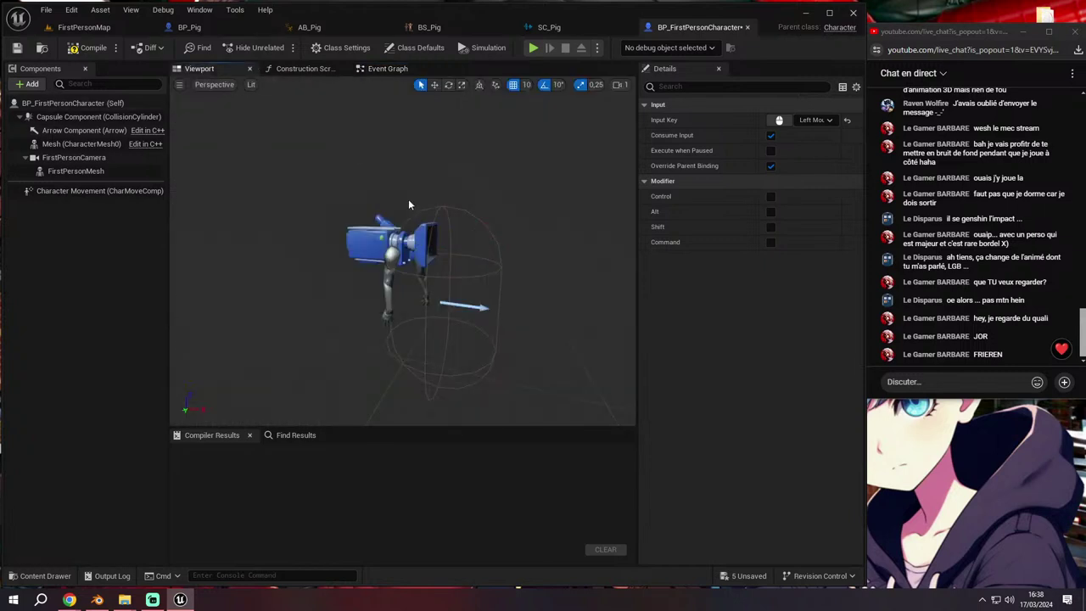
Add a Box Collision component to BP_FirstPersonCharacter, keeping the name Box
{"action": "left_click", "coordinate": [28, 85]}
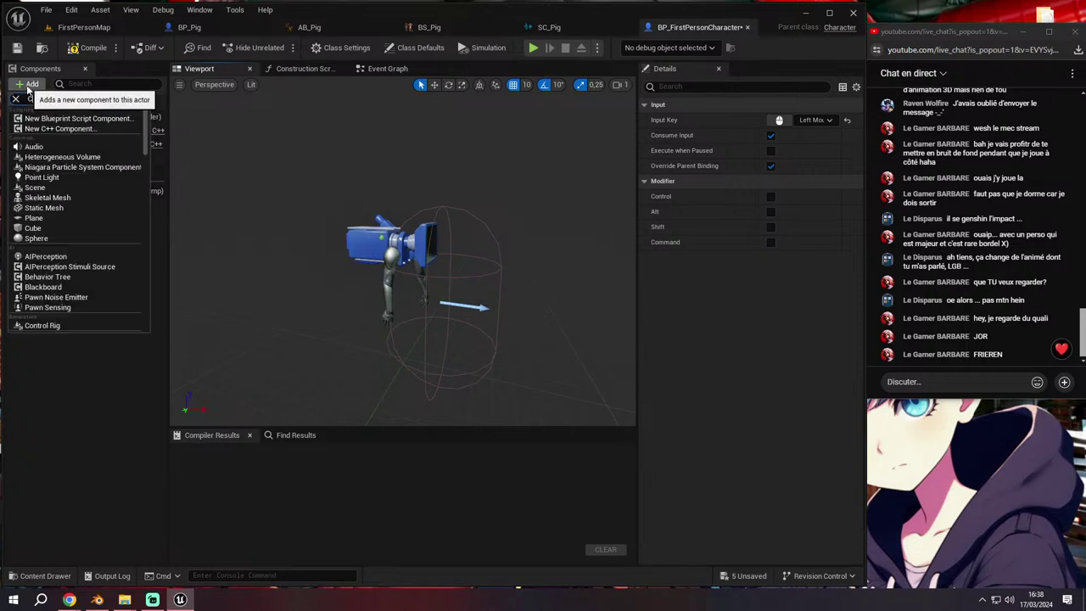
{"action": "type", "text": "c"}
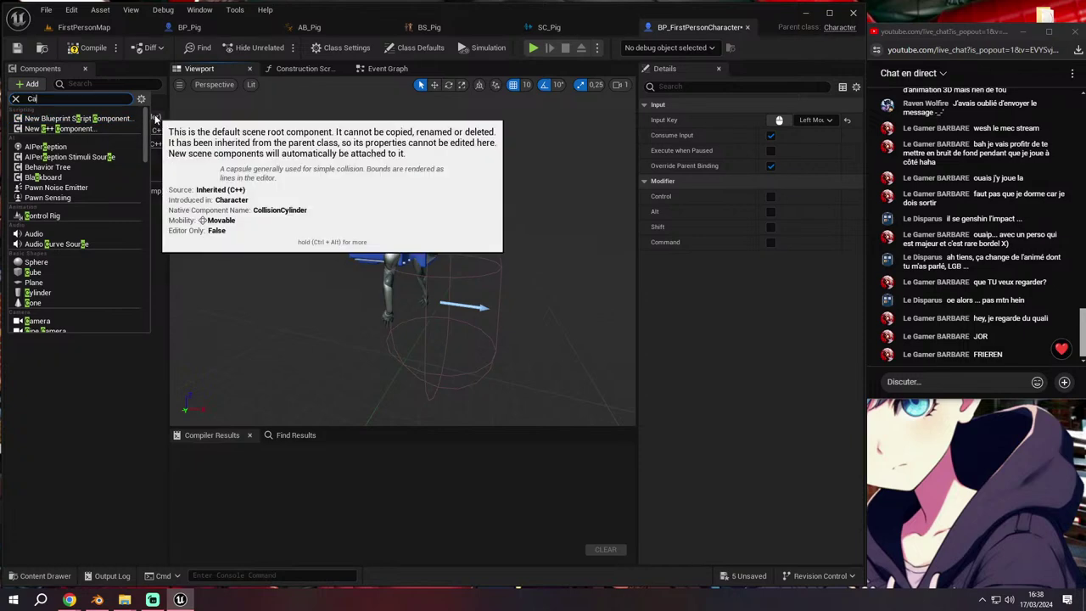
{"action": "key", "text": "BackSpace"}
{"action": "key", "text": "BackSpace"}
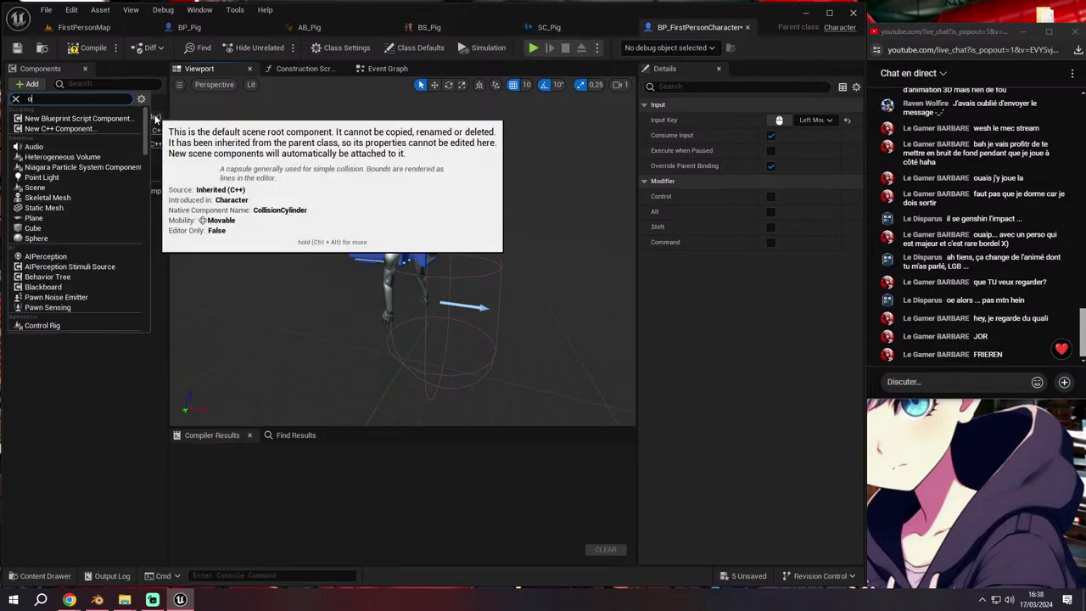
{"action": "type", "text": "no"}
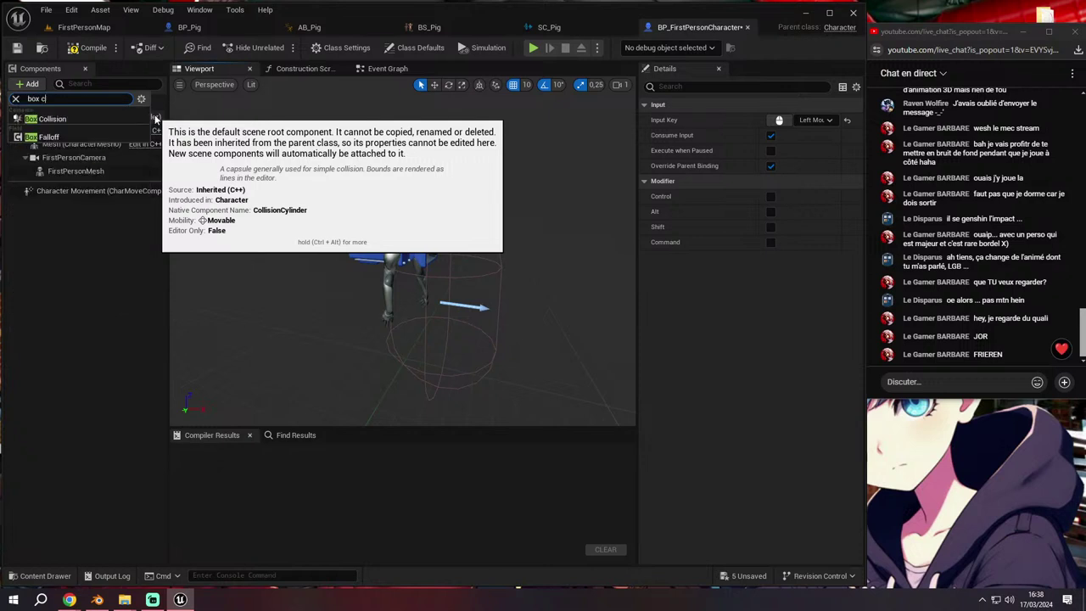
{"action": "type", "text": " c"}
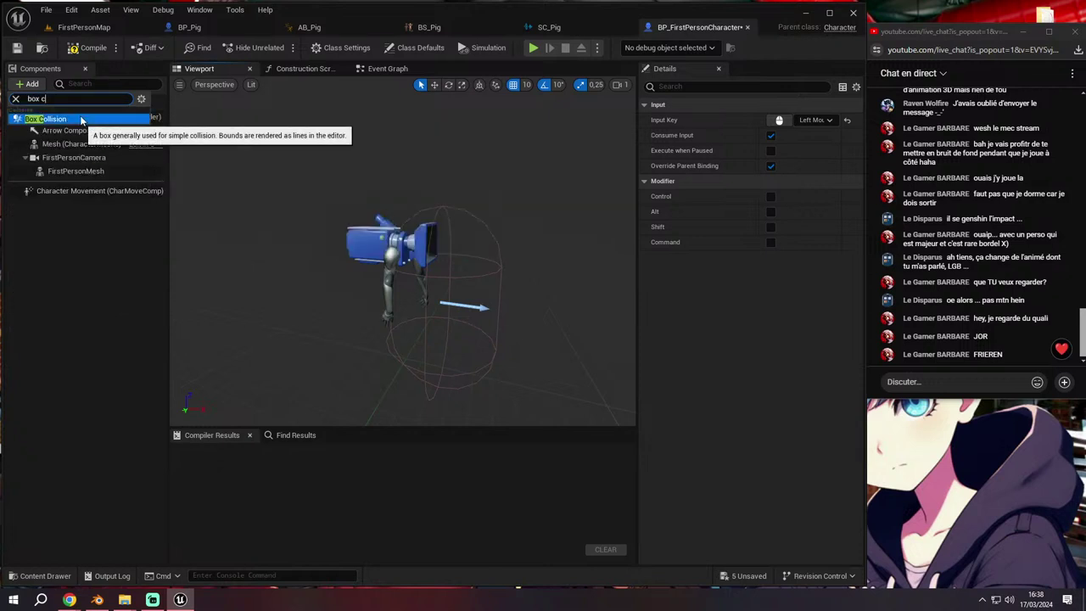
{"action": "left_click", "coordinate": [81, 118]}
{"action": "key", "text": "Return"}
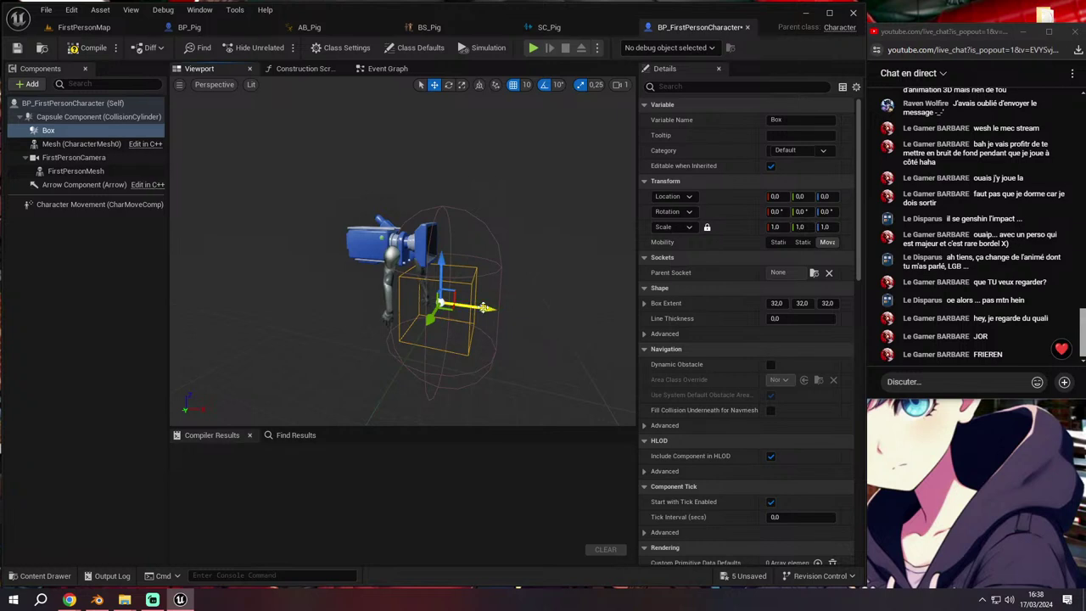
Move the box forward to X 110, scale it to 2.0, and untick Hidden in Game
{"action": "left_click_drag", "start_coordinate": [483, 308], "coordinate": [545, 314]}
{"action": "key", "text": "f"}
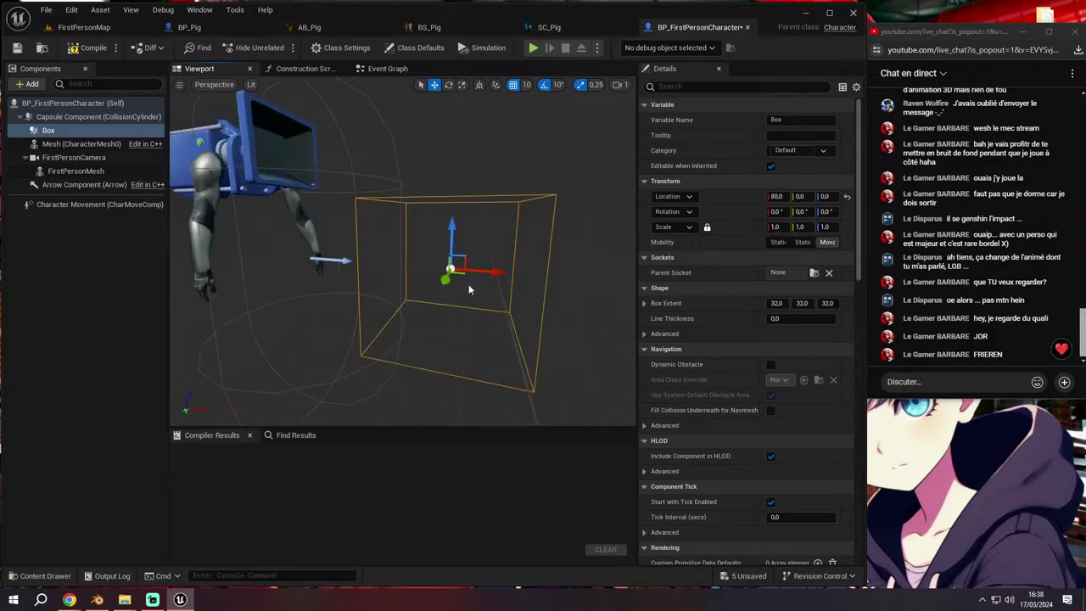
{"action": "scroll", "coordinate": [465, 288], "scroll_direction": "down", "scroll_amount": 3}
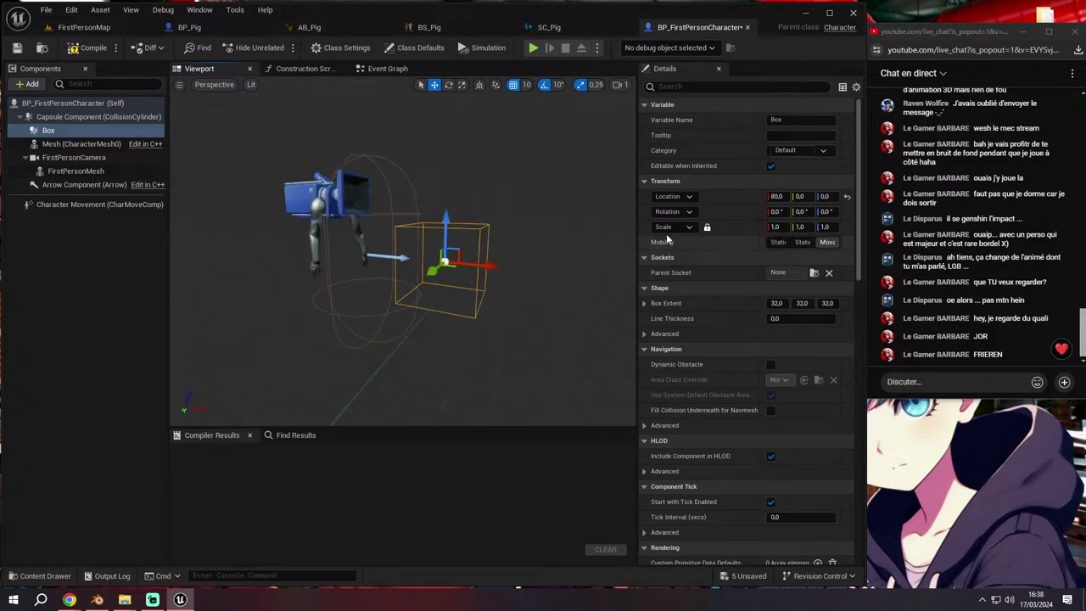
{"action": "left_click", "coordinate": [775, 227]}
{"action": "type", "text": "2"}
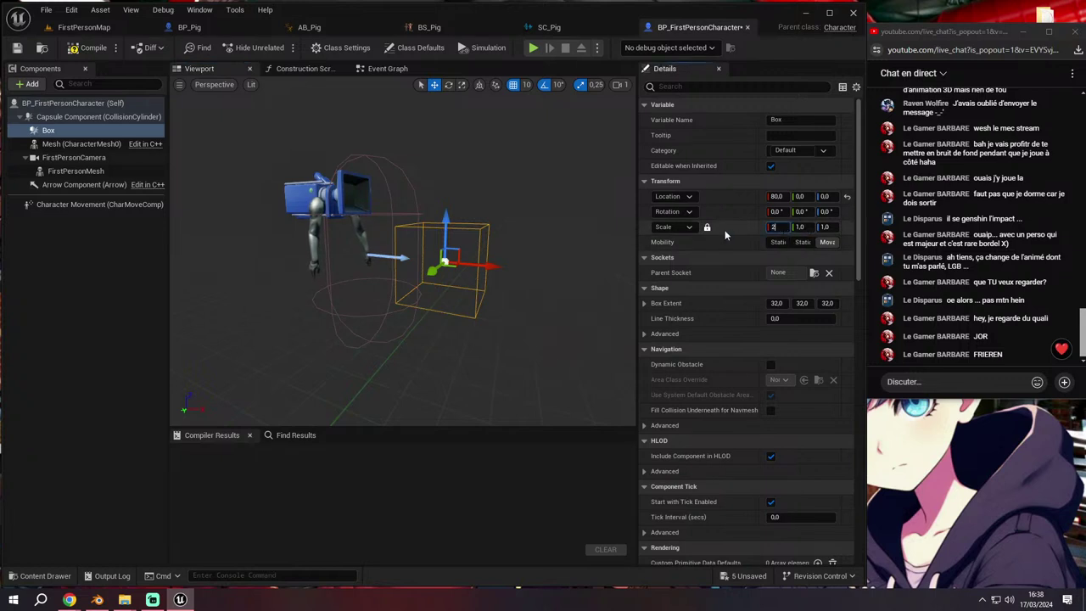
{"action": "key", "text": "Return"}
{"action": "right_click_drag", "start_coordinate": [544, 232], "coordinate": [523, 288]}
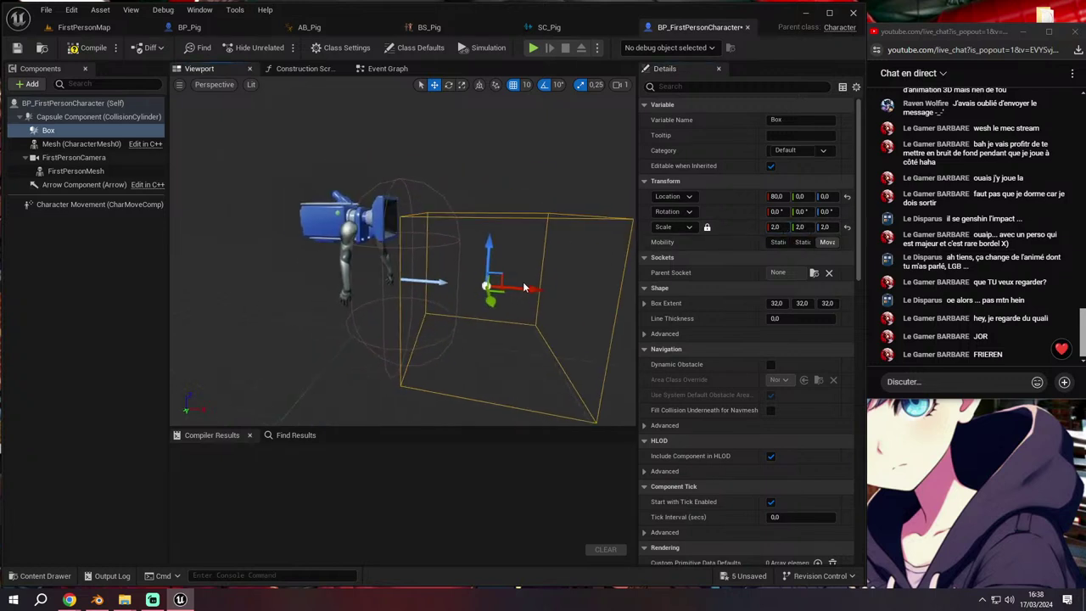
{"action": "left_click_drag", "start_coordinate": [533, 289], "coordinate": [566, 294]}
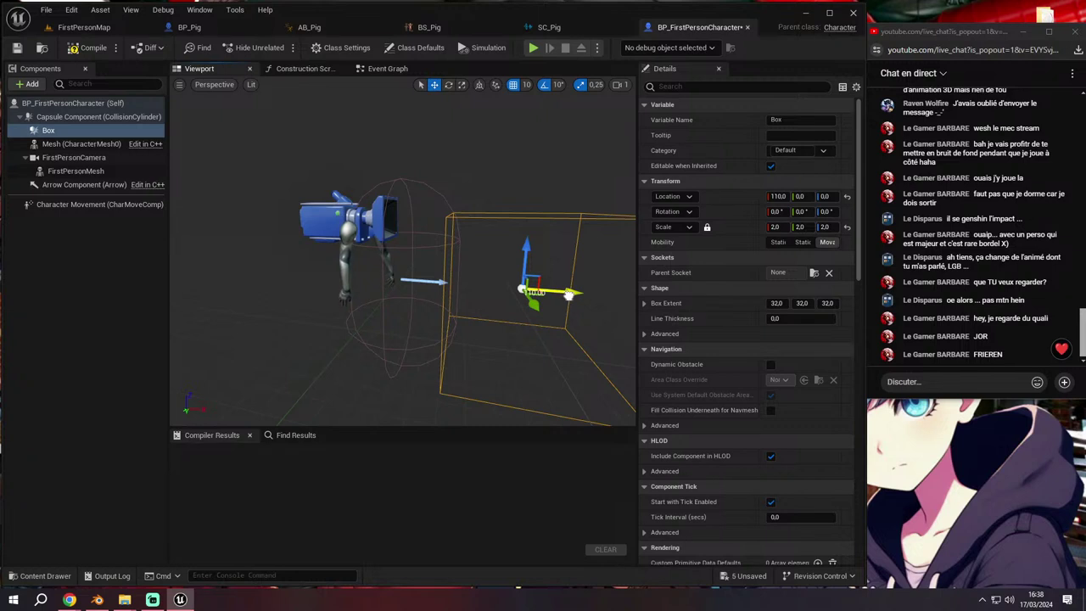
{"action": "left_click_drag", "start_coordinate": [525, 254], "coordinate": [527, 254]}
{"action": "right_click_drag", "start_coordinate": [527, 254], "coordinate": [390, 233]}
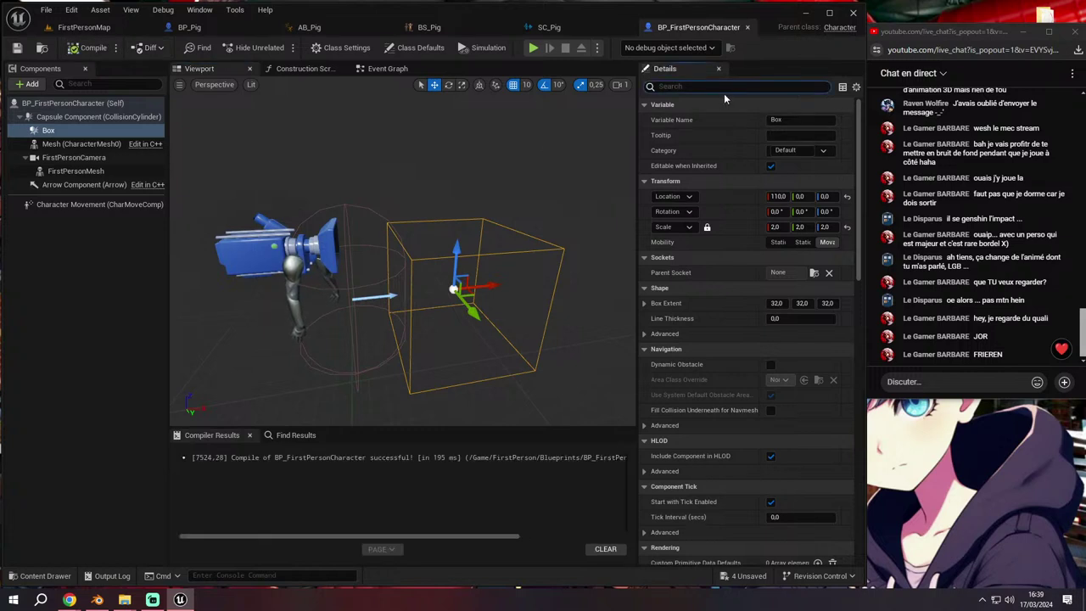
{"action": "type", "text": "hidd"}
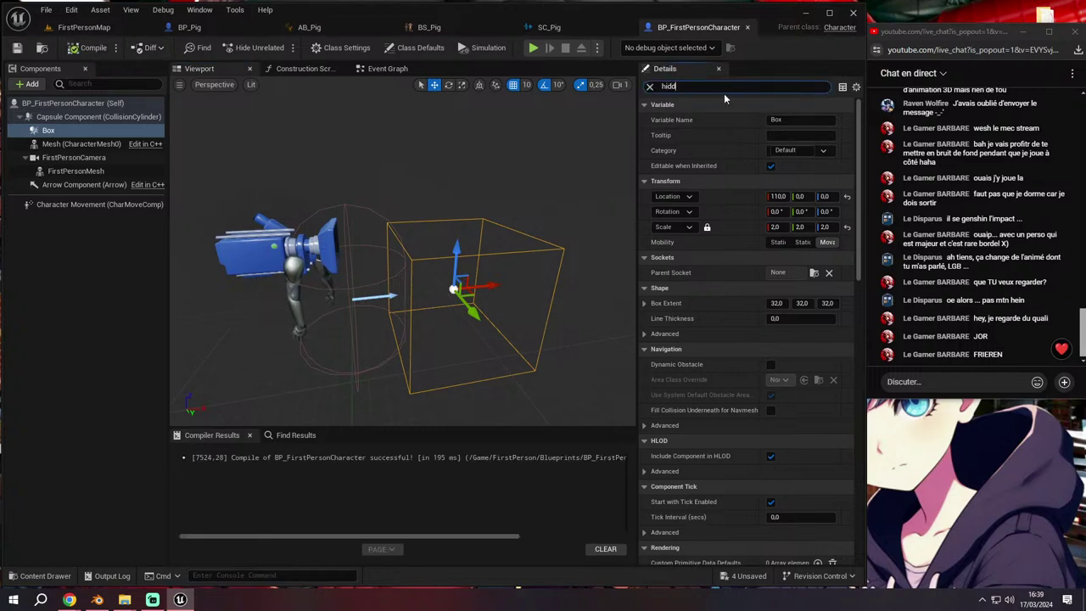
{"action": "left_click", "coordinate": [770, 120]}
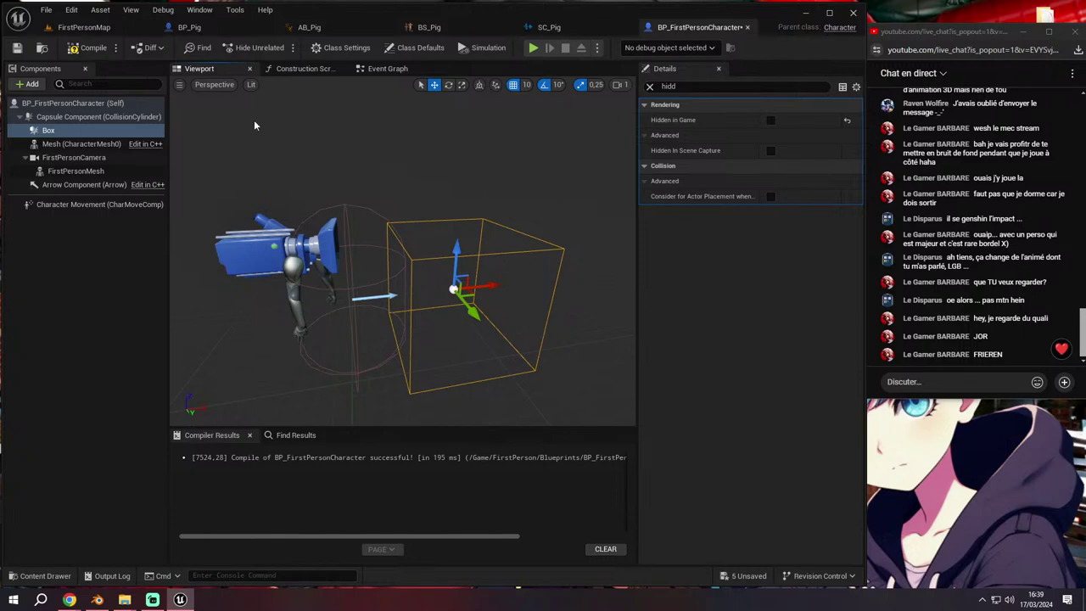
Play-test FirstPersonMap, walking up to the pig, then stop play with F8
{"action": "left_click", "coordinate": [94, 28]}
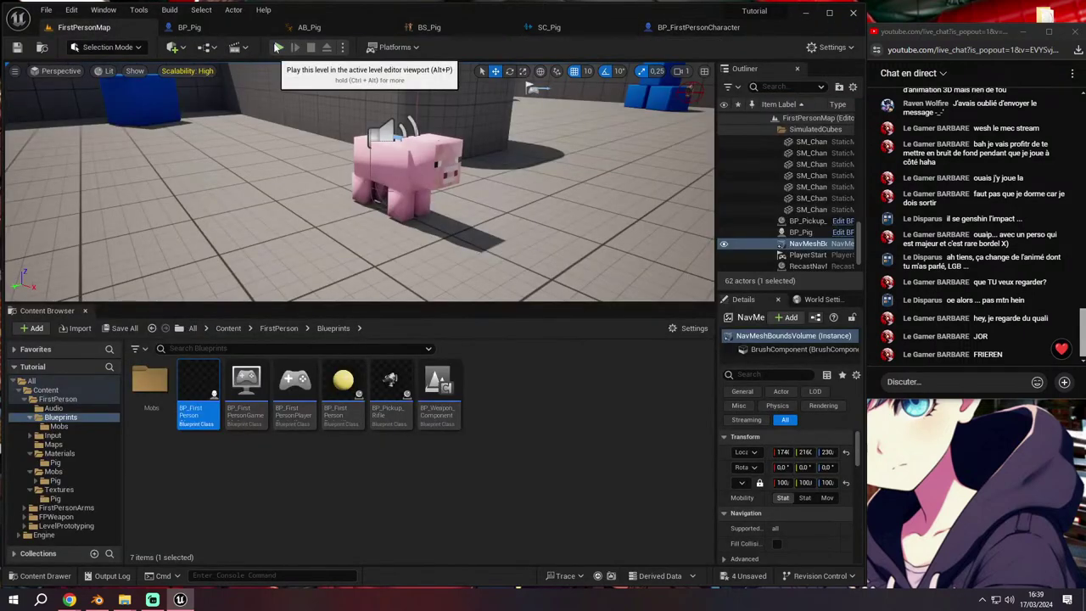
{"action": "left_click", "coordinate": [277, 48]}
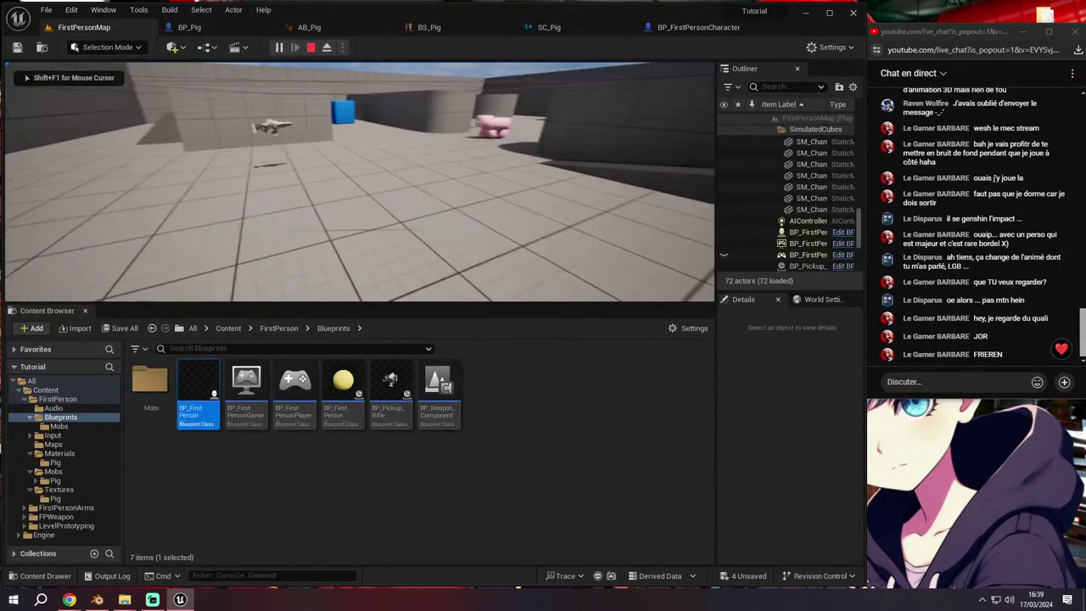
{"action": "key", "text": "w"}
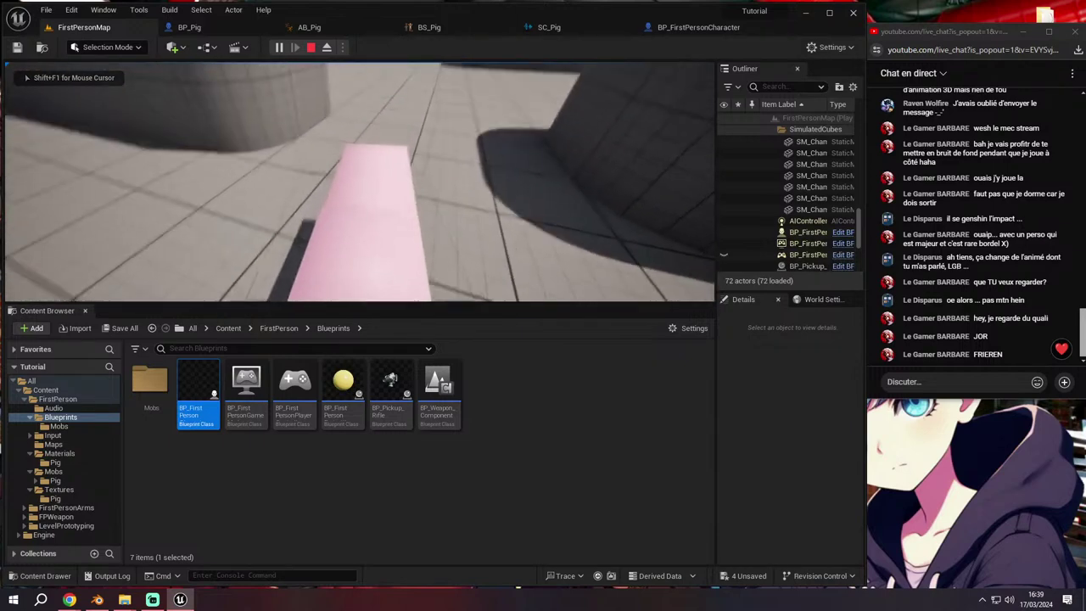
{"action": "key", "text": "s"}
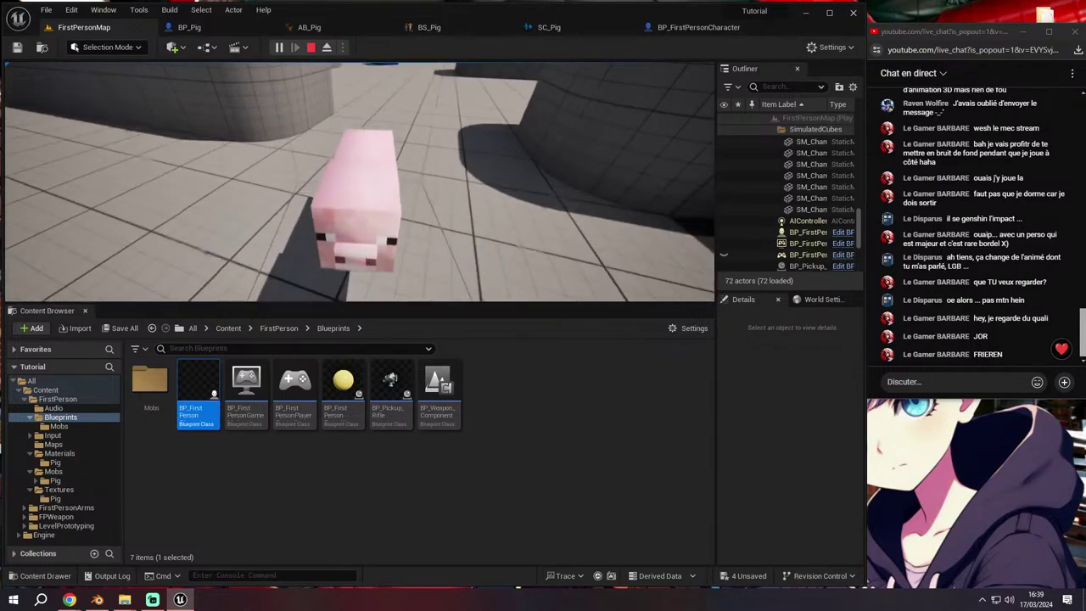
{"action": "key", "text": "w"}
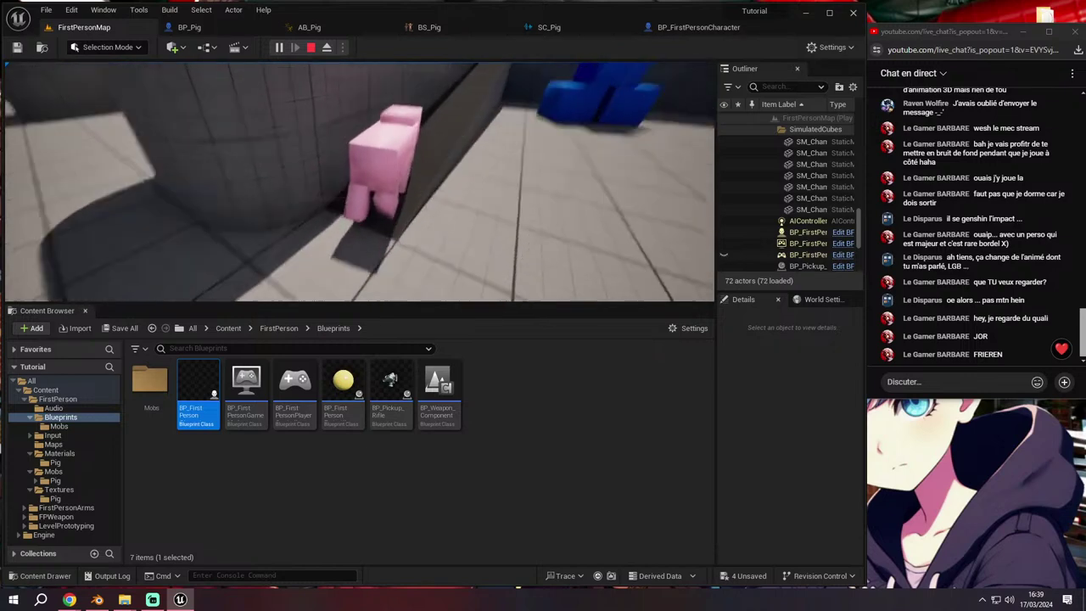
{"action": "key", "text": "F8"}
Back in FirstPersonMap, create a new BPI folder among the Blueprints and open it
{"action": "left_click", "coordinate": [189, 27]}
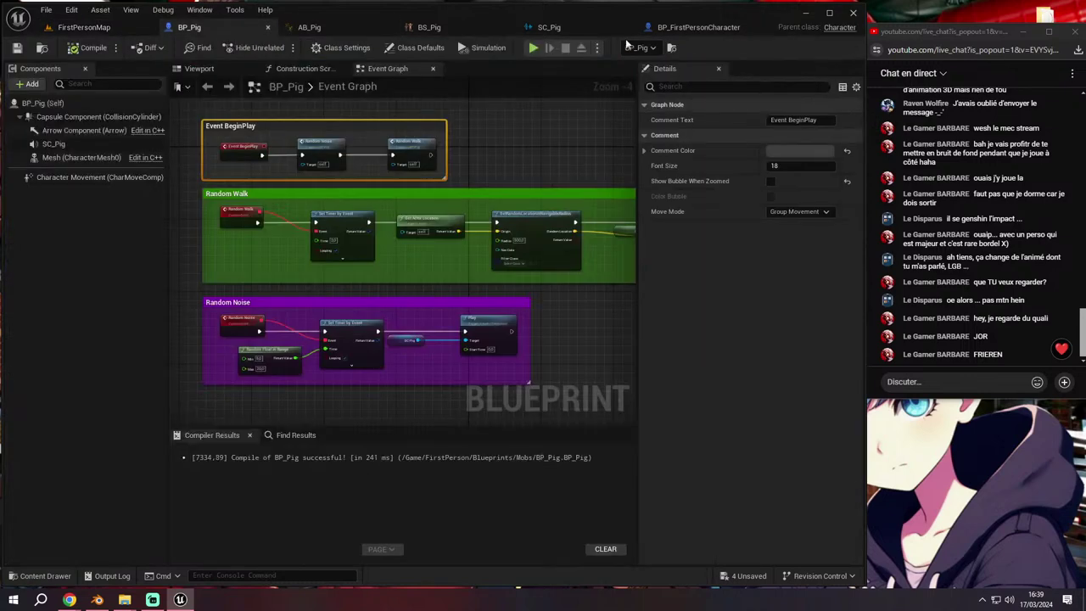
{"action": "left_click", "coordinate": [701, 27]}
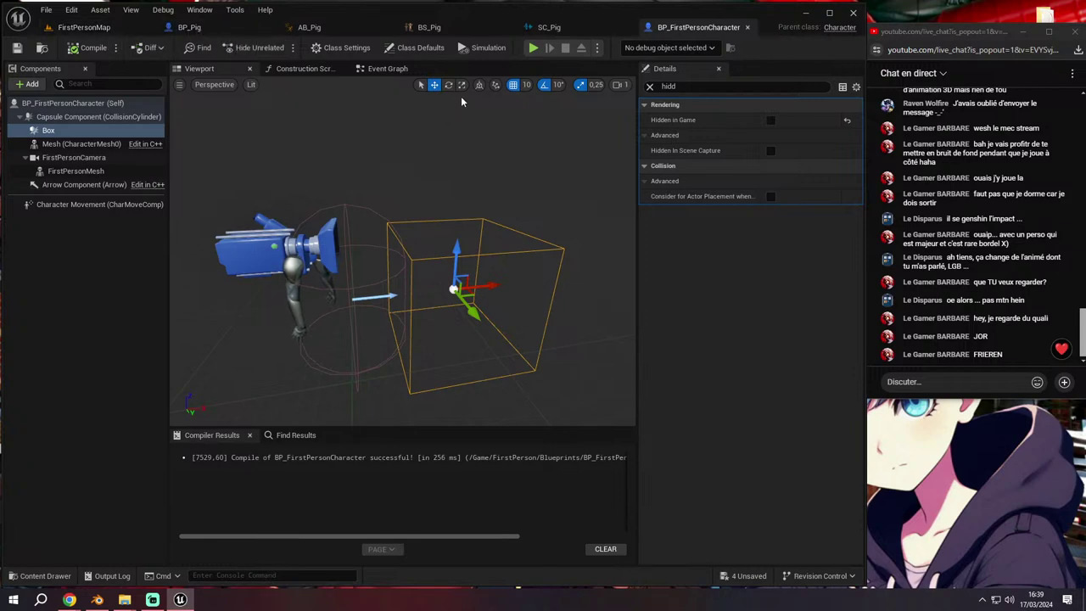
{"action": "left_click", "coordinate": [388, 69]}
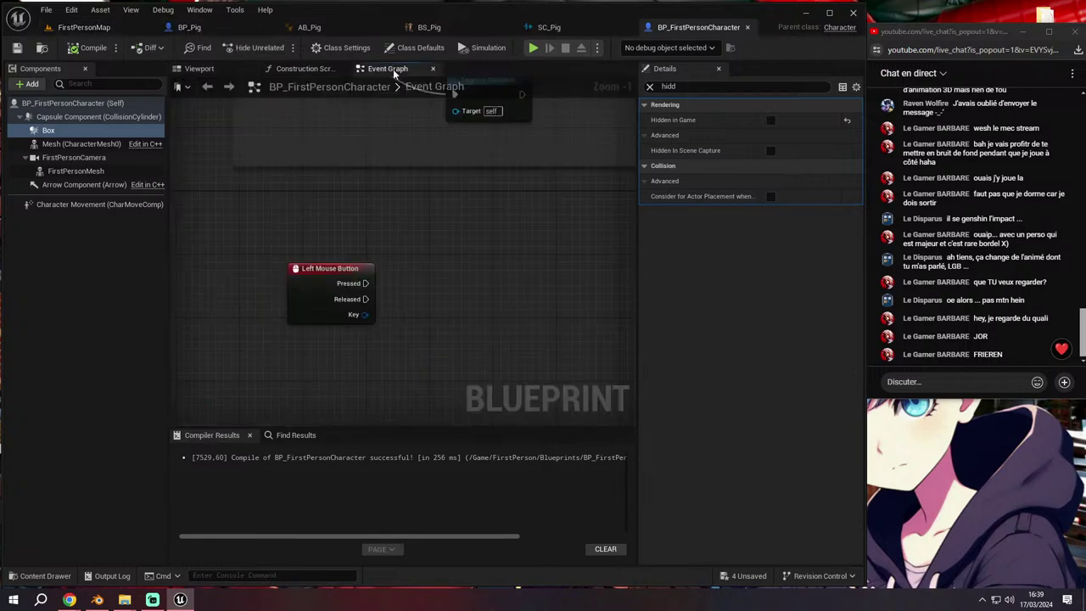
{"action": "left_click", "coordinate": [84, 27]}
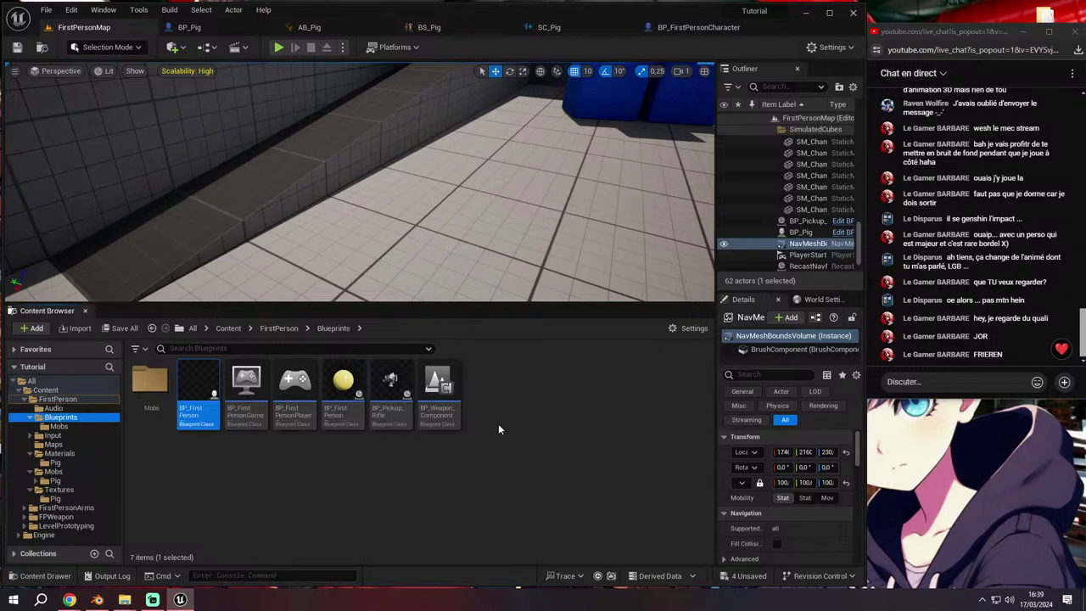
{"action": "right_click", "coordinate": [294, 449]}
{"action": "left_click", "coordinate": [335, 97]}
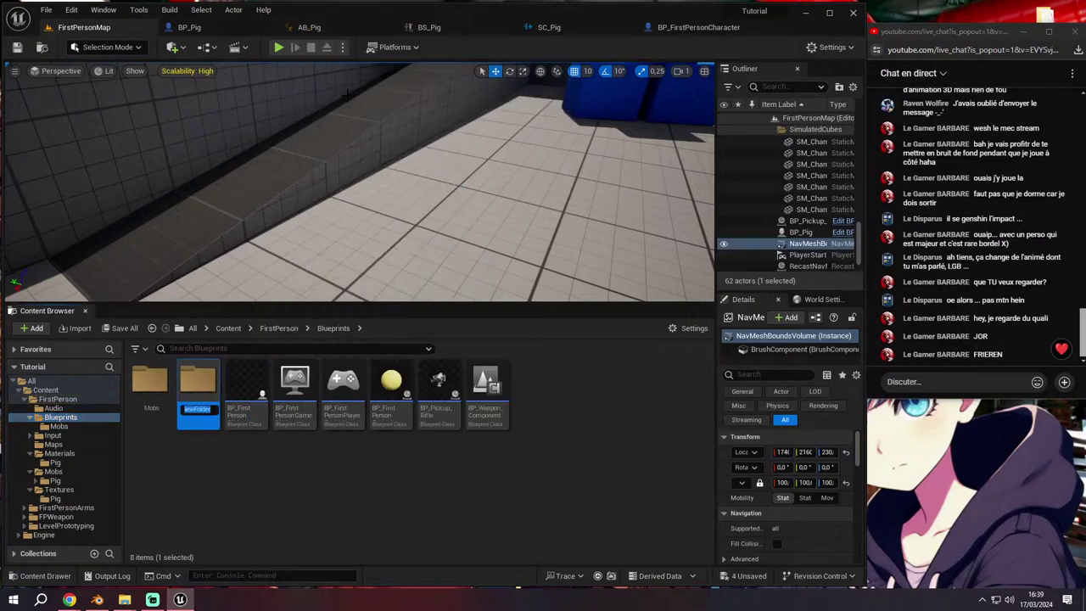
{"action": "type", "text": "BPI"}
{"action": "key", "text": "Return"}
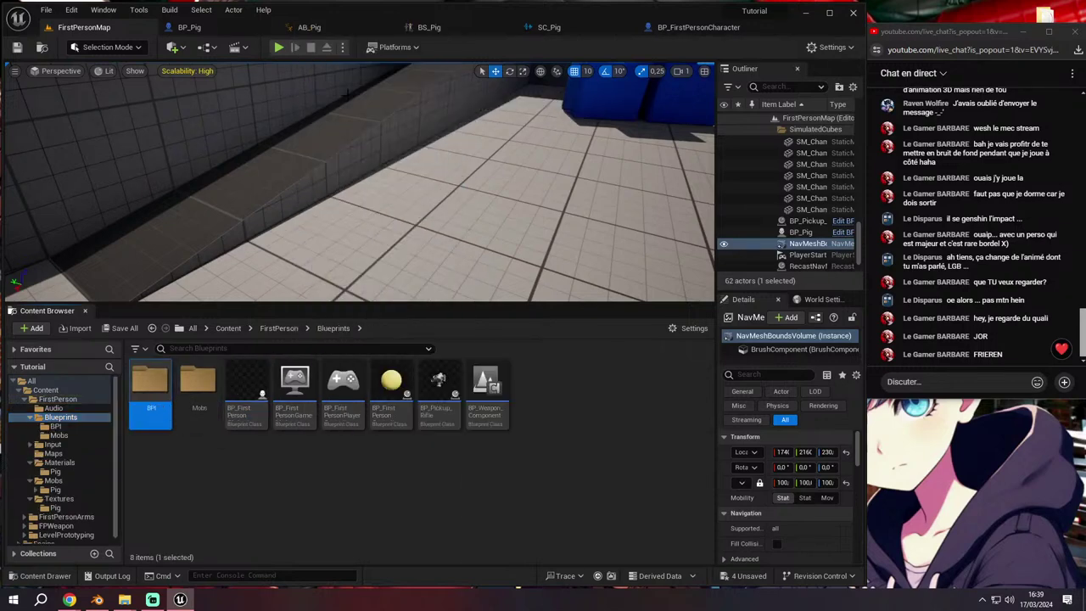
{"action": "double_click", "coordinate": [152, 414]}
Create a Blueprint Interface asset named BPI_Damage in the BPI folder
{"action": "right_click", "coordinate": [188, 420]}
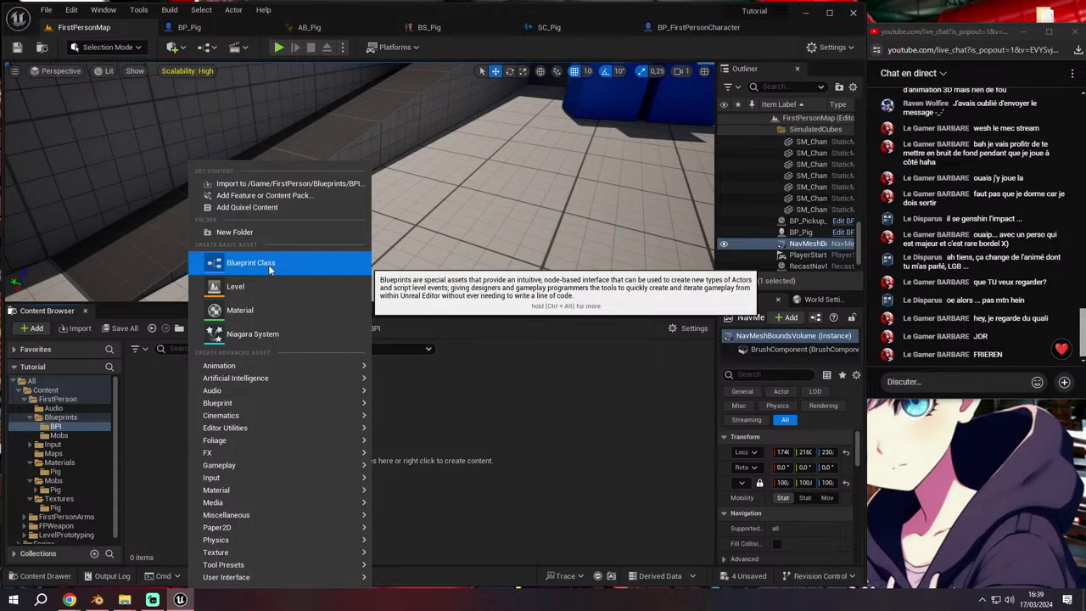
{"action": "mouse_move", "coordinate": [311, 402]}
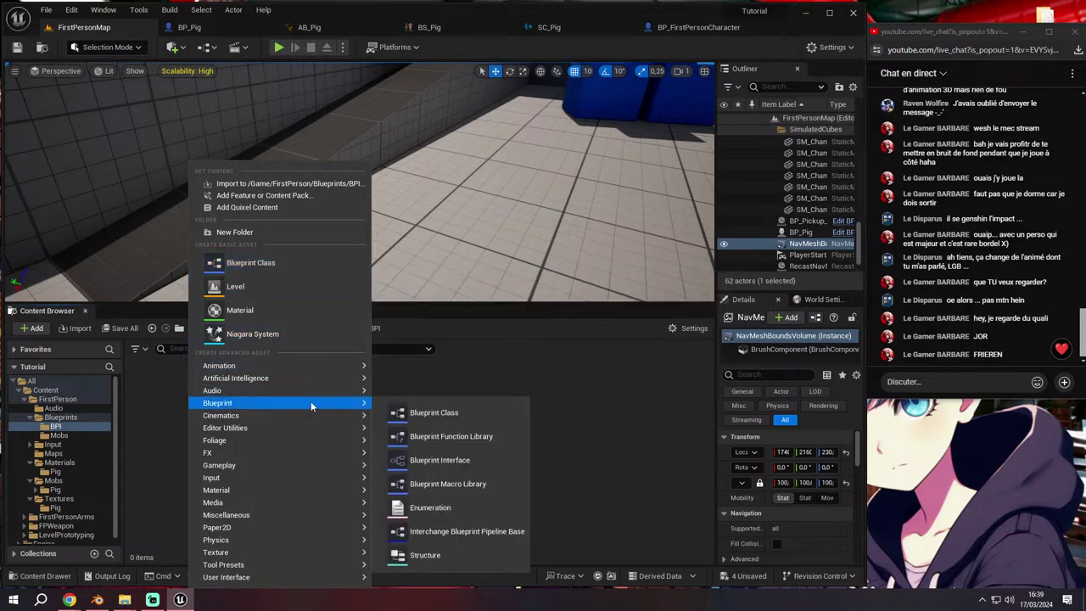
{"action": "left_click", "coordinate": [437, 459]}
{"action": "type", "text": "BPI_Damage"}
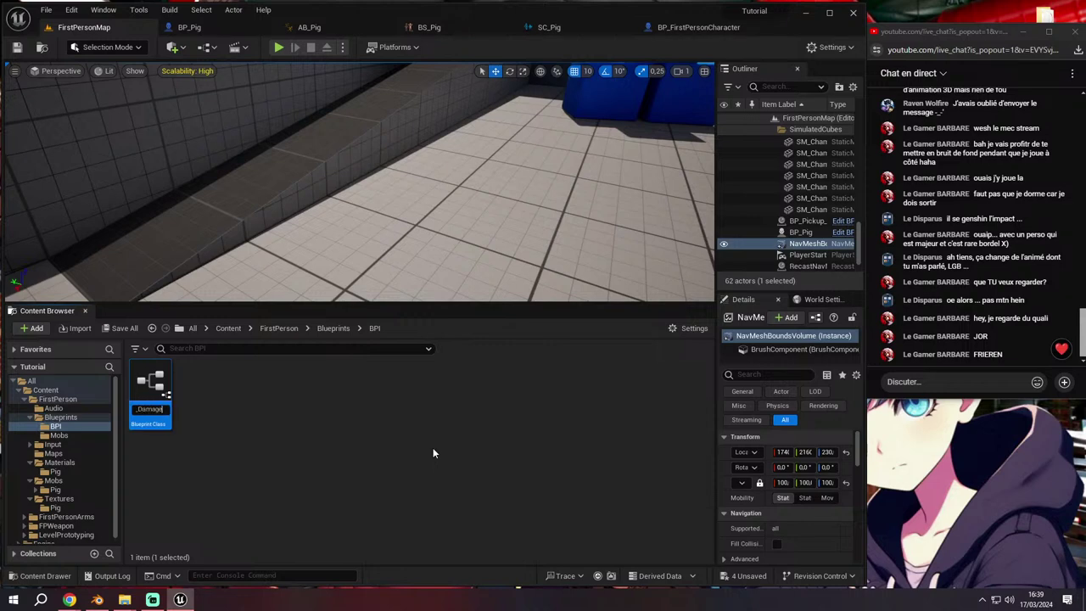
{"action": "key", "text": "Return"}
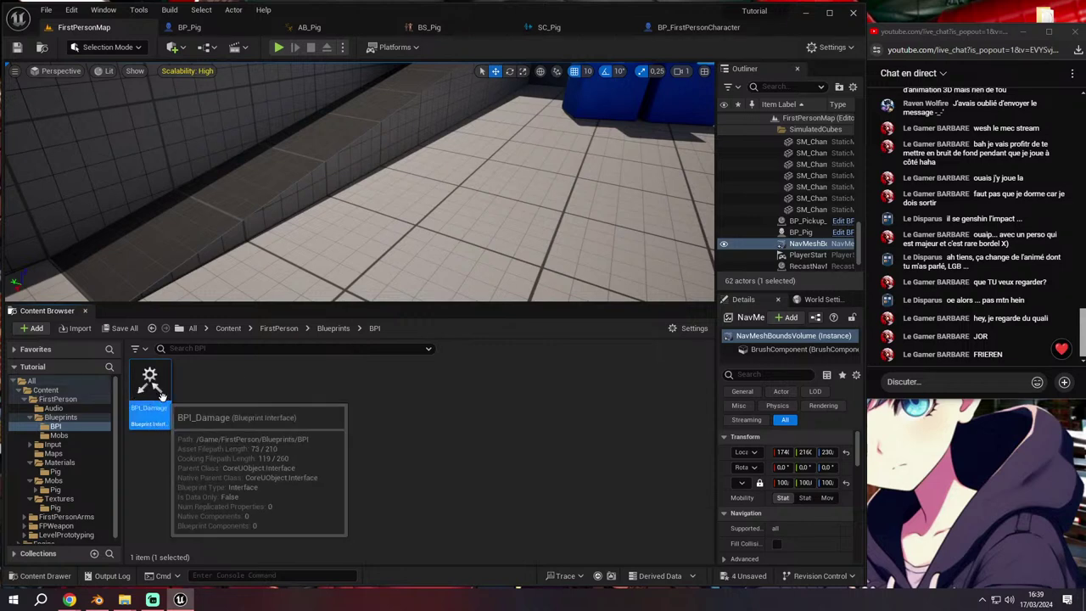
Rename BPI_Damage's default function to Attack, compile the interface, and return to BP_FirstPersonCharacter
{"action": "double_click", "coordinate": [164, 395]}
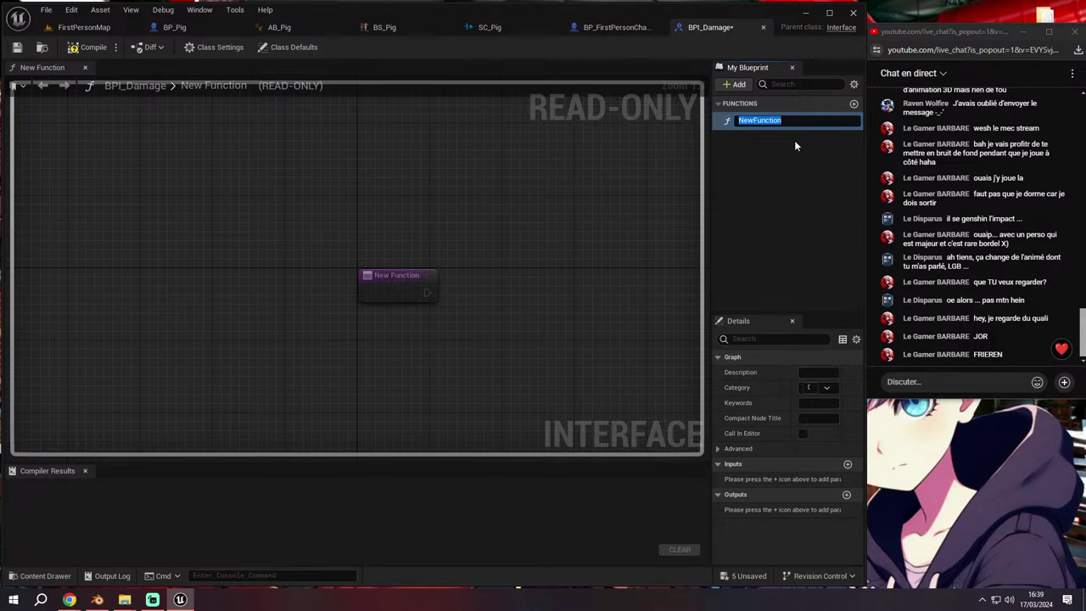
{"action": "type", "text": "A"}
{"action": "type", "text": "ttack"}
{"action": "key", "text": "Return"}
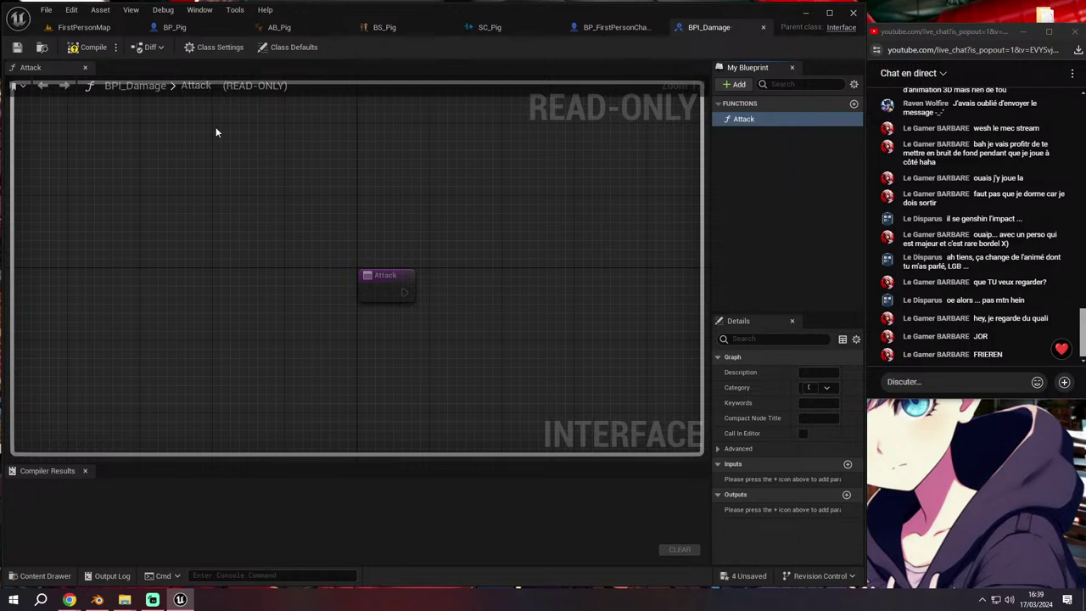
{"action": "left_click", "coordinate": [101, 51]}
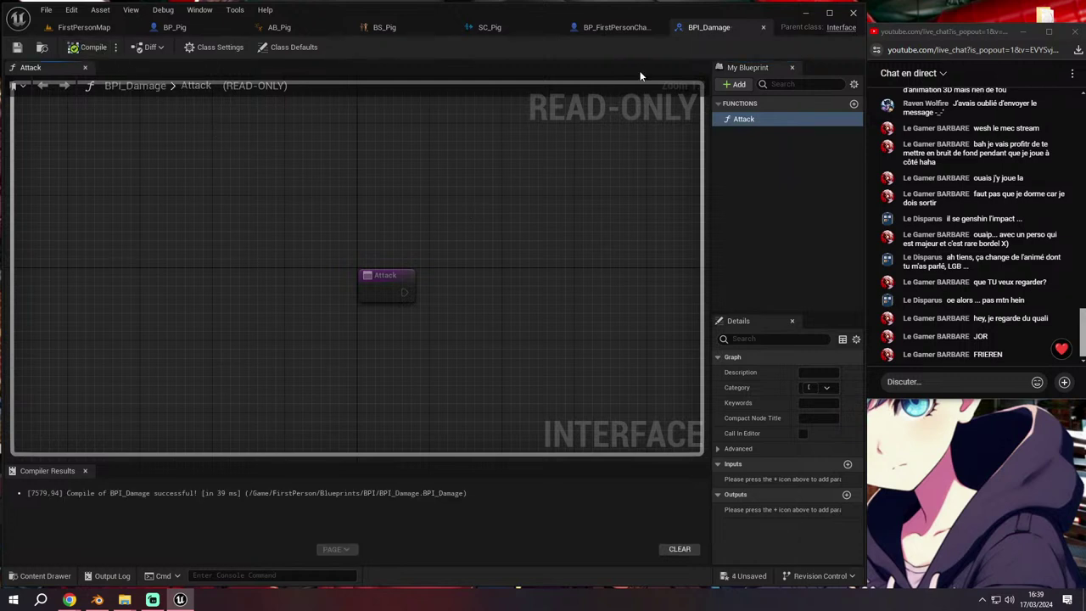
{"action": "left_click", "coordinate": [615, 27]}
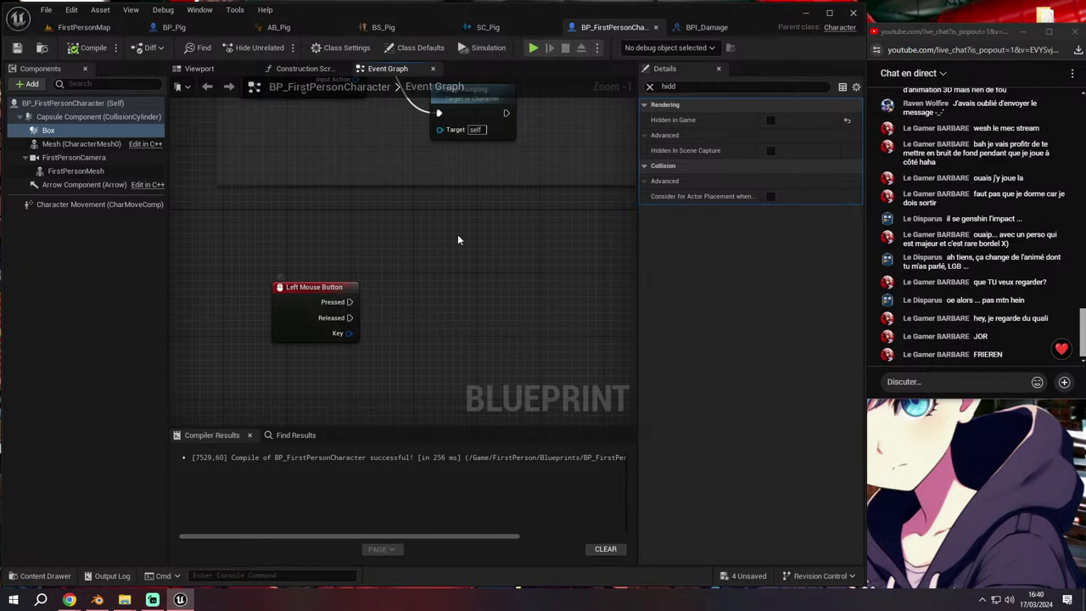
Add BPI_Damage to the character's Implemented Interfaces in Class Settings
{"action": "left_click", "coordinate": [344, 48]}
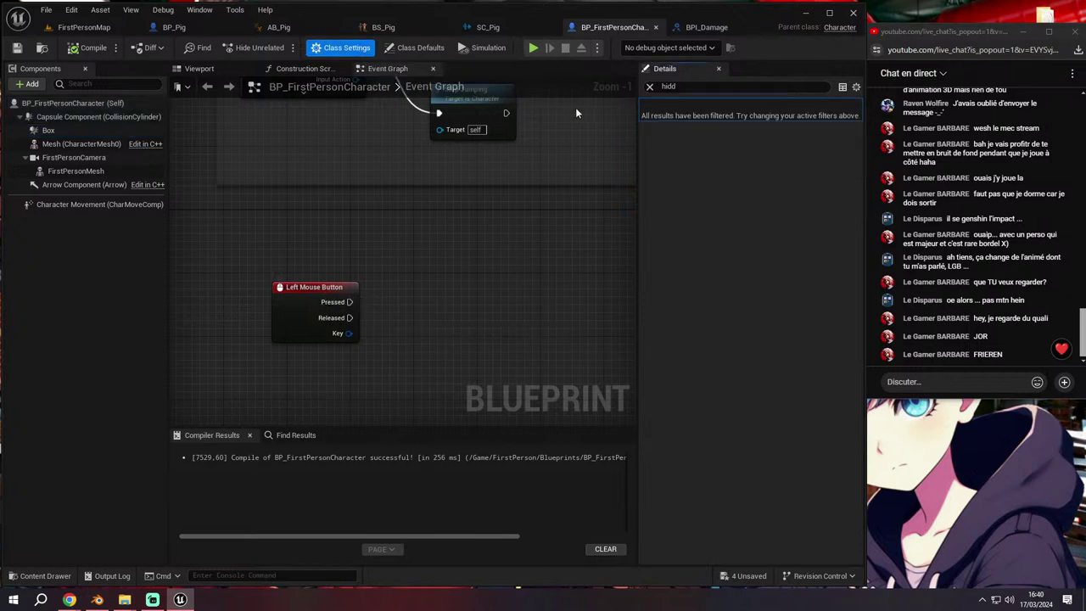
{"action": "left_click", "coordinate": [651, 87]}
{"action": "left_click", "coordinate": [645, 149]}
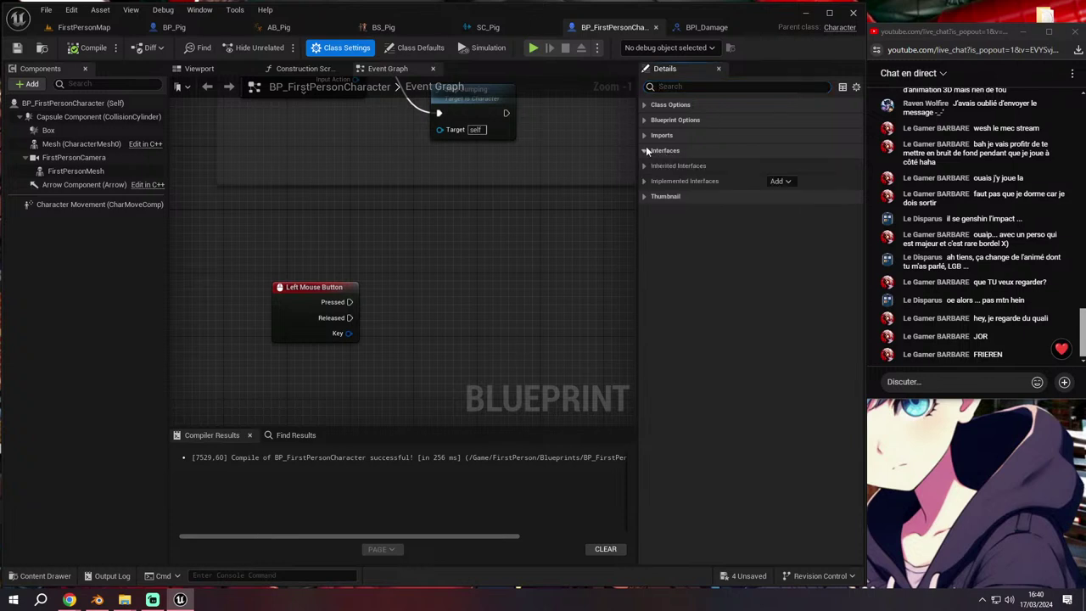
{"action": "left_click", "coordinate": [644, 180]}
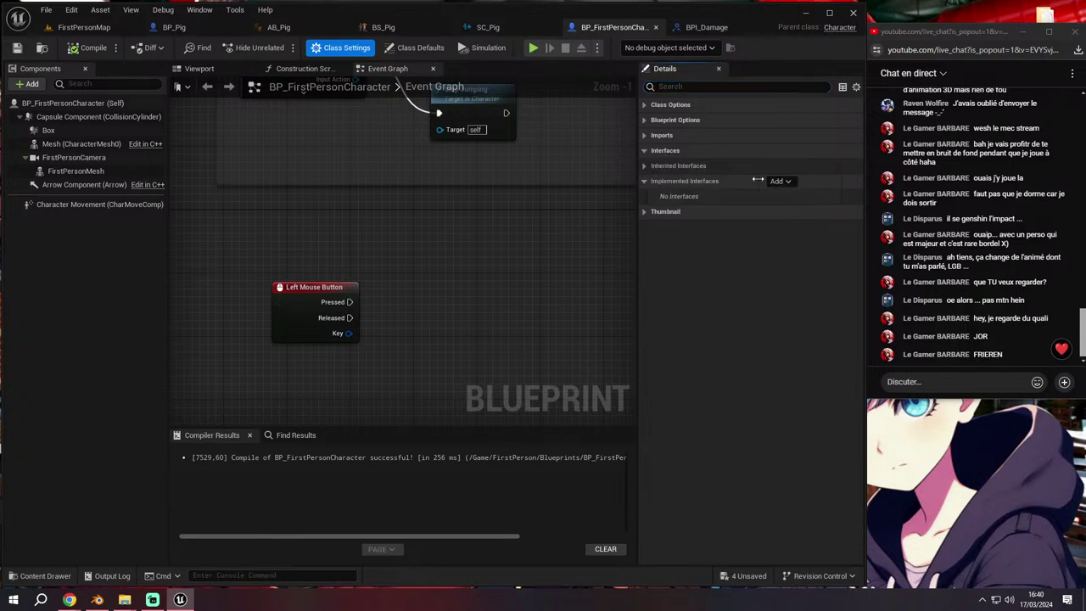
{"action": "left_click", "coordinate": [779, 181]}
{"action": "type", "text": "attack"}
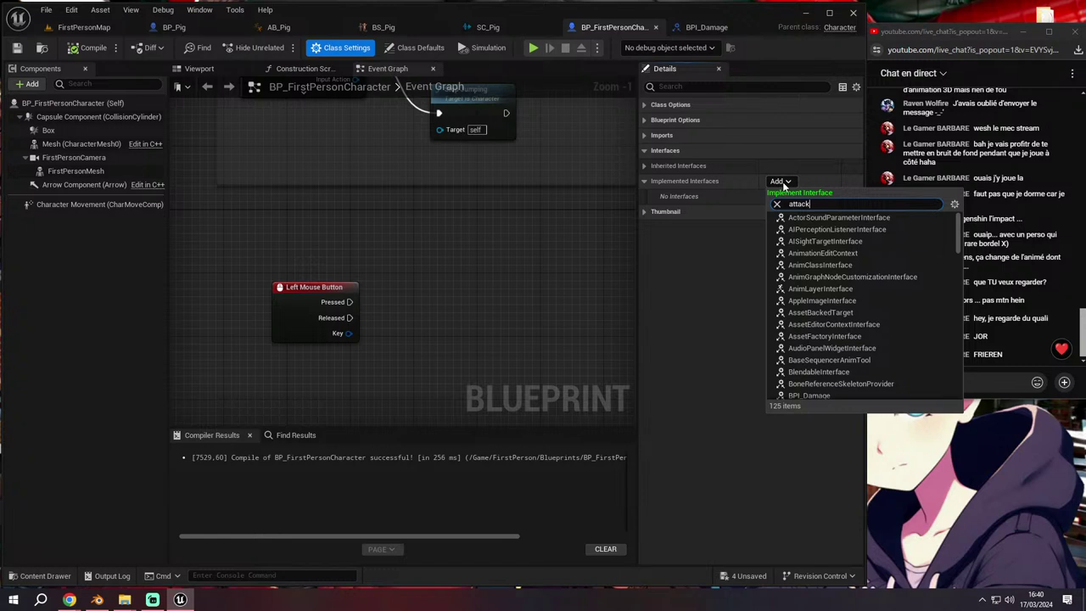
{"action": "key", "text": "BackSpace"}
{"action": "type", "text": "damage"}
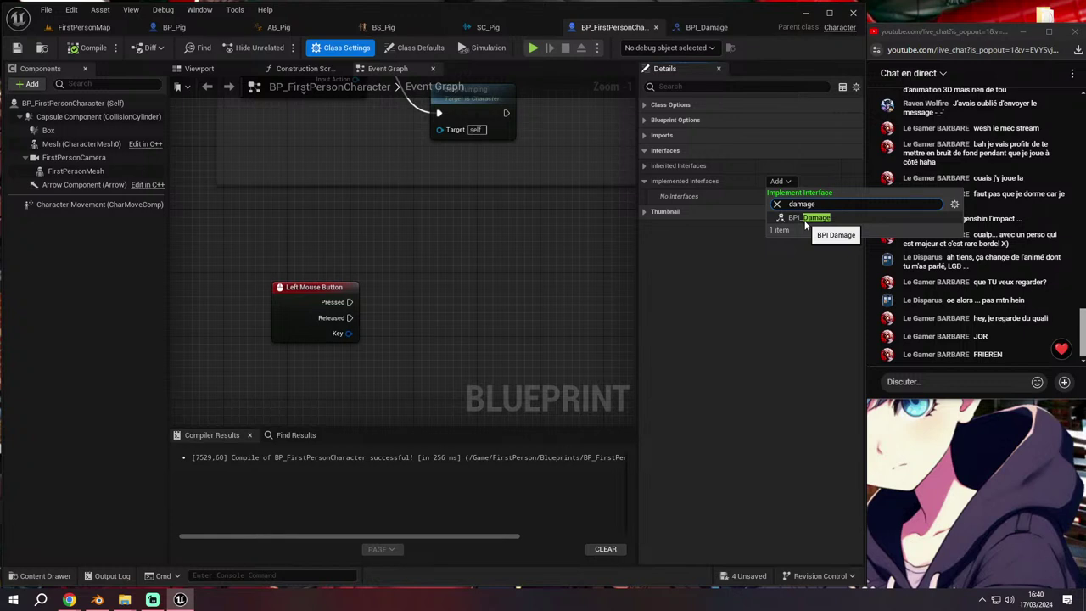
{"action": "left_click", "coordinate": [804, 219]}
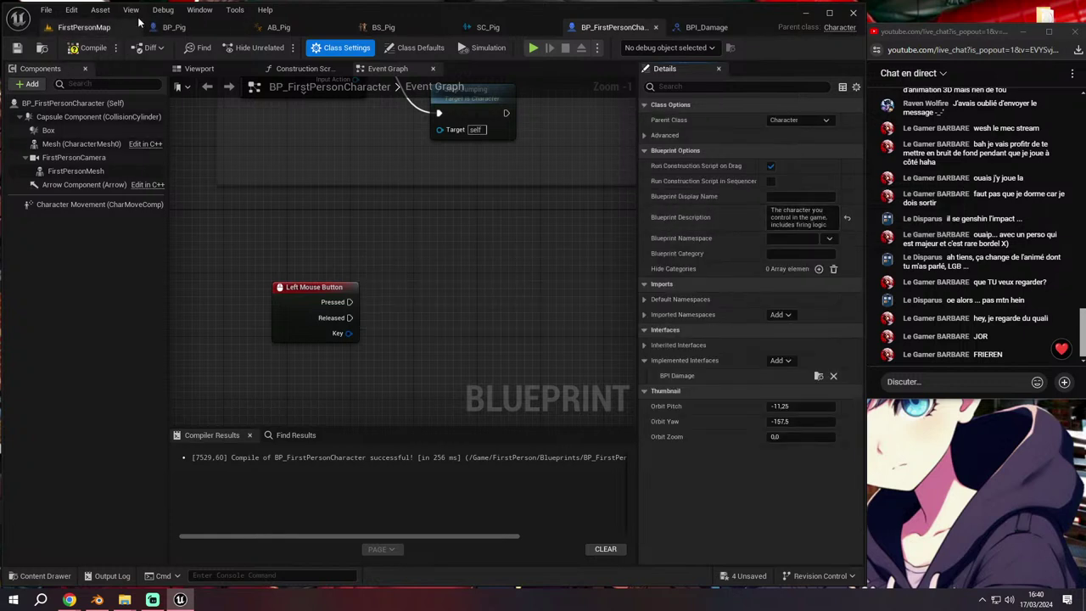
Show the My Blueprint panel and open the Attack interface function
{"action": "left_click", "coordinate": [198, 10]}
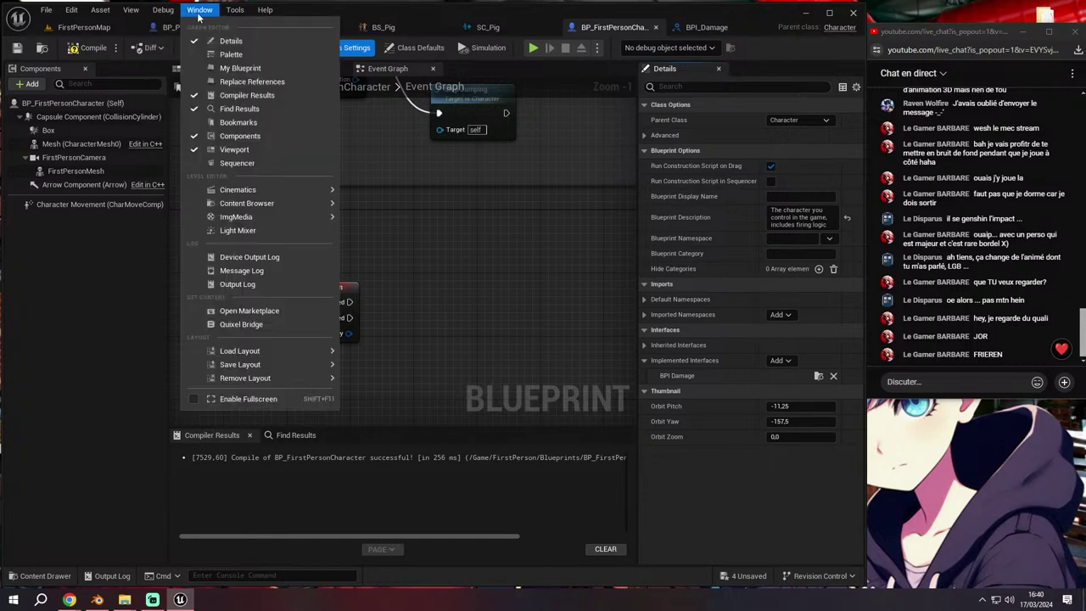
{"action": "left_click", "coordinate": [240, 68]}
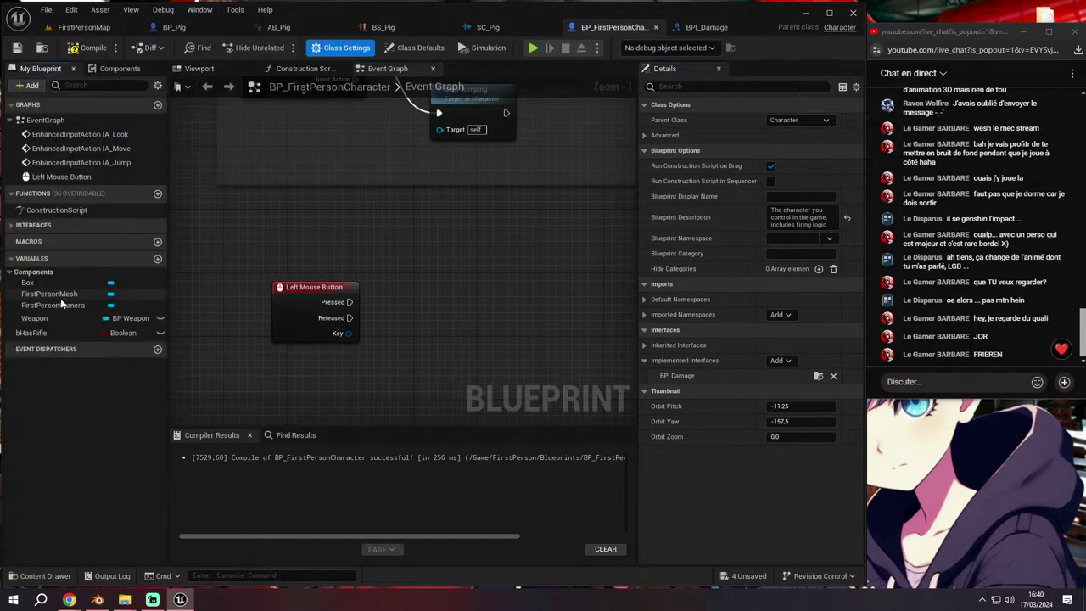
{"action": "left_click", "coordinate": [11, 225]}
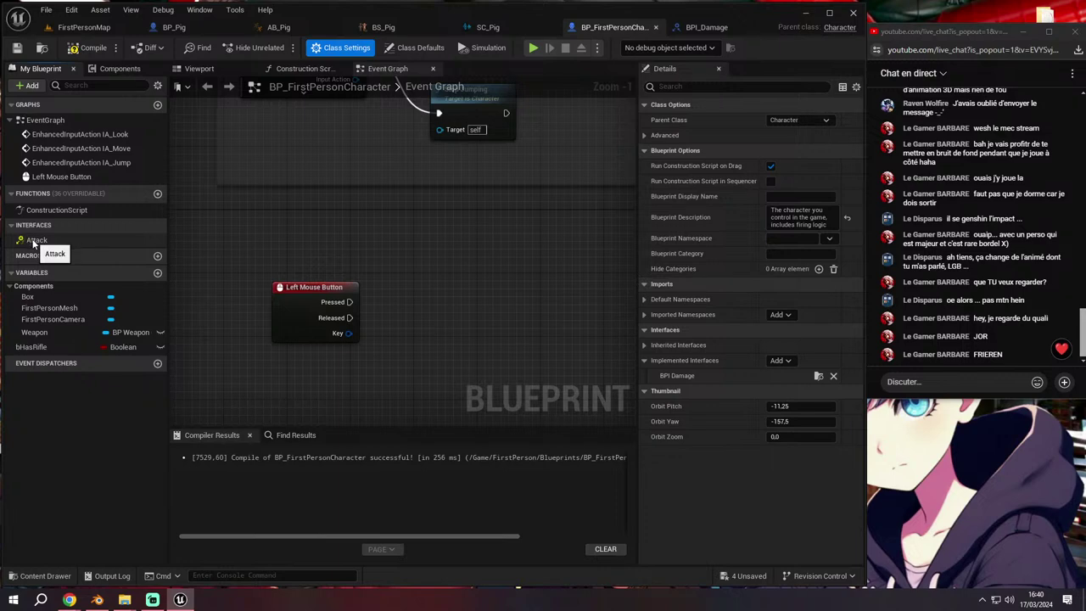
{"action": "double_click", "coordinate": [36, 241]}
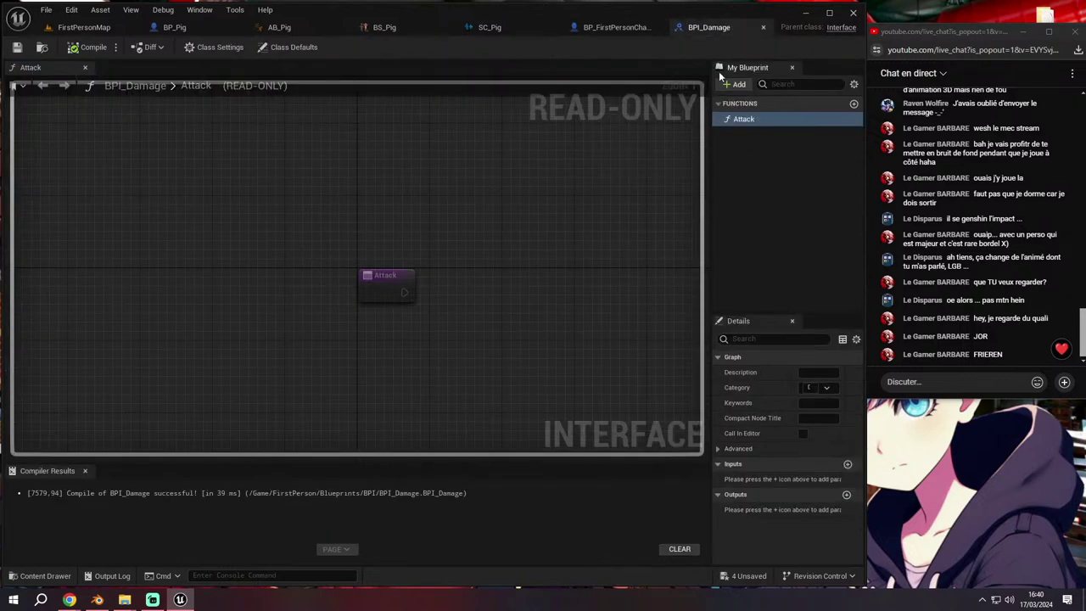
{"action": "left_click", "coordinate": [606, 27]}
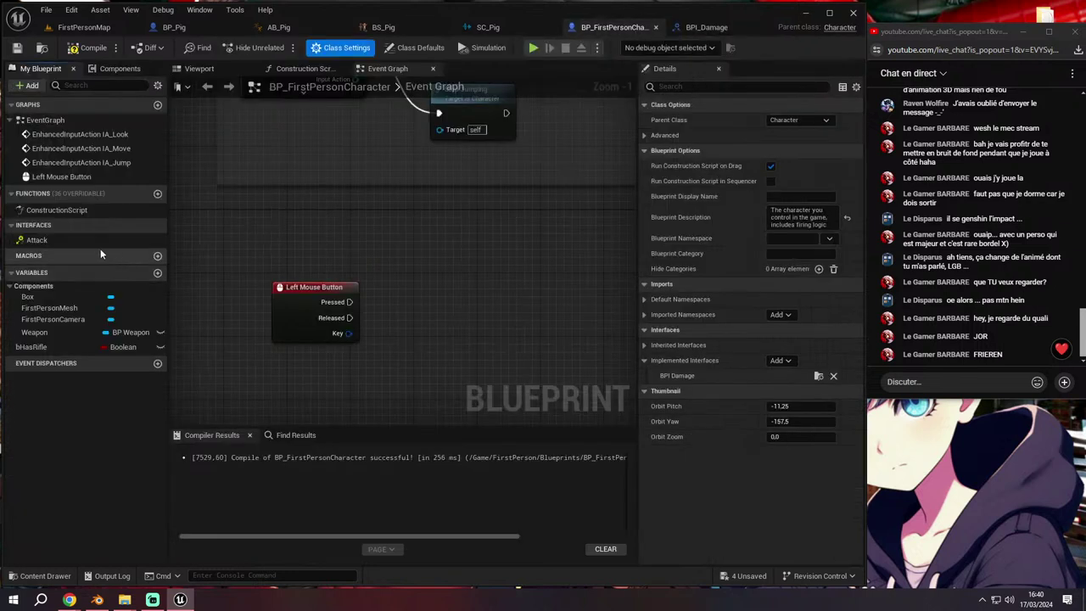
Add an Event Attack node to the character graph, delete it again, then open BP_Pig's Class Settings
{"action": "double_click", "coordinate": [74, 240]}
{"action": "left_click_drag", "start_coordinate": [220, 327], "coordinate": [285, 293]}
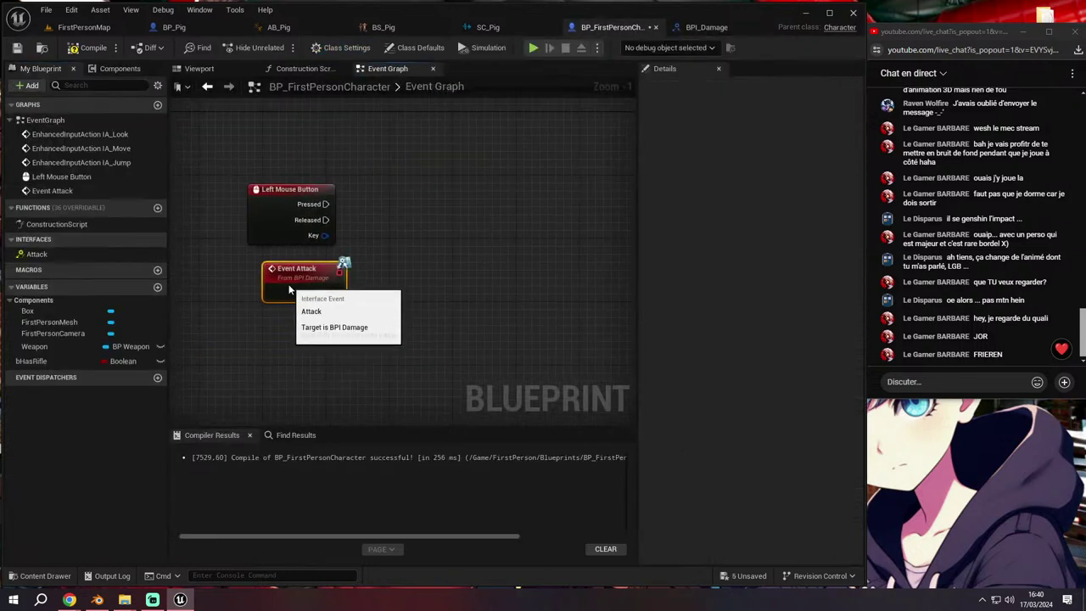
{"action": "mouse_move", "coordinate": [354, 299]}
{"action": "right_mouse_down"}
{"action": "mouse_move", "coordinate": [343, 305]}
{"action": "mouse_move", "coordinate": [355, 312]}
{"action": "right_mouse_up"}
{"action": "scroll", "coordinate": [343, 305], "scroll_direction": "up", "scroll_amount": 1}
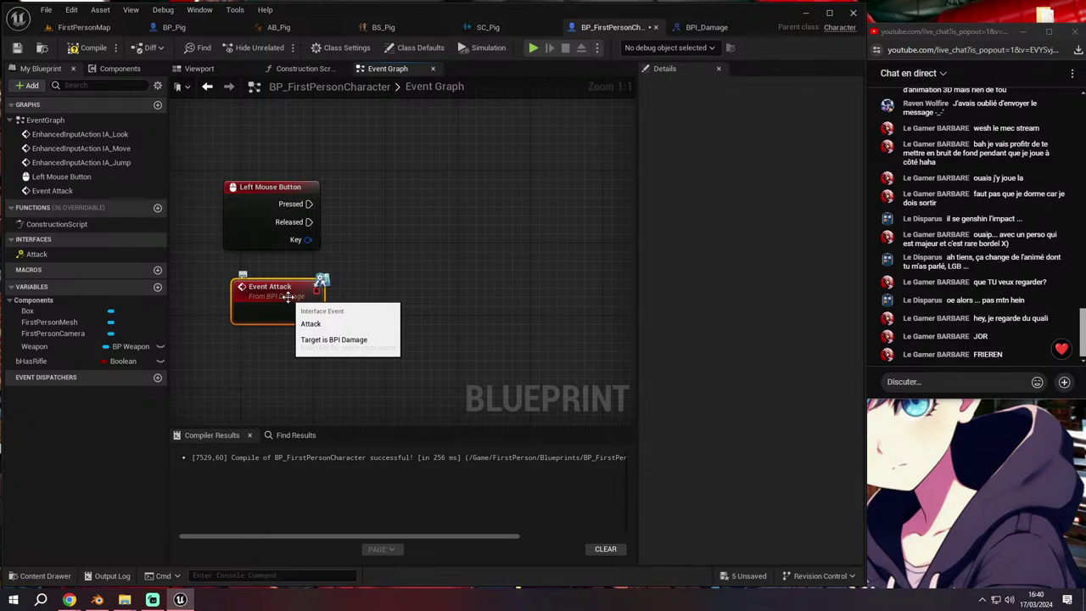
{"action": "key", "text": "Delete"}
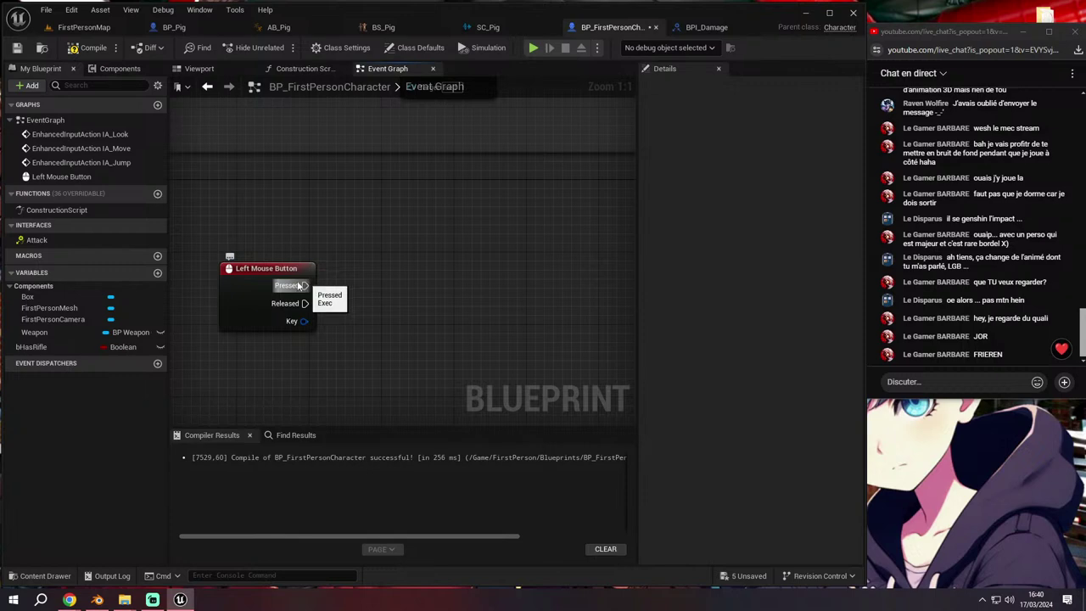
{"action": "left_click", "coordinate": [191, 30]}
{"action": "left_click", "coordinate": [346, 48]}
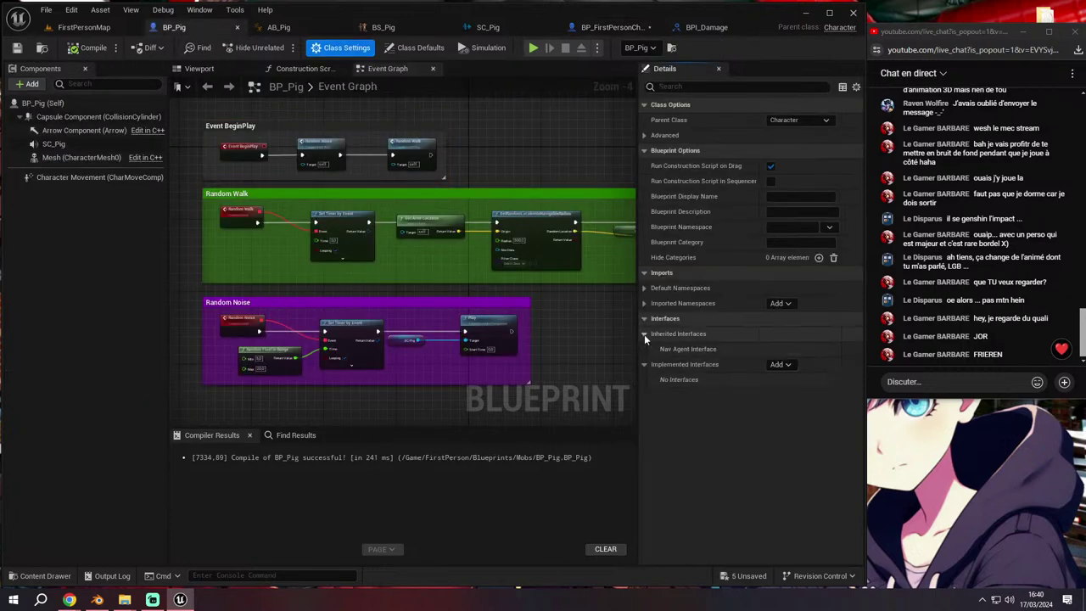
Implement BPI_Damage on BP_Pig, add an Event Attack node, and pull a wire from its exec output
{"action": "left_click", "coordinate": [780, 350]}
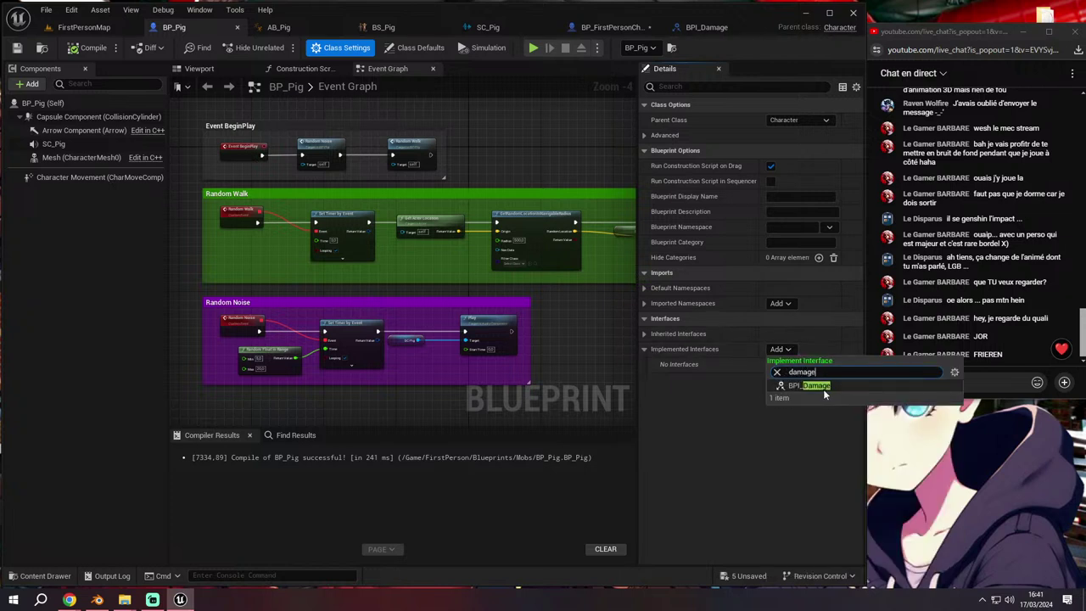
{"action": "left_click", "coordinate": [821, 386]}
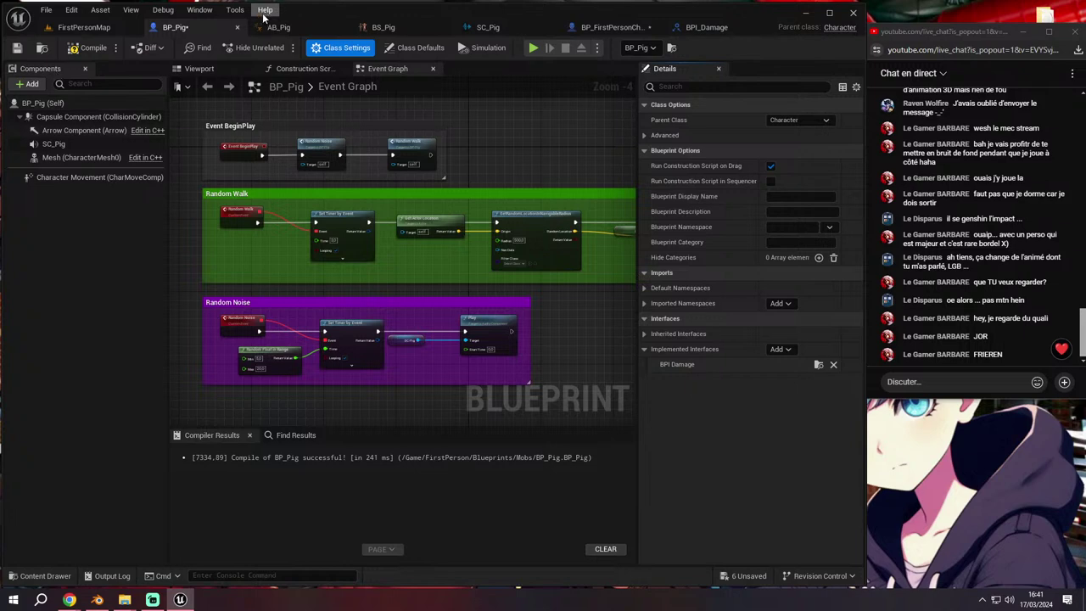
{"action": "left_click", "coordinate": [199, 9]}
{"action": "left_click", "coordinate": [240, 68]}
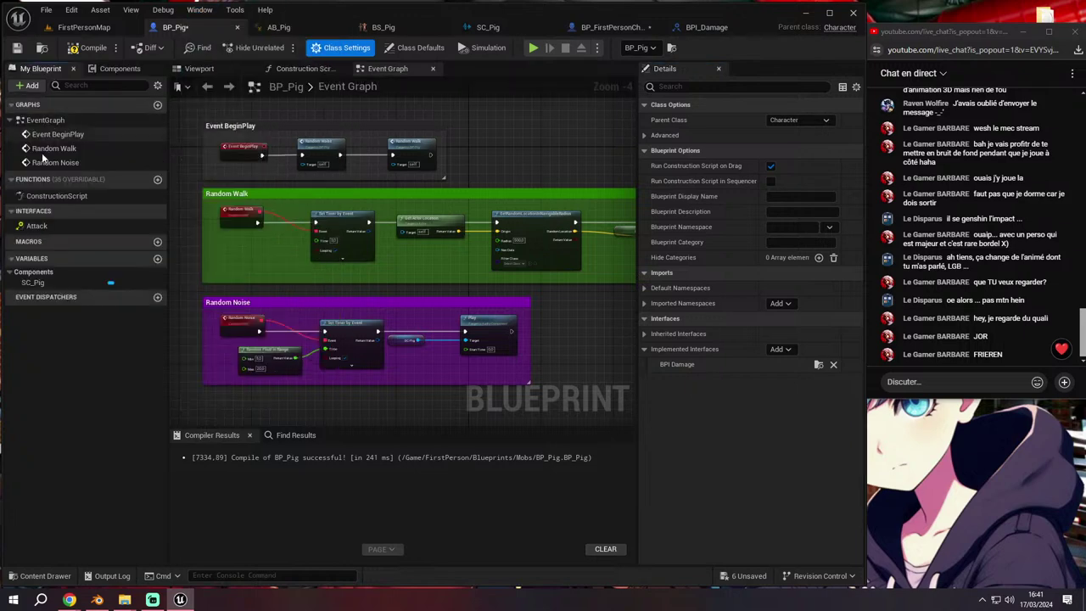
{"action": "double_click", "coordinate": [37, 239]}
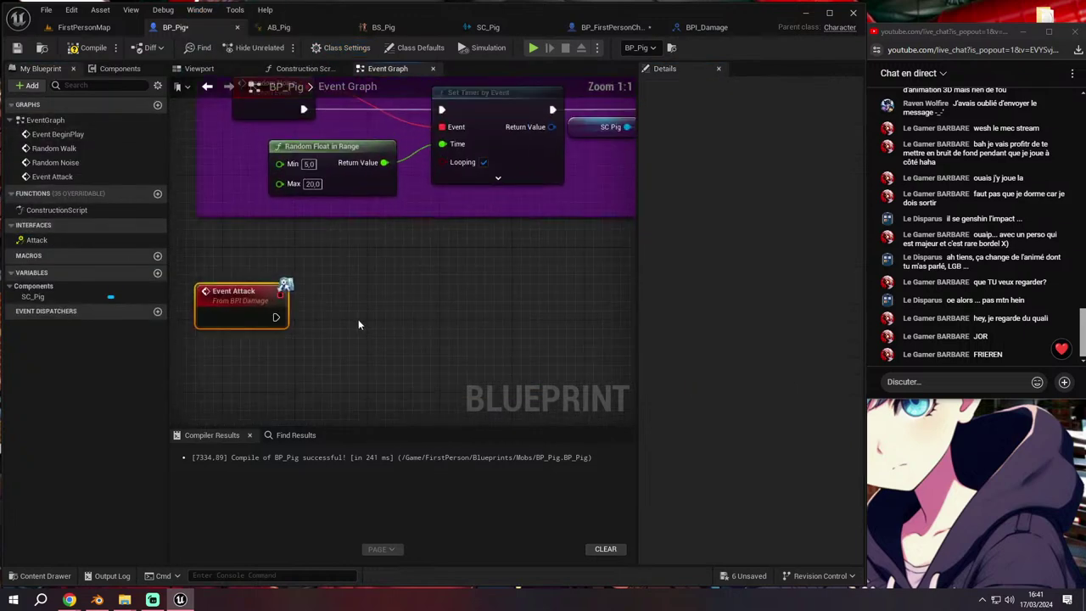
{"action": "left_click_drag", "start_coordinate": [335, 326], "coordinate": [468, 329]}
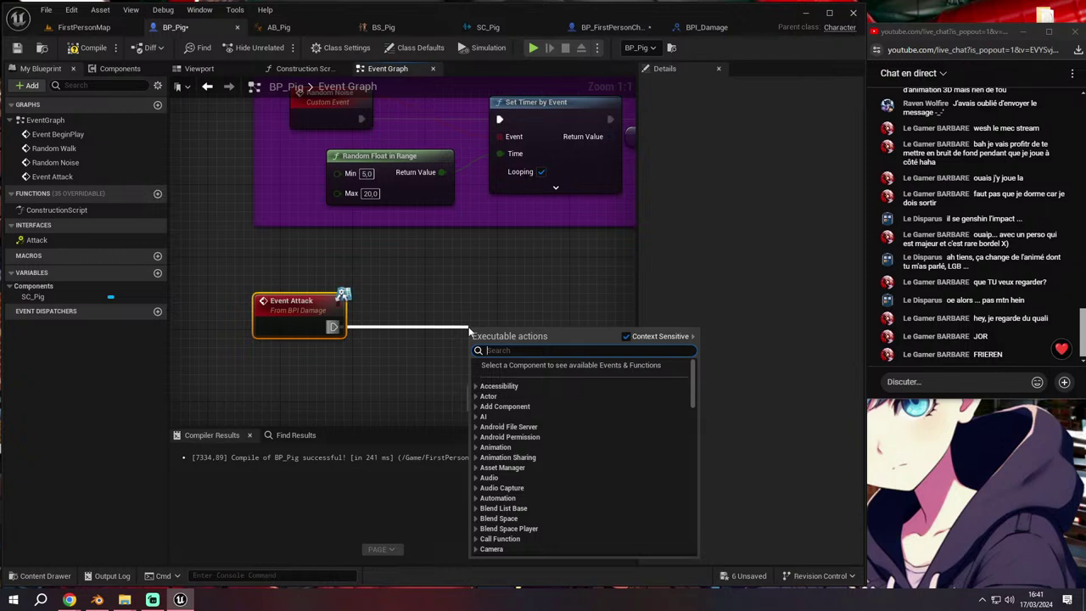
Search 'damage' from the wire and add an Apply Damage node triggered by Event Attack
{"action": "type", "text": "an"}
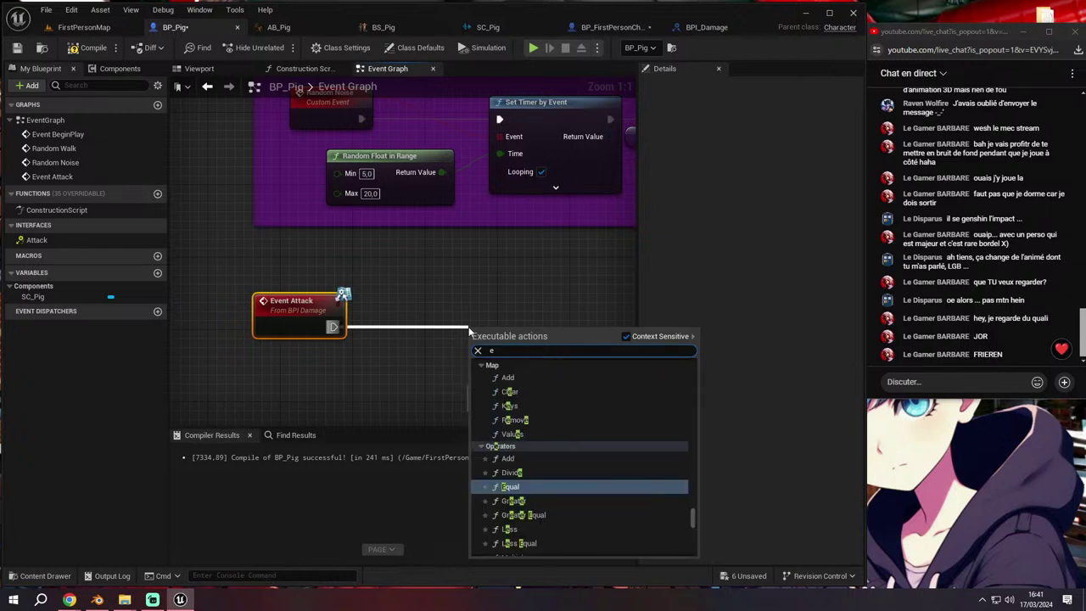
{"action": "type", "text": "y dam"}
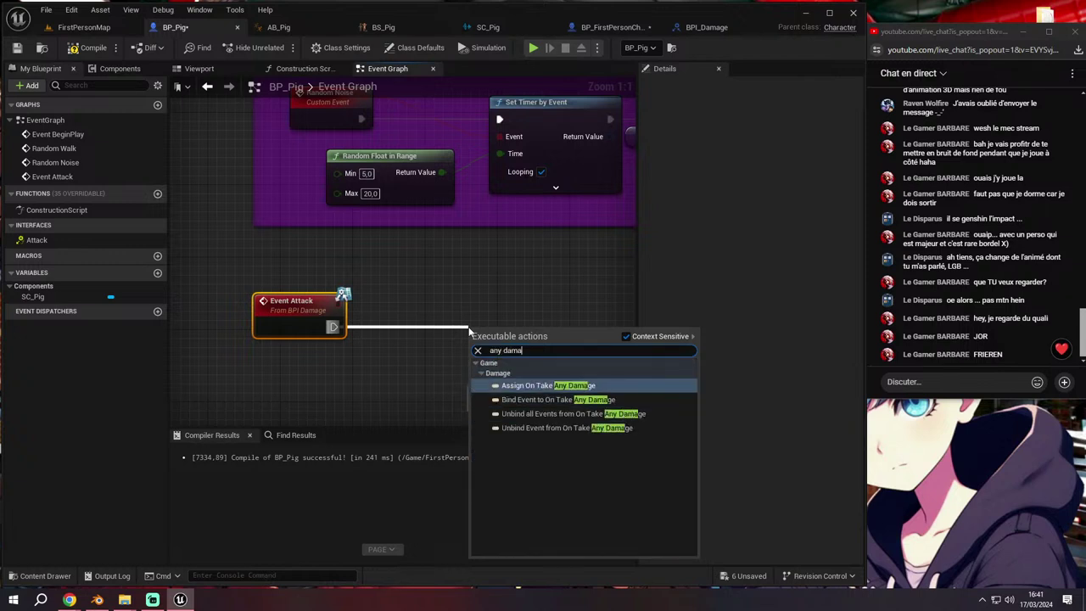
{"action": "key", "text": "ctrl+a"}
{"action": "type", "text": "damag"}
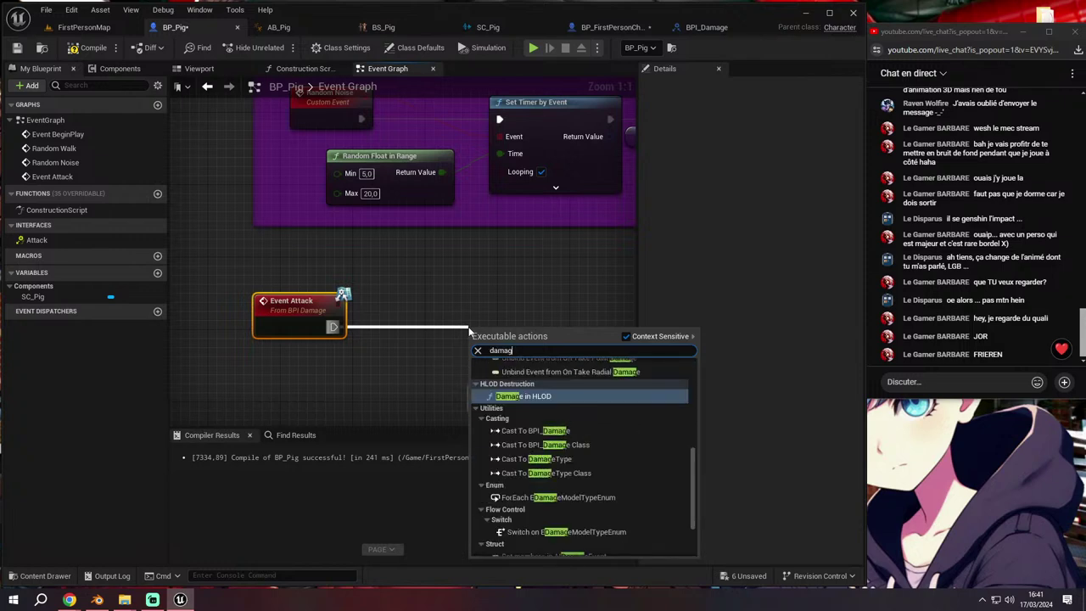
{"action": "type", "text": "e pl"}
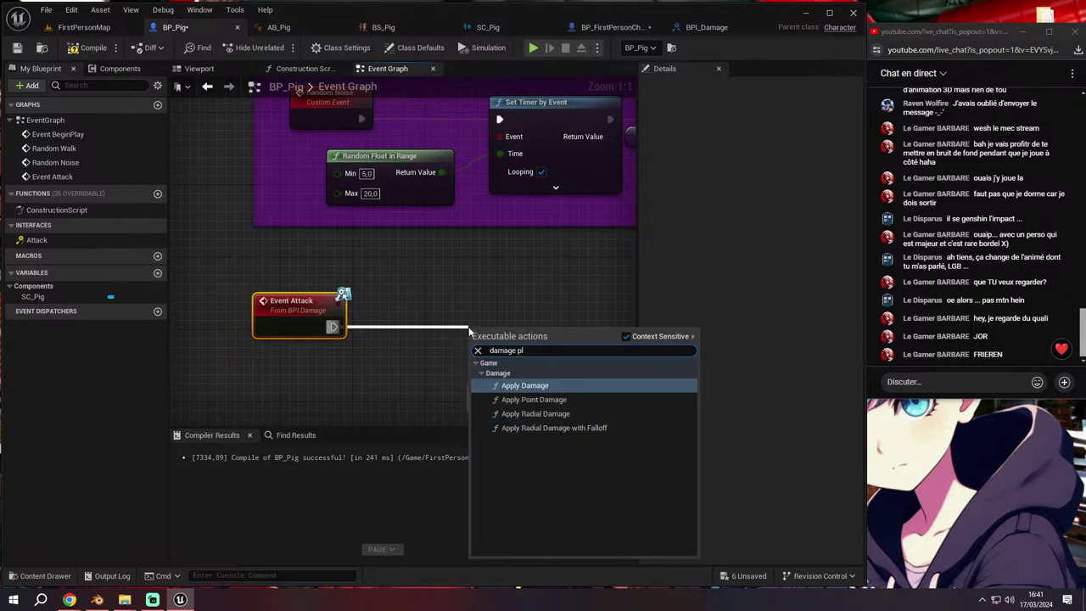
{"action": "left_click", "coordinate": [526, 386]}
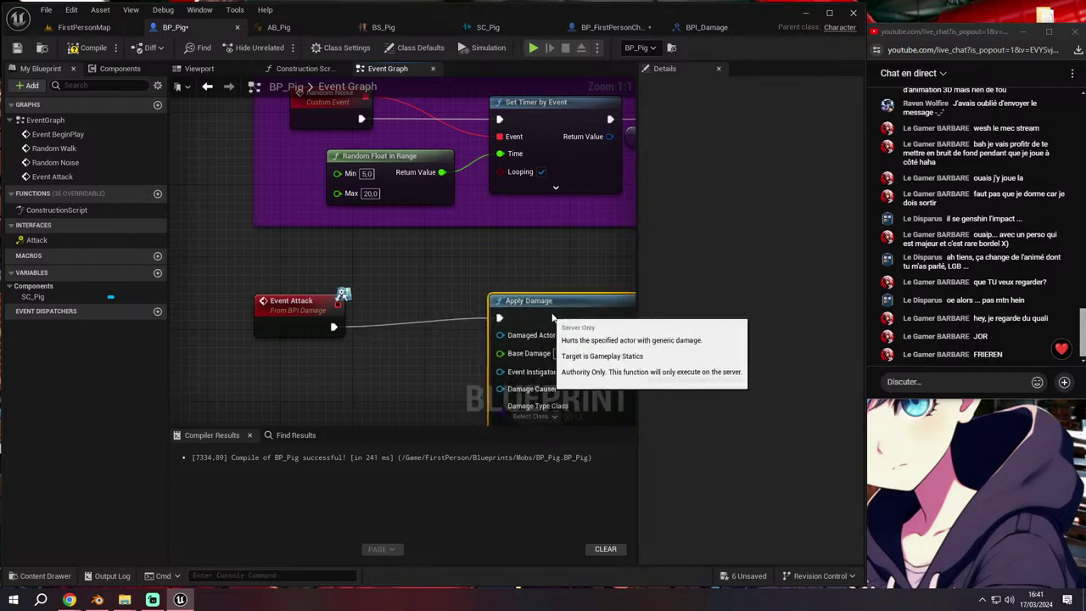
{"action": "right_click_drag", "start_coordinate": [560, 321], "coordinate": [490, 246]}
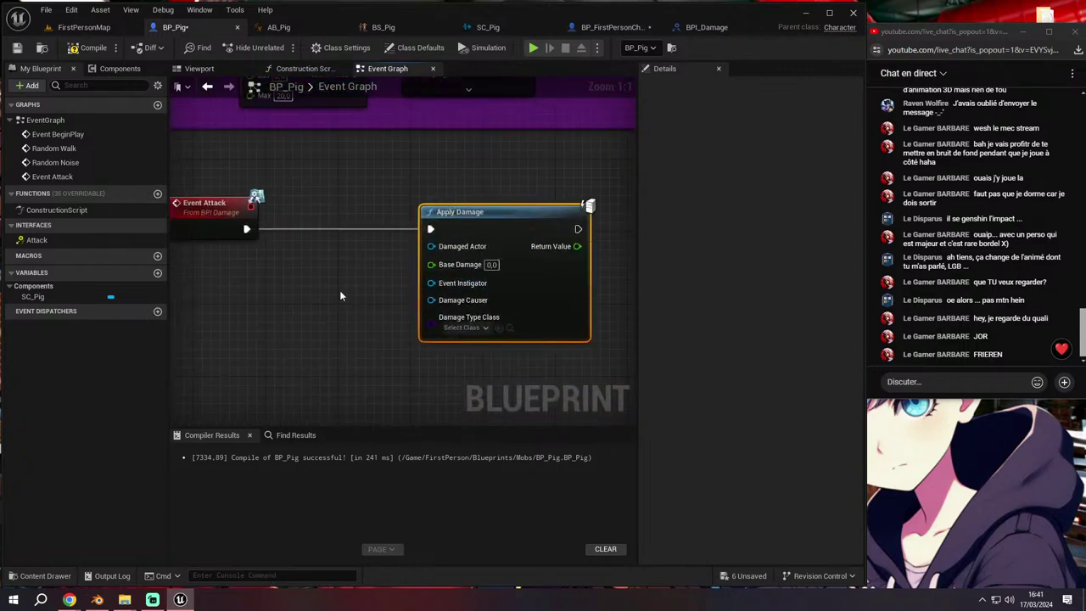
{"action": "right_click_drag", "start_coordinate": [340, 292], "coordinate": [391, 287]}
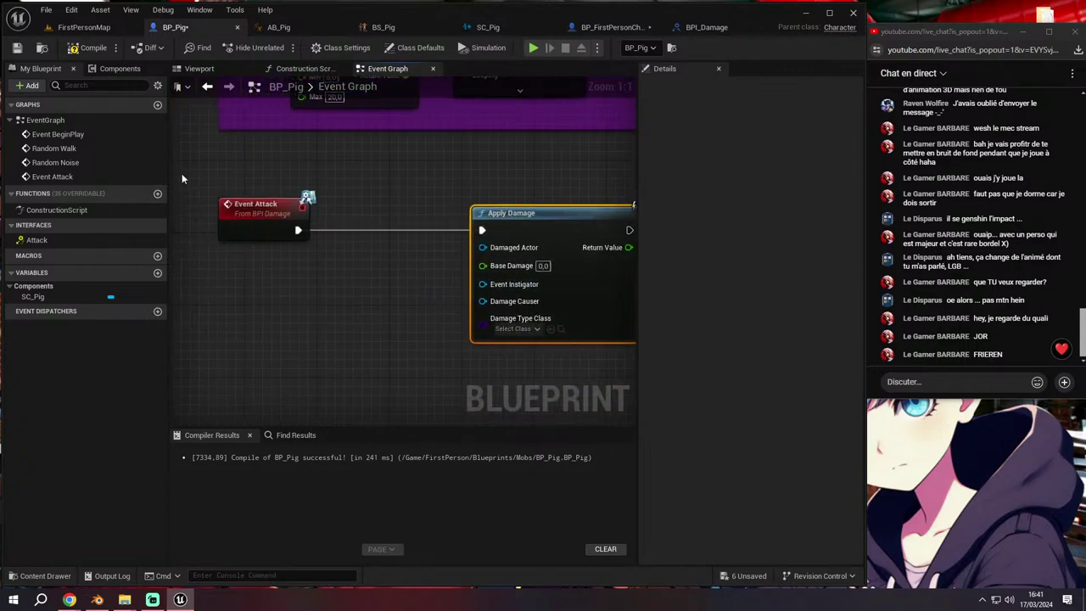
{"action": "left_click", "coordinate": [115, 68]}
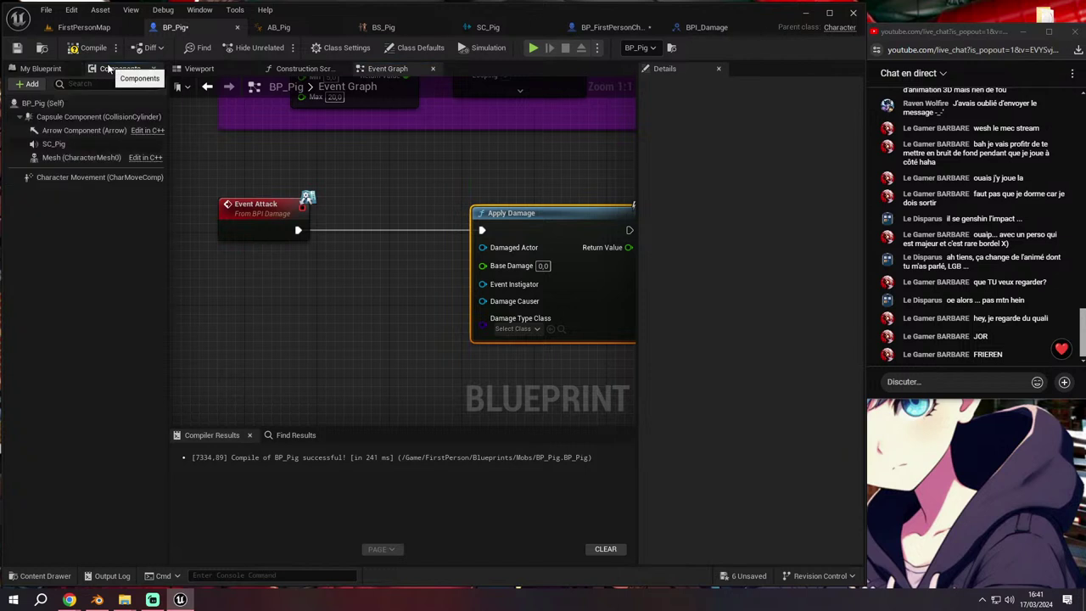
{"action": "left_click", "coordinate": [46, 69]}
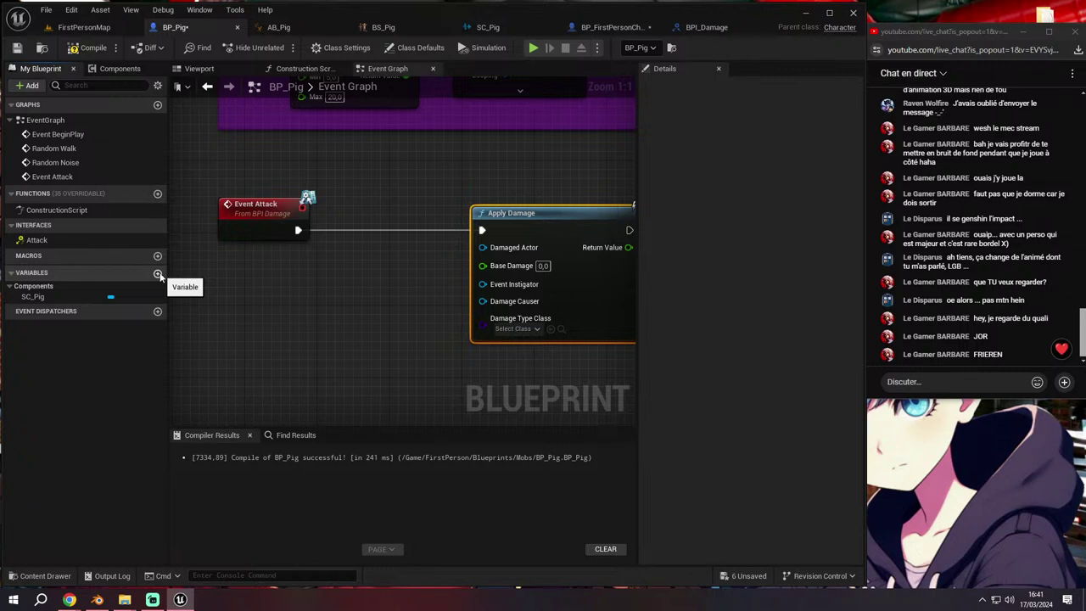
Add a Float variable Max_Health with default value 3 and compile BP_Pig
{"action": "left_click", "coordinate": [158, 274]}
{"action": "type", "text": "Max_Health"}
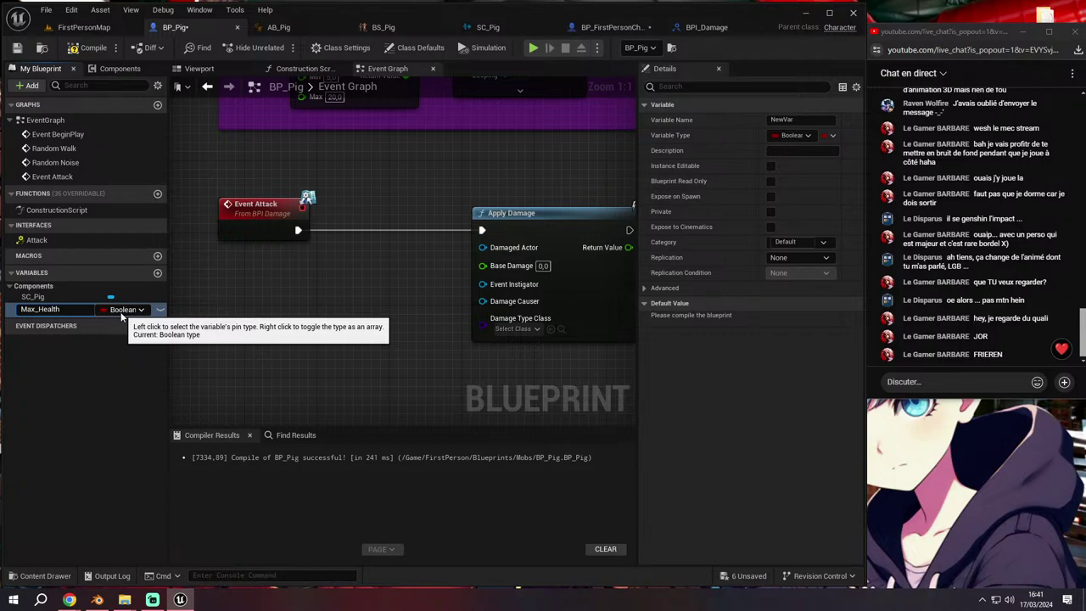
{"action": "key", "text": "Return"}
{"action": "left_click", "coordinate": [123, 310]}
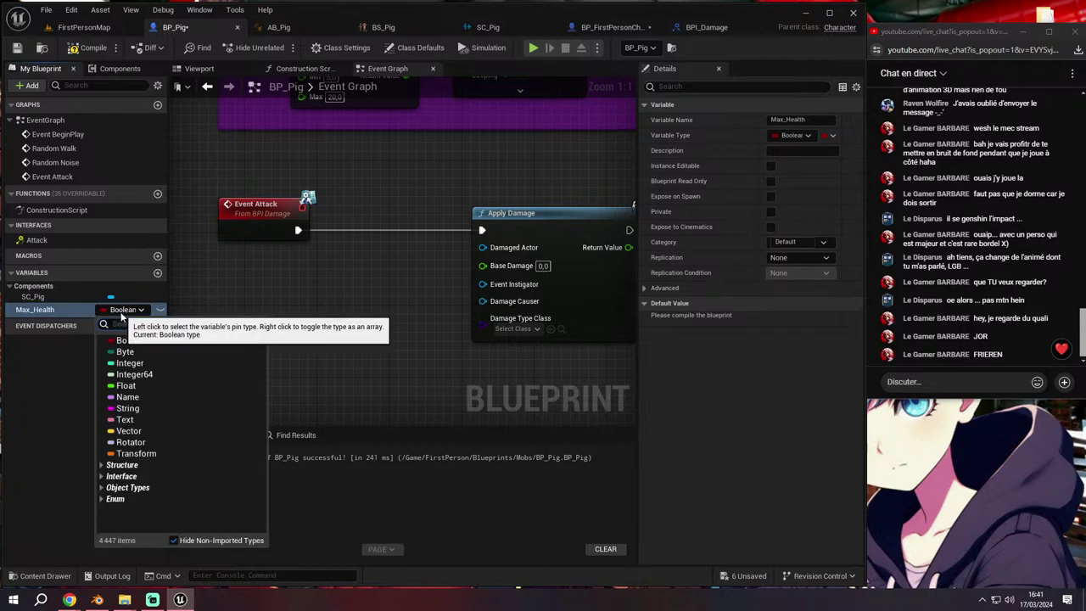
{"action": "left_click", "coordinate": [127, 386]}
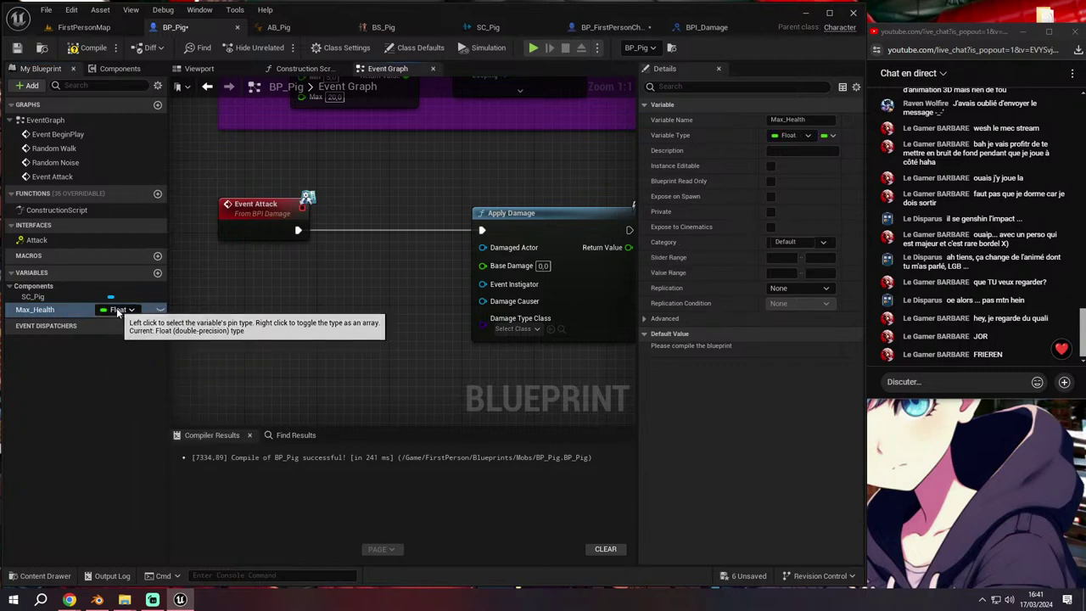
{"action": "left_click", "coordinate": [87, 47]}
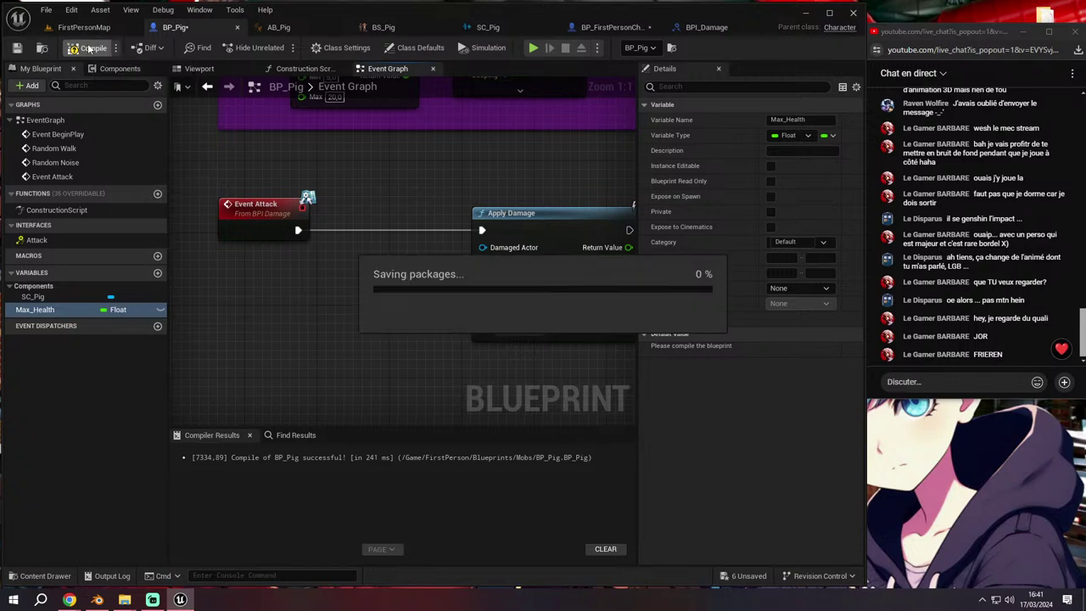
{"action": "left_click", "coordinate": [786, 348]}
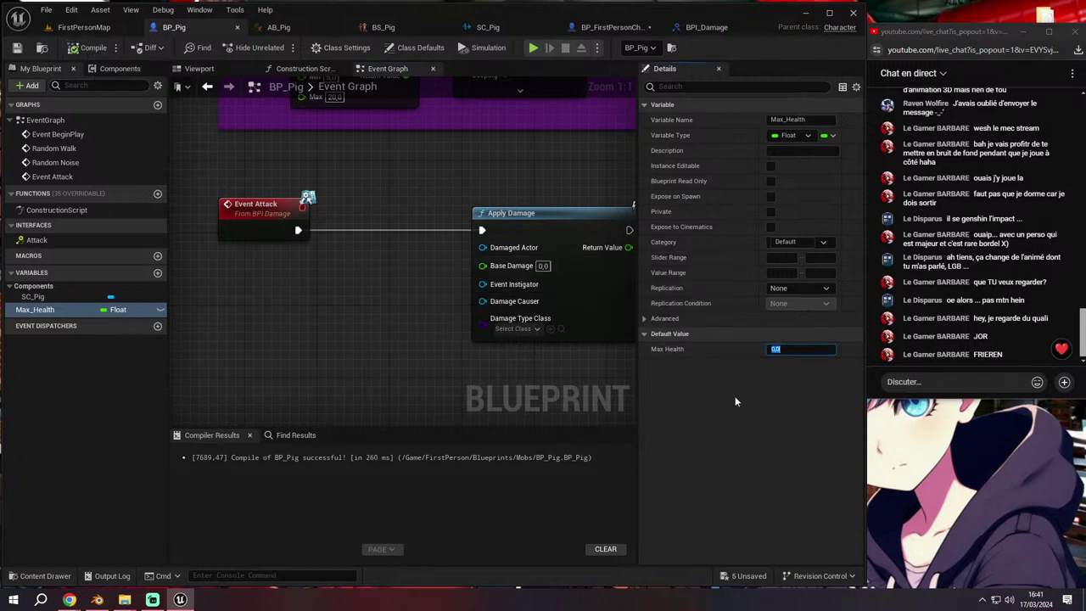
{"action": "key", "text": "Return"}
Duplicate Max_Health as a Float variable named Current_Health and compile
{"action": "left_click", "coordinate": [158, 274]}
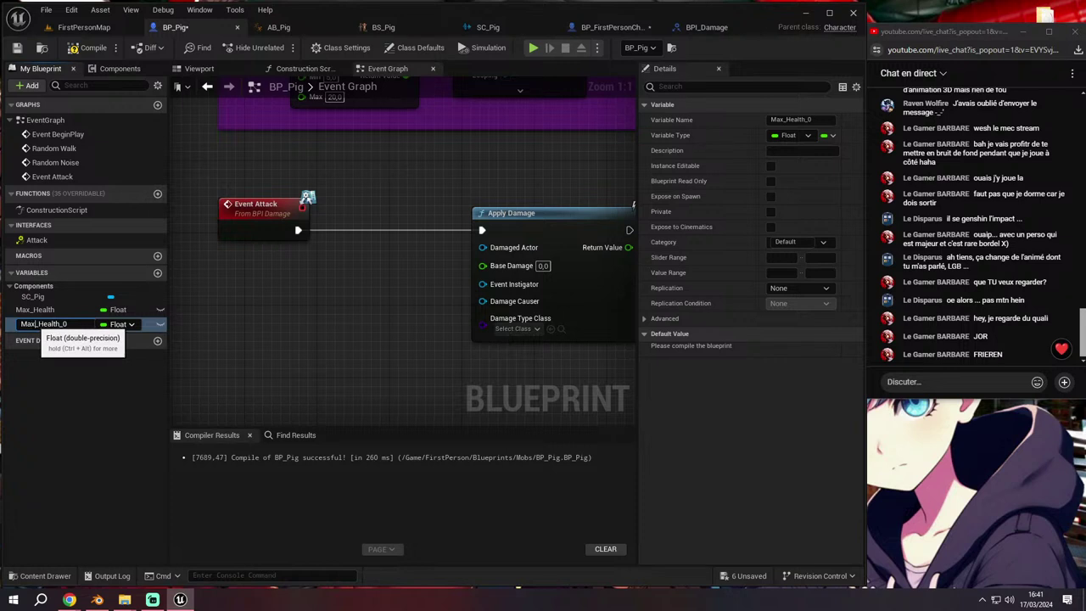
{"action": "left_click_drag", "start_coordinate": [36, 324], "coordinate": [13, 323]}
{"action": "type", "text": "Current"}
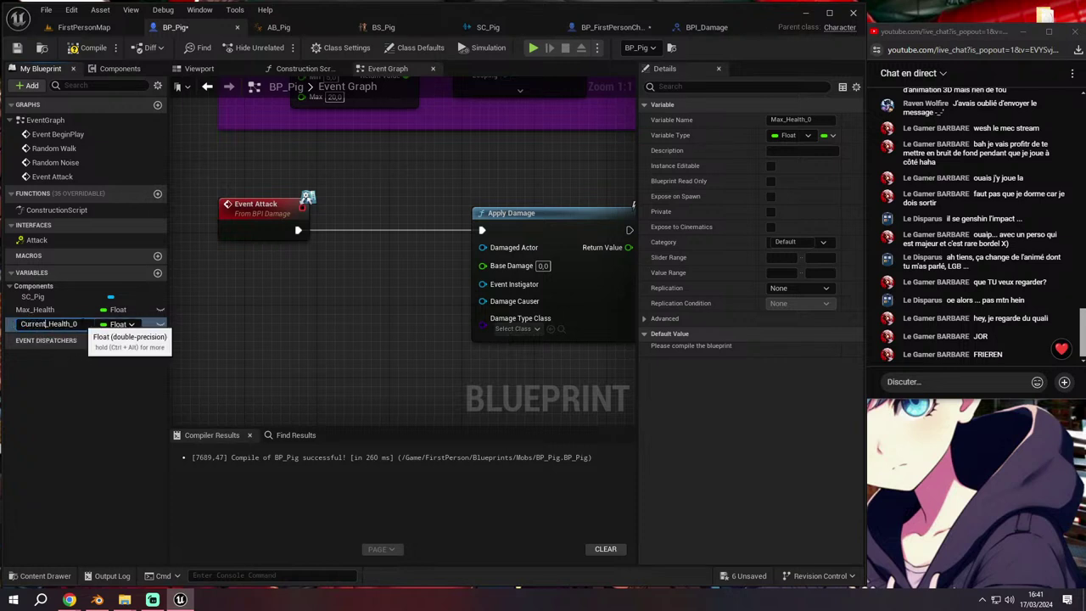
{"action": "key", "text": "BackSpace"}
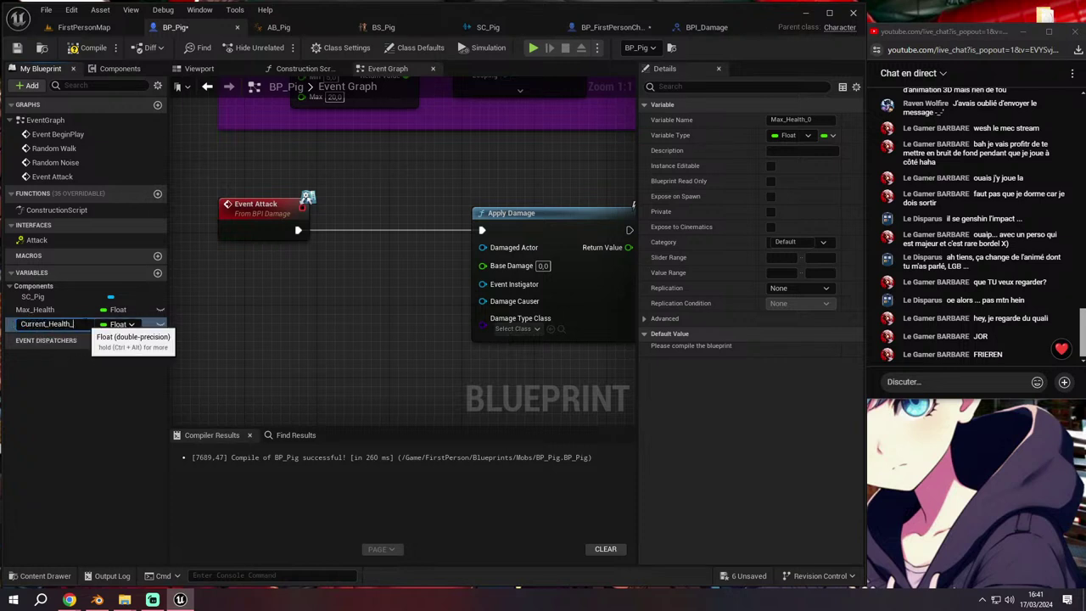
{"action": "key", "text": "Return"}
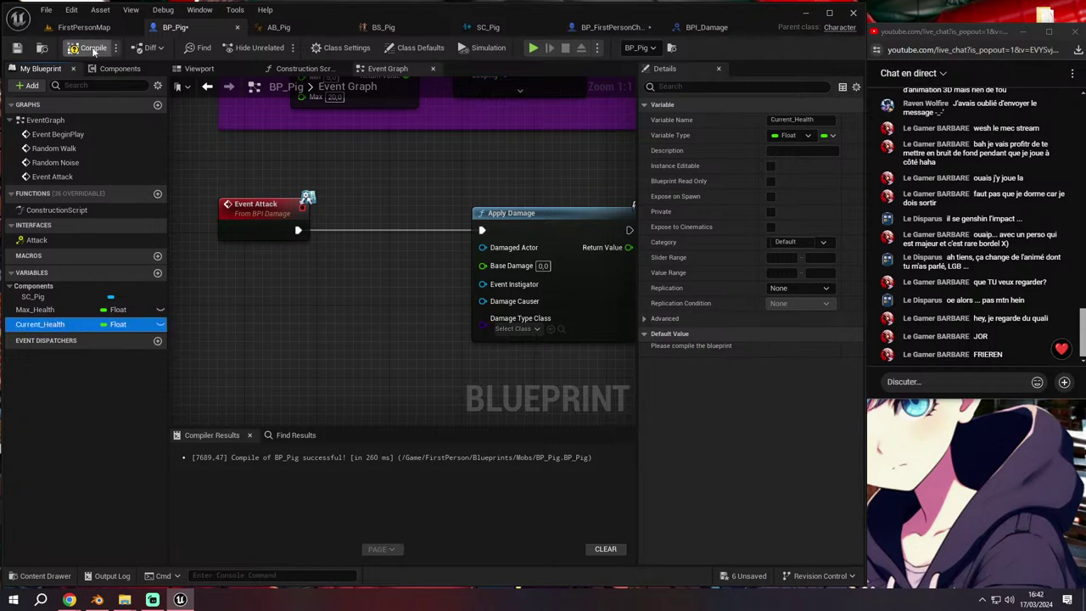
{"action": "left_click", "coordinate": [88, 48]}
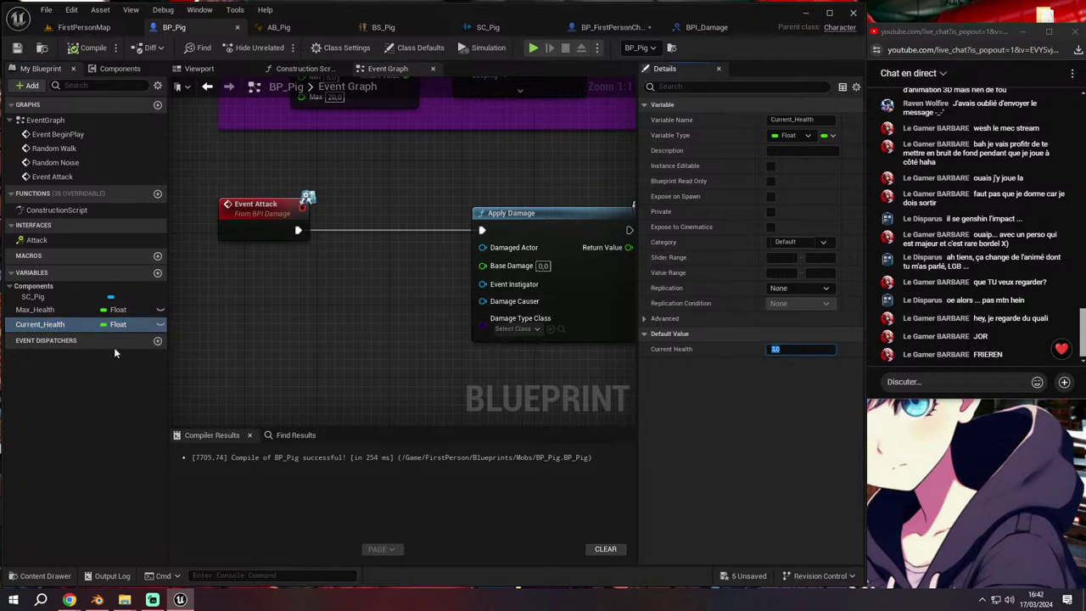
{"action": "left_click", "coordinate": [58, 313]}
{"action": "left_click", "coordinate": [47, 324]}
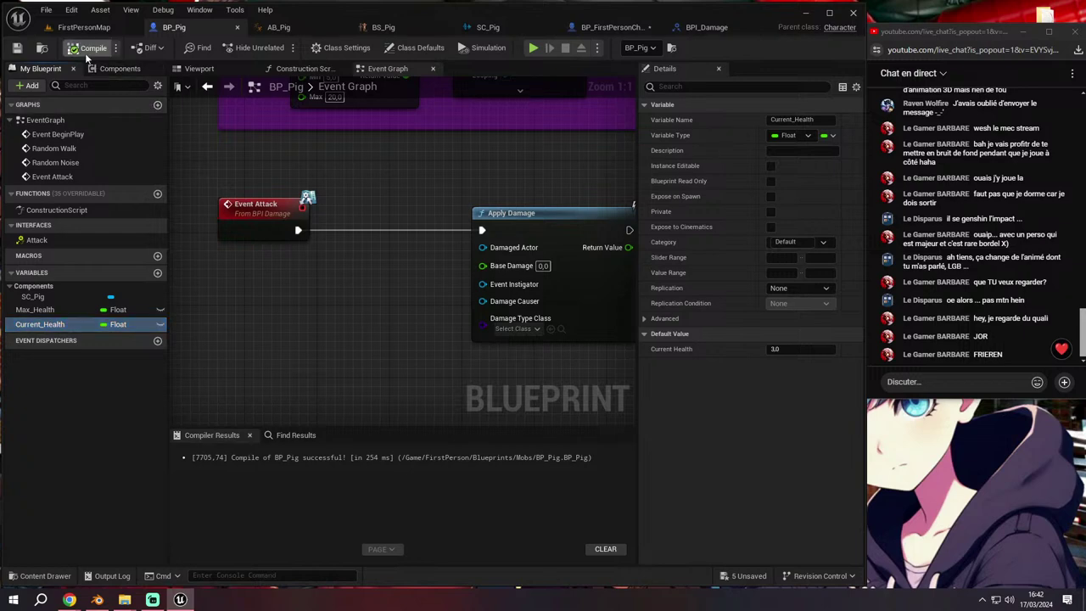
{"action": "right_click_drag", "start_coordinate": [394, 366], "coordinate": [360, 363]}
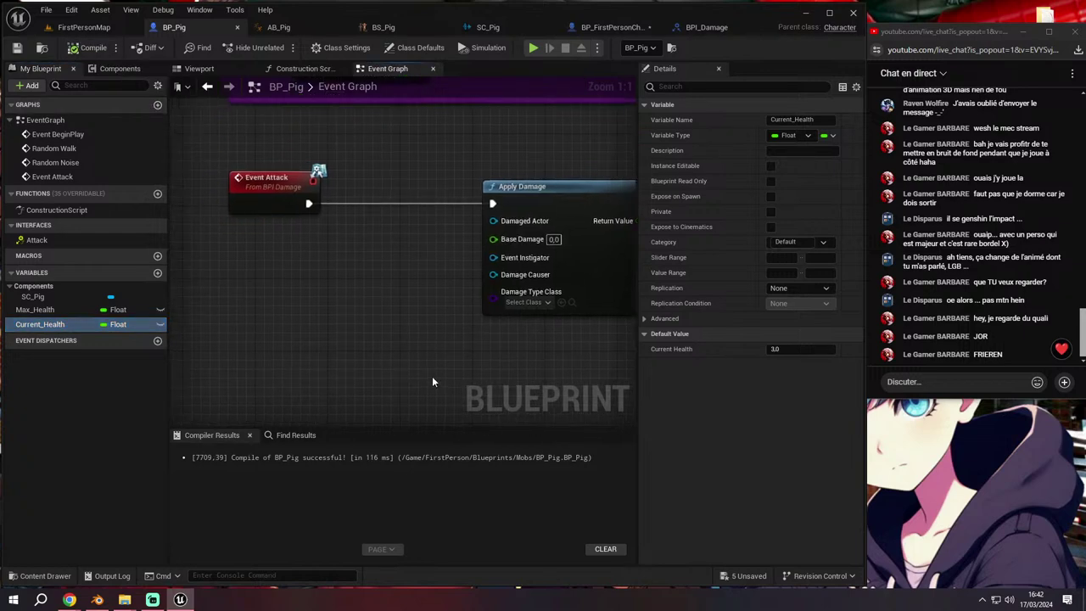
Set Apply Damage's Base Damage to 1.0
{"action": "right_click_drag", "start_coordinate": [361, 320], "coordinate": [393, 345]}
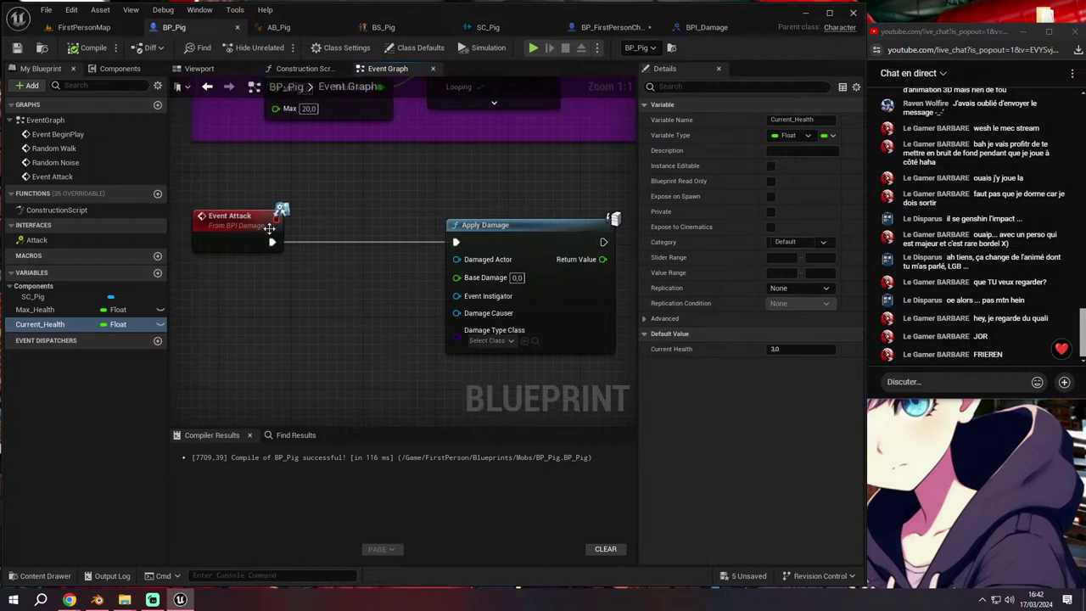
{"action": "right_click_drag", "start_coordinate": [389, 306], "coordinate": [369, 292]}
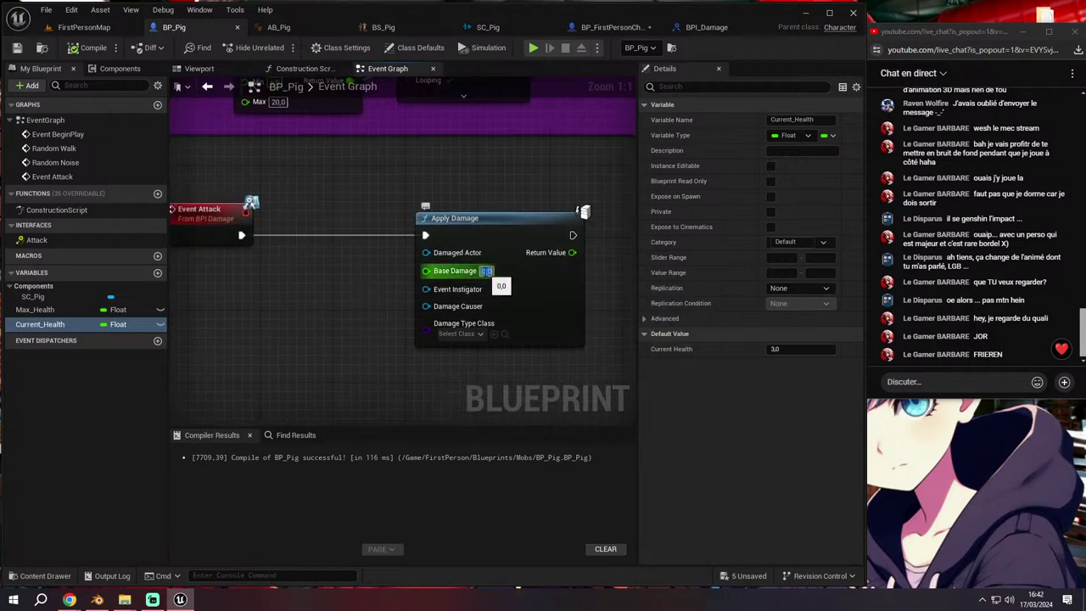
{"action": "type", "text": "1"}
{"action": "key", "text": "Return"}
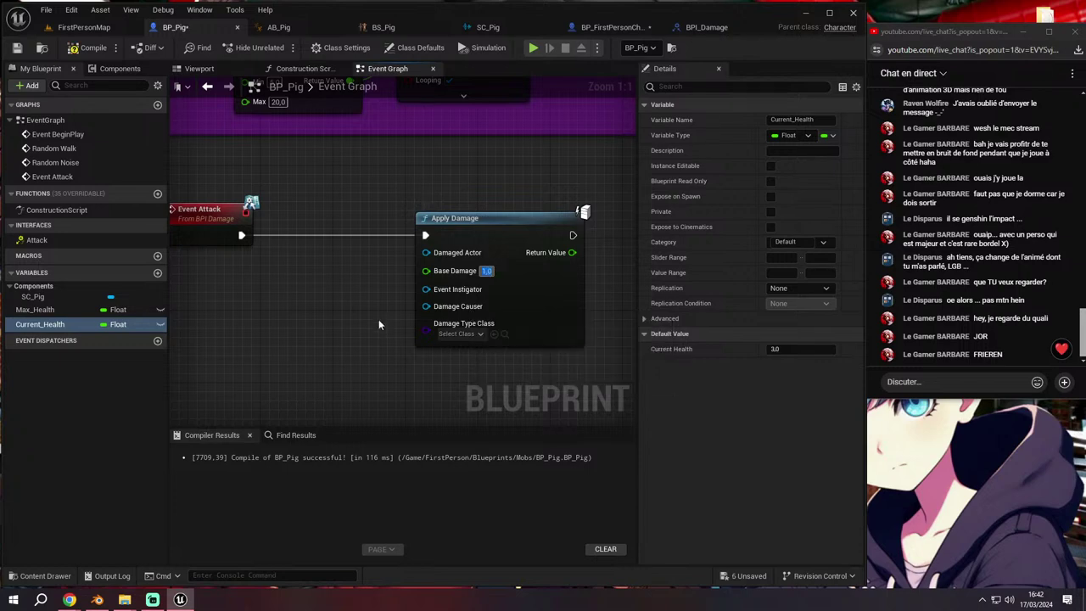
Connect a Self reference to Apply Damage's Damaged Actor input
{"action": "left_click_drag", "start_coordinate": [426, 252], "coordinate": [377, 251]}
{"action": "type", "text": "self"}
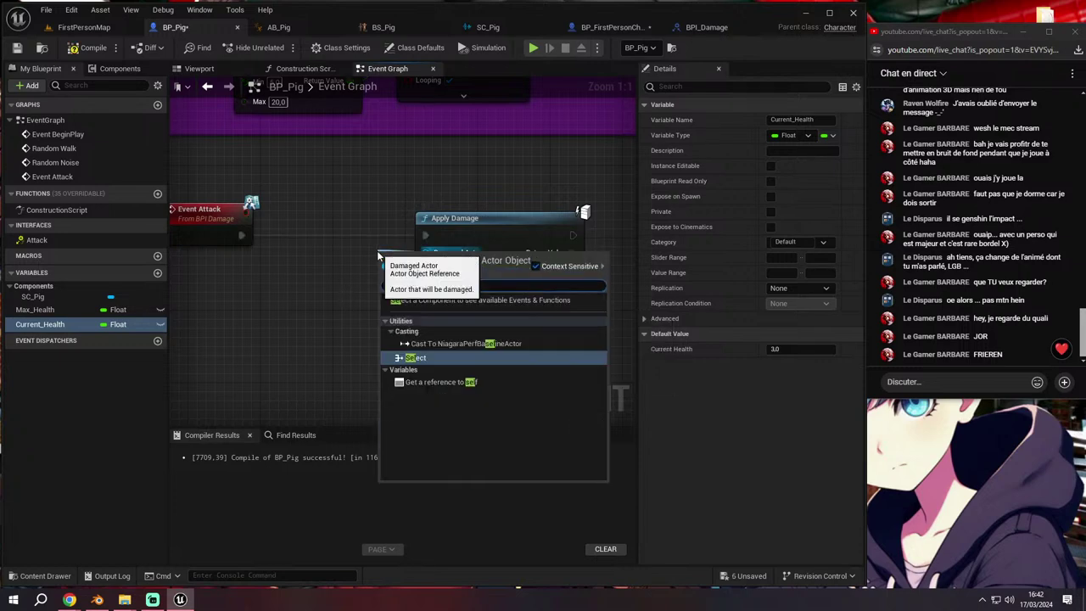
{"action": "key", "text": "Return"}
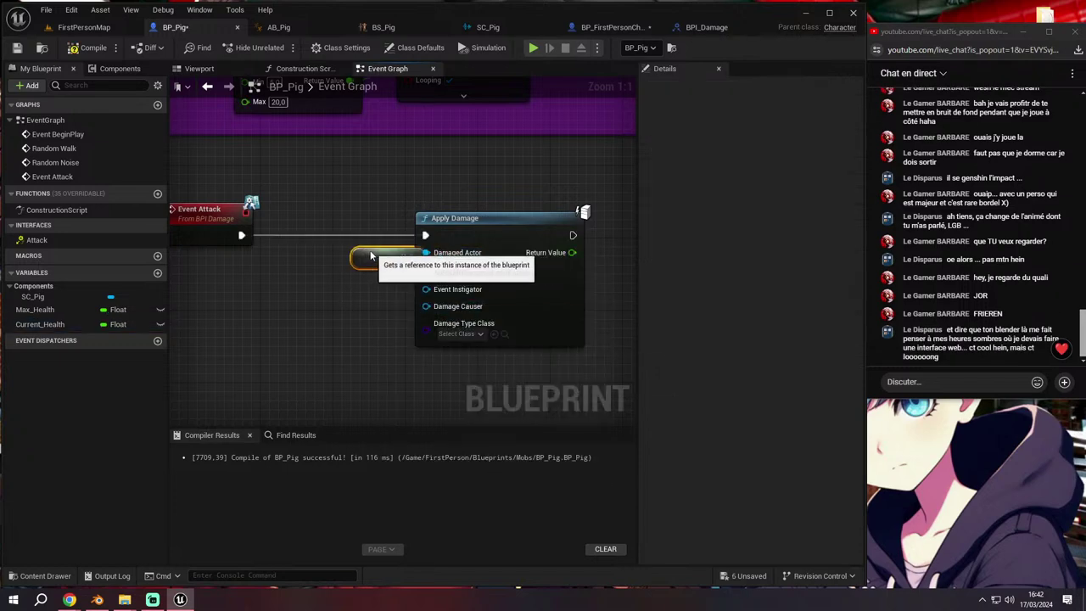
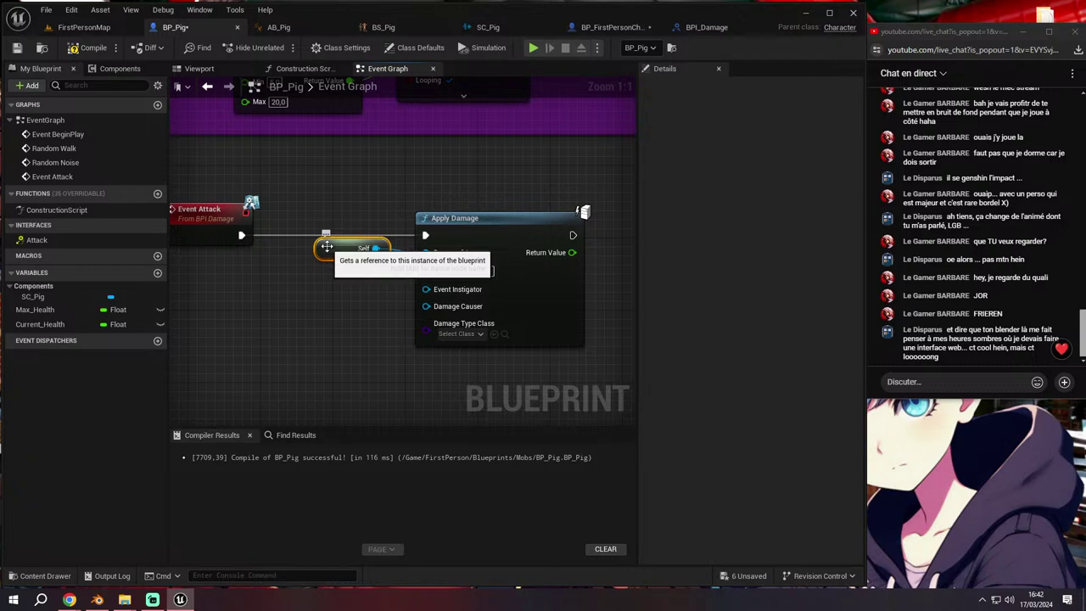
Select the Event Attack, Self and Apply Damage nodes and compile BP_Pig
{"action": "right_click_drag", "start_coordinate": [326, 246], "coordinate": [373, 242]}
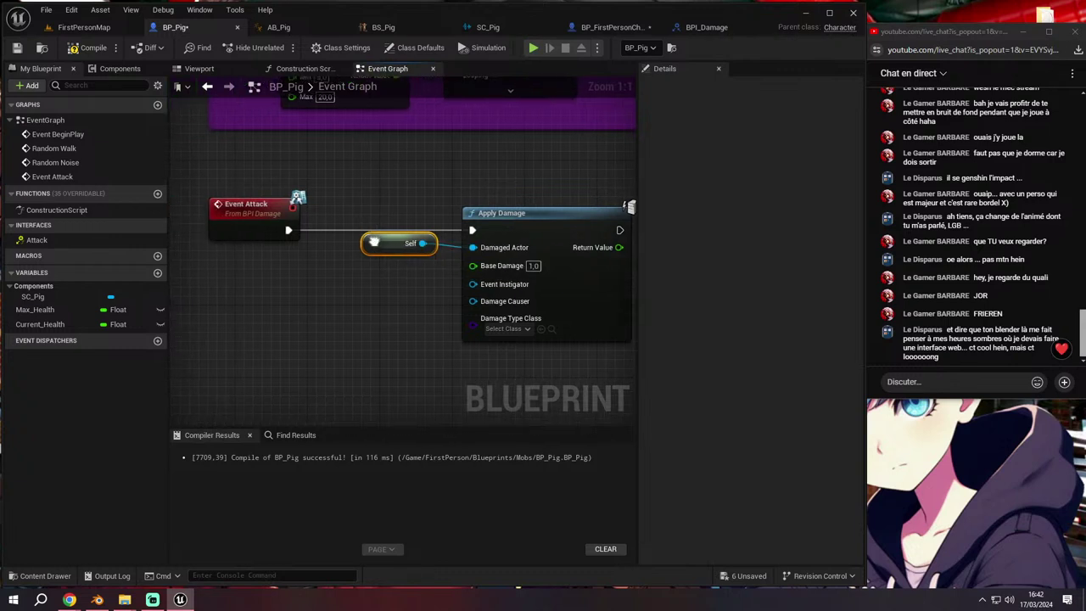
{"action": "key", "text": "ctrl+a"}
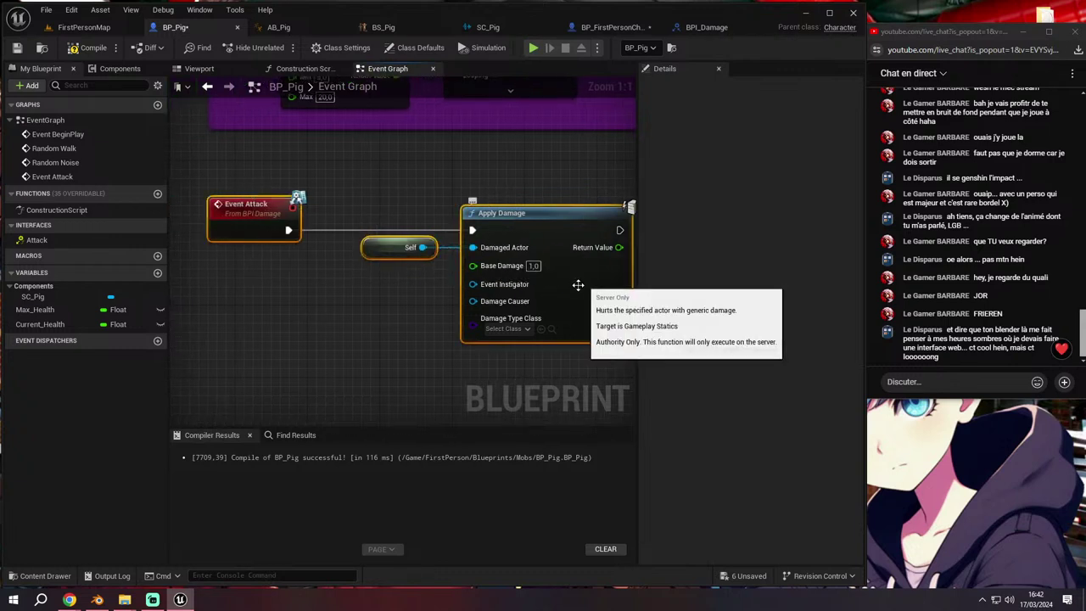
{"action": "mouse_move", "coordinate": [502, 309]}
{"action": "right_mouse_down"}
{"action": "mouse_move", "coordinate": [478, 316]}
{"action": "mouse_move", "coordinate": [483, 330]}
{"action": "right_mouse_up"}
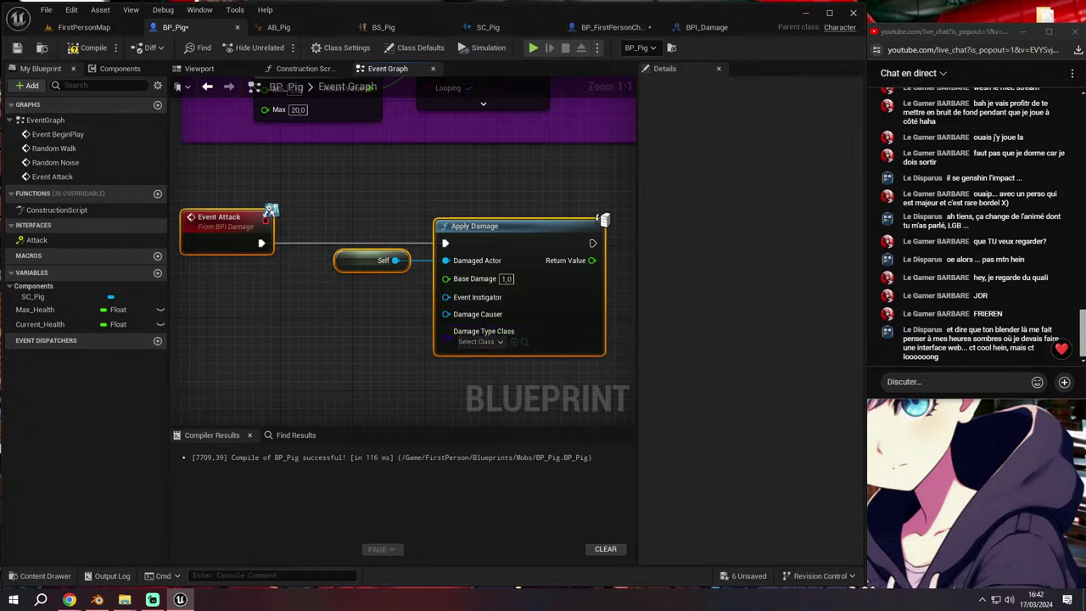
{"action": "left_click", "coordinate": [92, 48]}
Check the Apply Damage node's Damage Type Class options and pan to empty graph space
{"action": "left_click", "coordinate": [357, 317]}
{"action": "right_click_drag", "start_coordinate": [357, 318], "coordinate": [310, 298]}
{"action": "left_click", "coordinate": [451, 329]}
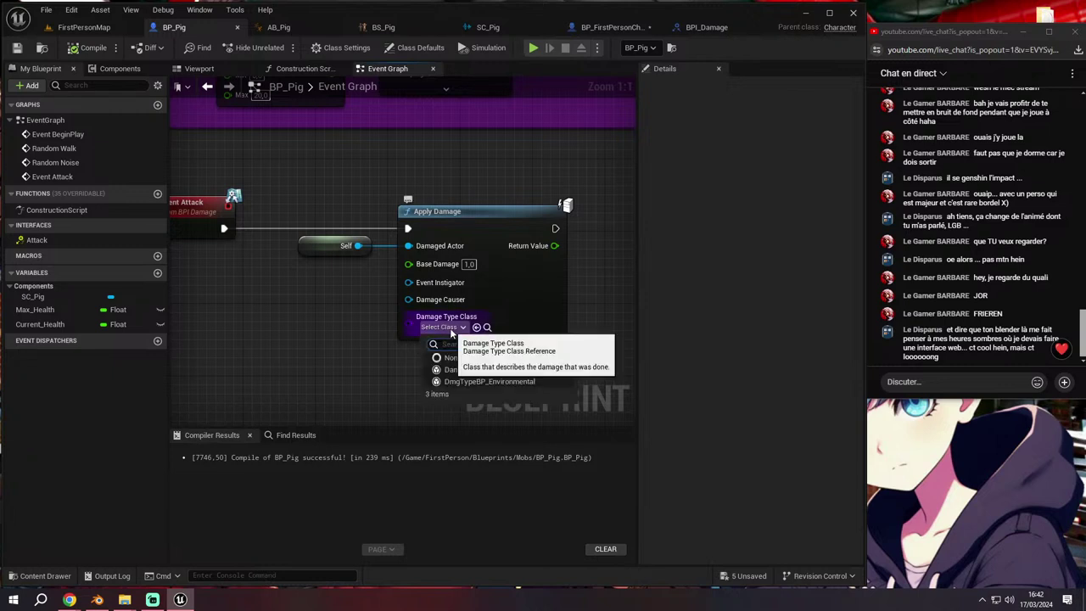
{"action": "mouse_move", "coordinate": [623, 300]}
{"action": "right_mouse_down"}
{"action": "mouse_move", "coordinate": [604, 323]}
{"action": "mouse_move", "coordinate": [552, 314]}
{"action": "right_mouse_up"}
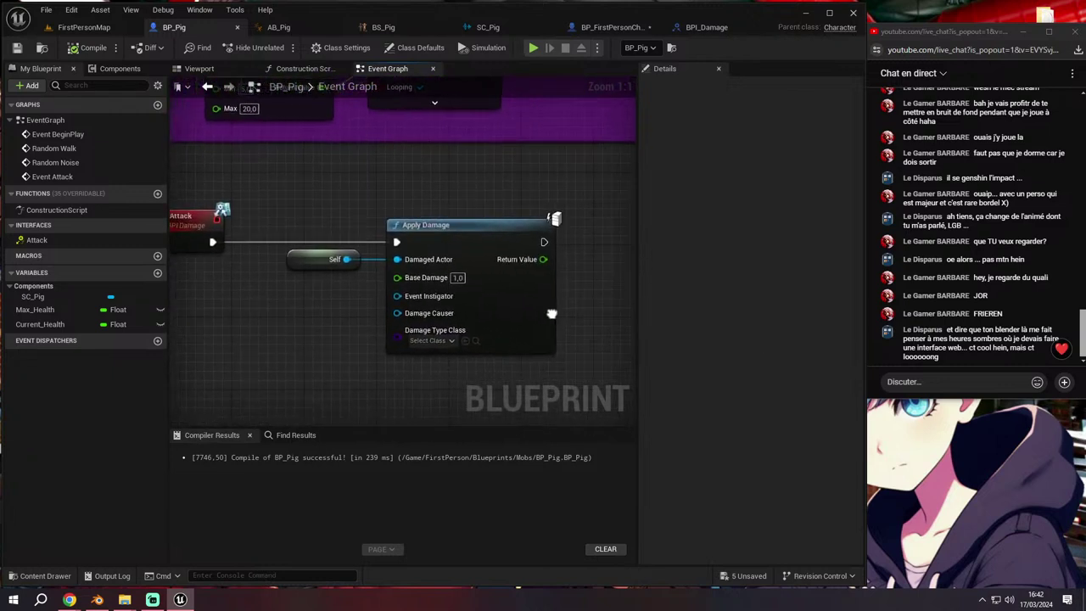
{"action": "right_click_drag", "start_coordinate": [551, 313], "coordinate": [615, 296]}
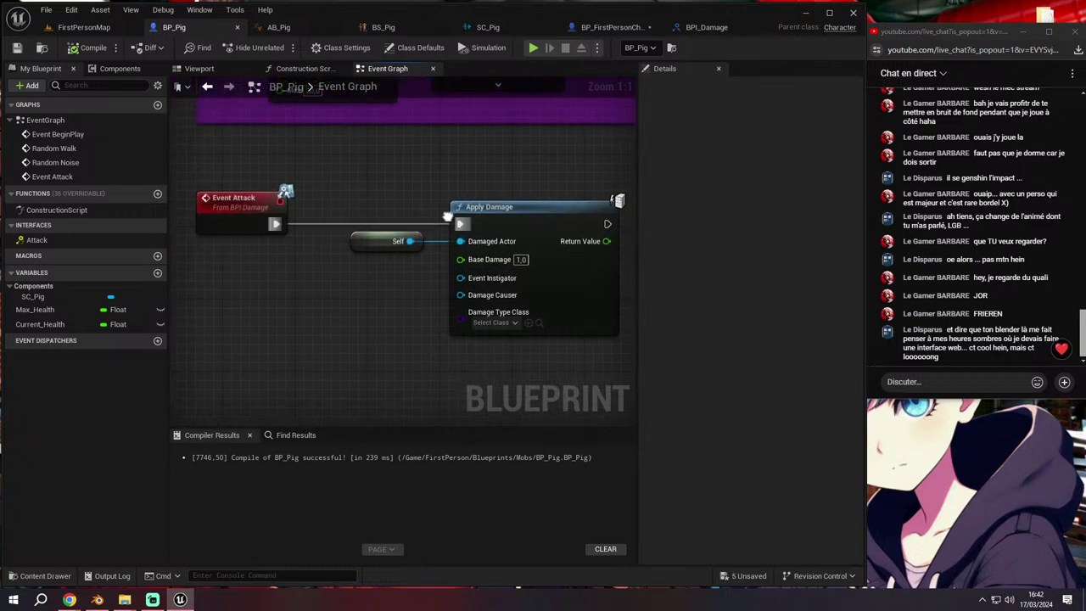
{"action": "right_click_drag", "start_coordinate": [383, 279], "coordinate": [415, 245]}
Add an Event AnyDamage node from an 'event' search and position it
{"action": "right_click", "coordinate": [282, 356]}
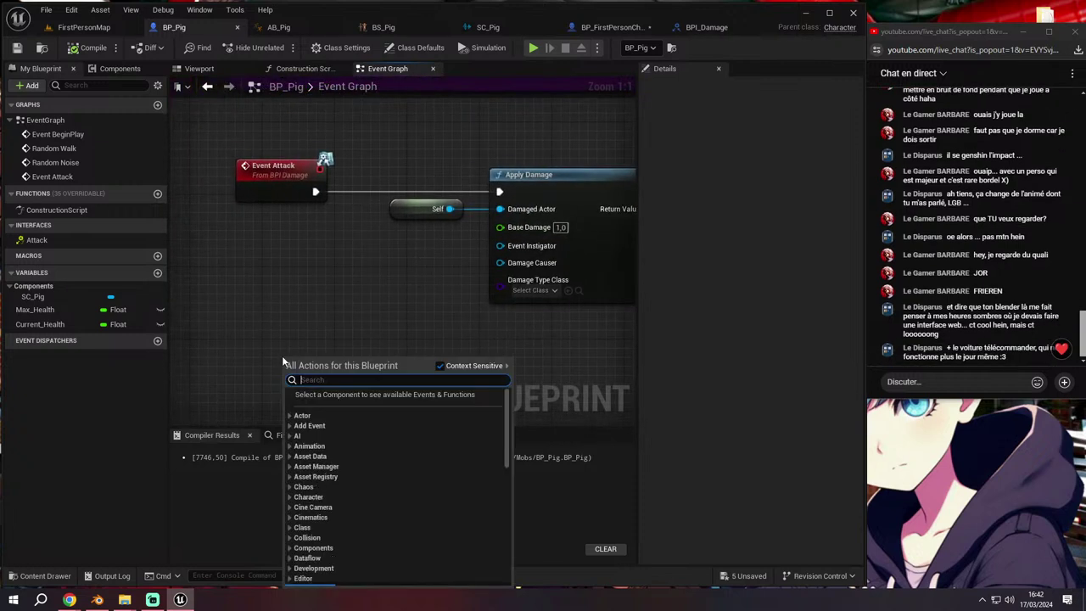
{"action": "type", "text": "event"}
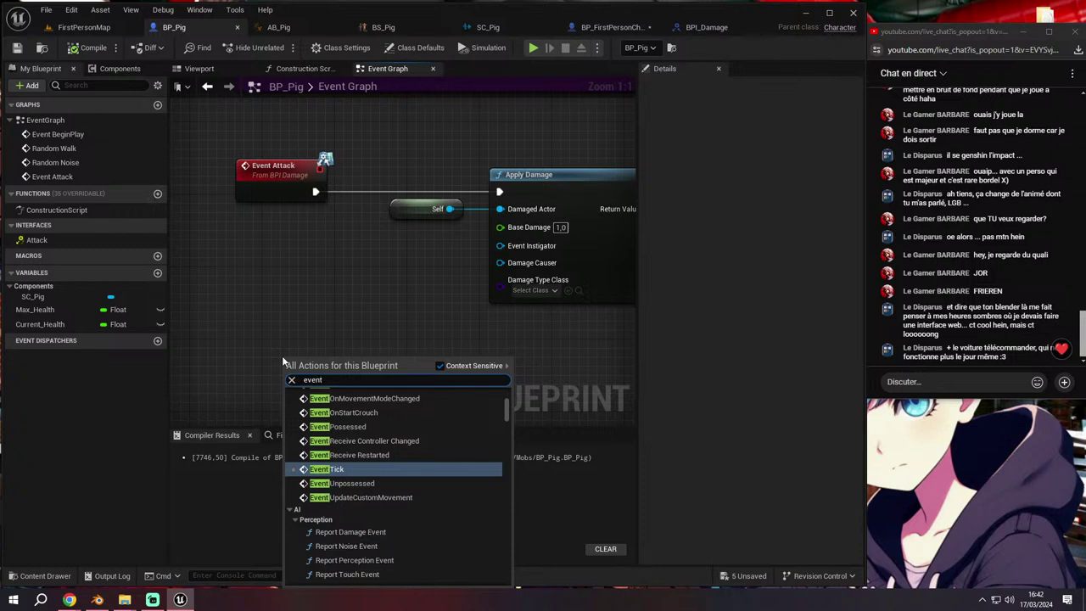
{"action": "scroll", "coordinate": [378, 499], "scroll_direction": "up", "scroll_amount": 2}
{"action": "scroll", "coordinate": [378, 499], "scroll_direction": "up", "scroll_amount": 3}
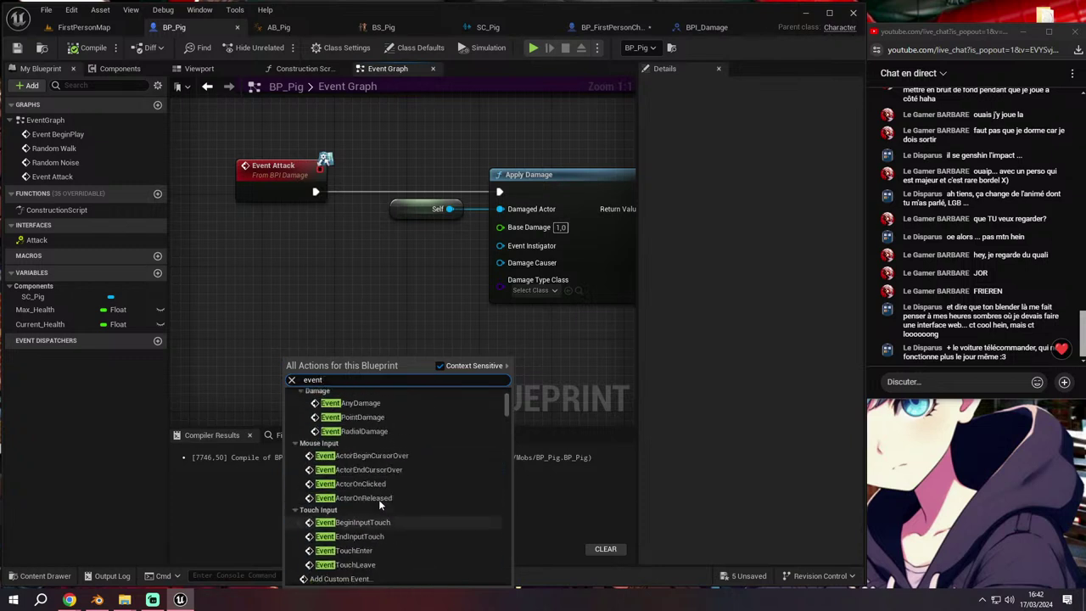
{"action": "scroll", "coordinate": [378, 499], "scroll_direction": "up", "scroll_amount": 2}
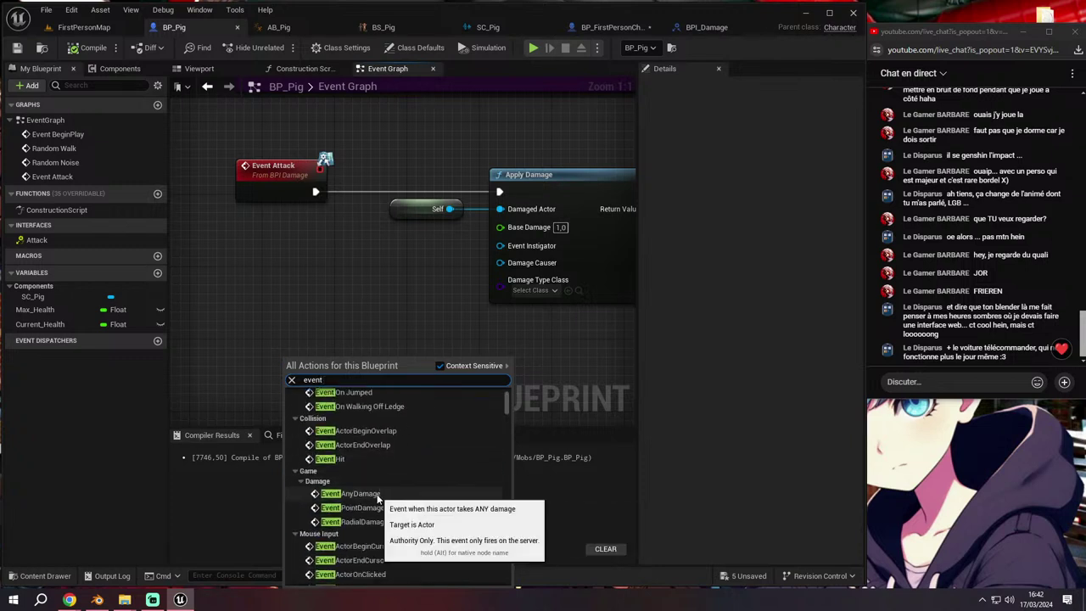
{"action": "left_click", "coordinate": [378, 498]}
{"action": "left_click_drag", "start_coordinate": [331, 365], "coordinate": [267, 291]}
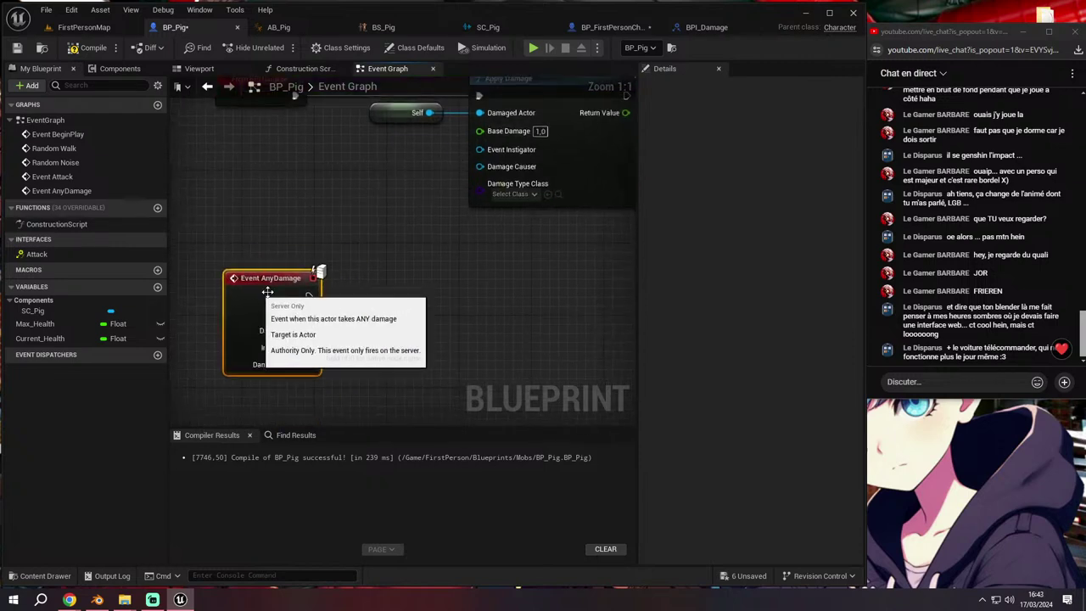
{"action": "right_click_drag", "start_coordinate": [268, 291], "coordinate": [278, 301]}
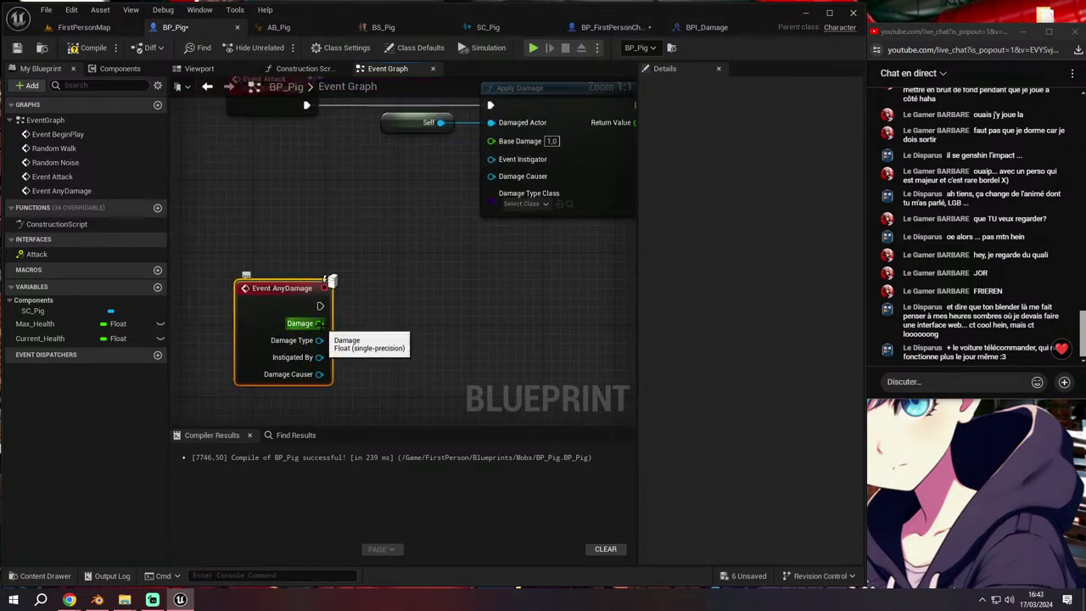
Feed AnyDamage's Damage into a new Subtract node and delete the stray SET Current Health node
{"action": "left_click_drag", "start_coordinate": [319, 324], "coordinate": [387, 333]}
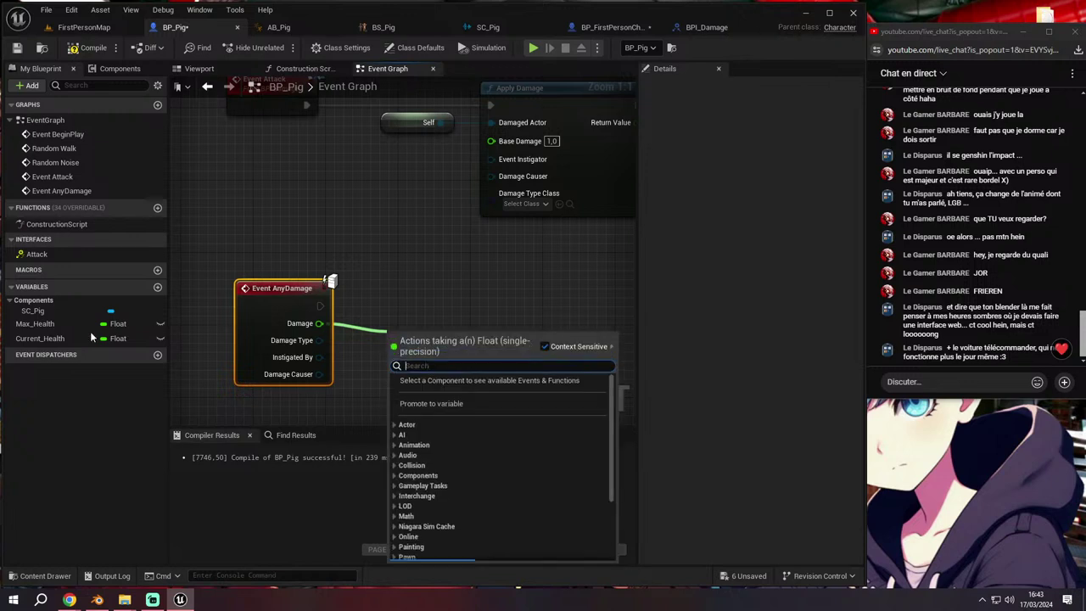
{"action": "left_click_drag", "start_coordinate": [40, 337], "coordinate": [423, 307]}
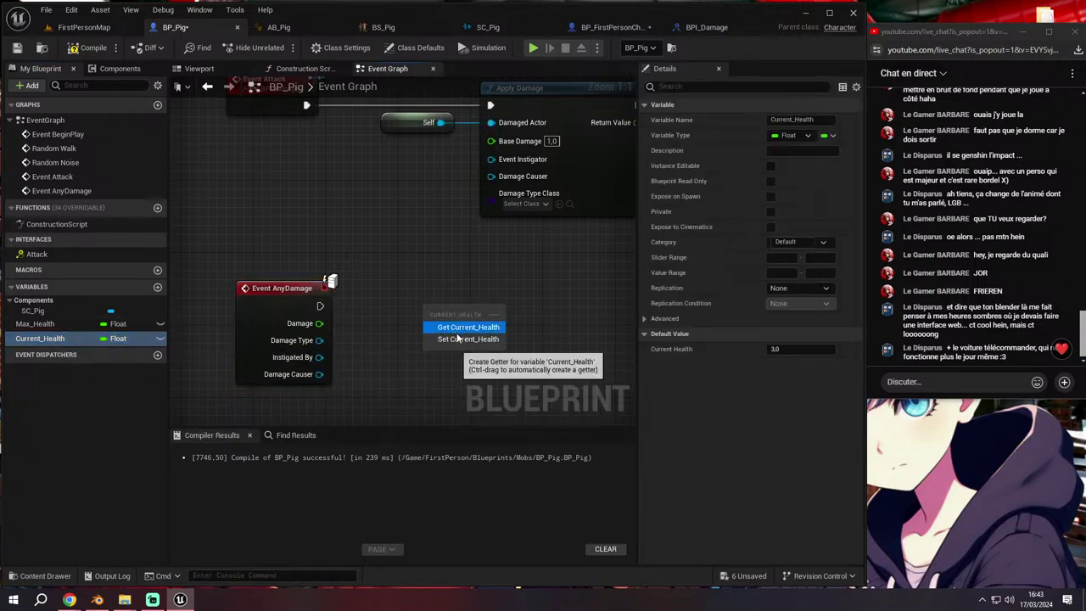
{"action": "left_click", "coordinate": [462, 339]}
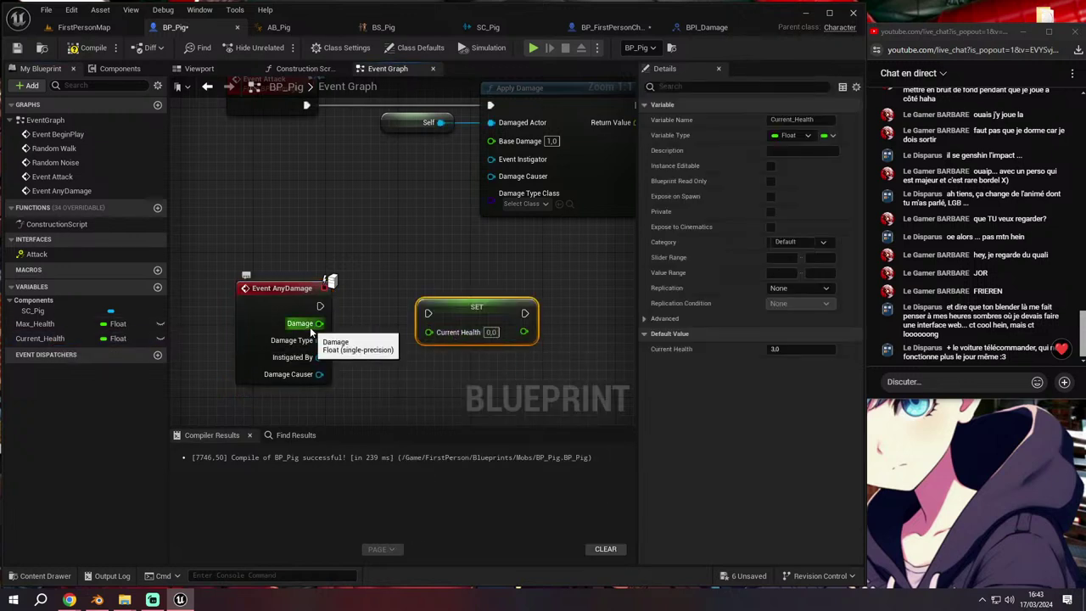
{"action": "left_click_drag", "start_coordinate": [458, 317], "coordinate": [485, 308]}
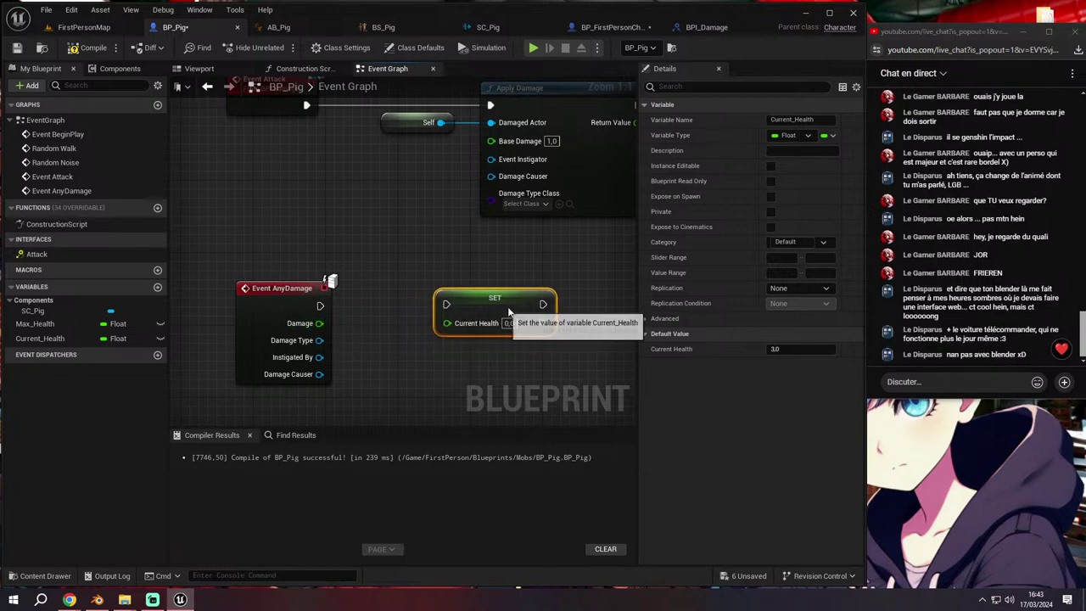
{"action": "left_click_drag", "start_coordinate": [319, 323], "coordinate": [373, 335]}
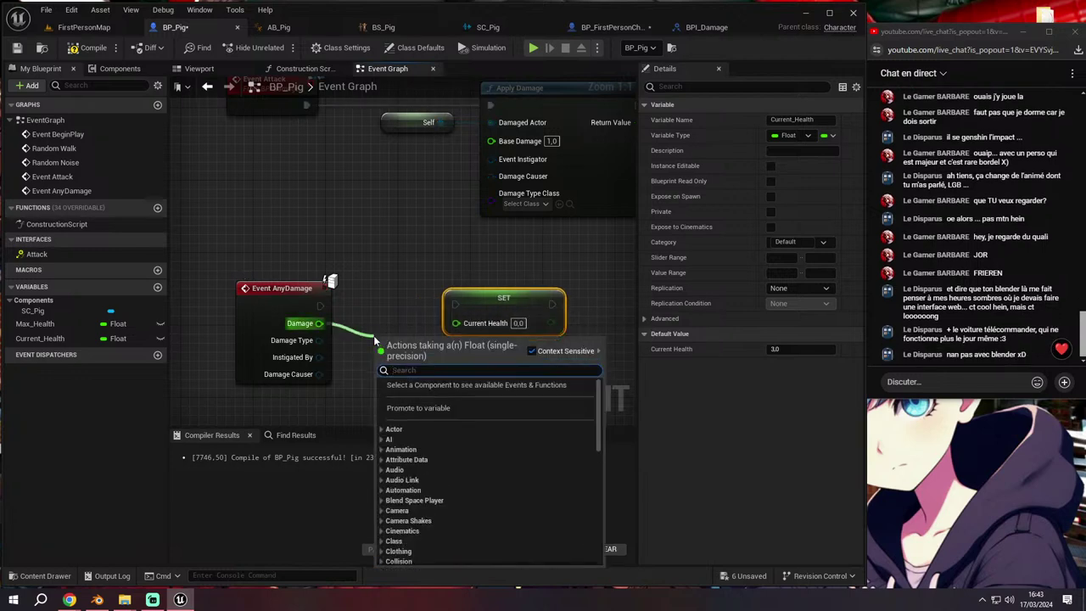
{"action": "type", "text": "subt"}
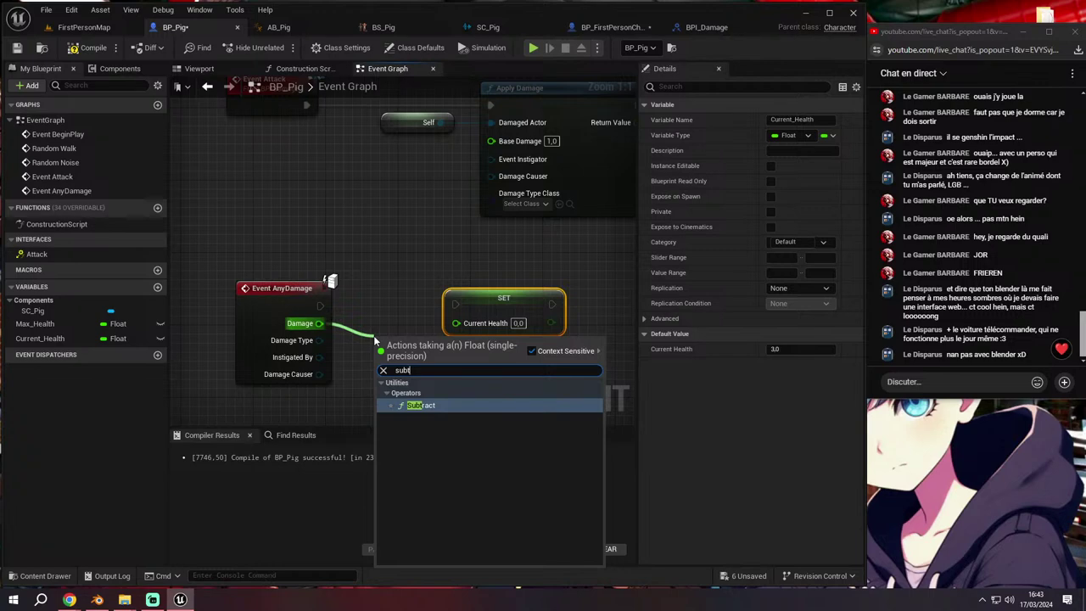
{"action": "left_click", "coordinate": [420, 404]}
{"action": "left_click", "coordinate": [497, 300]}
{"action": "key", "text": "Delete"}
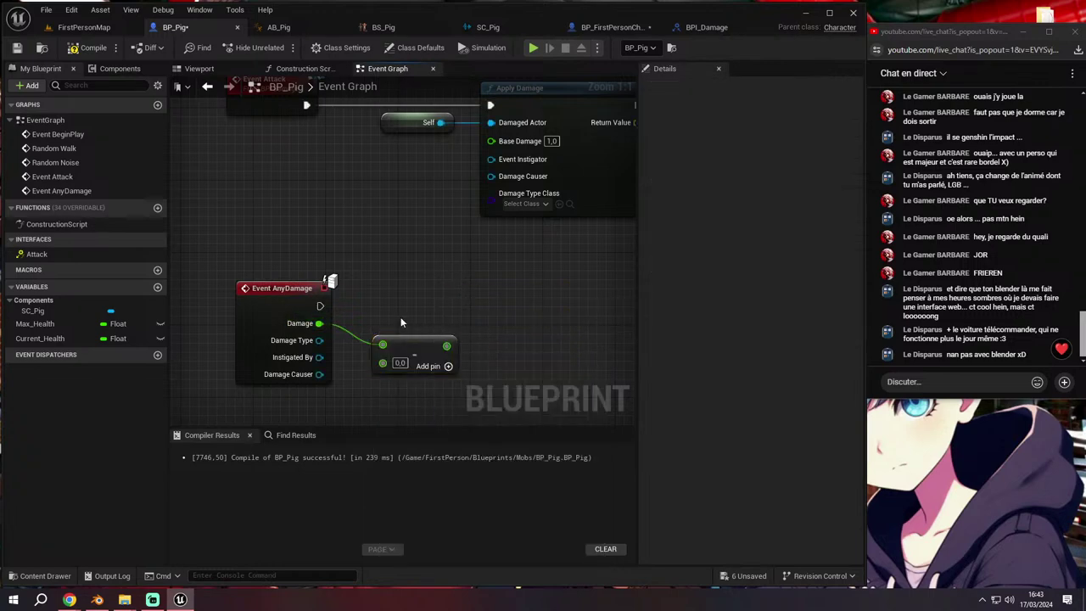
Place a Current Health getter beside the Subtract node
{"action": "left_click_drag", "start_coordinate": [418, 356], "coordinate": [437, 365]}
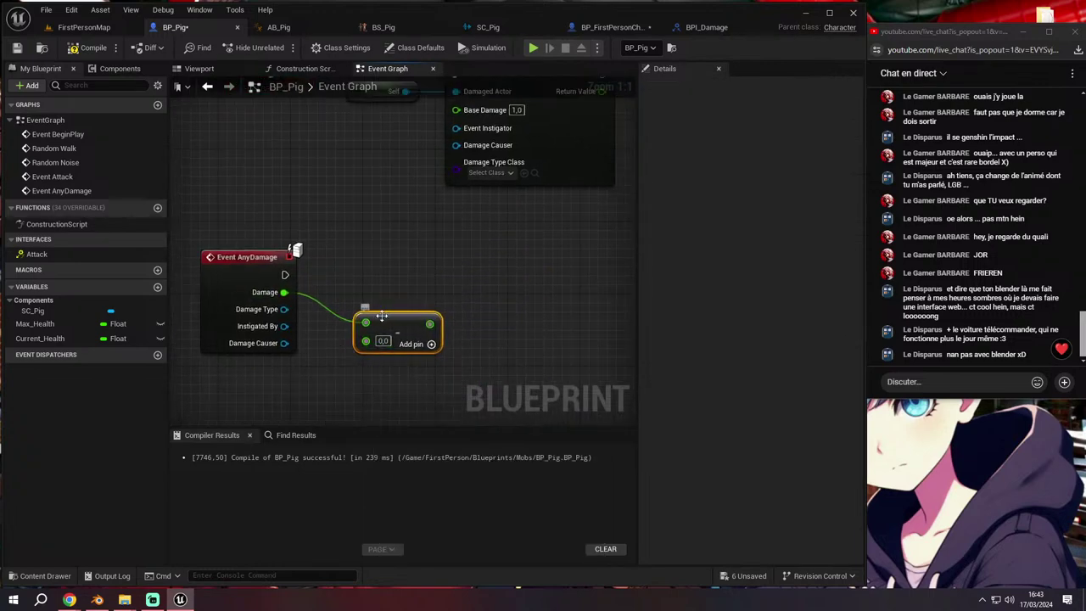
{"action": "right_click_drag", "start_coordinate": [338, 295], "coordinate": [279, 312]}
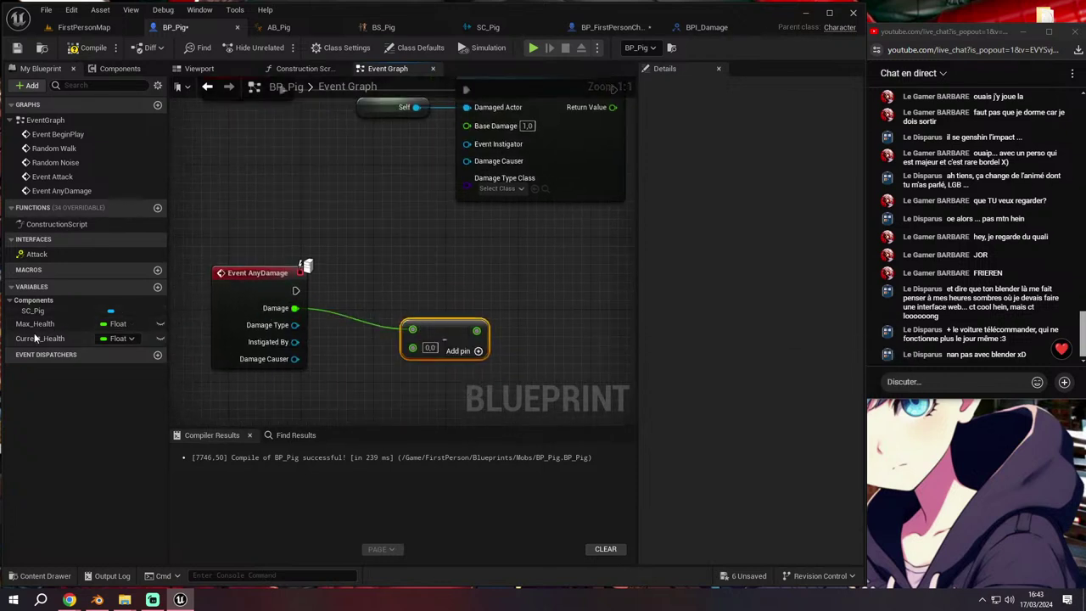
{"action": "left_click_drag", "start_coordinate": [119, 339], "coordinate": [334, 360]}
{"action": "left_click_drag", "start_coordinate": [443, 332], "coordinate": [505, 323]}
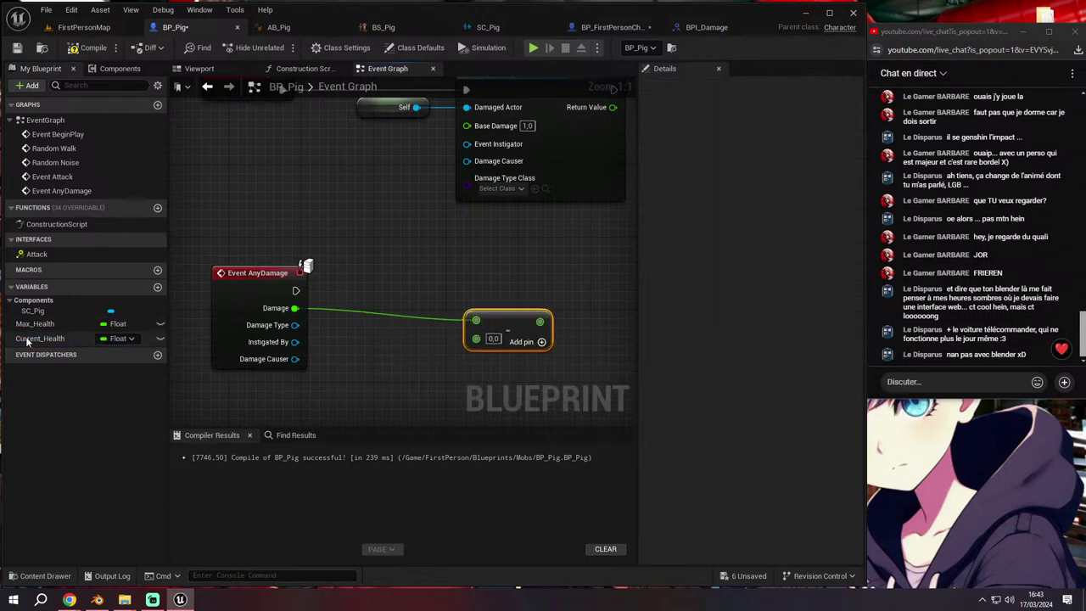
{"action": "mouse_move", "coordinate": [40, 339]}
{"action": "left_mouse_down"}
{"action": "mouse_move", "coordinate": [309, 394]}
{"action": "mouse_move", "coordinate": [371, 369]}
{"action": "left_mouse_up"}
{"action": "left_click", "coordinate": [357, 404]}
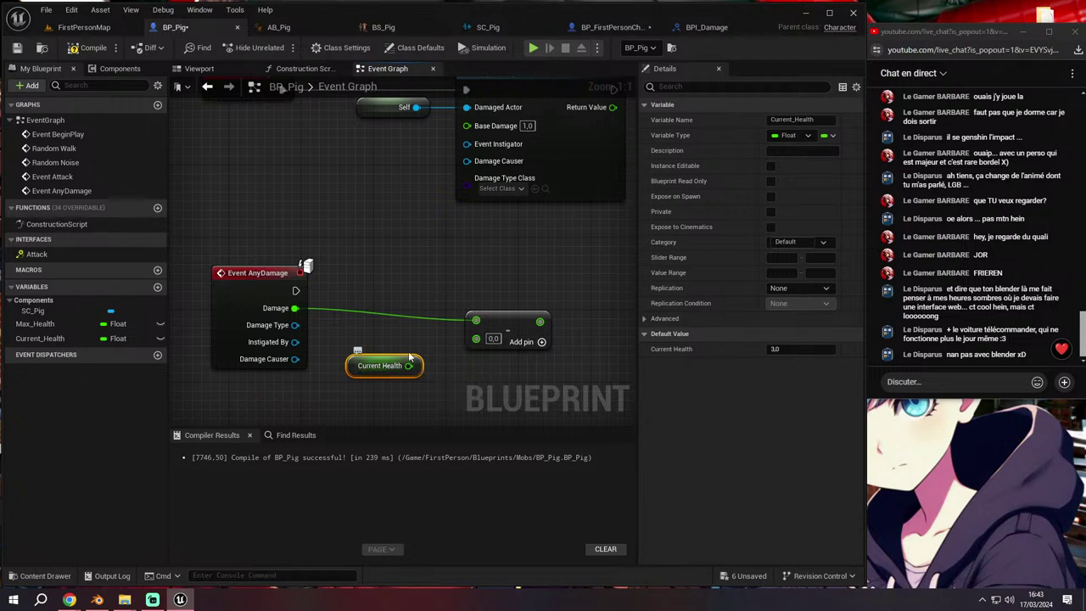
Wire Current Health into the Subtract node's B input and arrange the nodes
{"action": "left_click_drag", "start_coordinate": [507, 326], "coordinate": [507, 317]}
{"action": "left_click_drag", "start_coordinate": [202, 255], "coordinate": [555, 332]}
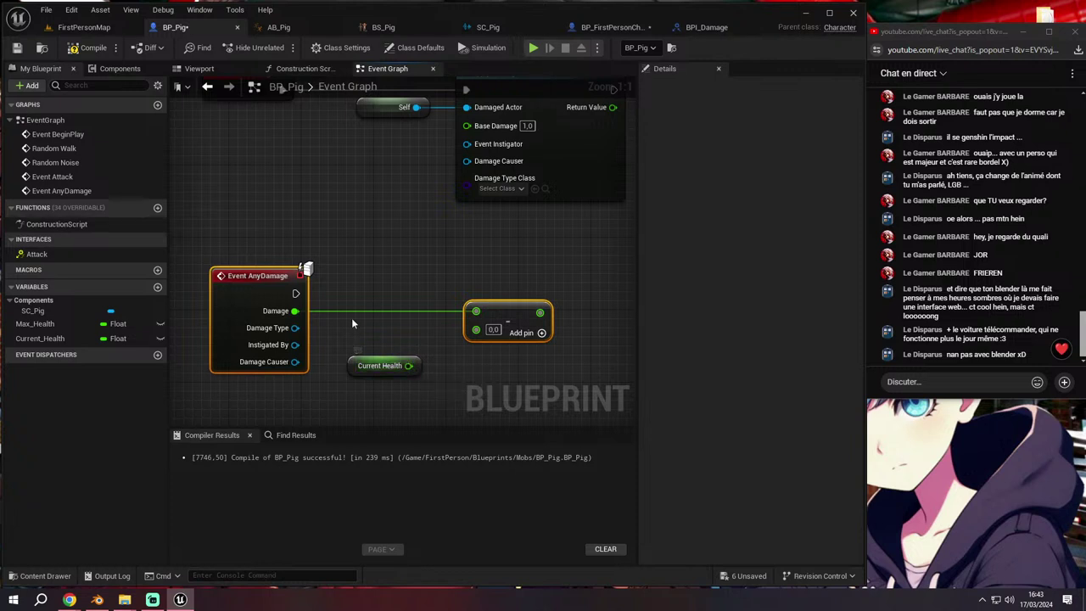
{"action": "right_click_drag", "start_coordinate": [245, 304], "coordinate": [217, 422]}
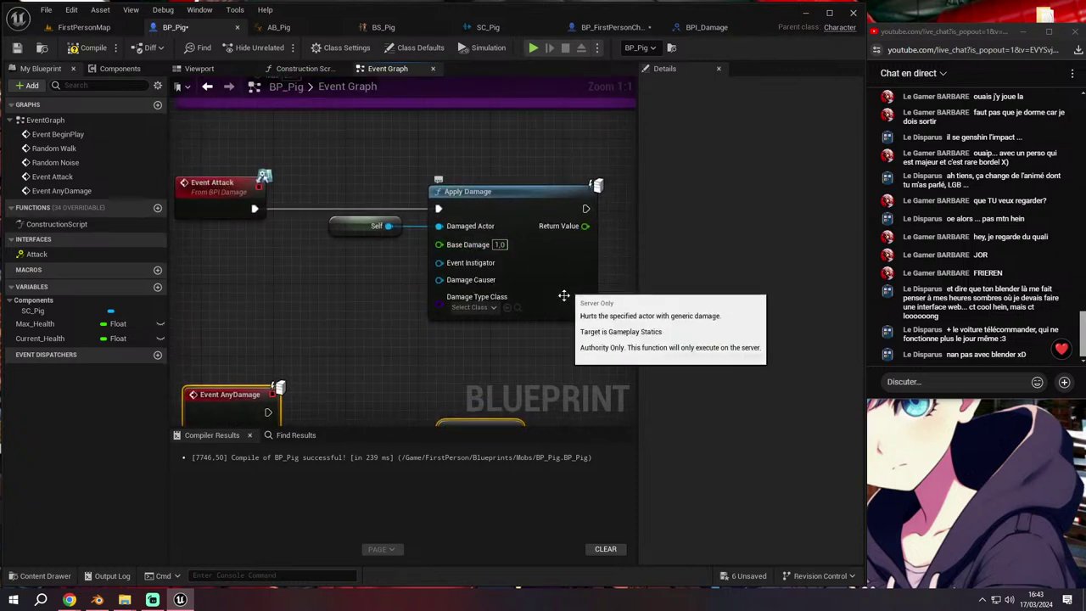
{"action": "right_click_drag", "start_coordinate": [560, 293], "coordinate": [603, 155]}
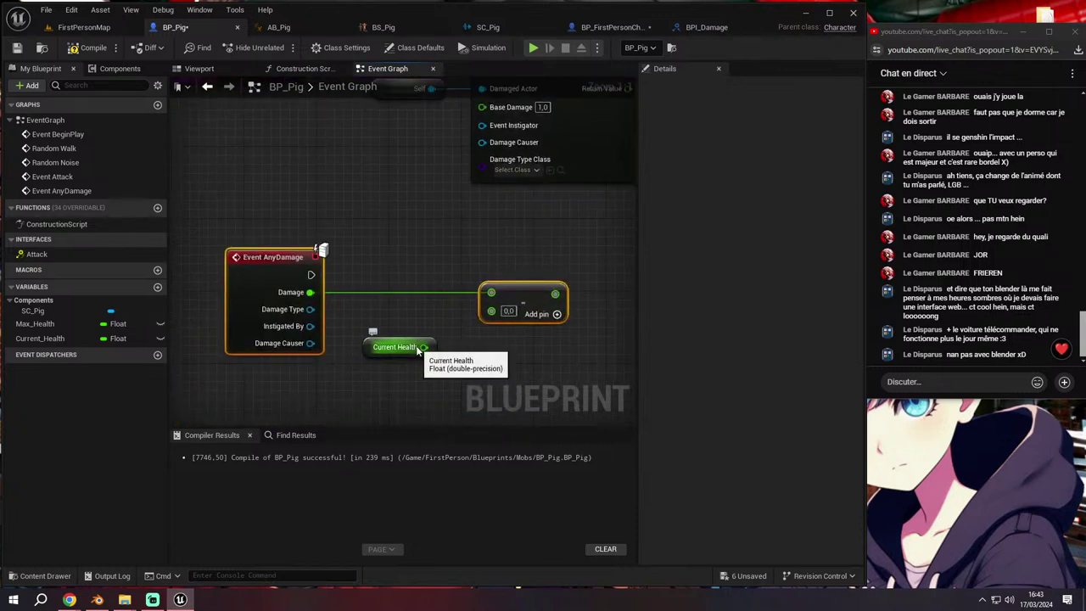
{"action": "left_click_drag", "start_coordinate": [422, 347], "coordinate": [495, 315]}
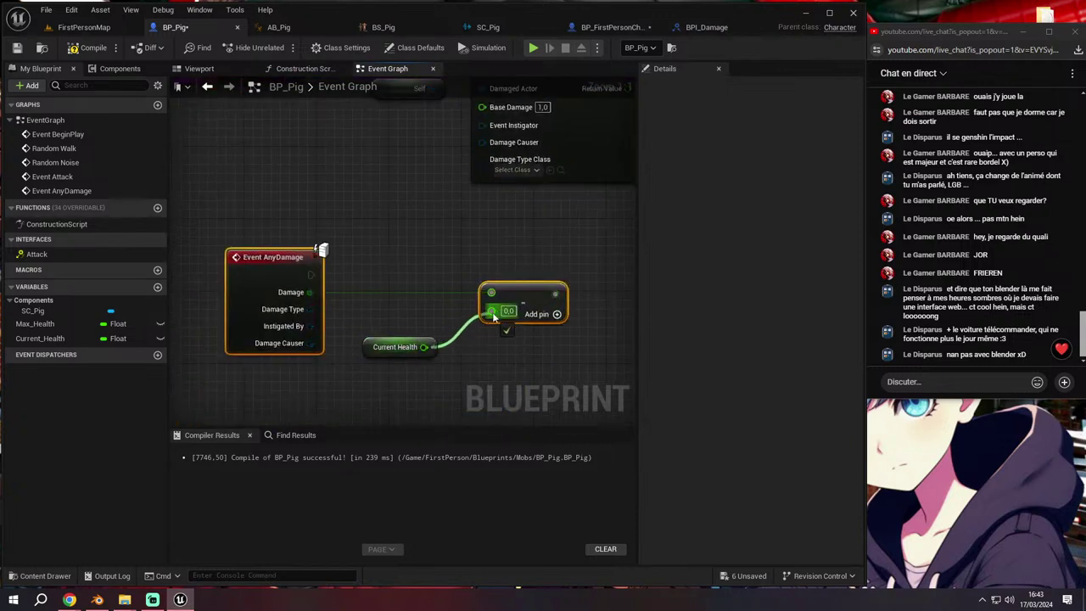
{"action": "right_click_drag", "start_coordinate": [367, 348], "coordinate": [363, 365]}
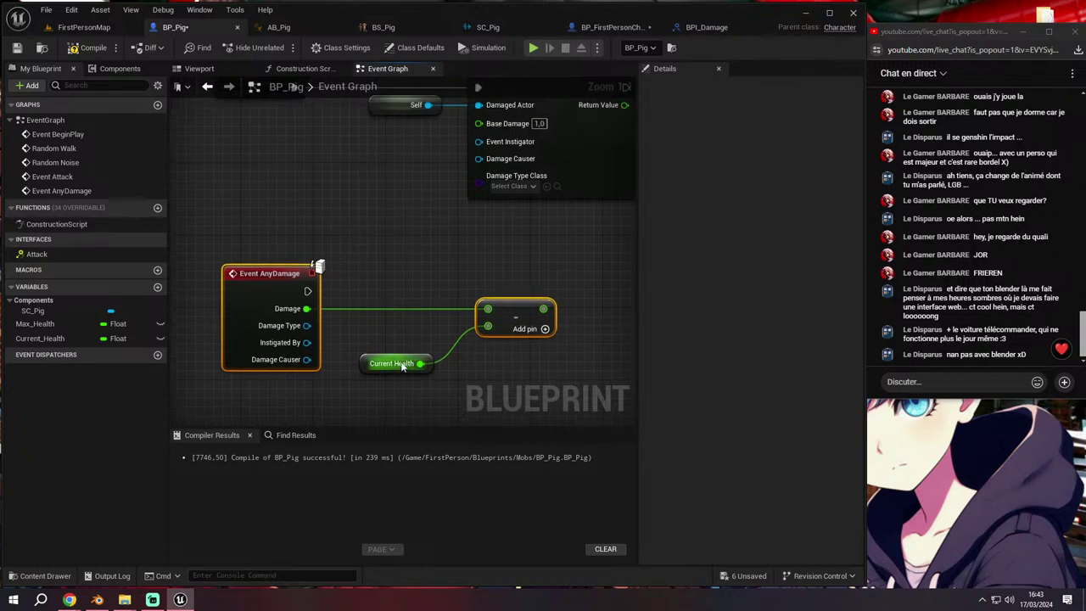
{"action": "left_click", "coordinate": [365, 364]}
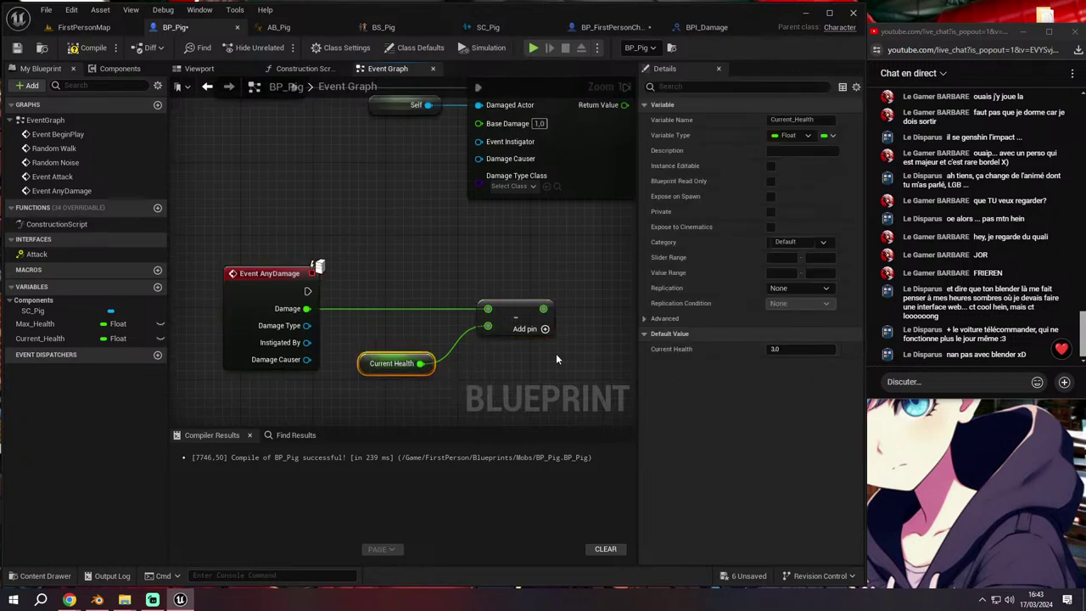
{"action": "left_click_drag", "start_coordinate": [363, 363], "coordinate": [363, 327]}
{"action": "left_click_drag", "start_coordinate": [212, 386], "coordinate": [564, 293]}
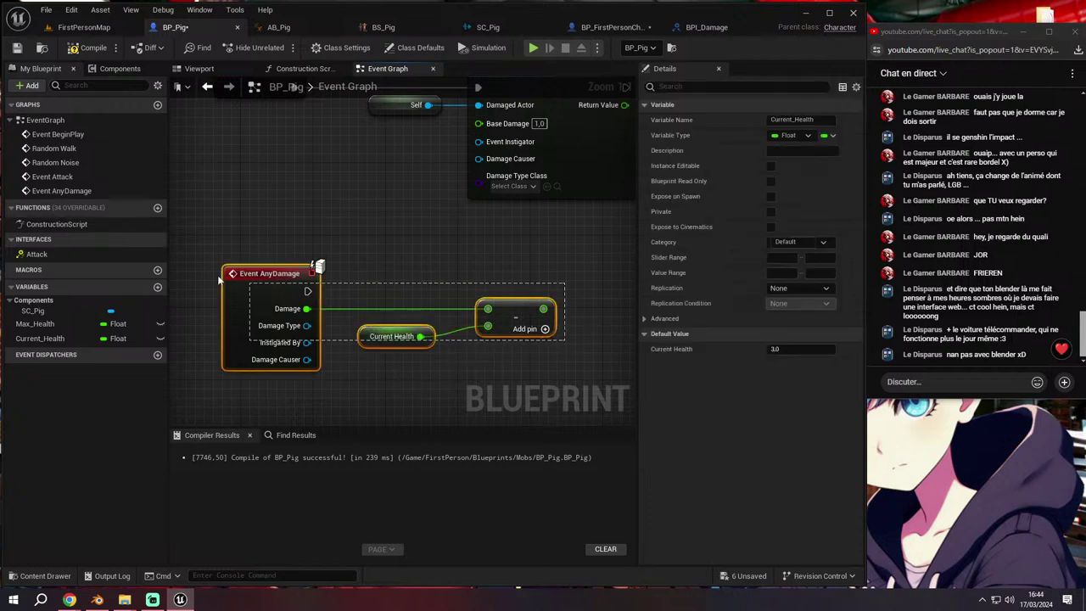
{"action": "right_click_drag", "start_coordinate": [464, 336], "coordinate": [357, 325]}
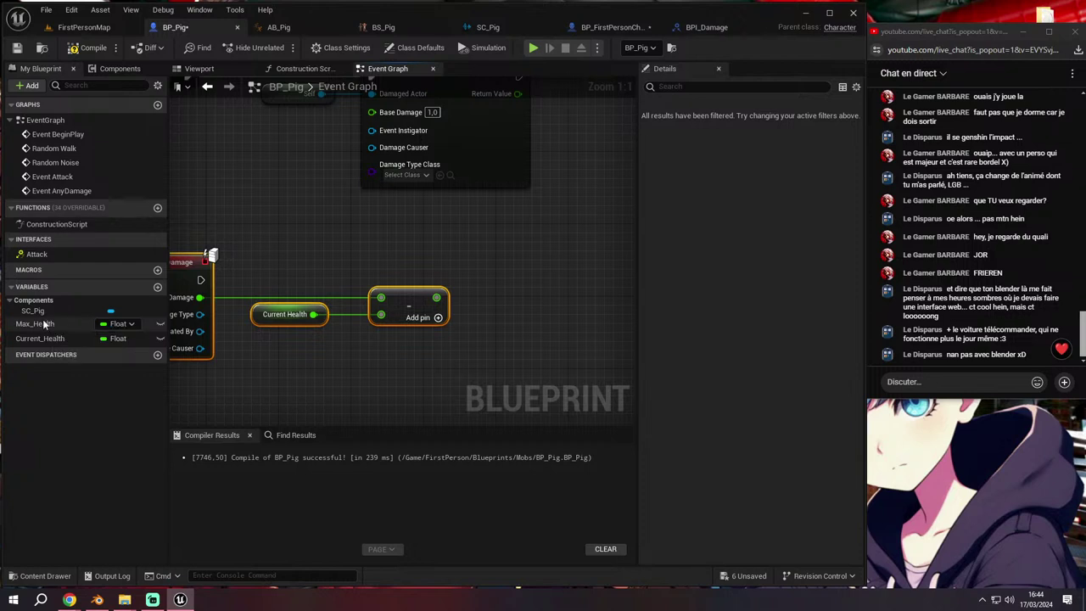
Add a SET Max Health node to the right of the subtraction
{"action": "left_click_drag", "start_coordinate": [45, 323], "coordinate": [383, 278]}
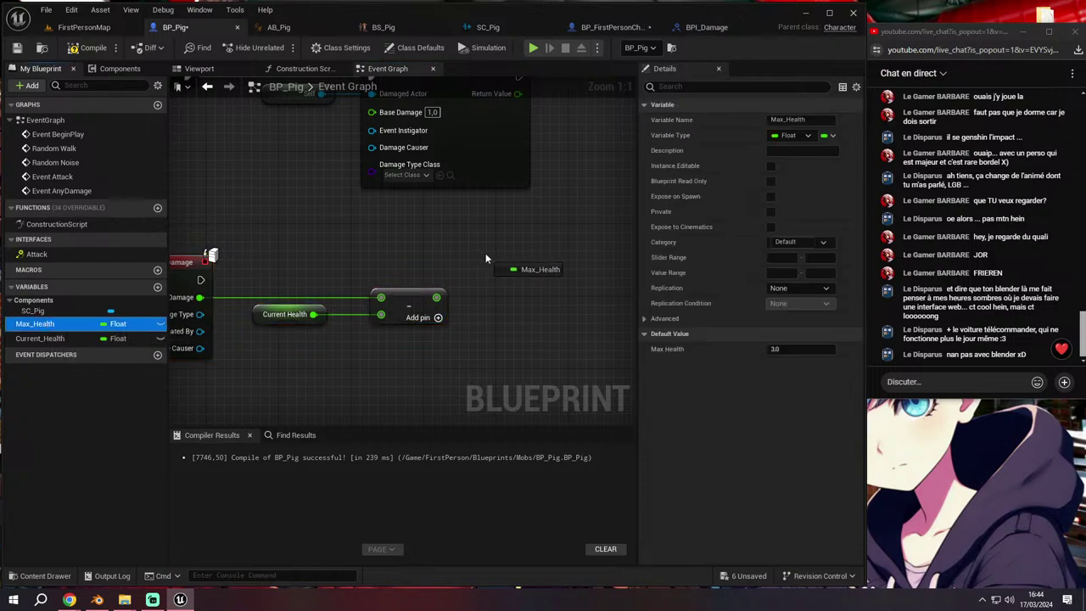
{"action": "left_click_drag", "start_coordinate": [480, 255], "coordinate": [497, 261]}
{"action": "left_click_drag", "start_coordinate": [497, 261], "coordinate": [514, 268]}
{"action": "left_click", "coordinate": [546, 293]}
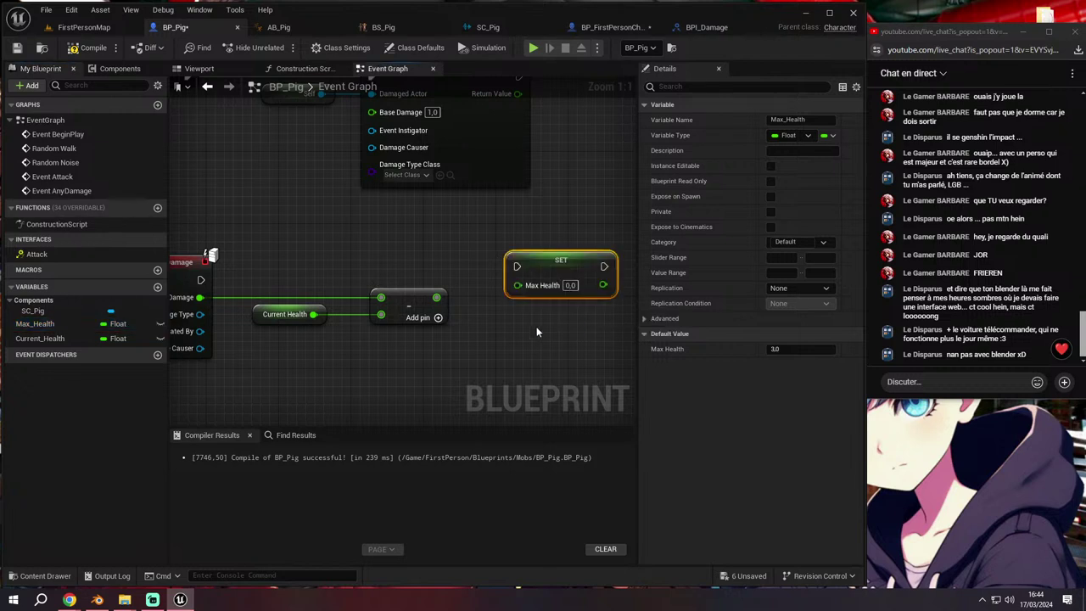
{"action": "right_click_drag", "start_coordinate": [573, 294], "coordinate": [456, 317]}
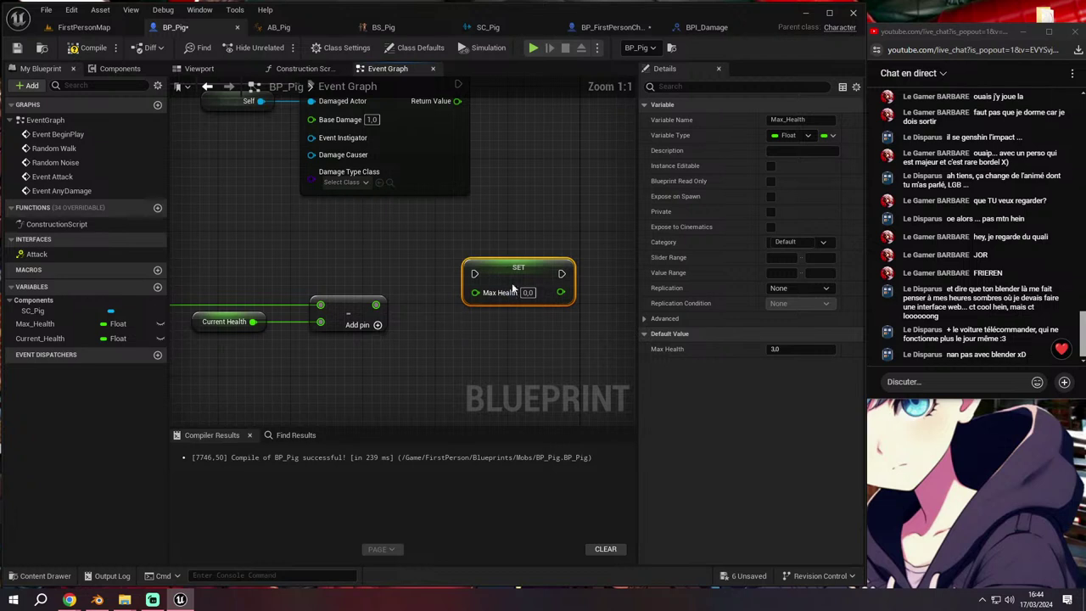
{"action": "left_click_drag", "start_coordinate": [511, 283], "coordinate": [511, 300]}
Wire the subtraction result into Max Health and AnyDamage's execution into SET
{"action": "left_click_drag", "start_coordinate": [376, 304], "coordinate": [472, 312]}
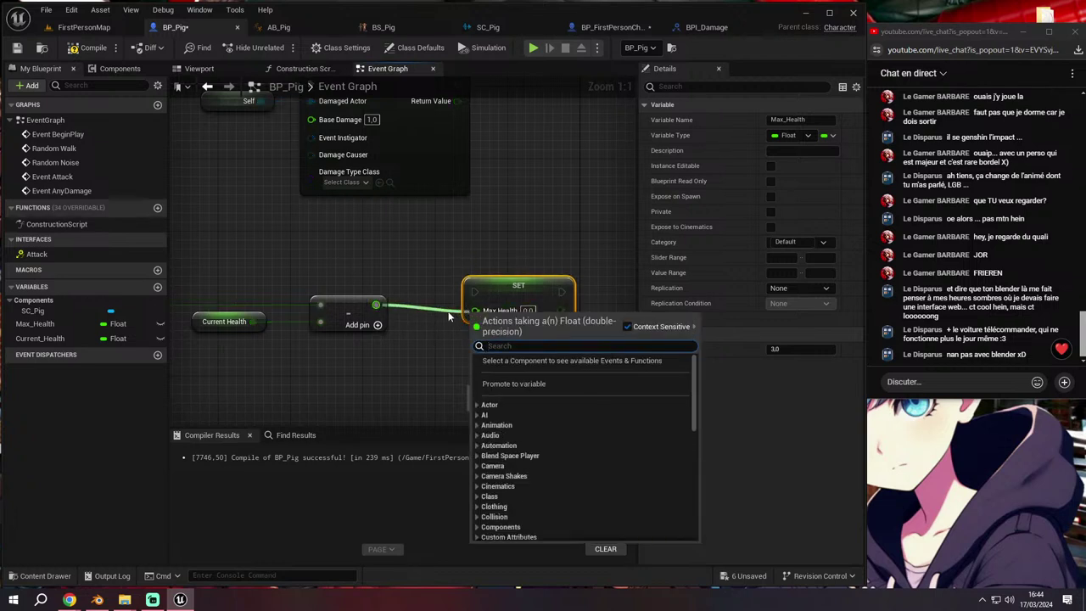
{"action": "left_click", "coordinate": [424, 365]}
{"action": "left_click_drag", "start_coordinate": [375, 304], "coordinate": [489, 314]}
{"action": "right_click_drag", "start_coordinate": [462, 323], "coordinate": [515, 323]}
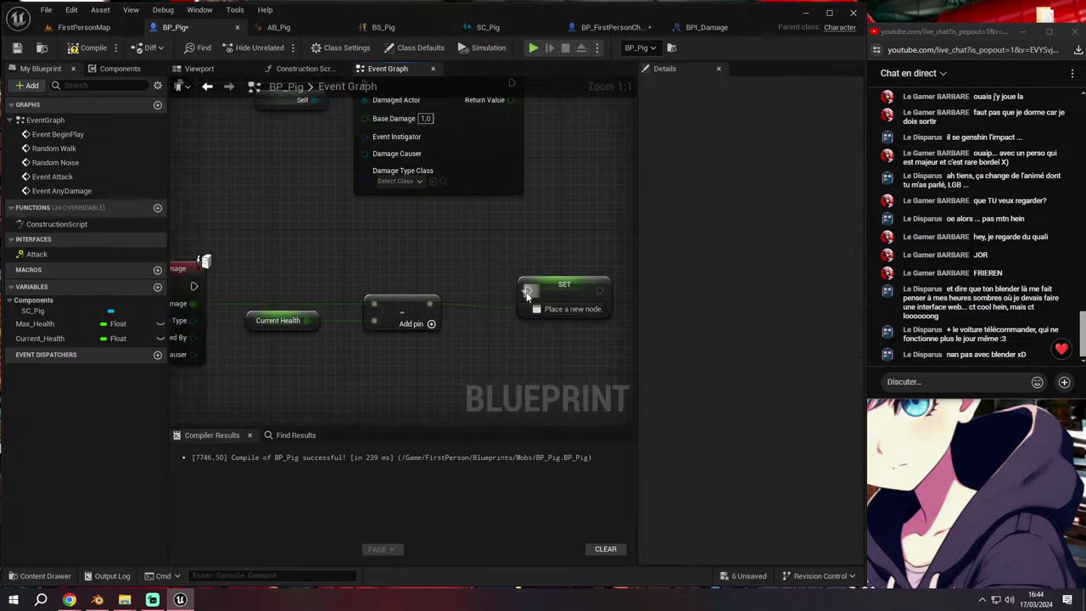
{"action": "left_click_drag", "start_coordinate": [193, 287], "coordinate": [539, 295]}
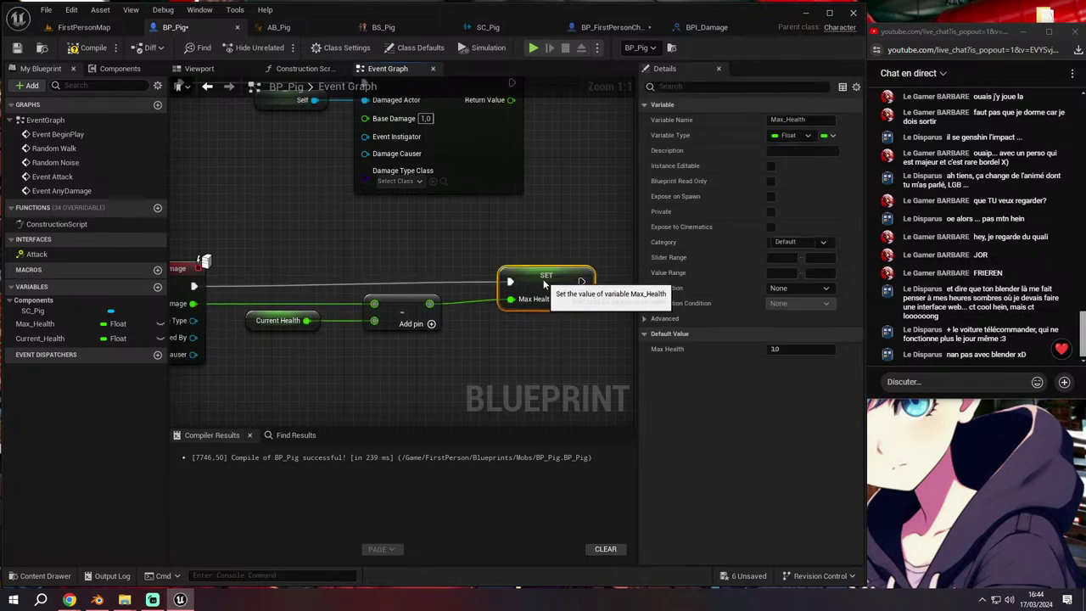
{"action": "left_click_drag", "start_coordinate": [534, 344], "coordinate": [182, 280]}
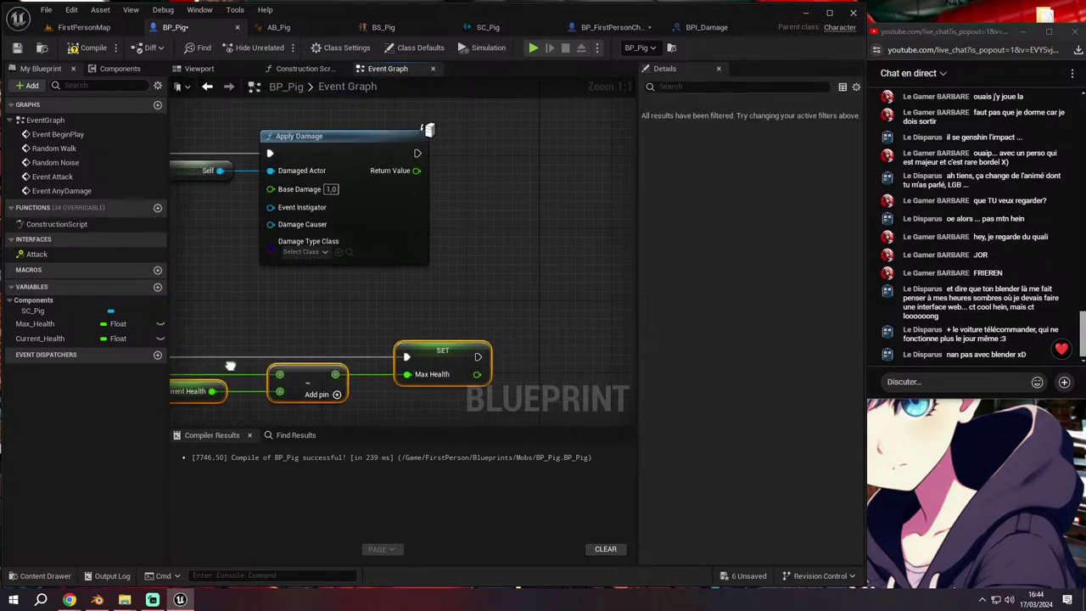
{"action": "right_click_drag", "start_coordinate": [461, 221], "coordinate": [364, 314]}
Add a Print String node after SET Max Health using a 'print' search
{"action": "right_click", "coordinate": [452, 321]}
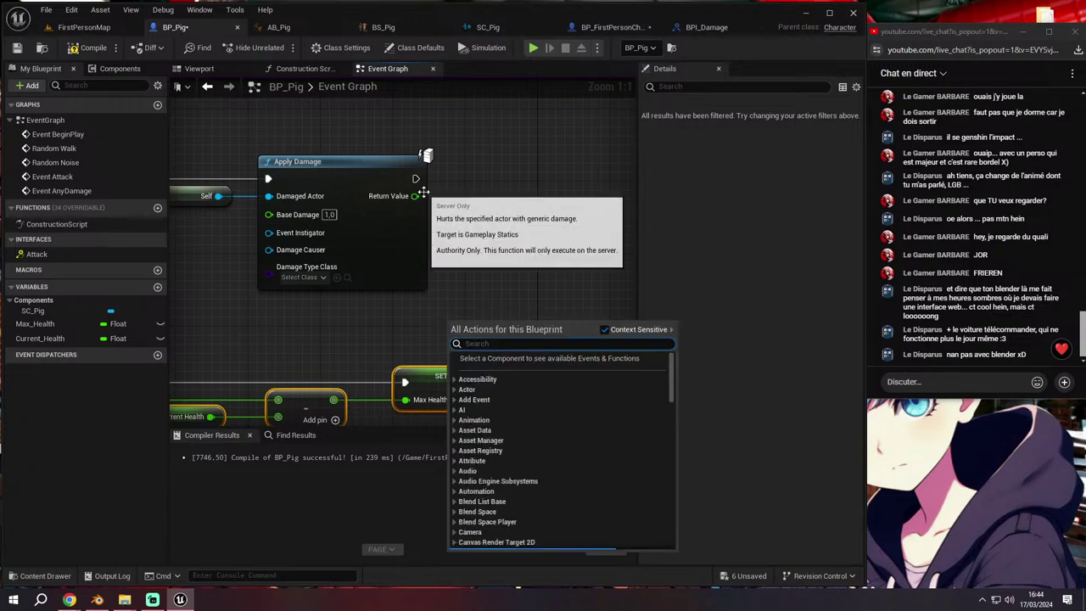
{"action": "right_click_drag", "start_coordinate": [438, 215], "coordinate": [425, 174]}
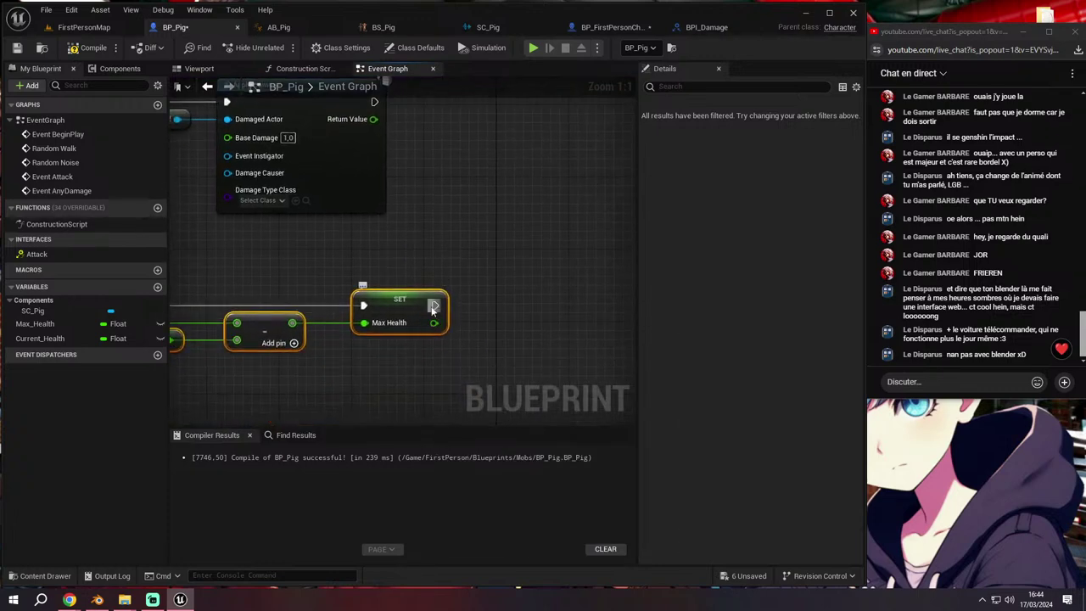
{"action": "left_click_drag", "start_coordinate": [432, 306], "coordinate": [509, 306]}
{"action": "type", "text": "print s"}
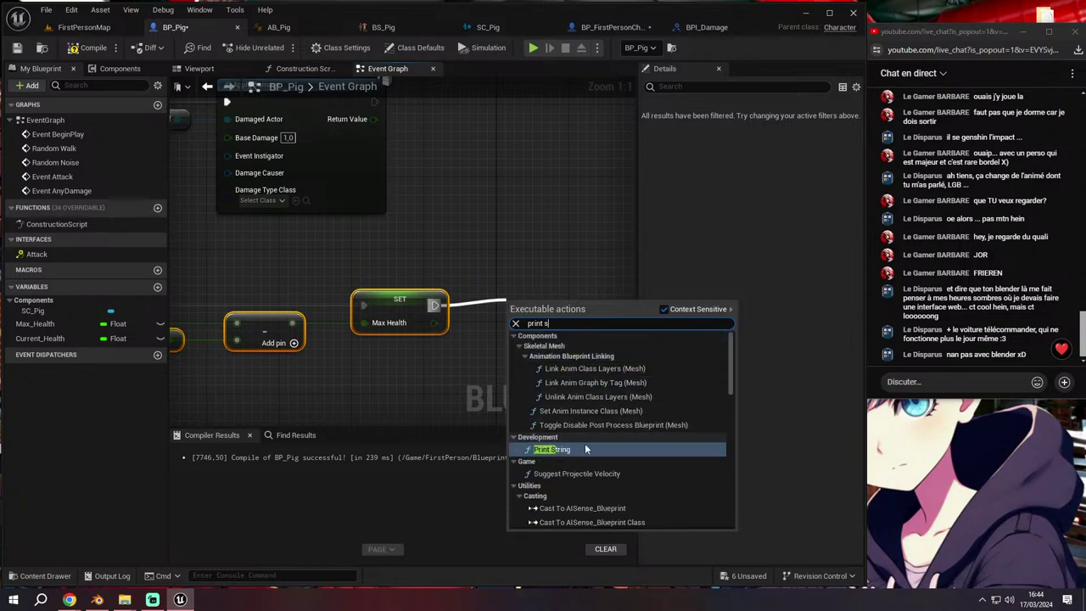
{"action": "left_click", "coordinate": [553, 449]}
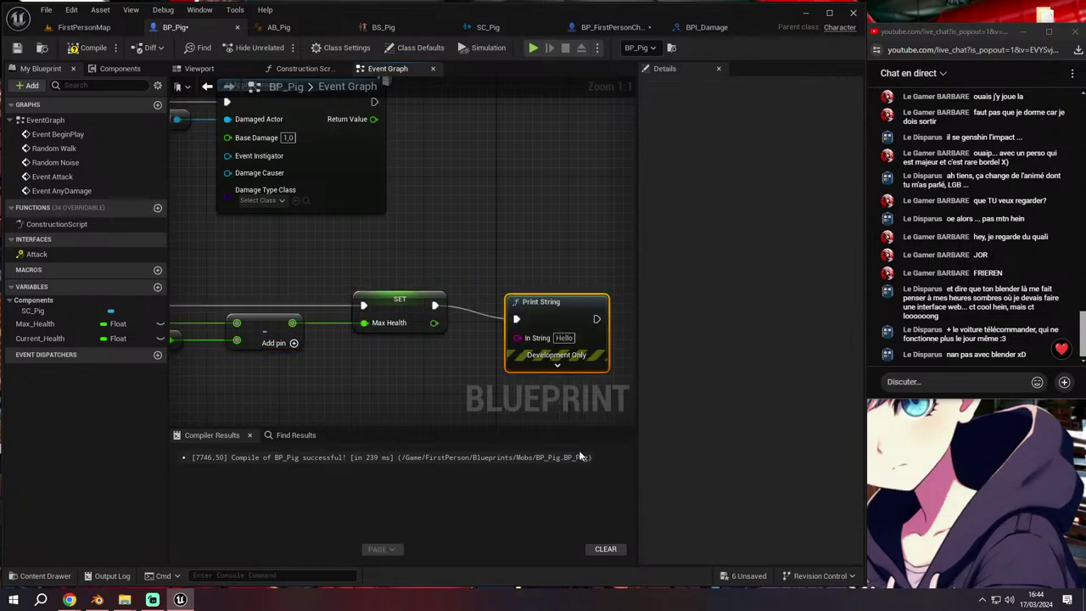
{"action": "scroll", "coordinate": [480, 241], "scroll_direction": "down", "scroll_amount": 2}
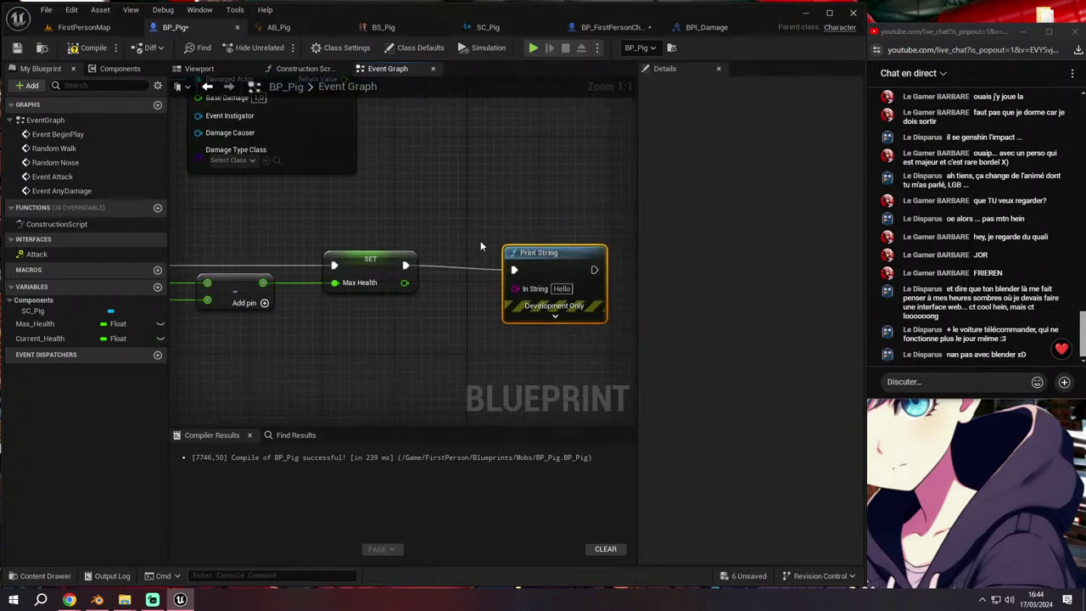
{"action": "right_click_drag", "start_coordinate": [599, 250], "coordinate": [481, 266]}
{"action": "scroll", "coordinate": [528, 292], "scroll_direction": "up", "scroll_amount": 2}
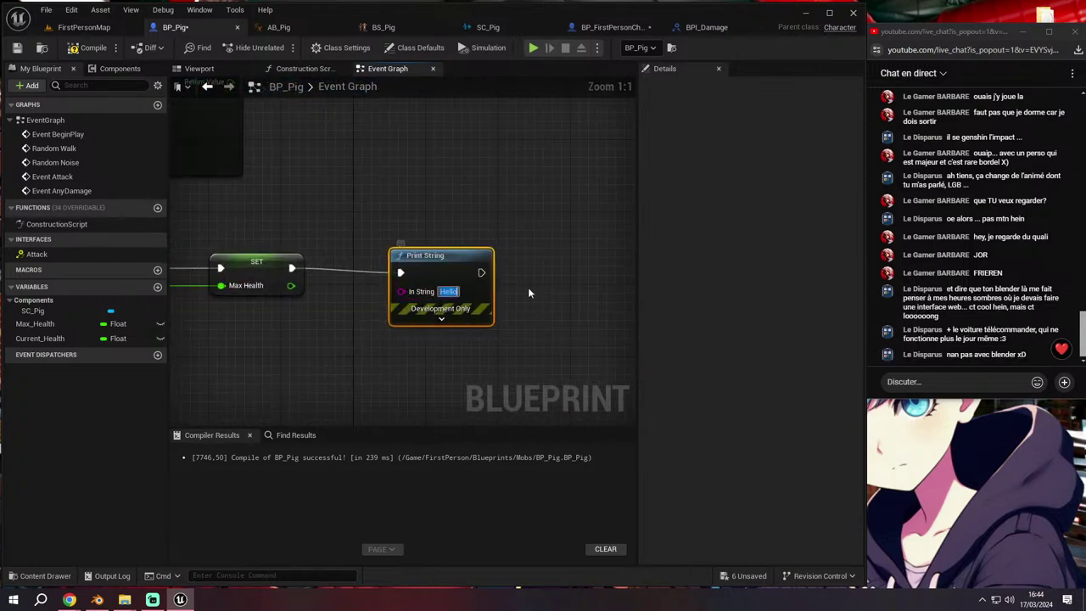
Set the Print String text to 'Damaged' and compile BP_Pig
{"action": "type", "text": "Damaged"}
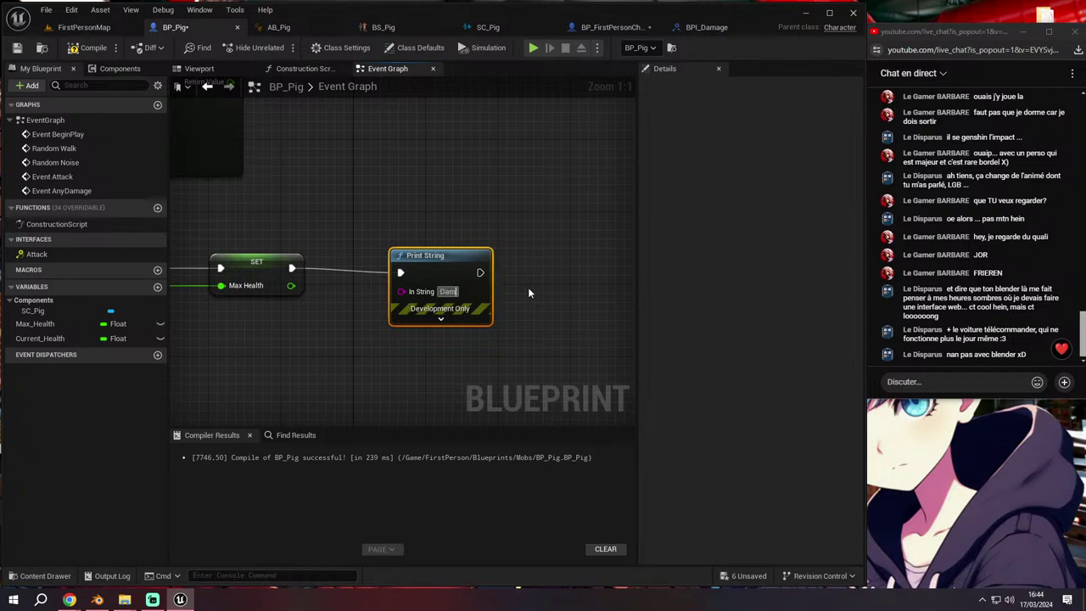
{"action": "left_click", "coordinate": [93, 48]}
{"action": "scroll", "coordinate": [291, 196], "scroll_direction": "down", "scroll_amount": 2}
{"action": "right_click_drag", "start_coordinate": [347, 192], "coordinate": [403, 318]}
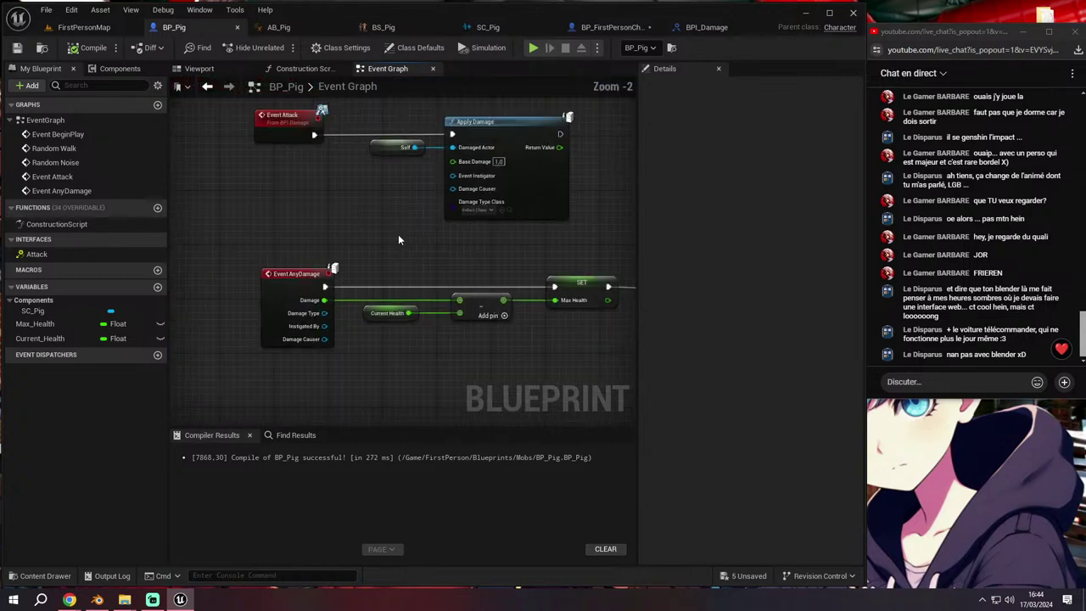
{"action": "scroll", "coordinate": [373, 294], "scroll_direction": "up", "scroll_amount": 1}
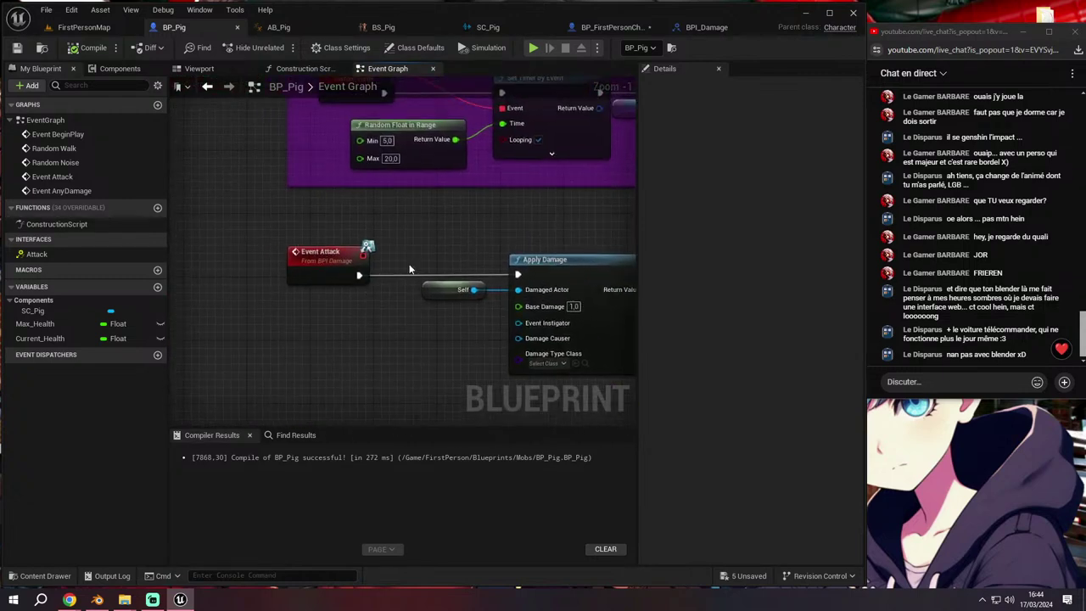
{"action": "right_click_drag", "start_coordinate": [409, 269], "coordinate": [430, 288]}
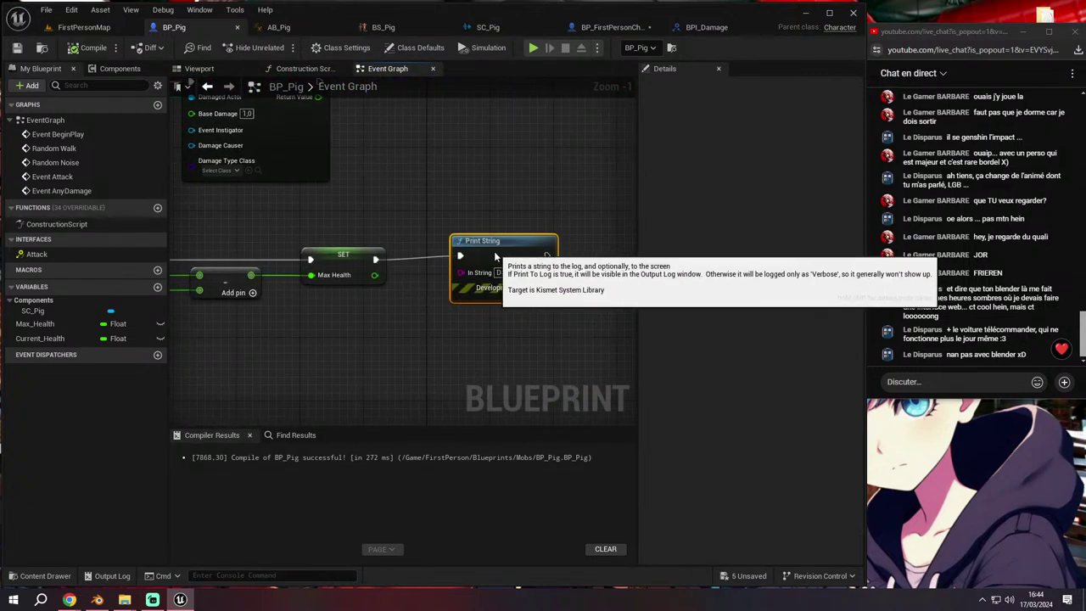
{"action": "mouse_move", "coordinate": [433, 221]}
{"action": "right_mouse_down"}
{"action": "mouse_move", "coordinate": [509, 344]}
{"action": "mouse_move", "coordinate": [491, 209]}
{"action": "right_mouse_up"}
Delete the Left Mouse Button event node in BP_FirstPersonCharacter's graph
{"action": "left_click", "coordinate": [617, 28]}
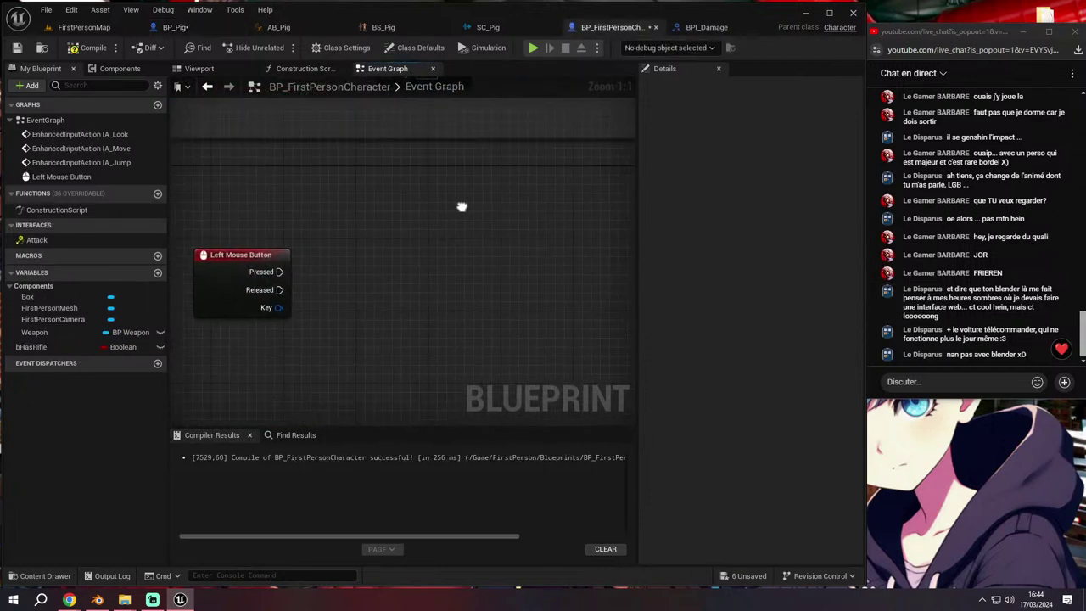
{"action": "left_click", "coordinate": [175, 27]}
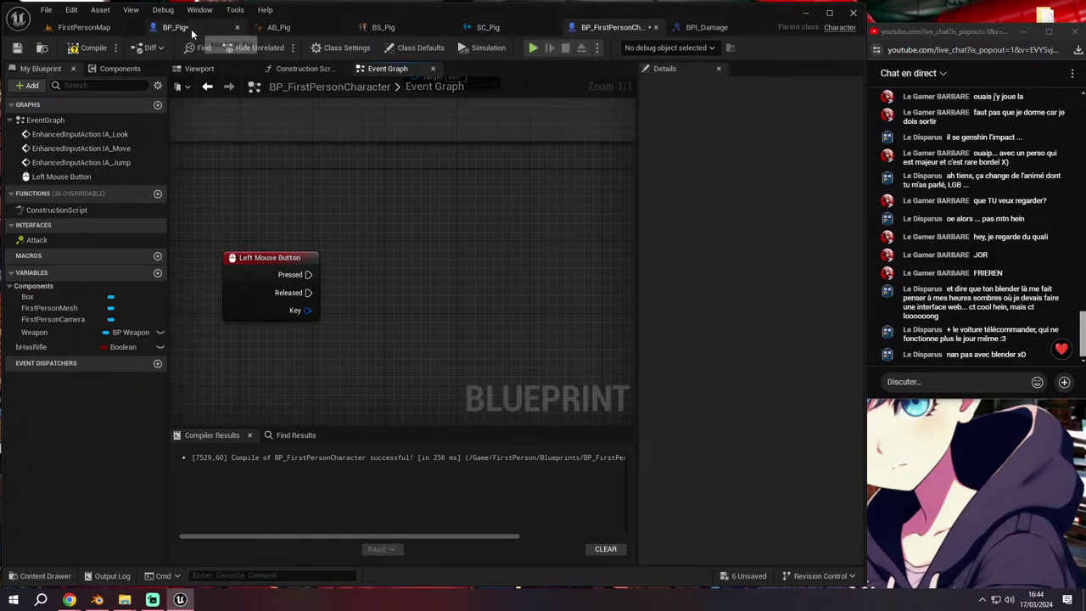
{"action": "right_click_drag", "start_coordinate": [532, 424], "coordinate": [547, 368]}
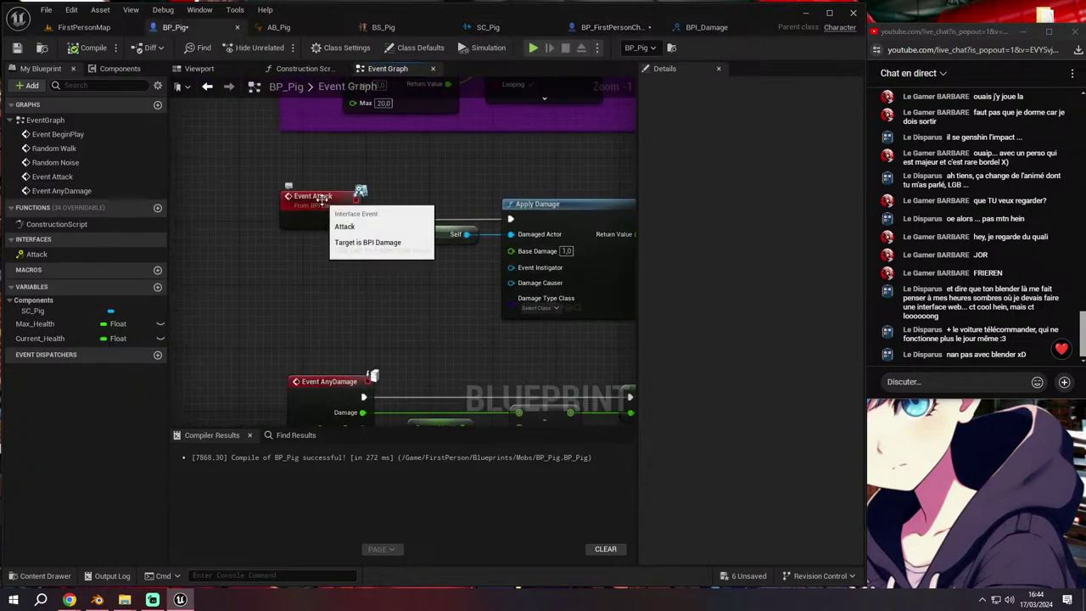
{"action": "right_click_drag", "start_coordinate": [322, 198], "coordinate": [368, 229]}
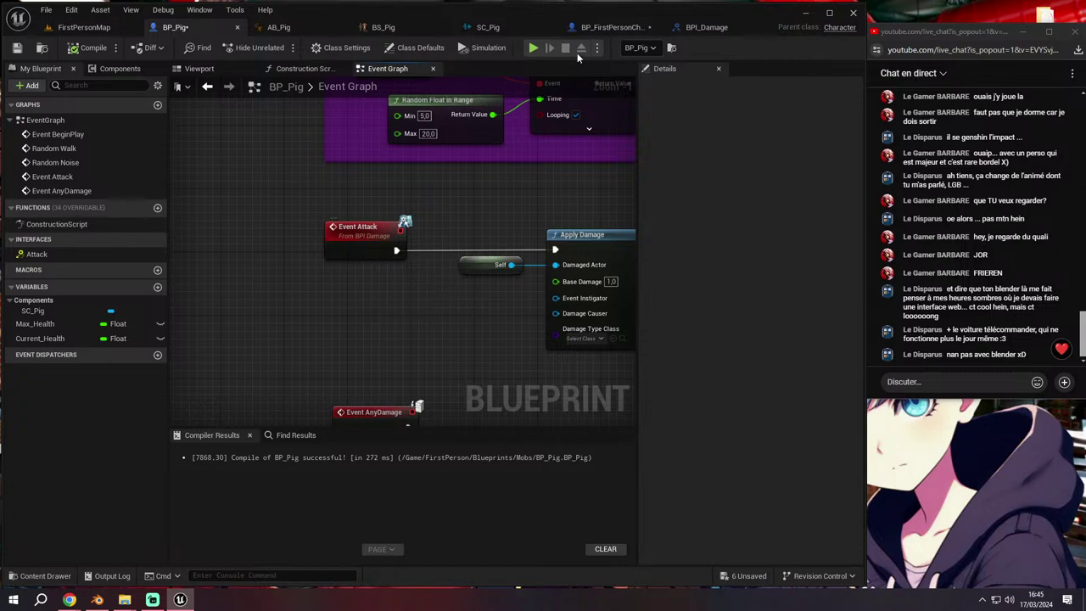
{"action": "left_click", "coordinate": [610, 27]}
{"action": "right_click_drag", "start_coordinate": [503, 131], "coordinate": [597, 158]}
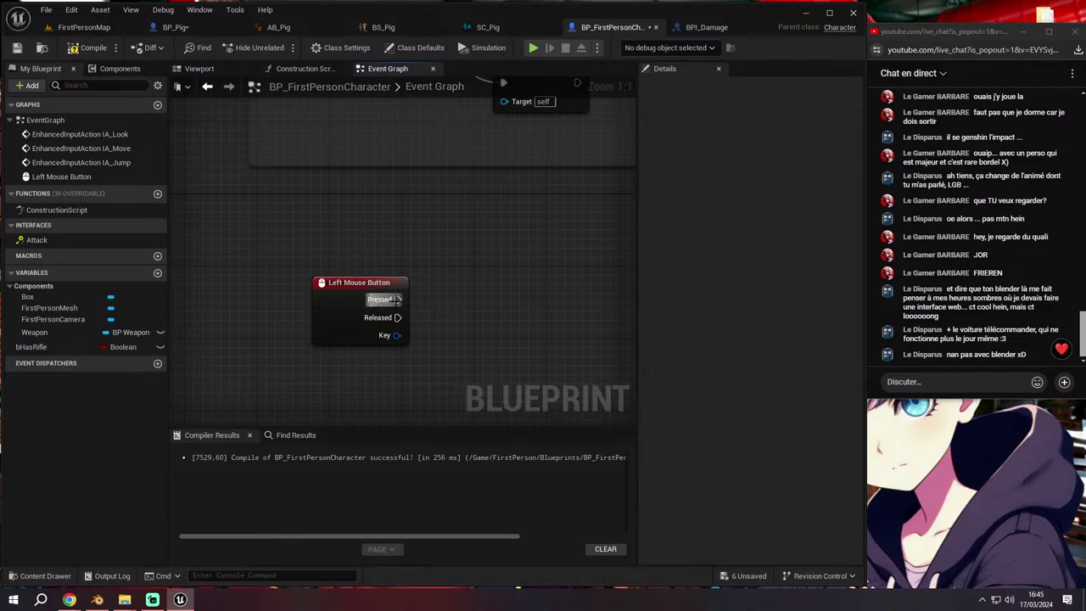
{"action": "left_click", "coordinate": [356, 293]}
{"action": "key", "text": "Delete"}
Drop a Box reference into the graph, then delete the stray Box node
{"action": "left_click", "coordinate": [114, 71]}
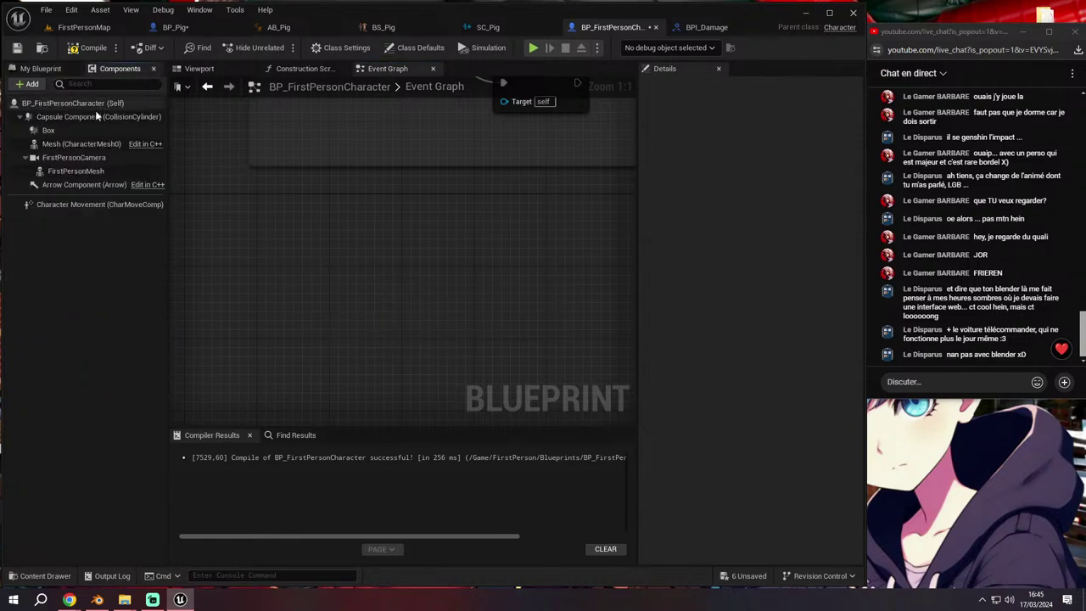
{"action": "mouse_move", "coordinate": [48, 129]}
{"action": "left_mouse_down"}
{"action": "mouse_move", "coordinate": [262, 269]}
{"action": "mouse_move", "coordinate": [398, 276]}
{"action": "left_mouse_up"}
{"action": "type", "text": "get"}
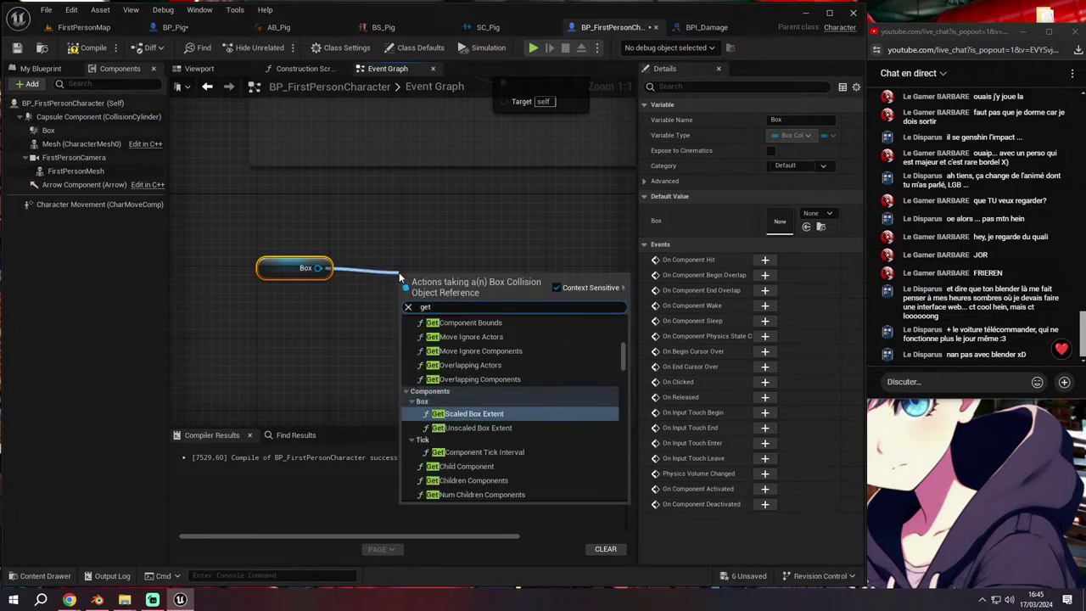
{"action": "left_click", "coordinate": [397, 231]}
{"action": "left_click", "coordinate": [286, 271]}
{"action": "key", "text": "Delete"}
Add an On Component Begin Overlap event for the Box component
{"action": "left_click", "coordinate": [78, 134]}
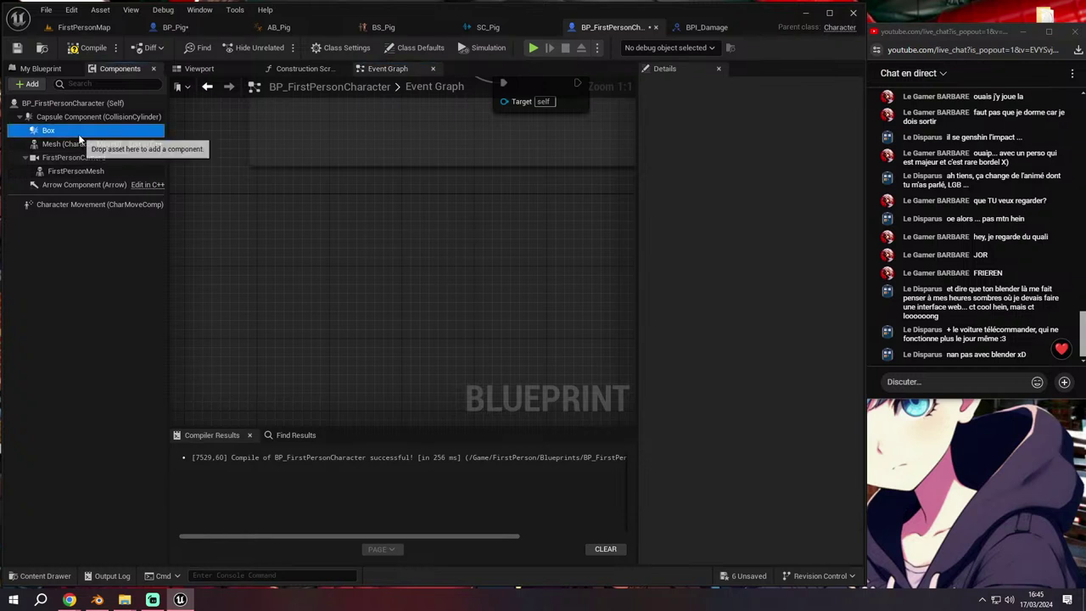
{"action": "scroll", "coordinate": [743, 443], "scroll_direction": "down", "scroll_amount": 5}
{"action": "scroll", "coordinate": [743, 437], "scroll_direction": "down", "scroll_amount": 3}
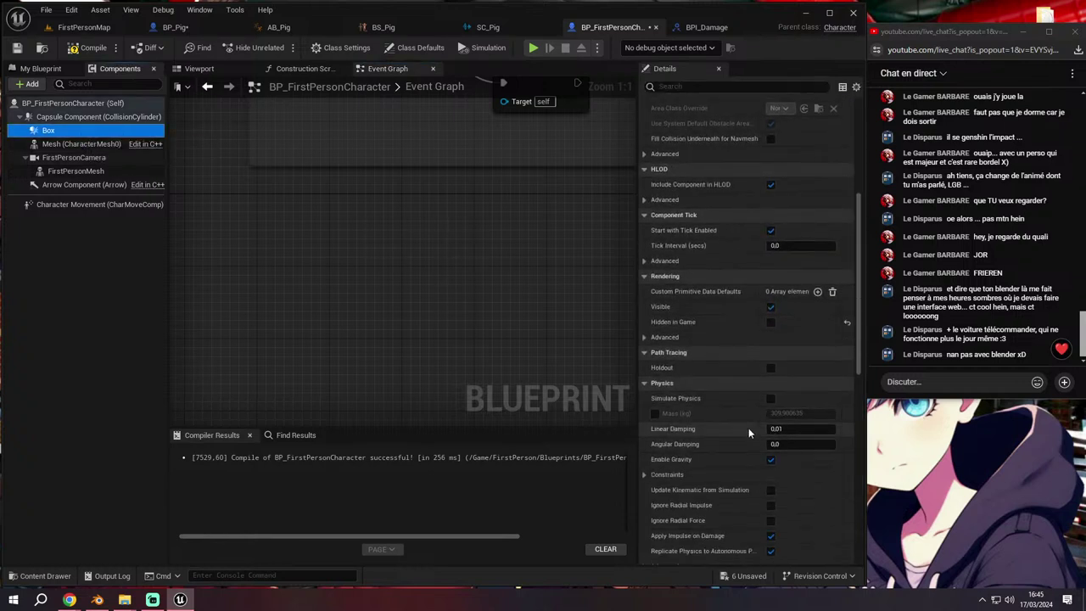
{"action": "scroll", "coordinate": [748, 428], "scroll_direction": "down", "scroll_amount": 2}
{"action": "scroll", "coordinate": [748, 427], "scroll_direction": "down", "scroll_amount": 2}
{"action": "scroll", "coordinate": [748, 428], "scroll_direction": "down", "scroll_amount": 3}
{"action": "scroll", "coordinate": [748, 427], "scroll_direction": "down", "scroll_amount": 3}
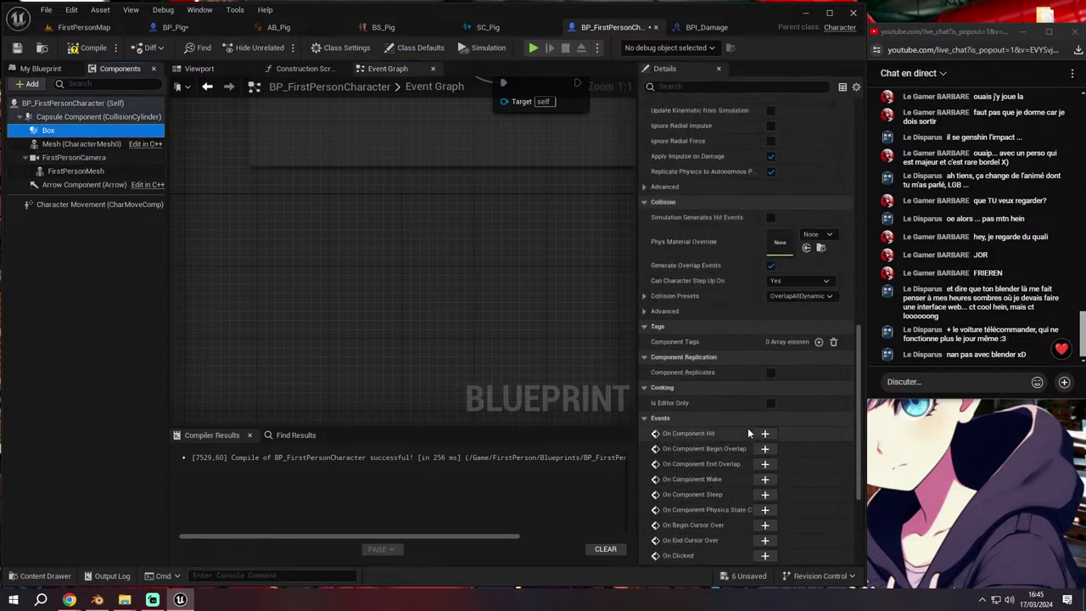
{"action": "left_click", "coordinate": [764, 448]}
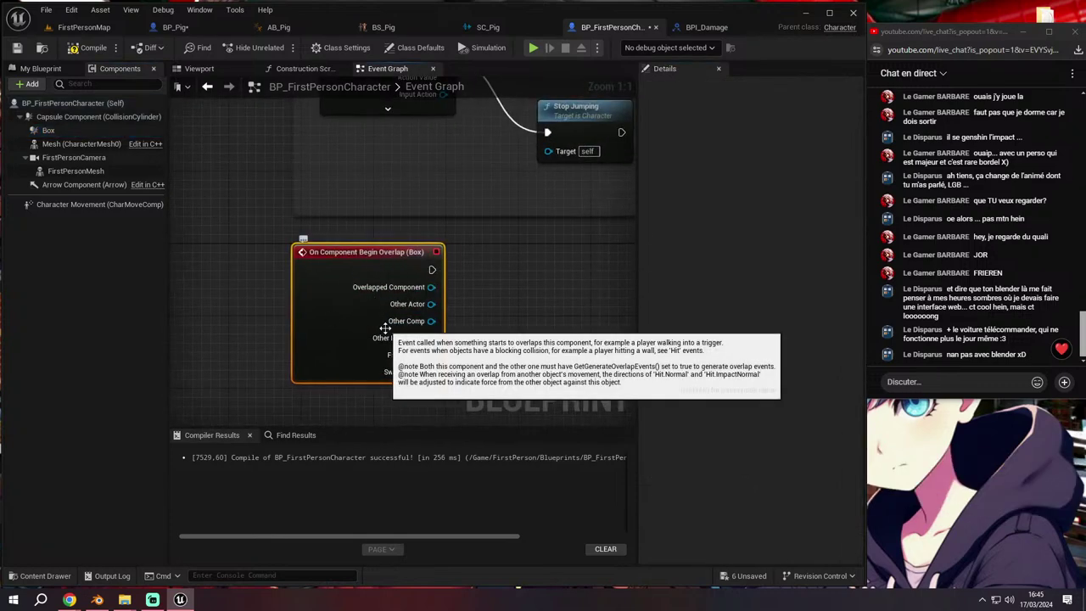
{"action": "right_click_drag", "start_coordinate": [522, 299], "coordinate": [439, 295]}
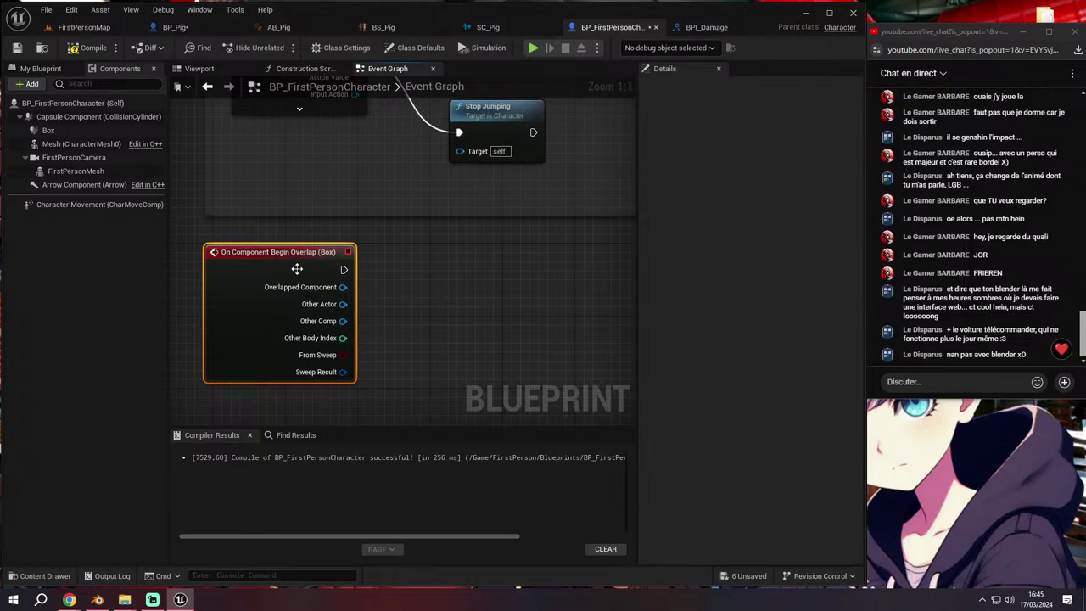
Select the Box in the Viewport, then try wires from the overlap event's pins
{"action": "left_click", "coordinate": [199, 68]}
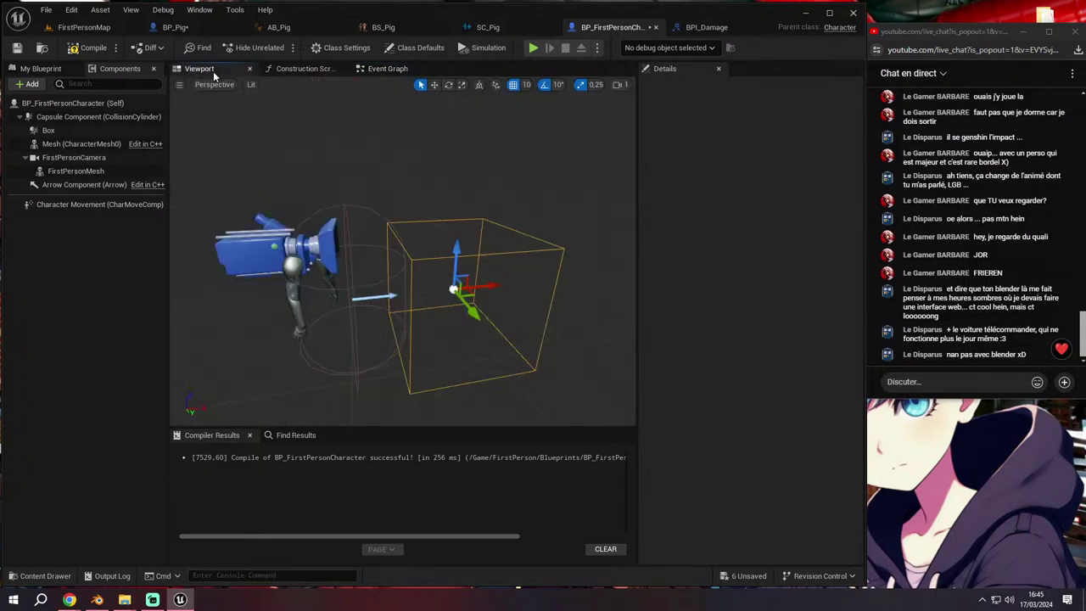
{"action": "left_click", "coordinate": [459, 255]}
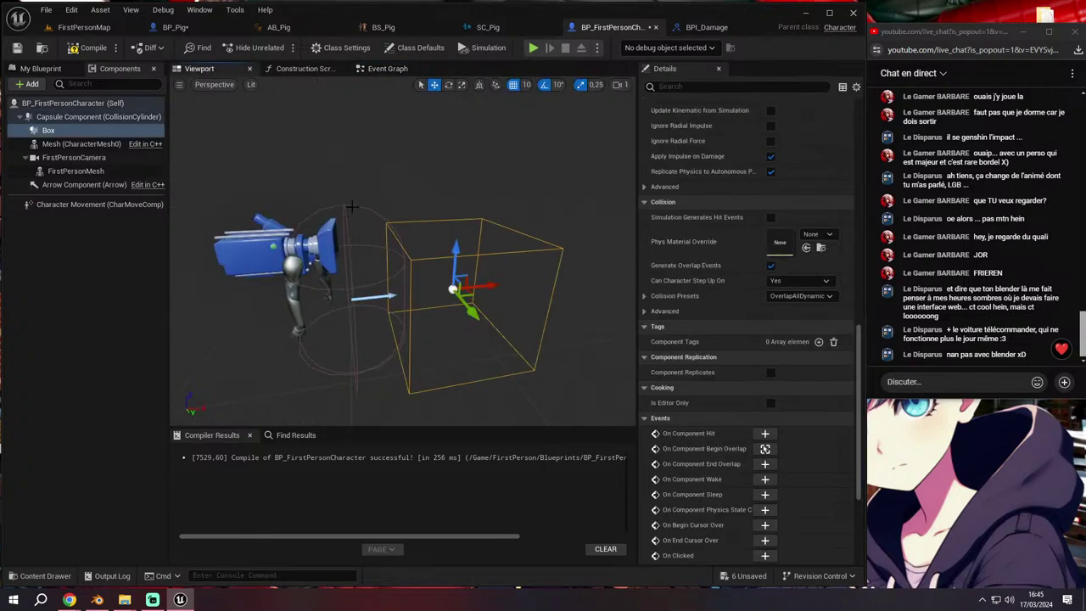
{"action": "left_click", "coordinate": [379, 74]}
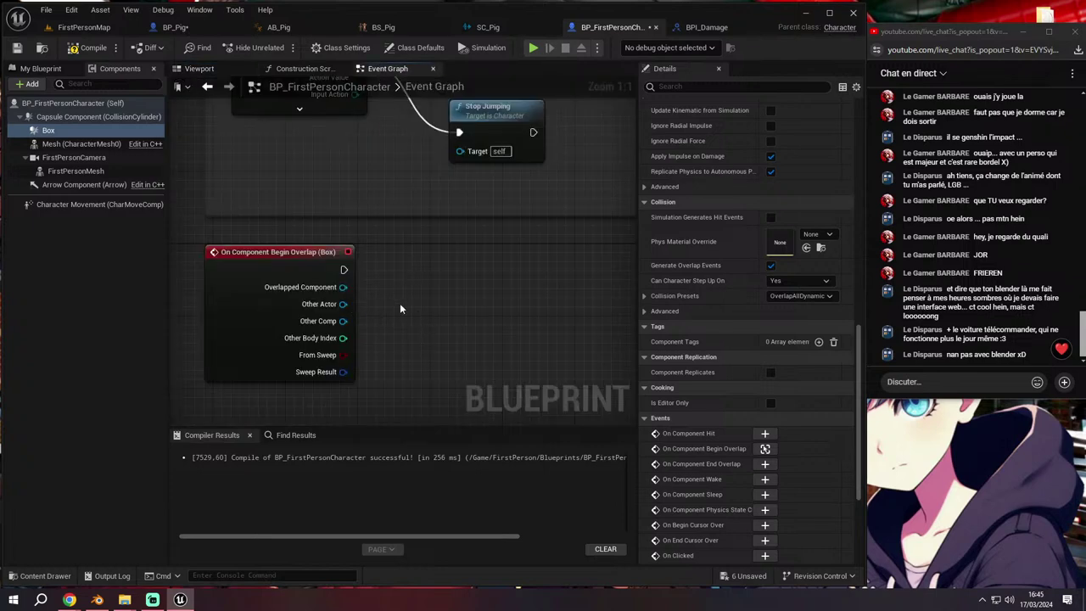
{"action": "mouse_move", "coordinate": [344, 303]}
{"action": "left_mouse_down"}
{"action": "mouse_move", "coordinate": [380, 300]}
{"action": "mouse_move", "coordinate": [413, 278]}
{"action": "left_mouse_up"}
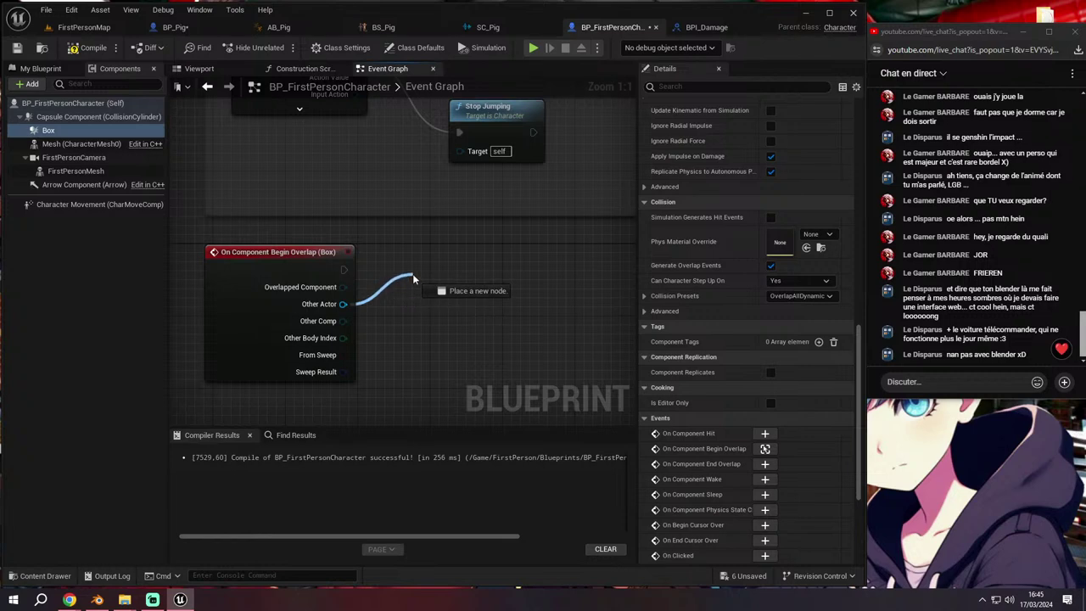
{"action": "key", "text": "Escape"}
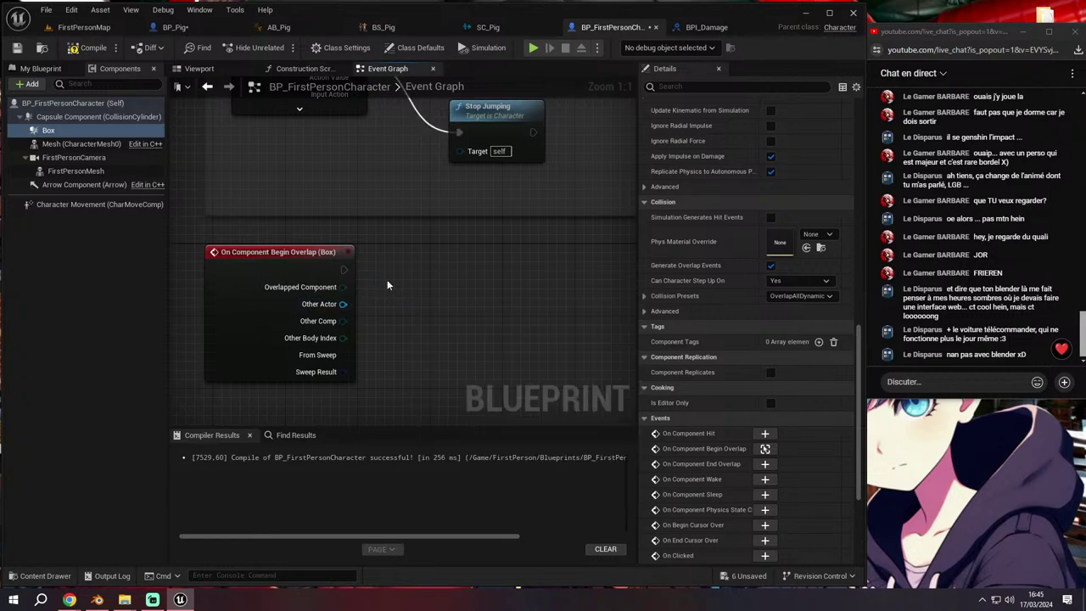
{"action": "right_click_drag", "start_coordinate": [347, 288], "coordinate": [311, 285]}
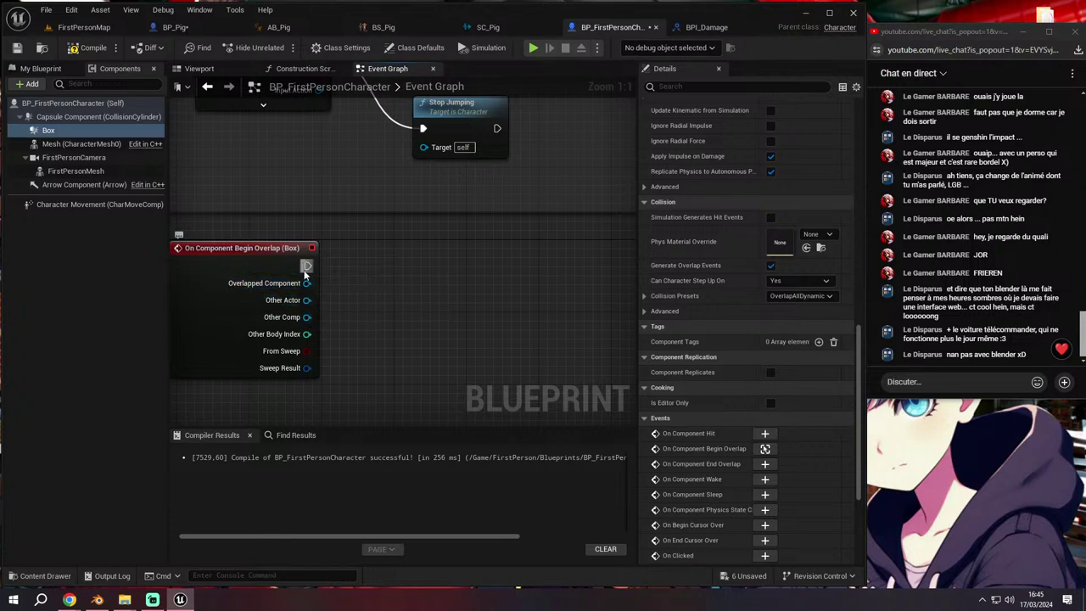
{"action": "left_click_drag", "start_coordinate": [306, 283], "coordinate": [364, 284]}
{"action": "right_click_drag", "start_coordinate": [325, 262], "coordinate": [403, 271]}
{"action": "left_click_drag", "start_coordinate": [386, 275], "coordinate": [387, 278]}
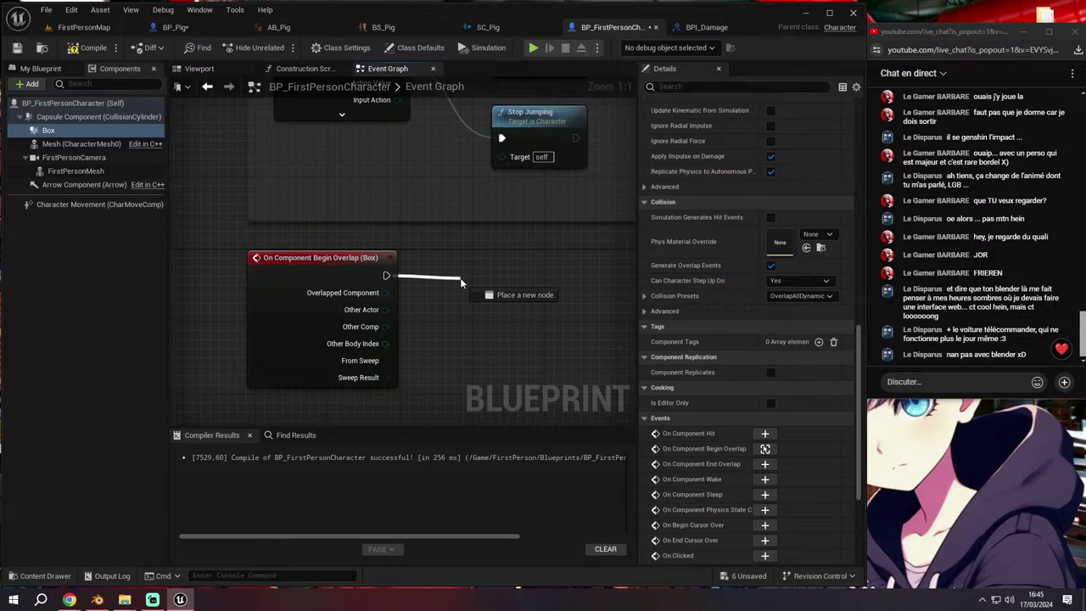
{"action": "left_click_drag", "start_coordinate": [460, 277], "coordinate": [482, 275]}
Move the Box collision about 30 units along X in the Viewport
{"action": "left_click", "coordinate": [199, 68]}
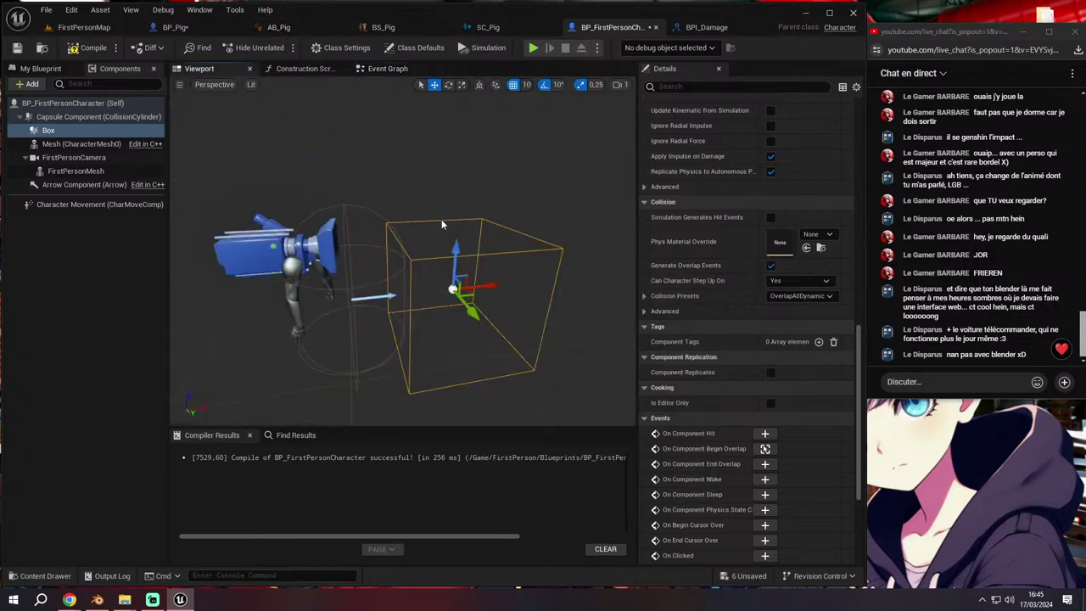
{"action": "left_click_drag", "start_coordinate": [441, 224], "coordinate": [484, 258]}
{"action": "left_click_drag", "start_coordinate": [527, 292], "coordinate": [550, 294]}
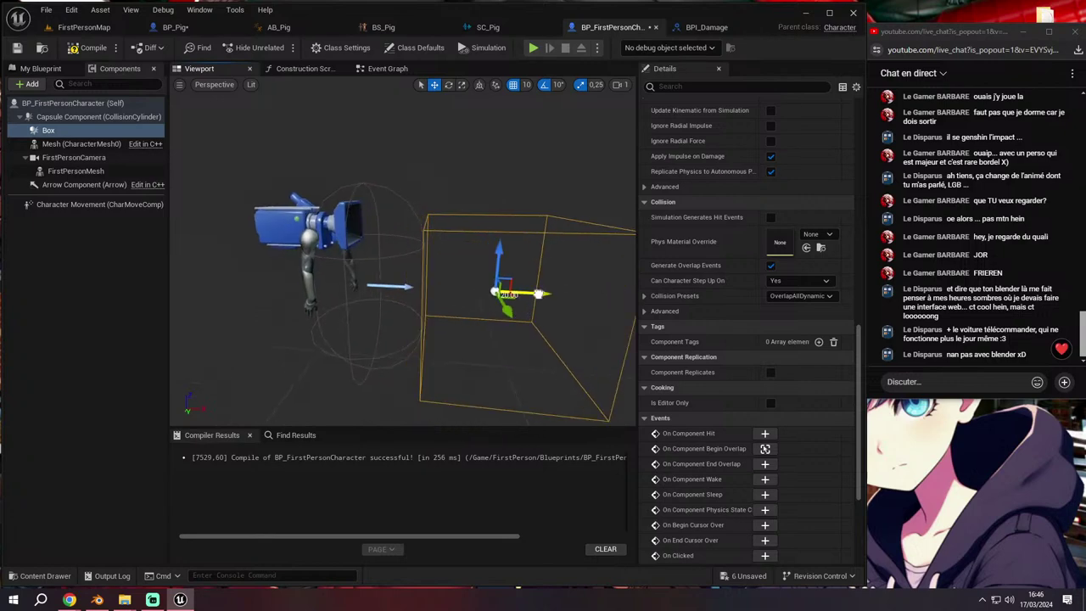
Add a Get Actor Of Class node after the Box overlap event
{"action": "left_click", "coordinate": [388, 68]}
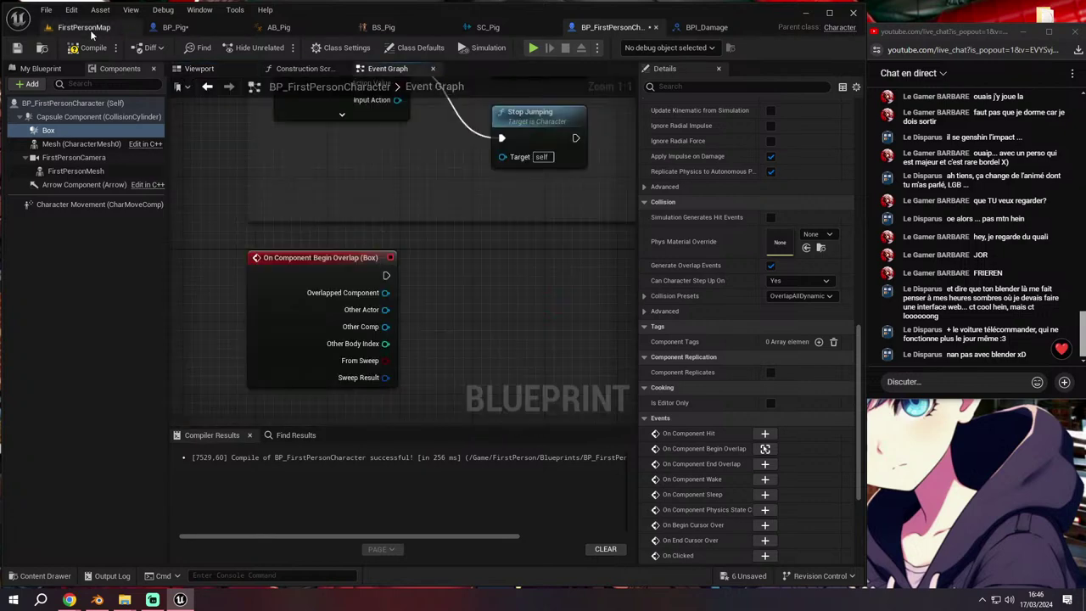
{"action": "left_click", "coordinate": [93, 47]}
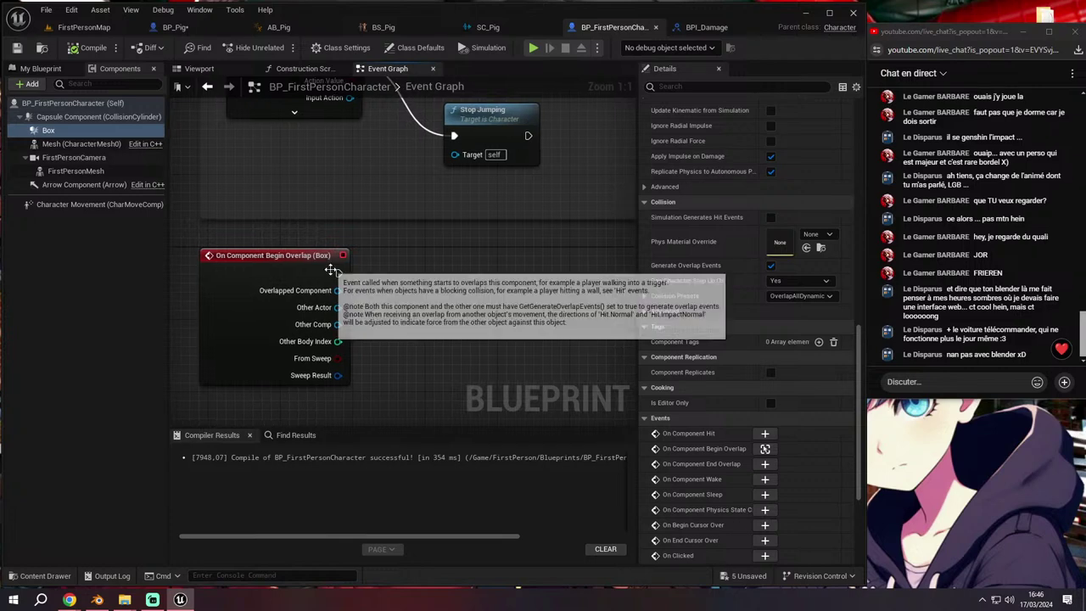
{"action": "left_click_drag", "start_coordinate": [339, 277], "coordinate": [486, 277]}
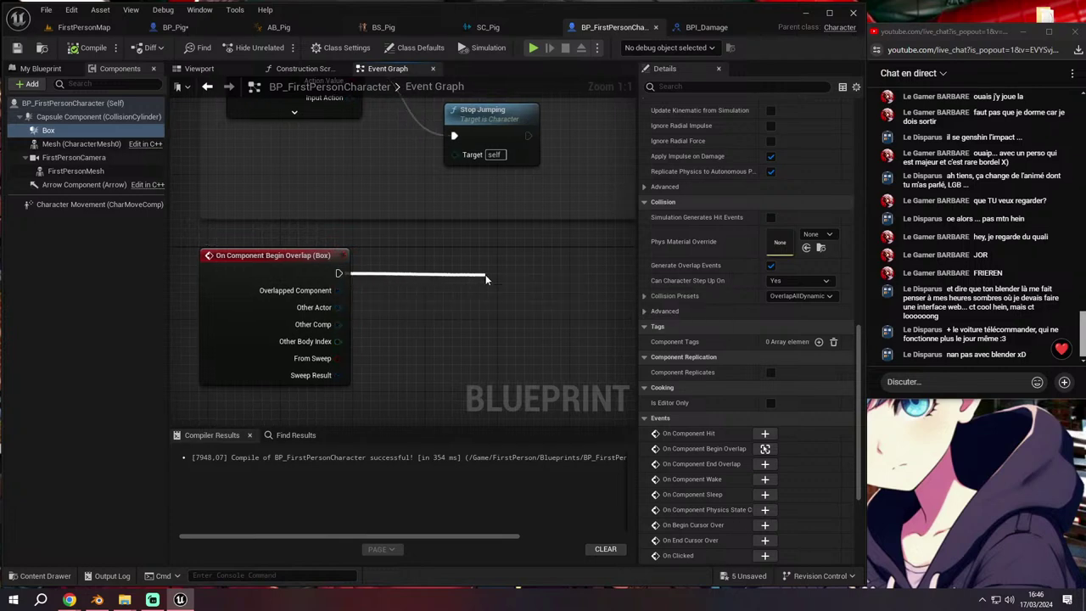
{"action": "left_click_drag", "start_coordinate": [485, 274], "coordinate": [485, 274]}
{"action": "type", "text": "get ac"}
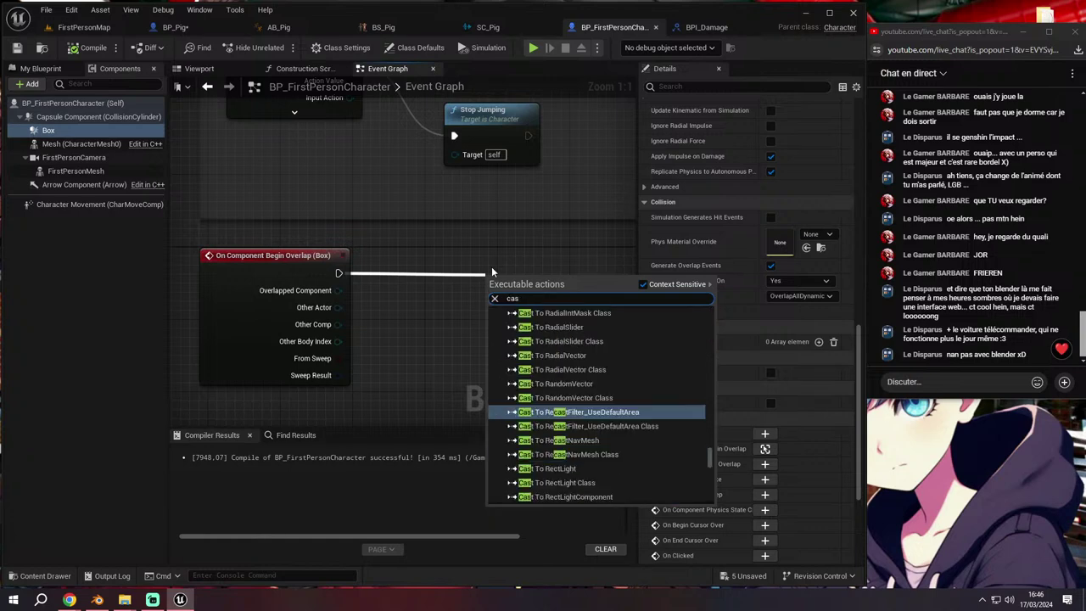
{"action": "type", "text": "tor"}
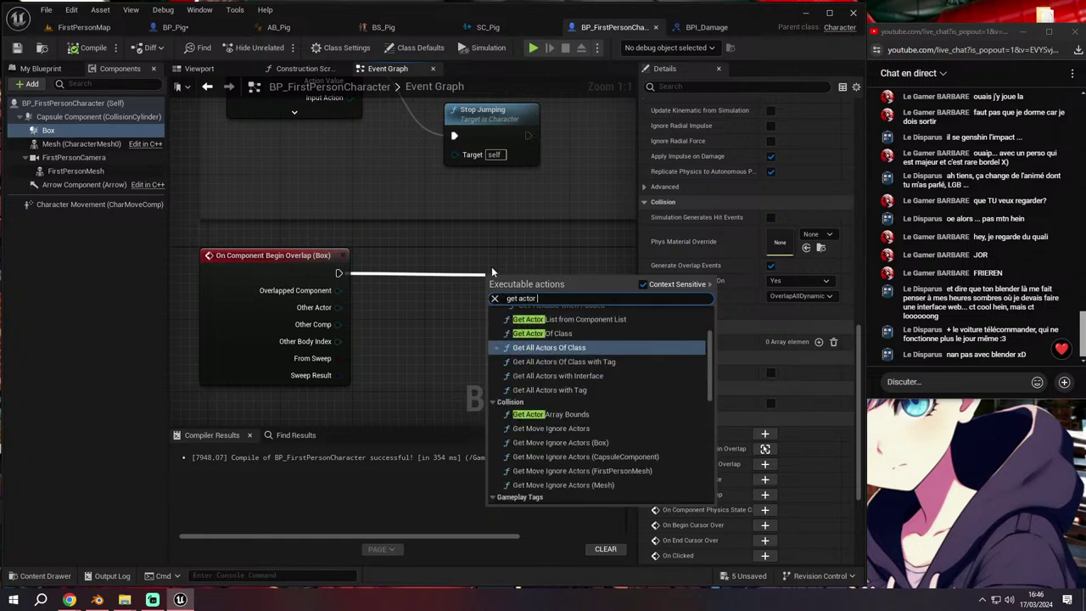
{"action": "type", "text": " of class"}
{"action": "key", "text": "Up"}
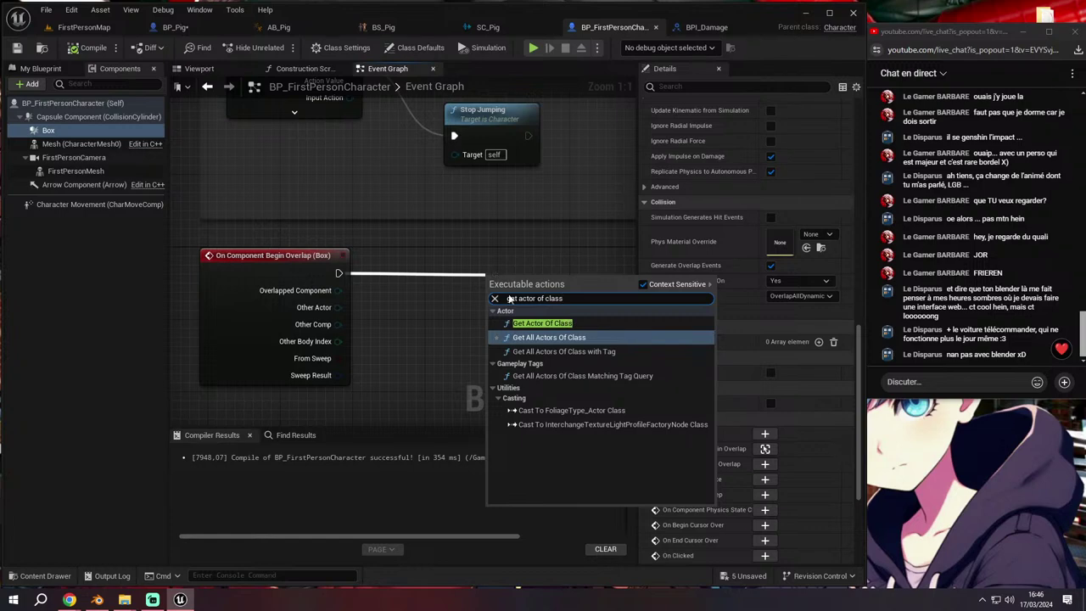
{"action": "key", "text": "Return"}
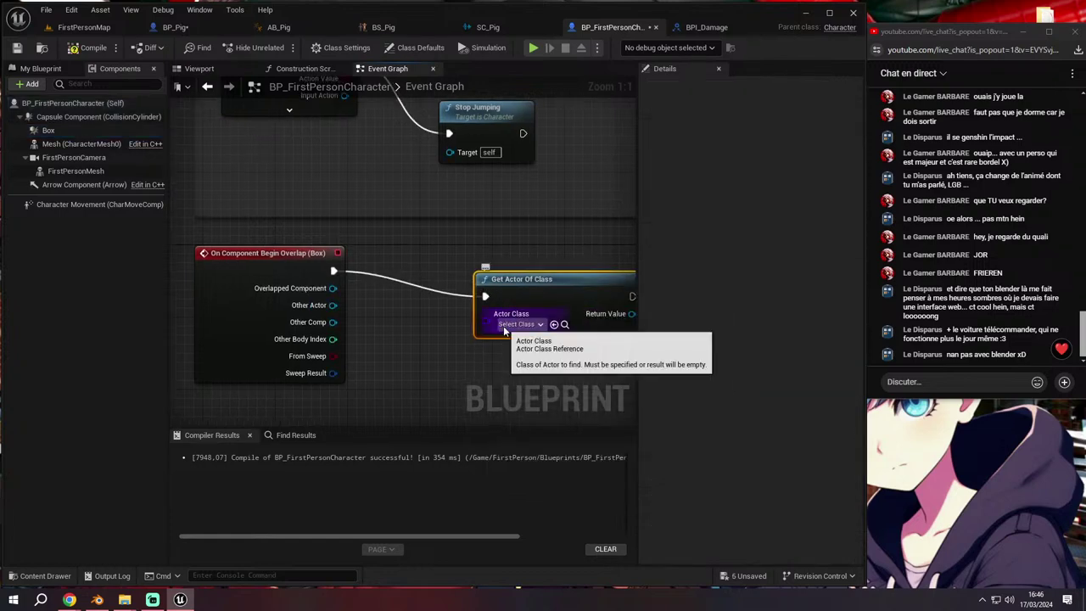
Set Get Actor Of Class to find BP Pig and recompile the character
{"action": "left_click", "coordinate": [517, 324]}
{"action": "key", "text": "Return"}
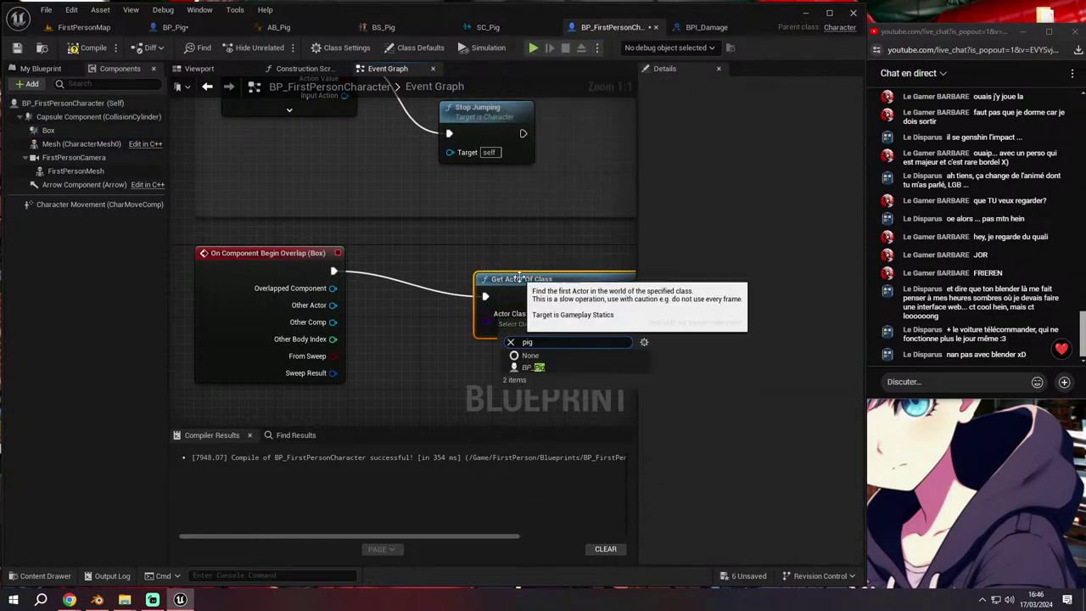
{"action": "left_click_drag", "start_coordinate": [490, 284], "coordinate": [506, 269]}
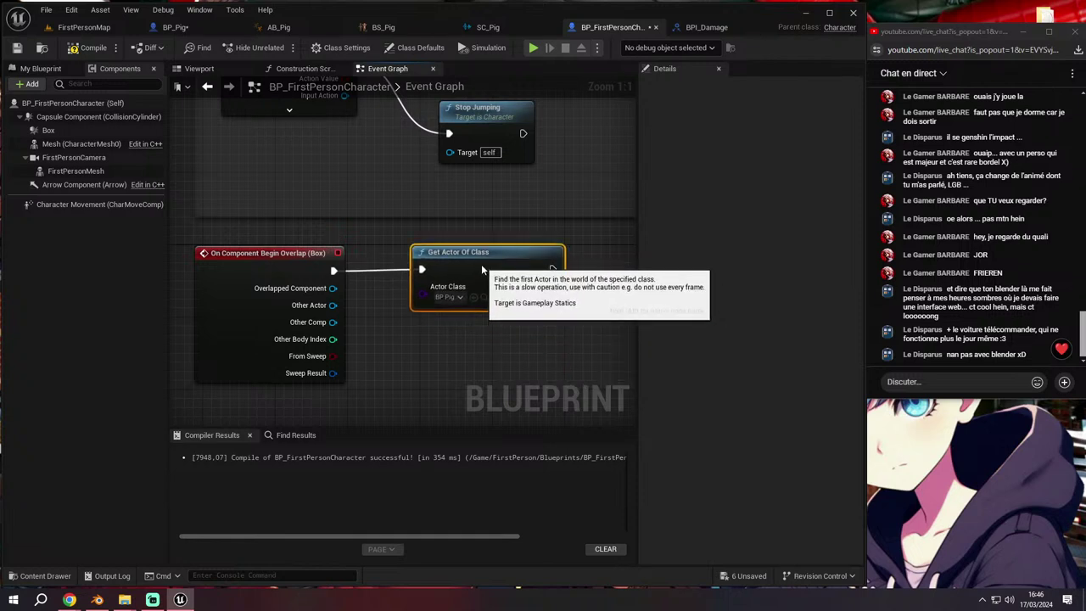
{"action": "right_click_drag", "start_coordinate": [506, 268], "coordinate": [405, 250]}
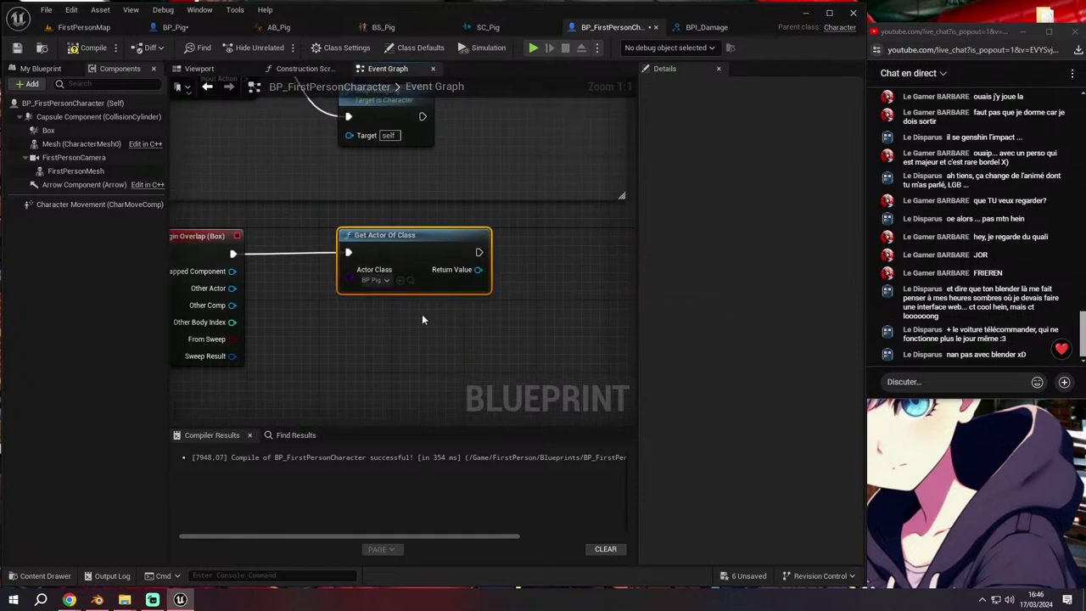
{"action": "left_click_drag", "start_coordinate": [208, 224], "coordinate": [443, 285]}
{"action": "mouse_move", "coordinate": [434, 320]}
{"action": "right_mouse_down"}
{"action": "mouse_move", "coordinate": [524, 328]}
{"action": "mouse_move", "coordinate": [445, 337]}
{"action": "right_mouse_up"}
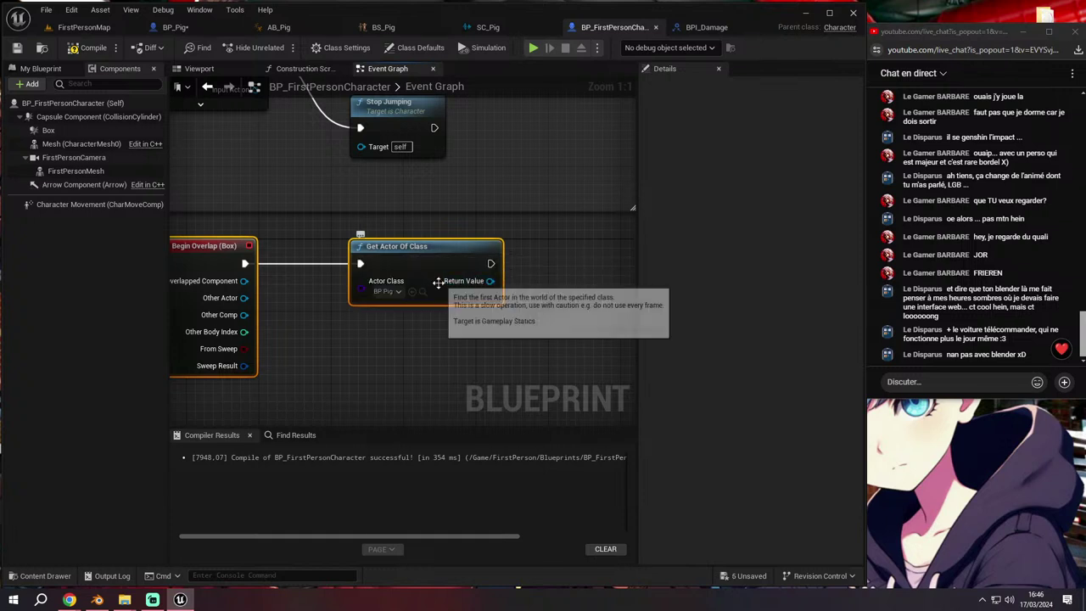
{"action": "left_click", "coordinate": [384, 293]}
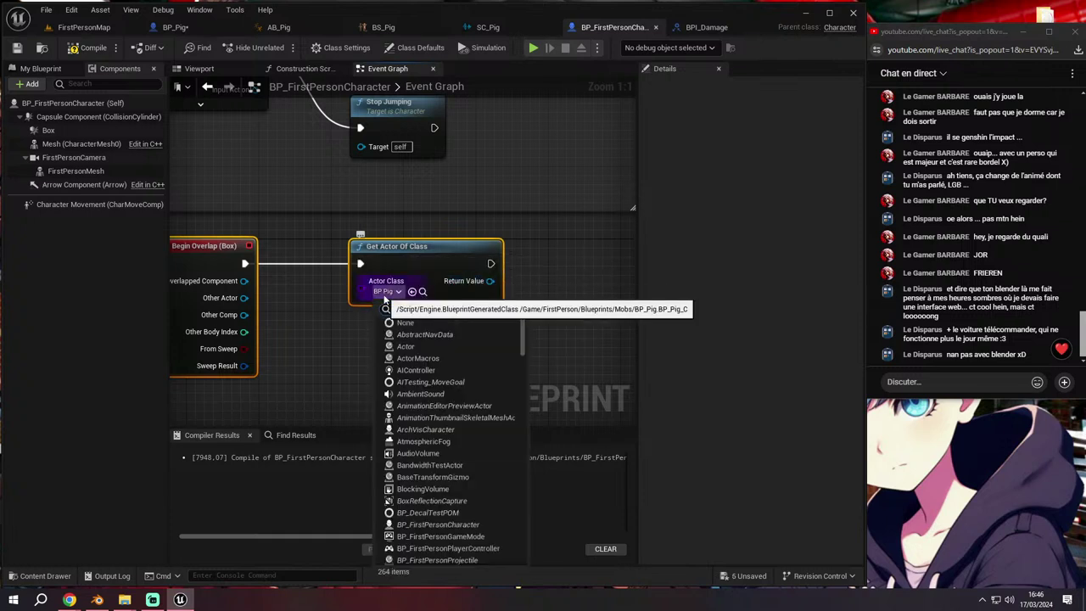
{"action": "left_click", "coordinate": [384, 295]}
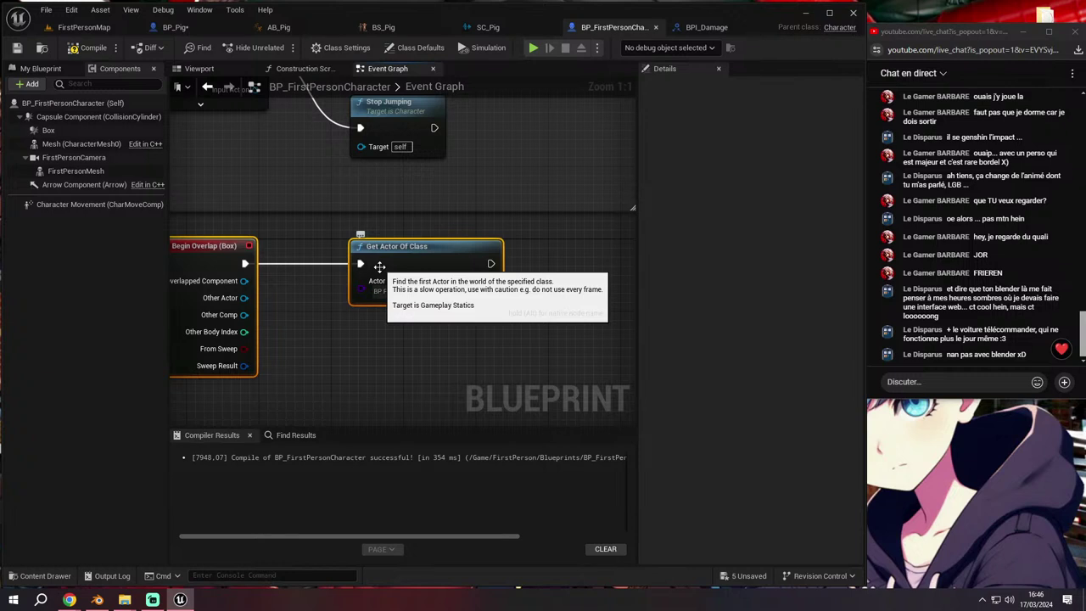
{"action": "right_click_drag", "start_coordinate": [379, 266], "coordinate": [465, 293]}
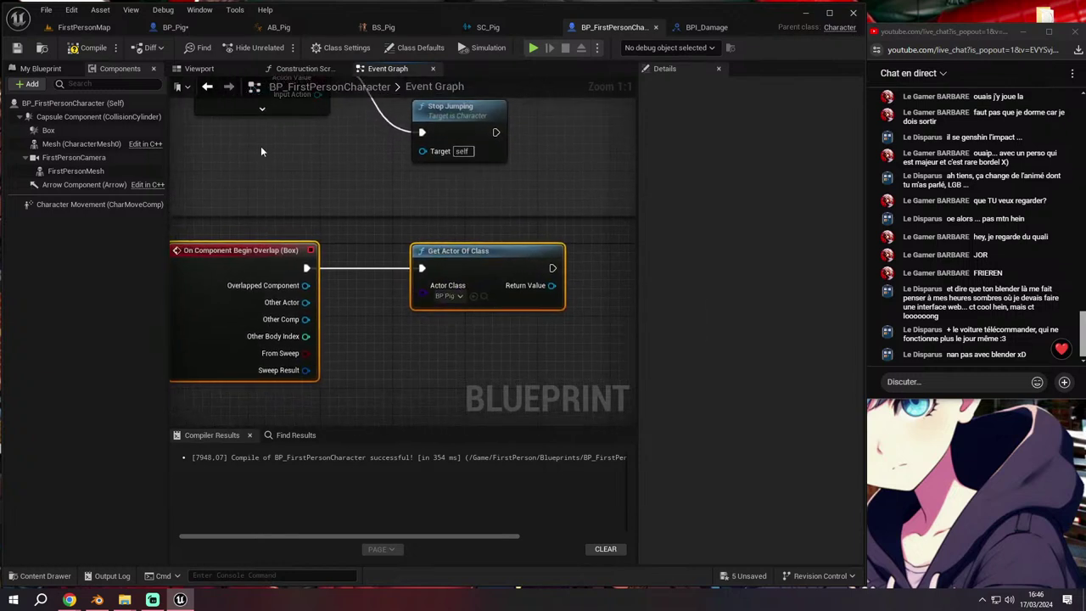
{"action": "left_click", "coordinate": [88, 48]}
{"action": "right_click_drag", "start_coordinate": [529, 350], "coordinate": [409, 334]}
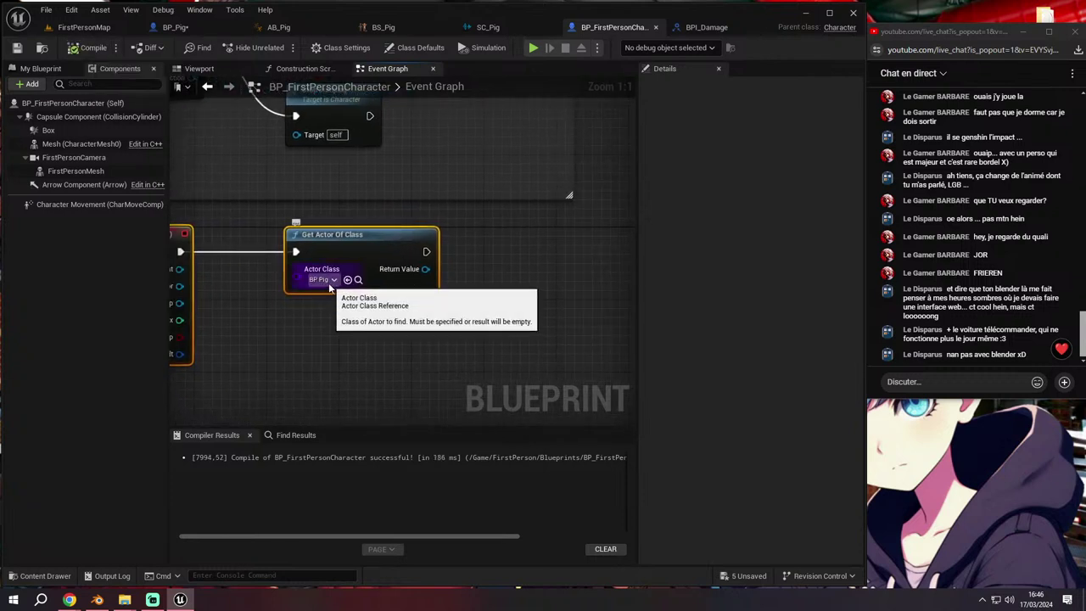
Call Attack on the BP Pig from Get Actor Of Class's Return Value
{"action": "left_click_drag", "start_coordinate": [425, 269], "coordinate": [498, 268]}
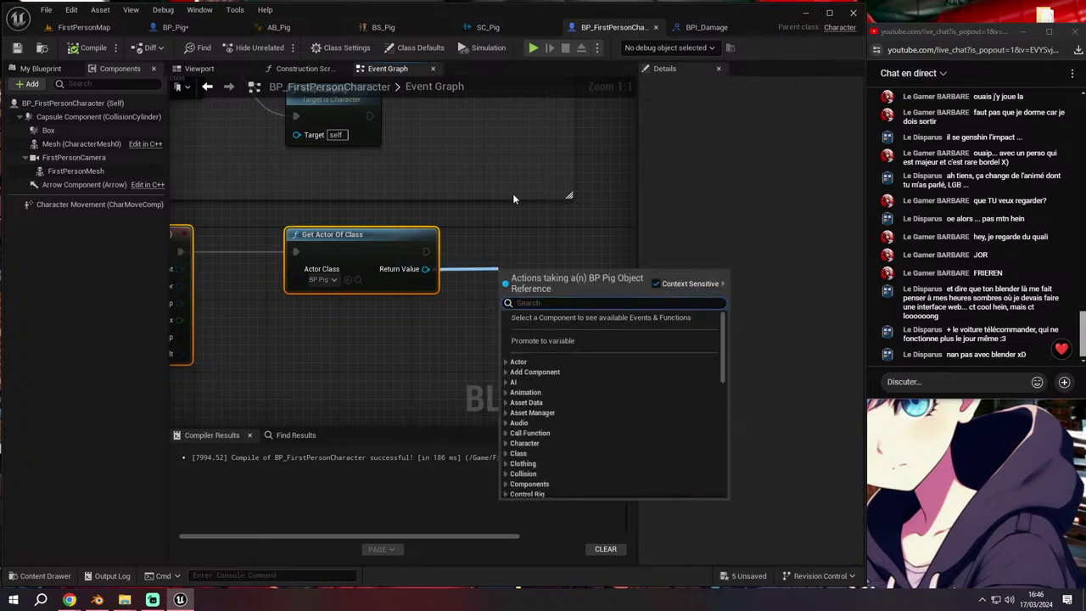
{"action": "type", "text": "attack"}
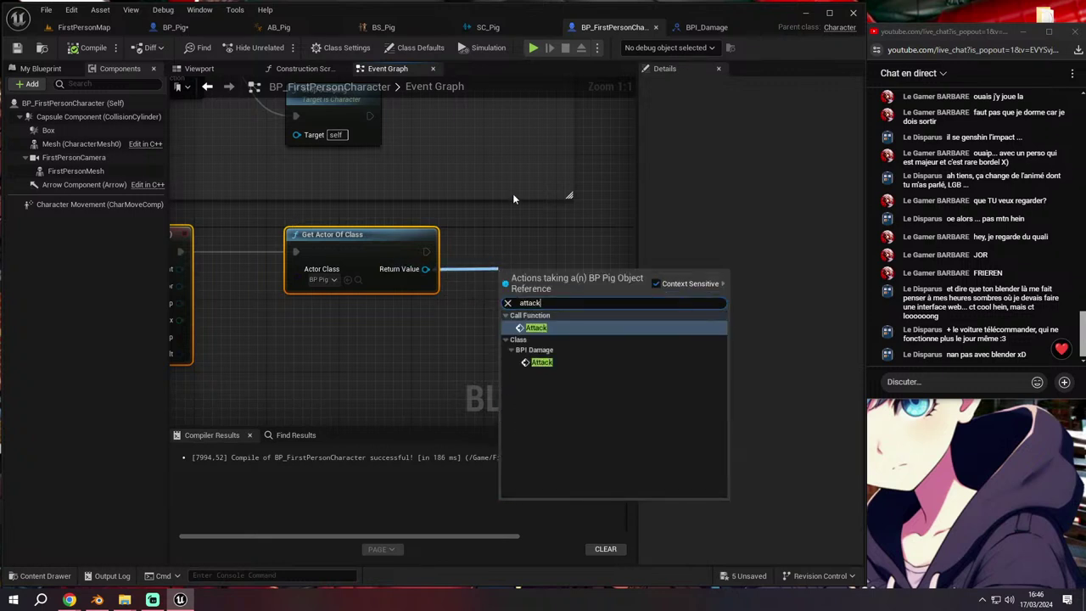
{"action": "left_click", "coordinate": [541, 362]}
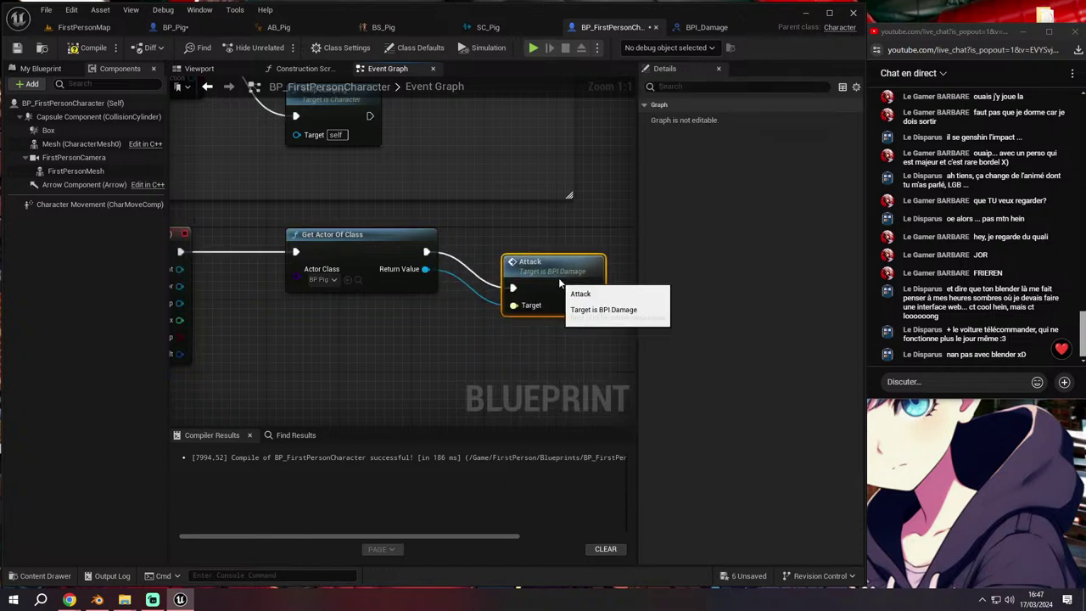
{"action": "left_click_drag", "start_coordinate": [559, 282], "coordinate": [568, 273]}
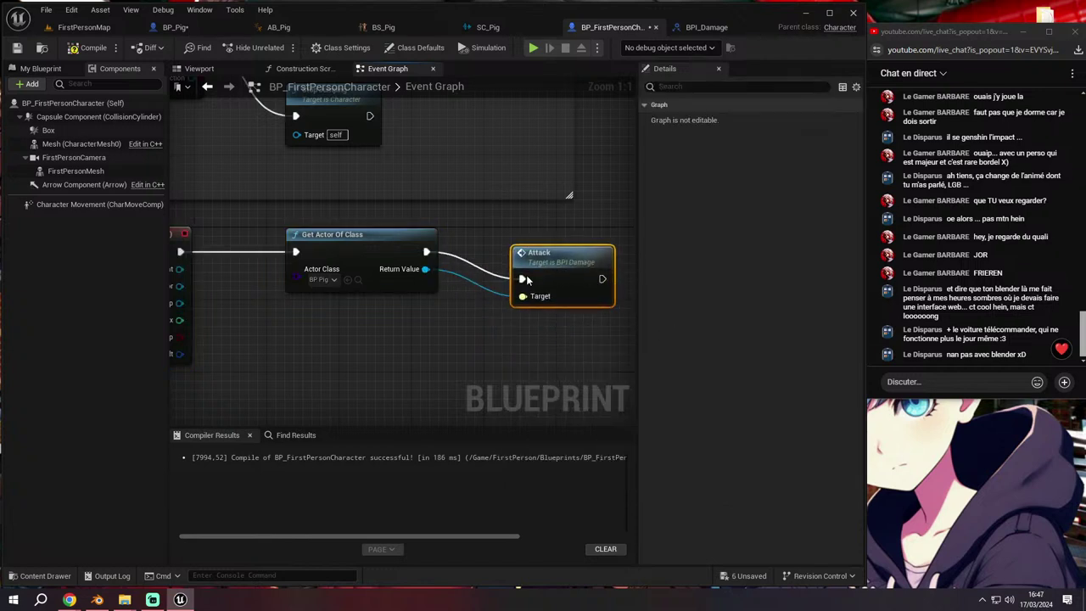
{"action": "key", "text": "Delete"}
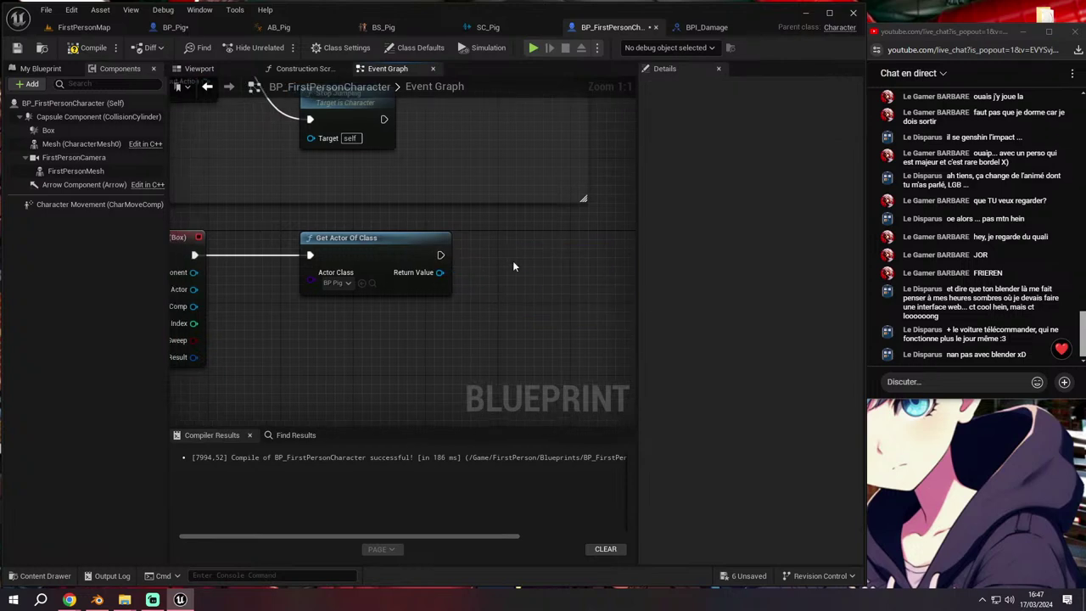
{"action": "left_click_drag", "start_coordinate": [439, 272], "coordinate": [530, 283]}
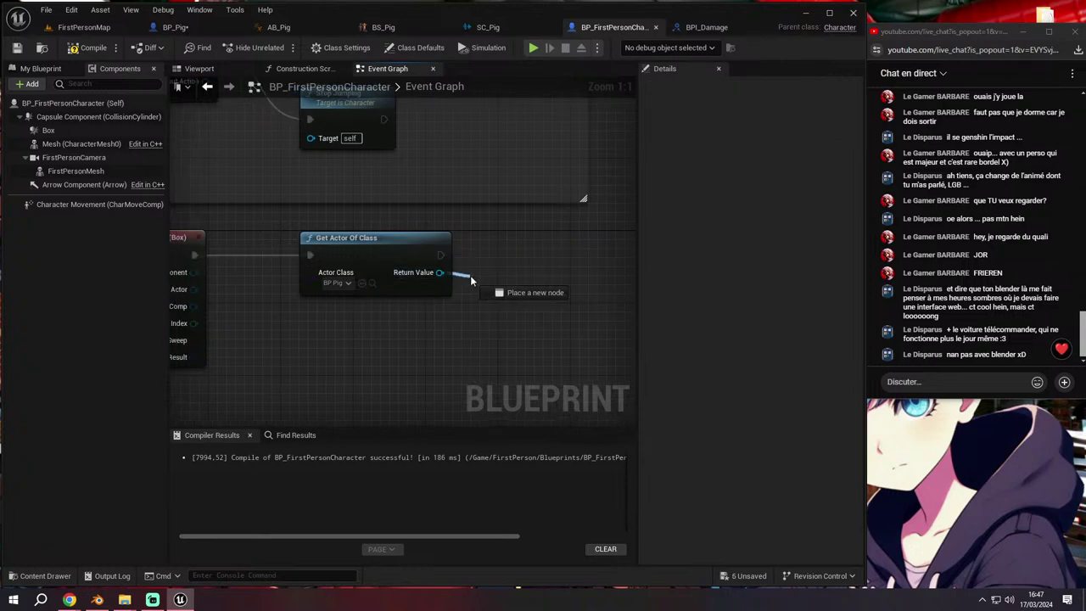
{"action": "type", "text": "attack"}
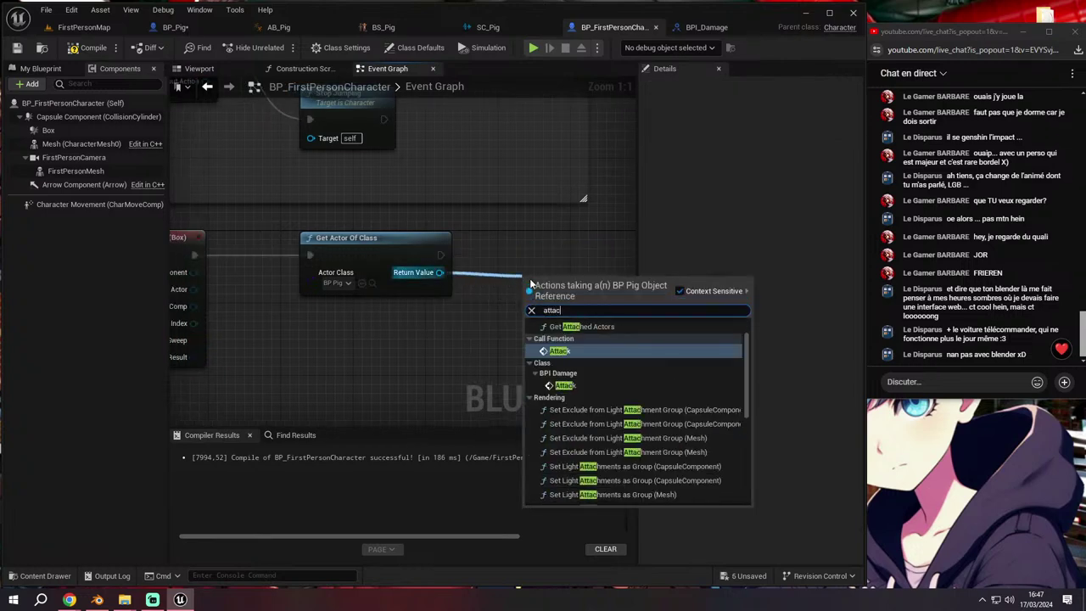
{"action": "left_click", "coordinate": [559, 333]}
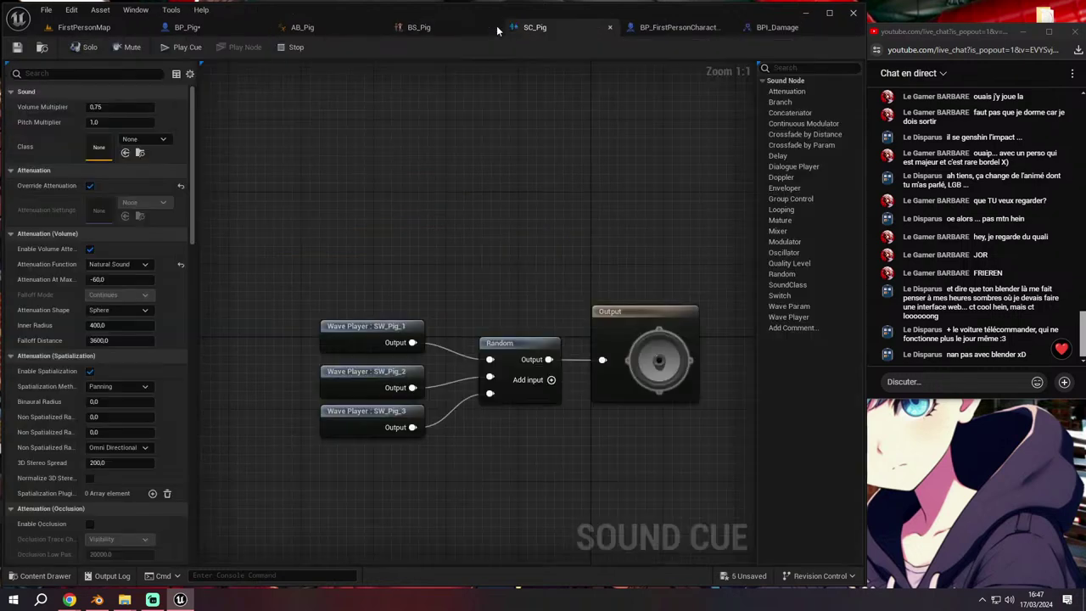
{"action": "left_click", "coordinate": [492, 27]}
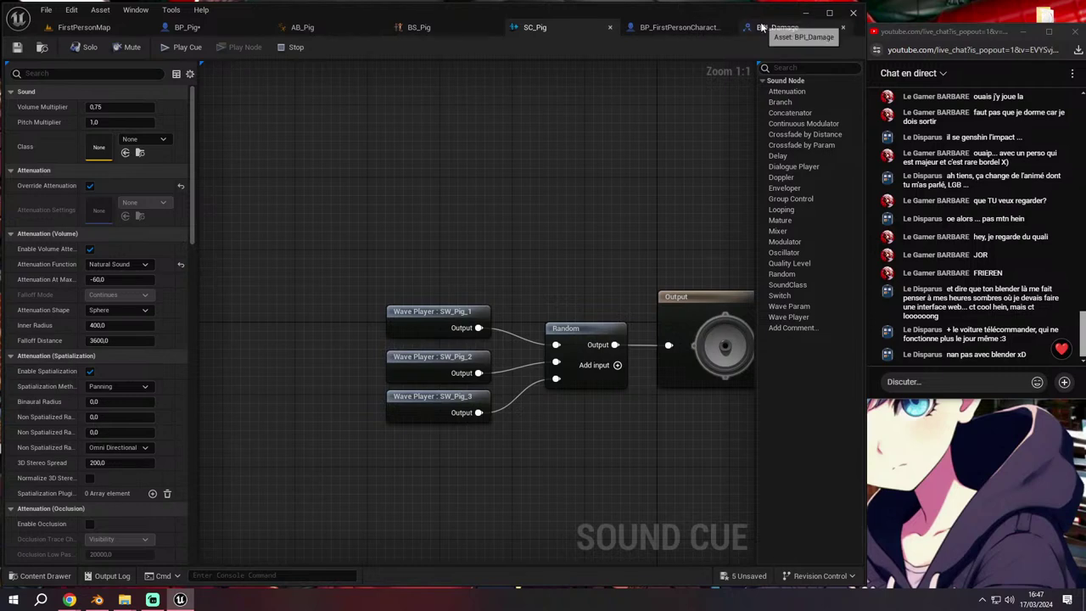
In BP_Pig's Event Graph, review Event Attack, Event AnyDamage, SET Max Health and Print String, and glance at the components list
{"action": "left_click", "coordinate": [195, 27]}
{"action": "scroll", "coordinate": [356, 227], "scroll_direction": "up", "scroll_amount": 1}
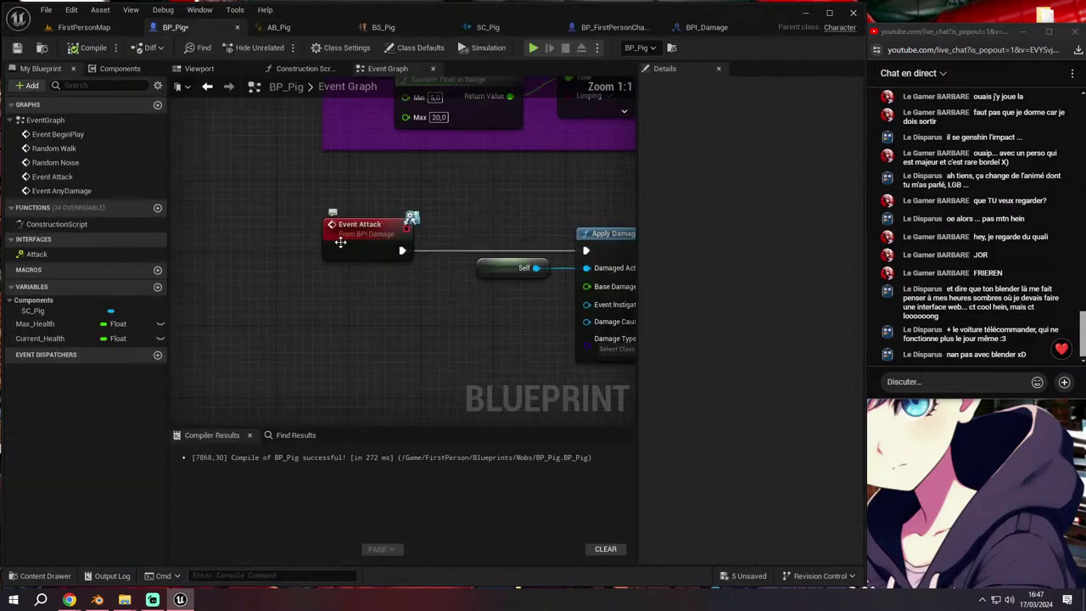
{"action": "mouse_move", "coordinate": [356, 227]}
{"action": "right_mouse_down"}
{"action": "mouse_move", "coordinate": [393, 219]}
{"action": "mouse_move", "coordinate": [369, 244]}
{"action": "right_mouse_up"}
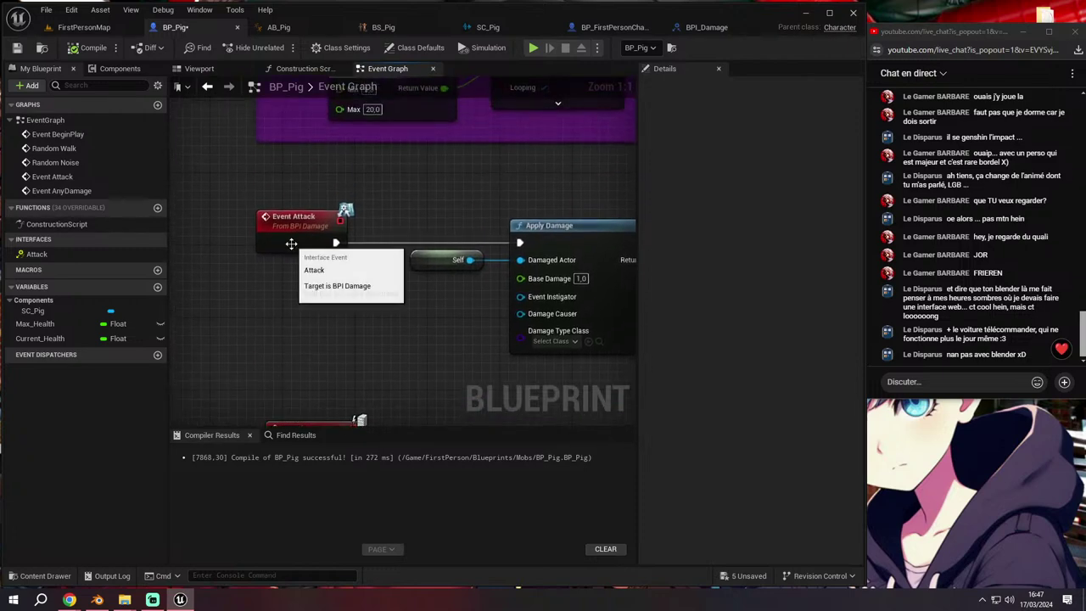
{"action": "right_click_drag", "start_coordinate": [291, 244], "coordinate": [219, 216]}
{"action": "right_click_drag", "start_coordinate": [369, 364], "coordinate": [504, 199]}
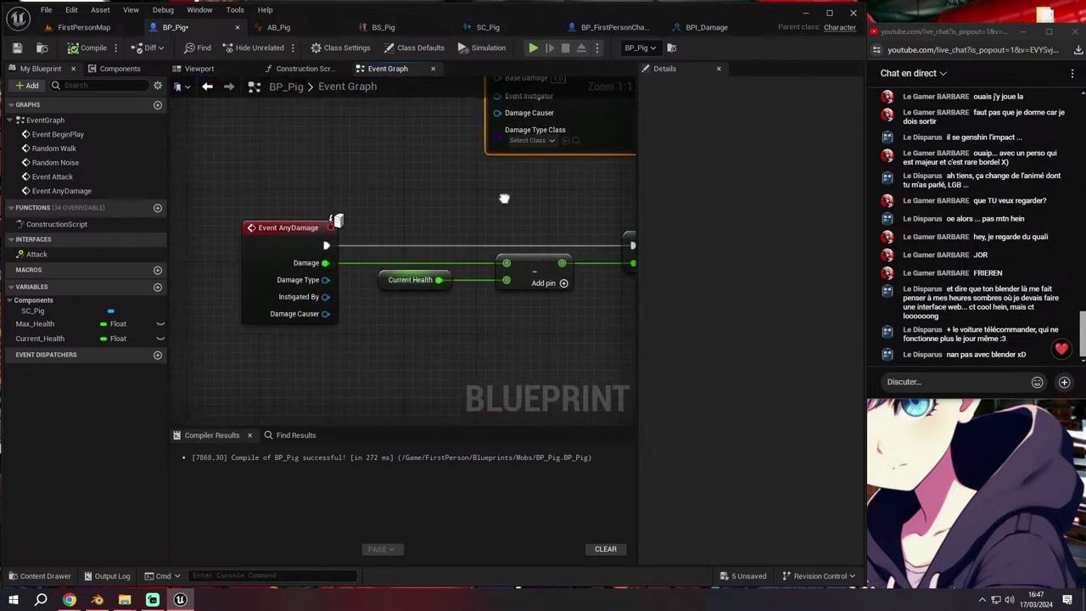
{"action": "right_click_drag", "start_coordinate": [413, 324], "coordinate": [356, 315]}
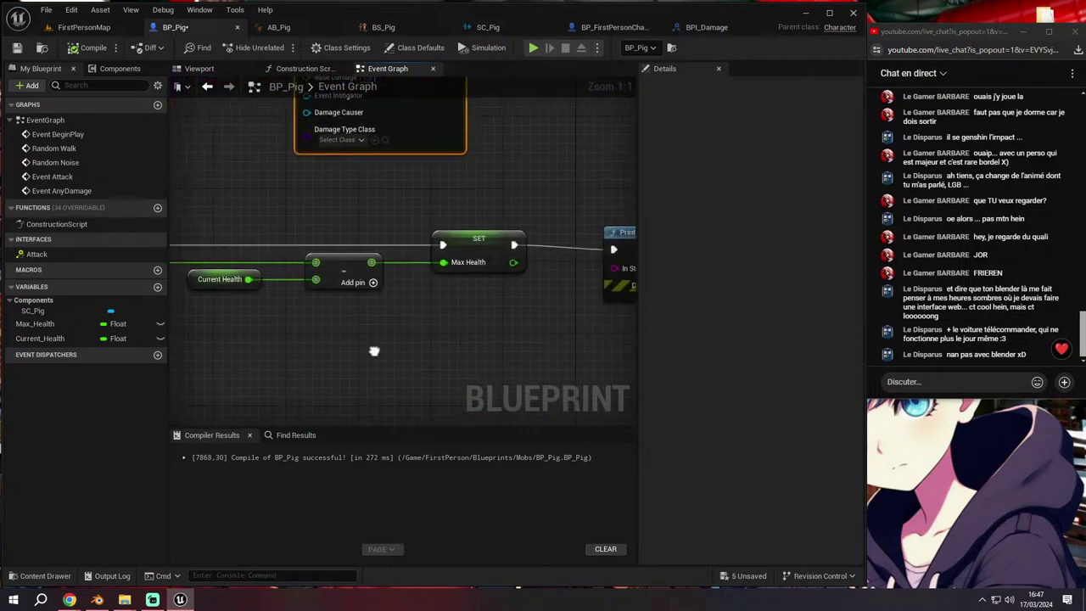
{"action": "left_click", "coordinate": [111, 67]}
{"action": "left_click", "coordinate": [41, 67]}
Switch to the FirstPersonMap level and enlarge the level viewport
{"action": "left_click", "coordinate": [84, 27]}
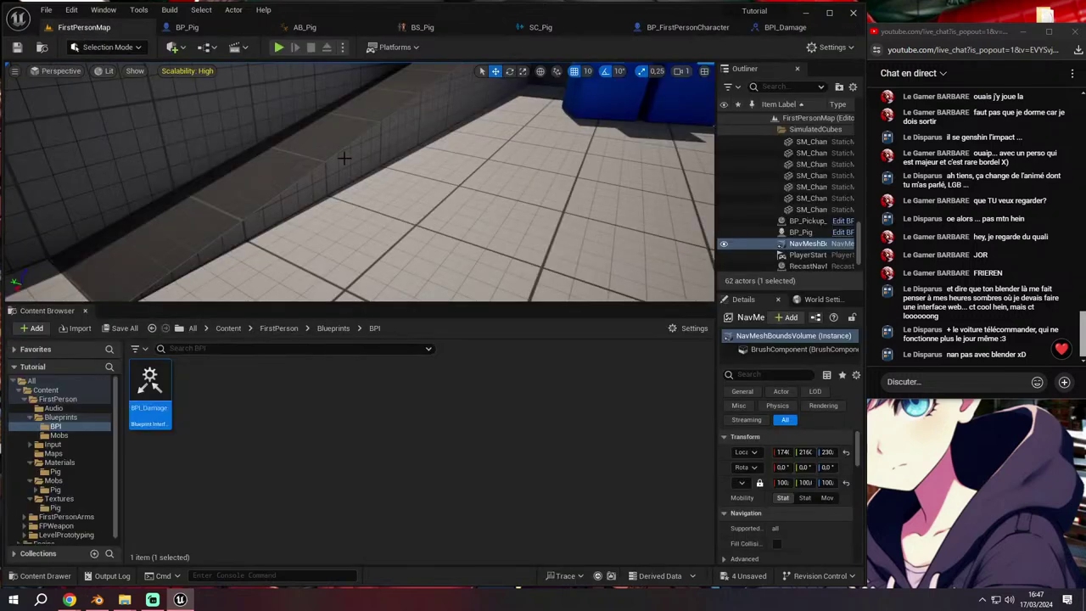
{"action": "left_click_drag", "start_coordinate": [356, 304], "coordinate": [355, 438]}
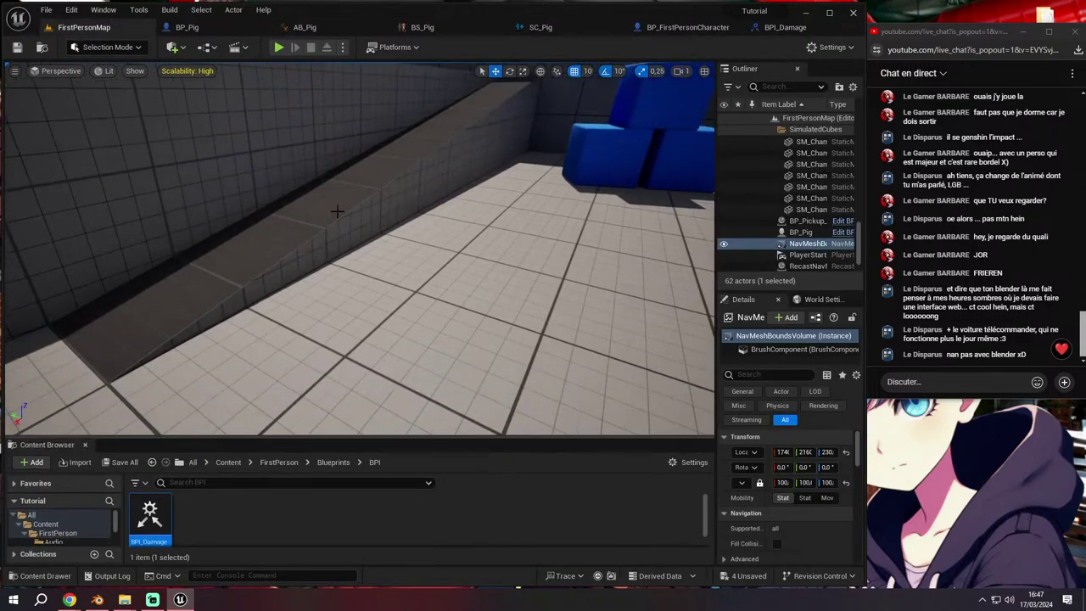
{"action": "left_click", "coordinate": [338, 213]}
Play the level, walk into the pig to print Damaged, then return to BP_Pig
{"action": "left_click", "coordinate": [278, 48]}
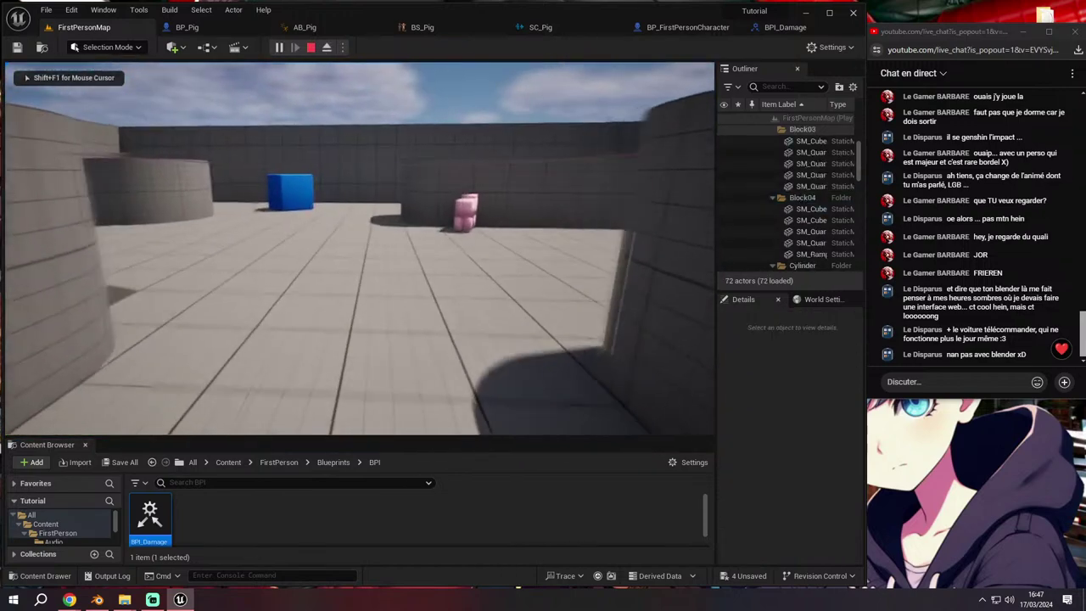
{"action": "key", "text": "w"}
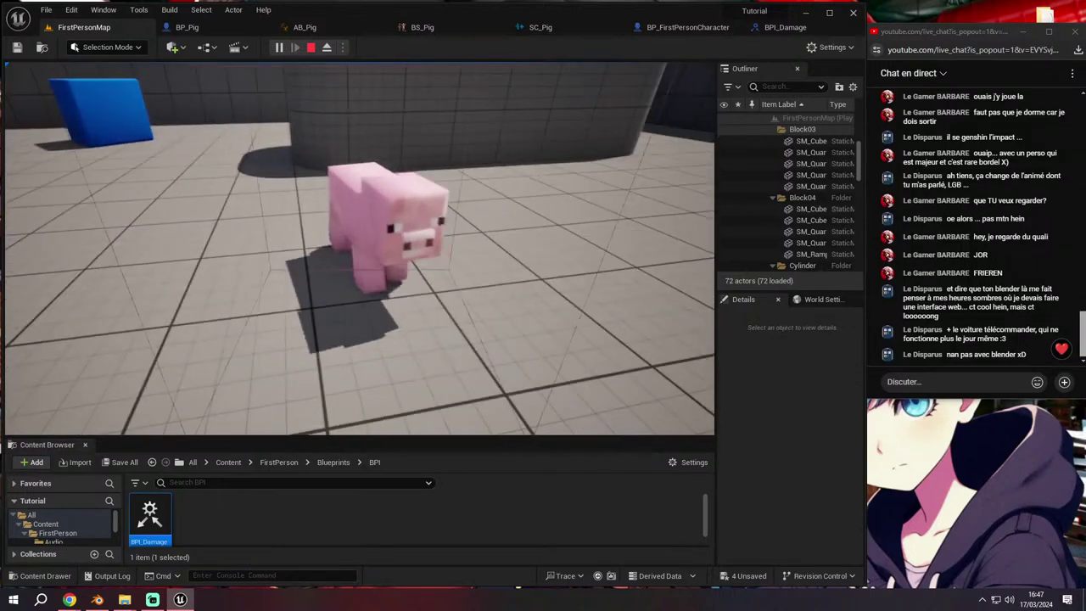
{"action": "key", "text": "w"}
{"action": "key", "text": "s"}
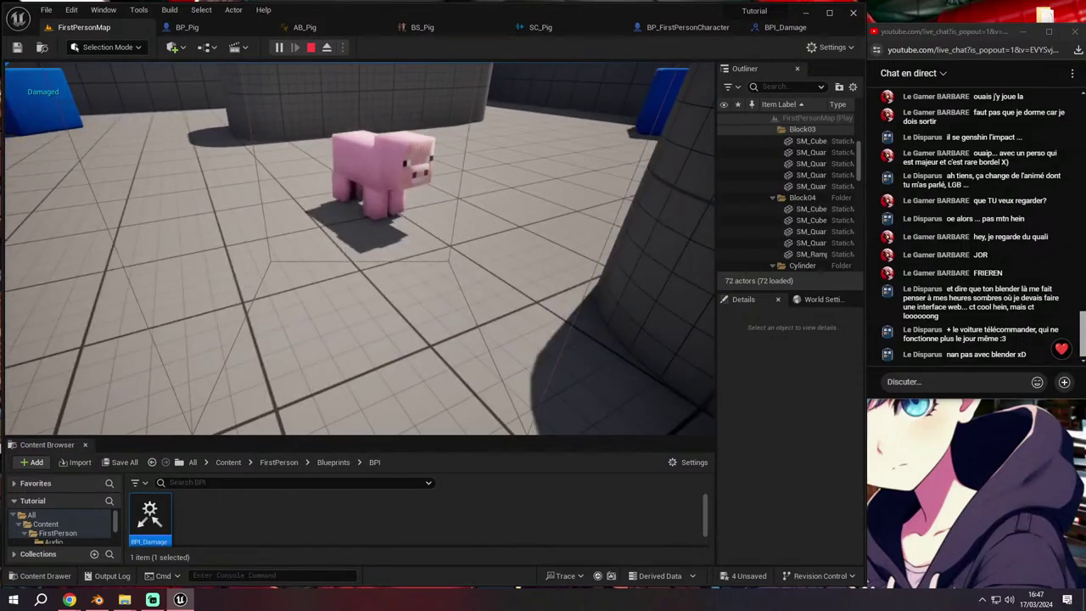
{"action": "key", "text": "a"}
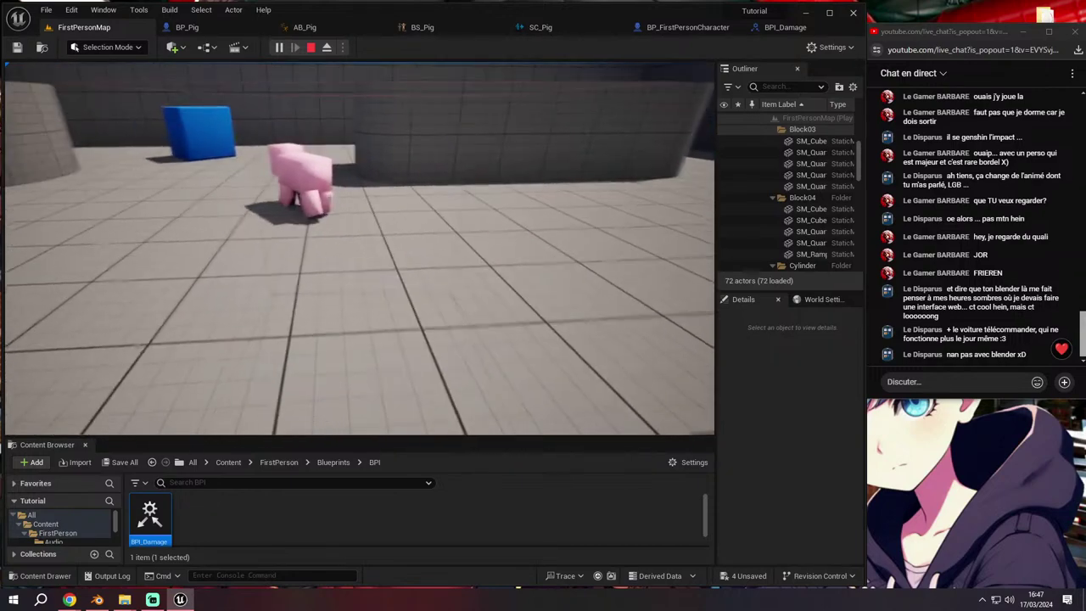
{"action": "key", "text": "w"}
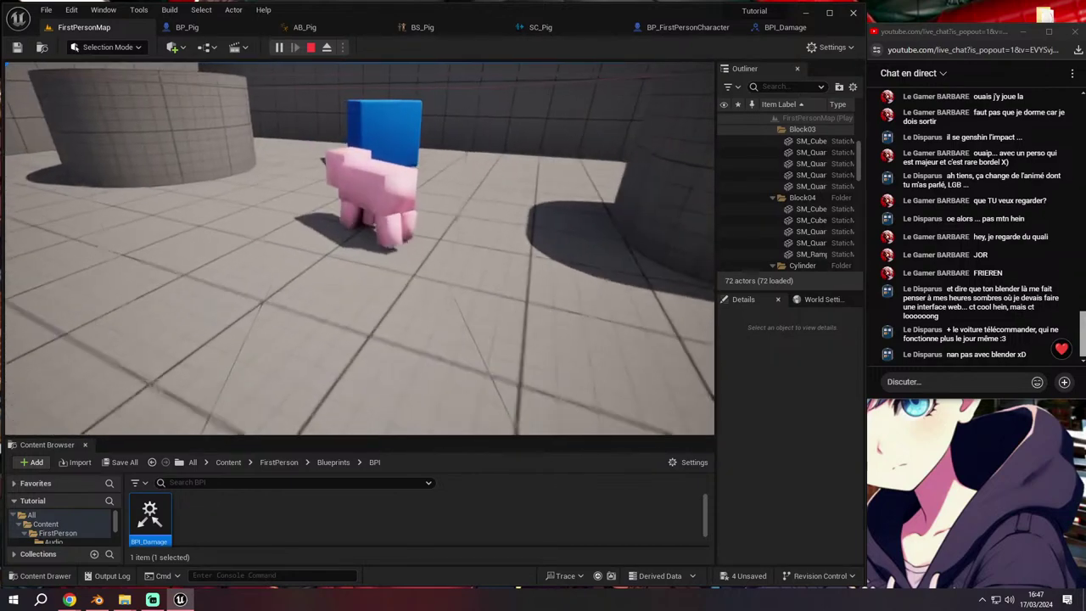
{"action": "key", "text": "e"}
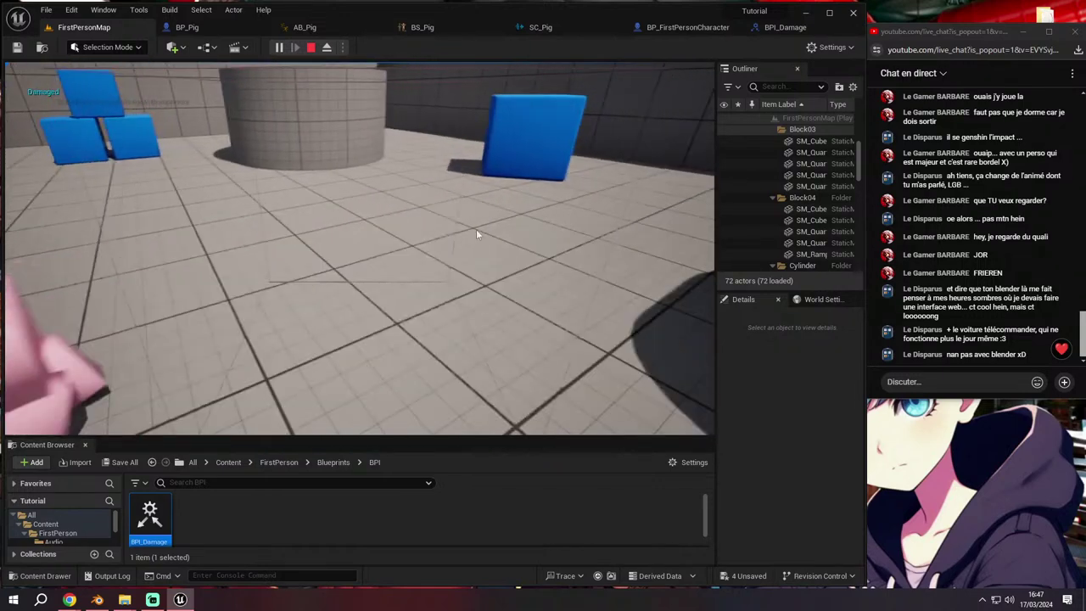
{"action": "left_click", "coordinate": [580, 26]}
{"action": "left_click", "coordinate": [174, 27]}
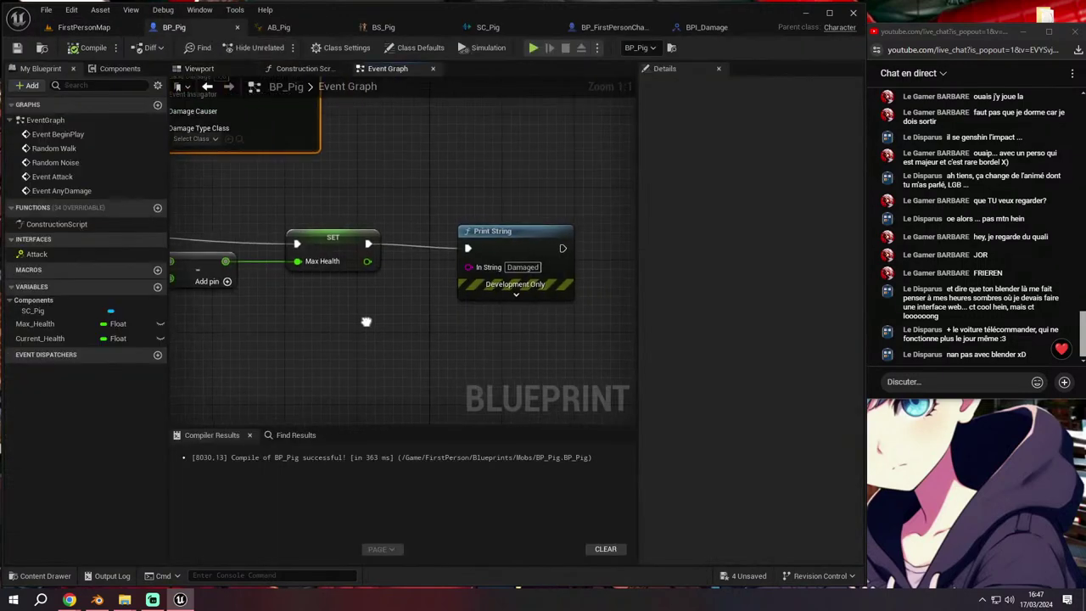
{"action": "scroll", "coordinate": [366, 322], "scroll_direction": "down", "scroll_amount": 2}
{"action": "mouse_move", "coordinate": [334, 252]}
{"action": "right_mouse_down"}
{"action": "mouse_move", "coordinate": [519, 381]}
{"action": "mouse_move", "coordinate": [450, 327]}
{"action": "right_mouse_up"}
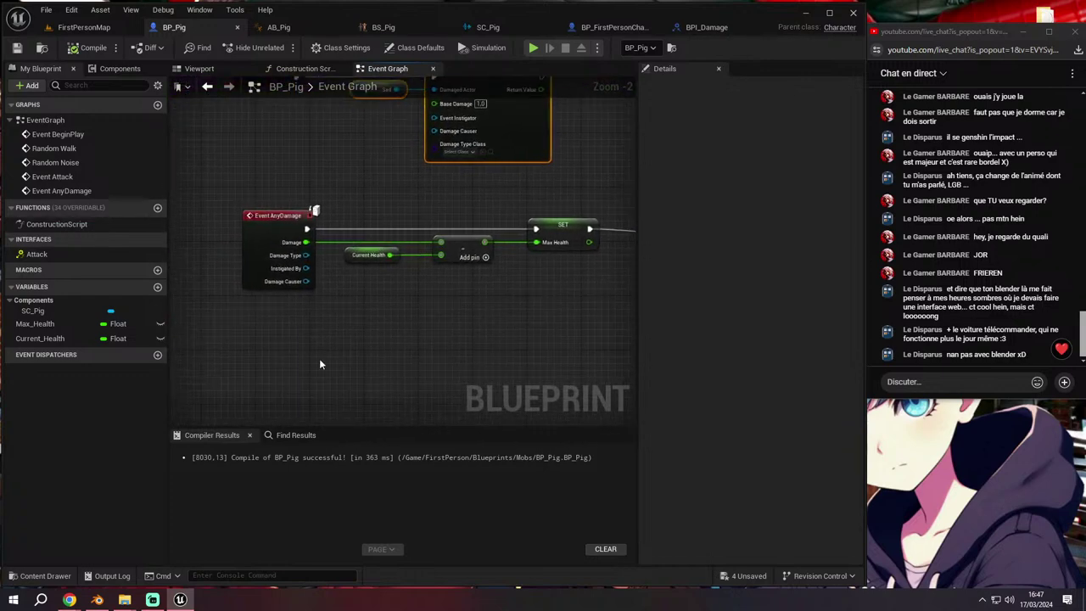
{"action": "right_click_drag", "start_coordinate": [319, 363], "coordinate": [295, 368]}
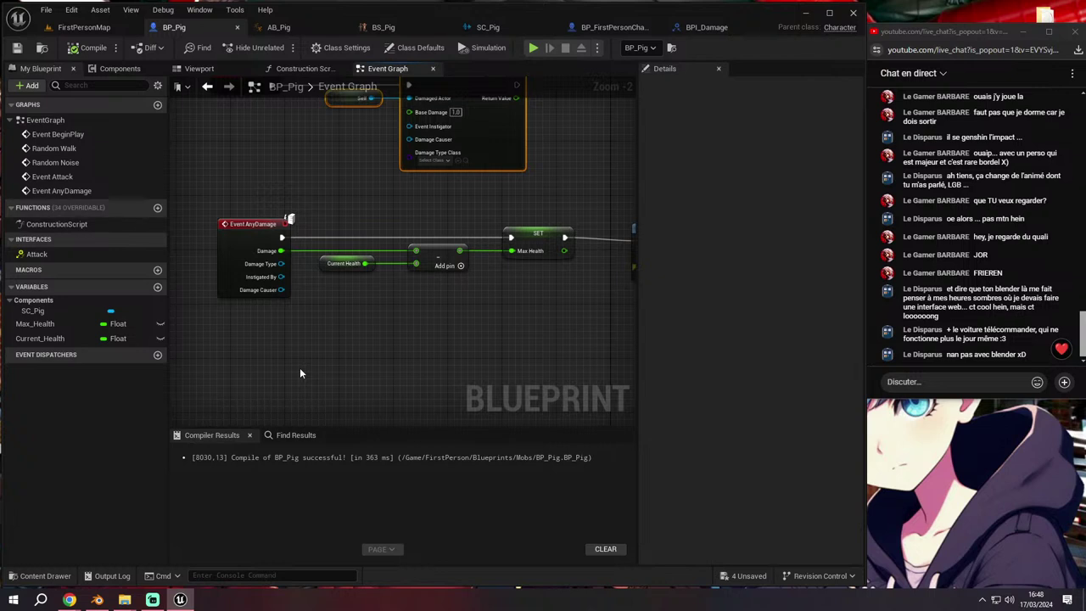
{"action": "mouse_move", "coordinate": [300, 373]}
{"action": "right_mouse_down"}
{"action": "mouse_move", "coordinate": [322, 382]}
{"action": "mouse_move", "coordinate": [320, 350]}
{"action": "right_mouse_up"}
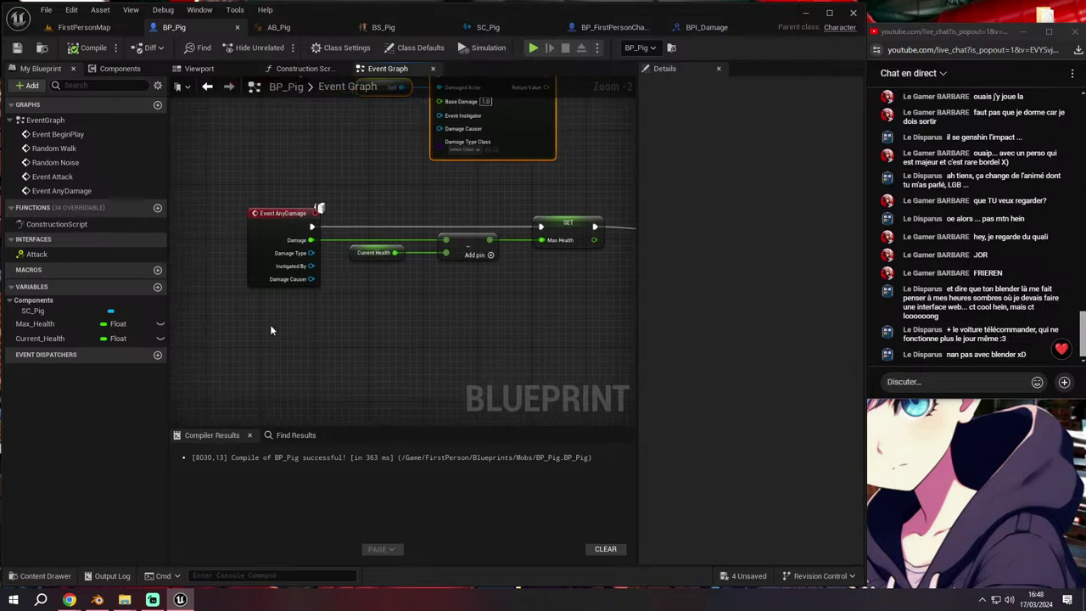
{"action": "left_click", "coordinate": [221, 69]}
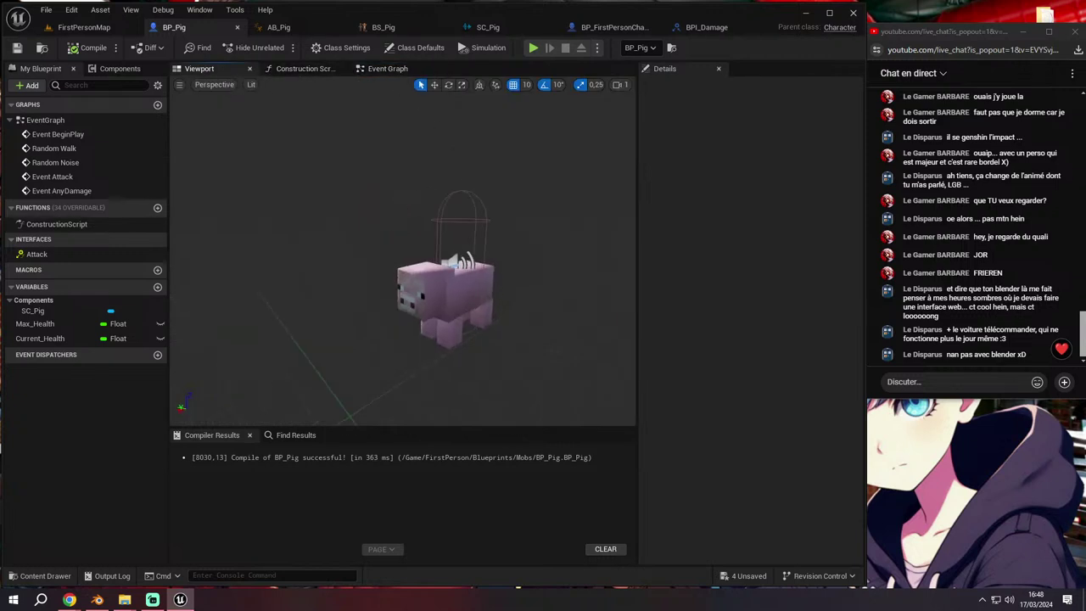
{"action": "right_click_drag", "start_coordinate": [433, 195], "coordinate": [390, 226]}
{"action": "scroll", "coordinate": [402, 191], "scroll_direction": "up", "scroll_amount": 3}
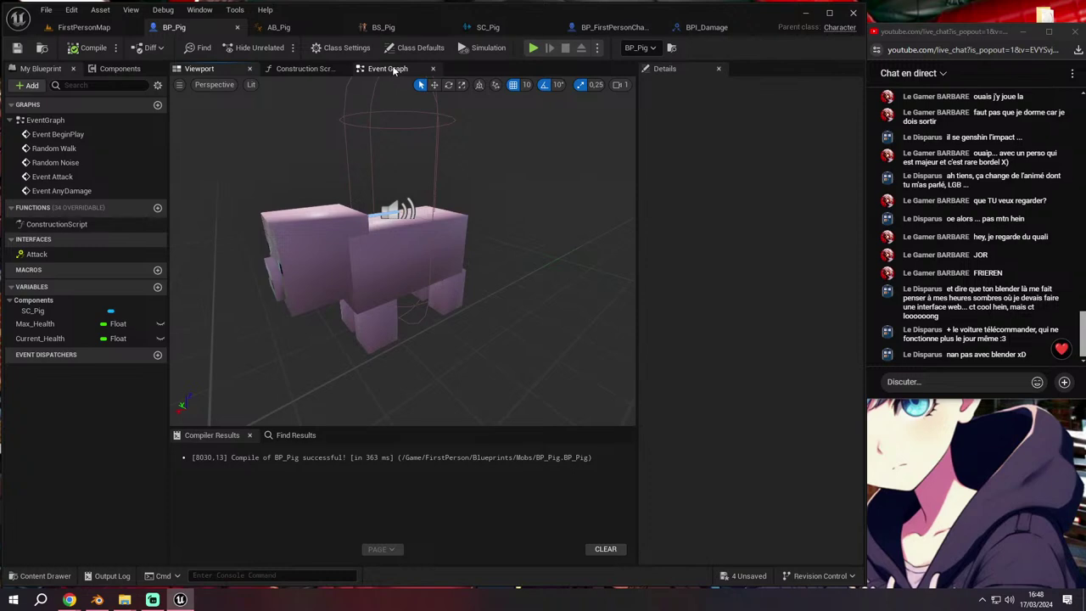
{"action": "left_click", "coordinate": [394, 69]}
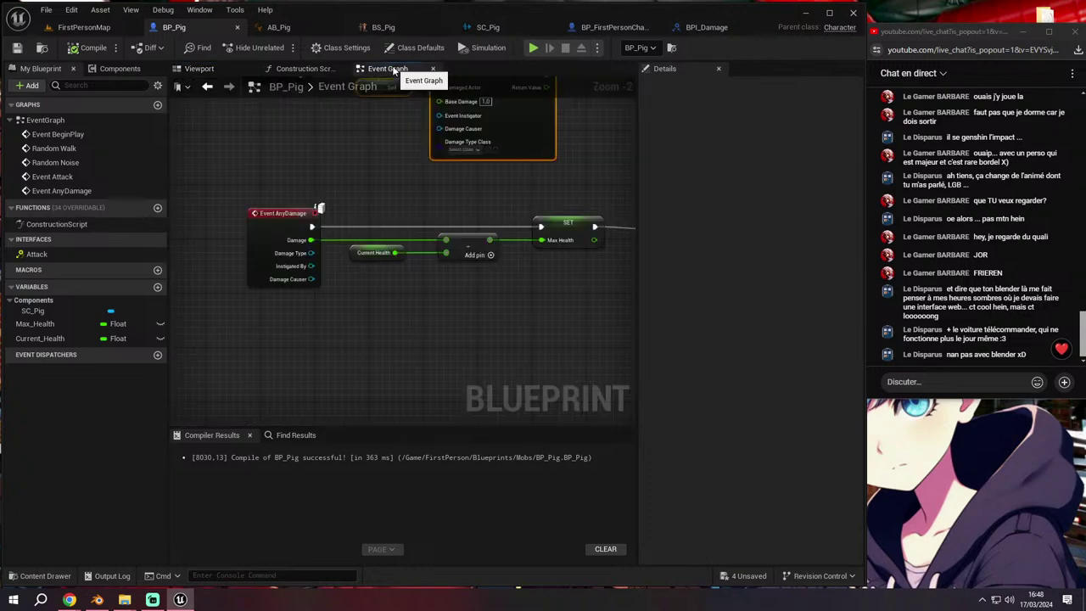
{"action": "mouse_move", "coordinate": [446, 280]}
{"action": "right_mouse_down"}
{"action": "mouse_move", "coordinate": [429, 350]}
{"action": "mouse_move", "coordinate": [352, 327]}
{"action": "right_mouse_up"}
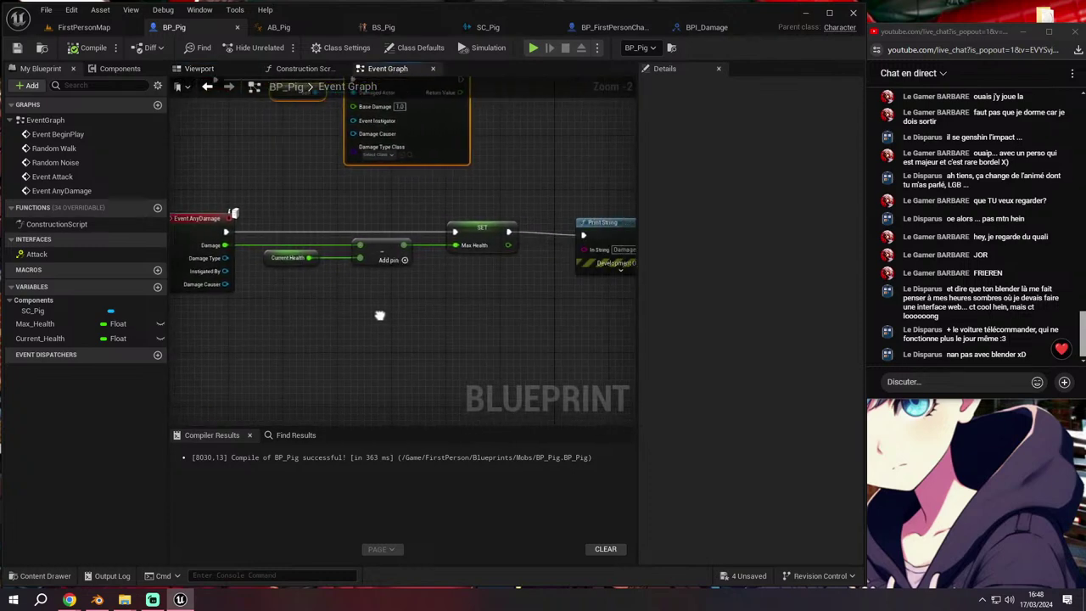
{"action": "left_click", "coordinate": [582, 251]}
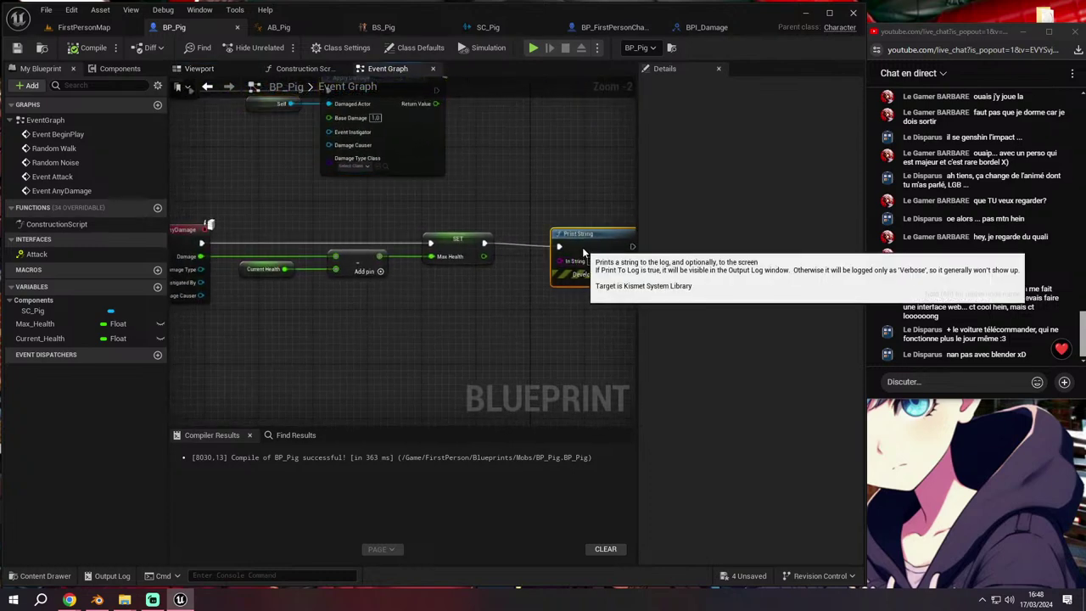
{"action": "right_click_drag", "start_coordinate": [282, 351], "coordinate": [378, 365]}
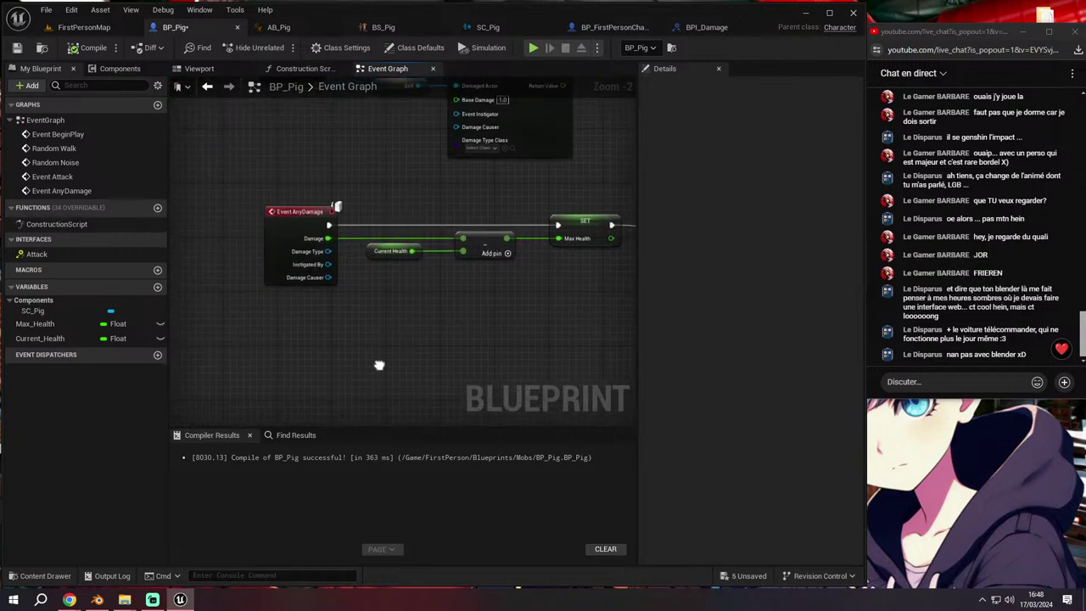
{"action": "scroll", "coordinate": [378, 365], "scroll_direction": "down", "scroll_amount": 2}
Wrap the Event Attack and Event AnyDamage chains in a comment titled Damaged
{"action": "left_click_drag", "start_coordinate": [284, 254], "coordinate": [606, 338]}
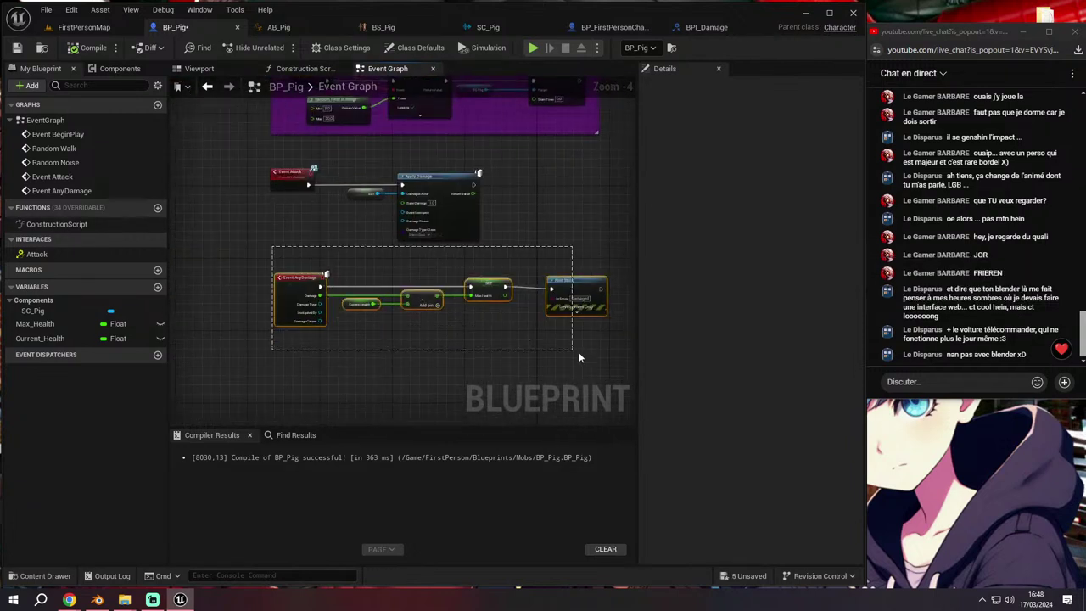
{"action": "mouse_move", "coordinate": [498, 292]}
{"action": "left_mouse_down"}
{"action": "mouse_move", "coordinate": [475, 272]}
{"action": "mouse_move", "coordinate": [493, 271]}
{"action": "left_mouse_up"}
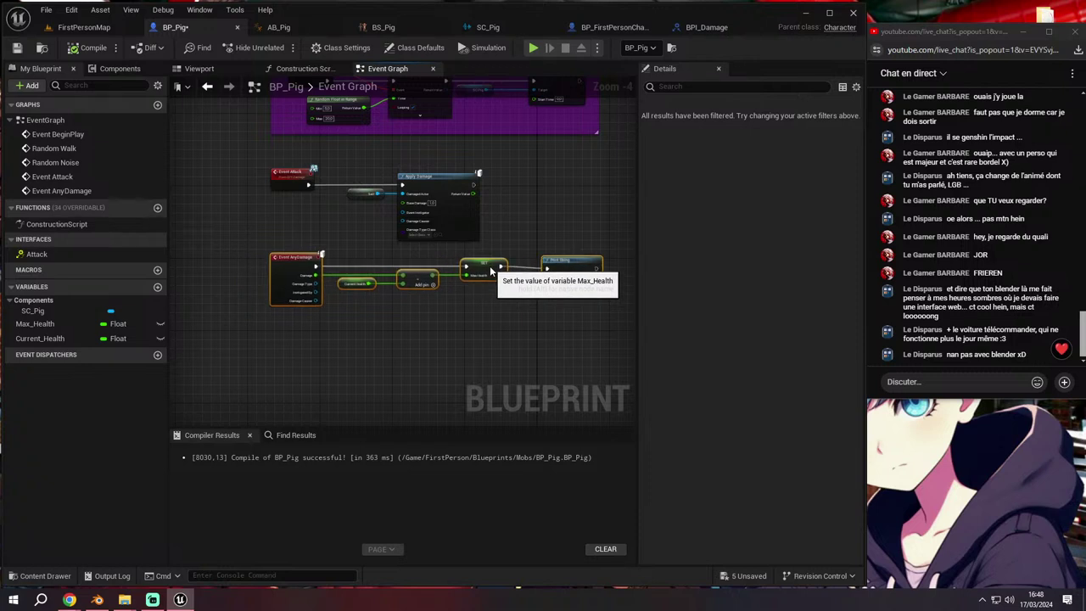
{"action": "left_click_drag", "start_coordinate": [253, 146], "coordinate": [598, 348]}
{"action": "key", "text": "c"}
{"action": "type", "text": "Attack Pig"}
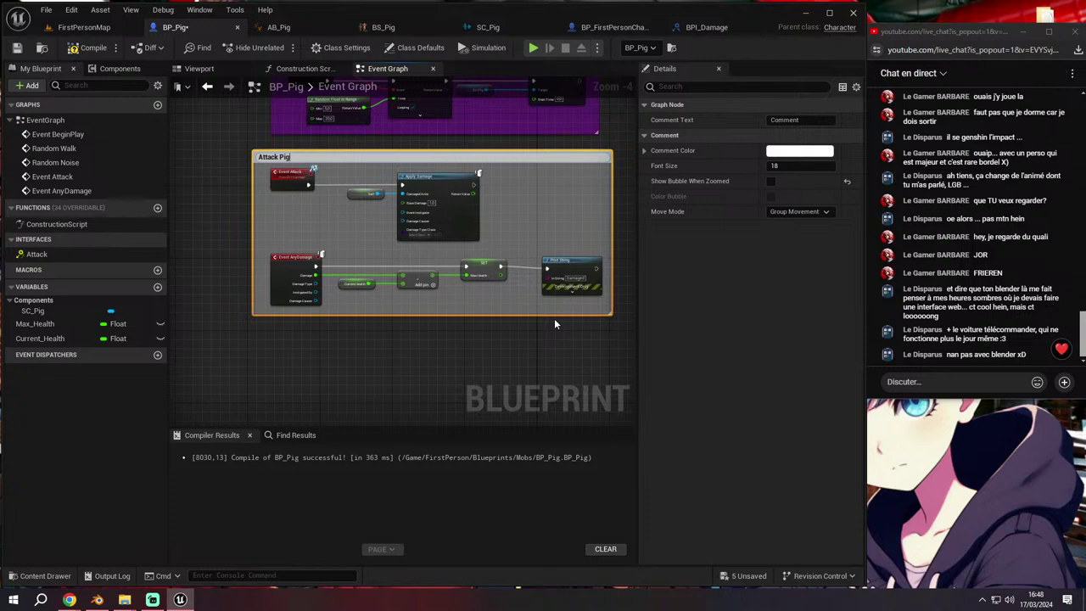
{"action": "key", "text": "Return"}
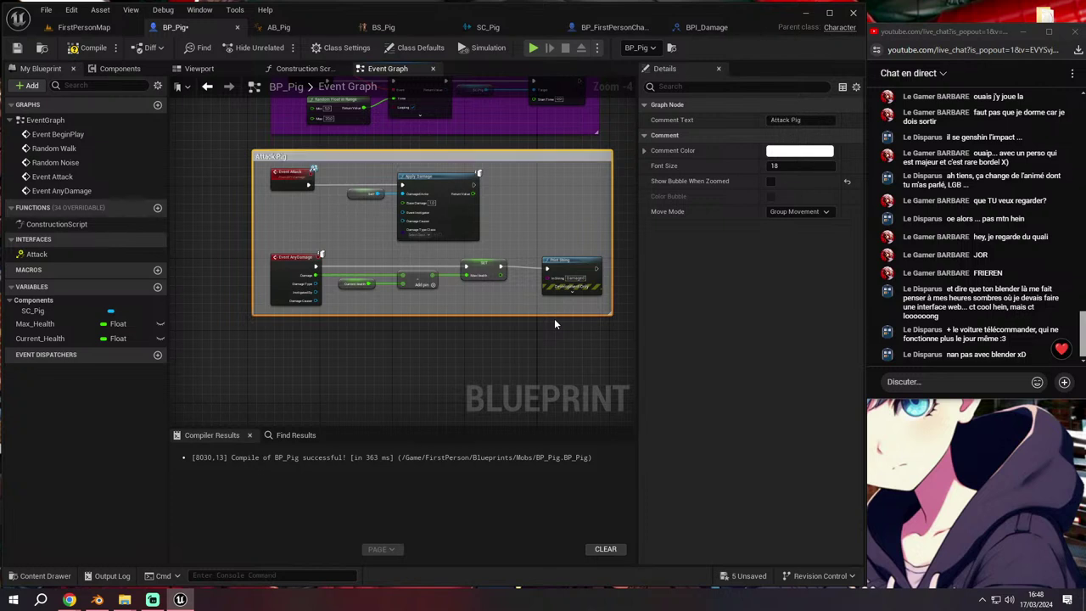
{"action": "right_click_drag", "start_coordinate": [418, 272], "coordinate": [441, 372]}
{"action": "double_click", "coordinate": [341, 253]}
{"action": "type", "text": "Damag"}
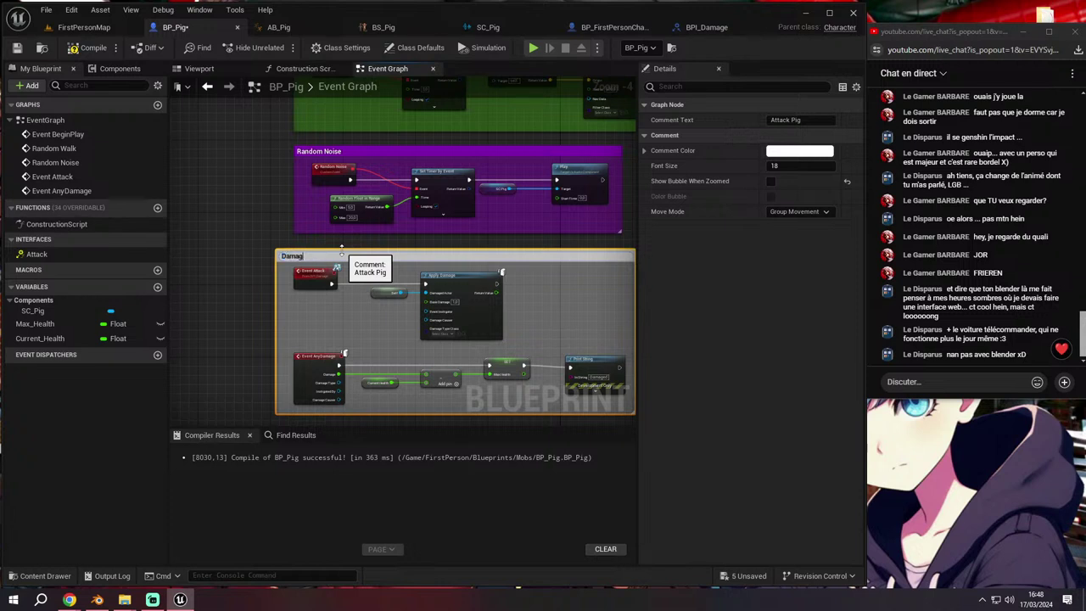
{"action": "type", "text": "ed"}
{"action": "key", "text": "Return"}
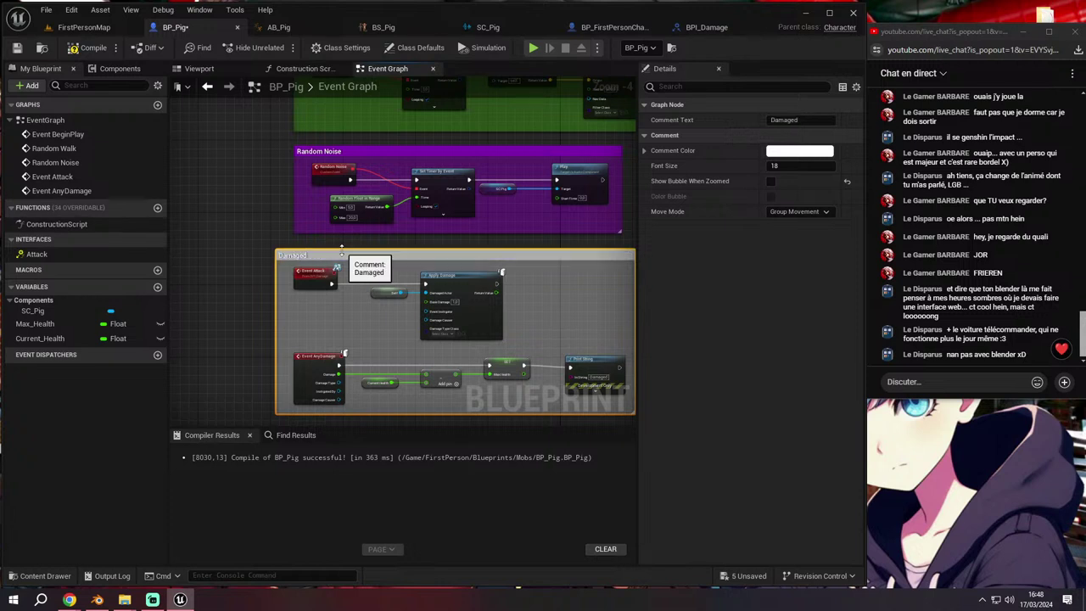
Colour the Damaged comment dark red, with B set to 0 and V to 0,5
{"action": "left_click", "coordinate": [799, 151]}
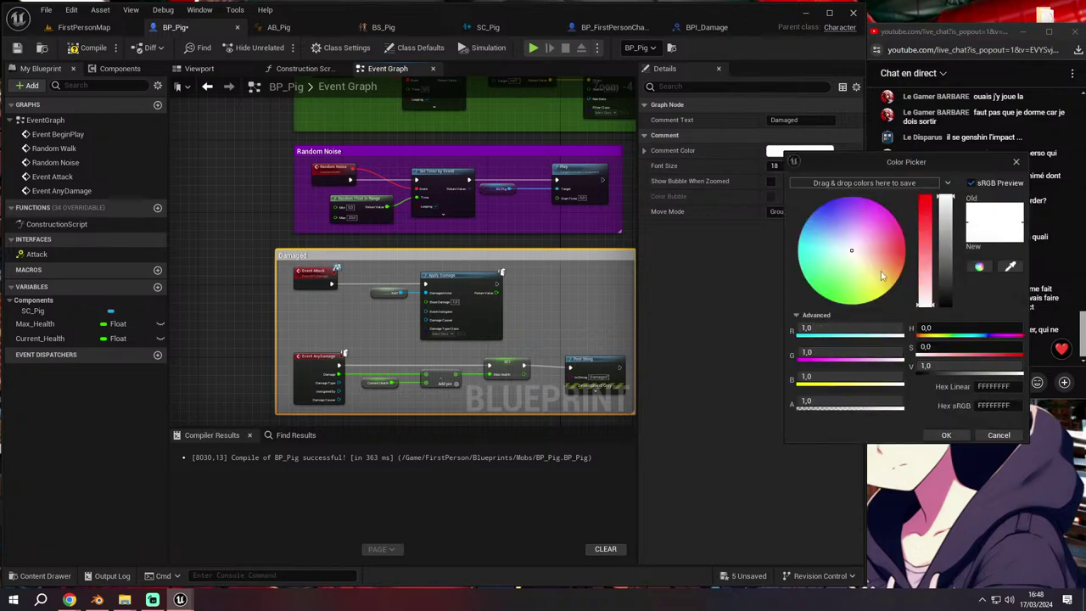
{"action": "left_click_drag", "start_coordinate": [882, 276], "coordinate": [921, 245]}
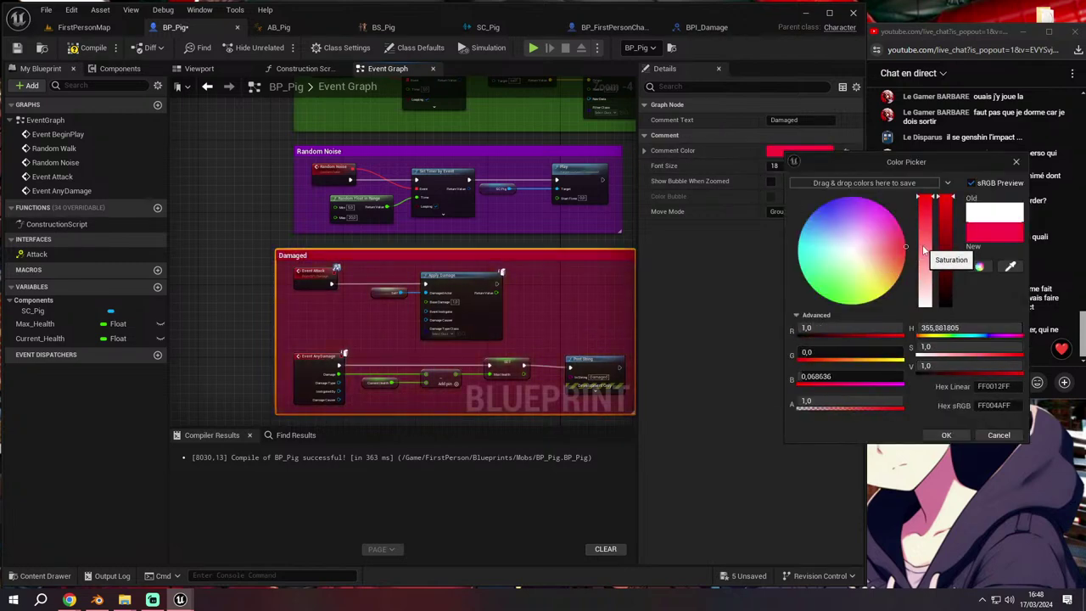
{"action": "left_click", "coordinate": [835, 376]}
{"action": "type", "text": "0"}
{"action": "key", "text": "Return"}
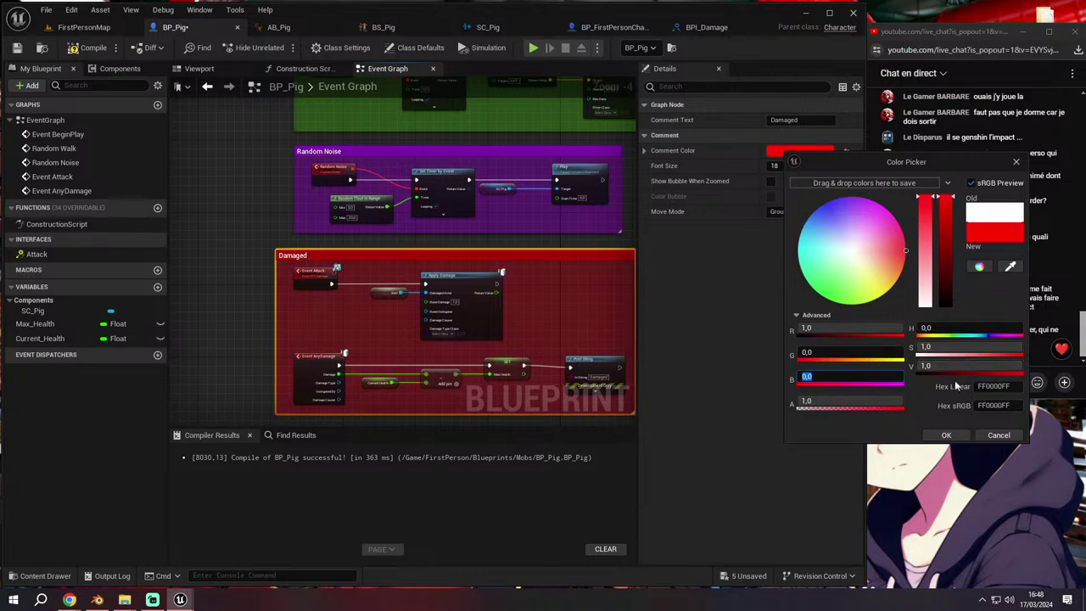
{"action": "left_click", "coordinate": [933, 365]}
{"action": "type", "text": "0,5"}
{"action": "key", "text": "Return"}
{"action": "left_click", "coordinate": [945, 434]}
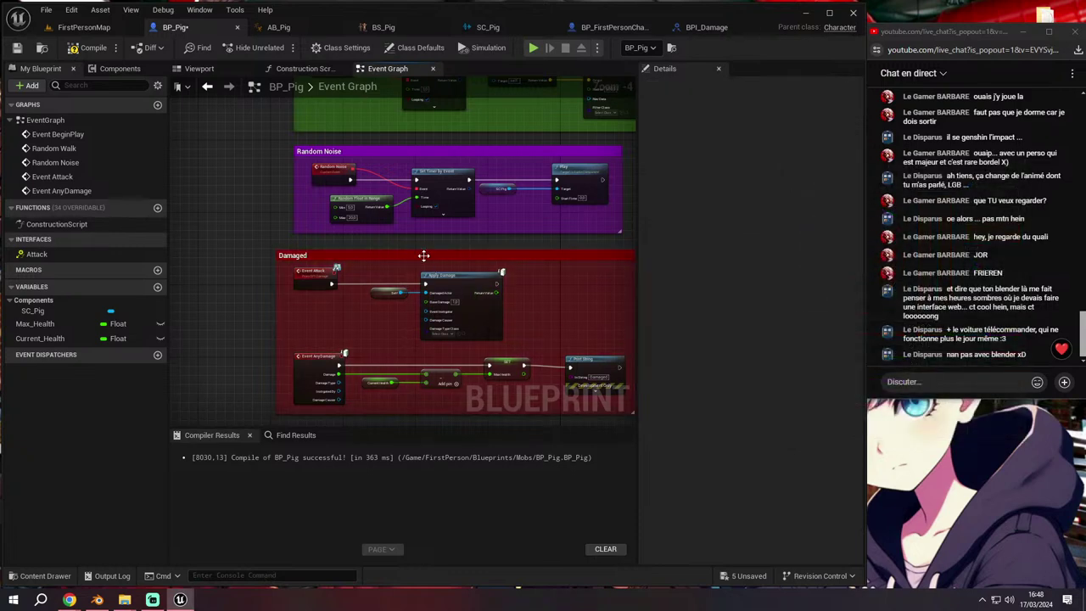
{"action": "left_click_drag", "start_coordinate": [427, 254], "coordinate": [444, 250]}
{"action": "right_click_drag", "start_coordinate": [447, 271], "coordinate": [402, 249]}
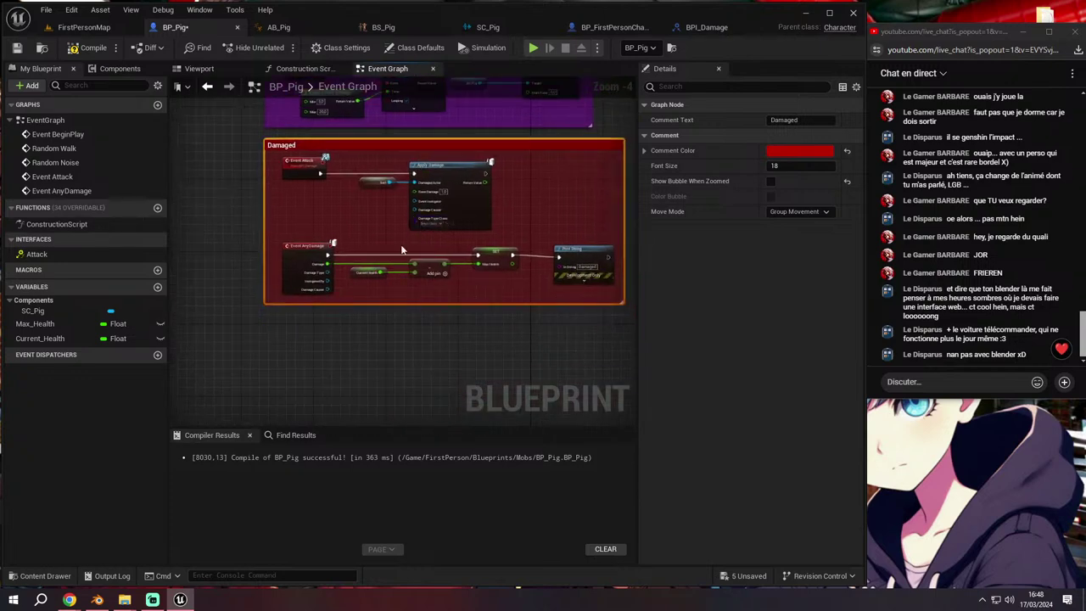
Deselect the Damaged comment and pan to empty space below the Event AnyDamage chain
{"action": "right_click", "coordinate": [283, 344]}
{"action": "left_click", "coordinate": [271, 338]}
{"action": "scroll", "coordinate": [277, 338], "scroll_direction": "up", "scroll_amount": 1}
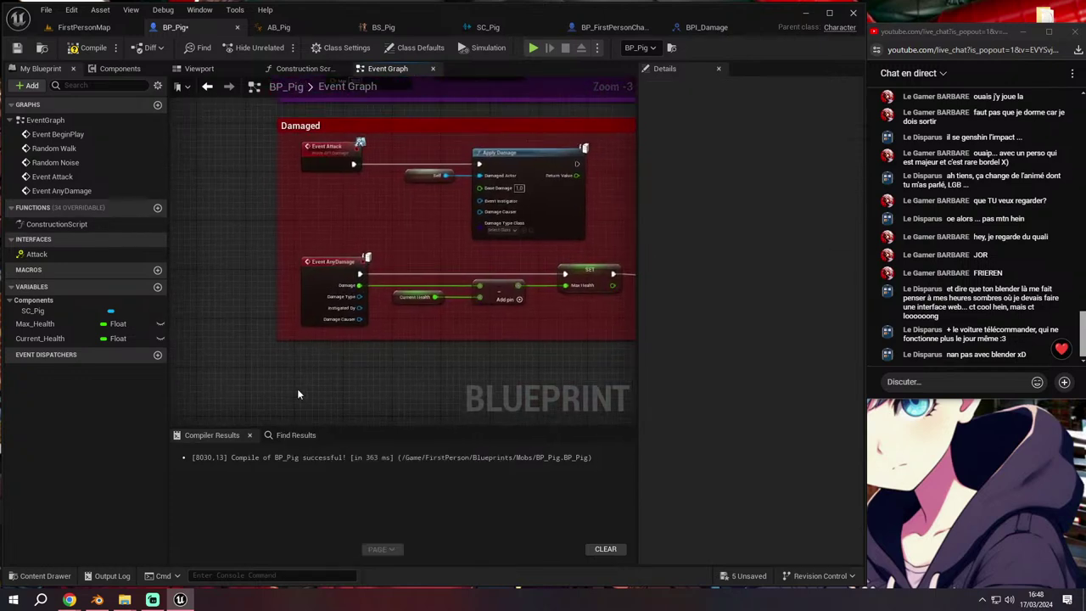
{"action": "right_click_drag", "start_coordinate": [298, 393], "coordinate": [282, 374]}
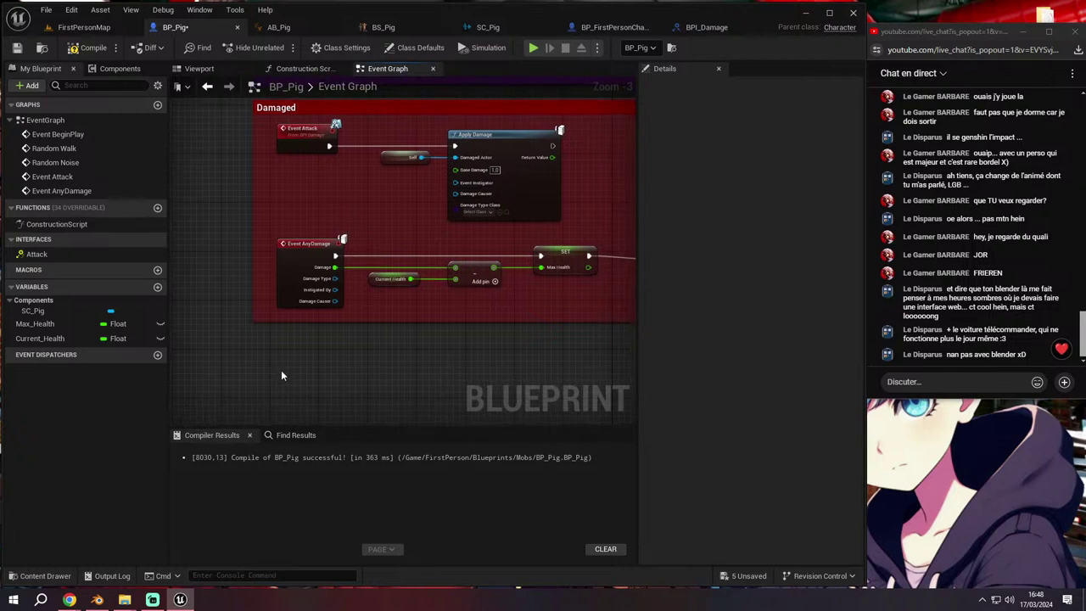
{"action": "scroll", "coordinate": [281, 369], "scroll_direction": "up", "scroll_amount": 2}
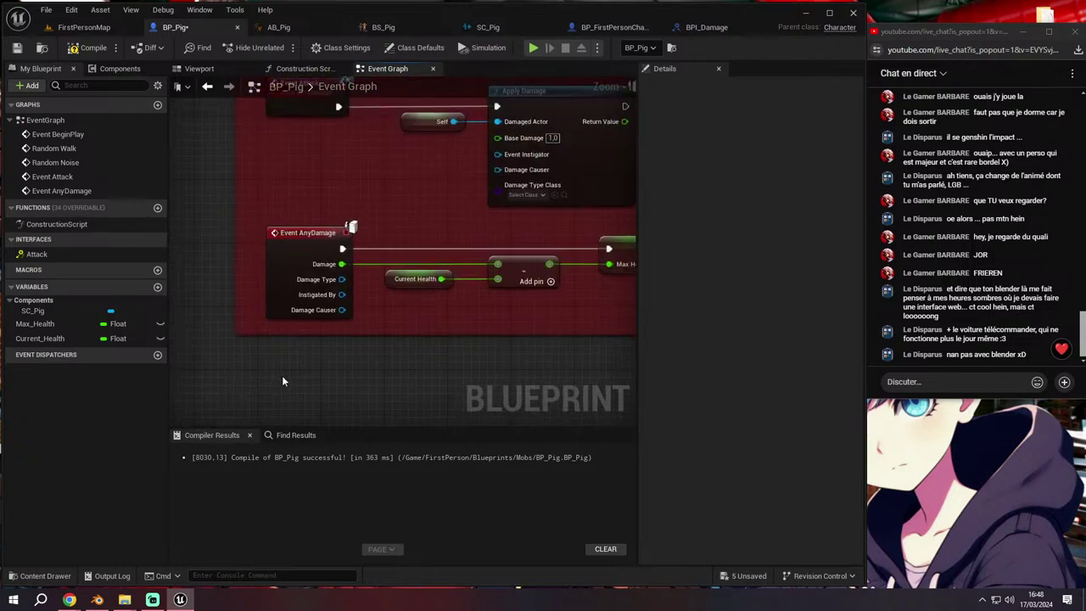
{"action": "mouse_move", "coordinate": [284, 381]}
{"action": "right_mouse_down"}
{"action": "mouse_move", "coordinate": [270, 329]}
{"action": "mouse_move", "coordinate": [273, 384]}
{"action": "mouse_move", "coordinate": [305, 386]}
{"action": "mouse_move", "coordinate": [305, 243]}
{"action": "right_mouse_up"}
{"action": "scroll", "coordinate": [270, 329], "scroll_direction": "down", "scroll_amount": 1}
{"action": "scroll", "coordinate": [273, 383], "scroll_direction": "up", "scroll_amount": 1}
{"action": "scroll", "coordinate": [305, 386], "scroll_direction": "down", "scroll_amount": 3}
{"action": "scroll", "coordinate": [305, 243], "scroll_direction": "up", "scroll_amount": 2}
{"action": "right_click_drag", "start_coordinate": [347, 279], "coordinate": [379, 283]}
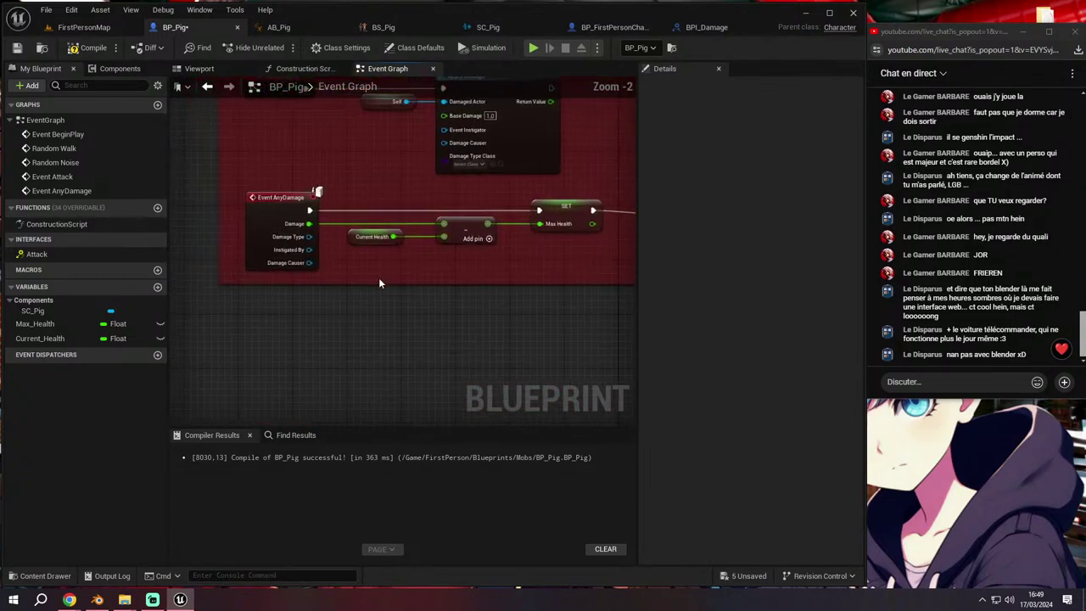
Add a Branch node via the 'bra' search and move it into place below the comment
{"action": "right_click", "coordinate": [263, 337]}
{"action": "type", "text": "bra"}
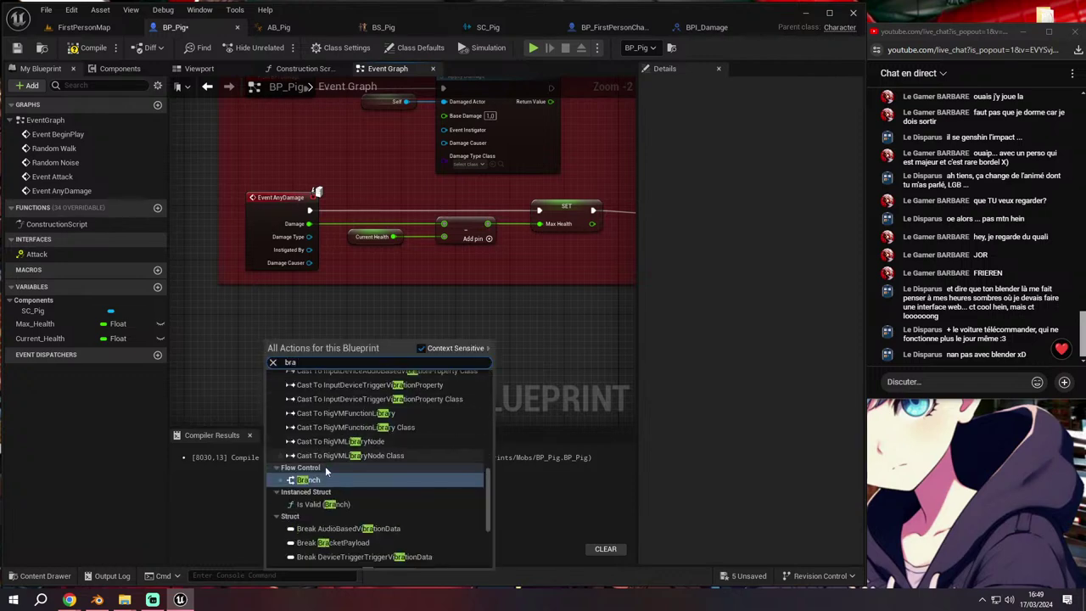
{"action": "left_click", "coordinate": [329, 483]}
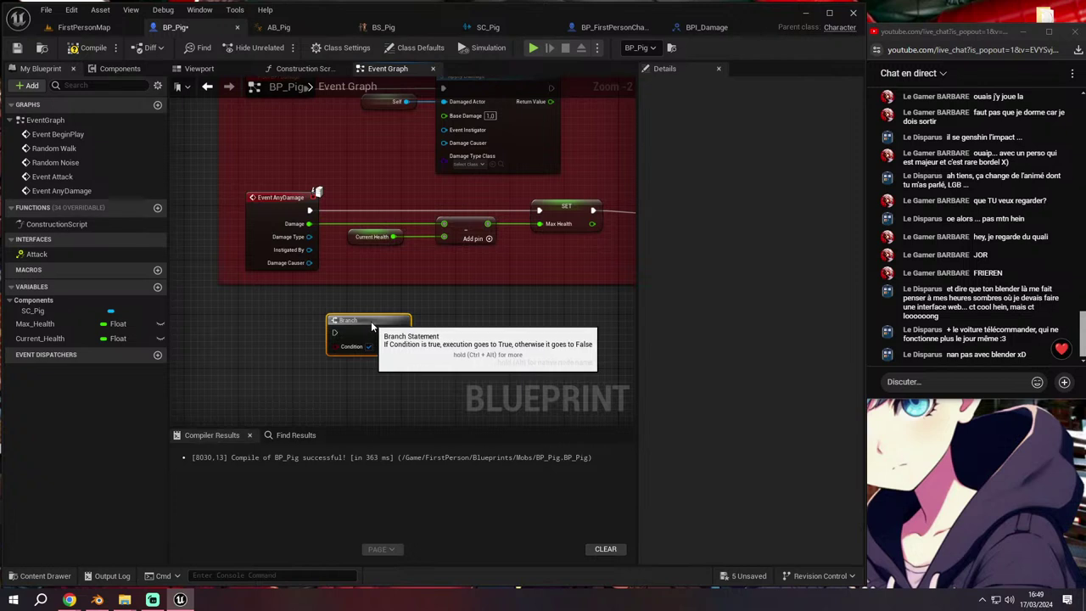
{"action": "left_click_drag", "start_coordinate": [356, 336], "coordinate": [447, 319]}
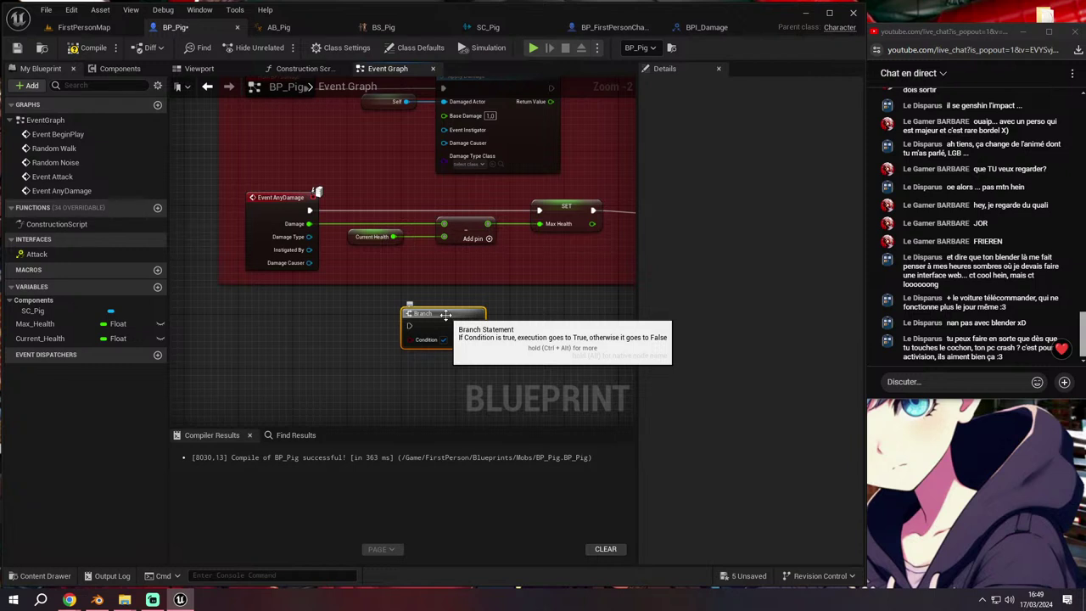
{"action": "right_click_drag", "start_coordinate": [315, 193], "coordinate": [274, 123]}
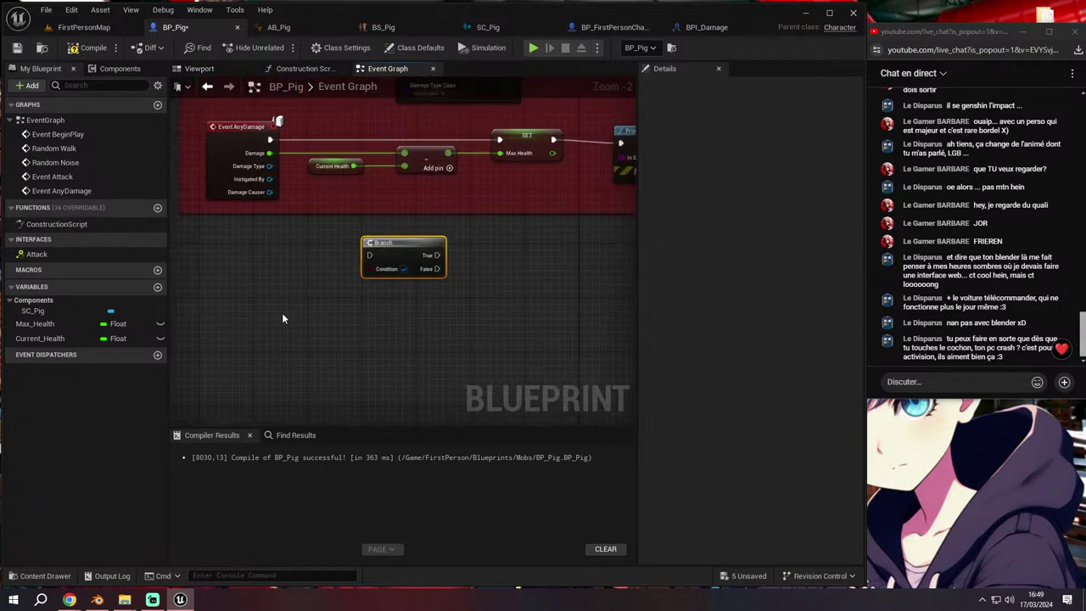
{"action": "right_click", "coordinate": [283, 318]}
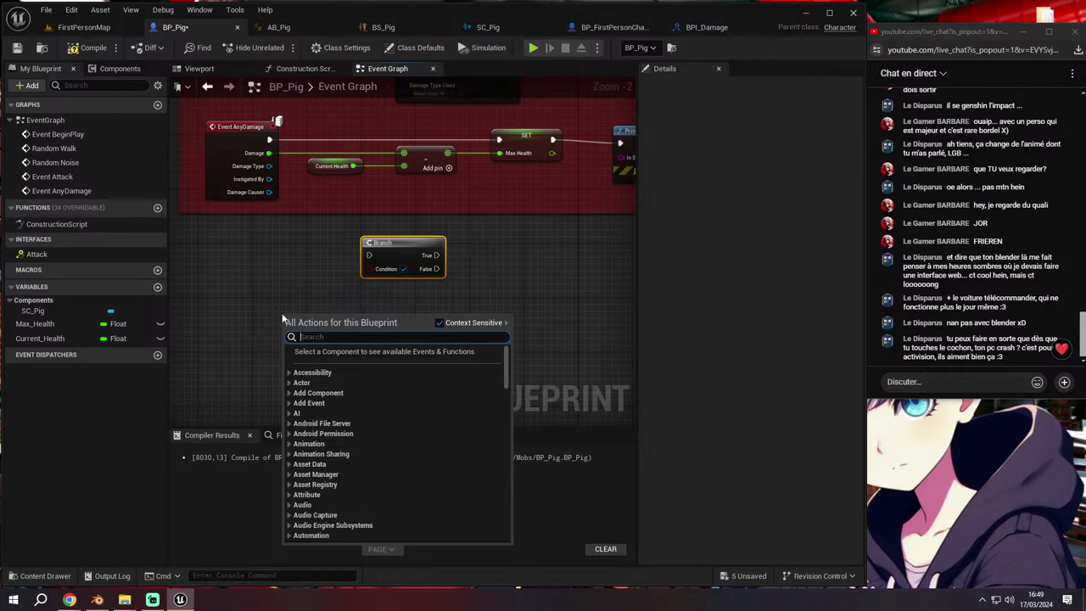
Add a Quit Game node from the node search, then delete it again
{"action": "type", "text": "cras"}
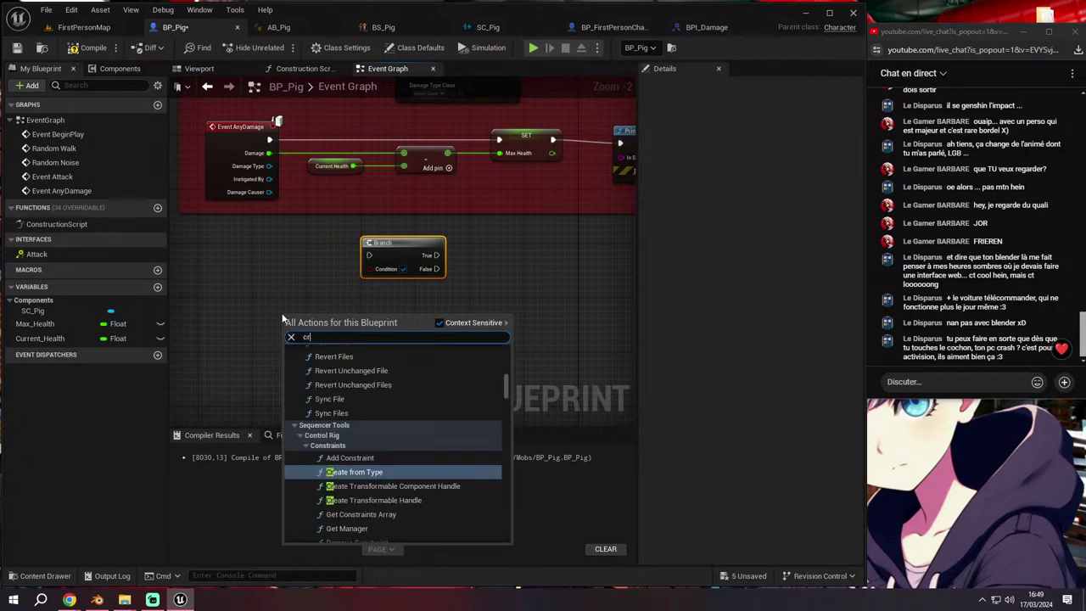
{"action": "key", "text": "BackSpace"}
{"action": "key", "text": "BackSpace"}
{"action": "key", "text": "BackSpace"}
{"action": "left_click", "coordinate": [248, 302]}
{"action": "right_click", "coordinate": [247, 301]}
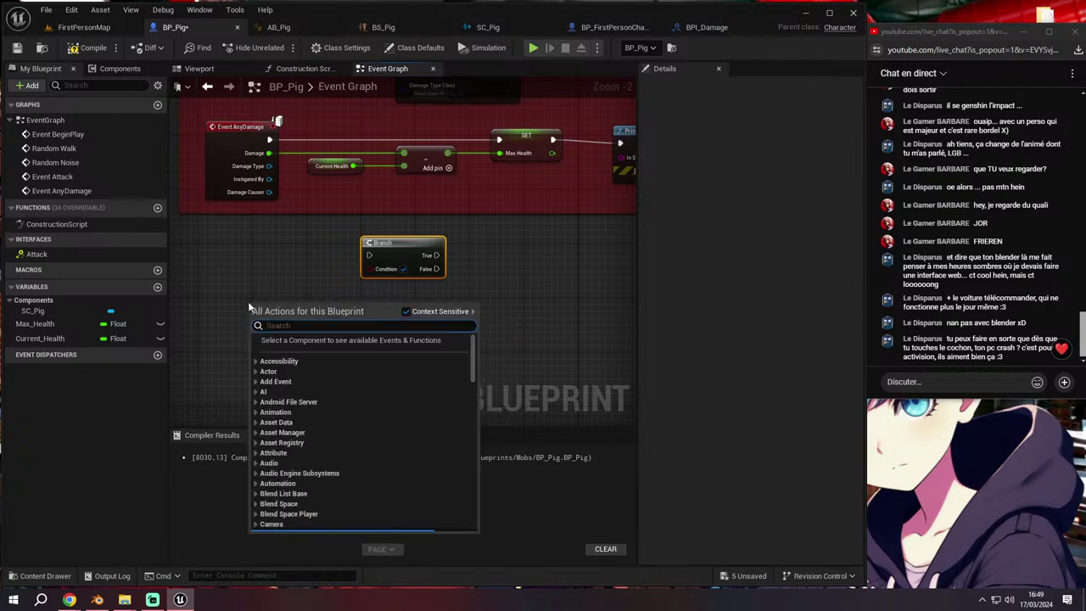
{"action": "type", "text": "quit ga"}
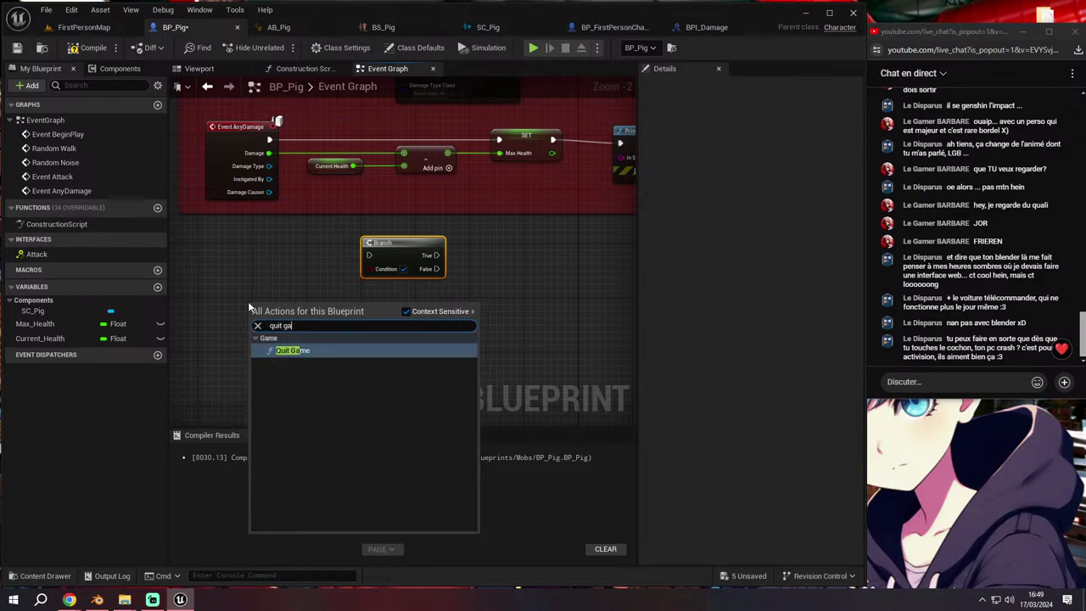
{"action": "left_click", "coordinate": [289, 349]}
{"action": "scroll", "coordinate": [277, 275], "scroll_direction": "up", "scroll_amount": 2}
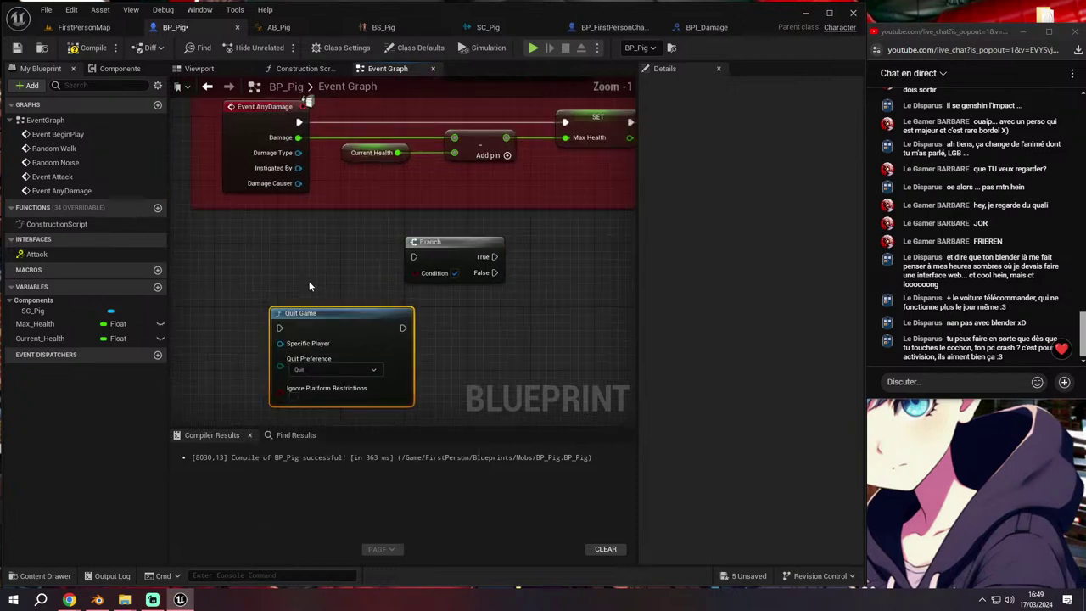
{"action": "mouse_move", "coordinate": [287, 322]}
{"action": "right_mouse_down"}
{"action": "mouse_move", "coordinate": [405, 317]}
{"action": "mouse_move", "coordinate": [293, 395]}
{"action": "right_mouse_up"}
{"action": "key", "text": "Delete"}
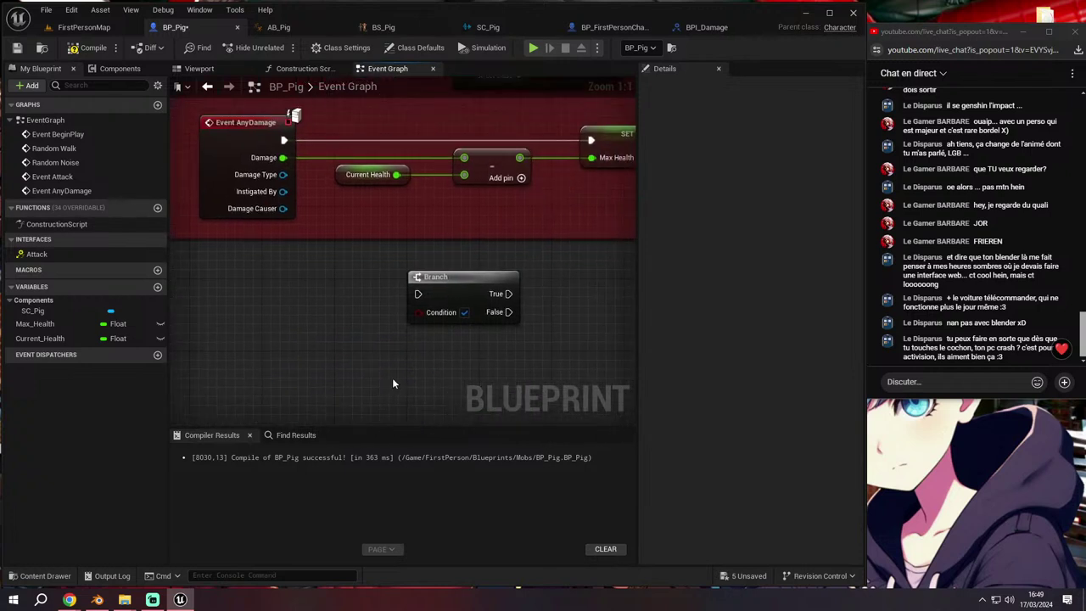
Extend the Damaged comment downward so it encloses the Branch node
{"action": "scroll", "coordinate": [438, 378], "scroll_direction": "down", "scroll_amount": 2}
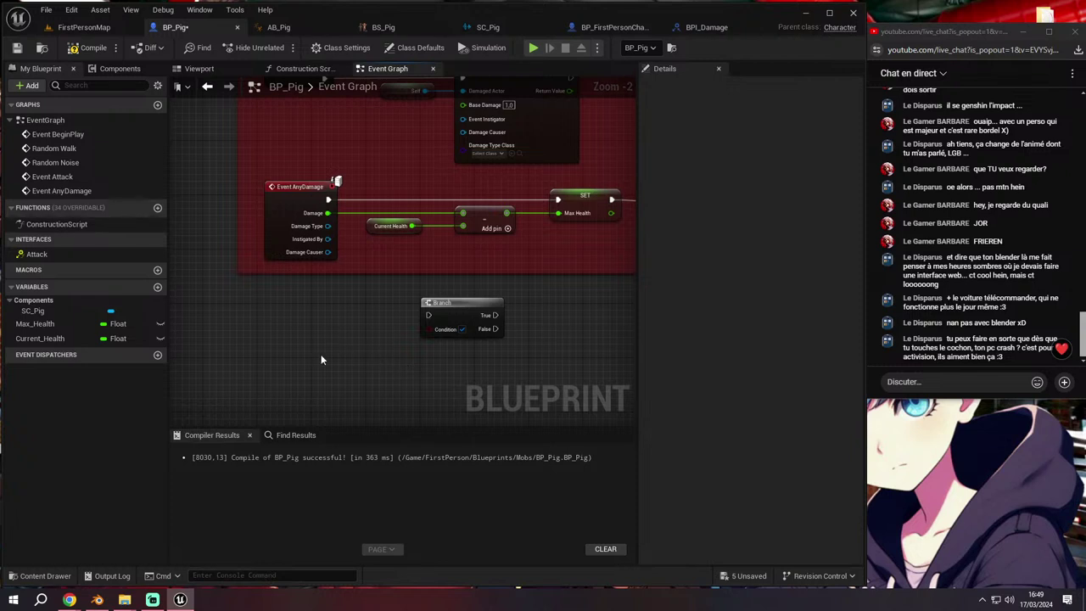
{"action": "scroll", "coordinate": [380, 296], "scroll_direction": "up", "scroll_amount": 1}
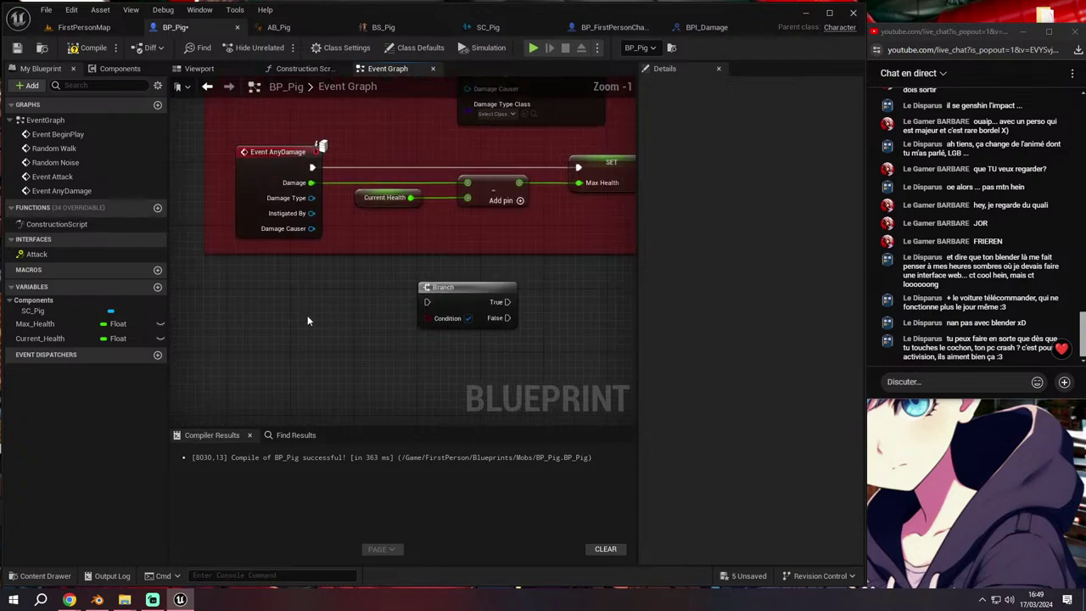
{"action": "scroll", "coordinate": [431, 295], "scroll_direction": "down", "scroll_amount": 2}
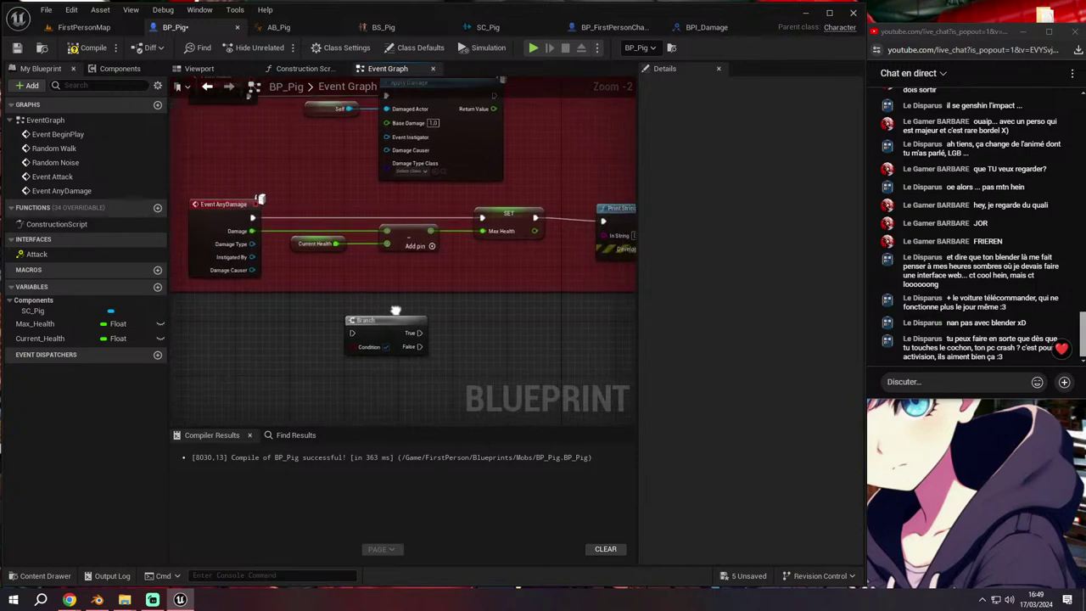
{"action": "left_click_drag", "start_coordinate": [431, 294], "coordinate": [438, 404]}
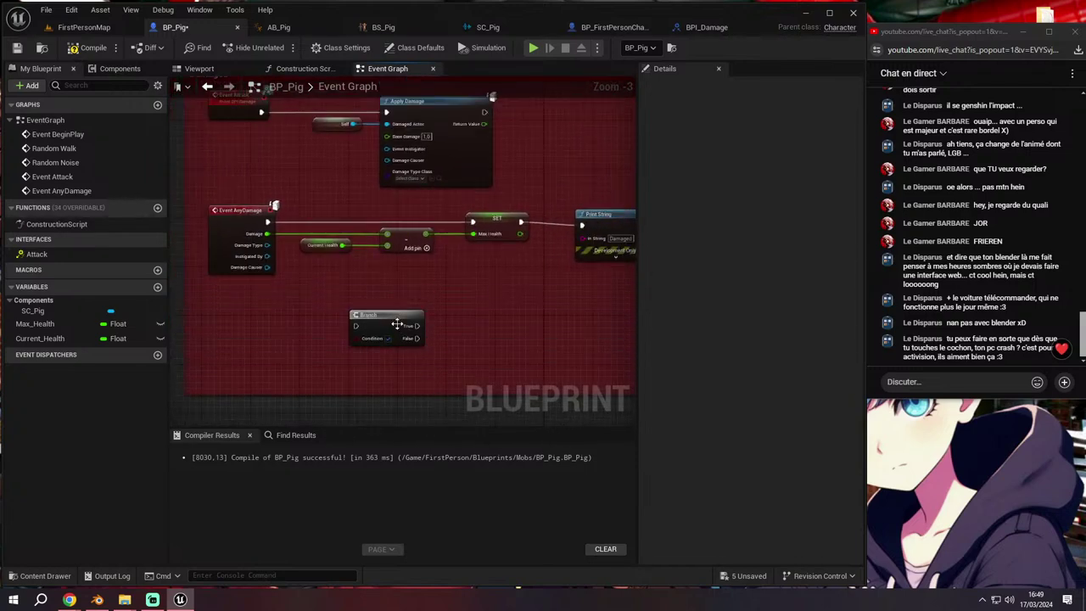
{"action": "scroll", "coordinate": [351, 305], "scroll_direction": "down", "scroll_amount": 1}
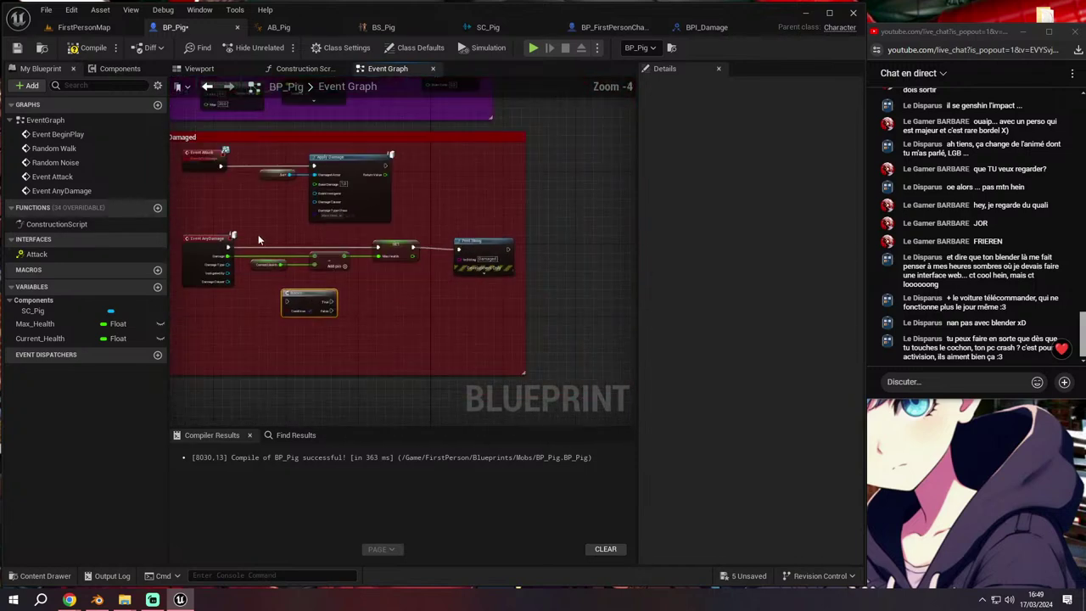
Shift the health and Print String nodes right and drop Branch onto the execution wire after Event AnyDamage
{"action": "left_click_drag", "start_coordinate": [258, 240], "coordinate": [517, 273]}
{"action": "left_click_drag", "start_coordinate": [390, 253], "coordinate": [521, 248]}
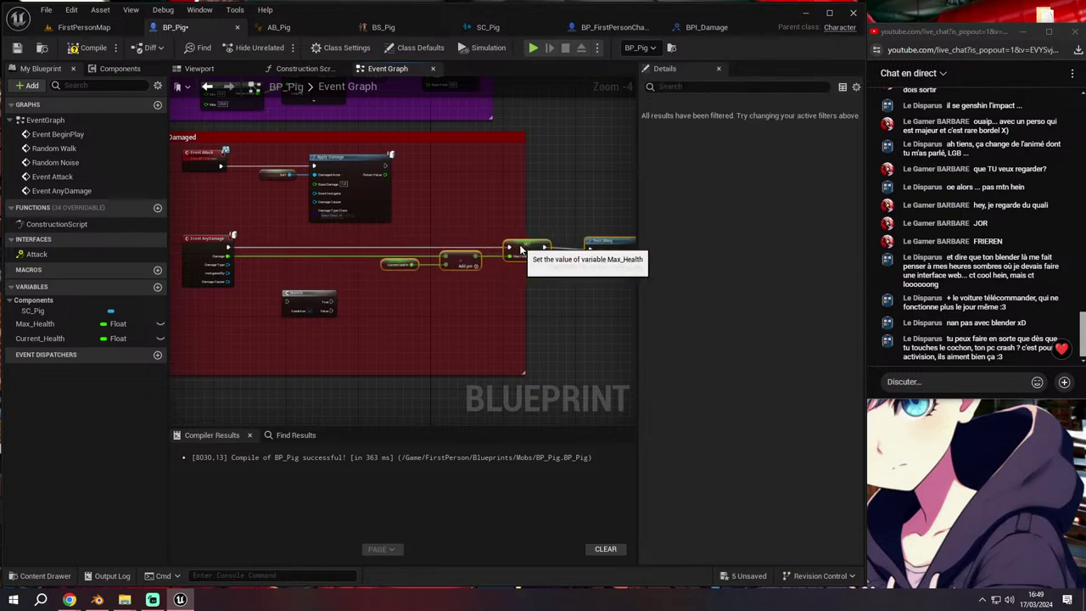
{"action": "scroll", "coordinate": [521, 249], "scroll_direction": "up", "scroll_amount": 1}
{"action": "right_click_drag", "start_coordinate": [362, 281], "coordinate": [393, 315]}
{"action": "left_click_drag", "start_coordinate": [393, 314], "coordinate": [425, 265]}
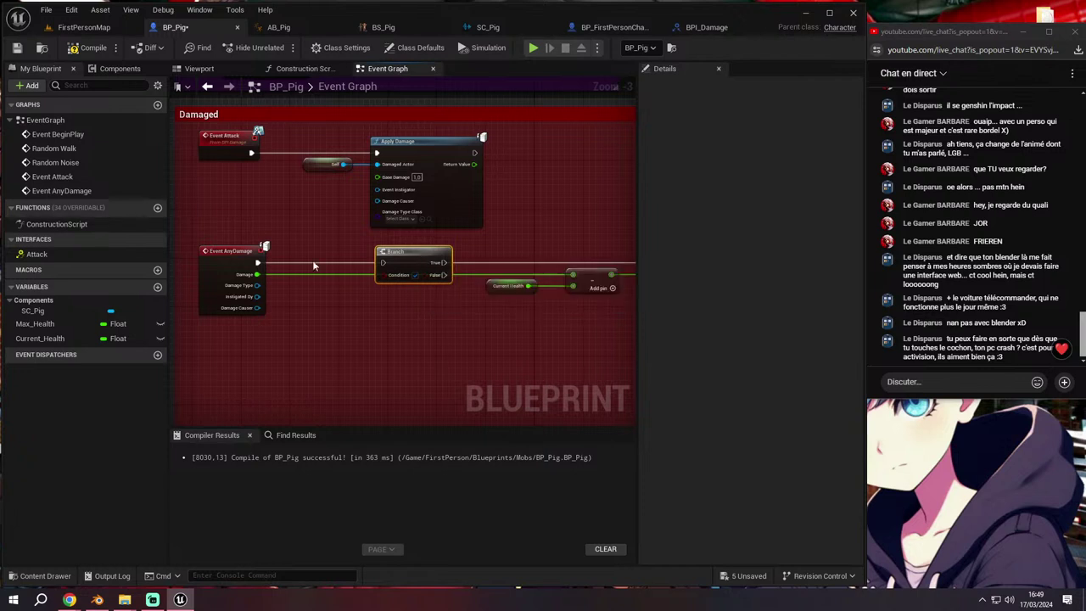
Add a Float variable left named NewVar, then delete it from BP_Pig
{"action": "scroll", "coordinate": [373, 289], "scroll_direction": "up", "scroll_amount": 2}
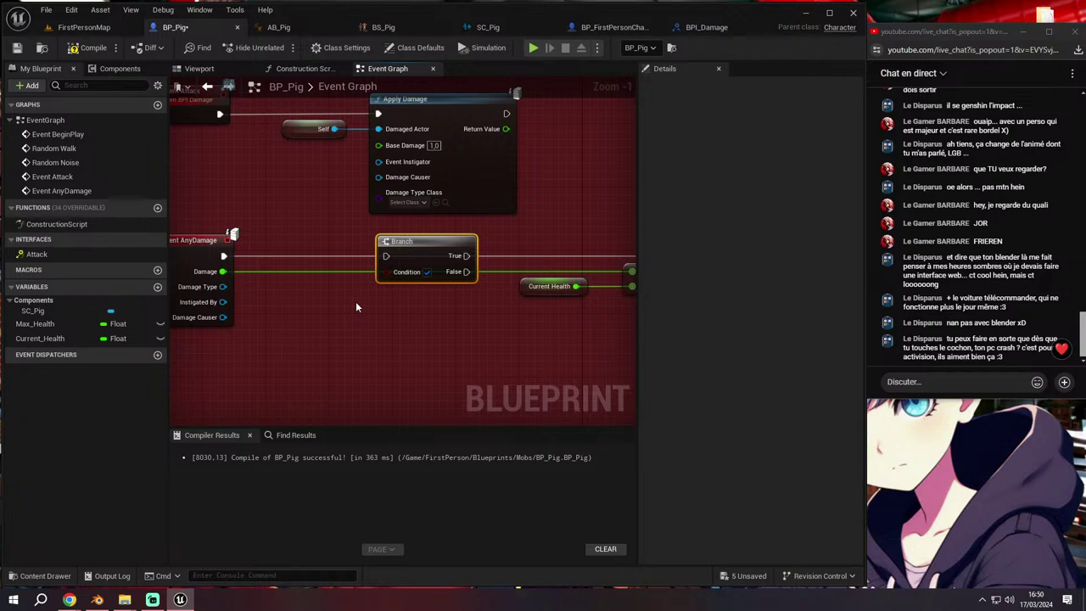
{"action": "right_click_drag", "start_coordinate": [359, 316], "coordinate": [376, 340]}
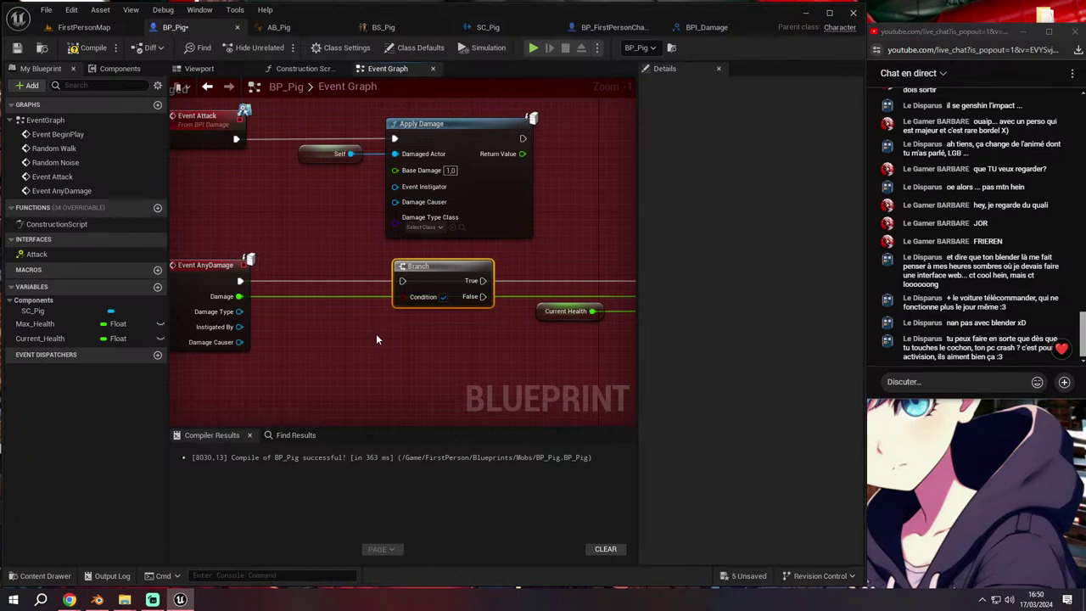
{"action": "left_click", "coordinate": [157, 287]}
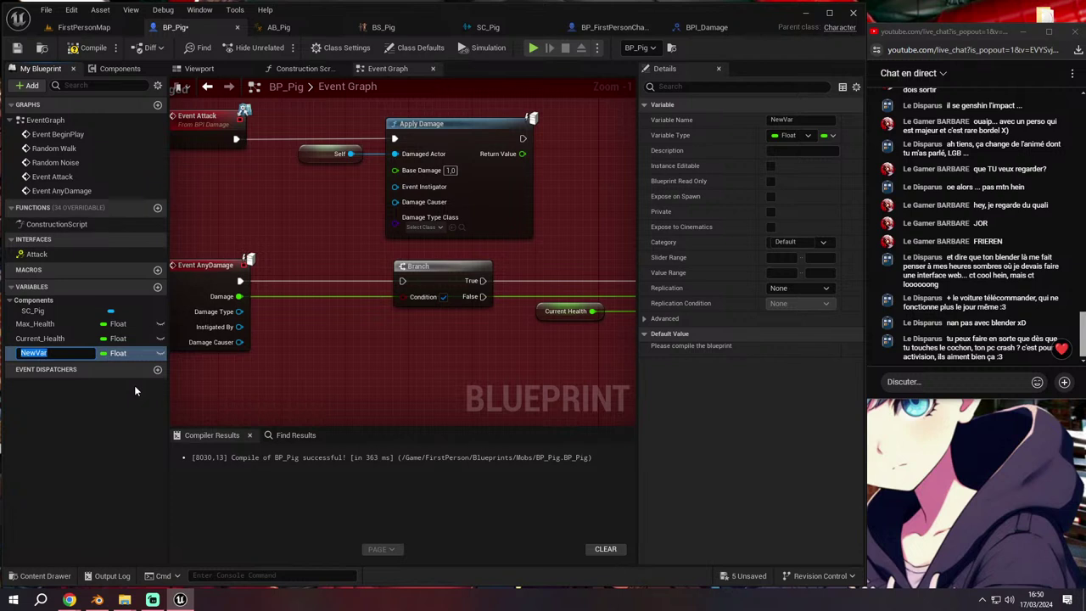
{"action": "key", "text": "Return"}
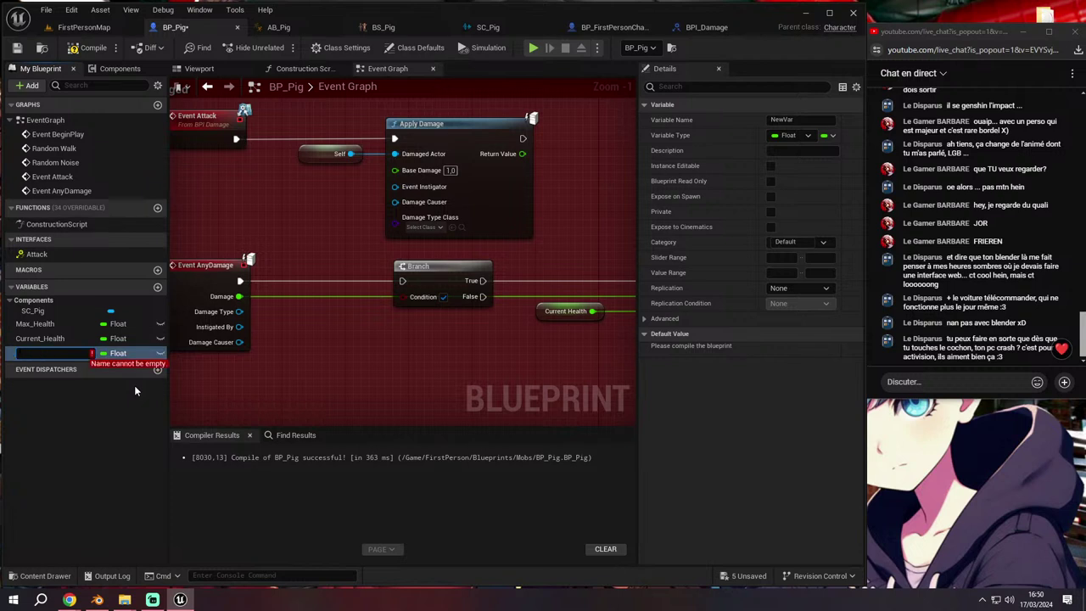
{"action": "left_click", "coordinate": [90, 429]}
{"action": "left_click", "coordinate": [34, 353]}
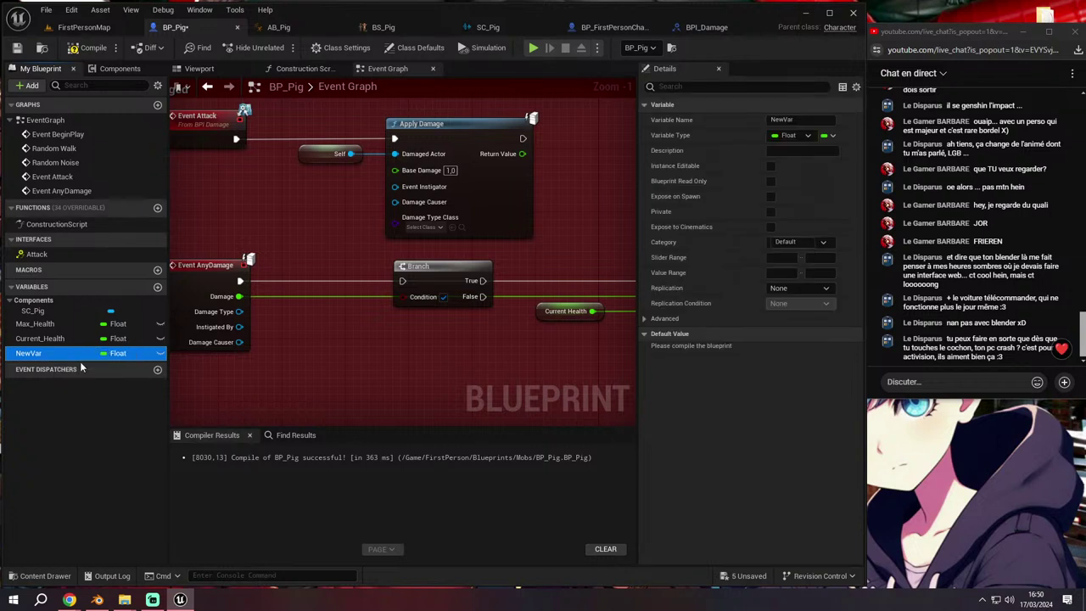
{"action": "right_click", "coordinate": [88, 357]}
{"action": "left_click", "coordinate": [125, 437]}
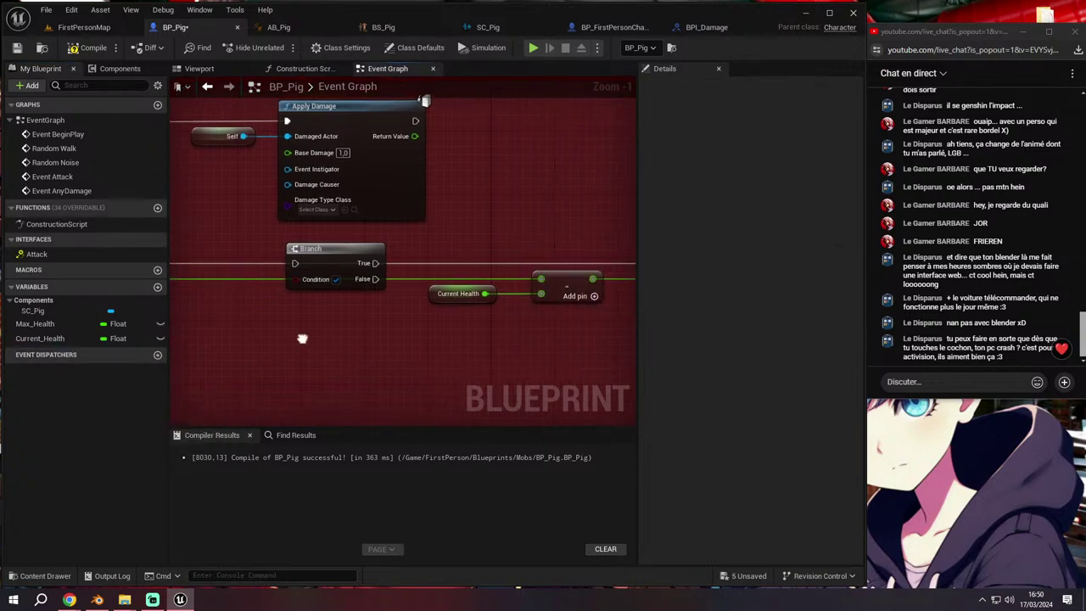
Pan across the health and Branch nodes and drag Current_Health into the graph below Event AnyDamage
{"action": "right_click_drag", "start_coordinate": [526, 337], "coordinate": [177, 308]}
{"action": "left_click", "coordinate": [394, 294]}
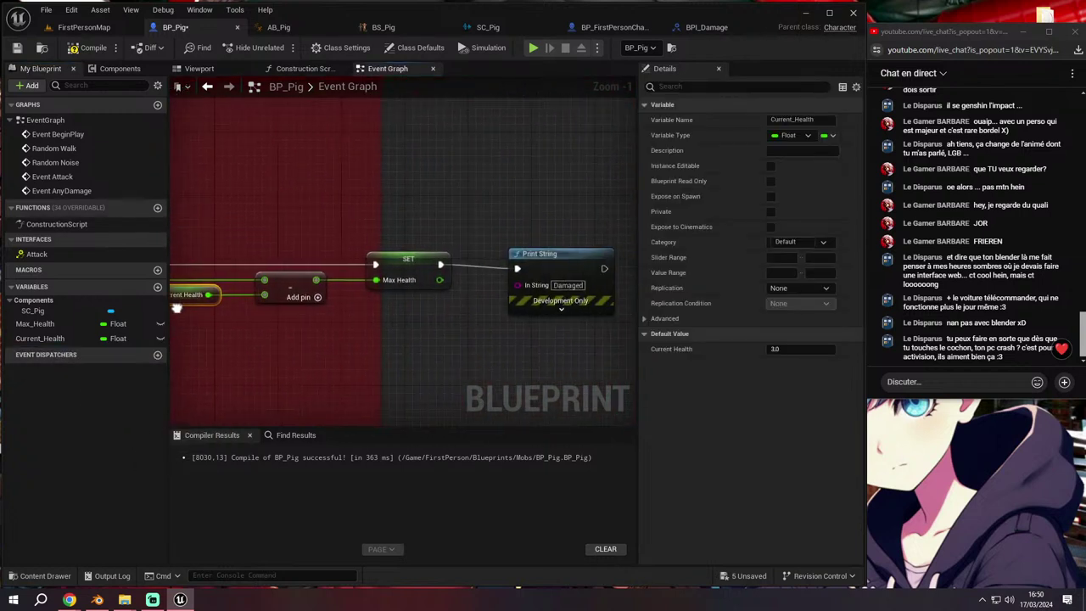
{"action": "left_click", "coordinate": [418, 262]}
{"action": "right_click_drag", "start_coordinate": [418, 262], "coordinate": [483, 338]}
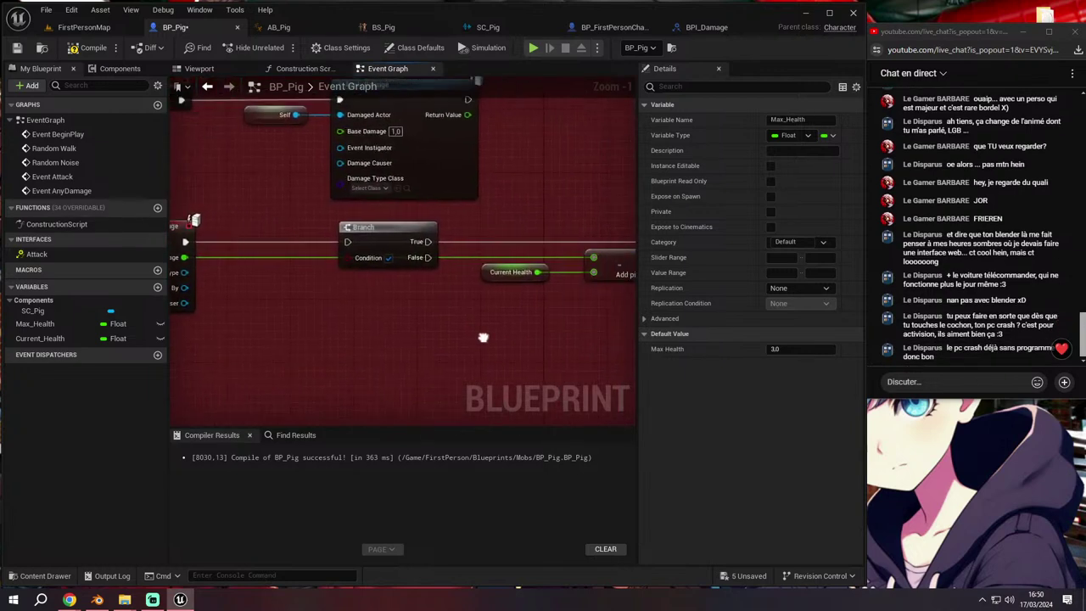
{"action": "right_click_drag", "start_coordinate": [316, 341], "coordinate": [404, 341]}
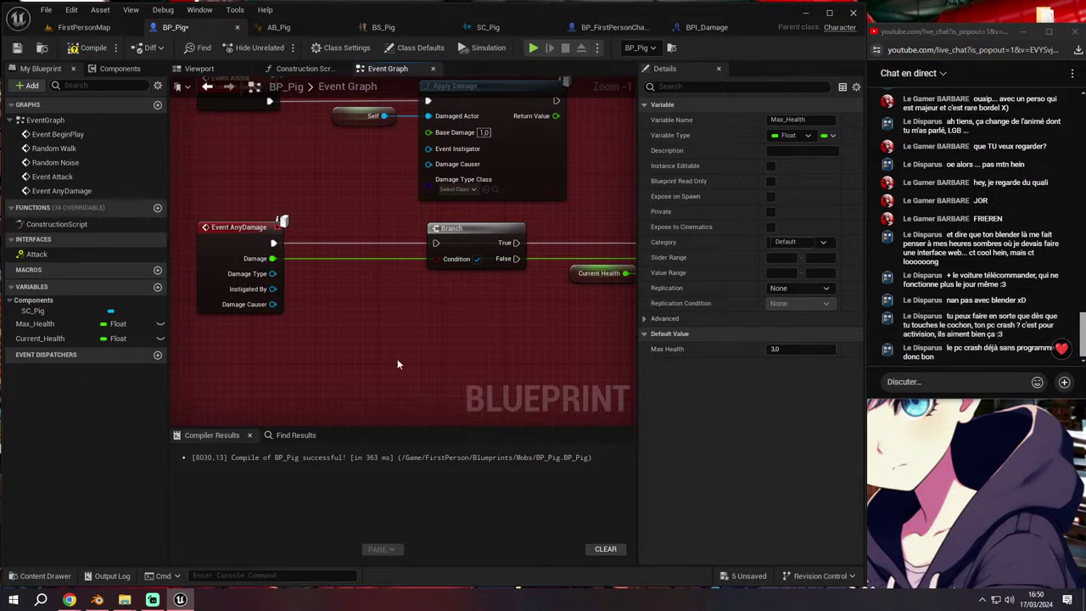
{"action": "right_click_drag", "start_coordinate": [397, 358], "coordinate": [415, 363]}
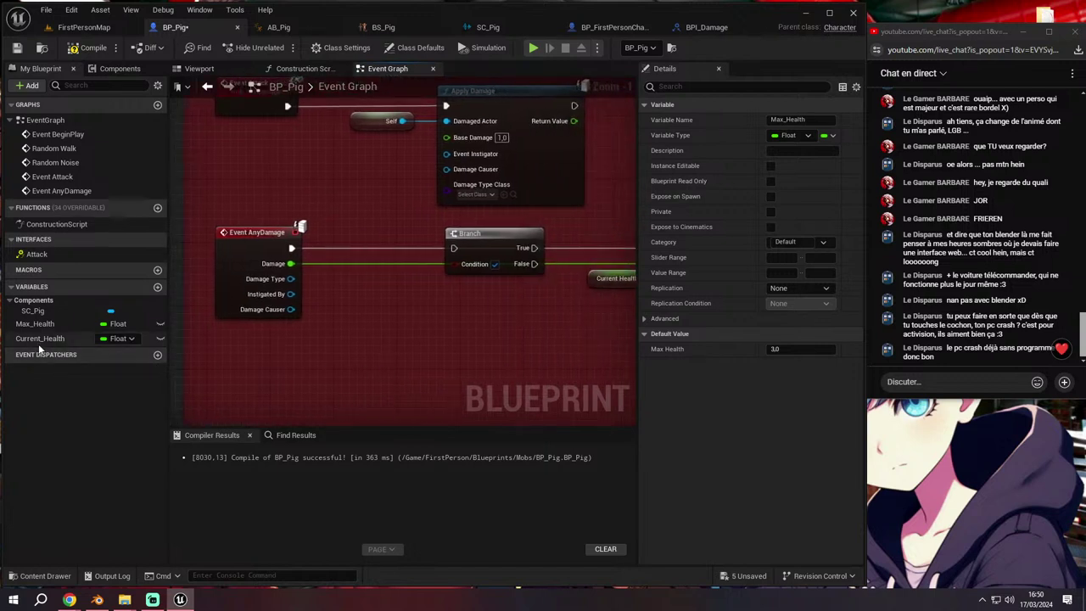
{"action": "left_click_drag", "start_coordinate": [39, 344], "coordinate": [383, 361]}
Place a Get Current Health node and add a less-than-or-equal comparison node
{"action": "left_click", "coordinate": [292, 368]}
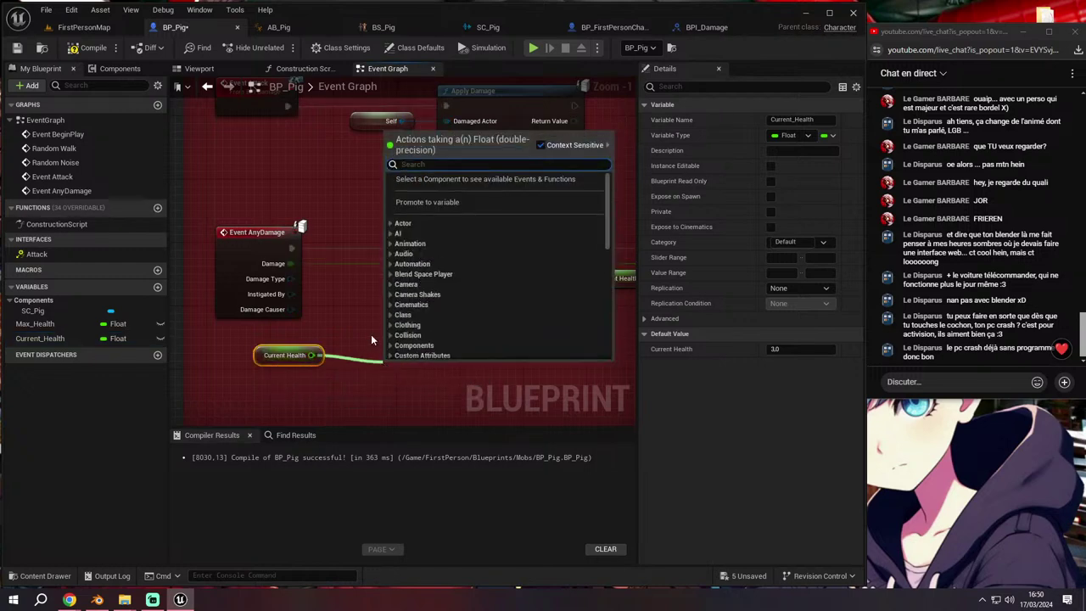
{"action": "type", "text": "infer"}
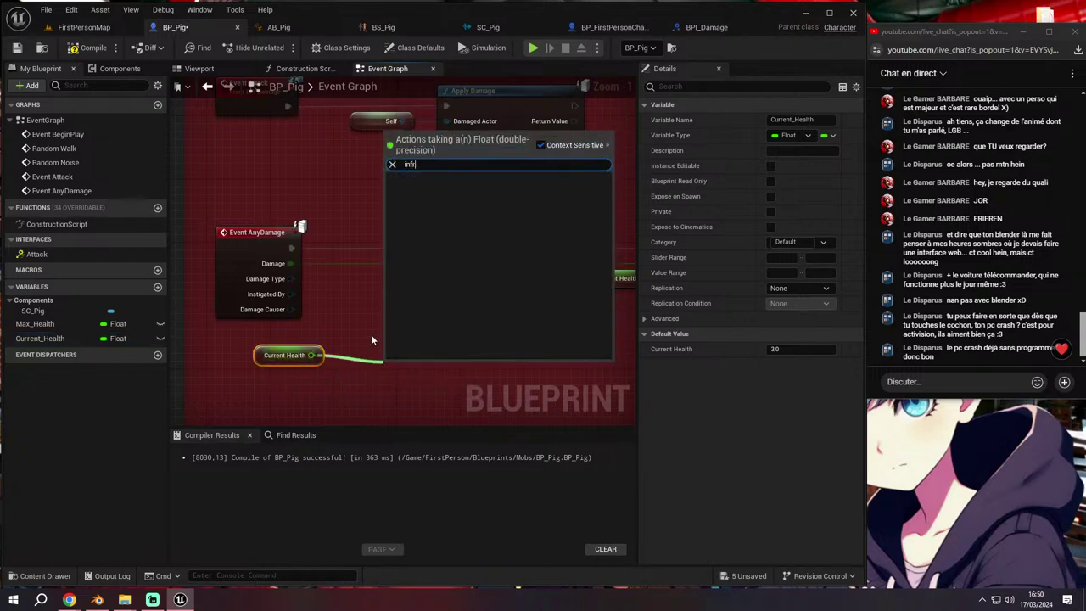
{"action": "key", "text": "BackSpace"}
{"action": "key", "text": "BackSpace"}
{"action": "key", "text": "BackSpace"}
{"action": "type", "text": "less"}
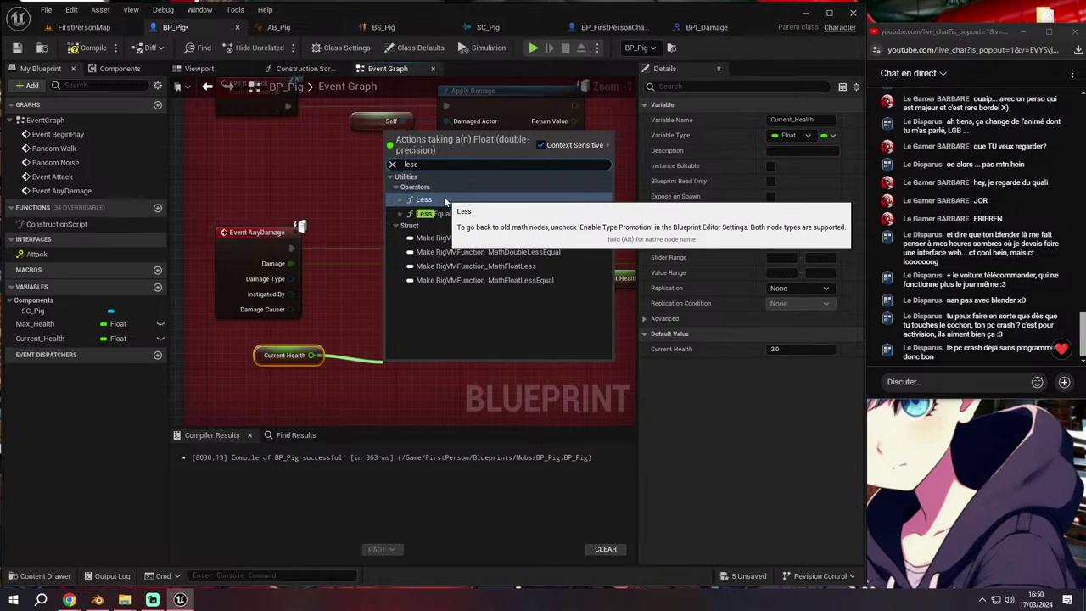
{"action": "left_click", "coordinate": [450, 212]}
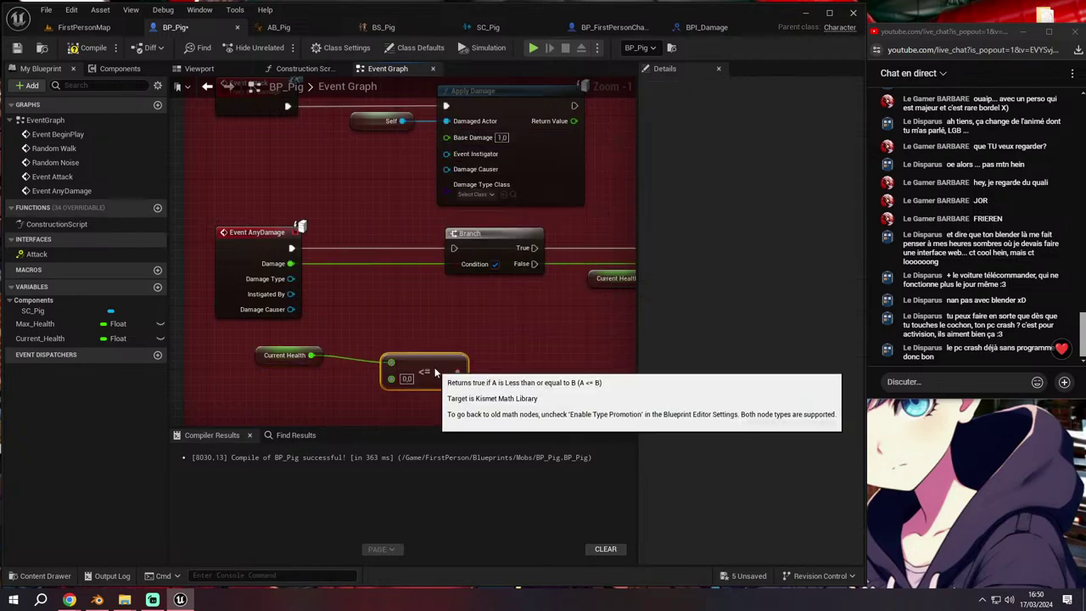
{"action": "scroll", "coordinate": [425, 363], "scroll_direction": "up", "scroll_amount": 1}
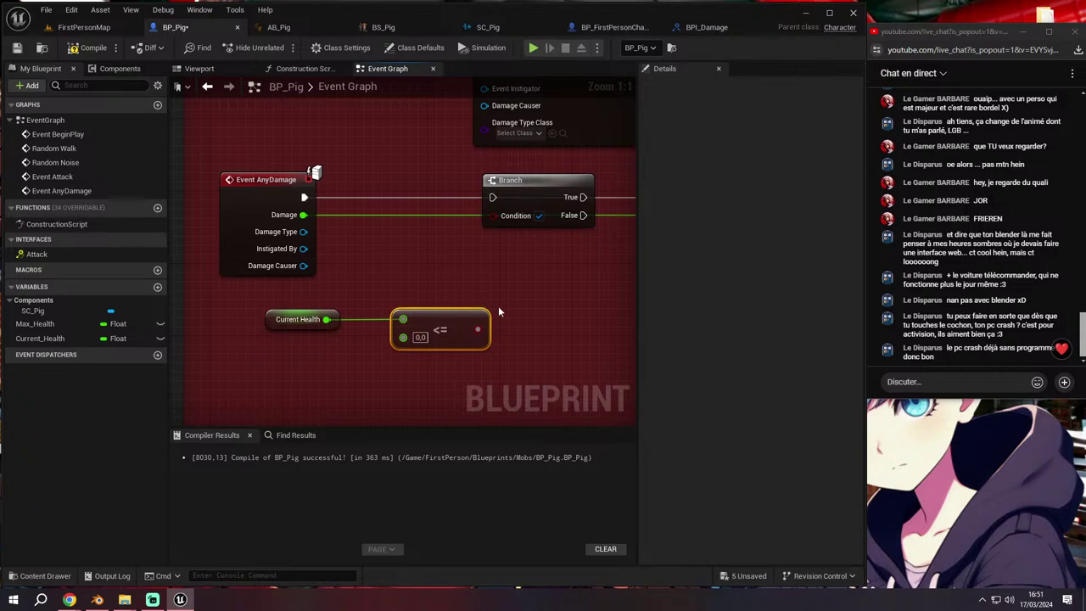
{"action": "right_click_drag", "start_coordinate": [498, 312], "coordinate": [488, 334]}
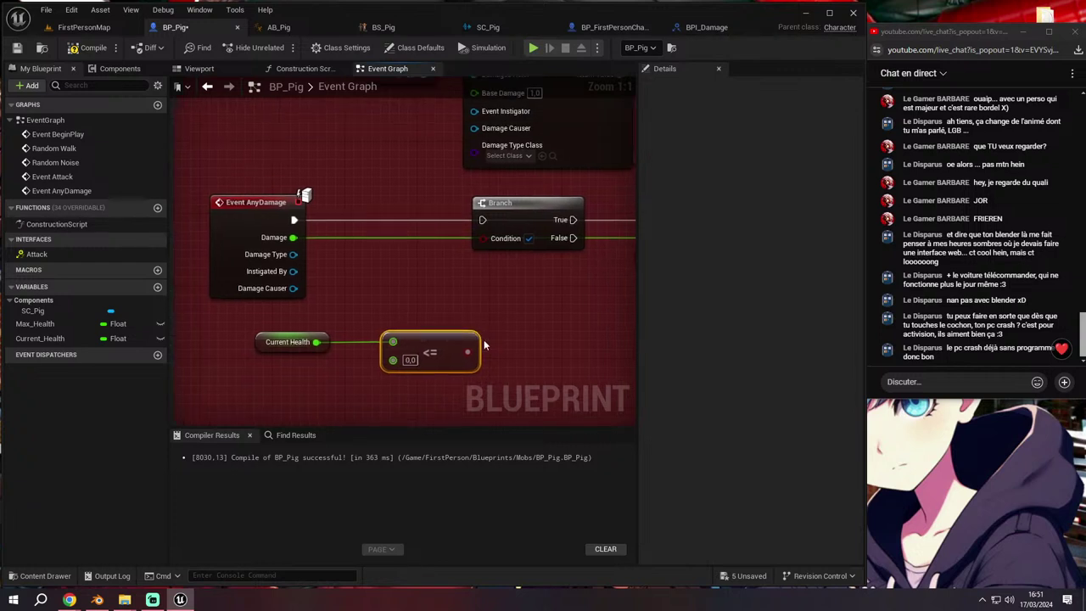
Wire the comparison into the Branch Condition and Event AnyDamage's execution into the Branch
{"action": "left_click_drag", "start_coordinate": [467, 351], "coordinate": [485, 306]}
{"action": "left_click", "coordinate": [430, 348]}
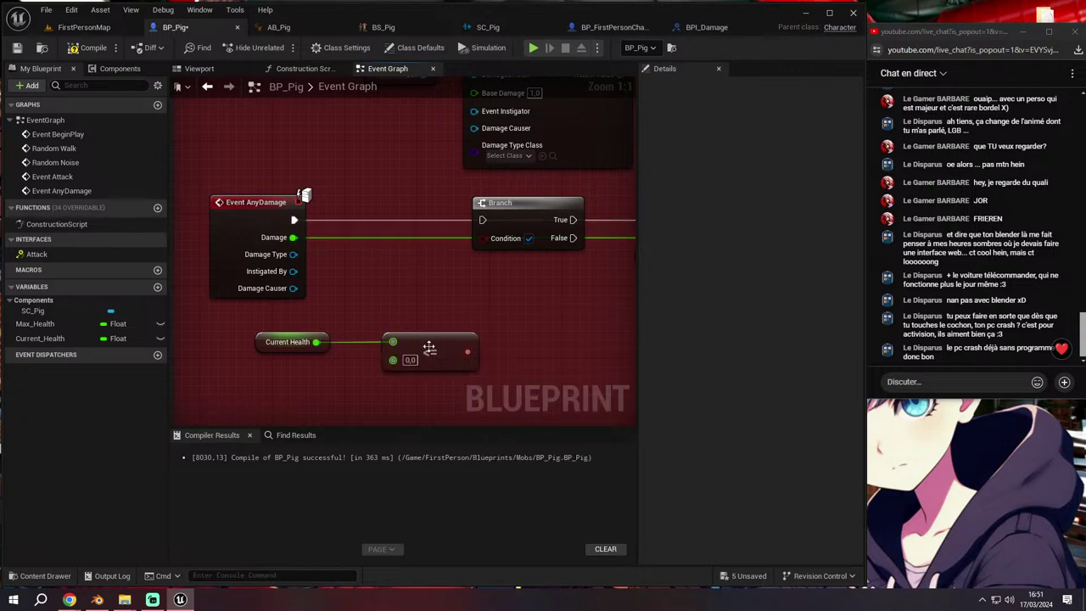
{"action": "left_click_drag", "start_coordinate": [468, 350], "coordinate": [481, 237]}
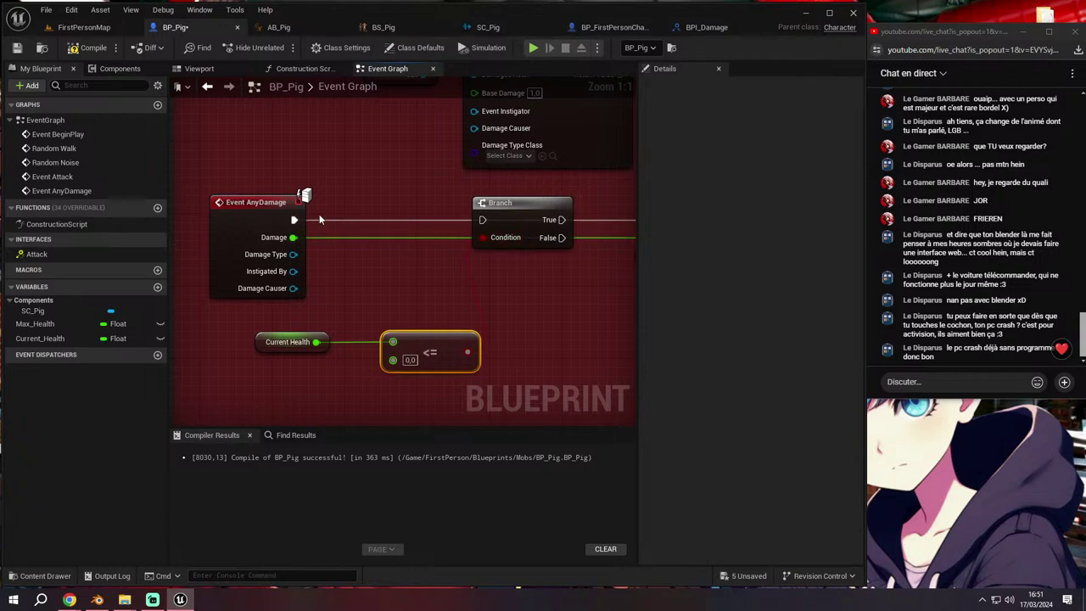
{"action": "left_click_drag", "start_coordinate": [293, 219], "coordinate": [393, 221]}
{"action": "left_click_drag", "start_coordinate": [485, 223], "coordinate": [485, 222]}
{"action": "right_click_drag", "start_coordinate": [485, 222], "coordinate": [444, 209]}
{"action": "left_click", "coordinate": [244, 330]}
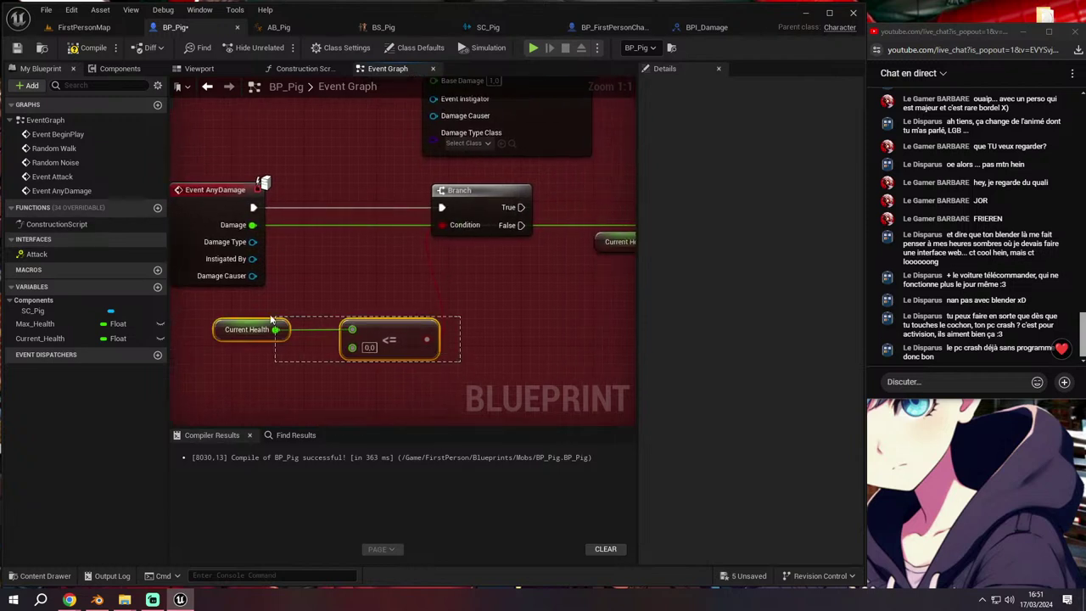
Add a NOT Boolean node to take the comparison result
{"action": "right_click_drag", "start_coordinate": [474, 350], "coordinate": [417, 340]}
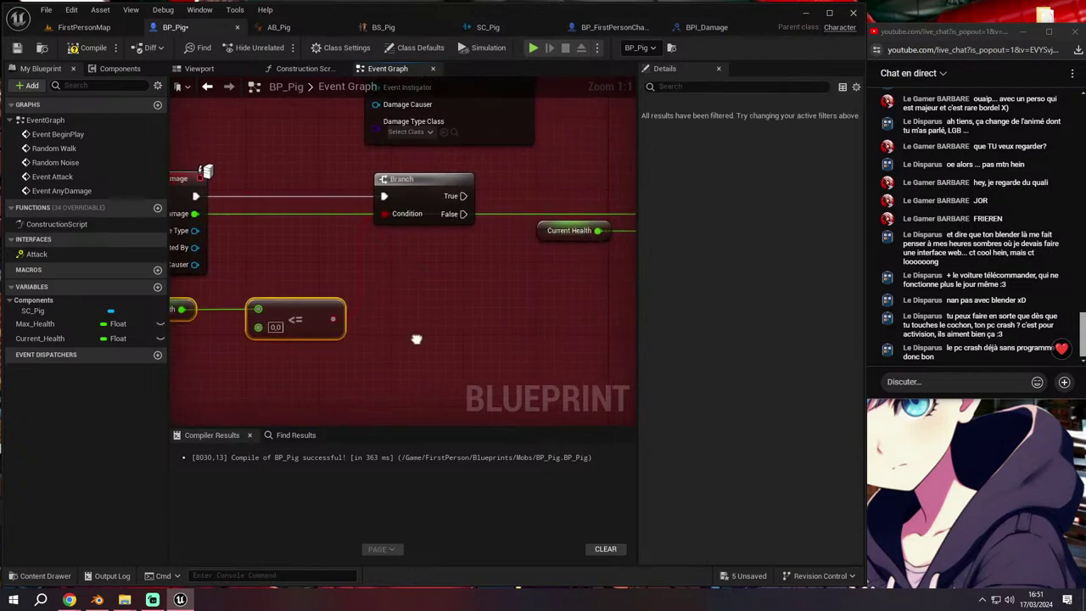
{"action": "scroll", "coordinate": [368, 329], "scroll_direction": "down", "scroll_amount": 2}
{"action": "mouse_move", "coordinate": [316, 319]}
{"action": "right_mouse_down"}
{"action": "mouse_move", "coordinate": [432, 312]}
{"action": "mouse_move", "coordinate": [288, 298]}
{"action": "right_mouse_up"}
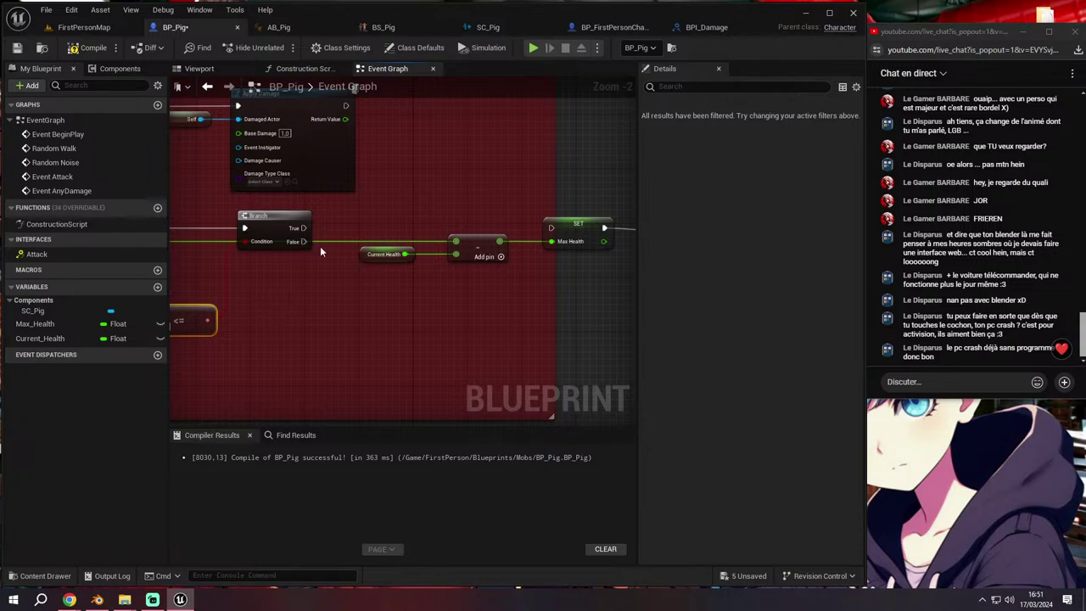
{"action": "right_click_drag", "start_coordinate": [320, 247], "coordinate": [244, 245]}
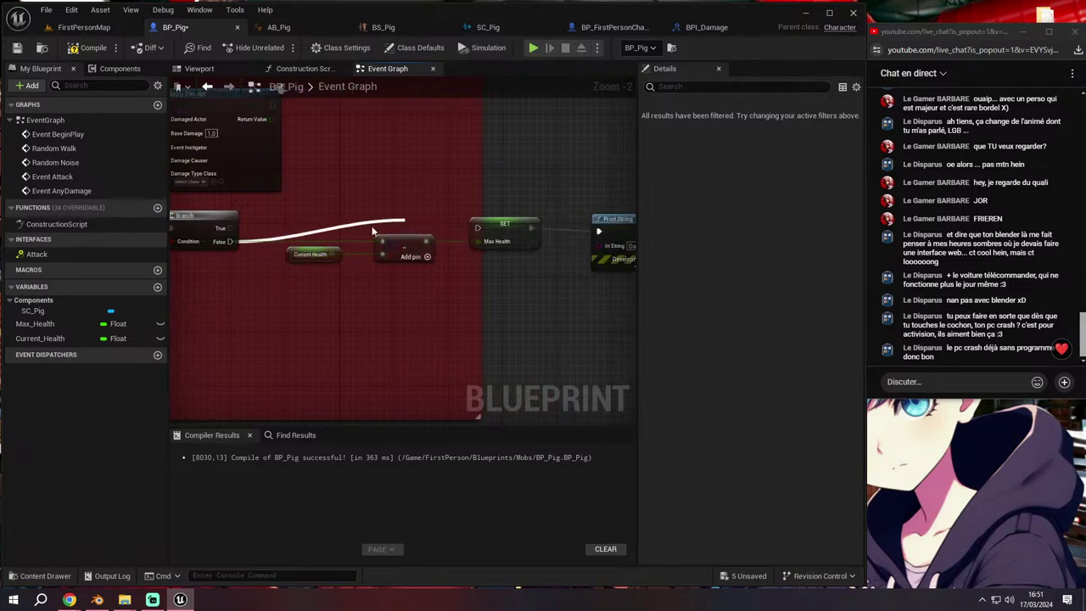
{"action": "scroll", "coordinate": [325, 283], "scroll_direction": "up", "scroll_amount": 2}
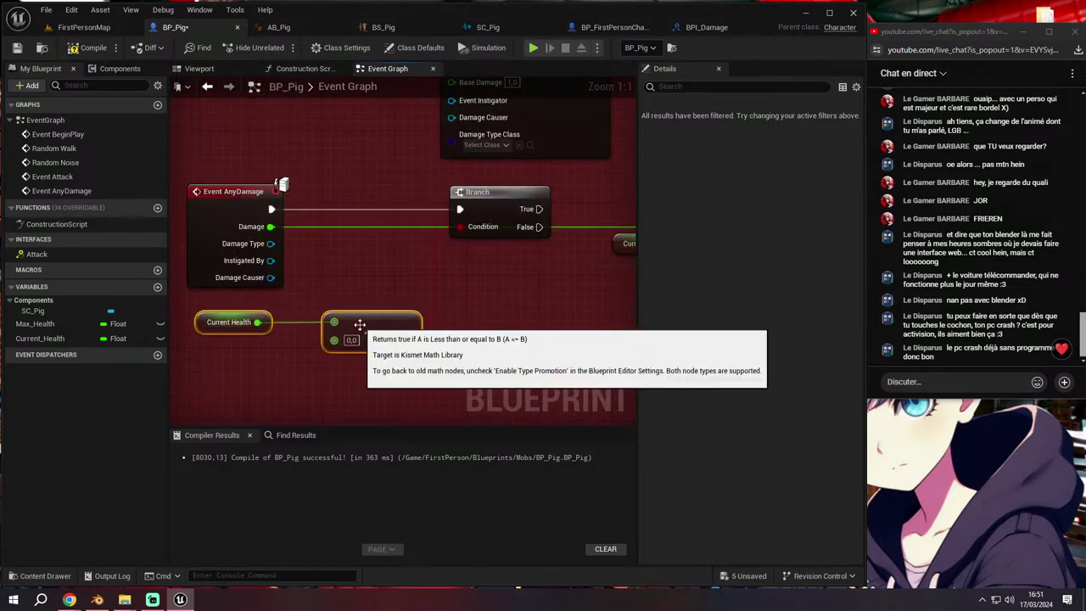
{"action": "left_click_drag", "start_coordinate": [409, 331], "coordinate": [450, 326]}
{"action": "type", "text": "n"}
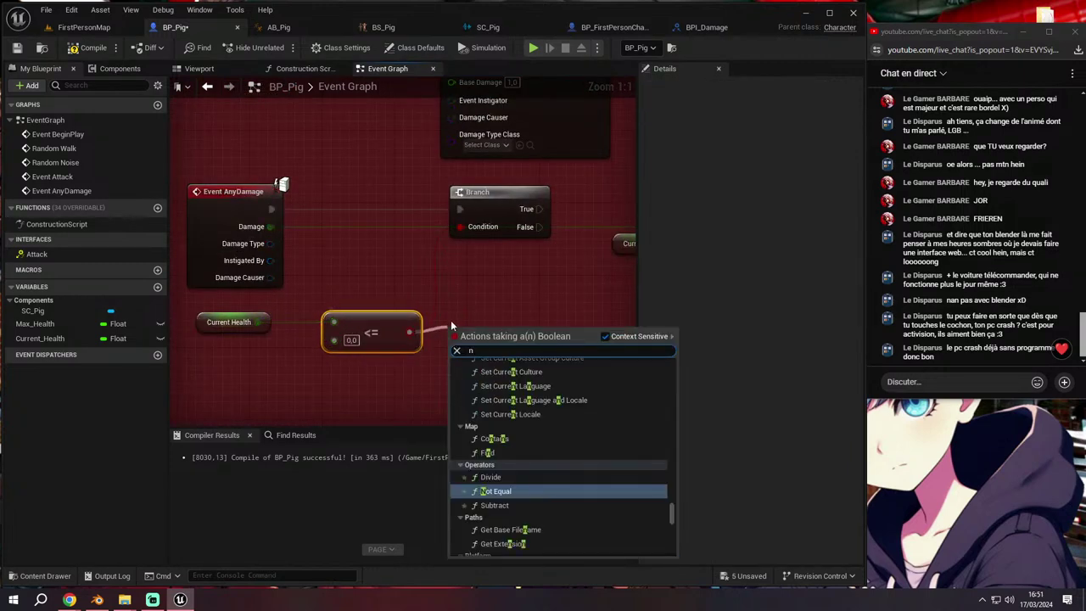
{"action": "type", "text": "ot boole"}
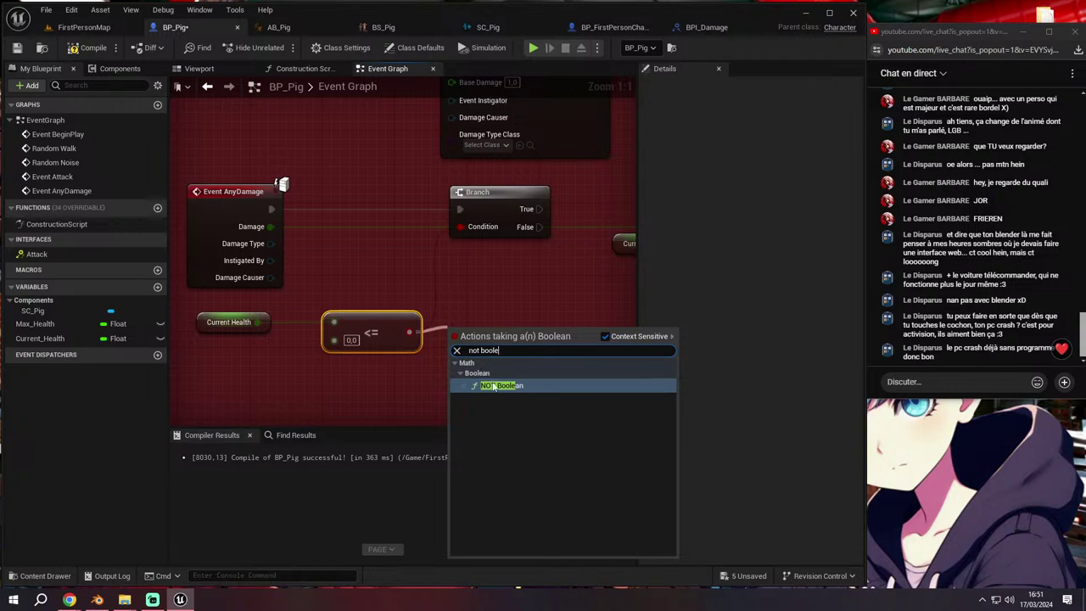
{"action": "left_click", "coordinate": [494, 386]}
Move the health check nodes up-left and connect Branch True to the SET Max Health node
{"action": "left_click_drag", "start_coordinate": [478, 242], "coordinate": [470, 258]}
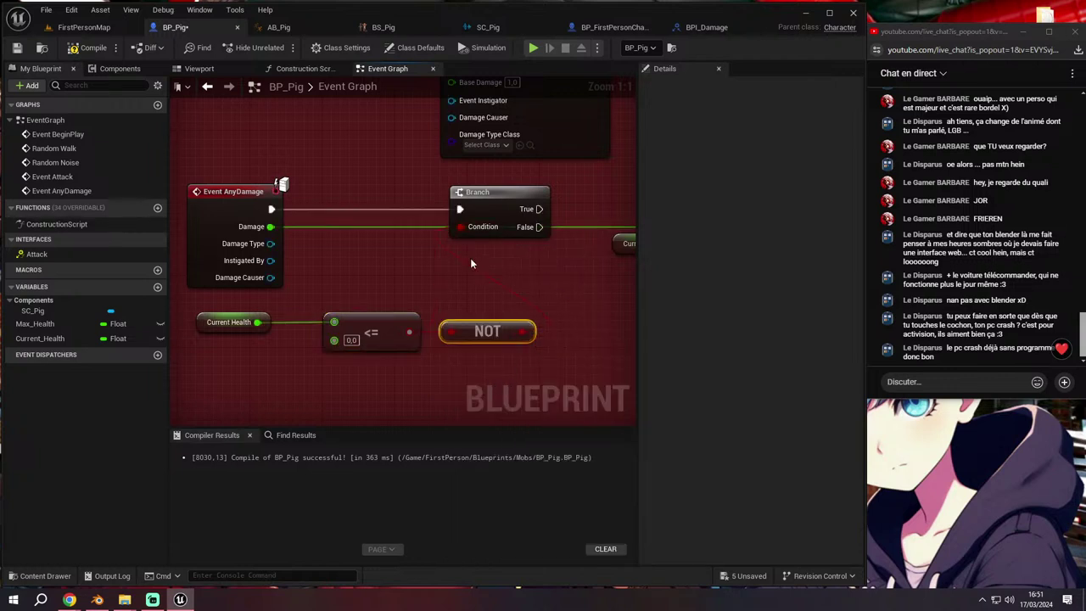
{"action": "scroll", "coordinate": [475, 272], "scroll_direction": "down", "scroll_amount": 1}
{"action": "left_click_drag", "start_coordinate": [371, 324], "coordinate": [340, 316]}
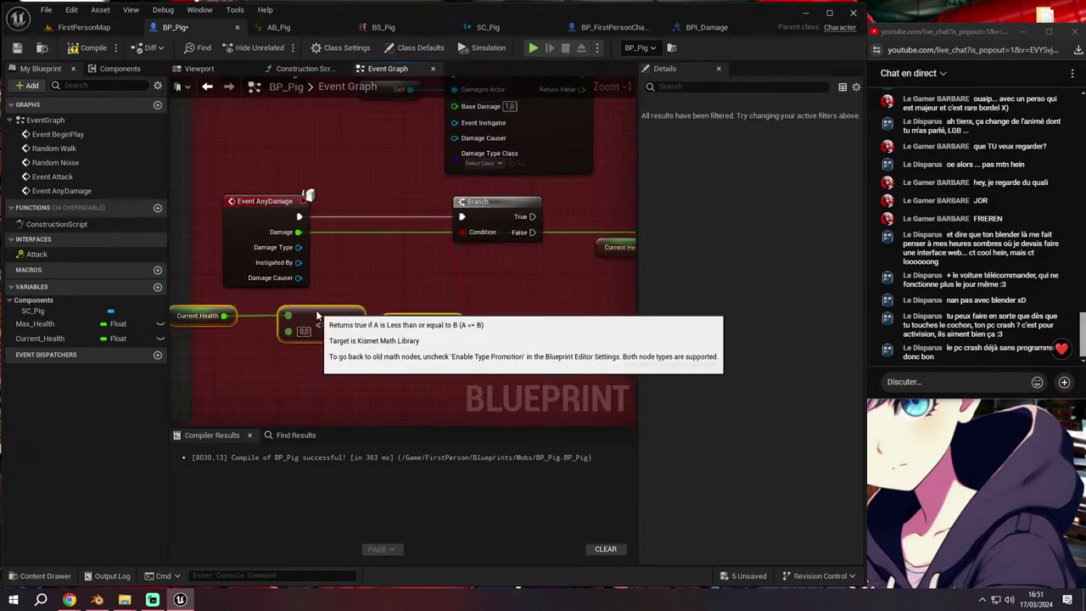
{"action": "scroll", "coordinate": [340, 316], "scroll_direction": "down", "scroll_amount": 1}
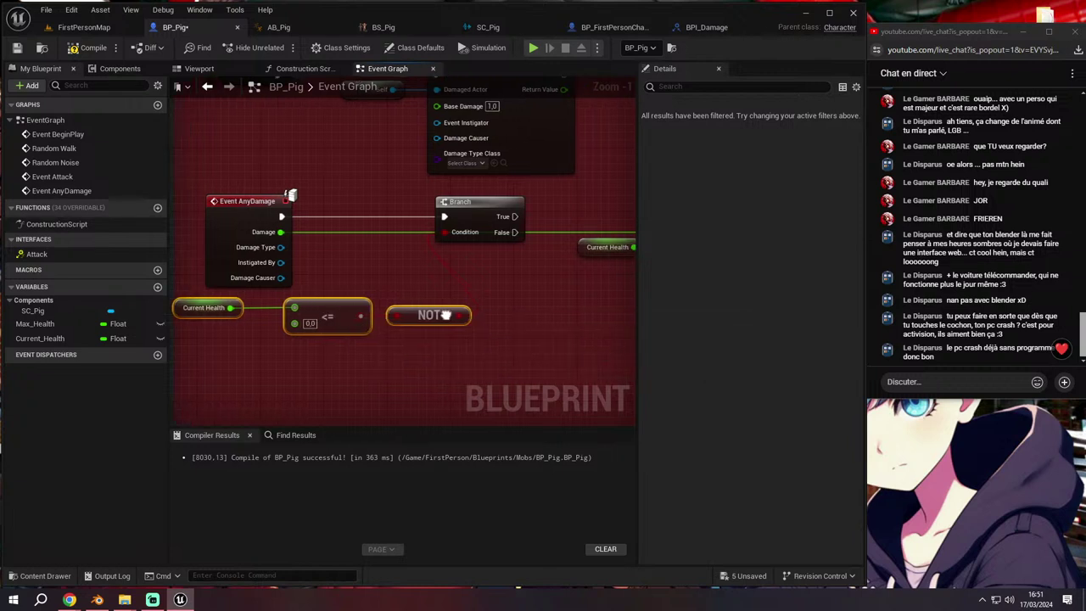
{"action": "right_click_drag", "start_coordinate": [340, 316], "coordinate": [218, 313]}
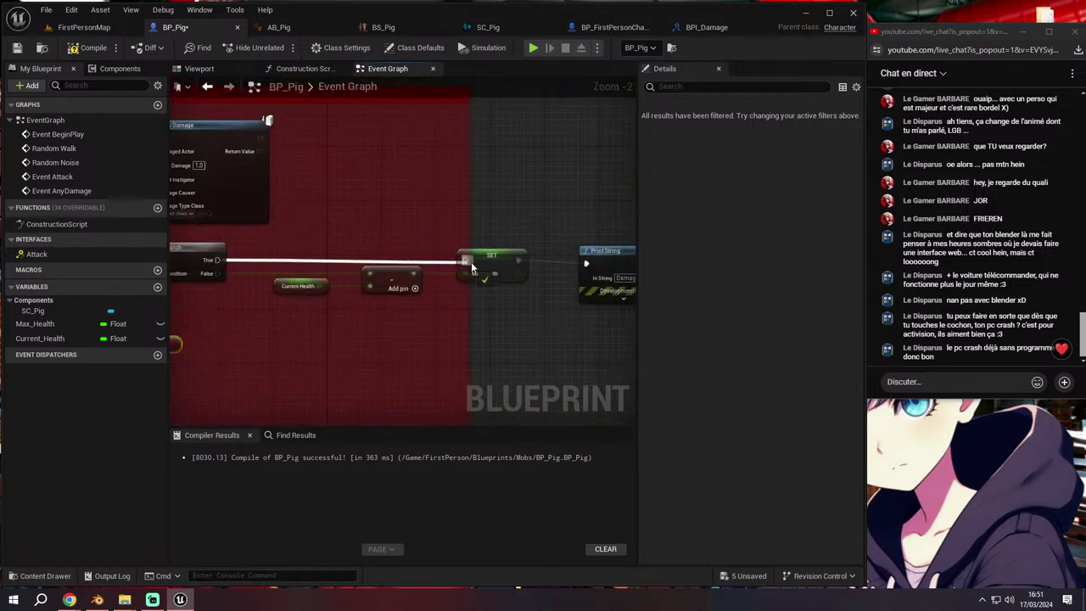
{"action": "mouse_move", "coordinate": [471, 268]}
{"action": "left_mouse_down"}
{"action": "mouse_move", "coordinate": [482, 267]}
{"action": "mouse_move", "coordinate": [464, 259]}
{"action": "left_mouse_up"}
{"action": "scroll", "coordinate": [465, 259], "scroll_direction": "up", "scroll_amount": 2}
{"action": "right_click_drag", "start_coordinate": [628, 286], "coordinate": [492, 286]}
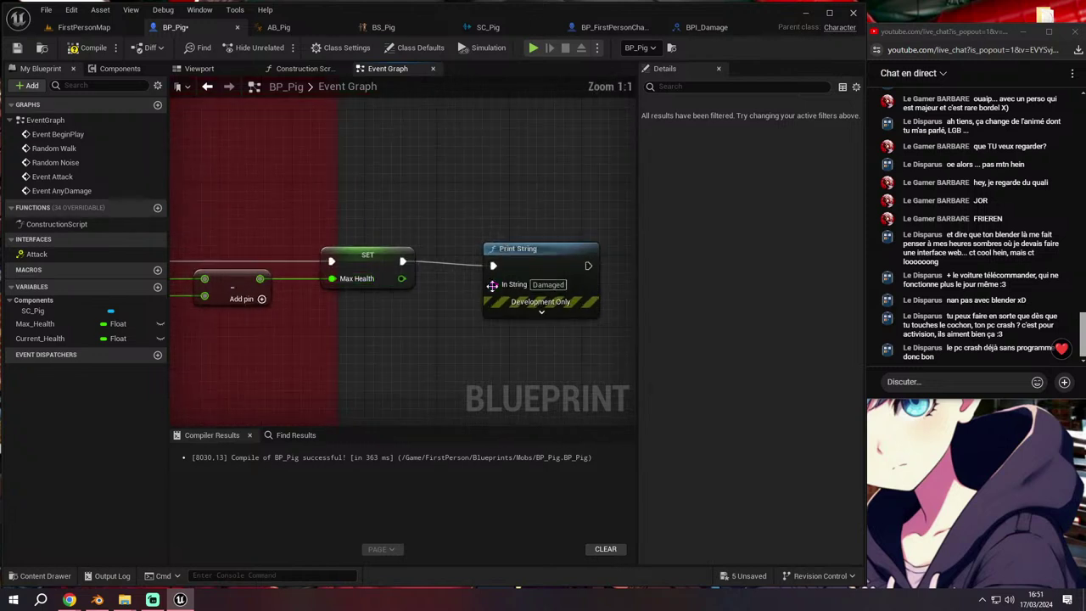
Add a Destroy Actor node on the Branch False output
{"action": "mouse_move", "coordinate": [464, 348]}
{"action": "right_mouse_down"}
{"action": "mouse_move", "coordinate": [479, 243]}
{"action": "mouse_move", "coordinate": [418, 266]}
{"action": "right_mouse_up"}
{"action": "scroll", "coordinate": [479, 244], "scroll_direction": "down", "scroll_amount": 1}
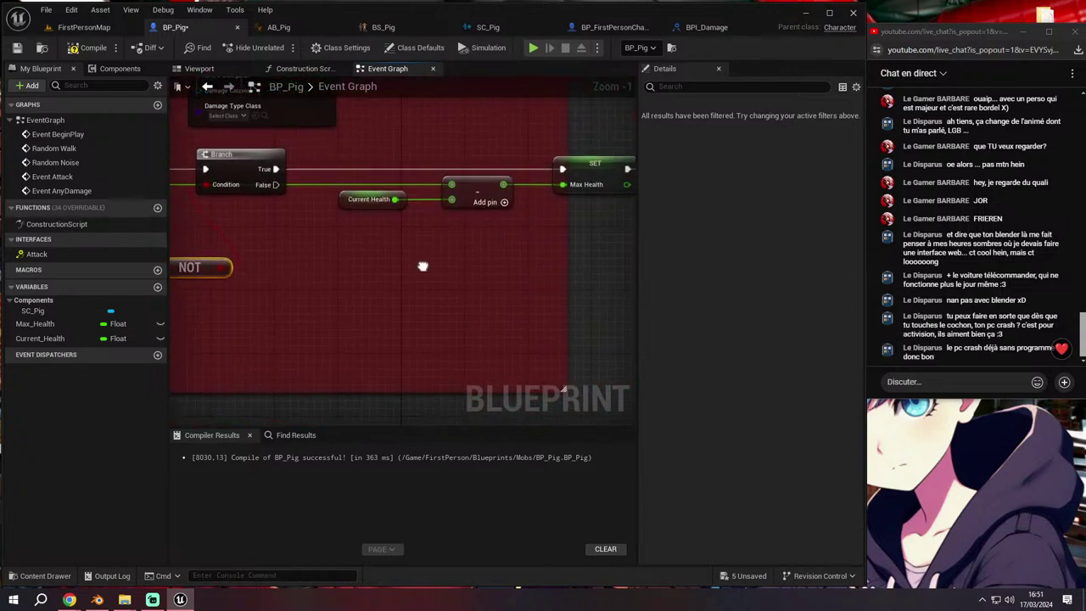
{"action": "left_click_drag", "start_coordinate": [266, 184], "coordinate": [348, 294]}
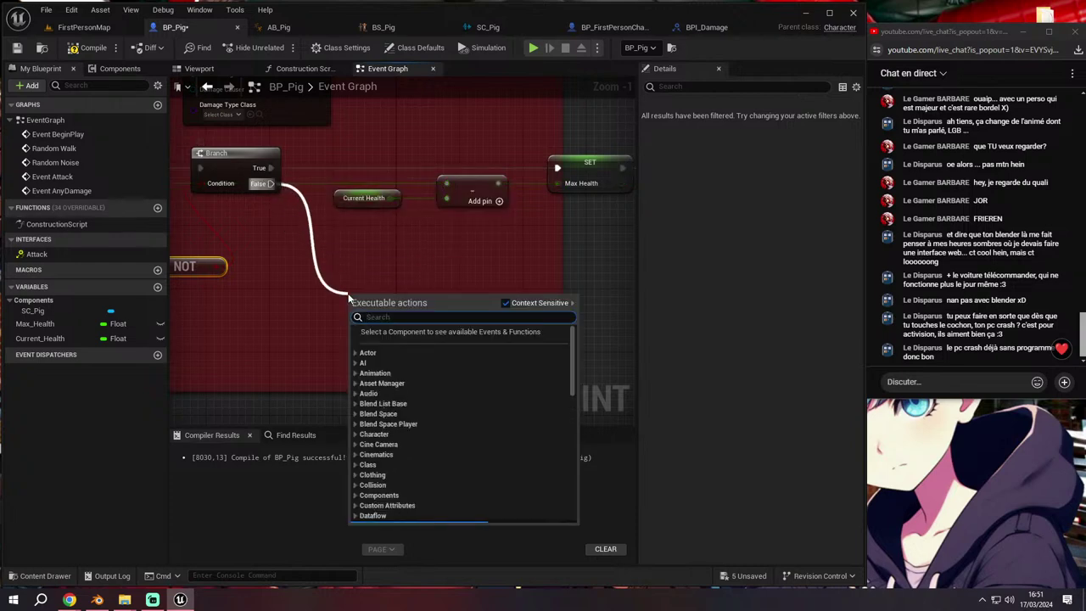
{"action": "type", "text": "d"}
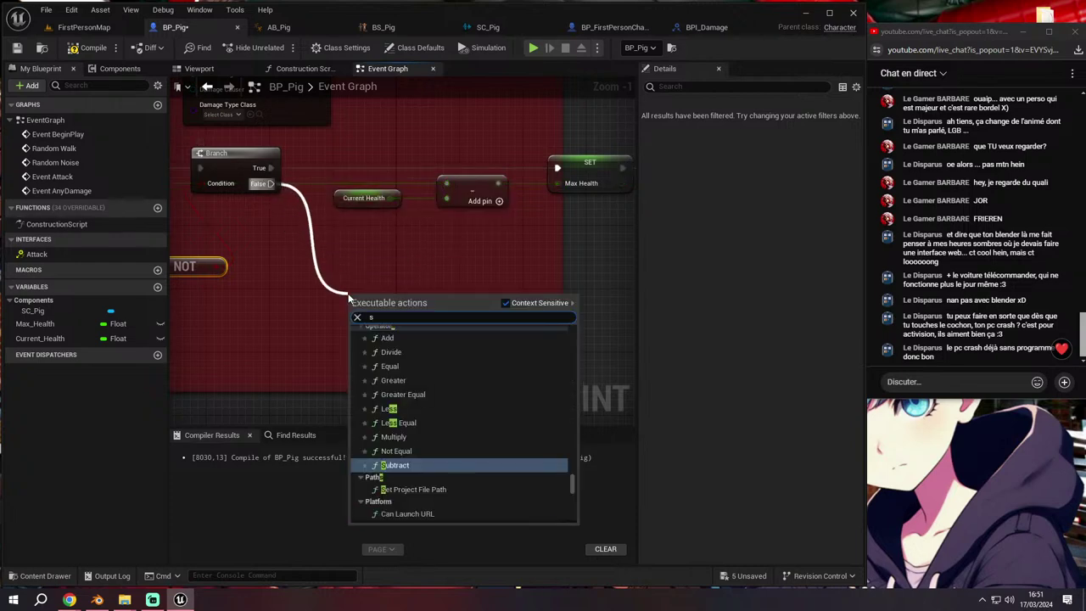
{"action": "type", "text": "estroy act"}
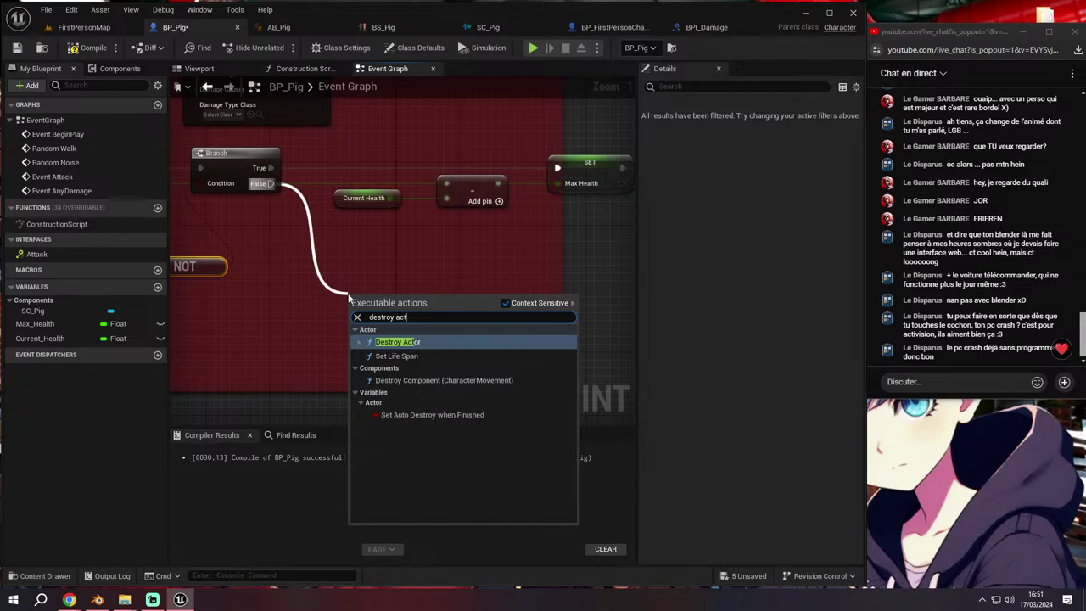
{"action": "left_click", "coordinate": [398, 341]}
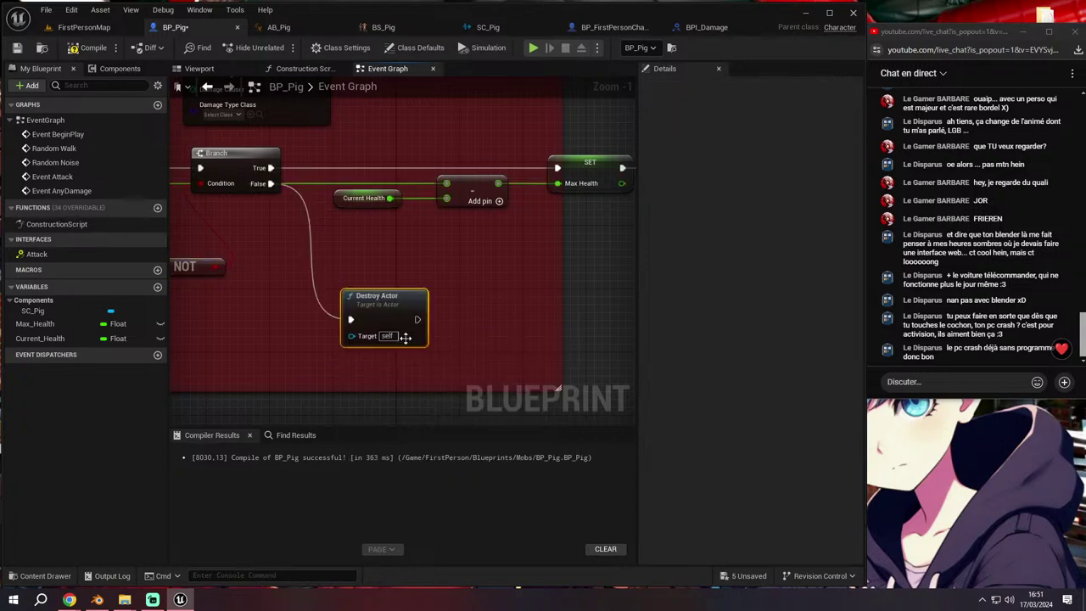
{"action": "left_click", "coordinate": [84, 28]}
Test-play the level, walking into the pig twice to damage it
{"action": "key", "text": "alt+p"}
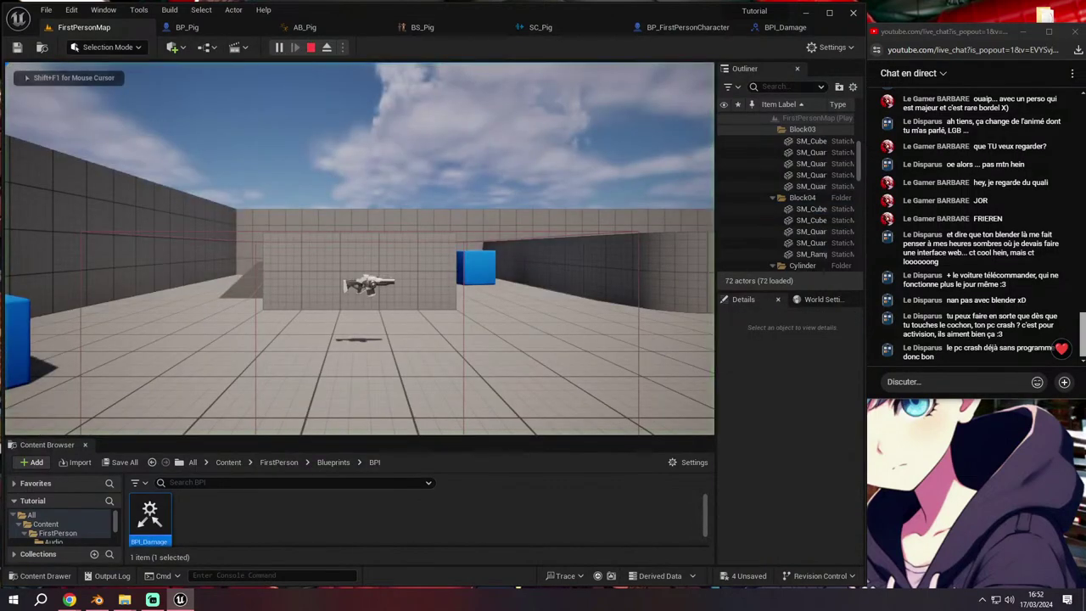
{"action": "key", "text": "w"}
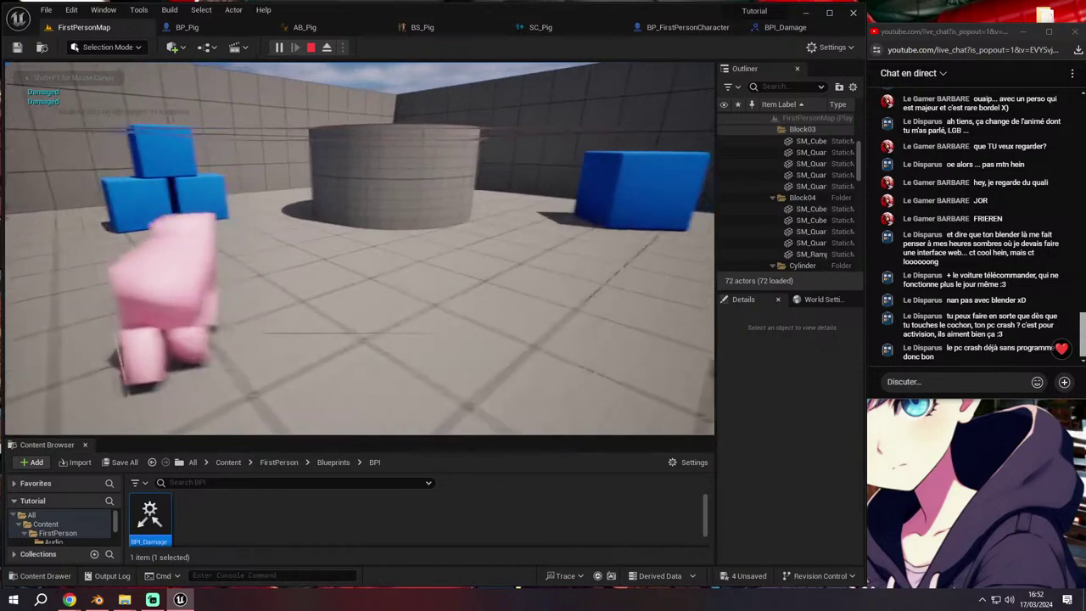
{"action": "key", "text": "s"}
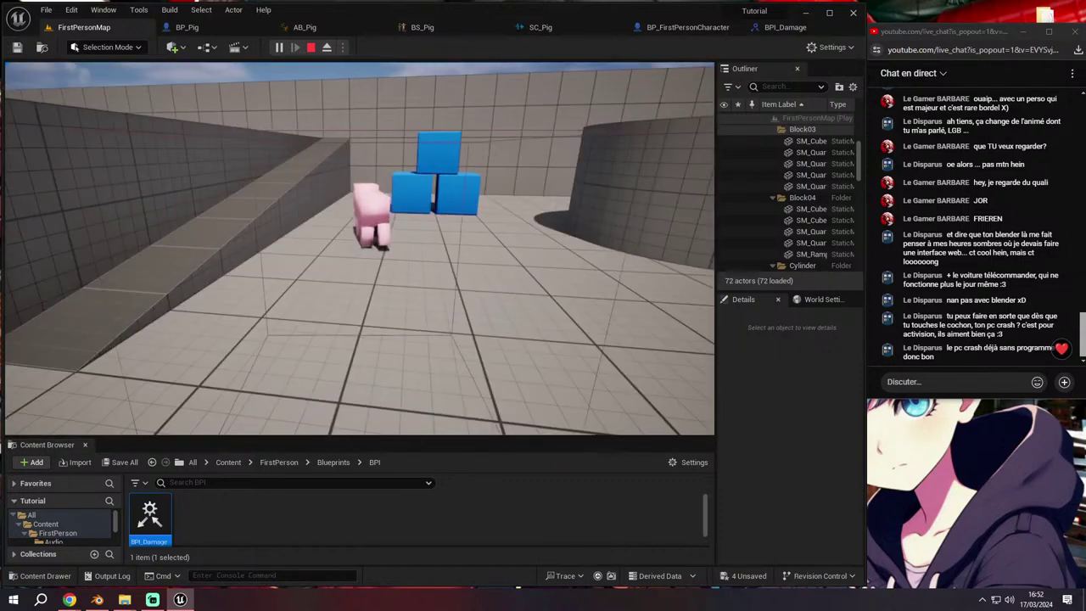
{"action": "key", "text": "w"}
{"action": "key", "text": "w"}
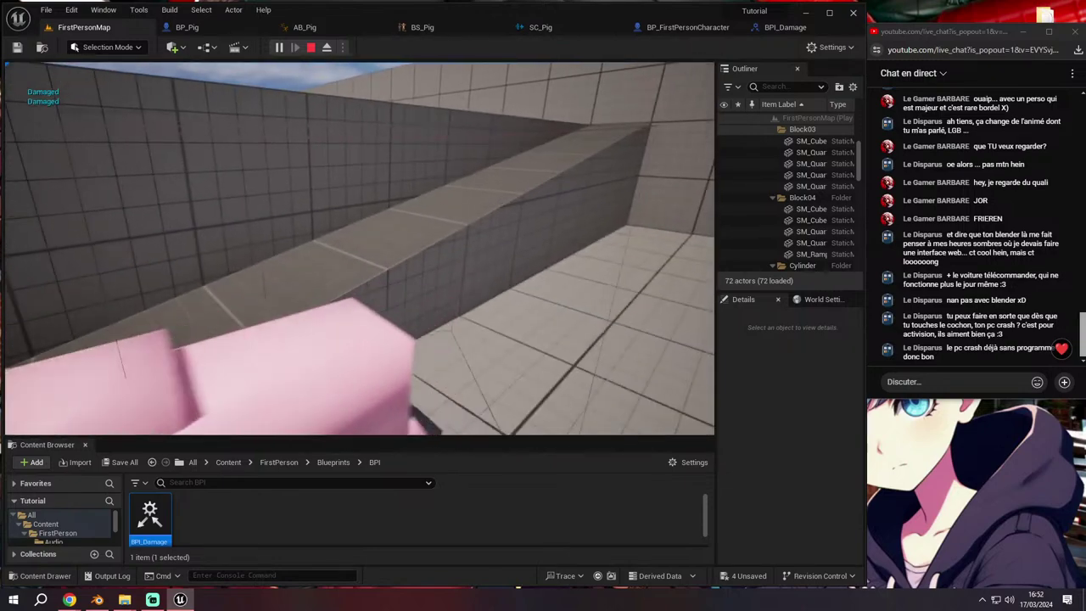
{"action": "key", "text": "w"}
{"action": "key", "text": "Escape"}
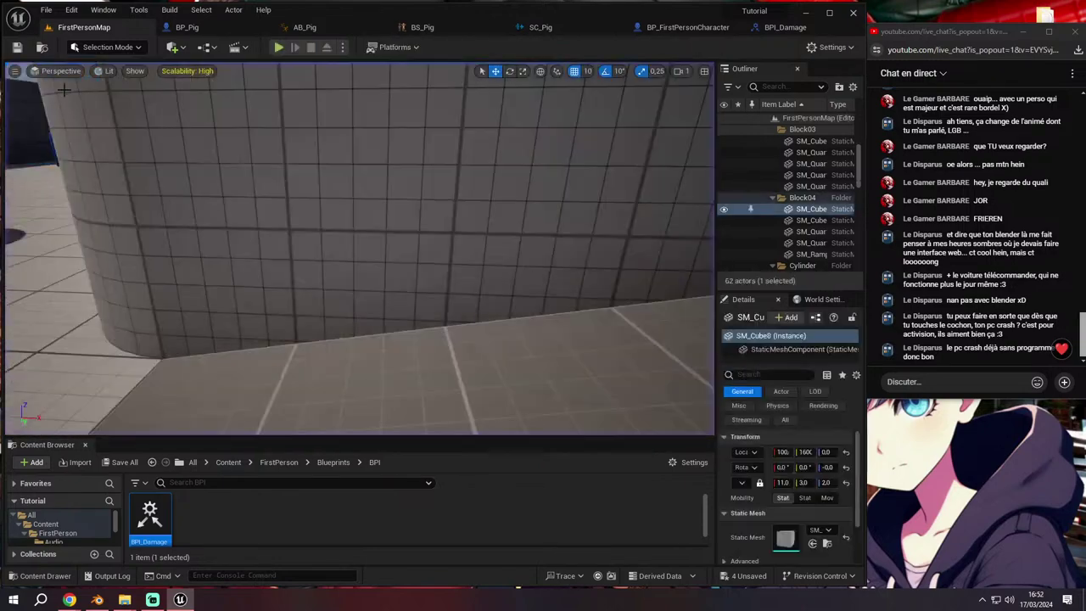
Back in BP_Pig, wire SET Max Health's output toward Print String's In String
{"action": "left_click", "coordinate": [185, 27]}
{"action": "mouse_move", "coordinate": [390, 229]}
{"action": "right_mouse_down"}
{"action": "mouse_move", "coordinate": [473, 266]}
{"action": "mouse_move", "coordinate": [574, 254]}
{"action": "mouse_move", "coordinate": [363, 362]}
{"action": "mouse_move", "coordinate": [465, 365]}
{"action": "mouse_move", "coordinate": [183, 355]}
{"action": "right_mouse_up"}
{"action": "left_click_drag", "start_coordinate": [410, 283], "coordinate": [484, 288]}
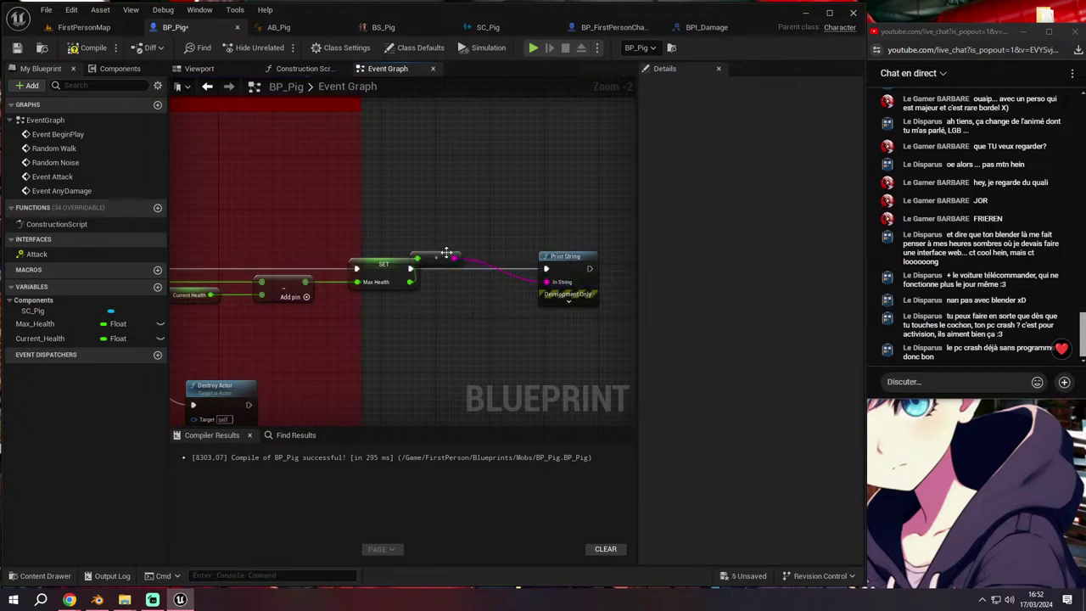
Test-play FirstPersonMap again, then view the Apply Damage, Branch and NOT nodes
{"action": "left_click", "coordinate": [95, 28]}
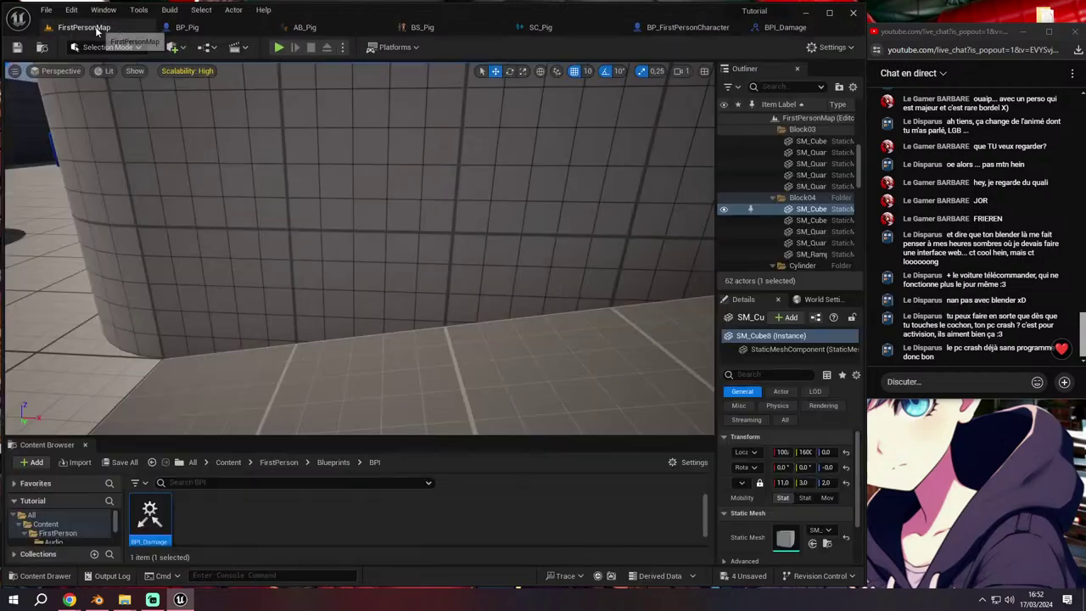
{"action": "left_click", "coordinate": [279, 47]}
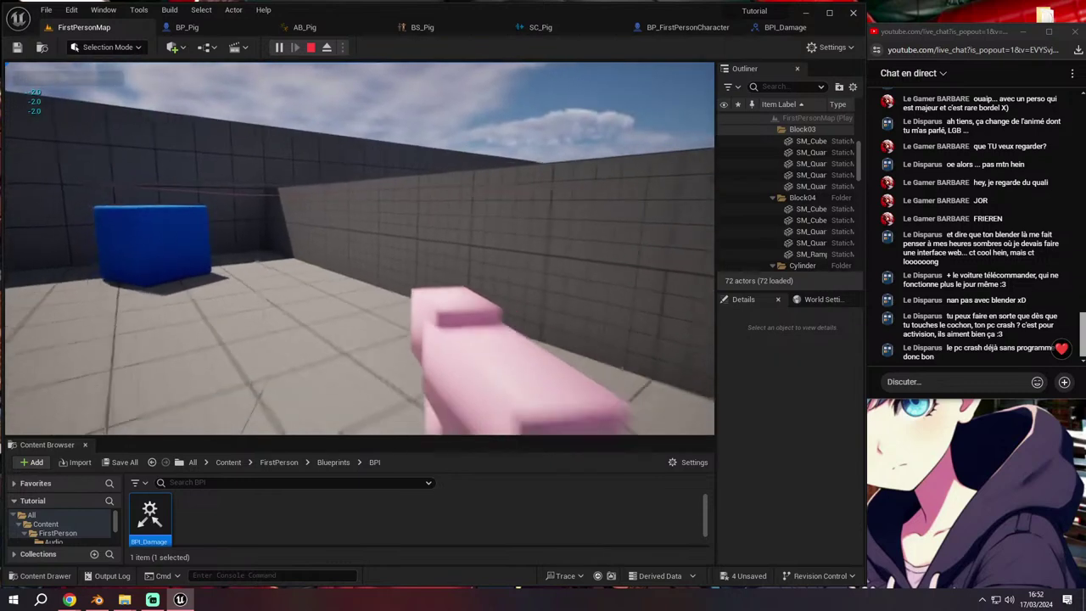
{"action": "key", "text": "Escape"}
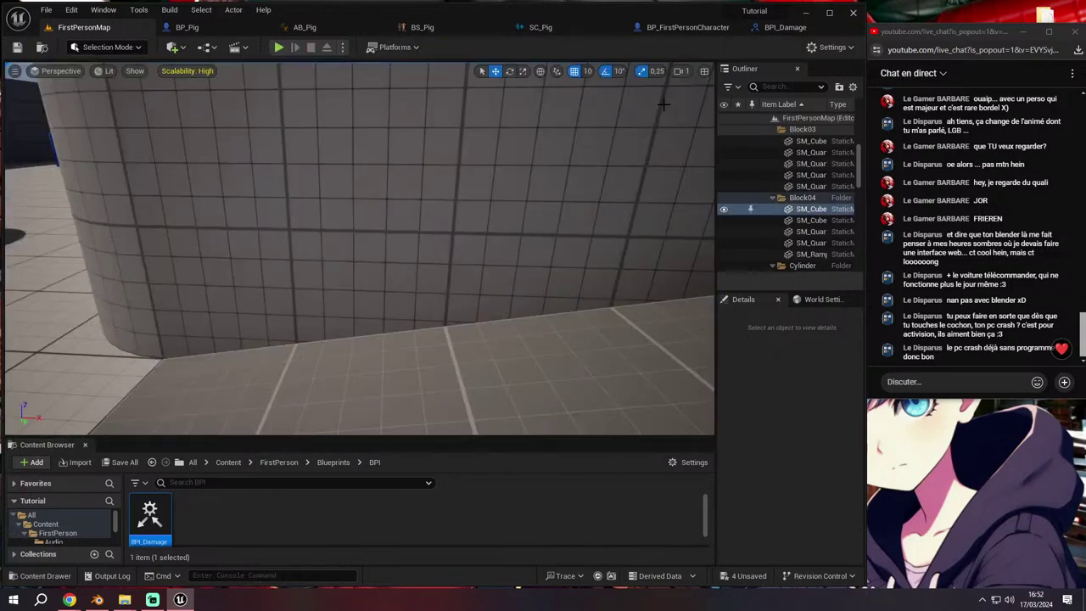
{"action": "left_click", "coordinate": [252, 29]}
{"action": "mouse_move", "coordinate": [436, 289]}
{"action": "right_mouse_down"}
{"action": "mouse_move", "coordinate": [614, 295]}
{"action": "mouse_move", "coordinate": [712, 280]}
{"action": "mouse_move", "coordinate": [459, 262]}
{"action": "mouse_move", "coordinate": [627, 232]}
{"action": "mouse_move", "coordinate": [484, 249]}
{"action": "right_mouse_up"}
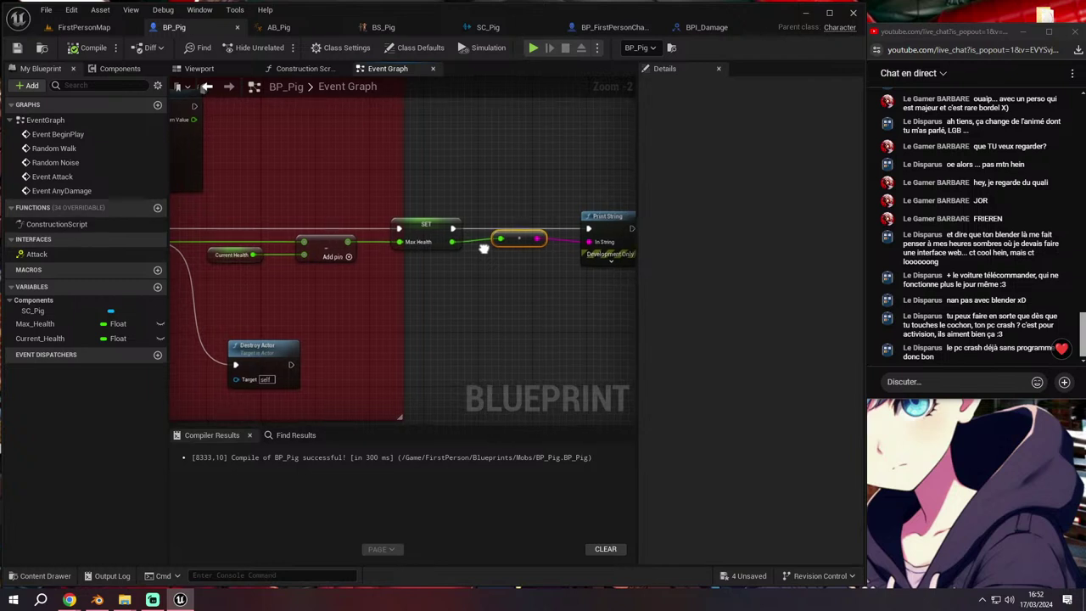
Replace SET Max Health with SET Current Health, wired from the subtraction into Print String
{"action": "left_click", "coordinate": [420, 231]}
{"action": "key", "text": "Delete"}
{"action": "mouse_move", "coordinate": [40, 338]}
{"action": "left_mouse_down"}
{"action": "mouse_move", "coordinate": [277, 253]}
{"action": "mouse_move", "coordinate": [402, 241]}
{"action": "left_mouse_up"}
{"action": "left_click", "coordinate": [402, 241]}
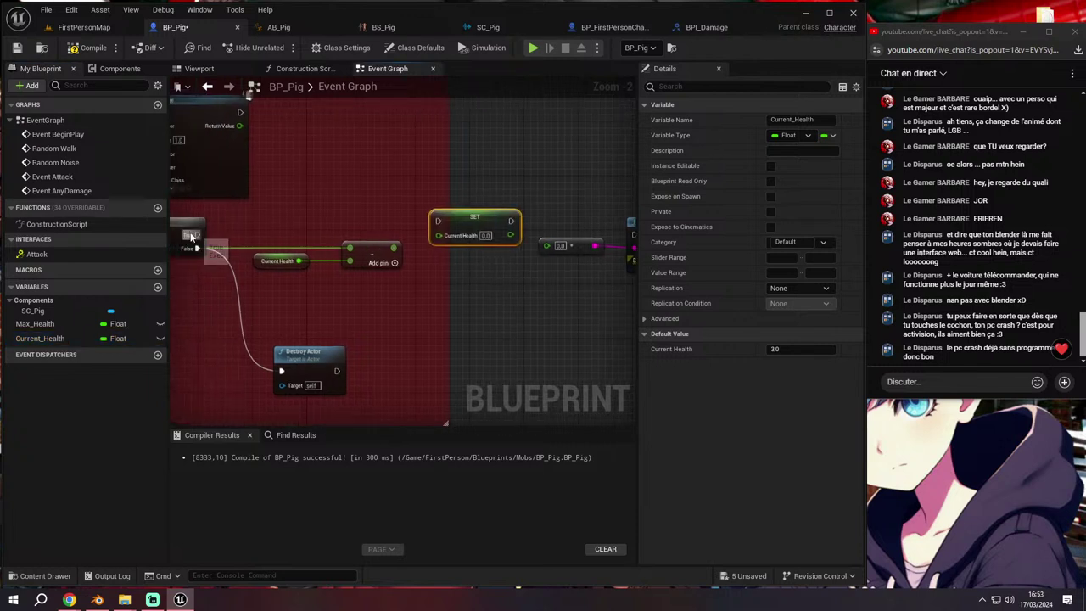
{"action": "mouse_move", "coordinate": [192, 236]}
{"action": "left_mouse_down"}
{"action": "mouse_move", "coordinate": [437, 221]}
{"action": "mouse_move", "coordinate": [475, 231]}
{"action": "left_mouse_up"}
{"action": "left_click_drag", "start_coordinate": [394, 248], "coordinate": [526, 243]}
{"action": "key", "text": "Escape"}
{"action": "left_click_drag", "start_coordinate": [386, 234], "coordinate": [516, 242]}
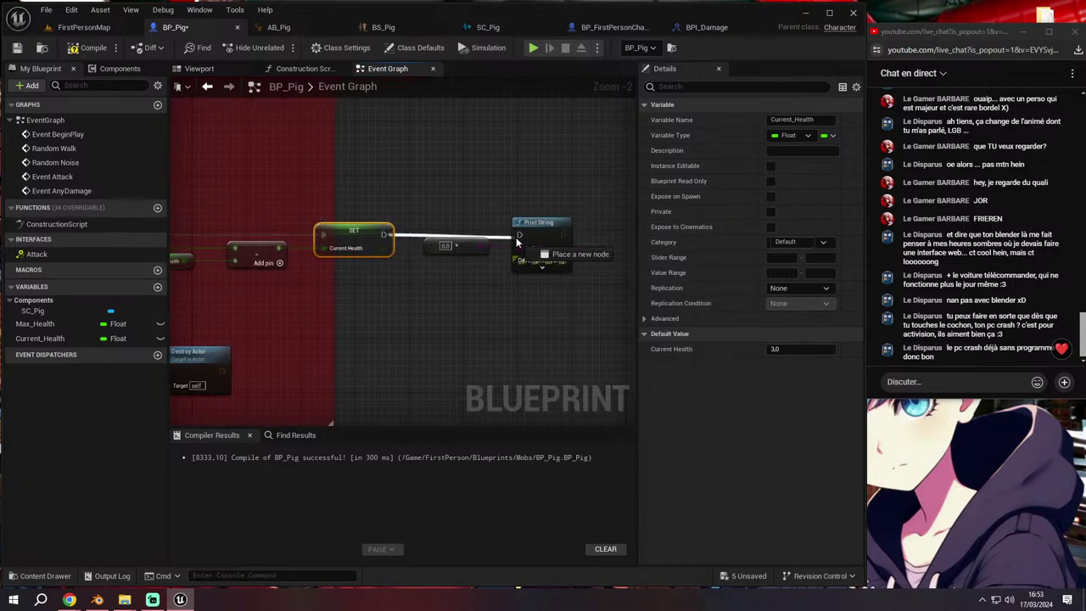
{"action": "left_click_drag", "start_coordinate": [426, 252], "coordinate": [519, 248]}
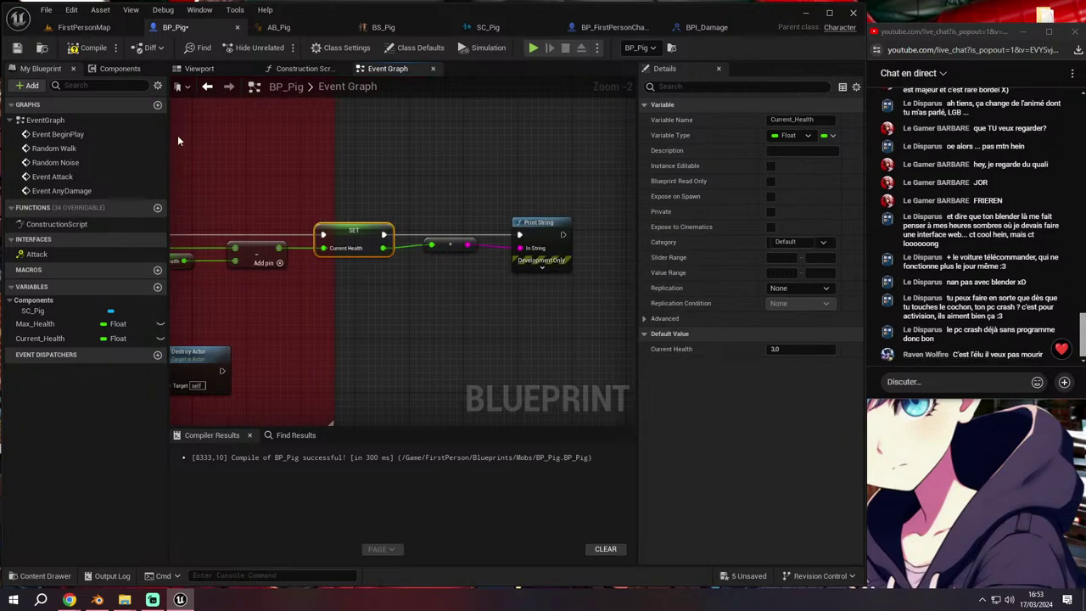
Test-play FirstPersonMap, approaching the pig, then return to the Apply Damage node
{"action": "left_click", "coordinate": [98, 28]}
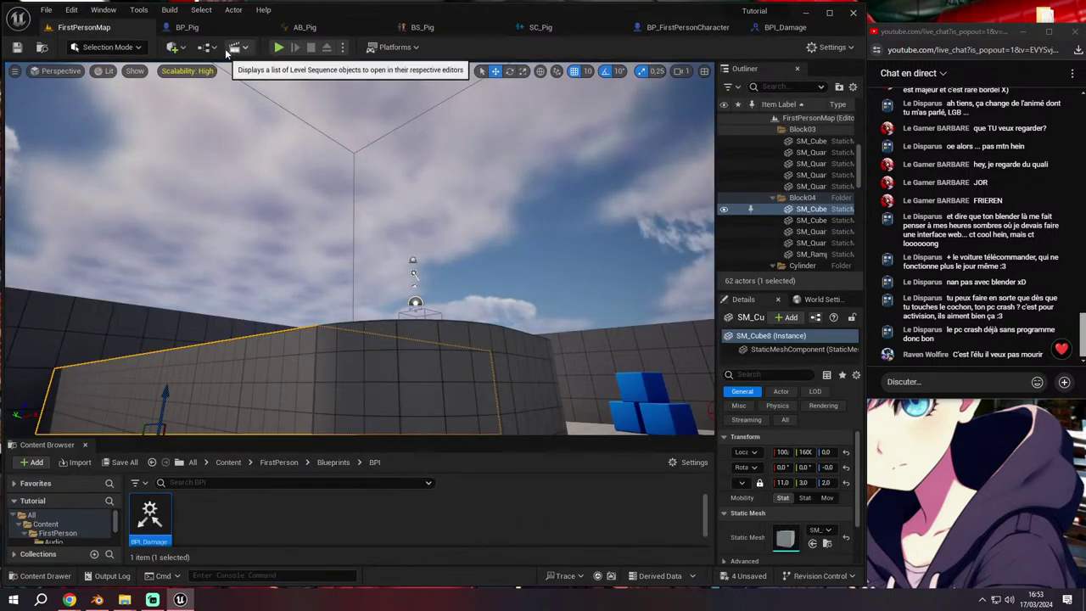
{"action": "left_click", "coordinate": [278, 47]}
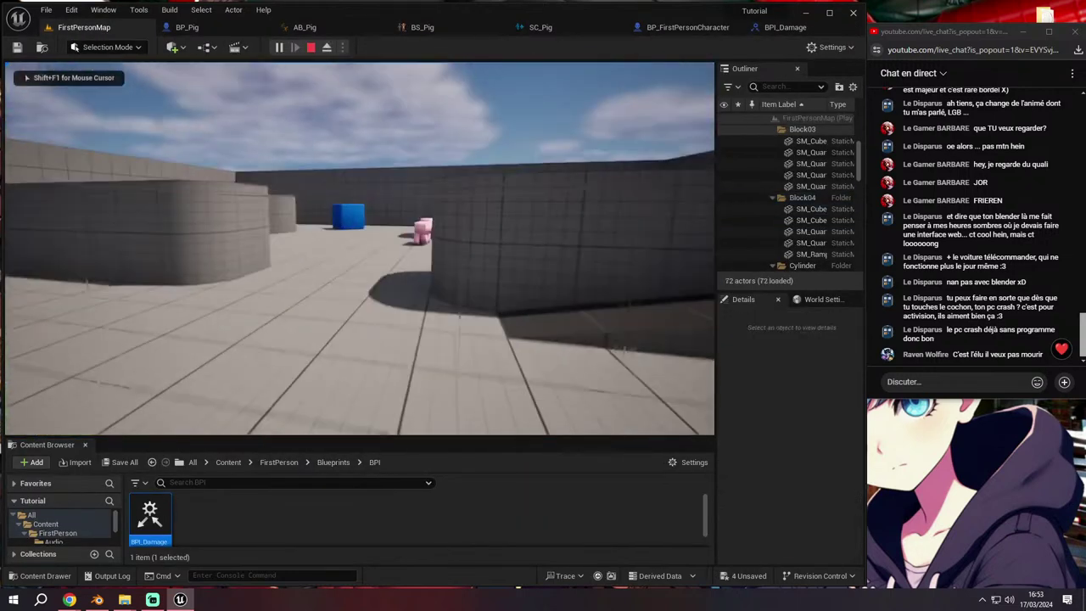
{"action": "key", "text": "w"}
{"action": "key", "text": "w"}
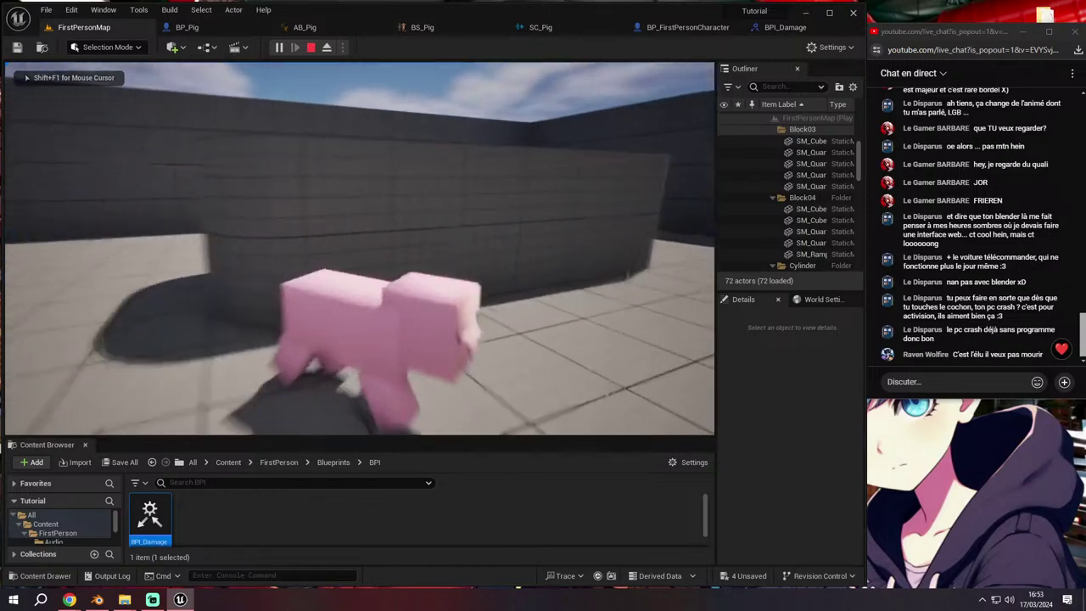
{"action": "key", "text": "s"}
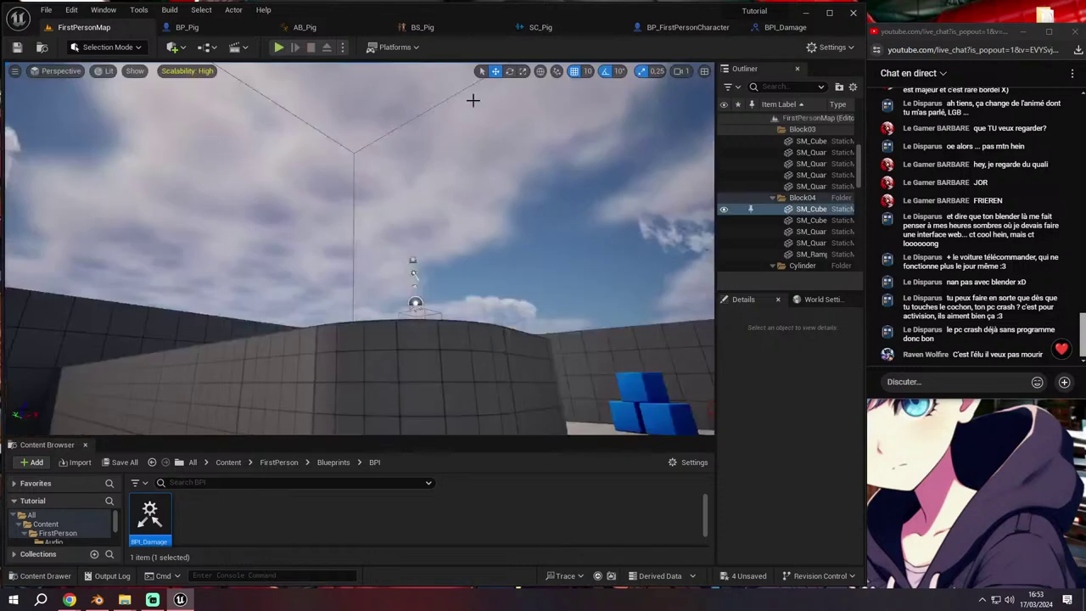
{"action": "key", "text": "Escape"}
{"action": "right_click_drag", "start_coordinate": [469, 203], "coordinate": [560, 245]}
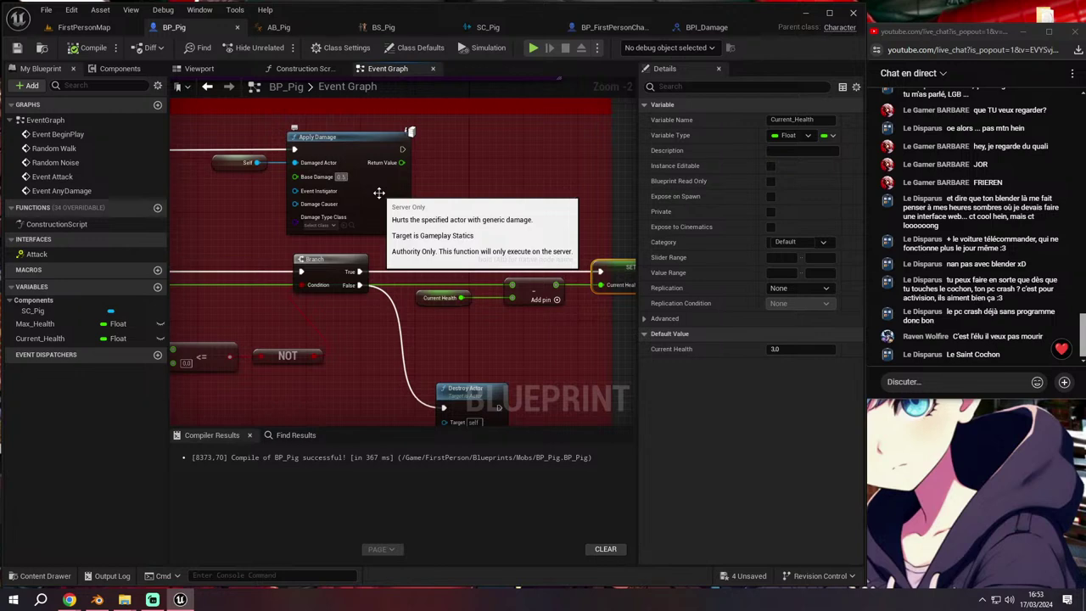
Confirm Base Damage 0.5 and test-play the level toward the blue boxes
{"action": "key", "text": "Return"}
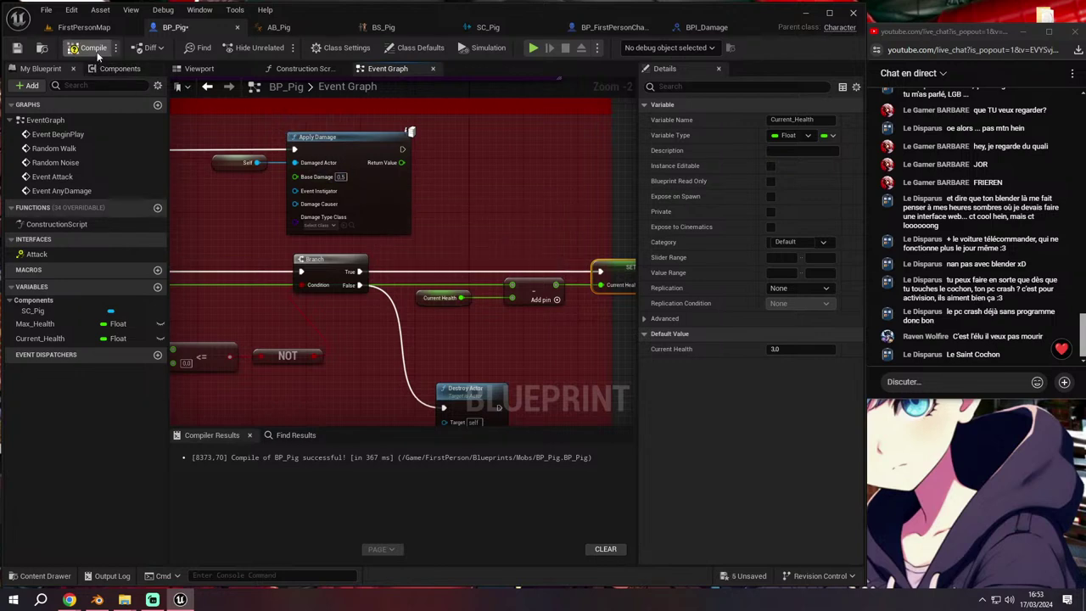
{"action": "left_click", "coordinate": [98, 28]}
{"action": "left_click", "coordinate": [279, 48]}
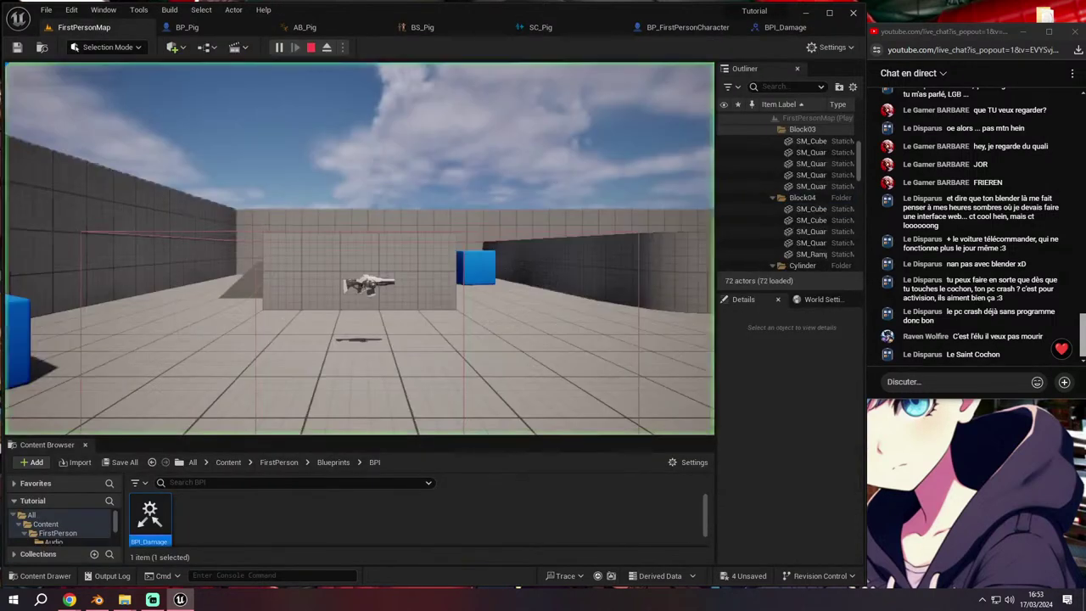
{"action": "key", "text": "w"}
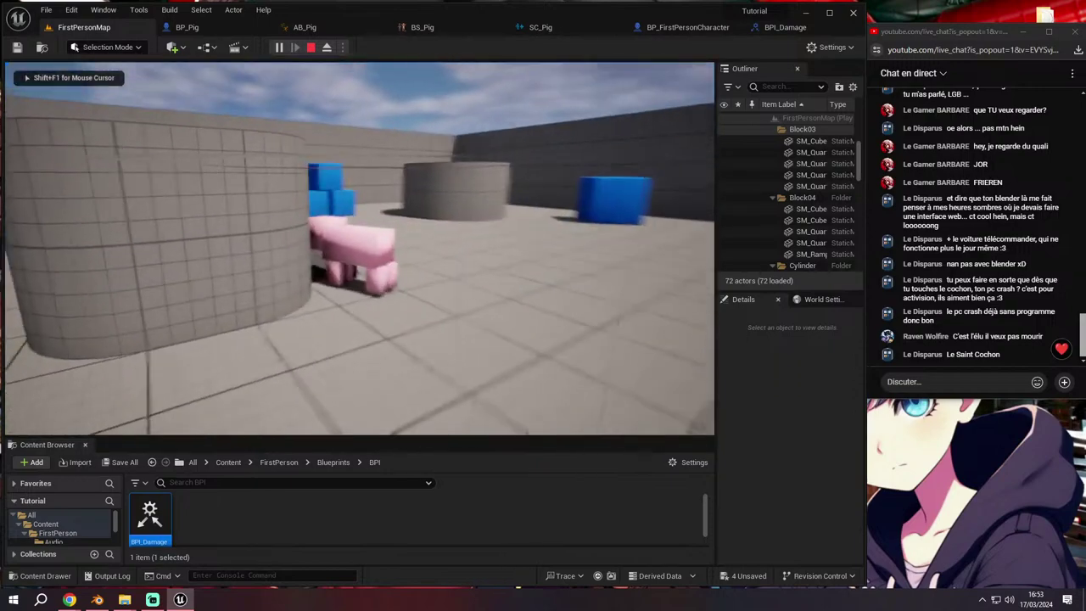
{"action": "key", "text": "w"}
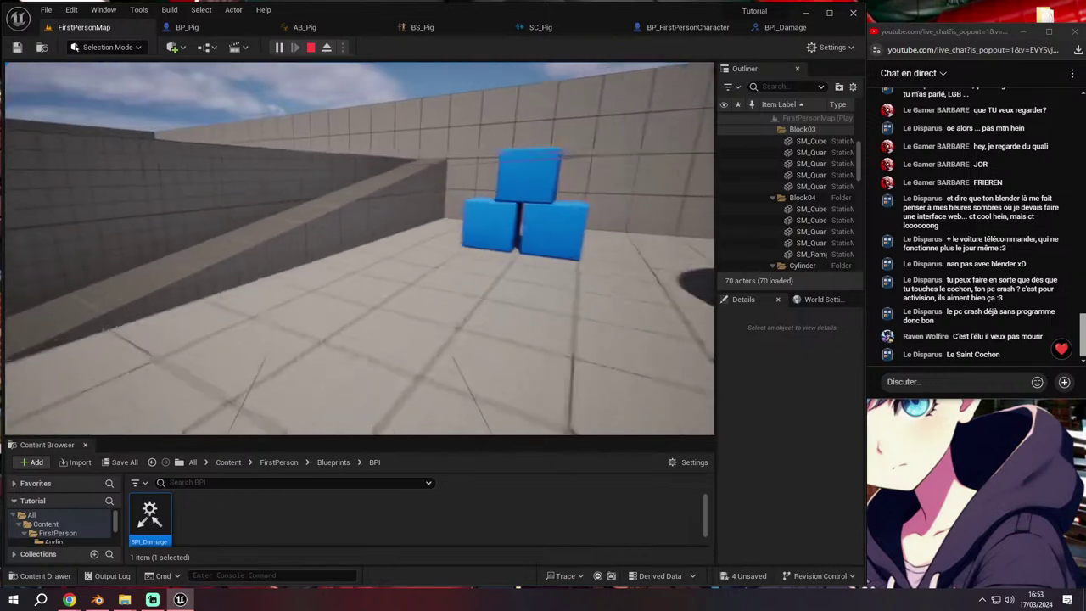
{"action": "key", "text": "Escape"}
In BP_Pig, centre the Branch and SET nodes and select the Current Health getter
{"action": "left_click", "coordinate": [185, 27]}
{"action": "right_click_drag", "start_coordinate": [362, 199], "coordinate": [406, 208]}
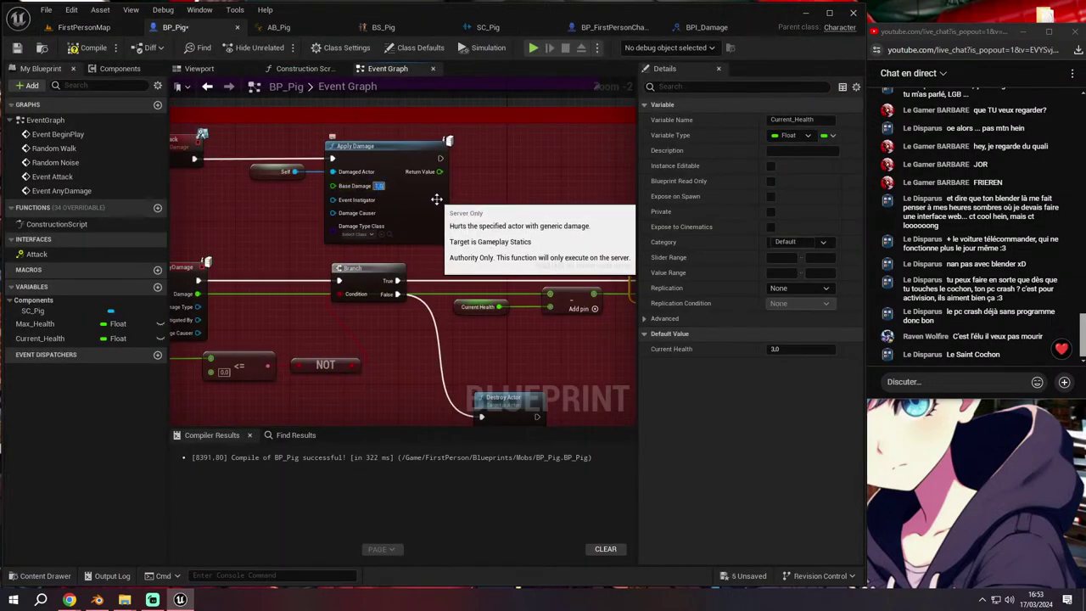
{"action": "right_click_drag", "start_coordinate": [439, 200], "coordinate": [530, 213]}
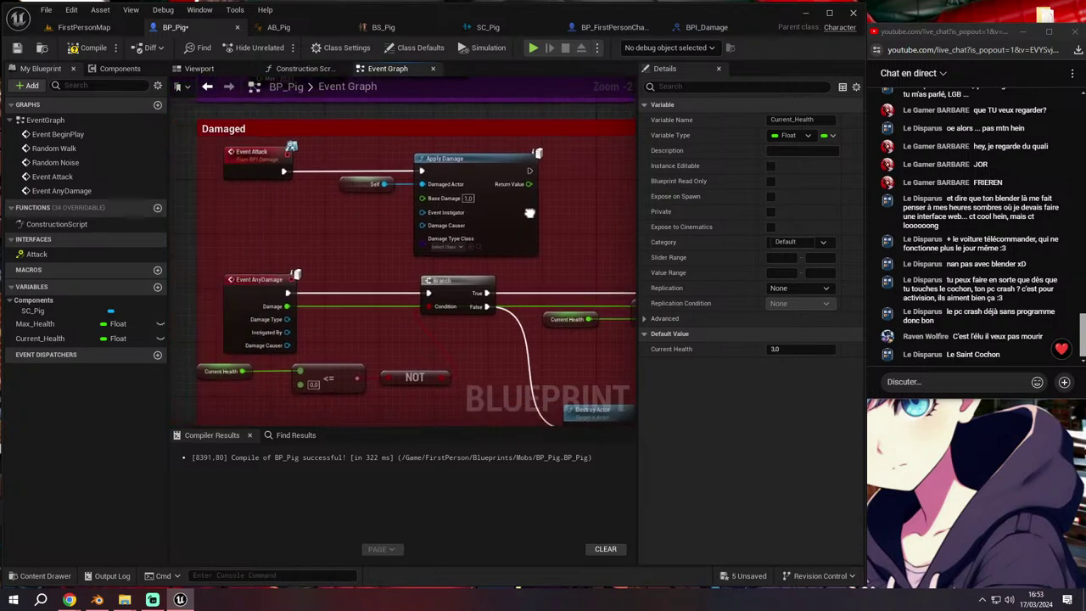
{"action": "scroll", "coordinate": [529, 213], "scroll_direction": "up", "scroll_amount": 1}
{"action": "mouse_move", "coordinate": [402, 227]}
{"action": "right_mouse_down"}
{"action": "mouse_move", "coordinate": [565, 196]}
{"action": "mouse_move", "coordinate": [334, 184]}
{"action": "right_mouse_up"}
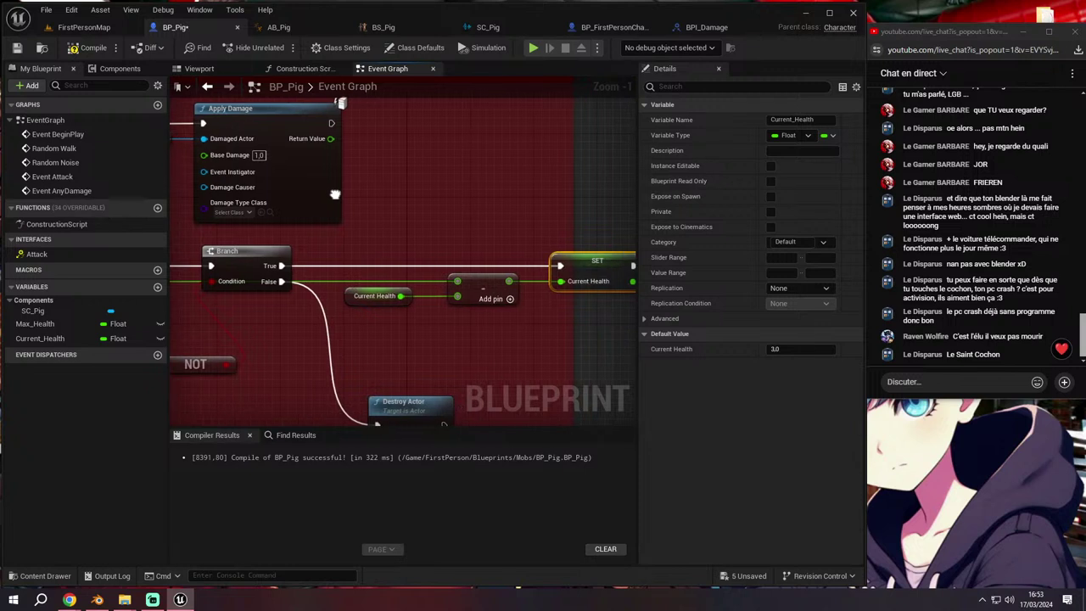
{"action": "left_click", "coordinate": [367, 293]}
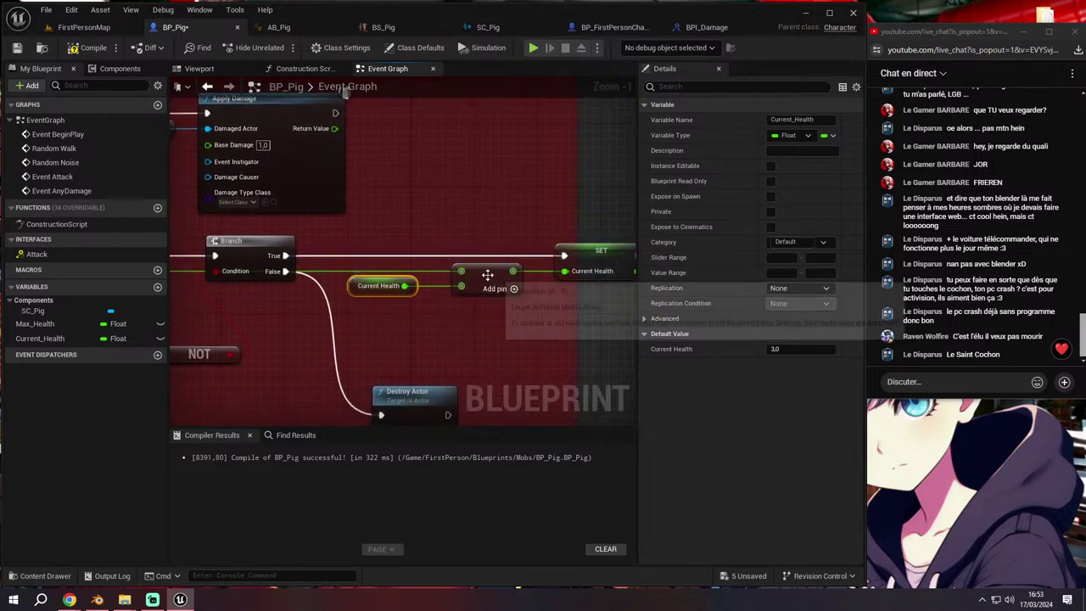
Promote Apply Damage's Base Damage to a variable named Damages, reposition it, and compile
{"action": "right_click_drag", "start_coordinate": [210, 147], "coordinate": [398, 159]}
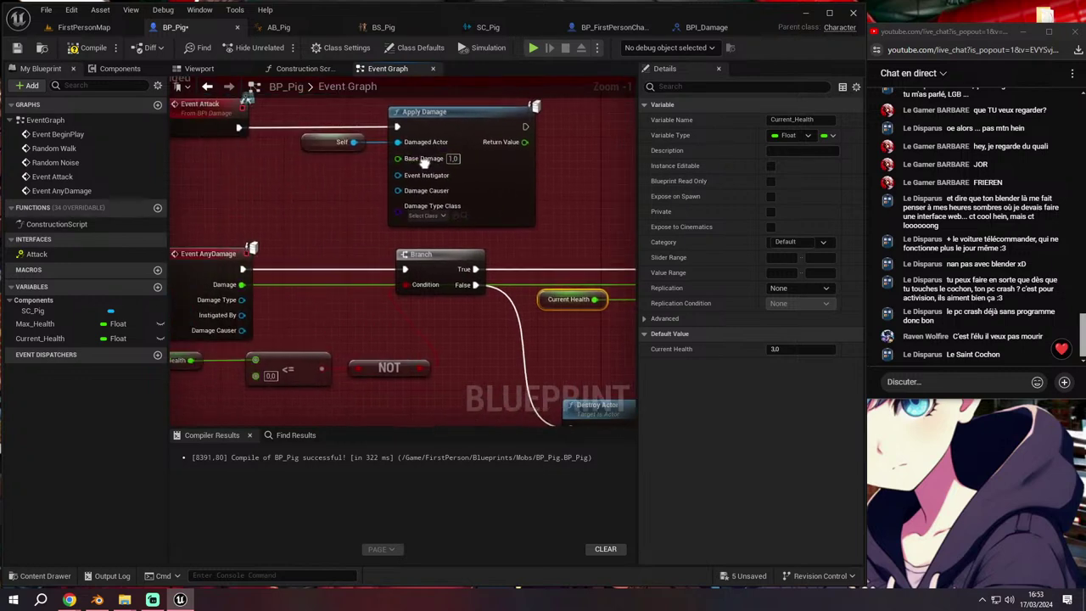
{"action": "right_click", "coordinate": [399, 161]}
{"action": "left_click", "coordinate": [421, 182]}
{"action": "type", "text": "Damages"}
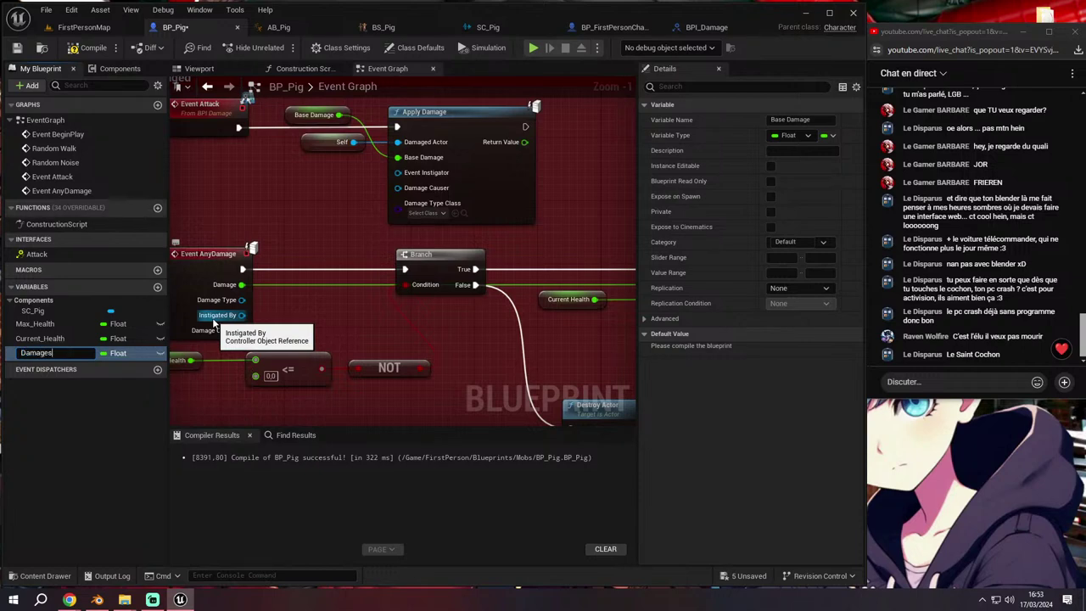
{"action": "key", "text": "Return"}
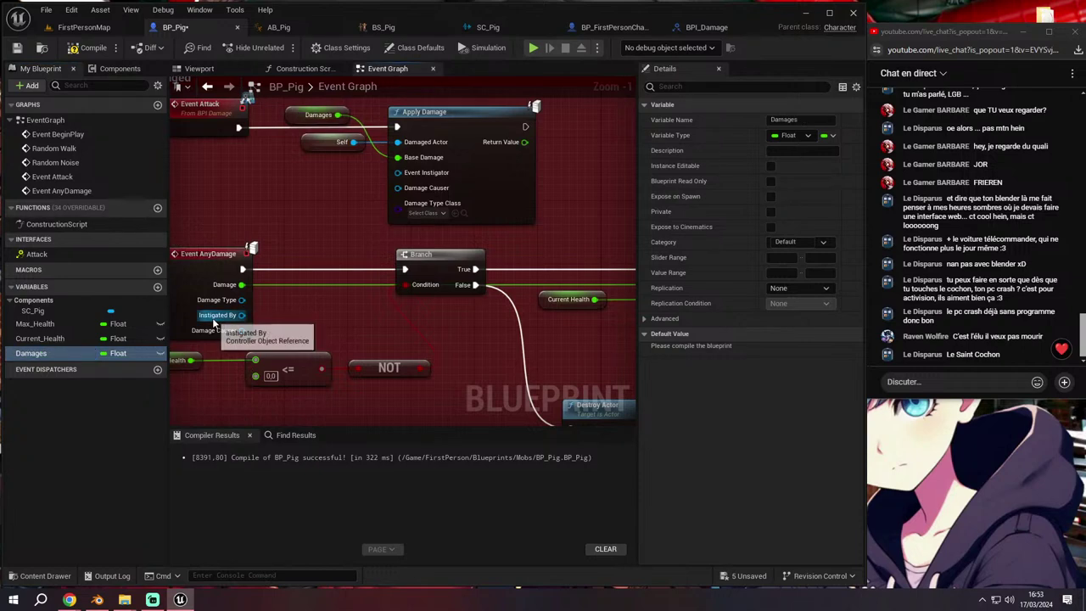
{"action": "left_click_drag", "start_coordinate": [315, 116], "coordinate": [314, 171]}
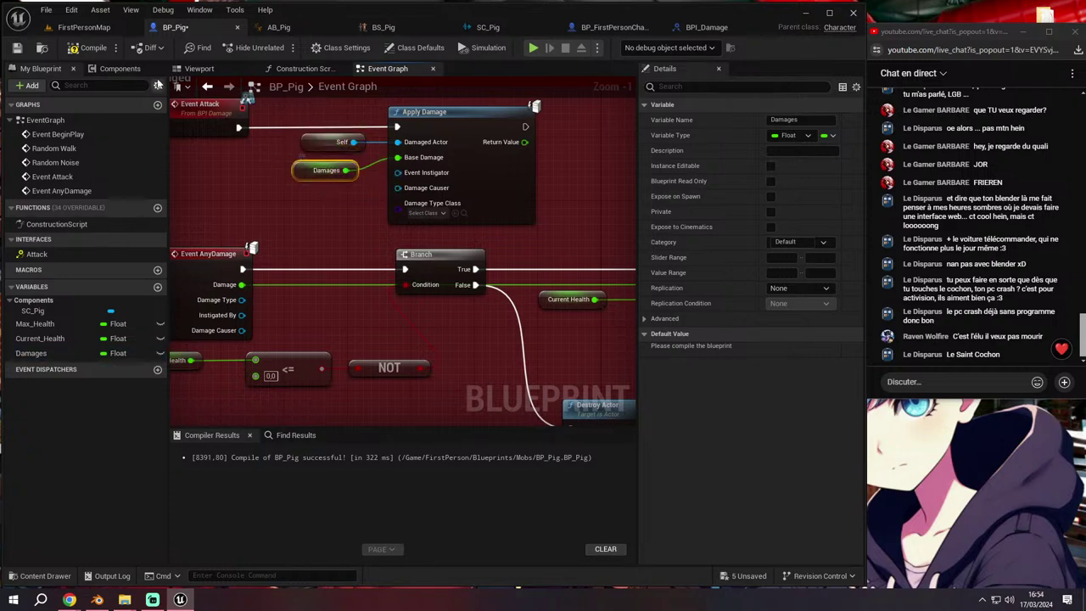
{"action": "left_click", "coordinate": [88, 47]}
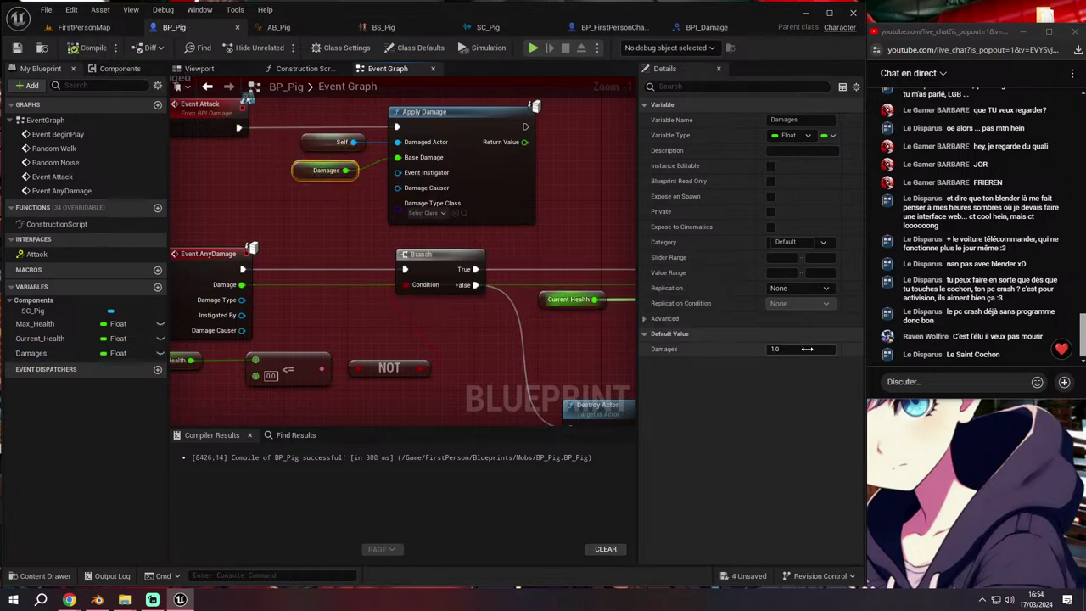
{"action": "scroll", "coordinate": [587, 286], "scroll_direction": "down", "scroll_amount": 2}
{"action": "mouse_move", "coordinate": [564, 305]}
{"action": "right_mouse_down"}
{"action": "mouse_move", "coordinate": [592, 340]}
{"action": "mouse_move", "coordinate": [526, 352]}
{"action": "right_mouse_up"}
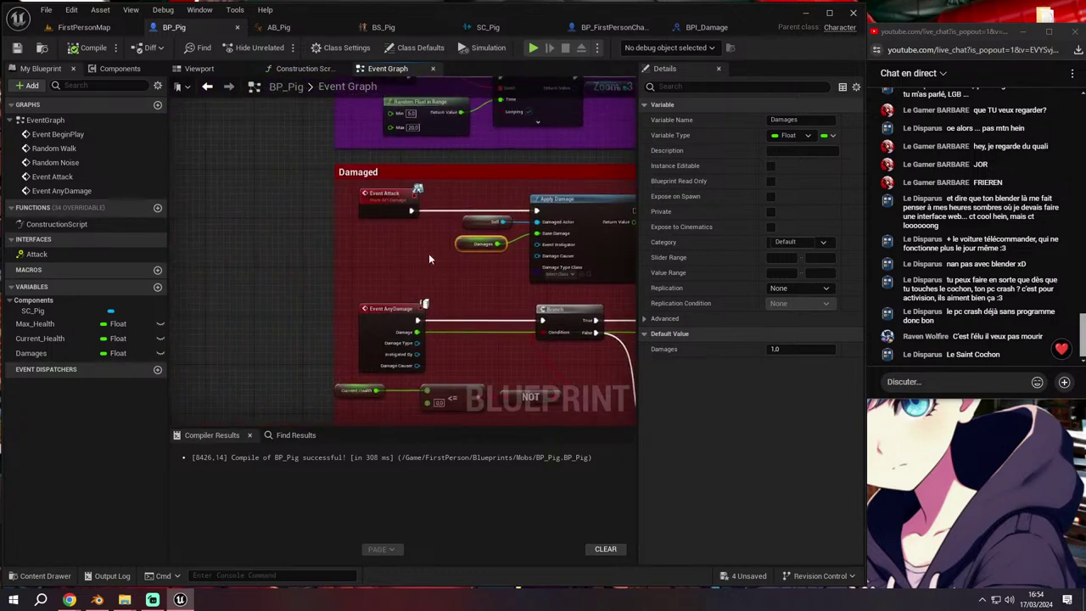
Play-test FirstPersonMap, moving the player toward the pig
{"action": "left_click", "coordinate": [88, 30]}
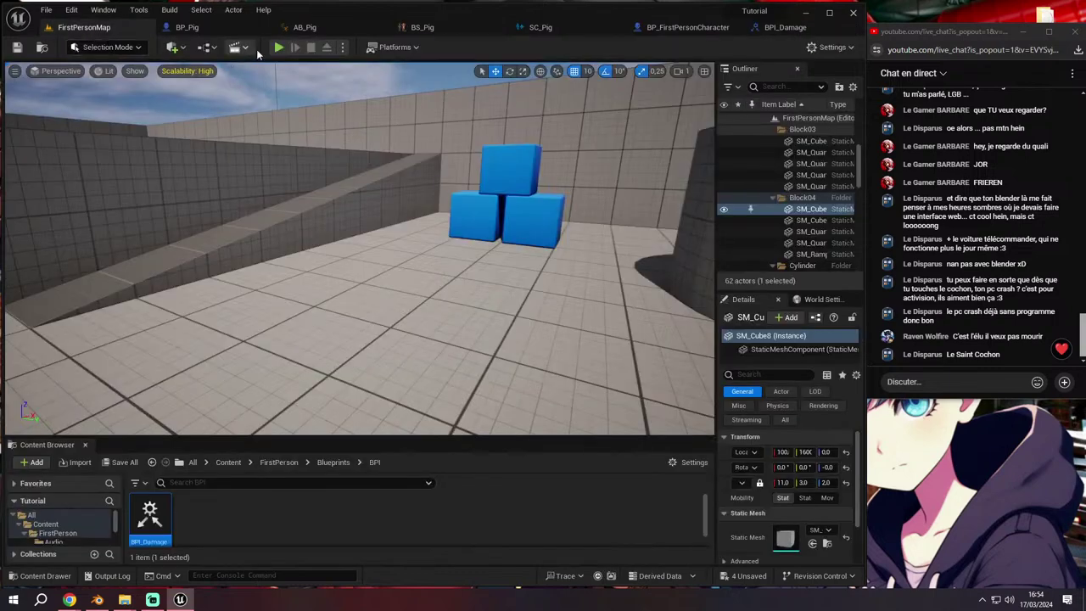
{"action": "key", "text": "alt+p"}
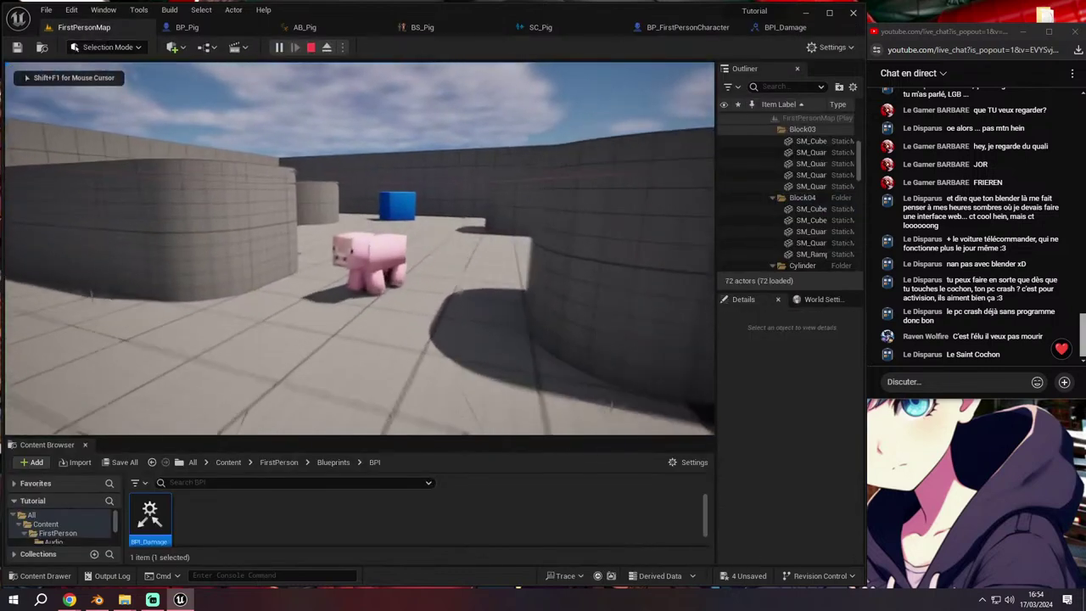
{"action": "key", "text": "w"}
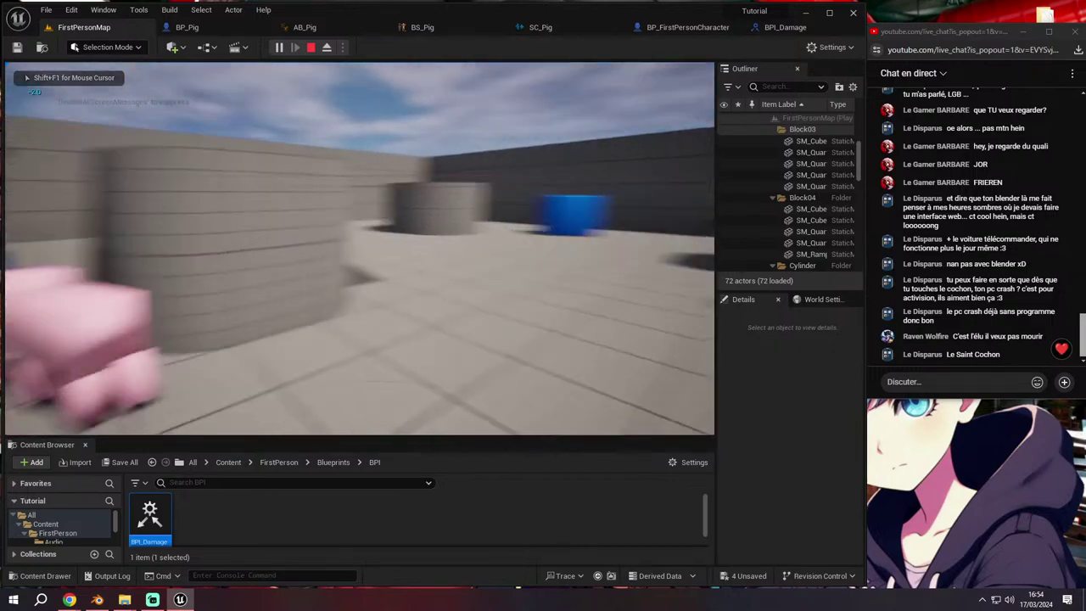
{"action": "key", "text": "w"}
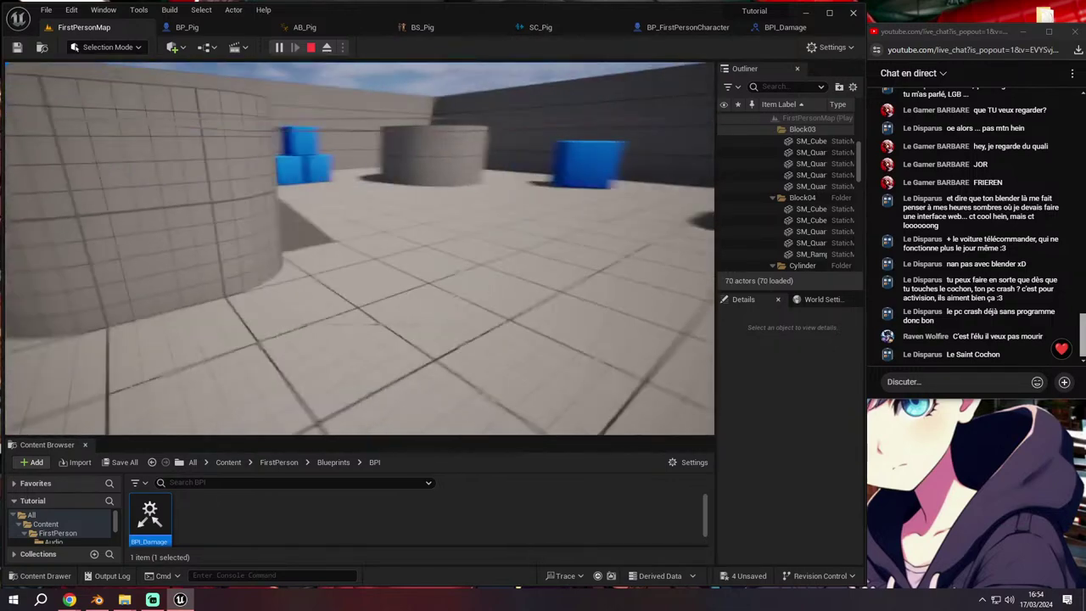
{"action": "key", "text": "shift+F1"}
With Damages defaulting to 2.0, save all assets and play the level again
{"action": "left_click", "coordinate": [222, 31]}
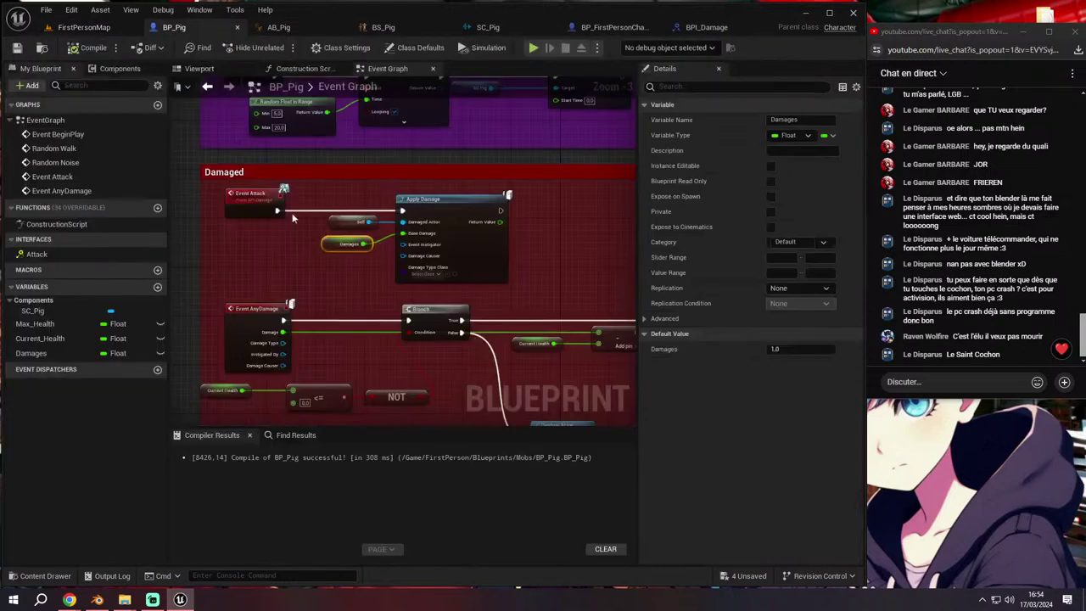
{"action": "scroll", "coordinate": [585, 322], "scroll_direction": "up", "scroll_amount": 1}
{"action": "scroll", "coordinate": [560, 313], "scroll_direction": "up", "scroll_amount": 2}
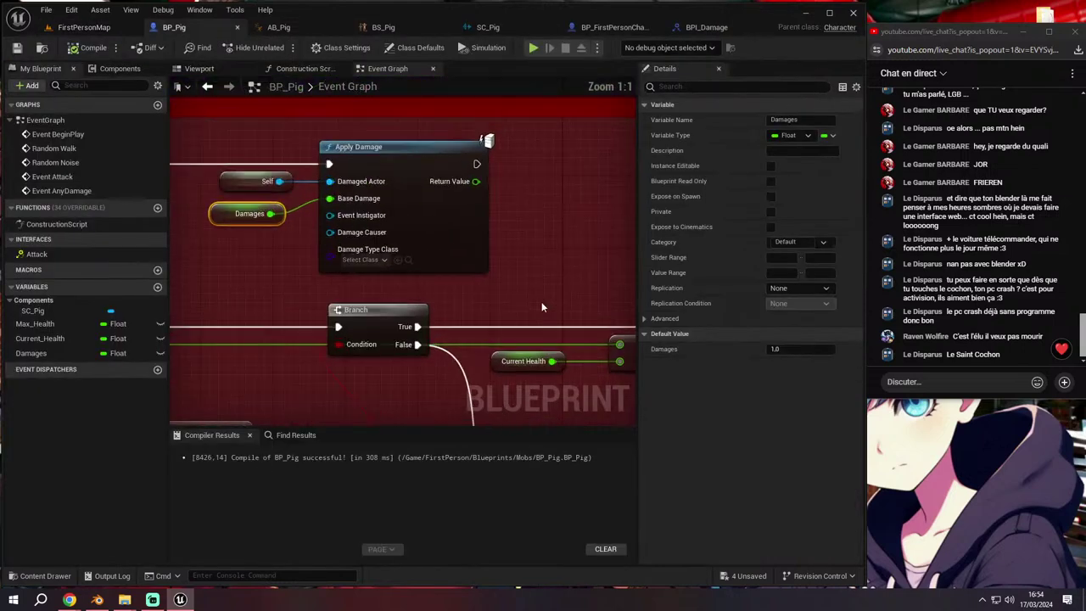
{"action": "mouse_move", "coordinate": [541, 301]}
{"action": "right_mouse_down"}
{"action": "mouse_move", "coordinate": [253, 247]}
{"action": "mouse_move", "coordinate": [483, 205]}
{"action": "mouse_move", "coordinate": [538, 302]}
{"action": "right_mouse_up"}
{"action": "type", "text": "2"}
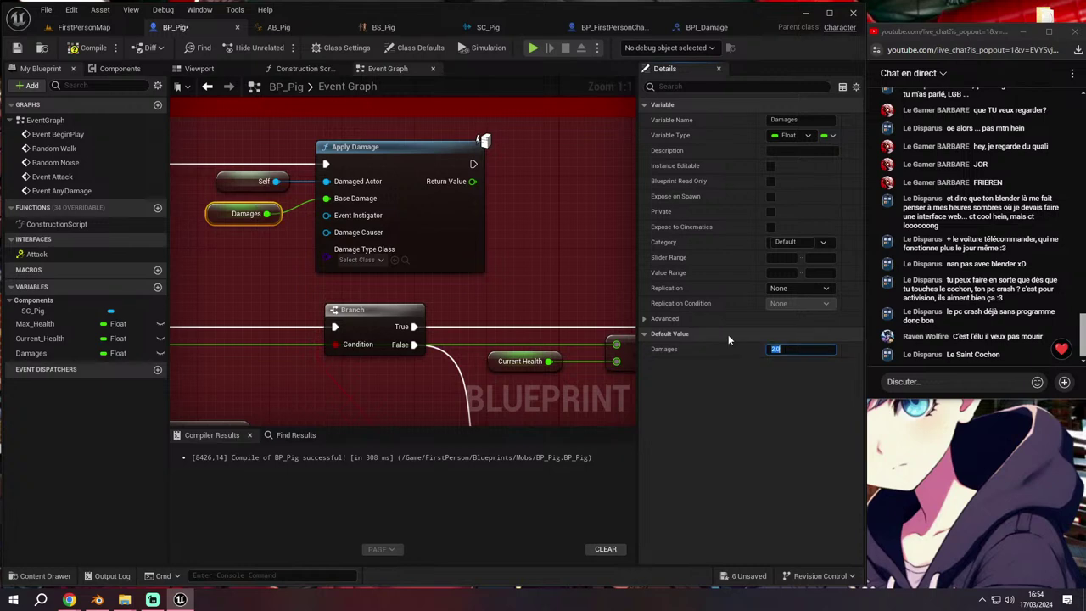
{"action": "left_click", "coordinate": [93, 47]}
{"action": "left_click", "coordinate": [84, 27]}
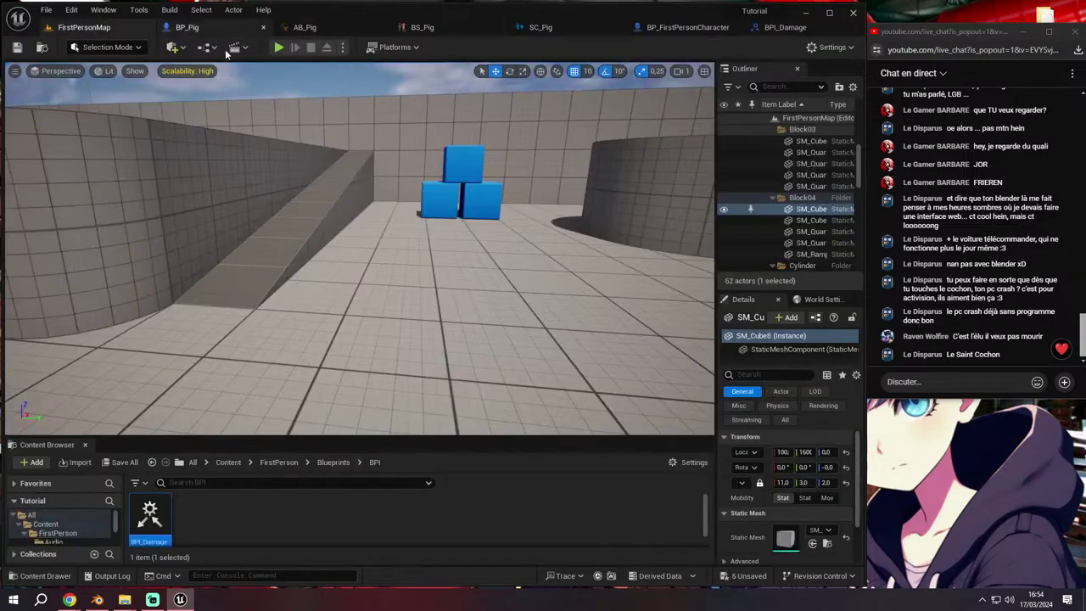
{"action": "left_click", "coordinate": [281, 49]}
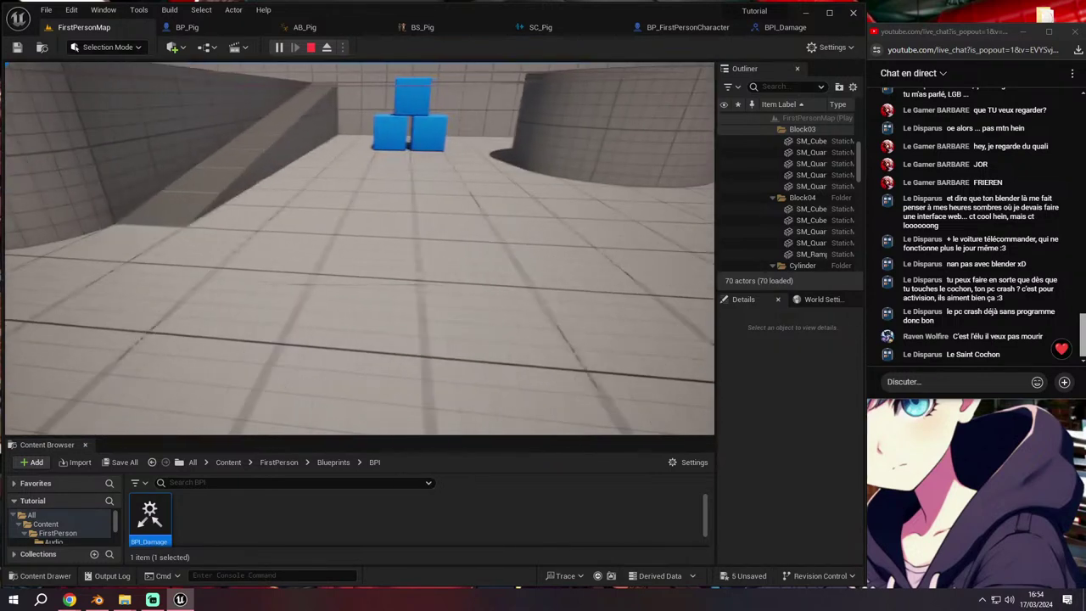
{"action": "key", "text": "Escape"}
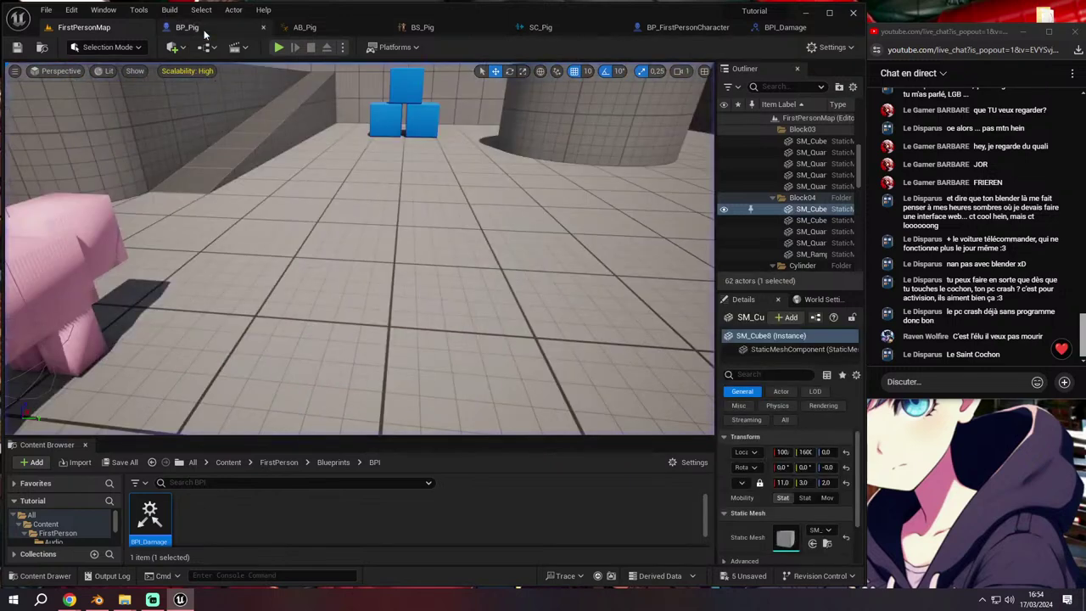
Box-select the Self, Damages and Apply Damage nodes in the Event Attack chain
{"action": "left_click", "coordinate": [203, 33]}
{"action": "scroll", "coordinate": [528, 219], "scroll_direction": "down", "scroll_amount": 3}
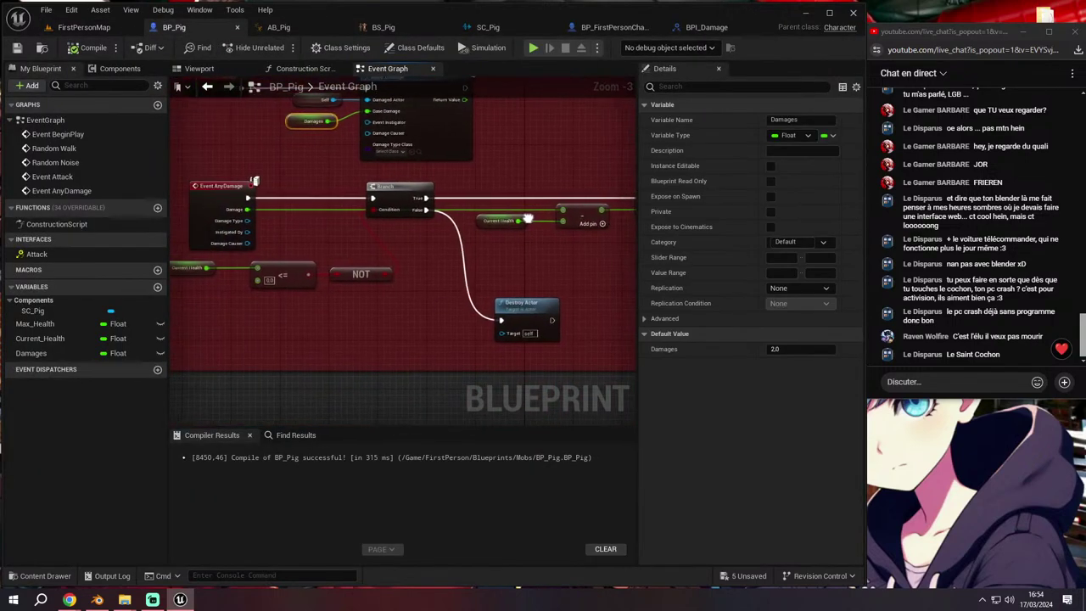
{"action": "mouse_move", "coordinate": [527, 219]}
{"action": "right_mouse_down"}
{"action": "mouse_move", "coordinate": [601, 220]}
{"action": "mouse_move", "coordinate": [481, 263]}
{"action": "mouse_move", "coordinate": [570, 261]}
{"action": "mouse_move", "coordinate": [525, 257]}
{"action": "mouse_move", "coordinate": [531, 297]}
{"action": "right_mouse_up"}
{"action": "scroll", "coordinate": [480, 264], "scroll_direction": "up", "scroll_amount": 1}
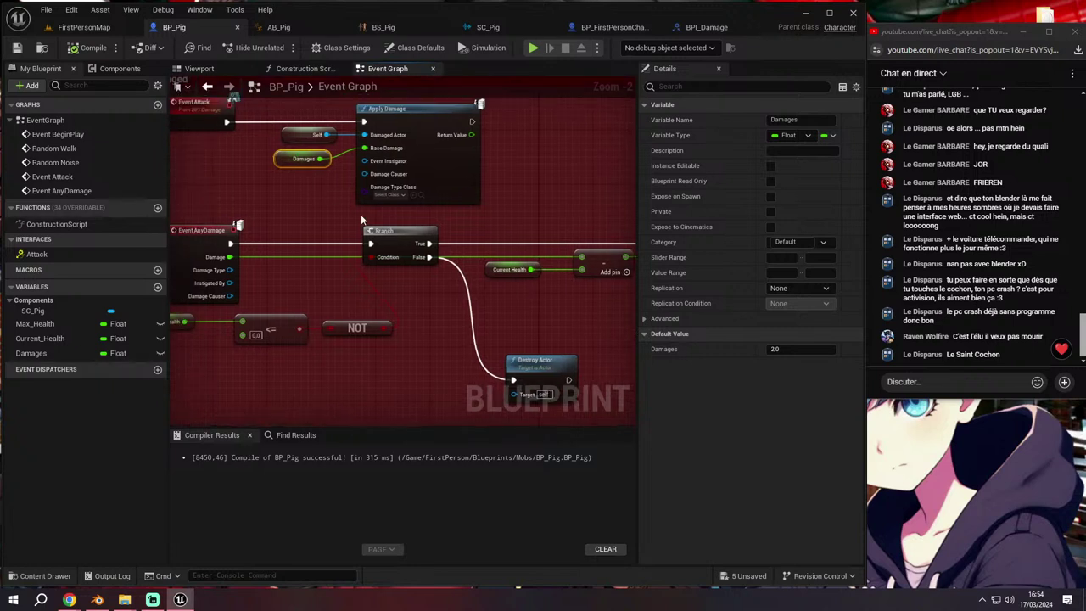
{"action": "right_click_drag", "start_coordinate": [361, 219], "coordinate": [381, 233]}
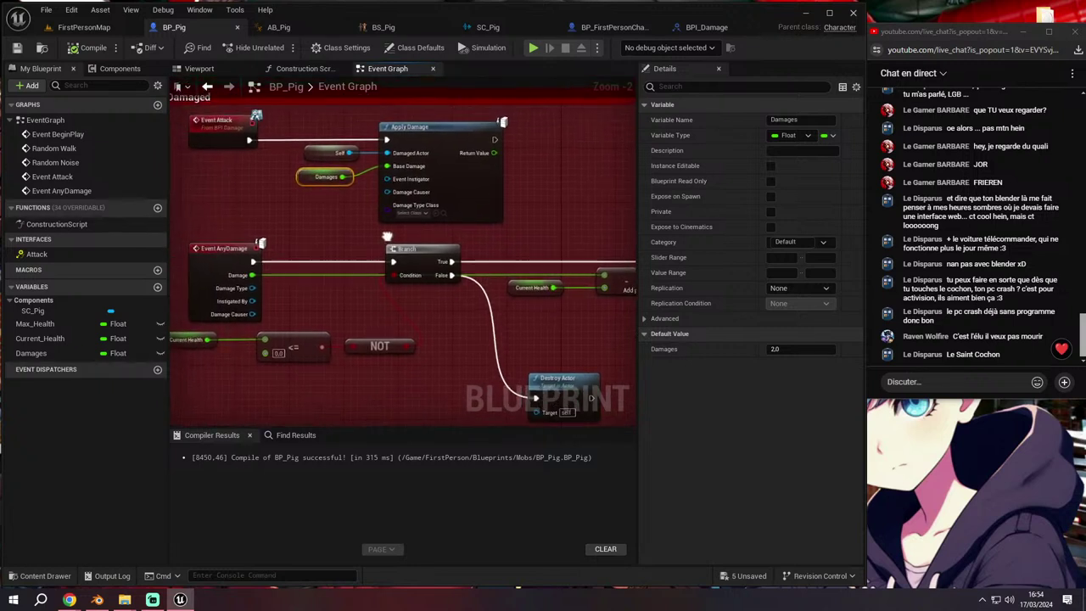
{"action": "mouse_move", "coordinate": [382, 233]}
{"action": "right_mouse_down"}
{"action": "mouse_move", "coordinate": [397, 324]}
{"action": "mouse_move", "coordinate": [360, 250]}
{"action": "right_mouse_up"}
{"action": "scroll", "coordinate": [381, 280], "scroll_direction": "down", "scroll_amount": 1}
{"action": "scroll", "coordinate": [399, 280], "scroll_direction": "up", "scroll_amount": 2}
{"action": "right_click_drag", "start_coordinate": [399, 279], "coordinate": [397, 279]}
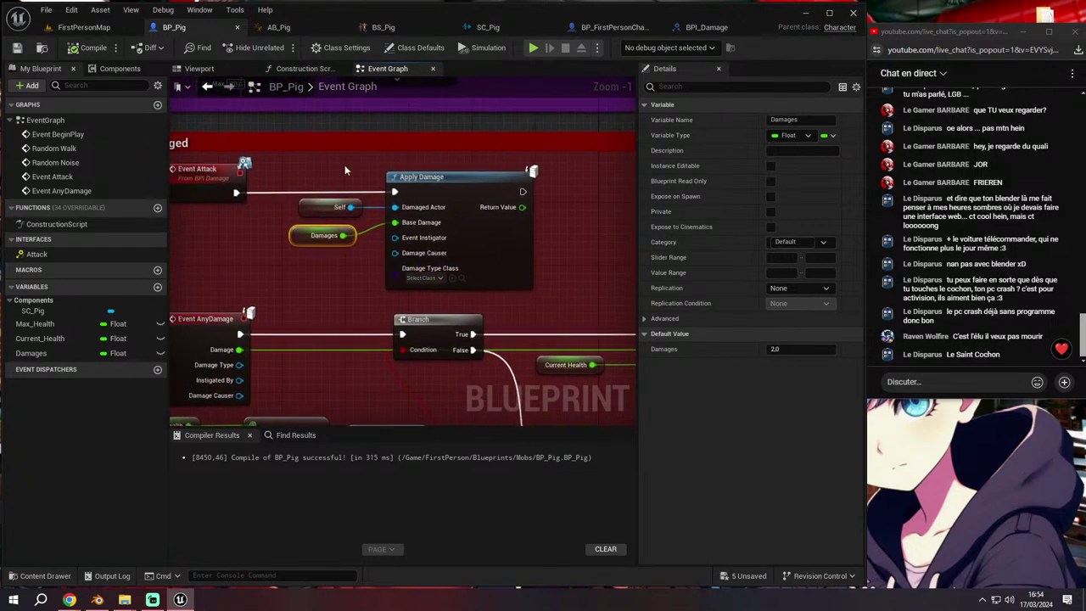
{"action": "left_click_drag", "start_coordinate": [351, 182], "coordinate": [424, 254]}
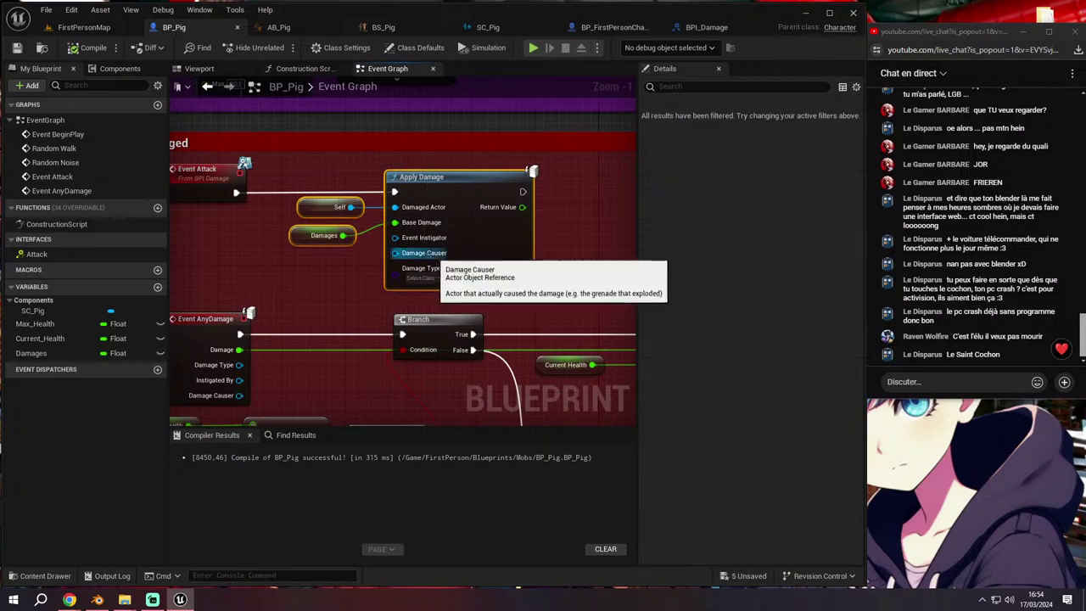
{"action": "right_click_drag", "start_coordinate": [424, 255], "coordinate": [456, 262]}
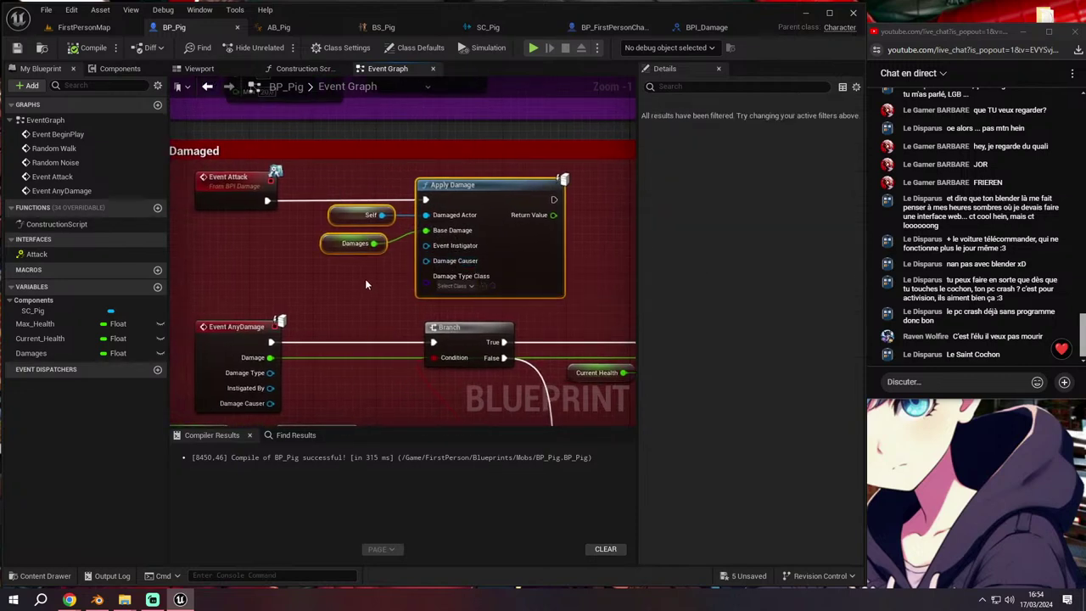
{"action": "scroll", "coordinate": [366, 284], "scroll_direction": "down", "scroll_amount": 1}
Delete the damage nodes and add a SET Current Health node driven by Event Attack
{"action": "key", "text": "Delete"}
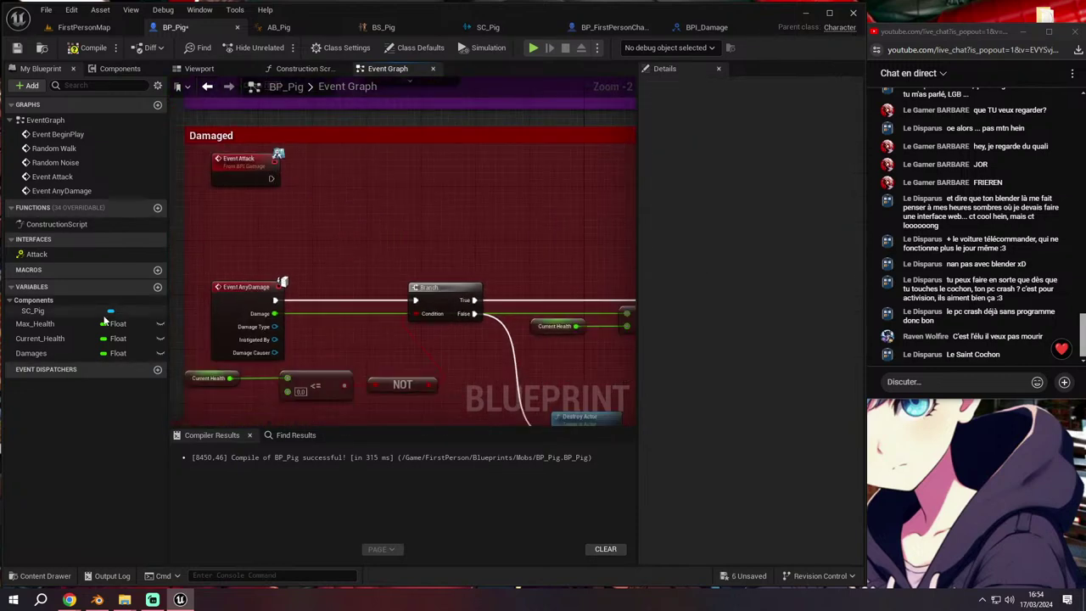
{"action": "left_click_drag", "start_coordinate": [39, 338], "coordinate": [381, 167]}
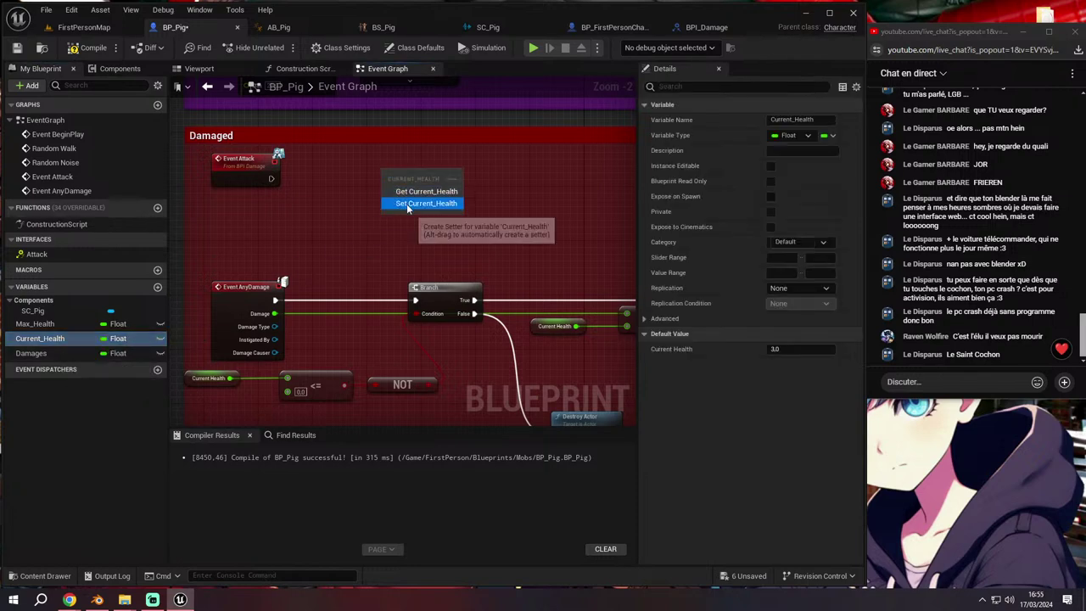
{"action": "left_click", "coordinate": [406, 203]}
{"action": "left_click_drag", "start_coordinate": [270, 178], "coordinate": [392, 179]}
{"action": "scroll", "coordinate": [422, 209], "scroll_direction": "up", "scroll_amount": 1}
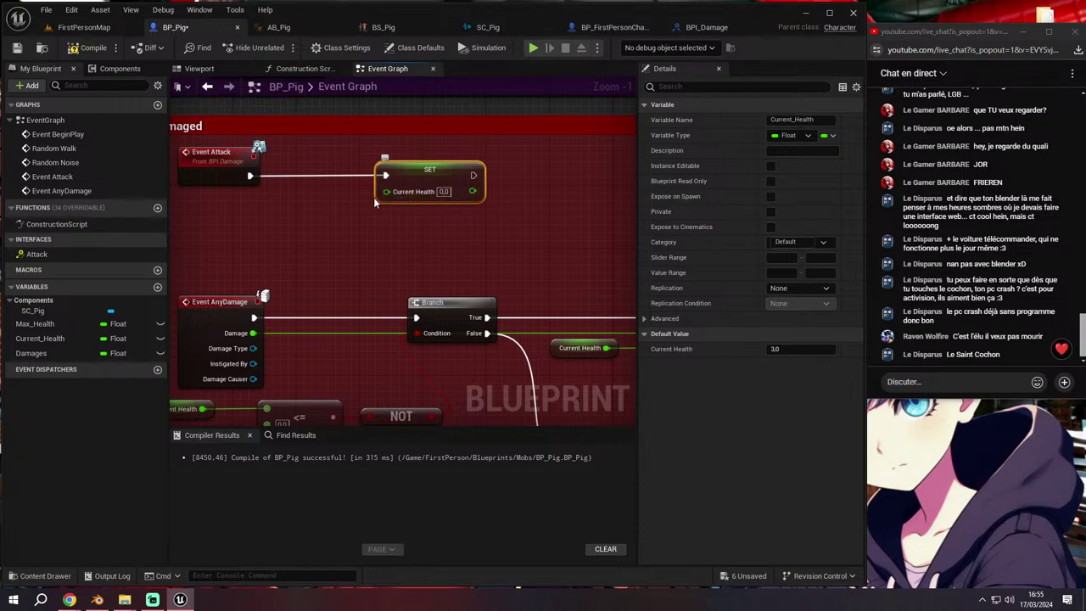
{"action": "left_click", "coordinate": [442, 192]}
Add a Subtract node and feed a Current Health getter into it
{"action": "left_click_drag", "start_coordinate": [384, 192], "coordinate": [302, 213]}
{"action": "type", "text": "sub"}
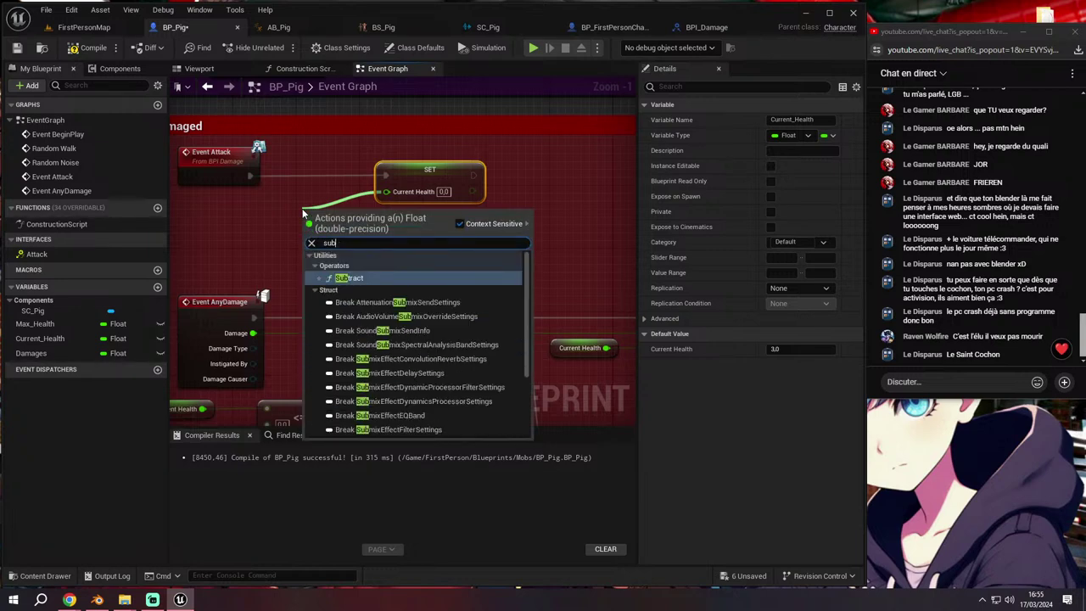
{"action": "left_click", "coordinate": [354, 276]}
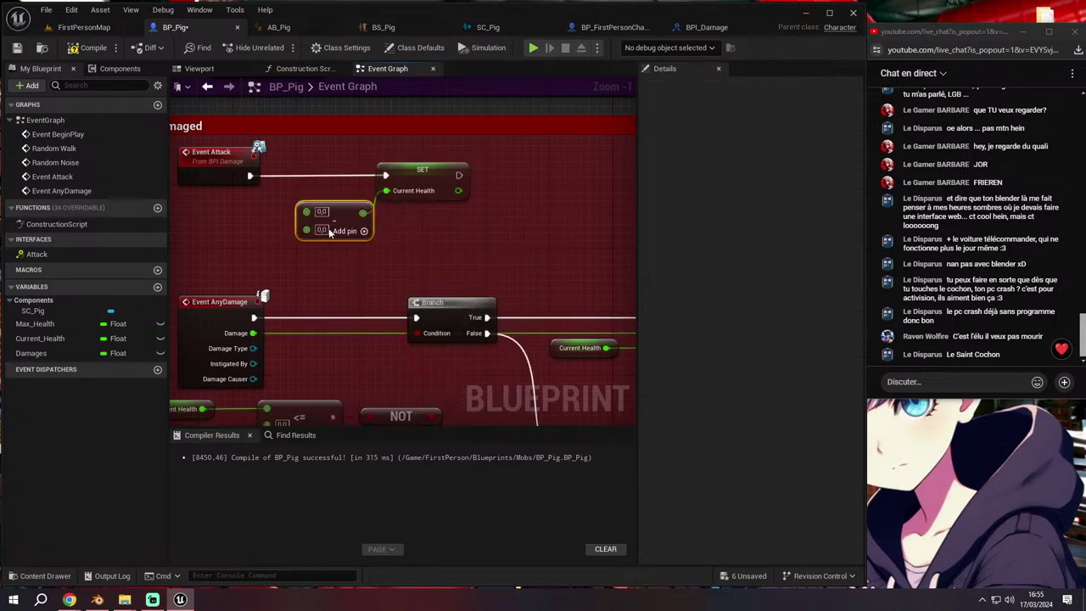
{"action": "left_click", "coordinate": [280, 263]}
{"action": "right_click_drag", "start_coordinate": [255, 254], "coordinate": [281, 258]}
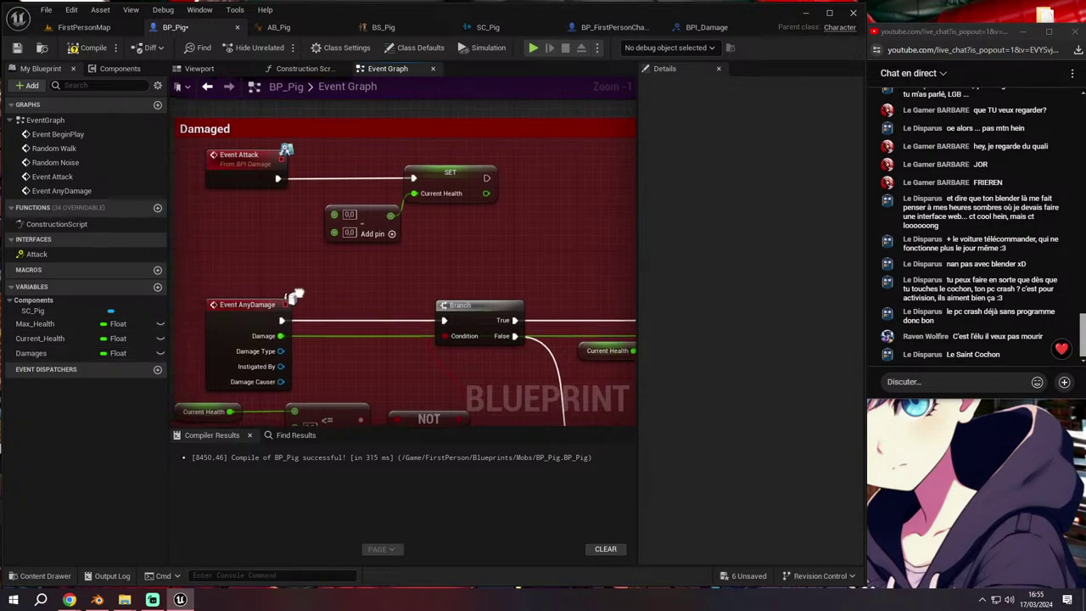
{"action": "right_click_drag", "start_coordinate": [293, 297], "coordinate": [386, 303]}
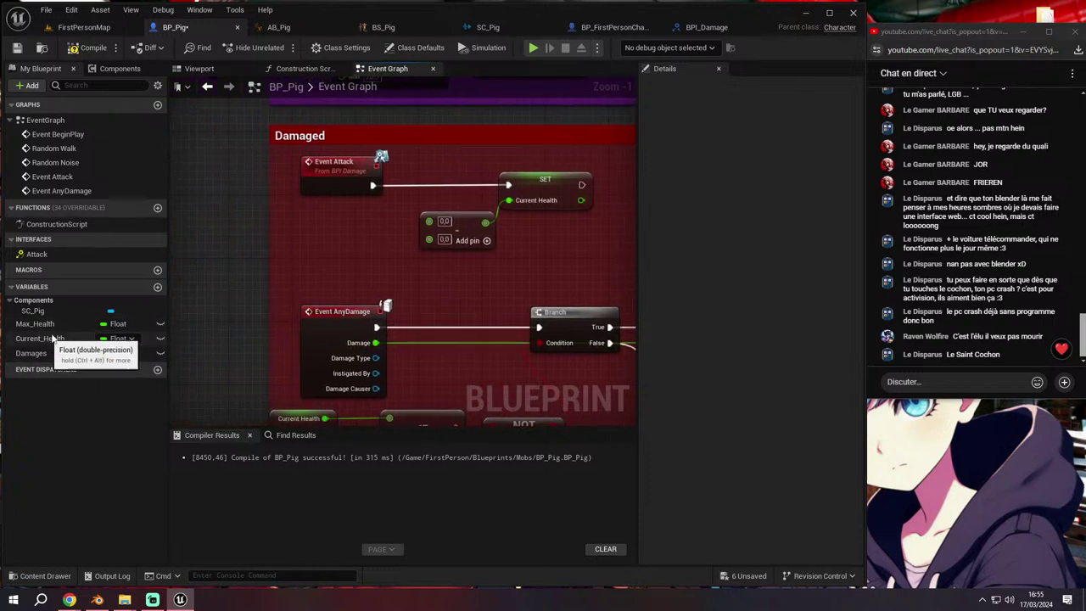
{"action": "right_click_drag", "start_coordinate": [537, 184], "coordinate": [430, 208]}
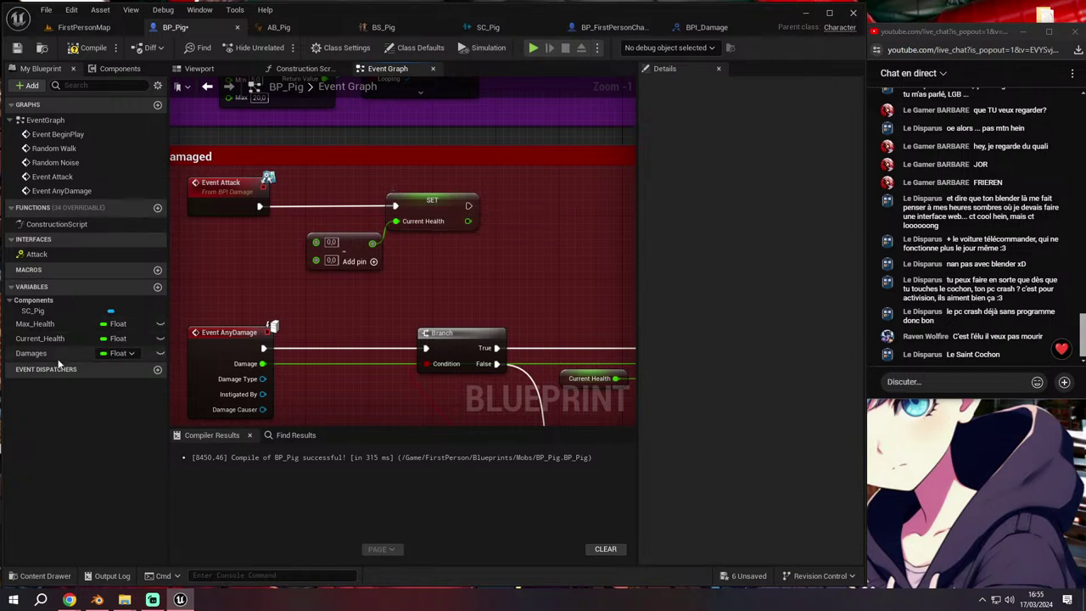
{"action": "mouse_move", "coordinate": [51, 338]}
{"action": "left_mouse_down"}
{"action": "mouse_move", "coordinate": [209, 297]}
{"action": "mouse_move", "coordinate": [222, 264]}
{"action": "left_mouse_up"}
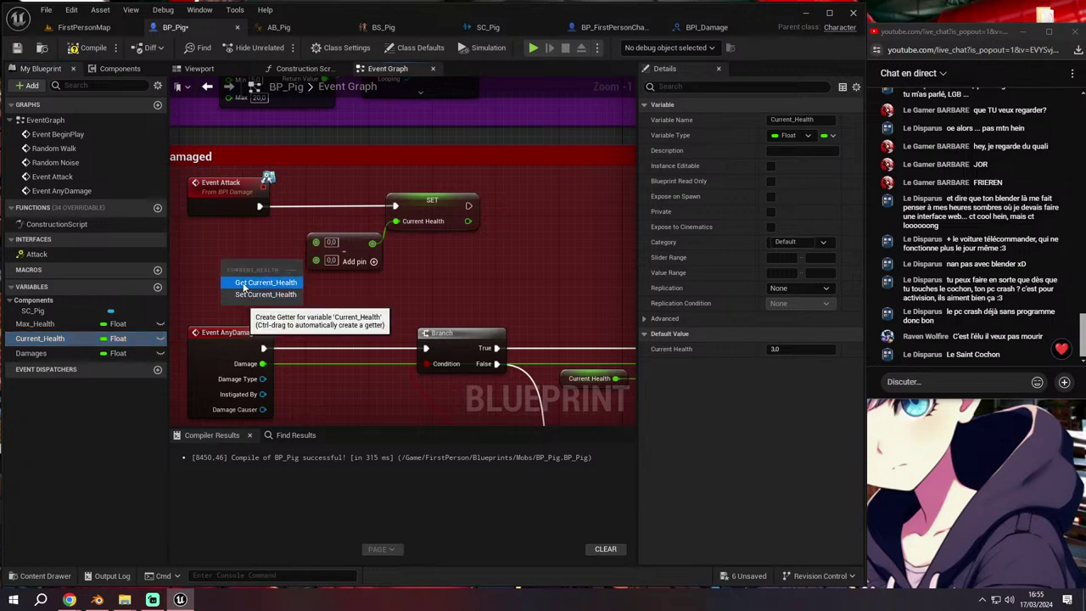
{"action": "left_click", "coordinate": [246, 283]}
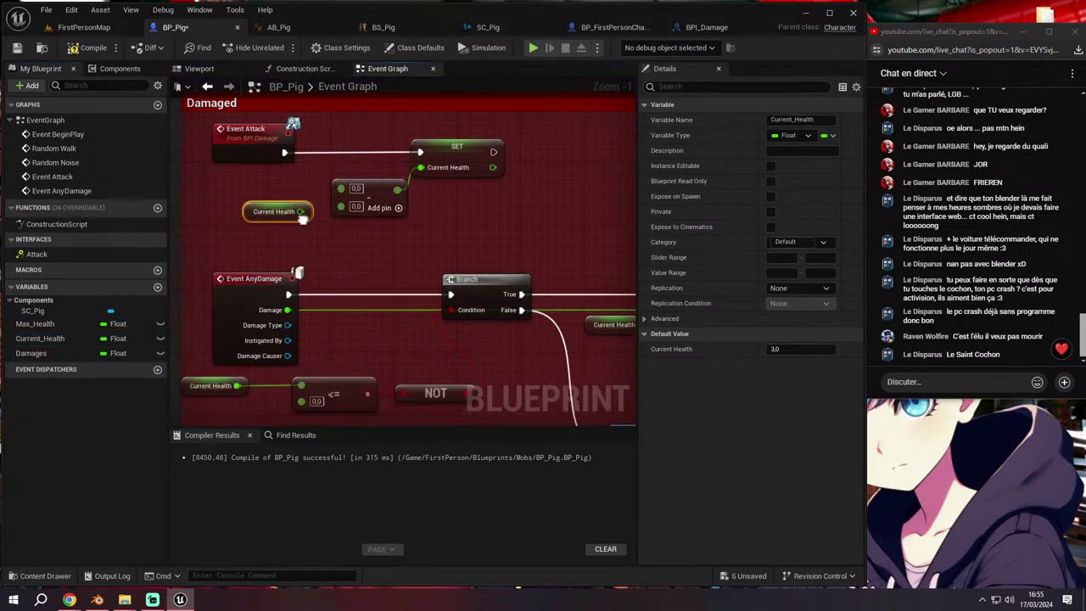
{"action": "right_click_drag", "start_coordinate": [246, 288], "coordinate": [331, 252]}
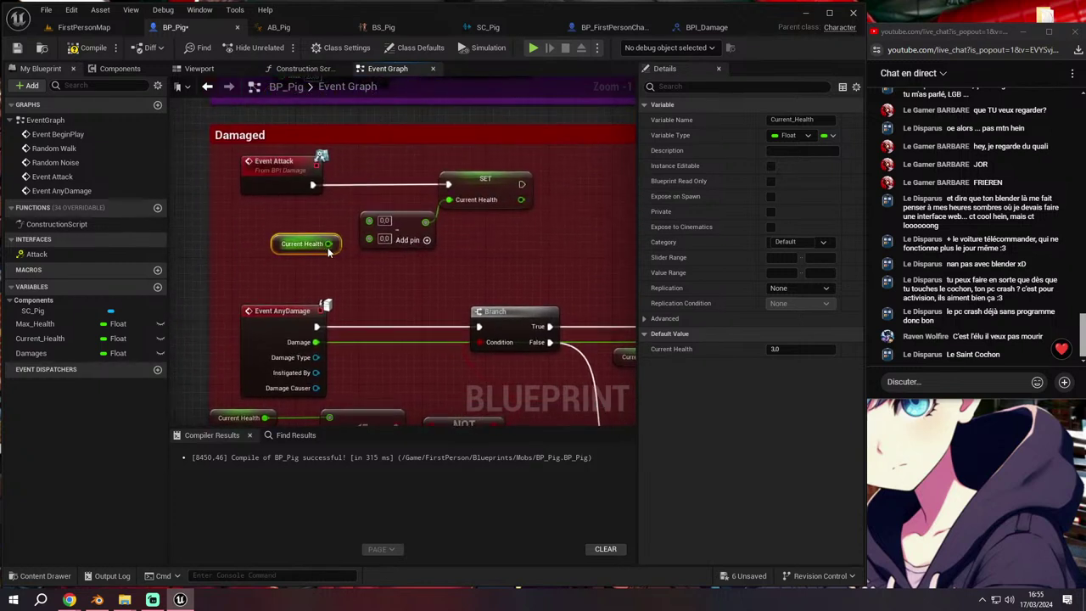
{"action": "mouse_move", "coordinate": [304, 249]}
{"action": "left_mouse_down"}
{"action": "mouse_move", "coordinate": [304, 225]}
{"action": "mouse_move", "coordinate": [368, 220]}
{"action": "left_mouse_up"}
Swap SET Current Health for SET Max Health, fed by Current Health minus 1
{"action": "left_click", "coordinate": [479, 180]}
{"action": "key", "text": "Delete"}
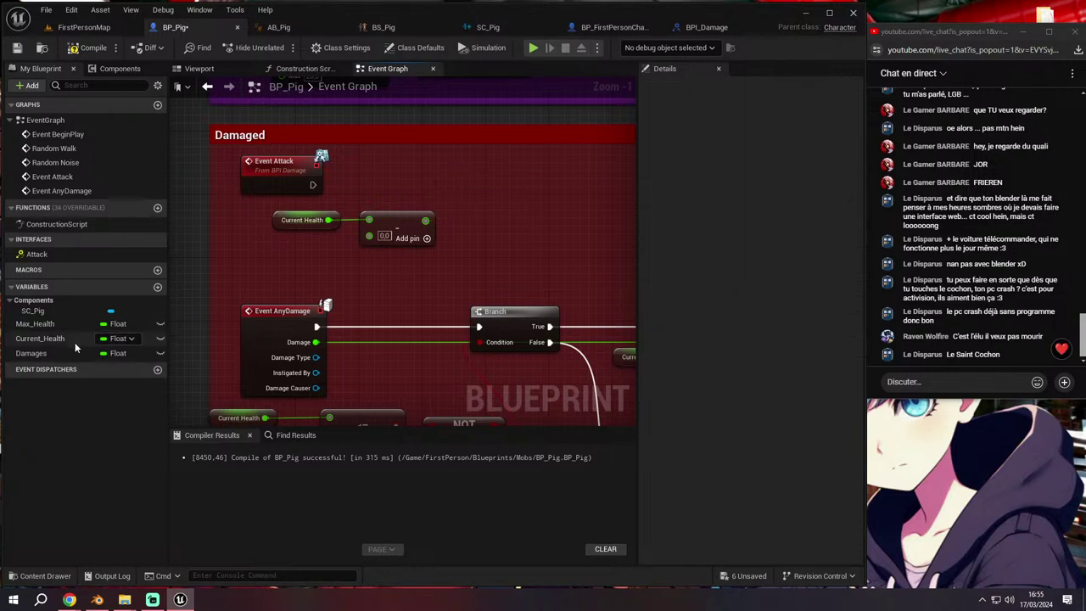
{"action": "left_click_drag", "start_coordinate": [35, 323], "coordinate": [495, 187]}
{"action": "left_click", "coordinate": [508, 214]}
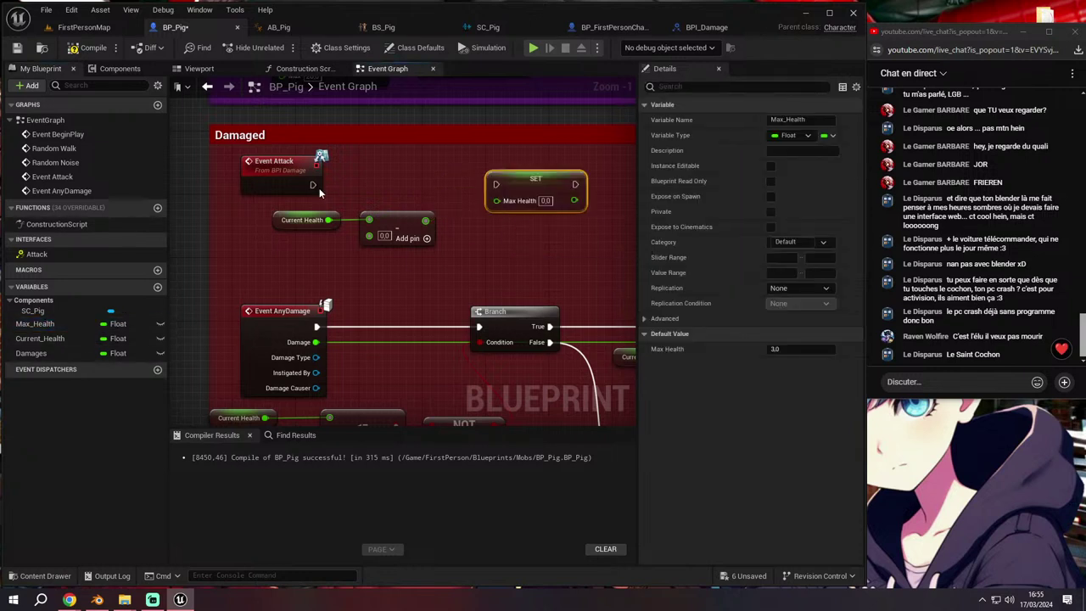
{"action": "mouse_move", "coordinate": [319, 188]}
{"action": "left_mouse_down"}
{"action": "mouse_move", "coordinate": [512, 187]}
{"action": "mouse_move", "coordinate": [498, 185]}
{"action": "left_mouse_up"}
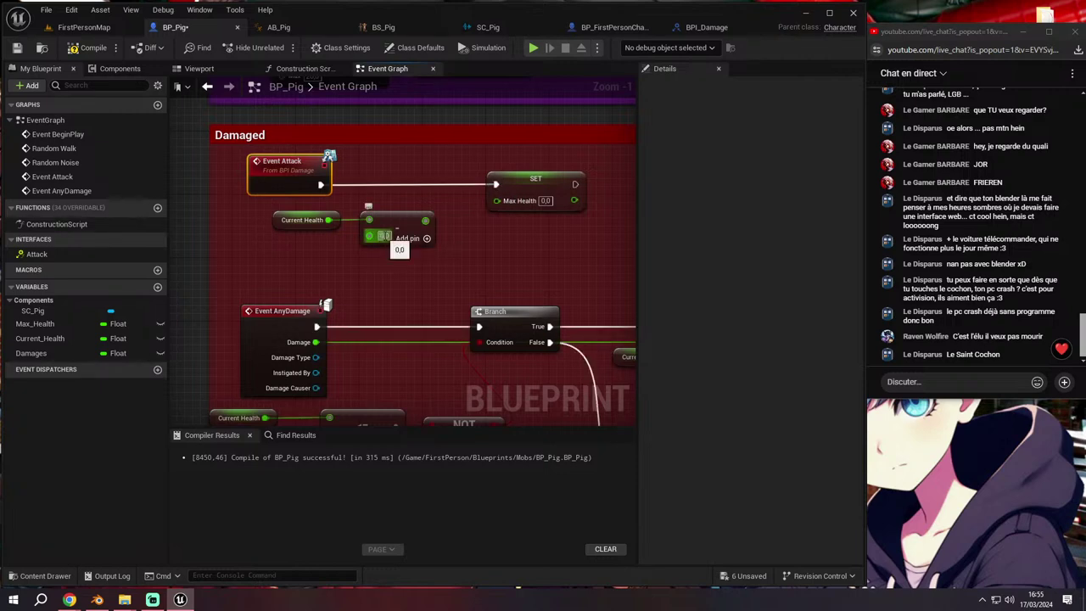
{"action": "type", "text": "1"}
{"action": "left_click_drag", "start_coordinate": [425, 220], "coordinate": [507, 203]}
{"action": "scroll", "coordinate": [508, 204], "scroll_direction": "down", "scroll_amount": 1}
{"action": "mouse_move", "coordinate": [507, 204]}
{"action": "right_mouse_down"}
{"action": "mouse_move", "coordinate": [401, 195]}
{"action": "mouse_move", "coordinate": [459, 202]}
{"action": "right_mouse_up"}
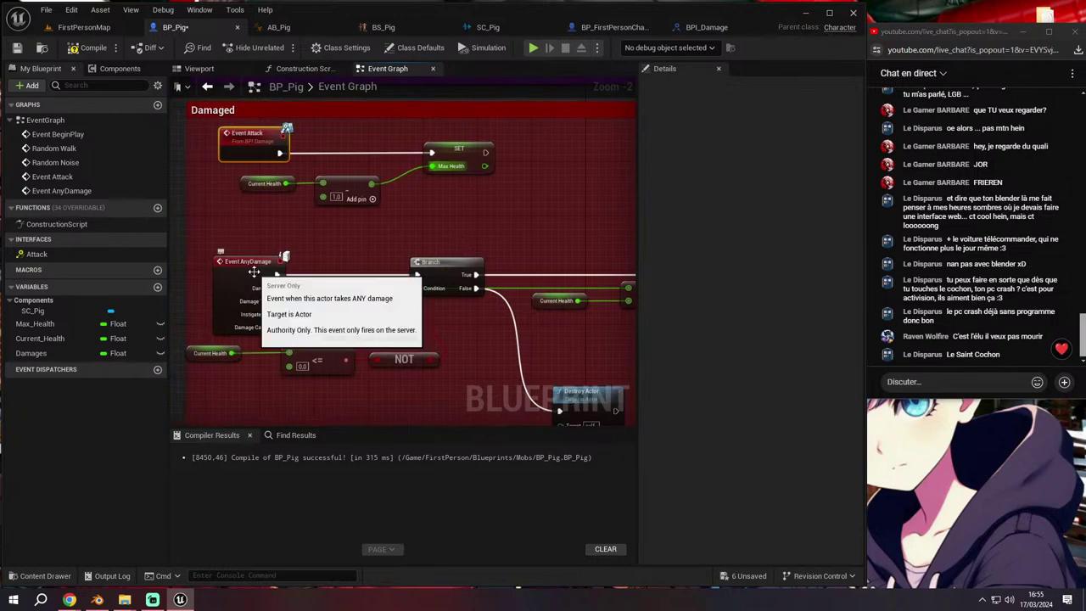
{"action": "right_click_drag", "start_coordinate": [254, 276], "coordinate": [267, 286]}
Delete Event AnyDamage, run the Branch after SET Max Health, and feed Max_Health into <=
{"action": "key", "text": "Delete"}
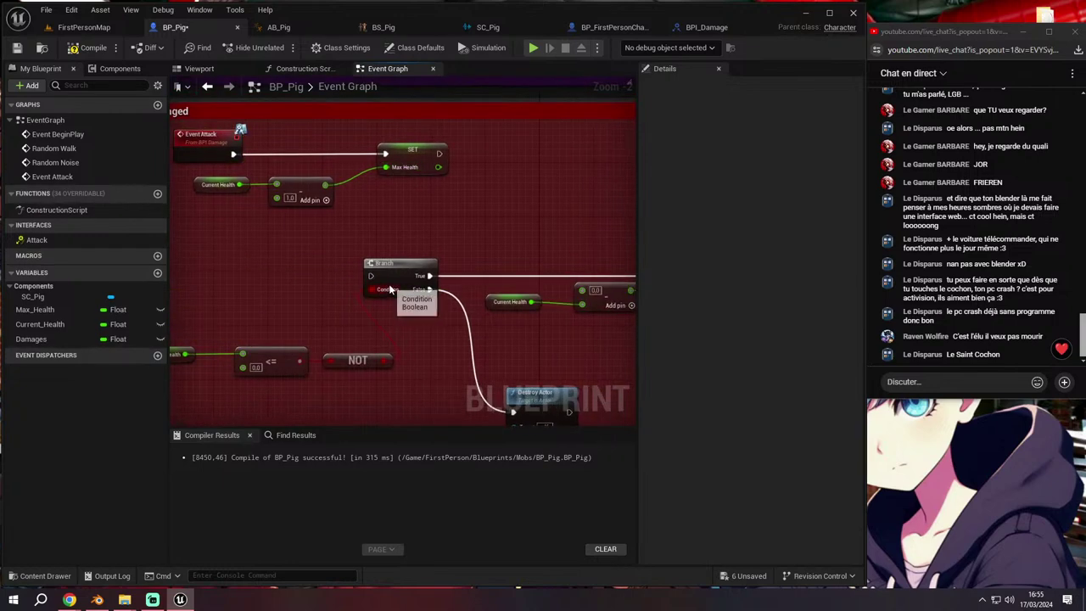
{"action": "mouse_move", "coordinate": [386, 263]}
{"action": "left_mouse_down"}
{"action": "mouse_move", "coordinate": [502, 149]}
{"action": "mouse_move", "coordinate": [486, 159]}
{"action": "left_mouse_up"}
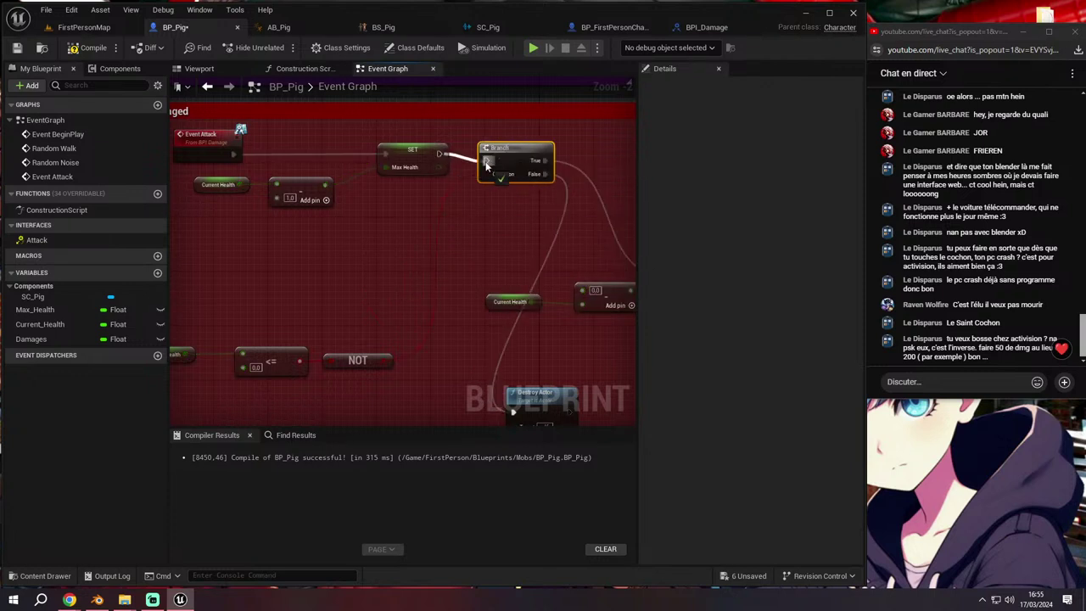
{"action": "right_click_drag", "start_coordinate": [308, 287], "coordinate": [421, 270]}
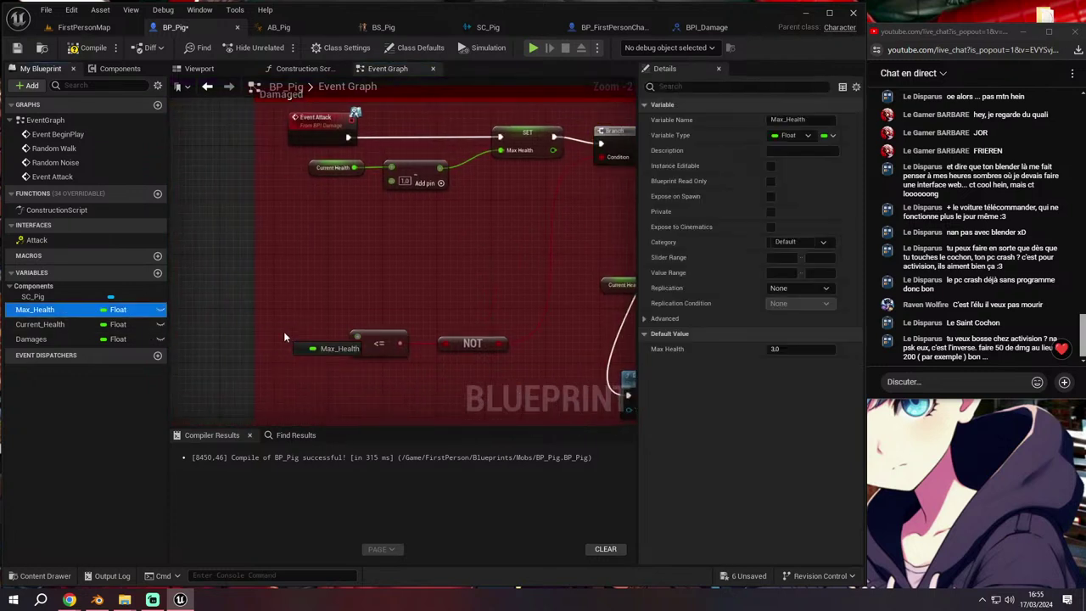
{"action": "left_click_drag", "start_coordinate": [75, 312], "coordinate": [286, 333]}
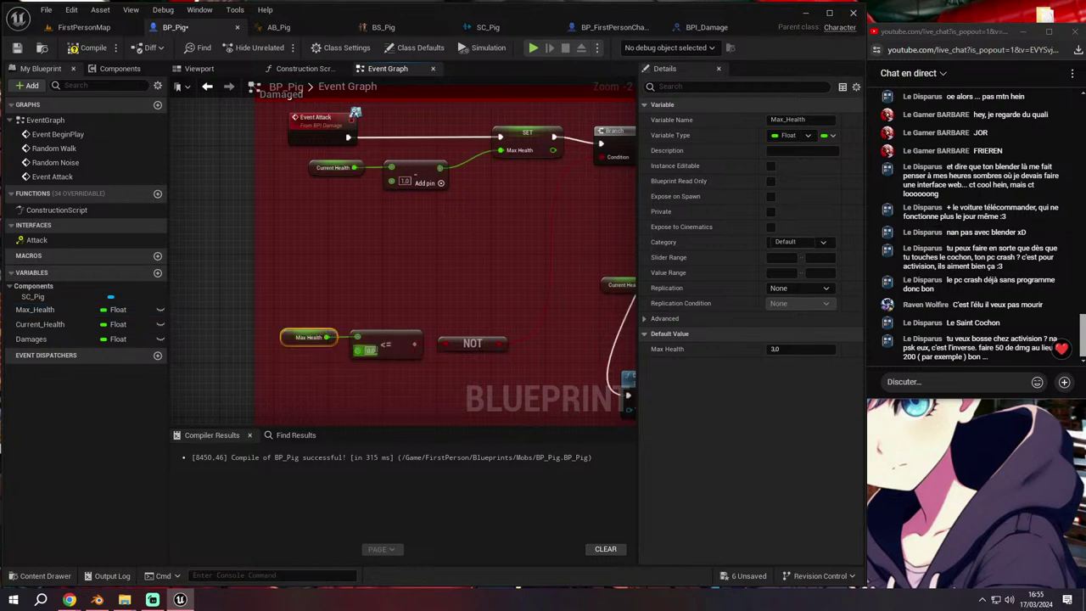
Move the Max Health, <= and NOT nodes up under the attack chain
{"action": "right_click_drag", "start_coordinate": [438, 278], "coordinate": [267, 268]}
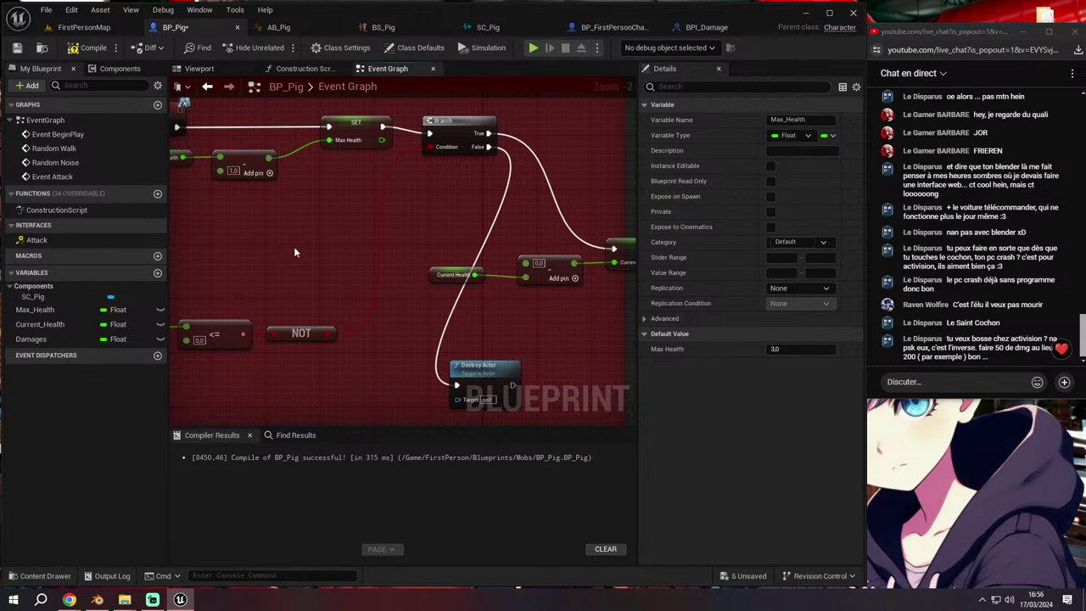
{"action": "right_click_drag", "start_coordinate": [367, 313], "coordinate": [363, 358]}
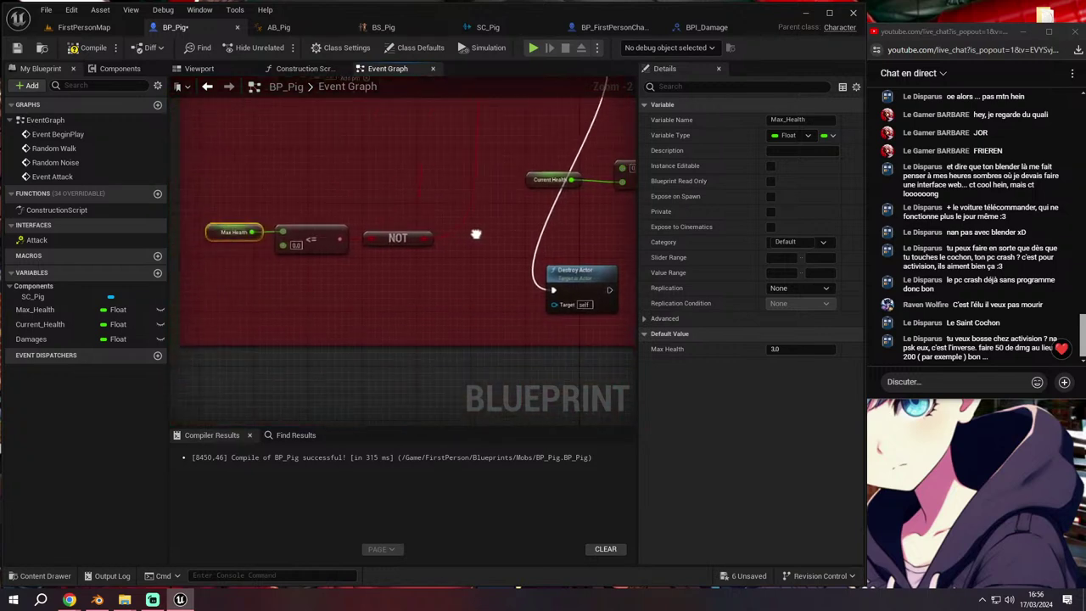
{"action": "mouse_move", "coordinate": [361, 359]}
{"action": "left_mouse_down"}
{"action": "mouse_move", "coordinate": [259, 337]}
{"action": "mouse_move", "coordinate": [363, 229]}
{"action": "left_mouse_up"}
{"action": "right_click_drag", "start_coordinate": [402, 244], "coordinate": [397, 312]}
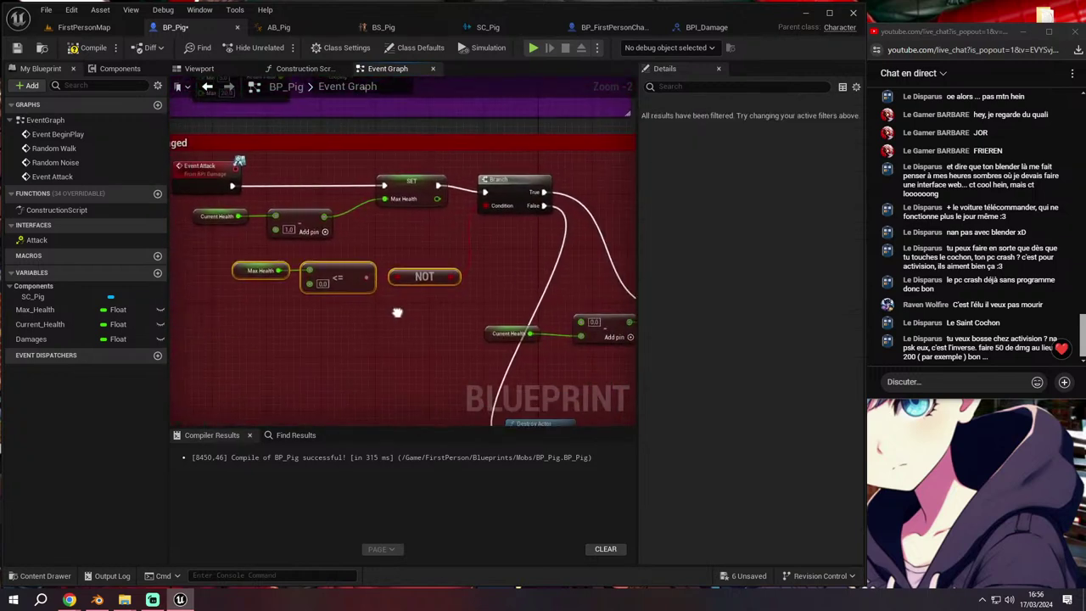
Select the old Current Health setting nodes at the chain's right end
{"action": "right_click_drag", "start_coordinate": [280, 183], "coordinate": [352, 203]}
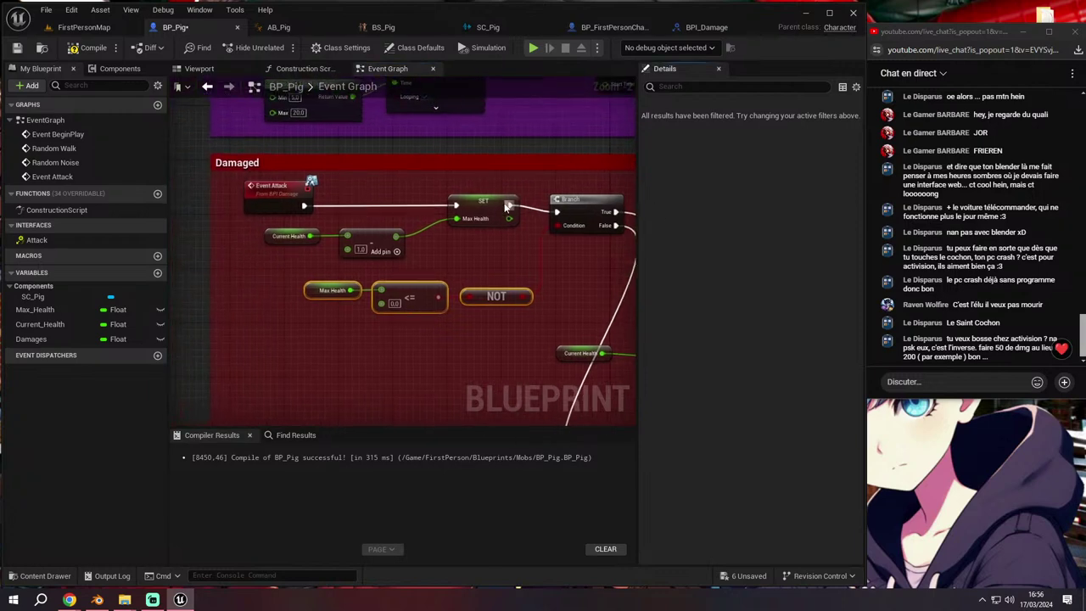
{"action": "right_click_drag", "start_coordinate": [507, 206], "coordinate": [415, 167]}
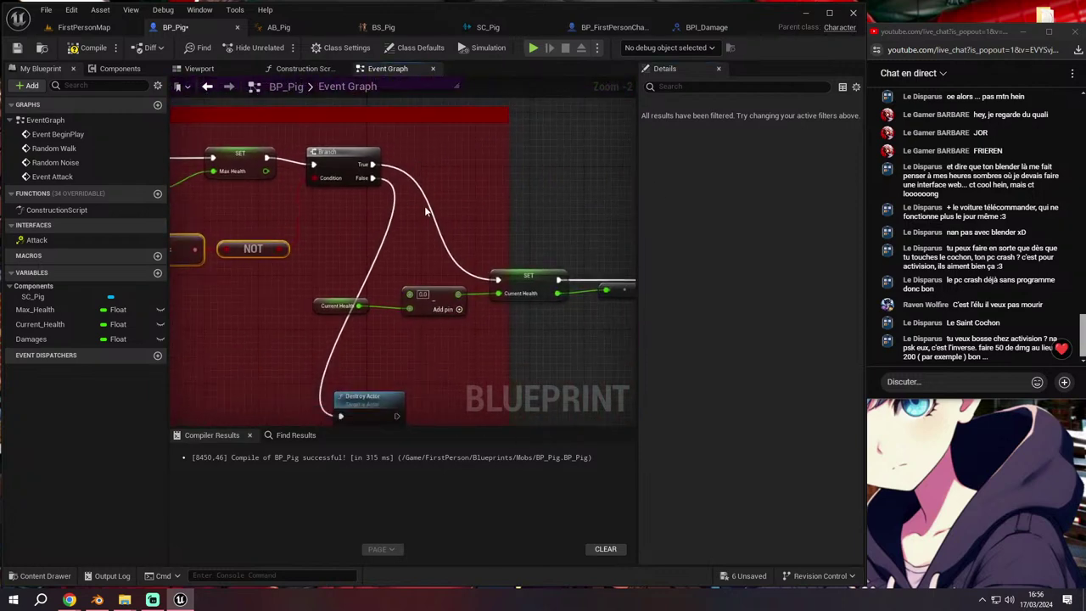
{"action": "scroll", "coordinate": [422, 237], "scroll_direction": "down", "scroll_amount": 1}
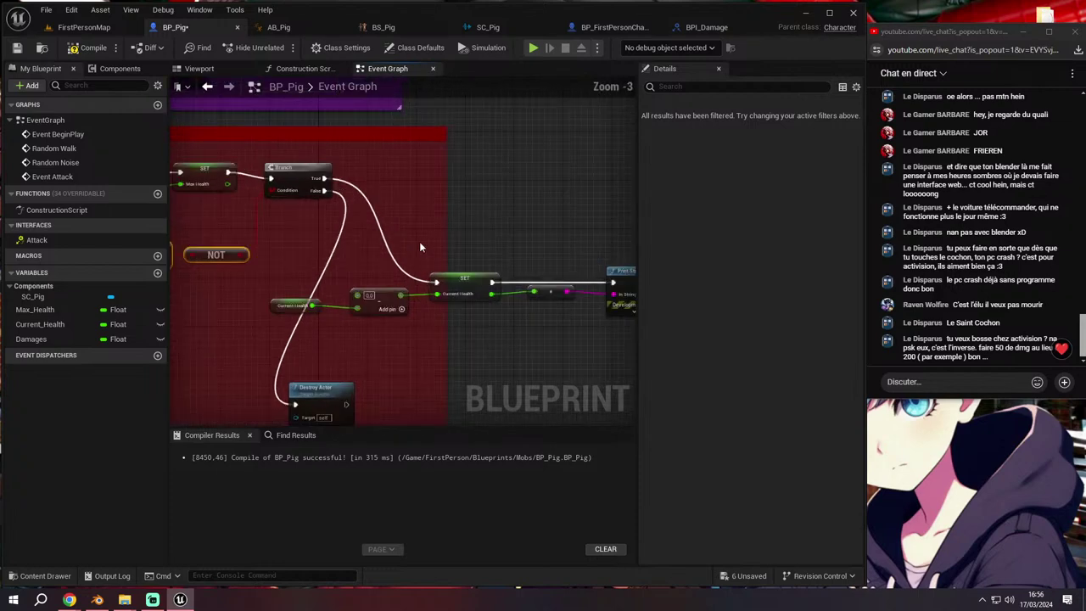
{"action": "right_click_drag", "start_coordinate": [419, 241], "coordinate": [492, 248]}
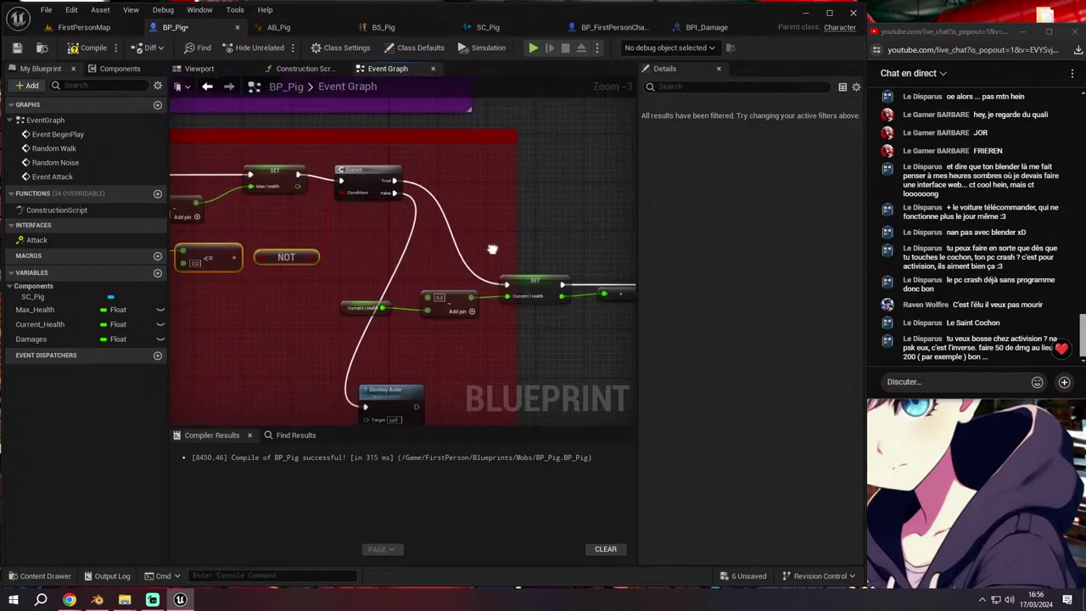
{"action": "scroll", "coordinate": [492, 248], "scroll_direction": "down", "scroll_amount": 1}
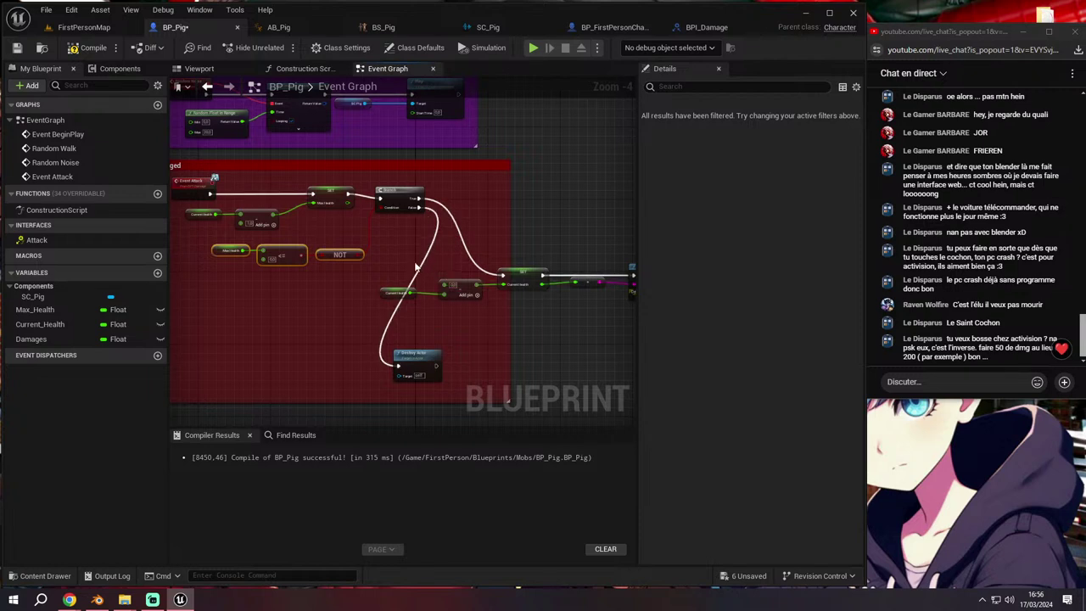
{"action": "left_click_drag", "start_coordinate": [409, 259], "coordinate": [587, 299]}
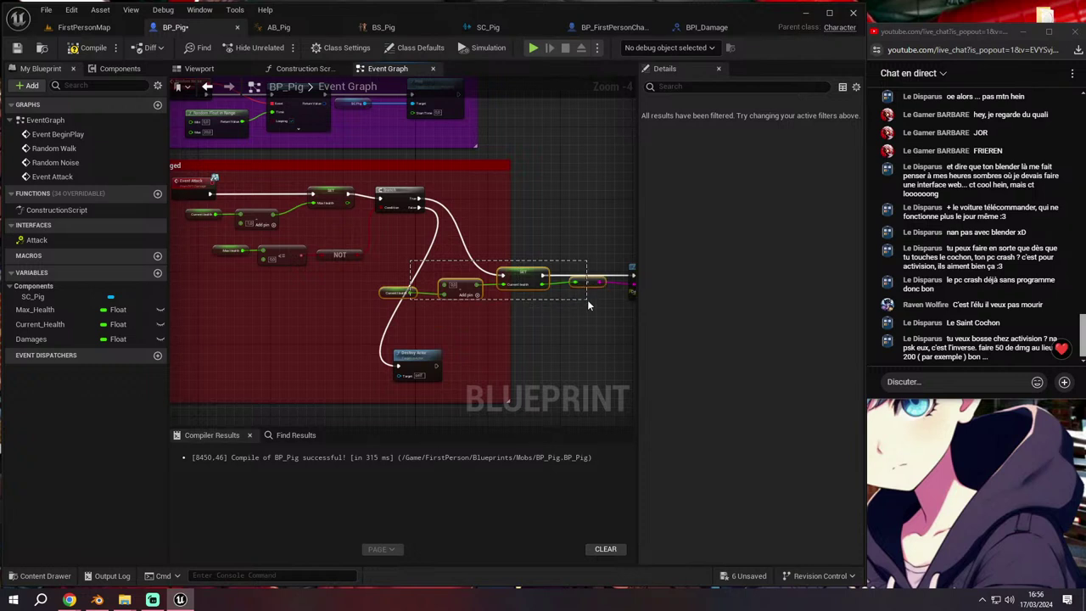
Delete the old Current Health nodes and add a Print String node near the Branch
{"action": "key", "text": "Delete"}
{"action": "left_click_drag", "start_coordinate": [415, 354], "coordinate": [489, 288]}
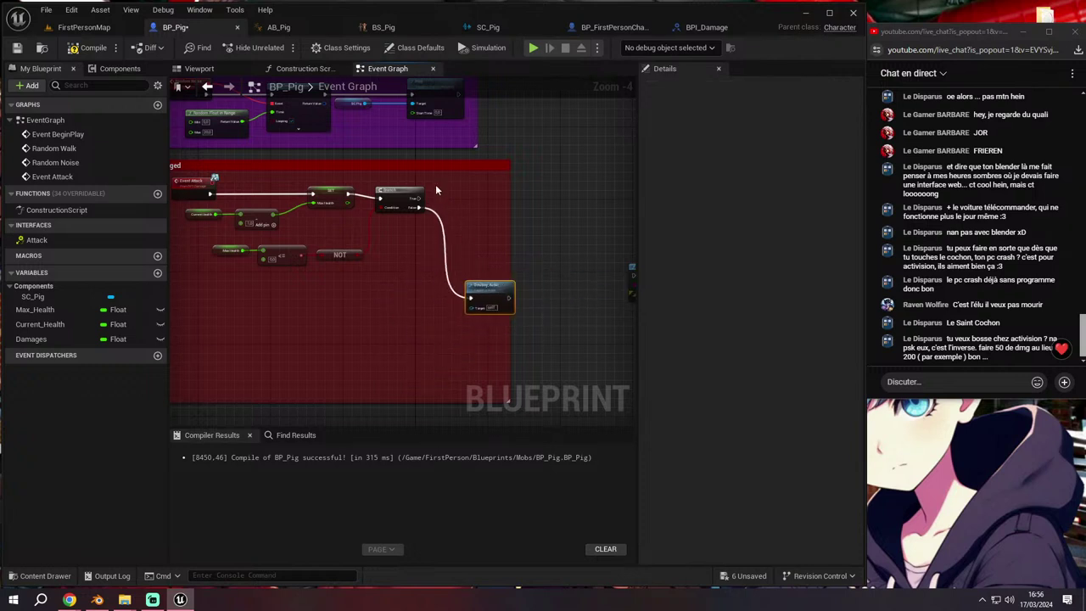
{"action": "left_click_drag", "start_coordinate": [423, 198], "coordinate": [597, 268]}
{"action": "left_click", "coordinate": [560, 280]}
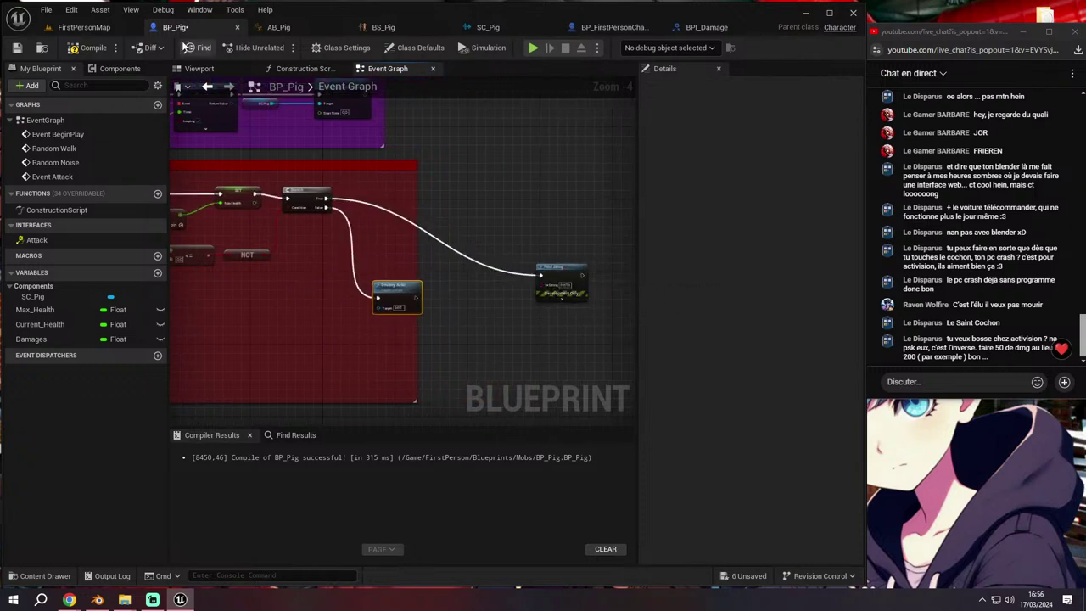
{"action": "right_click_drag", "start_coordinate": [509, 356], "coordinate": [556, 382]}
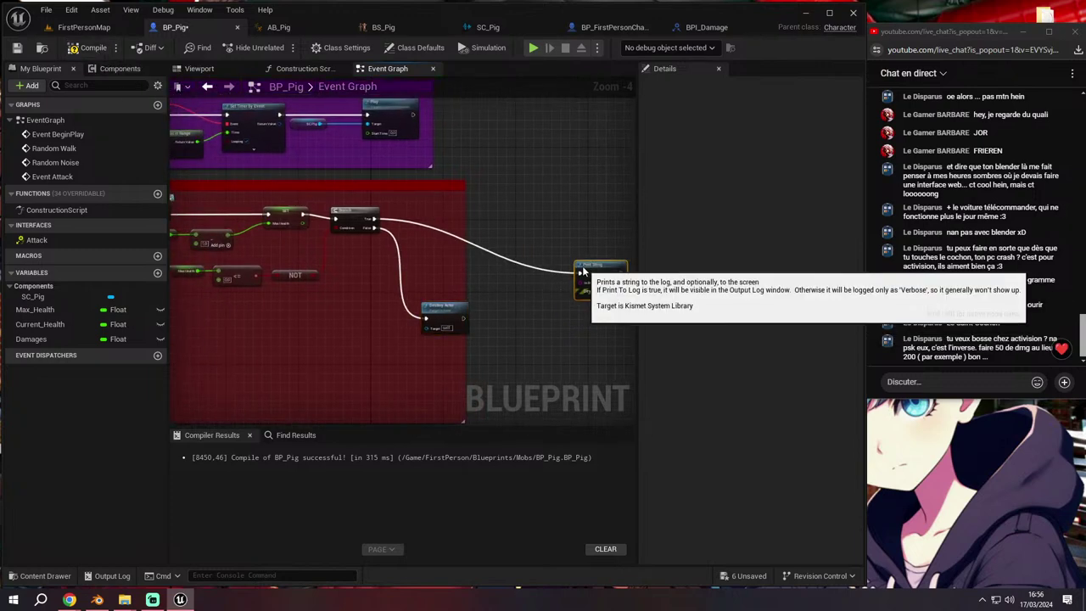
{"action": "left_click_drag", "start_coordinate": [608, 311], "coordinate": [482, 219]}
Place Print String between SET and Branch and wire SET → Print String → Branch
{"action": "scroll", "coordinate": [434, 246], "scroll_direction": "up", "scroll_amount": 2}
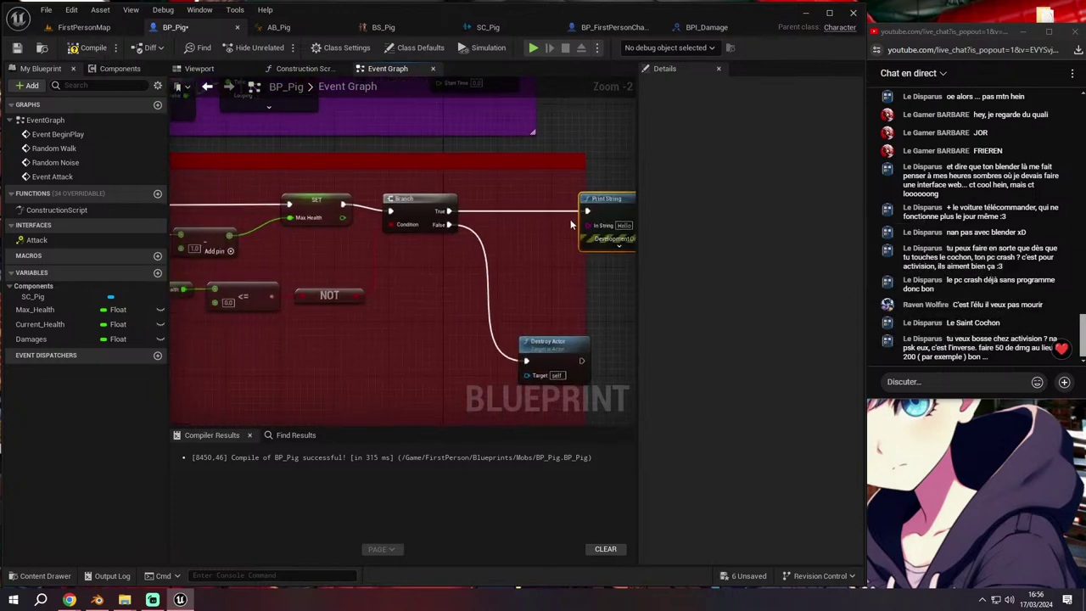
{"action": "scroll", "coordinate": [526, 223], "scroll_direction": "down", "scroll_amount": 1}
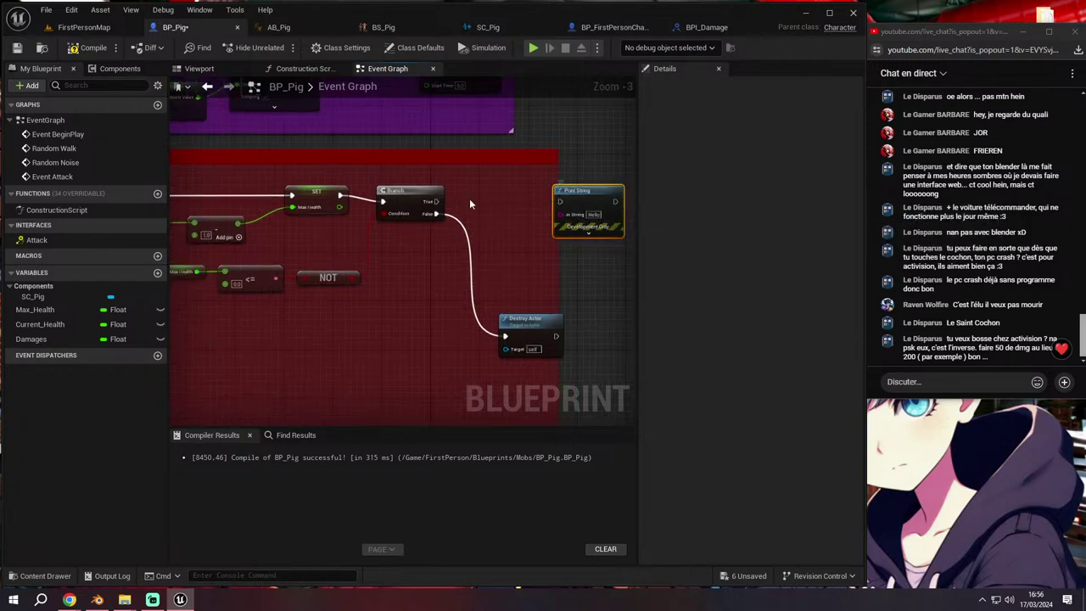
{"action": "left_click_drag", "start_coordinate": [407, 192], "coordinate": [479, 222]}
{"action": "left_click_drag", "start_coordinate": [586, 191], "coordinate": [410, 184]}
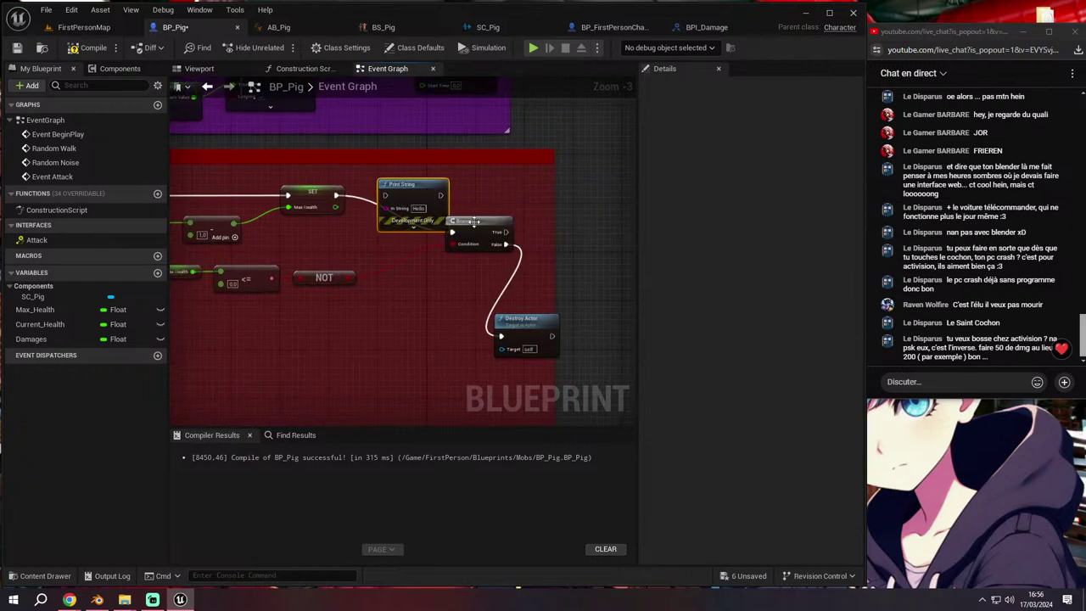
{"action": "left_click_drag", "start_coordinate": [474, 222], "coordinate": [550, 191]}
{"action": "left_click", "coordinate": [402, 195]}
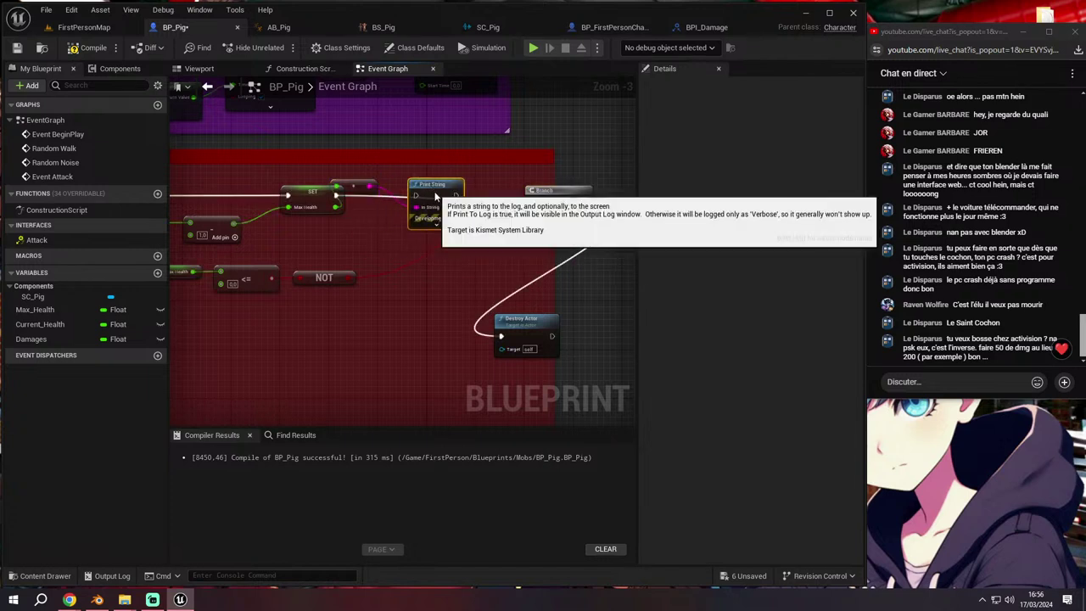
{"action": "left_click_drag", "start_coordinate": [402, 196], "coordinate": [431, 195]}
{"action": "left_click_drag", "start_coordinate": [336, 195], "coordinate": [374, 199]}
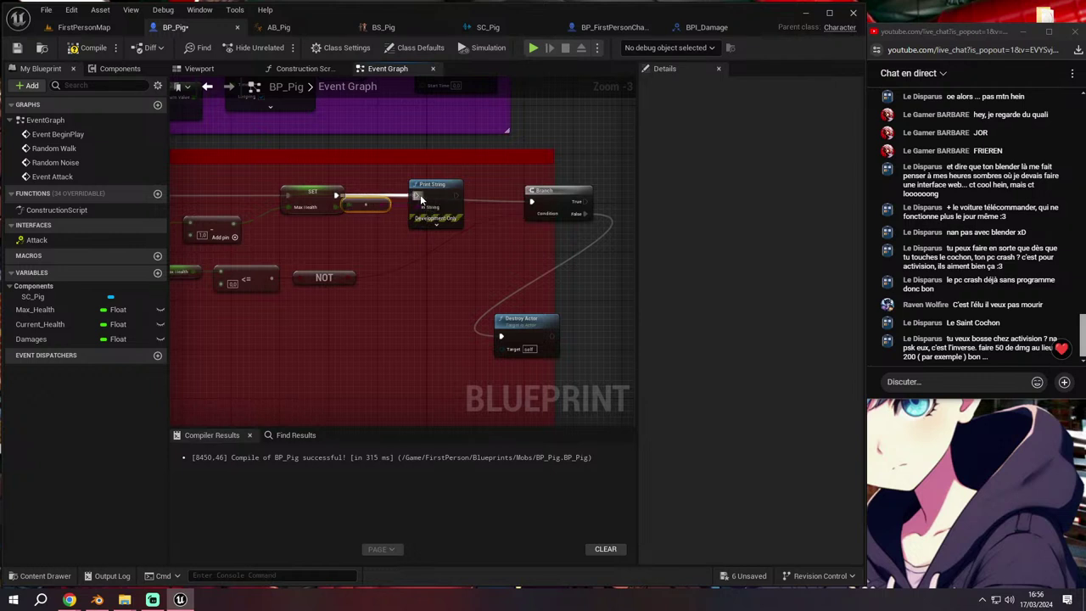
{"action": "left_click_drag", "start_coordinate": [456, 195], "coordinate": [485, 197]}
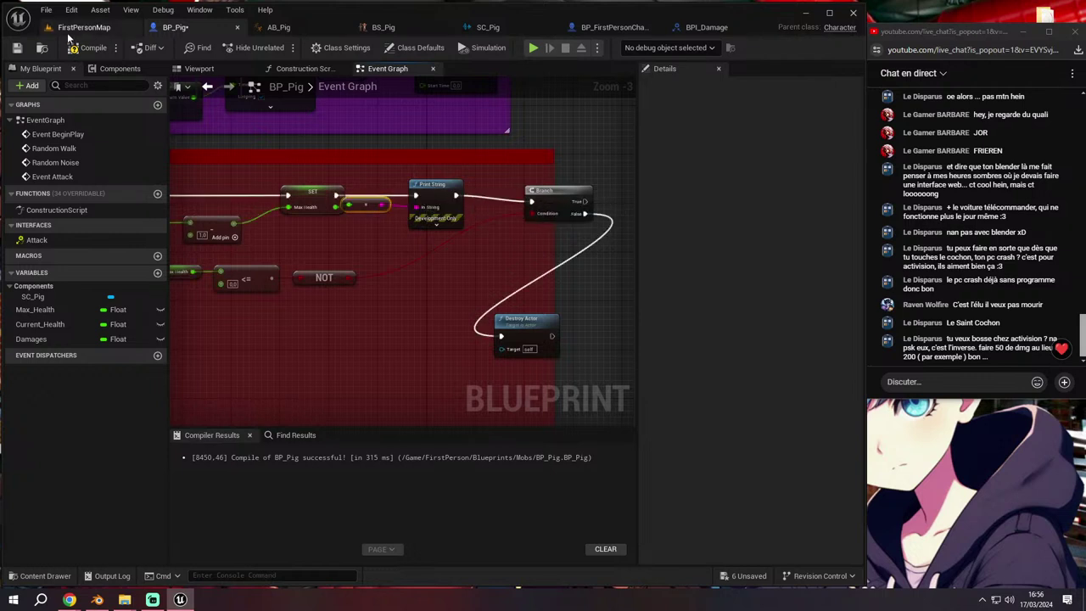
{"action": "right_click_drag", "start_coordinate": [301, 150], "coordinate": [224, 156]}
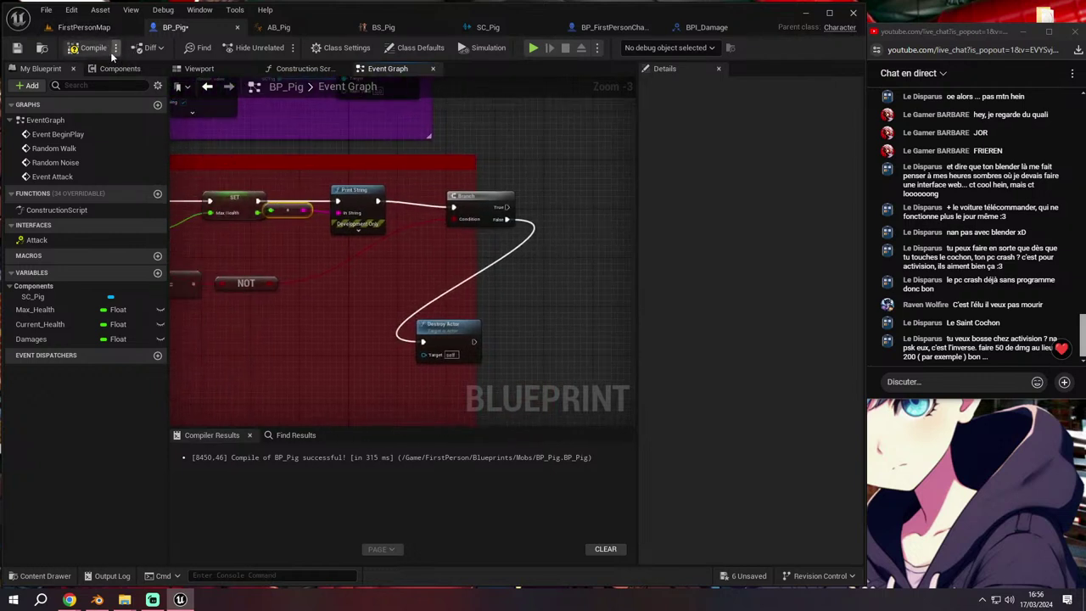
Compile BP_Pig and play FirstPersonMap
{"action": "left_click", "coordinate": [111, 52]}
{"action": "left_click", "coordinate": [84, 27]}
{"action": "left_click", "coordinate": [279, 48]}
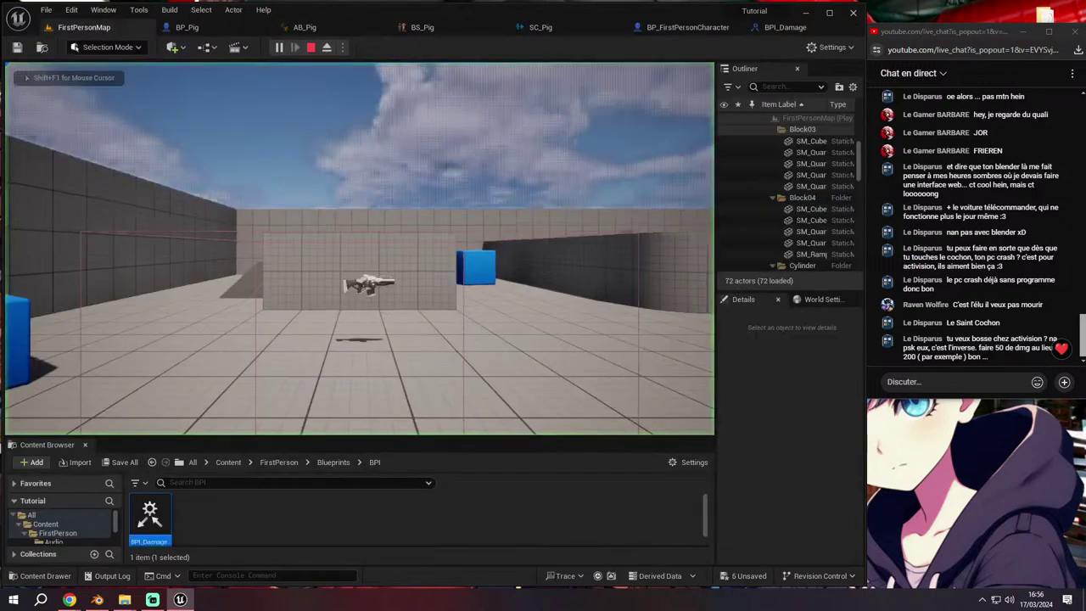
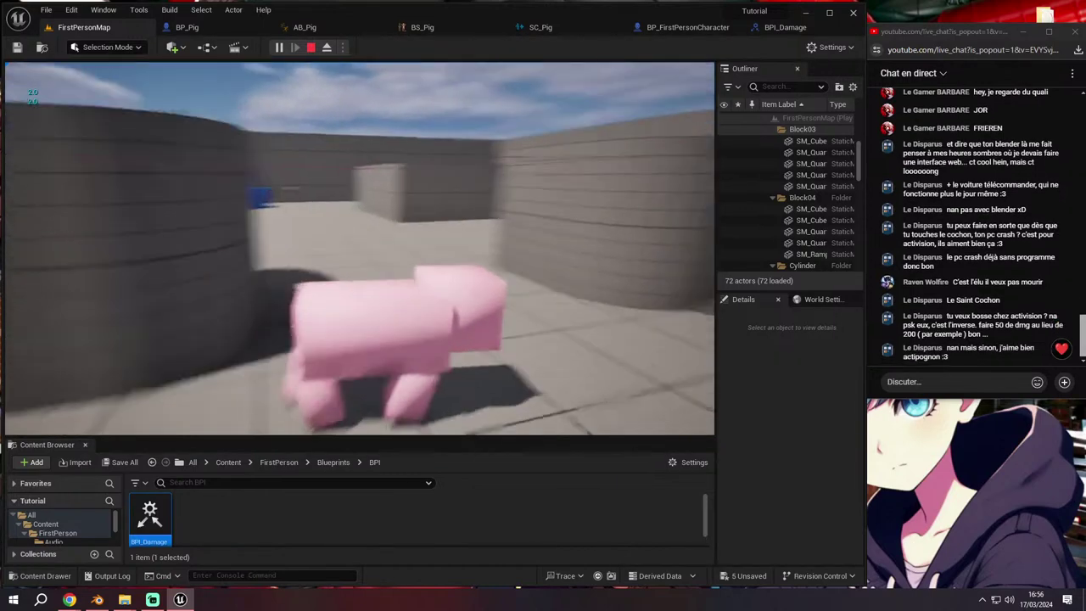
Stop the game and delete the SET Max Health nodes in BP_Pig's Damaged graph
{"action": "key", "text": "Escape"}
{"action": "left_click", "coordinate": [173, 28]}
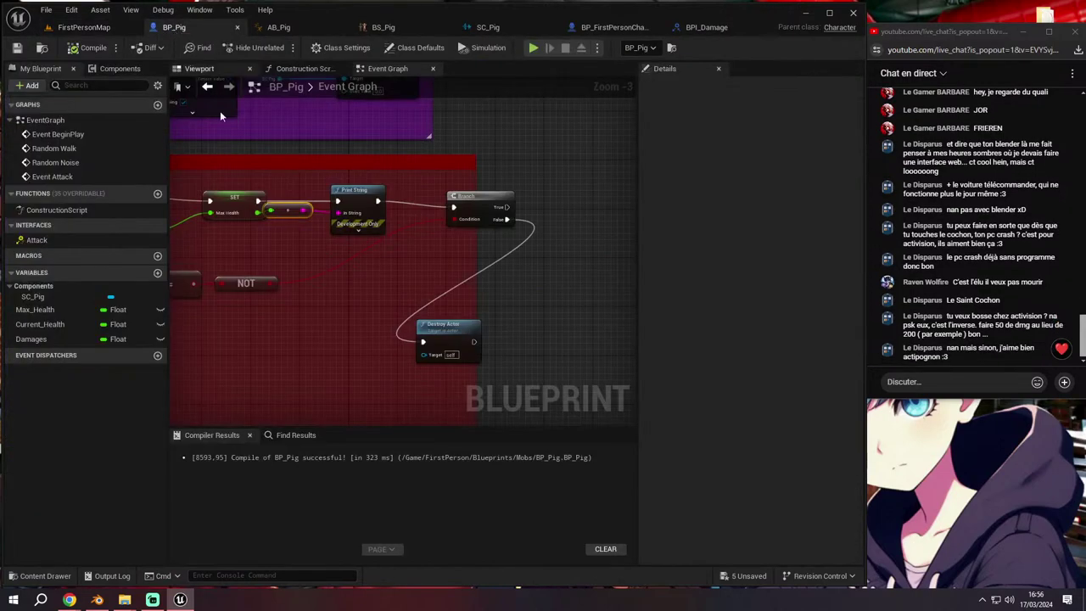
{"action": "mouse_move", "coordinate": [475, 339]}
{"action": "right_mouse_down"}
{"action": "mouse_move", "coordinate": [500, 254]}
{"action": "mouse_move", "coordinate": [520, 263]}
{"action": "mouse_move", "coordinate": [458, 264]}
{"action": "mouse_move", "coordinate": [442, 327]}
{"action": "mouse_move", "coordinate": [457, 304]}
{"action": "right_mouse_up"}
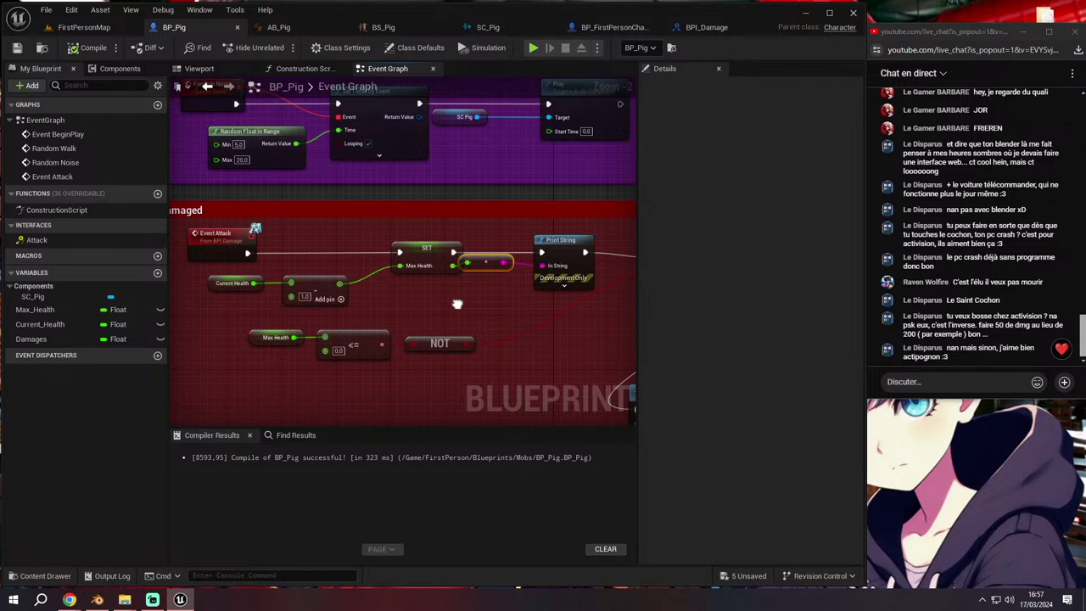
{"action": "right_click_drag", "start_coordinate": [456, 304], "coordinate": [483, 311]}
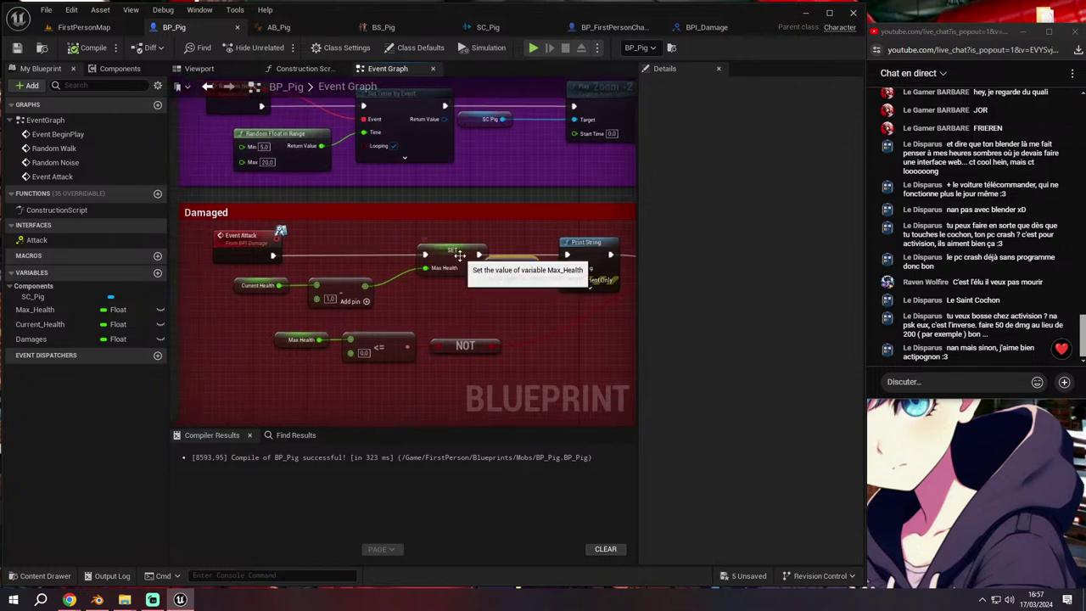
{"action": "left_click", "coordinate": [460, 264]}
{"action": "right_click_drag", "start_coordinate": [460, 264], "coordinate": [430, 272]}
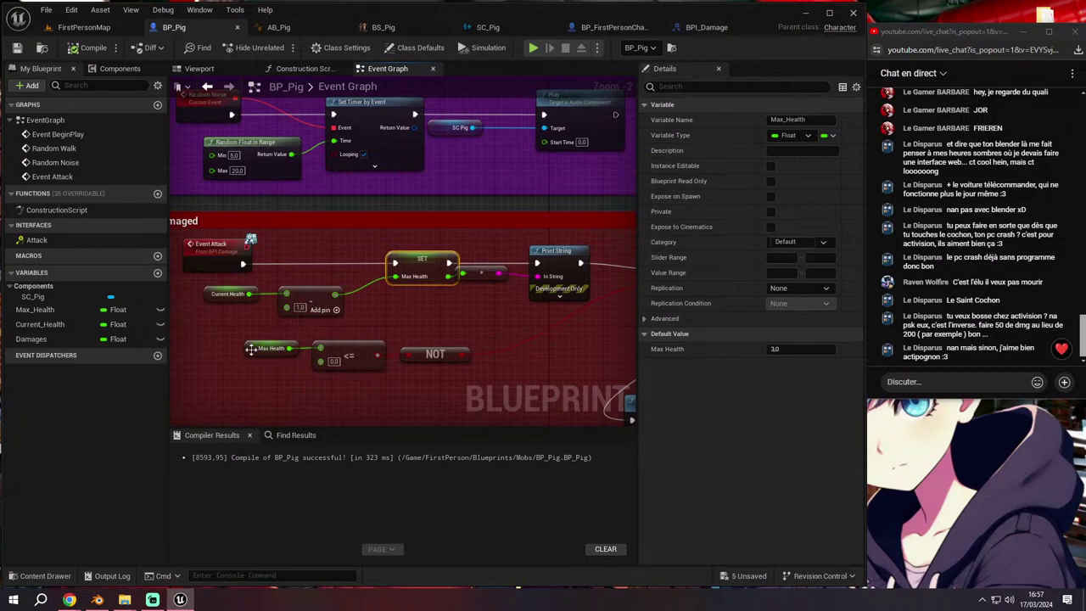
{"action": "key", "text": "Delete"}
Add a SET Current_Health node fed by the subtraction result and chained into Print String
{"action": "mouse_move", "coordinate": [35, 325]}
{"action": "left_mouse_down"}
{"action": "mouse_move", "coordinate": [381, 255]}
{"action": "mouse_move", "coordinate": [354, 277]}
{"action": "left_mouse_up"}
{"action": "left_click", "coordinate": [416, 291]}
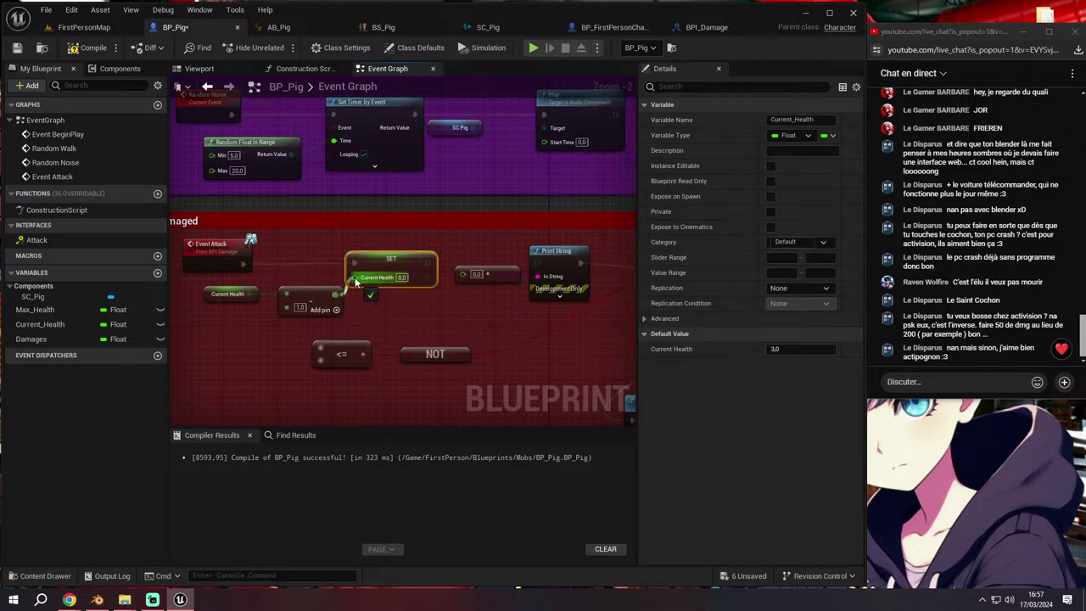
{"action": "left_click_drag", "start_coordinate": [415, 262], "coordinate": [538, 264]}
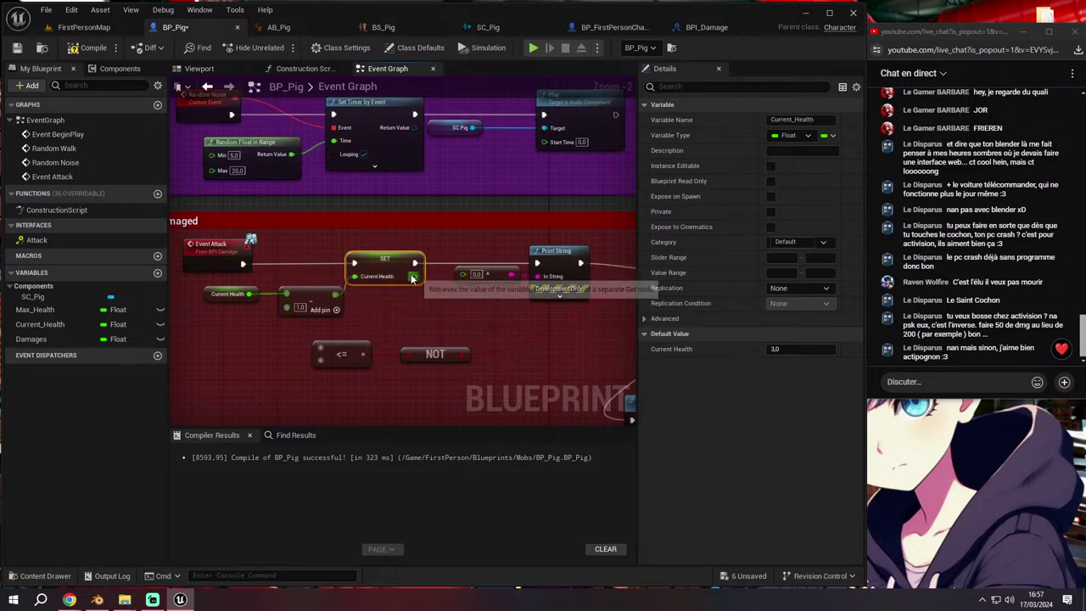
{"action": "right_click_drag", "start_coordinate": [339, 373], "coordinate": [402, 364]}
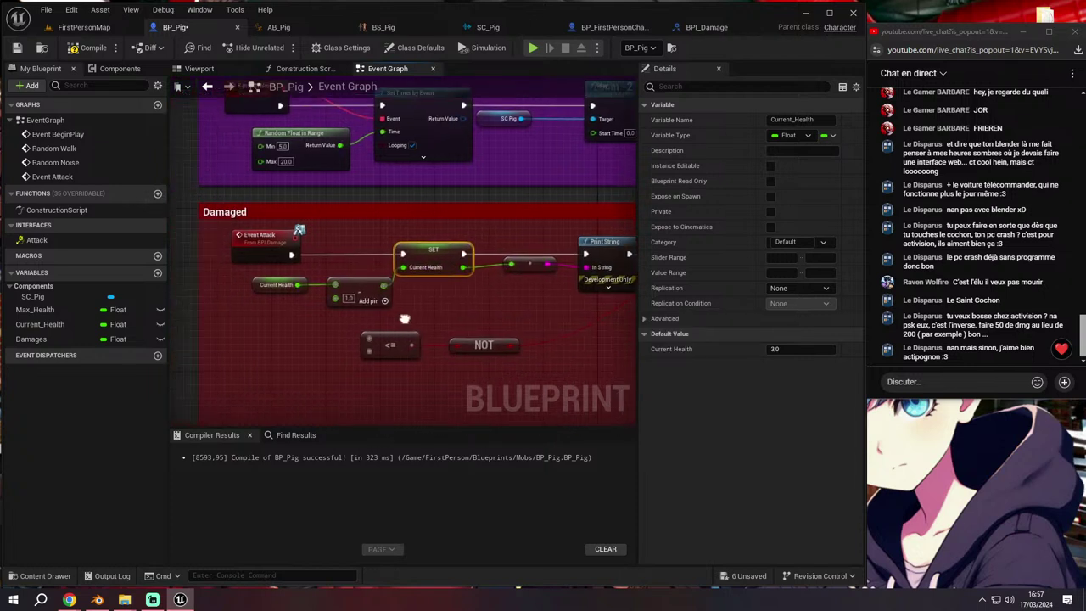
Plug a Current_Health getter into the <= 0.0 comparison
{"action": "left_click", "coordinate": [46, 325]}
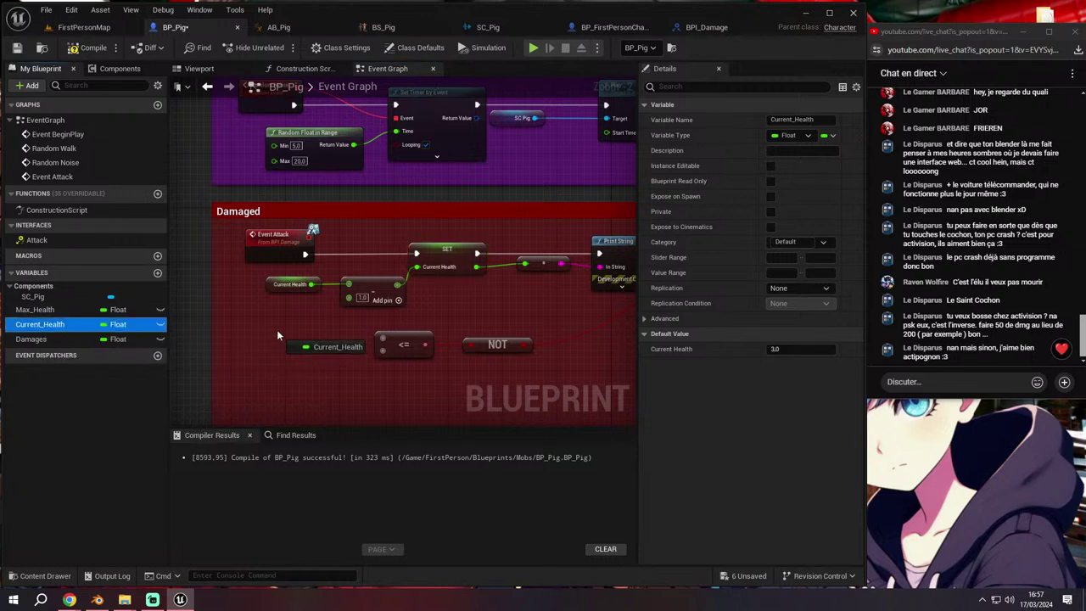
{"action": "left_click_drag", "start_coordinate": [265, 346], "coordinate": [386, 344]}
{"action": "left_click", "coordinate": [320, 359]}
{"action": "left_click", "coordinate": [88, 47]}
Play the FirstPersonMap level to test the pig
{"action": "right_click_drag", "start_coordinate": [442, 182], "coordinate": [216, 177]}
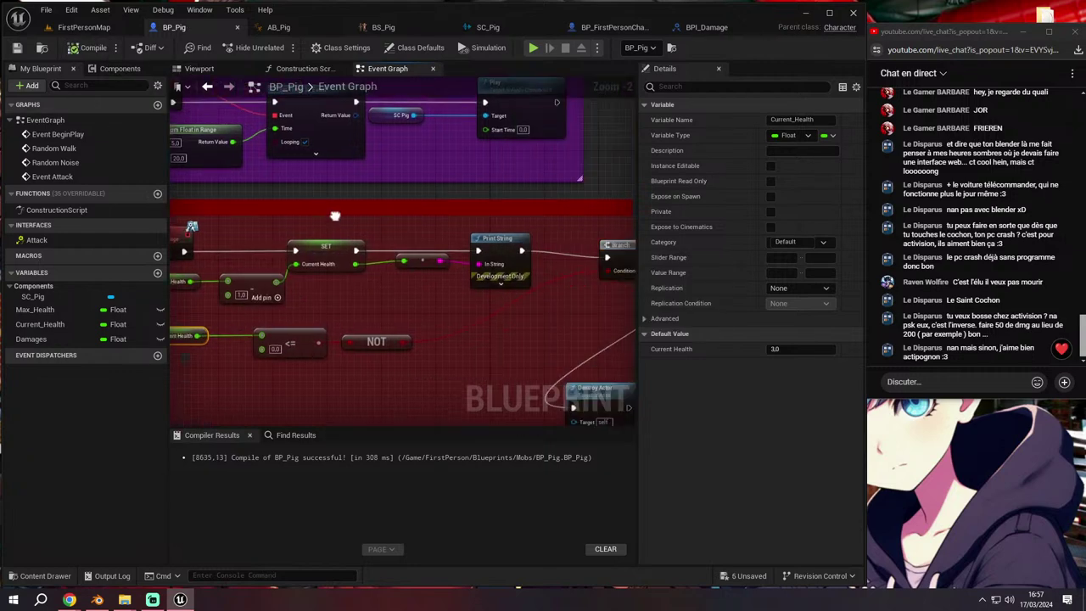
{"action": "left_click", "coordinate": [85, 28]}
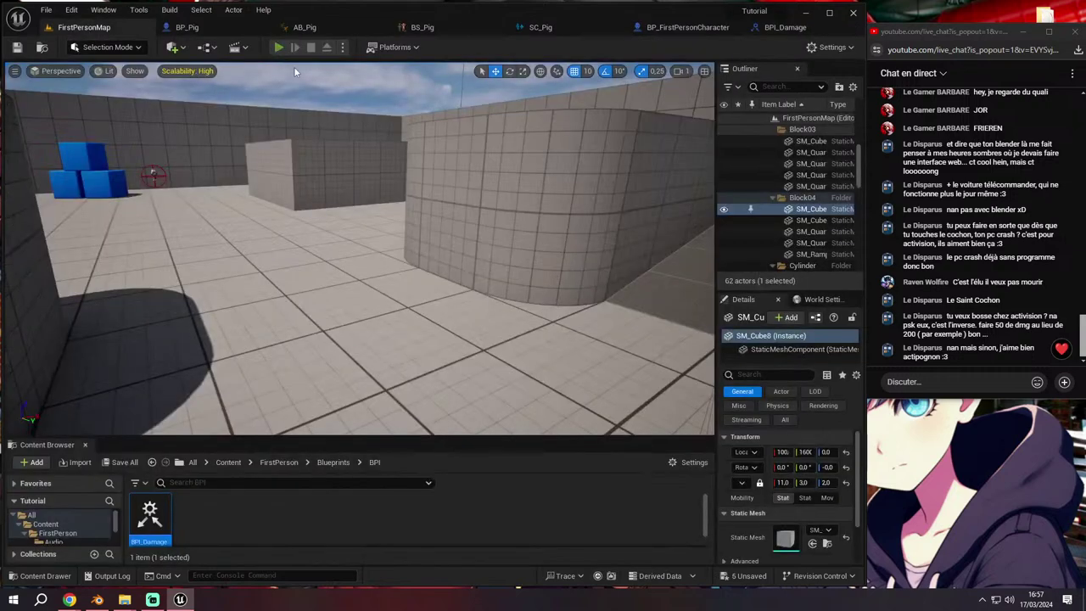
{"action": "left_click", "coordinate": [278, 46]}
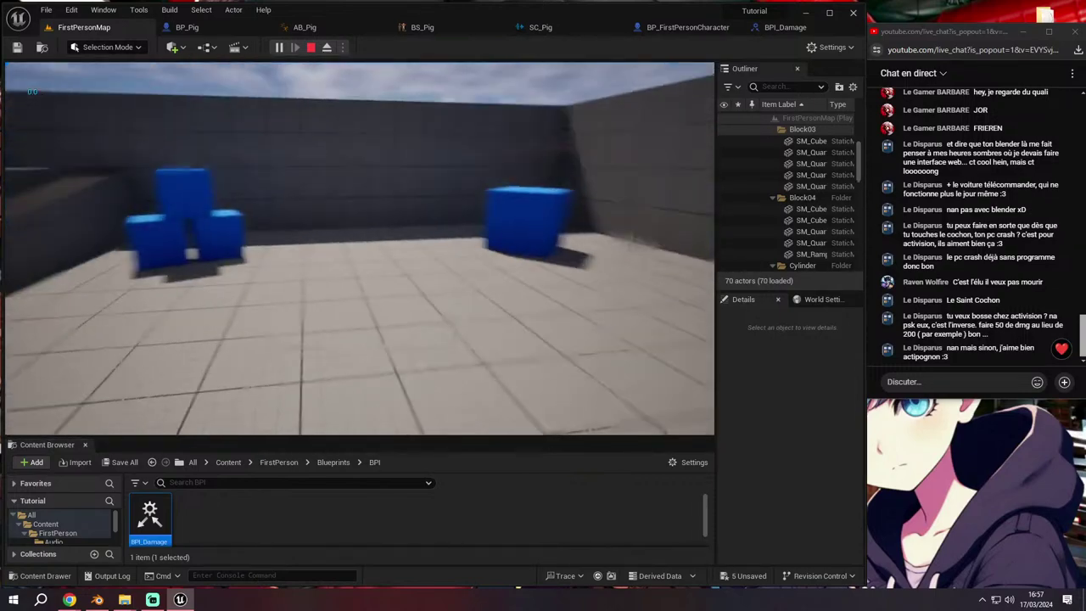
Stop the test and delete the unused Max_Health variable from BP_Pig
{"action": "key", "text": "Escape"}
{"action": "left_click", "coordinate": [74, 310]}
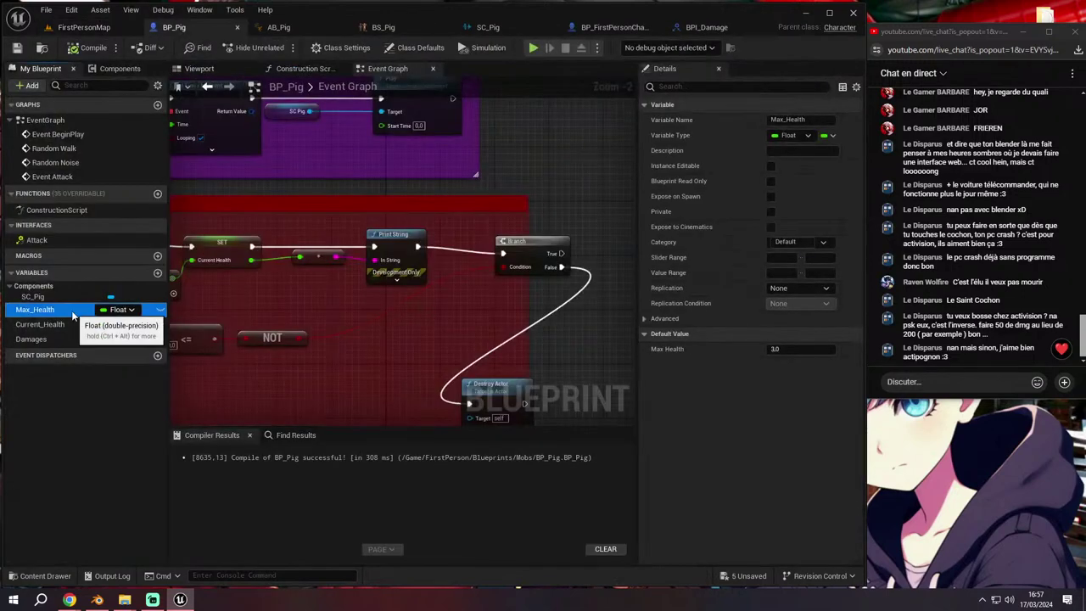
{"action": "right_click", "coordinate": [74, 315]}
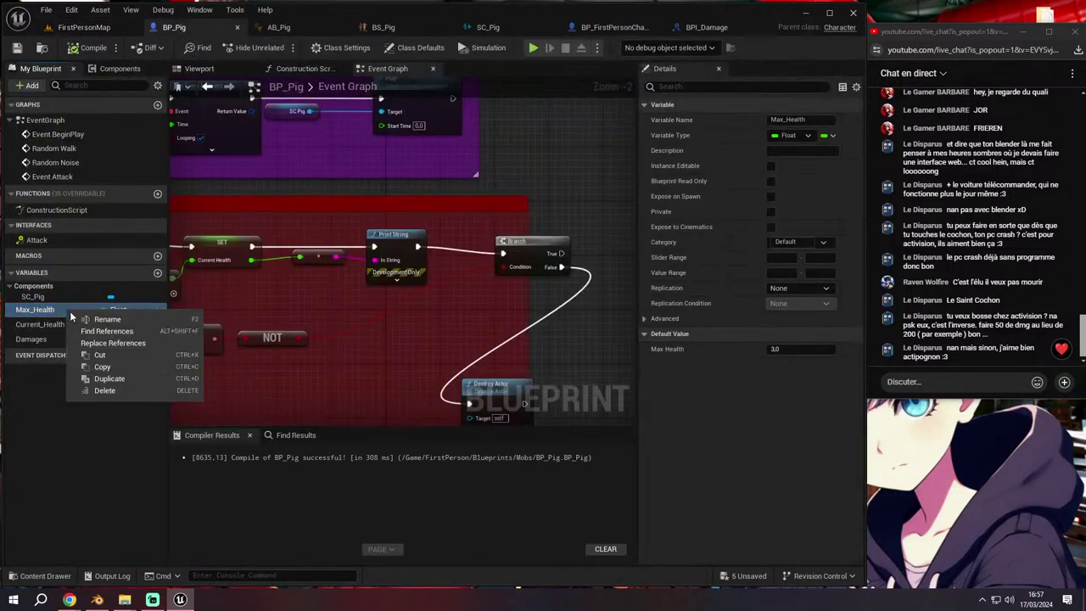
{"action": "left_click", "coordinate": [102, 390]}
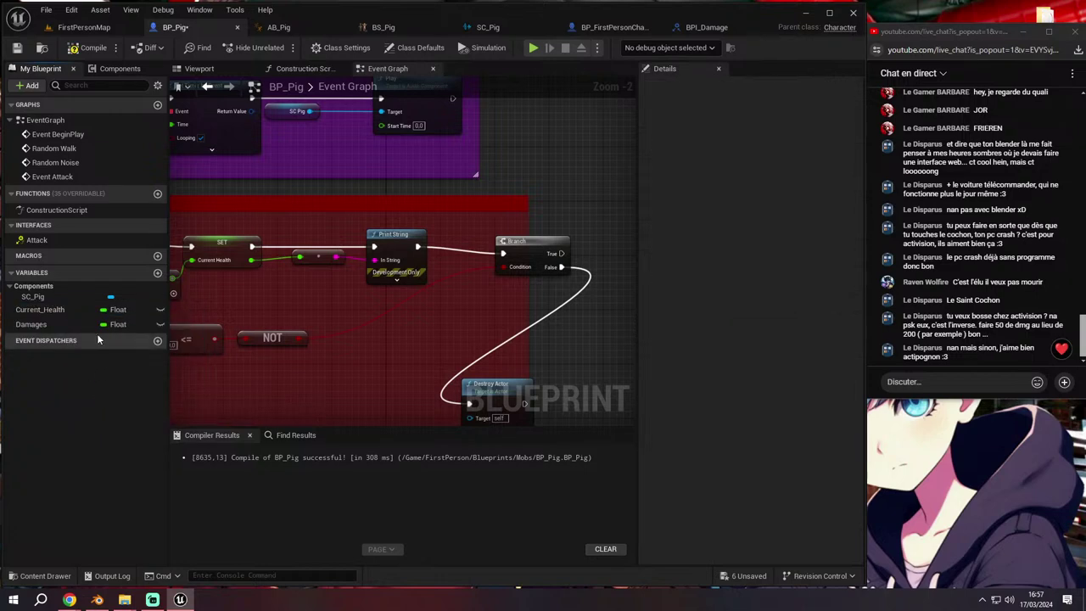
Check the pig in FirstPersonMap and the BP_Pig graph, ending on the level view
{"action": "left_click", "coordinate": [84, 27]}
{"action": "left_click_drag", "start_coordinate": [388, 262], "coordinate": [254, 116]}
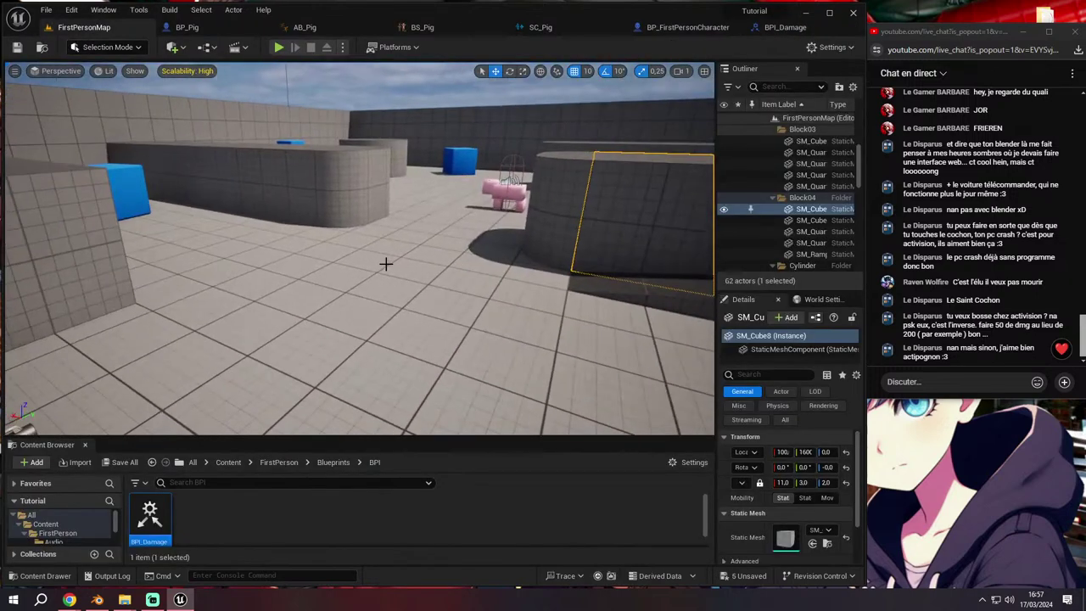
{"action": "left_click", "coordinate": [232, 28]}
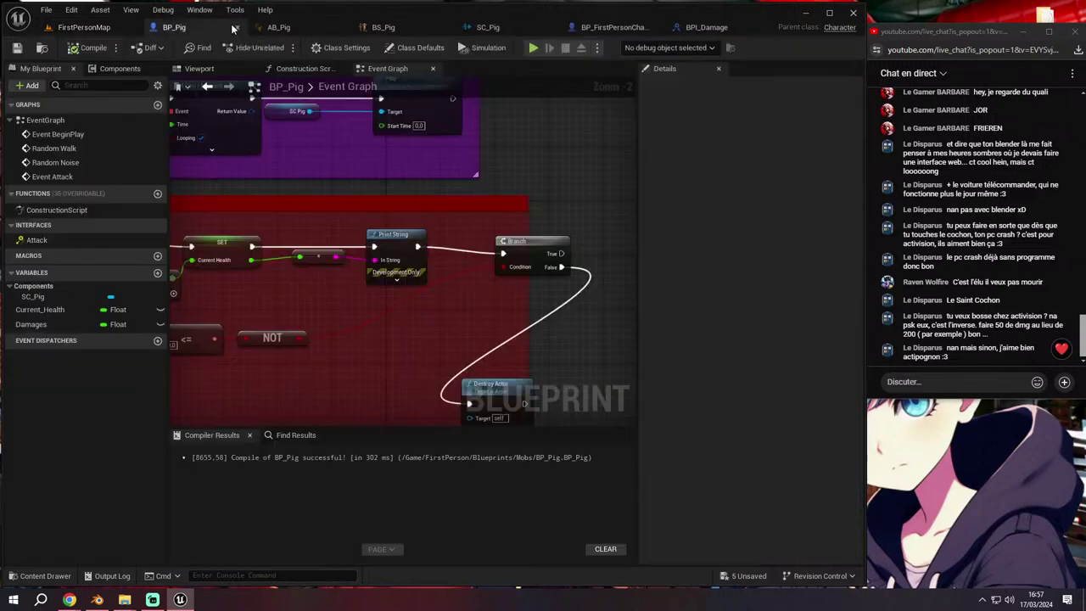
{"action": "right_click_drag", "start_coordinate": [314, 202], "coordinate": [307, 170]}
{"action": "left_click_drag", "start_coordinate": [553, 212], "coordinate": [533, 202]}
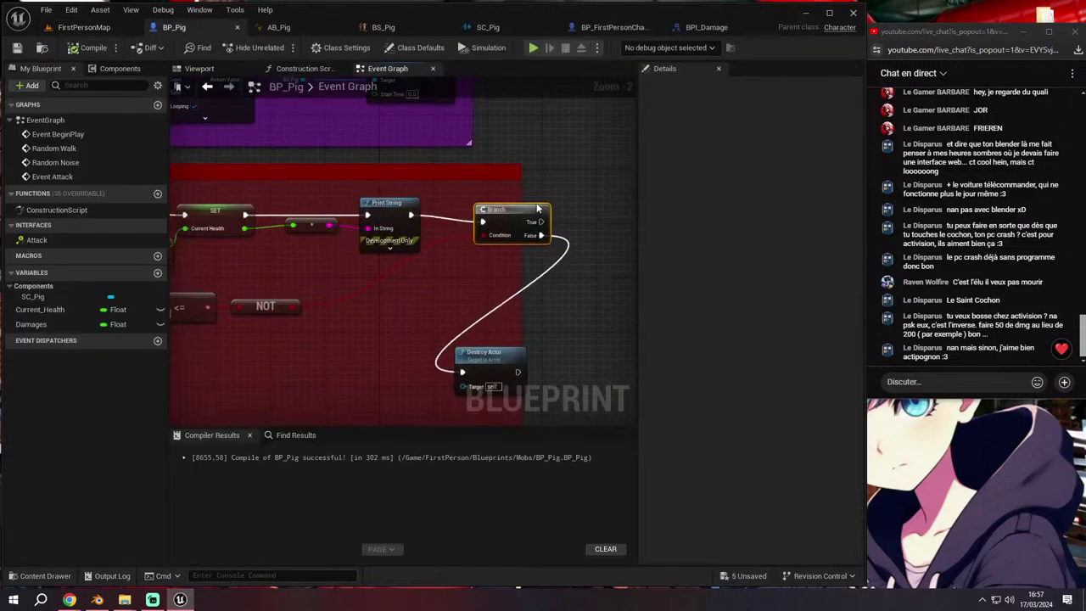
{"action": "left_click", "coordinate": [76, 29]}
Enlarge the content browser, open the Audio folder and preview the SW_Pig_4 sound
{"action": "left_click", "coordinate": [167, 424]}
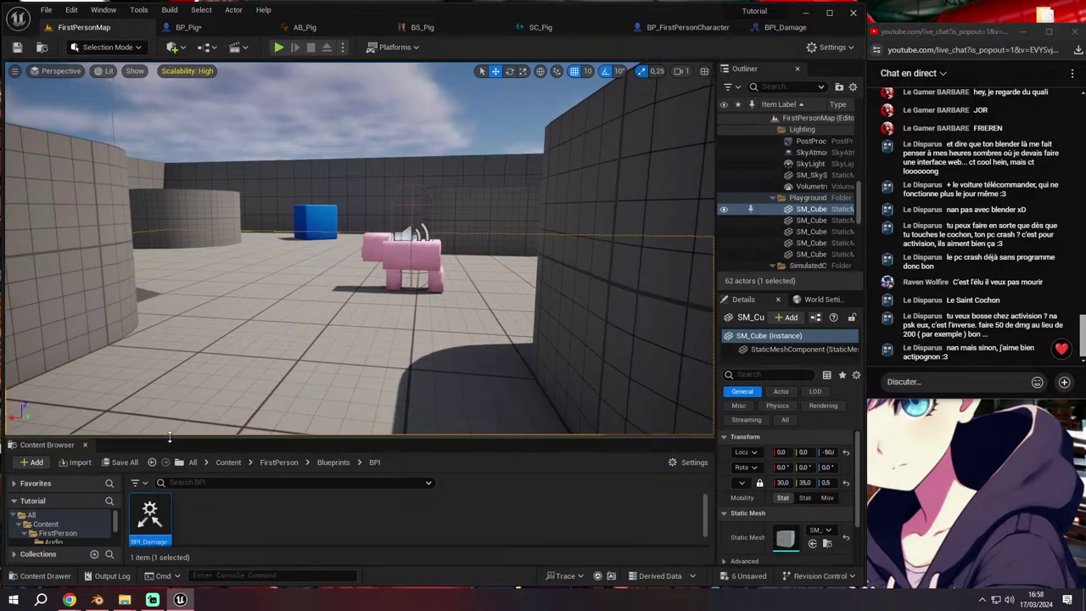
{"action": "left_click_drag", "start_coordinate": [167, 438], "coordinate": [167, 269]}
{"action": "left_click", "coordinate": [55, 436]}
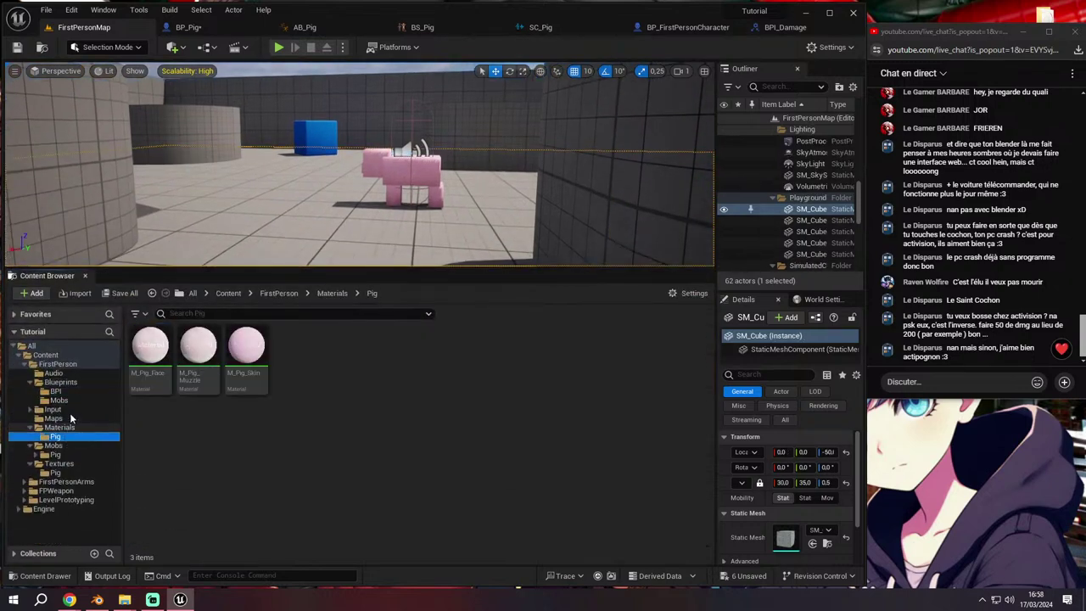
{"action": "left_click", "coordinate": [55, 374]}
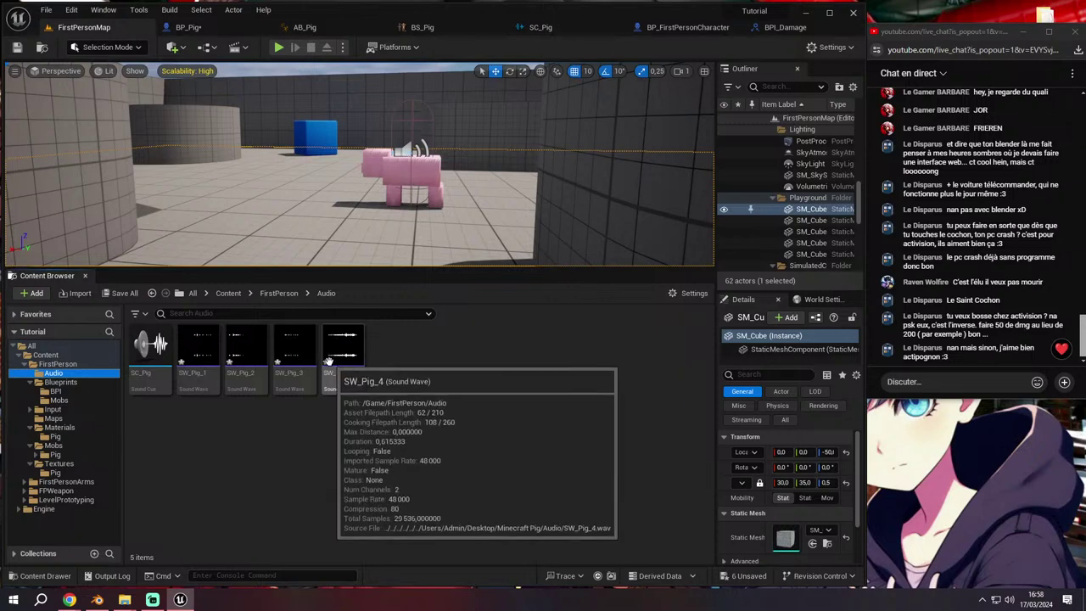
{"action": "double_click", "coordinate": [296, 352]}
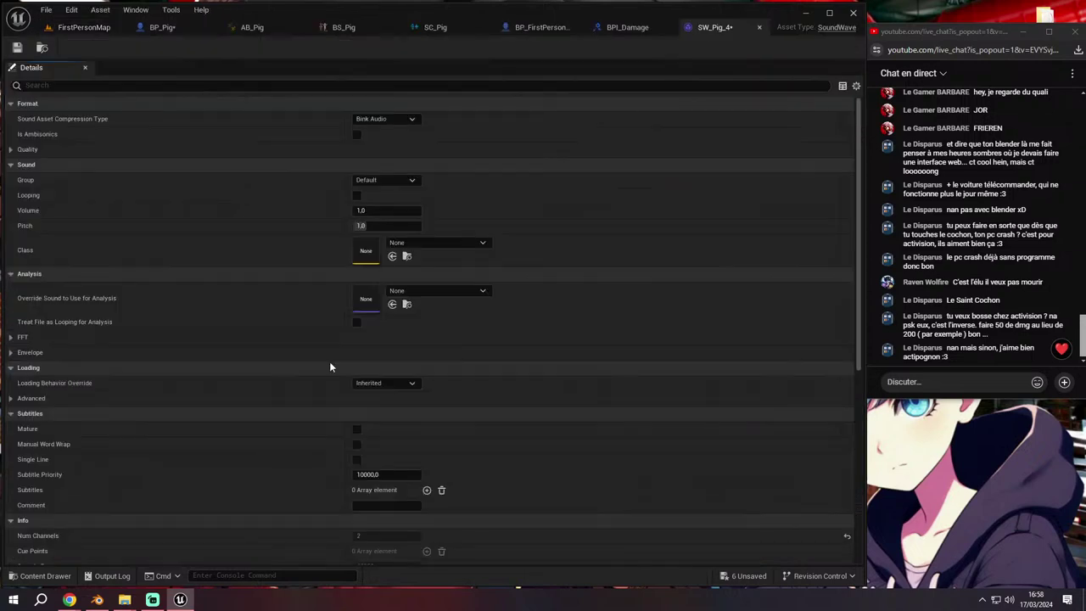
{"action": "left_click", "coordinate": [757, 28]}
{"action": "left_click", "coordinate": [83, 30]}
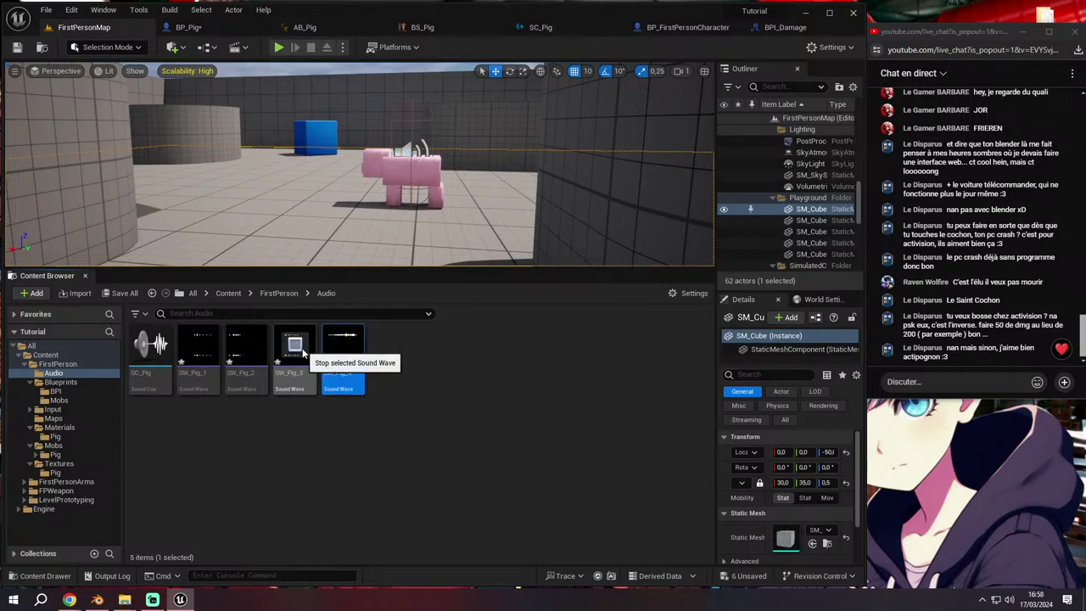
{"action": "left_click", "coordinate": [337, 346]}
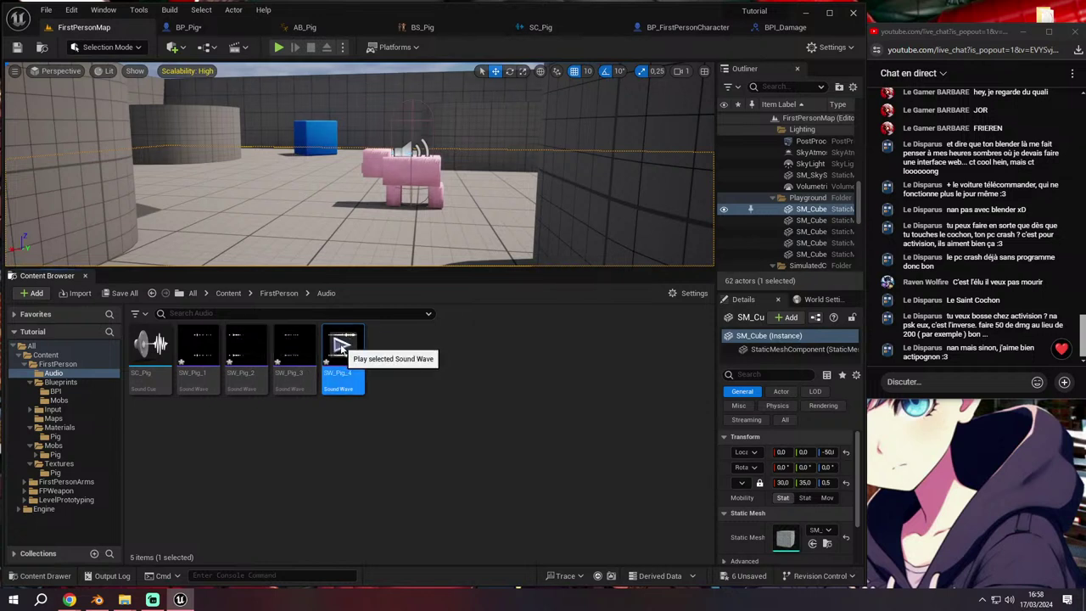
Create a sound cue named SC_Pig_Hit from SW_Pig_4
{"action": "left_click", "coordinate": [688, 27]}
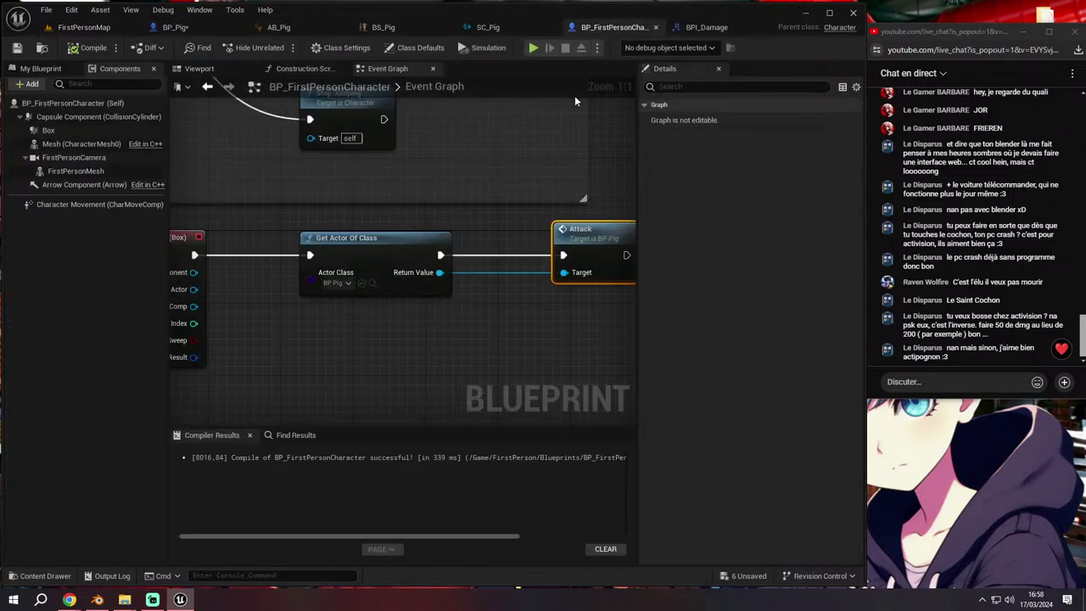
{"action": "left_click", "coordinate": [84, 27]}
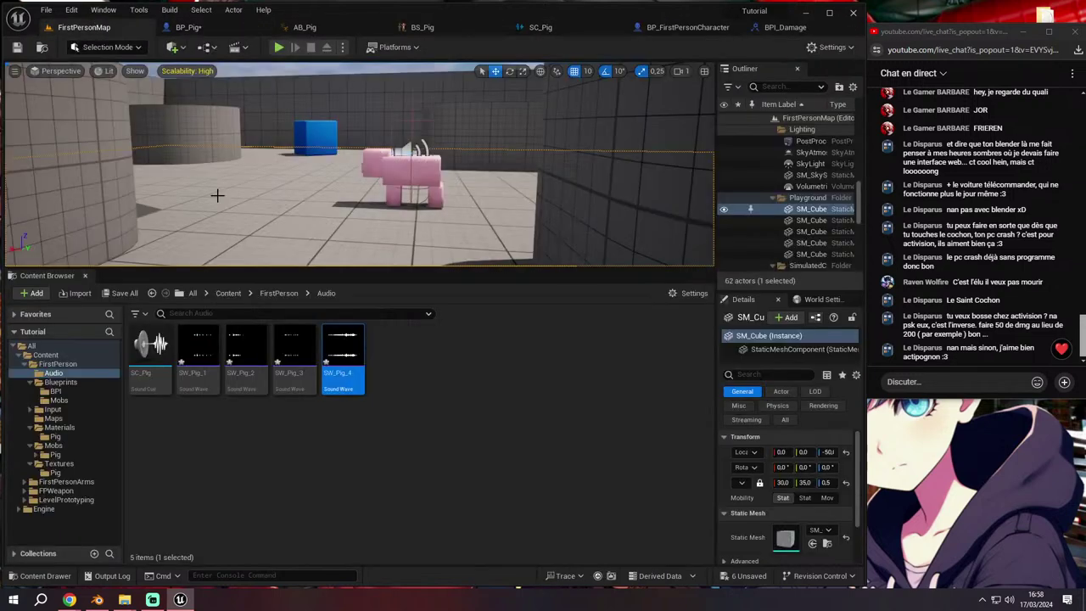
{"action": "right_click", "coordinate": [435, 364]}
{"action": "right_click", "coordinate": [341, 373]}
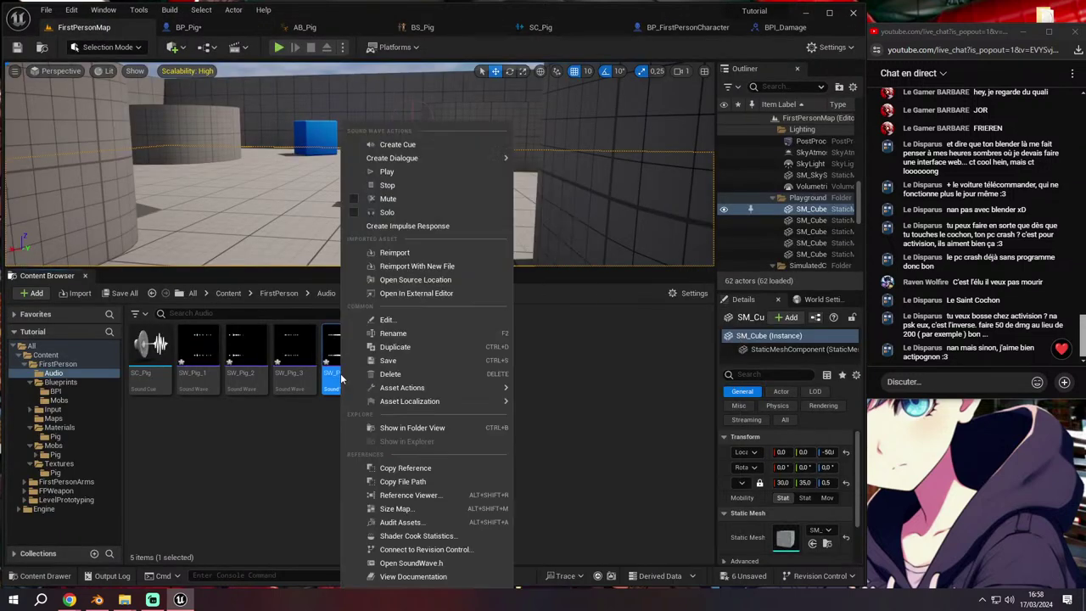
{"action": "mouse_move", "coordinate": [427, 159]}
{"action": "left_click", "coordinate": [399, 144]}
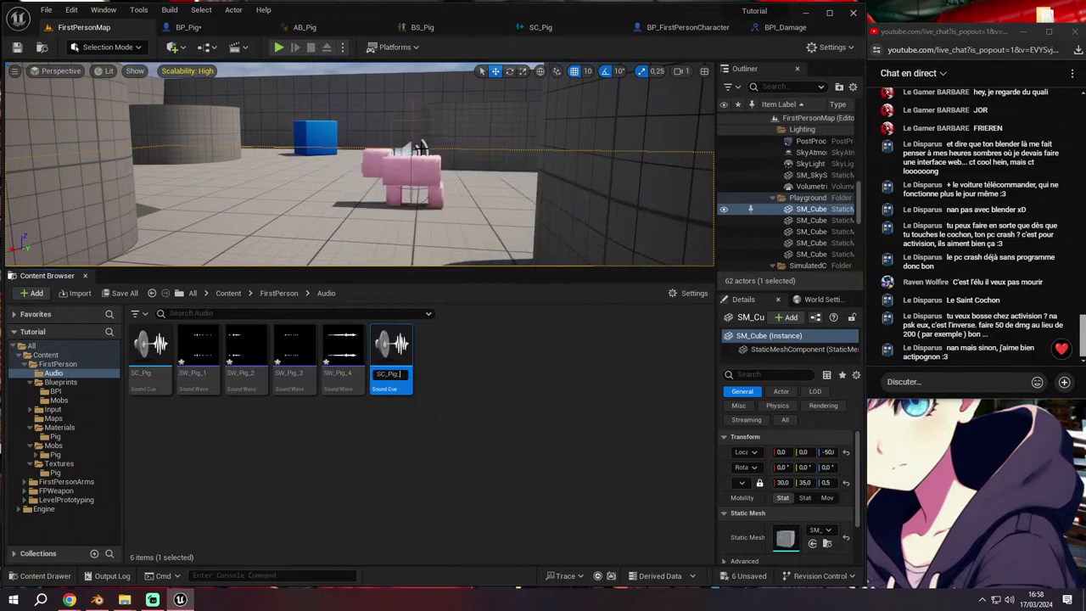
{"action": "type", "text": "Hit"}
{"action": "key", "text": "Return"}
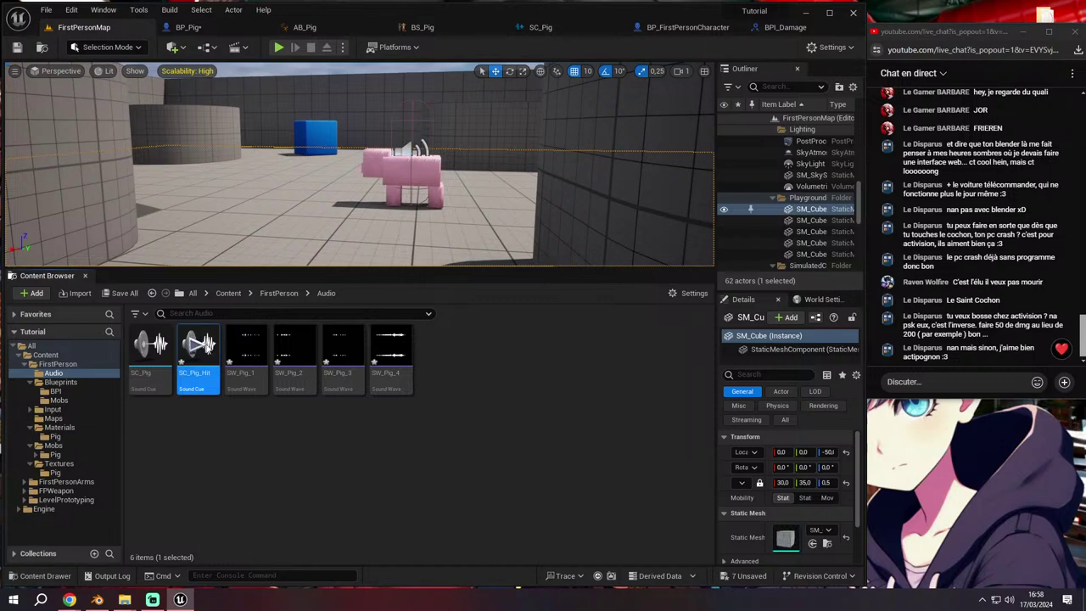
Enable override attenuation on SC_Pig_Hit with the Natural Sound falloff function
{"action": "double_click", "coordinate": [201, 373]}
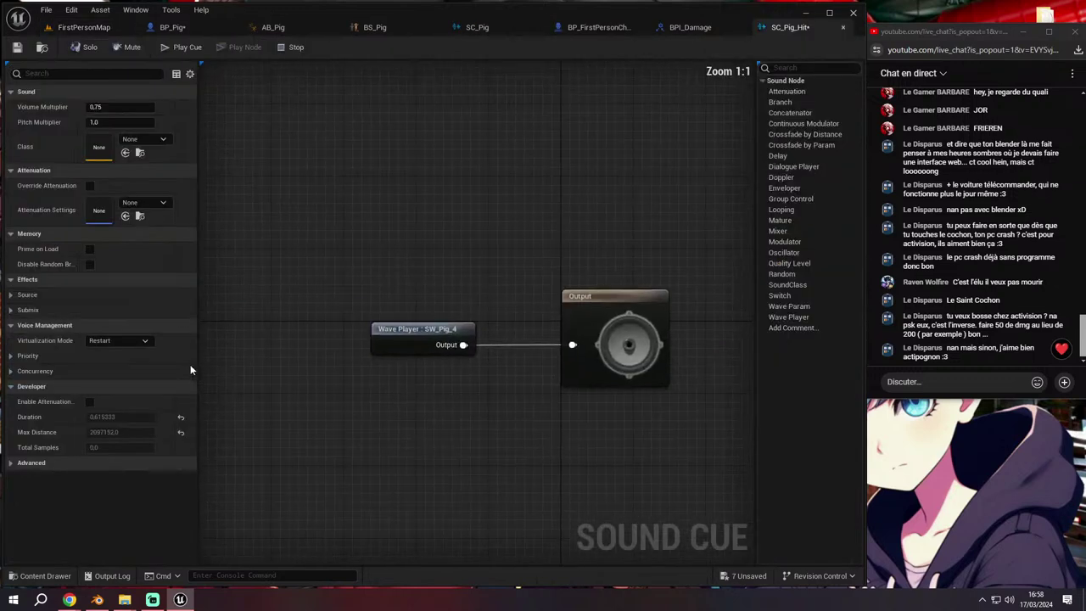
{"action": "left_click", "coordinate": [88, 186]}
{"action": "left_click", "coordinate": [115, 263]}
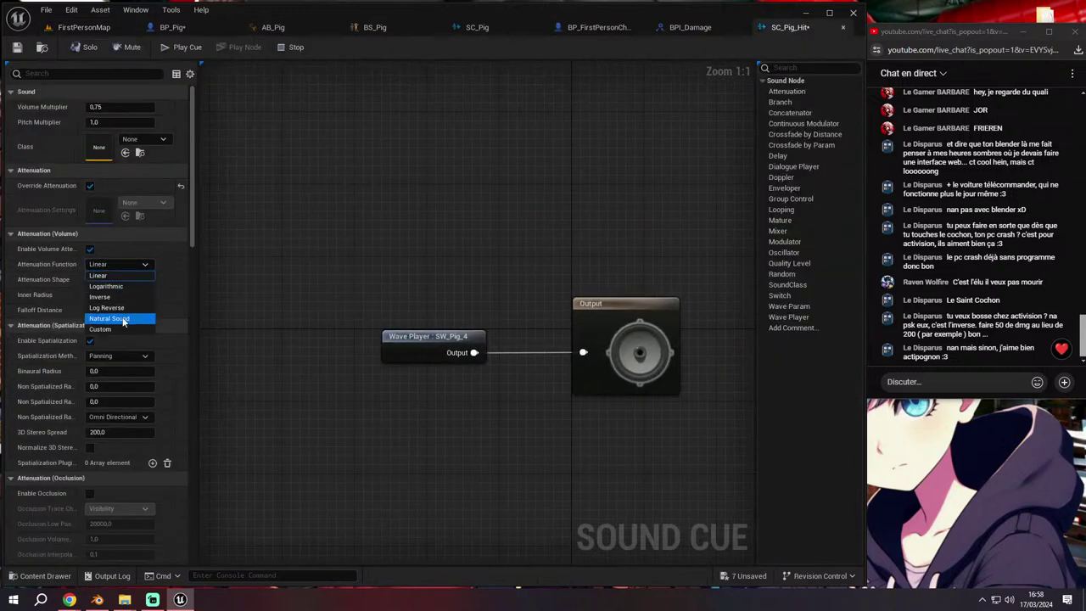
{"action": "left_click", "coordinate": [123, 319]}
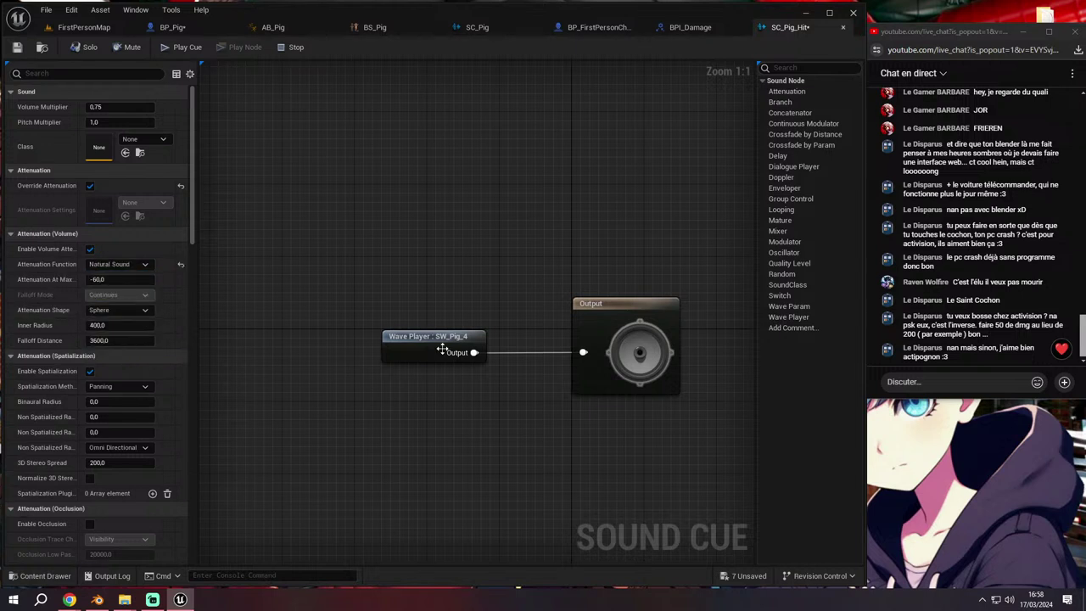
Look through the SC_Pig and BP_Pig tabs, ending back on FirstPersonMap
{"action": "left_click", "coordinate": [81, 31]}
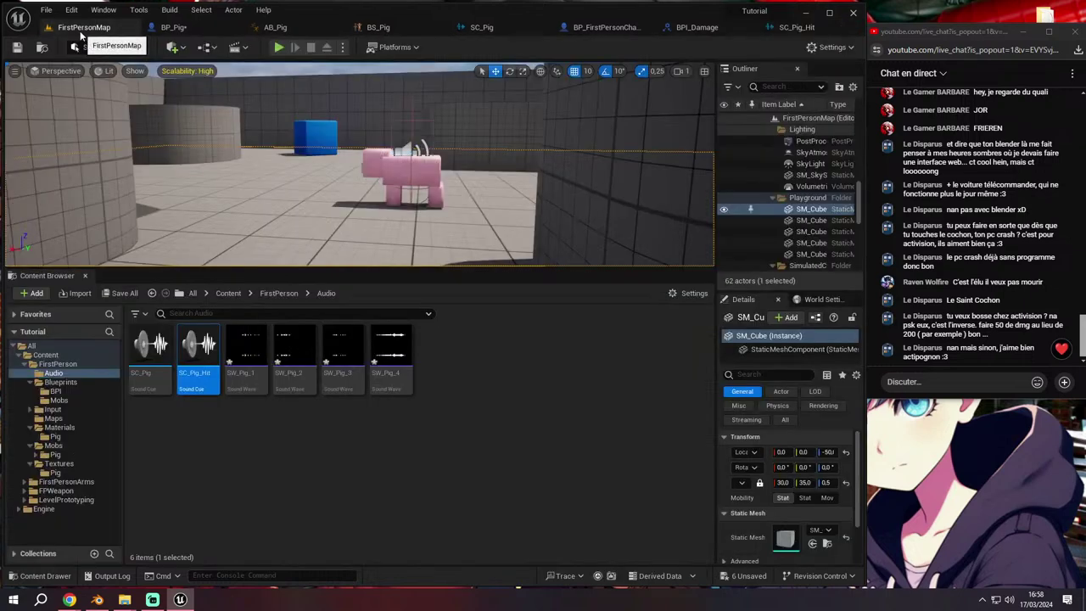
{"action": "left_click", "coordinate": [485, 28]}
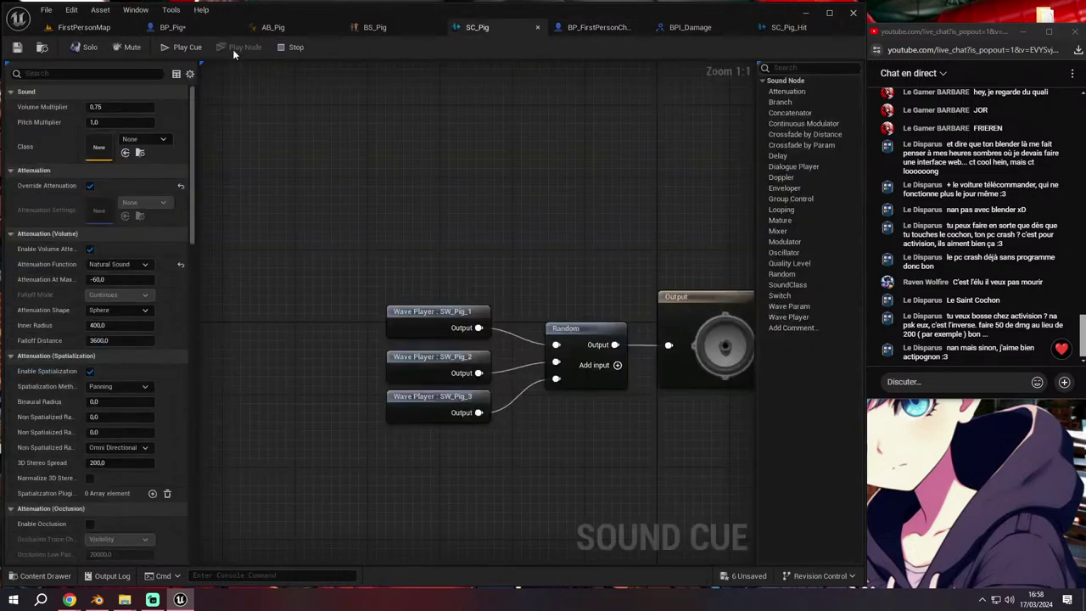
{"action": "left_click", "coordinate": [172, 27]}
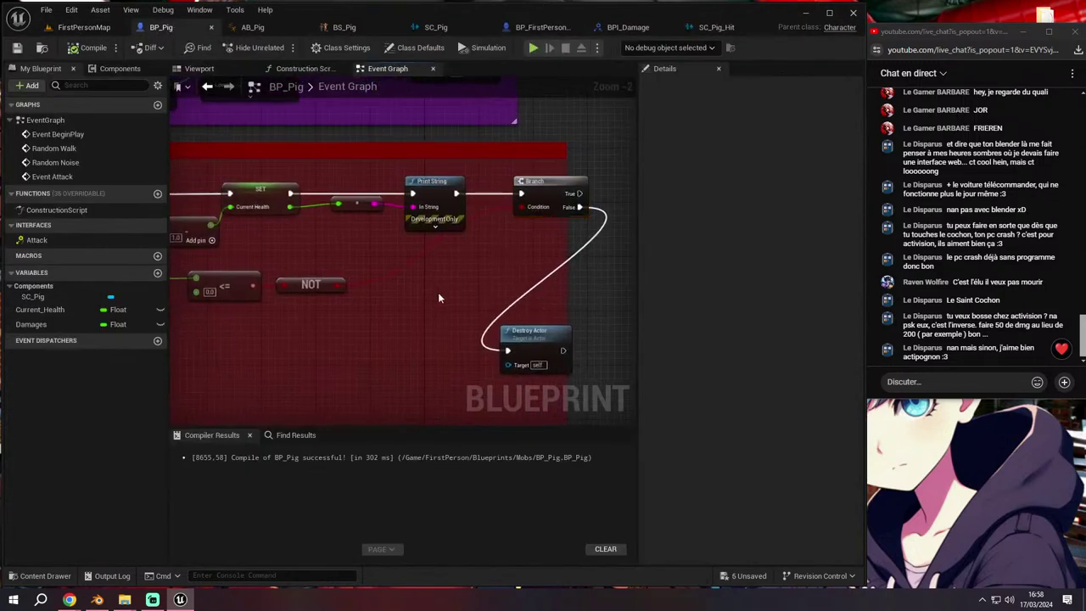
{"action": "left_click", "coordinate": [81, 28]}
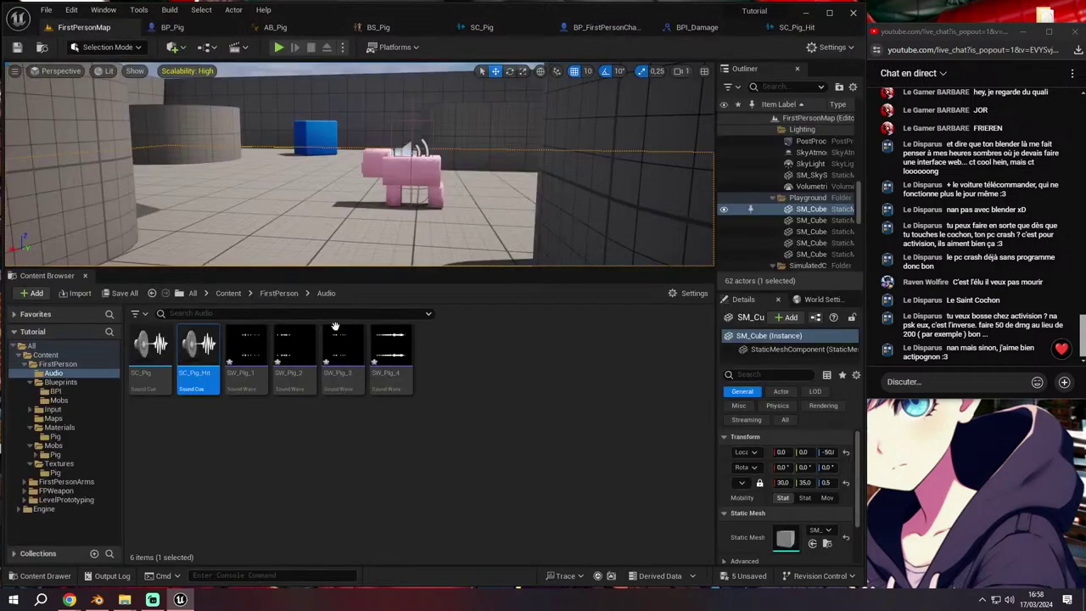
Add an SC_Pig_Hit audio component to BP_Pig, turn off Auto Activate, and save
{"action": "left_click", "coordinate": [174, 28]}
{"action": "left_click", "coordinate": [110, 69]}
{"action": "left_click", "coordinate": [28, 84]}
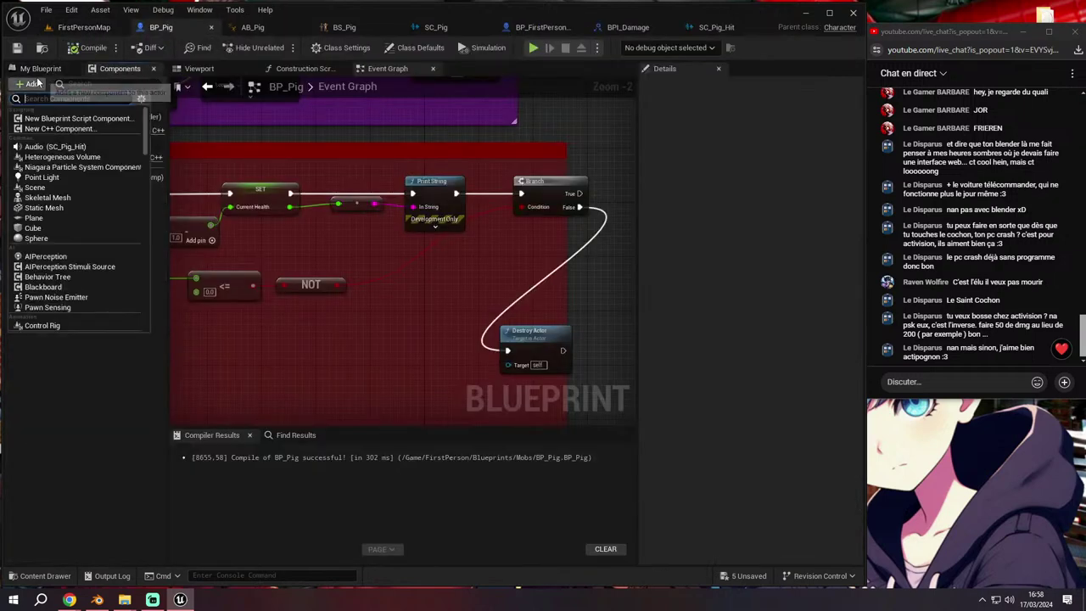
{"action": "key", "text": "Escape"}
{"action": "left_click", "coordinate": [55, 146]}
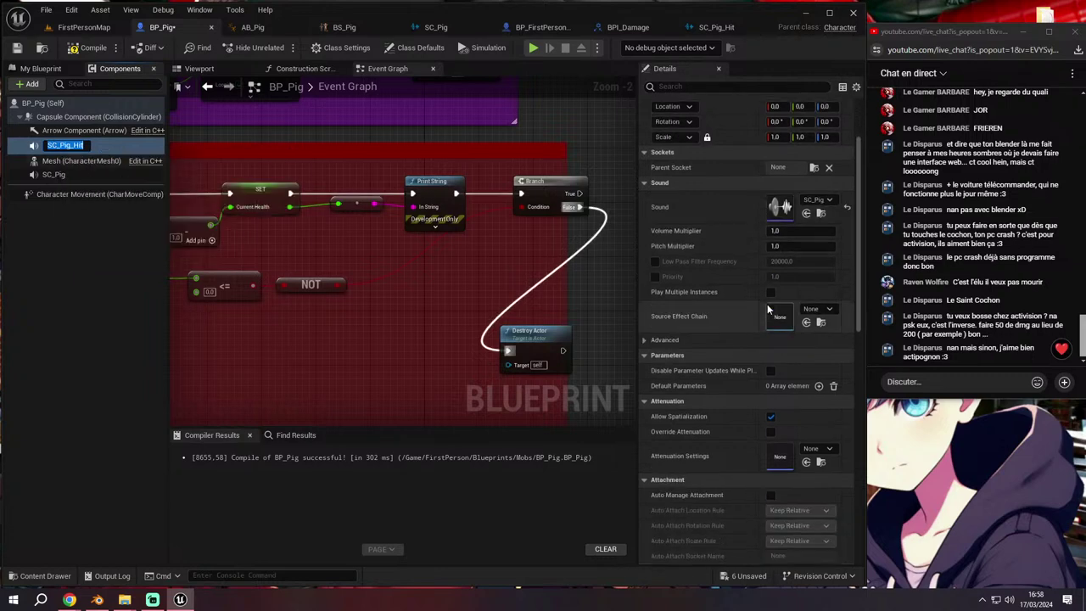
{"action": "scroll", "coordinate": [743, 322], "scroll_direction": "down", "scroll_amount": 5}
{"action": "scroll", "coordinate": [744, 325], "scroll_direction": "down", "scroll_amount": 5}
{"action": "right_click", "coordinate": [744, 319]}
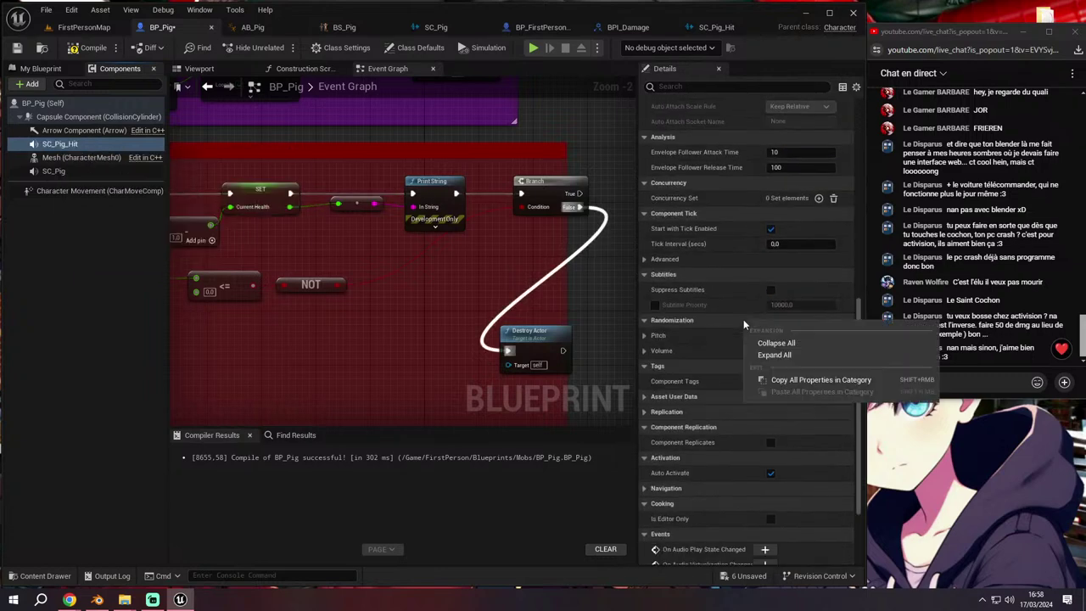
{"action": "left_click", "coordinate": [771, 474]}
{"action": "key", "text": "ctrl+s"}
Frame the Branch area and remove a mistakenly placed SC_Pig reference node
{"action": "right_click_drag", "start_coordinate": [363, 259], "coordinate": [440, 289]}
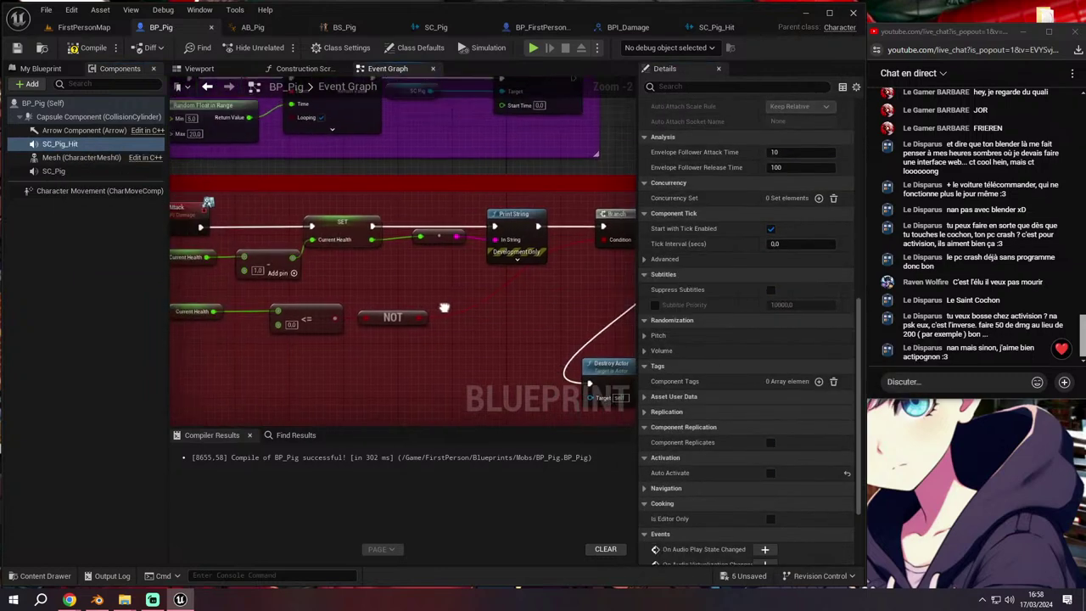
{"action": "mouse_move", "coordinate": [312, 285]}
{"action": "right_mouse_down"}
{"action": "mouse_move", "coordinate": [464, 303]}
{"action": "mouse_move", "coordinate": [269, 292]}
{"action": "mouse_move", "coordinate": [541, 302]}
{"action": "mouse_move", "coordinate": [583, 286]}
{"action": "right_mouse_up"}
{"action": "scroll", "coordinate": [584, 287], "scroll_direction": "down", "scroll_amount": 1}
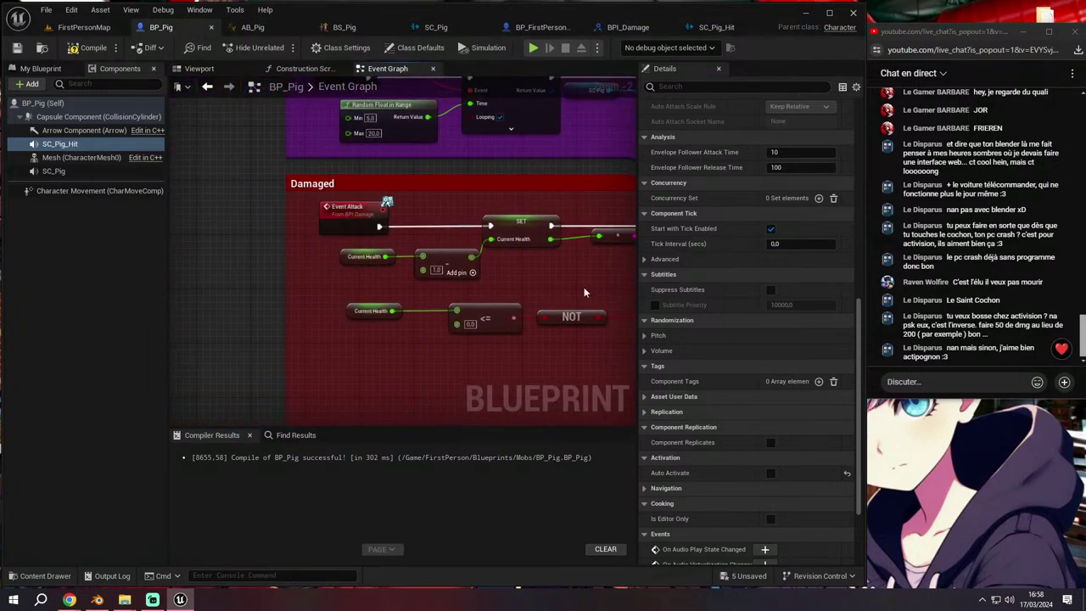
{"action": "left_click", "coordinate": [475, 356]}
{"action": "left_click_drag", "start_coordinate": [218, 220], "coordinate": [382, 222]}
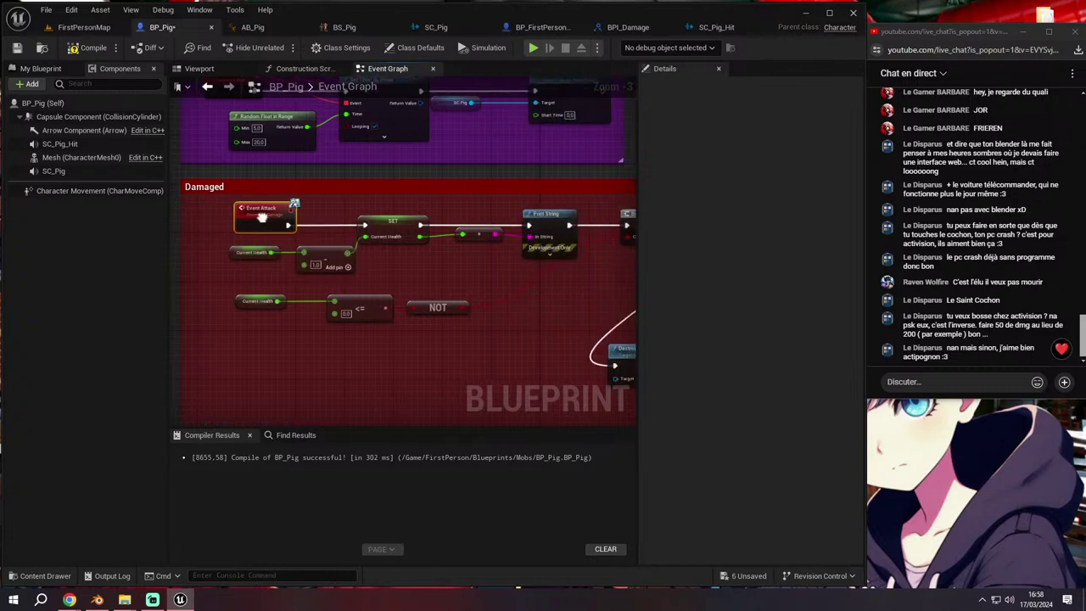
{"action": "scroll", "coordinate": [460, 223], "scroll_direction": "up", "scroll_amount": 1}
{"action": "right_click_drag", "start_coordinate": [517, 223], "coordinate": [430, 229]}
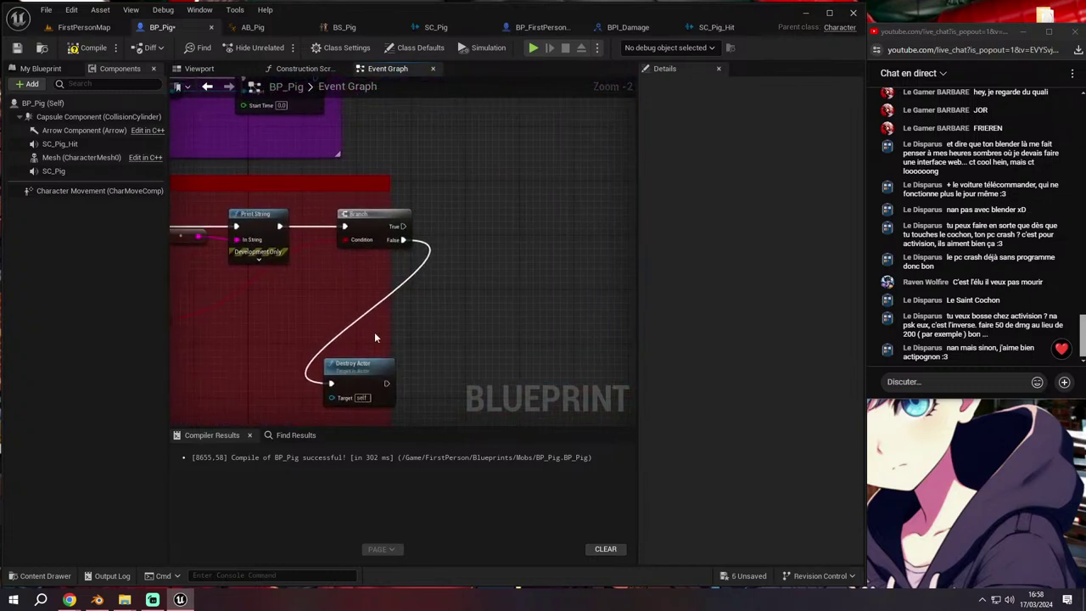
{"action": "mouse_move", "coordinate": [52, 171]}
{"action": "left_mouse_down"}
{"action": "mouse_move", "coordinate": [543, 222]}
{"action": "mouse_move", "coordinate": [504, 233]}
{"action": "mouse_move", "coordinate": [575, 226]}
{"action": "left_mouse_up"}
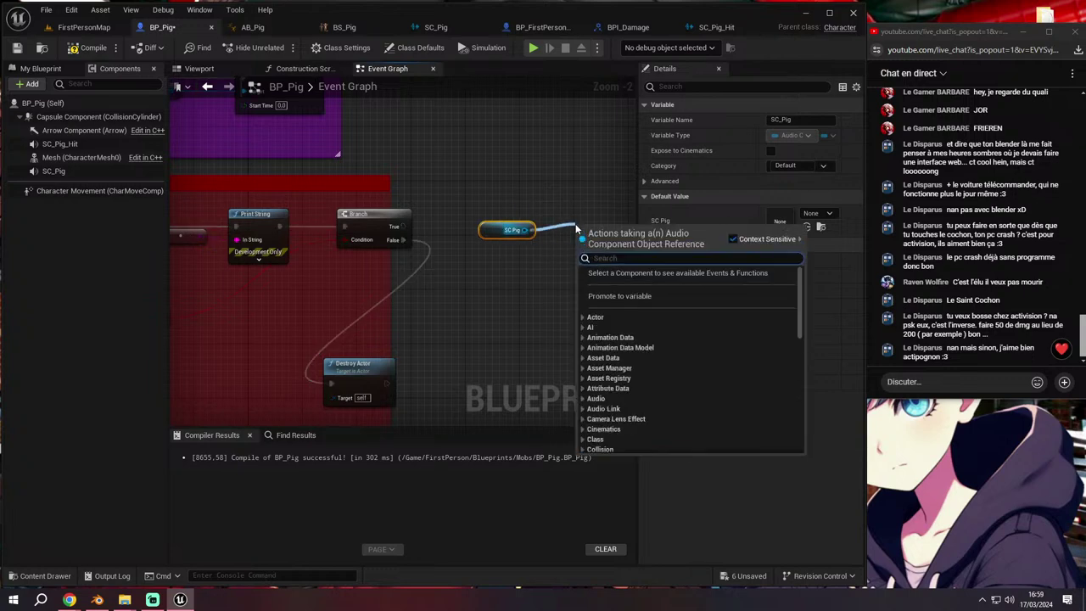
{"action": "left_click", "coordinate": [521, 198]}
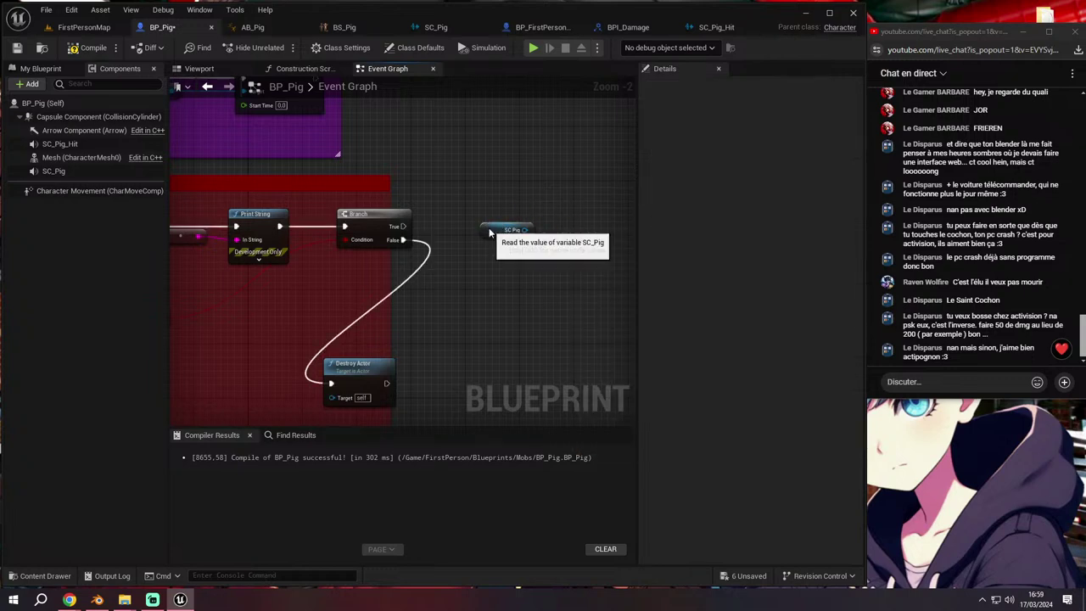
{"action": "left_click", "coordinate": [508, 230]}
{"action": "key", "text": "Delete"}
Add an SC_Pig_Hit Play node run from Branch True, then play FirstPersonMap
{"action": "left_click", "coordinate": [85, 150]}
{"action": "mouse_move", "coordinate": [86, 150]}
{"action": "left_mouse_down"}
{"action": "mouse_move", "coordinate": [501, 238]}
{"action": "mouse_move", "coordinate": [567, 235]}
{"action": "left_mouse_up"}
{"action": "type", "text": "play"}
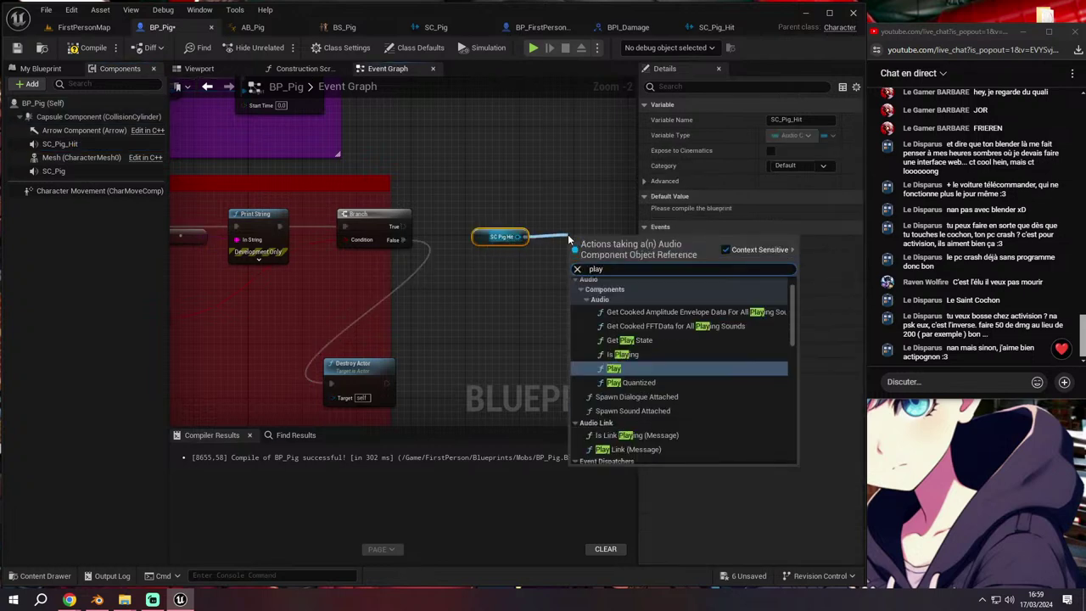
{"action": "left_click", "coordinate": [659, 355]}
{"action": "mouse_move", "coordinate": [594, 237]}
{"action": "left_mouse_down"}
{"action": "mouse_move", "coordinate": [580, 210]}
{"action": "mouse_move", "coordinate": [403, 226]}
{"action": "mouse_move", "coordinate": [564, 254]}
{"action": "mouse_move", "coordinate": [553, 227]}
{"action": "left_mouse_up"}
{"action": "right_click_drag", "start_coordinate": [551, 320], "coordinate": [551, 254]}
{"action": "right_click_drag", "start_coordinate": [494, 312], "coordinate": [518, 332]}
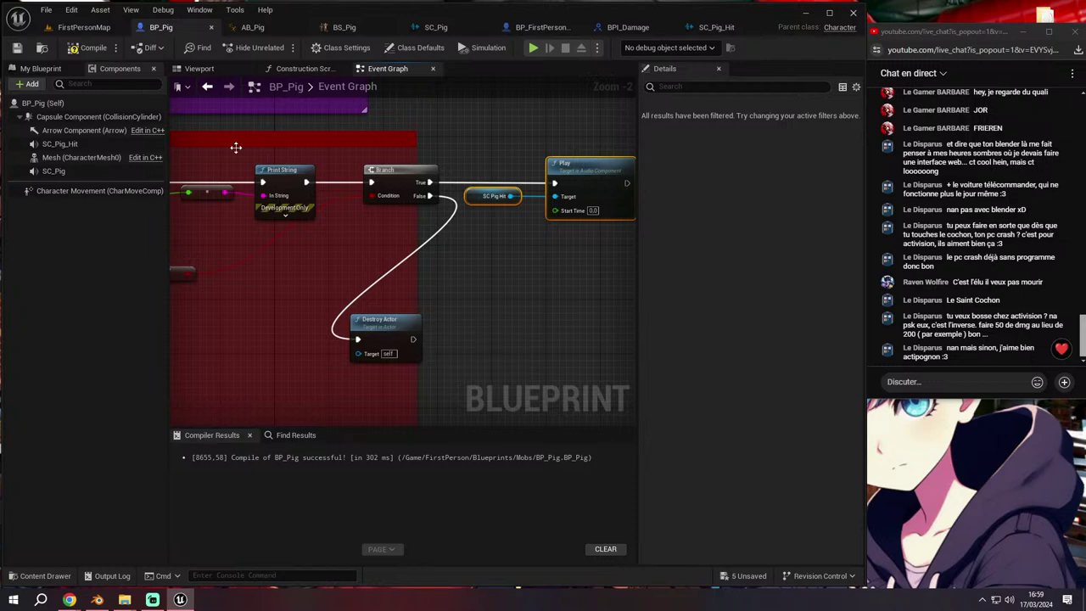
{"action": "left_click", "coordinate": [100, 28]}
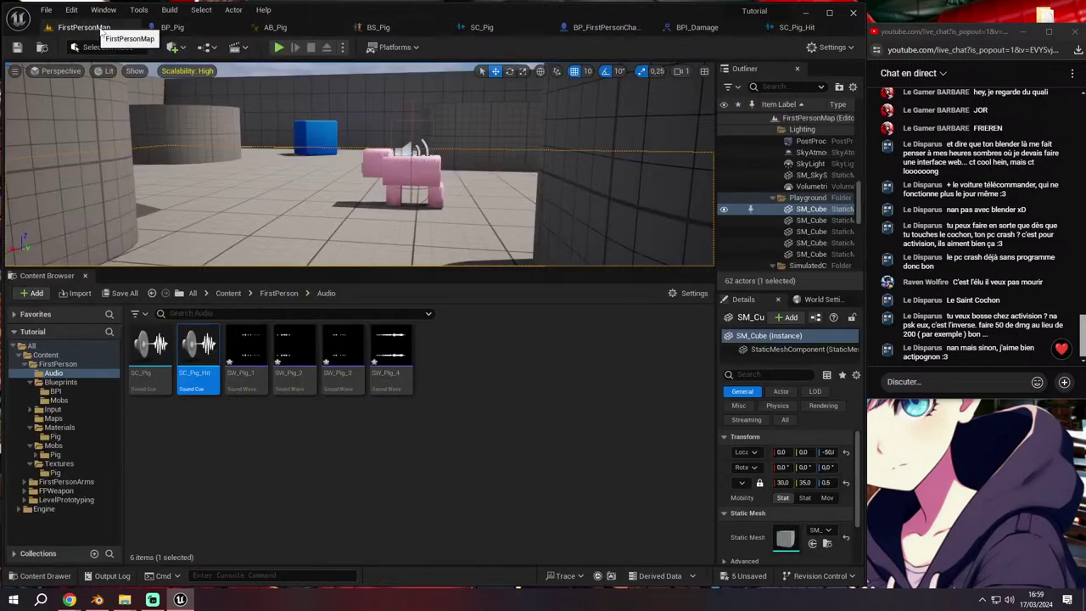
{"action": "left_click", "coordinate": [278, 48]}
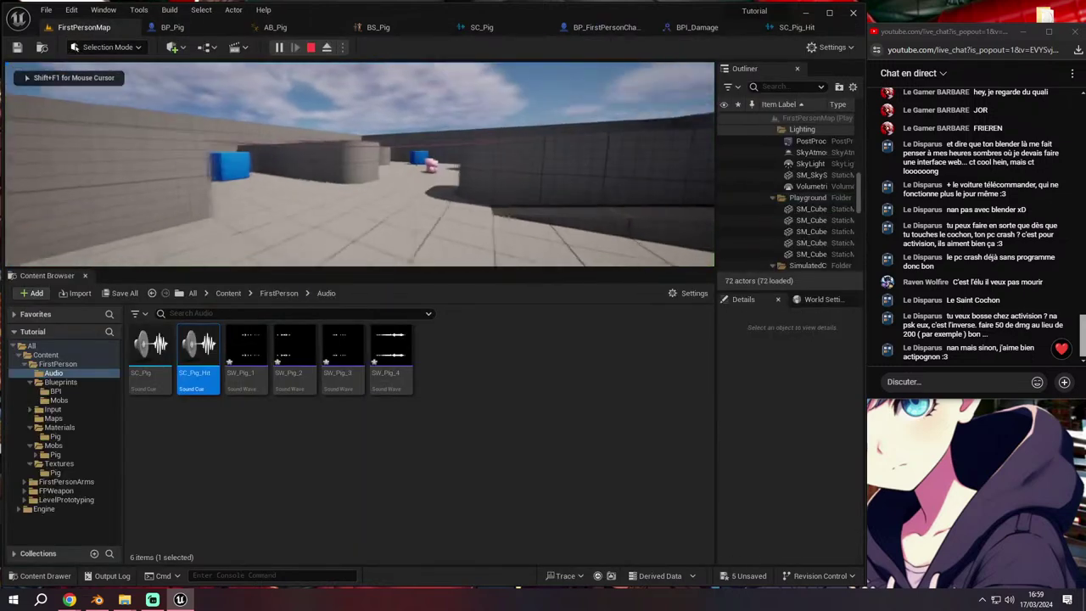
Walk up to the pig and hit it to test the sound, then stop playing
{"action": "key", "text": "w"}
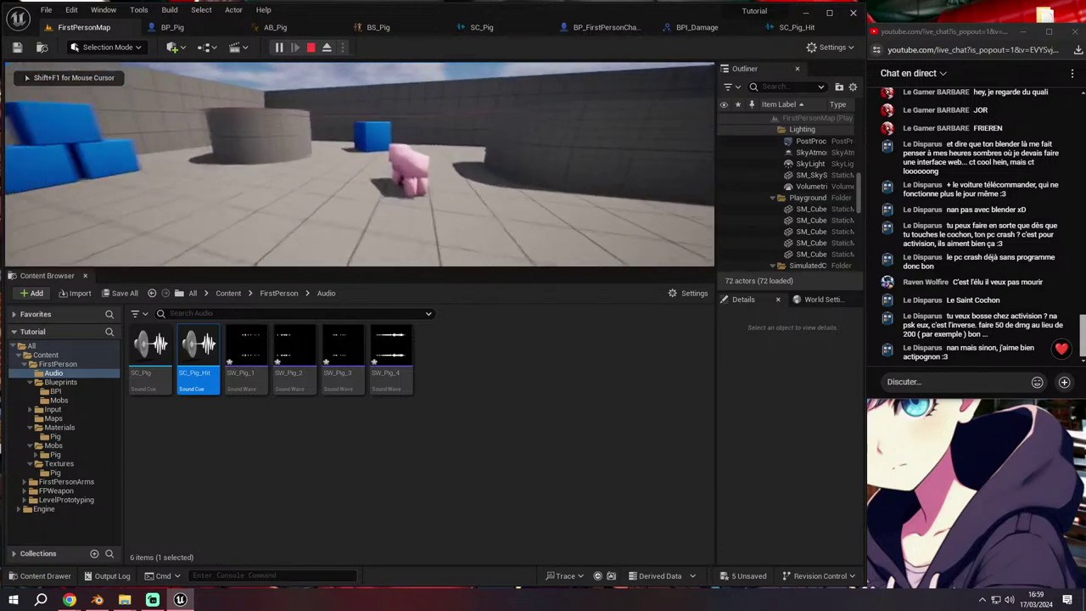
{"action": "key", "text": "w"}
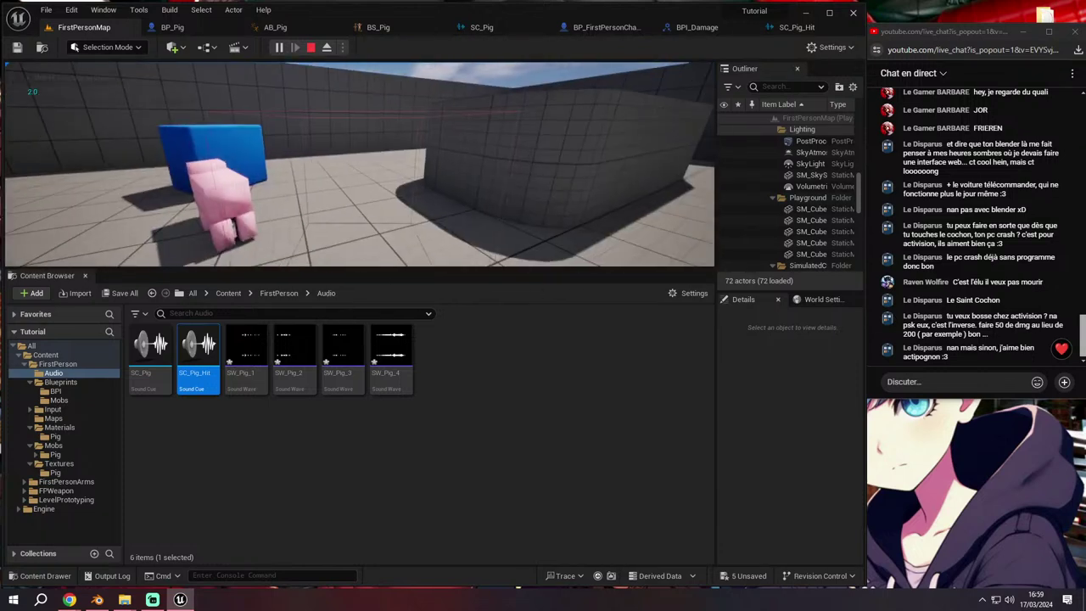
{"action": "key", "text": "w"}
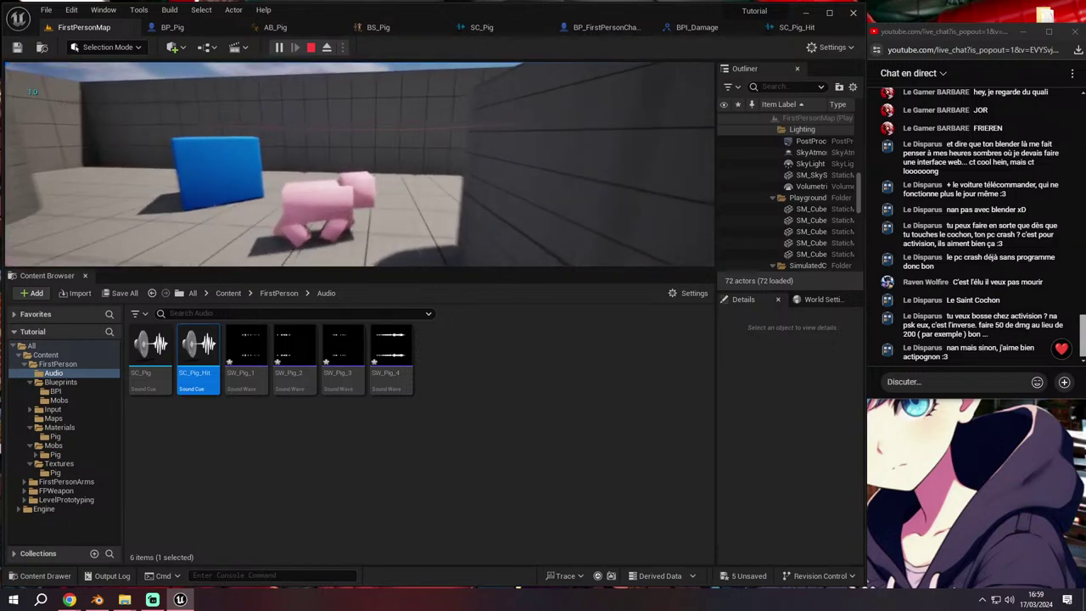
{"action": "key", "text": "Escape"}
Duplicate the SC_Pig_Hit Play nodes and chain the copy after Destroy Actor
{"action": "left_click", "coordinate": [172, 27]}
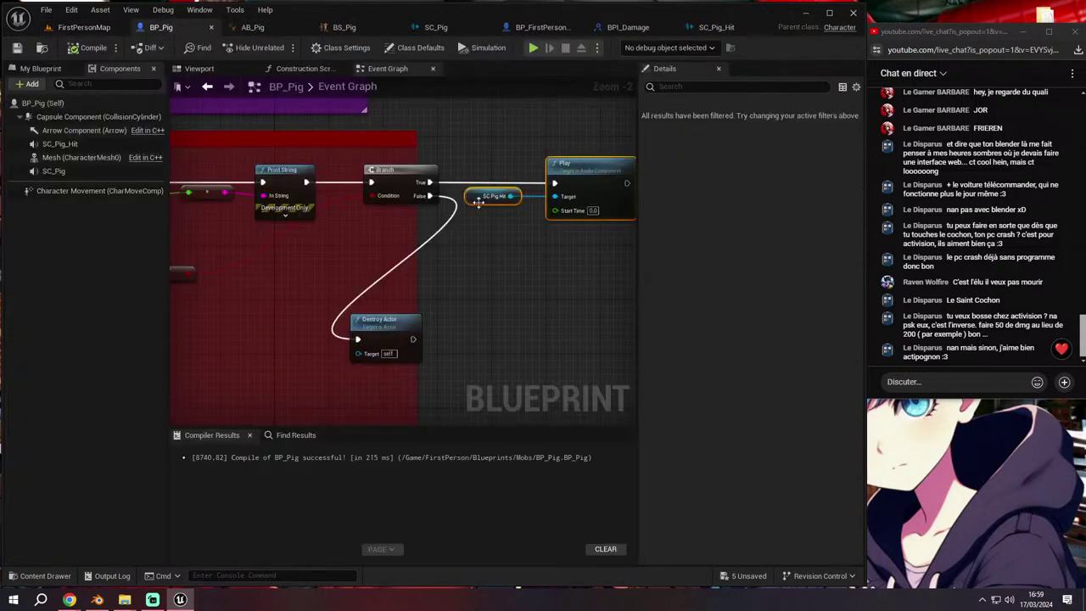
{"action": "key", "text": "ctrl+c"}
{"action": "right_click_drag", "start_coordinate": [554, 293], "coordinate": [516, 232]}
{"action": "key", "text": "ctrl+v"}
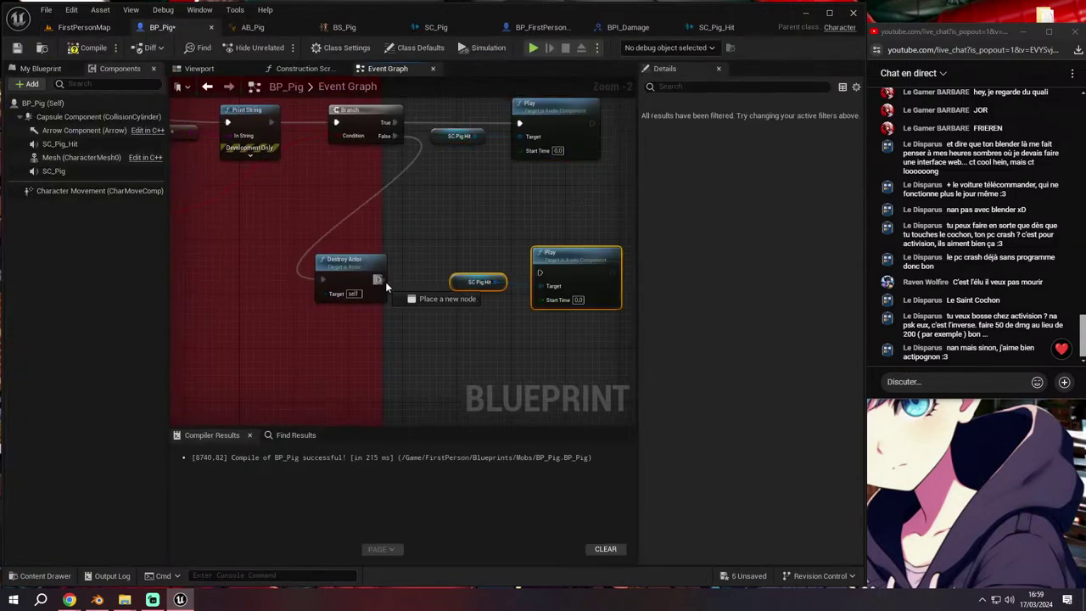
{"action": "left_click_drag", "start_coordinate": [543, 275], "coordinate": [543, 276]}
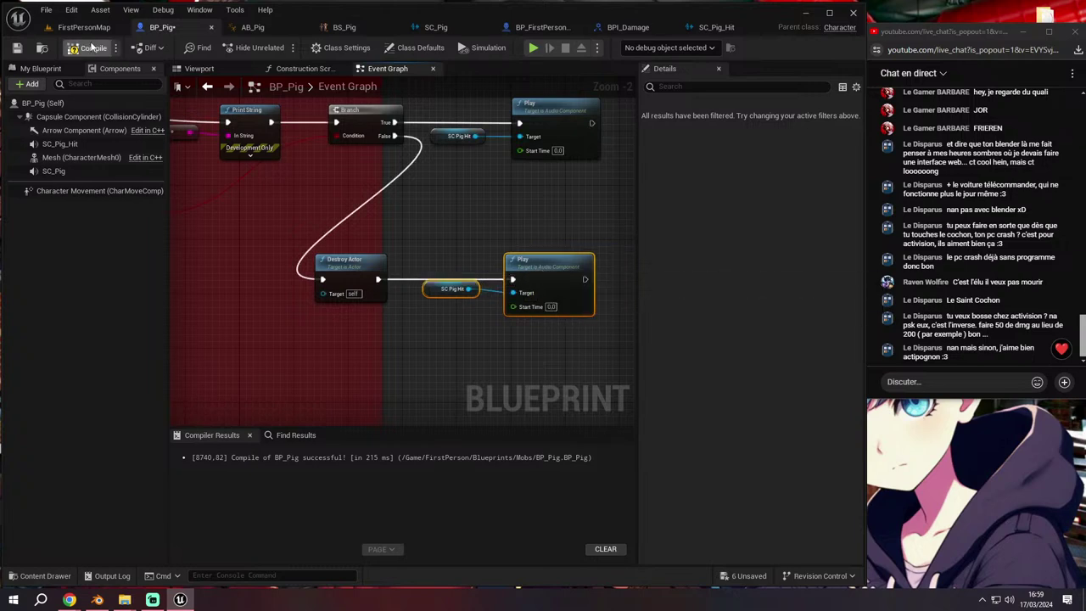
Delete the Destroy Actor node from BP_Pig's graph
{"action": "right_click_drag", "start_coordinate": [350, 240], "coordinate": [384, 290]}
{"action": "left_click", "coordinate": [408, 319]}
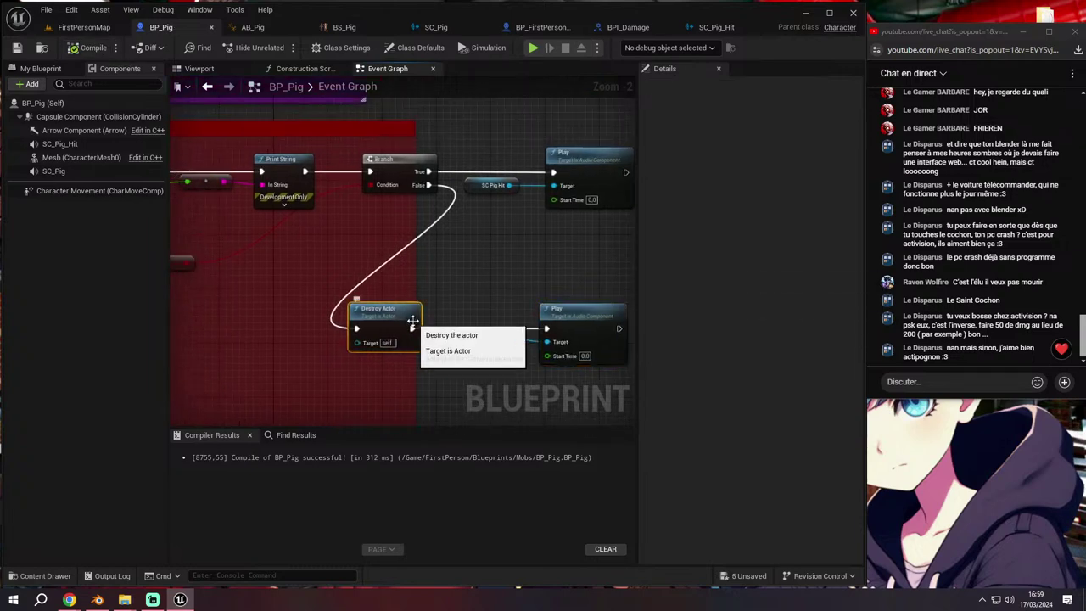
{"action": "right_click_drag", "start_coordinate": [445, 334], "coordinate": [413, 245]}
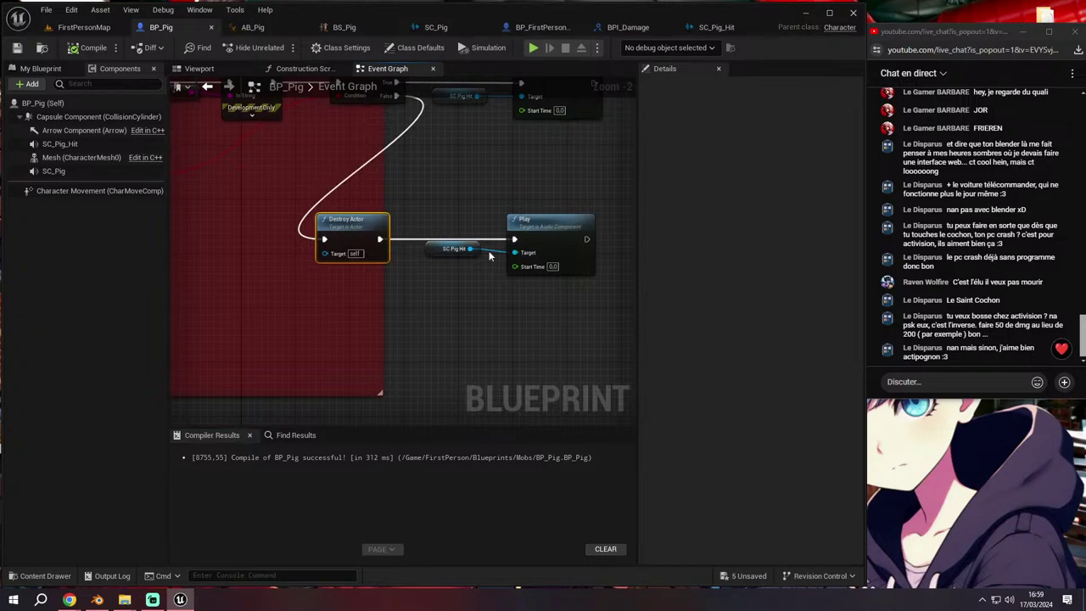
{"action": "right_click_drag", "start_coordinate": [489, 256], "coordinate": [501, 283]}
{"action": "scroll", "coordinate": [420, 123], "scroll_direction": "up", "scroll_amount": 1}
{"action": "key", "text": "Delete"}
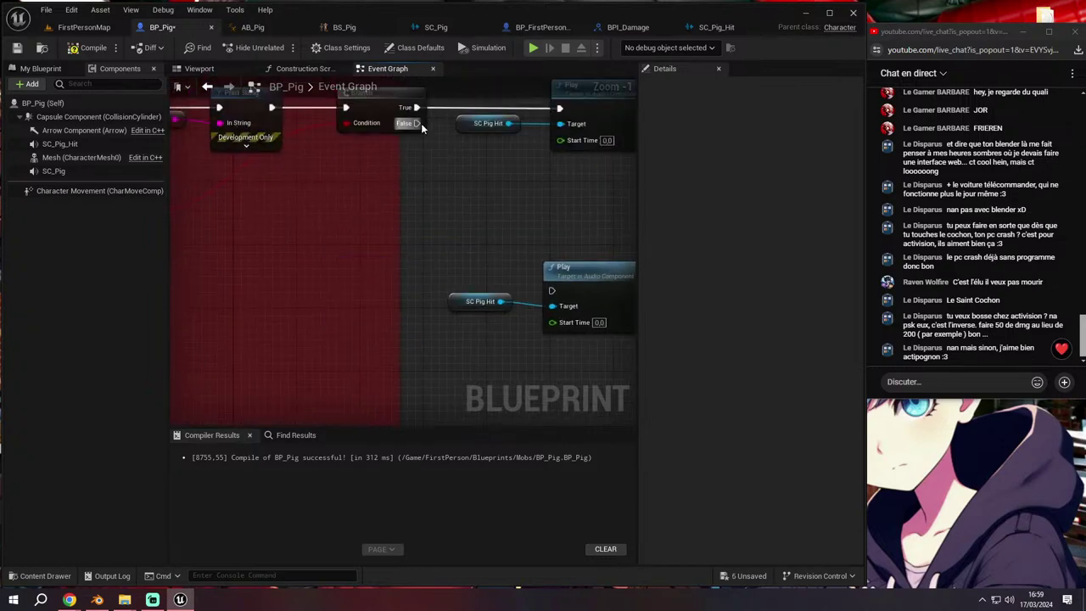
Add a Set Visibility node targeting the Mesh, run from the Branch False output
{"action": "left_click_drag", "start_coordinate": [392, 201], "coordinate": [392, 201]}
{"action": "mouse_move", "coordinate": [56, 156]}
{"action": "left_mouse_down"}
{"action": "mouse_move", "coordinate": [324, 302]}
{"action": "mouse_move", "coordinate": [385, 305]}
{"action": "left_mouse_up"}
{"action": "type", "text": "set visi"}
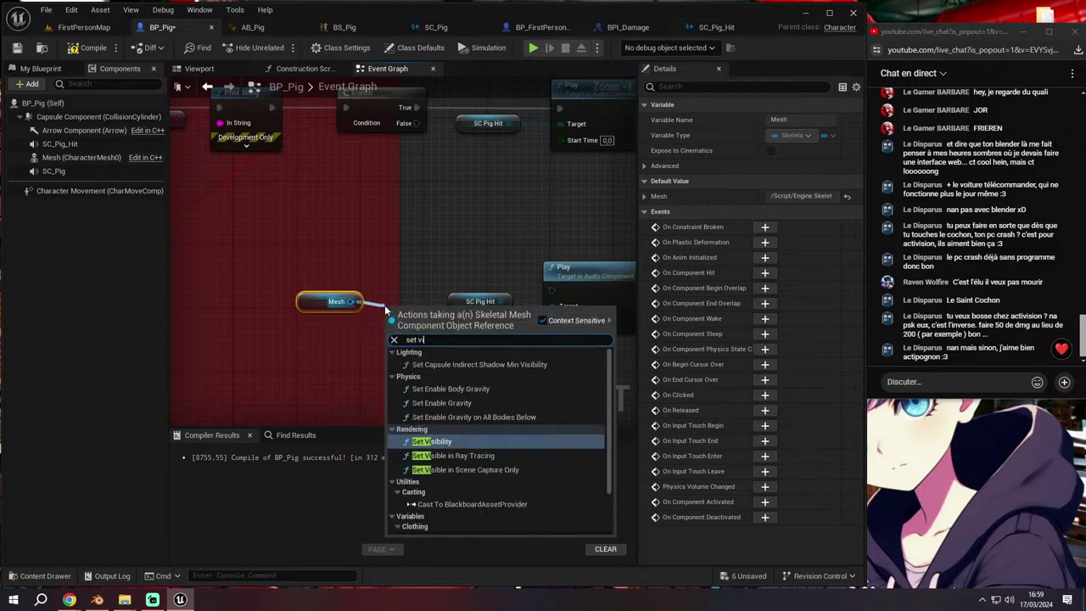
{"action": "key", "text": "Return"}
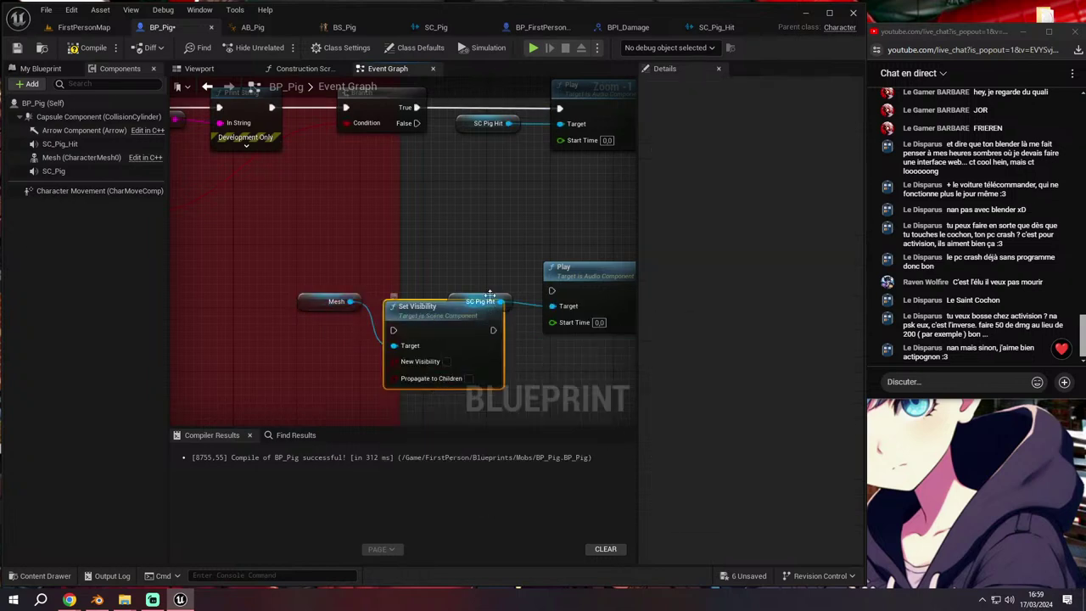
{"action": "scroll", "coordinate": [422, 252], "scroll_direction": "down", "scroll_amount": 2}
{"action": "mouse_move", "coordinate": [422, 258]}
{"action": "left_mouse_down"}
{"action": "mouse_move", "coordinate": [500, 288]}
{"action": "mouse_move", "coordinate": [597, 275]}
{"action": "left_mouse_up"}
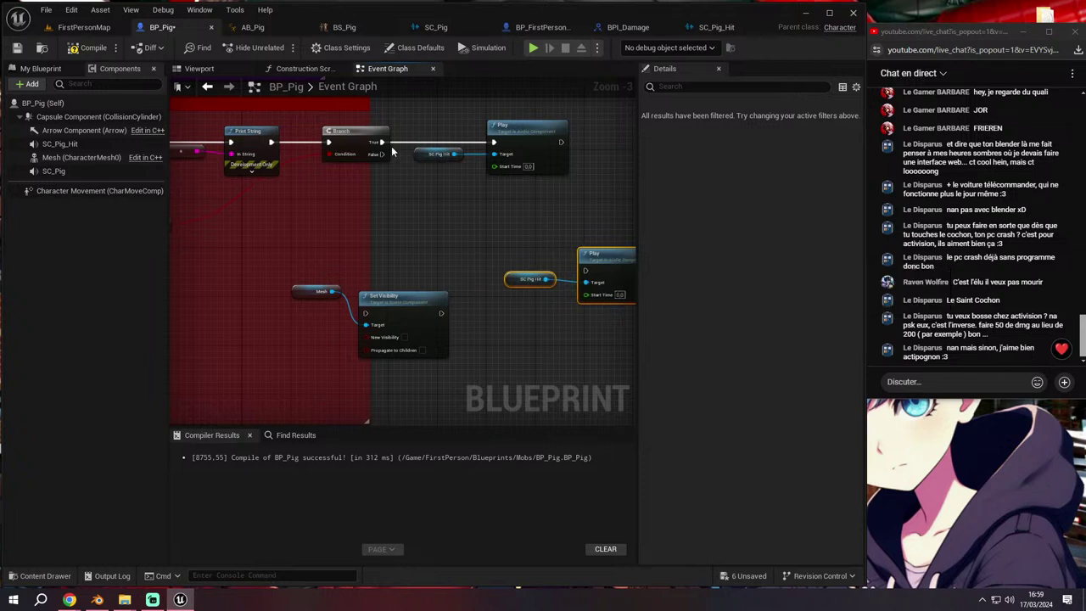
{"action": "left_click_drag", "start_coordinate": [396, 250], "coordinate": [360, 315]}
{"action": "left_click_drag", "start_coordinate": [292, 273], "coordinate": [449, 361]}
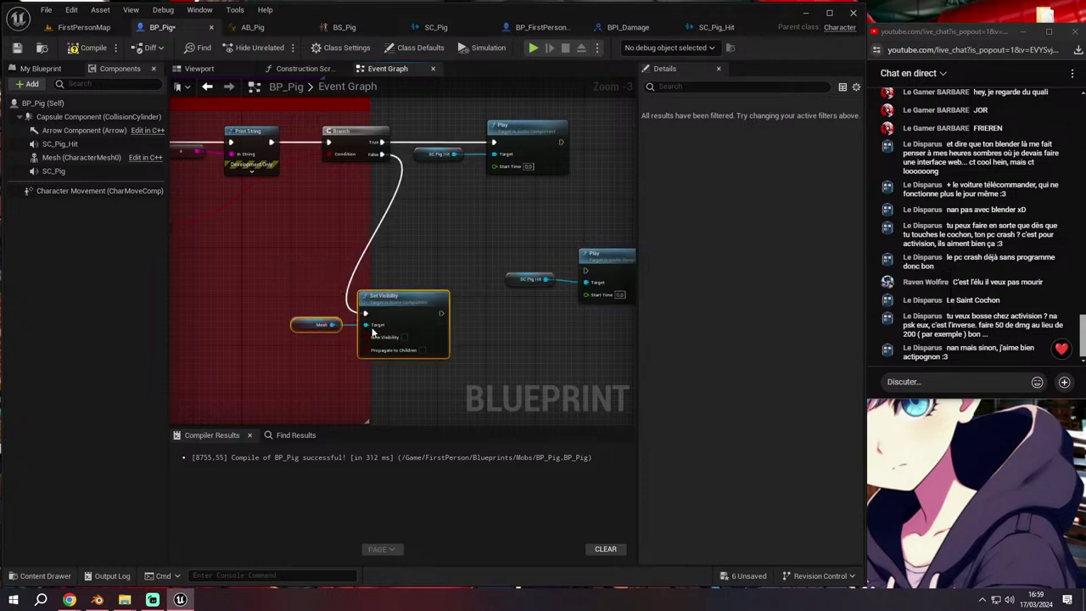
{"action": "left_click_drag", "start_coordinate": [390, 335], "coordinate": [347, 292]}
{"action": "scroll", "coordinate": [347, 292], "scroll_direction": "up", "scroll_amount": 1}
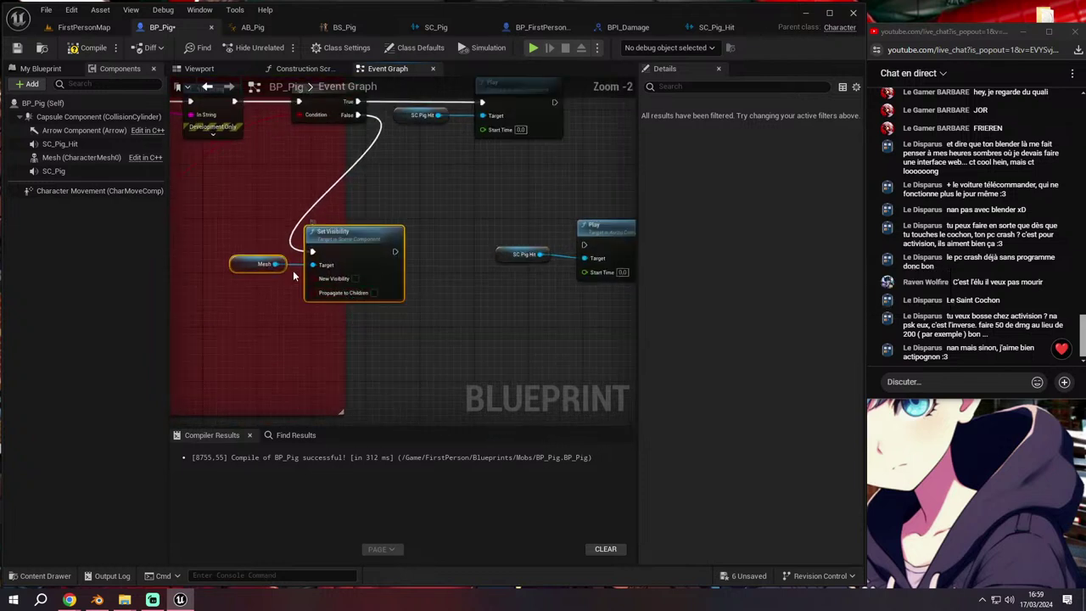
Search the Mesh's actions for 'collision' to find Set Collision Enabled
{"action": "left_click_drag", "start_coordinate": [281, 270], "coordinate": [364, 360]}
{"action": "type", "text": "d"}
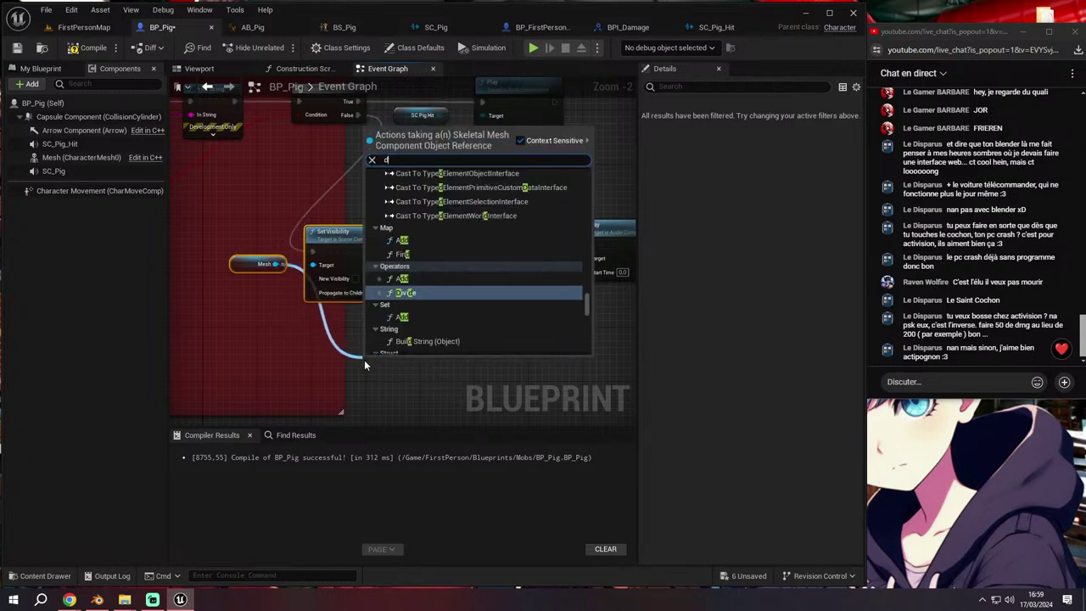
{"action": "type", "text": "isable co"}
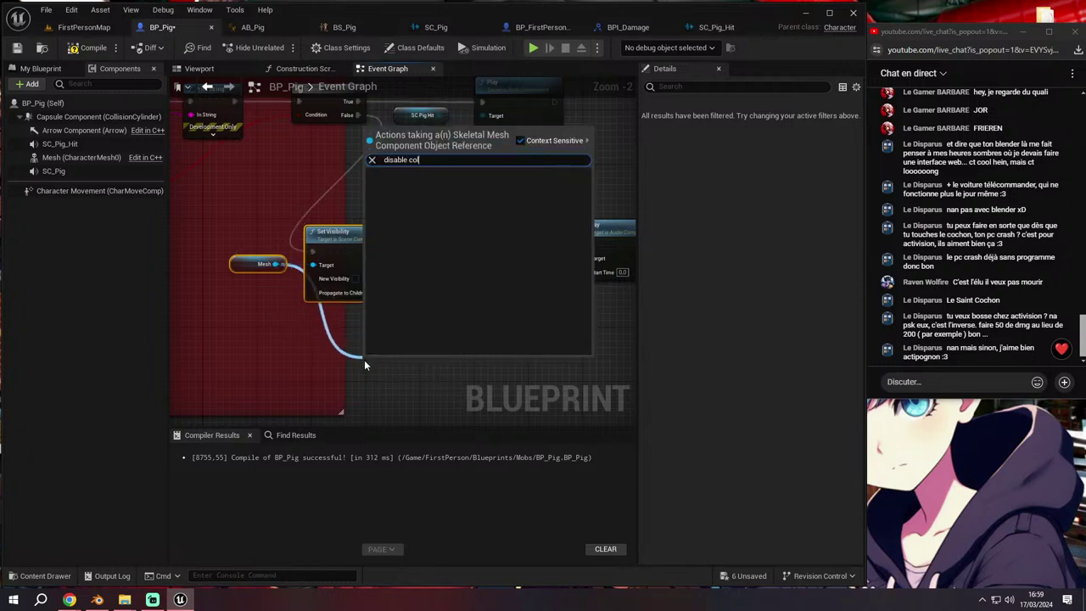
{"action": "key", "text": "ctrl+a"}
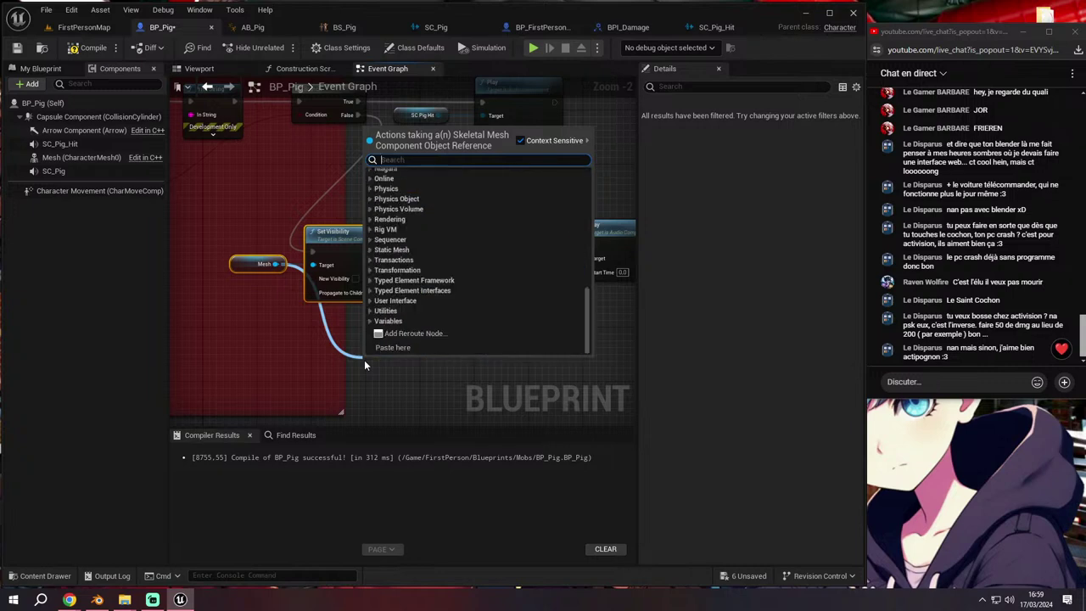
{"action": "type", "text": "collision"}
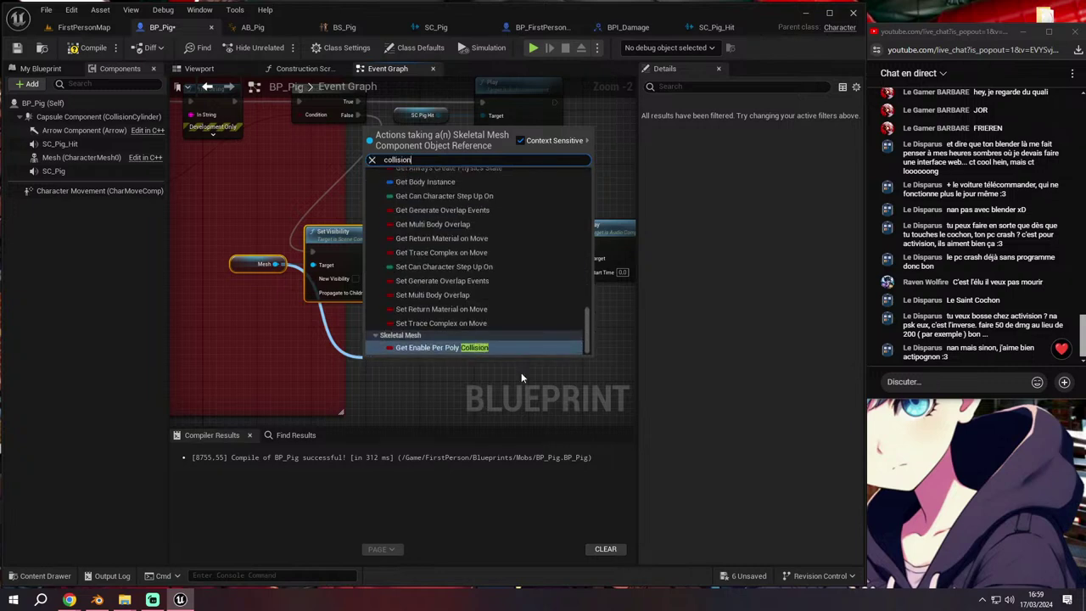
{"action": "scroll", "coordinate": [517, 314], "scroll_direction": "up", "scroll_amount": 2}
{"action": "scroll", "coordinate": [517, 314], "scroll_direction": "up", "scroll_amount": 2}
{"action": "scroll", "coordinate": [517, 313], "scroll_direction": "up", "scroll_amount": 1}
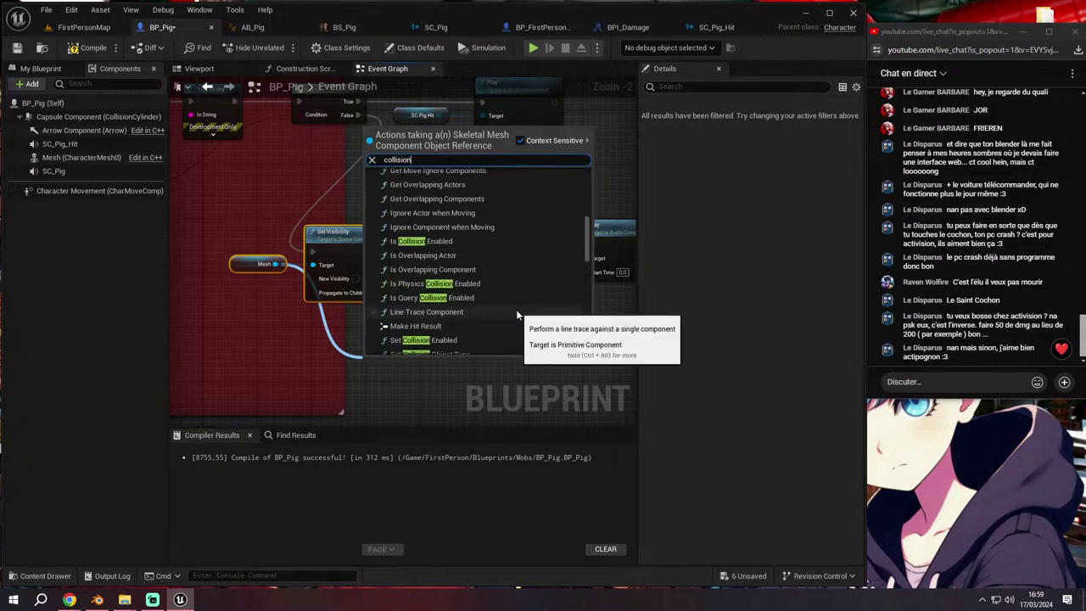
Add a Set Collision Enabled node below Set Visibility and wire Set Visibility into it
{"action": "left_click", "coordinate": [470, 284]}
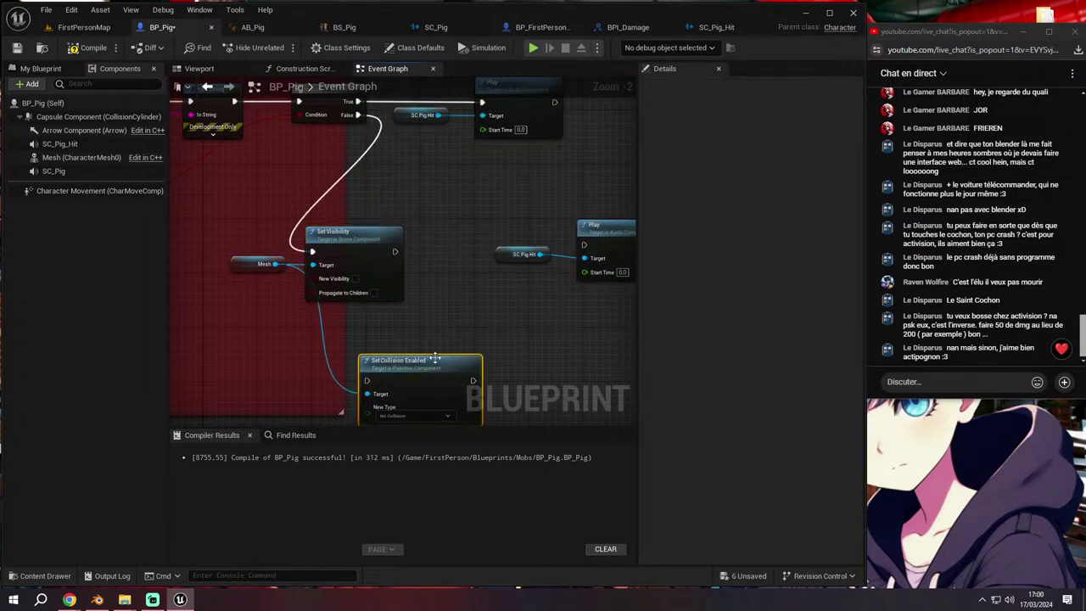
{"action": "left_click_drag", "start_coordinate": [436, 357], "coordinate": [499, 314]}
{"action": "left_click", "coordinate": [477, 362]}
{"action": "left_click", "coordinate": [463, 371]}
{"action": "mouse_move", "coordinate": [428, 326]}
{"action": "left_mouse_down"}
{"action": "mouse_move", "coordinate": [426, 272]}
{"action": "mouse_move", "coordinate": [397, 253]}
{"action": "left_mouse_up"}
Rearrange the hit chain, moving Play right and lining Set Collision Enabled beside Set Visibility
{"action": "scroll", "coordinate": [485, 284], "scroll_direction": "down", "scroll_amount": 1}
{"action": "scroll", "coordinate": [385, 202], "scroll_direction": "down", "scroll_amount": 1}
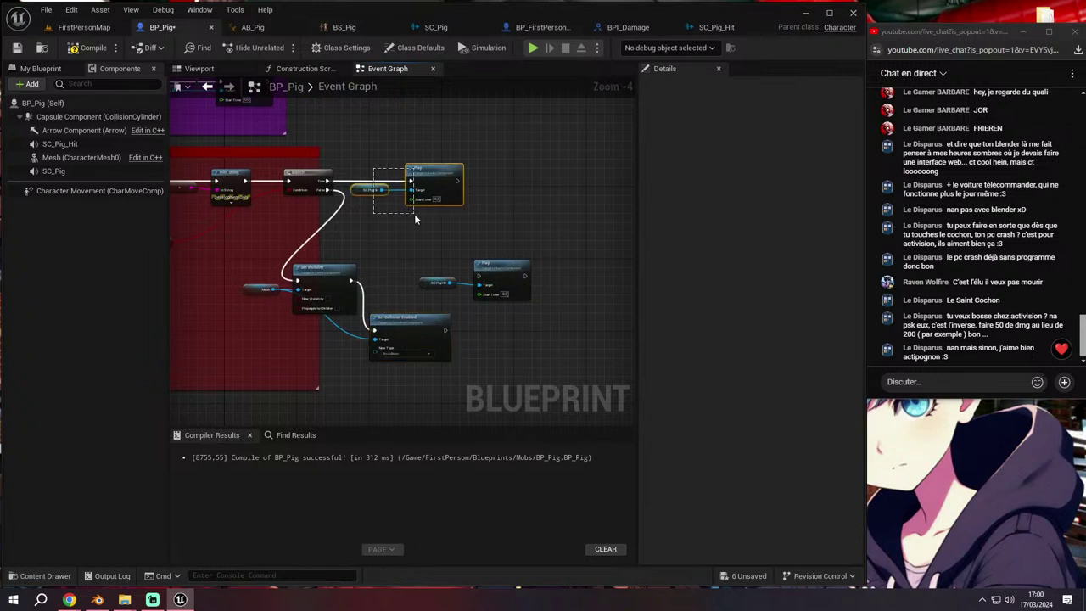
{"action": "left_click_drag", "start_coordinate": [434, 178], "coordinate": [597, 178]}
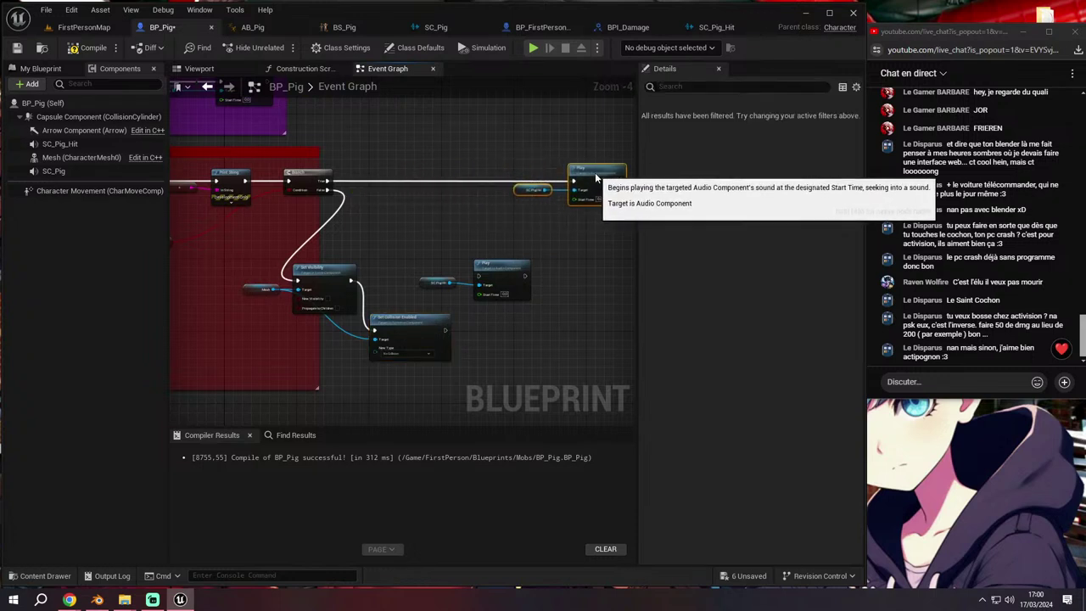
{"action": "mouse_move", "coordinate": [432, 319]}
{"action": "left_mouse_down"}
{"action": "mouse_move", "coordinate": [409, 281]}
{"action": "mouse_move", "coordinate": [467, 317]}
{"action": "left_mouse_up"}
{"action": "mouse_move", "coordinate": [458, 255]}
{"action": "left_mouse_down"}
{"action": "mouse_move", "coordinate": [487, 284]}
{"action": "mouse_move", "coordinate": [560, 292]}
{"action": "left_mouse_up"}
{"action": "mouse_move", "coordinate": [340, 276]}
{"action": "left_mouse_down"}
{"action": "mouse_move", "coordinate": [404, 248]}
{"action": "mouse_move", "coordinate": [405, 229]}
{"action": "left_mouse_up"}
{"action": "left_click_drag", "start_coordinate": [422, 316], "coordinate": [487, 228]}
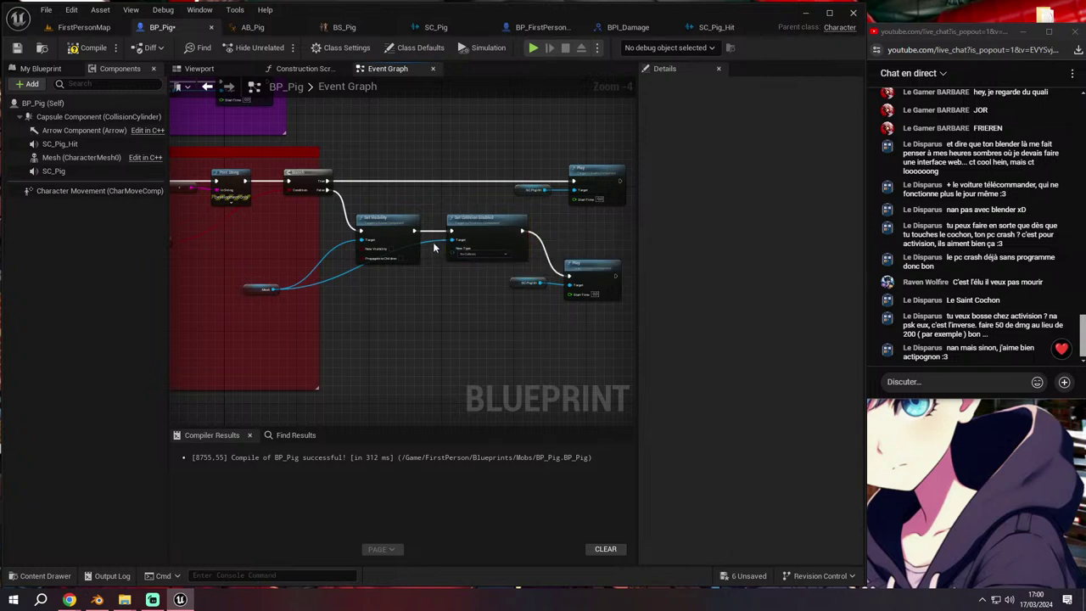
Add a 2.0-second Delay node after the second Play node
{"action": "right_click_drag", "start_coordinate": [433, 297], "coordinate": [263, 291]}
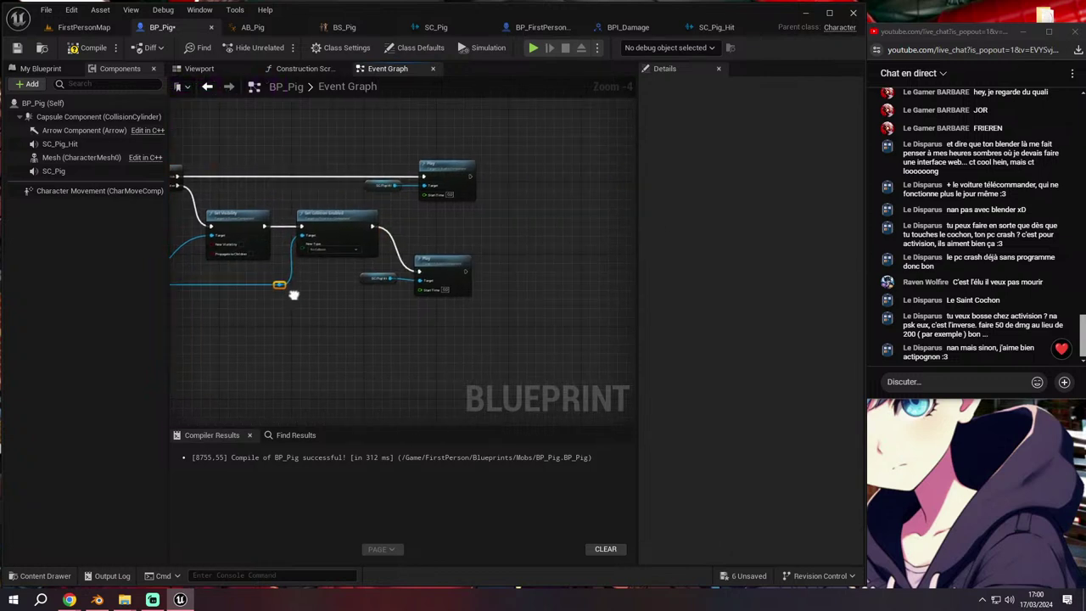
{"action": "left_click", "coordinate": [431, 266]}
{"action": "scroll", "coordinate": [459, 230], "scroll_direction": "up", "scroll_amount": 1}
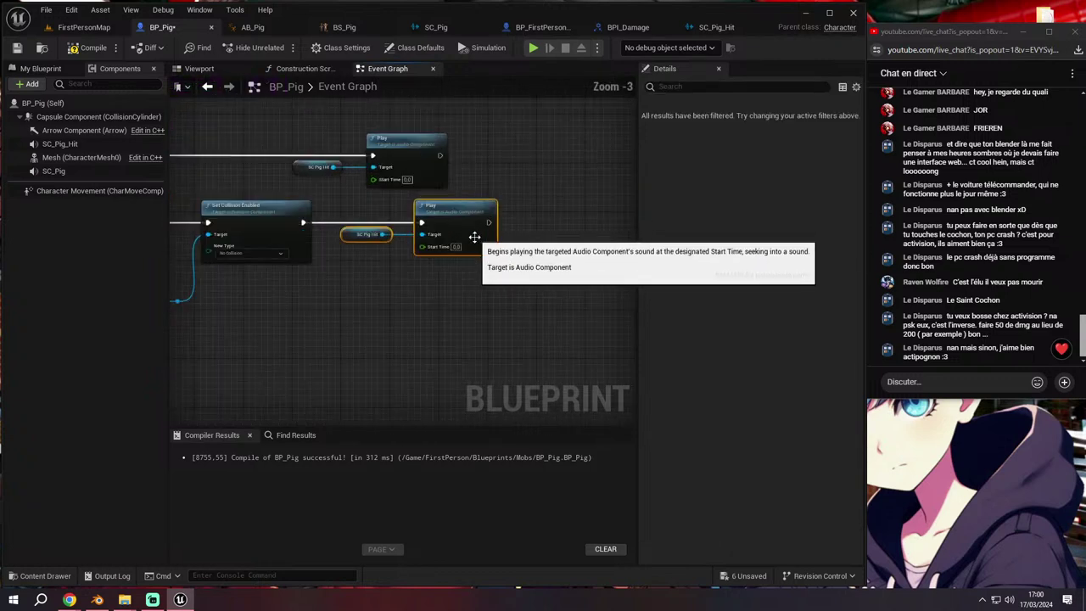
{"action": "left_click_drag", "start_coordinate": [488, 222], "coordinate": [537, 225]}
{"action": "type", "text": "delay"}
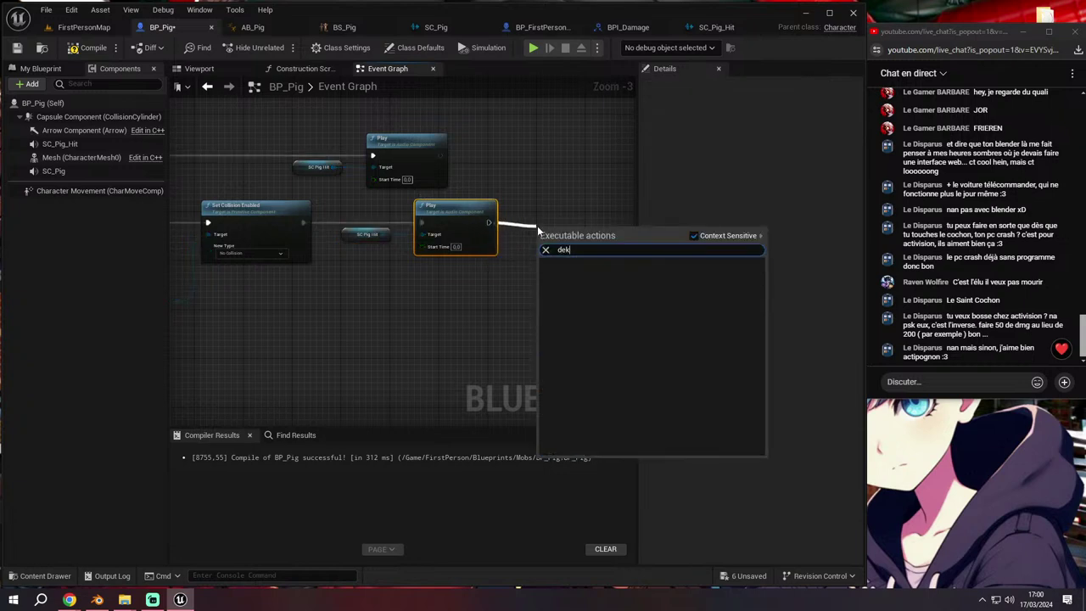
{"action": "left_click", "coordinate": [603, 372]}
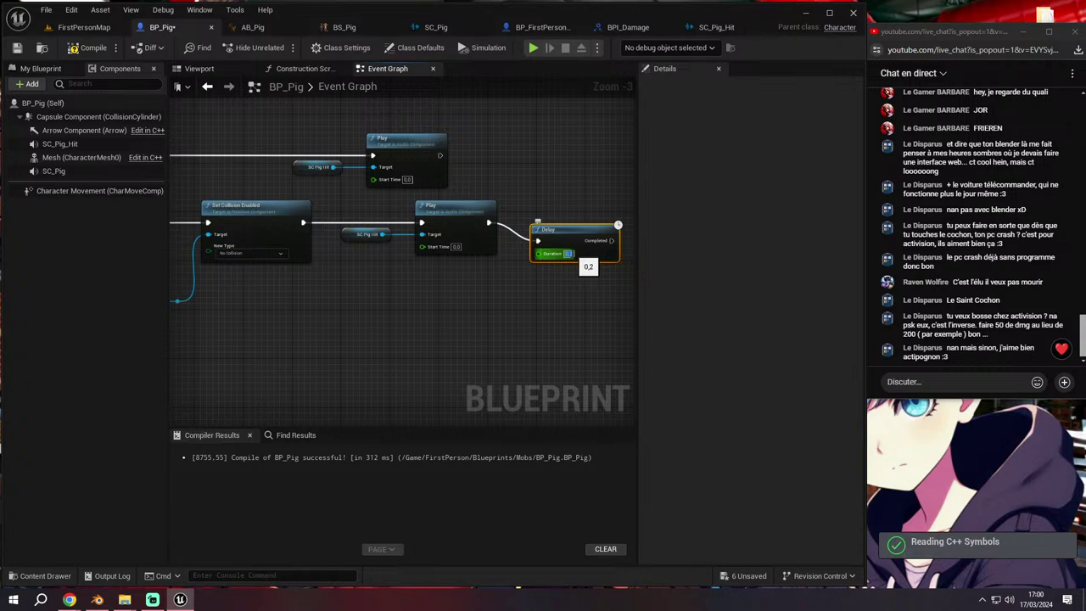
{"action": "right_click_drag", "start_coordinate": [526, 300], "coordinate": [509, 318]}
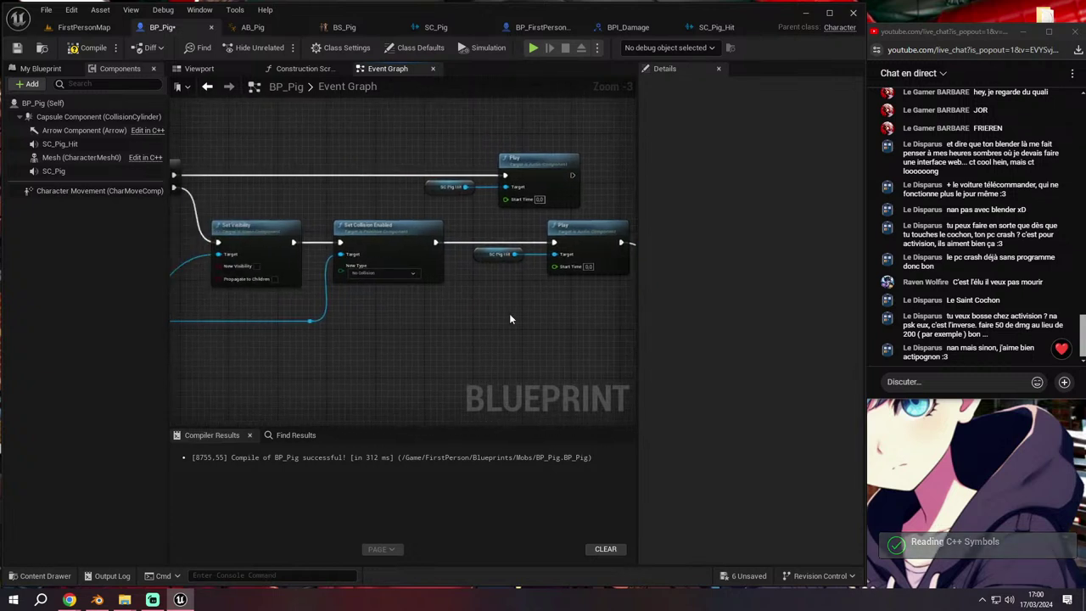
{"action": "mouse_move", "coordinate": [550, 322]}
{"action": "right_mouse_down"}
{"action": "mouse_move", "coordinate": [513, 334]}
{"action": "mouse_move", "coordinate": [453, 326]}
{"action": "right_mouse_up"}
{"action": "left_click", "coordinate": [502, 270]}
{"action": "mouse_move", "coordinate": [503, 270]}
{"action": "right_mouse_down"}
{"action": "mouse_move", "coordinate": [458, 297]}
{"action": "mouse_move", "coordinate": [560, 302]}
{"action": "right_mouse_up"}
{"action": "scroll", "coordinate": [594, 304], "scroll_direction": "up", "scroll_amount": 2}
{"action": "right_click_drag", "start_coordinate": [447, 310], "coordinate": [415, 281]}
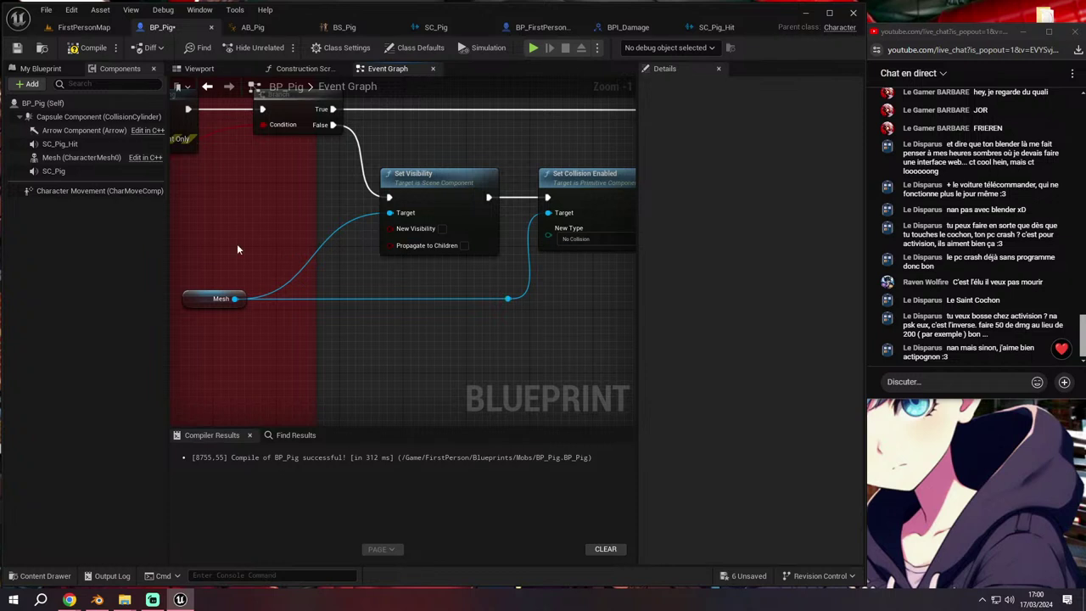
Add Destroy Actor from the Delay's Completed output, then return to the FirstPersonMap level
{"action": "right_click_drag", "start_coordinate": [404, 274], "coordinate": [332, 284]}
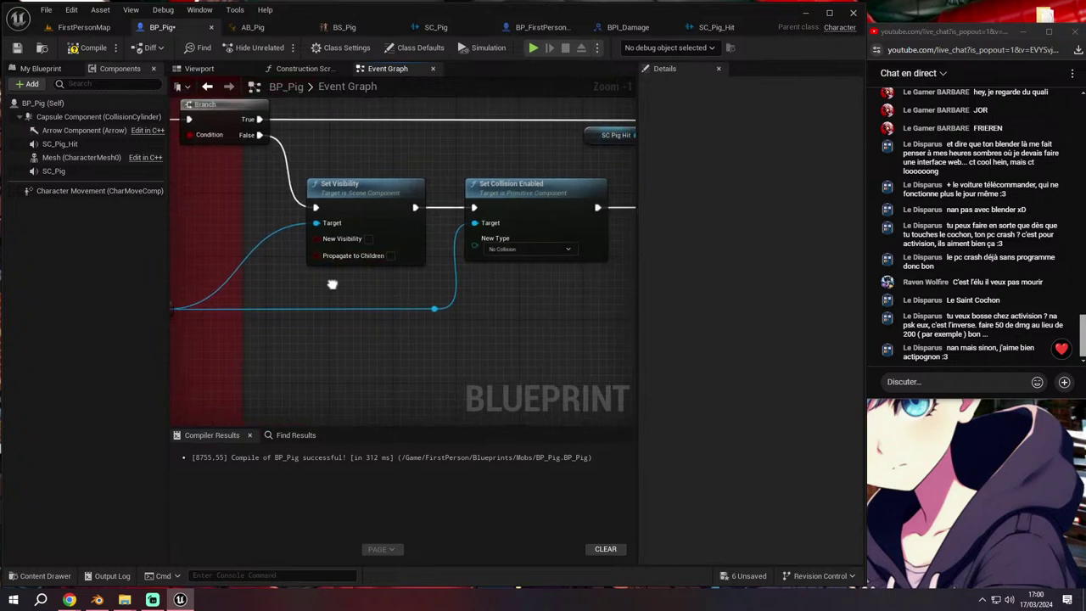
{"action": "mouse_move", "coordinate": [466, 244]}
{"action": "right_mouse_down"}
{"action": "mouse_move", "coordinate": [381, 262]}
{"action": "mouse_move", "coordinate": [282, 226]}
{"action": "right_mouse_up"}
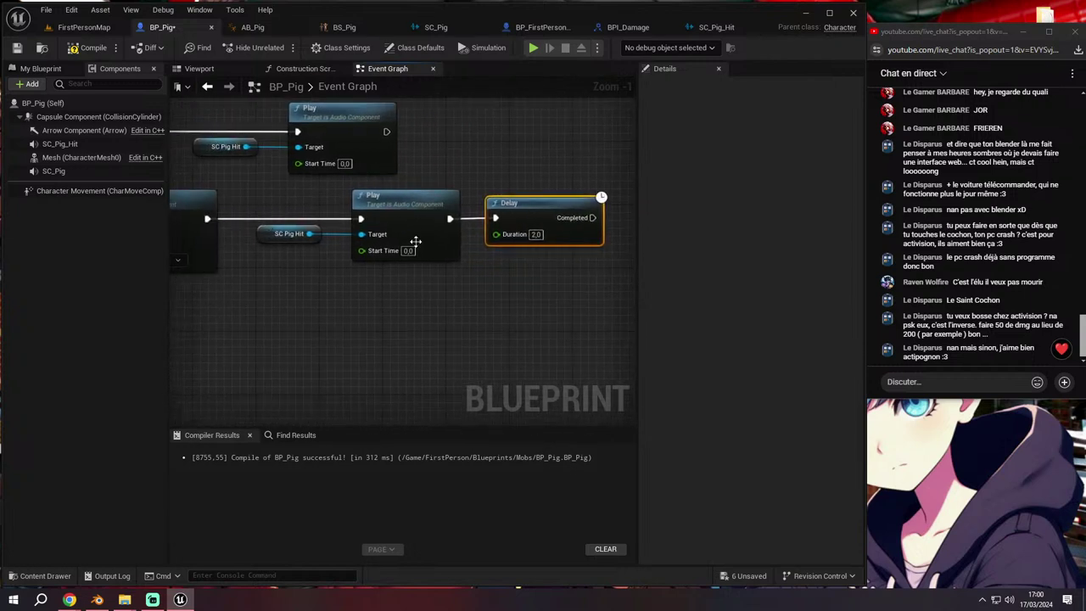
{"action": "right_click_drag", "start_coordinate": [416, 242], "coordinate": [190, 232]}
{"action": "left_click_drag", "start_coordinate": [331, 232], "coordinate": [418, 234]}
{"action": "type", "text": "dest"}
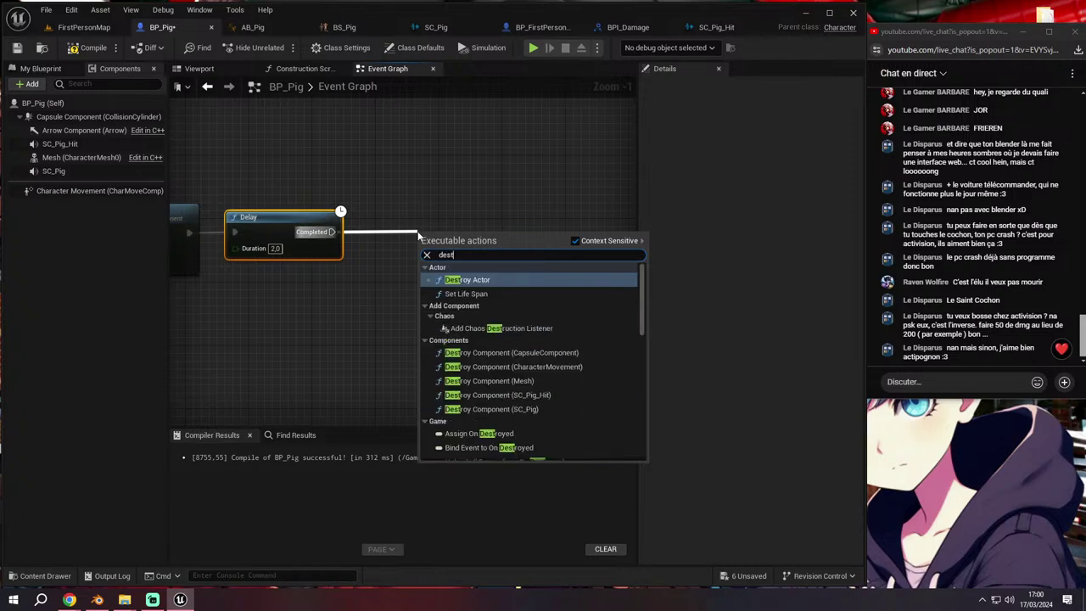
{"action": "type", "text": "roy"}
{"action": "left_click", "coordinate": [466, 279]}
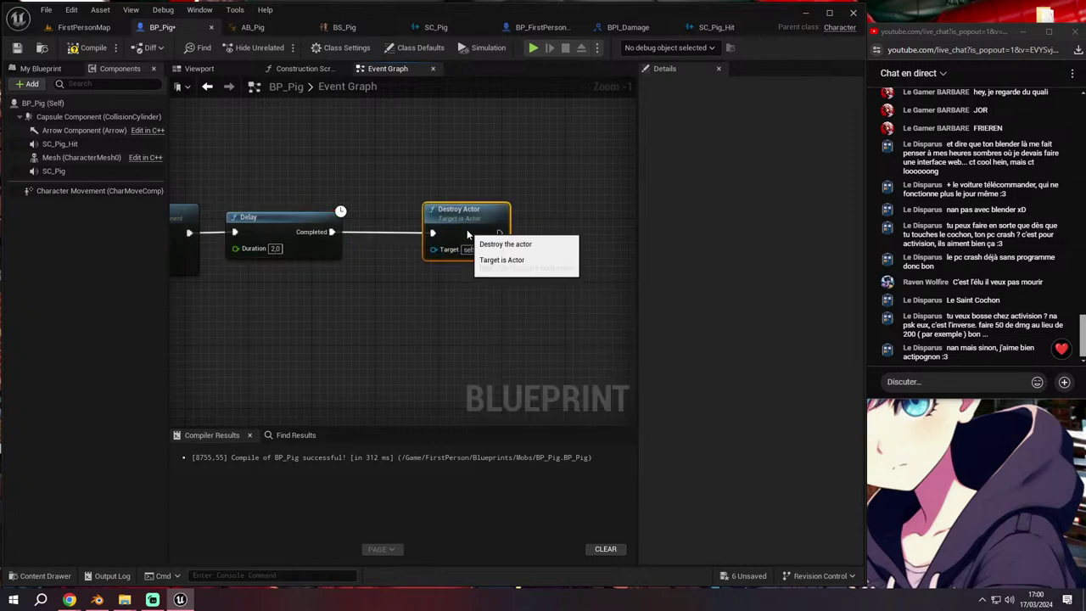
{"action": "left_click", "coordinate": [91, 28]}
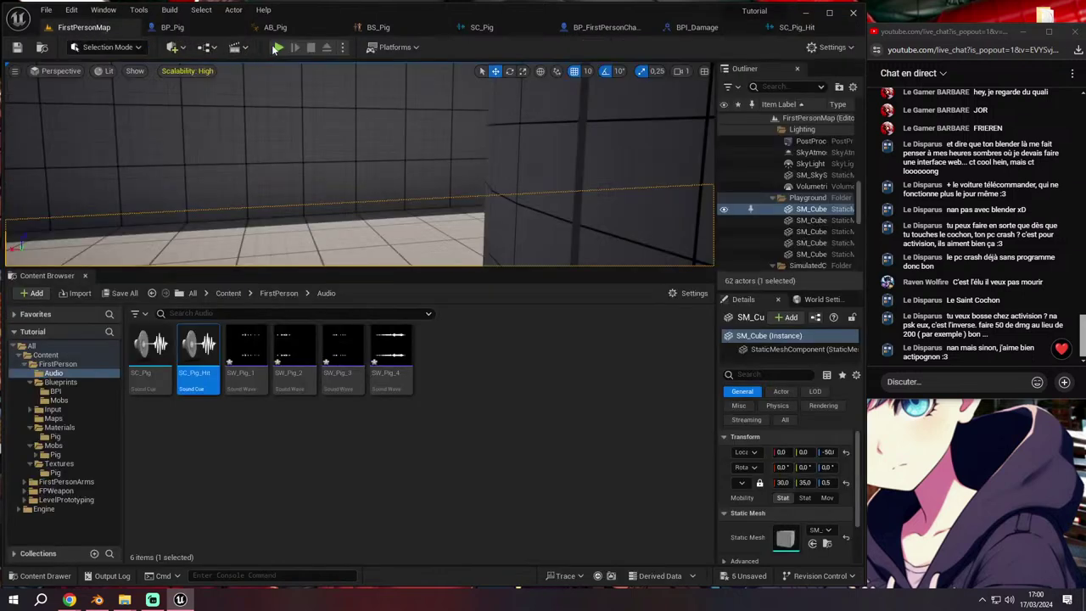
Play-test FirstPersonMap, walking down the corridor to the pig, then stop with Esc
{"action": "left_click", "coordinate": [272, 45]}
{"action": "key", "text": "w"}
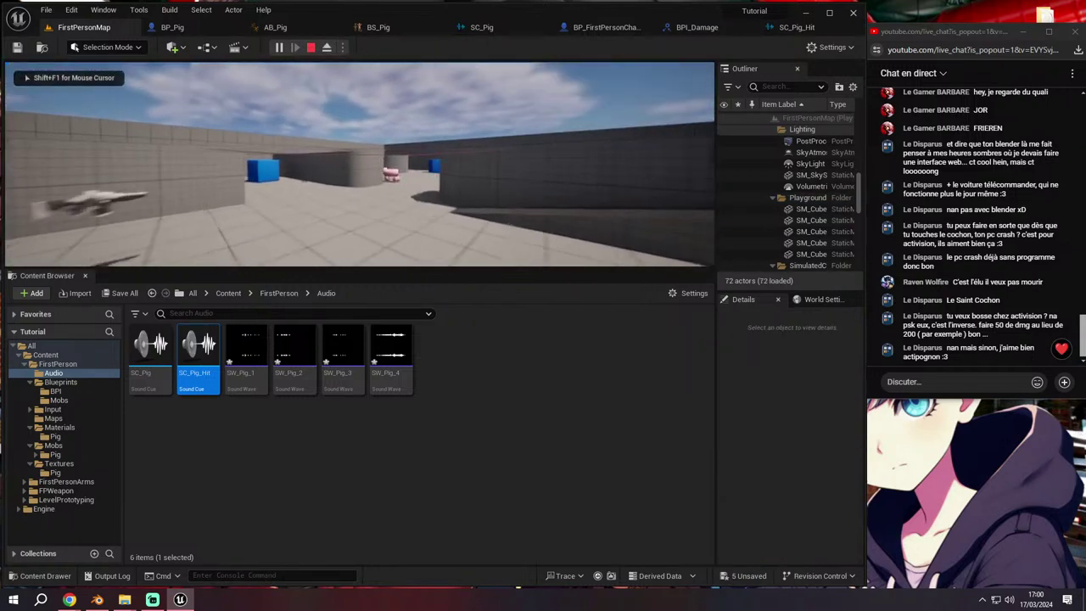
{"action": "key", "text": "w"}
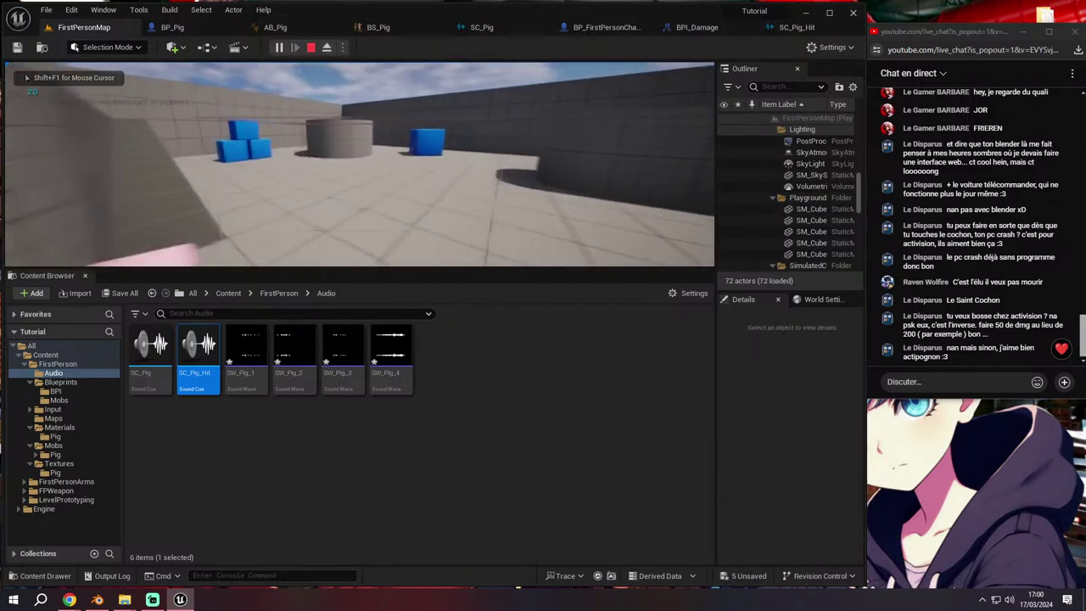
{"action": "key", "text": "w"}
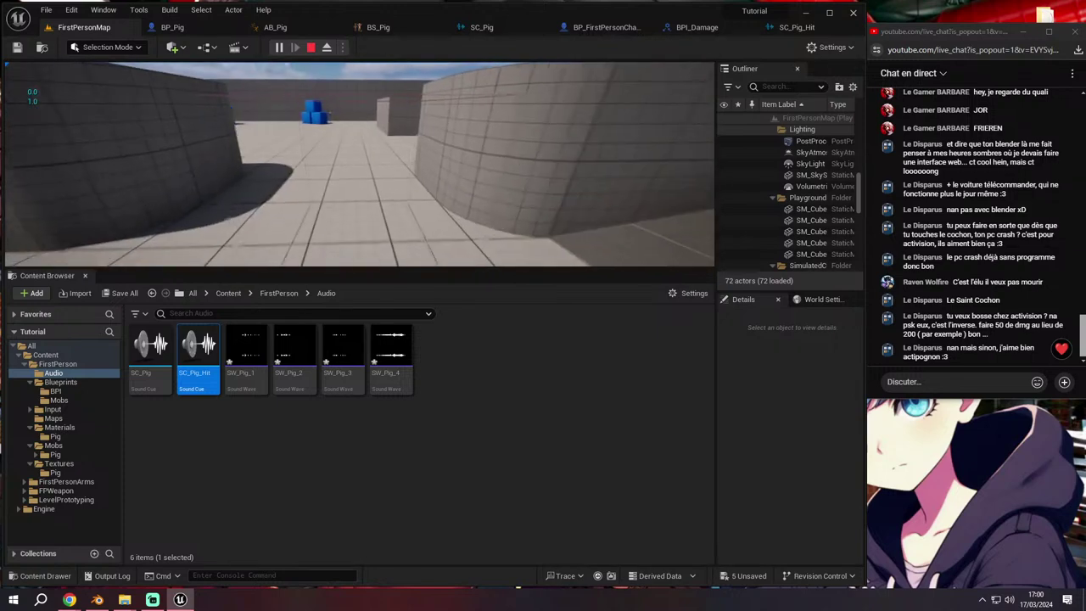
{"action": "key", "text": "w"}
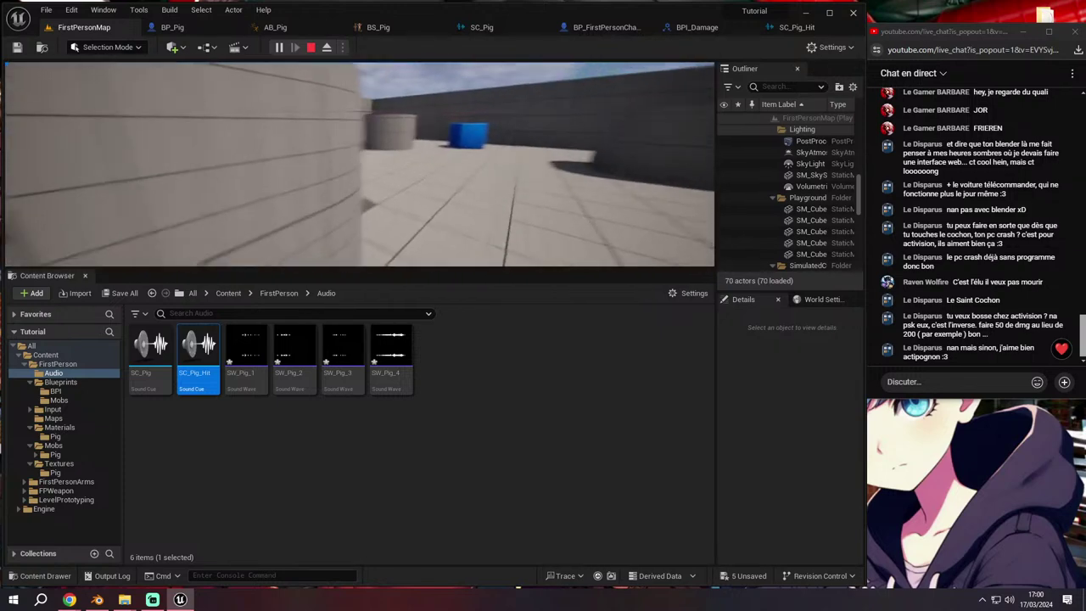
{"action": "key", "text": "Escape"}
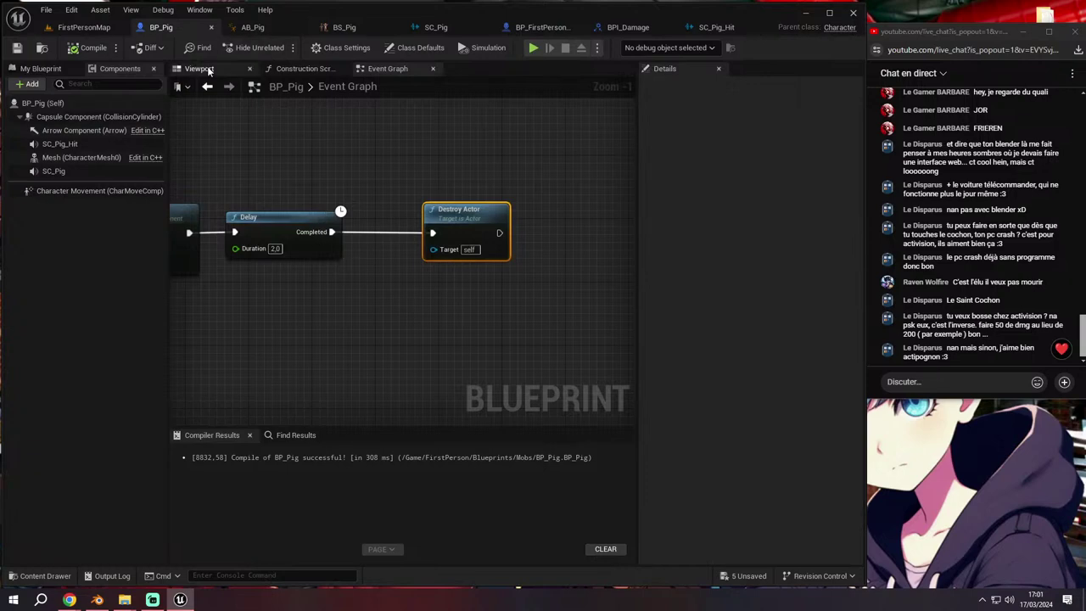
Open BP_FirstPersonCharacter's viewport and select its Box component
{"action": "left_click", "coordinate": [202, 69]}
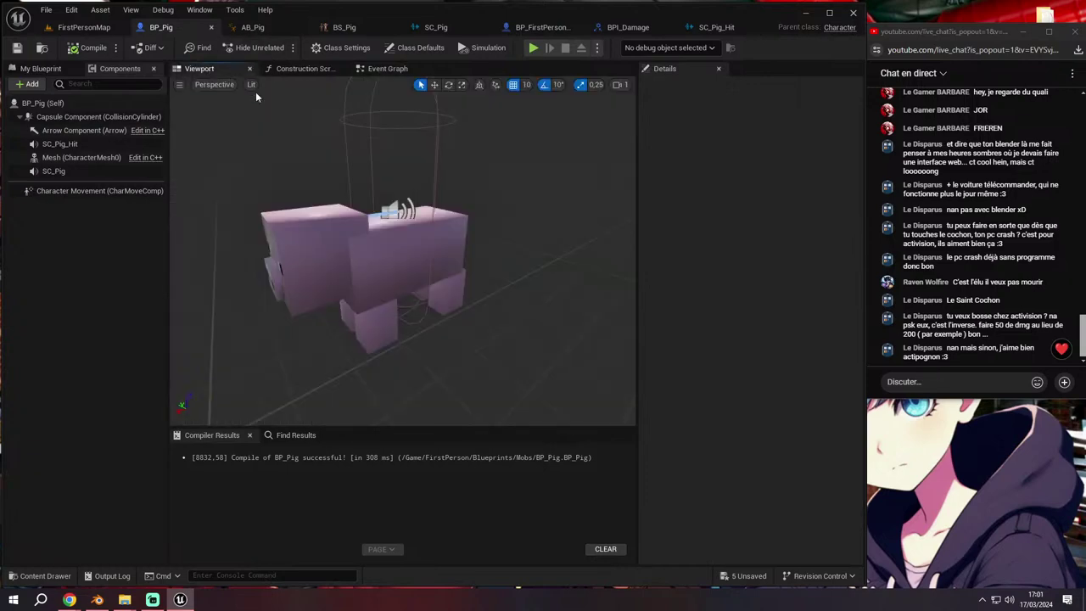
{"action": "left_click", "coordinate": [542, 27]}
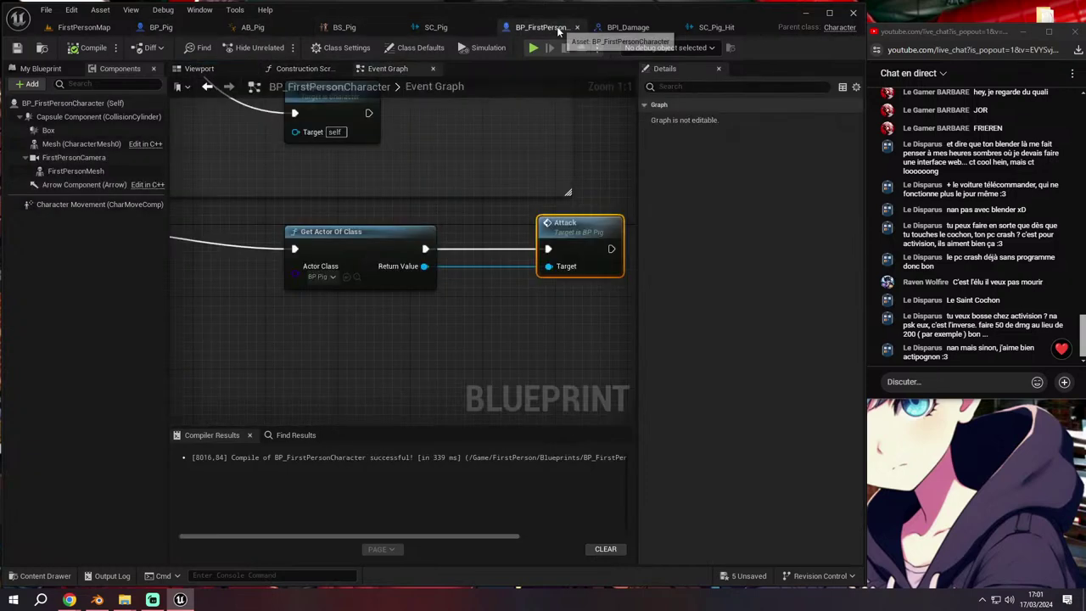
{"action": "scroll", "coordinate": [386, 145], "scroll_direction": "down", "scroll_amount": 4}
{"action": "left_click", "coordinate": [198, 68]}
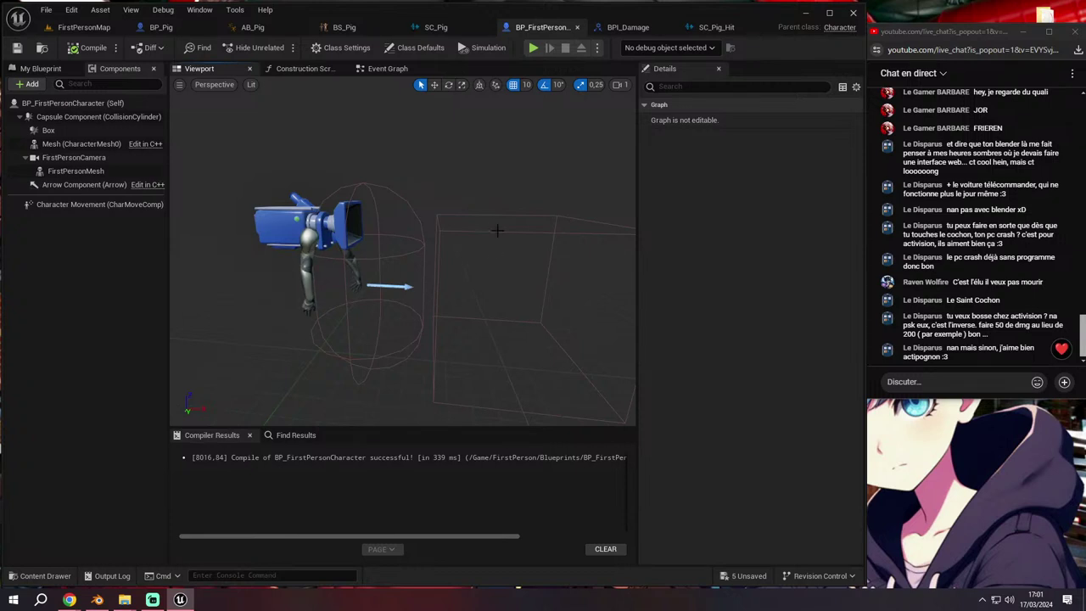
{"action": "left_click", "coordinate": [498, 230]}
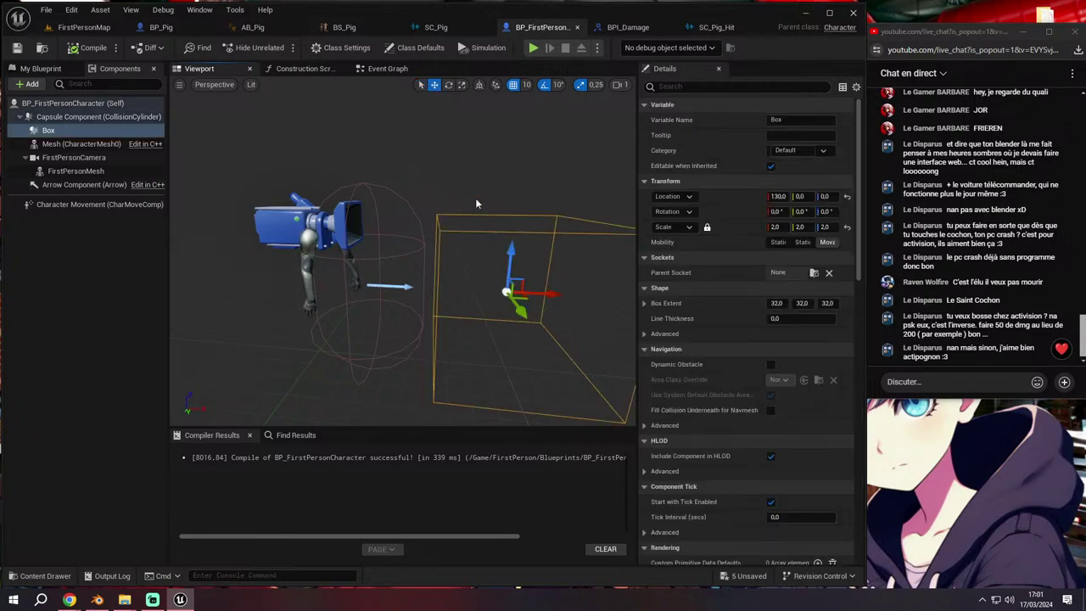
Marquee-select the overlap, Get Actor Of Class and Attack nodes and move them lower
{"action": "left_click", "coordinate": [387, 69]}
{"action": "scroll", "coordinate": [463, 280], "scroll_direction": "up", "scroll_amount": 2}
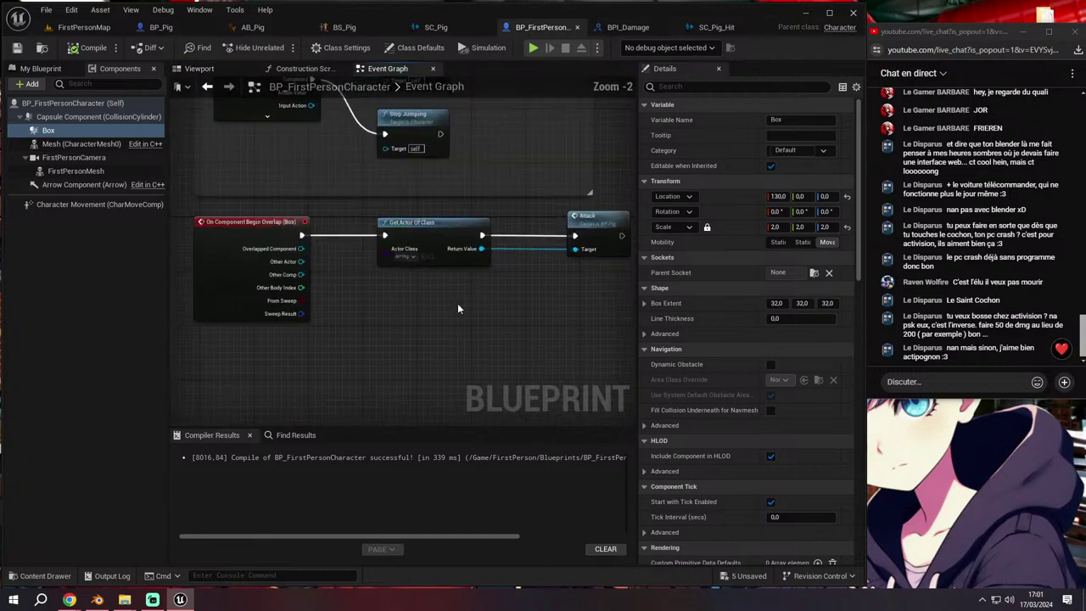
{"action": "scroll", "coordinate": [457, 308], "scroll_direction": "down", "scroll_amount": 1}
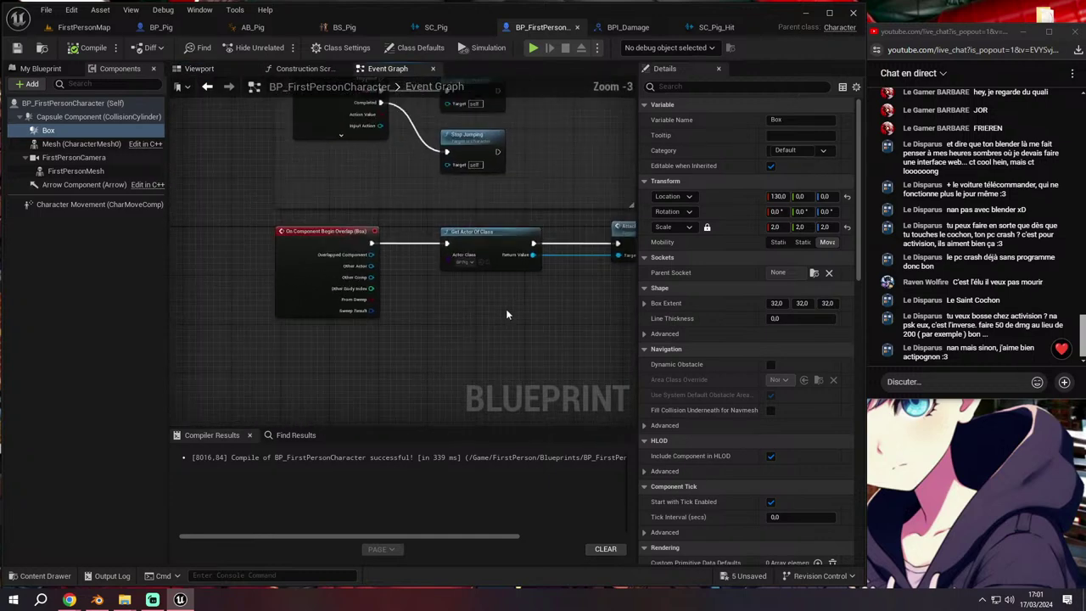
{"action": "right_click_drag", "start_coordinate": [506, 314], "coordinate": [460, 308]}
{"action": "mouse_move", "coordinate": [225, 351]}
{"action": "left_mouse_down"}
{"action": "mouse_move", "coordinate": [608, 266]}
{"action": "mouse_move", "coordinate": [615, 351]}
{"action": "left_mouse_up"}
Add a Left Mouse Button input event via the 'left mo' search
{"action": "right_click", "coordinate": [268, 258]}
{"action": "type", "text": "lef"}
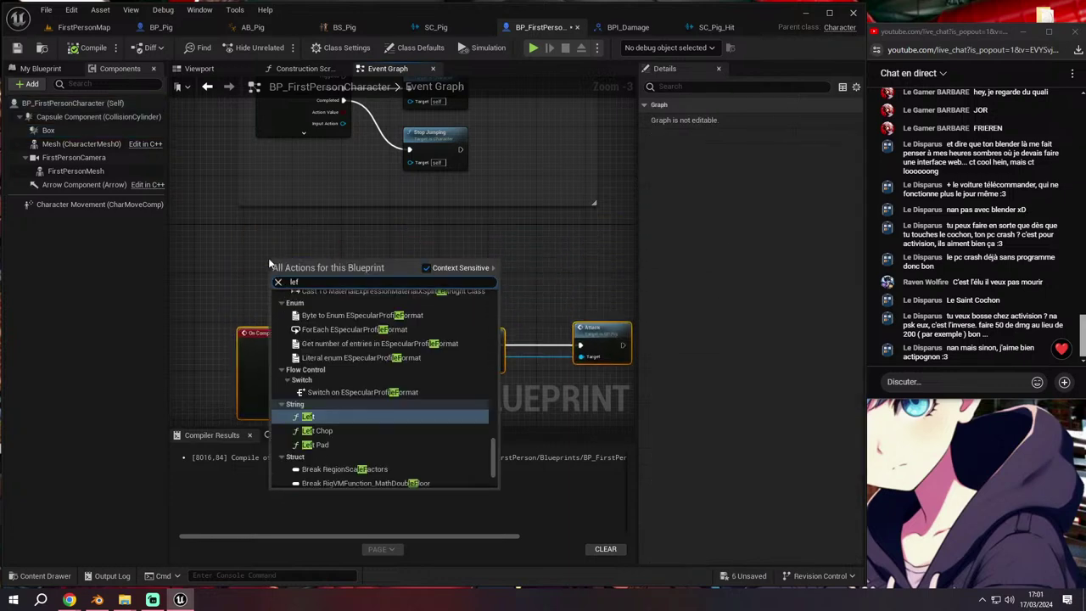
{"action": "type", "text": "t mouse"}
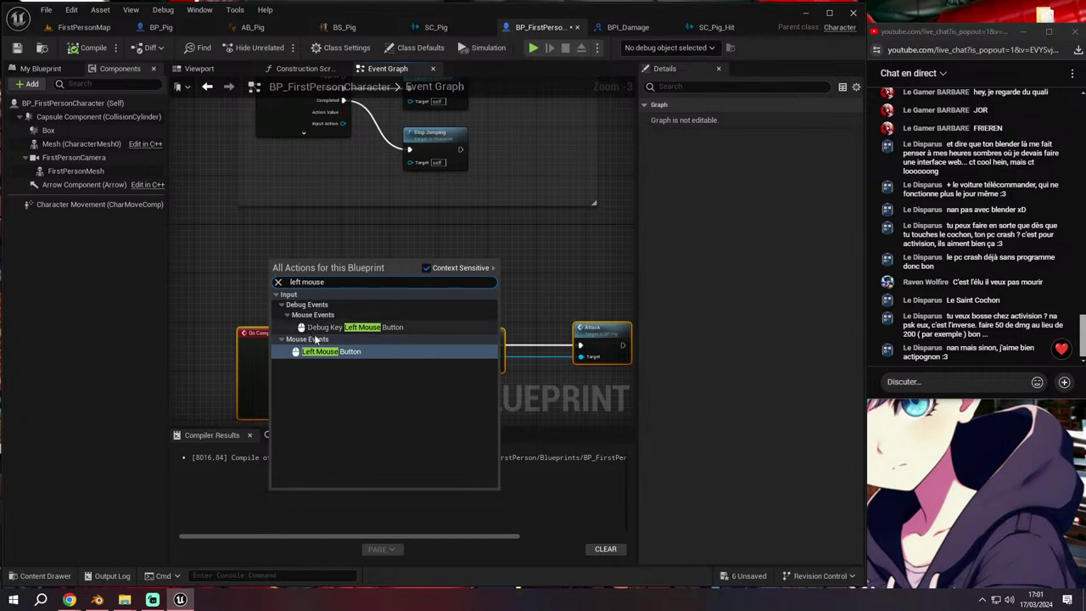
{"action": "left_click", "coordinate": [331, 351]}
Add a Timeline node with Left Mouse Button Pressed wired to Play from Start, and begin renaming it
{"action": "left_click", "coordinate": [307, 271]}
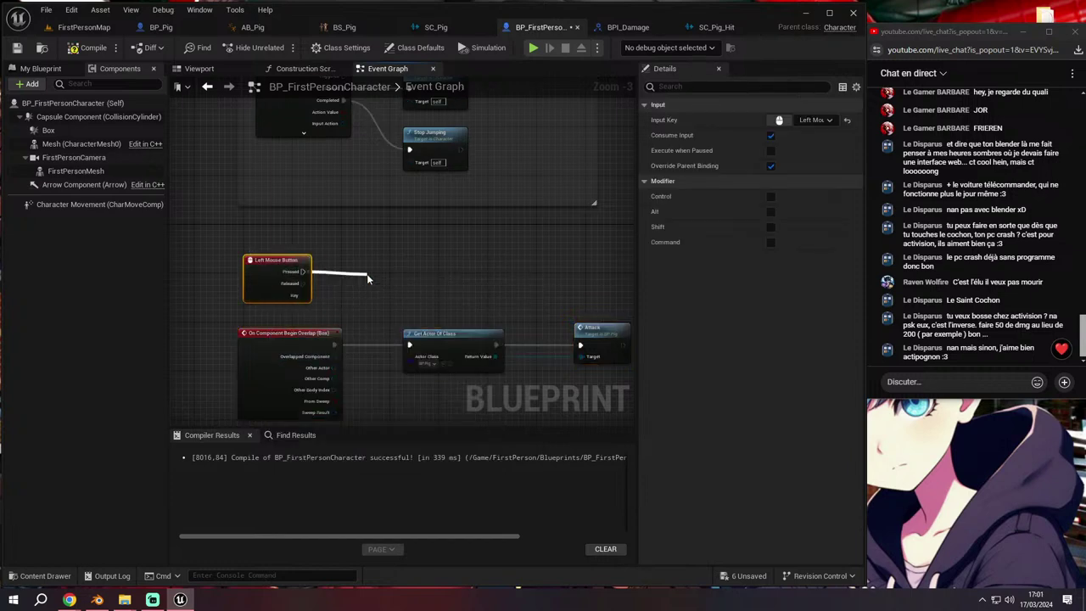
{"action": "left_click_drag", "start_coordinate": [304, 271], "coordinate": [367, 278]}
{"action": "type", "text": "timeline"}
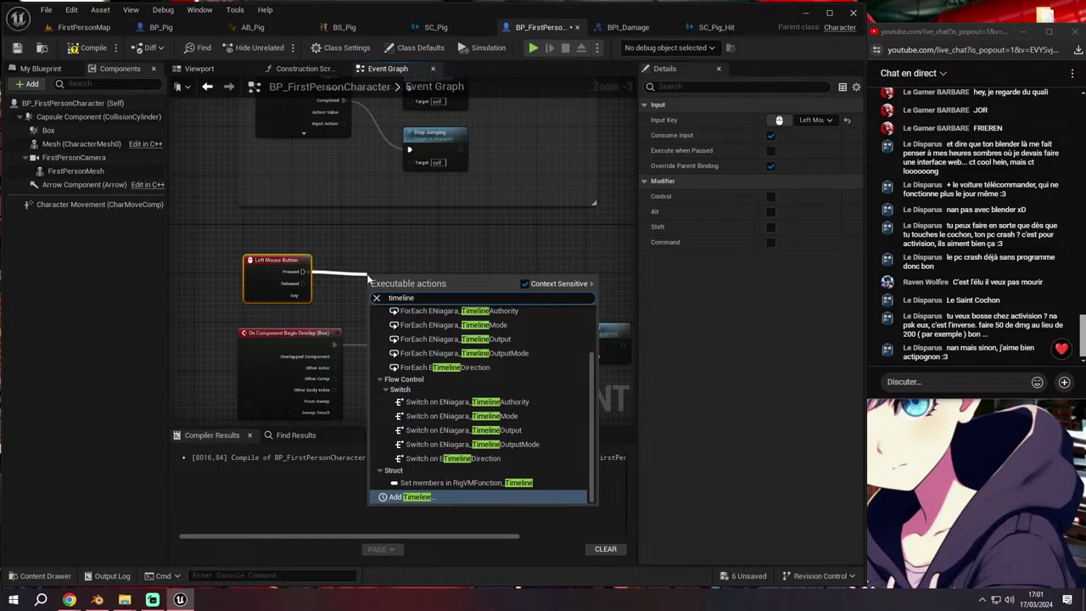
{"action": "left_click", "coordinate": [445, 496]}
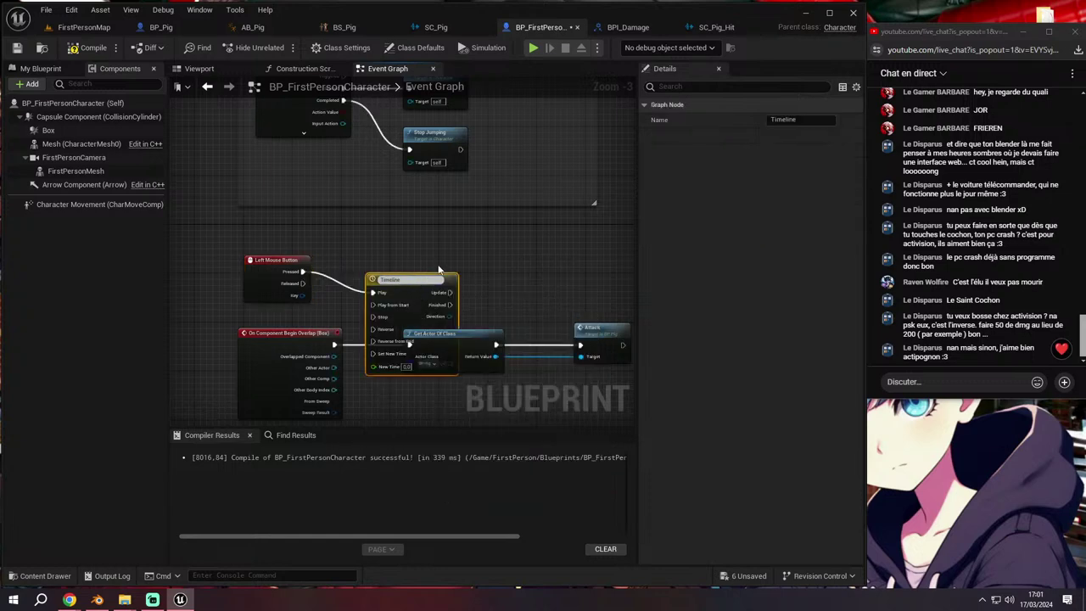
{"action": "left_click_drag", "start_coordinate": [438, 273], "coordinate": [435, 252]}
{"action": "left_click", "coordinate": [271, 251]}
{"action": "scroll", "coordinate": [276, 254], "scroll_direction": "up", "scroll_amount": 1}
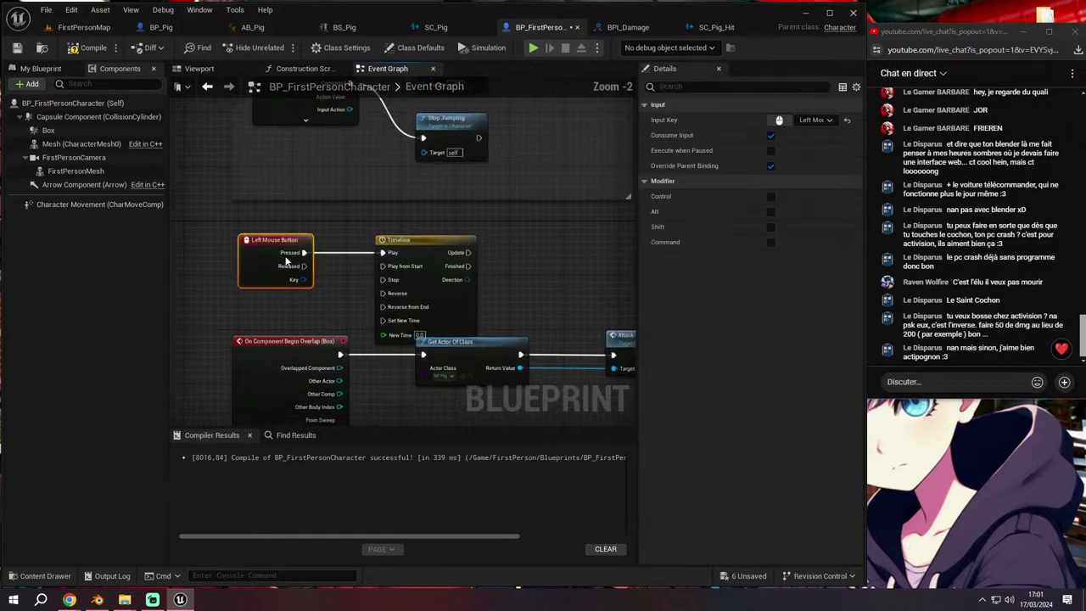
{"action": "mouse_move", "coordinate": [304, 253]}
{"action": "left_mouse_down"}
{"action": "mouse_move", "coordinate": [382, 265]}
{"action": "mouse_move", "coordinate": [422, 232]}
{"action": "left_mouse_up"}
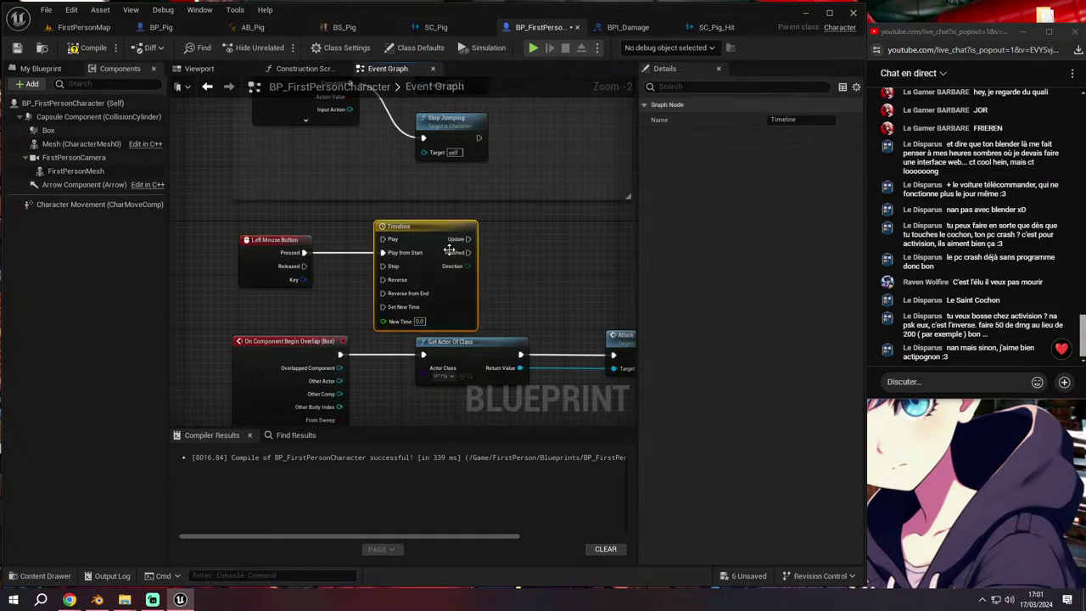
{"action": "right_click_drag", "start_coordinate": [448, 248], "coordinate": [425, 242]}
{"action": "left_click", "coordinate": [406, 224]}
{"action": "type", "text": "Collision_"}
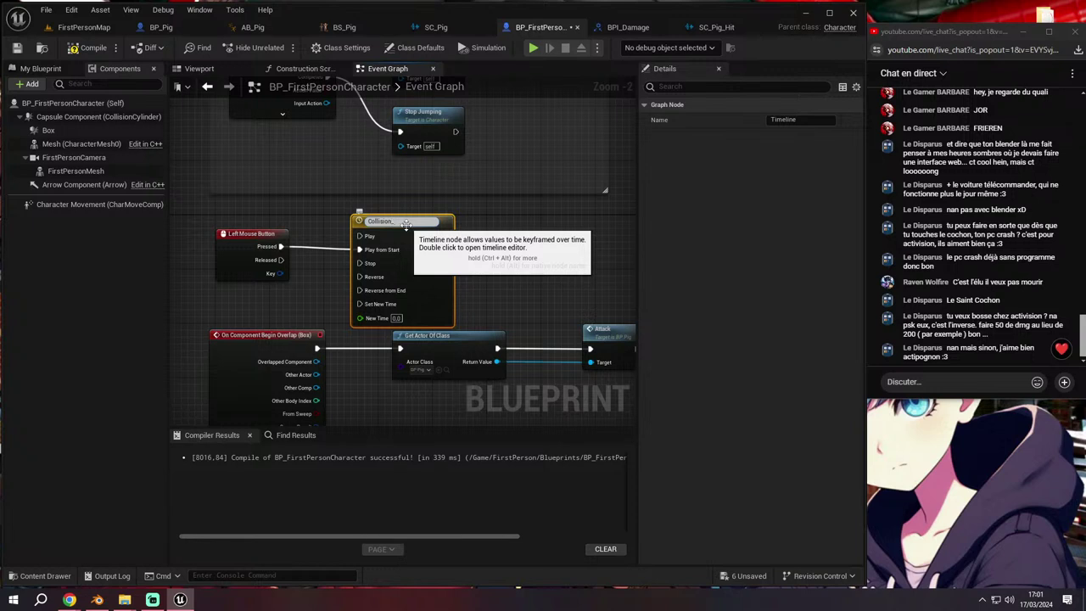
In Collision_Timeline, add a float track named Collision_Size
{"action": "double_click", "coordinate": [406, 224]}
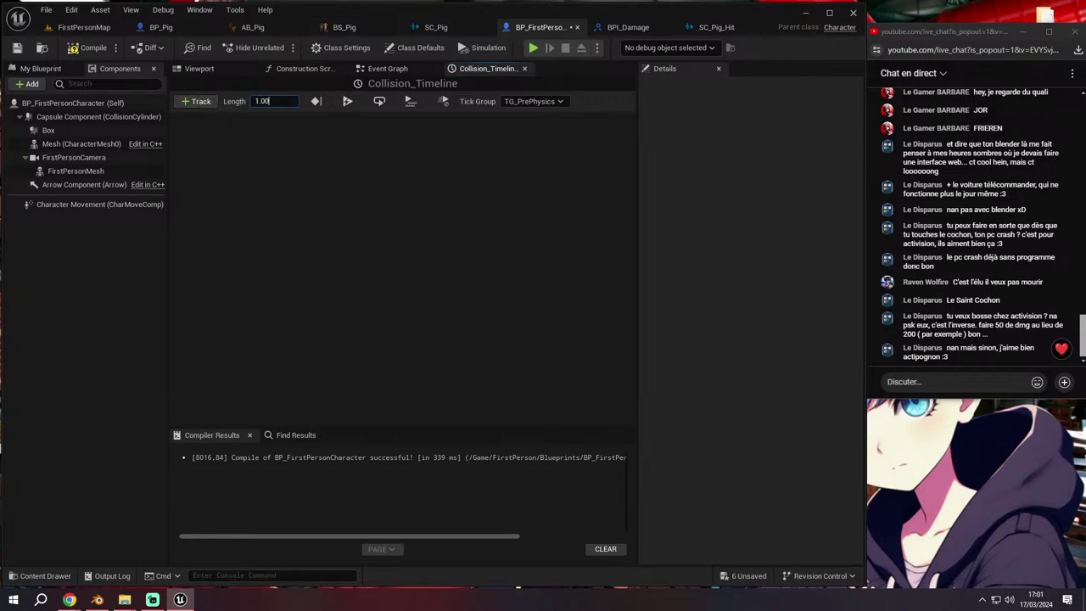
{"action": "type", "text": "0.5"}
{"action": "left_click", "coordinate": [201, 101]}
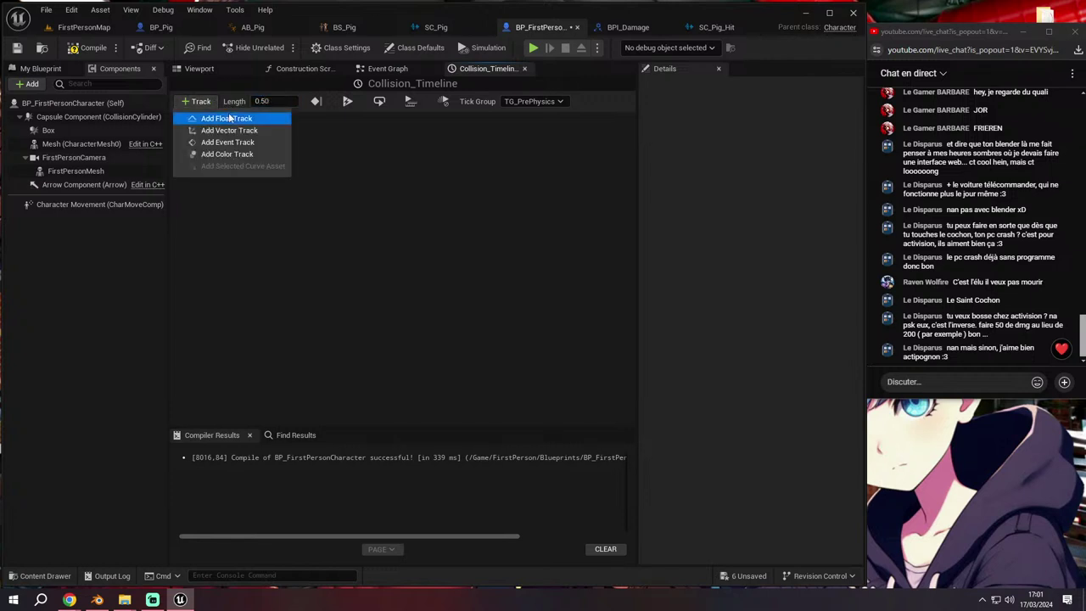
{"action": "left_click", "coordinate": [229, 117]}
{"action": "type", "text": "Collision_Siz"}
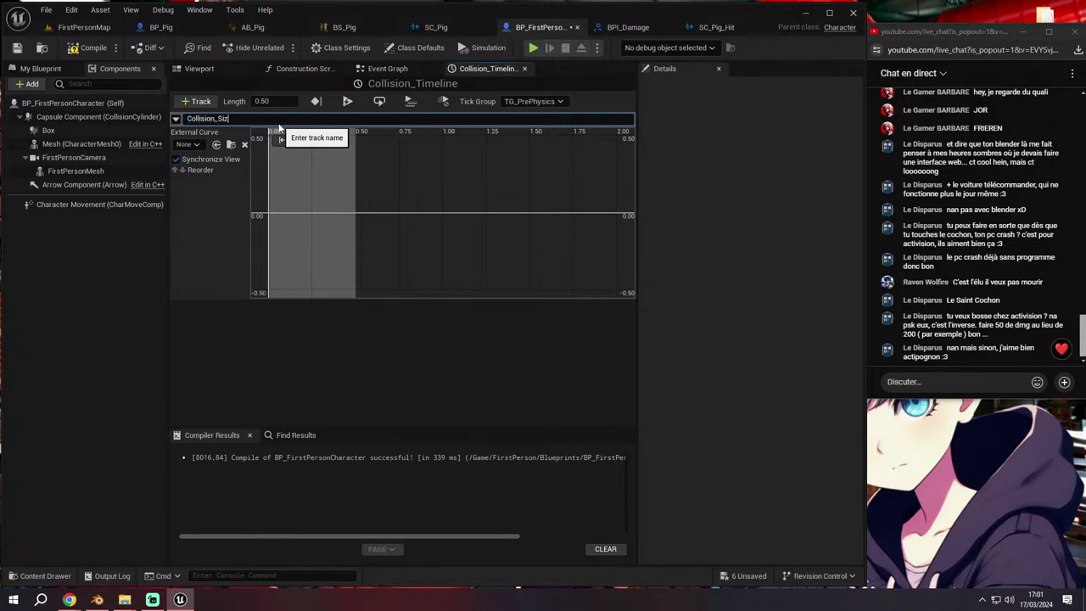
{"action": "type", "text": "e"}
{"action": "key", "text": "Return"}
Key the Collision_Size curve at (0, 0) and (0.5, 1)
{"action": "left_click", "coordinate": [302, 200], "text": "shift"}
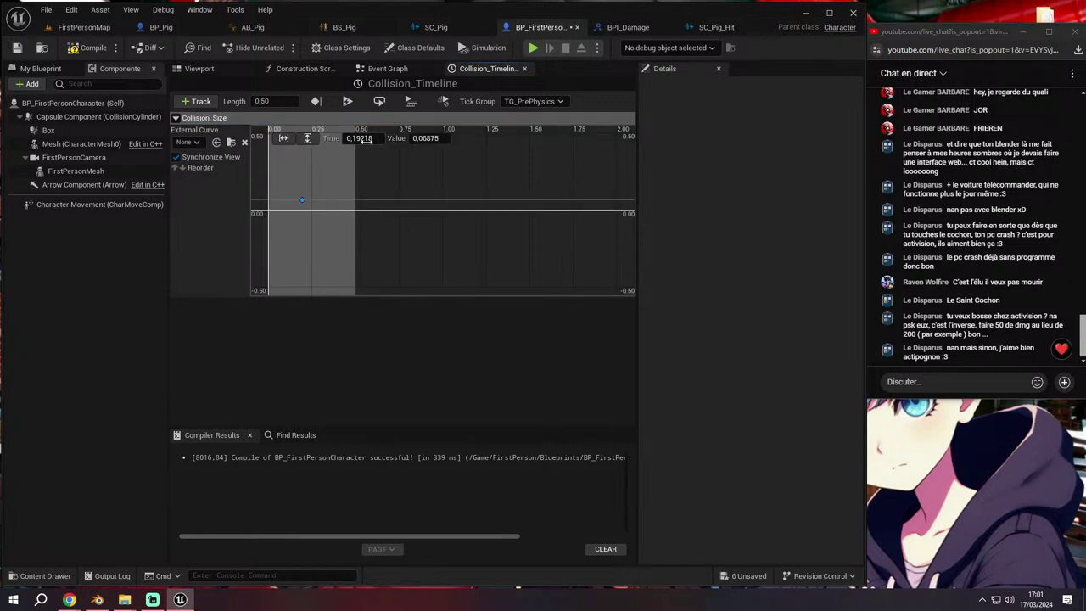
{"action": "left_click", "coordinate": [350, 201], "text": "shift"}
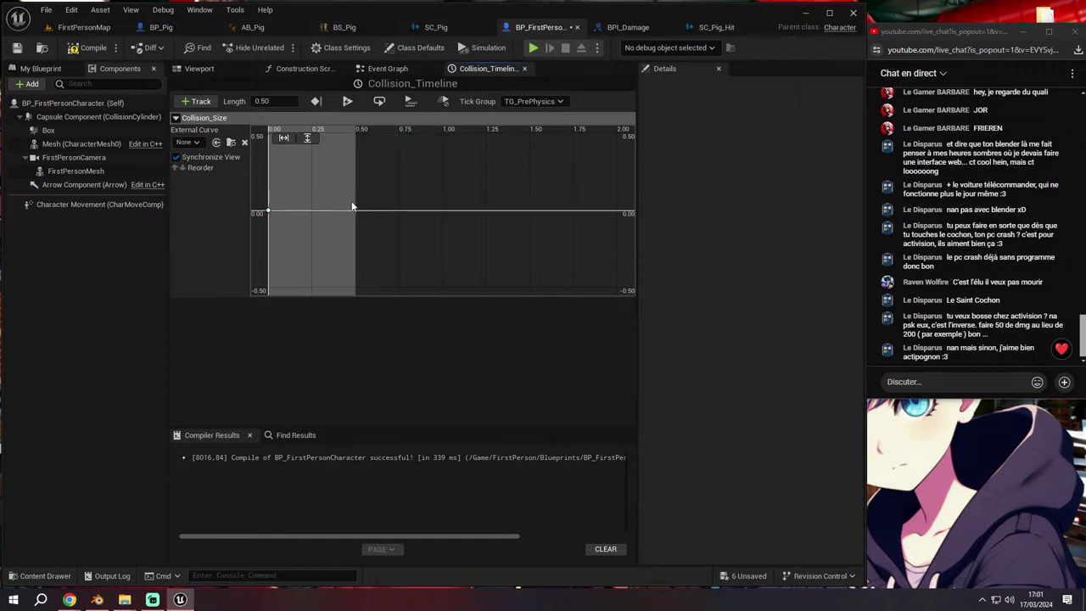
{"action": "type", "text": "0.5"}
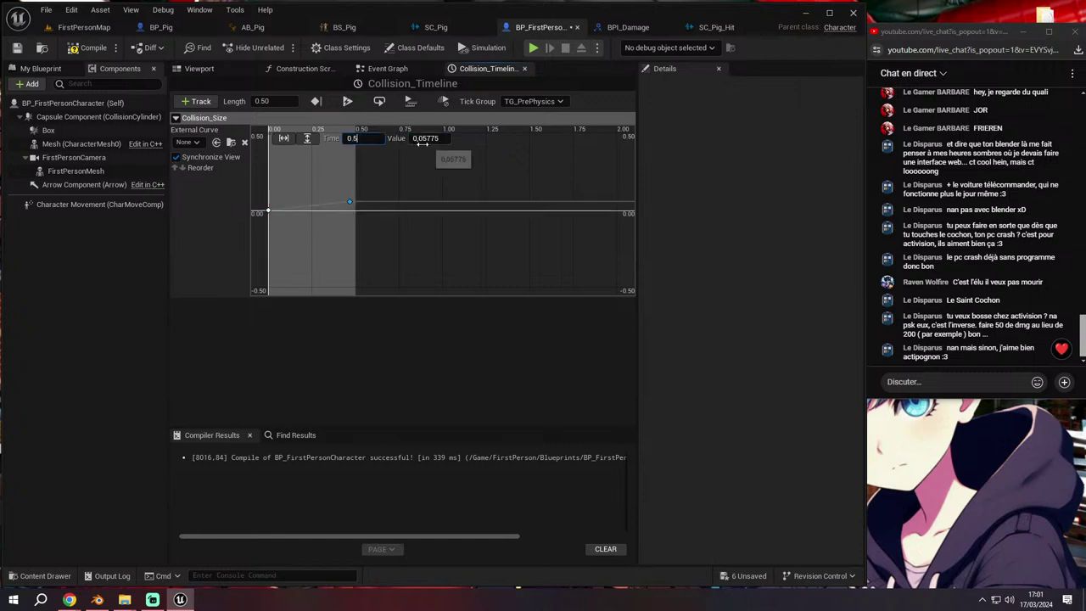
{"action": "left_click", "coordinate": [424, 139]}
{"action": "type", "text": "1"}
{"action": "key", "text": "Return"}
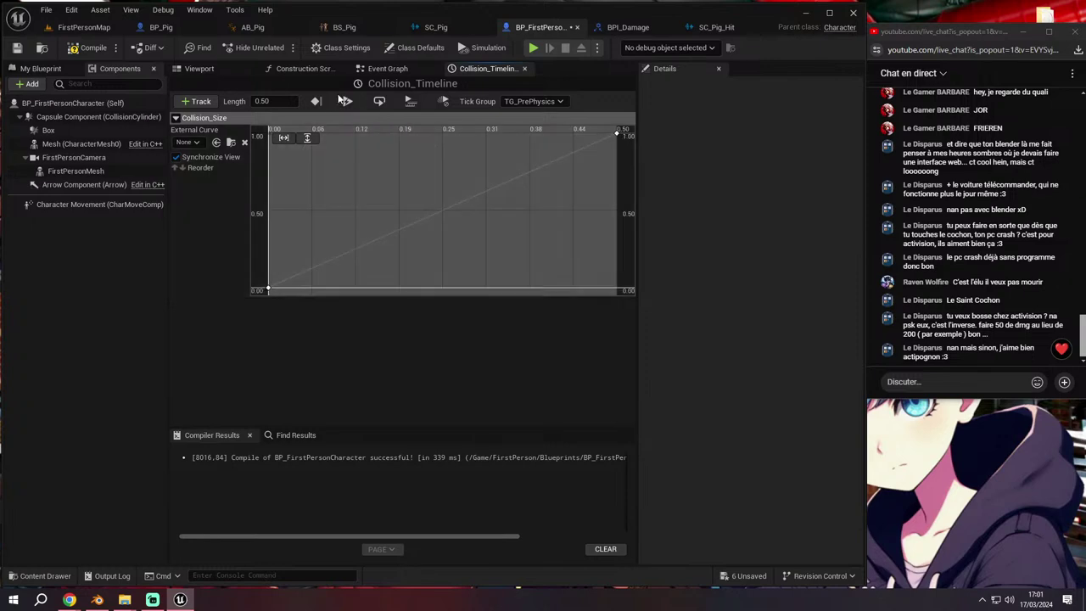
Back in the event graph, place a Box component reference beside the timeline
{"action": "left_click", "coordinate": [383, 68]}
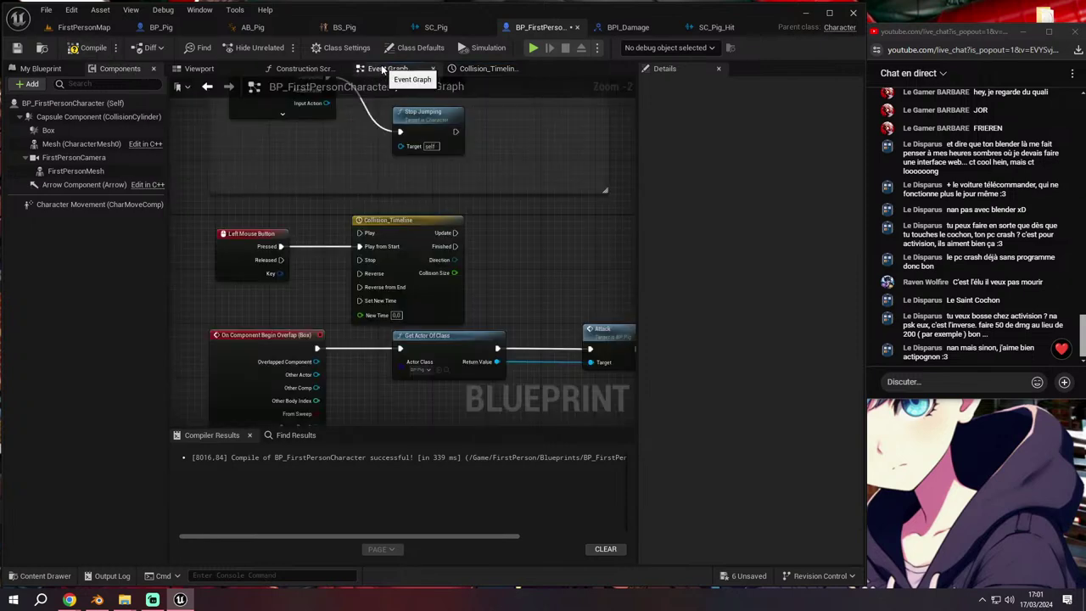
{"action": "scroll", "coordinate": [480, 221], "scroll_direction": "up", "scroll_amount": 2}
{"action": "scroll", "coordinate": [479, 220], "scroll_direction": "down", "scroll_amount": 2}
{"action": "scroll", "coordinate": [263, 279], "scroll_direction": "down", "scroll_amount": 3}
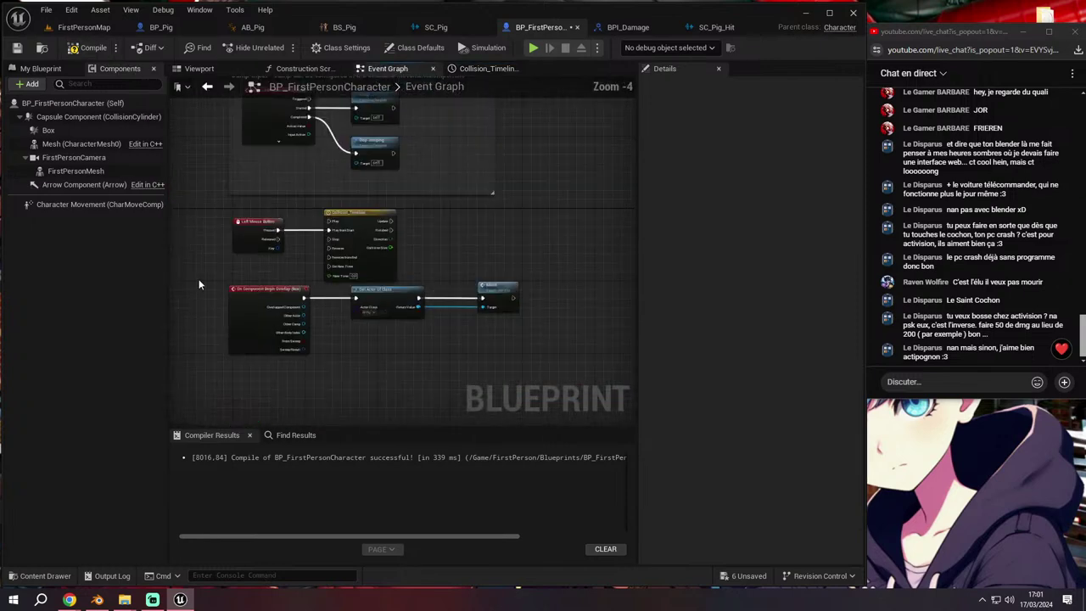
{"action": "left_click_drag", "start_coordinate": [514, 356], "coordinate": [224, 284]}
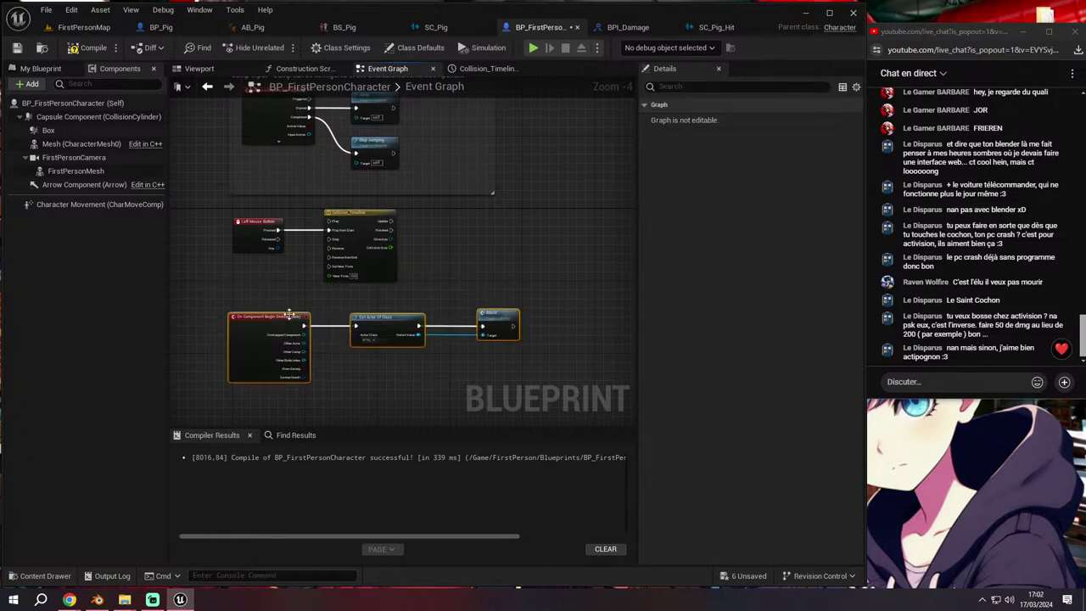
{"action": "scroll", "coordinate": [492, 229], "scroll_direction": "up", "scroll_amount": 2}
{"action": "mouse_move", "coordinate": [48, 129]}
{"action": "left_mouse_down"}
{"action": "mouse_move", "coordinate": [390, 235]}
{"action": "mouse_move", "coordinate": [485, 227]}
{"action": "left_mouse_up"}
Add Set Relative Scale 3D for Box, driven by the timeline's Update
{"action": "scroll", "coordinate": [390, 235], "scroll_direction": "up", "scroll_amount": 2}
{"action": "type", "text": "set scale"}
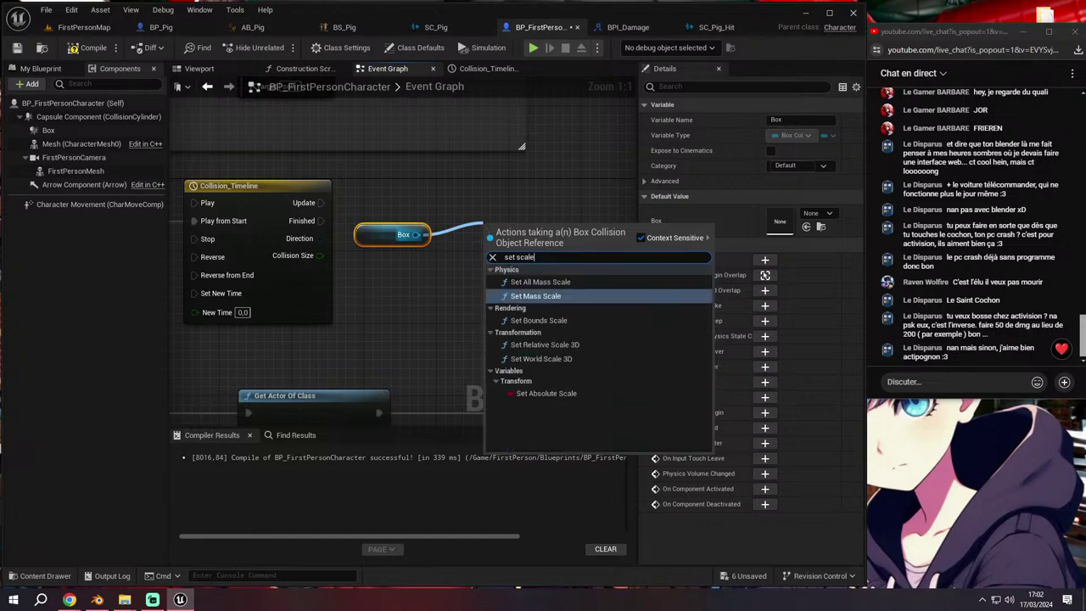
{"action": "left_click", "coordinate": [544, 346]}
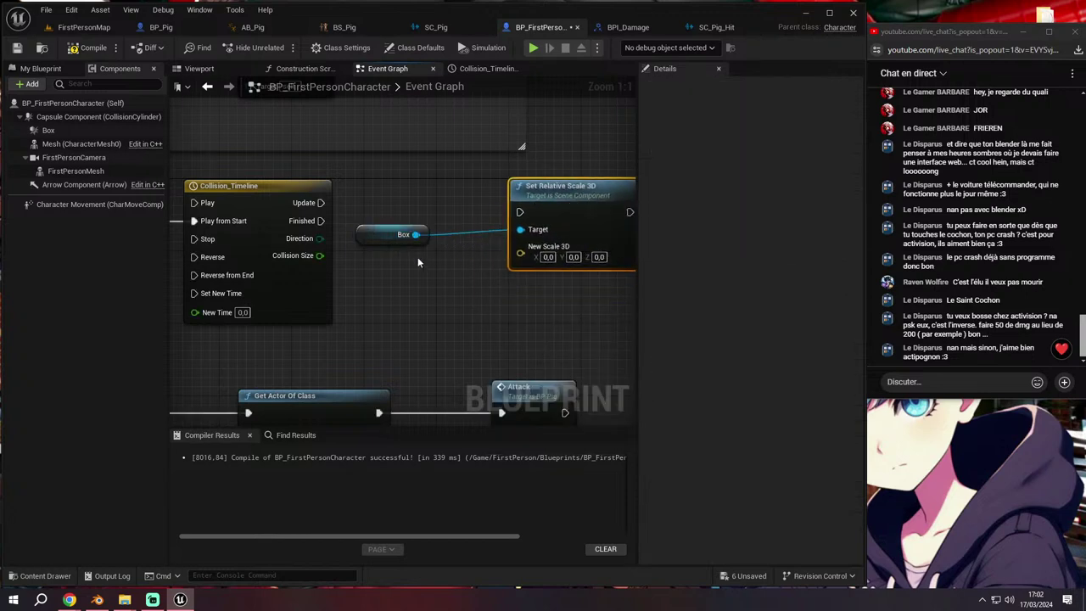
{"action": "left_click_drag", "start_coordinate": [325, 203], "coordinate": [519, 211]}
Add a float Lerp node fed by the Collision Size output
{"action": "left_click_drag", "start_coordinate": [319, 255], "coordinate": [358, 287]}
{"action": "type", "text": "vector"}
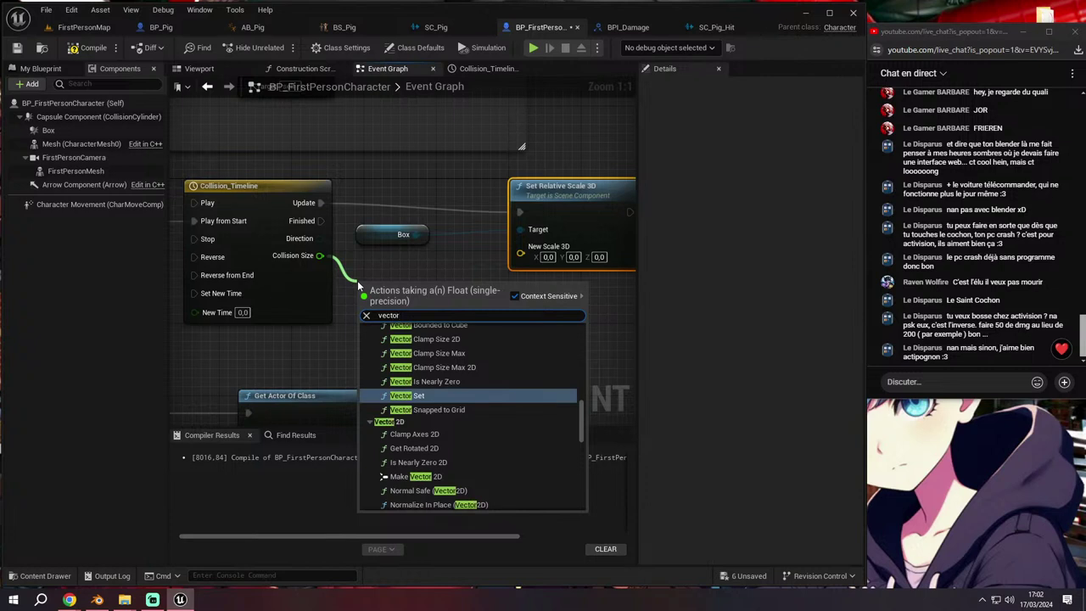
{"action": "scroll", "coordinate": [374, 327], "scroll_direction": "up", "scroll_amount": 2}
{"action": "scroll", "coordinate": [374, 327], "scroll_direction": "up", "scroll_amount": 2}
{"action": "scroll", "coordinate": [374, 327], "scroll_direction": "up", "scroll_amount": 2}
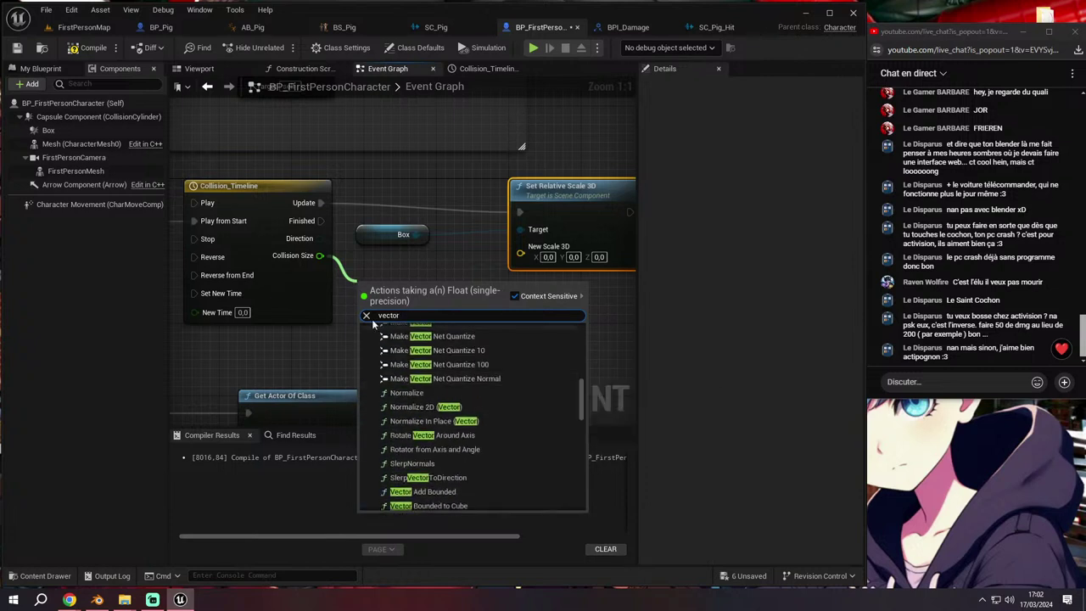
{"action": "left_click", "coordinate": [319, 256]}
{"action": "left_click_drag", "start_coordinate": [319, 255], "coordinate": [377, 287]}
{"action": "type", "text": "lerp"}
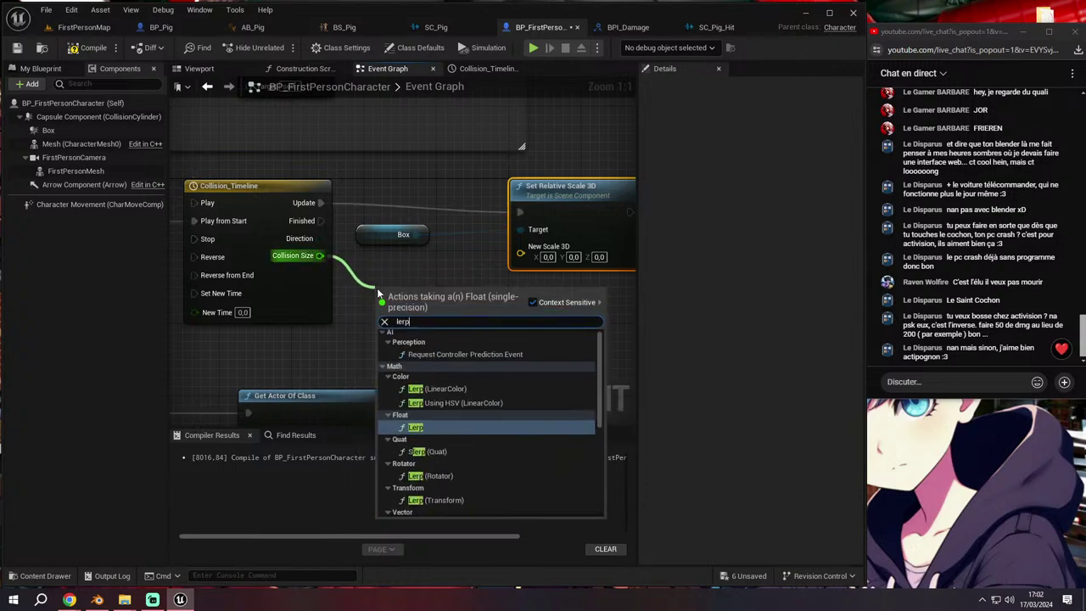
{"action": "left_click", "coordinate": [442, 427]}
Tidy the Box and Lerp nodes, keep A at 0 and set the Lerp's B value to 2
{"action": "scroll", "coordinate": [475, 315], "scroll_direction": "down", "scroll_amount": 4}
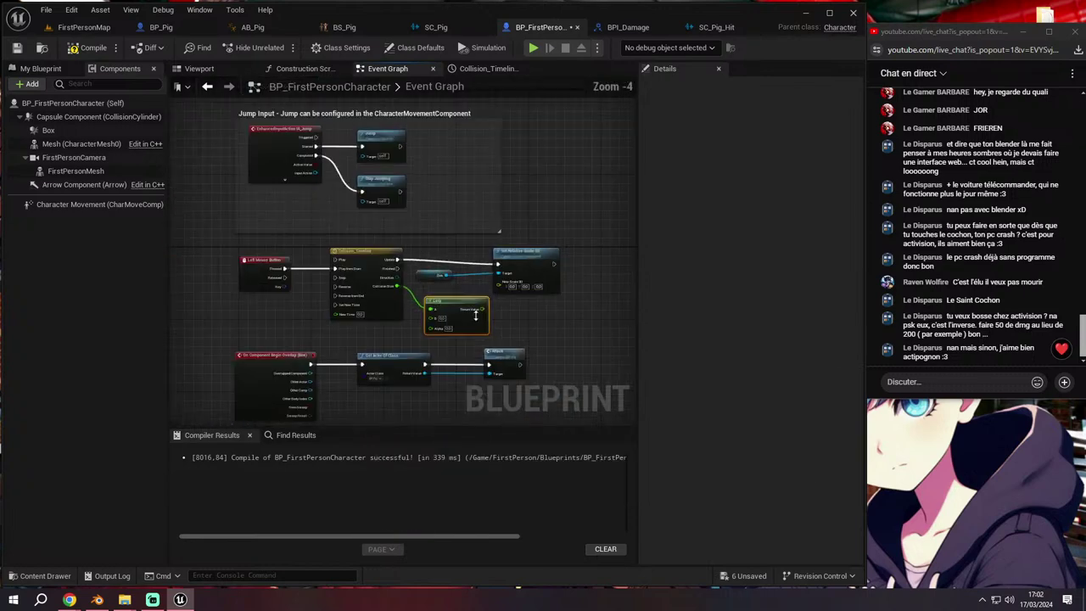
{"action": "scroll", "coordinate": [476, 315], "scroll_direction": "up", "scroll_amount": 1}
{"action": "scroll", "coordinate": [542, 318], "scroll_direction": "down", "scroll_amount": 2}
{"action": "scroll", "coordinate": [542, 318], "scroll_direction": "down", "scroll_amount": 1}
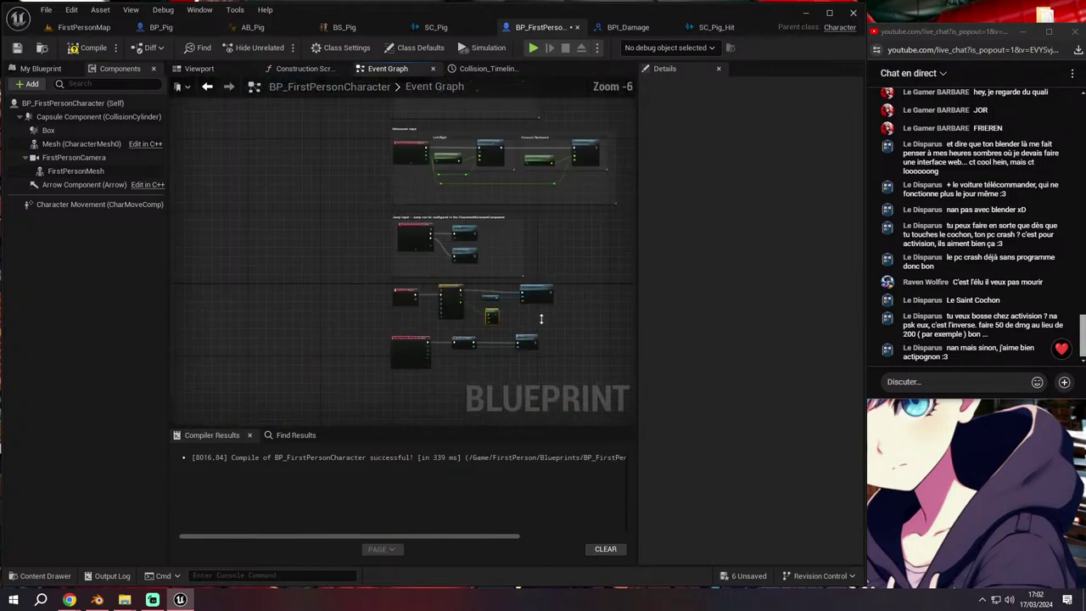
{"action": "scroll", "coordinate": [541, 318], "scroll_direction": "up", "scroll_amount": 5}
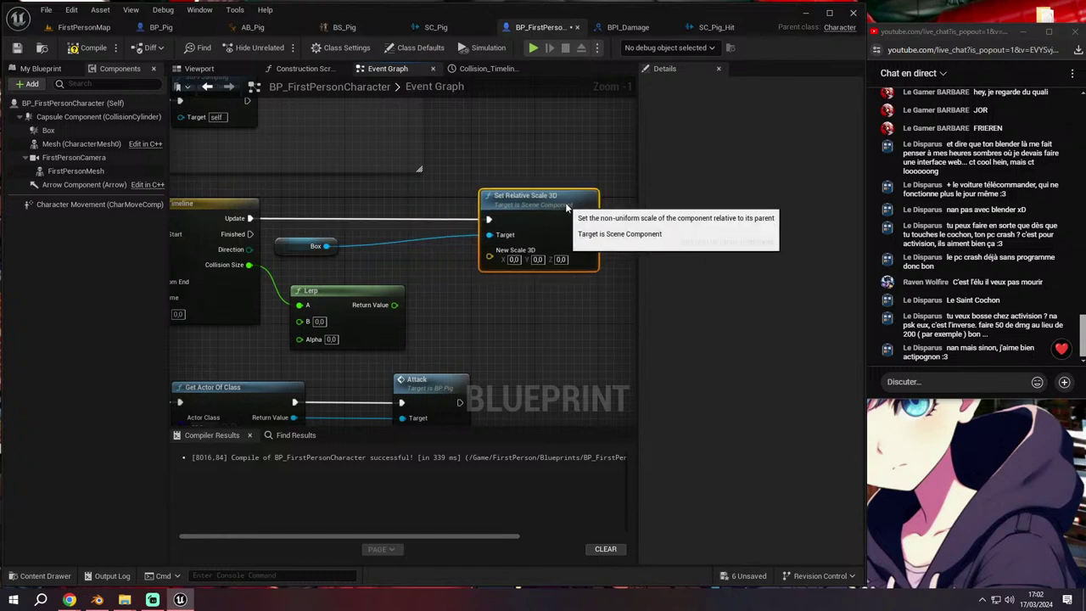
{"action": "left_click_drag", "start_coordinate": [314, 246], "coordinate": [320, 238]}
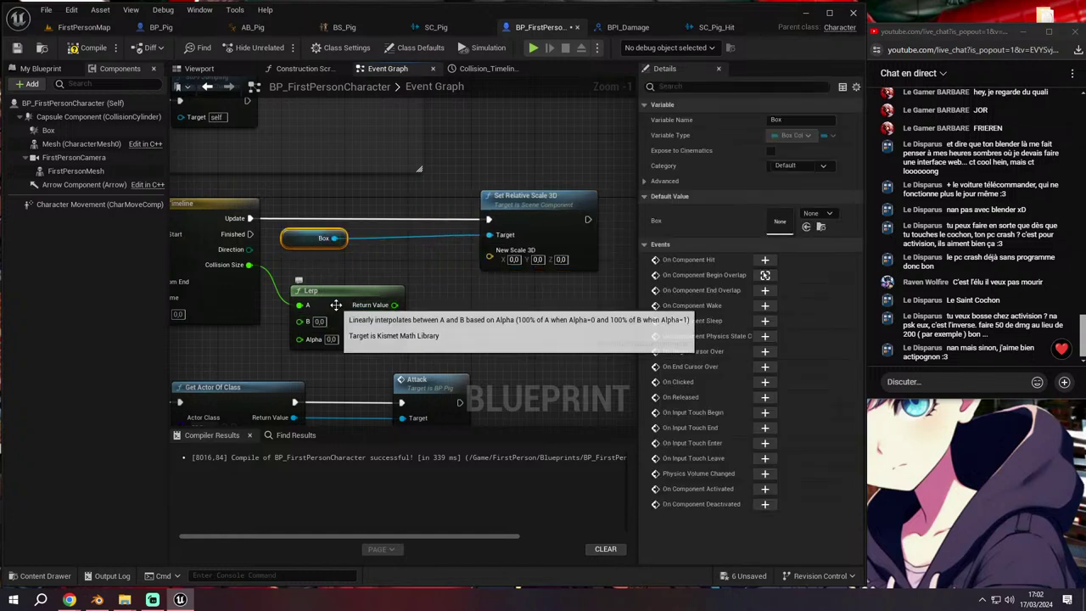
{"action": "mouse_move", "coordinate": [313, 297]}
{"action": "left_mouse_down"}
{"action": "mouse_move", "coordinate": [344, 297]}
{"action": "mouse_move", "coordinate": [332, 341]}
{"action": "left_mouse_up"}
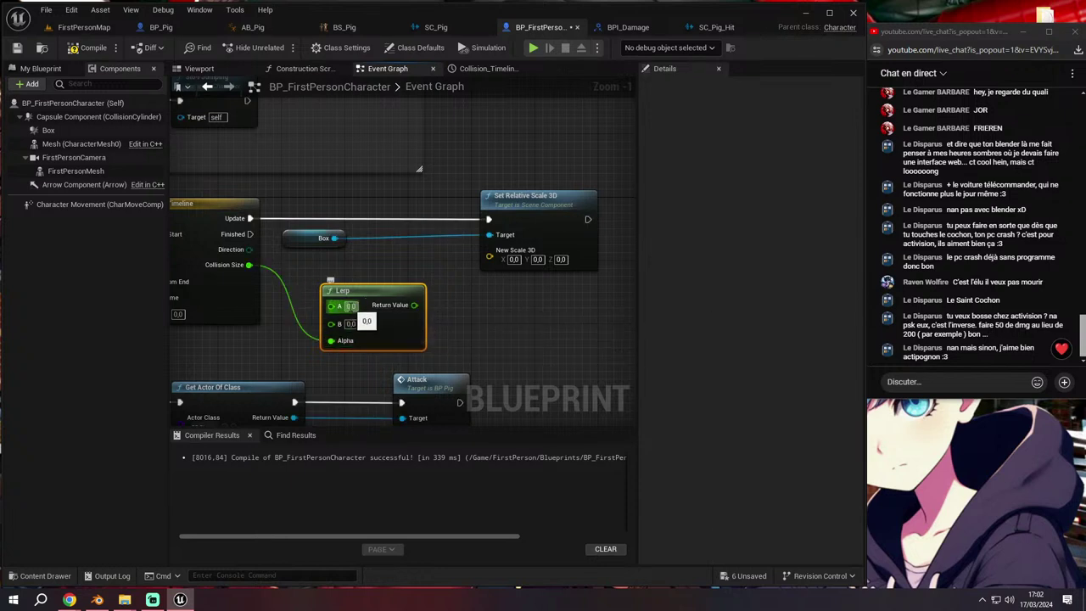
{"action": "left_click", "coordinate": [49, 130]}
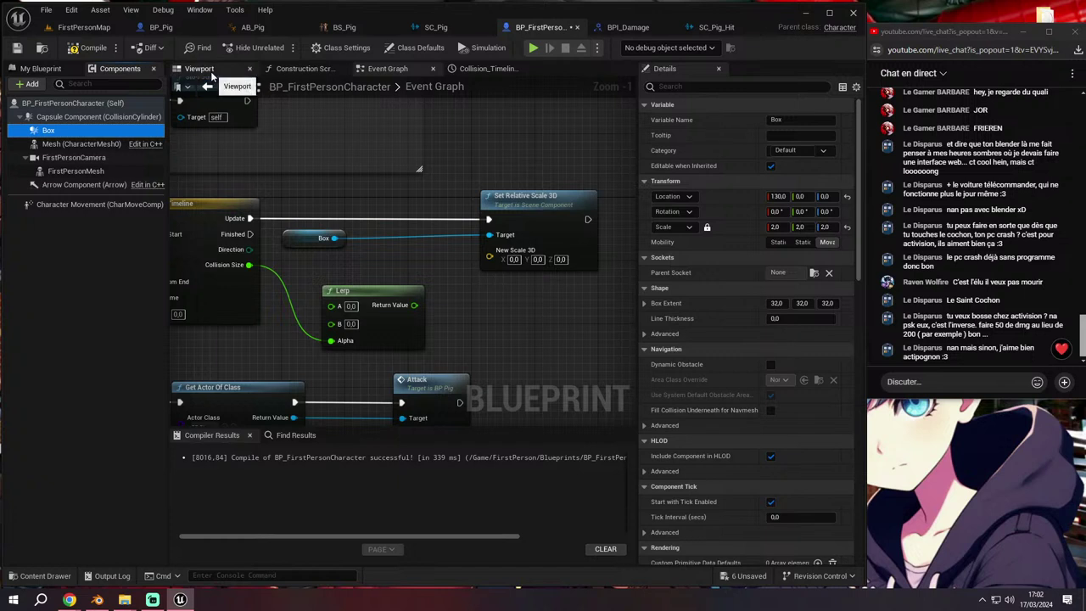
{"action": "left_click", "coordinate": [351, 306]}
{"action": "type", "text": "2"}
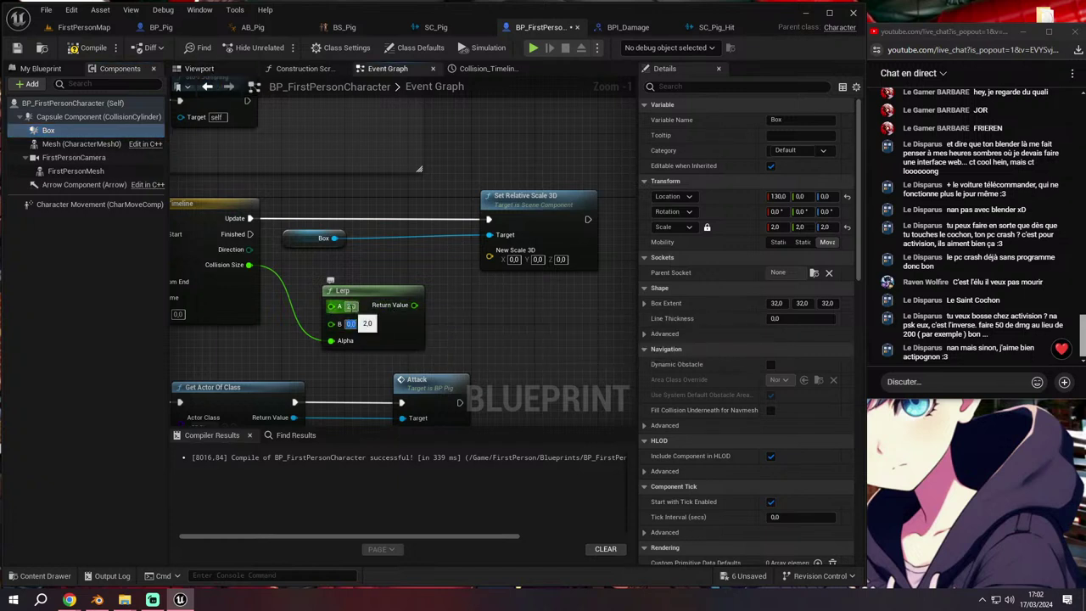
{"action": "key", "text": "ctrl+z"}
{"action": "type", "text": "2"}
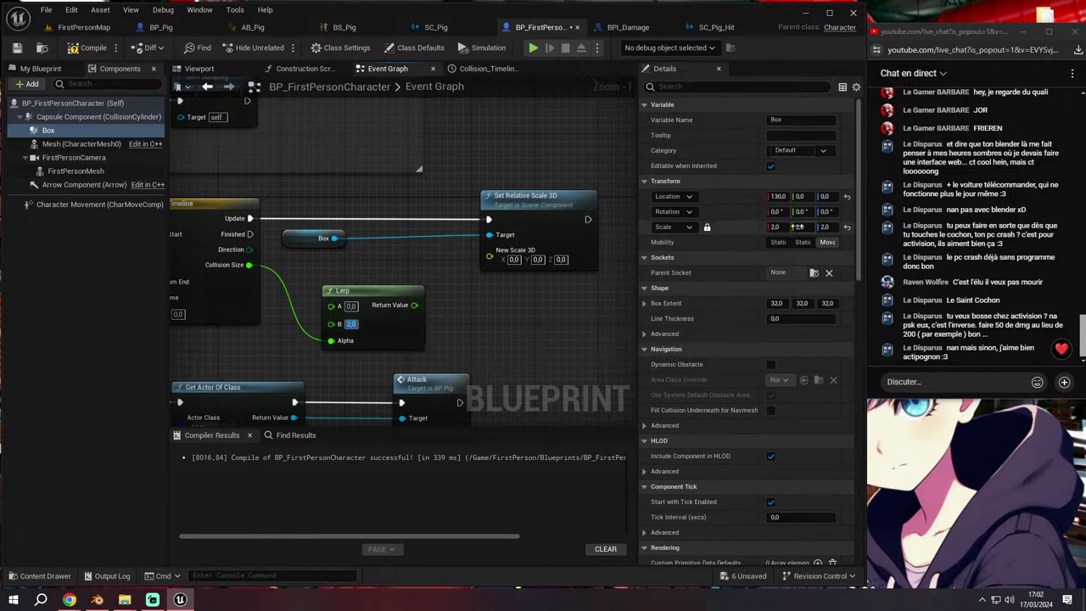
Set Box's X scale to 0 and connect the Lerp Return Value to New Scale 3D
{"action": "left_click", "coordinate": [774, 227]}
{"action": "type", "text": "0"}
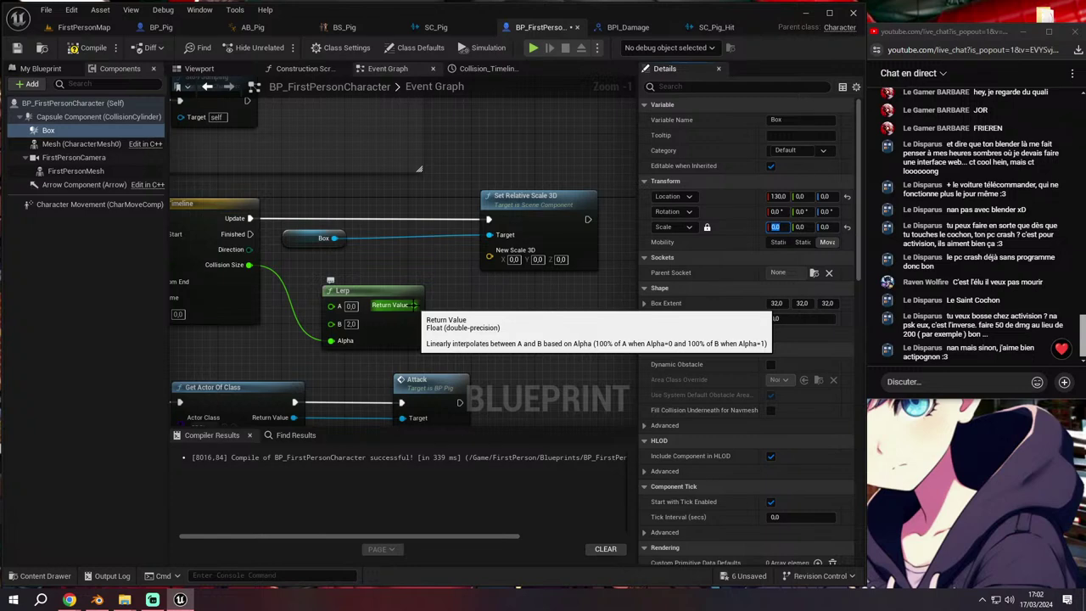
{"action": "left_click_drag", "start_coordinate": [413, 304], "coordinate": [489, 250]}
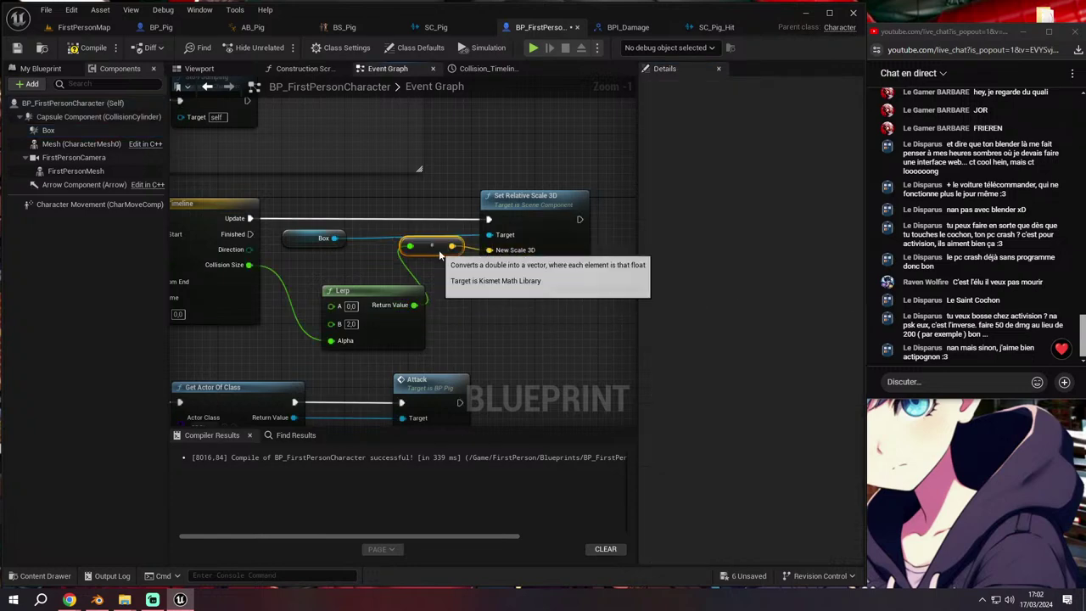
{"action": "scroll", "coordinate": [440, 254], "scroll_direction": "down", "scroll_amount": 1}
{"action": "right_click_drag", "start_coordinate": [441, 271], "coordinate": [581, 272]}
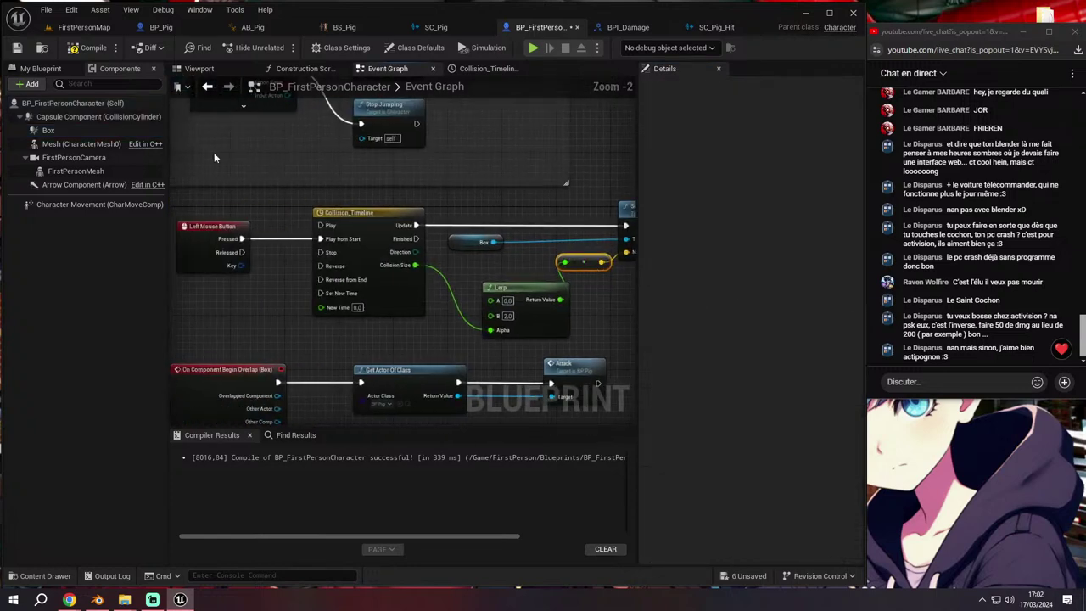
Play-test FirstPersonMap walking forward, stop with Esc, then switch to BP_Pig
{"action": "left_click", "coordinate": [84, 28]}
{"action": "left_click", "coordinate": [280, 47]}
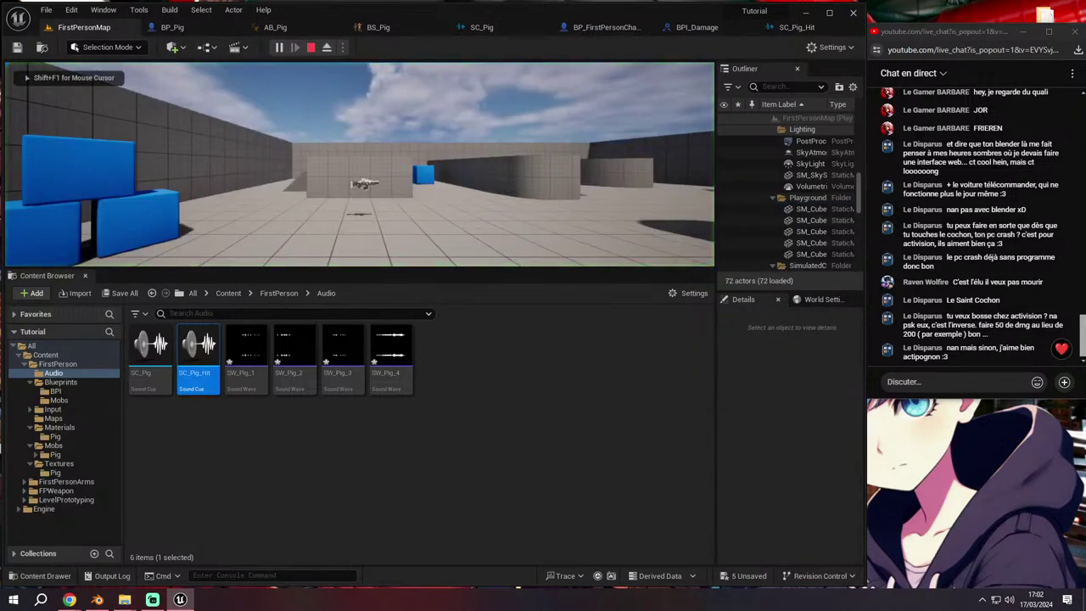
{"action": "key", "text": "w"}
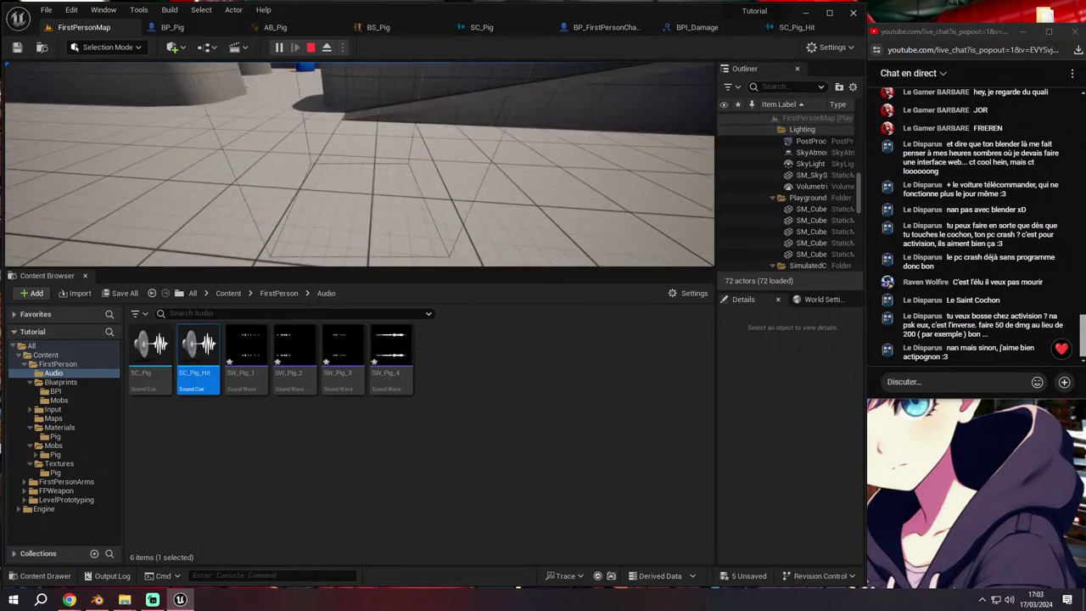
{"action": "key", "text": "Escape"}
{"action": "left_click", "coordinate": [172, 27]}
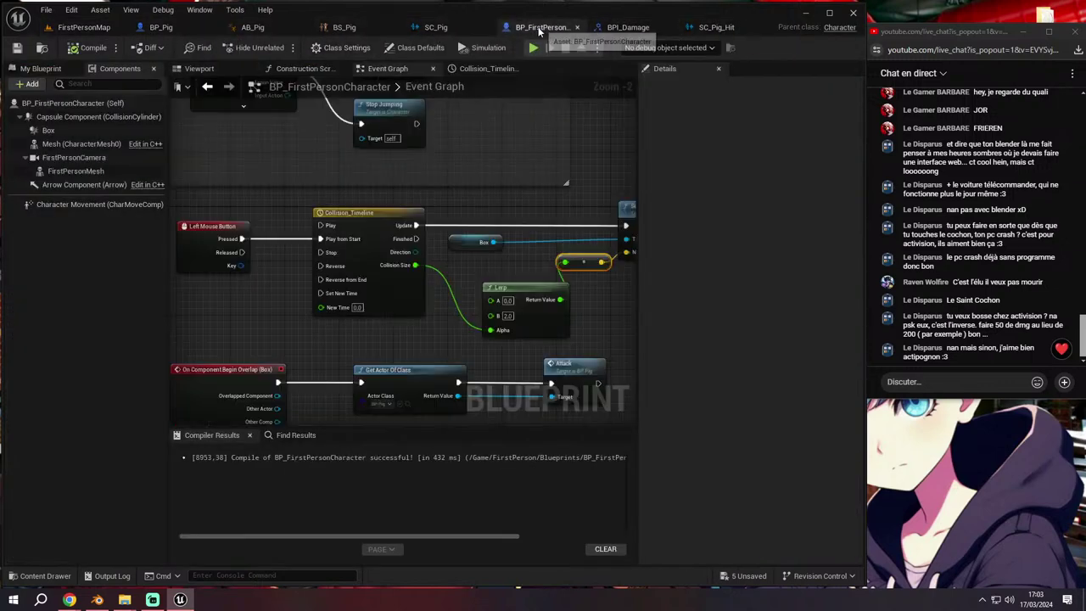
In BP_FirstPersonCharacter, add a Delay node after Set Relative Scale 3D
{"action": "left_click", "coordinate": [547, 28]}
{"action": "scroll", "coordinate": [515, 206], "scroll_direction": "down", "scroll_amount": 1}
{"action": "right_click_drag", "start_coordinate": [515, 205], "coordinate": [475, 221]}
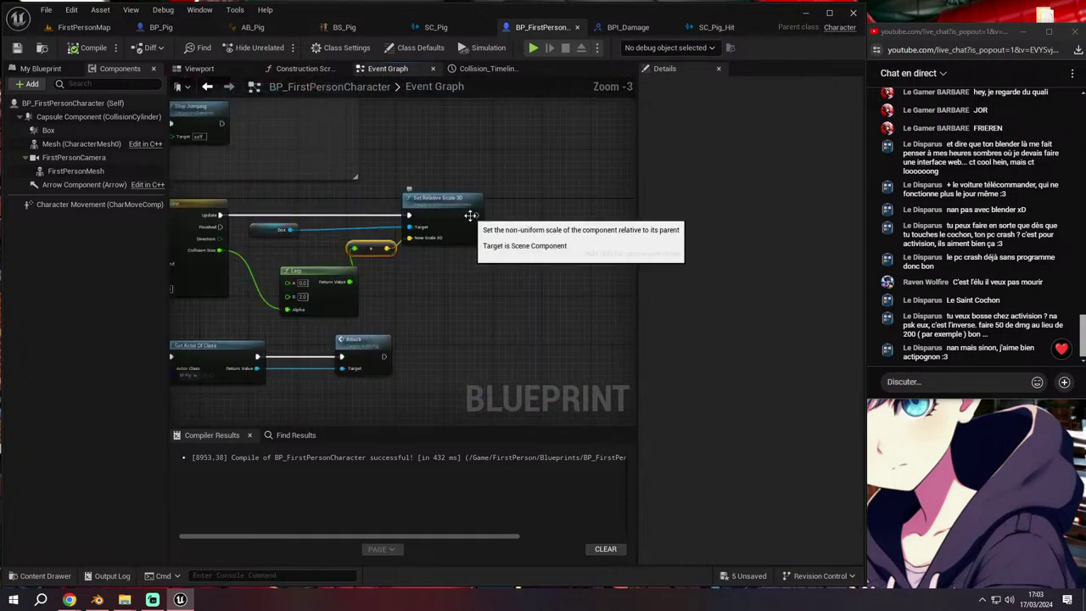
{"action": "left_click_drag", "start_coordinate": [475, 217], "coordinate": [520, 213]}
{"action": "type", "text": "delay"}
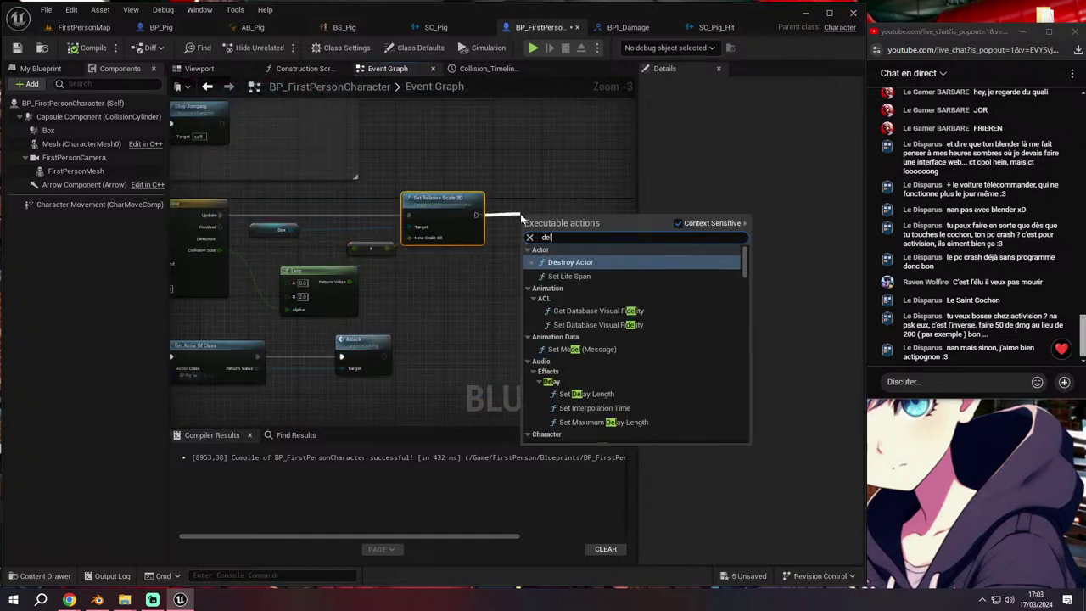
{"action": "left_click", "coordinate": [563, 359]}
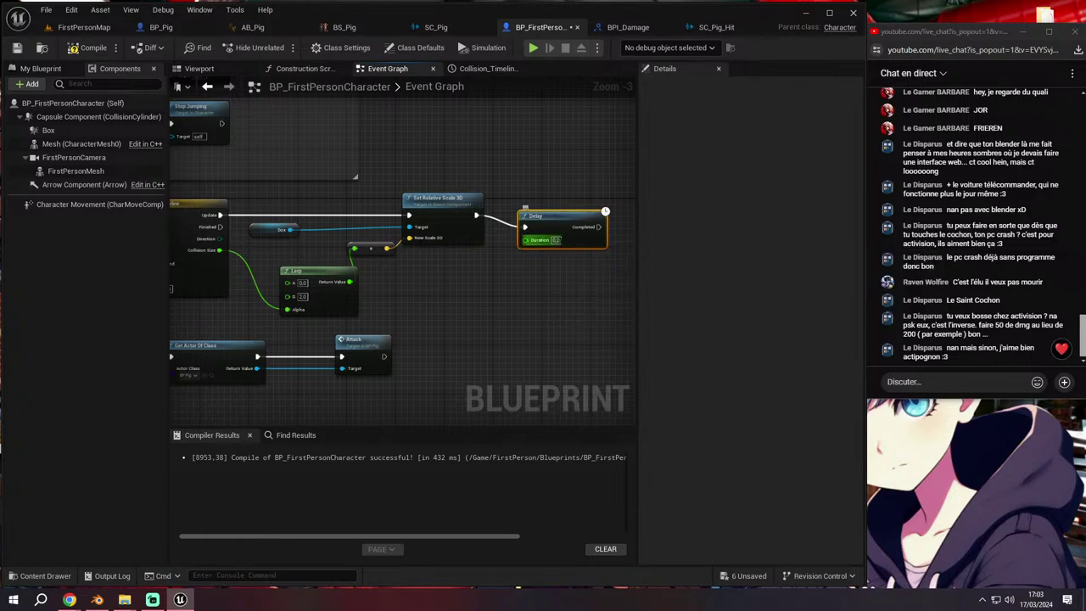
Name the second timeline Collision_Size_Down_Timeline and rename the first scale-up timeline
{"action": "scroll", "coordinate": [547, 221], "scroll_direction": "down", "scroll_amount": 1}
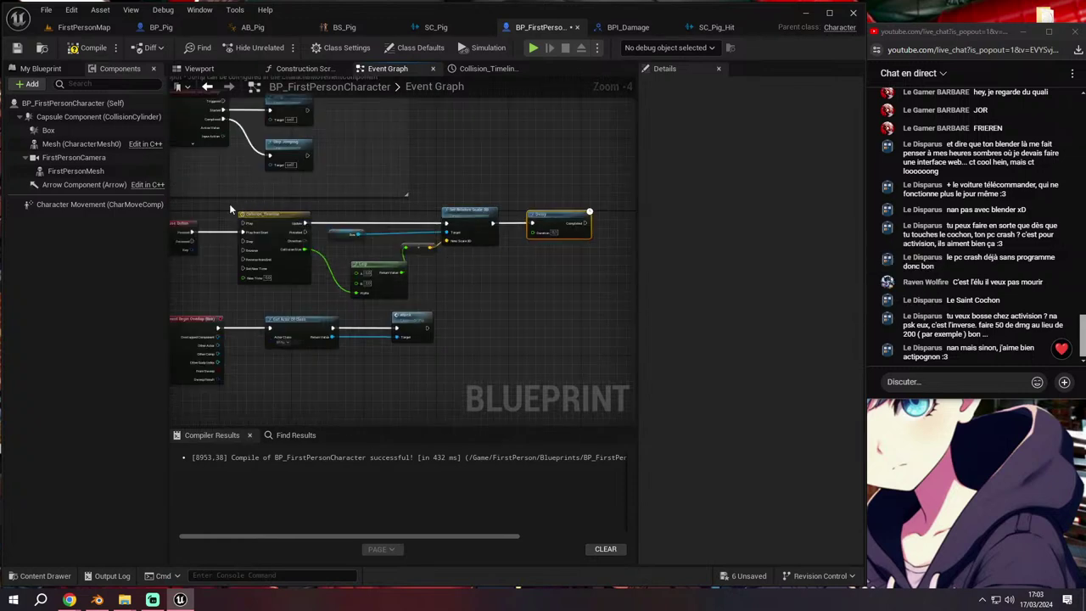
{"action": "right_click_drag", "start_coordinate": [462, 278], "coordinate": [407, 201]}
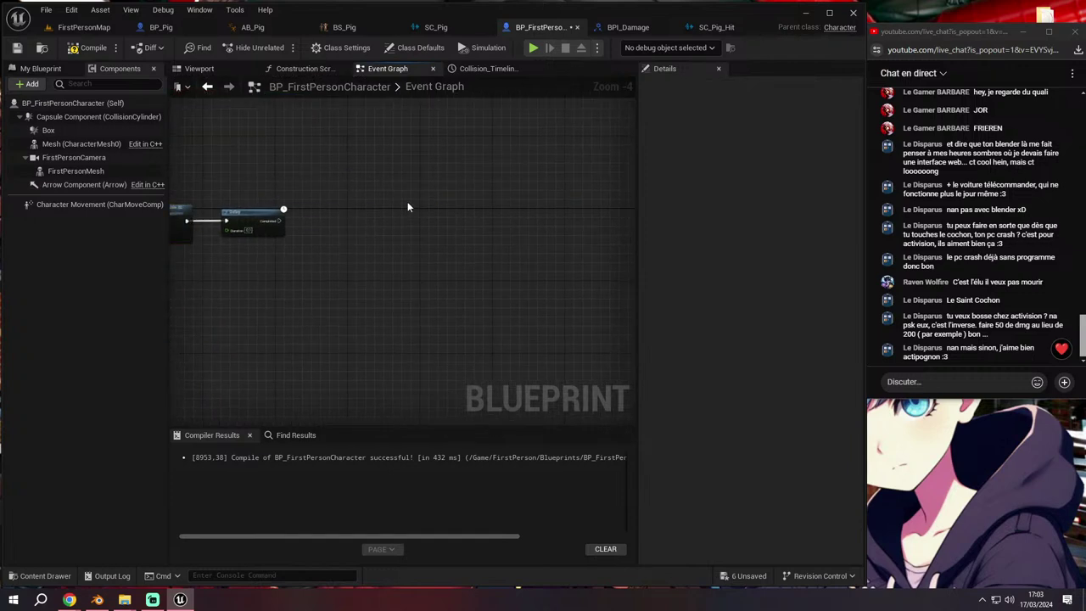
{"action": "scroll", "coordinate": [407, 201], "scroll_direction": "up", "scroll_amount": 2}
{"action": "scroll", "coordinate": [400, 177], "scroll_direction": "up", "scroll_amount": 1}
{"action": "double_click", "coordinate": [401, 175]}
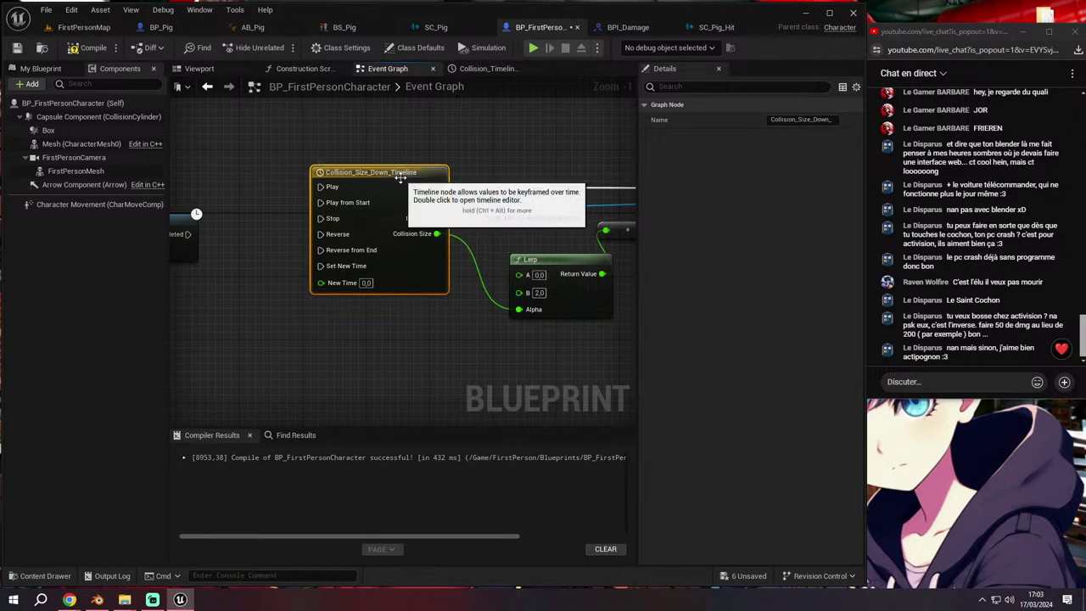
{"action": "key", "text": "Return"}
{"action": "left_click", "coordinate": [398, 174]}
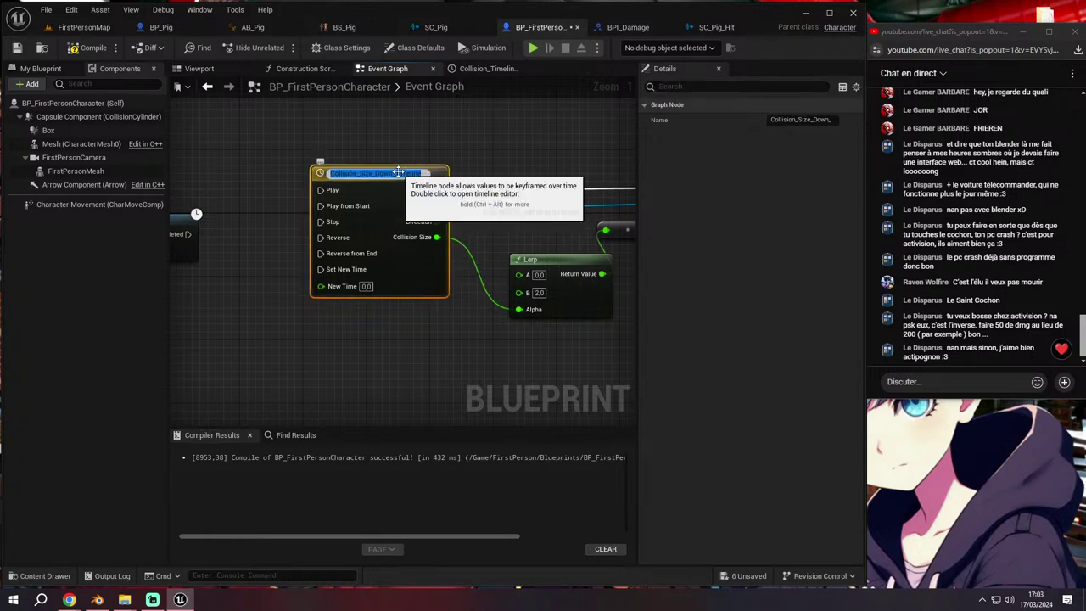
{"action": "right_click_drag", "start_coordinate": [599, 100], "coordinate": [359, 147]}
{"action": "left_click", "coordinate": [359, 240]}
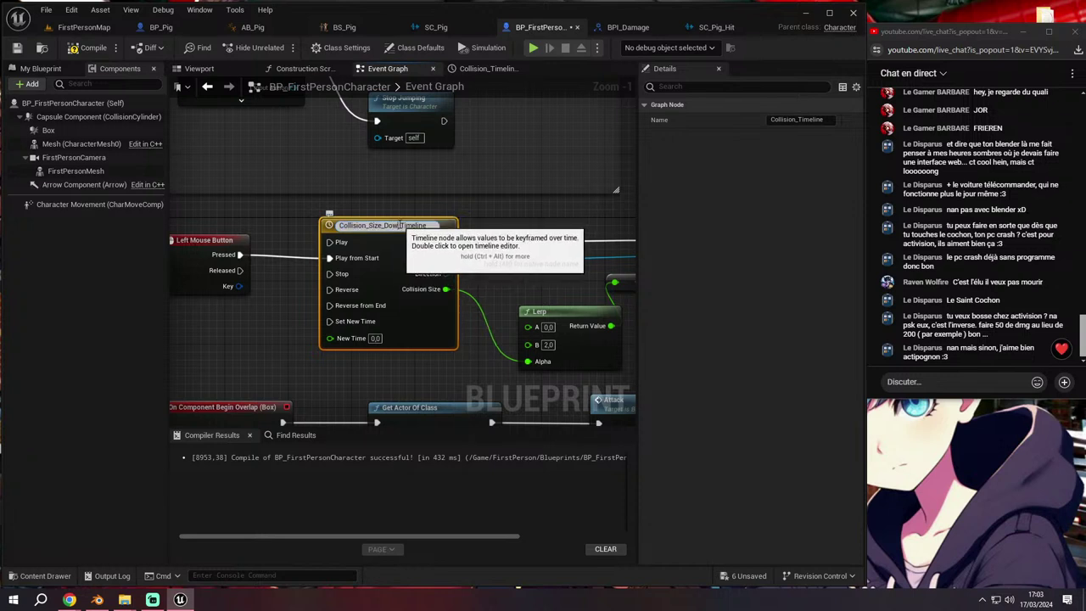
{"action": "type", "text": "Up"}
Wire the Delay into Collision_Size_Down_Timeline's Play from Start
{"action": "scroll", "coordinate": [397, 225], "scroll_direction": "down", "scroll_amount": 2}
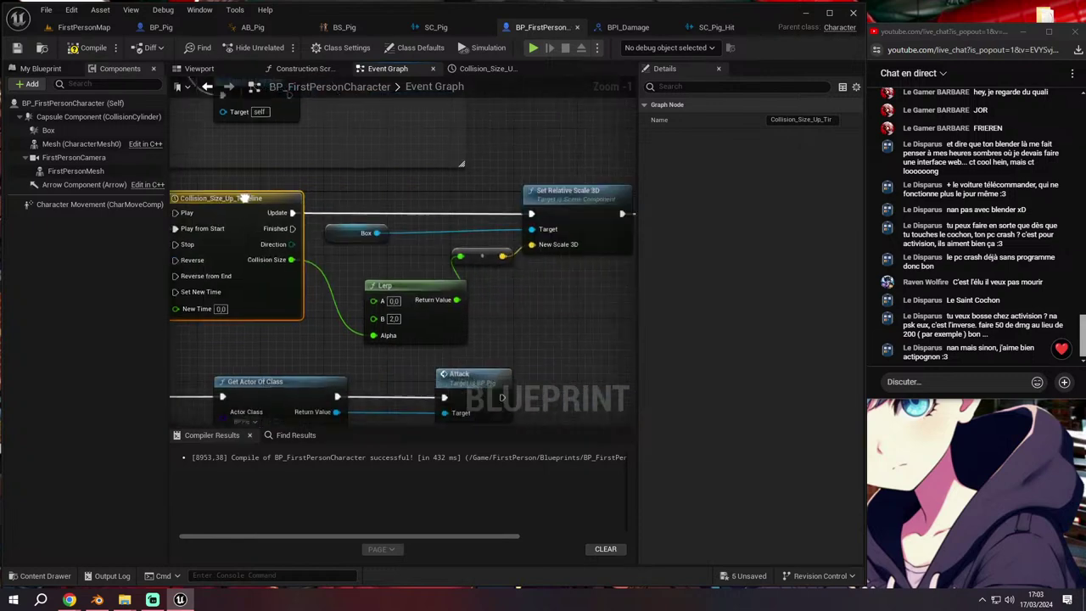
{"action": "right_click_drag", "start_coordinate": [397, 225], "coordinate": [272, 222]}
{"action": "left_click_drag", "start_coordinate": [392, 217], "coordinate": [488, 194]}
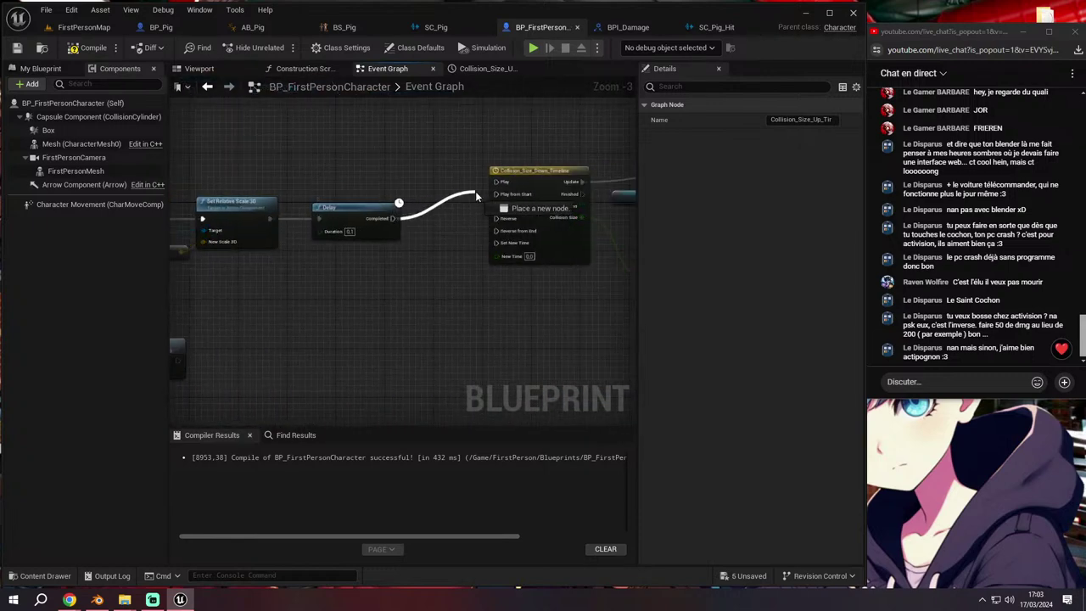
{"action": "right_click_drag", "start_coordinate": [534, 180], "coordinate": [410, 193]}
Set Collision_Size_Down_Timeline's length to 0.1 and select the curve's end keyframe
{"action": "double_click", "coordinate": [411, 194]}
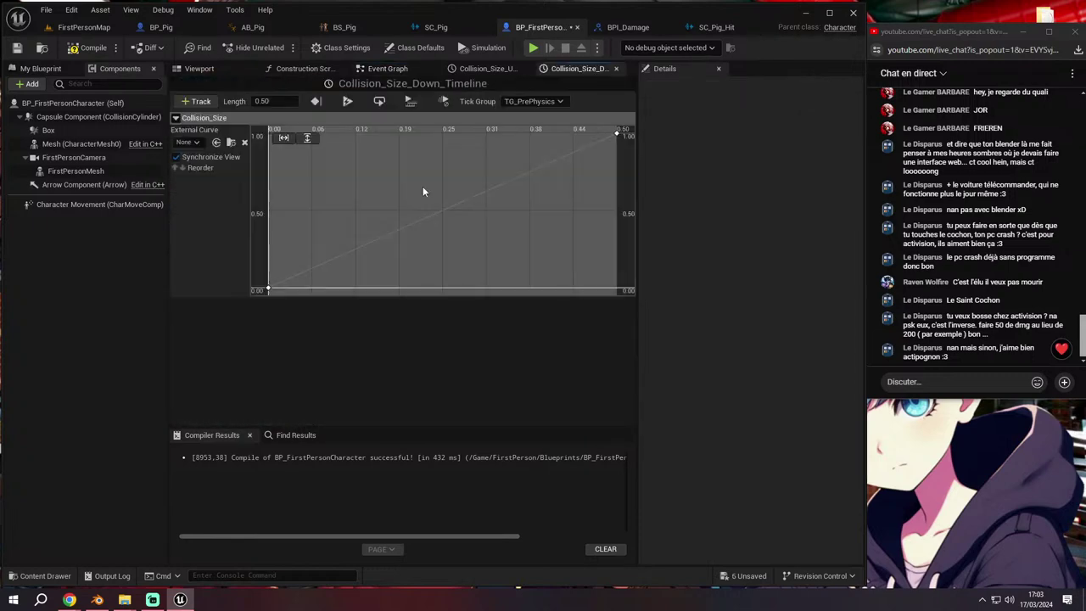
{"action": "left_click", "coordinate": [278, 107]}
{"action": "type", "text": "0.1"}
{"action": "key", "text": "Return"}
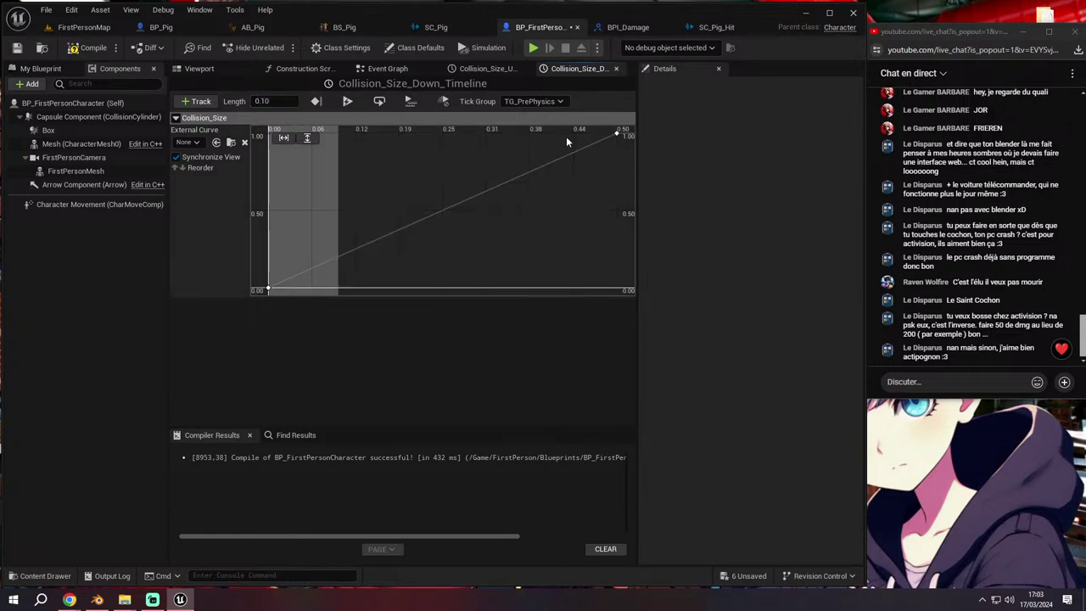
{"action": "left_click", "coordinate": [615, 136]}
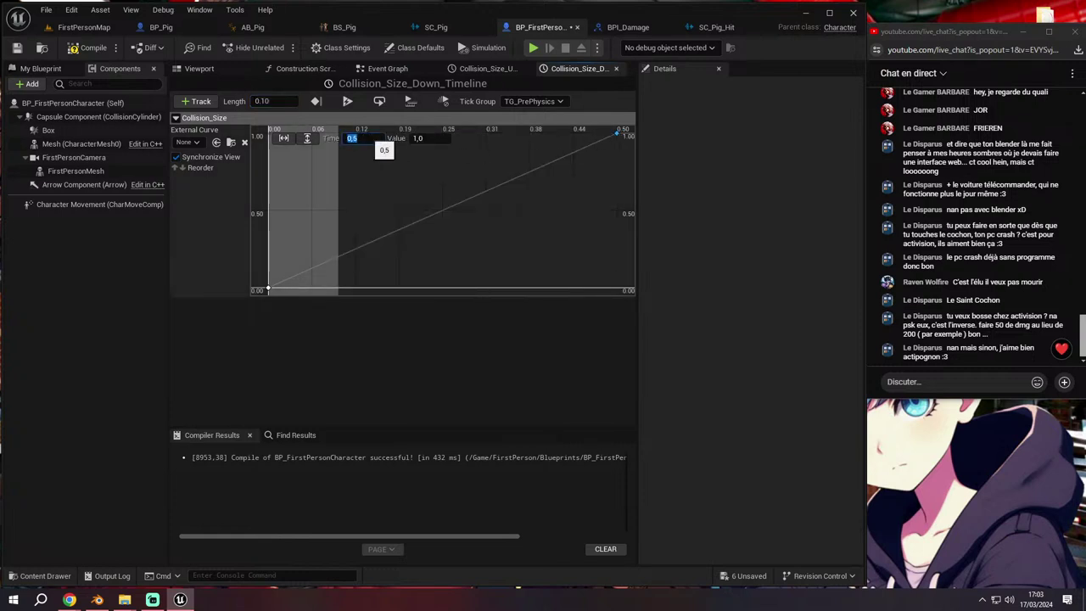
Commit the end keyframe's new time and recompile BP_FirstPersonCharacter
{"action": "left_click", "coordinate": [372, 177]}
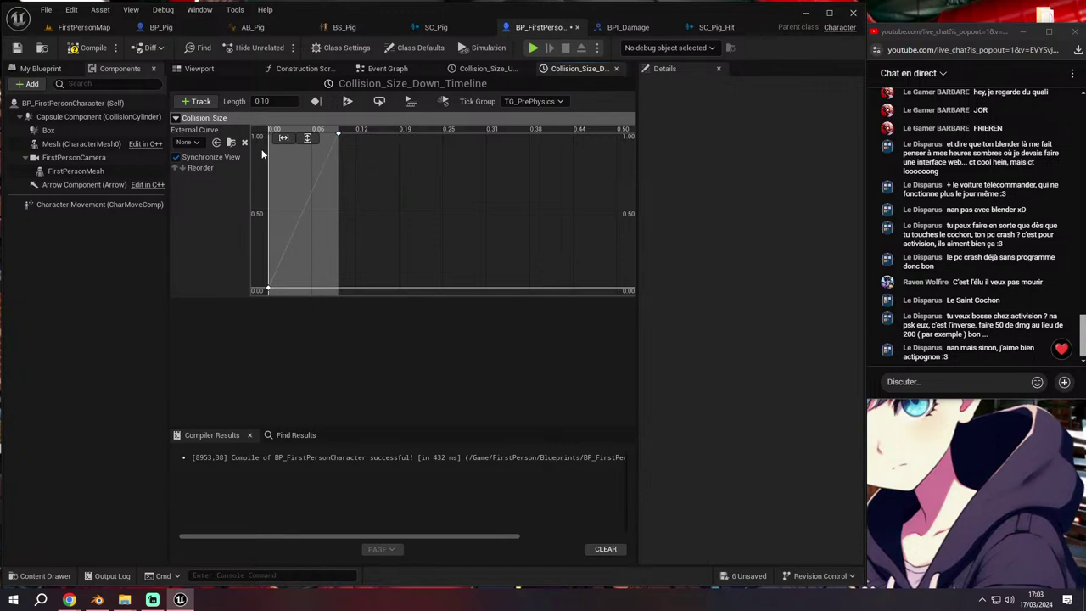
{"action": "left_click", "coordinate": [283, 138]}
{"action": "left_click", "coordinate": [95, 49]}
In the Event Graph, set the down timeline's Lerp A to 2.0 and B to 0.0
{"action": "left_click", "coordinate": [381, 68]}
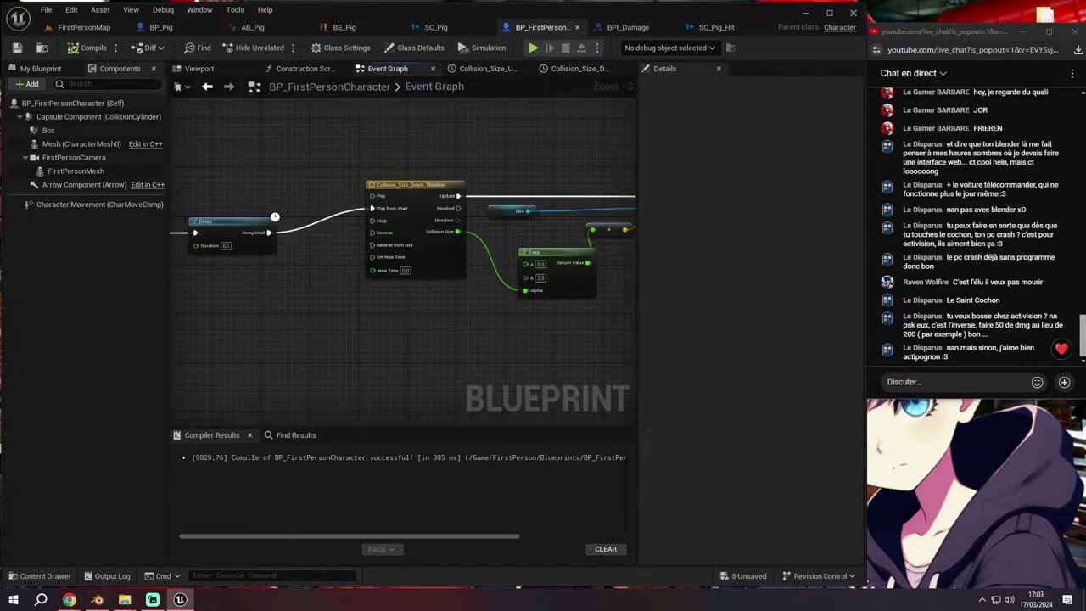
{"action": "right_click_drag", "start_coordinate": [387, 233], "coordinate": [355, 230]}
{"action": "left_click_drag", "start_coordinate": [307, 161], "coordinate": [484, 238]}
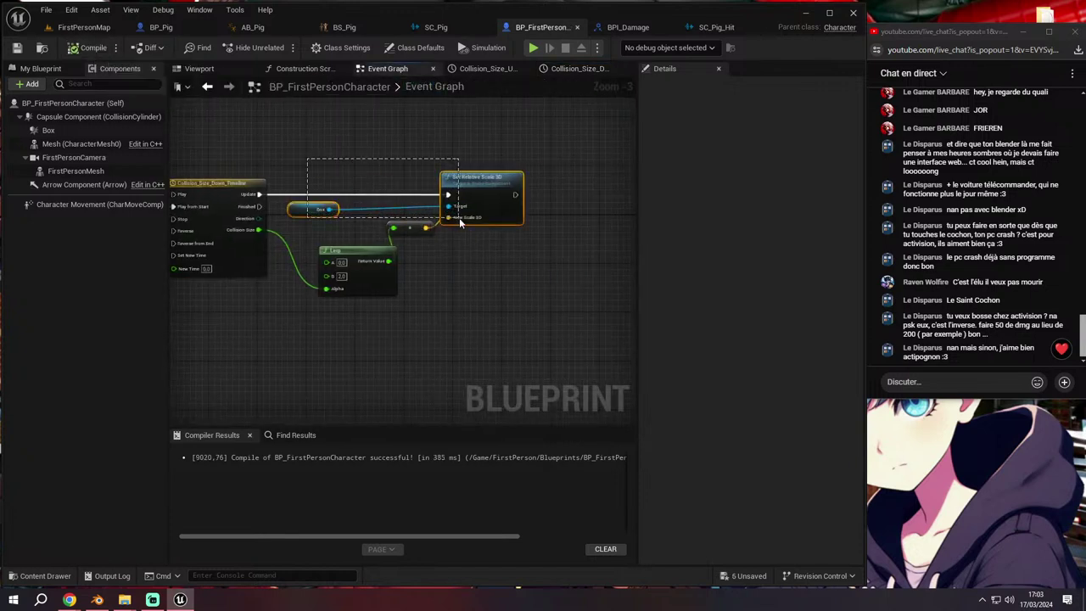
{"action": "left_click", "coordinate": [483, 231]}
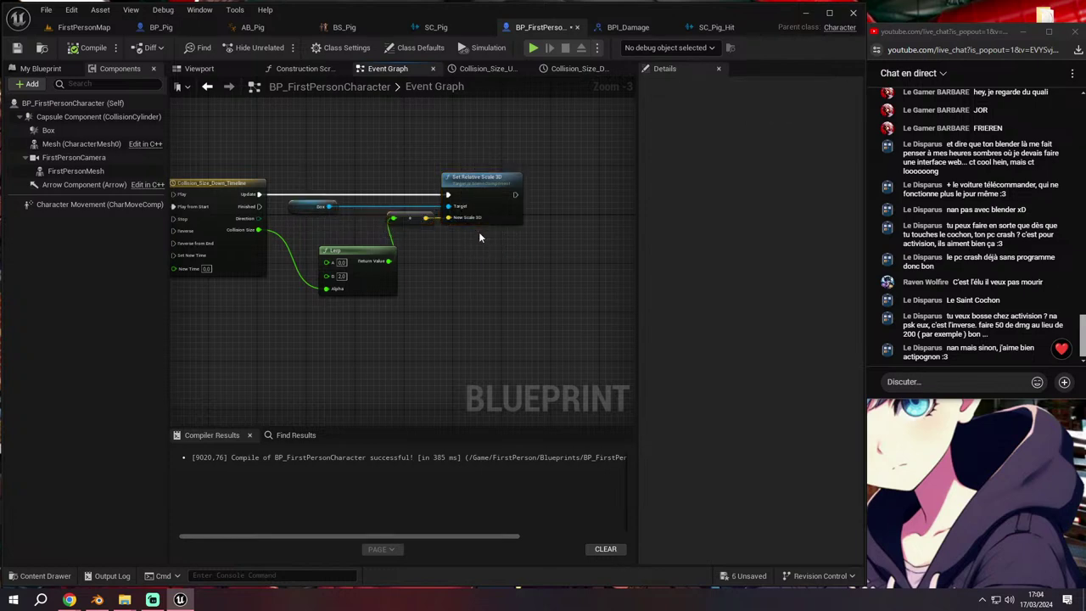
{"action": "scroll", "coordinate": [509, 318], "scroll_direction": "up", "scroll_amount": 3}
{"action": "right_click_drag", "start_coordinate": [480, 322], "coordinate": [507, 349]}
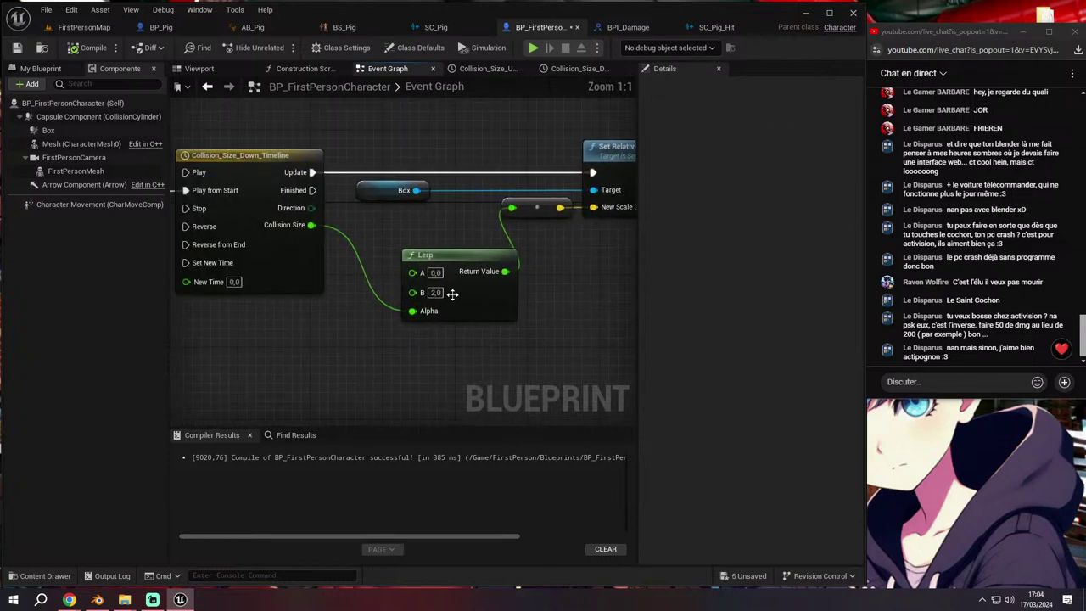
{"action": "left_click", "coordinate": [435, 273]}
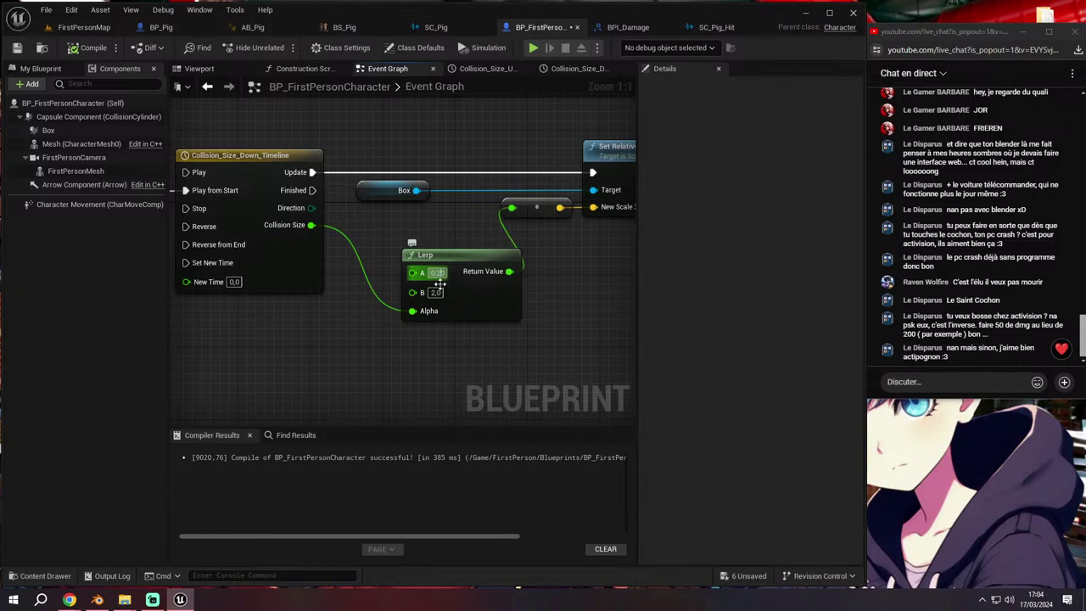
{"action": "type", "text": "0,2"}
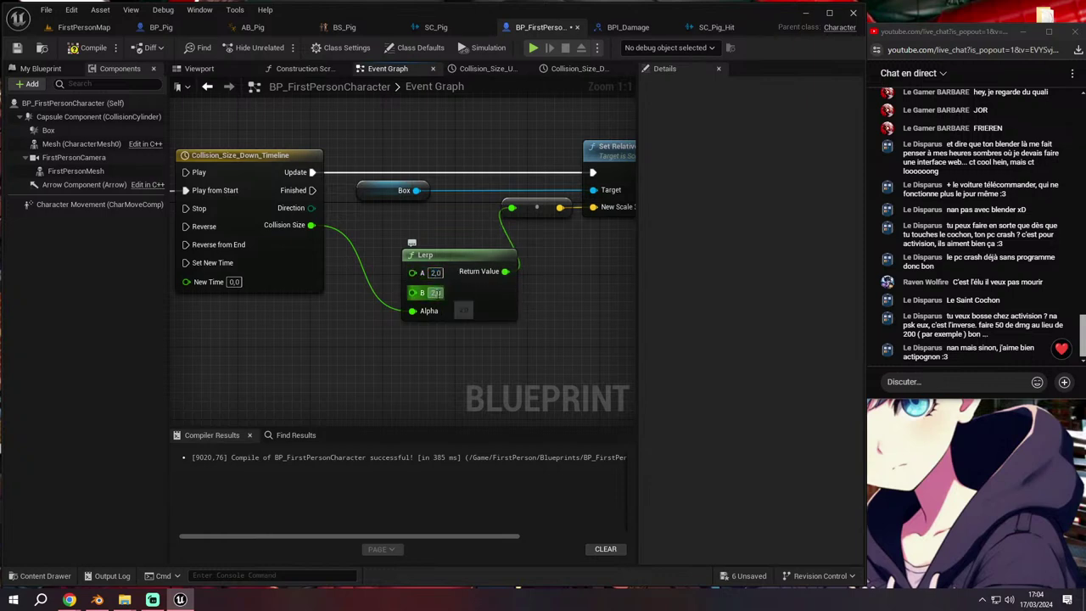
{"action": "key", "text": "Return"}
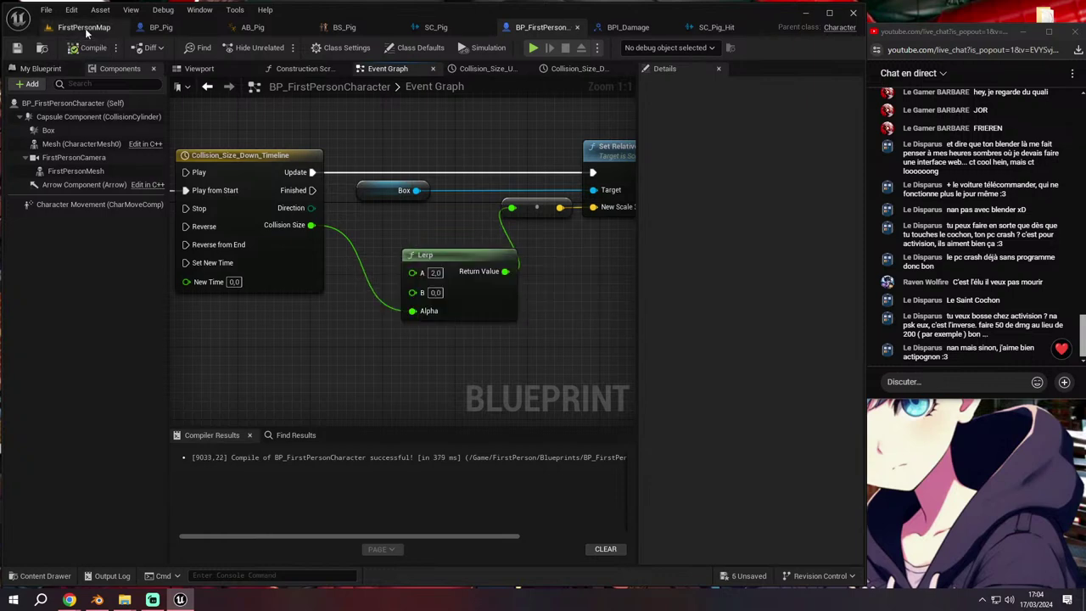
{"action": "left_click", "coordinate": [84, 28]}
Play-test FirstPersonMap, stop it, and look over BP_Pig's Event Graph
{"action": "left_click", "coordinate": [280, 49]}
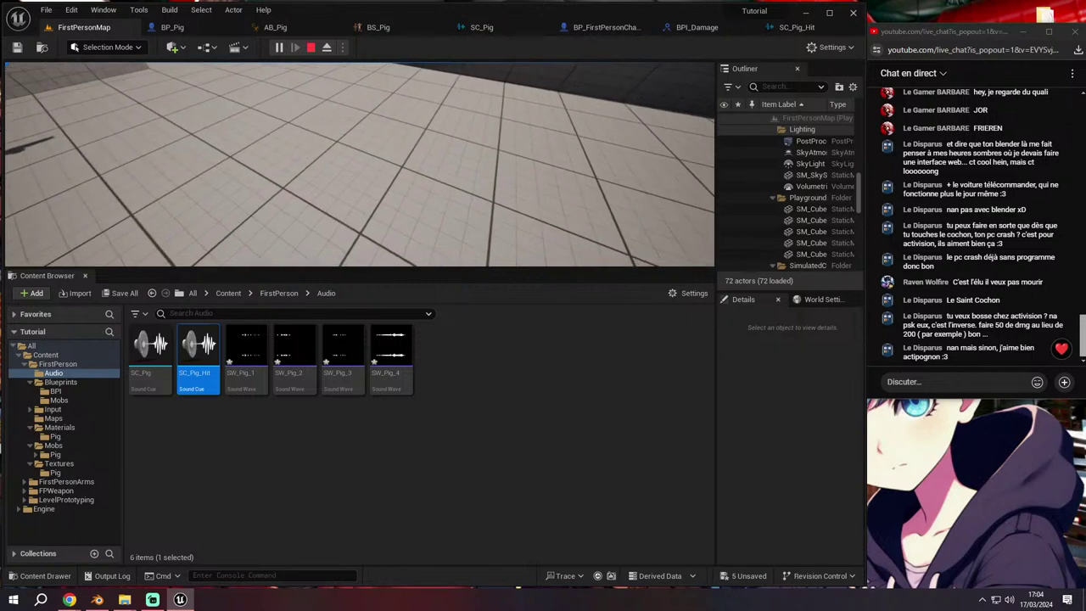
{"action": "key", "text": "shift+F1"}
{"action": "left_click", "coordinate": [201, 32]}
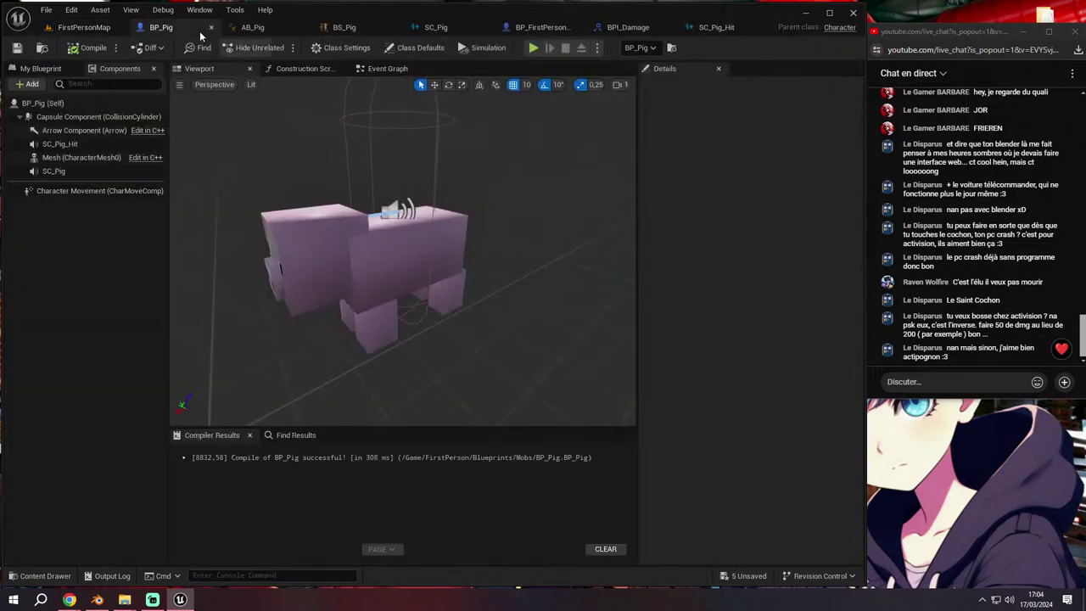
{"action": "left_click", "coordinate": [389, 67]}
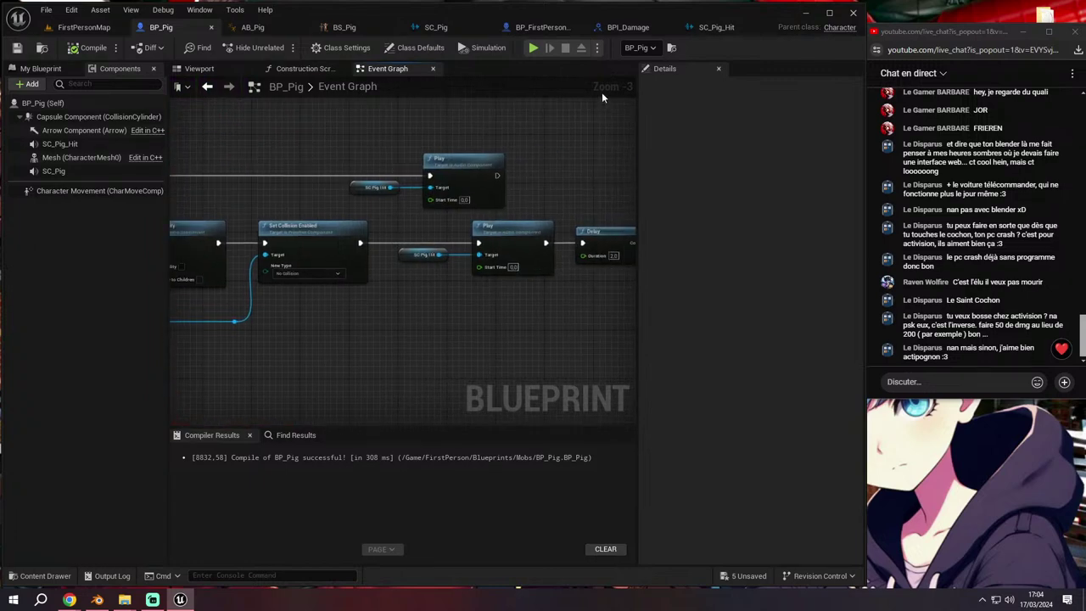
Back in BP_FirstPersonCharacter, open Collision_Size_Down_Timeline's curve editor
{"action": "left_click", "coordinate": [541, 28]}
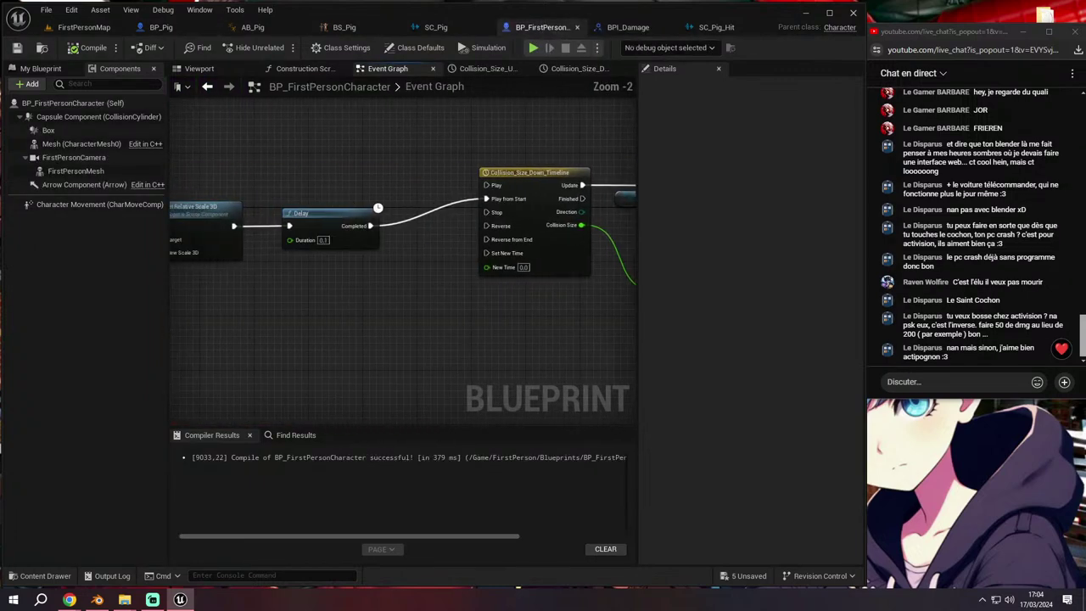
{"action": "scroll", "coordinate": [431, 219], "scroll_direction": "down", "scroll_amount": 2}
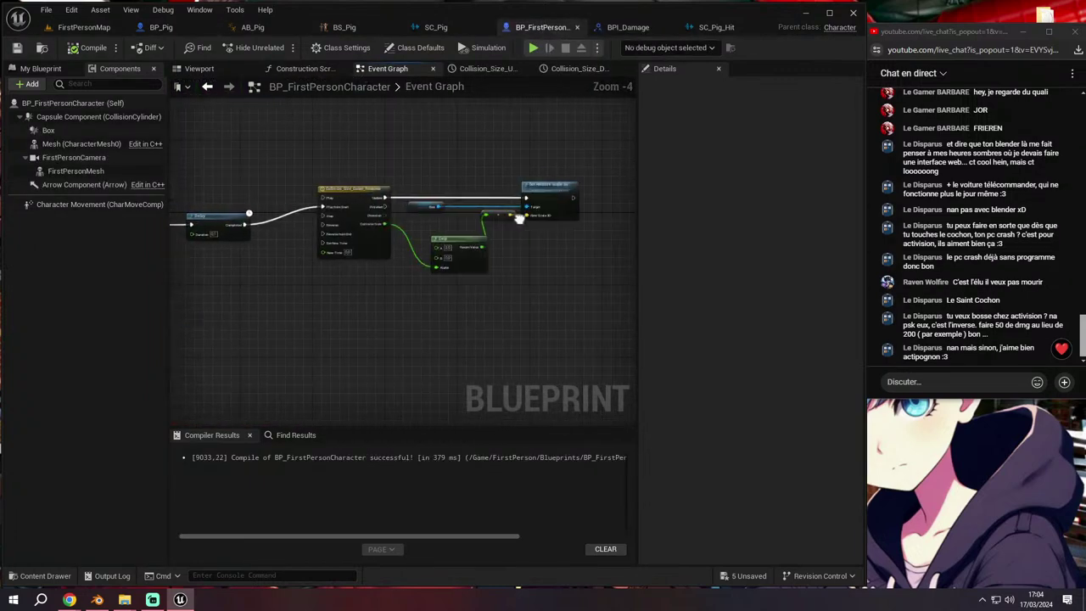
{"action": "scroll", "coordinate": [431, 219], "scroll_direction": "up", "scroll_amount": 1}
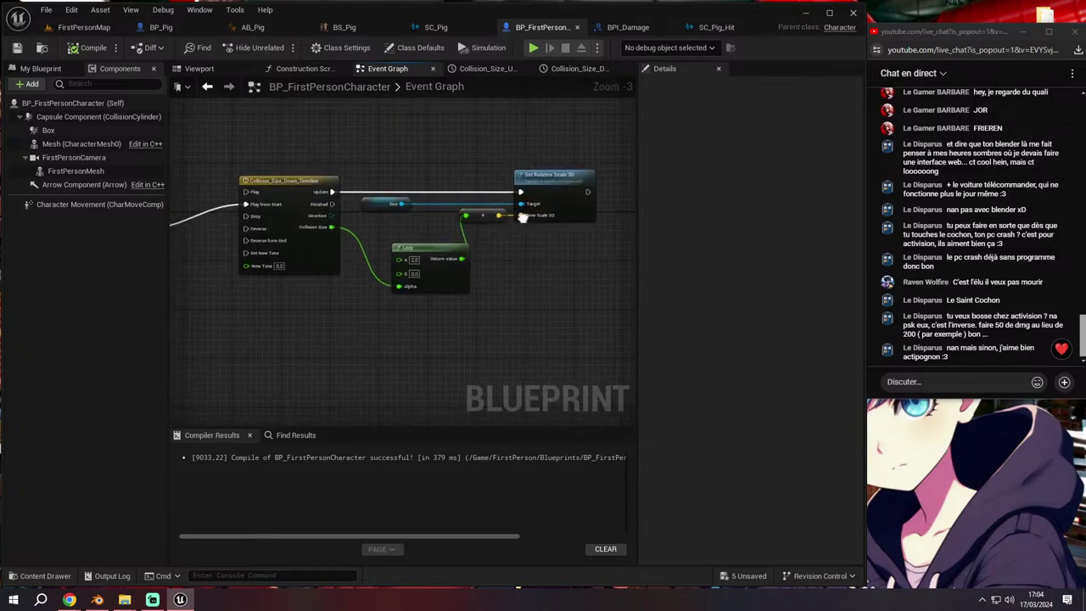
{"action": "right_click_drag", "start_coordinate": [472, 222], "coordinate": [510, 226]}
{"action": "scroll", "coordinate": [509, 226], "scroll_direction": "down", "scroll_amount": 1}
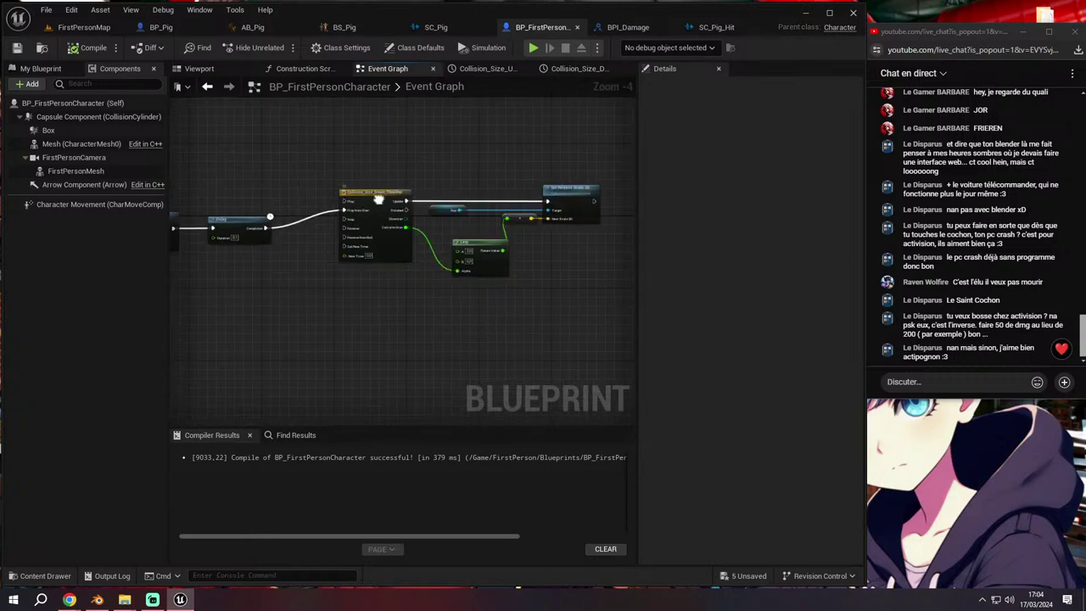
{"action": "right_click_drag", "start_coordinate": [382, 201], "coordinate": [492, 198]}
{"action": "double_click", "coordinate": [492, 198]}
{"action": "type", "text": "0.01"}
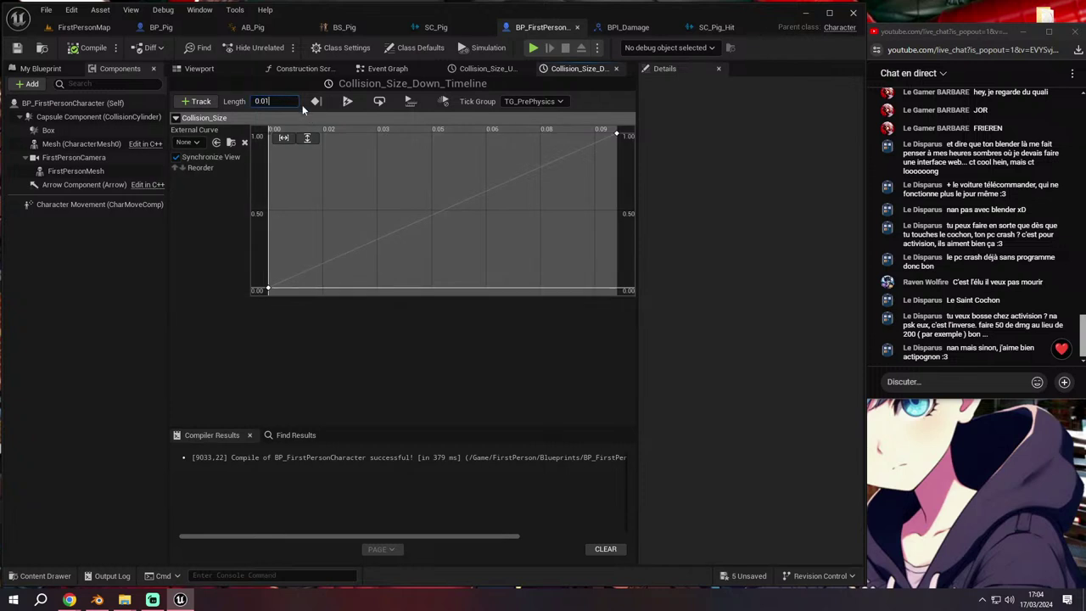
Set the timeline Length to 0.01 and move the end key to time 0.01
{"action": "key", "text": "Return"}
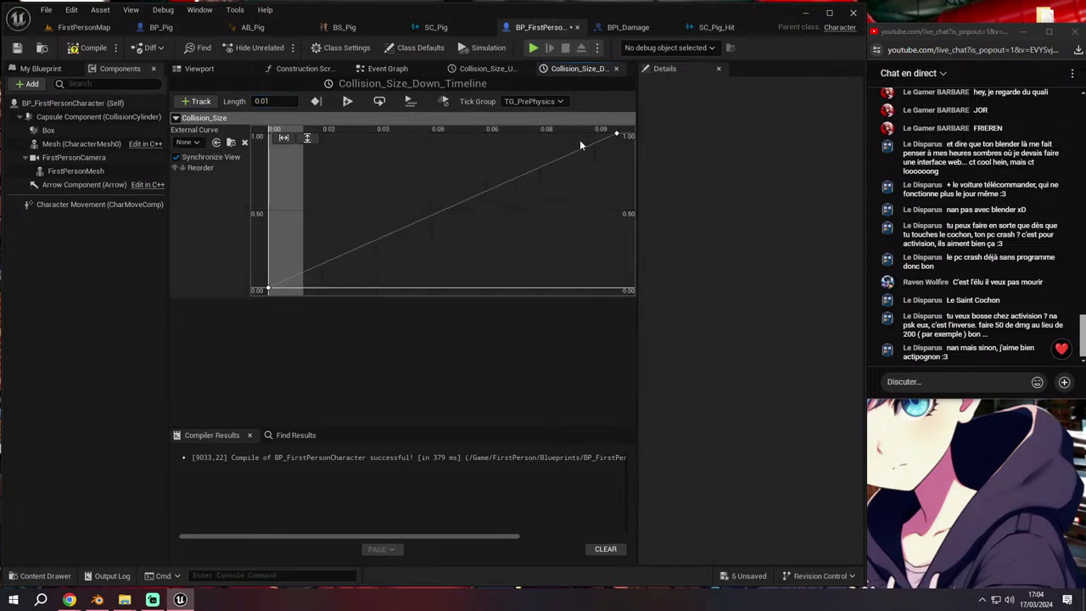
{"action": "left_click", "coordinate": [616, 134]}
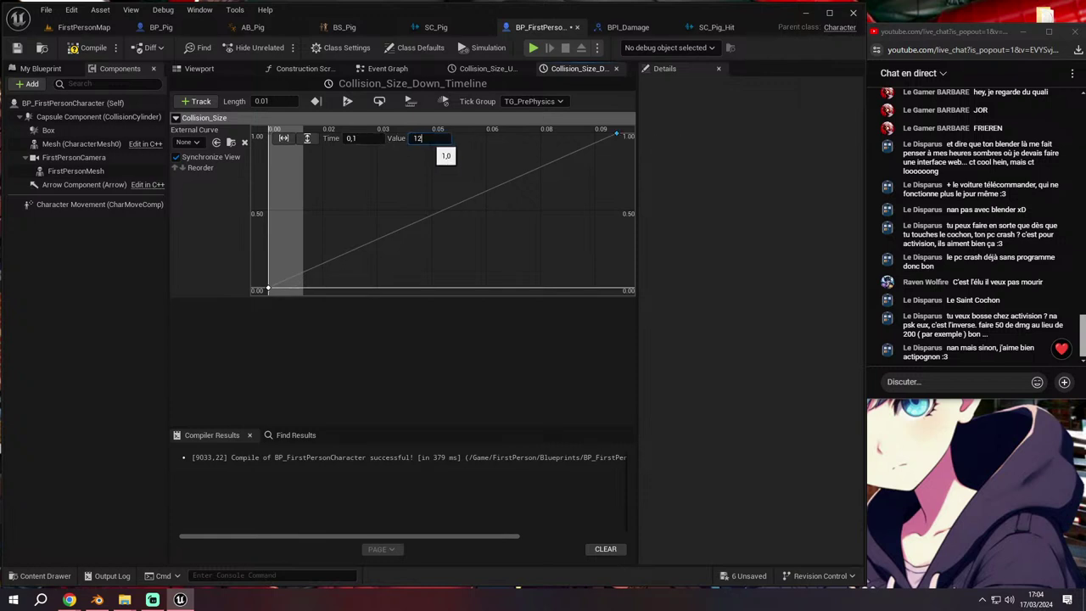
{"action": "left_click", "coordinate": [374, 151]}
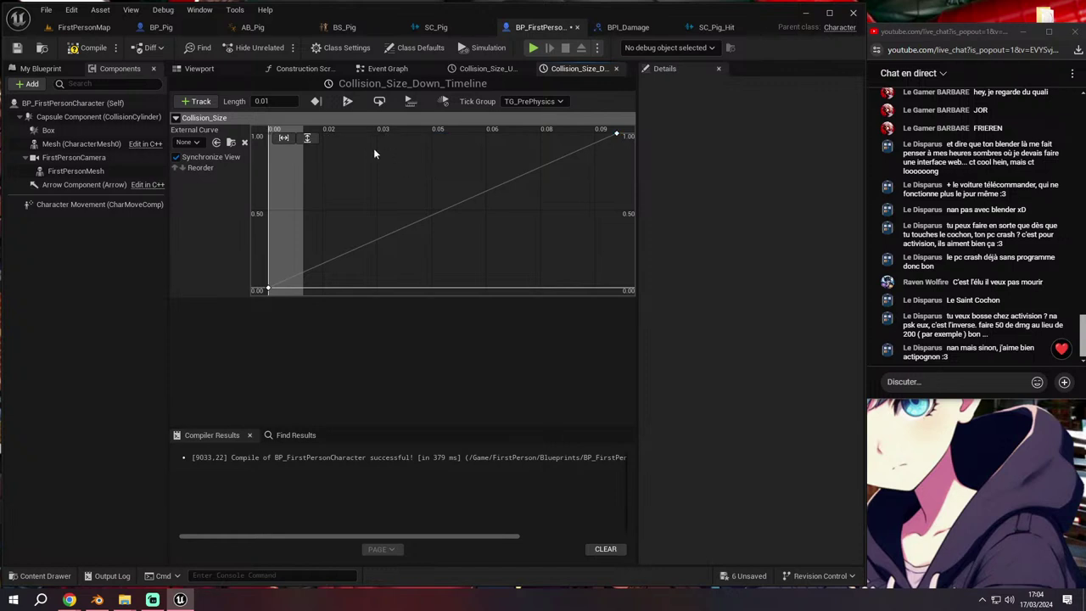
{"action": "left_click", "coordinate": [615, 135]}
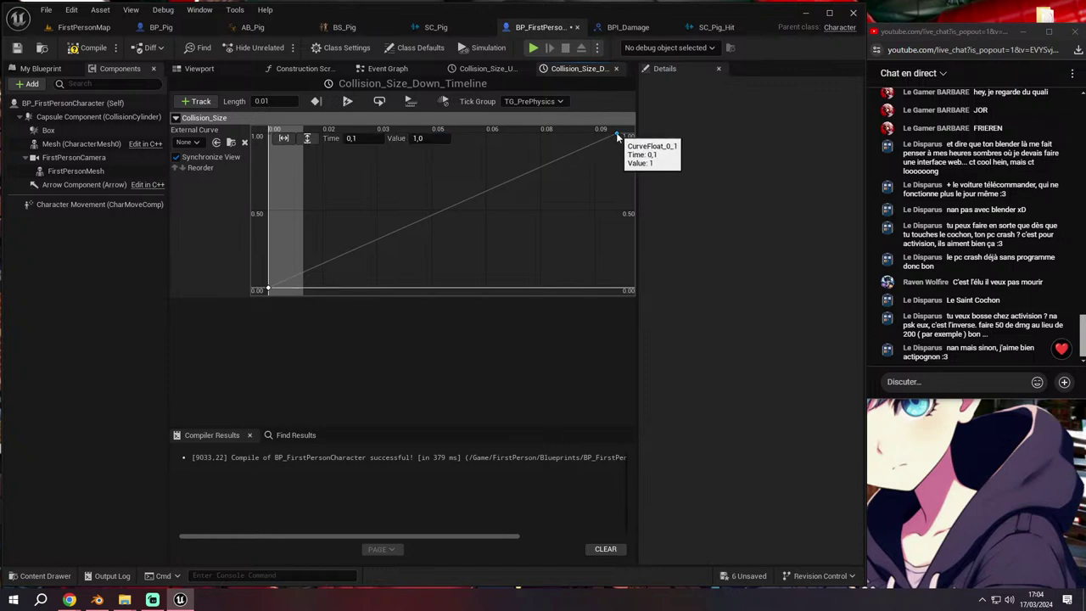
{"action": "type", "text": "0.01"}
{"action": "key", "text": "Return"}
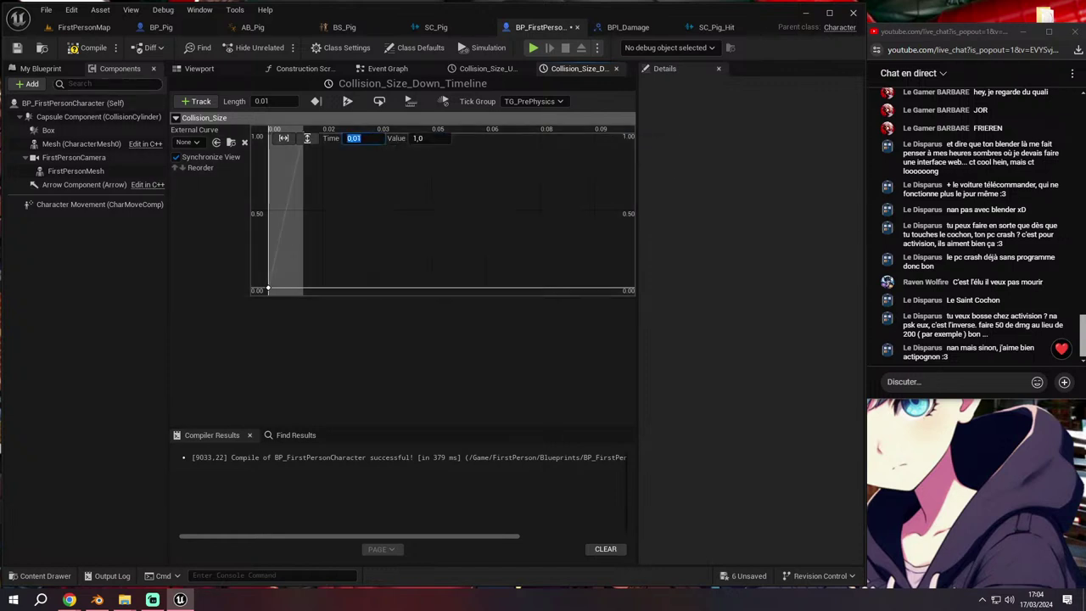
Compile the character blueprint and play-test FirstPersonMap briefly
{"action": "left_click", "coordinate": [79, 50]}
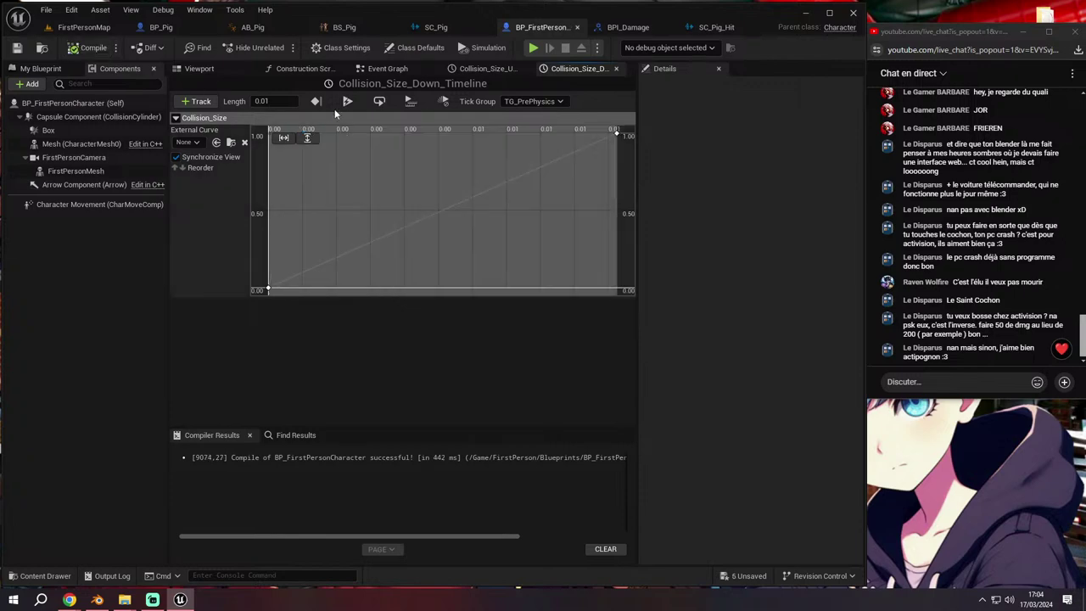
{"action": "key", "text": "ctrl+shift+Tab"}
{"action": "left_click", "coordinate": [279, 48]}
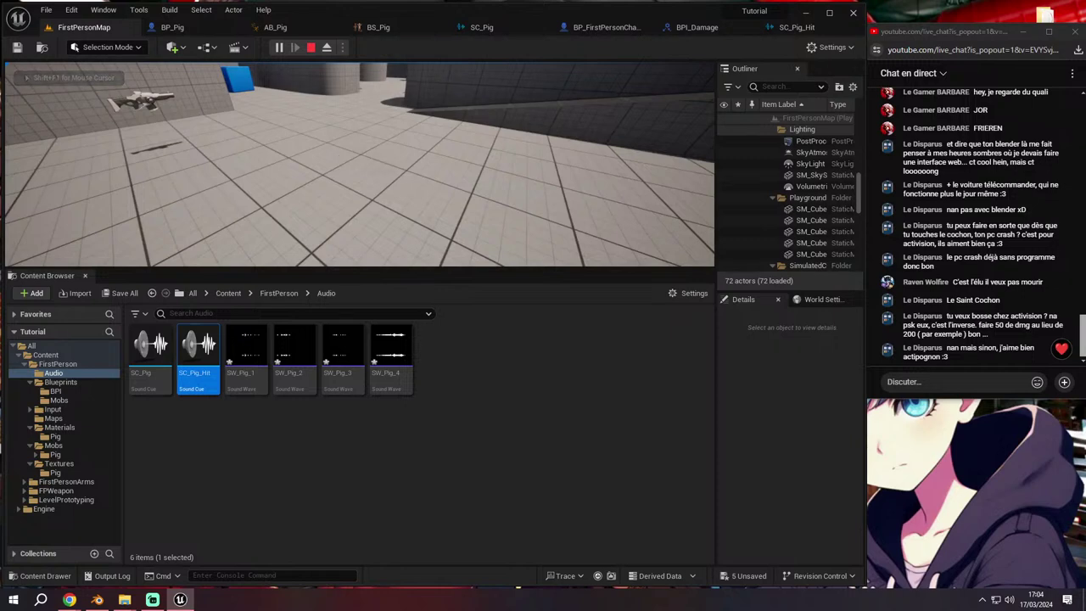
{"action": "key", "text": "Escape"}
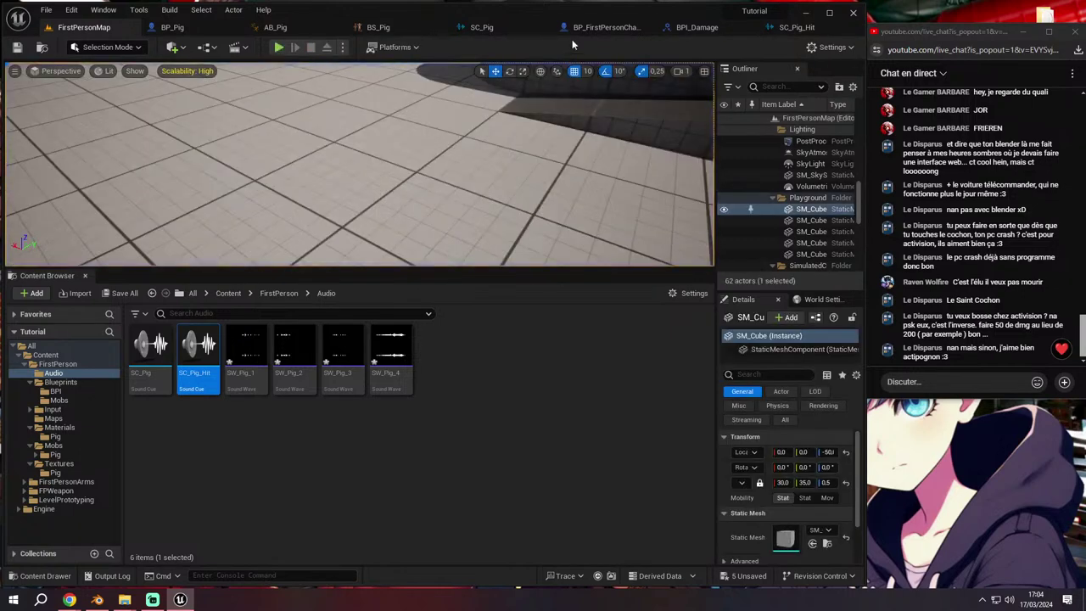
Make the Box component Hidden in Game via a 'hidden' Details search, then compile
{"action": "left_click", "coordinate": [605, 28]}
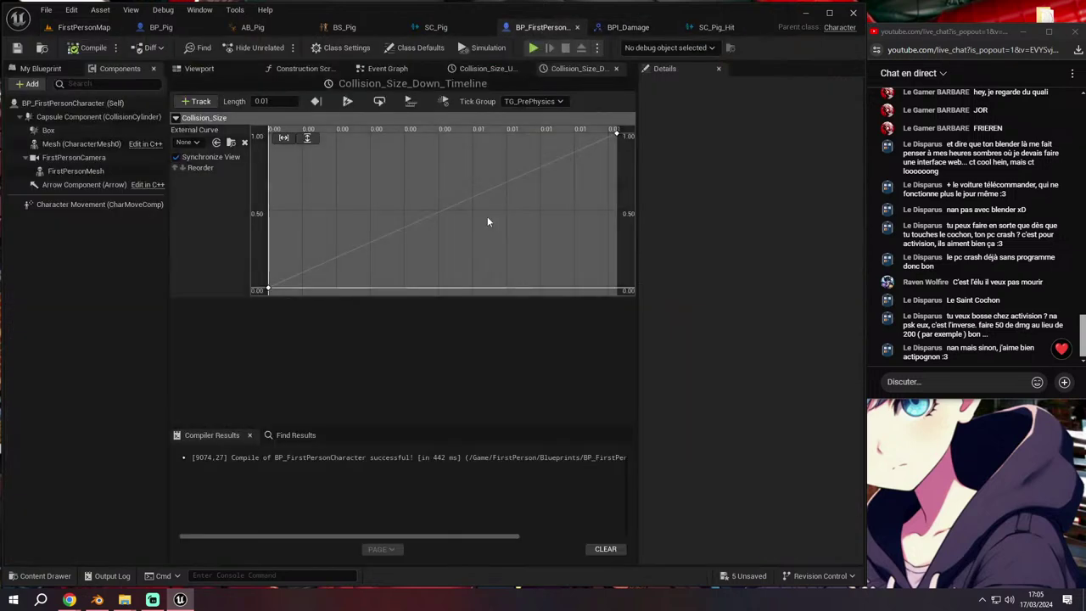
{"action": "left_click", "coordinate": [418, 71]}
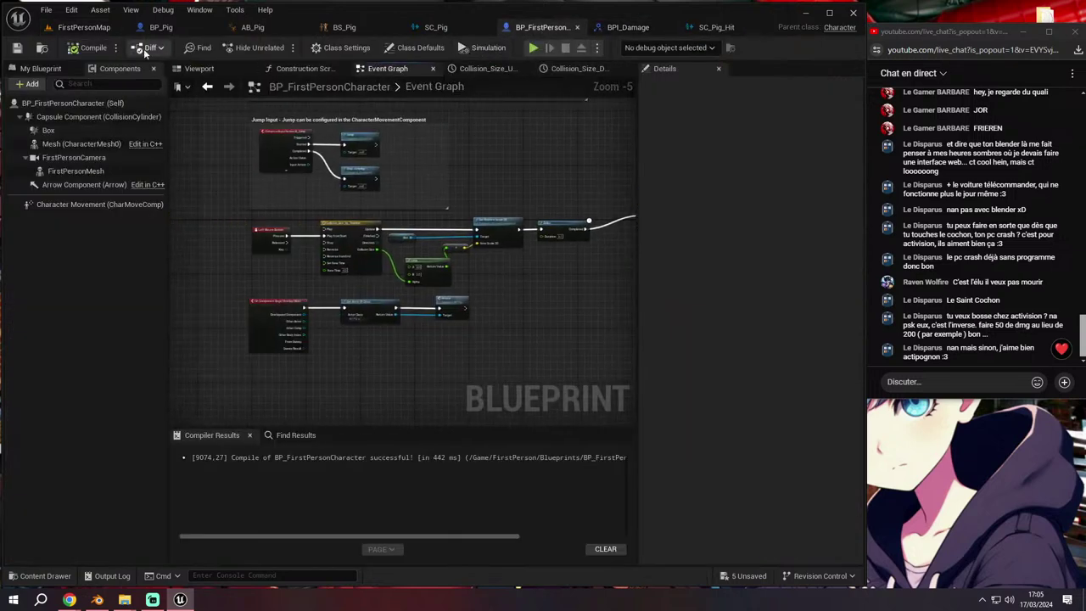
{"action": "left_click", "coordinate": [174, 31]}
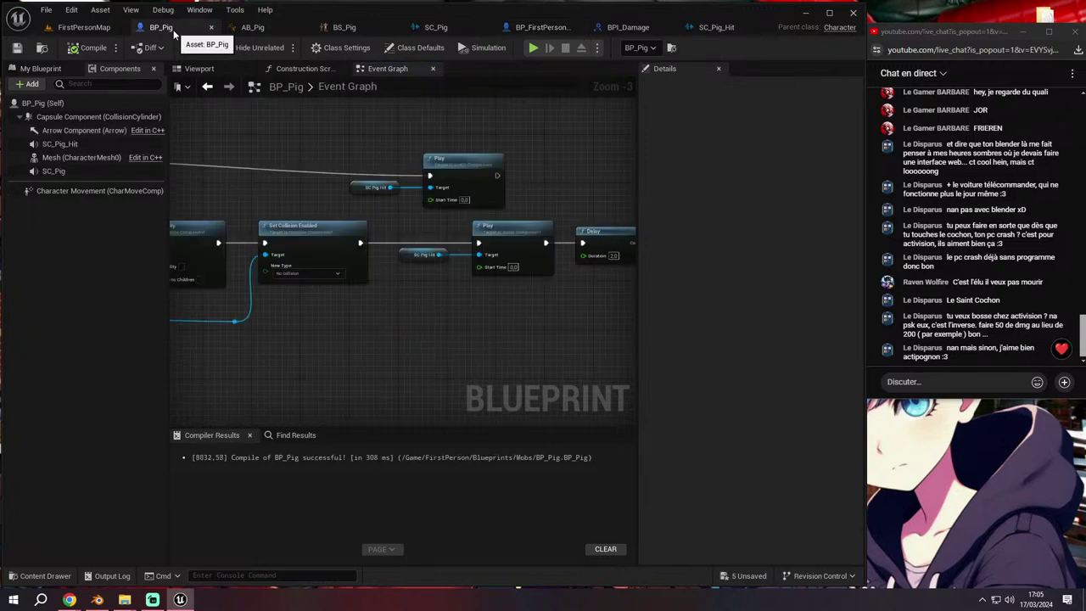
{"action": "left_click", "coordinate": [558, 29]}
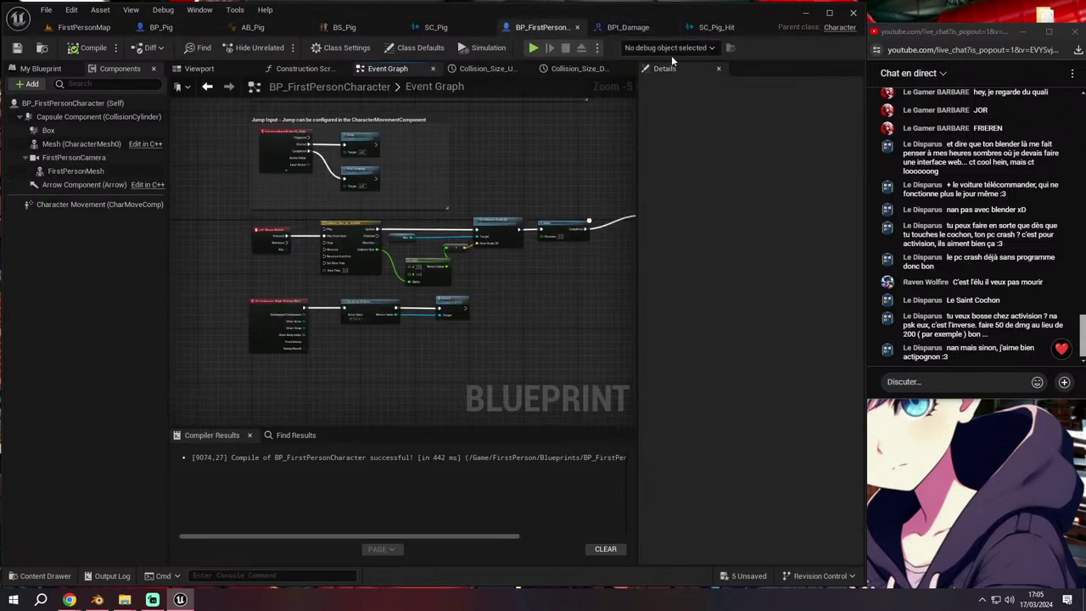
{"action": "left_click", "coordinate": [51, 130]}
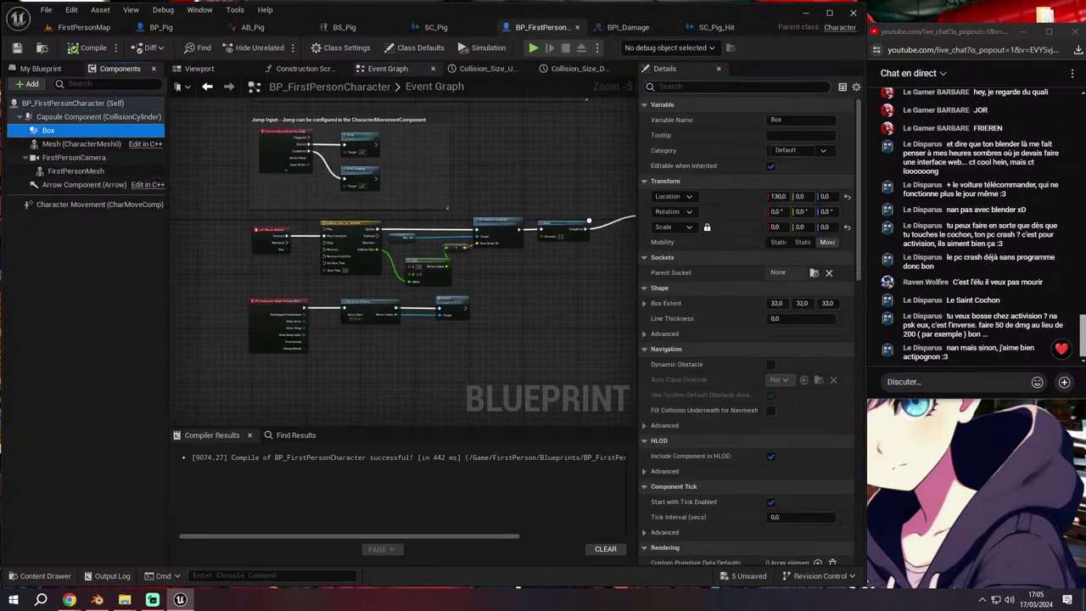
{"action": "type", "text": "hidd"}
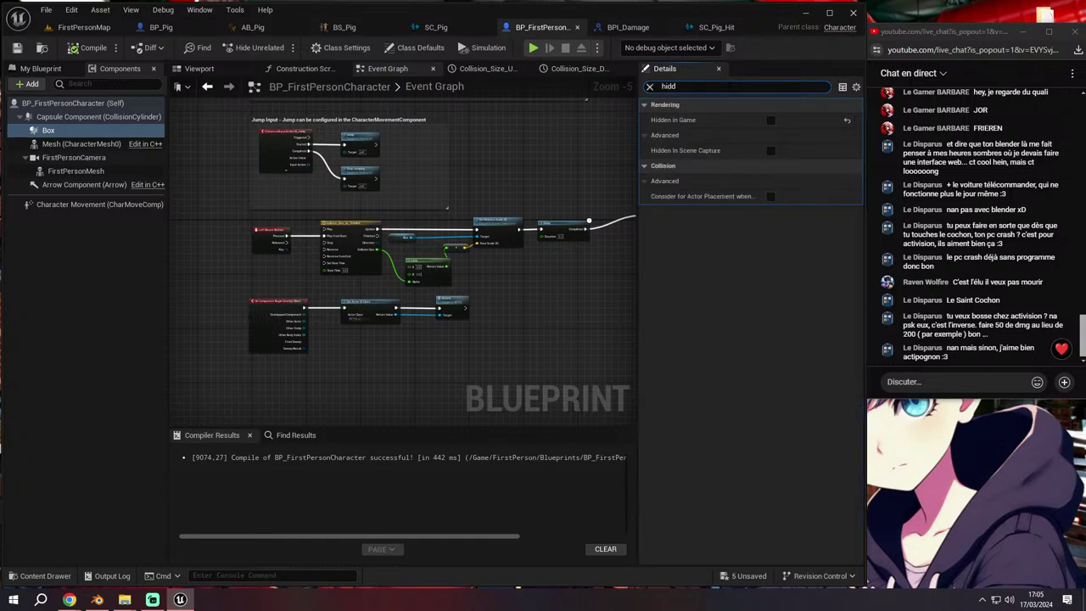
{"action": "left_click", "coordinate": [83, 27]}
Play-test walking up to the pig, then check the SC_Pig and BP_Pig tabs
{"action": "key", "text": "alt+p"}
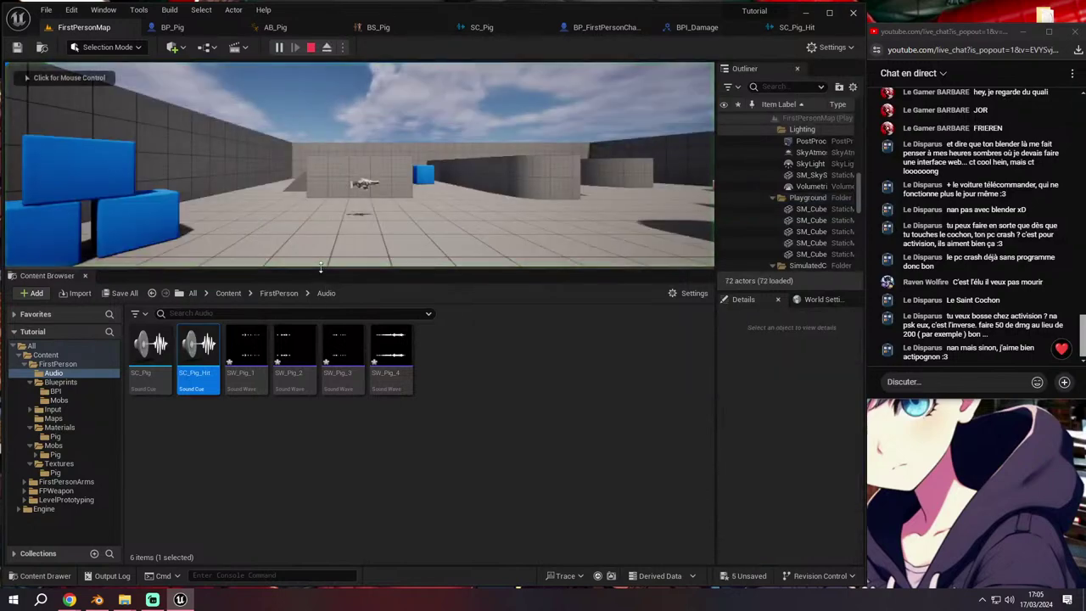
{"action": "key", "text": "w"}
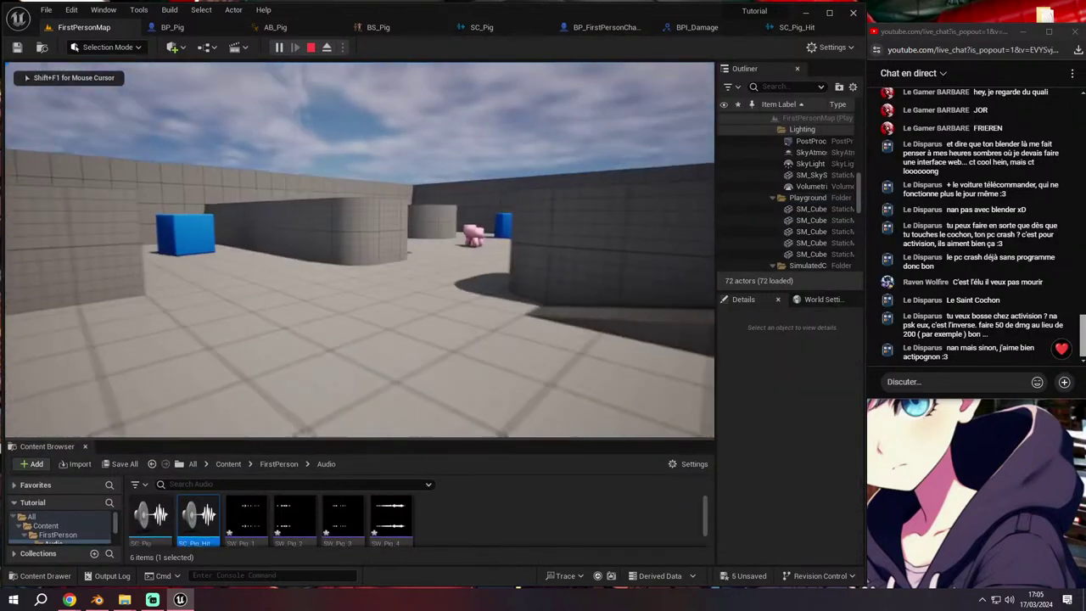
{"action": "key", "text": "w"}
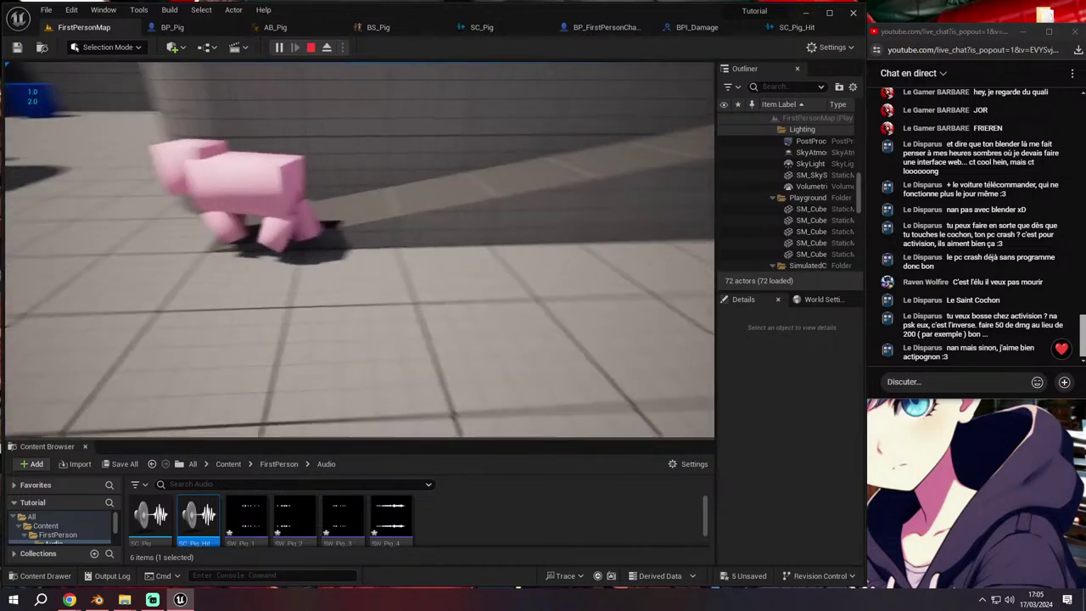
{"action": "key", "text": "Escape"}
{"action": "left_click", "coordinate": [490, 28]}
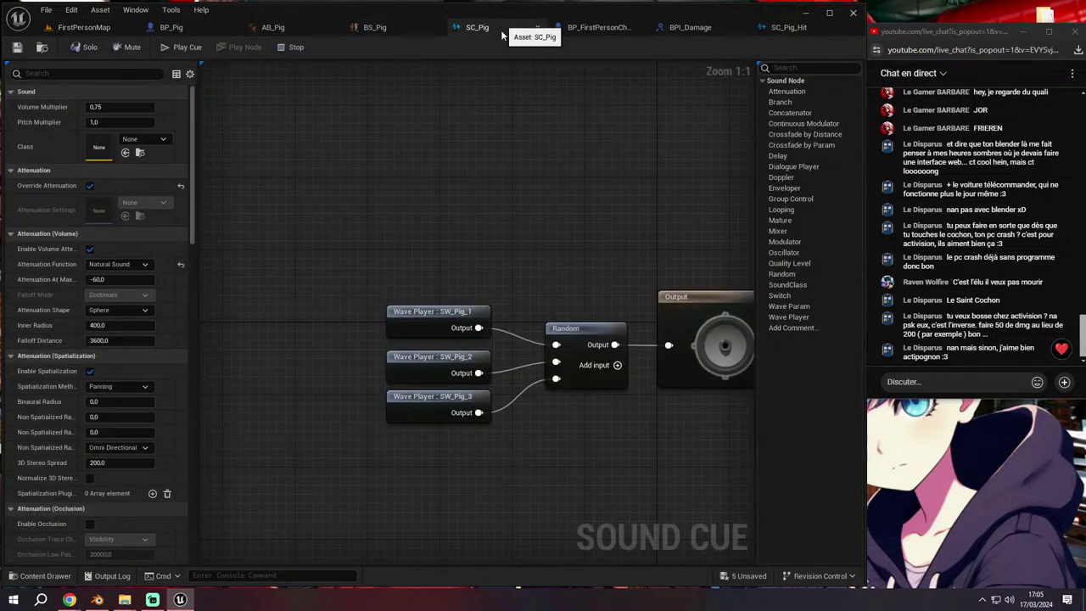
{"action": "left_click", "coordinate": [170, 27]}
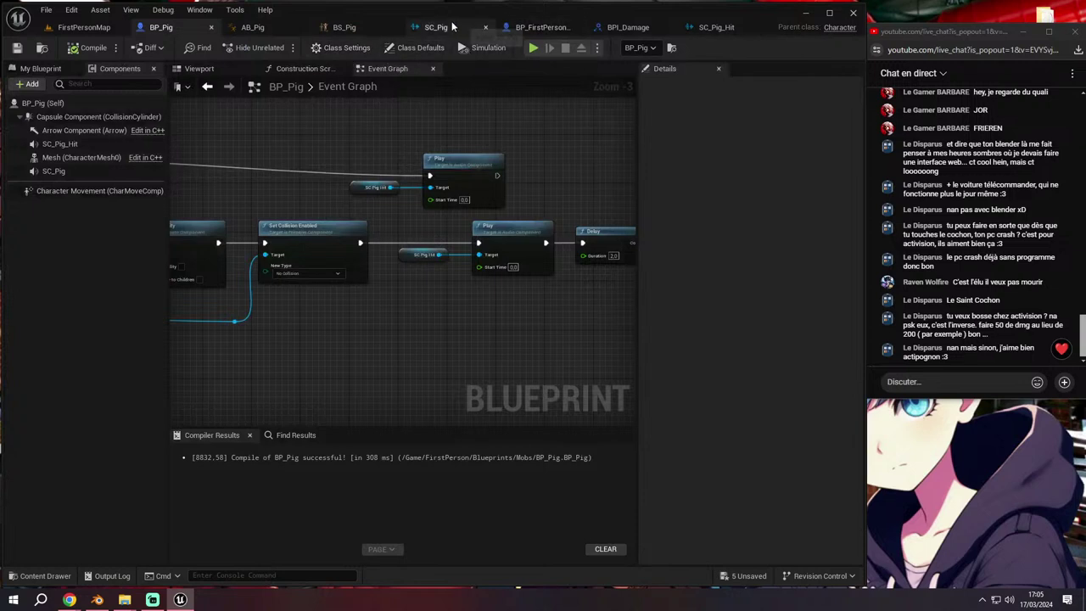
{"action": "left_click", "coordinate": [539, 27]}
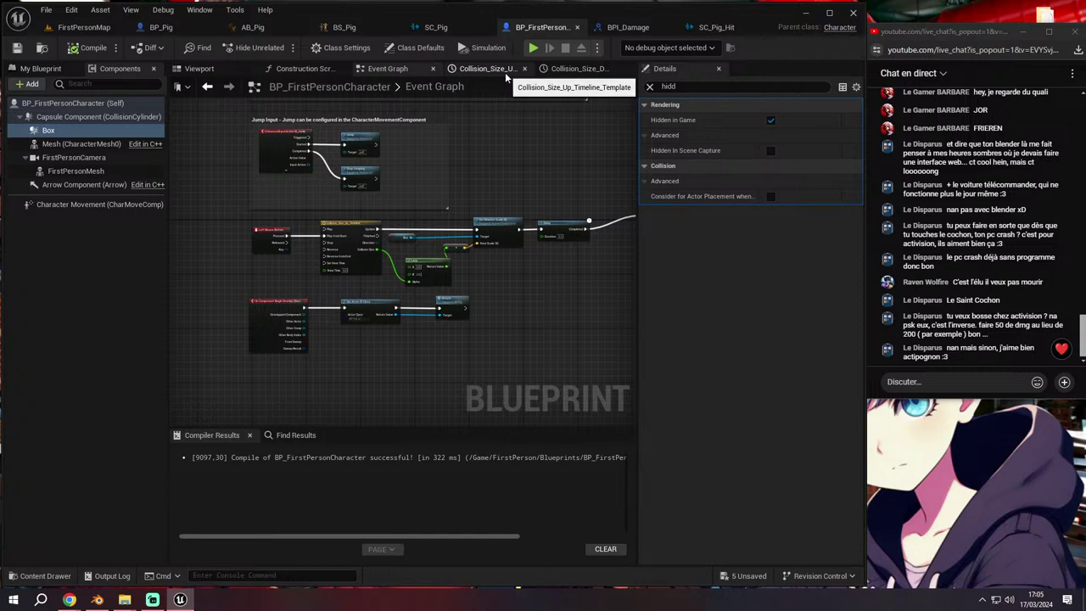
Review the character preview, BPI_Damage, SC_Pig and BP_Pig's Branch node, then the character's Event Graph
{"action": "left_click", "coordinate": [224, 73]}
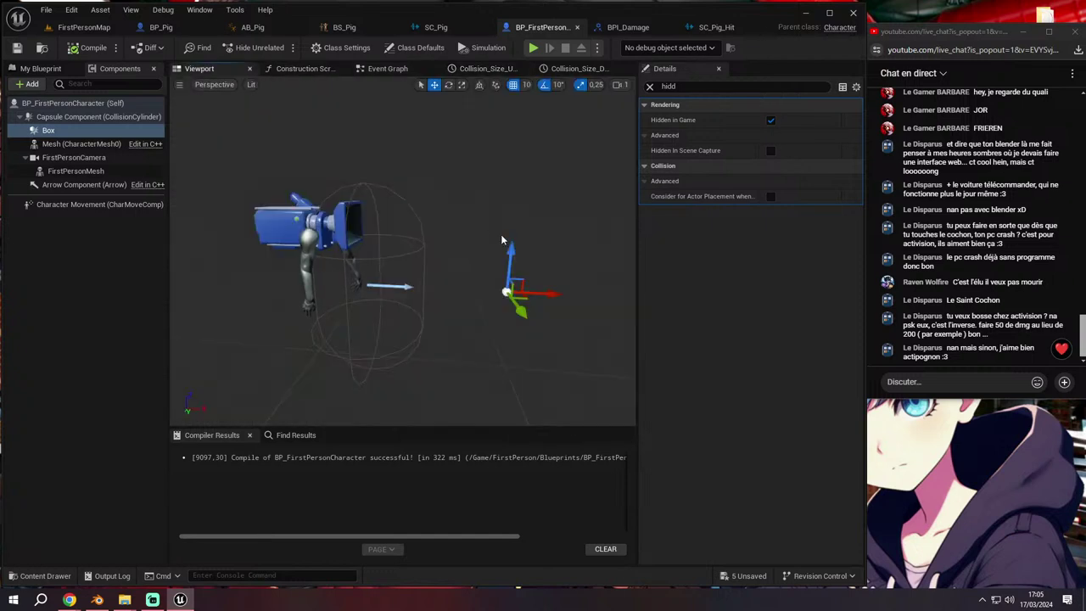
{"action": "left_click", "coordinate": [650, 86]}
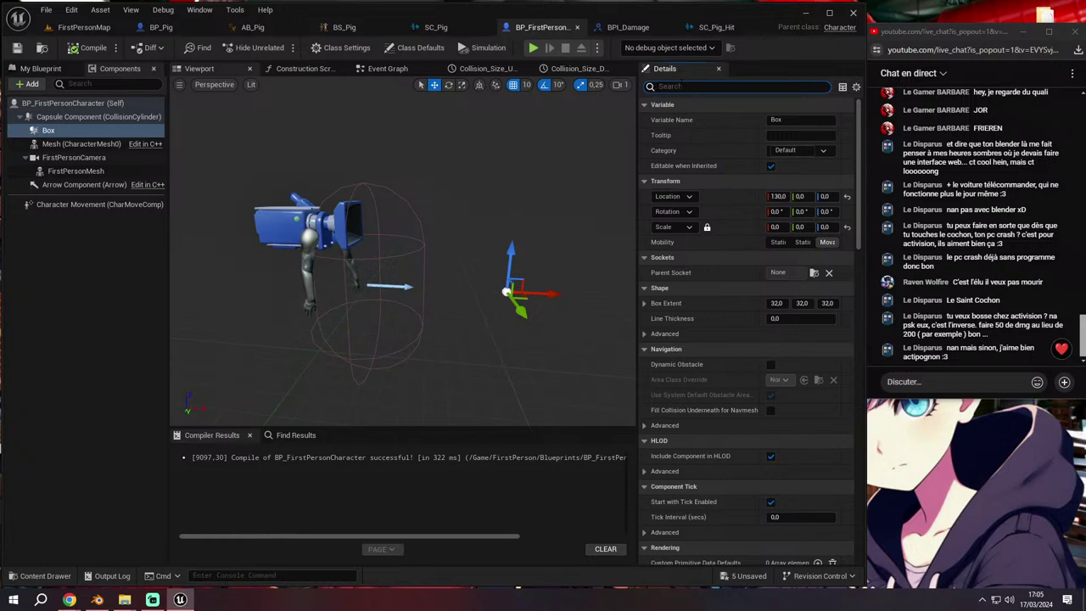
{"action": "left_click", "coordinate": [640, 33]}
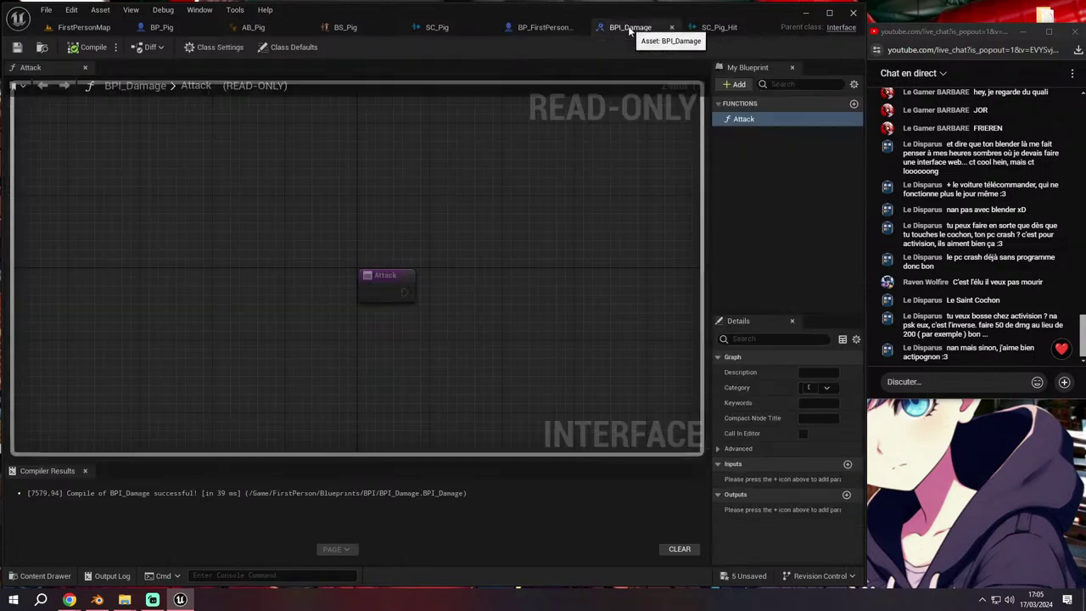
{"action": "left_click", "coordinate": [554, 28]}
{"action": "left_click", "coordinate": [436, 27]}
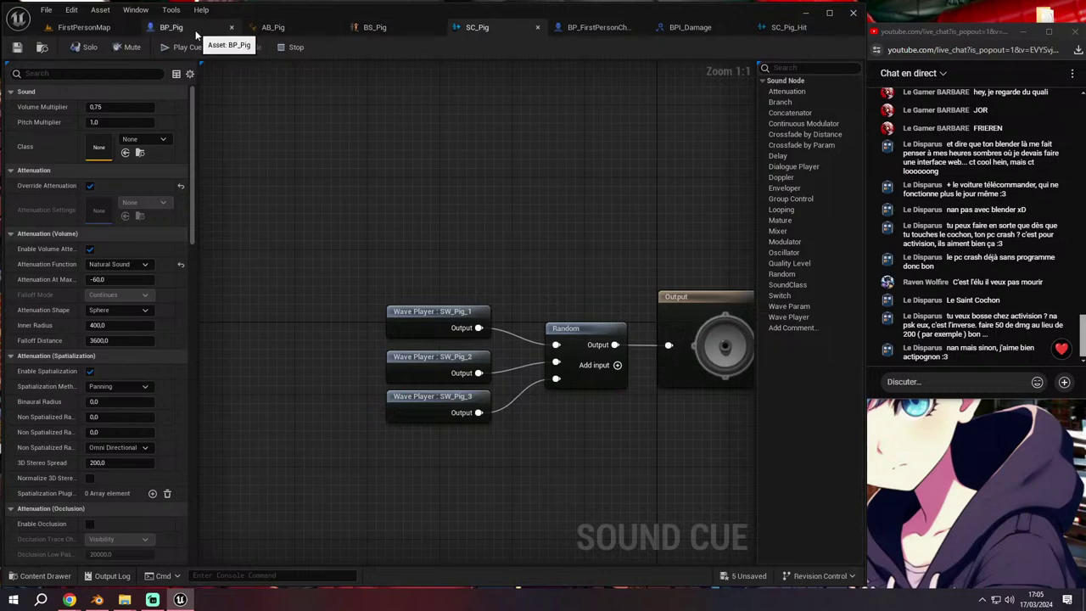
{"action": "left_click", "coordinate": [161, 27]}
{"action": "right_click_drag", "start_coordinate": [377, 260], "coordinate": [551, 256]}
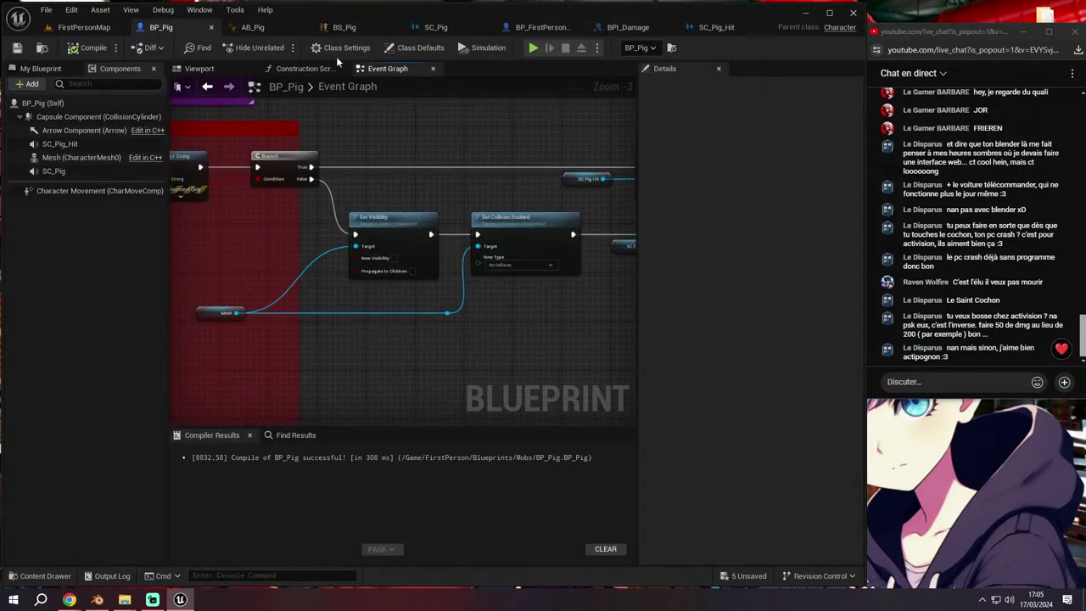
{"action": "left_click", "coordinate": [542, 27]}
{"action": "left_click", "coordinate": [388, 69]}
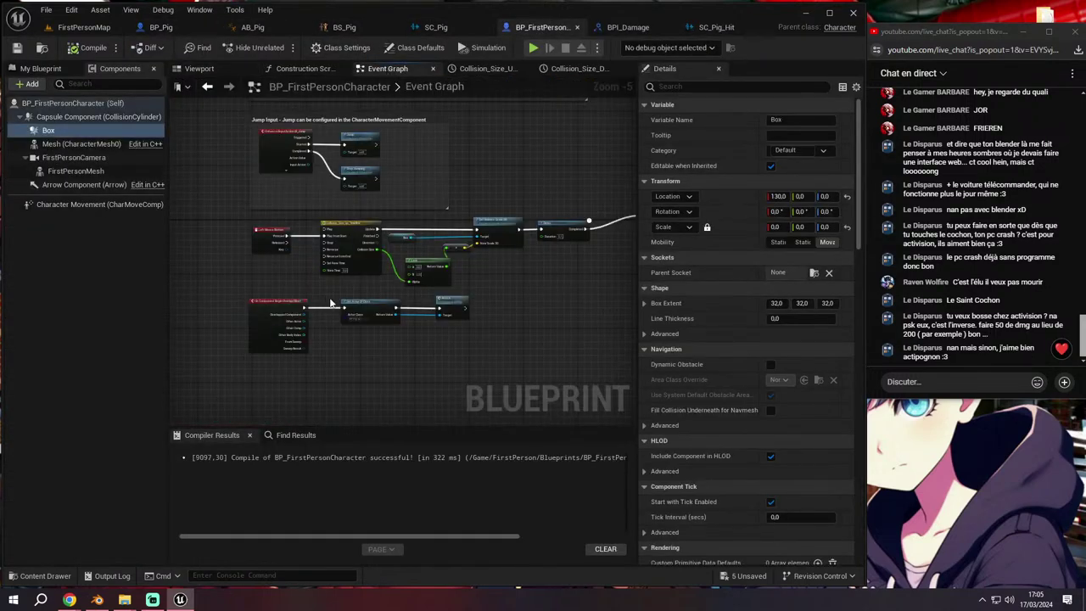
{"action": "scroll", "coordinate": [394, 316], "scroll_direction": "up", "scroll_amount": 3}
{"action": "mouse_move", "coordinate": [388, 334]}
{"action": "right_mouse_down"}
{"action": "mouse_move", "coordinate": [394, 316]}
{"action": "mouse_move", "coordinate": [406, 359]}
{"action": "mouse_move", "coordinate": [391, 360]}
{"action": "right_mouse_up"}
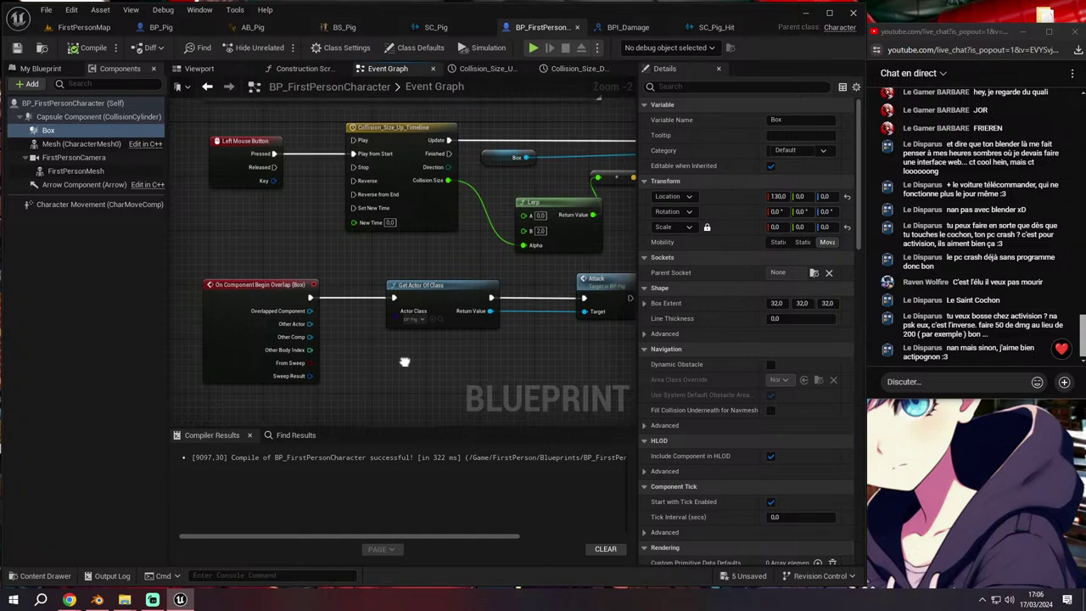
{"action": "right_click_drag", "start_coordinate": [391, 360], "coordinate": [545, 438]}
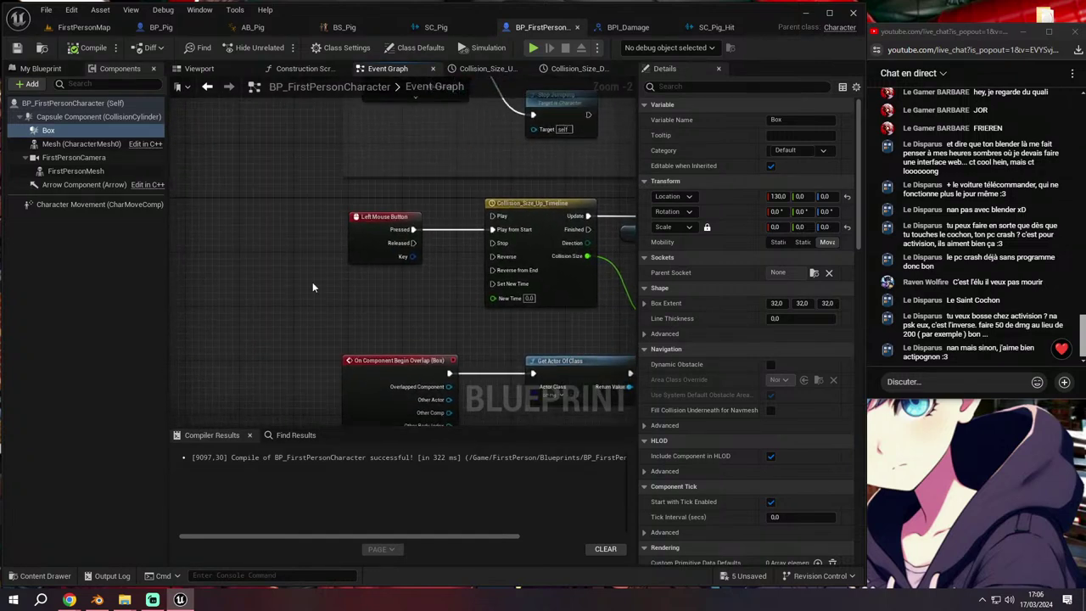
Set Box's Can Character Step Up On to No and its Collision Presets to NoCollision
{"action": "left_click", "coordinate": [85, 129]}
{"action": "scroll", "coordinate": [706, 289], "scroll_direction": "down", "scroll_amount": 5}
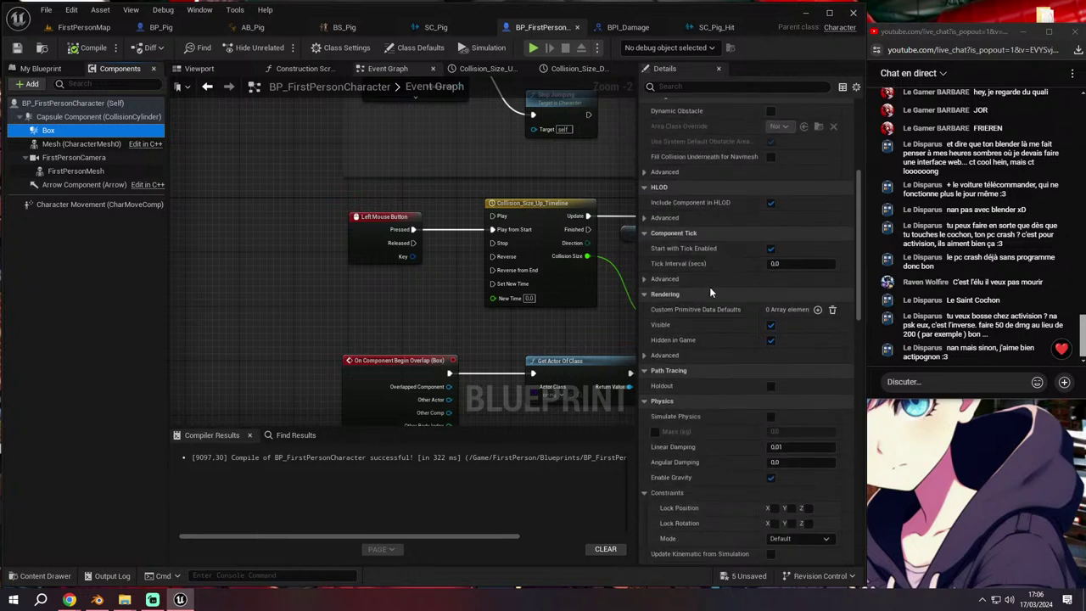
{"action": "scroll", "coordinate": [713, 296], "scroll_direction": "down", "scroll_amount": 6}
{"action": "scroll", "coordinate": [721, 310], "scroll_direction": "up", "scroll_amount": 3}
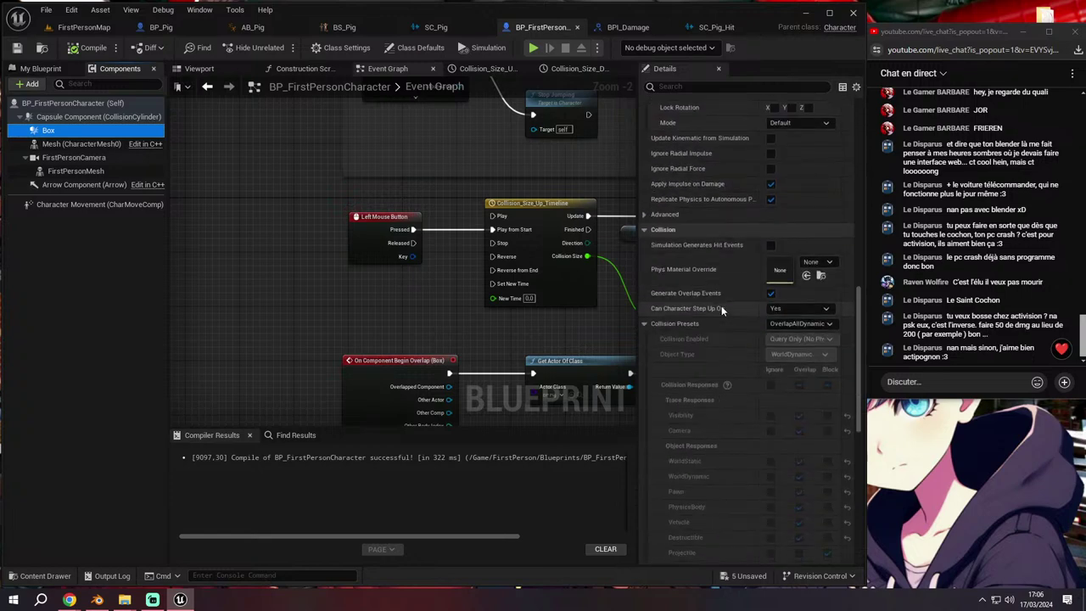
{"action": "scroll", "coordinate": [721, 311], "scroll_direction": "up", "scroll_amount": 3}
{"action": "scroll", "coordinate": [719, 312], "scroll_direction": "up", "scroll_amount": 3}
{"action": "scroll", "coordinate": [719, 312], "scroll_direction": "up", "scroll_amount": 3}
{"action": "scroll", "coordinate": [720, 310], "scroll_direction": "up", "scroll_amount": 1}
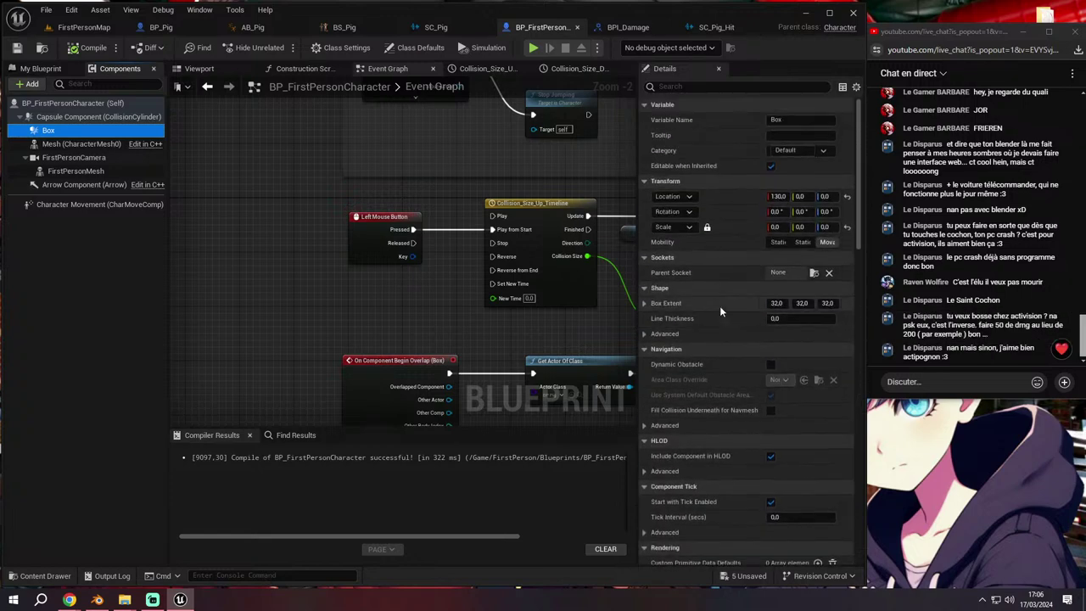
{"action": "scroll", "coordinate": [668, 340], "scroll_direction": "down", "scroll_amount": 1}
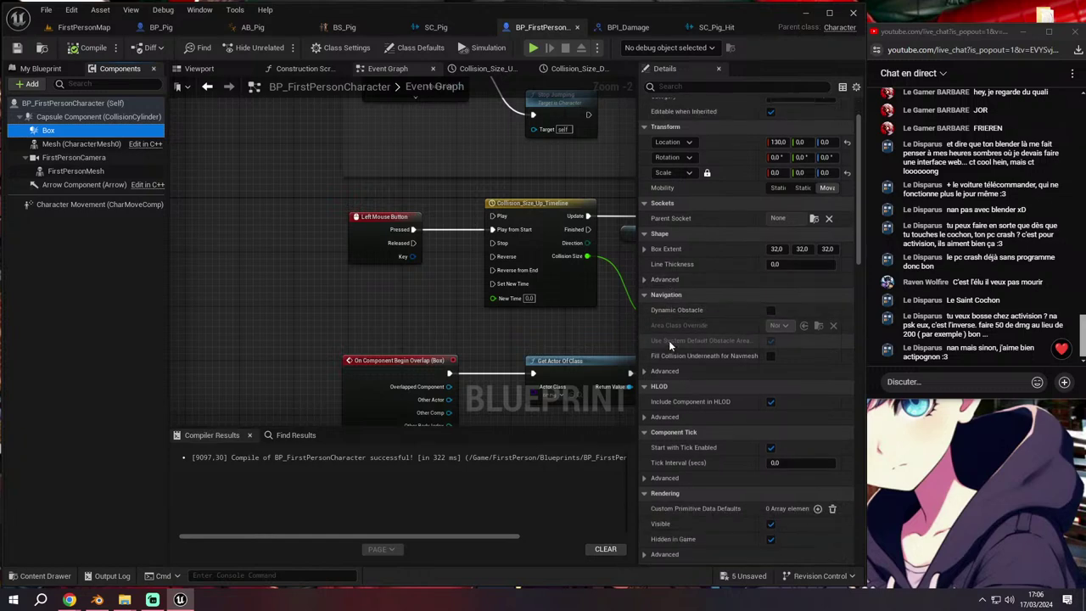
{"action": "scroll", "coordinate": [677, 343], "scroll_direction": "down", "scroll_amount": 1}
{"action": "scroll", "coordinate": [678, 343], "scroll_direction": "down", "scroll_amount": 1}
{"action": "scroll", "coordinate": [682, 342], "scroll_direction": "down", "scroll_amount": 1}
{"action": "scroll", "coordinate": [683, 344], "scroll_direction": "down", "scroll_amount": 2}
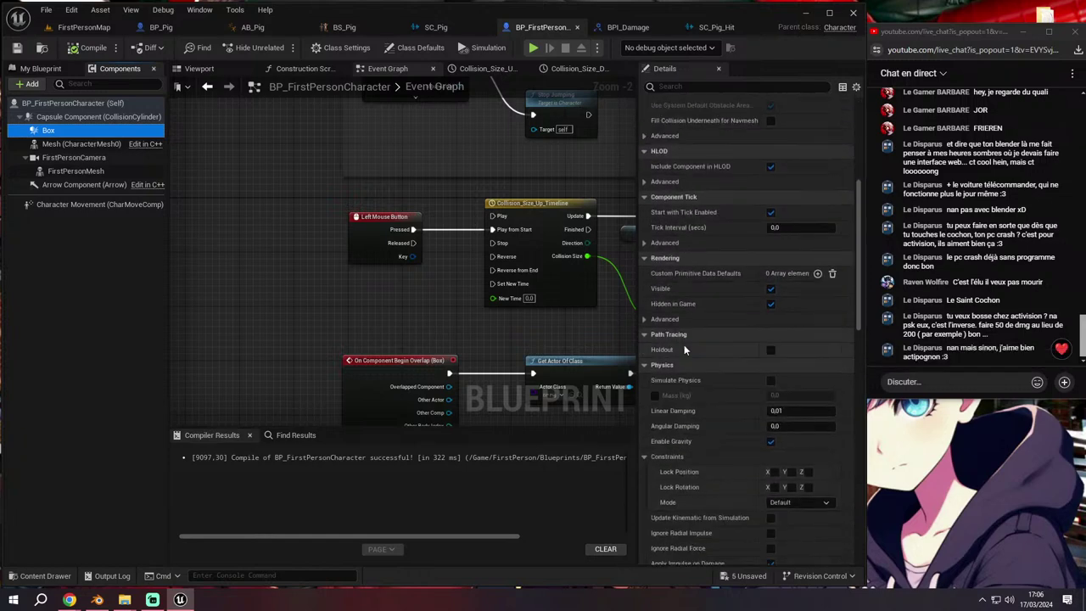
{"action": "scroll", "coordinate": [684, 344], "scroll_direction": "down", "scroll_amount": 3}
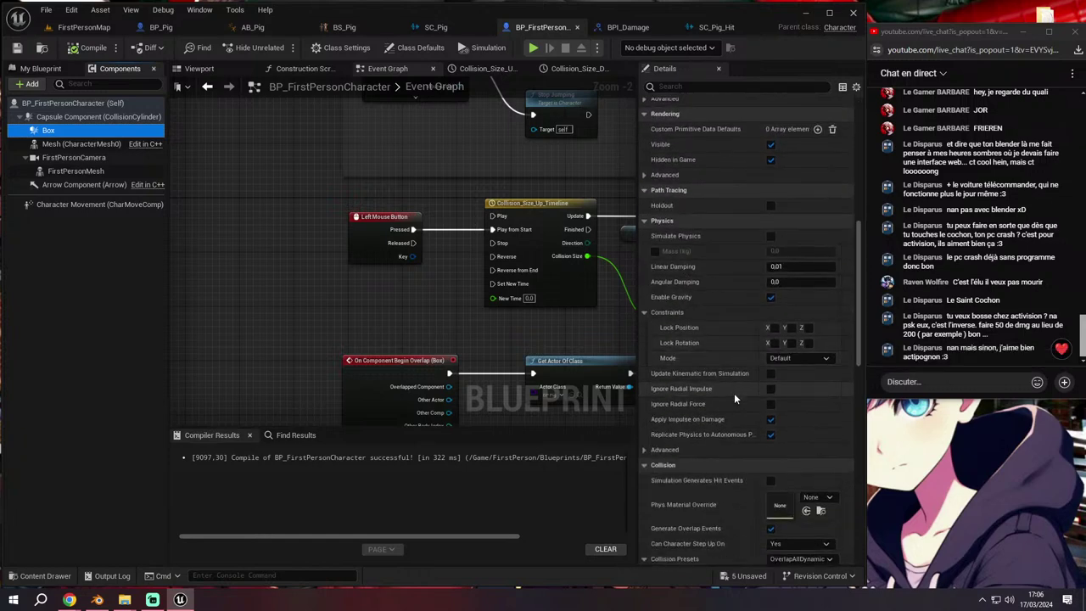
{"action": "scroll", "coordinate": [731, 402], "scroll_direction": "up", "scroll_amount": 3}
{"action": "scroll", "coordinate": [732, 402], "scroll_direction": "up", "scroll_amount": 3}
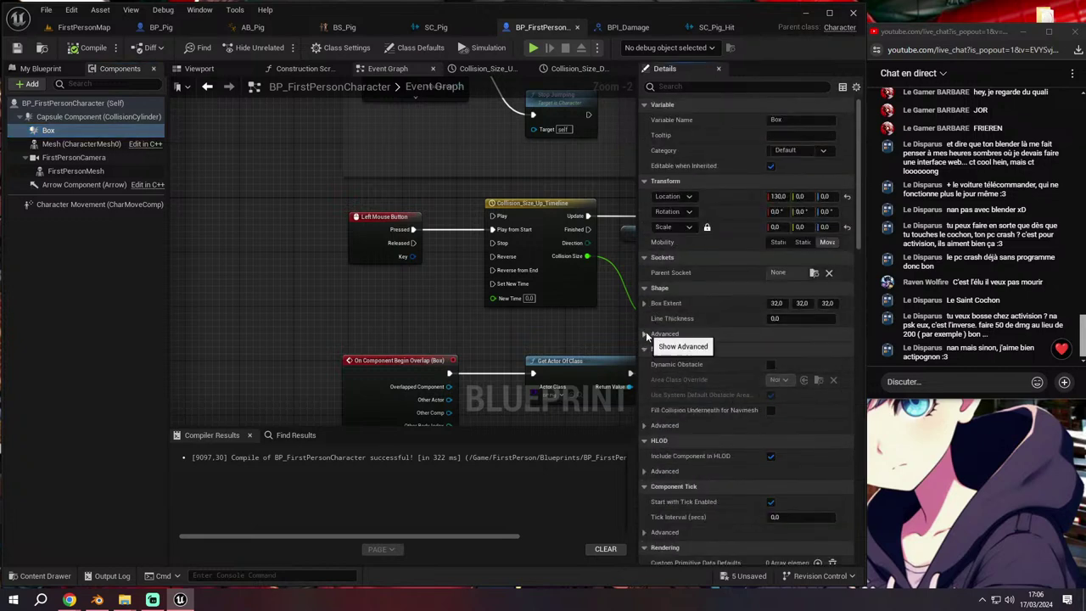
{"action": "type", "text": "coll"}
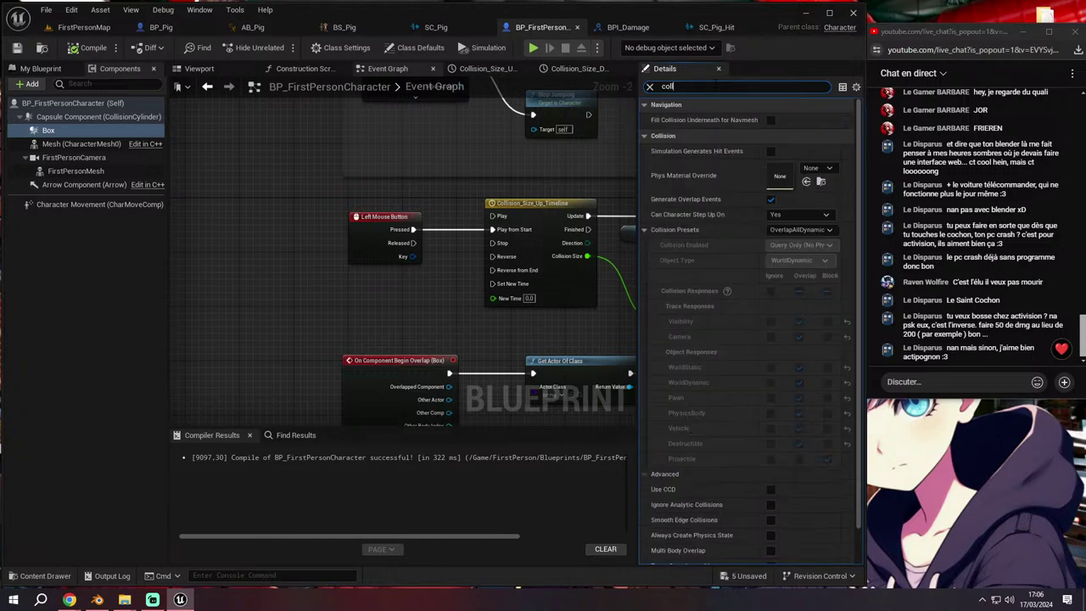
{"action": "left_click", "coordinate": [797, 214]}
{"action": "left_click", "coordinate": [789, 222]}
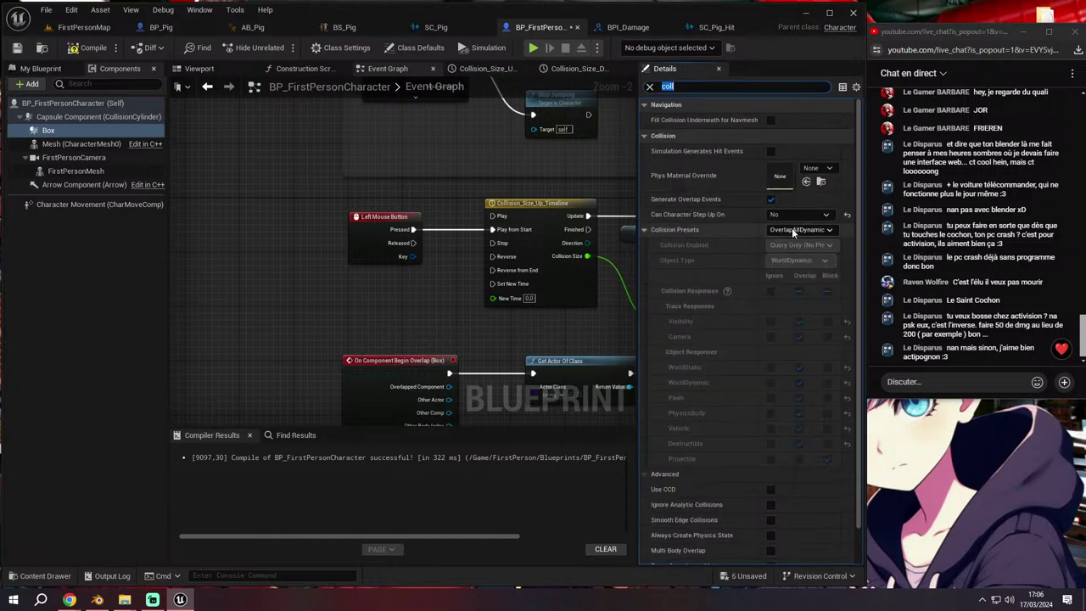
{"action": "left_click", "coordinate": [792, 228]}
{"action": "left_click", "coordinate": [786, 251]}
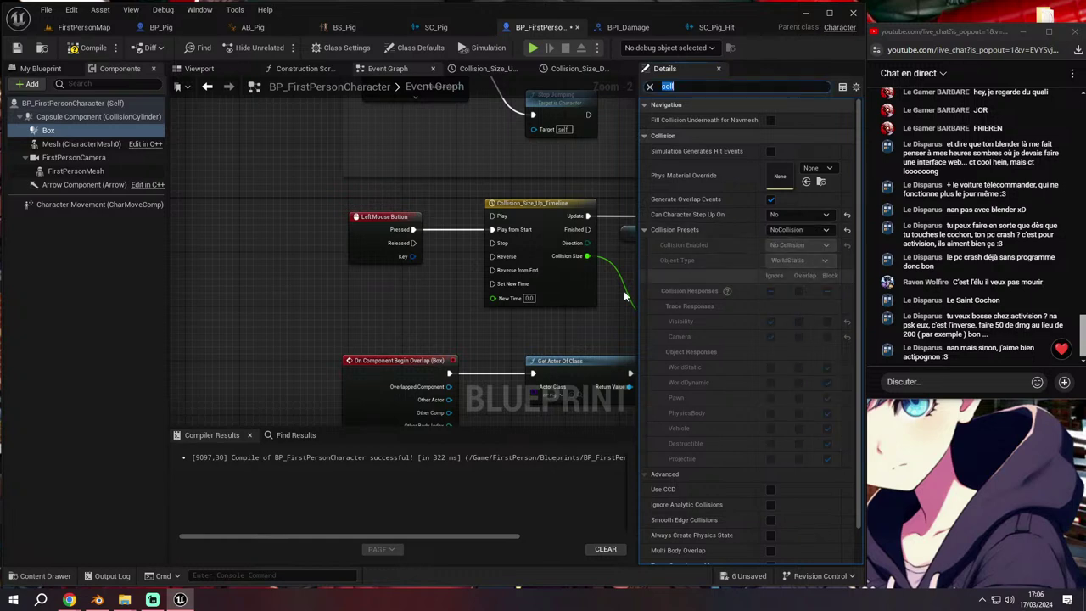
{"action": "right_click_drag", "start_coordinate": [549, 294], "coordinate": [501, 279]}
Play-test FirstPersonMap walking toward the pig, then glance at BP_Pig
{"action": "left_click", "coordinate": [83, 27]}
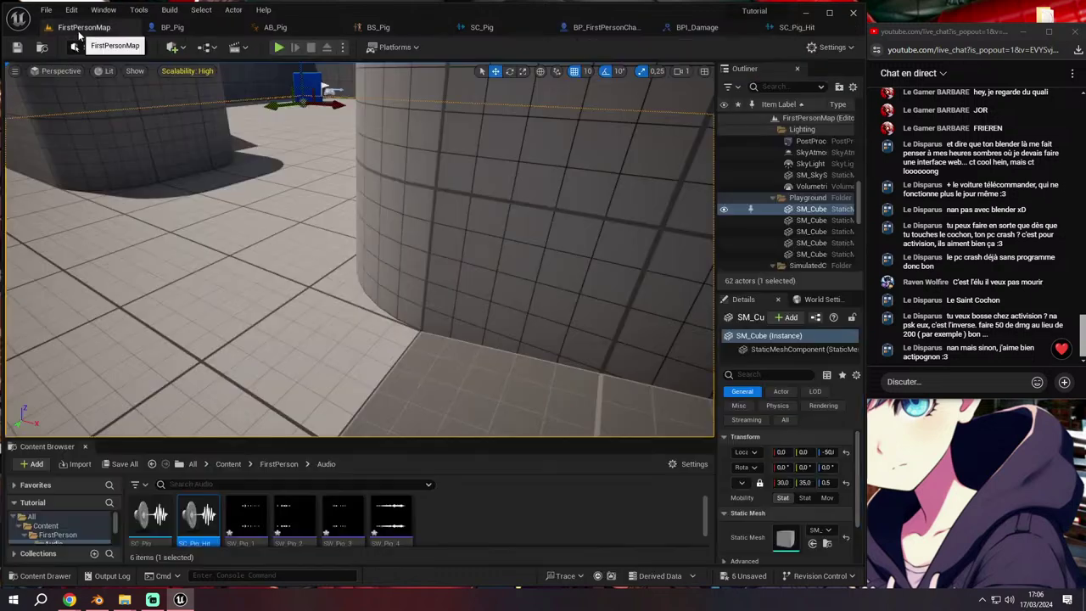
{"action": "key", "text": "alt+p"}
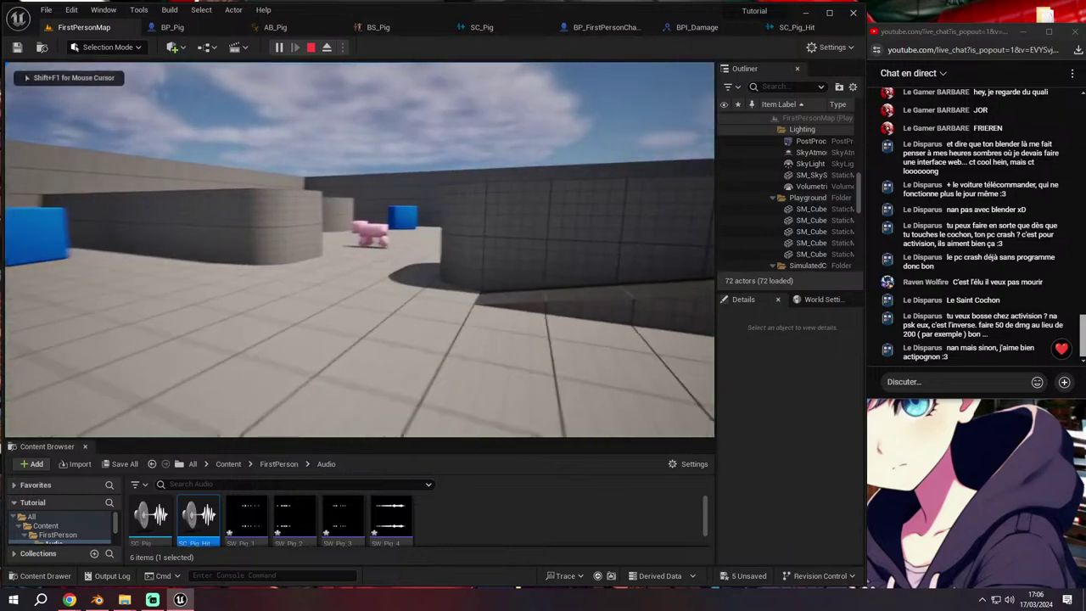
{"action": "key", "text": "w"}
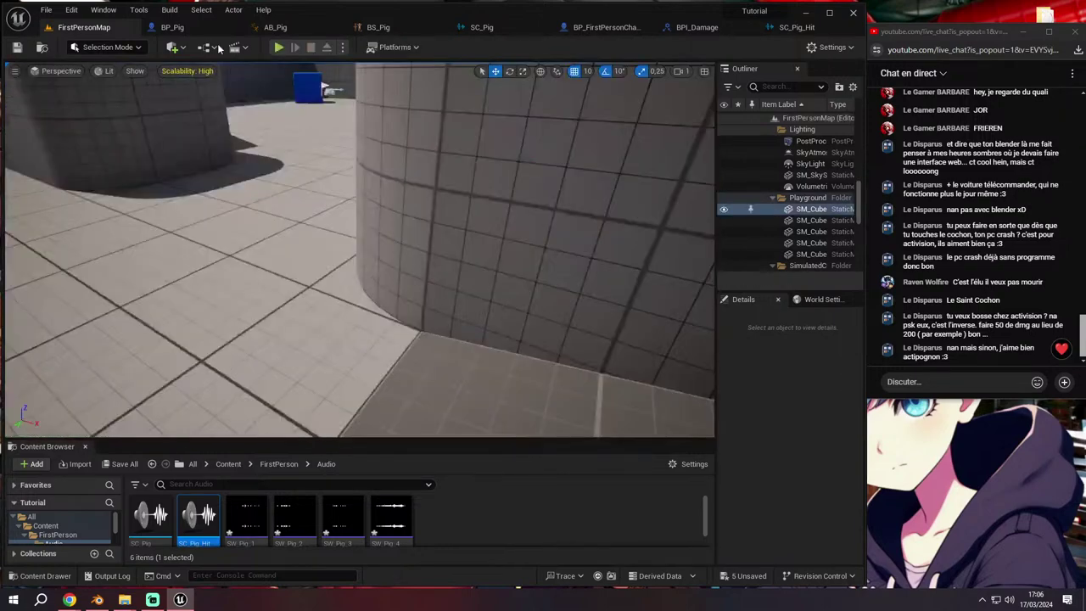
{"action": "key", "text": "Escape"}
{"action": "left_click", "coordinate": [160, 27]}
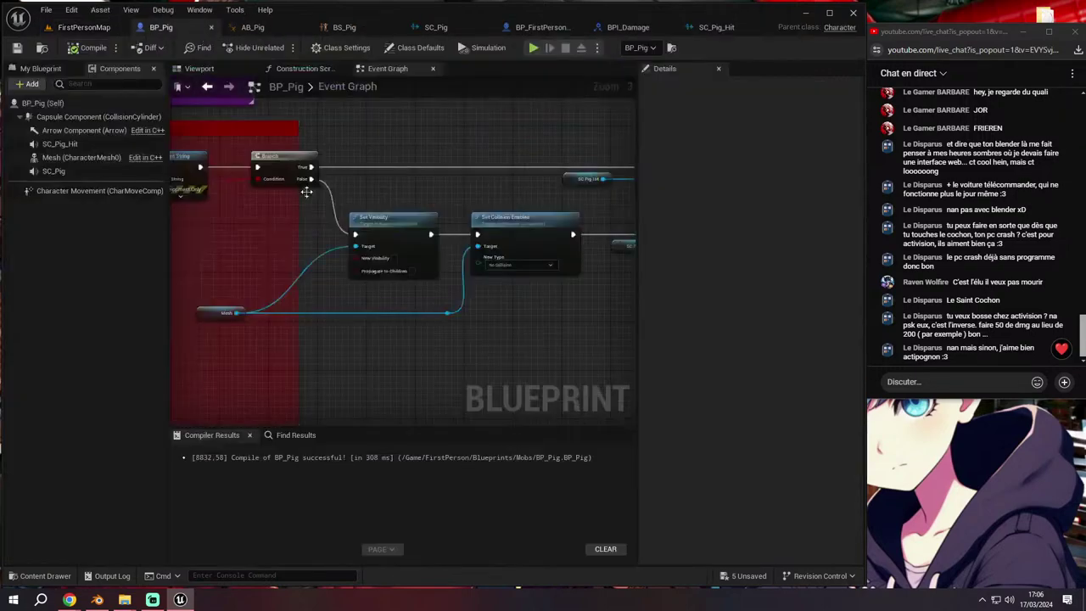
{"action": "scroll", "coordinate": [438, 82], "scroll_direction": "down", "scroll_amount": 3}
{"action": "left_click", "coordinate": [543, 27]}
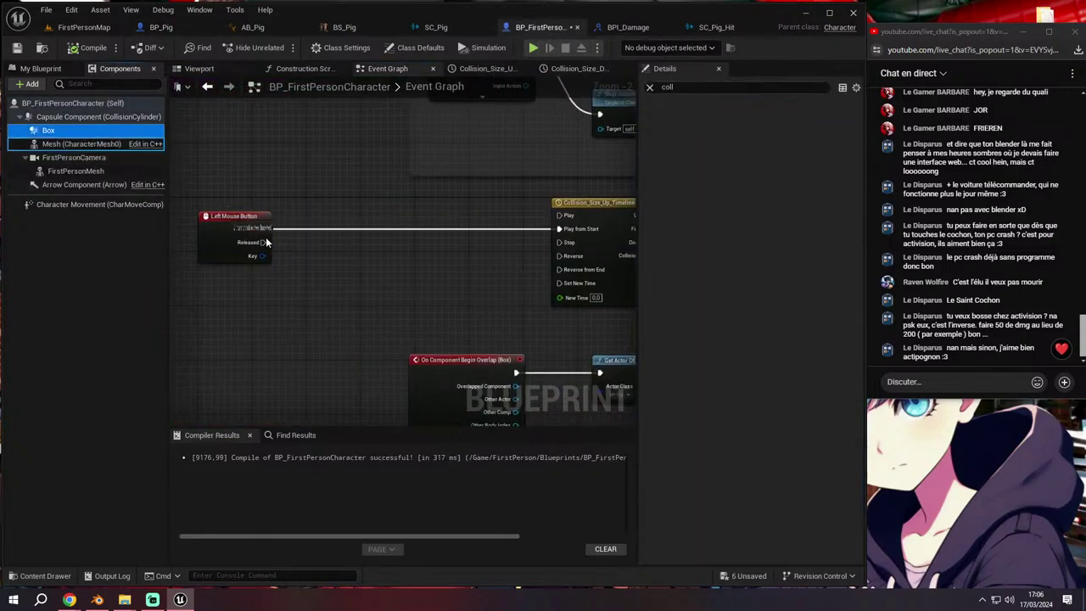
Add a Set Collision Enabled (Query and Physics) node for Box between Left Mouse Button and Collision_Size_Up_Timeline
{"action": "mouse_move", "coordinate": [49, 130]}
{"action": "left_mouse_down"}
{"action": "mouse_move", "coordinate": [344, 273]}
{"action": "mouse_move", "coordinate": [399, 259]}
{"action": "left_mouse_up"}
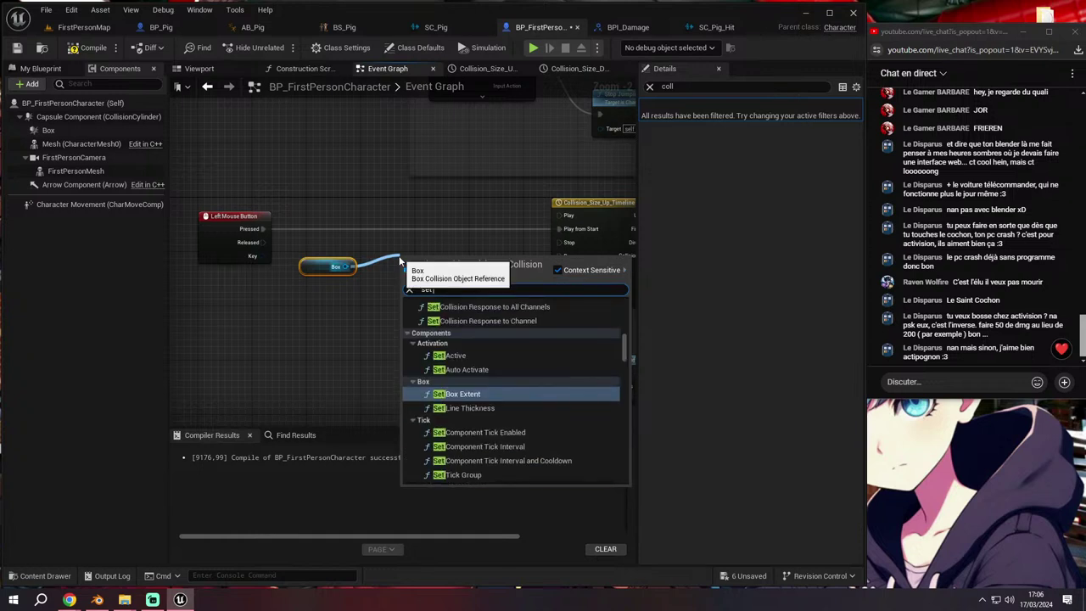
{"action": "type", "text": "set colli"}
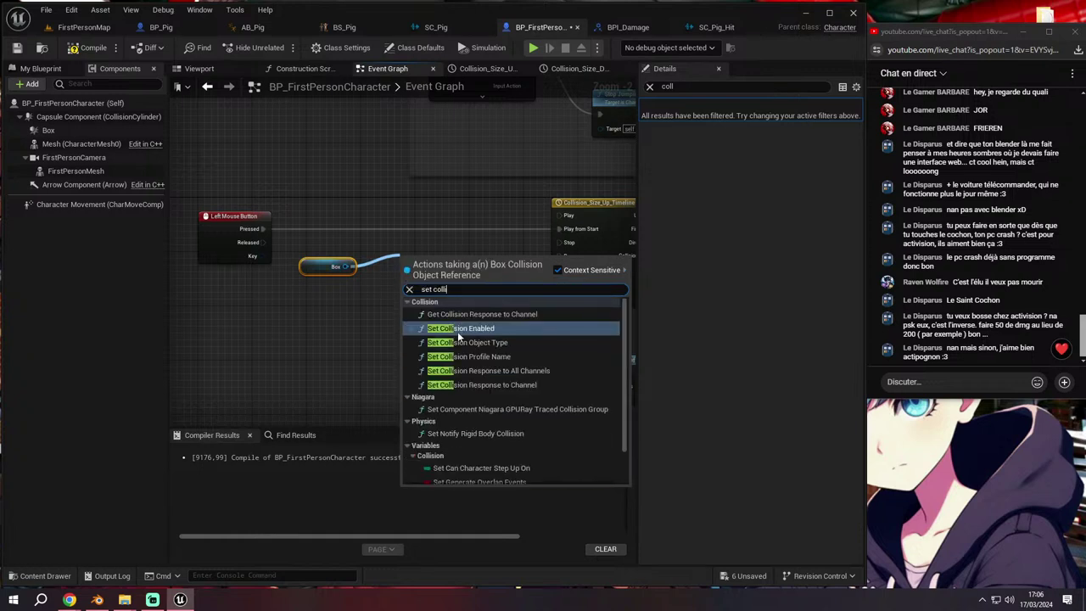
{"action": "left_click", "coordinate": [458, 328]}
{"action": "left_click", "coordinate": [442, 301]}
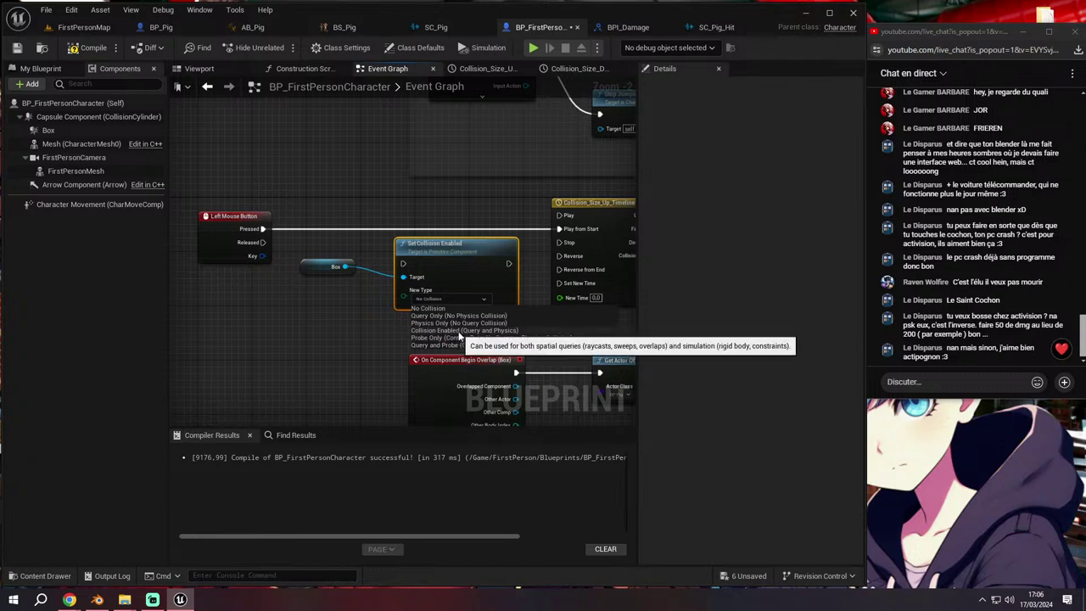
{"action": "left_click", "coordinate": [453, 331]}
{"action": "left_click_drag", "start_coordinate": [405, 265], "coordinate": [263, 229]}
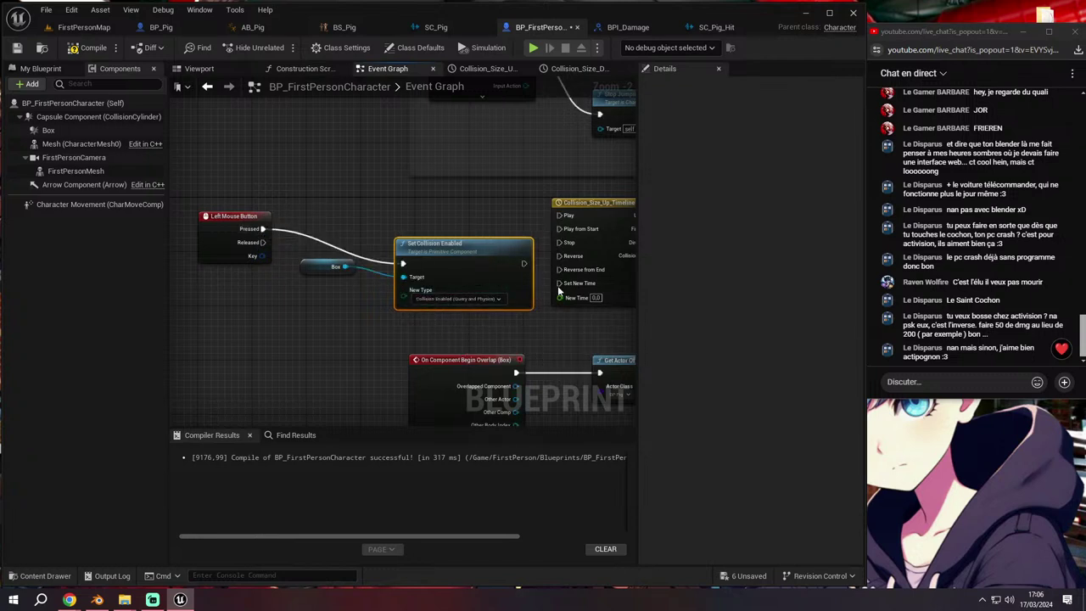
{"action": "left_click_drag", "start_coordinate": [521, 270], "coordinate": [551, 217]}
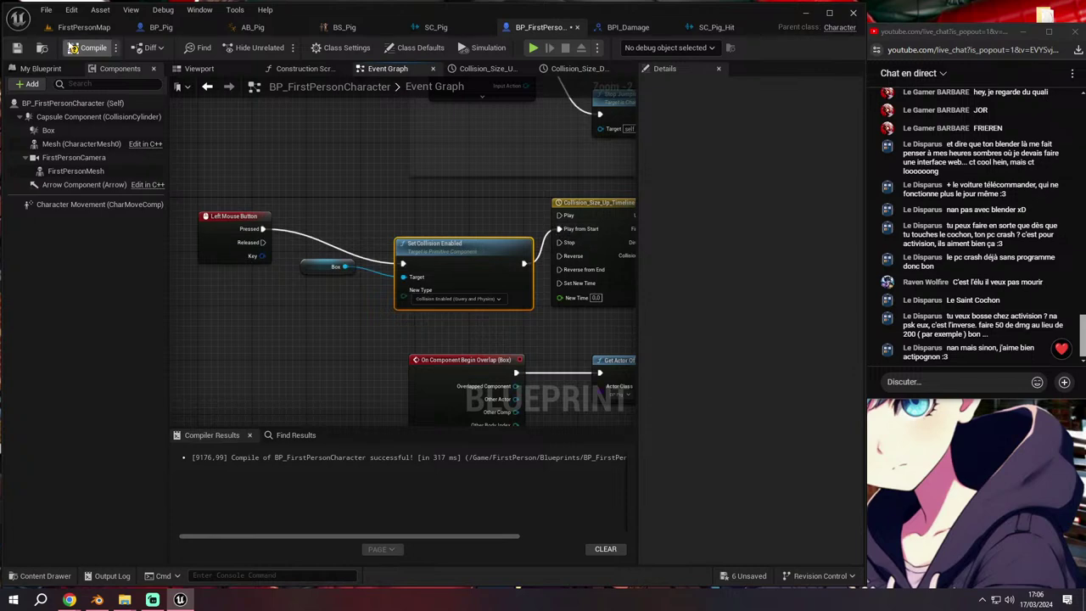
Play-test approaching the pig, then check BP_Pig and return to the character blueprint
{"action": "left_click", "coordinate": [92, 29]}
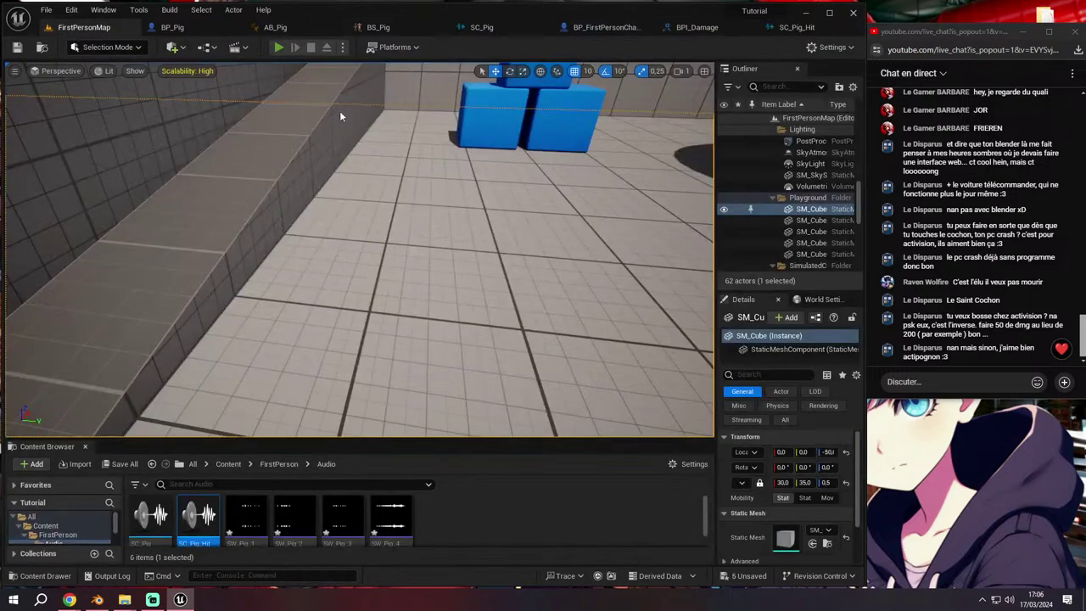
{"action": "key", "text": "alt+p"}
{"action": "key", "text": "w"}
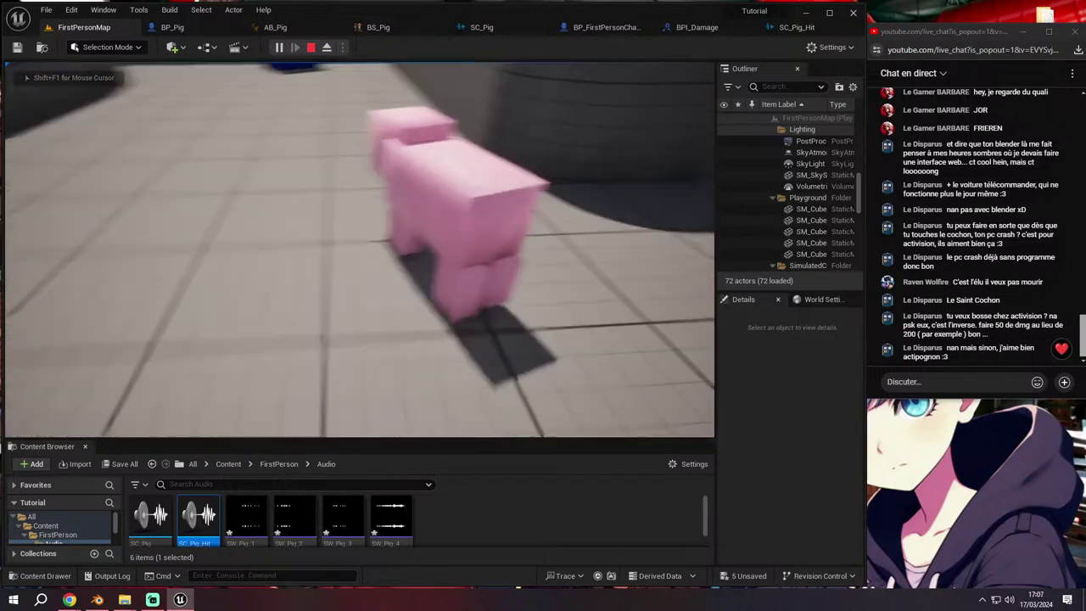
{"action": "key", "text": "w"}
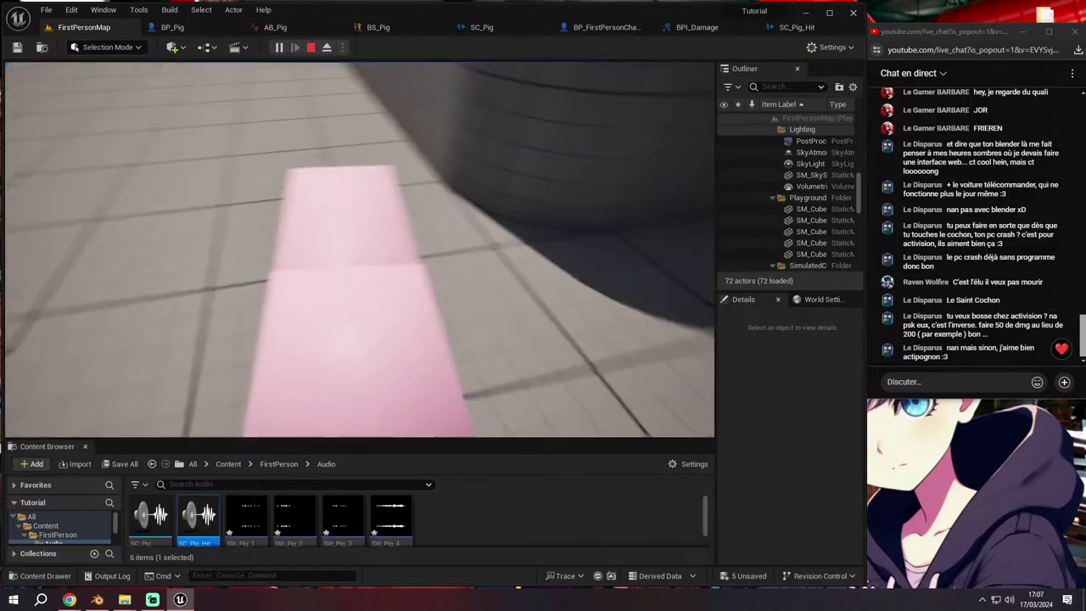
{"action": "key", "text": "Escape"}
{"action": "left_click", "coordinate": [172, 27]}
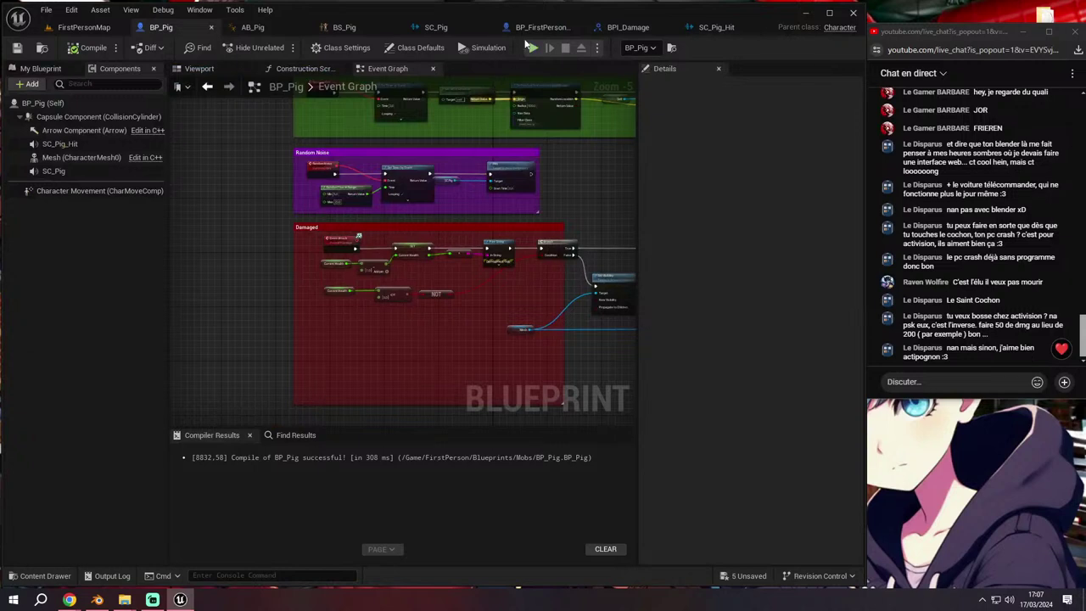
{"action": "left_click", "coordinate": [541, 27]}
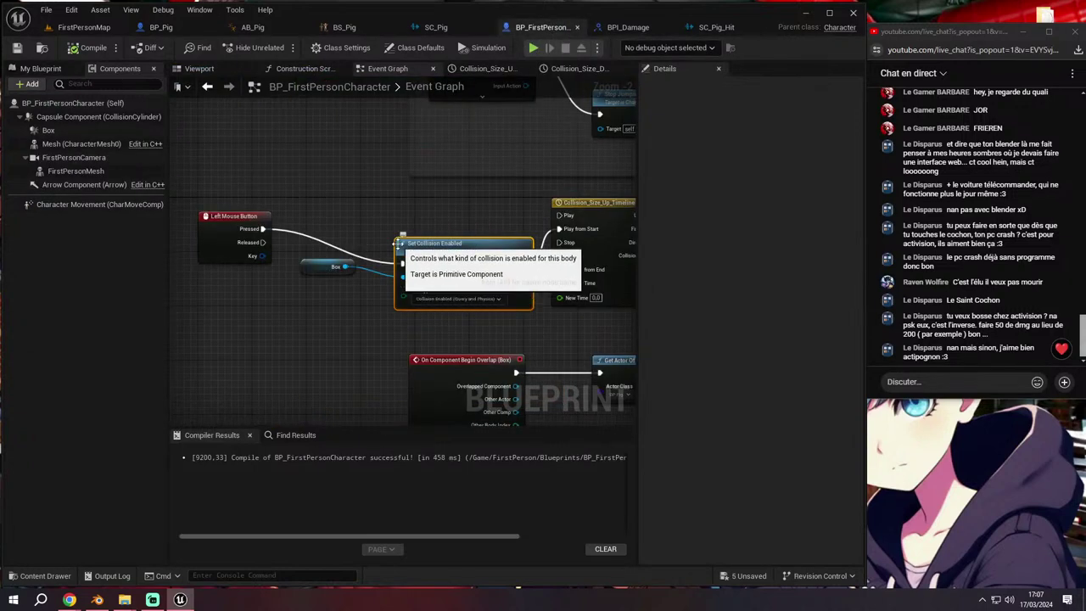
Select the Box component and open its Collision Presets list in Details
{"action": "left_click", "coordinate": [333, 267]}
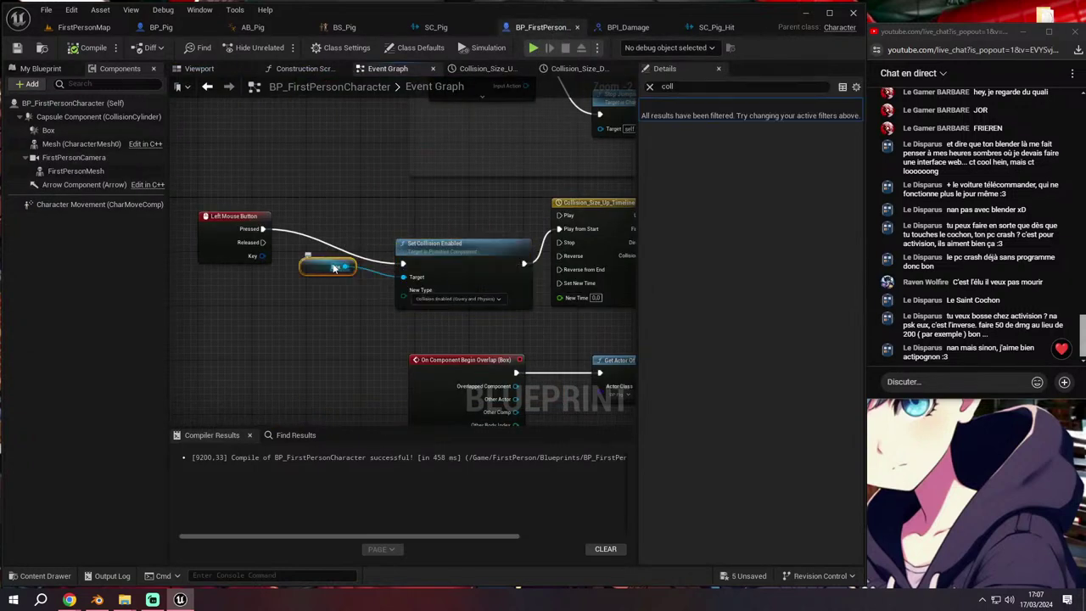
{"action": "left_click", "coordinate": [650, 87]}
{"action": "left_click", "coordinate": [60, 131]}
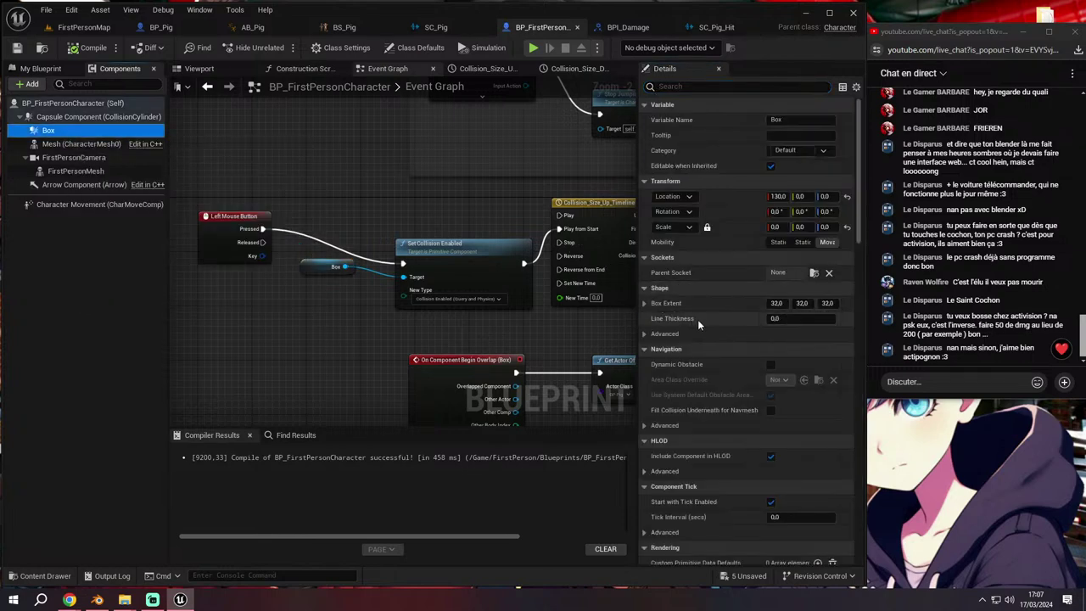
{"action": "scroll", "coordinate": [700, 321], "scroll_direction": "down", "scroll_amount": 2}
{"action": "scroll", "coordinate": [709, 320], "scroll_direction": "down", "scroll_amount": 3}
{"action": "scroll", "coordinate": [709, 320], "scroll_direction": "down", "scroll_amount": 3}
{"action": "scroll", "coordinate": [709, 320], "scroll_direction": "down", "scroll_amount": 2}
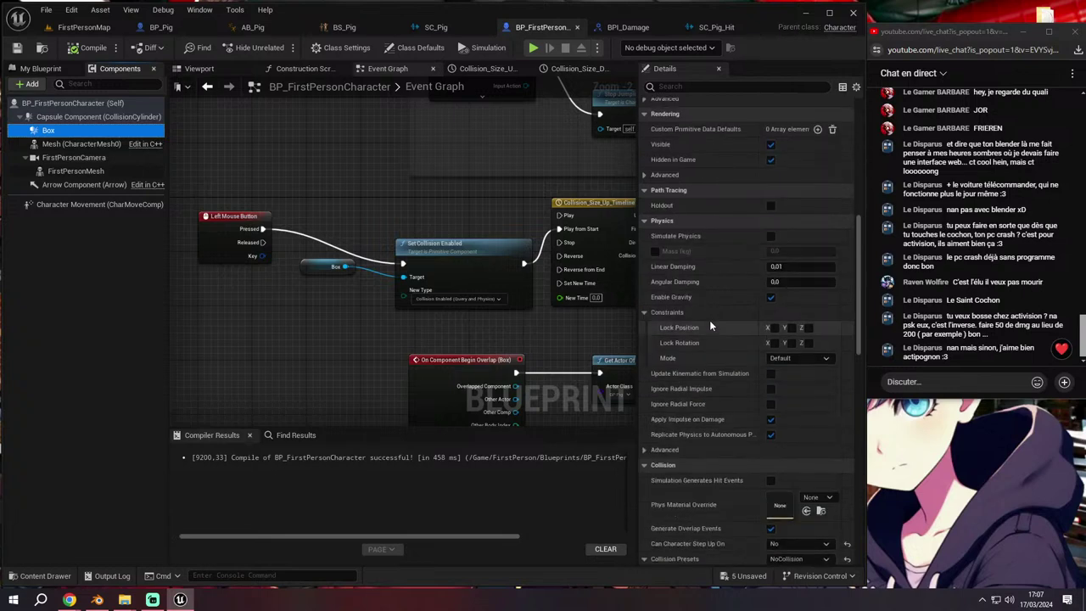
{"action": "scroll", "coordinate": [709, 320], "scroll_direction": "down", "scroll_amount": 2}
{"action": "left_click", "coordinate": [787, 453]}
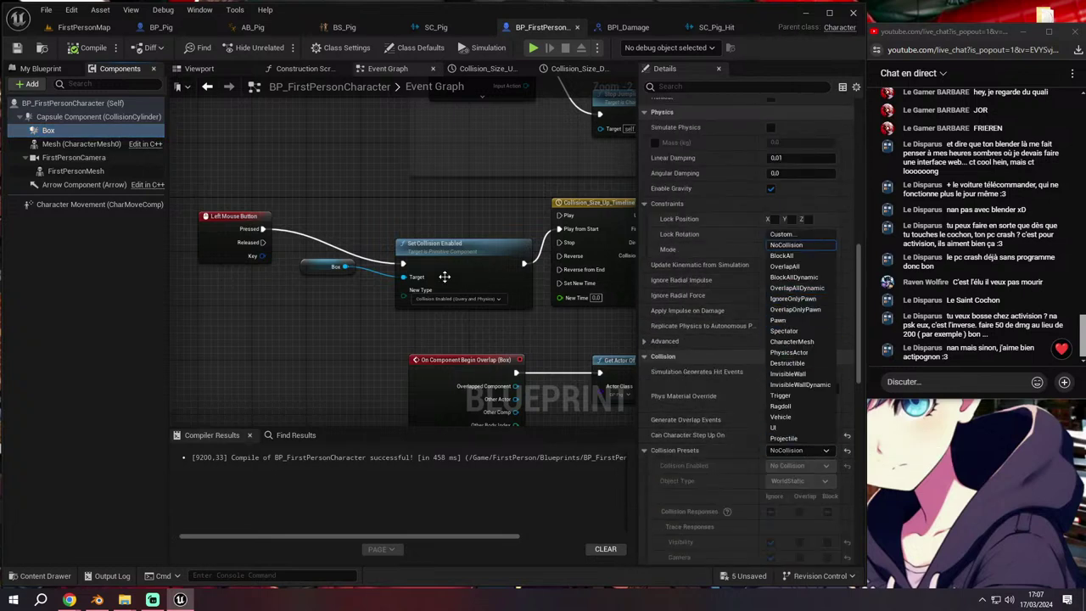
Add a Box Overlap Component node from an 'overlap' search, then delete it
{"action": "left_click_drag", "start_coordinate": [345, 266], "coordinate": [373, 313]}
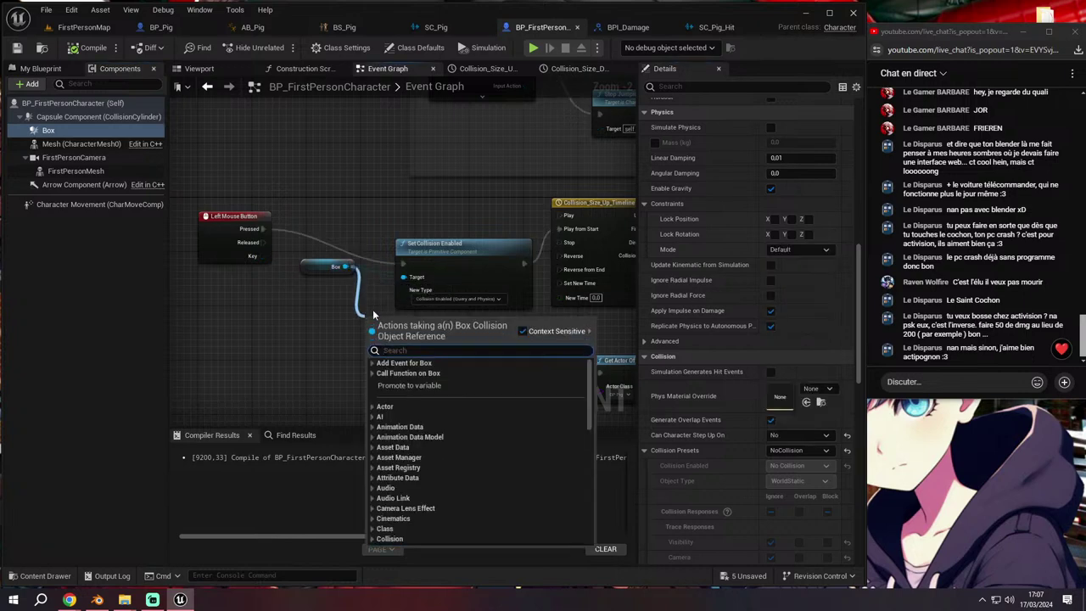
{"action": "type", "text": "overlapp"}
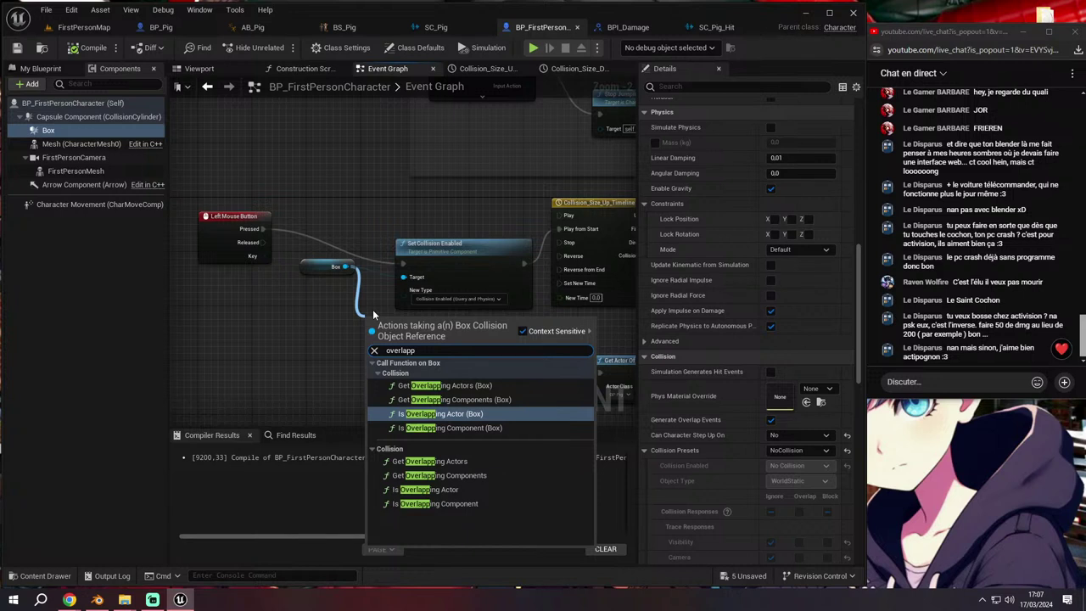
{"action": "key", "text": "BackSpace"}
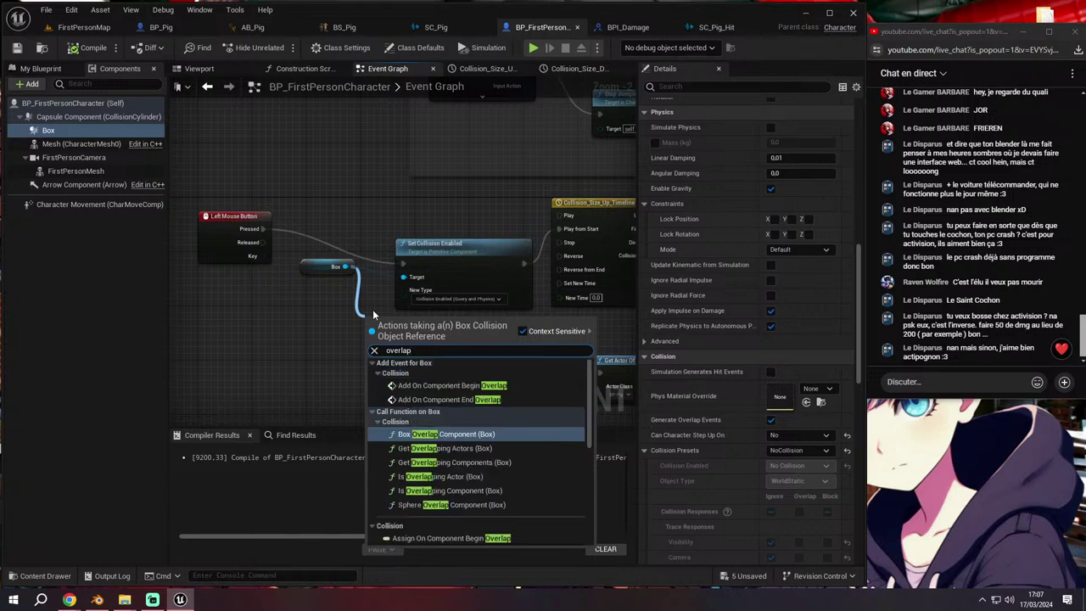
{"action": "left_click", "coordinate": [470, 433]}
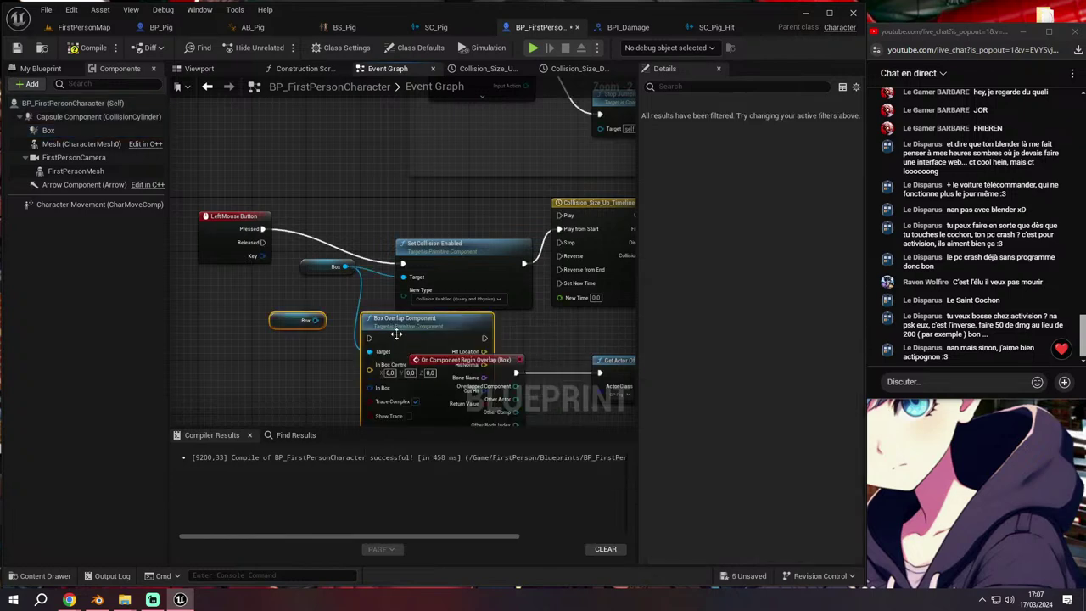
{"action": "key", "text": "Delete"}
Delete the spare Box getter and the Set Collision Enabled nodes from the graph
{"action": "left_click_drag", "start_coordinate": [293, 322], "coordinate": [206, 309]}
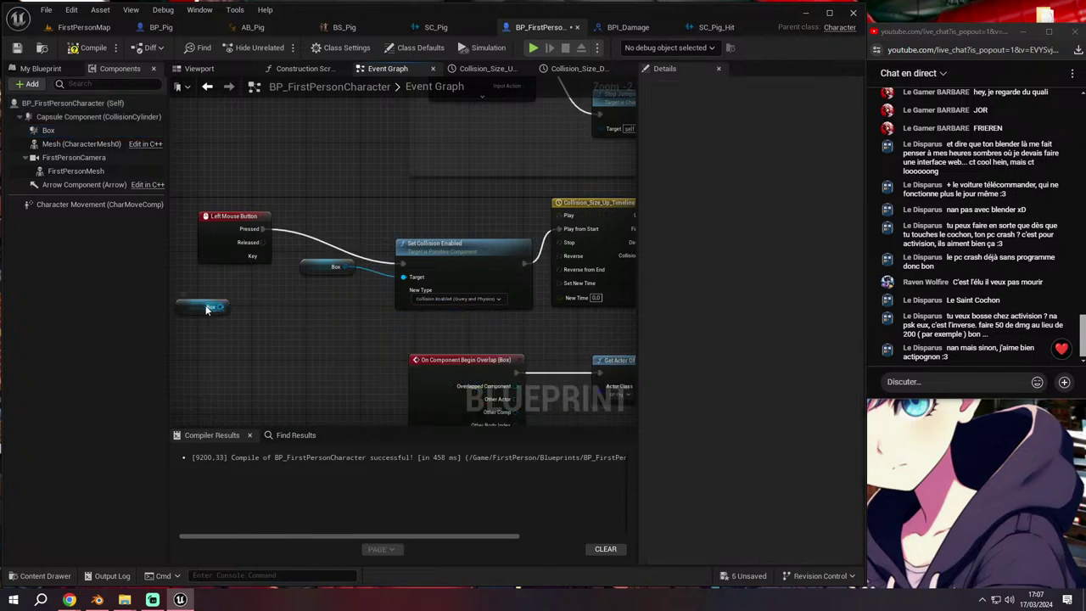
{"action": "key", "text": "Delete"}
{"action": "left_click_drag", "start_coordinate": [478, 253], "coordinate": [453, 226]}
{"action": "left_click", "coordinate": [444, 272]}
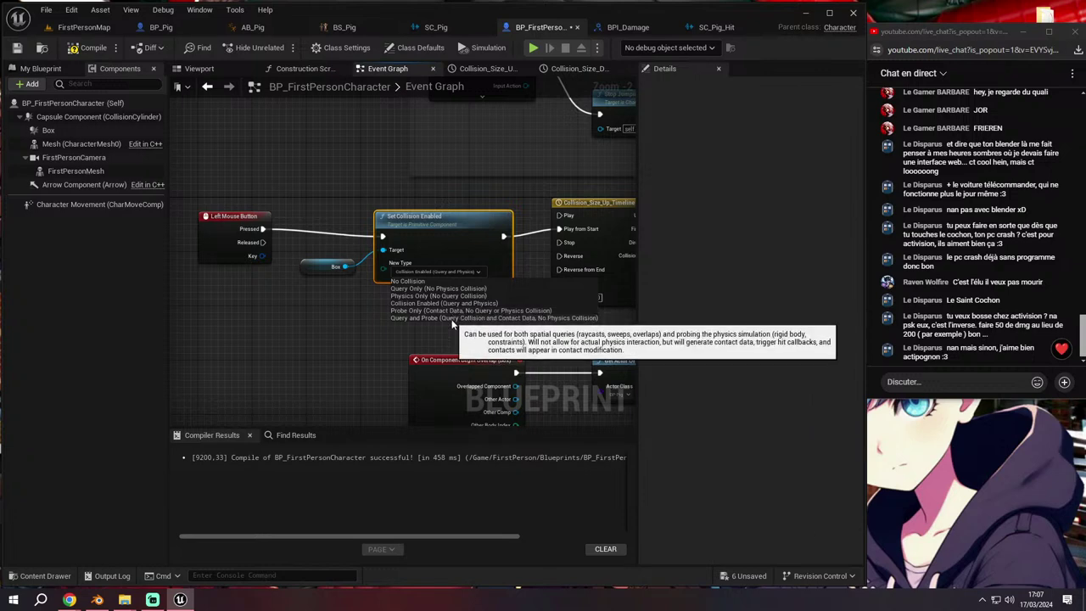
{"action": "left_click", "coordinate": [443, 303]}
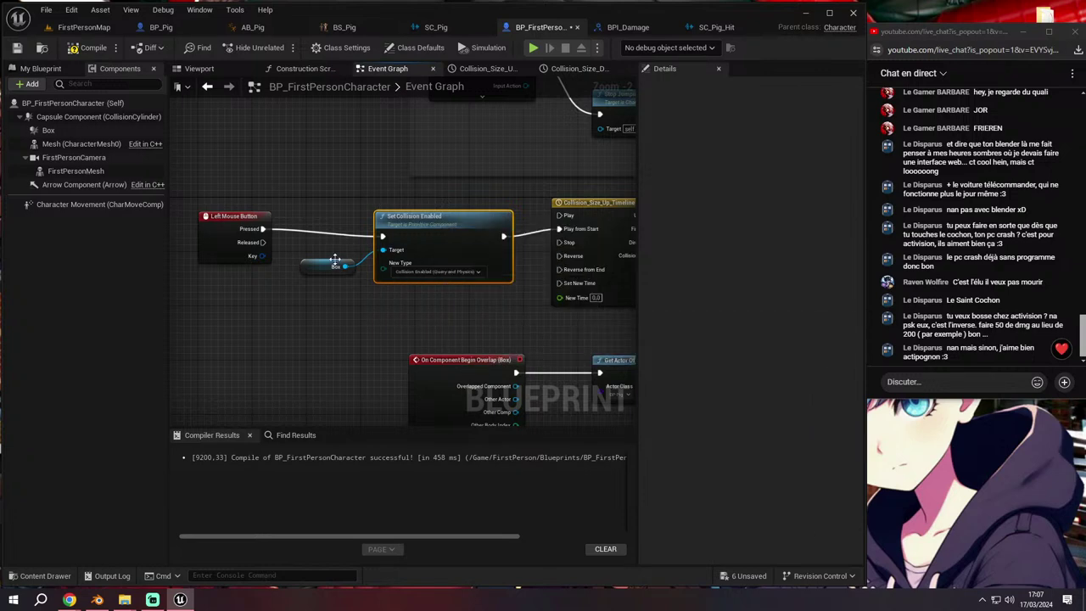
{"action": "key", "text": "Delete"}
{"action": "mouse_move", "coordinate": [336, 274]}
{"action": "right_mouse_down"}
{"action": "mouse_move", "coordinate": [273, 256]}
{"action": "mouse_move", "coordinate": [342, 278]}
{"action": "right_mouse_up"}
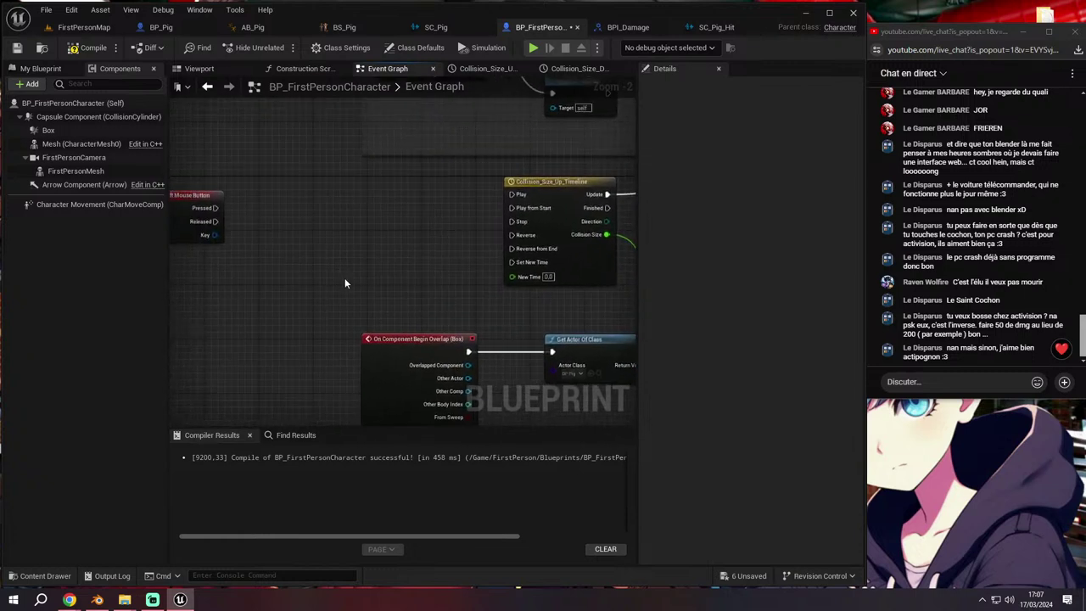
{"action": "scroll", "coordinate": [310, 242], "scroll_direction": "down", "scroll_amount": 1}
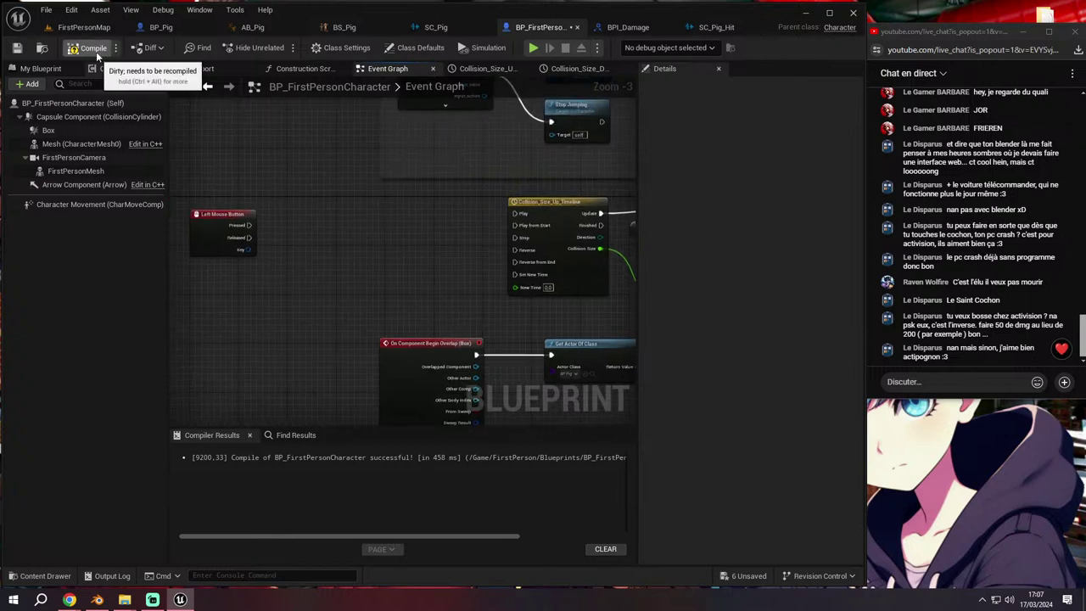
Recompile BP_FirstPersonCharacter and bring the Left Mouse Button node into view
{"action": "left_click", "coordinate": [96, 52]}
{"action": "mouse_move", "coordinate": [350, 209]}
{"action": "right_mouse_down"}
{"action": "mouse_move", "coordinate": [369, 217]}
{"action": "mouse_move", "coordinate": [300, 226]}
{"action": "right_mouse_up"}
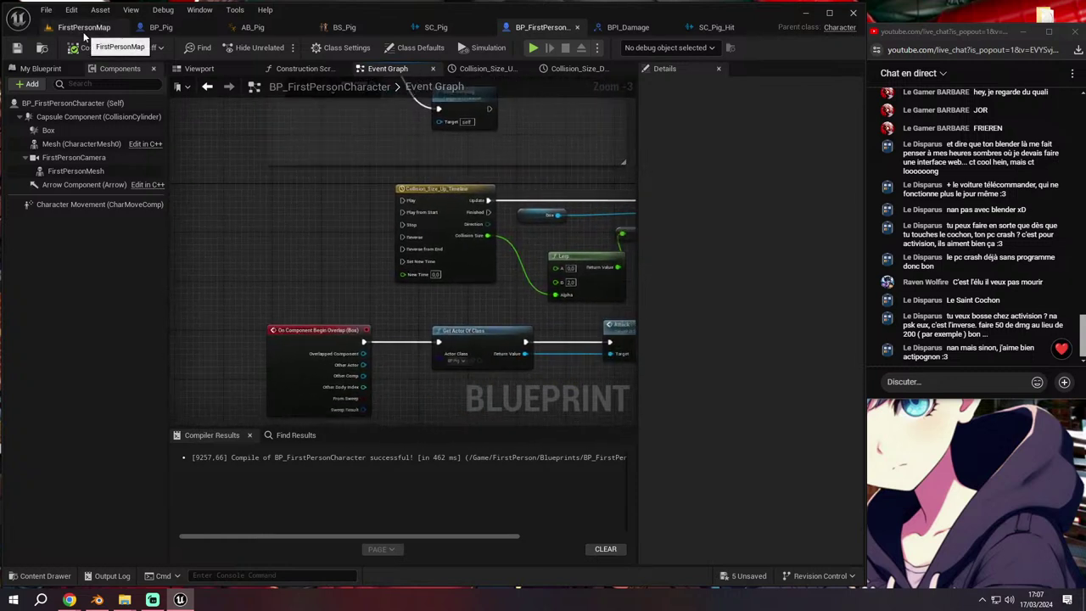
{"action": "right_click_drag", "start_coordinate": [296, 210], "coordinate": [393, 248]}
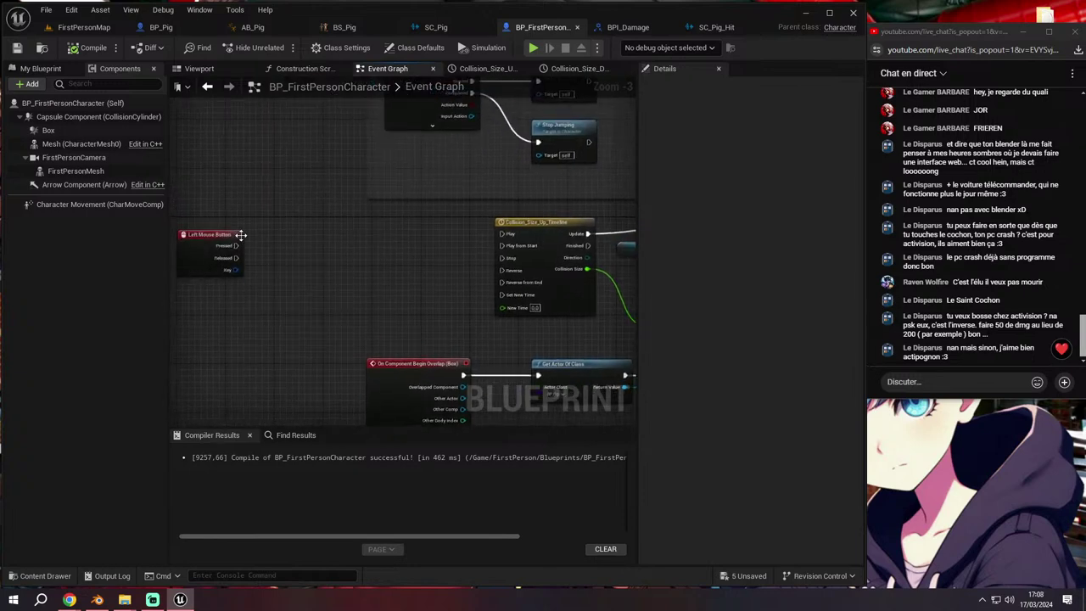
In FirstPersonMap, fly the viewport camera around to face the pig, then open File
{"action": "left_click", "coordinate": [84, 27]}
{"action": "mouse_move", "coordinate": [299, 175]}
{"action": "right_mouse_down"}
{"action": "mouse_move", "coordinate": [315, 260]}
{"action": "mouse_move", "coordinate": [322, 255]}
{"action": "right_mouse_up"}
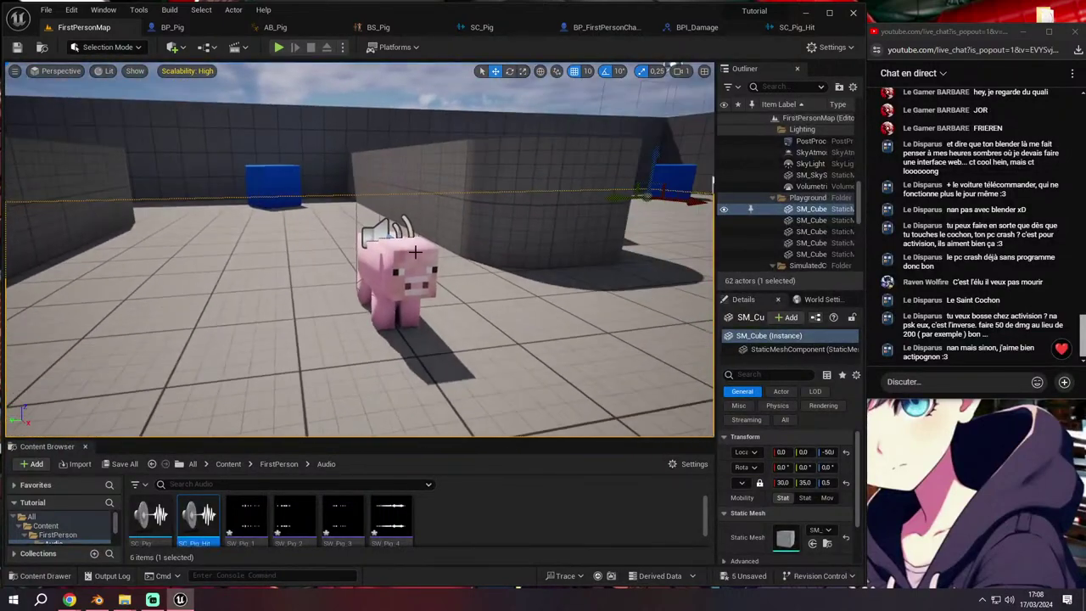
{"action": "right_click_drag", "start_coordinate": [323, 254], "coordinate": [254, 163]}
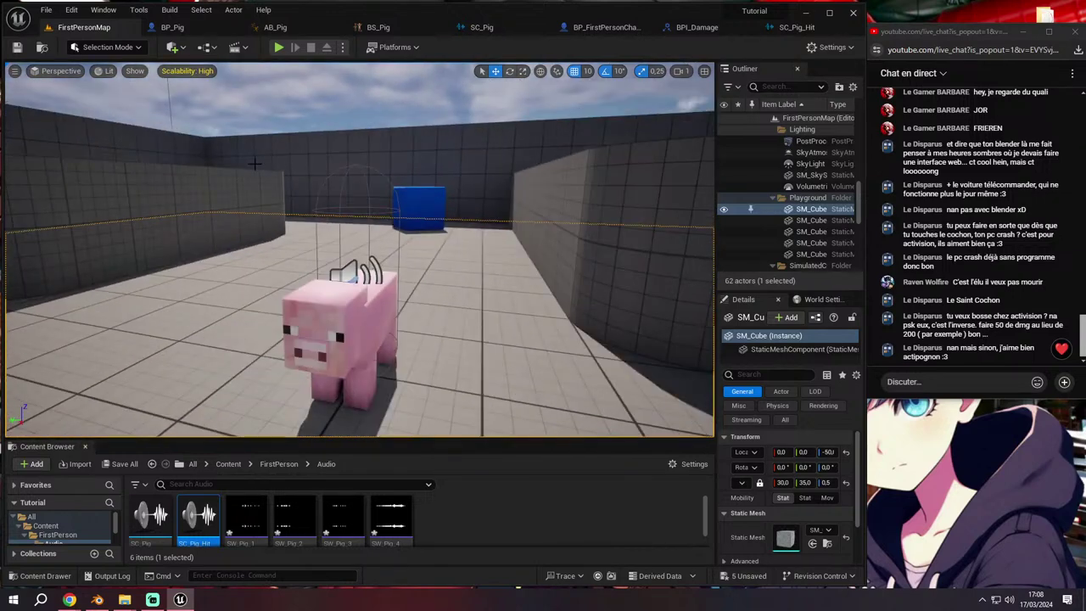
{"action": "left_click", "coordinate": [45, 10]}
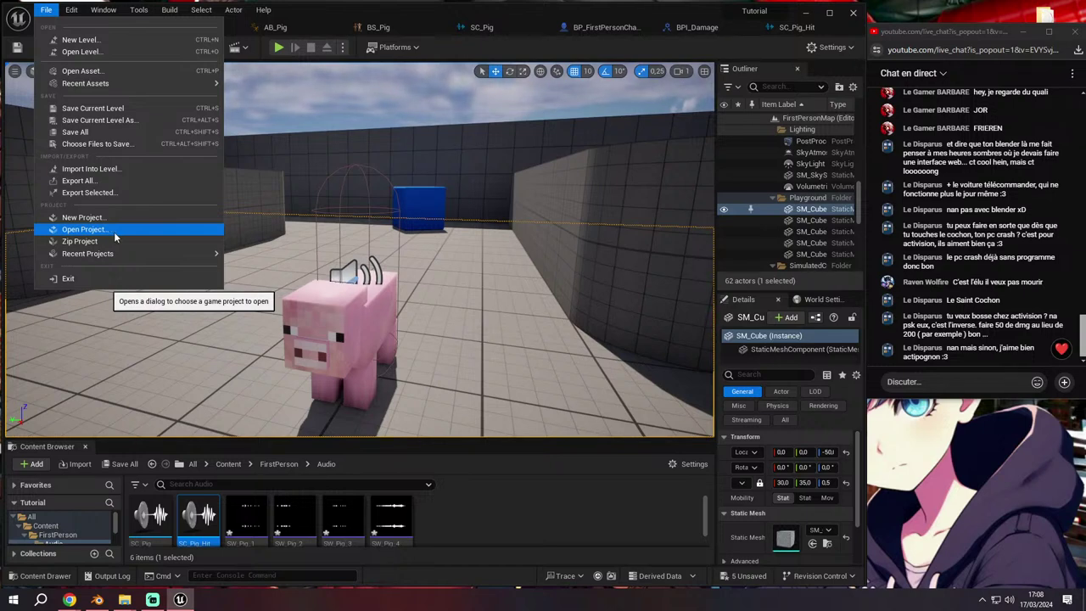
Look over the pig in the level and flip through the BP_Pig, SC_Pig and BP_FirstPersonCharacter tabs
{"action": "left_click", "coordinate": [321, 224]}
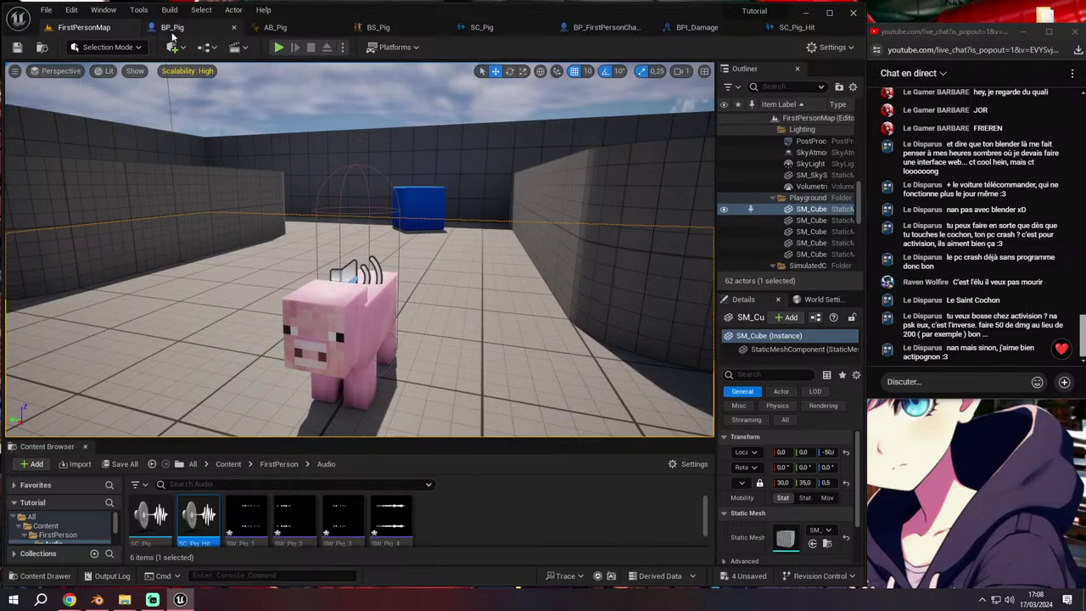
{"action": "left_click", "coordinate": [48, 11]}
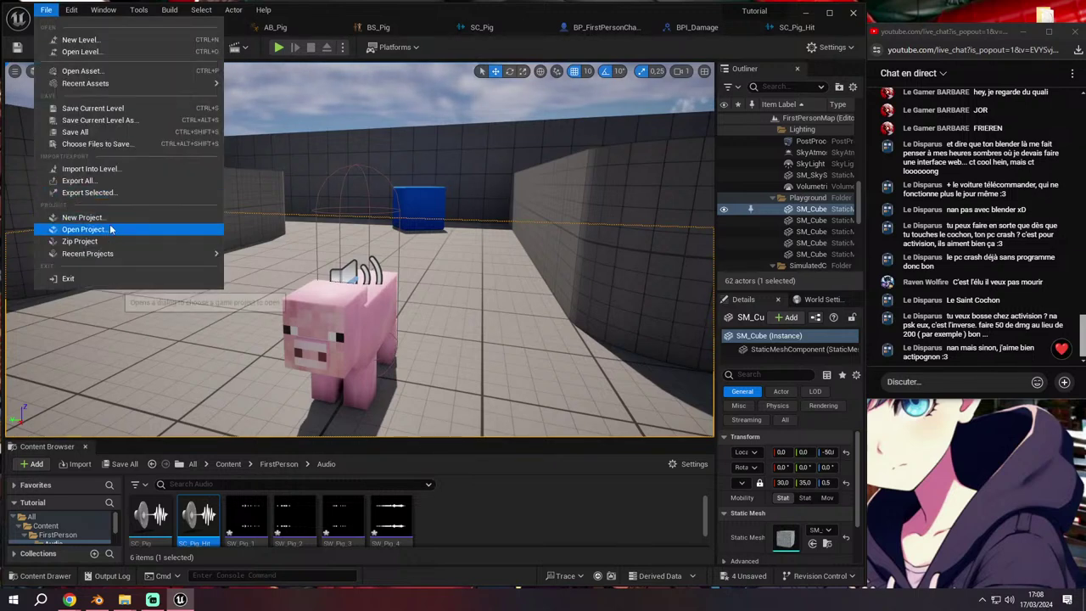
{"action": "left_click_drag", "start_coordinate": [383, 272], "coordinate": [434, 381]}
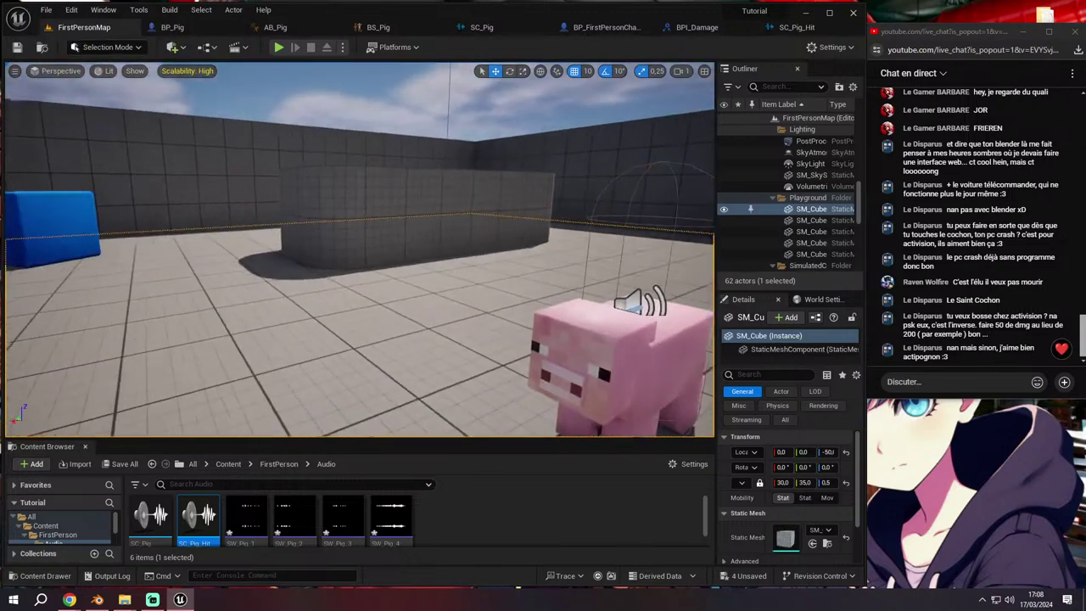
{"action": "left_click_drag", "start_coordinate": [433, 438], "coordinate": [431, 405]}
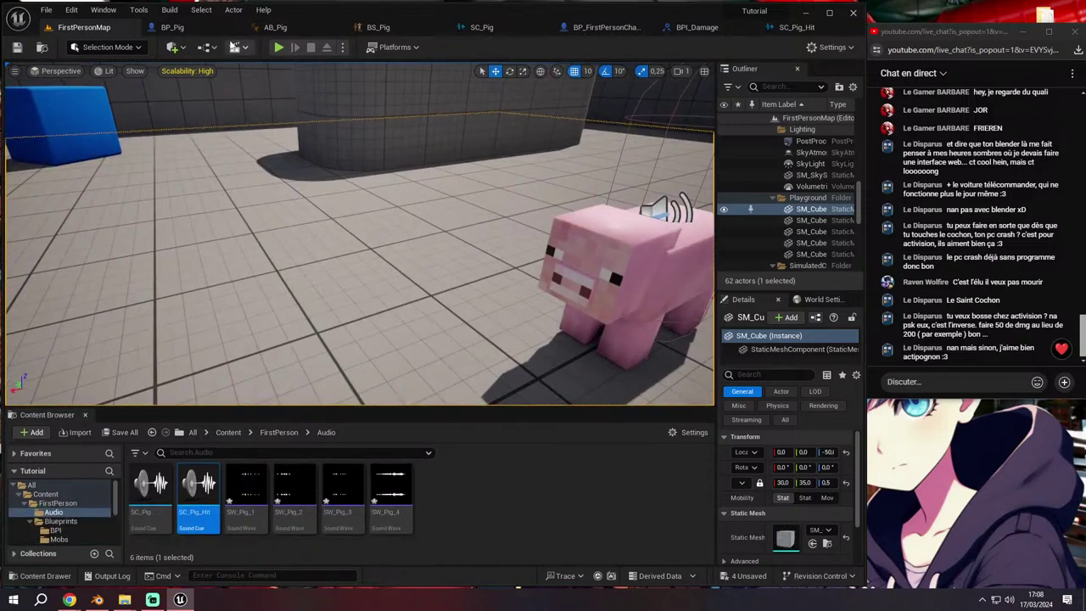
{"action": "left_click", "coordinate": [173, 27]}
{"action": "left_click", "coordinate": [458, 28]}
{"action": "left_click", "coordinate": [579, 27]}
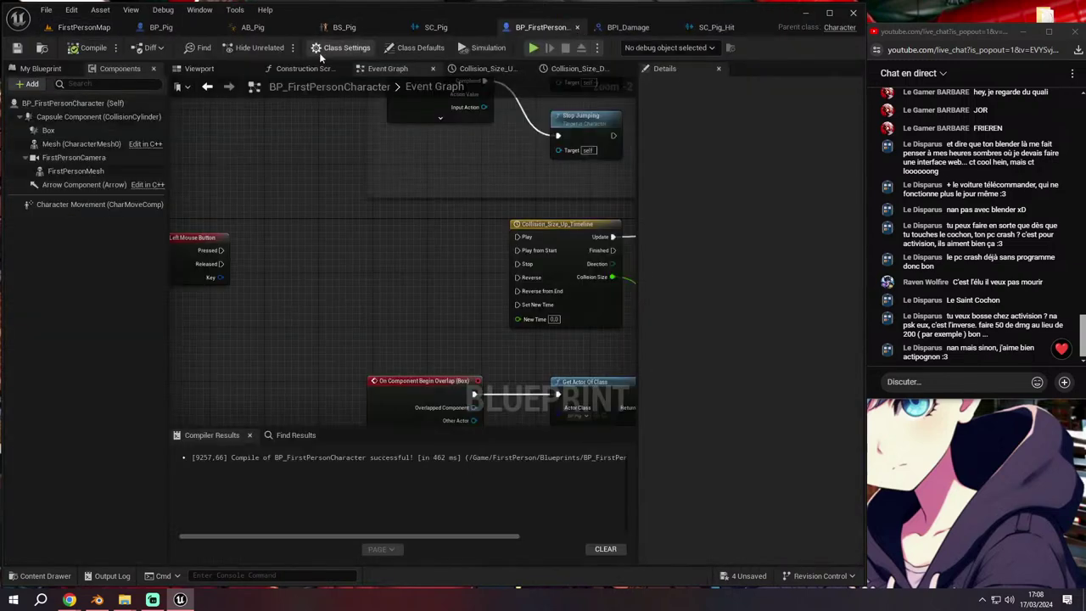
{"action": "left_click", "coordinate": [164, 28]}
{"action": "left_click", "coordinate": [84, 27]}
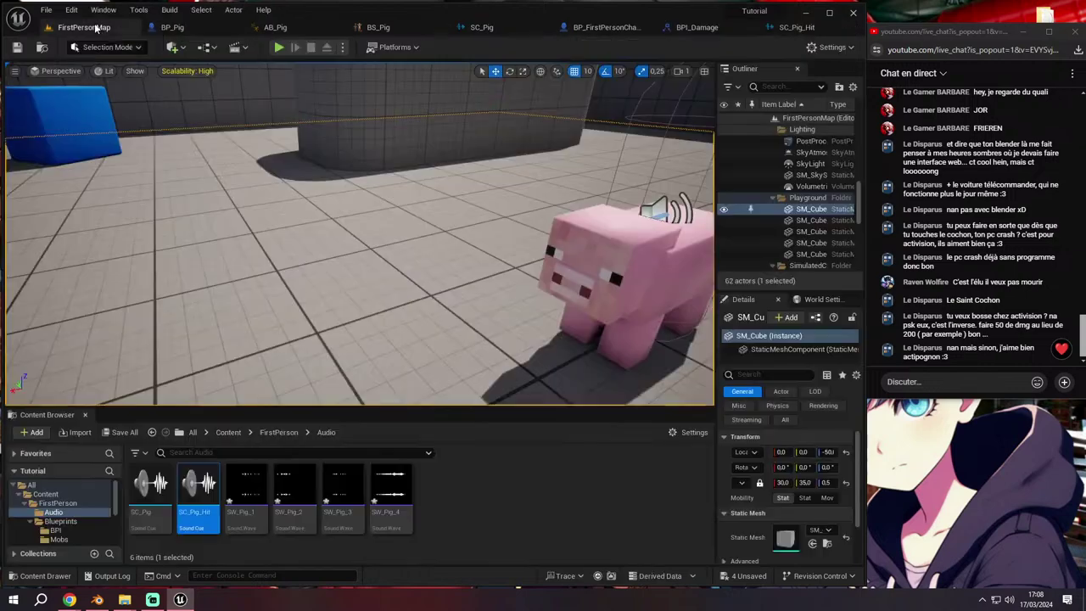
{"action": "left_click_drag", "start_coordinate": [374, 255], "coordinate": [364, 150]}
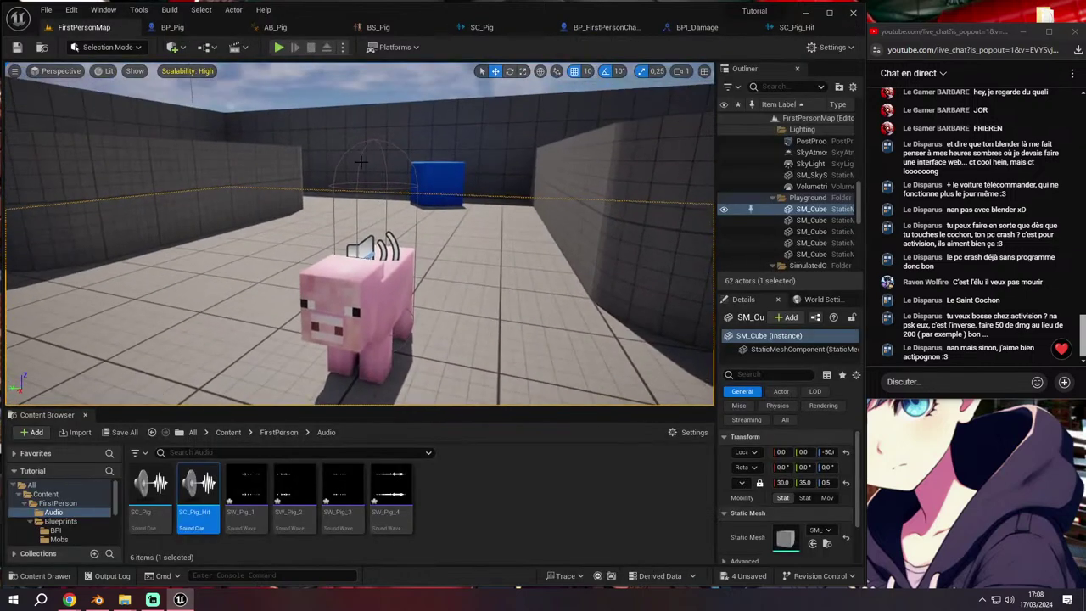
Open the Test project from File > Open Project, saving the modified pig sound assets
{"action": "left_click", "coordinate": [46, 10]}
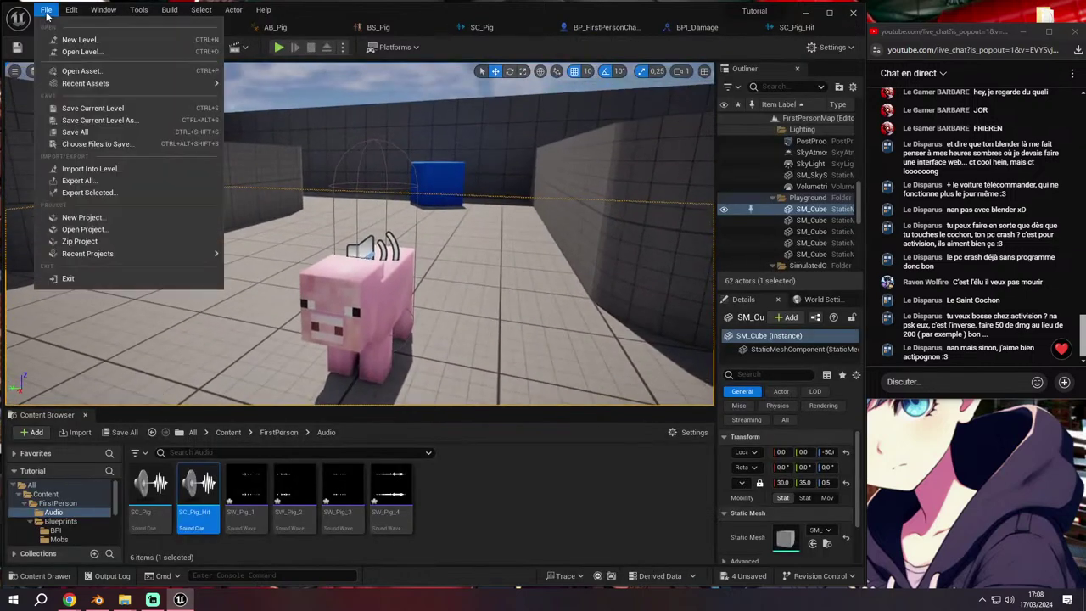
{"action": "left_click", "coordinate": [119, 231]}
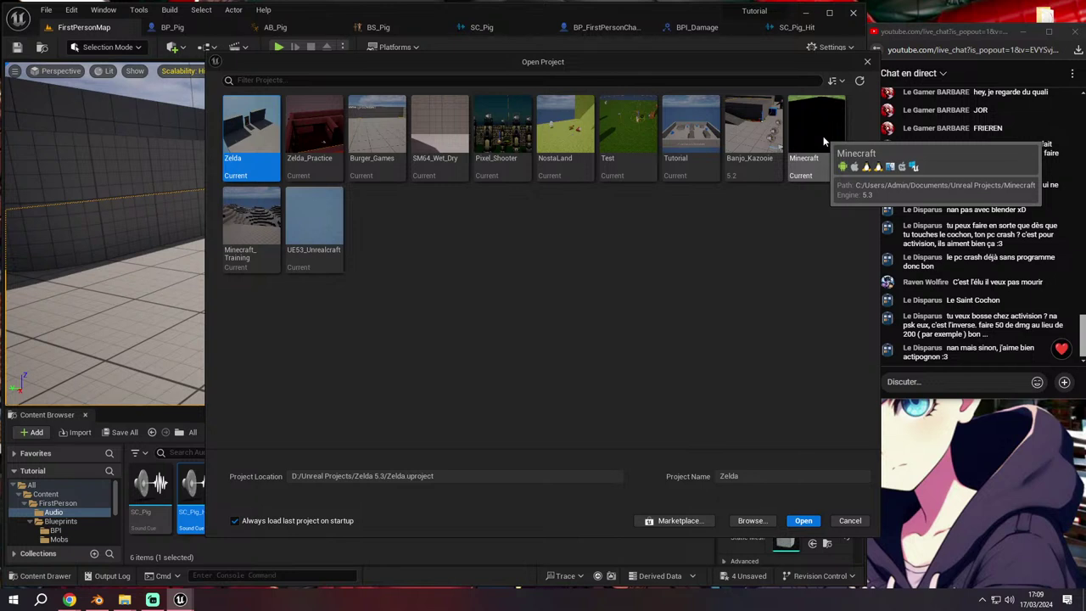
{"action": "left_click", "coordinate": [640, 132]}
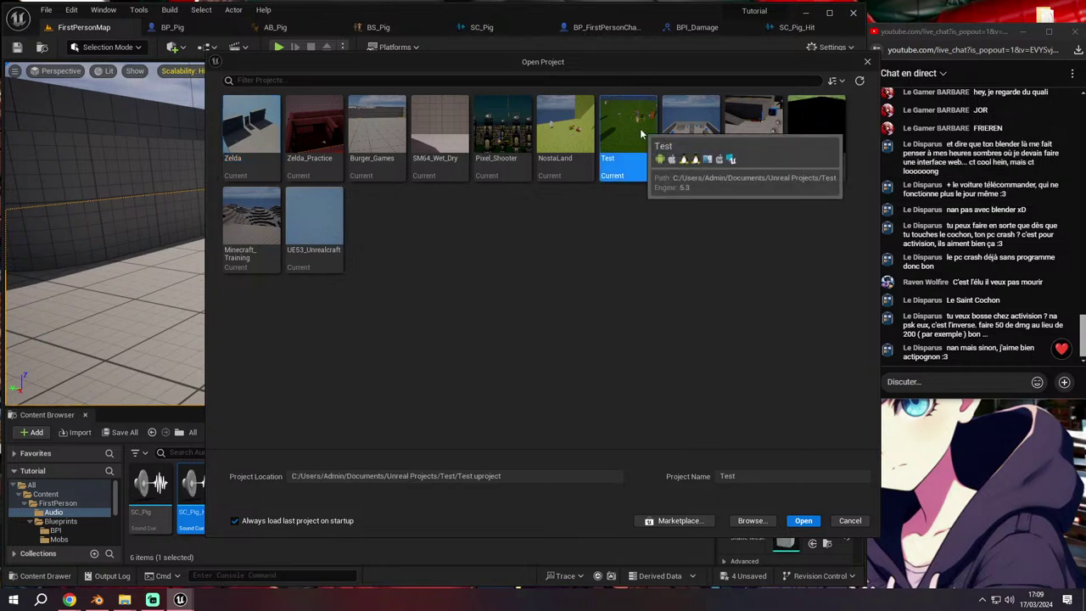
{"action": "double_click", "coordinate": [641, 133]}
{"action": "left_click", "coordinate": [576, 429]}
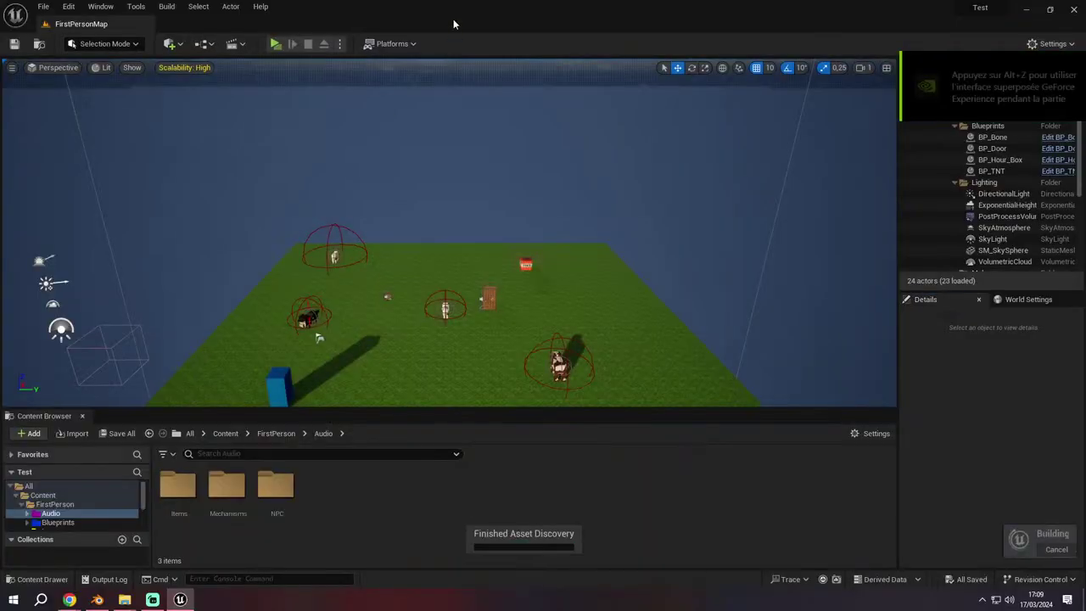
Restore the Test editor from maximized and enlarge its window
{"action": "mouse_move", "coordinate": [450, 23]}
{"action": "left_mouse_down"}
{"action": "mouse_move", "coordinate": [525, 112]}
{"action": "mouse_move", "coordinate": [356, 25]}
{"action": "left_mouse_up"}
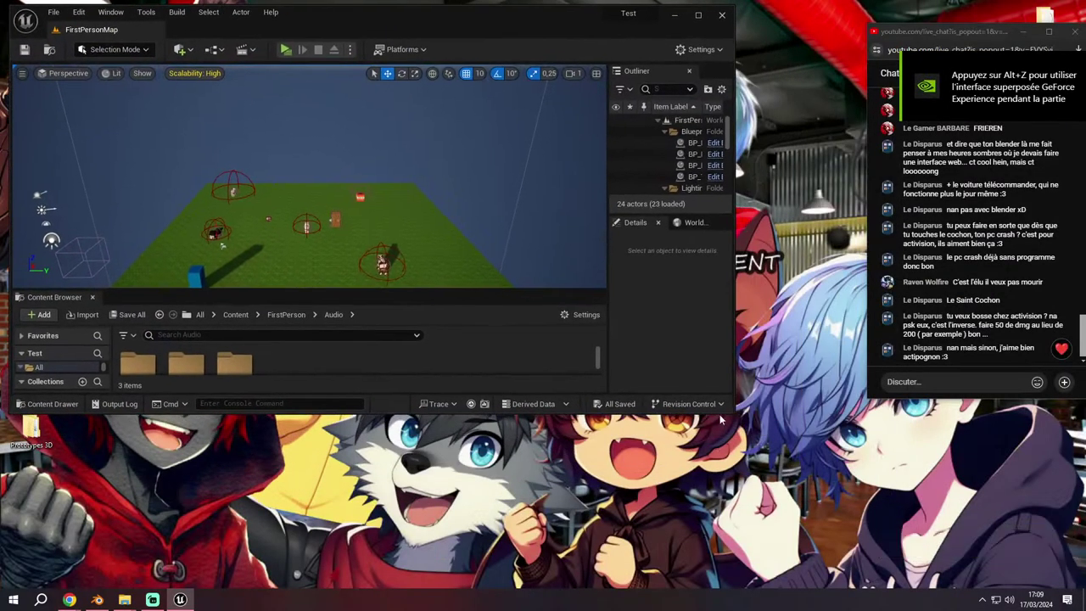
{"action": "left_click_drag", "start_coordinate": [733, 414], "coordinate": [861, 584]}
{"action": "mouse_move", "coordinate": [368, 262]}
{"action": "right_mouse_down"}
{"action": "mouse_move", "coordinate": [322, 263]}
{"action": "mouse_move", "coordinate": [372, 271]}
{"action": "right_mouse_up"}
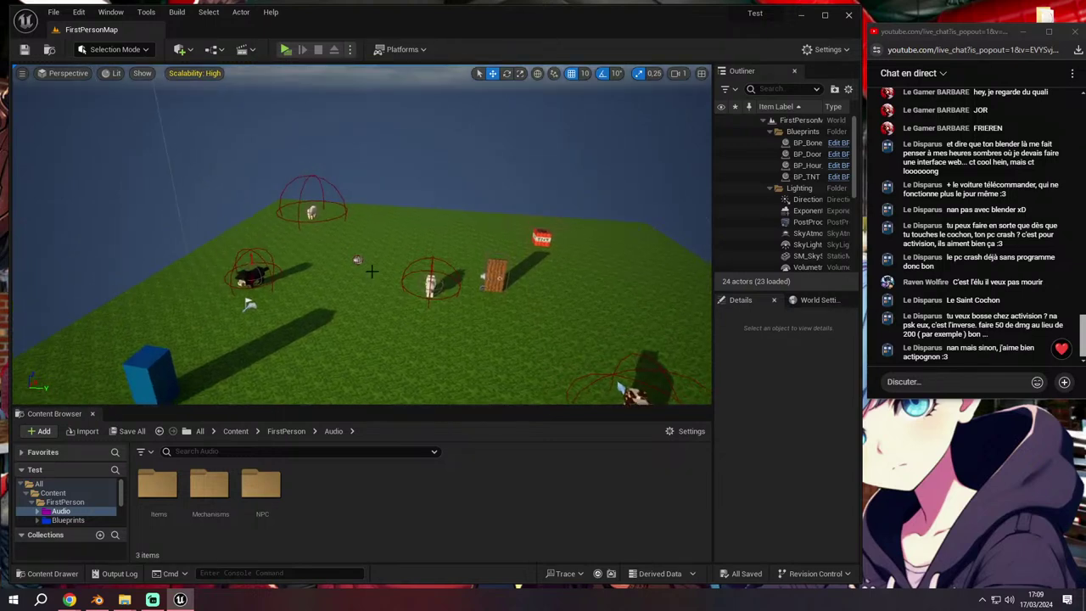
Play FirstPersonMap in the Selected Viewport and let the game capture the mouse
{"action": "left_click", "coordinate": [348, 49]}
{"action": "left_click", "coordinate": [386, 78]}
{"action": "left_click", "coordinate": [389, 197]}
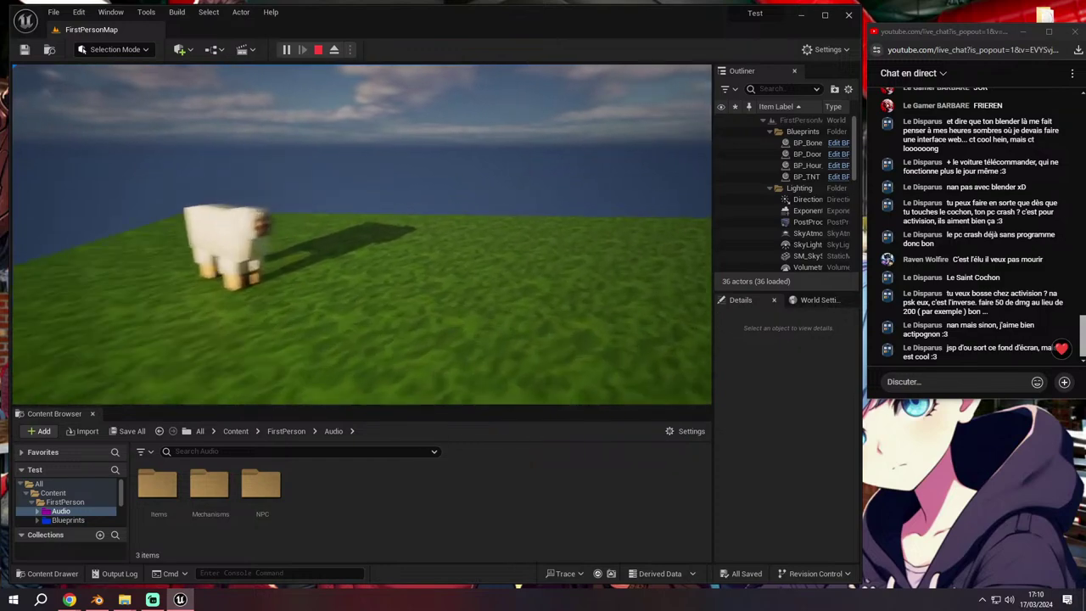
Walk around the mobs level past the sheep, blue block, wolf and cow
{"action": "key", "text": "e"}
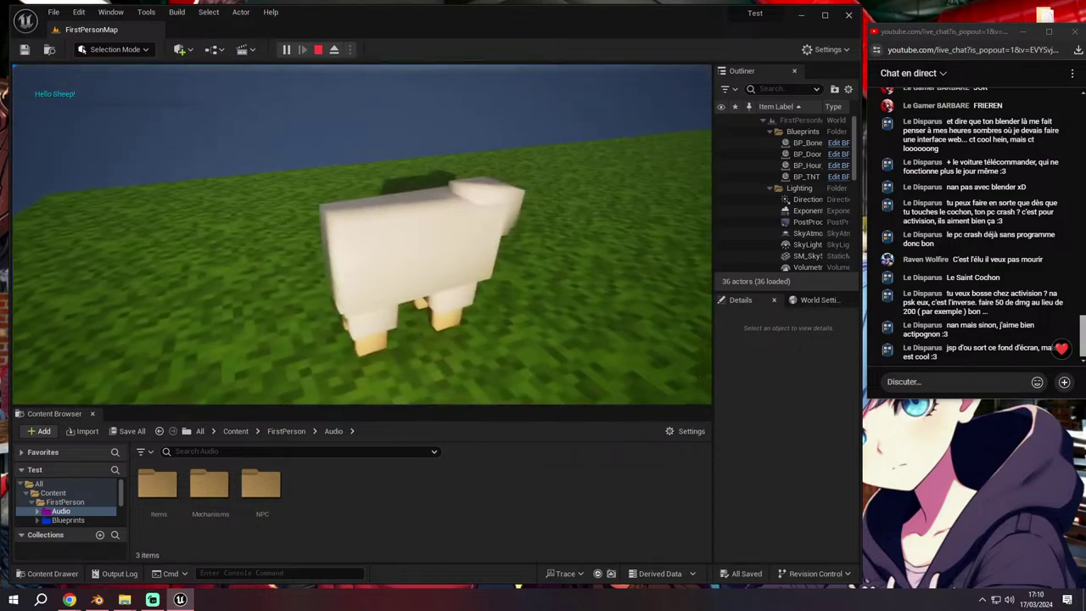
{"action": "key", "text": "w"}
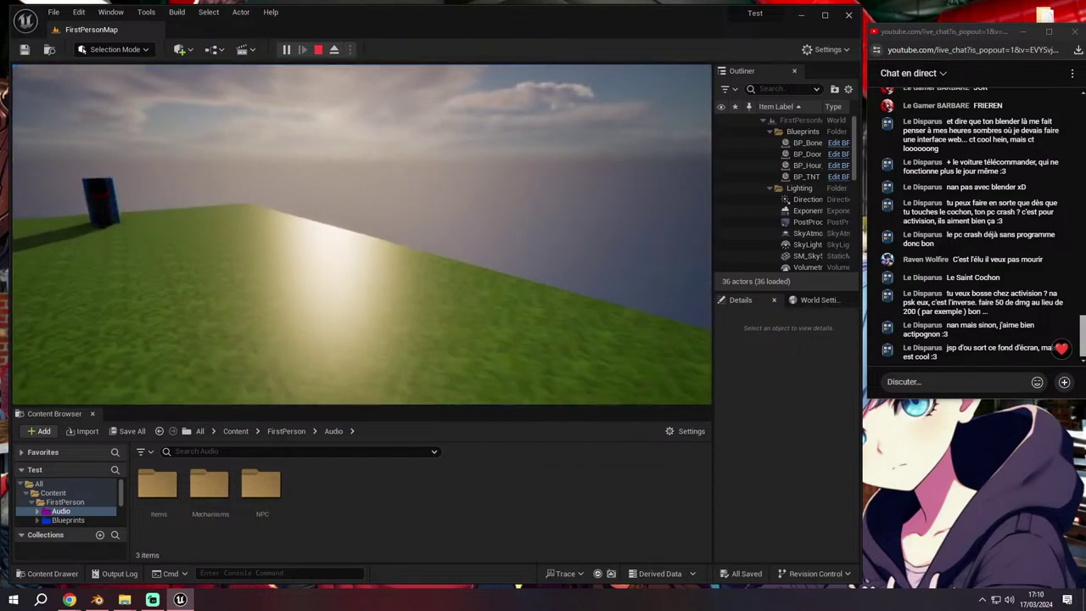
{"action": "key", "text": "w"}
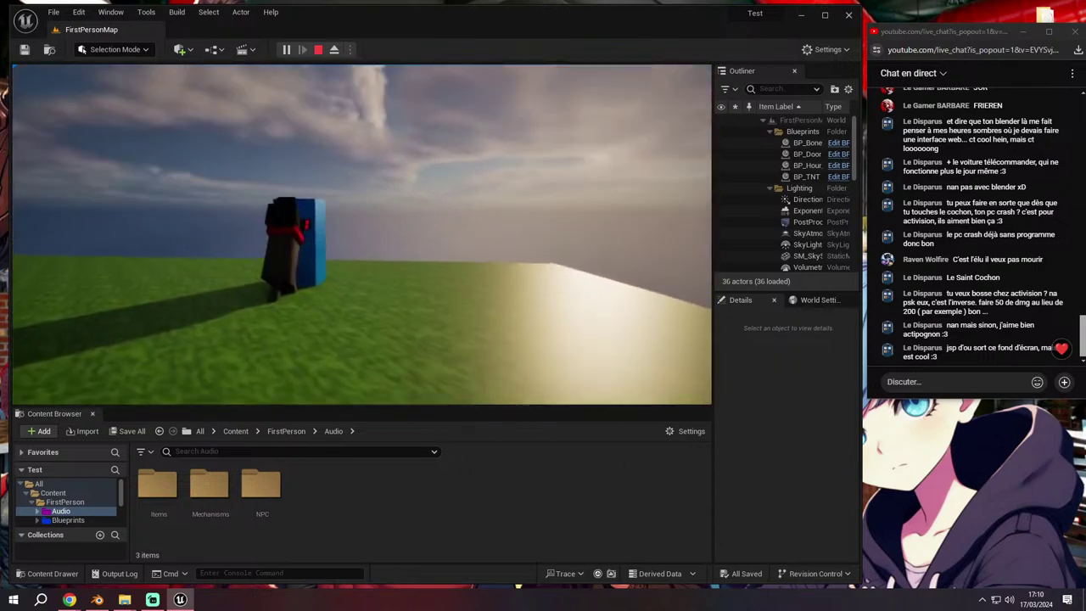
{"action": "key", "text": "w"}
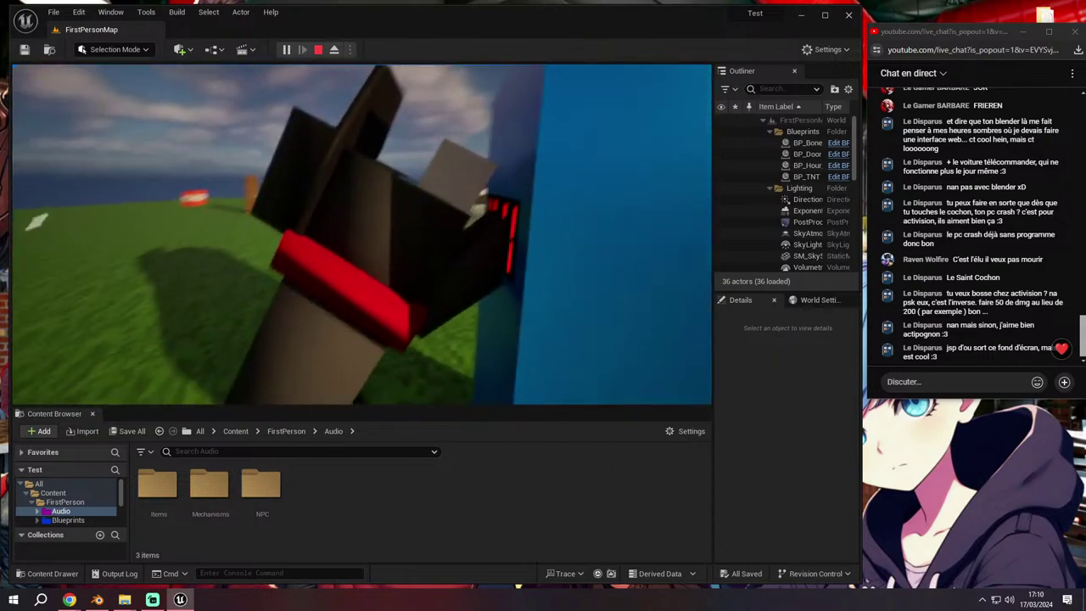
{"action": "key", "text": "w"}
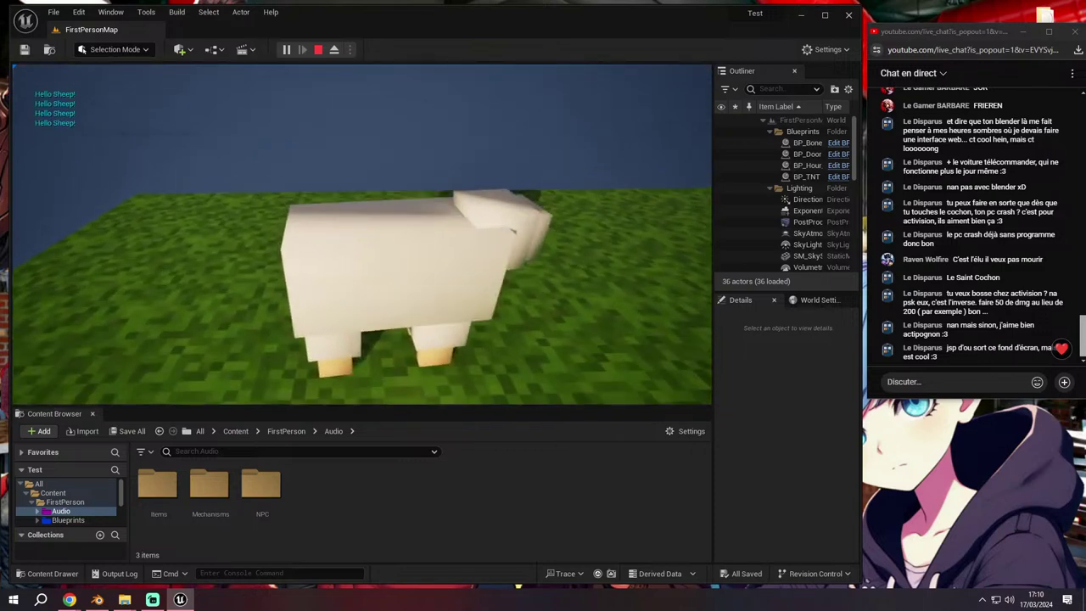
{"action": "key", "text": "w"}
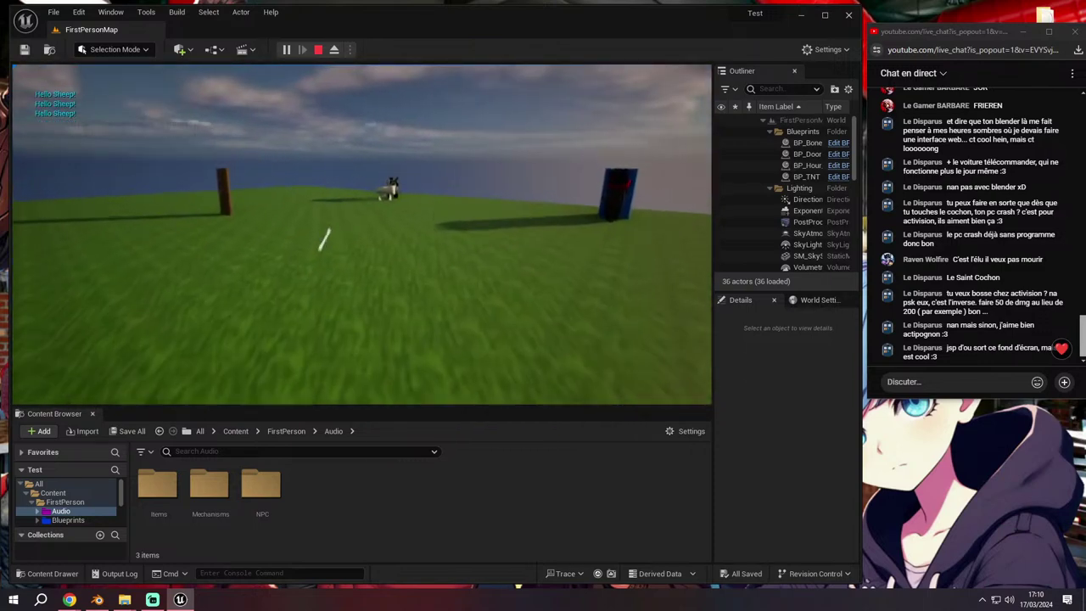
{"action": "key", "text": "w"}
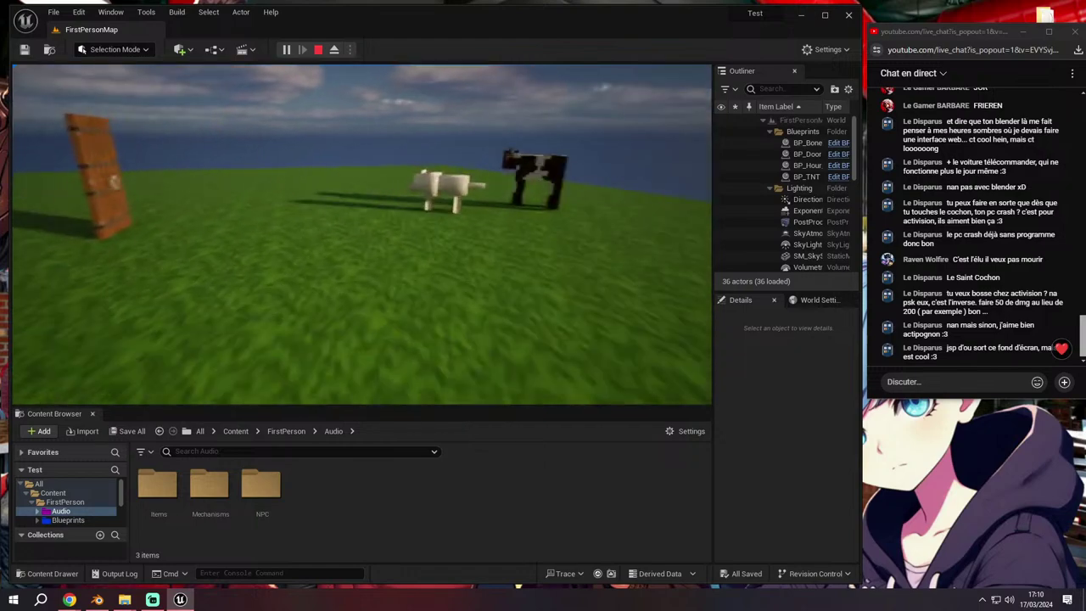
{"action": "key", "text": "w"}
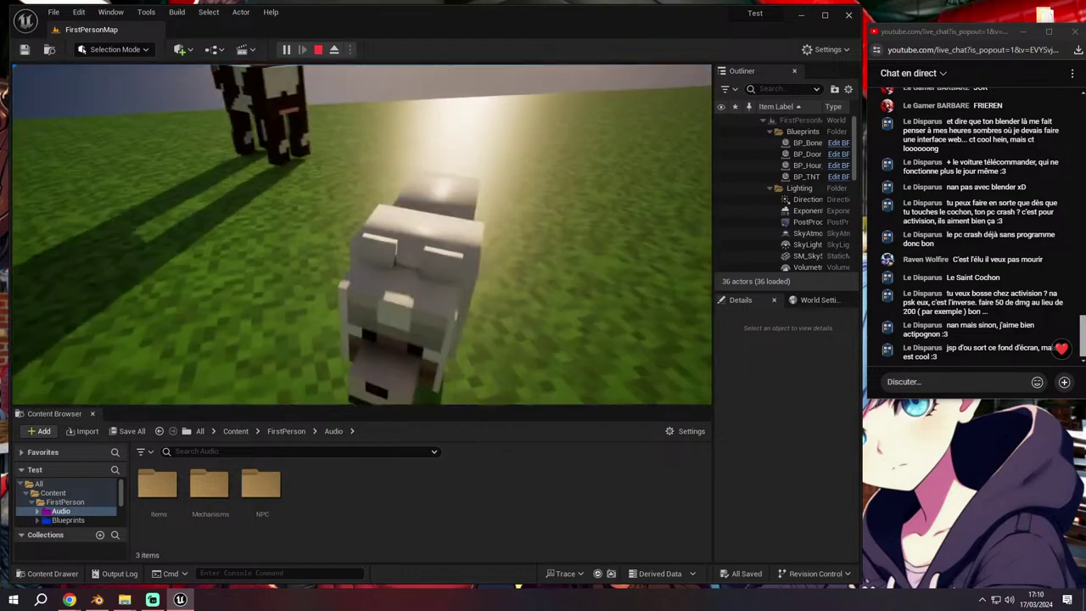
{"action": "key", "text": "w"}
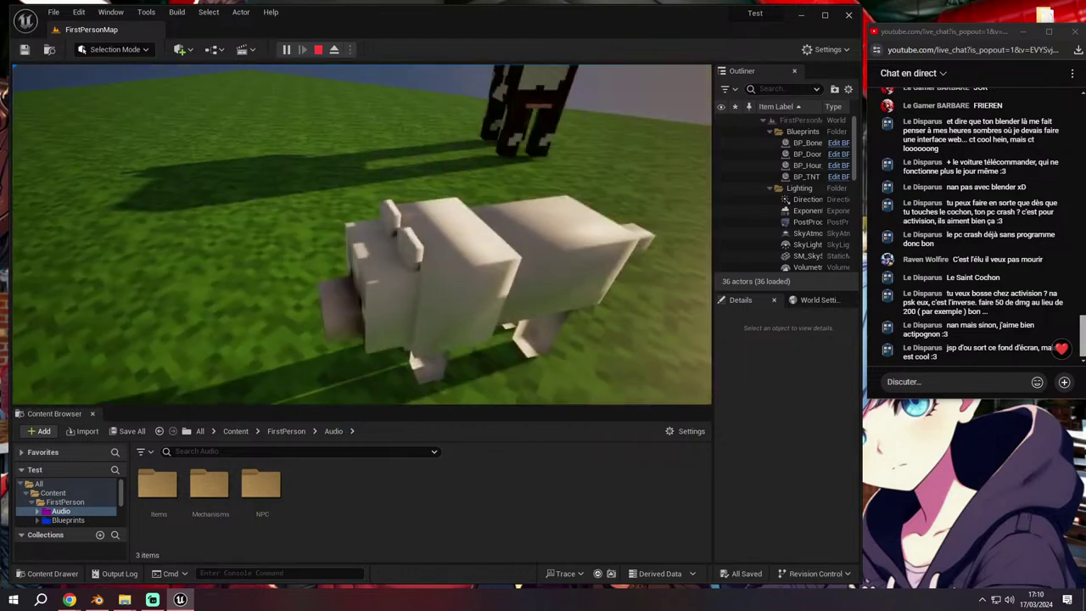
{"action": "key", "text": "w"}
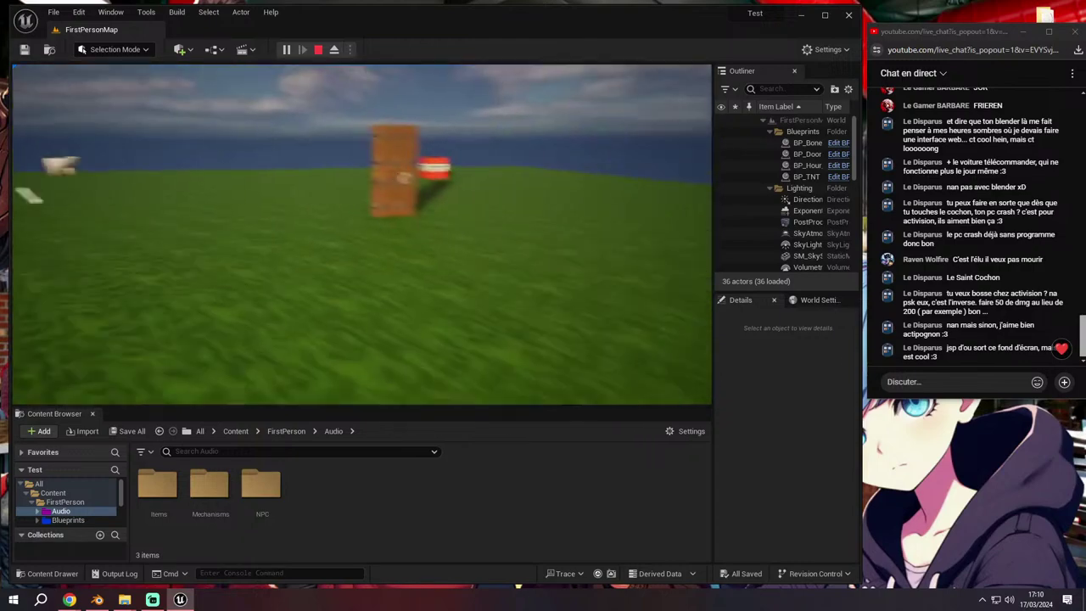
{"action": "key", "text": "w"}
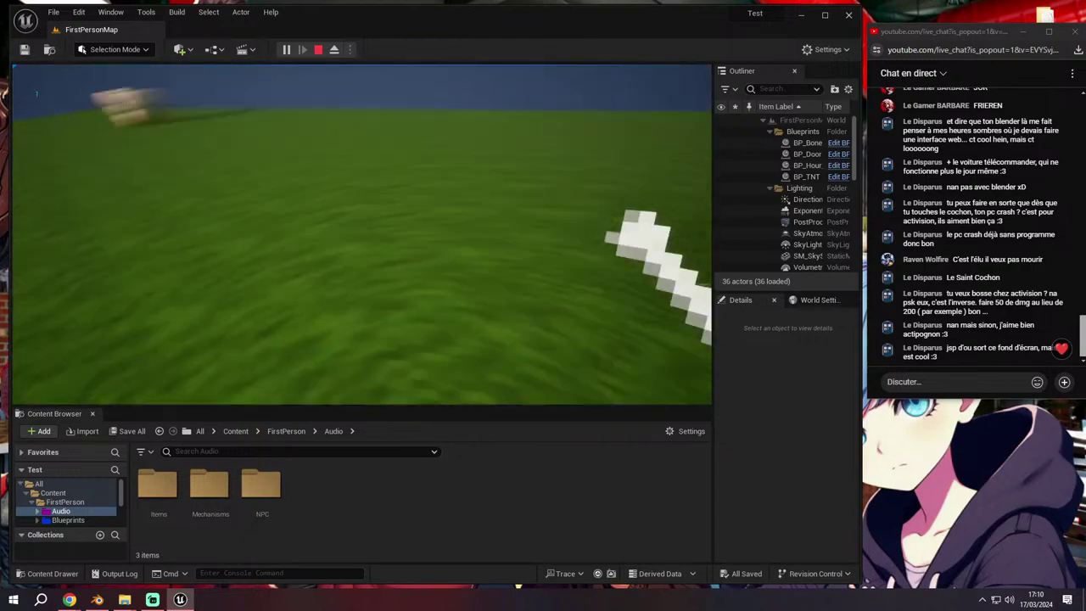
{"action": "key", "text": "w"}
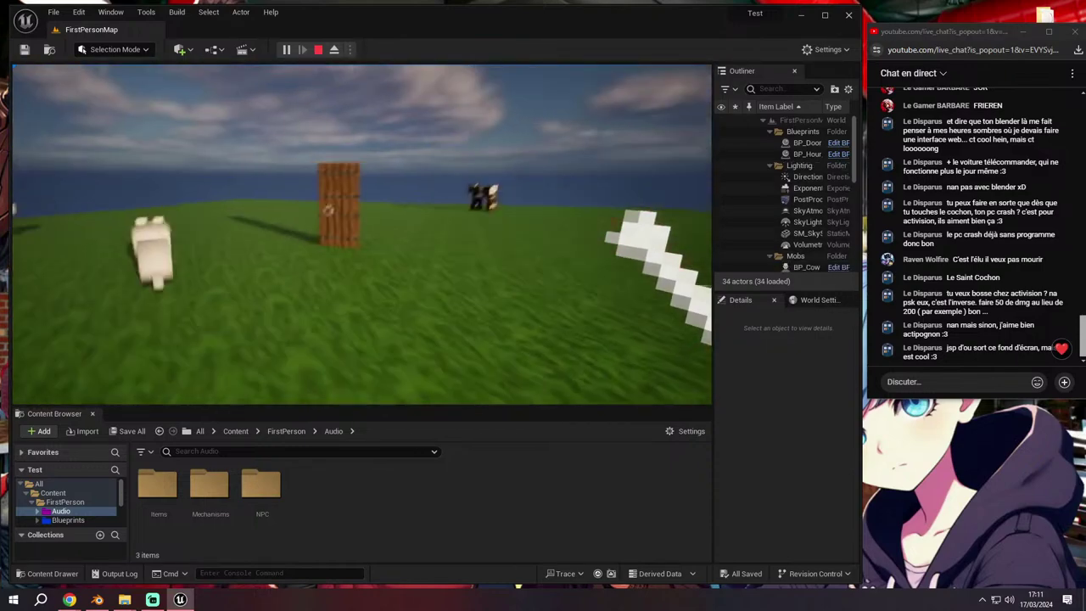
Stop the mobs play session and reopen the editor with the Pixel_Shooter project
{"action": "key", "text": "Escape"}
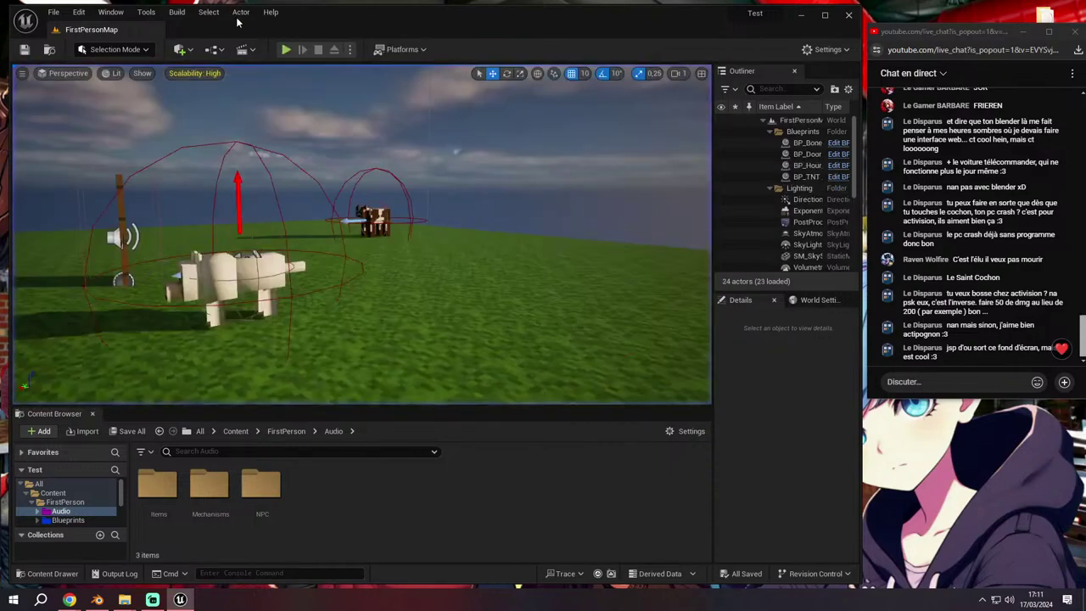
{"action": "left_click", "coordinate": [51, 12]}
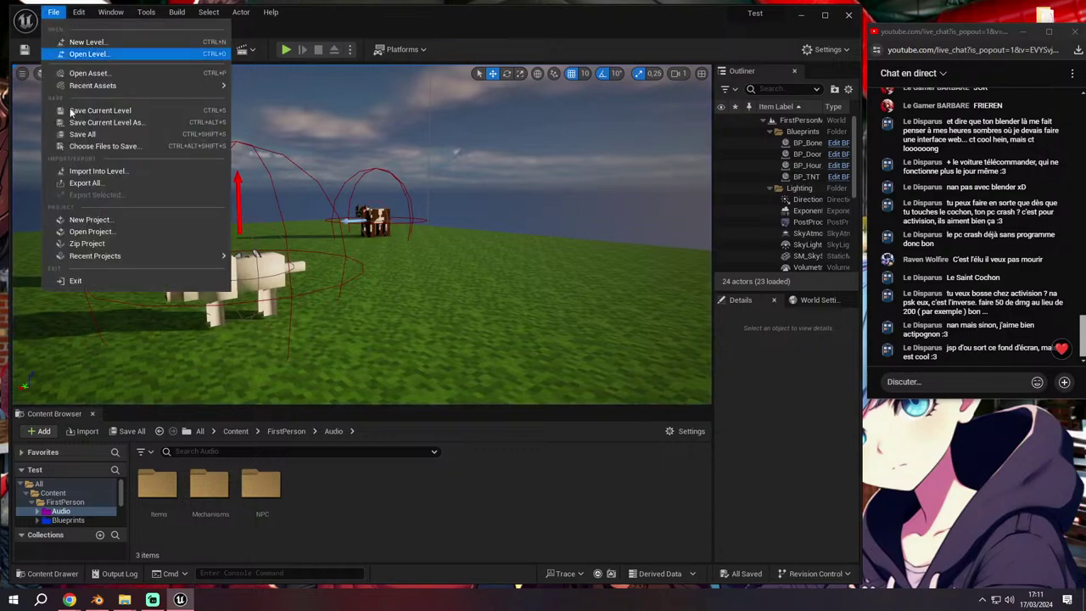
{"action": "left_click", "coordinate": [97, 236]}
{"action": "double_click", "coordinate": [500, 139]}
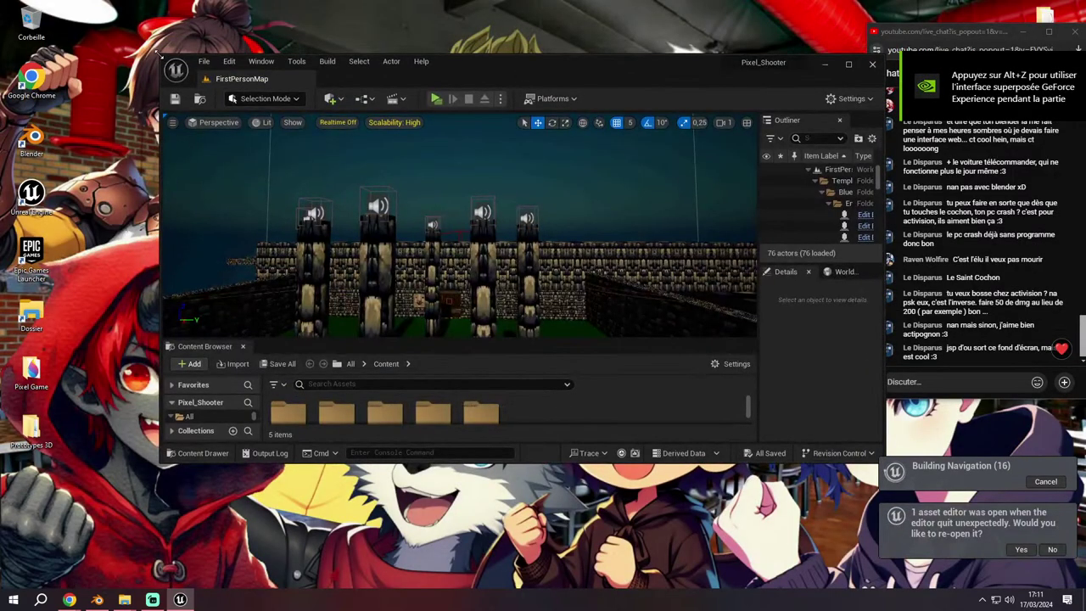
Resize the Pixel_Shooter editor window to fill most of the screen
{"action": "left_click_drag", "start_coordinate": [157, 54], "coordinate": [1, 6]}
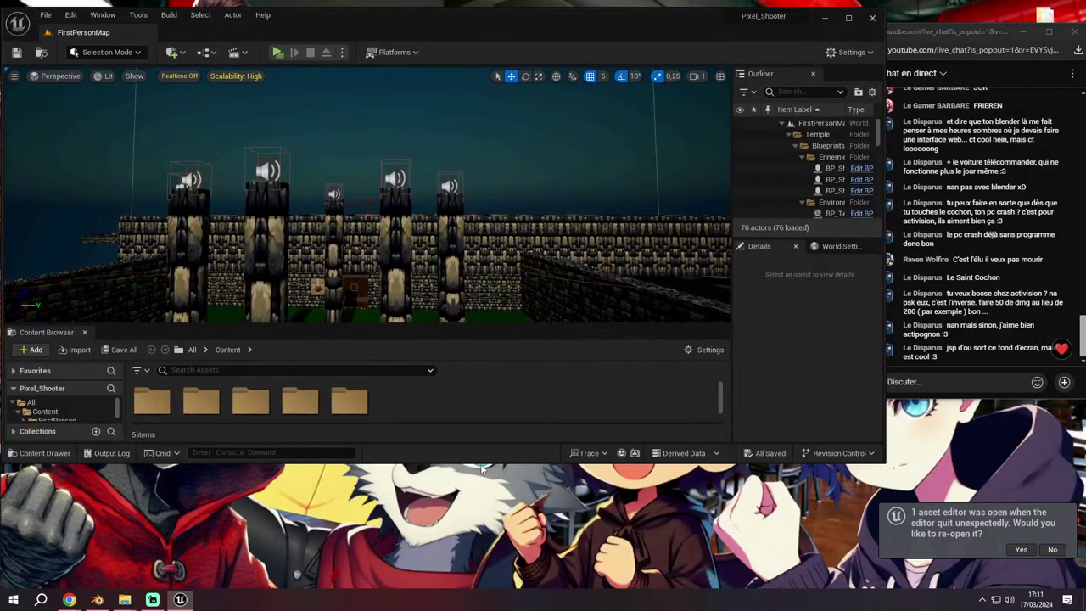
{"action": "left_click", "coordinate": [887, 393]}
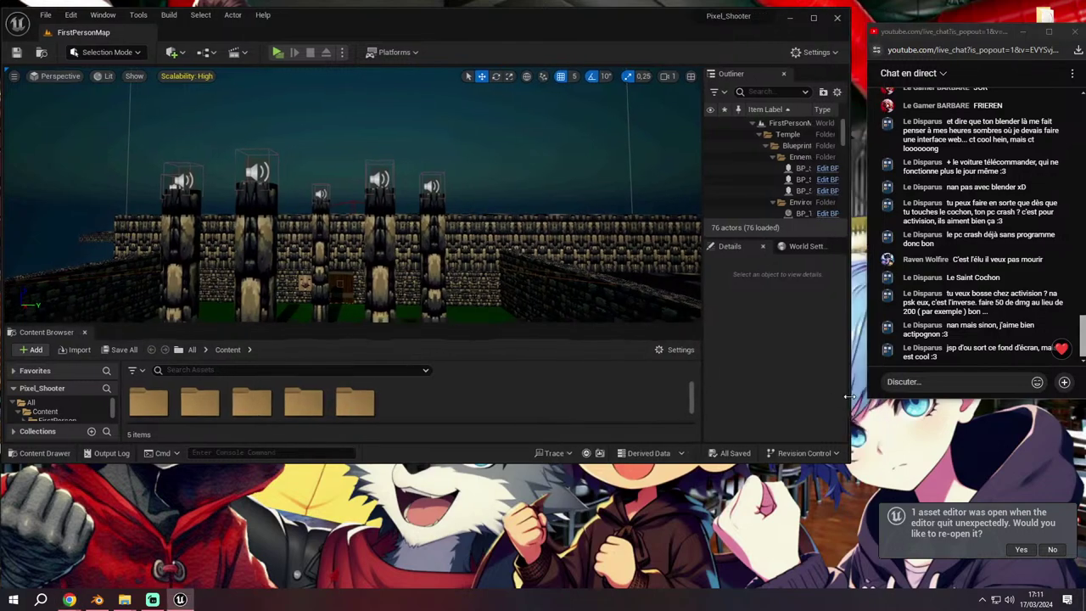
{"action": "left_click_drag", "start_coordinate": [882, 406], "coordinate": [861, 405]}
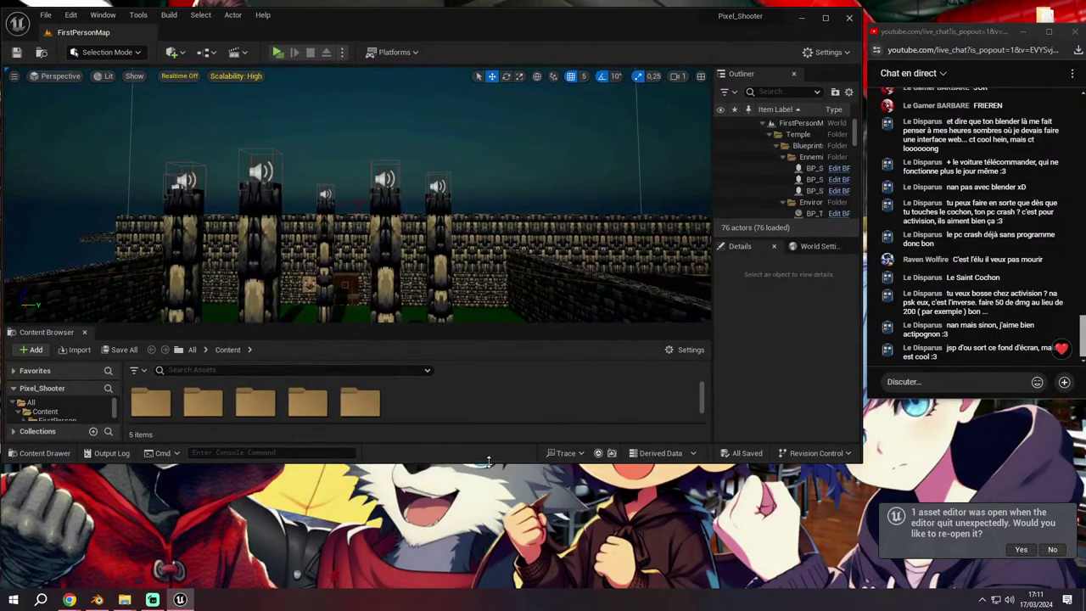
{"action": "left_click_drag", "start_coordinate": [488, 461], "coordinate": [488, 585]}
{"action": "right_click_drag", "start_coordinate": [356, 255], "coordinate": [356, 306]}
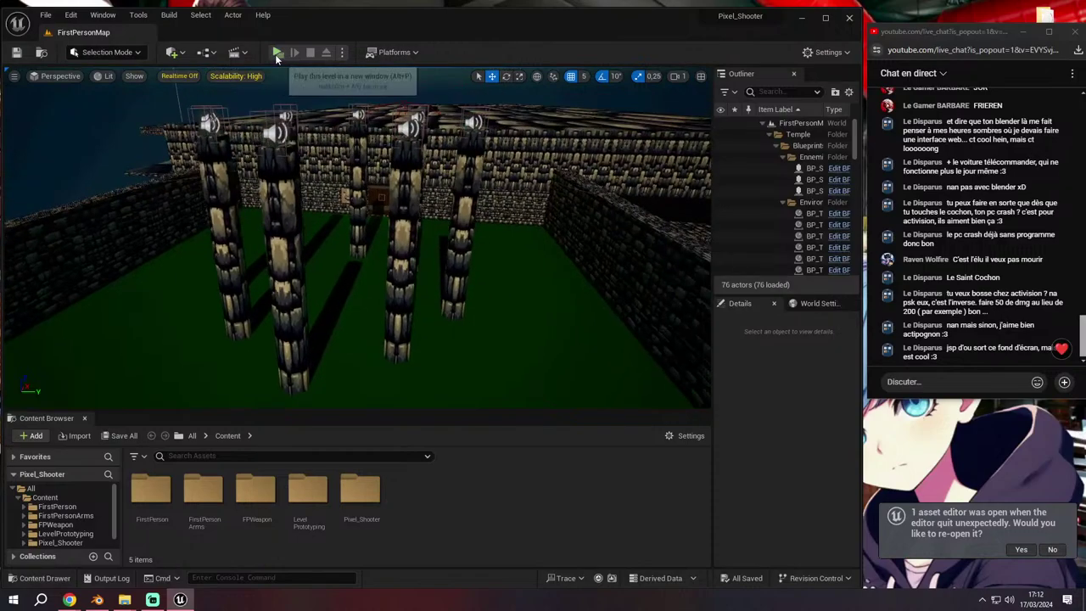
Try a Standalone launch, close it, then play the temple level in the Selected Viewport
{"action": "left_click", "coordinate": [276, 54]}
{"action": "left_click", "coordinate": [1070, 12]}
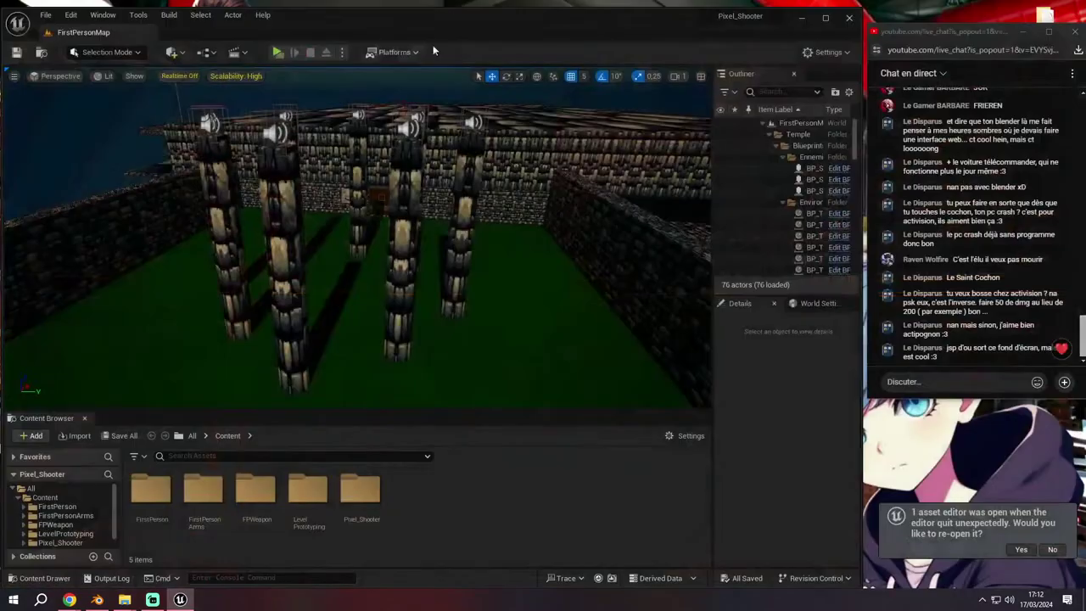
{"action": "left_click", "coordinate": [342, 52]}
{"action": "left_click", "coordinate": [373, 82]}
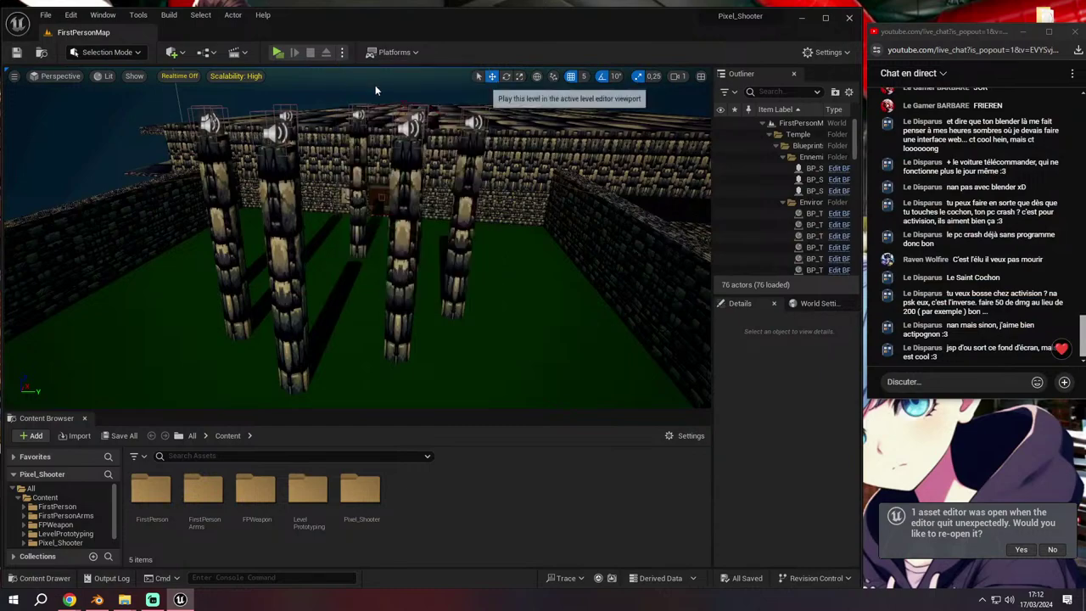
{"action": "left_click", "coordinate": [422, 193]}
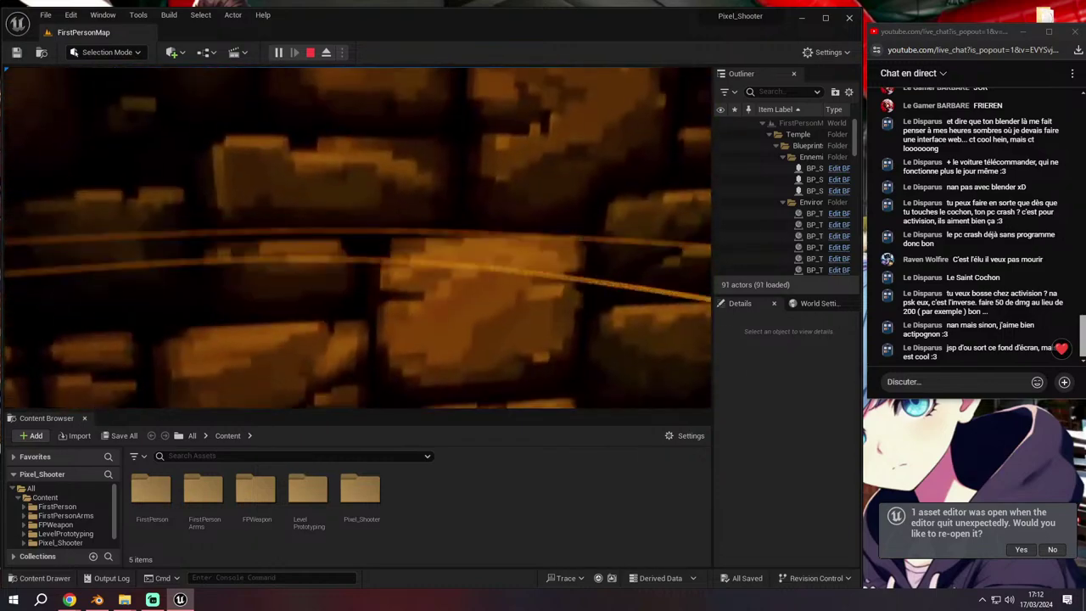
Stop the play session and inspect the temple floor and left corridor wall from above
{"action": "key", "text": "Escape"}
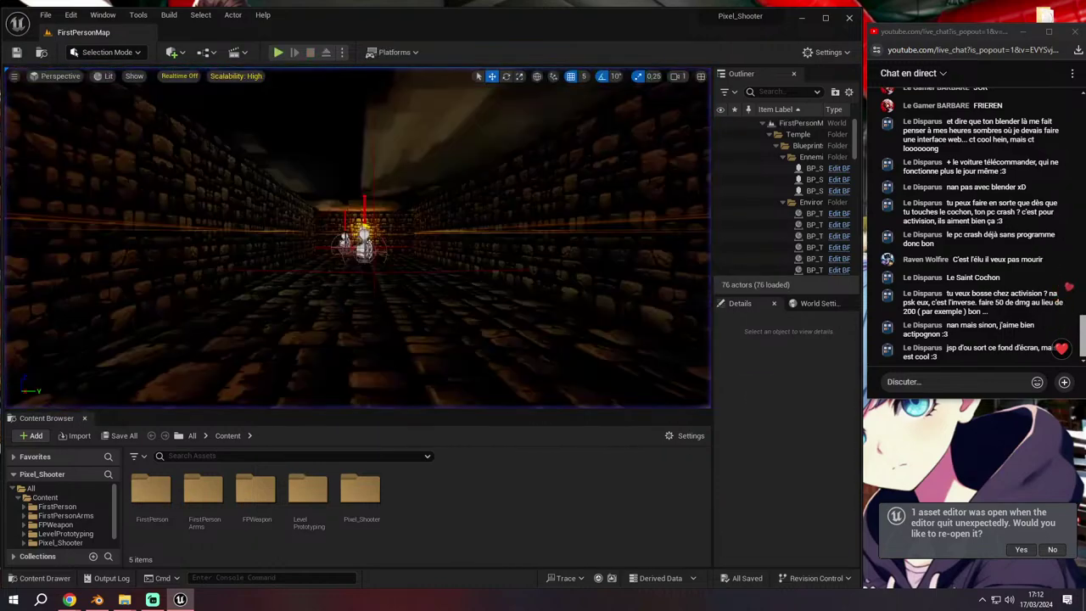
{"action": "right_click", "coordinate": [479, 333]}
{"action": "key", "text": "Escape"}
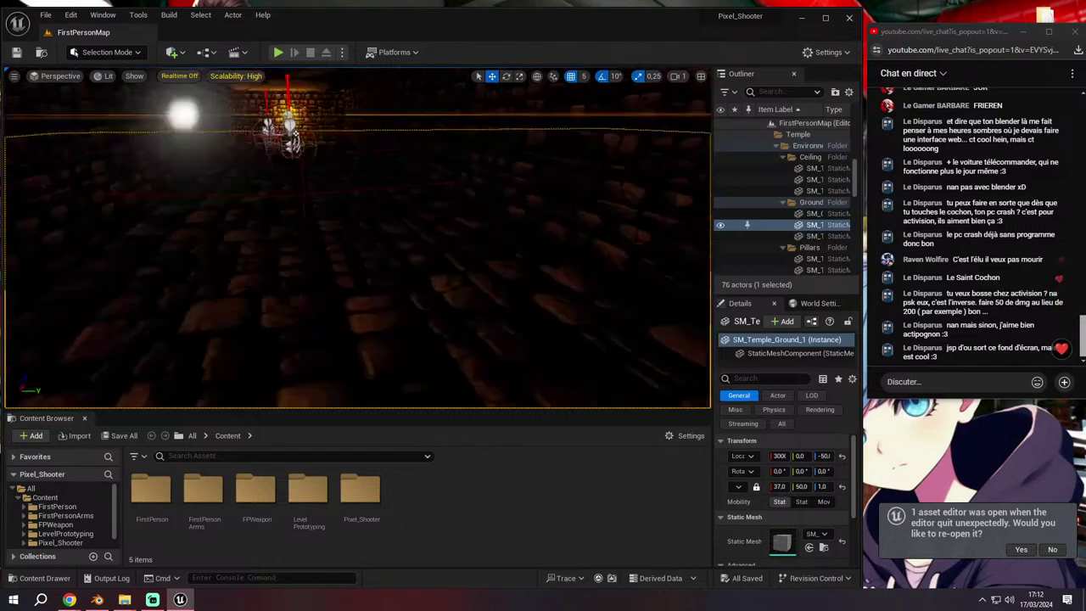
{"action": "key", "text": "f"}
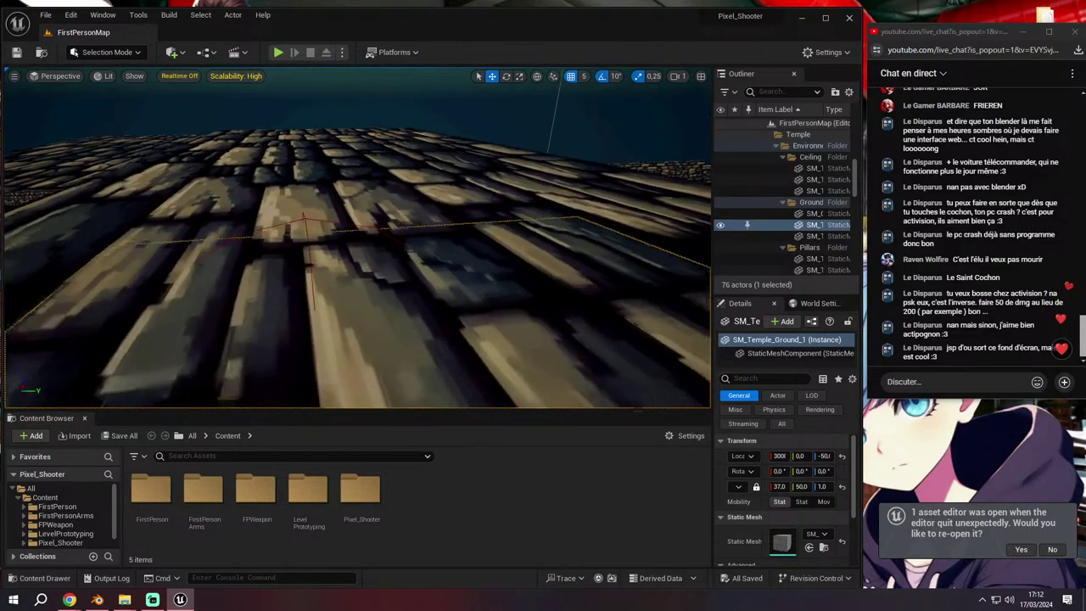
{"action": "mouse_move", "coordinate": [479, 333]}
{"action": "right_mouse_down"}
{"action": "mouse_move", "coordinate": [458, 306]}
{"action": "mouse_move", "coordinate": [339, 255]}
{"action": "right_mouse_up"}
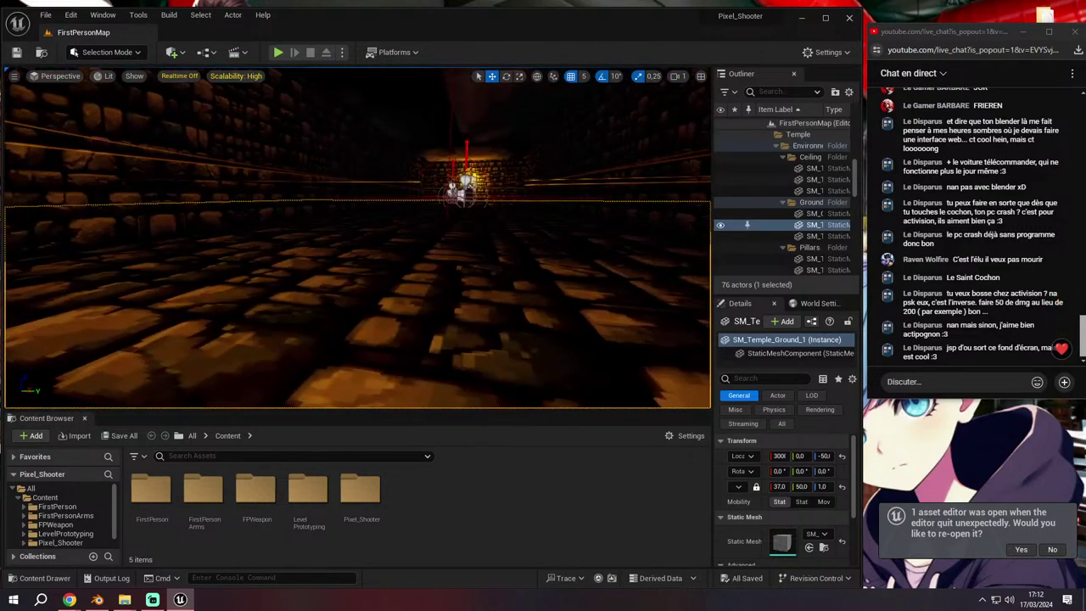
{"action": "left_click", "coordinate": [255, 196]}
{"action": "mouse_move", "coordinate": [255, 196]}
{"action": "right_mouse_down"}
{"action": "mouse_move", "coordinate": [212, 204]}
{"action": "mouse_move", "coordinate": [297, 204]}
{"action": "right_mouse_up"}
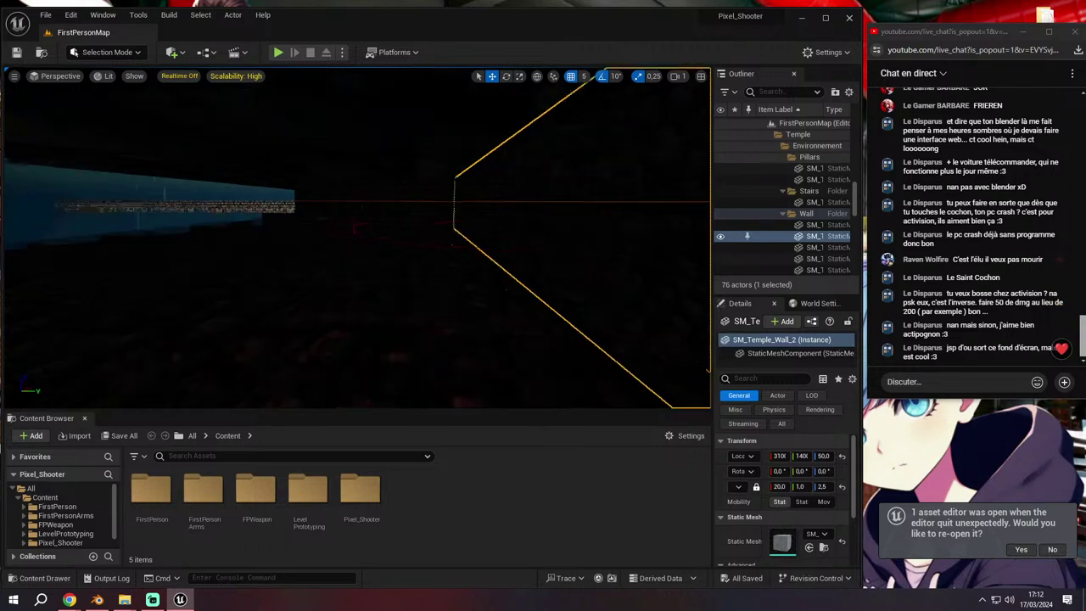
{"action": "right_click_drag", "start_coordinate": [297, 204], "coordinate": [297, 221]}
{"action": "left_click", "coordinate": [355, 190]}
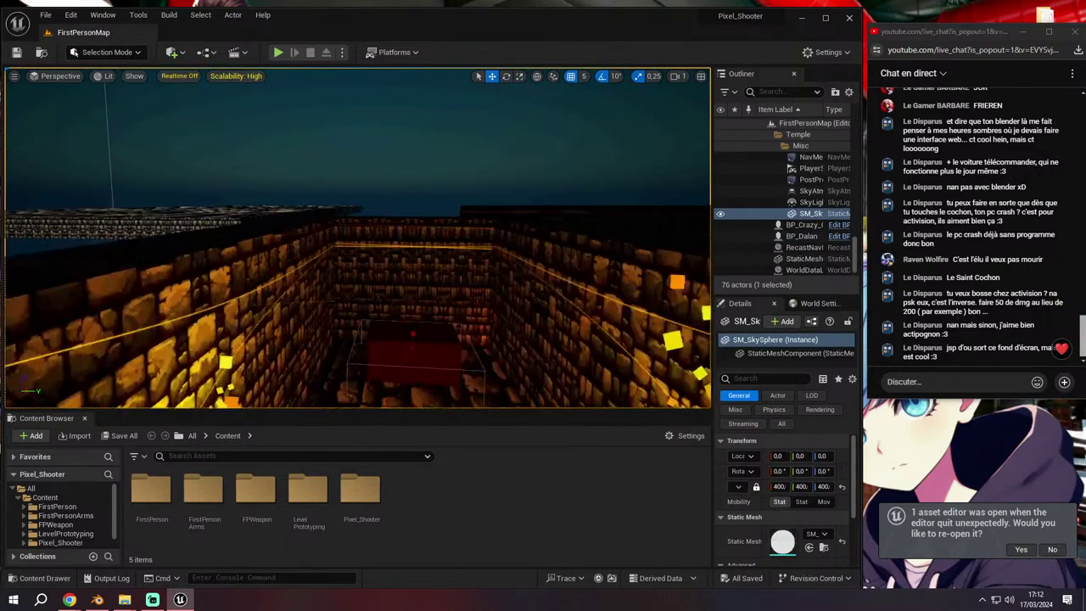
{"action": "right_click_drag", "start_coordinate": [297, 220], "coordinate": [254, 229]}
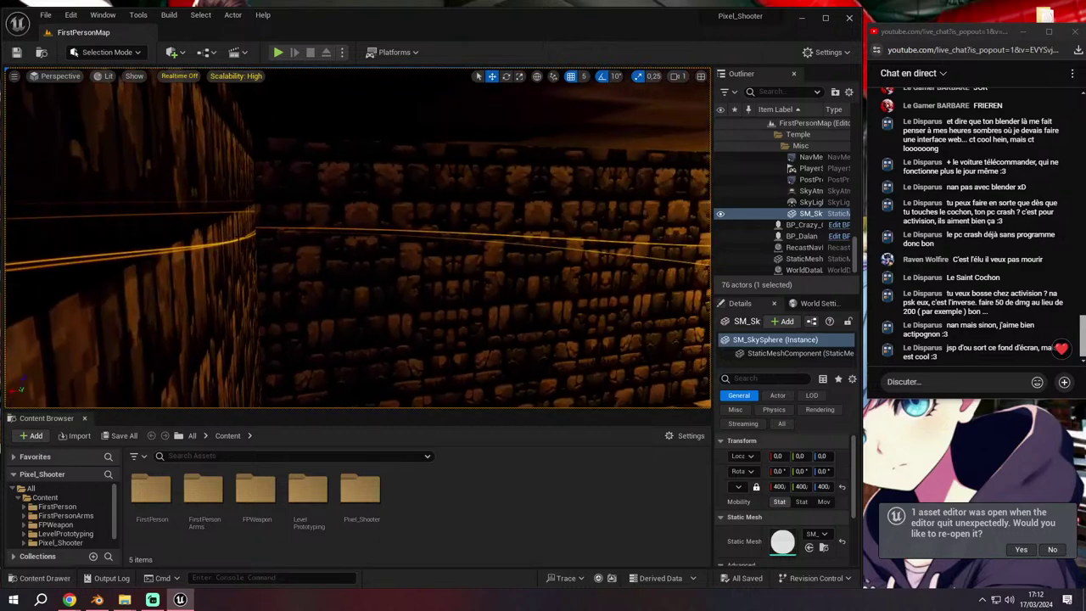
Select walls SM_Temple_Wall_5, SM_Temple_Wall_4, SM_Temple_Wall_6 and SM_Wall4, framing SM_Wall4
{"action": "left_click", "coordinate": [212, 238]}
{"action": "left_click", "coordinate": [382, 280]}
{"action": "mouse_move", "coordinate": [382, 280]}
{"action": "right_mouse_down"}
{"action": "mouse_move", "coordinate": [327, 293]}
{"action": "mouse_move", "coordinate": [552, 249]}
{"action": "right_mouse_up"}
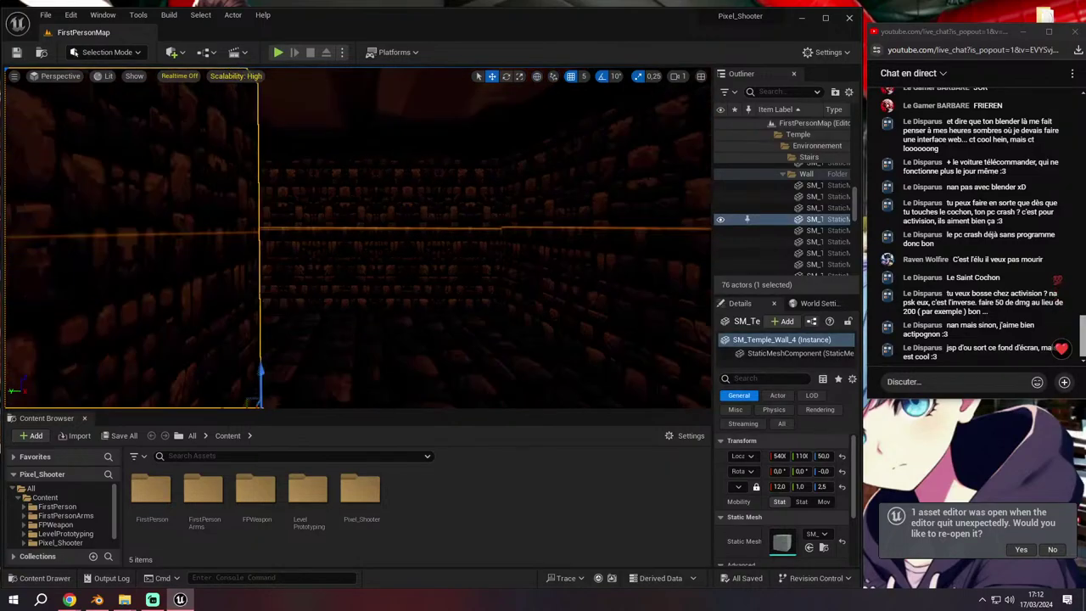
{"action": "mouse_move", "coordinate": [382, 255]}
{"action": "right_mouse_down"}
{"action": "mouse_move", "coordinate": [475, 255]}
{"action": "mouse_move", "coordinate": [356, 255]}
{"action": "right_mouse_up"}
{"action": "left_click", "coordinate": [297, 238]}
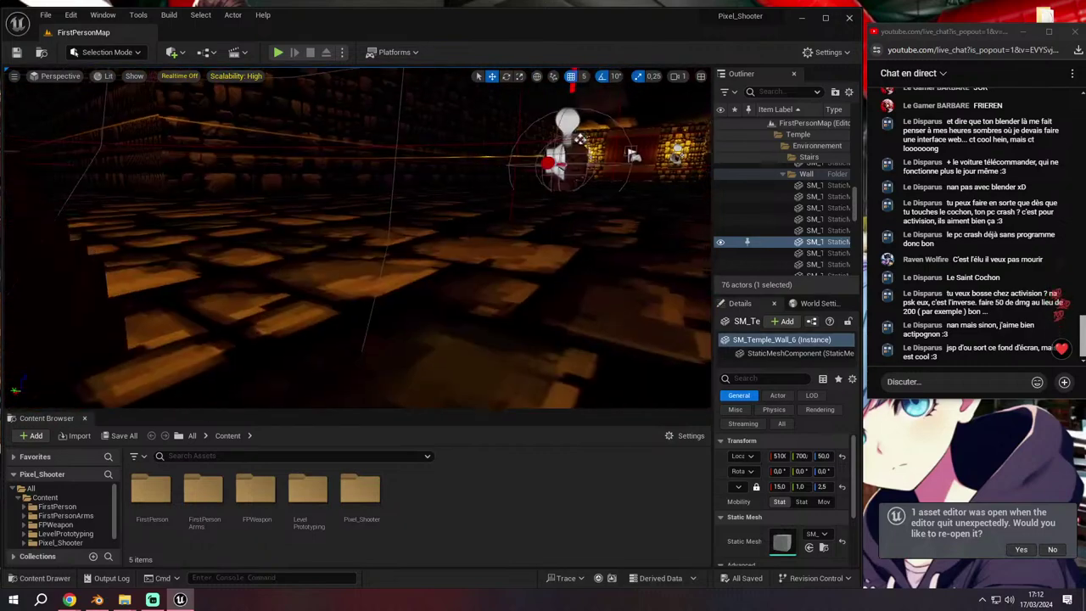
{"action": "mouse_move", "coordinate": [356, 254]}
{"action": "right_mouse_down"}
{"action": "mouse_move", "coordinate": [475, 203]}
{"action": "mouse_move", "coordinate": [357, 254]}
{"action": "mouse_move", "coordinate": [475, 255]}
{"action": "right_mouse_up"}
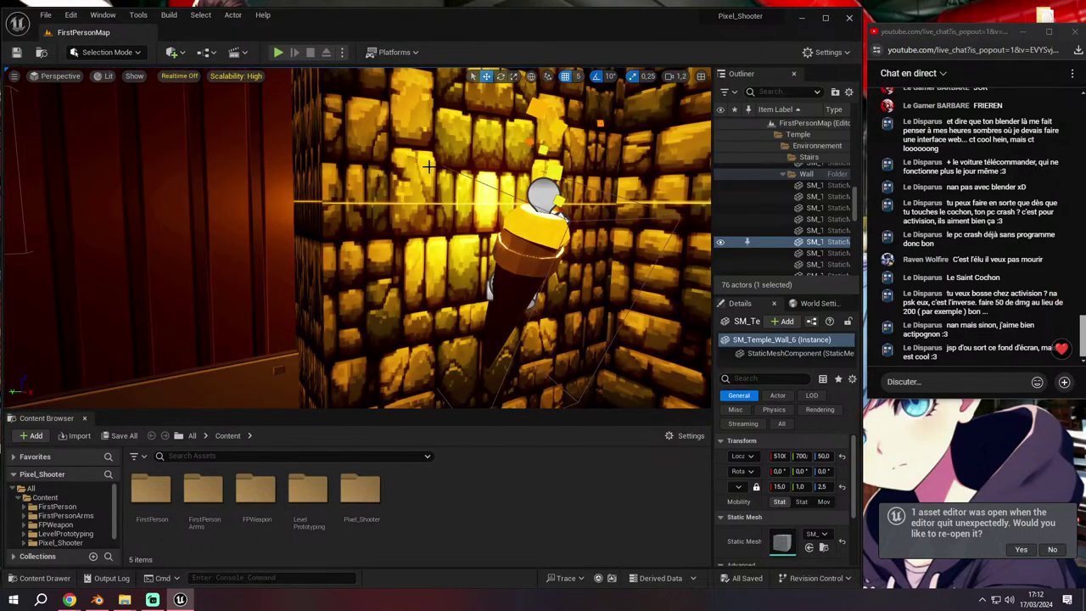
{"action": "left_click", "coordinate": [428, 165]}
{"action": "key", "text": "f"}
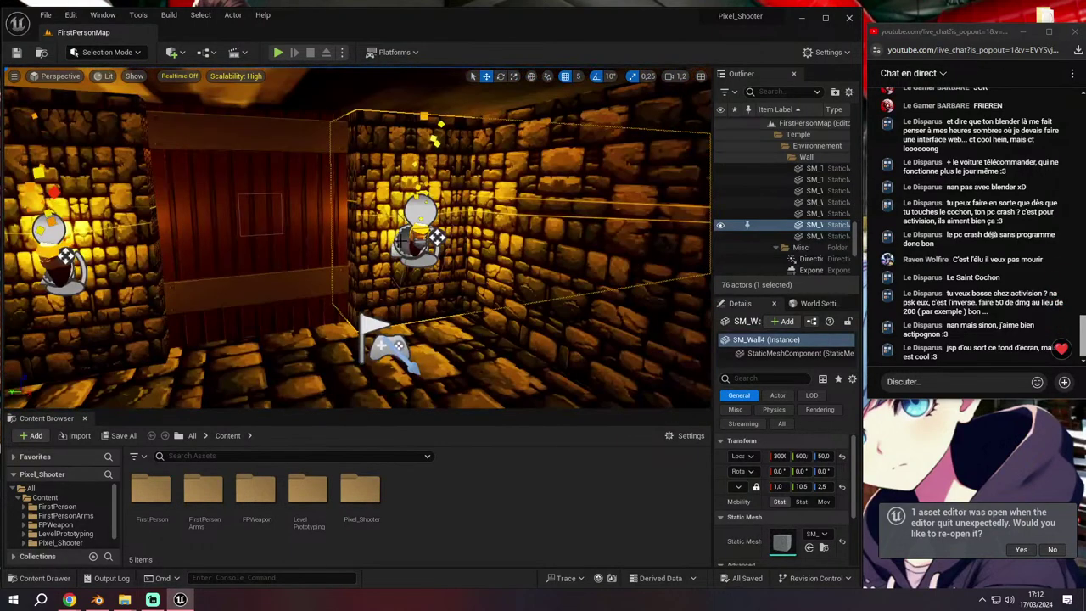
{"action": "right_click_drag", "start_coordinate": [356, 238], "coordinate": [255, 237]}
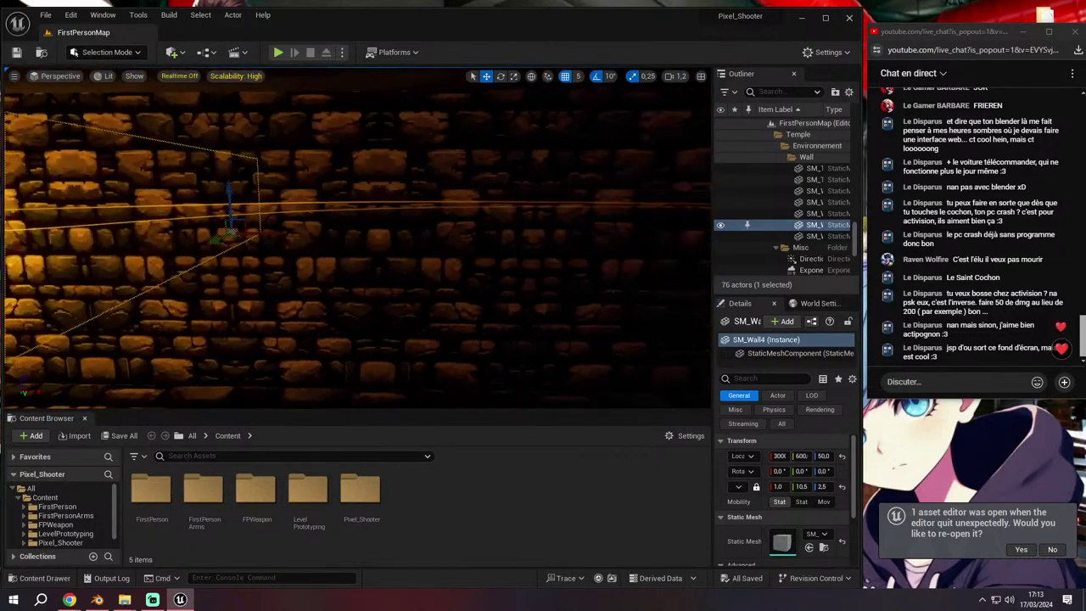
Undo two accidental SM_Wall4 moves, refocus on SM_Wall4, and start playing the temple level
{"action": "left_click_drag", "start_coordinate": [347, 203], "coordinate": [564, 310]}
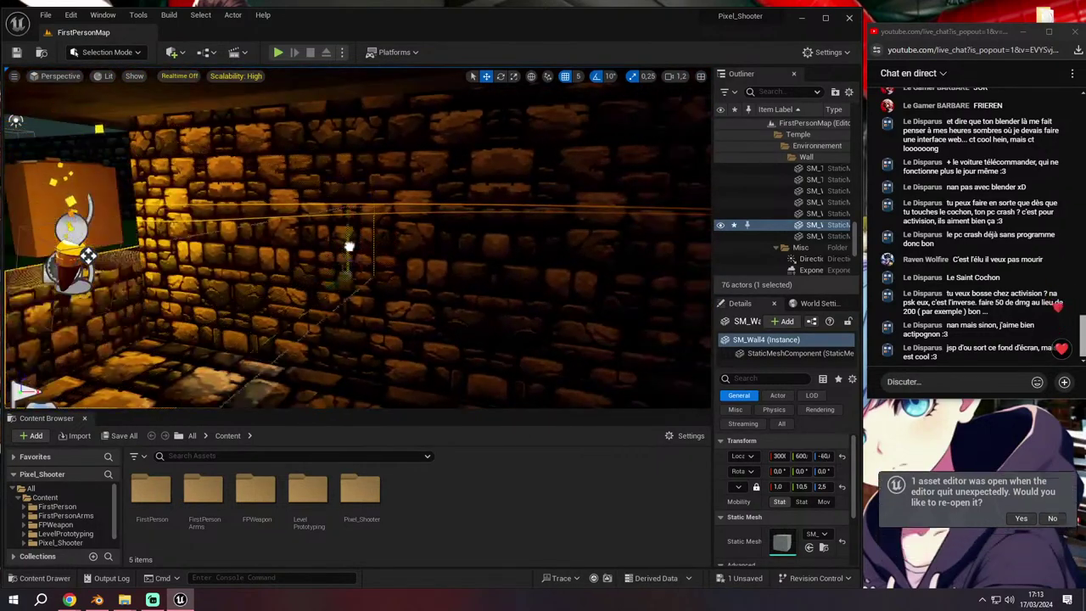
{"action": "key", "text": "ctrl+z"}
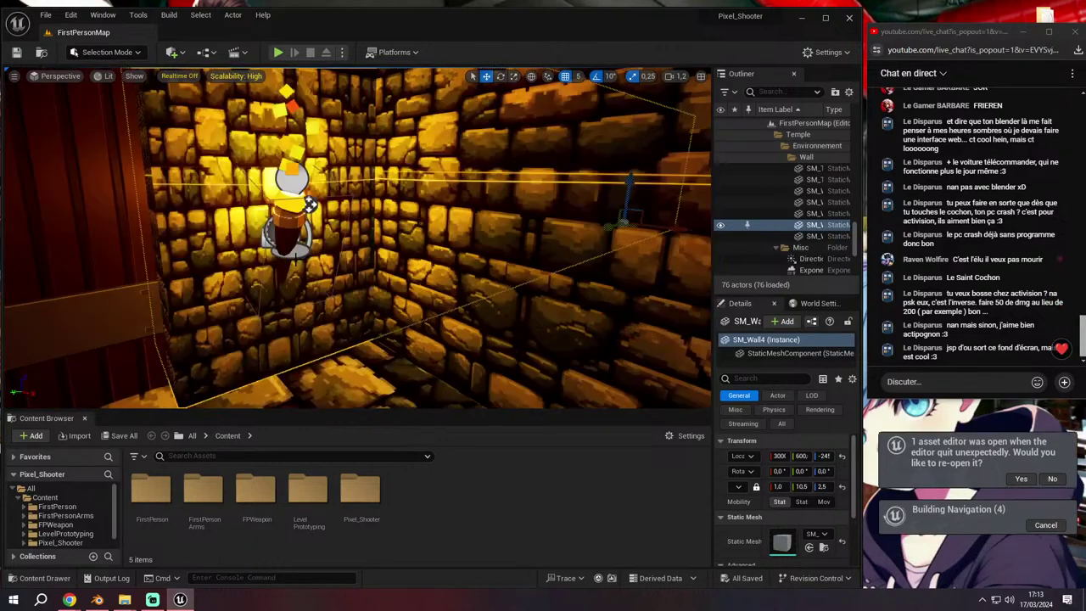
{"action": "left_click_drag", "start_coordinate": [632, 195], "coordinate": [294, 89]}
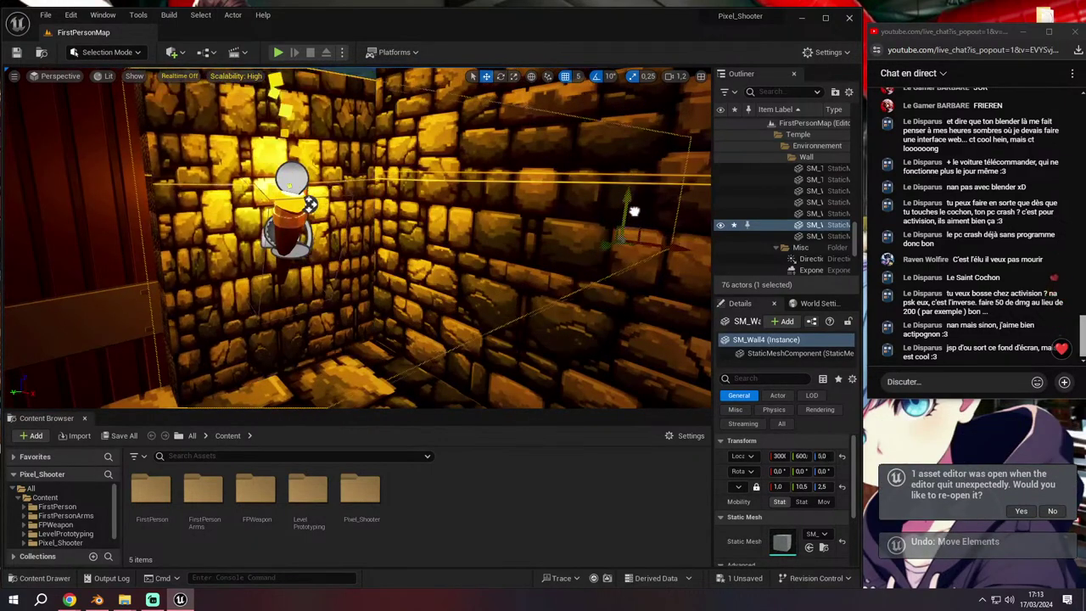
{"action": "key", "text": "ctrl+z"}
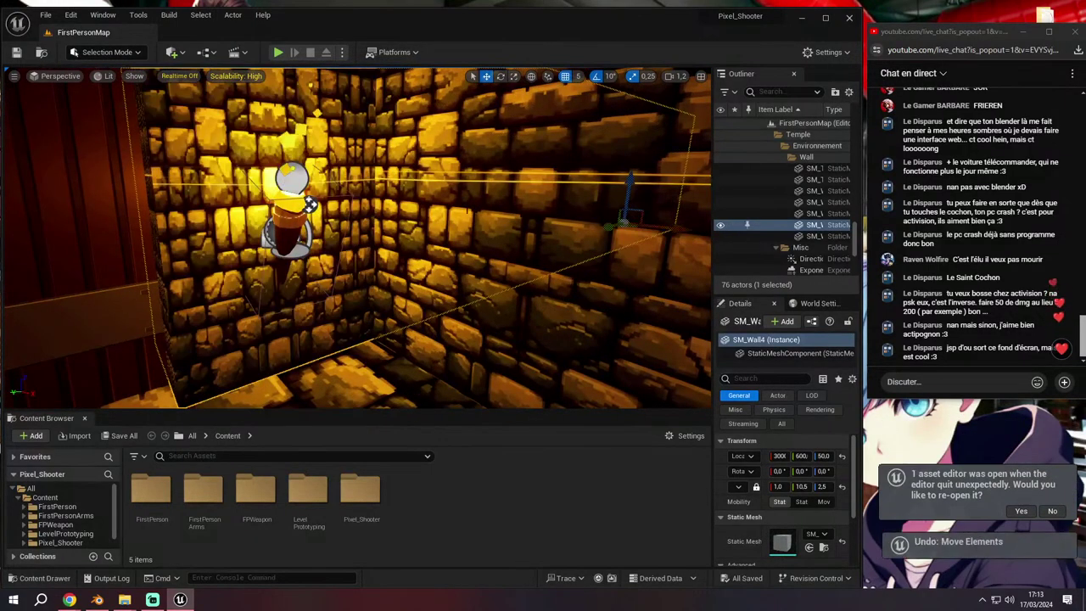
{"action": "key", "text": "ctrl+z"}
{"action": "right_click_drag", "start_coordinate": [542, 254], "coordinate": [475, 254]}
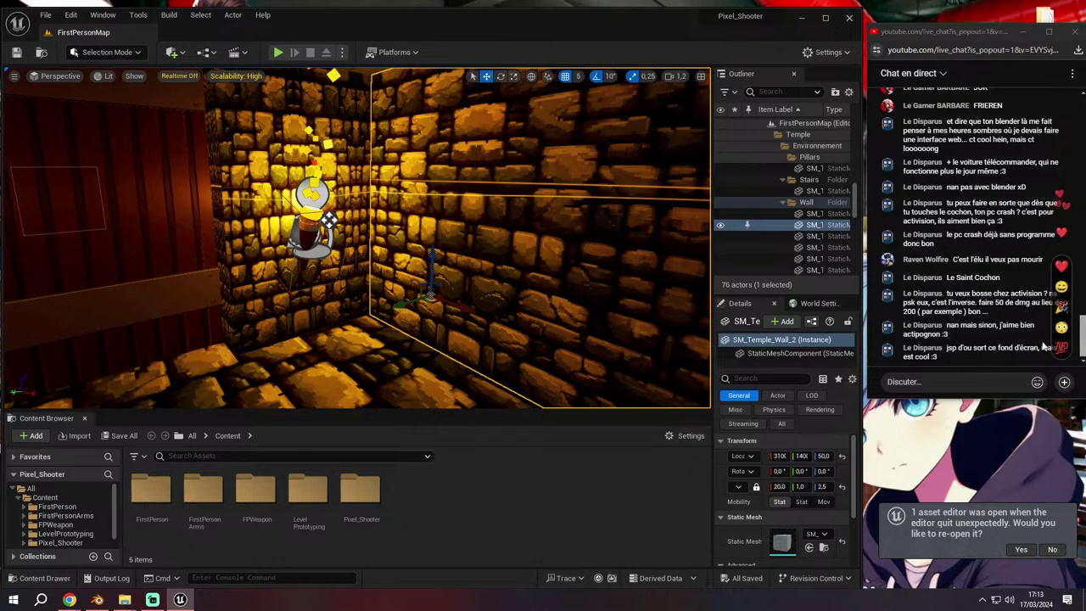
{"action": "left_click", "coordinate": [475, 255]}
{"action": "key", "text": "f"}
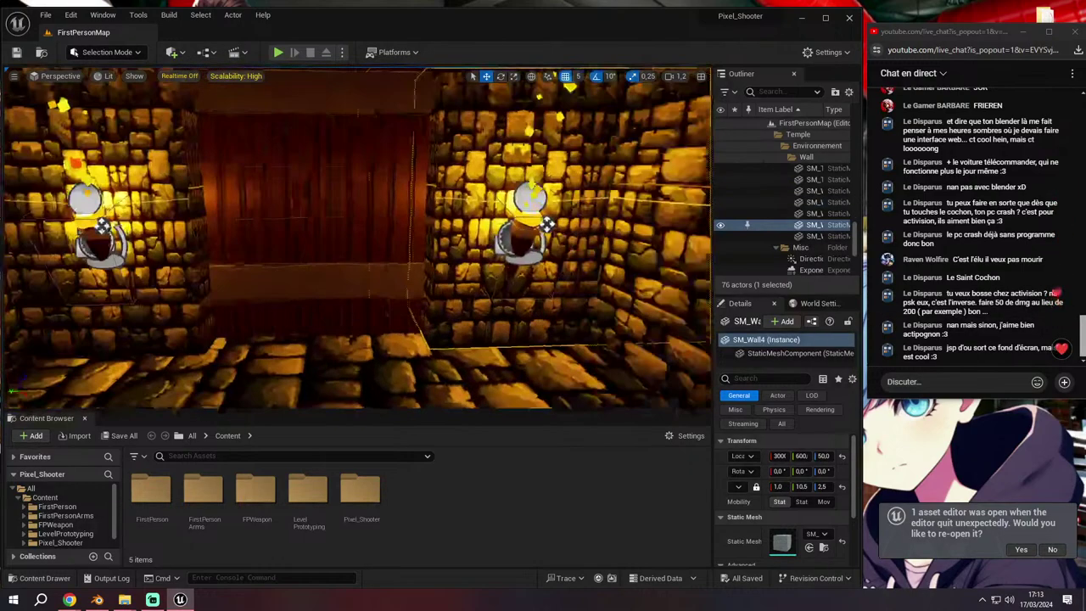
{"action": "left_click", "coordinate": [277, 52]}
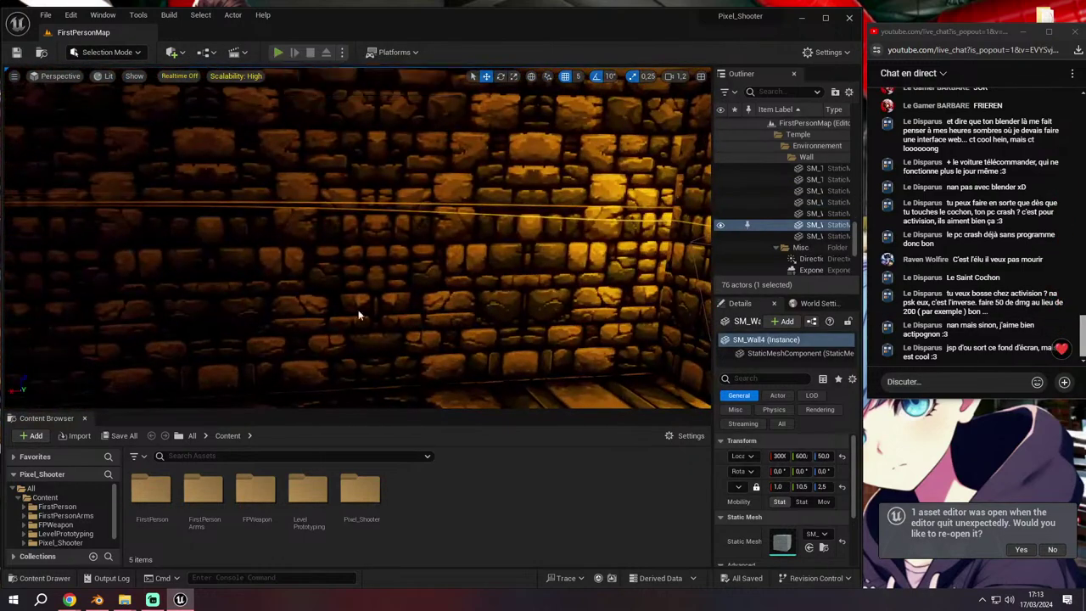
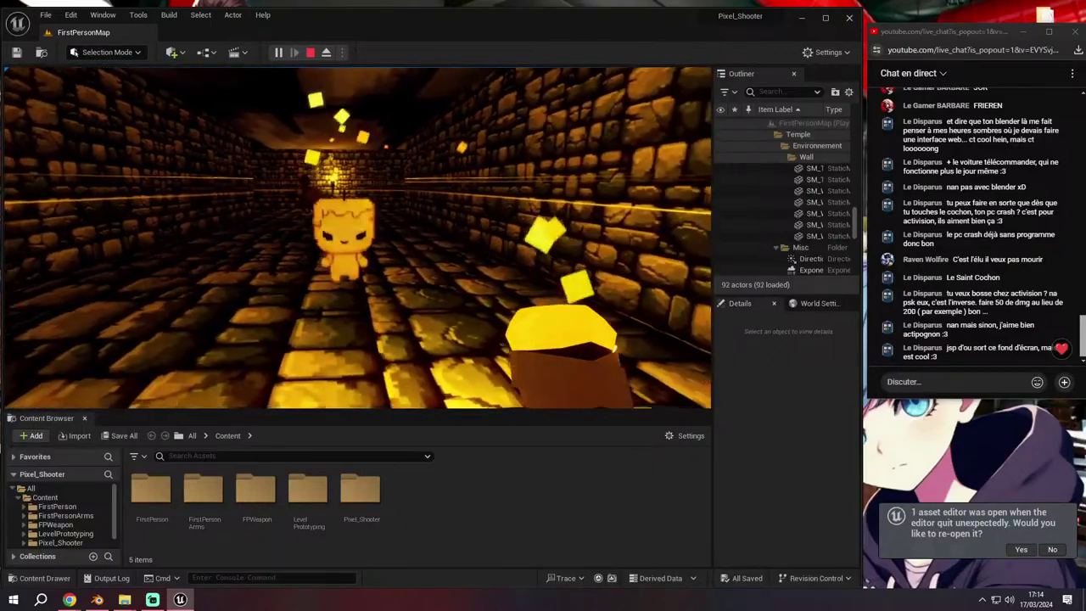
Destroy the enemy cube with a sword swing, then bring up the Windows Start menu
{"action": "left_click", "coordinate": [356, 237]}
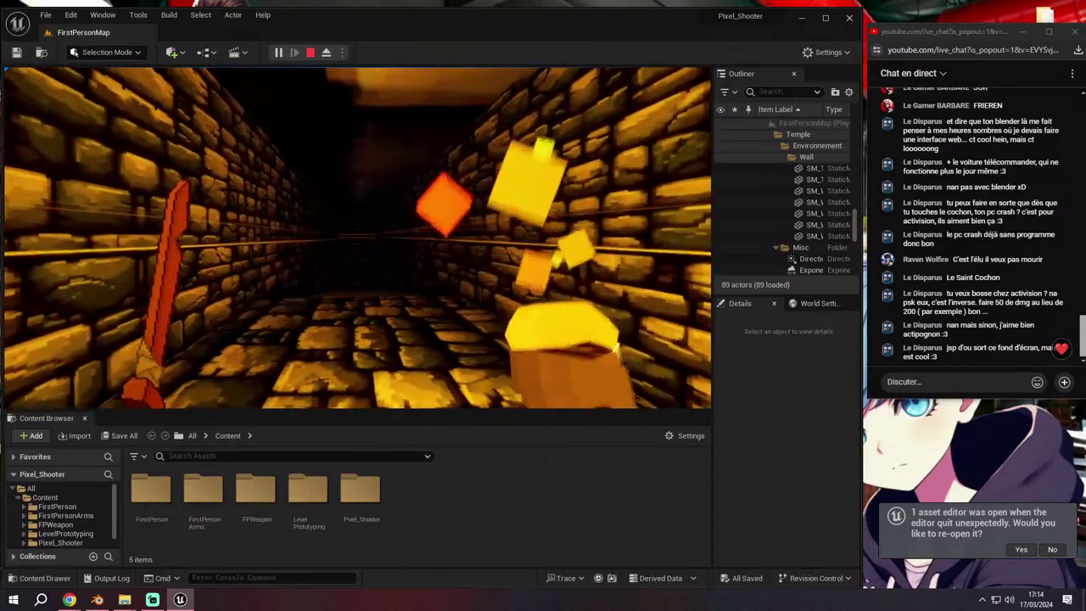
{"action": "key", "text": "super"}
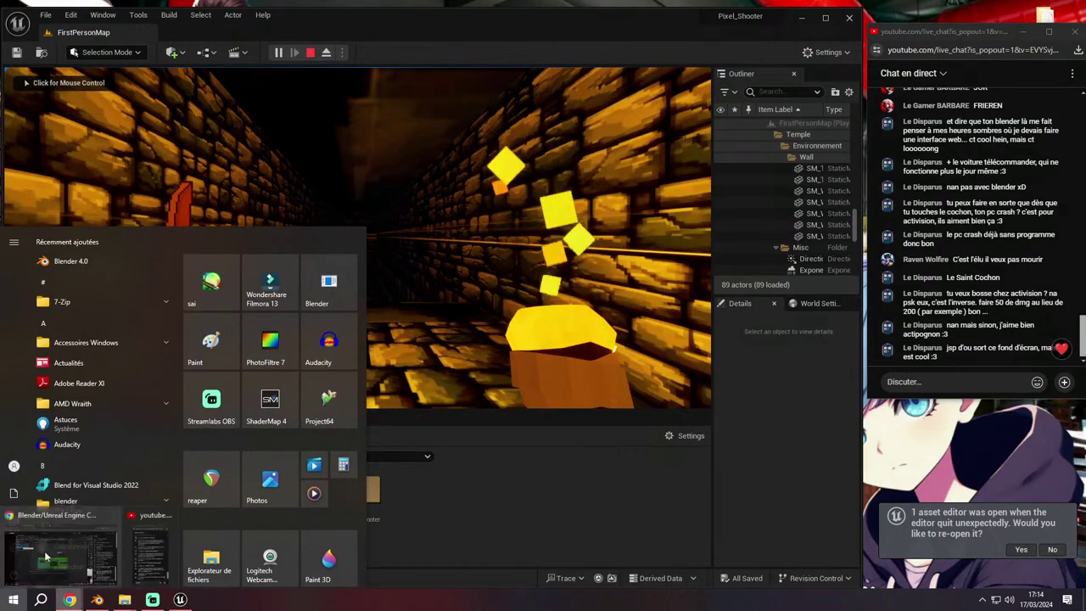
Bring Chrome forward, view the Terraria and Sonic CD tabs, minimize it, and return to Unreal
{"action": "left_click", "coordinate": [50, 556]}
{"action": "left_click", "coordinate": [93, 11]}
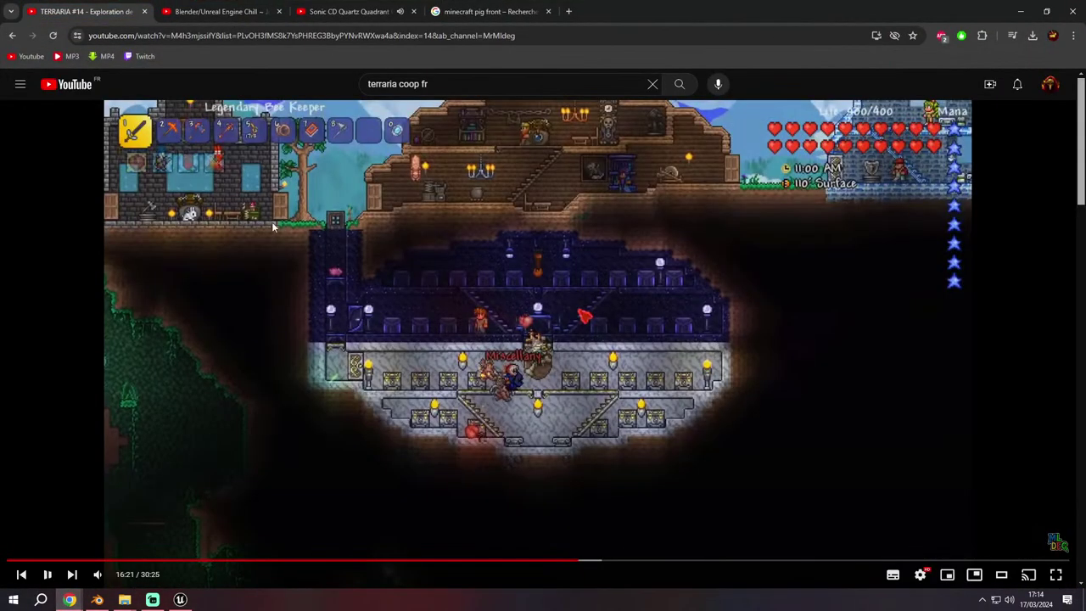
{"action": "left_click", "coordinate": [331, 11]}
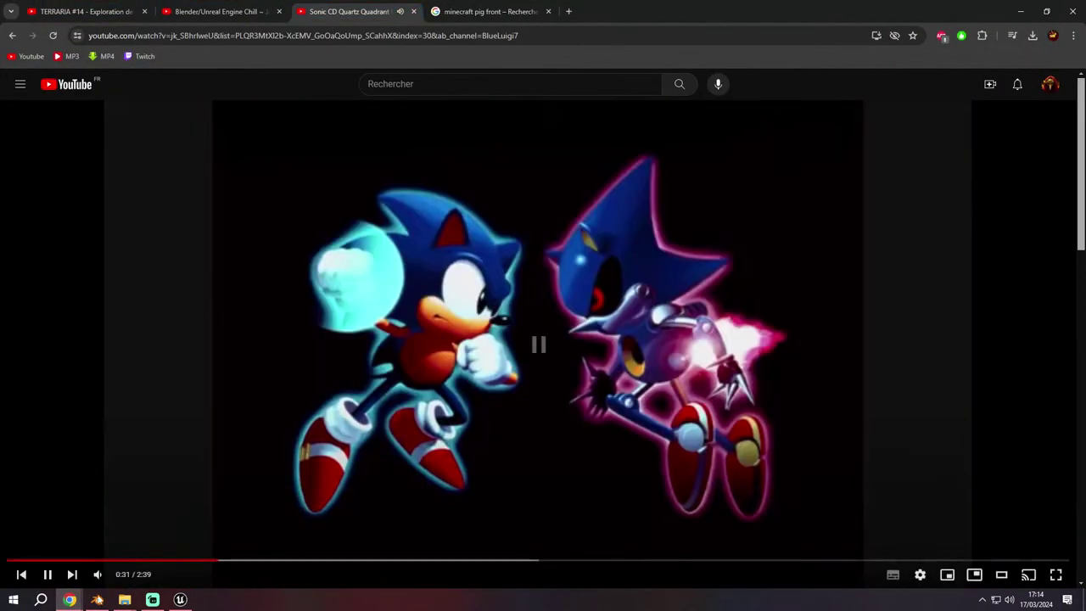
{"action": "left_click", "coordinate": [70, 600]}
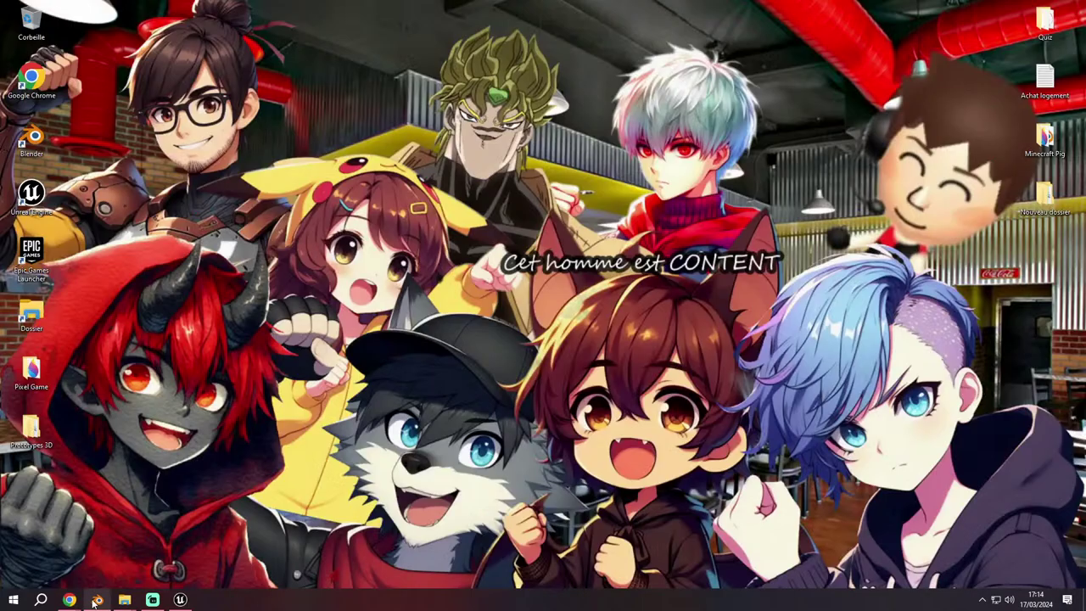
{"action": "left_click", "coordinate": [180, 600]}
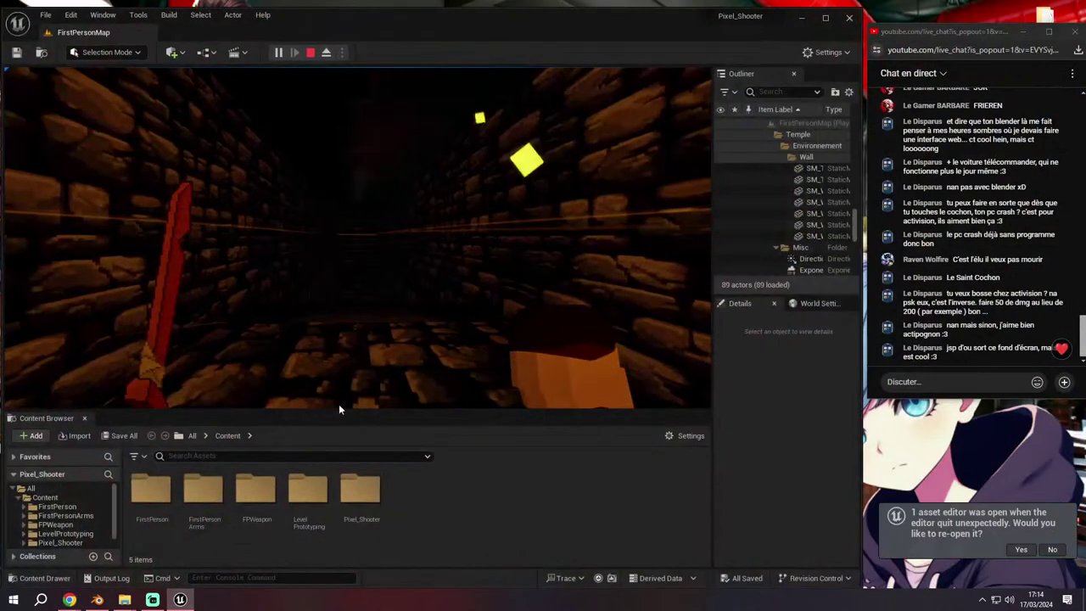
Capture the mouse in the play viewport and keep exploring the torch-lit dungeon corridors
{"action": "left_click", "coordinate": [339, 407]}
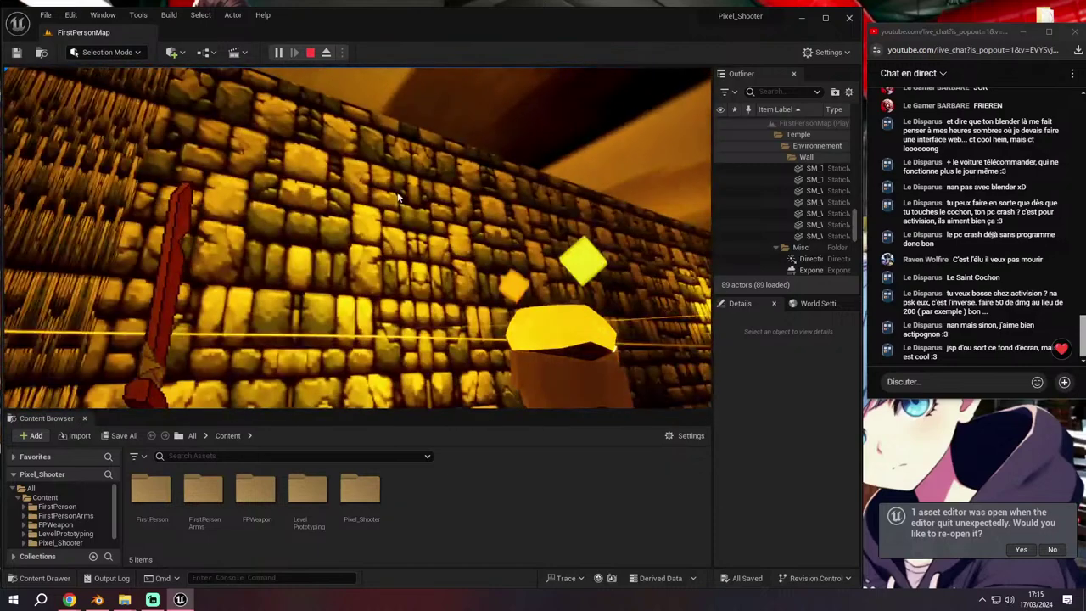
Stop the playtest and open the Zelda project through File > Open Project
{"action": "key", "text": "Escape"}
{"action": "left_click", "coordinate": [46, 17]}
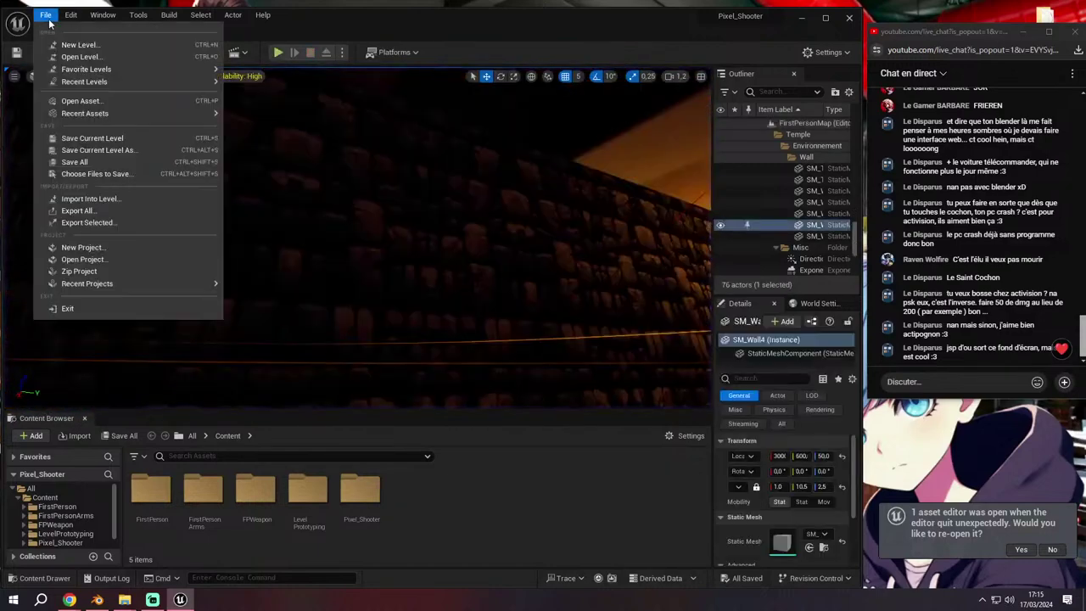
{"action": "left_click", "coordinate": [82, 259]}
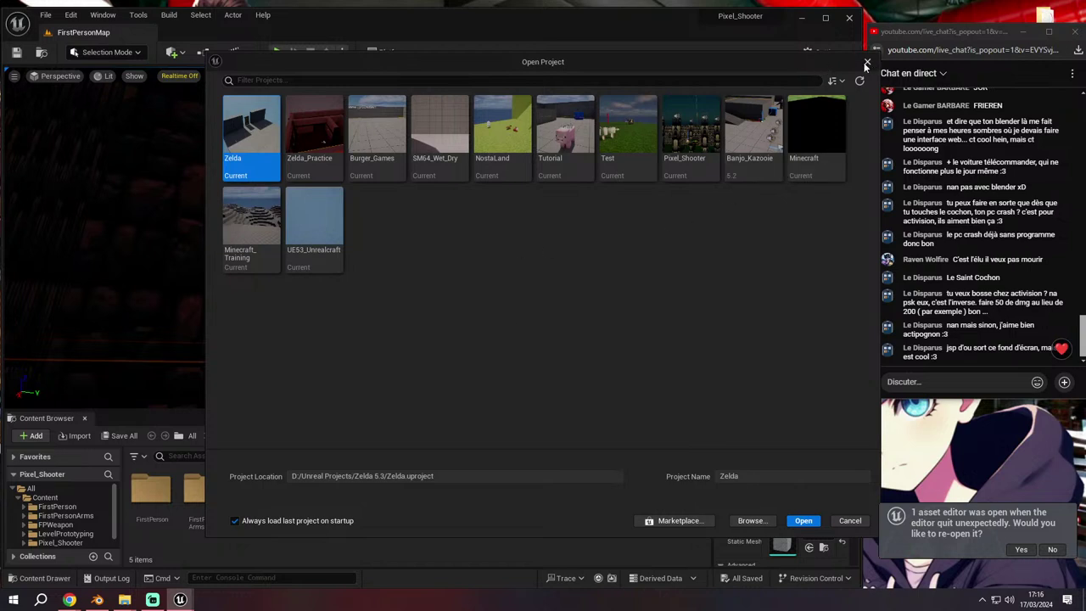
{"action": "double_click", "coordinate": [237, 148]}
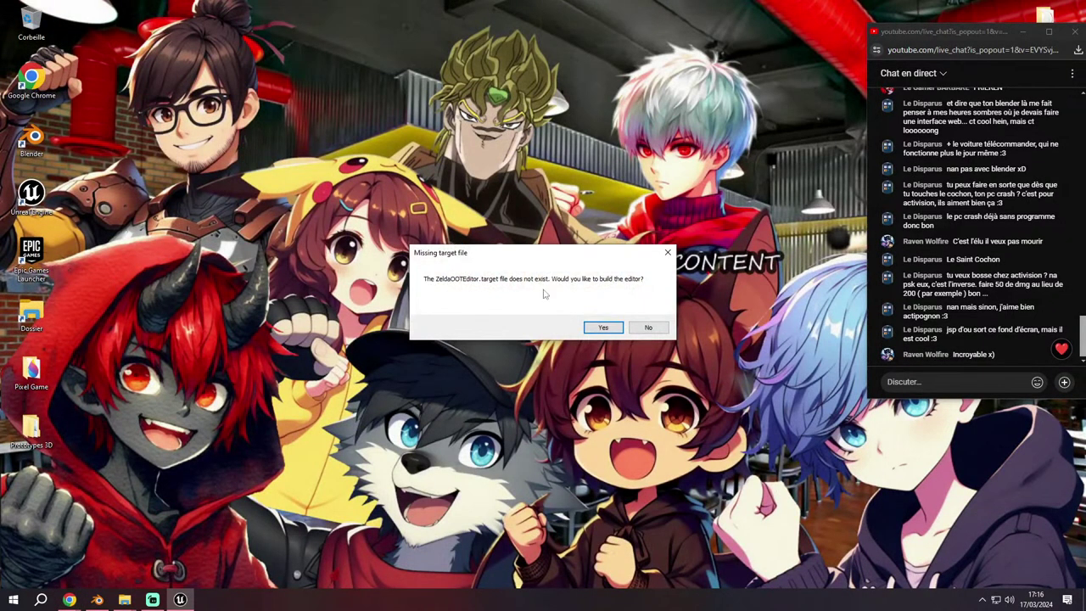
Build the missing ZeldaOOTEditor target, then turn the TestMap view toward the boulder
{"action": "left_click", "coordinate": [617, 331]}
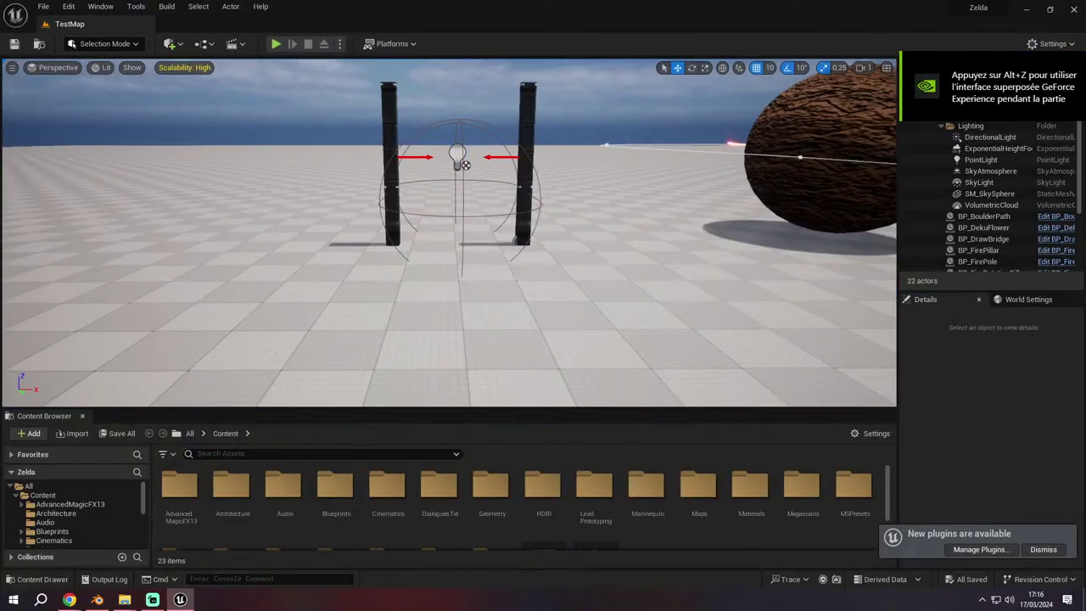
{"action": "right_click_drag", "start_coordinate": [203, 302], "coordinate": [280, 272]}
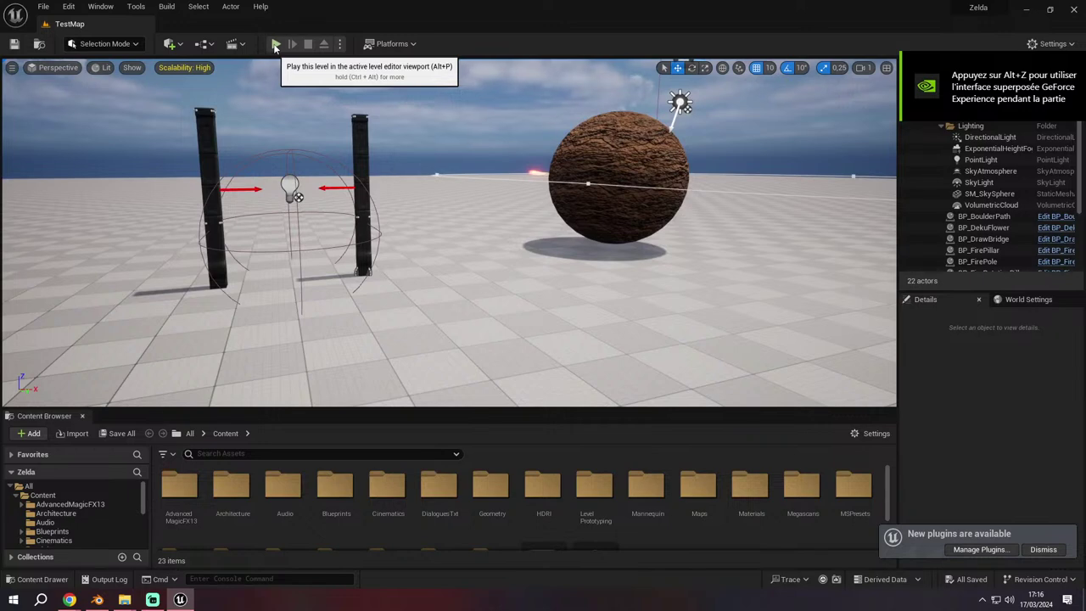
Playtest TestMap, running Link across the map and up the tilted wooden bridge
{"action": "left_click", "coordinate": [276, 44]}
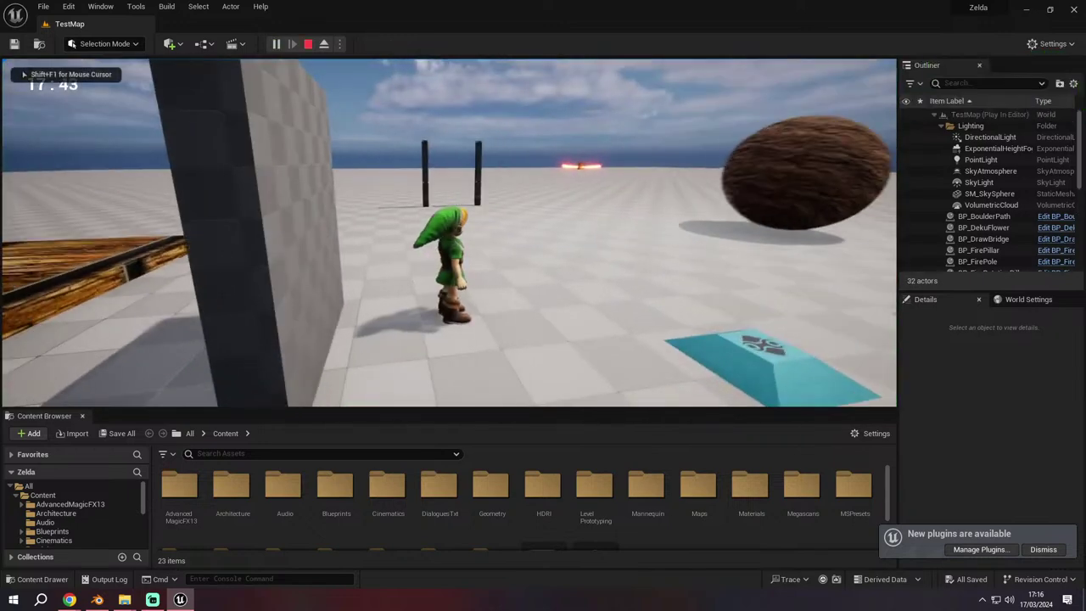
{"action": "key", "text": "w"}
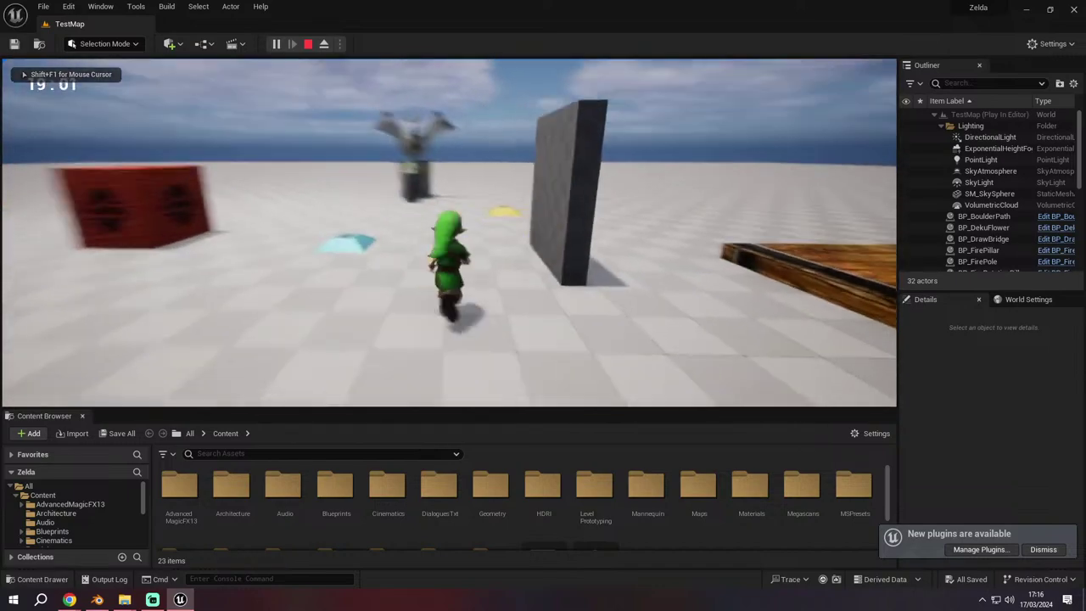
{"action": "key", "text": "a"}
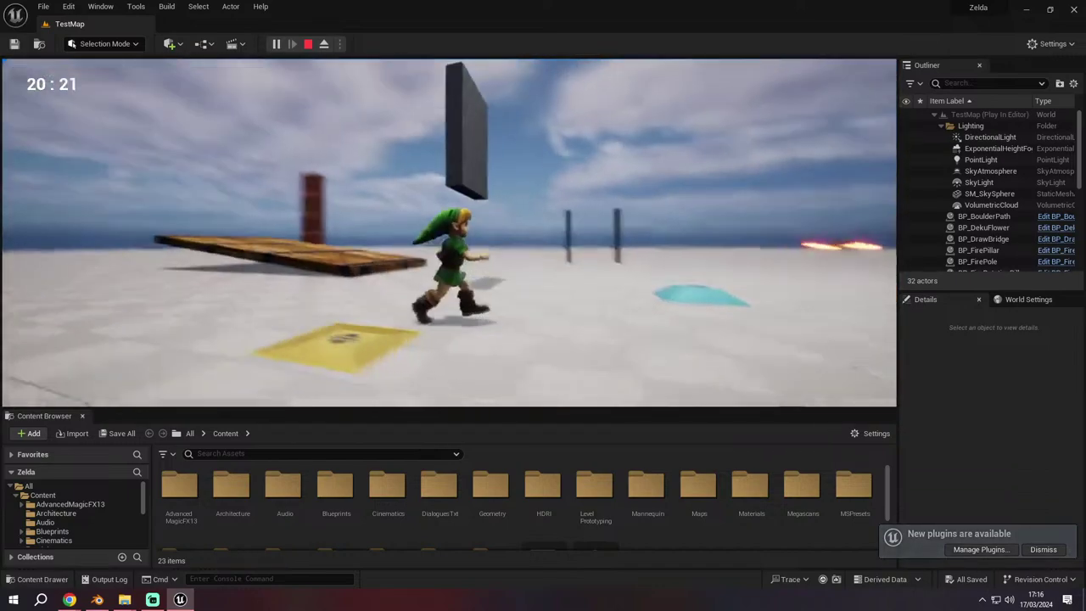
{"action": "key", "text": "w"}
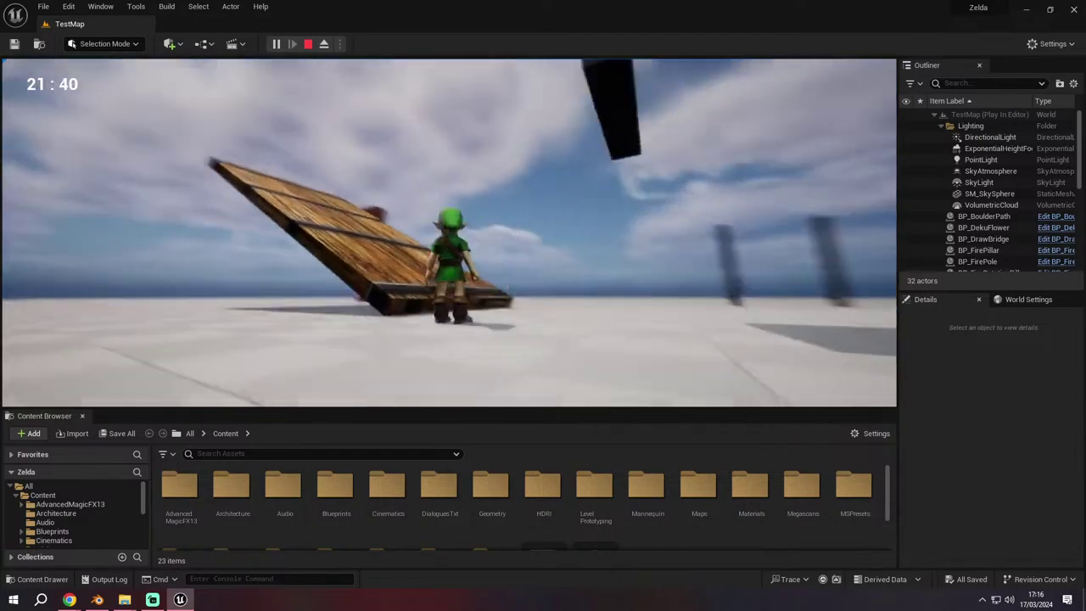
{"action": "key", "text": "w"}
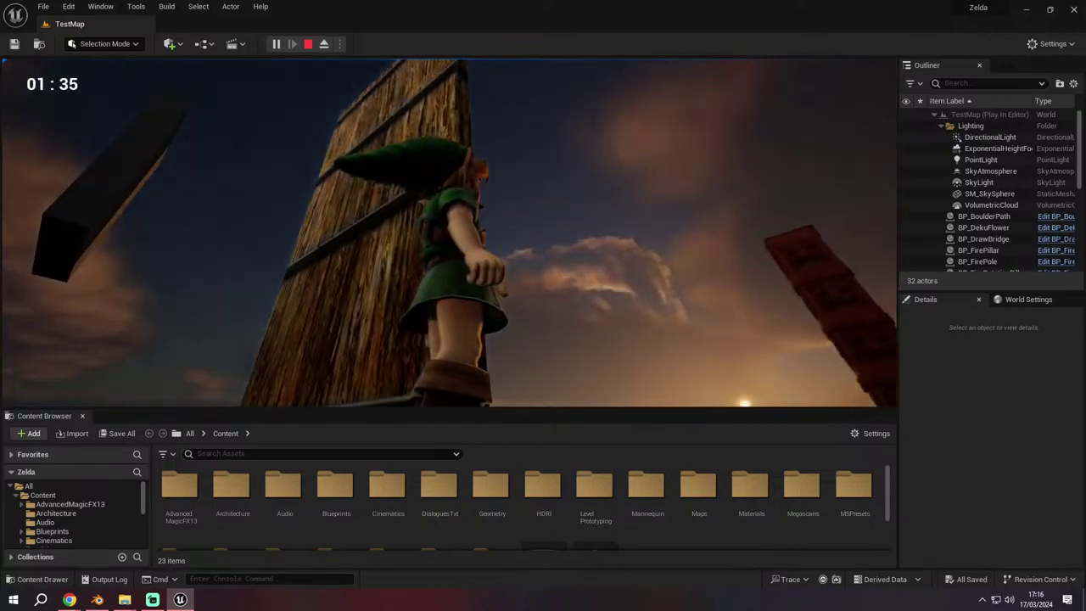
Un-maximize the editor window, widen it, and return mouse control to the game
{"action": "key", "text": "super"}
{"action": "key", "text": "super+Down"}
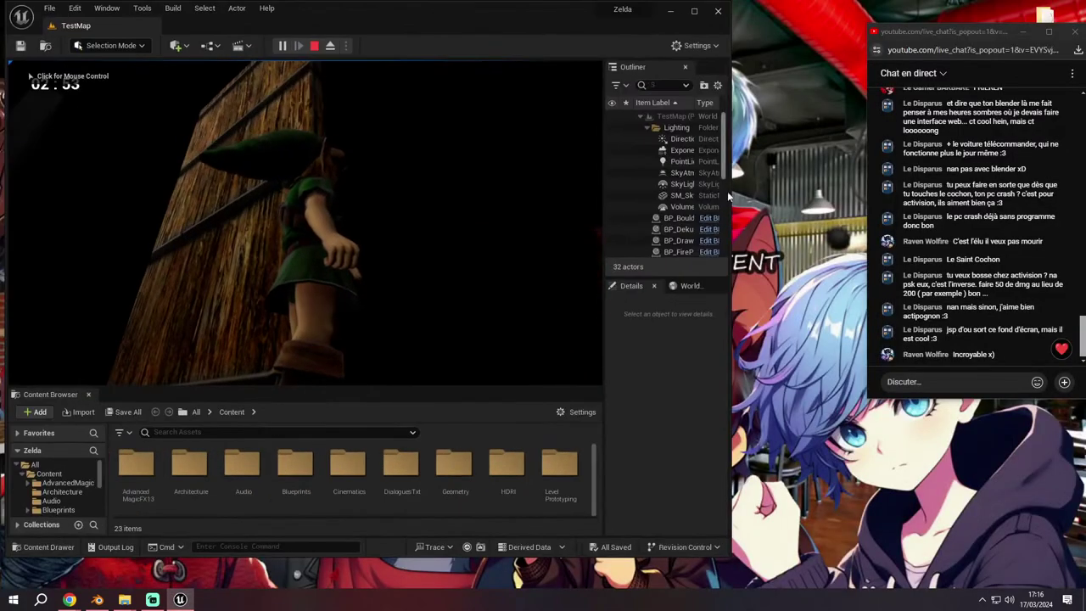
{"action": "left_click_drag", "start_coordinate": [730, 192], "coordinate": [834, 341]}
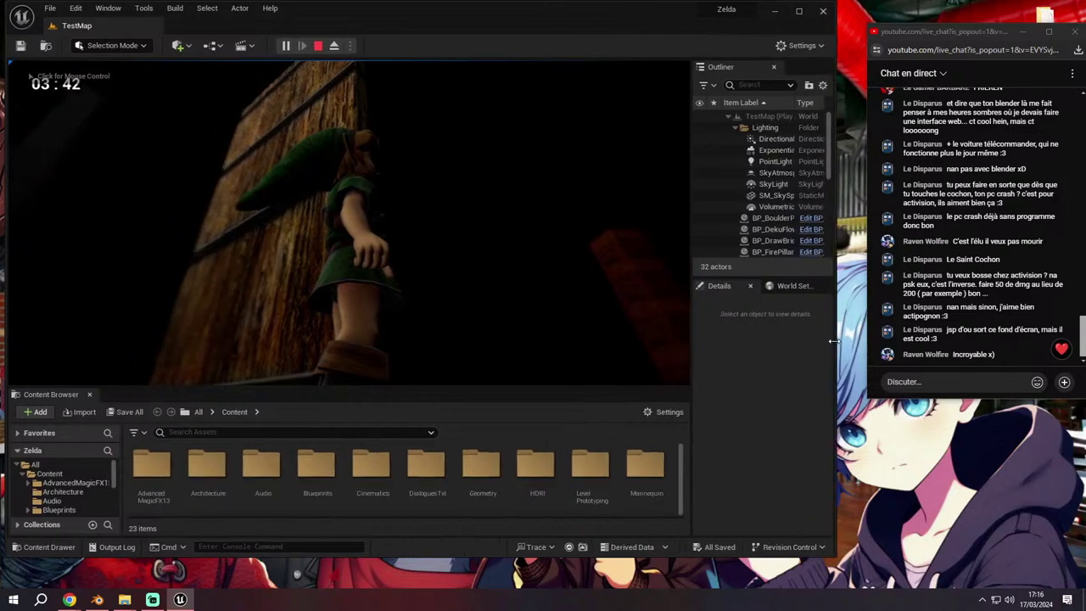
{"action": "left_click", "coordinate": [509, 255]}
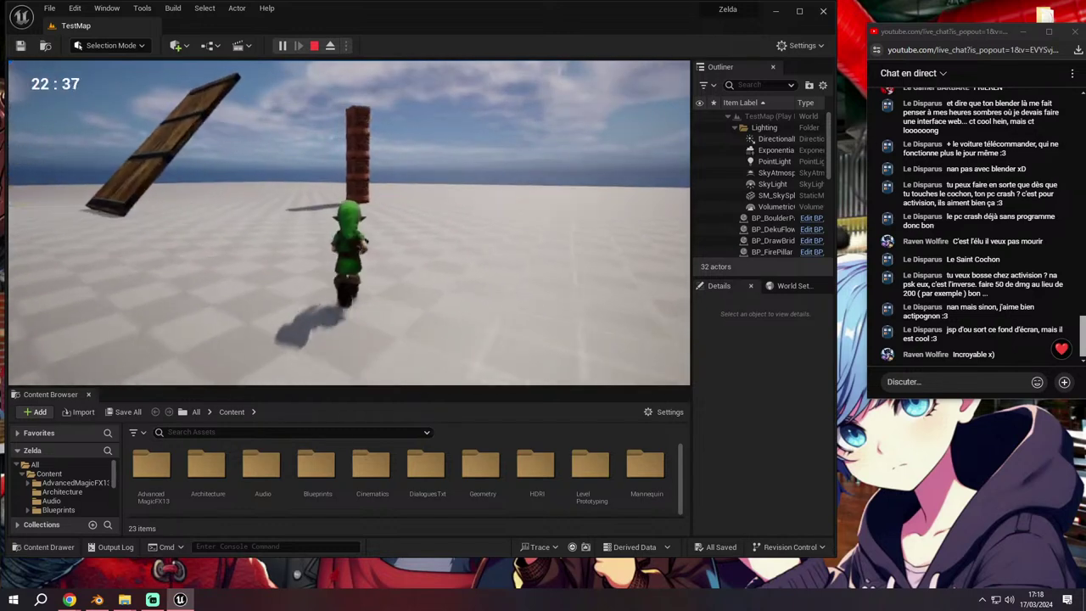
Stop play, inspect BP_FirePillar's RotatingMovement component, and playtest TestMap again
{"action": "key", "text": "Escape"}
{"action": "left_click", "coordinate": [344, 146]}
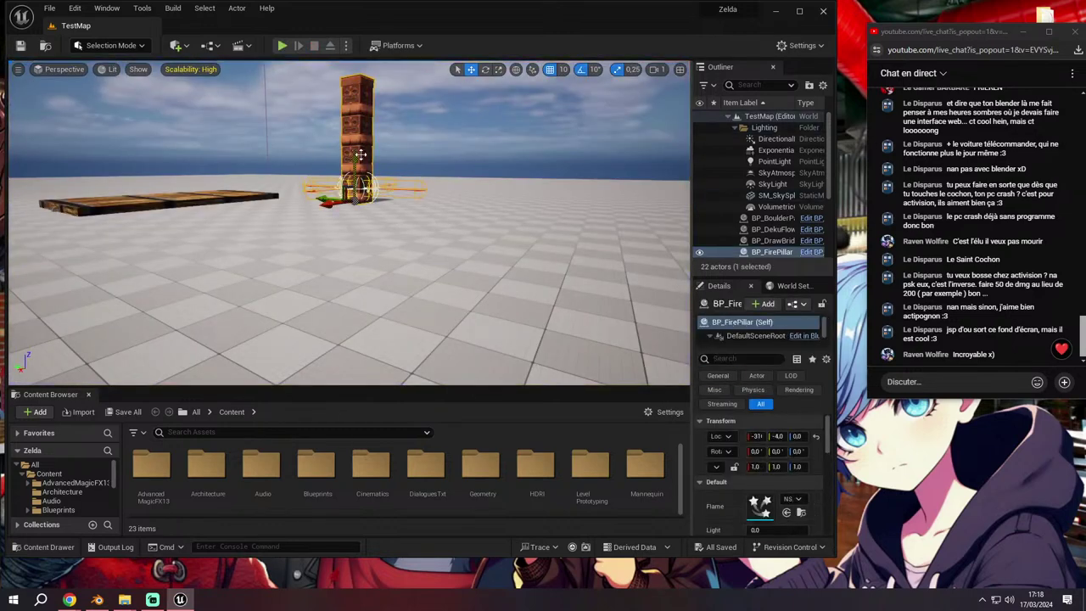
{"action": "scroll", "coordinate": [761, 332], "scroll_direction": "down", "scroll_amount": 3}
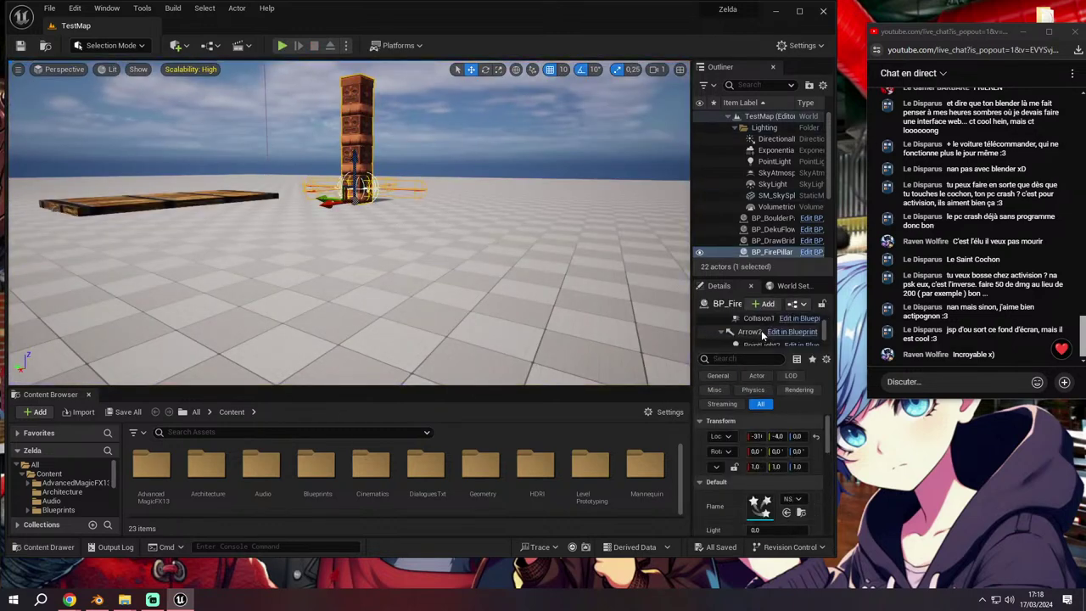
{"action": "left_click", "coordinate": [765, 337]}
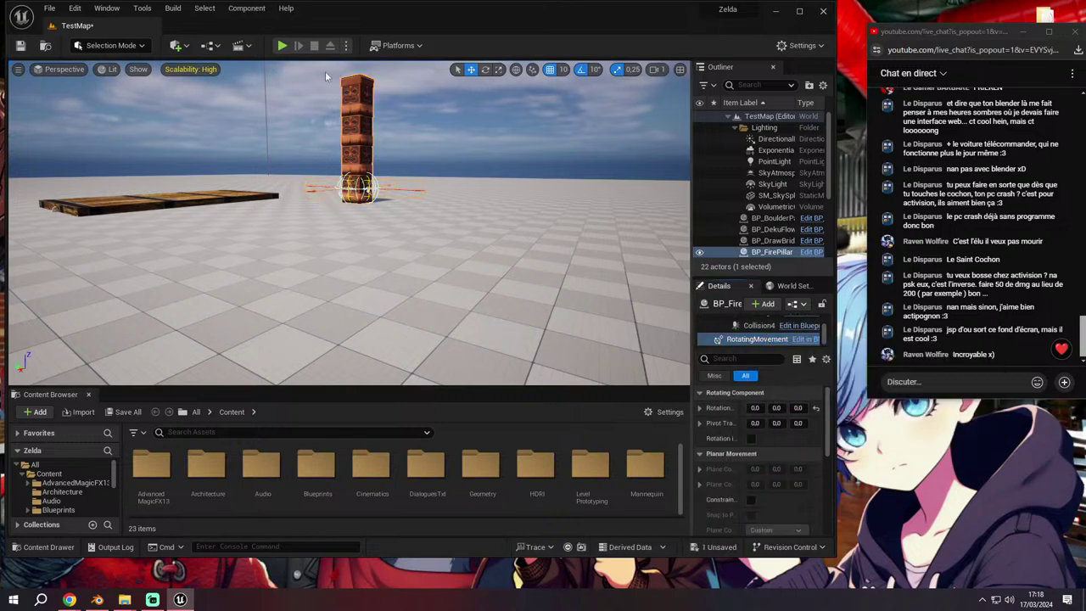
{"action": "left_click", "coordinate": [281, 45]}
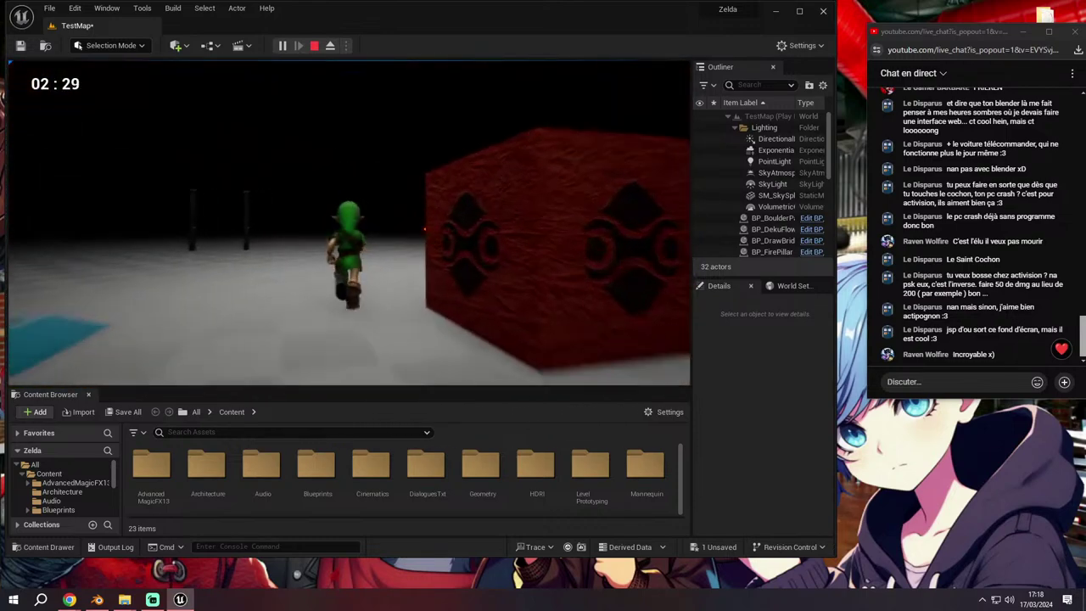
End the playtest and fly the editor view past the grey wall back toward the pillars
{"action": "key", "text": "Escape"}
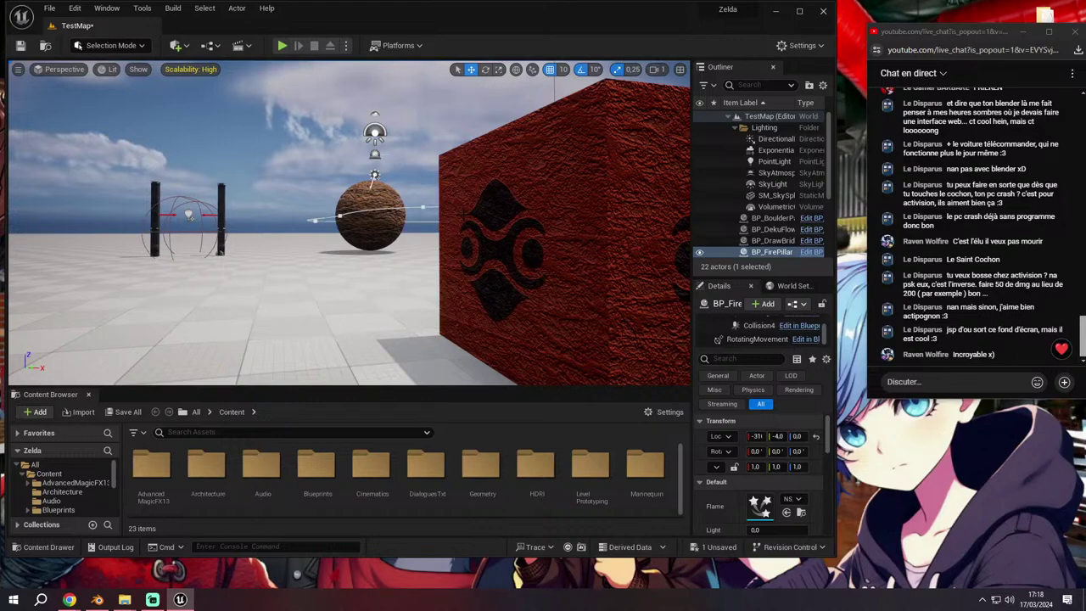
{"action": "right_click_drag", "start_coordinate": [468, 218], "coordinate": [468, 218]}
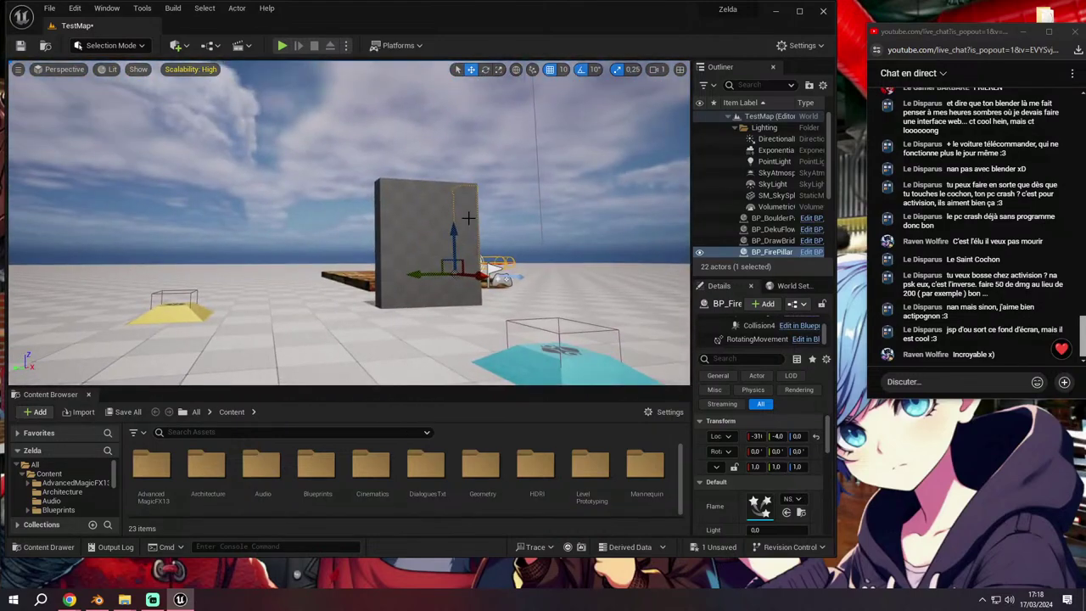
{"action": "right_click_drag", "start_coordinate": [411, 261], "coordinate": [366, 260]}
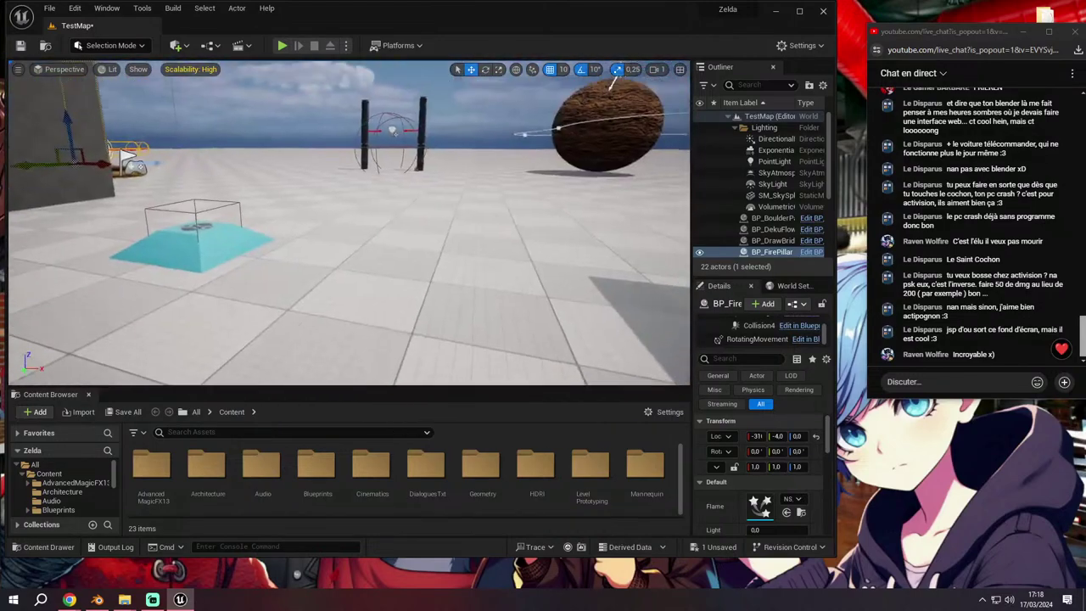